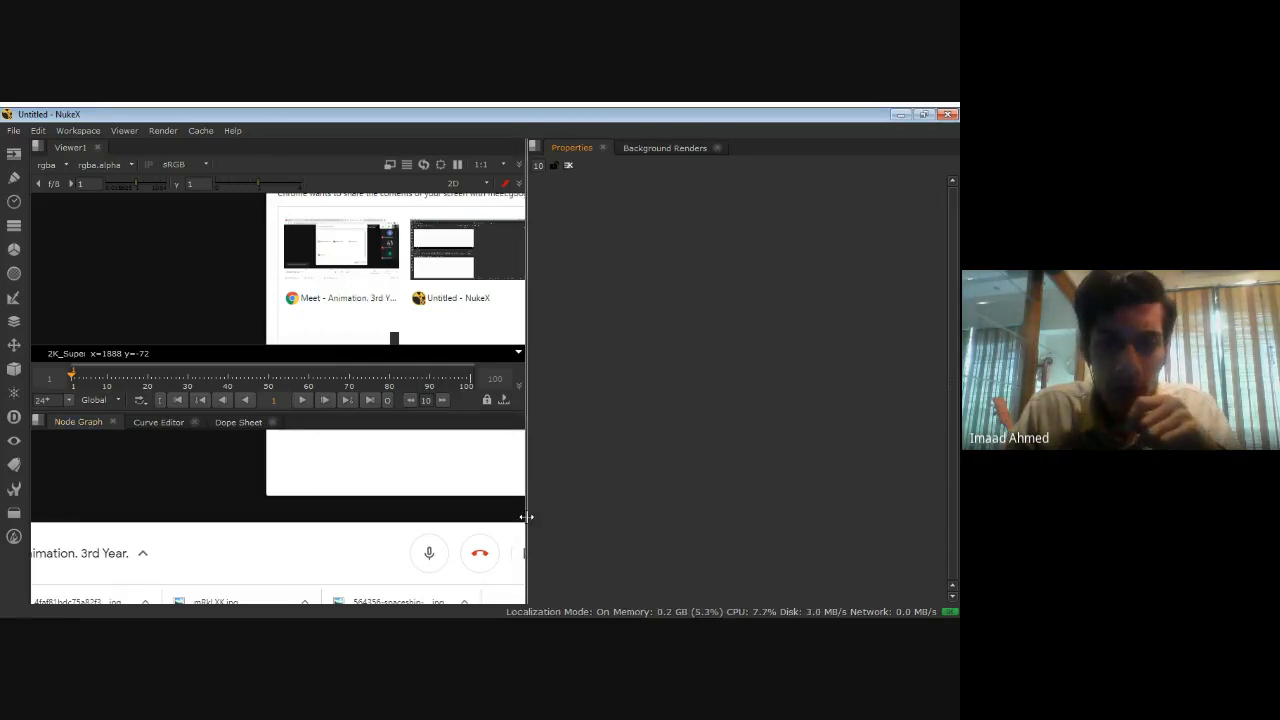
# Widen the viewer and node graph area, narrowing the properties area beside it.
pyautogui.moveTo(527, 517); pyautogui.dragTo(734, 537)
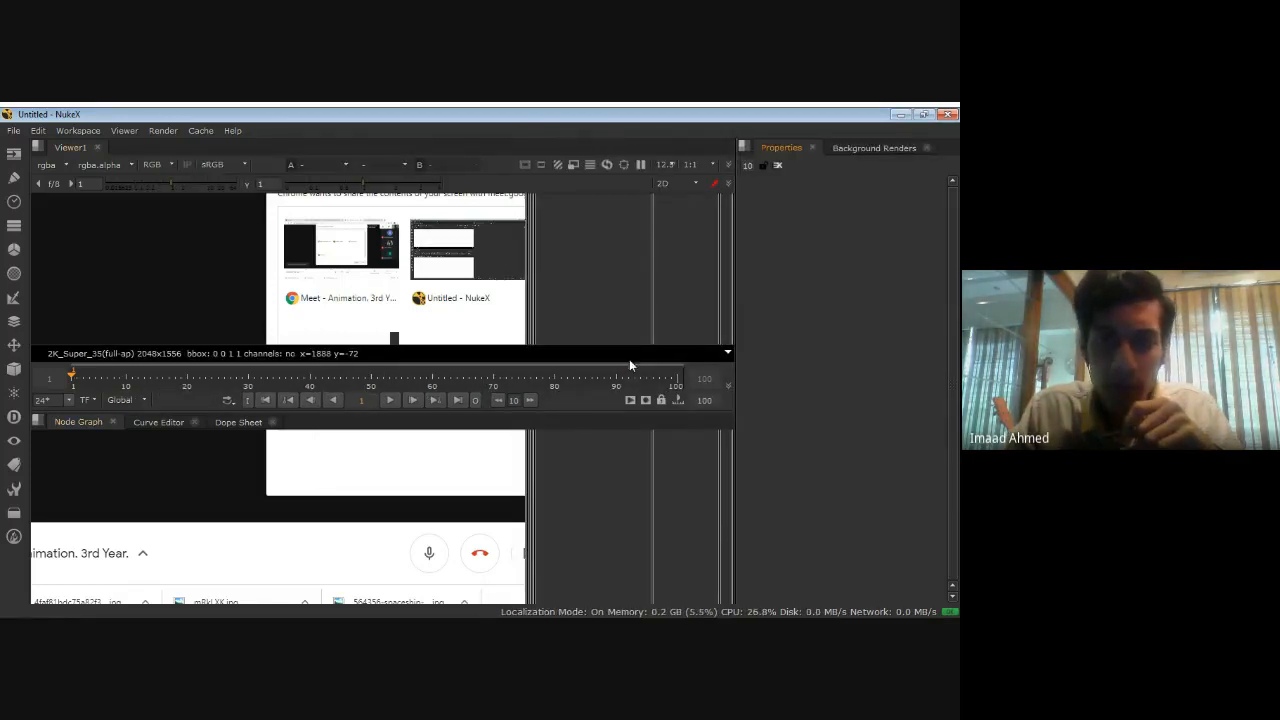
pyautogui.moveTo(622, 408)
pyautogui.mouseDown()
pyautogui.moveTo(623, 386)
pyautogui.moveTo(626, 410)
pyautogui.mouseUp()
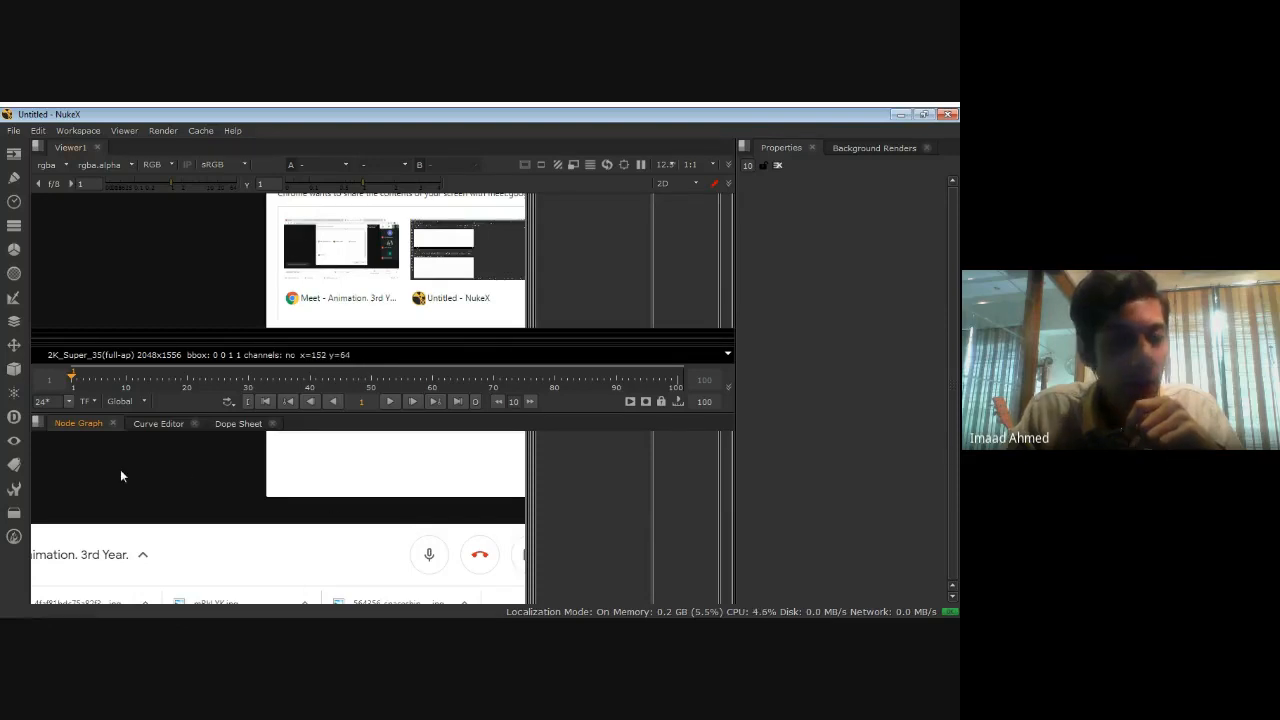
pyautogui.click(10, 158)
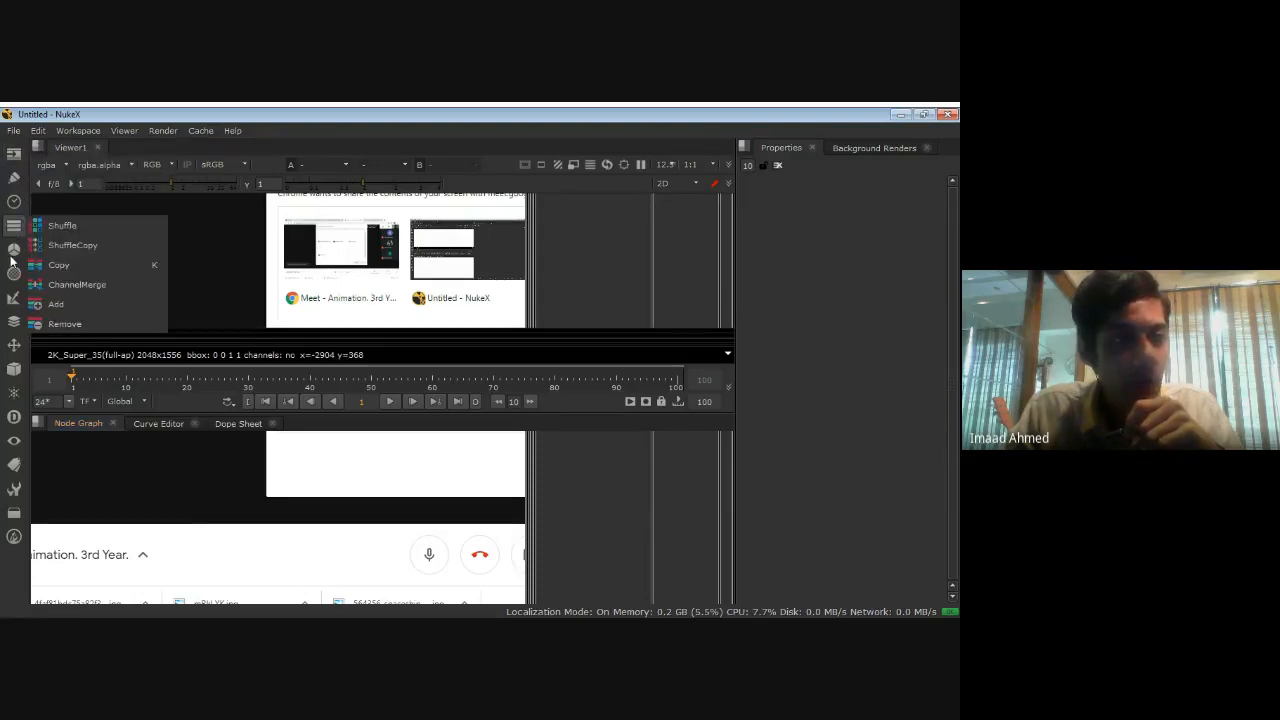
pyautogui.moveTo(13, 372)
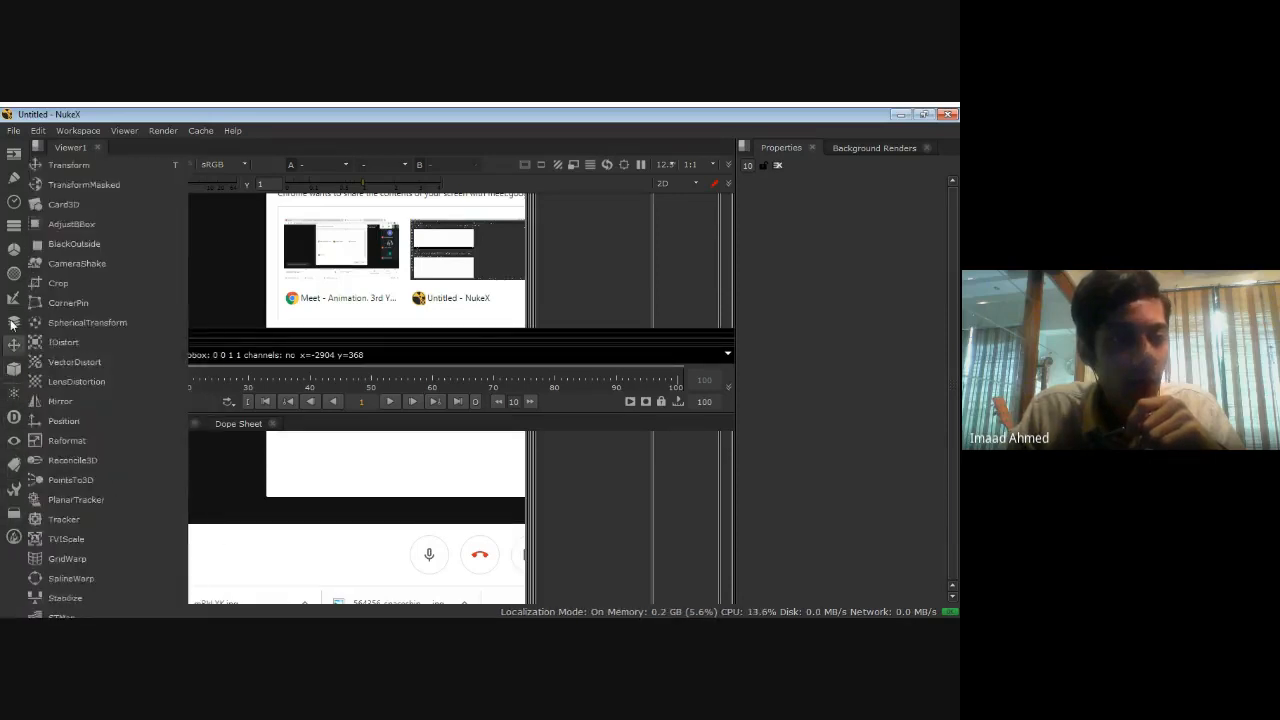
pyautogui.moveTo(18, 258)
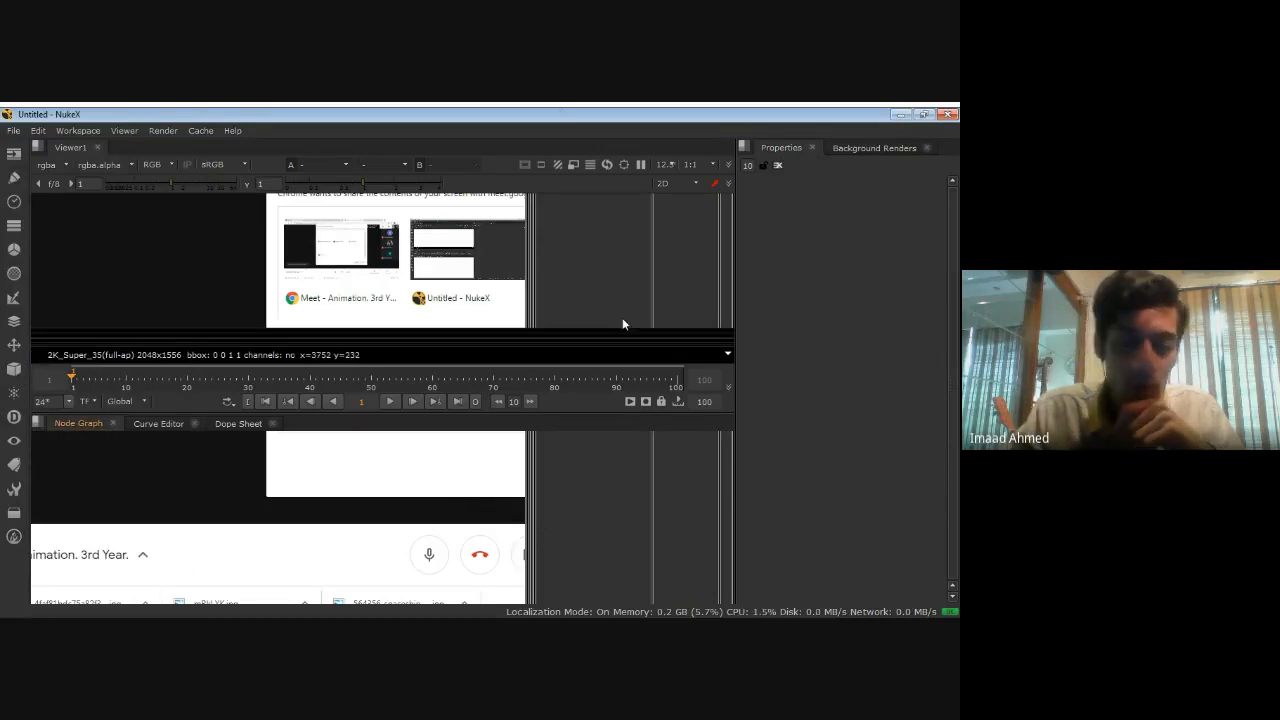
pyautogui.press('Tab')
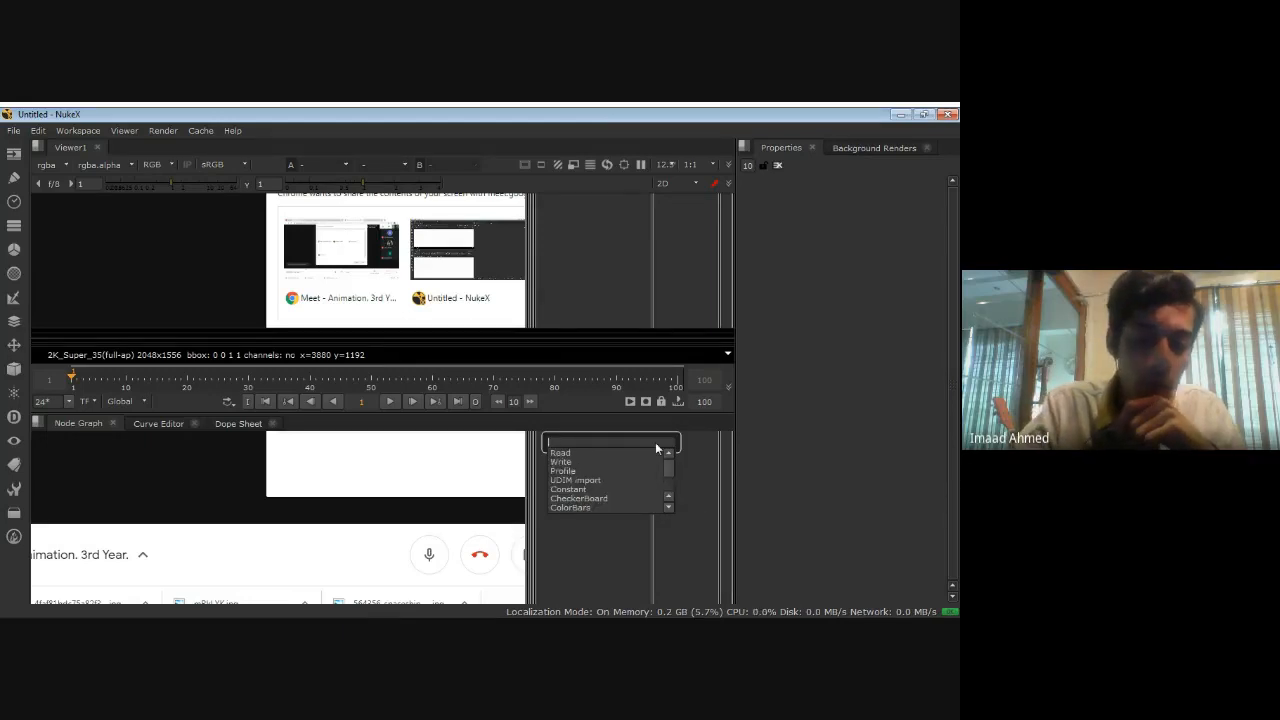
pyautogui.write('read')
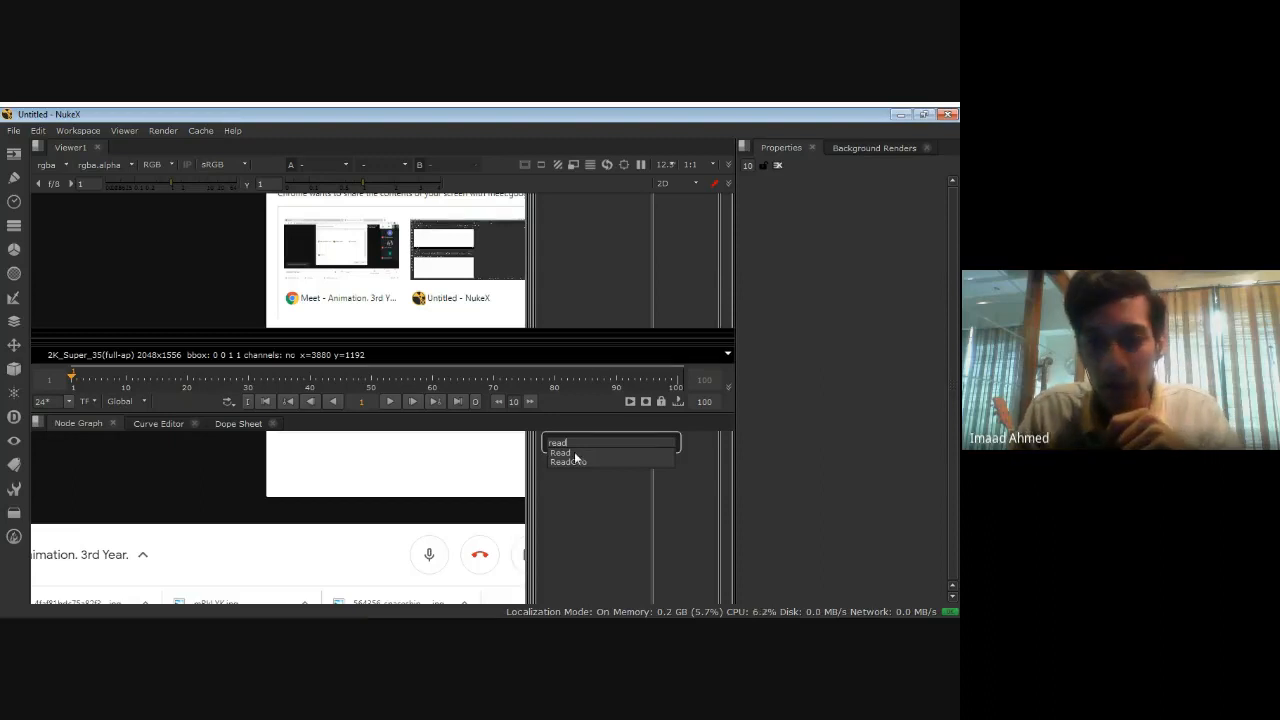
pyautogui.click(449, 477)
pyautogui.click(529, 471)
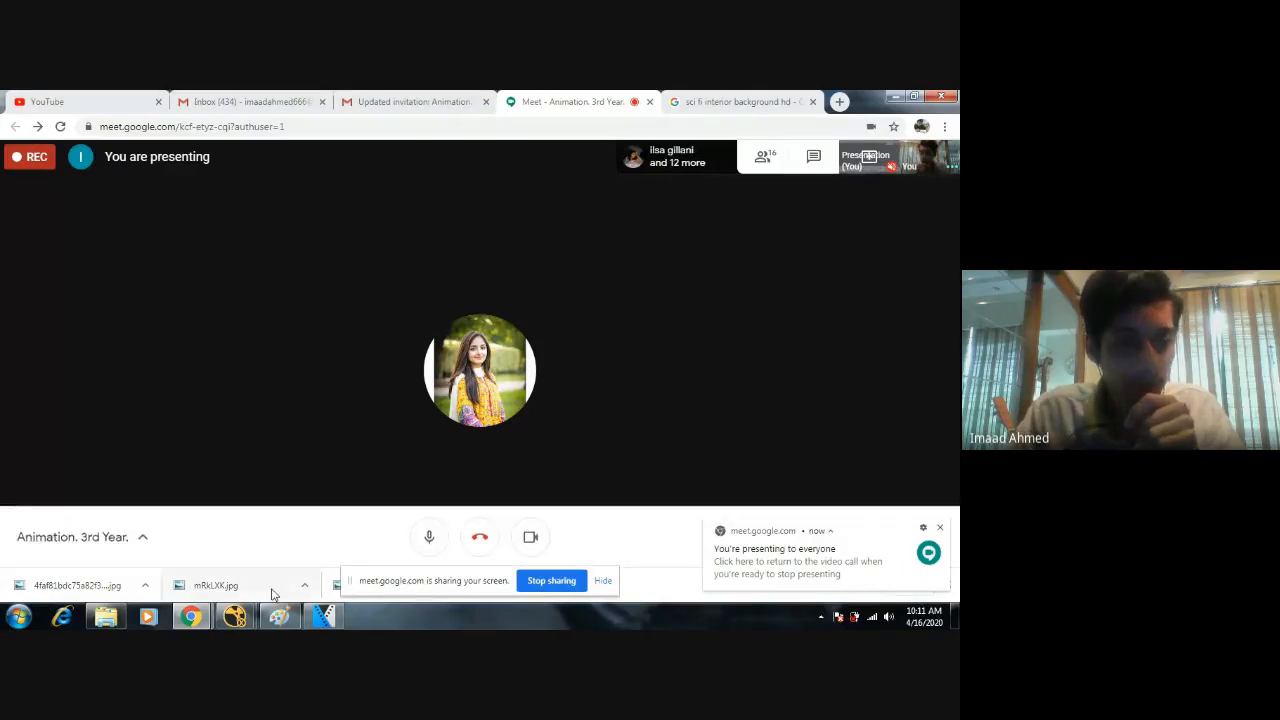
pyautogui.moveTo(234, 616)
pyautogui.click(296, 563)
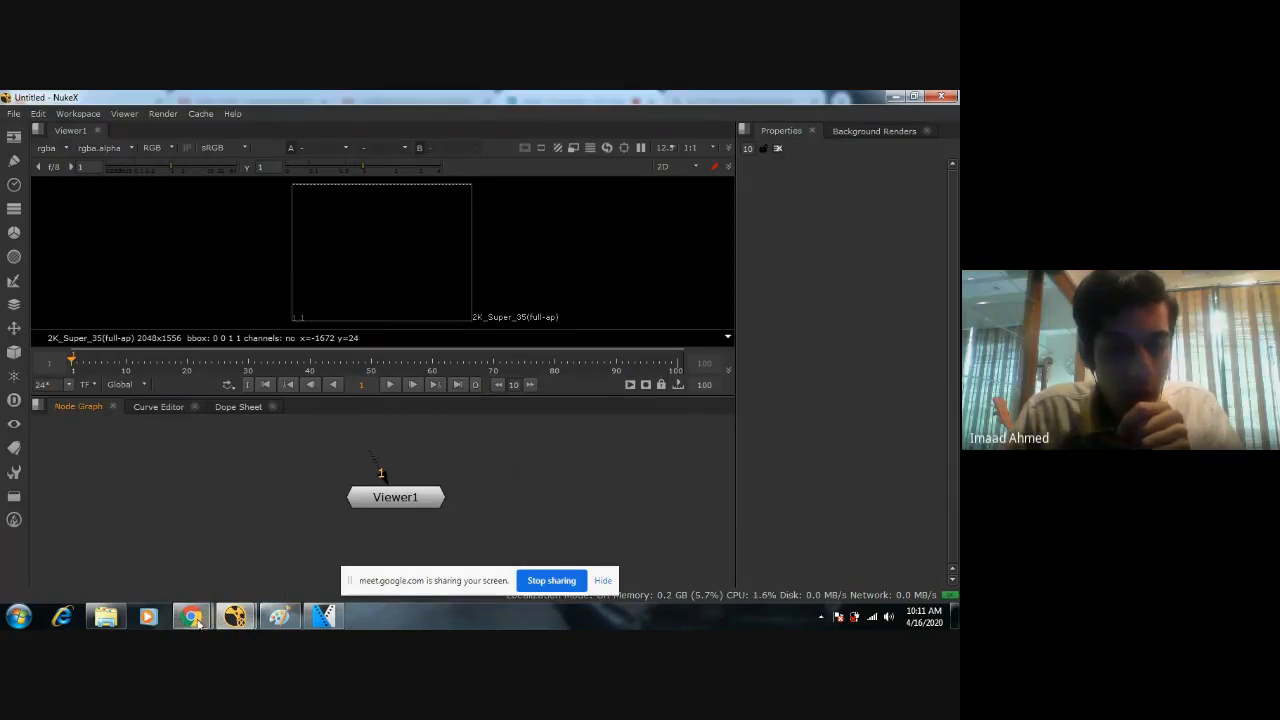
pyautogui.click(327, 618)
pyautogui.click(694, 551)
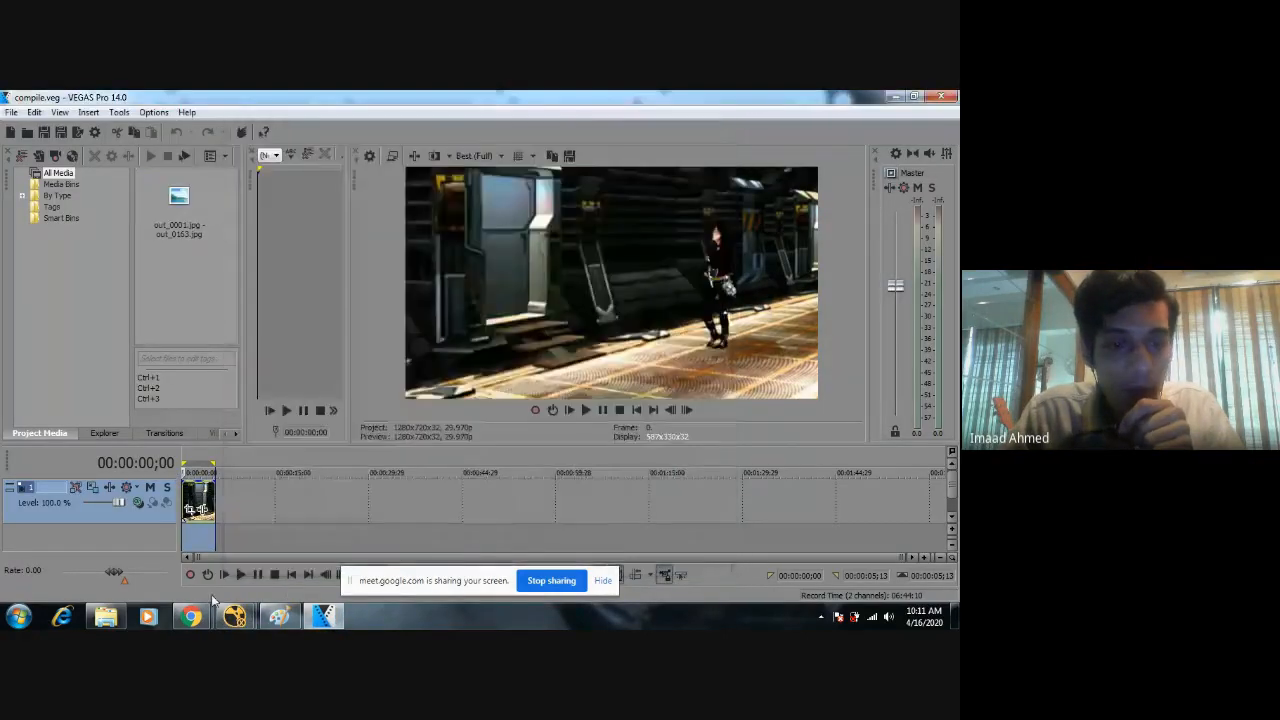
# Switch to NukeX and add a Read node that loads the out_####.jpg 1-163 image sequence.
pyautogui.click(235, 617)
pyautogui.press('Tab')
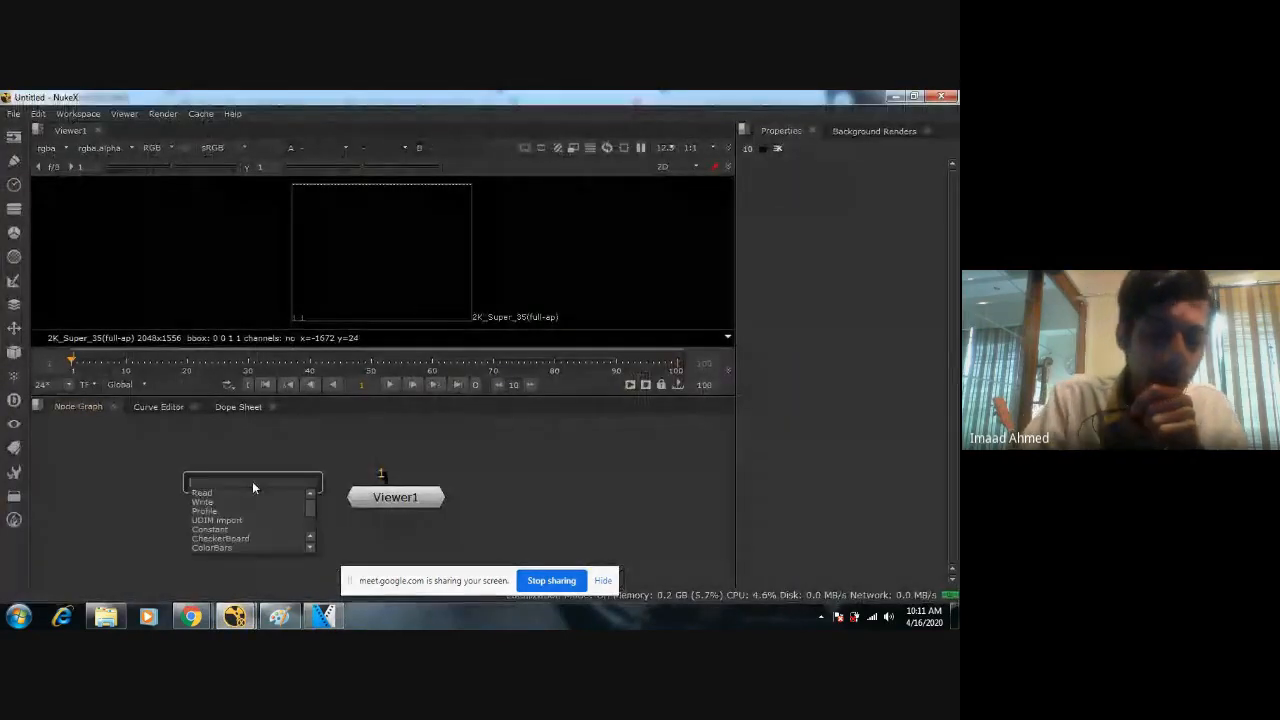
pyautogui.write('re')
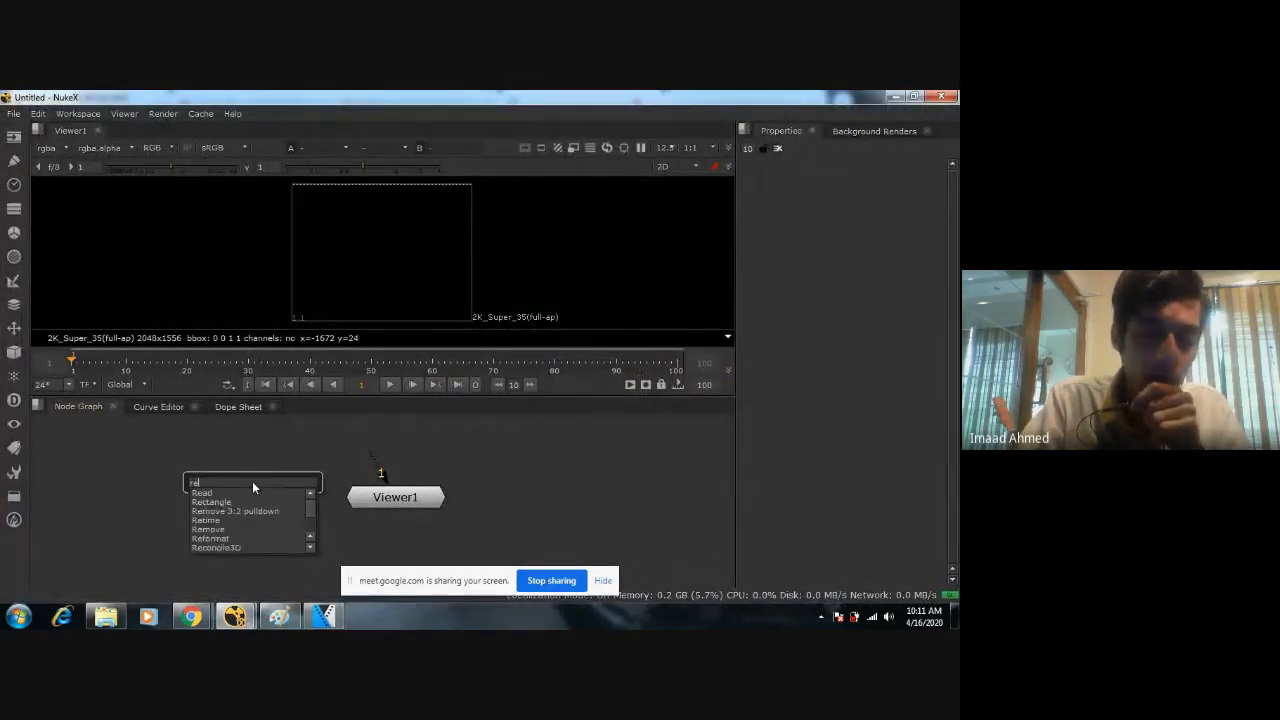
pyautogui.write('ad')
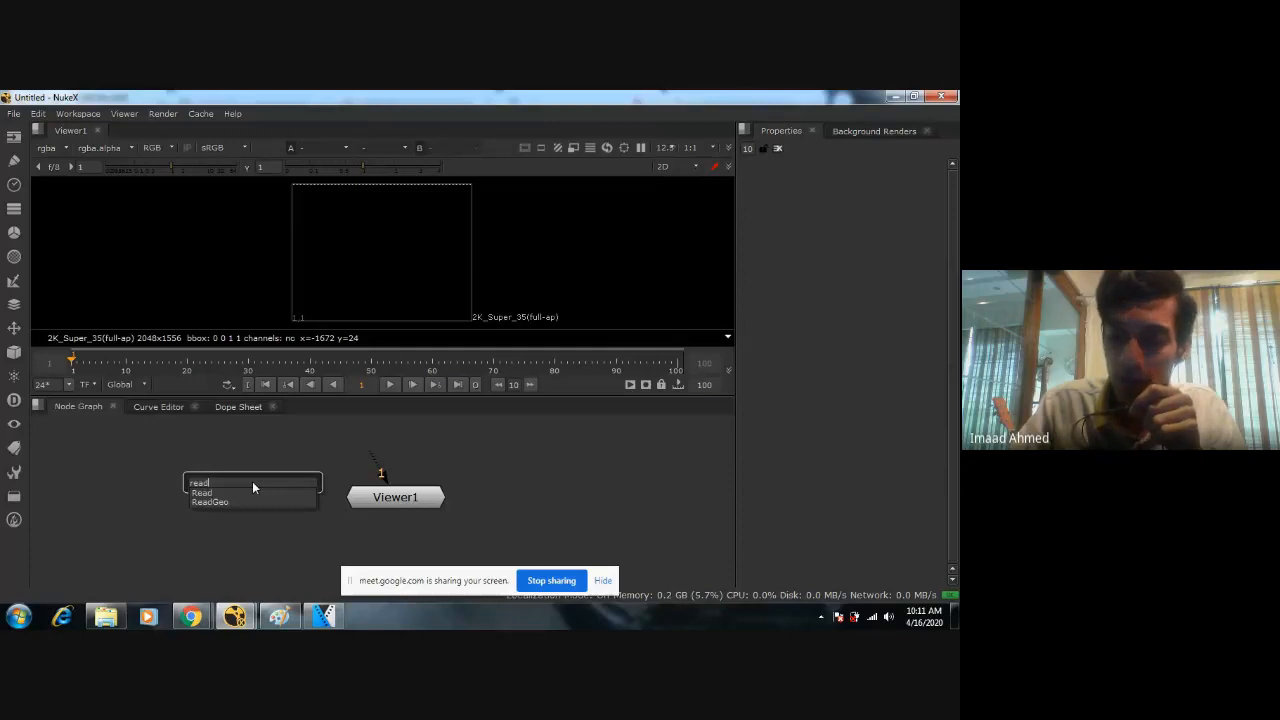
pyautogui.press('Return')
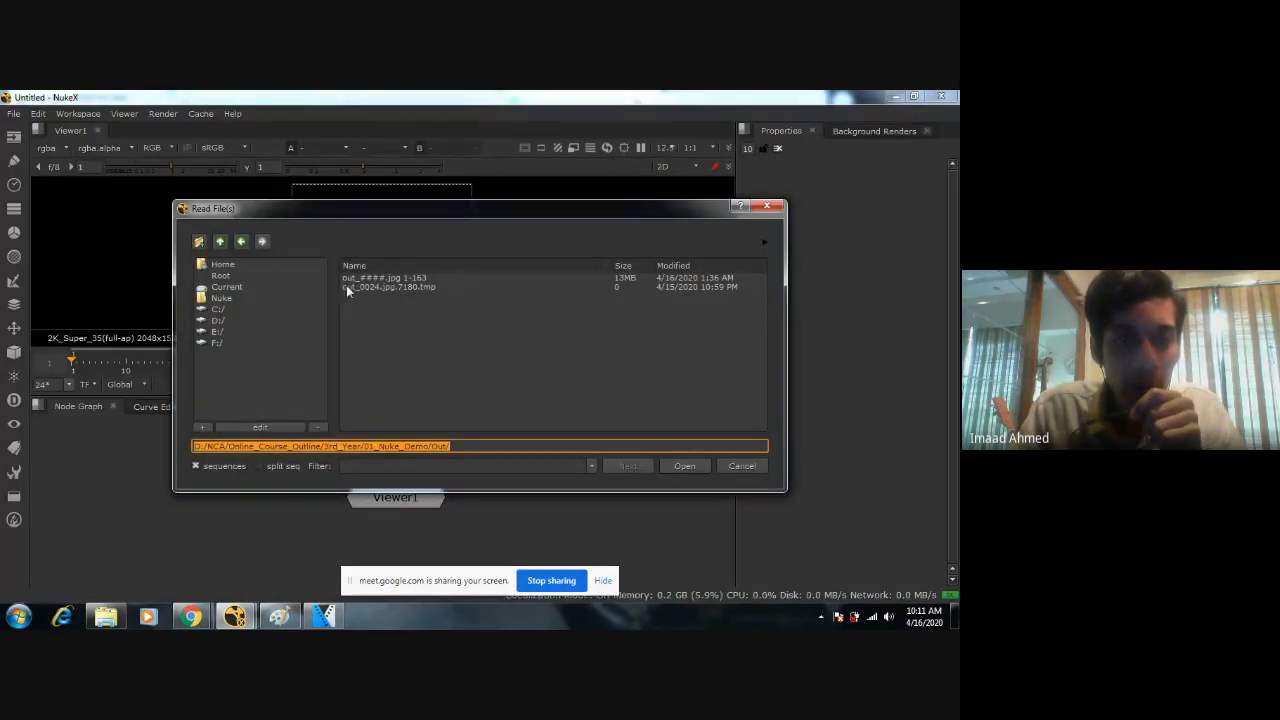
pyautogui.click(388, 279)
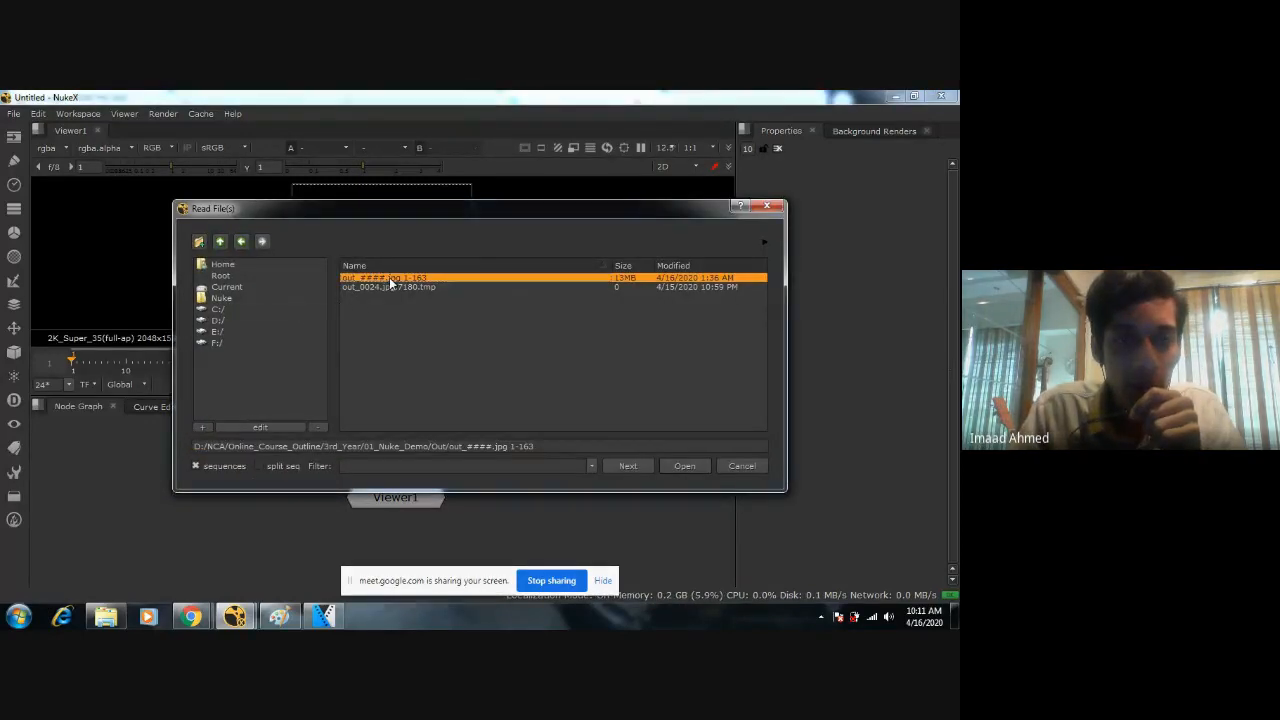
pyautogui.click(684, 466)
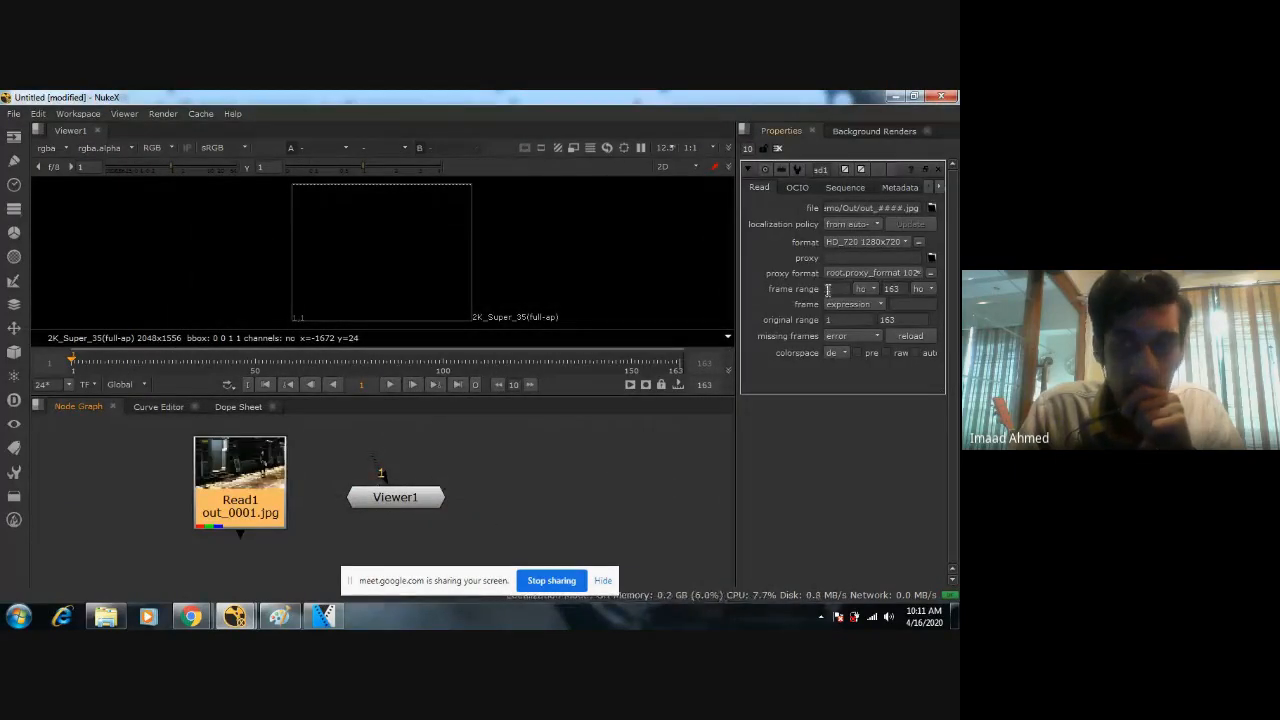
# Space the Read and Viewer nodes apart in the node graph and connect the Read node to the Viewer.
pyautogui.scroll(-5, 570, 484)
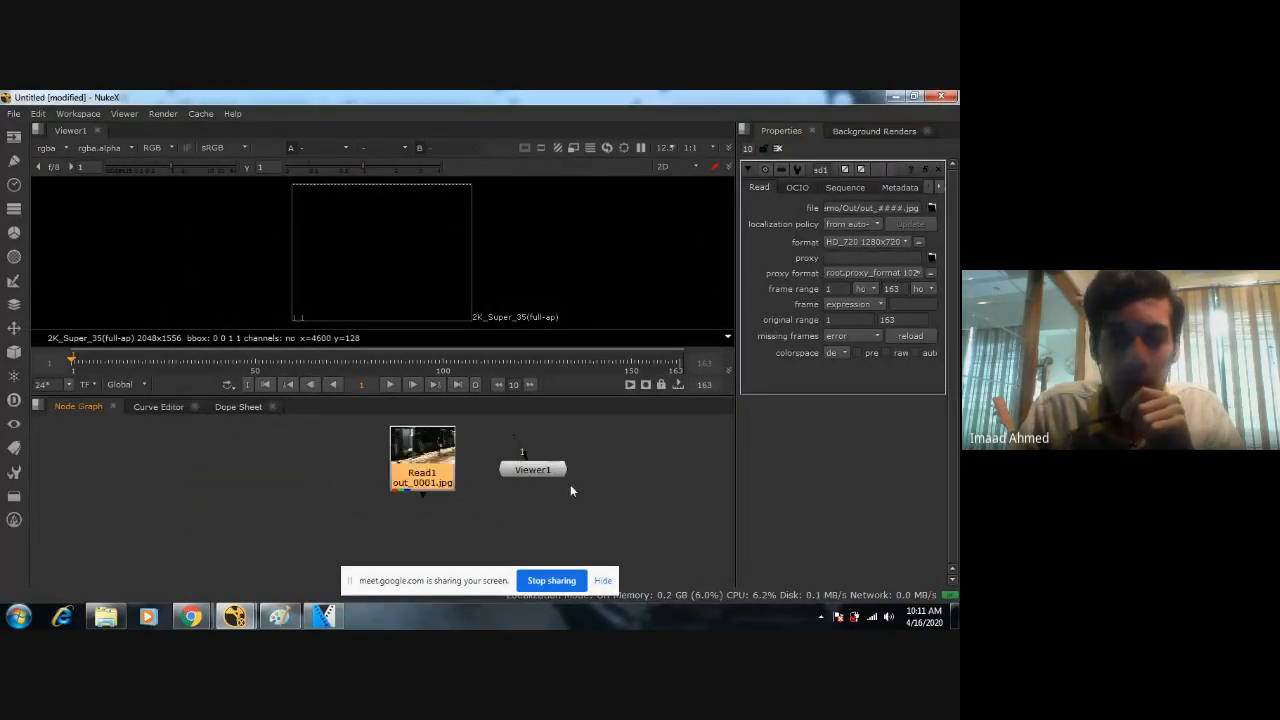
pyautogui.moveTo(458, 475); pyautogui.dragTo(402, 450)
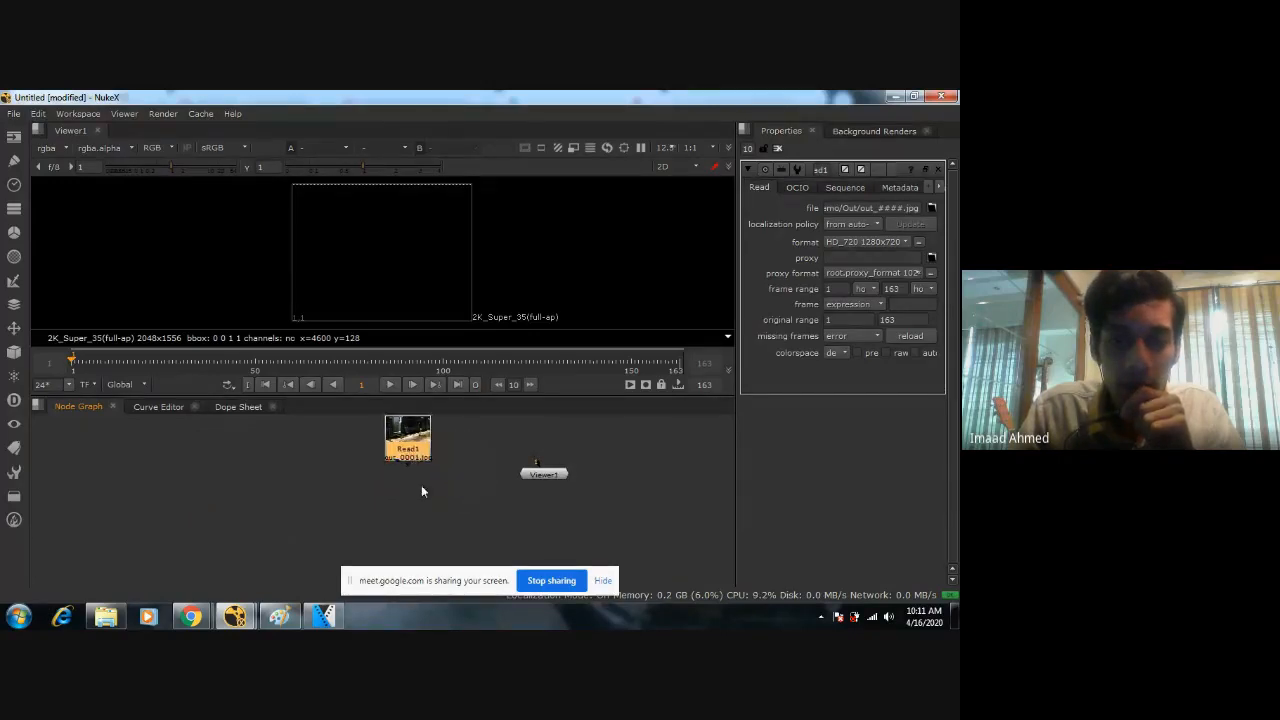
pyautogui.scroll(4, 418, 459)
pyautogui.moveTo(418, 459); pyautogui.dragTo(442, 512, button='middle')
pyautogui.scroll(-2, 477, 466)
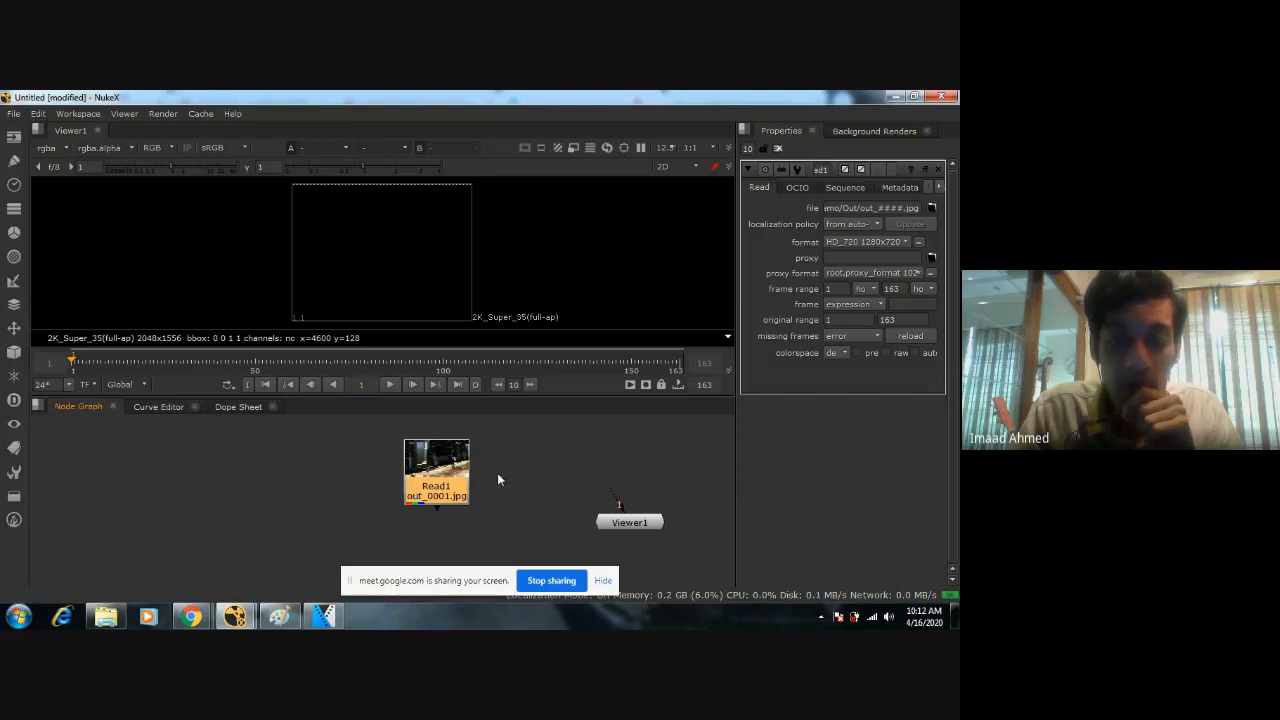
pyautogui.scroll(-2, 497, 469)
pyautogui.moveTo(415, 483); pyautogui.dragTo(579, 497)
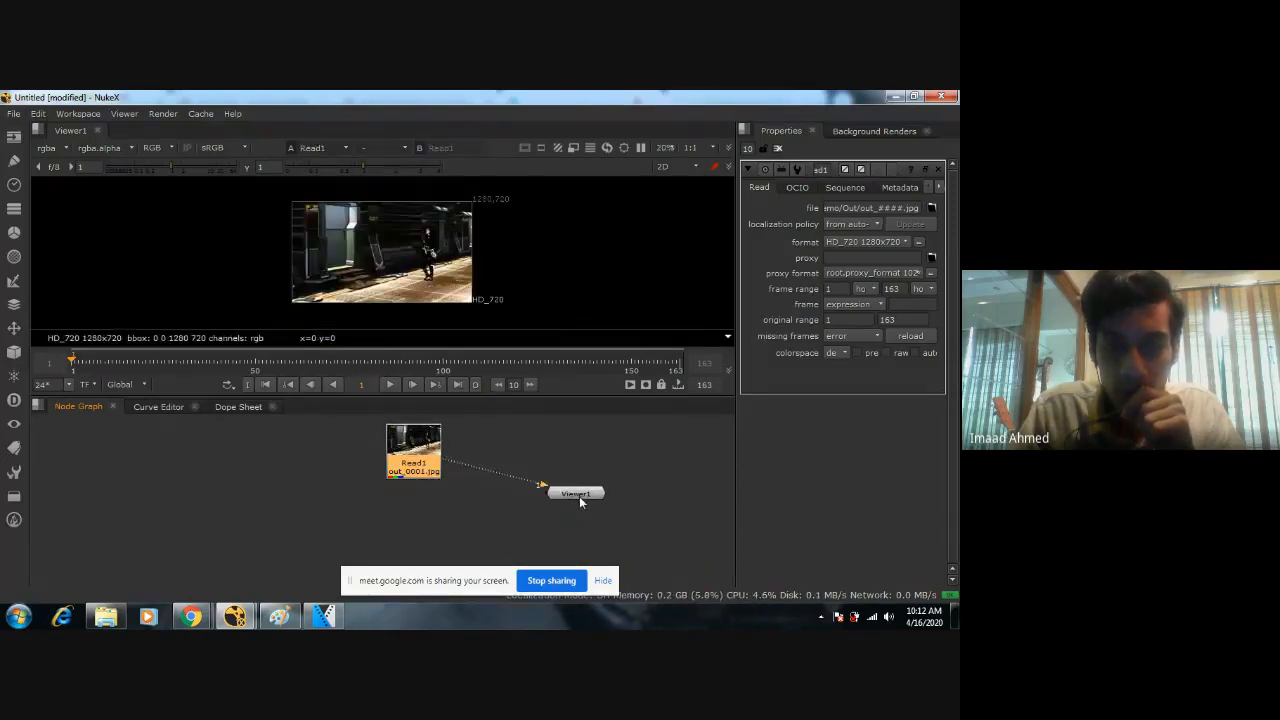
# Position the Viewer node directly below the Read node in the node graph.
pyautogui.click(579, 494)
pyautogui.scroll(3, 367, 247)
pyautogui.scroll(-4, 368, 247)
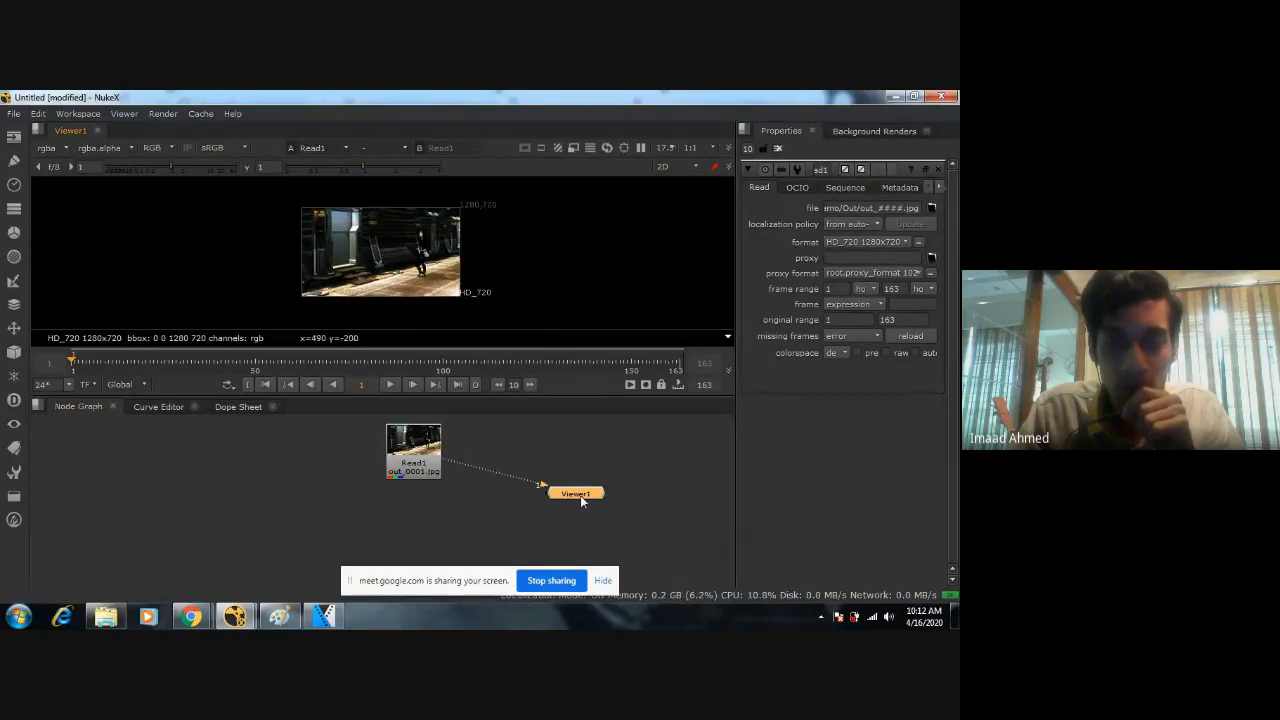
pyautogui.moveTo(580, 499); pyautogui.dragTo(418, 516)
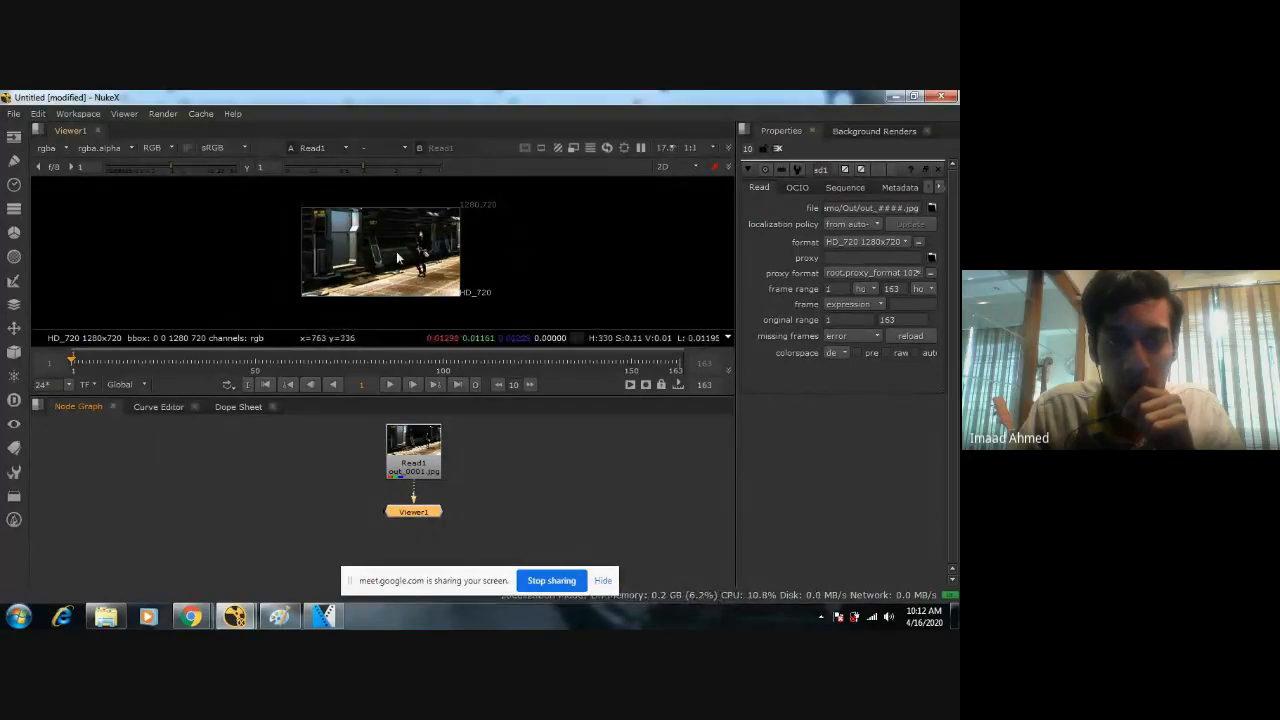
# Play the loaded image sequence briefly in the viewer and stop it.
pyautogui.scroll(3, 387, 264)
pyautogui.scroll(1, 387, 264)
pyautogui.scroll(-2, 387, 264)
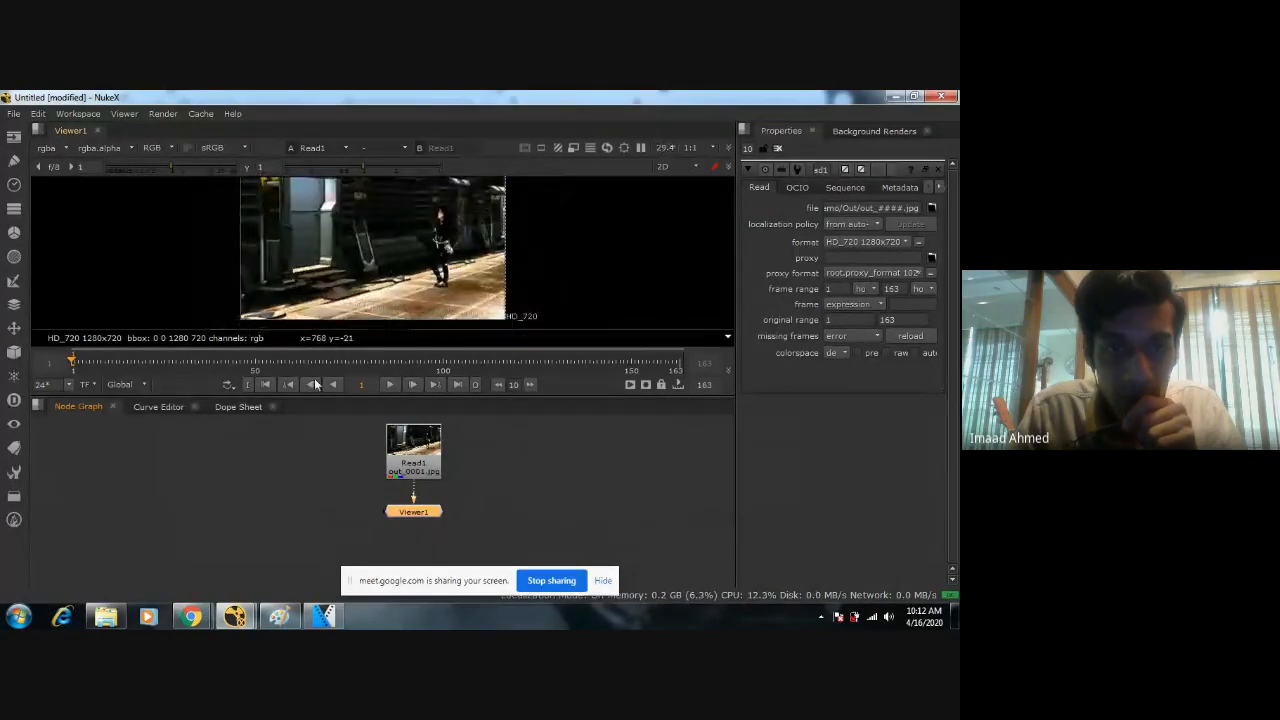
pyautogui.click(389, 389)
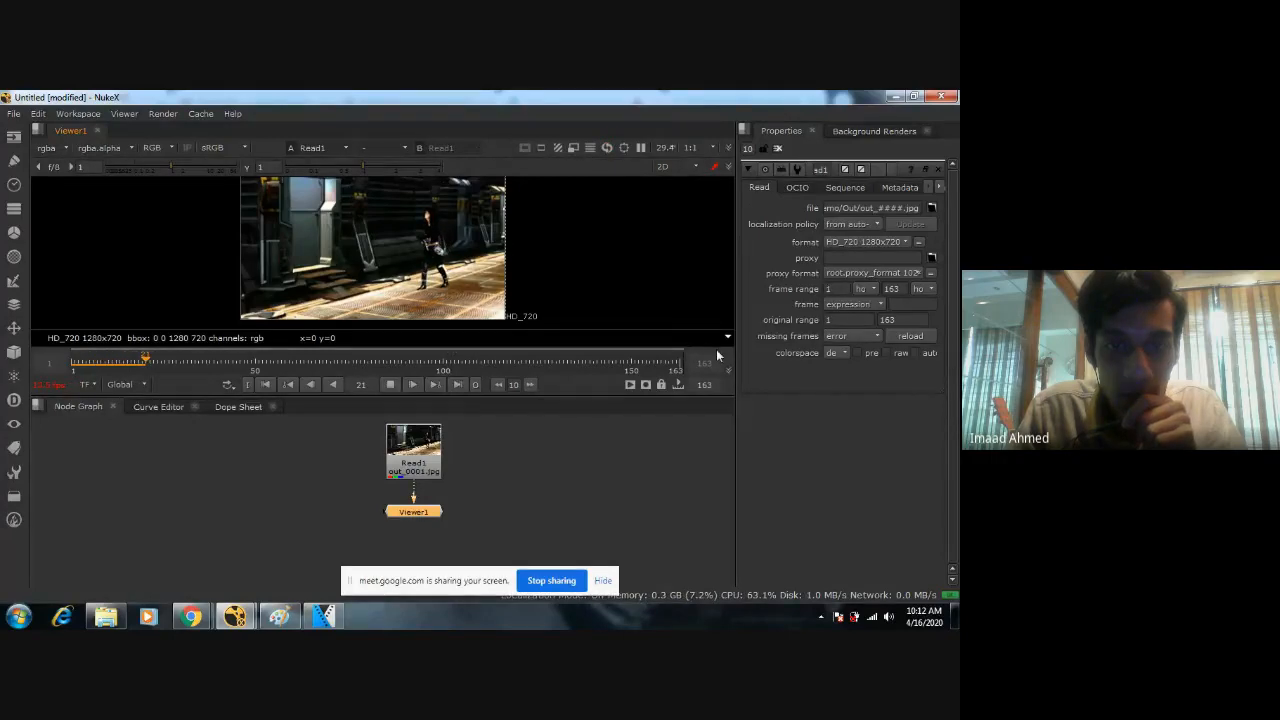
pyautogui.click(390, 384)
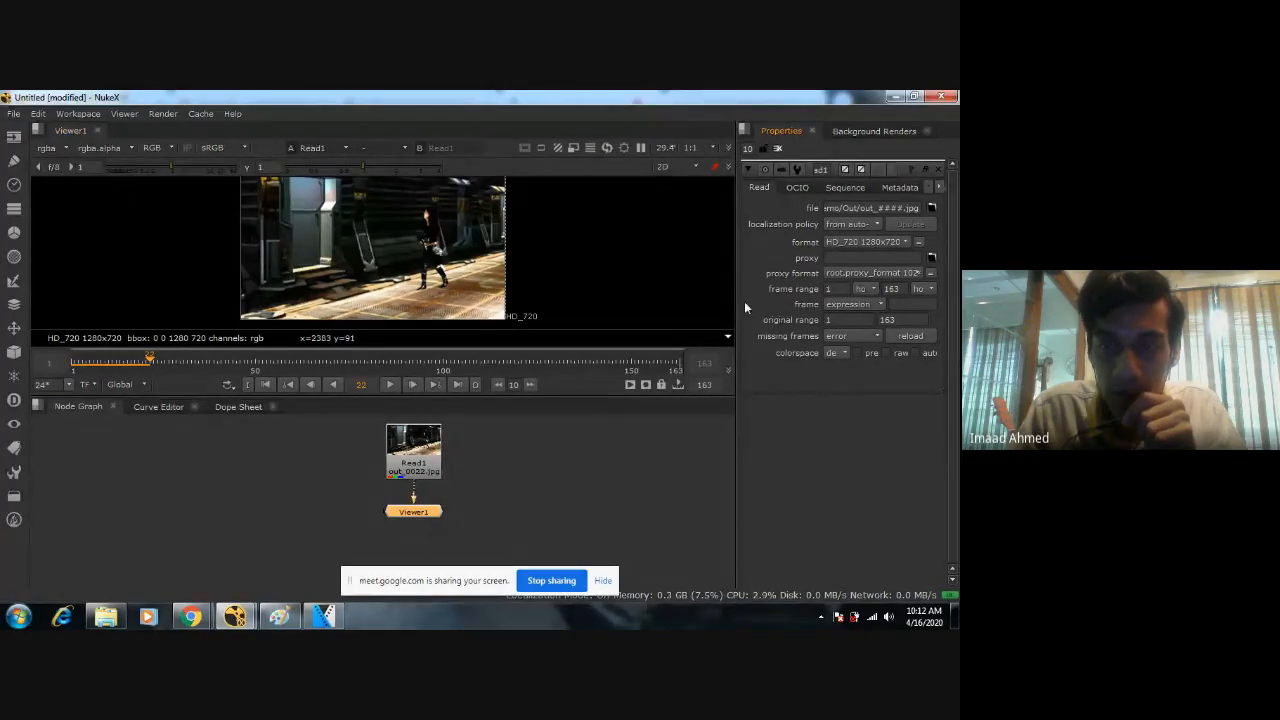
# Enlarge the viewer by shrinking the properties and node graph areas, with the footage filling more of it.
pyautogui.moveTo(738, 306); pyautogui.dragTo(855, 330)
pyautogui.moveTo(706, 397); pyautogui.dragTo(720, 497)
pyautogui.scroll(3, 457, 351)
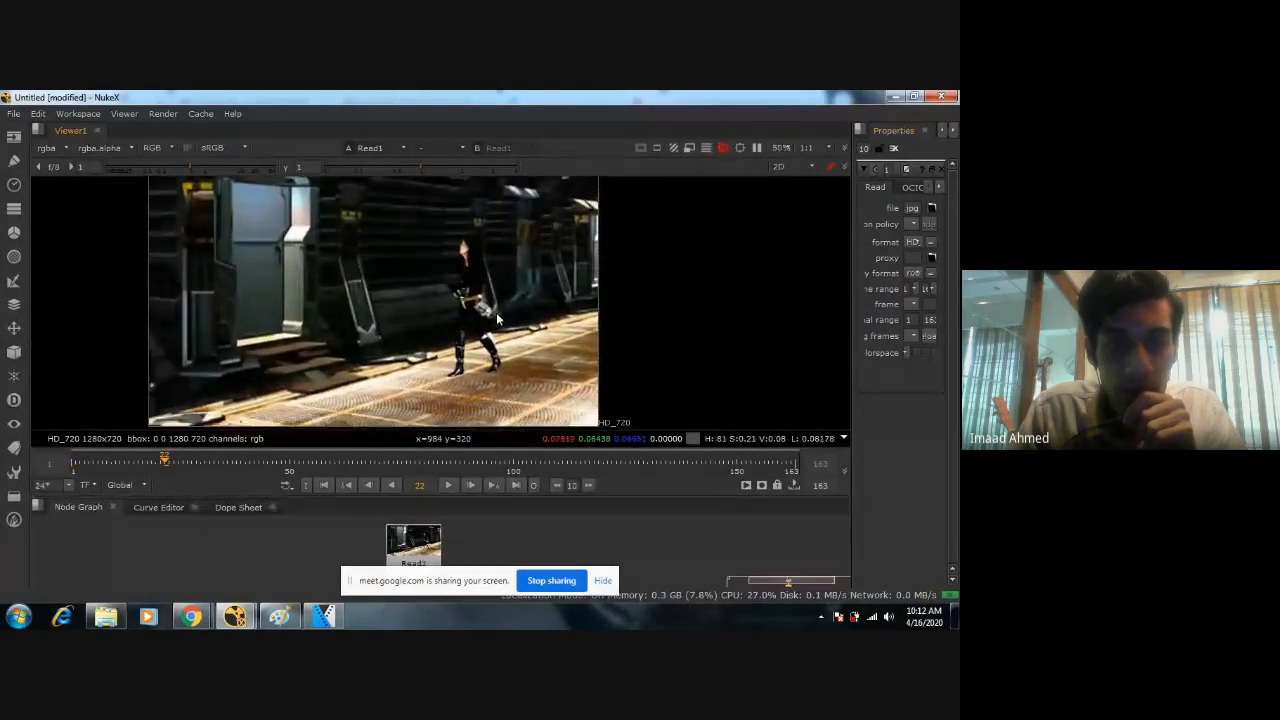
pyautogui.moveTo(497, 318); pyautogui.dragTo(557, 313, button='middle')
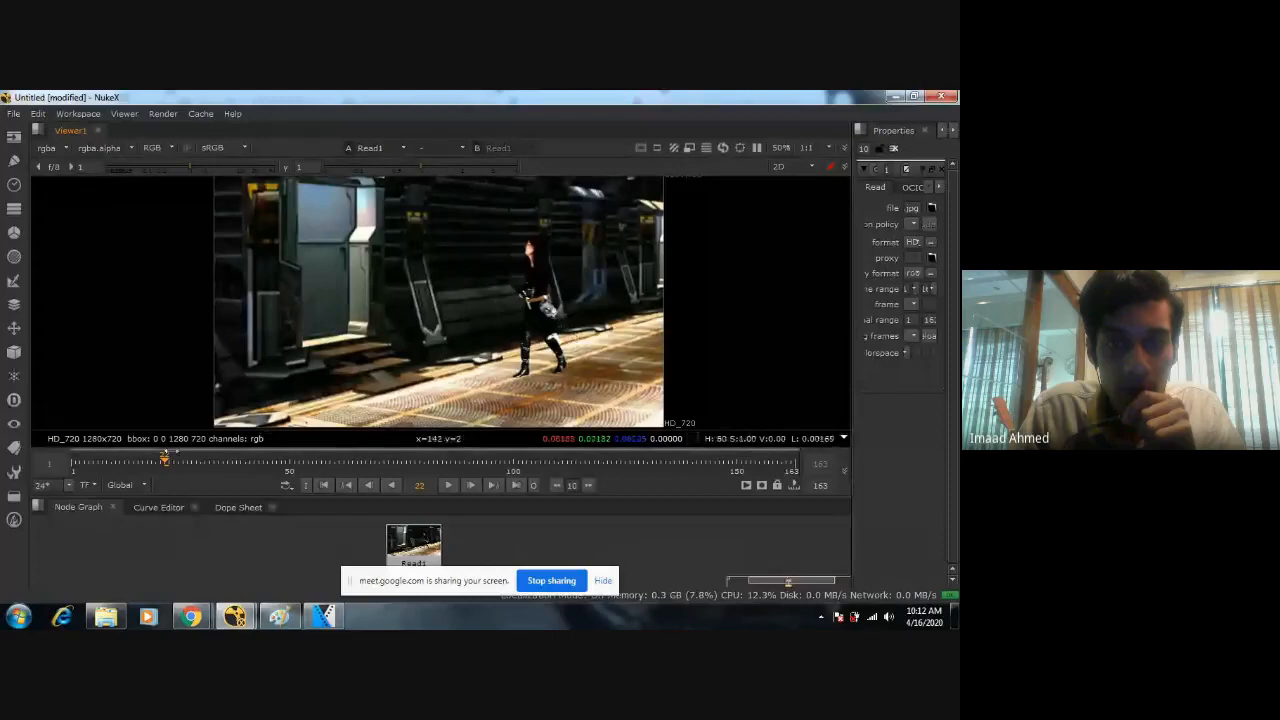
# Play the sequence from its beginning in the enlarged viewer and stop playback.
pyautogui.click(75, 461)
pyautogui.click(448, 485)
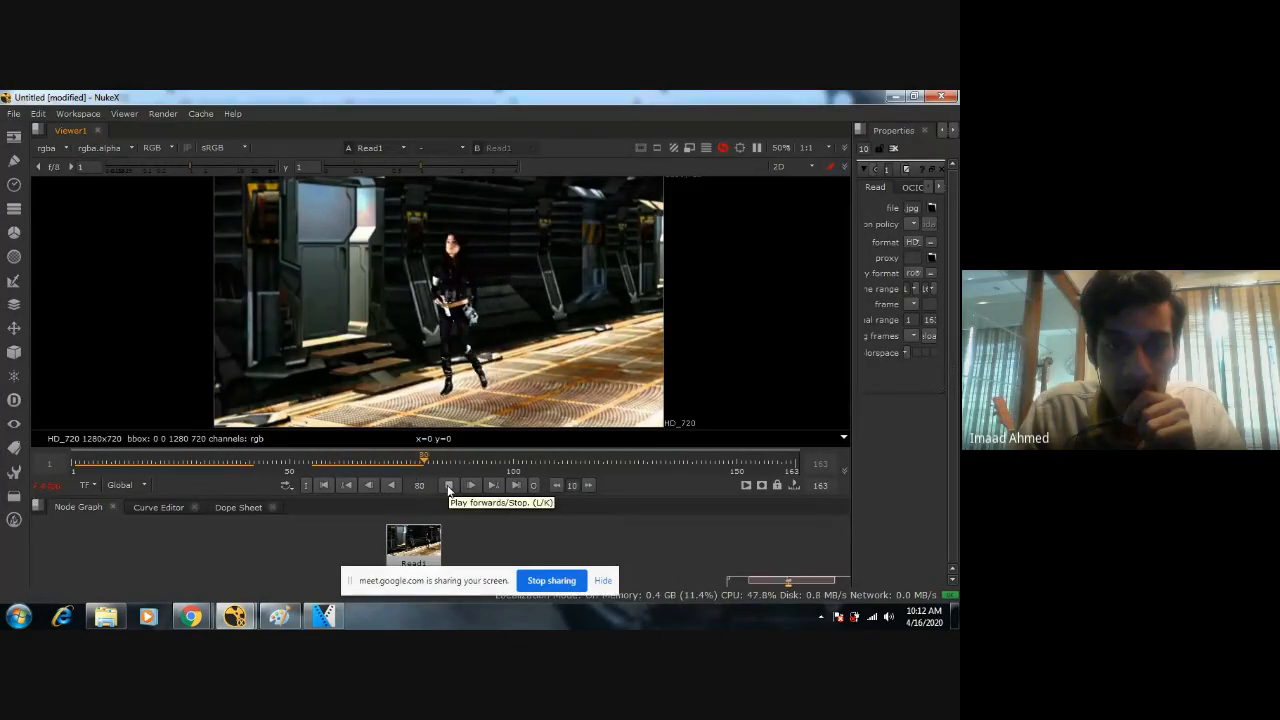
pyautogui.click(448, 487)
# Scrub through the timeline to examine the character's walk at frames 50, 100, 150 and the last frame.
pyautogui.moveTo(486, 471); pyautogui.dragTo(703, 468)
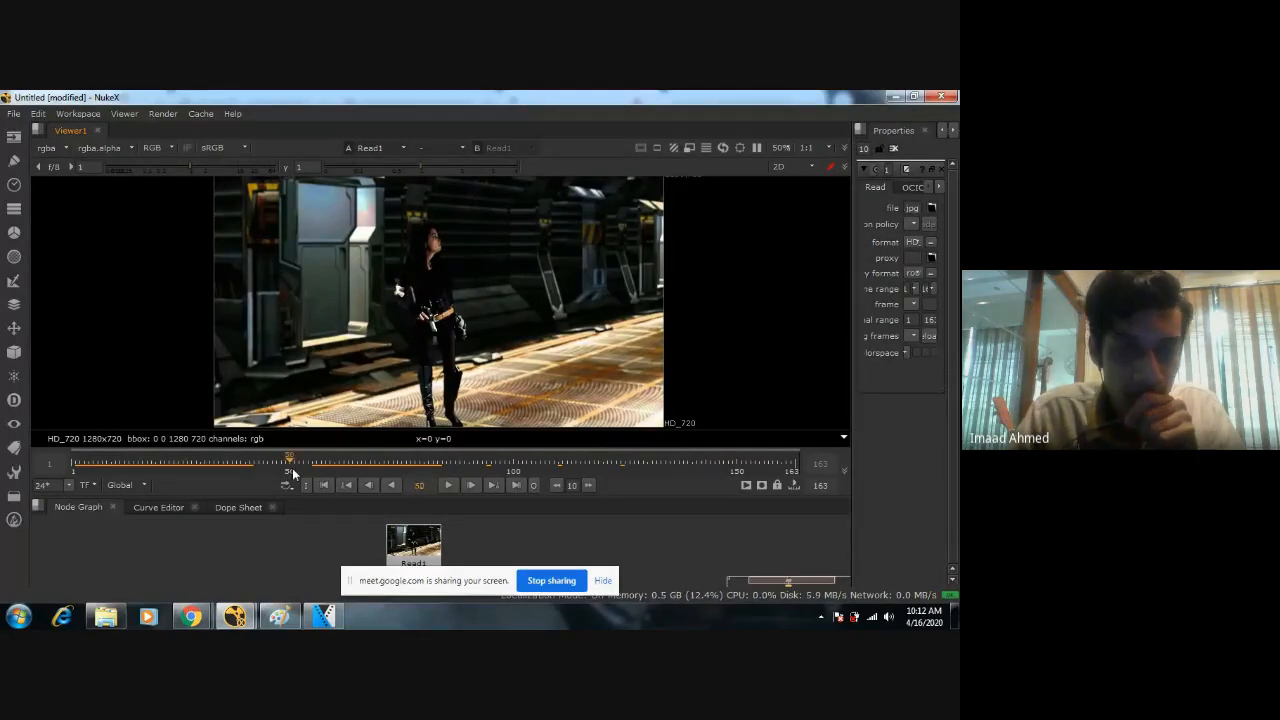
pyautogui.click(513, 468)
pyautogui.click(736, 467)
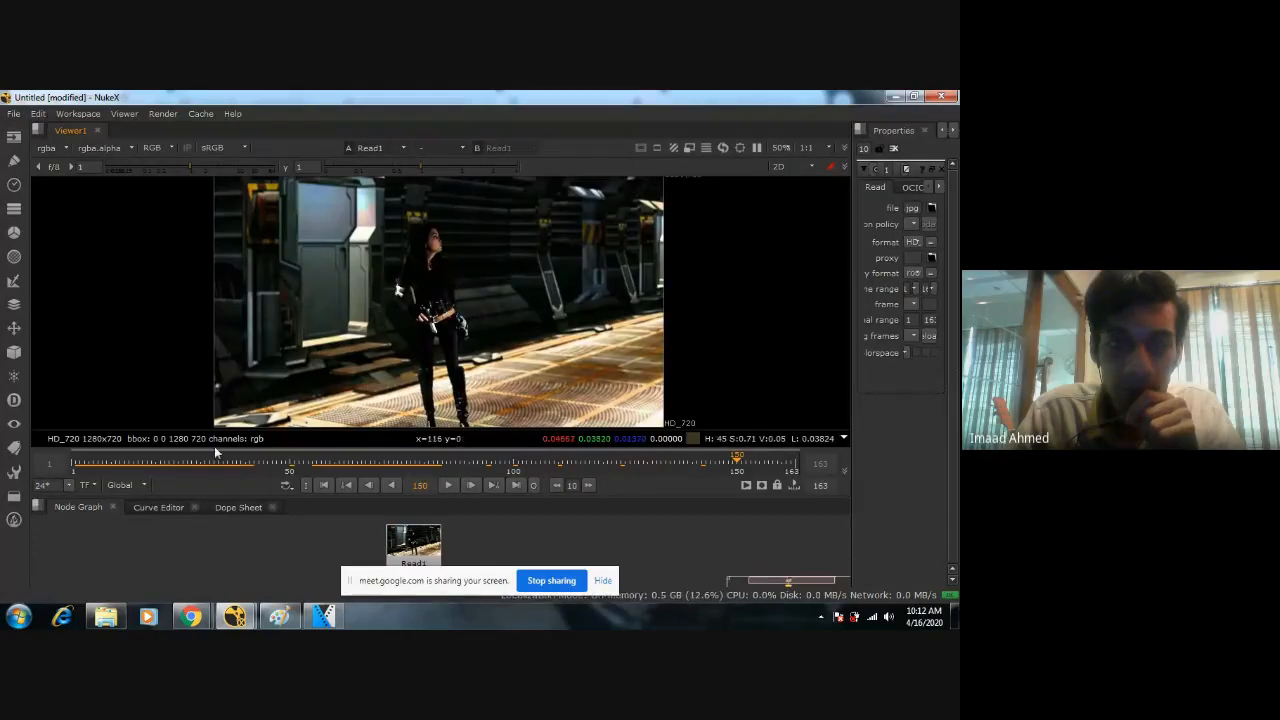
pyautogui.moveTo(74, 466); pyautogui.dragTo(285, 468)
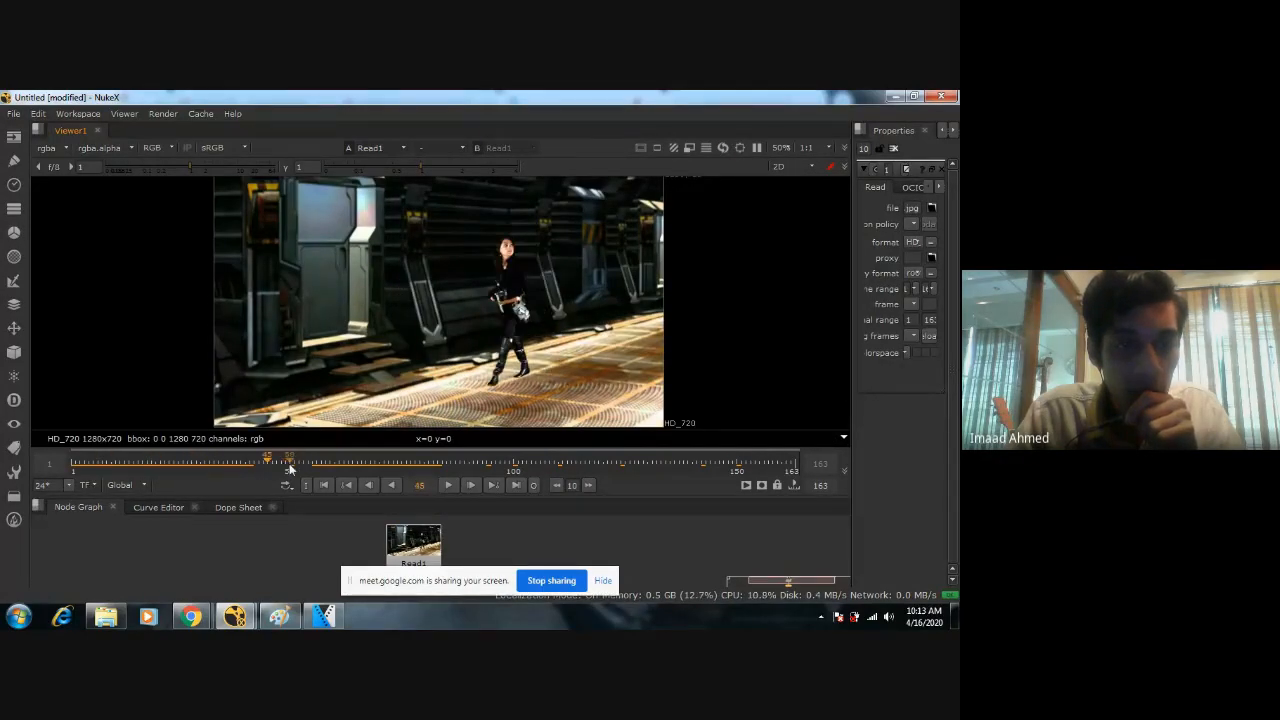
pyautogui.click(290, 469)
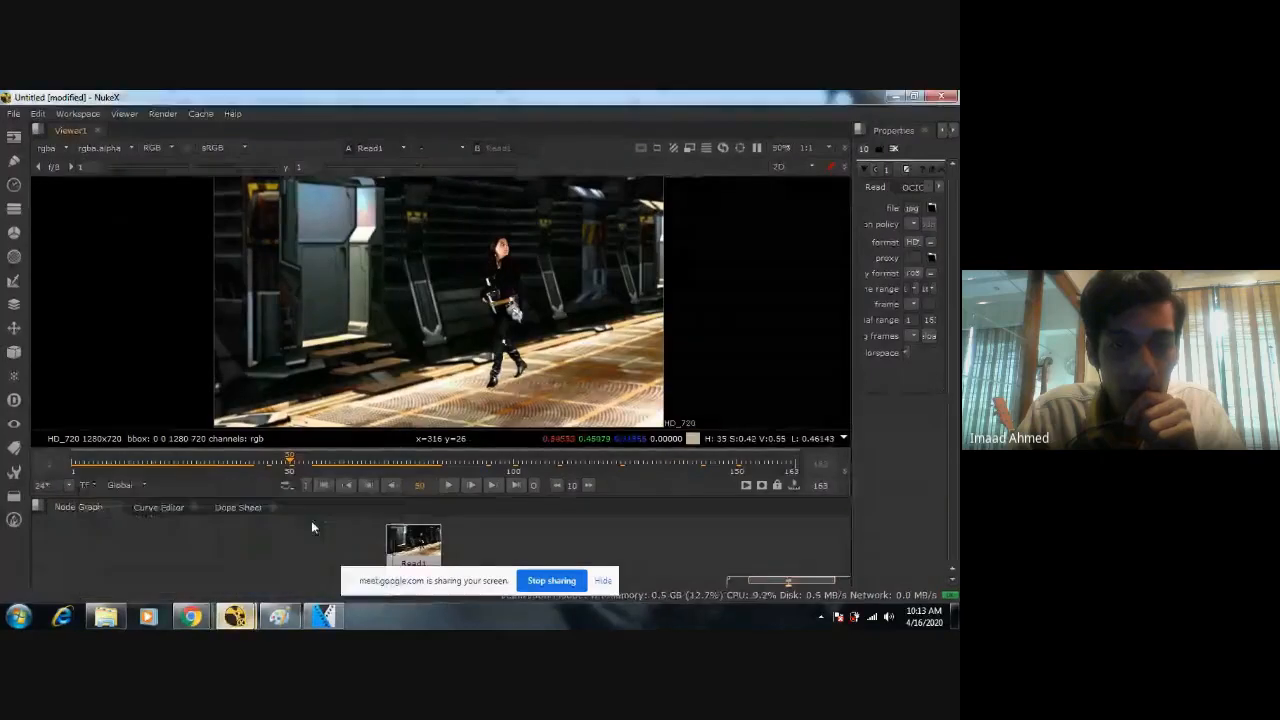
pyautogui.click(512, 466)
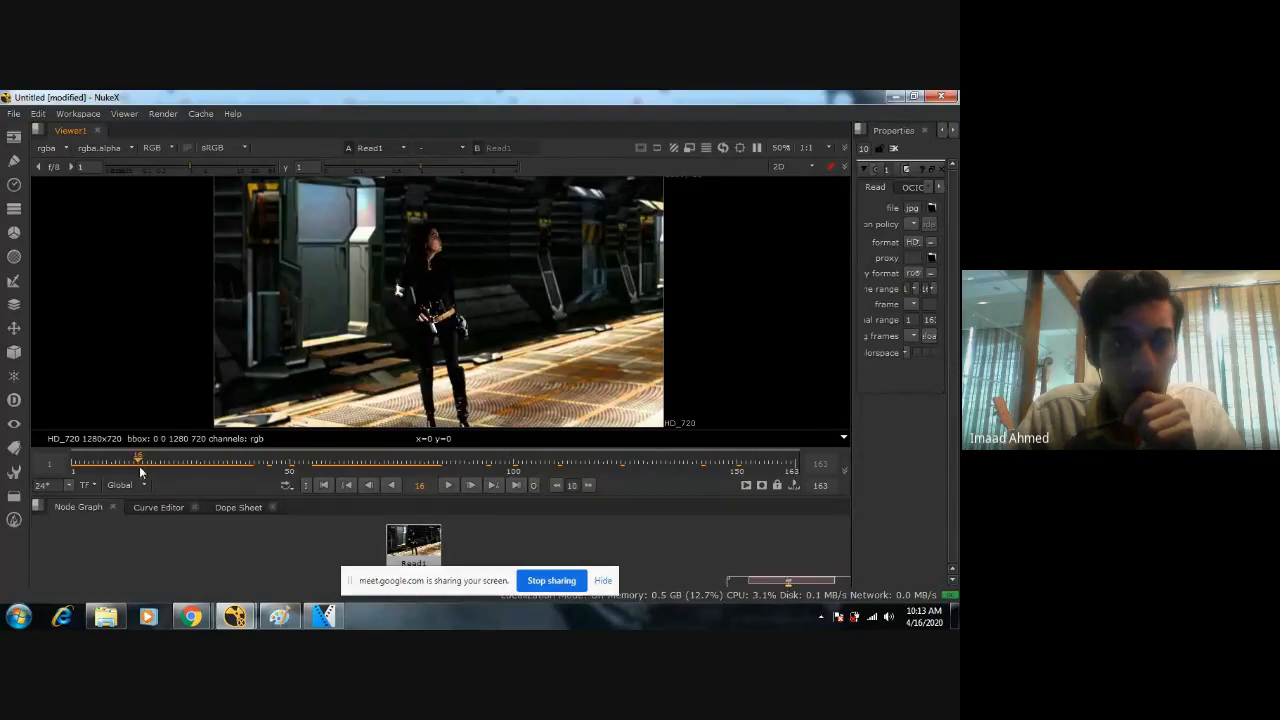
pyautogui.click(228, 466)
pyautogui.moveTo(273, 466); pyautogui.dragTo(794, 472)
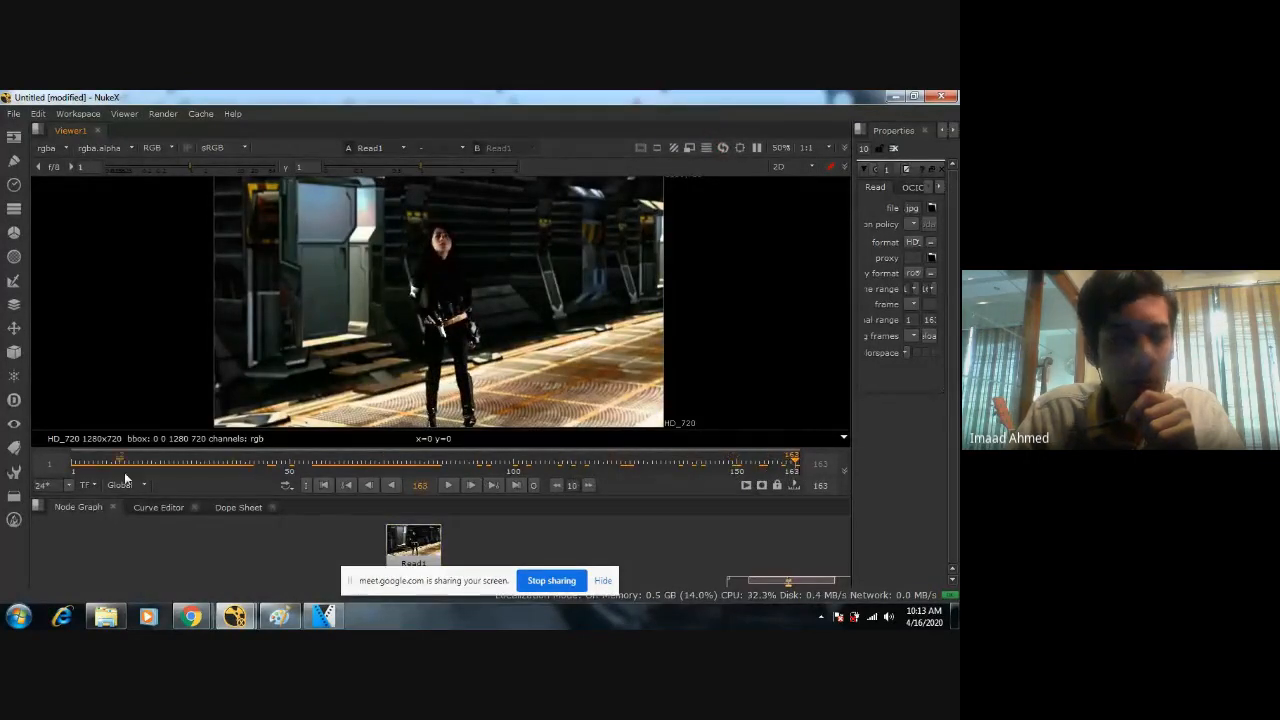
pyautogui.click(80, 472)
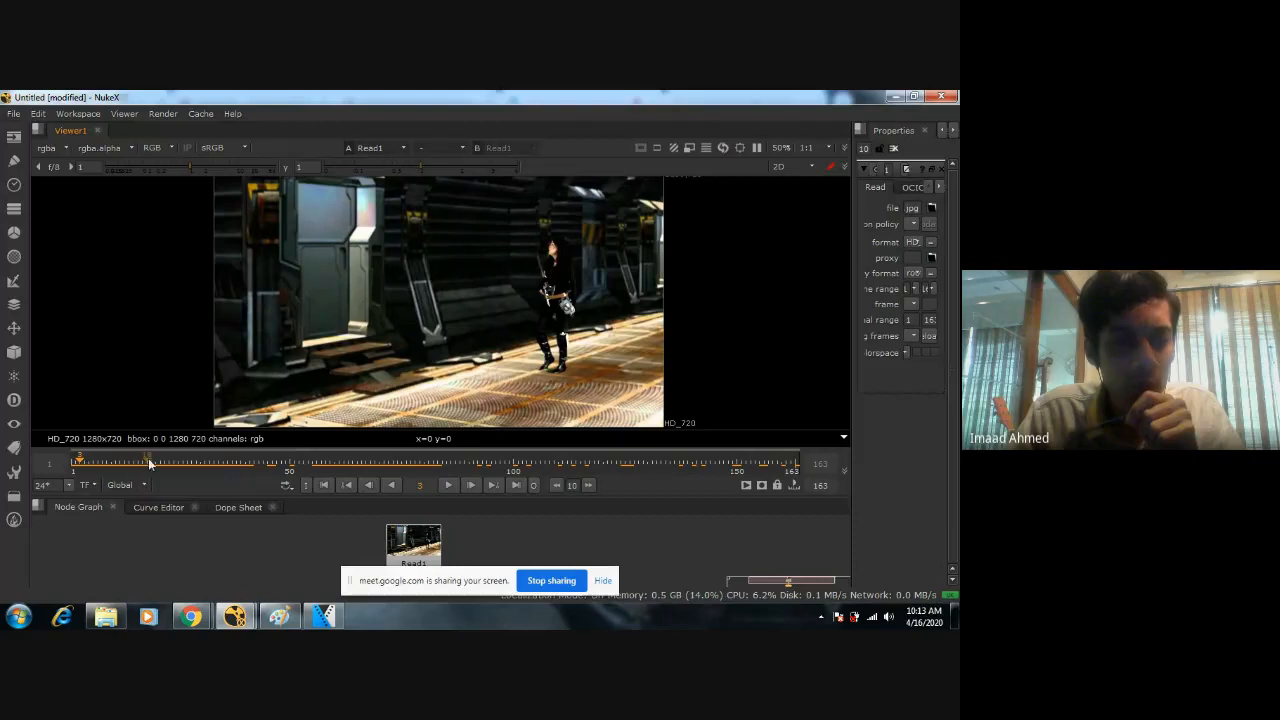
# Scrub the sequence to frame 132, and enlarge the node graph and properties areas with the footage refitted in the smaller viewer.
pyautogui.click(223, 468)
pyautogui.moveTo(279, 464); pyautogui.dragTo(656, 468)
pyautogui.moveTo(661, 545)
pyautogui.mouseDown(button='middle')
pyautogui.moveTo(662, 507)
pyautogui.moveTo(662, 526)
pyautogui.mouseUp(button='middle')
pyautogui.scroll(1, 662, 526)
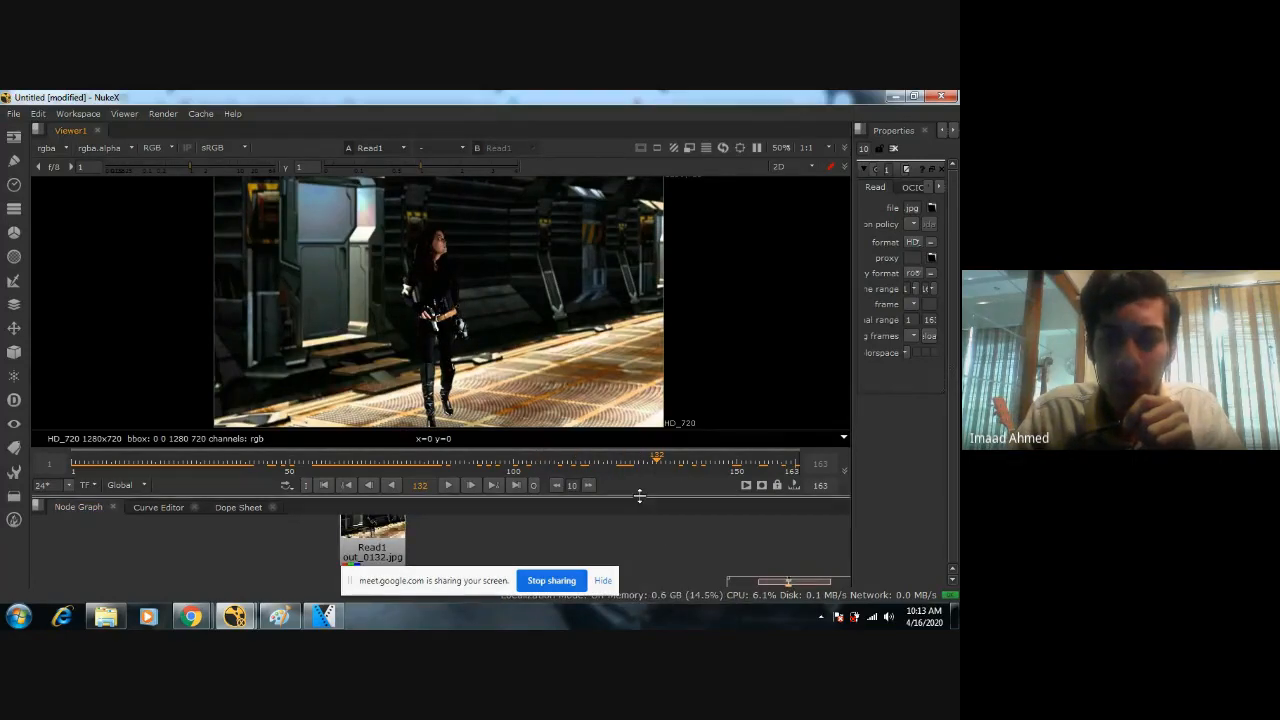
pyautogui.moveTo(604, 494); pyautogui.dragTo(818, 409)
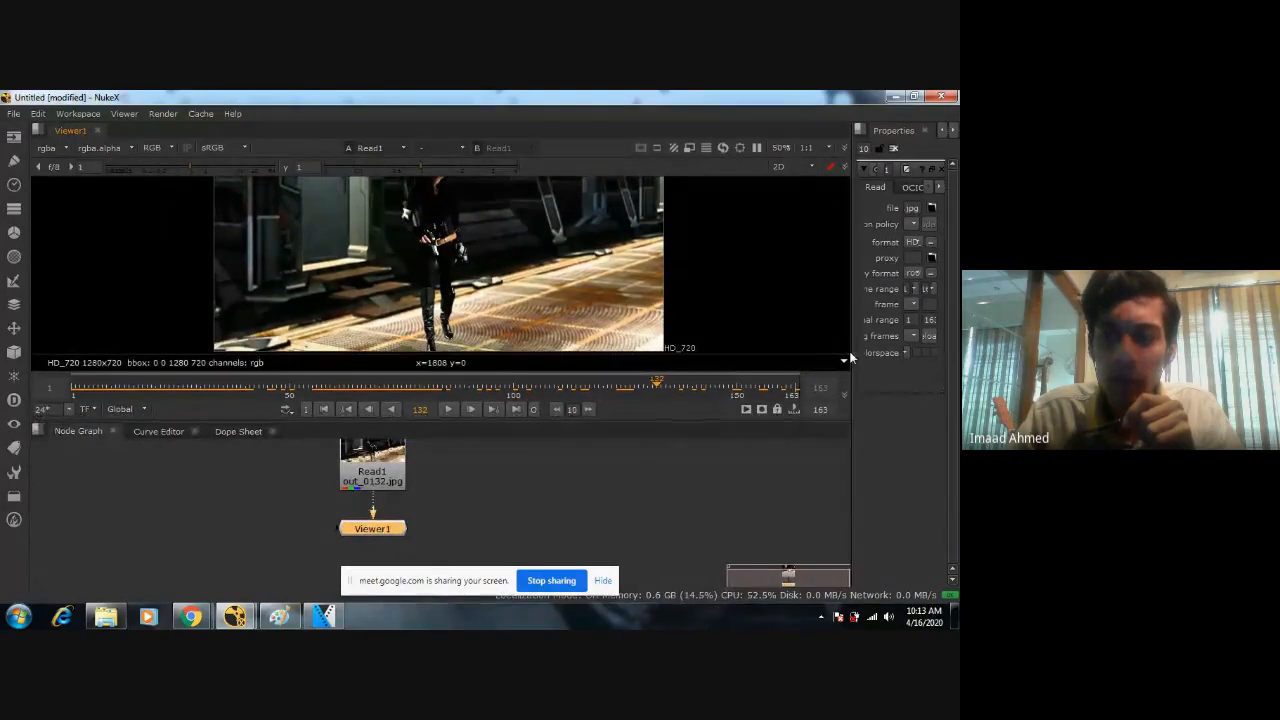
pyautogui.moveTo(851, 351); pyautogui.dragTo(743, 357)
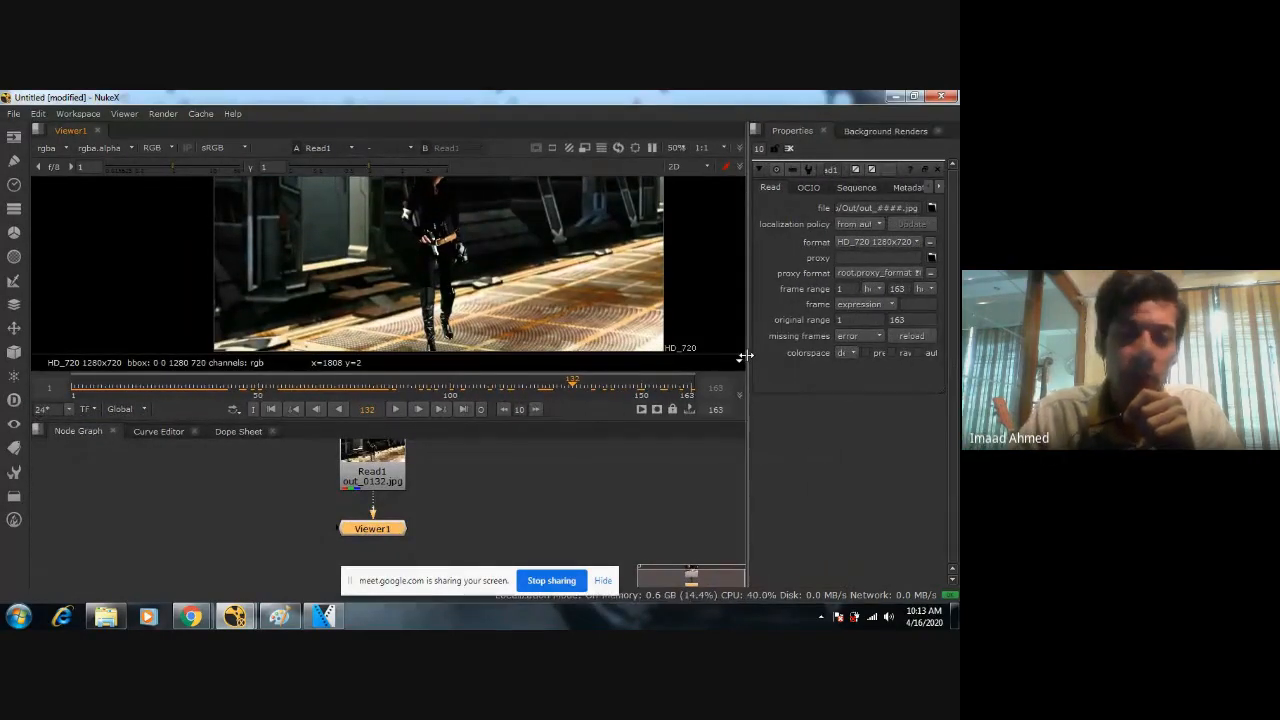
pyautogui.scroll(-1, 548, 263)
pyautogui.moveTo(548, 263); pyautogui.dragTo(468, 289, button='middle')
# Delete the Read node of the rendered image sequence from the node graph, leaving only the viewer node.
pyautogui.click(460, 494)
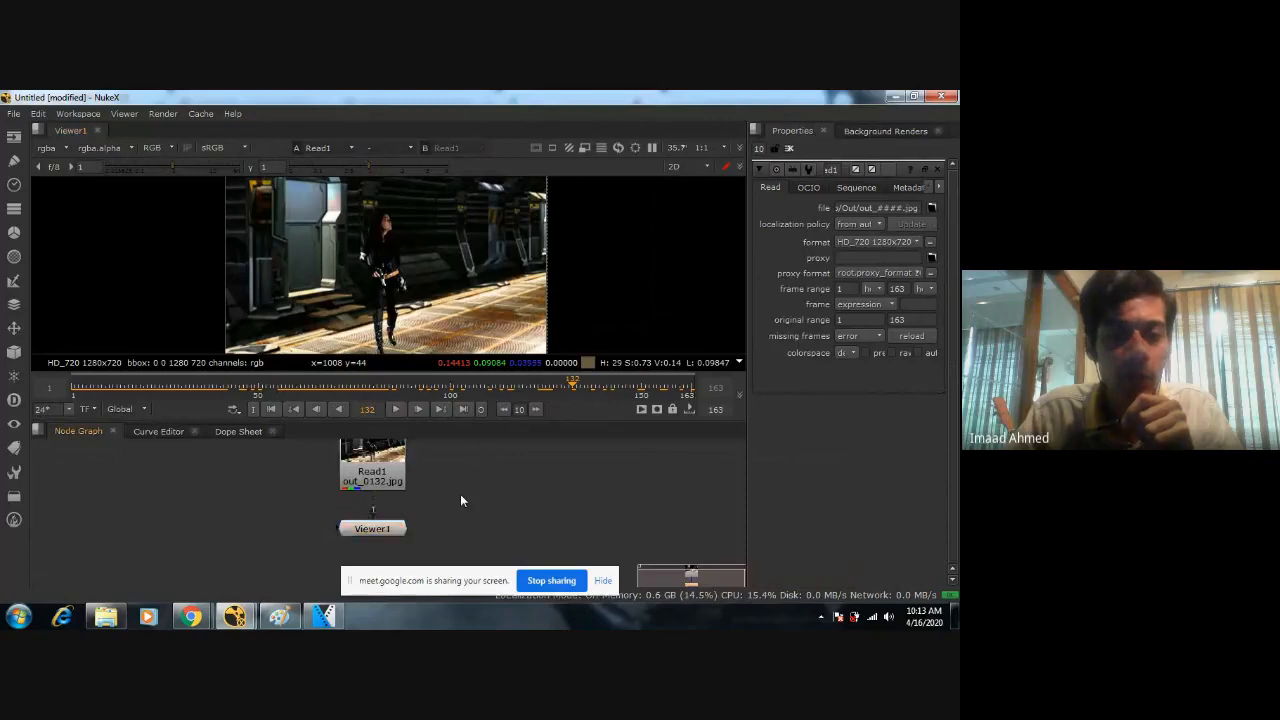
pyautogui.scroll(-2, 460, 494)
pyautogui.moveTo(458, 504)
pyautogui.mouseDown(button='middle')
pyautogui.moveTo(480, 473)
pyautogui.moveTo(472, 494)
pyautogui.mouseUp(button='middle')
pyautogui.click(376, 484)
pyautogui.scroll(2, 431, 499)
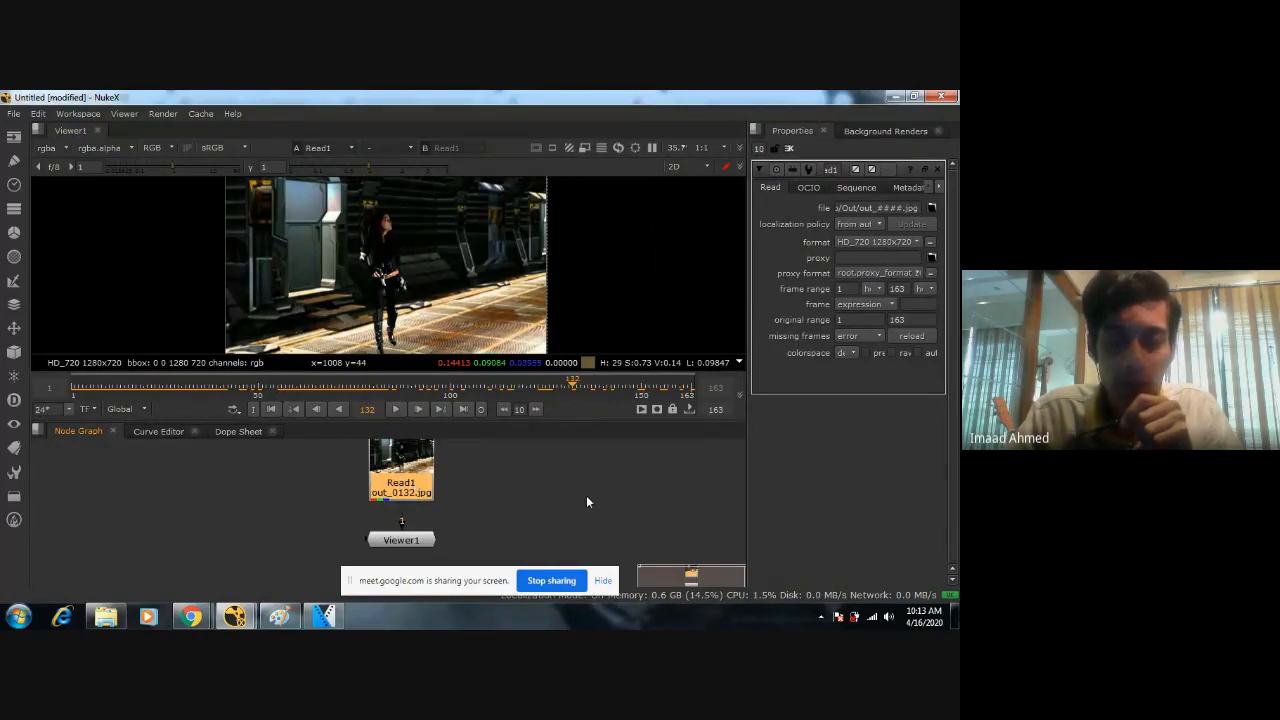
pyautogui.press('Delete')
pyautogui.scroll(-3, 494, 478)
pyautogui.scroll(1, 478, 496)
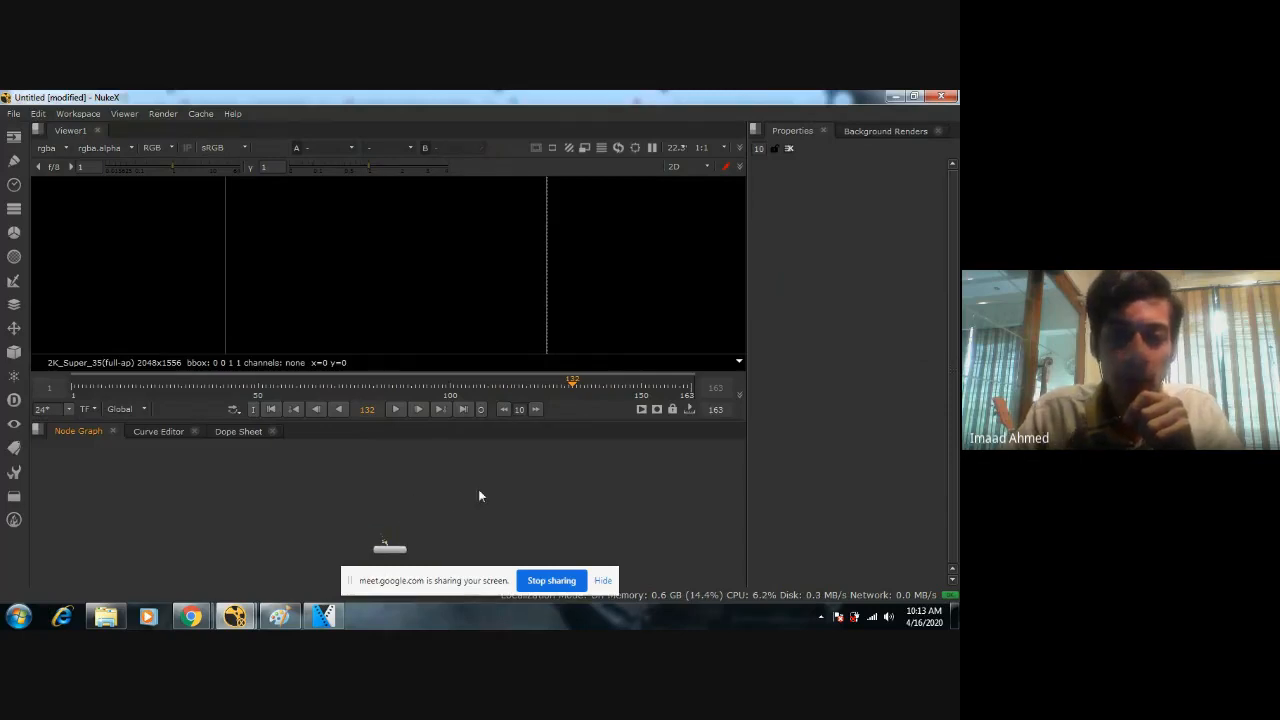
# Create a new Read node and browse to the D: drive in its file browser.
pyautogui.press('Tab')
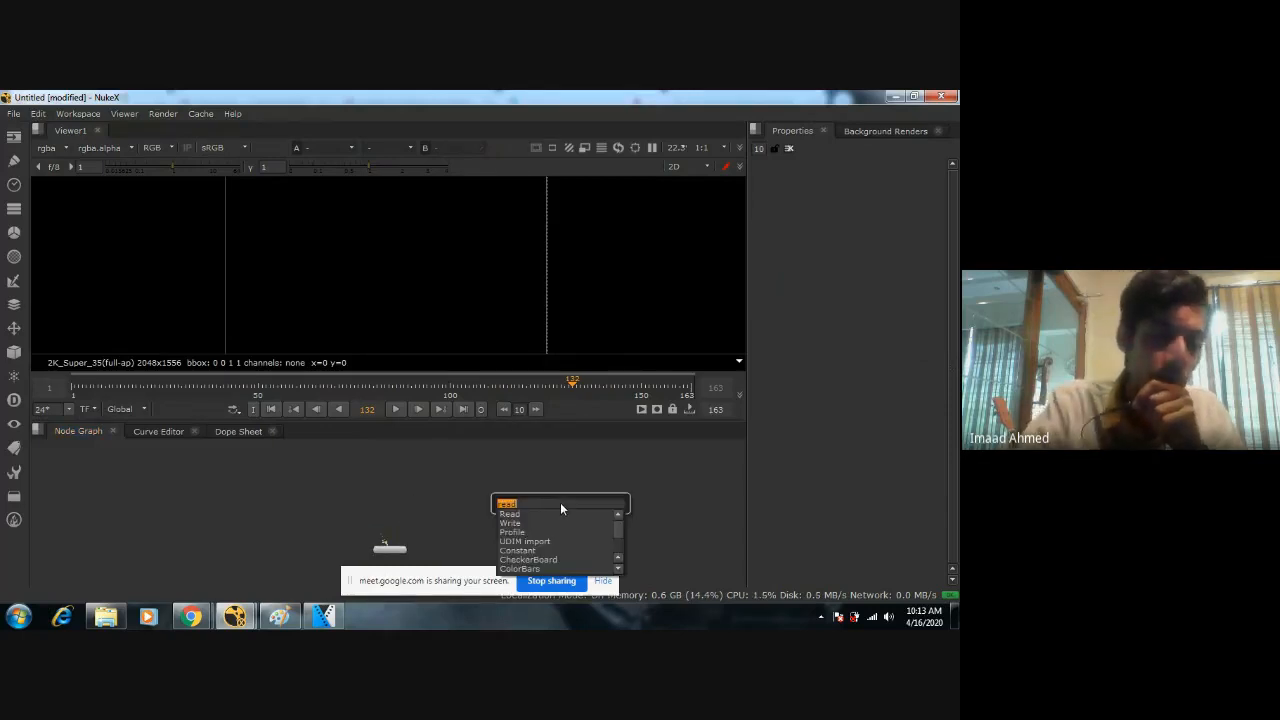
pyautogui.write('read')
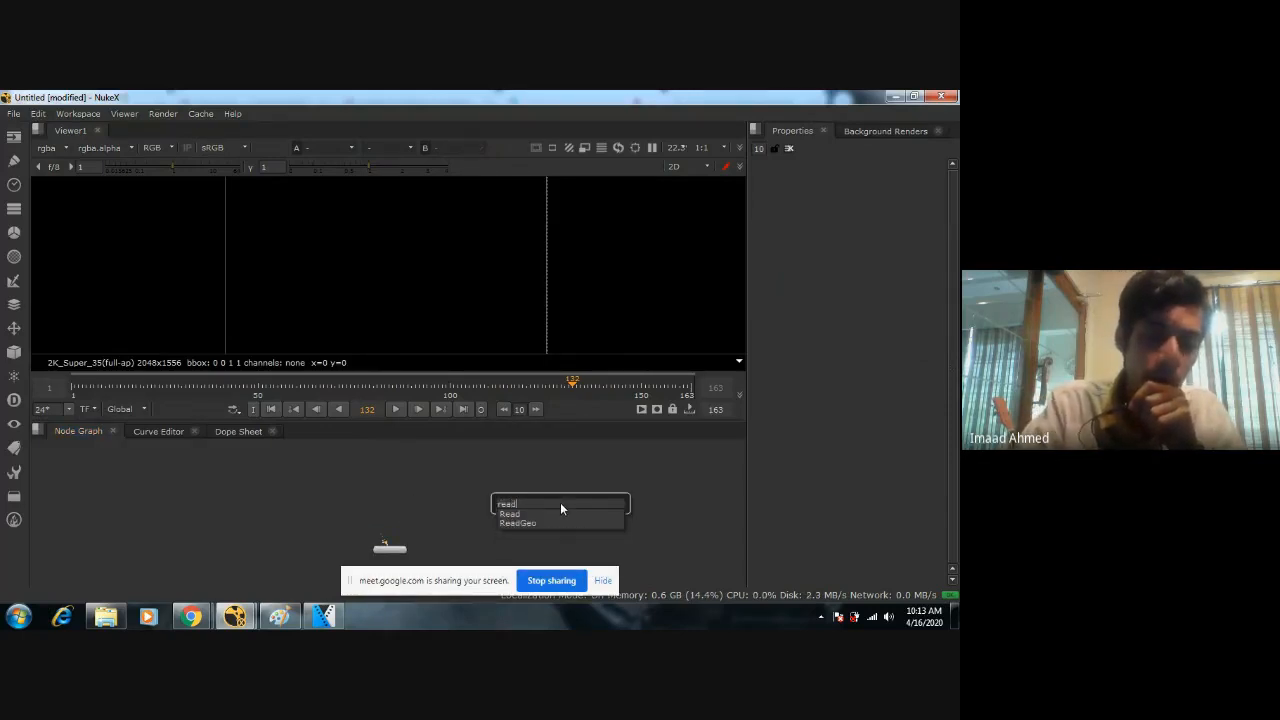
pyautogui.press('Return')
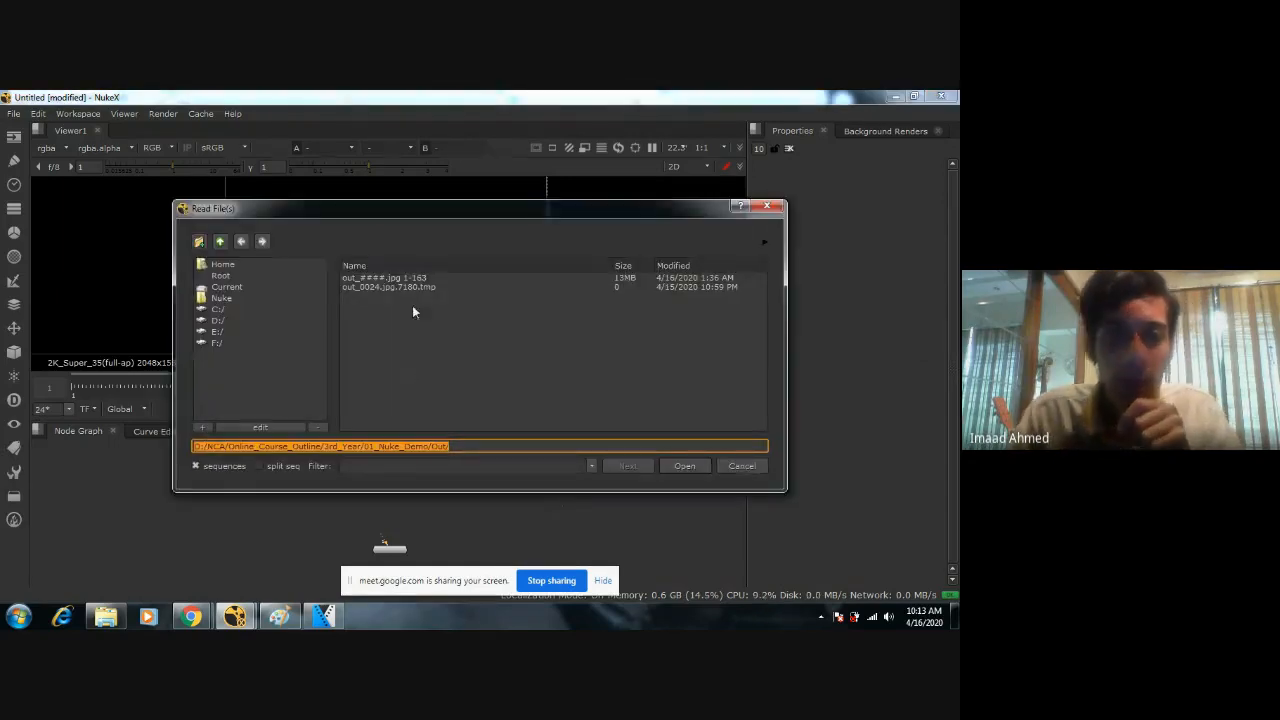
pyautogui.click(222, 276)
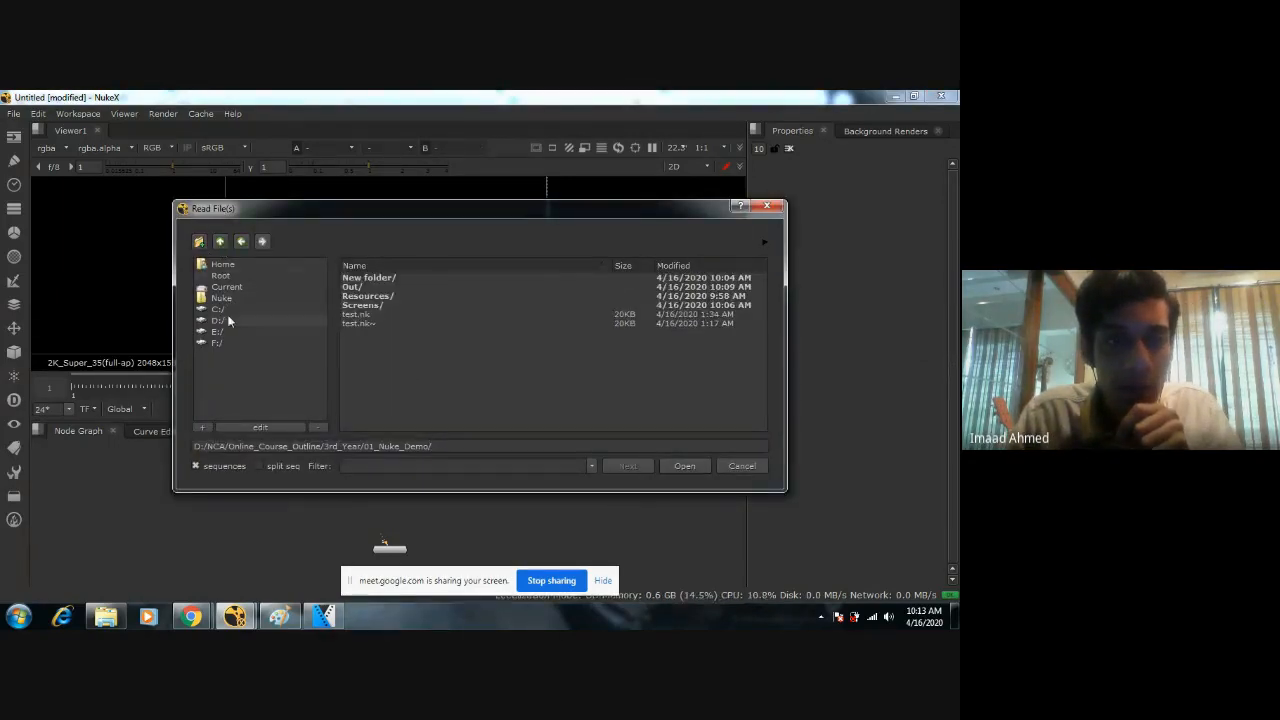
pyautogui.click(218, 320)
pyautogui.moveTo(765, 282); pyautogui.dragTo(770, 339)
pyautogui.scroll(-4, 555, 350)
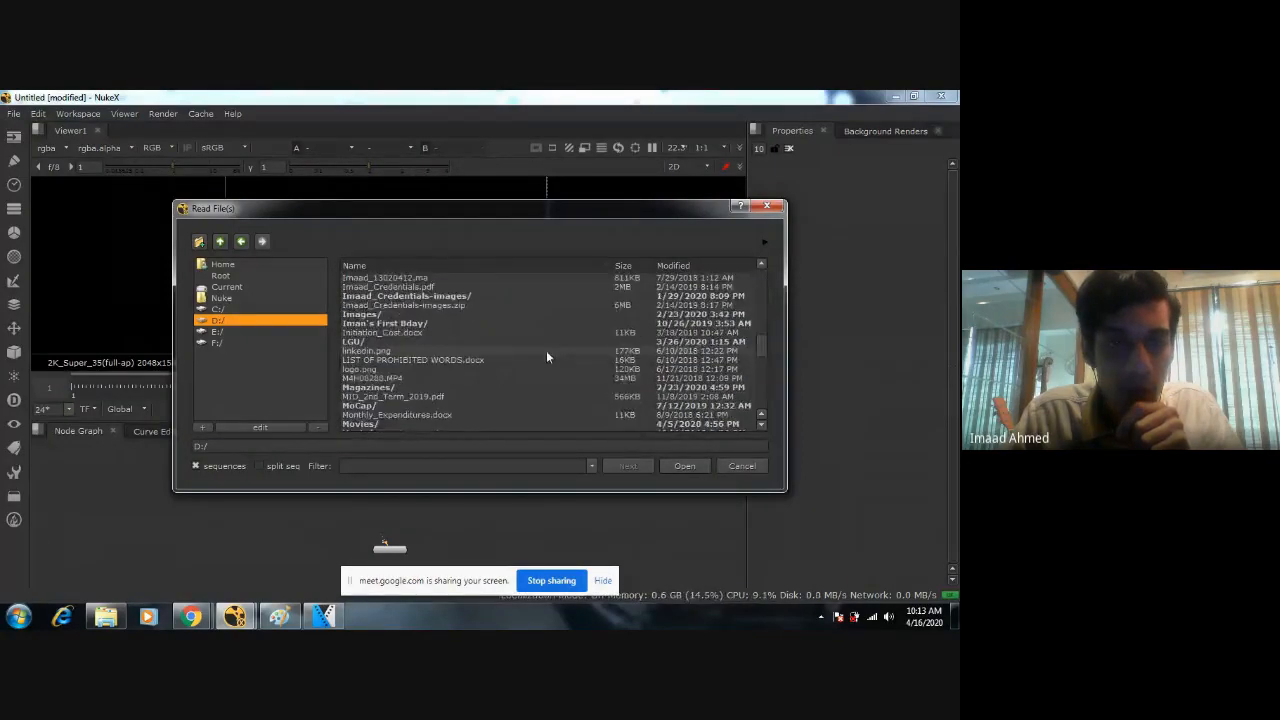
# Load "GreenScreen Raw footage for project 2.mp4" from NCA/Online_Course_Outline/3rd_Year/01_Nuke_Demo/Resources into the Read node.
pyautogui.doubleClick(370, 386)
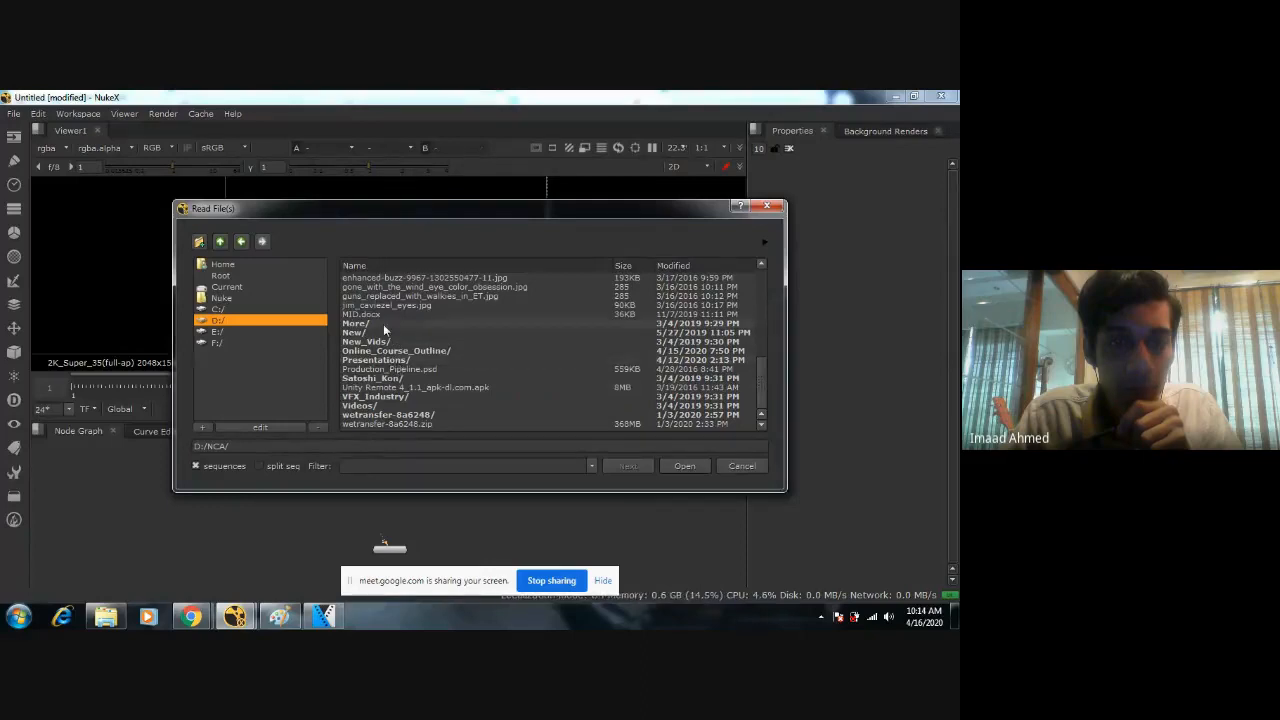
pyautogui.doubleClick(383, 351)
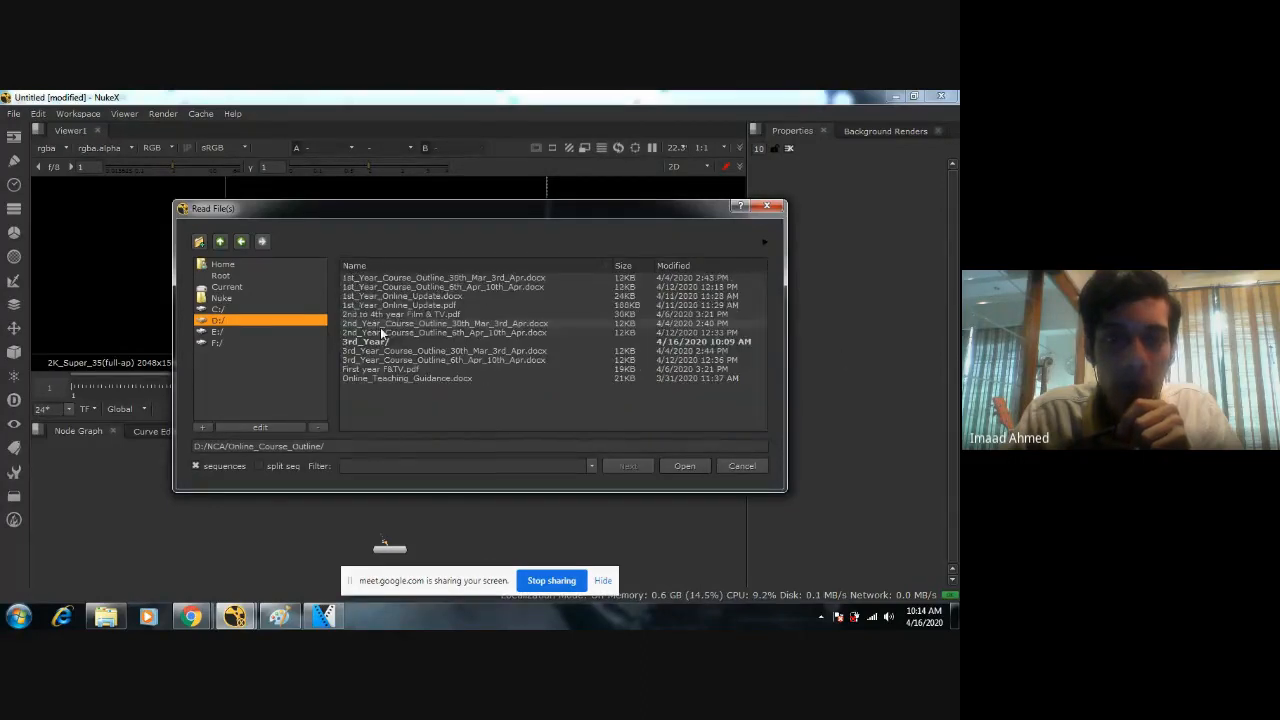
pyautogui.doubleClick(371, 345)
pyautogui.doubleClick(369, 279)
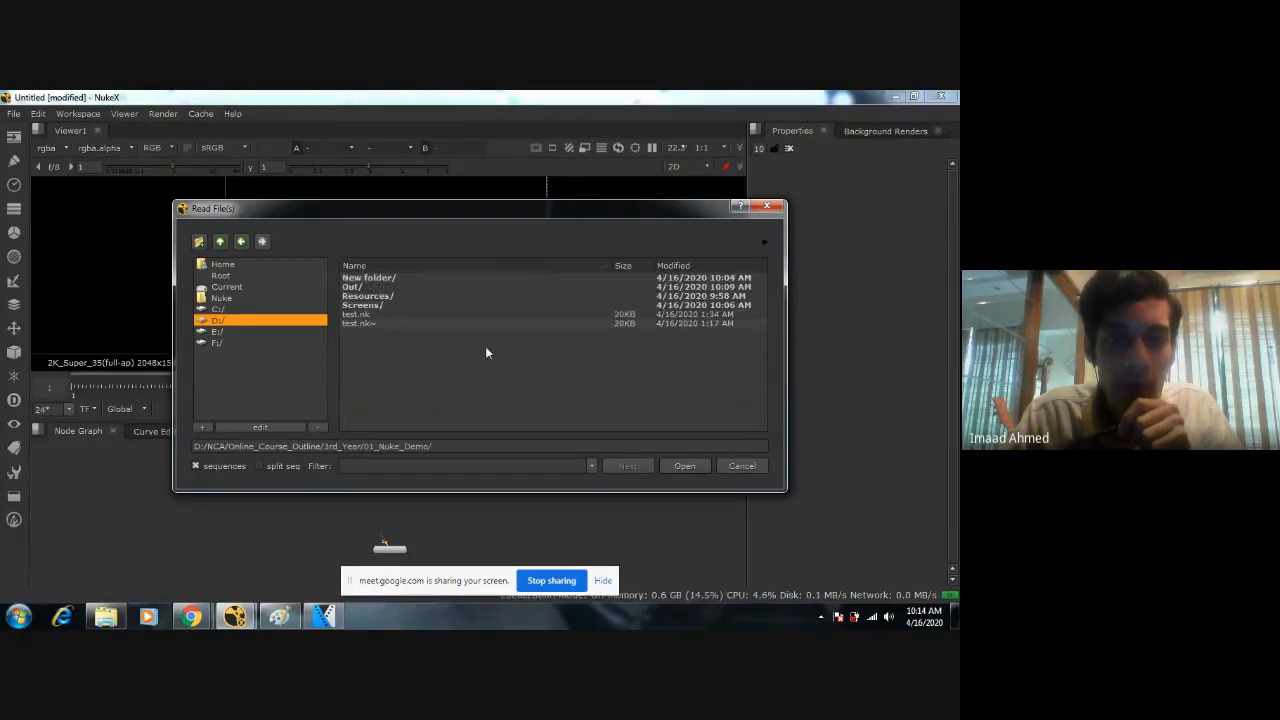
pyautogui.doubleClick(378, 296)
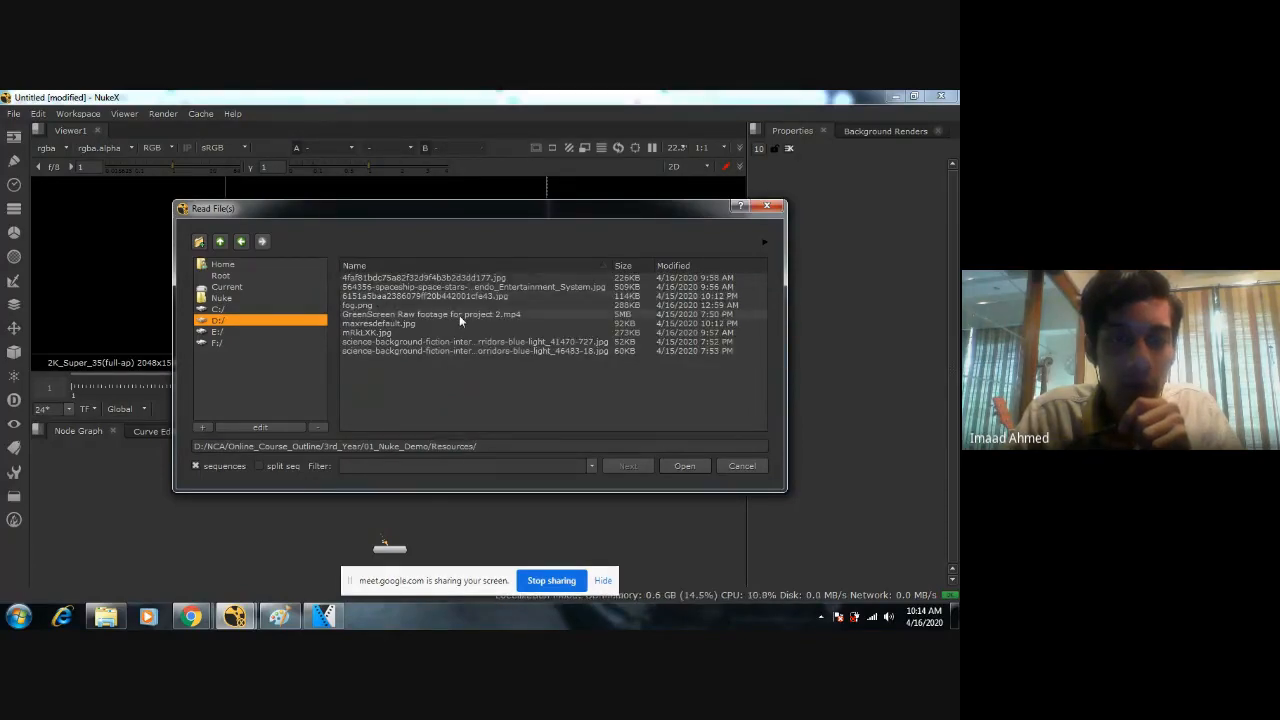
pyautogui.doubleClick(468, 313)
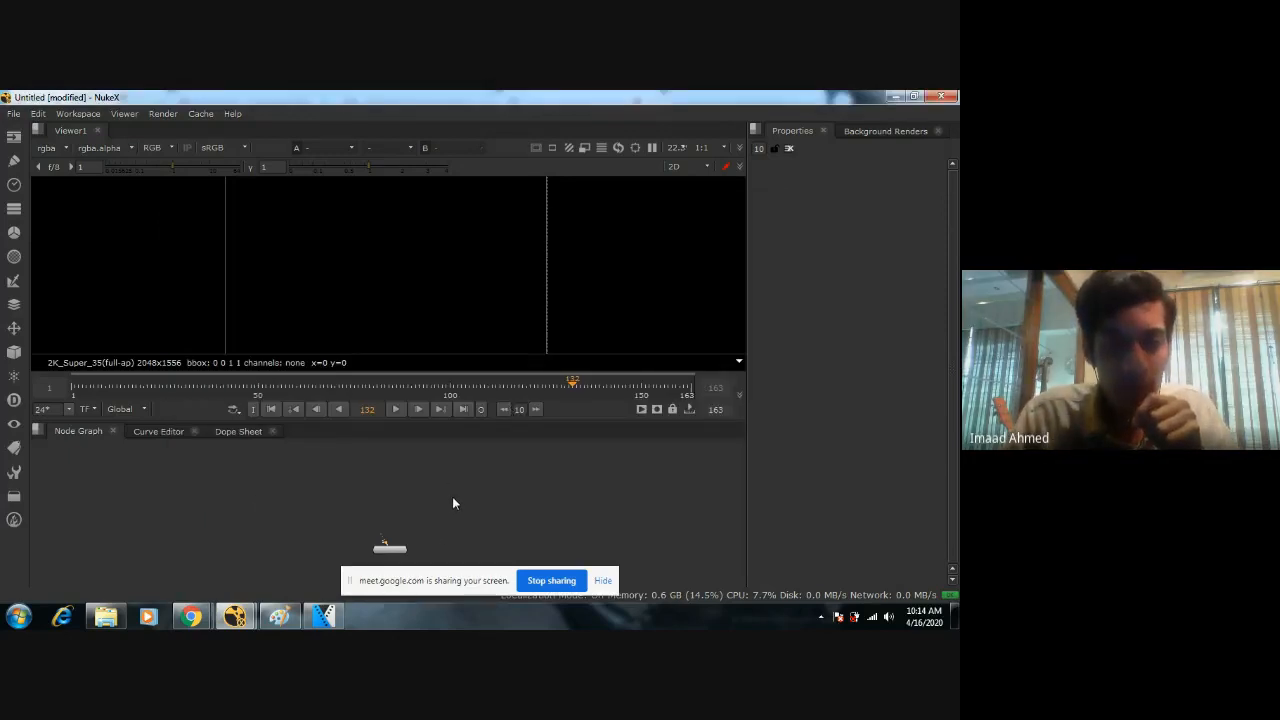
# Arrange the node graph with the green-screen Read node at the upper left and the viewer node to its lower right.
pyautogui.moveTo(547, 511); pyautogui.dragTo(312, 469)
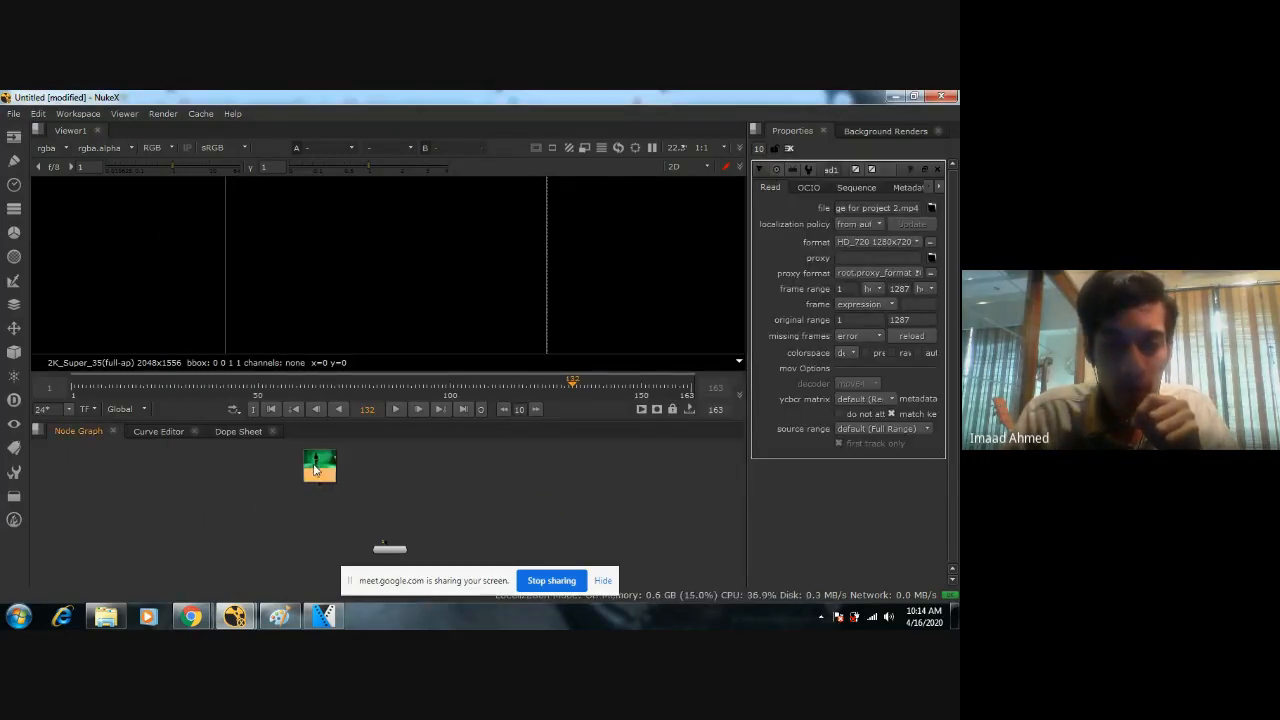
pyautogui.click(396, 470)
pyautogui.click(322, 473)
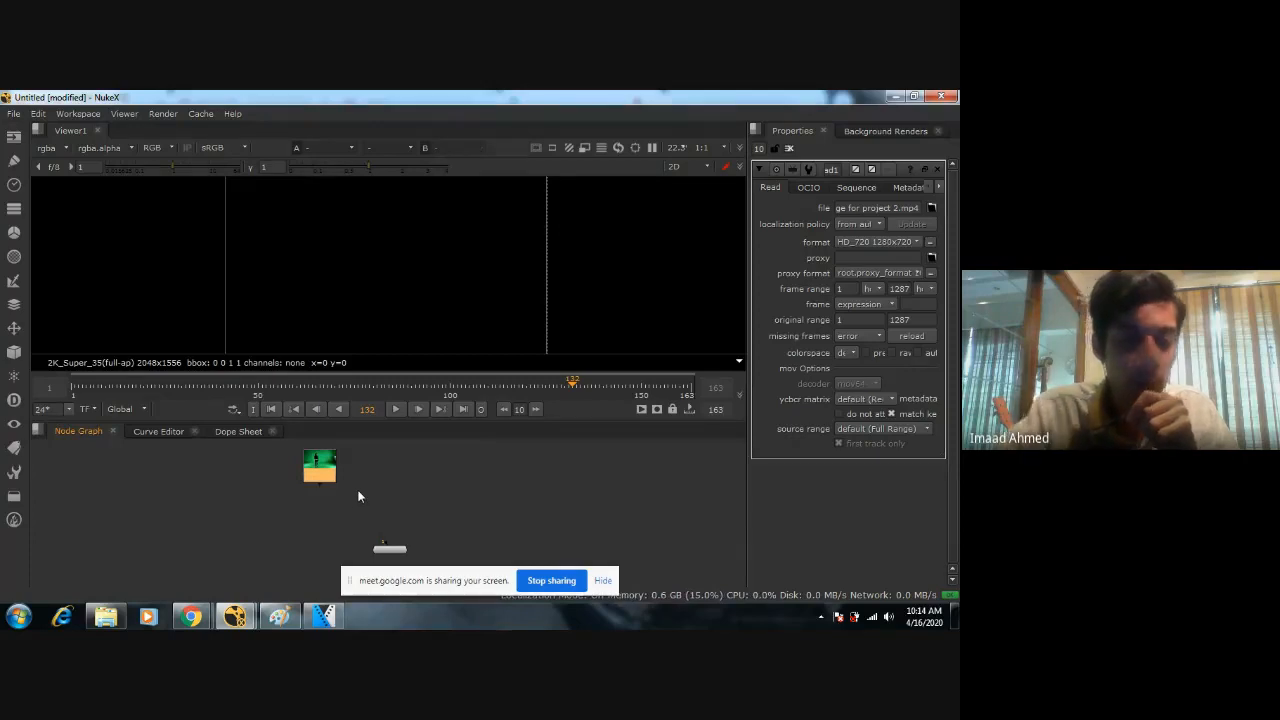
pyautogui.moveTo(384, 549); pyautogui.dragTo(445, 519)
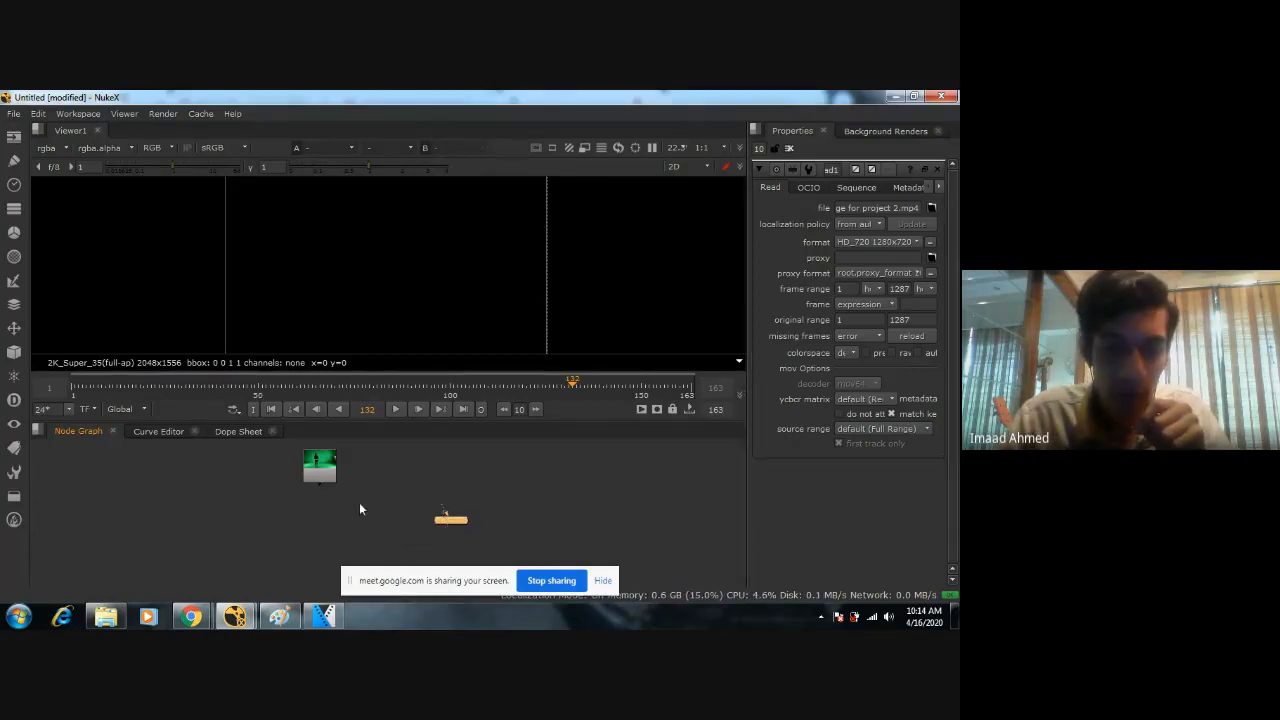
# Delete the green-screen Read node and undo the deletion.
pyautogui.click(311, 483)
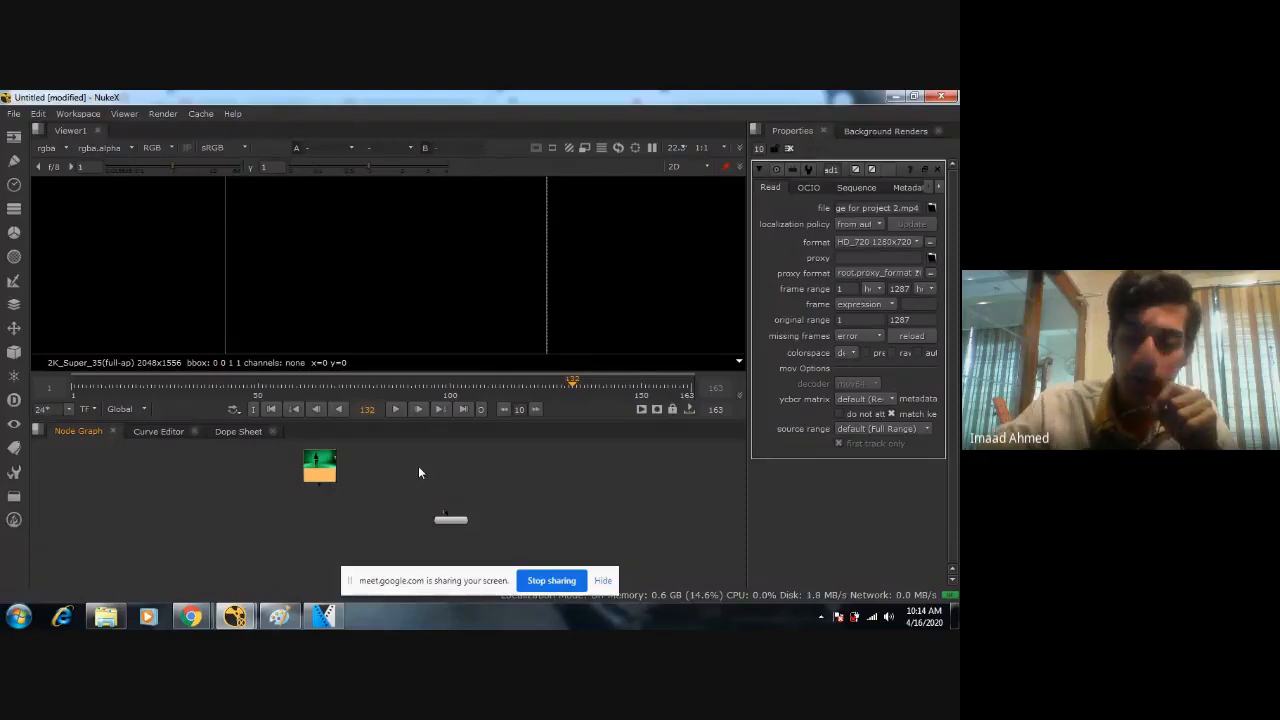
pyautogui.press('Delete')
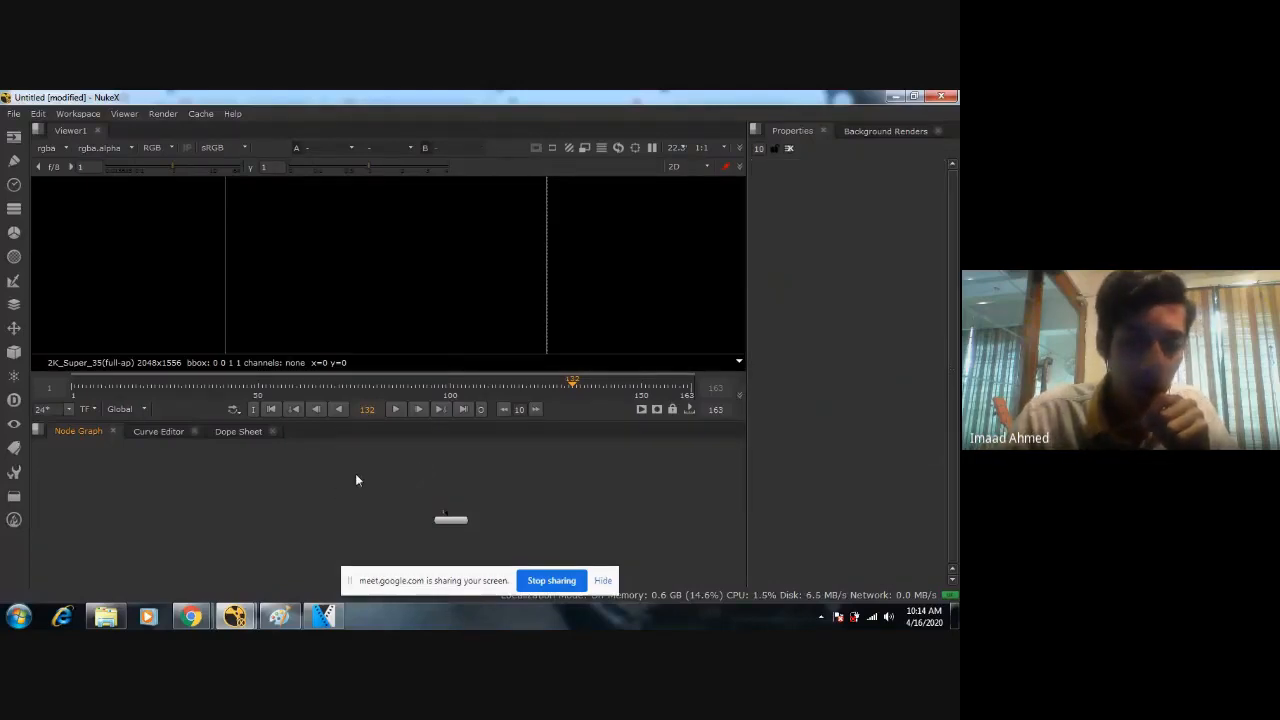
pyautogui.hotkey('ctrl', 'z')
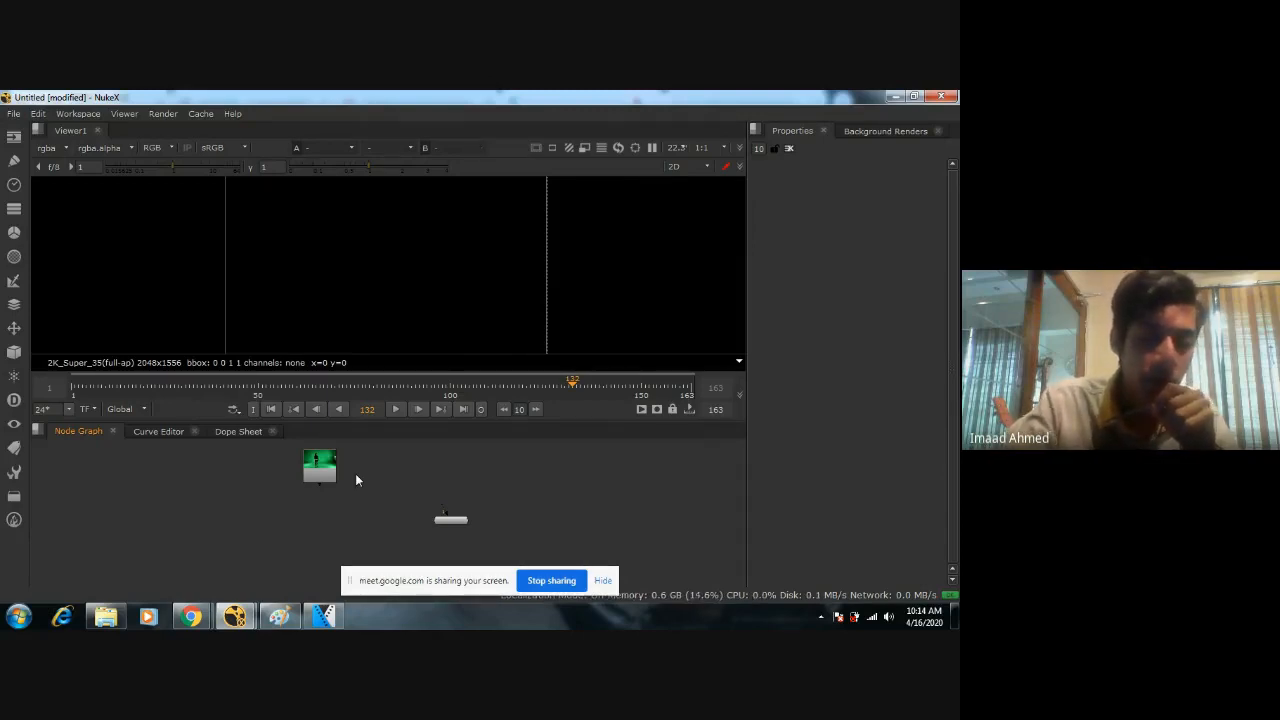
pyautogui.hotkey('ctrl', 'z')
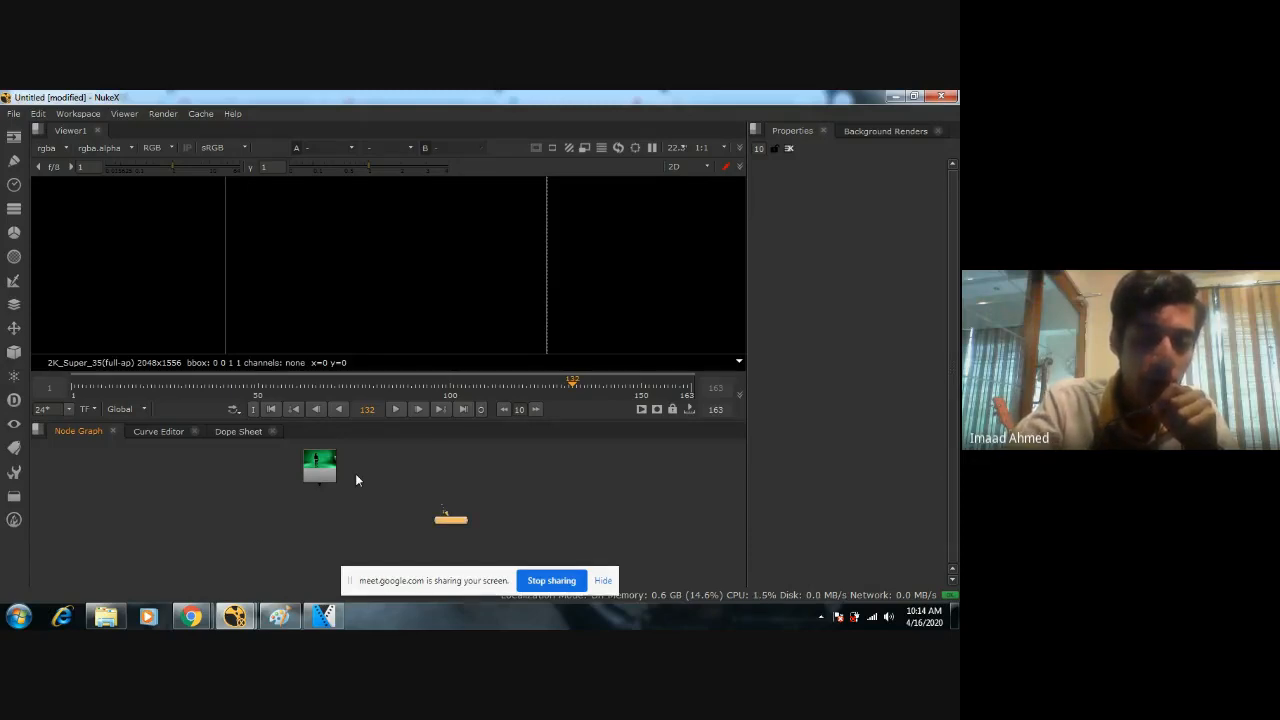
# Connect the green-screen Read node to input 1 of the viewer node.
pyautogui.click(320, 478)
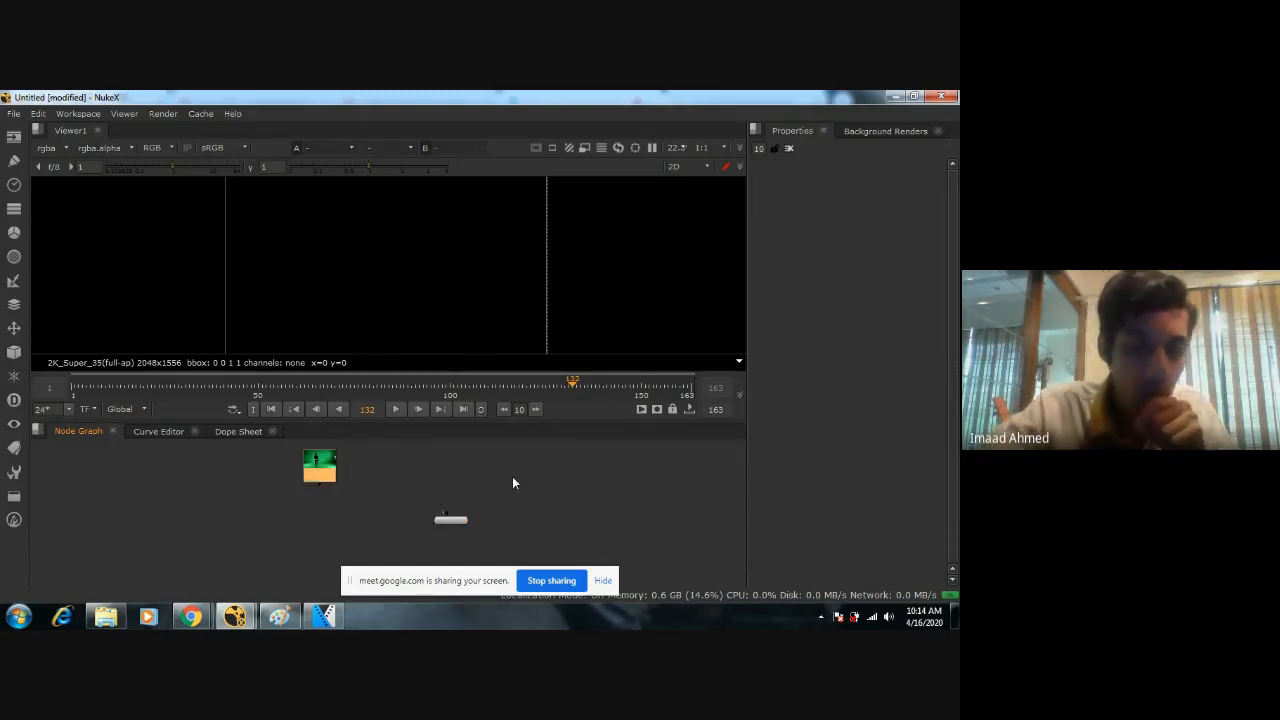
pyautogui.press('1')
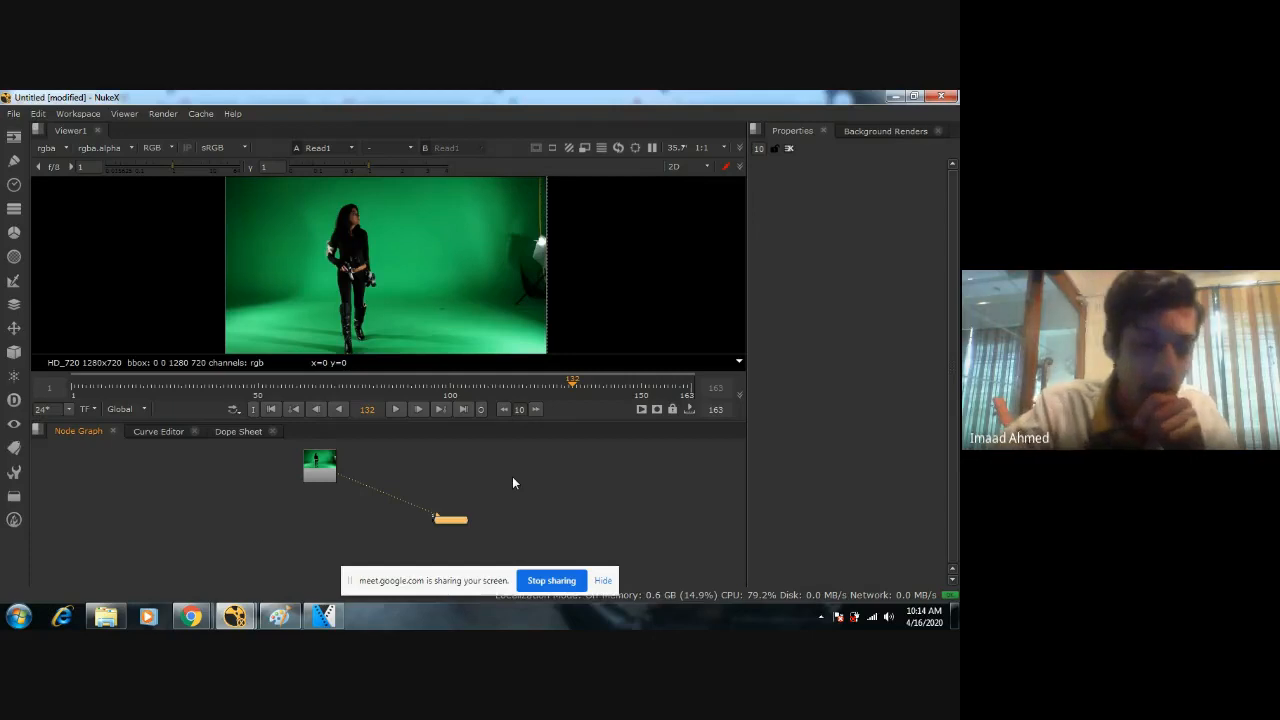
pyautogui.click(318, 466)
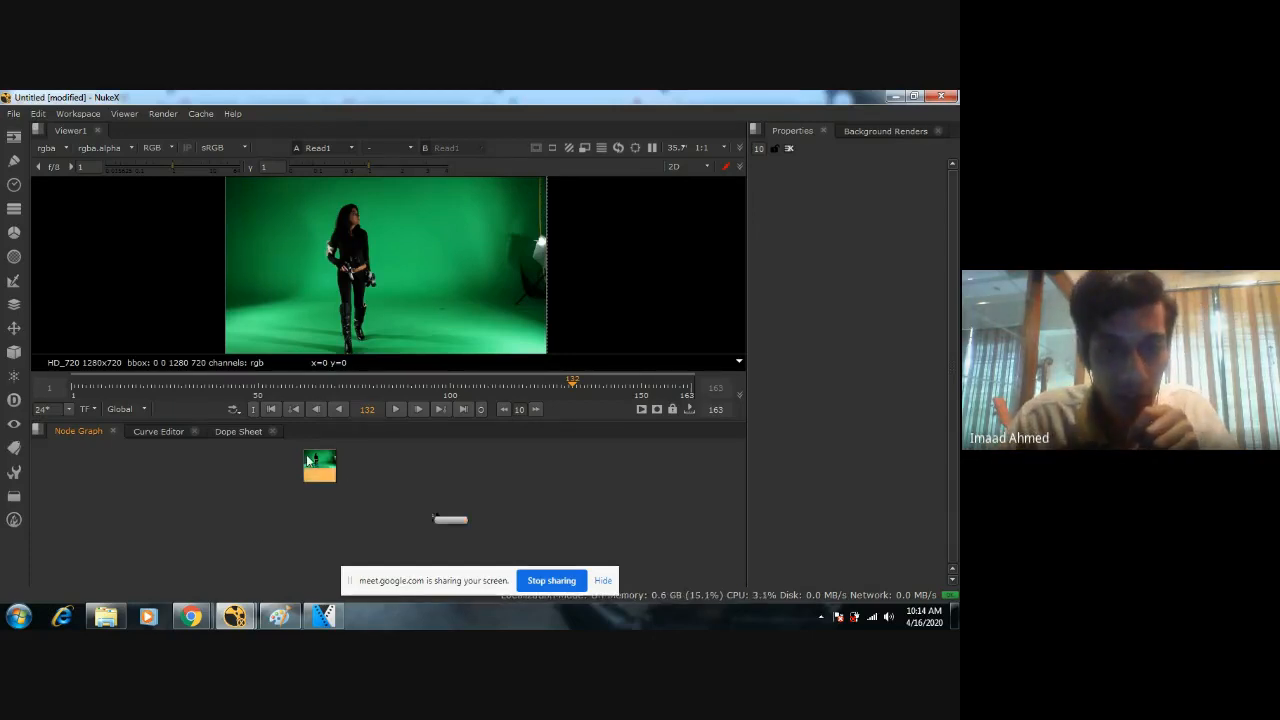
pyautogui.click(452, 520)
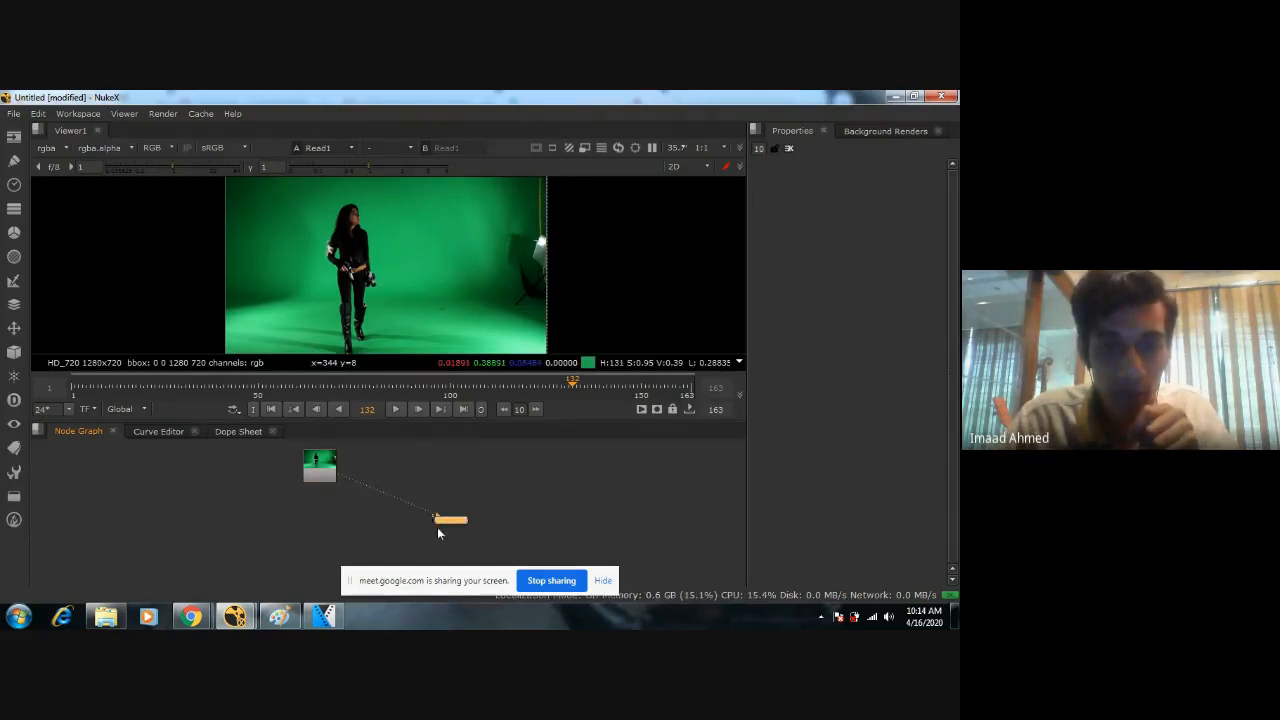
# Examine the connection between the green-screen Read node and Viewer1 up close in the node graph.
pyautogui.scroll(3, 438, 518)
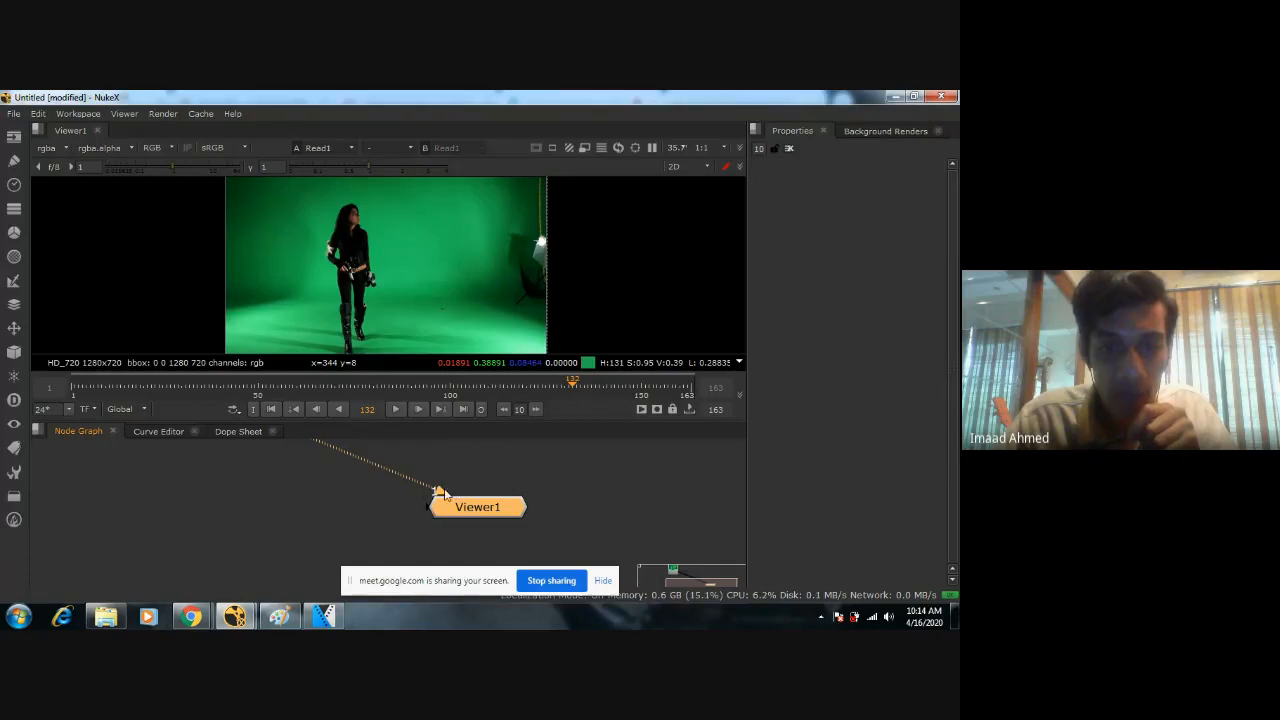
pyautogui.scroll(-3, 443, 493)
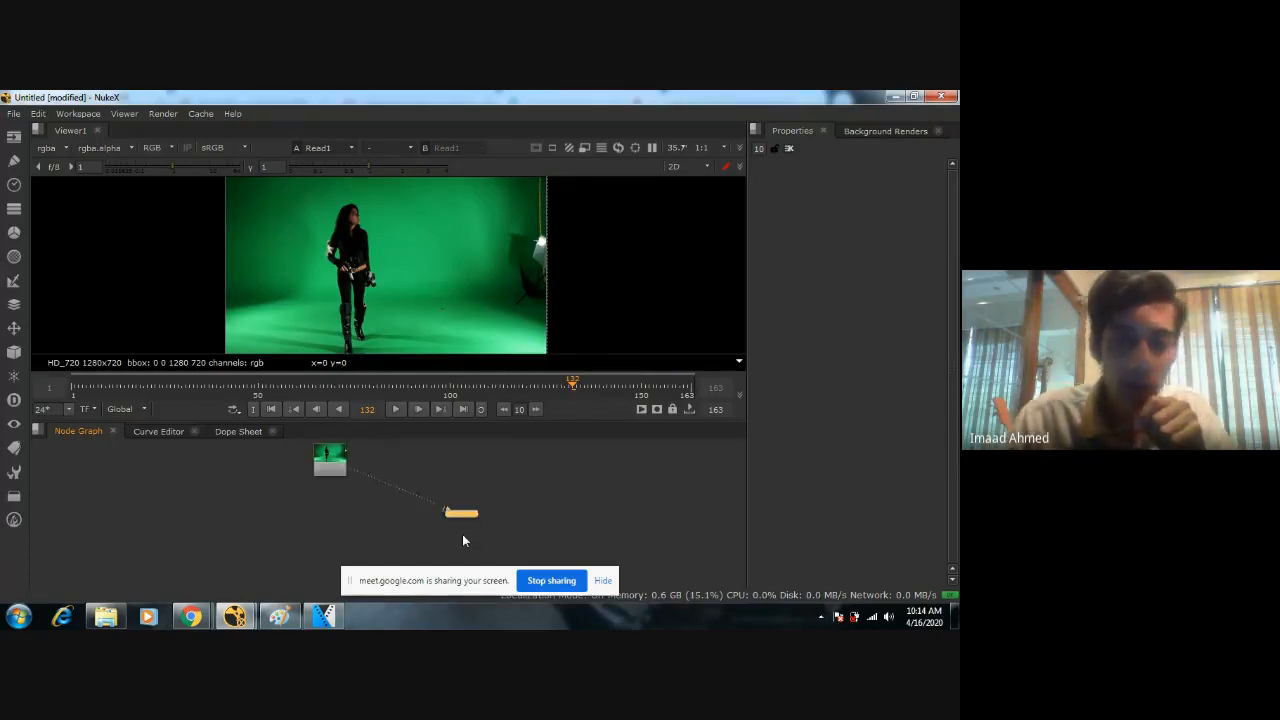
pyautogui.scroll(-1, 462, 536)
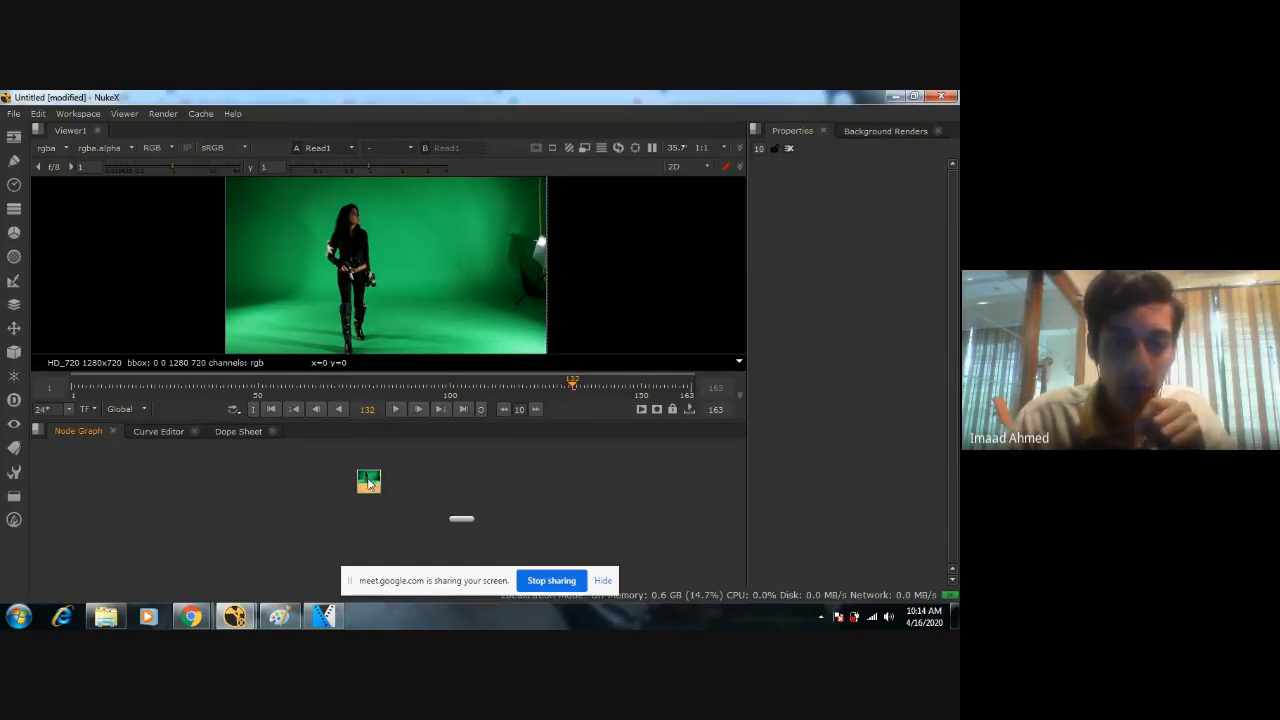
pyautogui.scroll(2, 451, 520)
pyautogui.scroll(3, 461, 515)
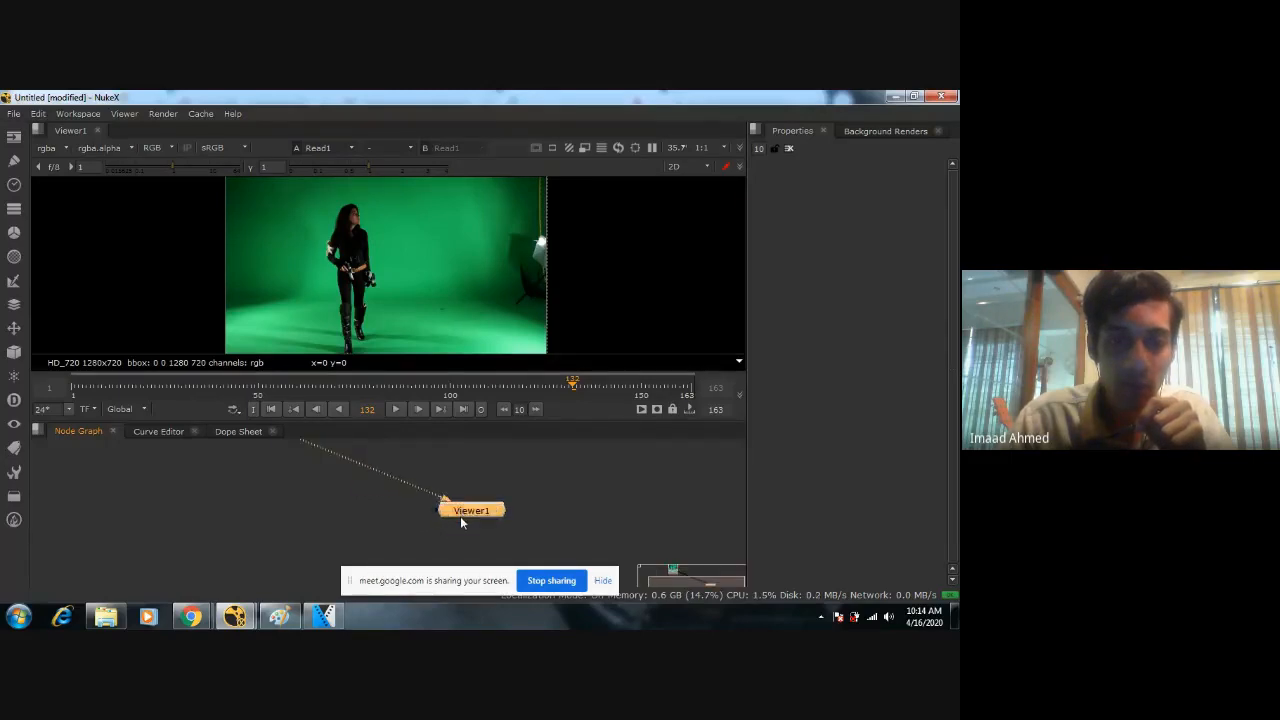
pyautogui.moveTo(420, 510); pyautogui.dragTo(409, 560, button='middle')
pyautogui.scroll(-2, 471, 507)
pyautogui.click(546, 502)
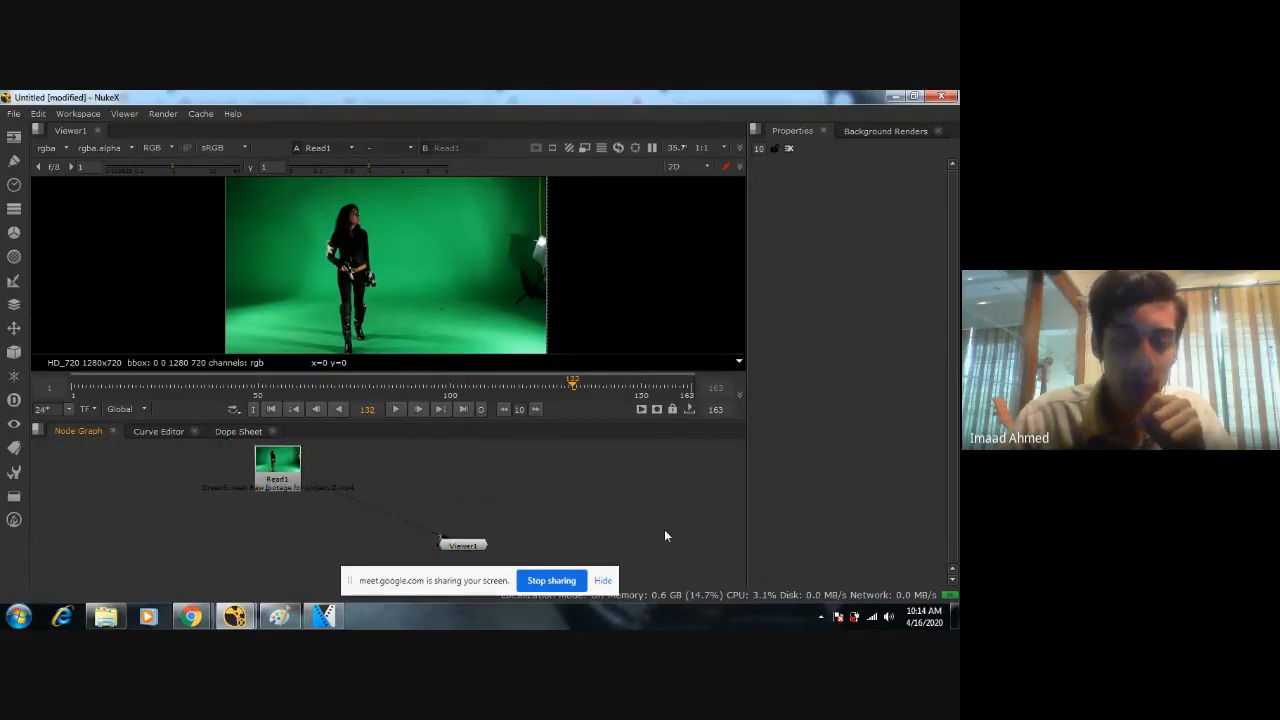
# Start a second Read node in the node graph and browse the D: drive for its source file.
pyautogui.write('read')
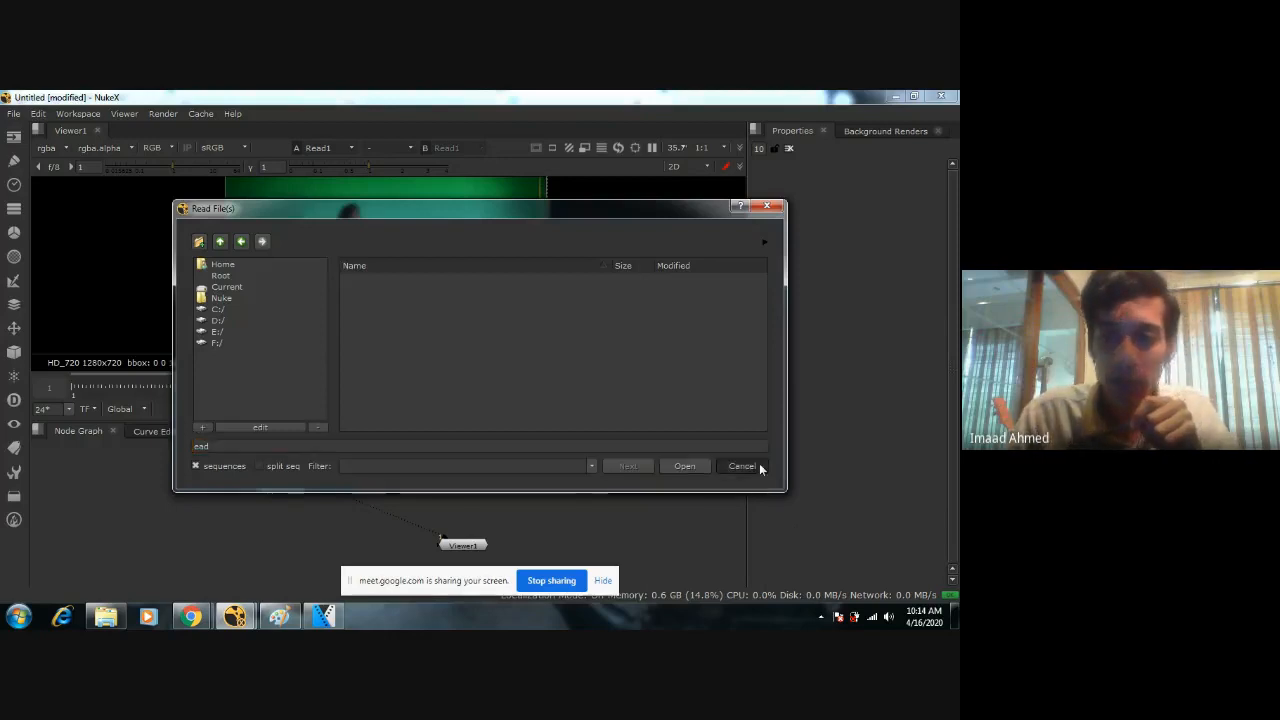
pyautogui.click(742, 466)
pyautogui.press('Tab')
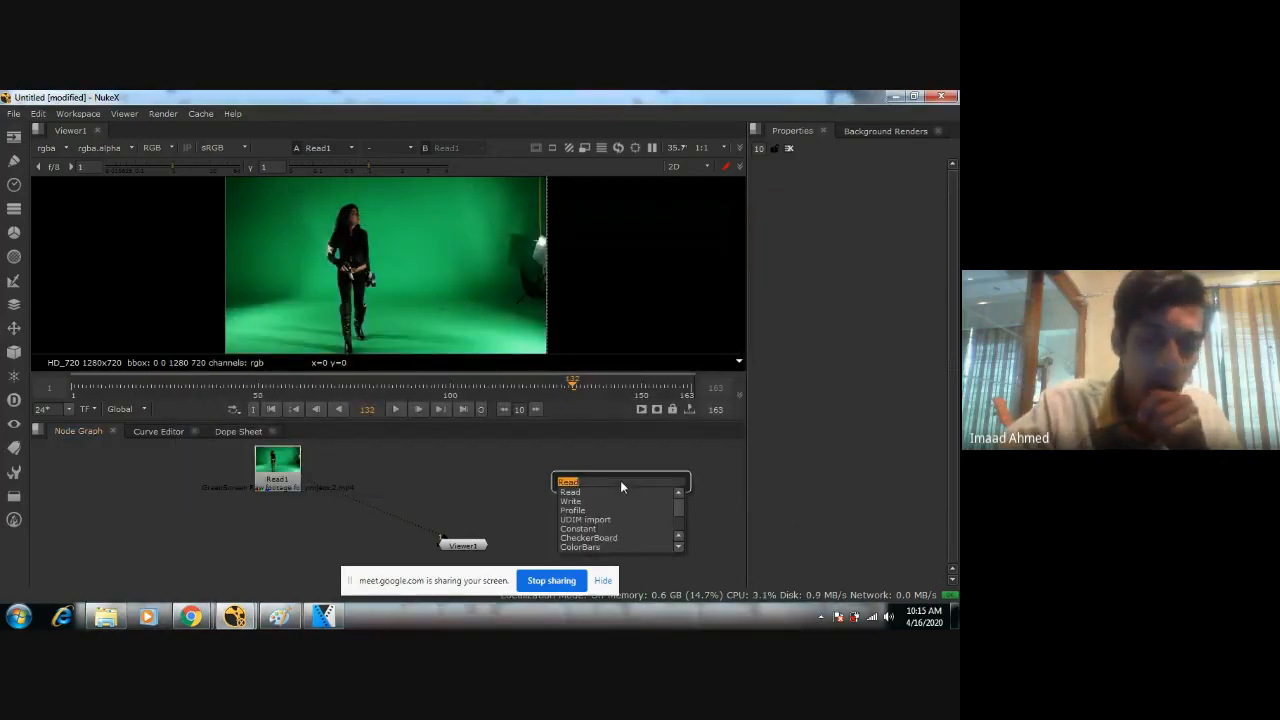
pyautogui.write('read')
pyautogui.press('Return')
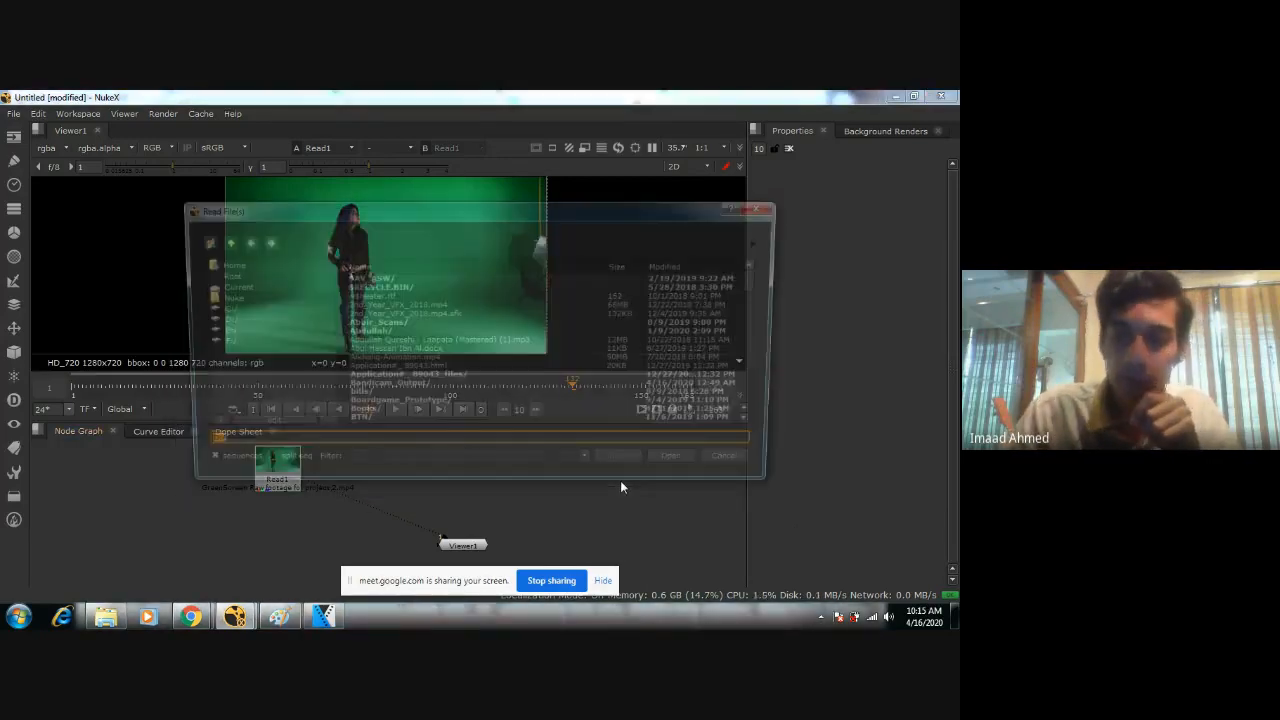
pyautogui.scroll(5, 405, 385)
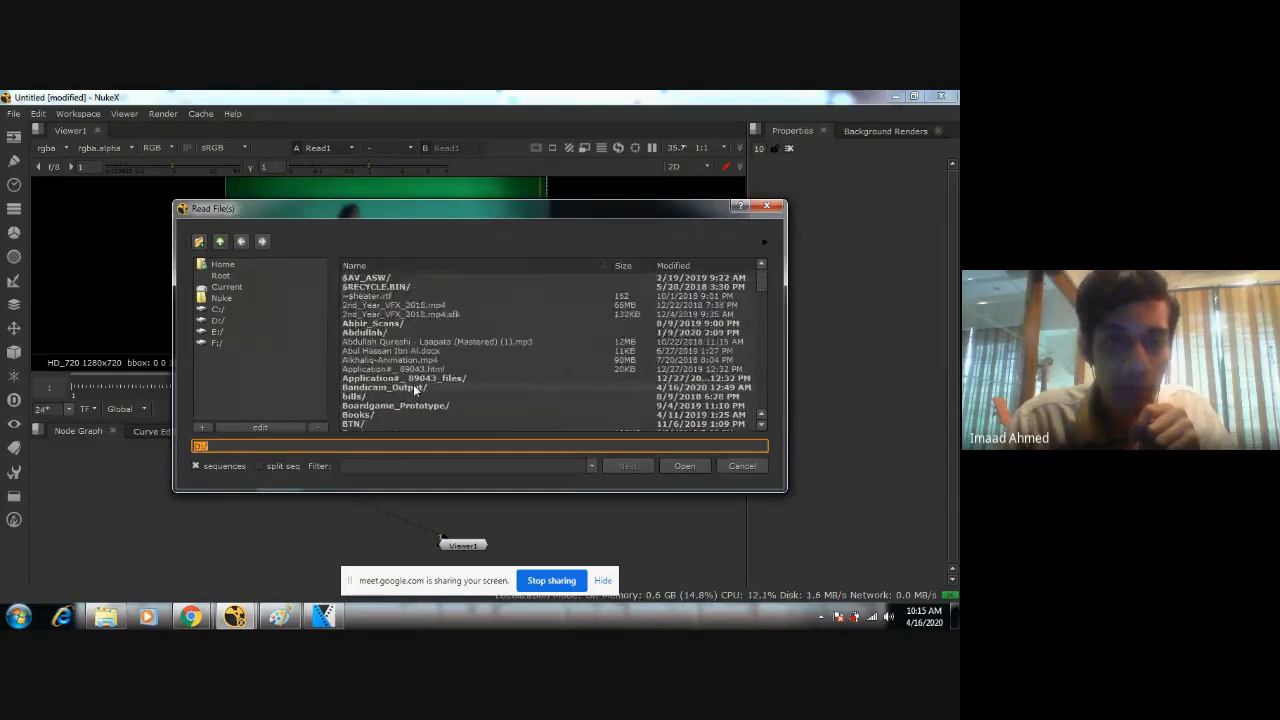
pyautogui.scroll(-10, 413, 384)
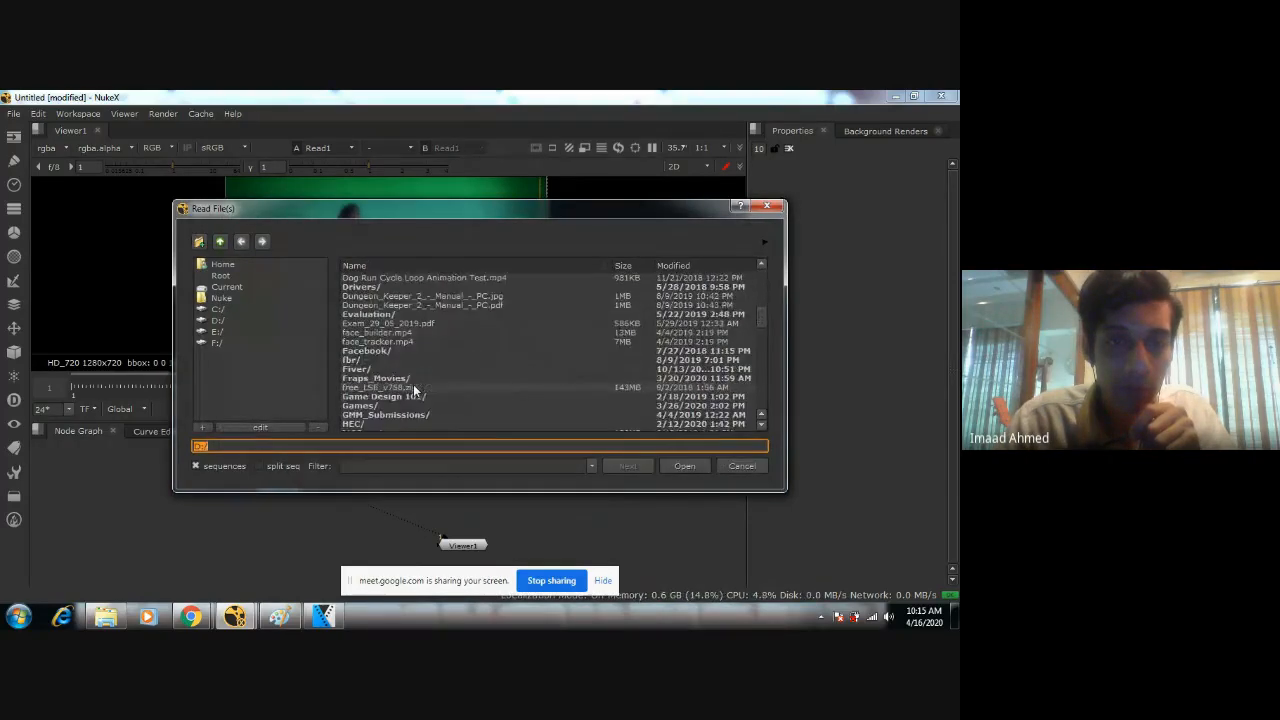
pyautogui.scroll(-3, 413, 384)
pyautogui.click(272, 321)
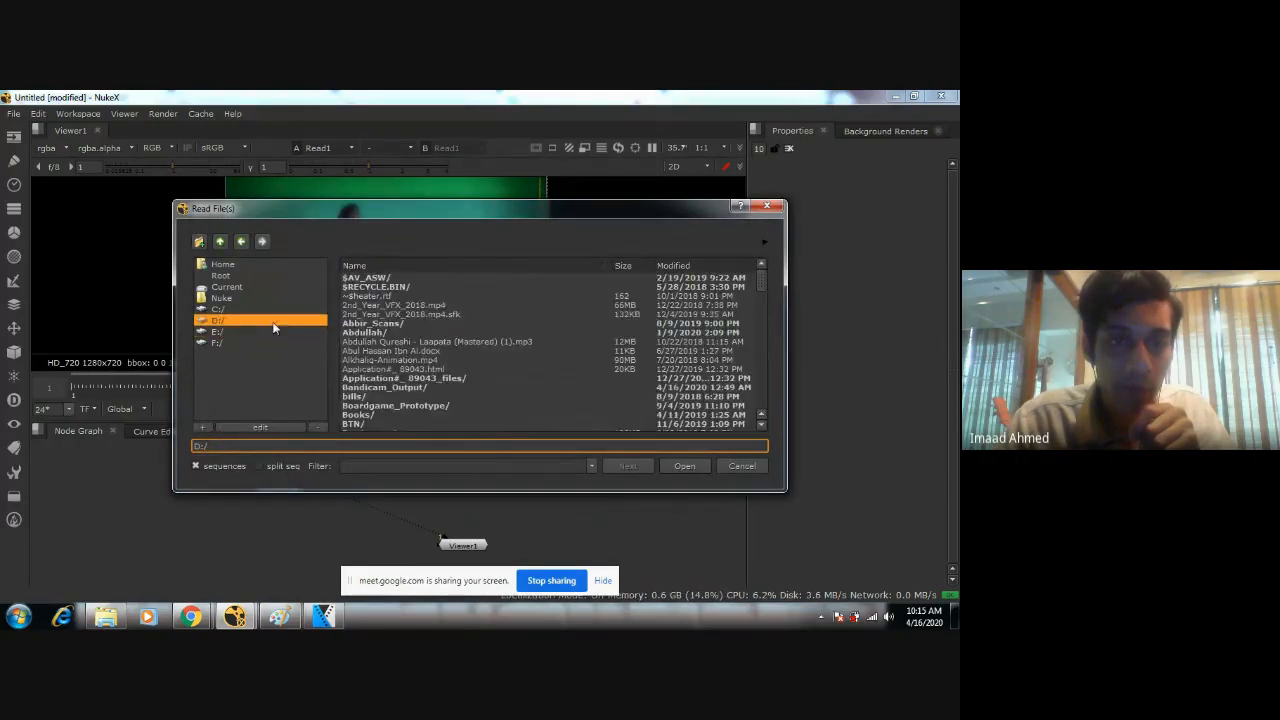
pyautogui.scroll(-7, 433, 345)
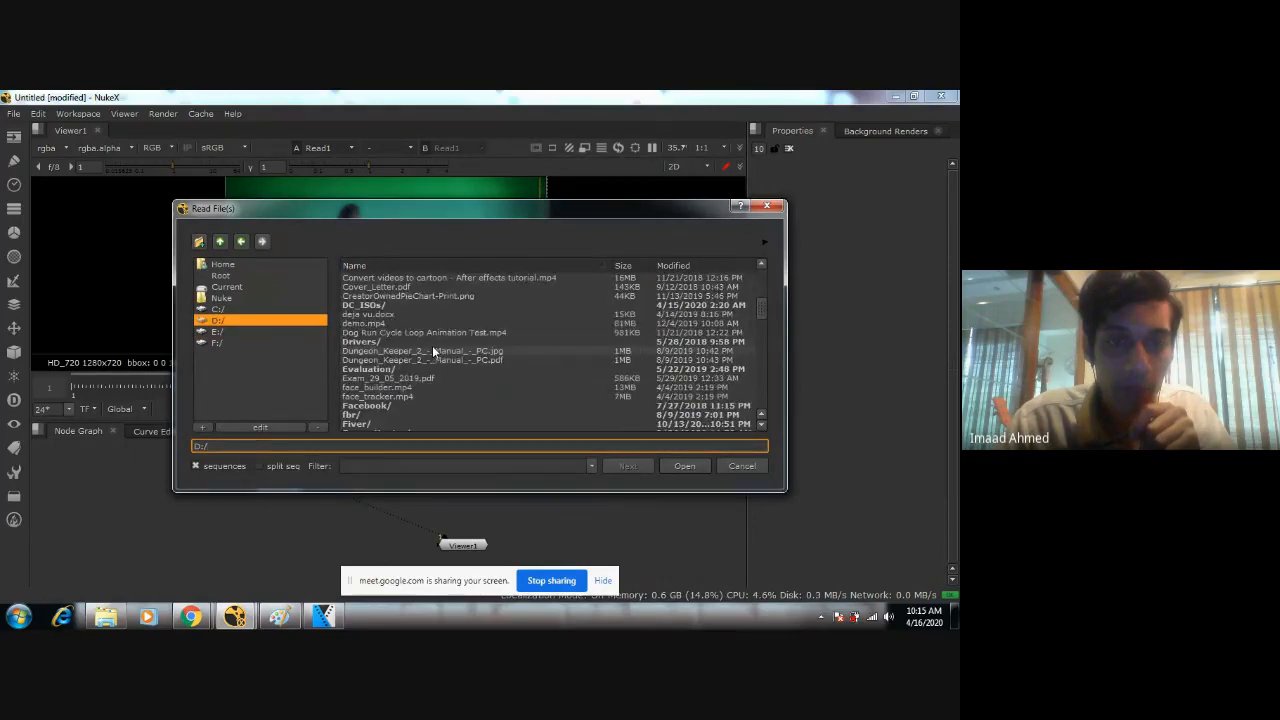
pyautogui.scroll(-12, 432, 345)
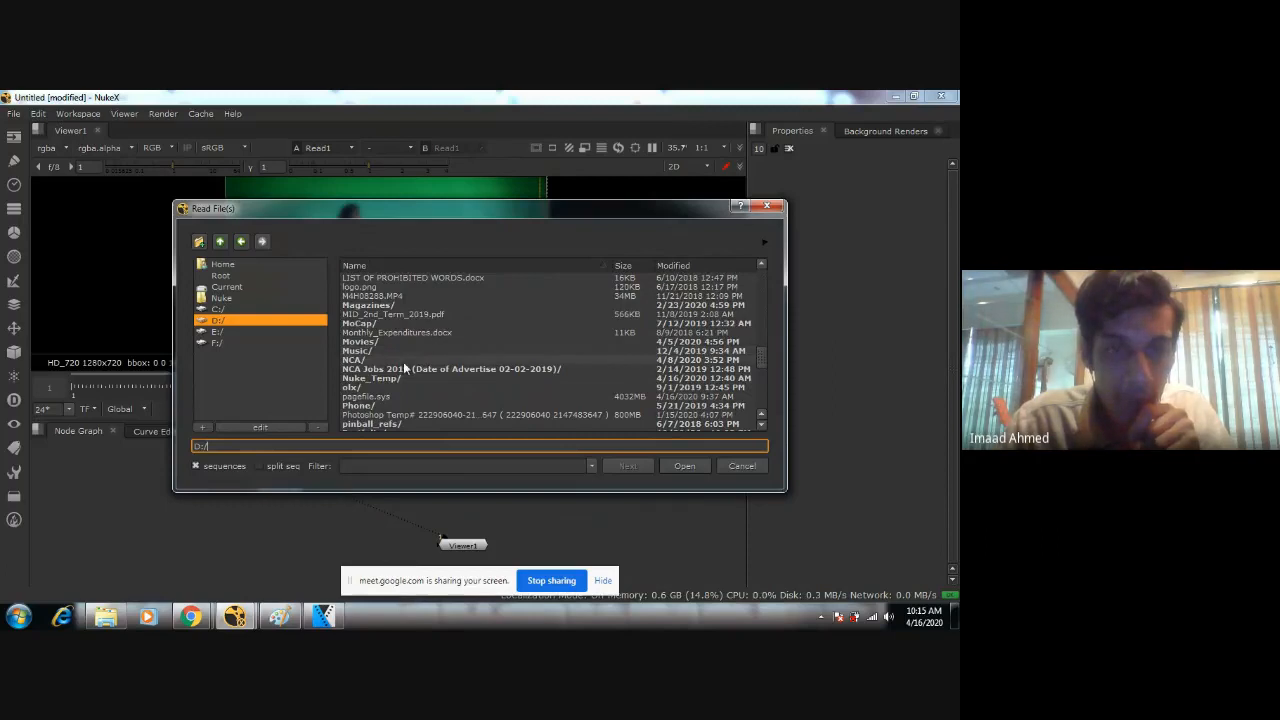
# Load 6151a5baa2386079ff20b442001cfe43.jpg from D:/NCA/Online_Course_Outline/3rd_Year/01_Nuke_Demo/Resources into the new Read node.
pyautogui.doubleClick(424, 360)
pyautogui.click(382, 352)
pyautogui.doubleClick(381, 354)
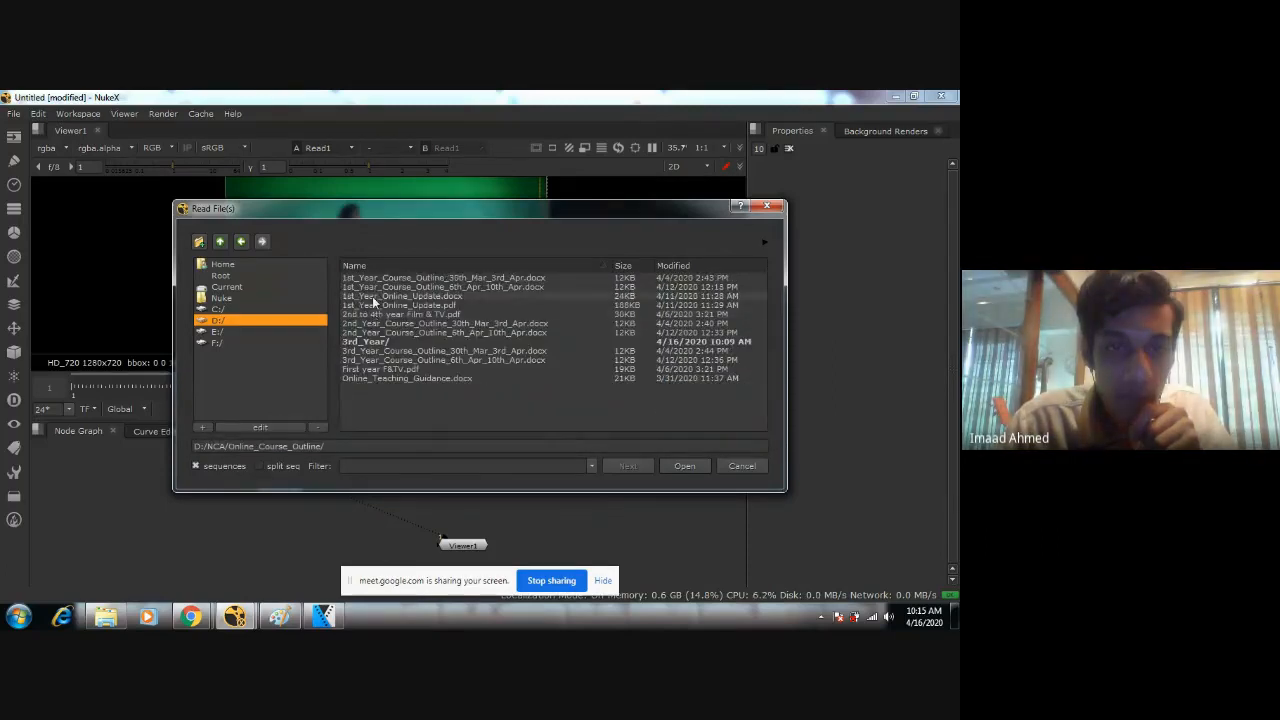
pyautogui.doubleClick(369, 341)
pyautogui.doubleClick(377, 279)
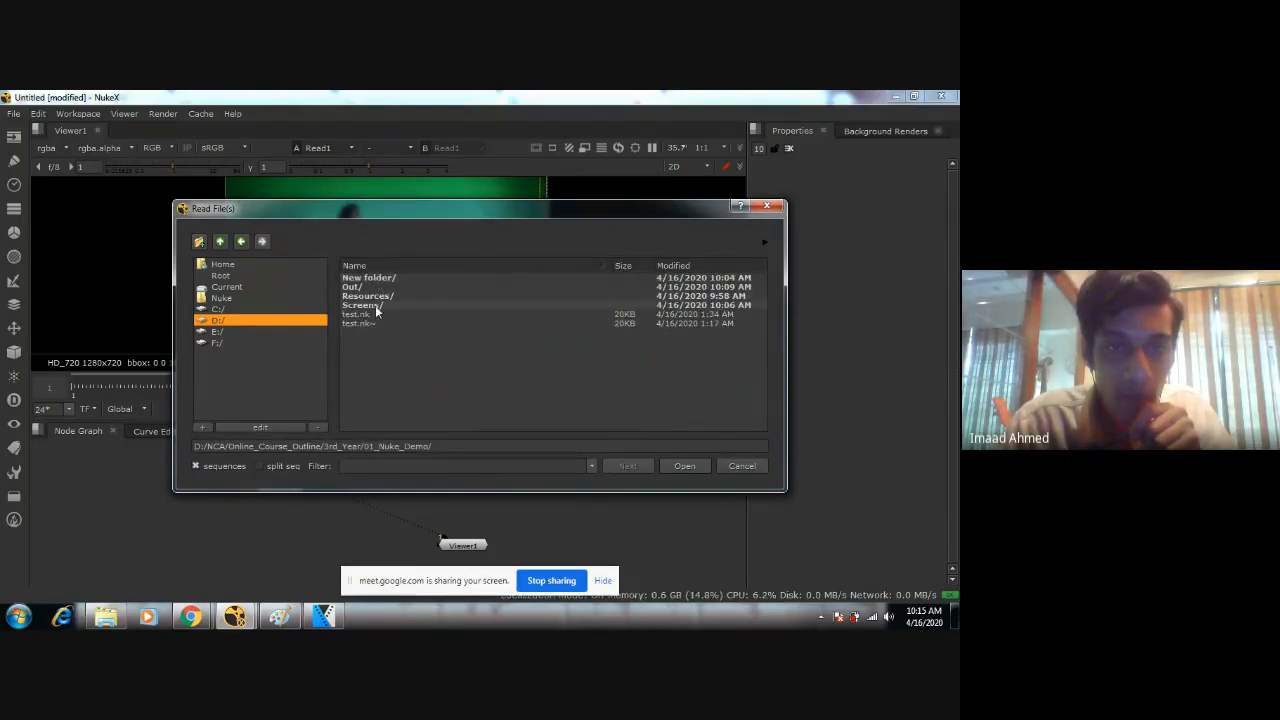
pyautogui.doubleClick(376, 295)
pyautogui.doubleClick(395, 295)
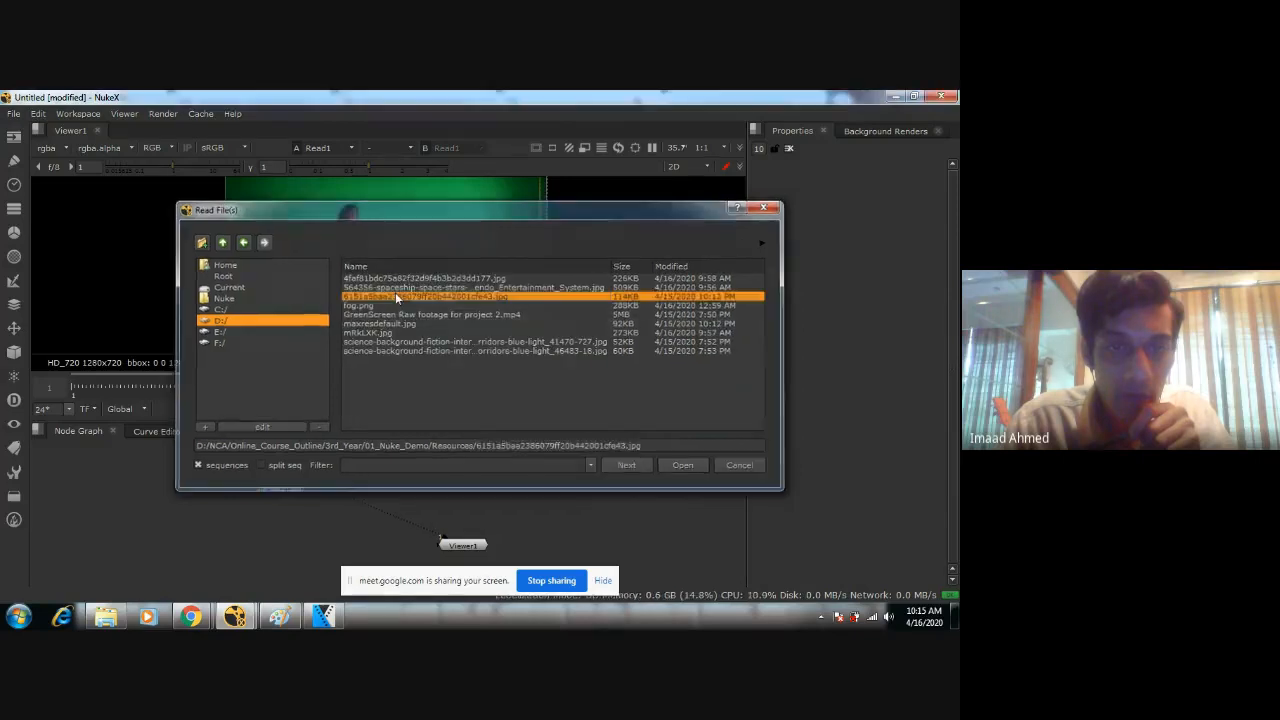
# Place the spaceship-interior Read node to the upper right of the viewer node and connect it to viewer input 2.
pyautogui.moveTo(613, 484); pyautogui.dragTo(533, 467)
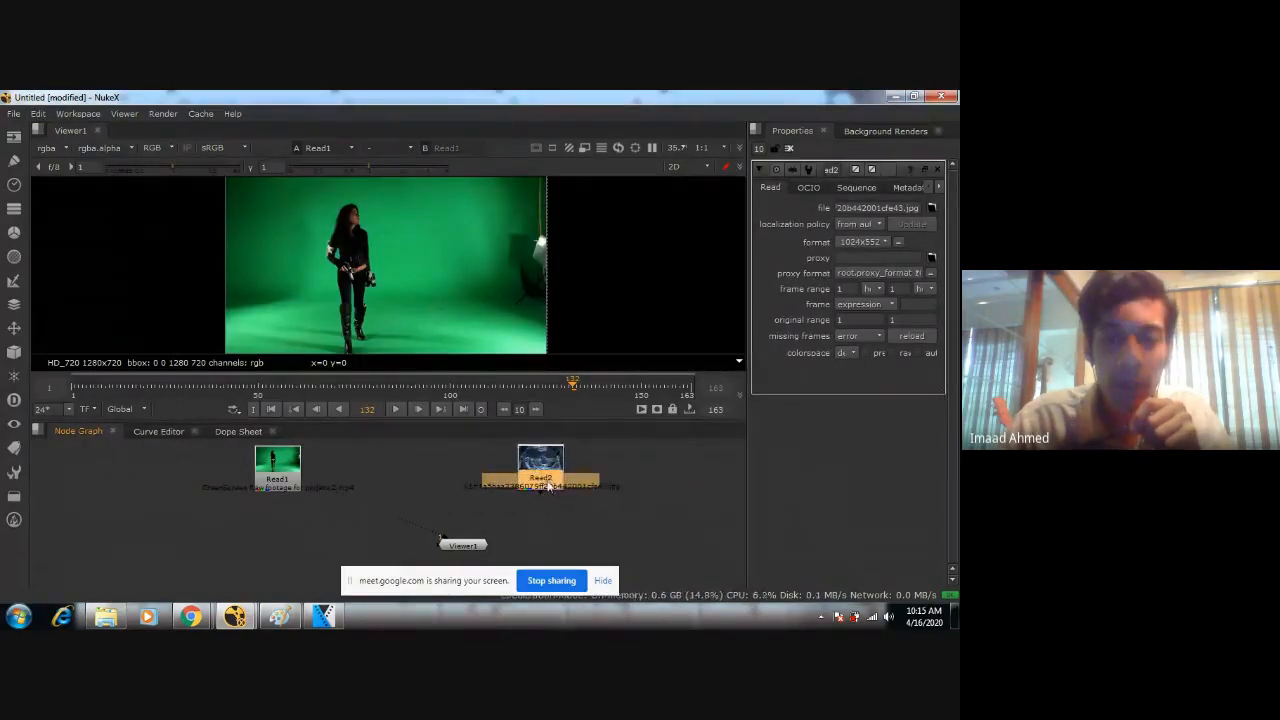
pyautogui.press('1')
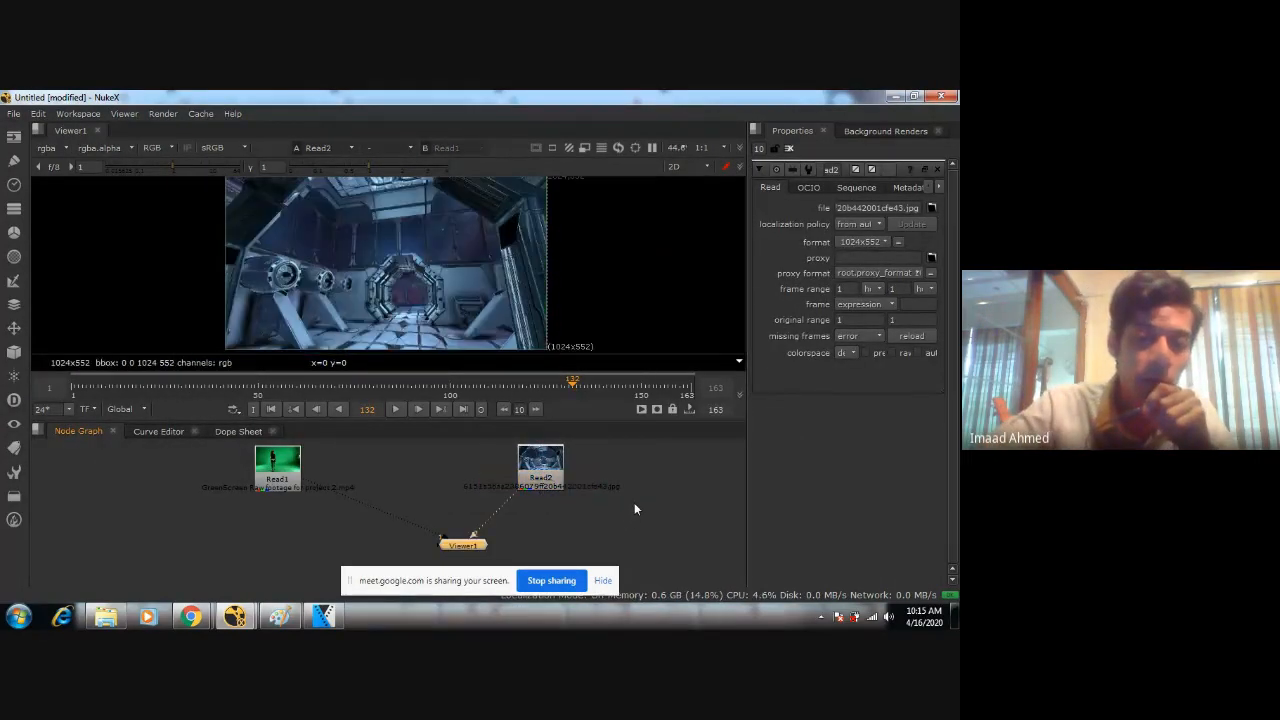
pyautogui.click(540, 466)
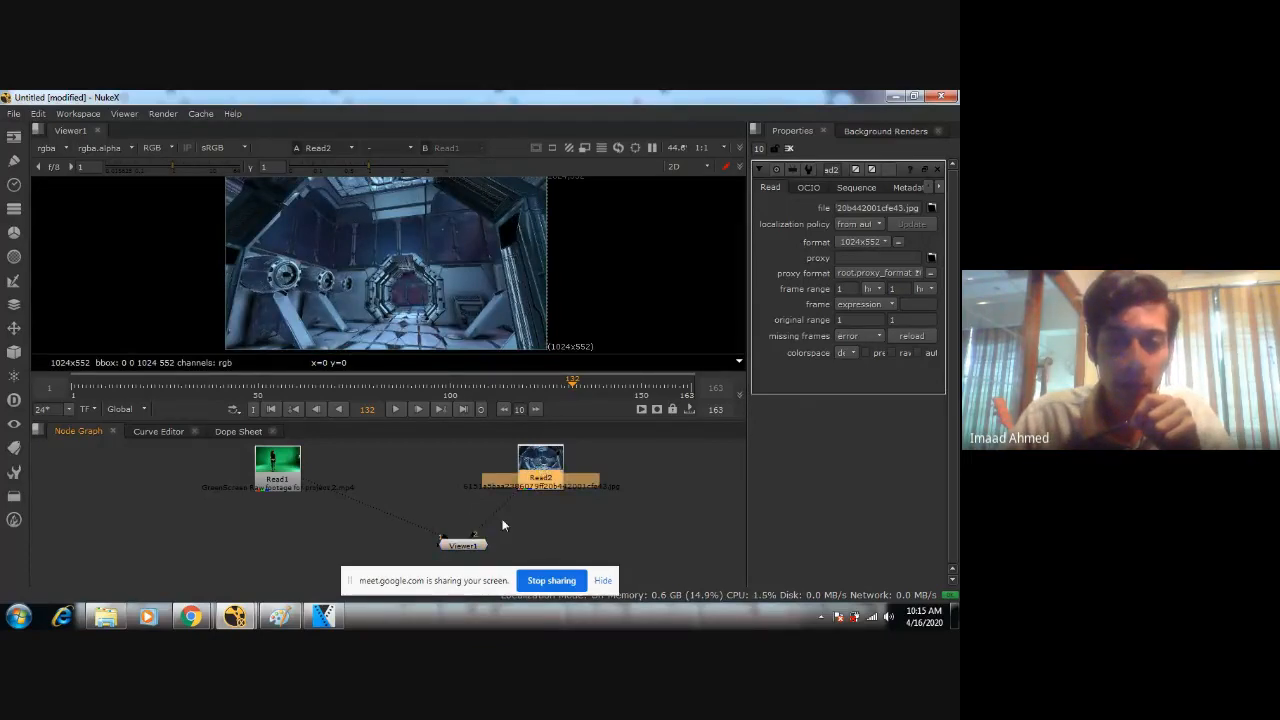
pyautogui.click(478, 545)
pyautogui.scroll(3, 505, 547)
pyautogui.scroll(-3, 521, 508)
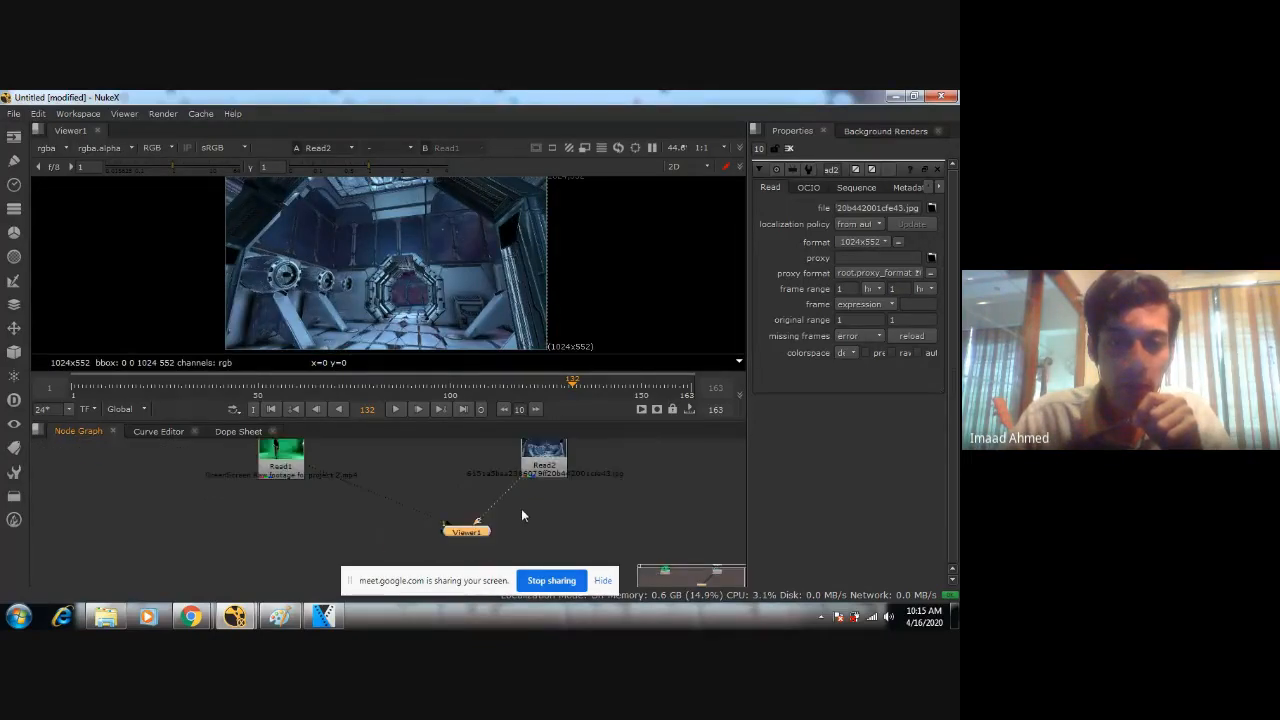
pyautogui.moveTo(552, 504); pyautogui.dragTo(599, 509, button='middle')
pyautogui.scroll(-1, 586, 511)
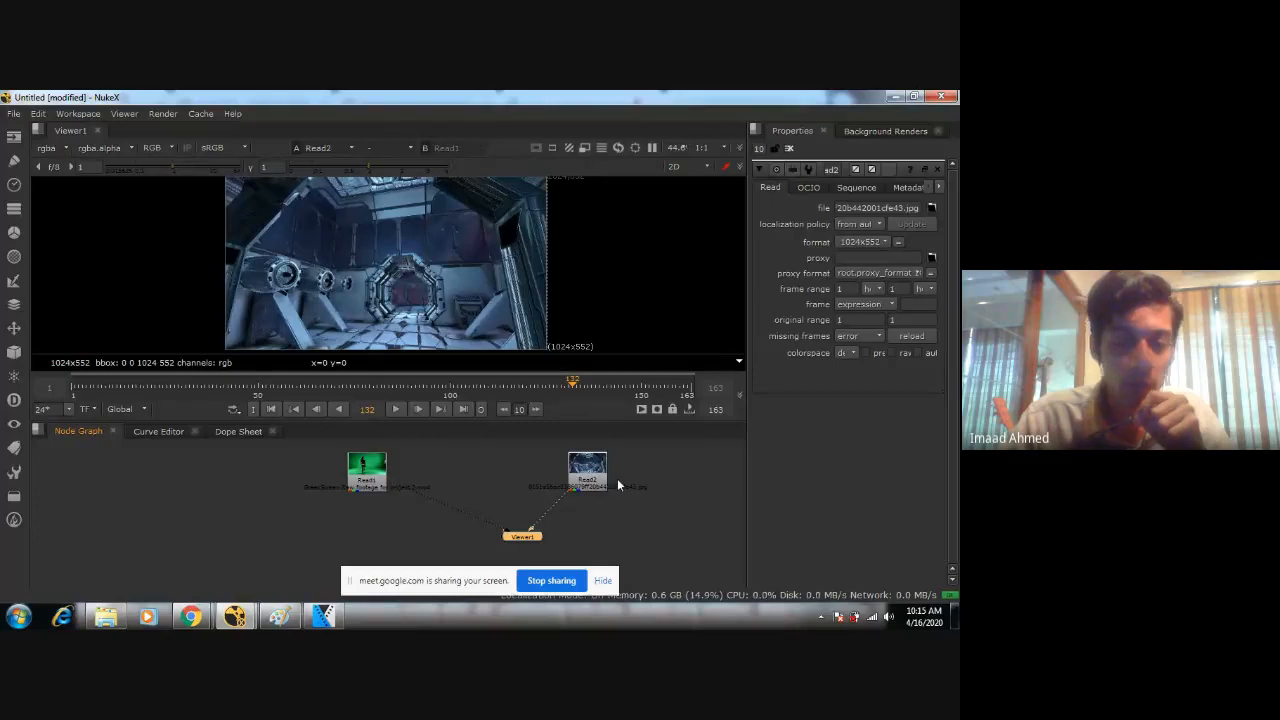
# Compare viewer inputs 1 and 2 by switching the display between the green-screen footage and the spaceship interior.
pyautogui.press('1')
pyautogui.press('2')
pyautogui.press('1')
pyautogui.press('2')
pyautogui.press('1')
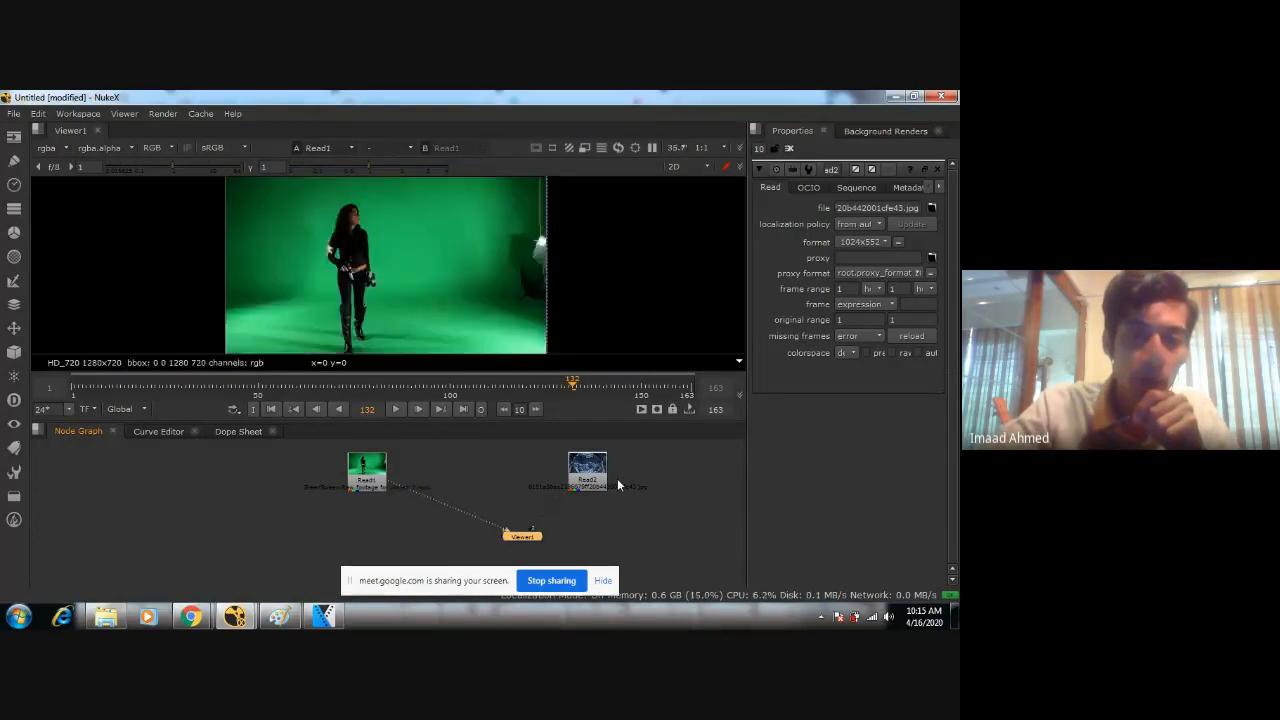
pyautogui.press('2')
pyautogui.scroll(4, 663, 500)
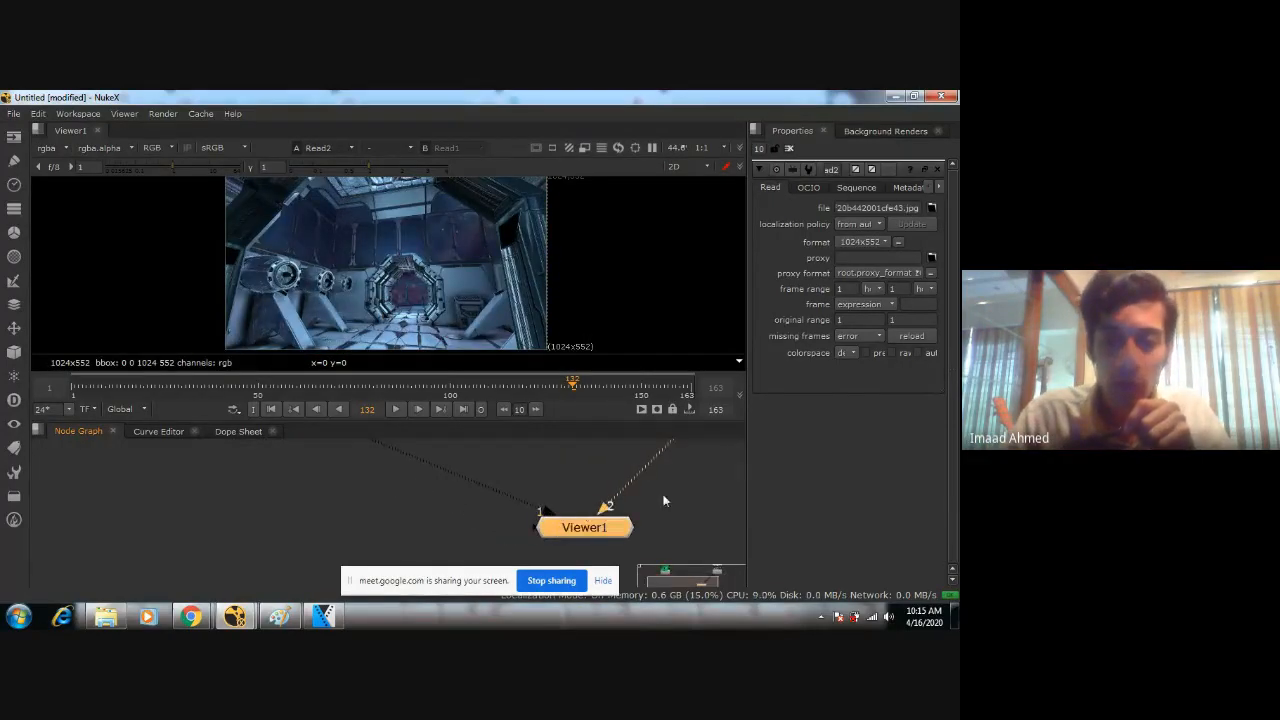
pyautogui.scroll(-4, 511, 522)
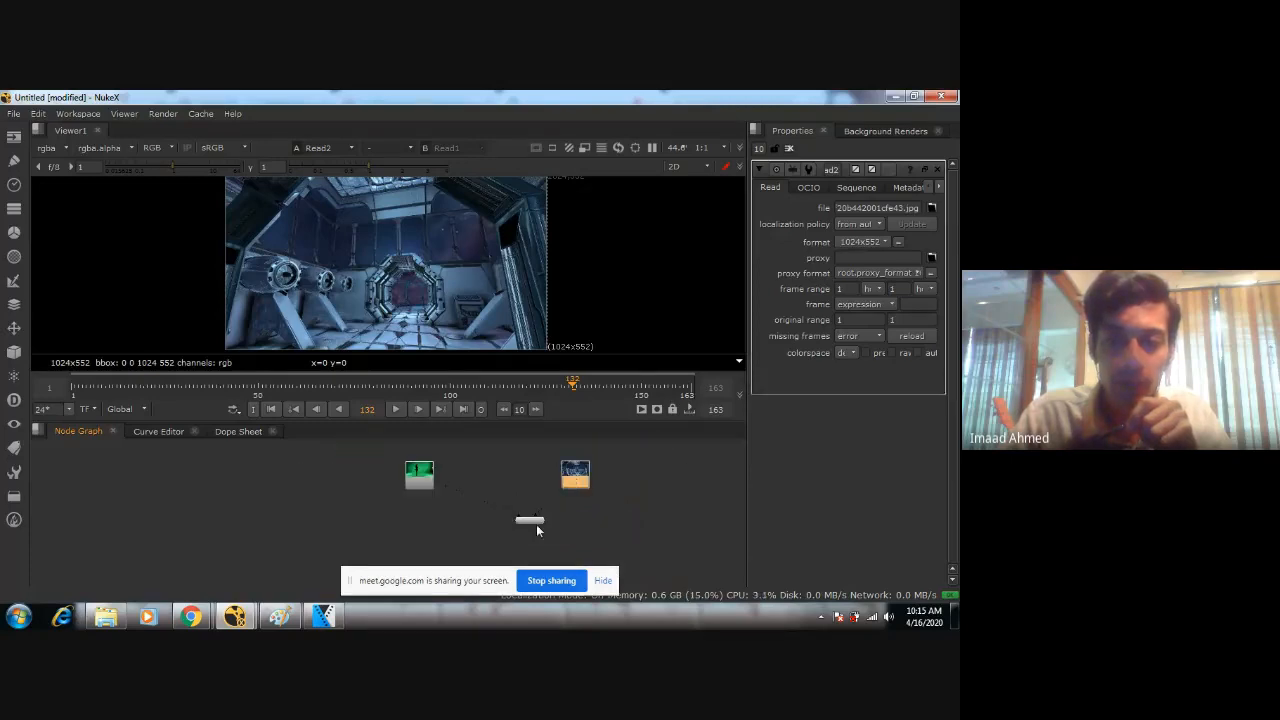
# Examine how the two Read nodes connect to Viewer1 in the node graph.
pyautogui.click(536, 523)
pyautogui.click(410, 482)
pyautogui.click(574, 480)
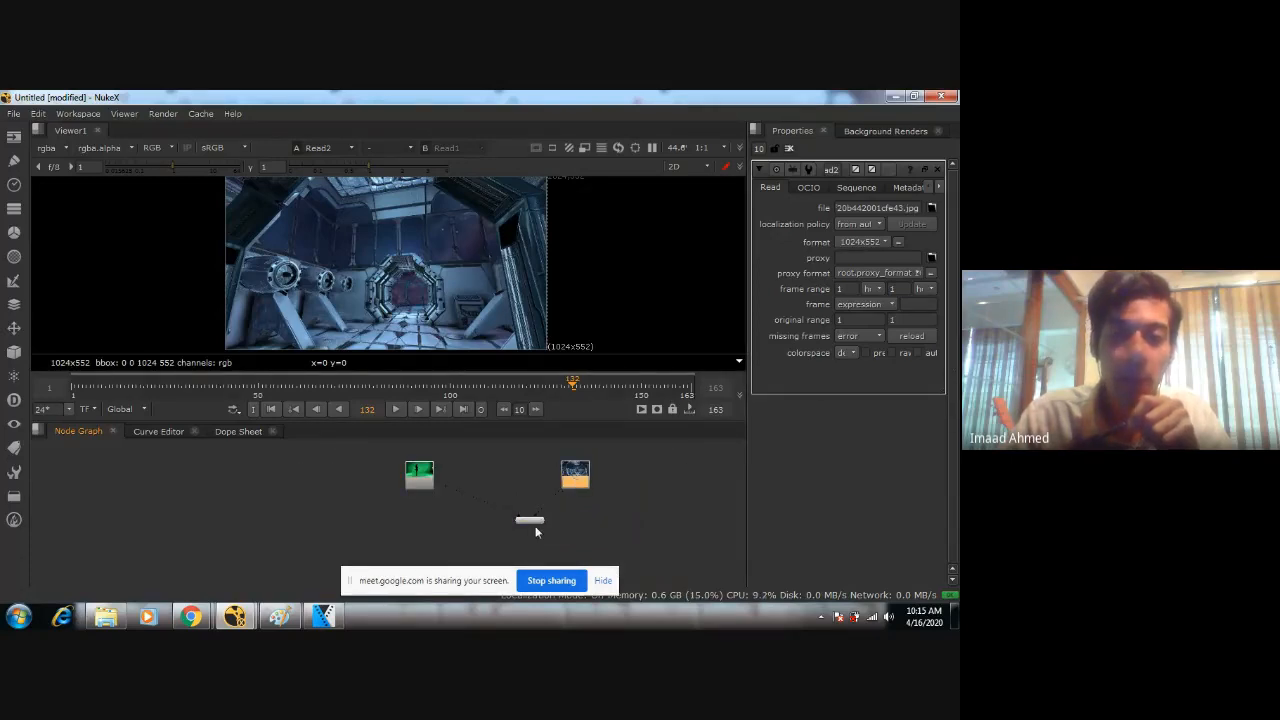
pyautogui.click(415, 483)
pyautogui.click(575, 477)
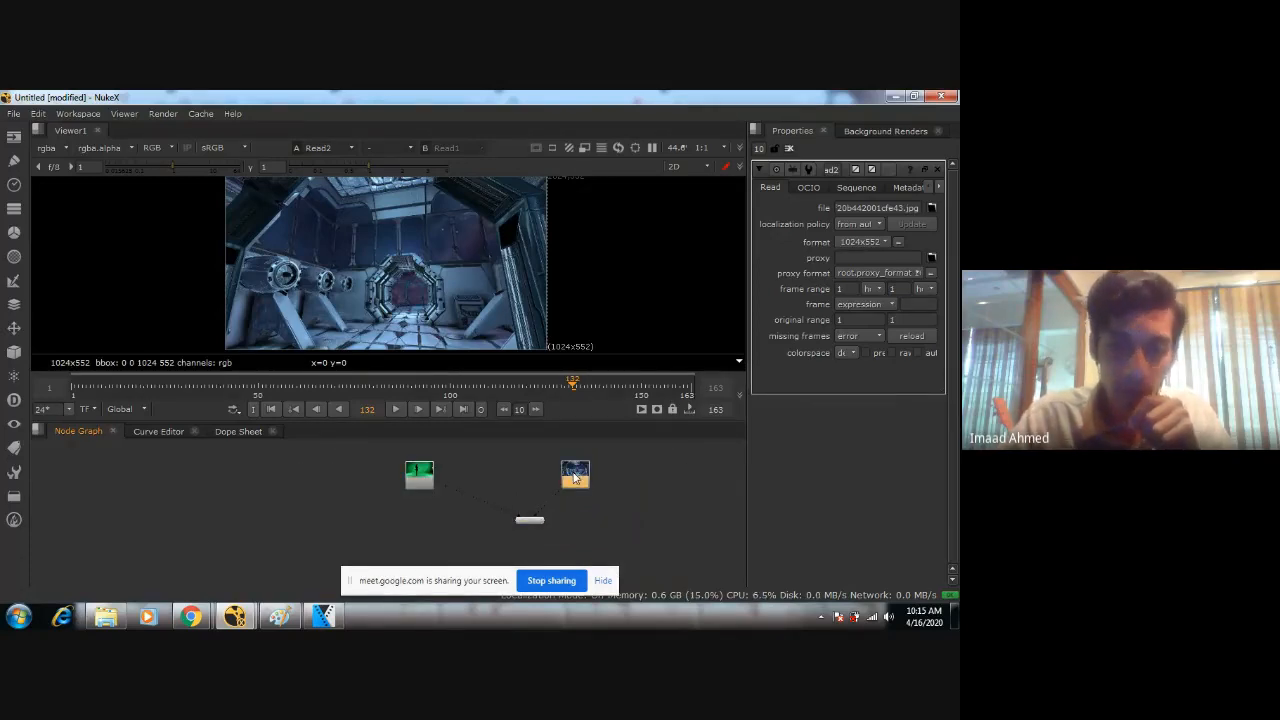
pyautogui.click(524, 520)
pyautogui.click(420, 476)
pyautogui.scroll(3, 635, 517)
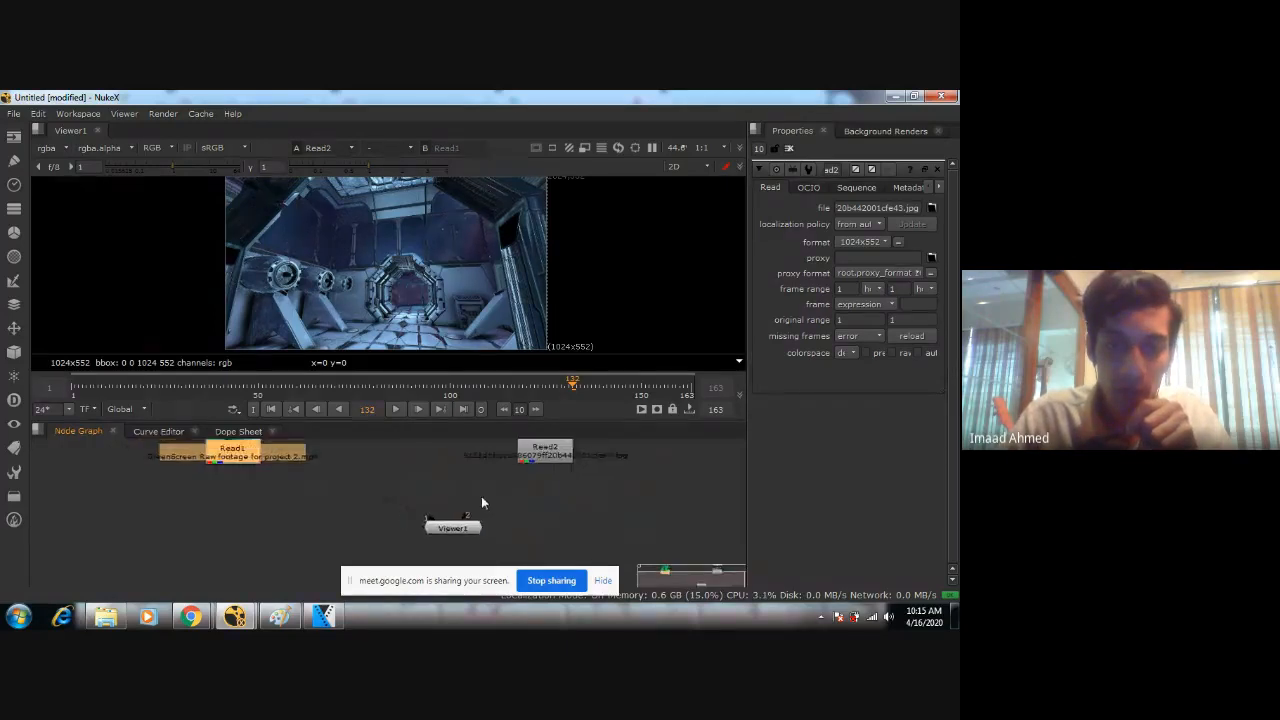
pyautogui.moveTo(507, 482); pyautogui.dragTo(575, 485, button='middle')
pyautogui.scroll(-2, 557, 515)
# Delete the spaceship-interior Read node and move the viewer node directly beneath the green-screen Read node.
pyautogui.click(575, 483)
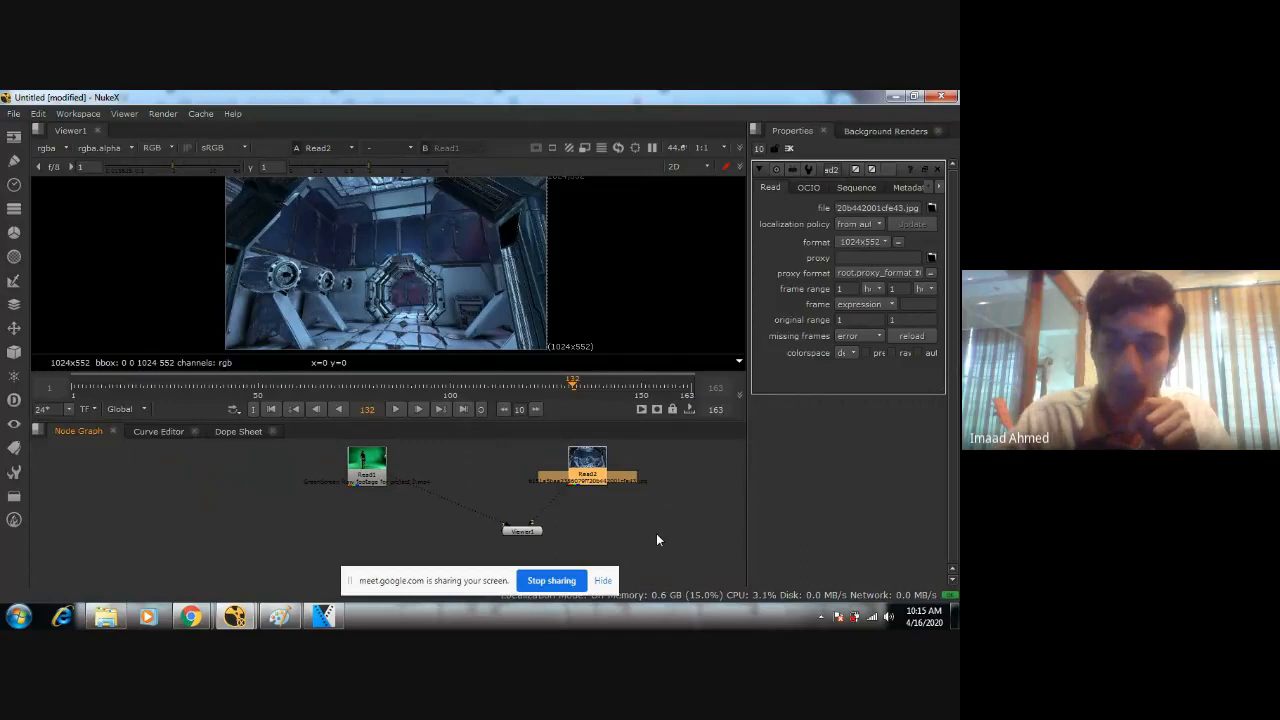
pyautogui.press('Delete')
pyautogui.moveTo(522, 530); pyautogui.dragTo(367, 537)
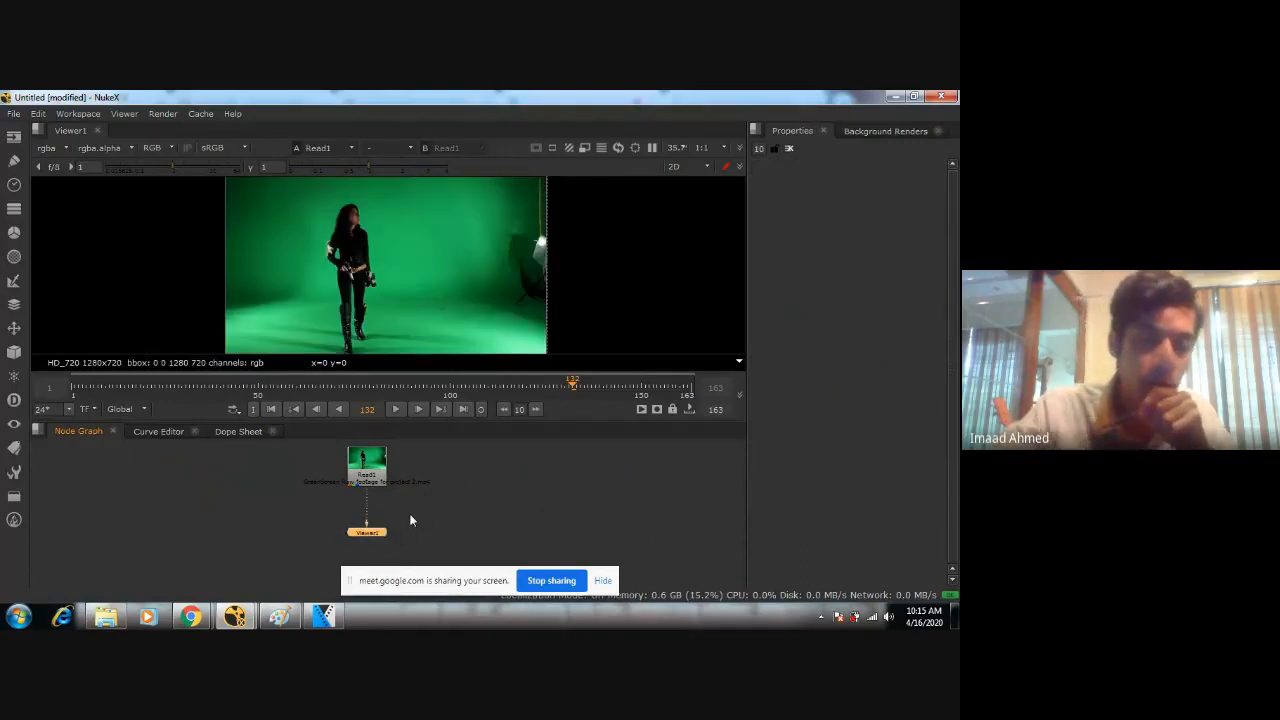
# Move the viewer node closer beneath the green-screen Read node.
pyautogui.scroll(2, 480, 518)
pyautogui.scroll(-3, 460, 514)
pyautogui.moveTo(401, 513); pyautogui.dragTo(436, 509, button='middle')
pyautogui.scroll(4, 434, 507)
pyautogui.scroll(-4, 446, 492)
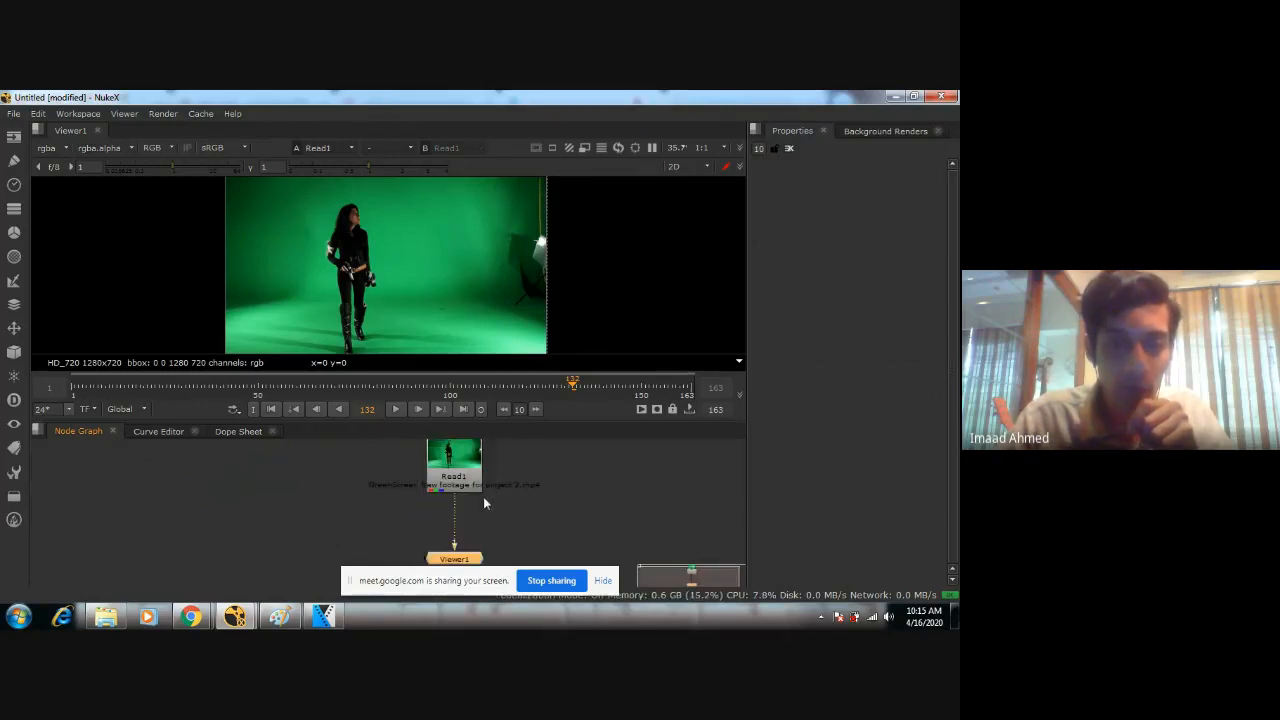
pyautogui.scroll(-1, 483, 489)
pyautogui.moveTo(462, 537); pyautogui.dragTo(462, 520)
# Play the green-screen footage from frame 1, stop the playback and go to frame 163.
pyautogui.click(399, 413)
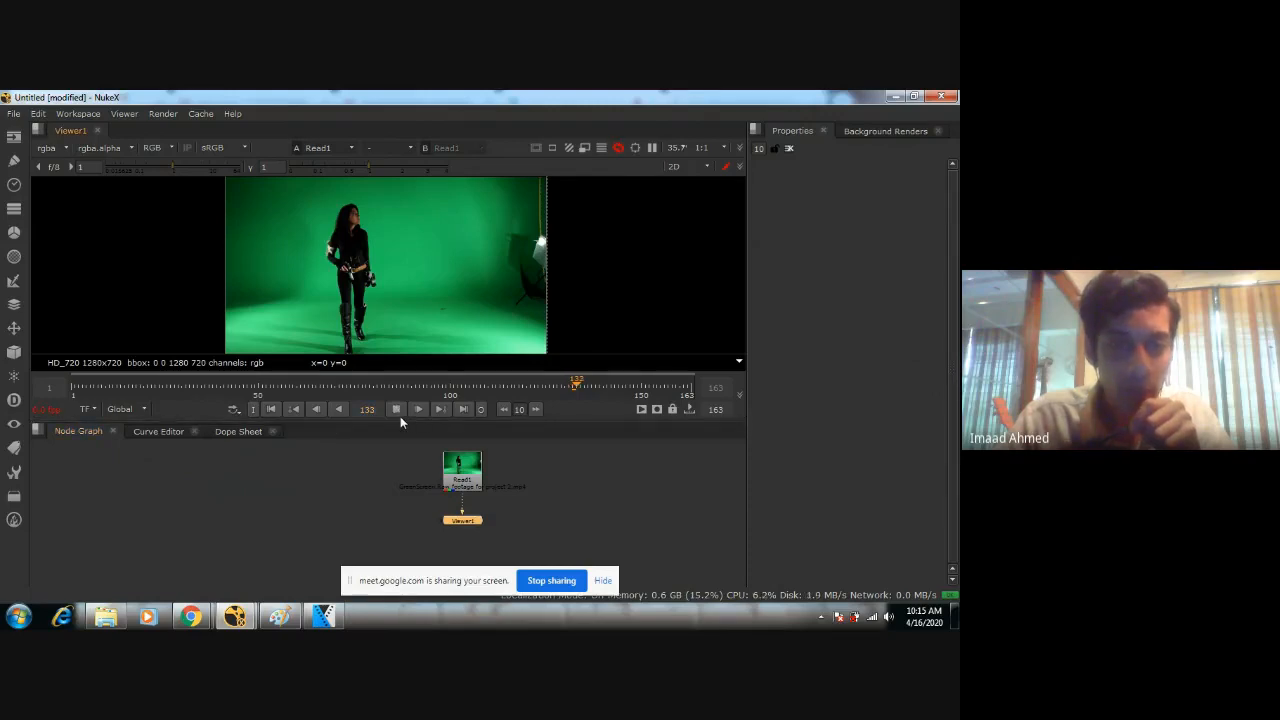
pyautogui.click(399, 413)
pyautogui.click(73, 393)
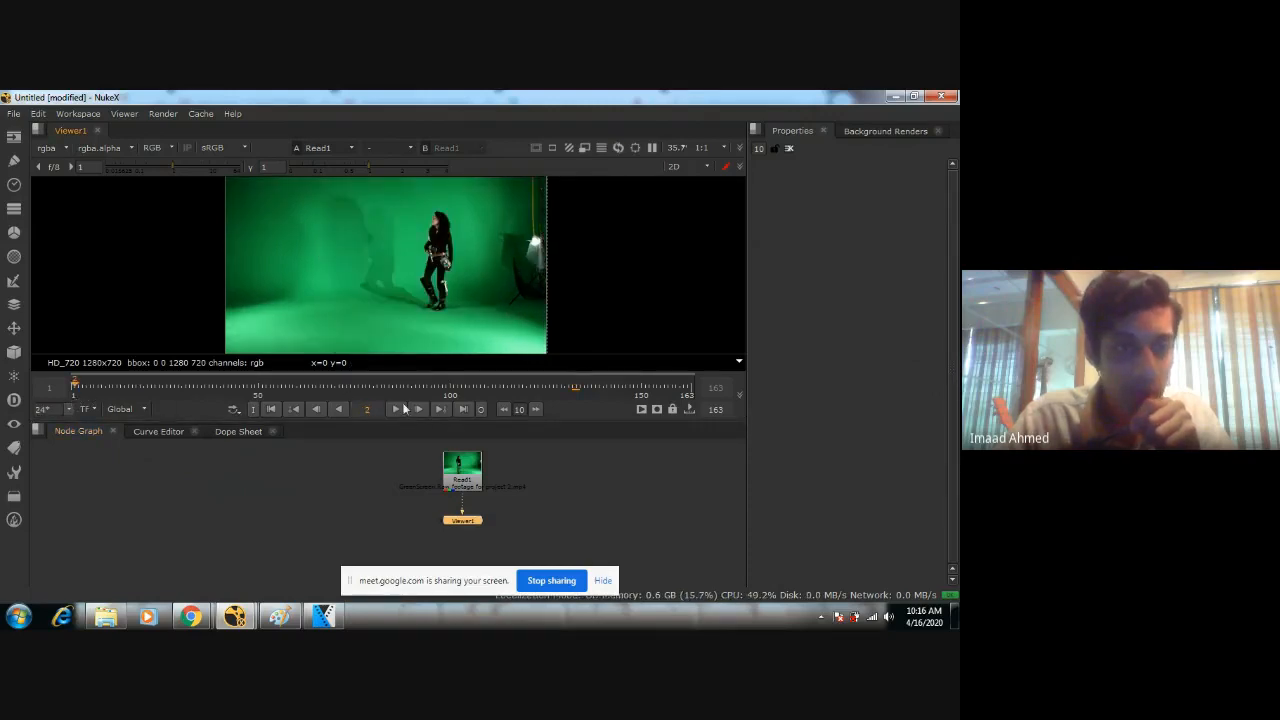
pyautogui.click(395, 411)
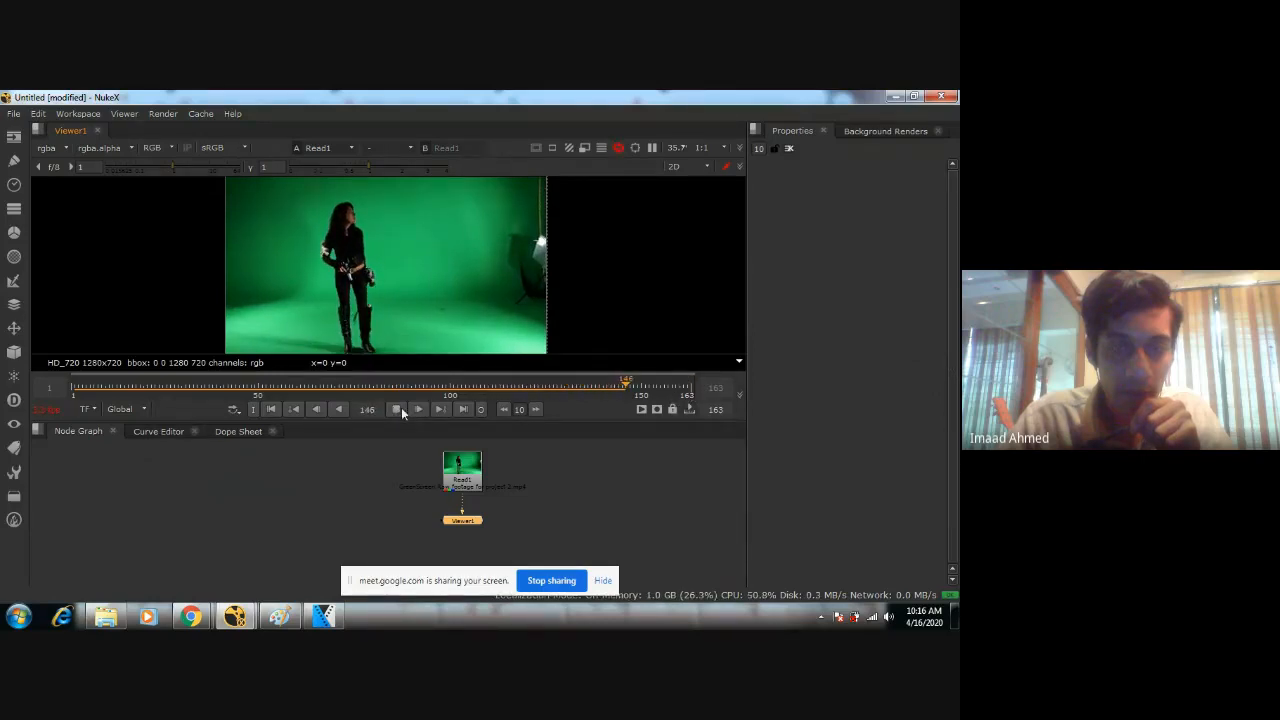
pyautogui.click(401, 412)
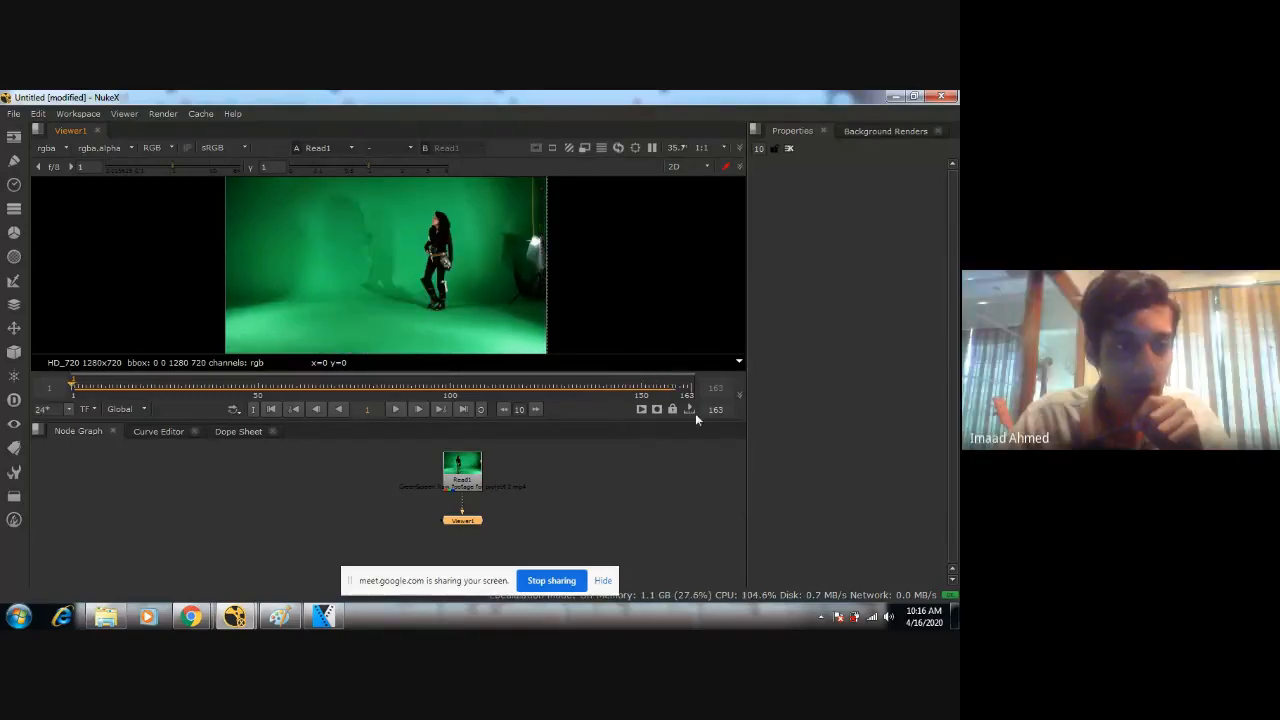
pyautogui.click(690, 394)
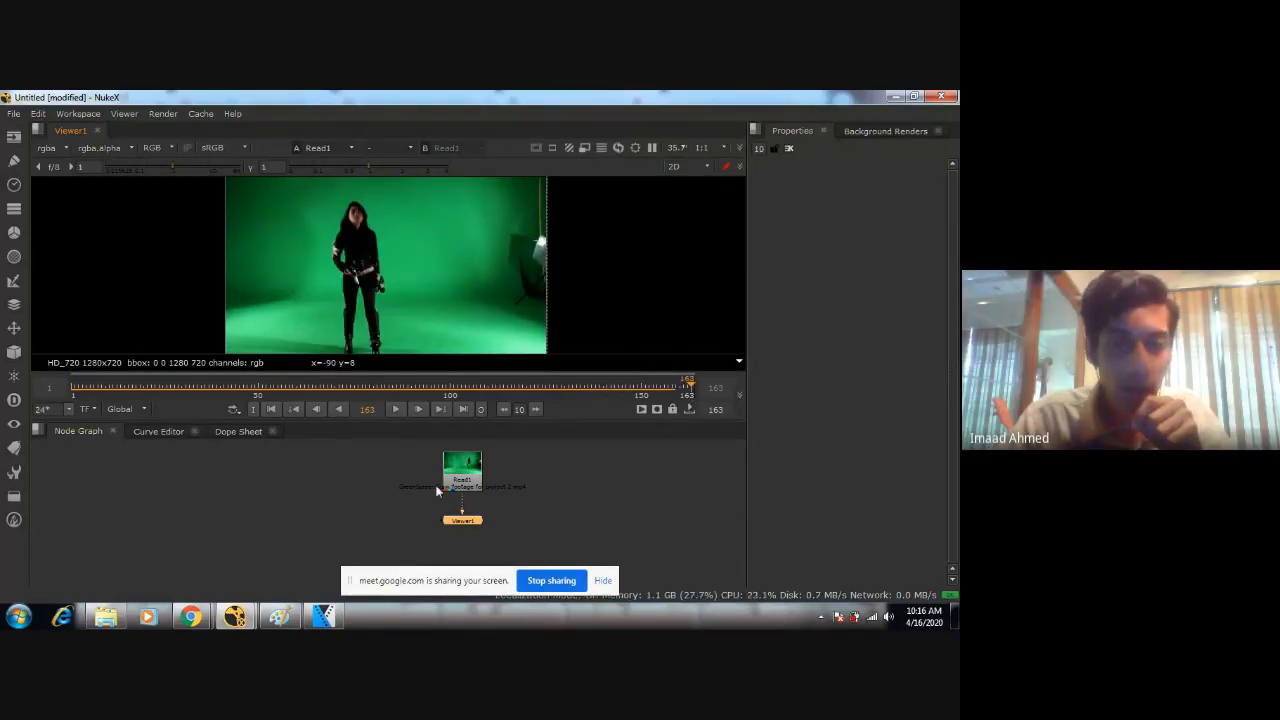
# Insert a ViewMetaData node between the green-screen Read node and the viewer node.
pyautogui.click(476, 485)
pyautogui.moveTo(583, 510); pyautogui.dragTo(577, 498, button='middle')
pyautogui.scroll(4, 521, 516)
pyautogui.moveTo(433, 442); pyautogui.dragTo(475, 499, button='middle')
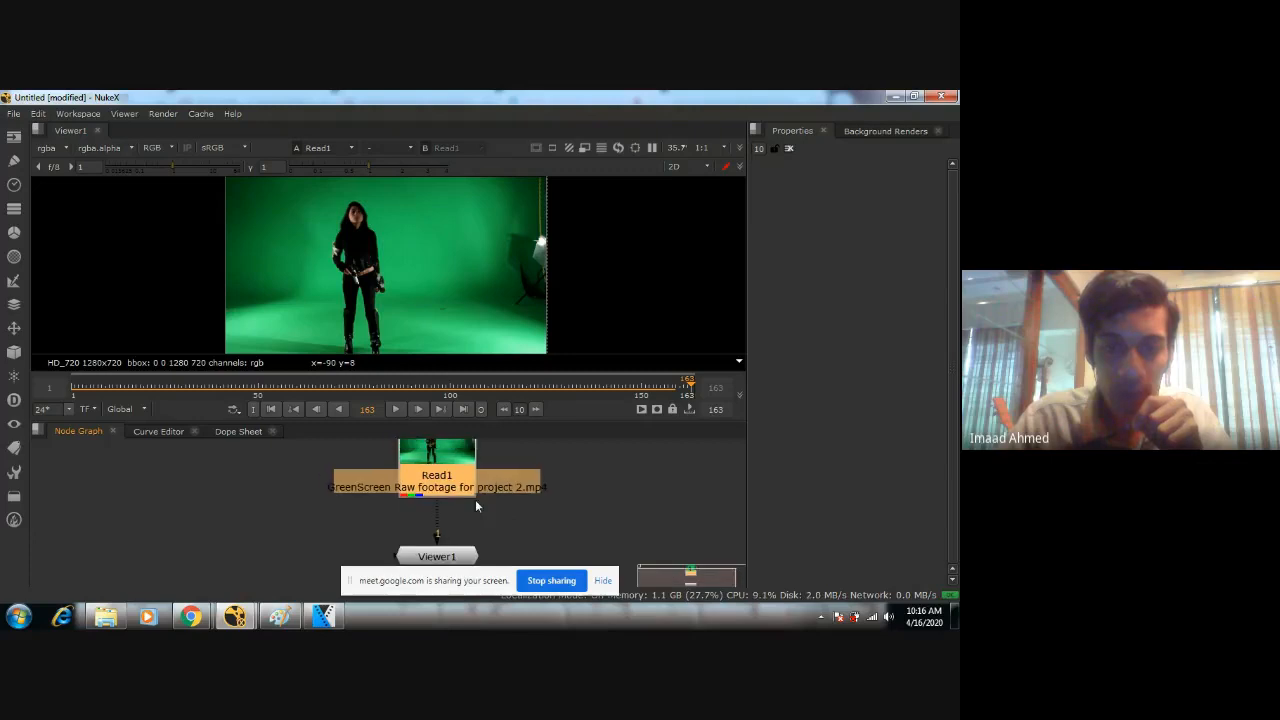
pyautogui.scroll(-3, 461, 481)
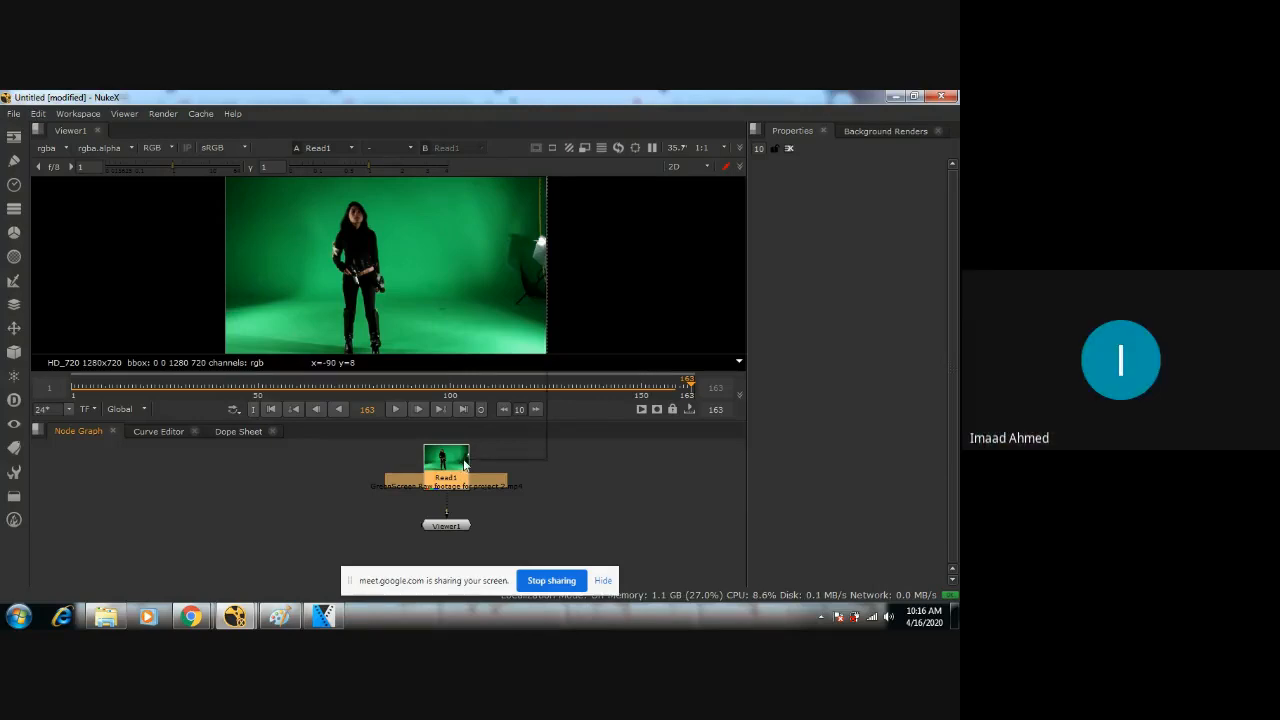
pyautogui.rightClick(464, 463)
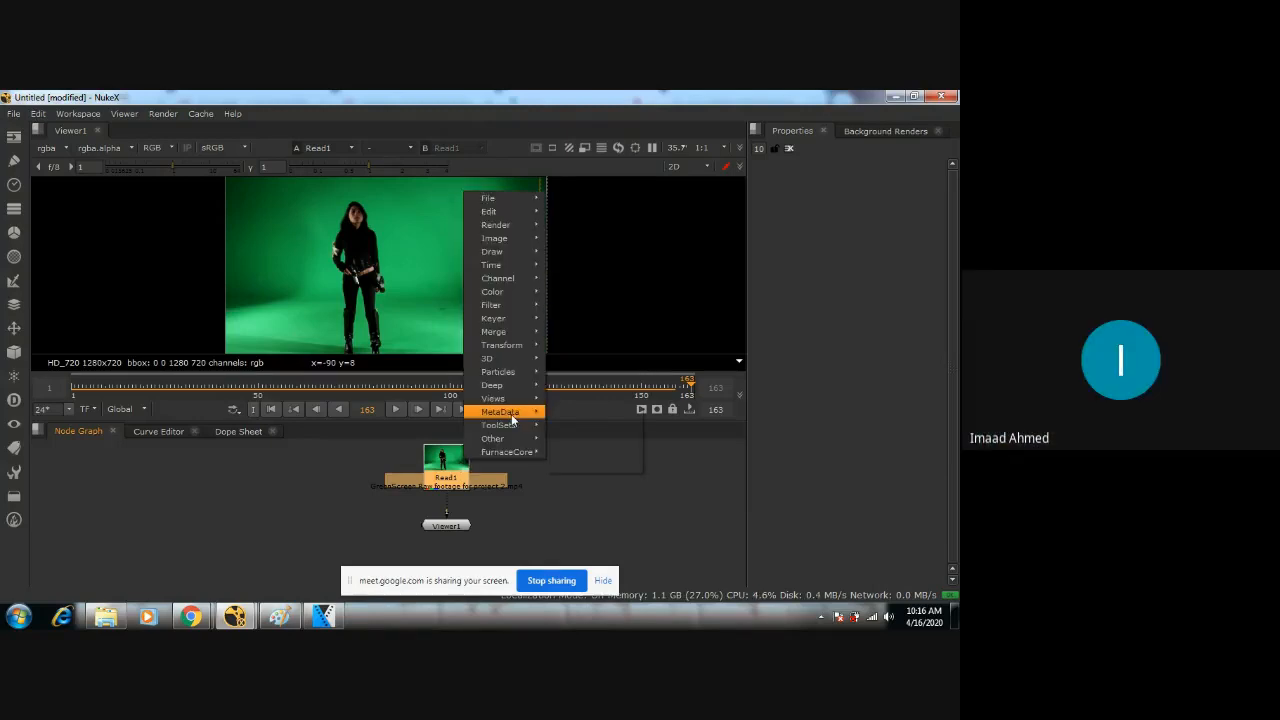
pyautogui.moveTo(511, 414)
pyautogui.click(572, 413)
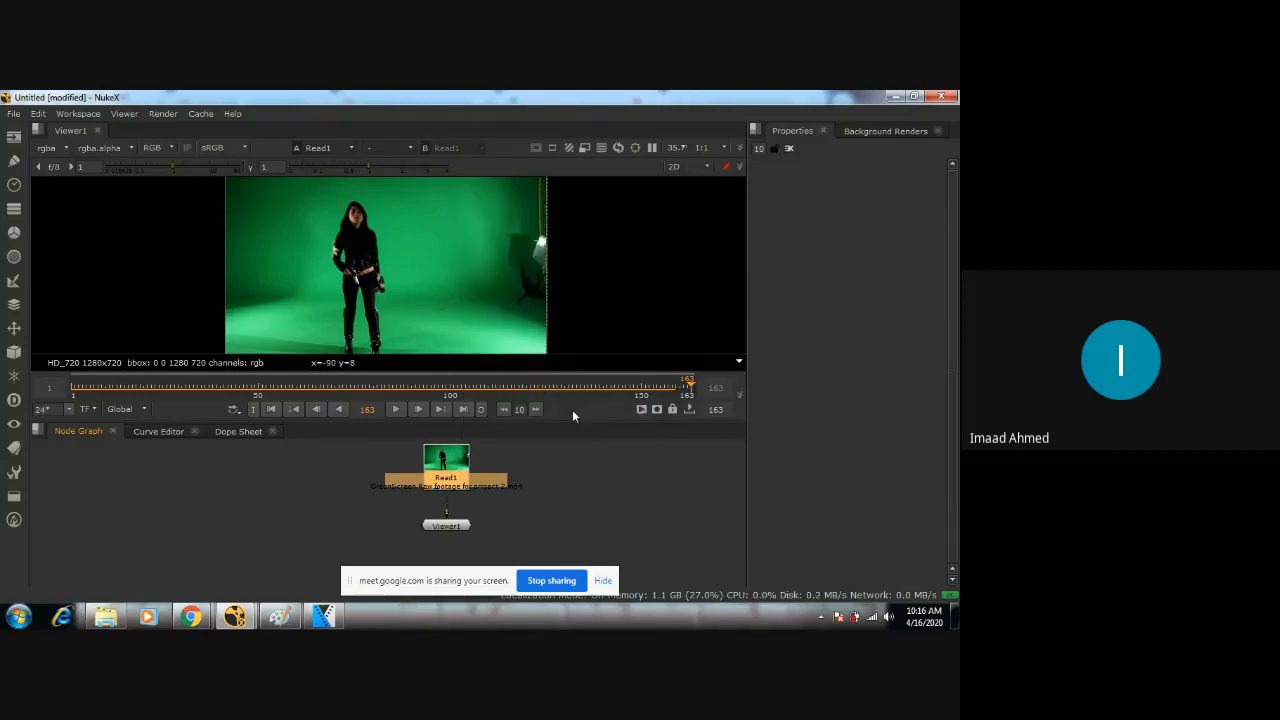
pyautogui.scroll(5, 481, 514)
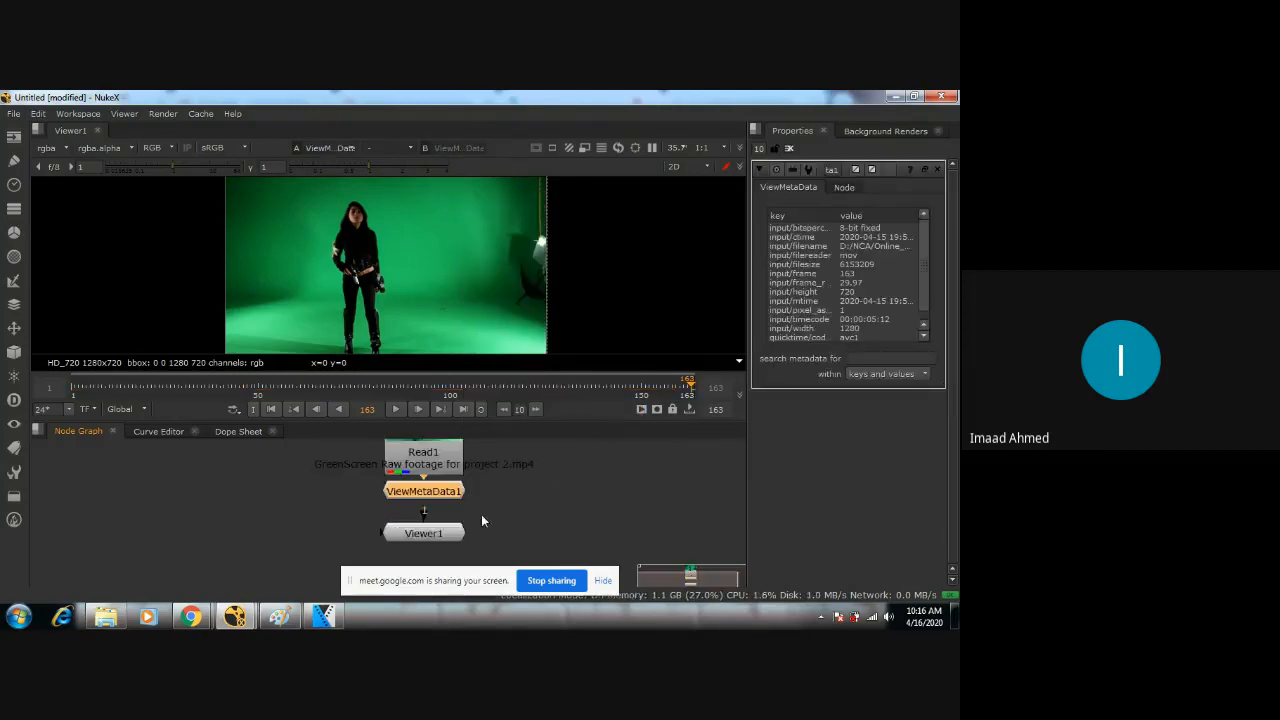
# Enlarge the node graph around the ViewMetaData node and widen the Properties pane to show more of the metadata values.
pyautogui.click(495, 548)
pyautogui.click(492, 452)
pyautogui.moveTo(492, 455); pyautogui.dragTo(492, 511, button='middle')
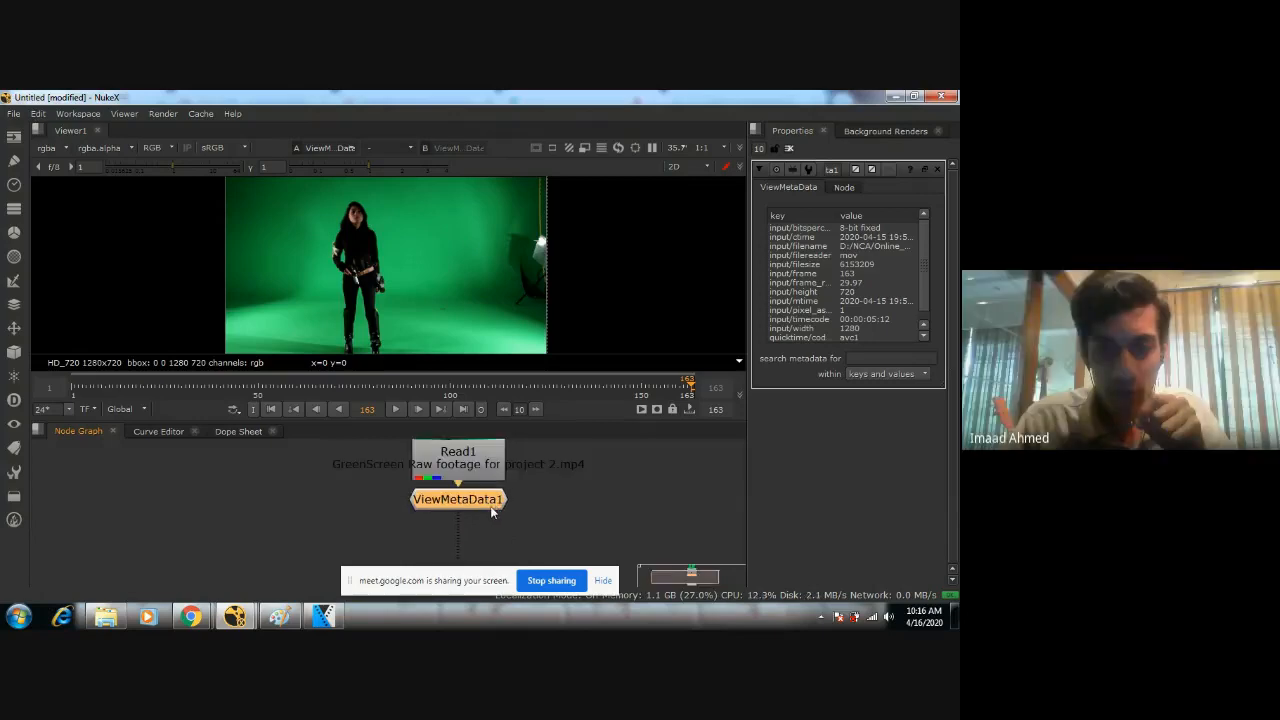
pyautogui.moveTo(923, 298); pyautogui.dragTo(923, 322)
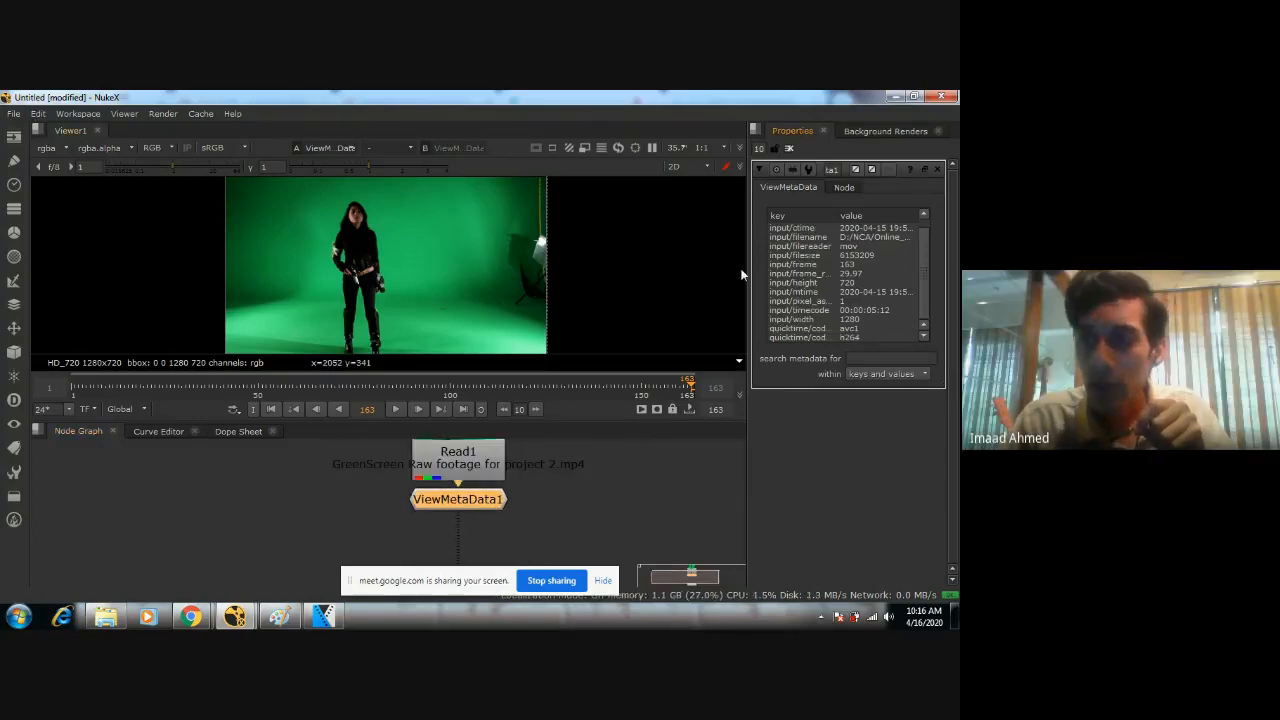
pyautogui.moveTo(748, 271); pyautogui.dragTo(707, 280)
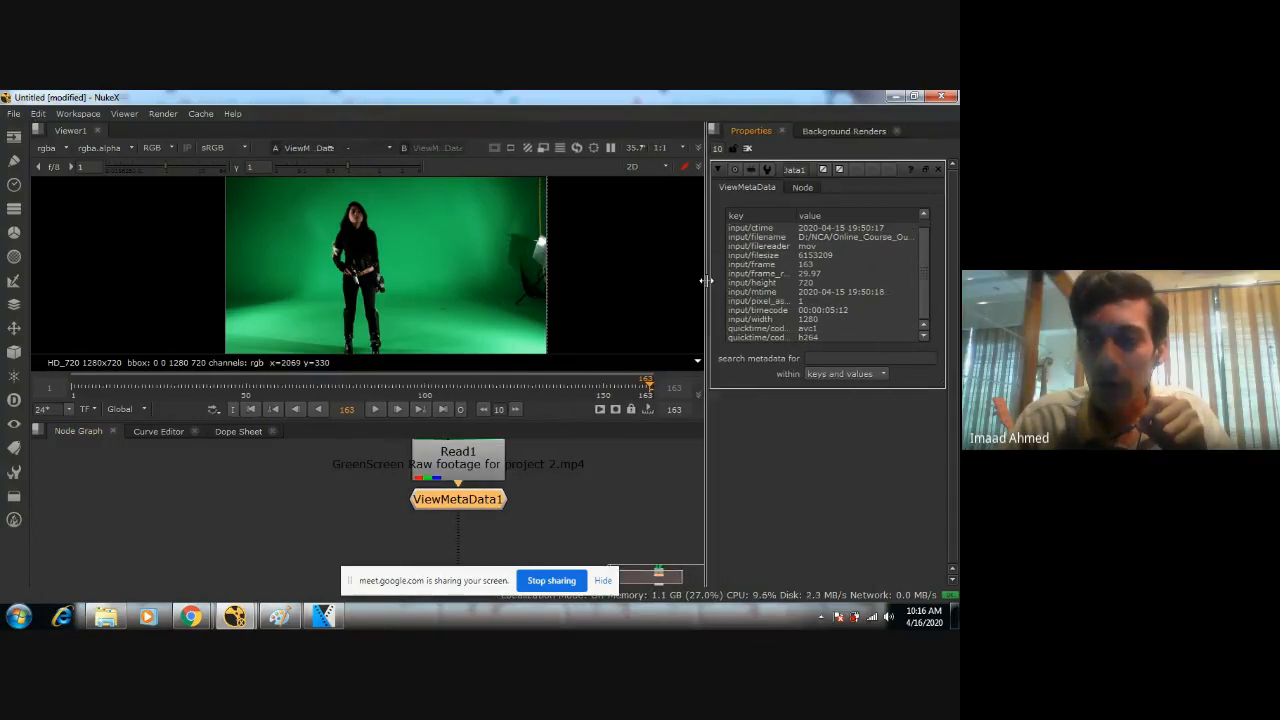
pyautogui.moveTo(921, 292); pyautogui.dragTo(920, 272)
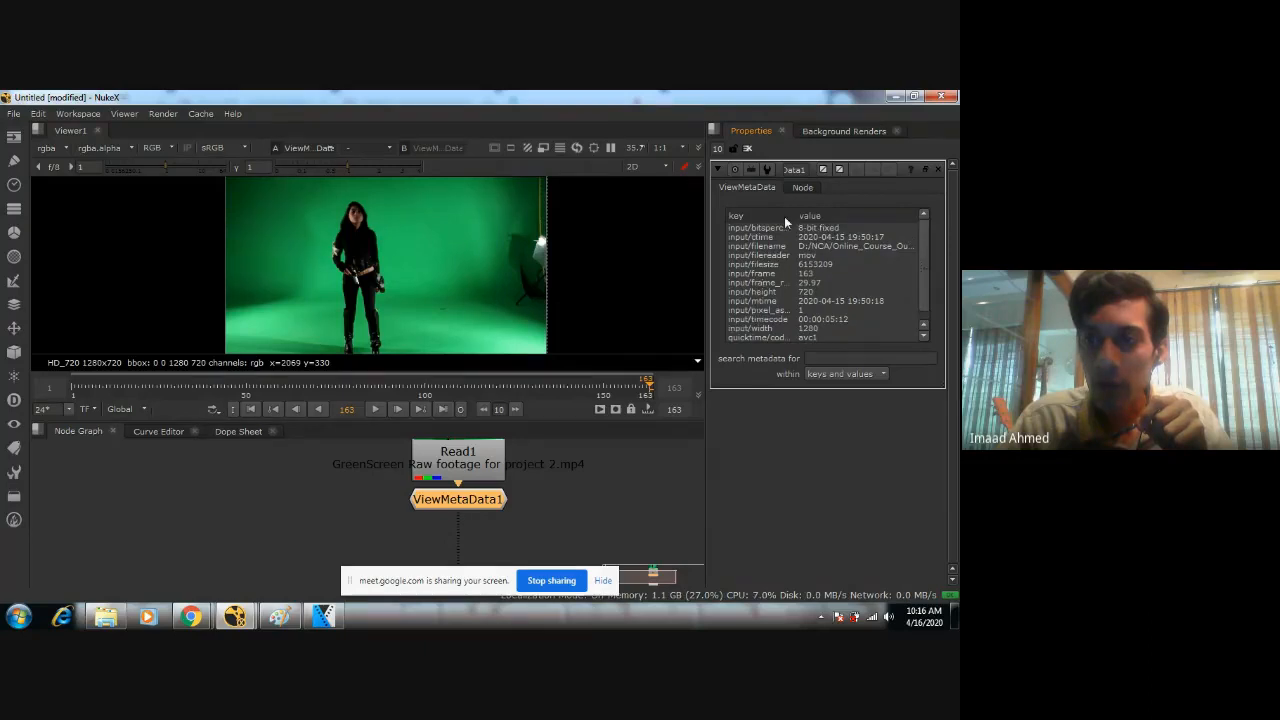
# Examine the green-screen footage's metadata, including the file reader, frame, height and width entries.
pyautogui.click(826, 256)
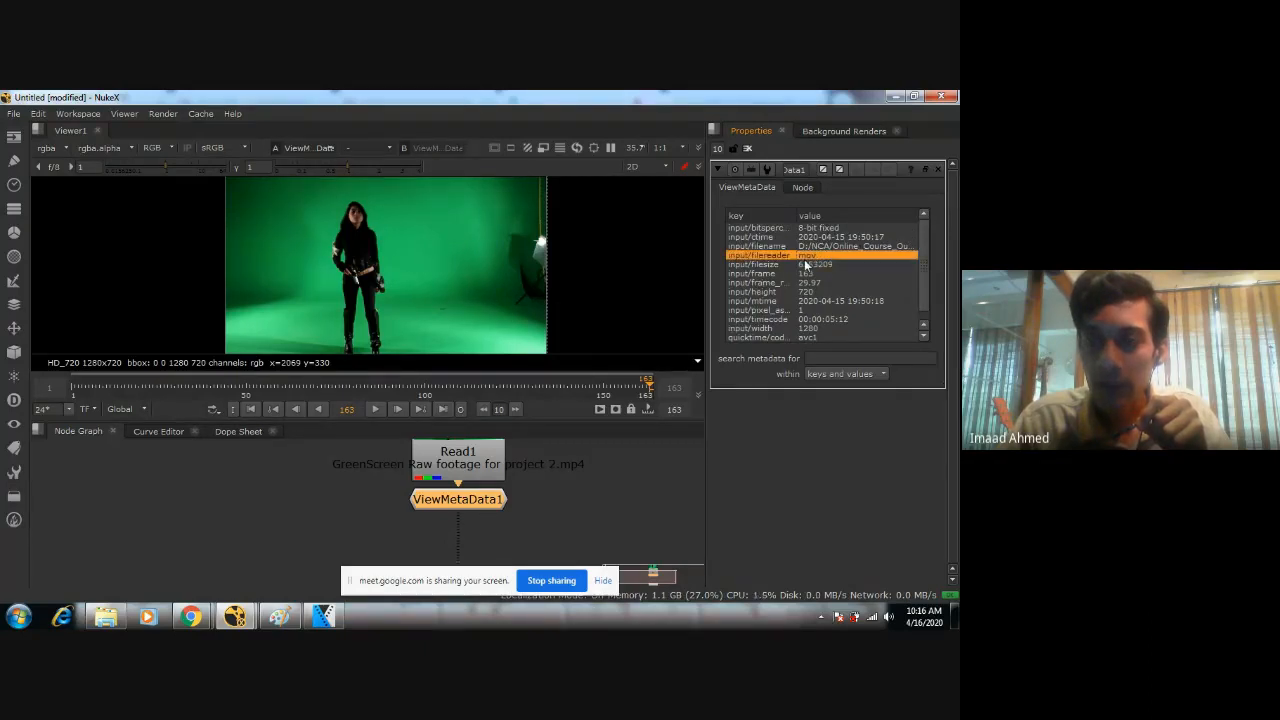
pyautogui.scroll(-1, 826, 262)
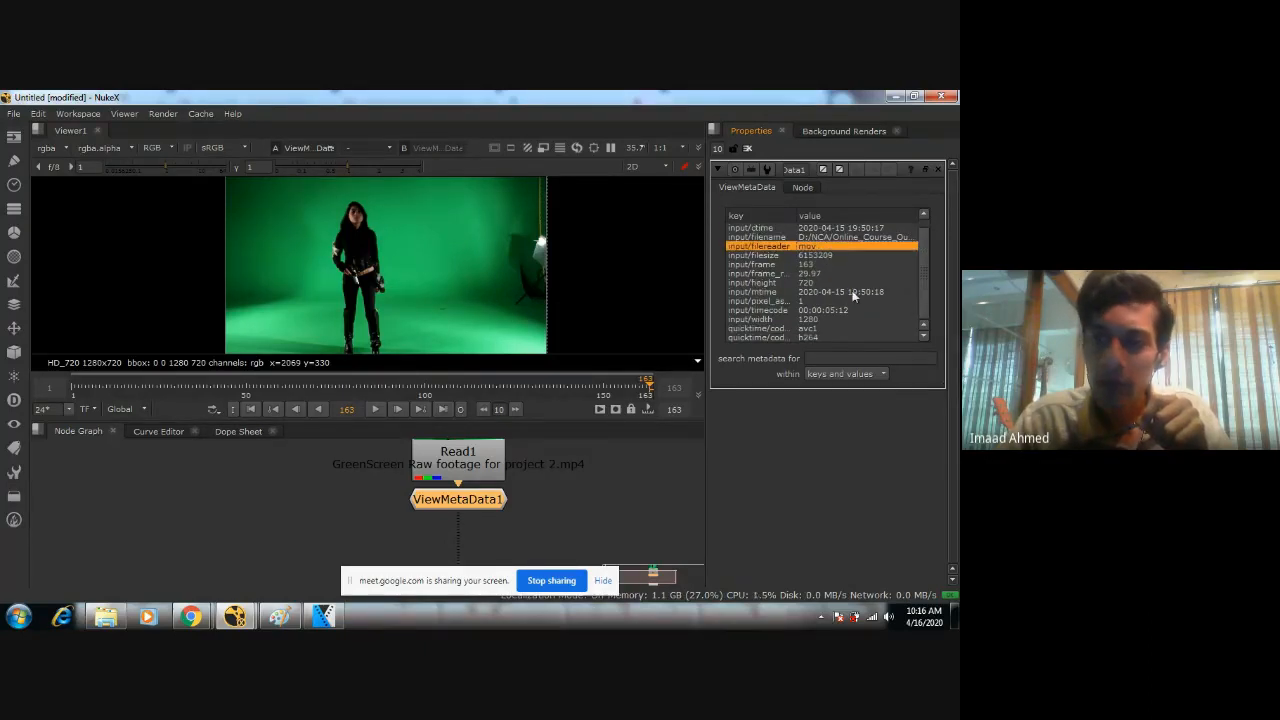
pyautogui.scroll(1, 842, 293)
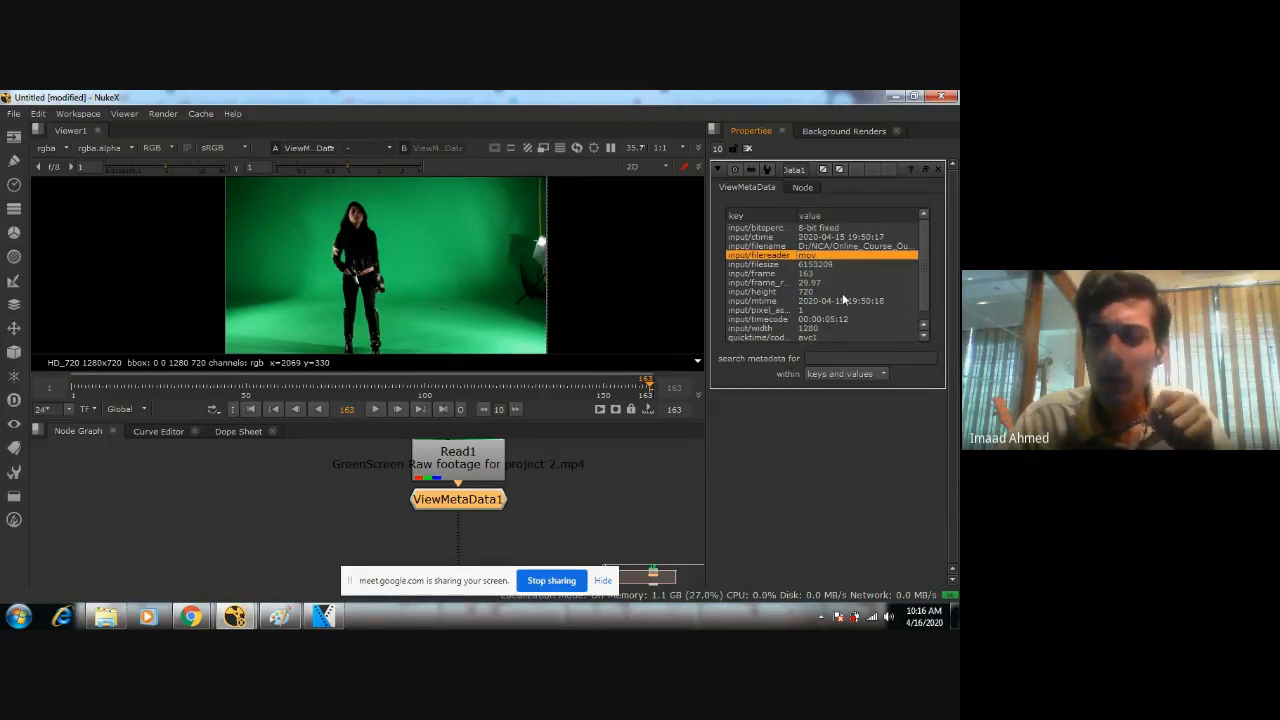
pyautogui.scroll(-1, 918, 290)
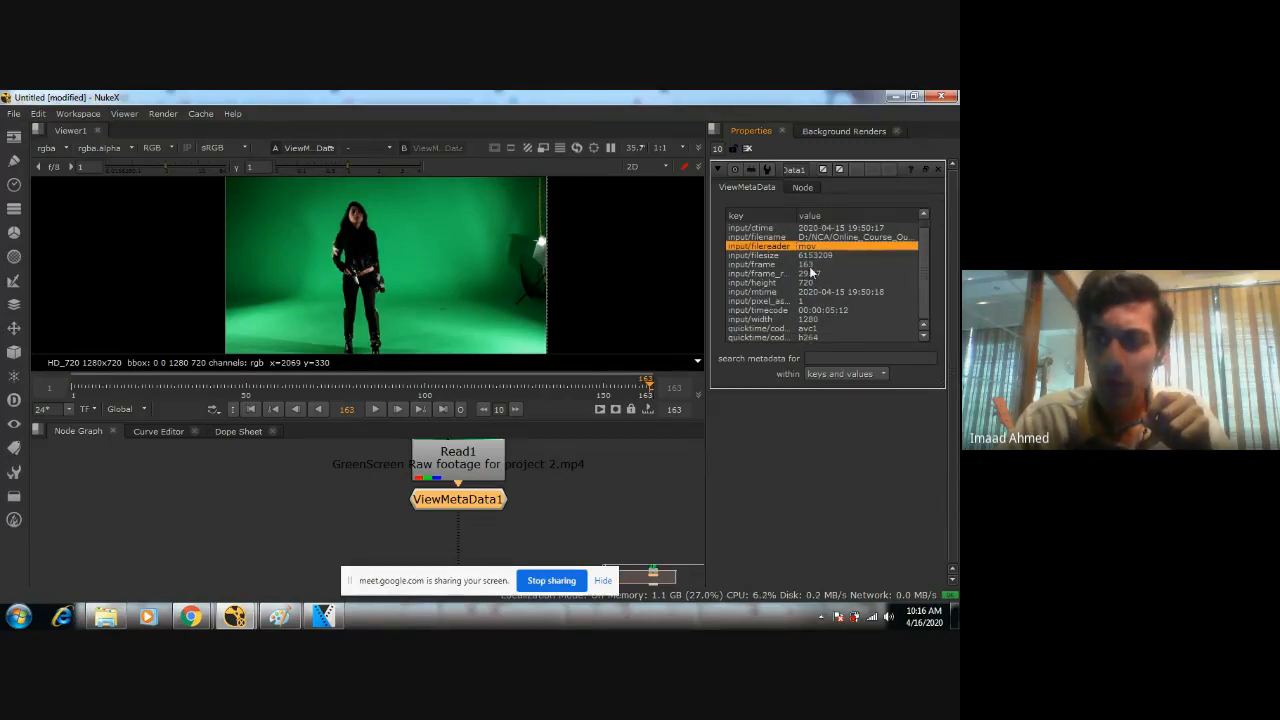
pyautogui.scroll(1, 819, 259)
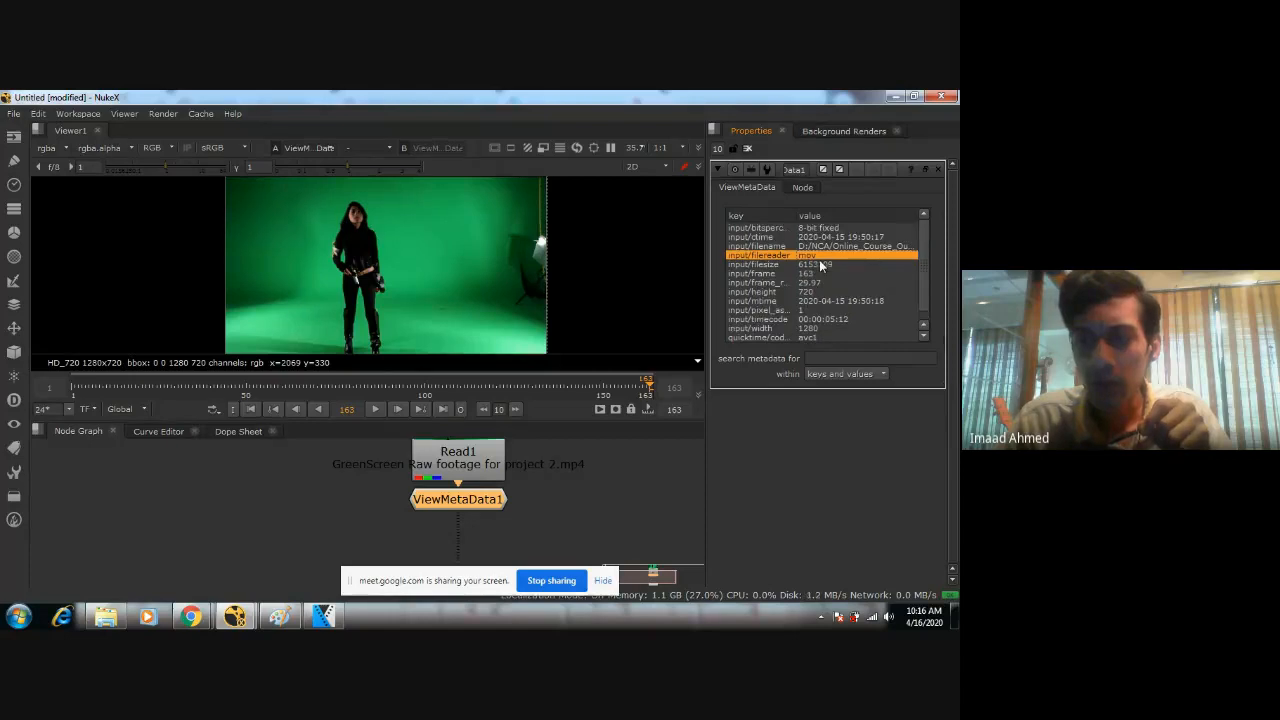
pyautogui.scroll(-1, 819, 259)
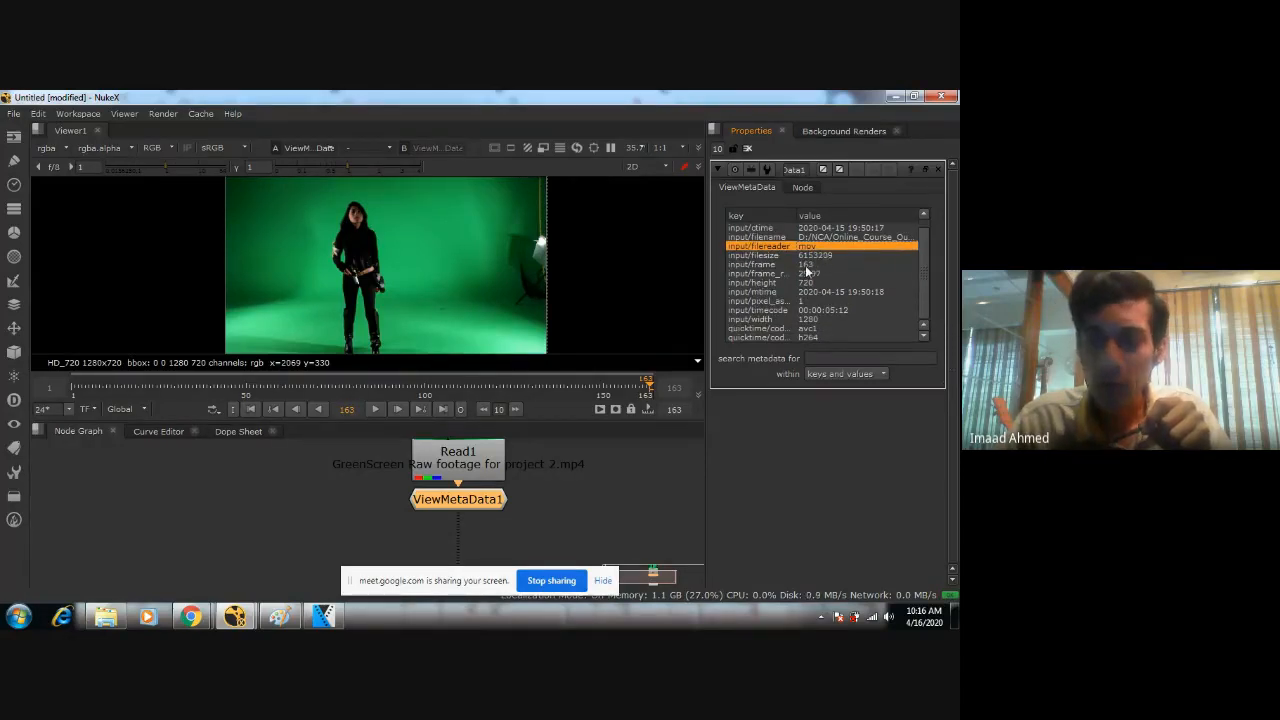
pyautogui.scroll(1, 927, 279)
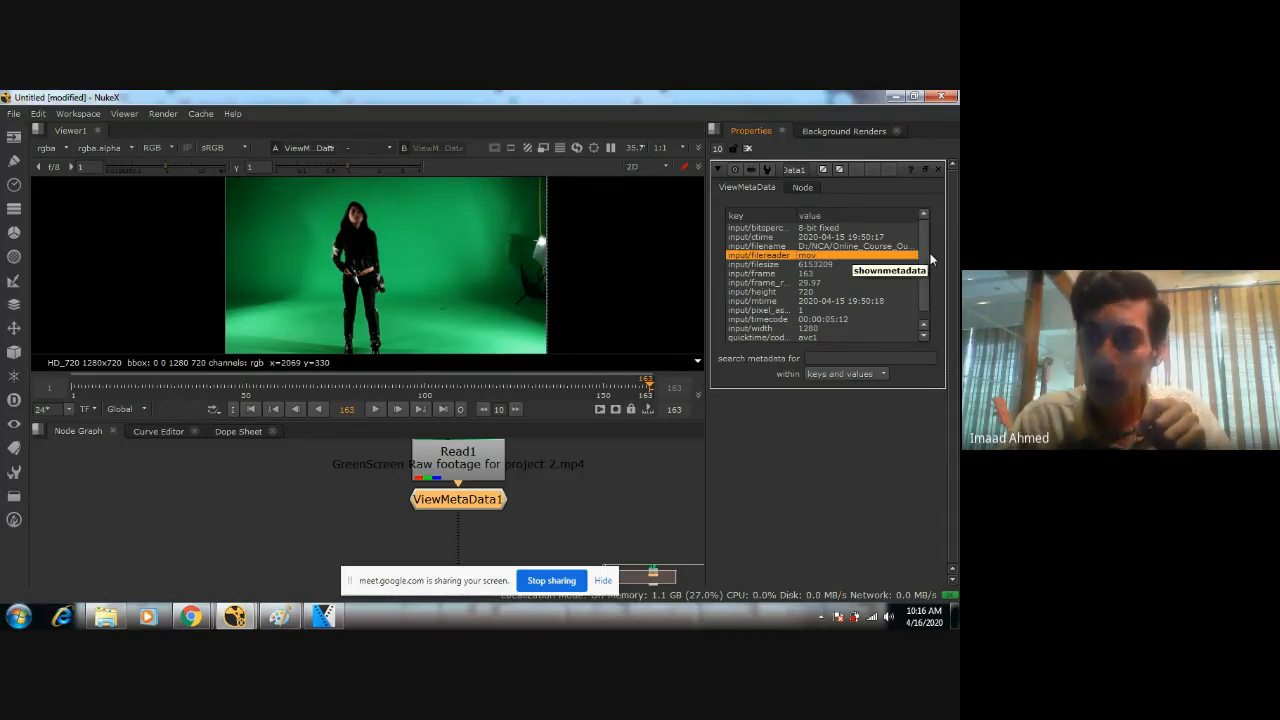
pyautogui.scroll(-1, 922, 268)
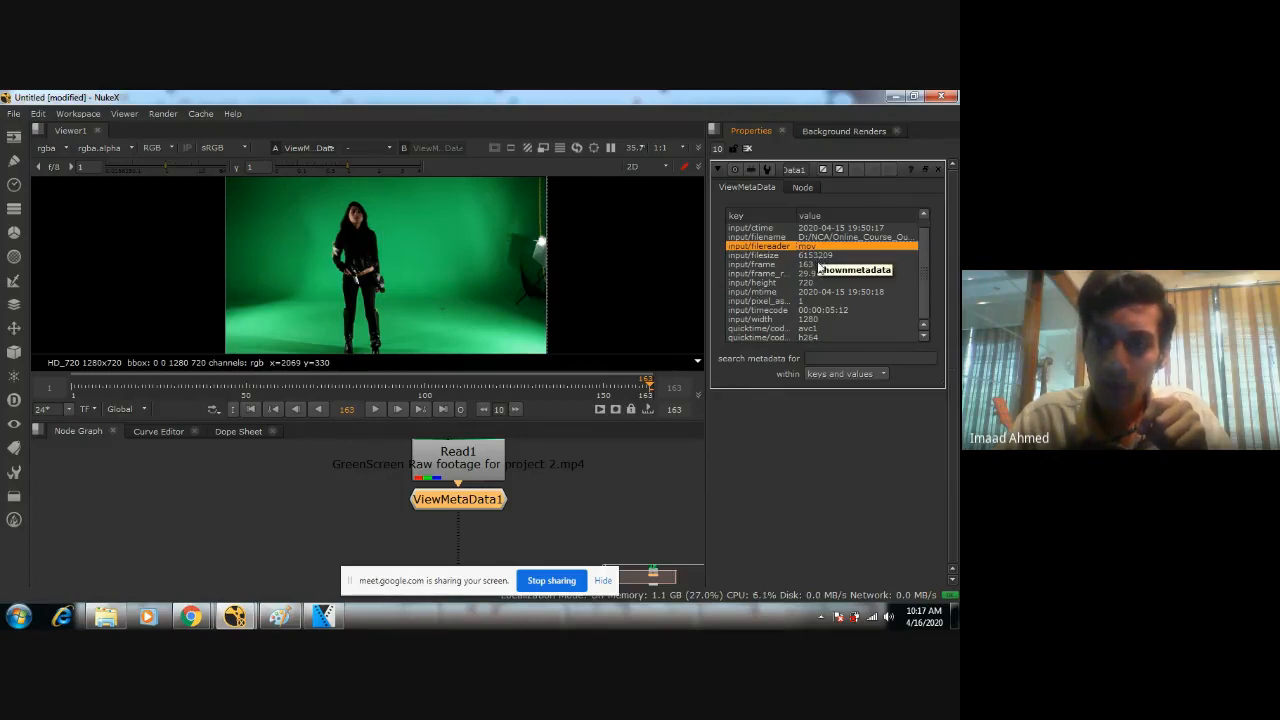
pyautogui.click(818, 265)
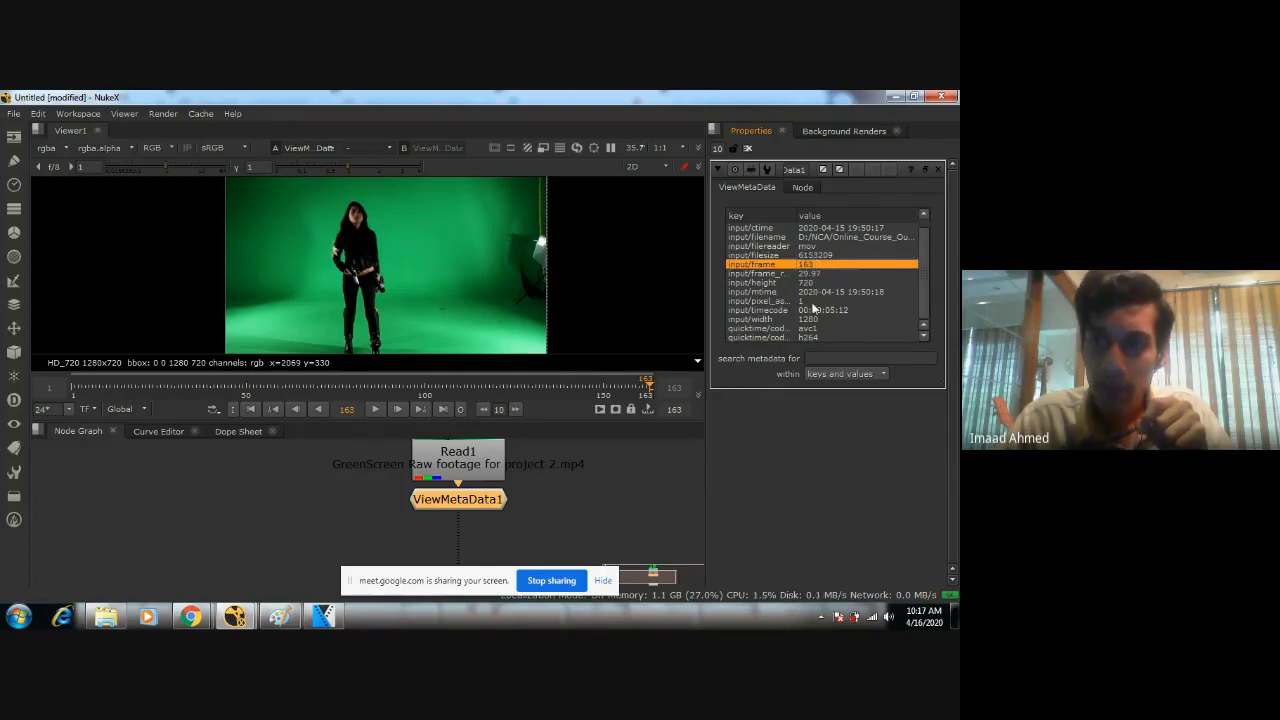
pyautogui.click(810, 284)
pyautogui.click(815, 320)
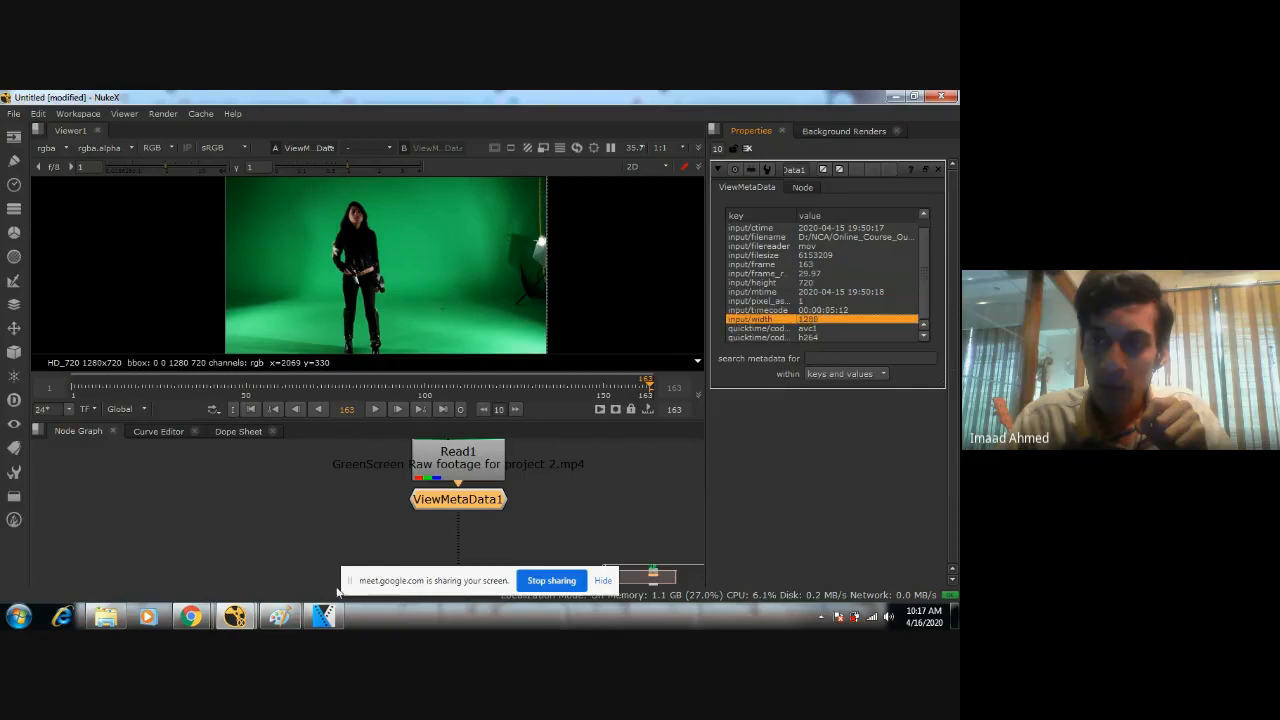
# Open the project settings and check the frame range and fps values.
pyautogui.click(263, 514)
pyautogui.click(38, 114)
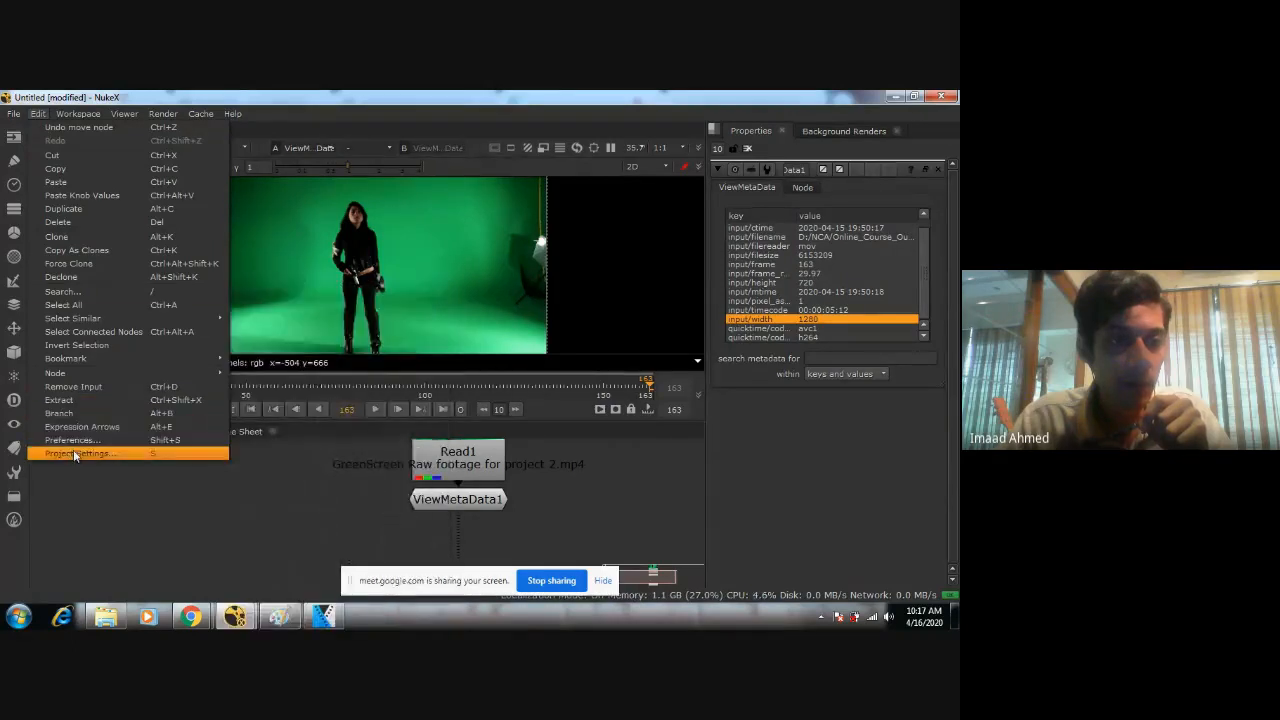
pyautogui.click(73, 453)
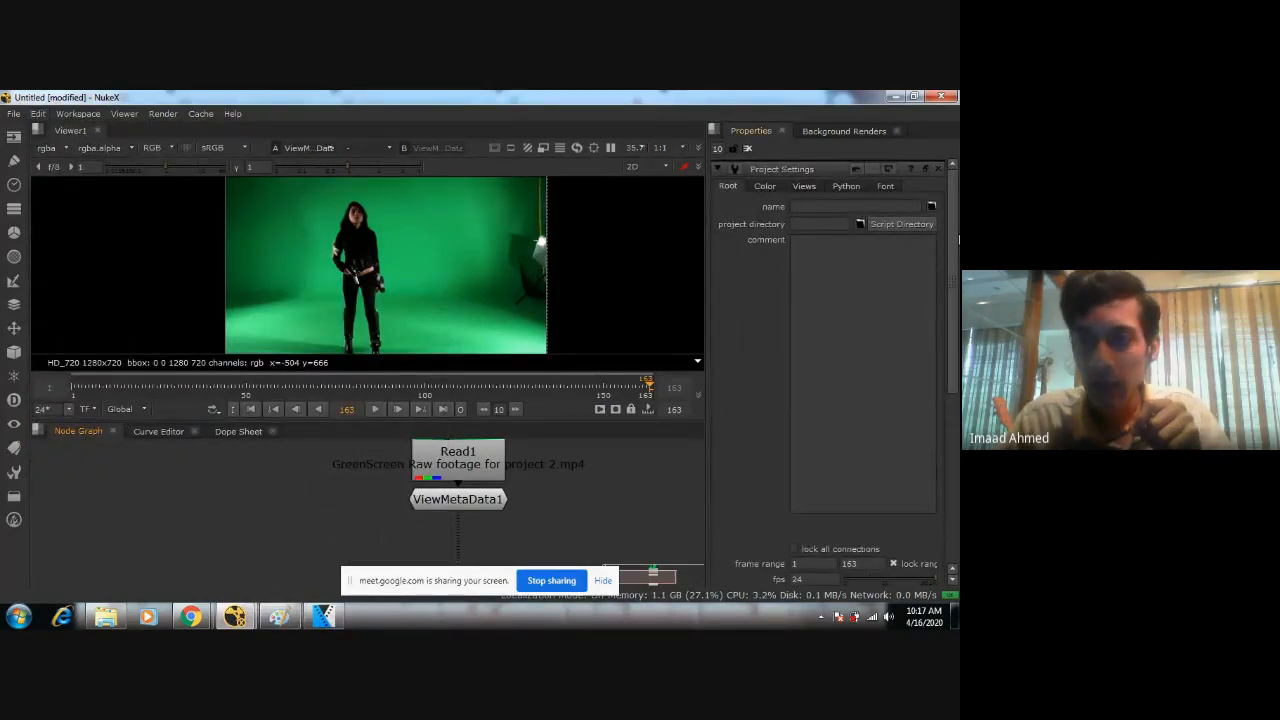
pyautogui.scroll(-5, 806, 295)
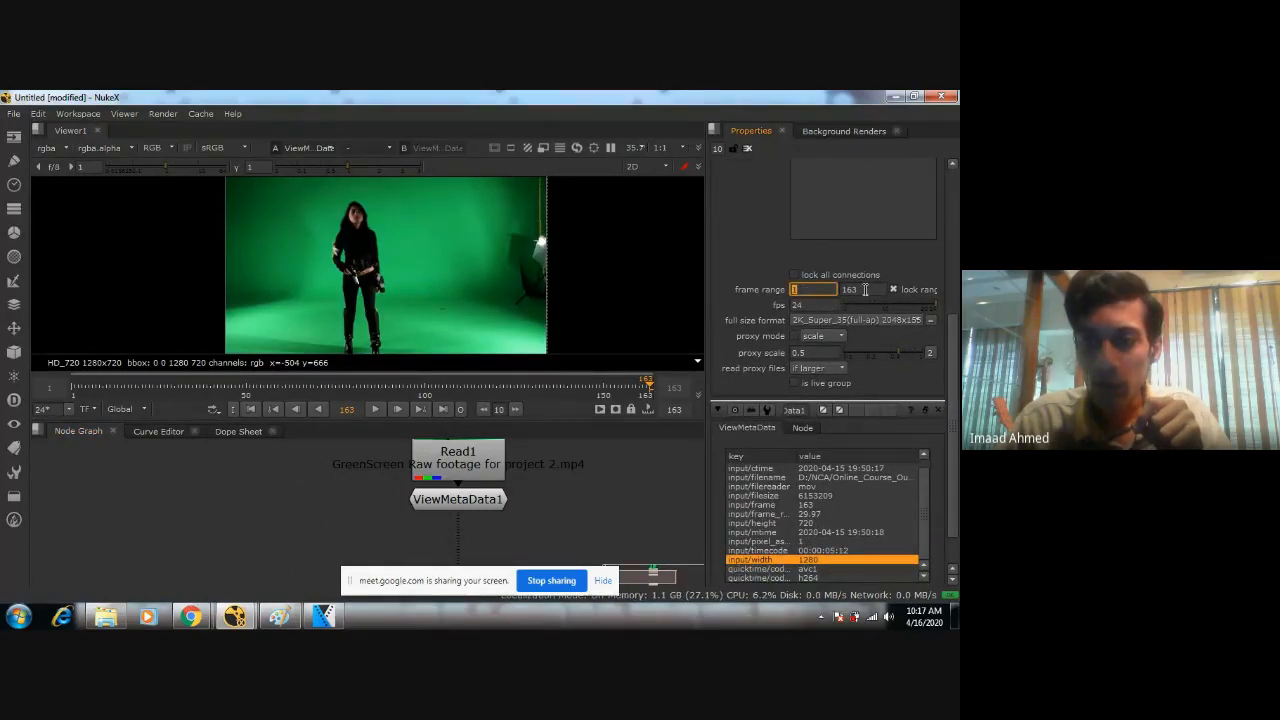
pyautogui.click(865, 289)
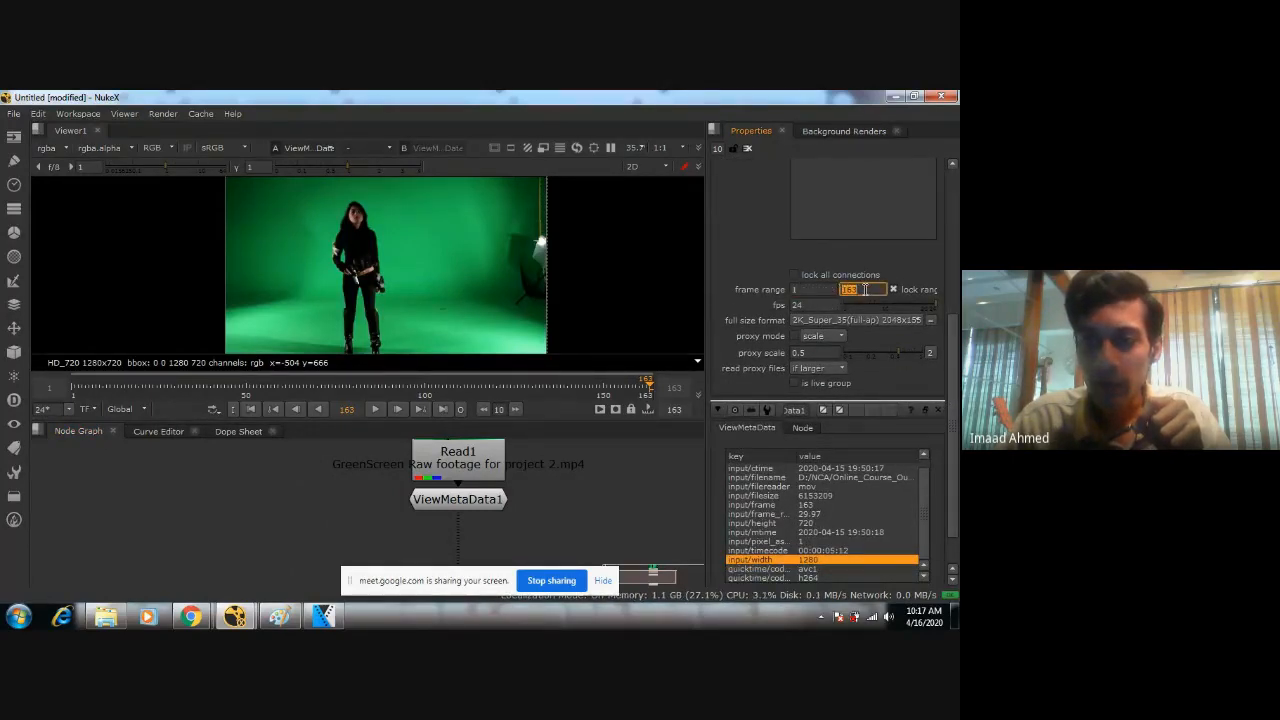
pyautogui.click(817, 305)
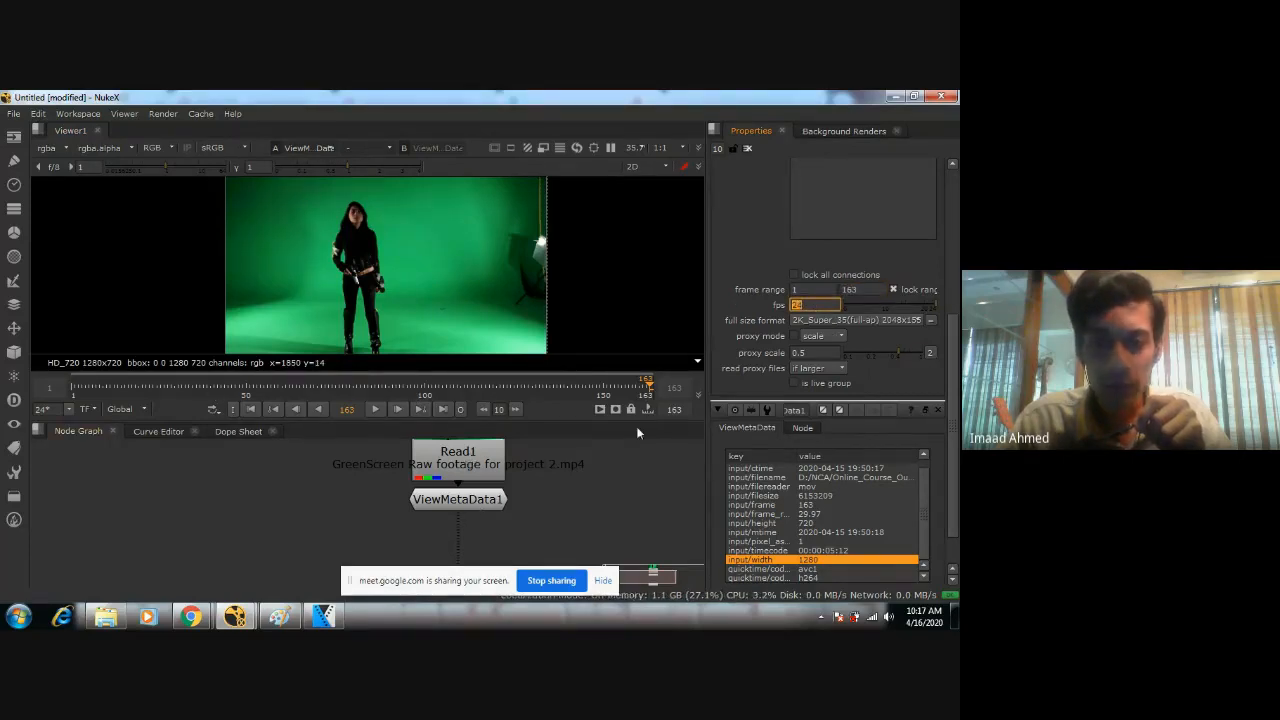
# Check the footage's frame rate in the ViewMetaData node and set the project fps to 29.97.
pyautogui.doubleClick(460, 499)
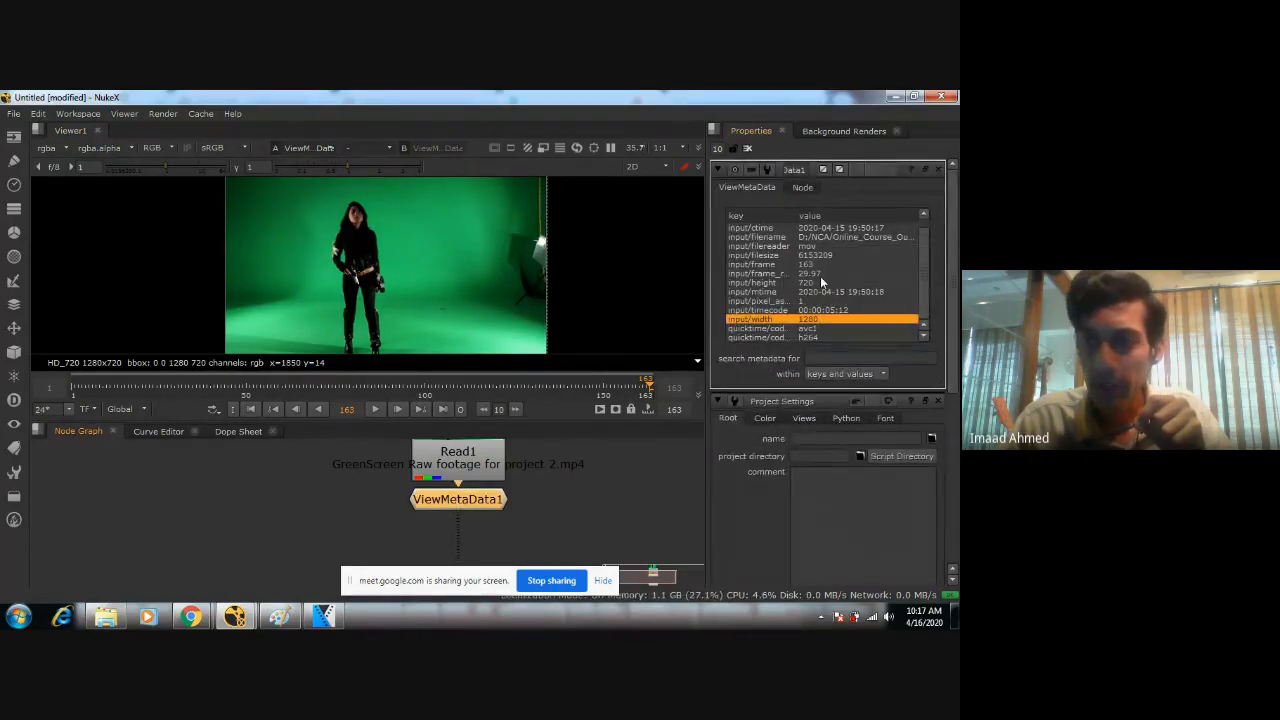
pyautogui.click(820, 276)
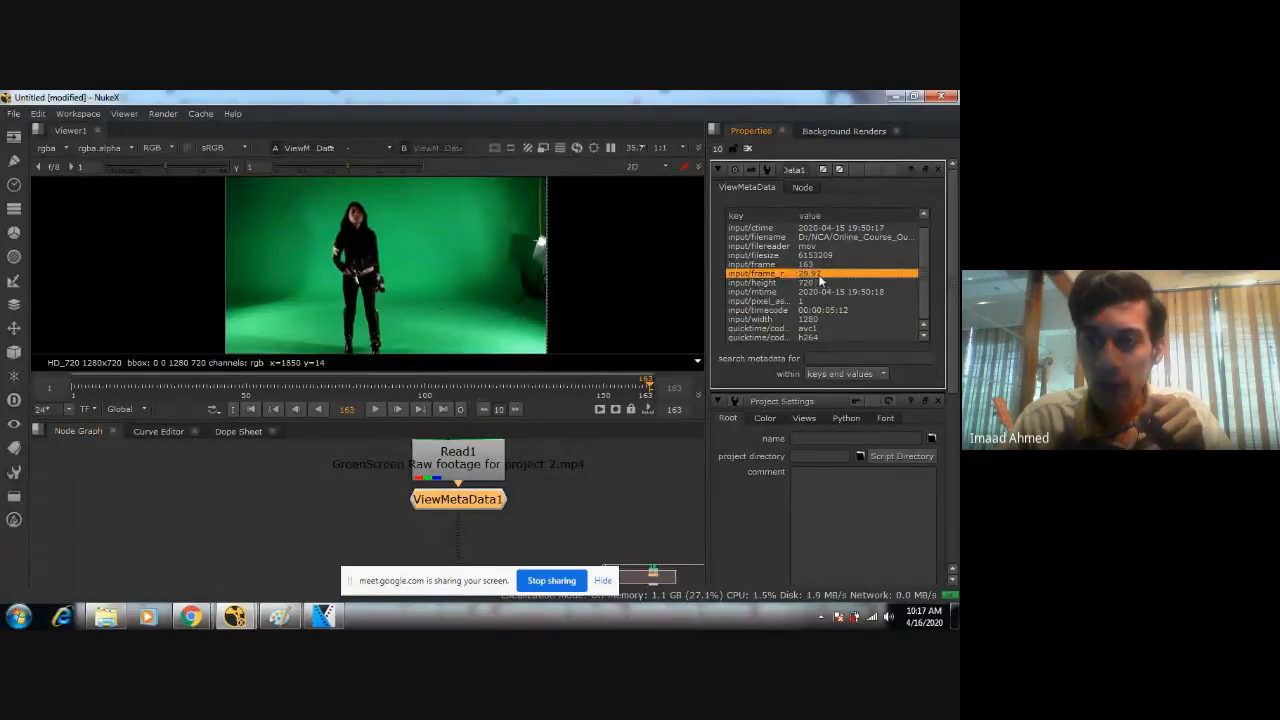
pyautogui.click(312, 483)
pyautogui.press('s')
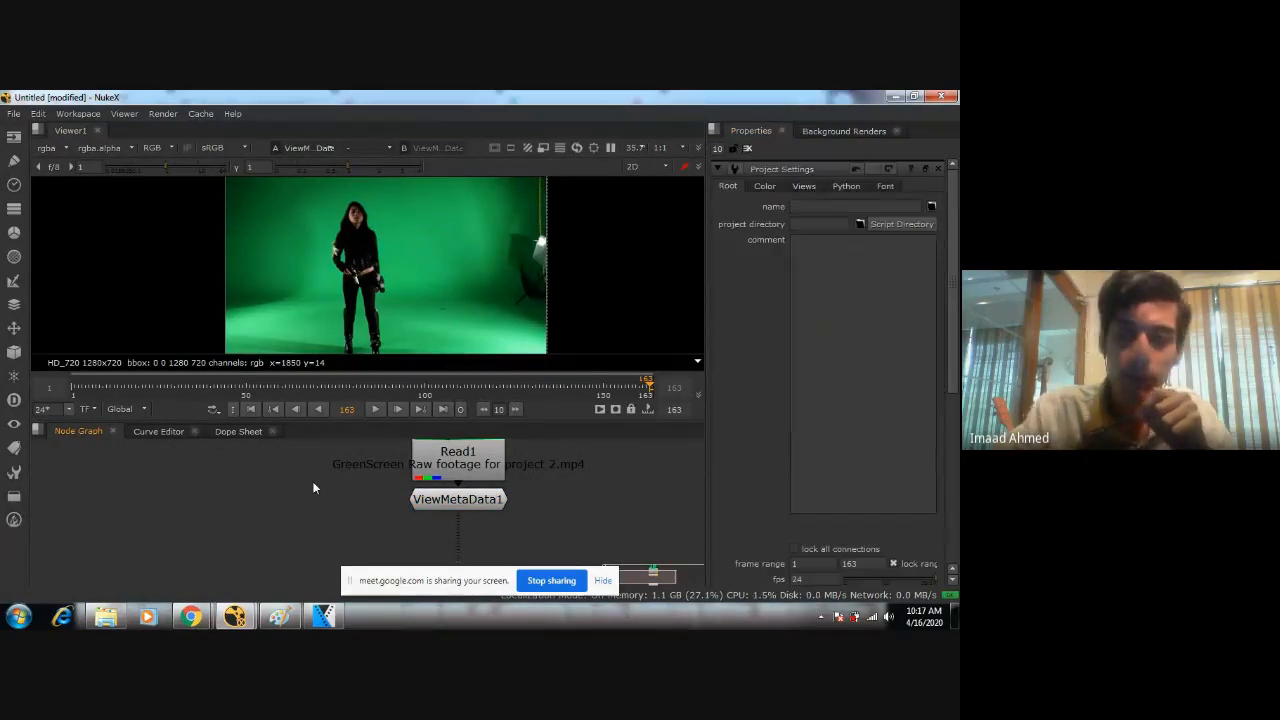
pyautogui.scroll(-2, 913, 463)
pyautogui.doubleClick(812, 454)
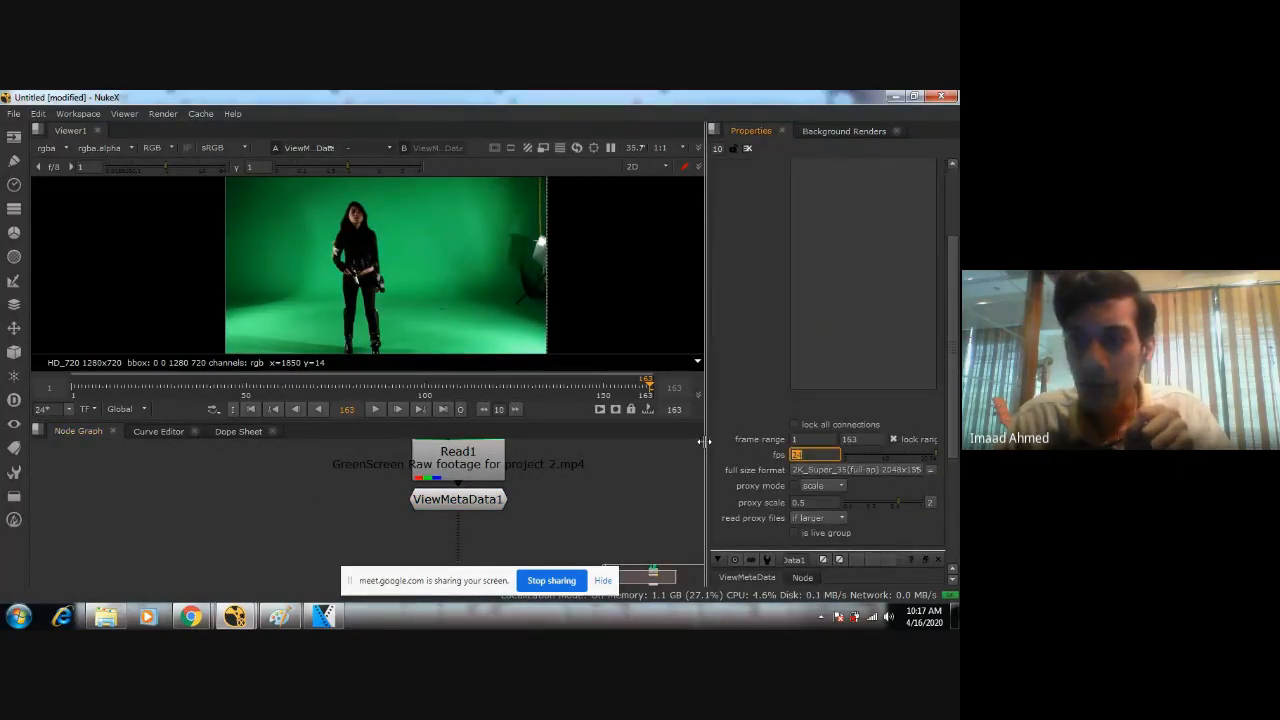
pyautogui.write('29.97')
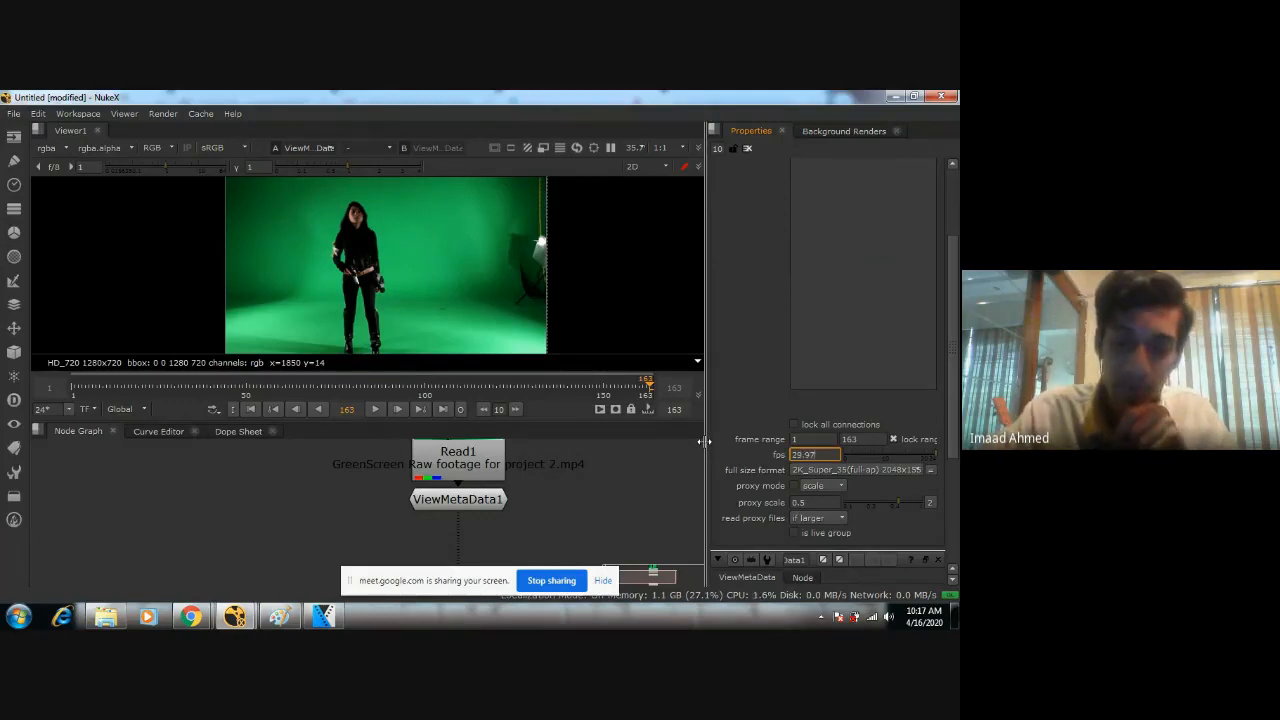
pyautogui.press('Return')
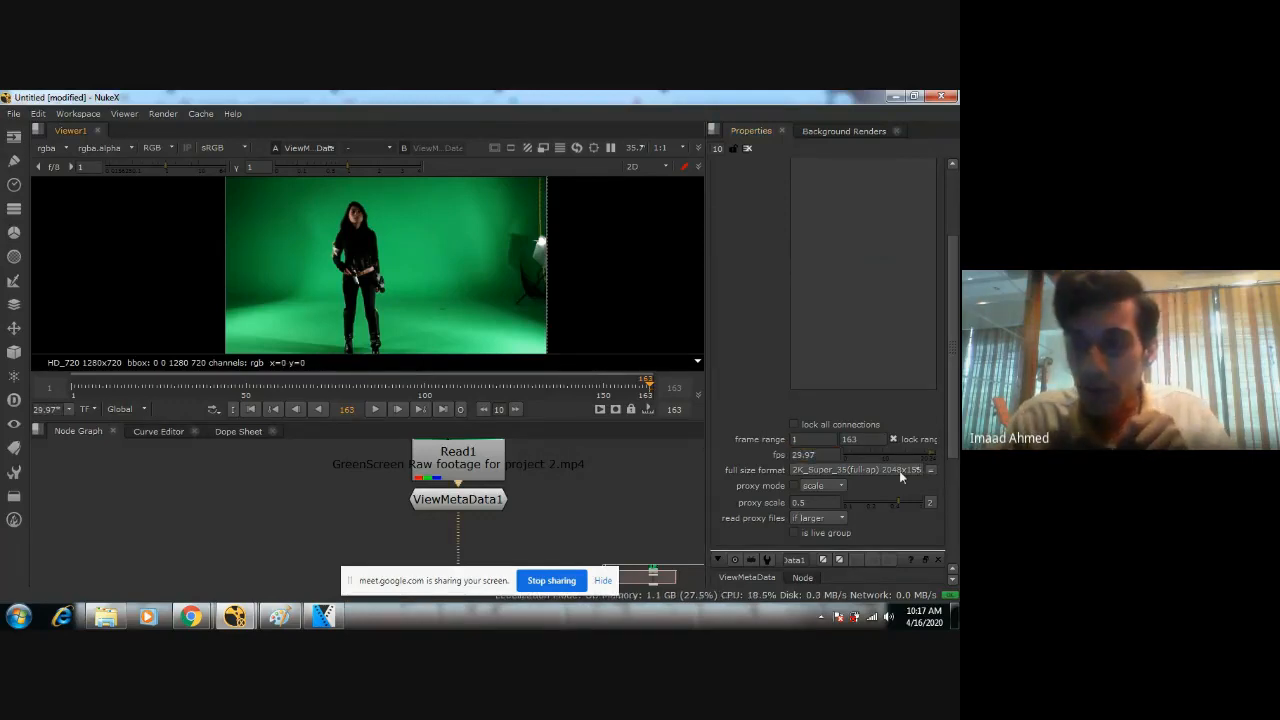
# Check the footage's dimensions in the ViewMetaData node and set the project's full size format to HD_720 1280x720.
pyautogui.doubleClick(490, 499)
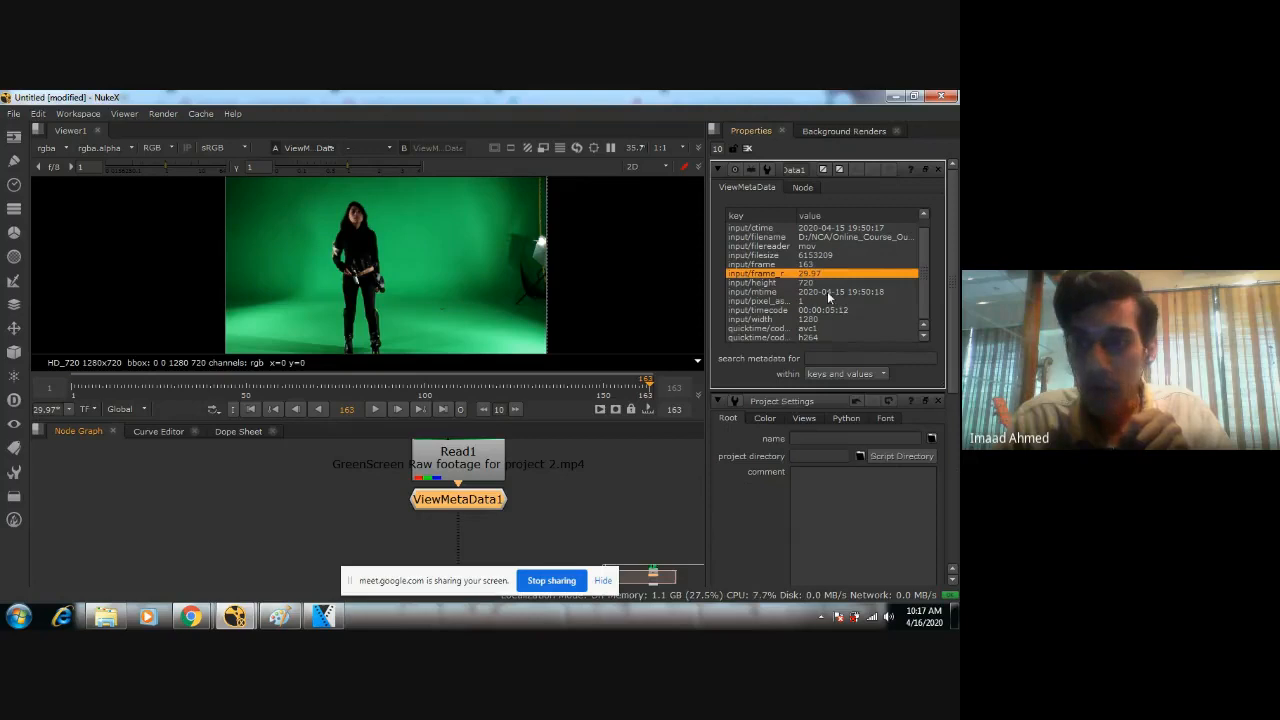
pyautogui.click(359, 486)
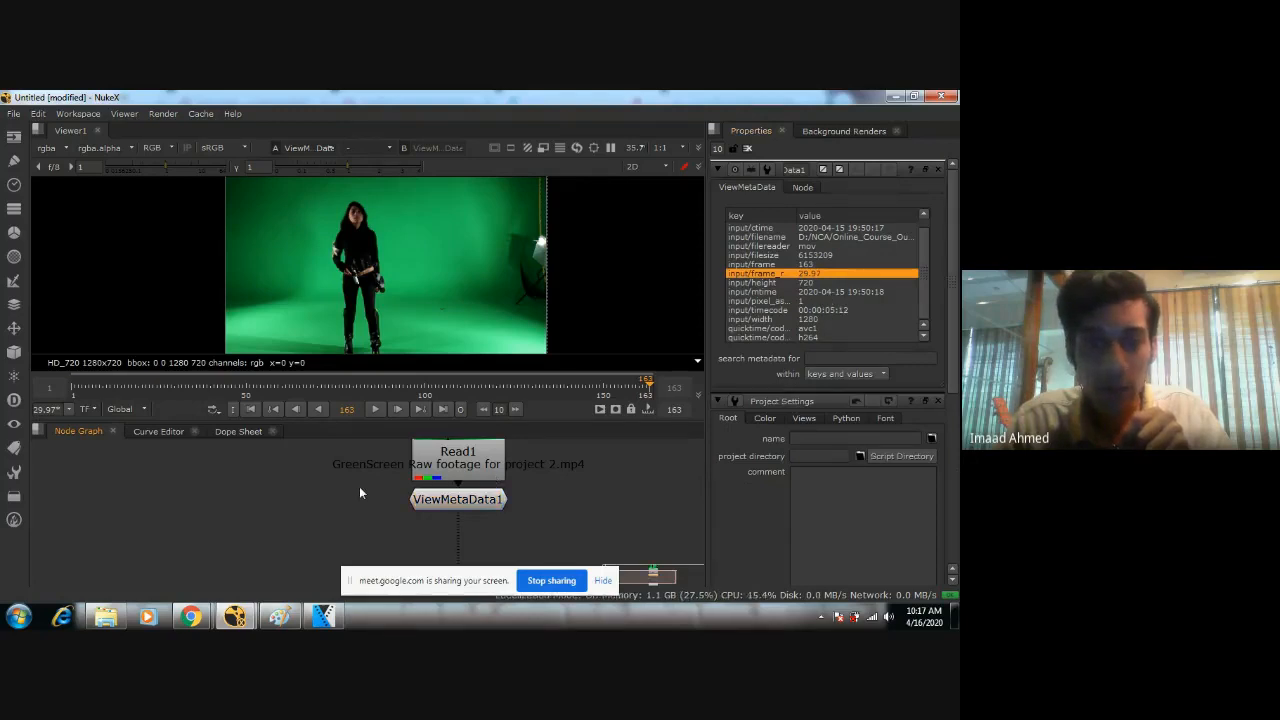
pyautogui.scroll(-5, 817, 377)
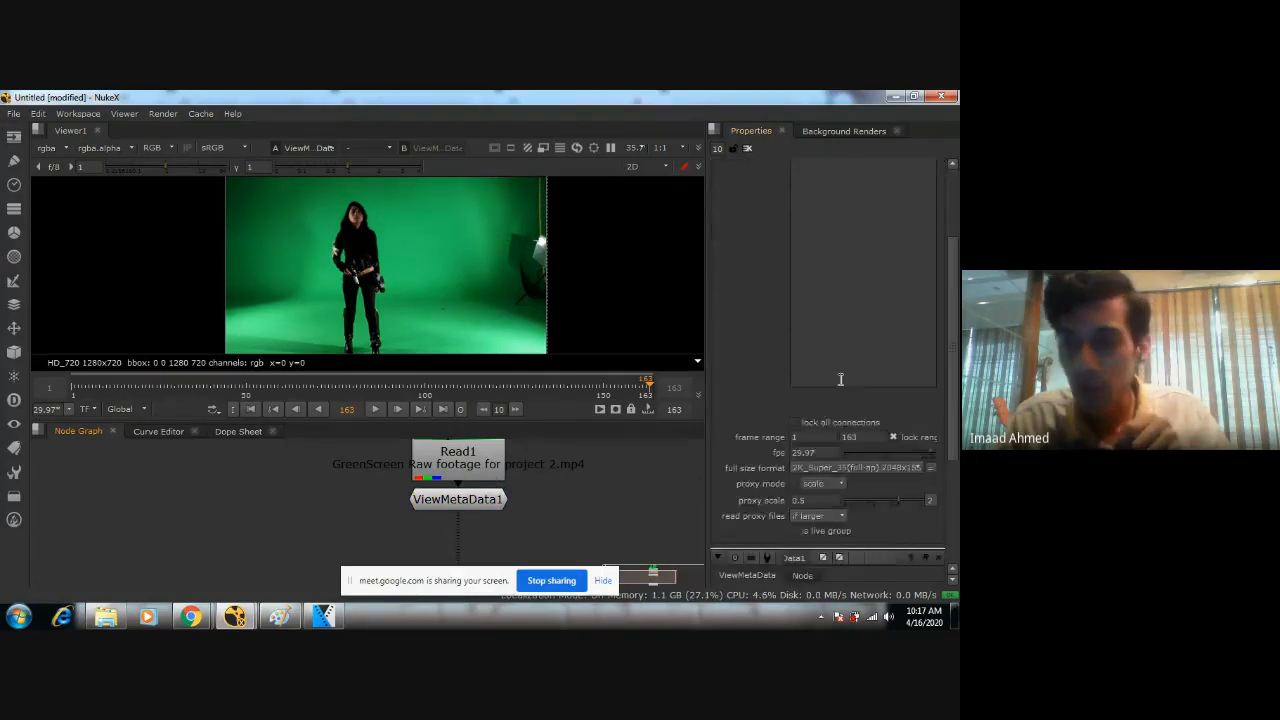
pyautogui.click(866, 387)
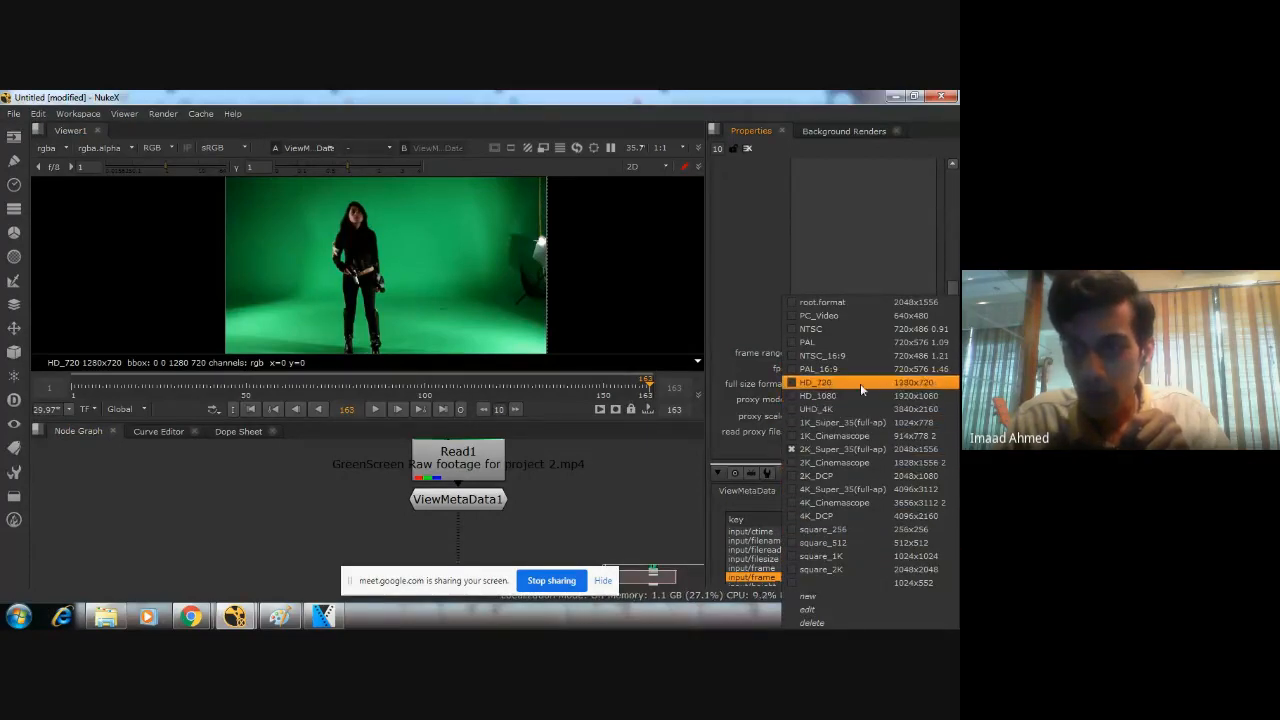
pyautogui.click(907, 384)
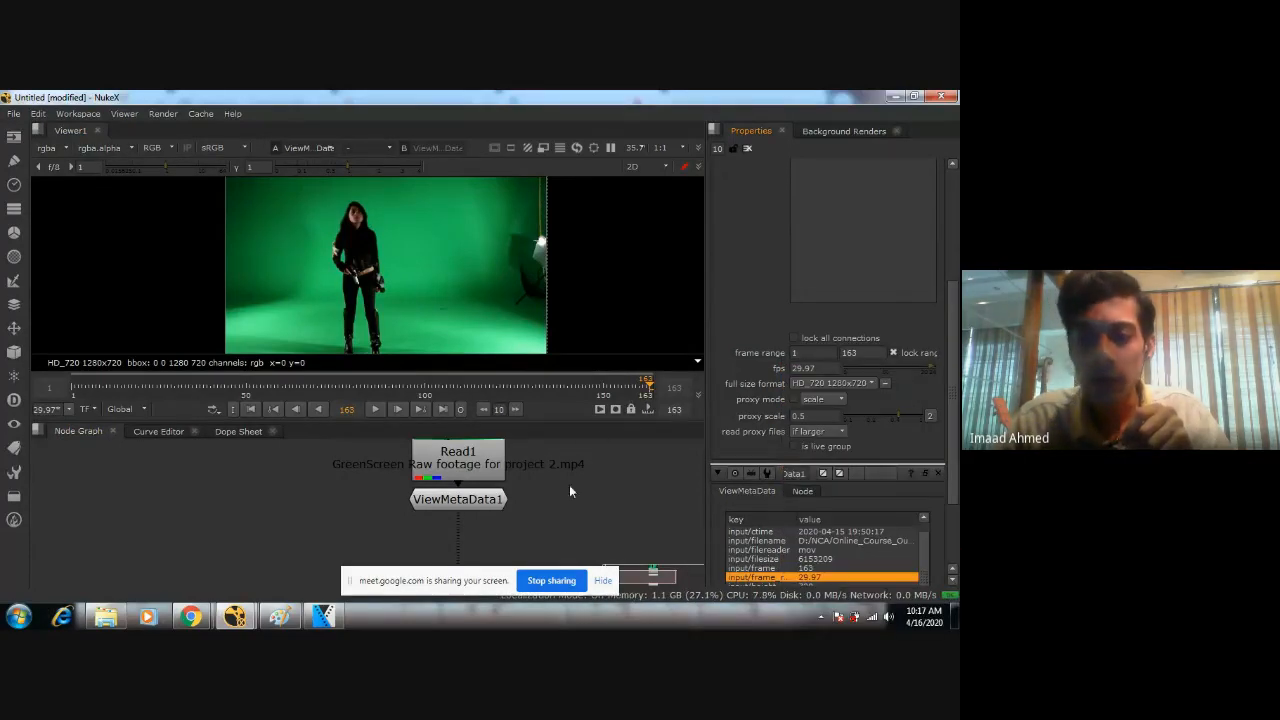
pyautogui.scroll(-2, 586, 205)
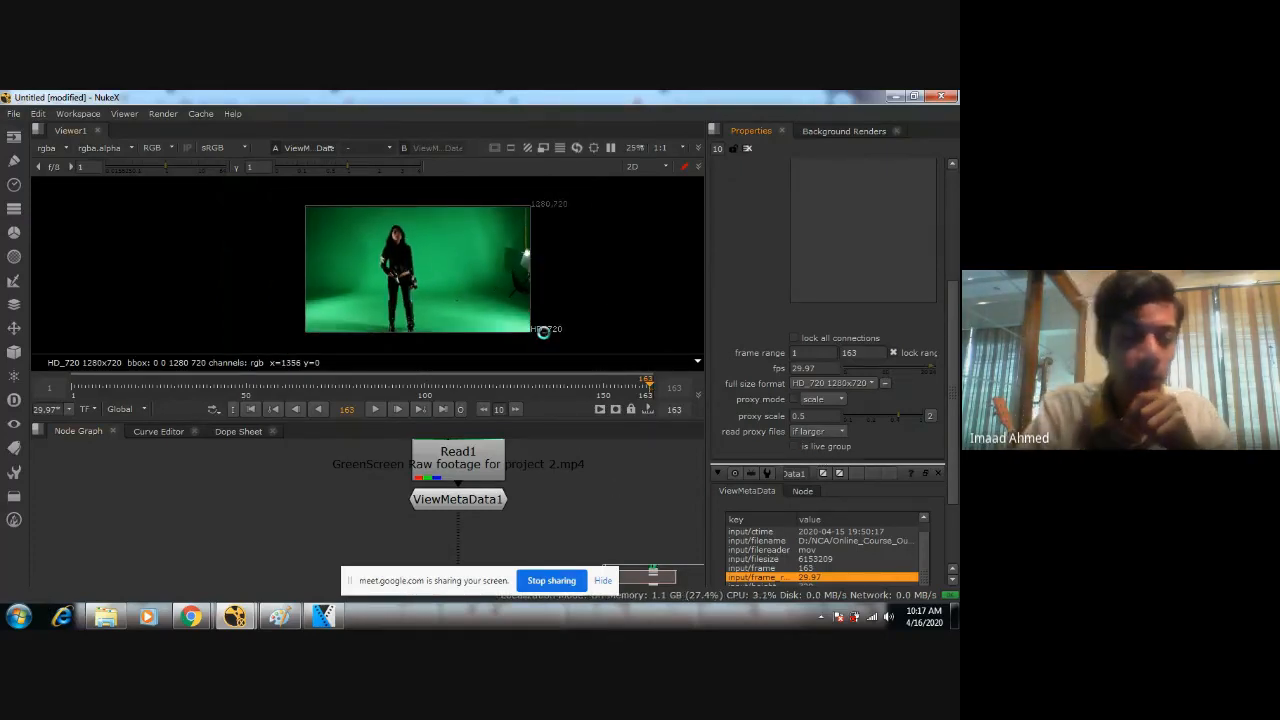
# Save the script as session in D:/NCA/Online_Course_Outline/3rd_Year/01_Nuke_Demo.
pyautogui.hotkey('ctrl', 's')
pyautogui.click(257, 320)
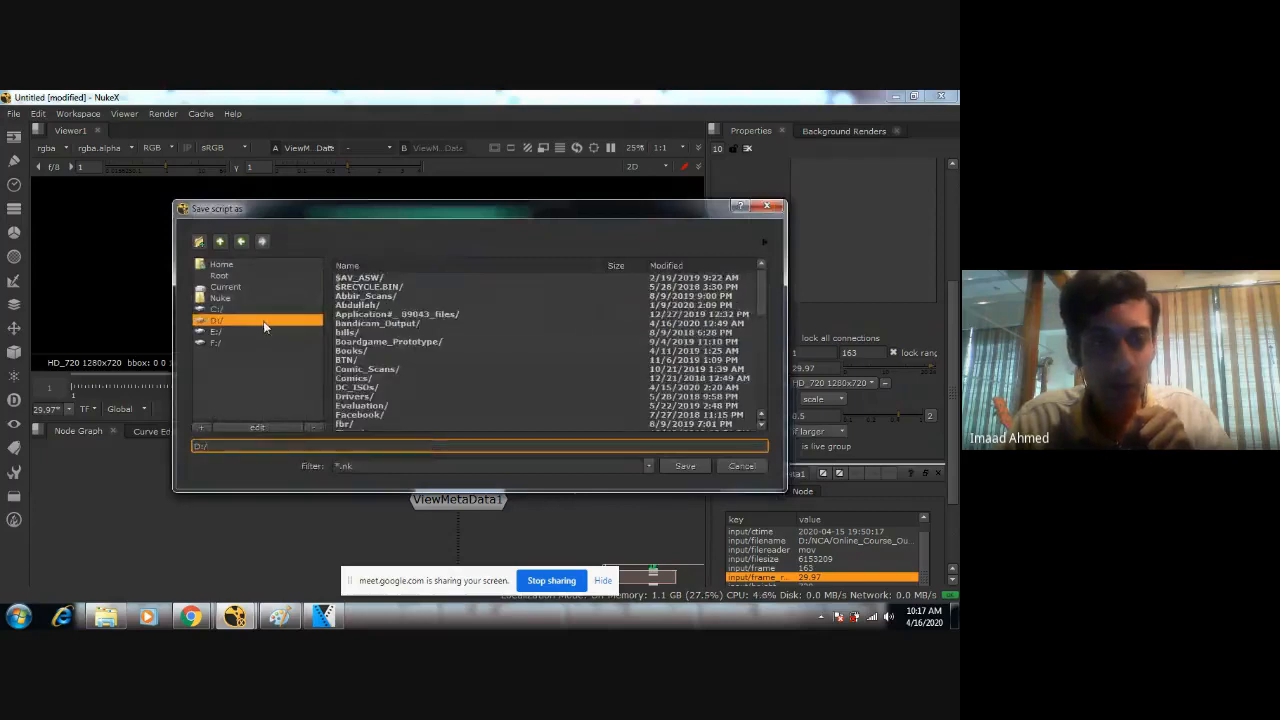
pyautogui.moveTo(761, 307); pyautogui.dragTo(763, 364)
pyautogui.doubleClick(400, 383)
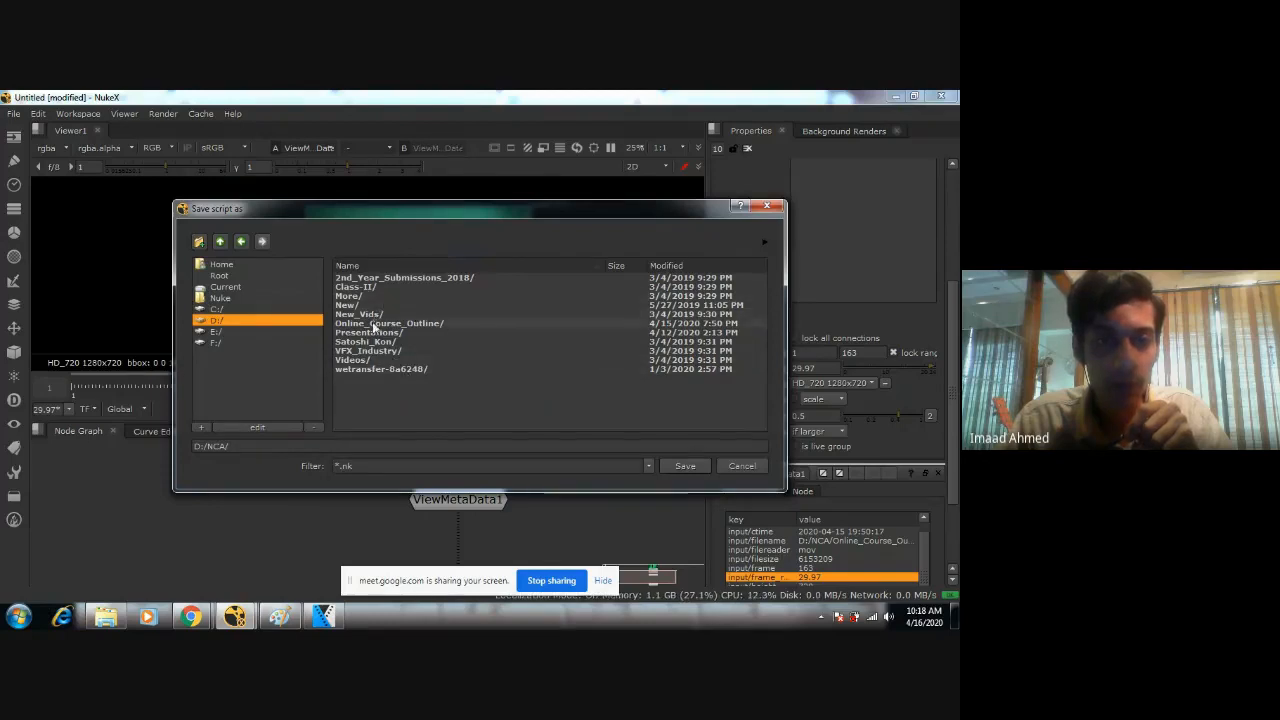
pyautogui.doubleClick(380, 324)
pyautogui.doubleClick(356, 279)
pyautogui.doubleClick(354, 277)
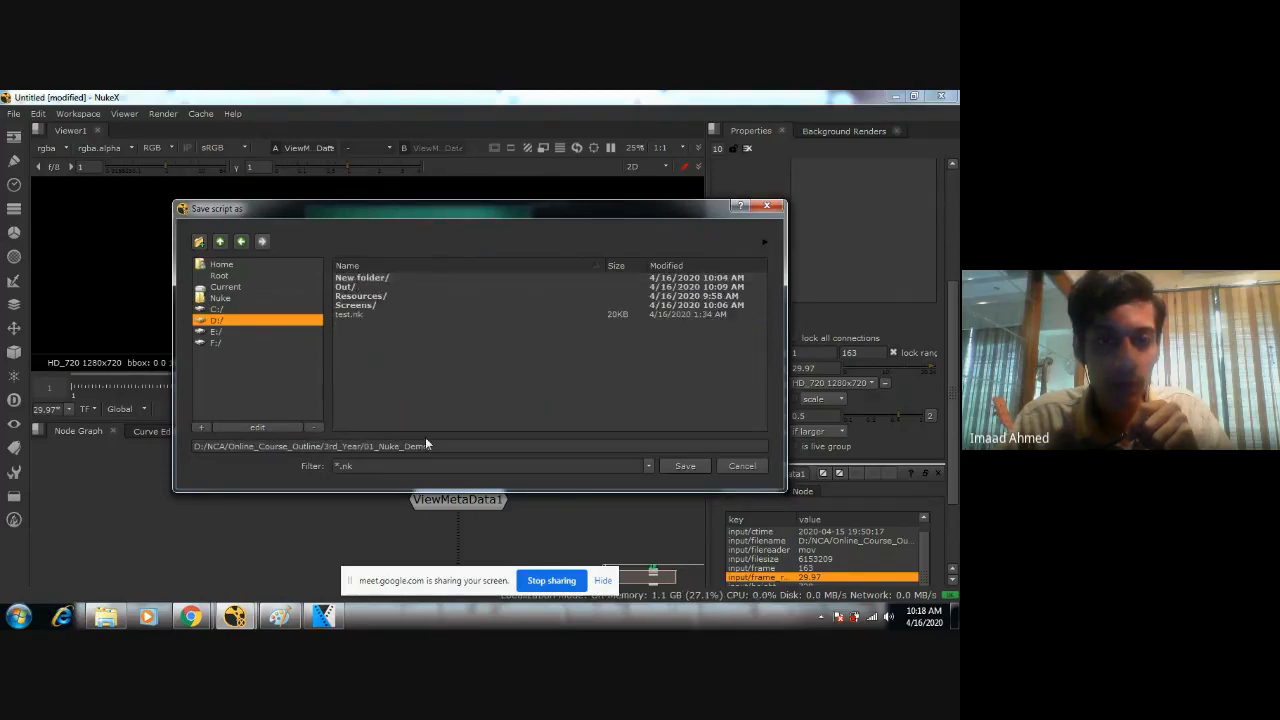
pyautogui.click(441, 448)
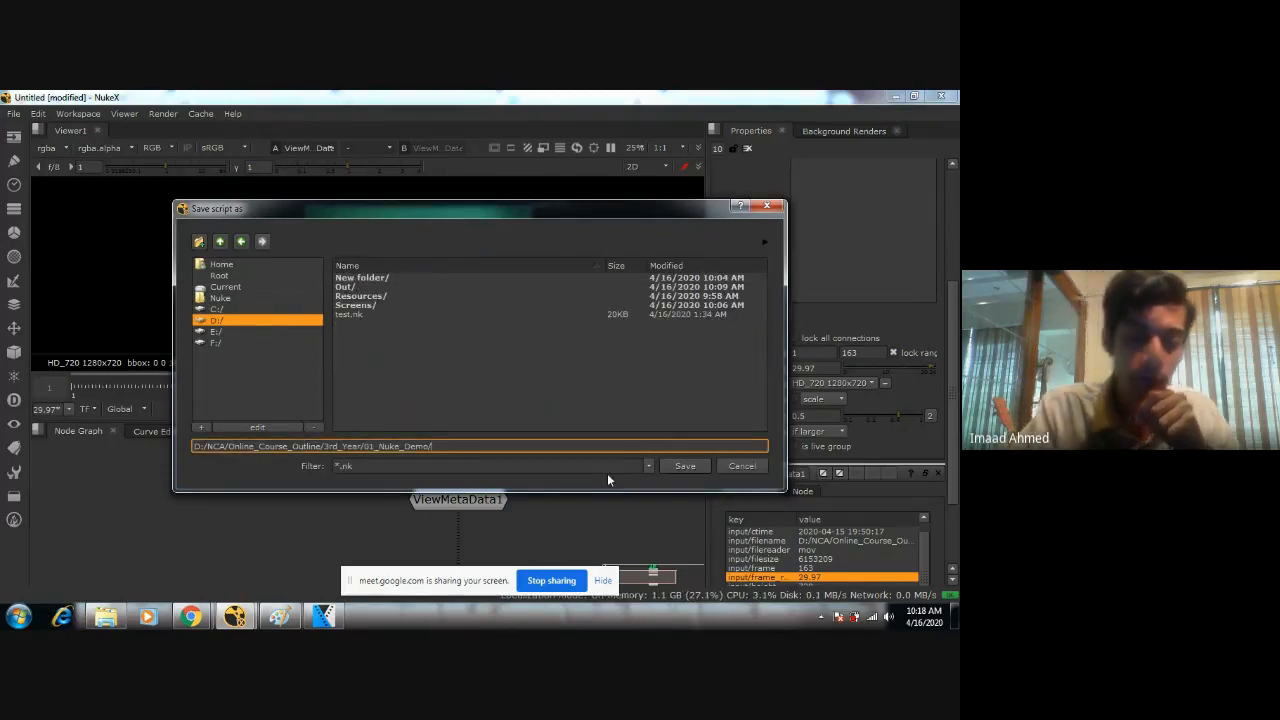
pyautogui.write('session')
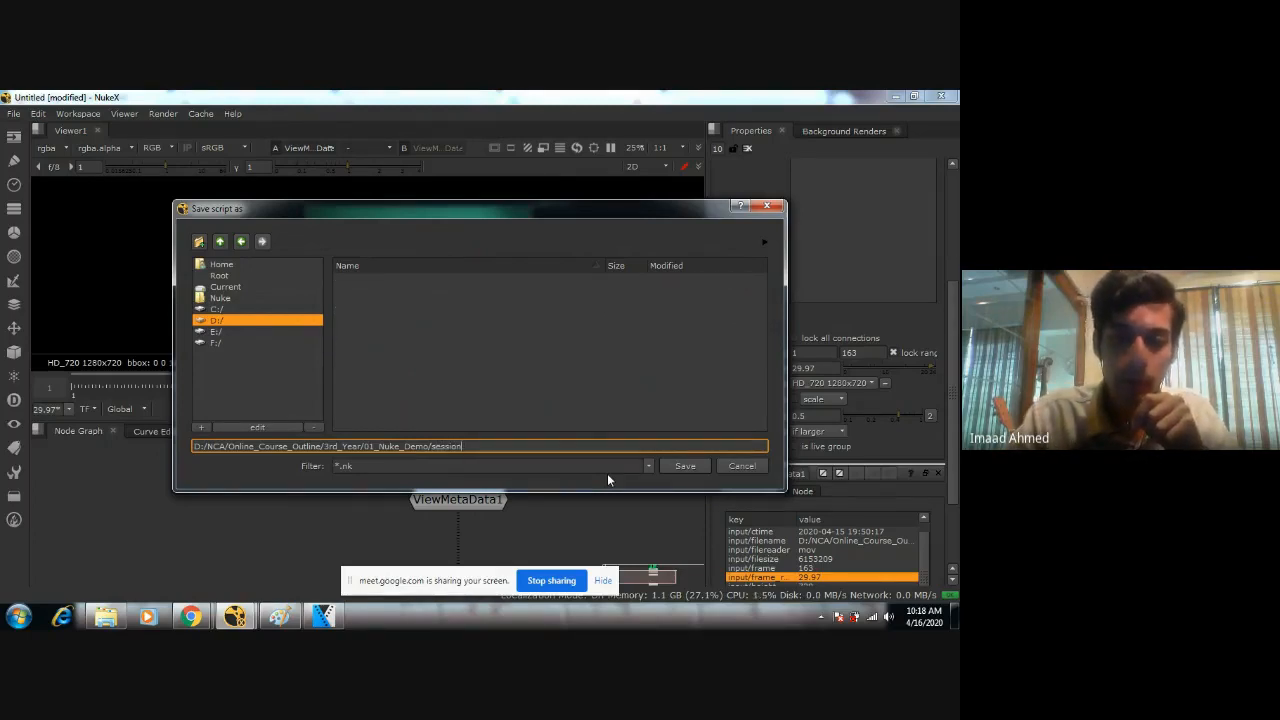
pyautogui.click(686, 467)
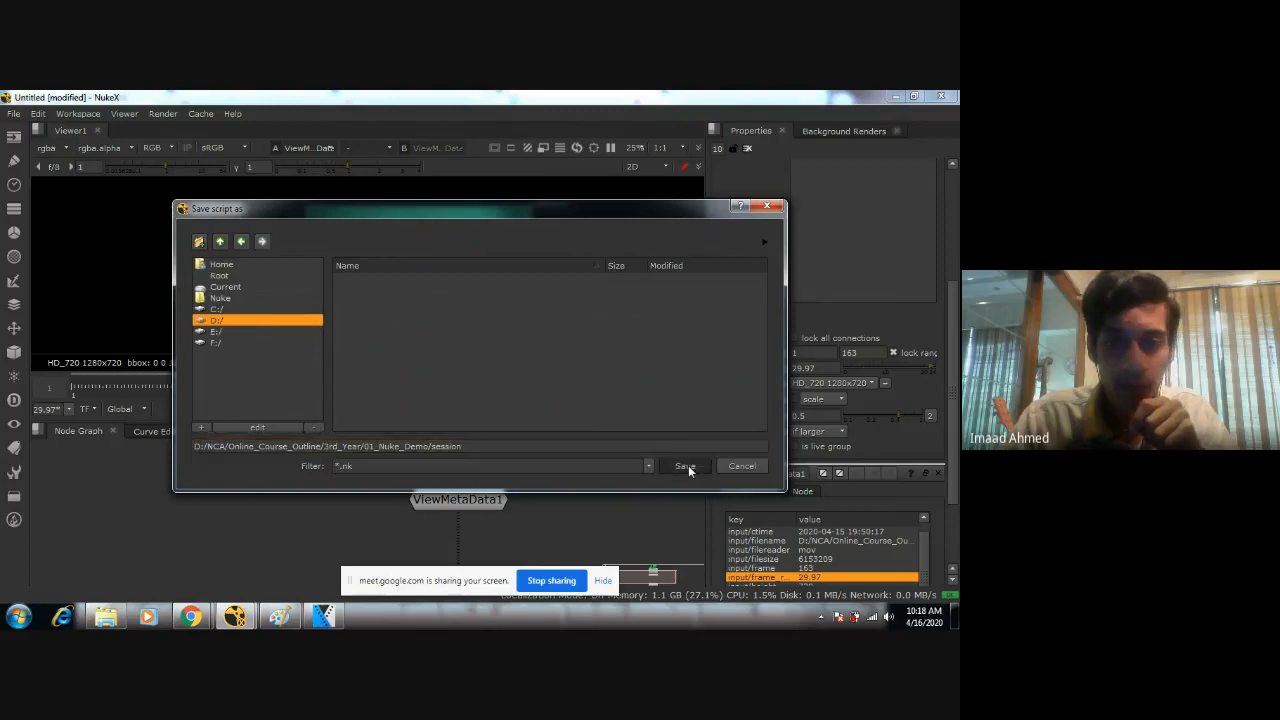
# Enlarge the Node Graph pane by reducing the Viewer's height, keeping the green-screen footage in view.
pyautogui.scroll(-3, 517, 480)
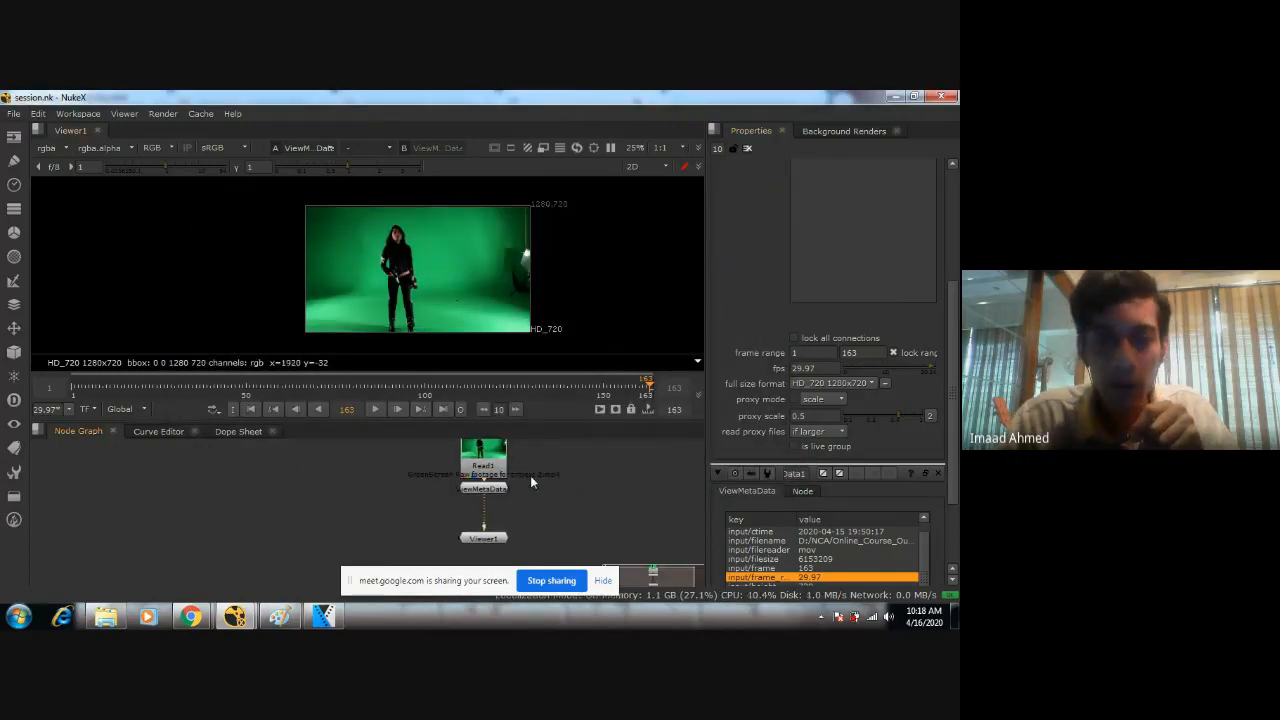
pyautogui.scroll(1, 488, 466)
pyautogui.moveTo(531, 482); pyautogui.dragTo(497, 463, button='middle')
pyautogui.scroll(-3, 488, 466)
pyautogui.scroll(3, 497, 463)
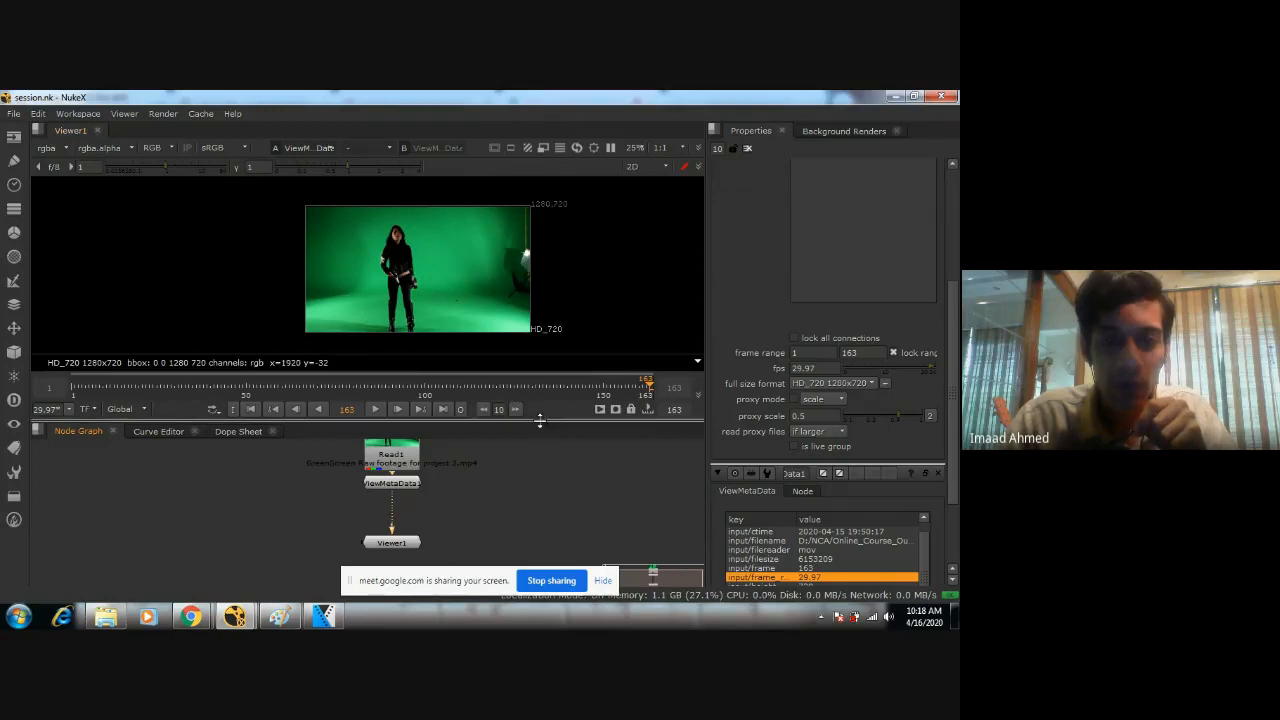
pyautogui.moveTo(539, 421); pyautogui.dragTo(548, 379)
pyautogui.scroll(3, 458, 264)
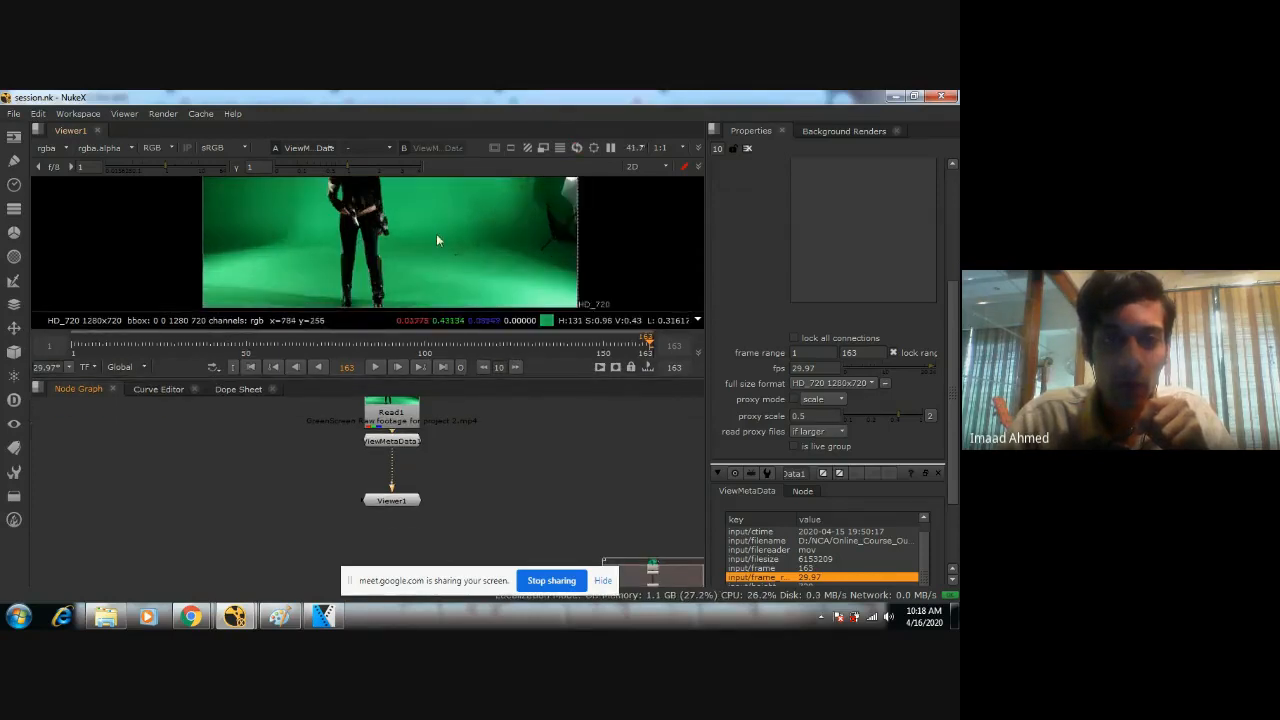
pyautogui.moveTo(438, 197); pyautogui.dragTo(393, 220, button='middle')
pyautogui.scroll(-3, 415, 221)
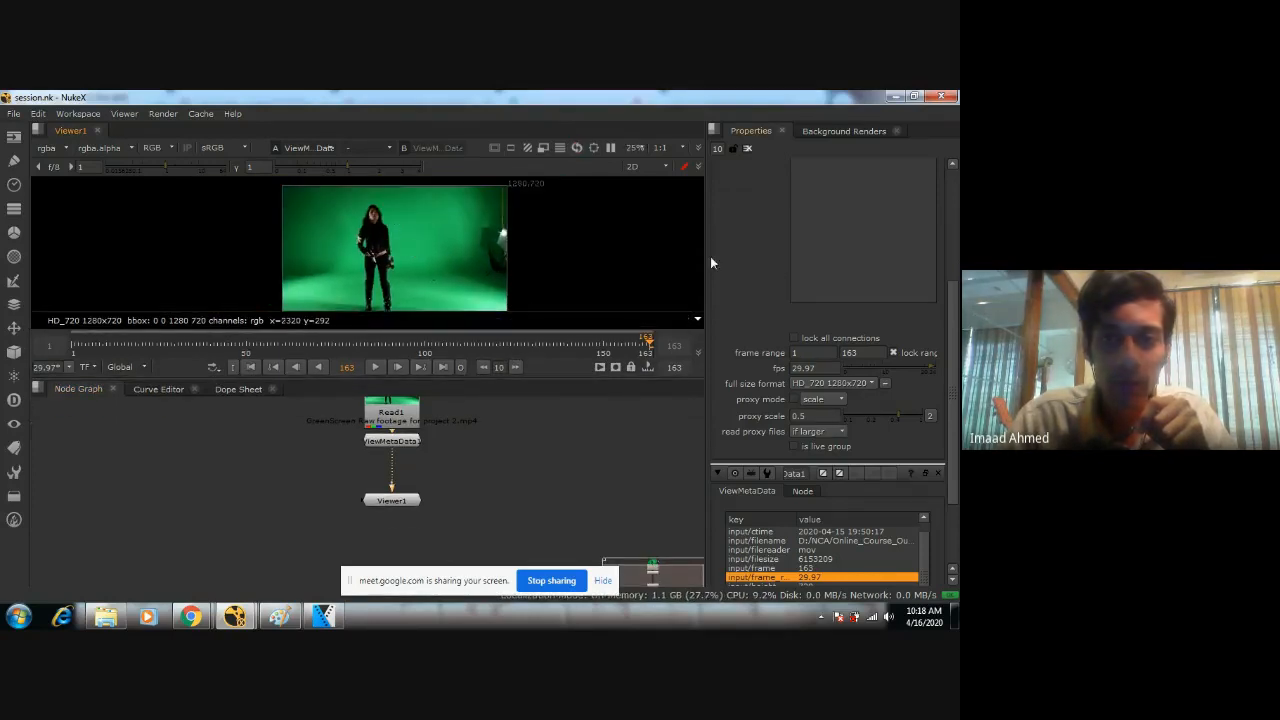
# Widen the Viewer and Node Graph panes against the Properties pane and recentre the footage and the node tree.
pyautogui.moveTo(708, 254); pyautogui.dragTo(752, 252)
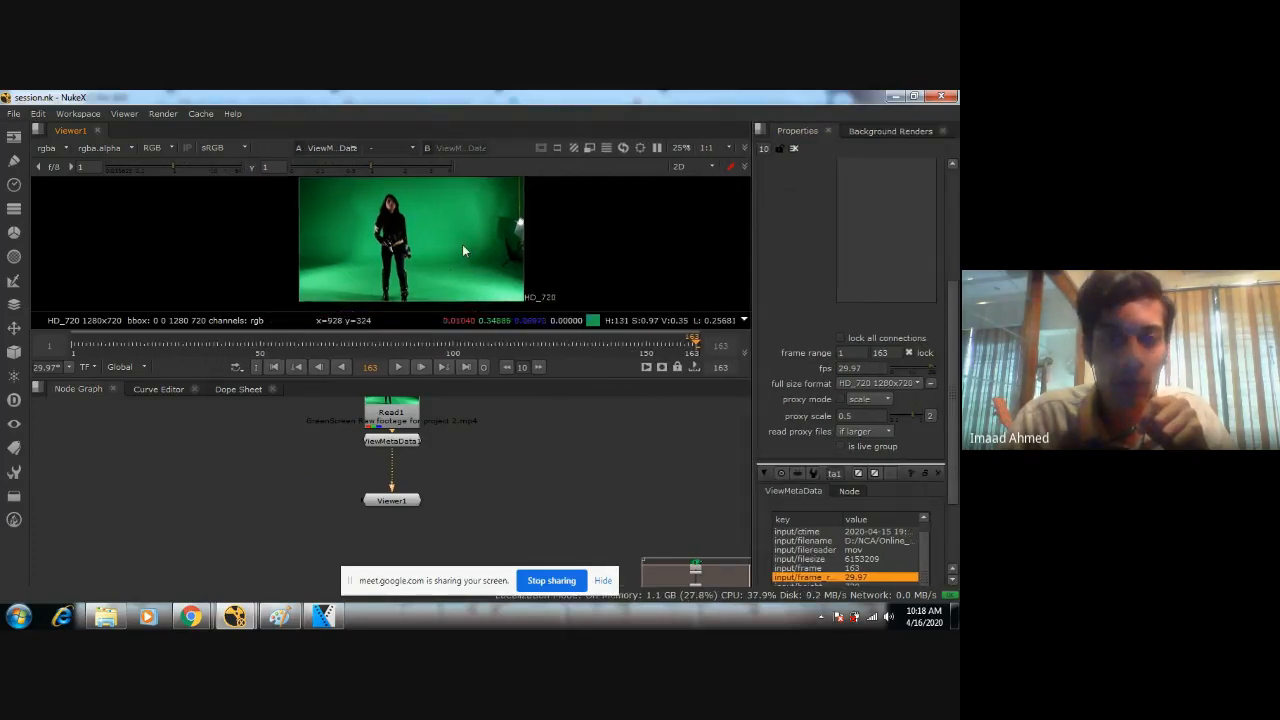
pyautogui.scroll(2, 462, 244)
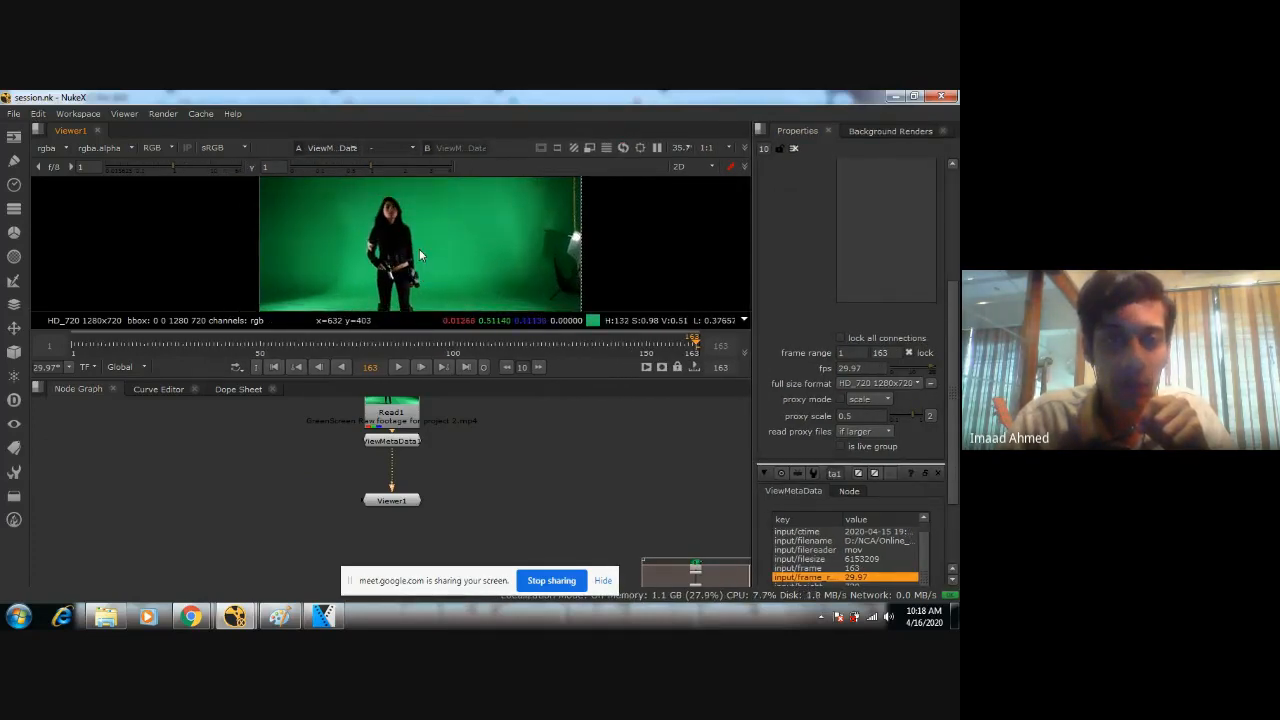
pyautogui.scroll(-2, 433, 245)
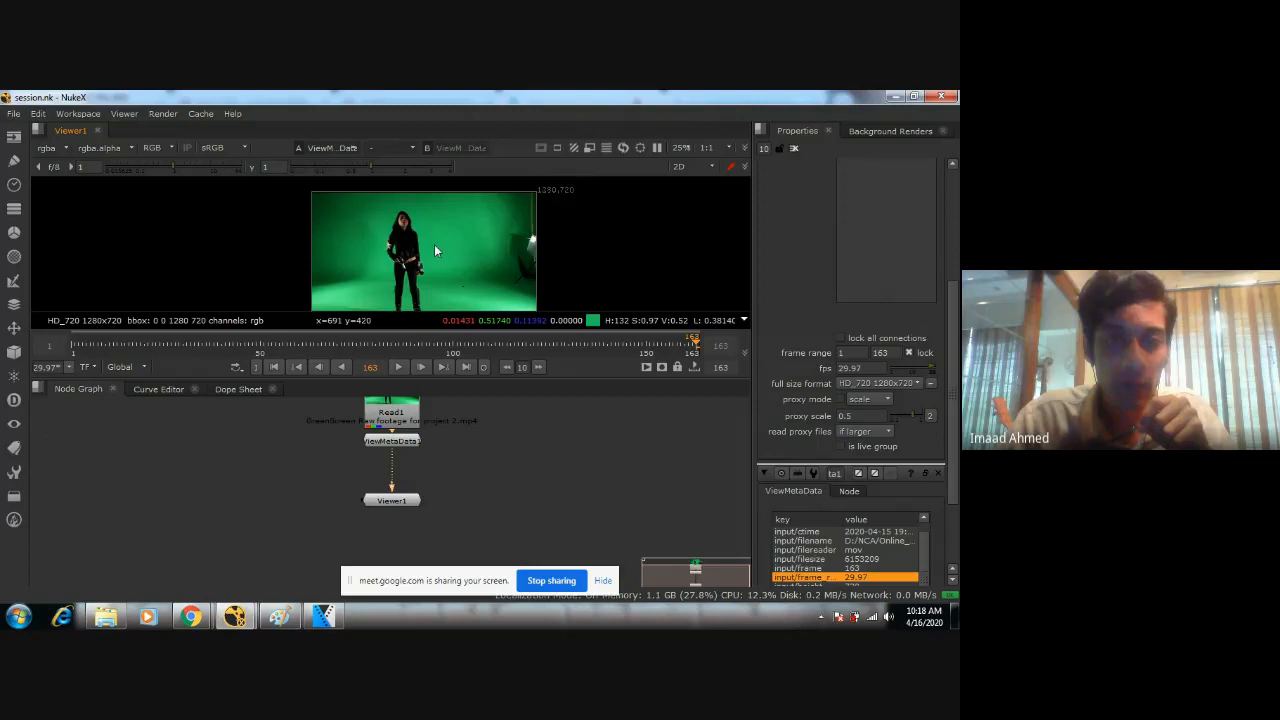
pyautogui.moveTo(434, 246); pyautogui.dragTo(422, 232, button='middle')
pyautogui.moveTo(575, 451); pyautogui.dragTo(548, 490, button='middle')
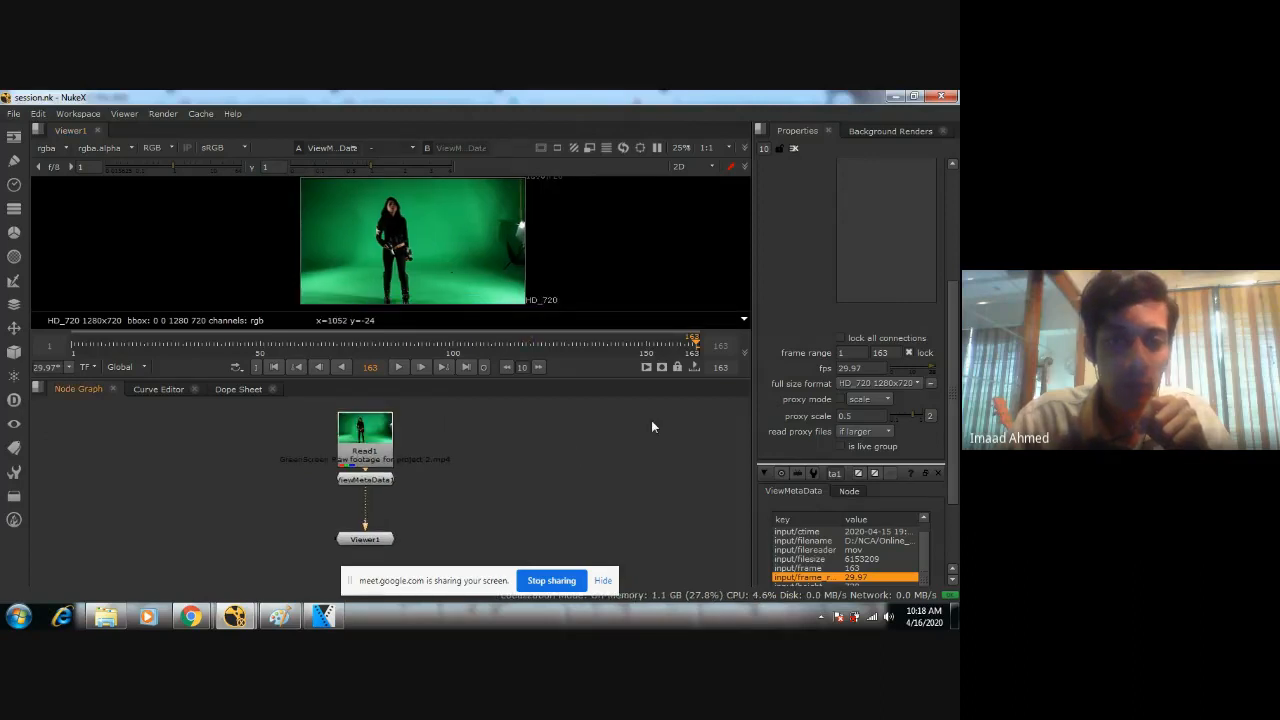
pyautogui.press('Tab')
pyautogui.write('re')
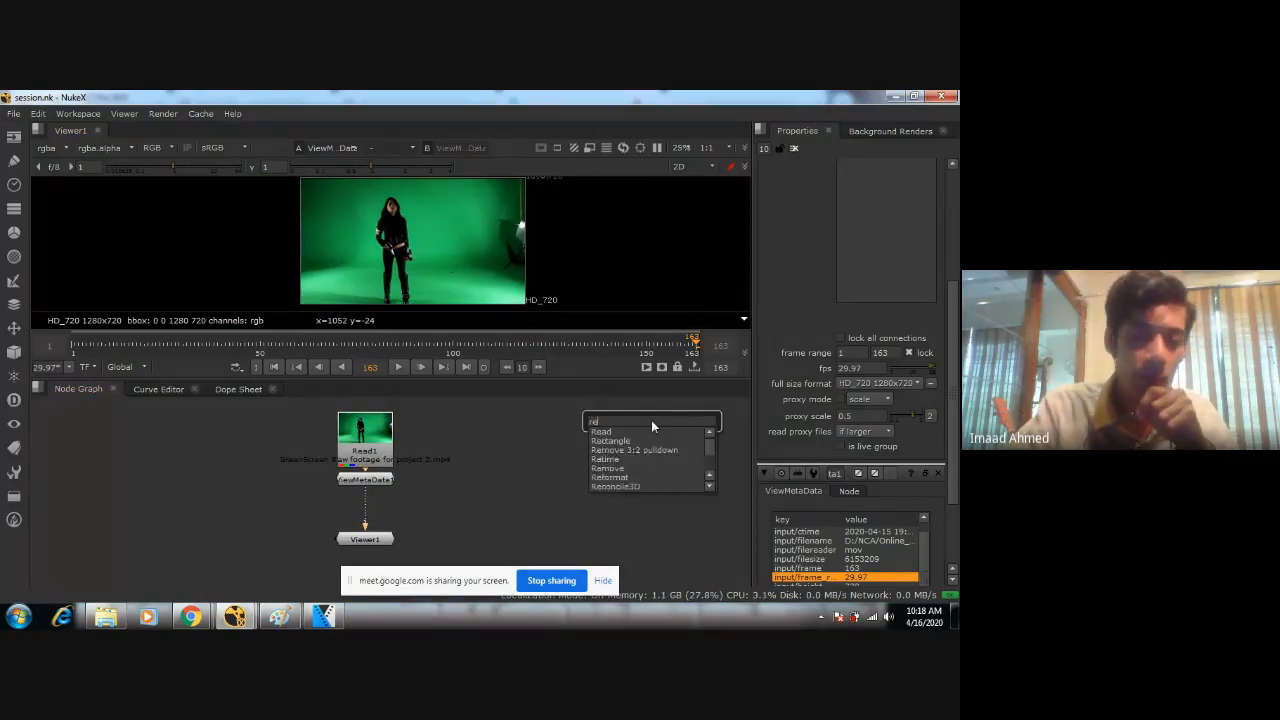
pyautogui.write('ad')
pyautogui.press('Return')
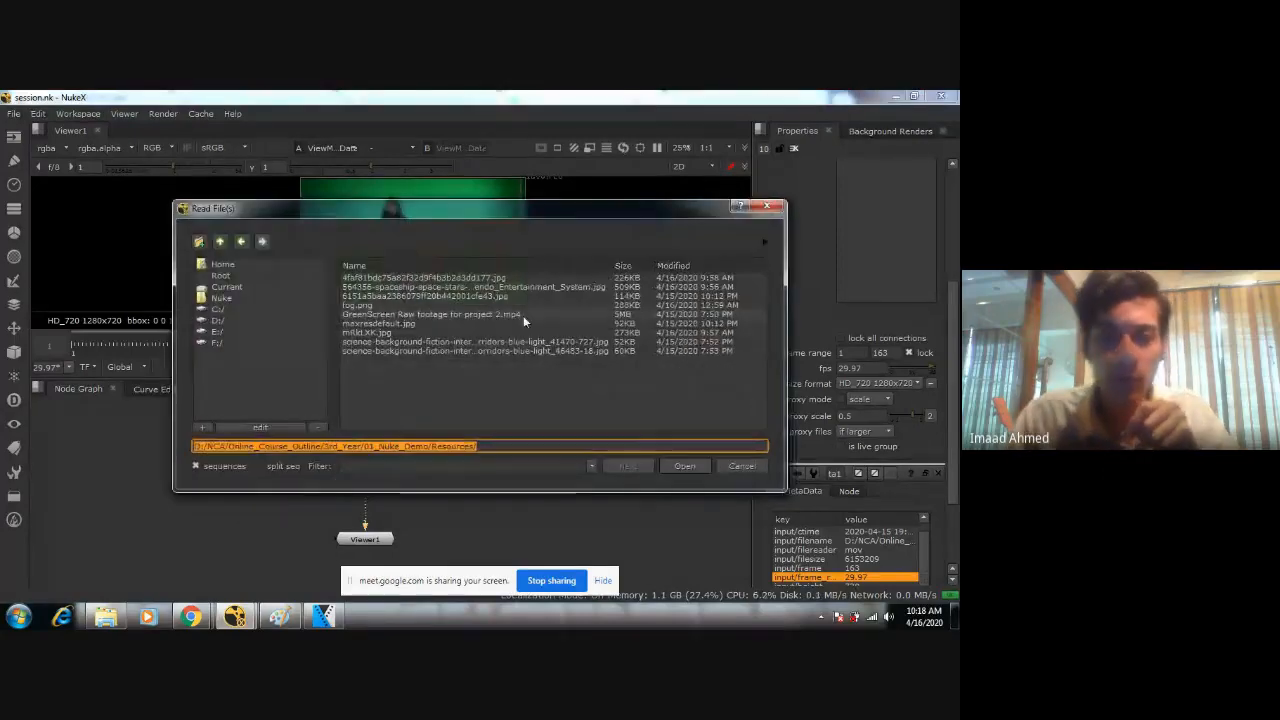
pyautogui.click(468, 279)
# Switch to Windows Explorer and open the NCA folder on Local Disk (D:).
pyautogui.click(106, 616)
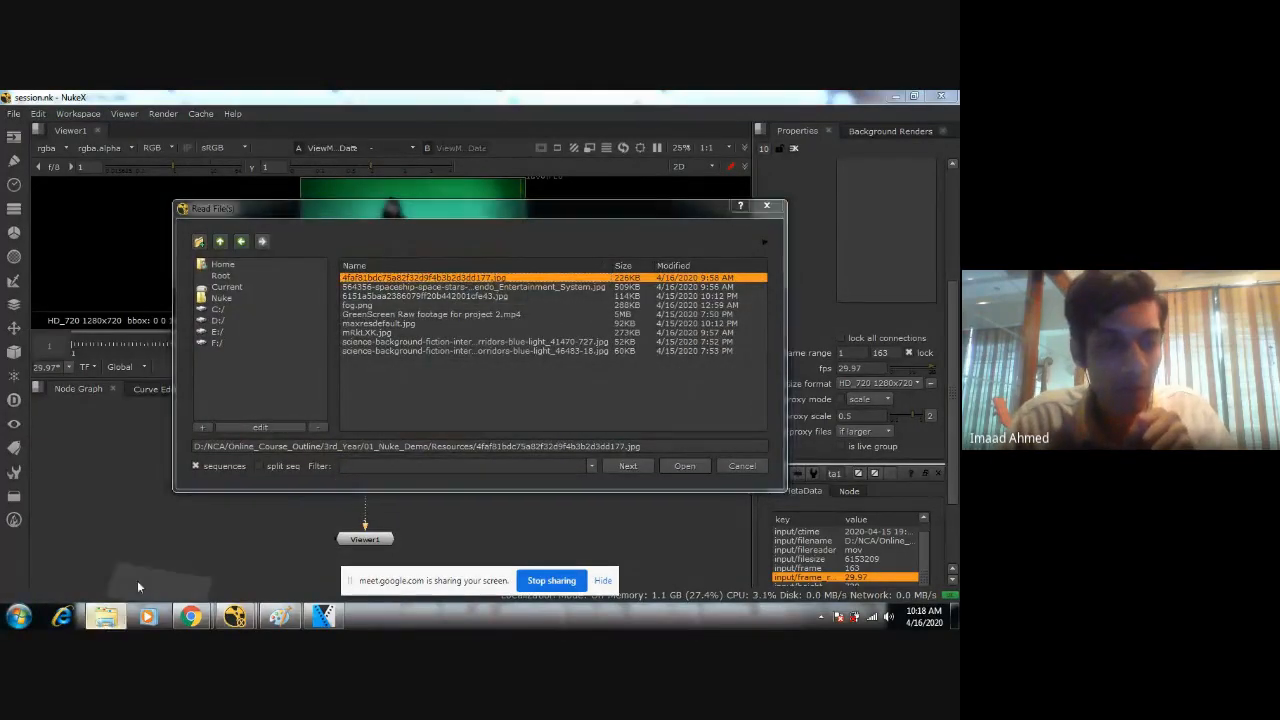
pyautogui.click(256, 468)
pyautogui.click(450, 344)
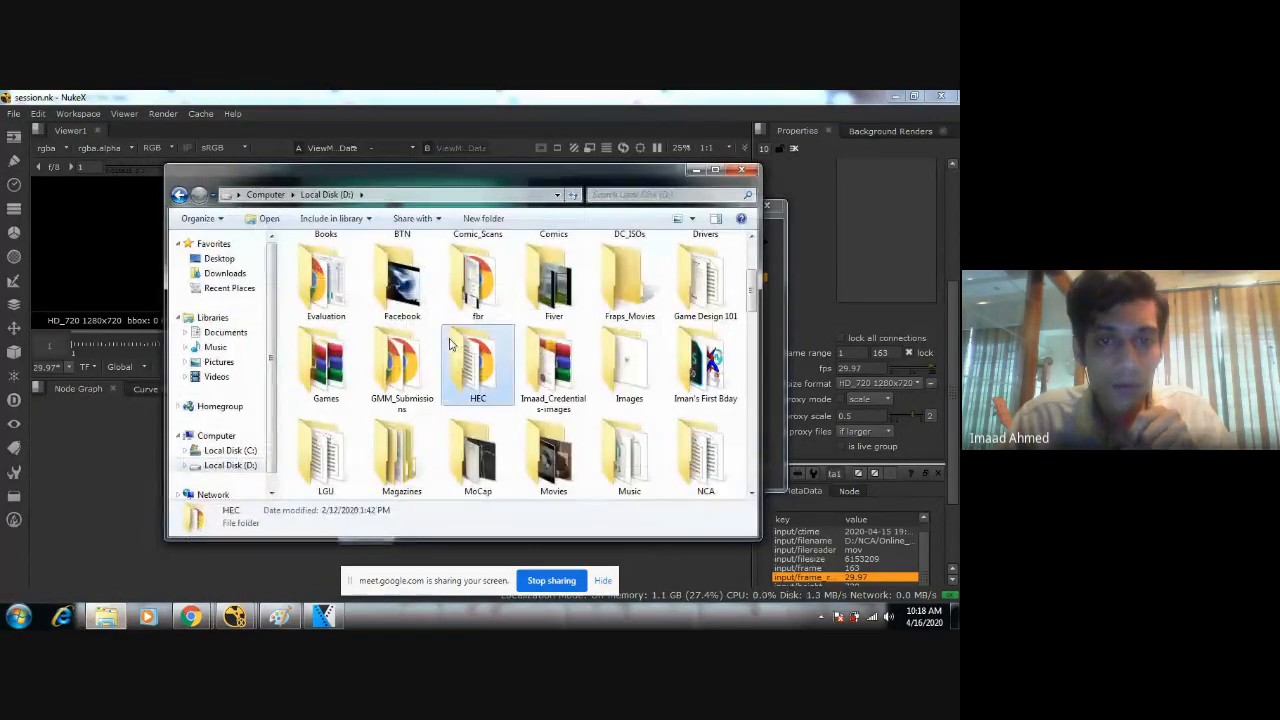
pyautogui.press('n')
pyautogui.press('n')
pyautogui.press('n')
pyautogui.press('n')
pyautogui.press('n')
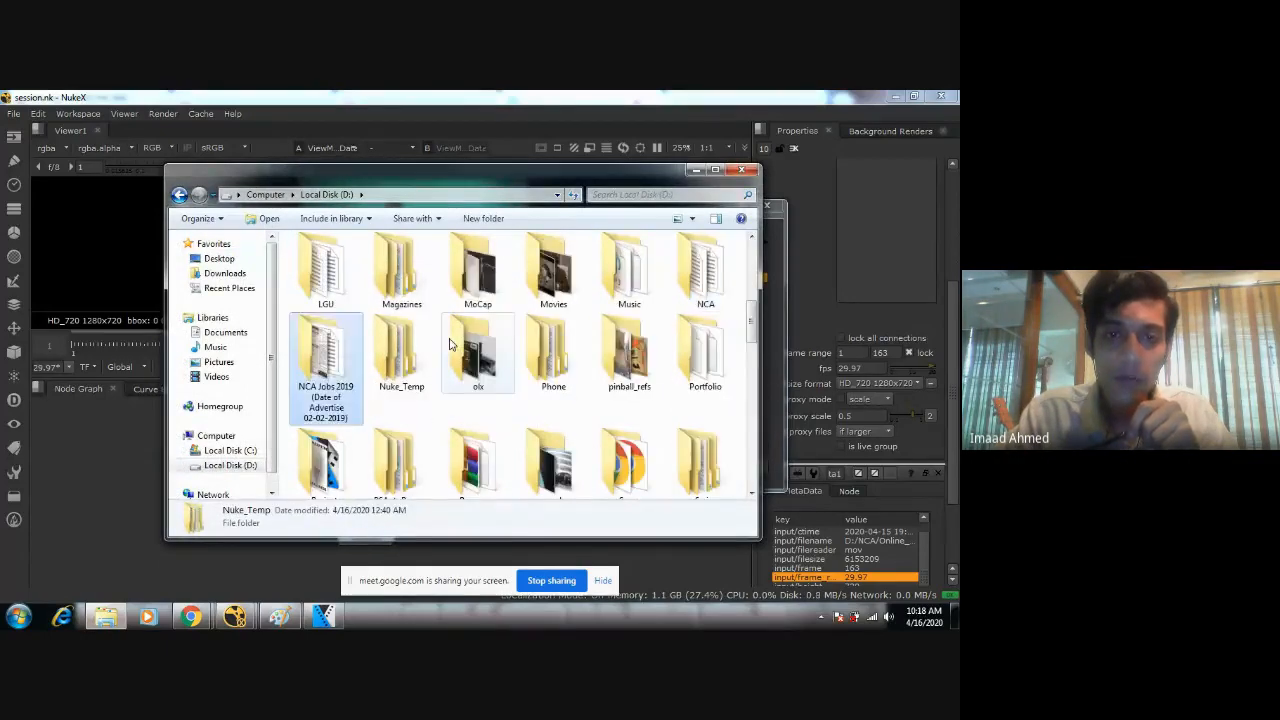
pyautogui.press('Left')
pyautogui.press('Return')
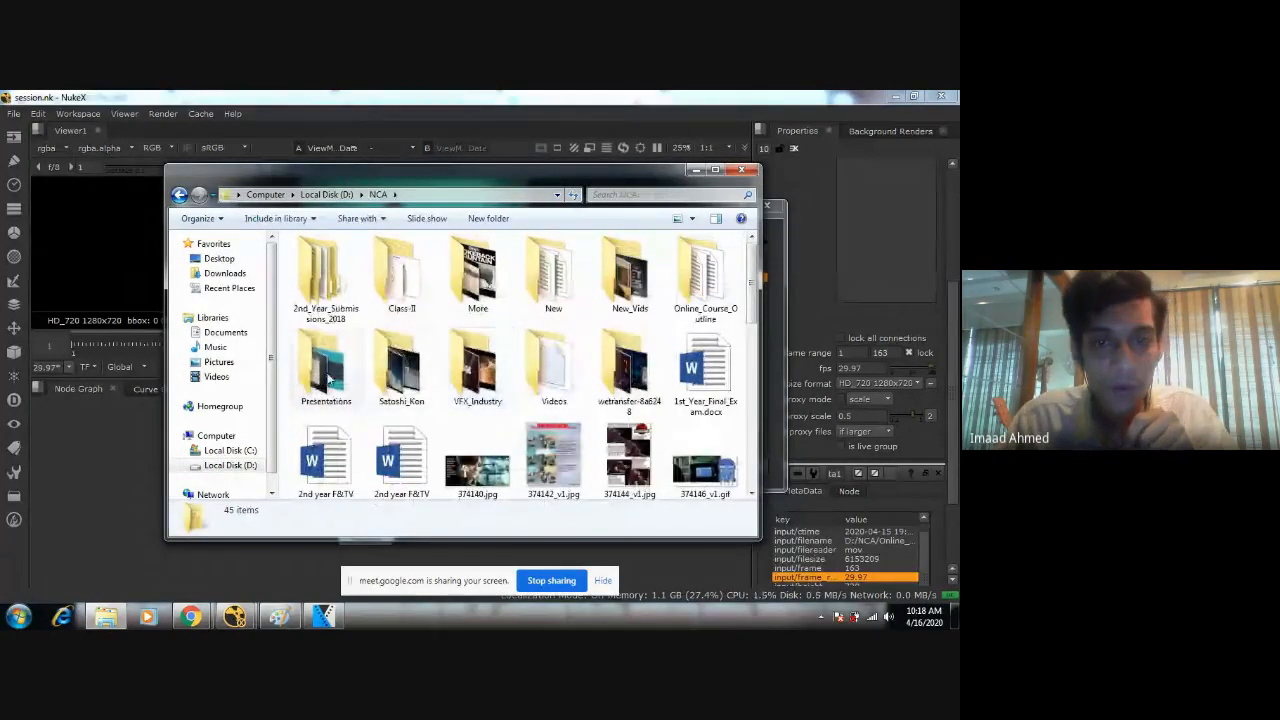
# Open the Resources folder inside Online_Course_Outline, 3rd_Year, 01_Nuke_Demo.
pyautogui.doubleClick(712, 268)
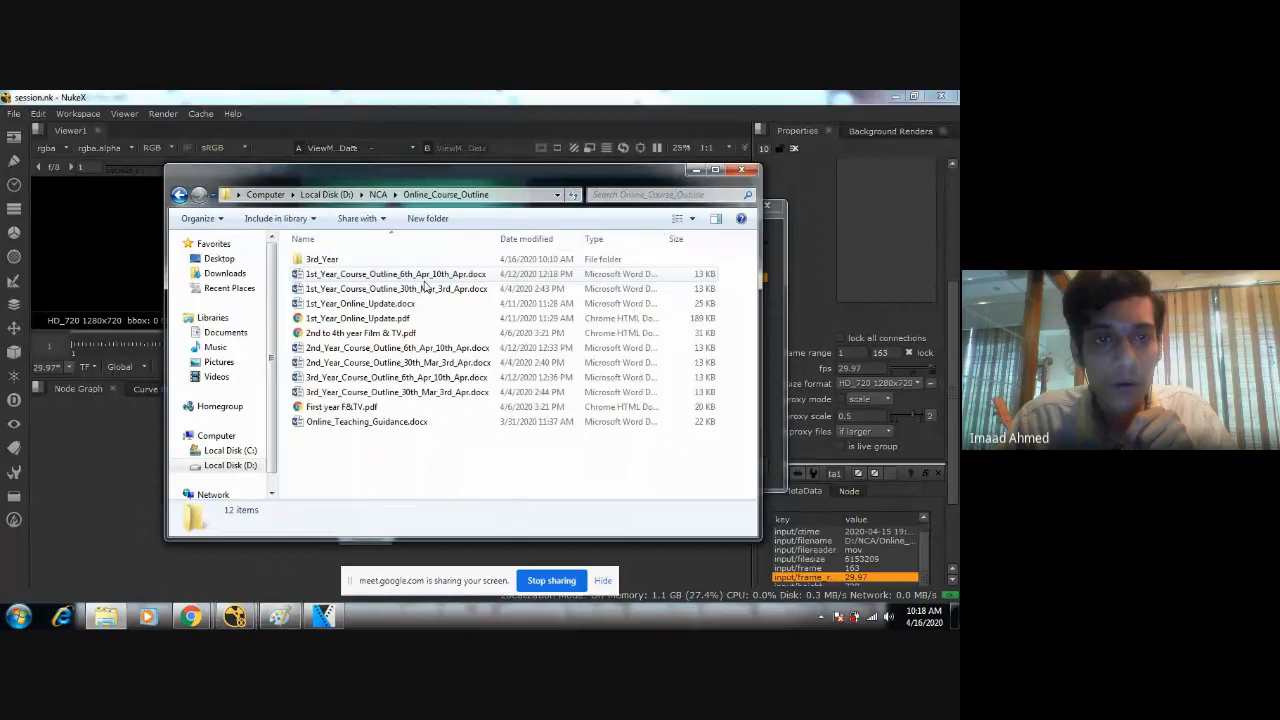
pyautogui.doubleClick(371, 262)
pyautogui.click(320, 260)
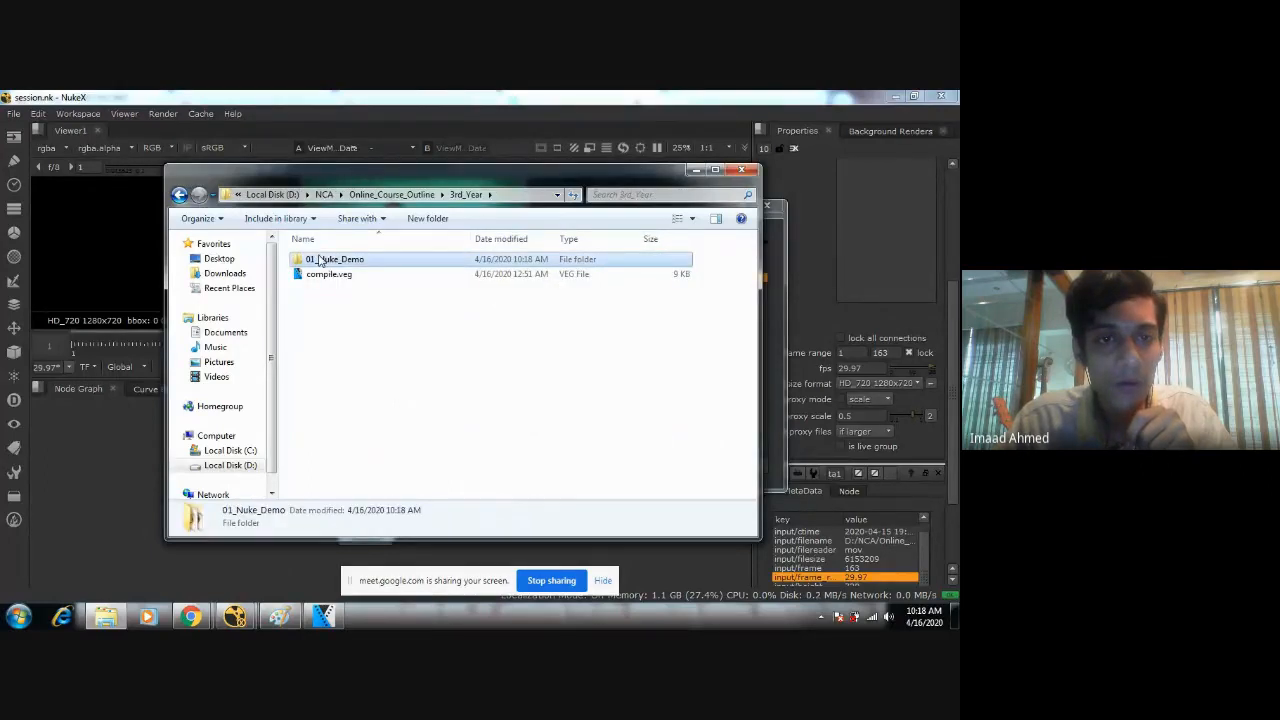
pyautogui.doubleClick(320, 260)
pyautogui.doubleClick(330, 289)
# Look through the images in the Resources folder full size to compare the possible backgrounds for the green-screen shot.
pyautogui.click(326, 268)
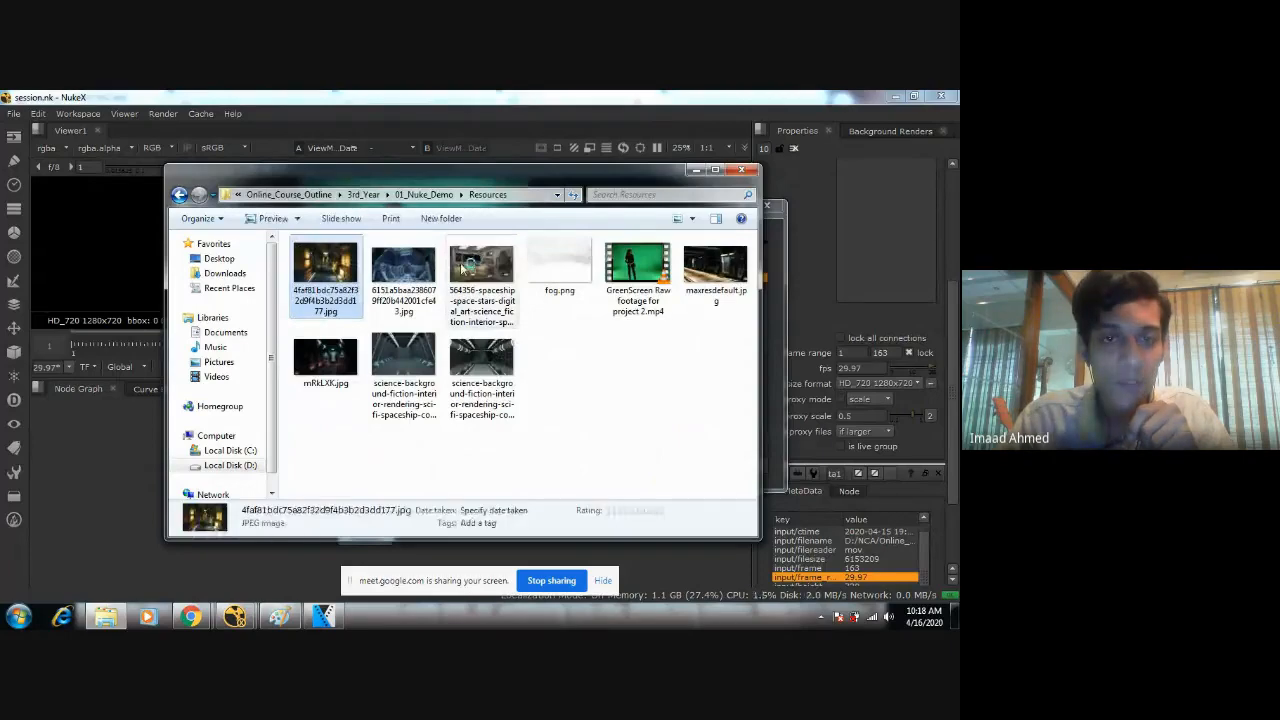
pyautogui.press('Return')
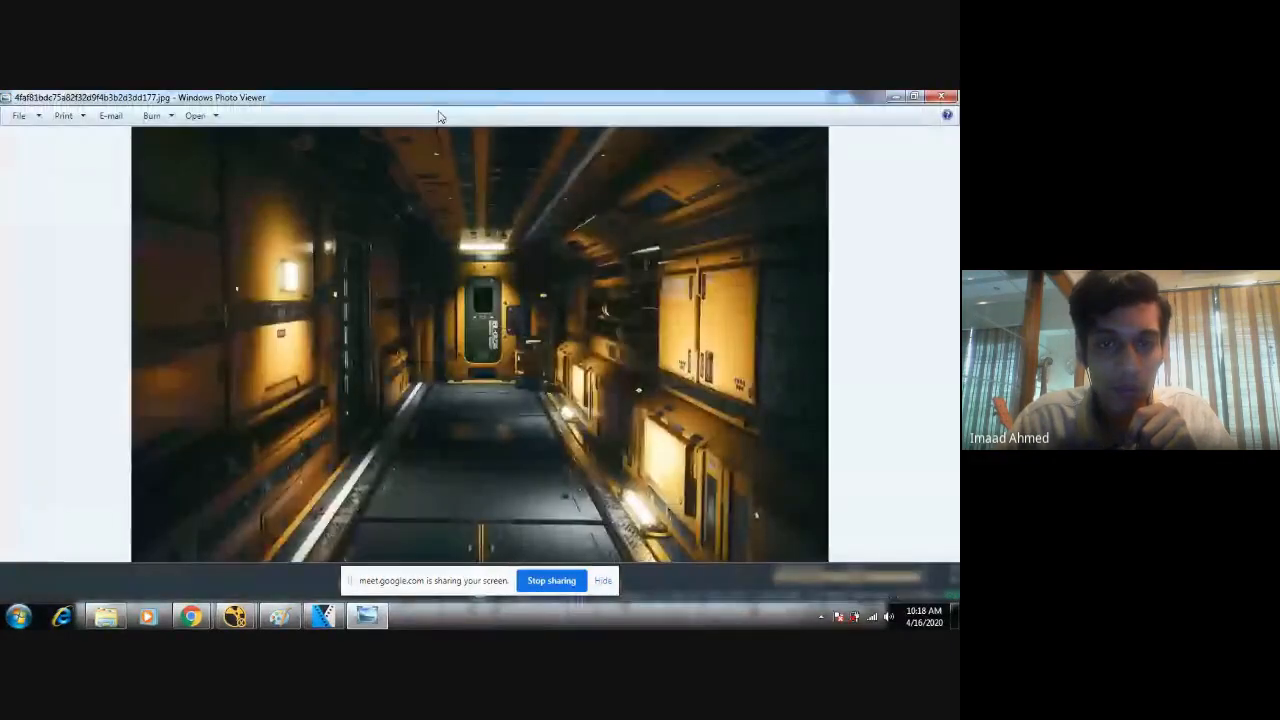
pyautogui.press('Right')
pyautogui.press('Right')
pyautogui.press('Right')
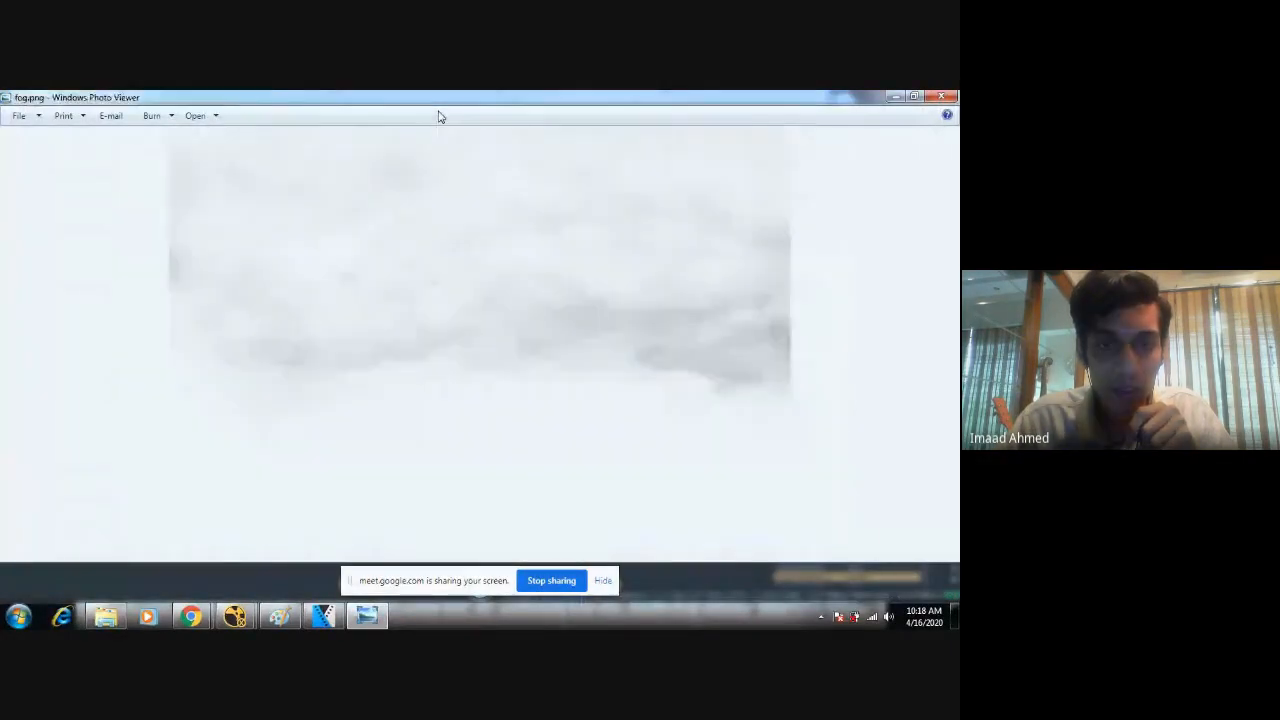
pyautogui.press('Right')
pyautogui.press('Right')
pyautogui.press('Right')
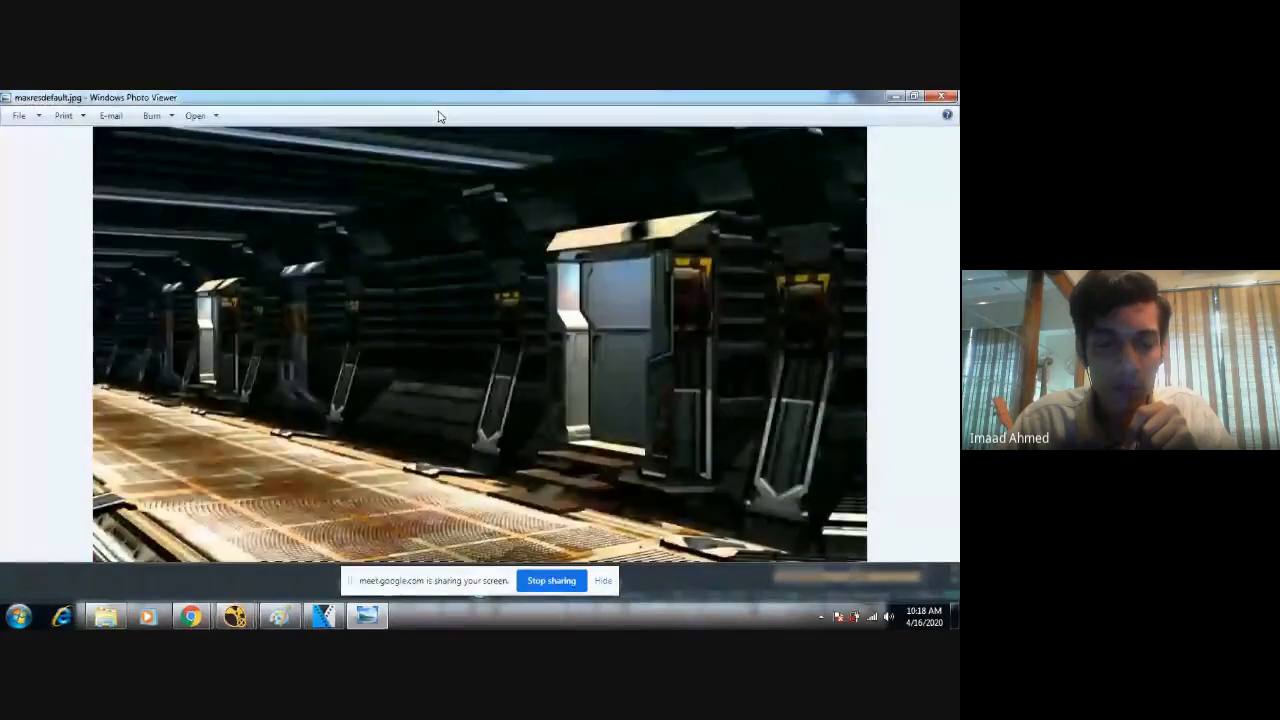
pyautogui.press('Right')
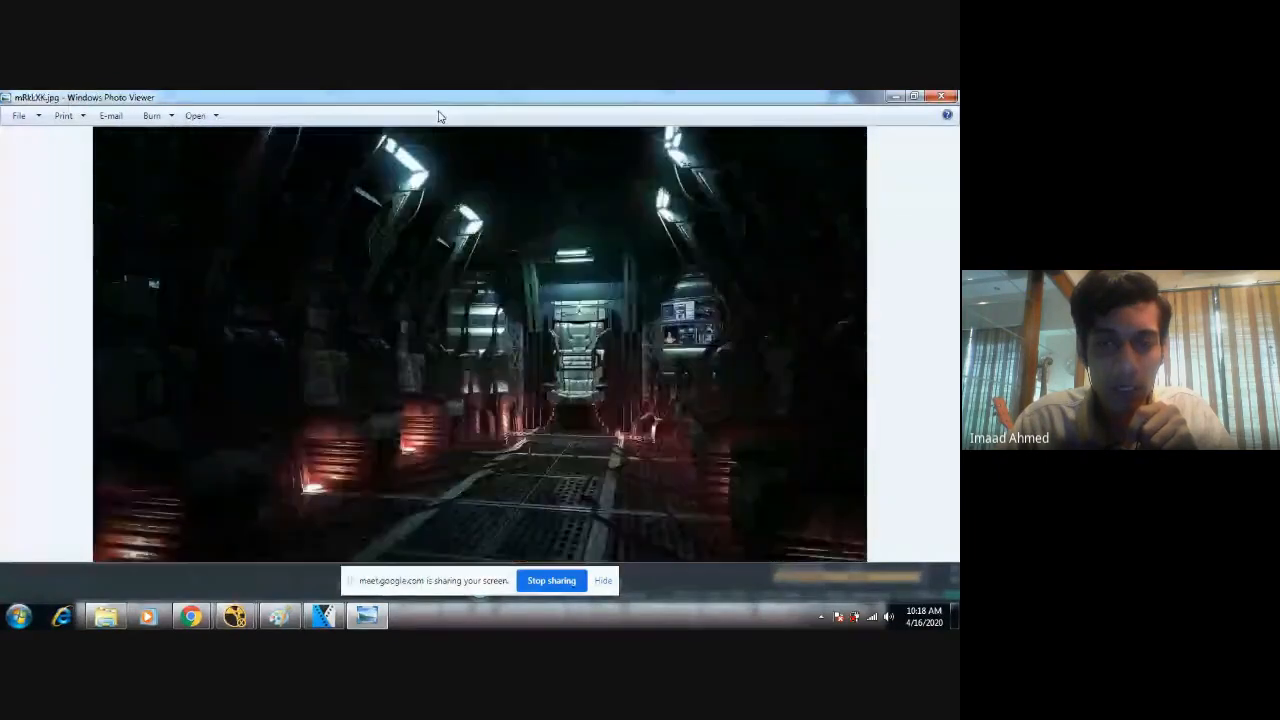
pyautogui.press('Left')
pyautogui.press('Right')
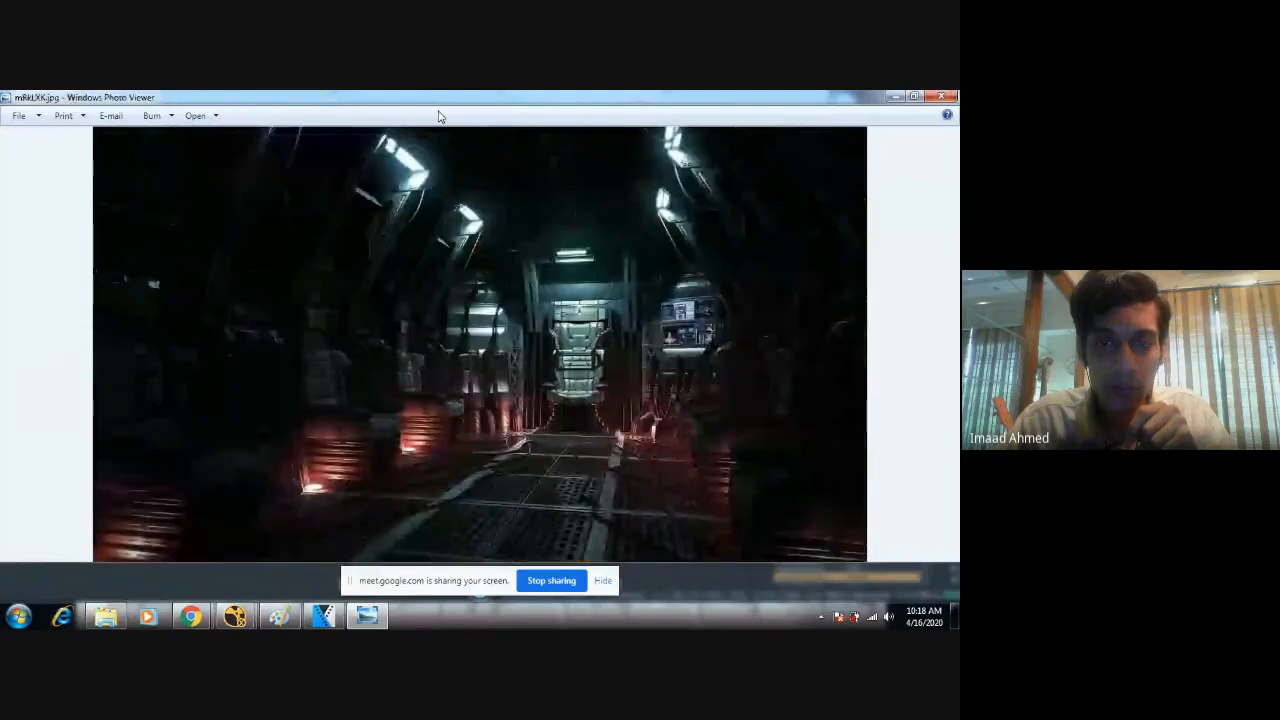
pyautogui.press('Right')
pyautogui.press('Right')
pyautogui.press('Right')
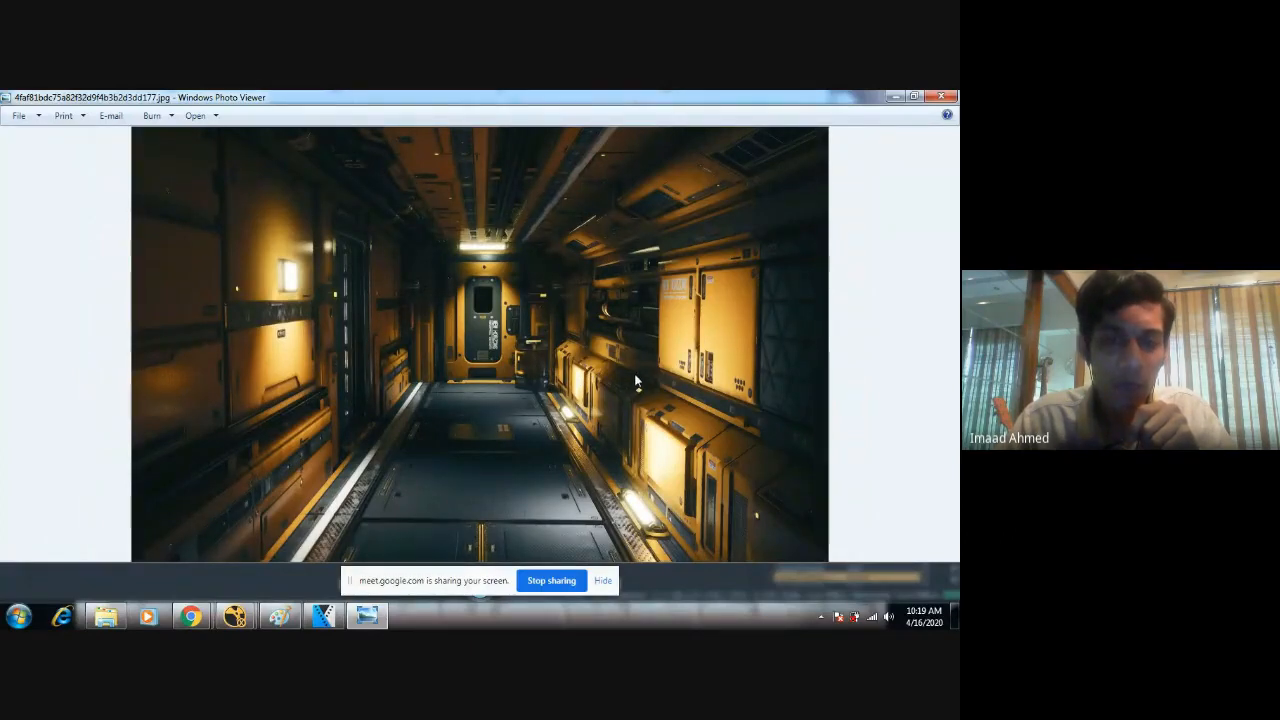
# Close the image preview, import the yellow corridor image 4faf81bdc75a82f32d9f4b3b2d3dd177.jpg into the Node Graph, and cancel the open Read File(s) dialog.
pyautogui.click(948, 96)
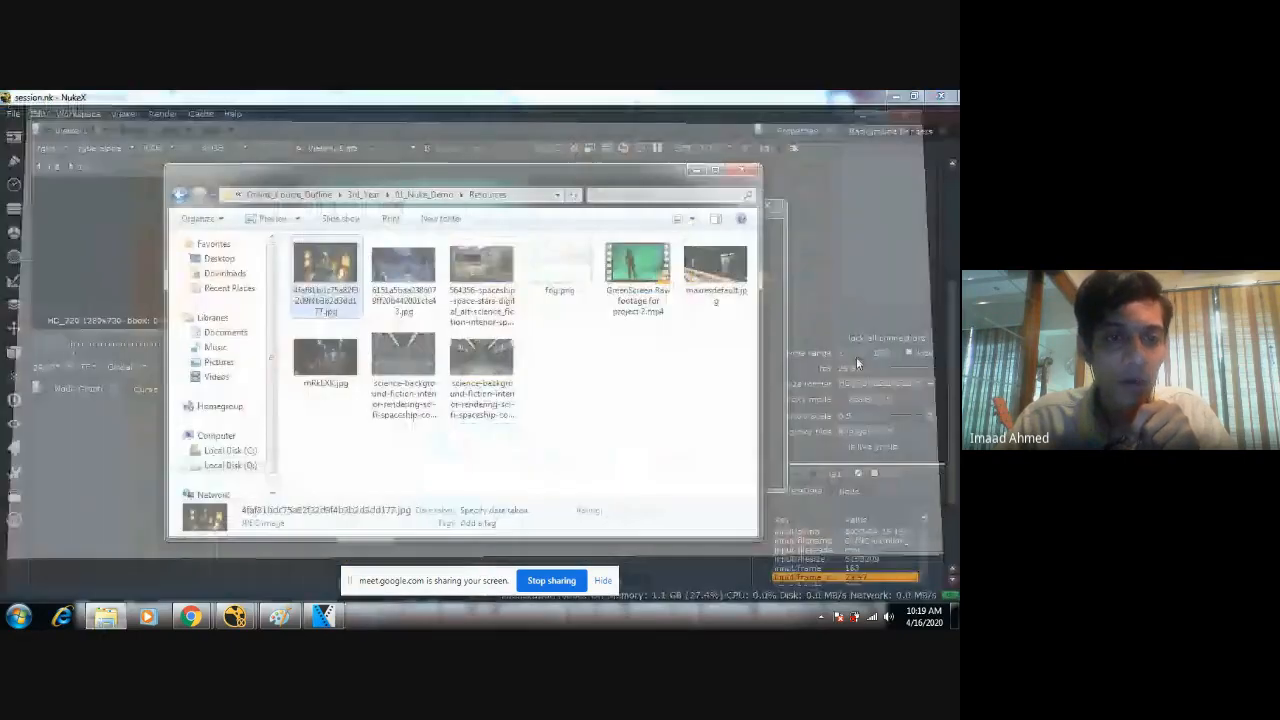
pyautogui.moveTo(325, 270); pyautogui.dragTo(616, 461)
pyautogui.click(297, 95)
pyautogui.click(741, 466)
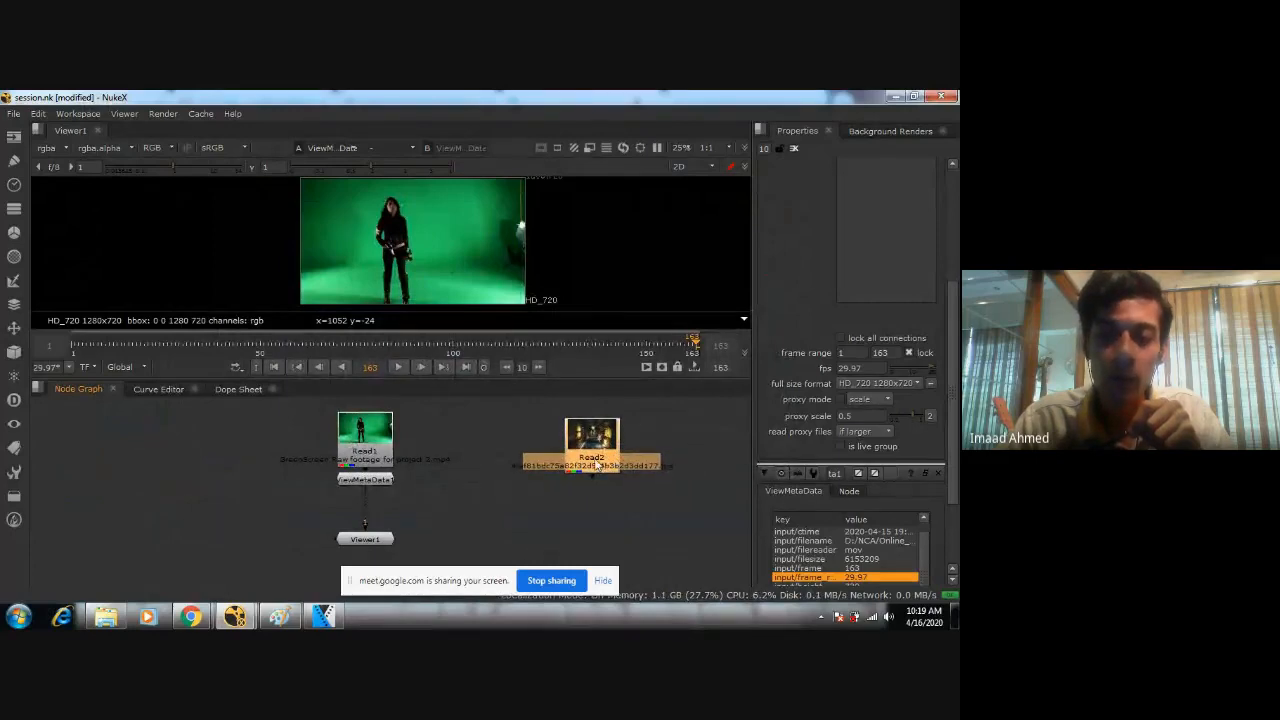
# Move the corridor image's Read node slightly up, beside the green-screen footage's Read node.
pyautogui.scroll(-4, 640, 458)
pyautogui.scroll(3, 579, 461)
pyautogui.scroll(-3, 550, 470)
pyautogui.scroll(4, 482, 489)
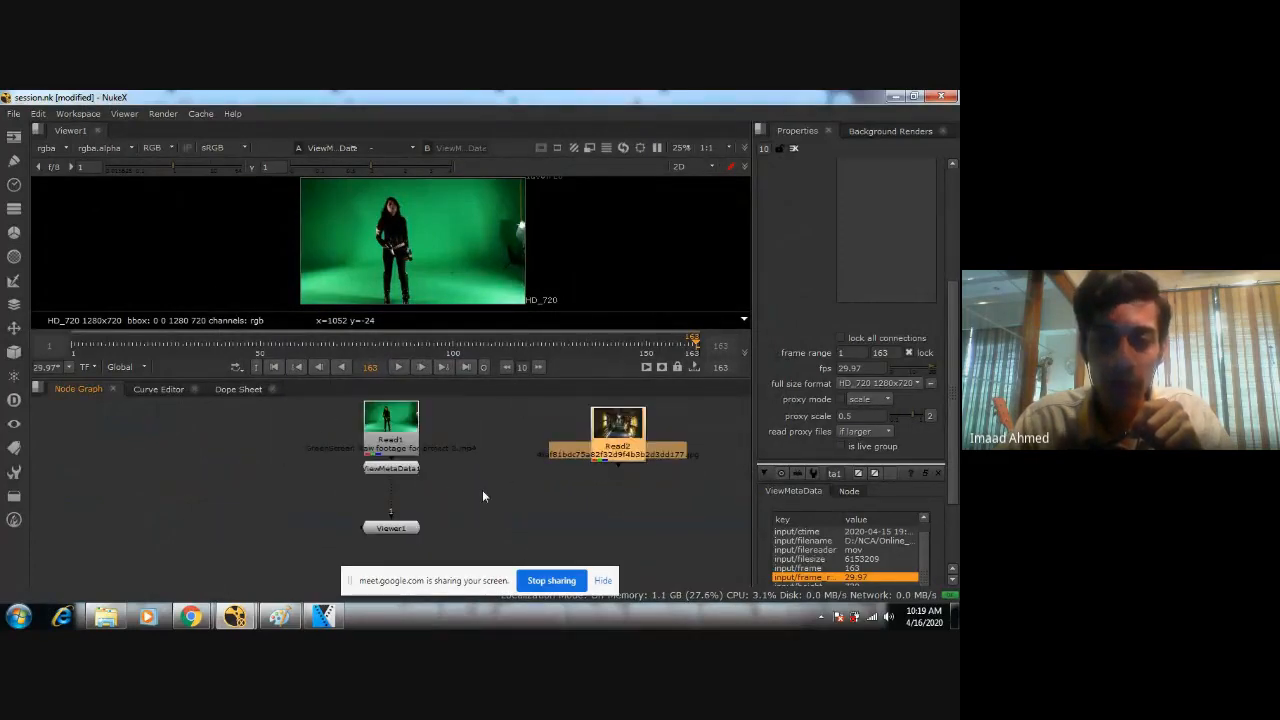
pyautogui.moveTo(614, 458); pyautogui.dragTo(608, 444)
pyautogui.scroll(-2, 629, 463)
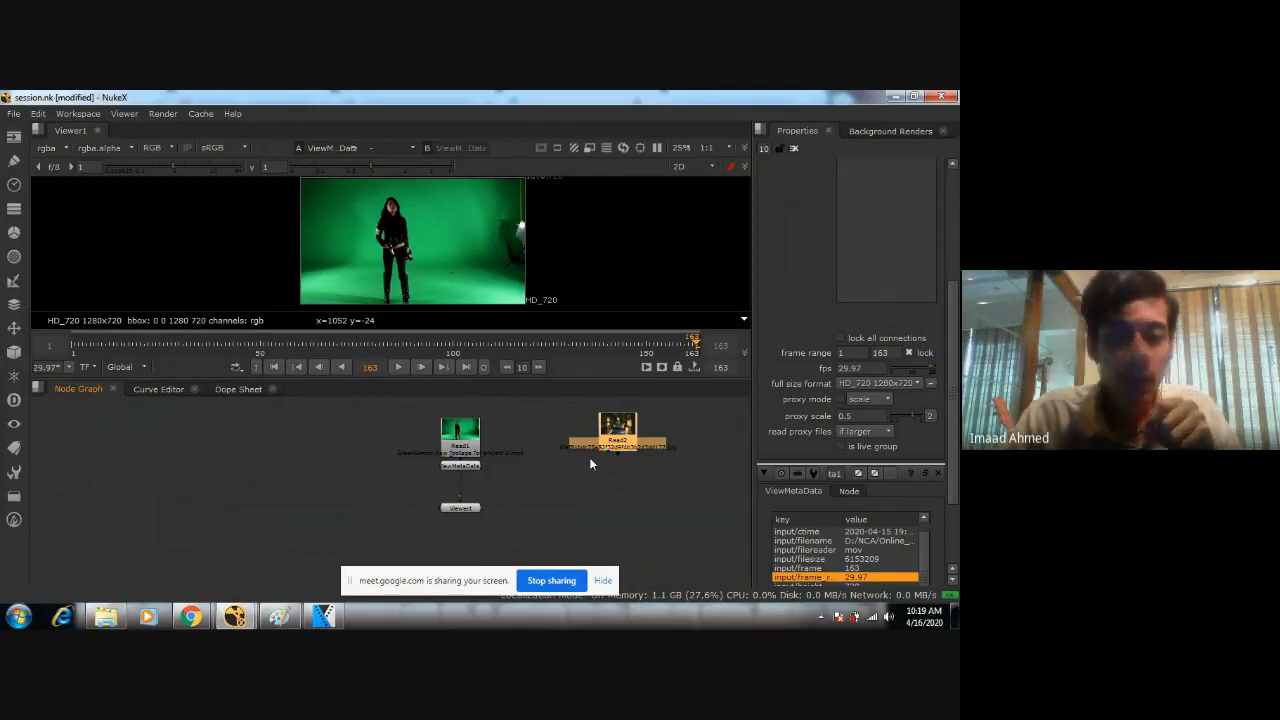
pyautogui.scroll(2, 592, 458)
pyautogui.moveTo(593, 456); pyautogui.dragTo(571, 469, button='middle')
# Select the footage, ViewMetaData, Viewer and corridor image nodes in turn to review each one, ending on the ViewMetaData node.
pyautogui.click(403, 460)
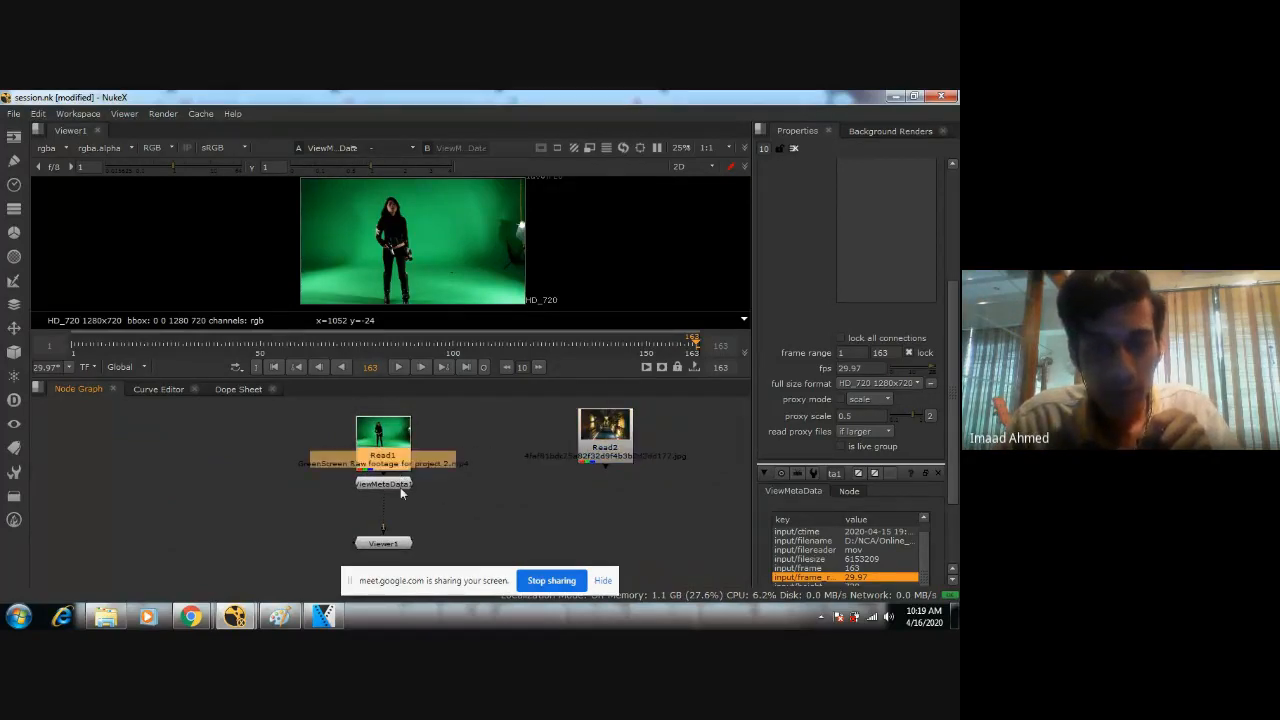
pyautogui.click(400, 484)
pyautogui.click(405, 544)
pyautogui.click(585, 455)
pyautogui.click(397, 455)
pyautogui.click(402, 484)
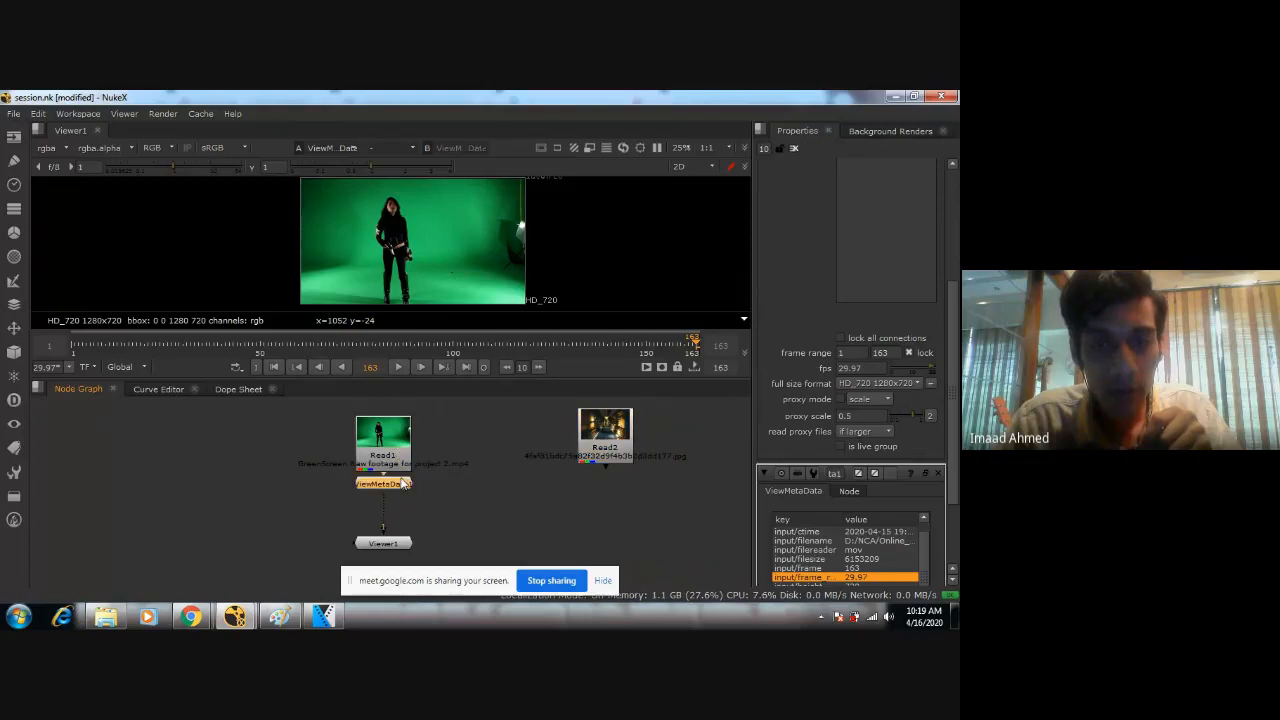
# Connect the corridor image's Read node to the Viewer's second input and display the image.
pyautogui.click(619, 467)
pyautogui.click(619, 460)
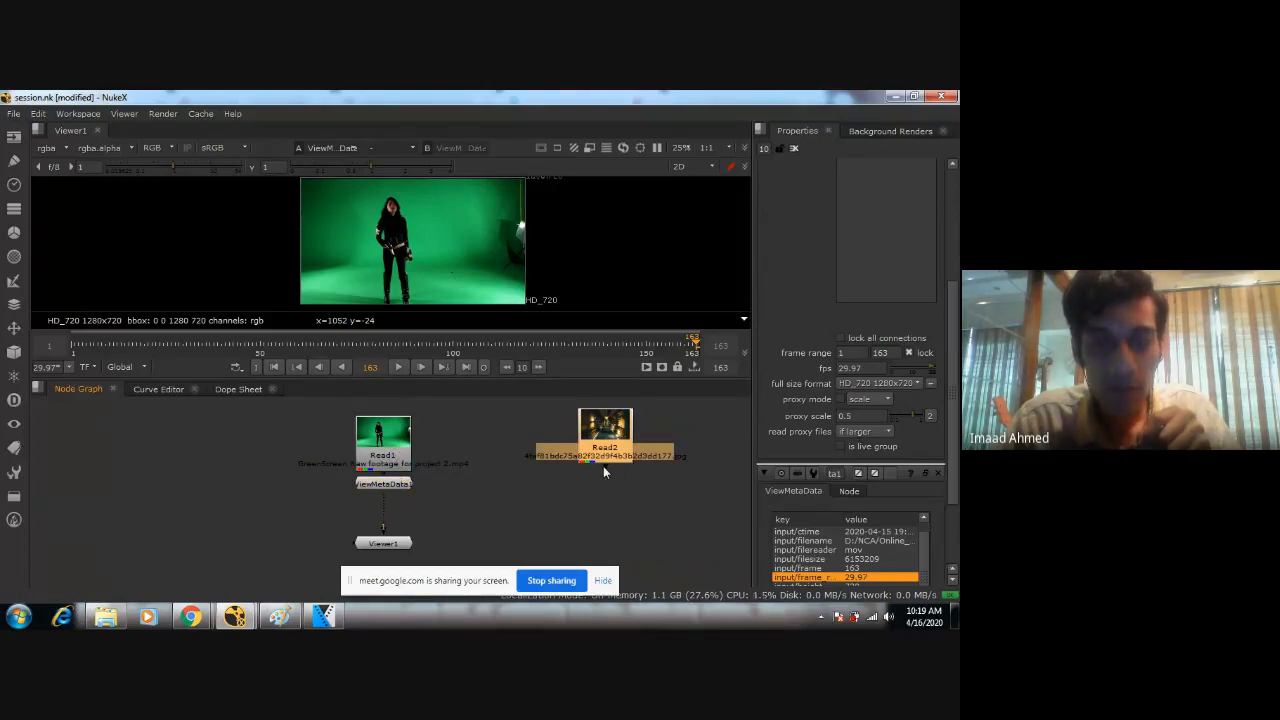
pyautogui.press('2')
pyautogui.scroll(3, 579, 461)
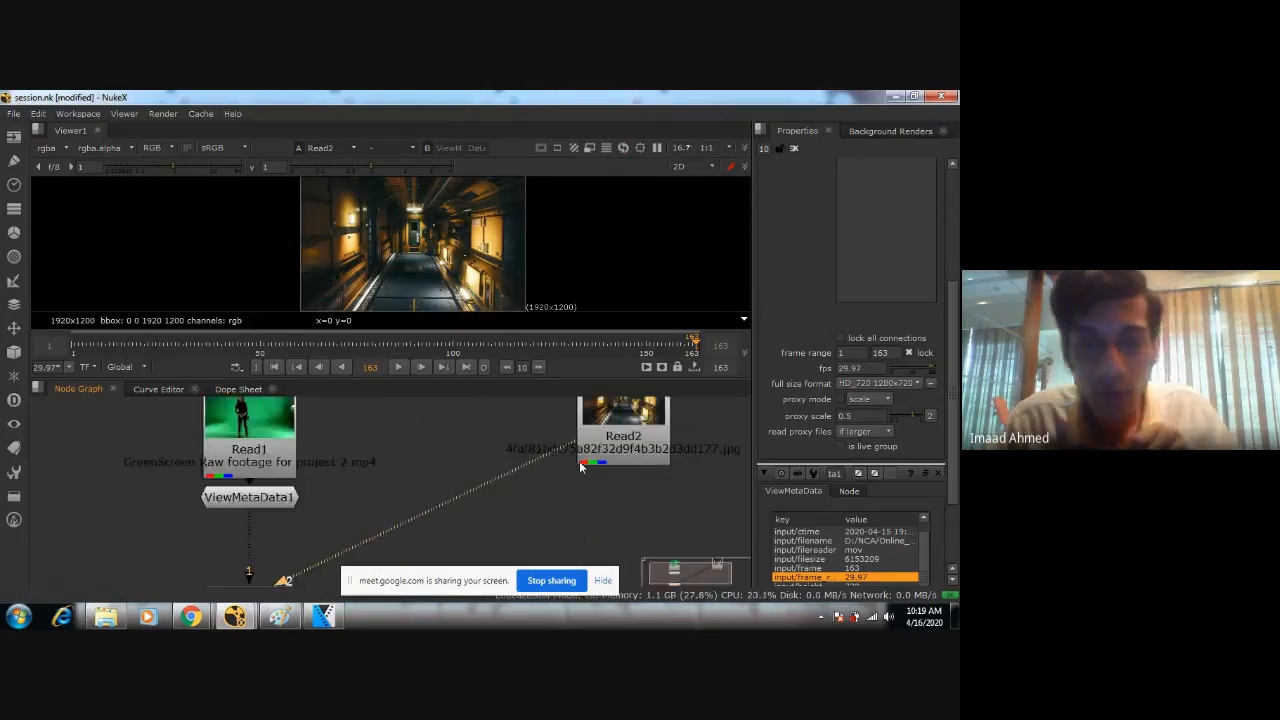
pyautogui.moveTo(471, 454); pyautogui.dragTo(485, 493, button='middle')
# Examine the corridor image's detail, walls, doorway and floor in the Viewer, both close up and as a whole.
pyautogui.scroll(1, 485, 493)
pyautogui.scroll(-1, 487, 491)
pyautogui.scroll(3, 425, 253)
pyautogui.scroll(-4, 425, 253)
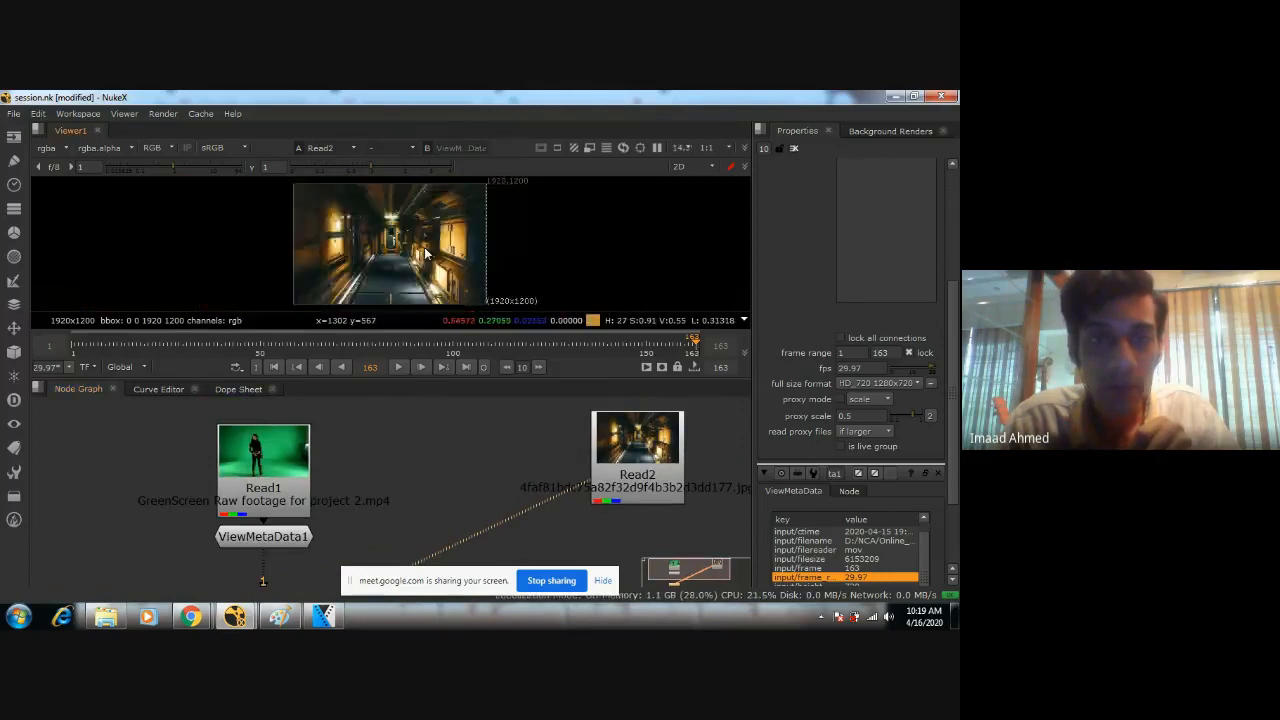
pyautogui.scroll(8, 425, 253)
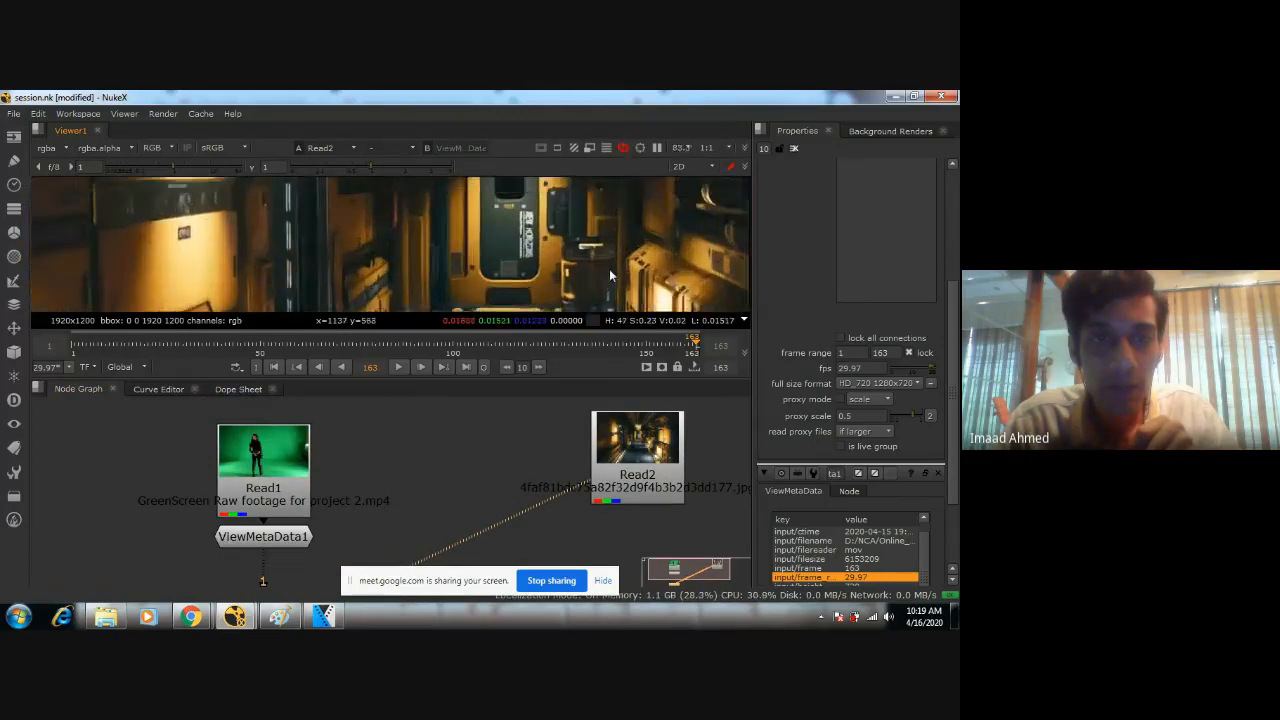
pyautogui.scroll(1, 369, 227)
pyautogui.moveTo(369, 227); pyautogui.dragTo(463, 234, button='middle')
pyautogui.scroll(-3, 463, 234)
pyautogui.scroll(1, 454, 263)
pyautogui.moveTo(583, 197); pyautogui.dragTo(420, 260, button='middle')
pyautogui.scroll(-4, 442, 220)
pyautogui.scroll(-2, 428, 262)
pyautogui.scroll(2, 420, 246)
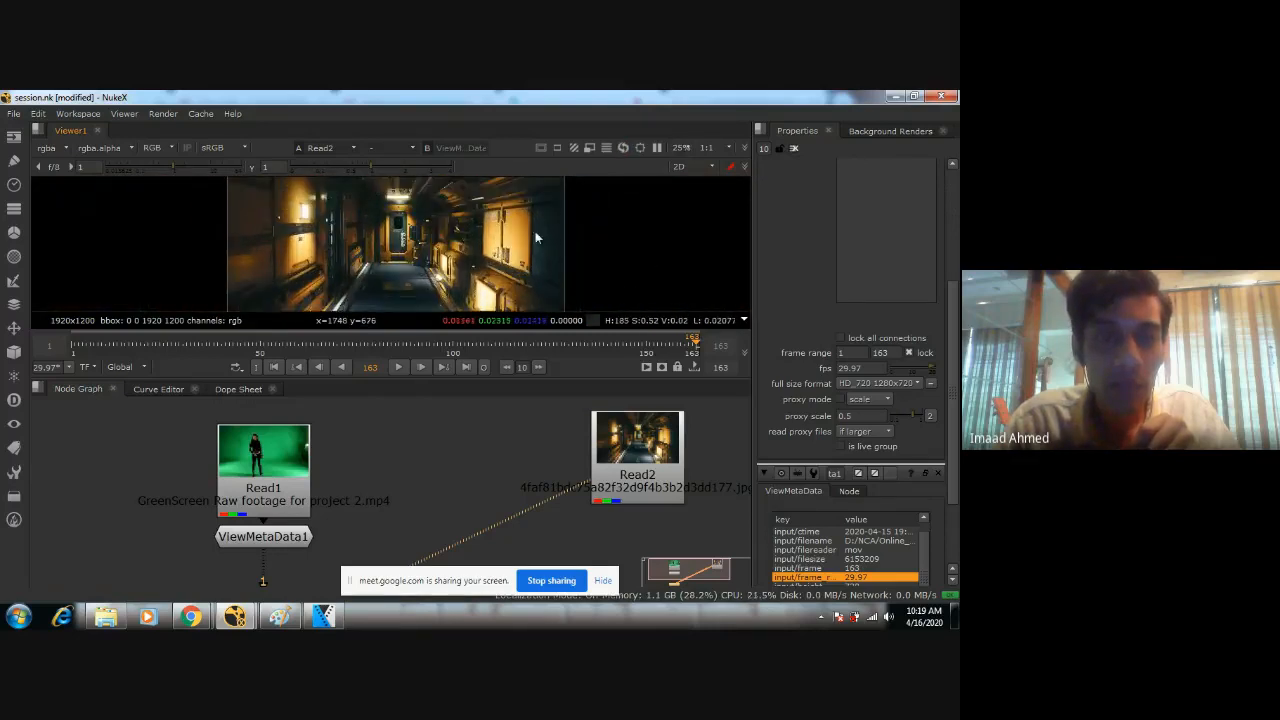
pyautogui.scroll(2, 412, 283)
pyautogui.scroll(-2, 404, 260)
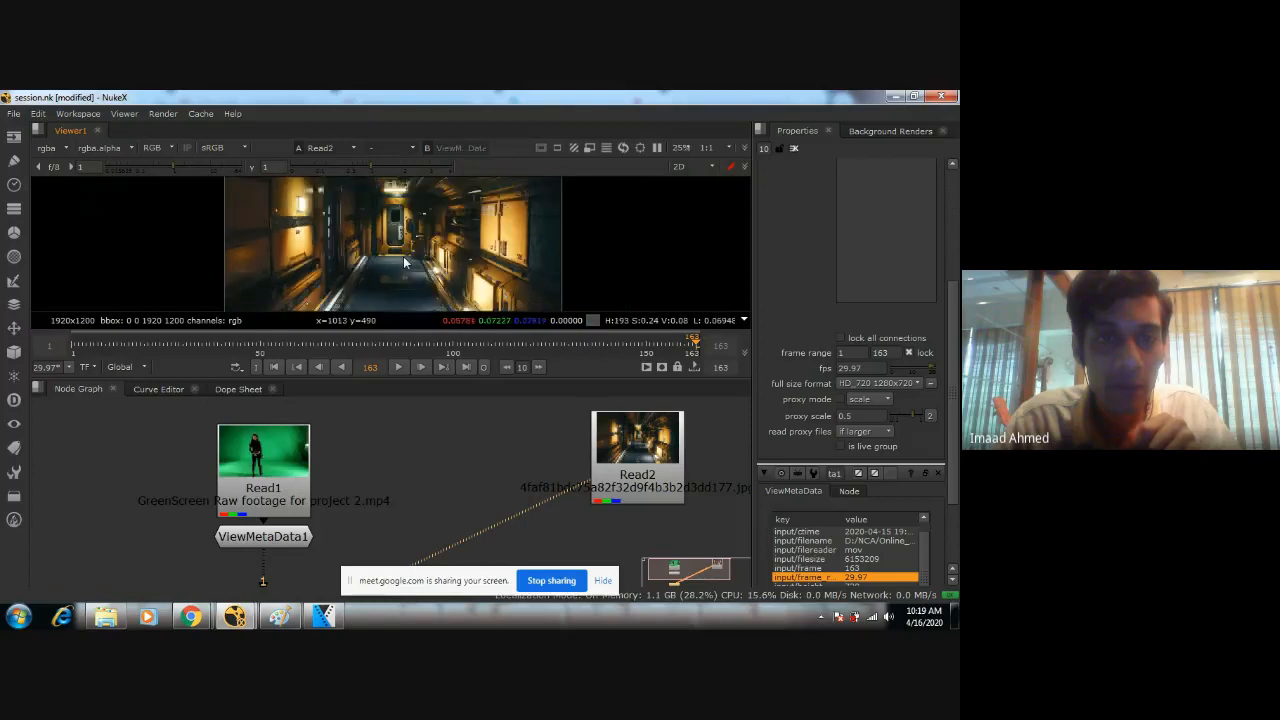
pyautogui.scroll(-1, 403, 256)
pyautogui.moveTo(403, 256)
pyautogui.mouseDown(button='middle')
pyautogui.moveTo(420, 233)
pyautogui.moveTo(415, 262)
pyautogui.mouseUp(button='middle')
pyautogui.scroll(-2, 419, 231)
pyautogui.scroll(1, 411, 271)
pyautogui.scroll(-2, 513, 483)
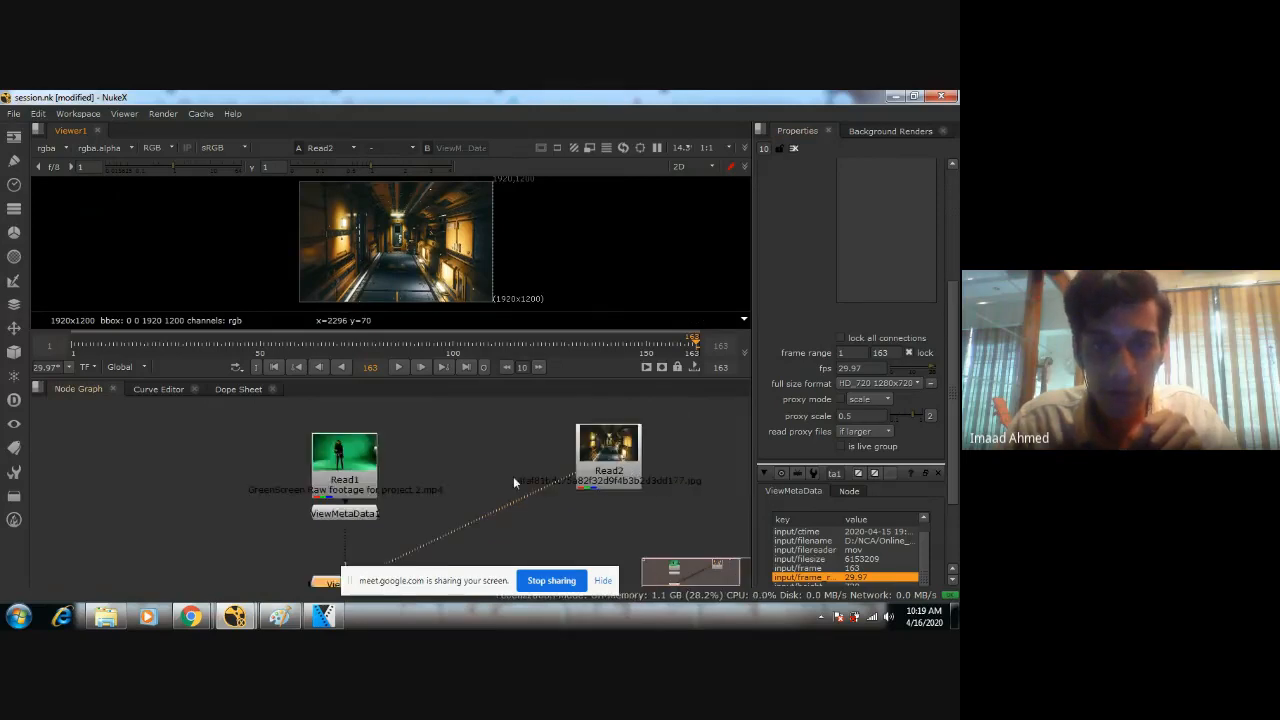
# Switch the Viewer back to its first input with the green-screen footage.
pyautogui.moveTo(514, 479); pyautogui.dragTo(522, 444, button='middle')
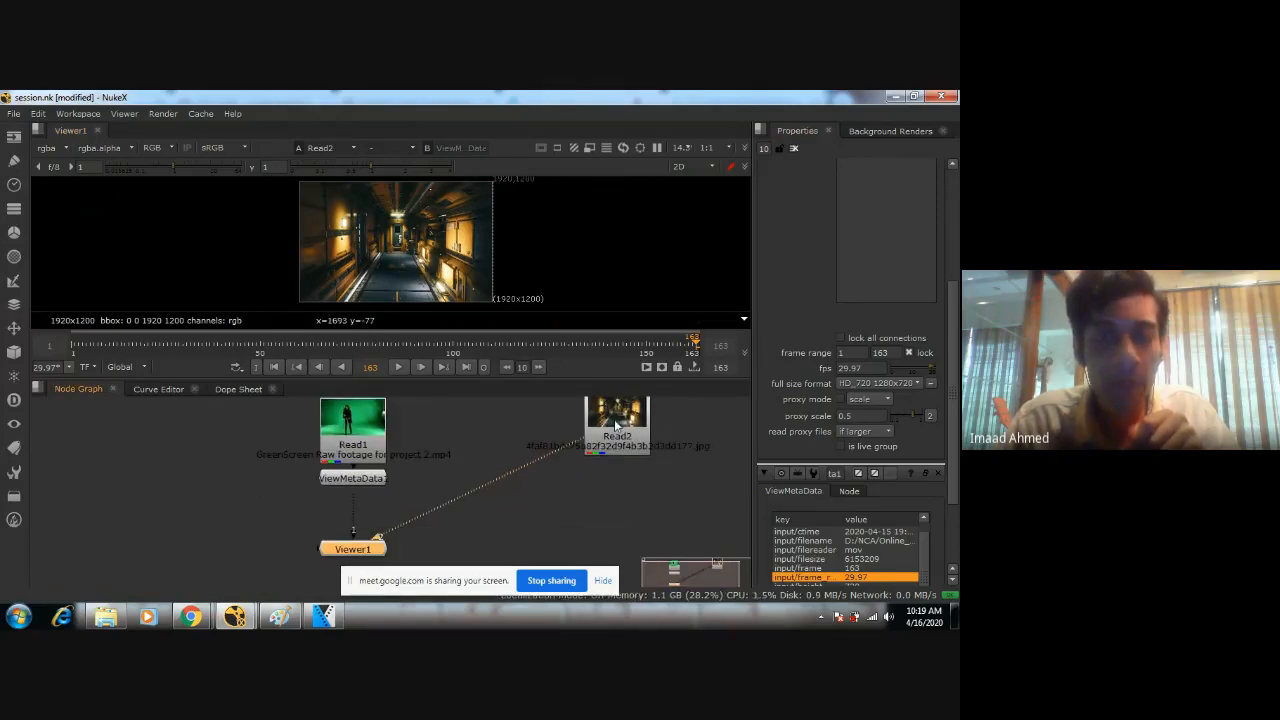
pyautogui.press('1')
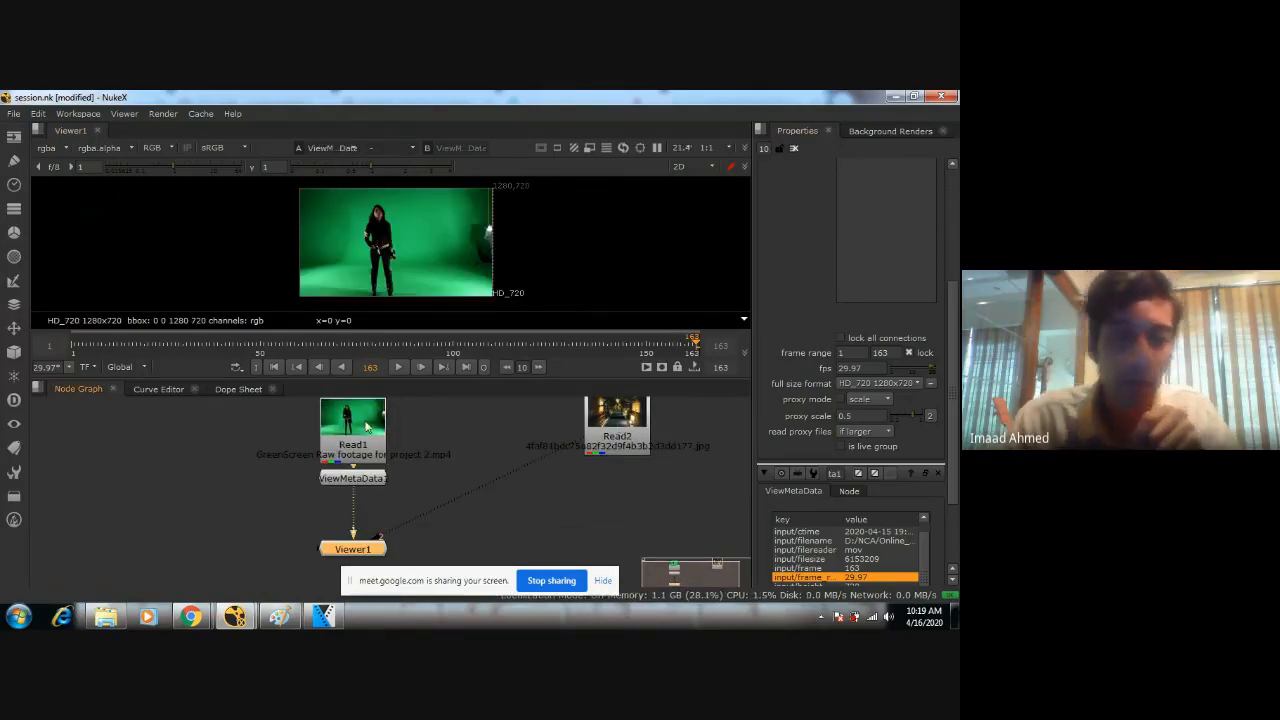
# Insert a Keylight node between the green-screen footage's ViewMetaData node and the Viewer.
pyautogui.click(356, 480)
pyautogui.scroll(2, 492, 492)
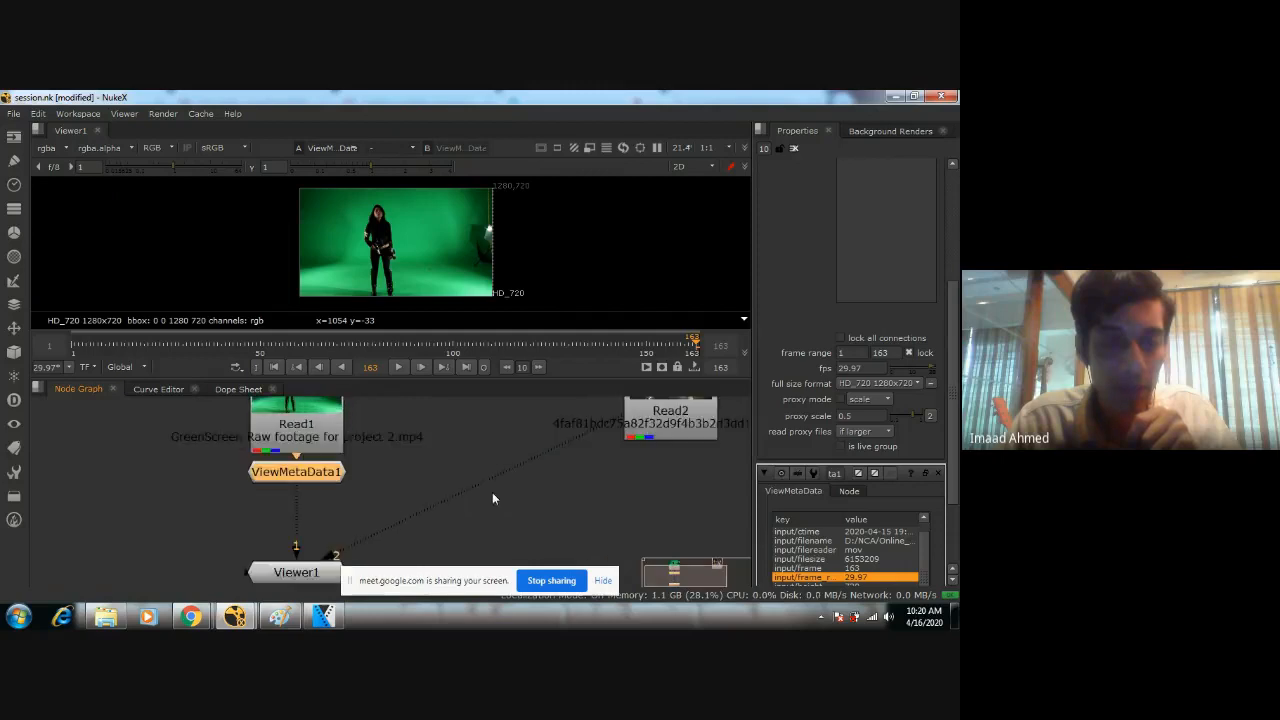
pyautogui.moveTo(492, 492); pyautogui.dragTo(508, 448, button='middle')
pyautogui.scroll(-3, 508, 450)
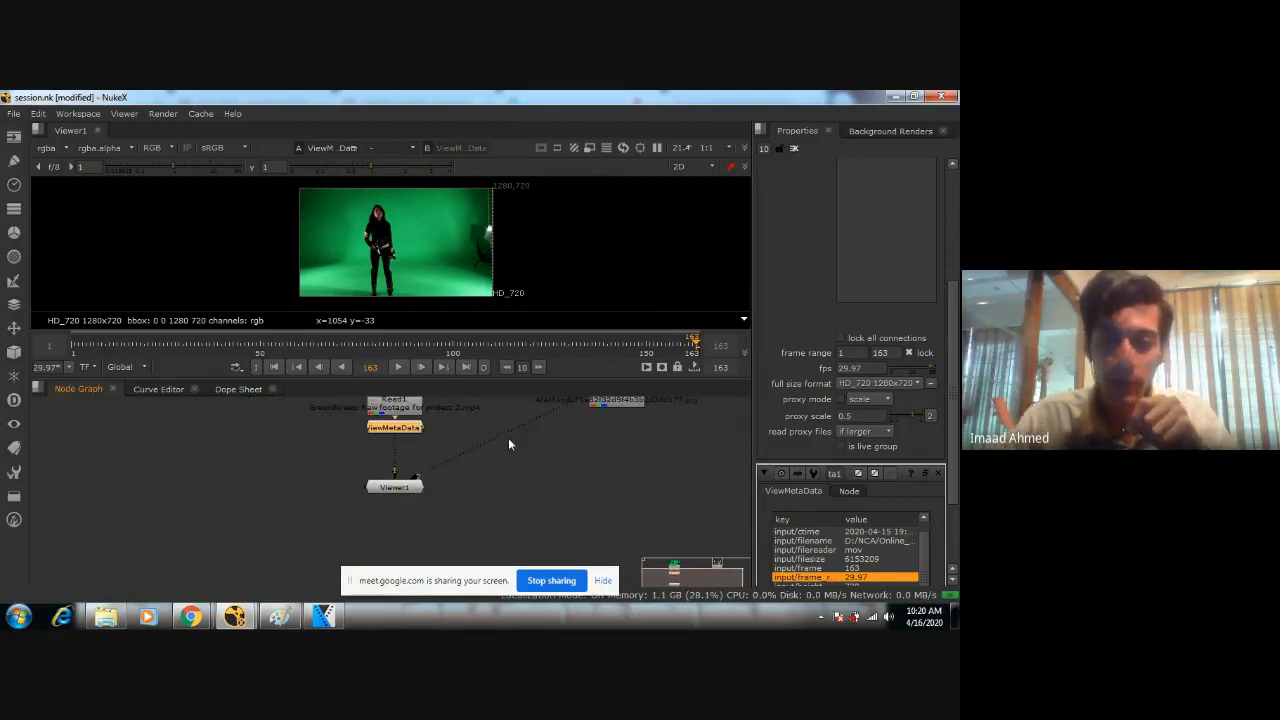
pyautogui.scroll(2, 480, 439)
pyautogui.moveTo(478, 439); pyautogui.dragTo(498, 479, button='middle')
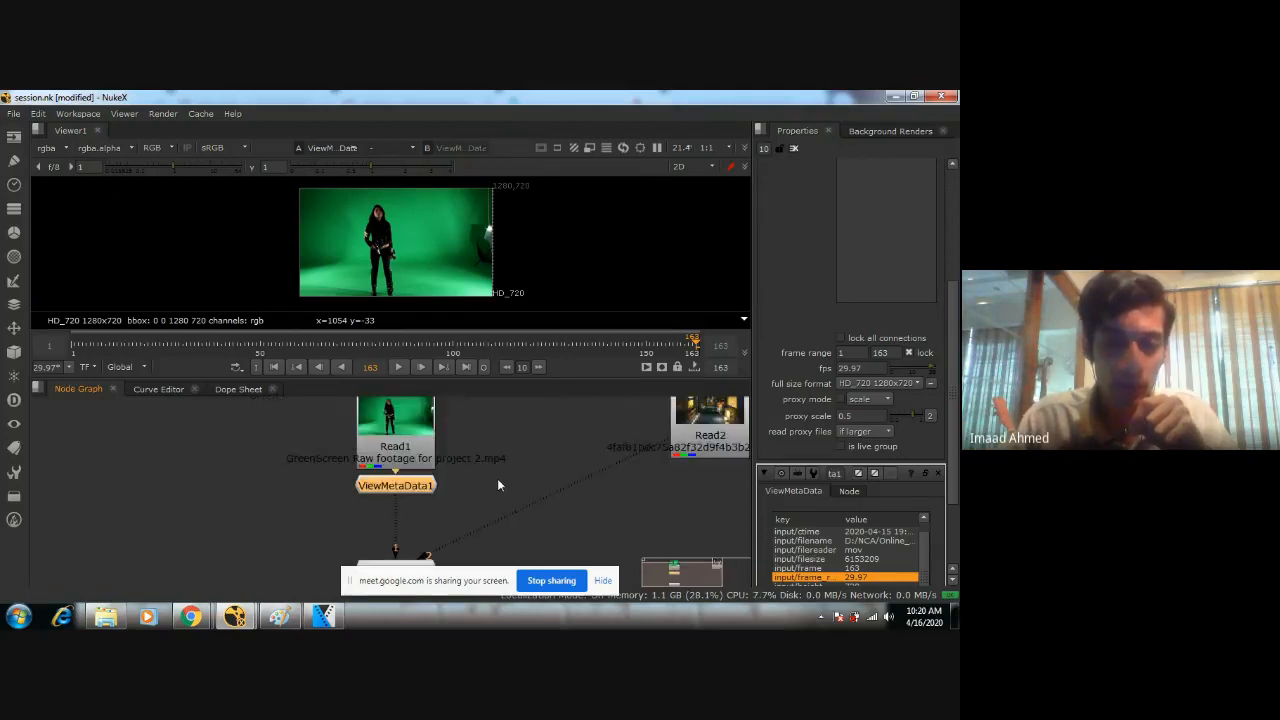
pyautogui.scroll(-3, 498, 479)
pyautogui.scroll(1, 497, 478)
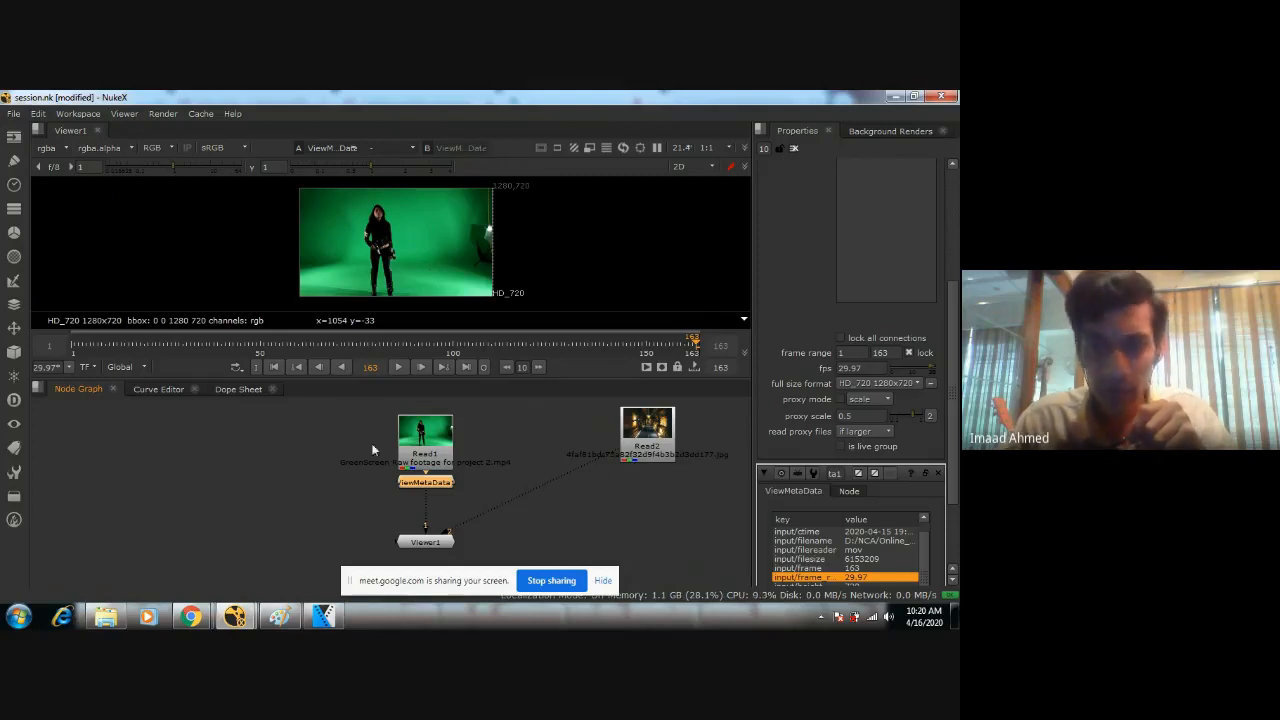
pyautogui.scroll(1, 462, 502)
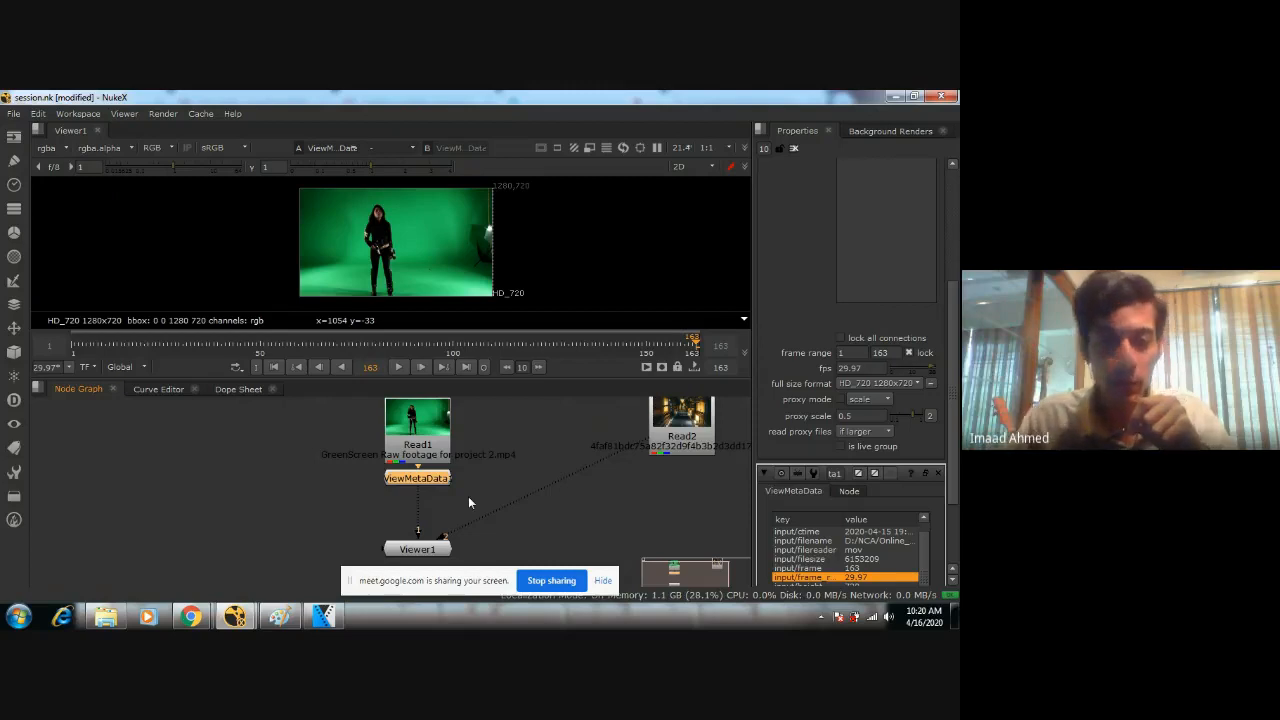
pyautogui.scroll(1, 468, 502)
pyautogui.moveTo(450, 509); pyautogui.dragTo(484, 529, button='middle')
pyautogui.scroll(-1, 500, 520)
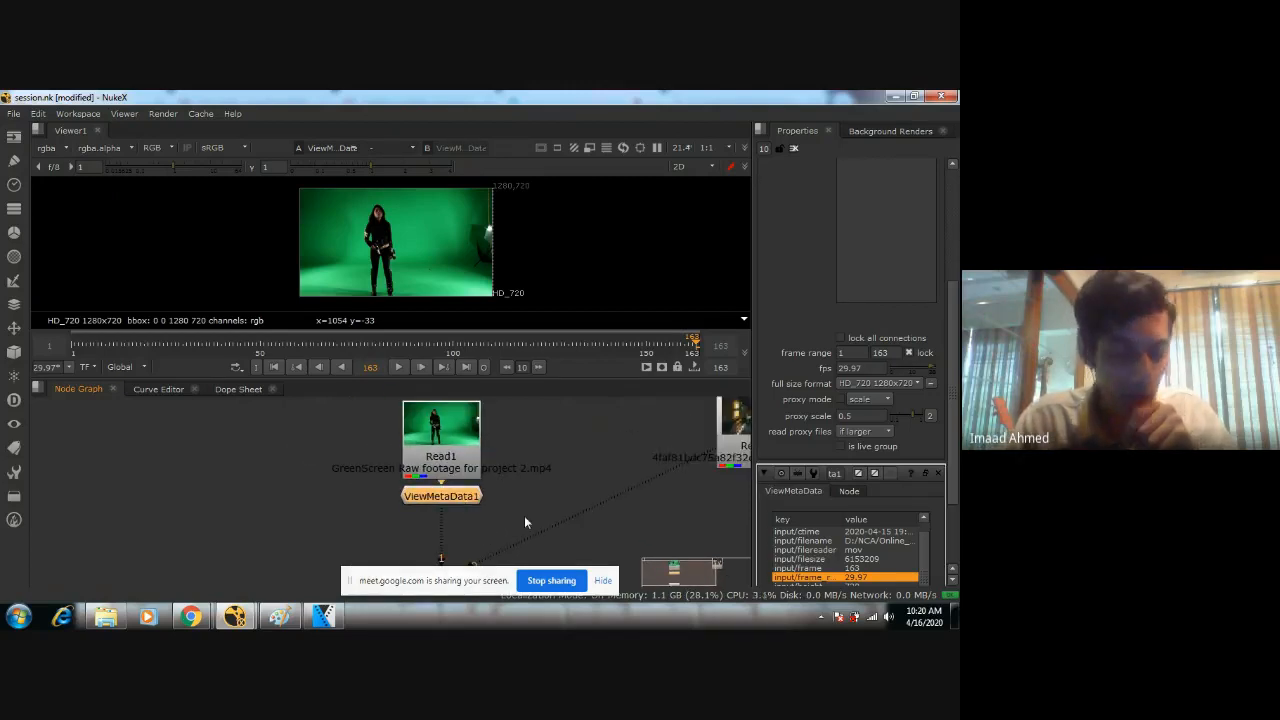
pyautogui.press('Tab')
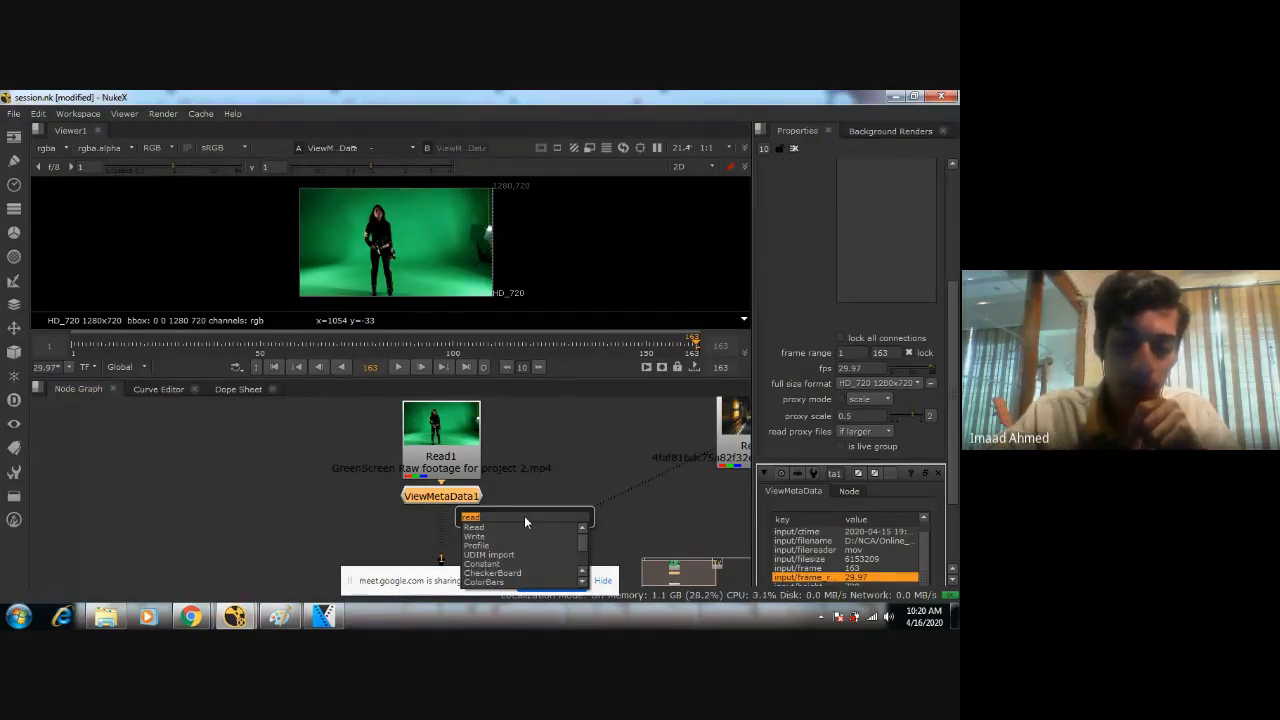
pyautogui.write('ke')
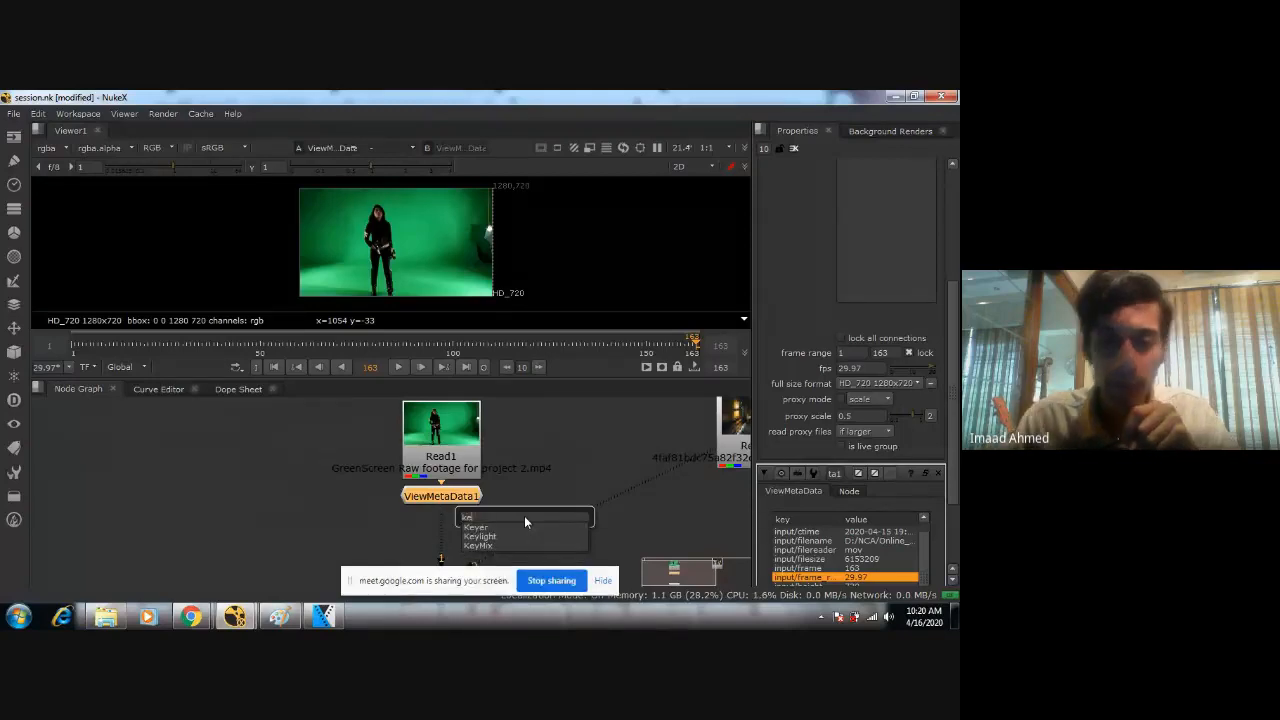
pyautogui.press('Escape')
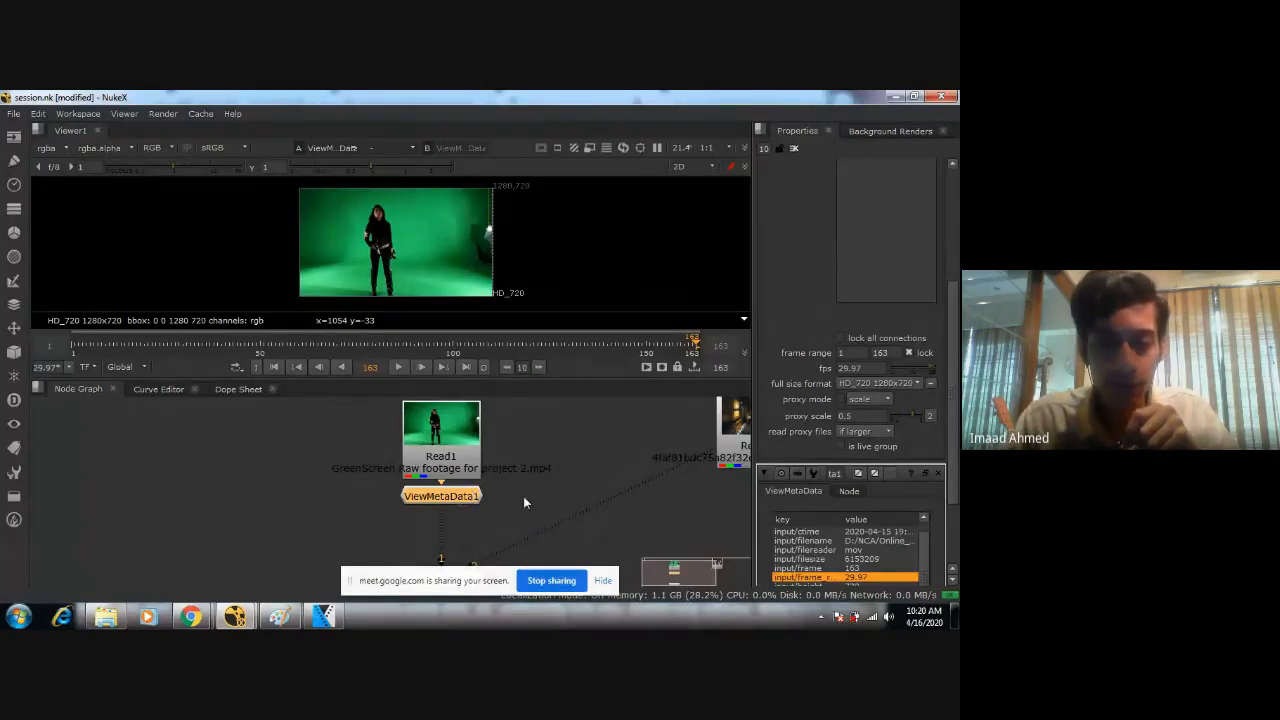
pyautogui.moveTo(522, 492); pyautogui.dragTo(544, 424, button='middle')
# Space the Keylight node out below ViewMetaData and move the corridor image's Read node down beside the Viewer node.
pyautogui.moveTo(498, 510); pyautogui.dragTo(498, 546)
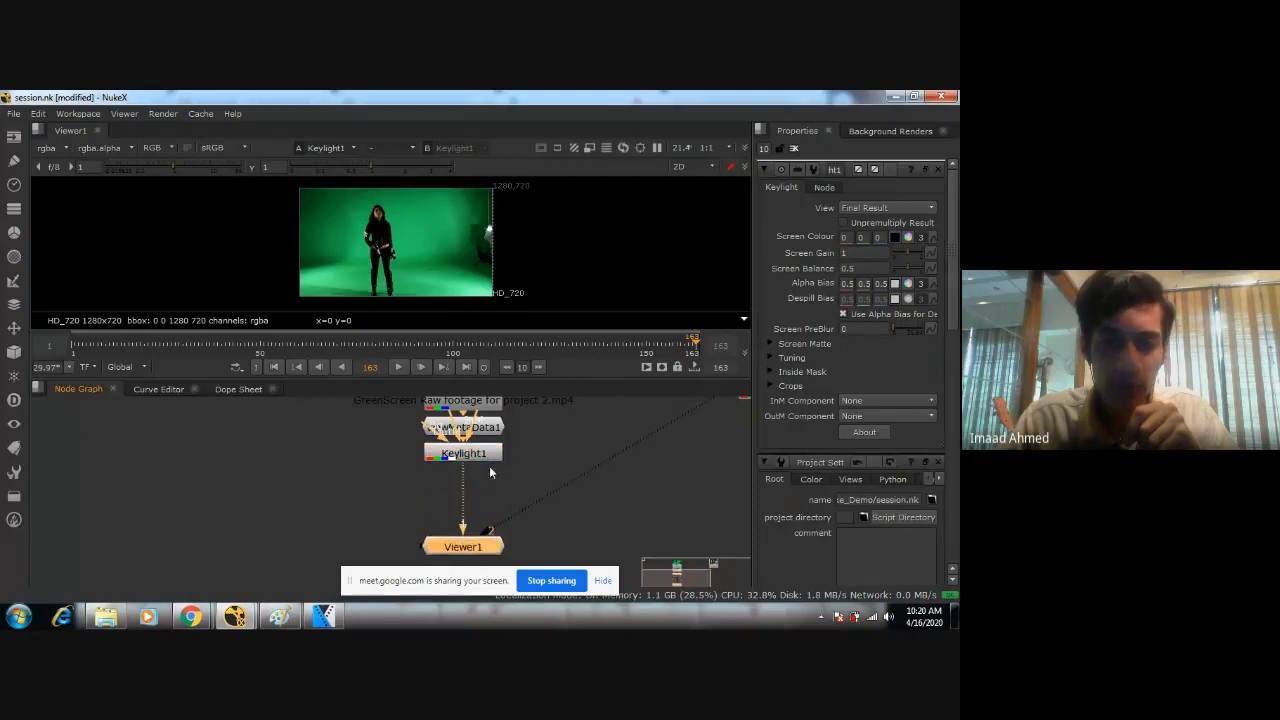
pyautogui.moveTo(485, 459); pyautogui.dragTo(489, 491)
pyautogui.moveTo(528, 468); pyautogui.dragTo(457, 482, button='middle')
pyautogui.scroll(-3, 474, 470)
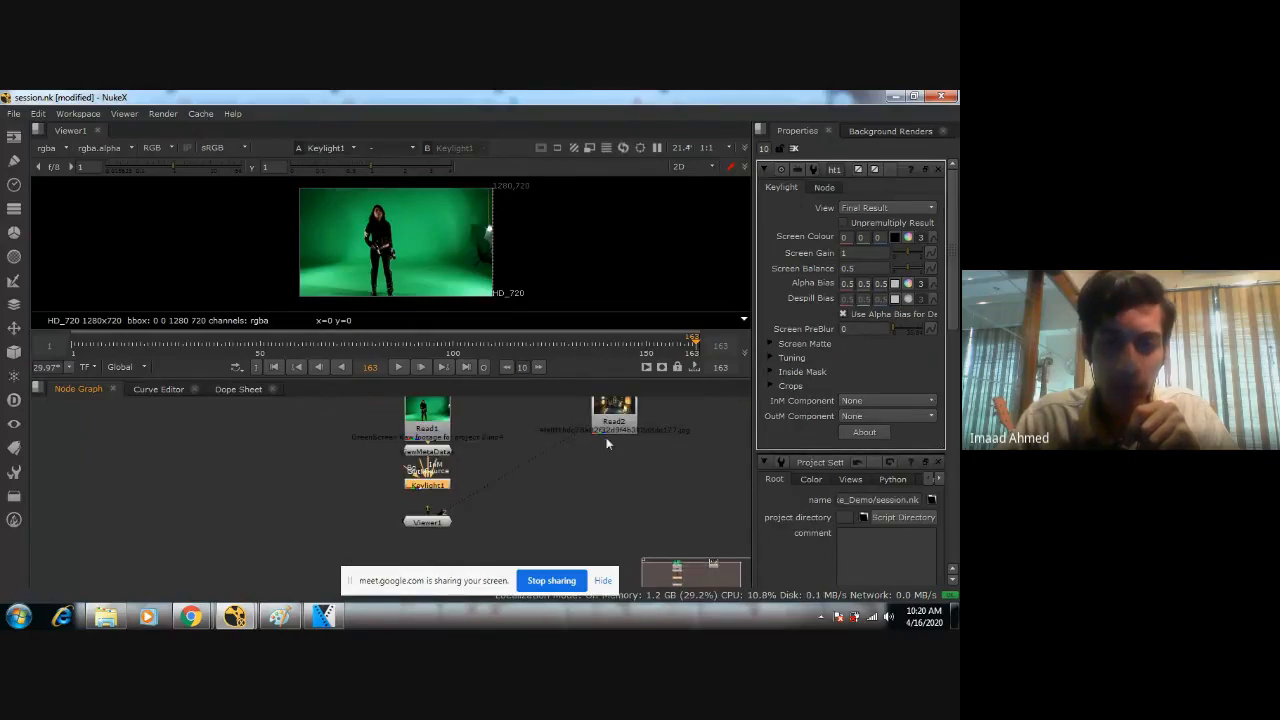
pyautogui.moveTo(618, 432); pyautogui.dragTo(610, 535)
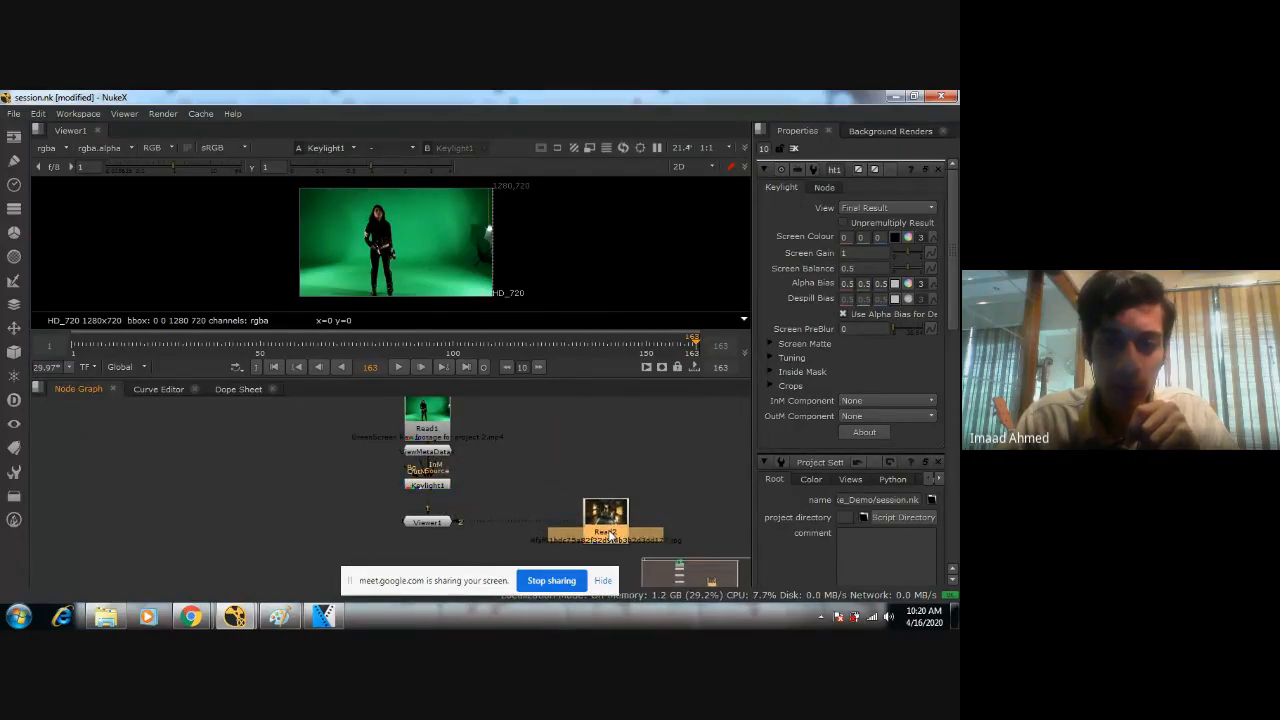
# Select the Keylight node and enable picking its Screen Colour from the Viewer image.
pyautogui.moveTo(474, 508); pyautogui.dragTo(539, 491, button='middle')
pyautogui.scroll(2, 545, 459)
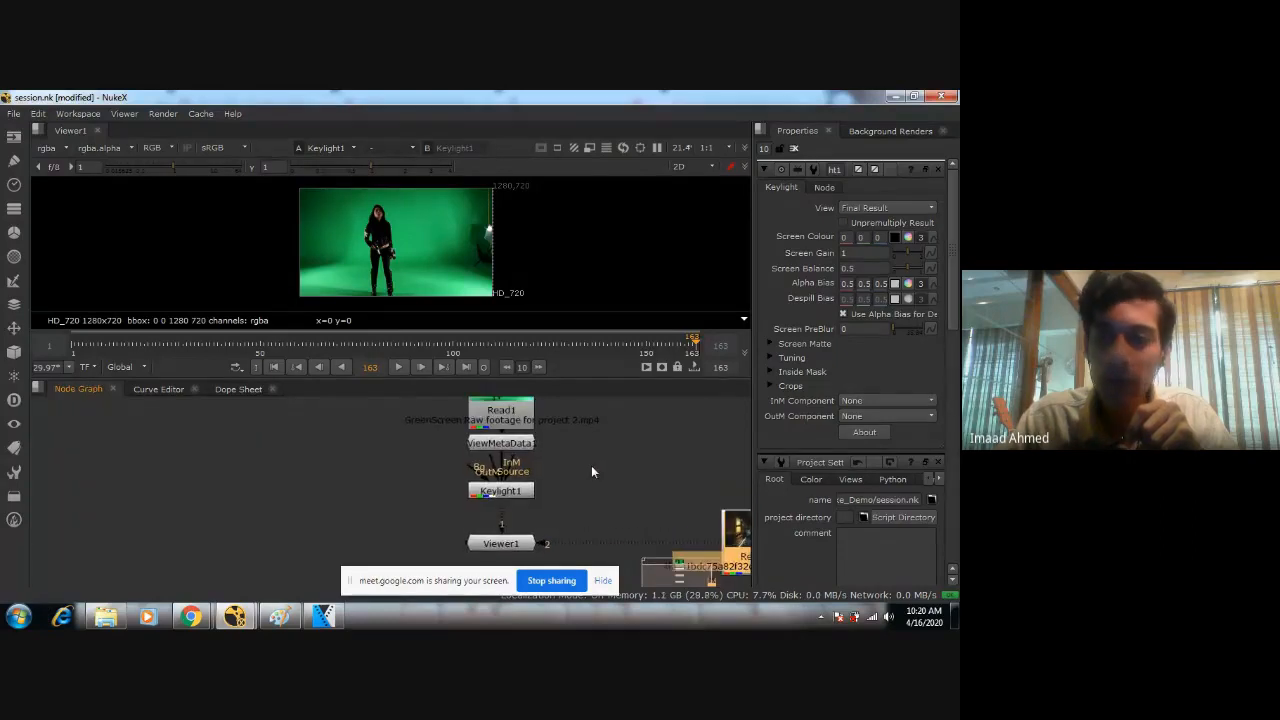
pyautogui.scroll(2, 541, 497)
pyautogui.click(486, 485)
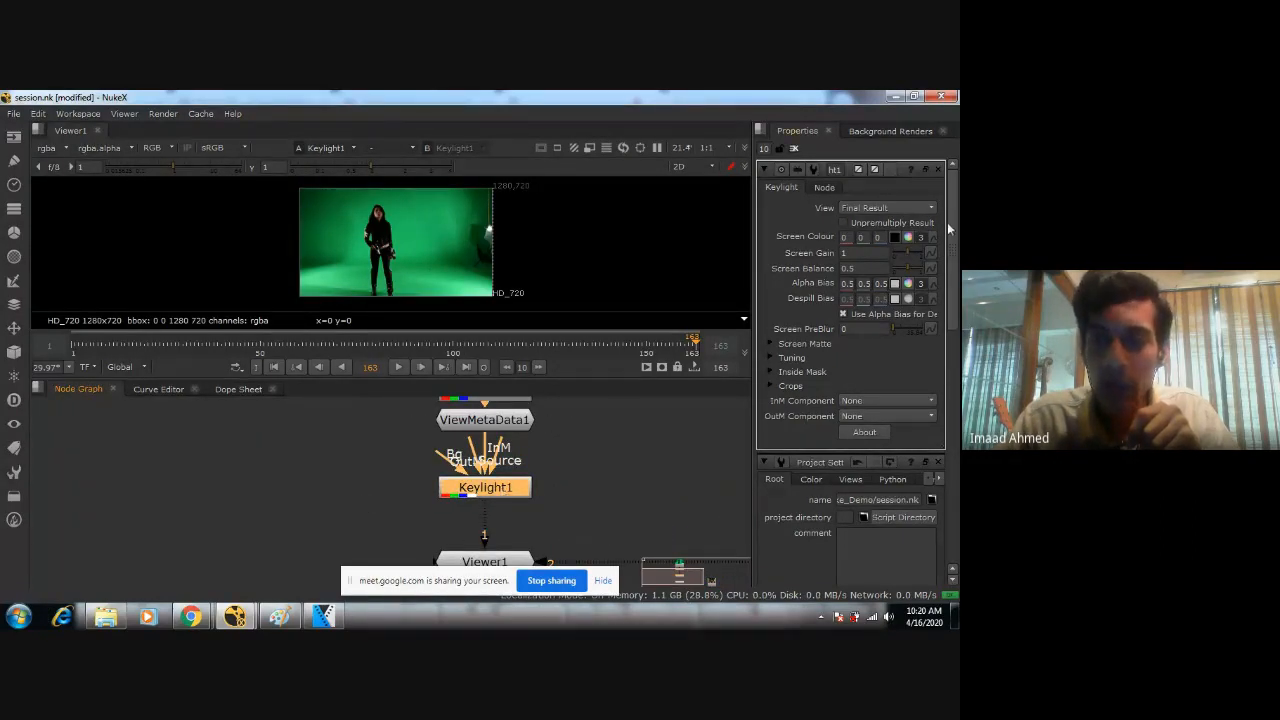
pyautogui.scroll(3, 457, 244)
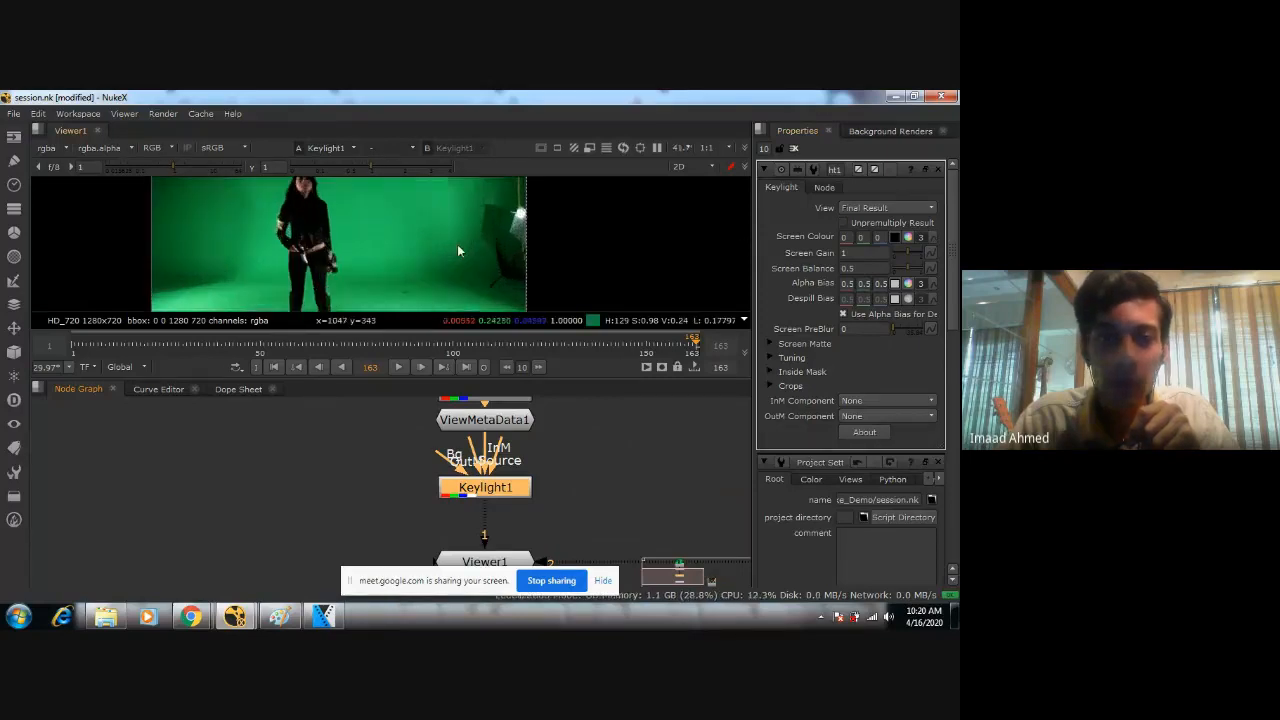
pyautogui.moveTo(430, 236); pyautogui.dragTo(461, 264, button='middle')
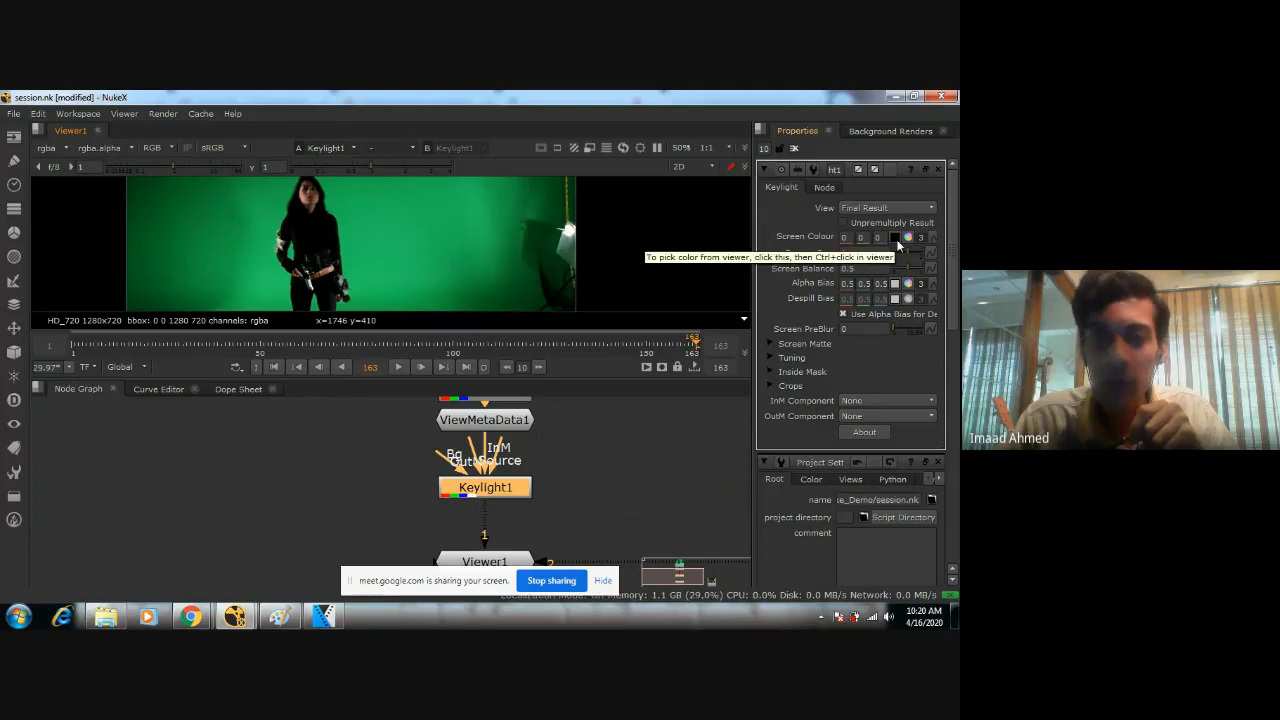
pyautogui.moveTo(469, 279); pyautogui.dragTo(498, 258, button='middle')
pyautogui.scroll(-2, 493, 256)
pyautogui.scroll(1, 492, 256)
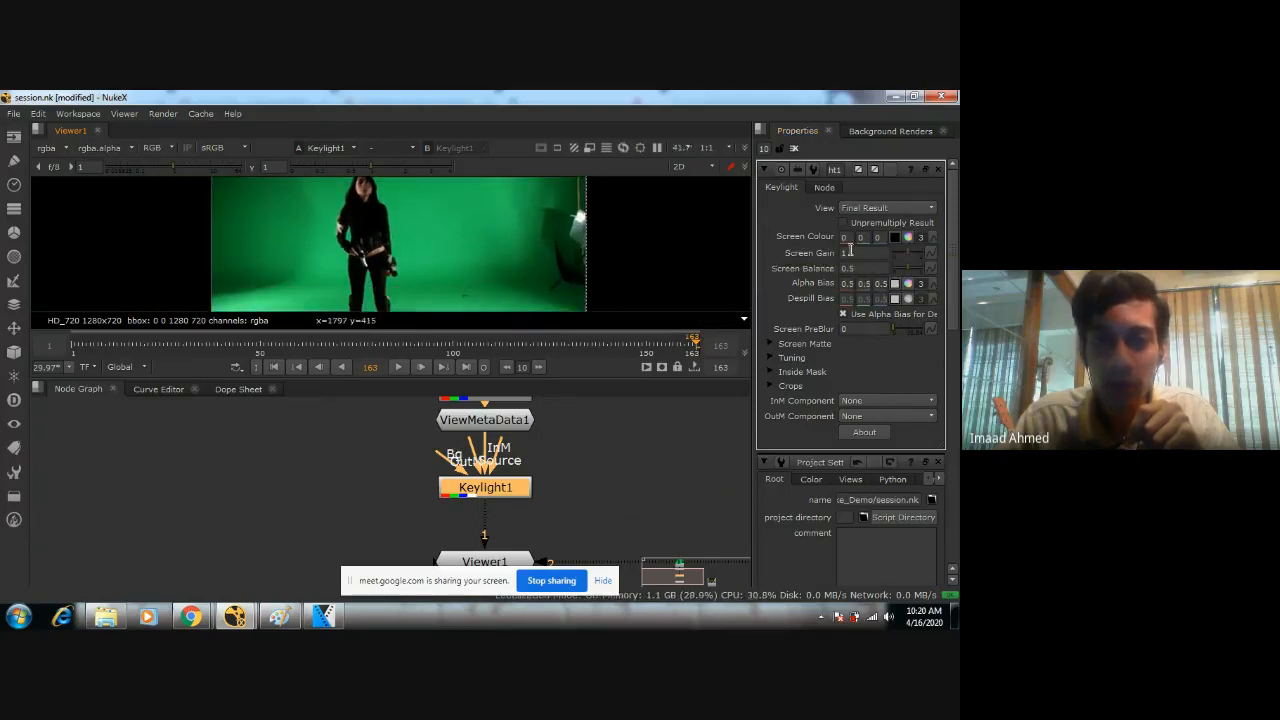
pyautogui.click(898, 236)
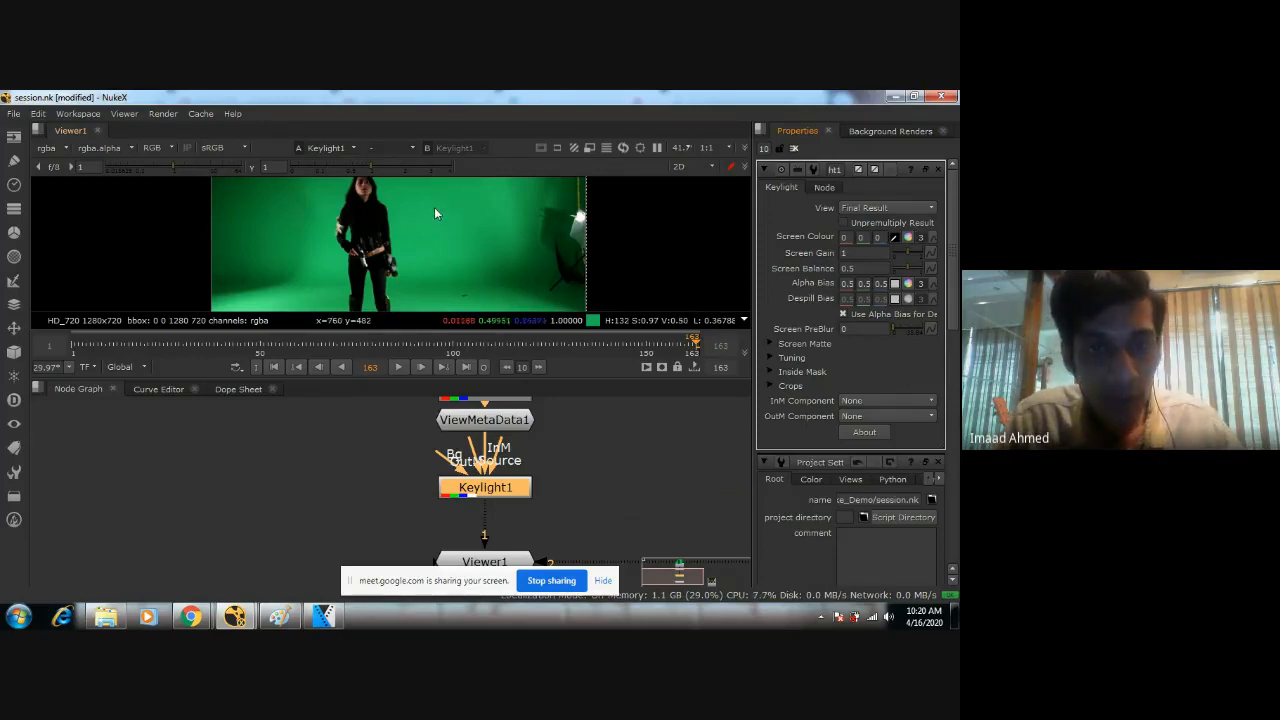
# Try sampling the bright green backdrop beside the woman as the Keylight's Screen Colour, and undo the sample.
pyautogui.keyDown('ctrl'); pyautogui.keyDown('shift'); pyautogui.moveTo(434, 207); pyautogui.dragTo(442, 216); pyautogui.keyUp('shift'); pyautogui.keyUp('ctrl')
pyautogui.scroll(2, 442, 229)
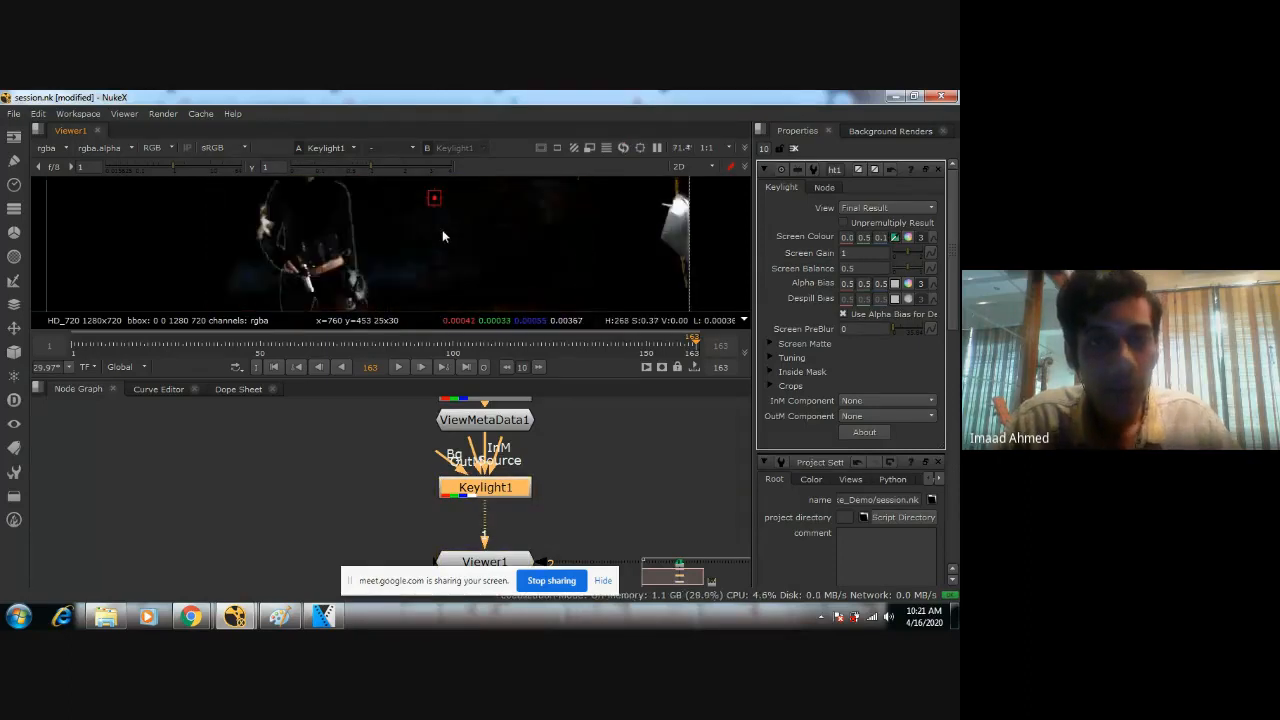
pyautogui.scroll(-2, 427, 258)
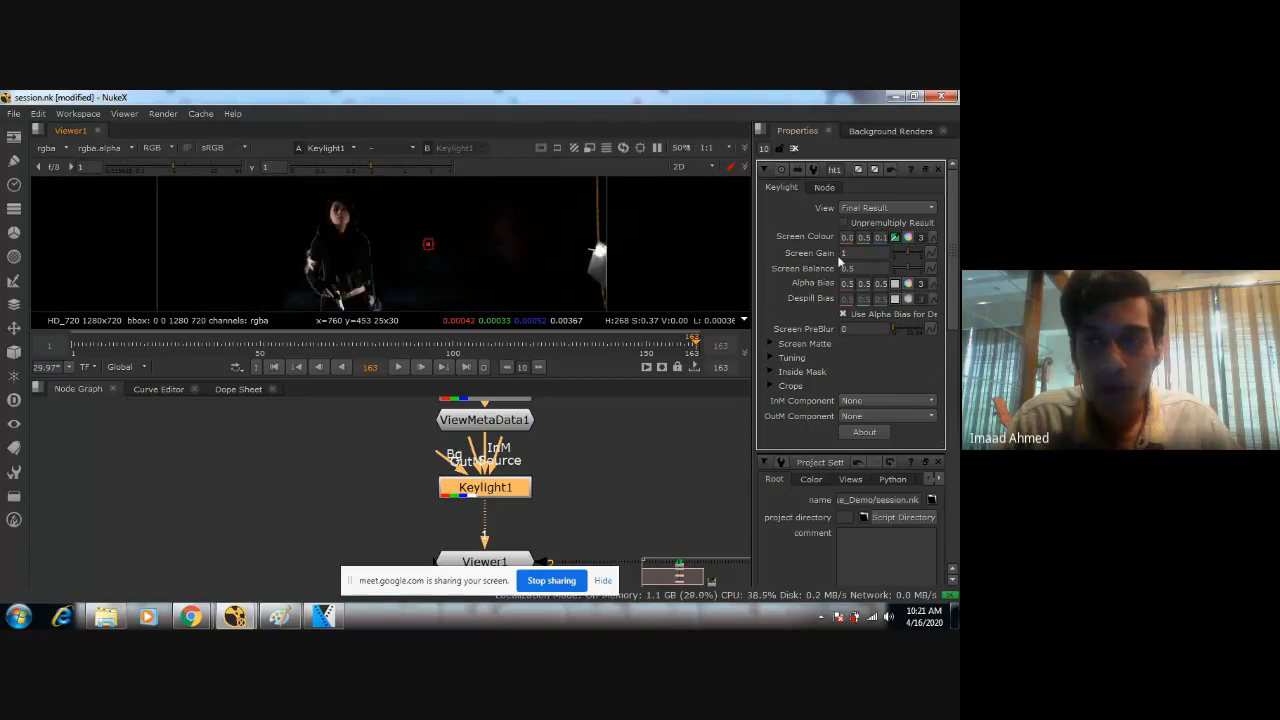
pyautogui.hotkey('ctrl', 'z')
# Sample the darker green backdrop between the woman and the studio light as the Keylight's Screen Colour, and inspect the keyed result.
pyautogui.moveTo(575, 217); pyautogui.dragTo(547, 245, button='middle')
pyautogui.scroll(2, 504, 236)
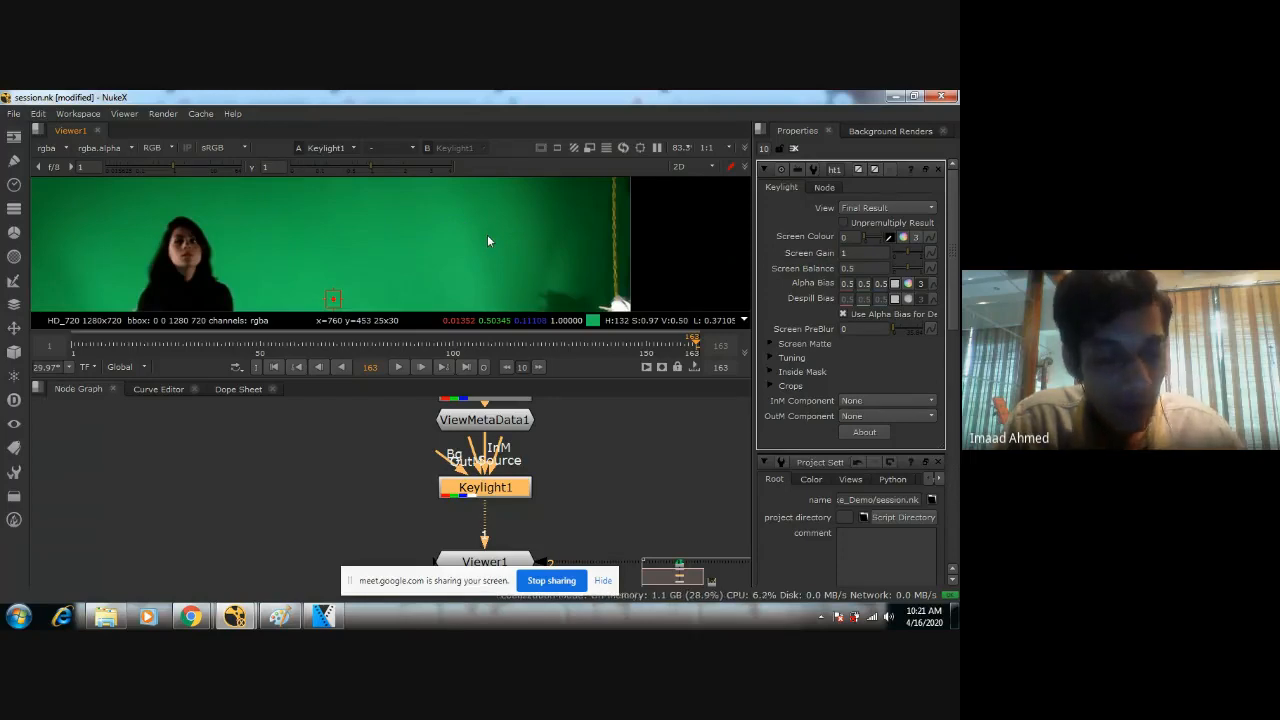
pyautogui.keyDown('ctrl'); pyautogui.click(483, 234); pyautogui.keyUp('ctrl')
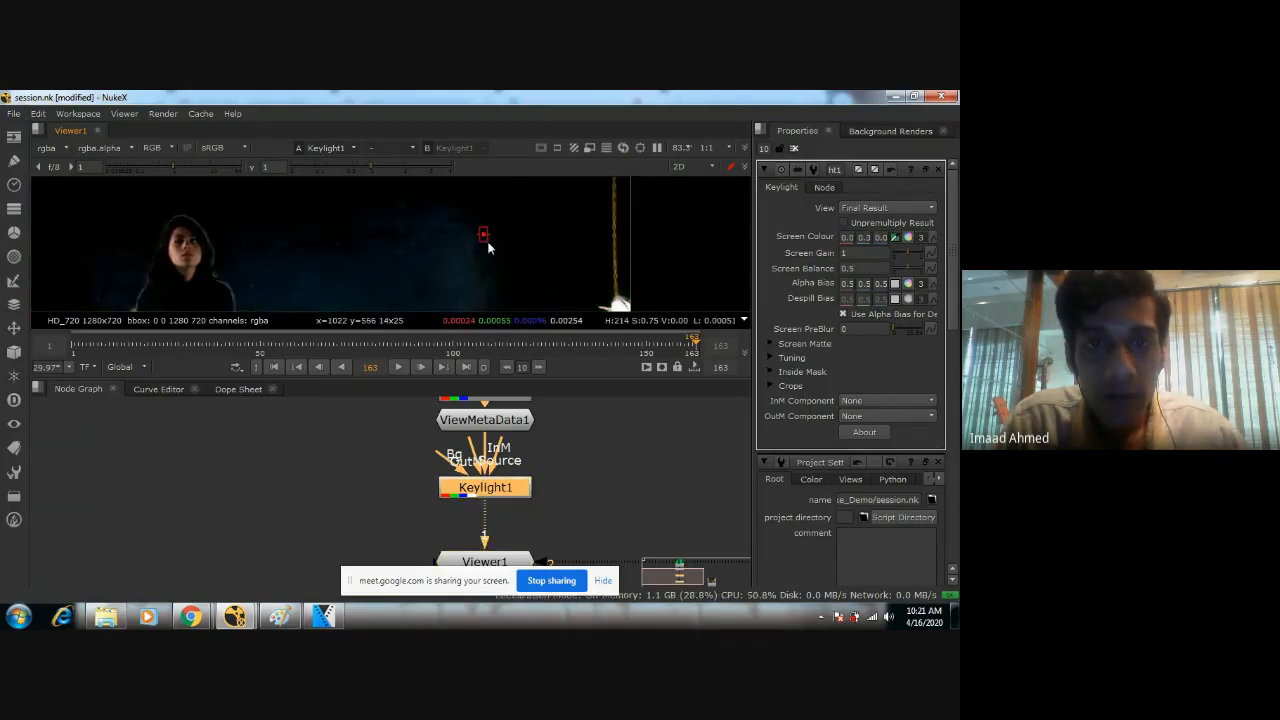
pyautogui.keyDown('ctrl'); pyautogui.click(489, 240); pyautogui.keyUp('ctrl')
pyautogui.scroll(-4, 489, 236)
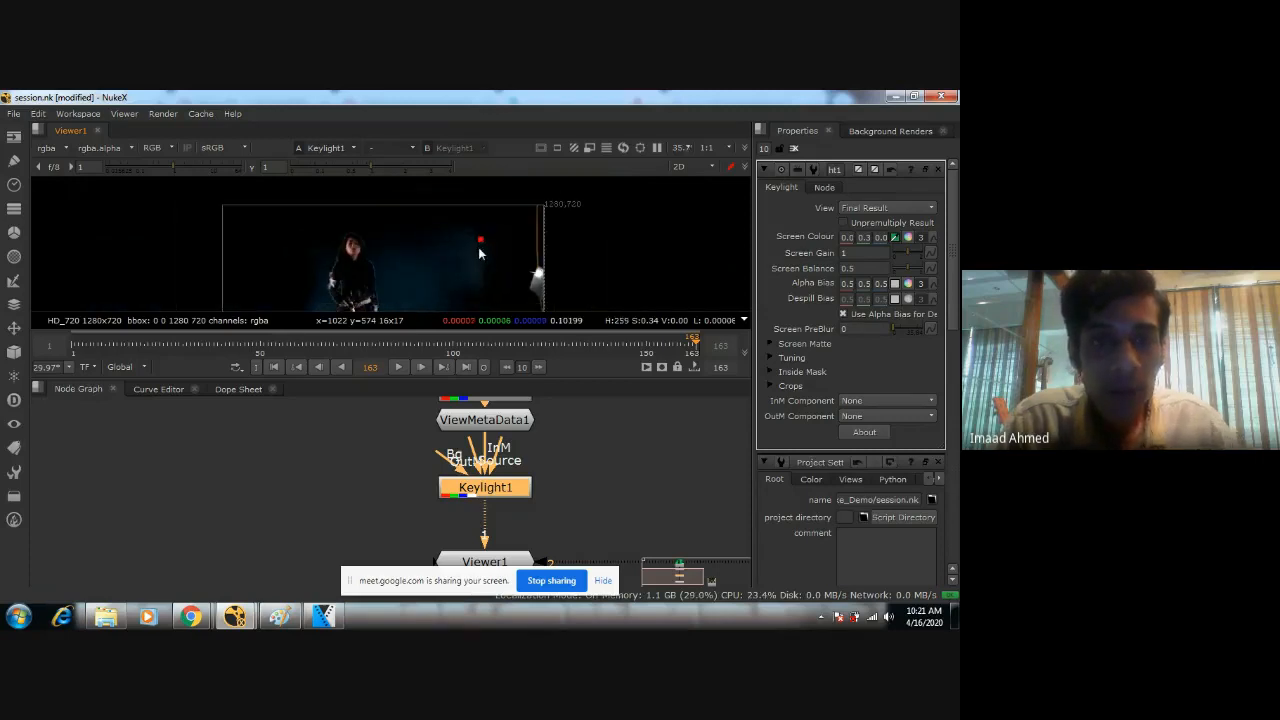
pyautogui.scroll(4, 491, 236)
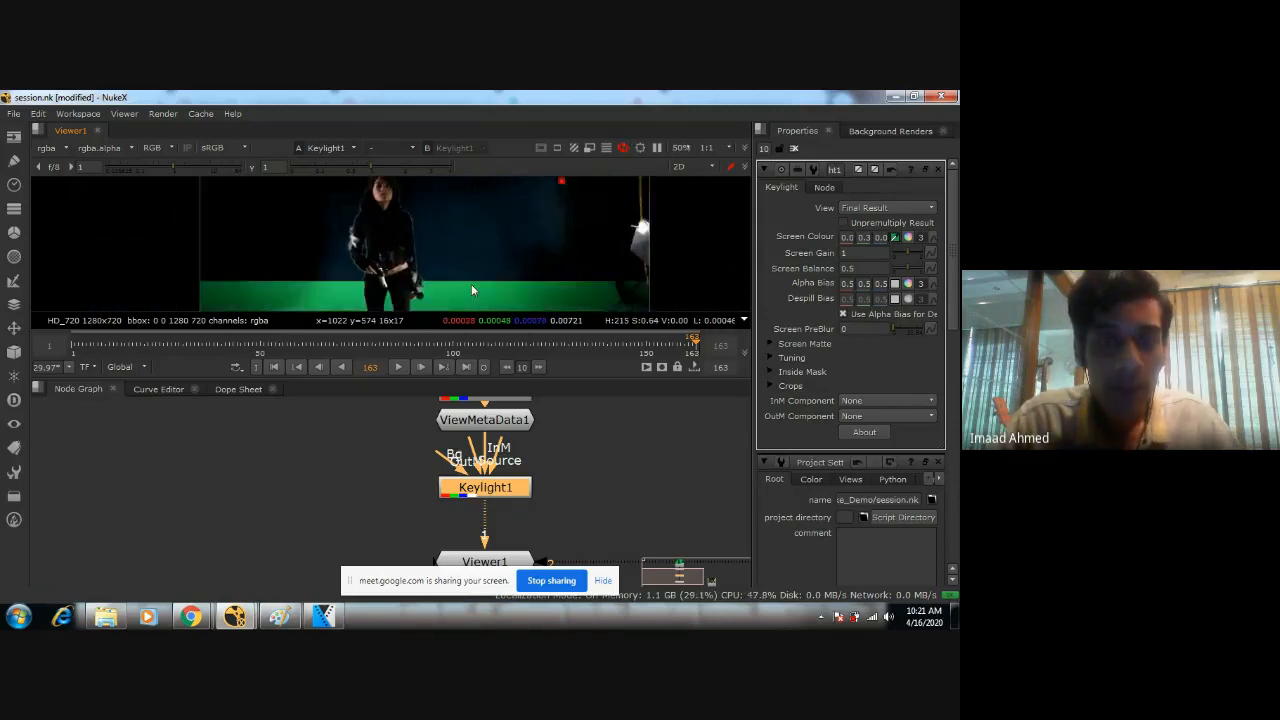
pyautogui.scroll(3, 459, 277)
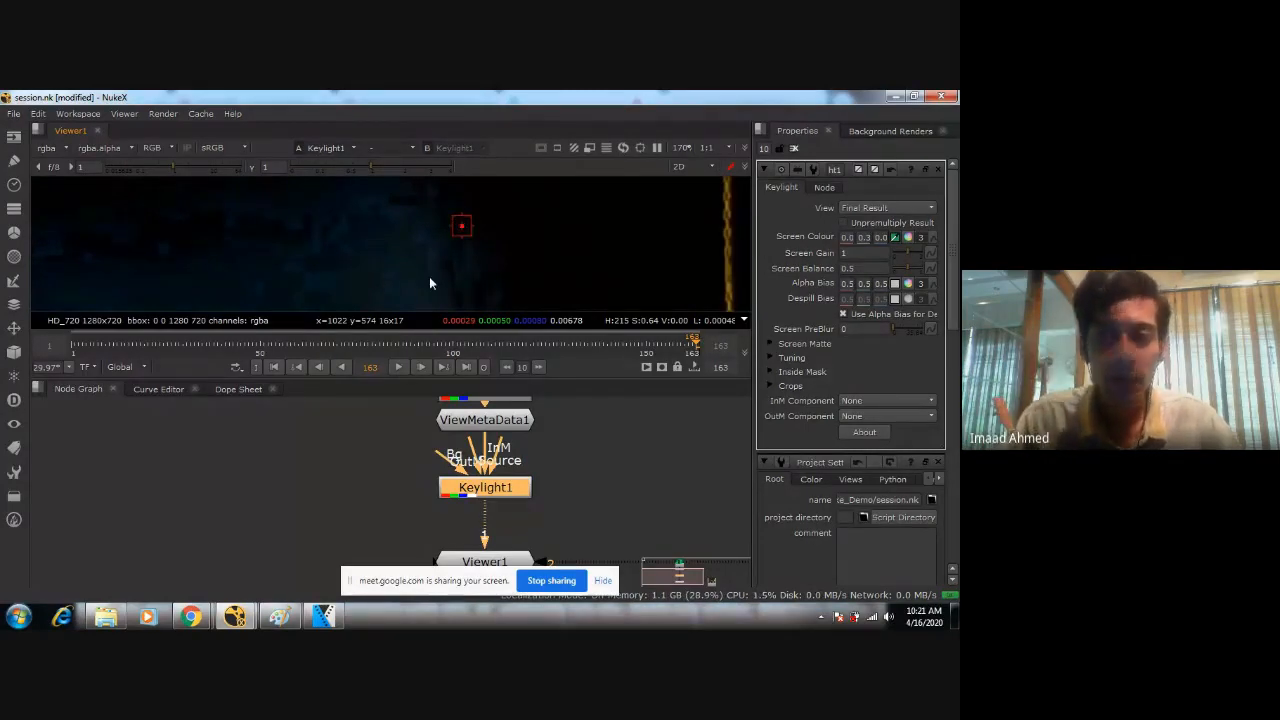
pyautogui.scroll(-3, 425, 270)
pyautogui.scroll(-2, 732, 268)
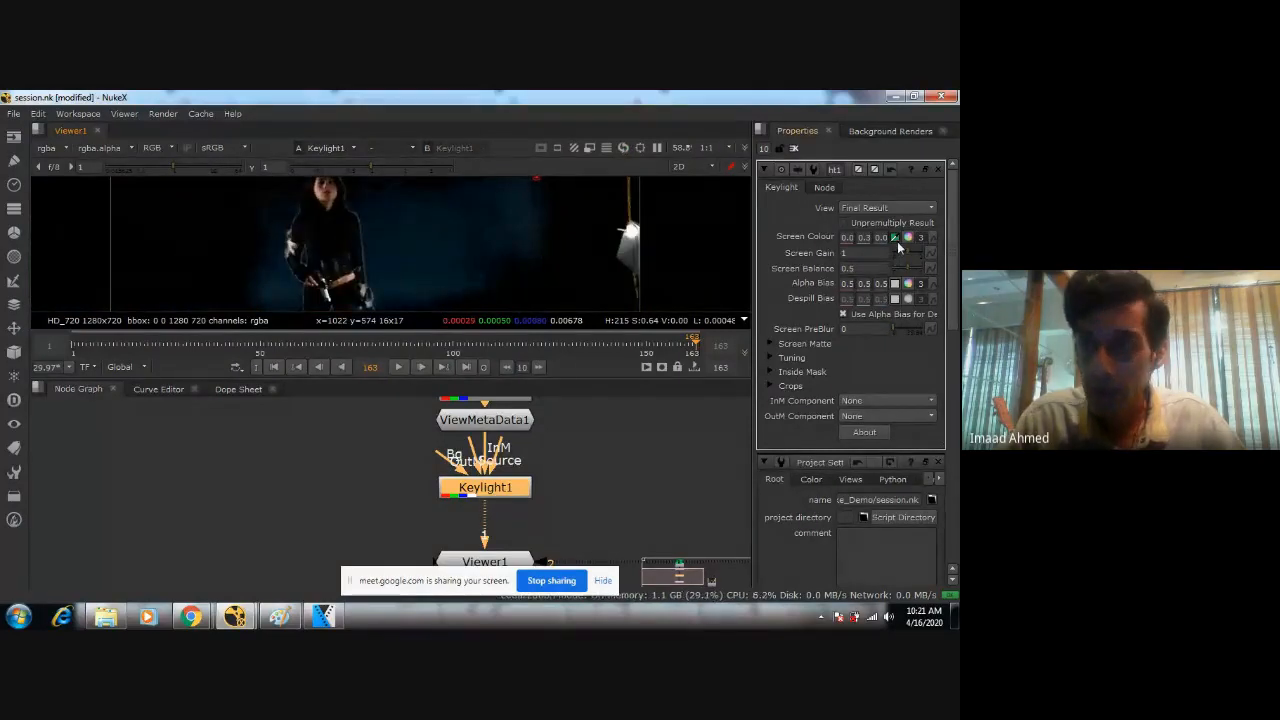
# Examine the keyed Final Result around the woman, from the floor and her legs up to her head and shoulders.
pyautogui.moveTo(370, 306); pyautogui.dragTo(458, 318, button='middle')
pyautogui.scroll(-1, 511, 256)
pyautogui.scroll(1, 530, 241)
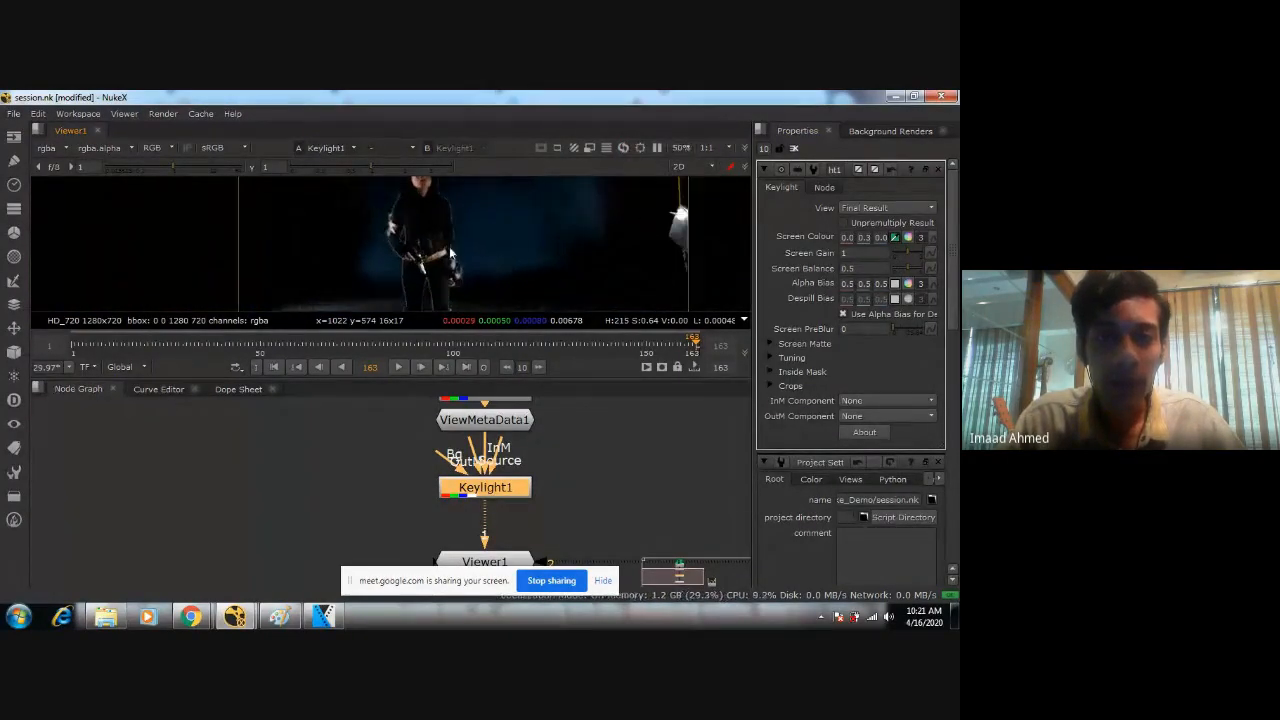
pyautogui.moveTo(458, 237); pyautogui.dragTo(472, 156, button='middle')
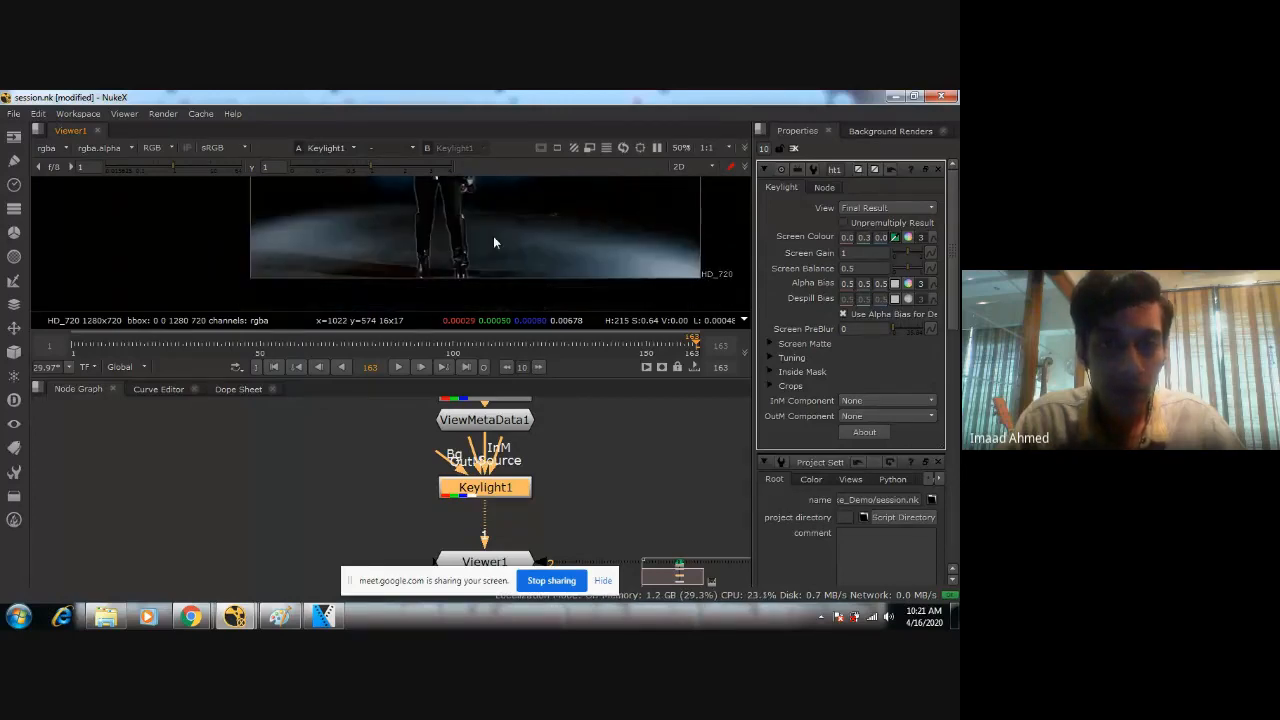
pyautogui.moveTo(448, 266); pyautogui.dragTo(425, 300, button='middle')
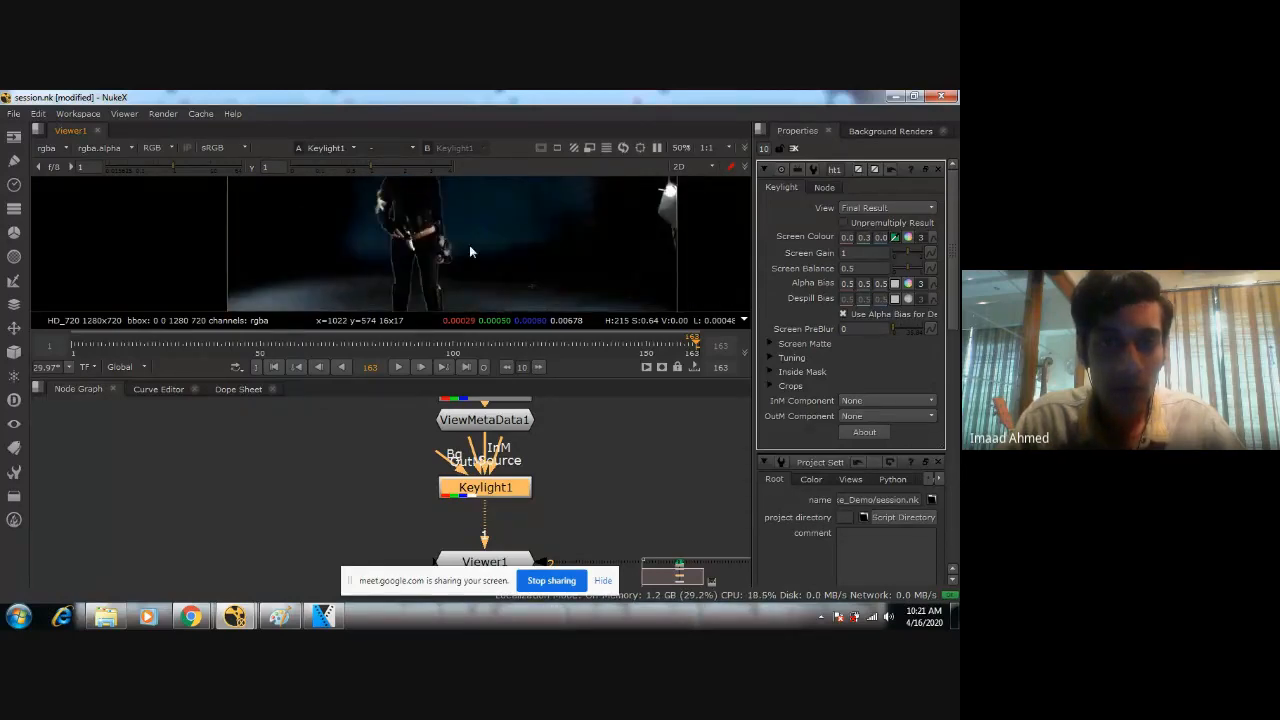
pyautogui.moveTo(479, 237); pyautogui.dragTo(473, 275, button='middle')
pyautogui.scroll(3, 458, 258)
pyautogui.moveTo(436, 210); pyautogui.dragTo(456, 259, button='middle')
pyautogui.scroll(1, 456, 258)
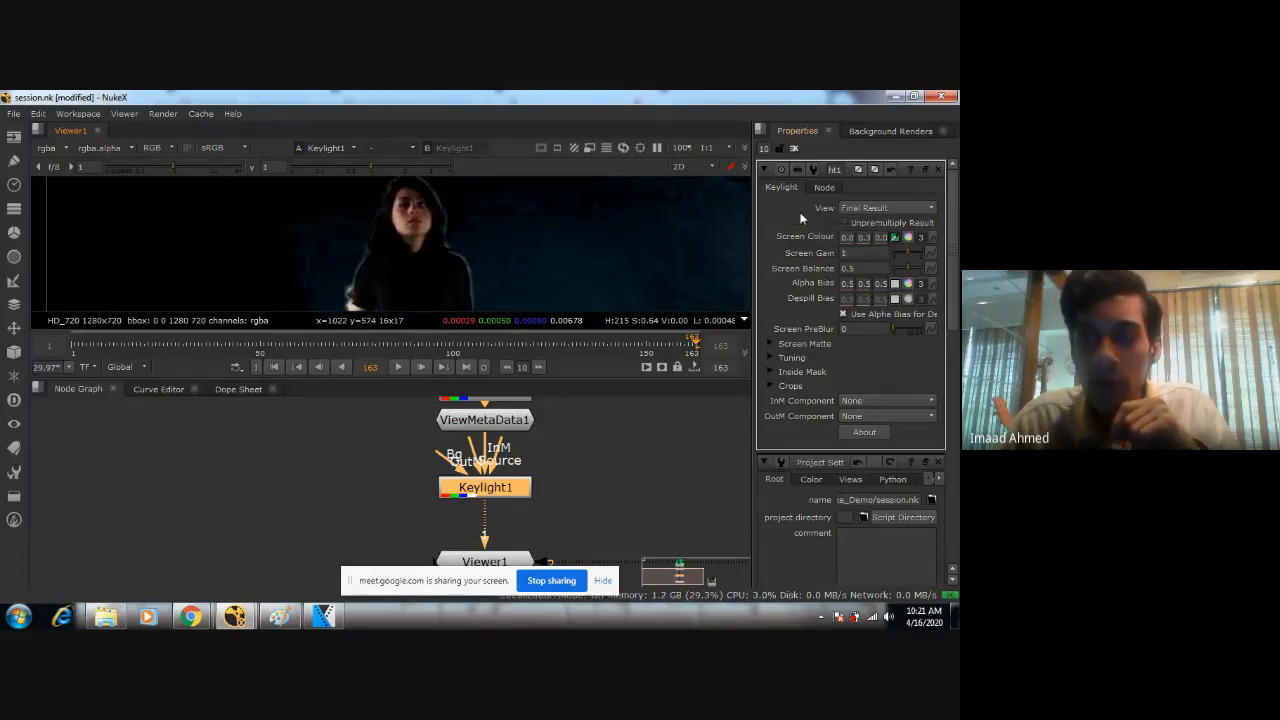
# Switch the Keylight view to Screen Matte and examine the matte around the woman, the floor and the backdrop edges.
pyautogui.click(886, 208)
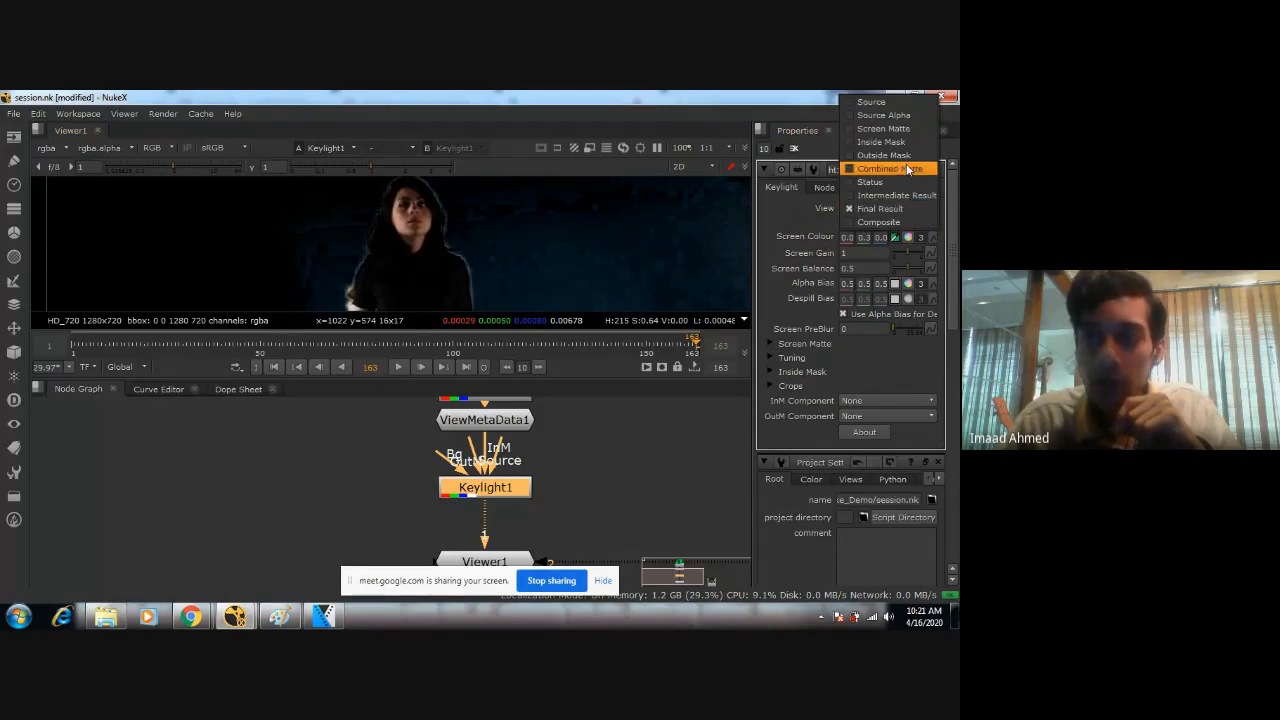
pyautogui.click(903, 130)
pyautogui.scroll(-4, 533, 219)
pyautogui.scroll(-2, 531, 235)
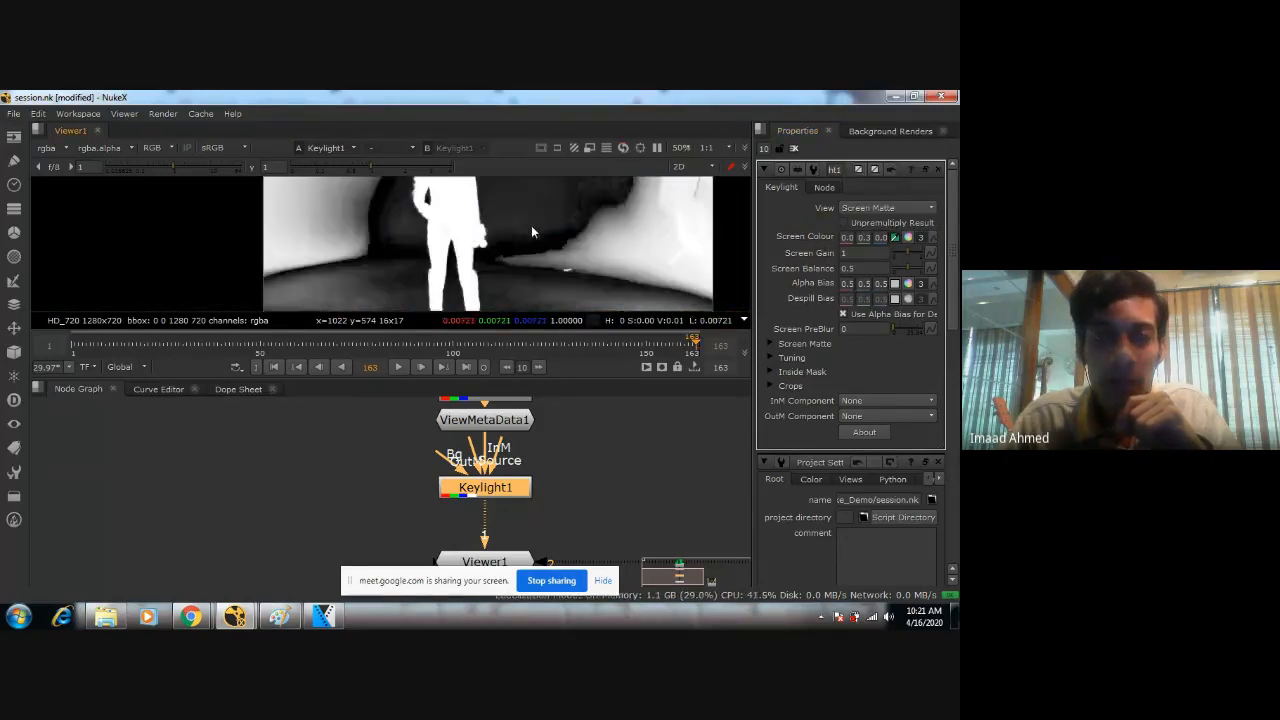
pyautogui.scroll(3, 517, 237)
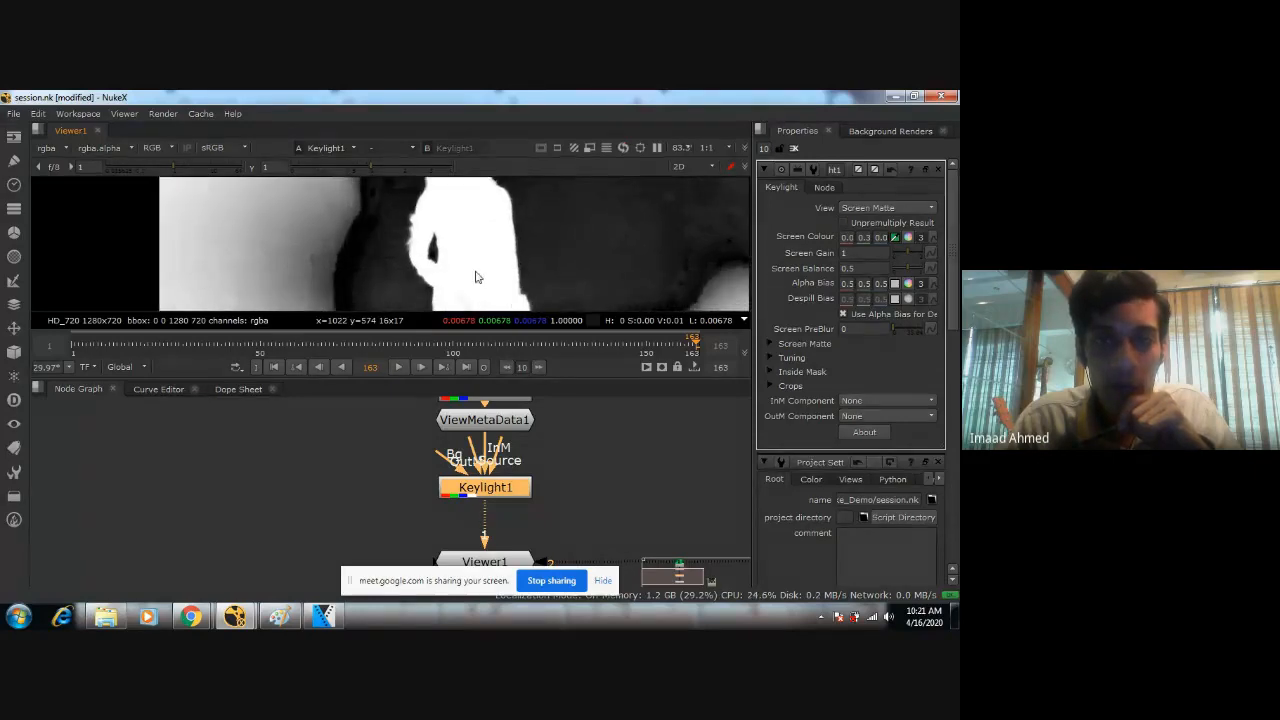
pyautogui.scroll(-2, 536, 248)
pyautogui.moveTo(524, 293); pyautogui.dragTo(512, 245, button='middle')
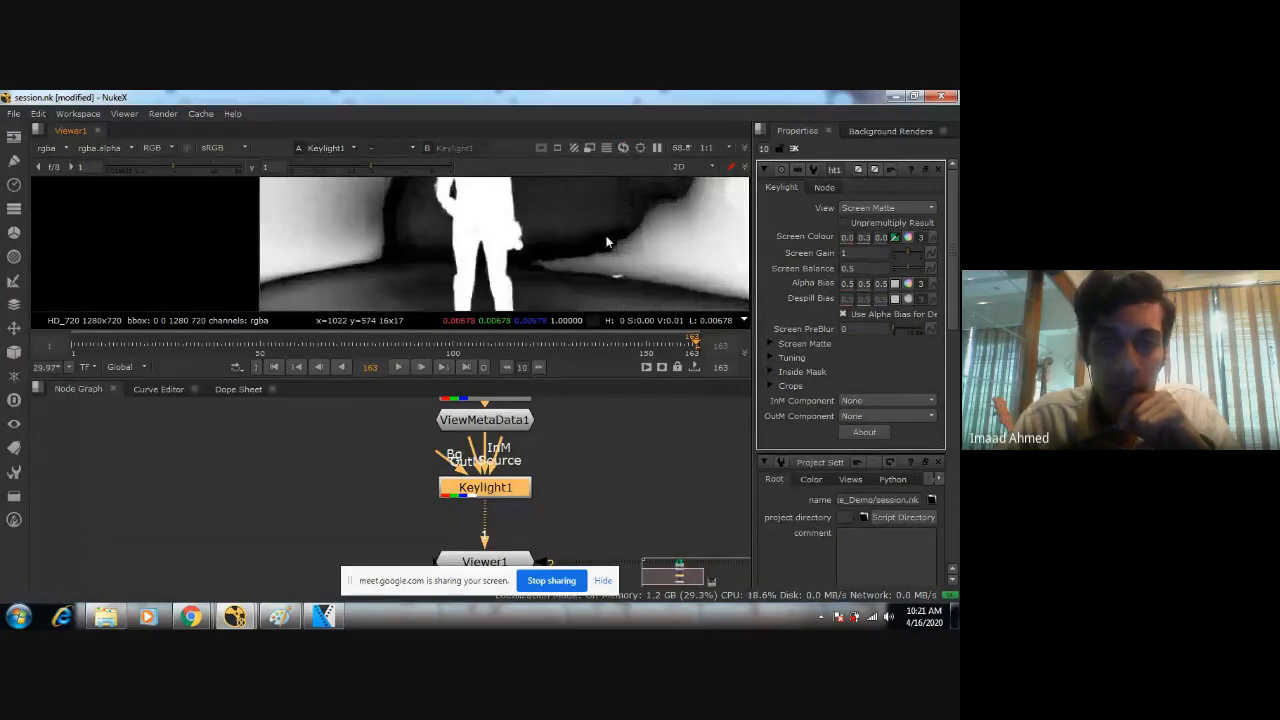
pyautogui.scroll(-3, 543, 268)
pyautogui.scroll(1, 570, 270)
pyautogui.moveTo(574, 271); pyautogui.dragTo(475, 257, button='middle')
pyautogui.scroll(4, 492, 219)
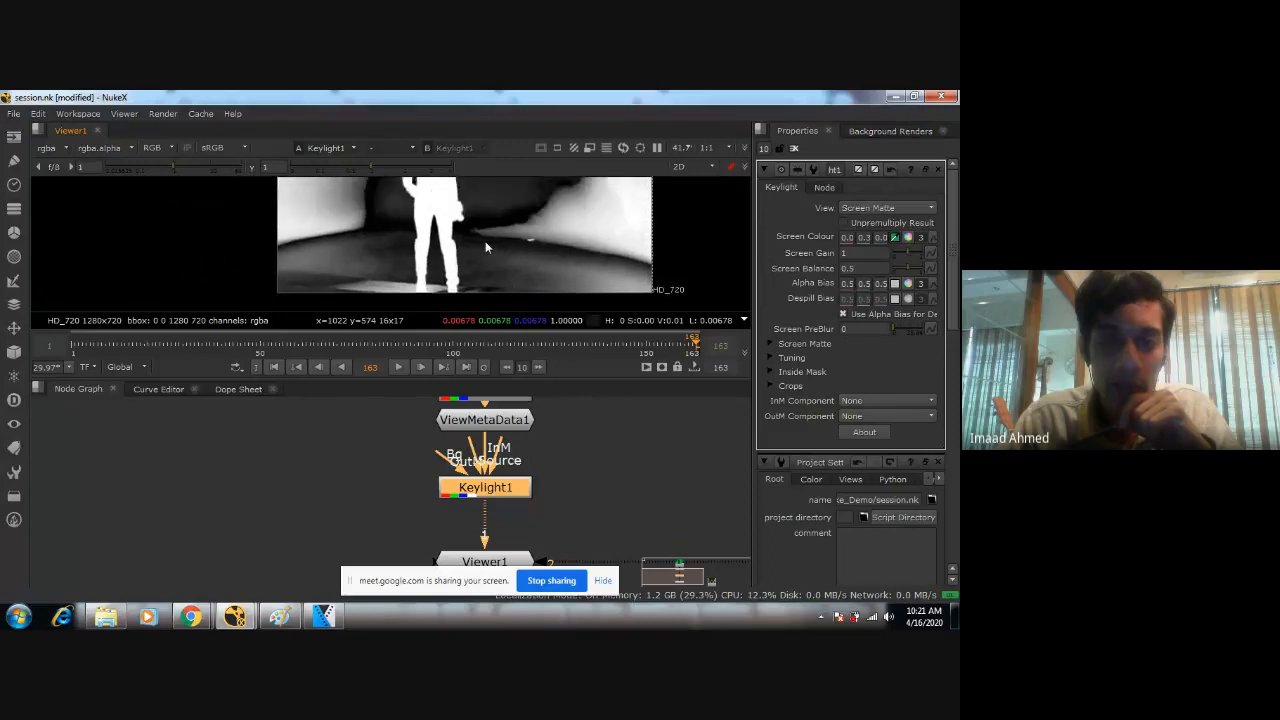
pyautogui.scroll(6, 549, 279)
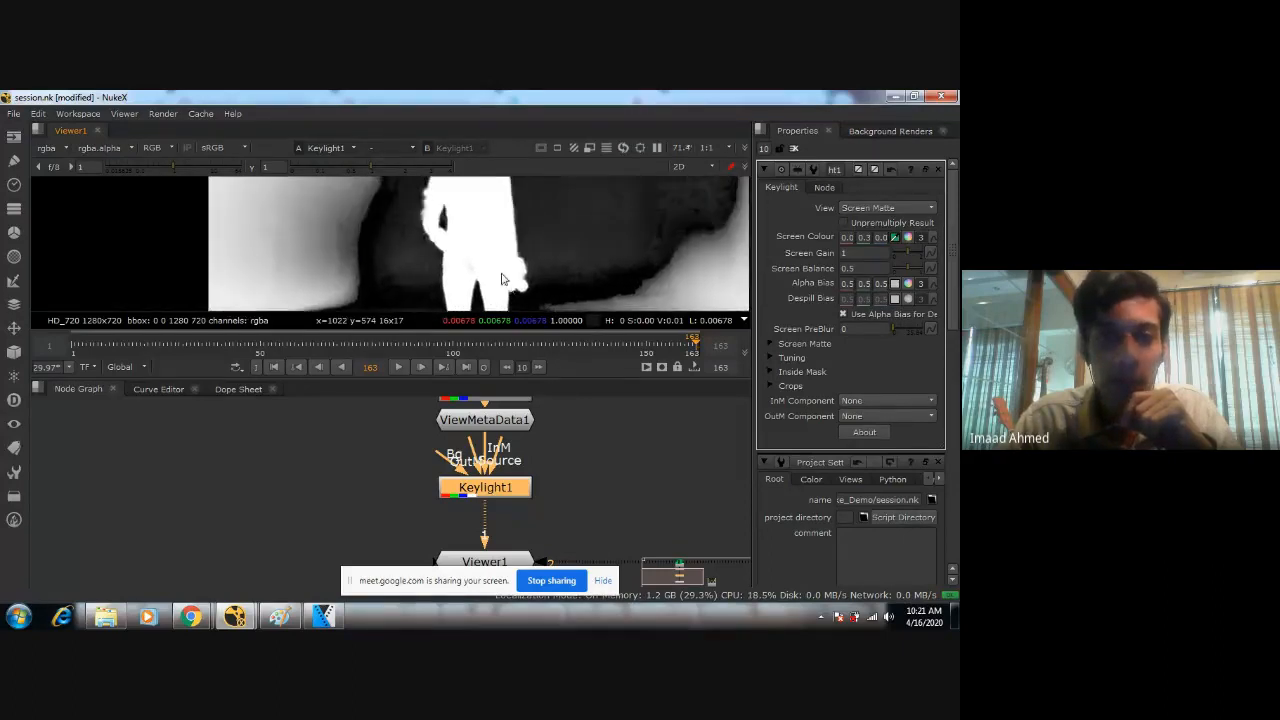
pyautogui.moveTo(475, 270); pyautogui.dragTo(480, 287, button='middle')
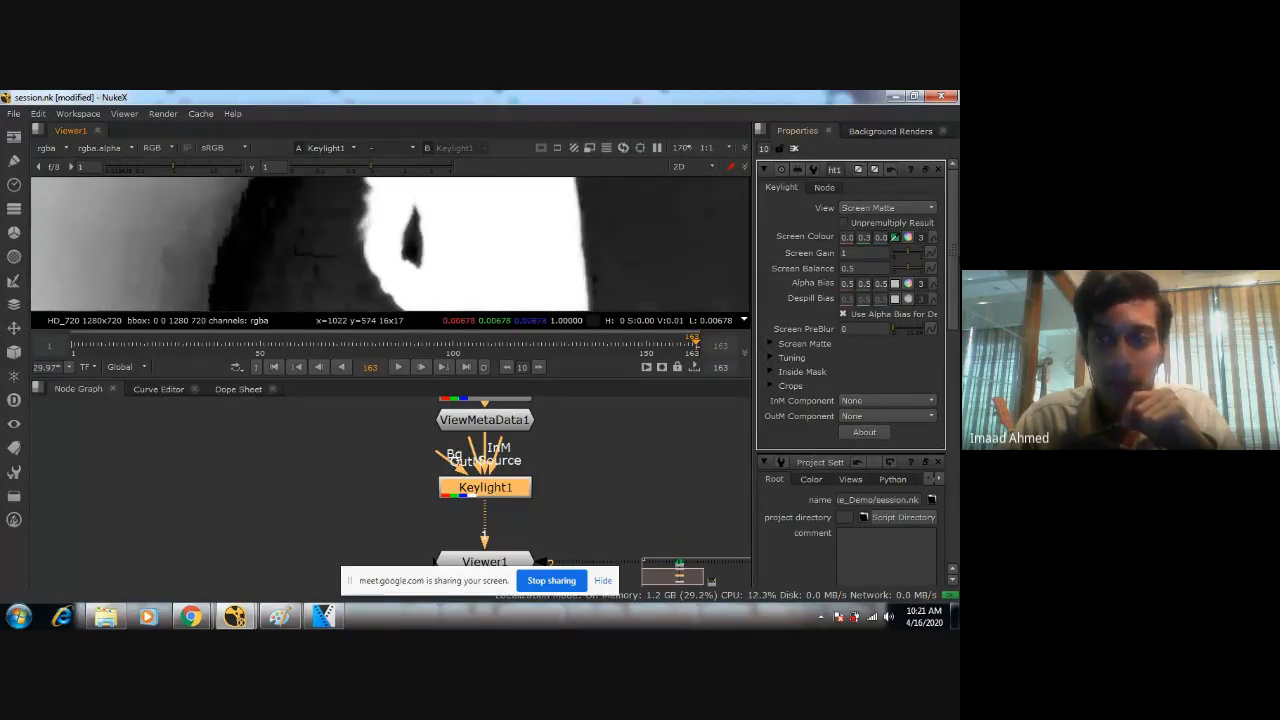
# Widen the Keylight's property area and raise its Screen Gain to 1.28, checking the effect on the matte.
pyautogui.moveTo(751, 251); pyautogui.dragTo(656, 268)
pyautogui.moveTo(560, 263); pyautogui.dragTo(439, 262, button='middle')
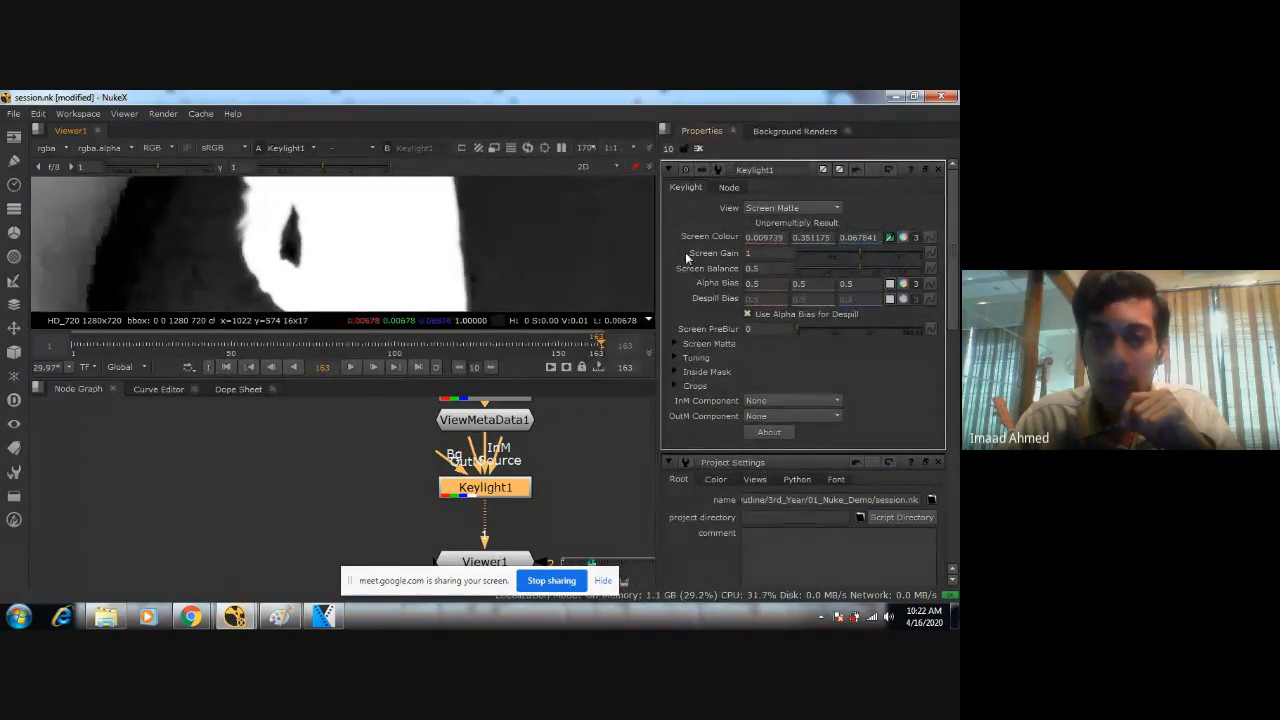
pyautogui.click(857, 257)
pyautogui.moveTo(857, 257)
pyautogui.mouseDown()
pyautogui.moveTo(844, 255)
pyautogui.moveTo(872, 248)
pyautogui.mouseUp()
pyautogui.scroll(-6, 390, 250)
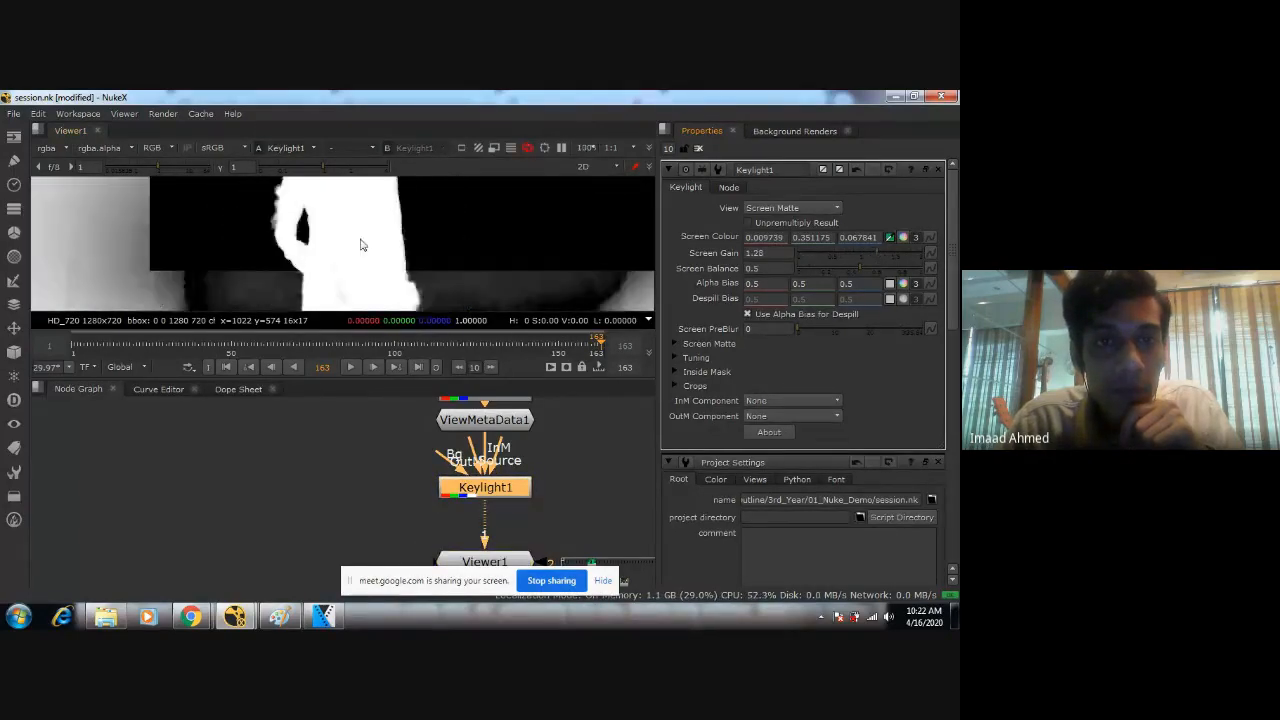
pyautogui.scroll(1, 394, 258)
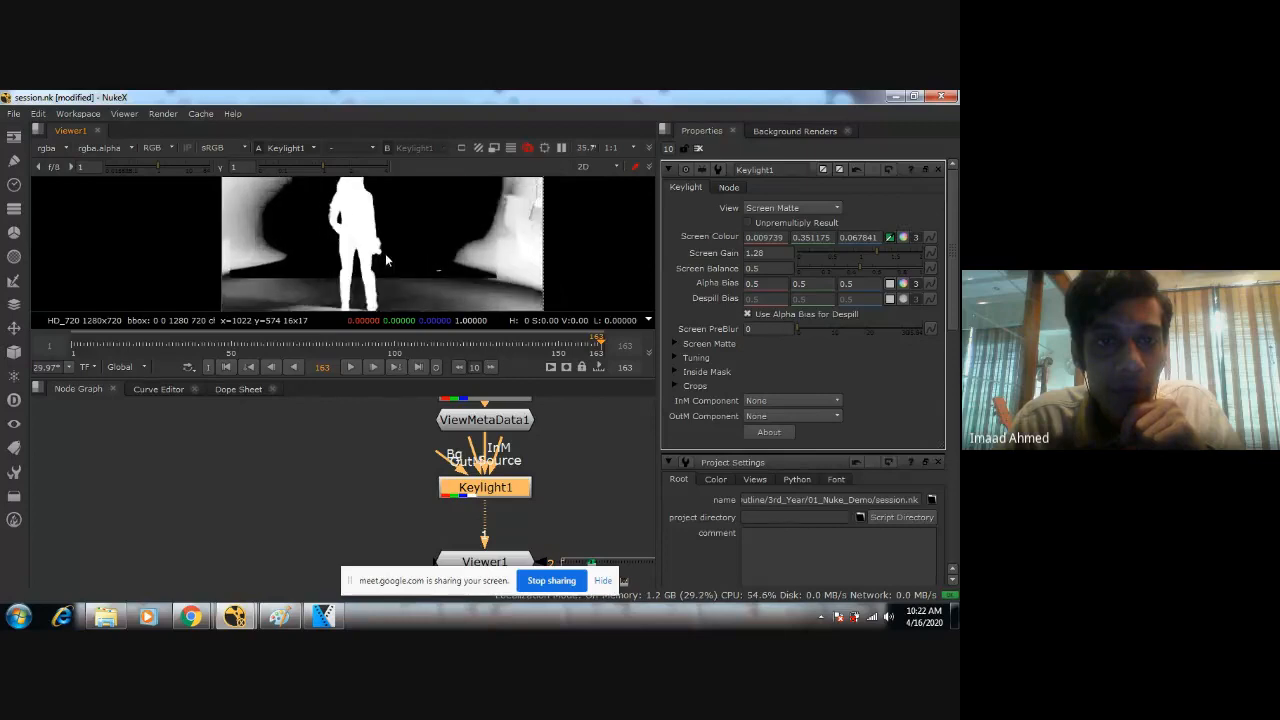
pyautogui.scroll(5, 362, 248)
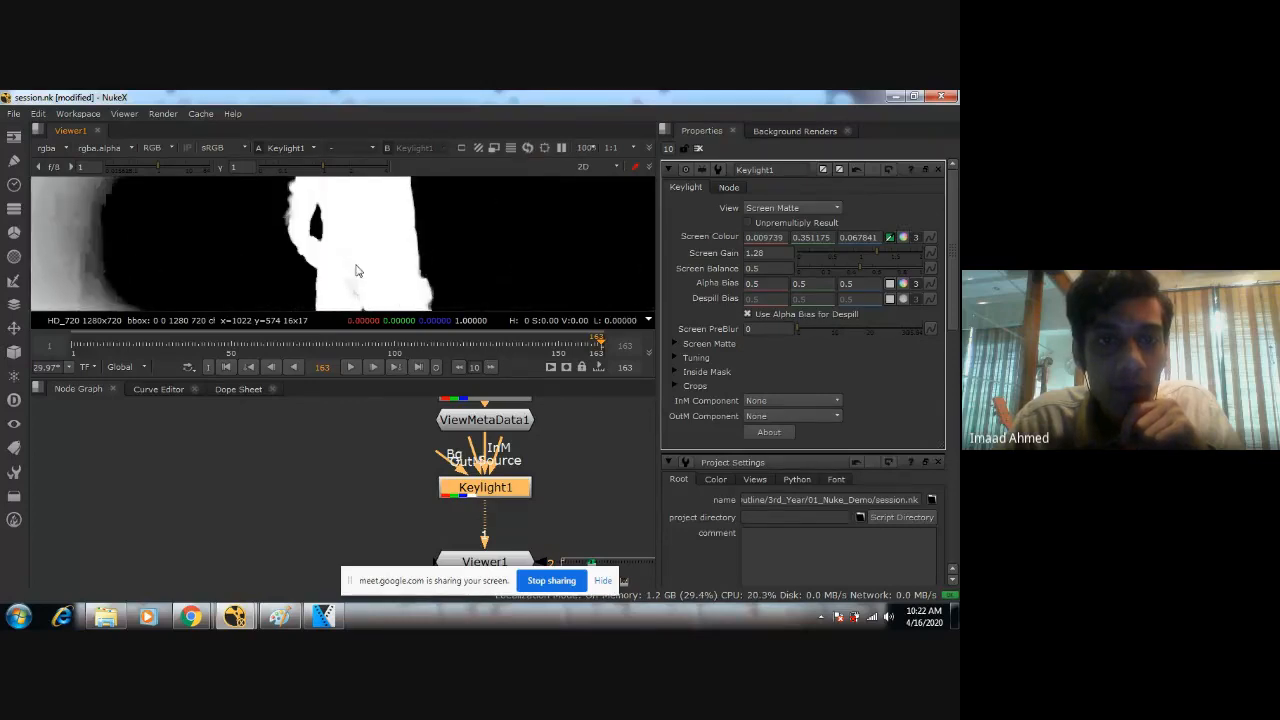
# Check the screen matte at frames 39, 62 and 42, examining the area around the woman's feet at frame 42.
pyautogui.click(147, 355)
pyautogui.scroll(-5, 447, 258)
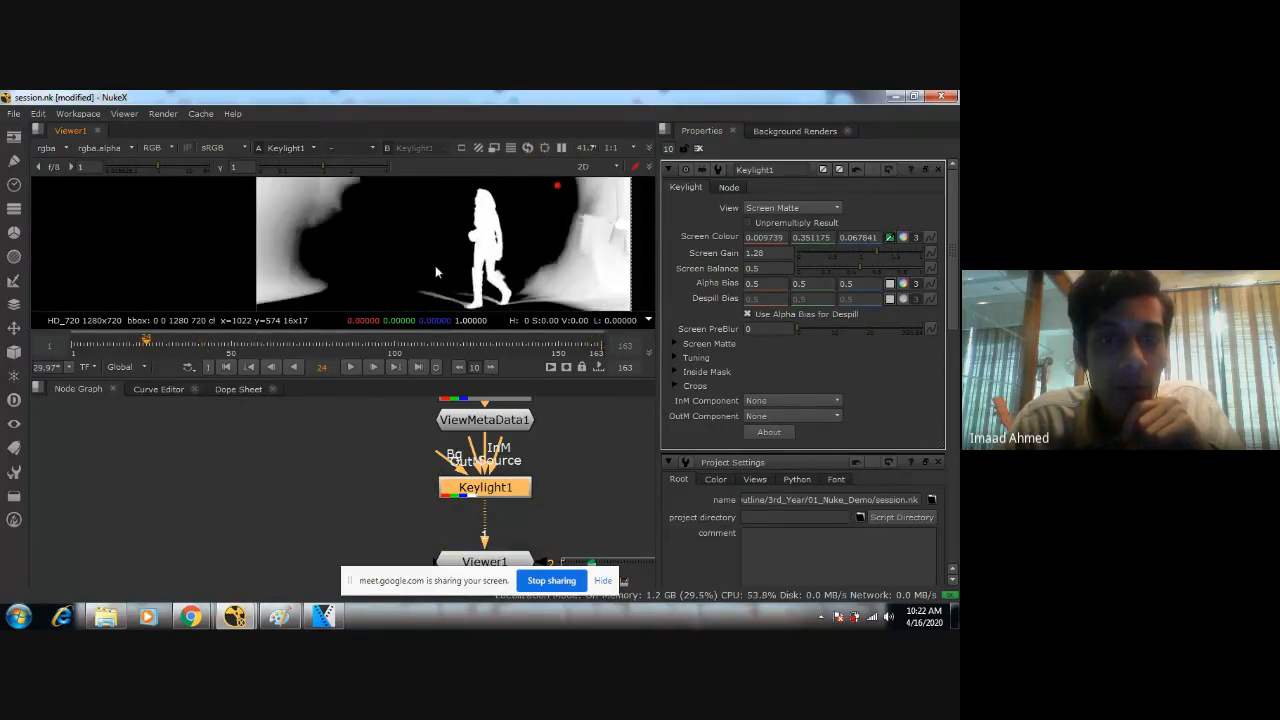
pyautogui.click(272, 345)
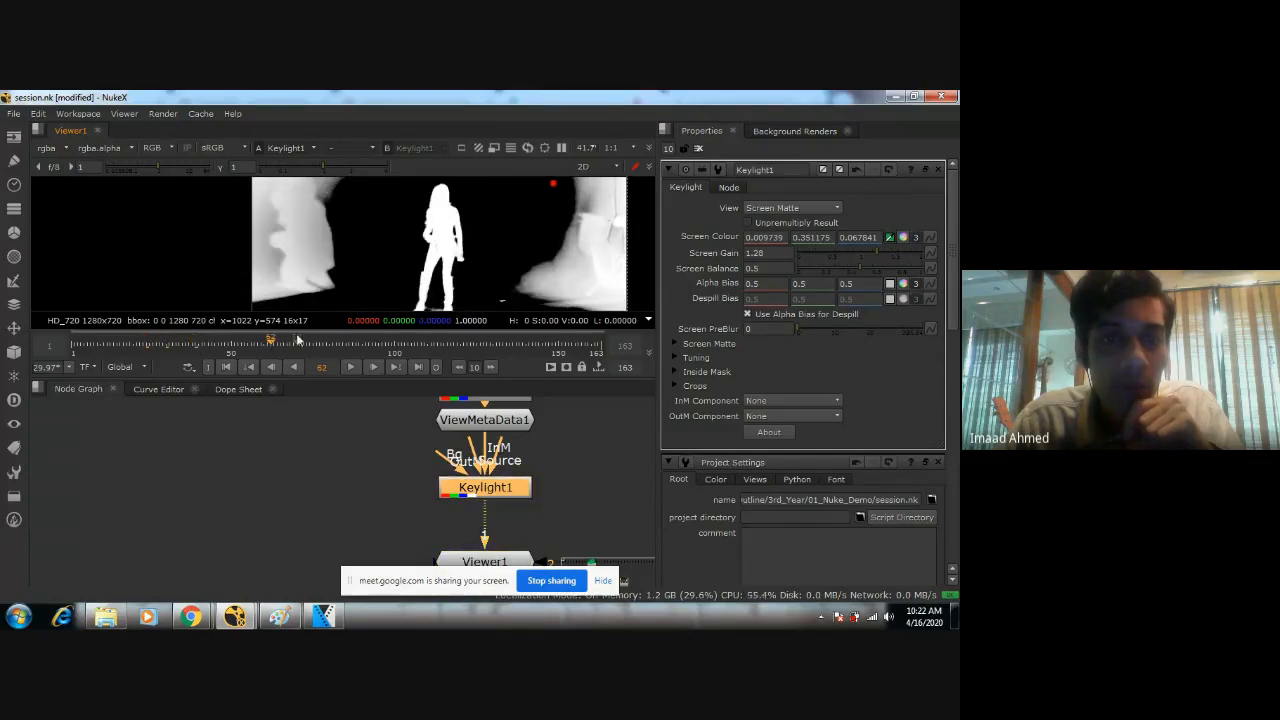
pyautogui.click(206, 343)
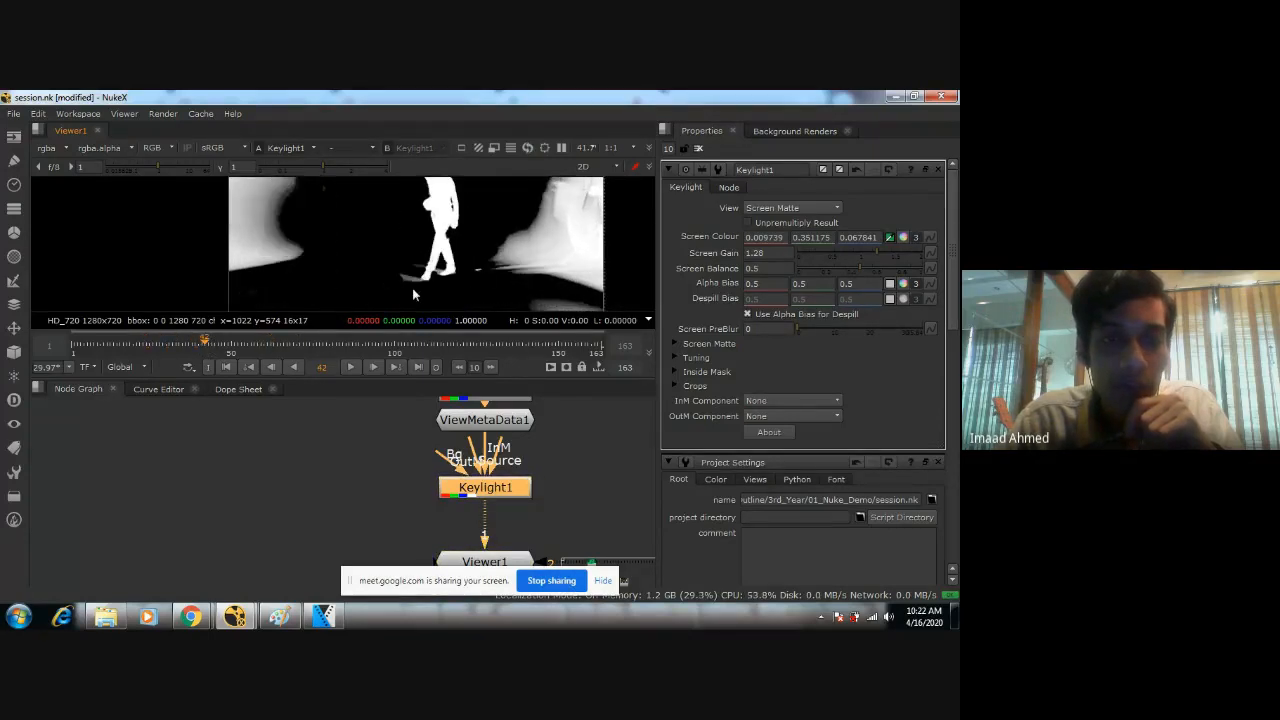
pyautogui.scroll(-3, 445, 250)
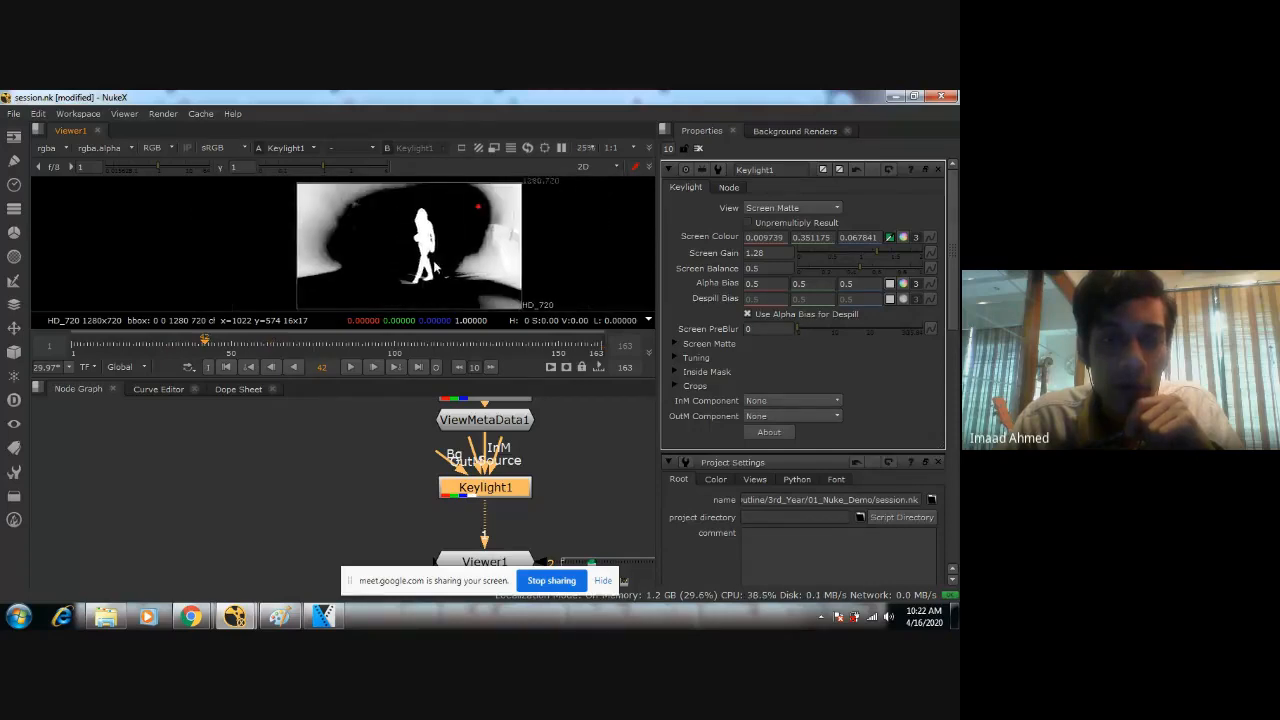
pyautogui.moveTo(445, 250); pyautogui.dragTo(354, 243, button='middle')
pyautogui.scroll(2, 356, 244)
pyautogui.scroll(1, 407, 265)
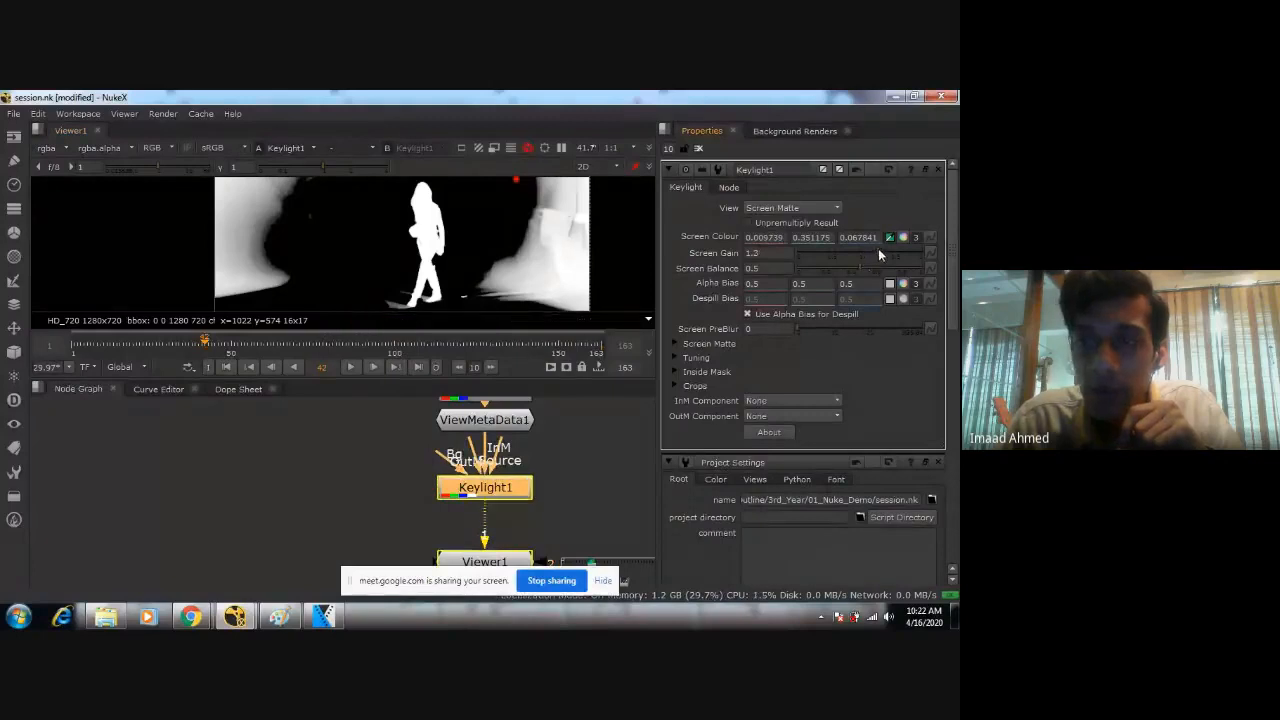
# Raise the Keylight's Screen Gain to 1.56 and lower its Screen Balance to 0.38.
pyautogui.moveTo(878, 249); pyautogui.dragTo(896, 252)
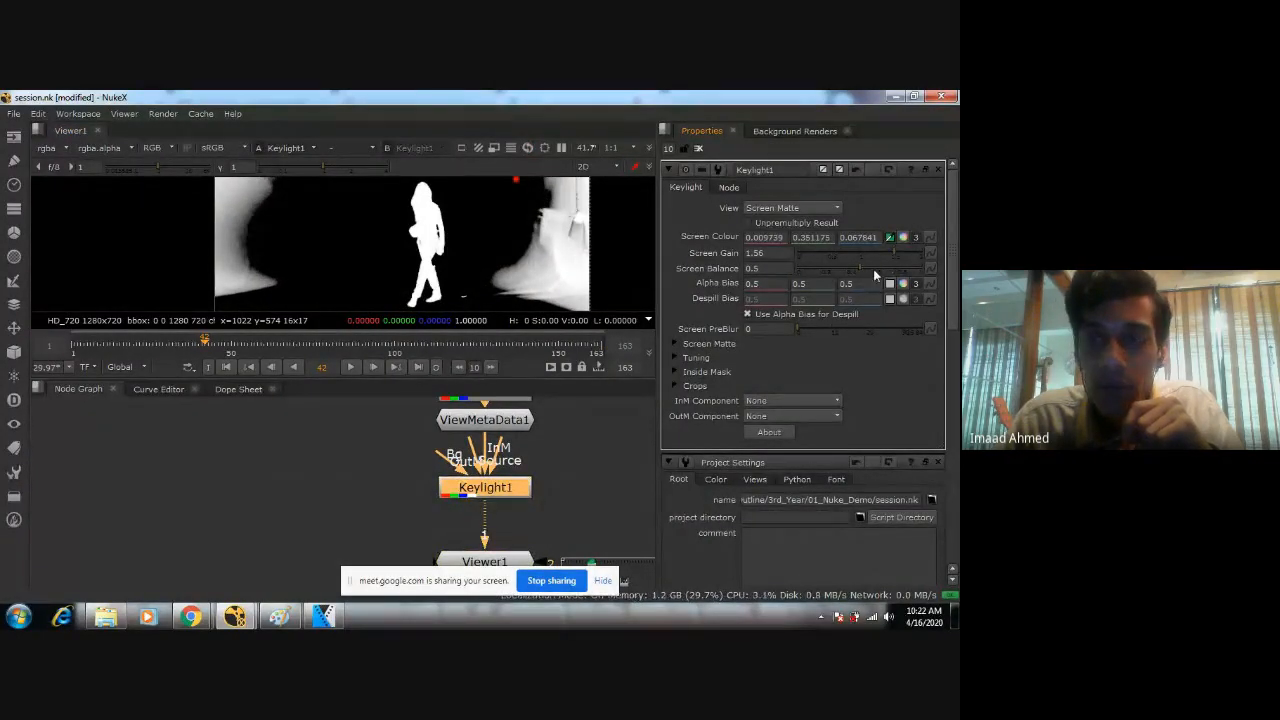
pyautogui.moveTo(857, 266); pyautogui.dragTo(842, 270)
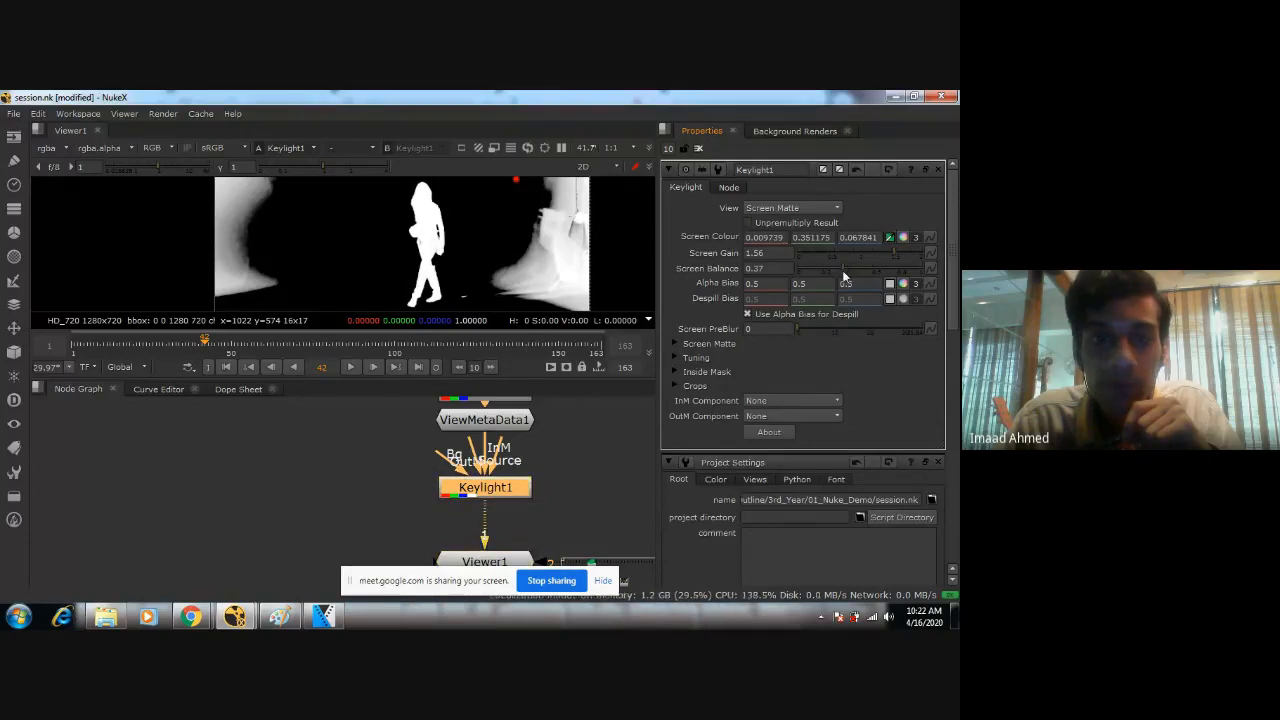
pyautogui.scroll(2, 453, 255)
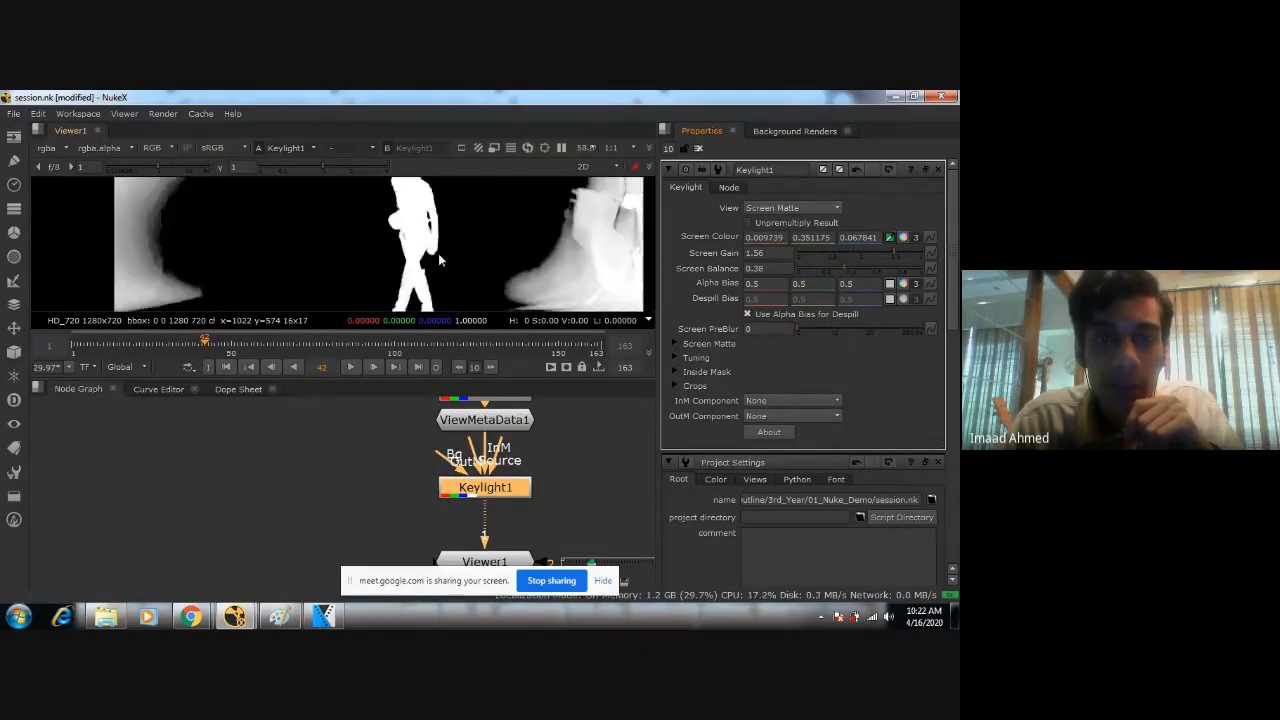
# Switch the Keylight view back to Final Result and inspect the keyed woman at frame 42.
pyautogui.click(779, 207)
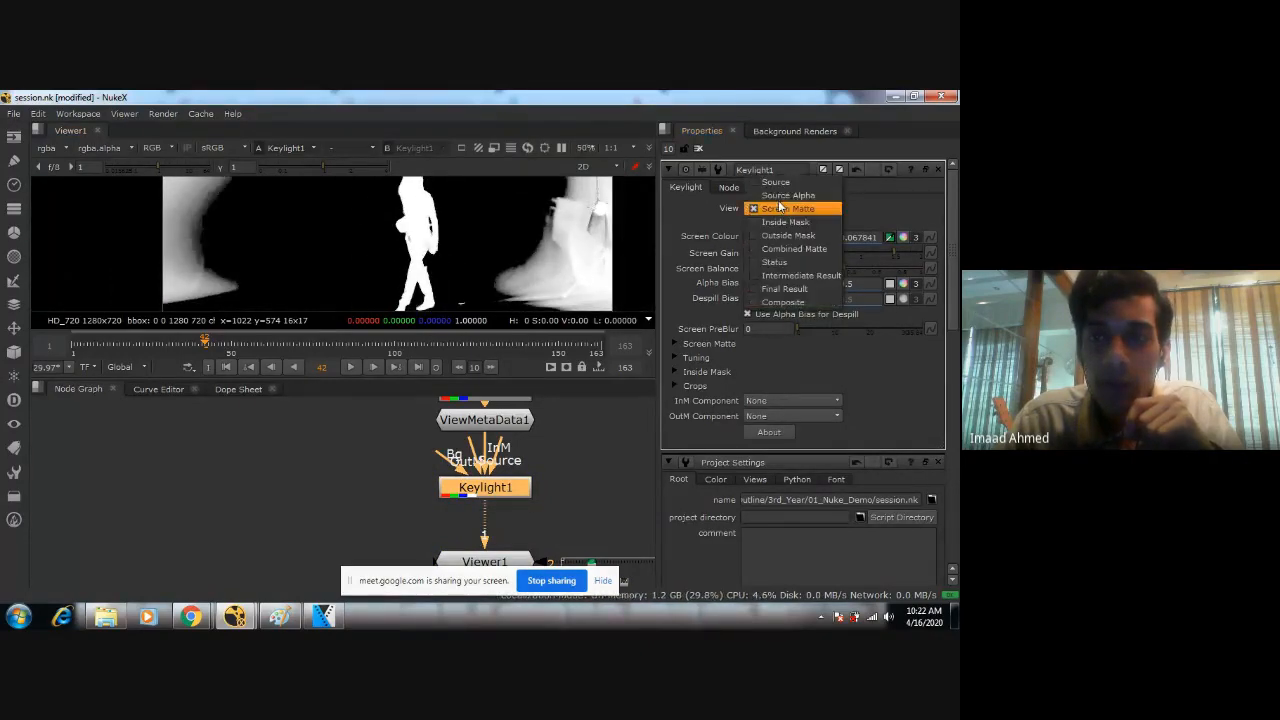
pyautogui.click(784, 288)
pyautogui.scroll(-3, 461, 257)
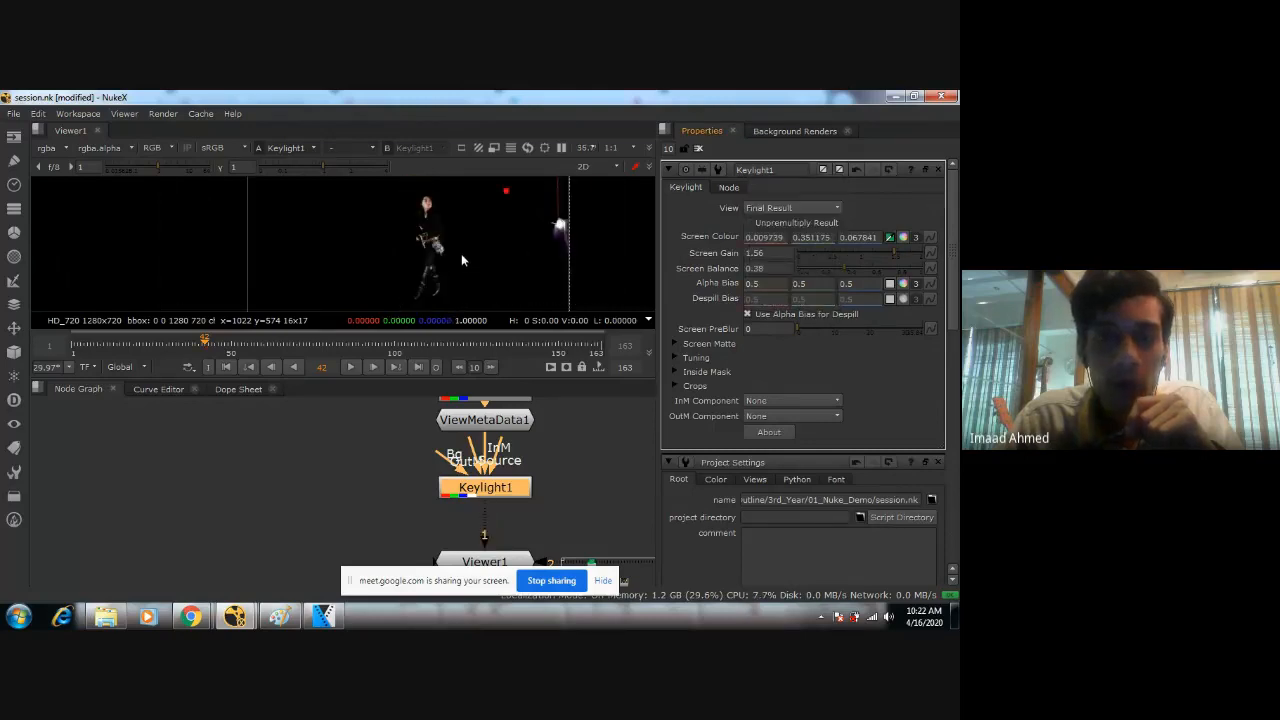
pyautogui.moveTo(429, 253); pyautogui.dragTo(412, 242, button='middle')
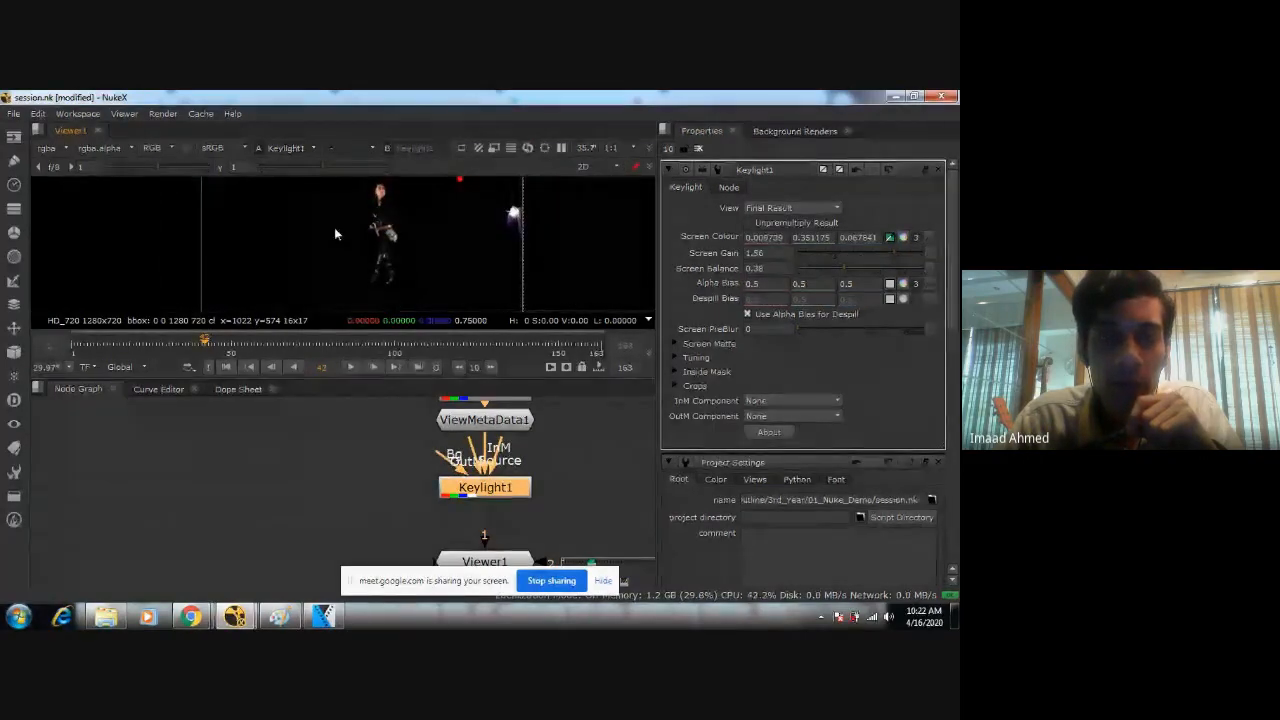
# Toggle the Keylight node off and on to compare the key with the original green-screen footage, leaving the node disabled.
pyautogui.moveTo(592, 487); pyautogui.dragTo(558, 480, button='middle')
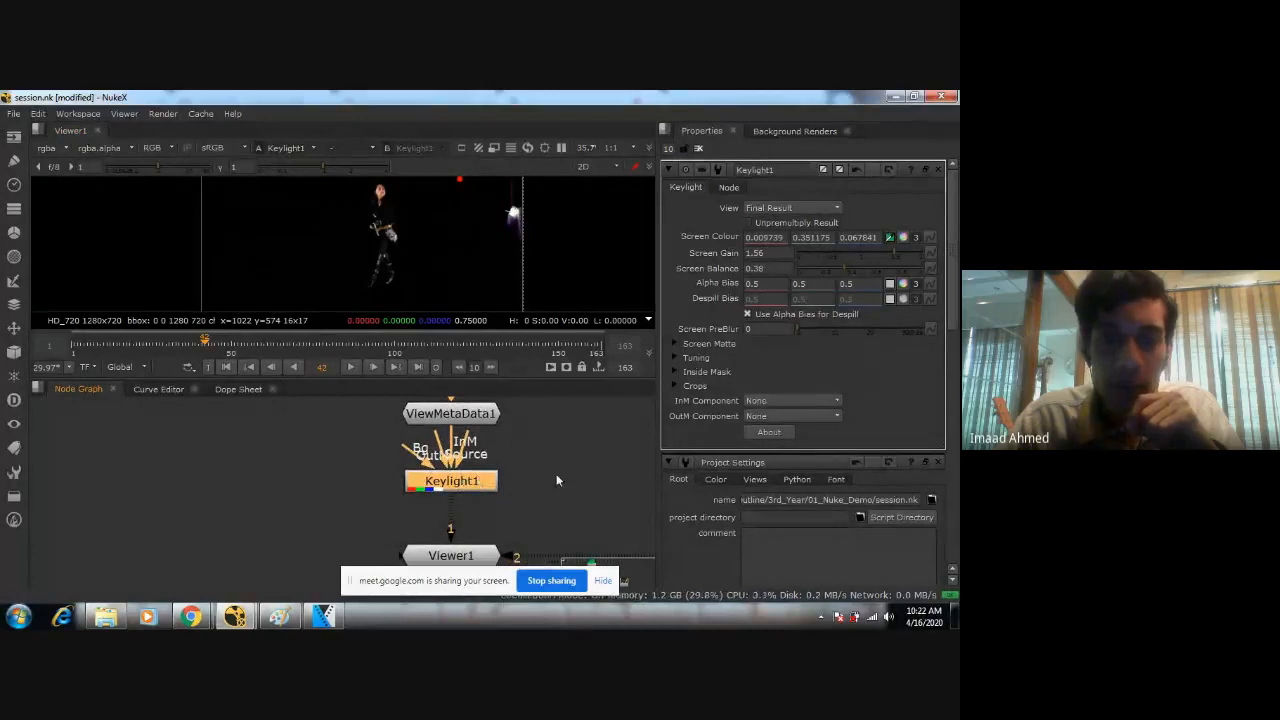
pyautogui.scroll(-4, 558, 473)
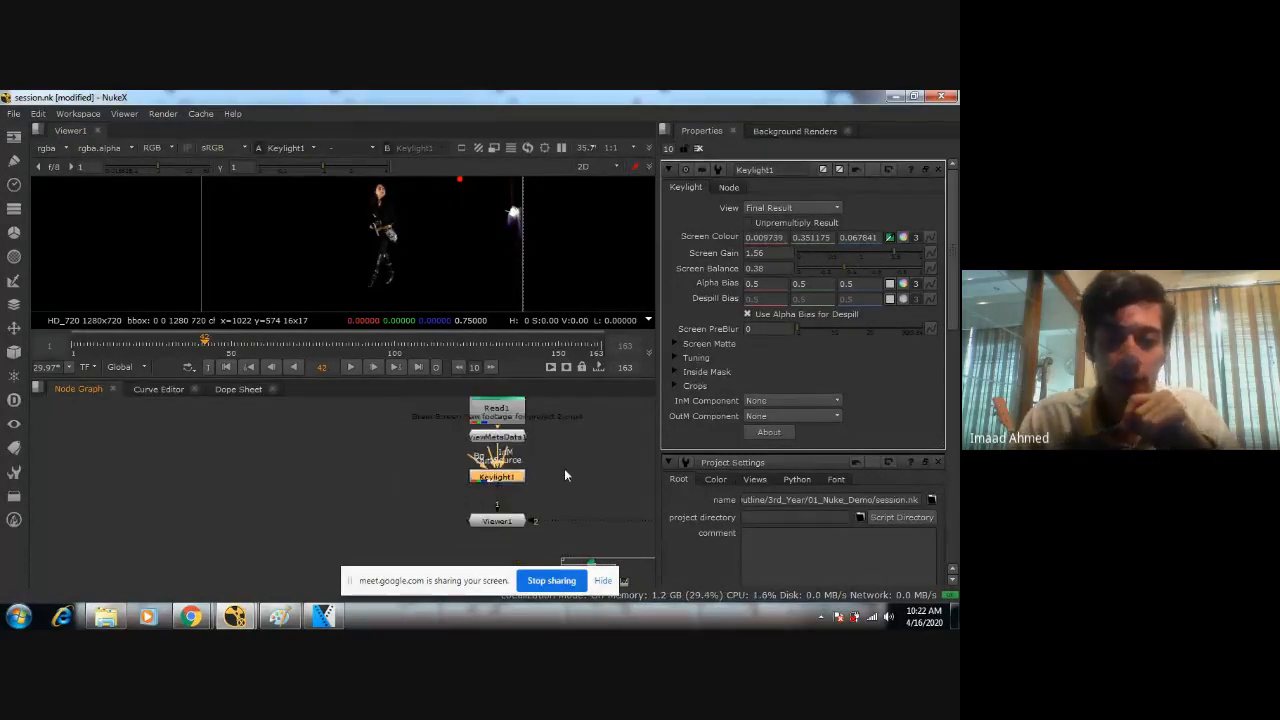
pyautogui.moveTo(564, 468); pyautogui.dragTo(443, 488, button='middle')
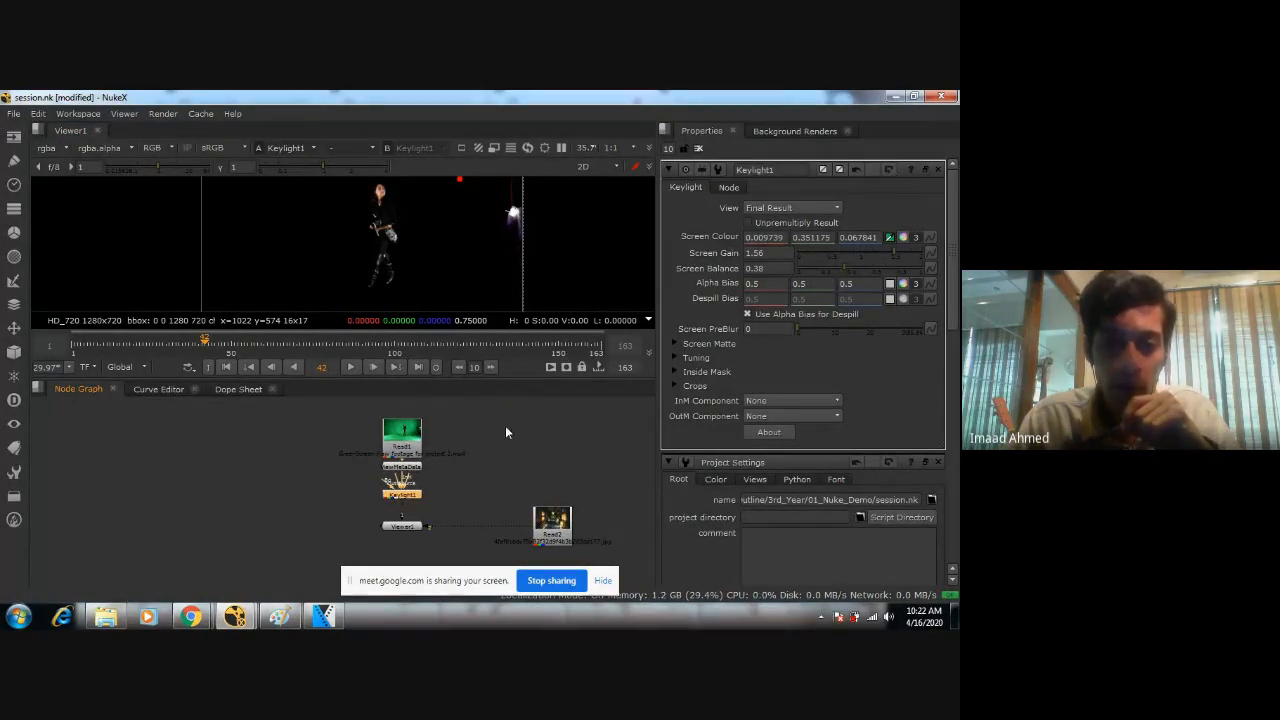
pyautogui.scroll(4, 364, 513)
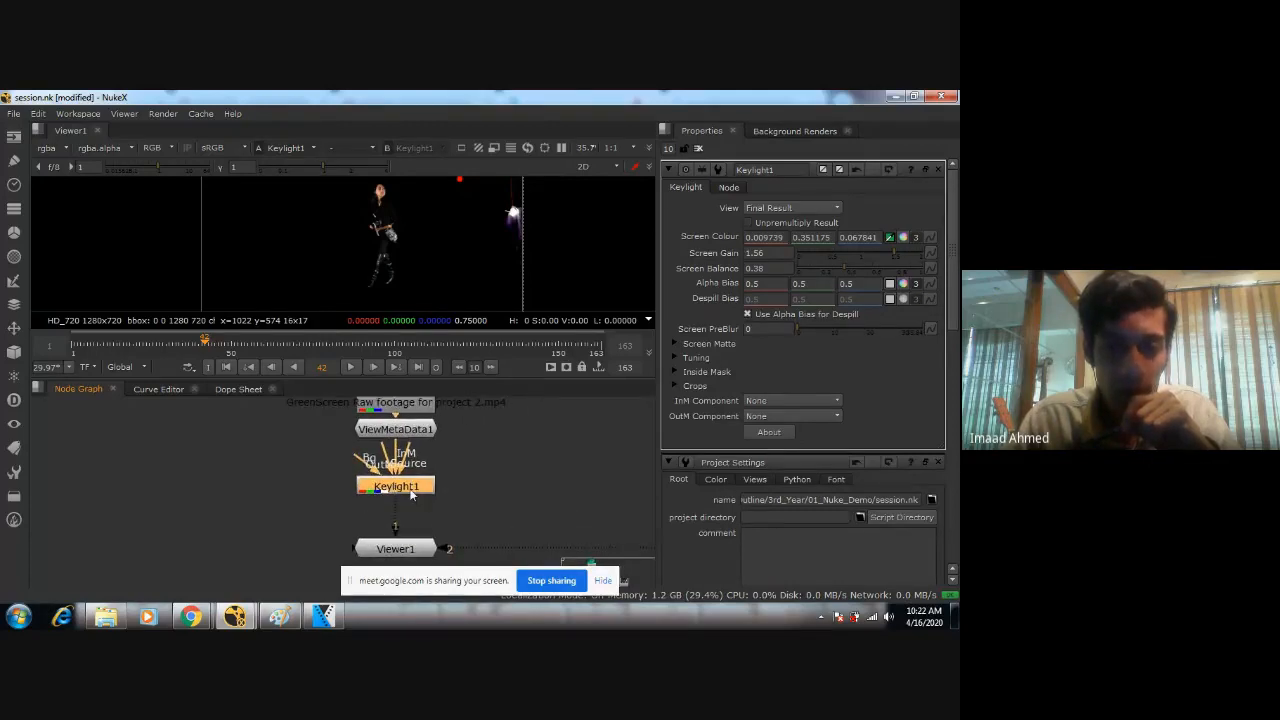
pyautogui.press('d')
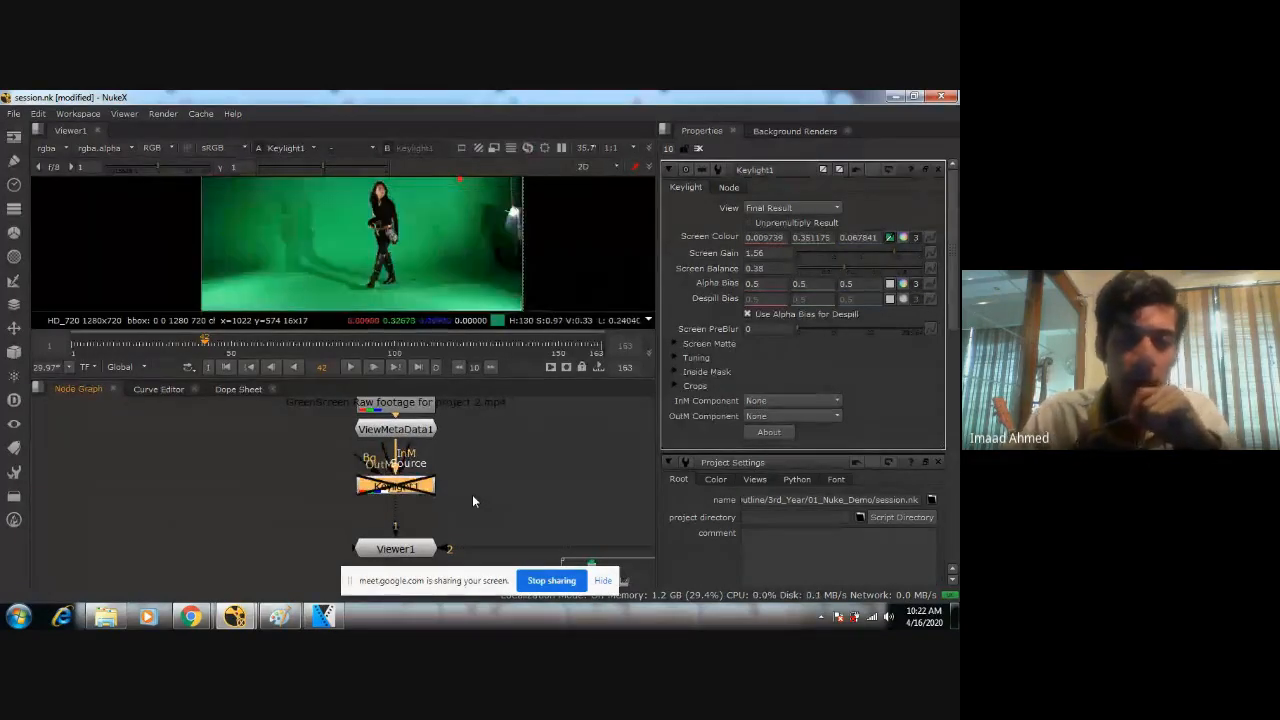
pyautogui.scroll(-4, 447, 485)
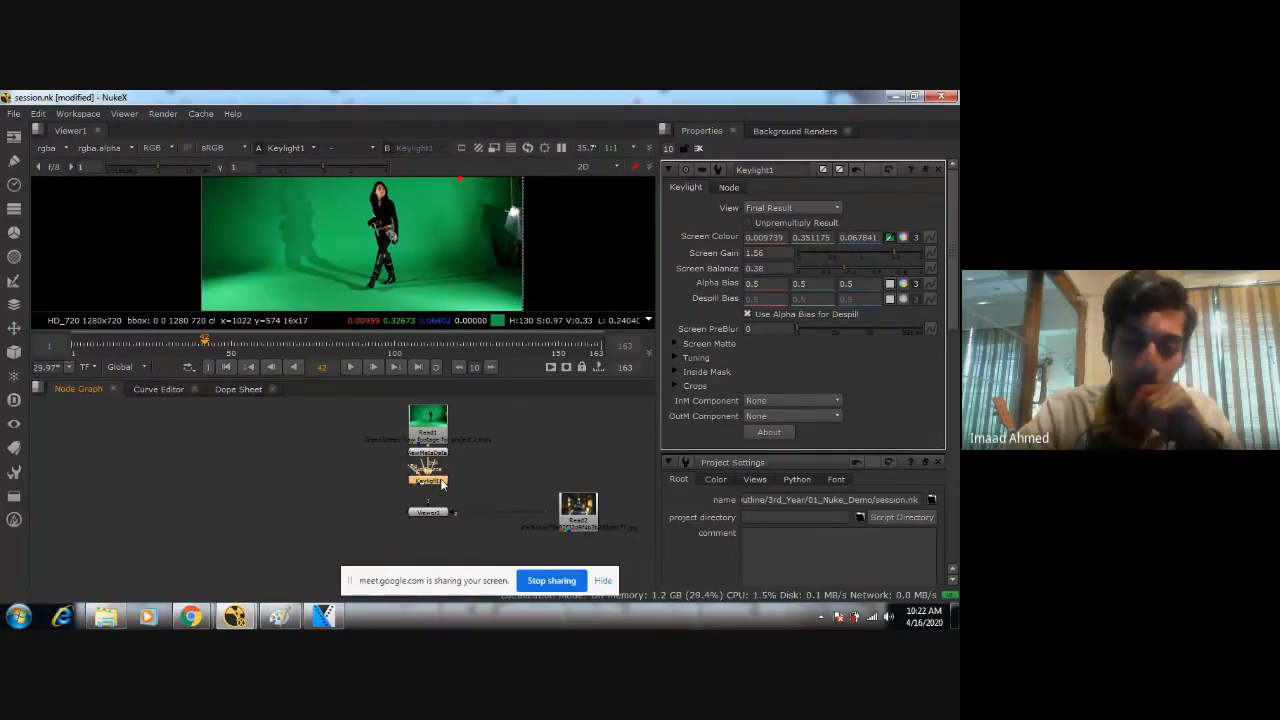
pyautogui.press('d')
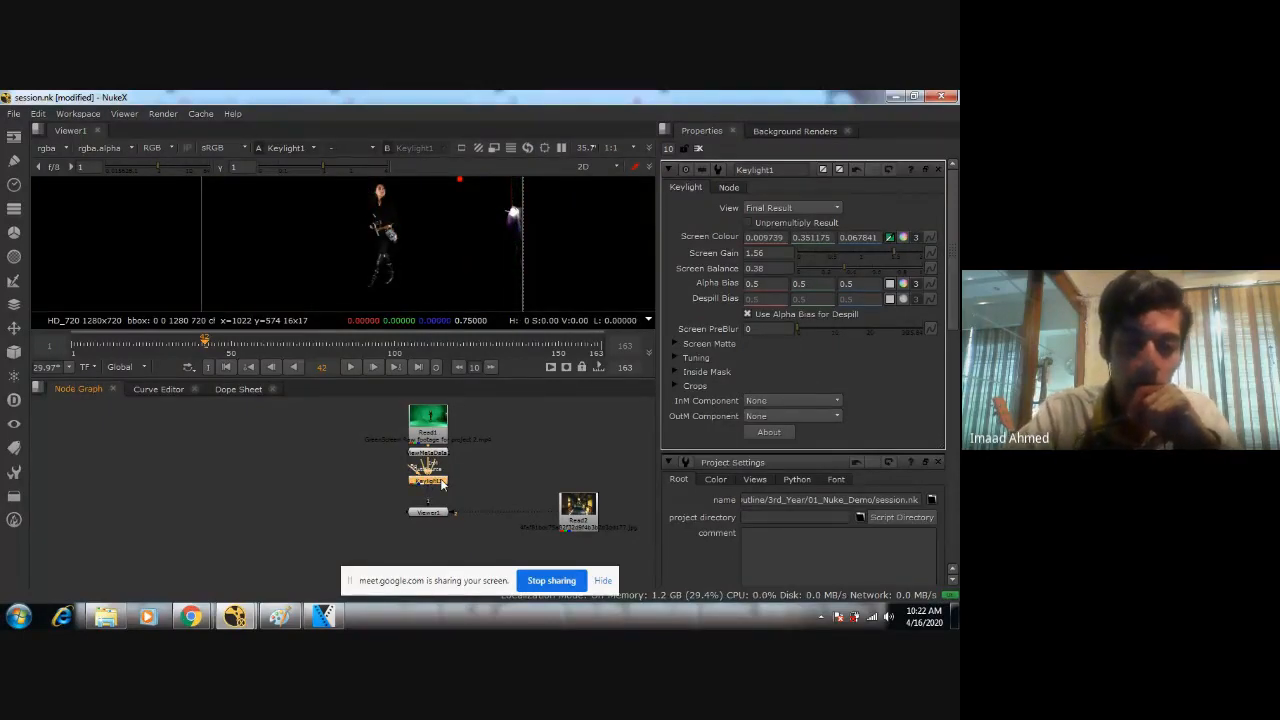
pyautogui.press('d')
# Add a Roto node and place it in empty space beside the Keylight branch of the node graph.
pyautogui.scroll(5, 438, 470)
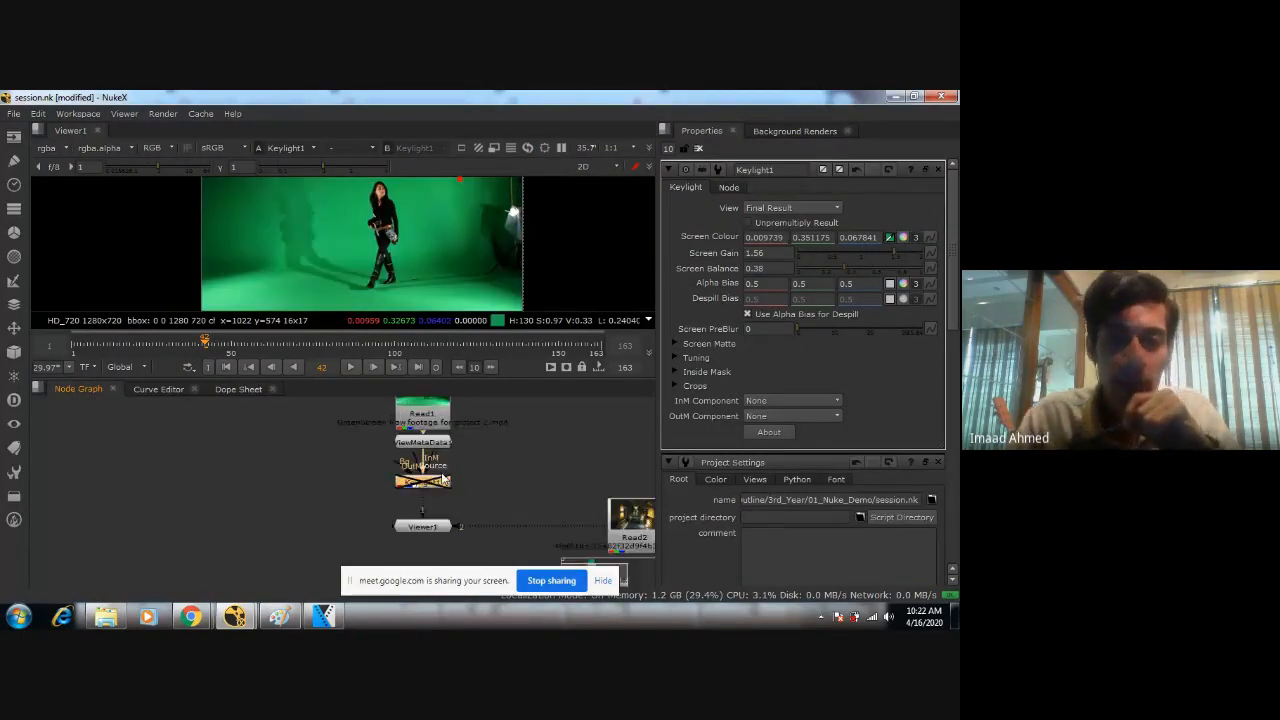
pyautogui.click(208, 473)
pyautogui.press('Tab')
pyautogui.write('r')
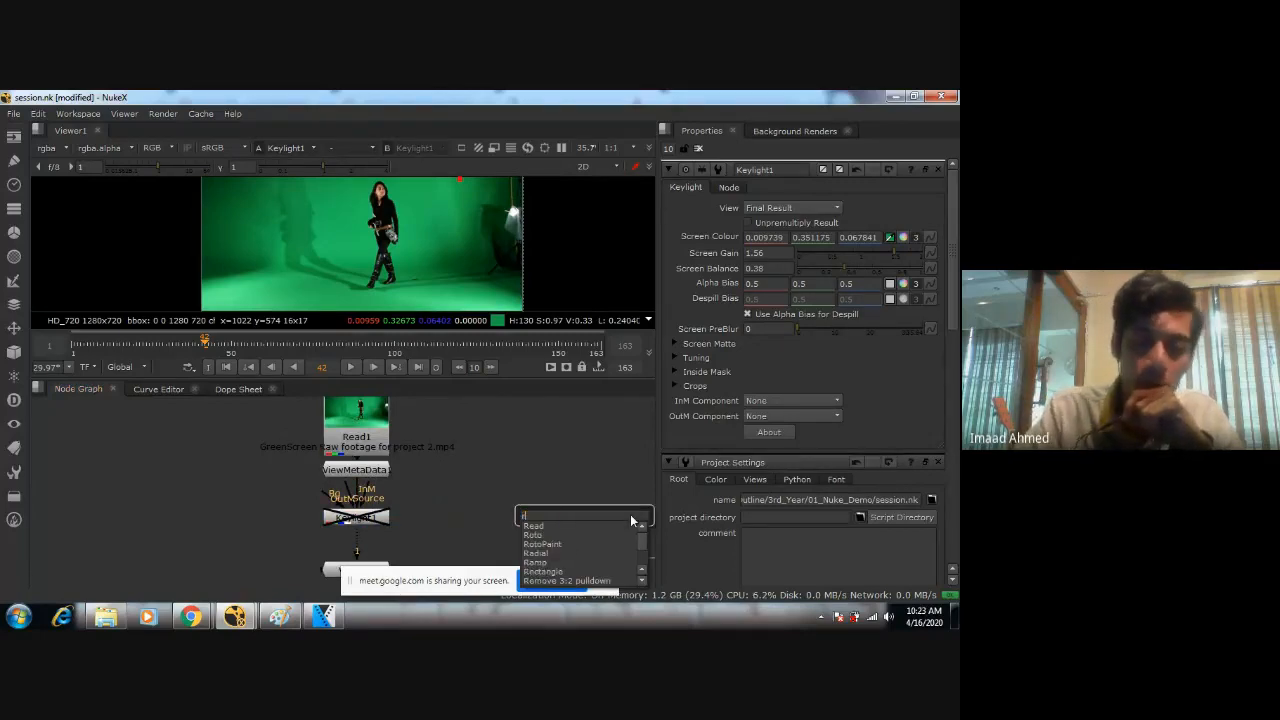
pyautogui.write('oto')
pyautogui.press('Down')
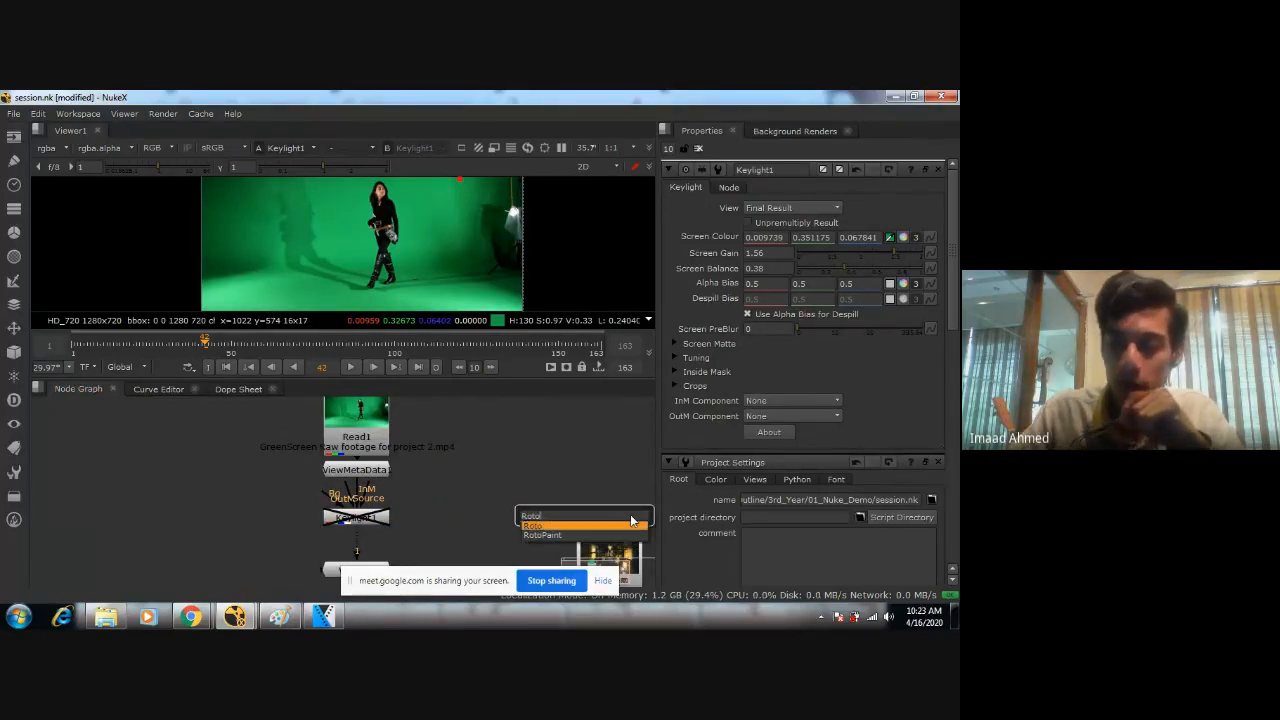
pyautogui.press('Return')
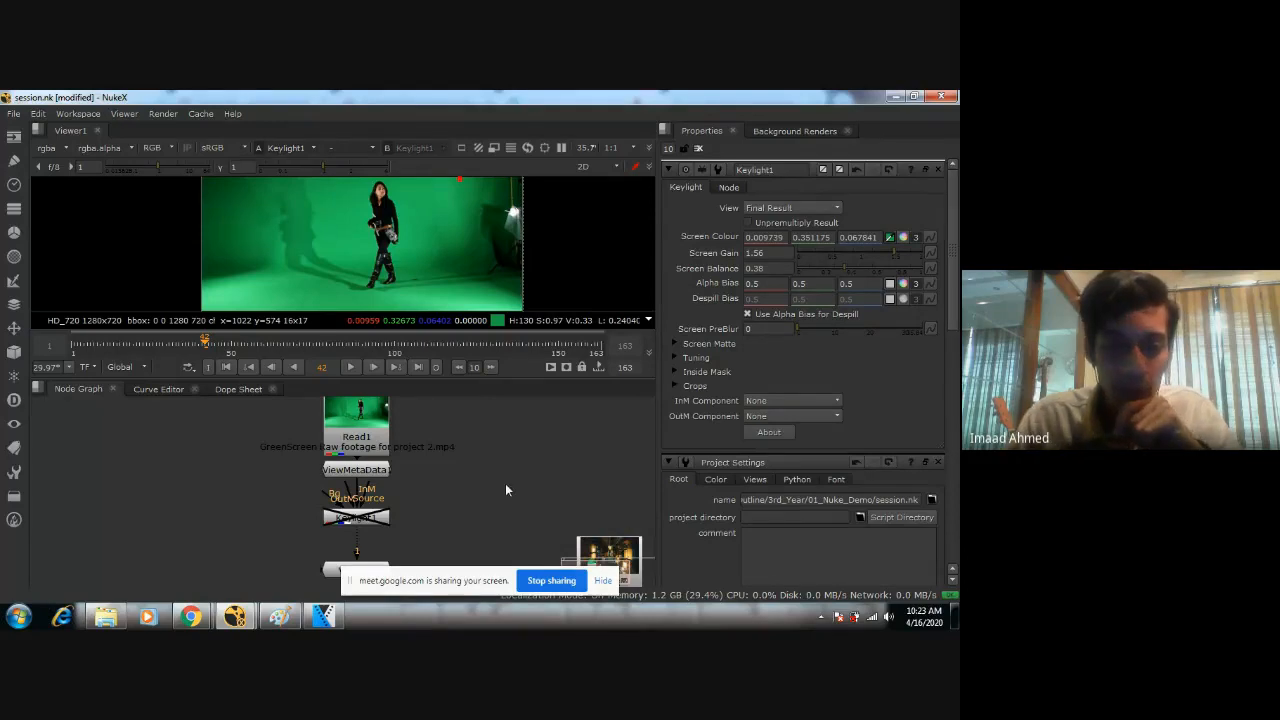
pyautogui.moveTo(224, 472); pyautogui.dragTo(537, 472)
pyautogui.moveTo(537, 472); pyautogui.dragTo(449, 508, button='middle')
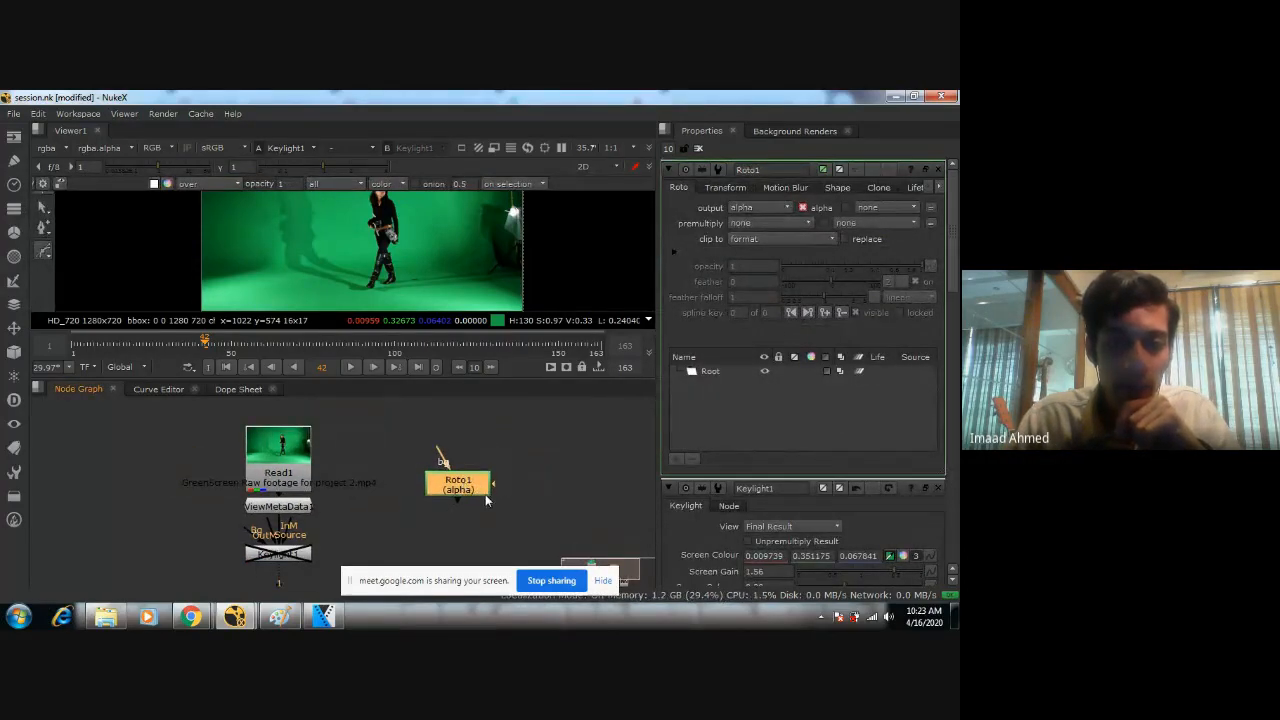
# Draw a rectangle roto shape around the walking woman at frame 42, enclosing her from head to feet.
pyautogui.click(699, 372)
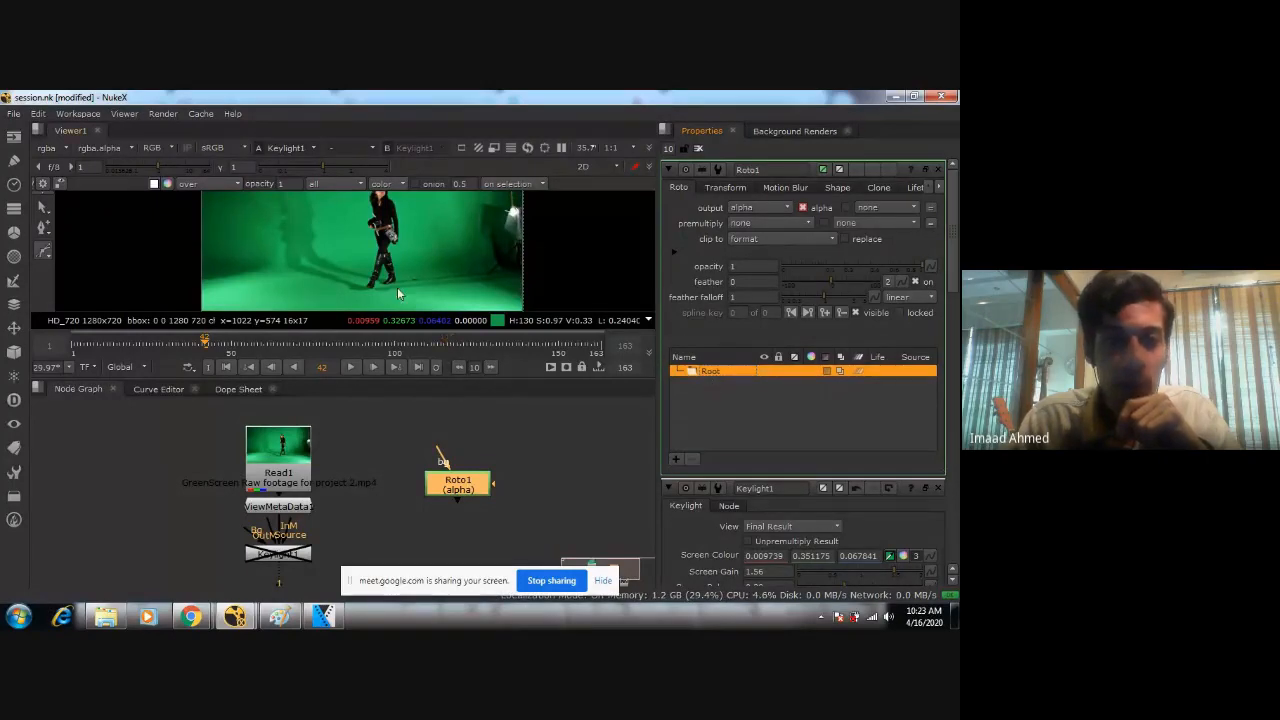
pyautogui.scroll(2, 365, 202)
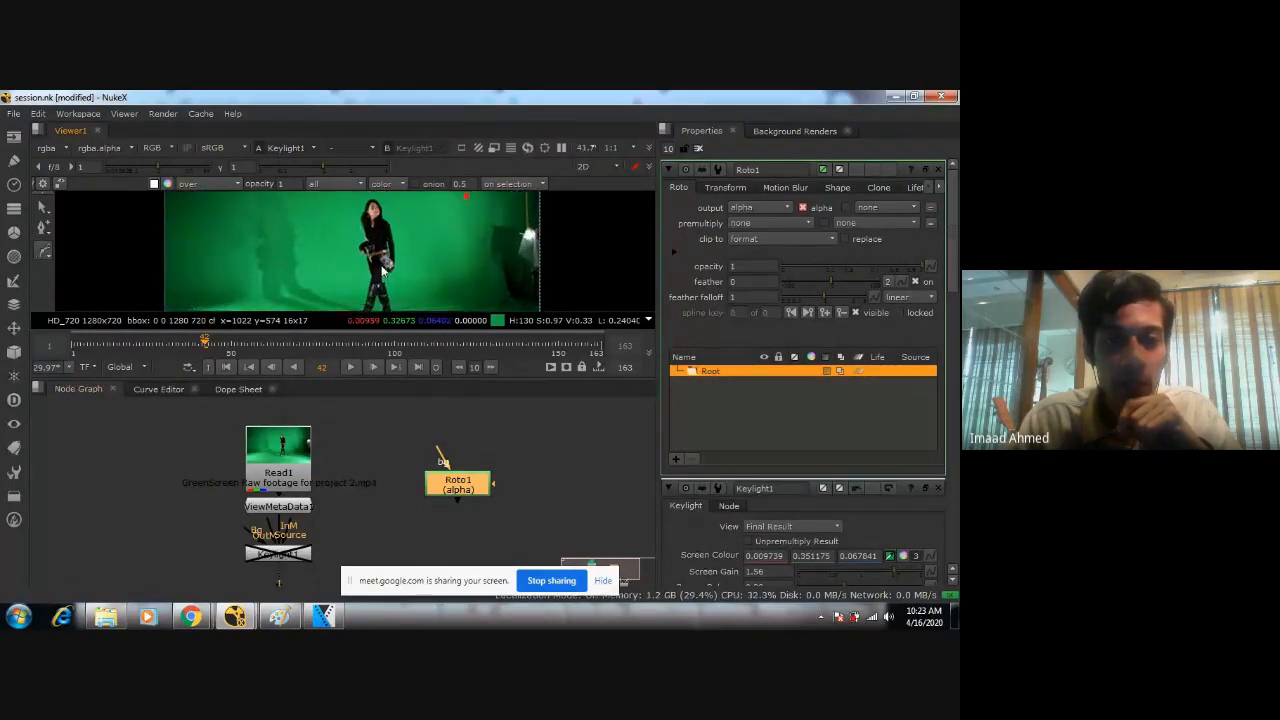
pyautogui.scroll(-3, 402, 253)
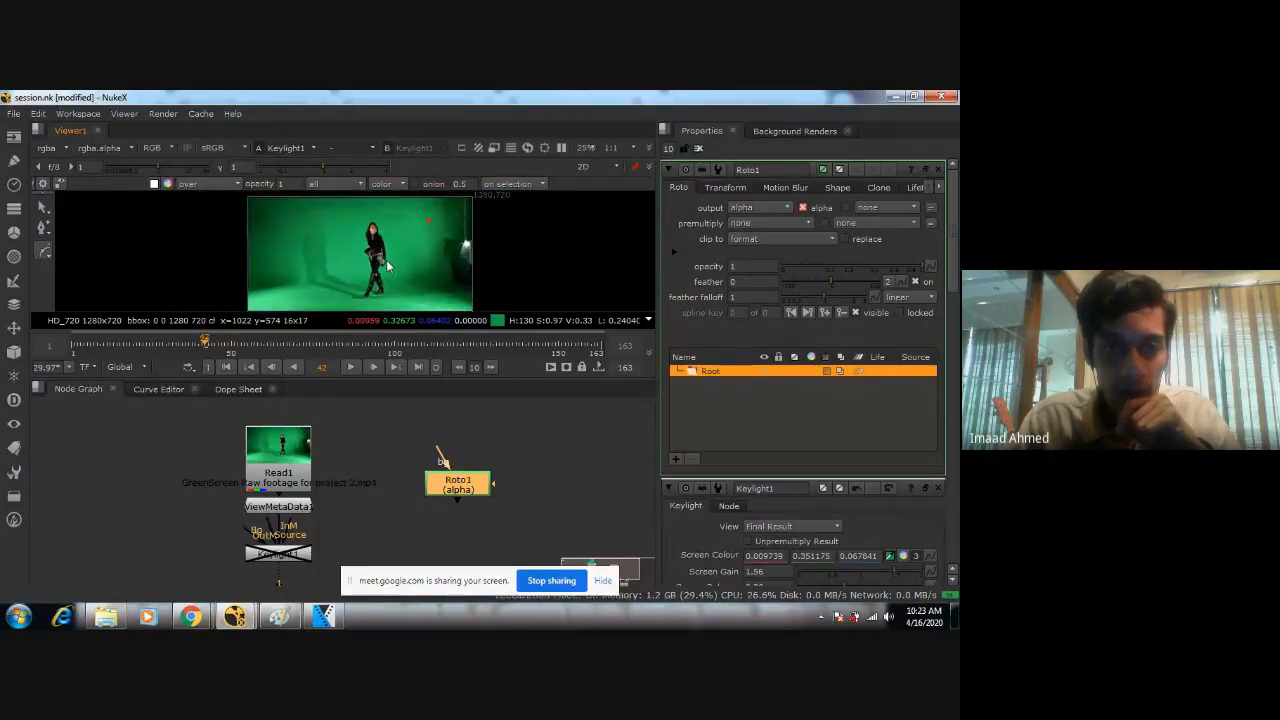
pyautogui.click(44, 252)
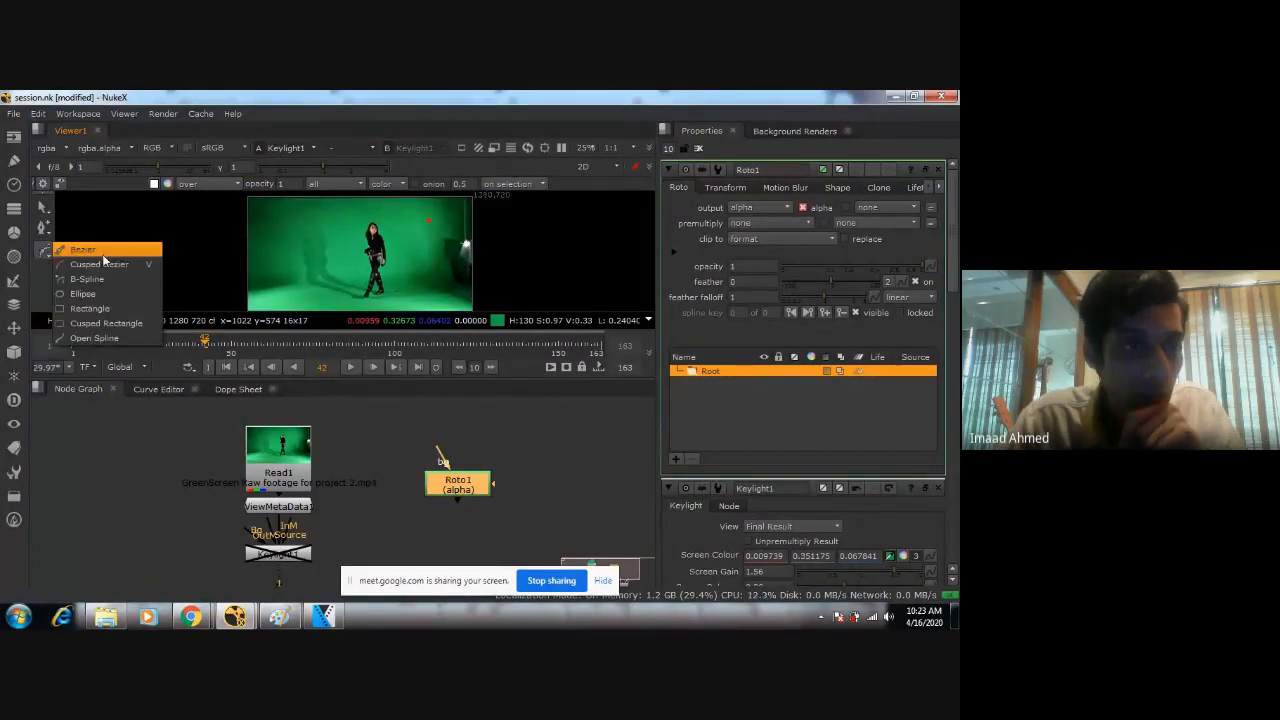
pyautogui.click(80, 310)
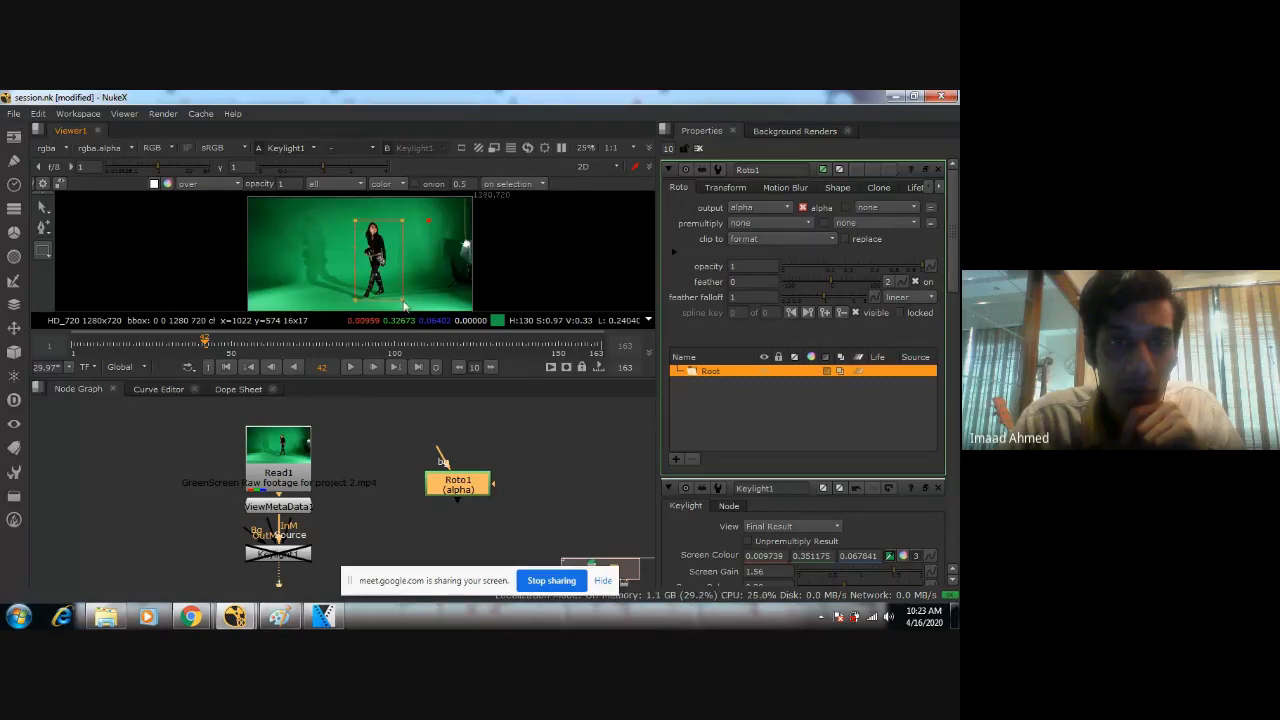
pyautogui.moveTo(405, 305); pyautogui.dragTo(385, 265)
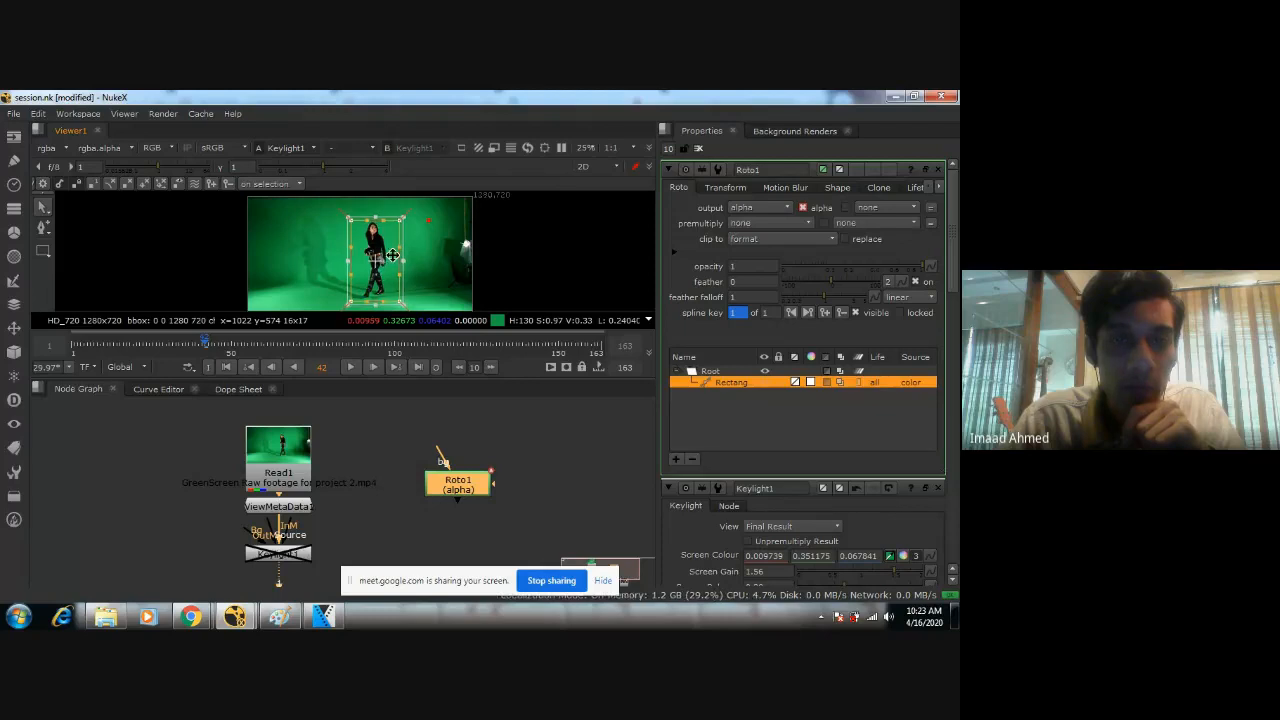
# Examine how the rectangle shape frames the woman, checking its margins around her head, sides and feet.
pyautogui.scroll(2, 383, 262)
pyautogui.scroll(2, 380, 262)
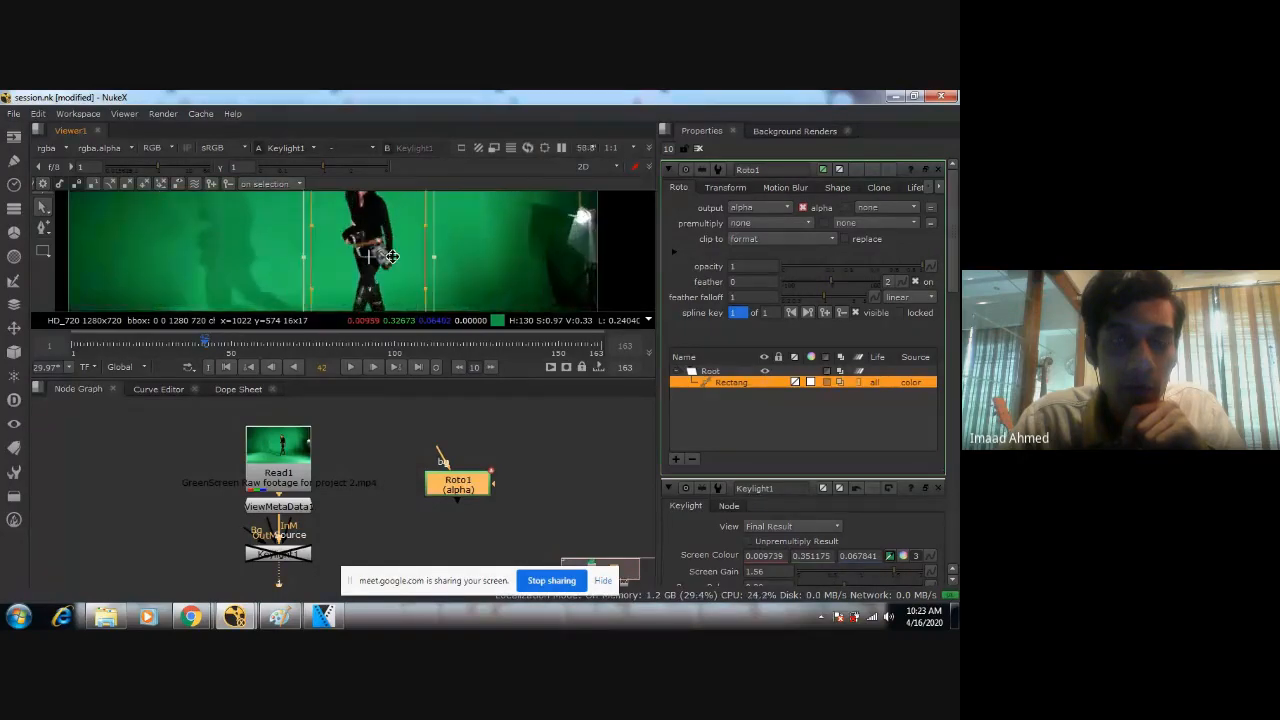
pyautogui.scroll(-3, 393, 257)
pyautogui.moveTo(394, 257); pyautogui.dragTo(389, 256)
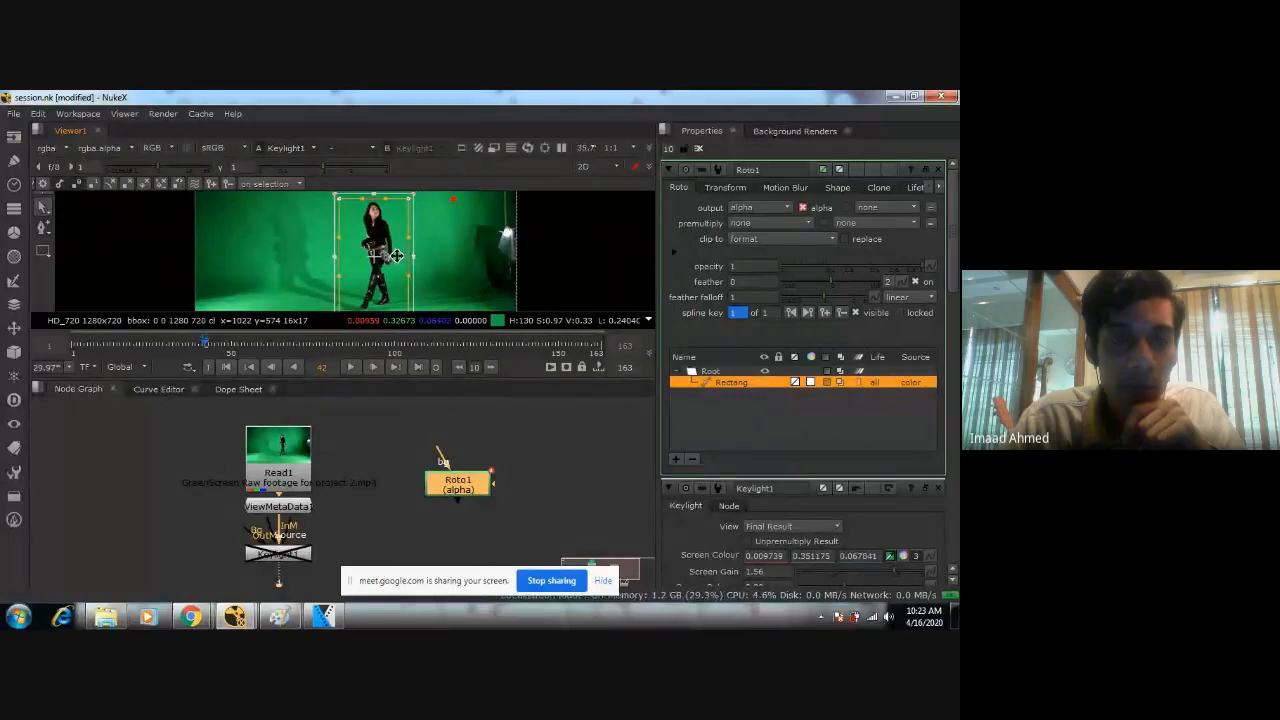
pyautogui.scroll(-1, 397, 256)
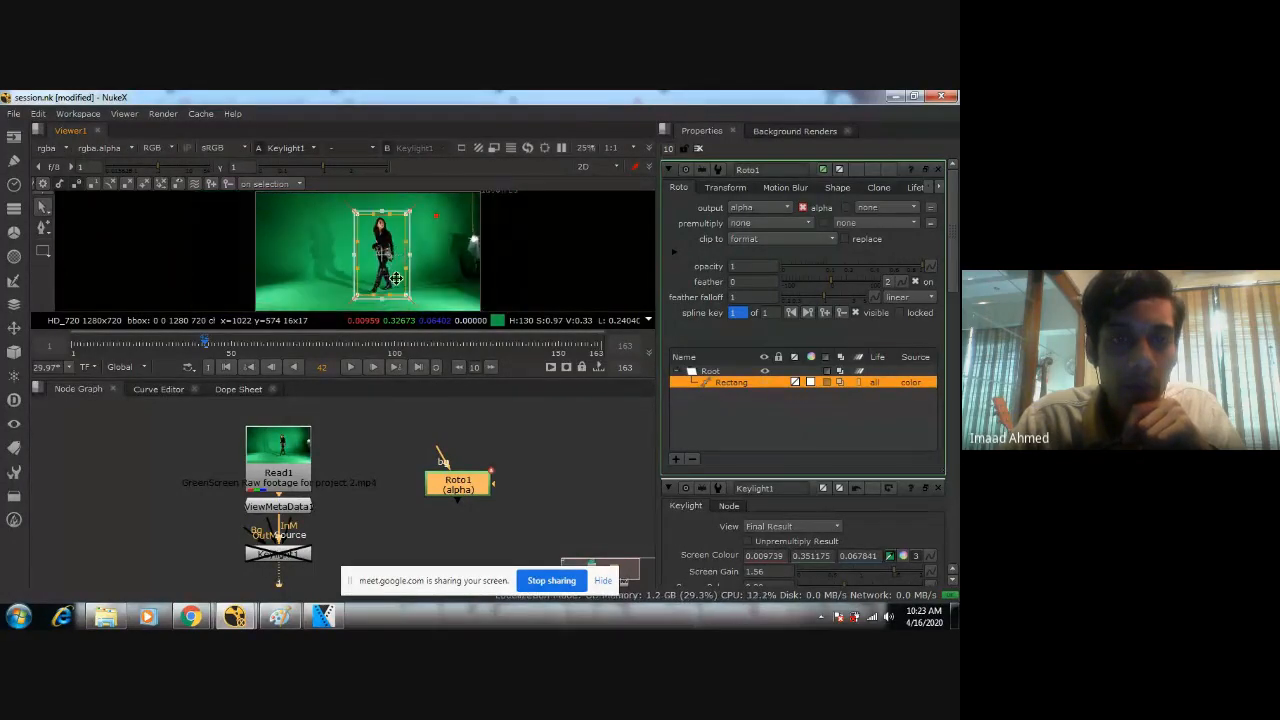
pyautogui.scroll(2, 395, 262)
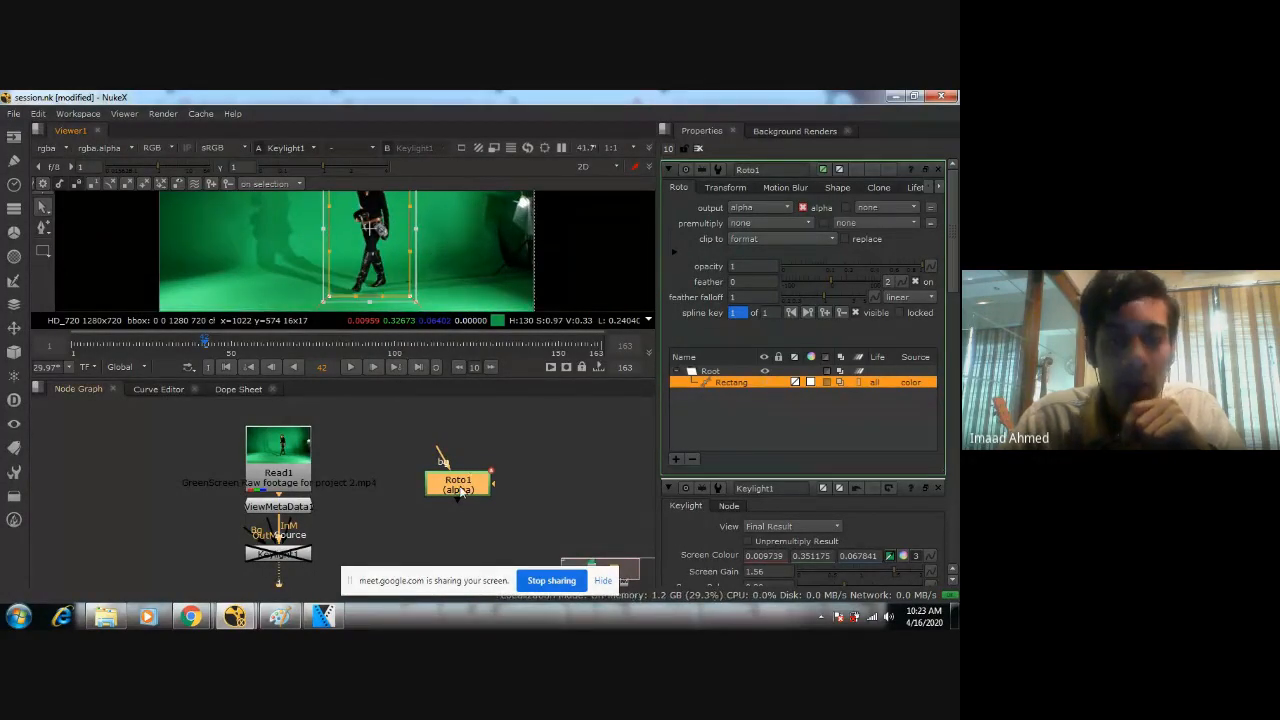
pyautogui.scroll(-2, 369, 253)
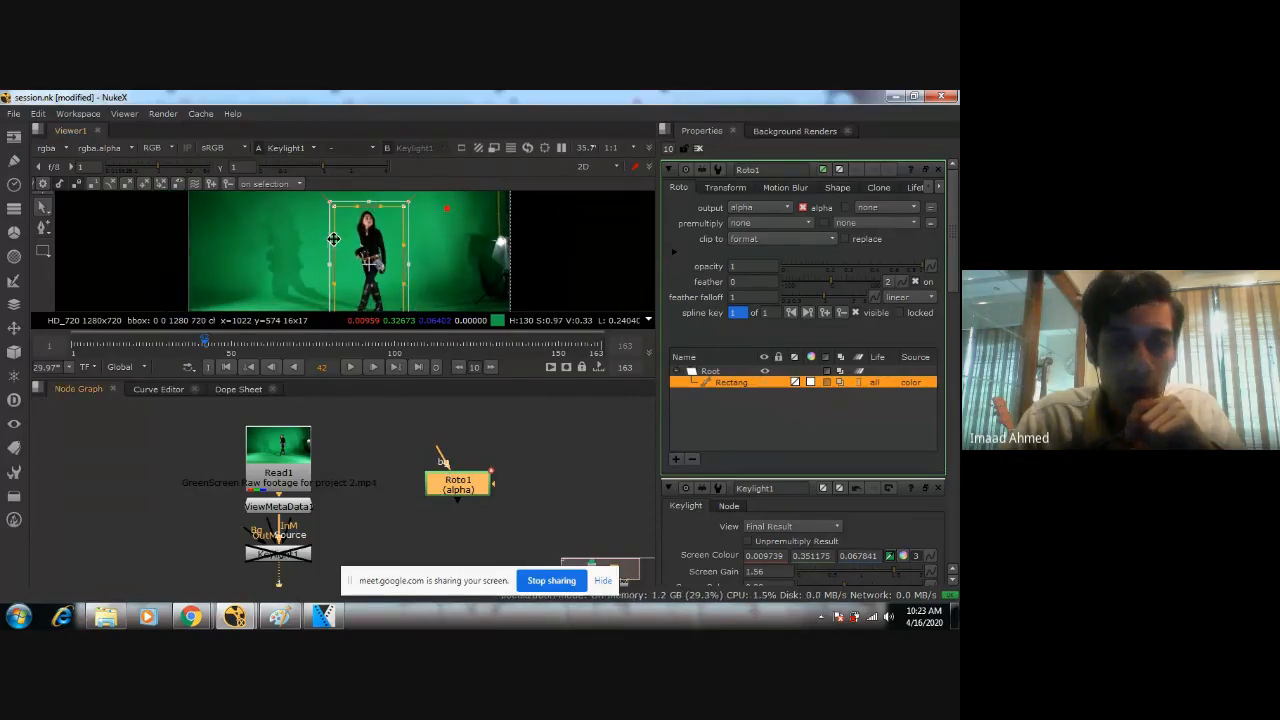
pyautogui.scroll(-1, 374, 261)
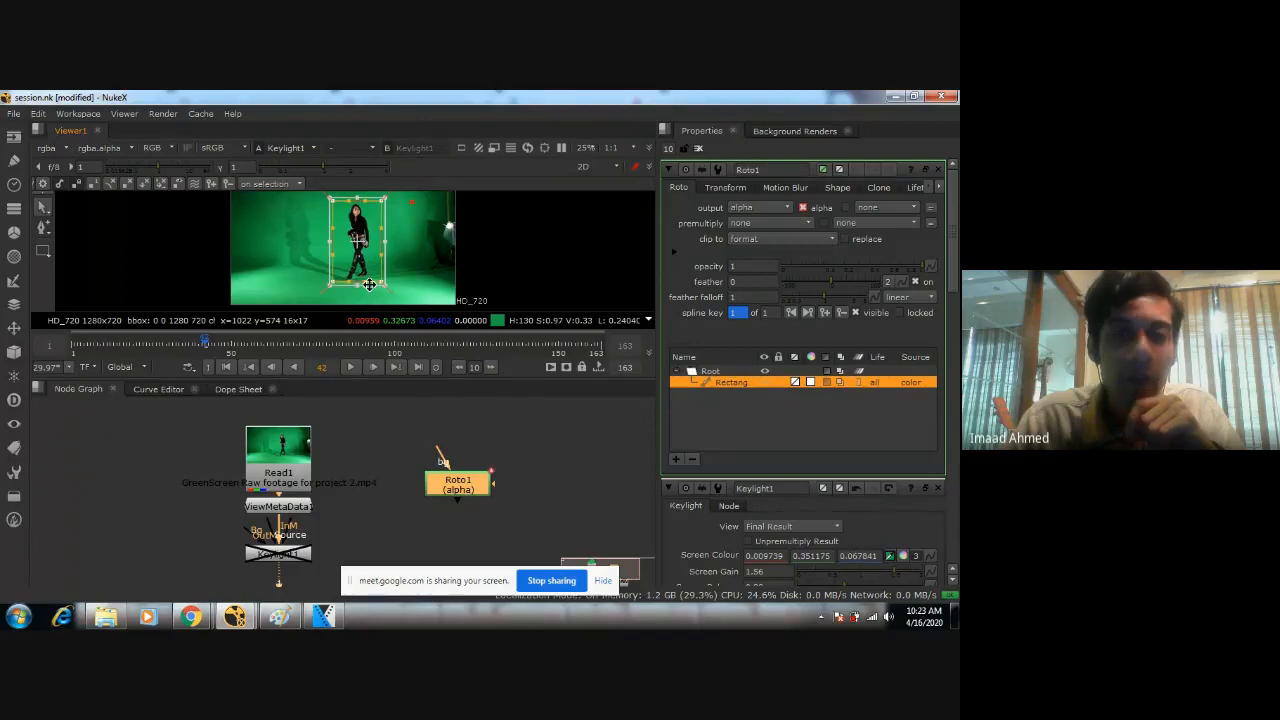
# Re-enable the Keylight node and set its view to Source to check the roto rectangle against the original footage.
pyautogui.moveTo(341, 518); pyautogui.dragTo(367, 461, button='middle')
pyautogui.click(473, 475)
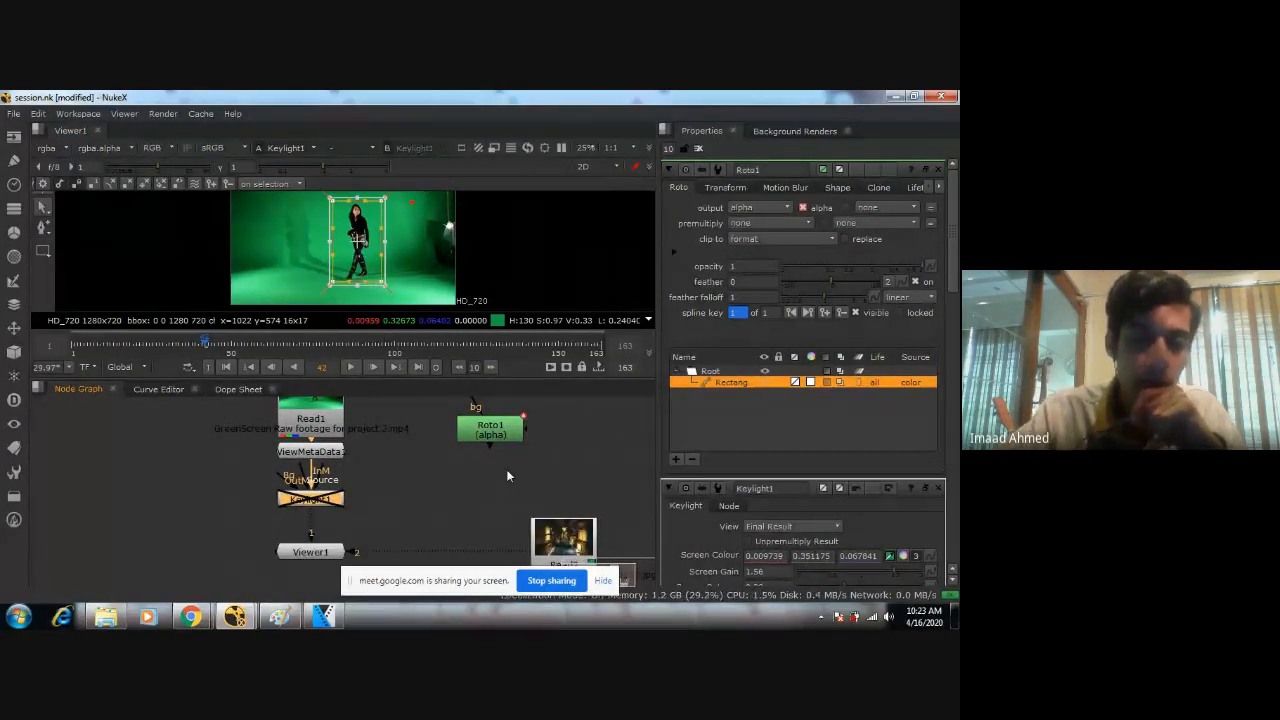
pyautogui.press('d')
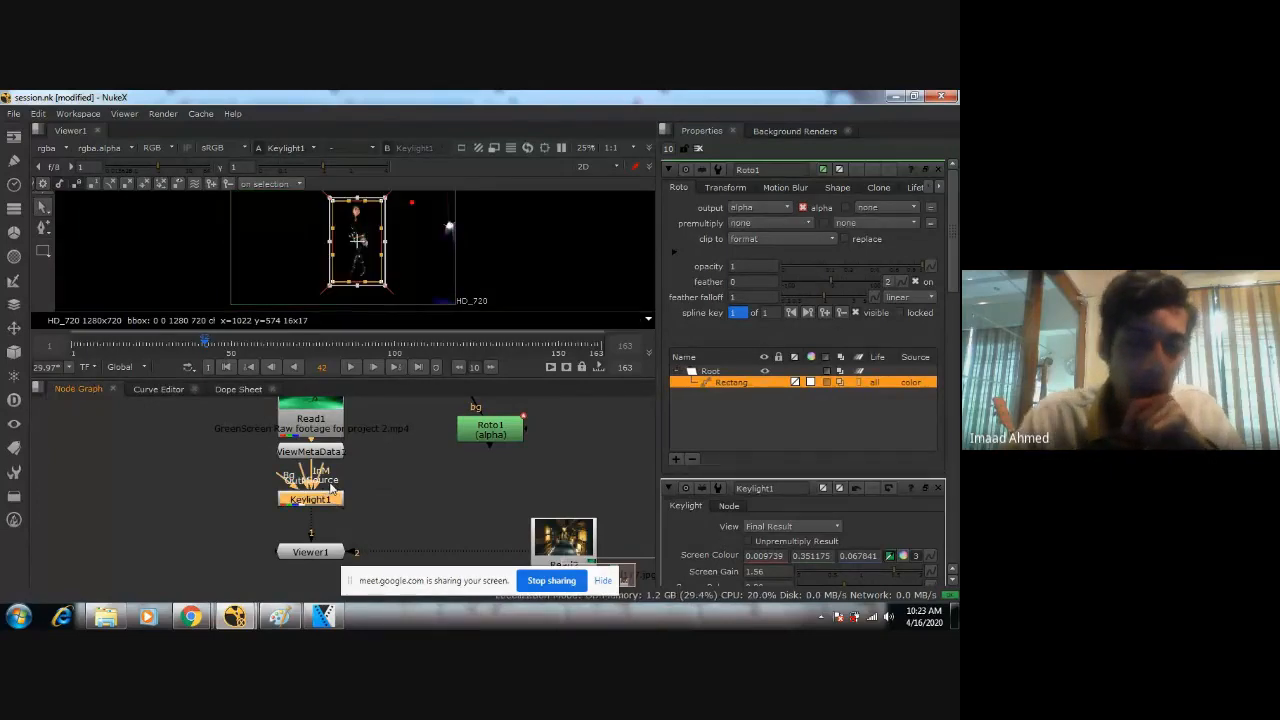
pyautogui.doubleClick(328, 500)
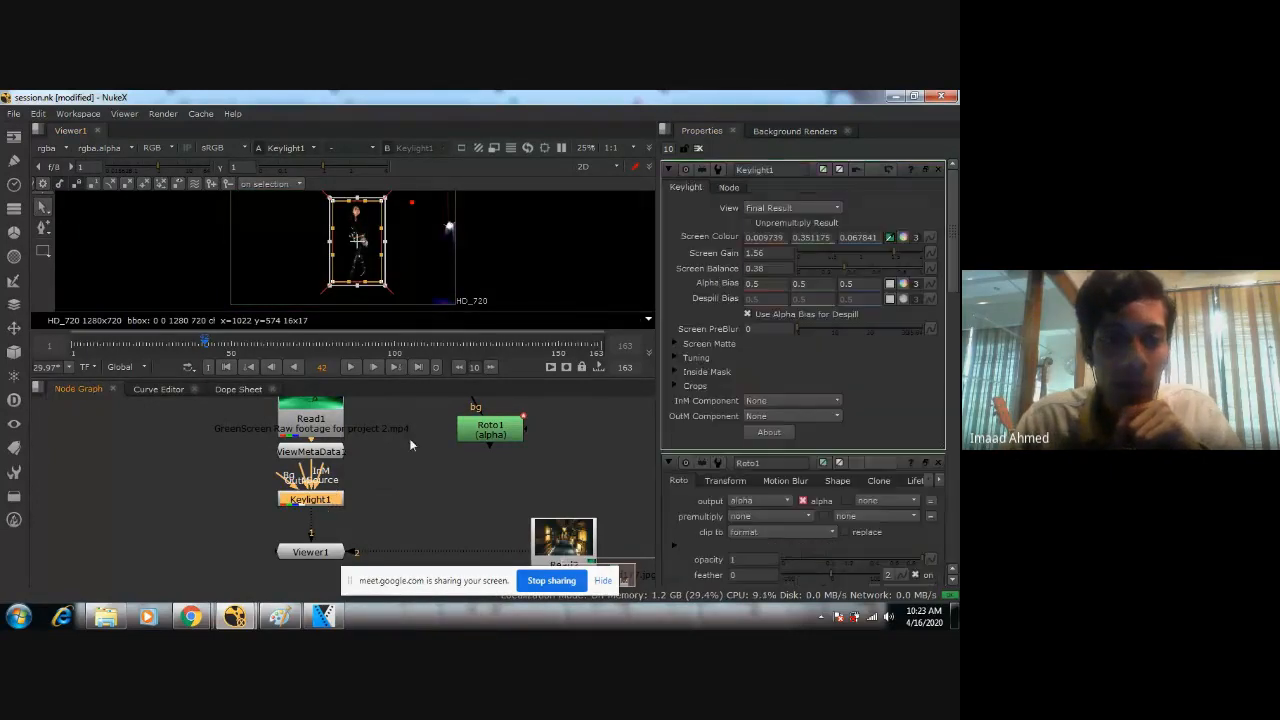
pyautogui.click(823, 208)
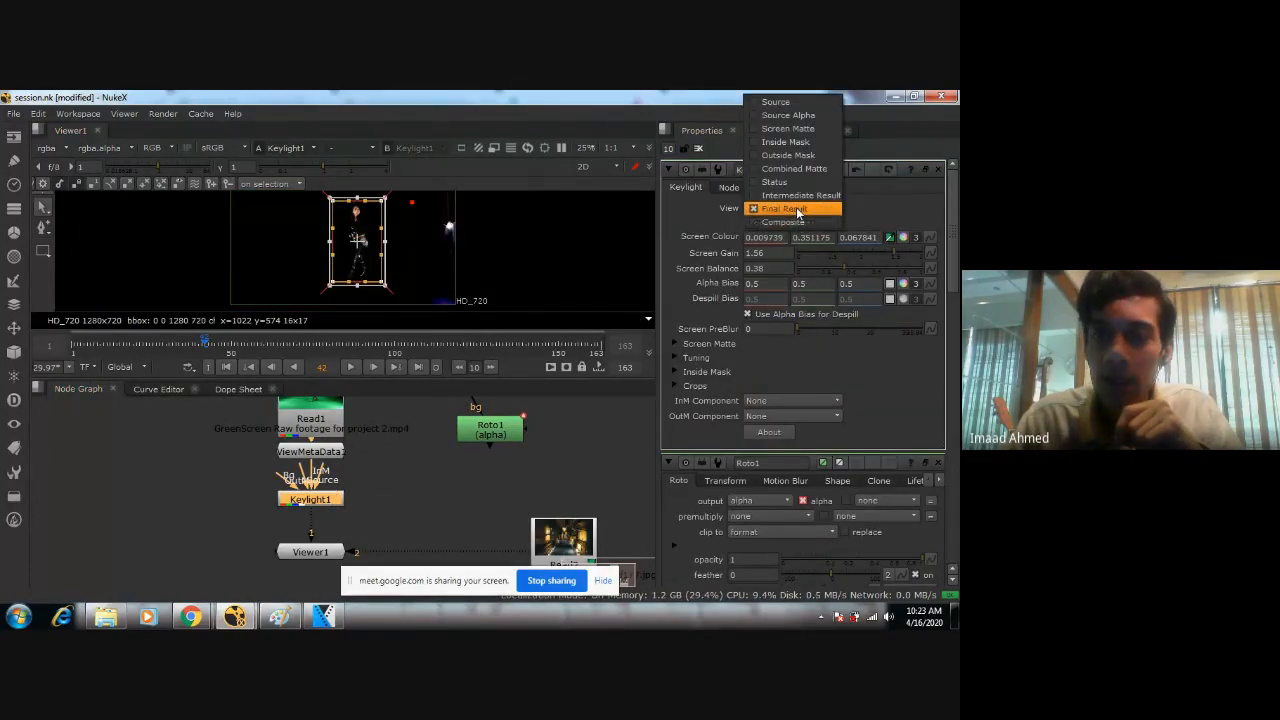
pyautogui.click(776, 101)
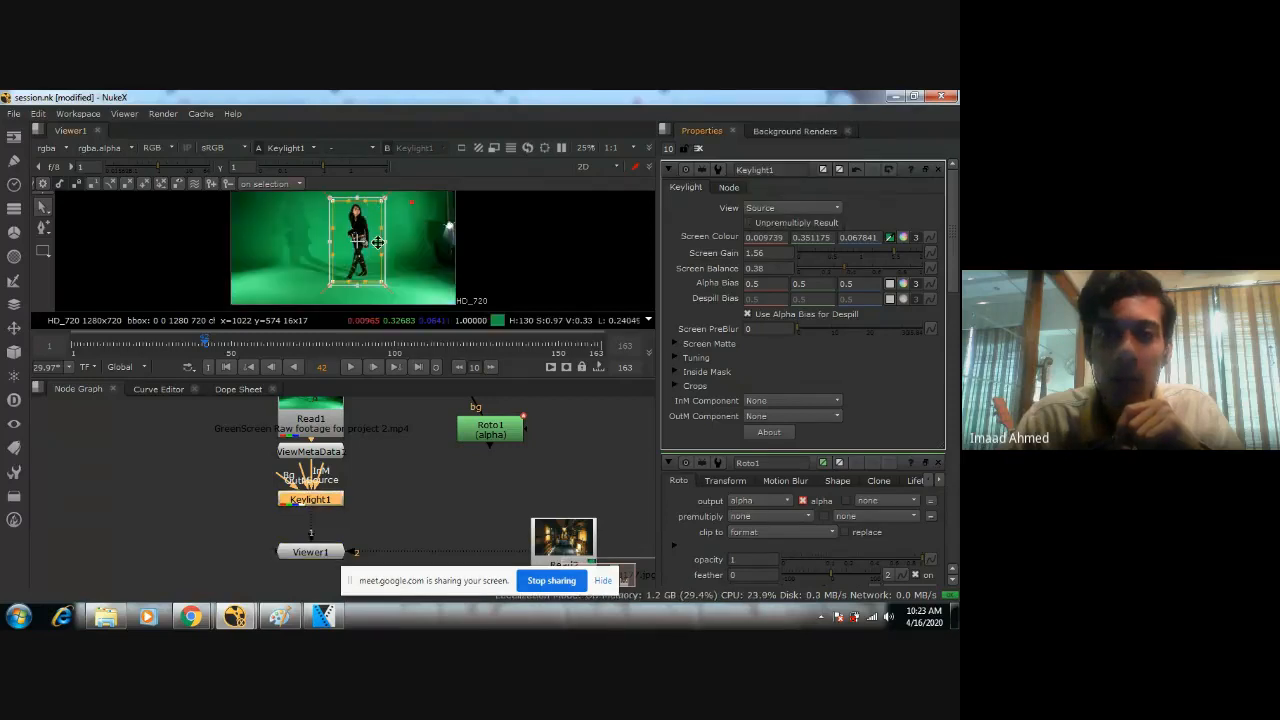
pyautogui.scroll(2, 361, 241)
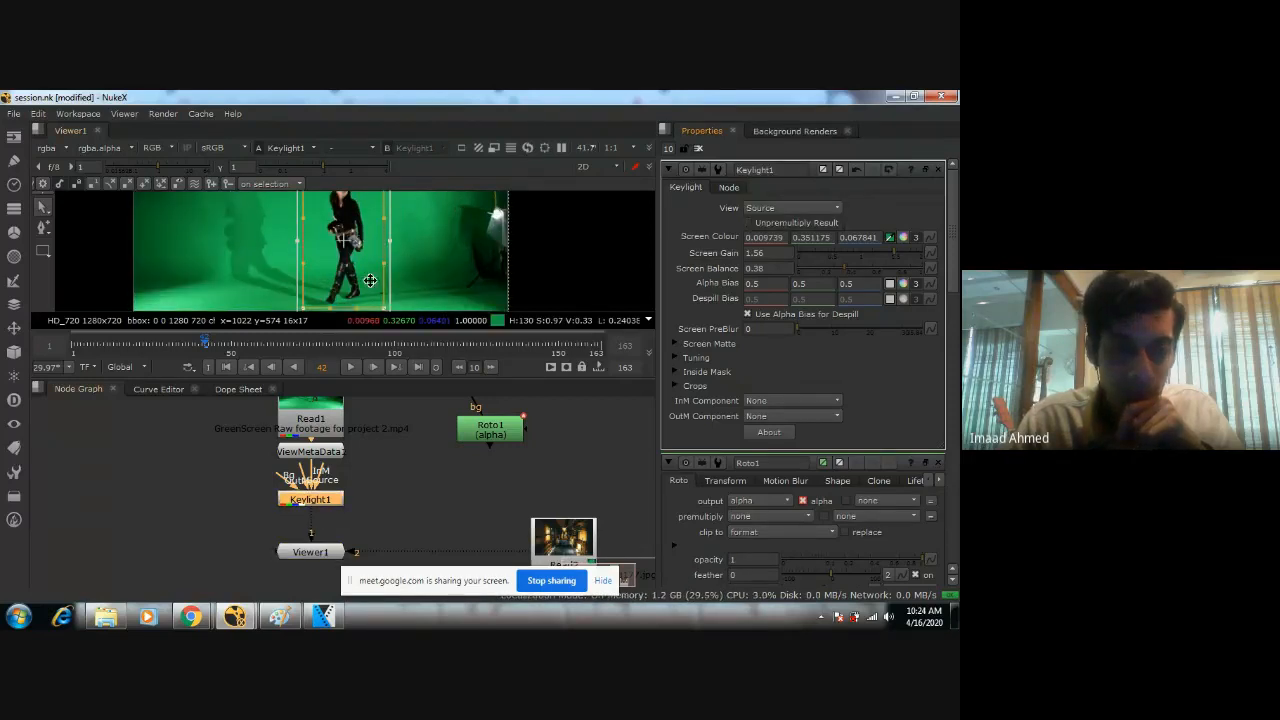
pyautogui.scroll(-2, 370, 281)
pyautogui.scroll(1, 390, 280)
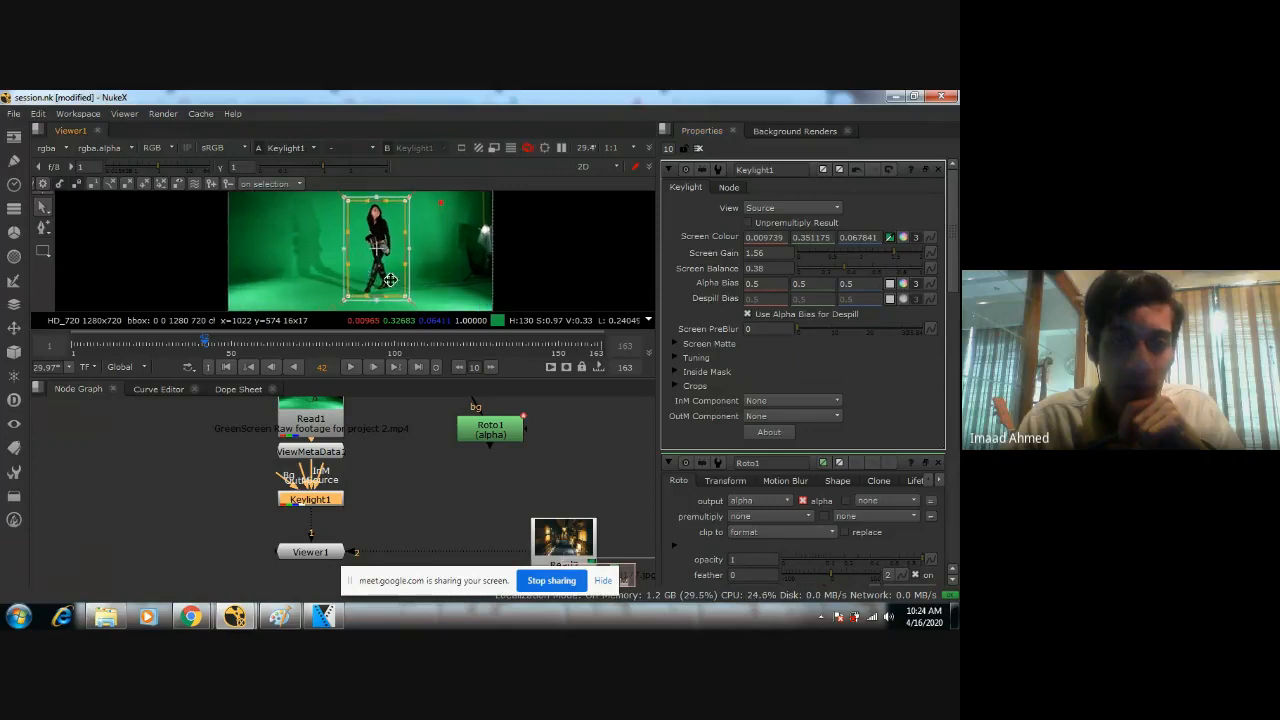
# Move the Roto node closer to the Keylight and connect the Keylight's OutM input to it.
pyautogui.doubleClick(489, 432)
pyautogui.moveTo(489, 432); pyautogui.dragTo(481, 494)
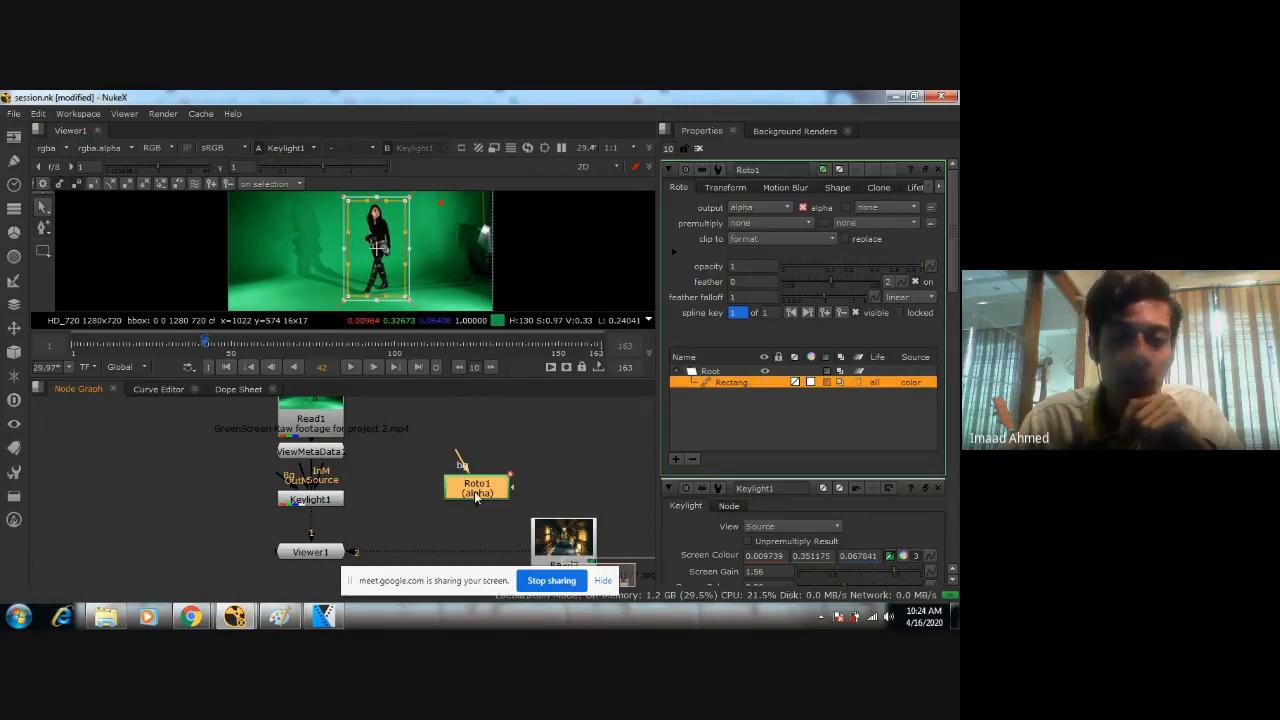
pyautogui.doubleClick(334, 497)
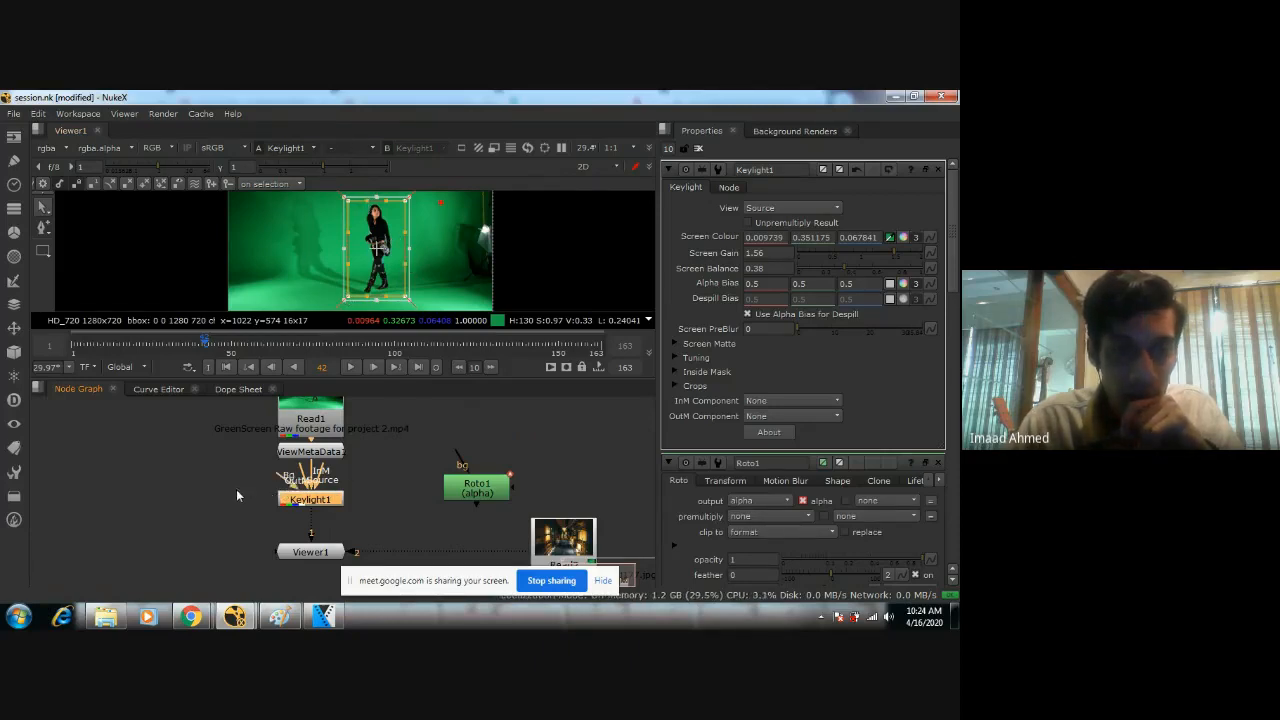
pyautogui.moveTo(303, 478); pyautogui.dragTo(188, 504)
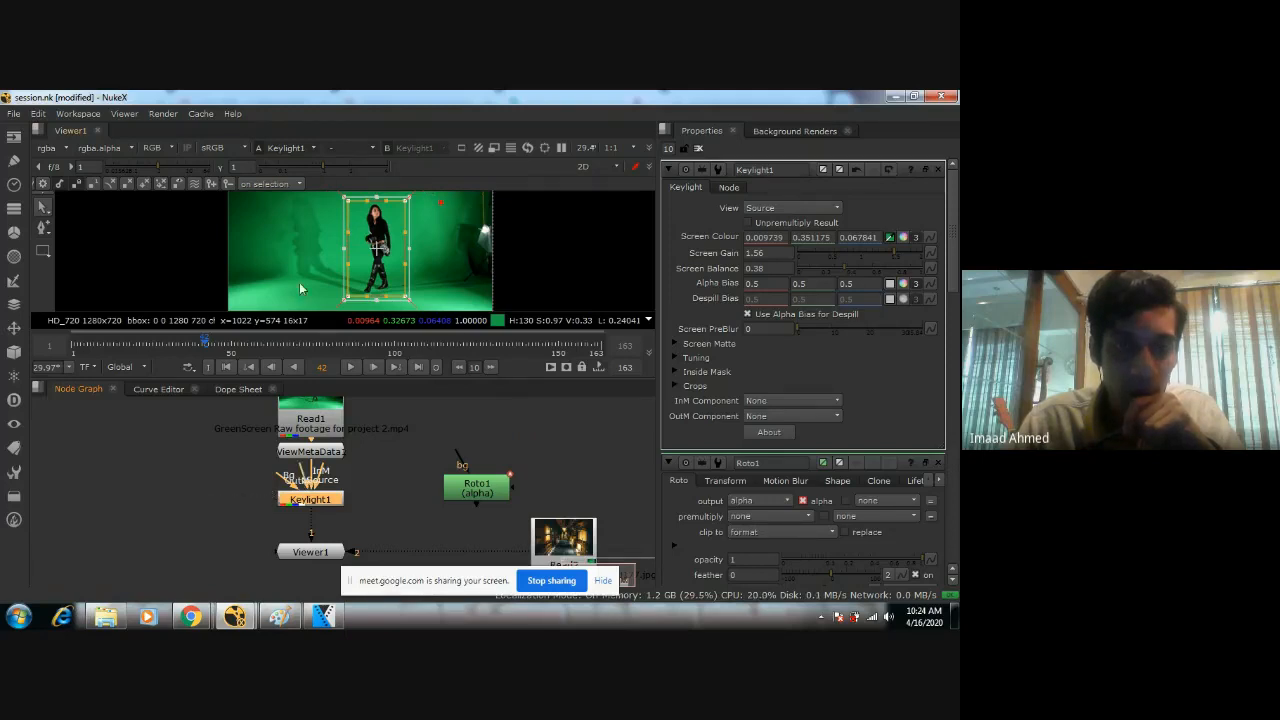
pyautogui.moveTo(295, 480); pyautogui.dragTo(440, 502)
pyautogui.click(311, 503)
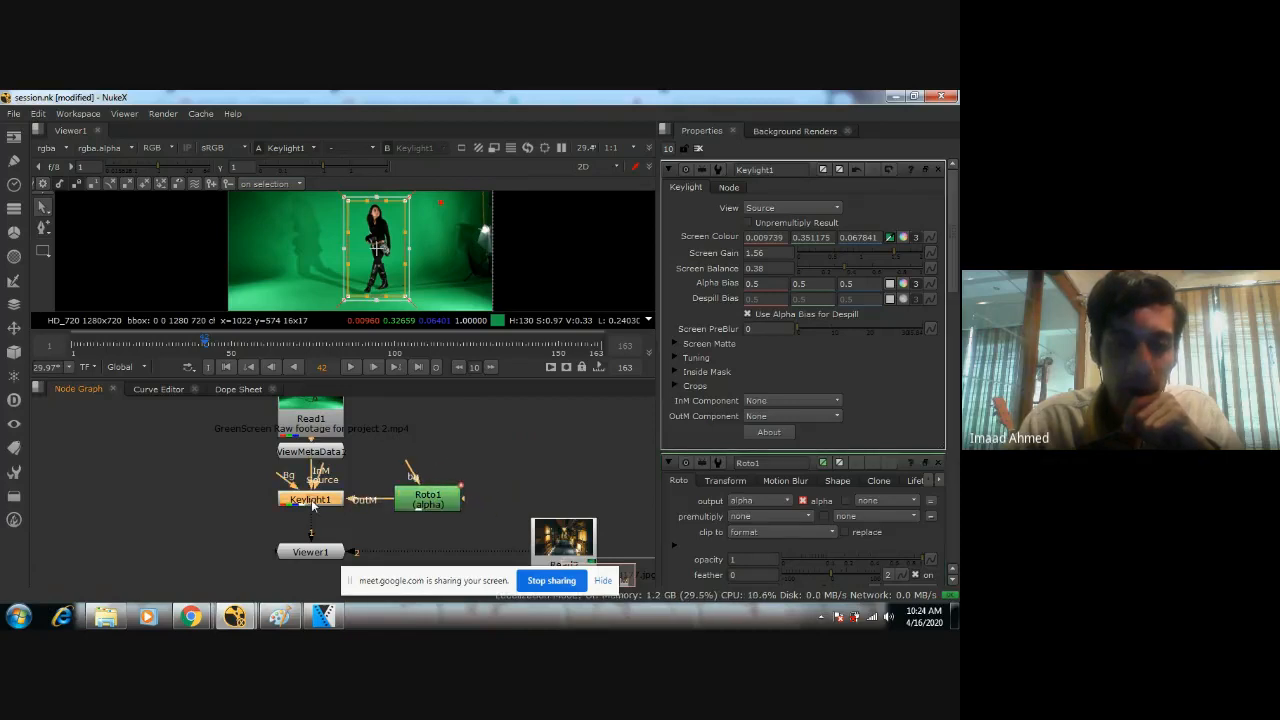
# Set the Keylight view to Final Result and its OutM Component to Inverted Alpha.
pyautogui.click(790, 208)
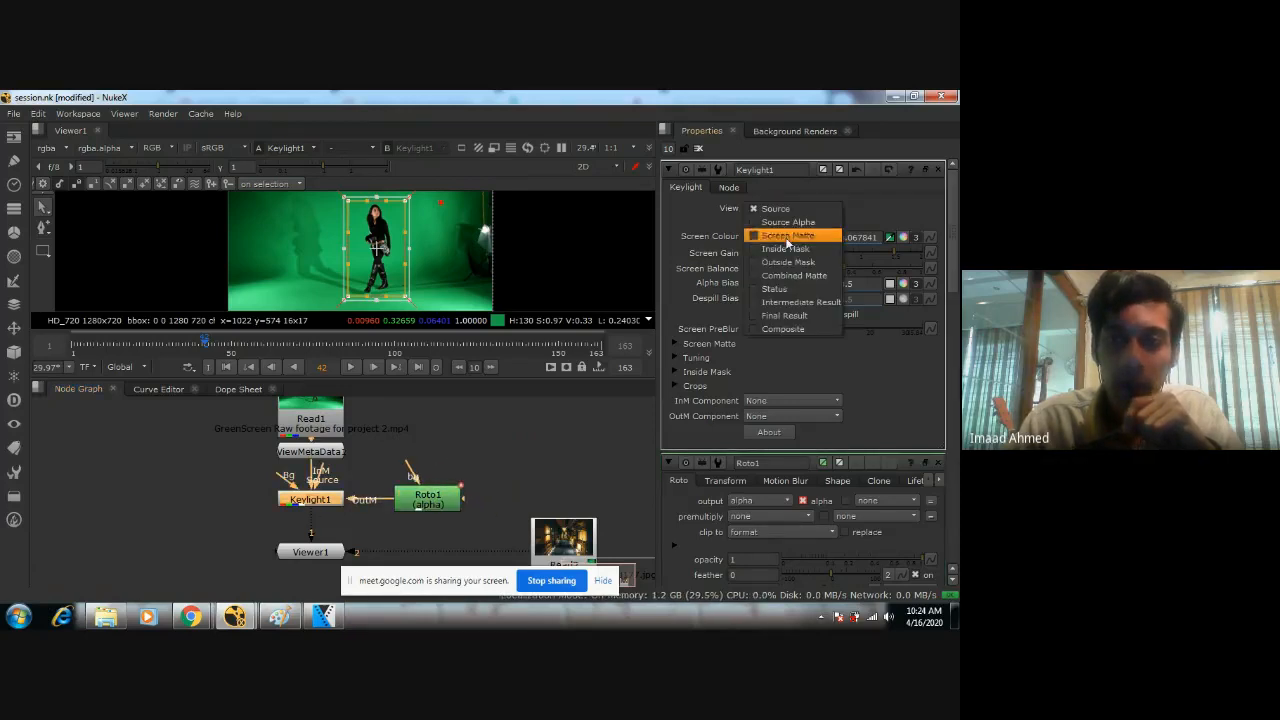
pyautogui.click(790, 316)
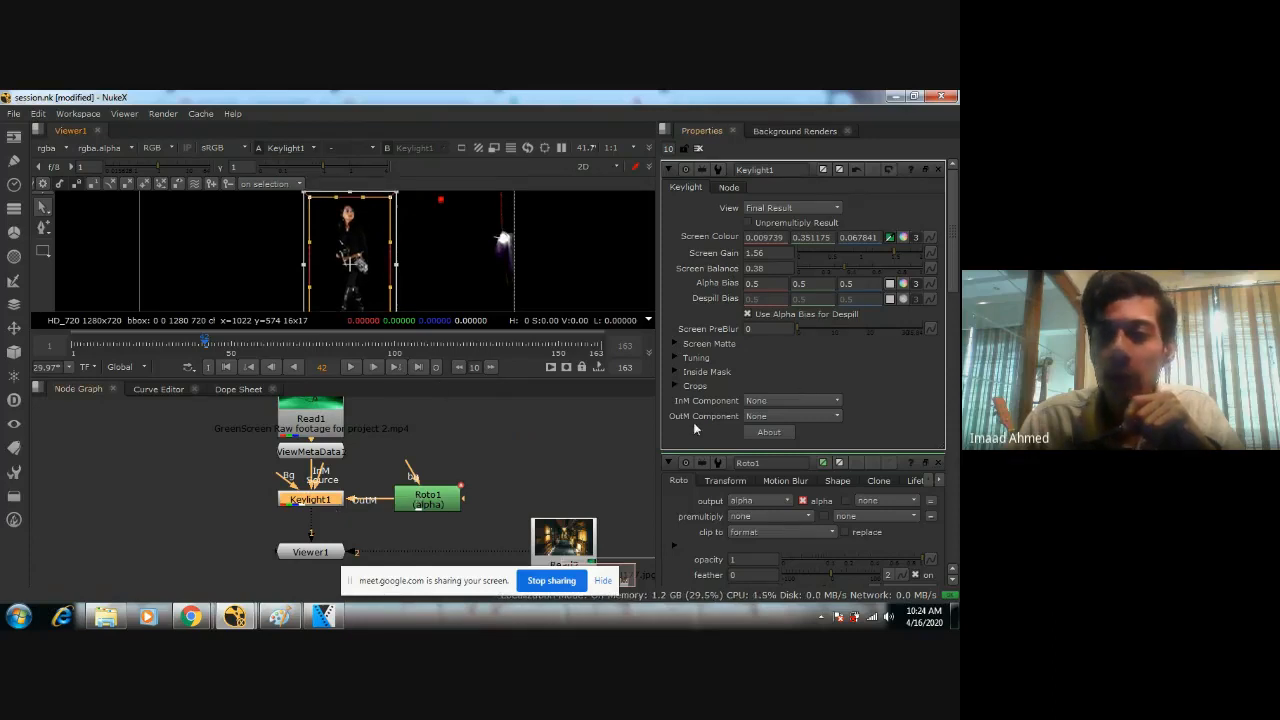
pyautogui.click(764, 418)
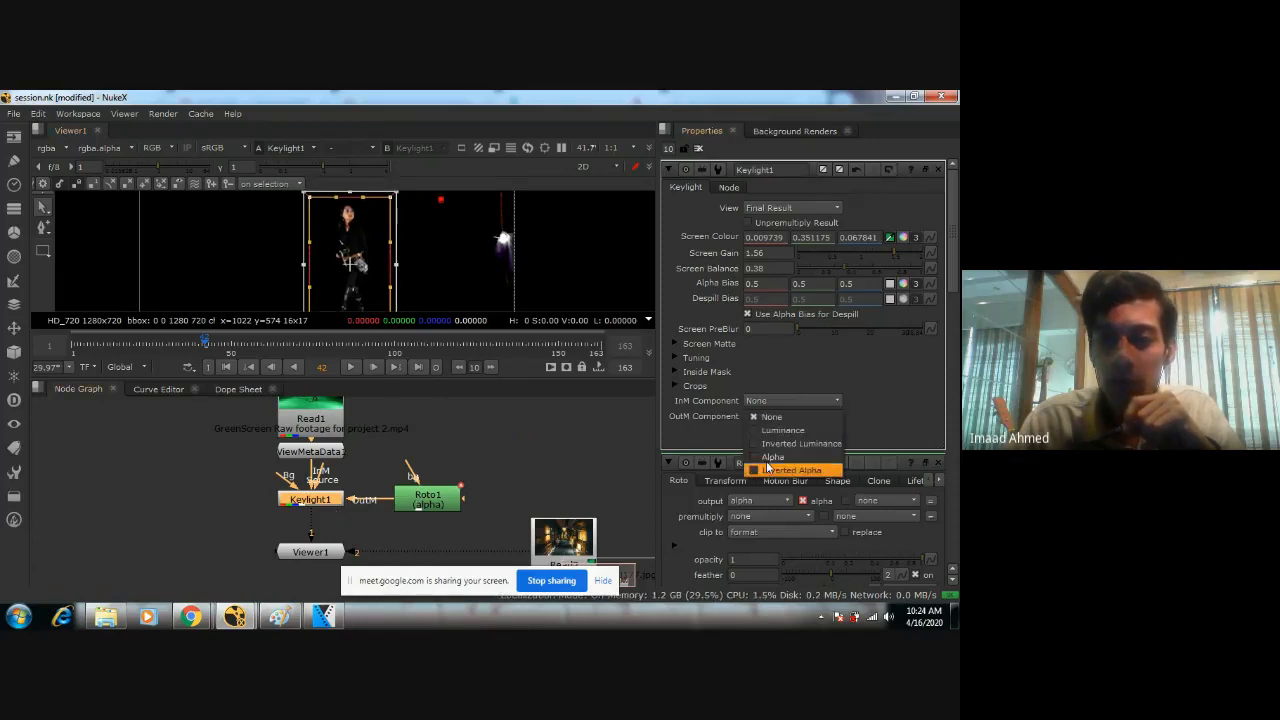
pyautogui.click(770, 471)
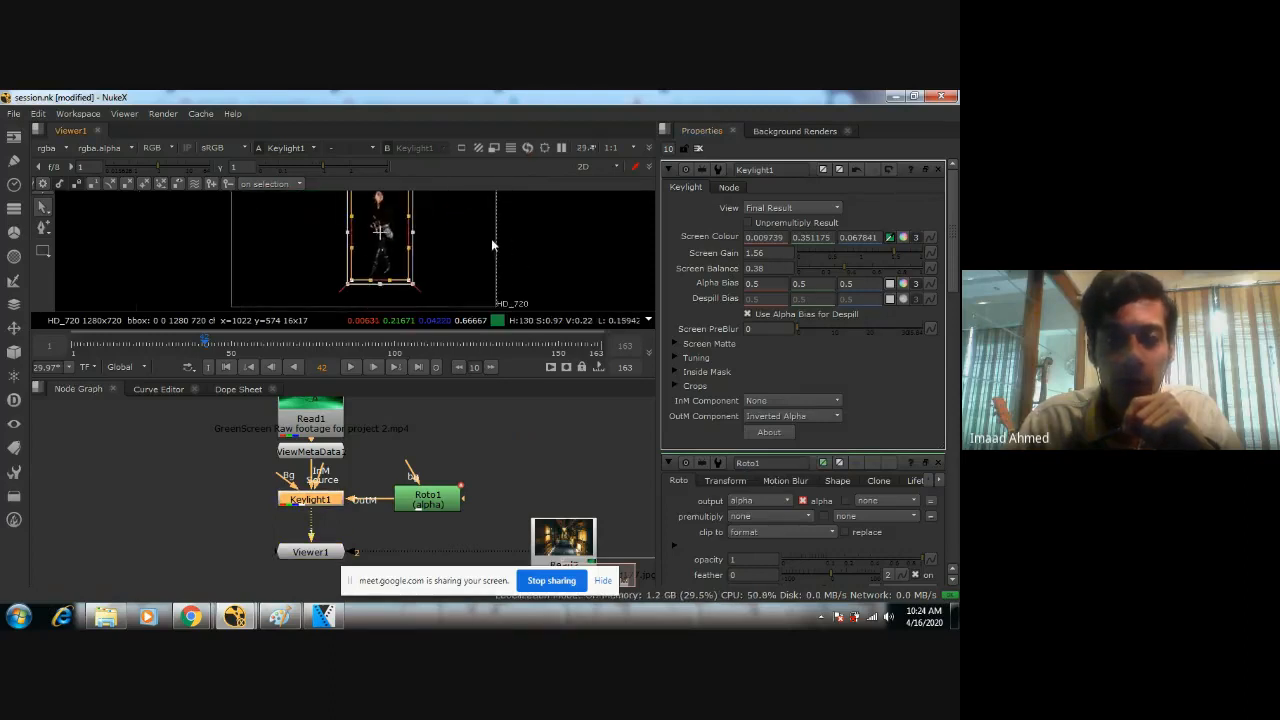
# Compare the original footage with the masked key by switching the Keylight view to Source and back to Final Result.
pyautogui.click(790, 207)
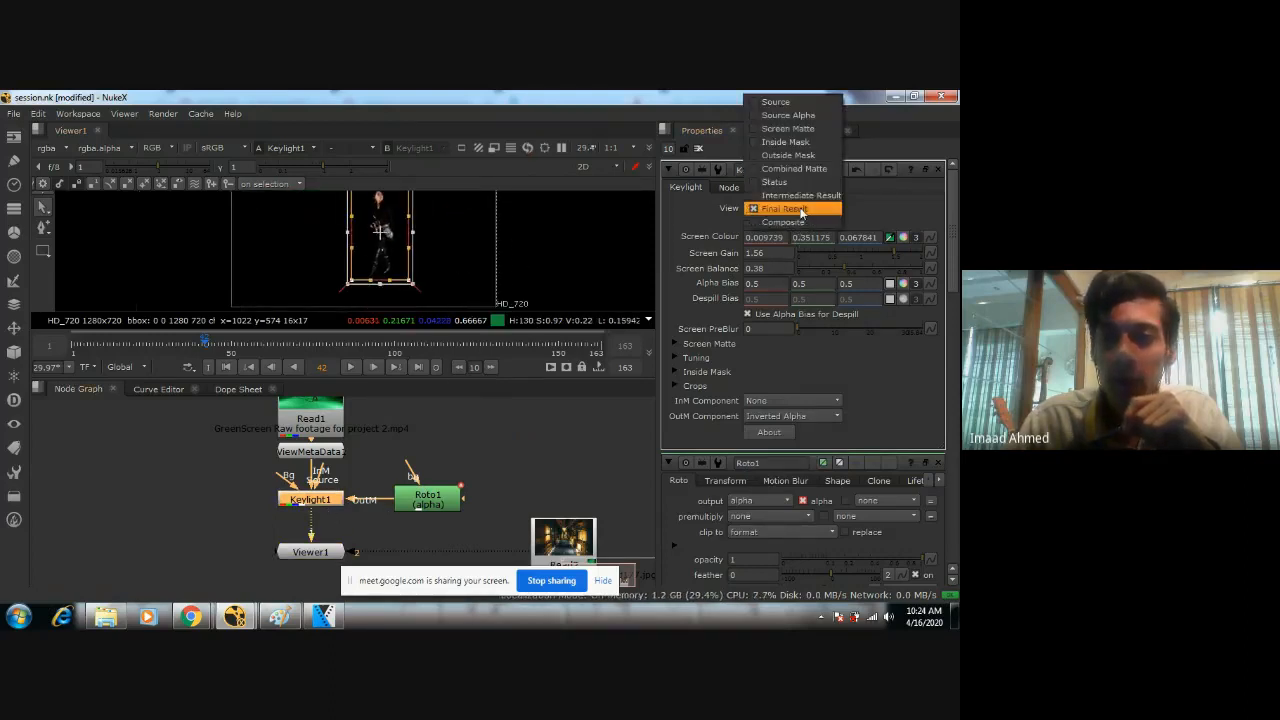
pyautogui.click(792, 104)
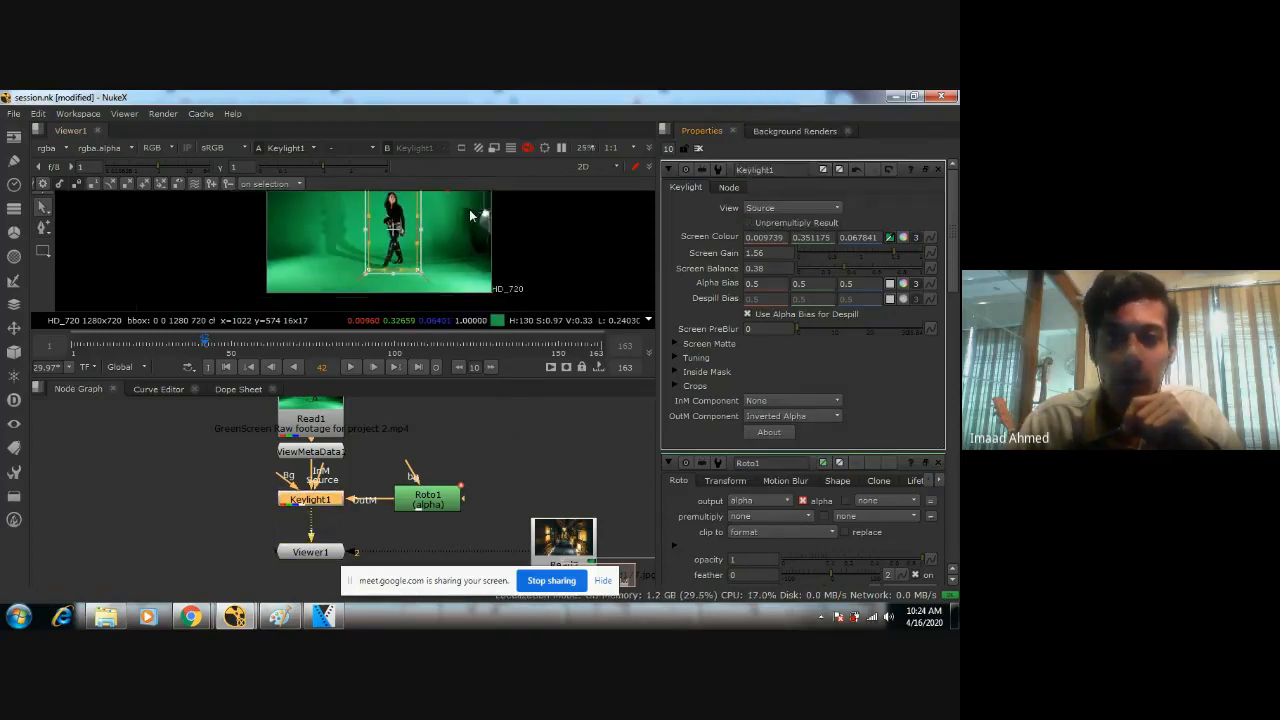
pyautogui.click(812, 208)
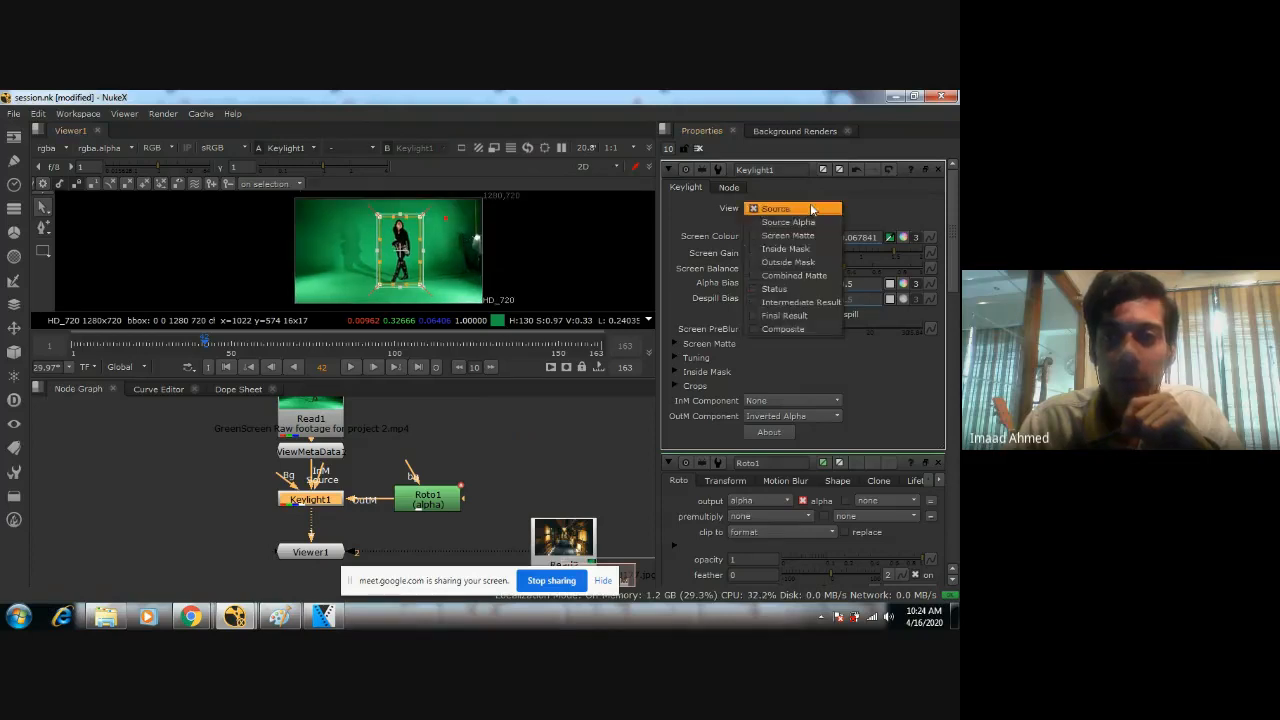
pyautogui.click(785, 316)
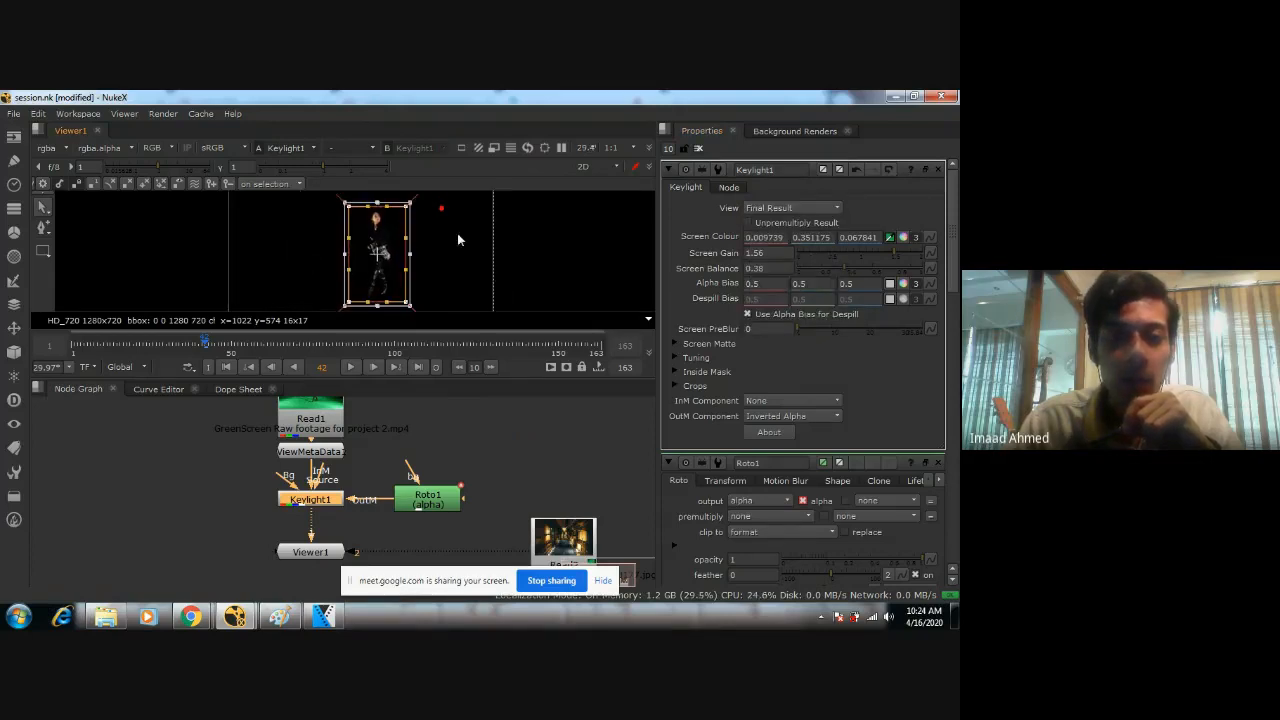
# Disable the Roto node to view the key without the garbage matte, and re-enable it.
pyautogui.click(422, 500)
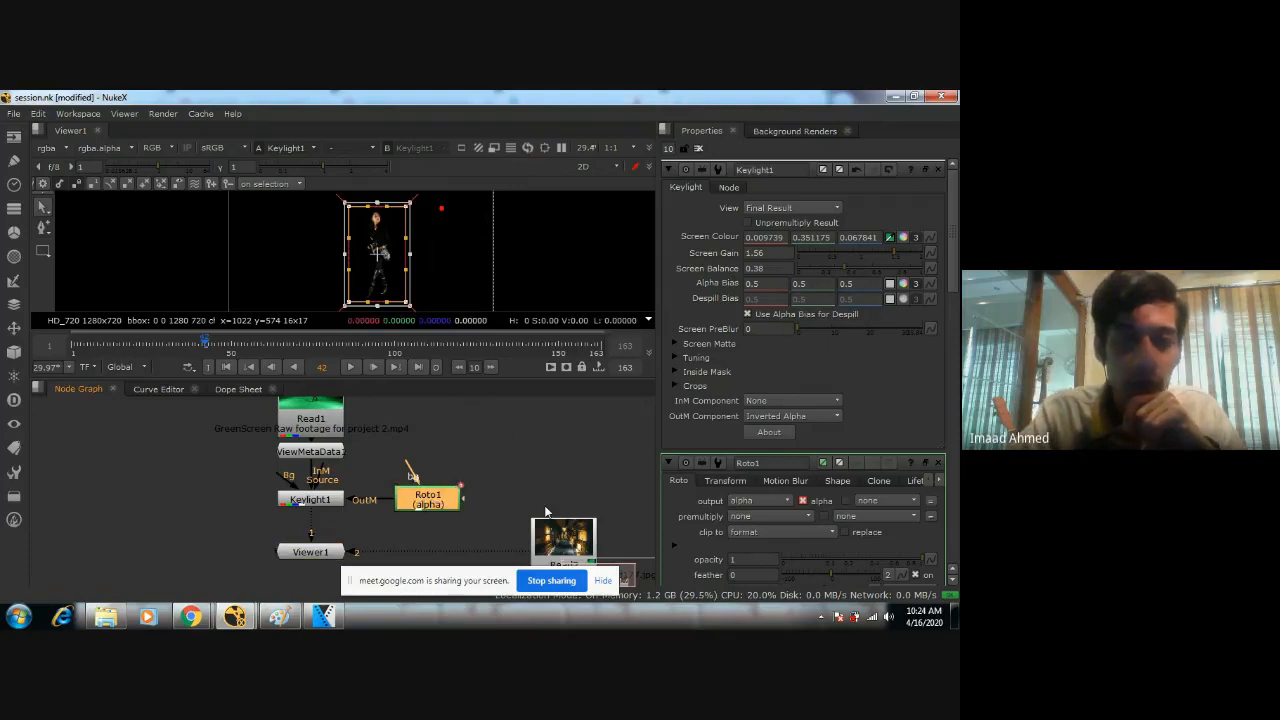
pyautogui.press('d')
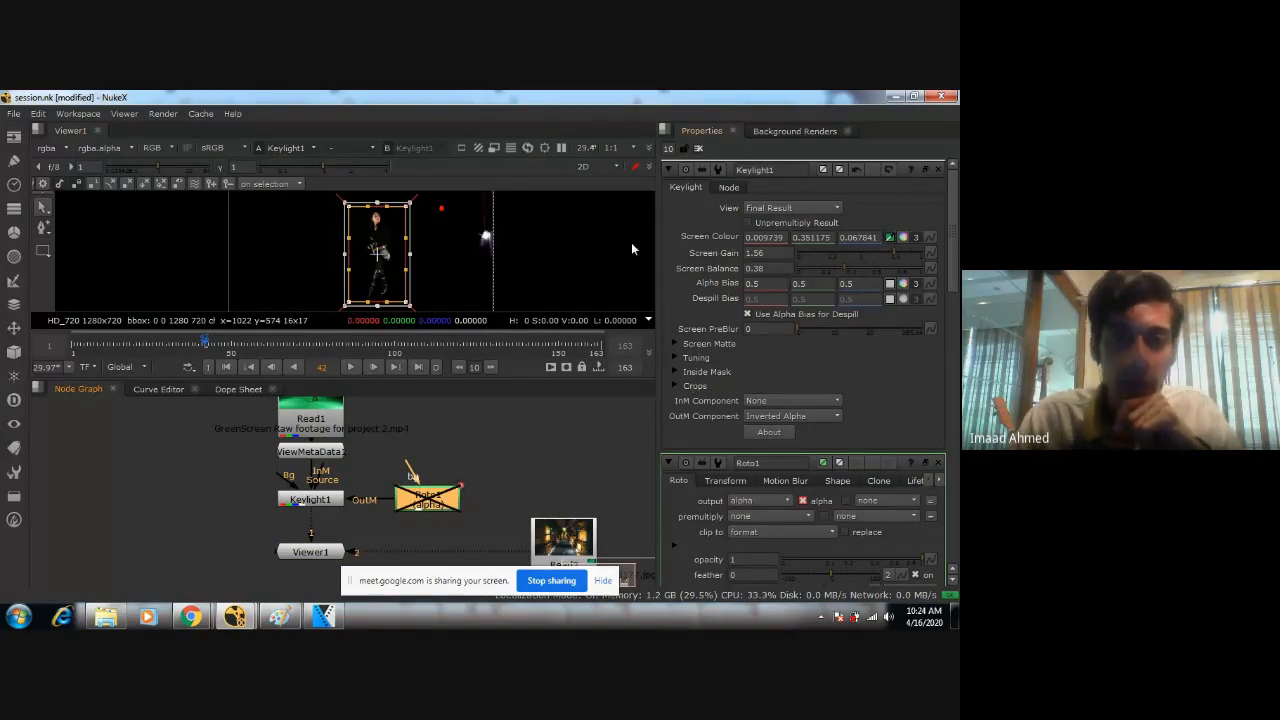
pyautogui.moveTo(444, 245); pyautogui.dragTo(401, 245, button='middle')
pyautogui.scroll(-1, 438, 246)
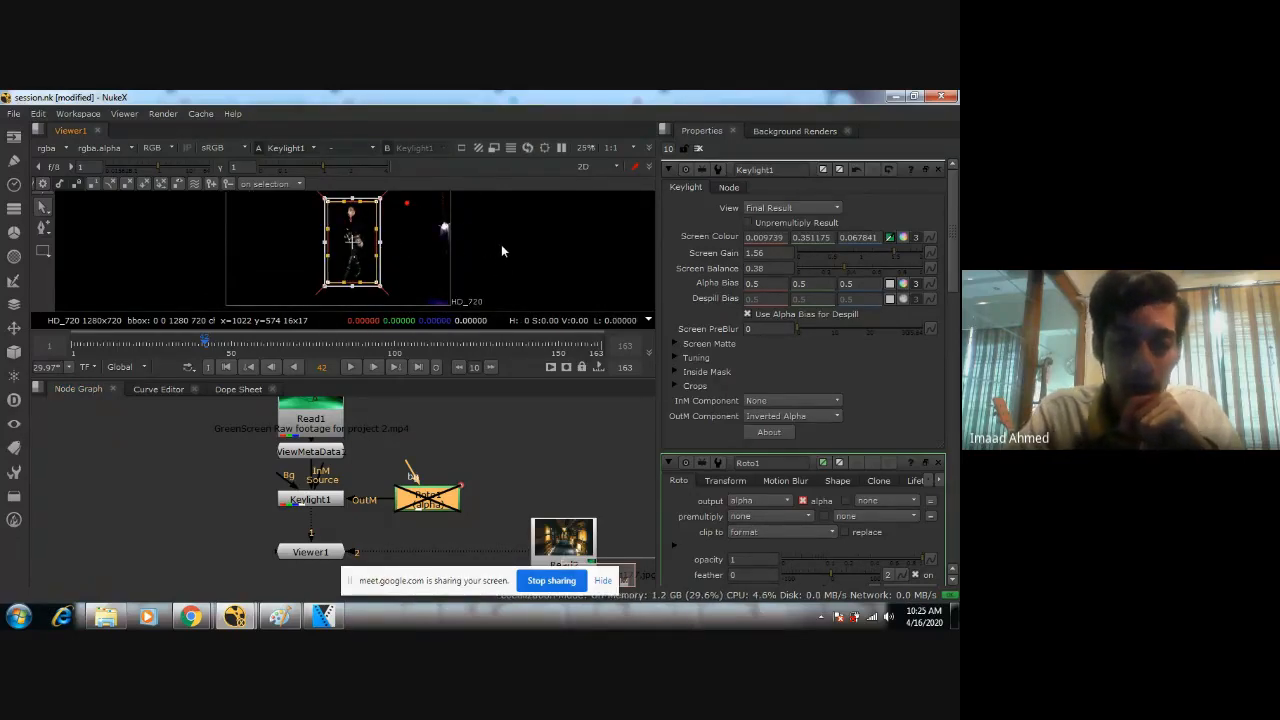
pyautogui.press('d')
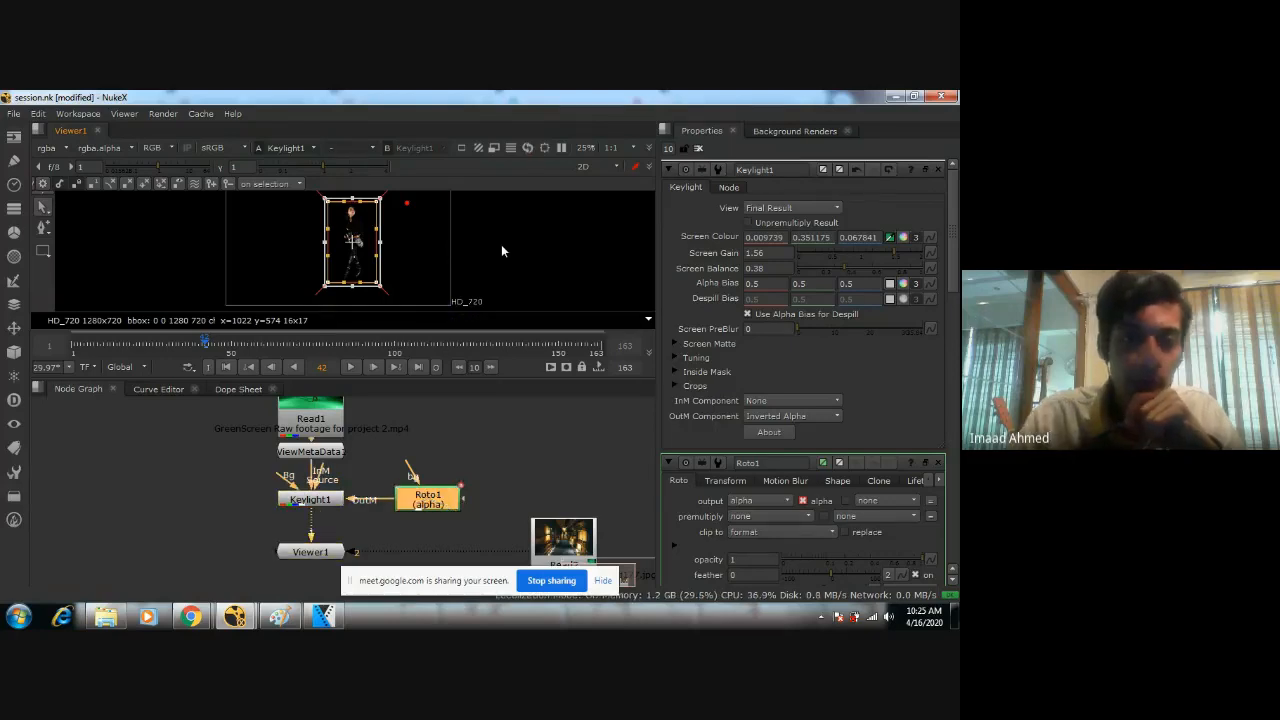
# Inspect the masked woman up close and in the full frame, and save the script.
pyautogui.scroll(-2, 439, 239)
pyautogui.moveTo(409, 224); pyautogui.dragTo(440, 238, button='middle')
pyautogui.scroll(10, 438, 237)
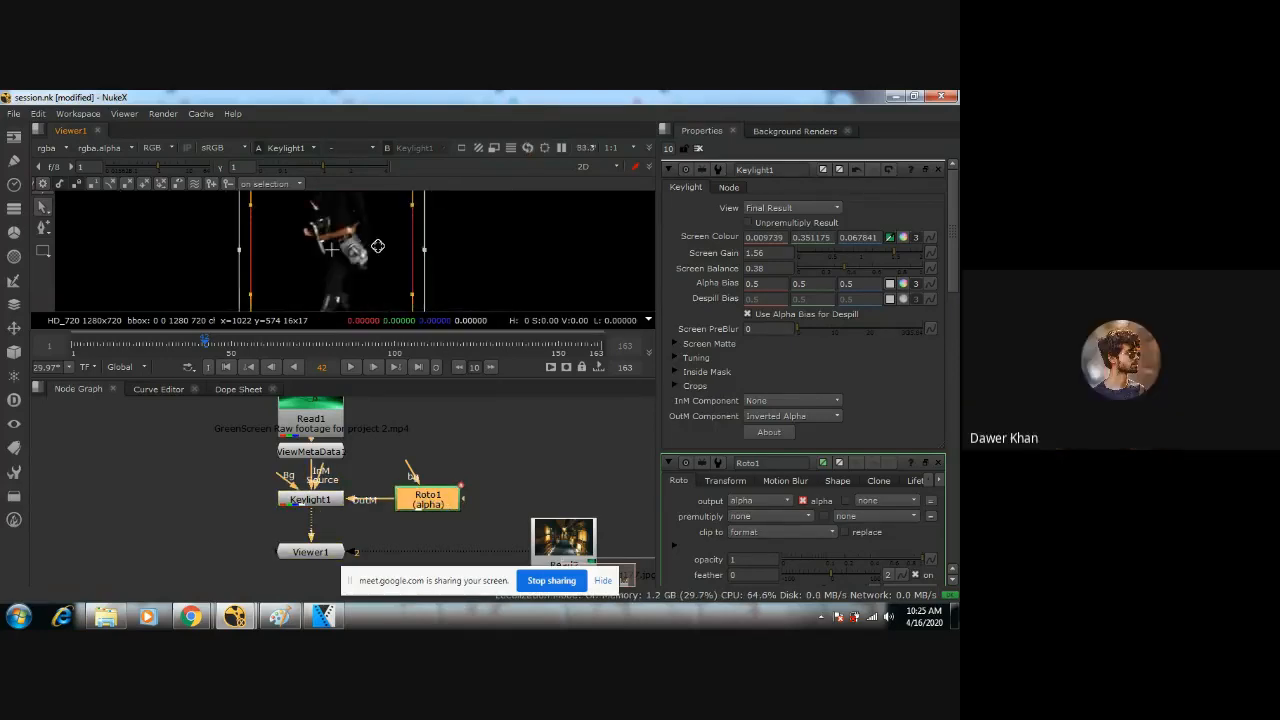
pyautogui.scroll(-7, 388, 291)
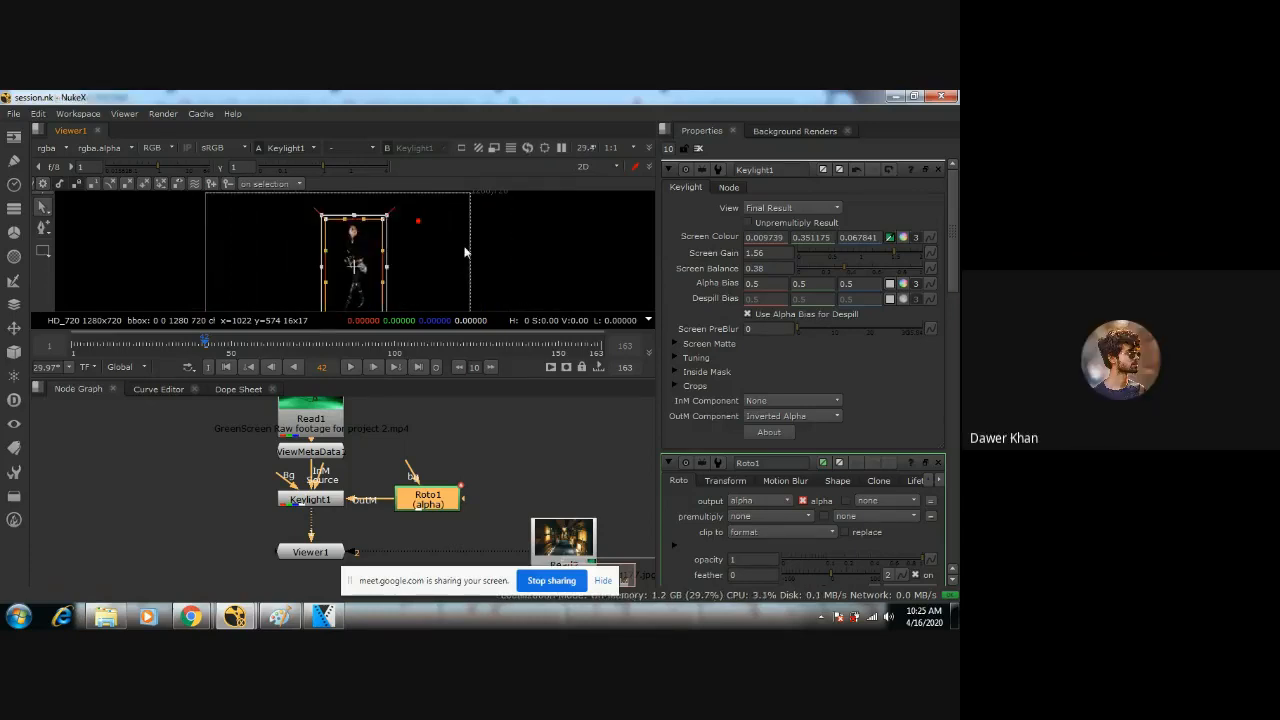
pyautogui.scroll(-3, 440, 253)
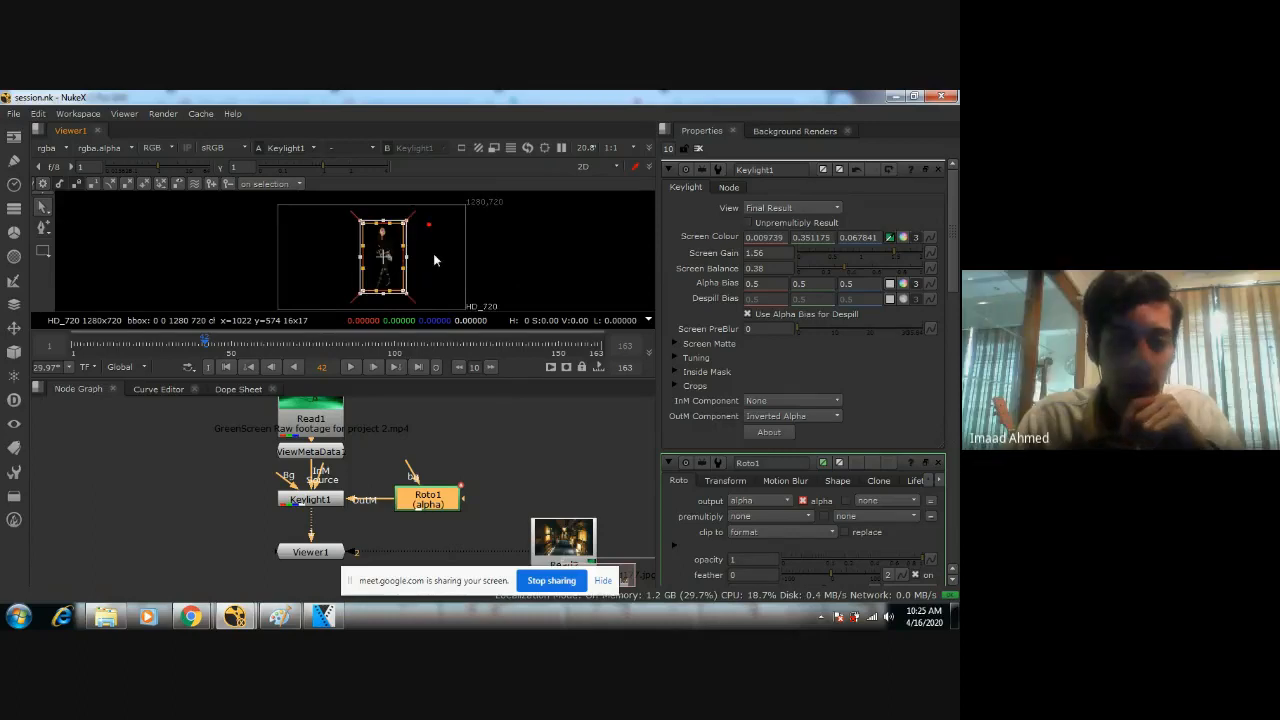
# Examine the node graph as a whole, from the green-screen Read node and the Roto to the corridor image's Read node.
pyautogui.scroll(-3, 465, 463)
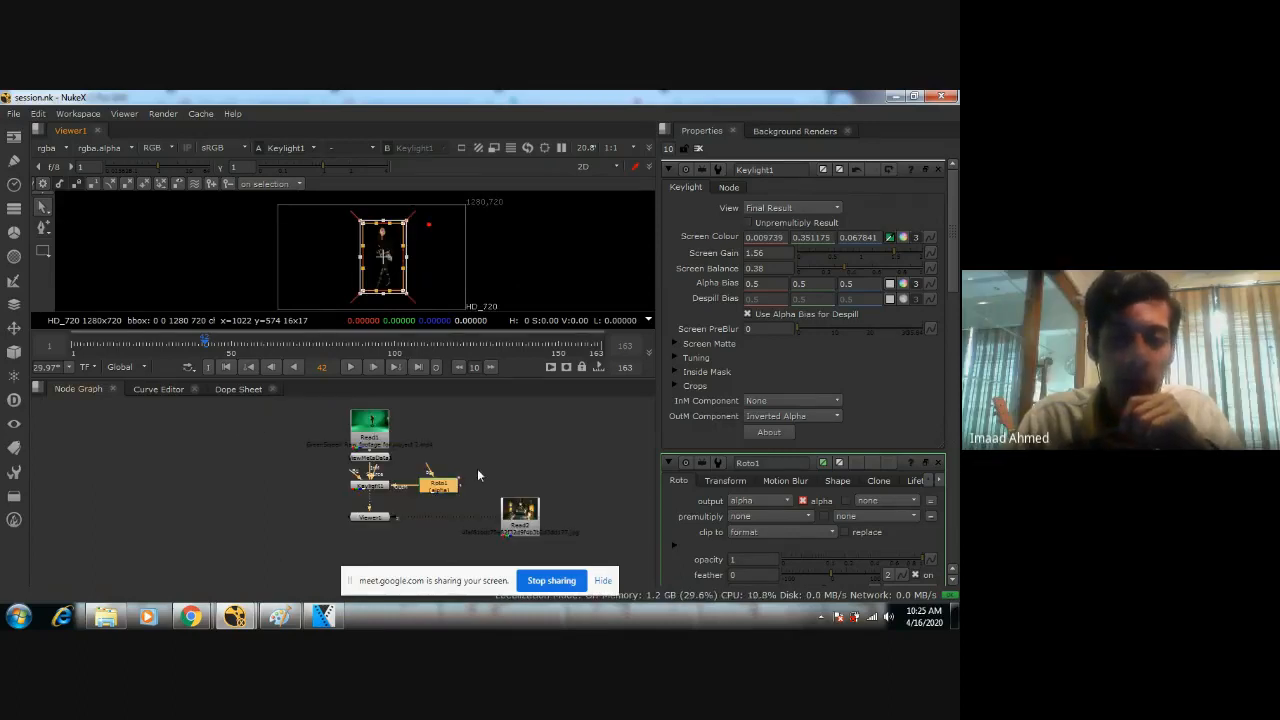
pyautogui.click(384, 437)
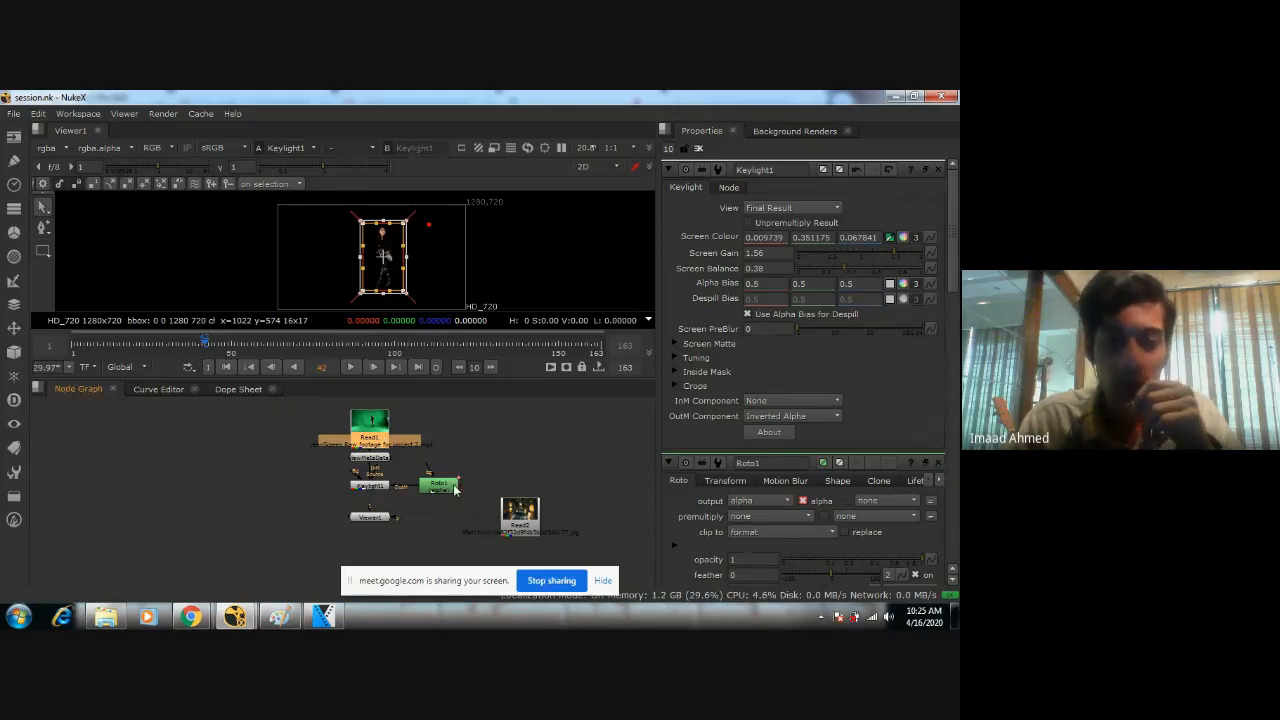
pyautogui.click(454, 488)
pyautogui.click(490, 465)
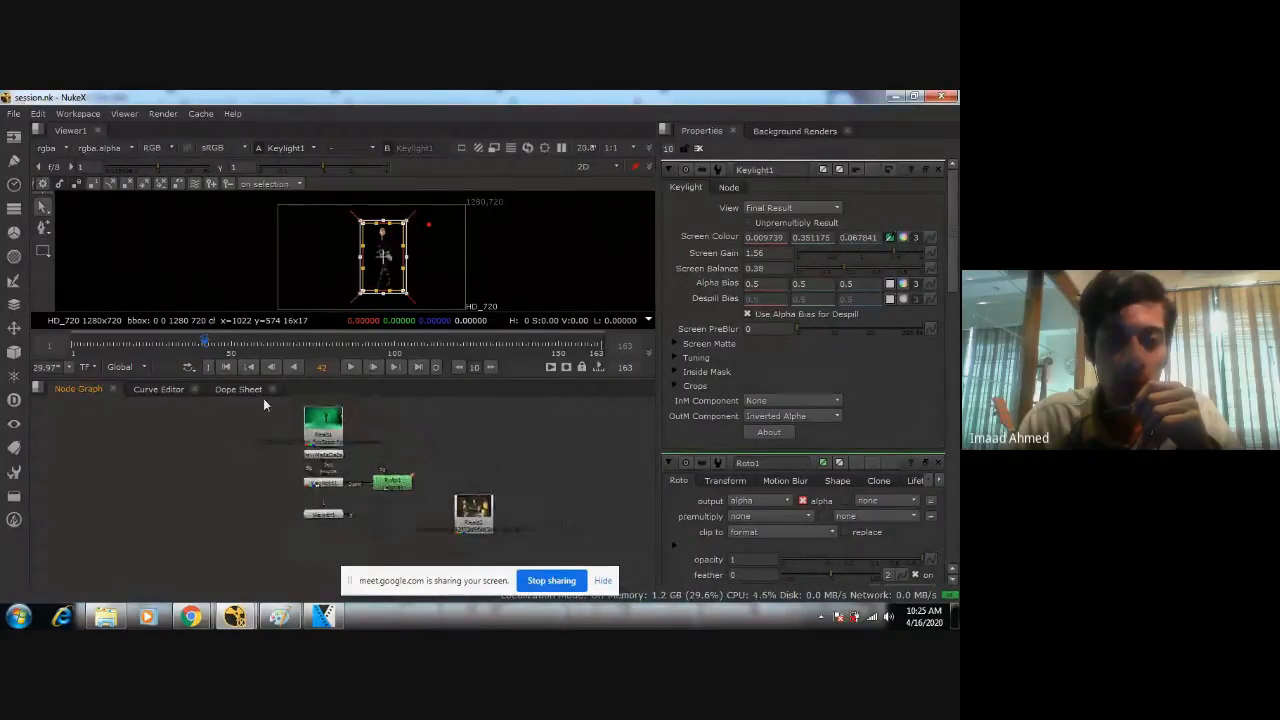
pyautogui.moveTo(263, 399); pyautogui.dragTo(514, 549)
pyautogui.moveTo(563, 400); pyautogui.dragTo(267, 565)
pyautogui.click(267, 516)
pyautogui.moveTo(274, 404); pyautogui.dragTo(519, 546)
pyautogui.click(520, 546)
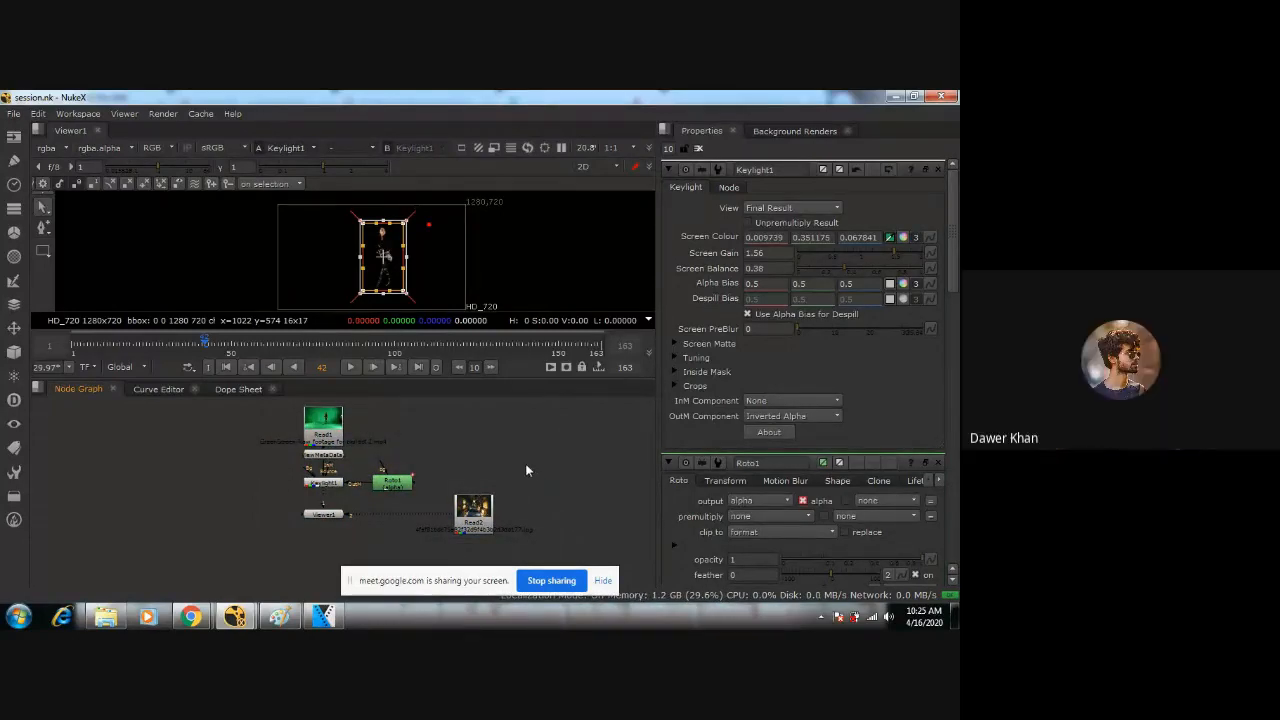
# Examine the individual nodes and their connections, covering Read1, ViewMetaData1, Keylight1, Roto1, Viewer1 and Read2.
pyautogui.scroll(3, 389, 460)
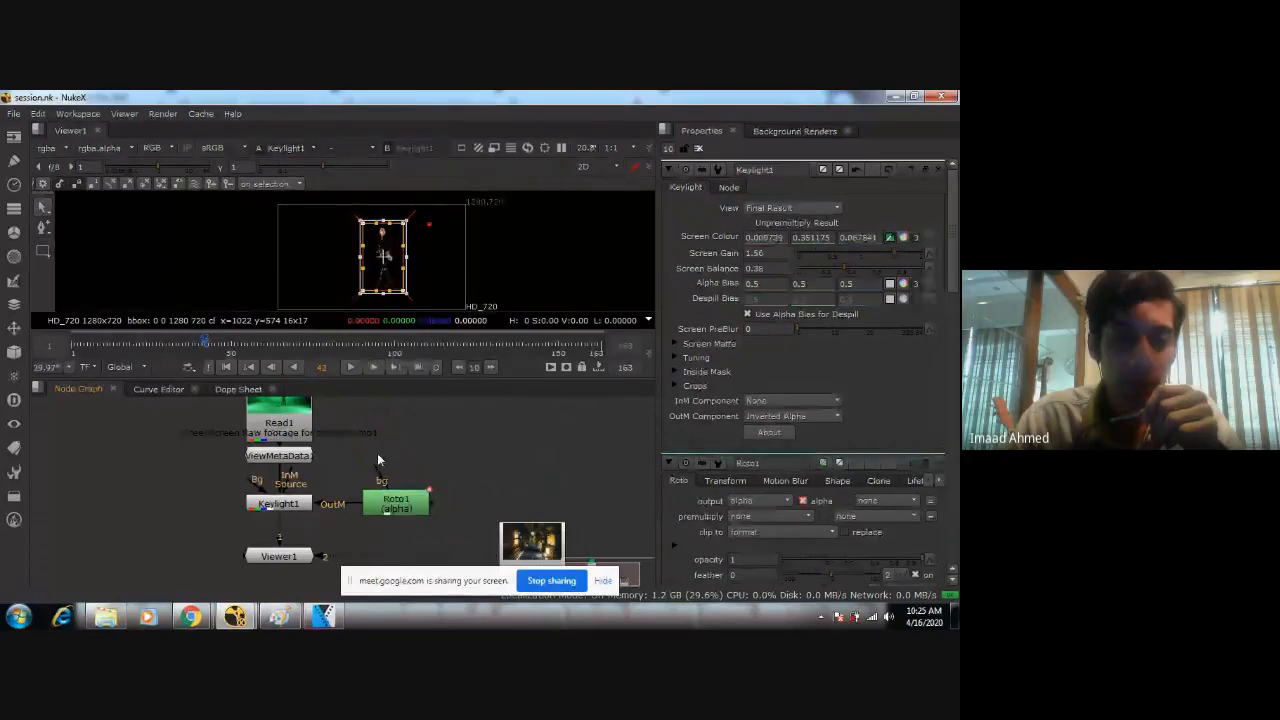
pyautogui.moveTo(396, 508); pyautogui.dragTo(452, 485, button='middle')
pyautogui.click(452, 488)
pyautogui.click(336, 483)
pyautogui.click(342, 534)
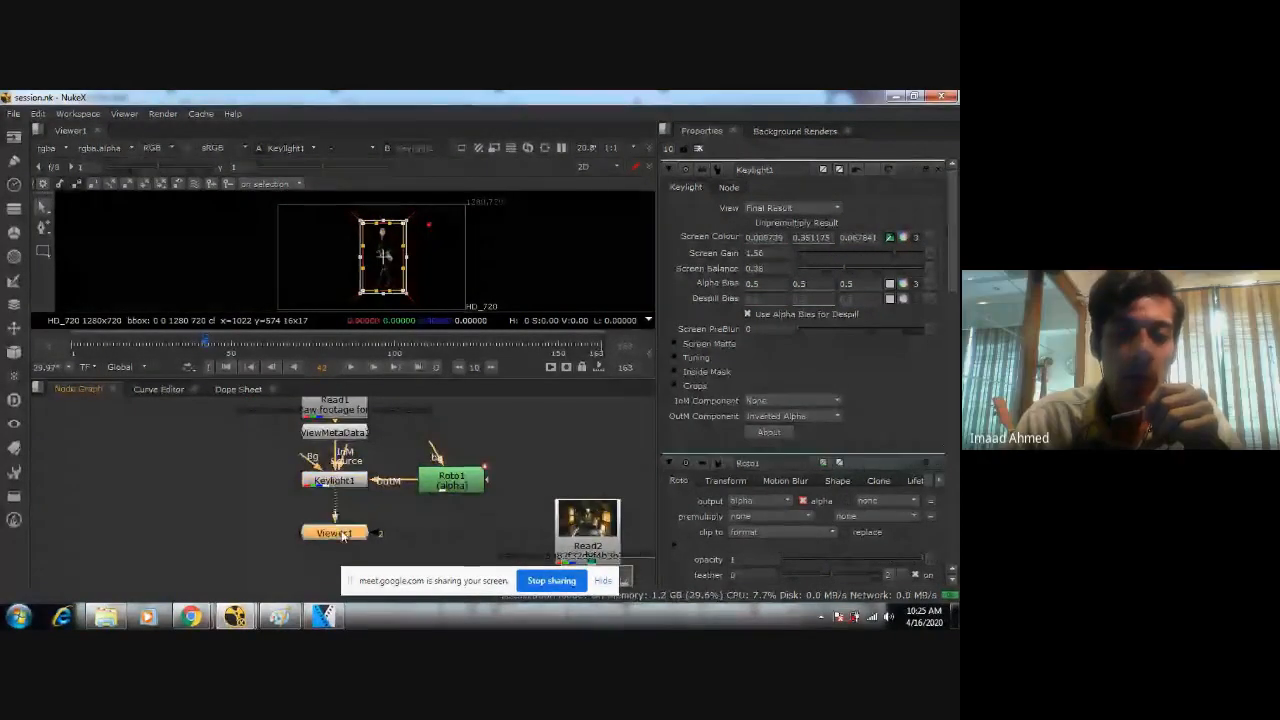
pyautogui.click(577, 516)
pyautogui.middleClick(482, 461)
pyautogui.moveTo(378, 459); pyautogui.dragTo(470, 426, button='middle')
pyautogui.click(473, 431)
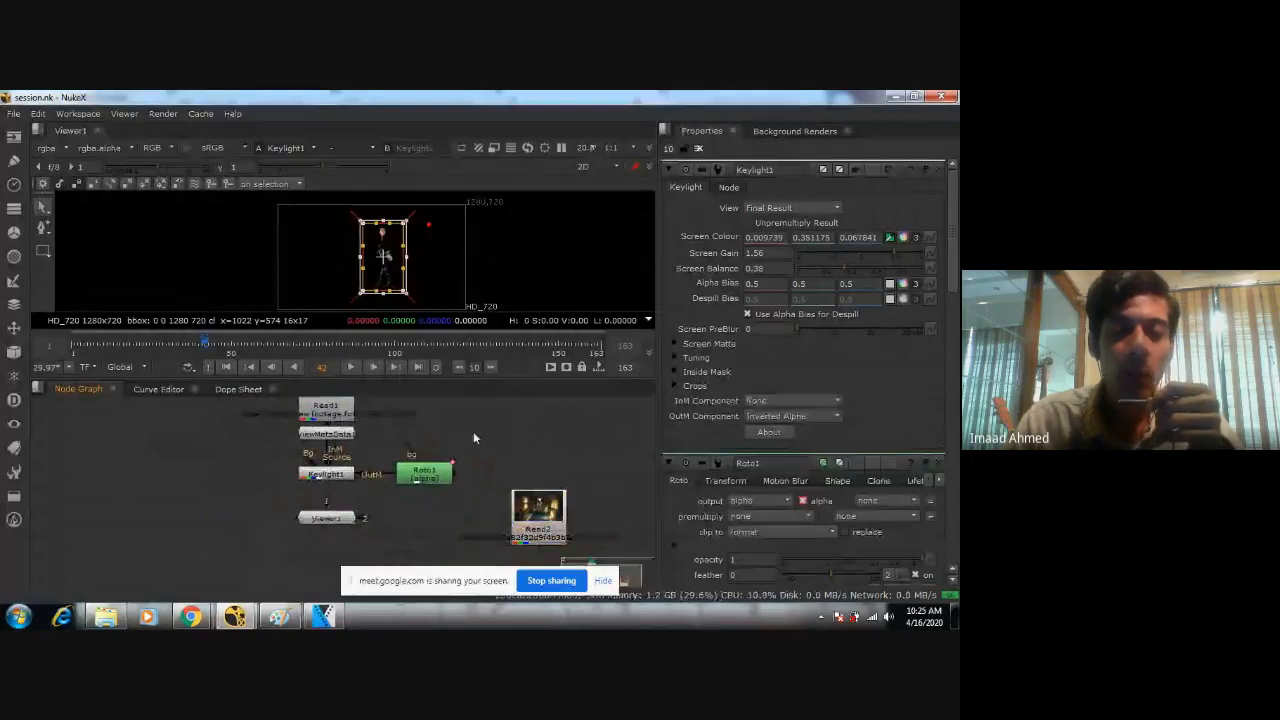
pyautogui.scroll(2, 470, 431)
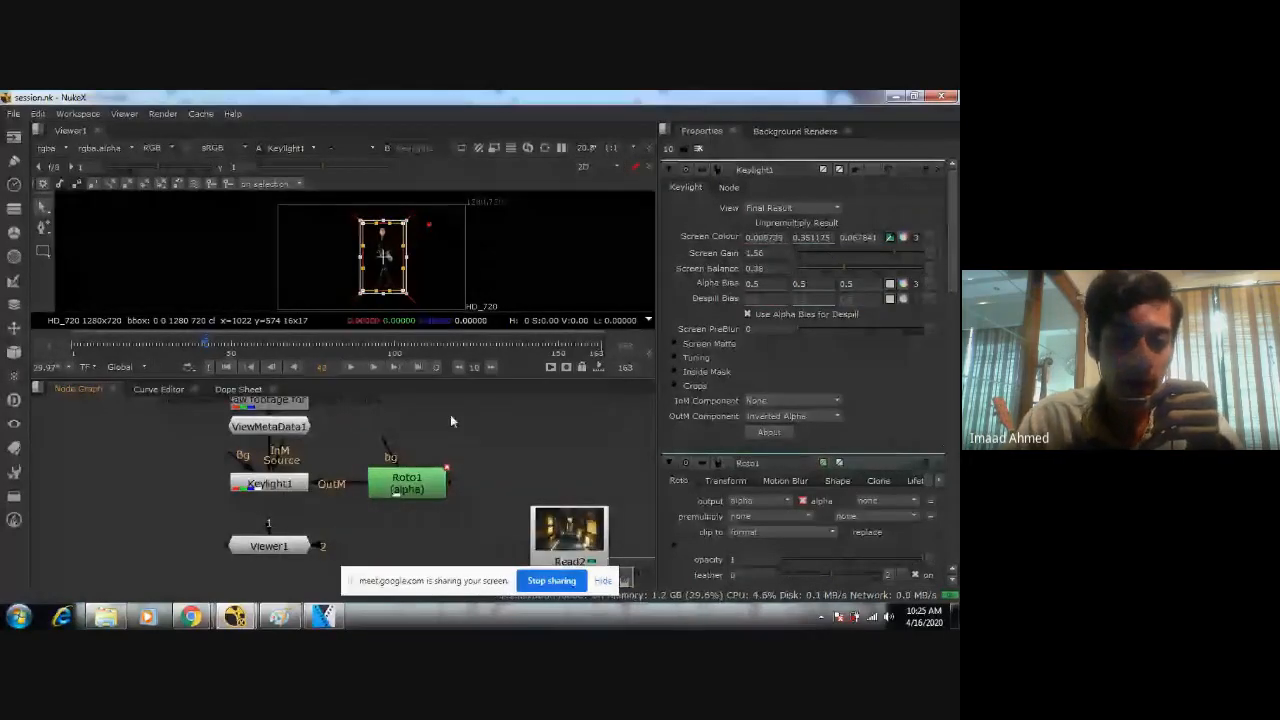
pyautogui.moveTo(450, 421); pyautogui.dragTo(563, 502, button='middle')
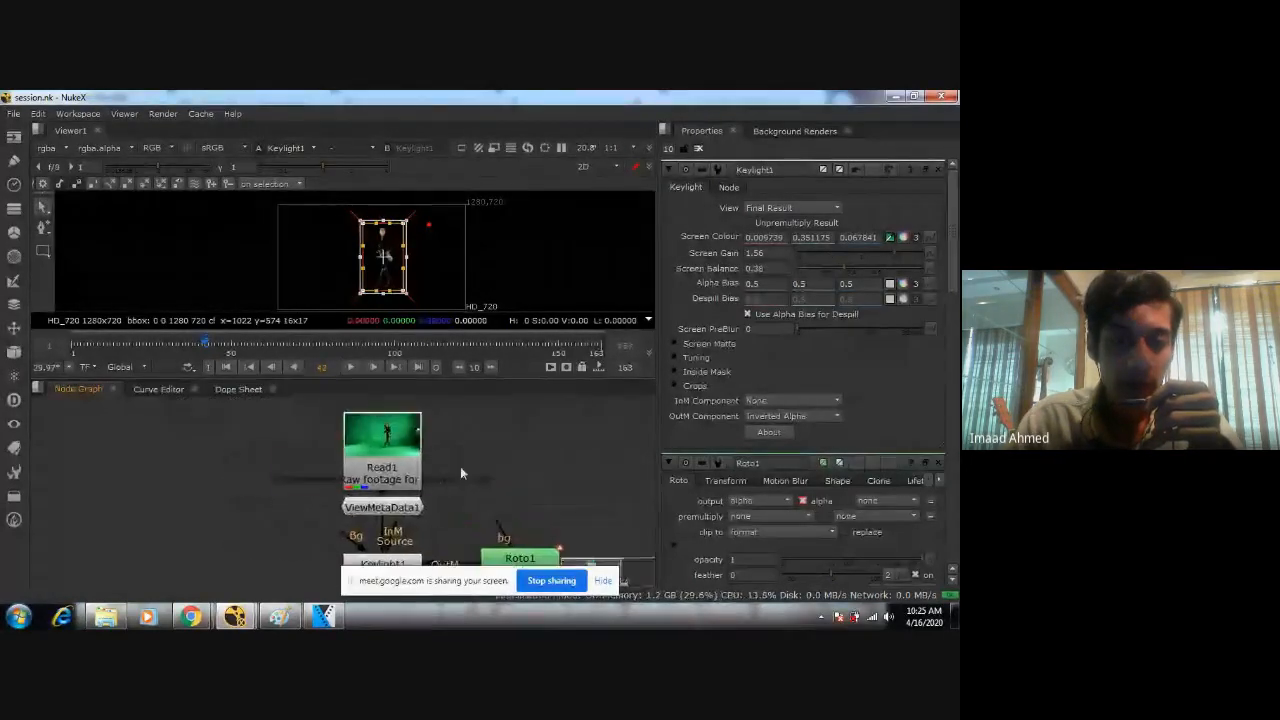
pyautogui.click(390, 507)
pyautogui.moveTo(461, 517); pyautogui.dragTo(437, 427, button='middle')
pyautogui.click(497, 474)
pyautogui.click(359, 536)
pyautogui.click(566, 485)
pyautogui.moveTo(534, 532); pyautogui.dragTo(435, 484, button='middle')
pyautogui.click(312, 441)
pyautogui.moveTo(316, 410); pyautogui.dragTo(364, 486, button='middle')
pyautogui.click(346, 467)
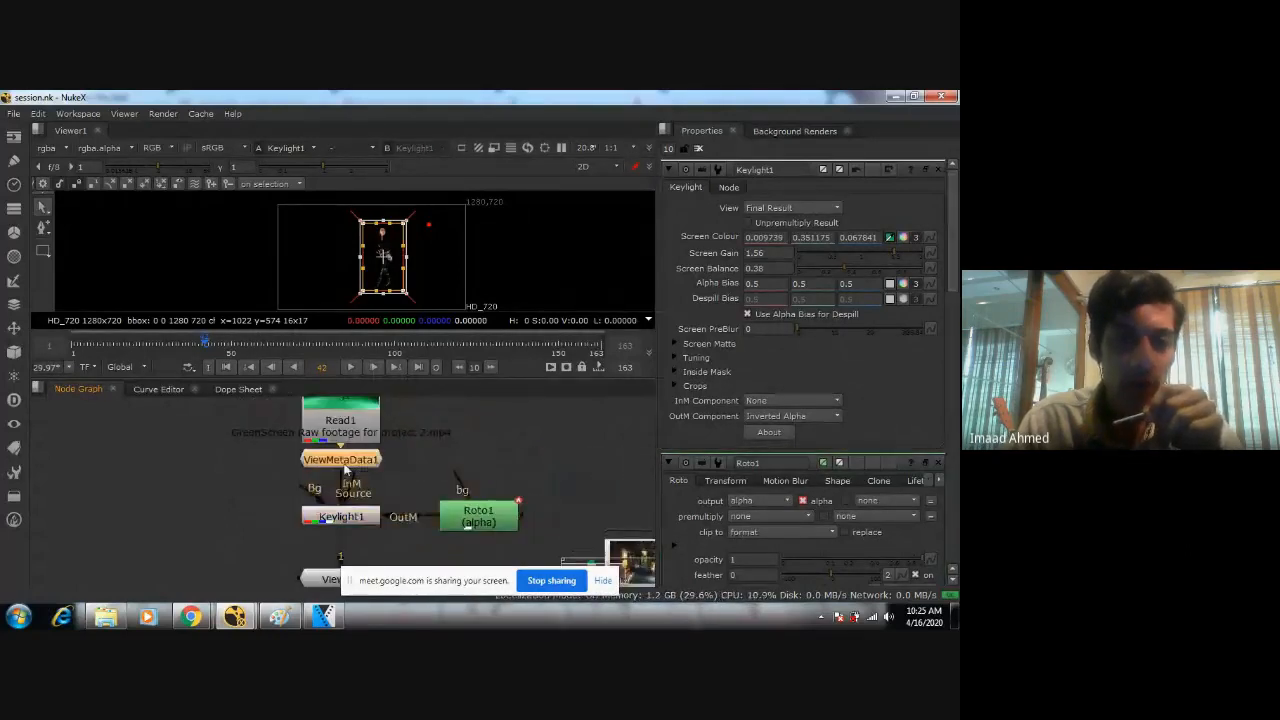
pyautogui.click(343, 434)
# Select all nodes to review the complete tree, clear the selection and frame the graph.
pyautogui.scroll(-2, 406, 452)
pyautogui.scroll(-2, 591, 469)
pyautogui.moveTo(588, 470); pyautogui.dragTo(481, 477, button='middle')
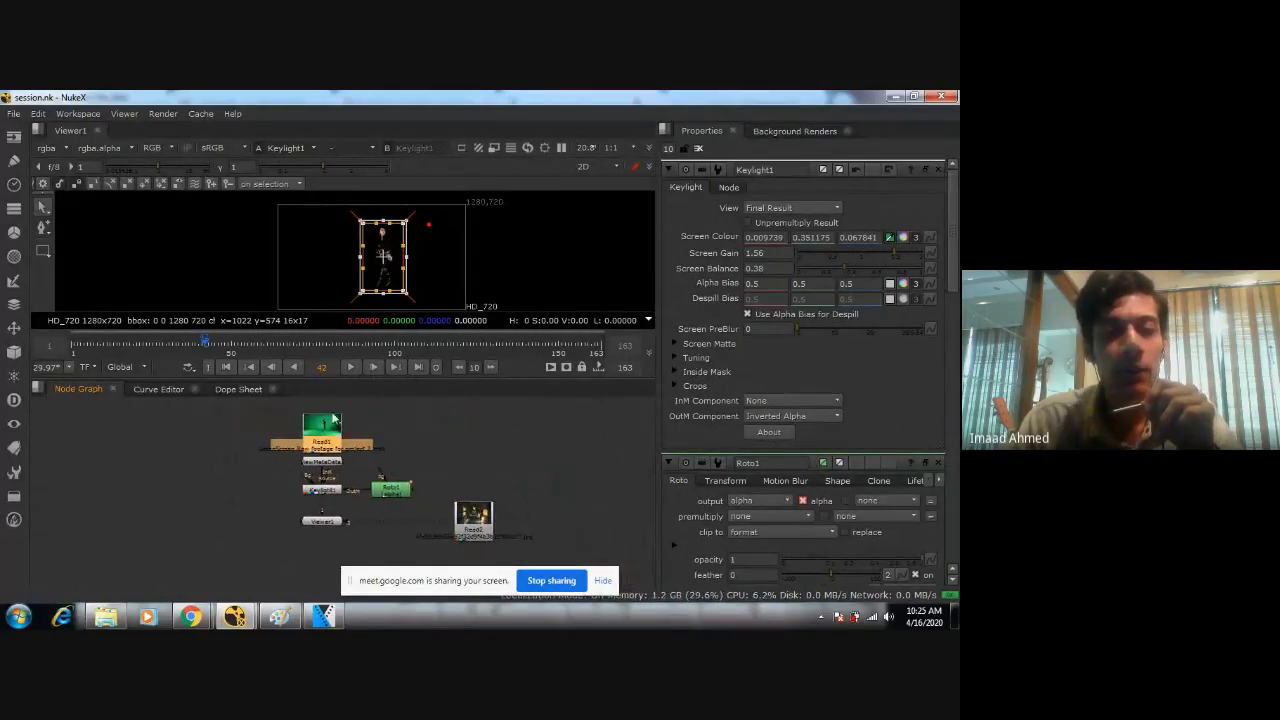
pyautogui.moveTo(270, 414); pyautogui.dragTo(492, 544)
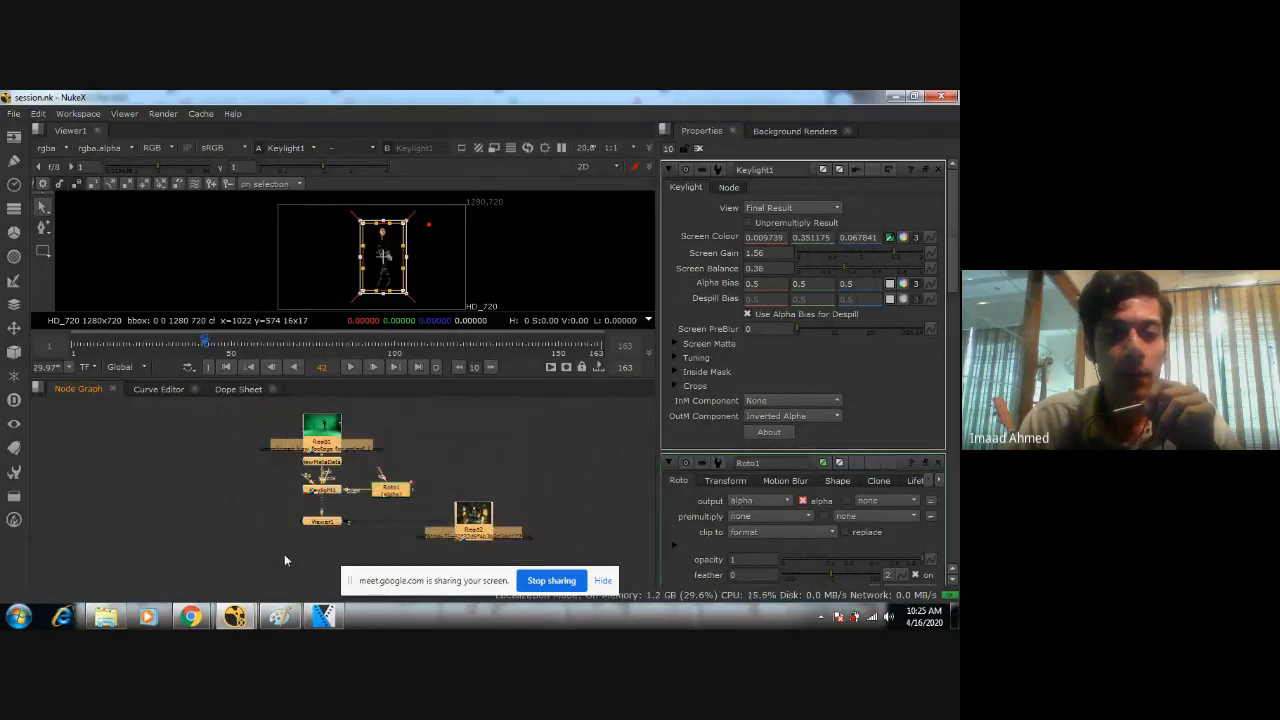
pyautogui.click(277, 515)
pyautogui.scroll(3, 294, 498)
pyautogui.press('f')
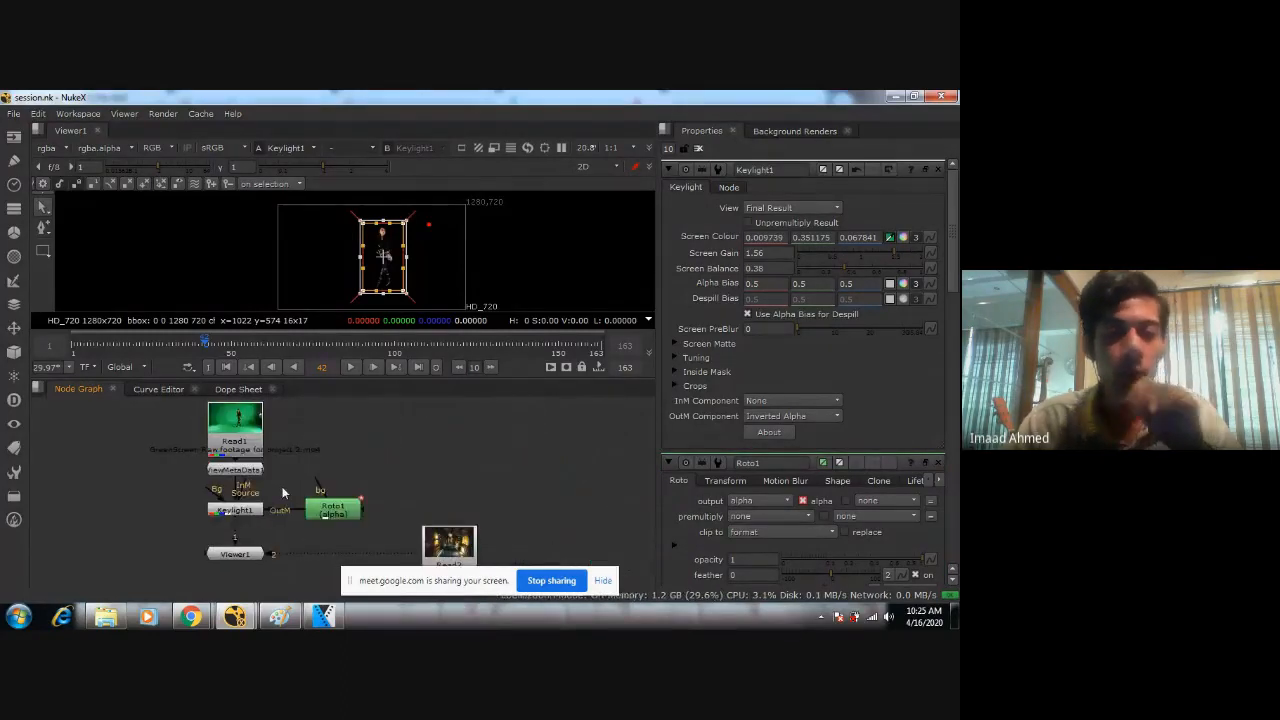
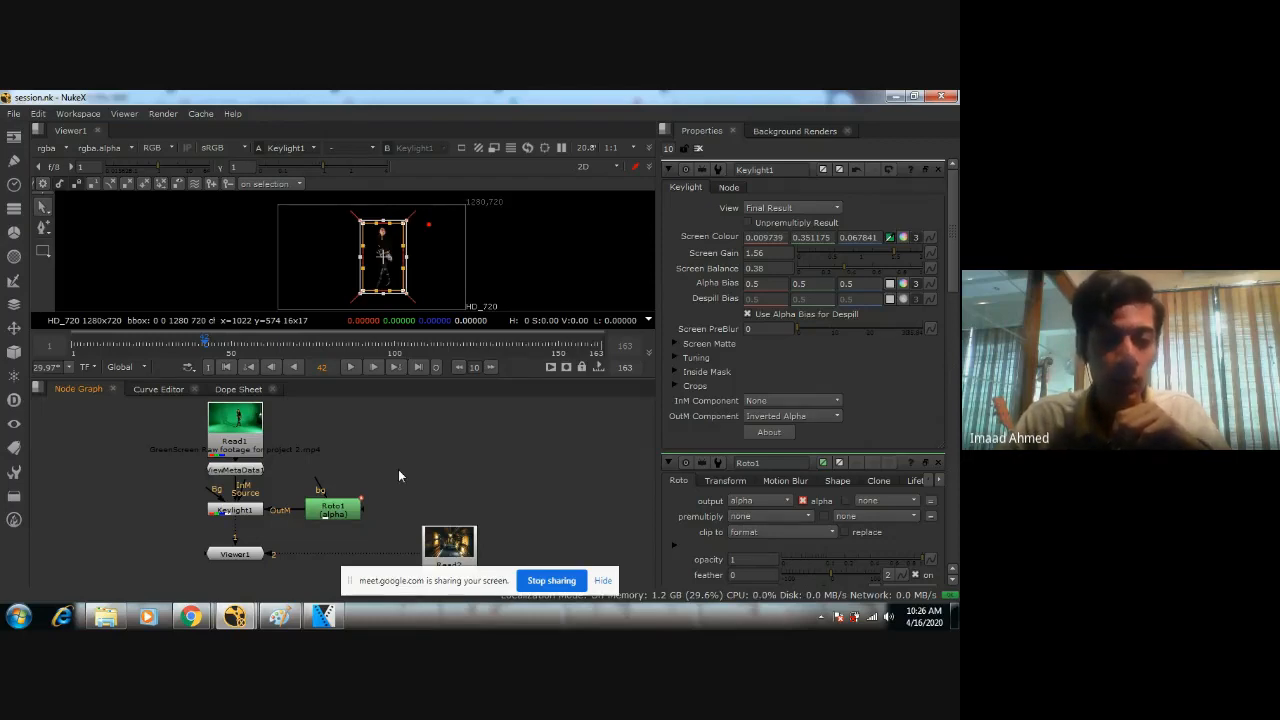
# Deselect the roto shape around the woman and inspect her up close alongside the node tree.
pyautogui.moveTo(398, 470); pyautogui.dragTo(431, 477, button='middle')
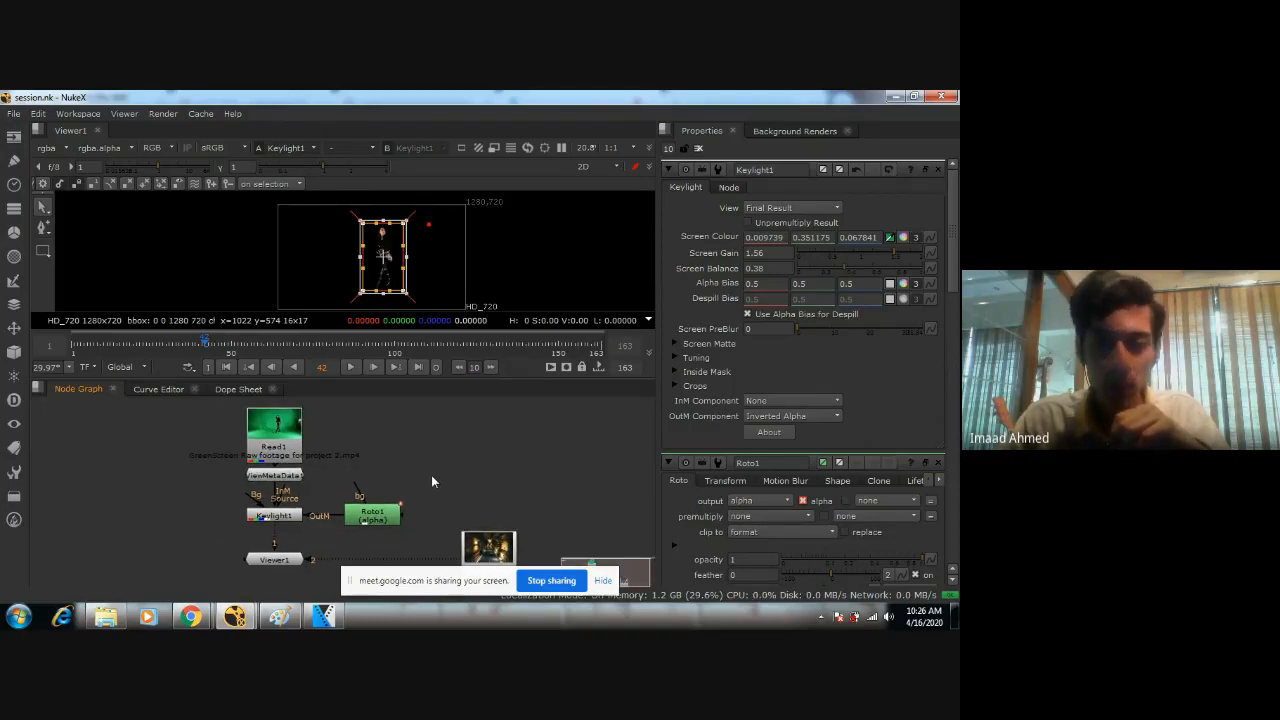
pyautogui.moveTo(431, 475); pyautogui.dragTo(486, 458, button='middle')
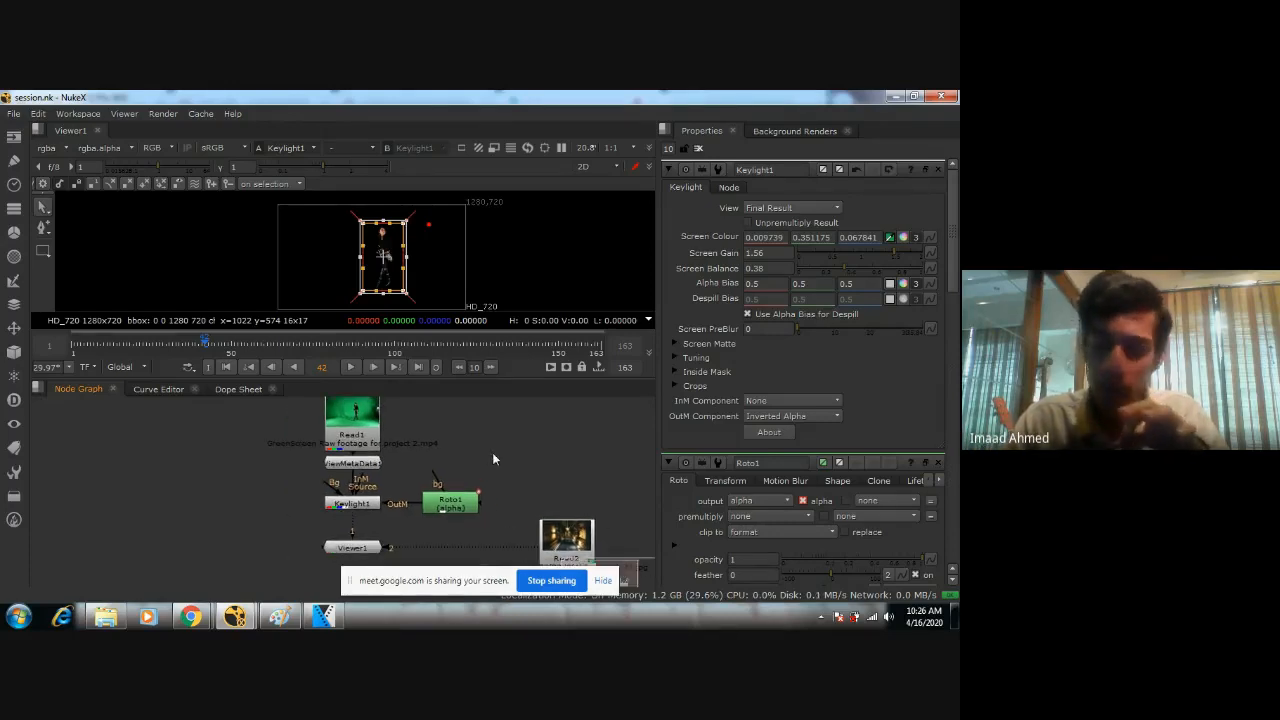
pyautogui.scroll(-3, 492, 452)
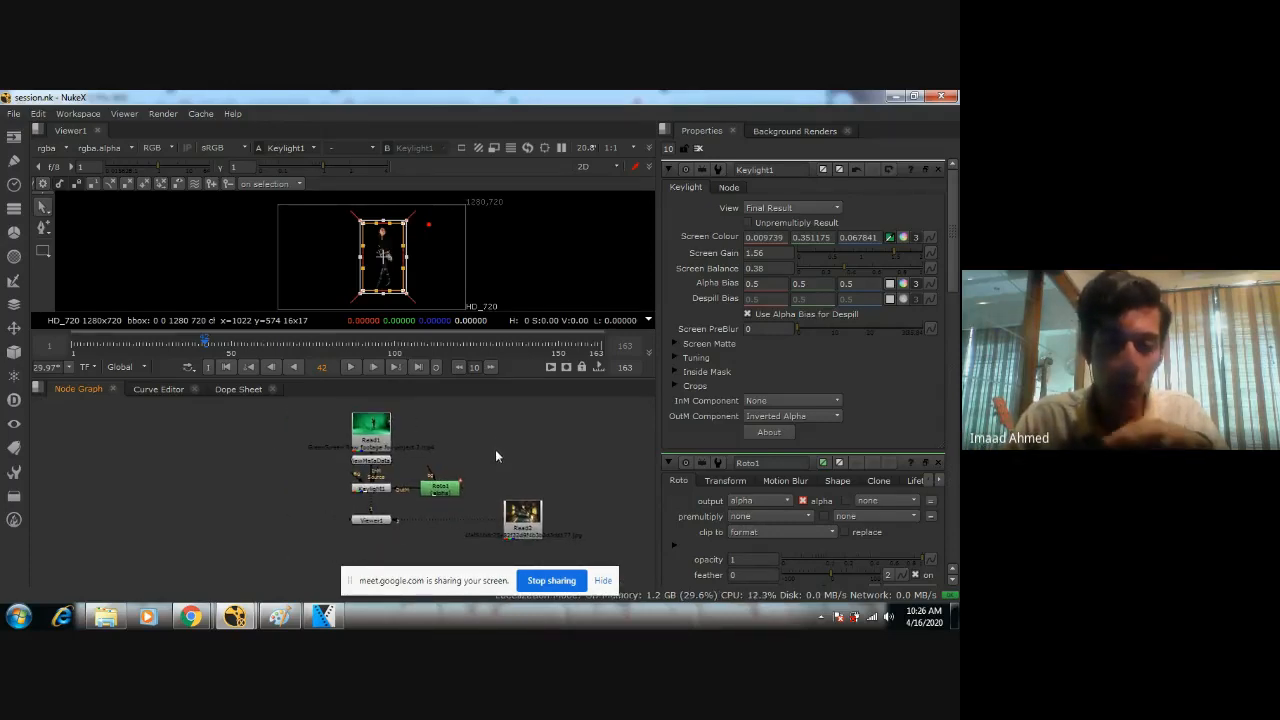
pyautogui.scroll(4, 493, 447)
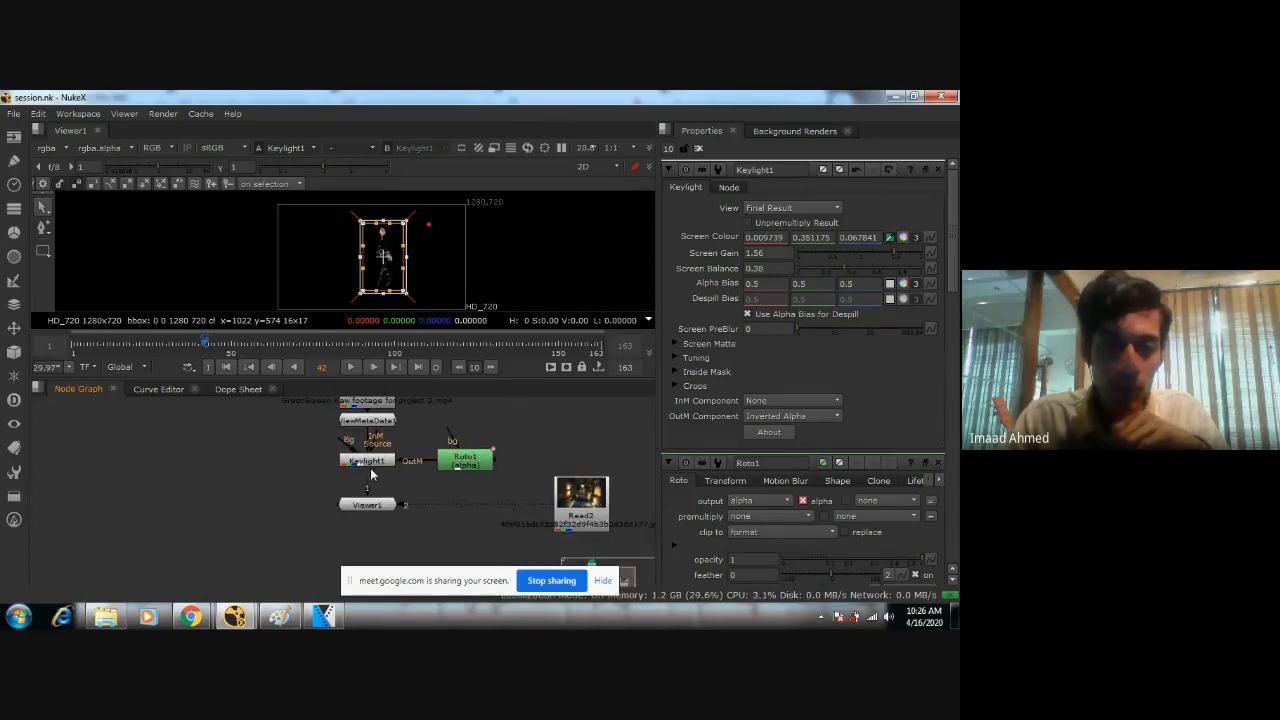
pyautogui.click(504, 251)
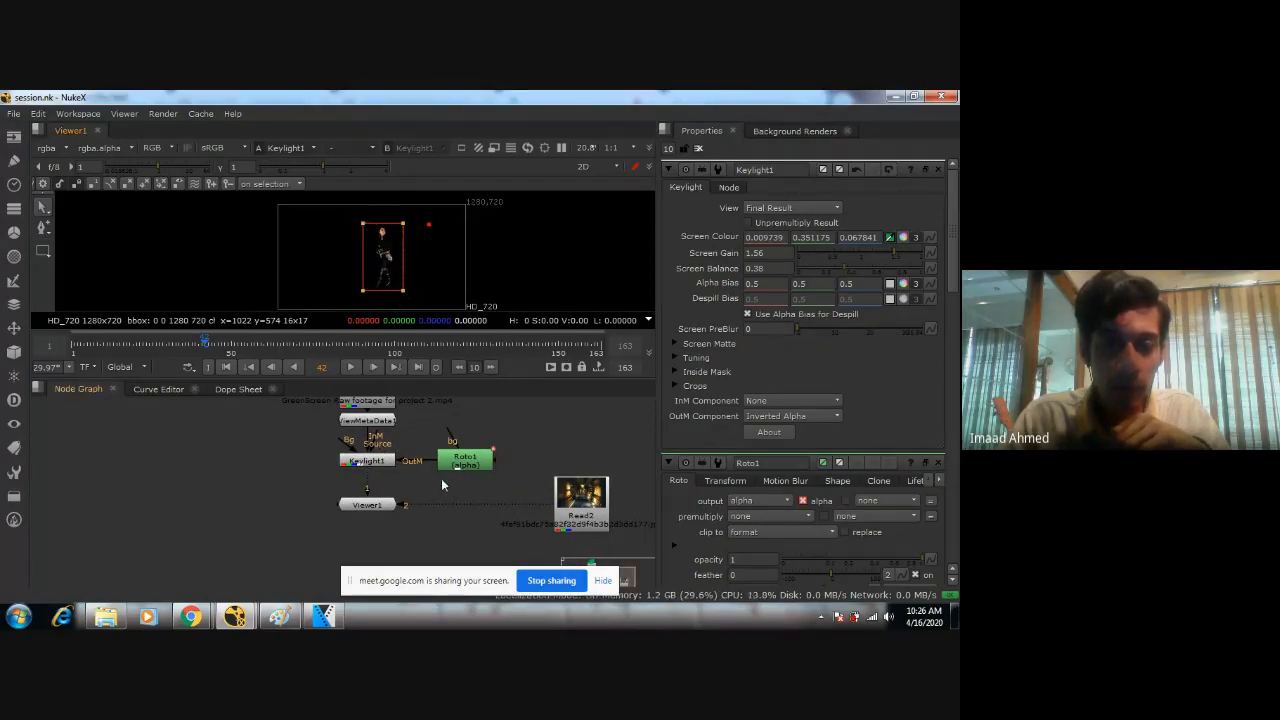
pyautogui.scroll(-2, 441, 484)
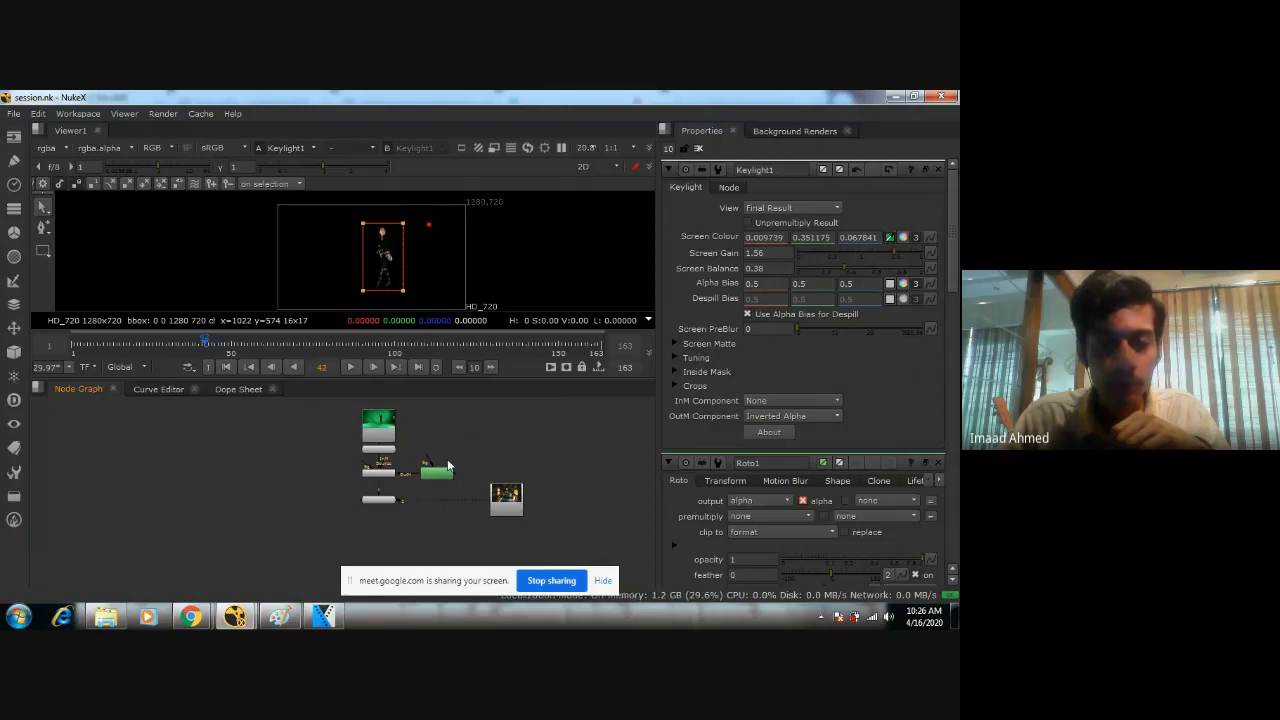
pyautogui.scroll(5, 382, 272)
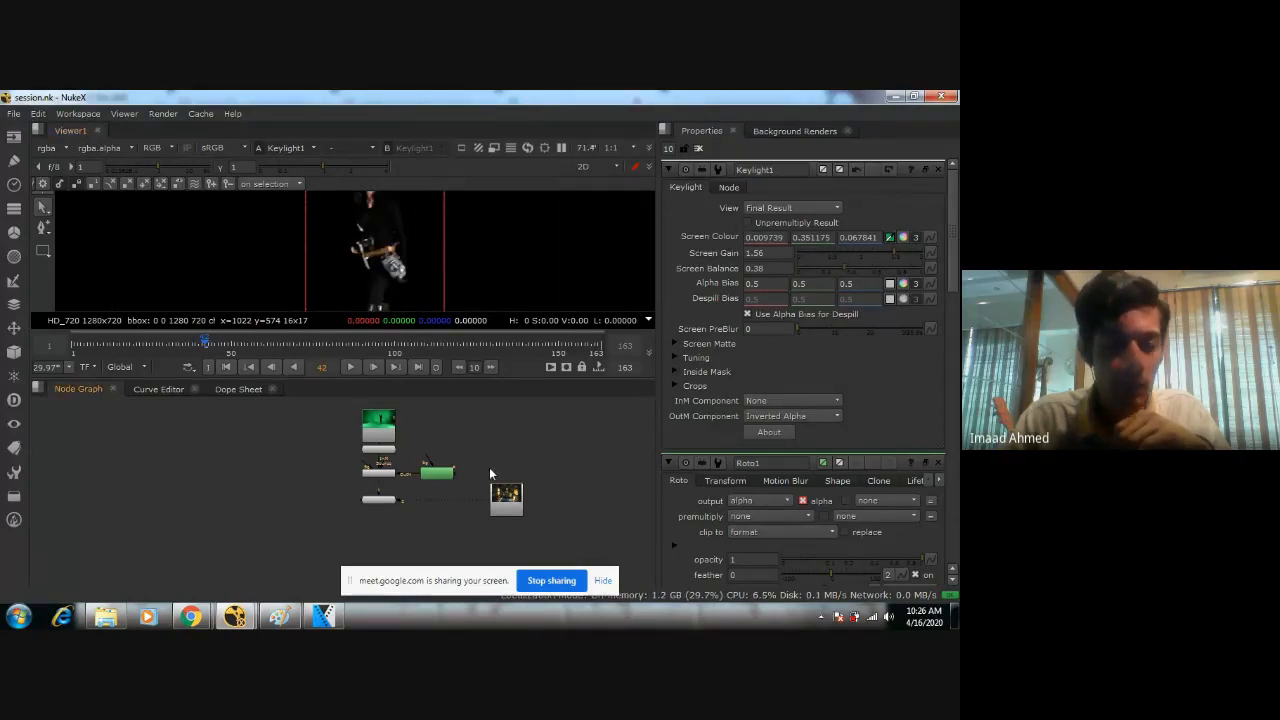
# Add a CheckerBoard node and place it beside the green-screen Read1 node, clear of the existing tree.
pyautogui.press('Tab')
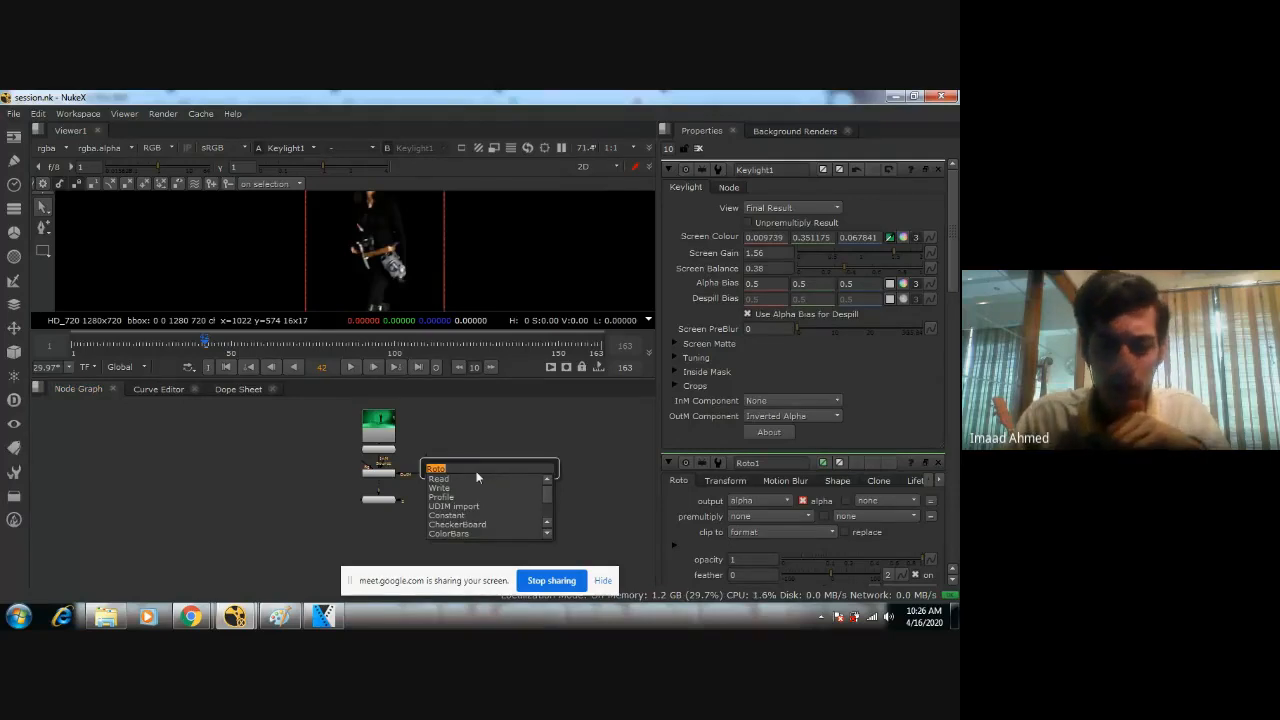
pyautogui.click(477, 528)
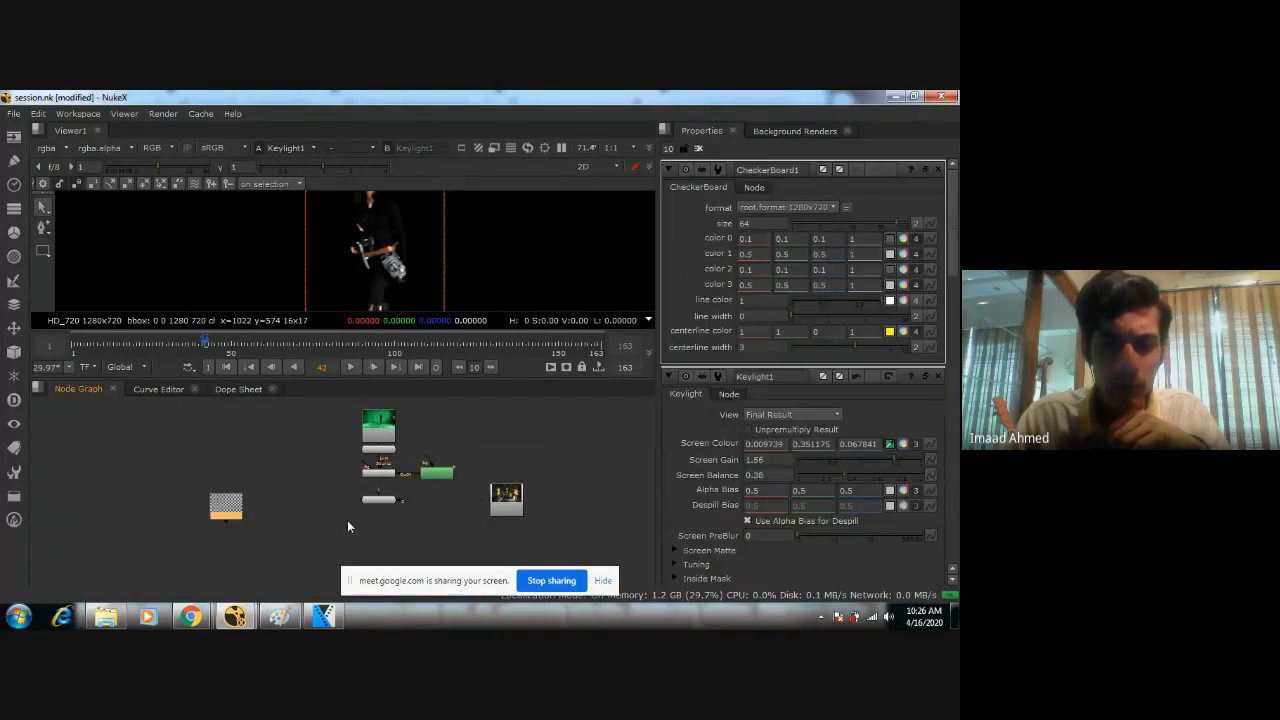
pyautogui.moveTo(233, 513); pyautogui.dragTo(286, 444)
pyautogui.click(300, 500)
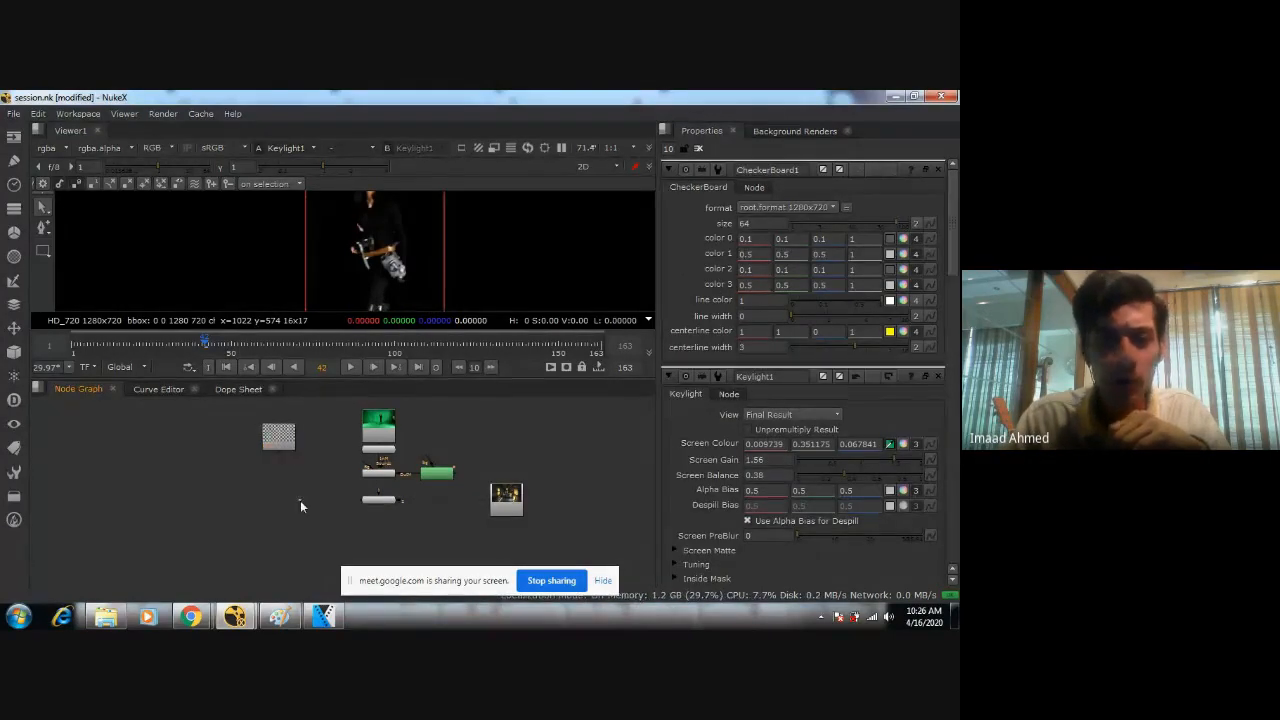
pyautogui.press('Tab')
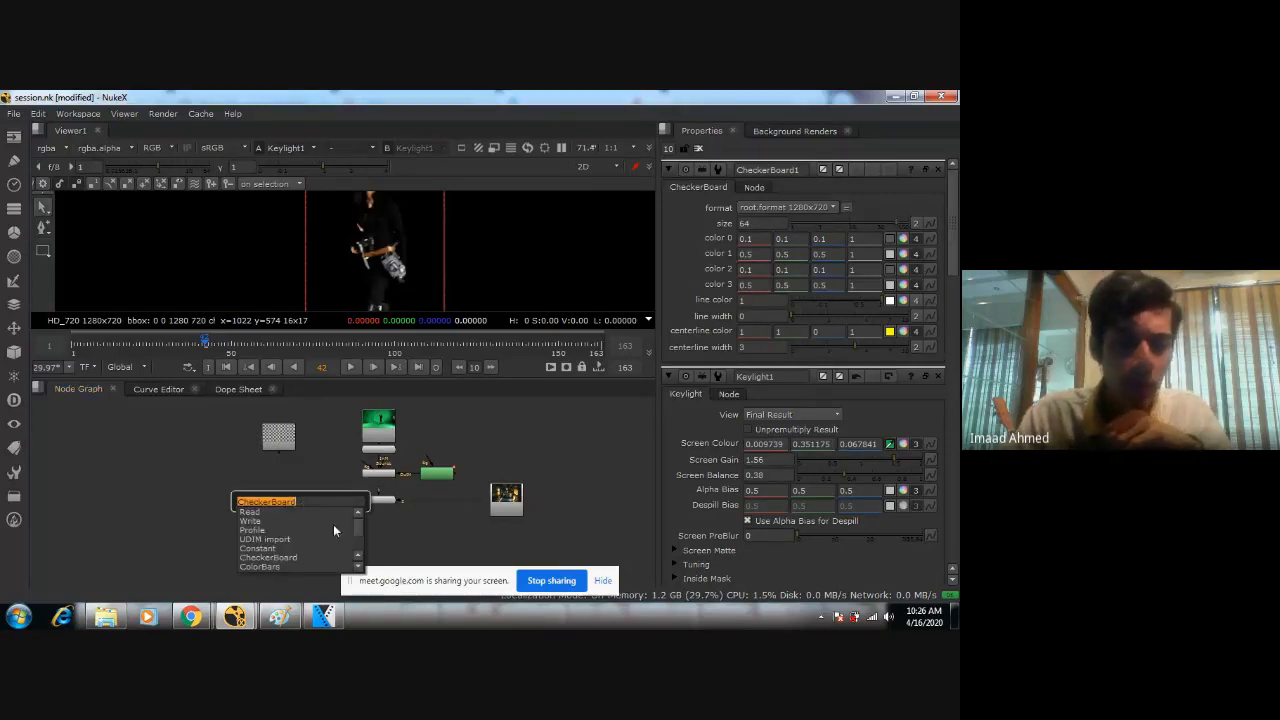
pyautogui.click(281, 467)
pyautogui.click(284, 469)
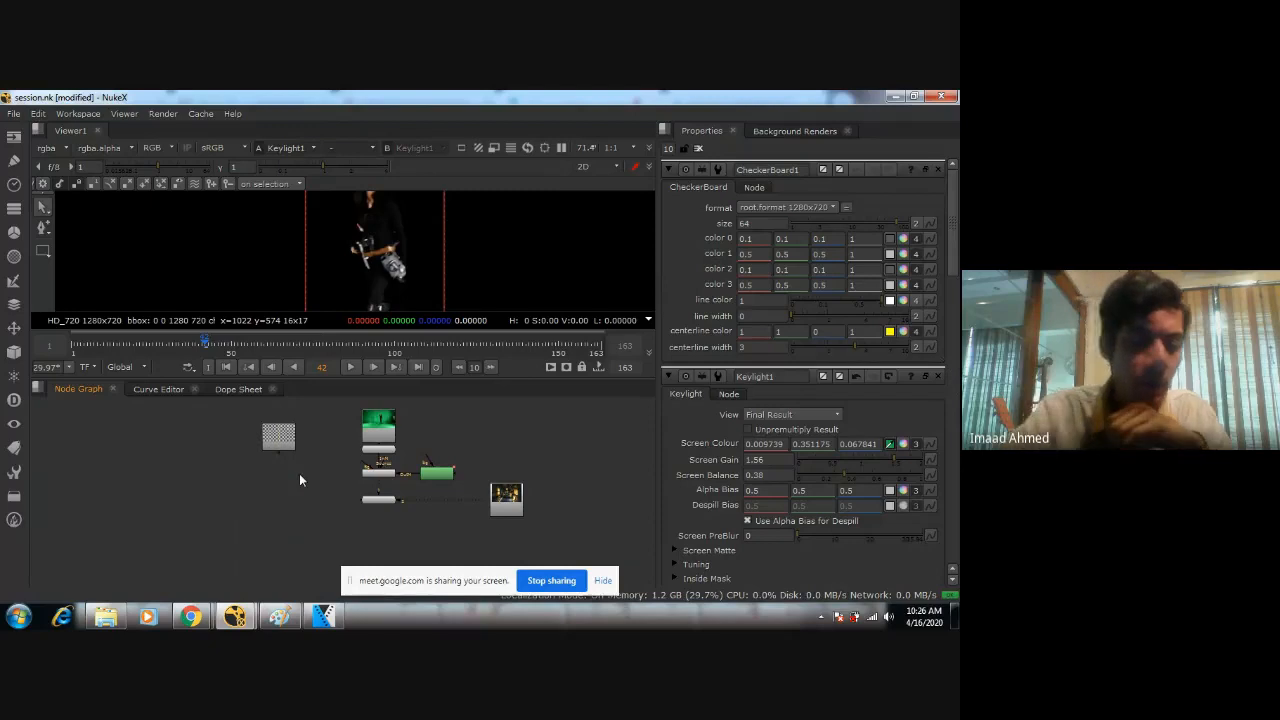
# Add a Merge node and place it unconnected below the CheckerBoard node.
pyautogui.press('Tab')
pyautogui.write('merg')
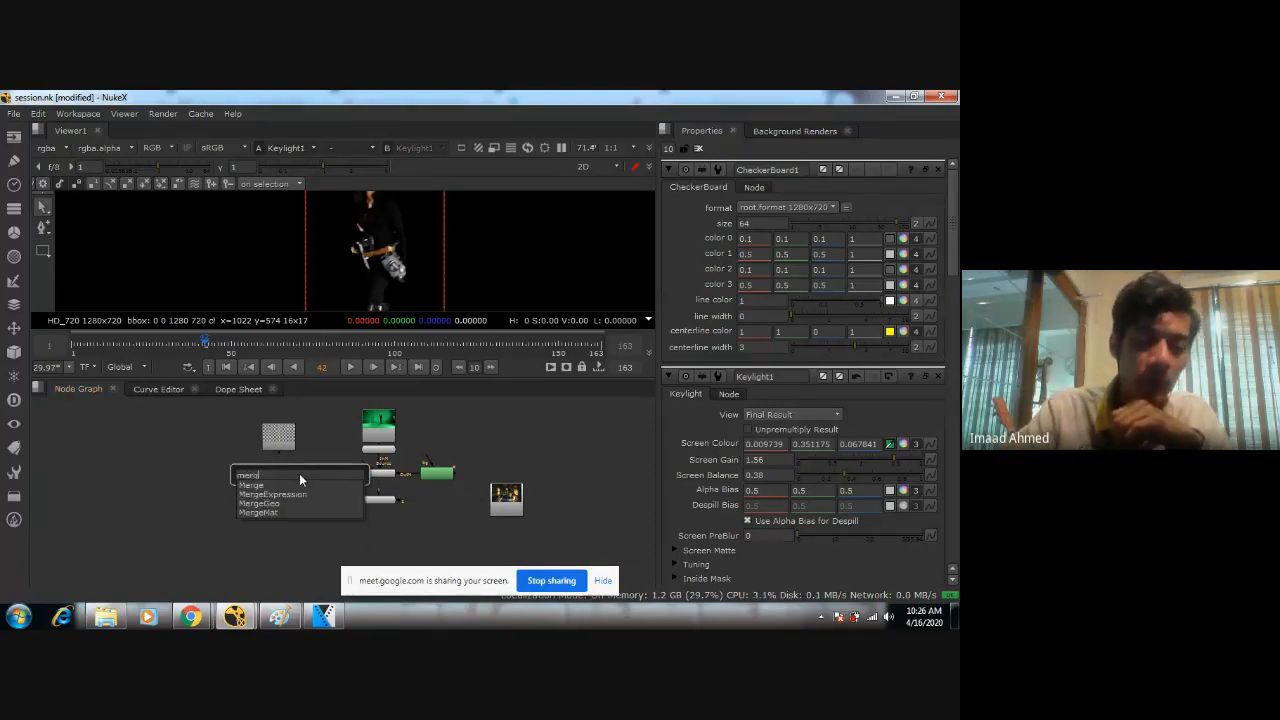
pyautogui.press('Return')
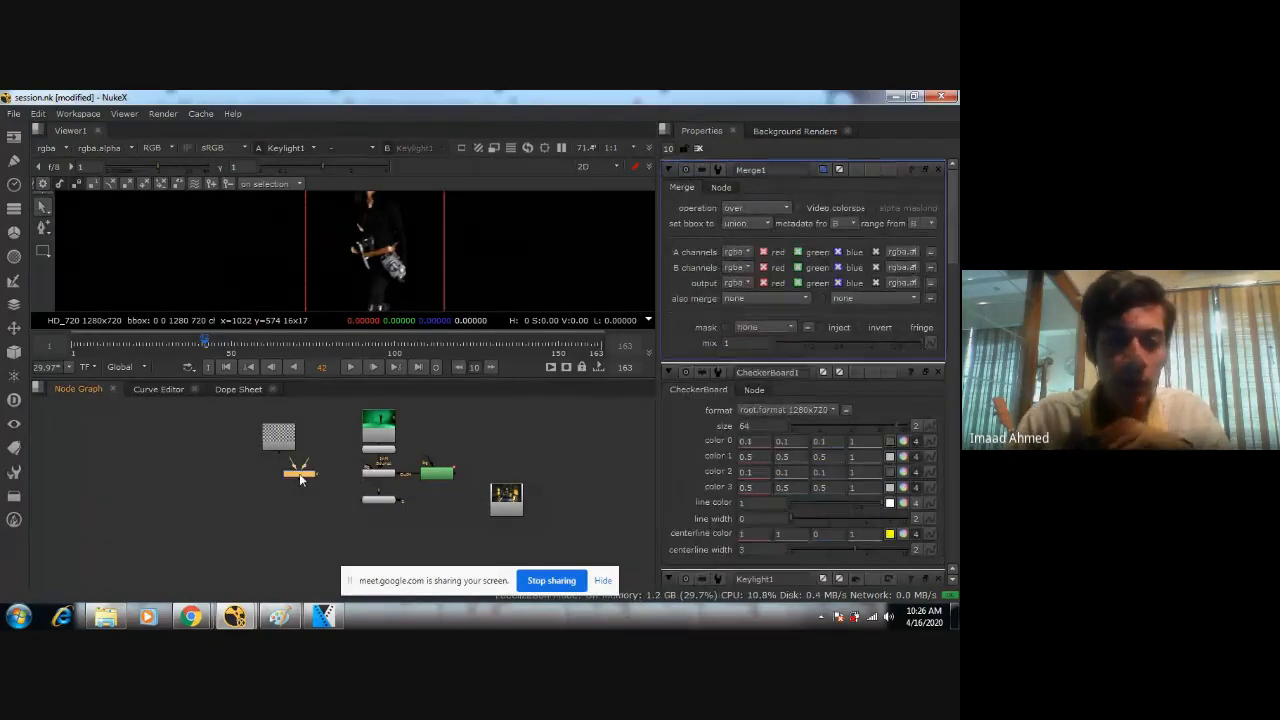
pyautogui.moveTo(300, 480); pyautogui.dragTo(302, 505)
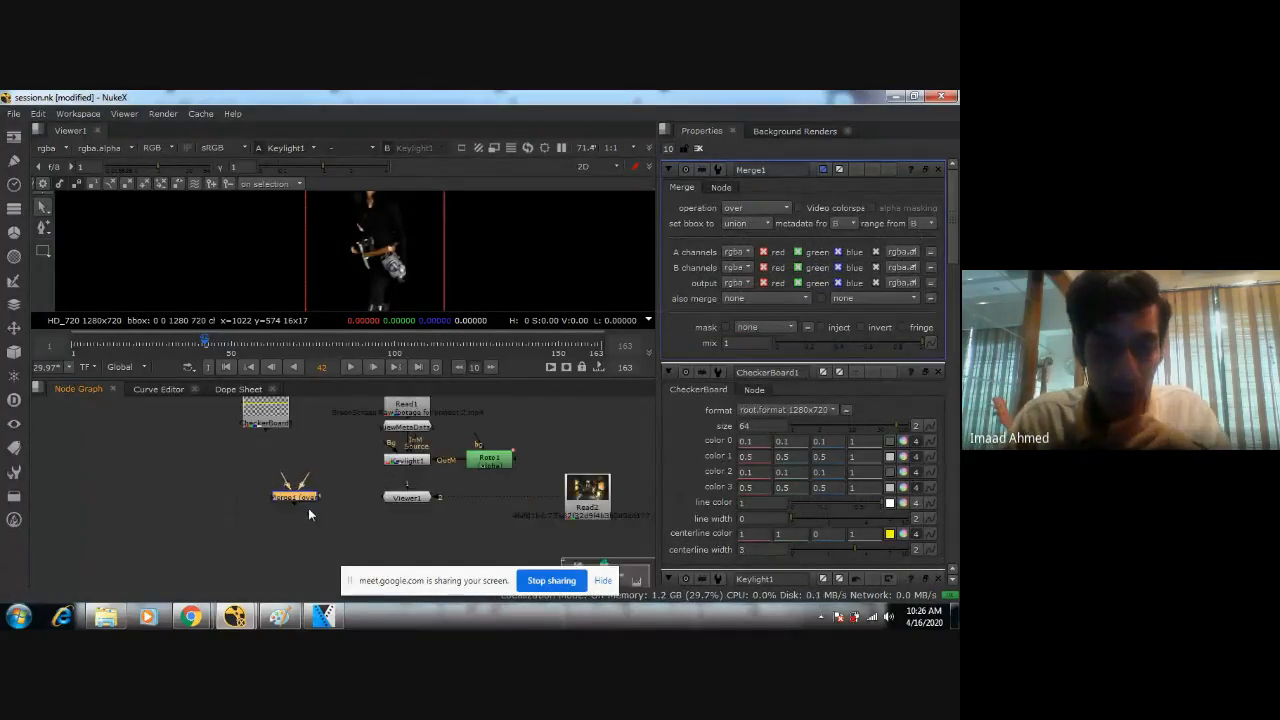
# Reposition the unconnected Merge node in the gap between the CheckerBoard and Keylight1 nodes.
pyautogui.scroll(5, 305, 506)
pyautogui.moveTo(357, 476); pyautogui.dragTo(398, 482, button='middle')
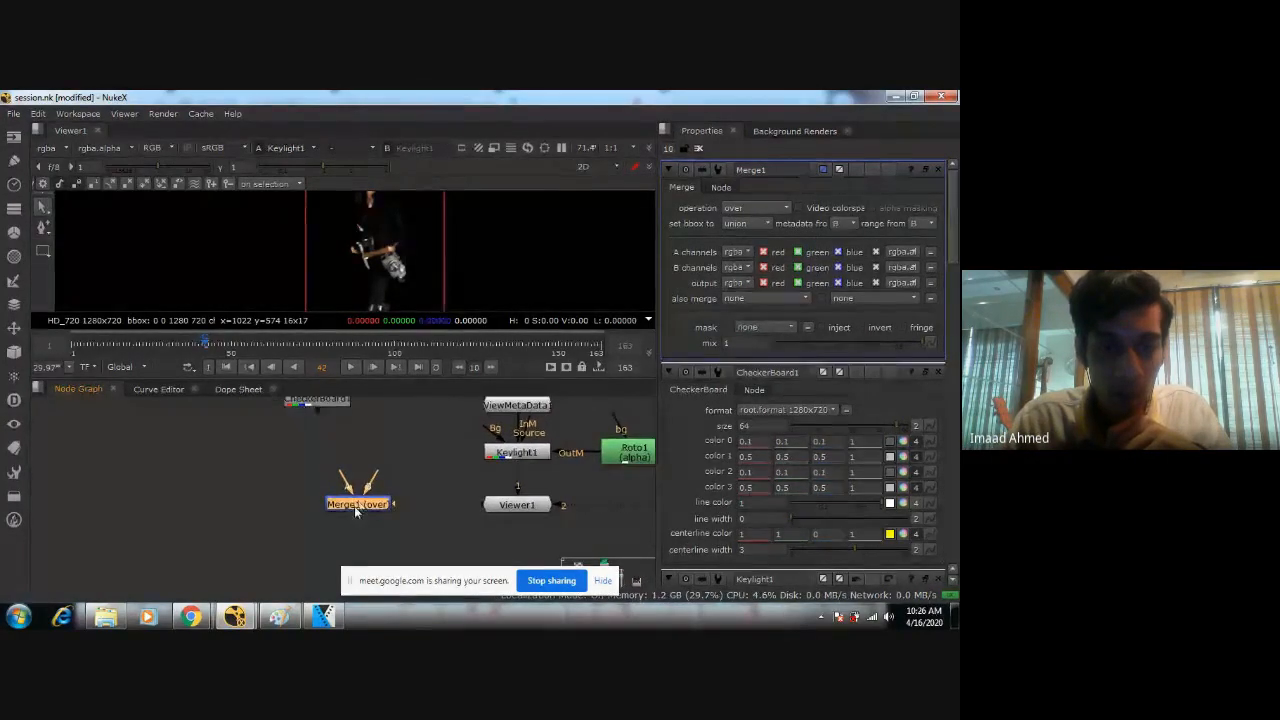
pyautogui.moveTo(352, 506); pyautogui.dragTo(423, 467)
pyautogui.scroll(2, 423, 467)
pyautogui.moveTo(423, 467); pyautogui.dragTo(397, 498, button='middle')
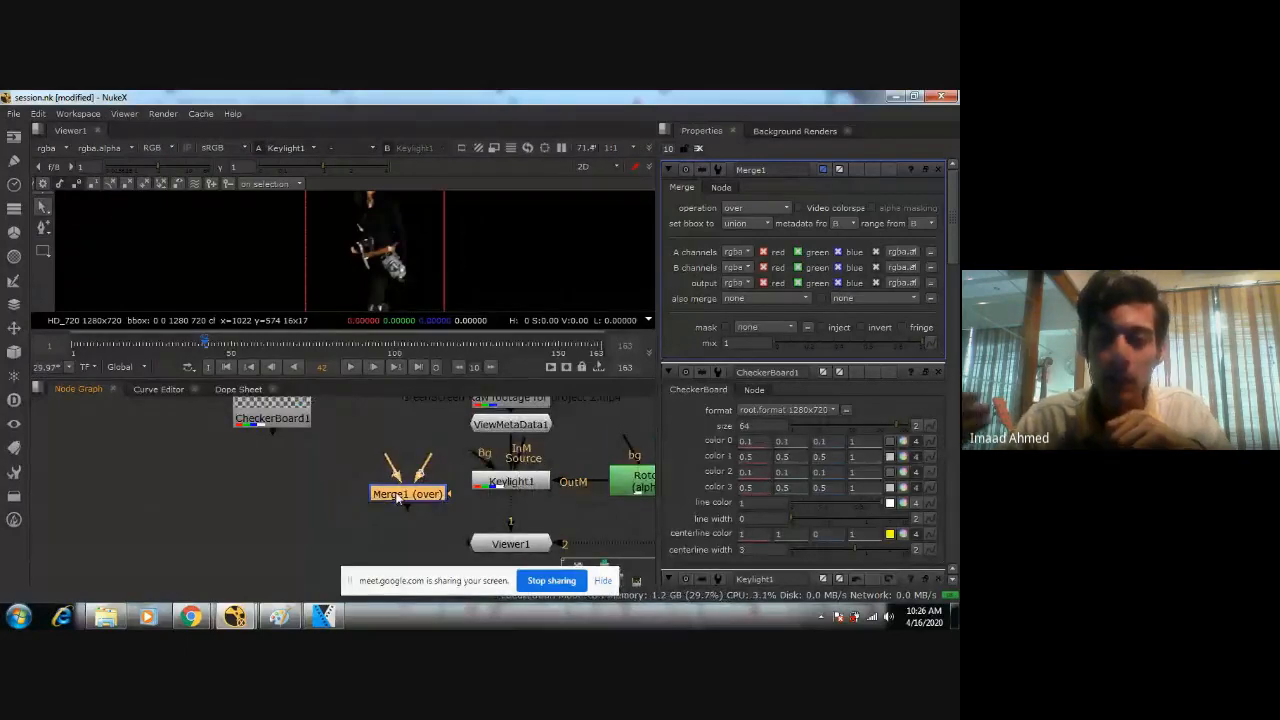
pyautogui.moveTo(397, 498); pyautogui.dragTo(378, 504)
pyautogui.moveTo(369, 464); pyautogui.dragTo(293, 482)
pyautogui.scroll(-2, 302, 454)
pyautogui.moveTo(302, 454); pyautogui.dragTo(118, 506, button='middle')
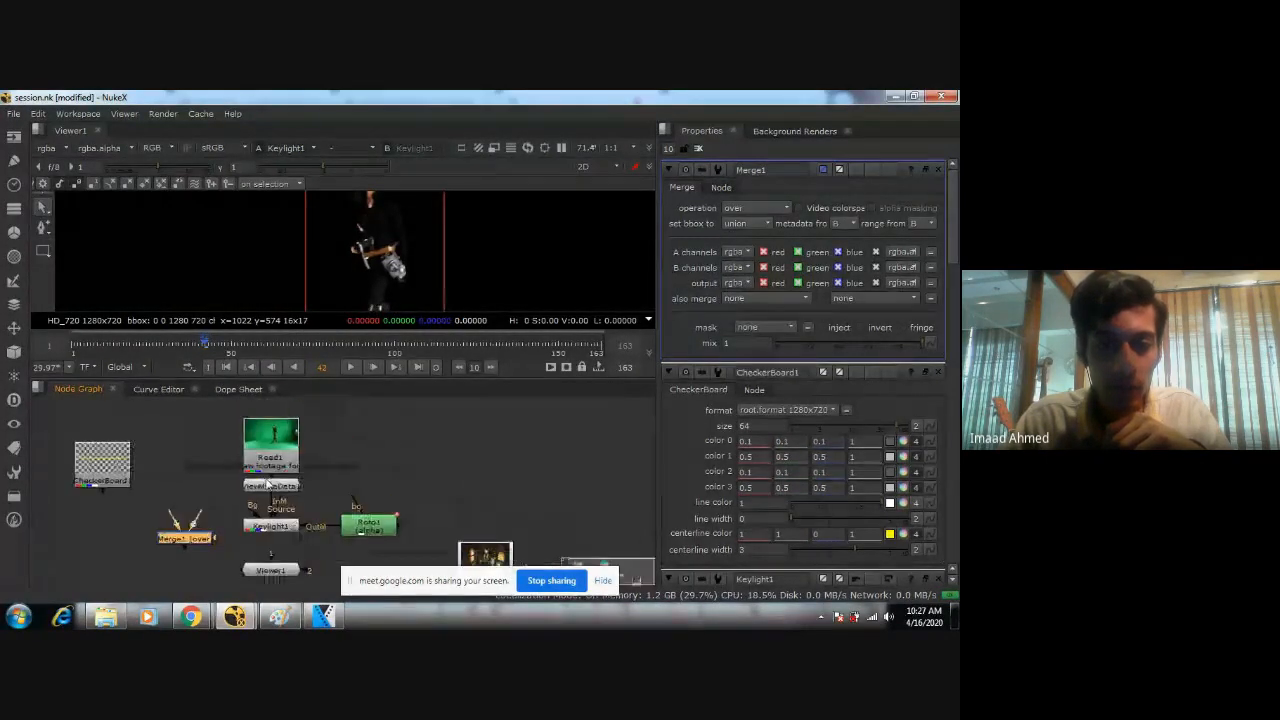
# Insert the Merge node between Keylight1 and Viewer1, and space Viewer1 and the corridor Read2 node lower in the graph.
pyautogui.scroll(2, 203, 515)
pyautogui.moveTo(237, 543); pyautogui.dragTo(319, 523, button='middle')
pyautogui.moveTo(277, 531); pyautogui.dragTo(391, 537)
pyautogui.scroll(1, 400, 550)
pyautogui.moveTo(401, 550); pyautogui.dragTo(408, 468, button='middle')
pyautogui.moveTo(397, 484); pyautogui.dragTo(397, 540)
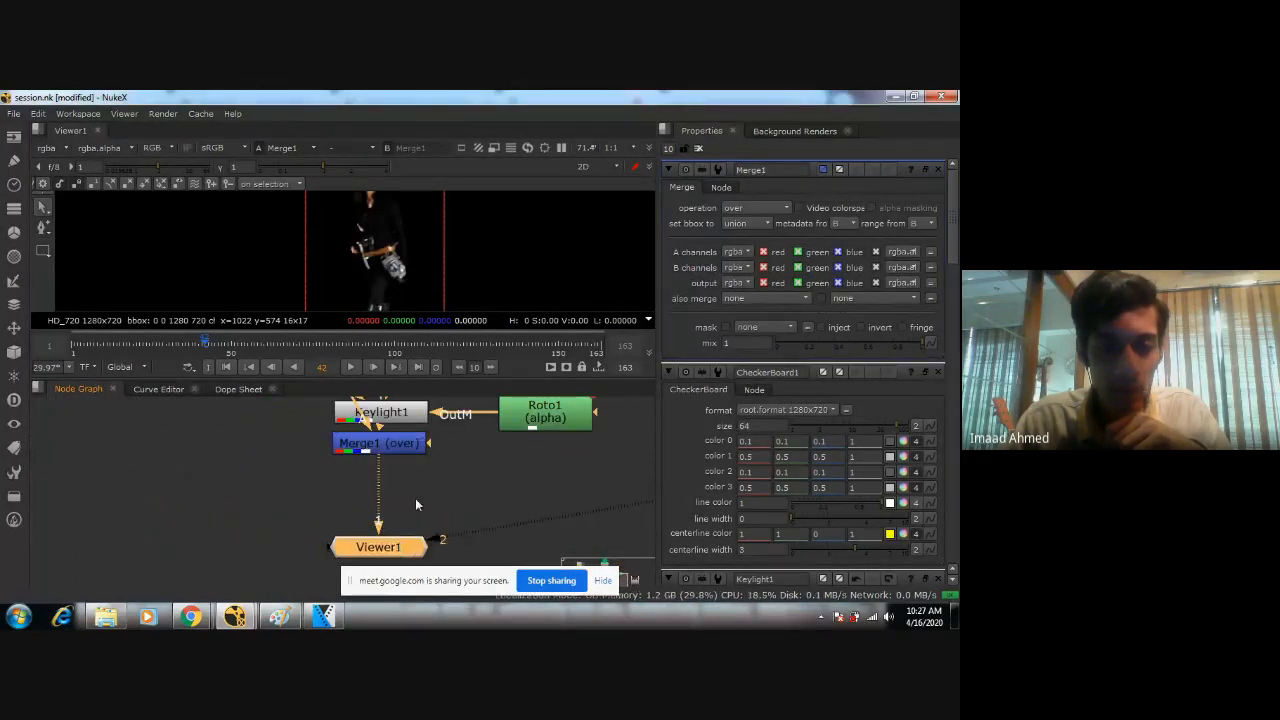
pyautogui.scroll(-2, 416, 498)
pyautogui.moveTo(453, 497); pyautogui.dragTo(373, 507, button='middle')
pyautogui.moveTo(550, 502); pyautogui.dragTo(551, 537)
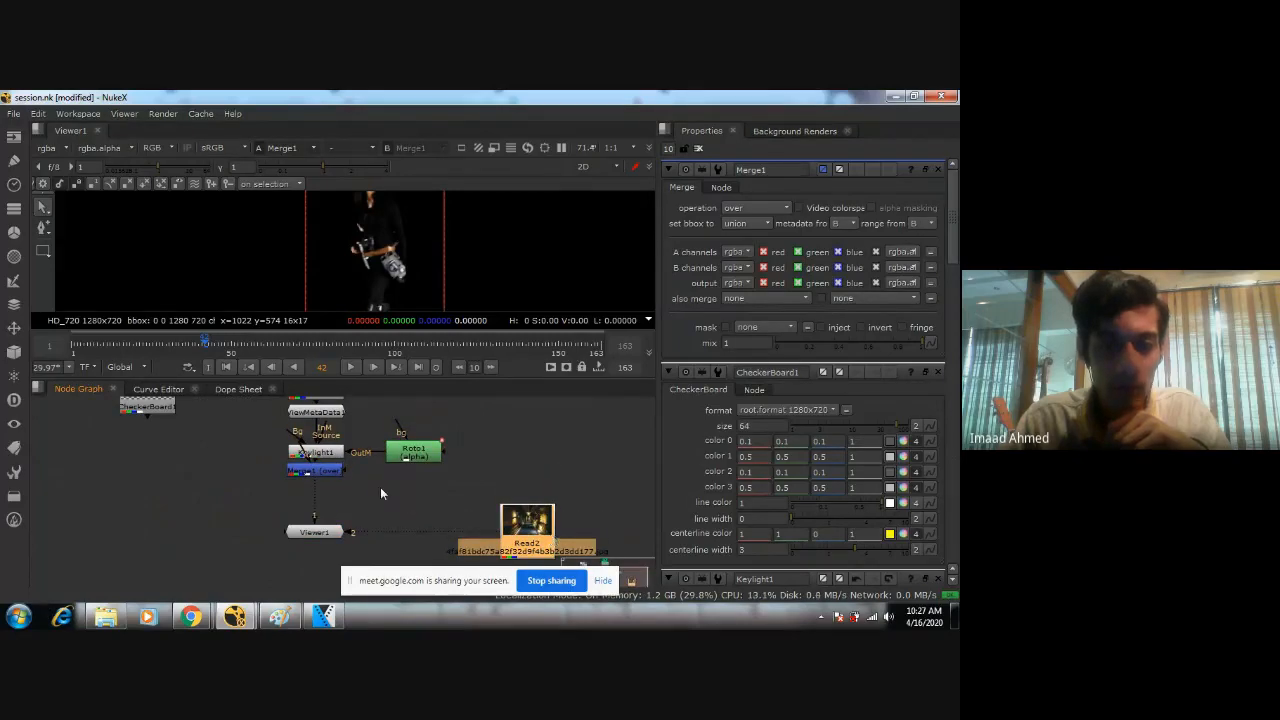
# Review the keying chain node by node through Read1, ViewMetaData1, Keylight1 and Roto1, and check the keyed woman in the viewer.
pyautogui.scroll(1, 345, 415)
pyautogui.moveTo(342, 411); pyautogui.dragTo(377, 471, button='middle')
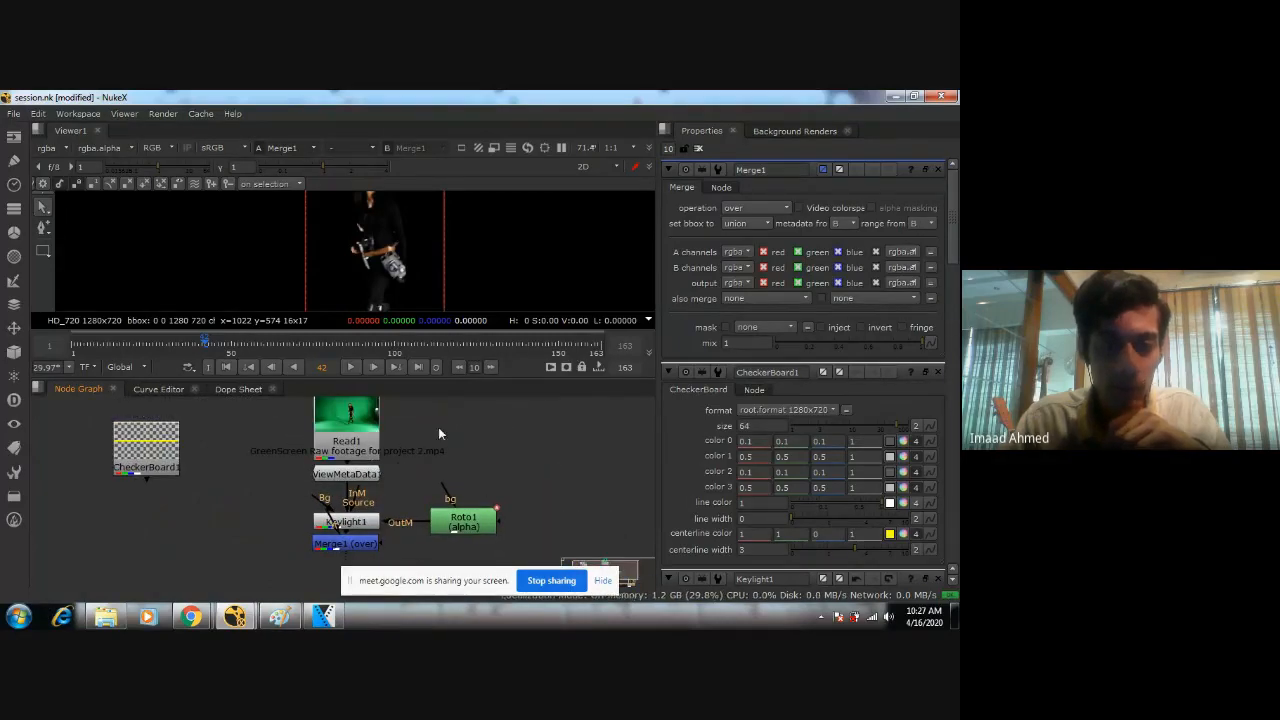
pyautogui.click(352, 434)
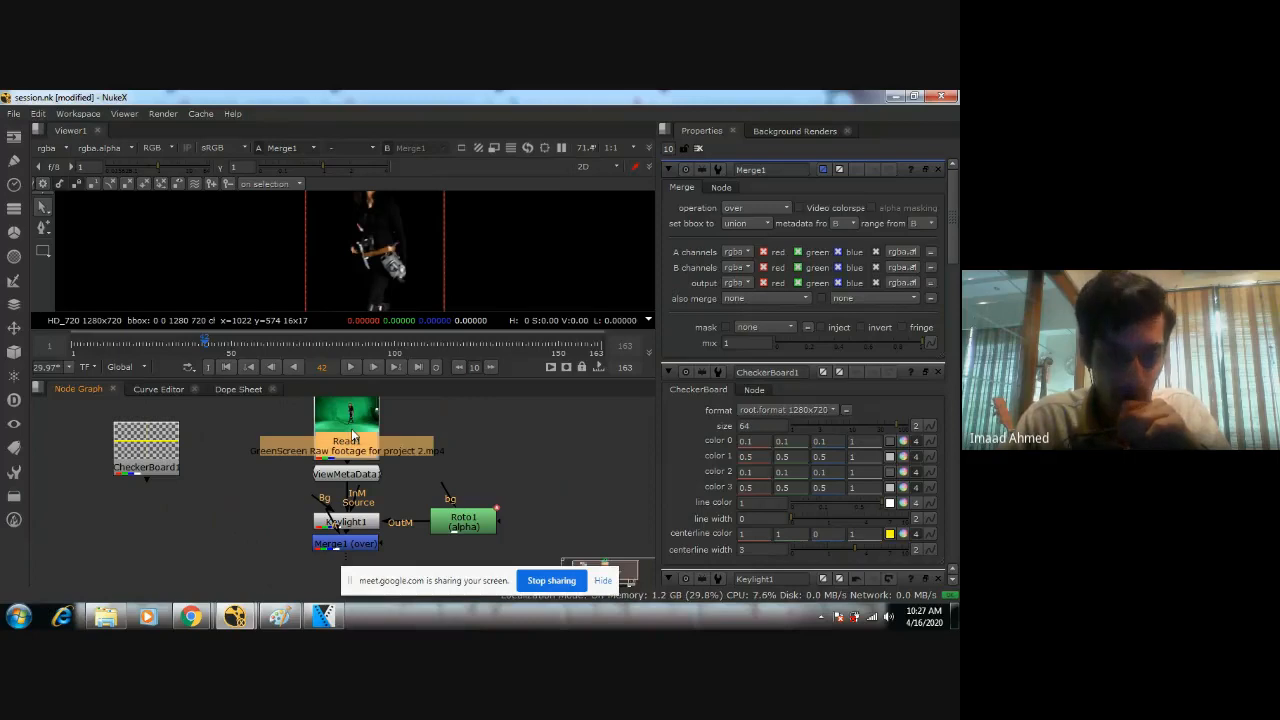
pyautogui.click(357, 474)
pyautogui.moveTo(427, 502); pyautogui.dragTo(468, 442, button='middle')
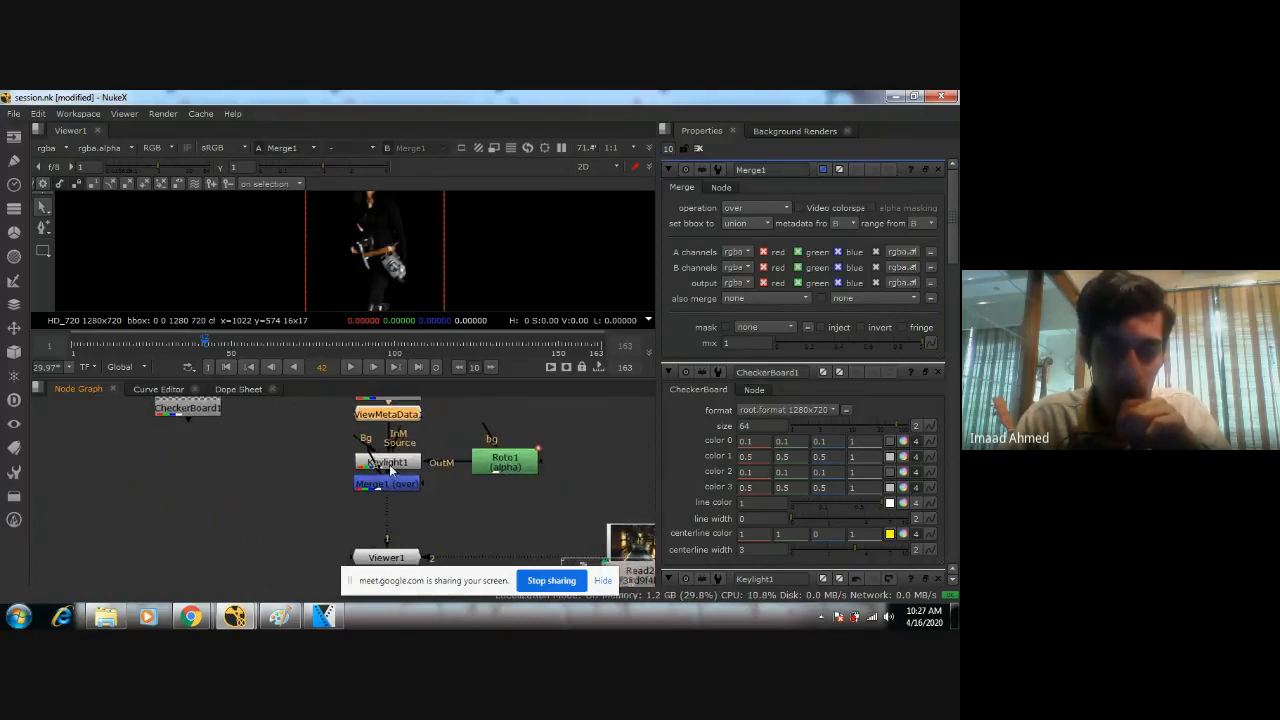
pyautogui.click(382, 461)
pyautogui.click(516, 467)
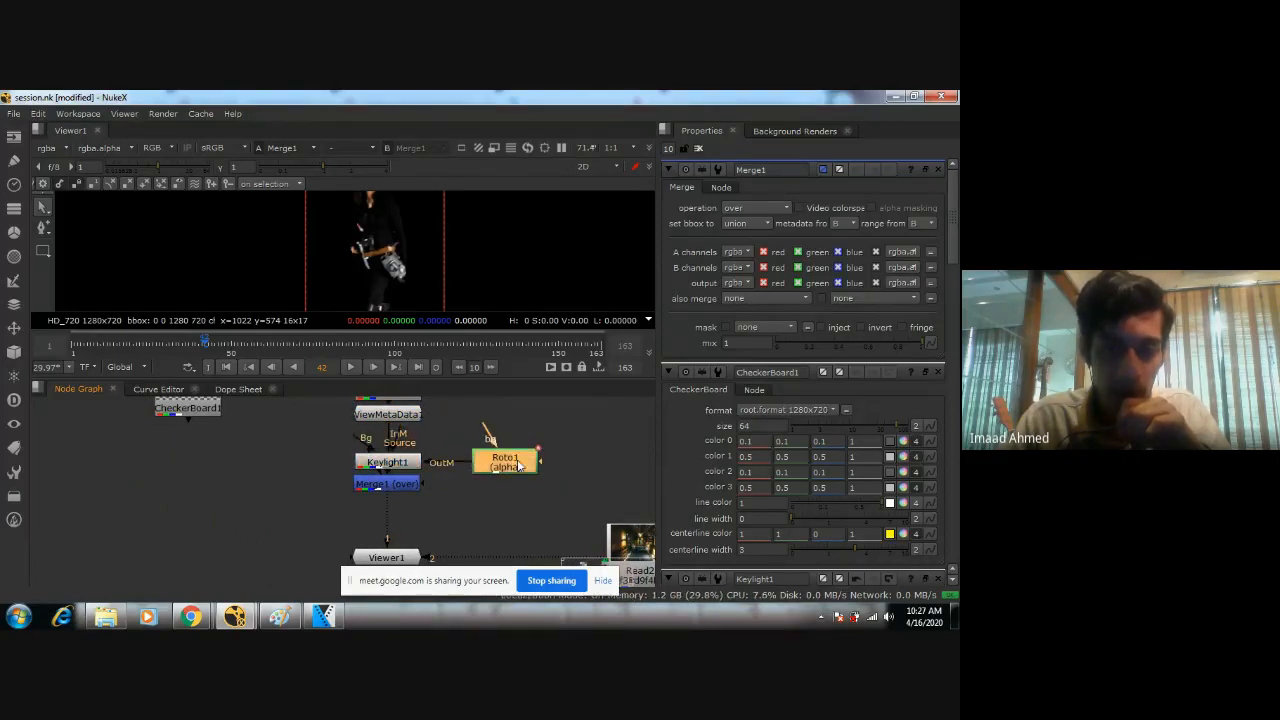
pyautogui.click(415, 468)
pyautogui.scroll(-2, 257, 265)
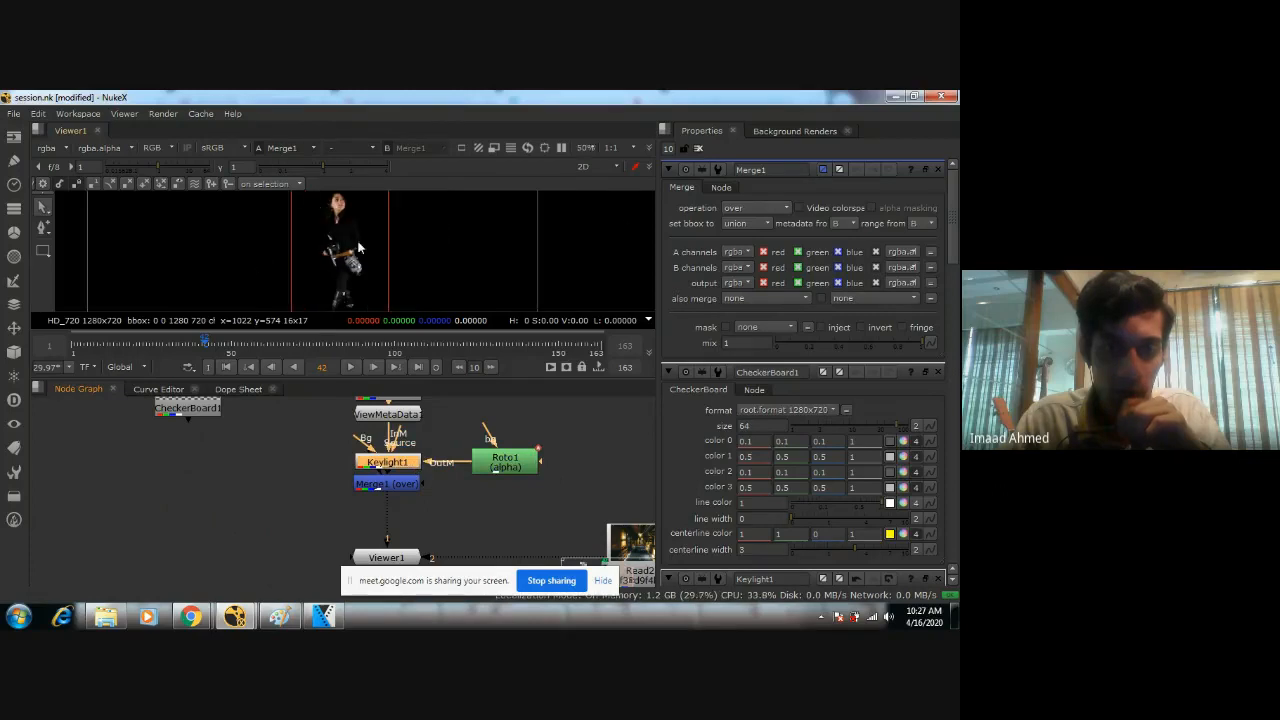
# Space the Merge node below Keylight1 and connect the CheckerBoard to its B input, with Keylight1 on the A input.
pyautogui.moveTo(387, 467); pyautogui.dragTo(425, 430, button='middle')
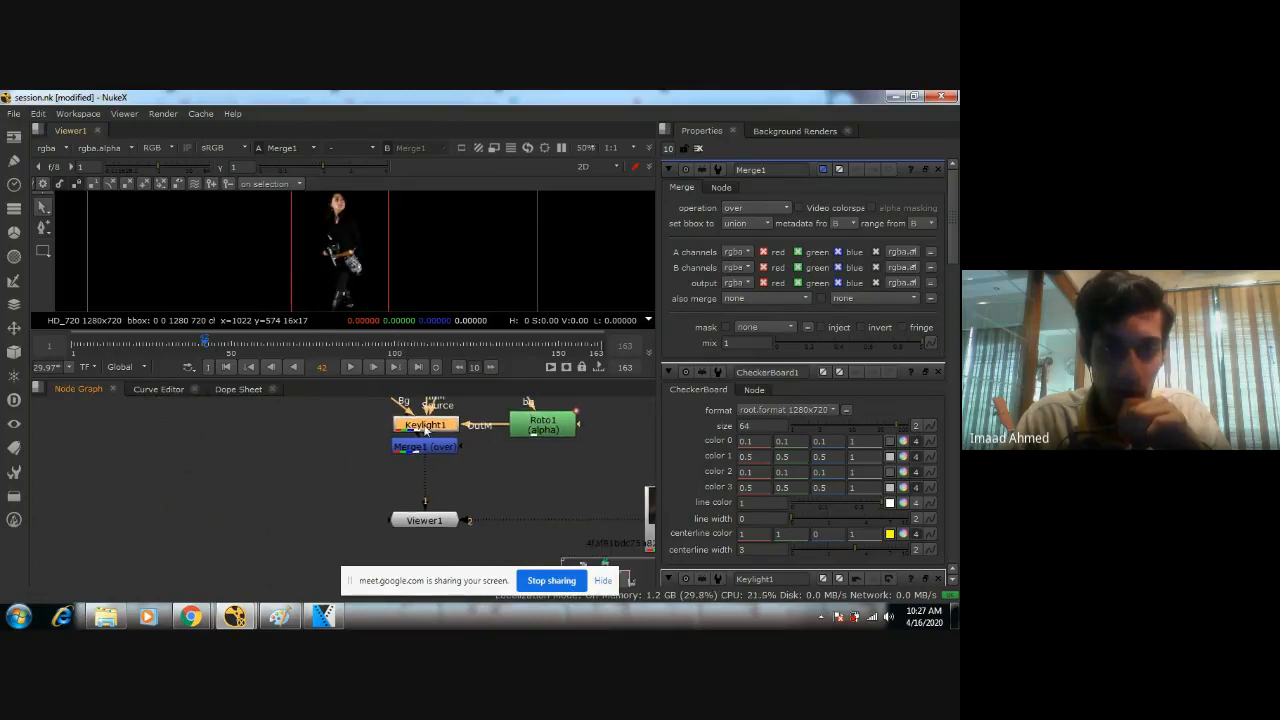
pyautogui.moveTo(425, 446); pyautogui.dragTo(427, 465)
pyautogui.click(352, 450)
pyautogui.moveTo(351, 449); pyautogui.dragTo(427, 516, button='middle')
pyautogui.moveTo(323, 432); pyautogui.dragTo(396, 512)
pyautogui.moveTo(495, 528); pyautogui.dragTo(481, 478, button='middle')
pyautogui.moveTo(460, 462); pyautogui.dragTo(365, 495)
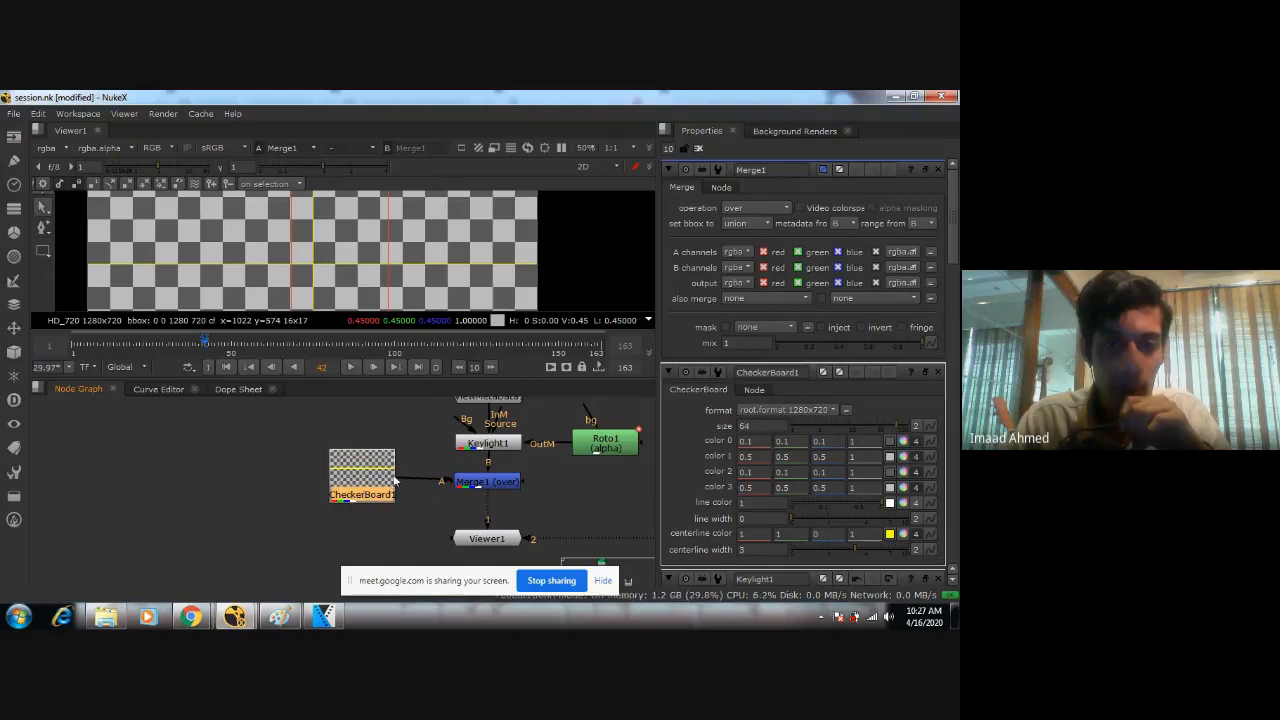
pyautogui.moveTo(446, 481); pyautogui.dragTo(381, 484)
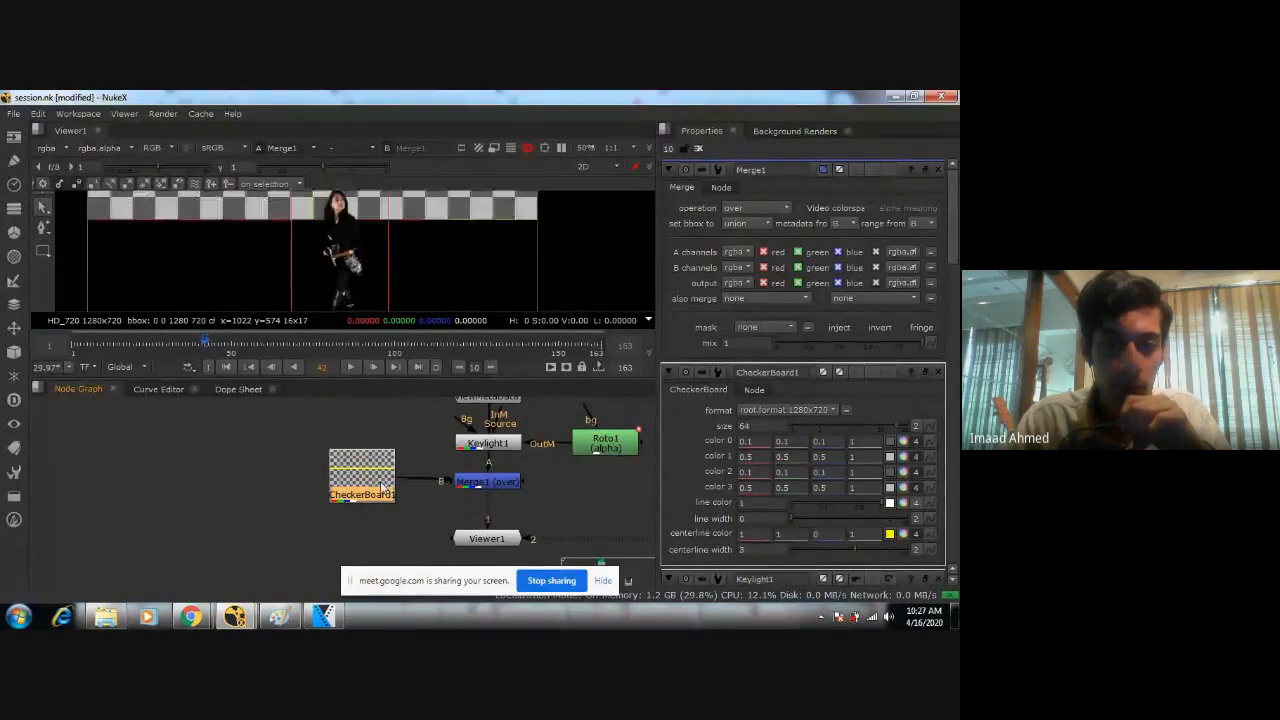
pyautogui.scroll(-4, 411, 475)
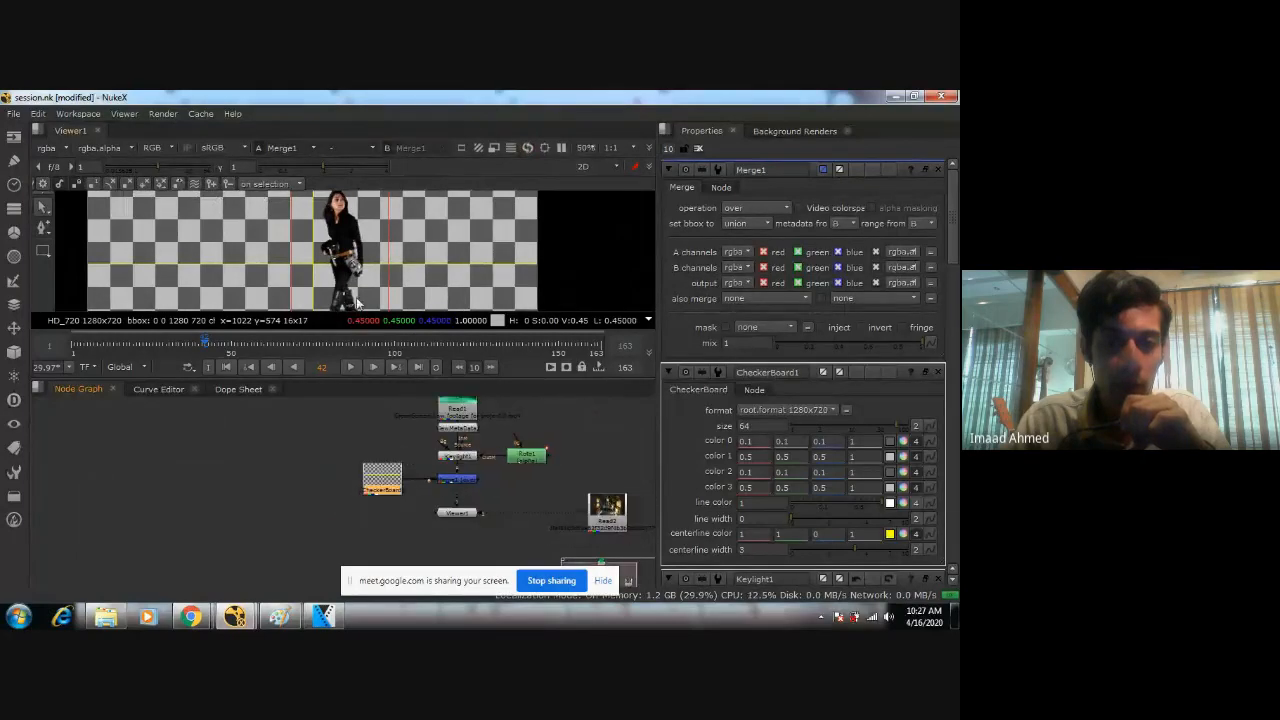
# Inspect the woman's legs and boots up close against the checkerboard to judge the key's transparency and leftovers.
pyautogui.scroll(5, 357, 303)
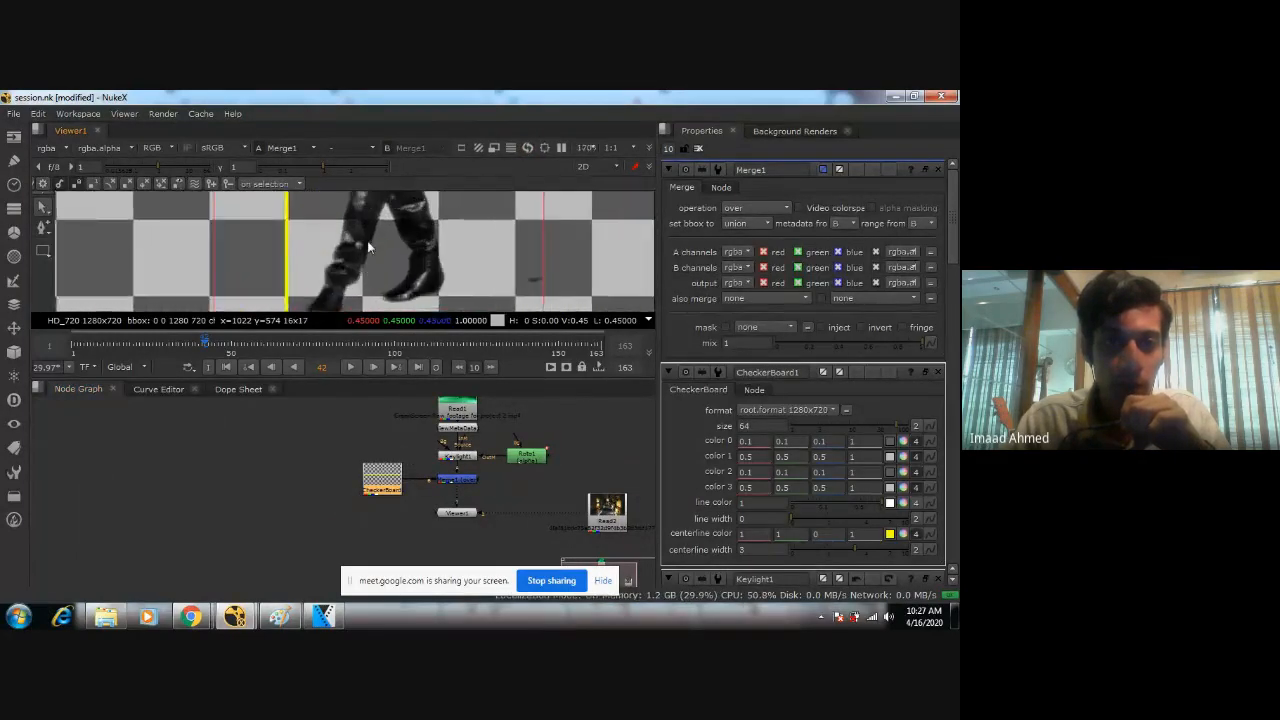
pyautogui.scroll(1, 369, 247)
pyautogui.moveTo(369, 247); pyautogui.dragTo(343, 283, button='middle')
pyautogui.moveTo(355, 204); pyautogui.dragTo(385, 170, button='middle')
pyautogui.scroll(-3, 380, 262)
pyautogui.scroll(-1, 393, 240)
pyautogui.scroll(3, 376, 246)
pyautogui.moveTo(389, 269); pyautogui.dragTo(400, 219, button='middle')
pyautogui.scroll(2, 401, 219)
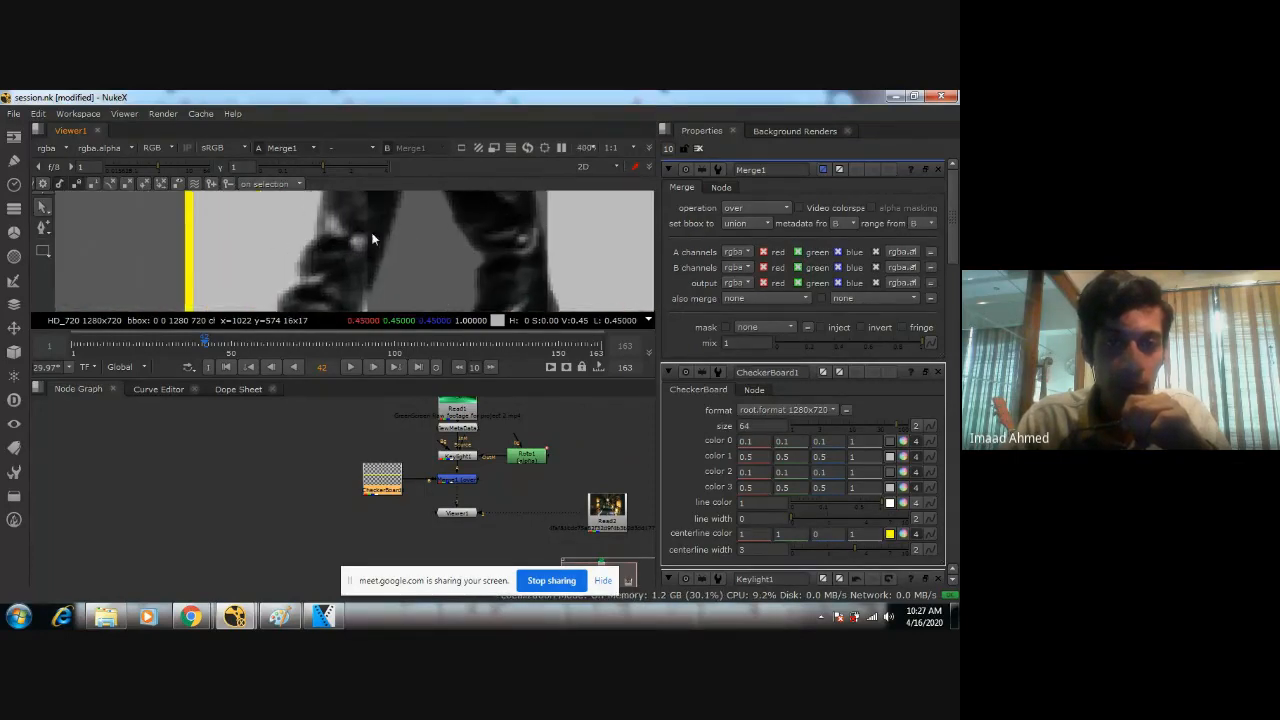
pyautogui.scroll(-3, 401, 219)
pyautogui.scroll(2, 390, 243)
# Set Keylight1's view to Screen Matte and inspect the matte around the woman's legs and boots up close.
pyautogui.doubleClick(457, 455)
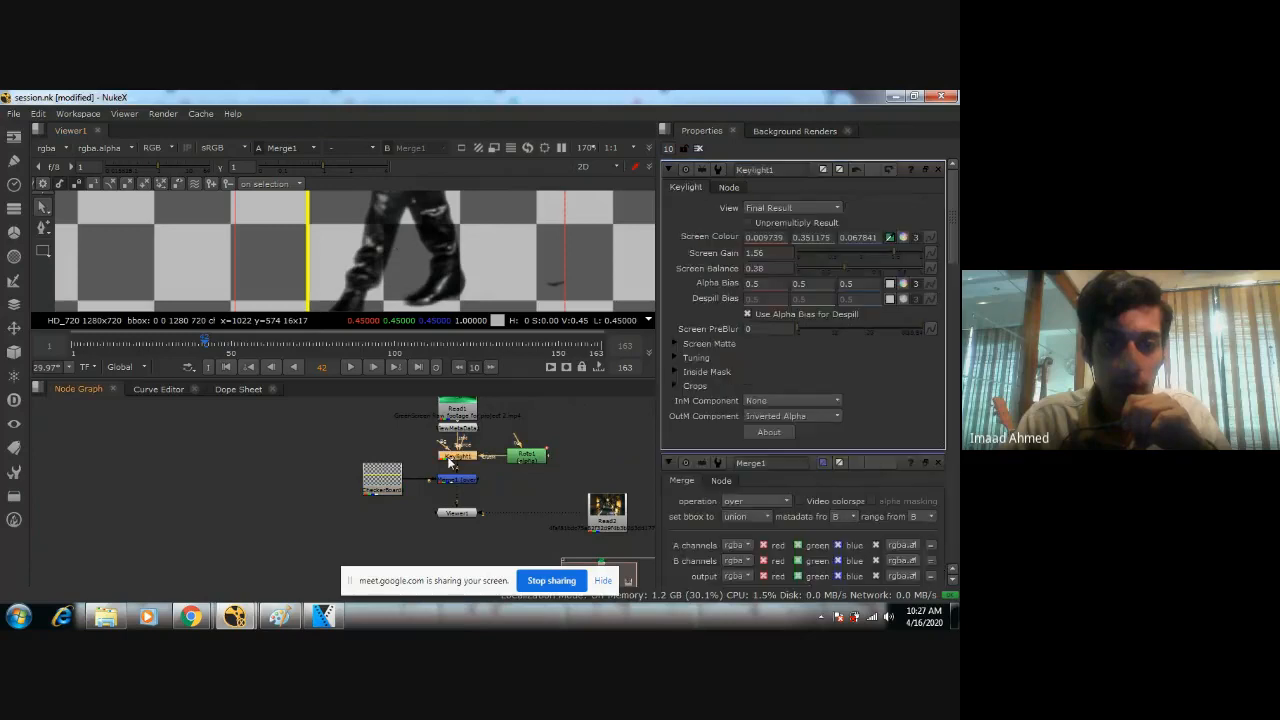
pyautogui.click(784, 212)
pyautogui.click(786, 129)
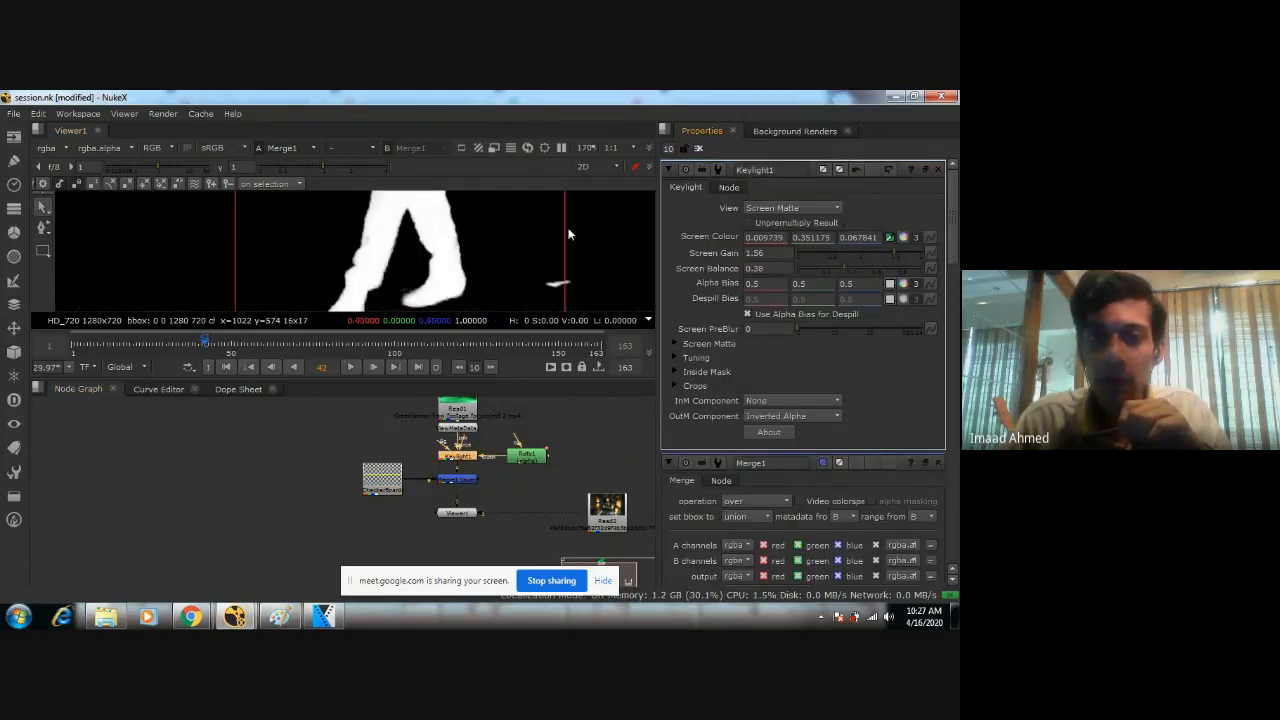
pyautogui.scroll(2, 512, 215)
pyautogui.moveTo(512, 215); pyautogui.dragTo(492, 197, button='middle')
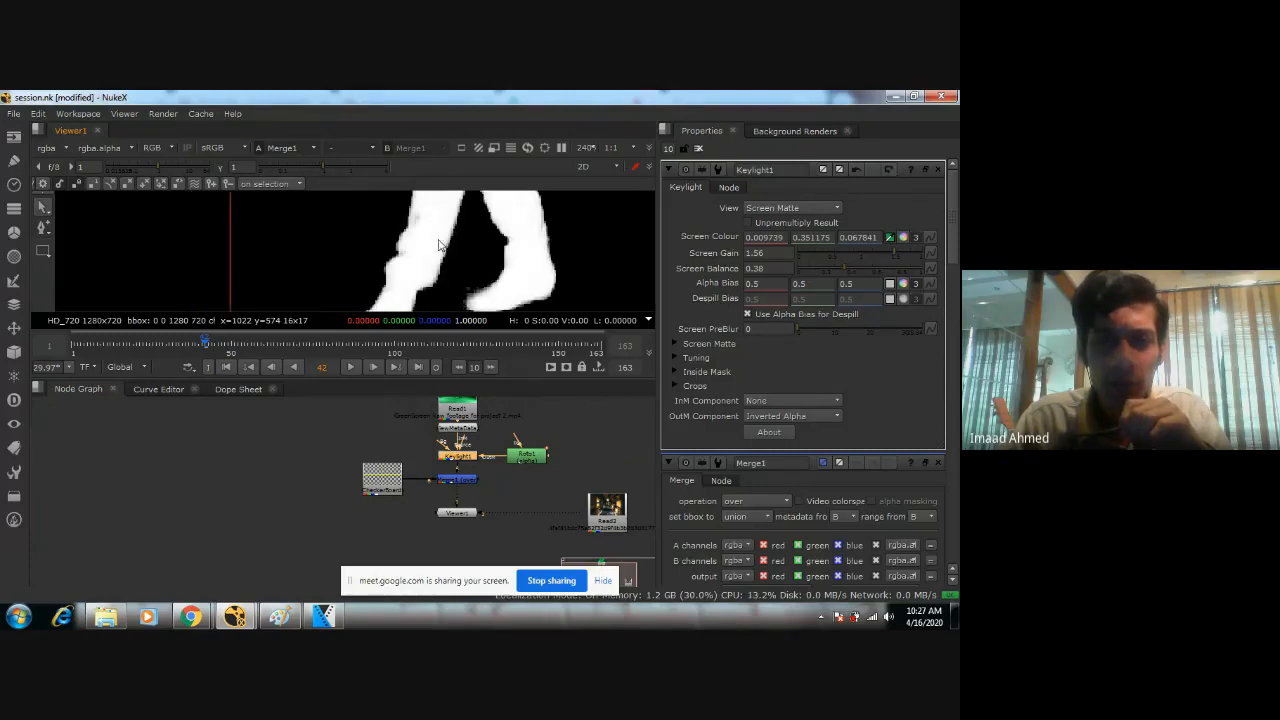
# Set Keylight1's view to Final Result and open Merge1's properties with the woman's boots framed over the checkerboard.
pyautogui.click(775, 208)
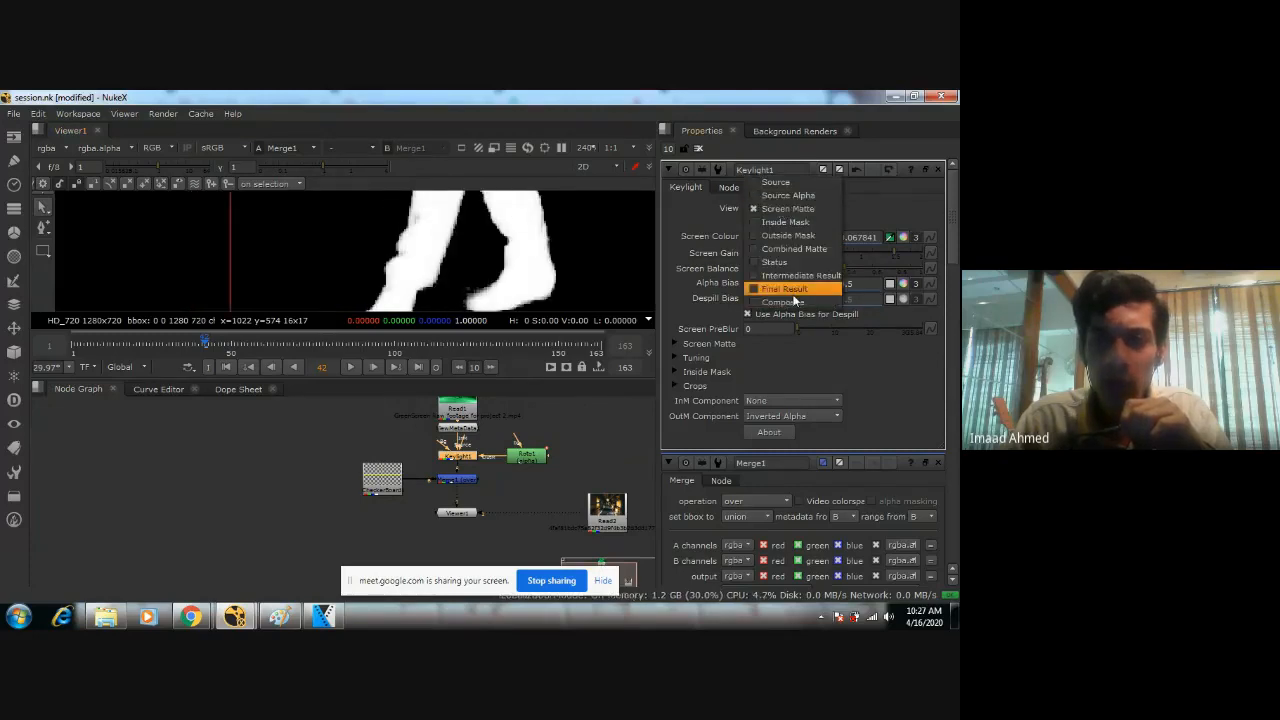
pyautogui.click(793, 292)
pyautogui.doubleClick(458, 480)
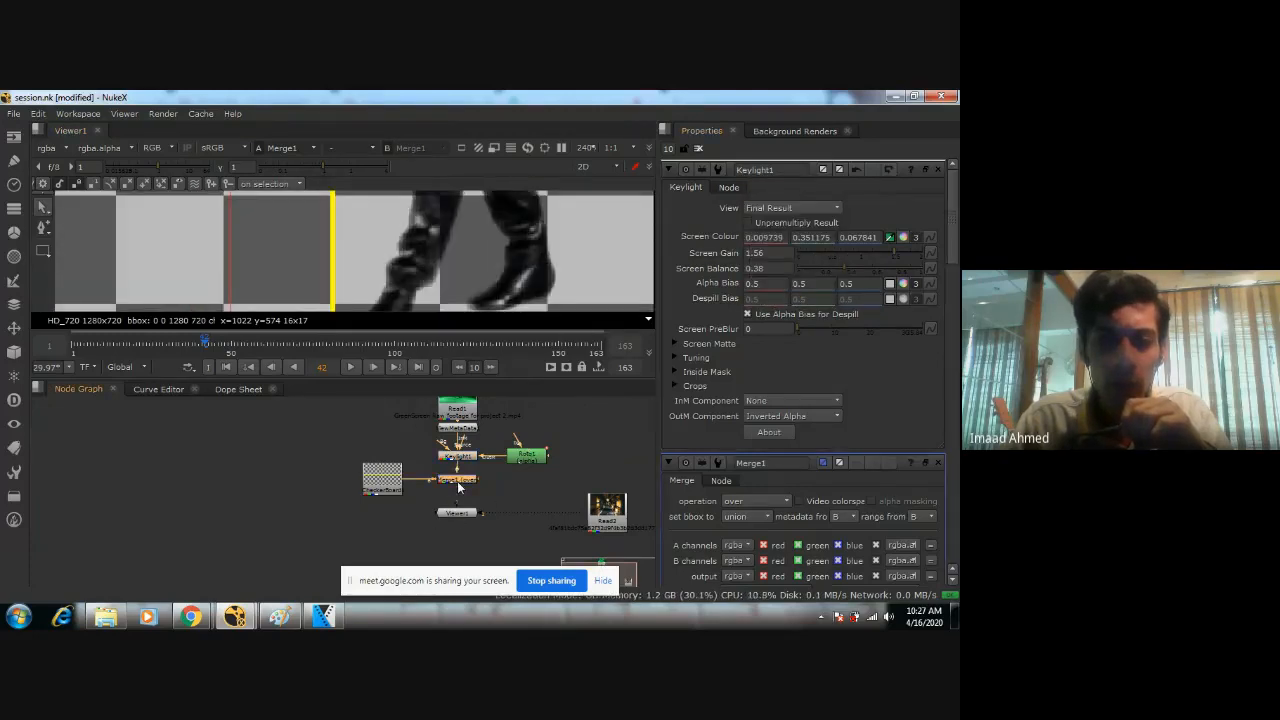
pyautogui.scroll(-3, 557, 268)
pyautogui.moveTo(608, 241); pyautogui.dragTo(512, 241, button='middle')
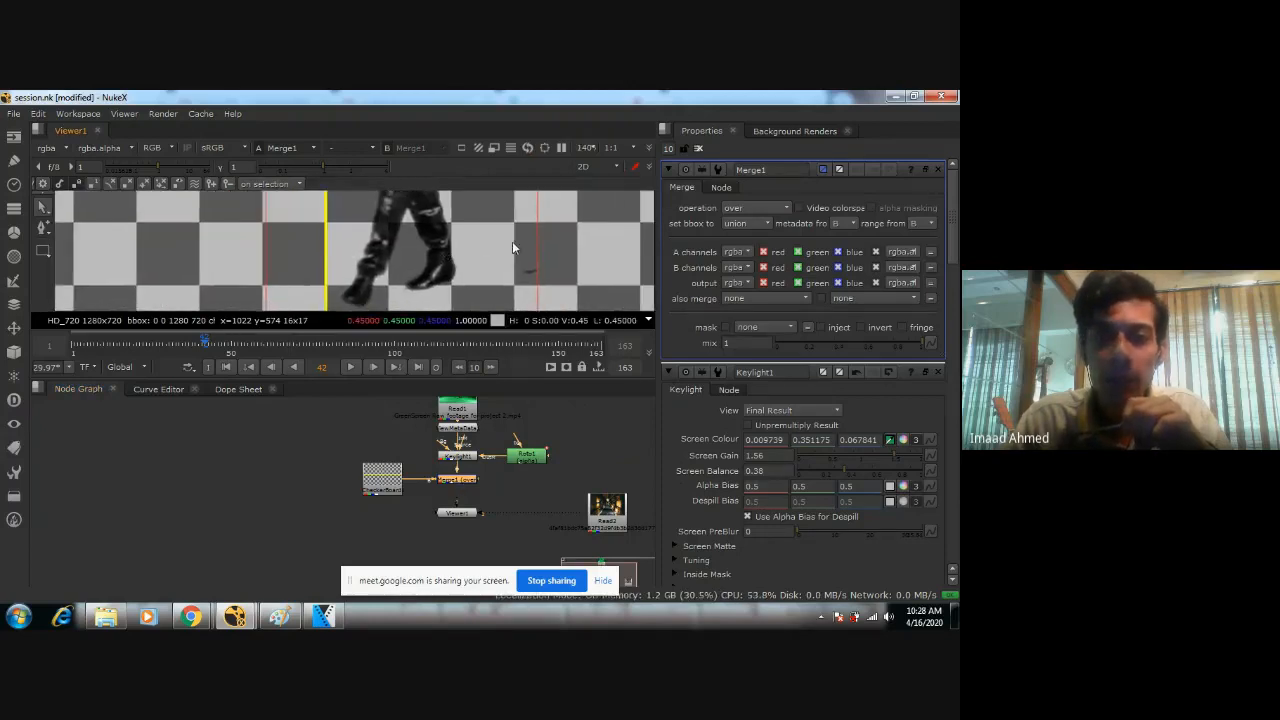
# Try Merge1's atop operation and inspect the woman's legs and boots against the checkerboard.
pyautogui.click(752, 208)
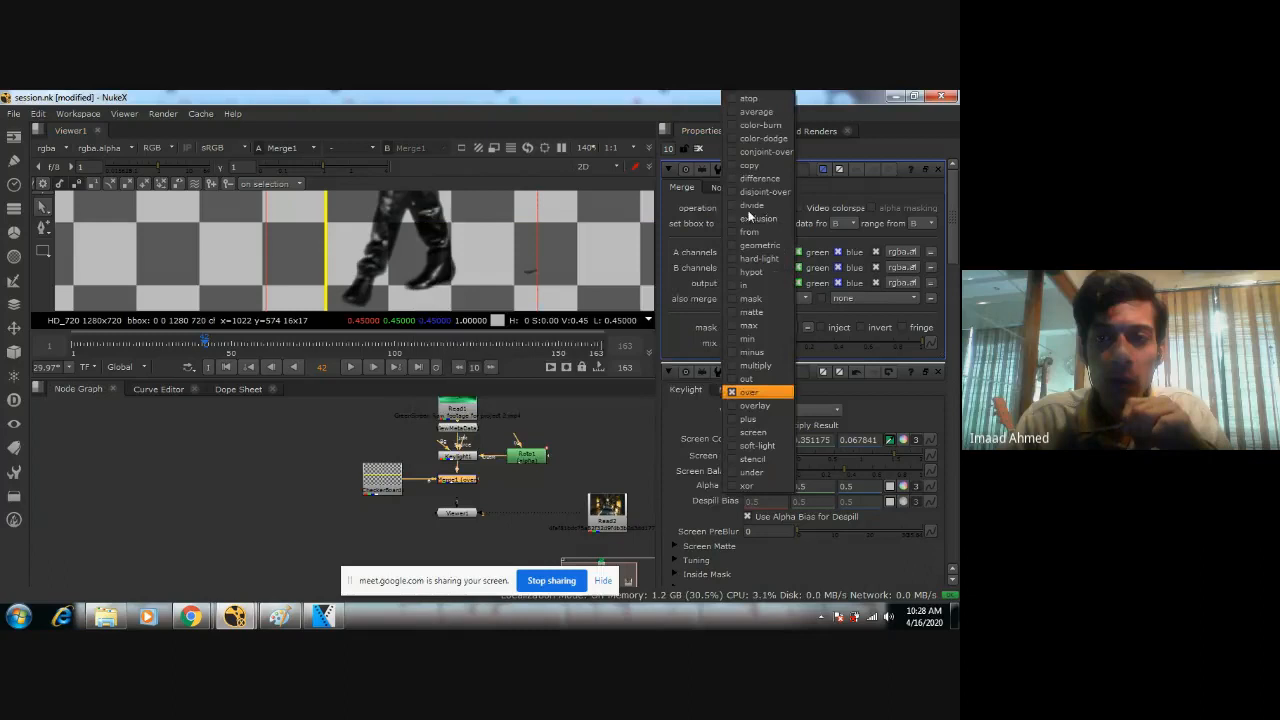
pyautogui.click(760, 100)
pyautogui.scroll(5, 394, 256)
pyautogui.moveTo(396, 258); pyautogui.dragTo(411, 306, button='middle')
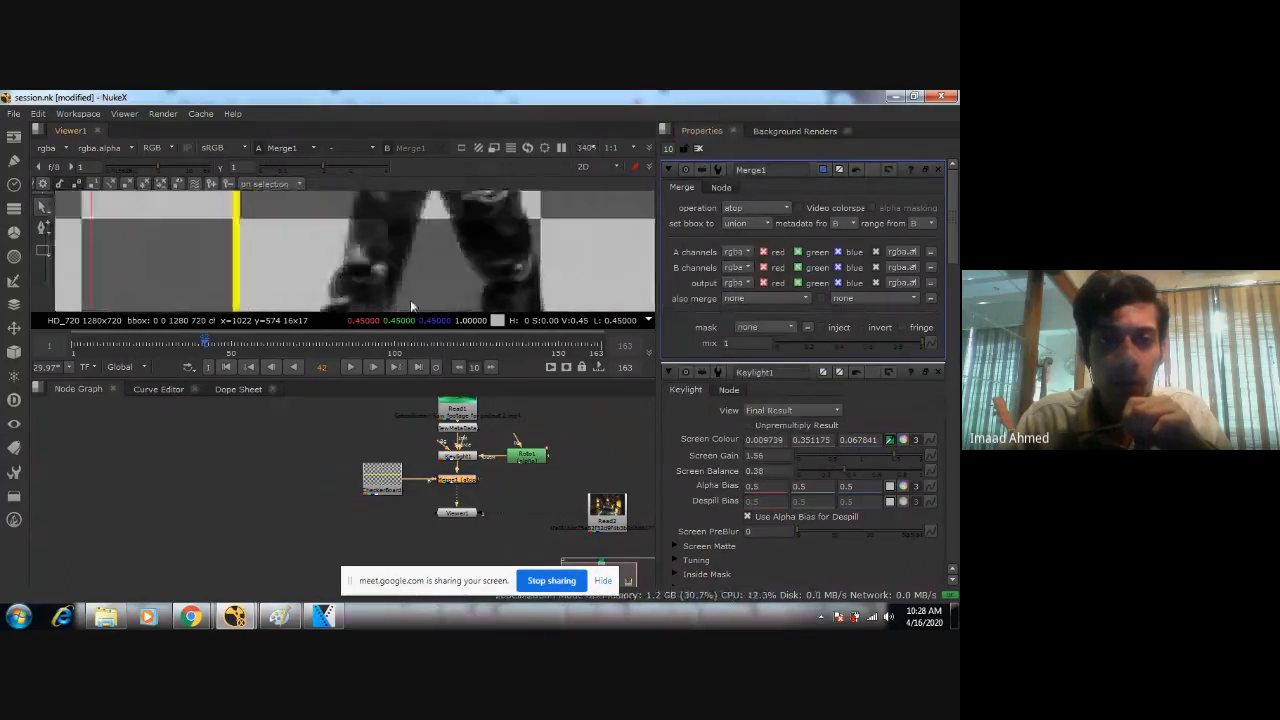
pyautogui.moveTo(412, 222); pyautogui.dragTo(404, 272, button='middle')
pyautogui.scroll(-7, 422, 266)
pyautogui.scroll(-2, 432, 266)
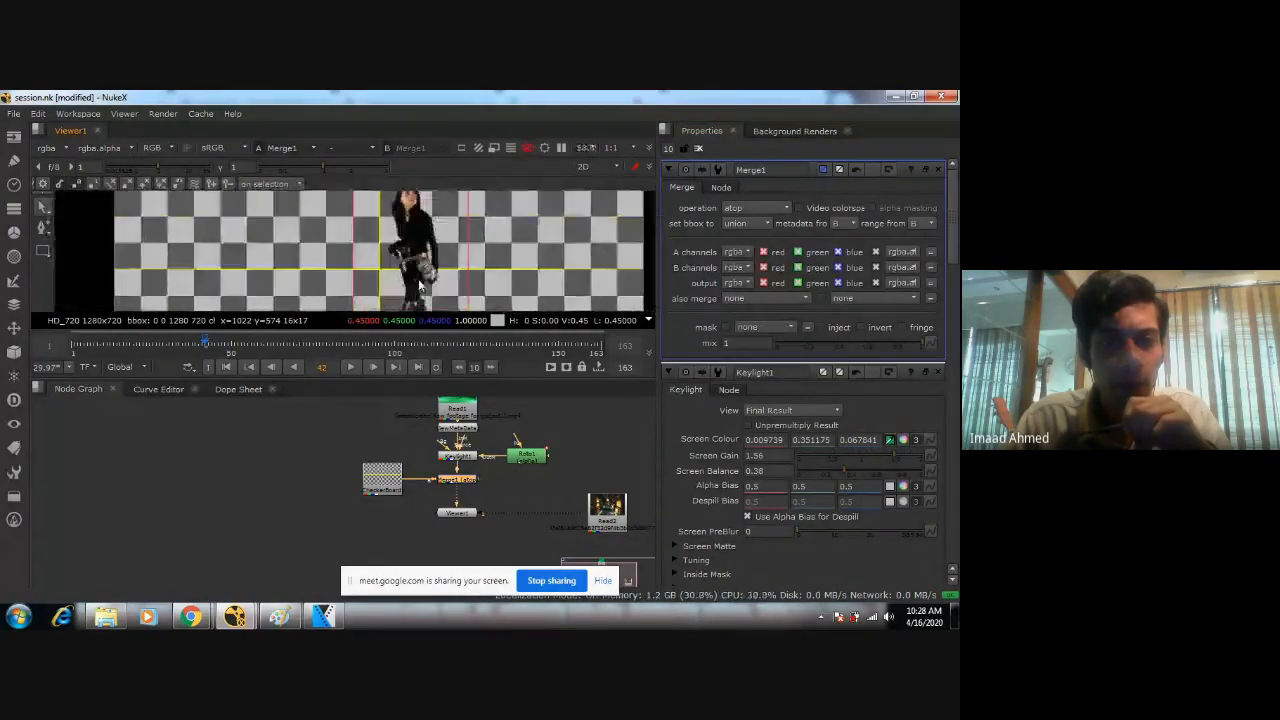
pyautogui.scroll(4, 409, 256)
pyautogui.moveTo(409, 256); pyautogui.dragTo(436, 183, button='middle')
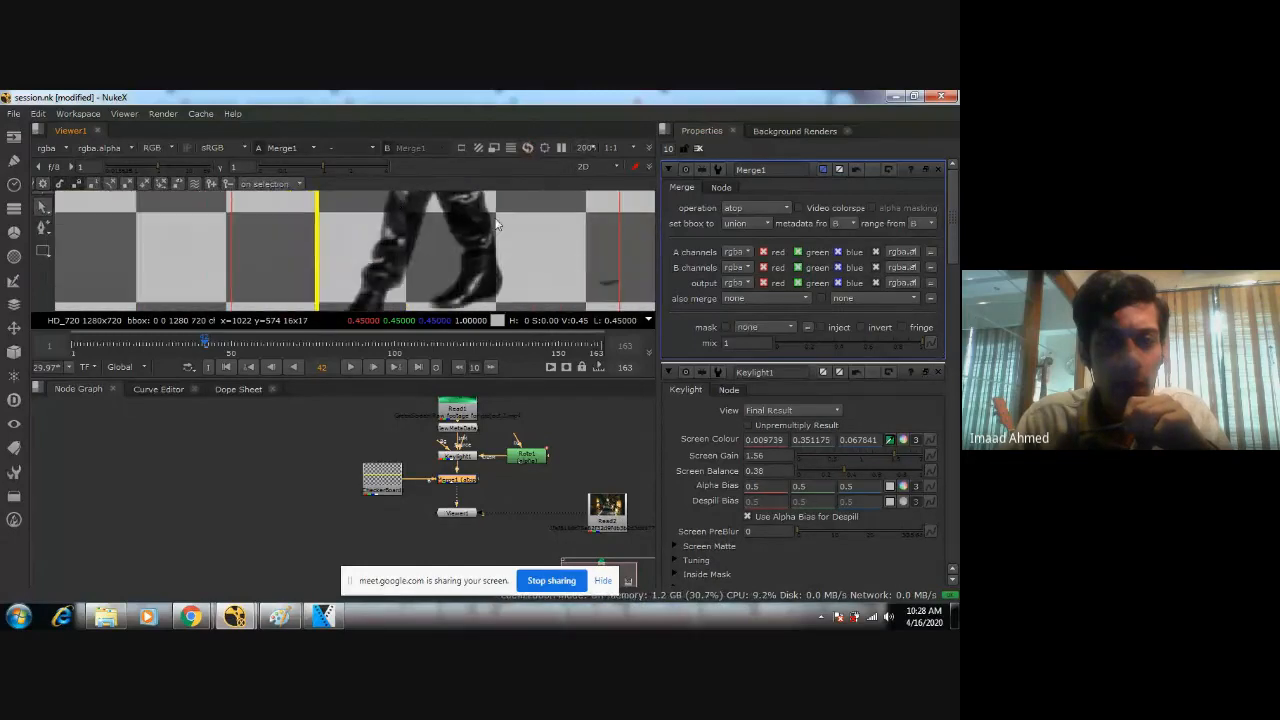
# Set Merge1's operation back to over.
pyautogui.click(762, 207)
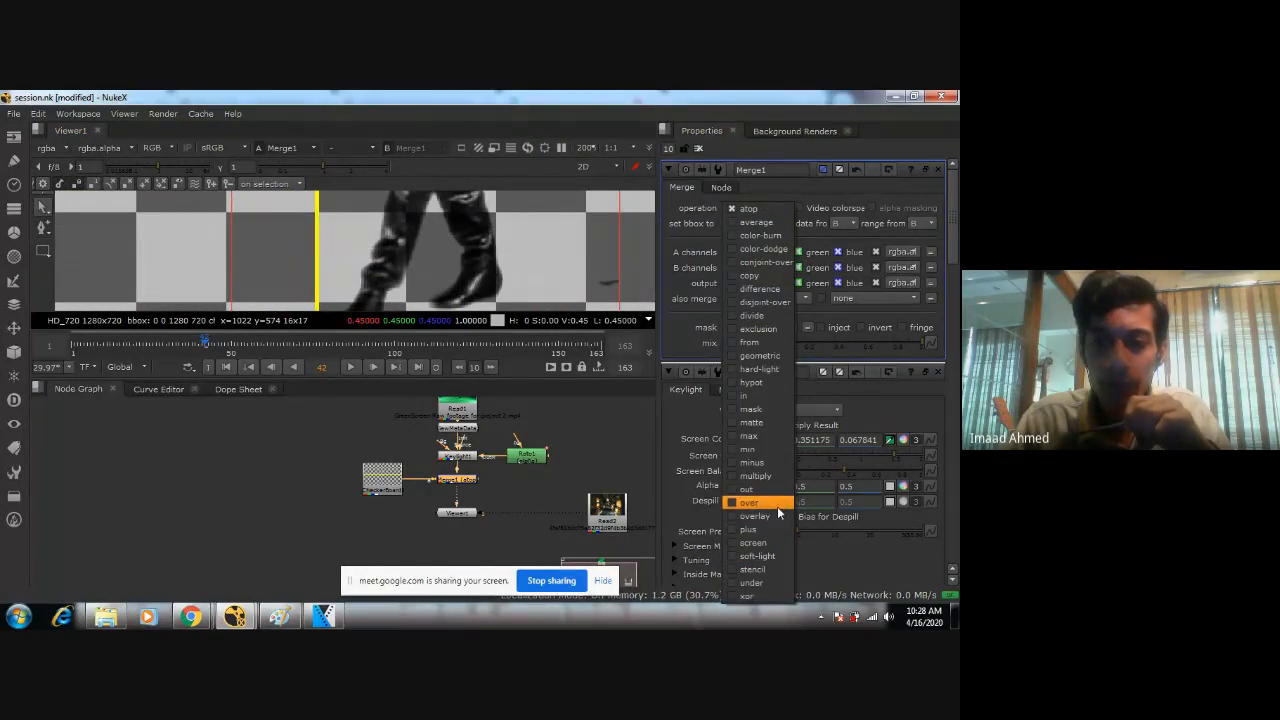
pyautogui.click(778, 509)
pyautogui.scroll(-5, 362, 265)
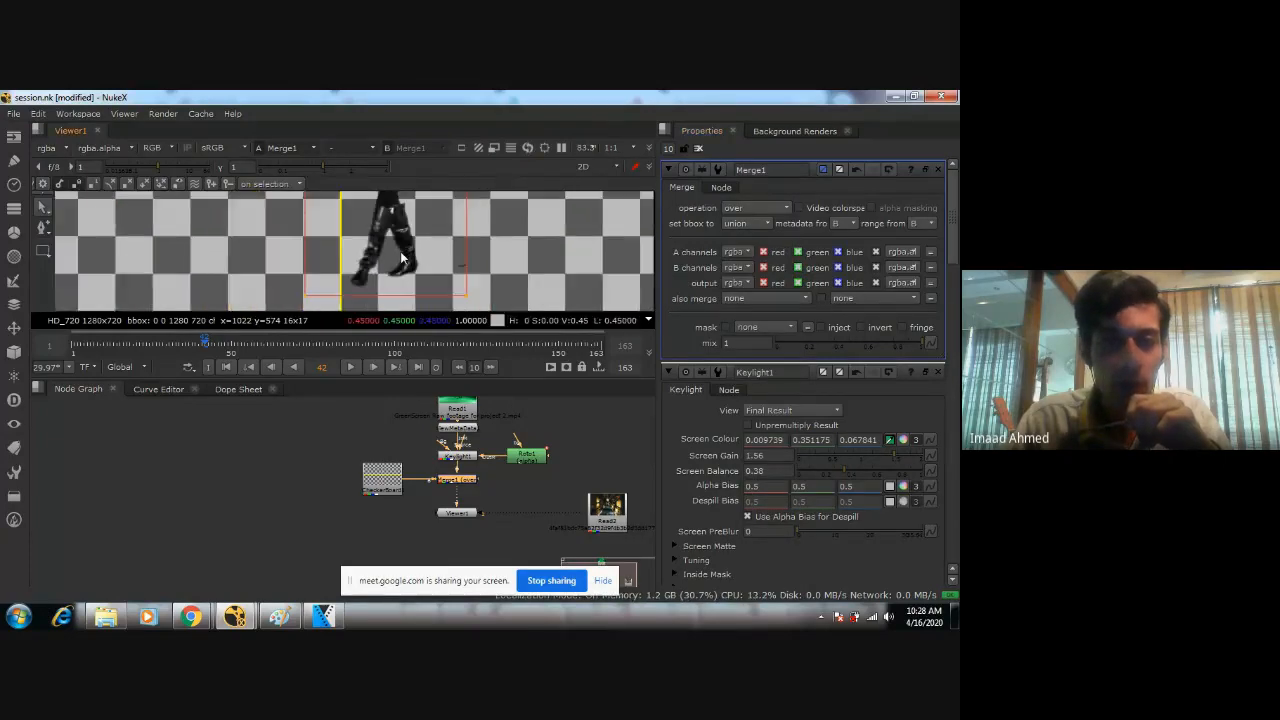
pyautogui.moveTo(402, 257); pyautogui.dragTo(396, 270, button='middle')
# Set Keylight1's view to Screen Matte and check the woman's matte both in full and up close.
pyautogui.doubleClick(454, 457)
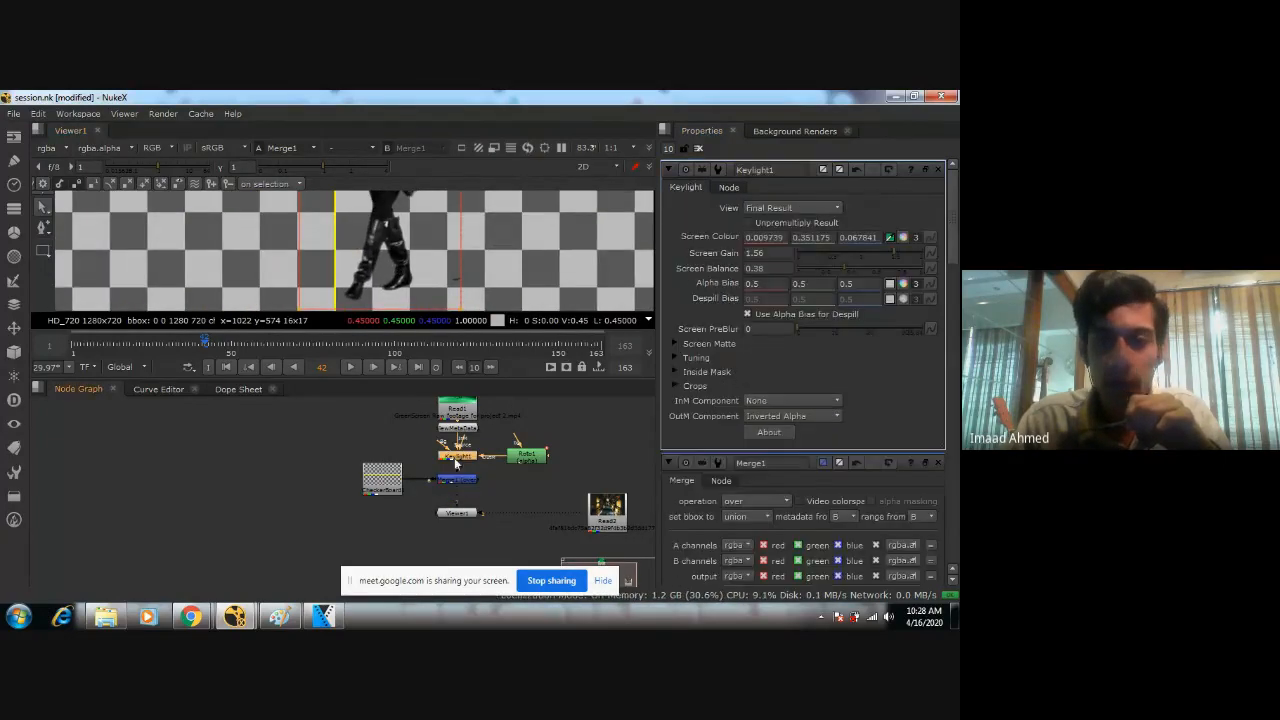
pyautogui.click(790, 208)
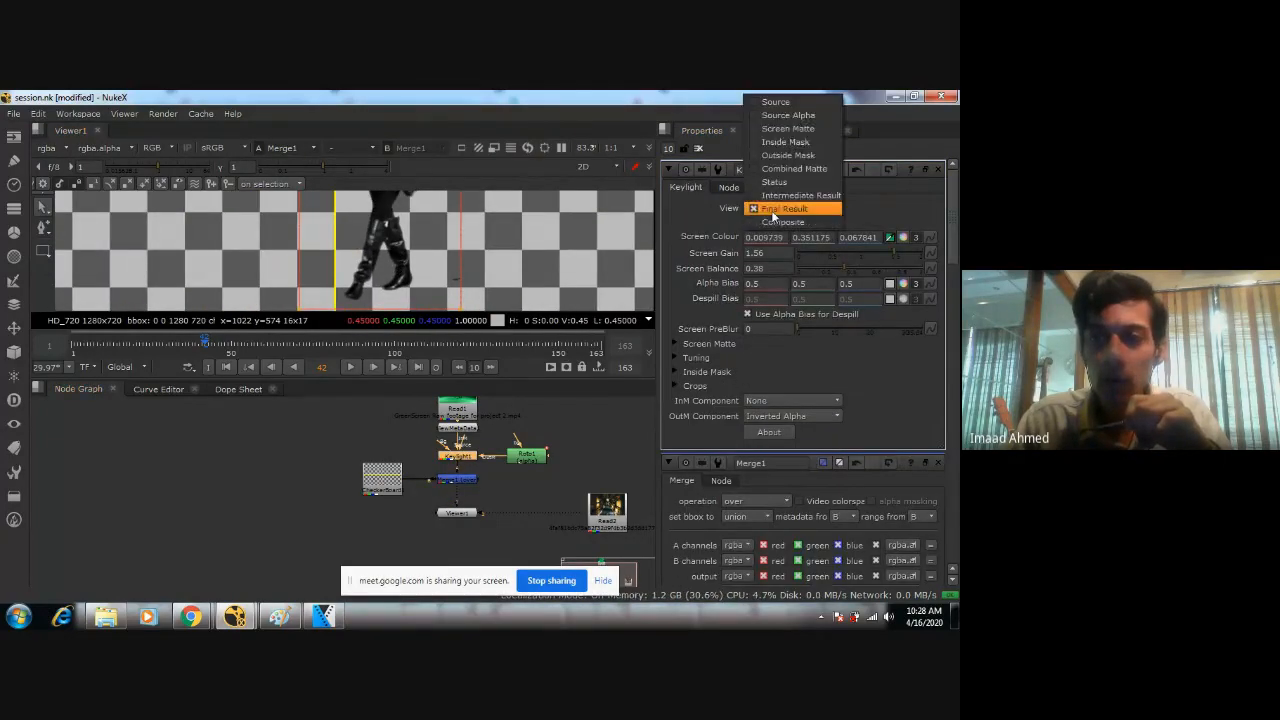
pyautogui.click(786, 129)
pyautogui.scroll(6, 407, 298)
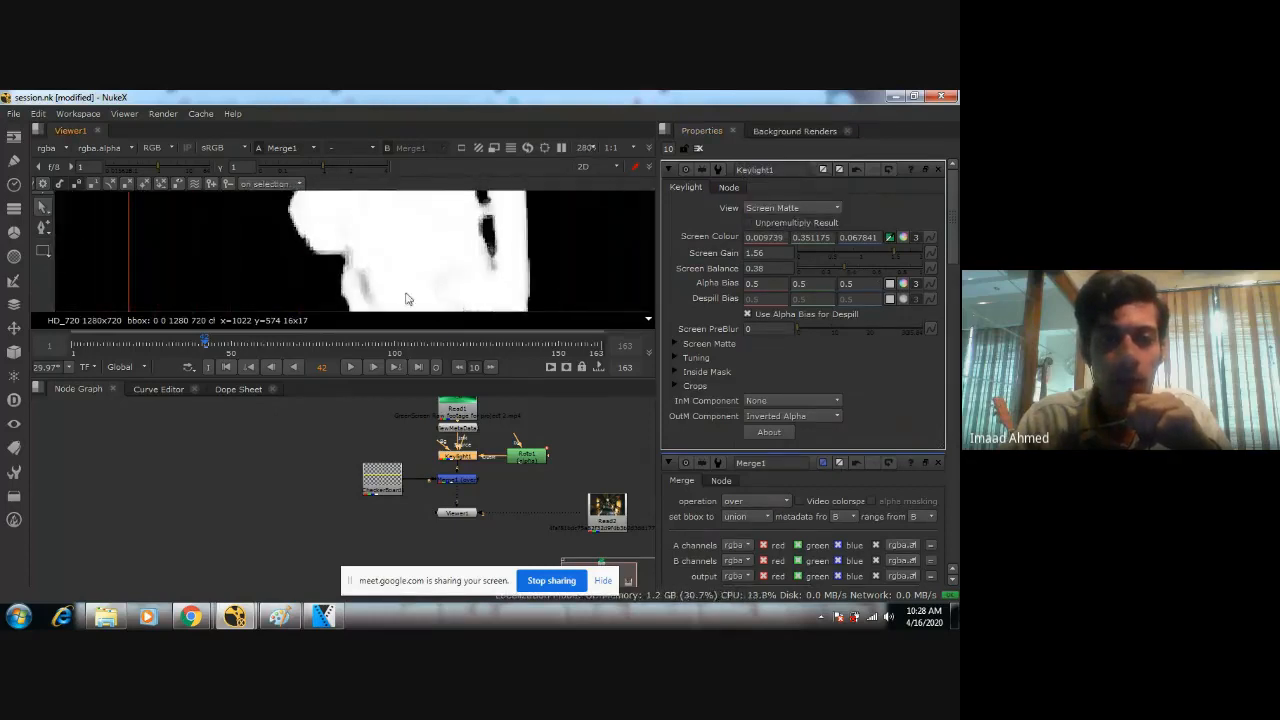
pyautogui.scroll(-10, 383, 266)
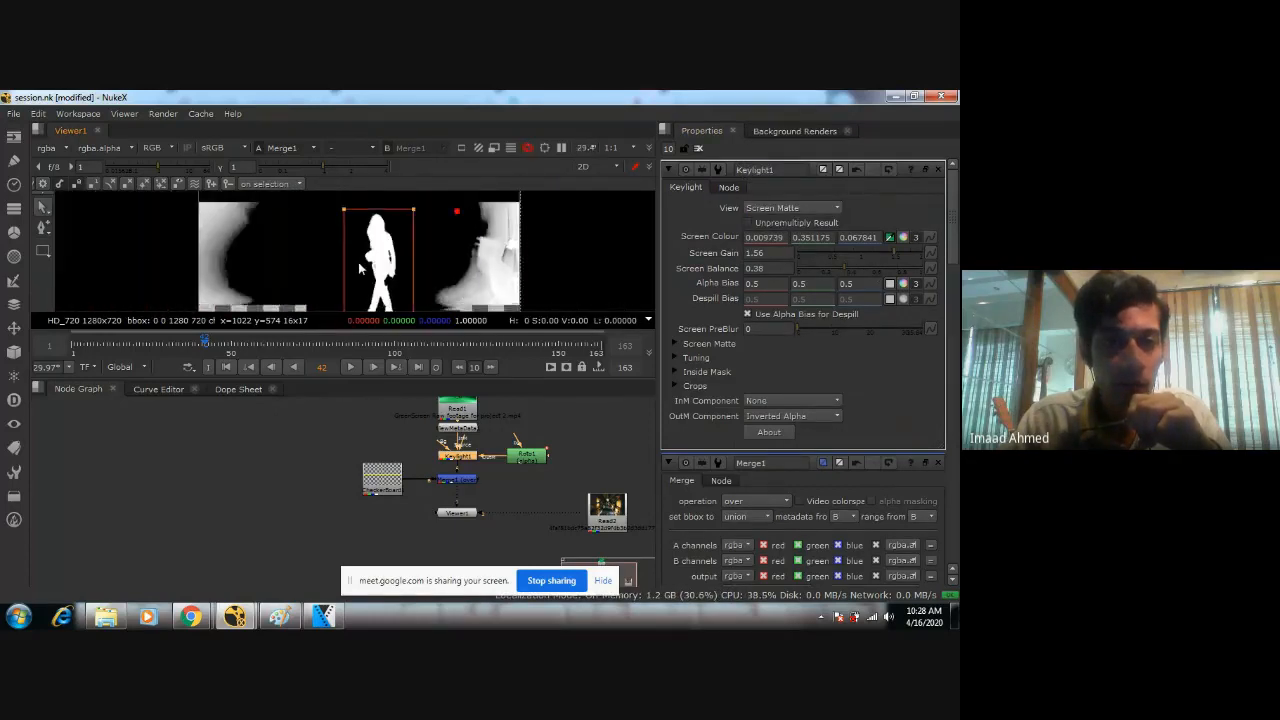
pyautogui.scroll(5, 358, 262)
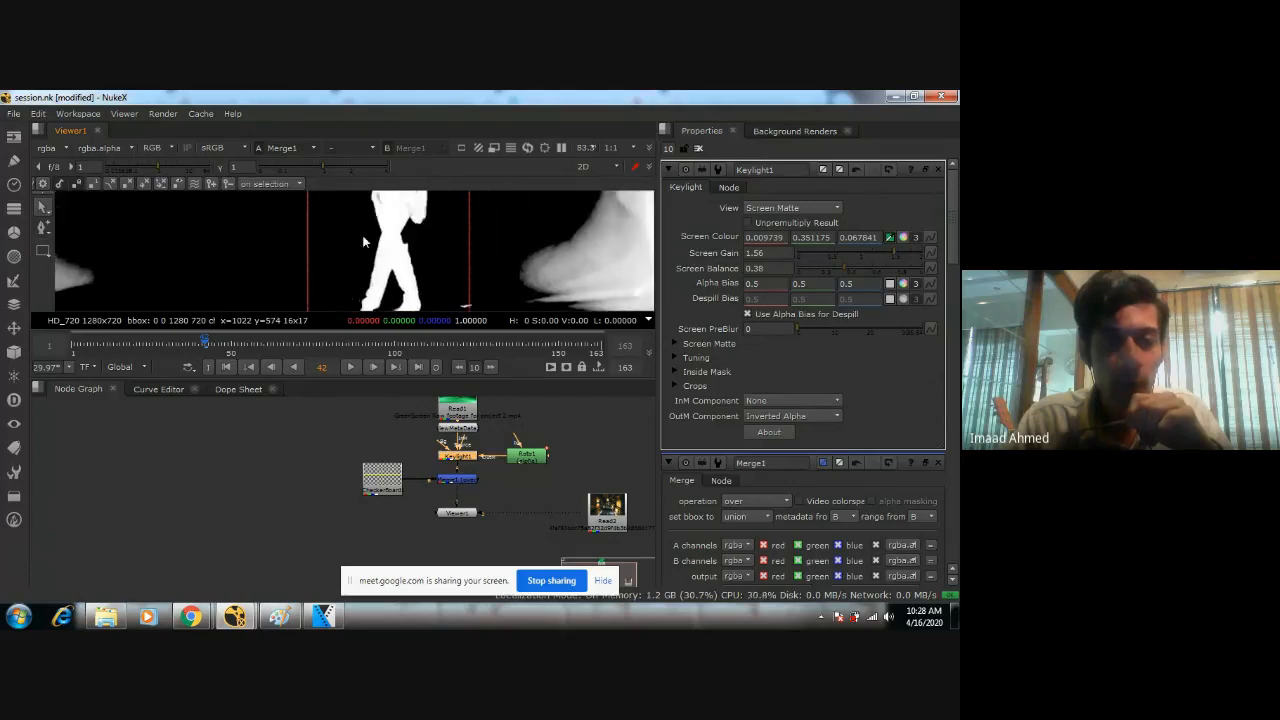
pyautogui.scroll(-2, 375, 245)
pyautogui.scroll(5, 383, 280)
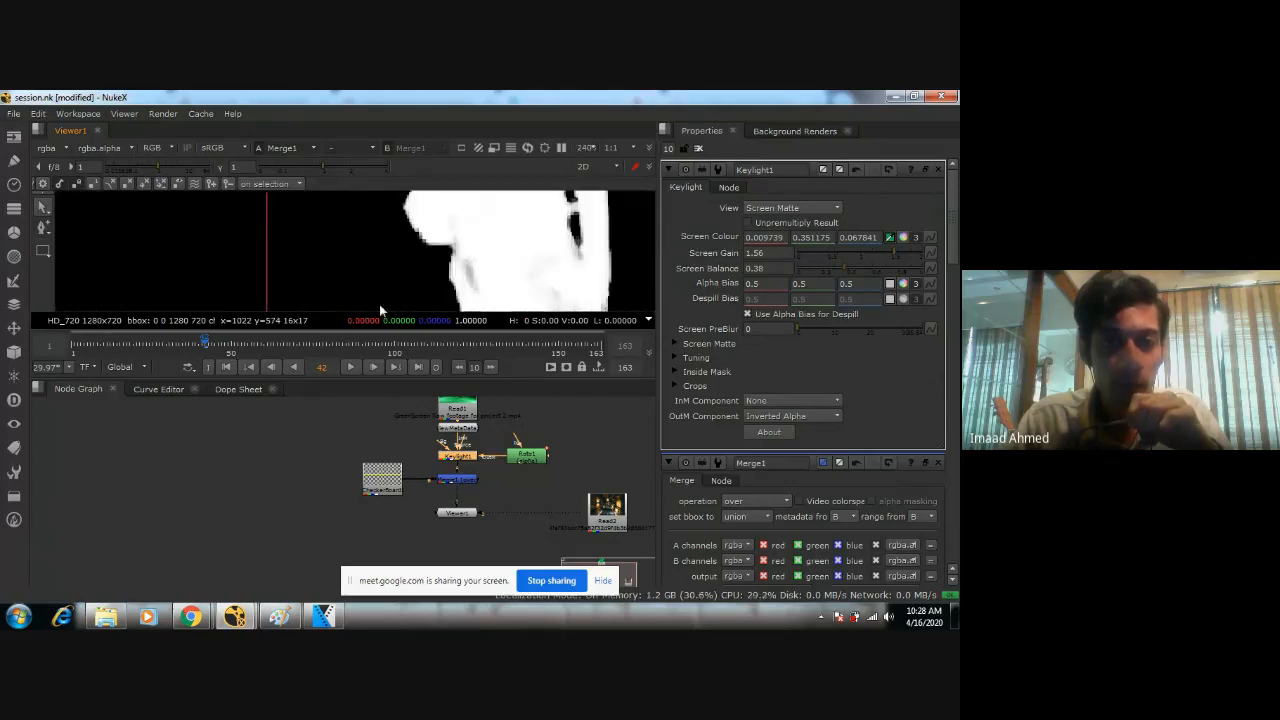
pyautogui.scroll(-3, 480, 266)
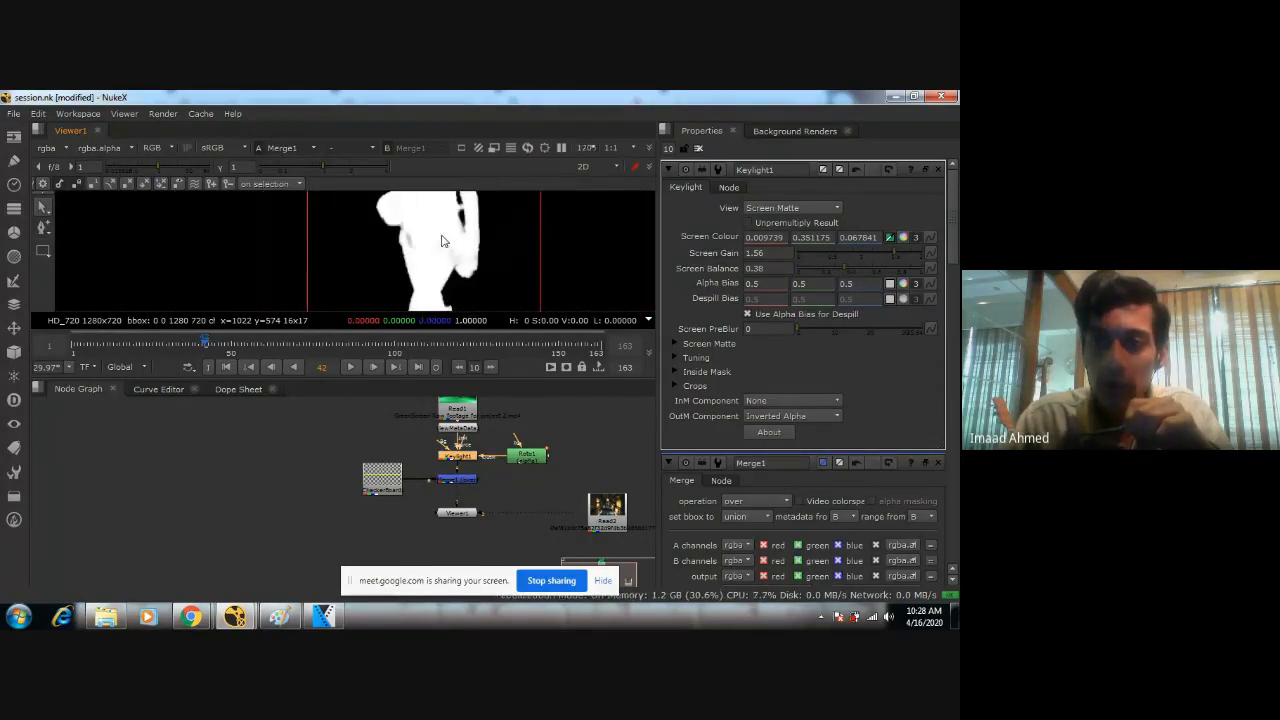
# Examine the woman's screen matte from the boots up to the waist for grey, semi-transparent areas.
pyautogui.scroll(5, 444, 250)
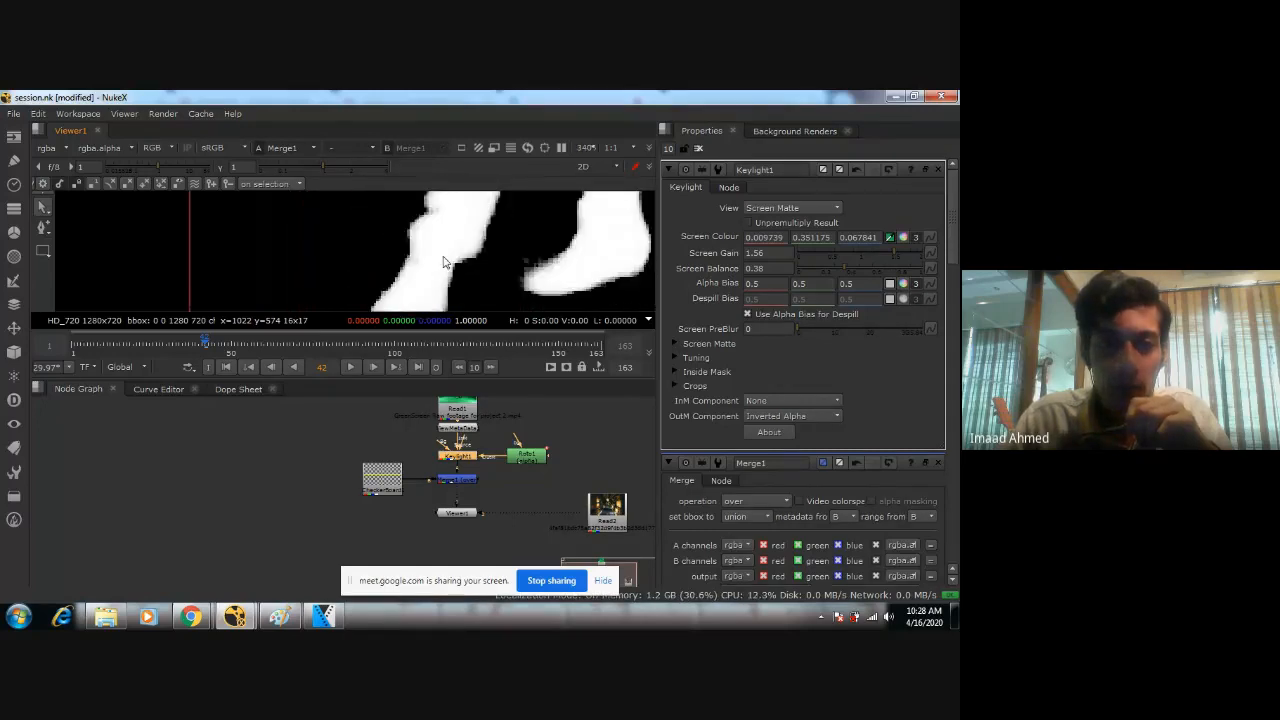
pyautogui.moveTo(449, 256); pyautogui.dragTo(434, 294, button='middle')
pyautogui.moveTo(456, 215); pyautogui.dragTo(464, 298, button='middle')
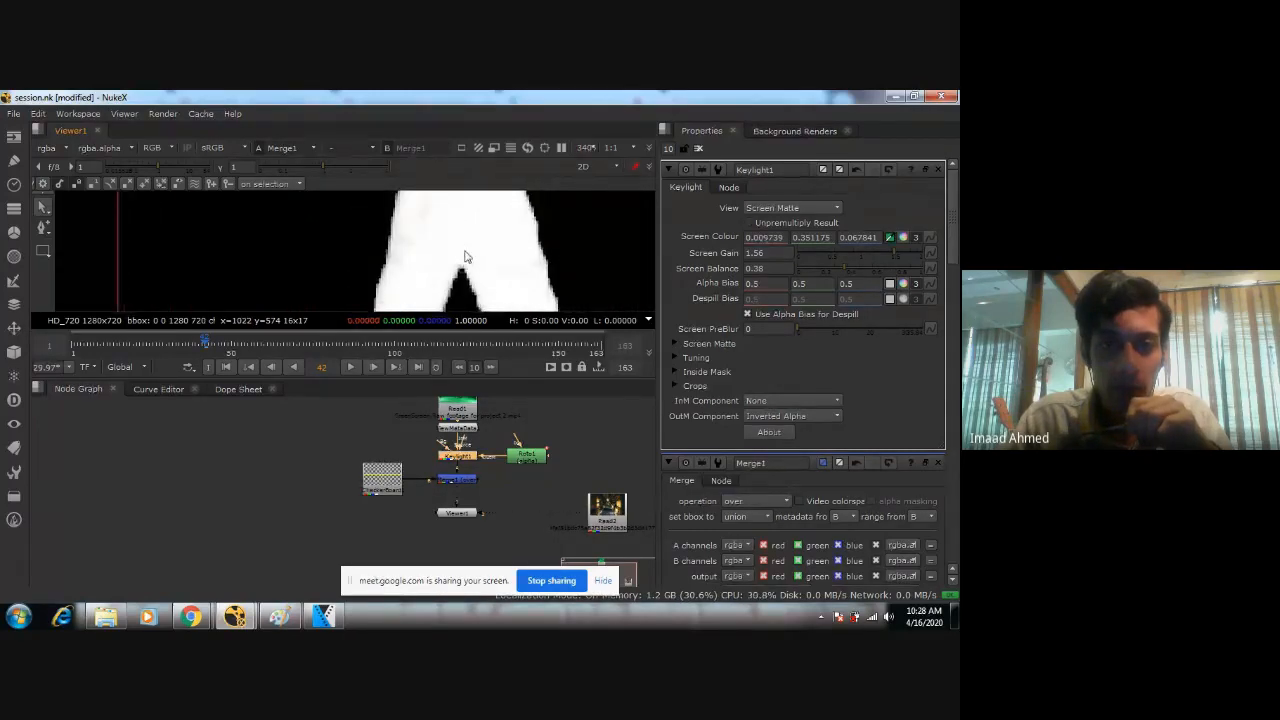
pyautogui.moveTo(442, 192); pyautogui.dragTo(454, 234, button='middle')
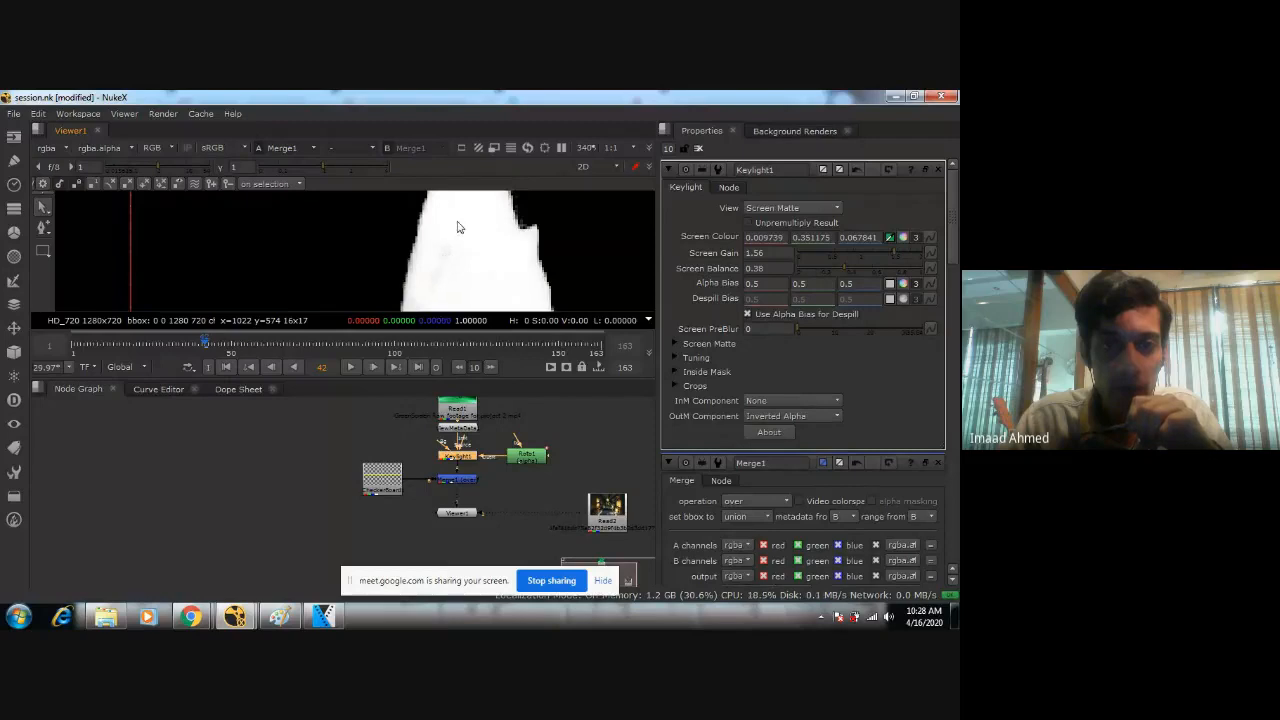
pyautogui.moveTo(458, 222); pyautogui.dragTo(479, 279, button='middle')
pyautogui.moveTo(525, 202); pyautogui.dragTo(509, 262, button='middle')
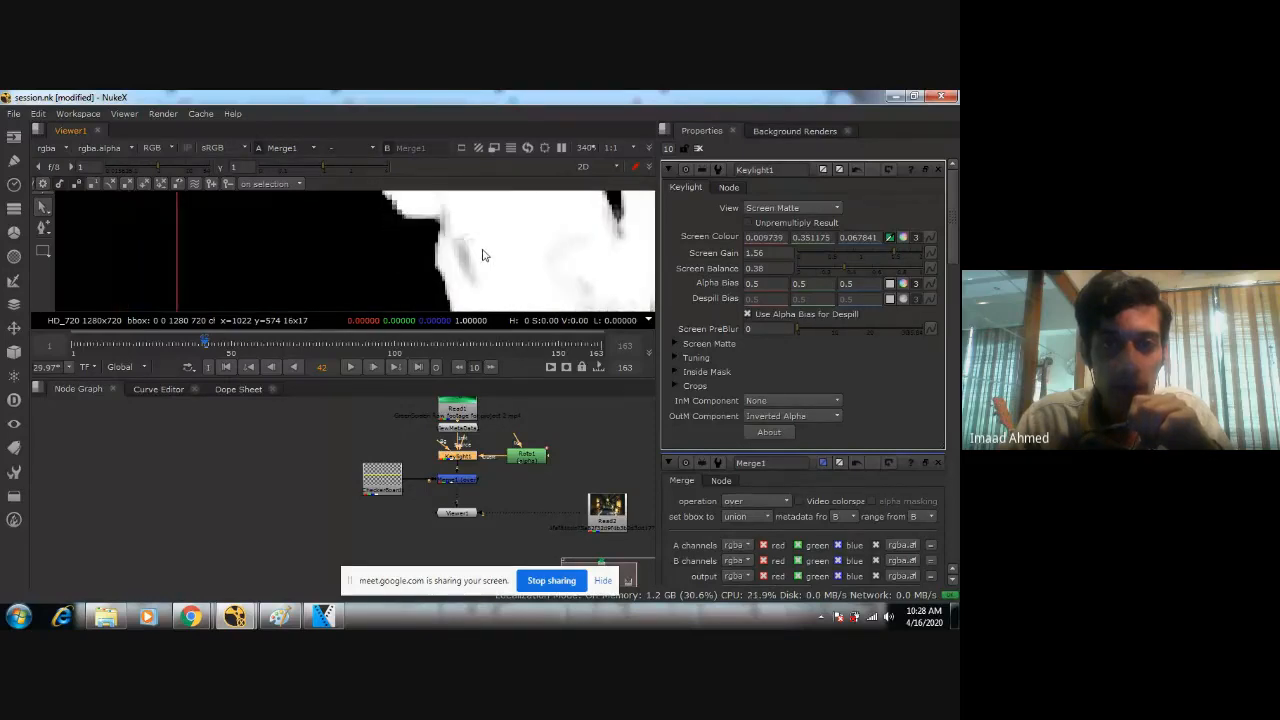
pyautogui.scroll(-4, 482, 255)
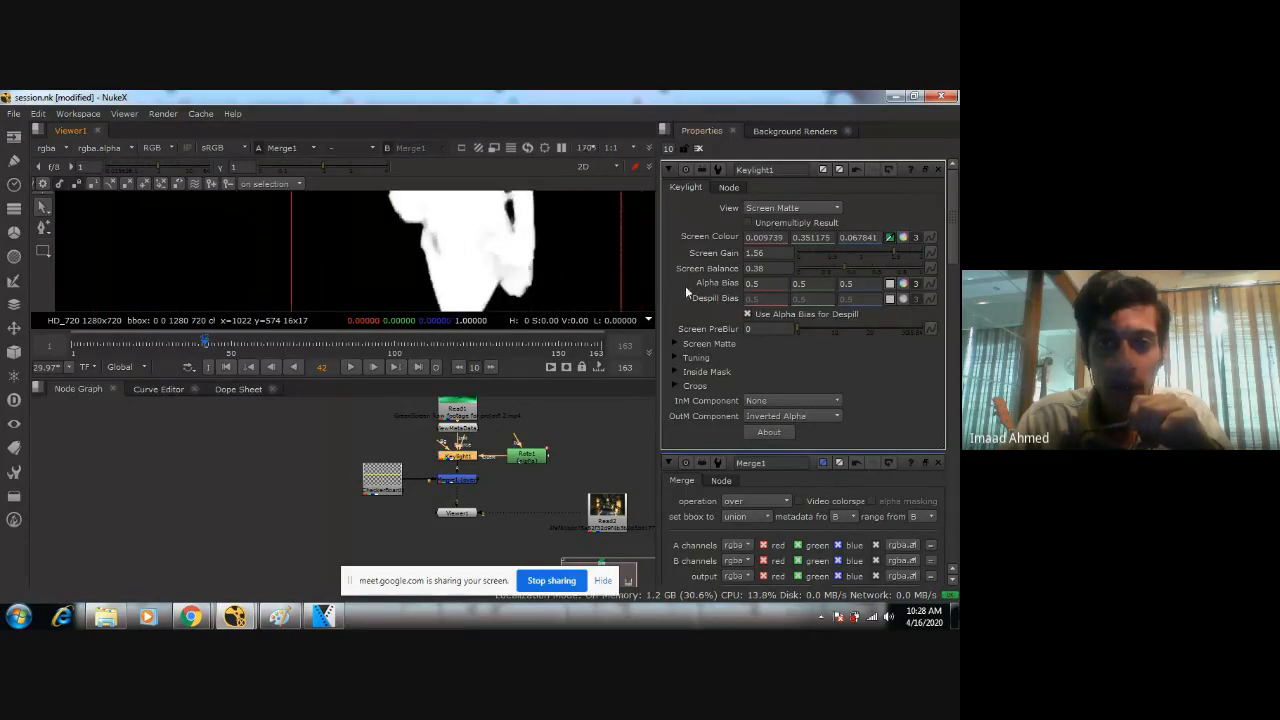
# Set Keylight1's Screen Gain to 1.54 and Screen Balance to 0.35, checking the matte around the woman's legs.
pyautogui.click(882, 253)
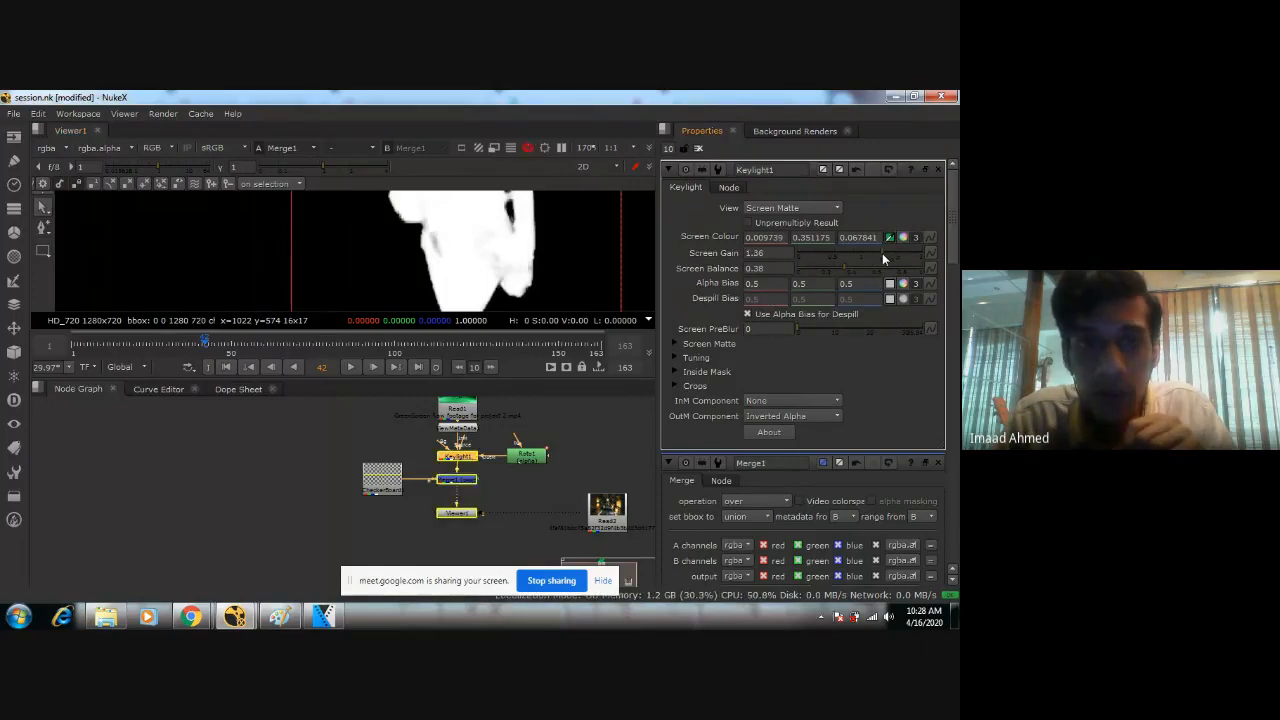
pyautogui.click(894, 255)
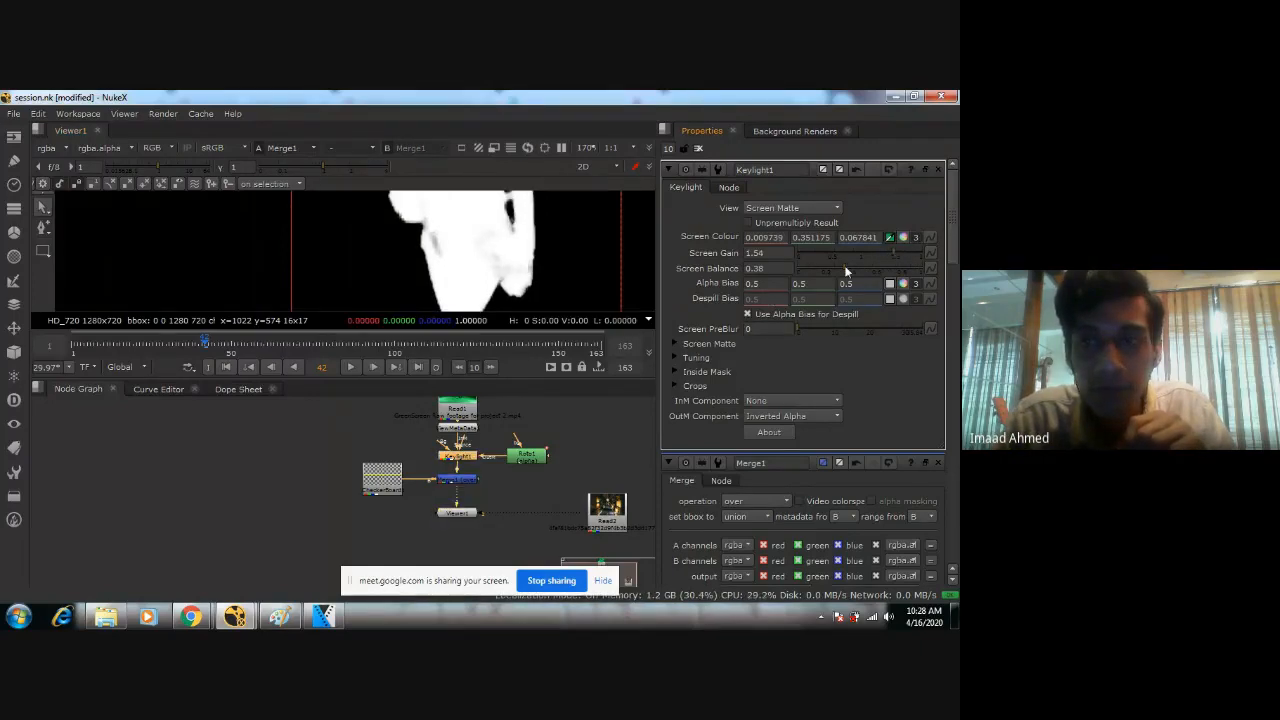
pyautogui.click(847, 270)
pyautogui.moveTo(878, 268); pyautogui.dragTo(840, 270)
pyautogui.scroll(-4, 446, 265)
pyautogui.moveTo(446, 308); pyautogui.dragTo(442, 264, button='middle')
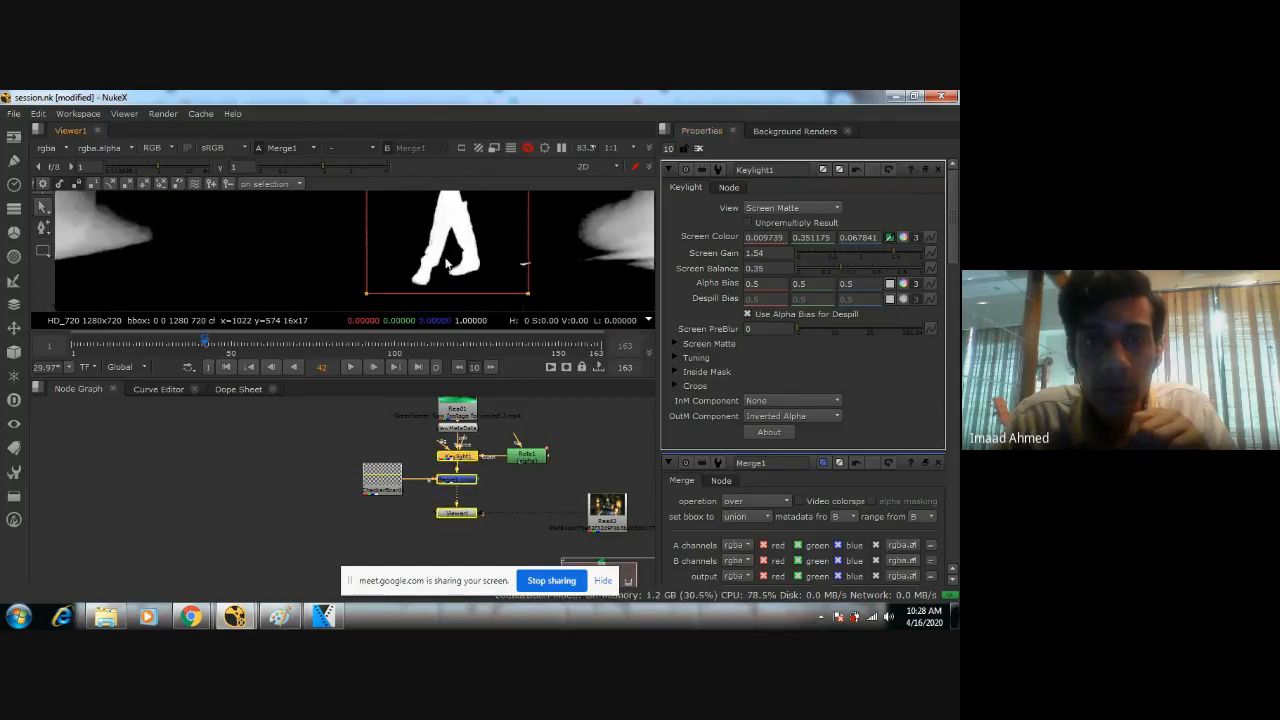
pyautogui.scroll(3, 442, 264)
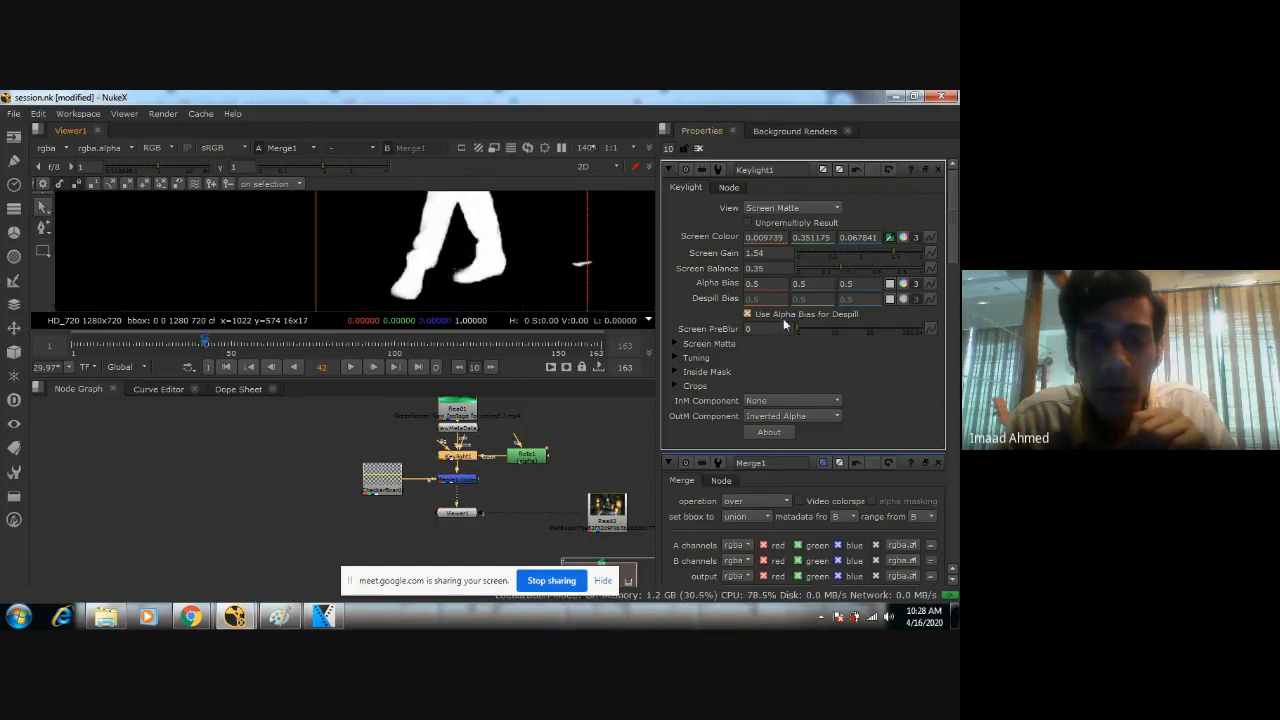
# Expand Keylight1's Screen Matte settings, set Clip White to 0.79, and try a slight Clip Black adjustment.
pyautogui.click(677, 343)
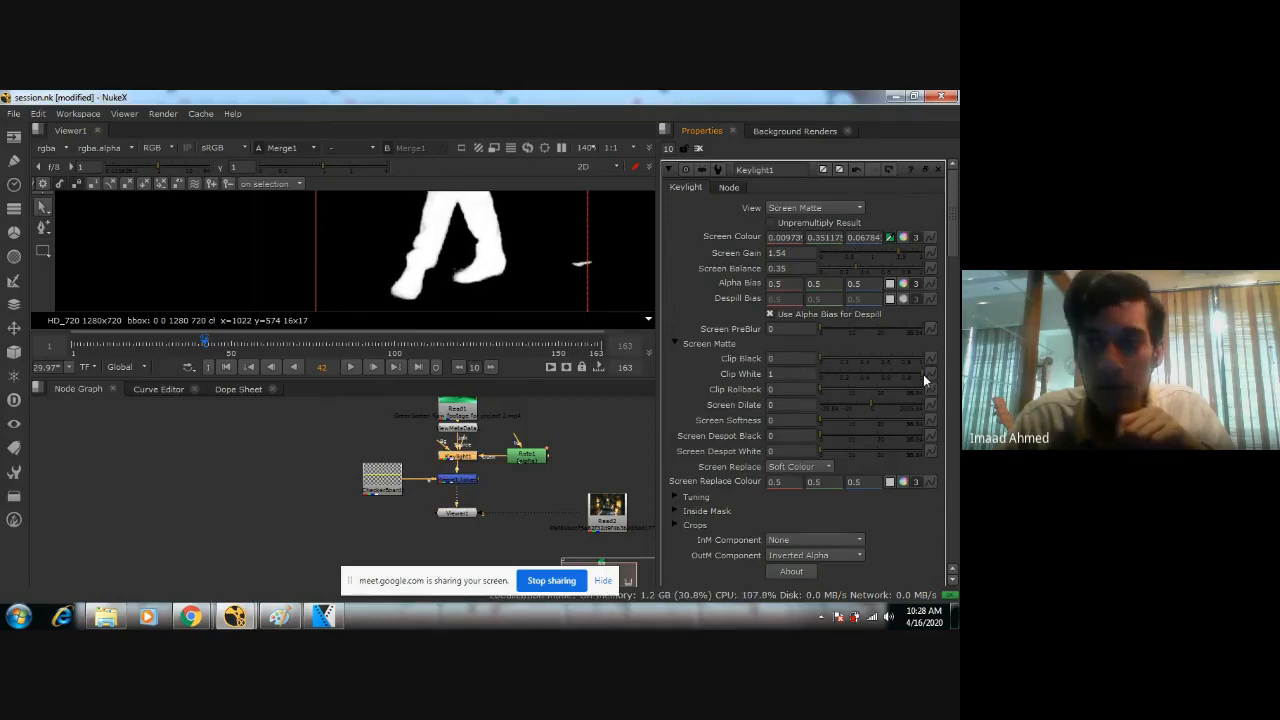
pyautogui.moveTo(923, 374); pyautogui.dragTo(901, 378)
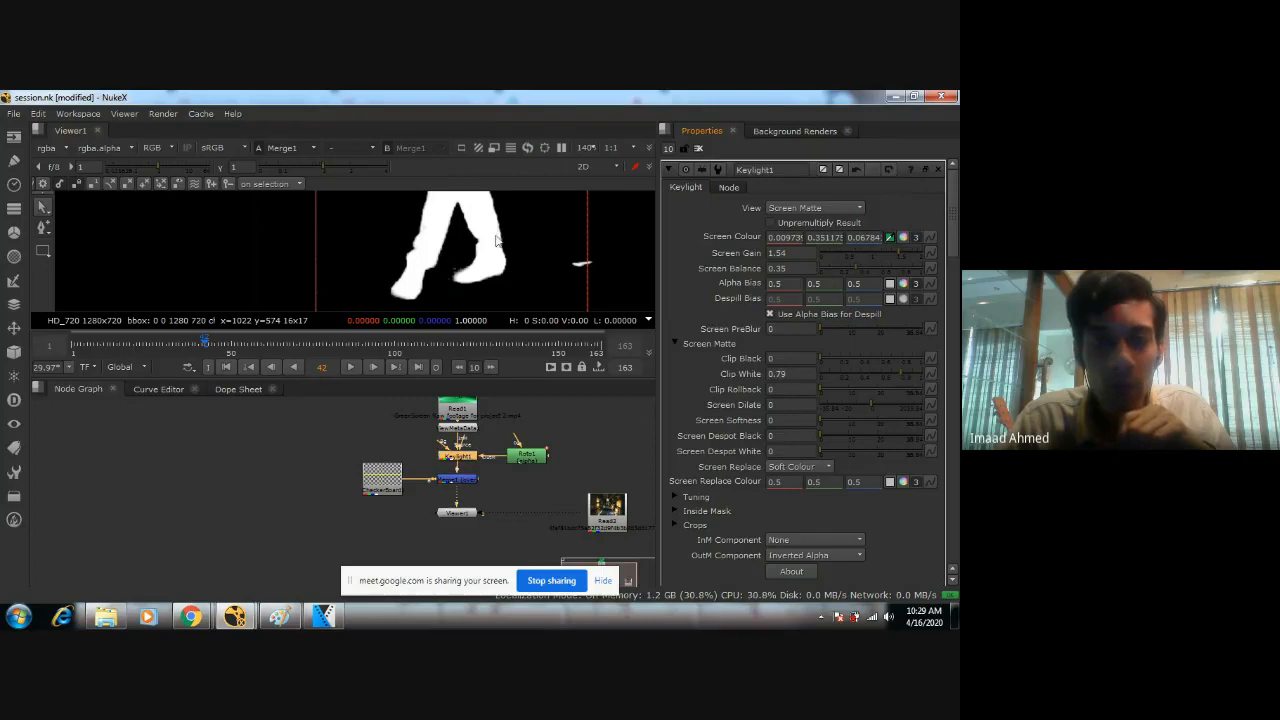
pyautogui.moveTo(497, 241); pyautogui.dragTo(501, 272, button='middle')
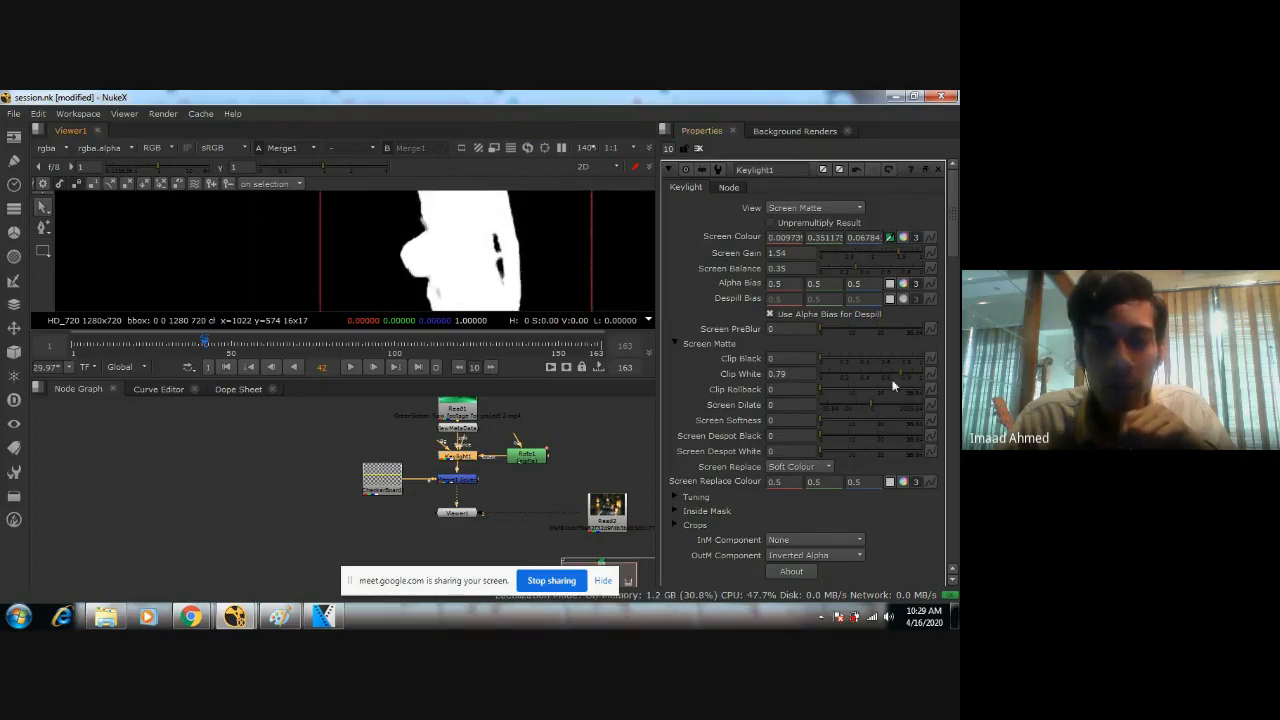
pyautogui.moveTo(829, 359); pyautogui.dragTo(822, 357)
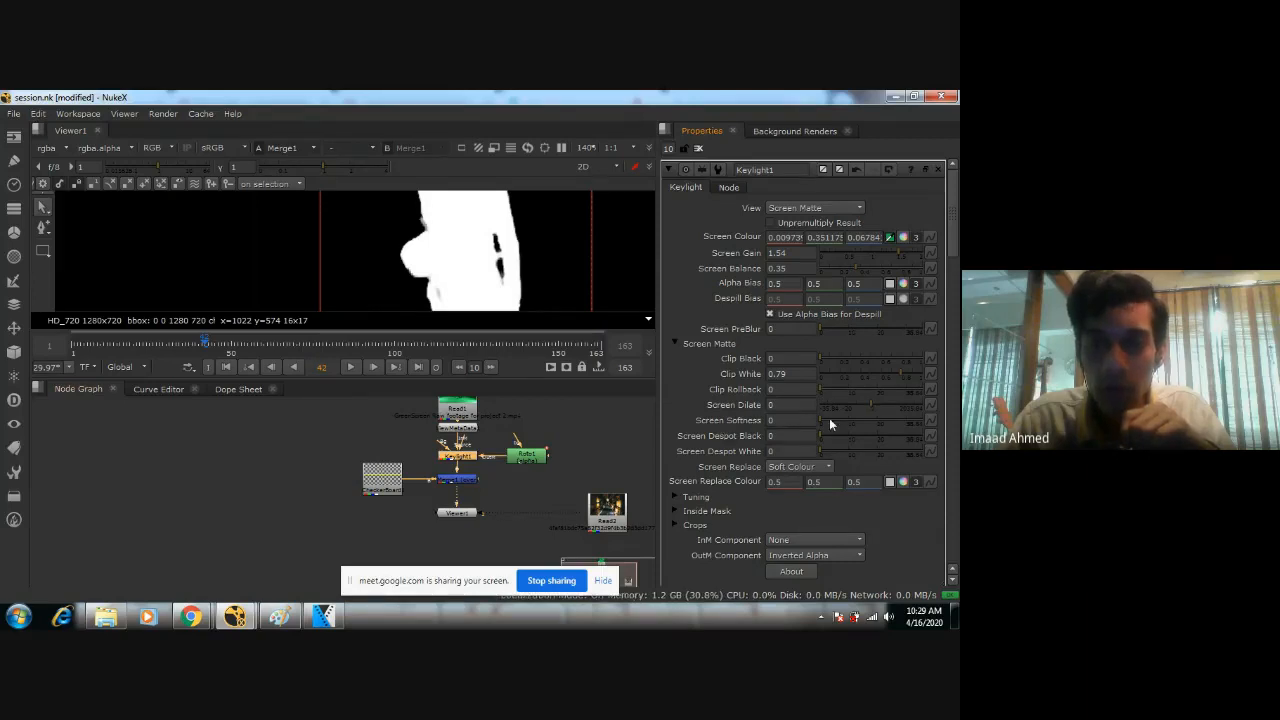
# Try a Screen Dilate of -1 on the woman's matte, and undo the dilate change.
pyautogui.scroll(-2, 474, 277)
pyautogui.moveTo(455, 305); pyautogui.dragTo(434, 236, button='middle')
pyautogui.scroll(2, 457, 251)
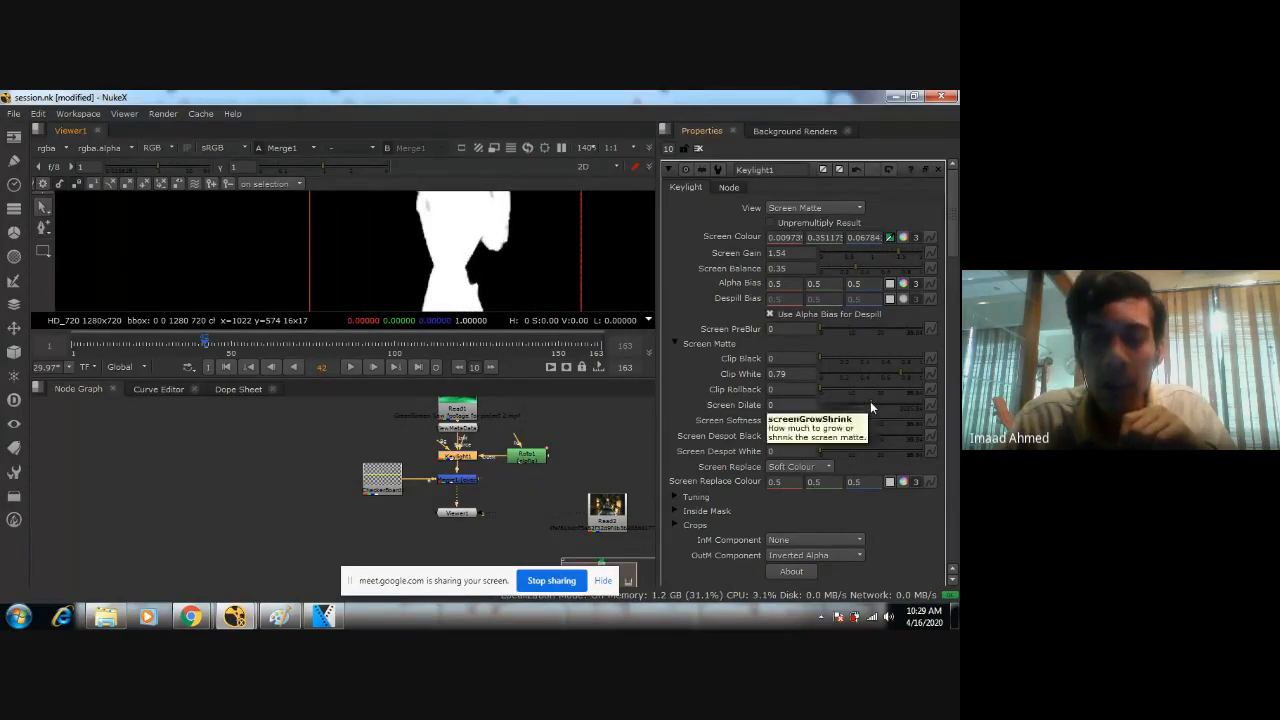
pyautogui.moveTo(870, 403); pyautogui.dragTo(873, 404)
pyautogui.hotkey('ctrl', 'z')
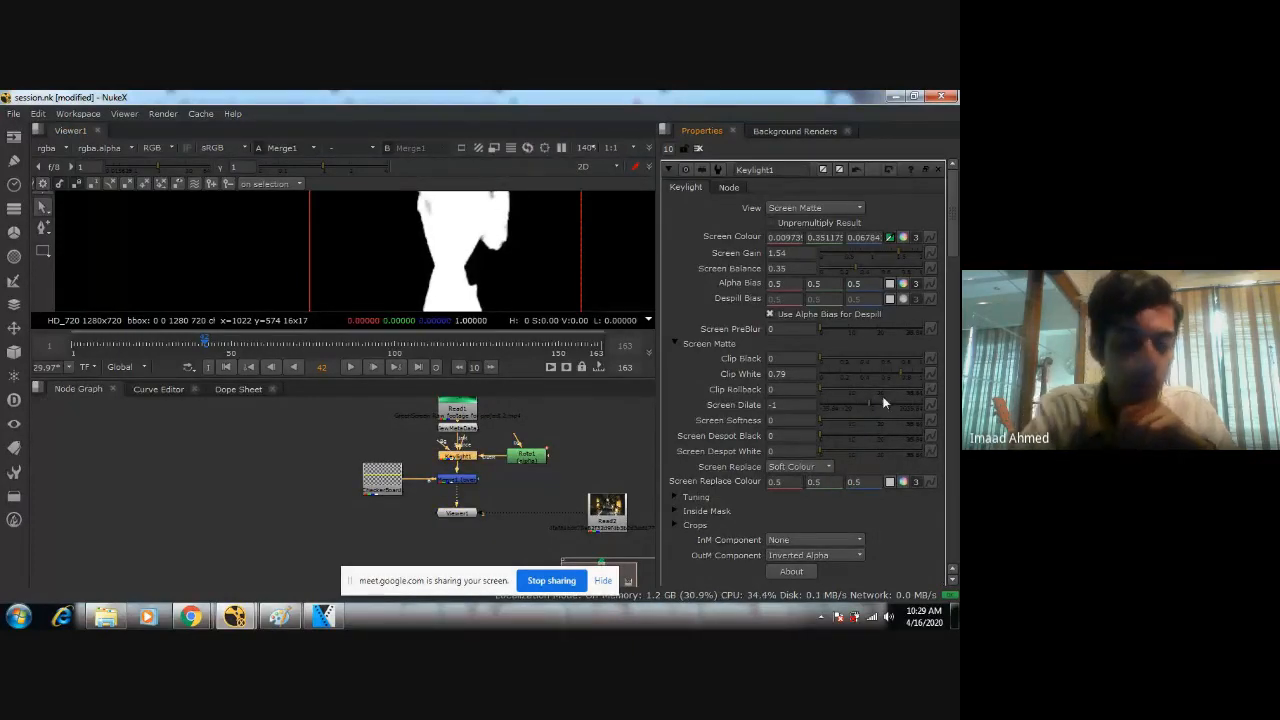
pyautogui.hotkey('ctrl', 'z')
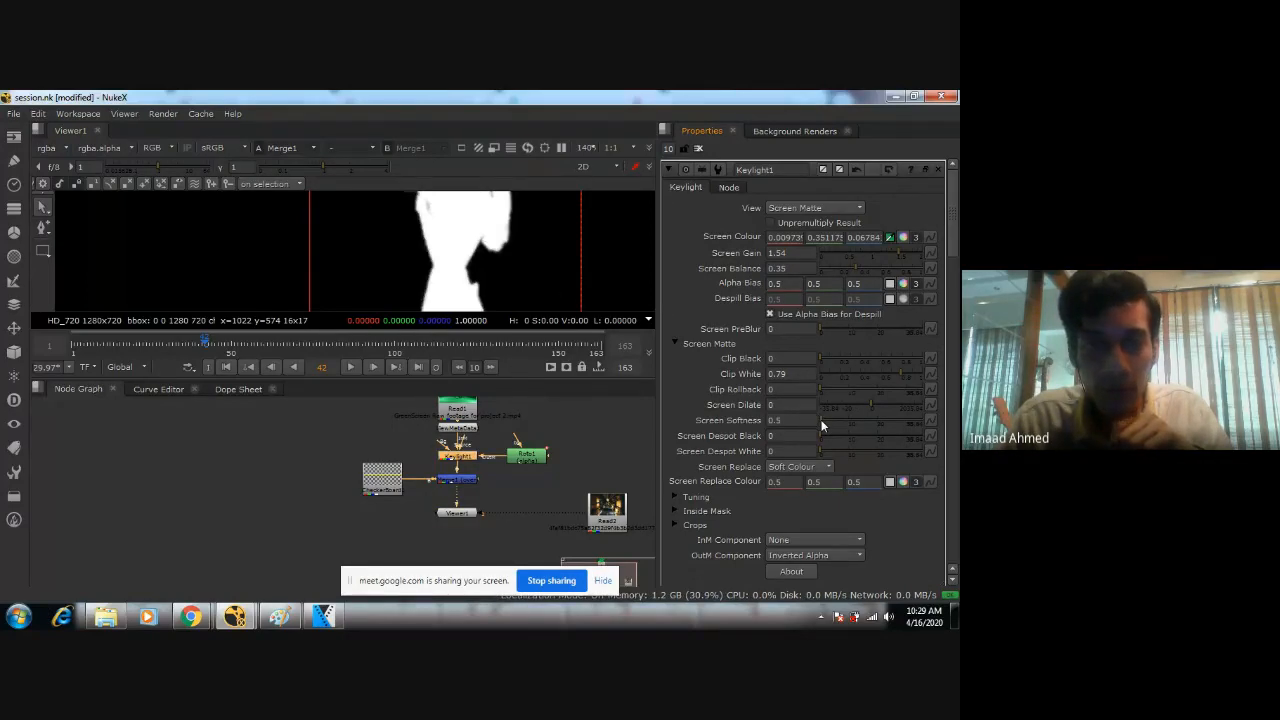
# Try a Screen Softness of 0.5, return it to 0, and set Screen Despot Black to 2.5.
pyautogui.click(820, 425)
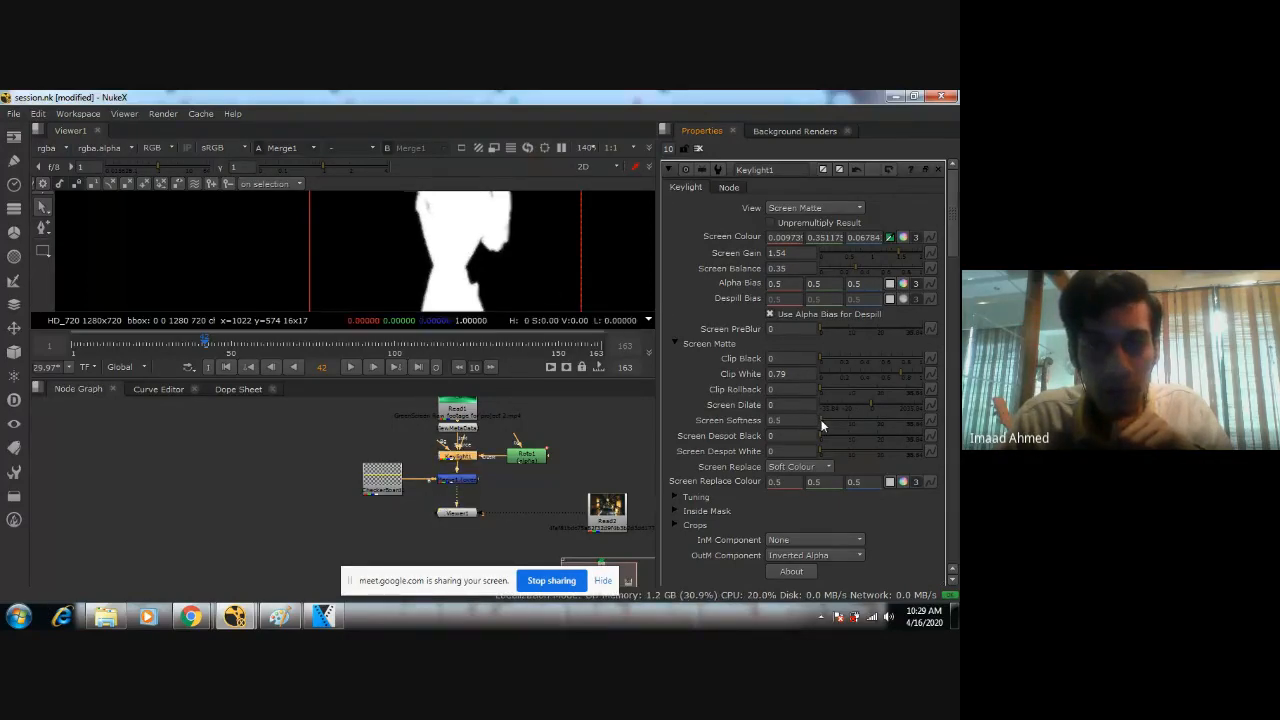
pyautogui.click(819, 430)
pyautogui.click(820, 436)
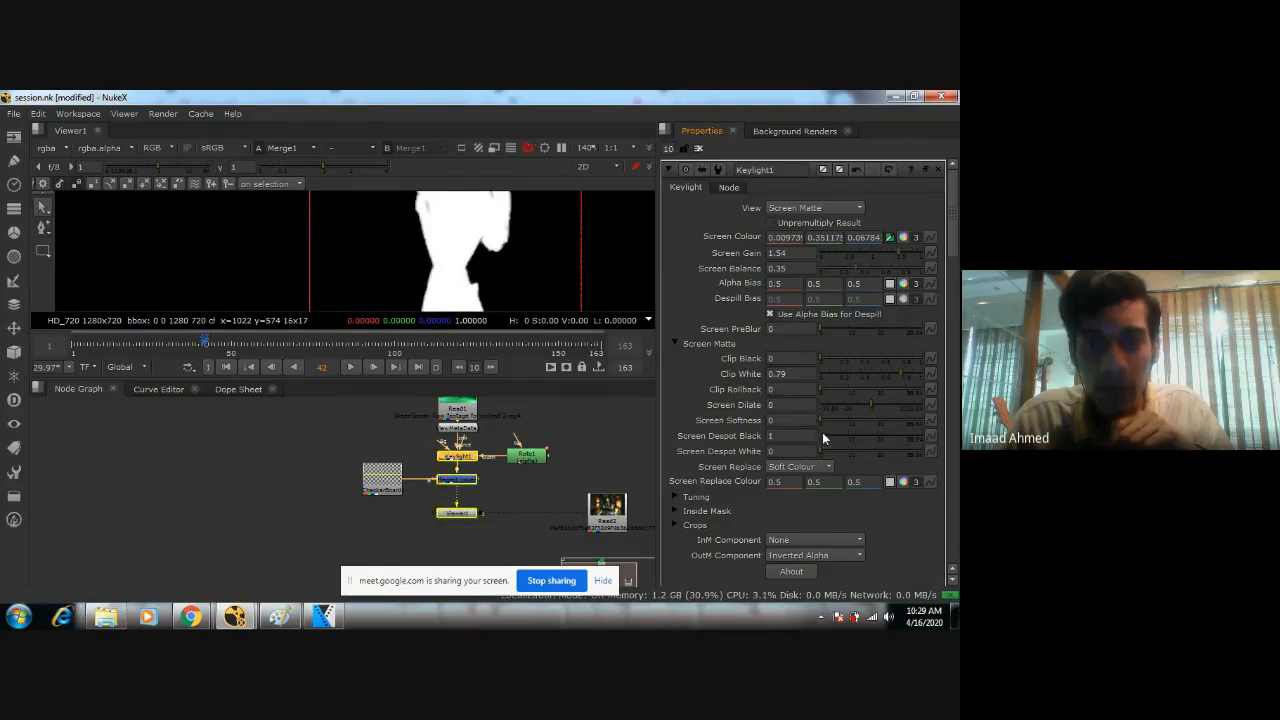
pyautogui.scroll(-4, 452, 277)
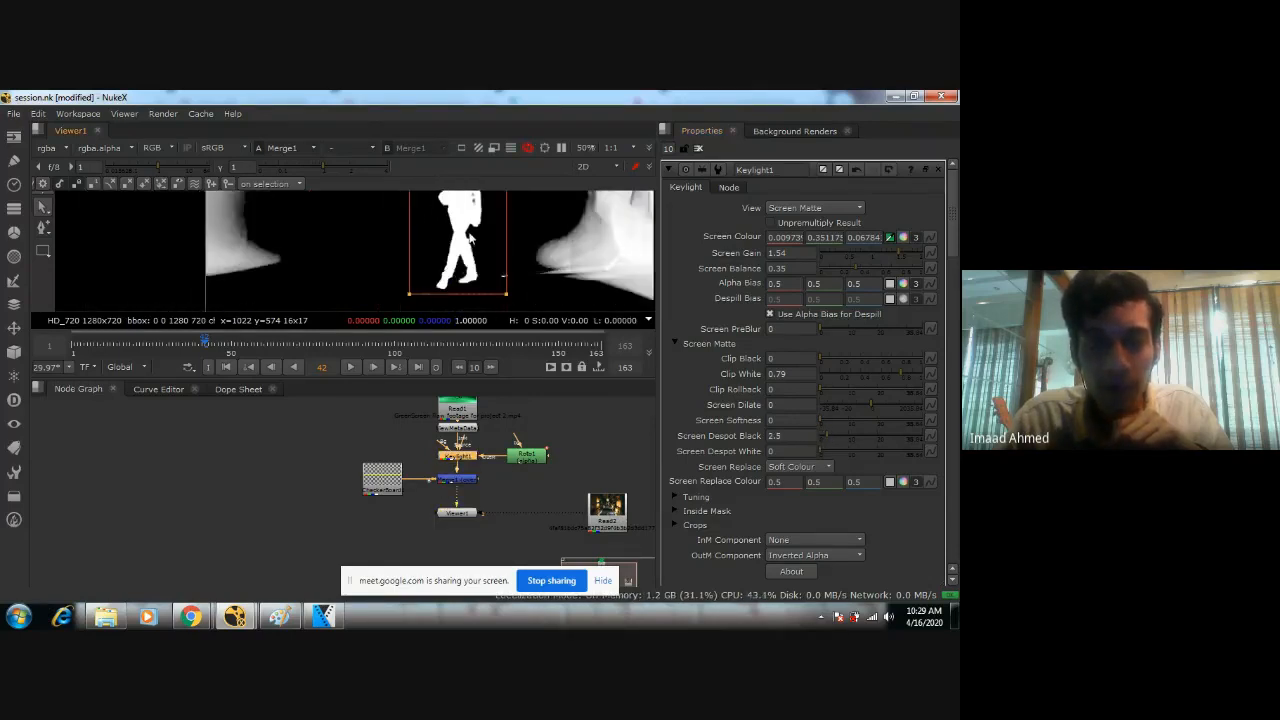
# Set Keylight1's Screen Despot White to 1.5 and Screen Replace to Source.
pyautogui.scroll(4, 455, 280)
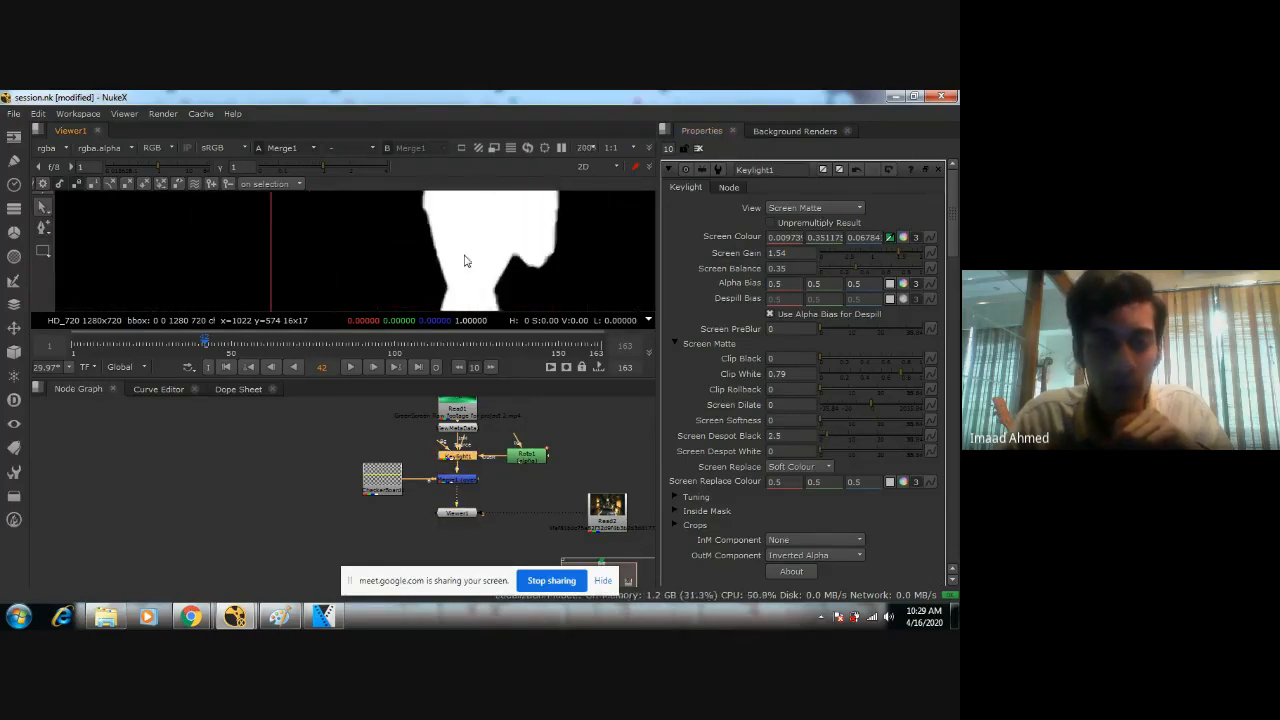
pyautogui.click(827, 452)
pyautogui.moveTo(829, 451); pyautogui.dragTo(816, 453)
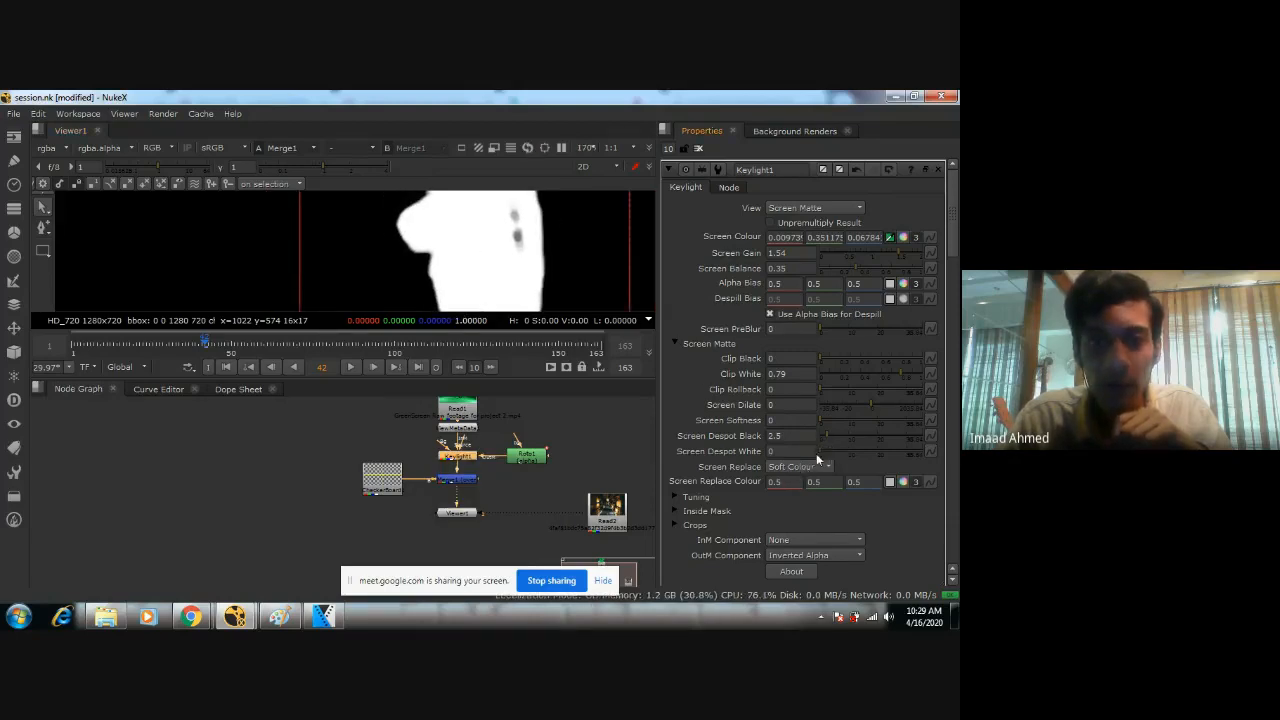
pyautogui.click(812, 466)
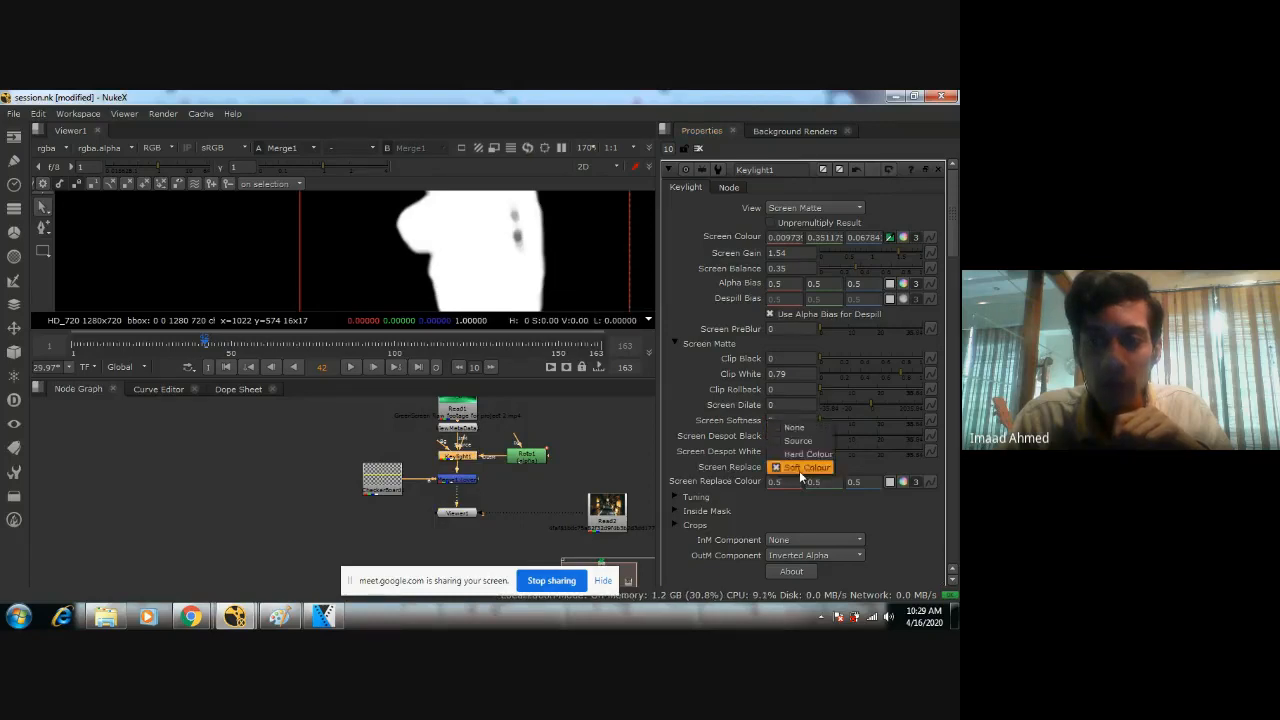
pyautogui.click(800, 439)
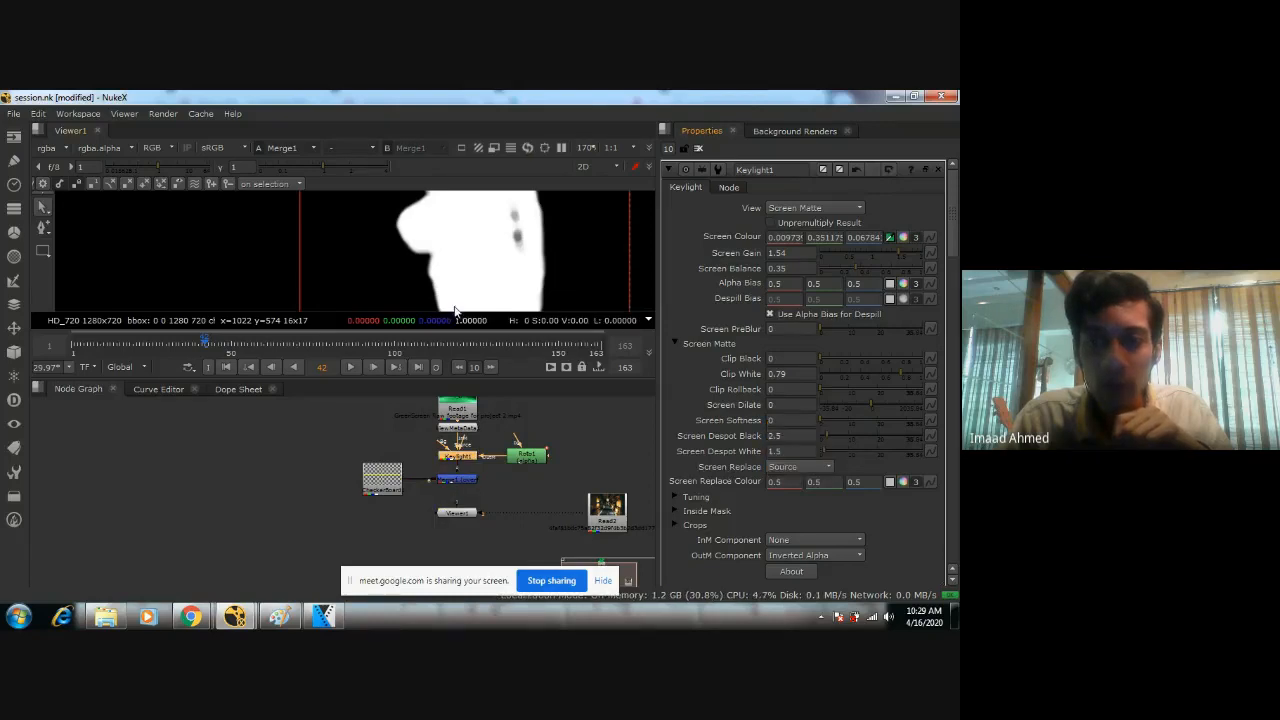
pyautogui.click(806, 466)
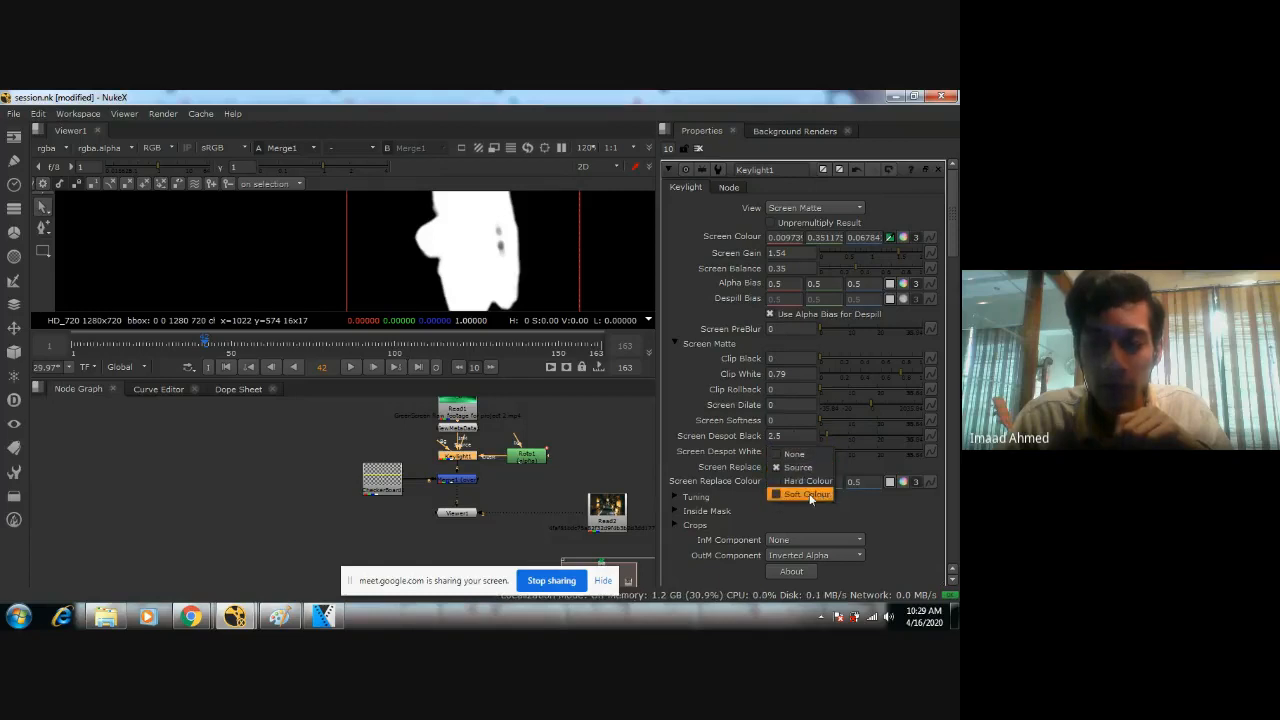
pyautogui.click(677, 462)
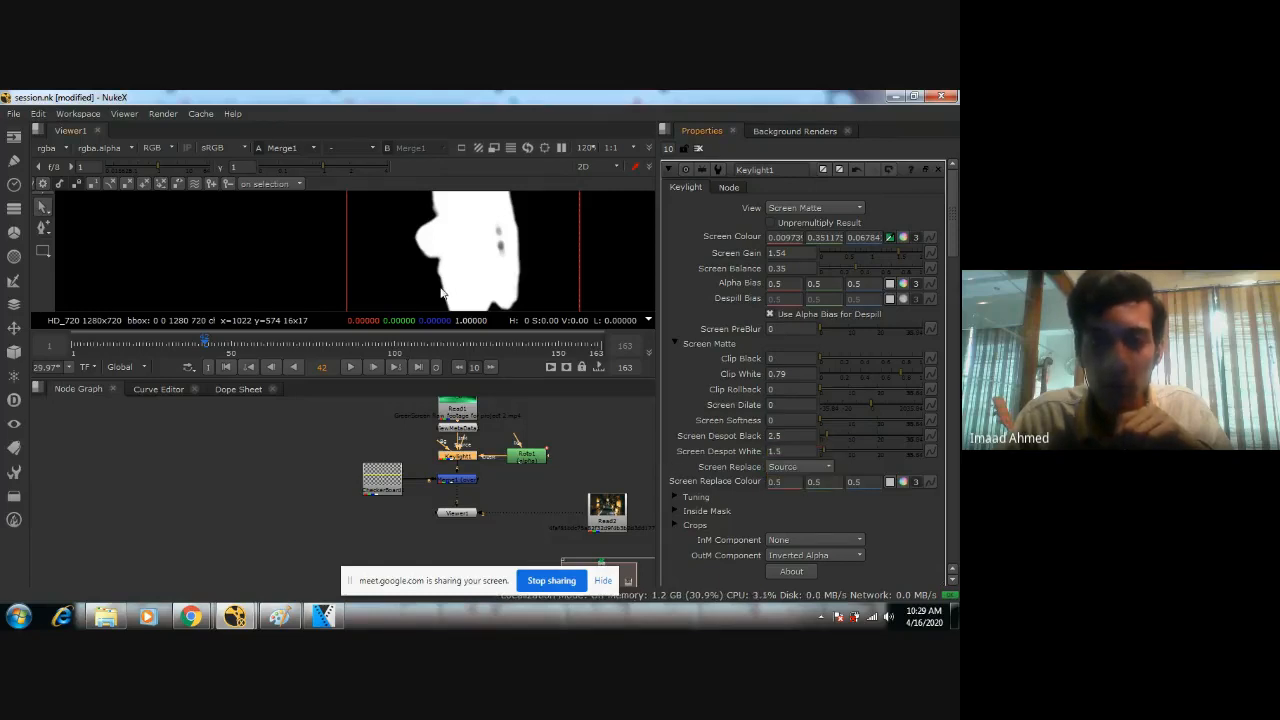
# Switch Keylight1's view to Final Result and check the woman's legs and boots over the checkerboard.
pyautogui.click(815, 208)
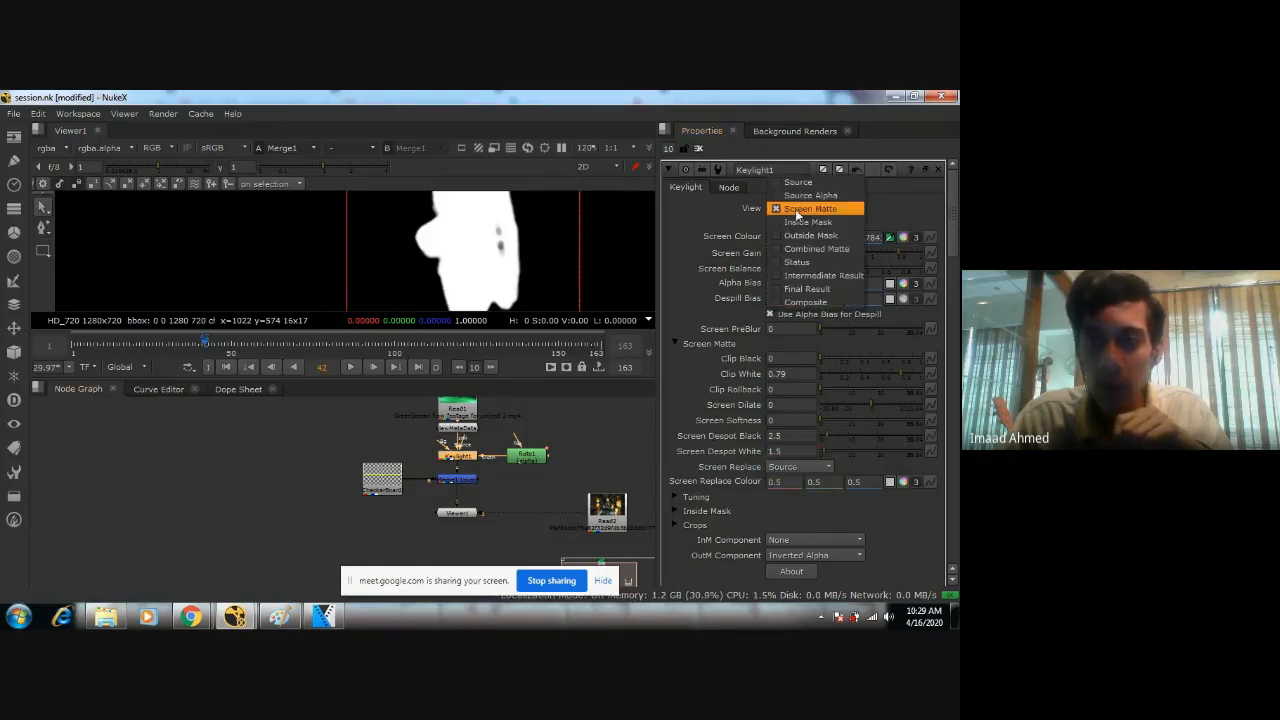
pyautogui.click(806, 289)
pyautogui.scroll(5, 425, 250)
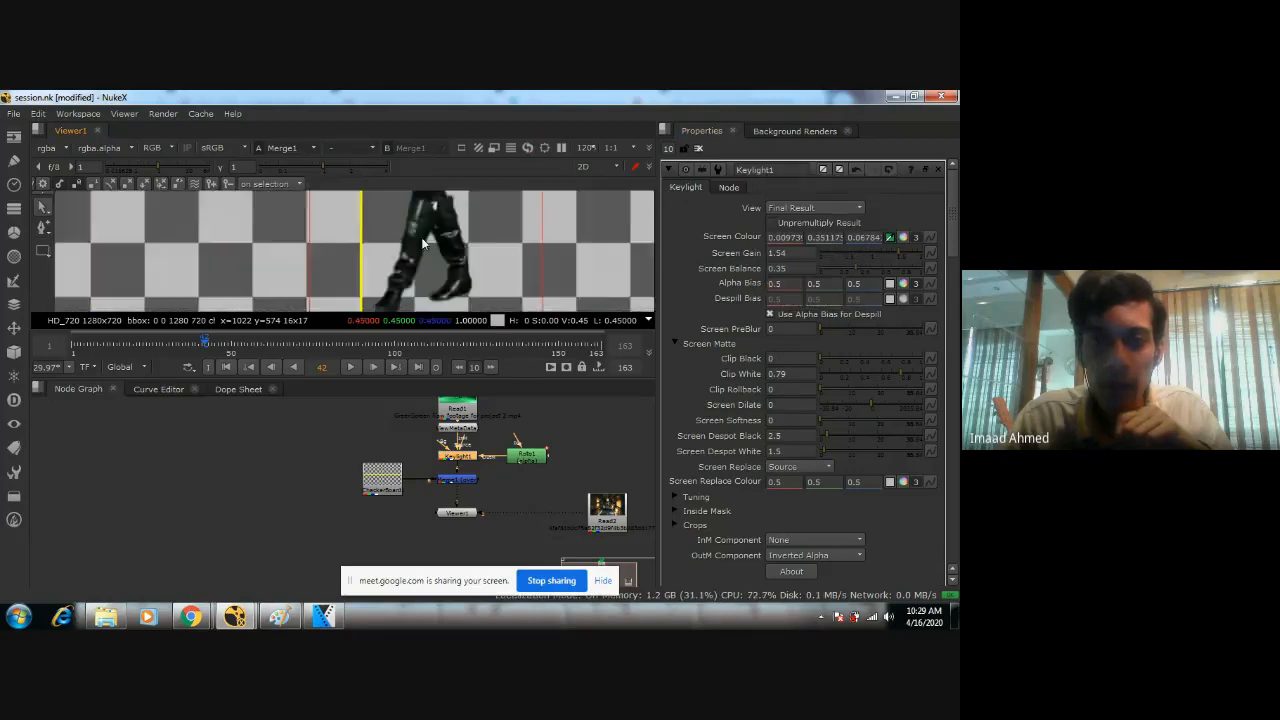
pyautogui.scroll(-3, 440, 250)
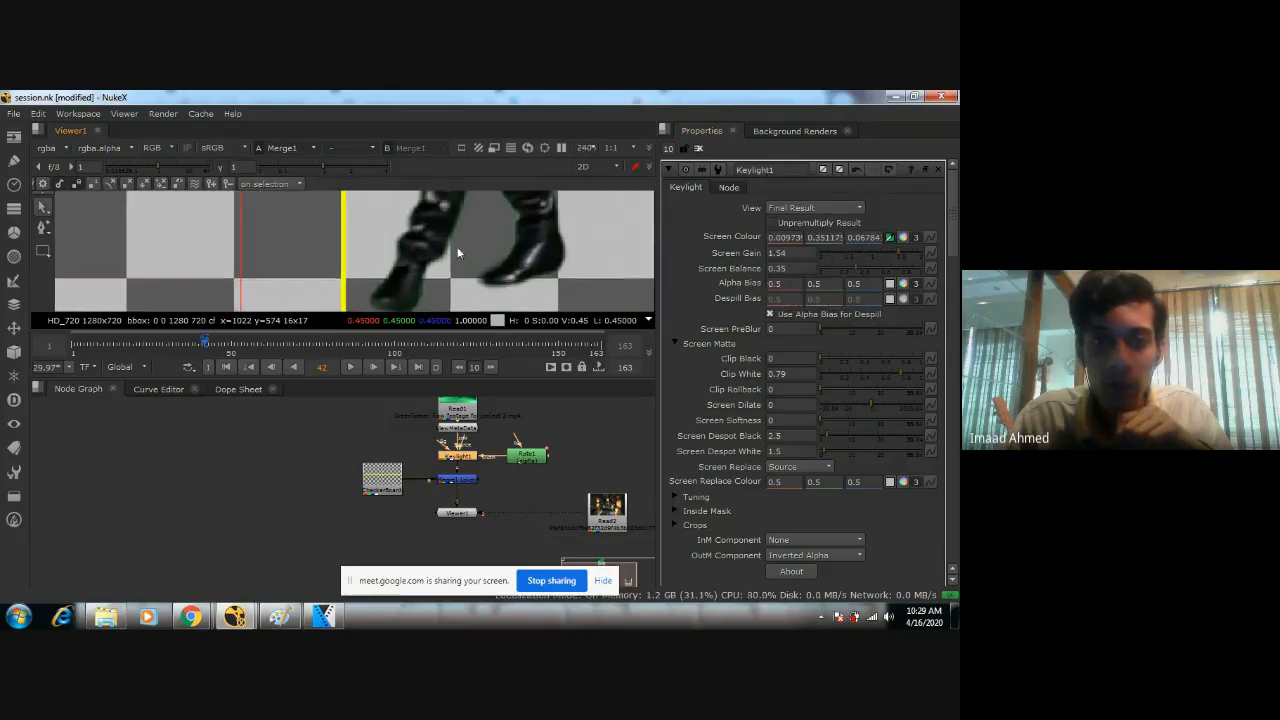
# Compare Screen Replace's Hard Colour, Soft Colour and Source options on the woman's boots, and set it to Soft Colour.
pyautogui.click(797, 466)
pyautogui.click(795, 481)
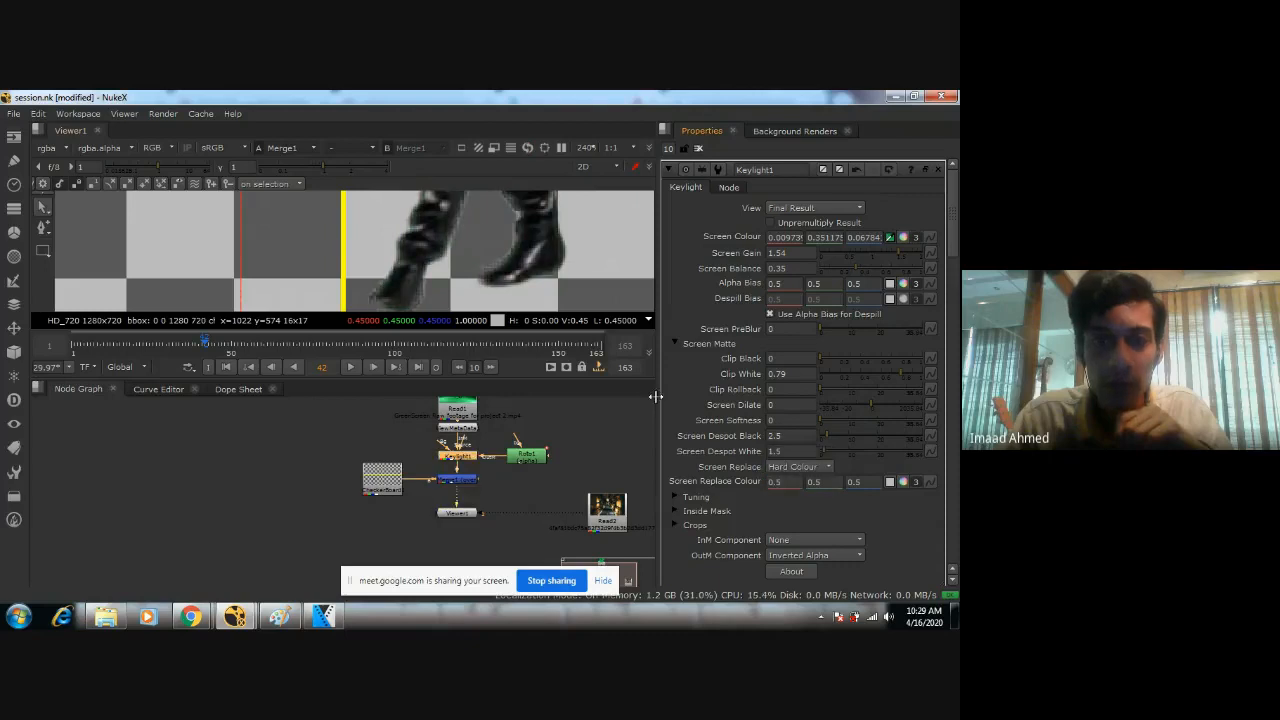
pyautogui.click(800, 481)
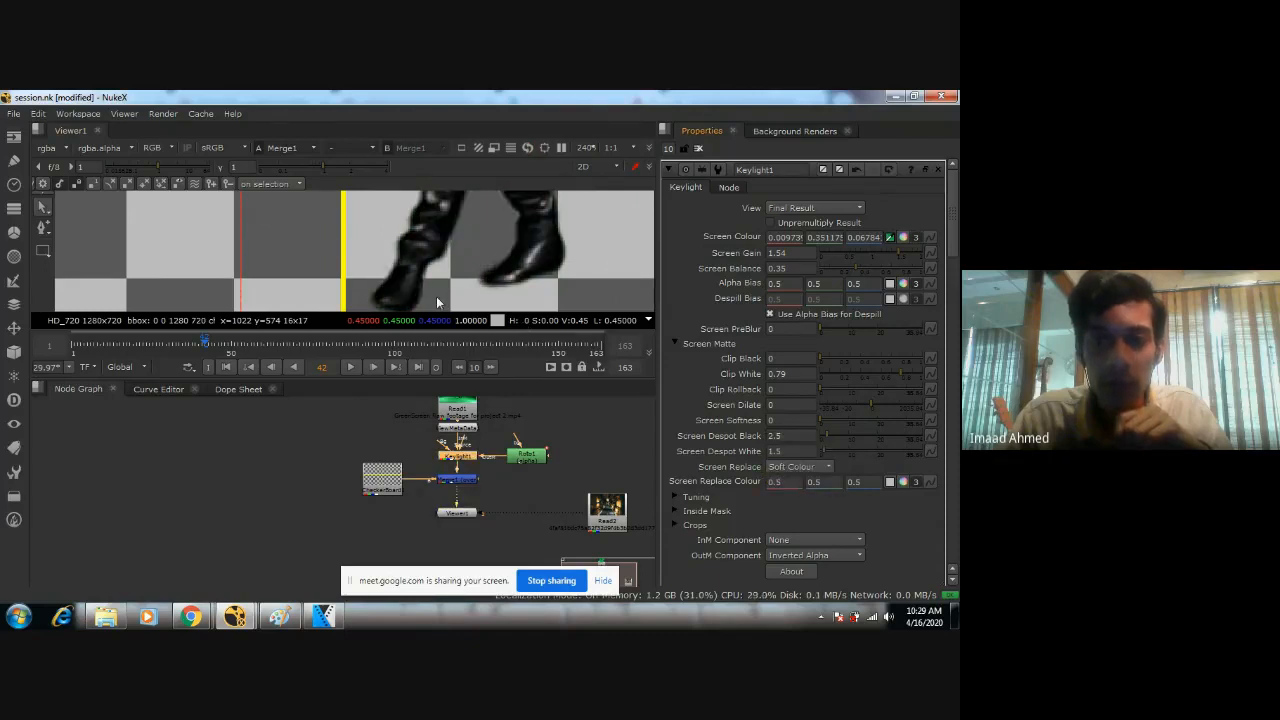
pyautogui.click(797, 466)
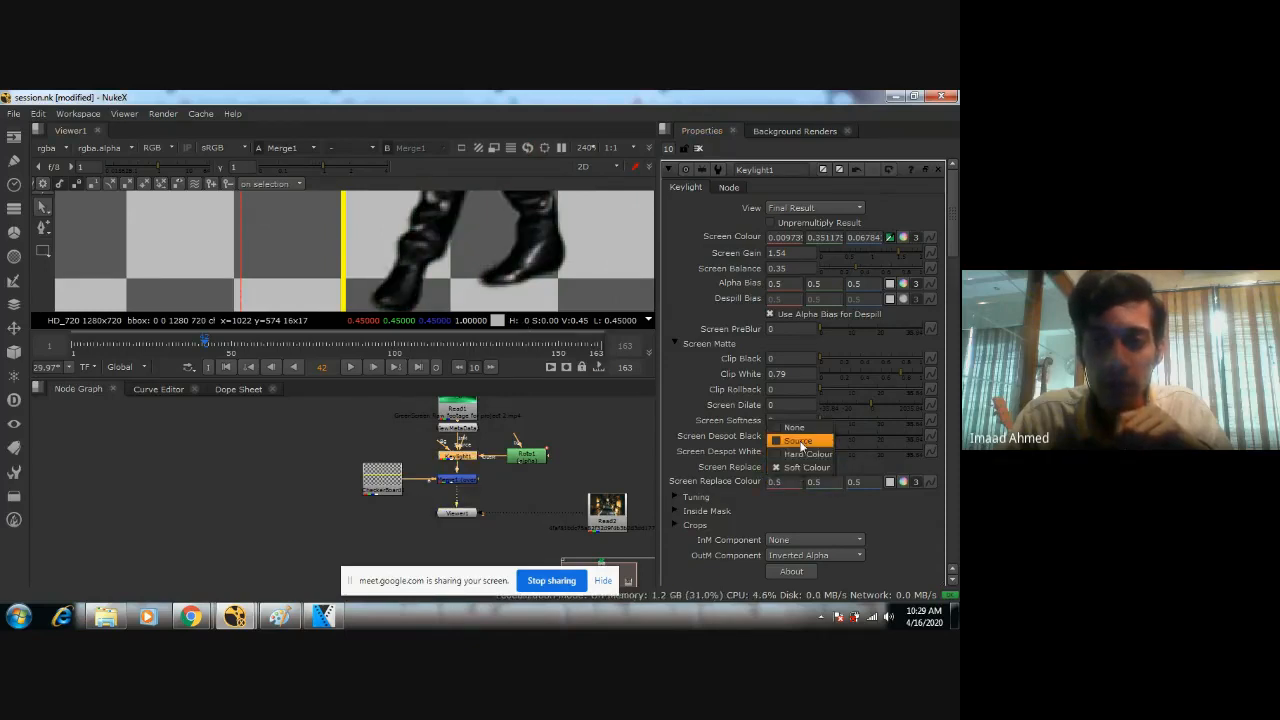
pyautogui.click(797, 436)
pyautogui.click(797, 466)
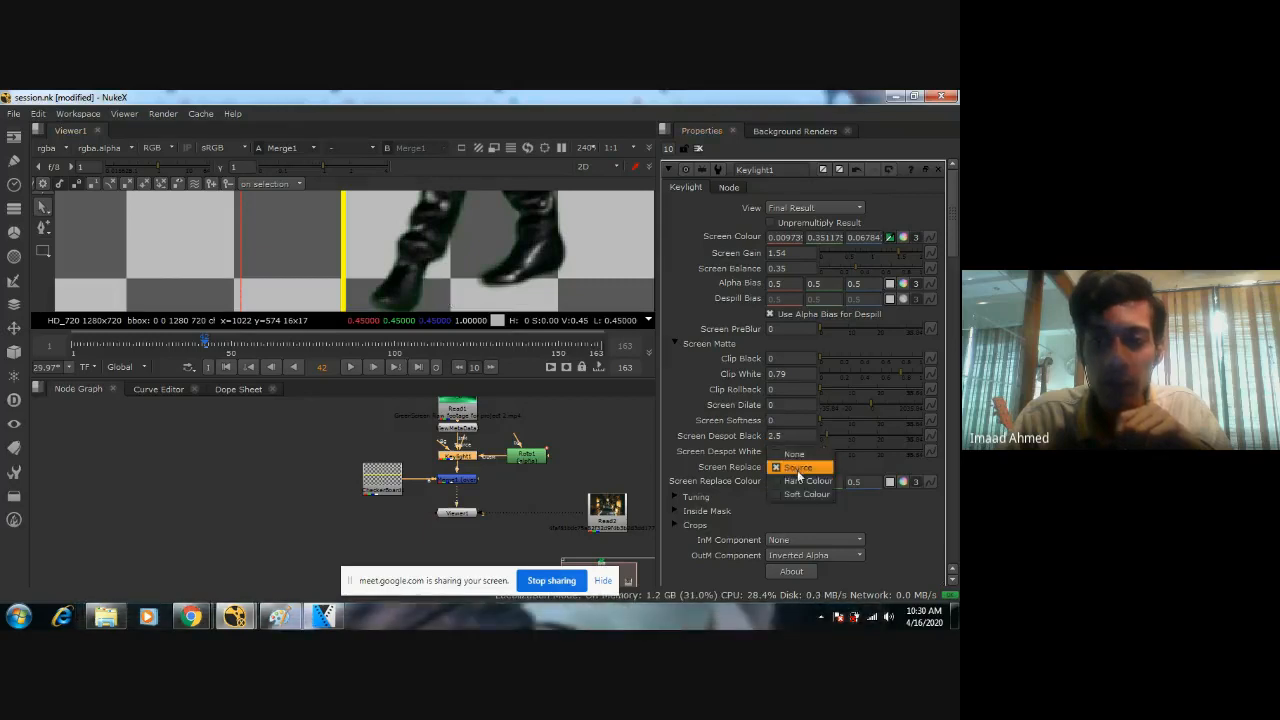
pyautogui.click(804, 495)
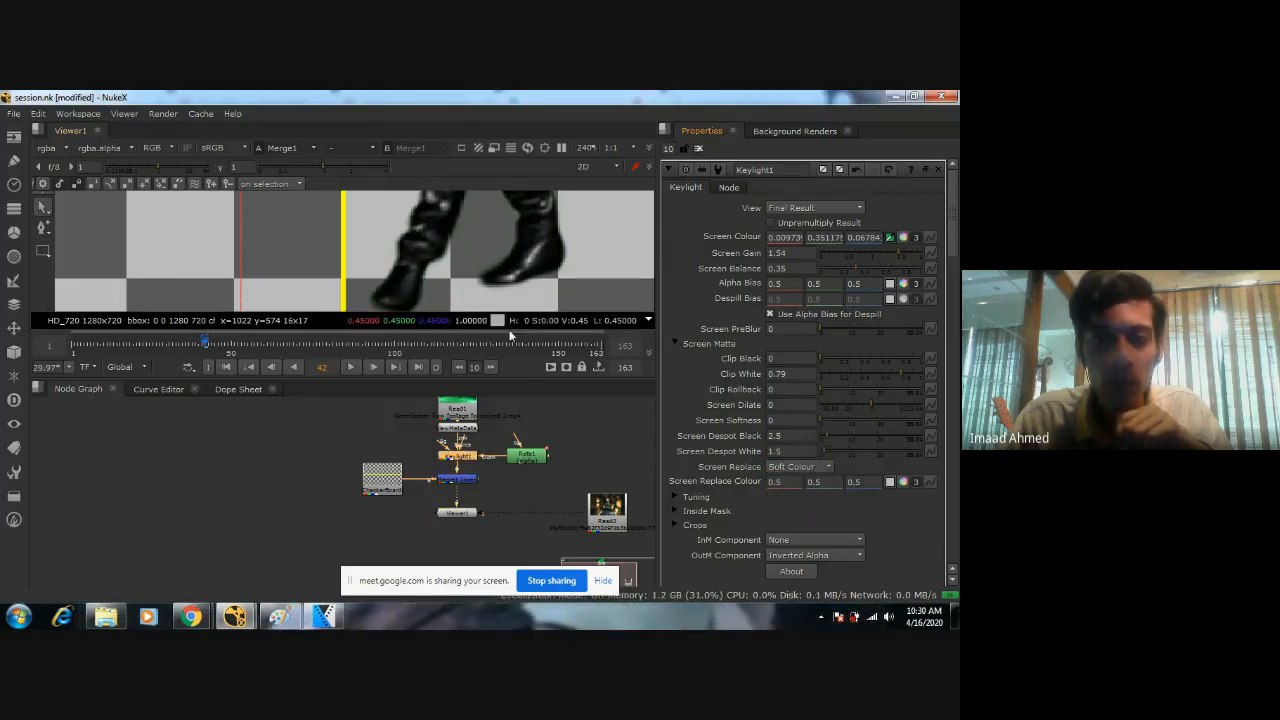
# Examine the keyed woman's edges from head to boots against the checkerboard at close and full-frame view.
pyautogui.moveTo(469, 228); pyautogui.dragTo(465, 287, button='middle')
pyautogui.scroll(6, 473, 286)
pyautogui.scroll(1, 485, 235)
pyautogui.scroll(-7, 465, 286)
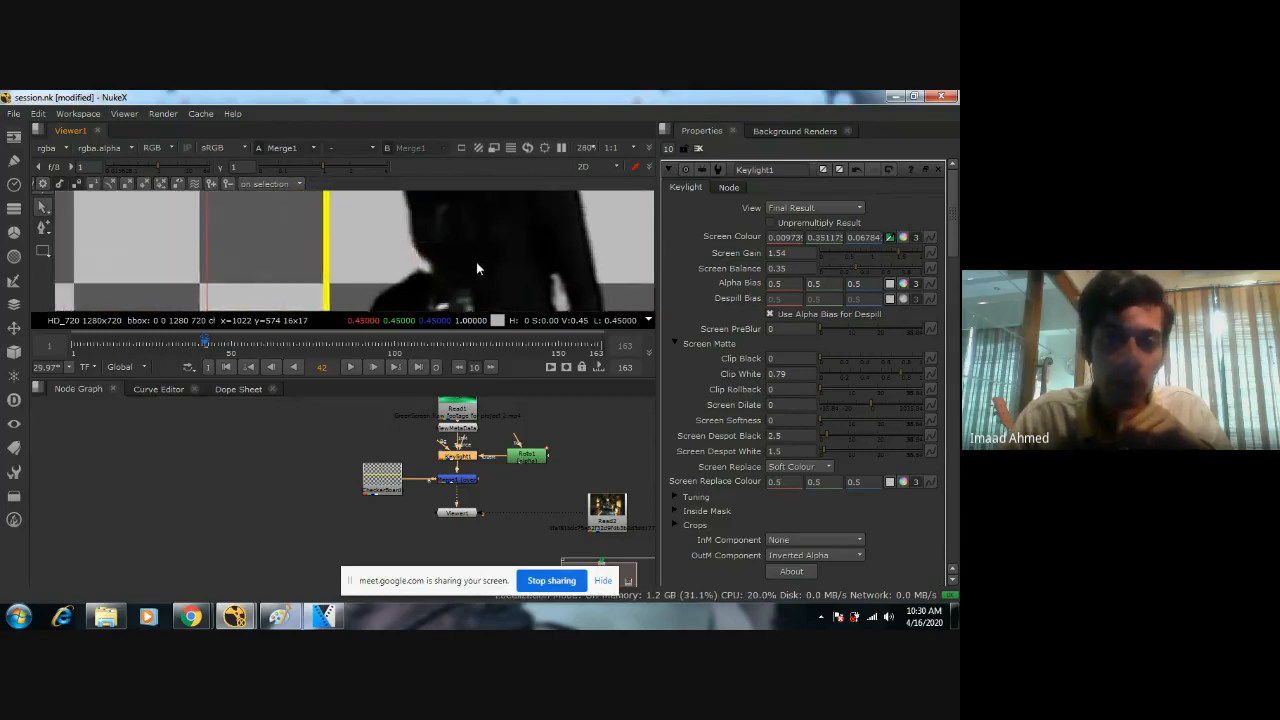
pyautogui.scroll(-1, 475, 254)
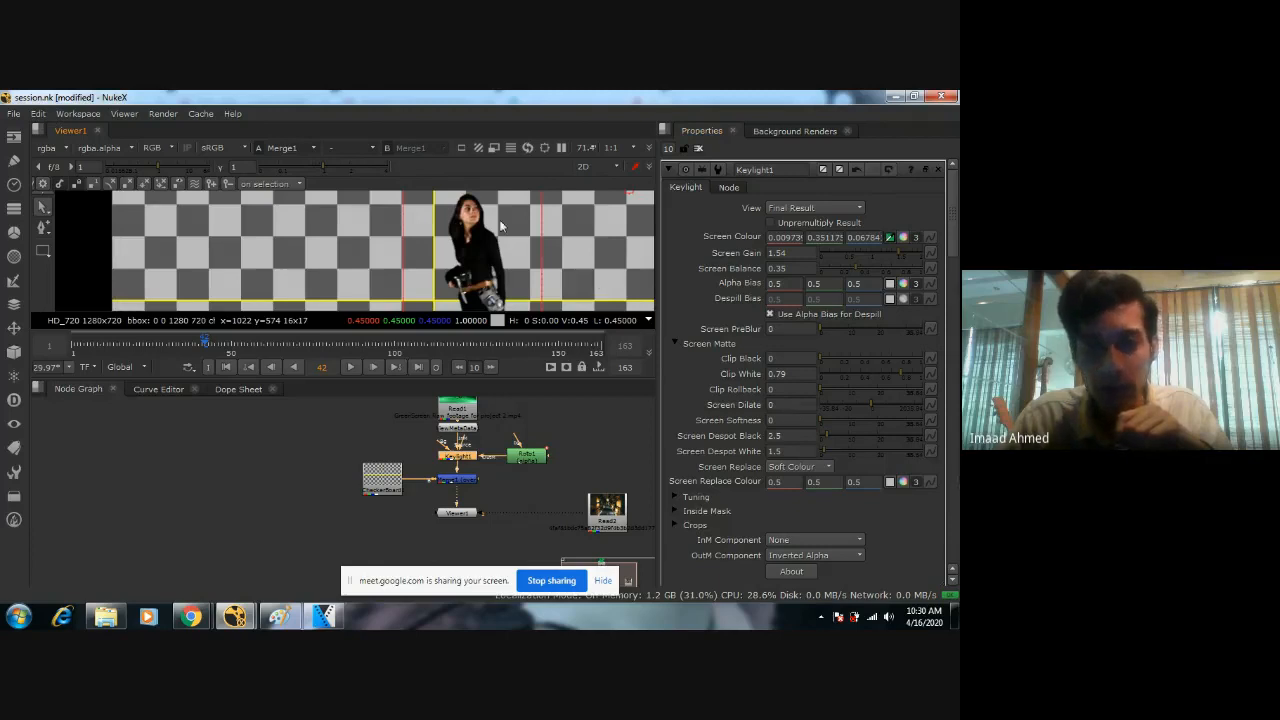
pyautogui.moveTo(501, 226); pyautogui.dragTo(475, 304, button='middle')
pyautogui.scroll(3, 475, 257)
pyautogui.moveTo(503, 193); pyautogui.dragTo(488, 306, button='middle')
pyautogui.scroll(-10, 466, 246)
pyautogui.scroll(4, 440, 272)
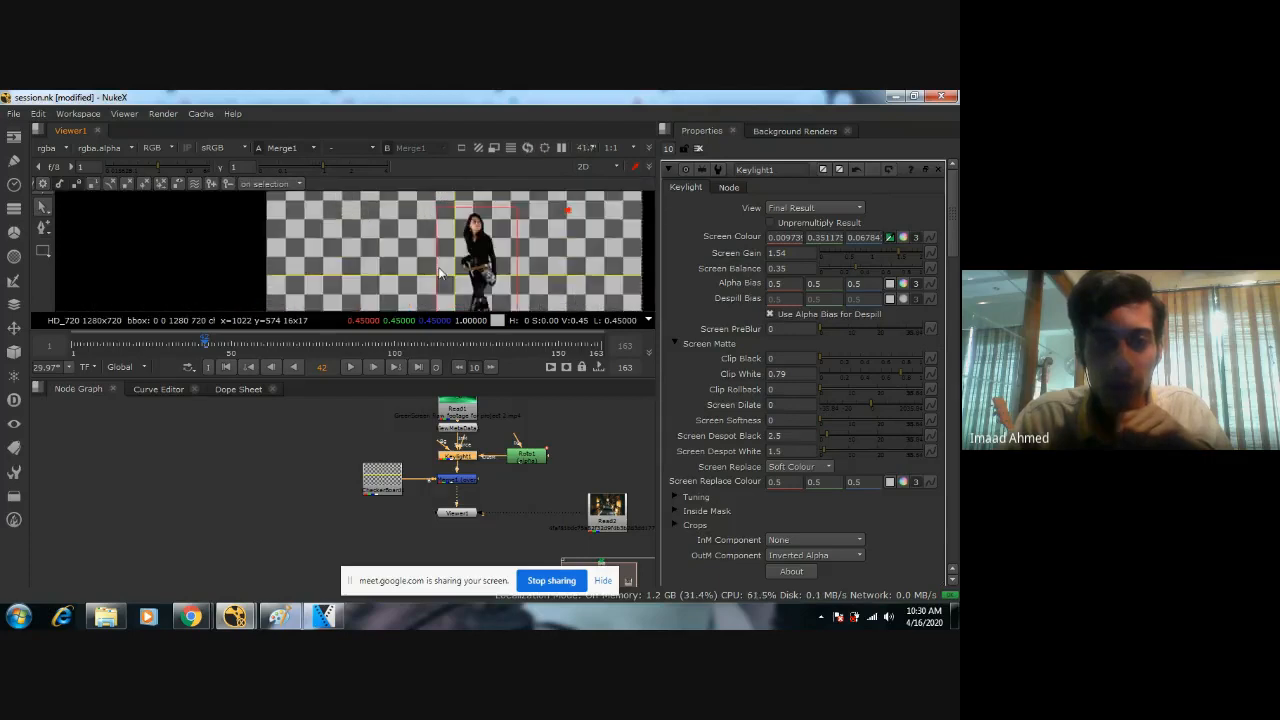
pyautogui.scroll(4, 440, 272)
pyautogui.moveTo(440, 272); pyautogui.dragTo(397, 270, button='middle')
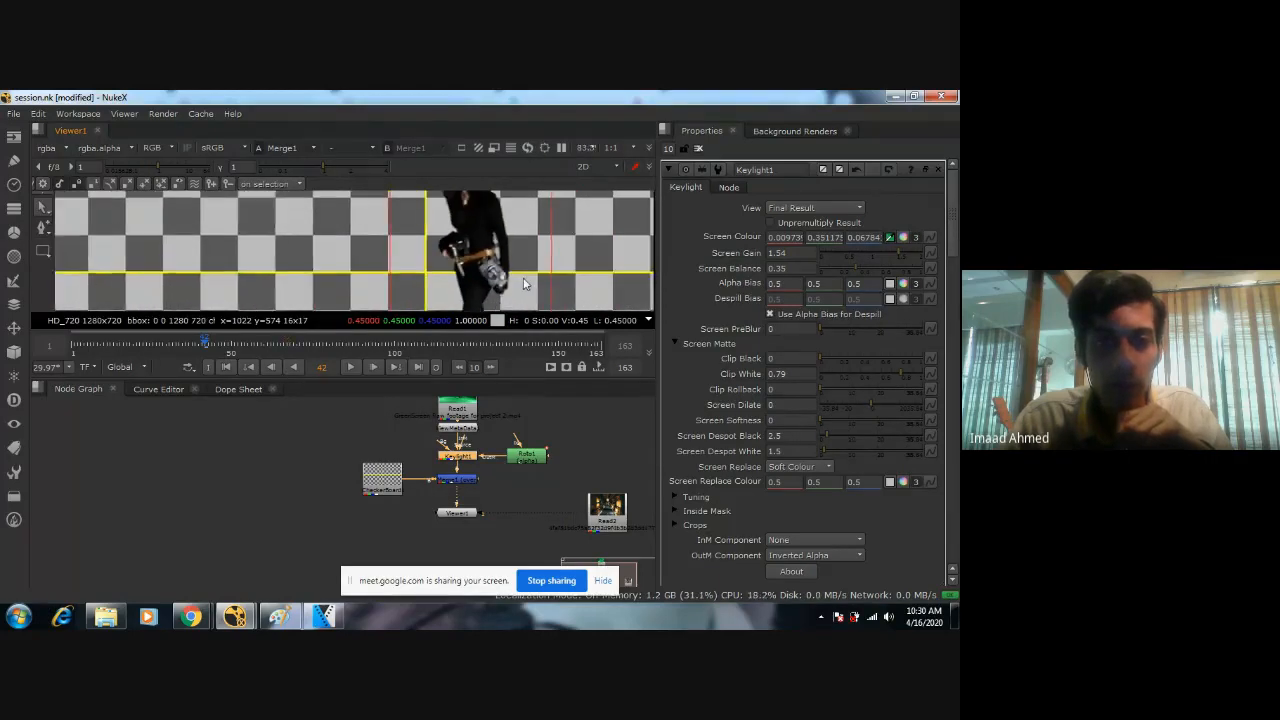
pyautogui.scroll(-6, 523, 277)
pyautogui.moveTo(495, 258); pyautogui.dragTo(458, 256, button='middle')
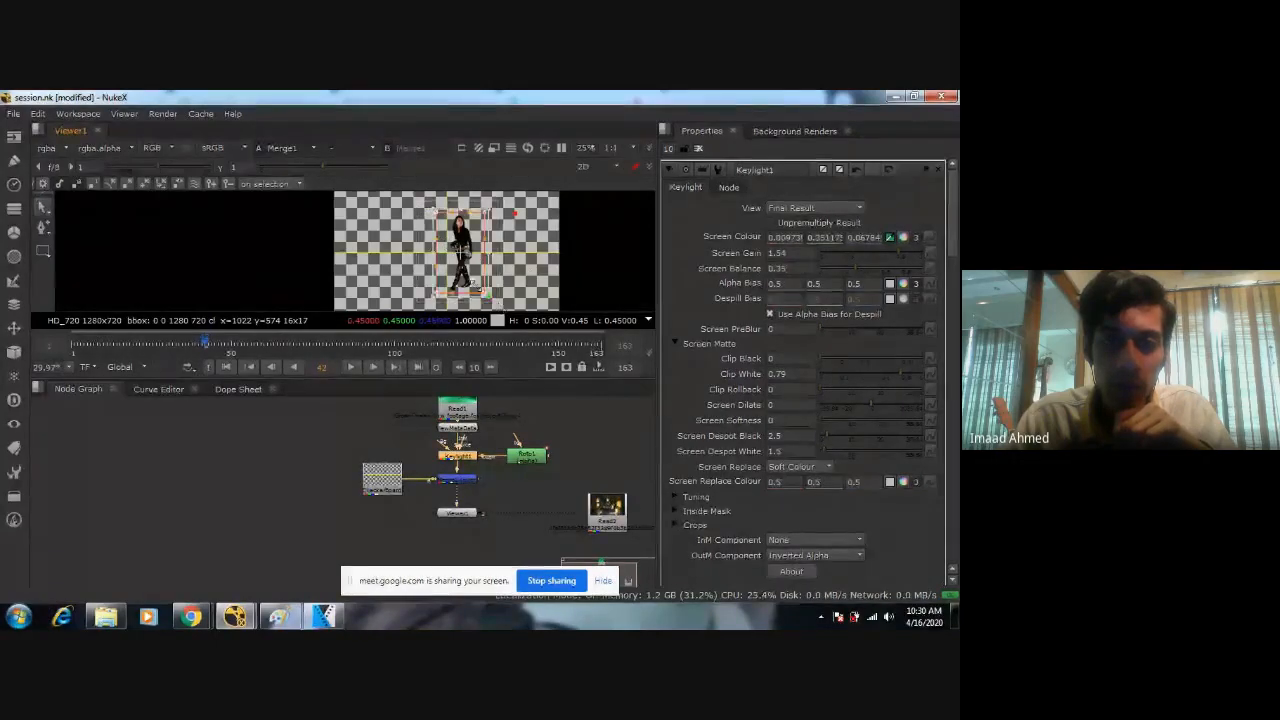
pyautogui.scroll(2, 457, 280)
pyautogui.scroll(-2, 457, 280)
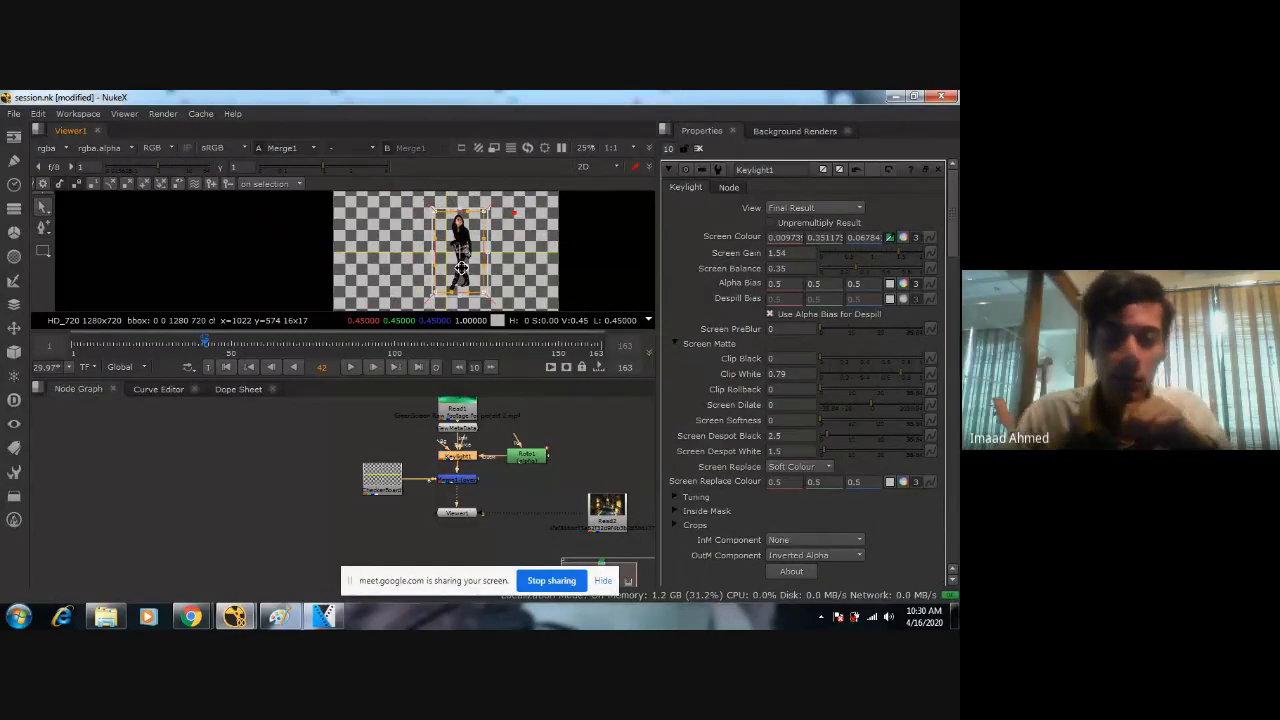
pyautogui.scroll(1, 479, 290)
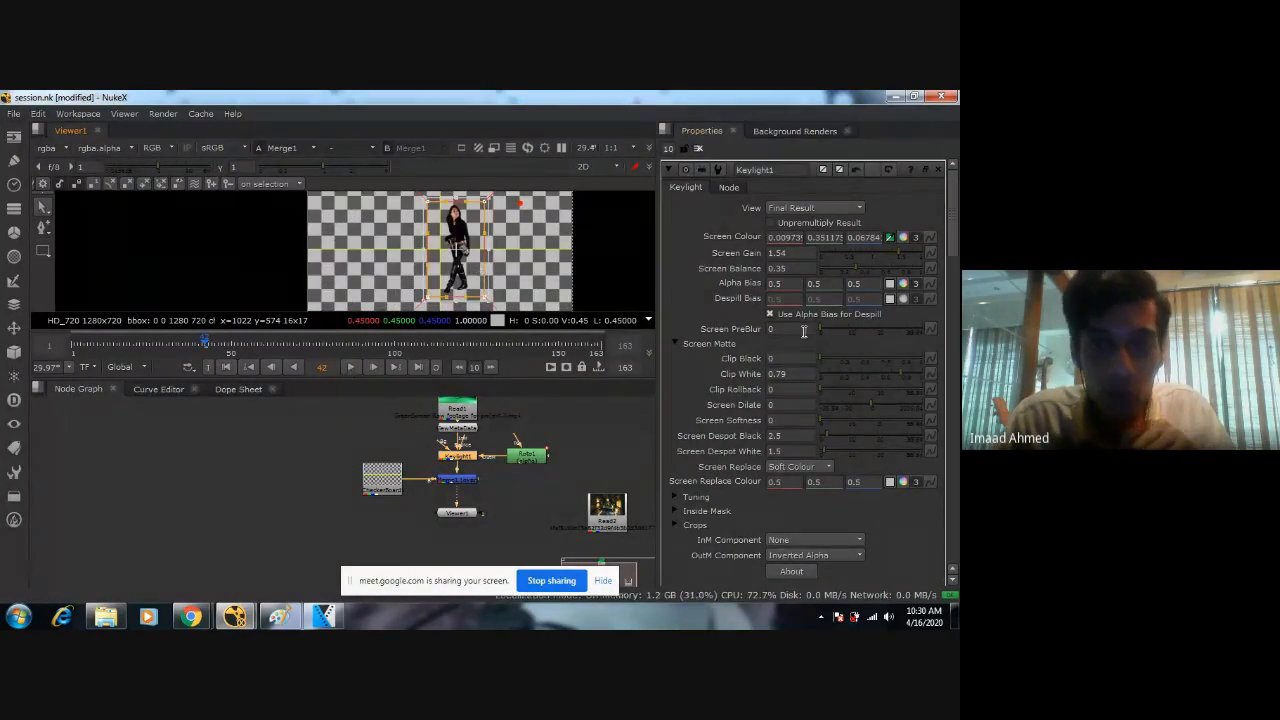
# Open Roto1's properties and rename its rectangle shape to Mask.
pyautogui.doubleClick(533, 454)
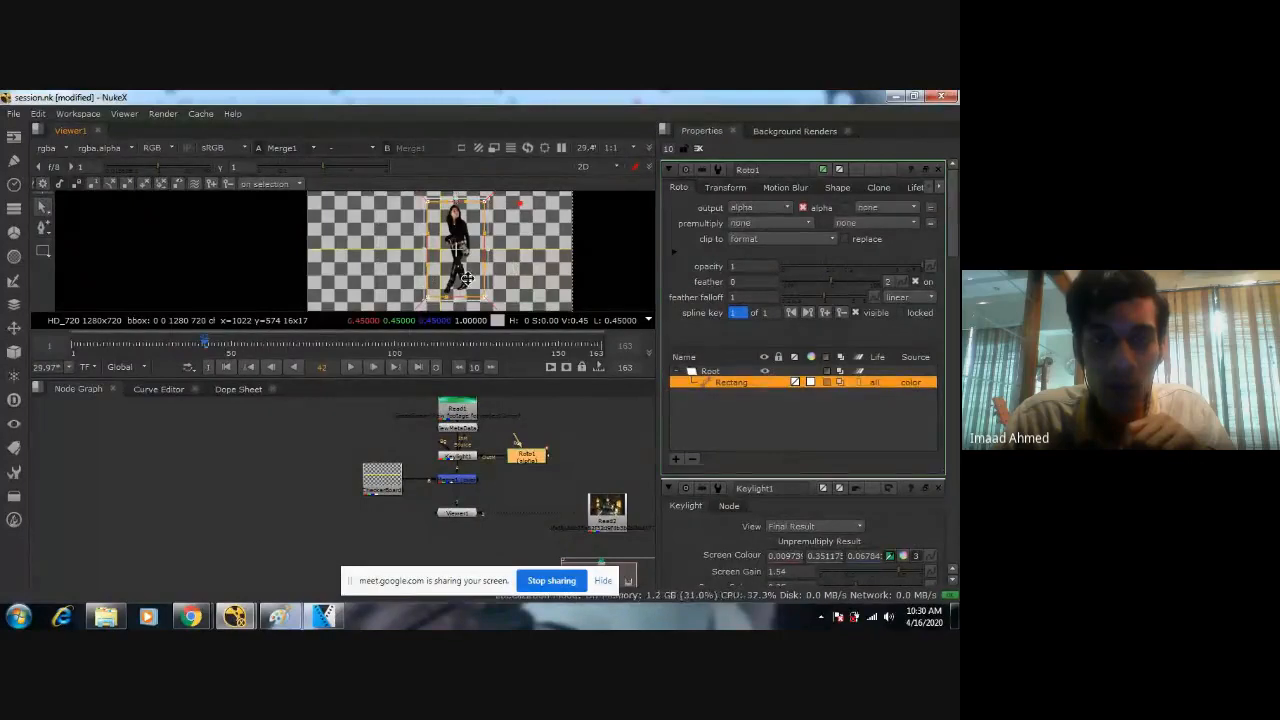
pyautogui.scroll(-1, 478, 277)
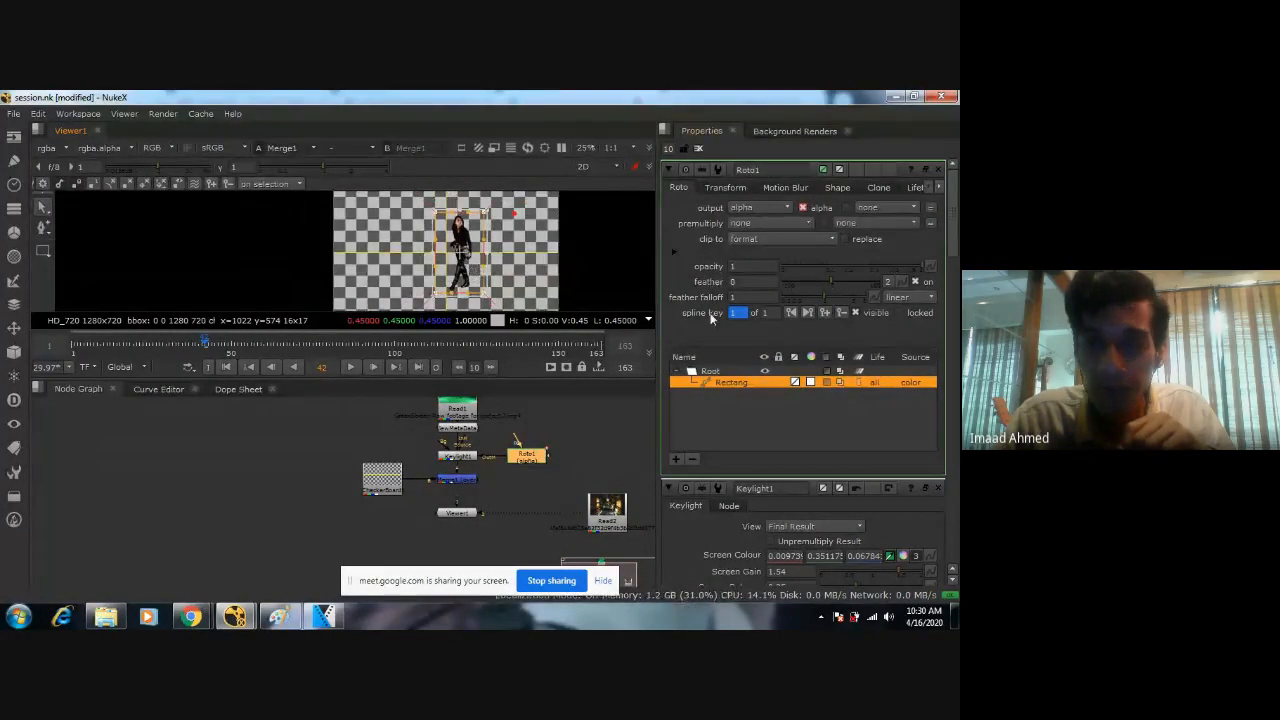
pyautogui.rightClick(730, 386)
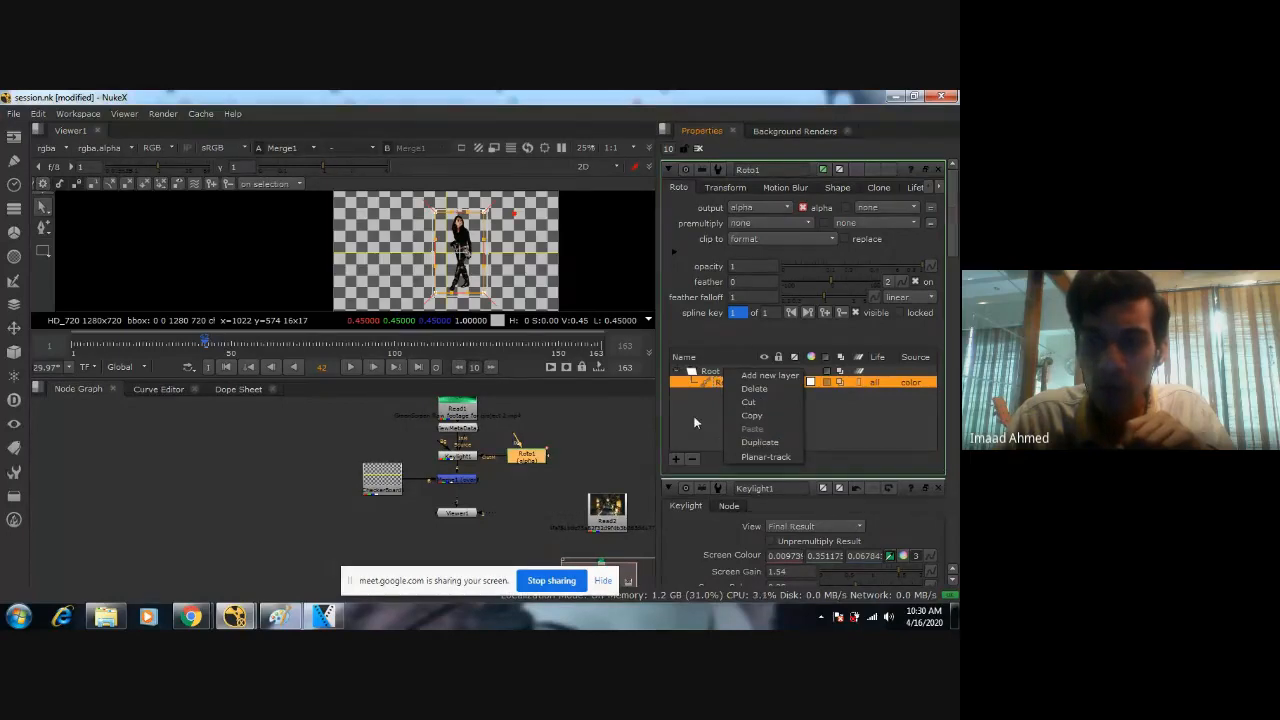
pyautogui.click(732, 383)
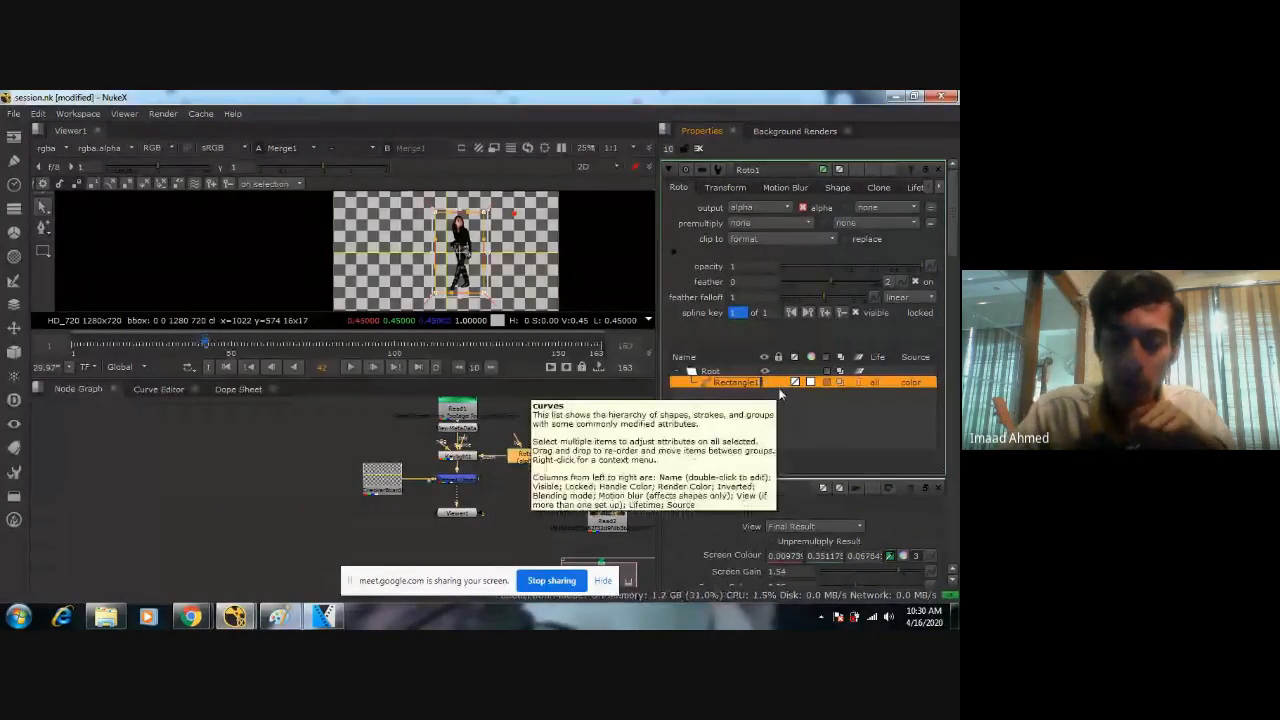
pyautogui.write('Mas')
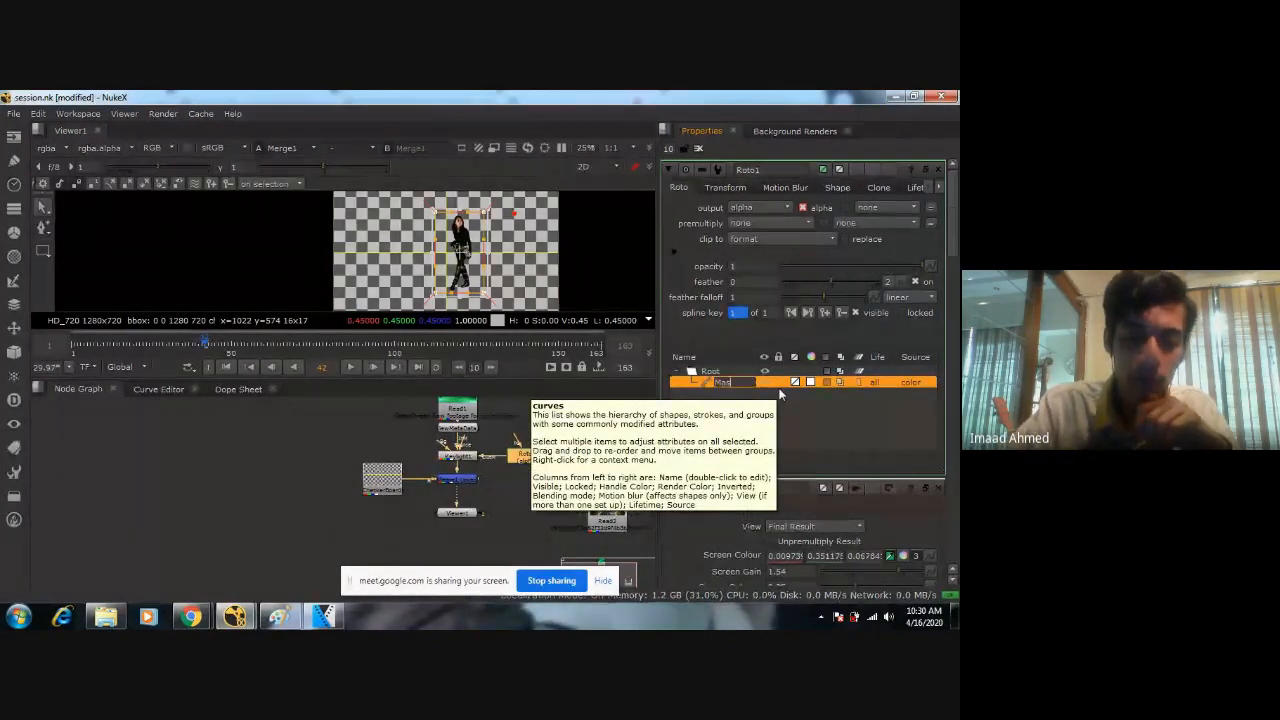
pyautogui.write('k')
pyautogui.press('Return')
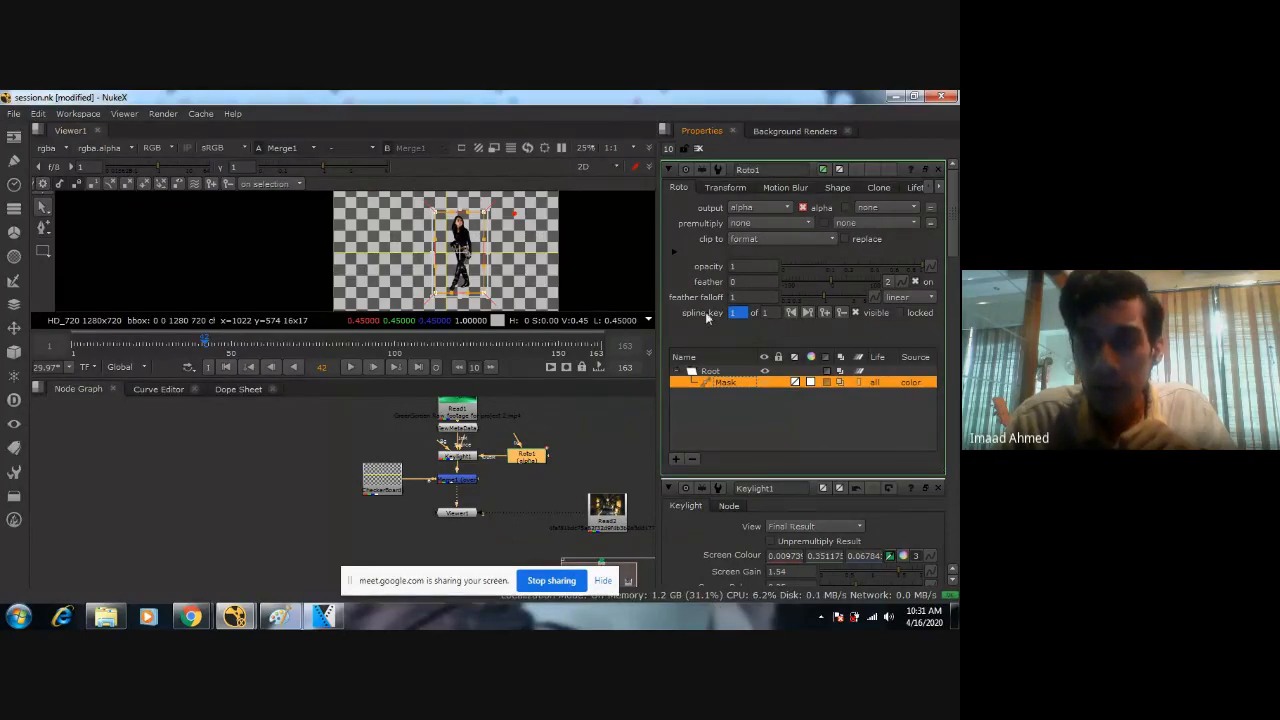
# Set a spline key on Roto1's Mask shape at frame 42.
pyautogui.click(825, 313)
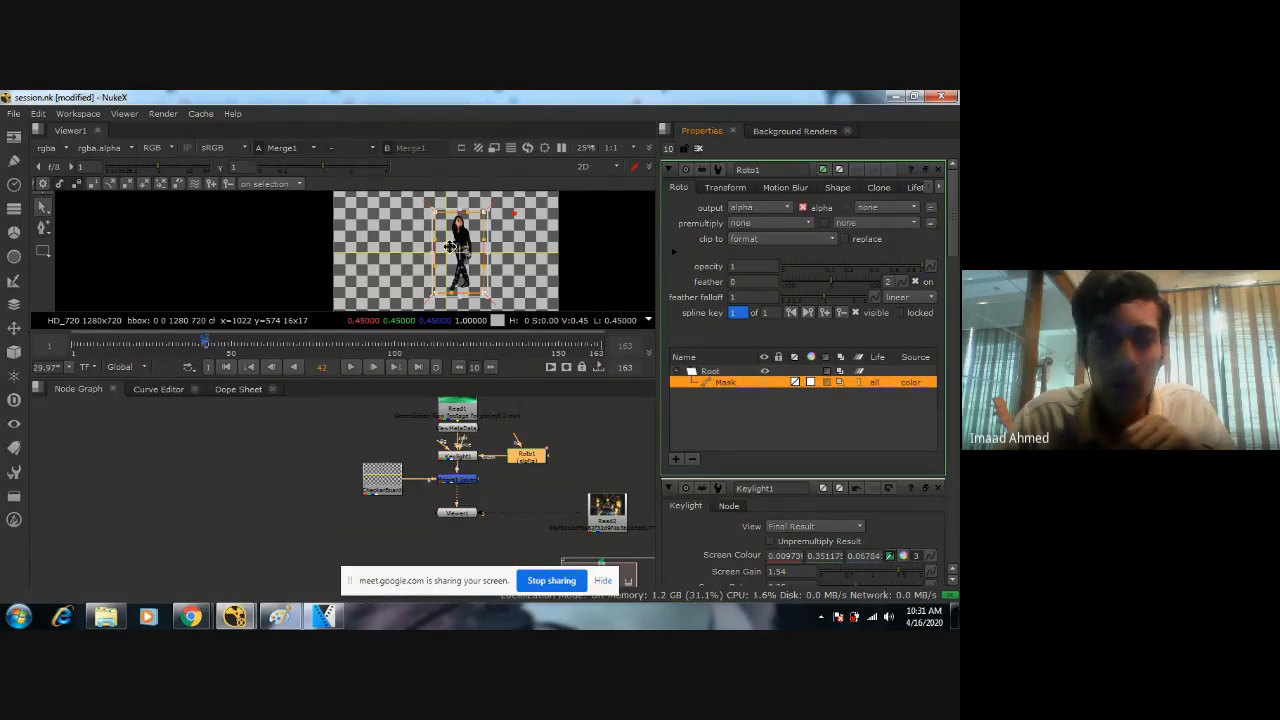
pyautogui.moveTo(450, 247); pyautogui.dragTo(408, 246, button='middle')
pyautogui.scroll(3, 420, 247)
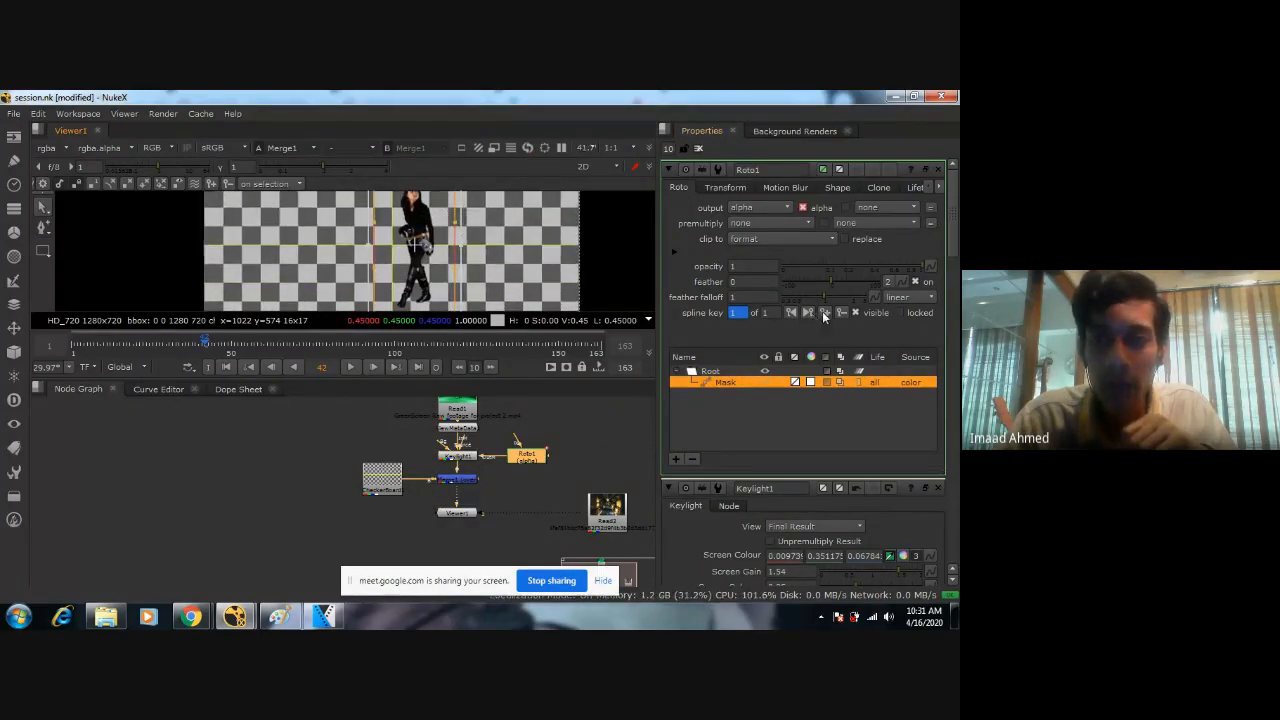
# Check the Mask shape against the walking woman across the shot, including the last frame, and return to frame 42.
pyautogui.click(194, 348)
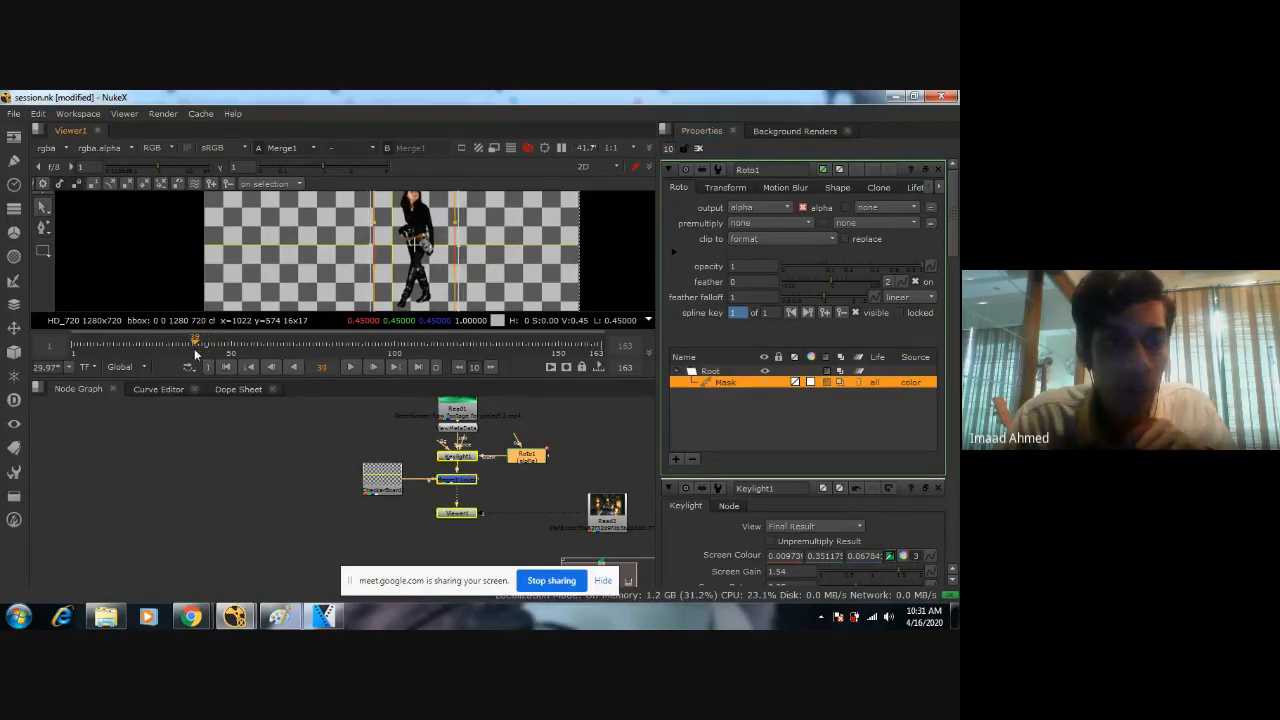
pyautogui.click(418, 366)
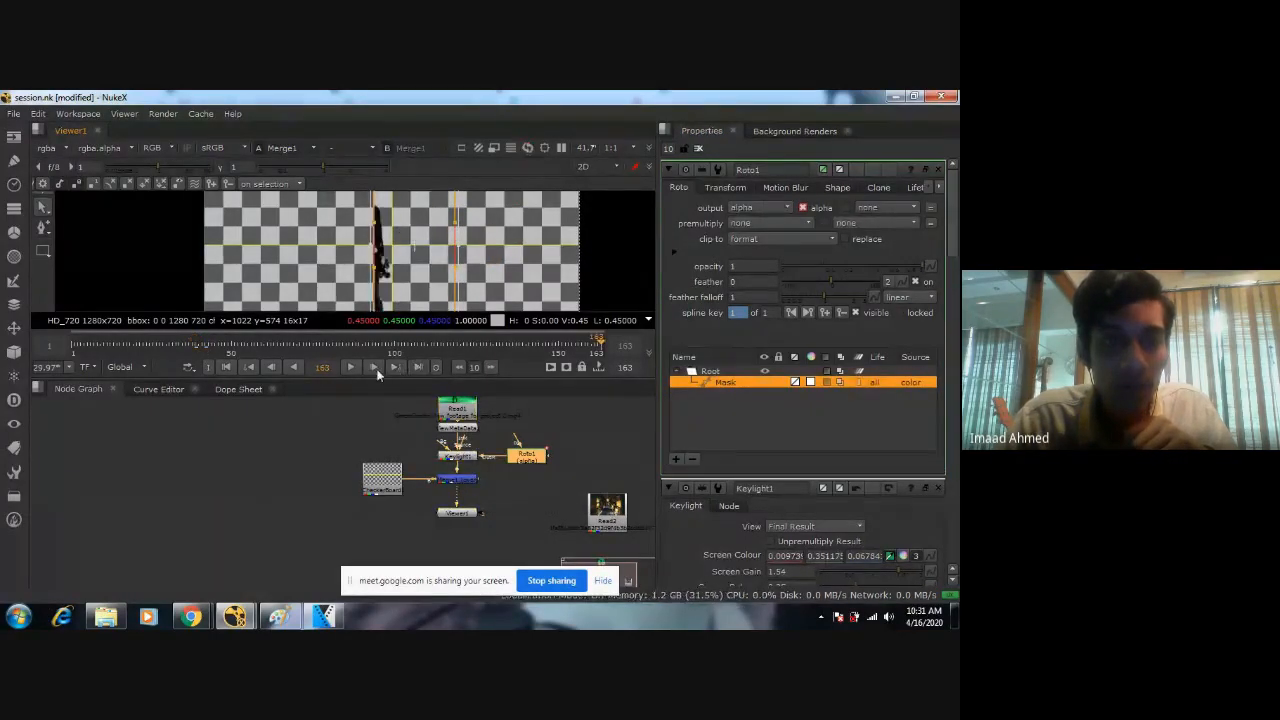
pyautogui.click(293, 366)
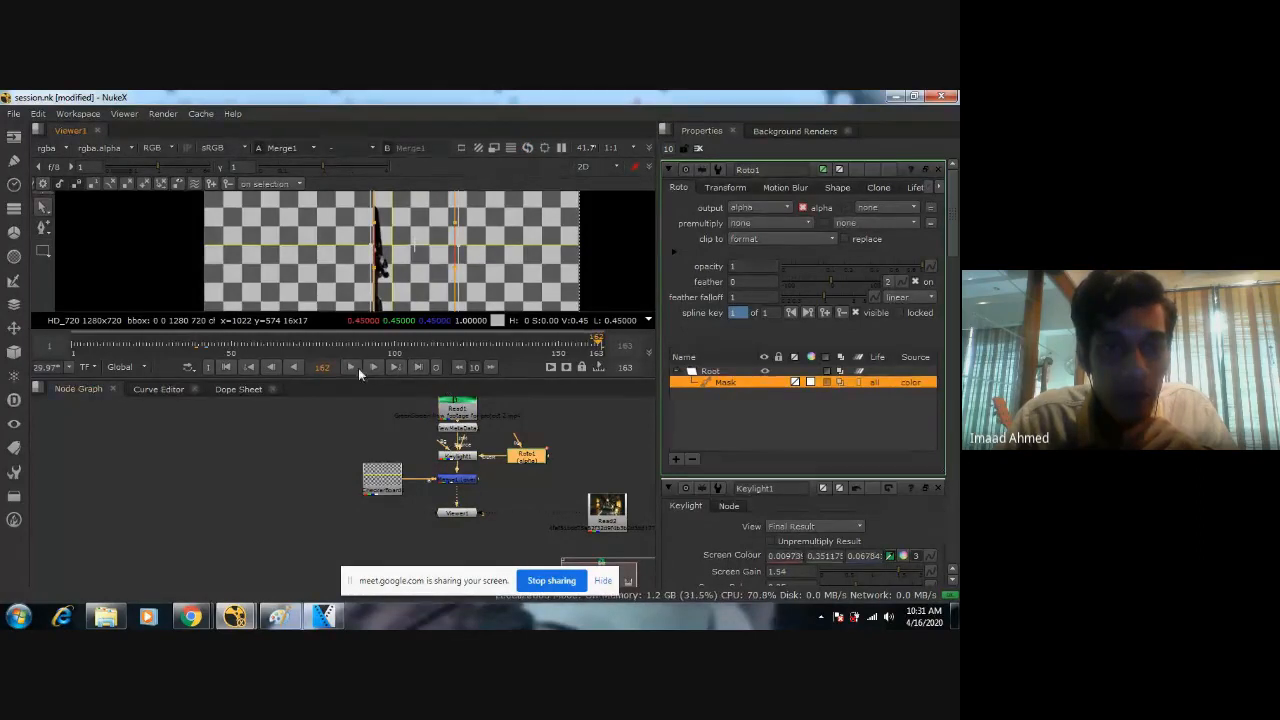
pyautogui.click(206, 349)
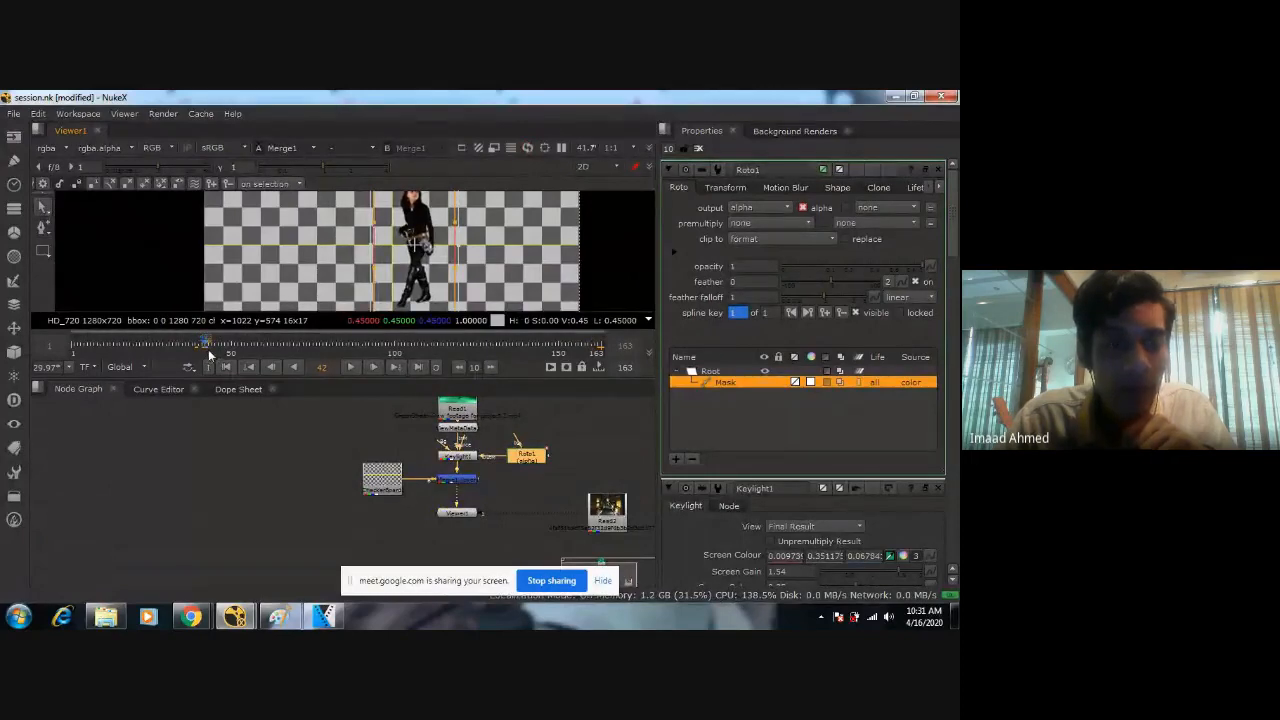
pyautogui.moveTo(208, 349); pyautogui.dragTo(286, 351)
pyautogui.moveTo(390, 352); pyautogui.dragTo(102, 362)
pyautogui.moveTo(181, 347); pyautogui.dragTo(207, 349)
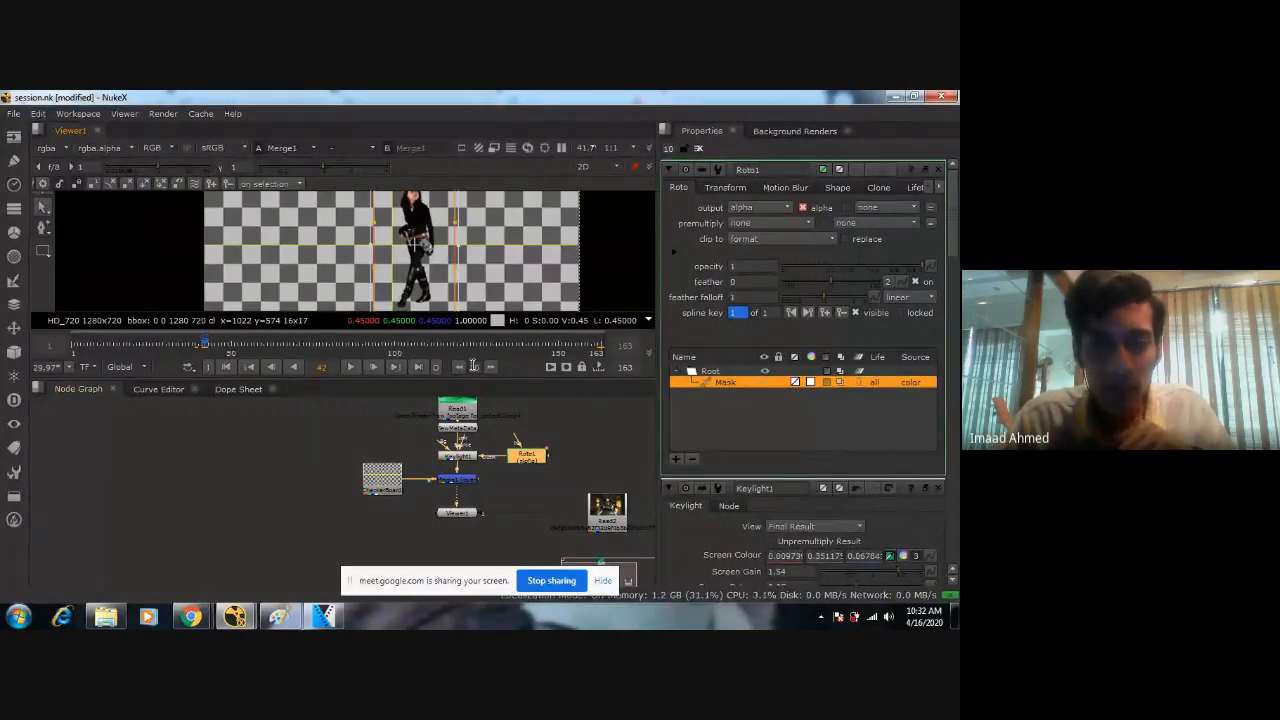
pyautogui.scroll(-3, 419, 259)
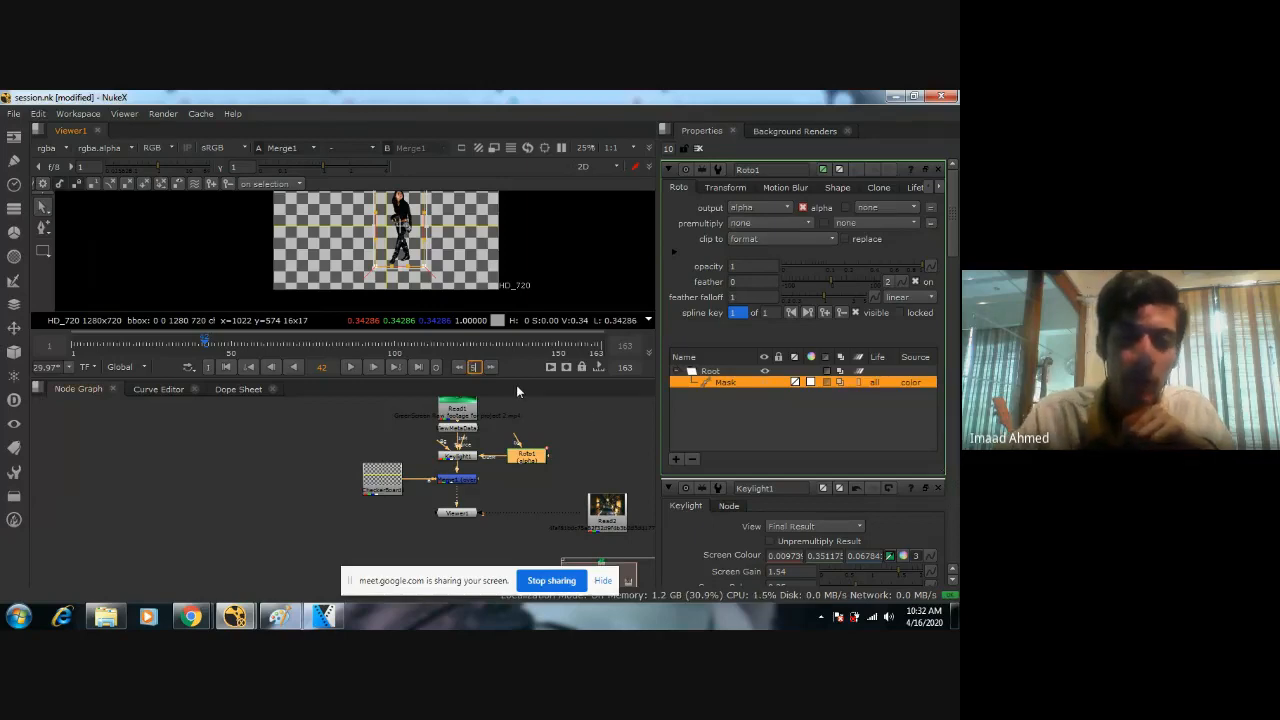
# Check the Mask shape against the woman from frame 42 back to frame 12, and return to frame 42.
pyautogui.click(459, 367)
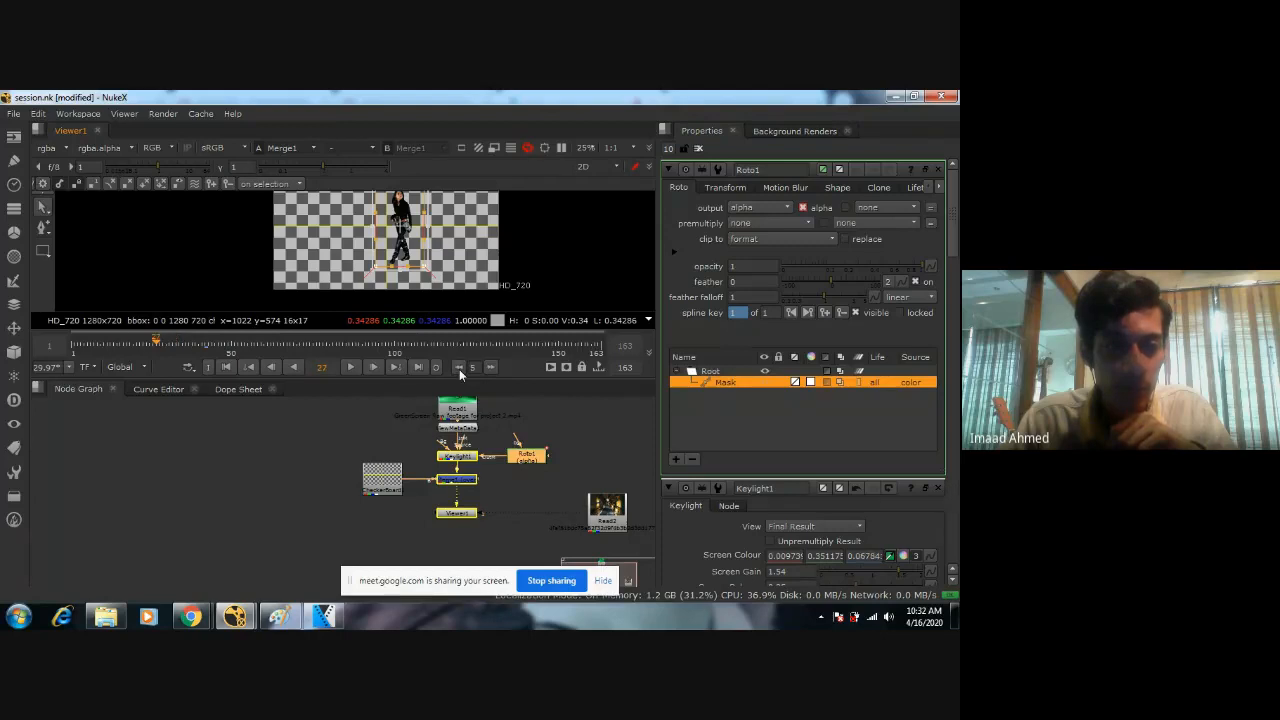
pyautogui.click(459, 367)
pyautogui.click(459, 367)
pyautogui.click(459, 367)
pyautogui.click(459, 367)
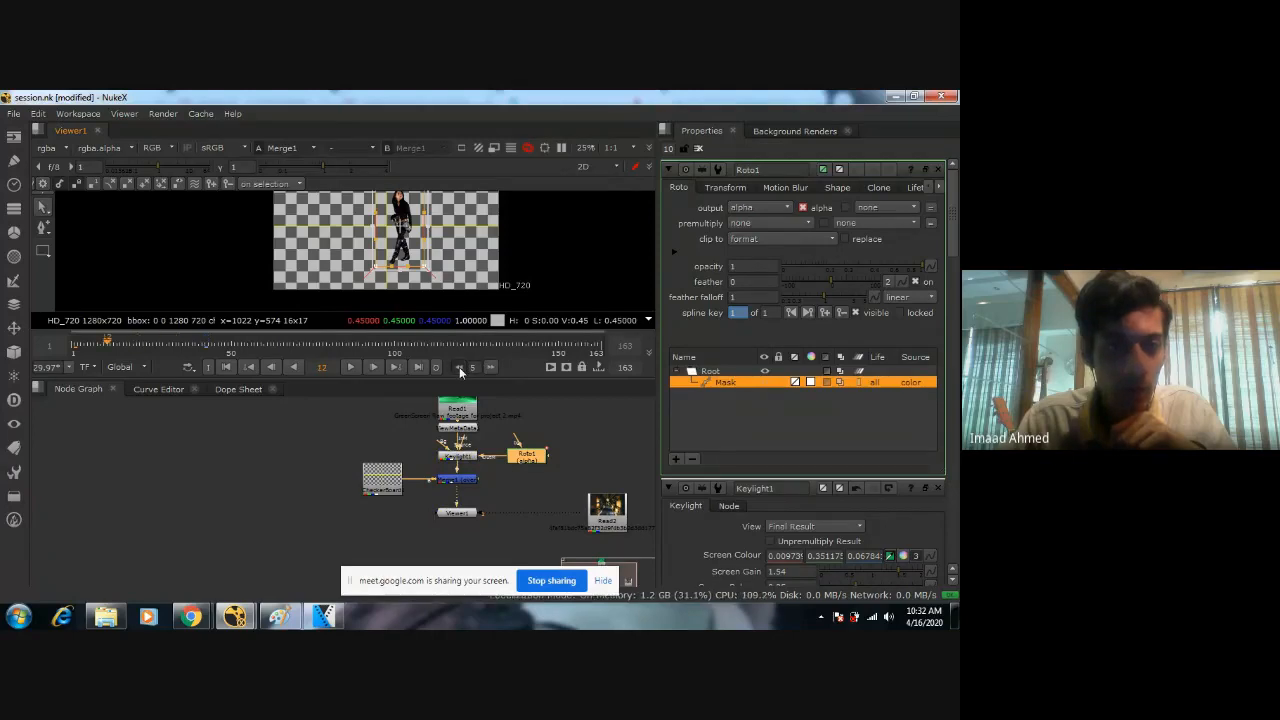
pyautogui.click(459, 367)
pyautogui.click(459, 367)
pyautogui.click(497, 367)
pyautogui.click(497, 367)
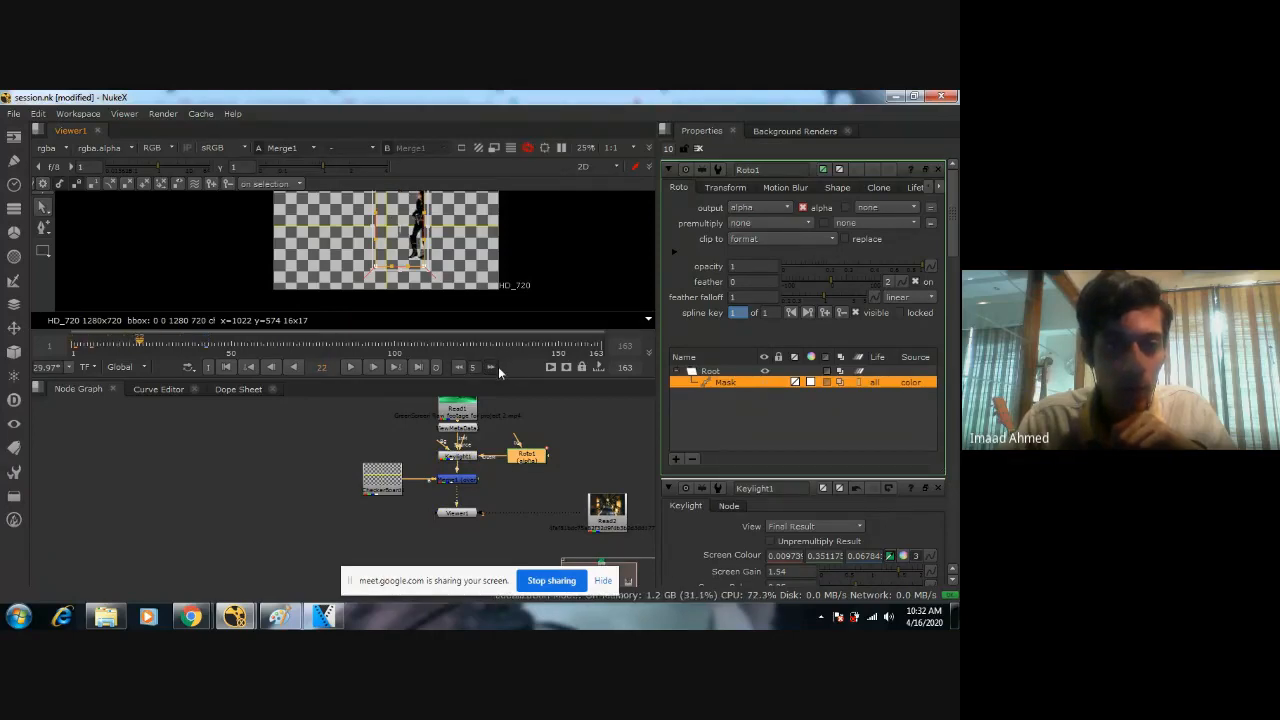
pyautogui.click(497, 367)
pyautogui.click(497, 367)
pyautogui.click(497, 367)
pyautogui.click(497, 367)
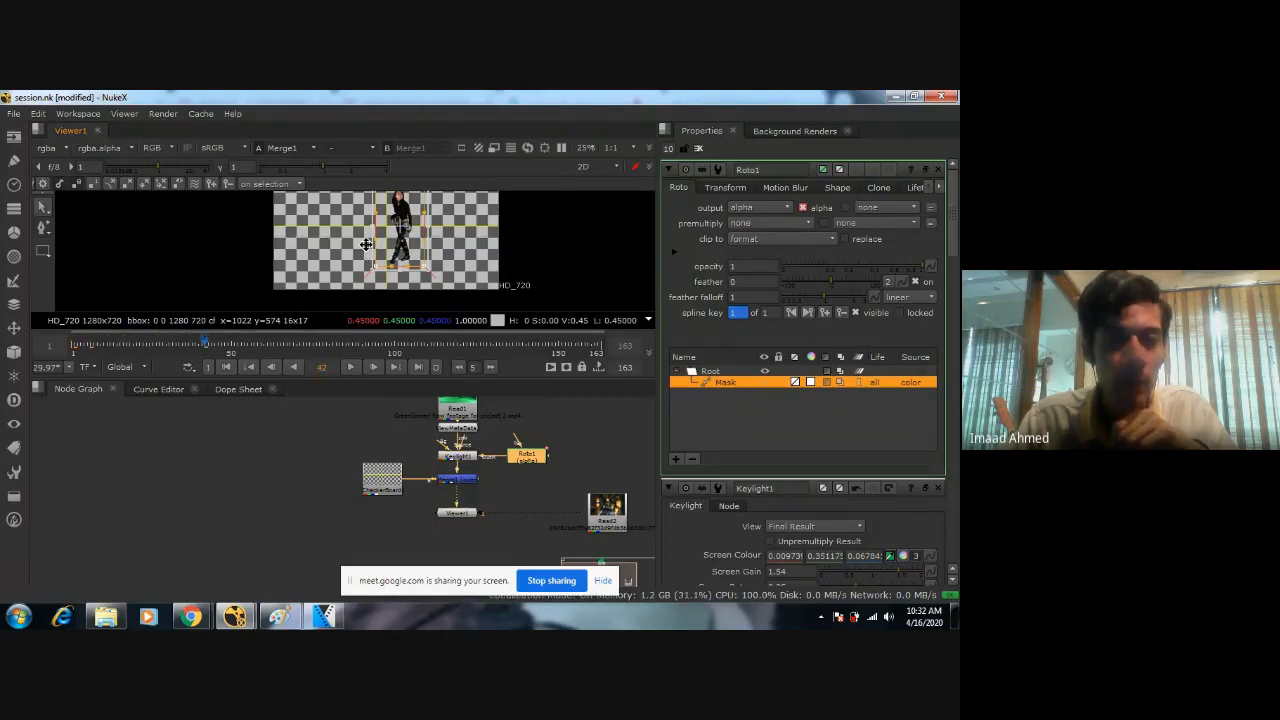
pyautogui.moveTo(366, 244); pyautogui.dragTo(406, 281, button='middle')
pyautogui.scroll(1, 342, 258)
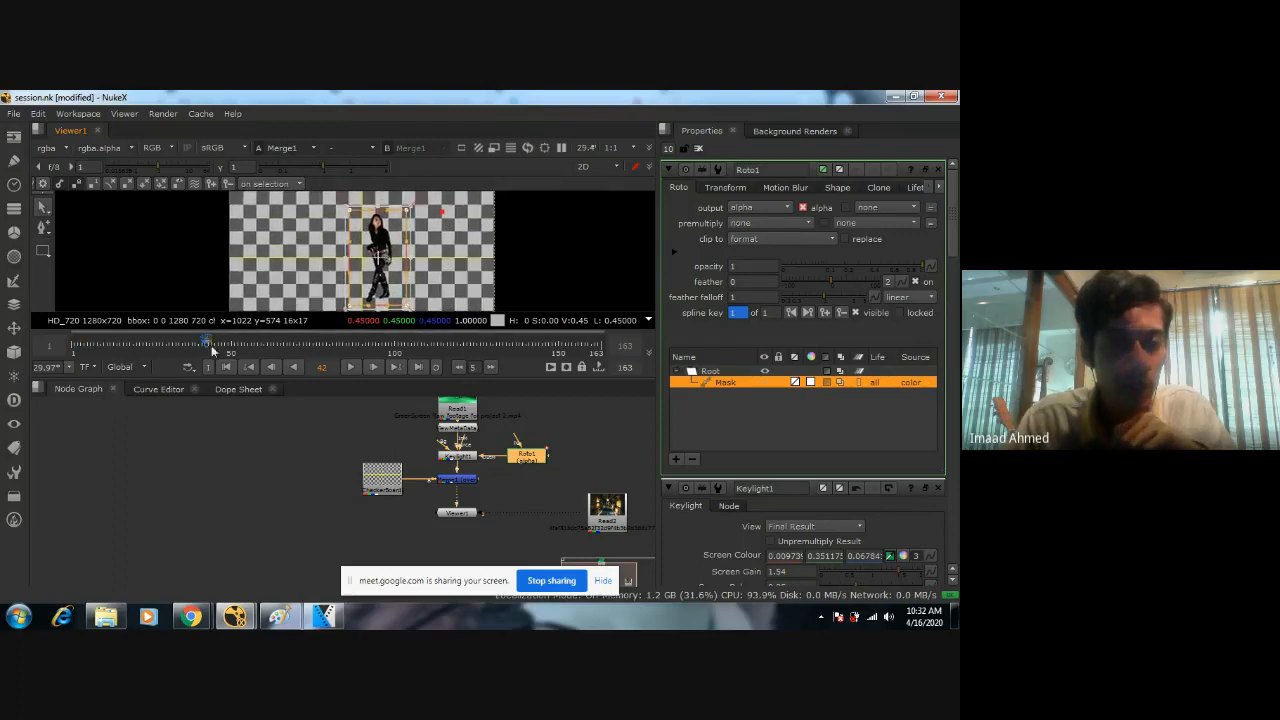
# Reposition the Mask shape around the woman at frame 37 and set a spline key at frame 32.
pyautogui.click(459, 367)
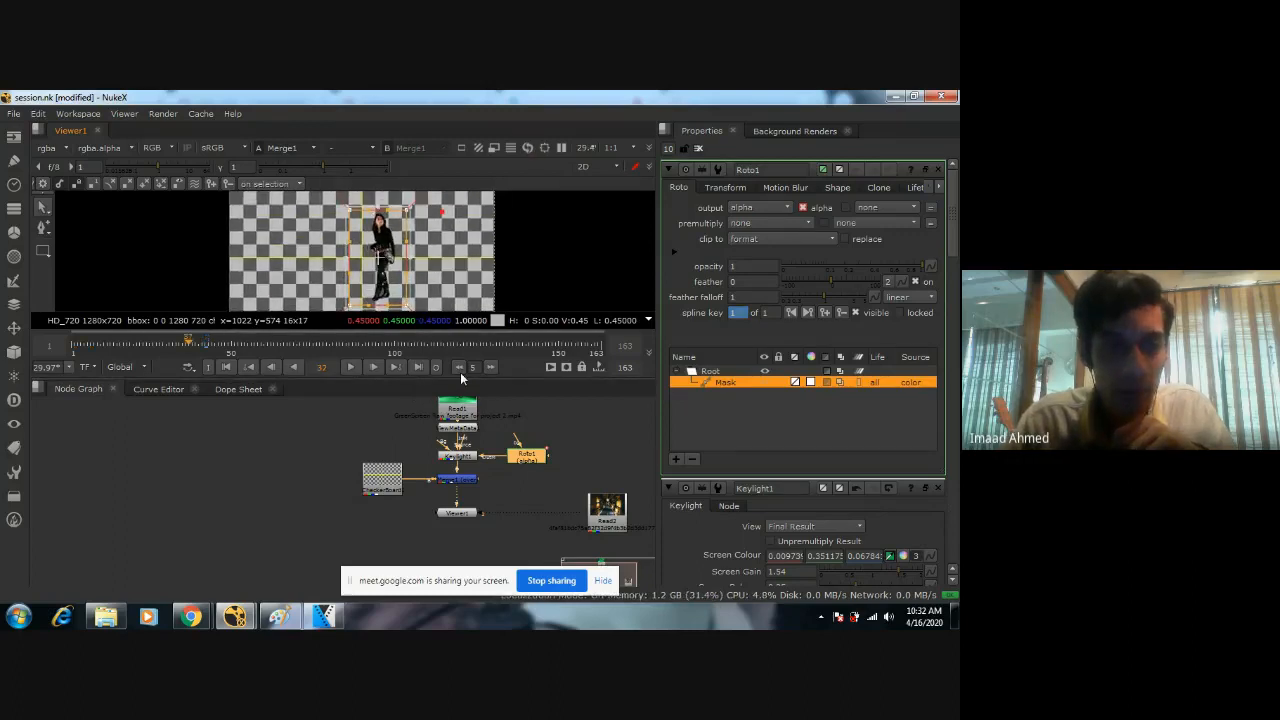
pyautogui.moveTo(385, 269); pyautogui.dragTo(393, 270)
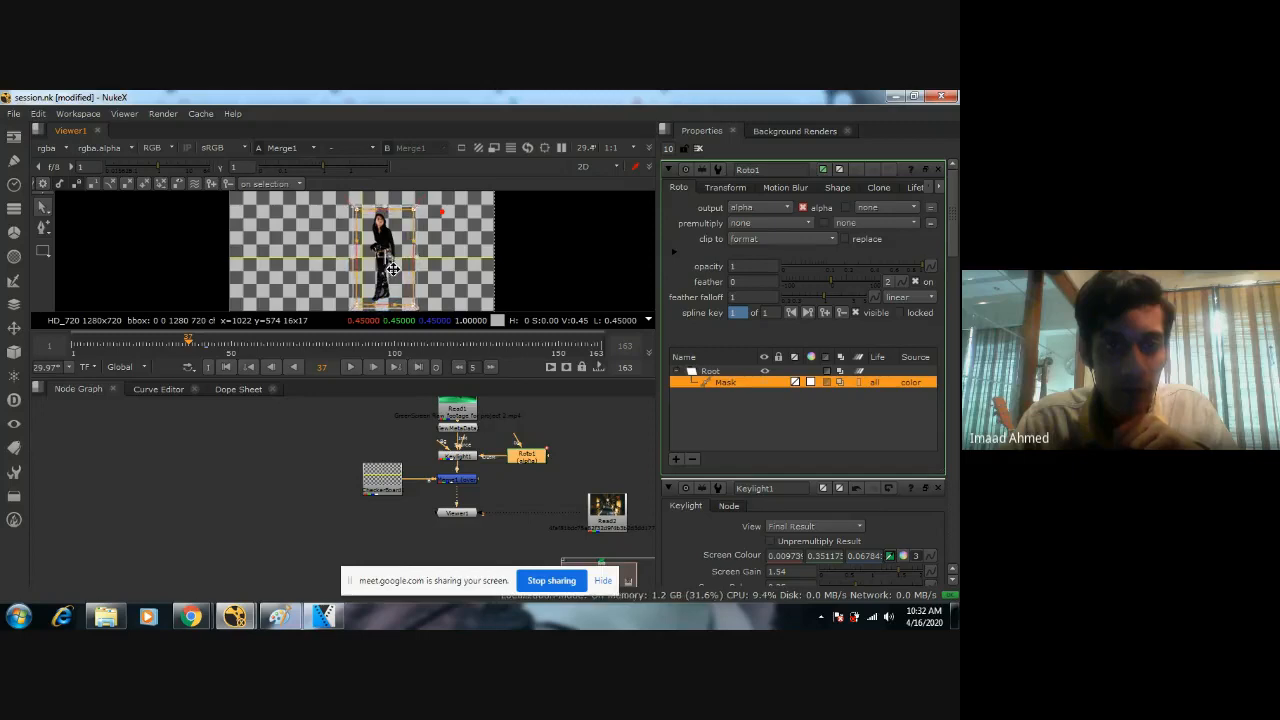
pyautogui.click(459, 367)
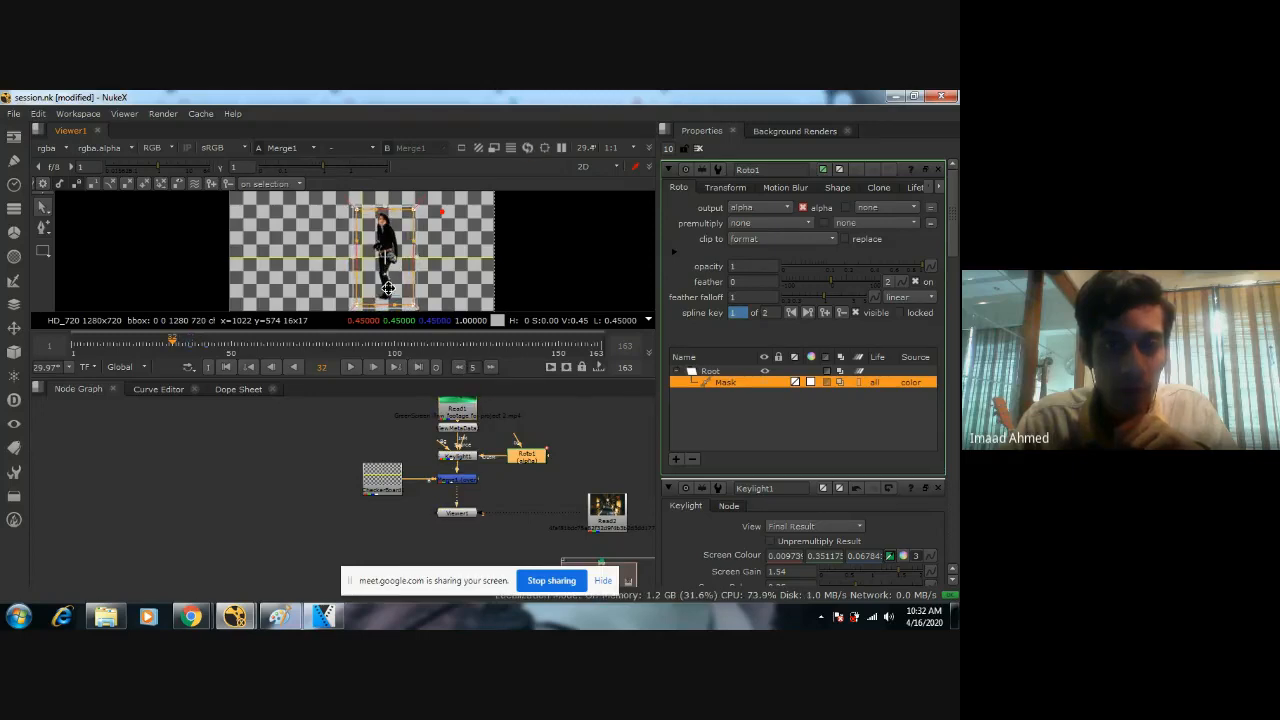
pyautogui.click(823, 314)
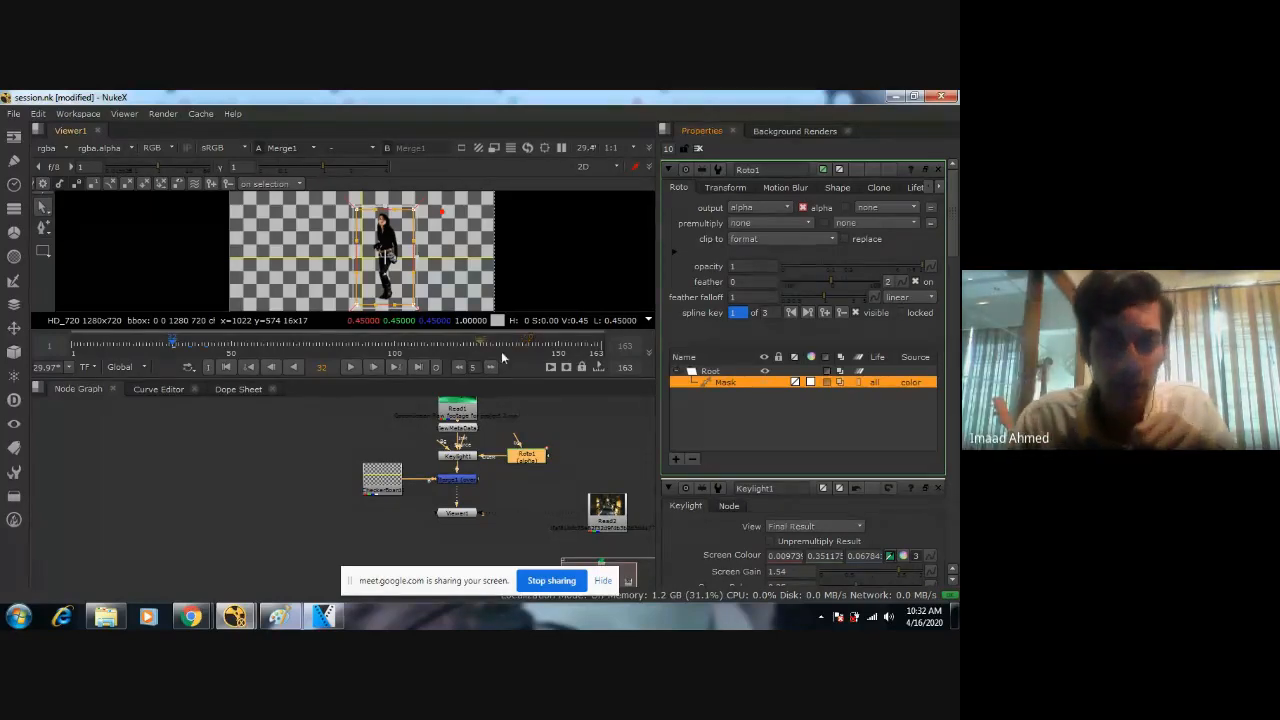
# Keyframe the Mask shape's position to follow the woman at intervals from frame 22 back to frame 1.
pyautogui.click(458, 365)
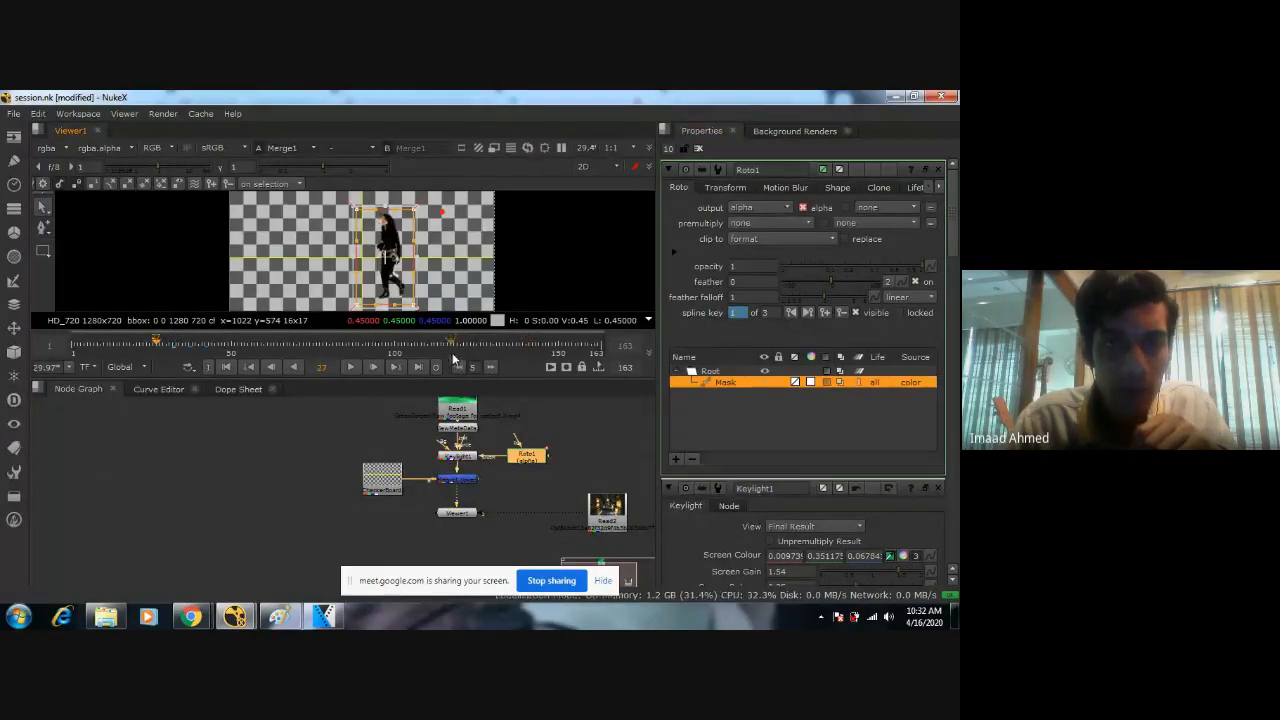
pyautogui.click(461, 368)
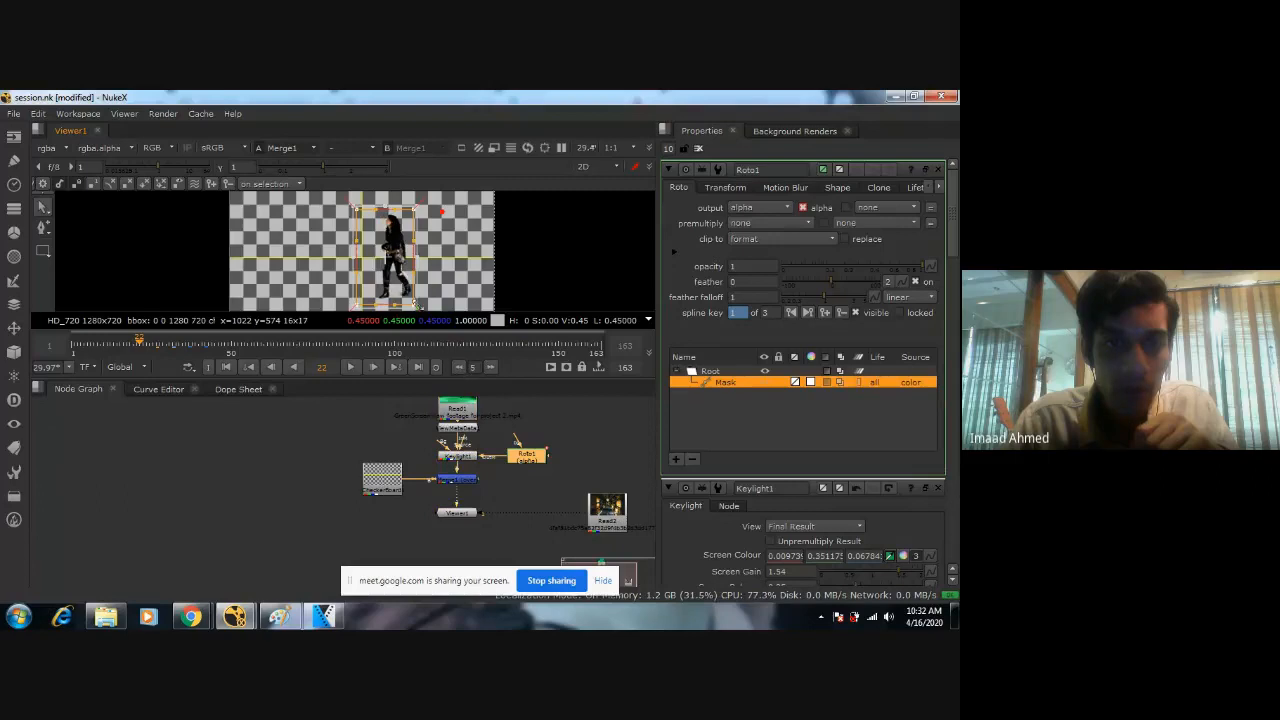
pyautogui.moveTo(390, 288); pyautogui.dragTo(409, 292)
pyautogui.click(458, 367)
pyautogui.click(459, 367)
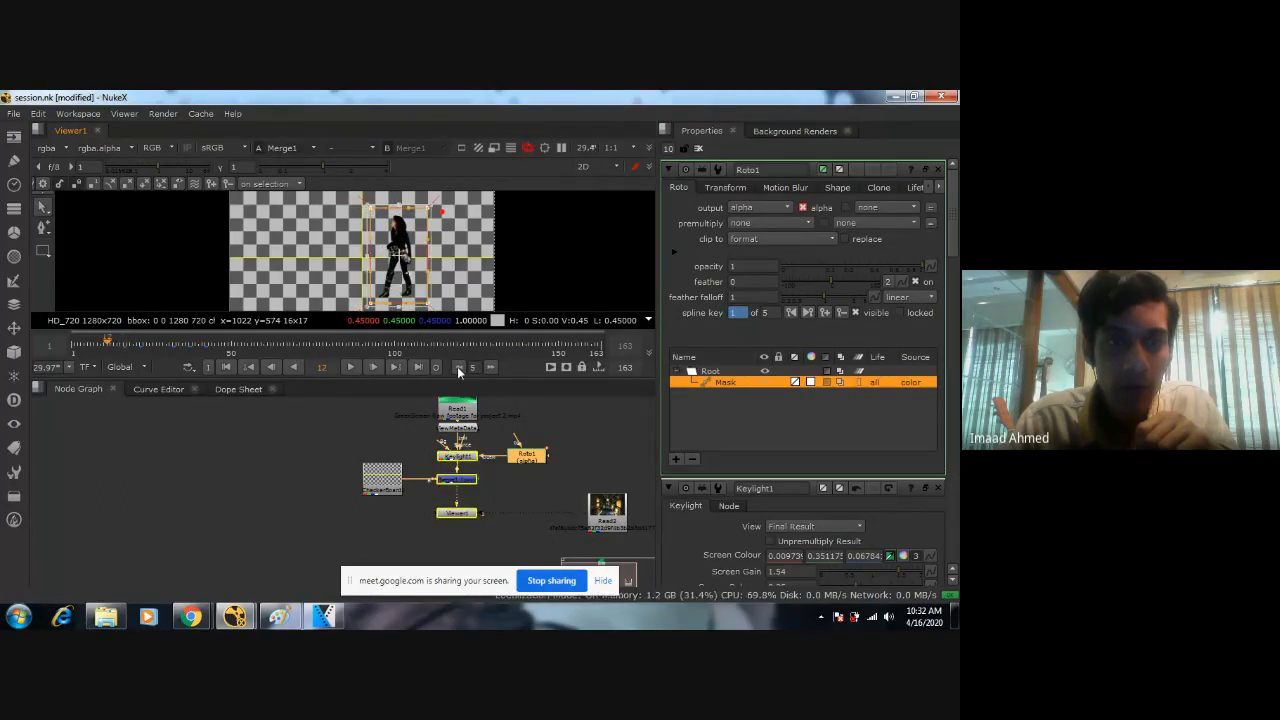
pyautogui.click(459, 367)
pyautogui.moveTo(393, 296); pyautogui.dragTo(404, 296)
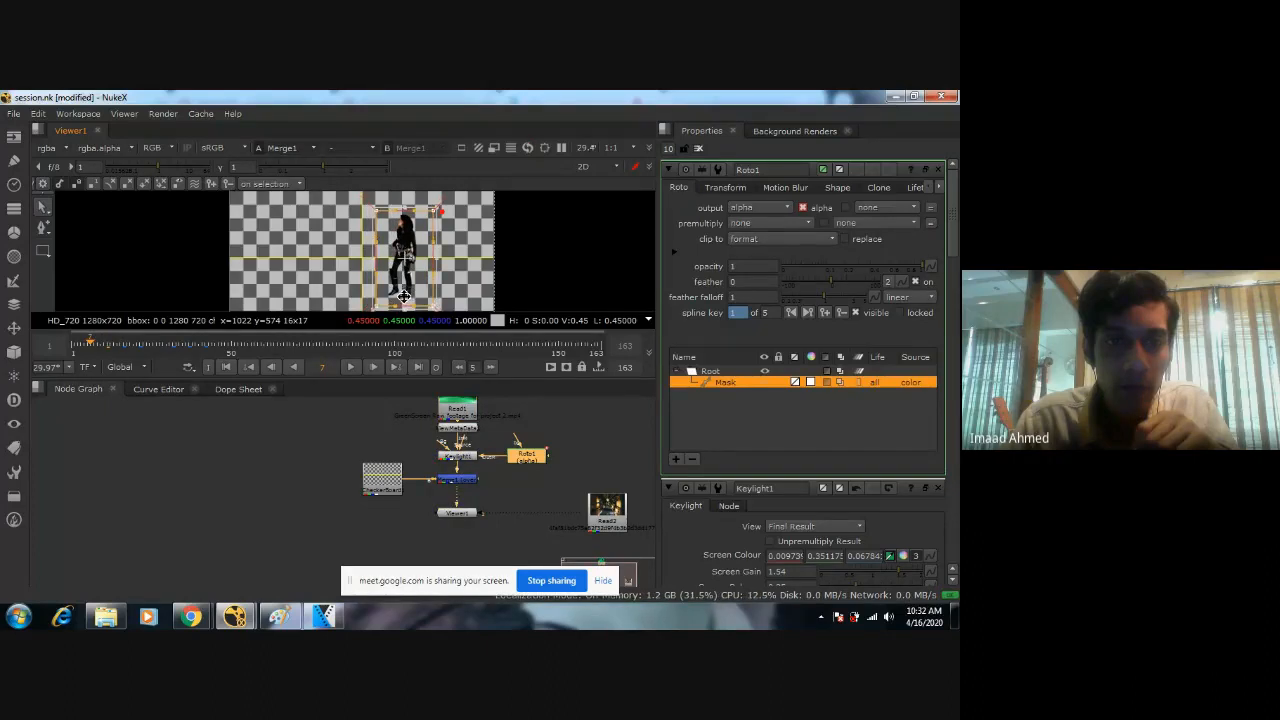
pyautogui.click(463, 367)
pyautogui.moveTo(405, 287); pyautogui.dragTo(405, 285)
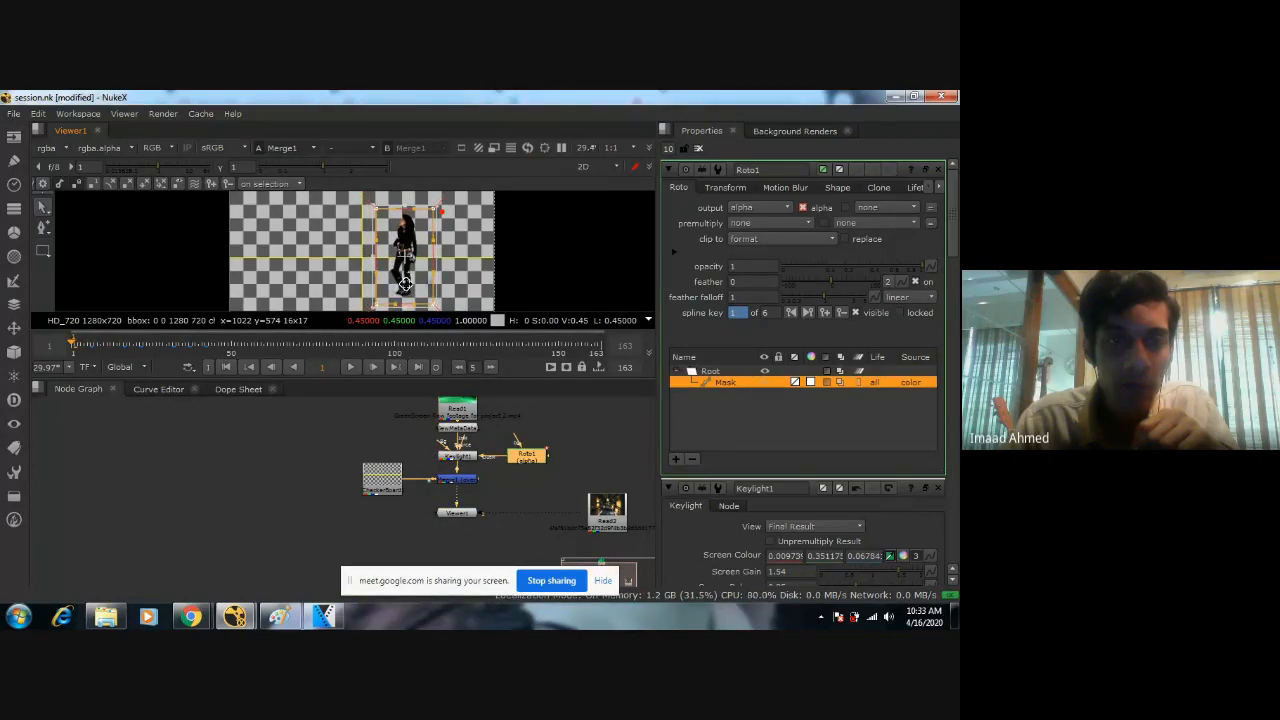
# Reposition and enlarge the Mask shape at frame 47 so it encloses the woman from head to boots.
pyautogui.click(92, 347)
pyautogui.click(491, 370)
pyautogui.click(491, 370)
pyautogui.click(491, 370)
pyautogui.click(491, 370)
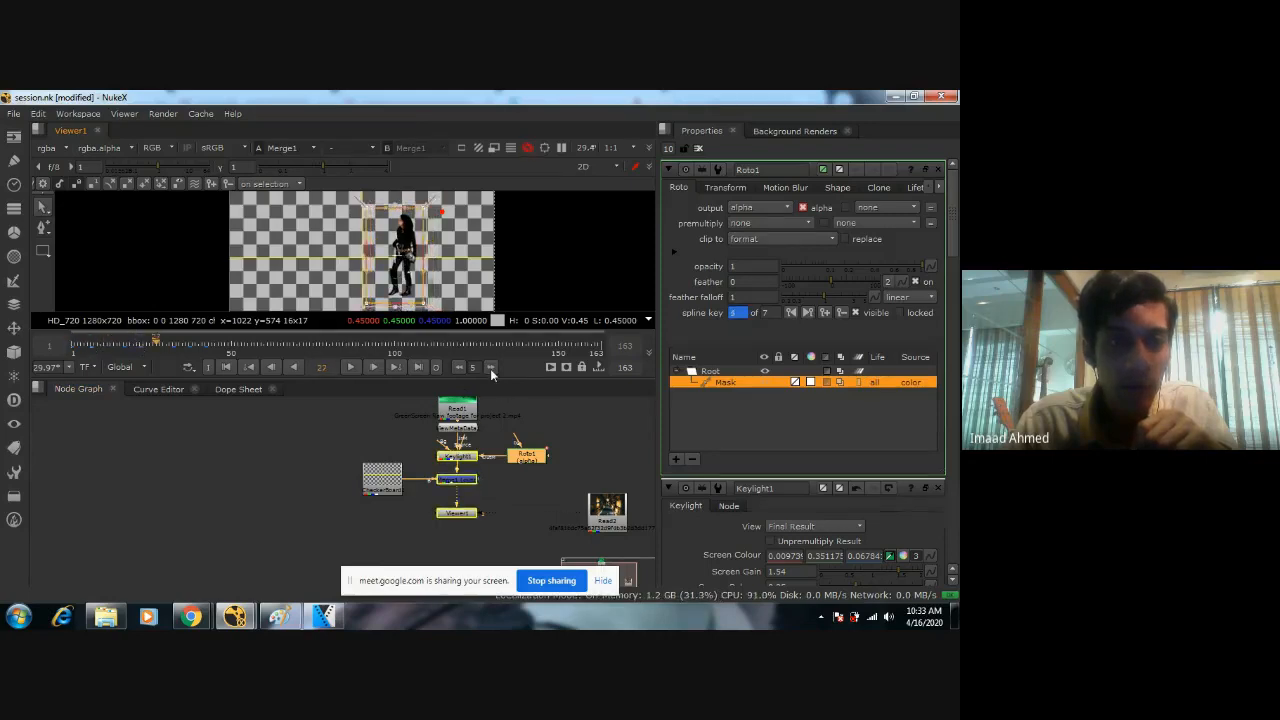
pyautogui.click(491, 369)
pyautogui.click(491, 369)
pyautogui.click(491, 369)
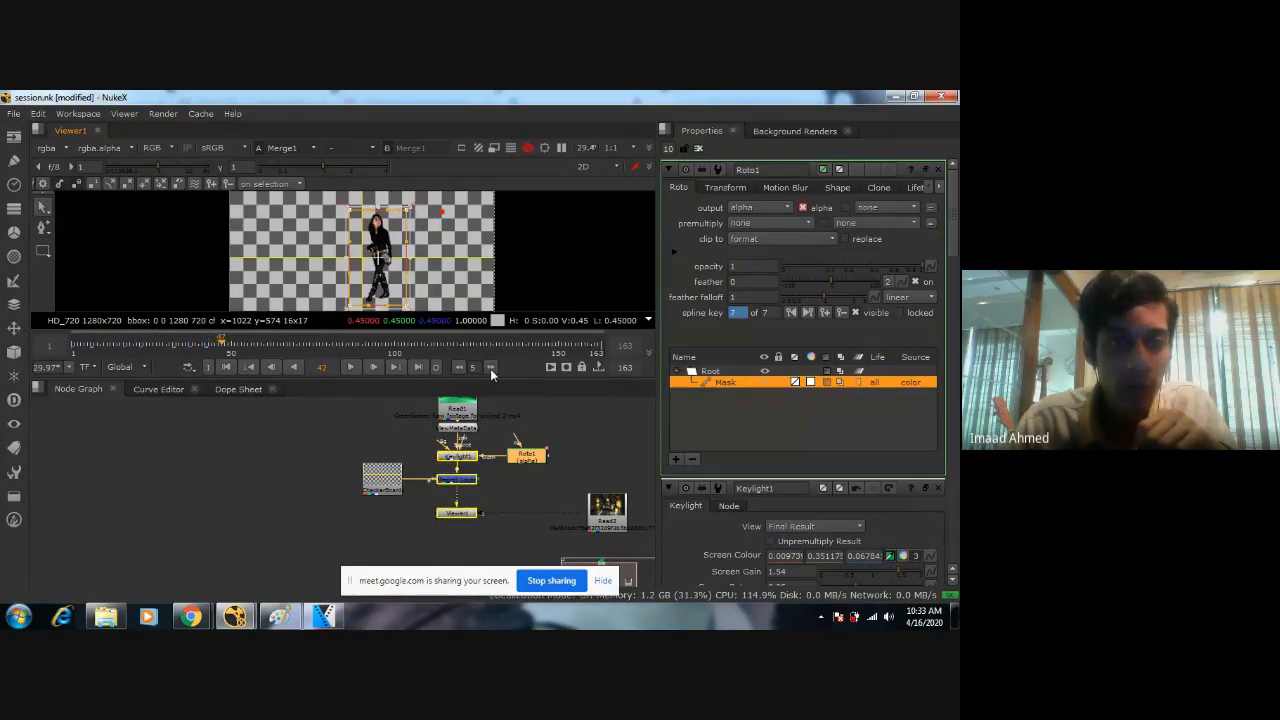
pyautogui.click(490, 368)
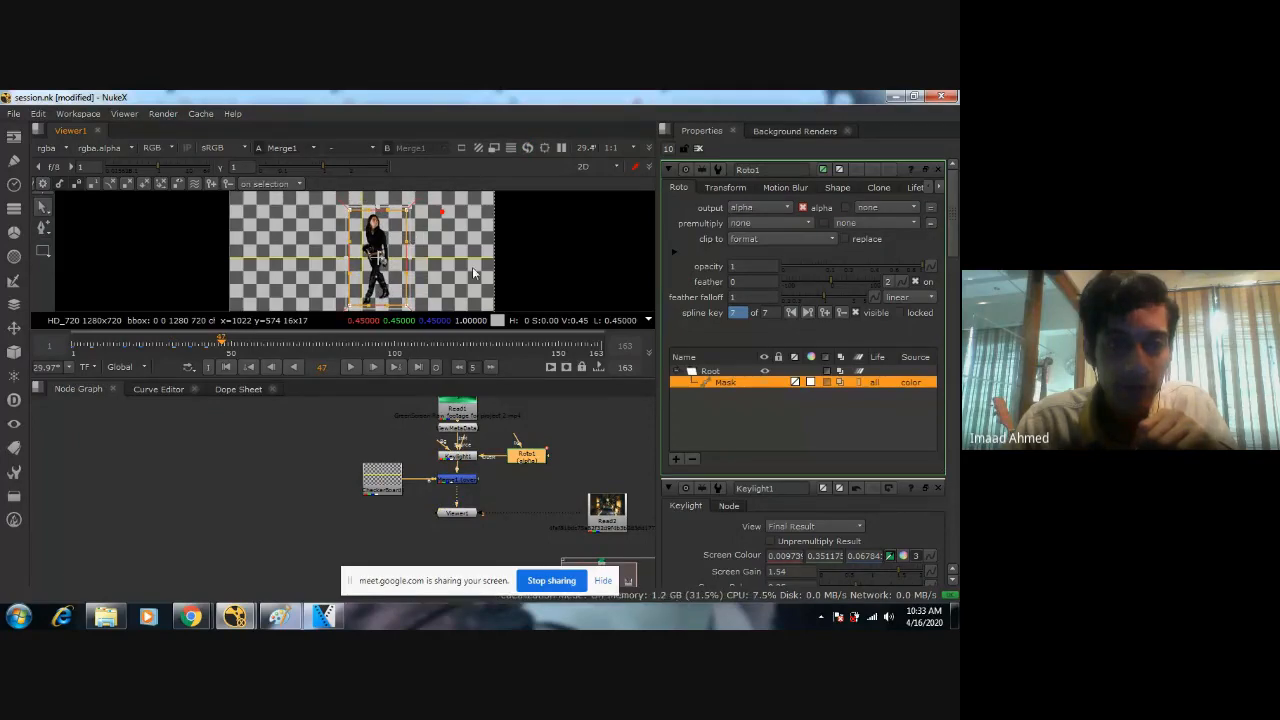
pyautogui.scroll(2, 473, 271)
pyautogui.moveTo(436, 274); pyautogui.dragTo(500, 237, button='middle')
pyautogui.moveTo(429, 260); pyautogui.dragTo(426, 263)
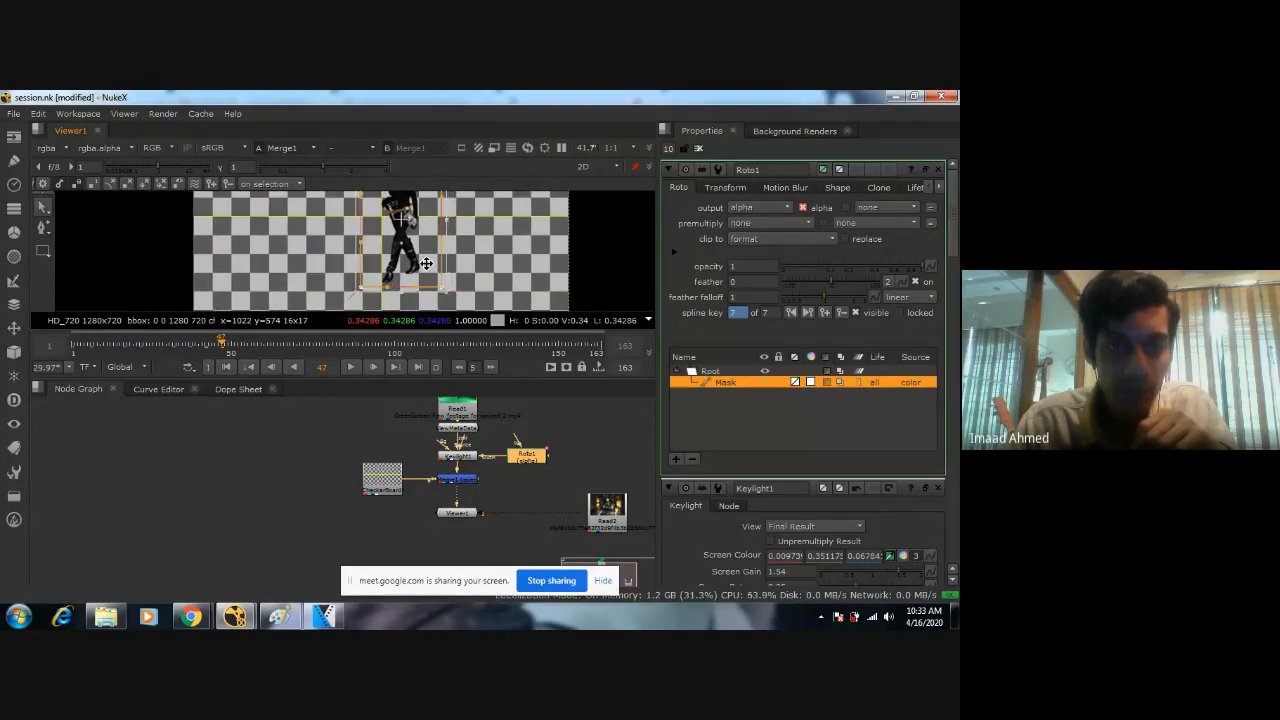
pyautogui.scroll(1, 444, 266)
pyautogui.scroll(-1, 444, 264)
pyautogui.moveTo(445, 204); pyautogui.dragTo(446, 266, button='middle')
pyautogui.scroll(-1, 446, 266)
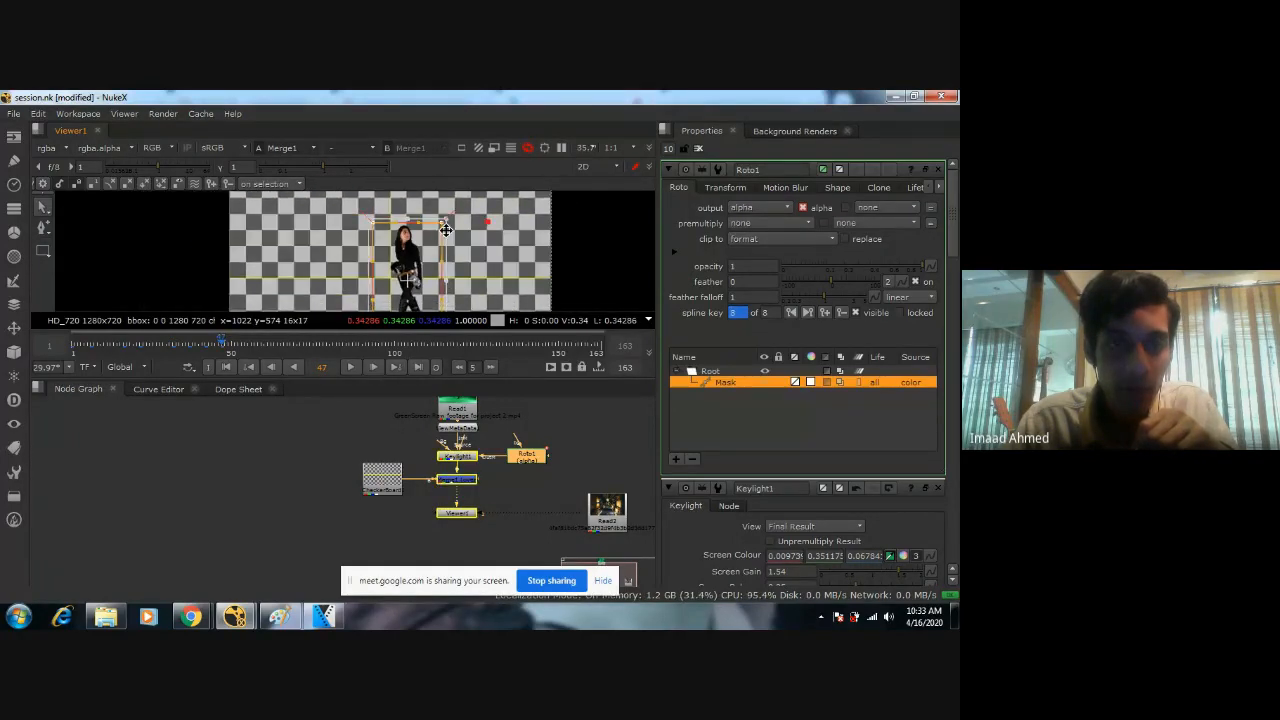
pyautogui.scroll(-2, 446, 230)
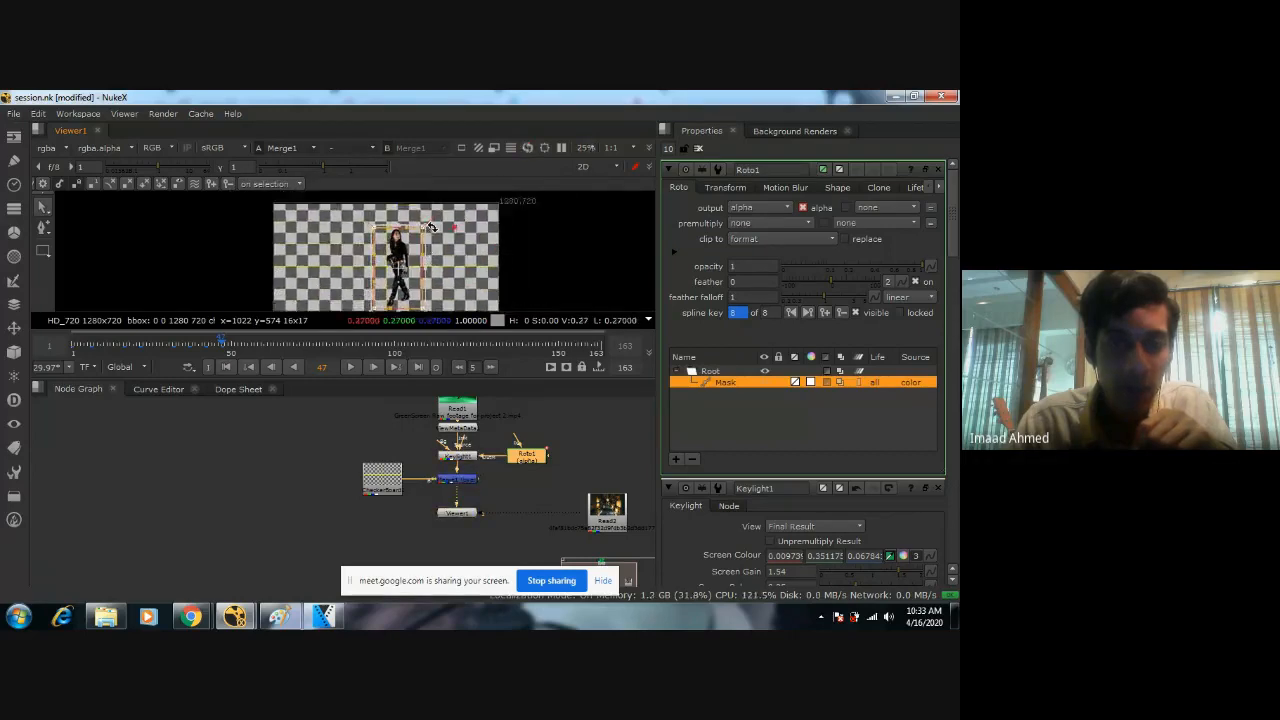
pyautogui.moveTo(430, 227); pyautogui.dragTo(438, 215)
pyautogui.moveTo(444, 263); pyautogui.dragTo(446, 246, button='middle')
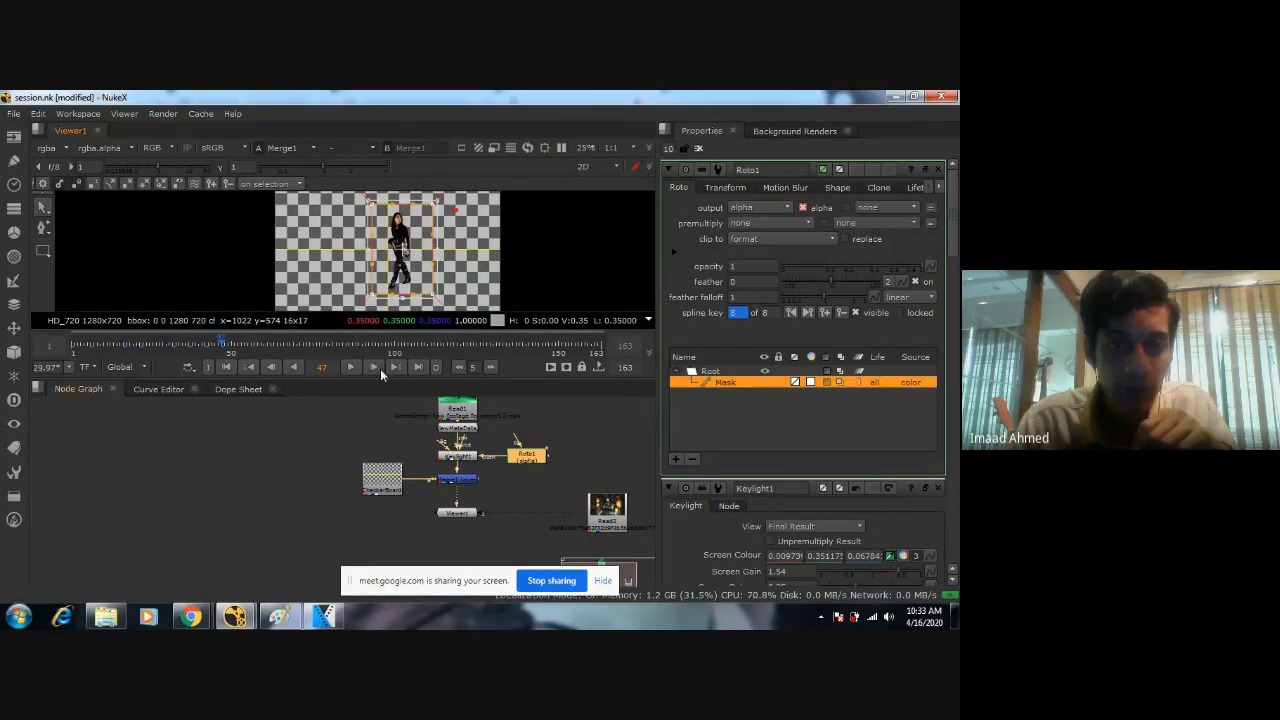
# Move the Mask shape over the woman at frame 57.
pyautogui.click(491, 367)
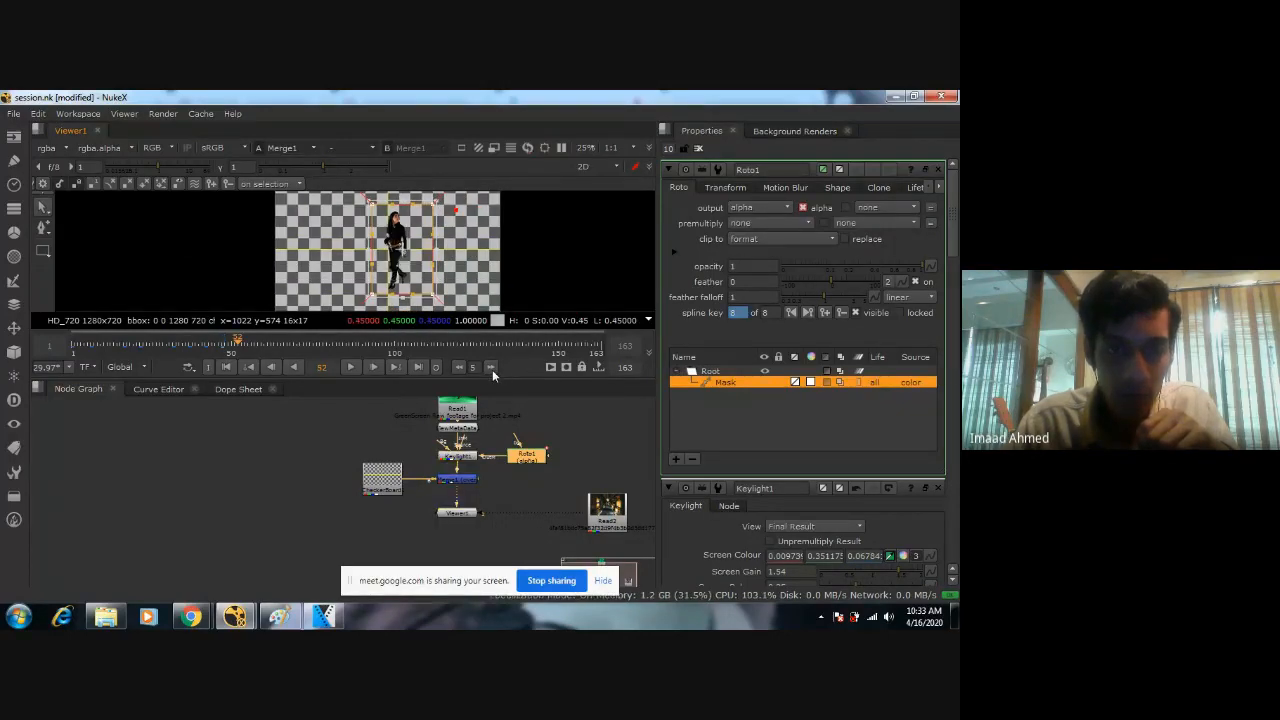
pyautogui.click(491, 367)
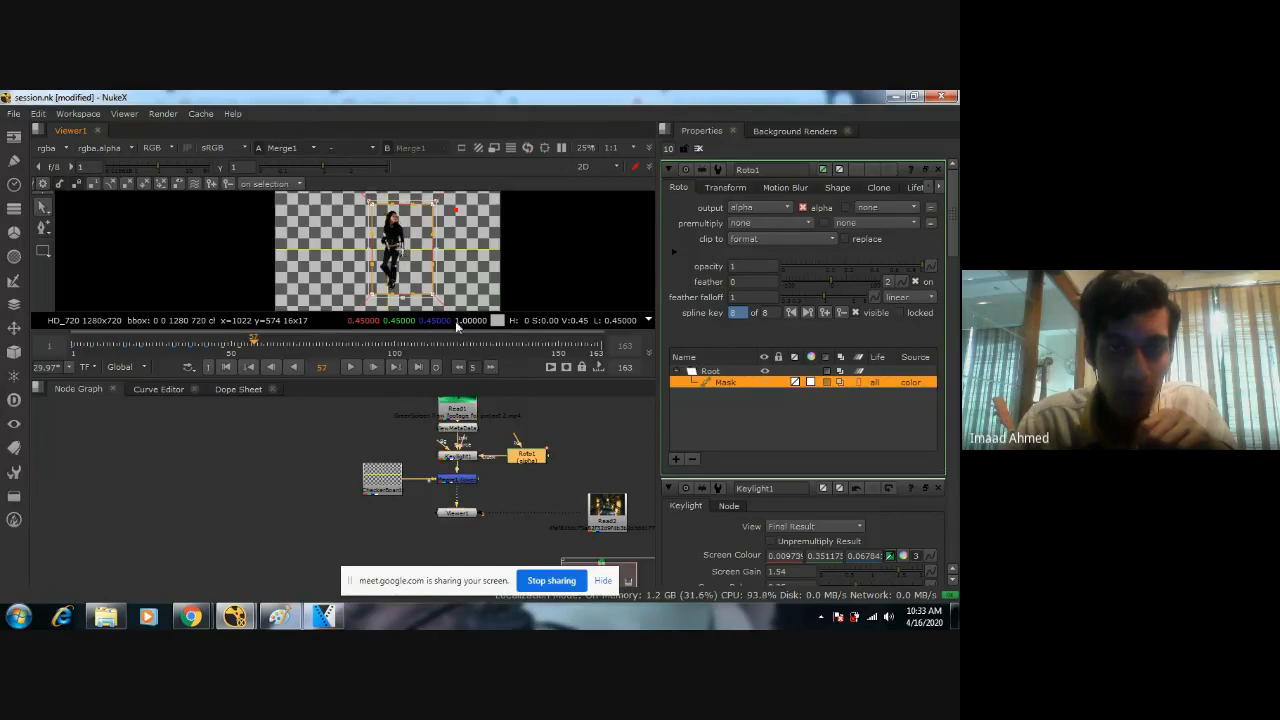
pyautogui.moveTo(416, 282); pyautogui.dragTo(407, 287)
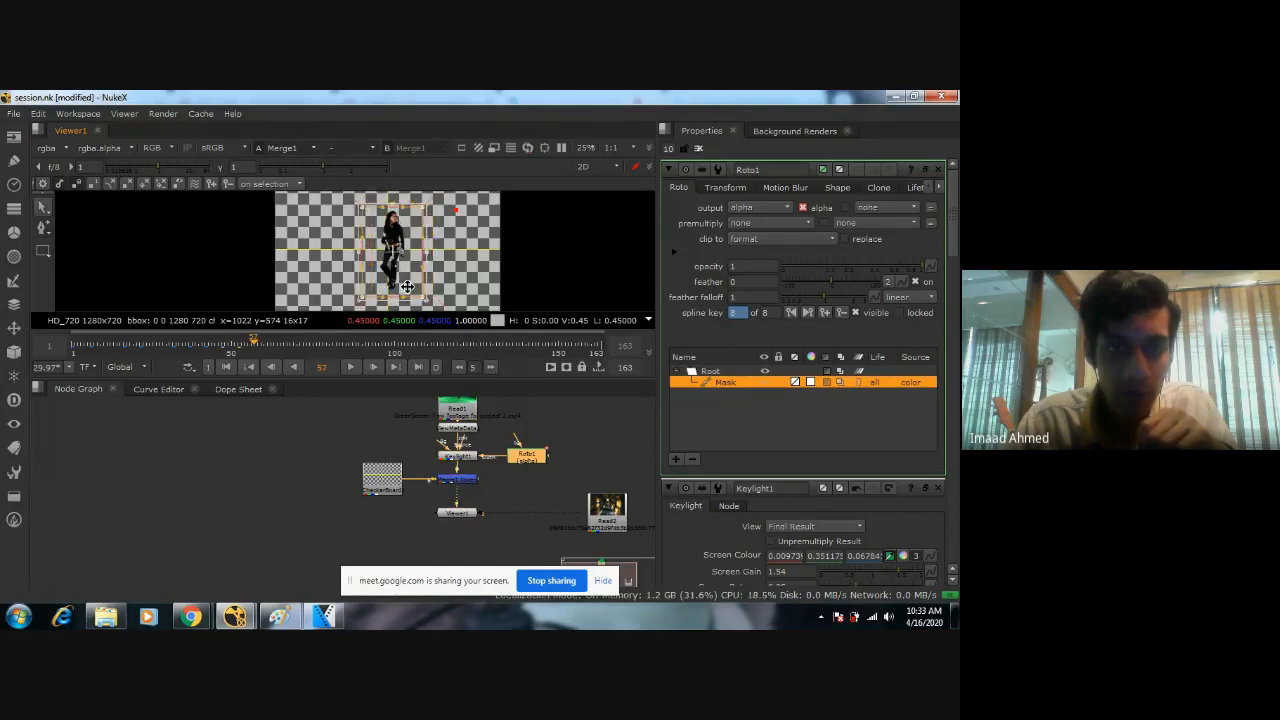
# Move the Mask shape over the woman at frame 67 and enlarge it to leave a margin around her.
pyautogui.click(491, 367)
pyautogui.click(491, 367)
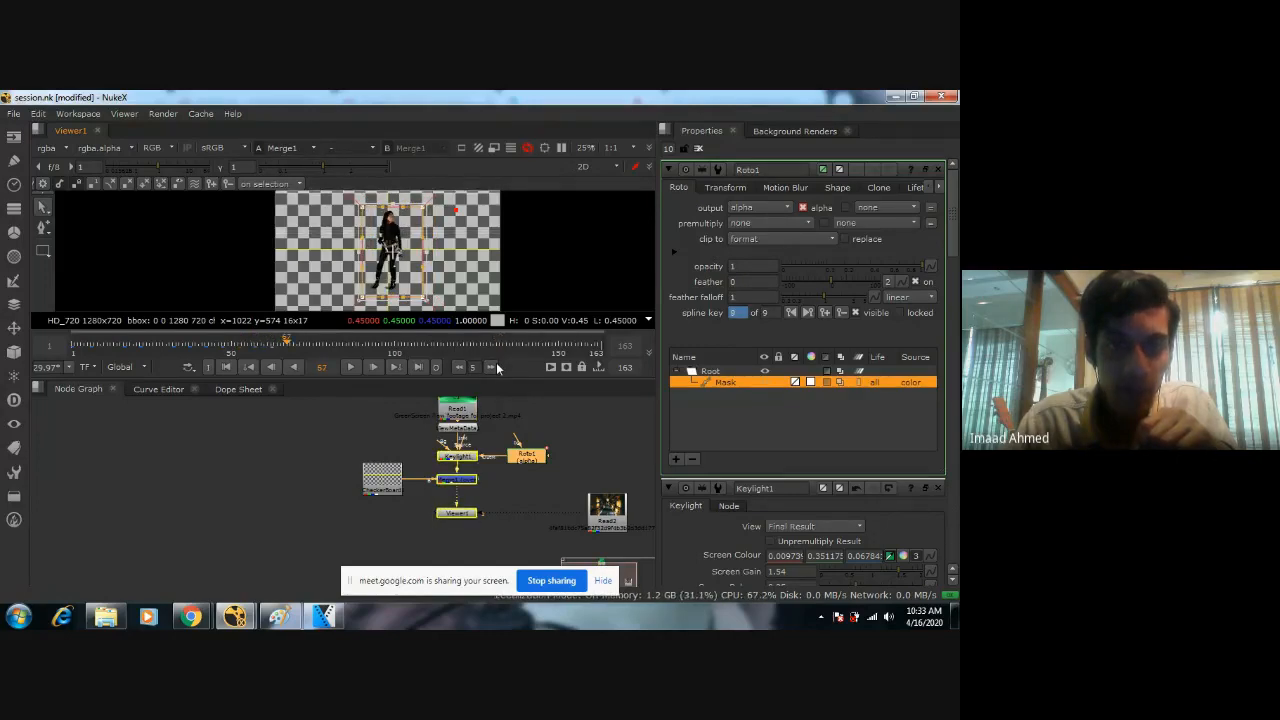
pyautogui.moveTo(424, 207); pyautogui.dragTo(415, 203)
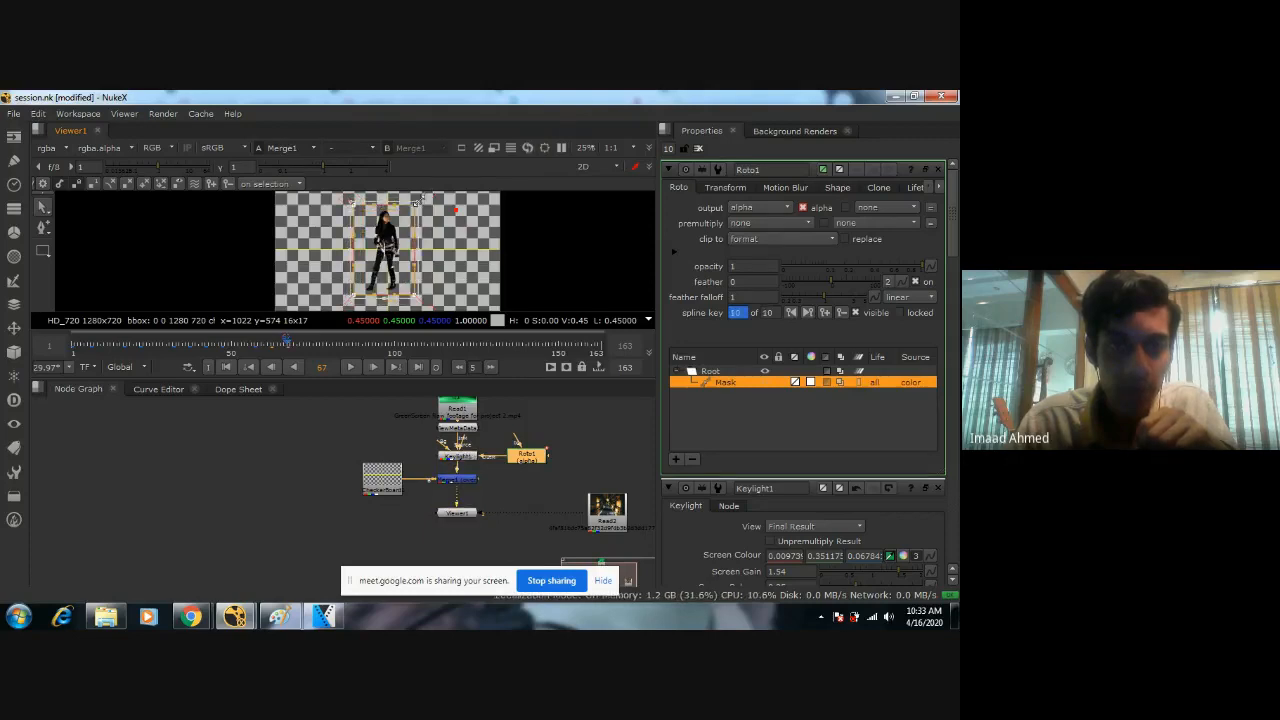
pyautogui.click(417, 296)
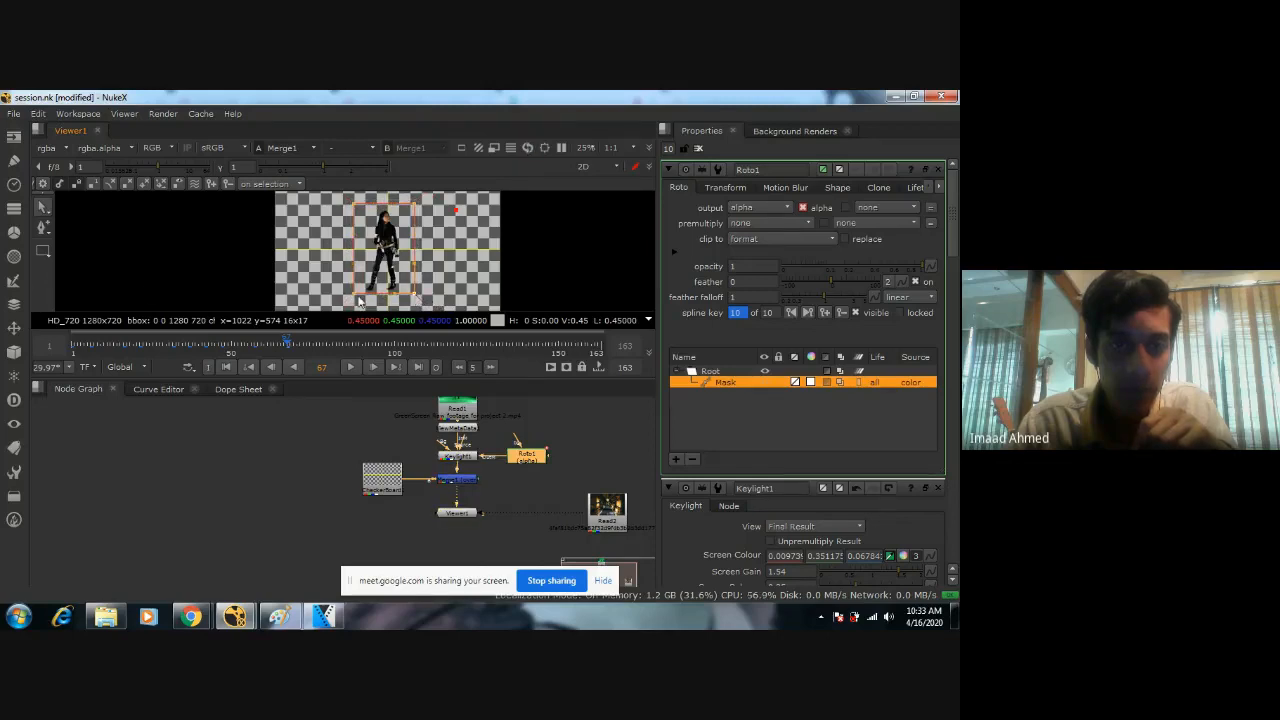
pyautogui.moveTo(433, 199); pyautogui.dragTo(427, 197)
# Shift the Mask shape to follow the woman at frames 77 and 87.
pyautogui.click(488, 367)
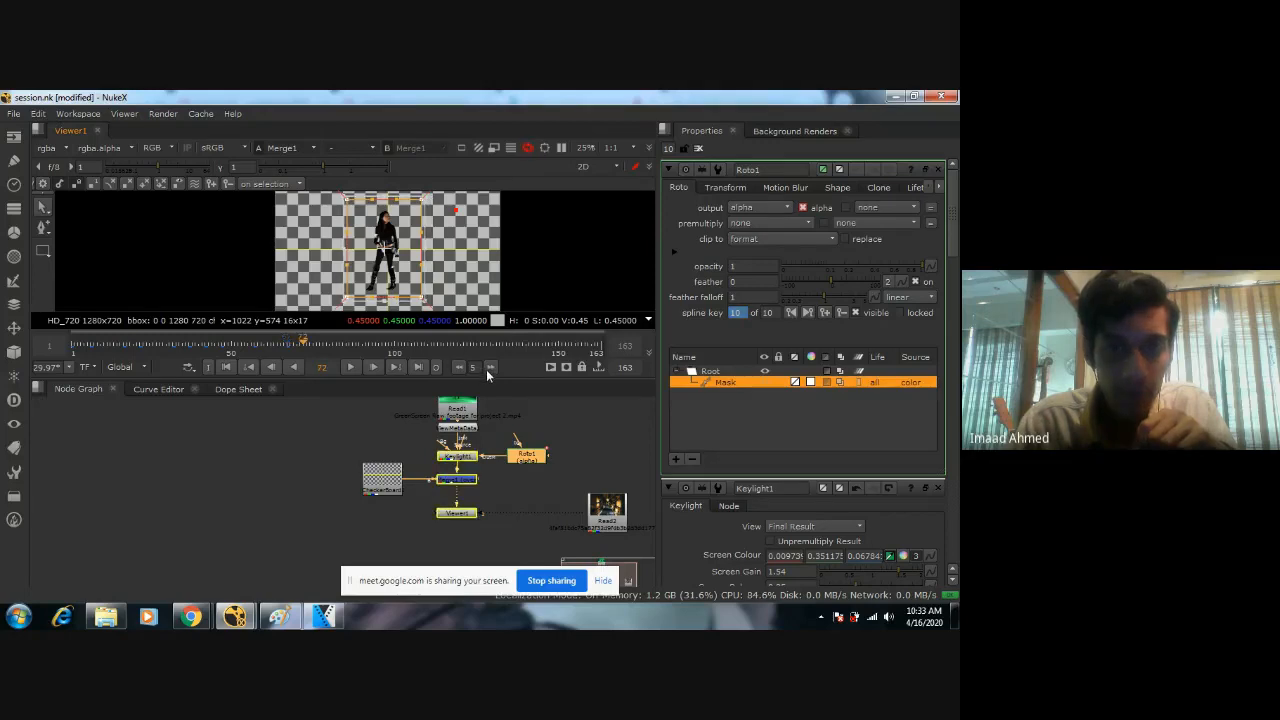
pyautogui.click(490, 367)
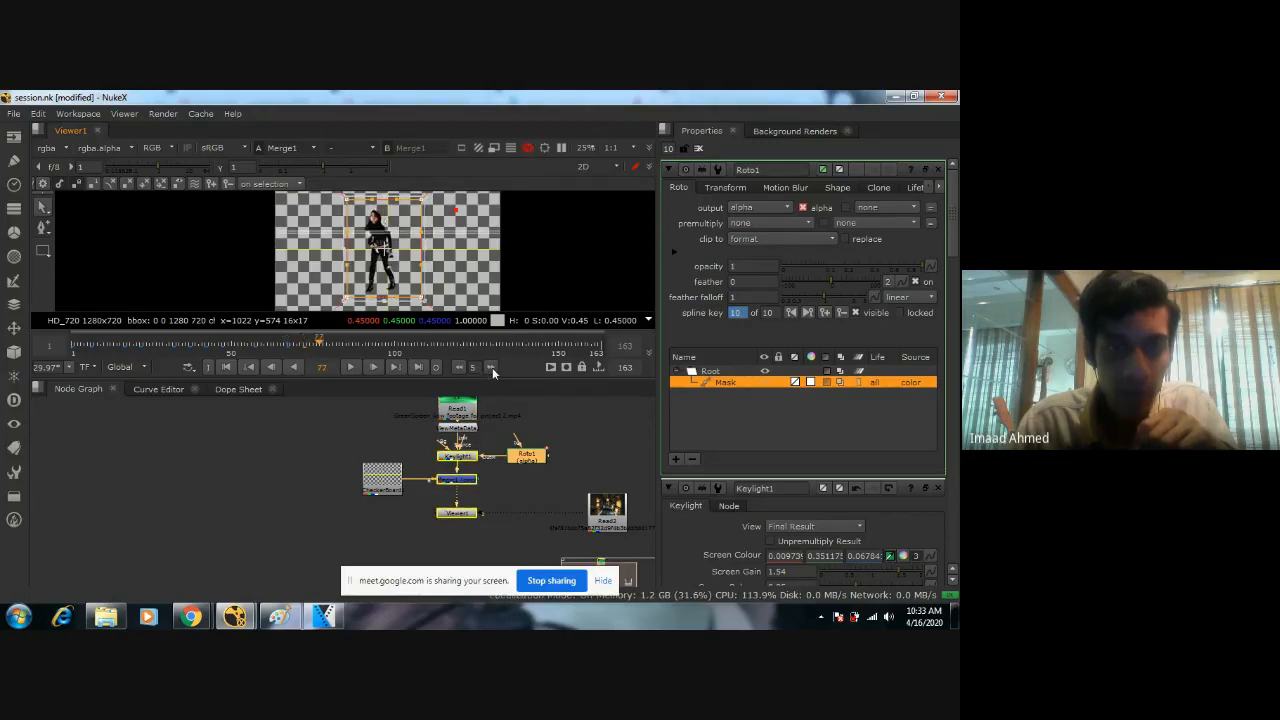
pyautogui.moveTo(400, 285); pyautogui.dragTo(393, 285)
pyautogui.click(489, 367)
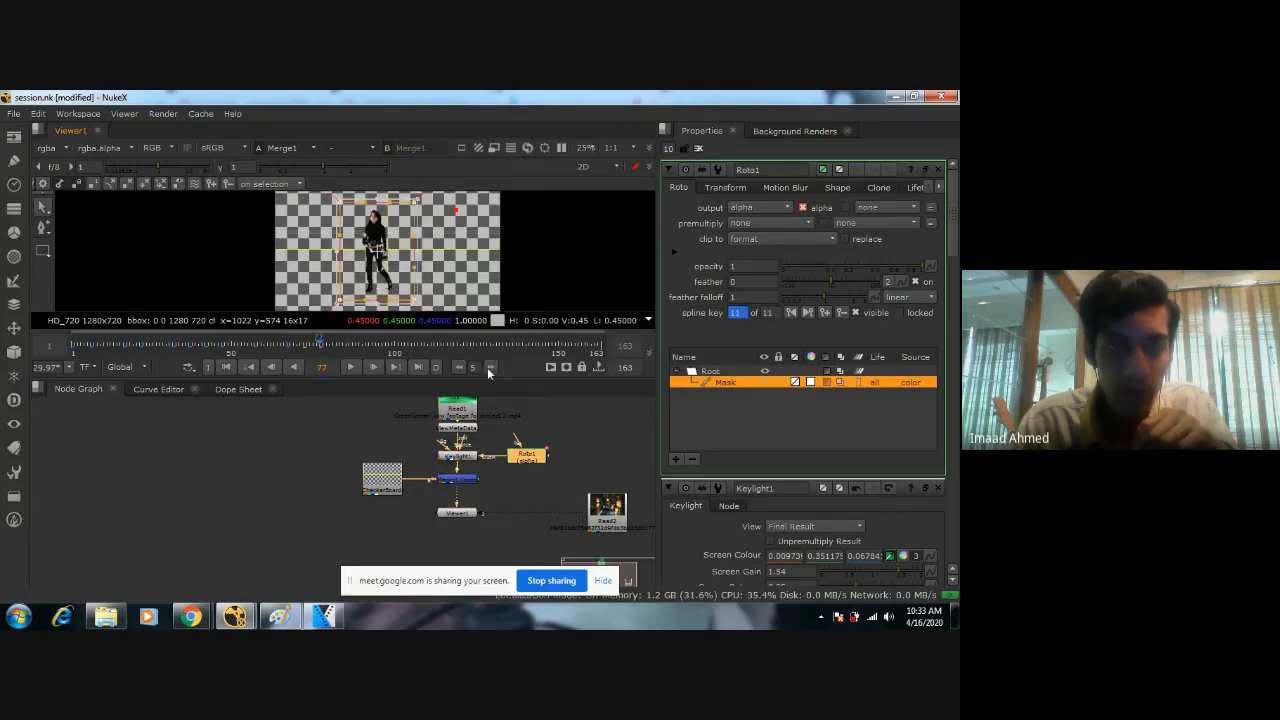
pyautogui.click(489, 367)
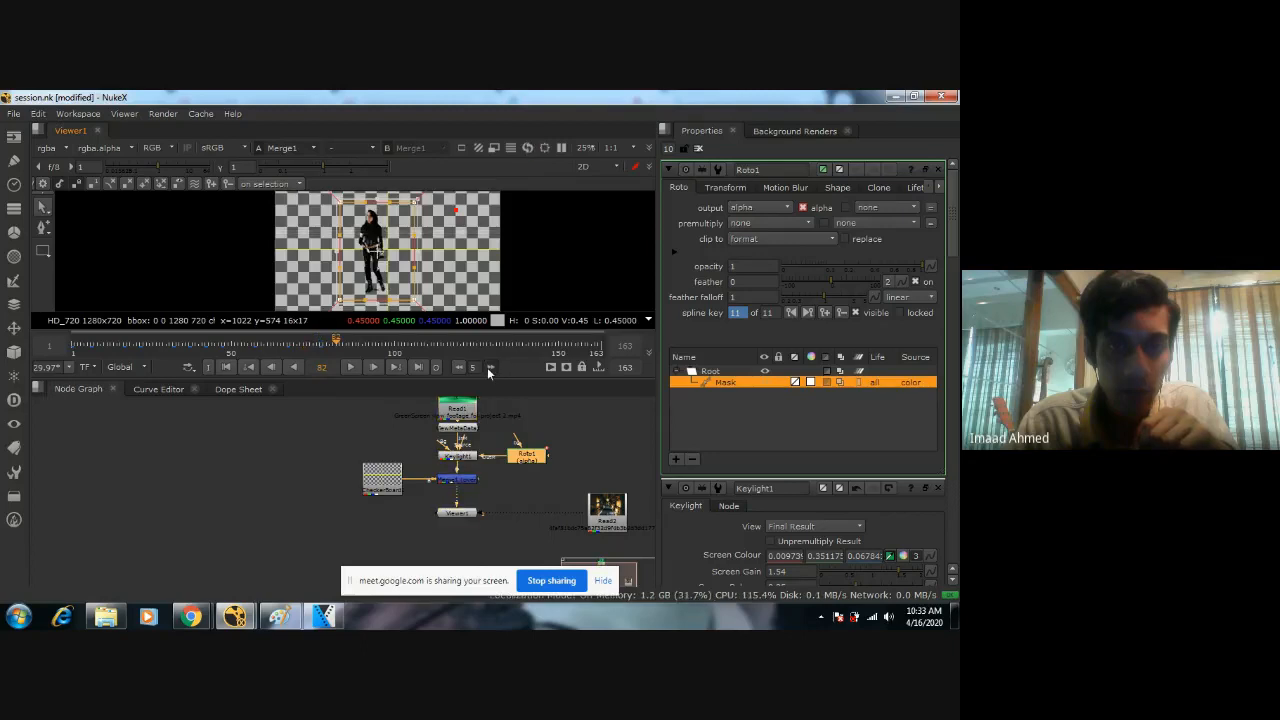
pyautogui.moveTo(380, 280); pyautogui.dragTo(373, 280)
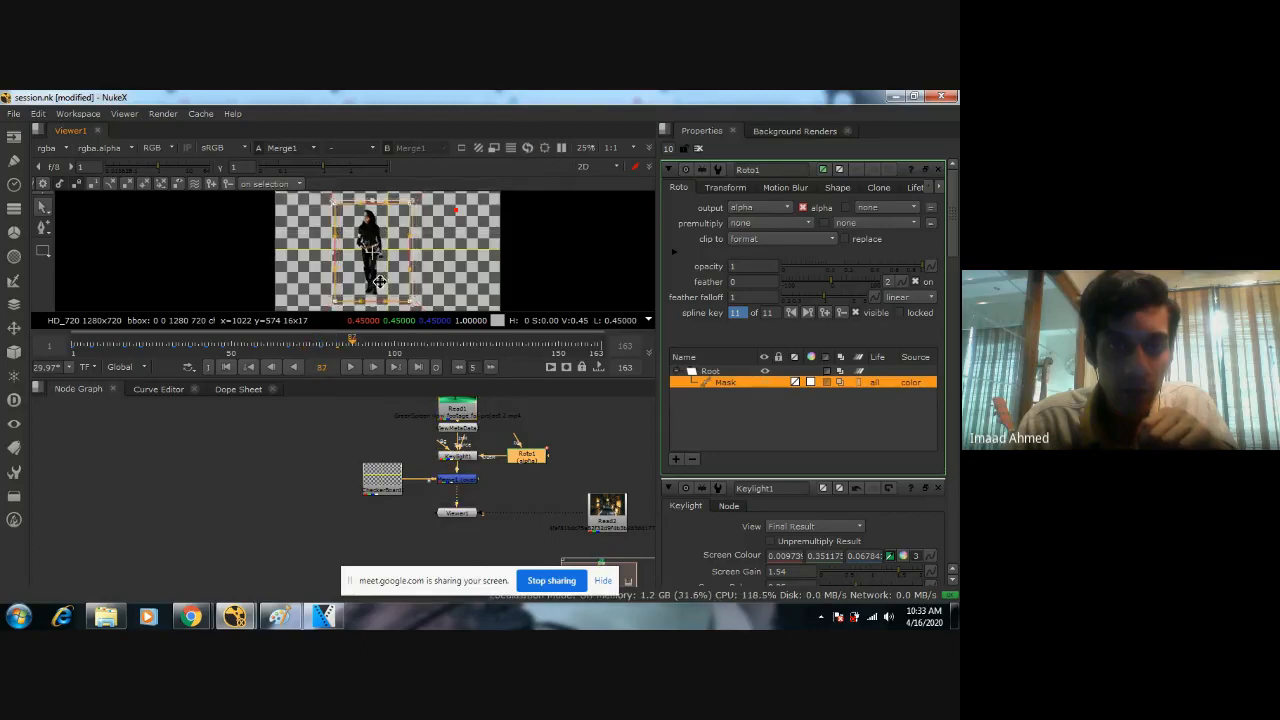
# Set the frame increment to 10 and keyframe the Mask shape around the woman at frames 102 and 112.
pyautogui.click(489, 367)
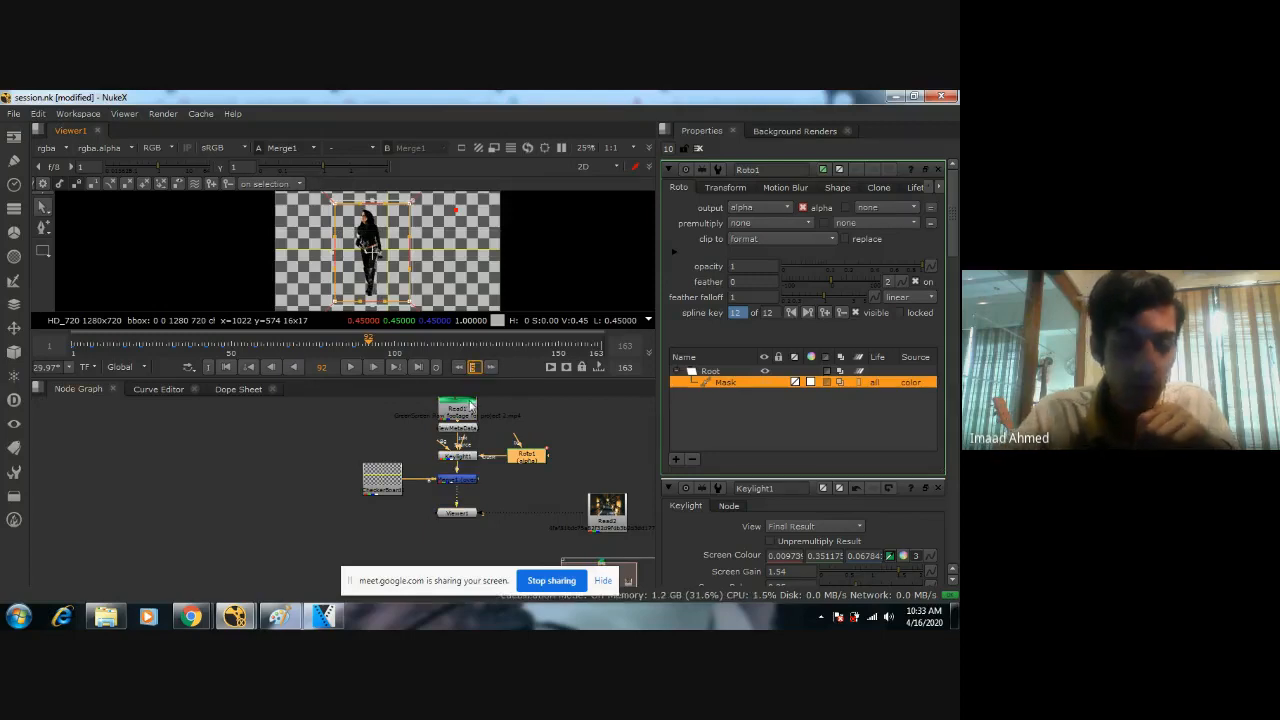
pyautogui.click(490, 366)
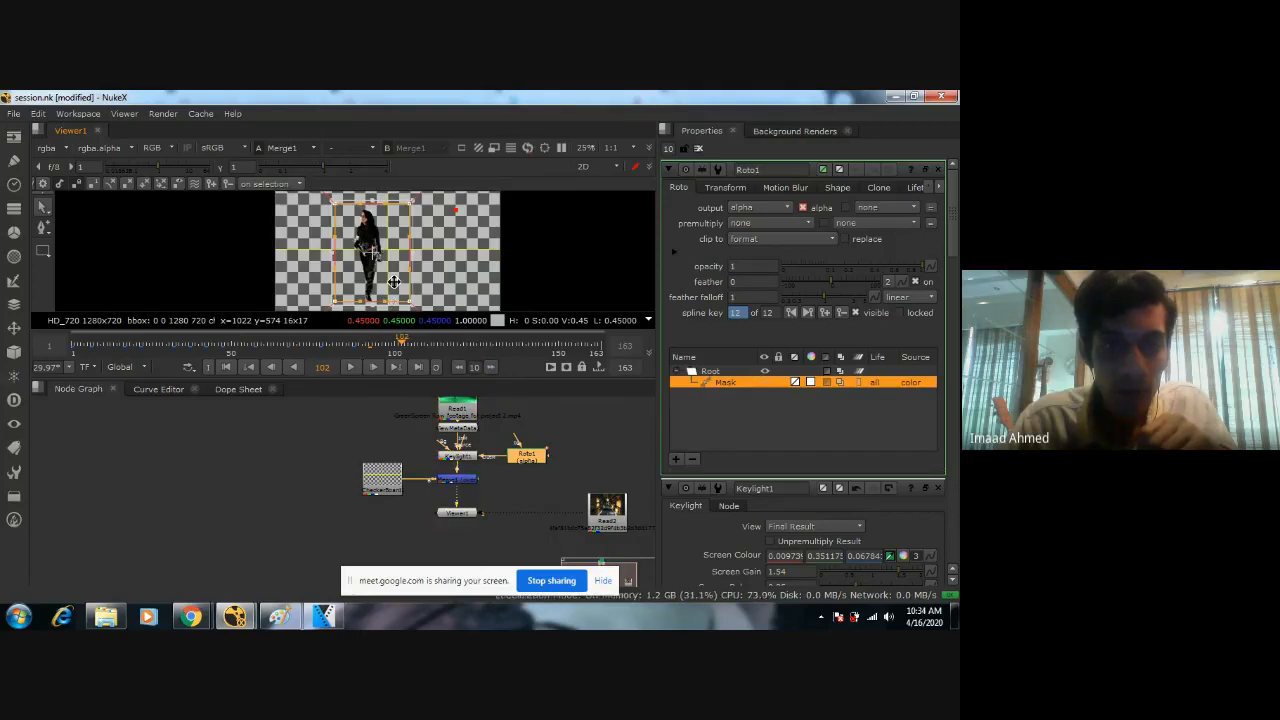
pyautogui.moveTo(393, 283); pyautogui.dragTo(390, 285)
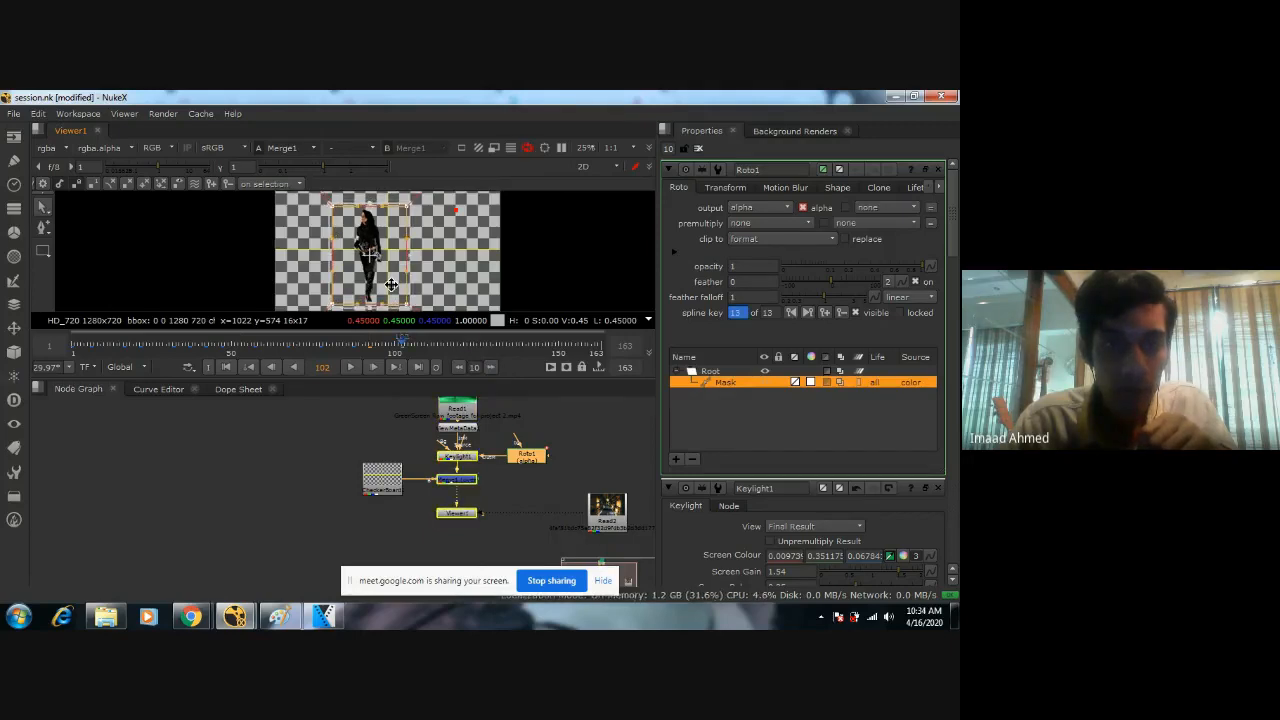
pyautogui.click(492, 366)
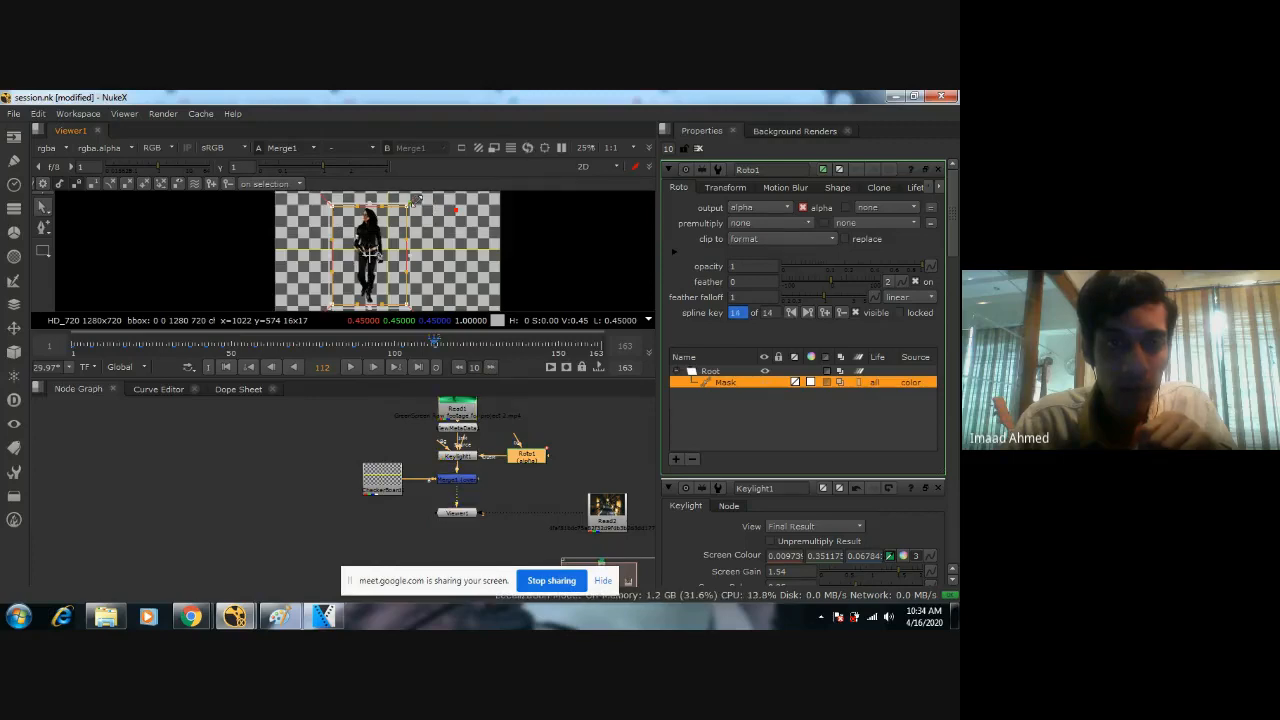
# Enlarge the Mask shape slightly at frame 112 and move it over the woman at frame 122.
pyautogui.moveTo(416, 201); pyautogui.dragTo(421, 197)
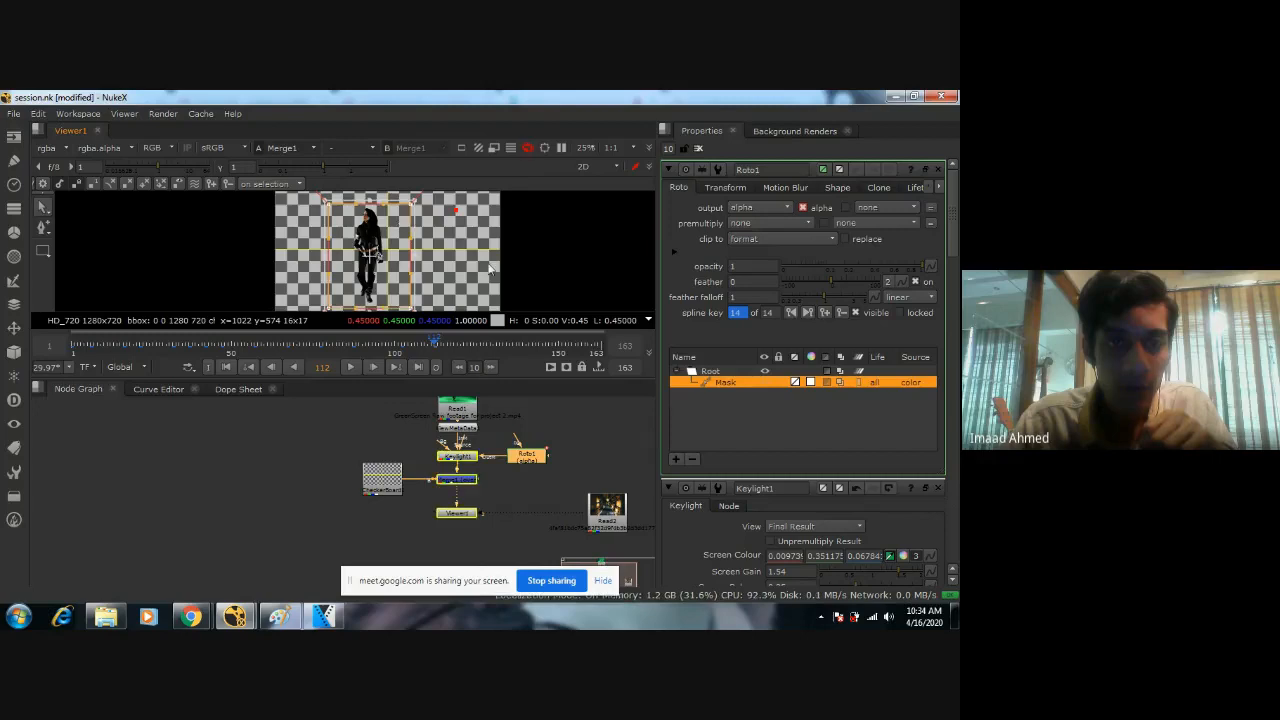
pyautogui.click(492, 366)
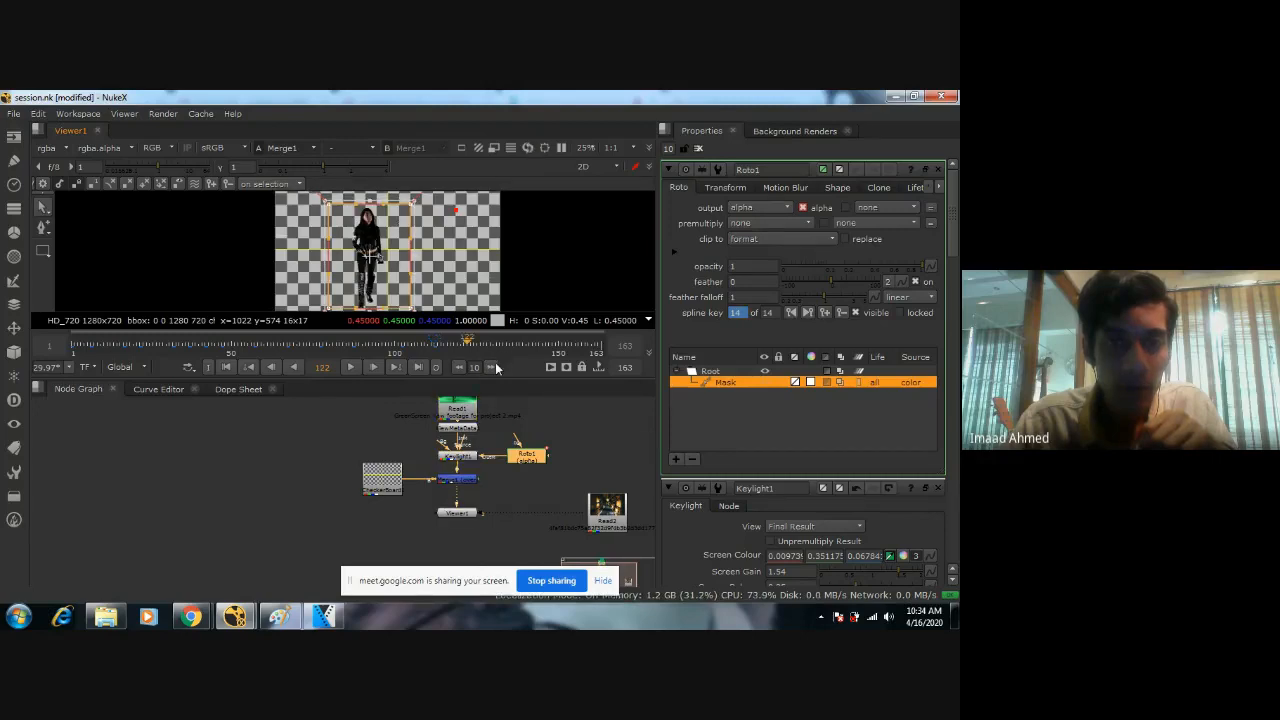
pyautogui.moveTo(438, 296); pyautogui.dragTo(451, 281, button='middle')
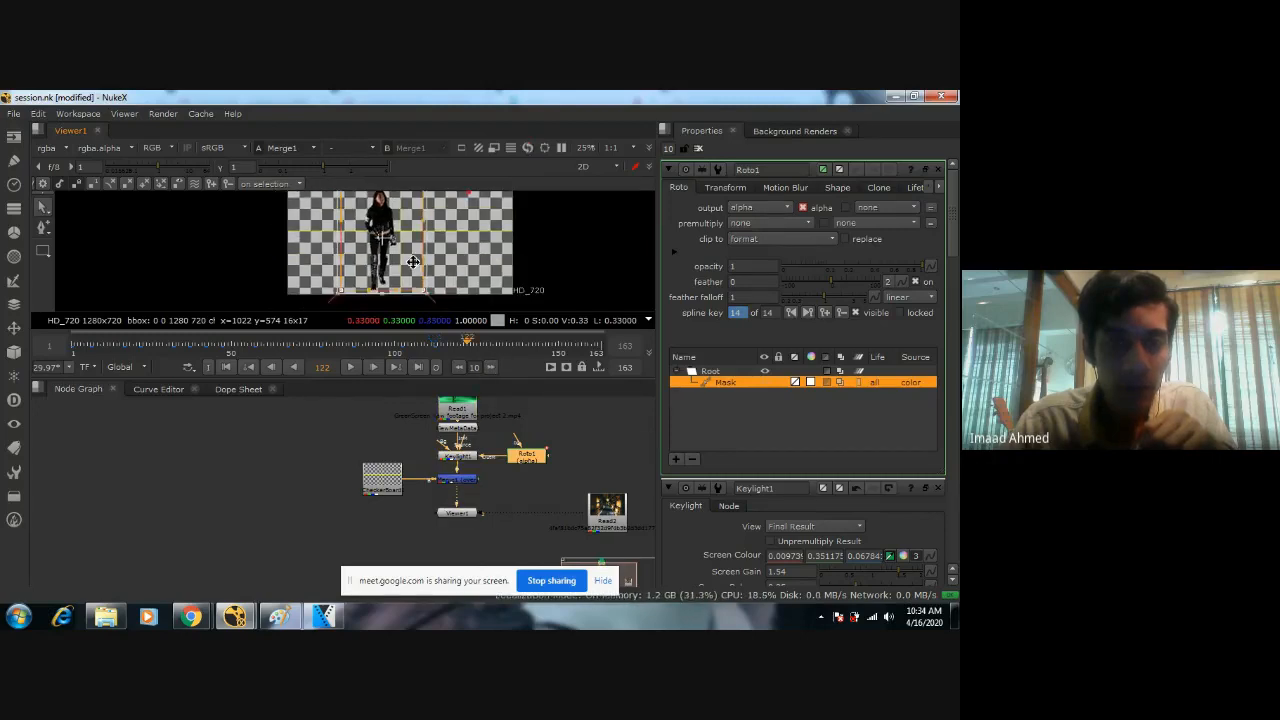
pyautogui.moveTo(413, 266); pyautogui.dragTo(417, 270)
pyautogui.moveTo(437, 268); pyautogui.dragTo(436, 284, button='middle')
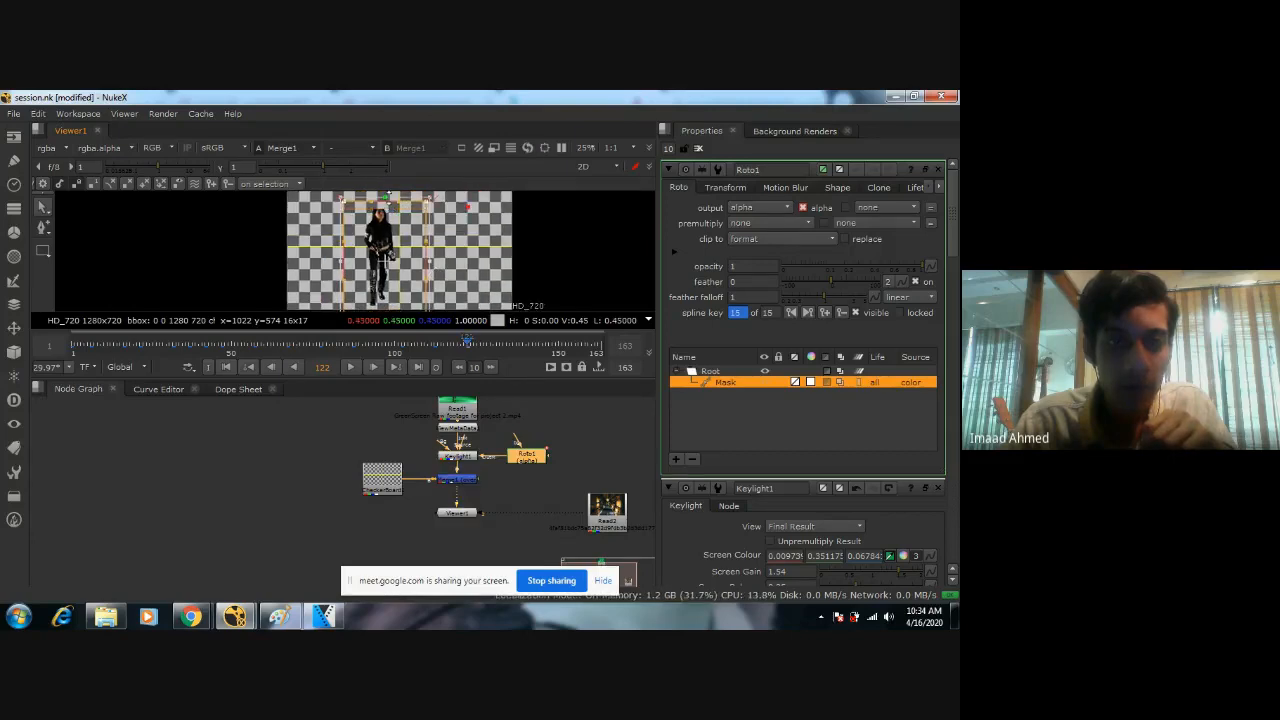
# Keyframe the Mask shape around the woman at frames 142 and 162.
pyautogui.scroll(-1, 424, 243)
pyautogui.click(490, 367)
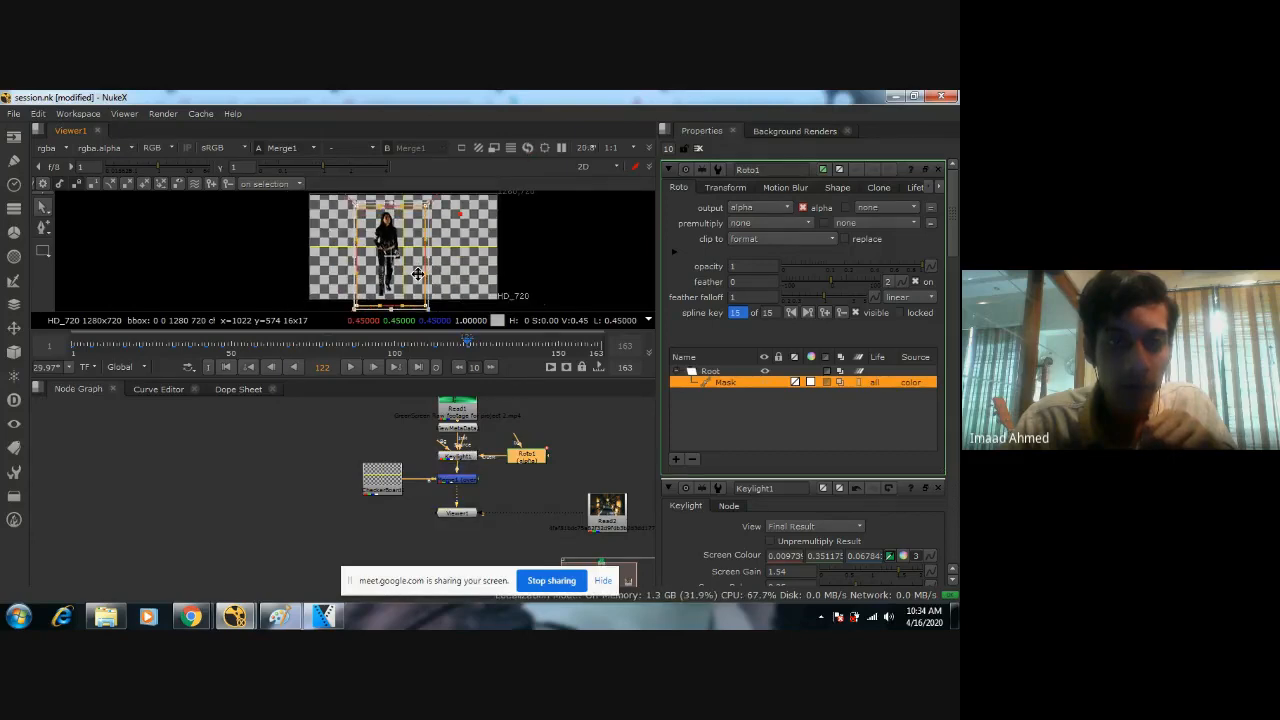
pyautogui.click(497, 366)
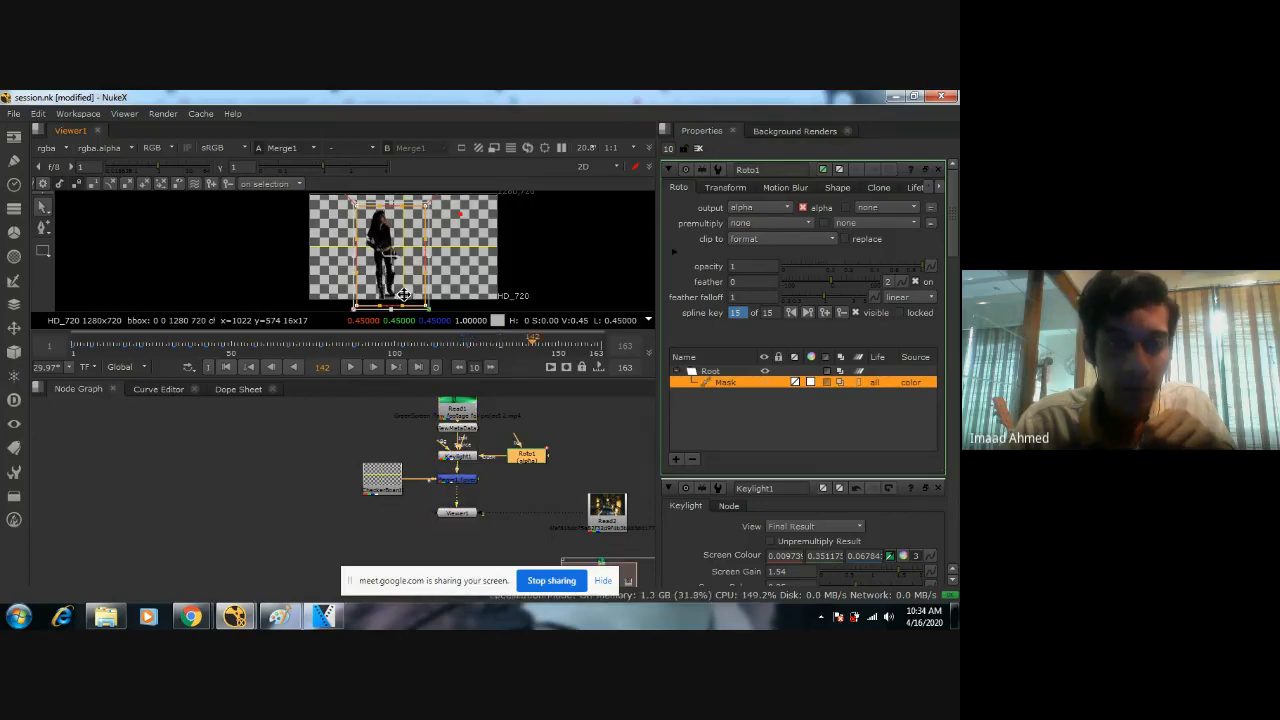
pyautogui.click(493, 367)
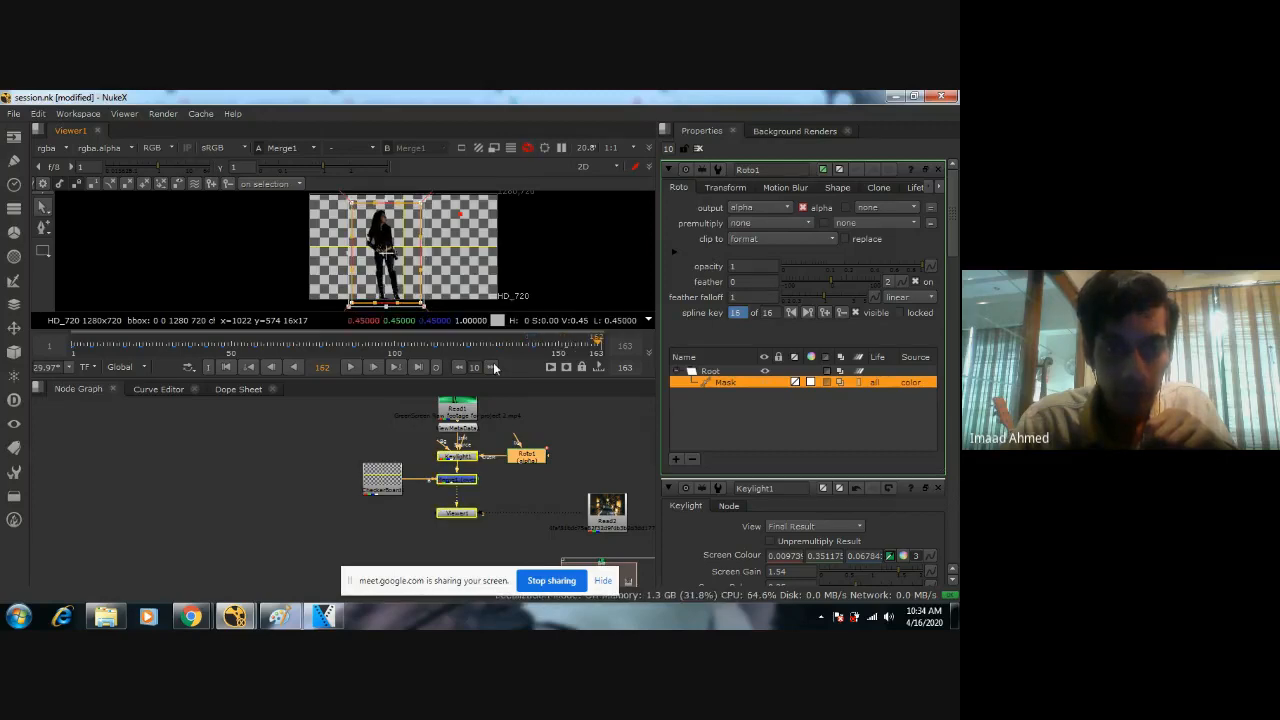
pyautogui.click(493, 367)
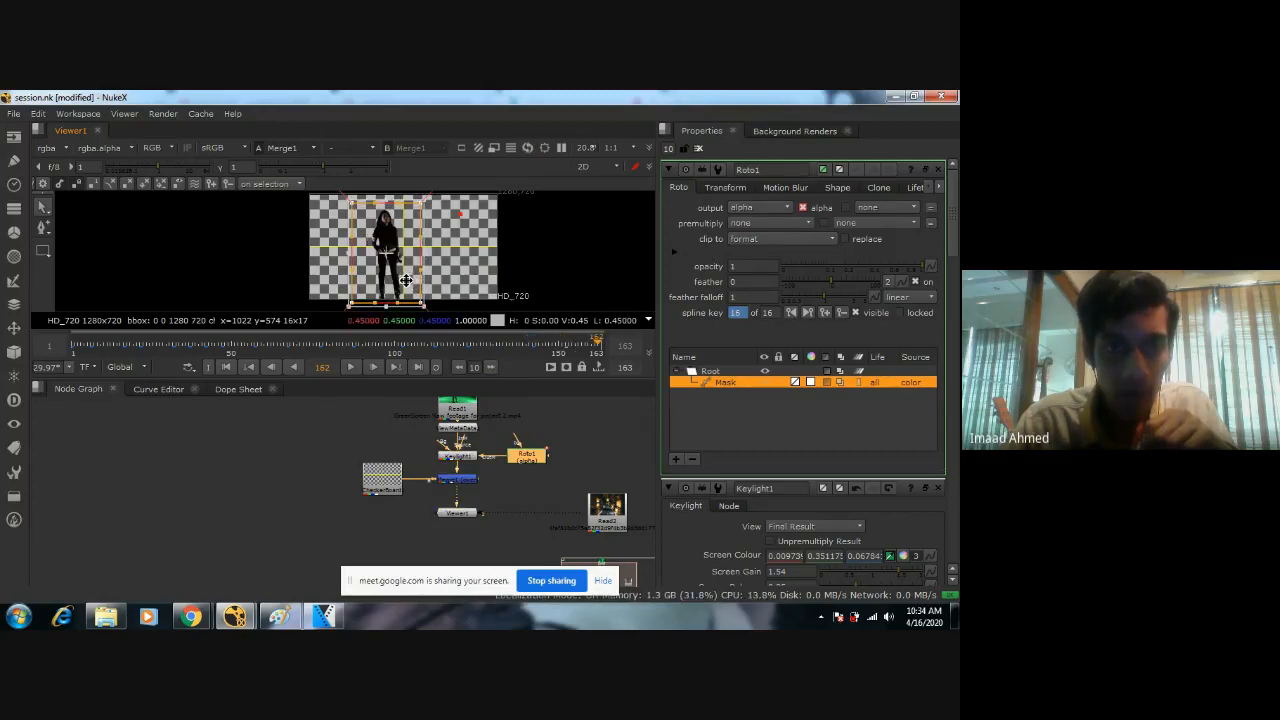
pyautogui.moveTo(387, 252); pyautogui.dragTo(389, 252)
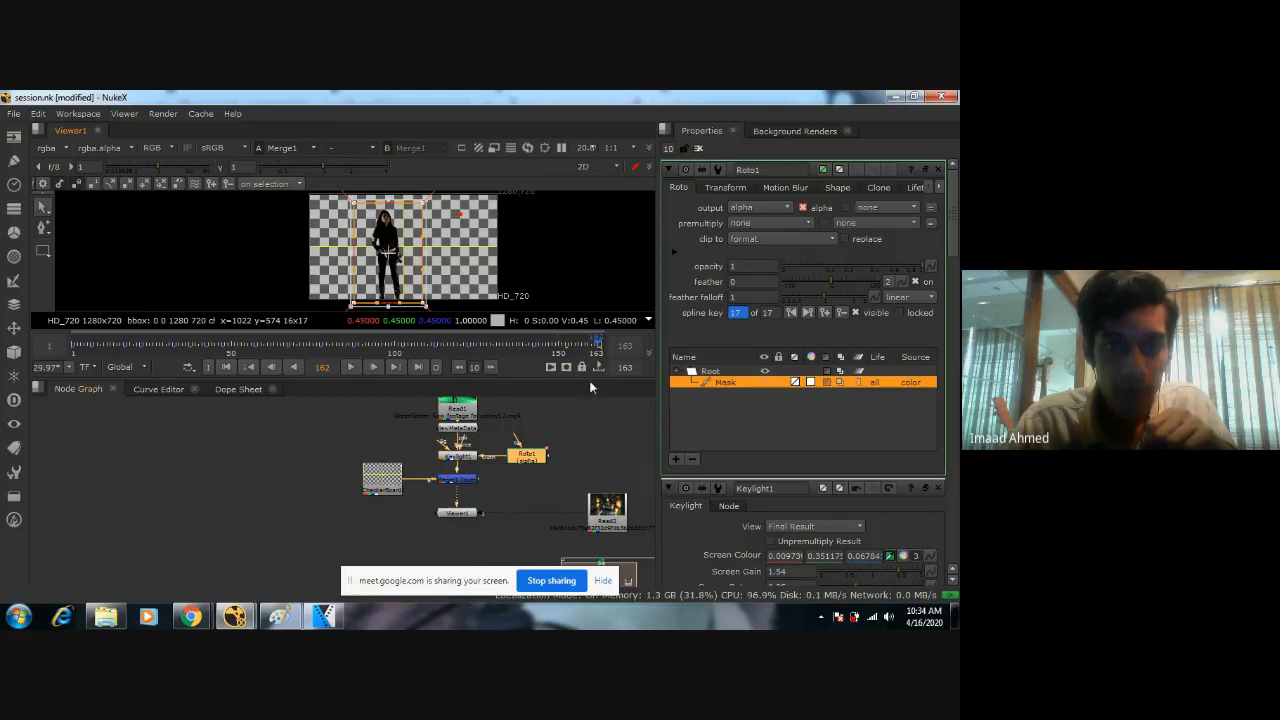
# Go to frame 163 and add a spline key for the Mask shape.
pyautogui.click(336, 372)
pyautogui.press('BackSpace')
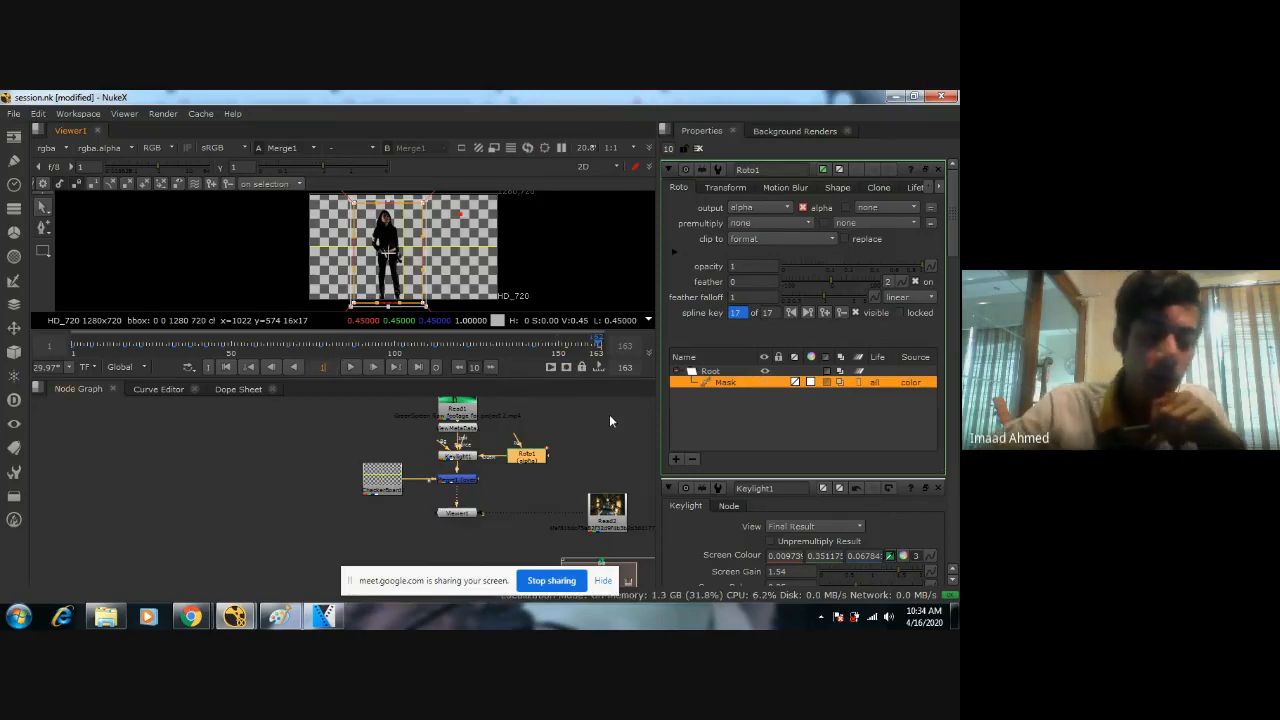
pyautogui.write('3')
pyautogui.press('Return')
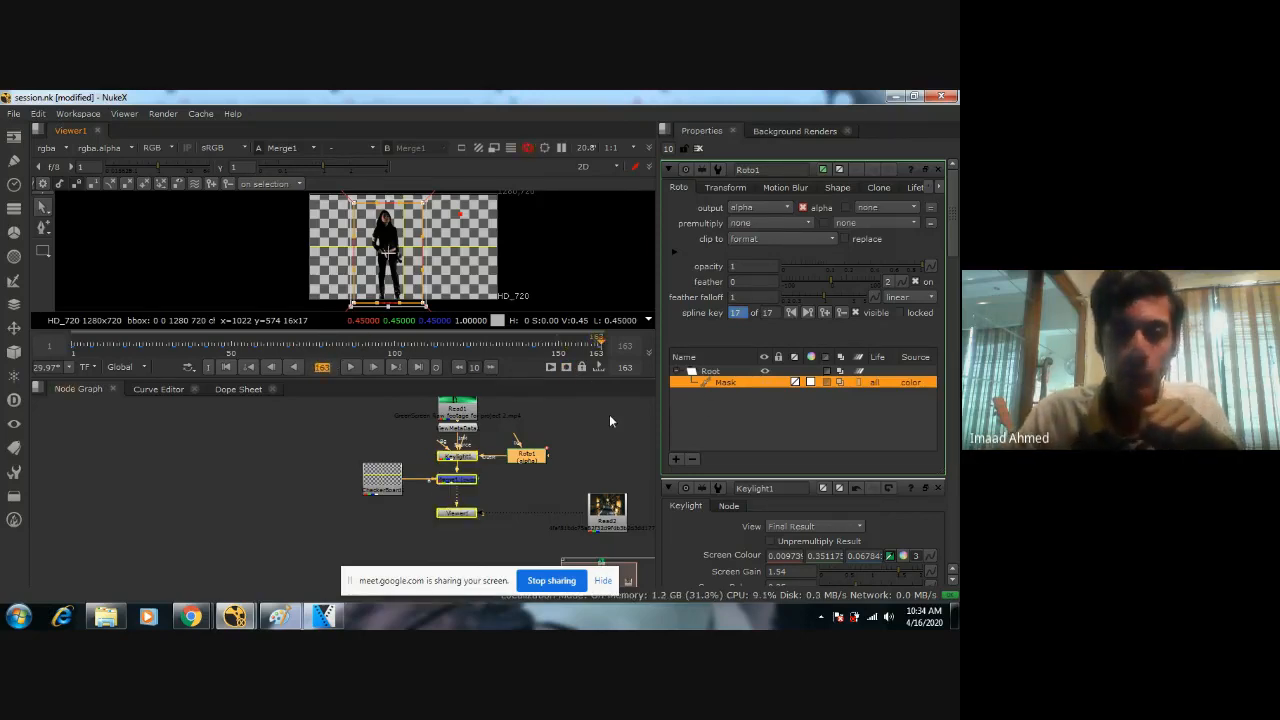
pyautogui.click(823, 314)
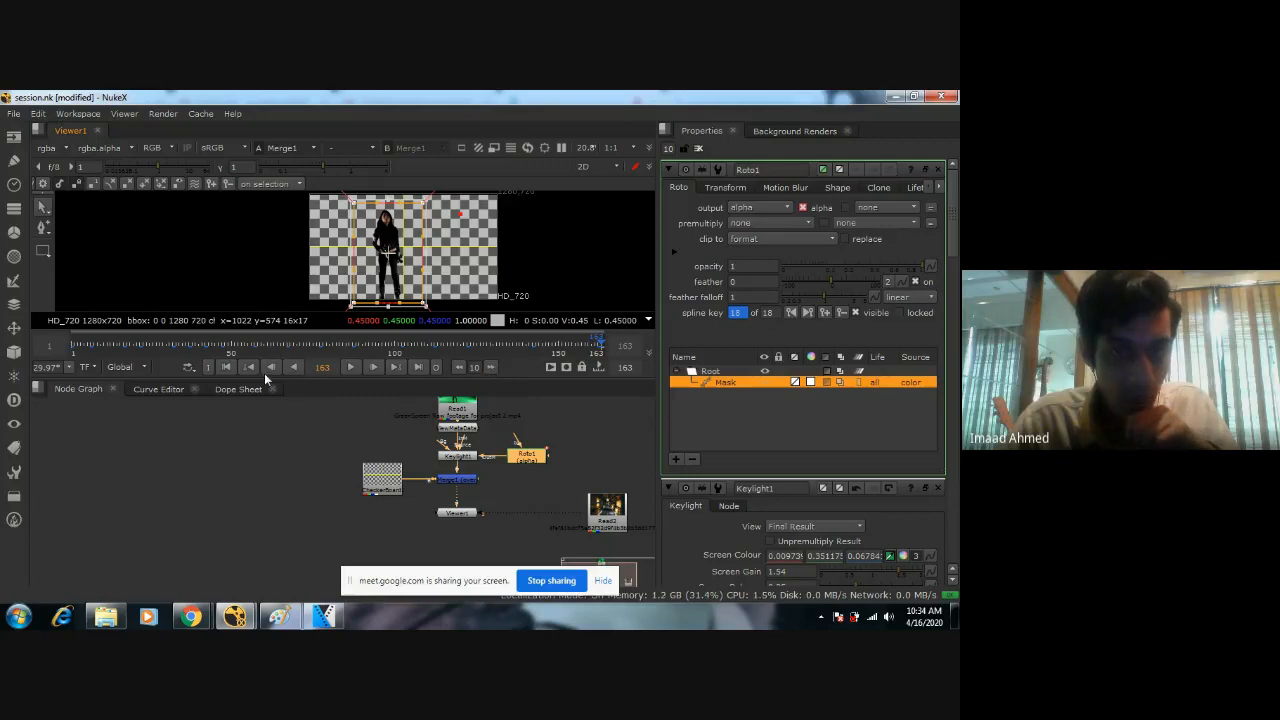
# Return to frame 1 and review the Mask shape's fit around the woman through its keyframes.
pyautogui.click(225, 367)
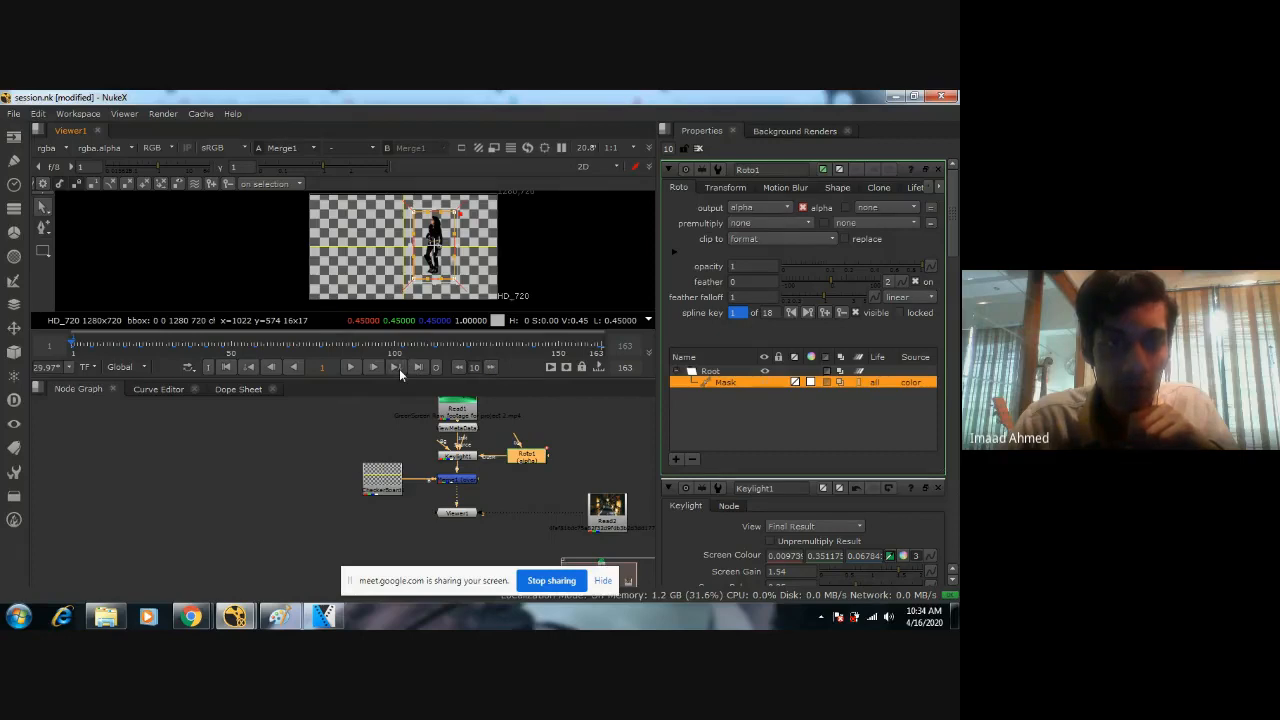
pyautogui.click(81, 343)
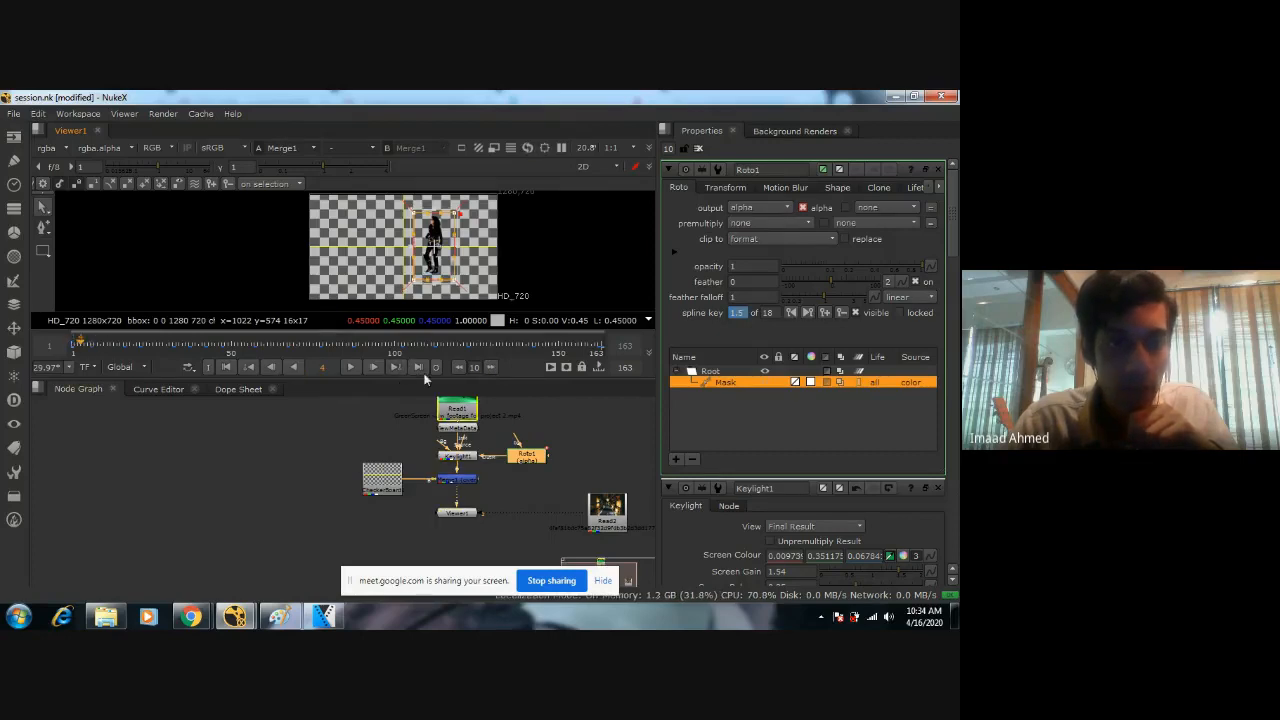
pyautogui.click(394, 366)
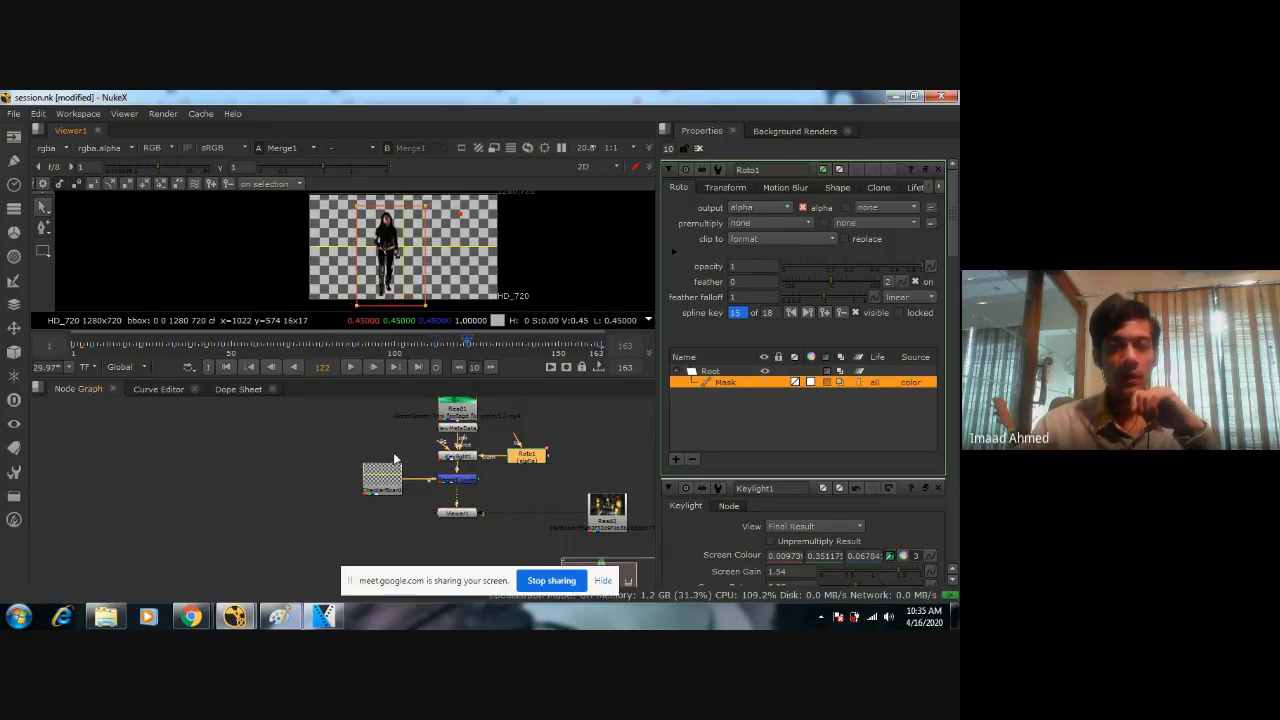
# Delete the CheckerBoard node from the node graph.
pyautogui.moveTo(650, 460); pyautogui.dragTo(576, 426, button='middle')
pyautogui.click(590, 426)
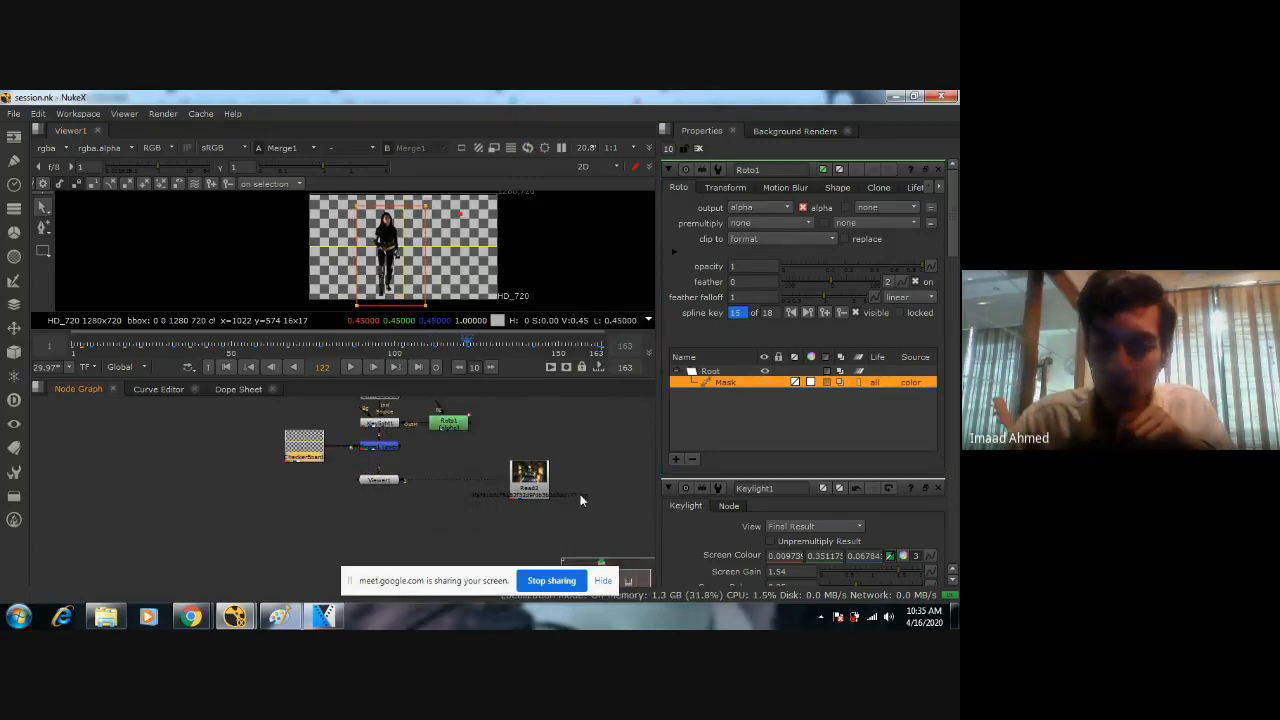
pyautogui.press('Delete')
pyautogui.scroll(4, 400, 486)
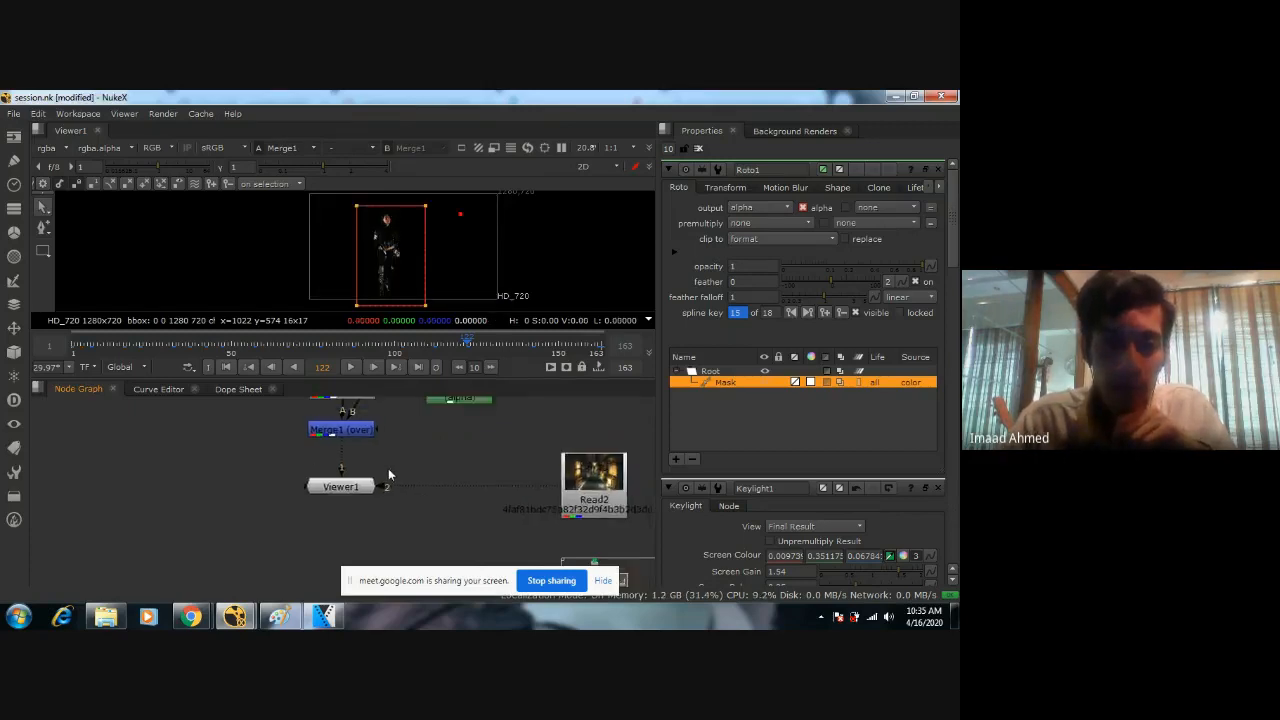
# Detach Viewer1 from Read2, move Read2 up beside Roto1, and space Merge1 and Viewer1 further below Keylight1.
pyautogui.click(572, 532)
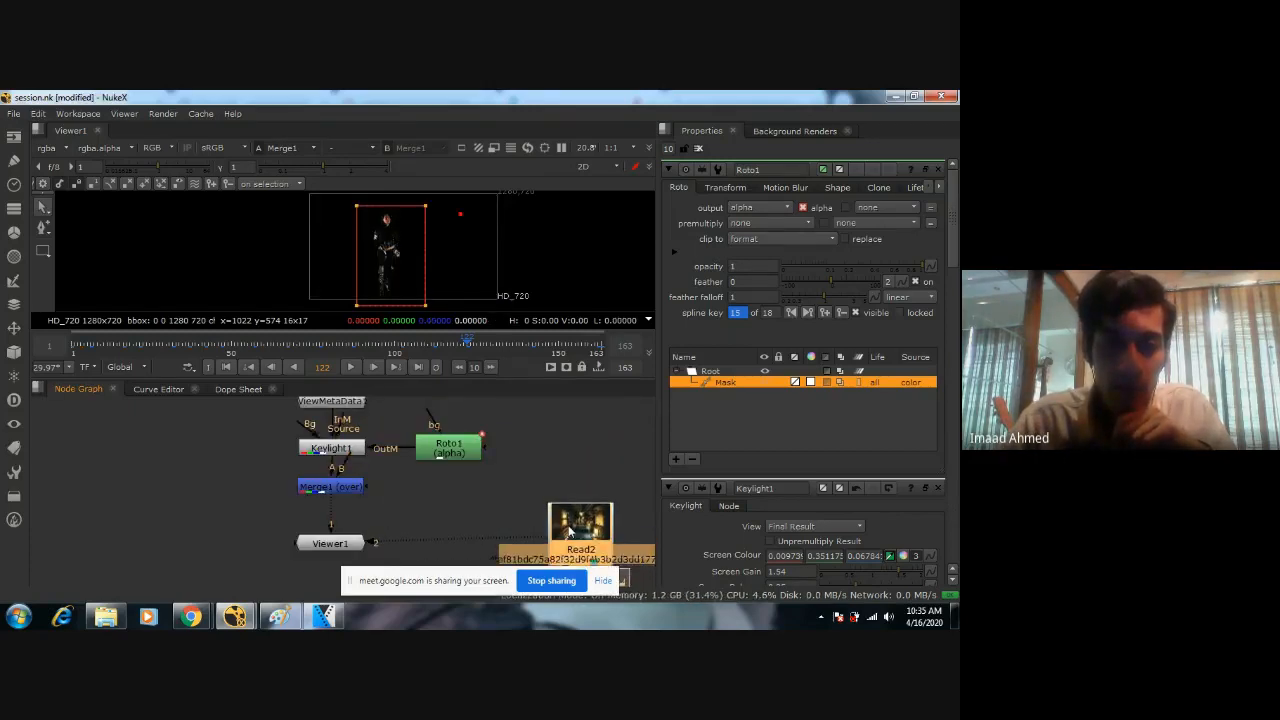
pyautogui.moveTo(400, 524); pyautogui.dragTo(447, 530)
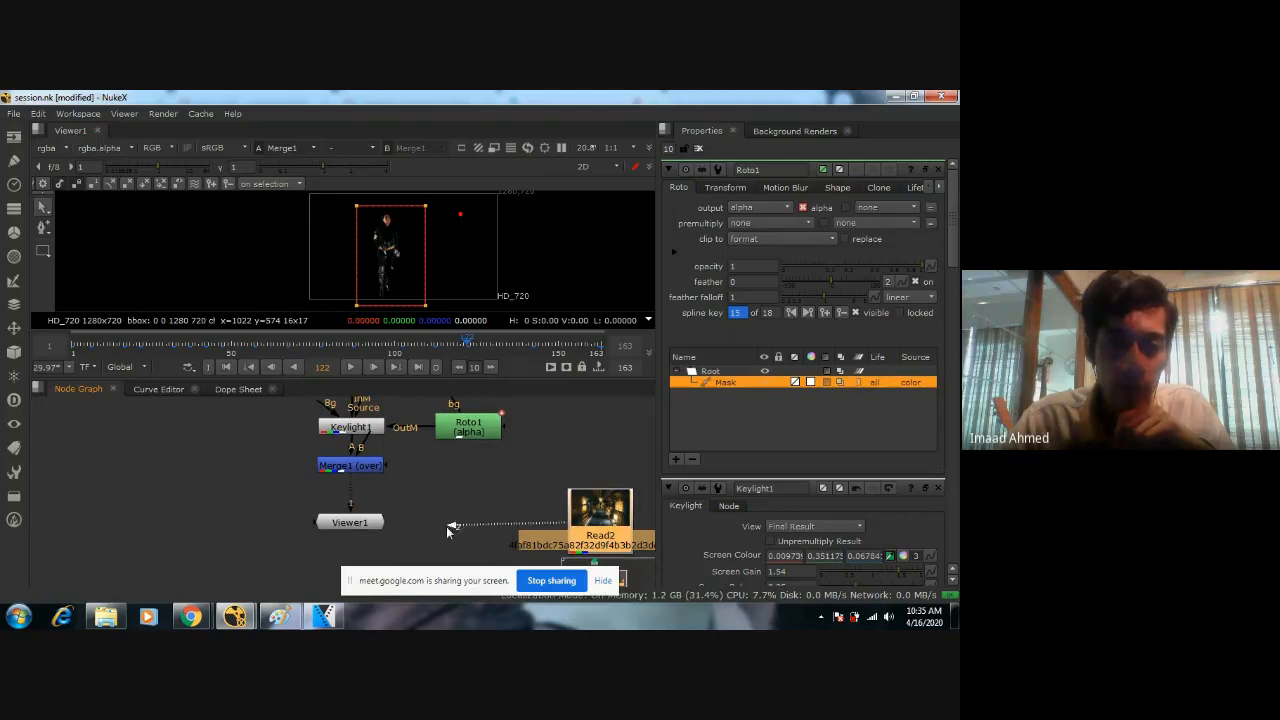
pyautogui.moveTo(604, 527); pyautogui.dragTo(600, 466)
pyautogui.scroll(-2, 560, 477)
pyautogui.moveTo(506, 490); pyautogui.dragTo(502, 500, button='middle')
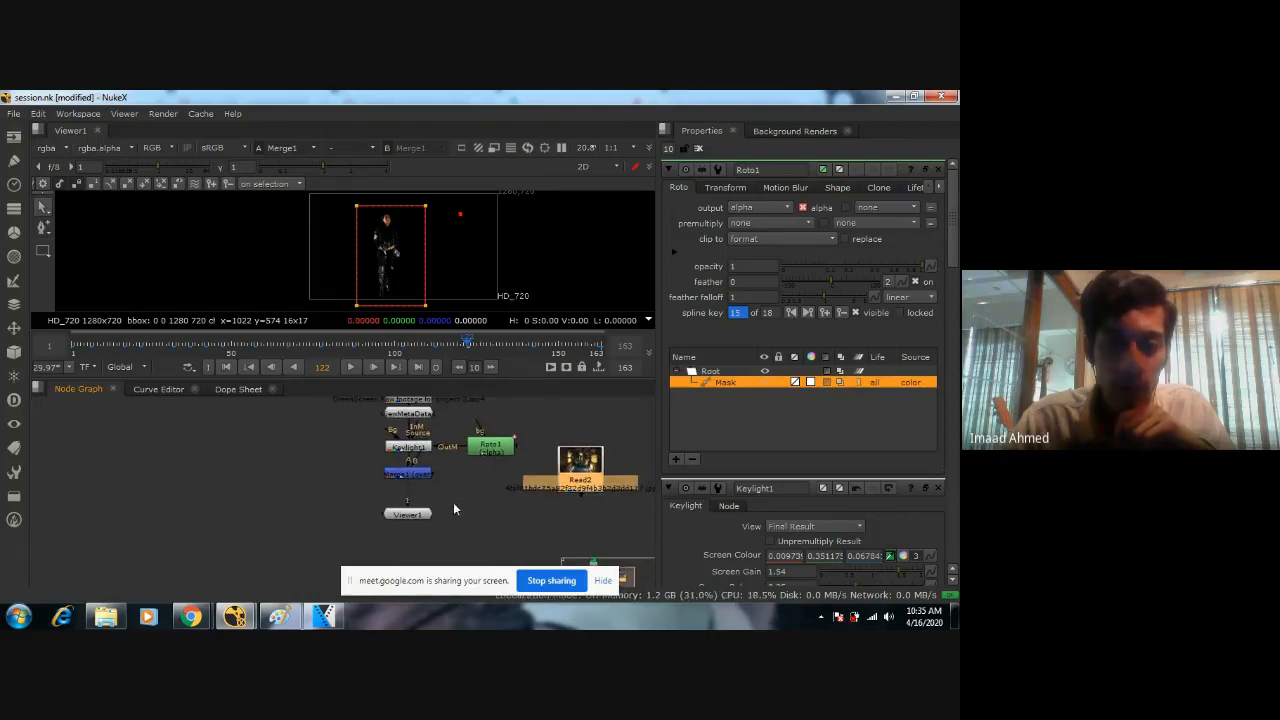
pyautogui.moveTo(415, 515); pyautogui.dragTo(415, 531)
# Reconnect the Read2 corridor image to Viewer1.
pyautogui.click(590, 475)
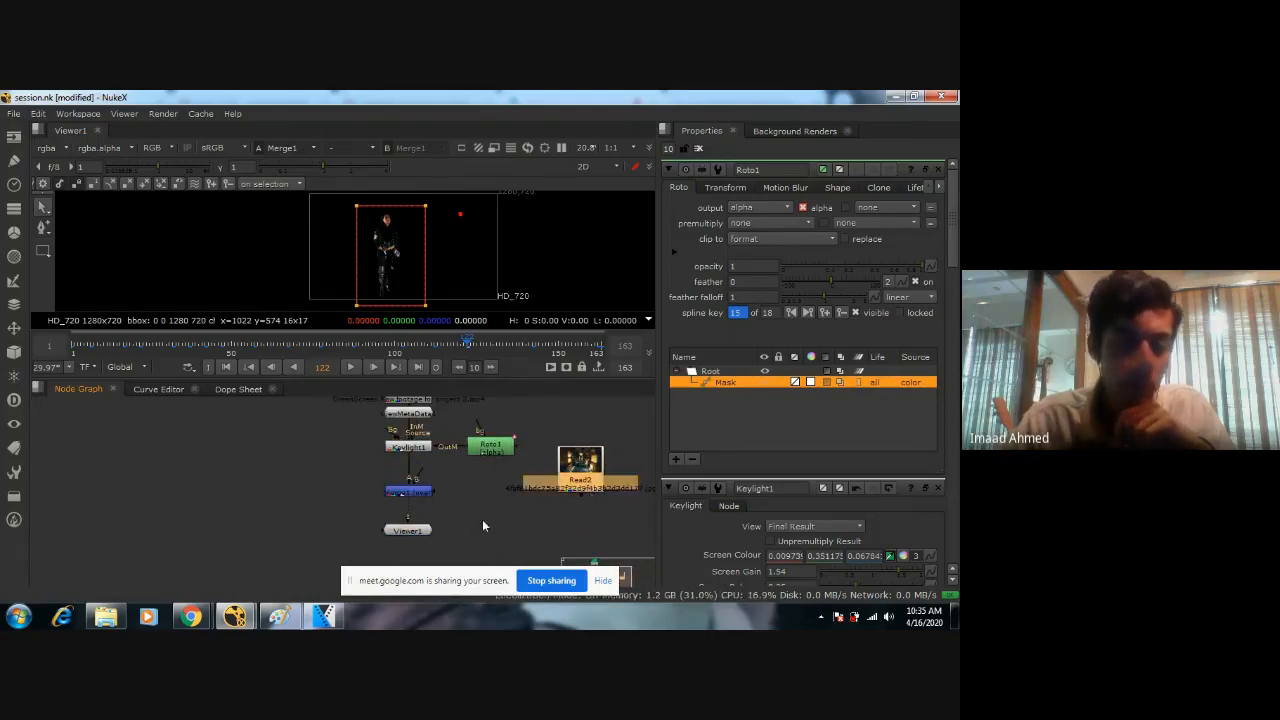
pyautogui.press('1')
pyautogui.press('1')
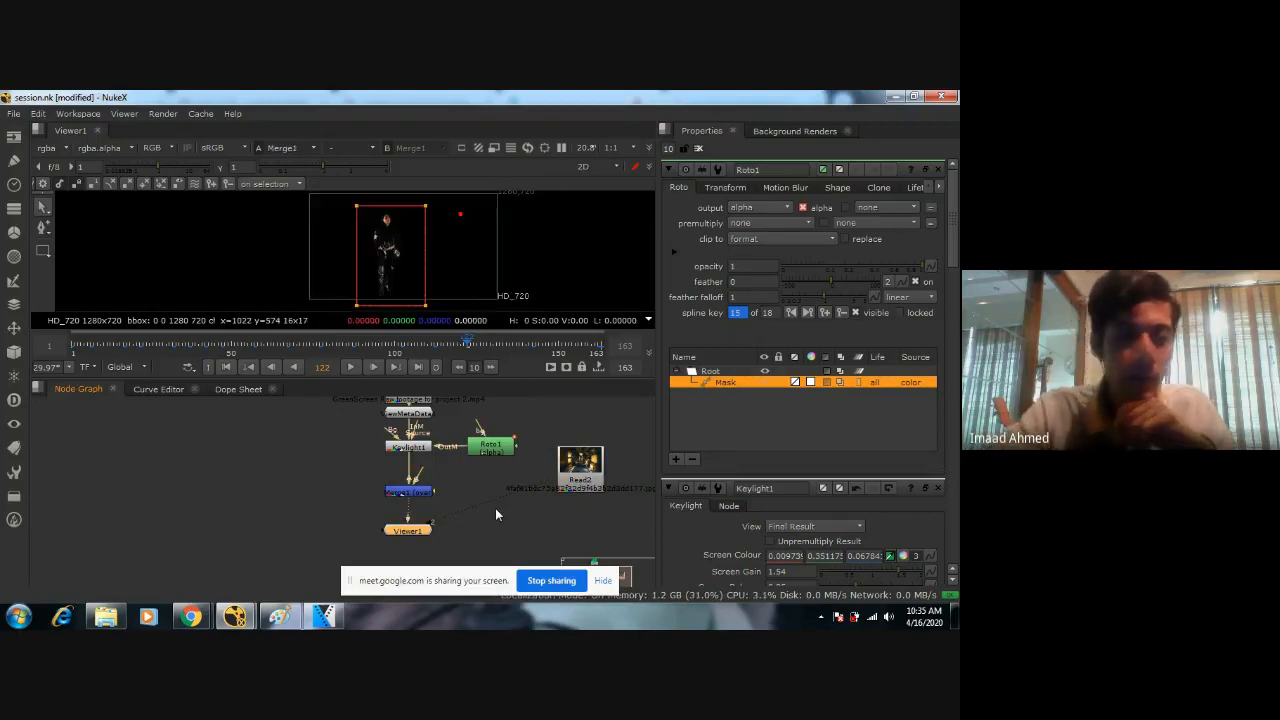
# Connect Merge1's B input to the Read2 corridor image as the background.
pyautogui.click(499, 528)
pyautogui.moveTo(516, 531); pyautogui.dragTo(450, 518, button='middle')
pyautogui.click(405, 478)
pyautogui.click(470, 462)
pyautogui.click(545, 495)
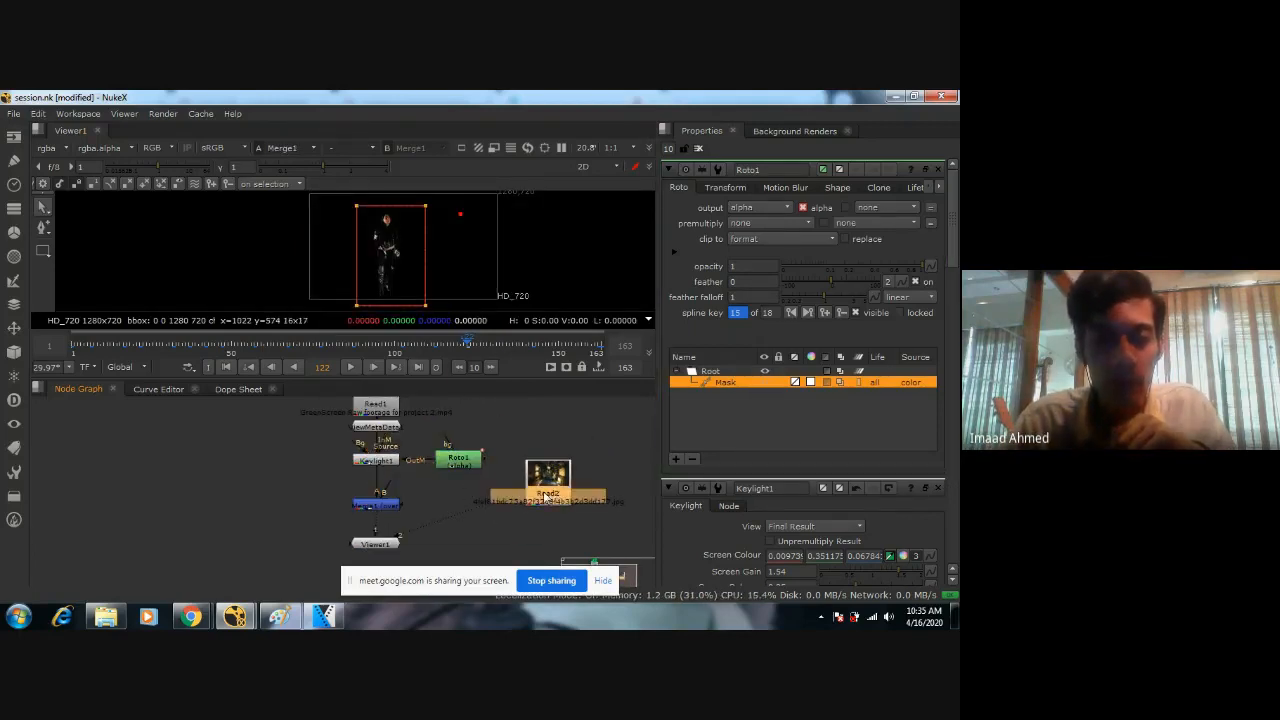
pyautogui.click(399, 507)
pyautogui.click(489, 530)
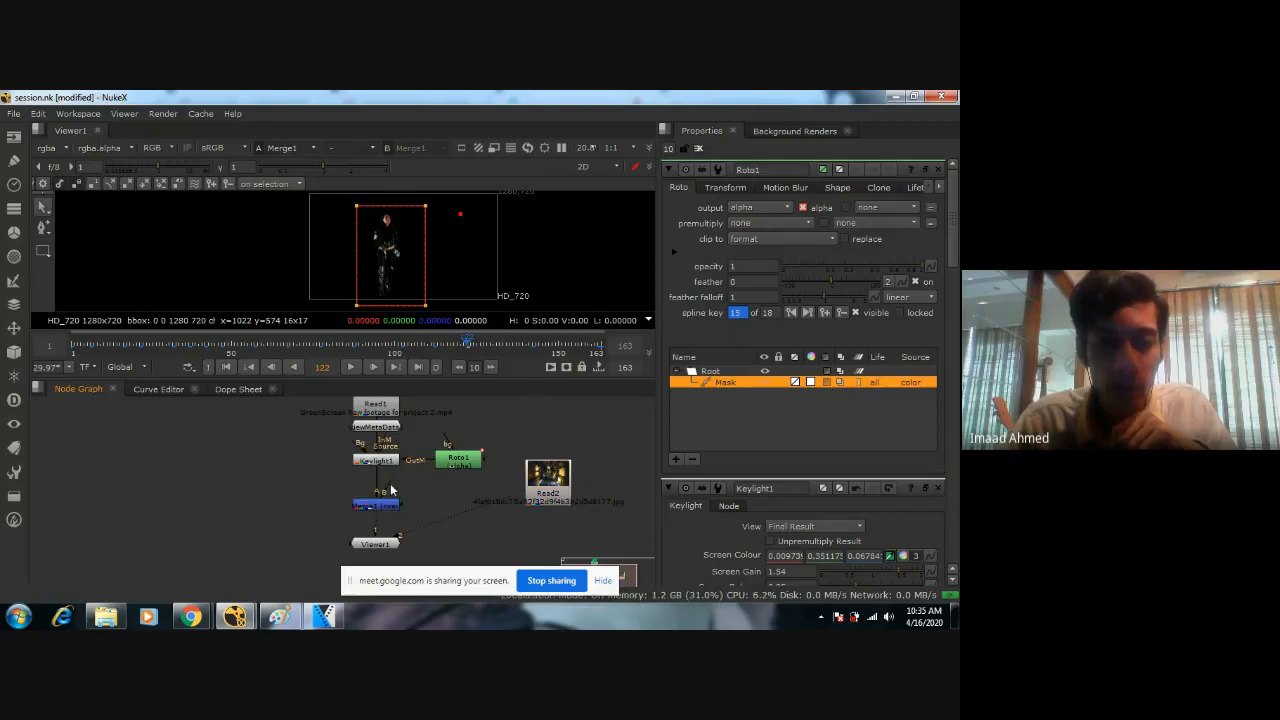
pyautogui.moveTo(390, 487); pyautogui.dragTo(552, 494)
pyautogui.click(548, 490)
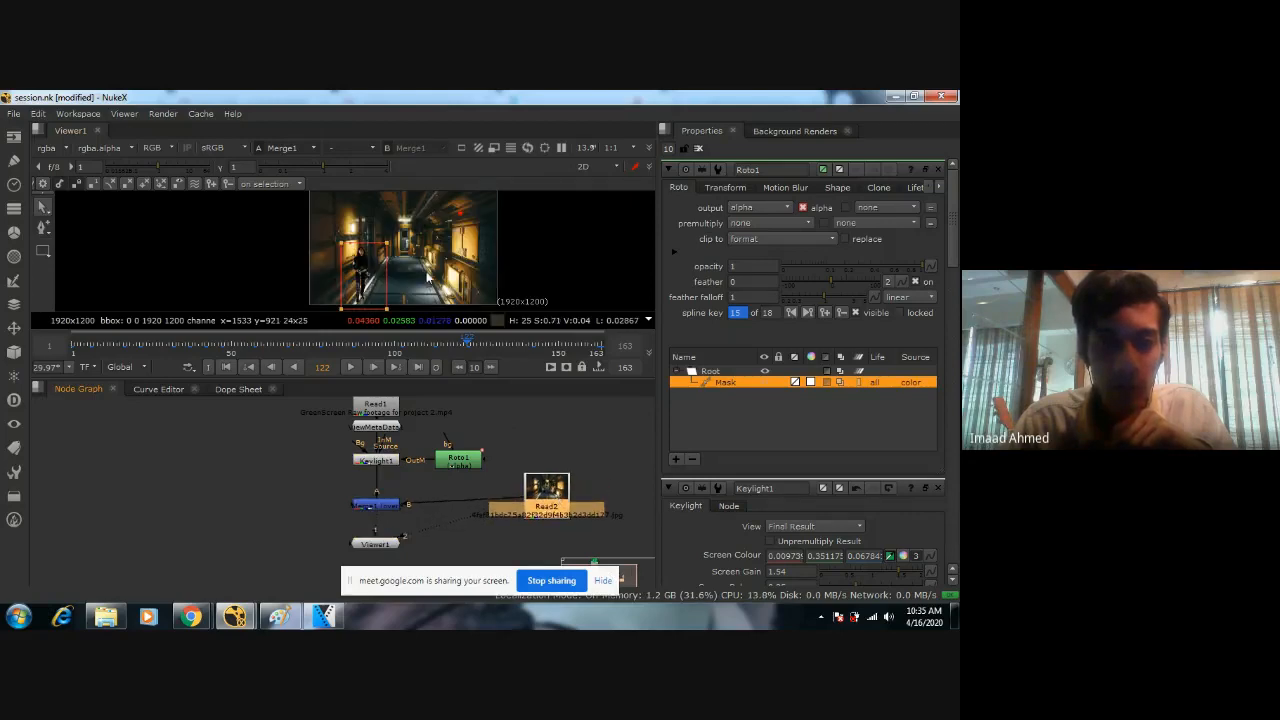
# Add a Reformat node after Read2 to fit the corridor image to the 1280x720 root format.
pyautogui.scroll(3, 430, 271)
pyautogui.scroll(-5, 430, 271)
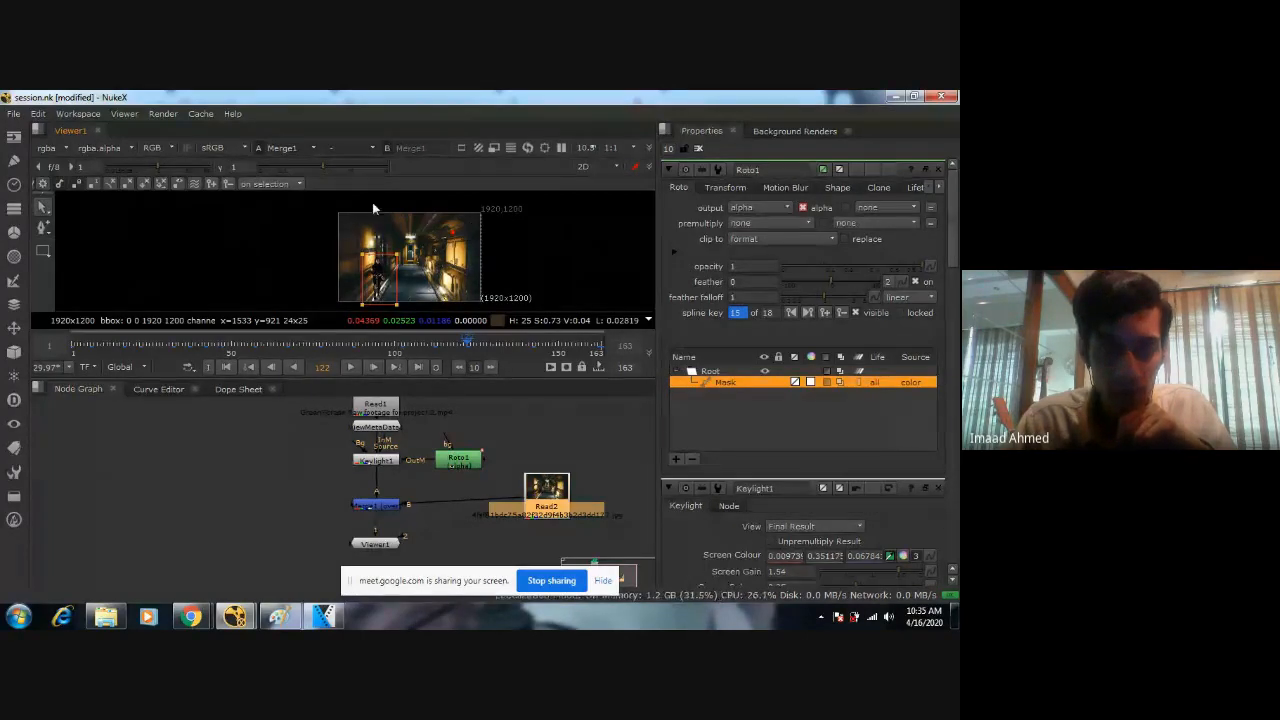
pyautogui.click(523, 515)
pyautogui.click(523, 514)
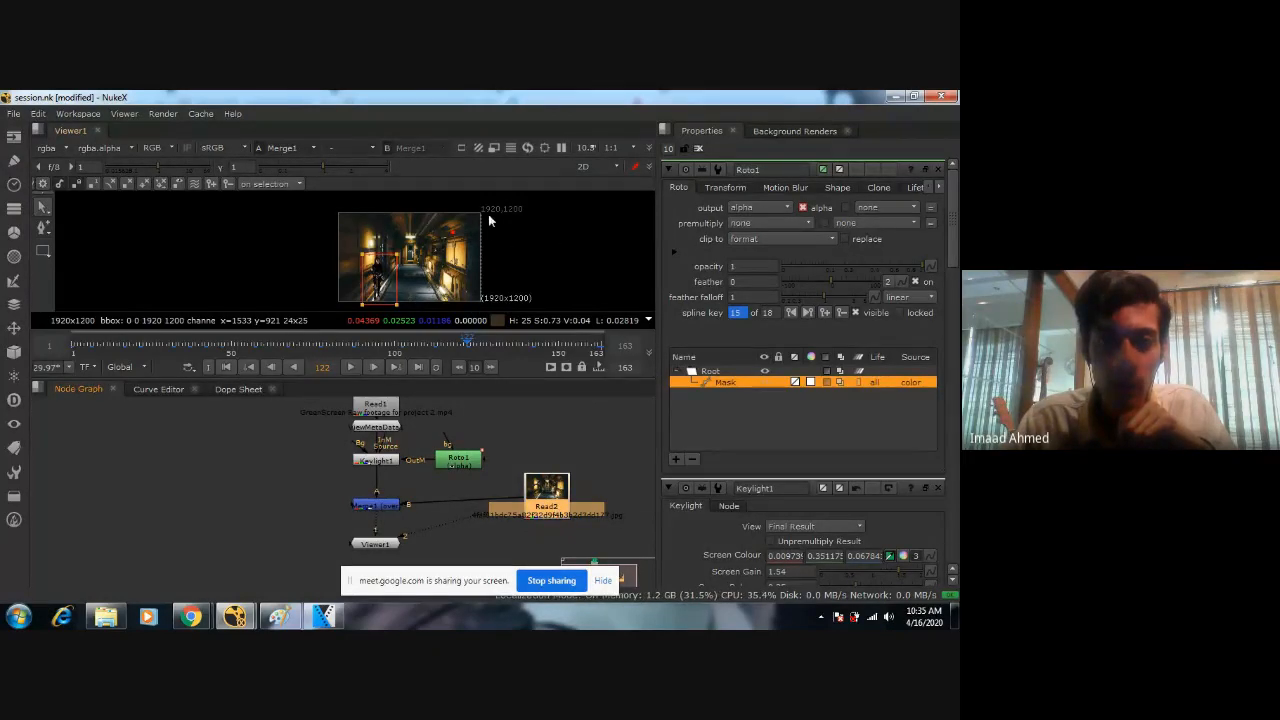
pyautogui.scroll(1, 587, 465)
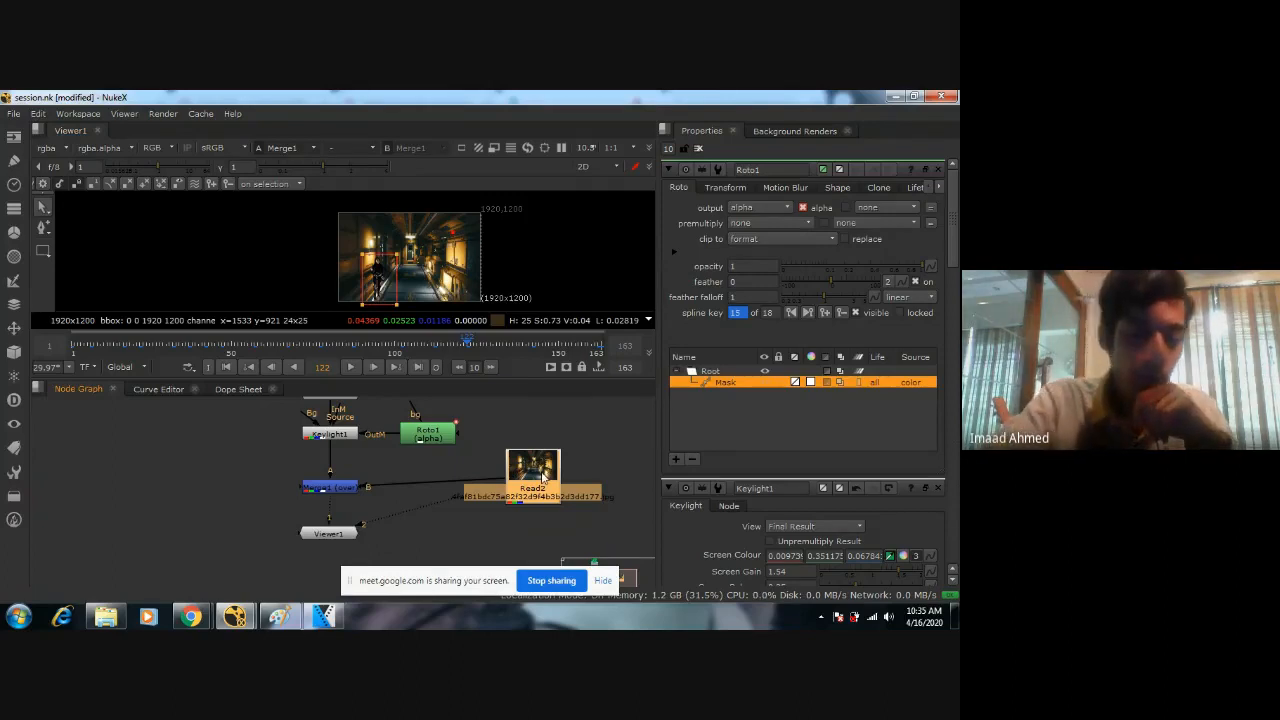
pyautogui.press('Tab')
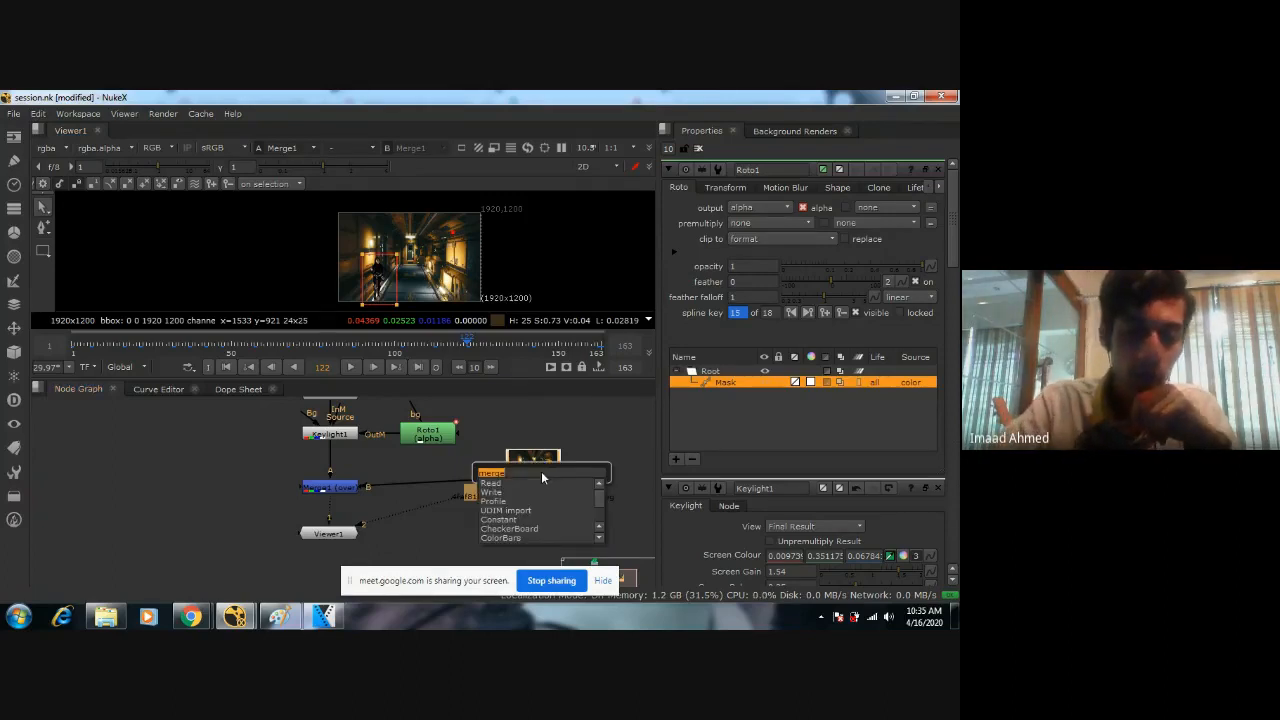
pyautogui.write('refo')
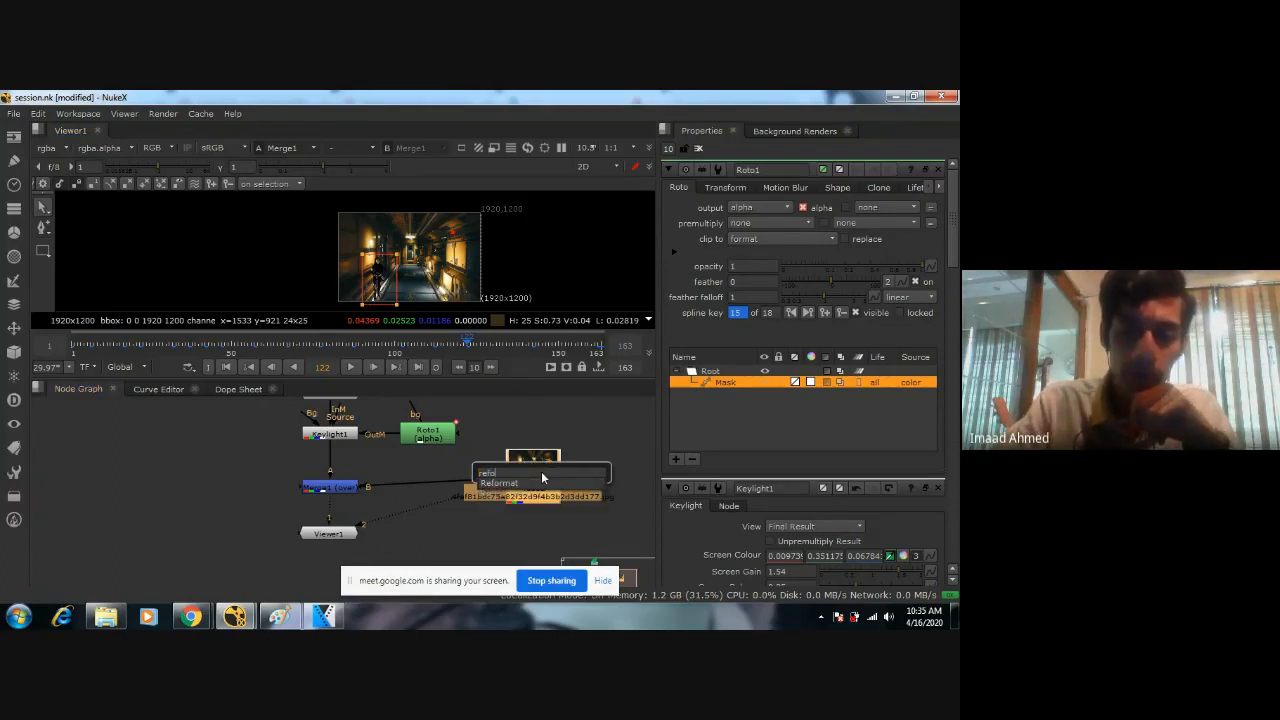
pyautogui.write('rmat')
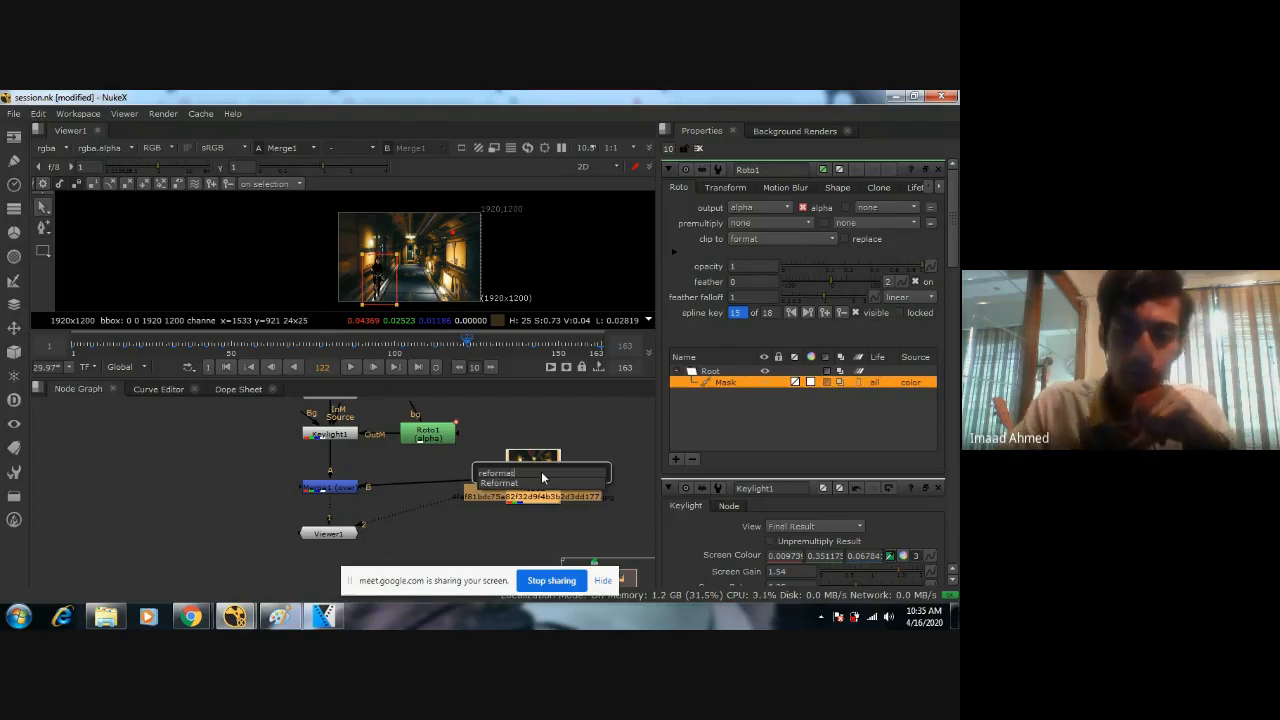
pyautogui.press('Return')
# Move Read2 up and place Reformat1 directly beneath it, level with Merge1.
pyautogui.moveTo(533, 485); pyautogui.dragTo(533, 474)
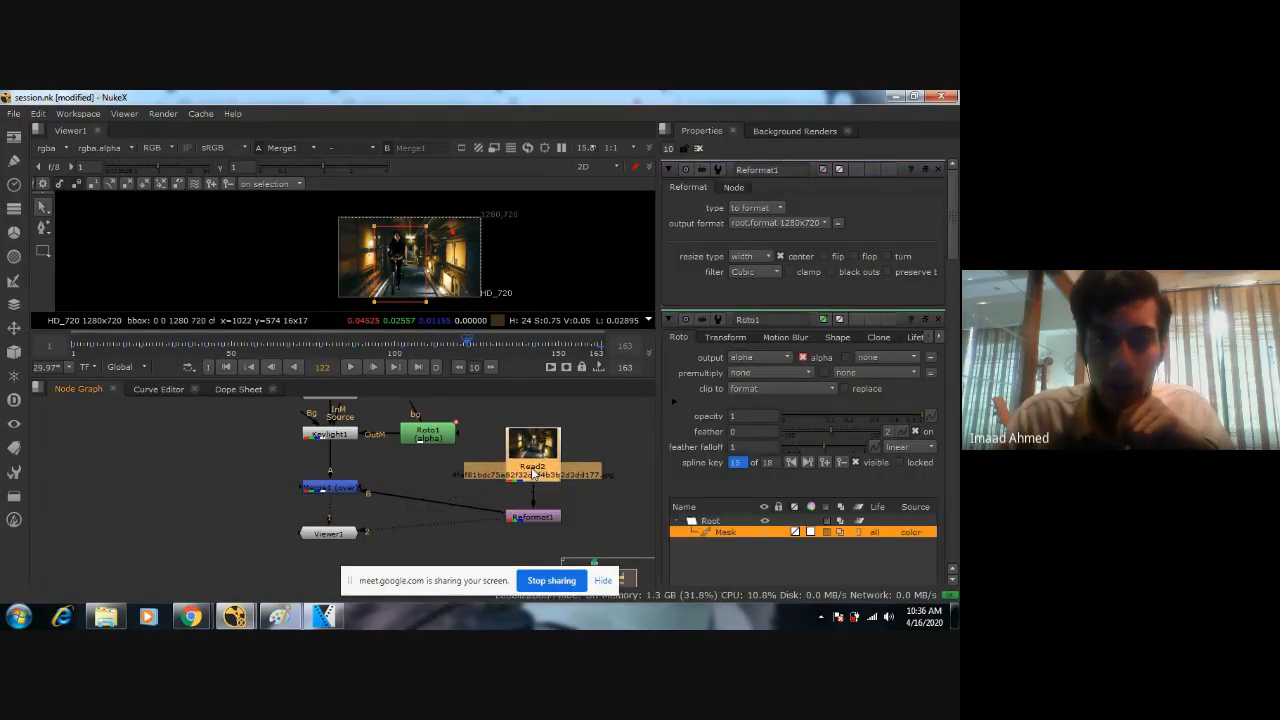
pyautogui.moveTo(532, 519); pyautogui.dragTo(532, 487)
pyautogui.click(532, 476)
pyautogui.click(532, 494)
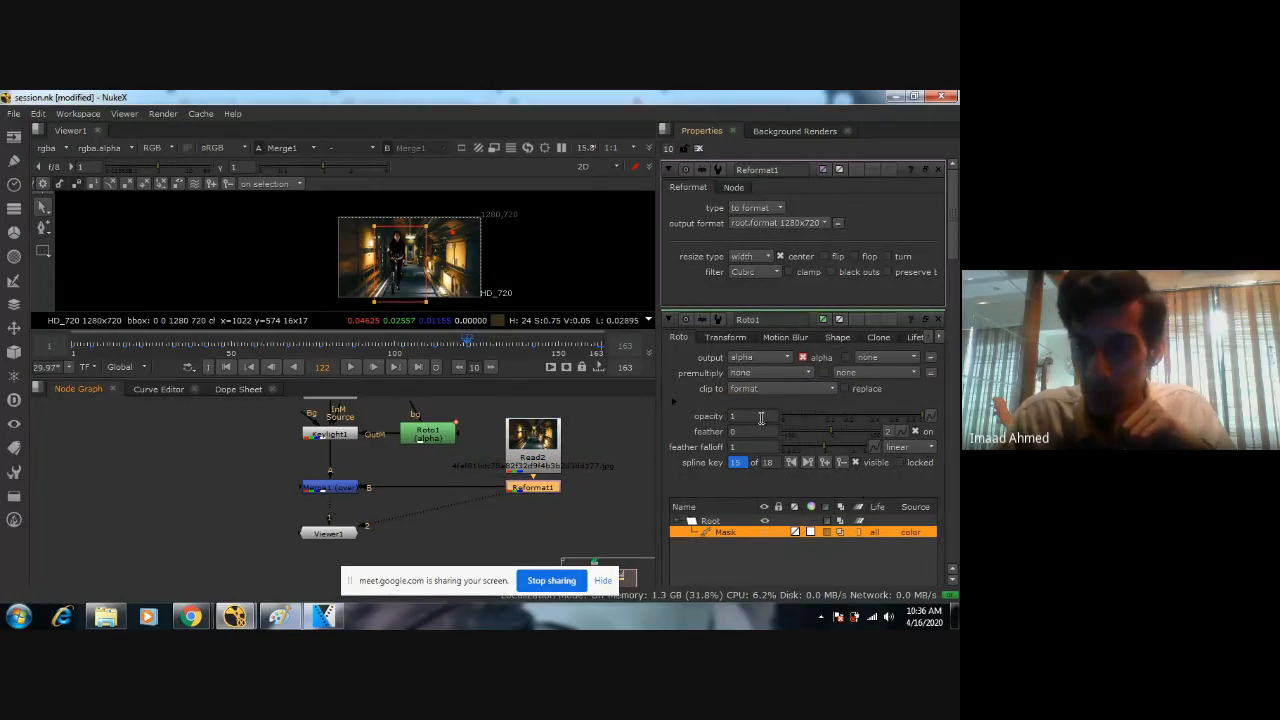
# Examine Reformat1's available output formats and the Read2 node feeding it.
pyautogui.click(779, 222)
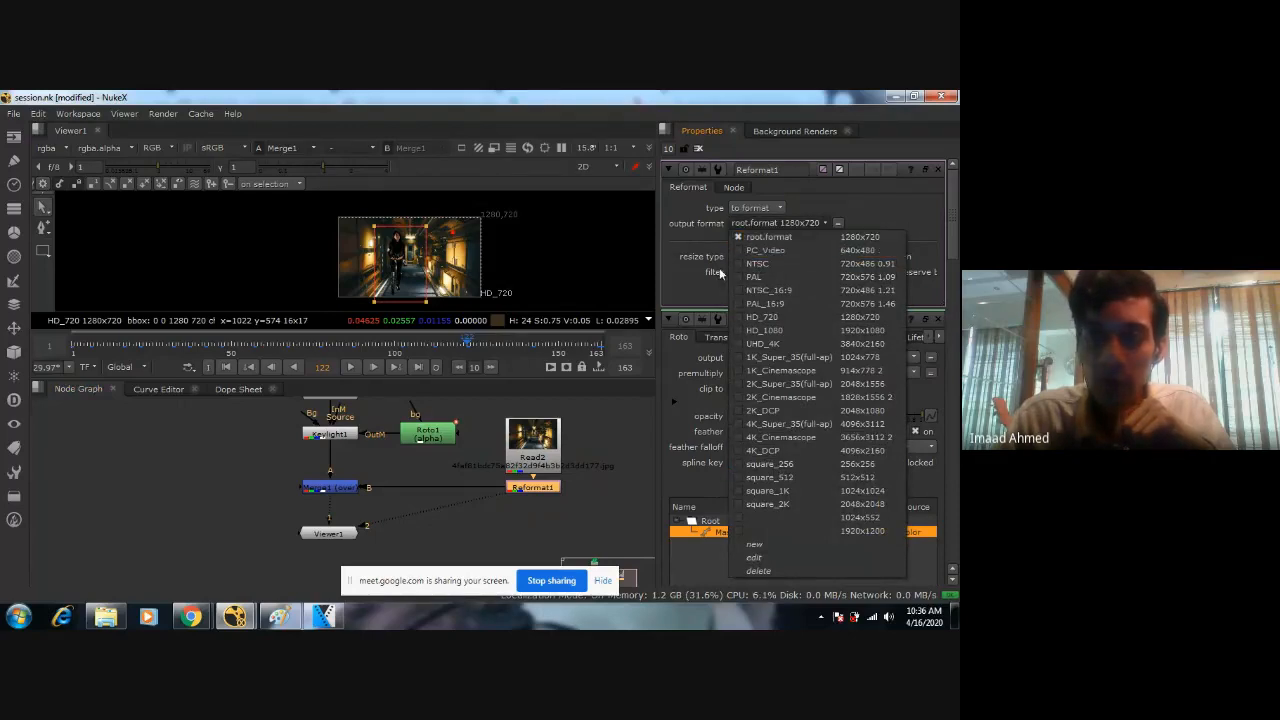
pyautogui.click(538, 486)
pyautogui.click(549, 443)
pyautogui.click(430, 434)
pyautogui.click(553, 458)
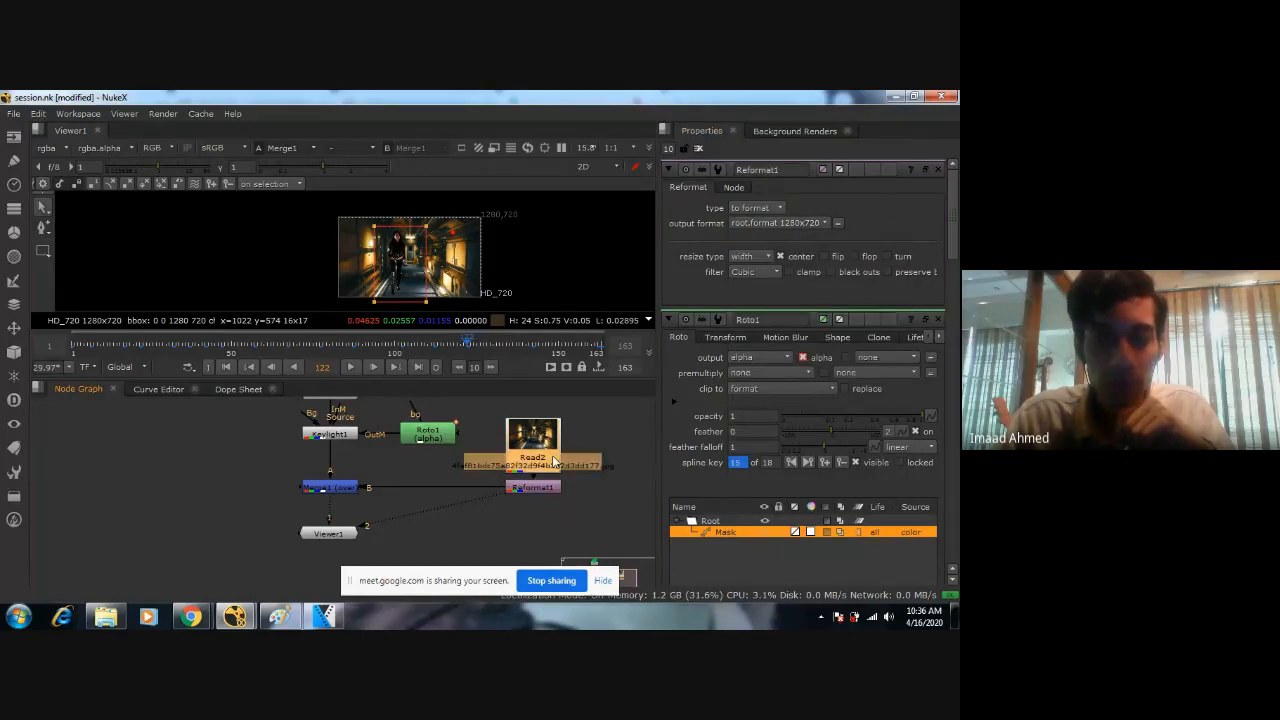
# Add a Transform node after Reformat1 and shift the background nodes up so the Transform node sits level with Merge1.
pyautogui.click(535, 488)
pyautogui.click(332, 487)
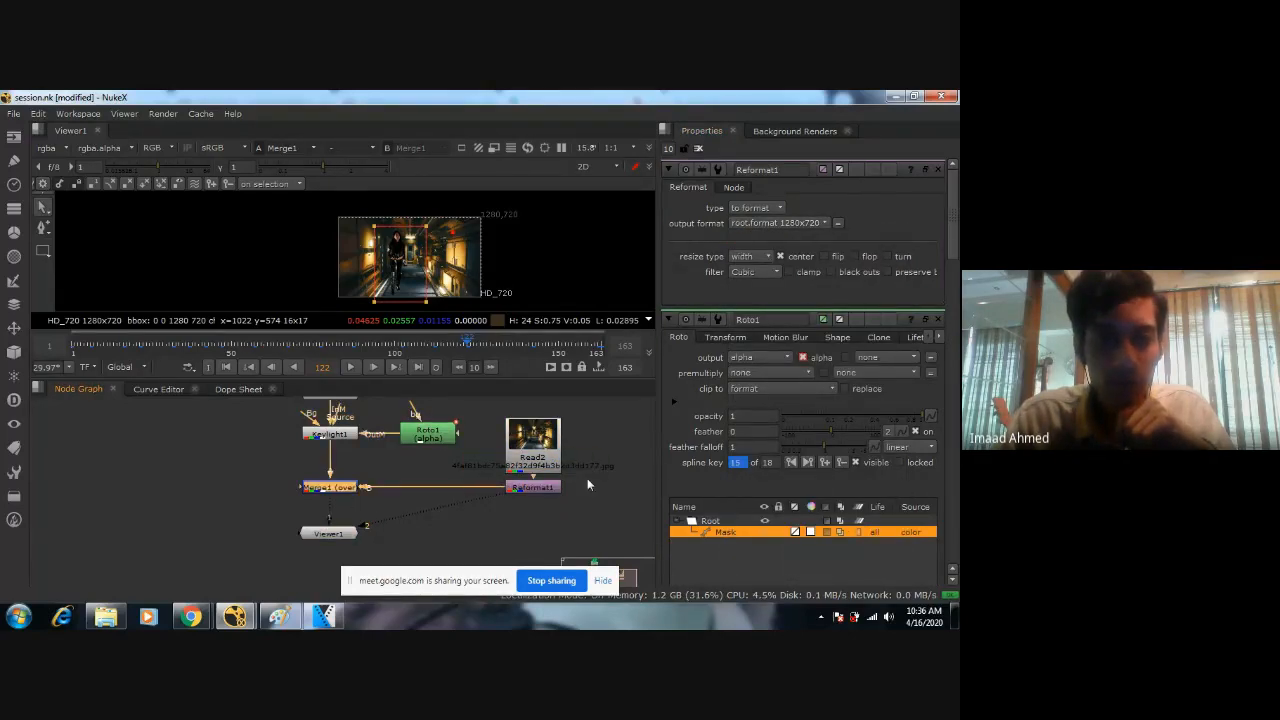
pyautogui.click(530, 487)
pyautogui.scroll(6, 533, 232)
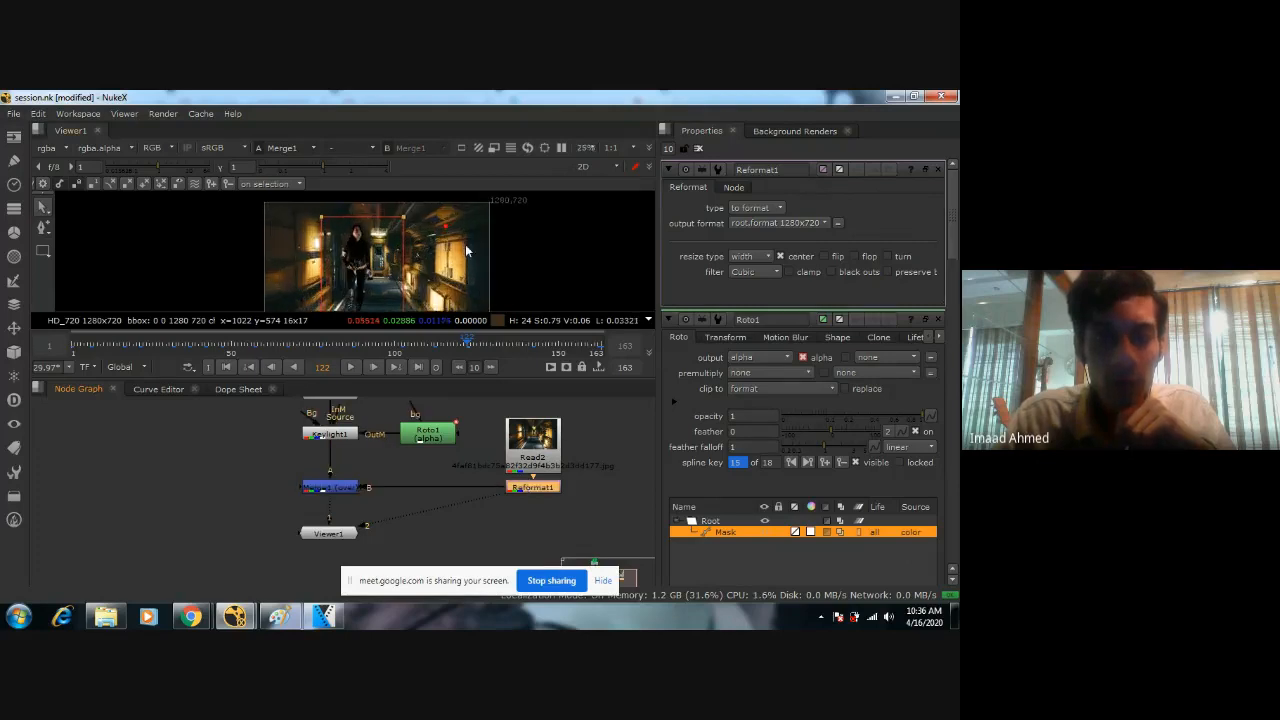
pyautogui.scroll(-3, 533, 232)
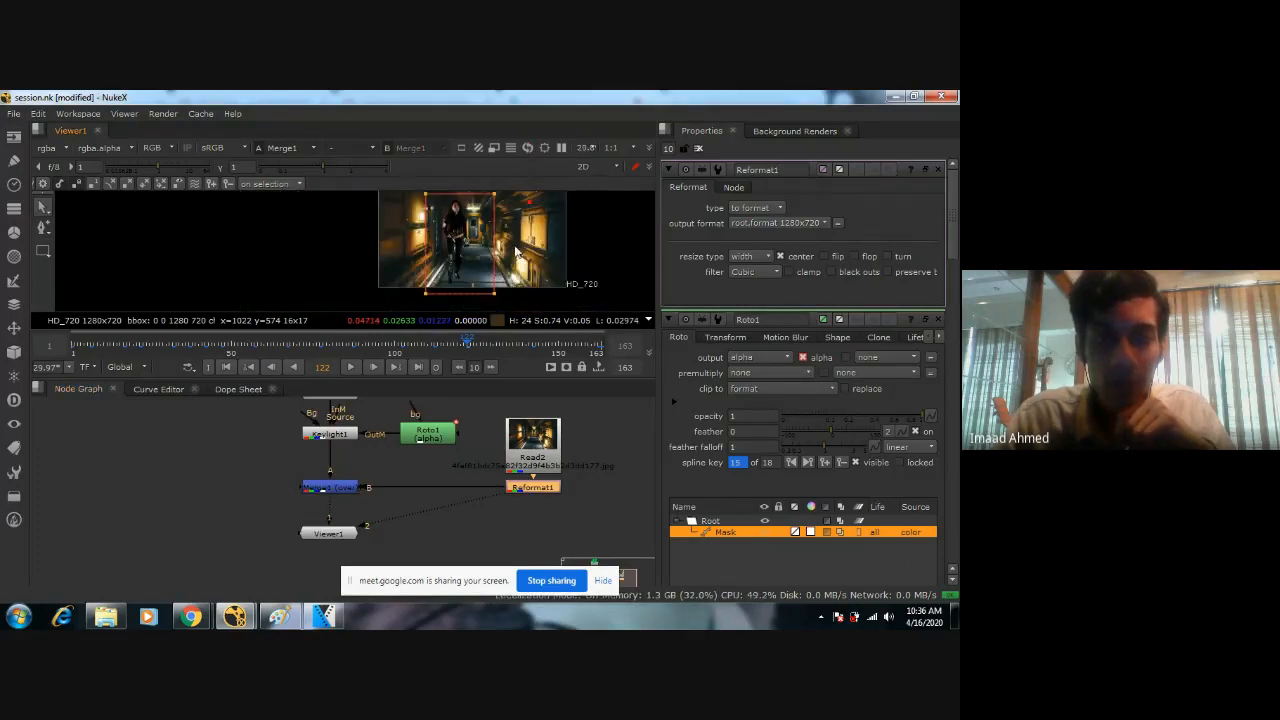
pyautogui.scroll(-2, 503, 256)
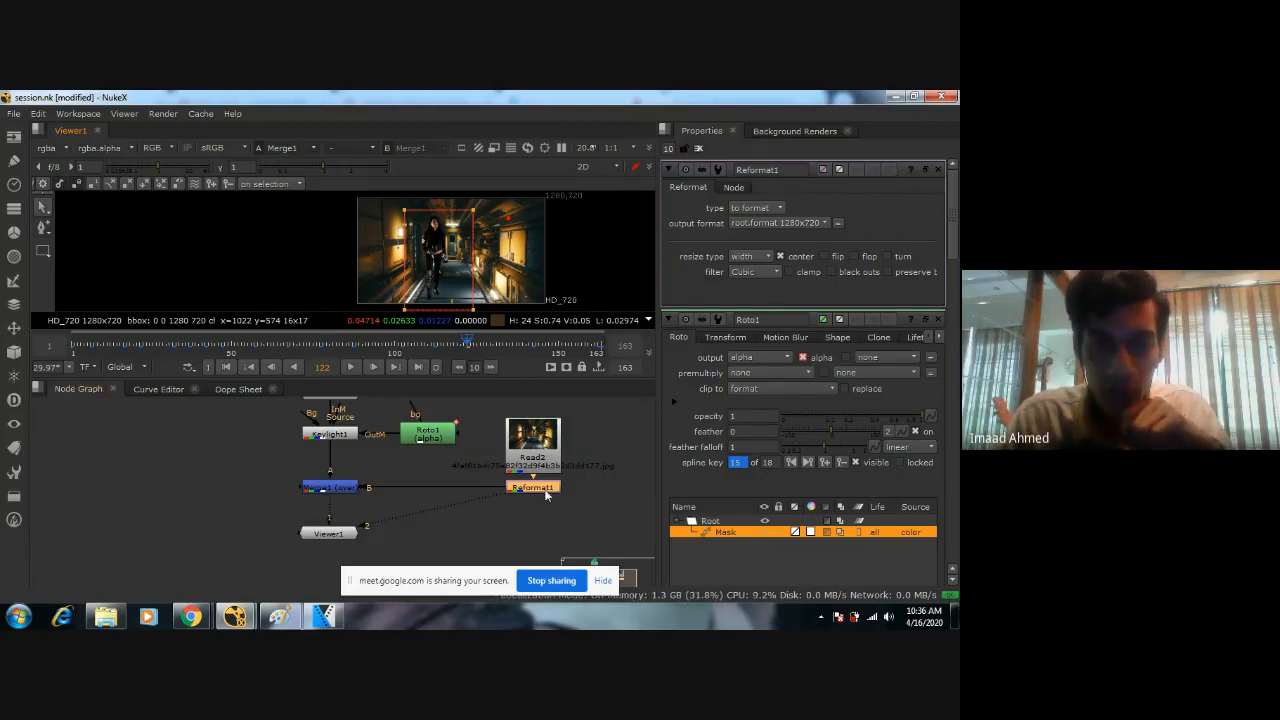
pyautogui.press('Tab')
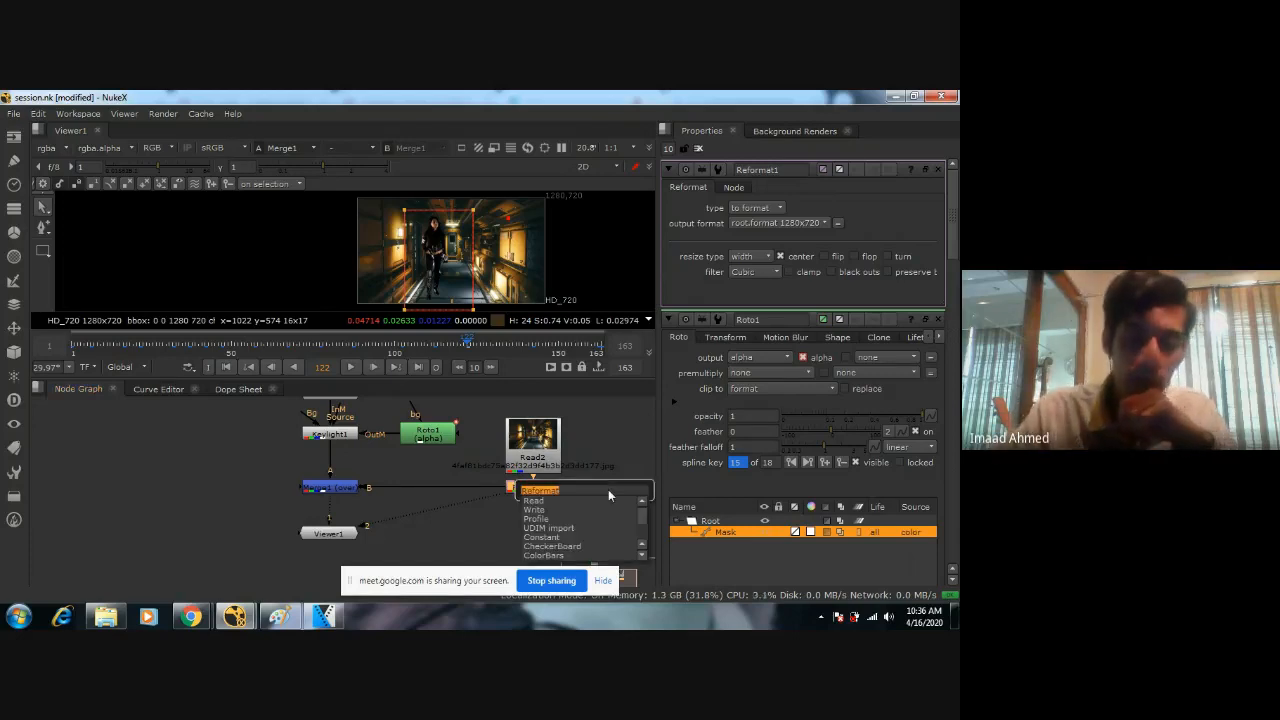
pyautogui.write('transfor')
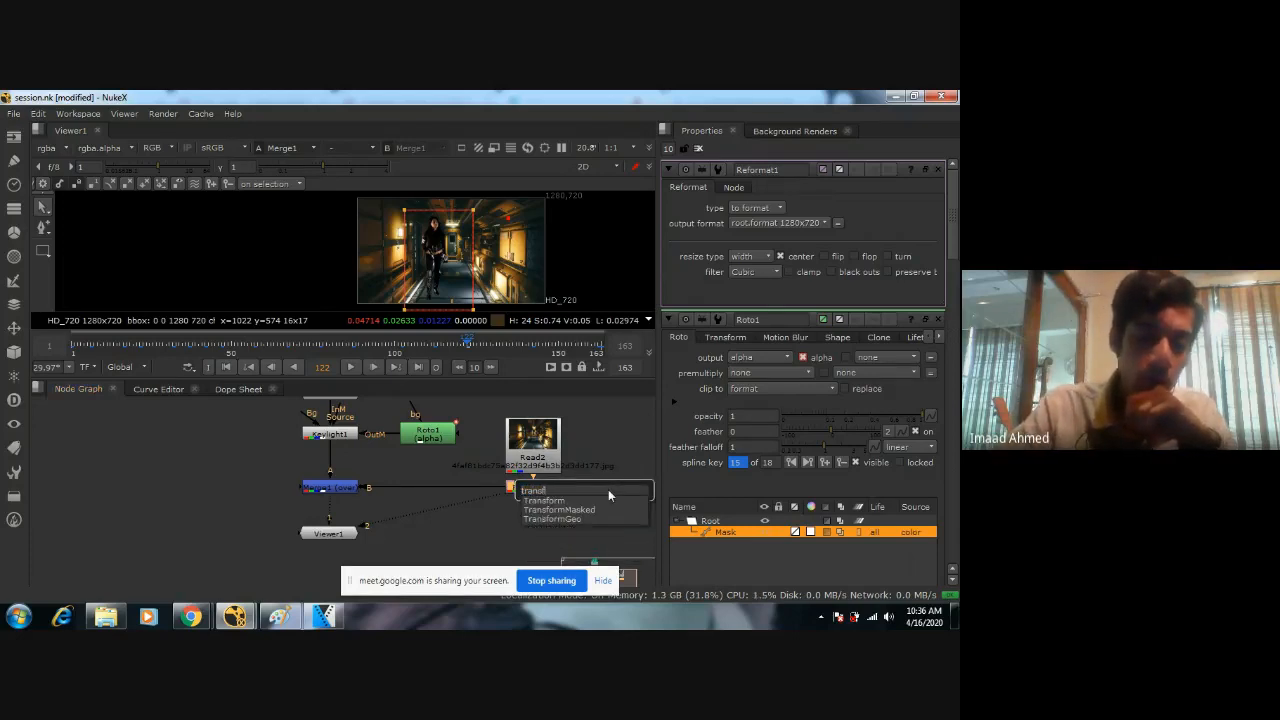
pyautogui.write('m')
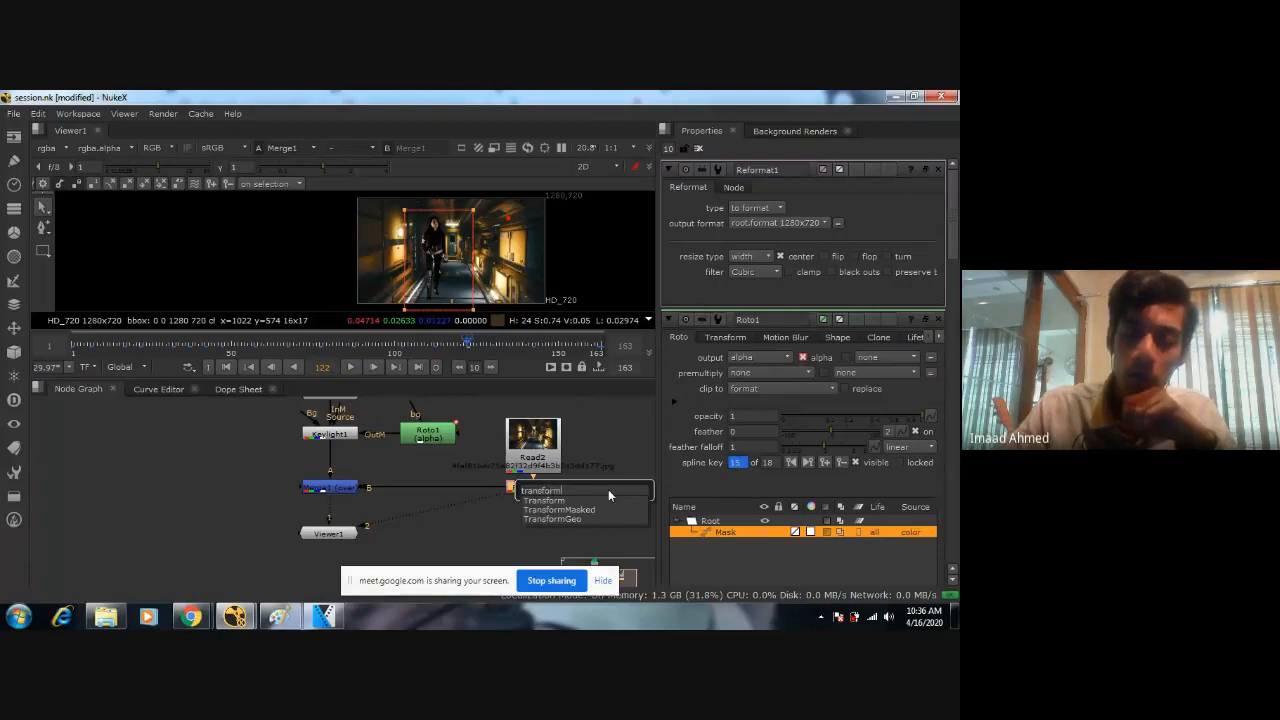
pyautogui.press('Return')
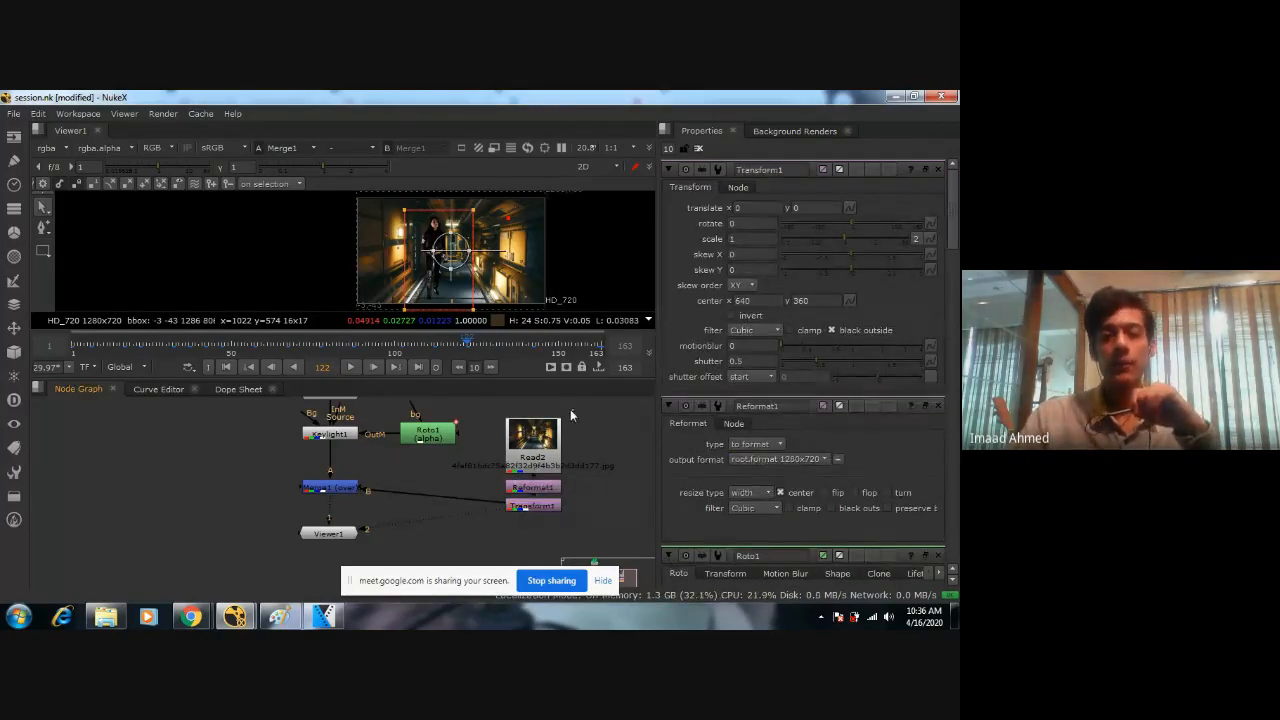
pyautogui.moveTo(570, 409); pyautogui.dragTo(524, 489)
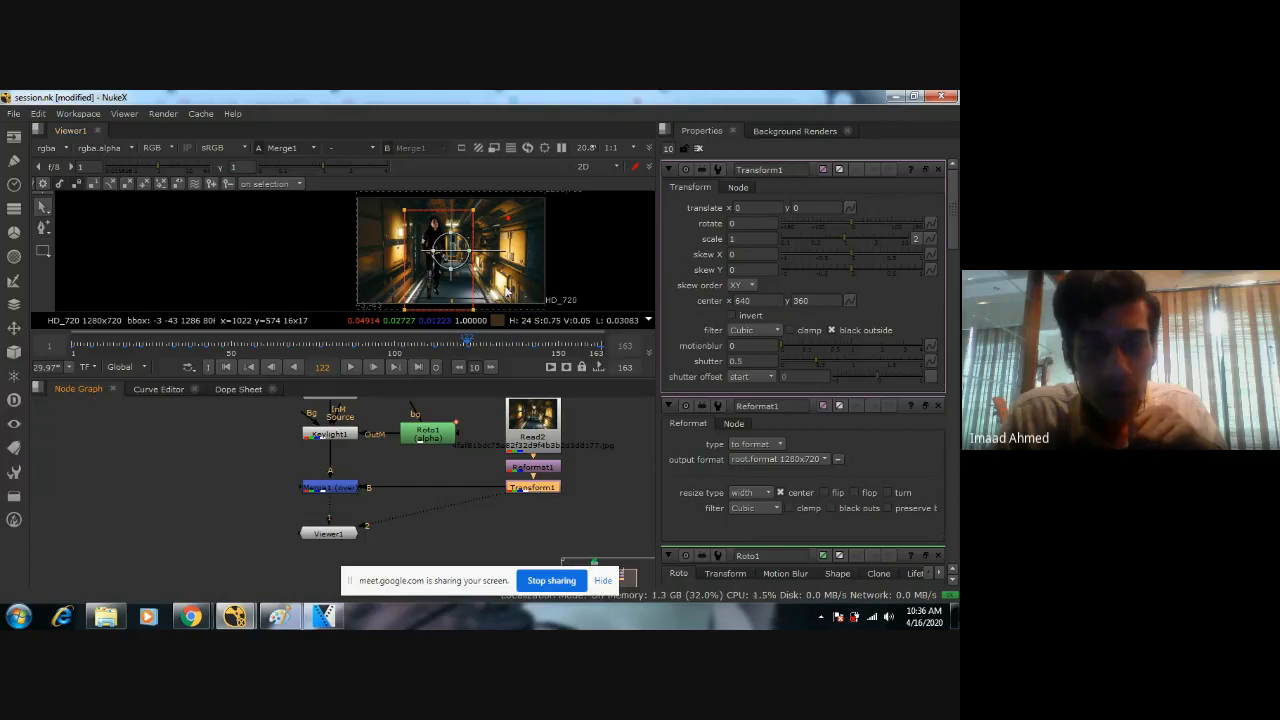
# Offset the corridor background to x -4, y -4 and set its Transform scale to 1.9.
pyautogui.moveTo(452, 254); pyautogui.dragTo(448, 256)
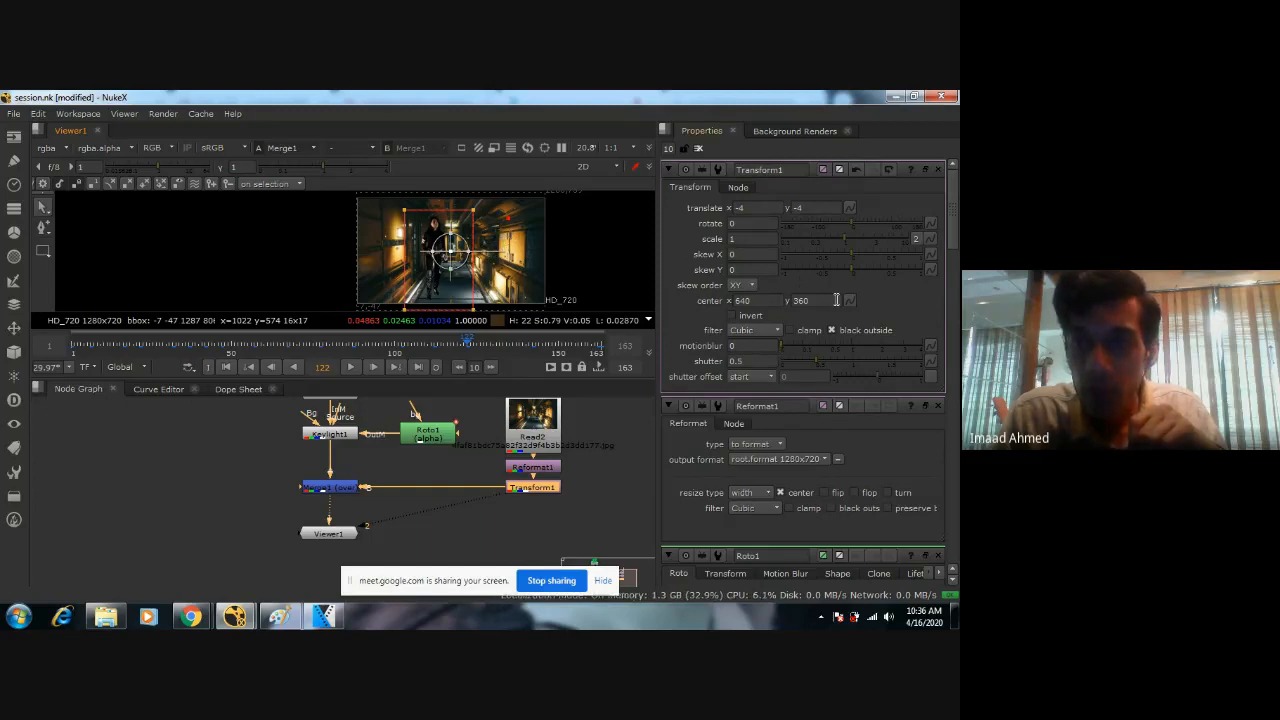
pyautogui.click(843, 238)
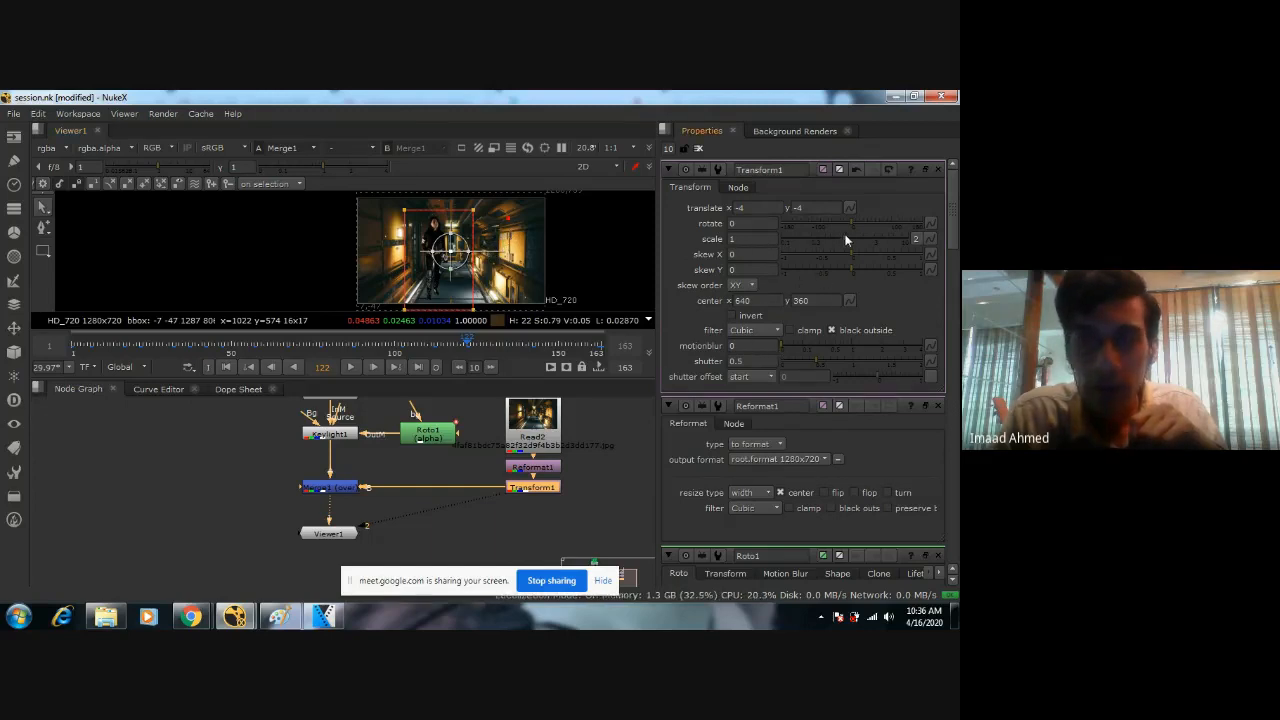
pyautogui.moveTo(846, 234); pyautogui.dragTo(862, 229)
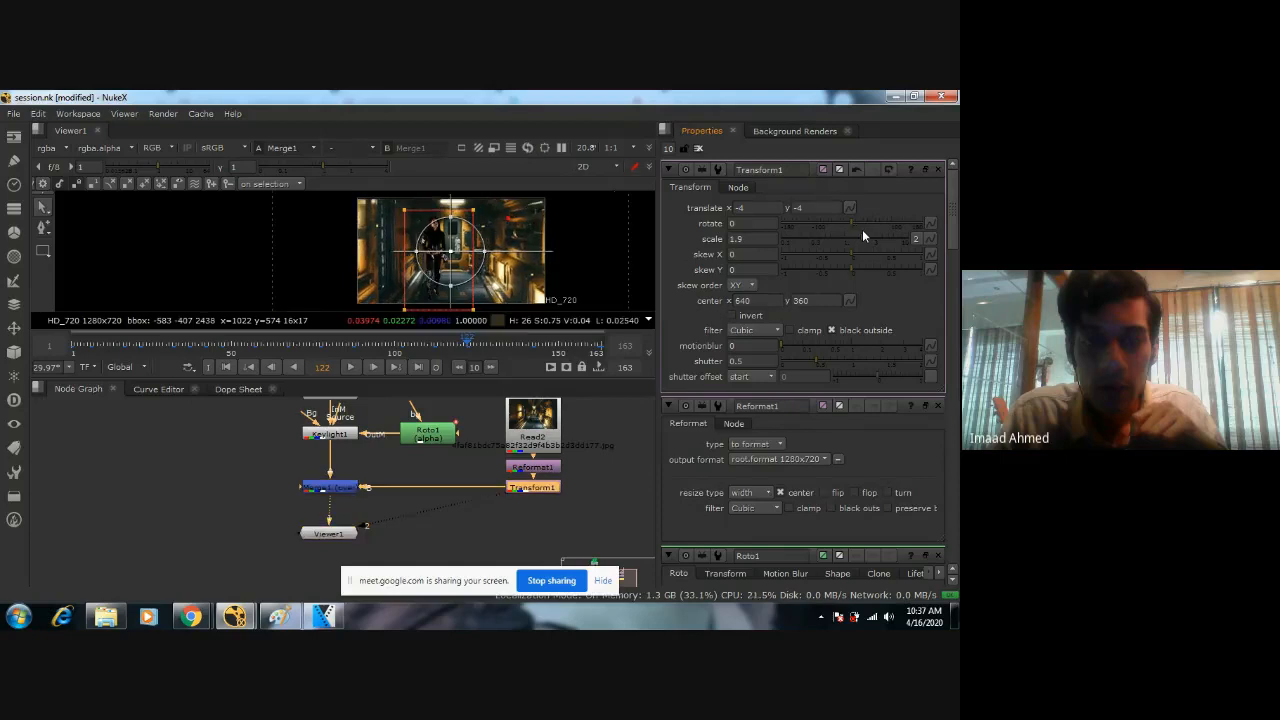
# At frame 1, reposition the enlarged corridor behind the woman to translate x 10, y 64.
pyautogui.click(71, 352)
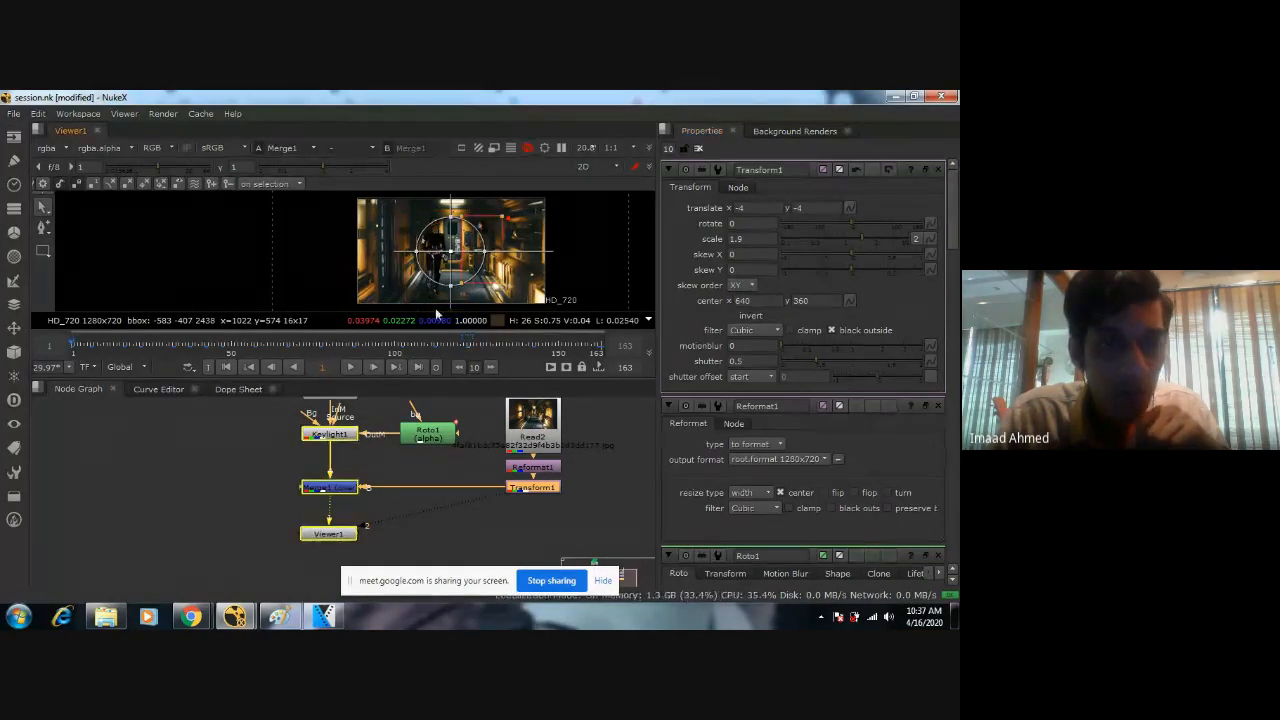
pyautogui.scroll(4, 490, 285)
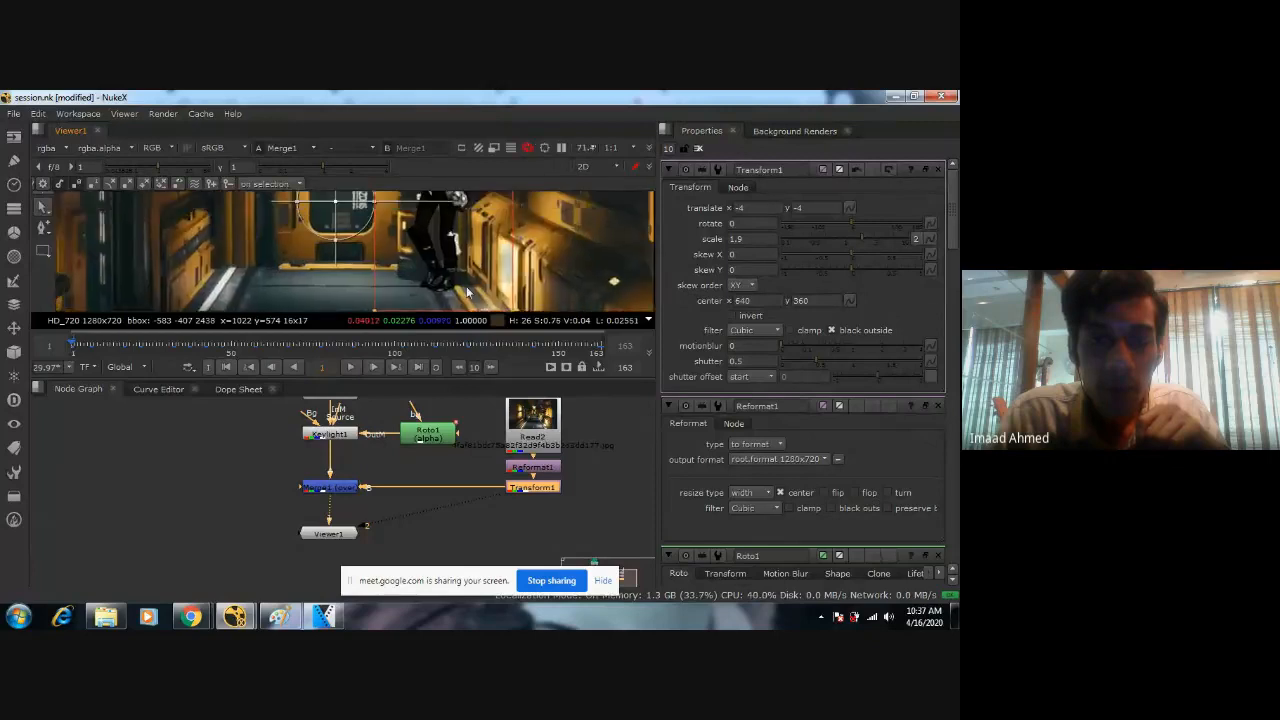
pyautogui.scroll(-2, 470, 275)
pyautogui.moveTo(466, 273); pyautogui.dragTo(467, 277, button='middle')
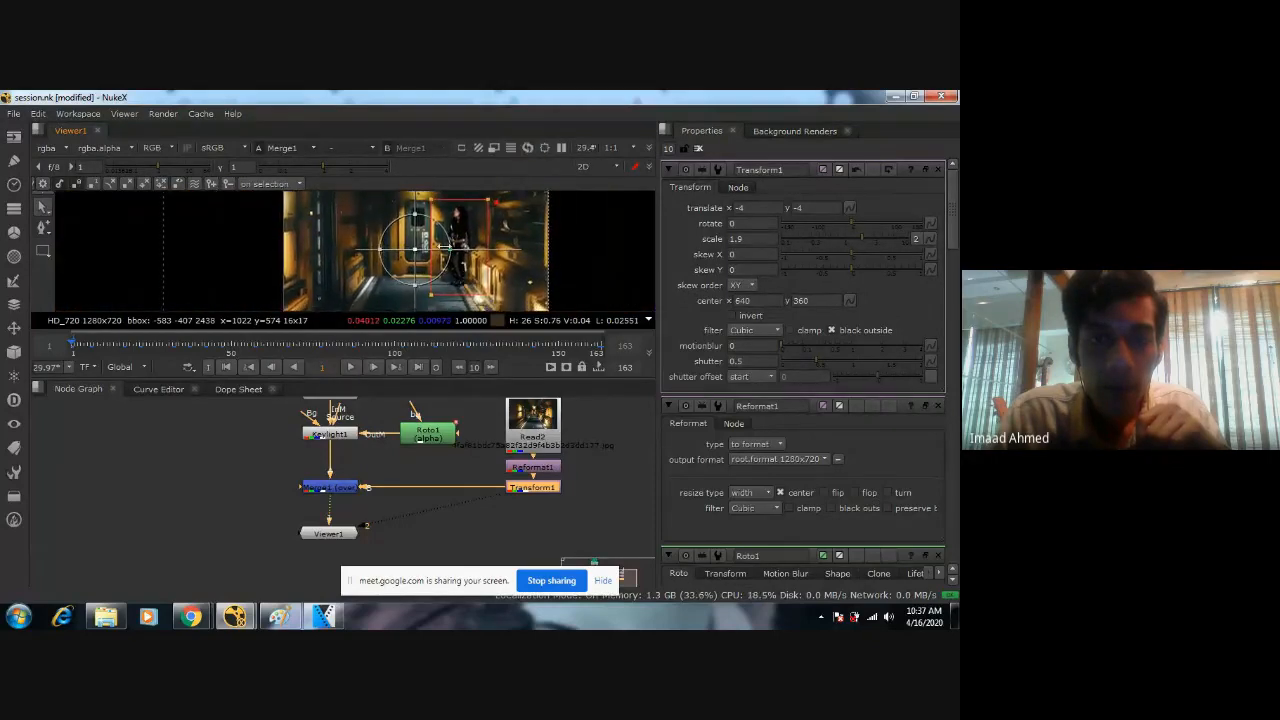
pyautogui.moveTo(415, 249); pyautogui.dragTo(445, 257)
pyautogui.scroll(-2, 510, 291)
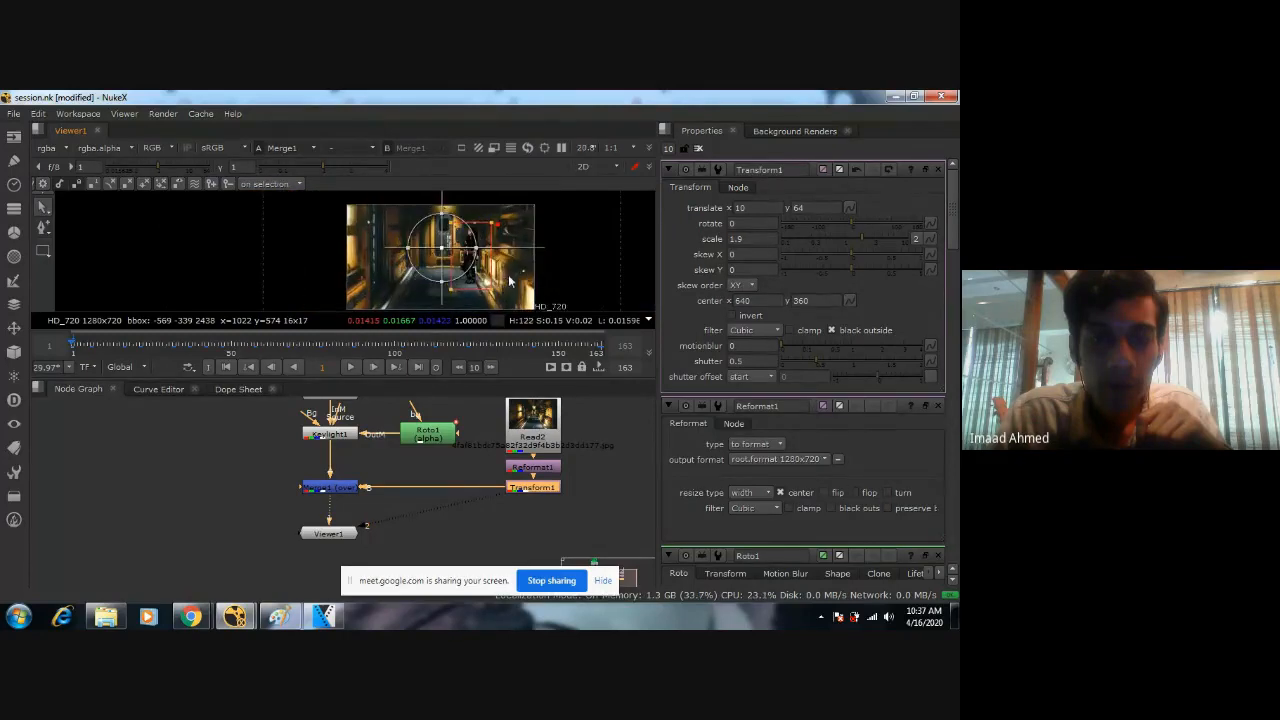
# Check the woman's placement against the corridor across the shot, through frame 163 and back to frame 2.
pyautogui.click(166, 345)
pyautogui.click(307, 347)
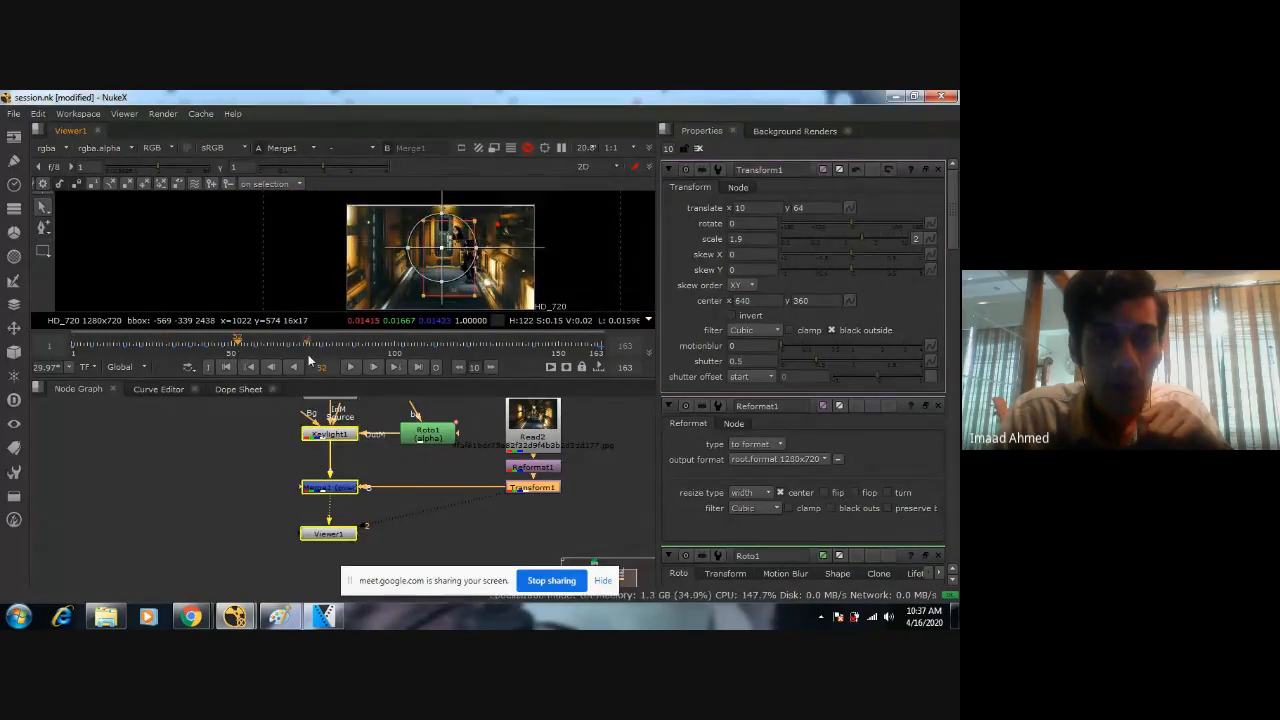
pyautogui.click(348, 364)
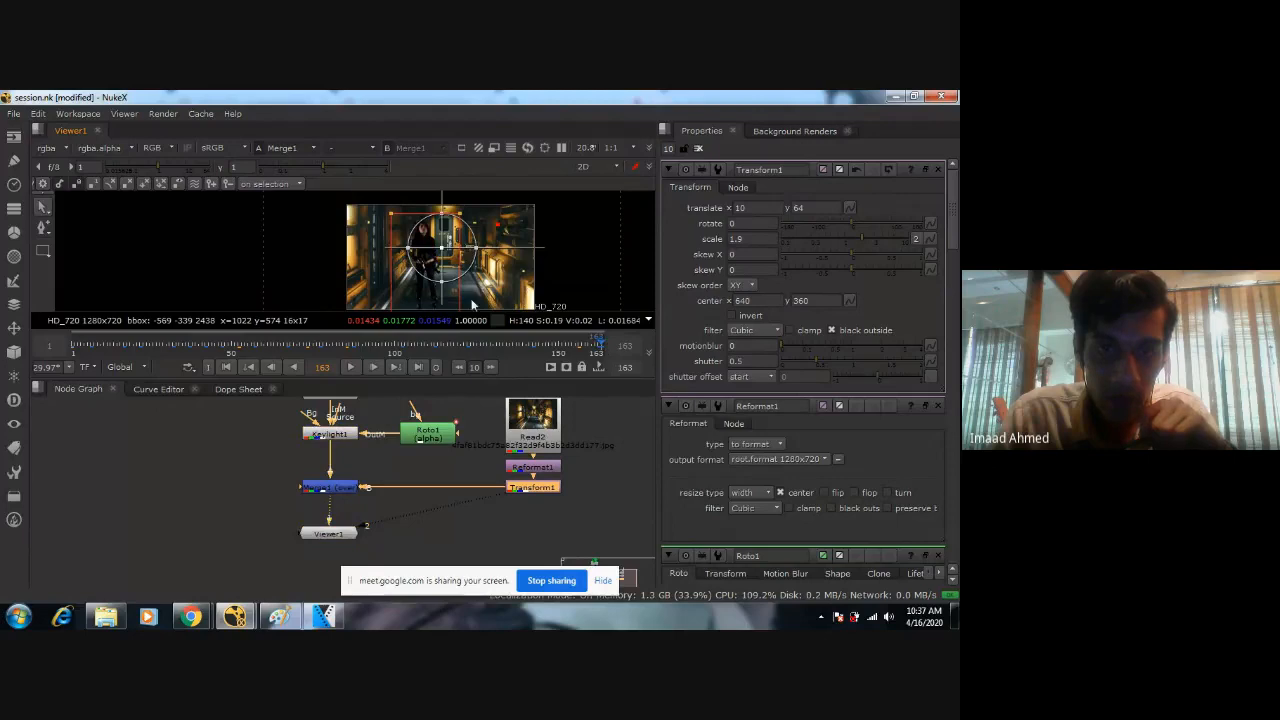
pyautogui.scroll(4, 473, 305)
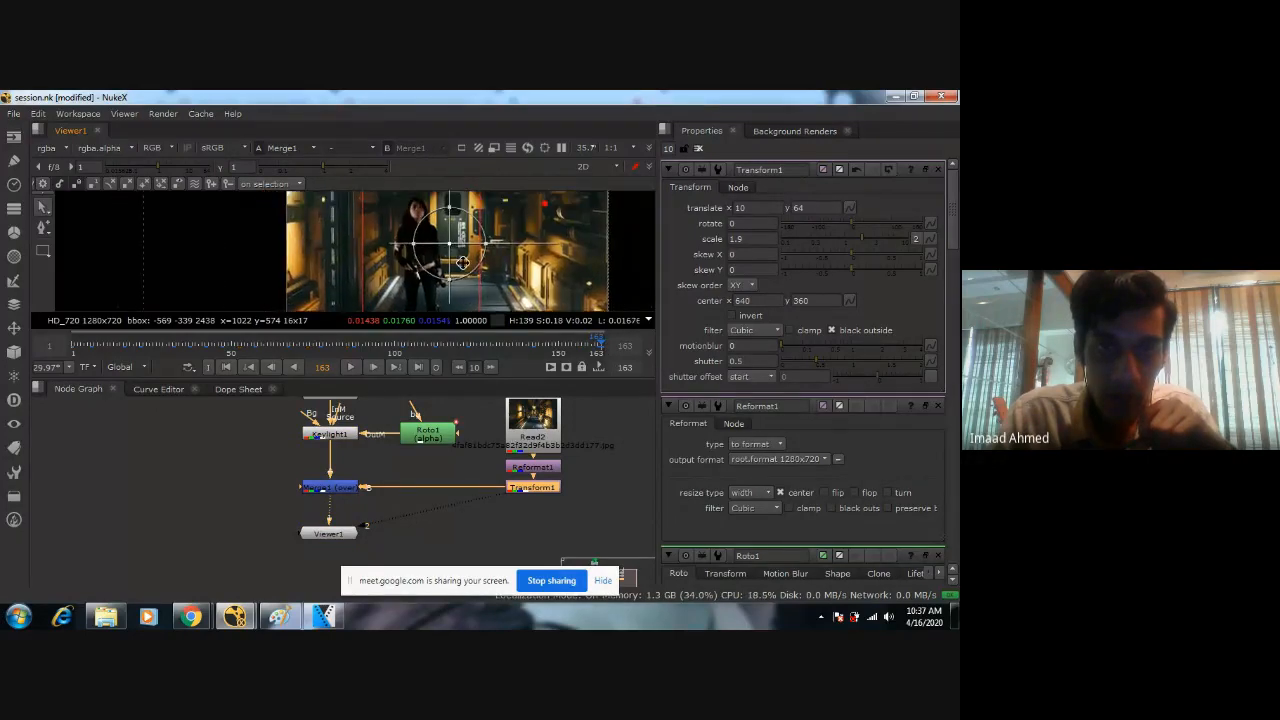
pyautogui.scroll(-1, 463, 262)
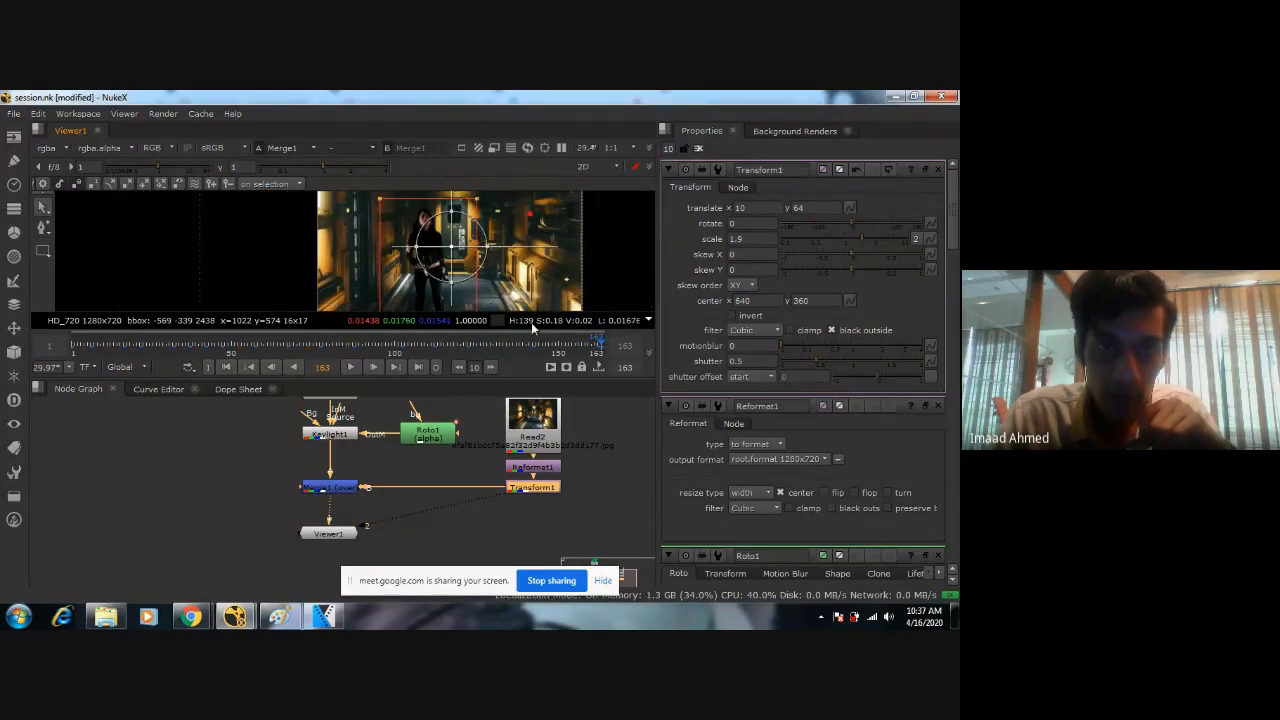
pyautogui.click(75, 345)
pyautogui.scroll(-2, 575, 266)
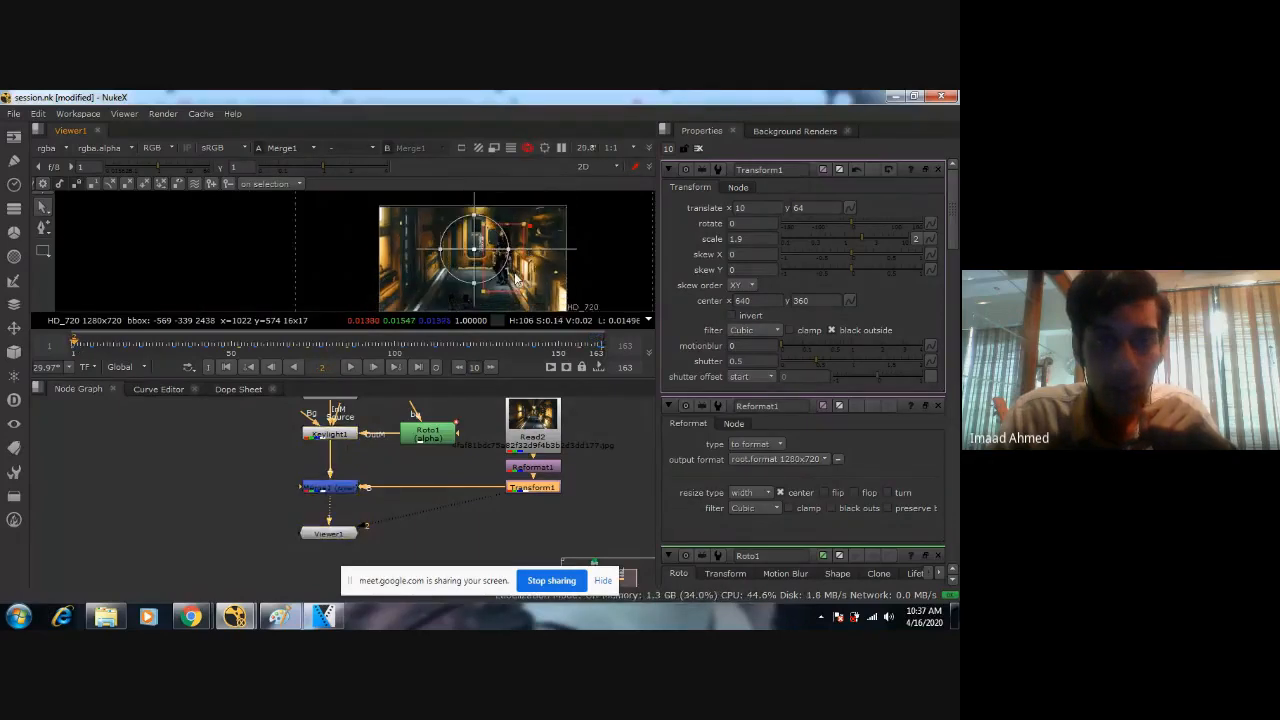
pyautogui.moveTo(575, 266); pyautogui.dragTo(470, 226, button='middle')
pyautogui.scroll(2, 474, 254)
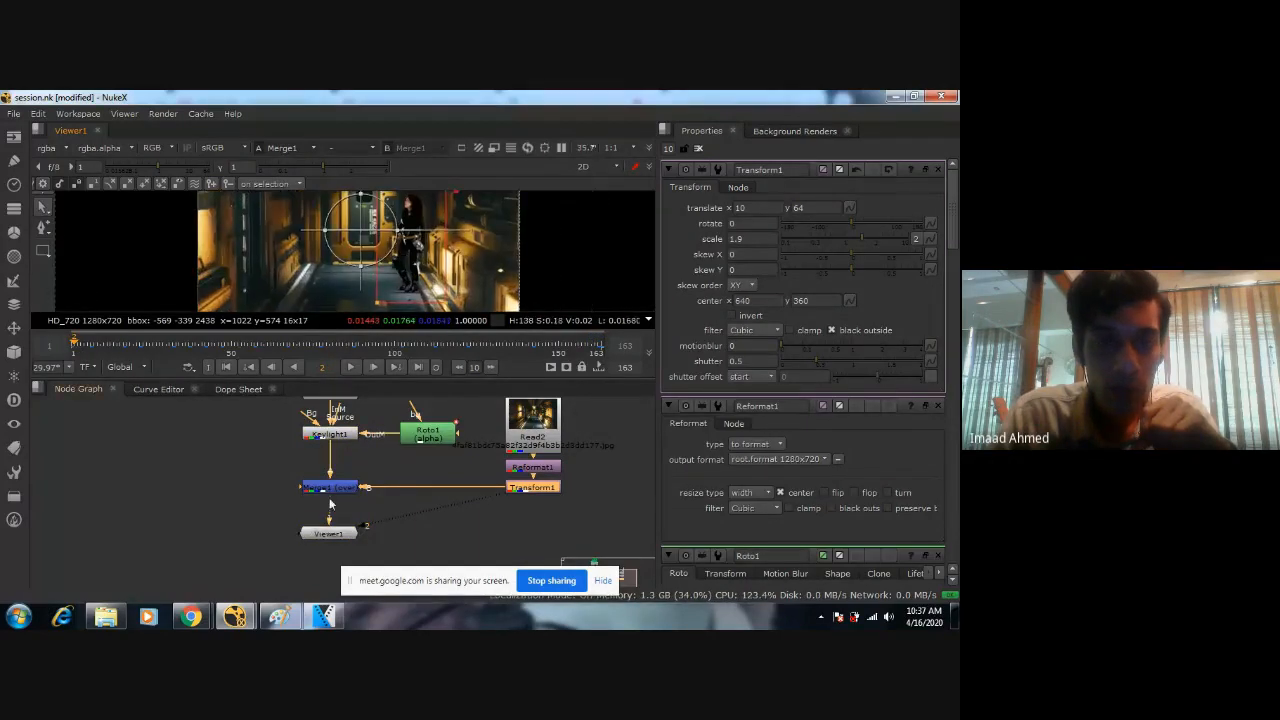
# Try the atop operation on Merge1 and return it to over.
pyautogui.doubleClick(330, 488)
pyautogui.click(745, 207)
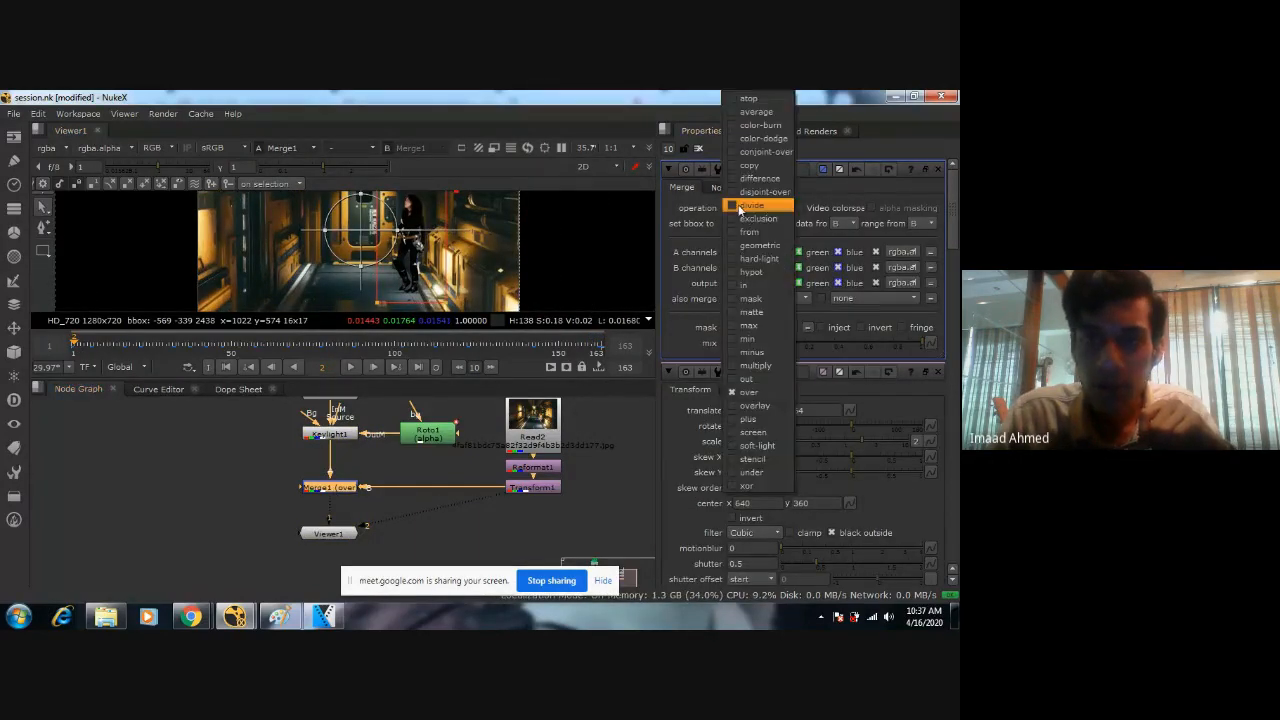
pyautogui.click(753, 100)
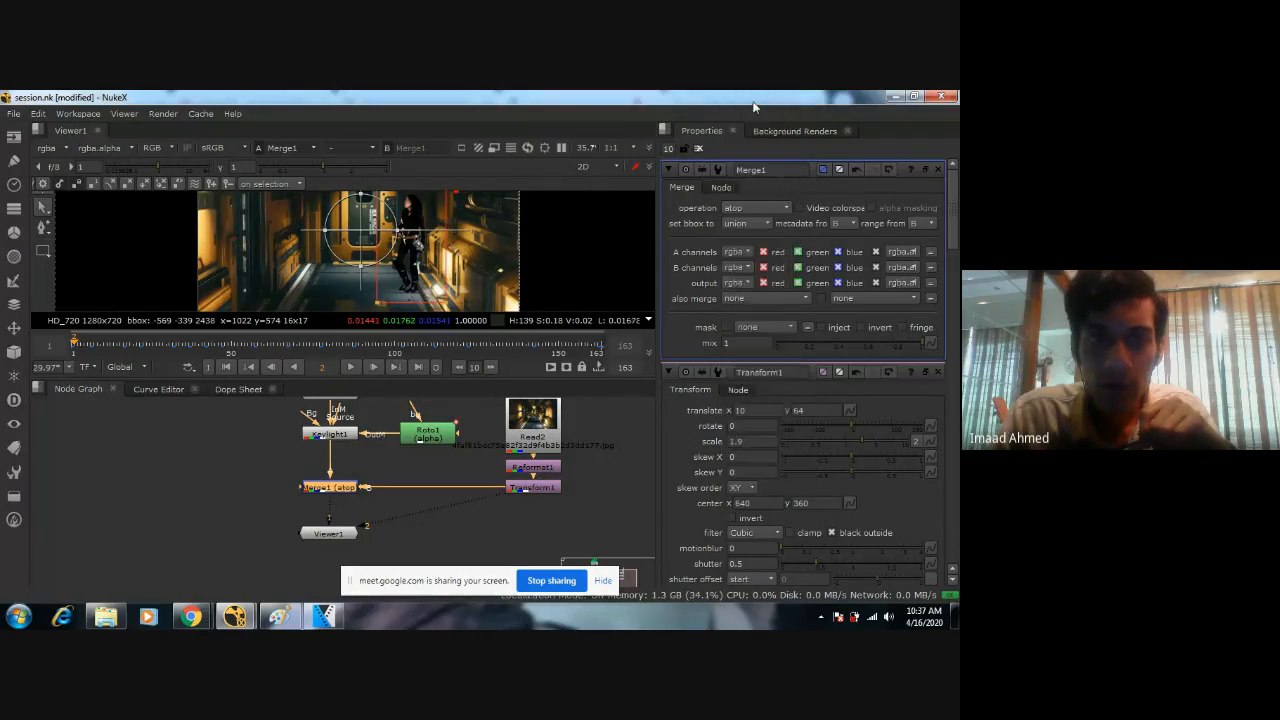
pyautogui.scroll(1, 467, 276)
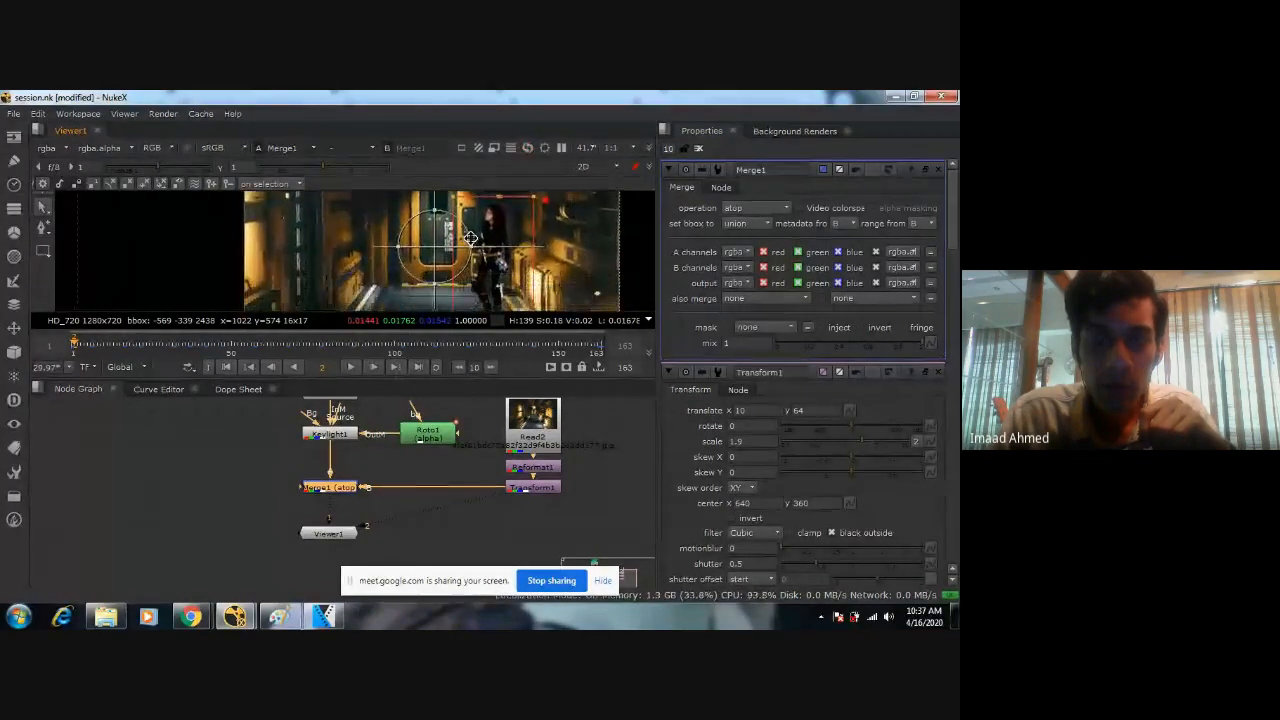
pyautogui.click(755, 207)
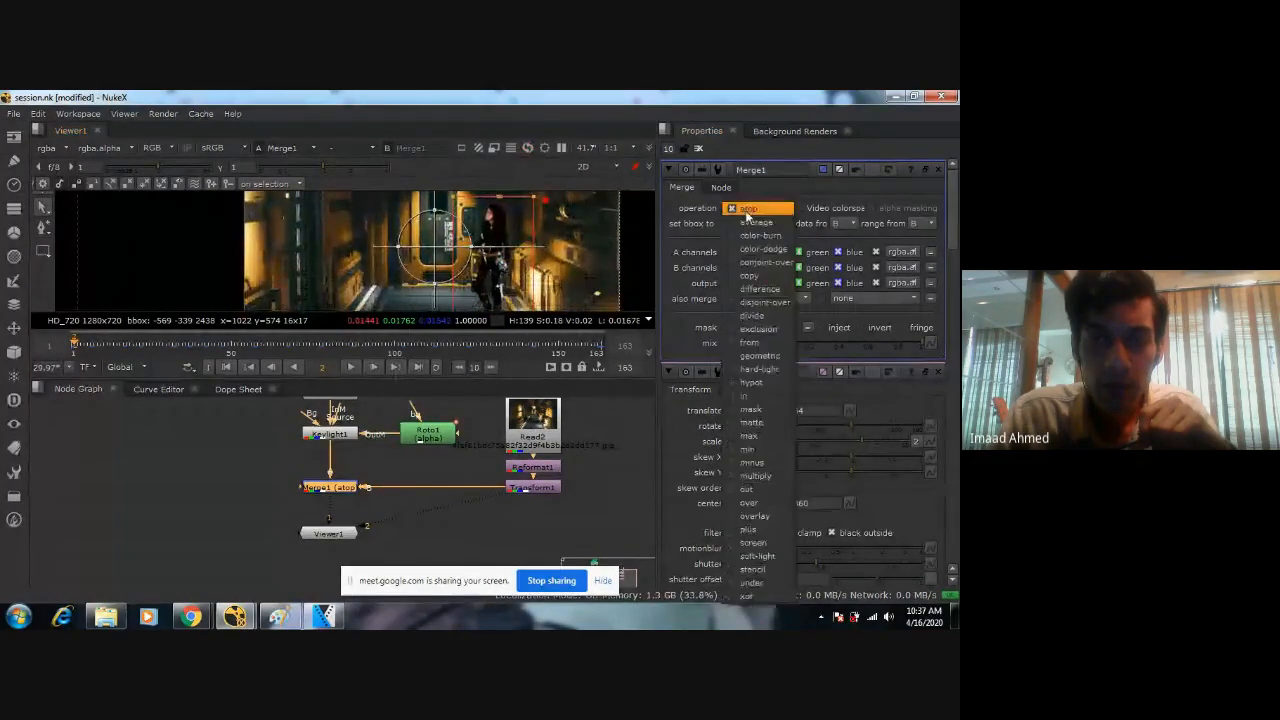
pyautogui.click(760, 516)
pyautogui.scroll(-2, 491, 288)
pyautogui.moveTo(491, 290); pyautogui.dragTo(467, 268, button='middle')
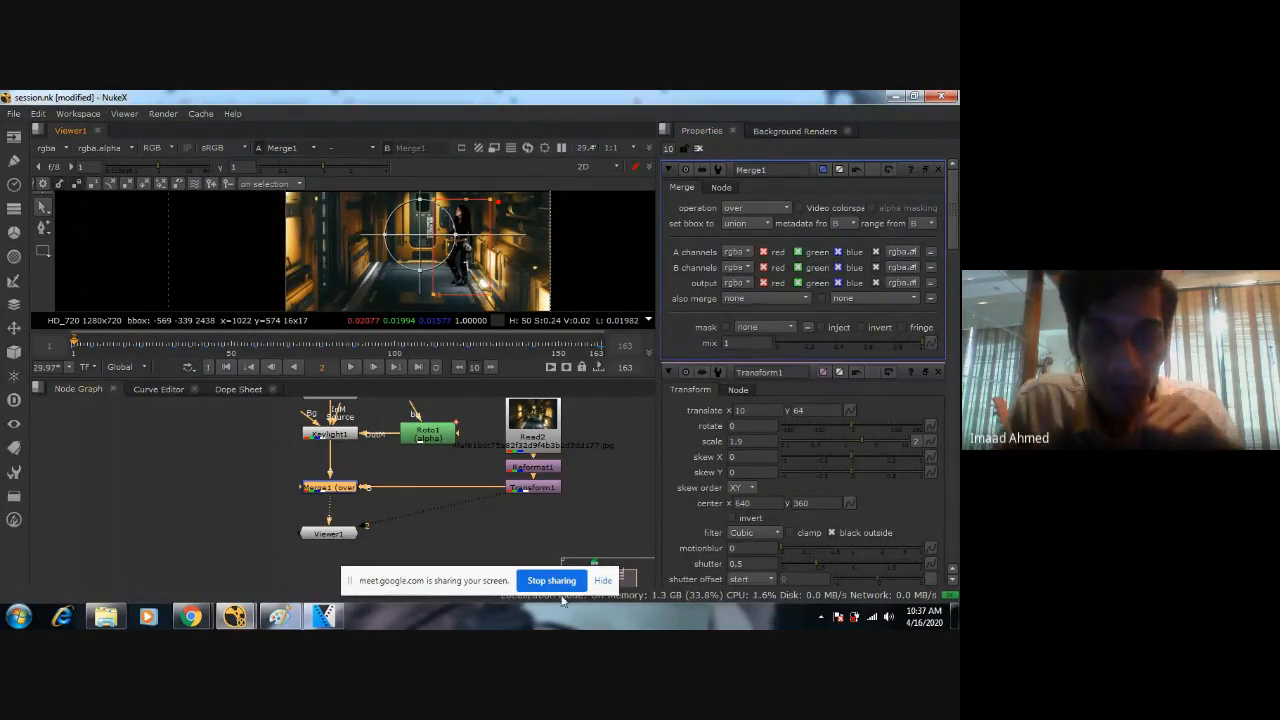
# Examine the keyed edges of the woman's body, legs and arms against the corridor background at frame 2.
pyautogui.click(540, 450)
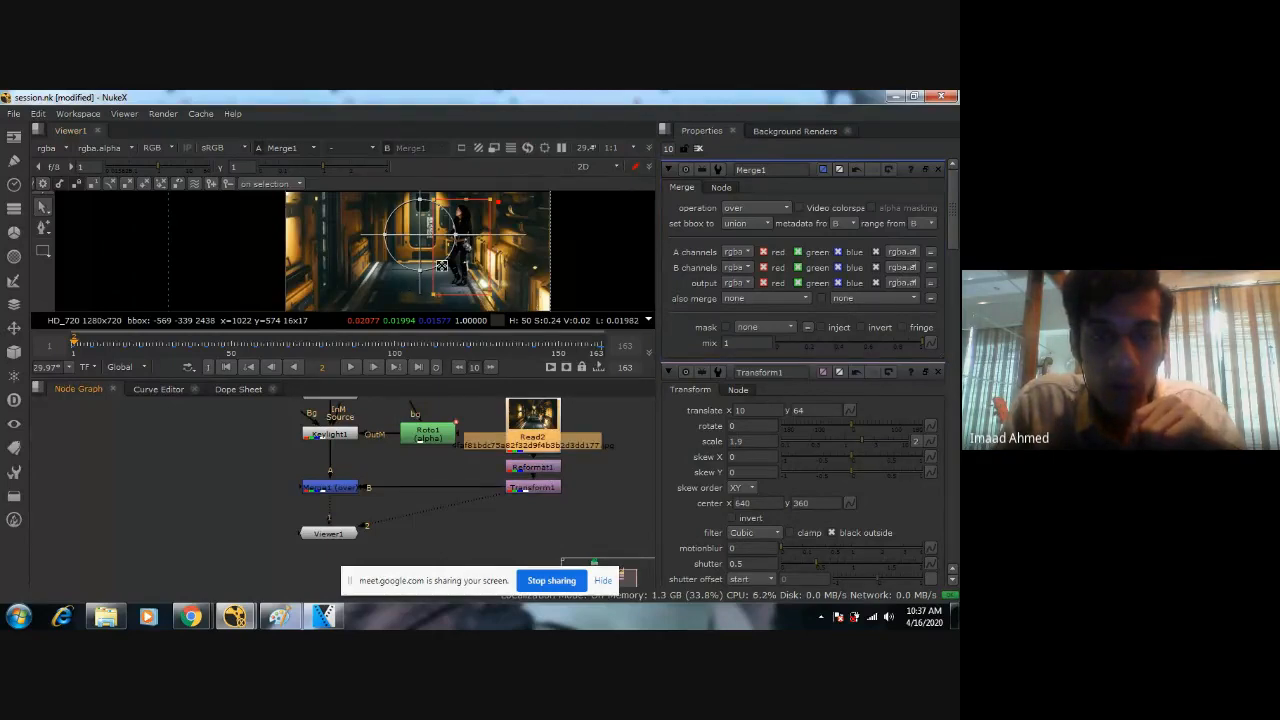
pyautogui.scroll(-2, 441, 265)
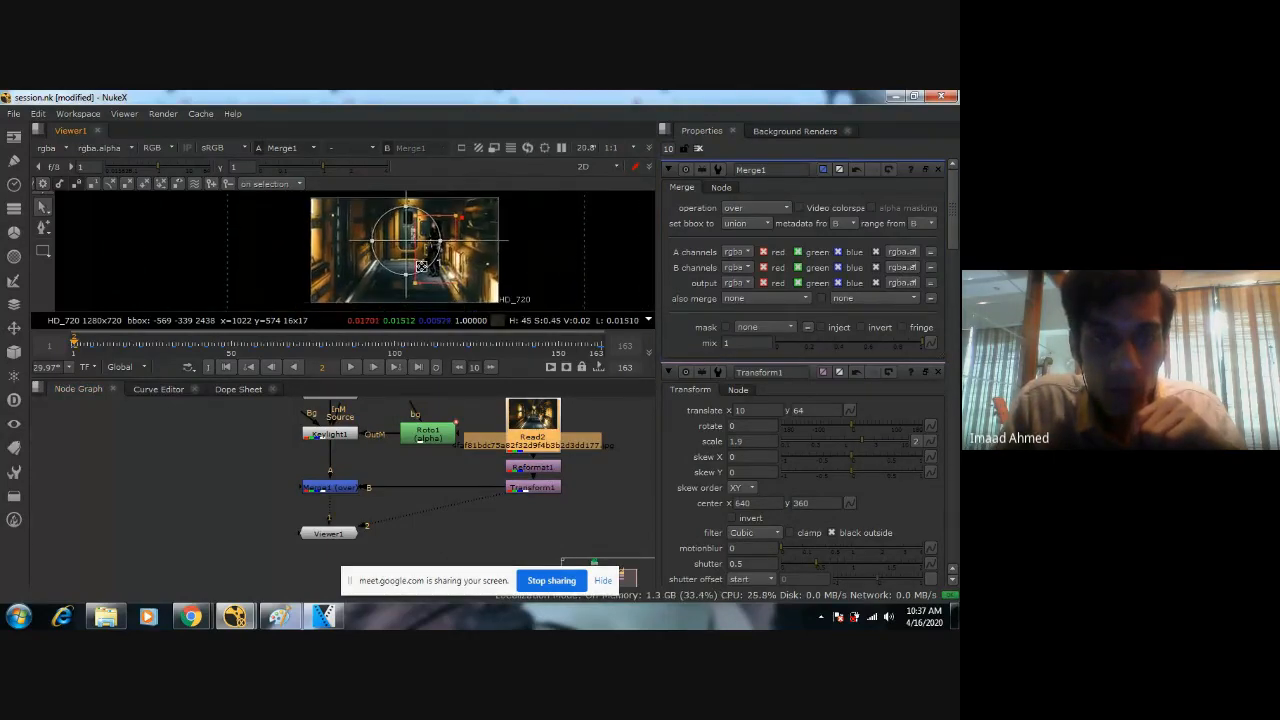
pyautogui.scroll(7, 490, 270)
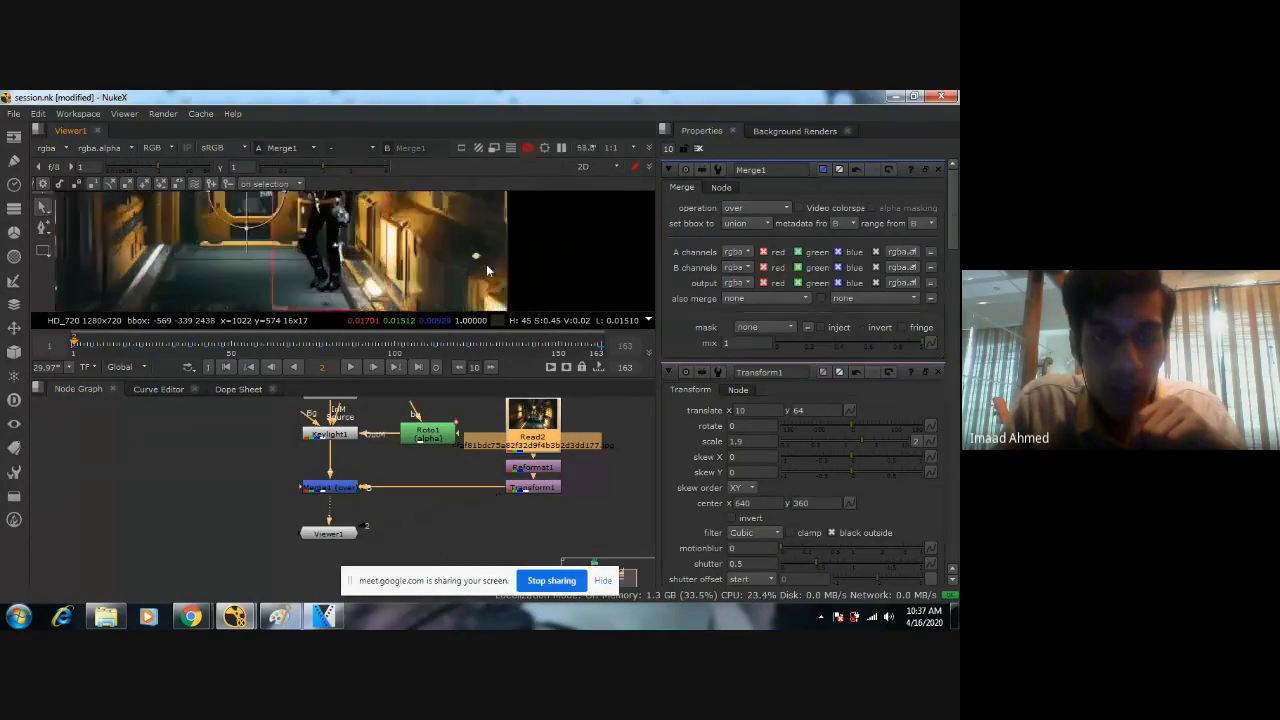
pyautogui.scroll(5, 428, 280)
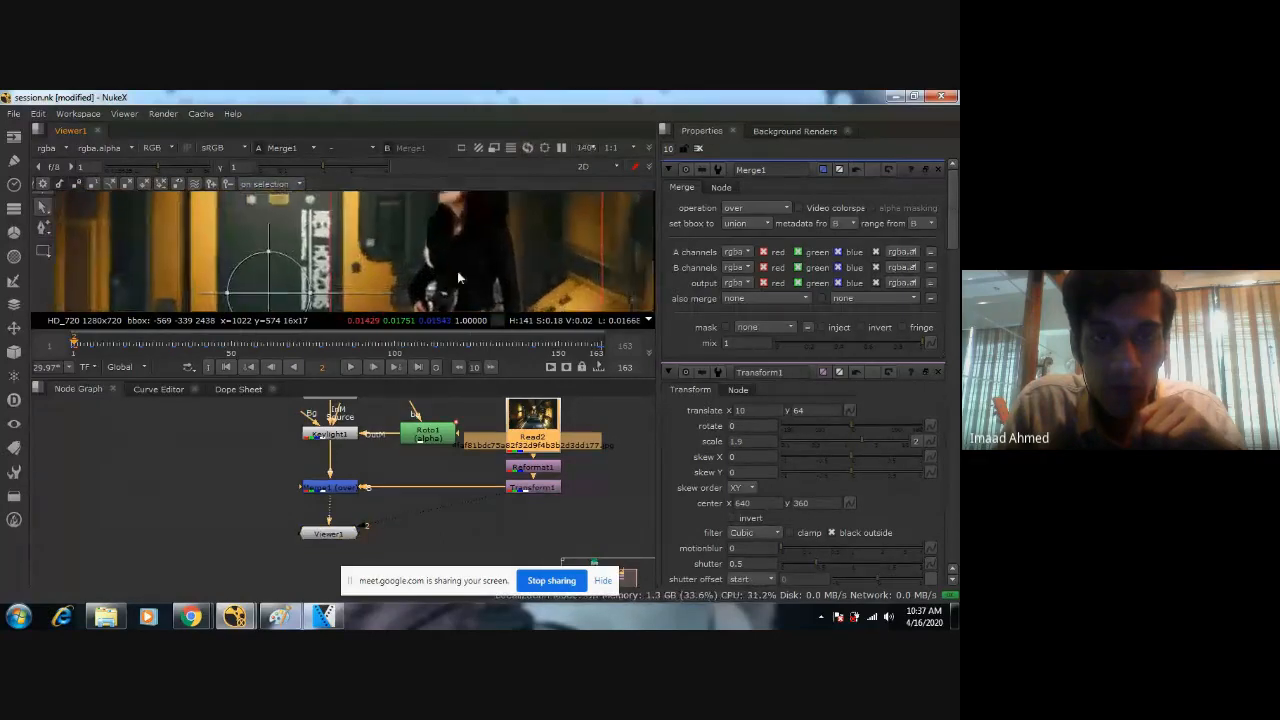
pyautogui.moveTo(418, 211); pyautogui.dragTo(405, 236, button='middle')
pyautogui.scroll(-5, 420, 265)
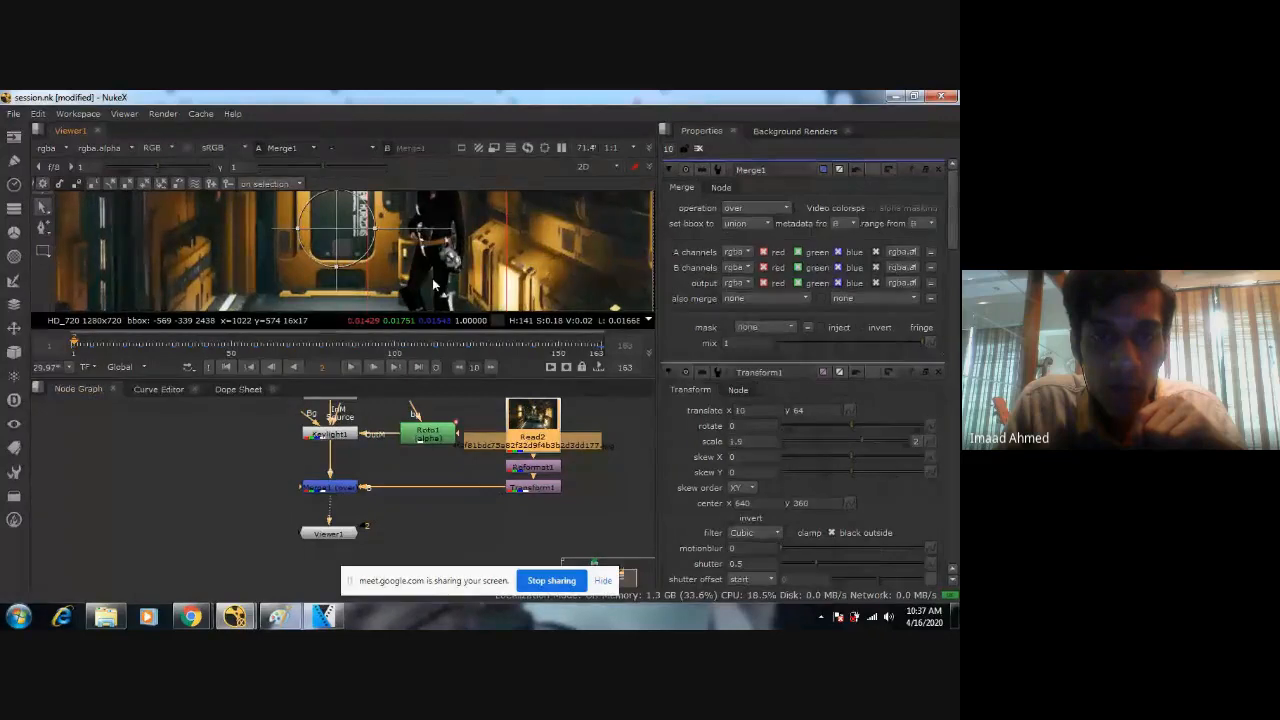
pyautogui.scroll(3, 432, 278)
pyautogui.scroll(4, 436, 278)
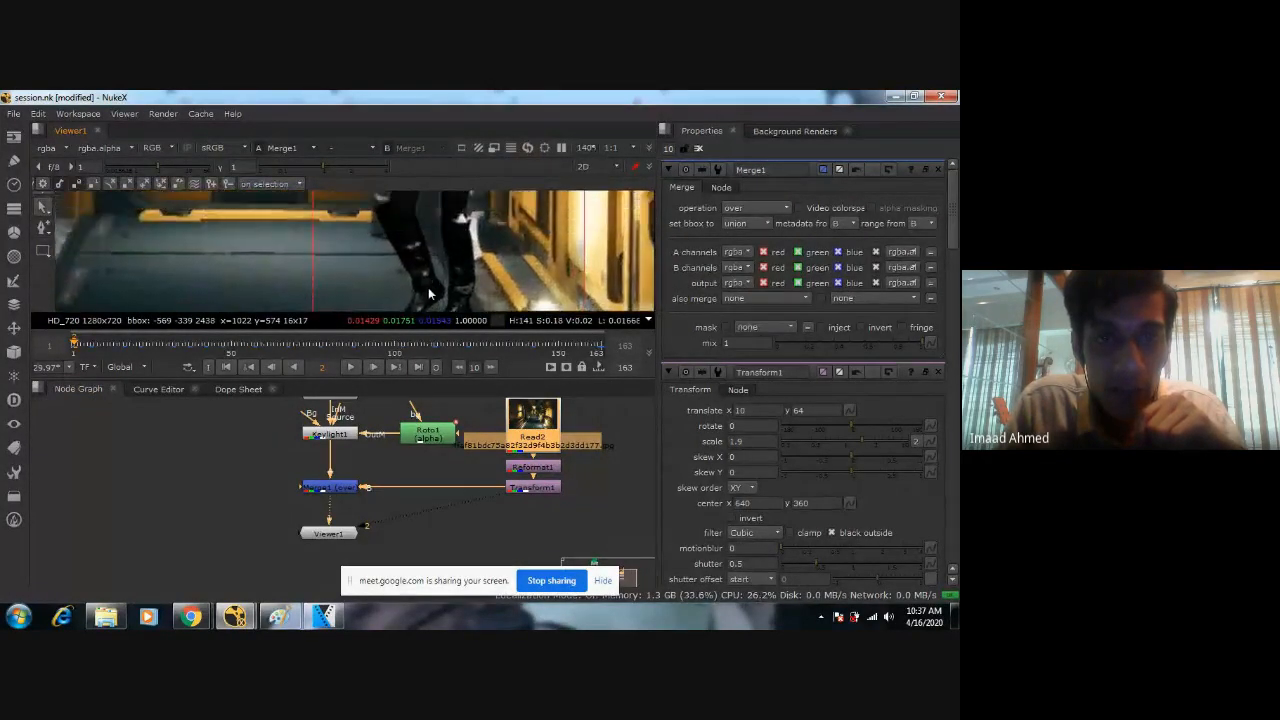
pyautogui.scroll(-6, 432, 268)
pyautogui.scroll(6, 405, 285)
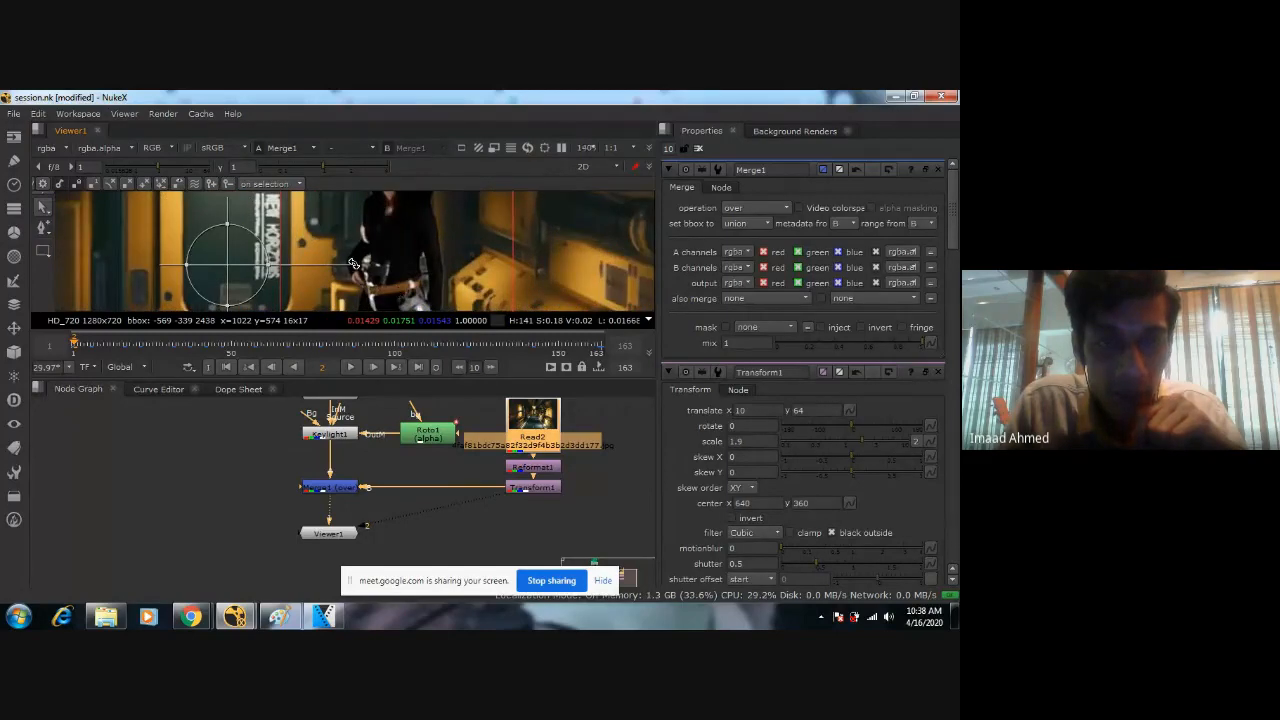
pyautogui.scroll(3, 353, 263)
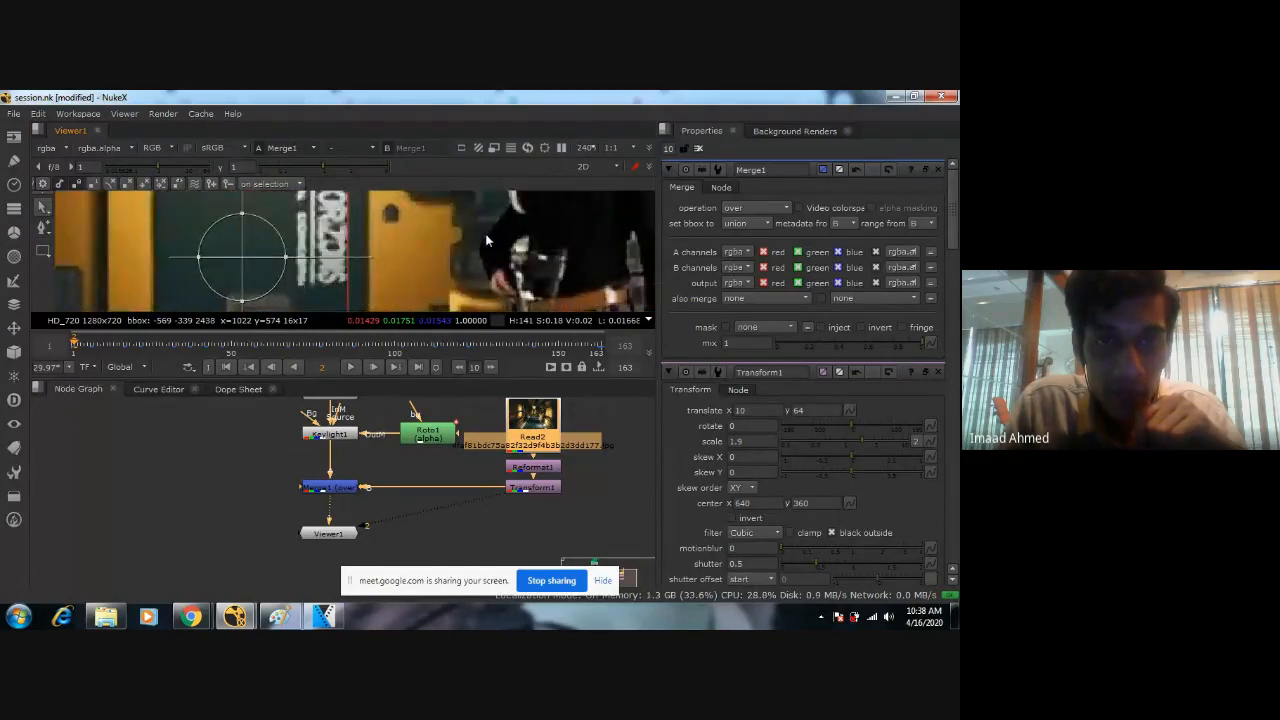
# Open Keylight1's settings, try a Screen Dilate of -1.5 on the woman's matte, and set it to -1.
pyautogui.scroll(3, 450, 255)
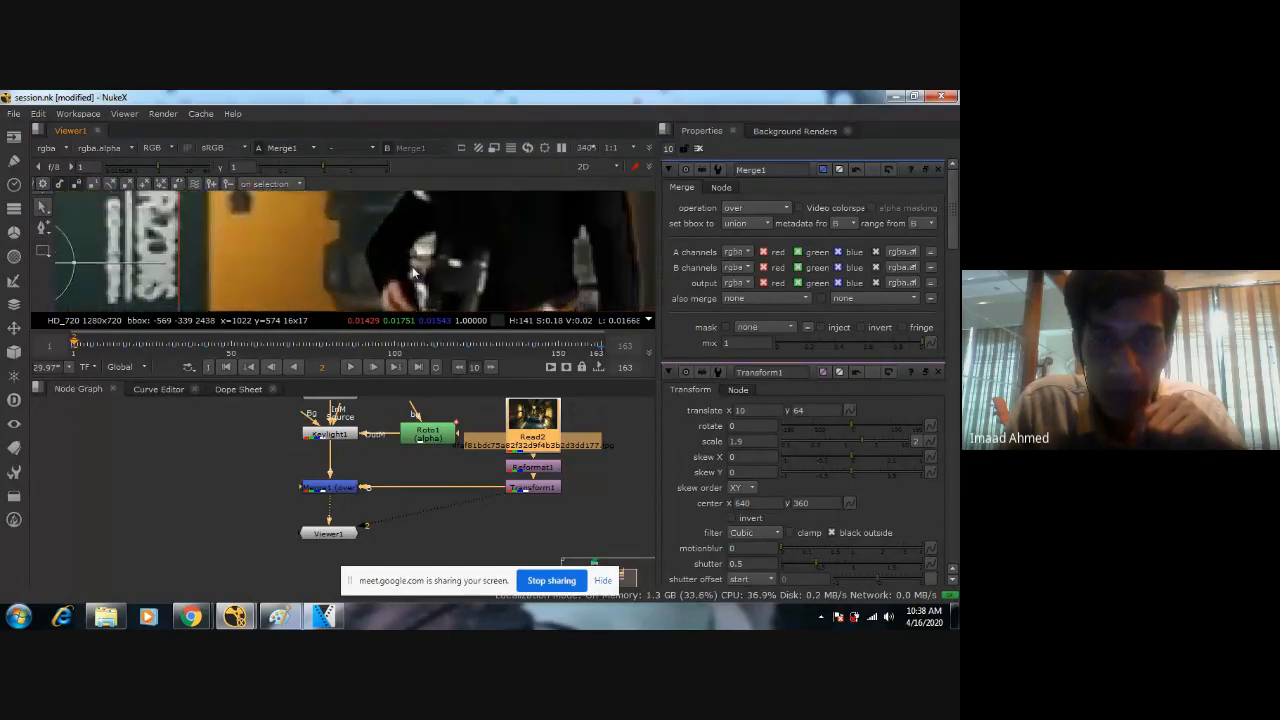
pyautogui.scroll(2, 380, 235)
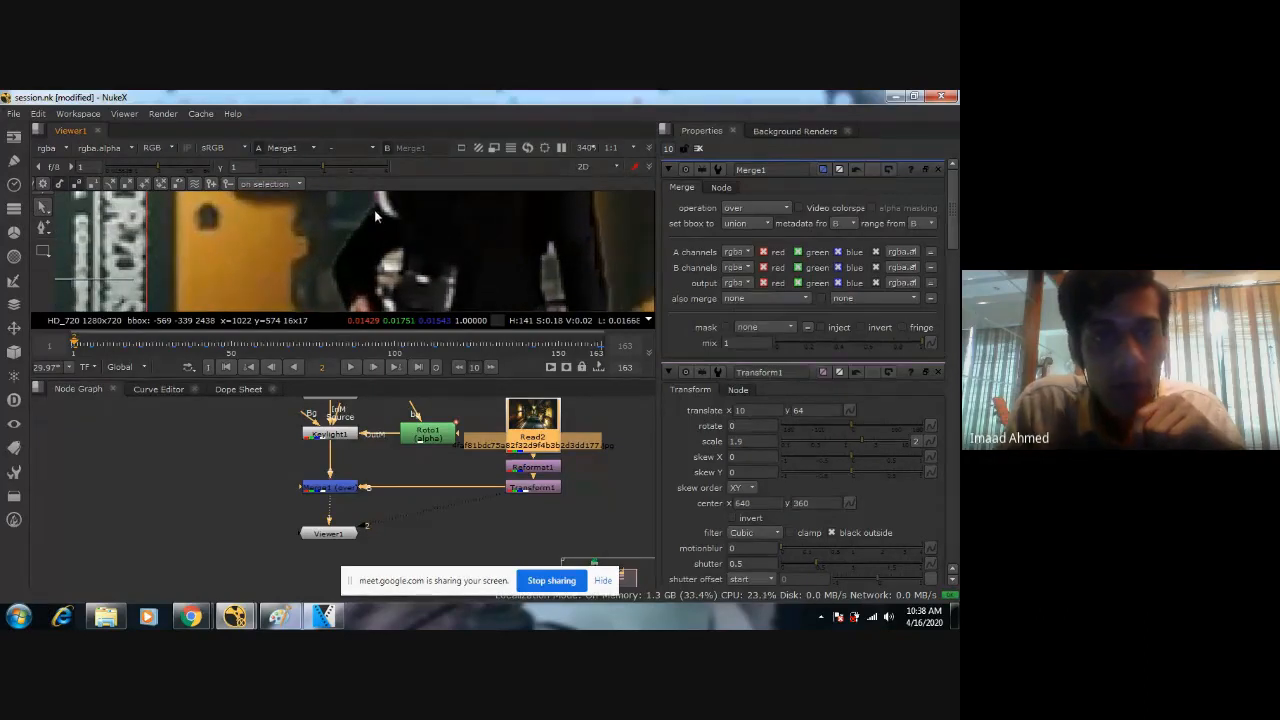
pyautogui.scroll(-3, 345, 224)
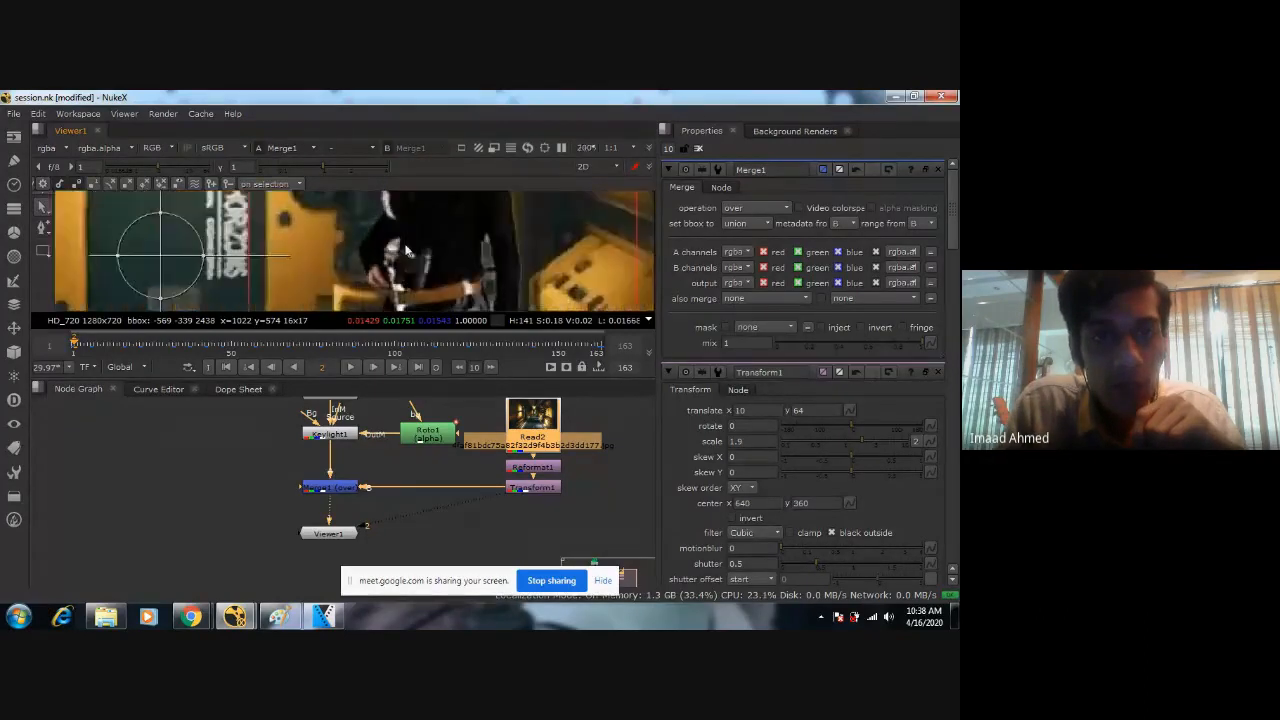
pyautogui.doubleClick(354, 435)
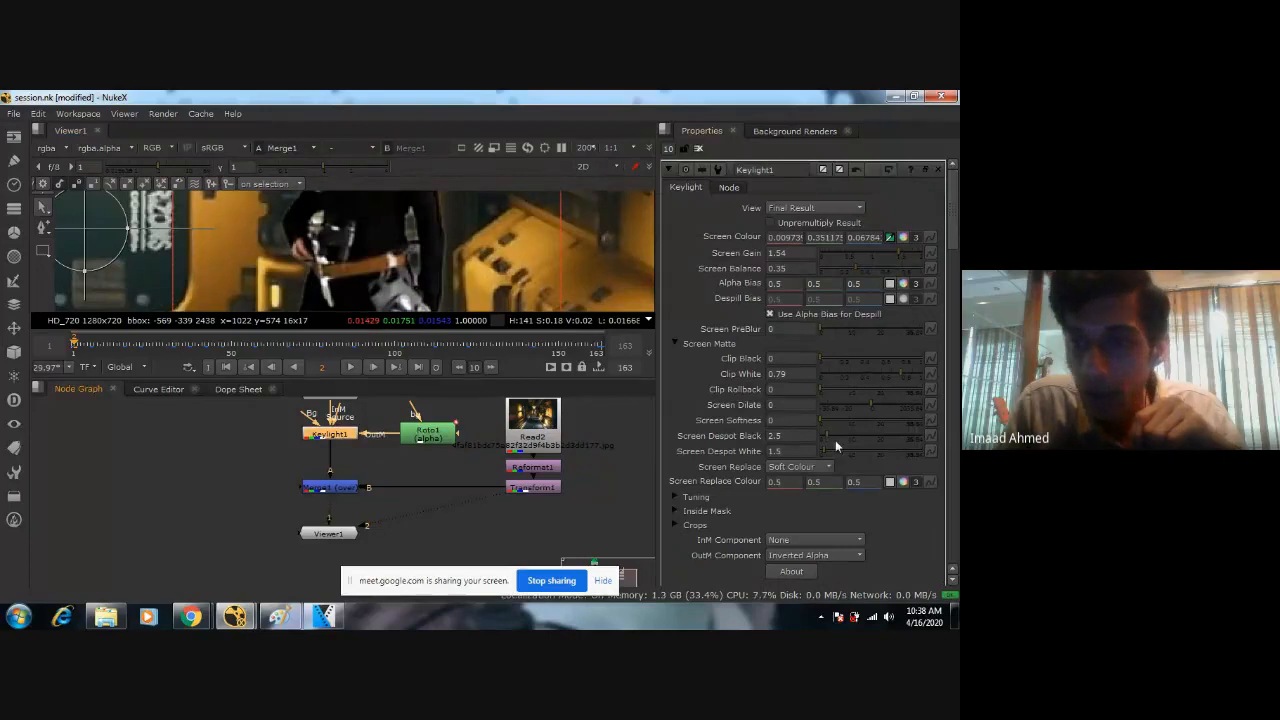
pyautogui.moveTo(872, 405); pyautogui.dragTo(868, 405)
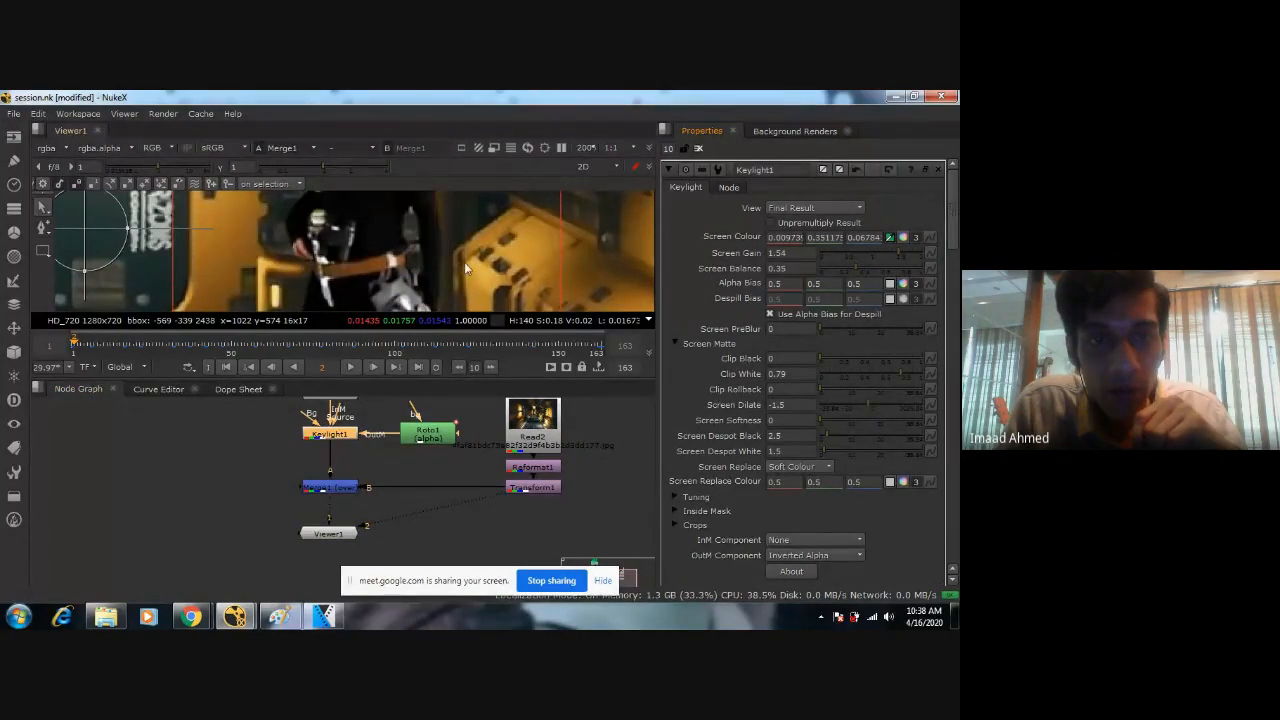
pyautogui.scroll(-2, 462, 266)
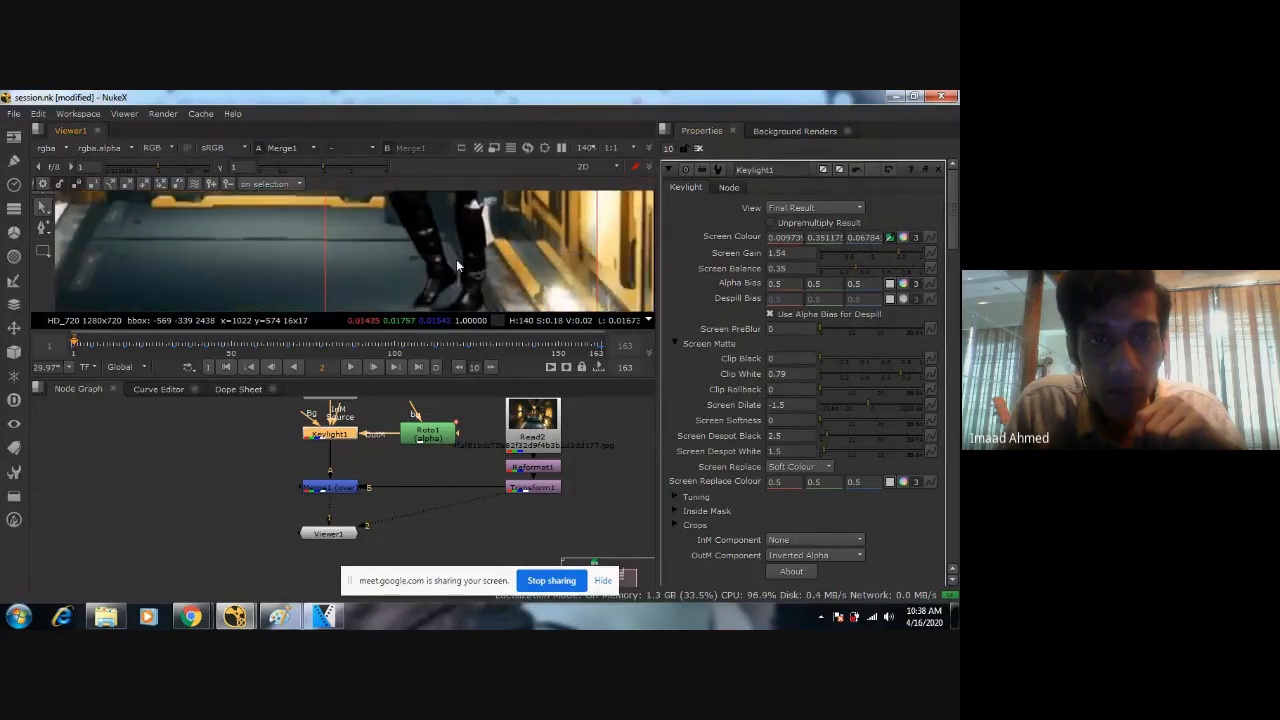
pyautogui.scroll(2, 456, 262)
pyautogui.click(797, 404)
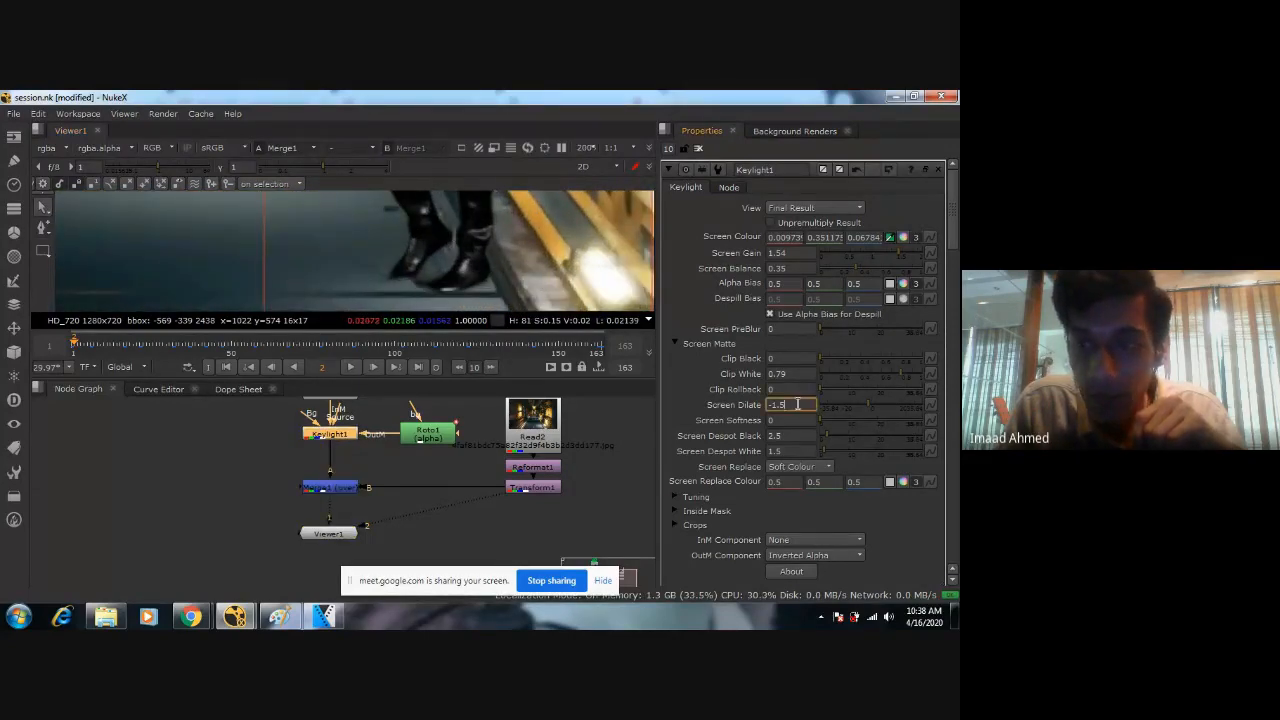
pyautogui.press('BackSpace')
pyautogui.press('BackSpace')
pyautogui.press('Return')
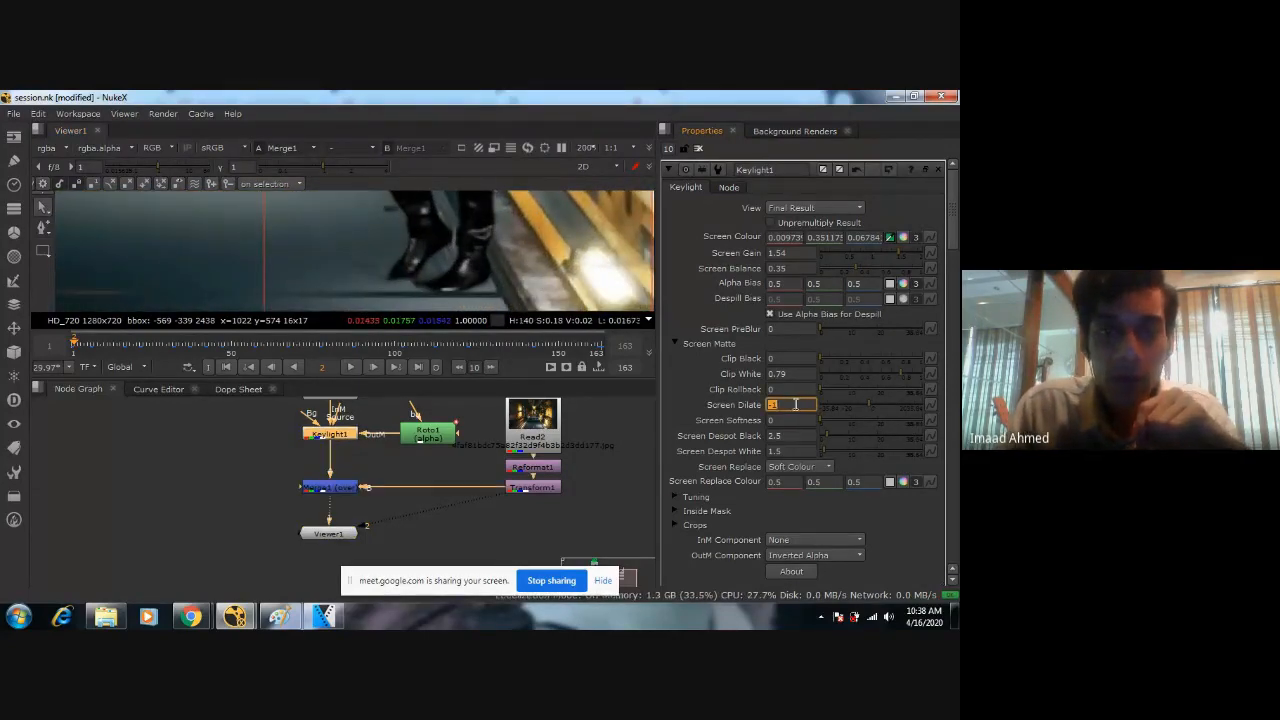
# Examine the woman's keyed edges against the corridor from her boots up to her head at frame 2.
pyautogui.scroll(-2, 367, 227)
pyautogui.scroll(2, 367, 227)
pyautogui.moveTo(367, 210); pyautogui.dragTo(356, 280, button='middle')
pyautogui.scroll(1, 380, 232)
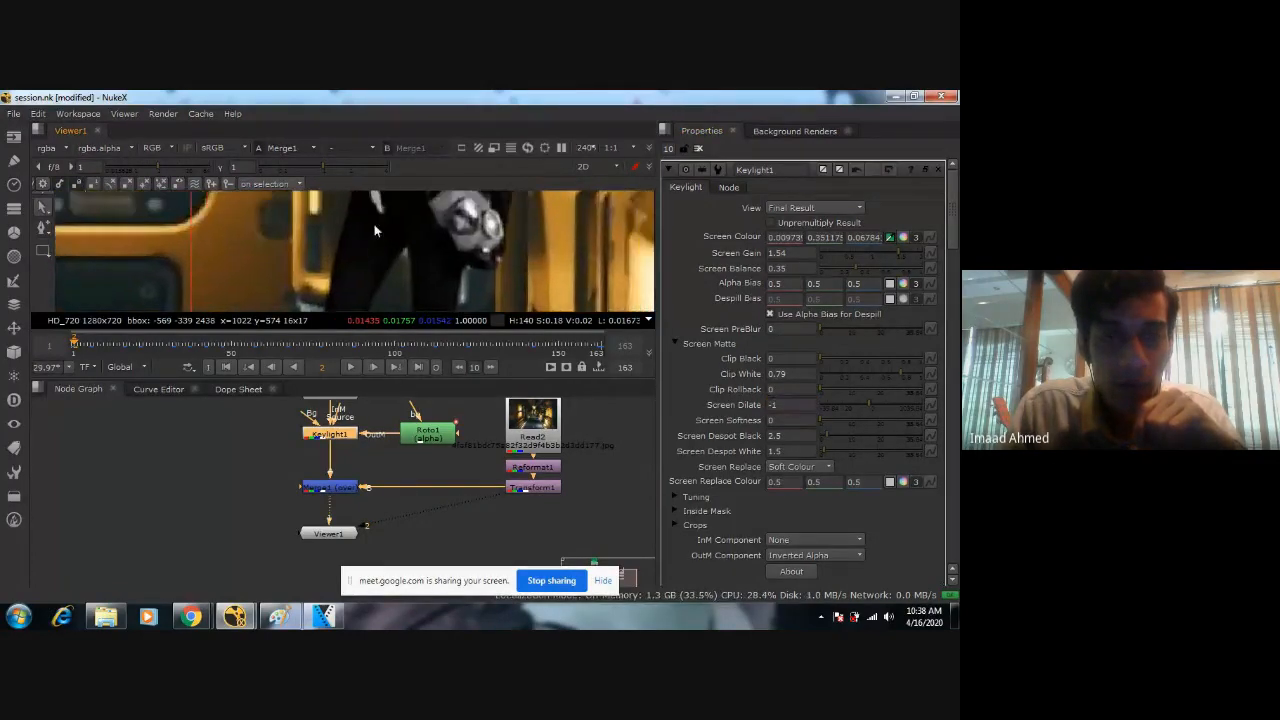
pyautogui.moveTo(374, 231); pyautogui.dragTo(410, 265, button='middle')
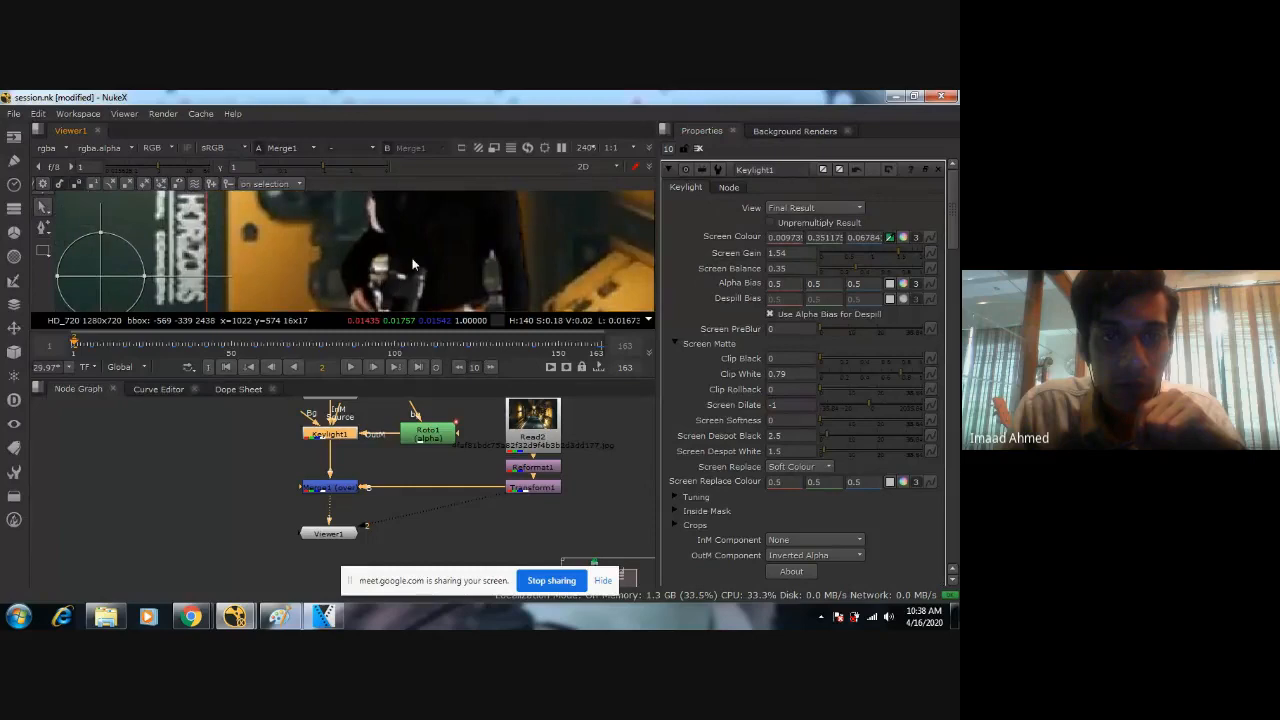
pyautogui.moveTo(385, 214); pyautogui.dragTo(465, 264, button='middle')
pyautogui.scroll(2, 386, 270)
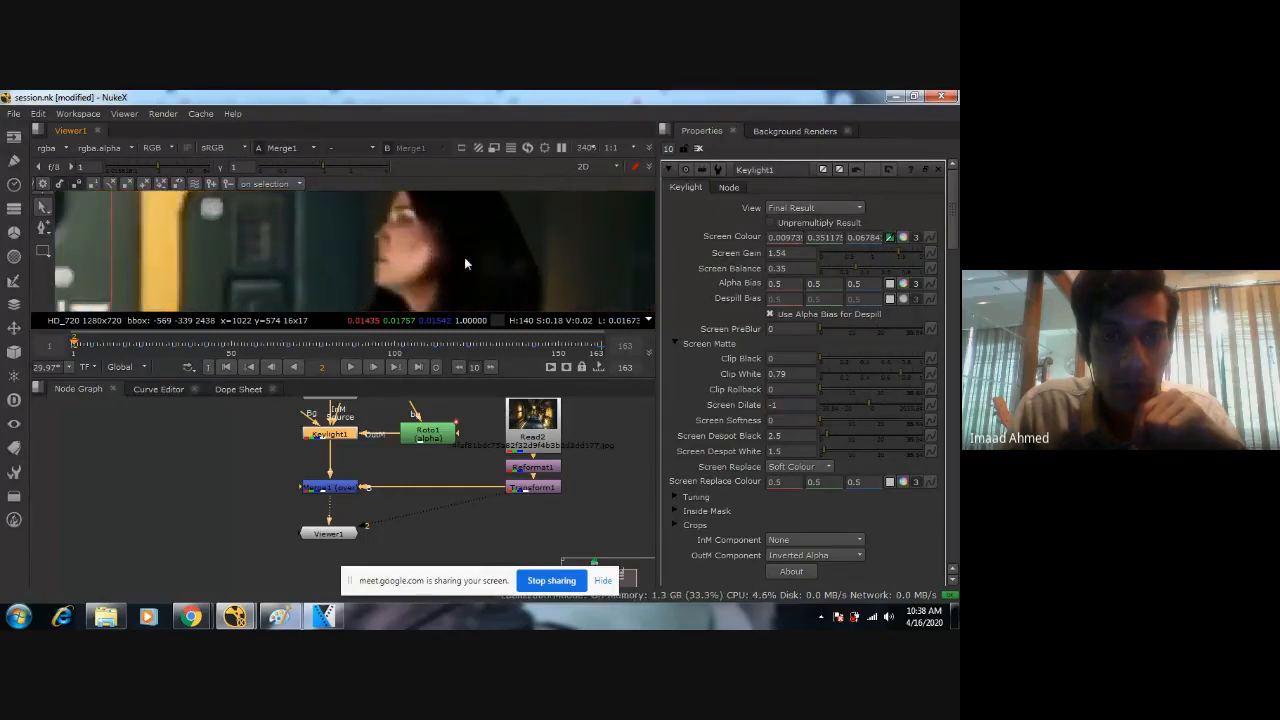
# Try a Screen Dilate of -0.9 in Keylight1 and return it to -1.
pyautogui.click(789, 405)
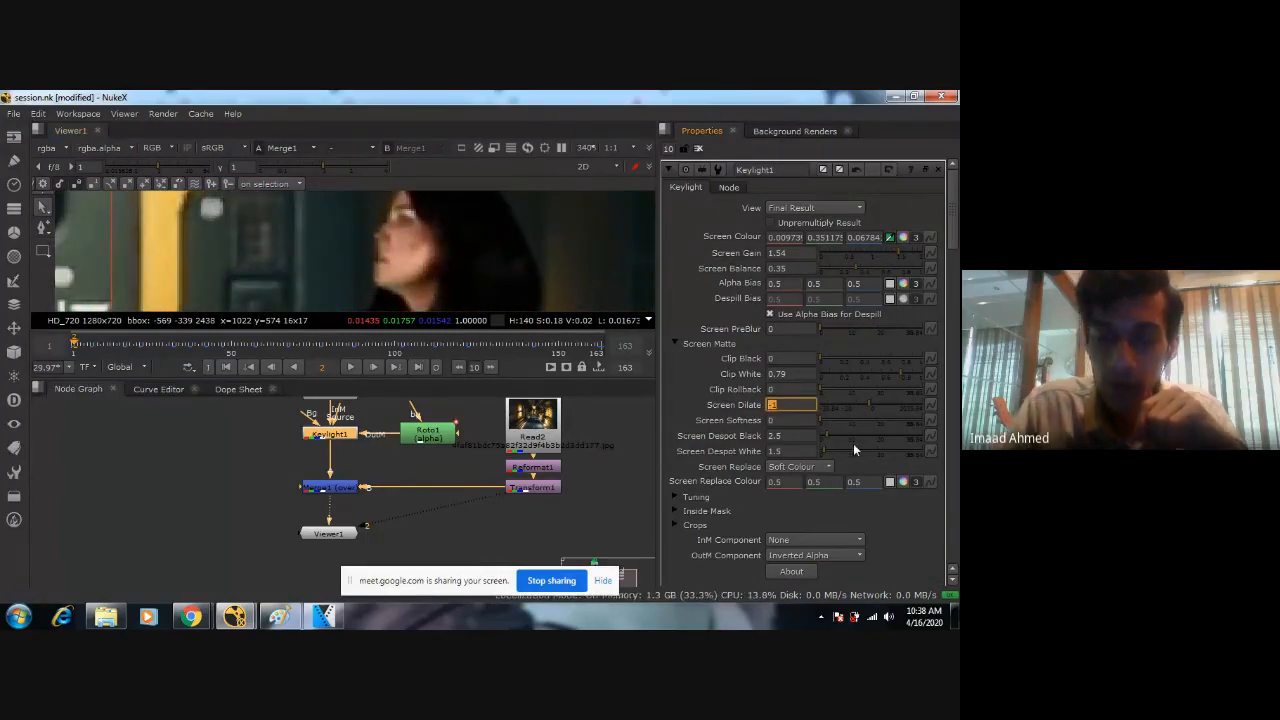
pyautogui.write('-0.9')
pyautogui.press('Return')
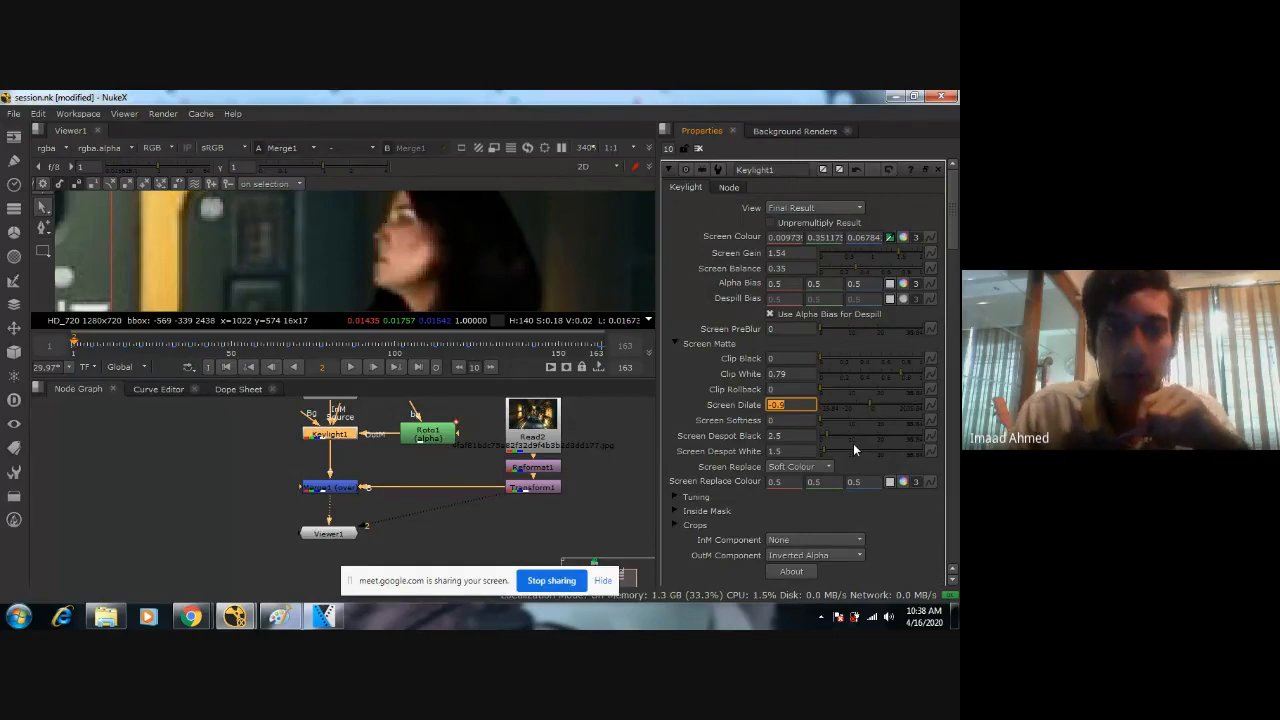
pyautogui.scroll(-2, 465, 239)
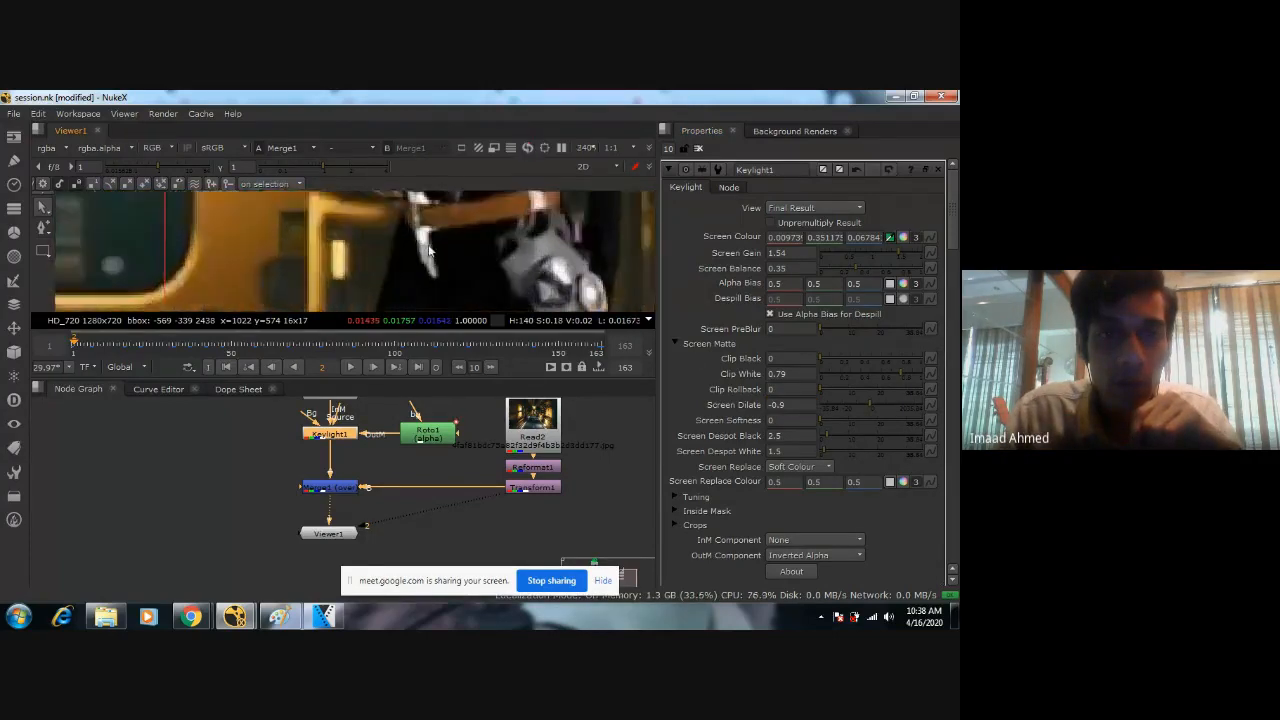
pyautogui.click(800, 404)
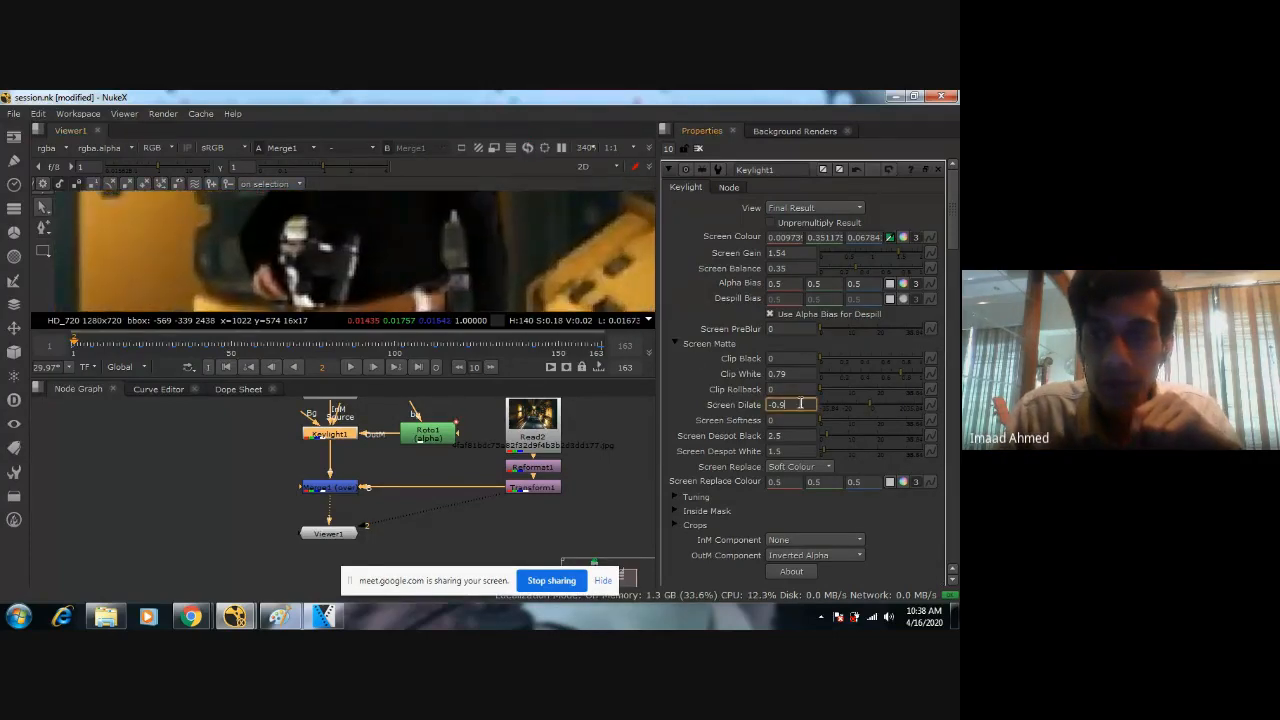
pyautogui.write('-1')
pyautogui.press('Return')
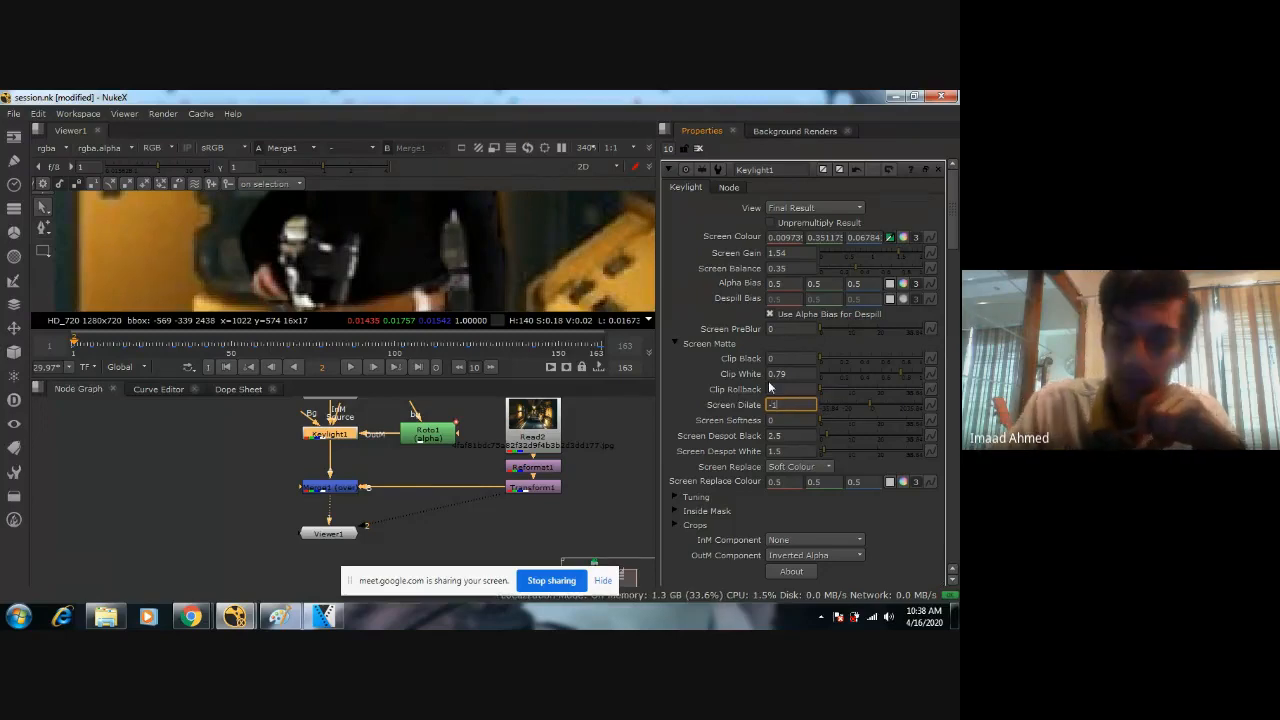
# Set Keylight1's Screen Softness to 0.2 to soften the edges of the woman's matte.
pyautogui.scroll(-4, 498, 287)
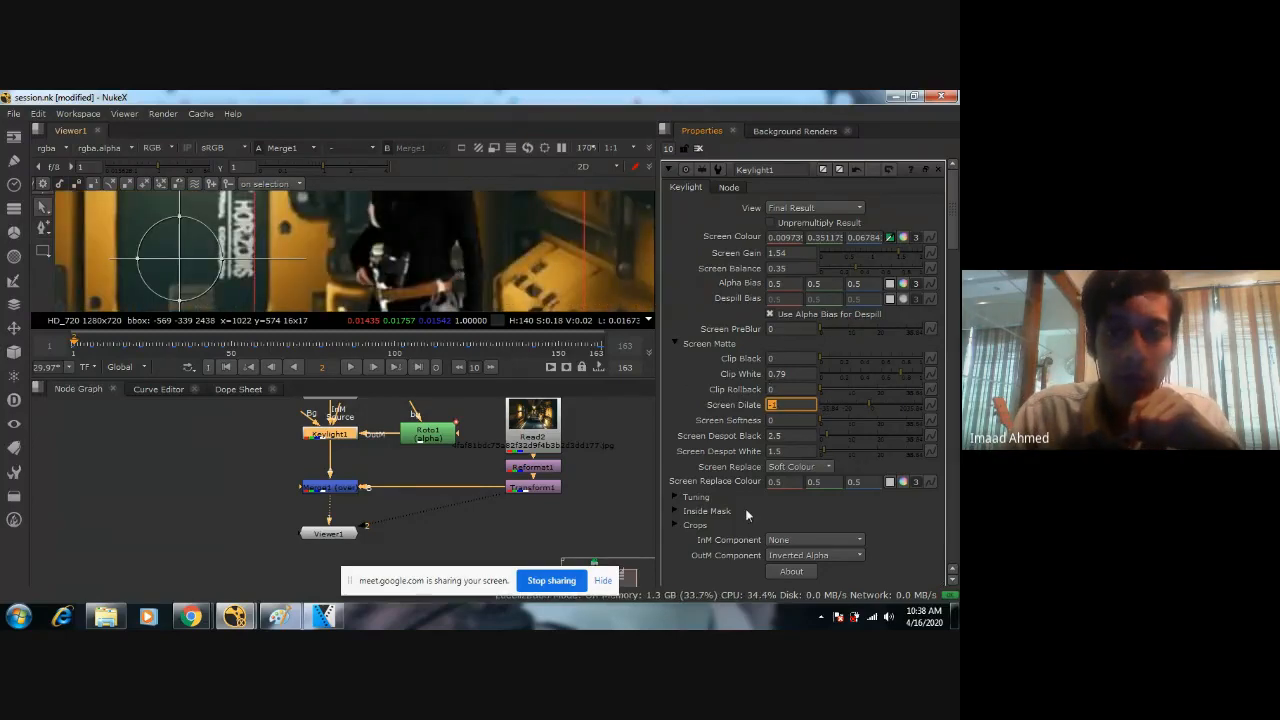
pyautogui.click(783, 420)
pyautogui.write('0.2')
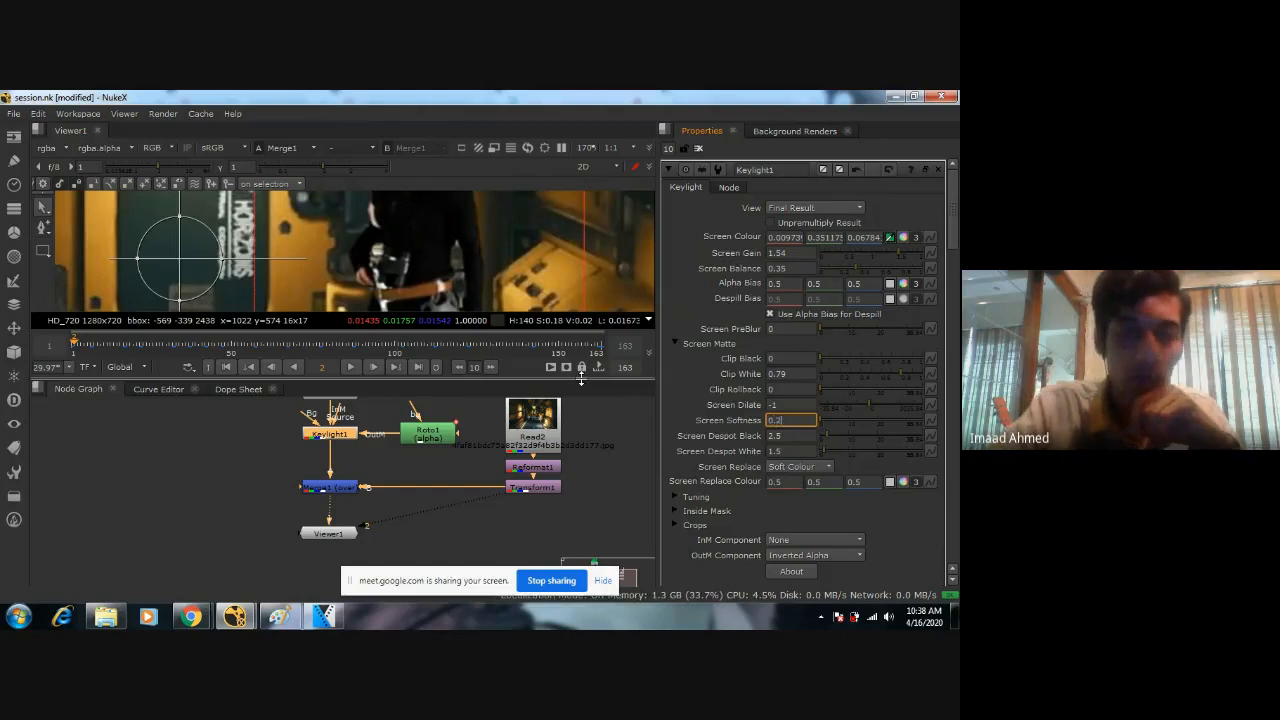
# Inspect the softened edges of the woman's torso, arms and boots, close up and in the full composite.
pyautogui.scroll(-3, 459, 284)
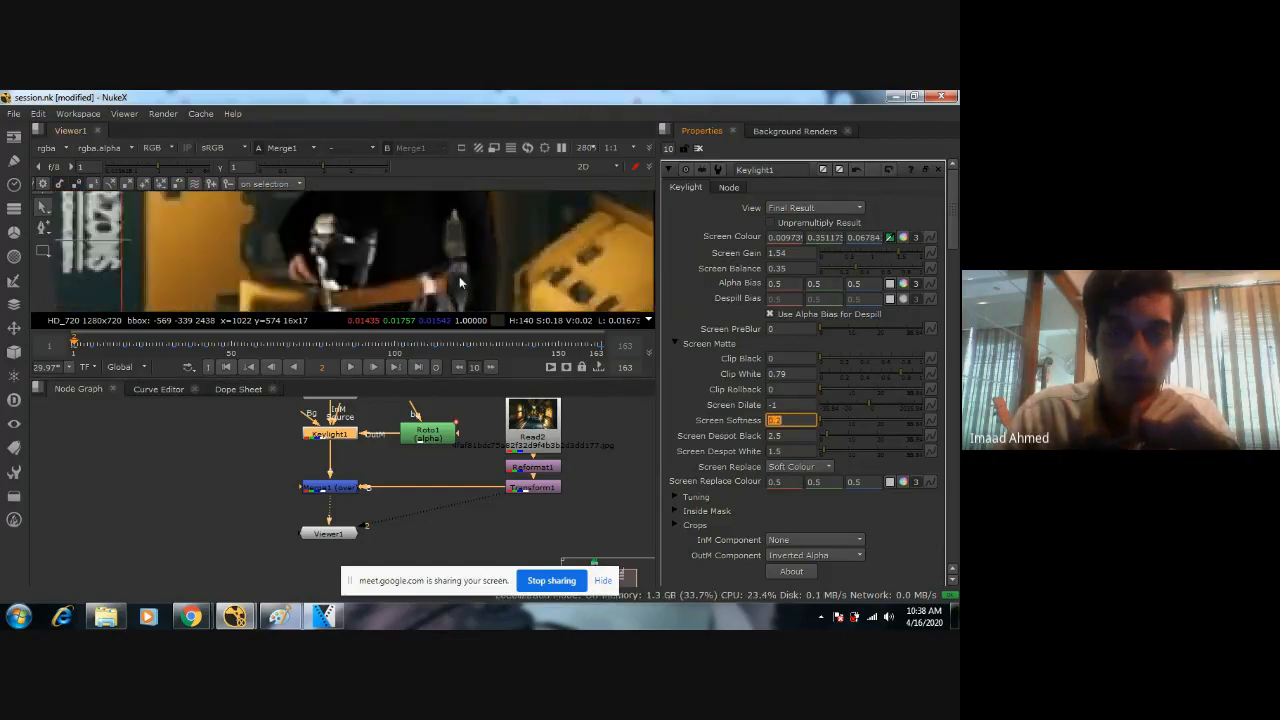
pyautogui.scroll(-4, 459, 284)
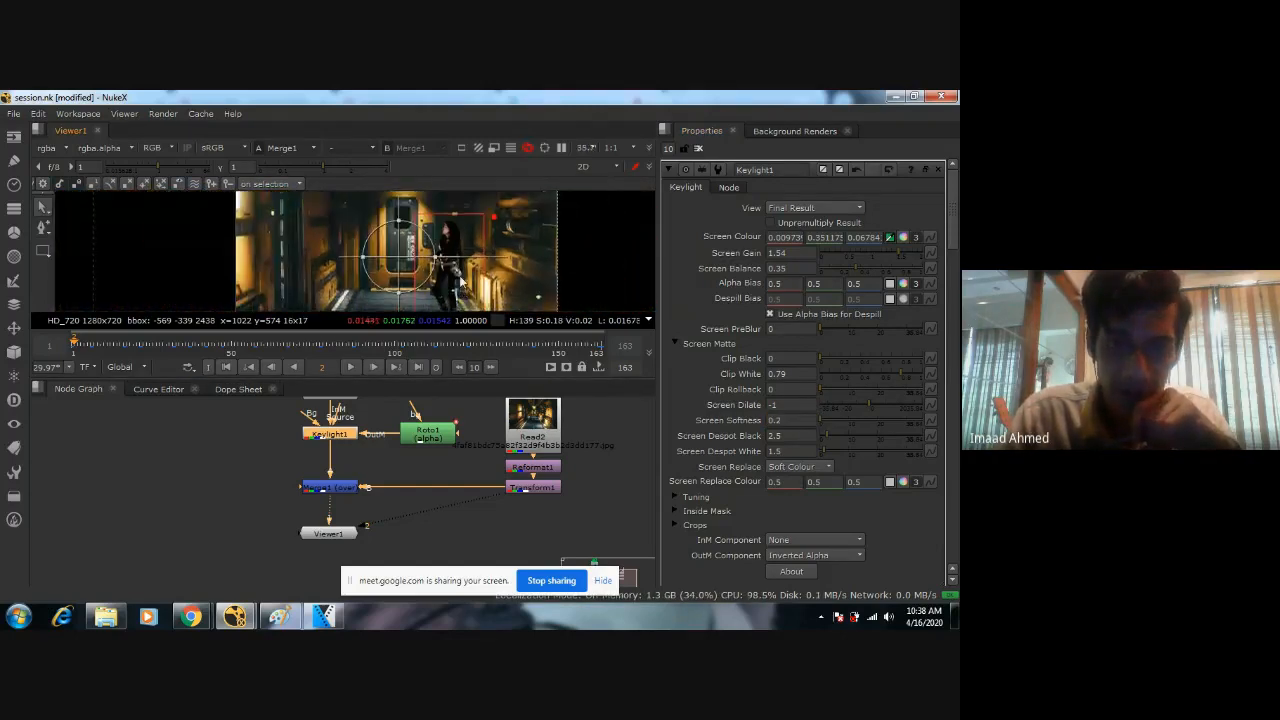
pyautogui.scroll(2, 455, 256)
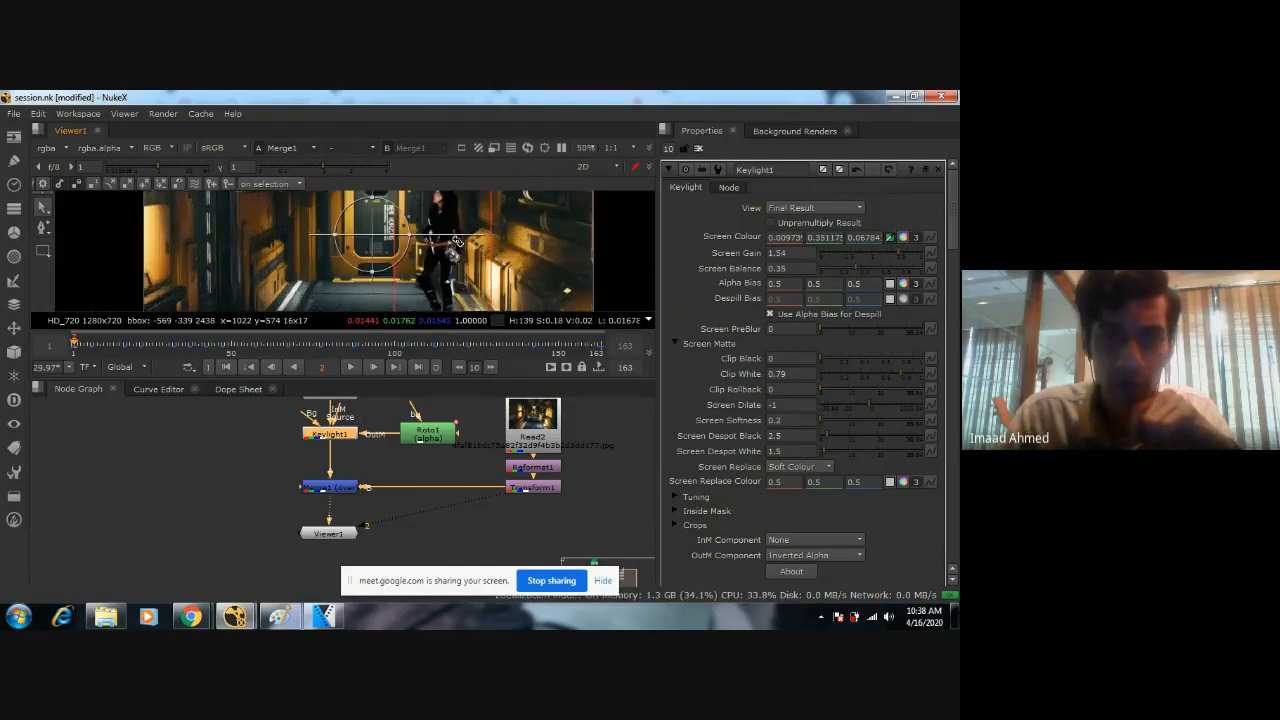
pyautogui.scroll(6, 450, 240)
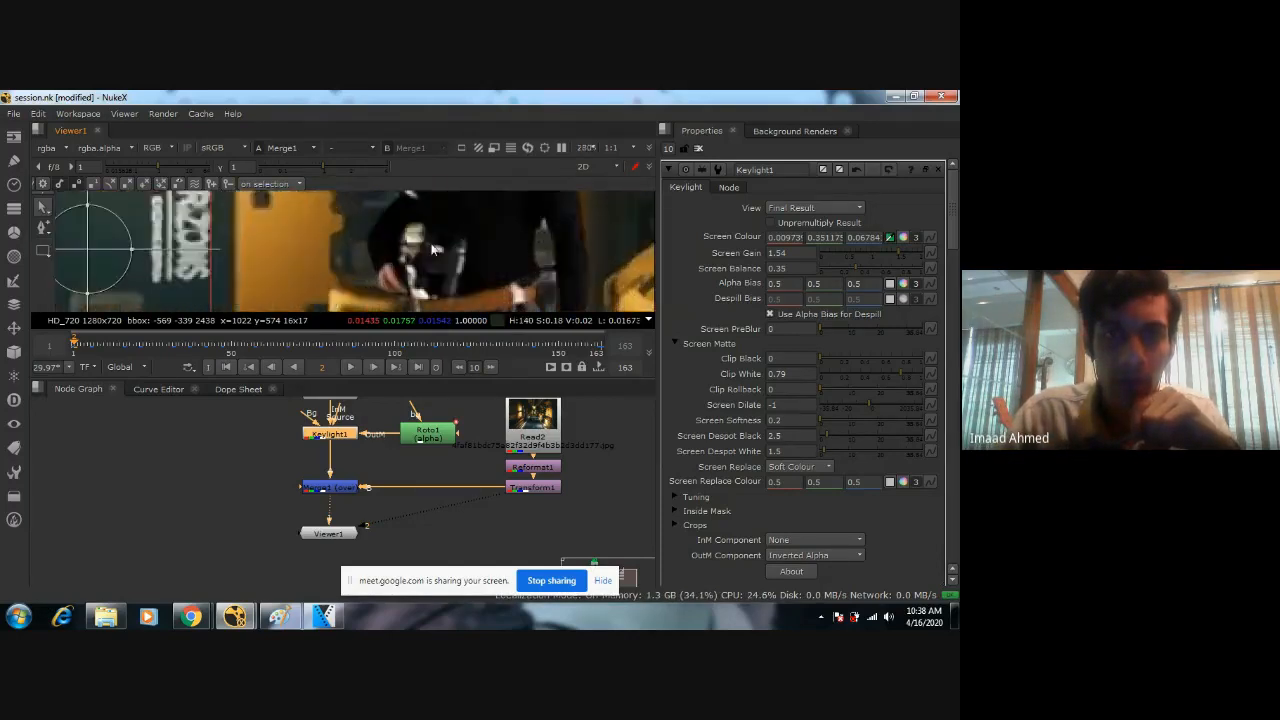
pyautogui.scroll(-5, 450, 232)
pyautogui.scroll(3, 443, 268)
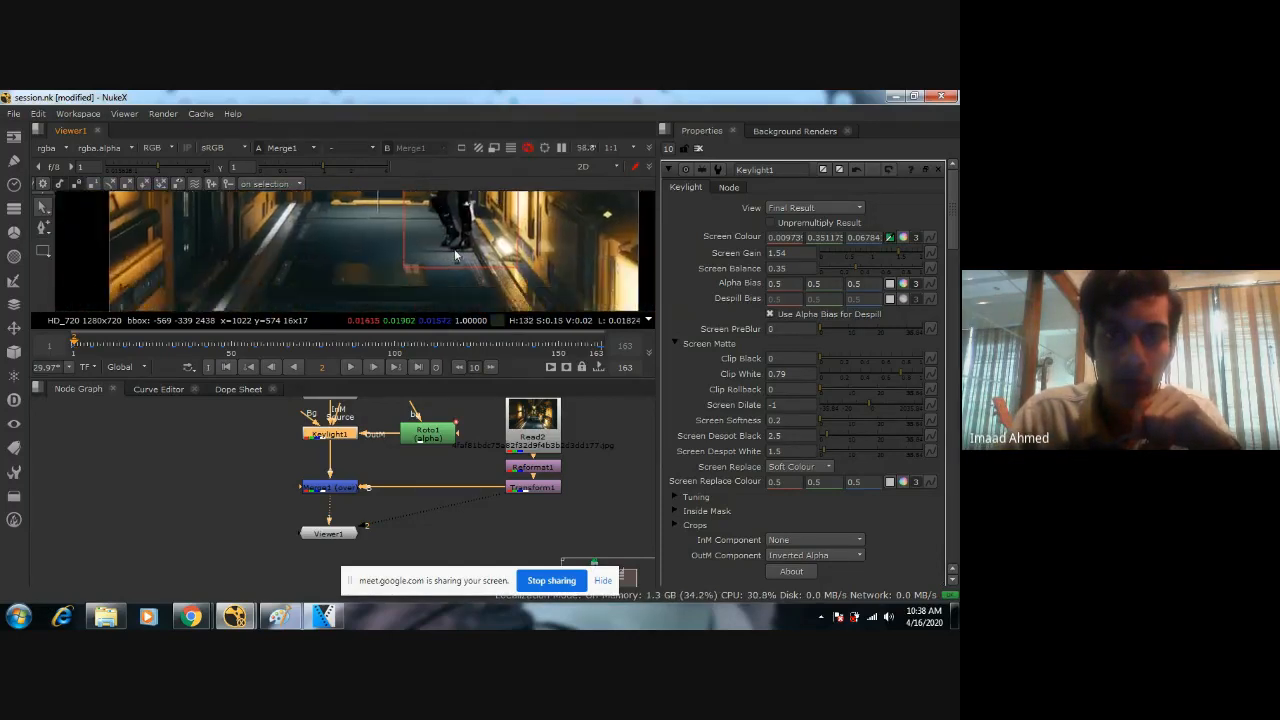
pyautogui.scroll(-6, 454, 248)
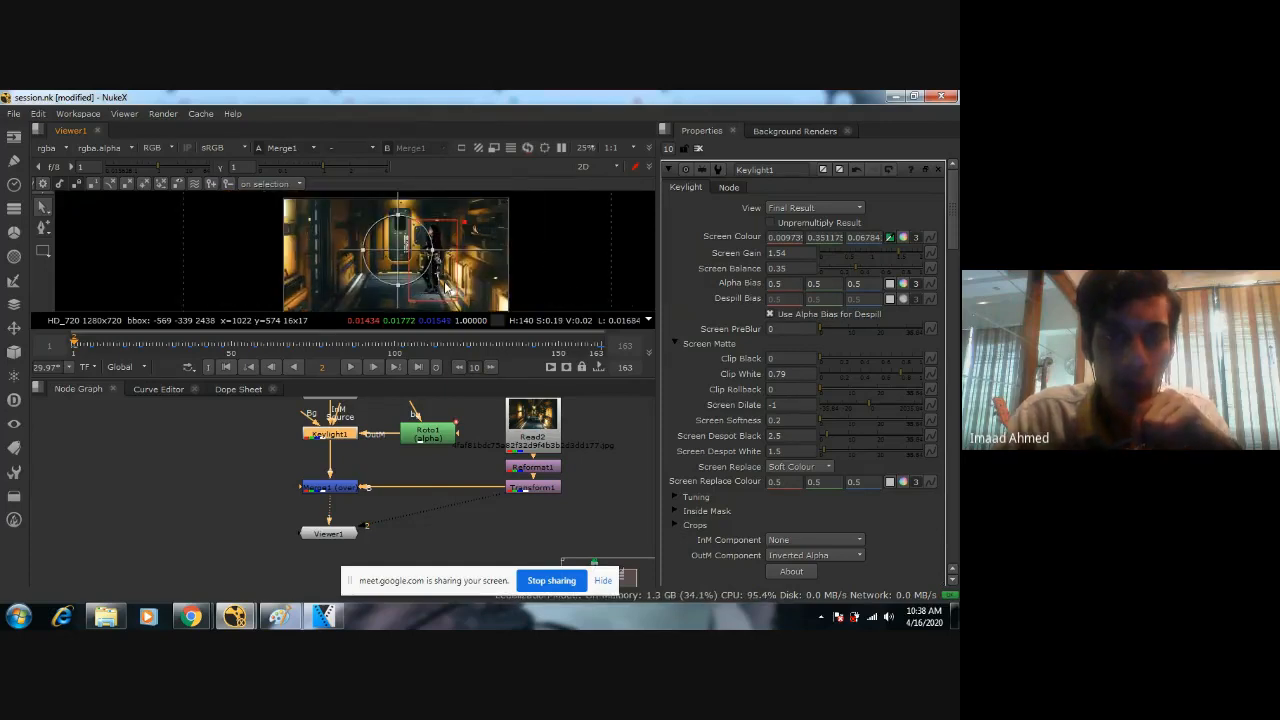
pyautogui.scroll(1, 432, 262)
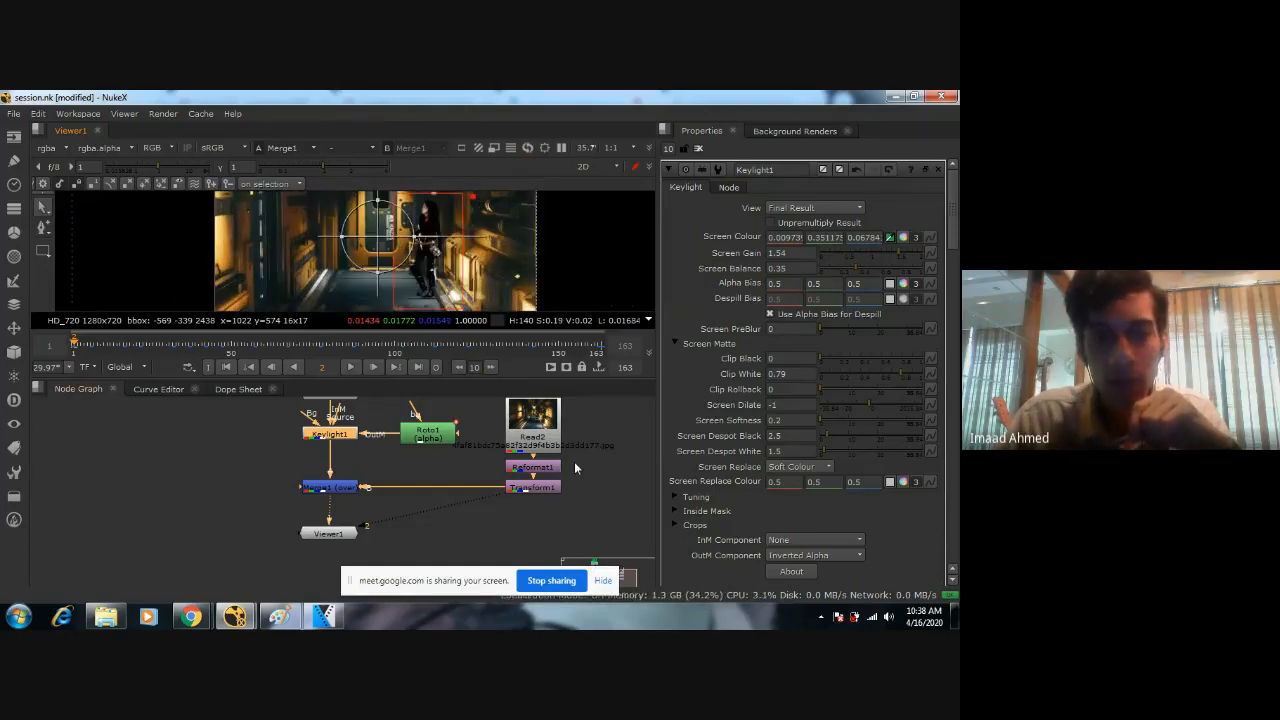
pyautogui.moveTo(589, 396); pyautogui.dragTo(503, 514)
pyautogui.scroll(-2, 482, 499)
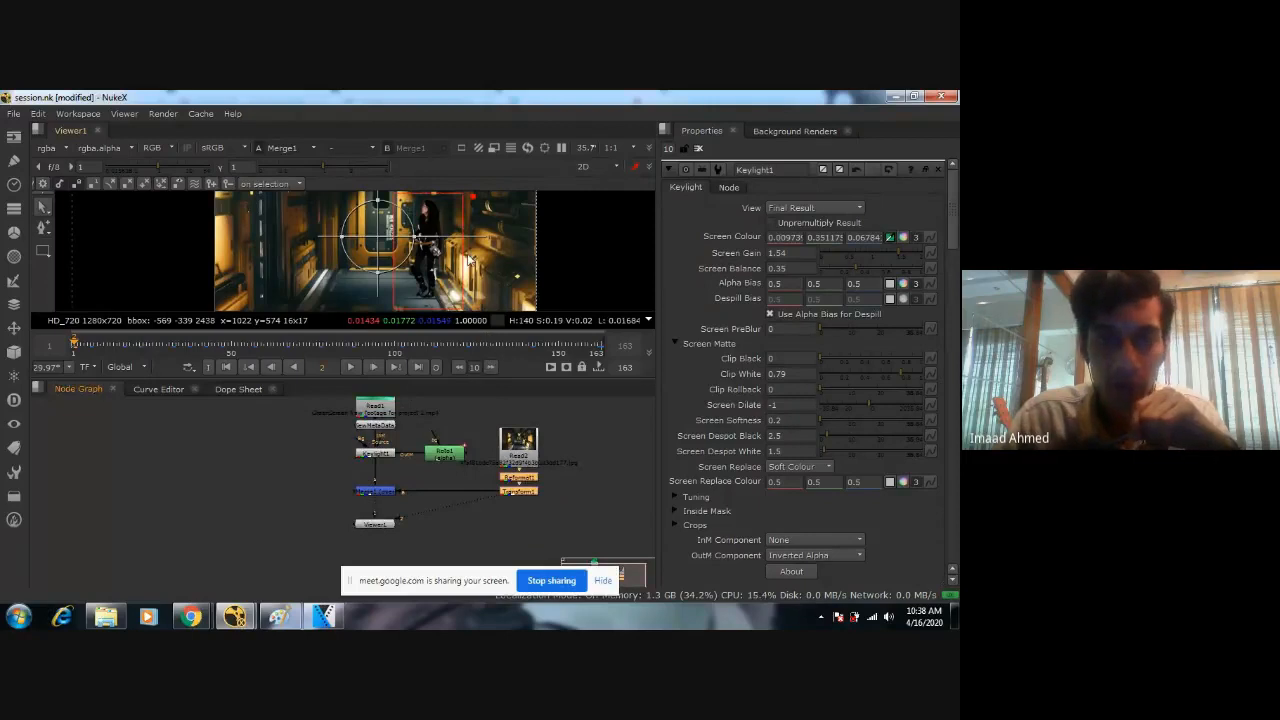
pyautogui.scroll(-1, 336, 265)
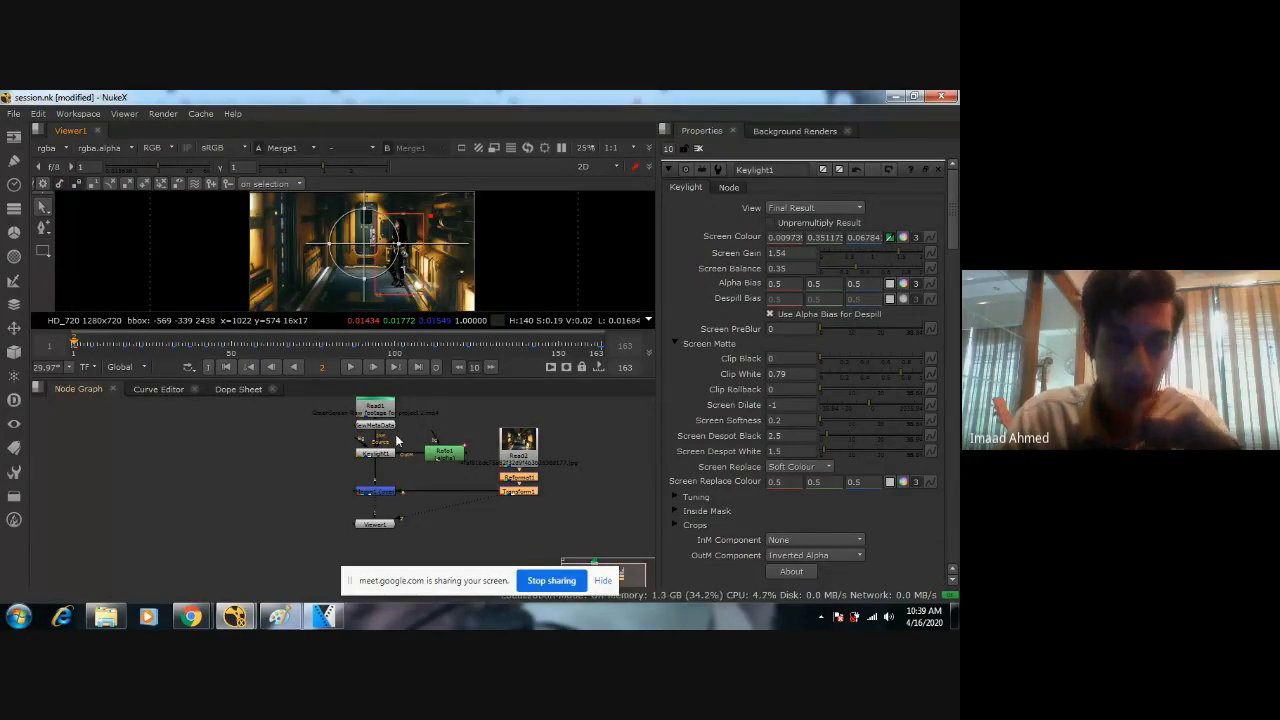
pyautogui.click(374, 492)
pyautogui.scroll(3, 369, 495)
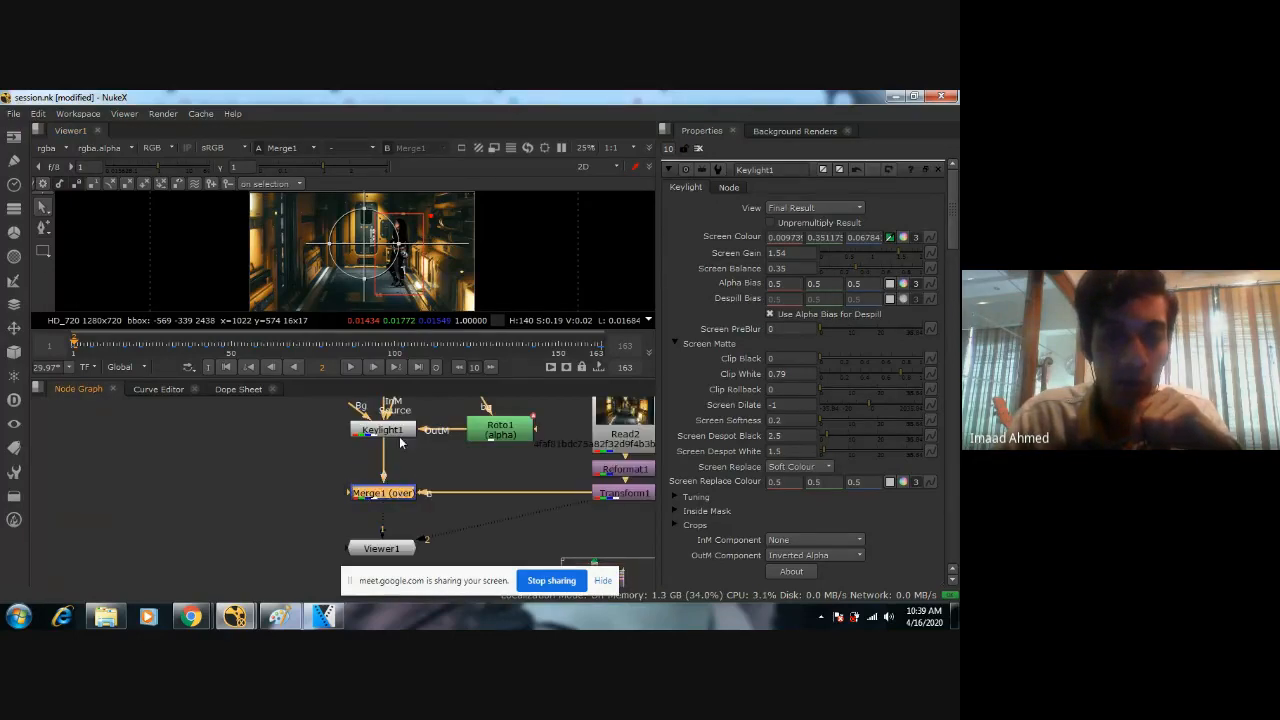
pyautogui.click(400, 432)
pyautogui.click(396, 494)
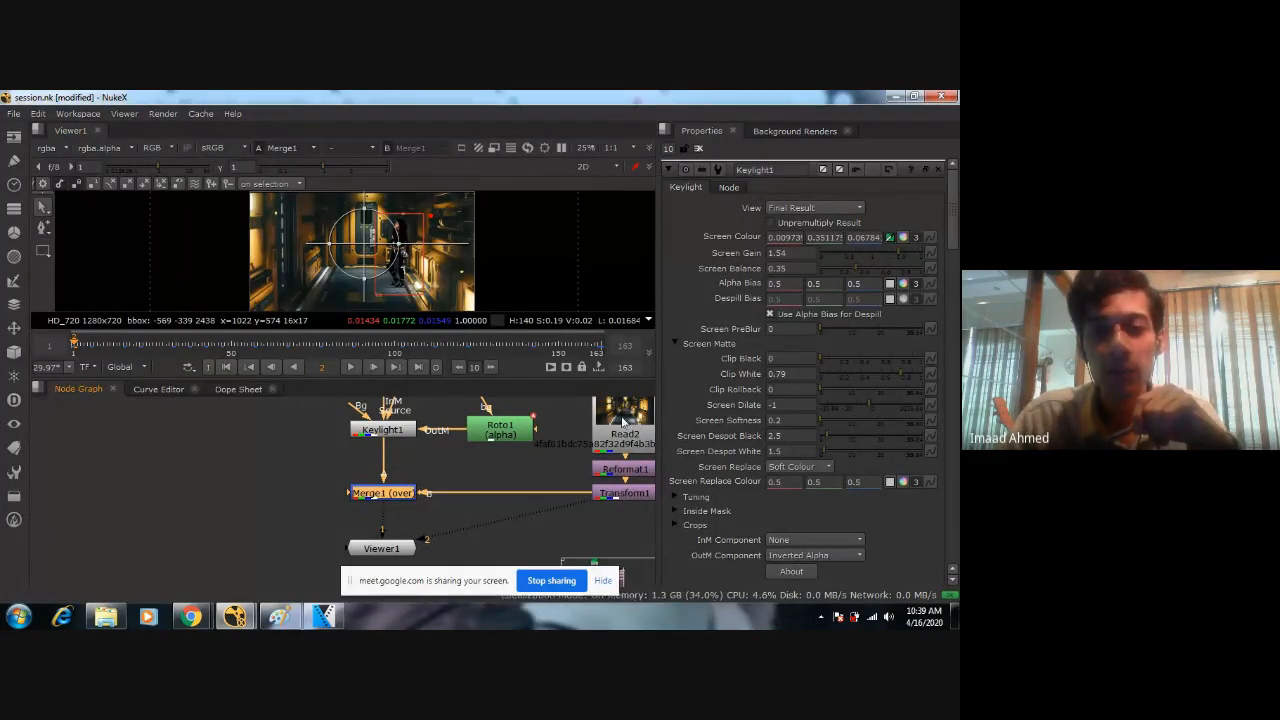
# Add a Grade node after Keylight1, ahead of Merge1, for color-matching the woman to the corridor.
pyautogui.click(396, 431)
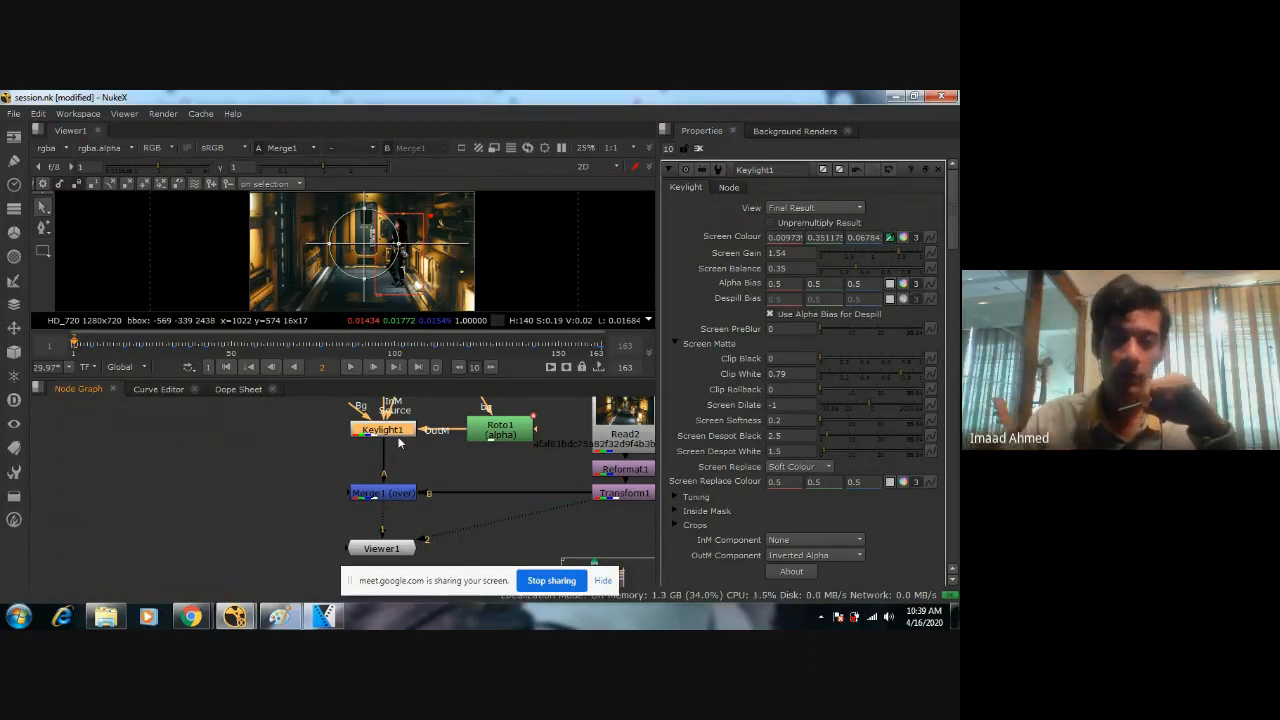
pyautogui.scroll(-2, 395, 447)
pyautogui.moveTo(390, 452); pyautogui.dragTo(462, 452, button='middle')
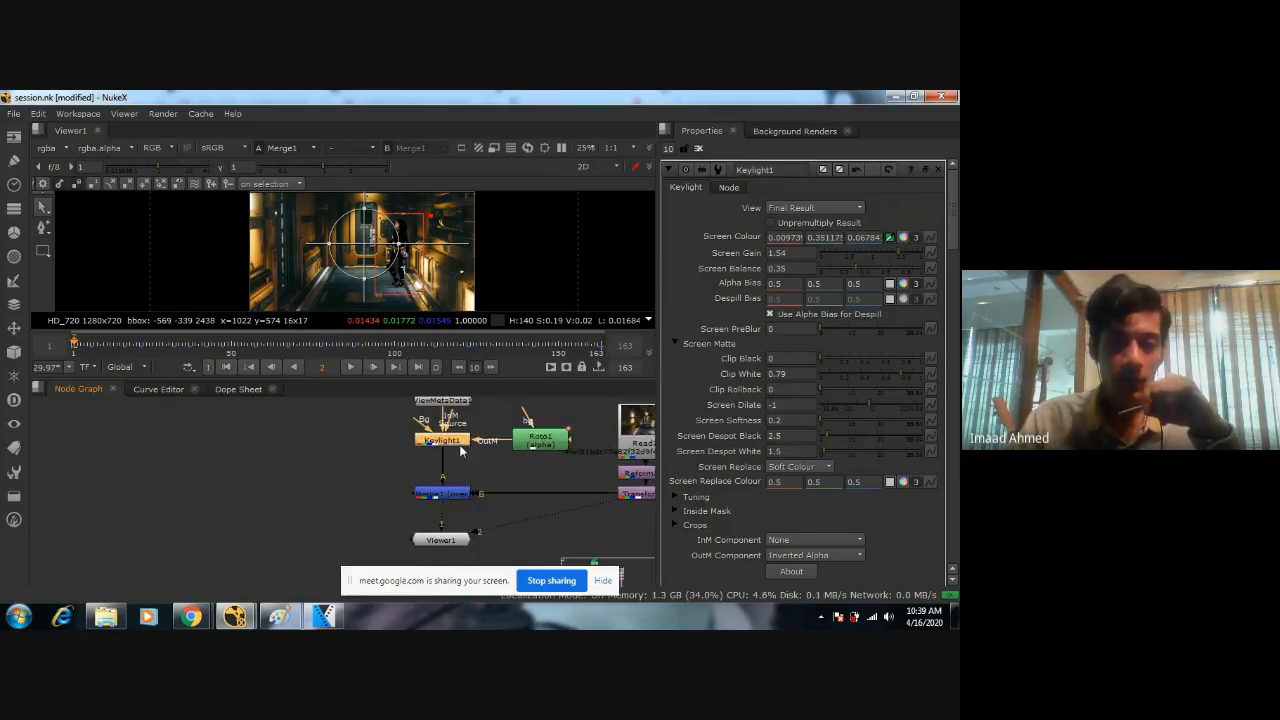
pyautogui.press('Tab')
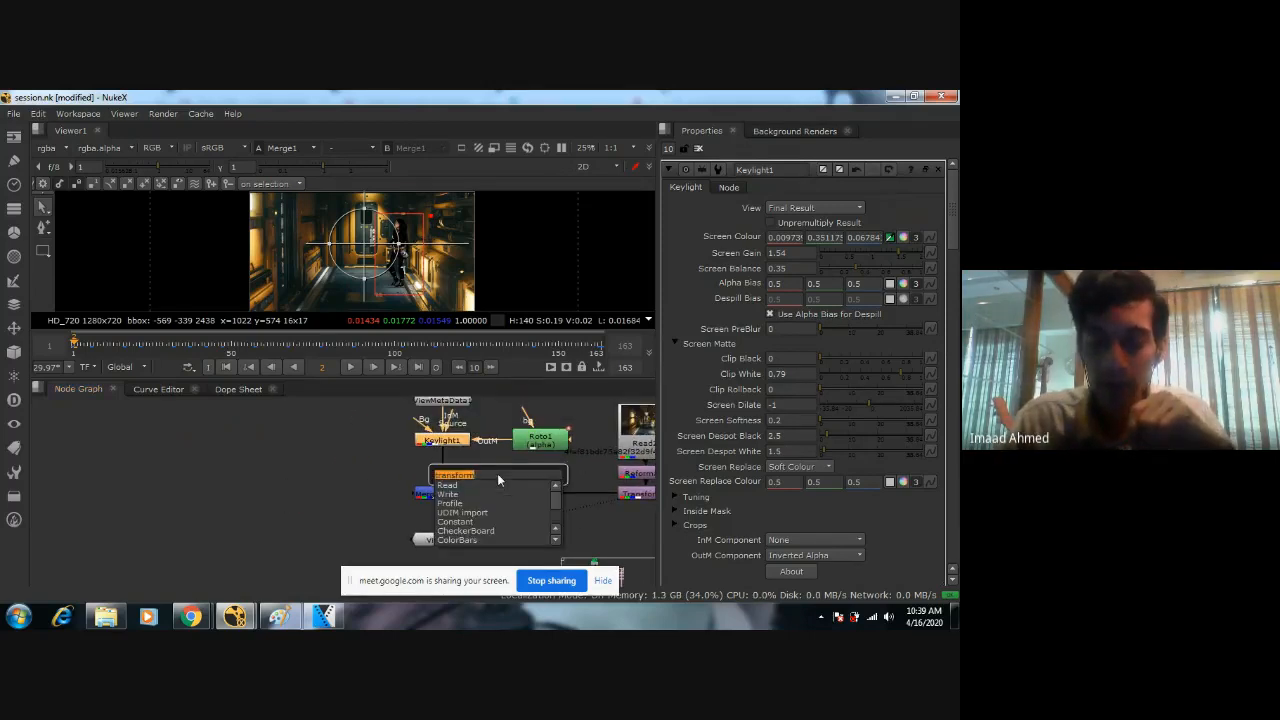
pyautogui.write('grade')
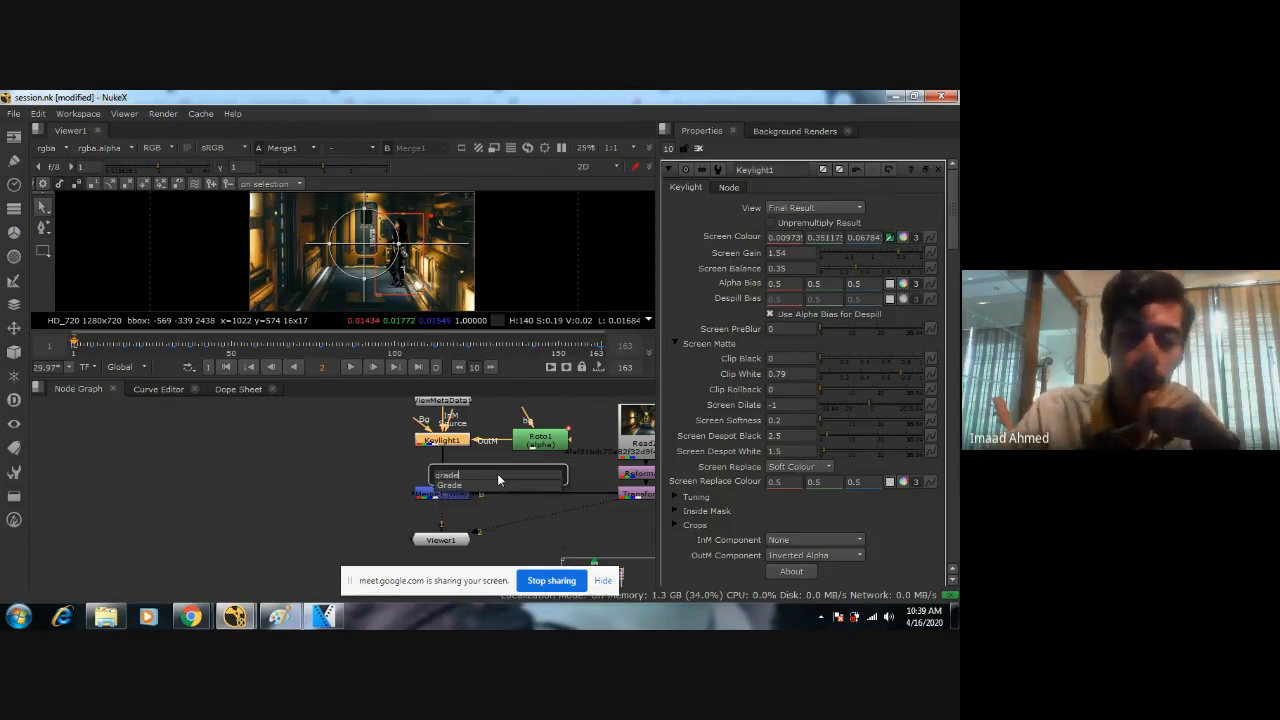
pyautogui.press('Return')
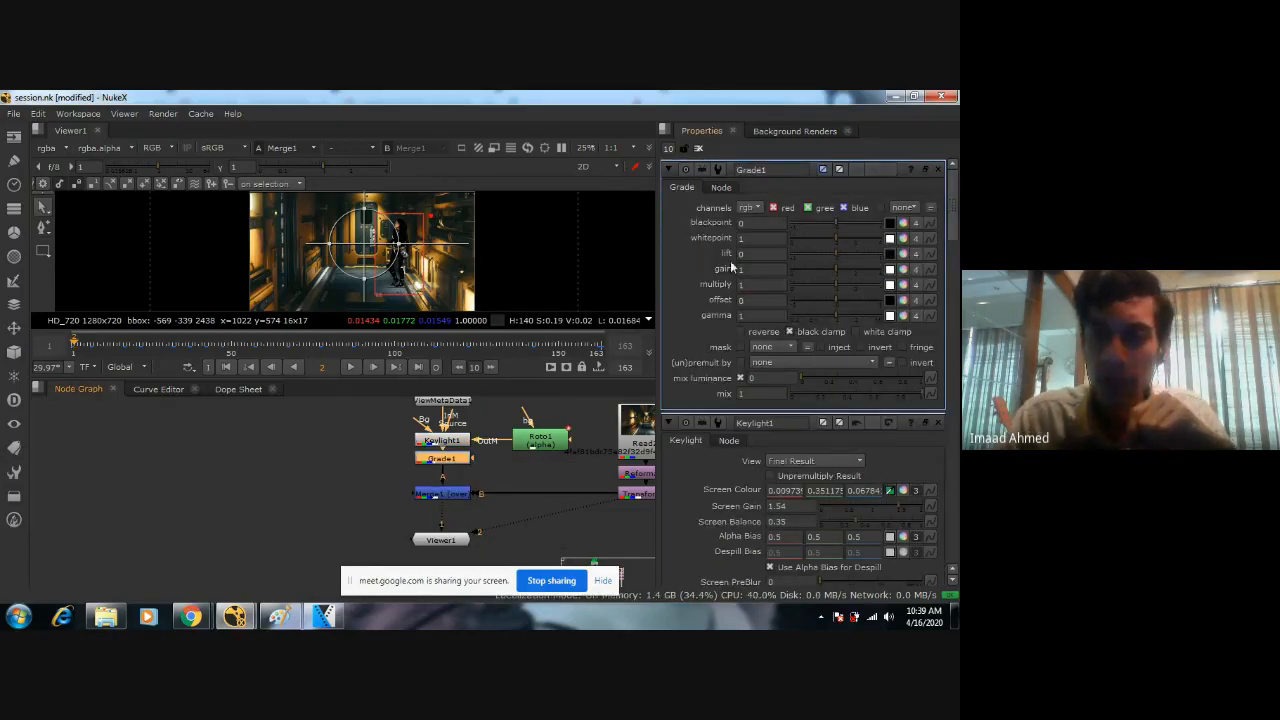
pyautogui.scroll(3, 435, 262)
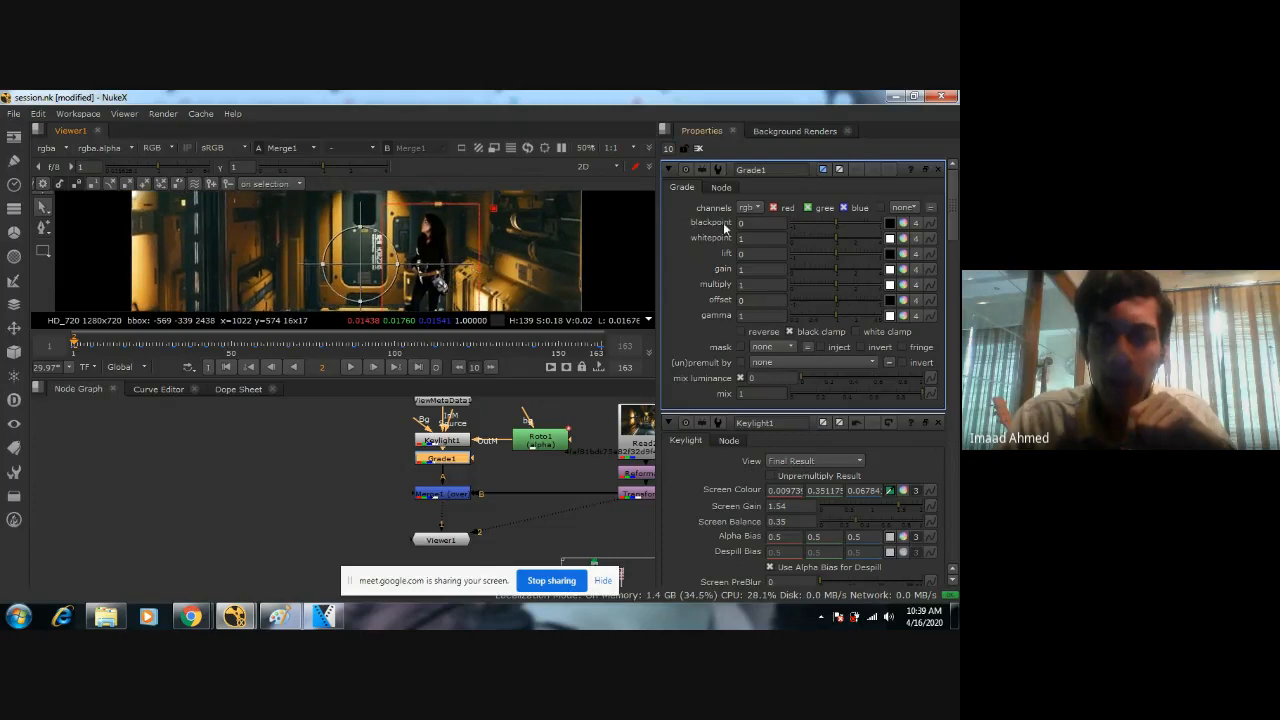
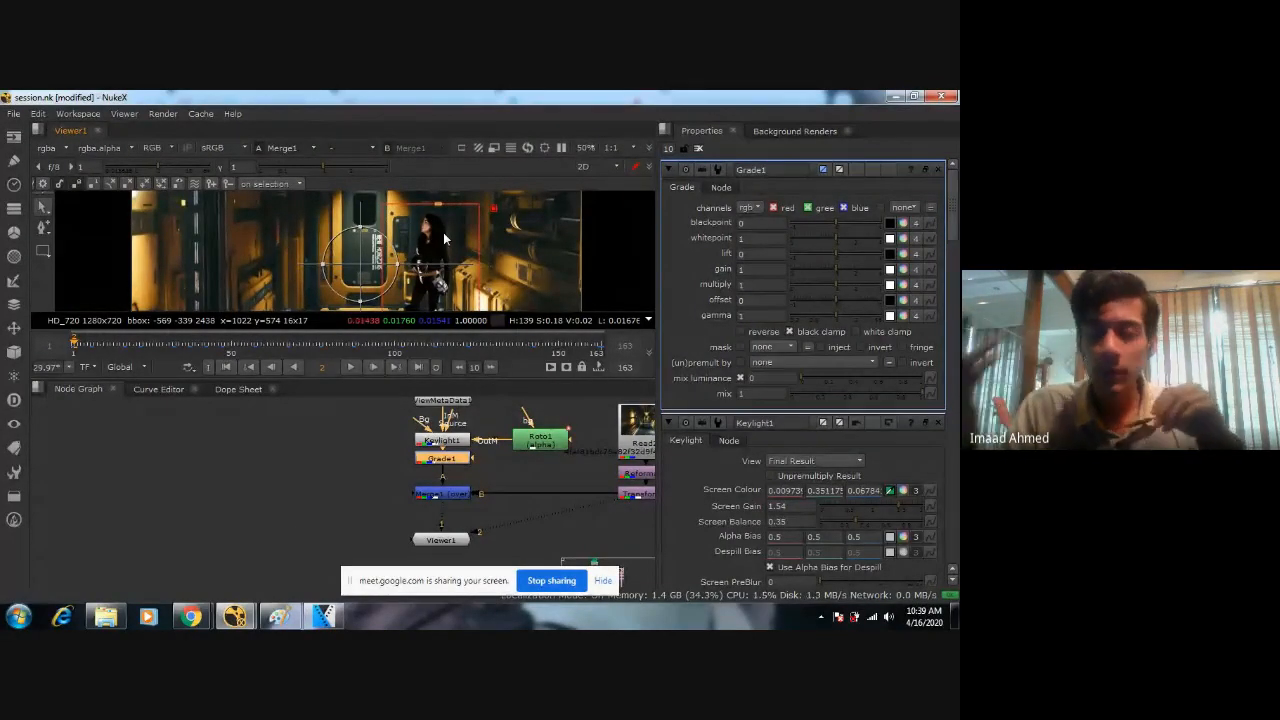
# Turn on color sampling for Grade1's blackpoint, with the woman in close view against the corridor.
pyautogui.moveTo(431, 269); pyautogui.dragTo(453, 249, button='middle')
pyautogui.scroll(-3, 410, 277)
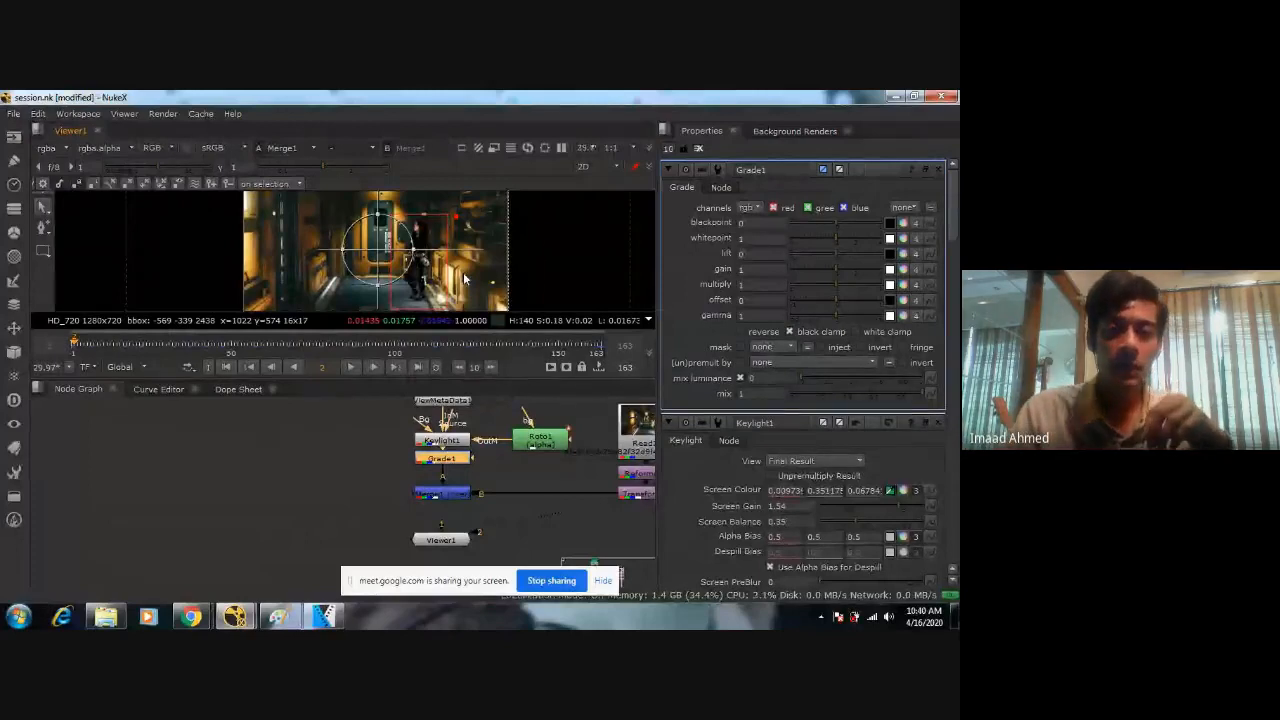
pyautogui.scroll(4, 463, 279)
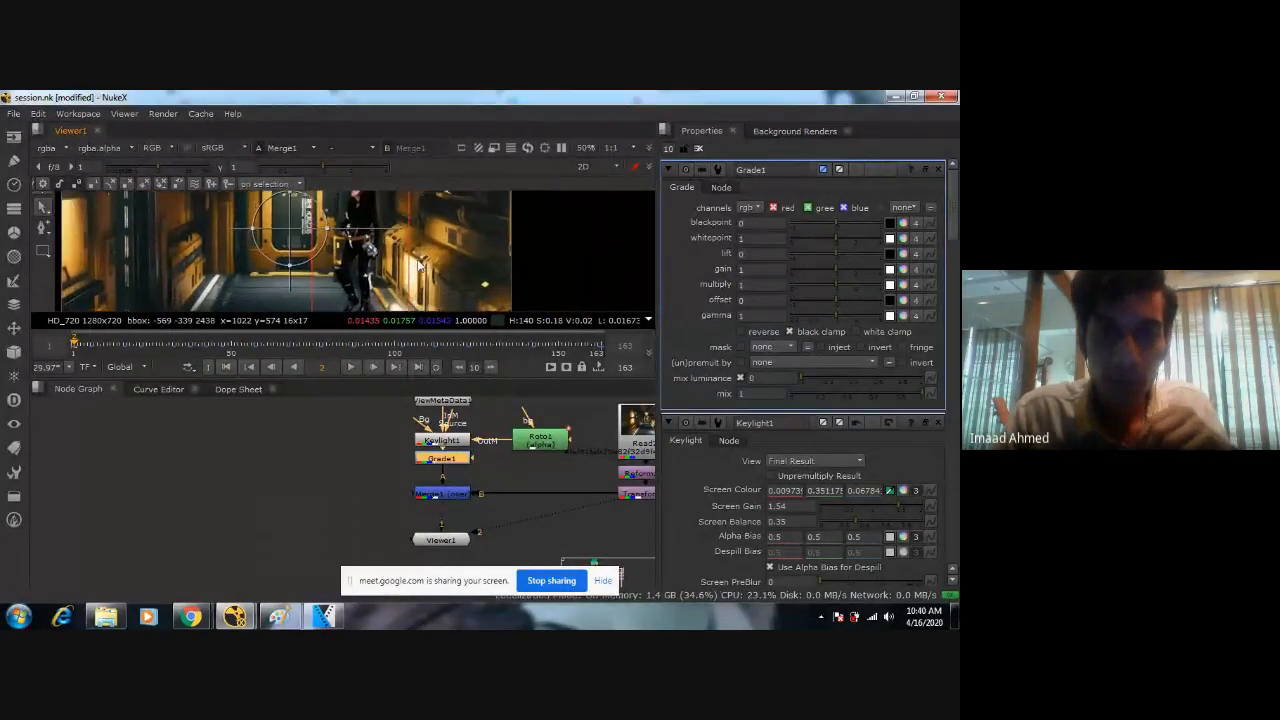
pyautogui.scroll(2, 440, 265)
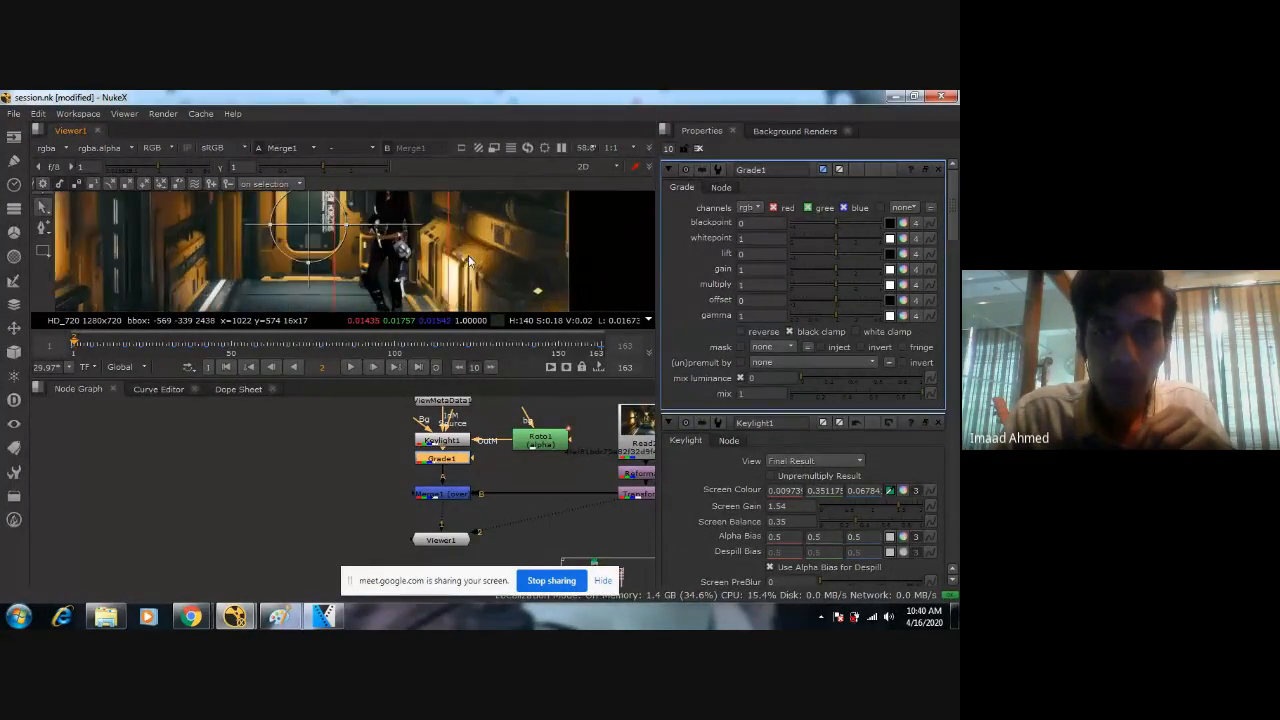
pyautogui.click(890, 224)
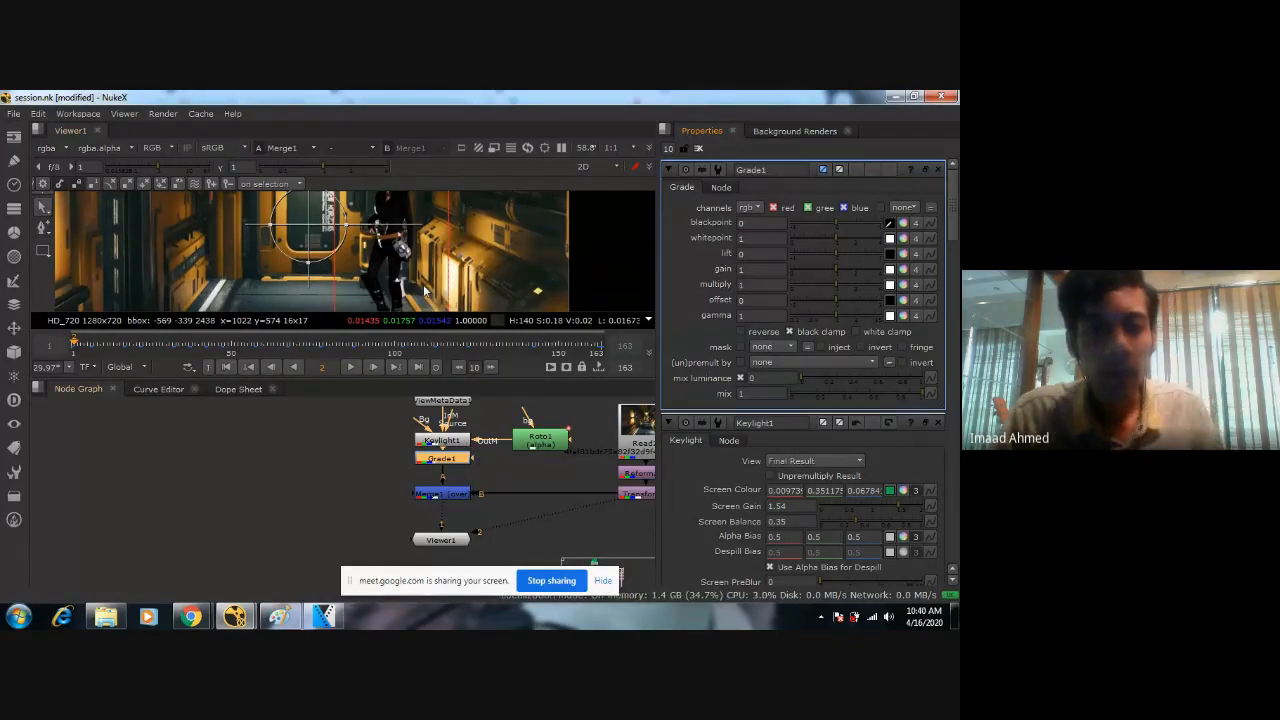
# Compare the corridor background alone with the full composite, examining the tones around the woman.
pyautogui.press('2')
pyautogui.moveTo(346, 225); pyautogui.dragTo(475, 252, button='middle')
pyautogui.press('1')
pyautogui.scroll(-5, 430, 262)
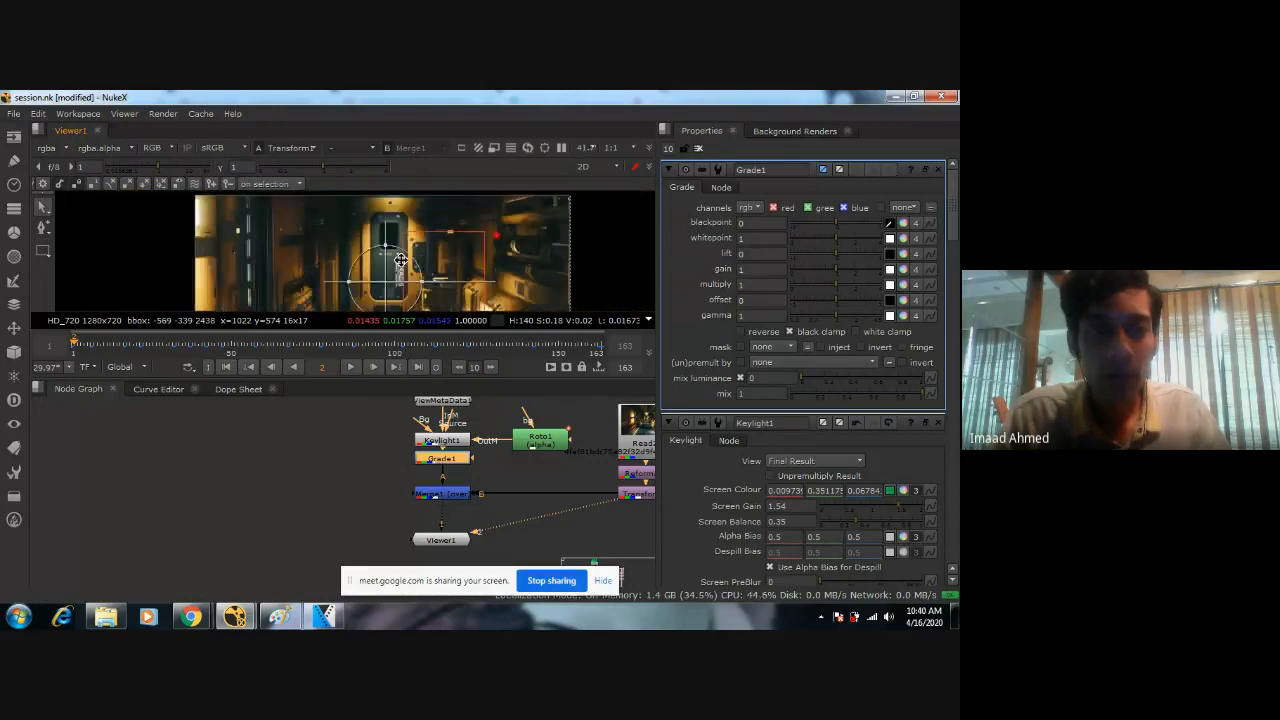
pyautogui.moveTo(500, 438); pyautogui.dragTo(436, 425, button='middle')
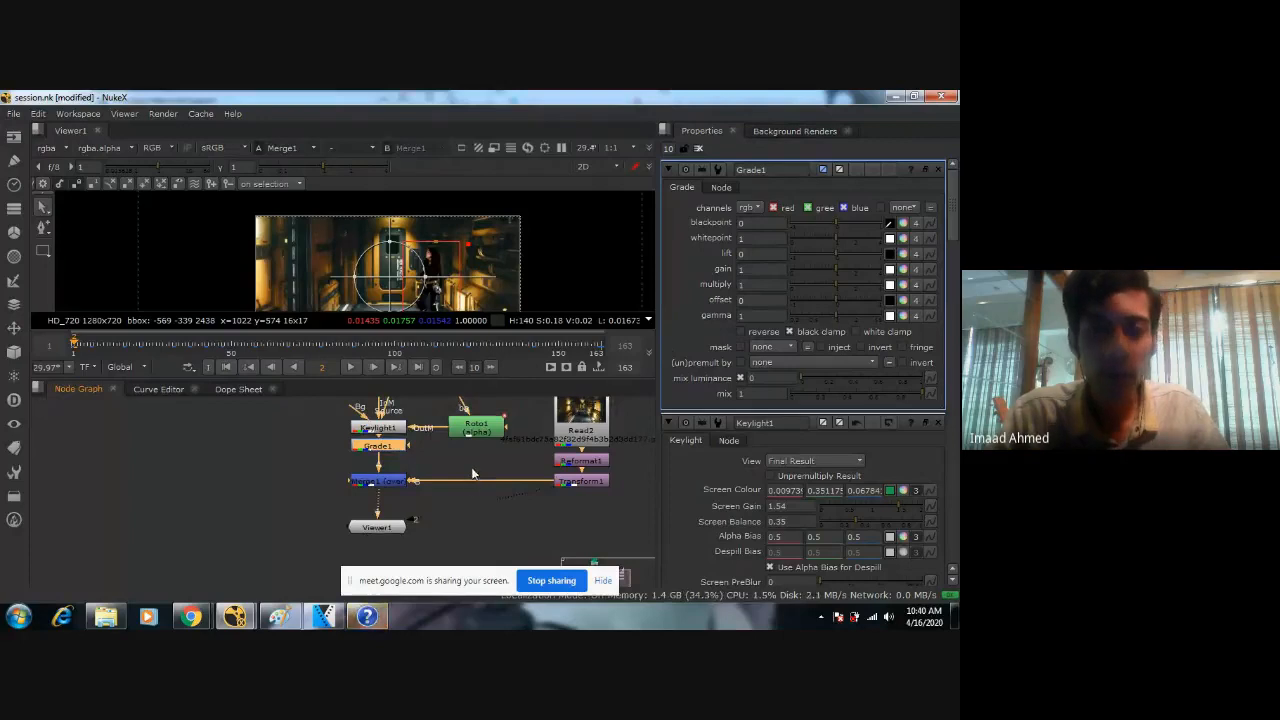
pyautogui.moveTo(486, 471); pyautogui.dragTo(466, 498, button='middle')
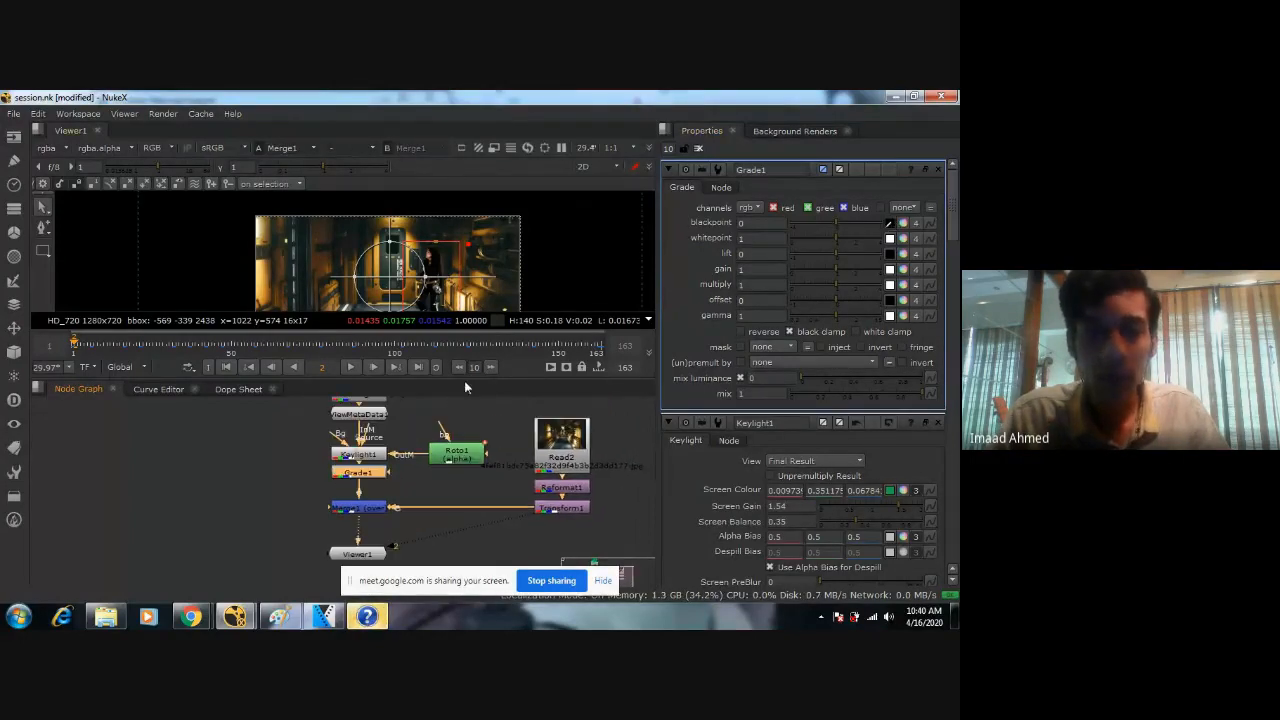
pyautogui.moveTo(435, 285)
pyautogui.mouseDown(button='middle')
pyautogui.moveTo(448, 235)
pyautogui.moveTo(430, 277)
pyautogui.mouseUp(button='middle')
pyautogui.scroll(3, 420, 250)
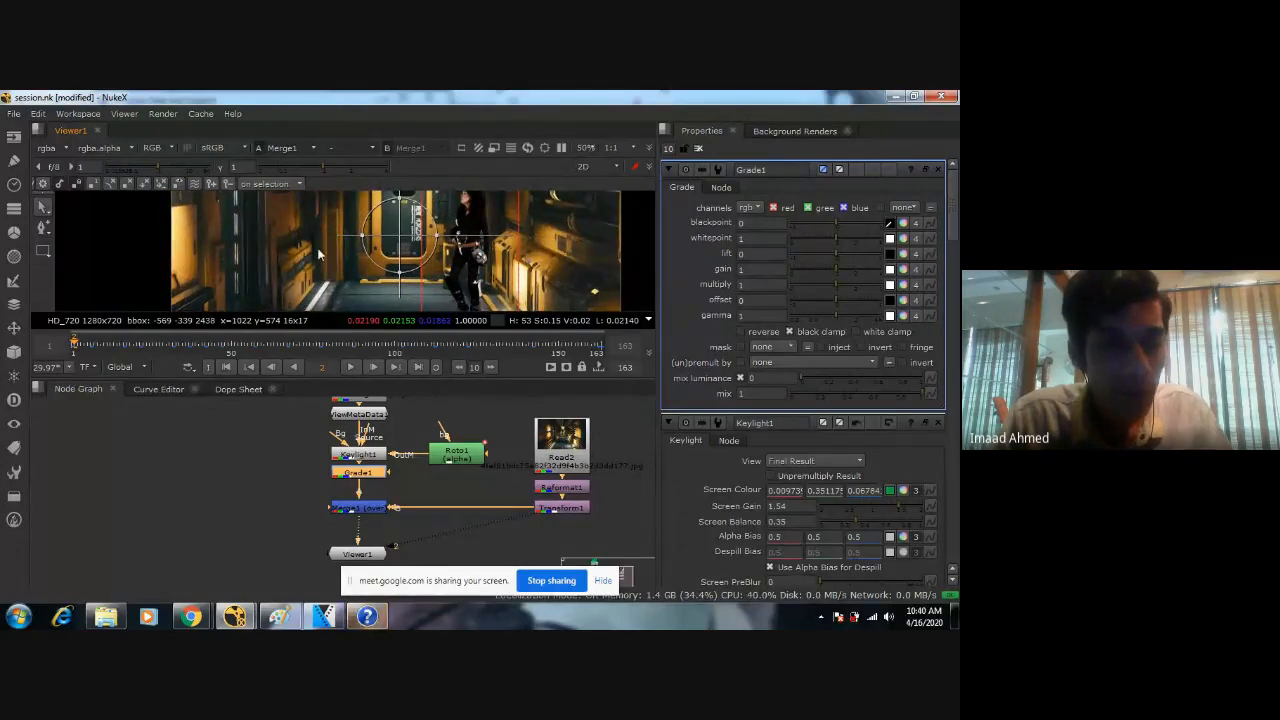
pyautogui.scroll(-2, 321, 265)
pyautogui.moveTo(422, 296); pyautogui.dragTo(426, 251, button='middle')
pyautogui.moveTo(348, 245)
pyautogui.mouseDown(button='middle')
pyautogui.moveTo(350, 277)
pyautogui.moveTo(351, 248)
pyautogui.mouseUp(button='middle')
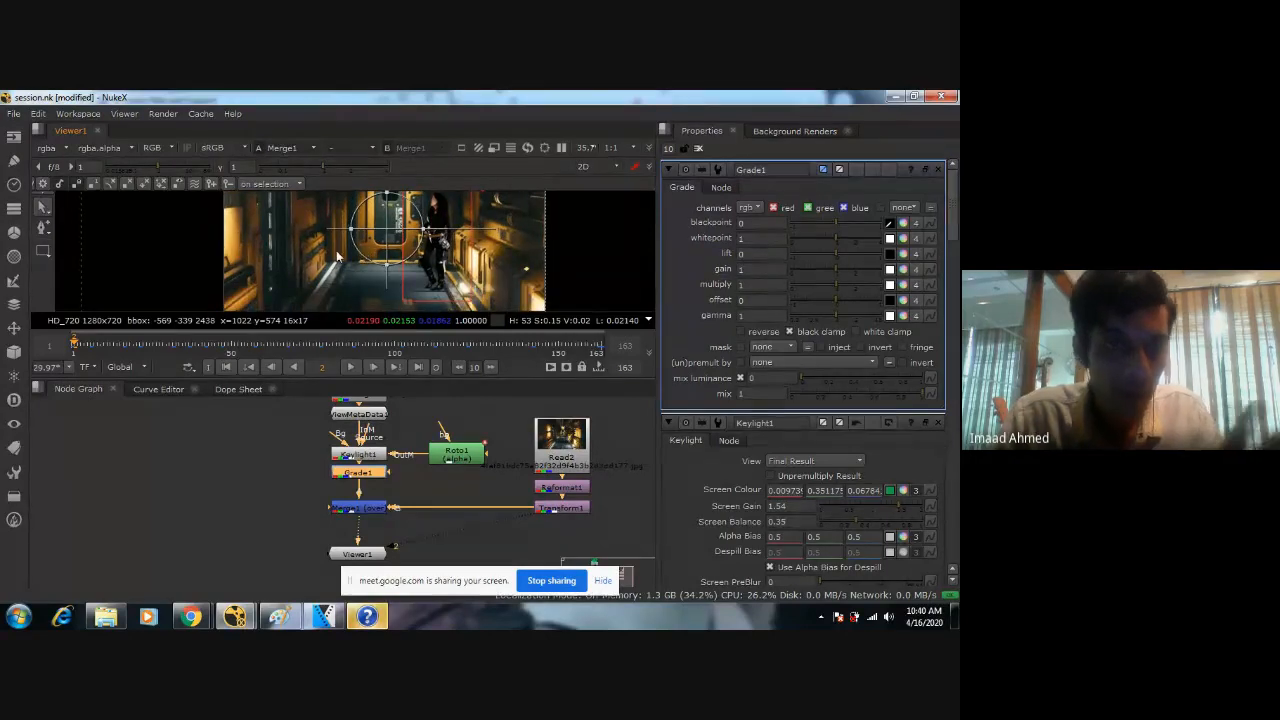
# Add a ColorCorrect node after Transform1 in the corridor background branch.
pyautogui.click(567, 517)
pyautogui.press('Tab')
pyautogui.write('color')
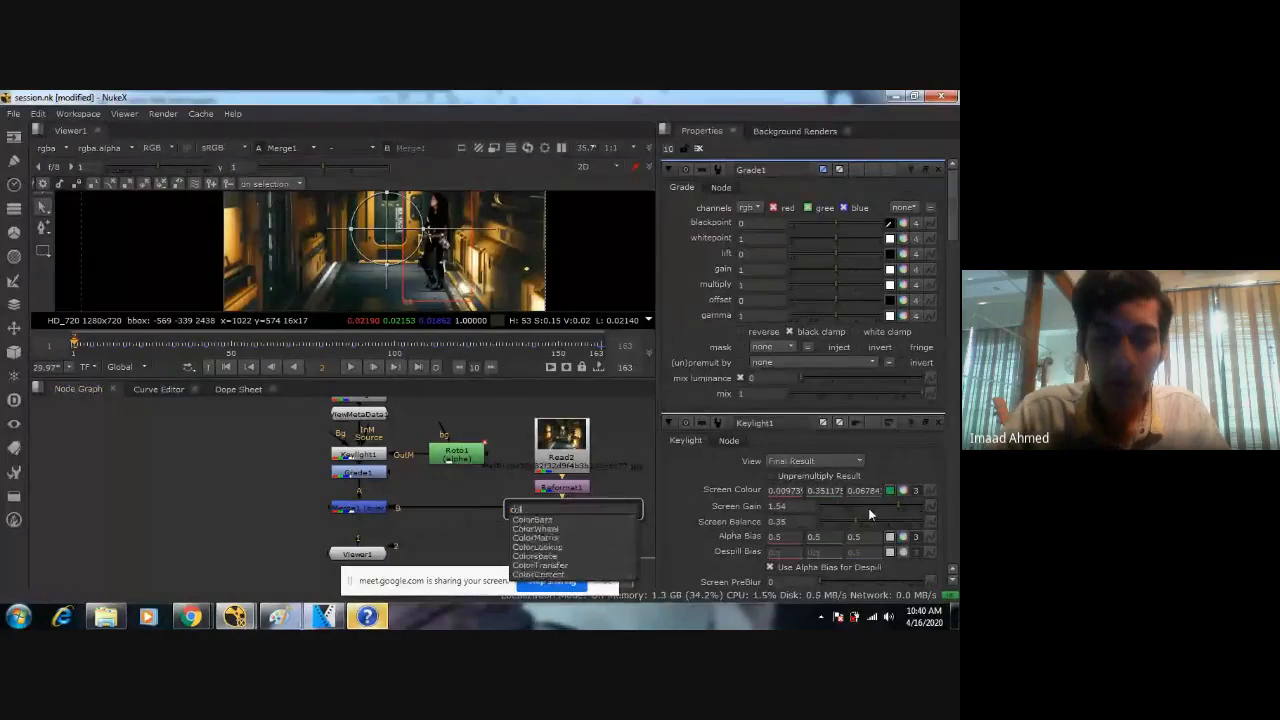
pyautogui.press('Down')
pyautogui.press('Down')
pyautogui.press('Down')
pyautogui.press('Down')
pyautogui.press('Down')
pyautogui.press('Down')
pyautogui.press('Down')
pyautogui.press('Return')
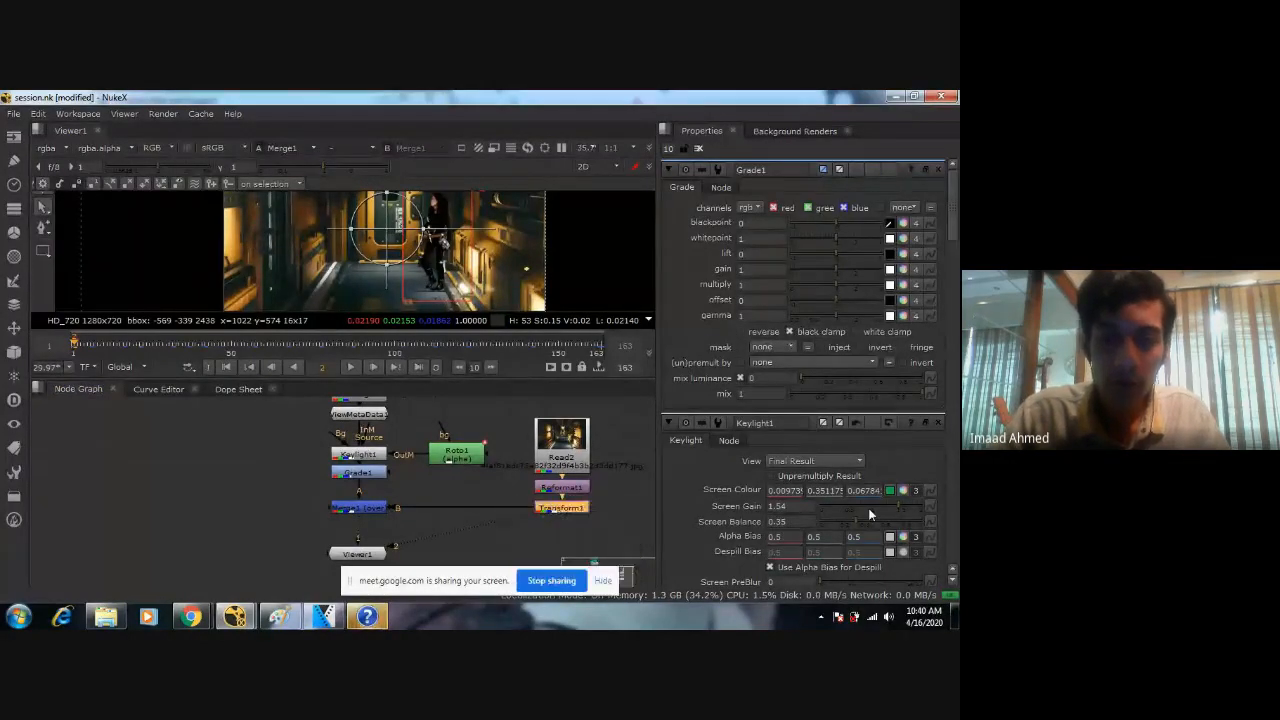
# Search the node categories for a node that groups and labels the background branch.
pyautogui.moveTo(616, 402); pyautogui.dragTo(534, 530)
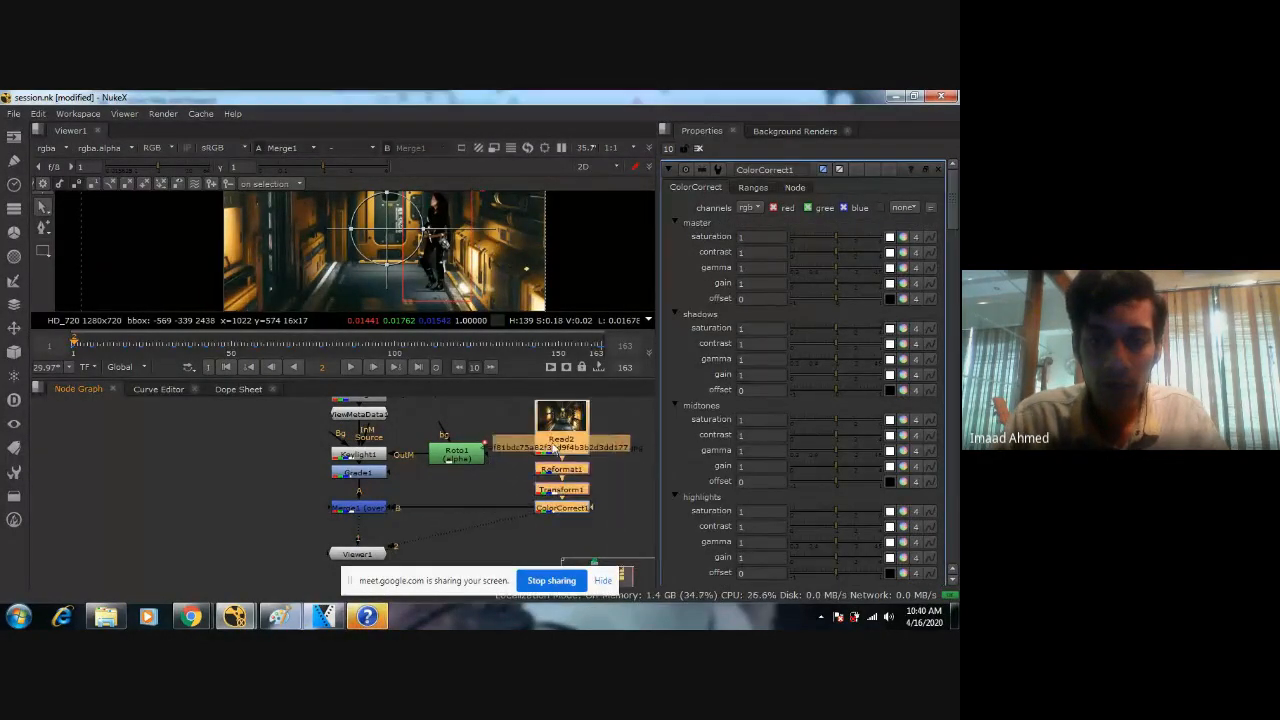
pyautogui.scroll(-3, 297, 460)
pyautogui.moveTo(264, 499); pyautogui.dragTo(394, 501, button='middle')
pyautogui.press('Tab')
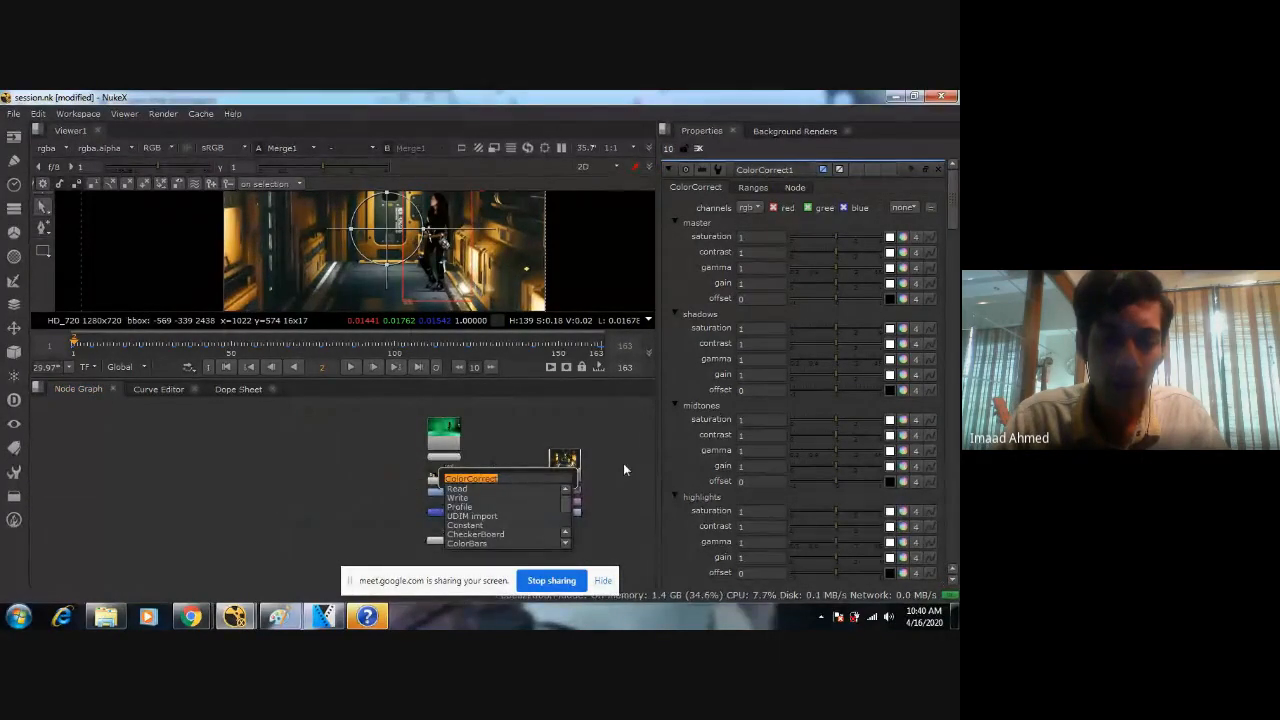
pyautogui.click(64, 392)
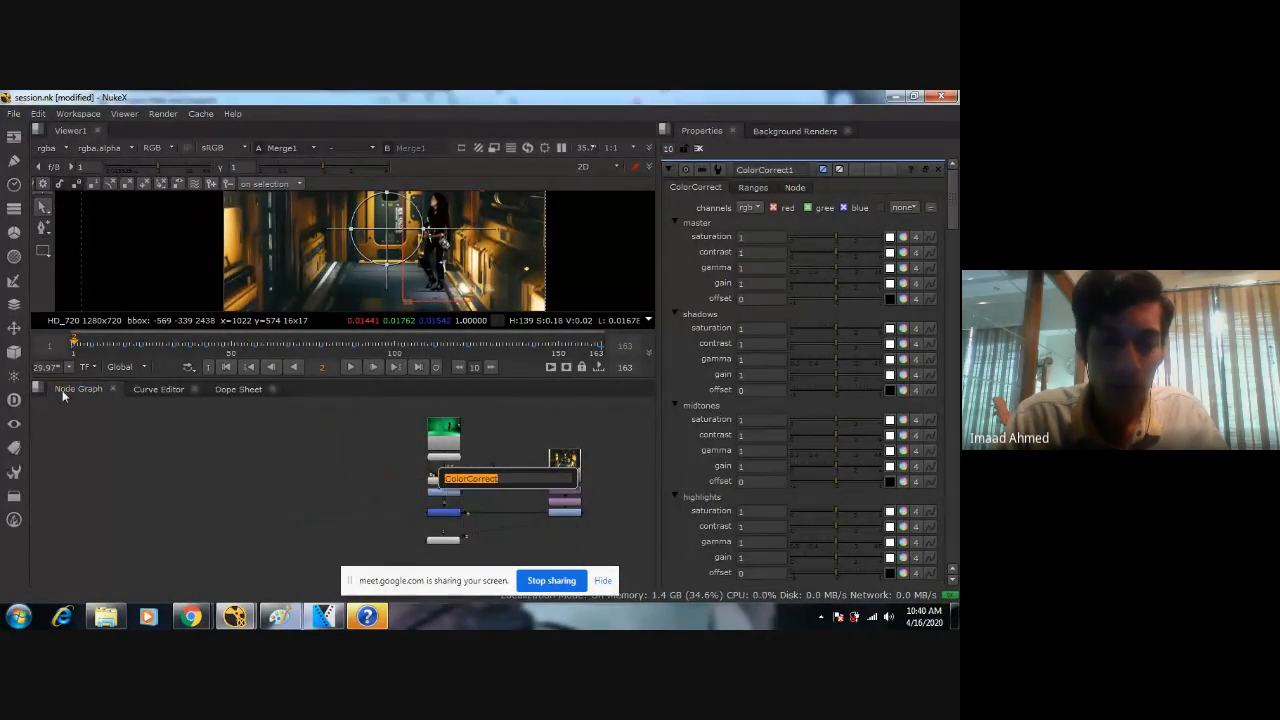
pyautogui.click(14, 352)
pyautogui.moveTo(20, 338)
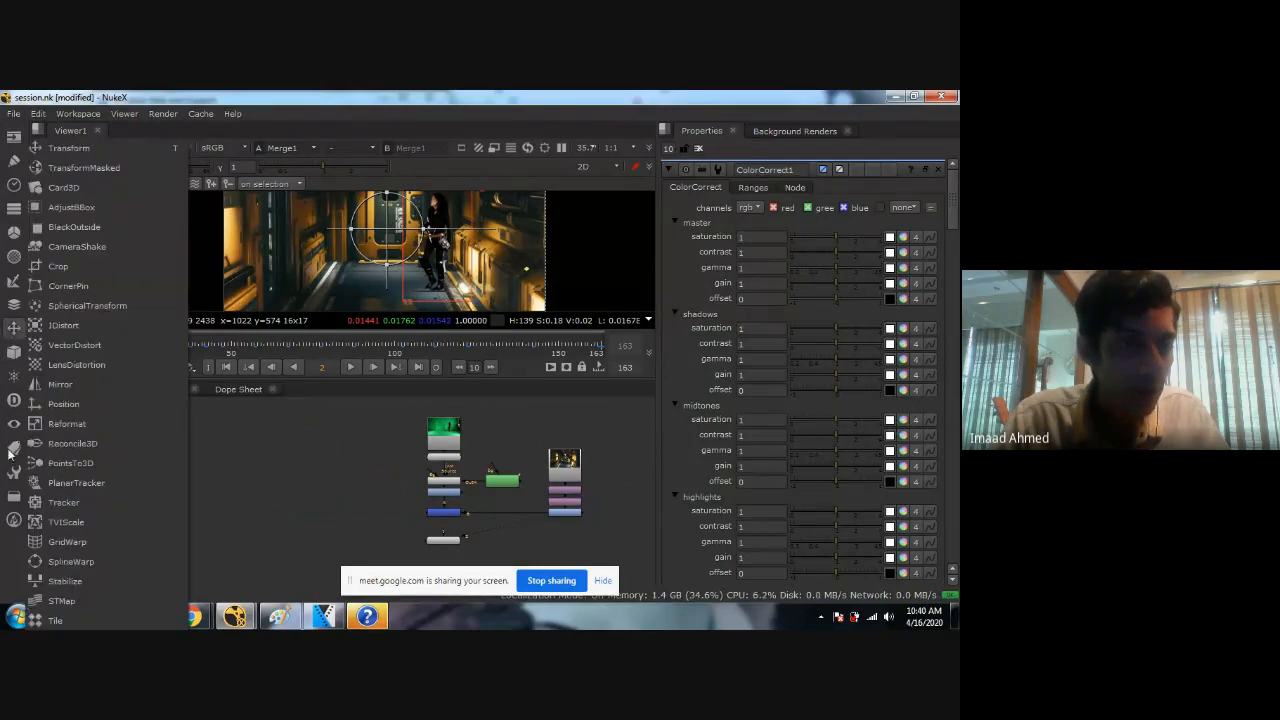
pyautogui.click(16, 494)
pyautogui.click(15, 518)
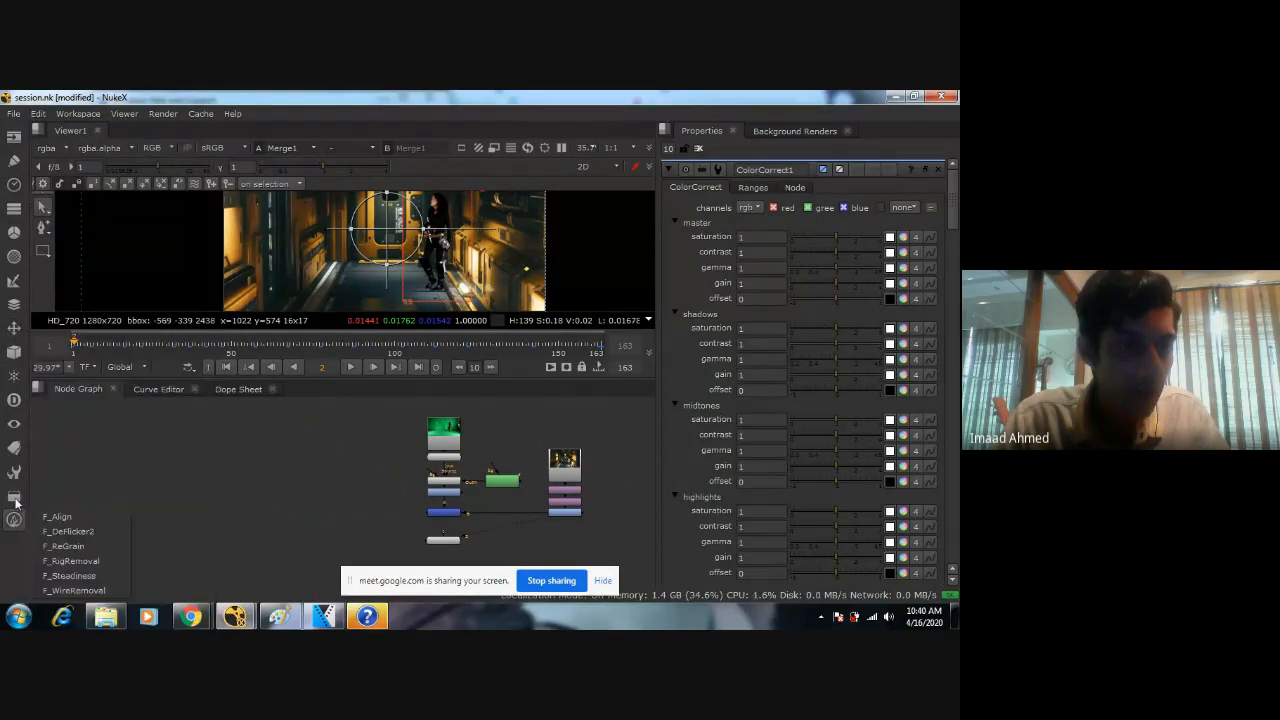
pyautogui.moveTo(16, 457)
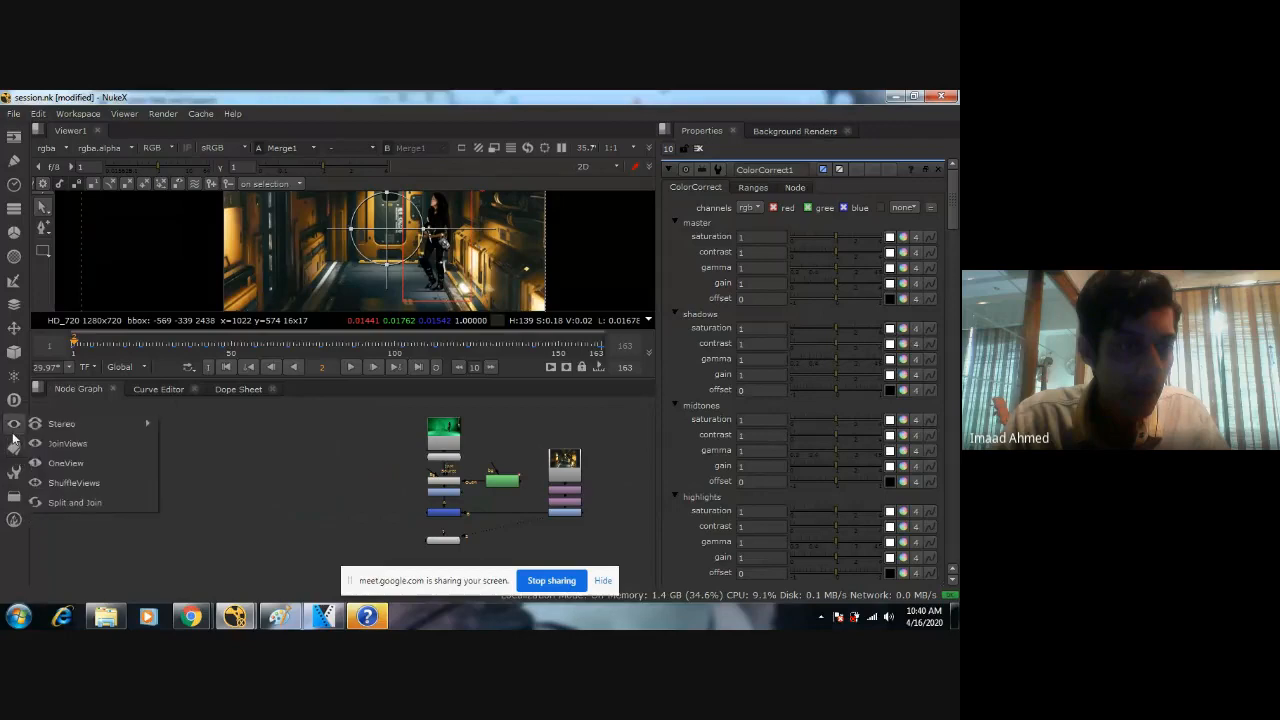
pyautogui.moveTo(13, 412)
pyautogui.moveTo(14, 352)
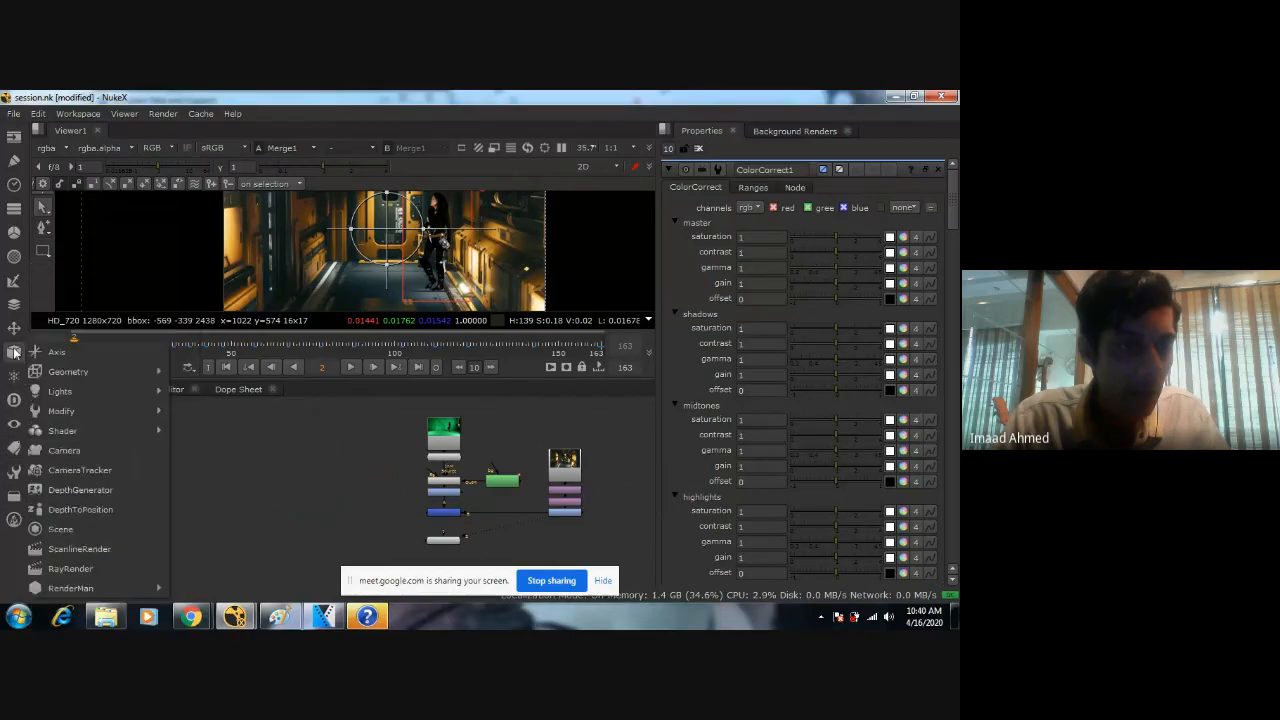
pyautogui.moveTo(13, 292)
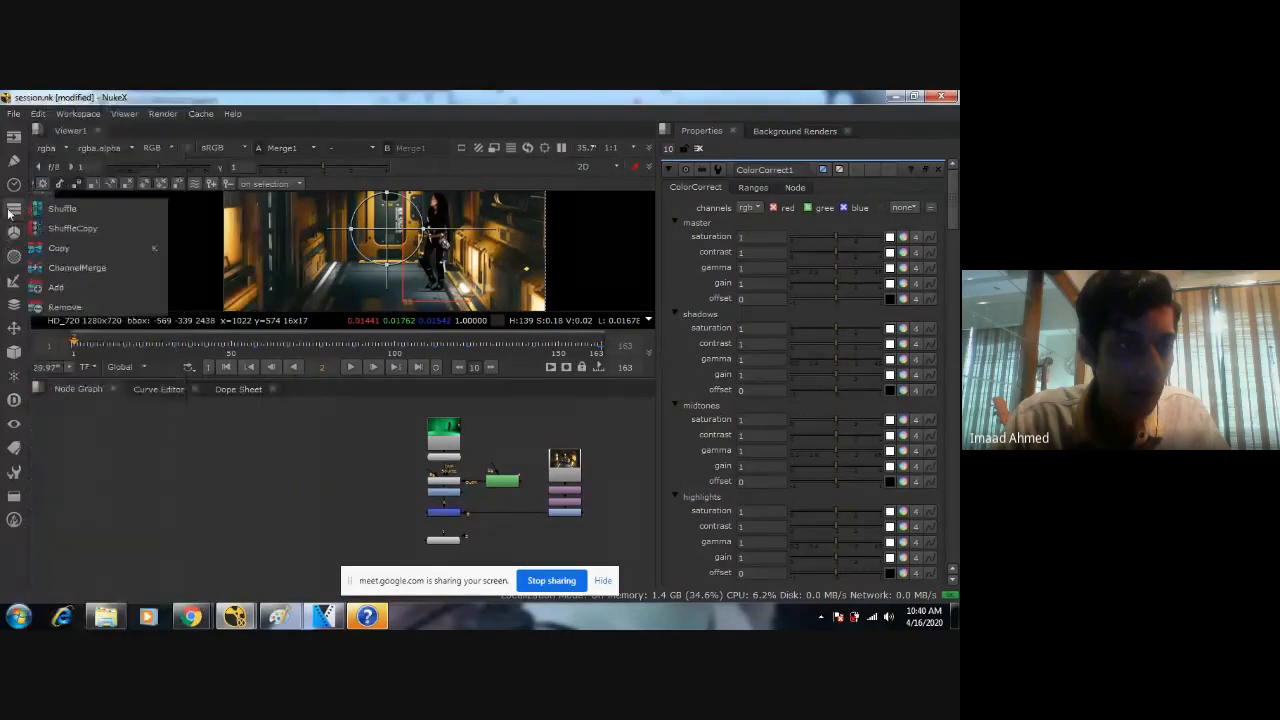
pyautogui.moveTo(10, 192)
pyautogui.click(14, 136)
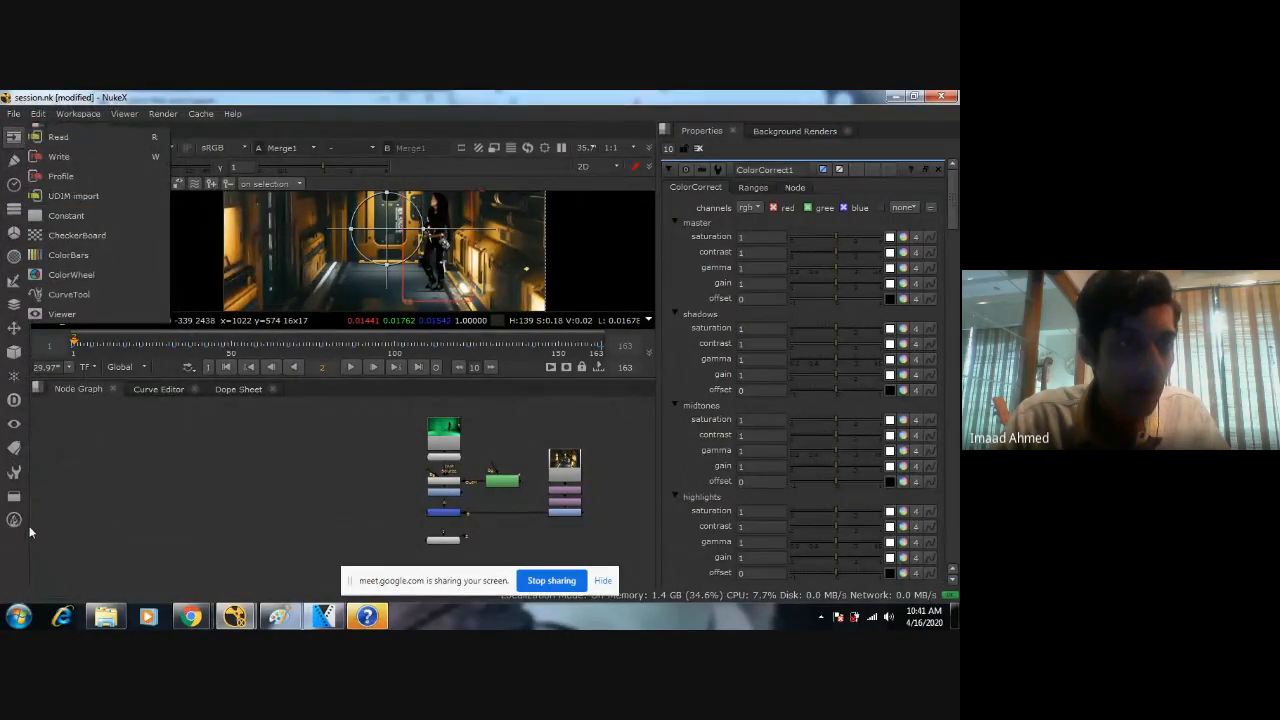
# Add a Backdrop node to the node graph.
pyautogui.moveTo(14, 496)
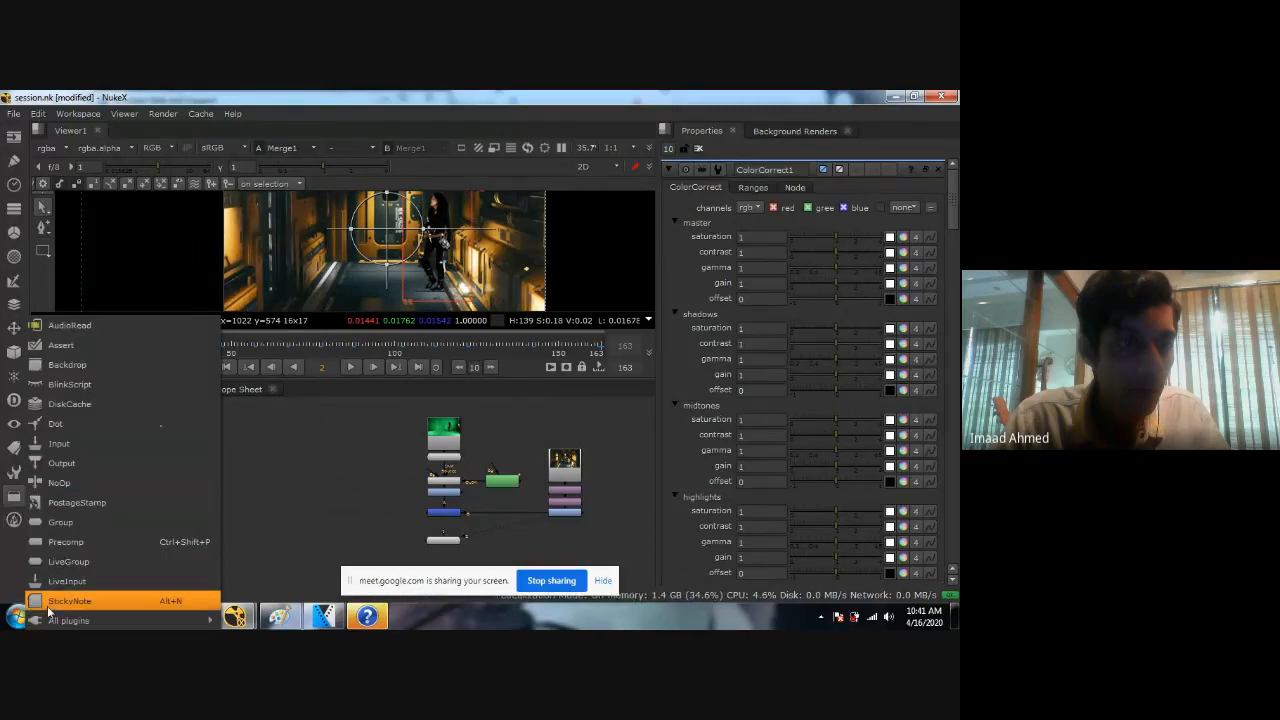
pyautogui.click(81, 369)
pyautogui.moveTo(602, 516); pyautogui.dragTo(288, 476)
pyautogui.press('Tab')
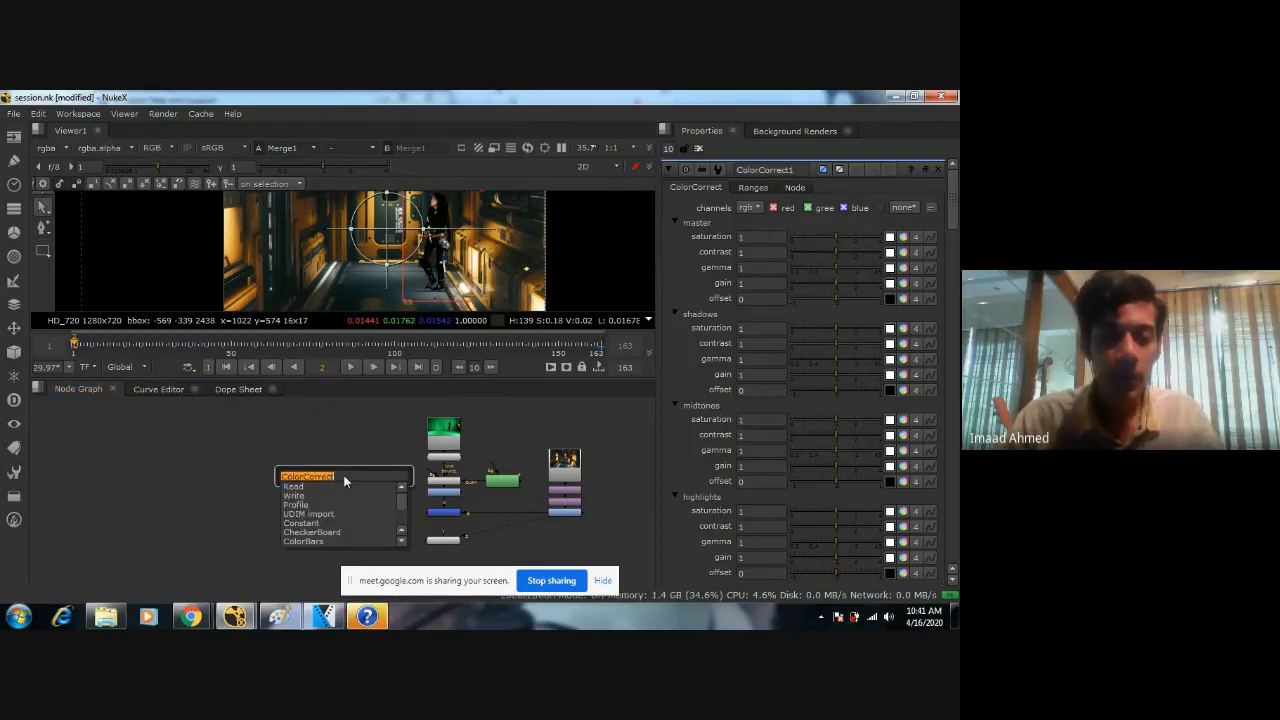
pyautogui.write('backdrop')
pyautogui.press('Return')
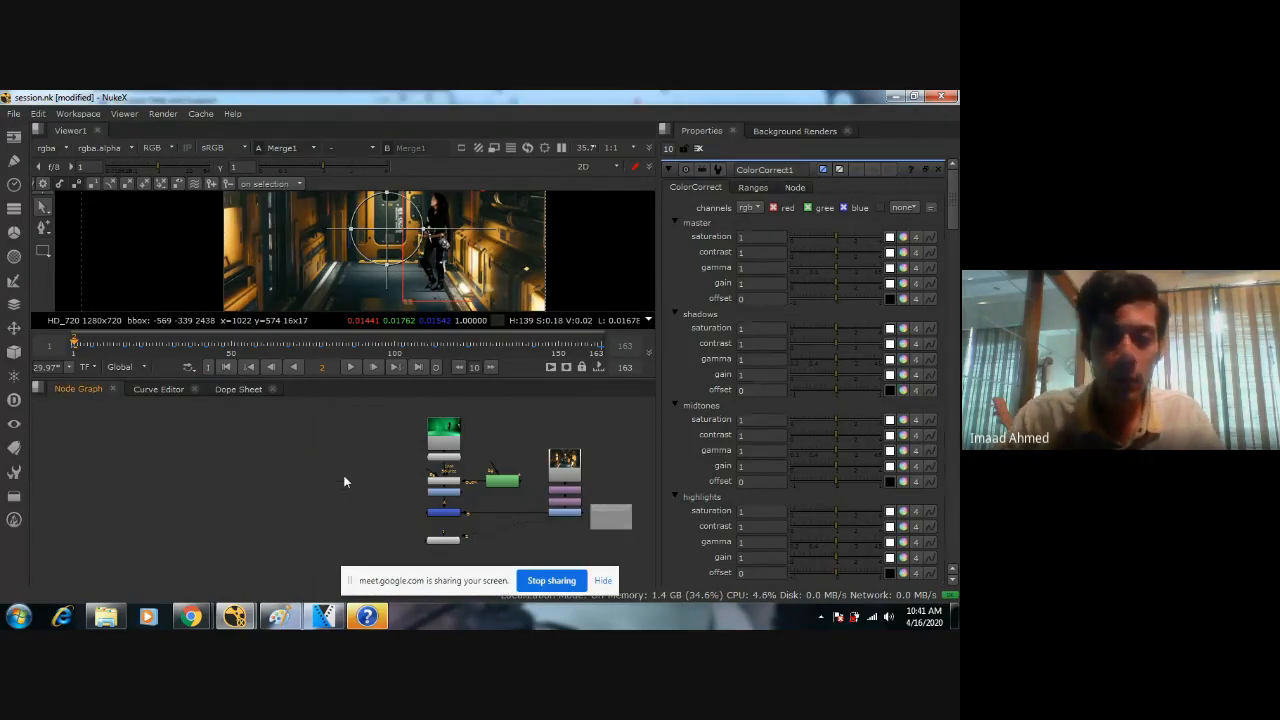
# Enlarge the backdrop and place it beside the Read2 background branch.
pyautogui.press('f')
pyautogui.scroll(-1, 434, 464)
pyautogui.click(511, 491)
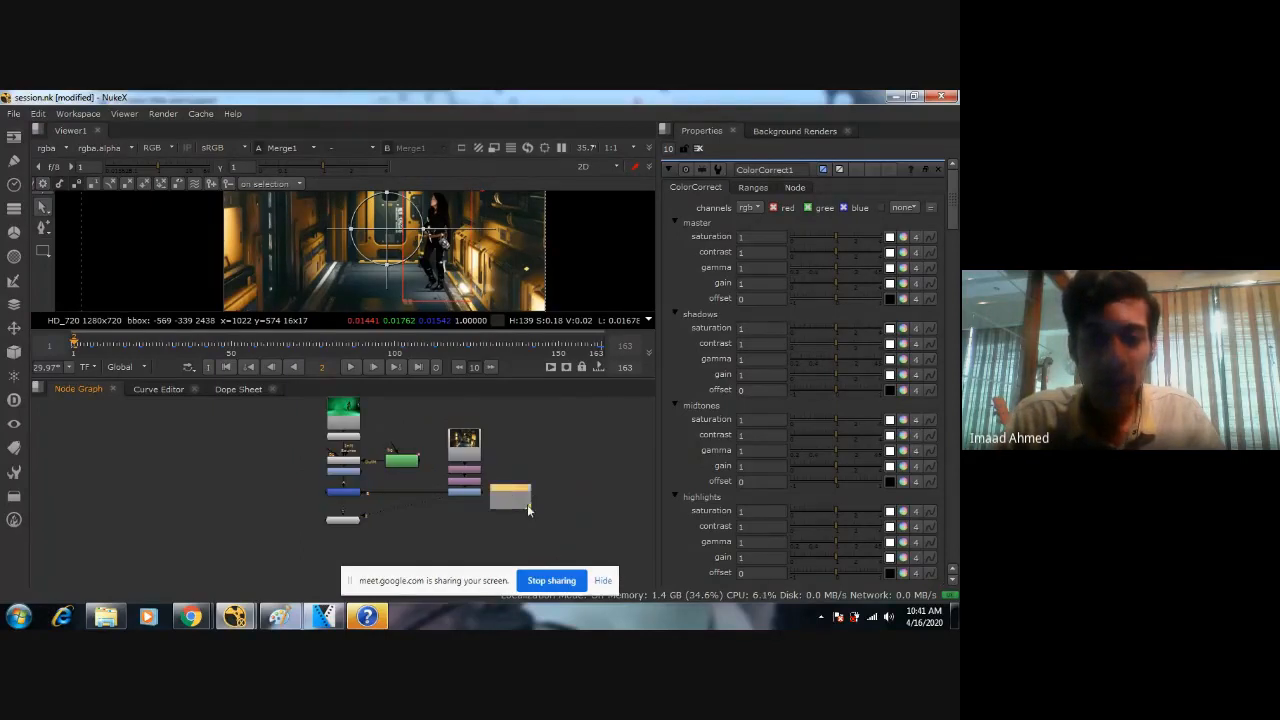
pyautogui.moveTo(549, 533); pyautogui.dragTo(542, 543)
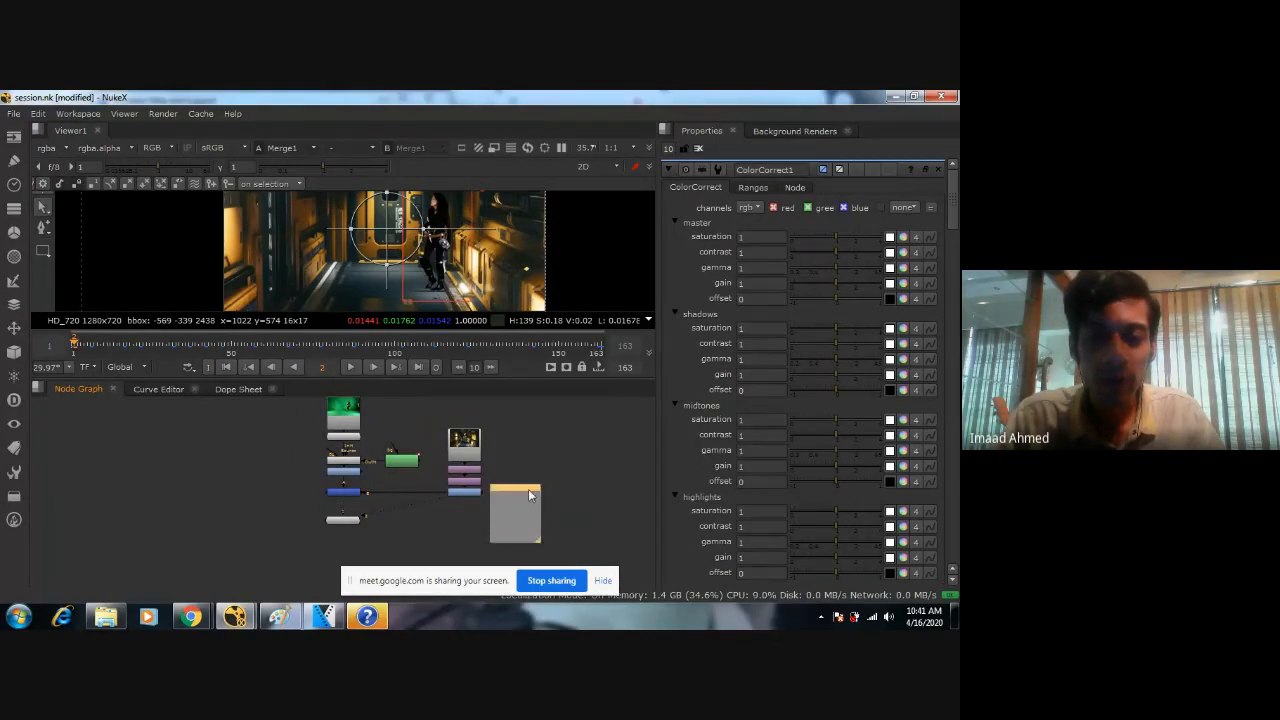
pyautogui.moveTo(528, 489); pyautogui.dragTo(539, 444)
pyautogui.scroll(2, 519, 469)
pyautogui.moveTo(509, 469); pyautogui.dragTo(489, 468, button='middle')
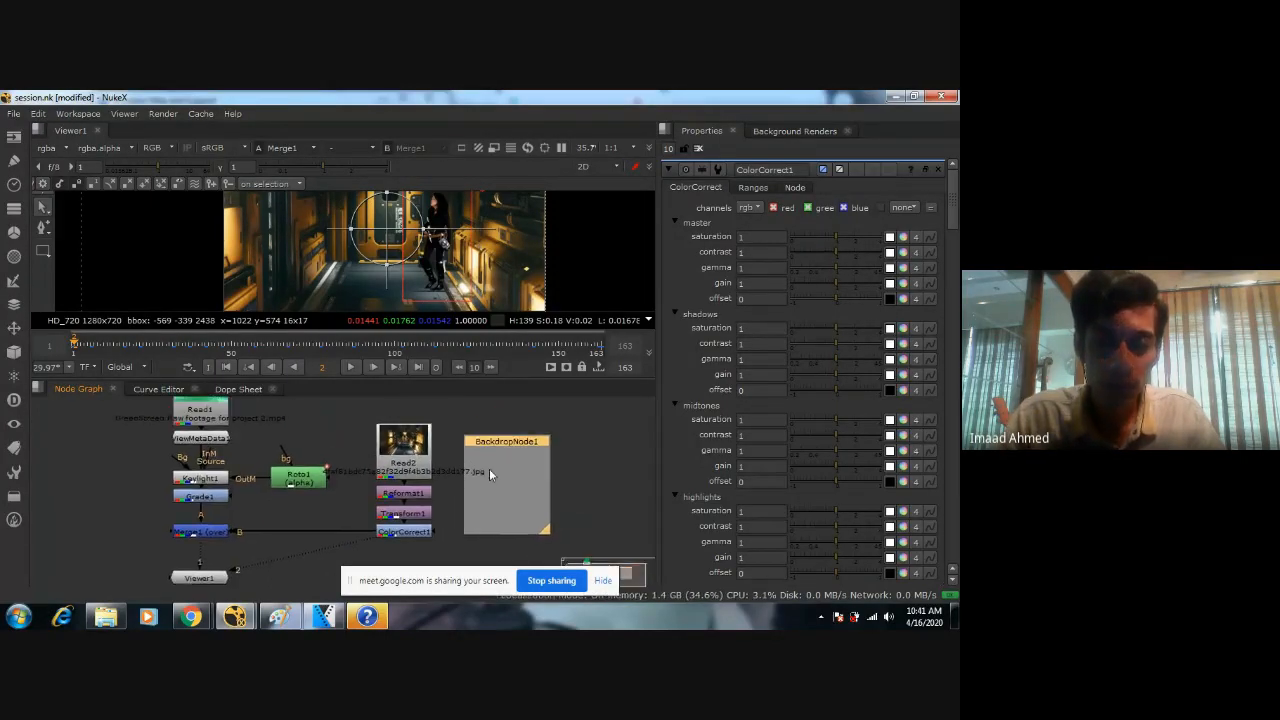
pyautogui.moveTo(542, 536); pyautogui.dragTo(562, 550)
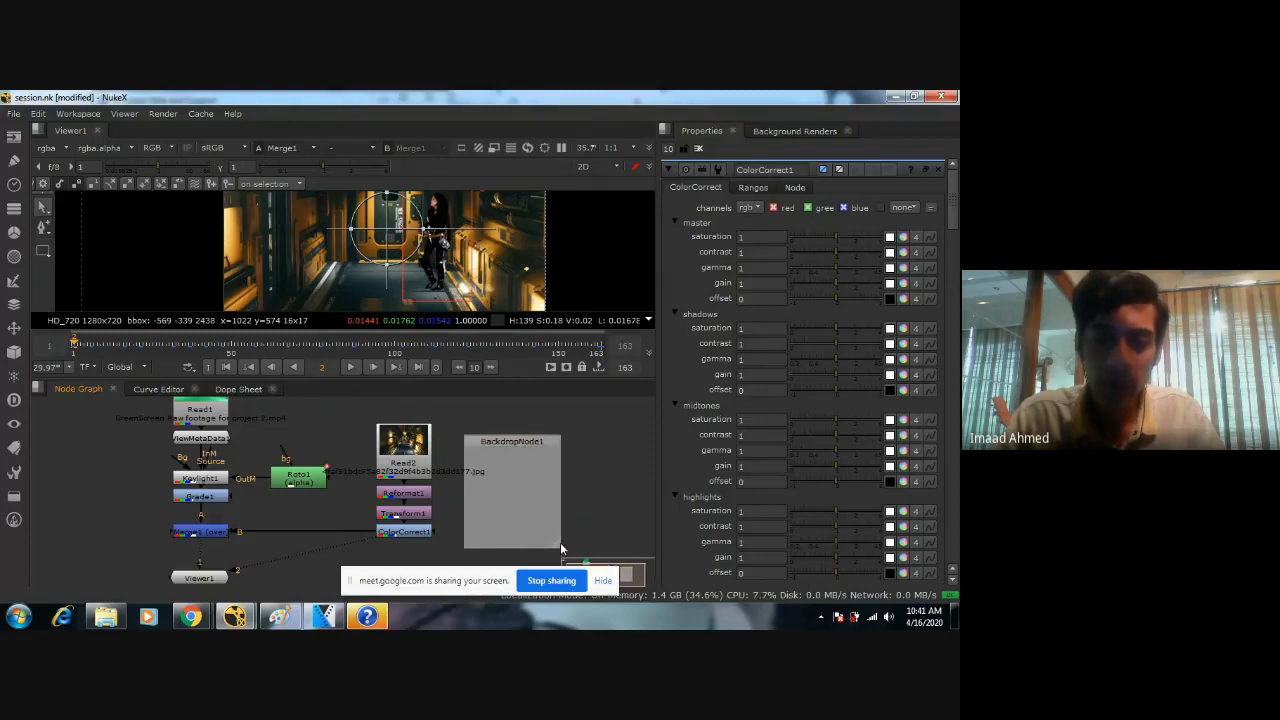
pyautogui.moveTo(528, 441); pyautogui.dragTo(554, 431)
pyautogui.scroll(-2, 551, 432)
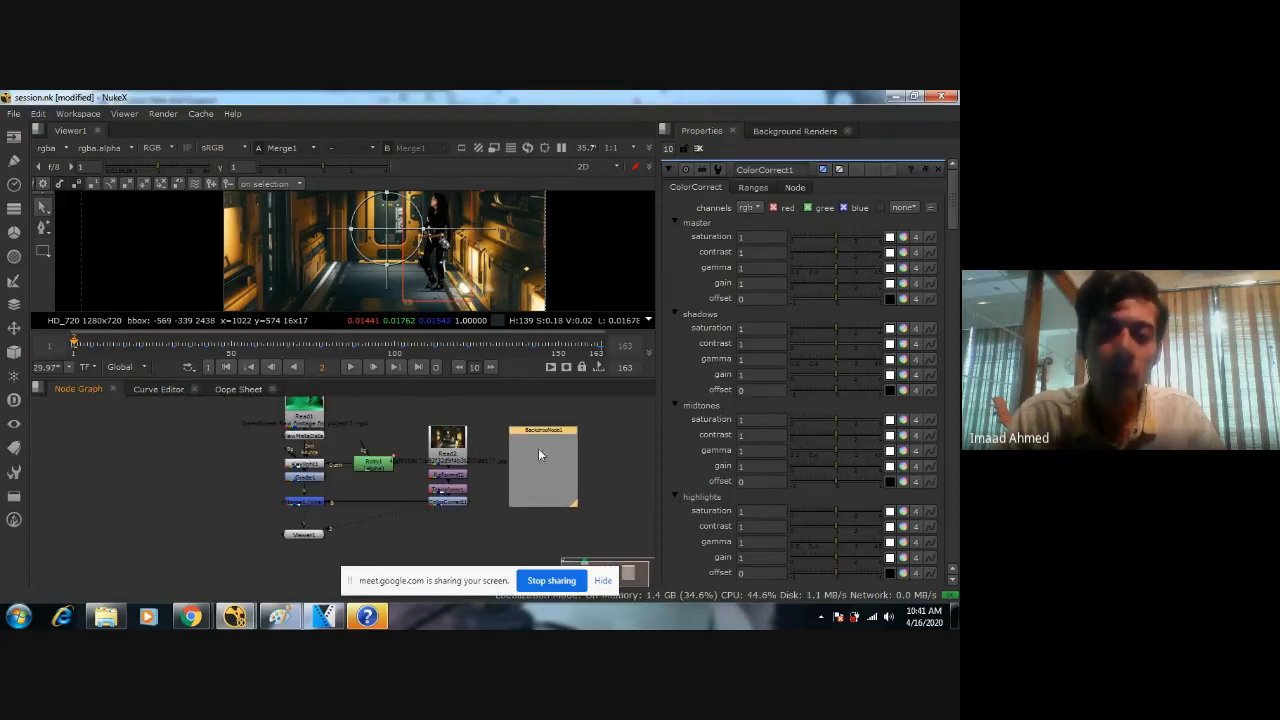
pyautogui.scroll(1, 517, 460)
# Rename the backdrop node as Background.
pyautogui.doubleClick(561, 428)
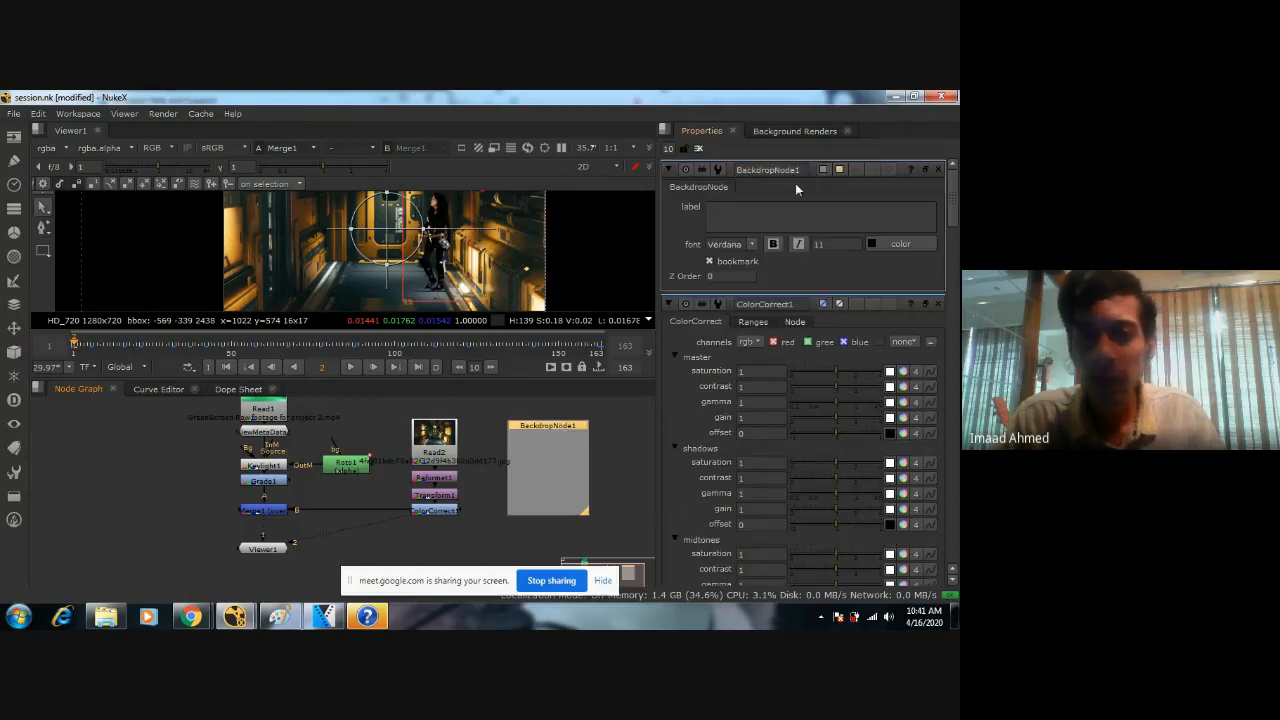
pyautogui.write('Ba')
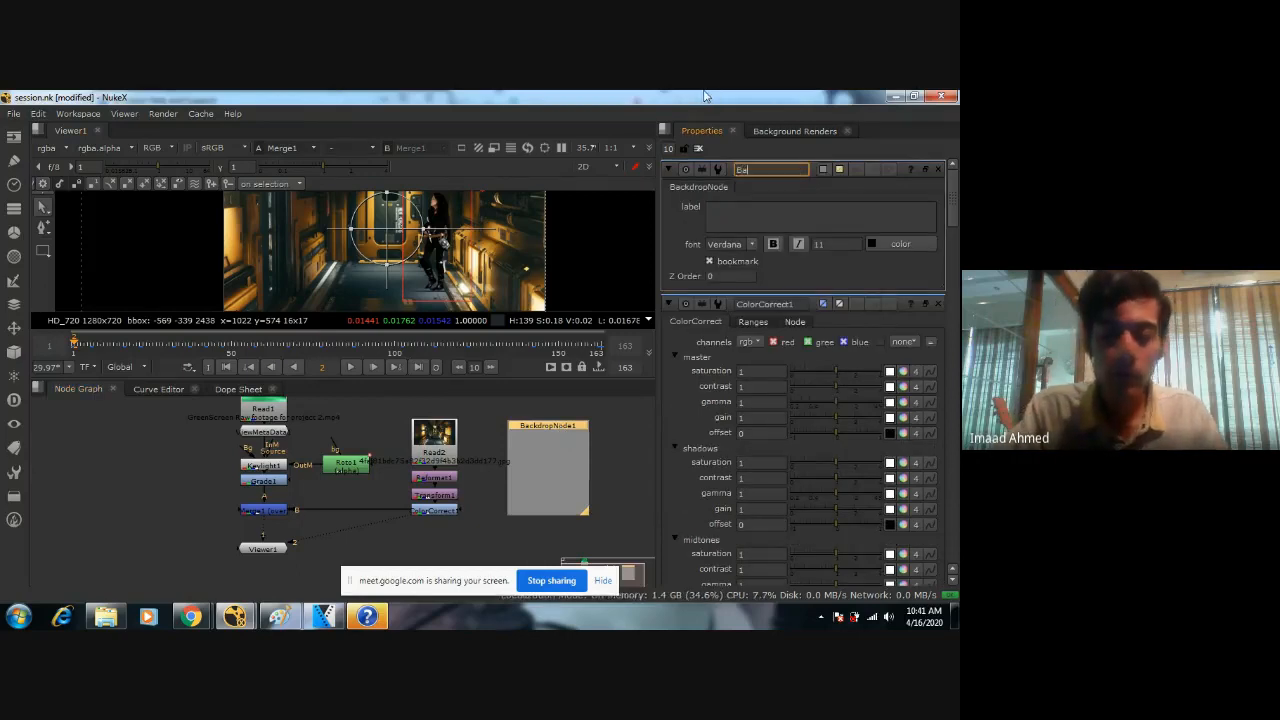
pyautogui.write('ckground')
pyautogui.press('Return')
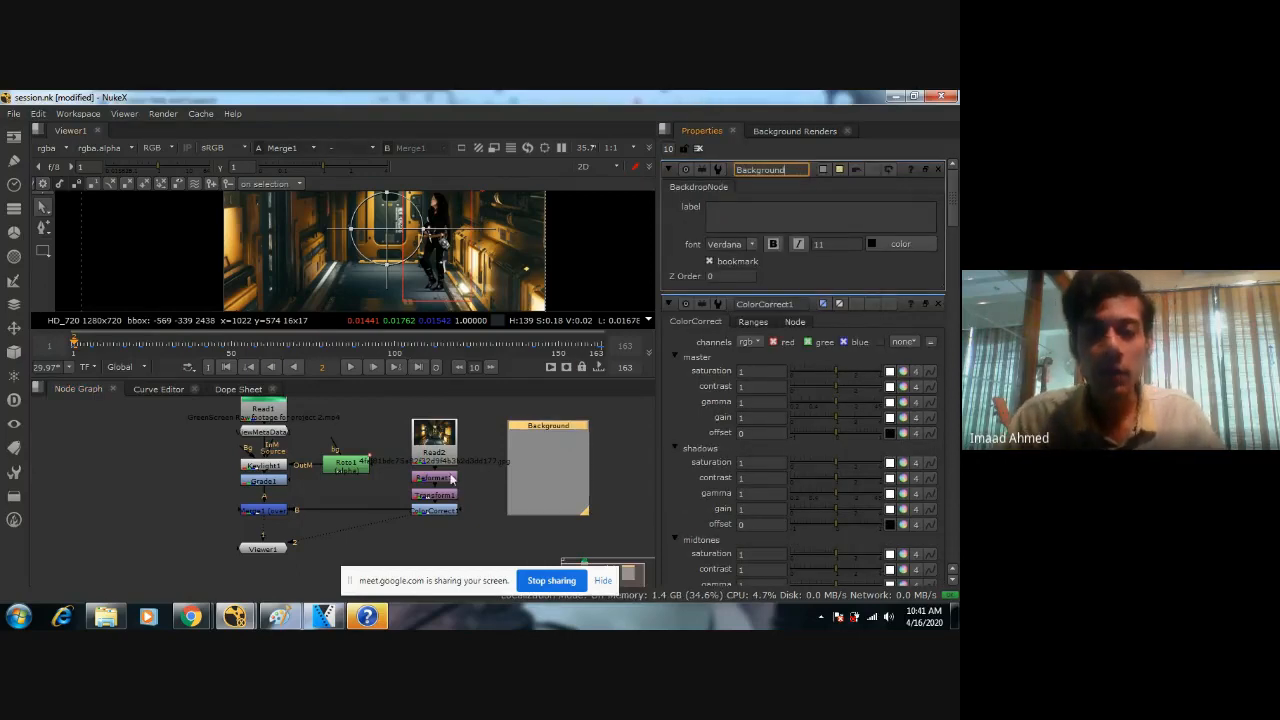
# Move Read2, Reformat1, Transform1 and ColorCorrect1 onto the Background backdrop, enlarge it to enclose them, and shift the backdrop.
pyautogui.moveTo(394, 410); pyautogui.dragTo(473, 523)
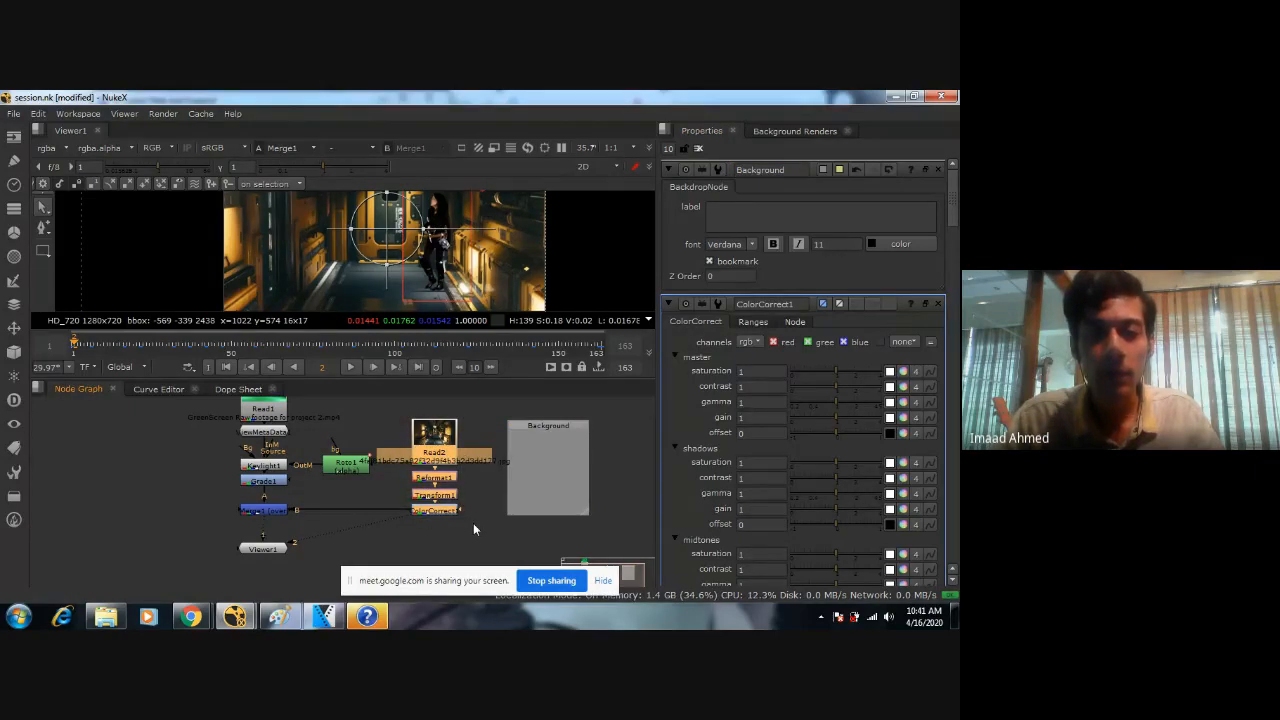
pyautogui.moveTo(469, 484); pyautogui.dragTo(606, 541)
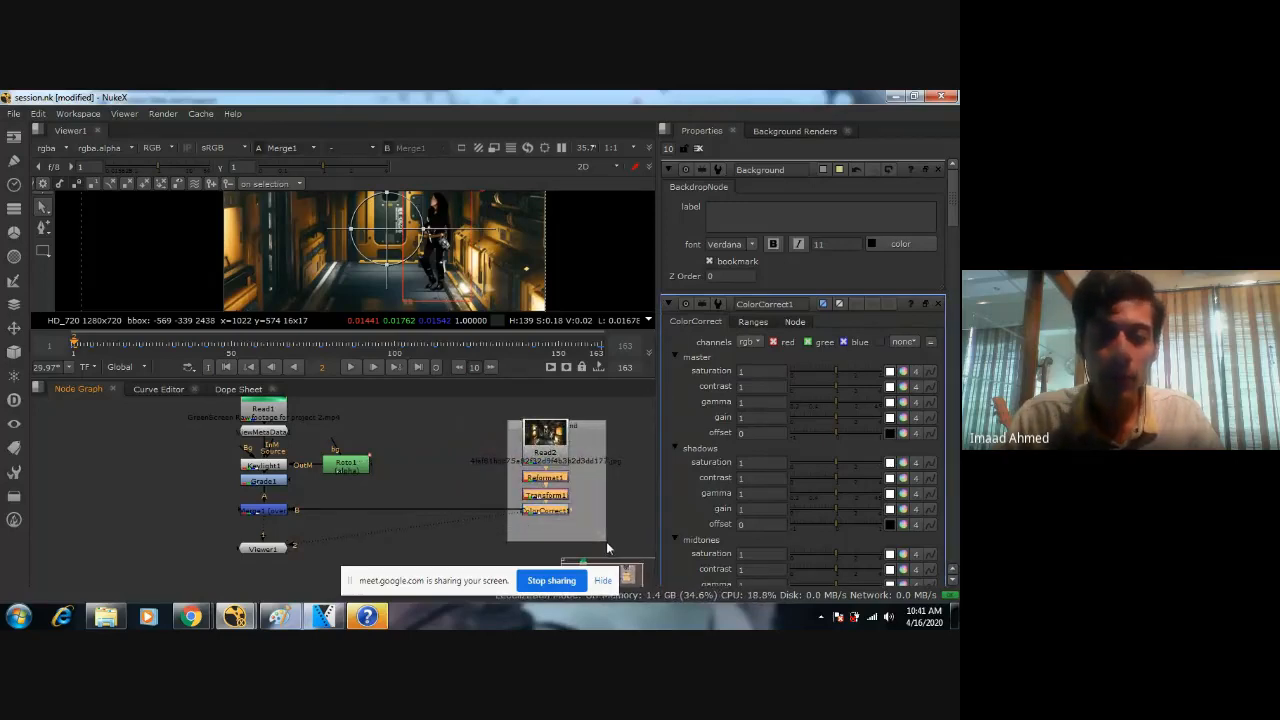
pyautogui.click(589, 432)
pyautogui.moveTo(589, 432)
pyautogui.mouseDown()
pyautogui.moveTo(580, 418)
pyautogui.moveTo(588, 434)
pyautogui.mouseUp()
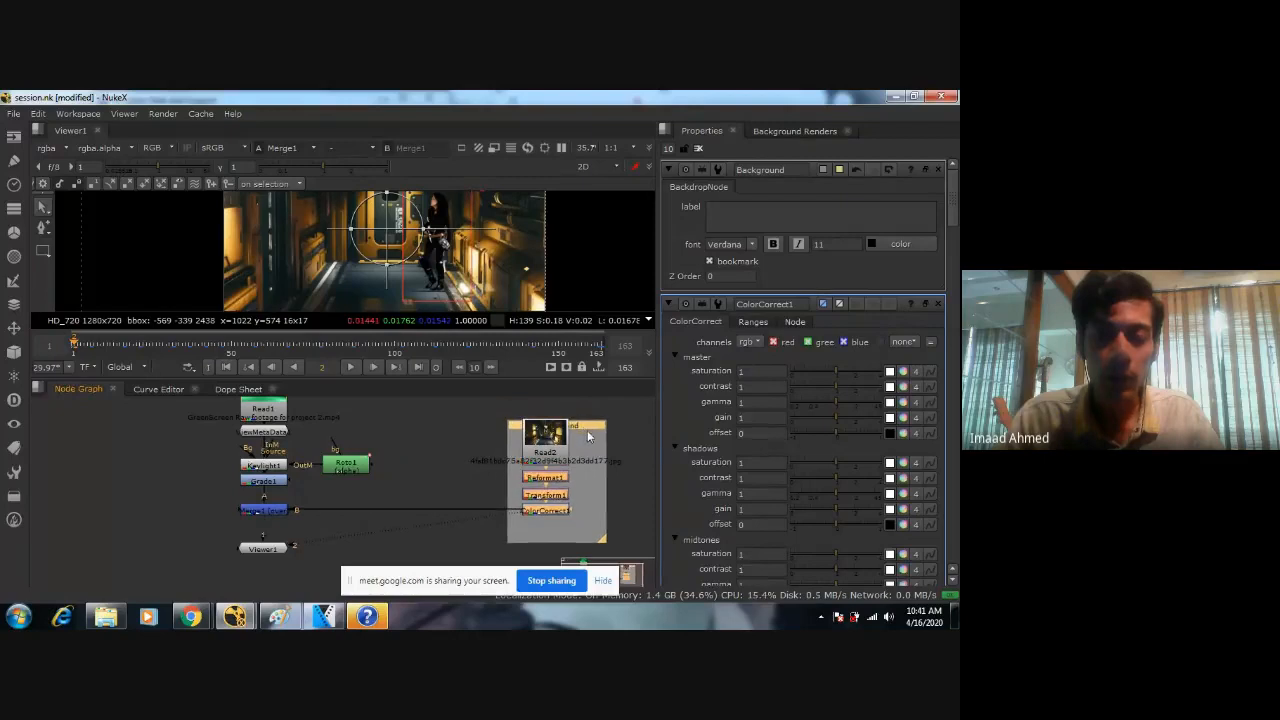
# Line up Read2, Reformat1, Transform1 and ColorCorrect1 in a centered column on the Background backdrop.
pyautogui.click(552, 486)
pyautogui.moveTo(555, 483); pyautogui.dragTo(550, 524)
pyautogui.keyDown('shift'); pyautogui.click(552, 480); pyautogui.keyUp('shift')
pyautogui.keyDown('shift'); pyautogui.click(554, 496); pyautogui.keyUp('shift')
pyautogui.keyDown('shift'); pyautogui.click(543, 513); pyautogui.keyUp('shift')
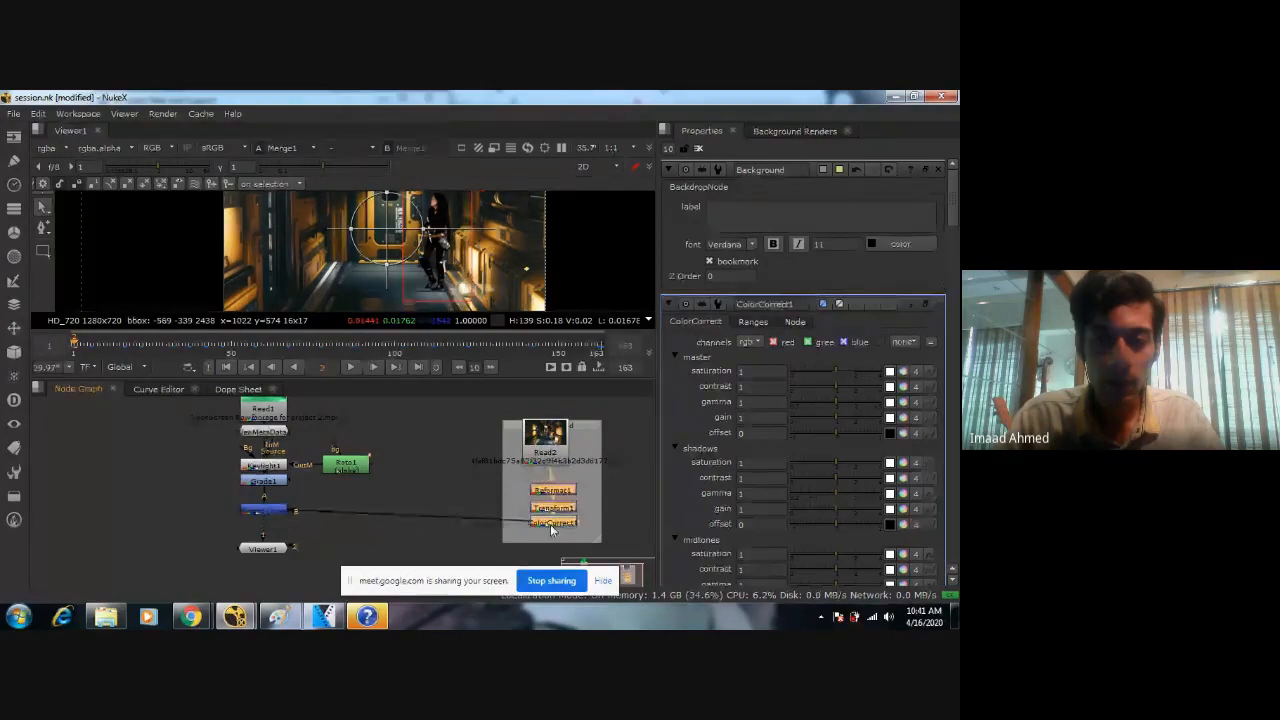
pyautogui.click(557, 481)
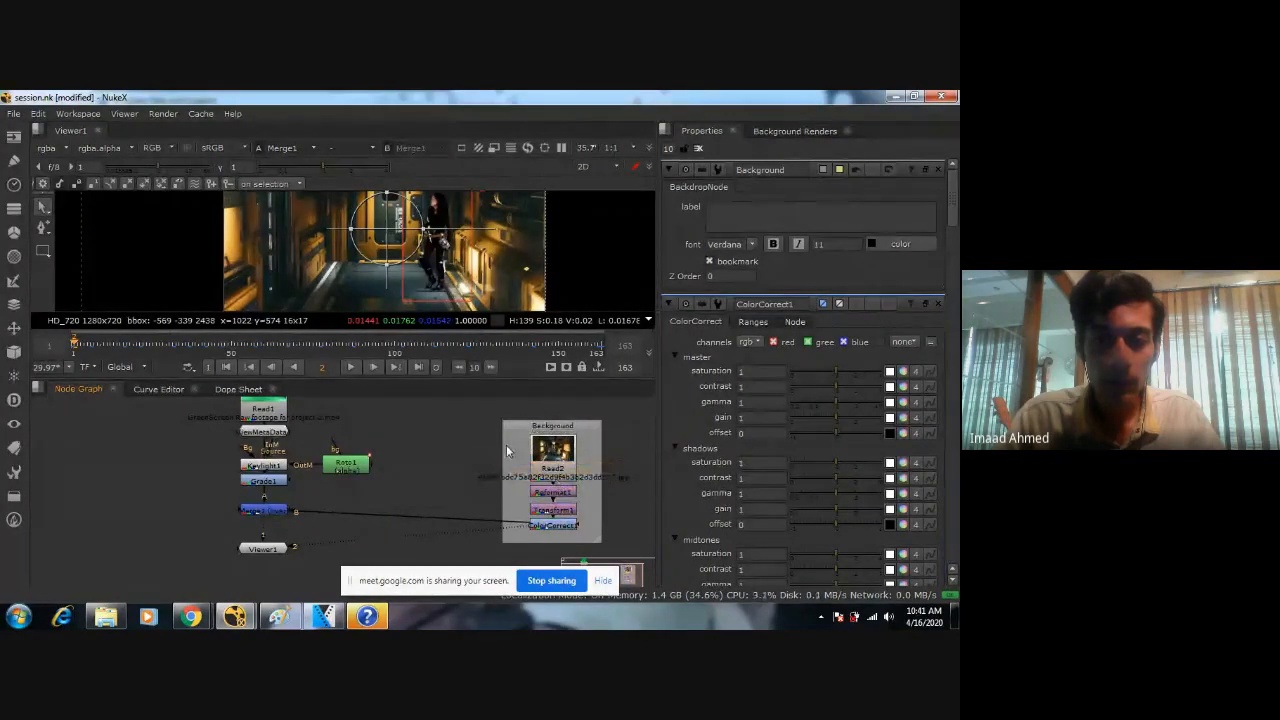
# Move the Background backdrop together with its nodes closer to the foreground keying branch.
pyautogui.click(517, 449)
pyautogui.moveTo(519, 432); pyautogui.dragTo(451, 436)
pyautogui.scroll(-4, 465, 440)
pyautogui.click(513, 427)
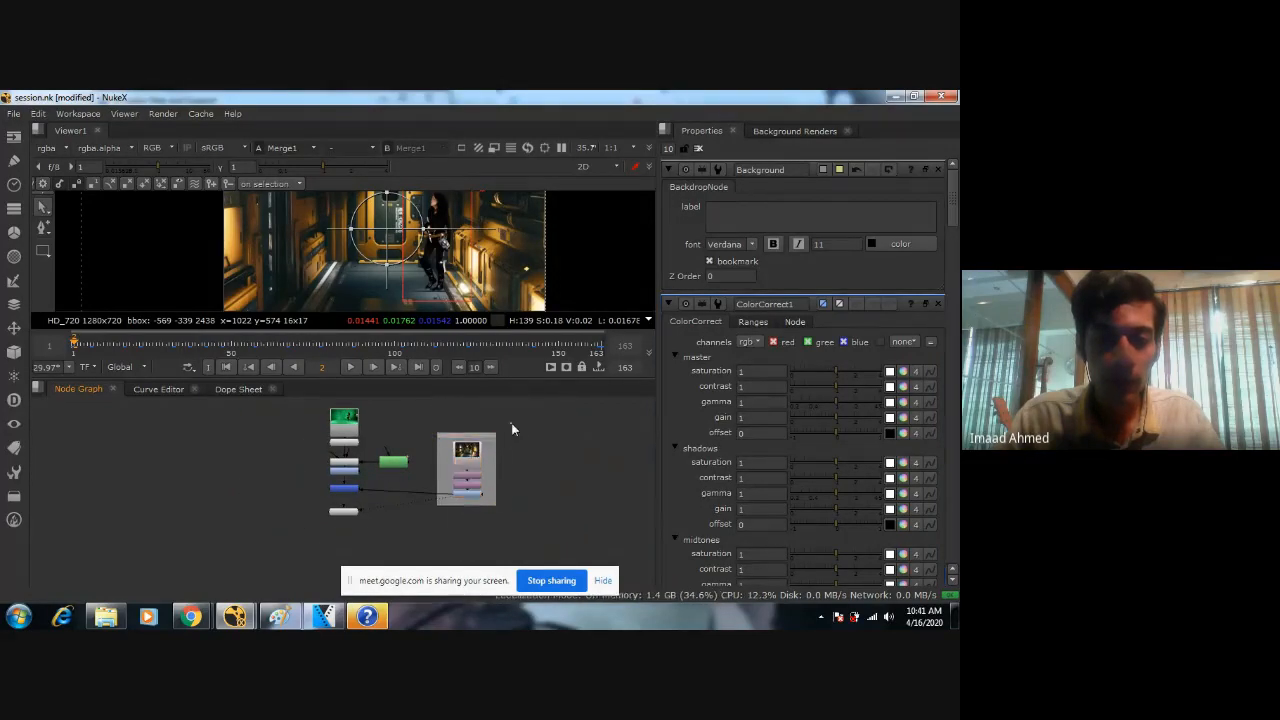
pyautogui.click(475, 437)
pyautogui.click(592, 482)
pyautogui.scroll(3, 492, 438)
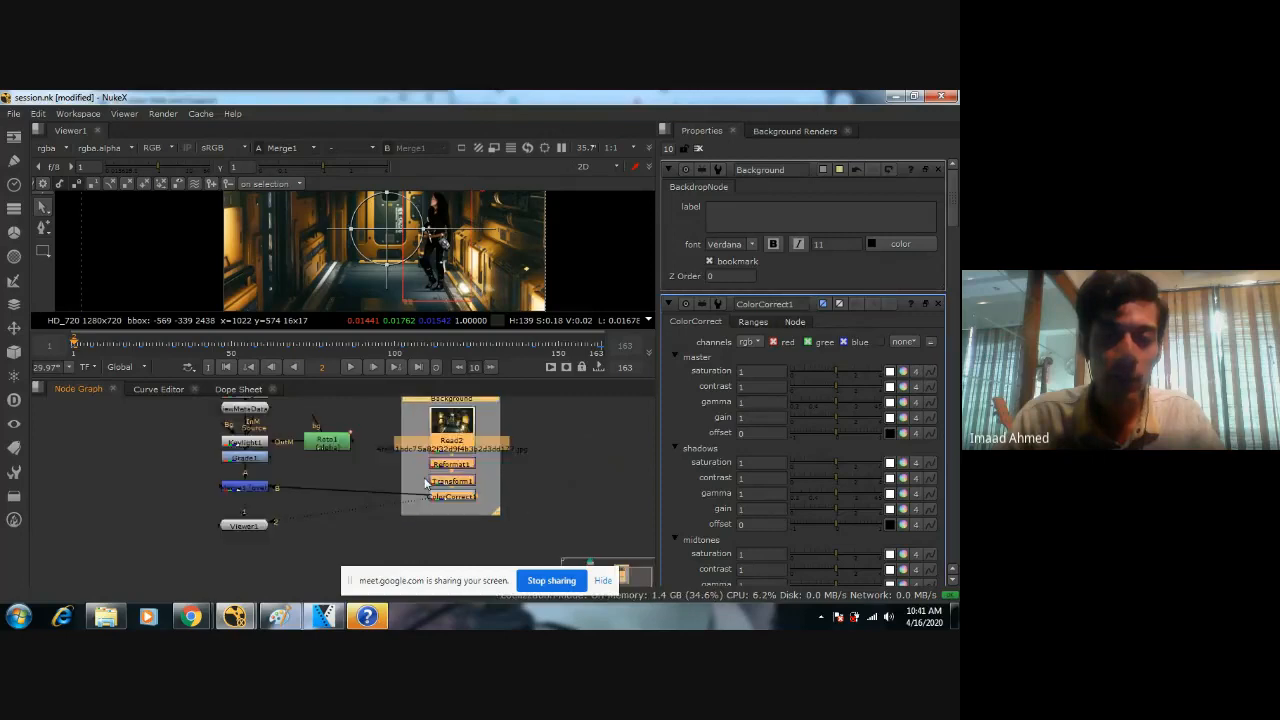
pyautogui.moveTo(543, 416)
pyautogui.mouseDown()
pyautogui.moveTo(510, 386)
pyautogui.moveTo(645, 437)
pyautogui.moveTo(549, 416)
pyautogui.mouseUp()
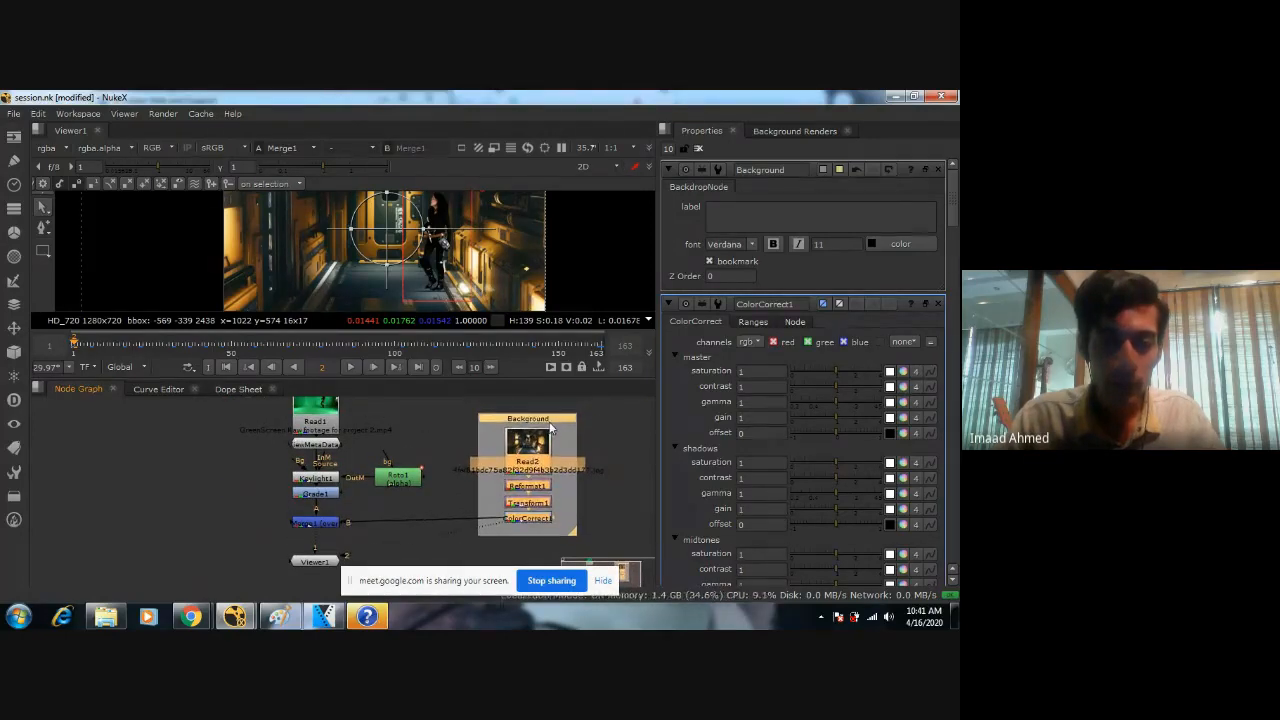
pyautogui.click(590, 468)
# Open the settings of the ColorCorrect1 node and examine the woman against the corridor in the composite.
pyautogui.scroll(1, 566, 535)
pyautogui.scroll(2, 489, 486)
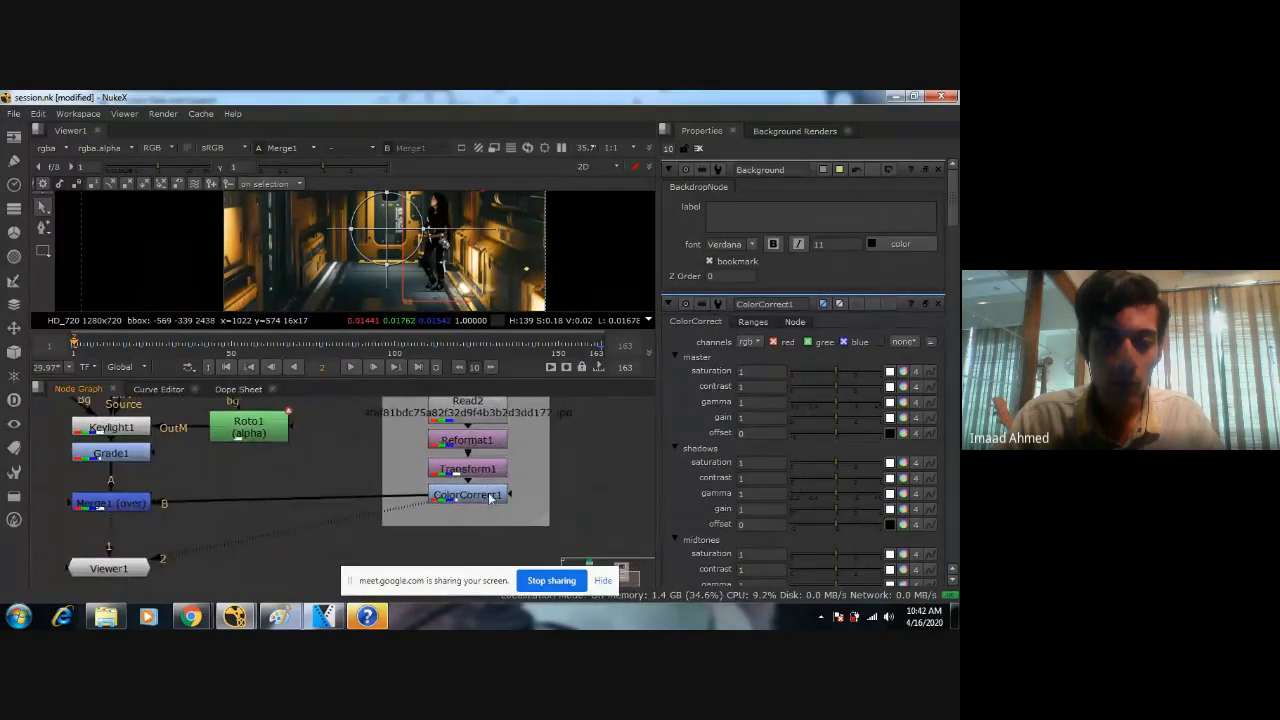
pyautogui.doubleClick(490, 497)
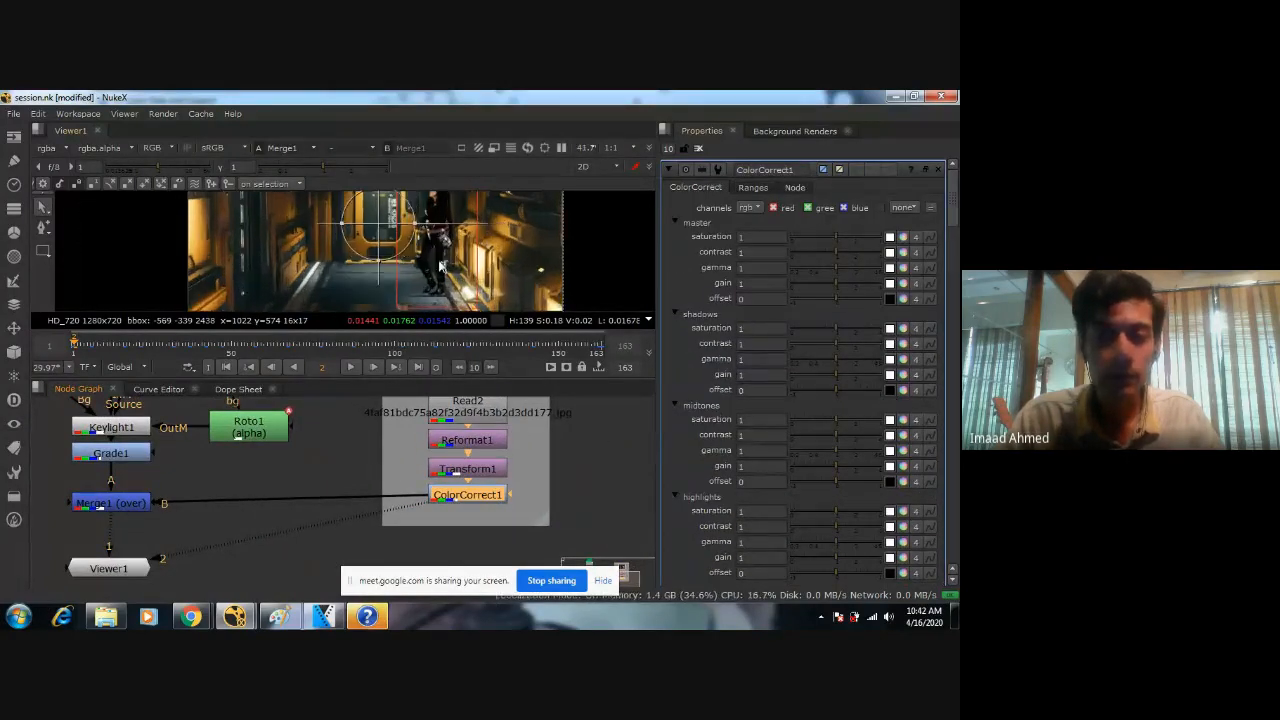
pyautogui.scroll(2, 371, 260)
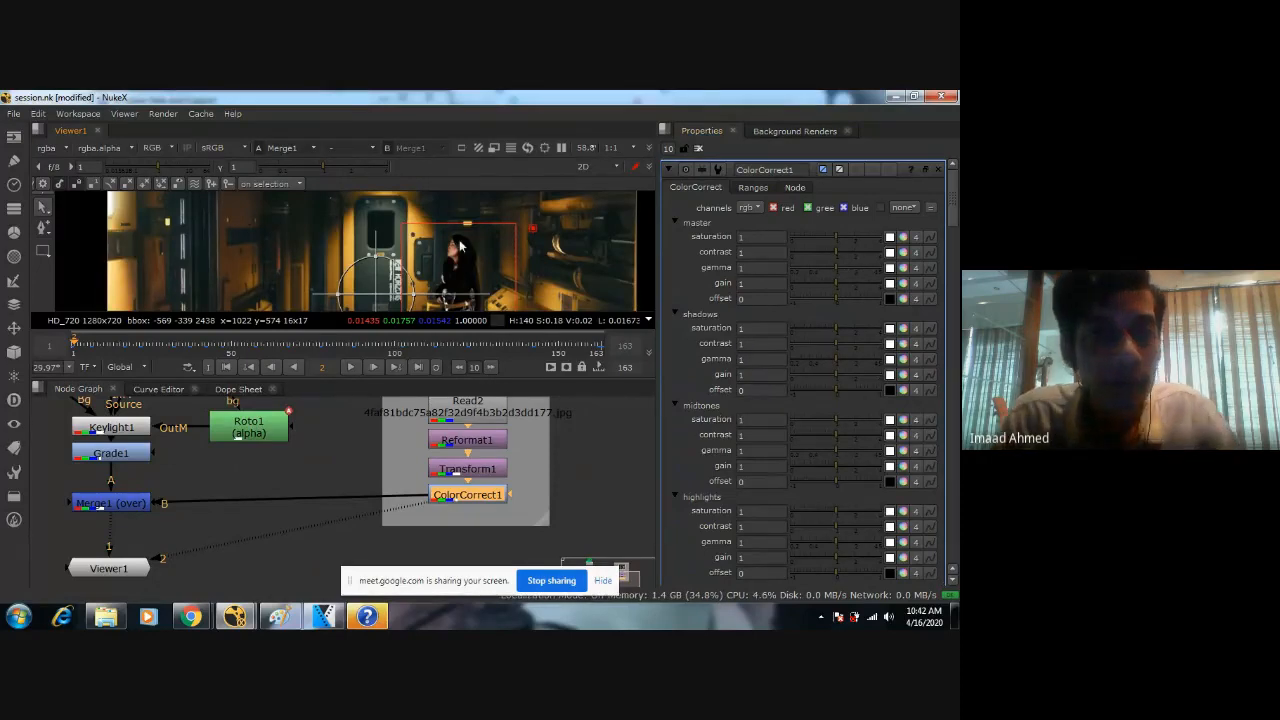
pyautogui.scroll(-2, 460, 246)
pyautogui.scroll(-1, 458, 242)
pyautogui.moveTo(458, 242); pyautogui.dragTo(452, 222, button='middle')
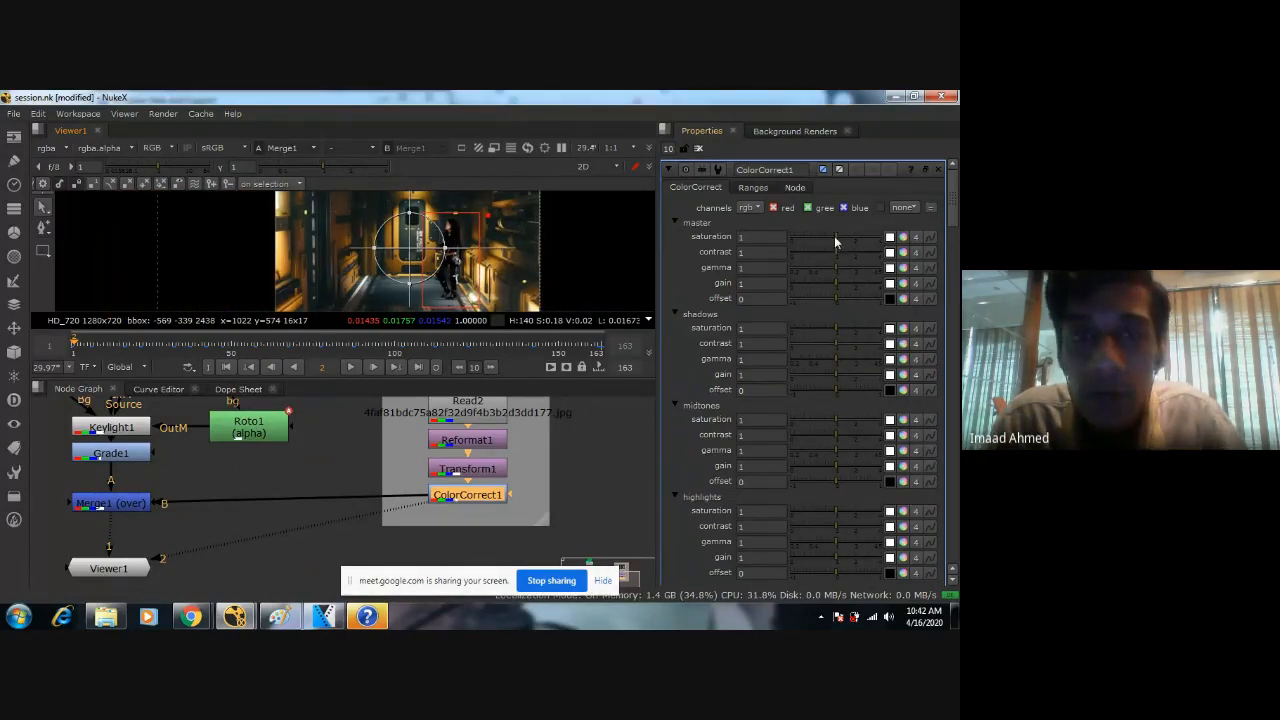
# Try master saturation values of 0.25 and 1.25 on ColorCorrect1.
pyautogui.moveTo(835, 237); pyautogui.dragTo(537, 214)
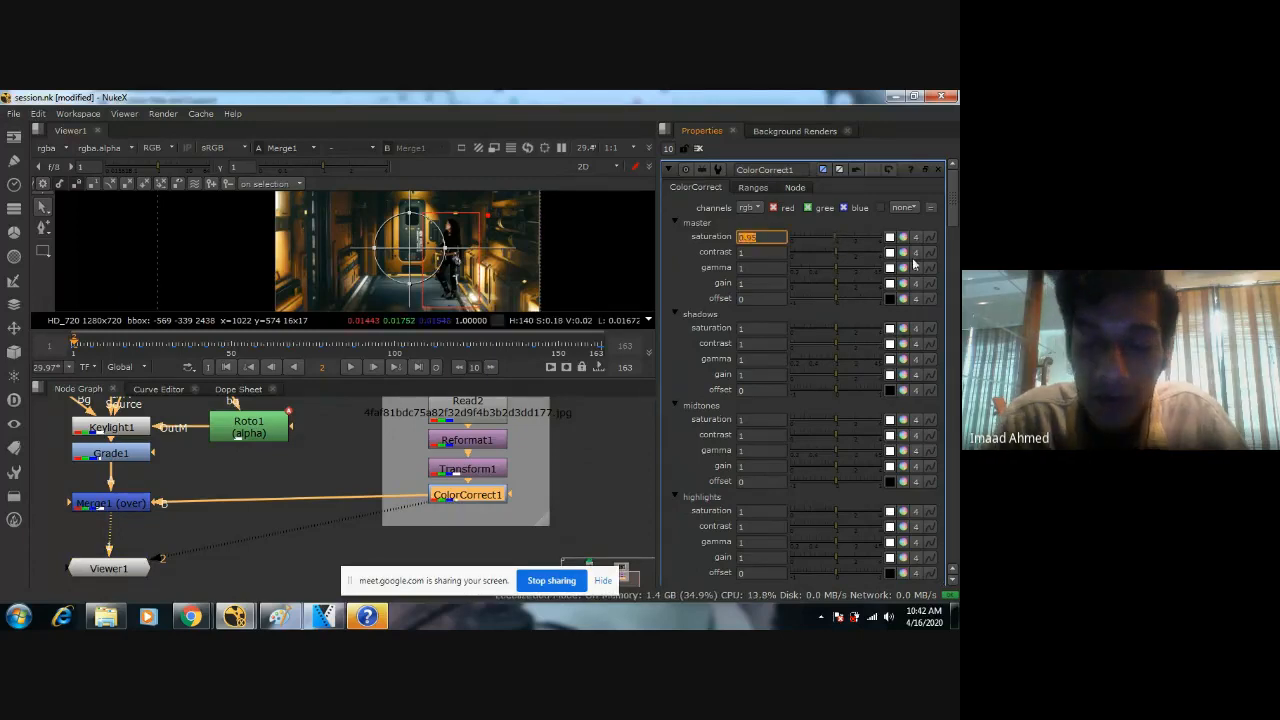
pyautogui.write('0.3')
pyautogui.press('Return')
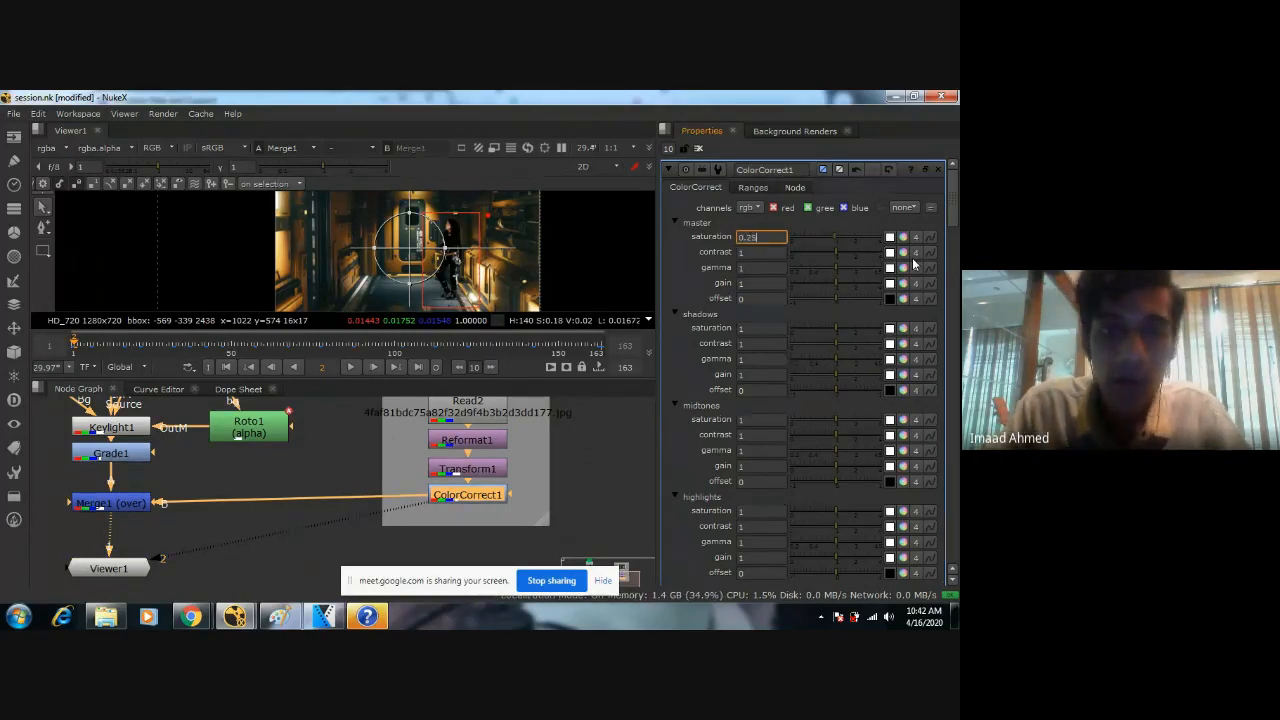
pyautogui.write('1.2')
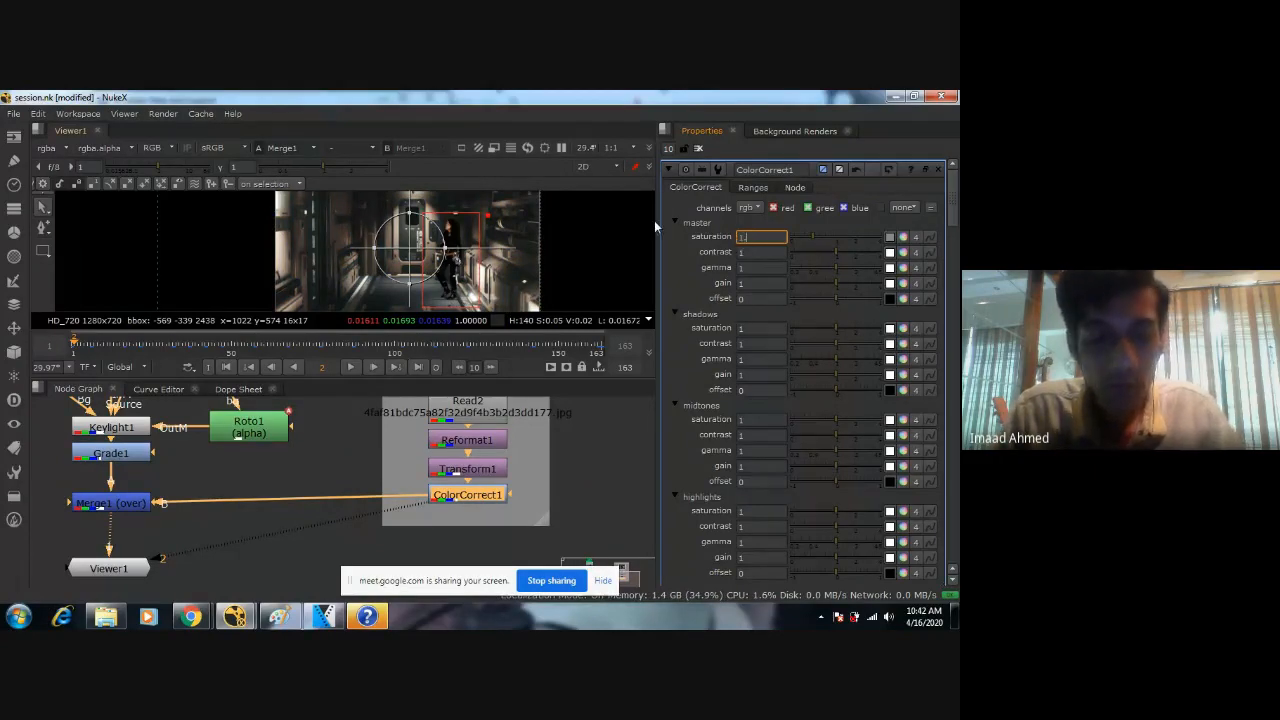
pyautogui.write('5')
pyautogui.press('Return')
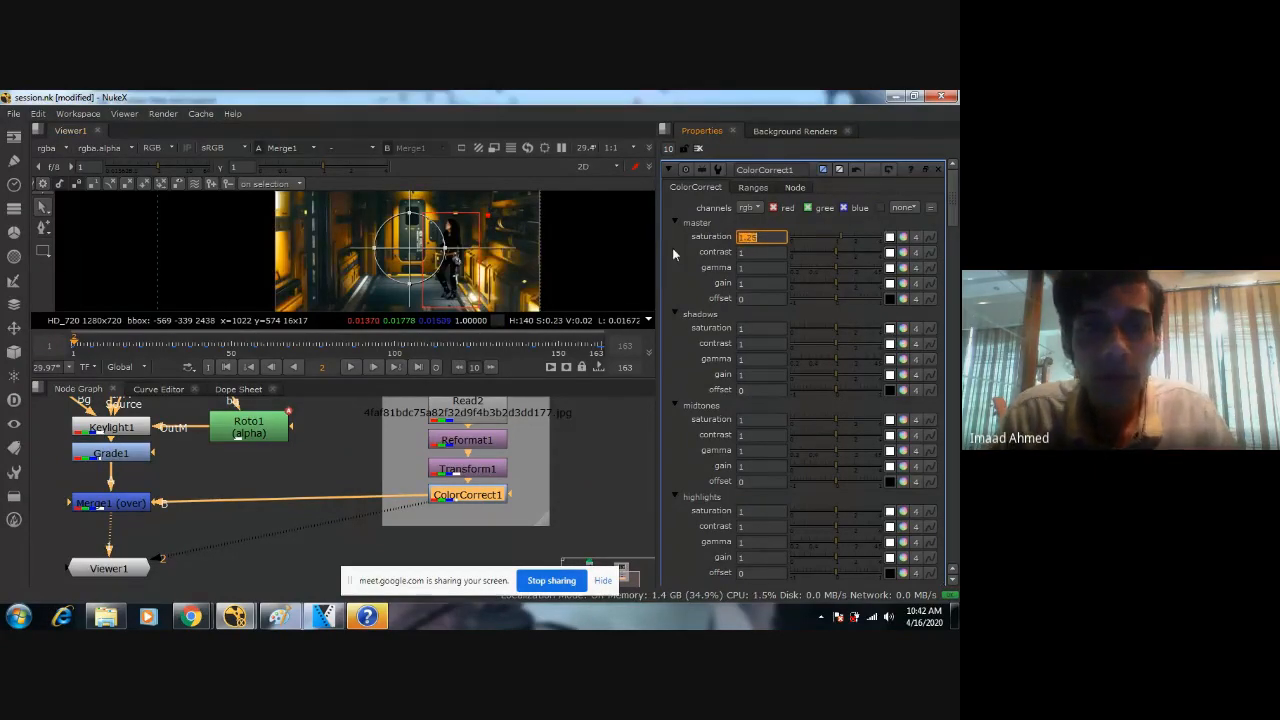
# Try a master saturation of 1.05 and compare the composite by undoing and redoing the change.
pyautogui.write('1.0')
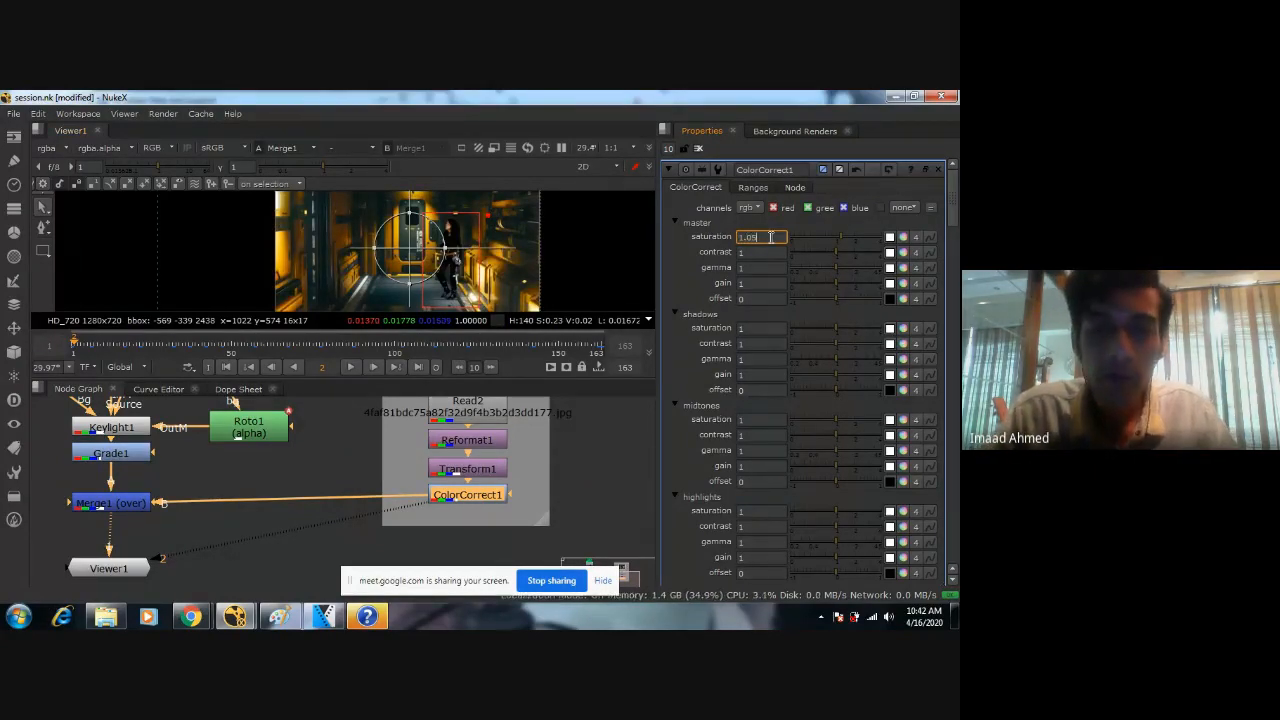
pyautogui.scroll(2, 437, 244)
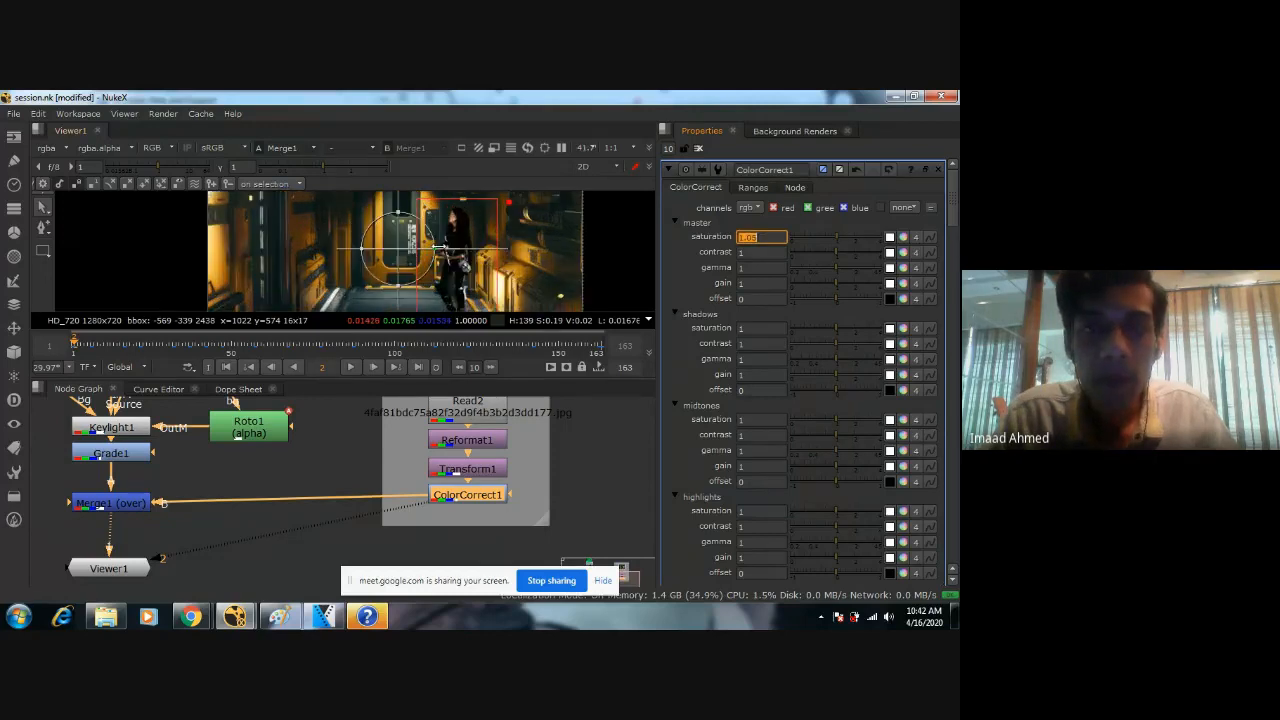
pyautogui.scroll(-1, 438, 246)
pyautogui.write('0.95')
pyautogui.hotkey('ctrl', 'y')
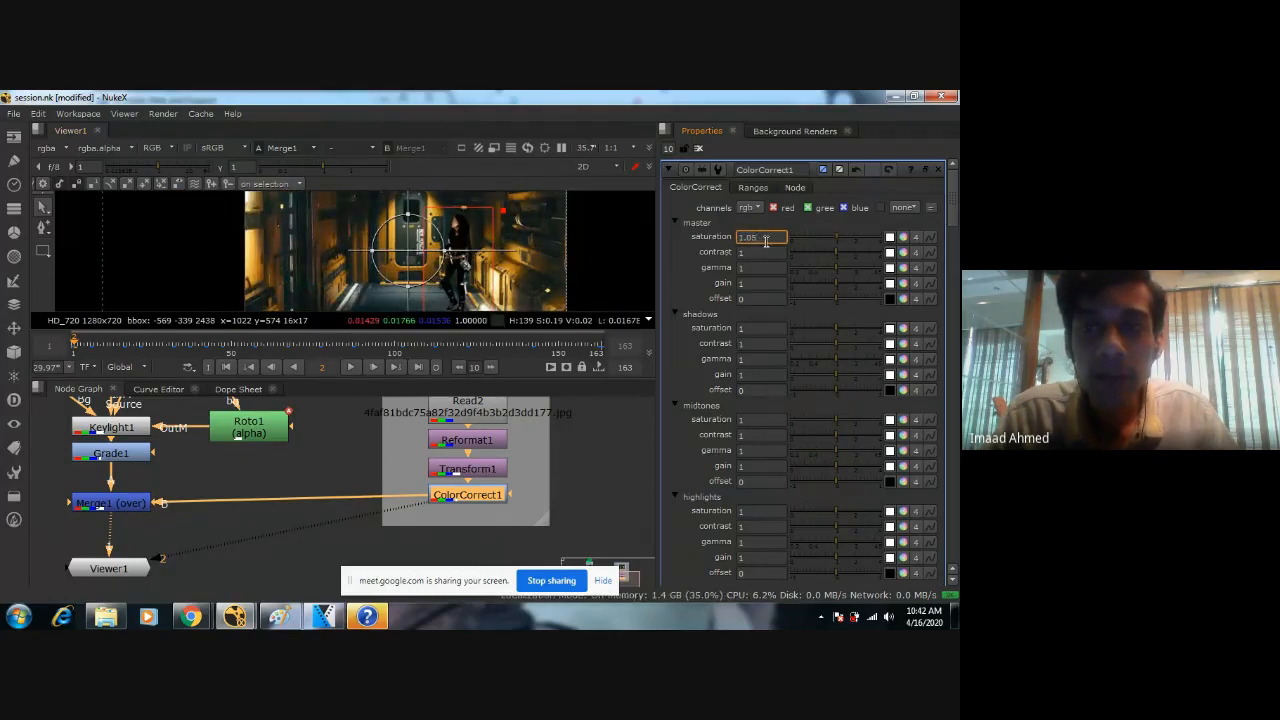
pyautogui.hotkey('ctrl', 'z')
pyautogui.hotkey('ctrl', 'z')
pyautogui.hotkey('ctrl', 'y')
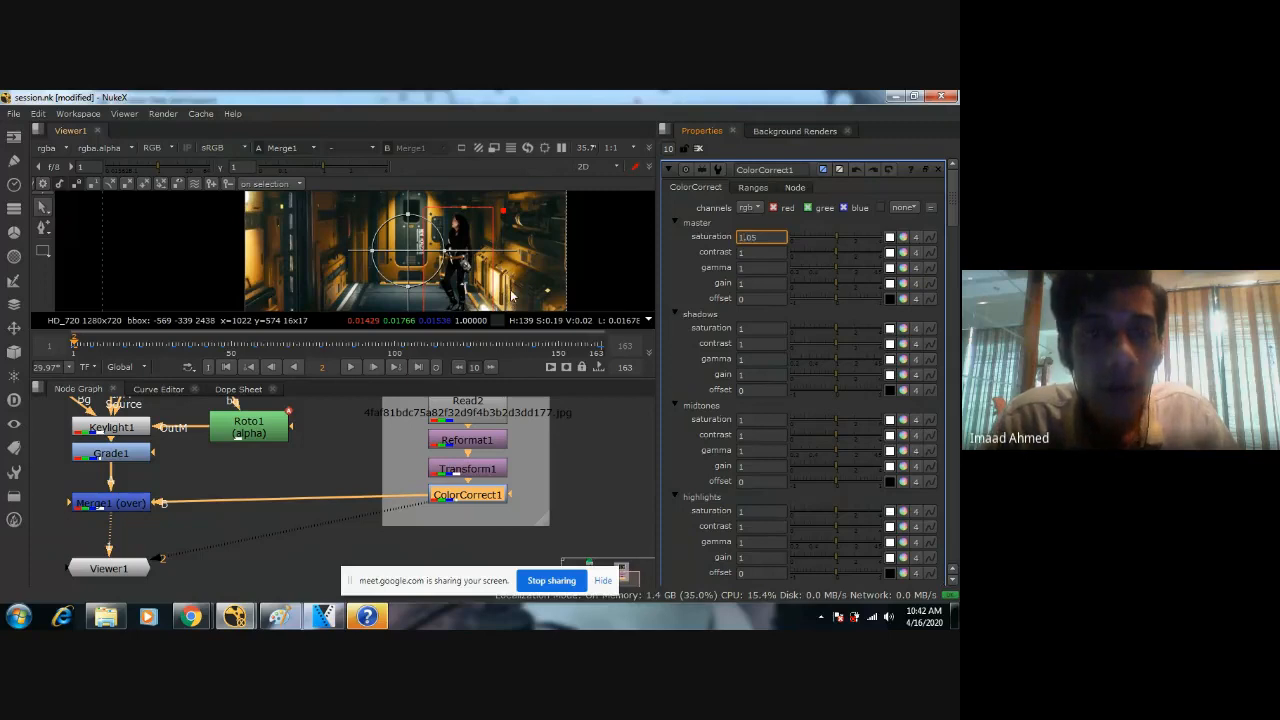
pyautogui.hotkey('ctrl', 'y')
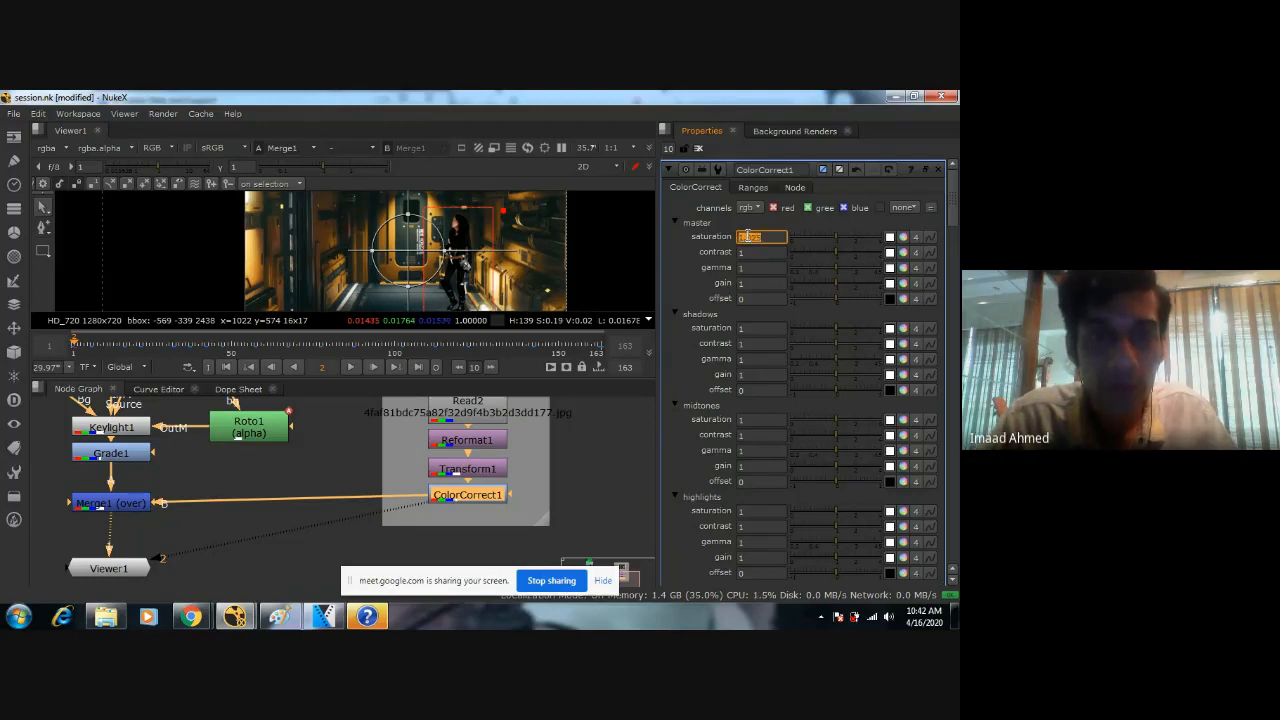
# Set the master saturation of ColorCorrect1 to 1.025 and check the composite.
pyautogui.write('1')
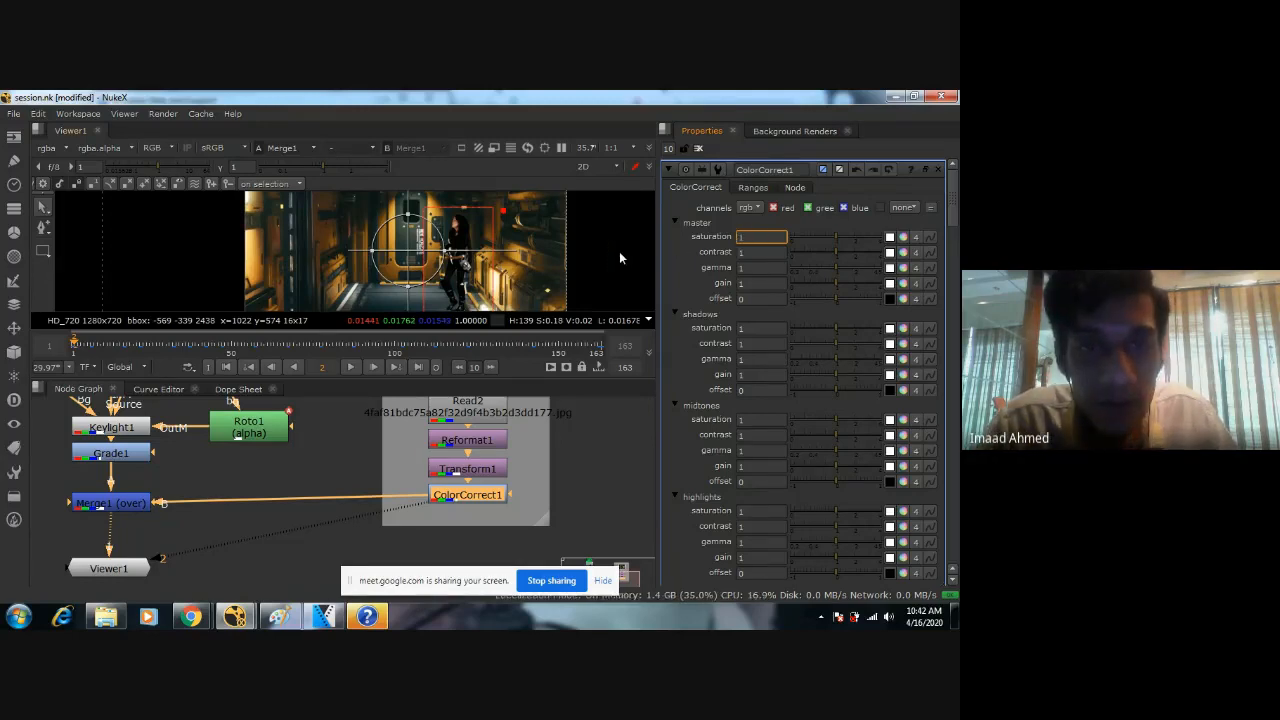
pyautogui.write('.025')
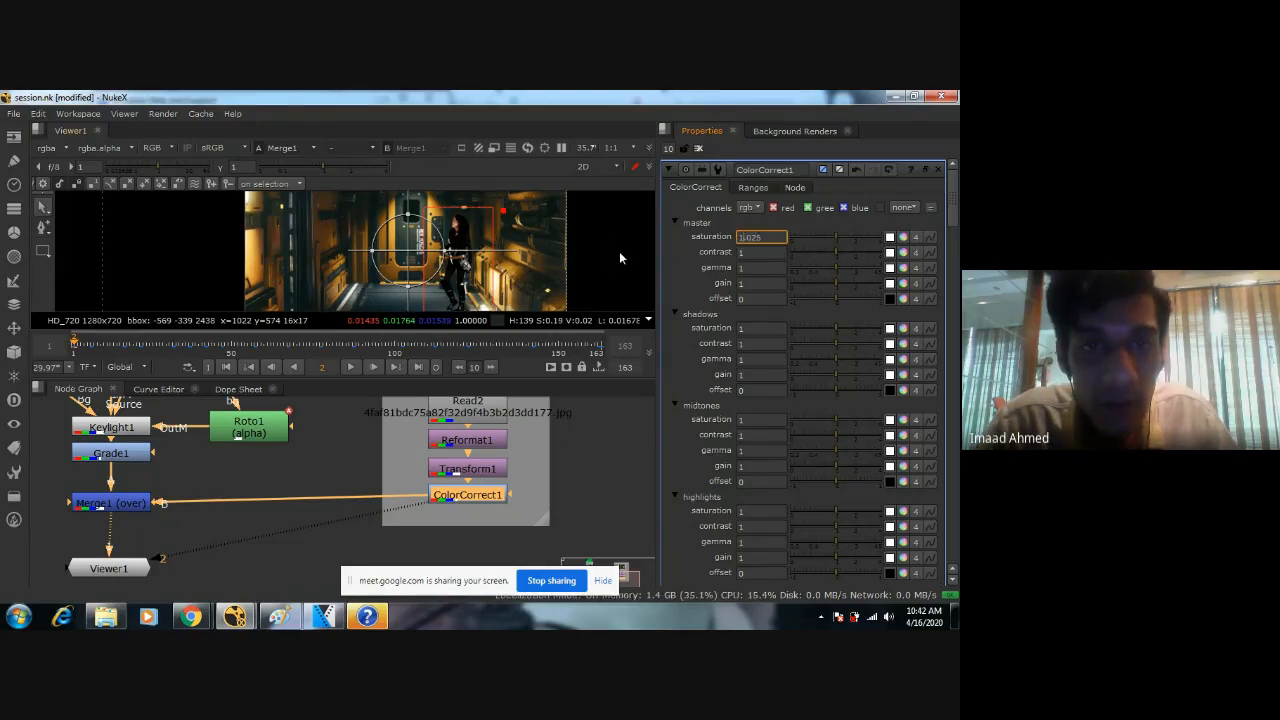
pyautogui.scroll(-2, 625, 259)
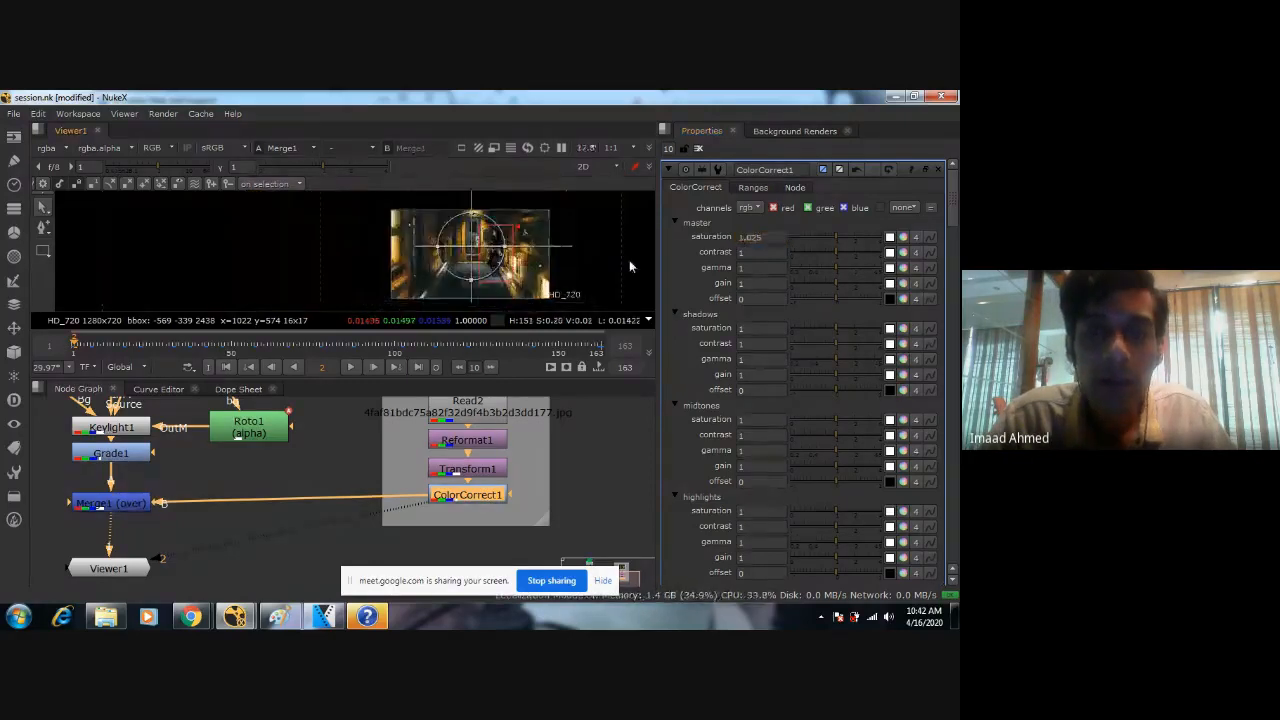
pyautogui.scroll(3, 533, 262)
pyautogui.moveTo(502, 260); pyautogui.dragTo(430, 271, button='middle')
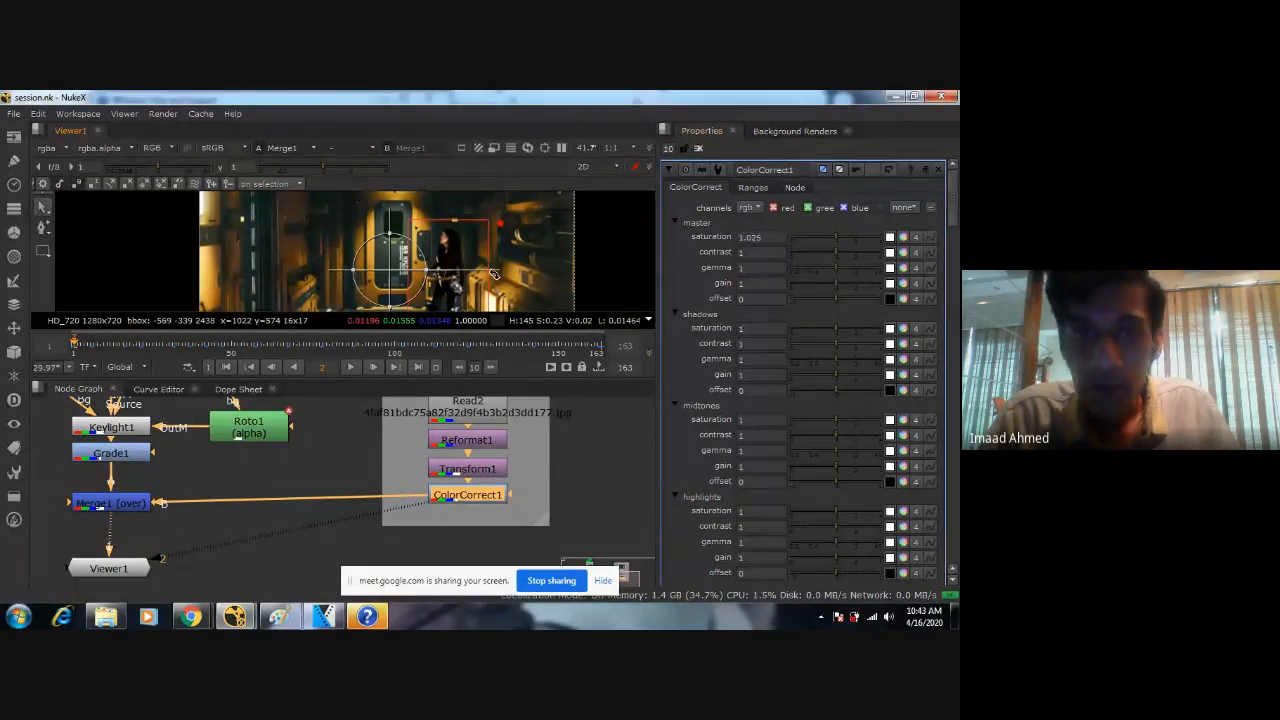
# Lower the master contrast of ColorCorrect1 to 0.95 and check the composite.
pyautogui.scroll(3, 445, 275)
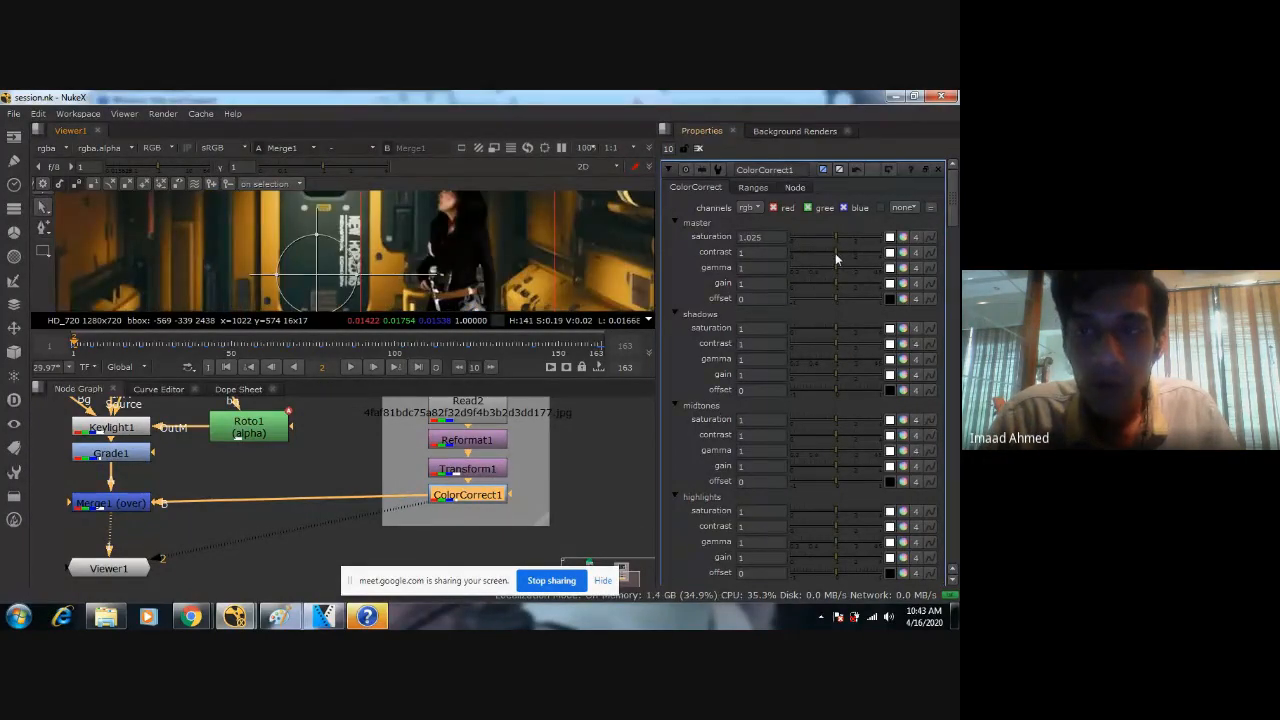
pyautogui.moveTo(835, 253); pyautogui.dragTo(832, 253)
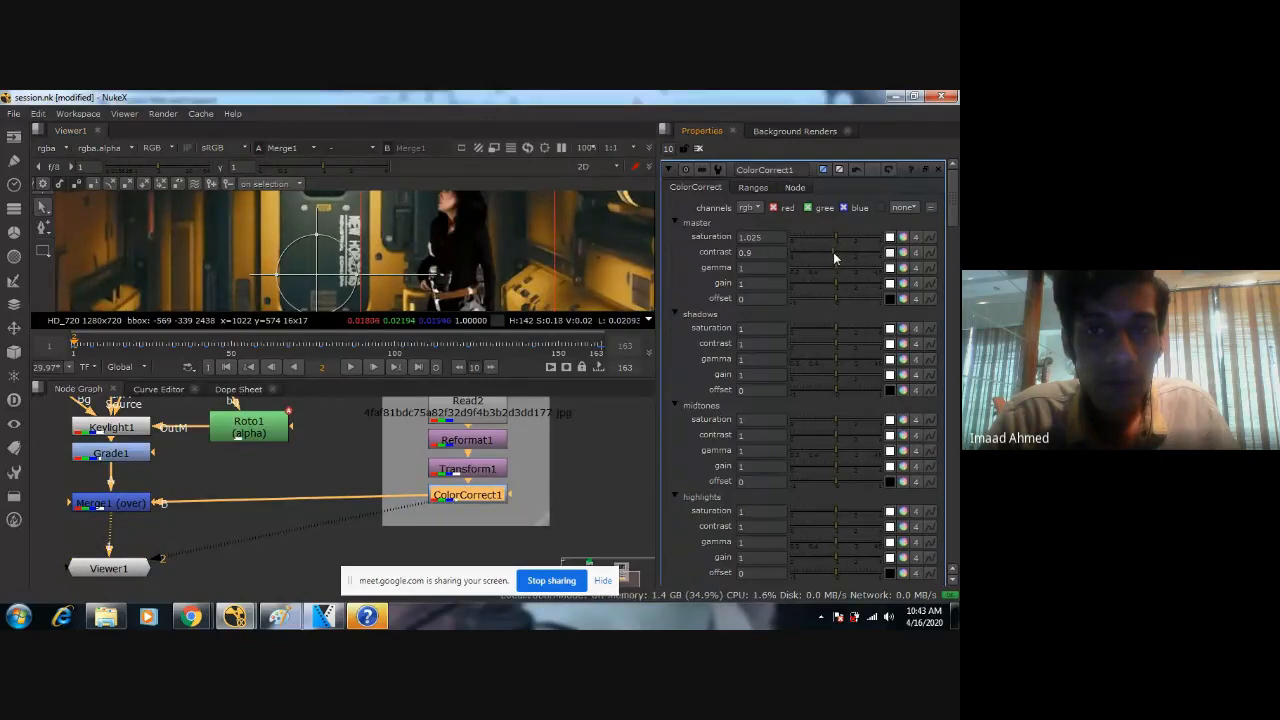
pyautogui.click(751, 252)
pyautogui.write('5')
pyautogui.press('Return')
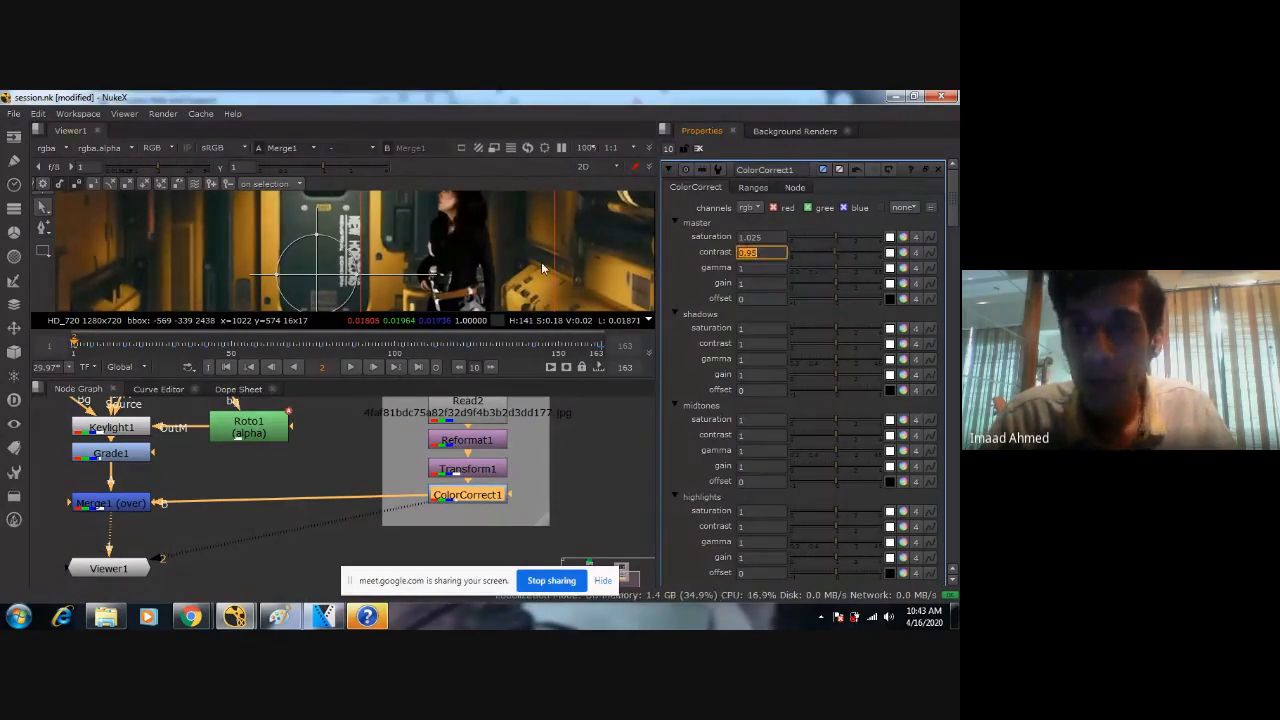
pyautogui.scroll(-3, 373, 231)
pyautogui.scroll(-2, 375, 245)
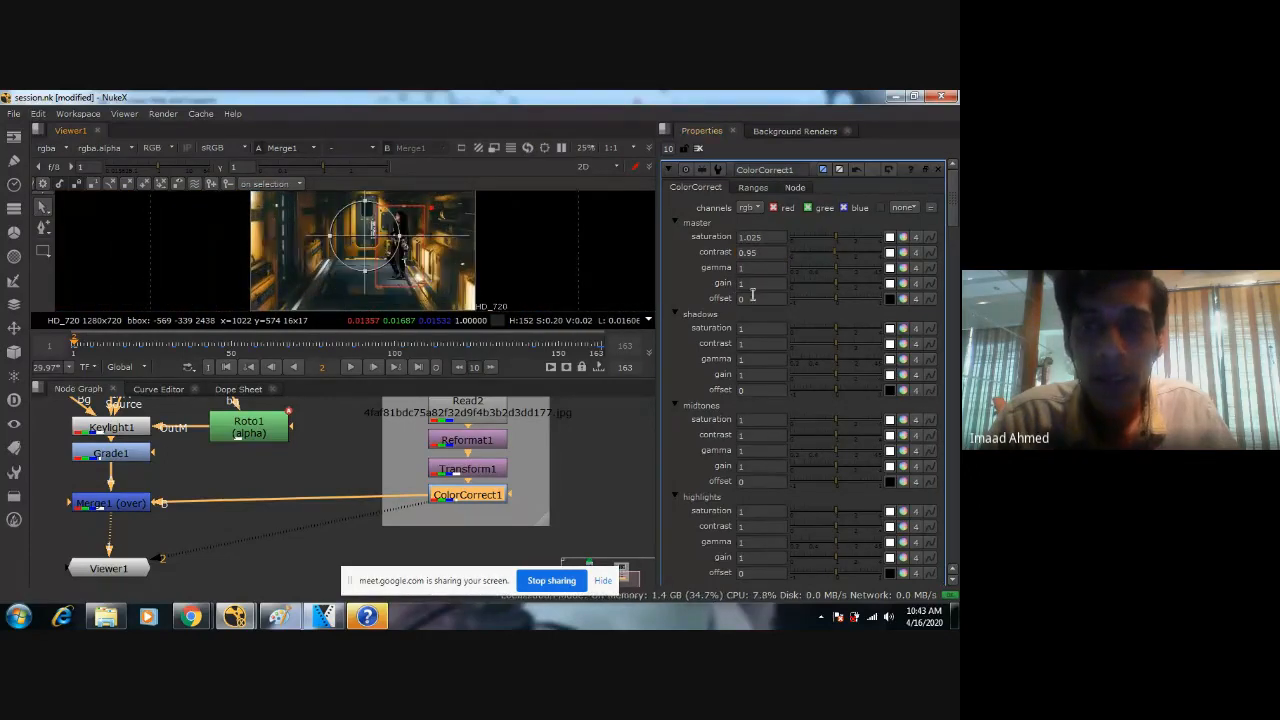
# Try different master gain levels on ColorCorrect1 and set the gain to 0.9.
pyautogui.moveTo(835, 283); pyautogui.dragTo(893, 275)
pyautogui.click(835, 284)
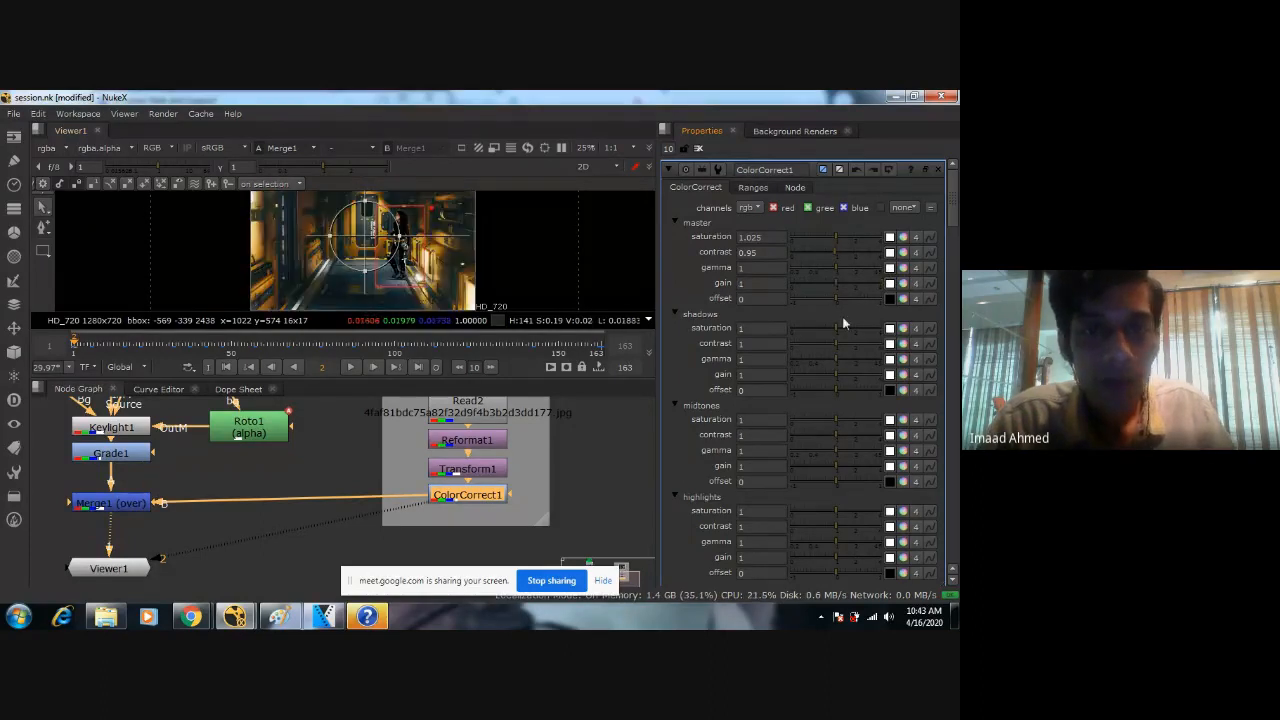
pyautogui.moveTo(835, 285); pyautogui.dragTo(577, 257)
pyautogui.write('0.')
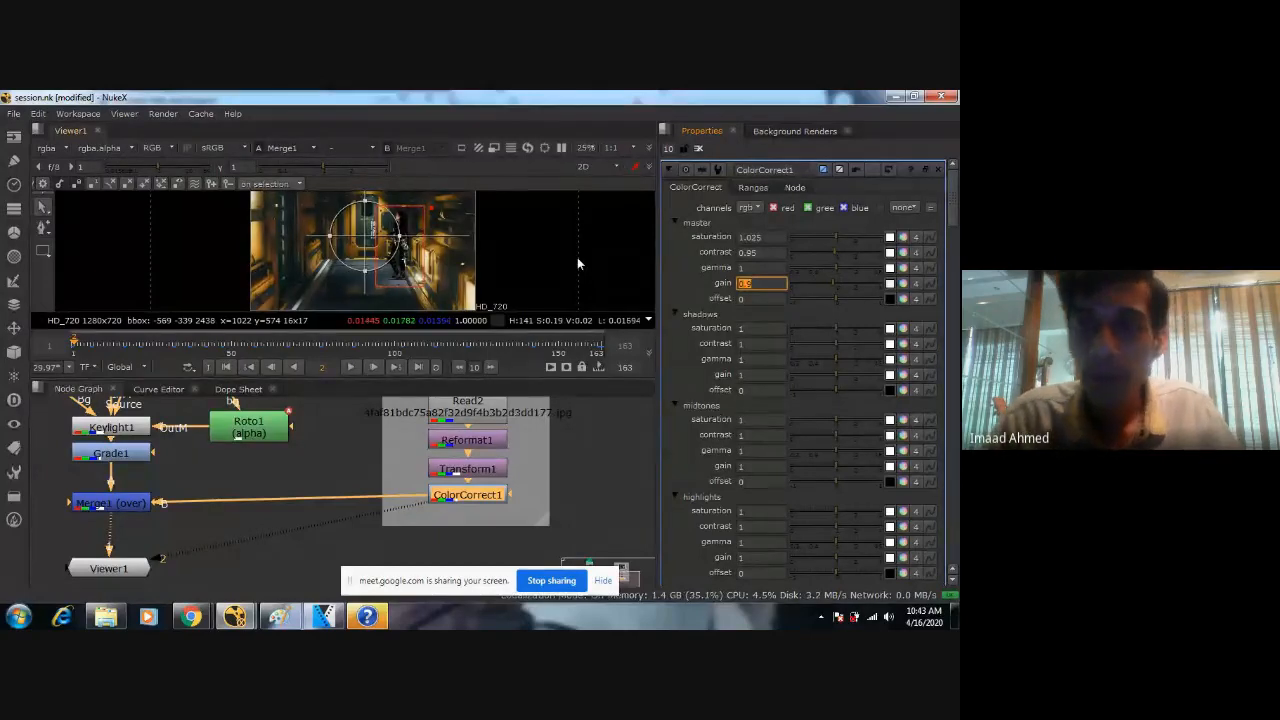
pyautogui.write('9')
pyautogui.press('Return')
# Try a different master gamma on ColorCorrect1, reset it to 1 and inspect the composite.
pyautogui.moveTo(837, 270); pyautogui.dragTo(665, 256)
pyautogui.write('1')
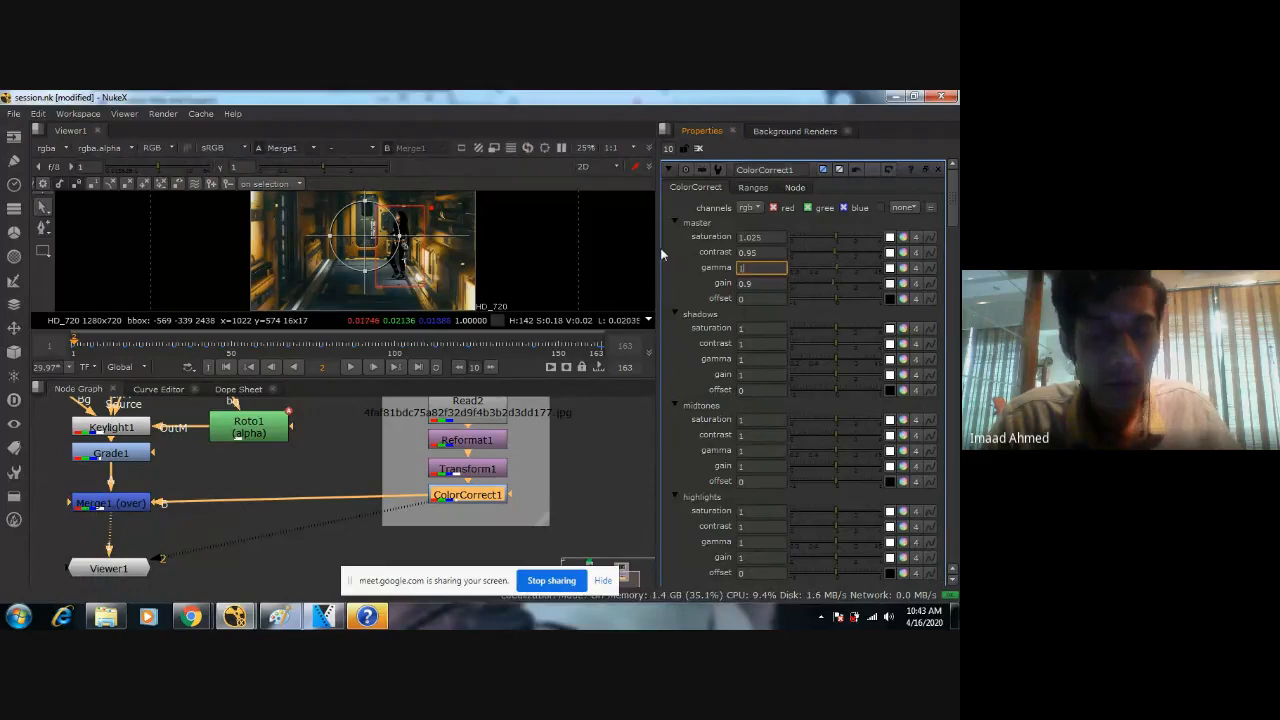
pyautogui.scroll(2, 363, 229)
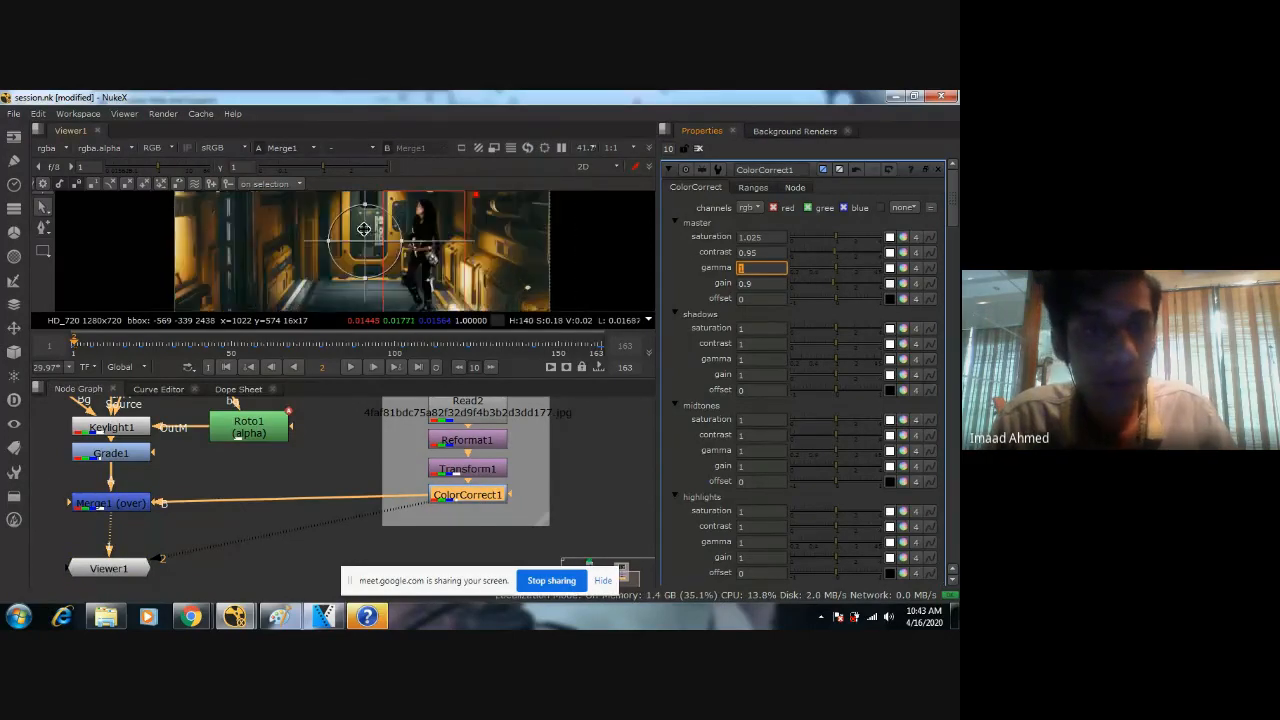
pyautogui.scroll(1, 440, 230)
pyautogui.moveTo(363, 229); pyautogui.dragTo(409, 270, button='middle')
pyautogui.scroll(-3, 433, 268)
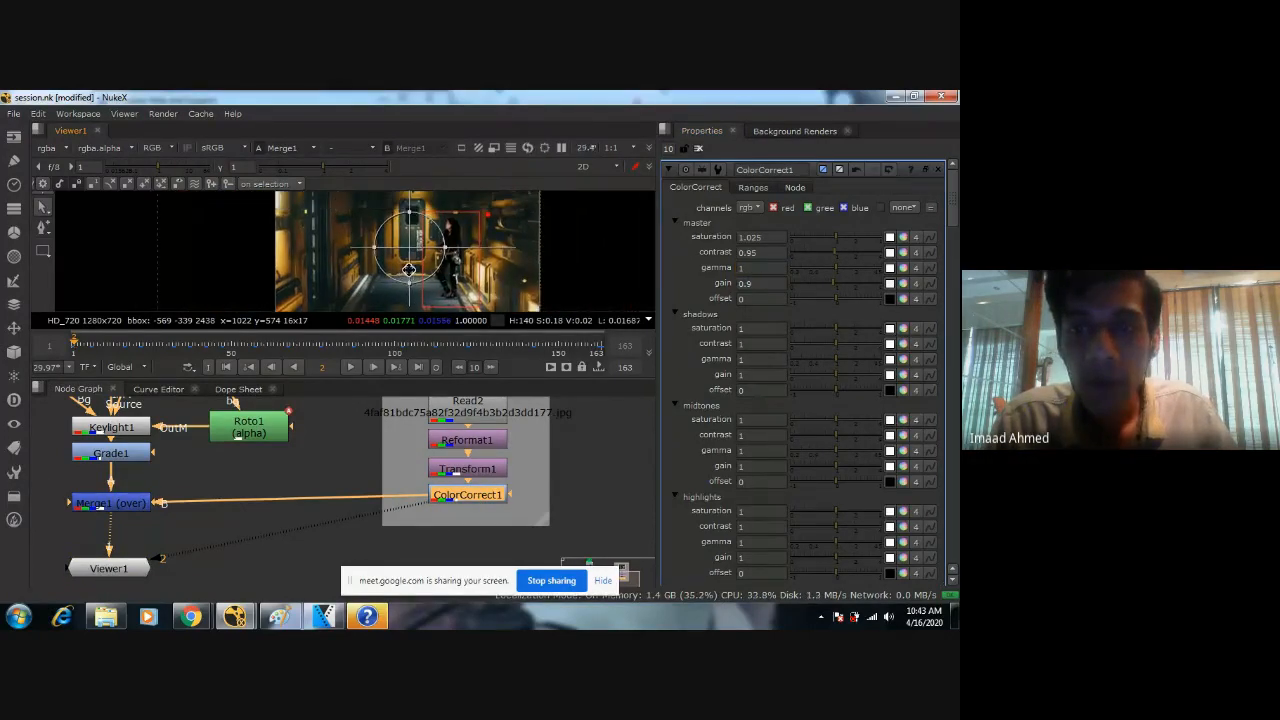
# Reduce the shadows gain of ColorCorrect1 to 0.22 and check the darker areas of the corridor.
pyautogui.click(823, 376)
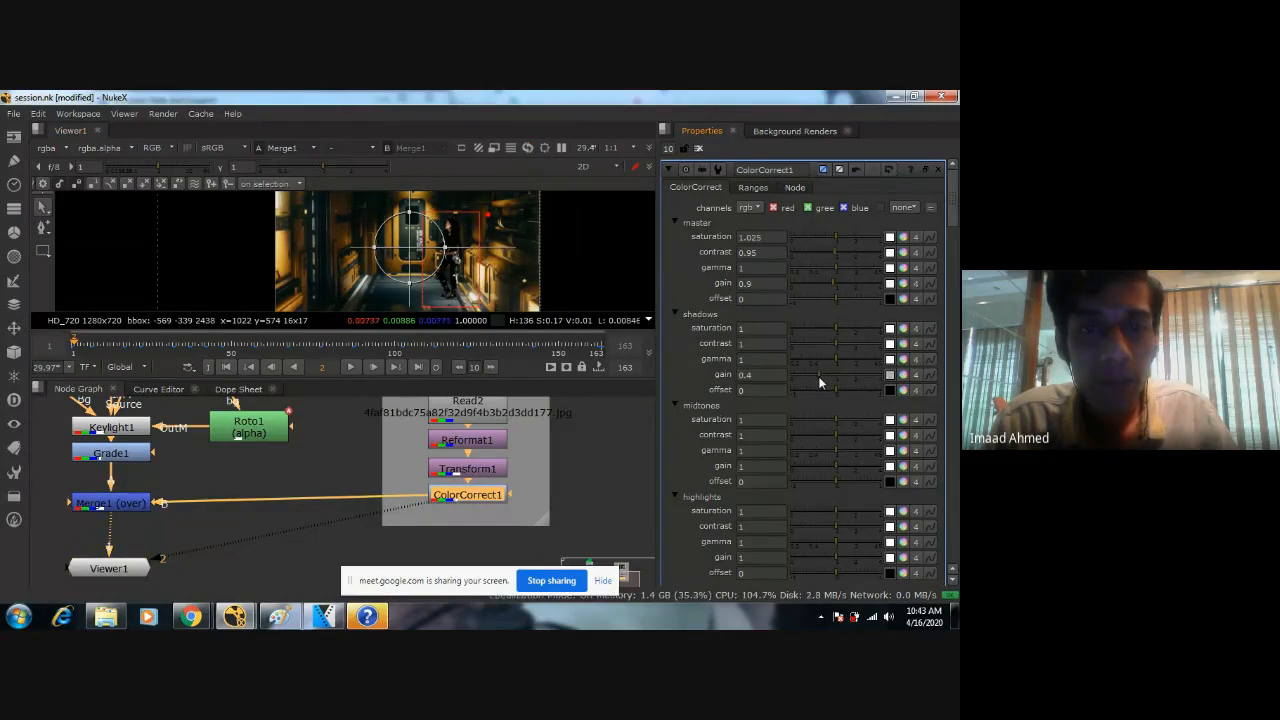
pyautogui.click(813, 378)
pyautogui.click(810, 377)
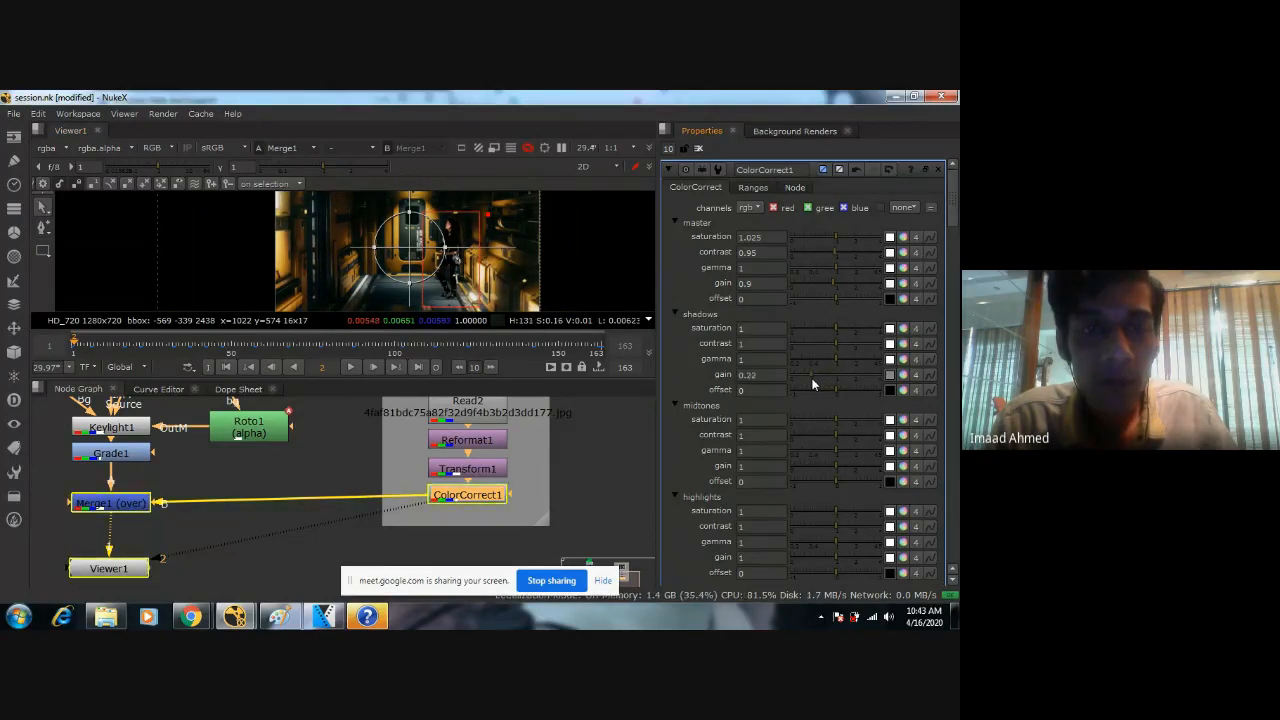
pyautogui.scroll(3, 377, 282)
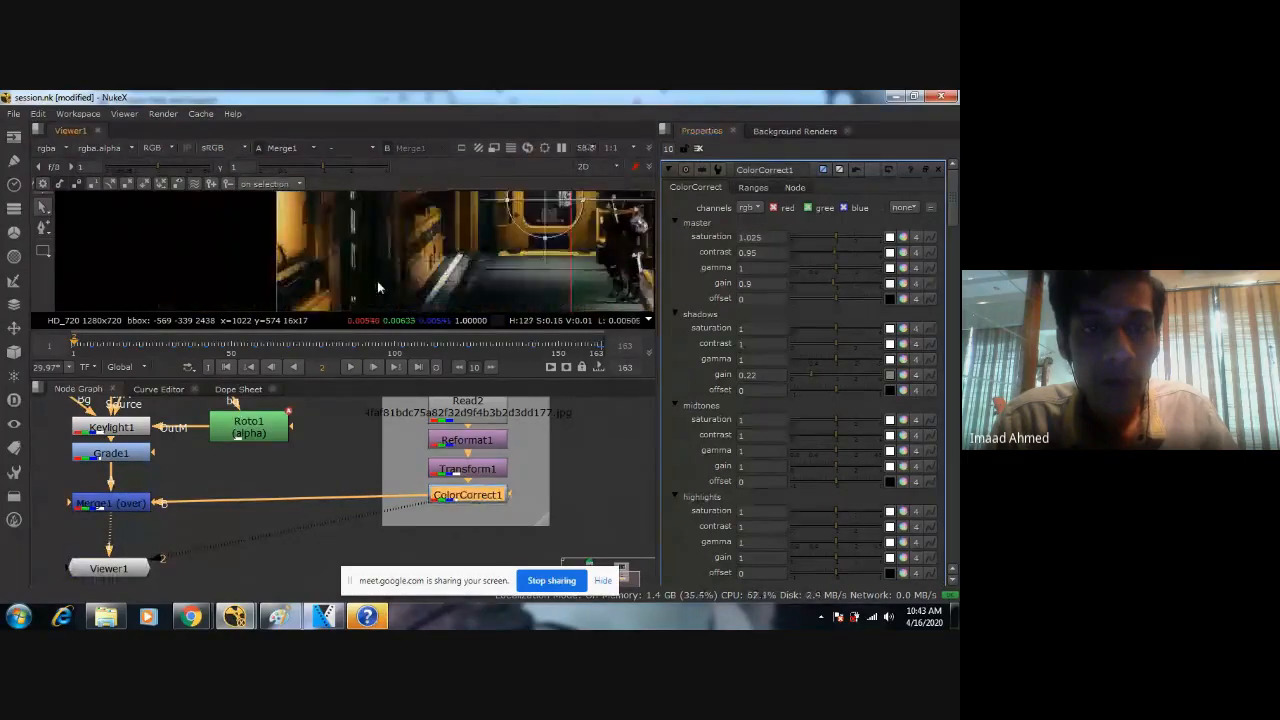
pyautogui.scroll(-2, 420, 238)
pyautogui.moveTo(434, 228); pyautogui.dragTo(363, 254, button='middle')
pyautogui.scroll(-2, 363, 254)
pyautogui.scroll(-1, 363, 254)
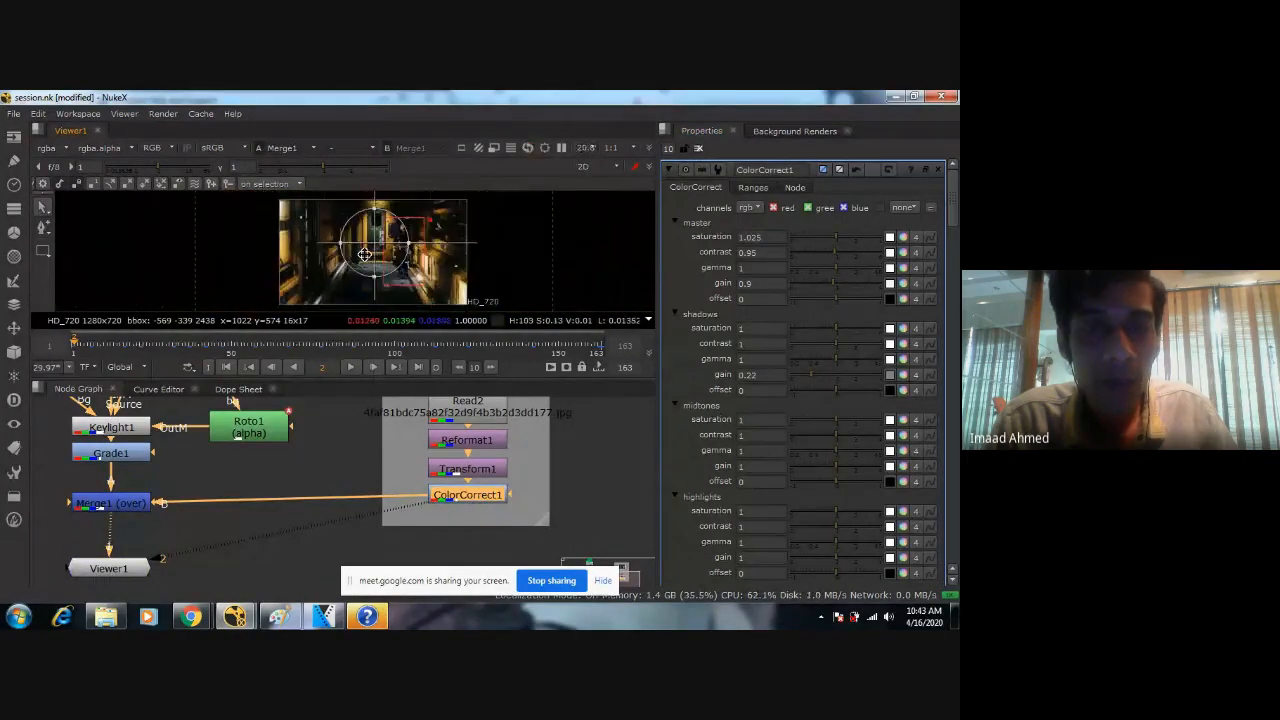
# Set the shadows gain of ColorCorrect1 to 0.25 and check the corridor's dark areas in the composite.
pyautogui.moveTo(758, 376); pyautogui.dragTo(652, 368)
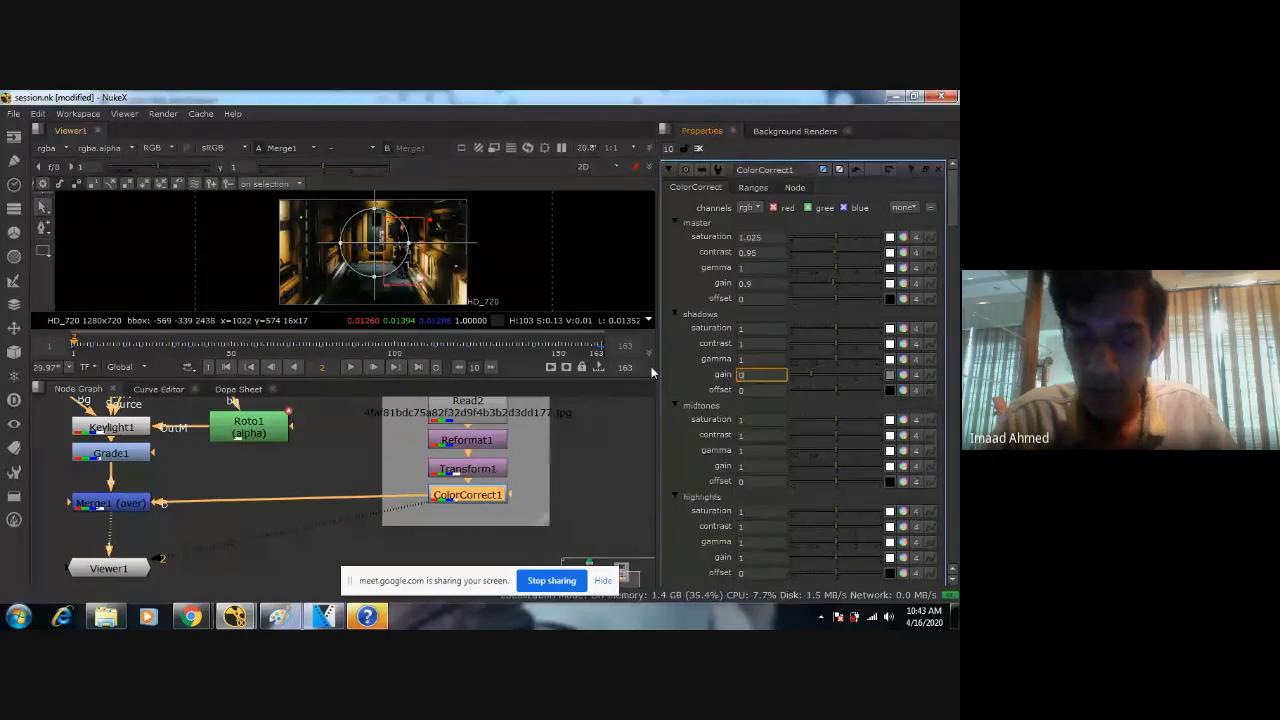
pyautogui.scroll(4, 375, 245)
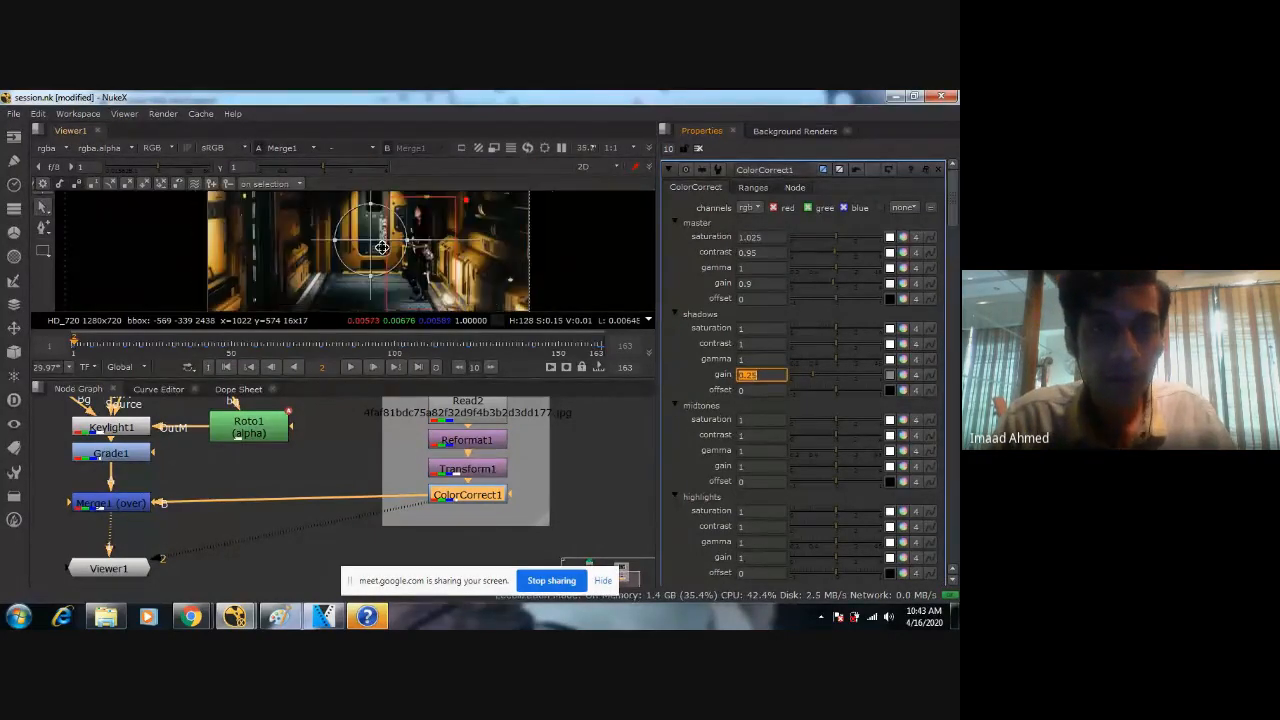
pyautogui.scroll(-1, 380, 240)
pyautogui.scroll(-2, 390, 255)
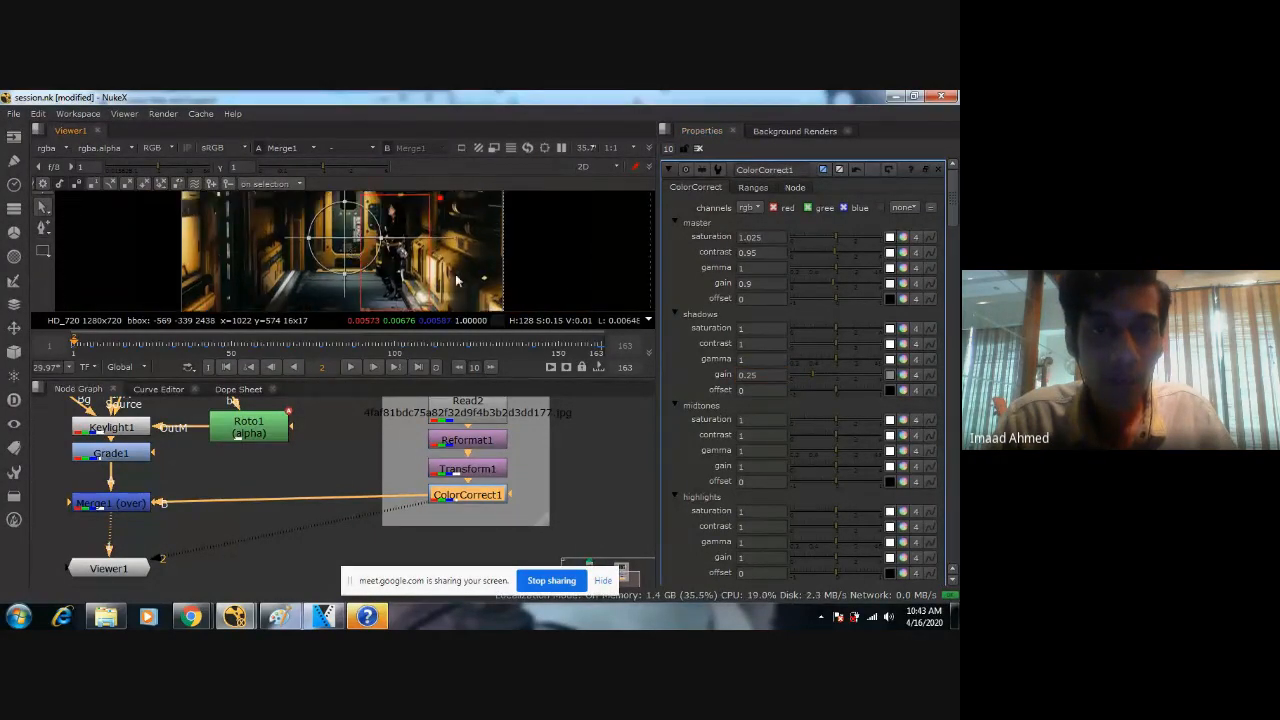
pyautogui.scroll(4, 372, 280)
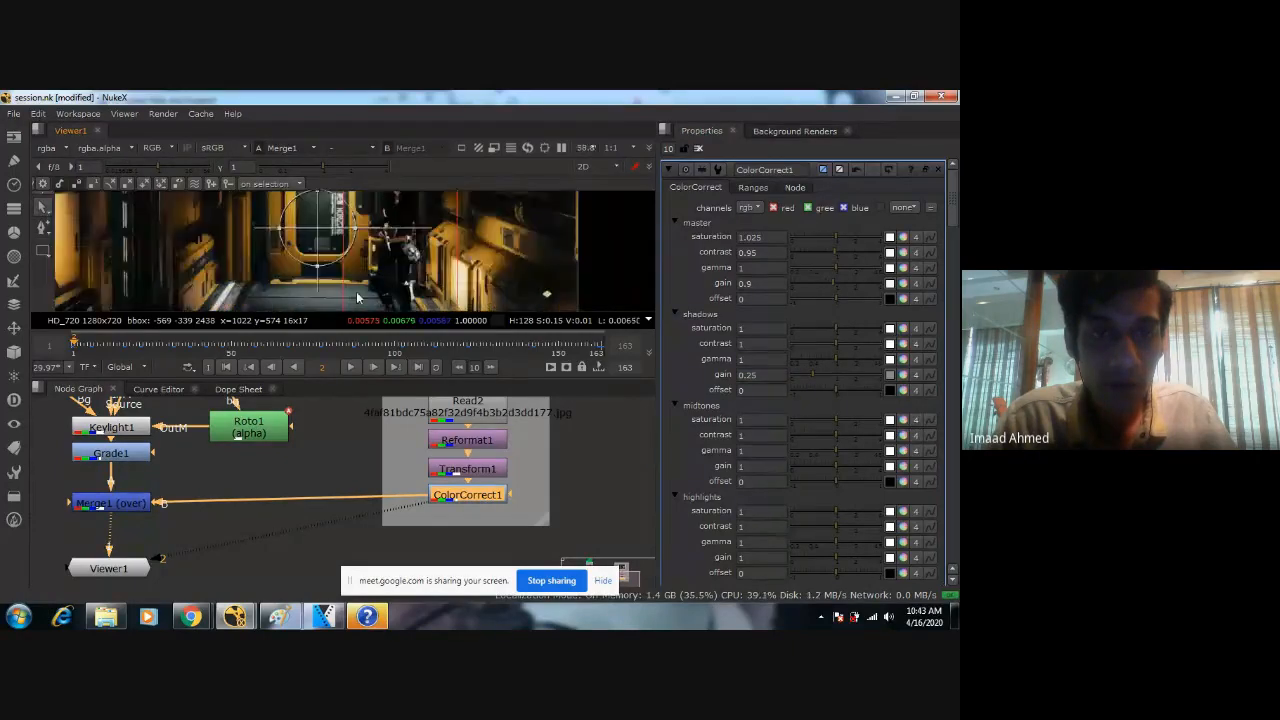
pyautogui.scroll(-3, 380, 283)
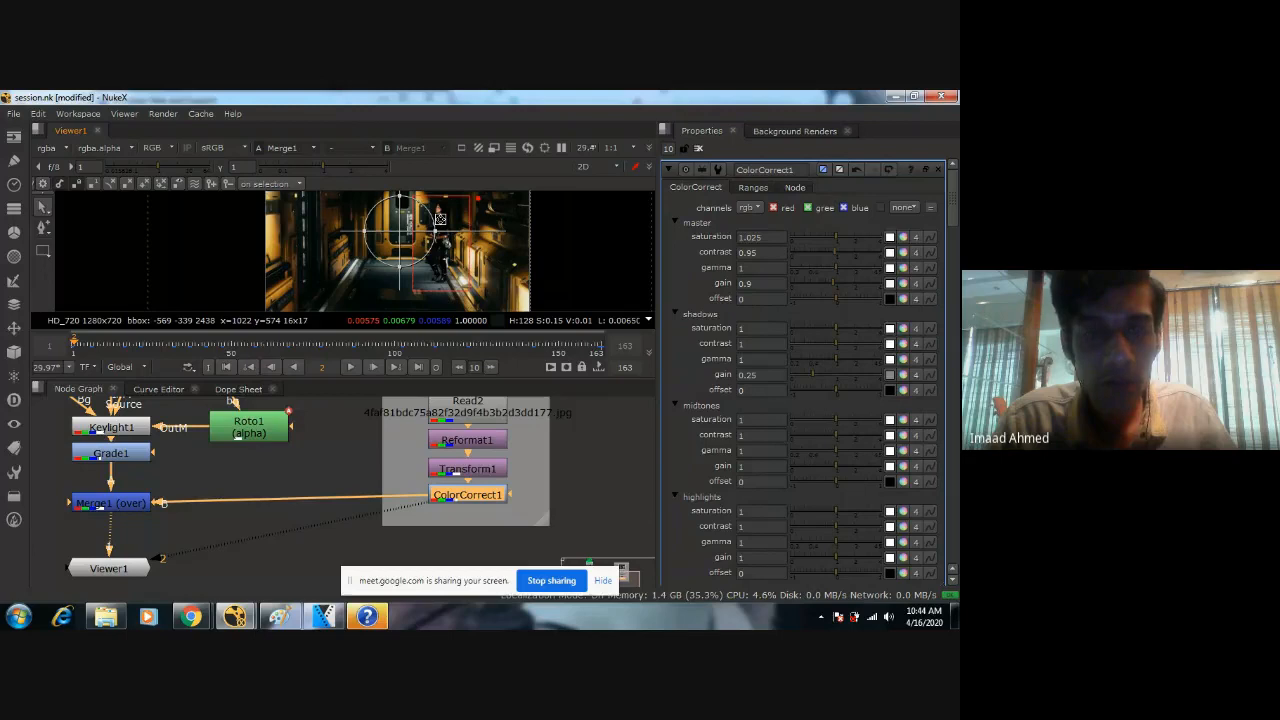
# Examine how the woman blends with the corridor, including the floor, wall panels and bright light near her feet.
pyautogui.scroll(2, 445, 220)
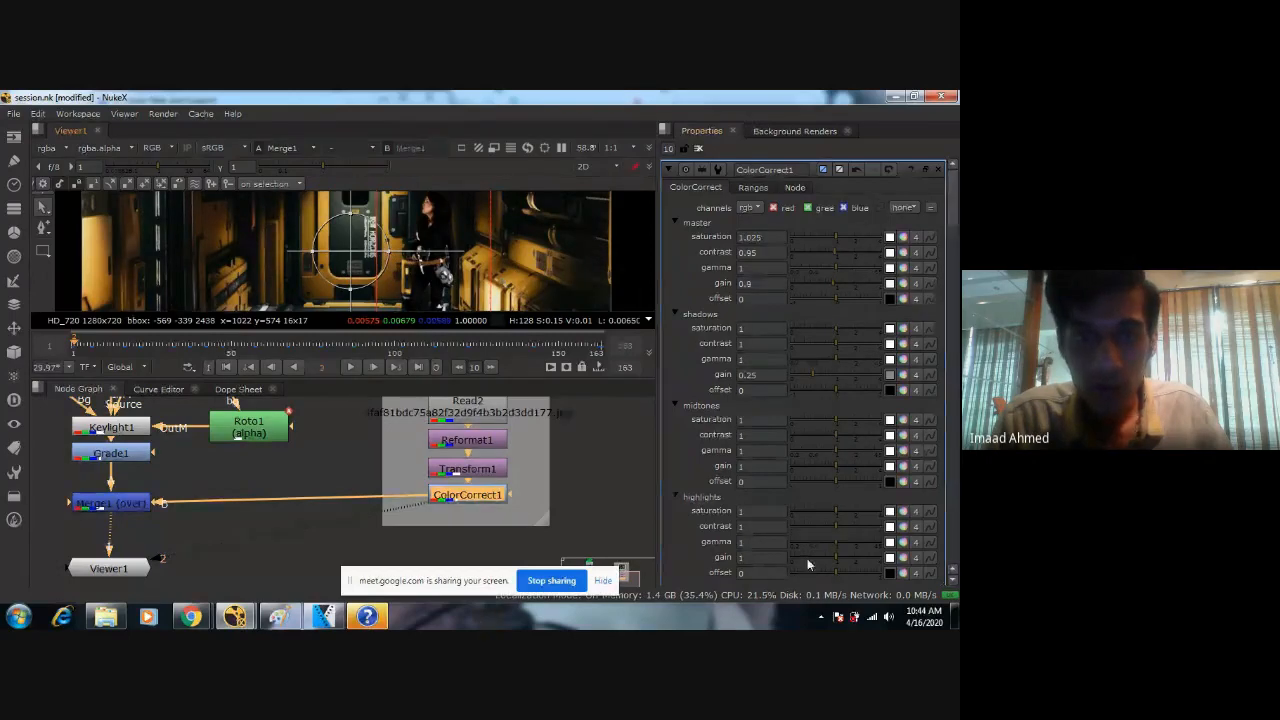
pyautogui.moveTo(395, 308); pyautogui.dragTo(462, 261, button='middle')
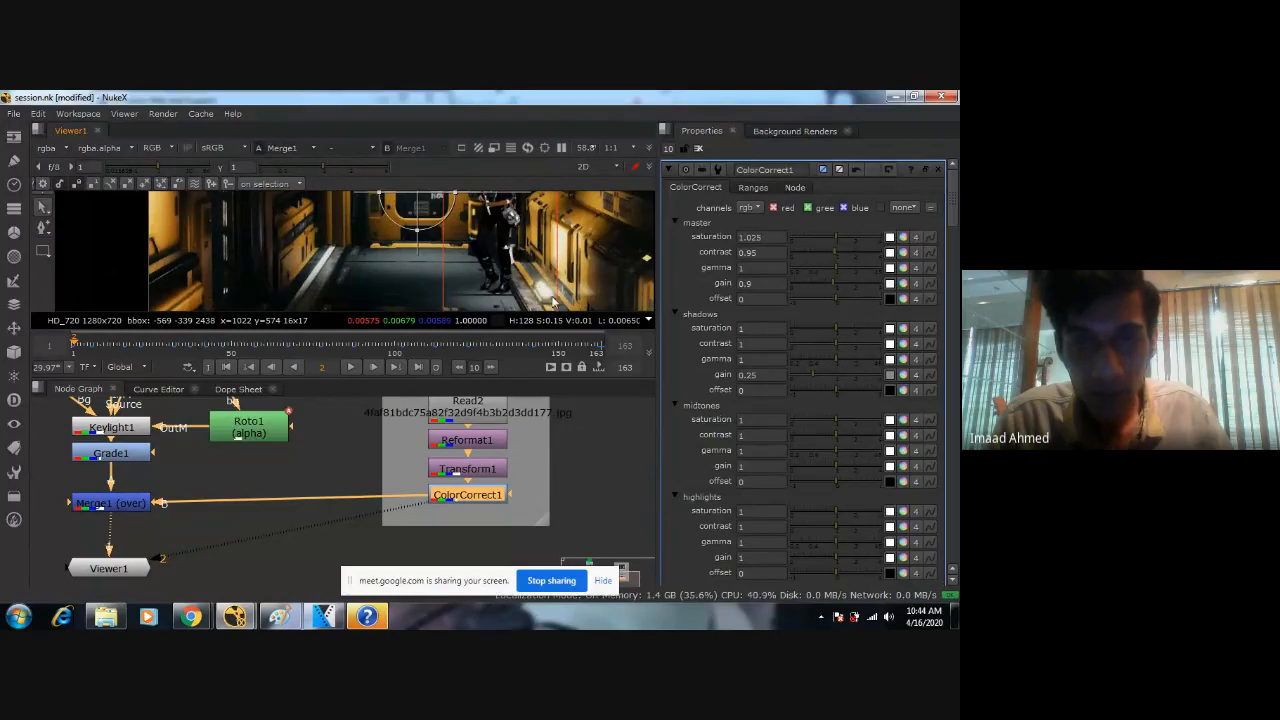
pyautogui.scroll(5, 514, 268)
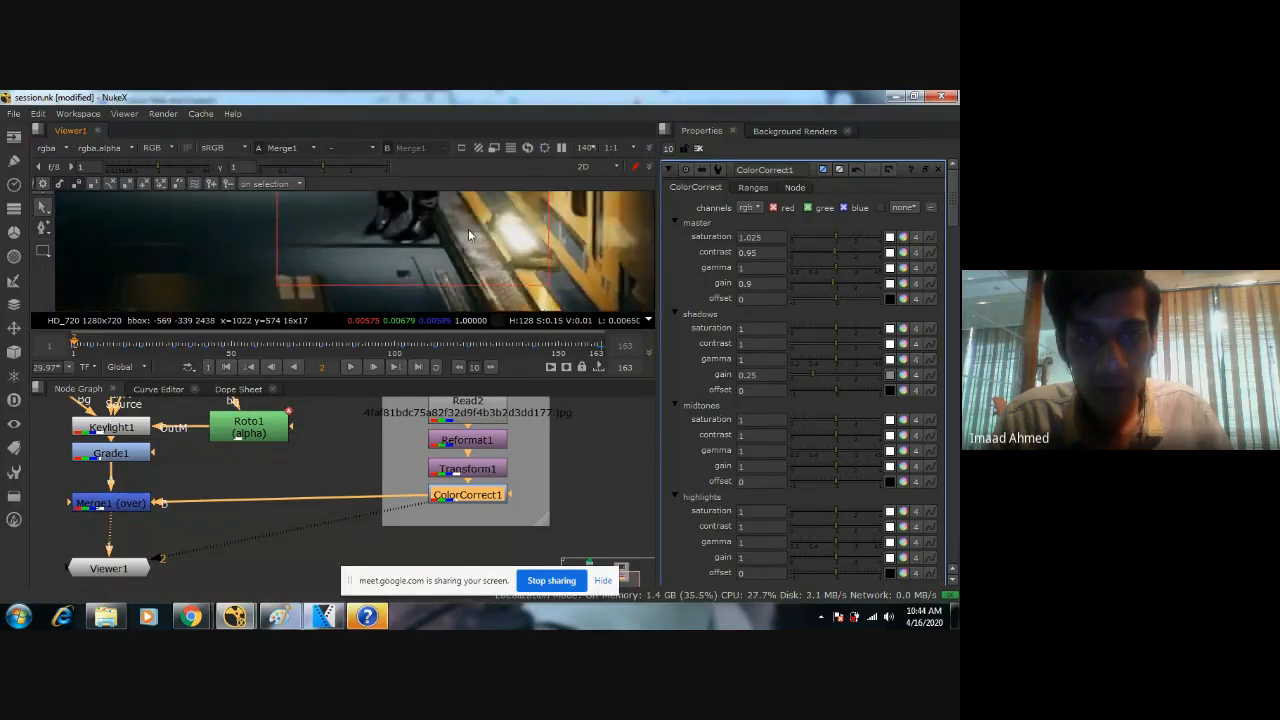
pyautogui.scroll(-4, 462, 266)
pyautogui.moveTo(495, 217); pyautogui.dragTo(482, 250, button='middle')
pyautogui.scroll(3, 487, 249)
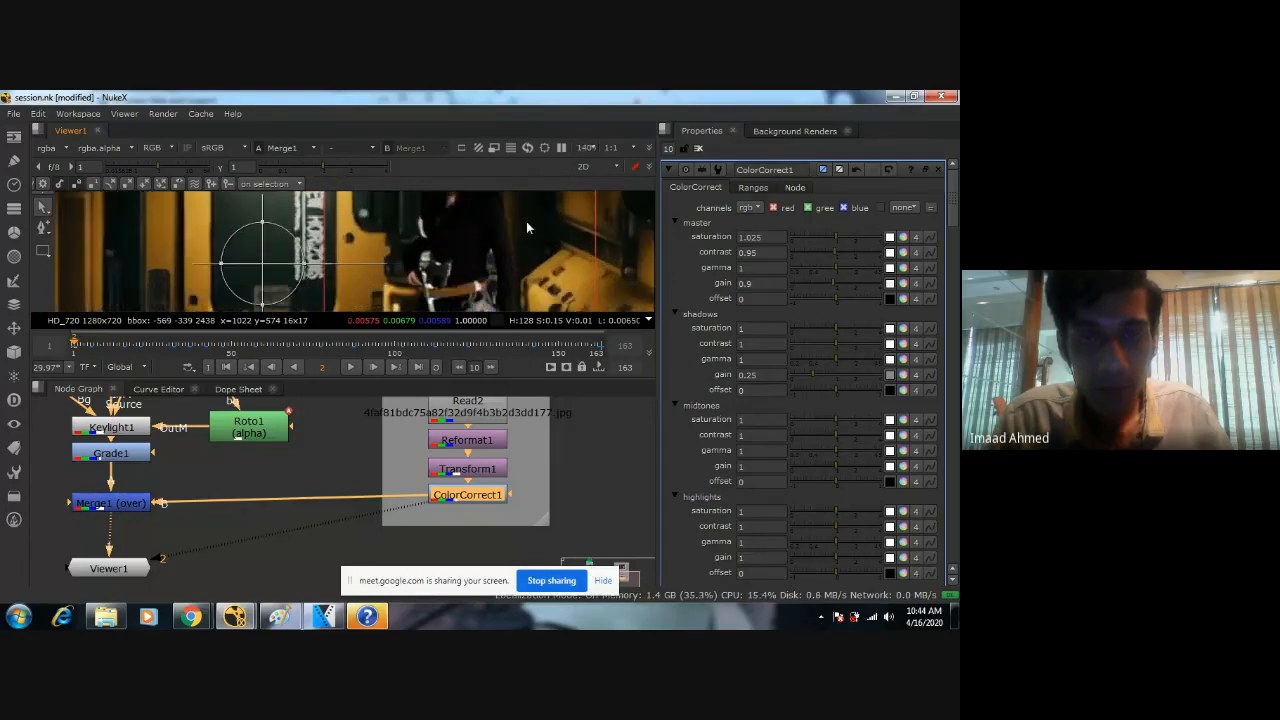
pyautogui.scroll(-3, 499, 273)
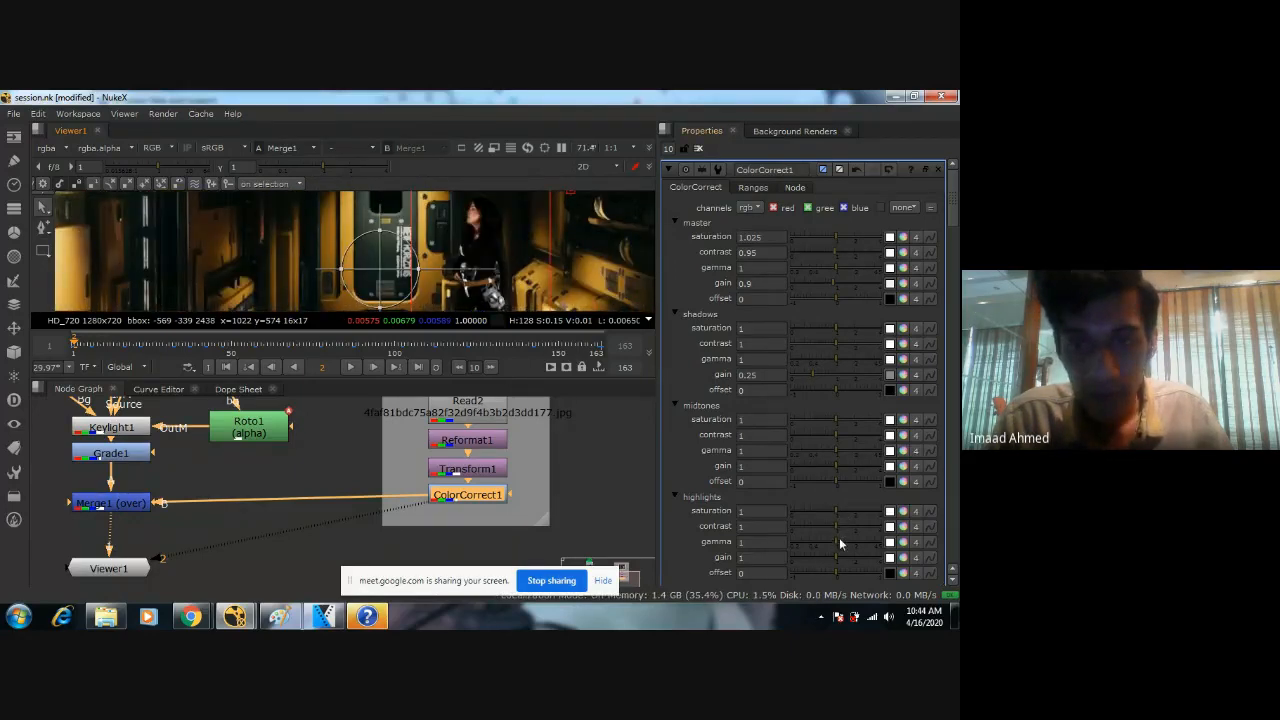
pyautogui.moveTo(480, 297); pyautogui.dragTo(468, 260, button='middle')
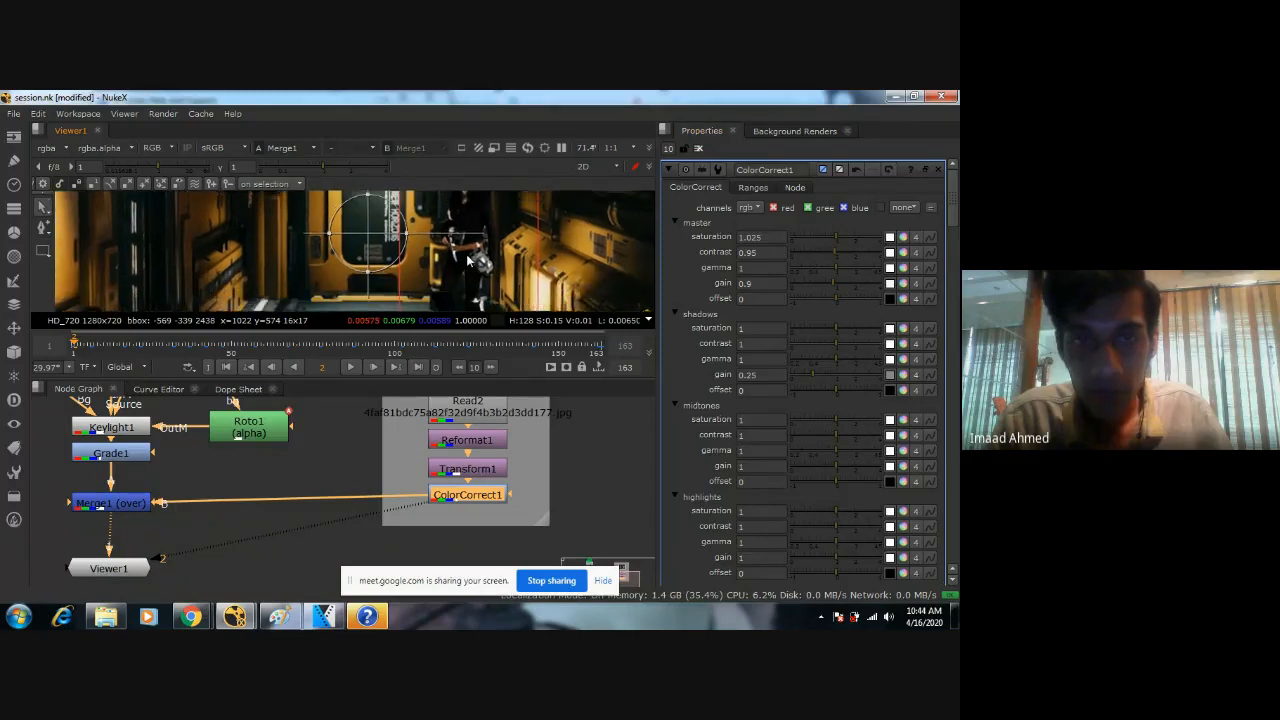
pyautogui.scroll(-2, 468, 260)
# Try raising the highlights gamma of ColorCorrect1 to 1.1, check the bright areas and reset the gamma to 1.
pyautogui.click(836, 541)
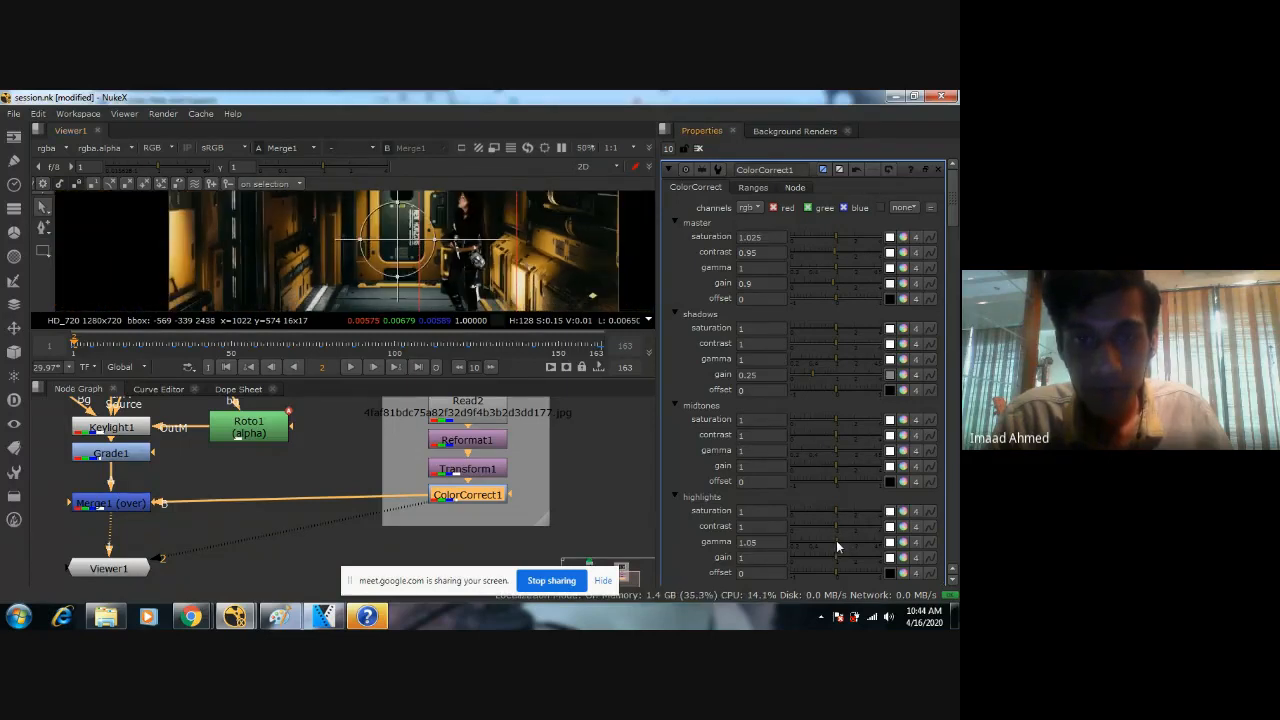
pyautogui.moveTo(836, 540)
pyautogui.mouseDown()
pyautogui.moveTo(871, 535)
pyautogui.moveTo(825, 547)
pyautogui.moveTo(838, 546)
pyautogui.mouseUp()
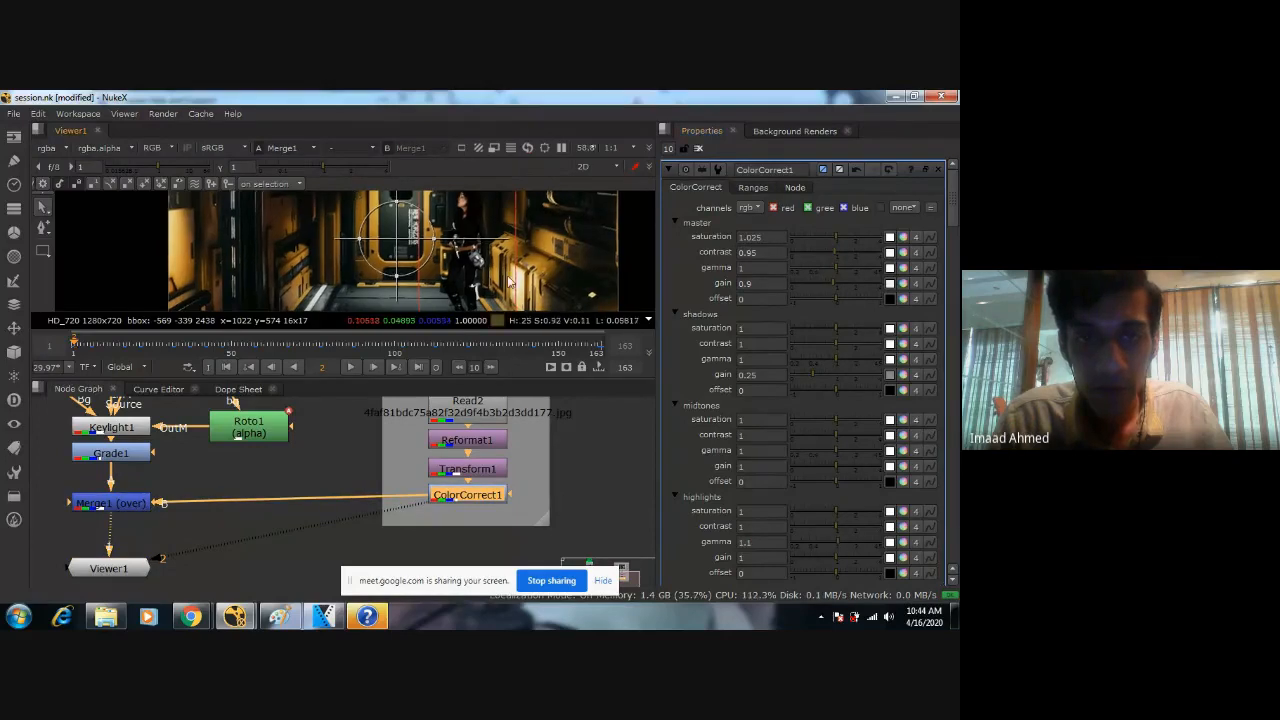
pyautogui.scroll(1, 516, 298)
pyautogui.moveTo(516, 298); pyautogui.dragTo(425, 269, button='middle')
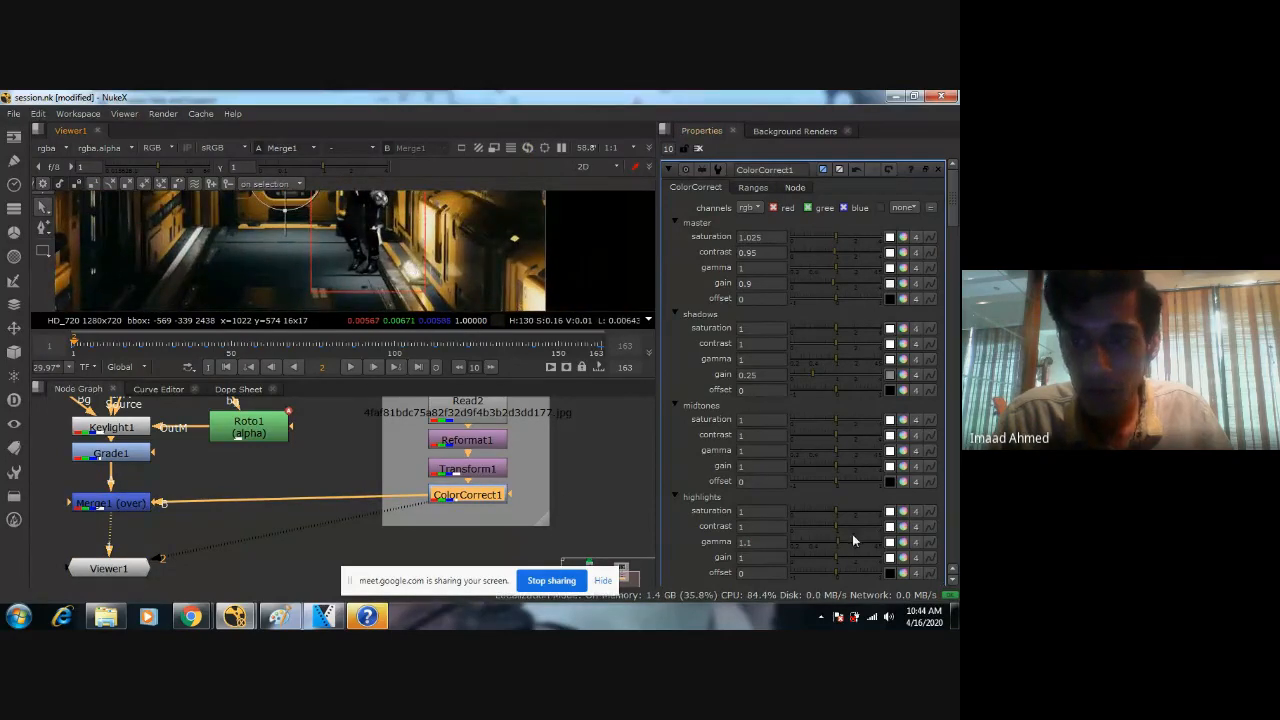
pyautogui.moveTo(838, 542); pyautogui.dragTo(678, 527)
pyautogui.hotkey('ctrl', 'z')
pyautogui.write('1')
pyautogui.press('Return')
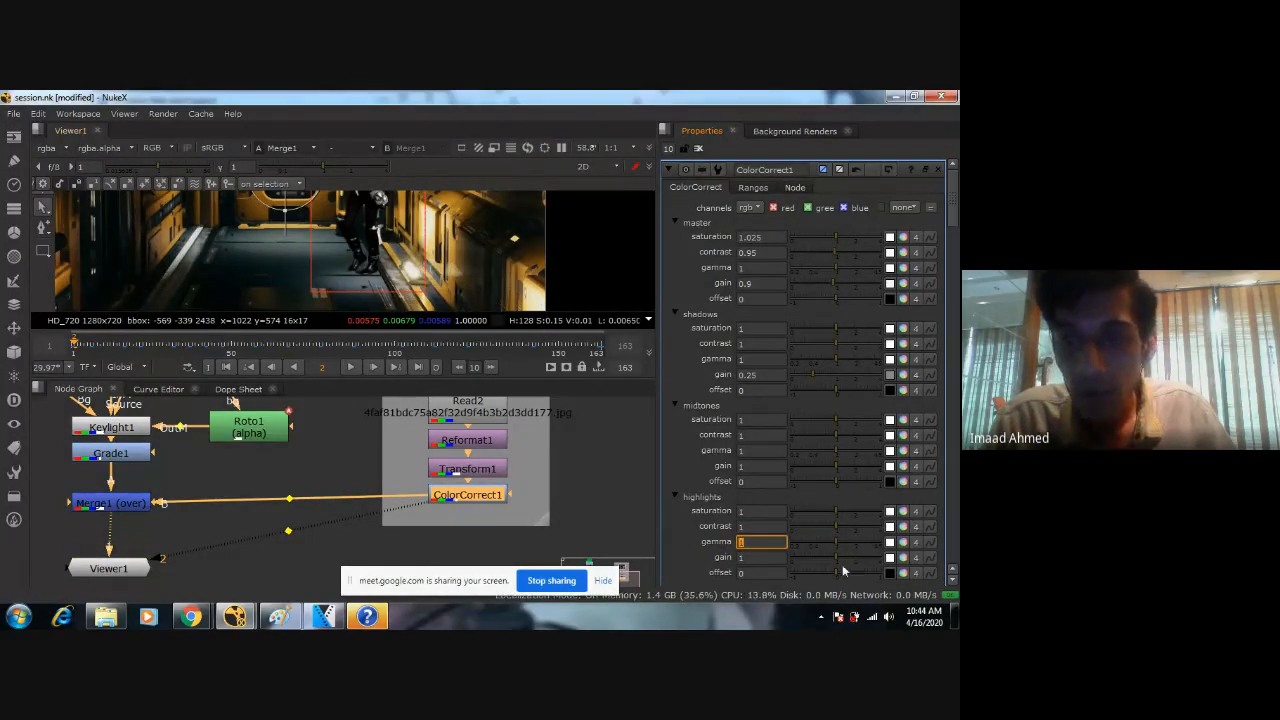
# Try a highlights gain of 1.15 on ColorCorrect1, set it to 1.5 and save the script.
pyautogui.moveTo(836, 556)
pyautogui.mouseDown()
pyautogui.moveTo(847, 553)
pyautogui.moveTo(838, 558)
pyautogui.mouseUp()
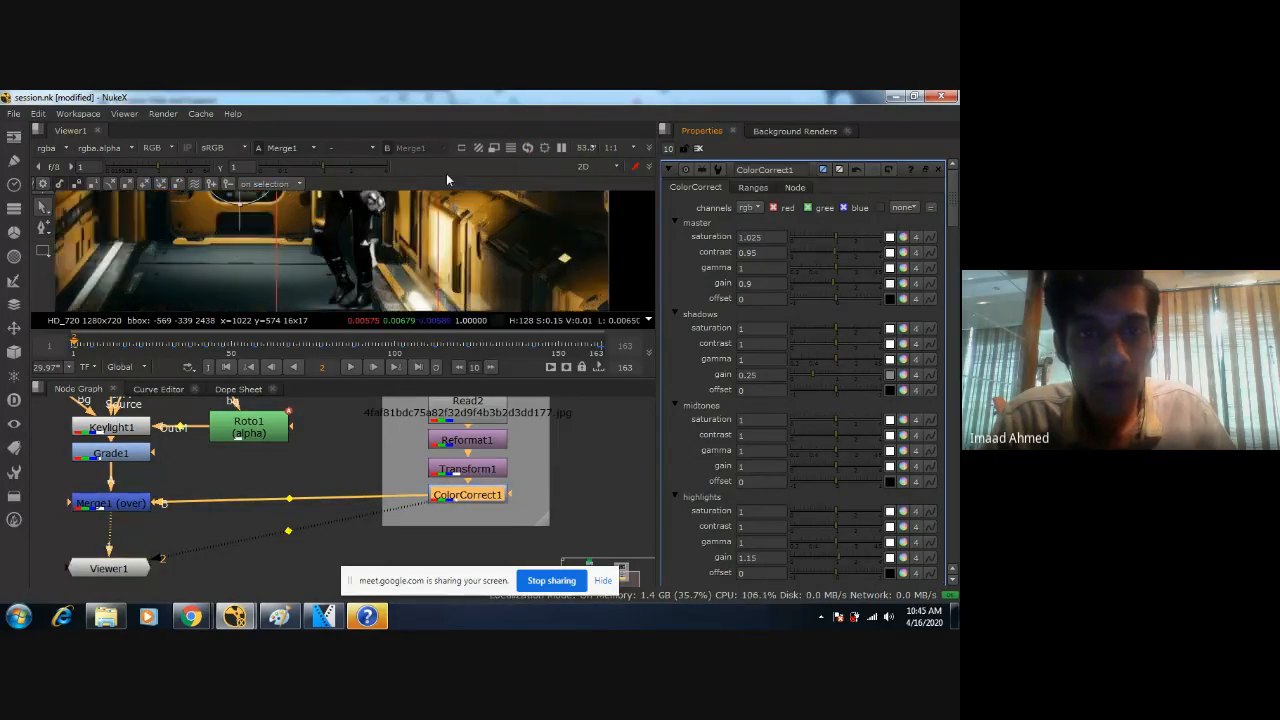
pyautogui.scroll(4, 454, 243)
pyautogui.scroll(-3, 481, 225)
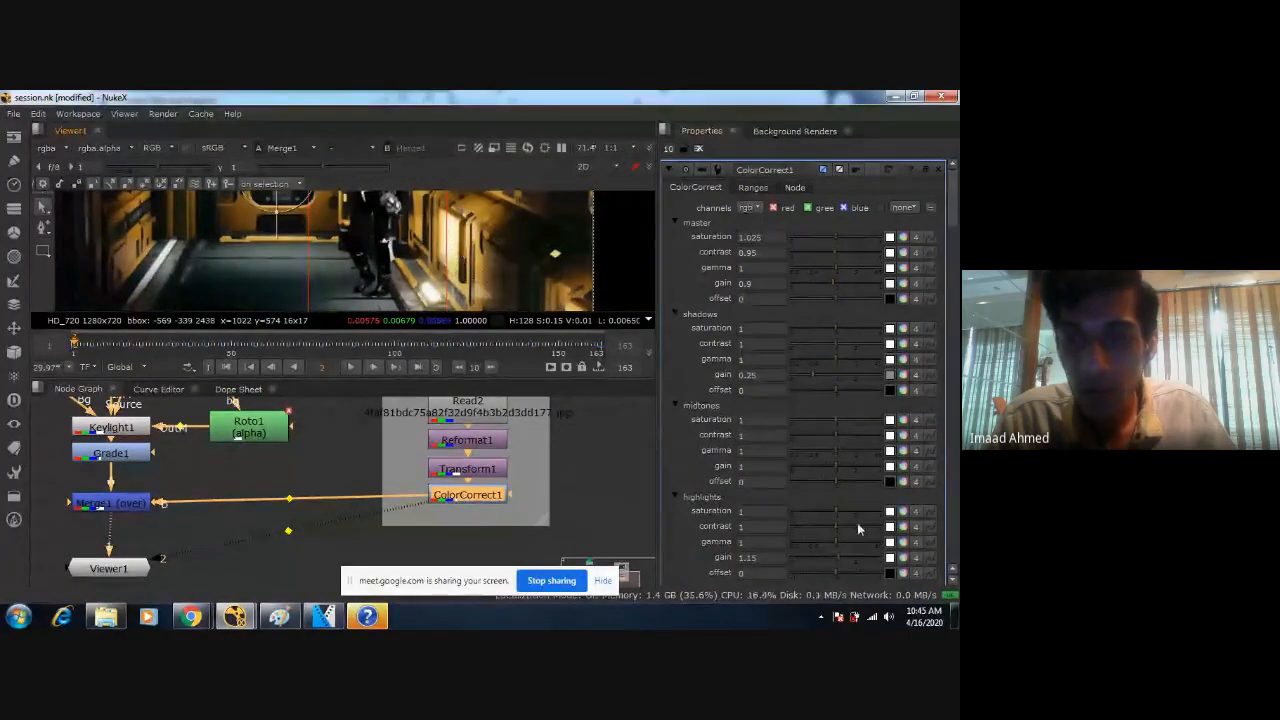
pyautogui.moveTo(838, 558); pyautogui.dragTo(779, 564)
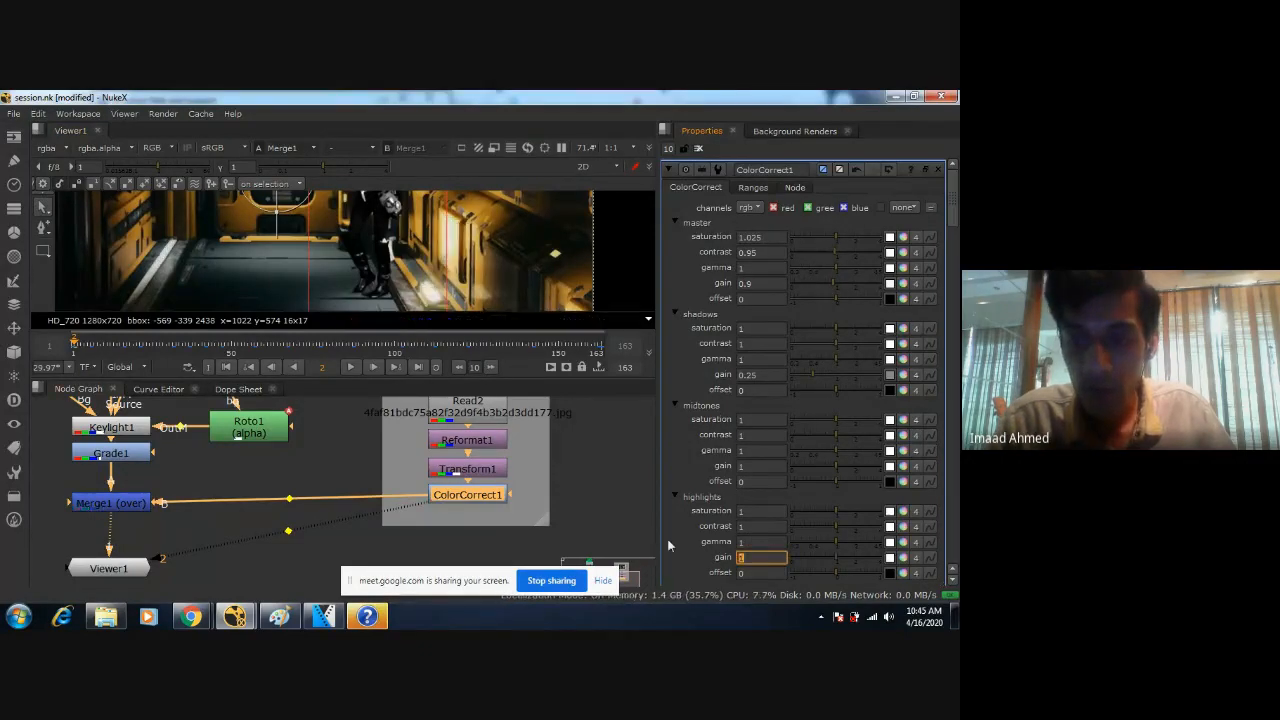
pyautogui.write('1.5')
pyautogui.press('Return')
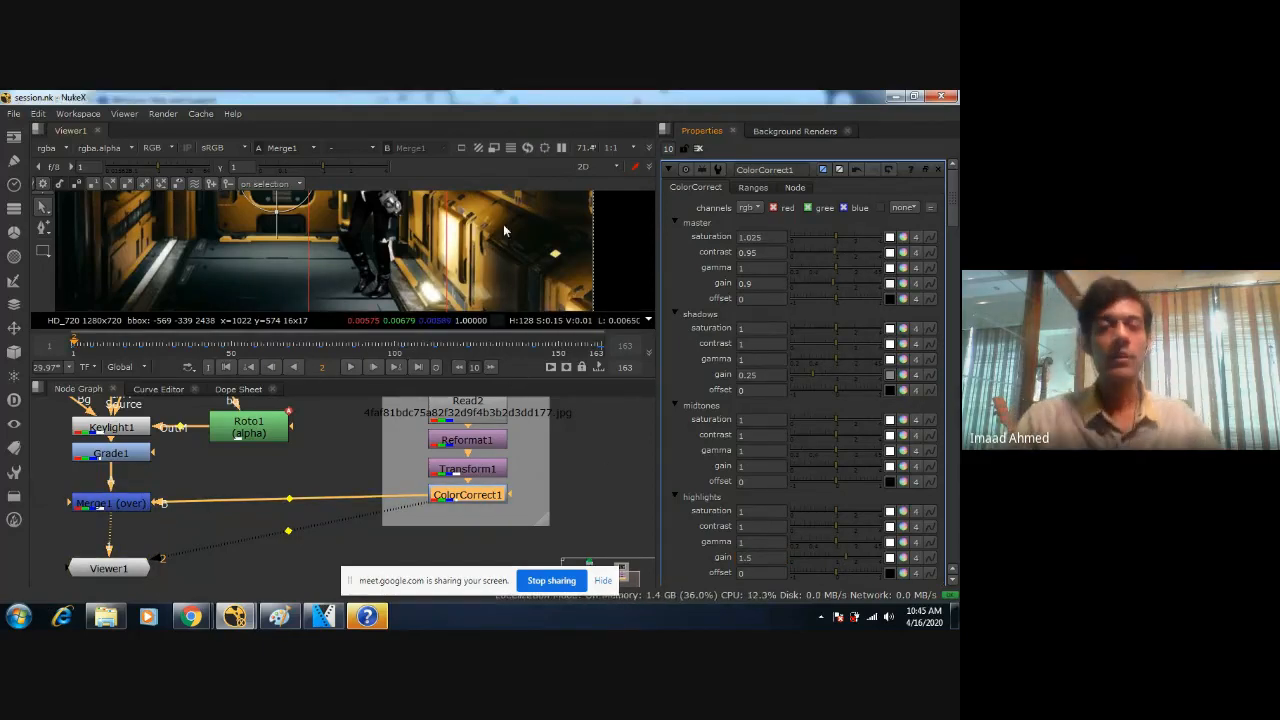
# Enlarge the viewer and examine the color-corrected composite both as a whole and close up around the woman.
pyautogui.scroll(-4, 428, 250)
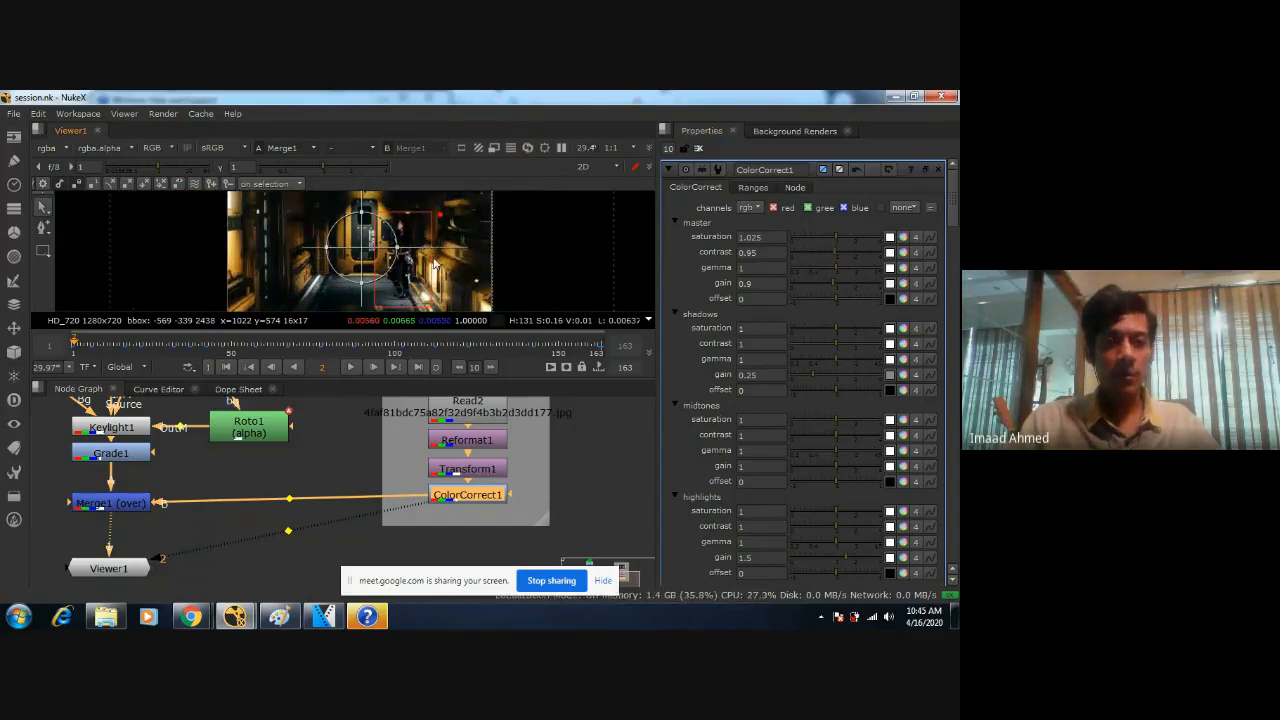
pyautogui.moveTo(502, 379); pyautogui.dragTo(510, 507)
pyautogui.scroll(4, 508, 333)
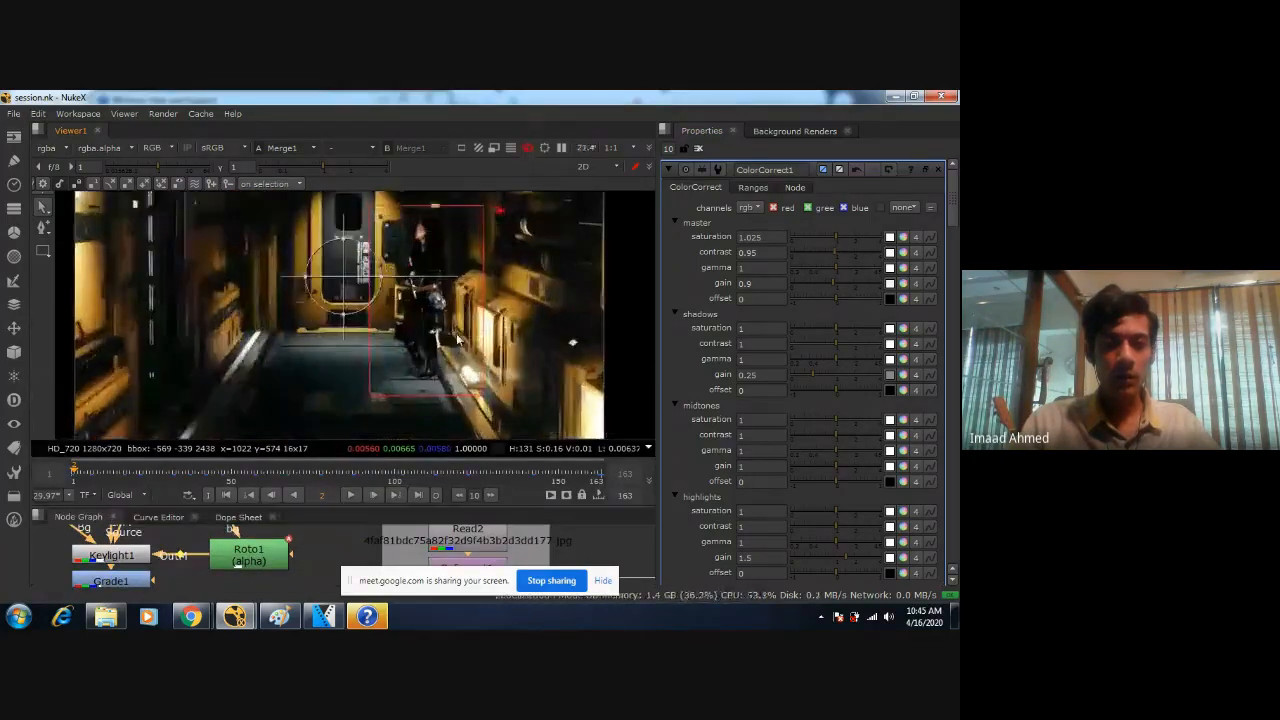
pyautogui.scroll(-2, 507, 328)
pyautogui.moveTo(503, 312); pyautogui.dragTo(441, 323, button='middle')
pyautogui.scroll(-3, 440, 322)
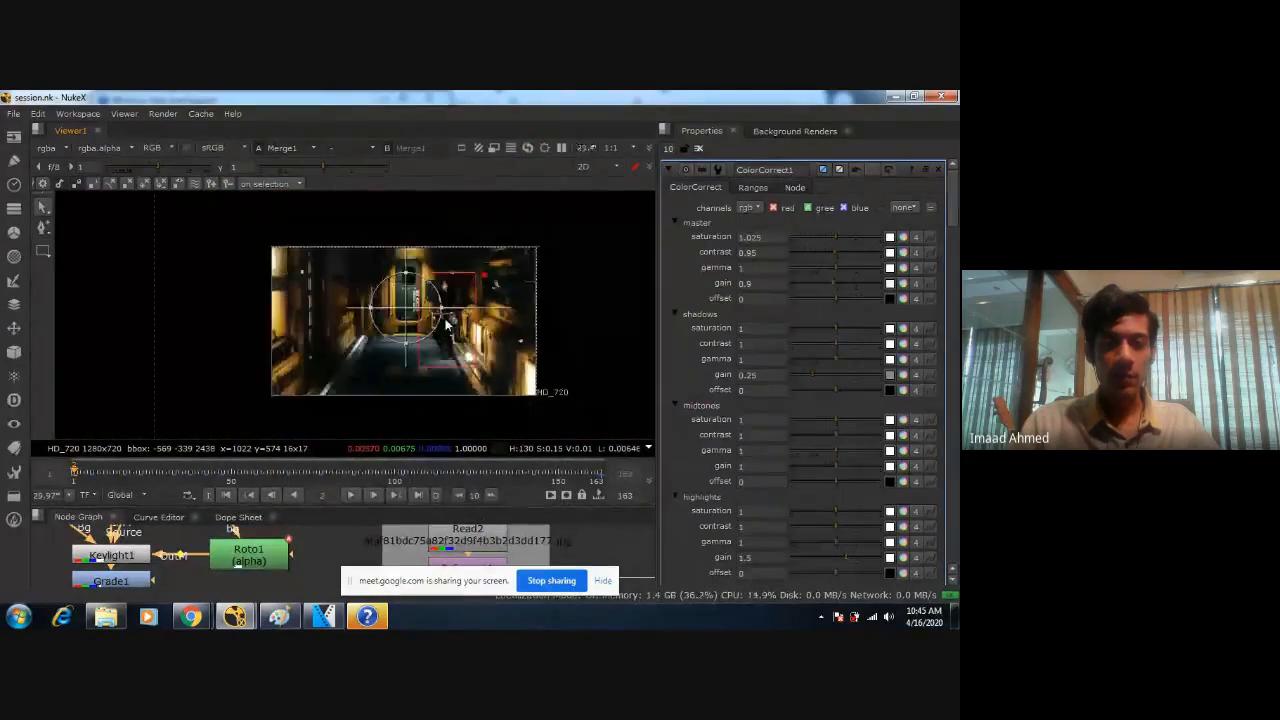
pyautogui.scroll(5, 440, 323)
pyautogui.scroll(-3, 452, 352)
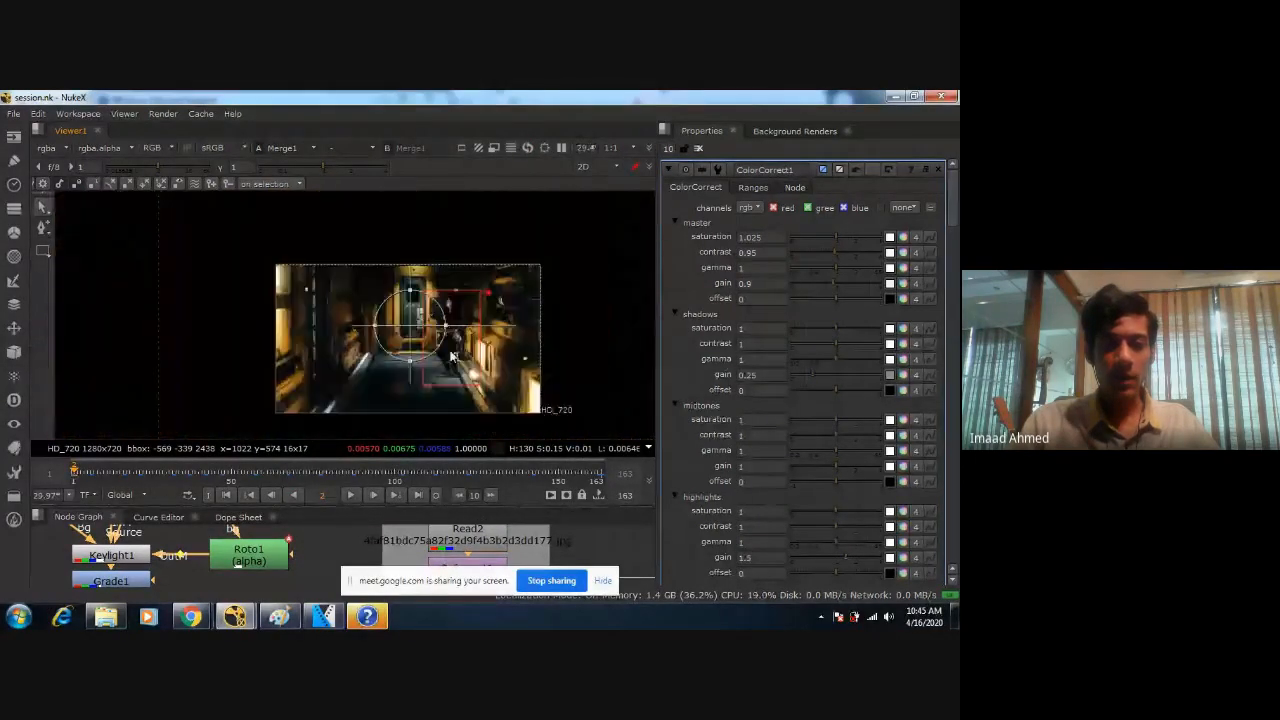
pyautogui.scroll(-2, 495, 400)
pyautogui.scroll(1, 507, 377)
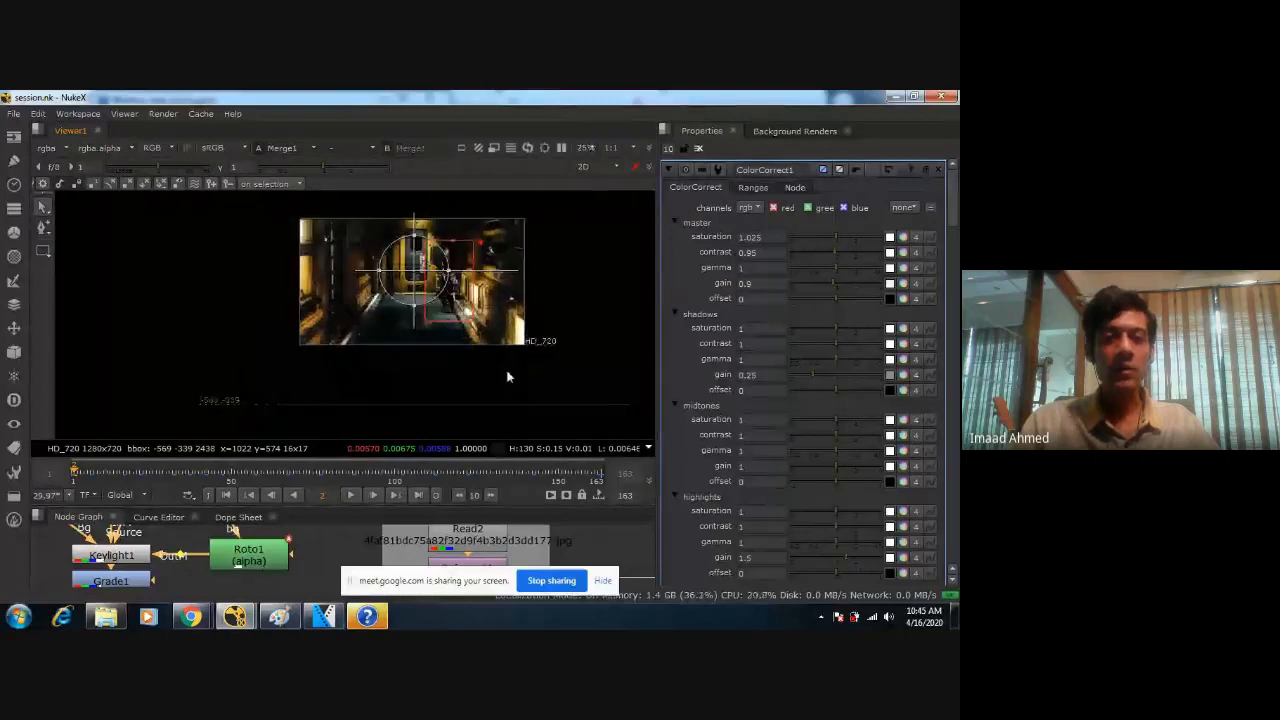
# Enlarge the node graph area and review the connections between the keyed footage, merge and background nodes.
pyautogui.scroll(-5, 381, 540)
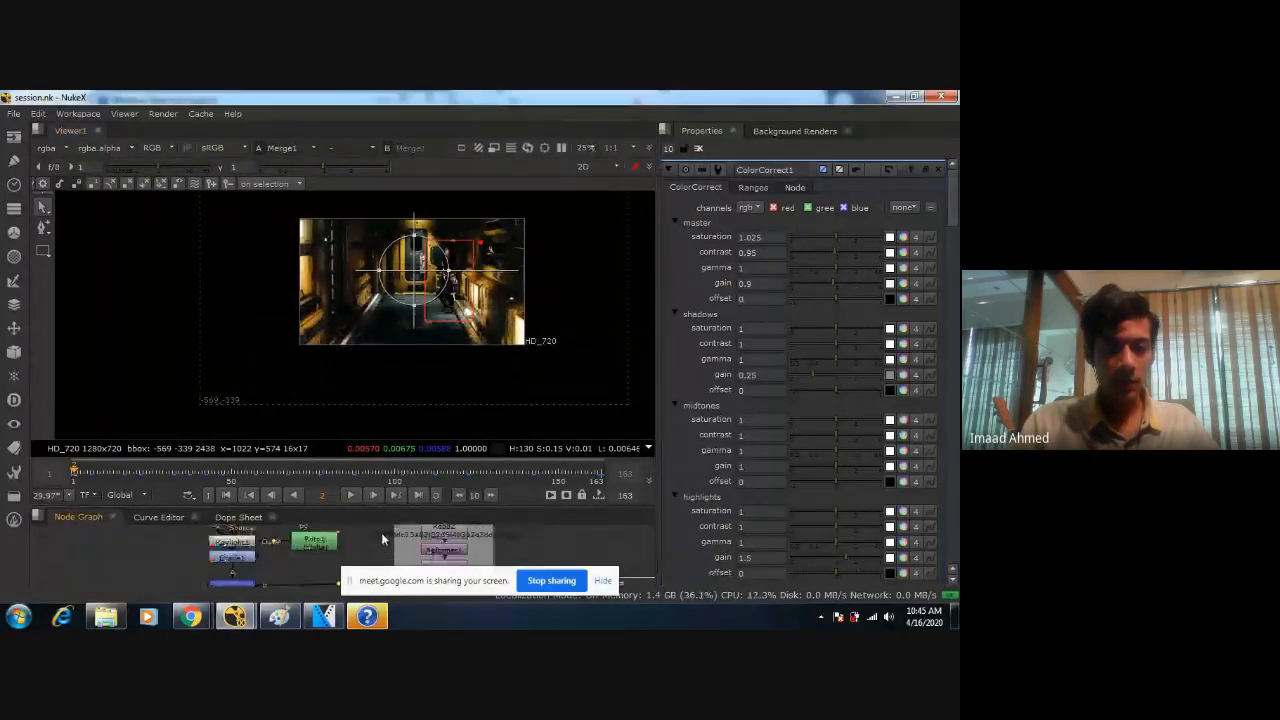
pyautogui.scroll(-2, 445, 548)
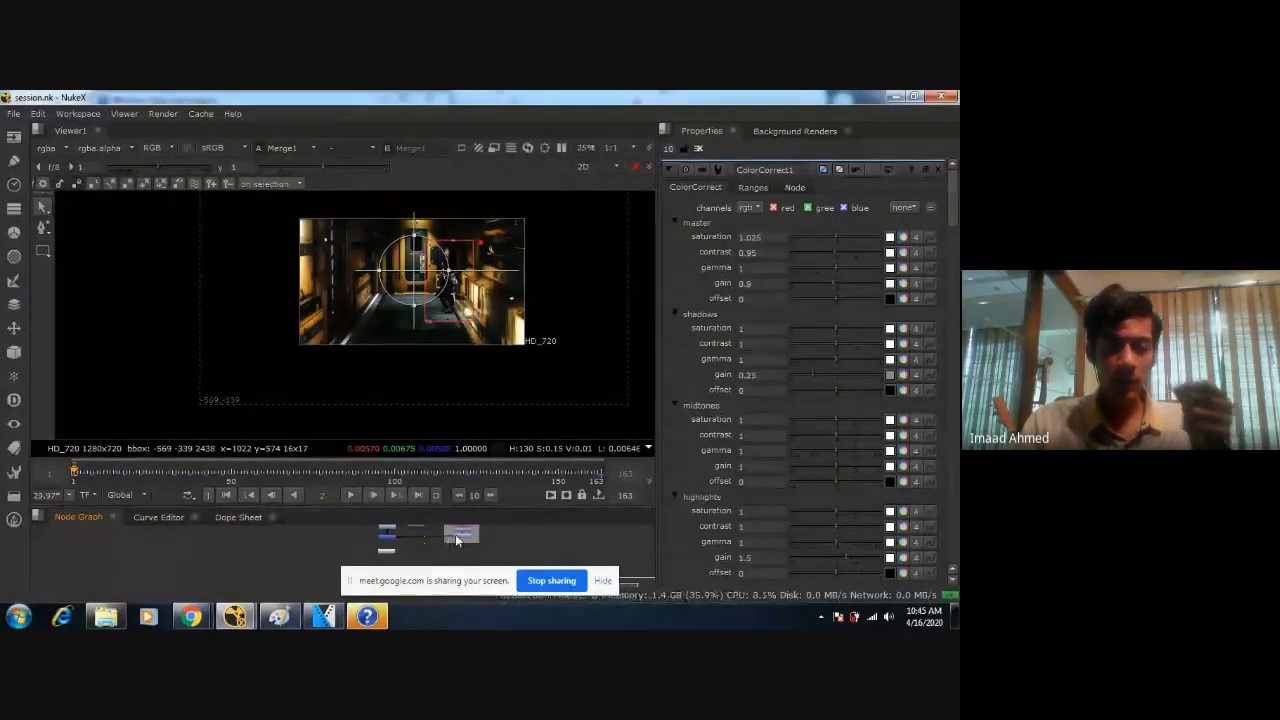
pyautogui.scroll(4, 440, 543)
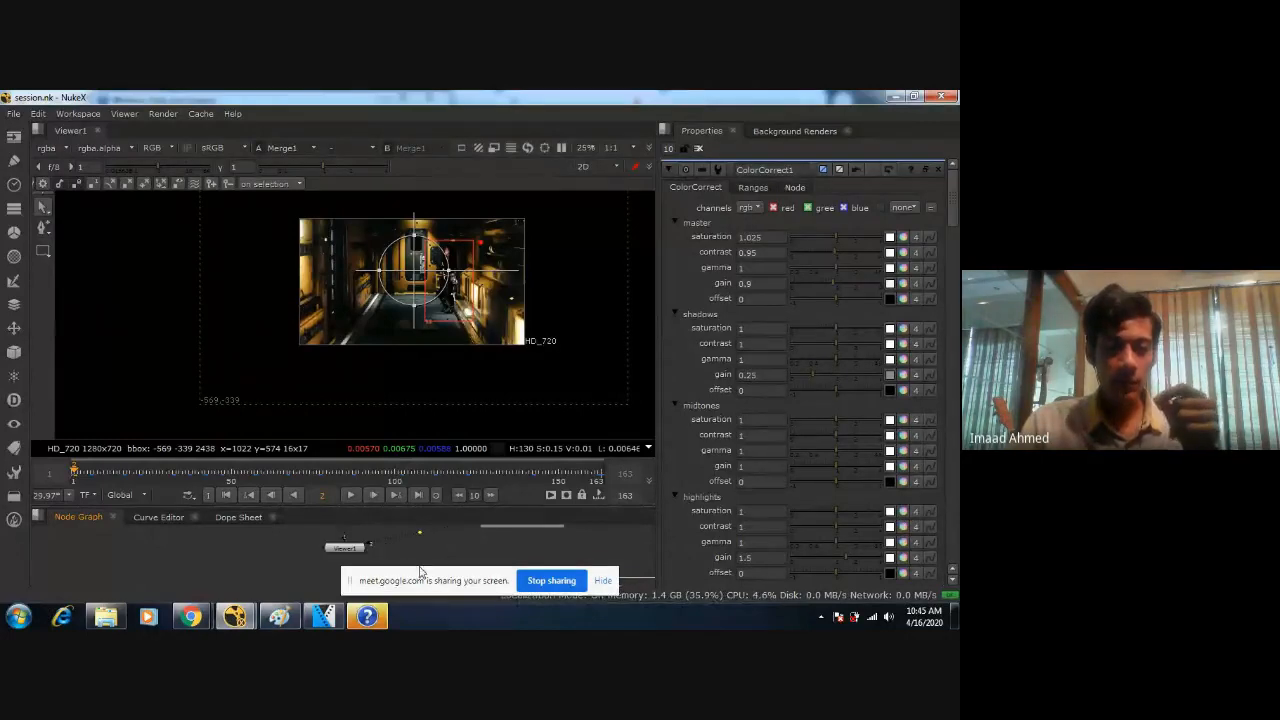
pyautogui.moveTo(454, 540); pyautogui.dragTo(487, 555, button='middle')
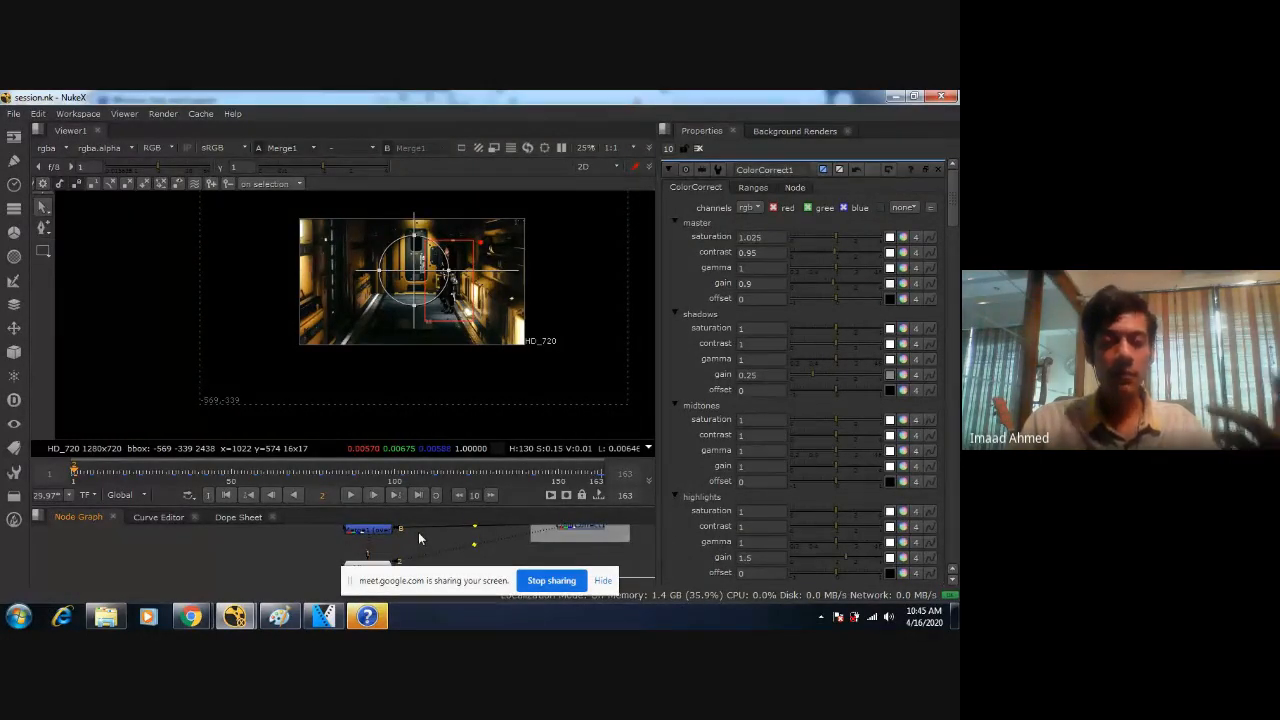
pyautogui.moveTo(418, 538); pyautogui.dragTo(499, 542, button='middle')
pyautogui.click(455, 536)
pyautogui.scroll(-5, 472, 541)
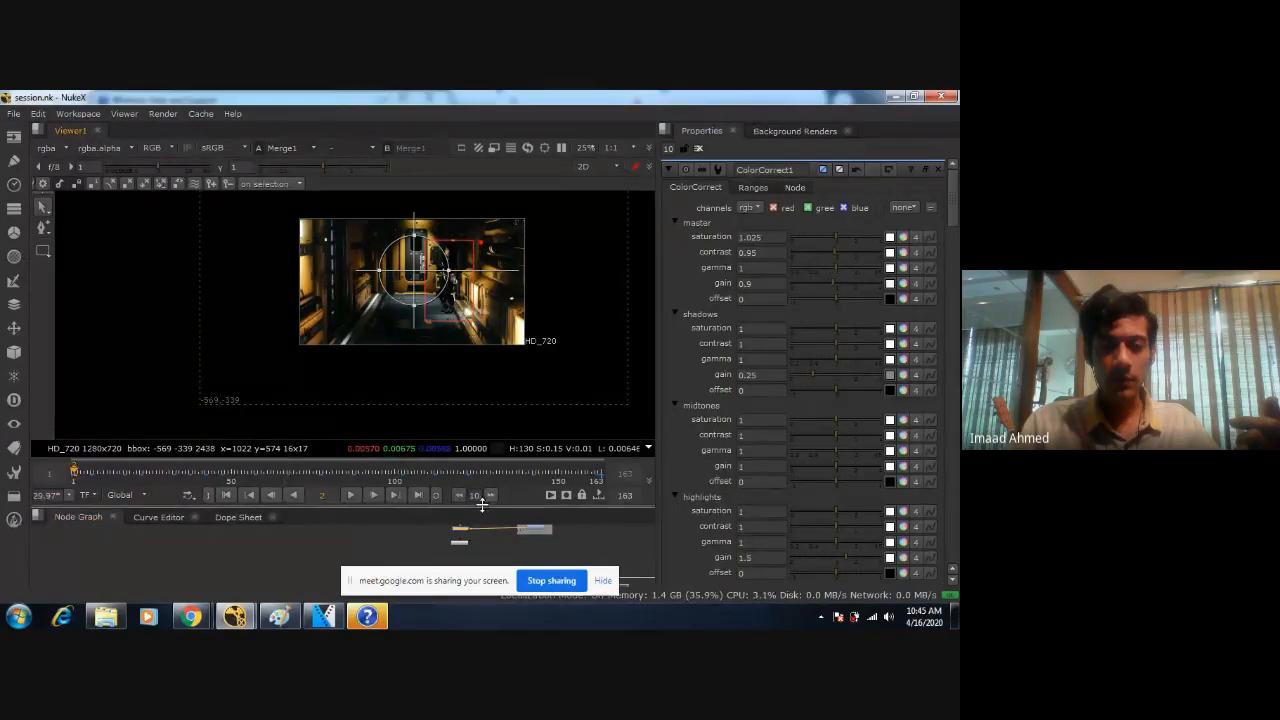
pyautogui.moveTo(481, 505); pyautogui.dragTo(494, 347)
pyautogui.scroll(5, 463, 471)
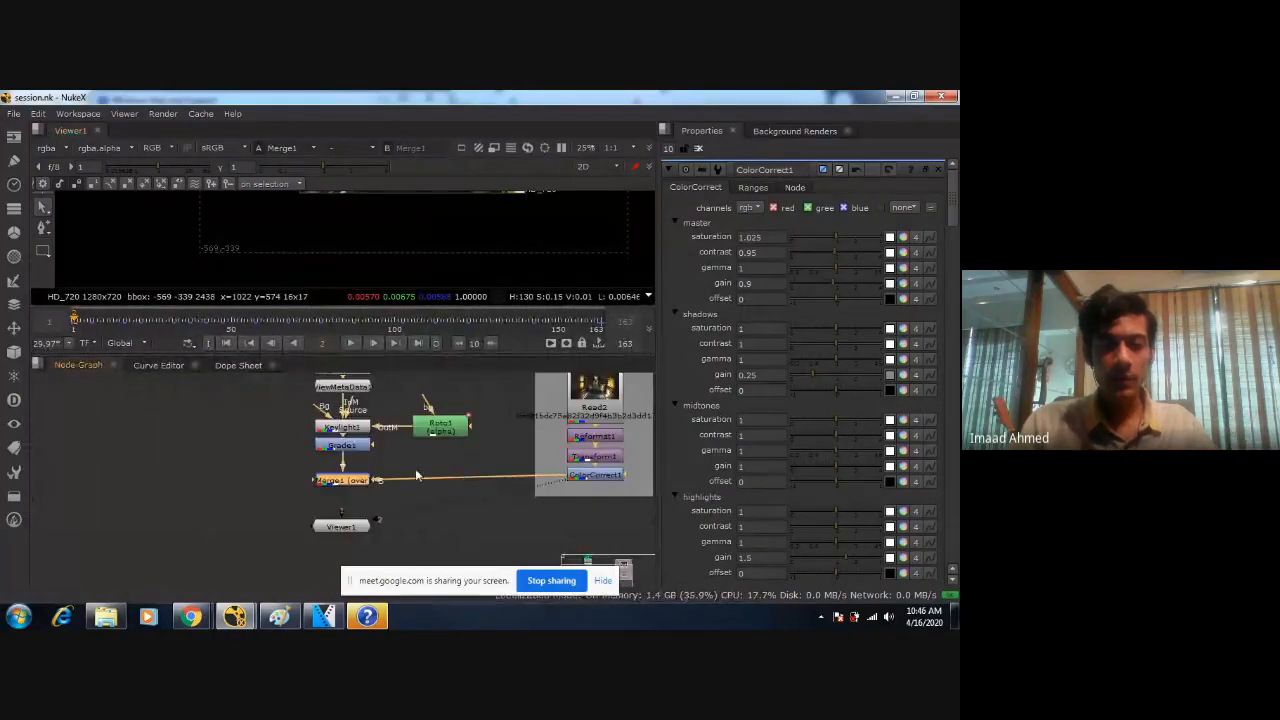
pyautogui.click(337, 480)
pyautogui.press('Tab')
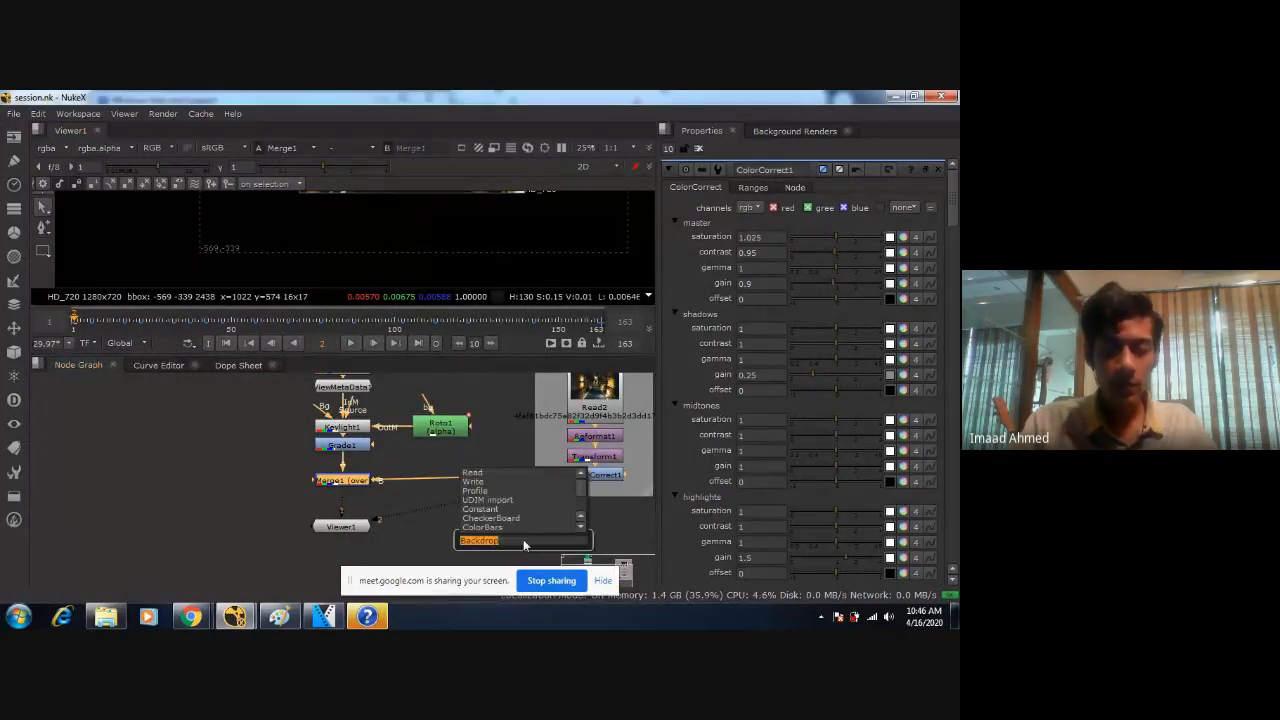
pyautogui.click(228, 465)
pyautogui.write('f')
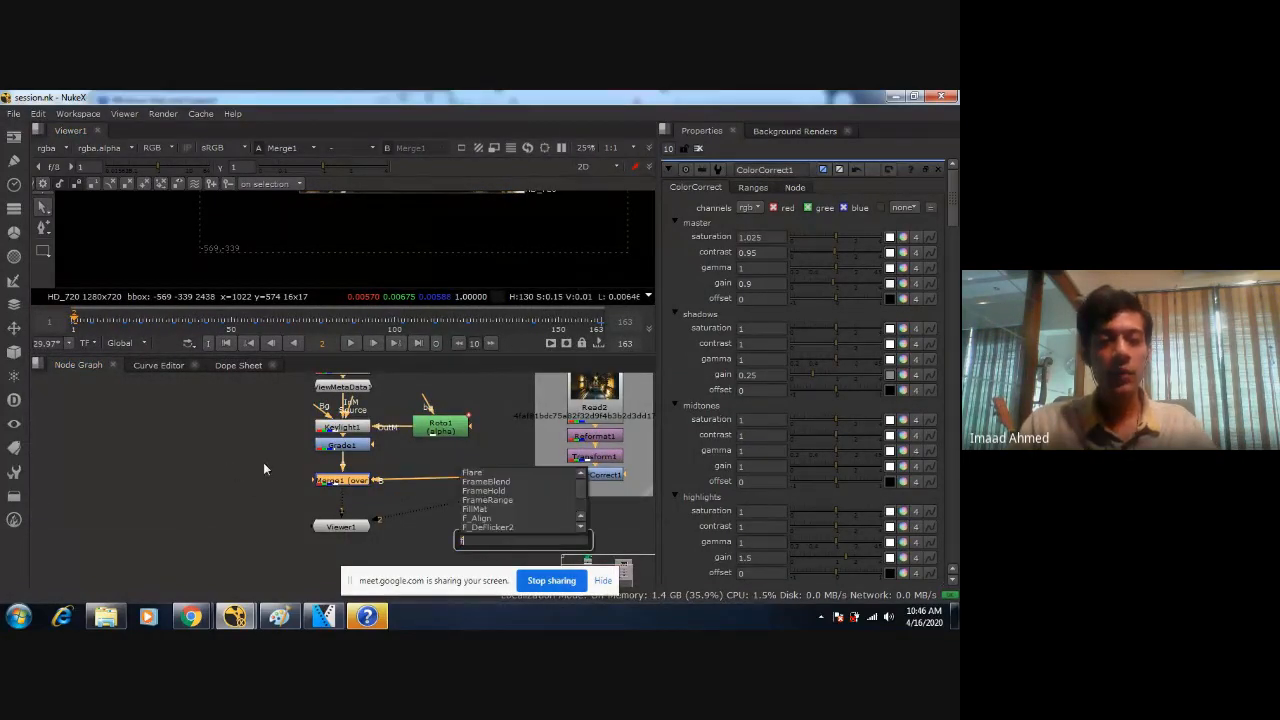
pyautogui.click(248, 473)
pyautogui.click(238, 482)
# Frame the node tree in the node graph and enlarge the viewer to check the full composite.
pyautogui.scroll(-6, 243, 494)
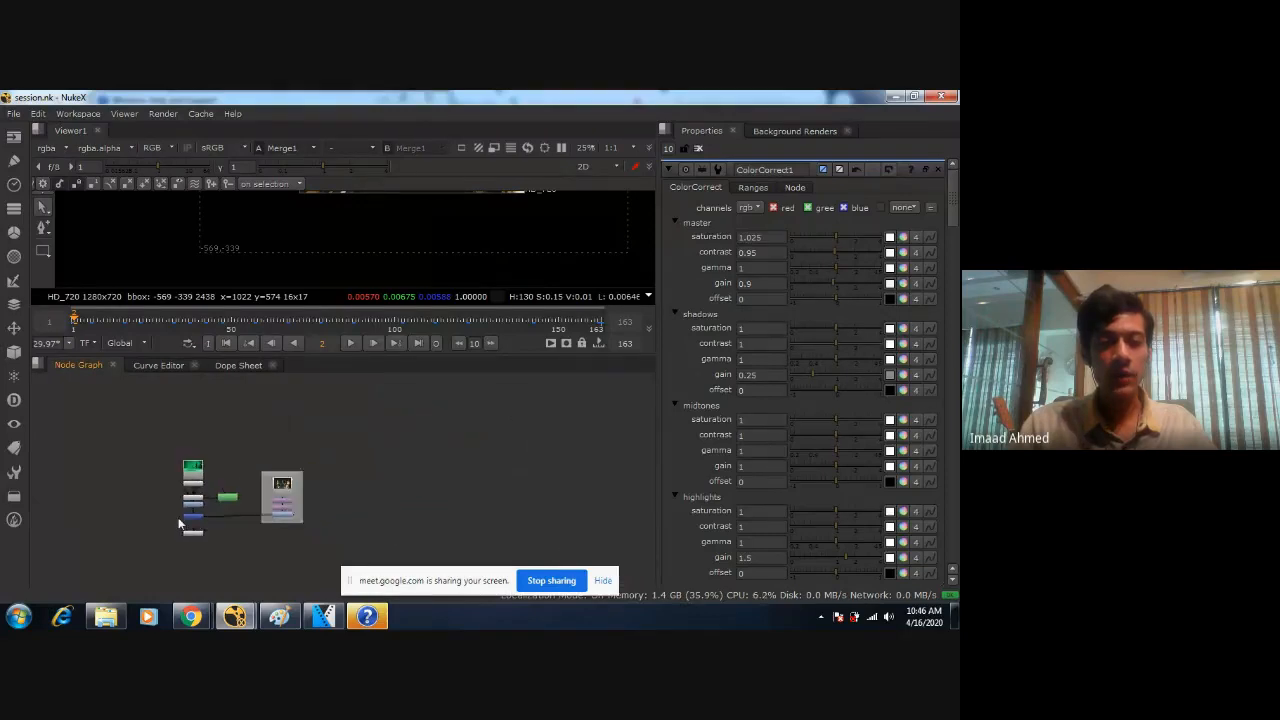
pyautogui.press('f')
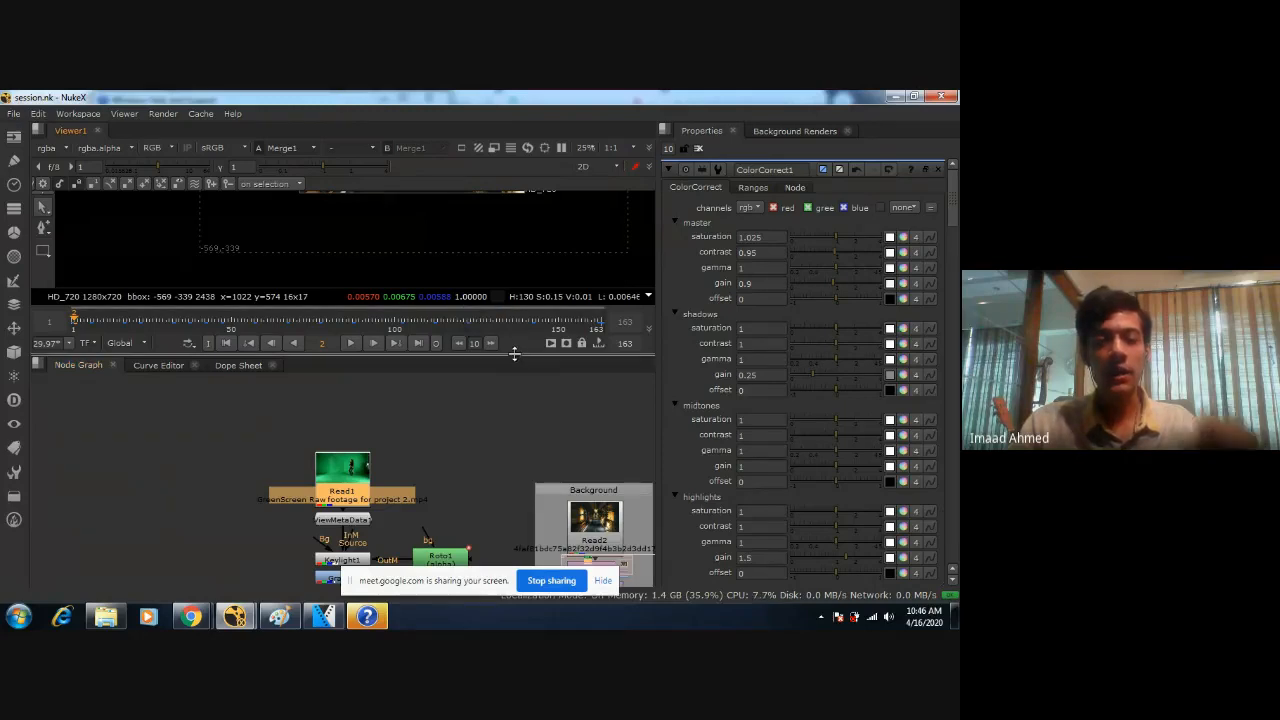
pyautogui.moveTo(514, 354); pyautogui.dragTo(516, 400)
pyautogui.scroll(-2, 460, 262)
pyautogui.scroll(2, 416, 294)
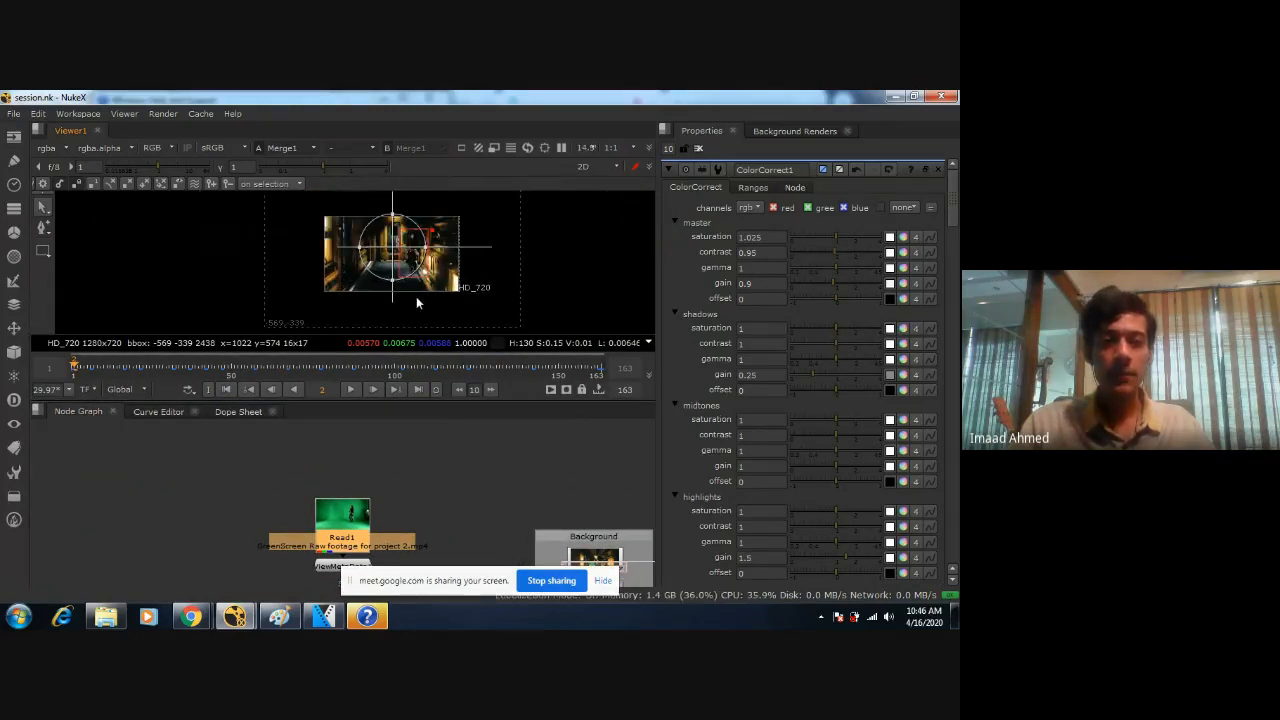
# Examine the composite in the viewer and review the Keylight1, Roto1, Grade1 and Merge1 connections in the node graph.
pyautogui.scroll(4, 425, 284)
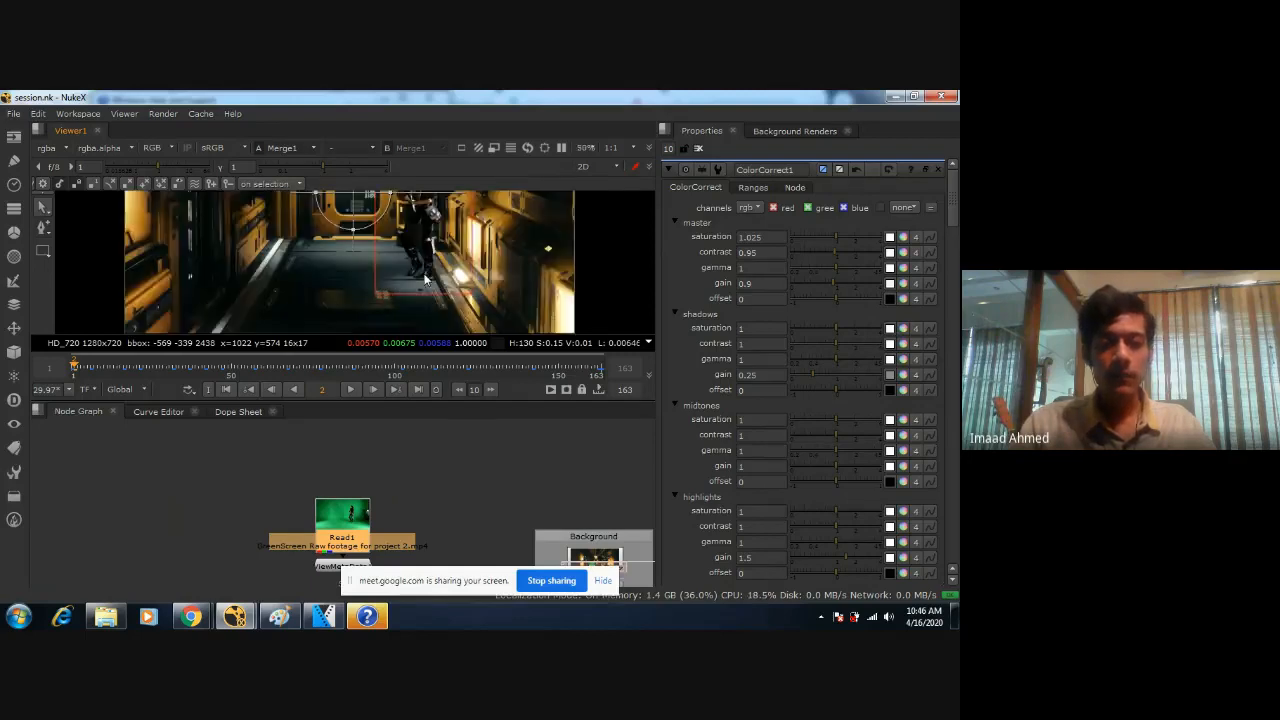
pyautogui.moveTo(392, 236); pyautogui.dragTo(285, 298, button='middle')
pyautogui.scroll(-2, 387, 292)
pyautogui.moveTo(387, 292); pyautogui.dragTo(416, 253, button='middle')
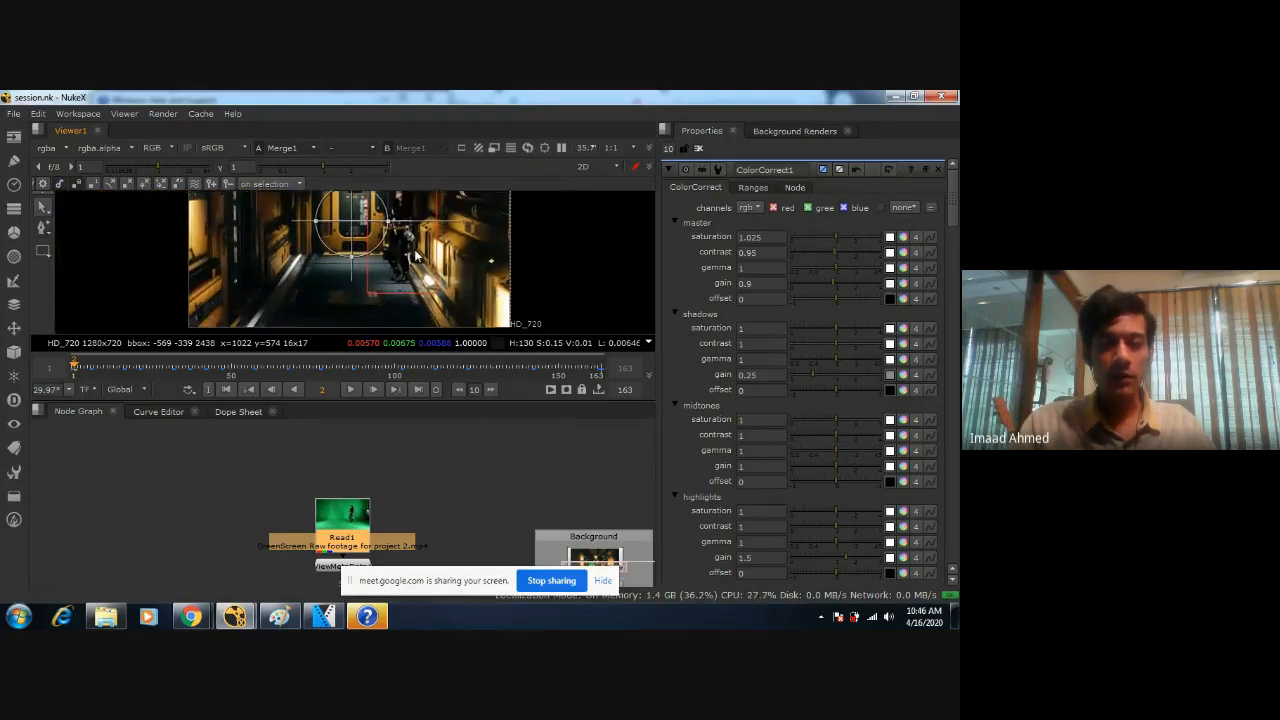
pyautogui.click(437, 499)
pyautogui.scroll(1, 437, 499)
pyautogui.moveTo(442, 517); pyautogui.dragTo(487, 406, button='middle')
pyautogui.scroll(-1, 444, 332)
pyautogui.scroll(1, 477, 482)
pyautogui.moveTo(477, 482); pyautogui.dragTo(501, 423, button='middle')
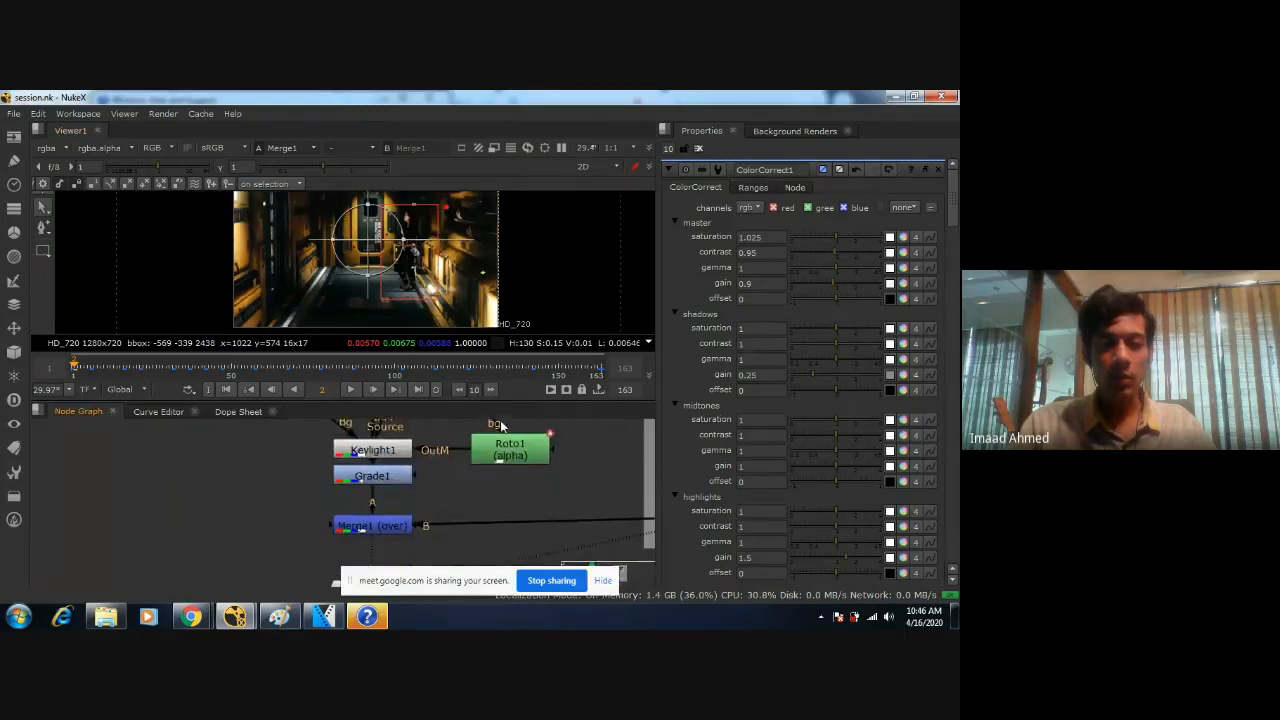
pyautogui.scroll(-3, 465, 500)
pyautogui.moveTo(464, 523); pyautogui.dragTo(421, 529, button='middle')
pyautogui.click(419, 488)
pyautogui.moveTo(495, 480); pyautogui.dragTo(506, 489, button='middle')
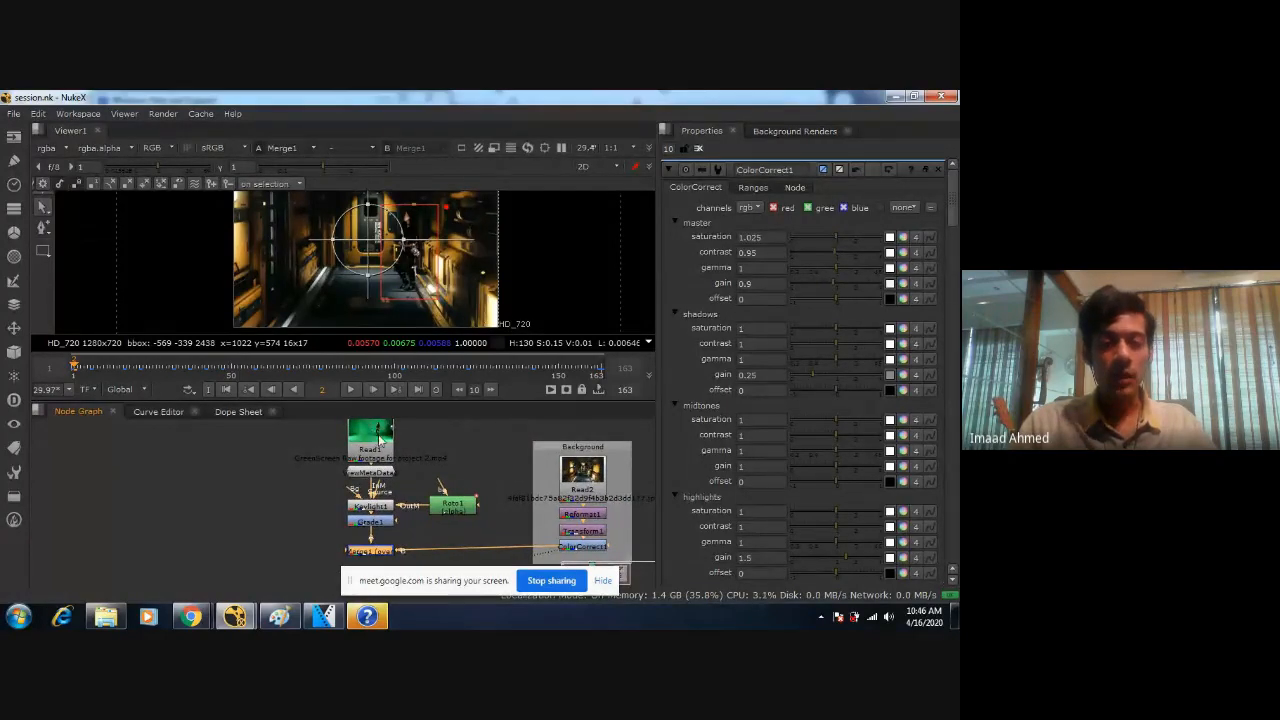
# Inspect the woman close up in the composite and open the Grade1 properties.
pyautogui.scroll(6, 397, 260)
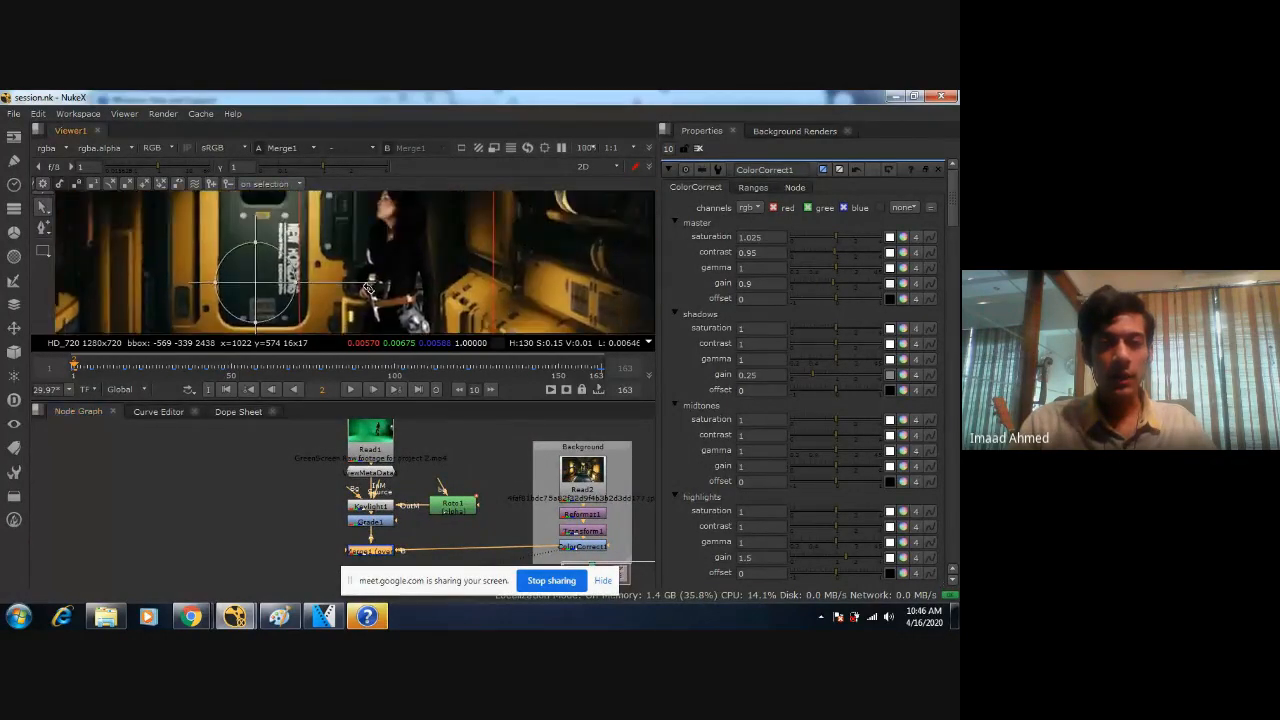
pyautogui.moveTo(425, 200); pyautogui.dragTo(413, 277, button='middle')
pyautogui.scroll(-2, 505, 280)
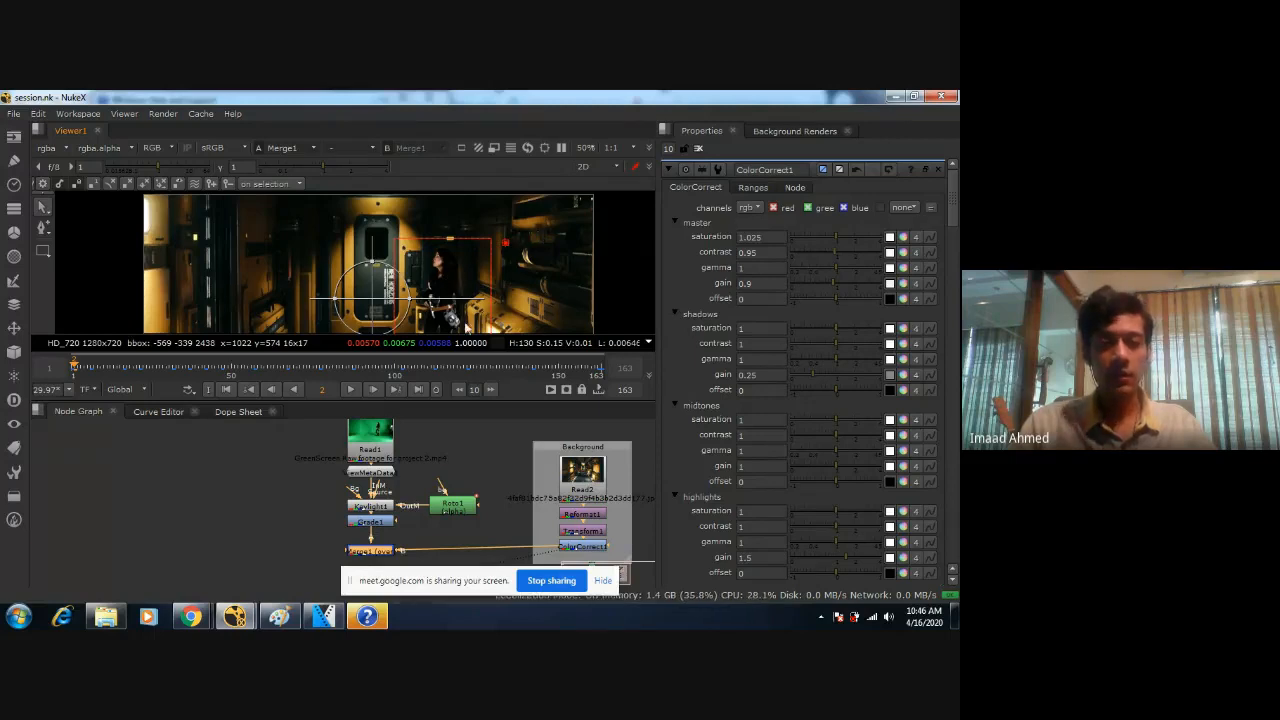
pyautogui.doubleClick(391, 523)
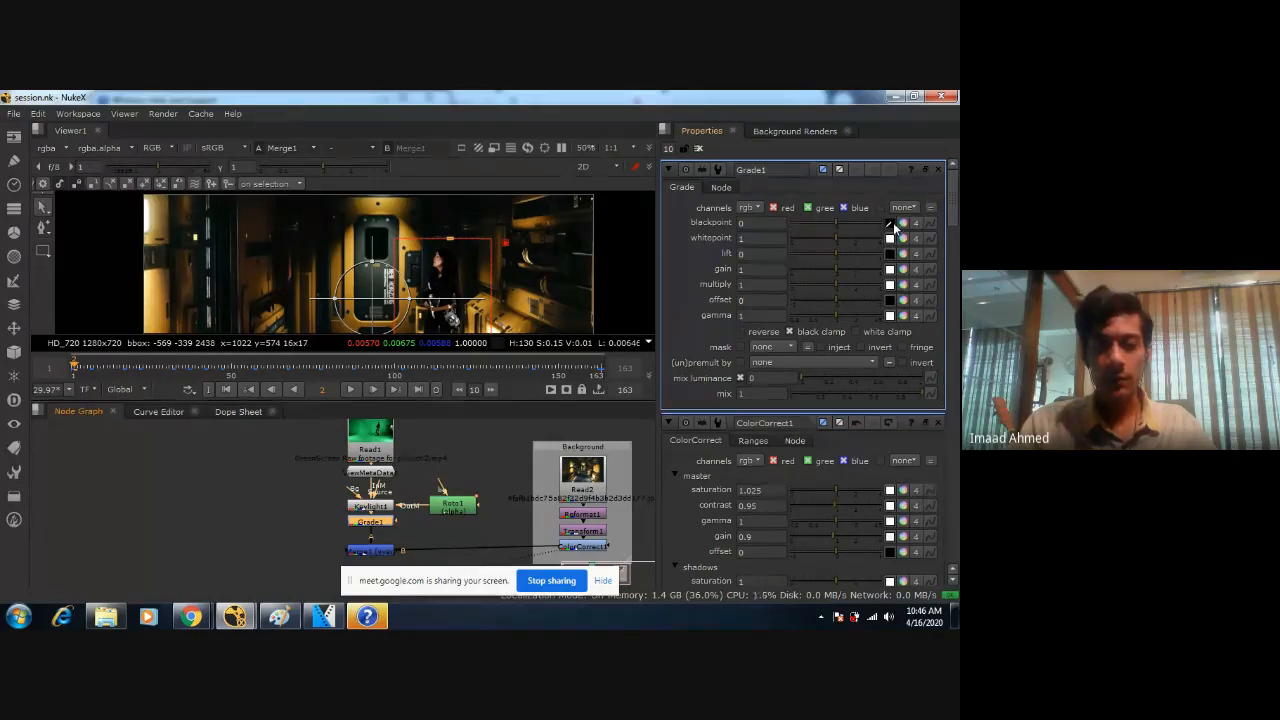
# View the outputs of Read2, ColorCorrect1 and Merge1 in turn to compare the original background, the corrected background and the composite.
pyautogui.moveTo(461, 468); pyautogui.dragTo(416, 428, button='middle')
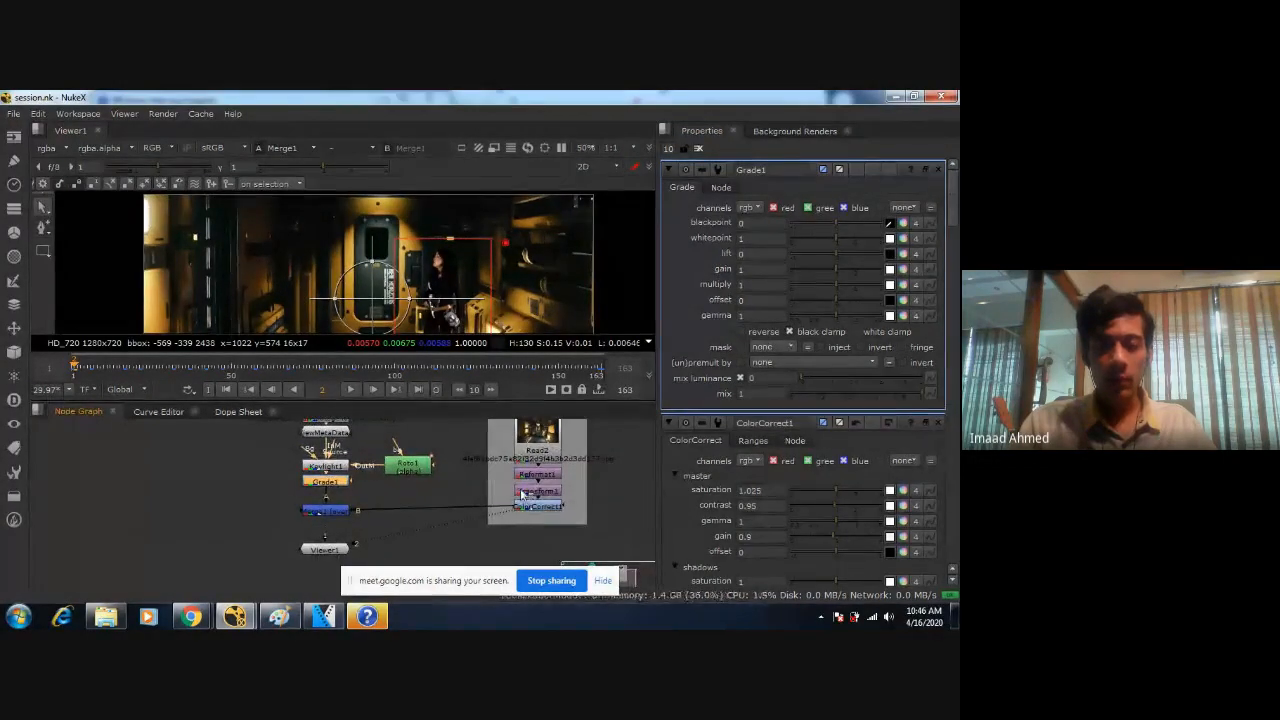
pyautogui.click(538, 453)
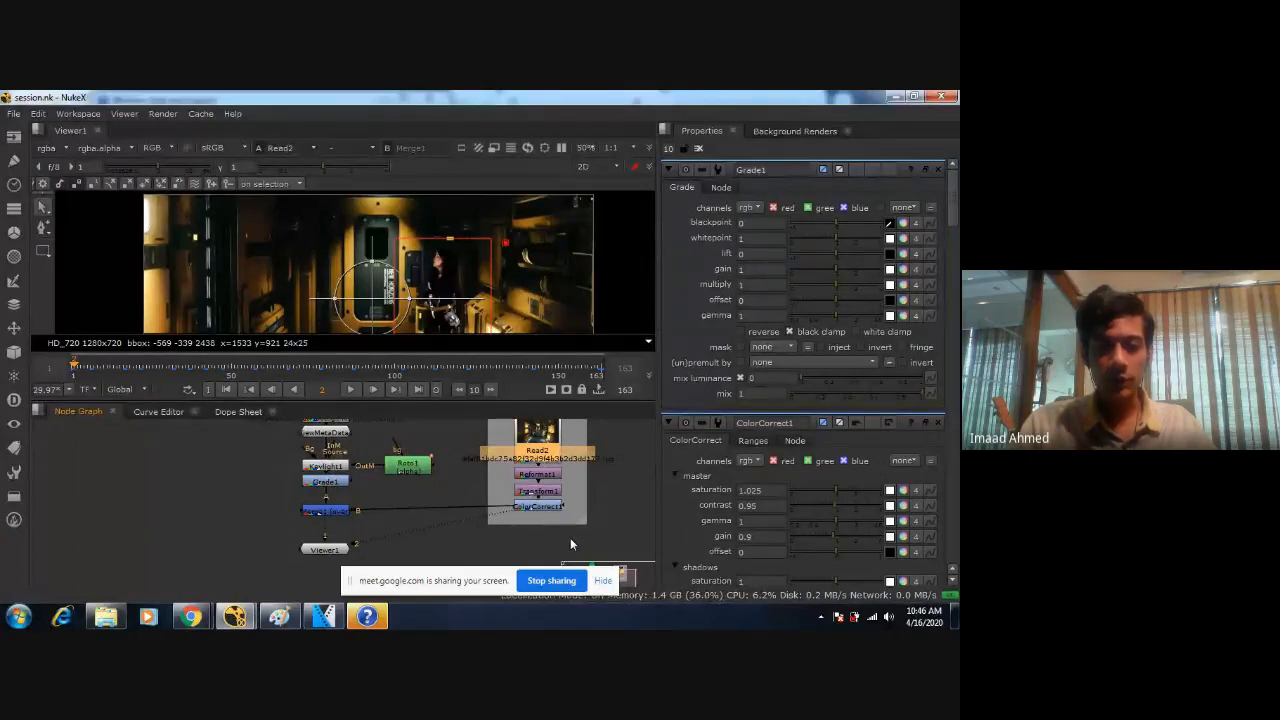
pyautogui.press('1')
pyautogui.click(538, 506)
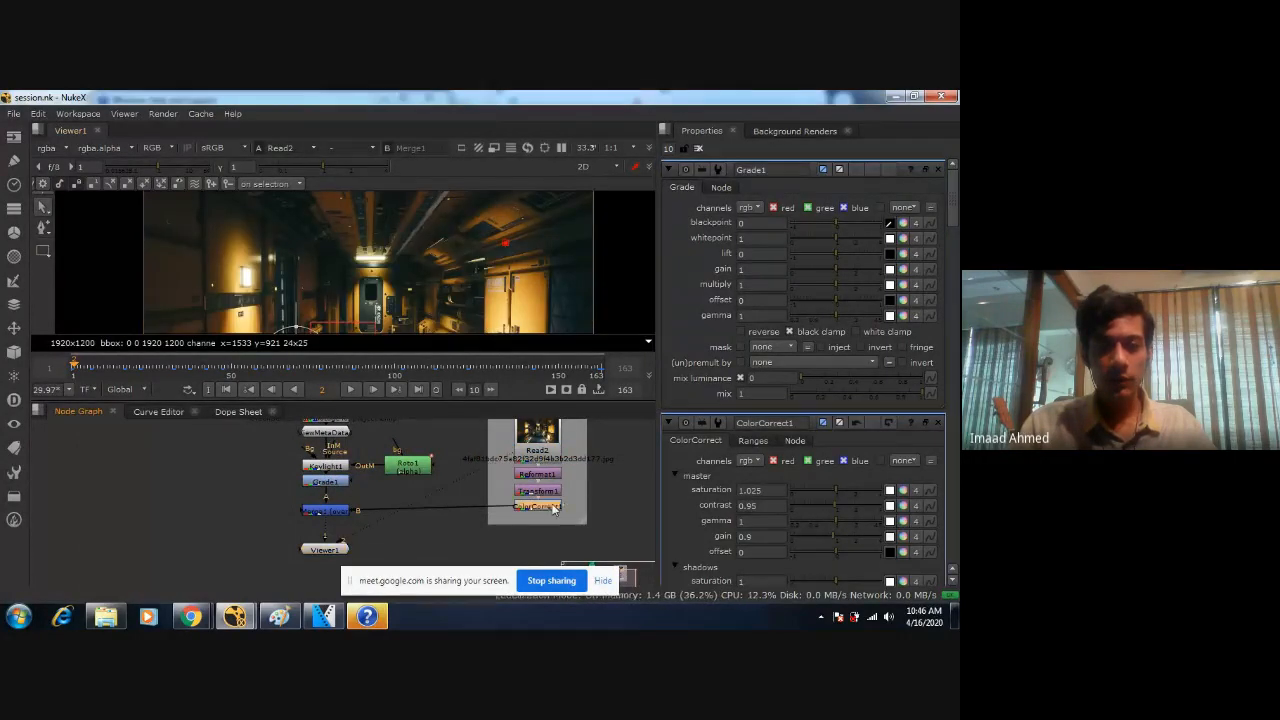
pyautogui.press('1')
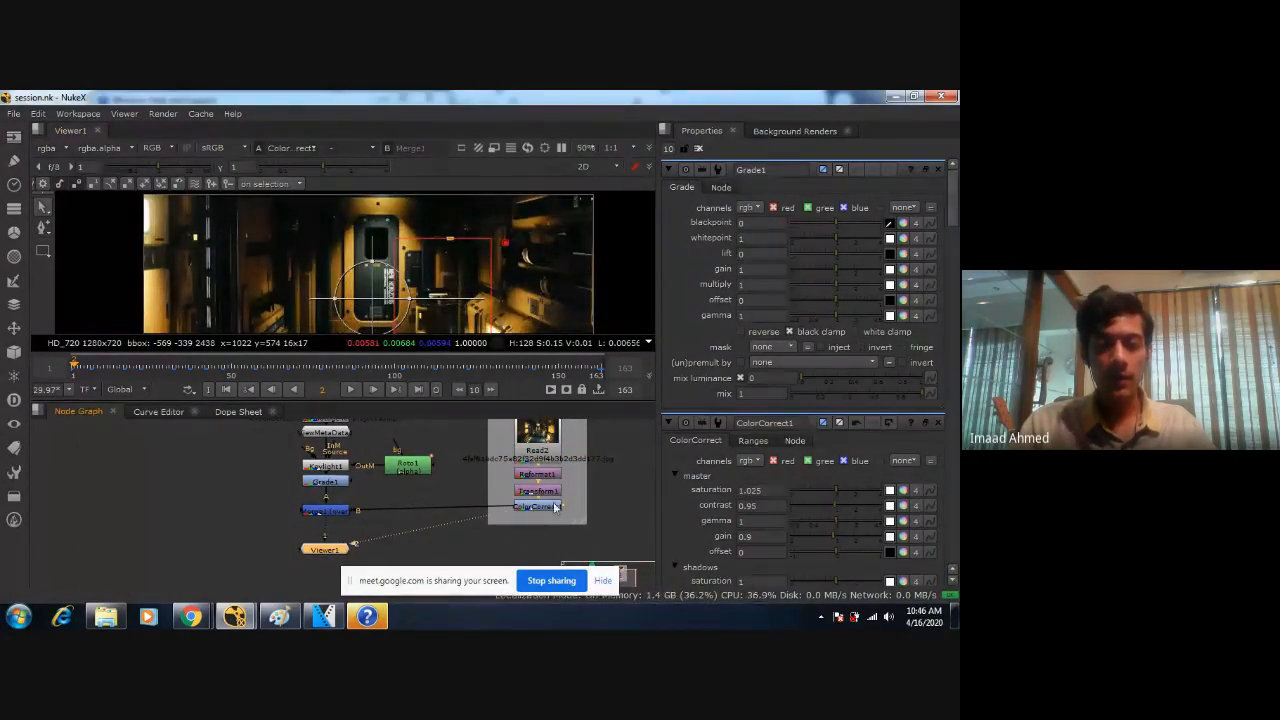
pyautogui.click(326, 510)
pyautogui.press('1')
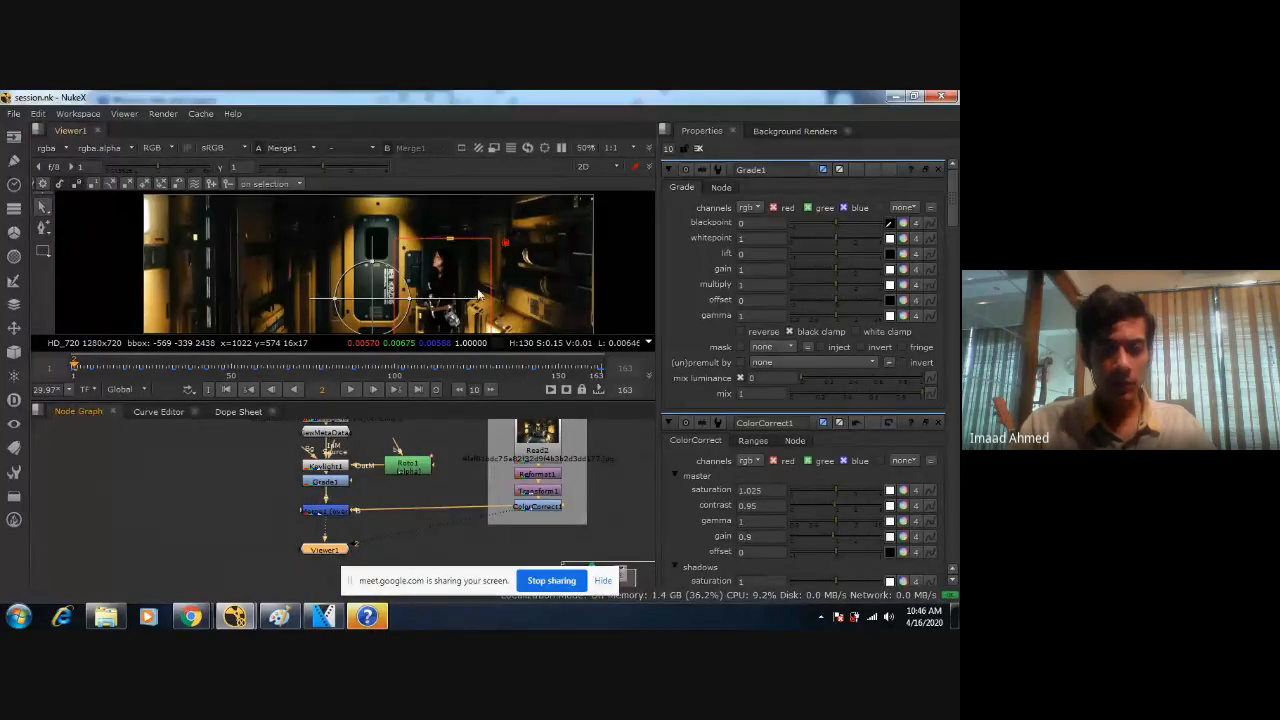
# Check the Merge1 composite close up and as a whole, and remove all node panels from the properties bin.
pyautogui.moveTo(456, 292); pyautogui.dragTo(518, 262, button='middle')
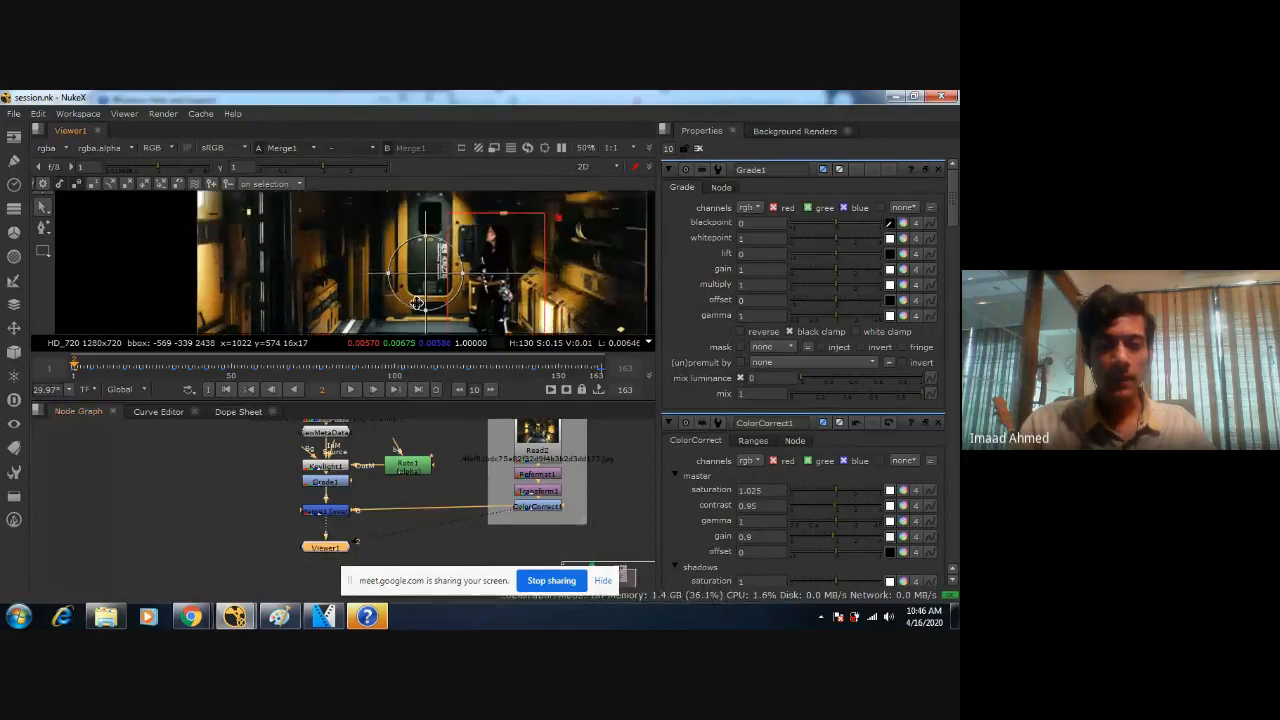
pyautogui.scroll(2, 460, 322)
pyautogui.scroll(-4, 470, 295)
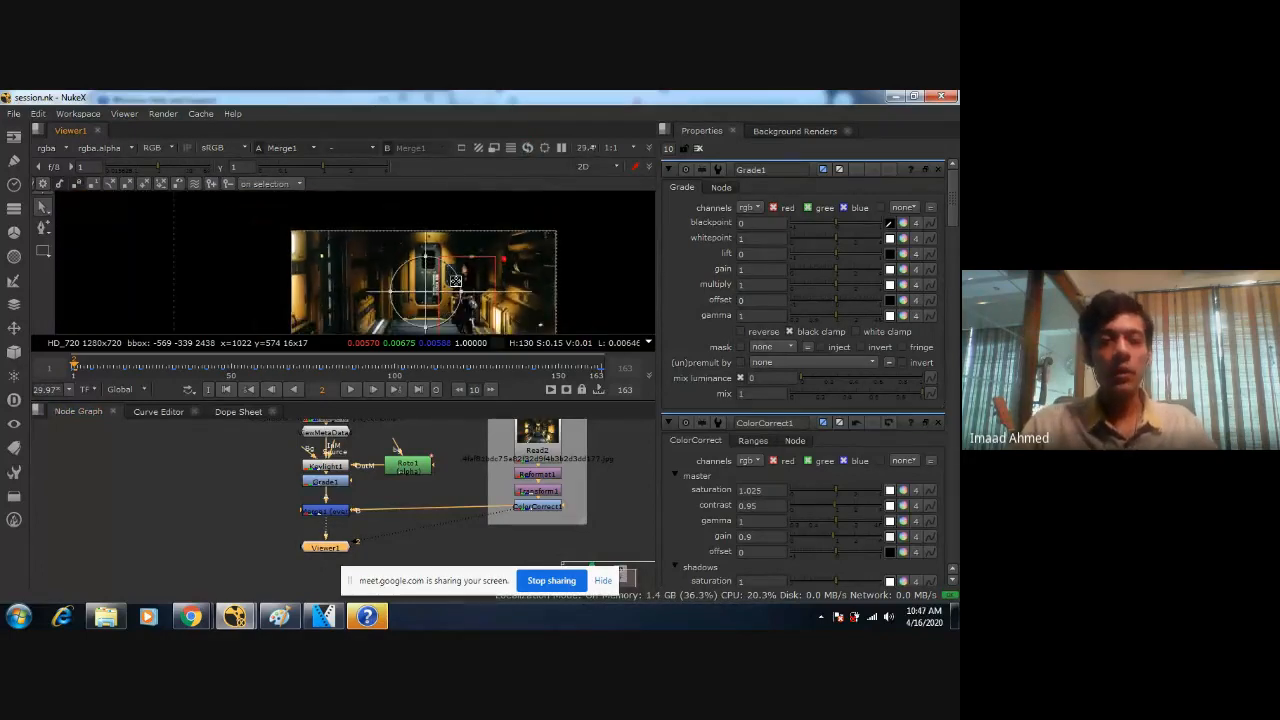
pyautogui.moveTo(459, 257); pyautogui.dragTo(455, 235, button='middle')
pyautogui.scroll(-1, 455, 234)
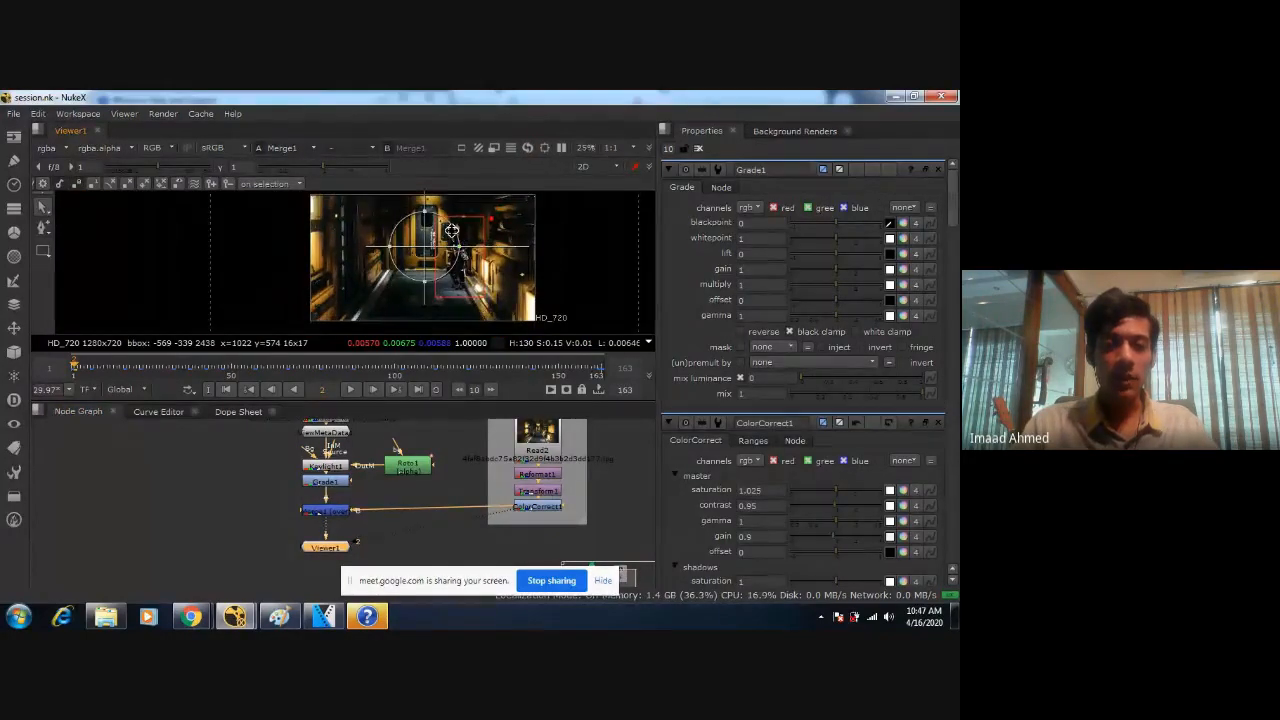
pyautogui.scroll(-2, 455, 233)
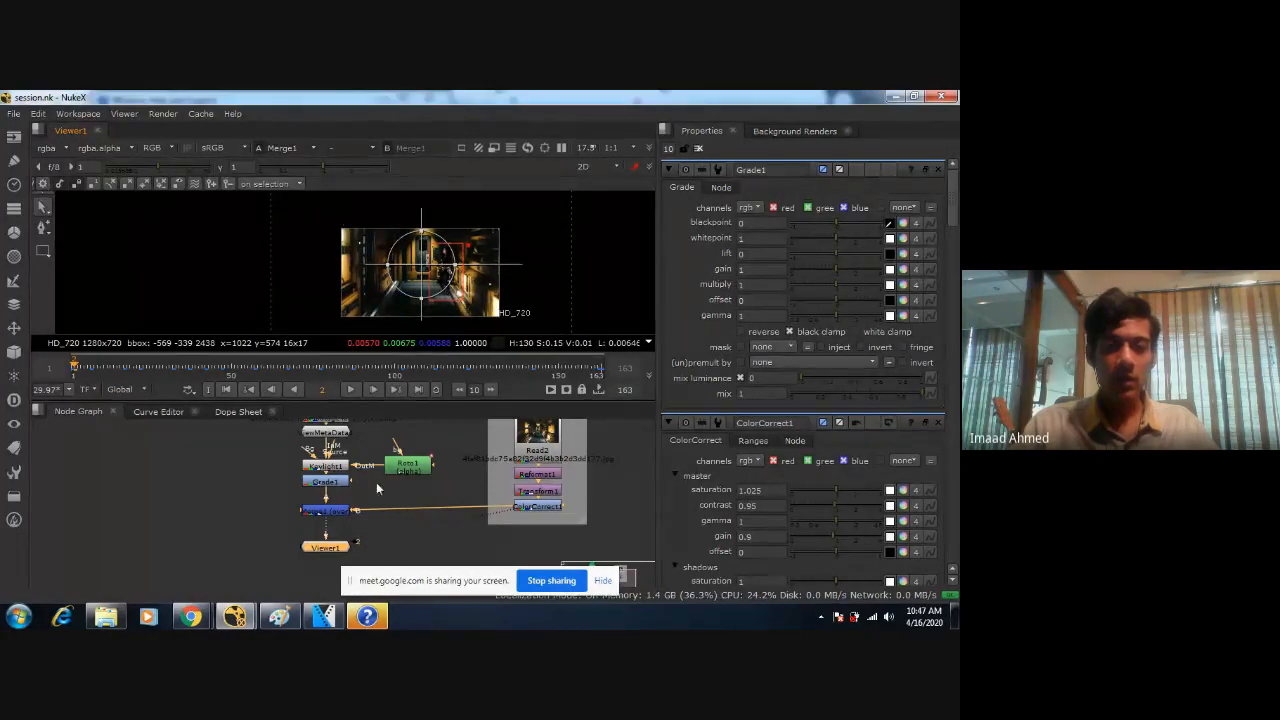
pyautogui.moveTo(321, 211); pyautogui.dragTo(537, 338)
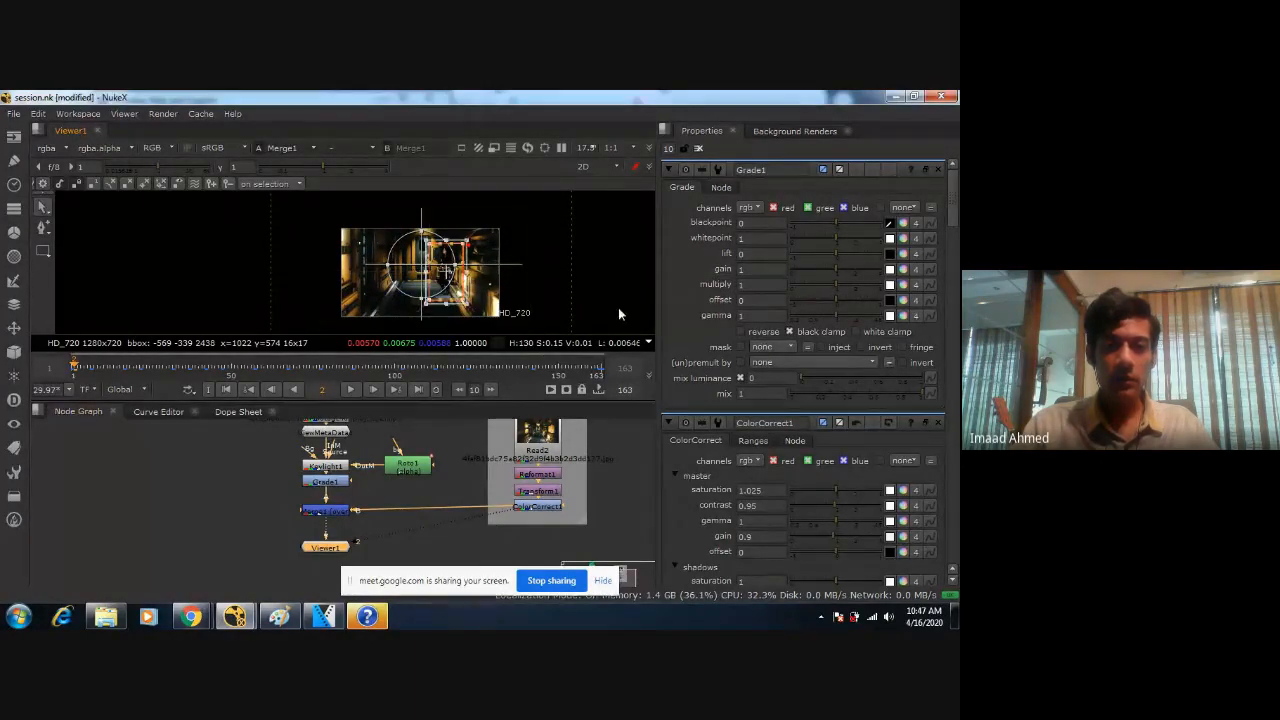
pyautogui.click(698, 149)
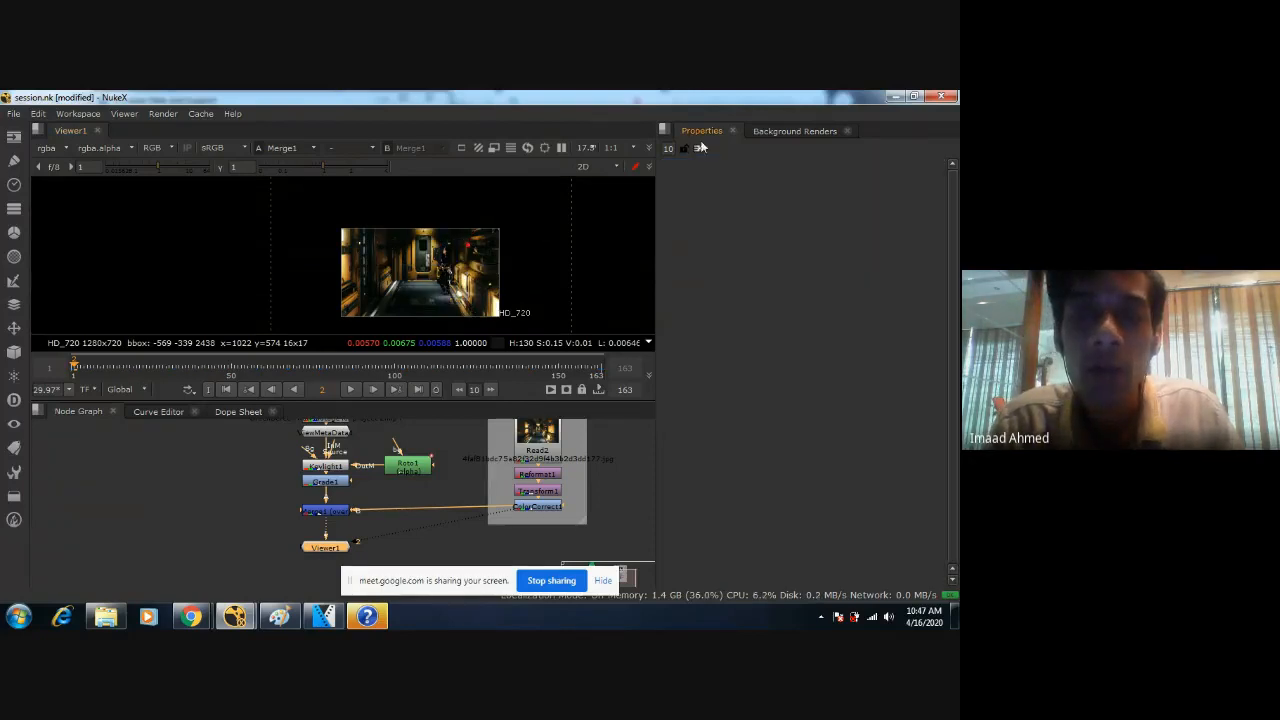
# Inspect the composite around the woman without the node overlays and save the script.
pyautogui.scroll(6, 480, 268)
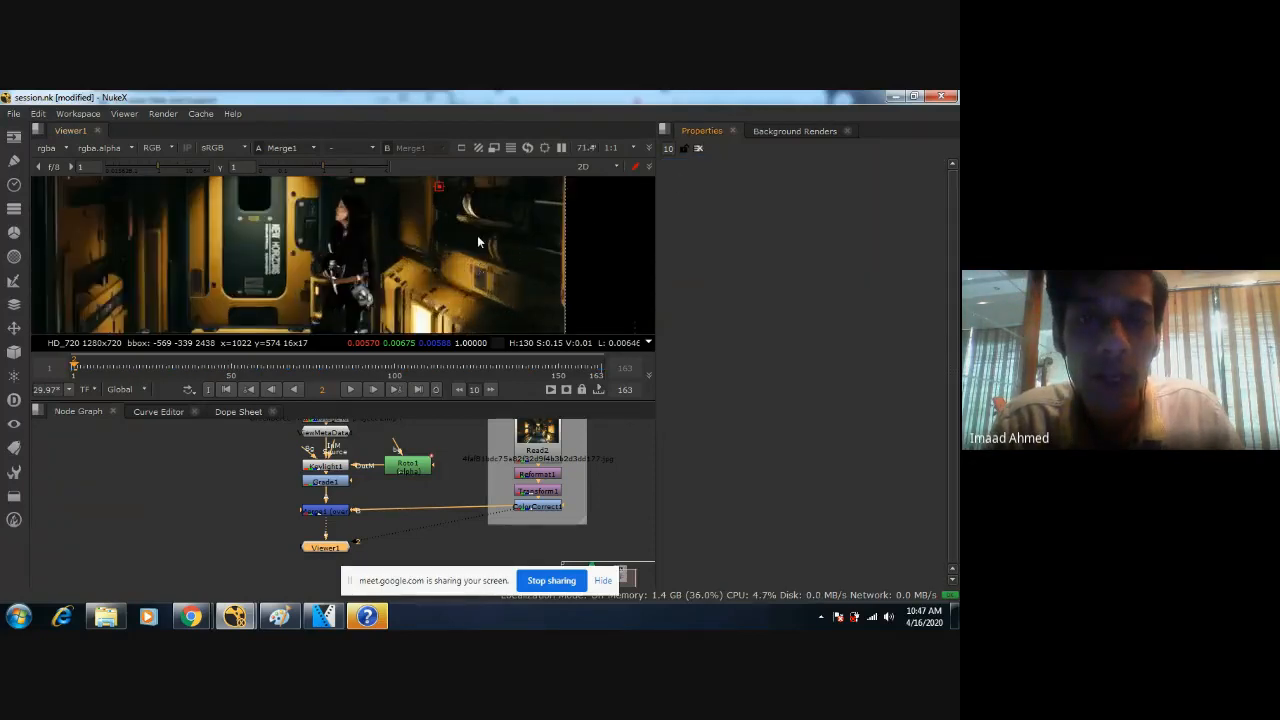
pyautogui.scroll(3, 460, 236)
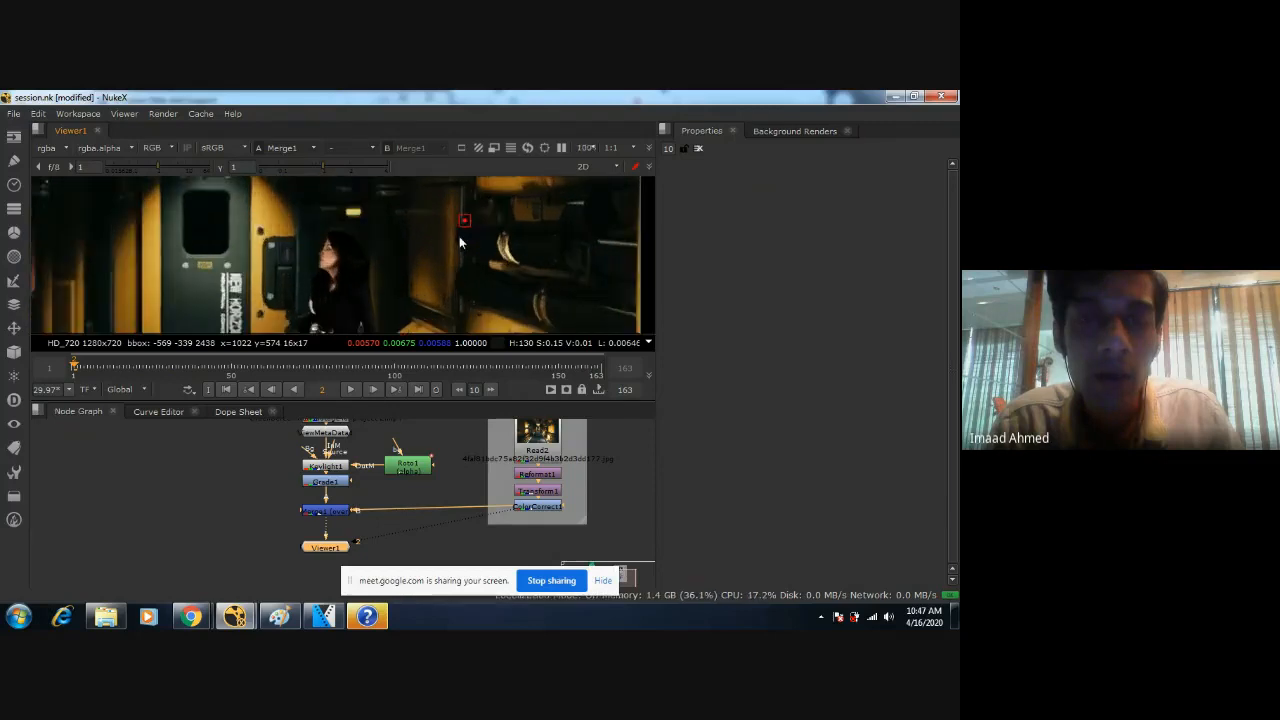
pyautogui.scroll(-6, 478, 216)
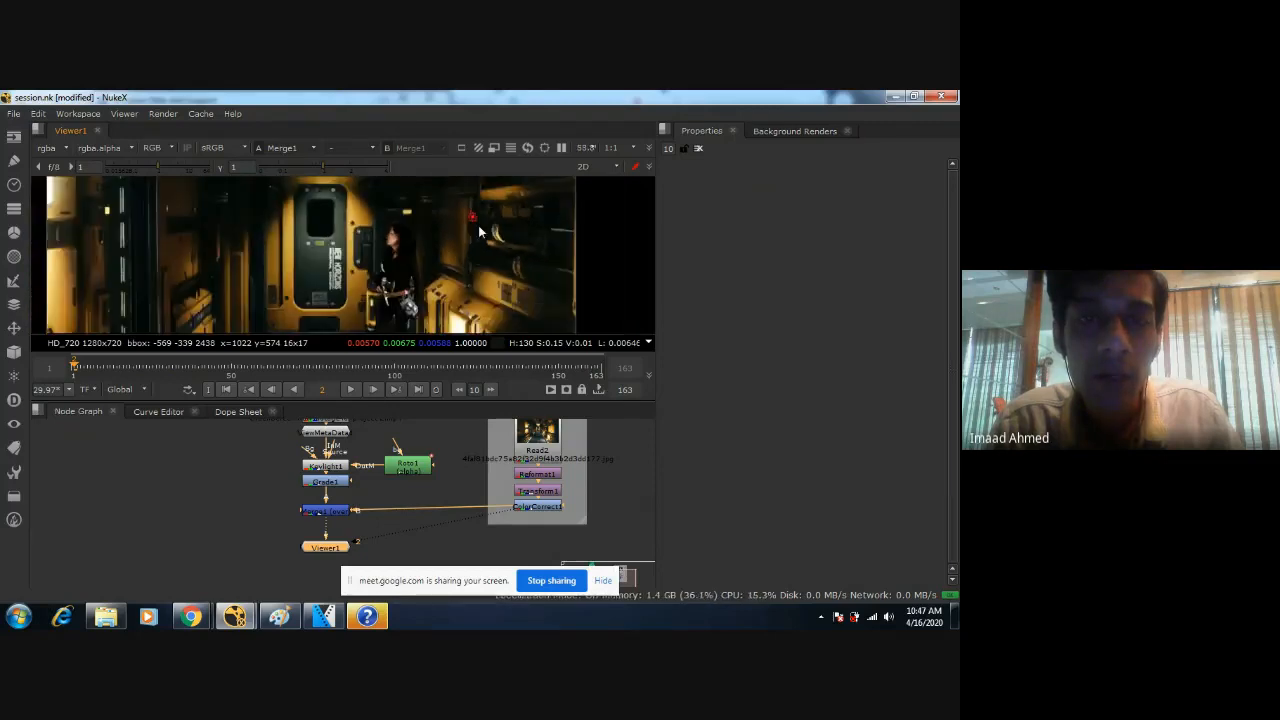
pyautogui.scroll(-1, 417, 247)
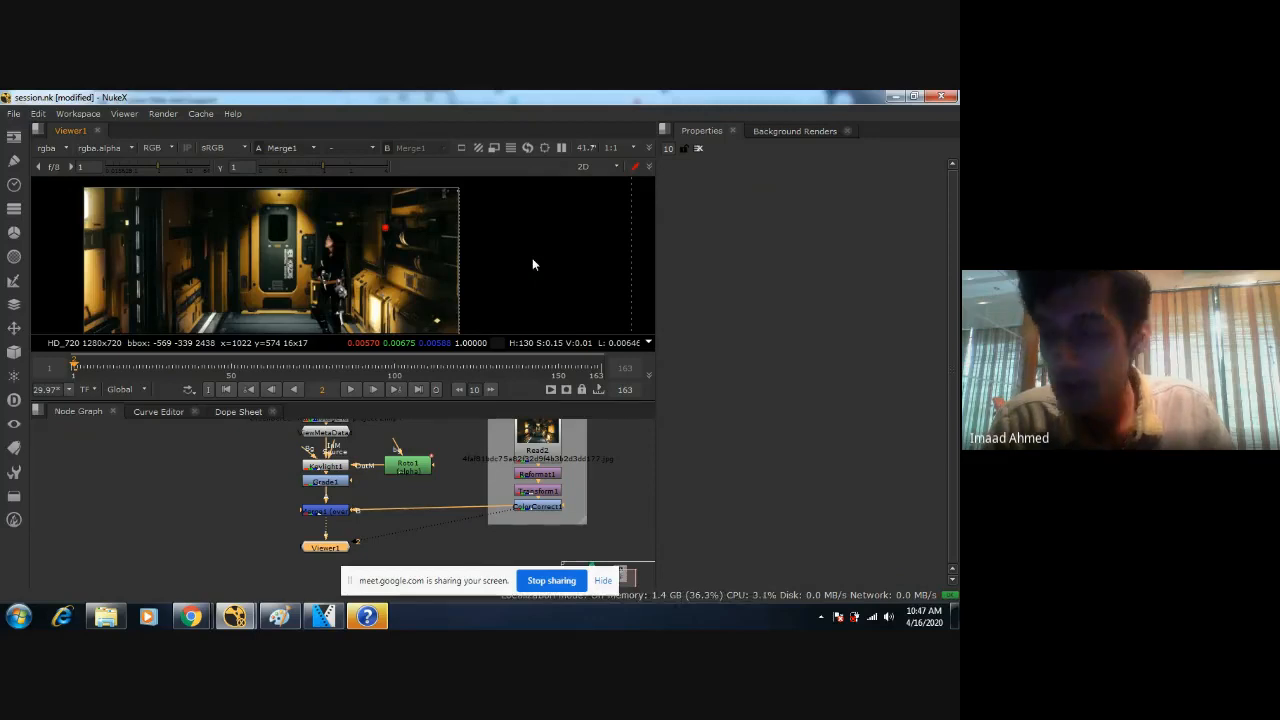
pyautogui.scroll(-1, 447, 250)
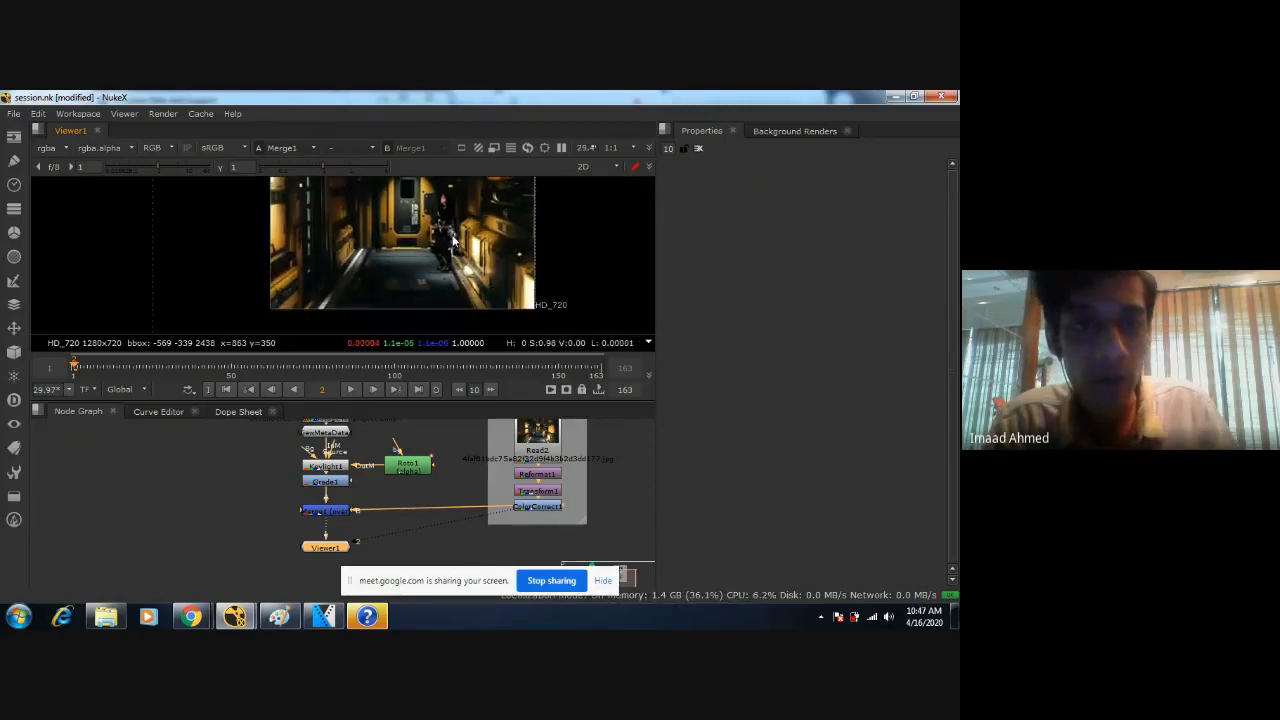
pyautogui.scroll(1, 452, 240)
pyautogui.hotkey('ctrl', 's')
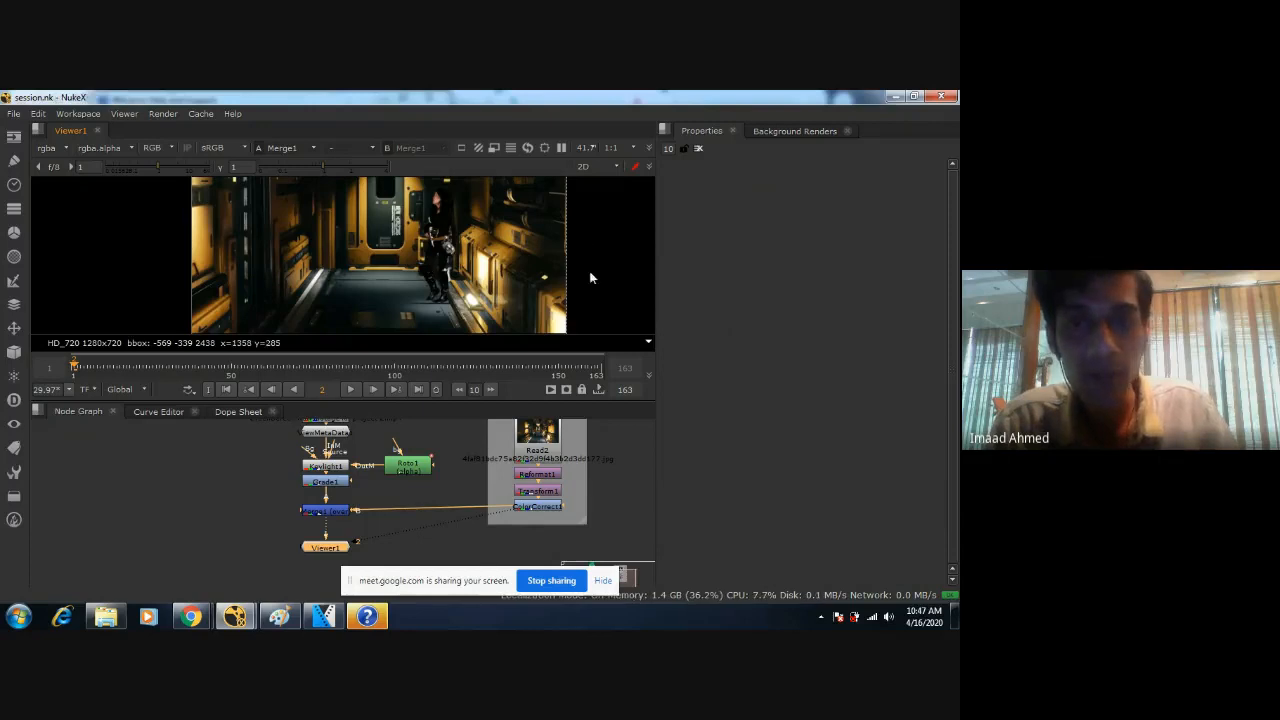
# Examine how the woman blends into the corridor at several magnifications and open the Grade1 properties.
pyautogui.moveTo(384, 246)
pyautogui.mouseDown(button='middle')
pyautogui.moveTo(341, 290)
pyautogui.moveTo(377, 254)
pyautogui.moveTo(376, 267)
pyautogui.mouseUp(button='middle')
pyautogui.scroll(-2, 376, 267)
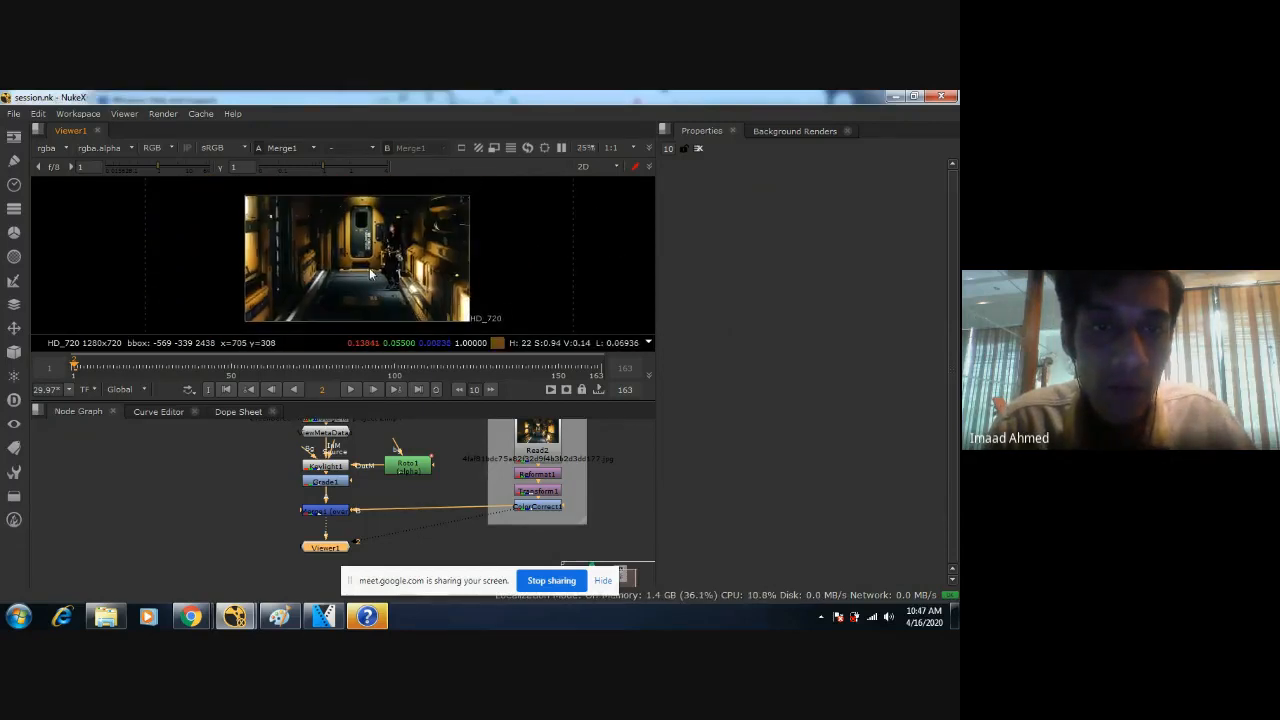
pyautogui.scroll(1, 370, 271)
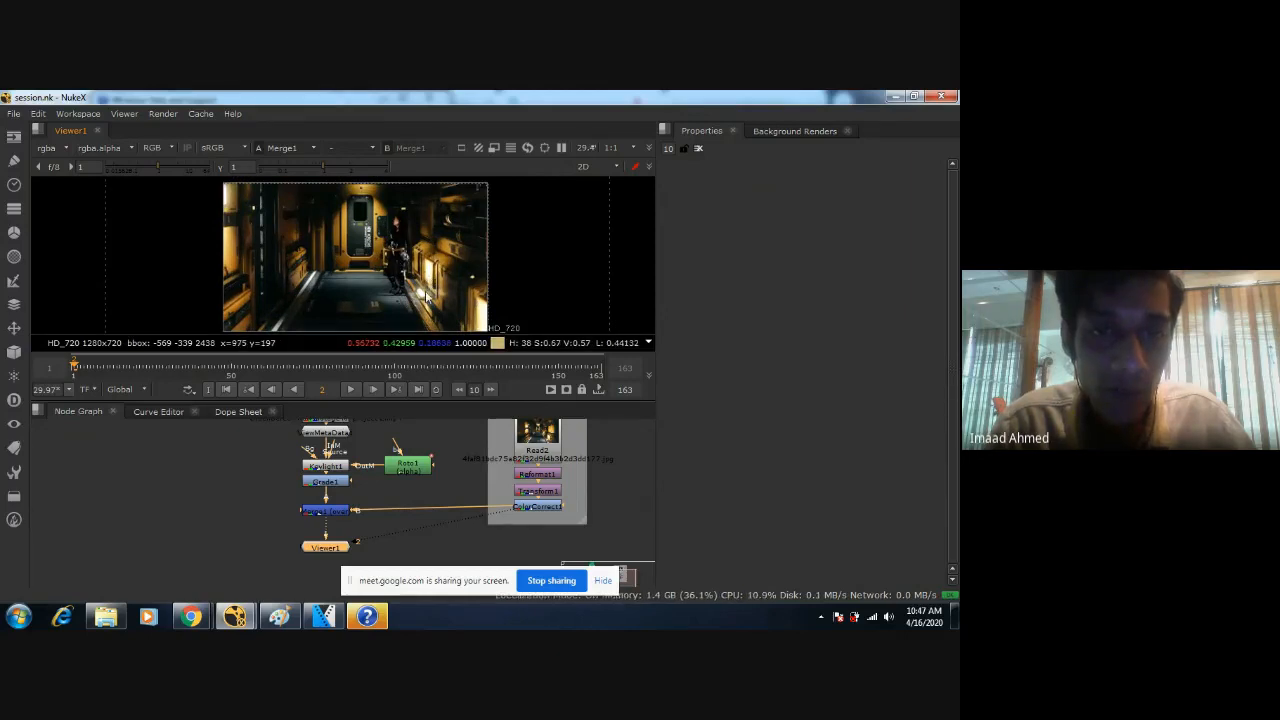
pyautogui.scroll(1, 426, 297)
pyautogui.scroll(-2, 436, 275)
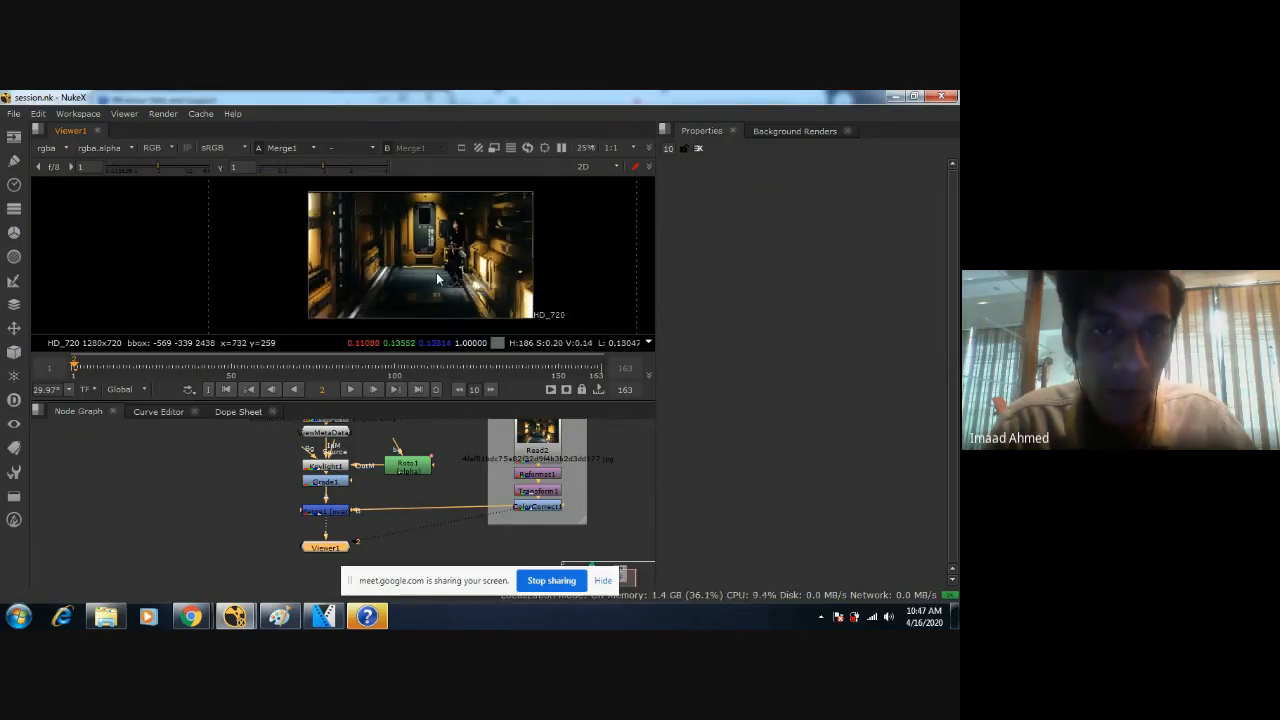
pyautogui.scroll(2, 436, 272)
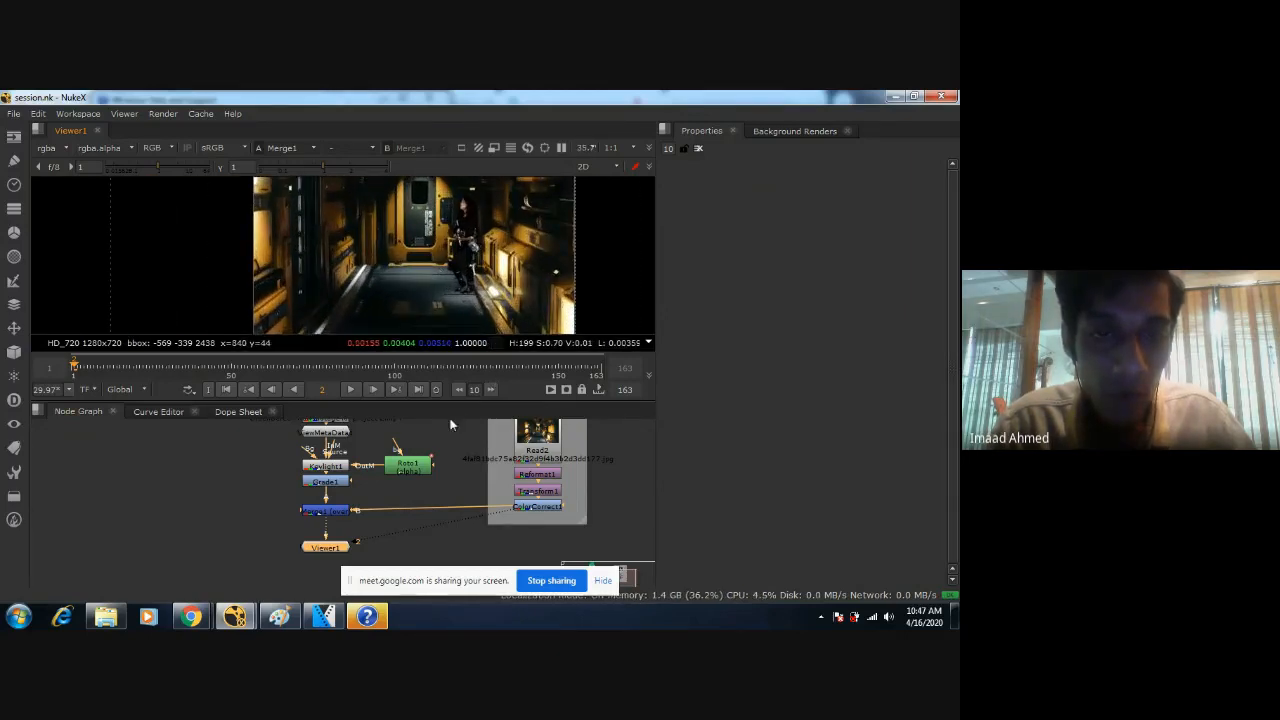
pyautogui.doubleClick(329, 484)
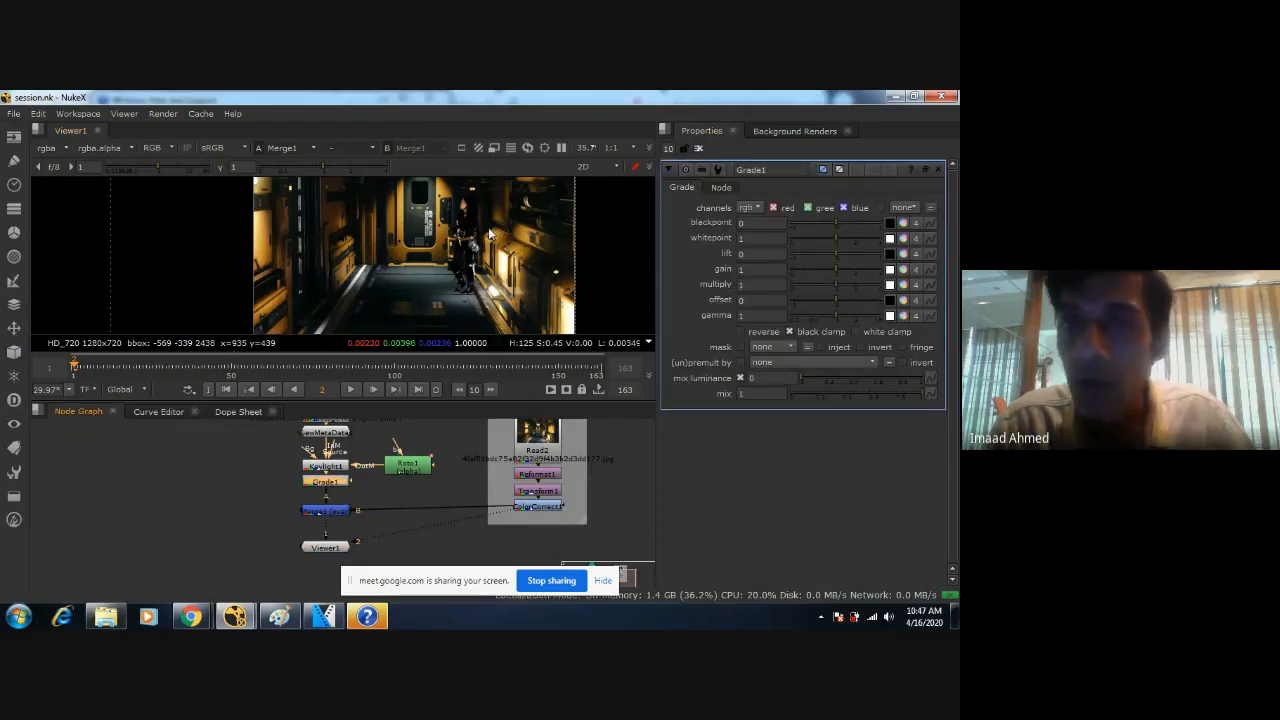
pyautogui.scroll(-2, 455, 272)
pyautogui.scroll(3, 455, 272)
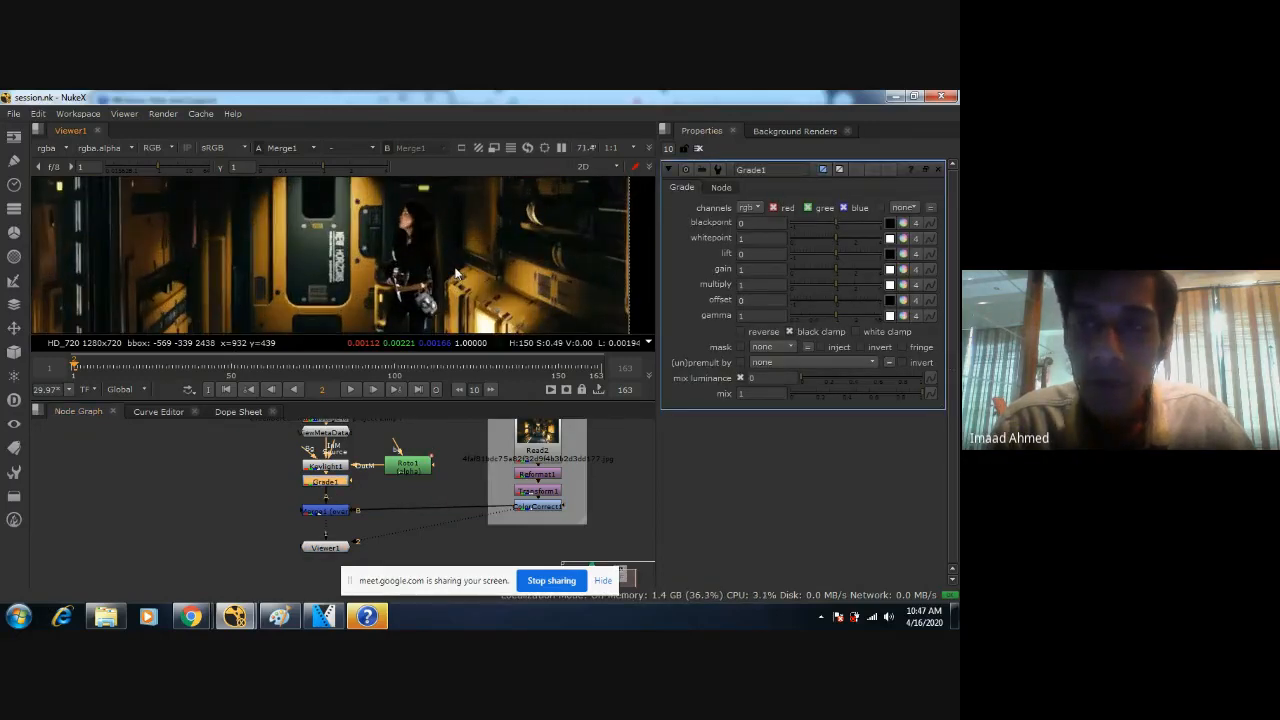
pyautogui.scroll(-1, 453, 280)
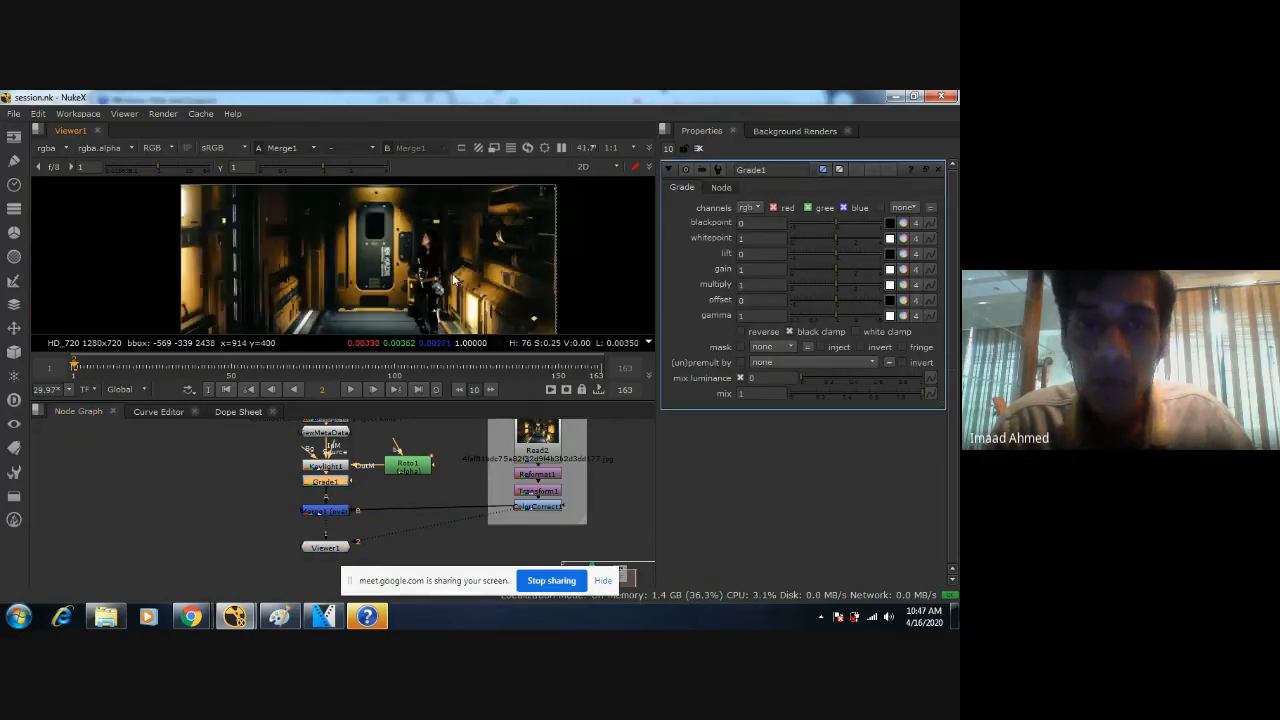
# Review the foreground chain from Read1 through Keylight1, Roto1 and Grade1 down to the merge, selecting its nodes.
pyautogui.moveTo(379, 458); pyautogui.dragTo(379, 515, button='middle')
pyautogui.click(336, 467)
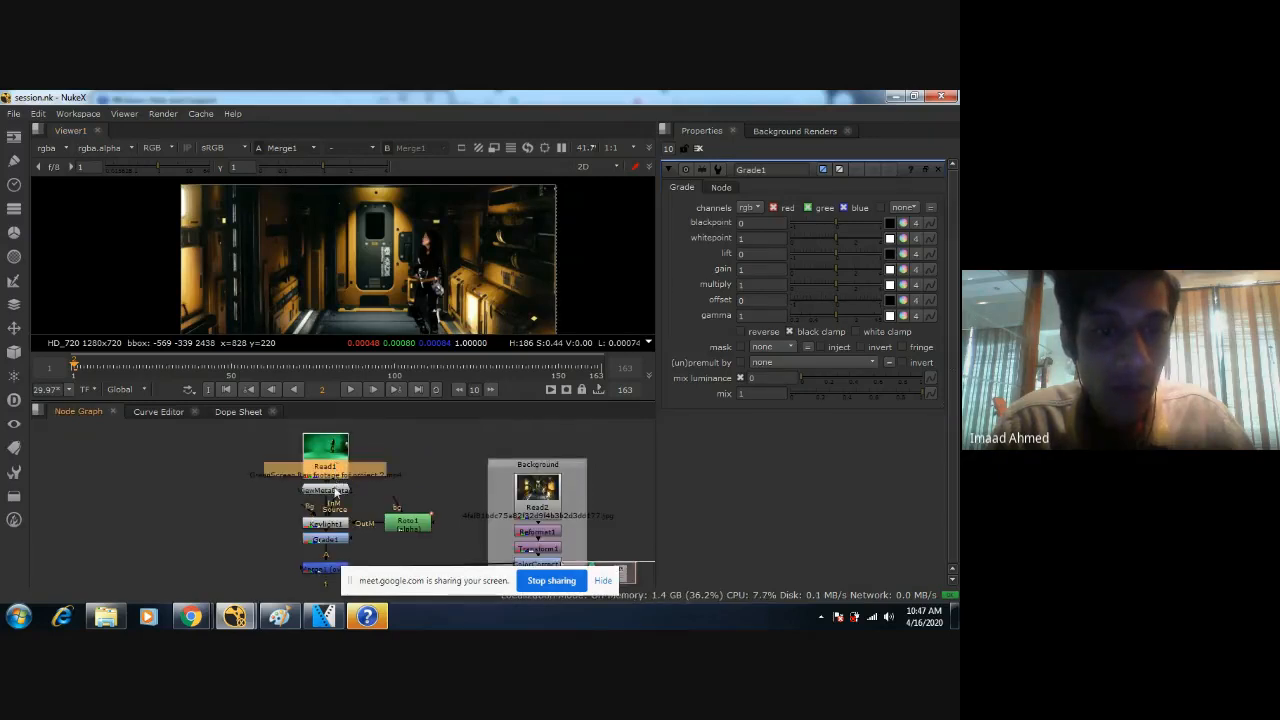
pyautogui.click(334, 523)
pyautogui.click(412, 528)
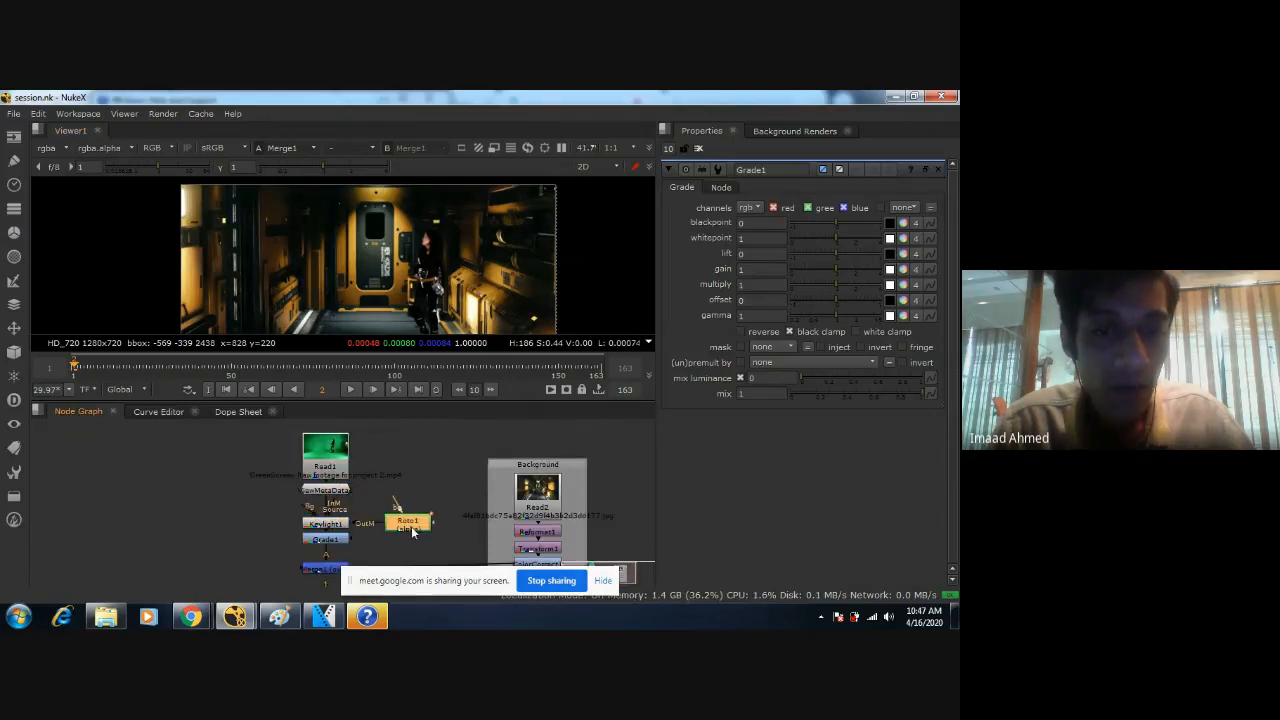
pyautogui.click(341, 528)
pyautogui.click(345, 540)
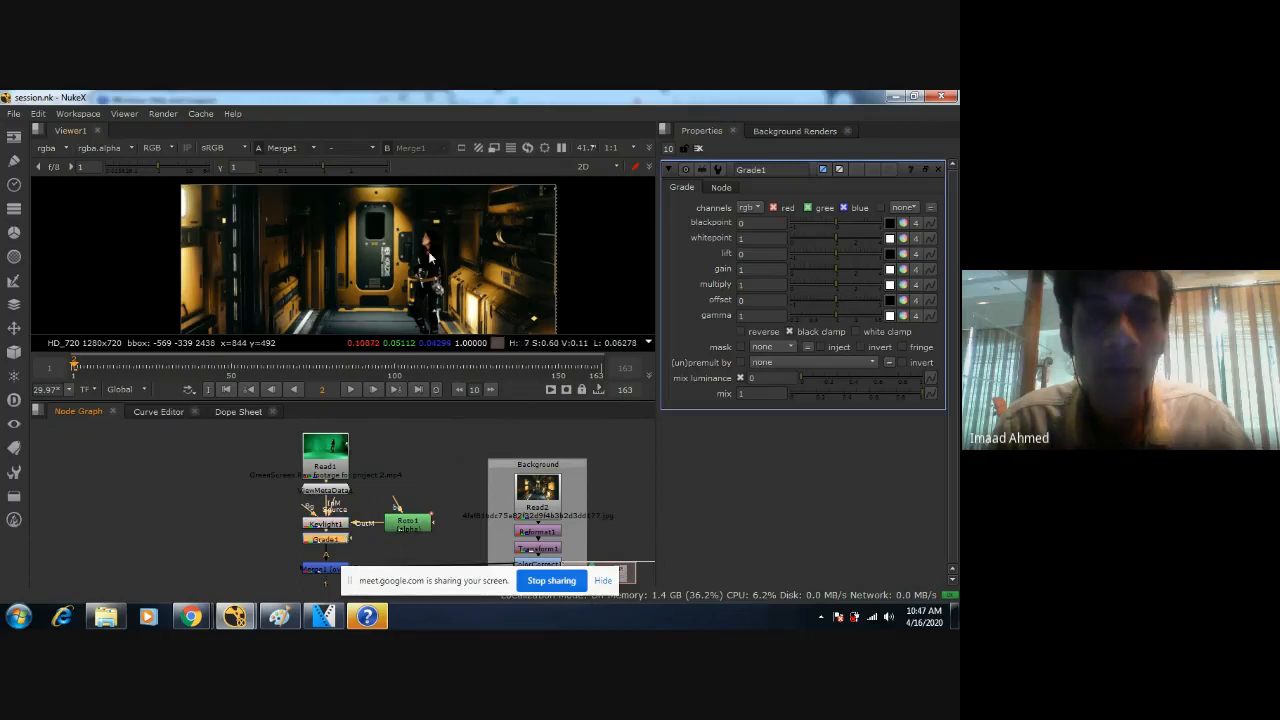
pyautogui.moveTo(377, 543); pyautogui.dragTo(430, 498, button='middle')
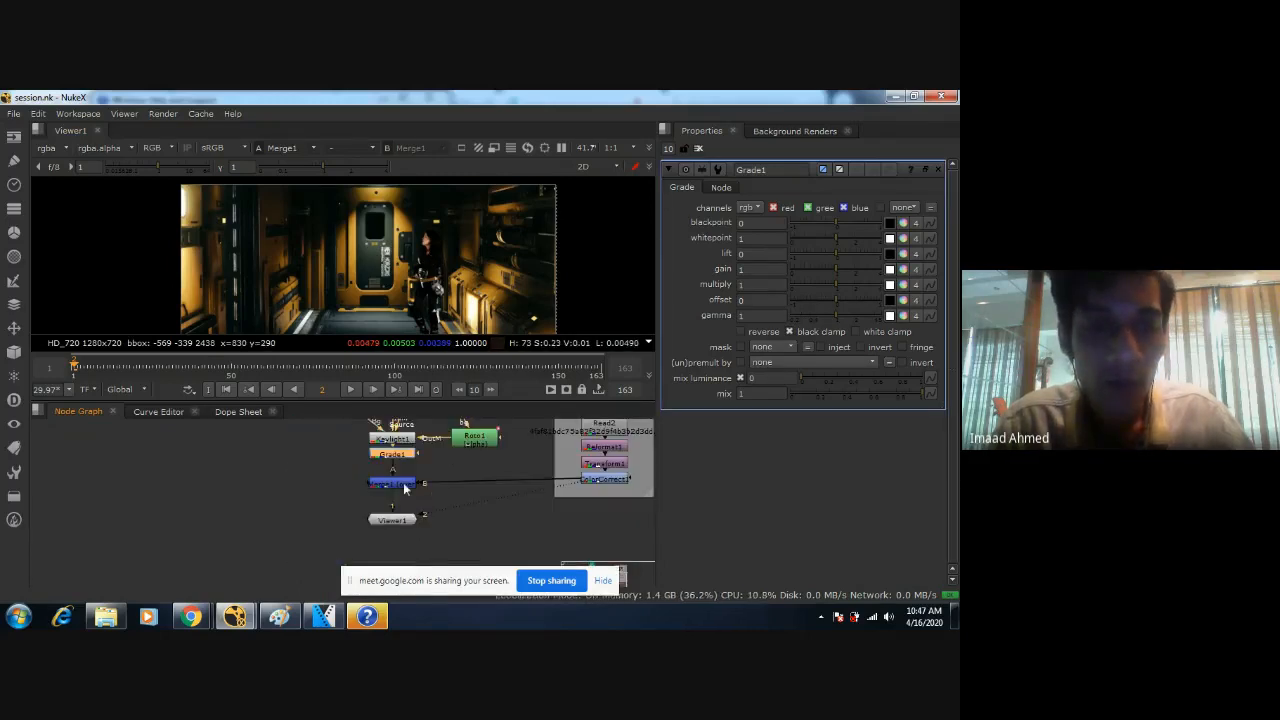
# Select Grade1 below the keyed footage, check the woman close up, and activate the blackpoint color picker.
pyautogui.click(405, 485)
pyautogui.click(404, 456)
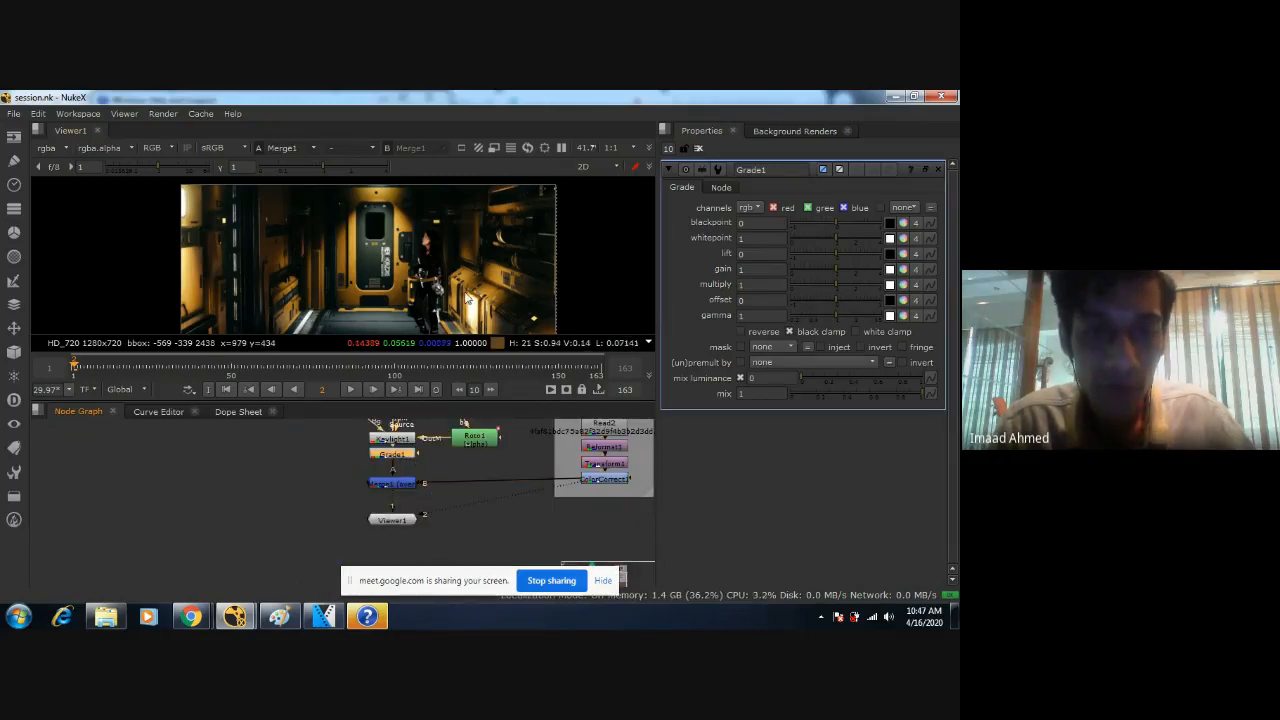
pyautogui.scroll(4, 465, 290)
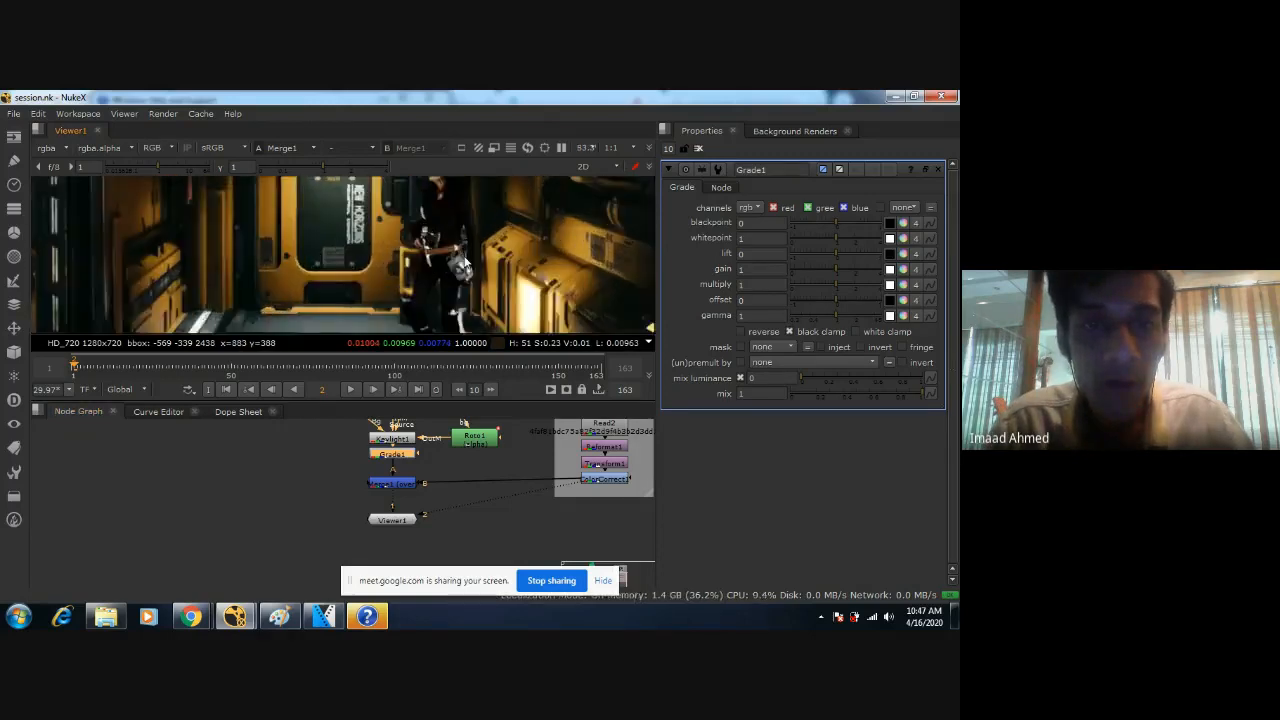
pyautogui.scroll(1, 462, 263)
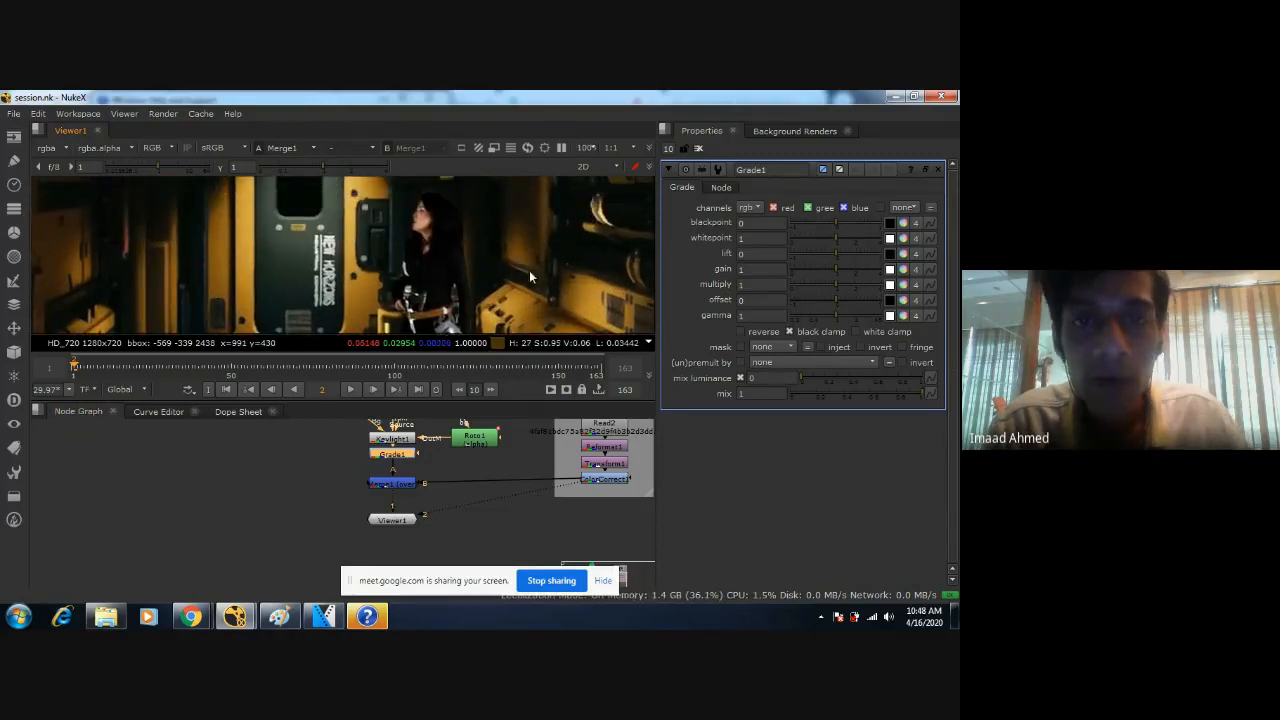
pyautogui.click(891, 223)
# Examine the corridor's floor, side walls, ceiling and door in the composite for a suitable black reference area.
pyautogui.moveTo(220, 271); pyautogui.dragTo(406, 250, button='middle')
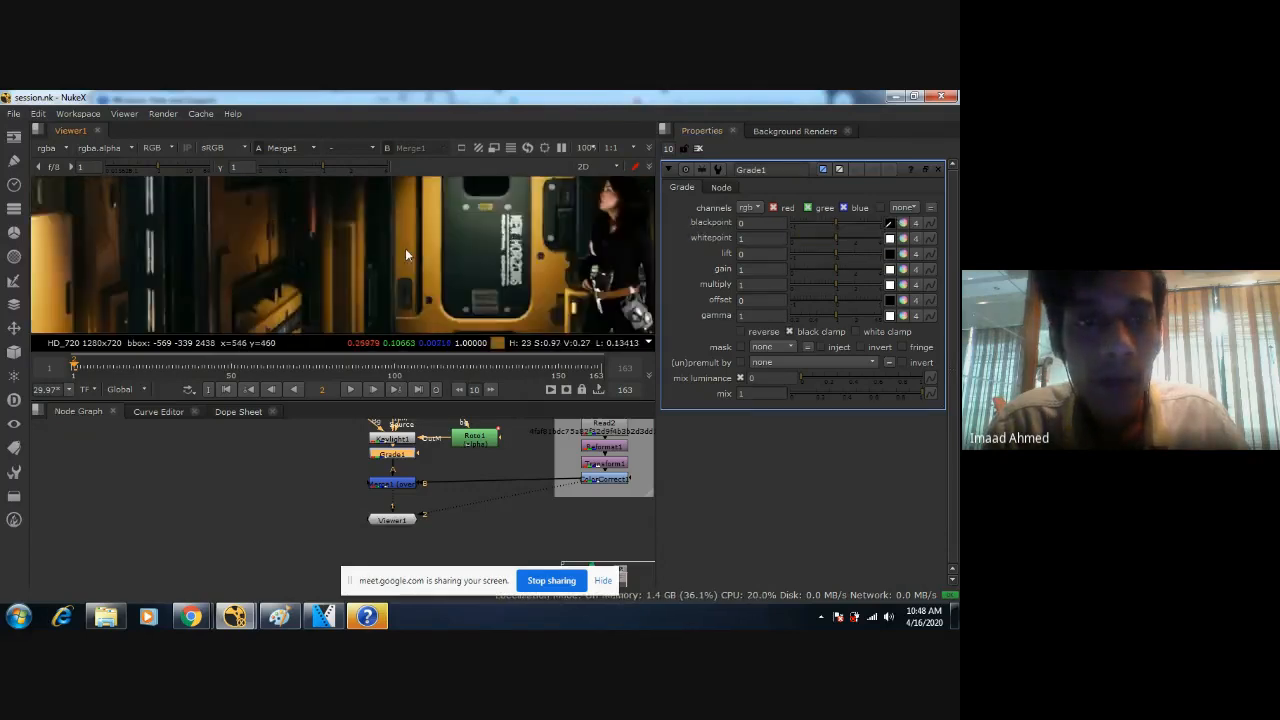
pyautogui.scroll(-2, 425, 248)
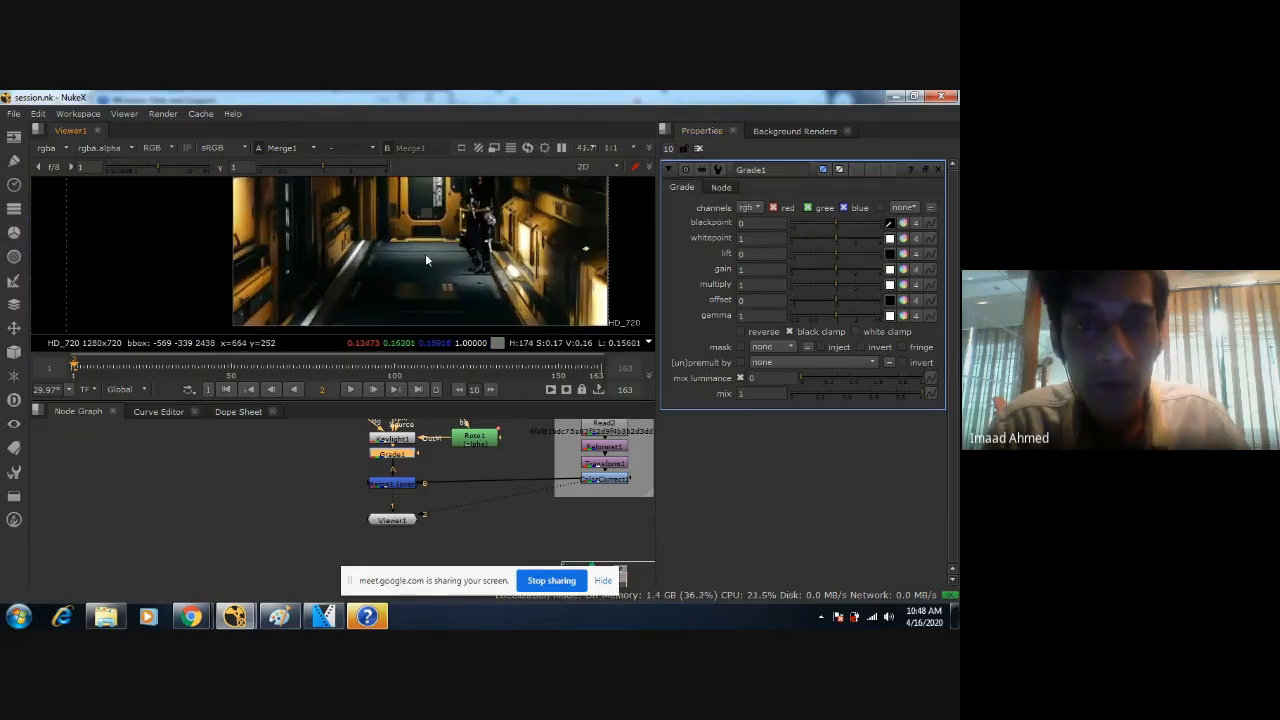
pyautogui.scroll(2, 425, 255)
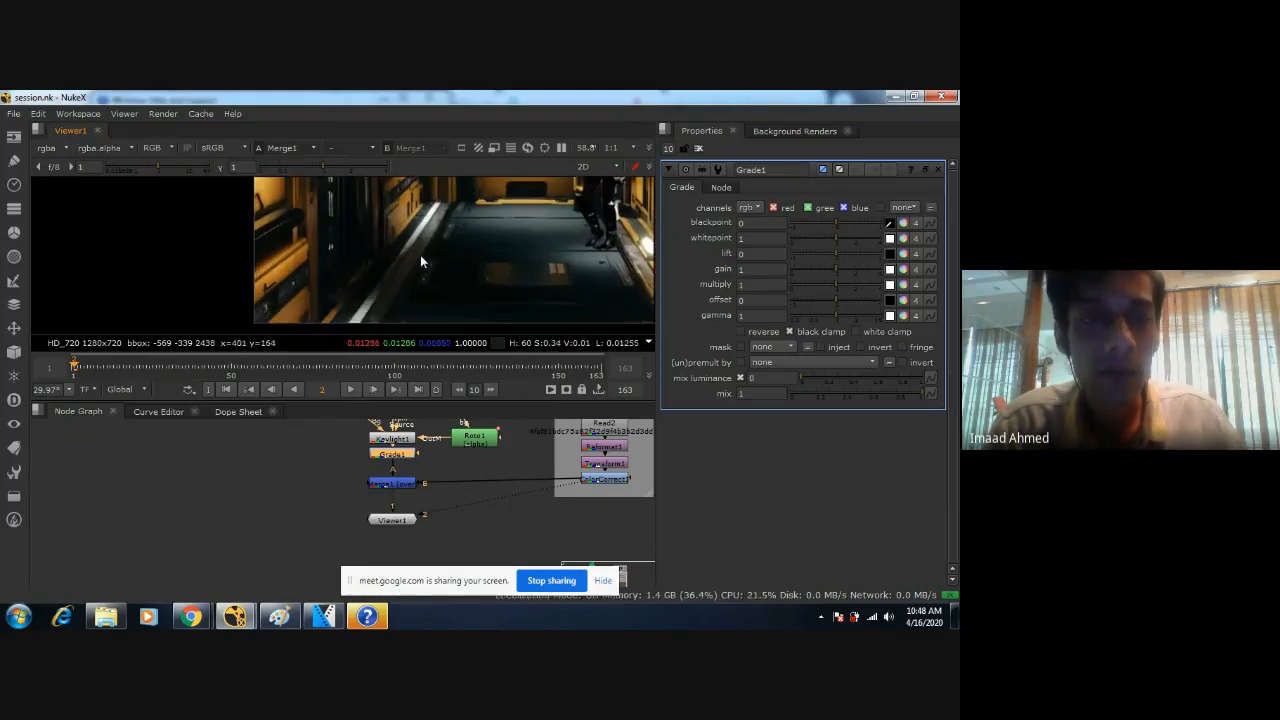
pyautogui.scroll(4, 421, 257)
pyautogui.moveTo(421, 257); pyautogui.dragTo(358, 328, button='middle')
pyautogui.moveTo(512, 186); pyautogui.dragTo(215, 331, button='middle')
pyautogui.moveTo(539, 242); pyautogui.dragTo(474, 330, button='middle')
pyautogui.moveTo(248, 256); pyautogui.dragTo(515, 200, button='middle')
pyautogui.moveTo(185, 330); pyautogui.dragTo(530, 185, button='middle')
pyautogui.scroll(-3, 369, 291)
pyautogui.moveTo(444, 300); pyautogui.dragTo(290, 206, button='middle')
pyautogui.moveTo(451, 319); pyautogui.dragTo(340, 256, button='middle')
pyautogui.moveTo(462, 220); pyautogui.dragTo(266, 256, button='middle')
pyautogui.moveTo(446, 242); pyautogui.dragTo(436, 332, button='middle')
pyautogui.scroll(1, 410, 235)
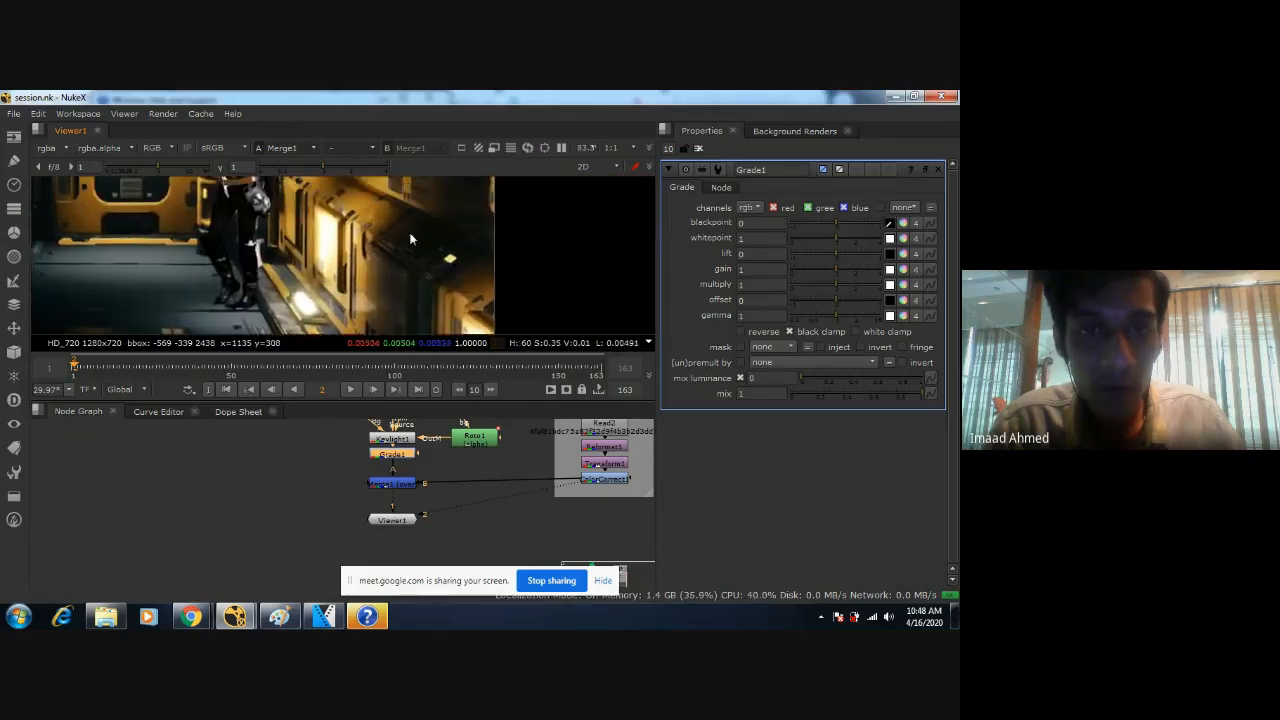
pyautogui.moveTo(409, 235); pyautogui.dragTo(505, 312, button='middle')
pyautogui.moveTo(392, 260); pyautogui.dragTo(573, 277, button='middle')
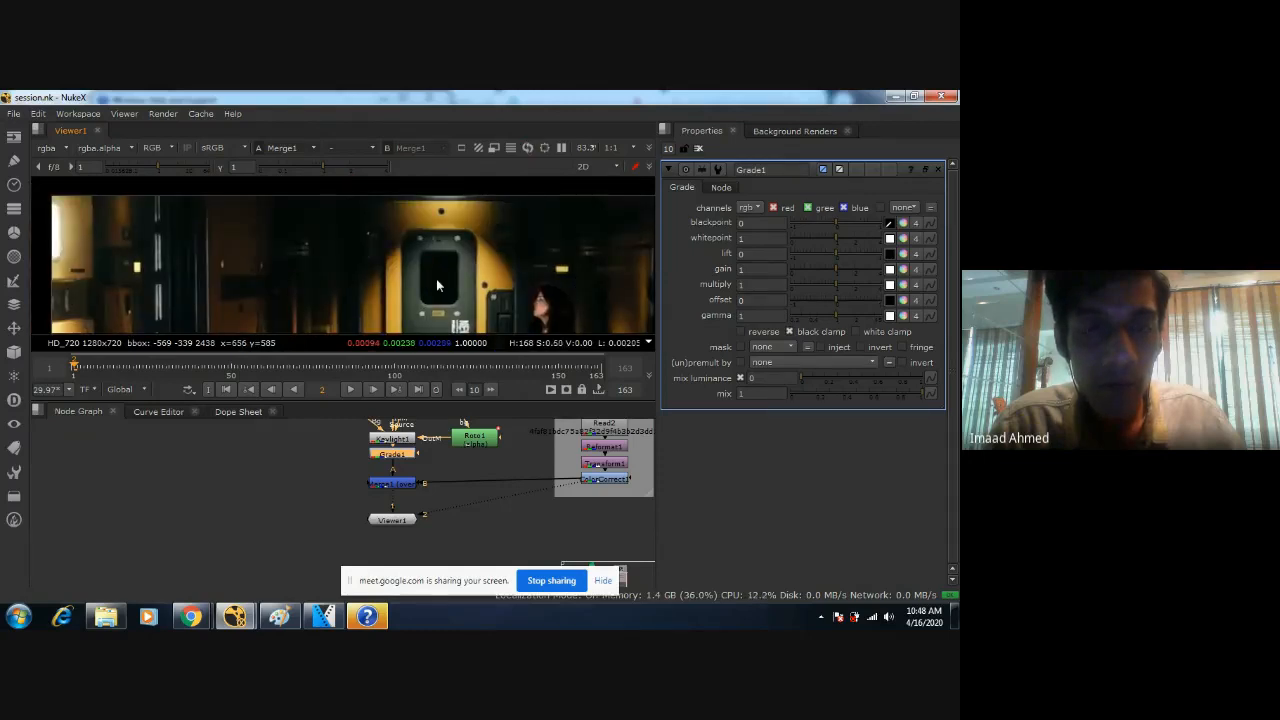
pyautogui.scroll(-4, 434, 278)
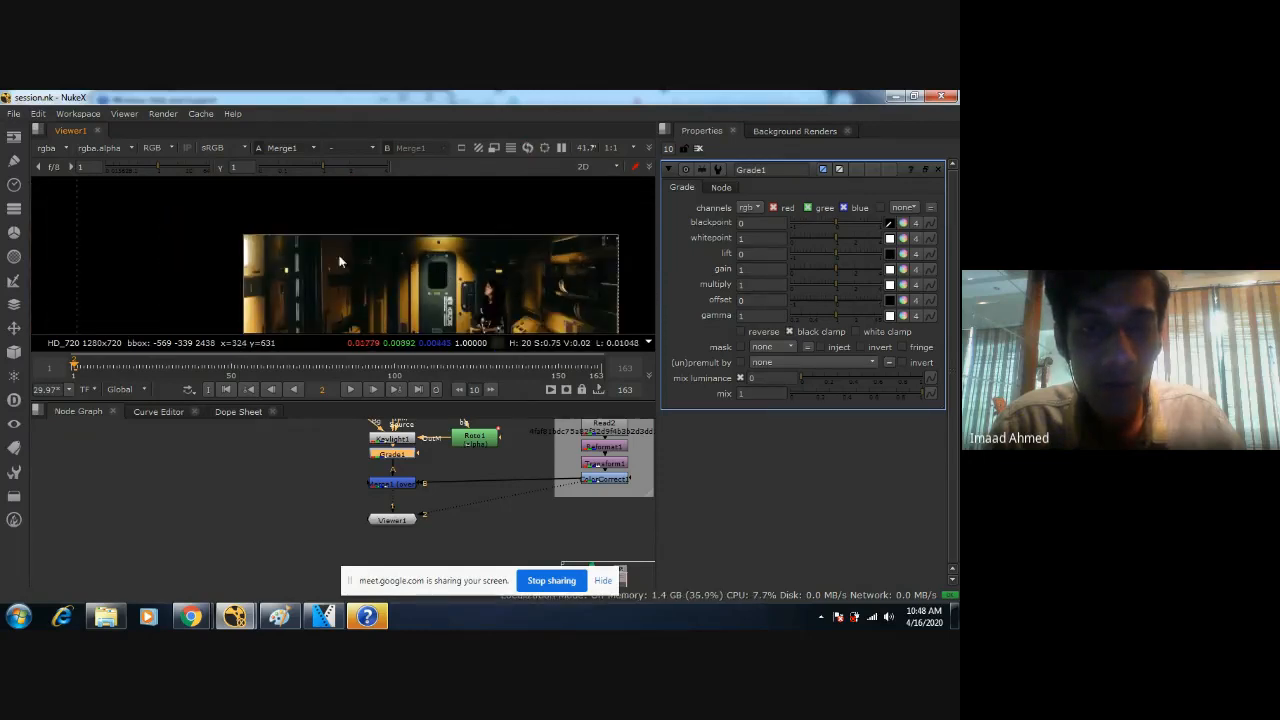
# Sample Grade1's blackpoint from a dark ceiling area of about 31 by 30 pixels beside the corridor door.
pyautogui.scroll(4, 390, 295)
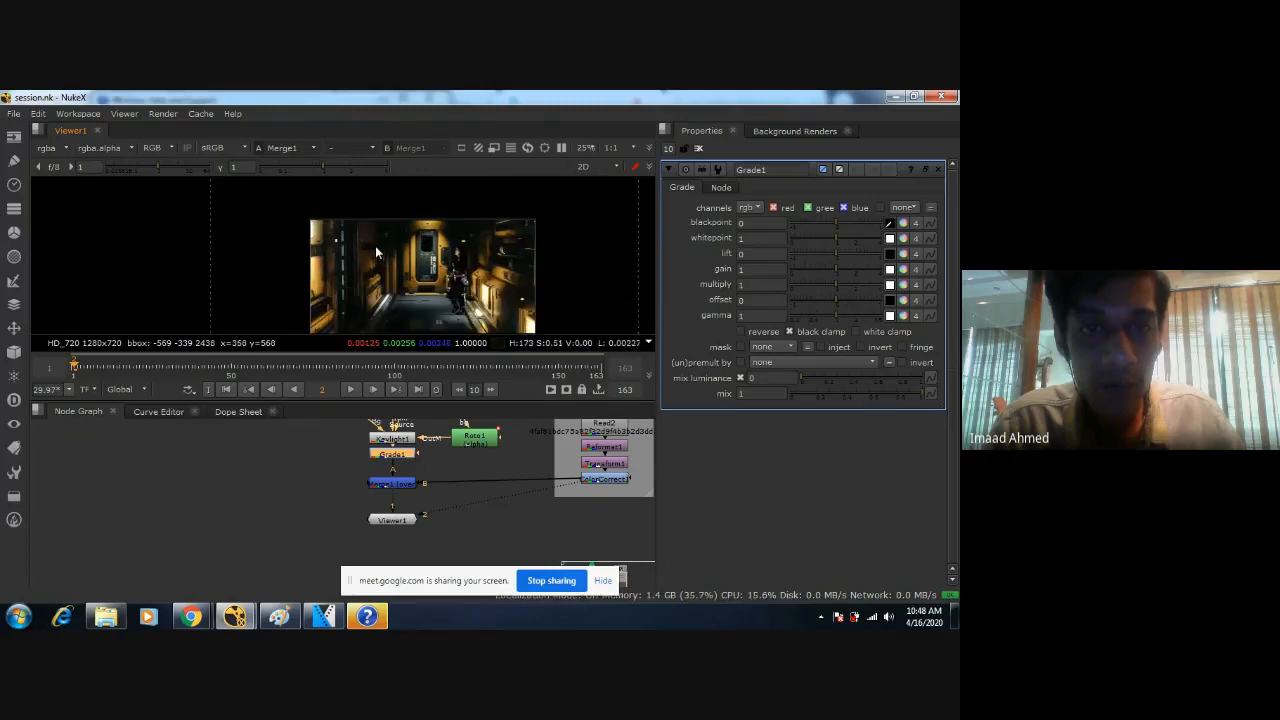
pyautogui.scroll(4, 407, 281)
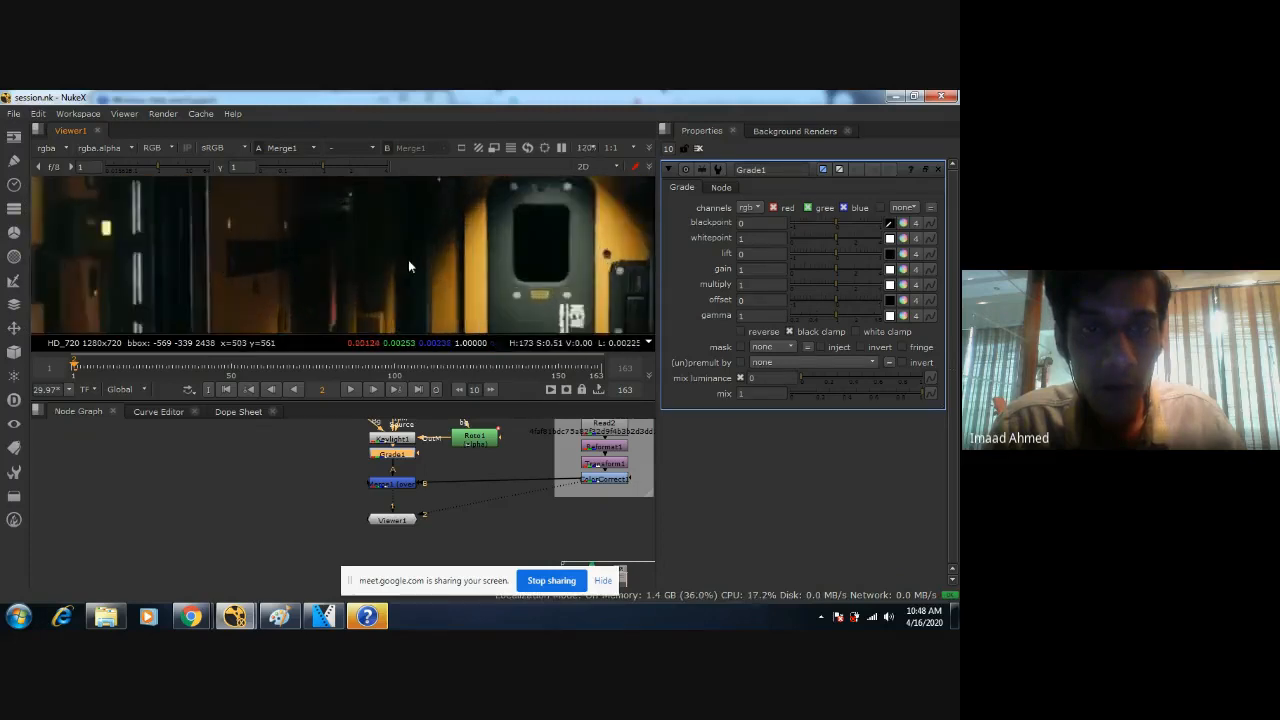
pyautogui.scroll(-3, 380, 265)
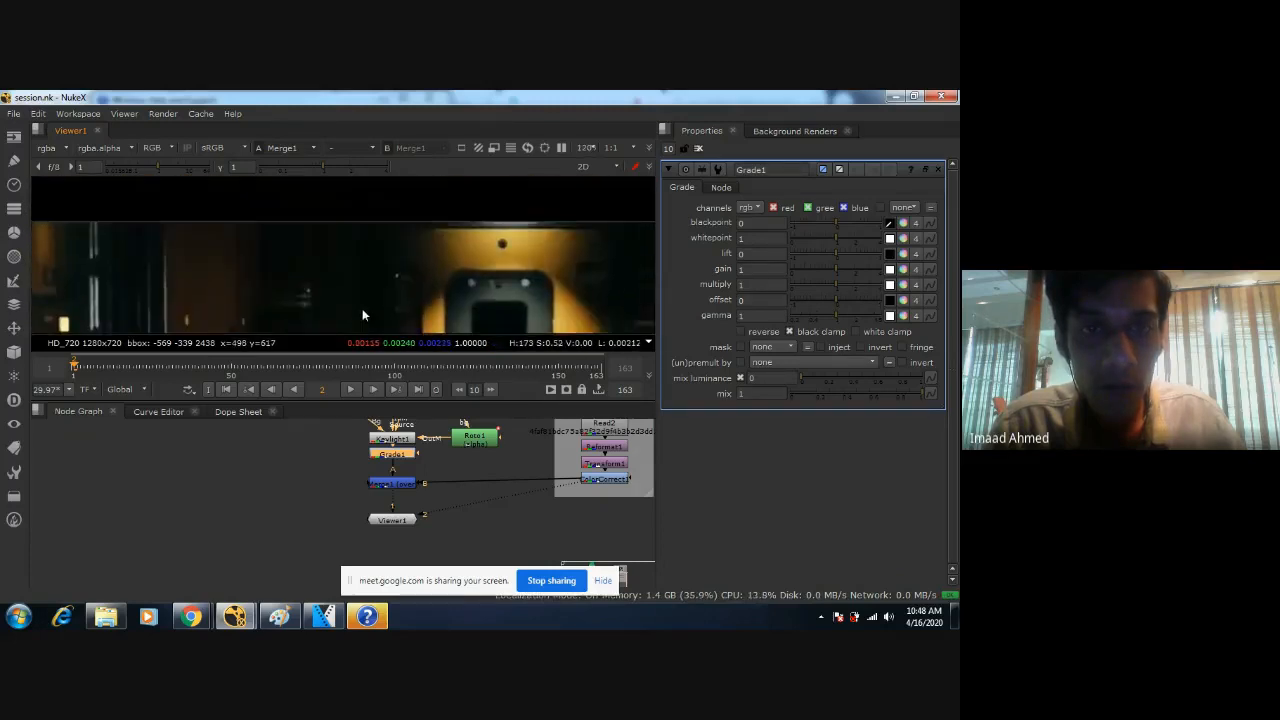
pyautogui.scroll(4, 386, 258)
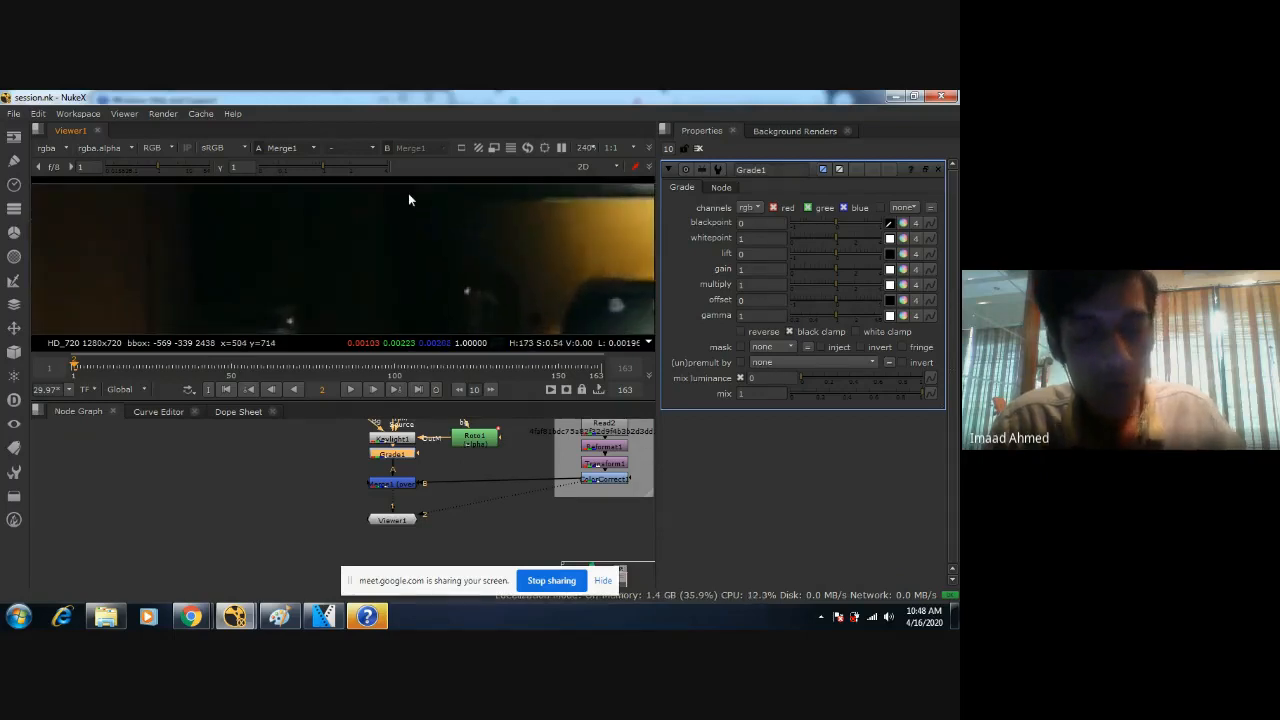
pyautogui.keyDown('ctrl'); pyautogui.keyDown('shift'); pyautogui.moveTo(405, 192); pyautogui.dragTo(447, 222); pyautogui.keyUp('shift'); pyautogui.keyUp('ctrl')
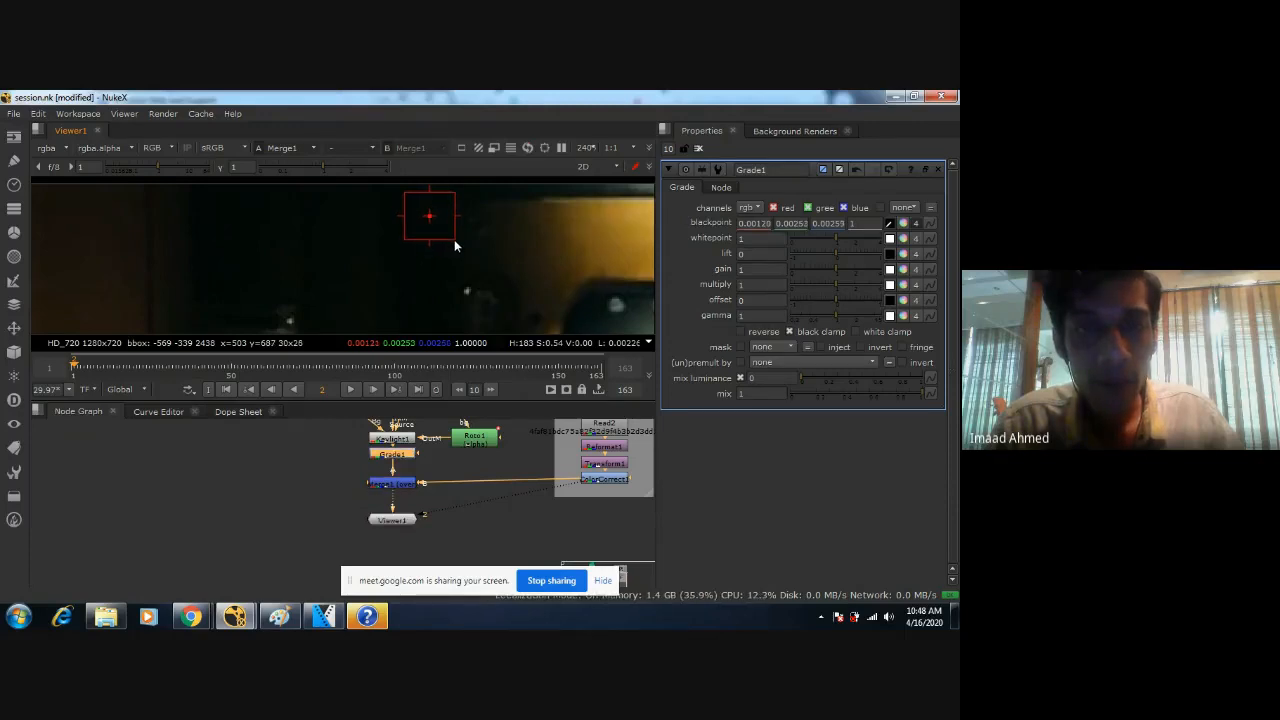
pyautogui.moveTo(454, 244); pyautogui.dragTo(457, 248)
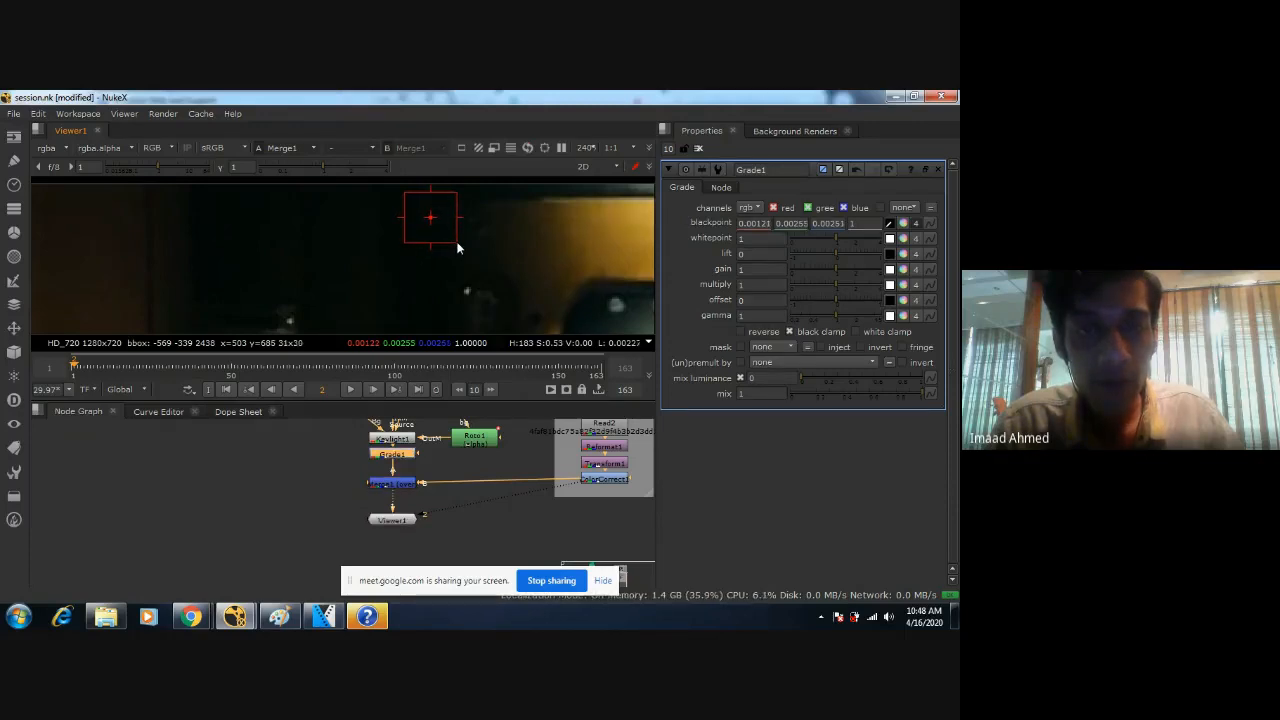
# Compare the woman's blacks with the corridor at several magnifications, disabling and re-enabling Grade1.
pyautogui.scroll(-10, 460, 250)
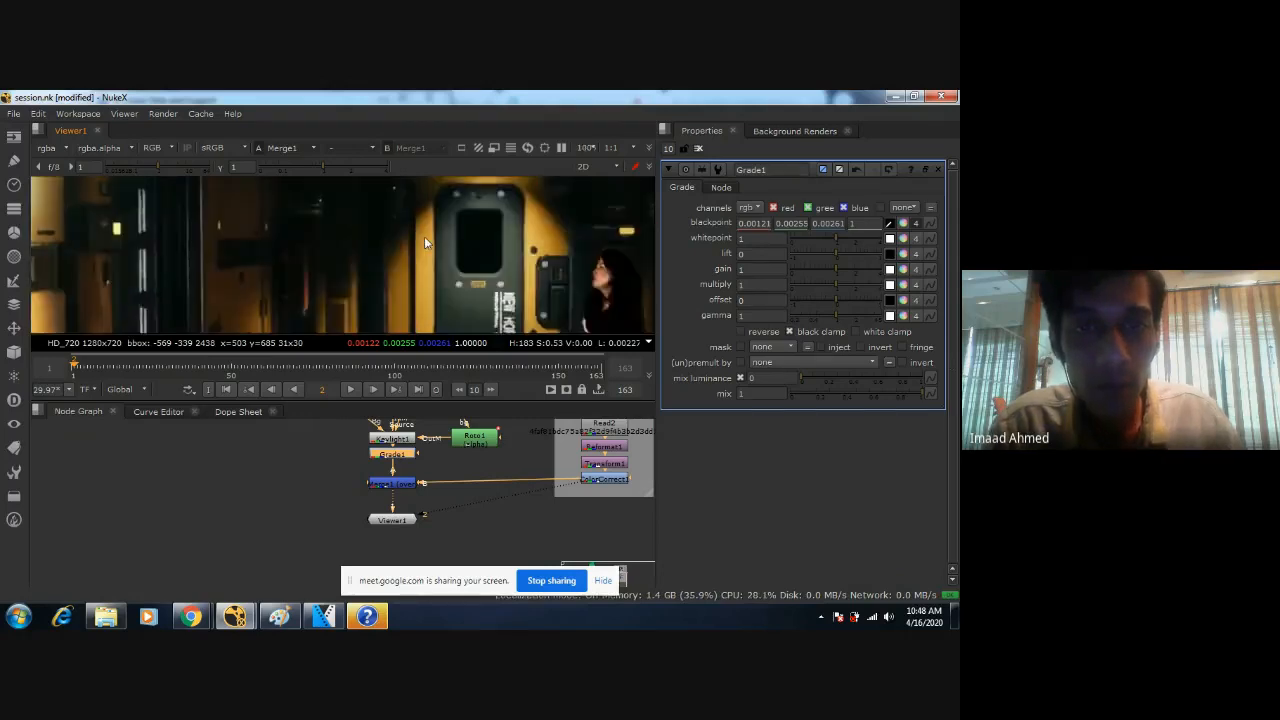
pyautogui.scroll(1, 425, 230)
pyautogui.scroll(6, 435, 240)
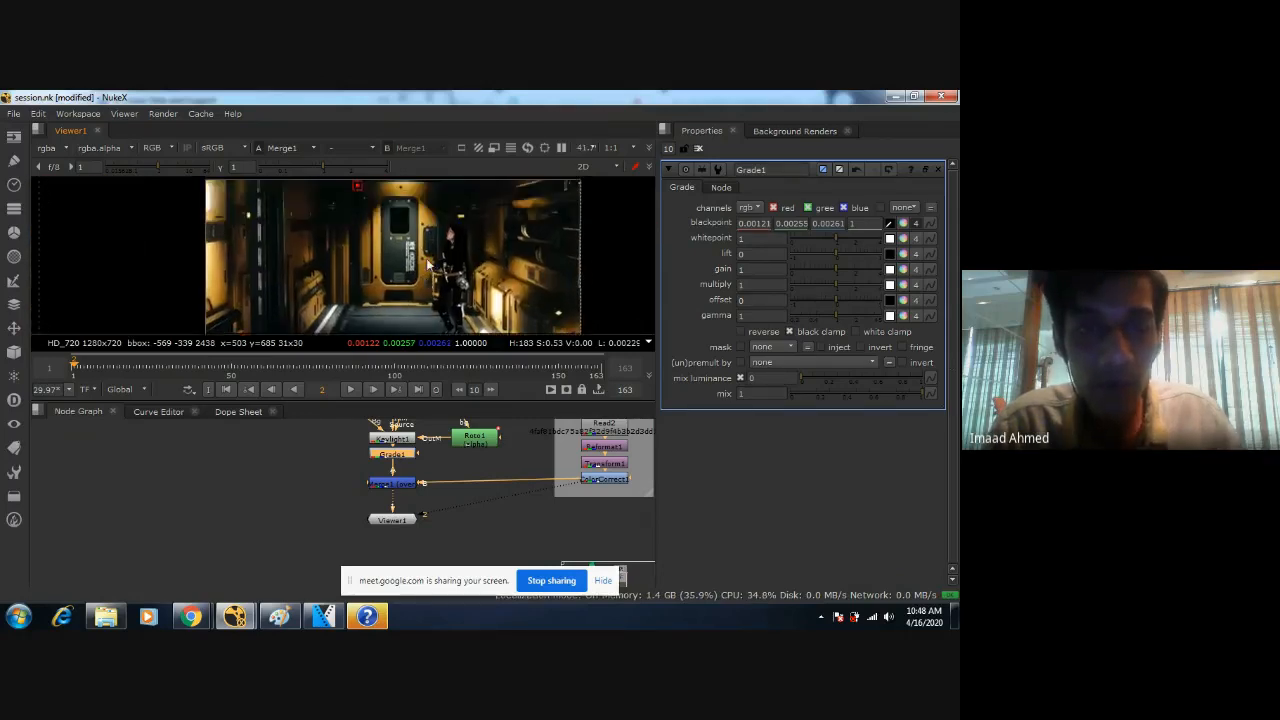
pyautogui.scroll(2, 440, 275)
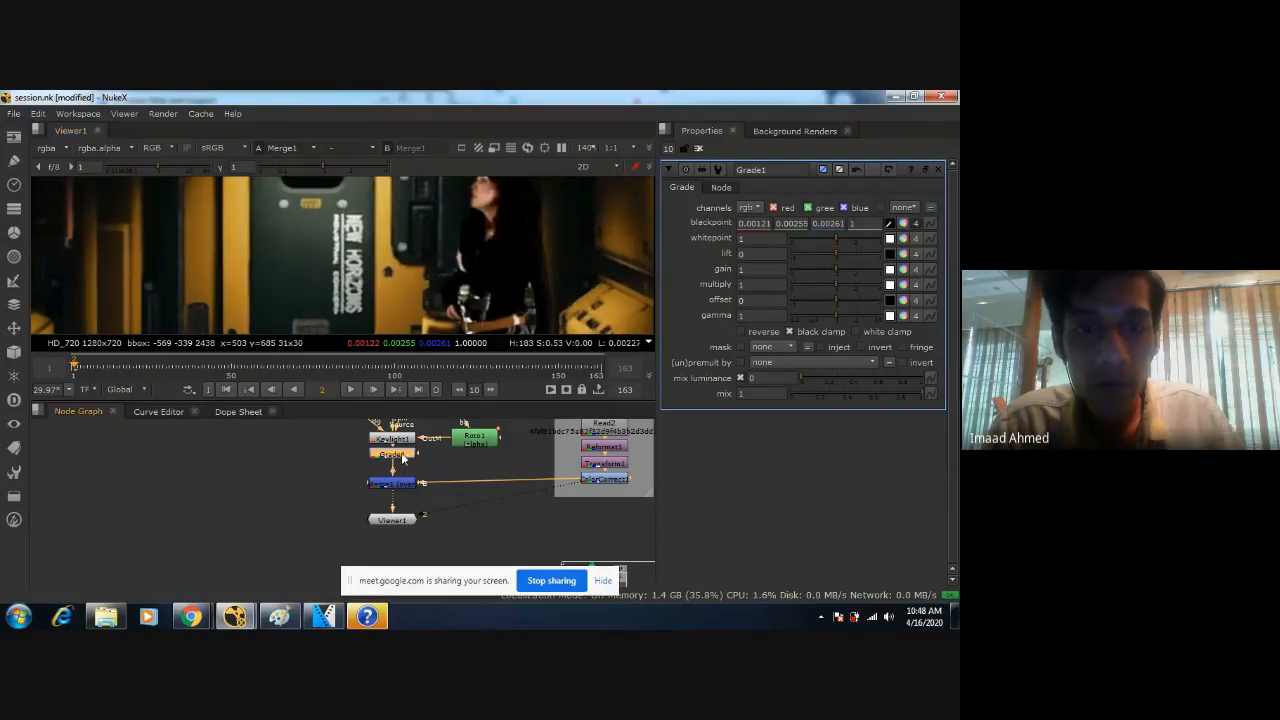
pyautogui.scroll(-3, 550, 225)
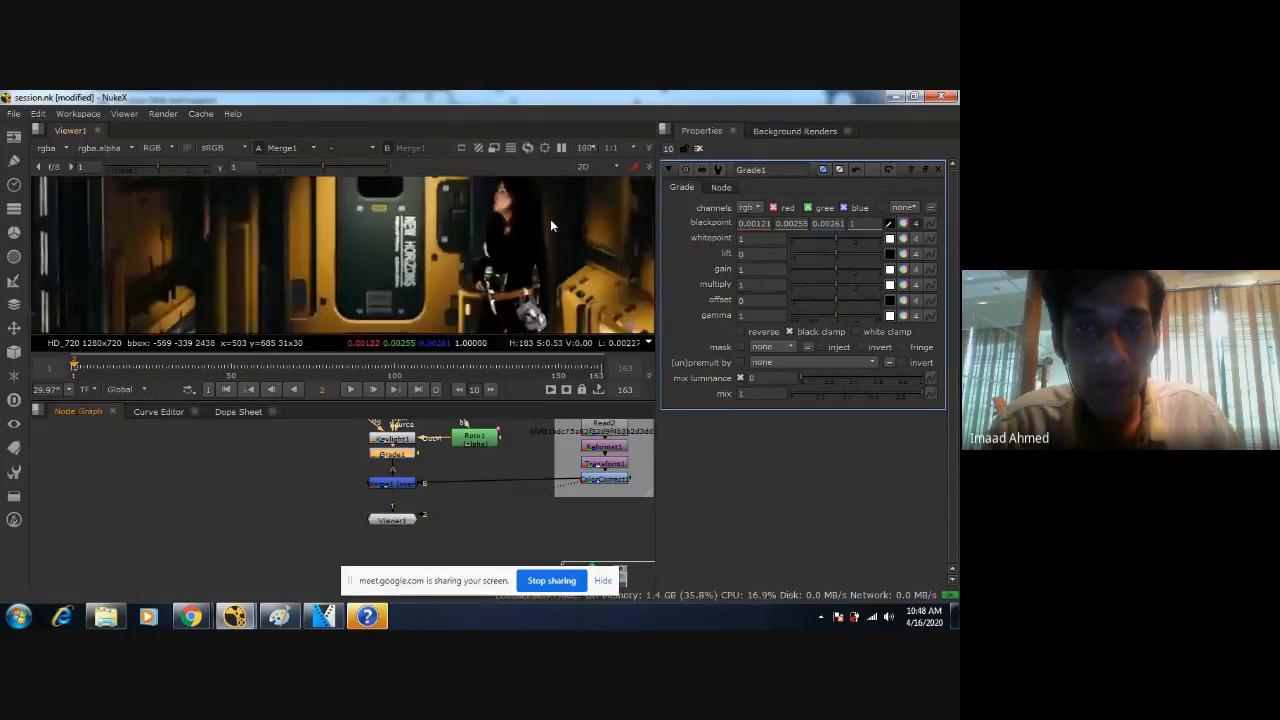
pyautogui.press('d')
pyautogui.press('d')
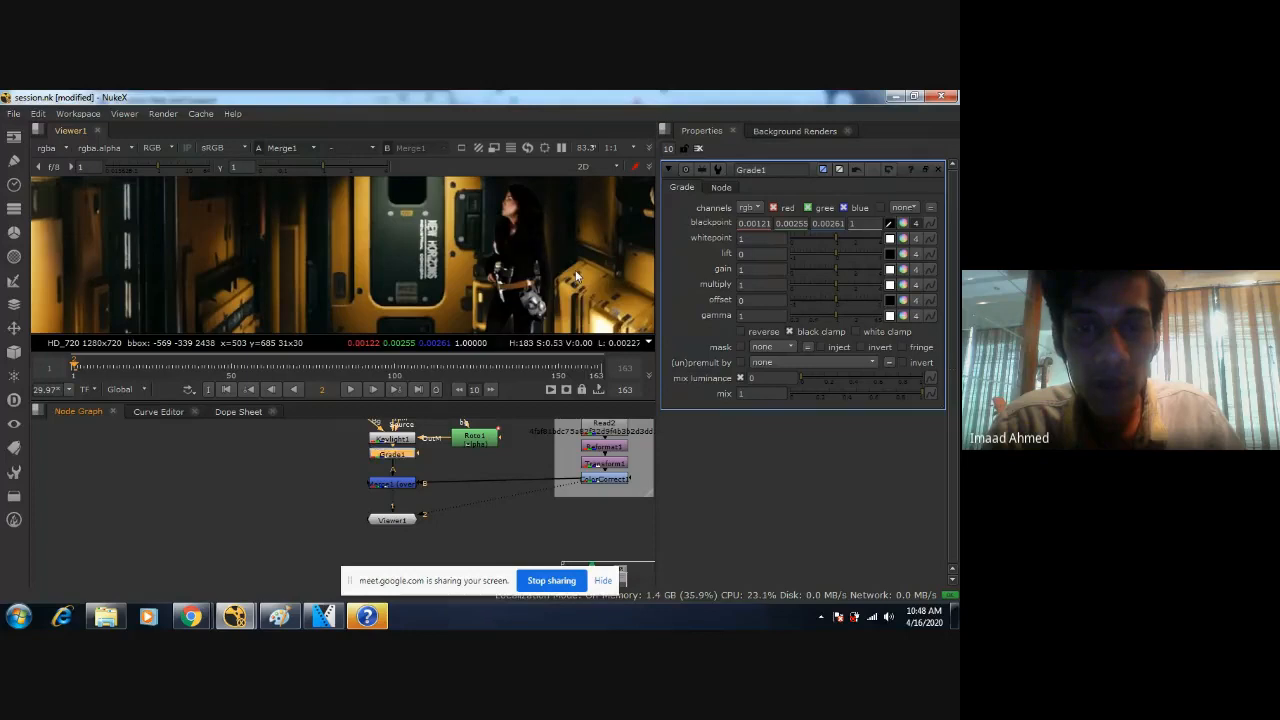
pyautogui.moveTo(562, 249); pyautogui.dragTo(490, 231, button='middle')
pyautogui.scroll(-1, 523, 247)
pyautogui.press('d')
pyautogui.scroll(-4, 523, 247)
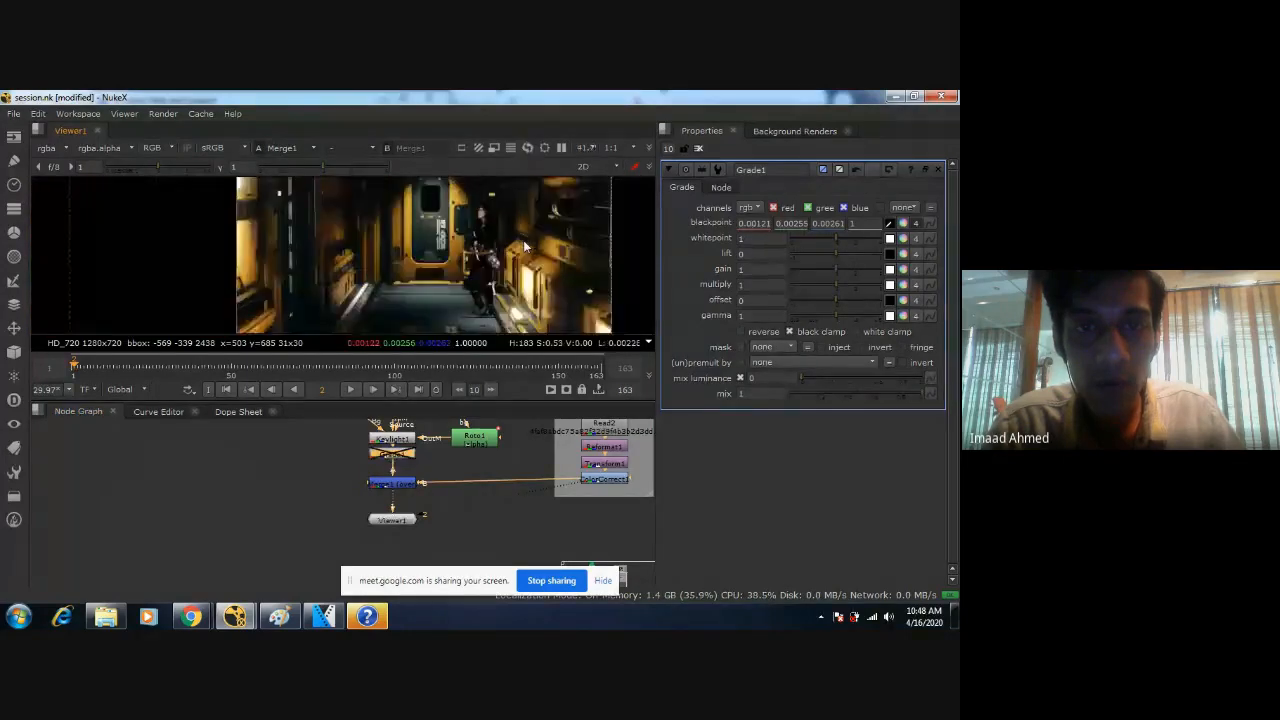
pyautogui.press('d')
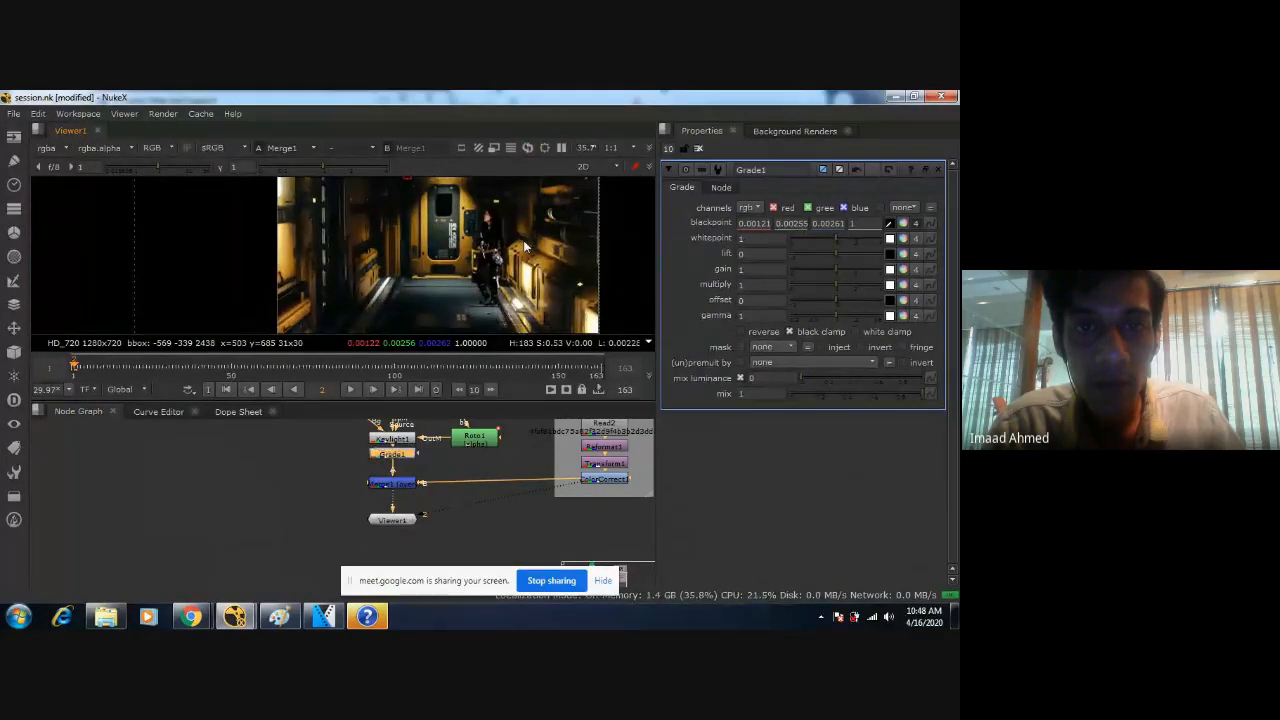
pyautogui.scroll(5, 523, 247)
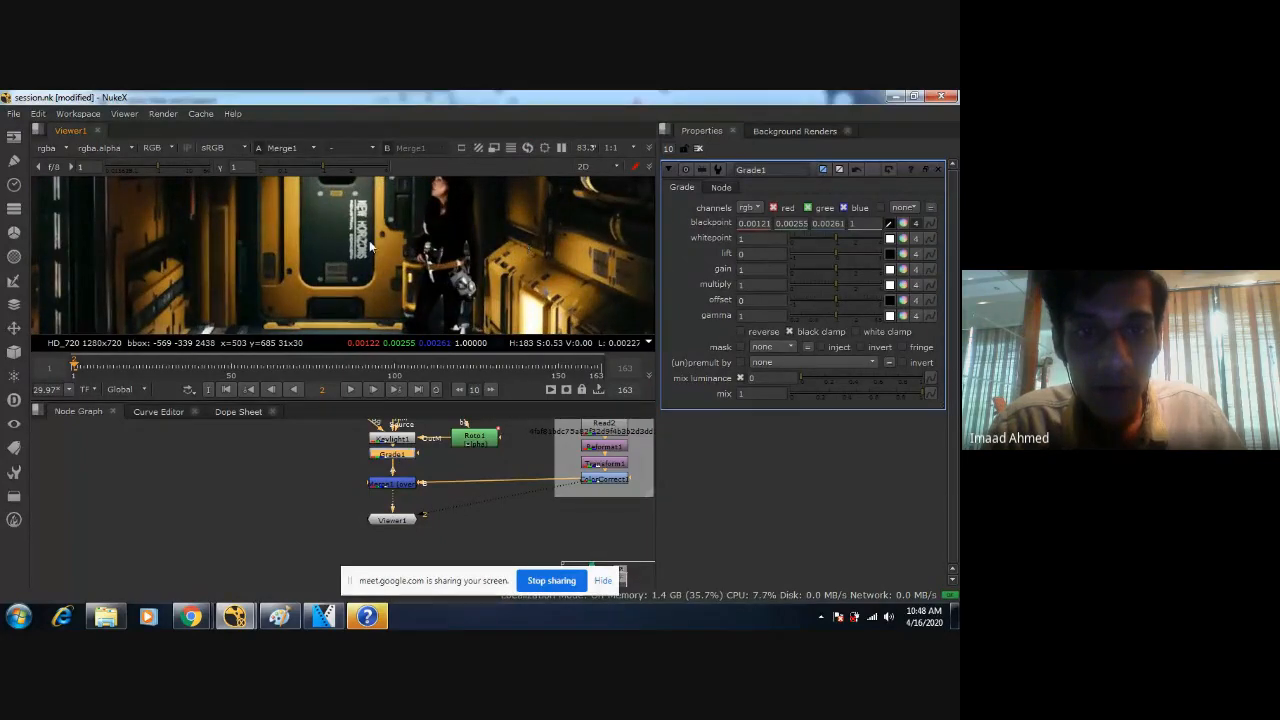
# Resample Grade1's blackpoint from a dark patch of about 18 by 17 pixels closer to the yellow wall above the door.
pyautogui.moveTo(370, 245); pyautogui.dragTo(460, 285, button='middle')
pyautogui.scroll(4, 461, 272)
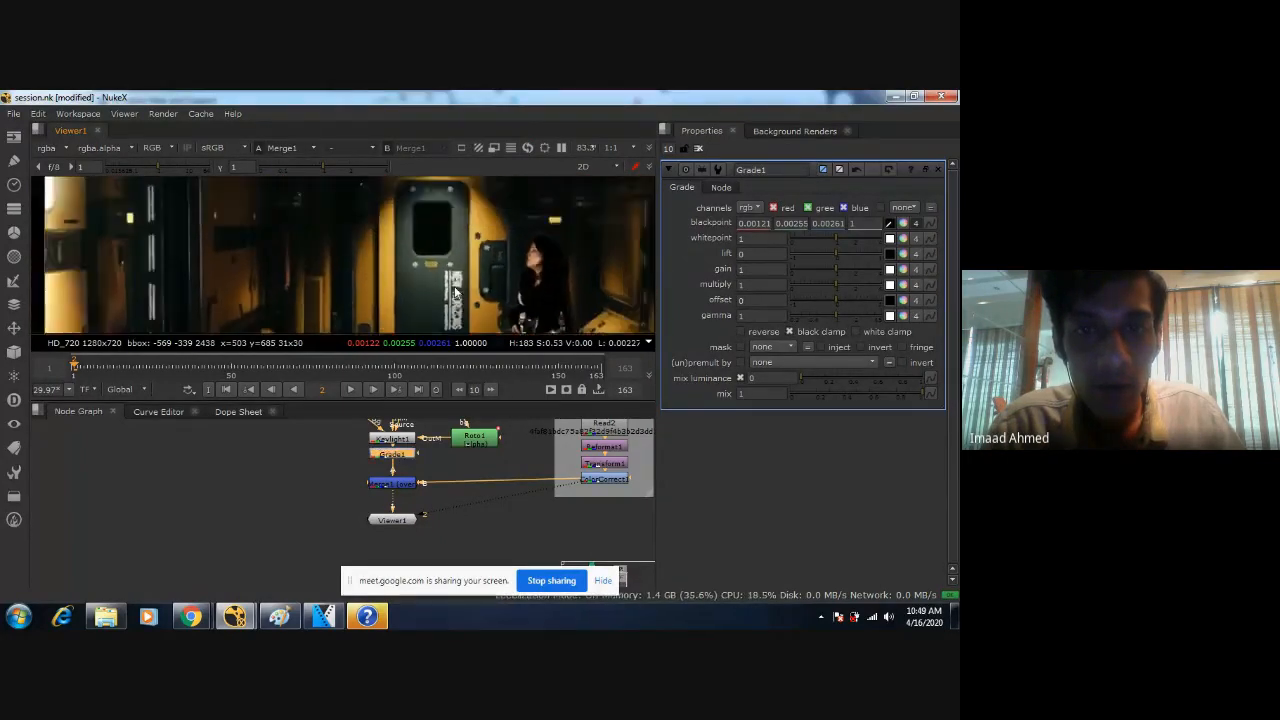
pyautogui.scroll(3, 533, 284)
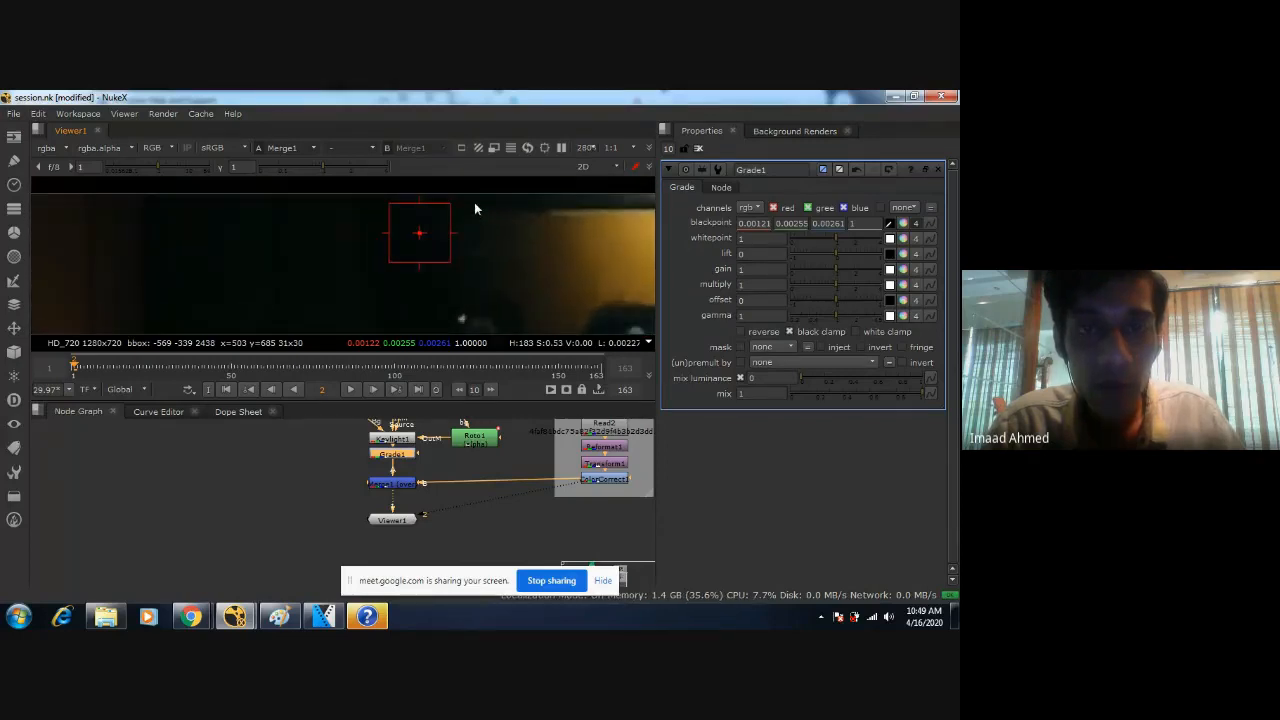
pyautogui.keyDown('ctrl'); pyautogui.keyDown('shift'); pyautogui.moveTo(473, 201); pyautogui.dragTo(502, 231); pyautogui.keyUp('shift'); pyautogui.keyUp('ctrl')
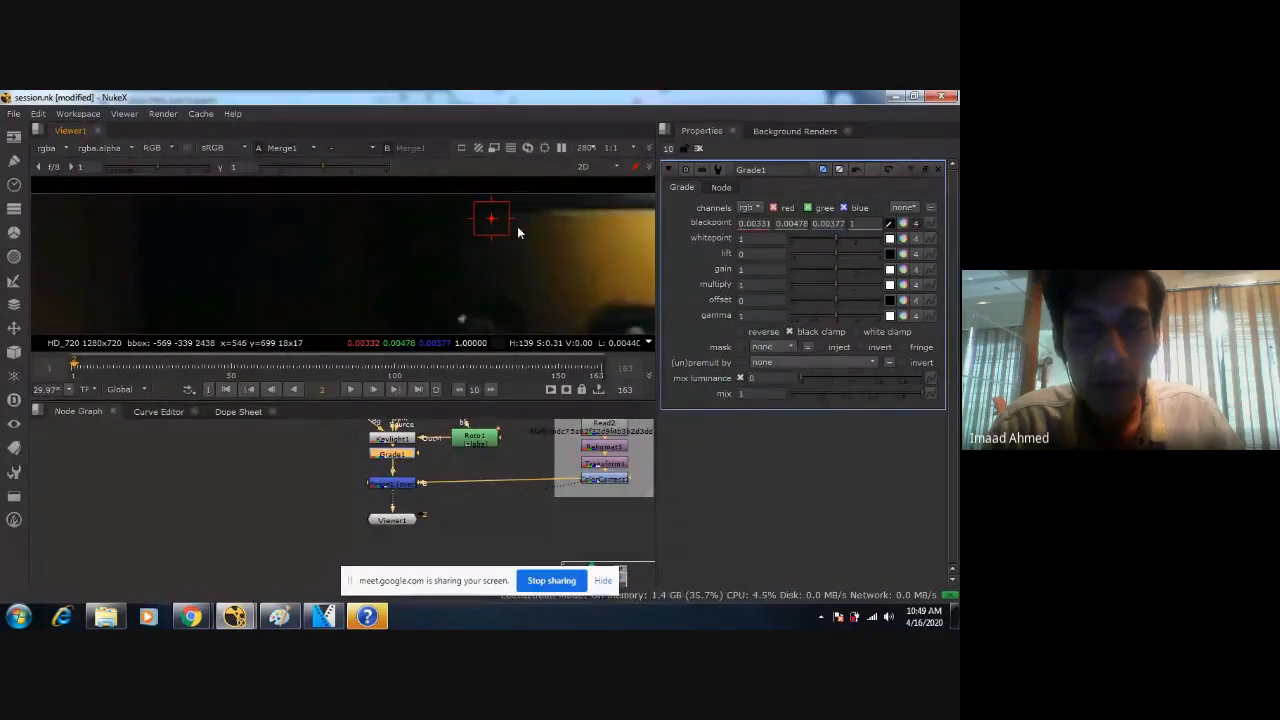
# Toggle Grade1 off and on to compare the resampled blackpoint's effect on the woman's dark clothing.
pyautogui.scroll(-4, 517, 232)
pyautogui.scroll(3, 511, 248)
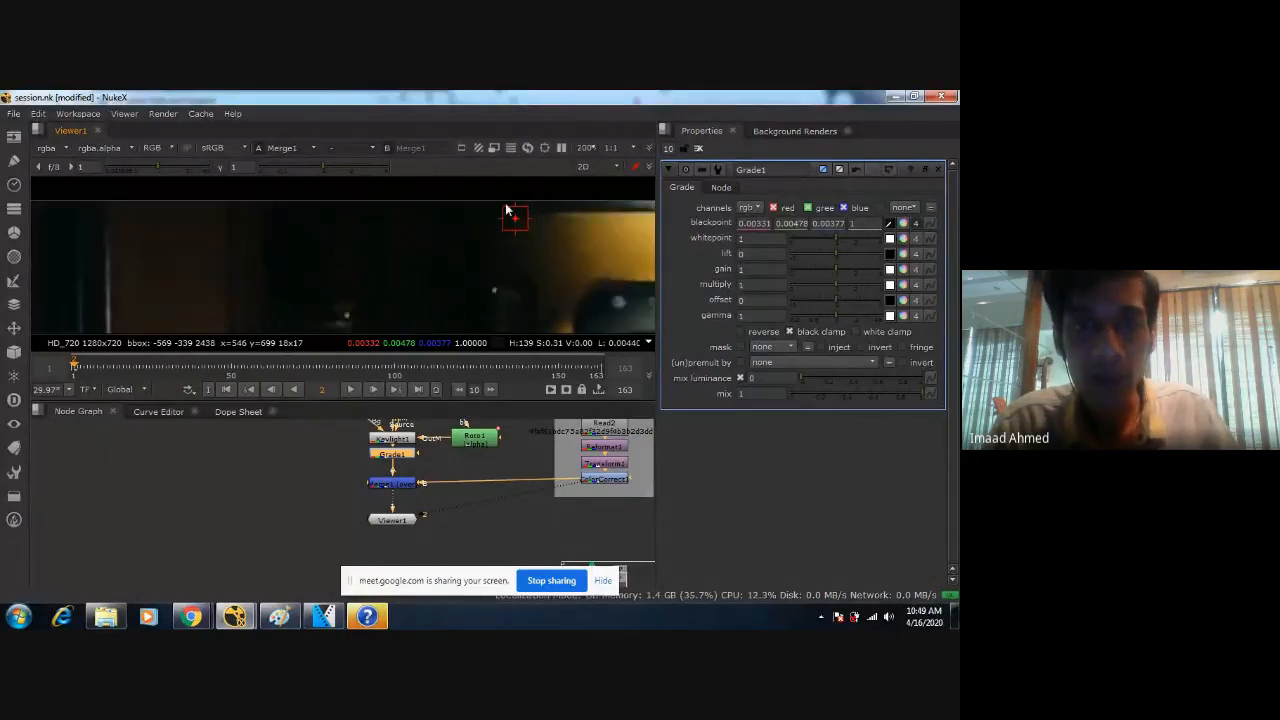
pyautogui.scroll(-5, 487, 262)
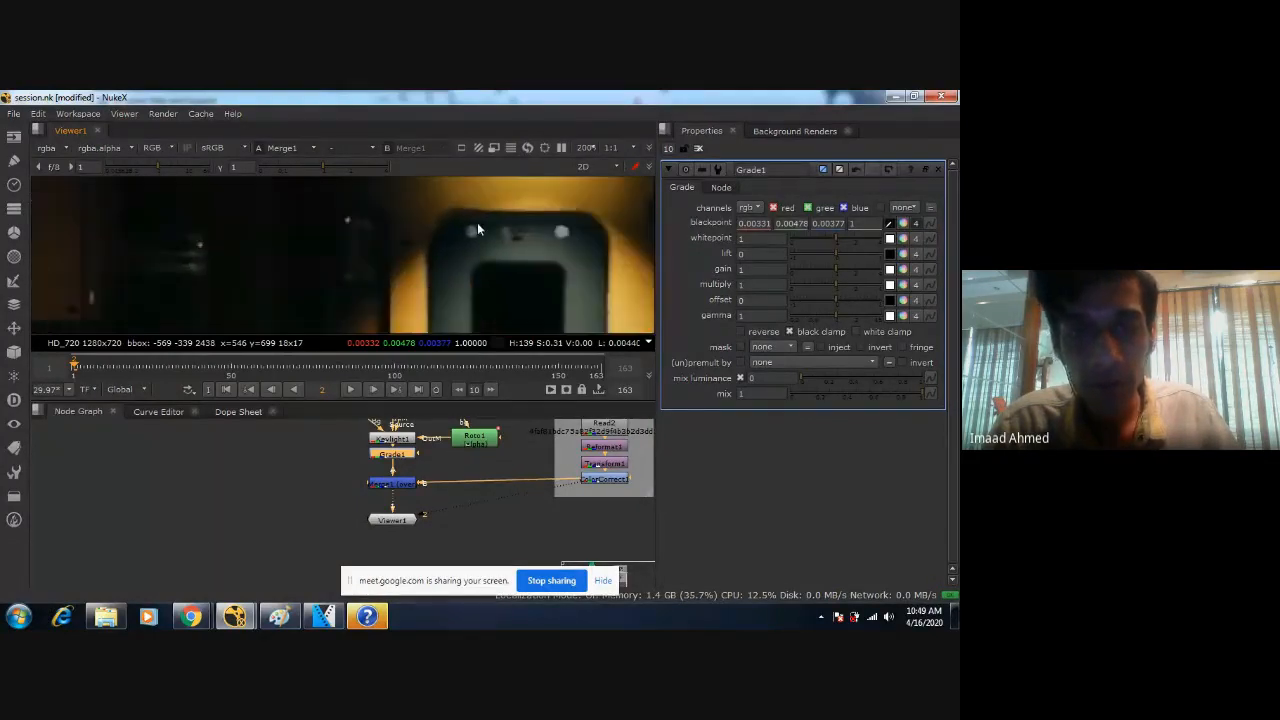
pyautogui.scroll(-2, 487, 262)
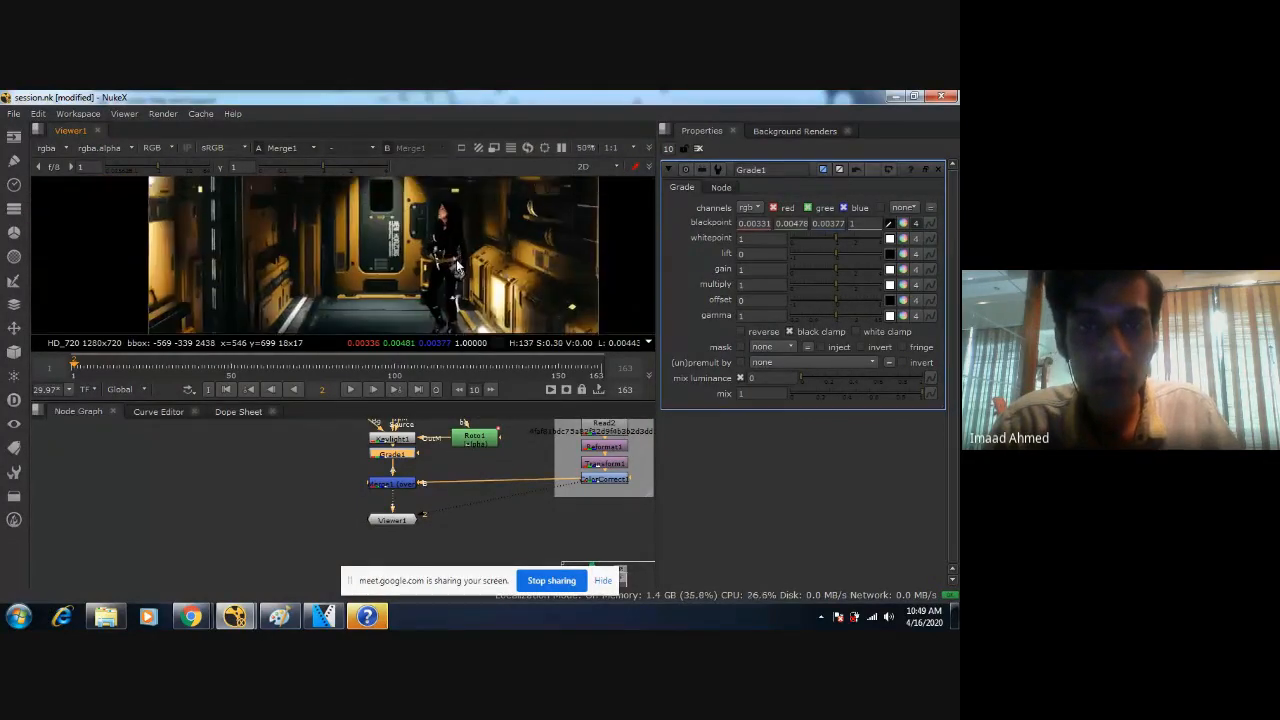
pyautogui.press('d')
pyautogui.press('d')
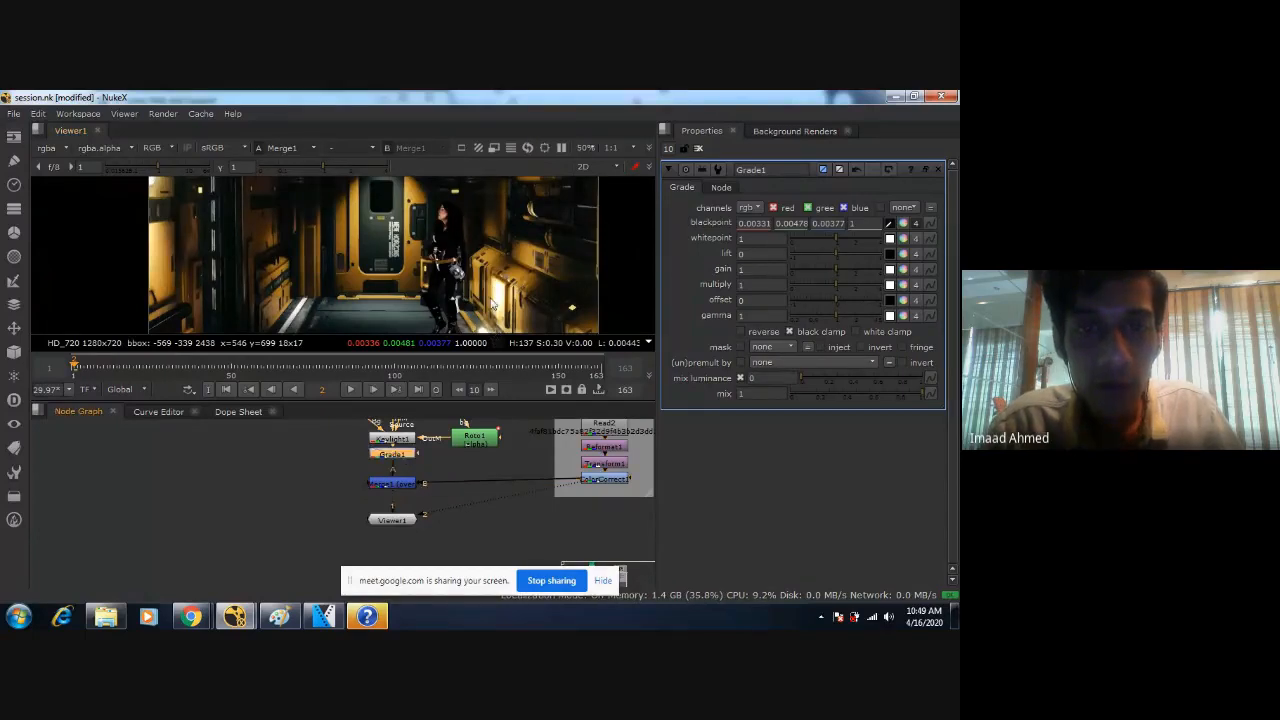
pyautogui.scroll(5, 393, 283)
pyautogui.press('d')
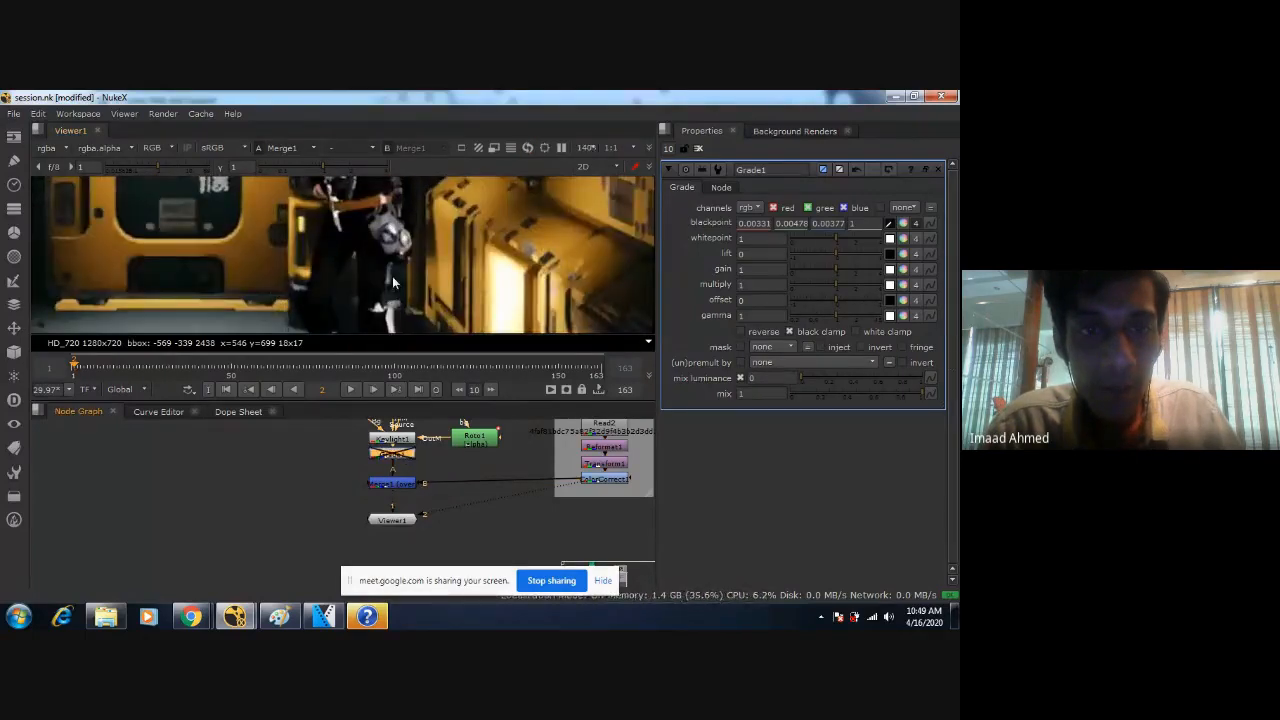
pyautogui.press('d')
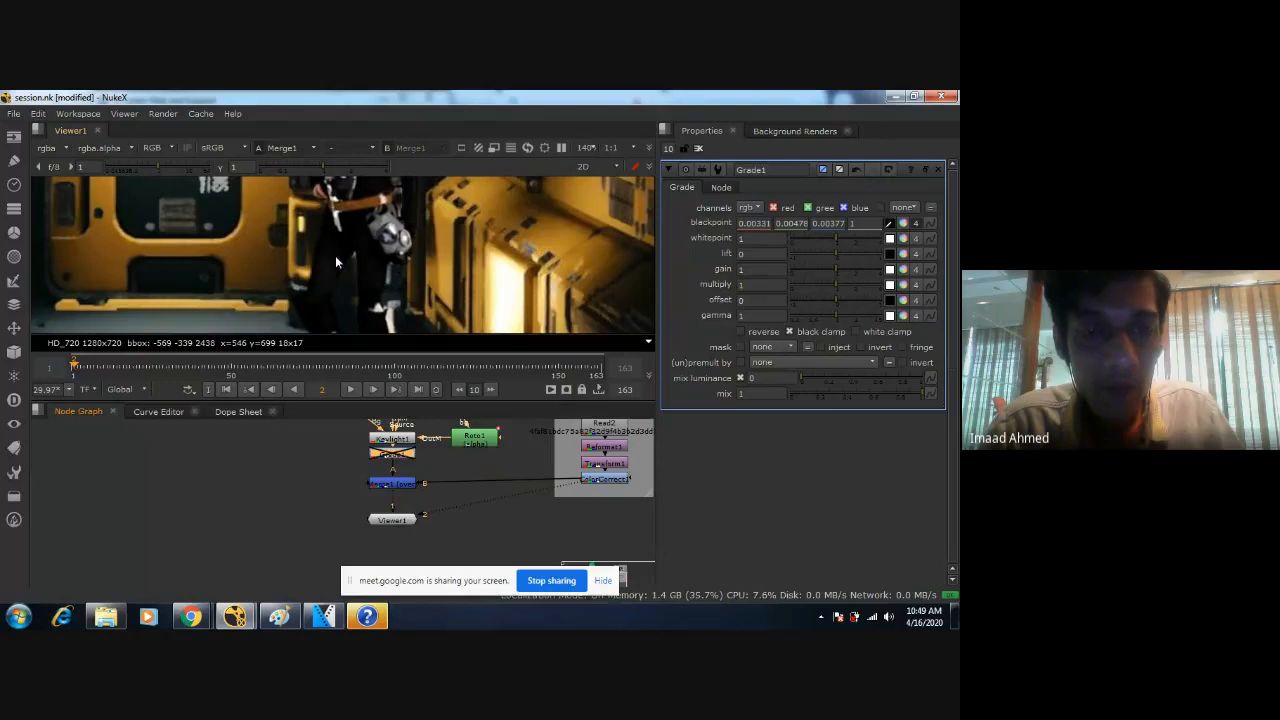
# Clear the previous sample region and resample Grade1's blackpoint from a dark ceiling patch of about 8 by 9 pixels.
pyautogui.moveTo(180, 190); pyautogui.dragTo(426, 297, button='middle')
pyautogui.moveTo(428, 235); pyautogui.dragTo(457, 269, button='middle')
pyautogui.scroll(5, 449, 240)
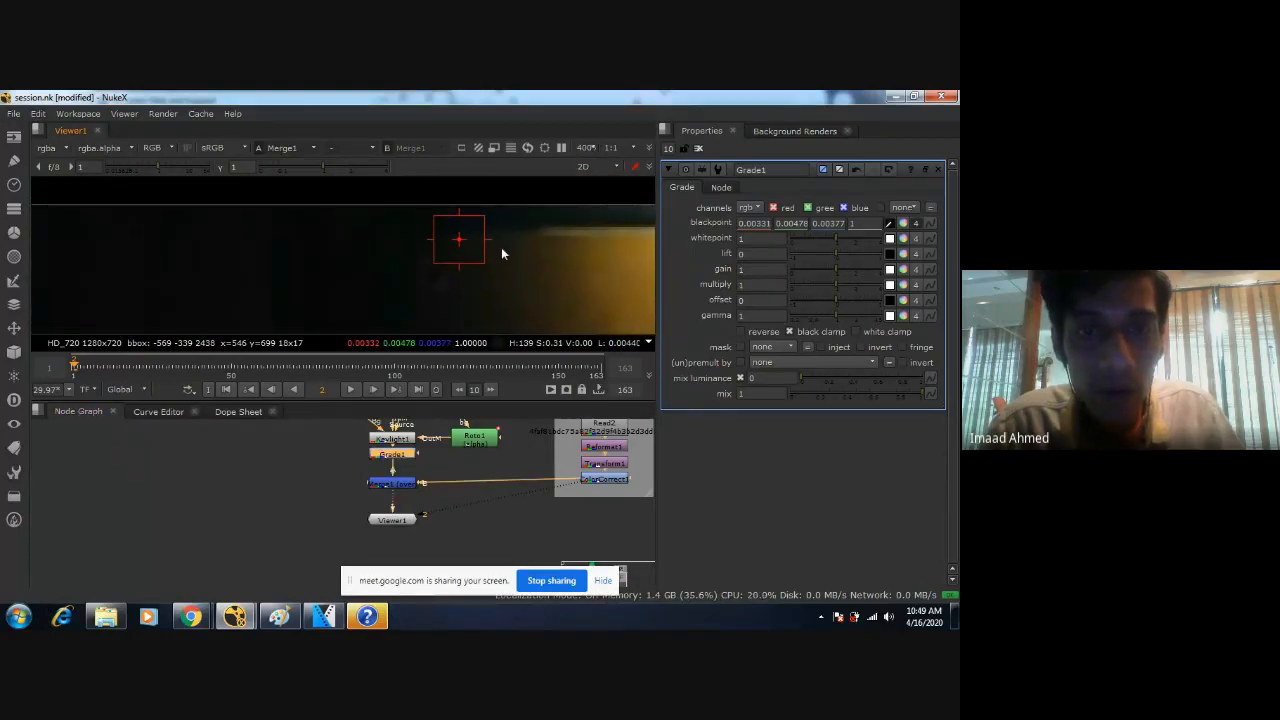
pyautogui.keyDown('ctrl'); pyautogui.rightClick(558, 251); pyautogui.keyUp('ctrl')
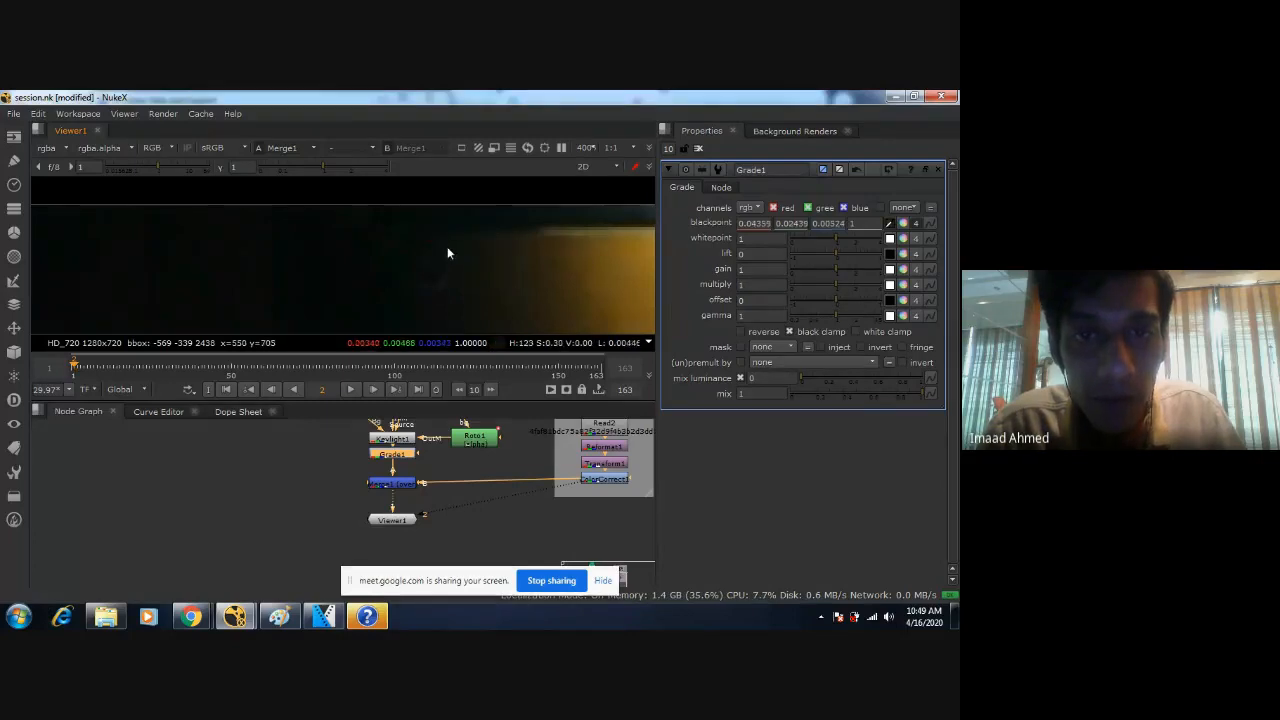
pyautogui.keyDown('ctrl'); pyautogui.click(381, 242); pyautogui.keyUp('ctrl')
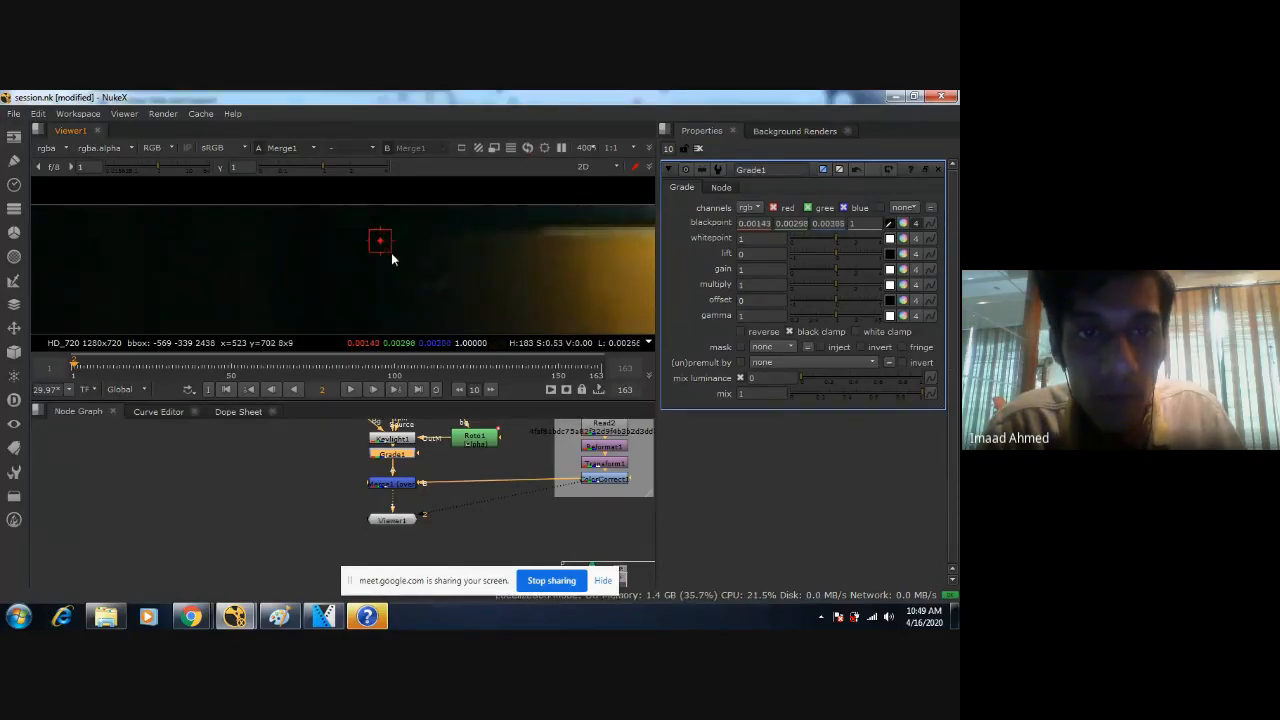
# Compare the woman's blacks with the corridor up close and at full frame, disabling and re-enabling Grade1.
pyautogui.scroll(-4, 454, 291)
pyautogui.moveTo(454, 293); pyautogui.dragTo(383, 243, button='middle')
pyautogui.moveTo(482, 322); pyautogui.dragTo(402, 278, button='middle')
pyautogui.press('f')
pyautogui.press('d')
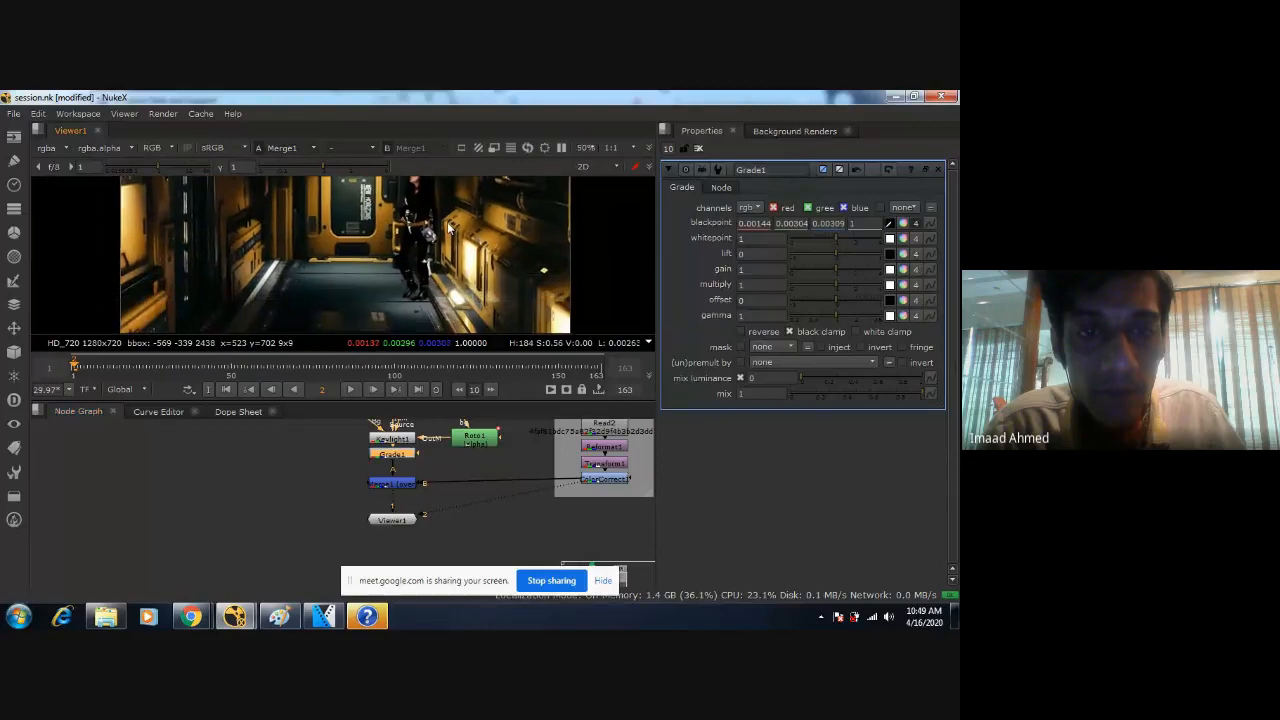
pyautogui.press('d')
pyautogui.scroll(3, 452, 227)
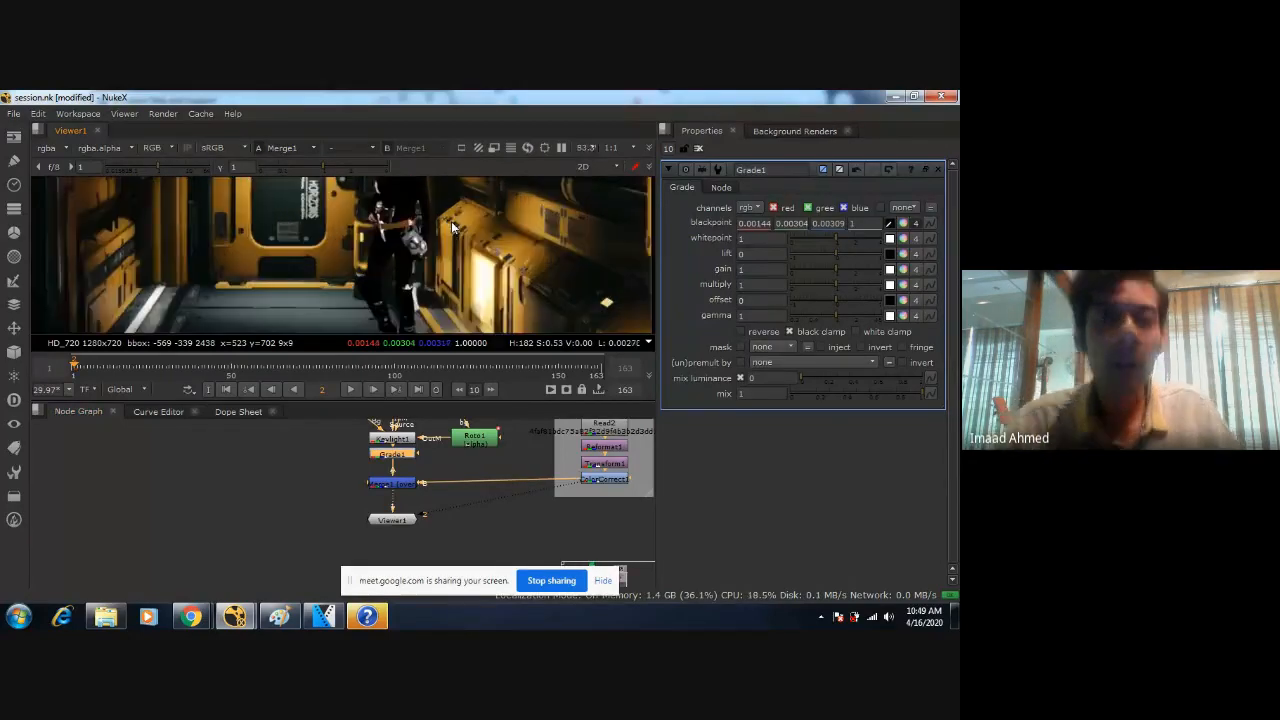
pyautogui.scroll(2, 450, 226)
pyautogui.moveTo(450, 226); pyautogui.dragTo(537, 286, button='middle')
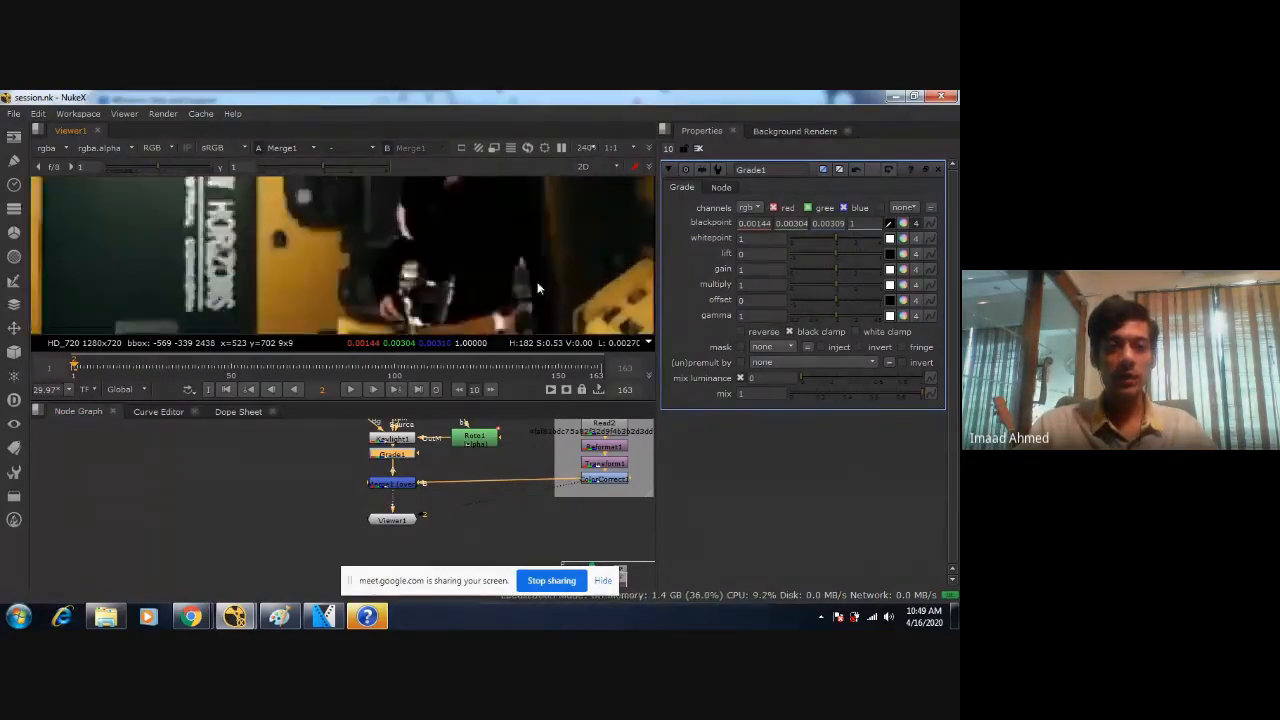
pyautogui.scroll(-2, 520, 275)
pyautogui.moveTo(480, 249); pyautogui.dragTo(444, 206, button='middle')
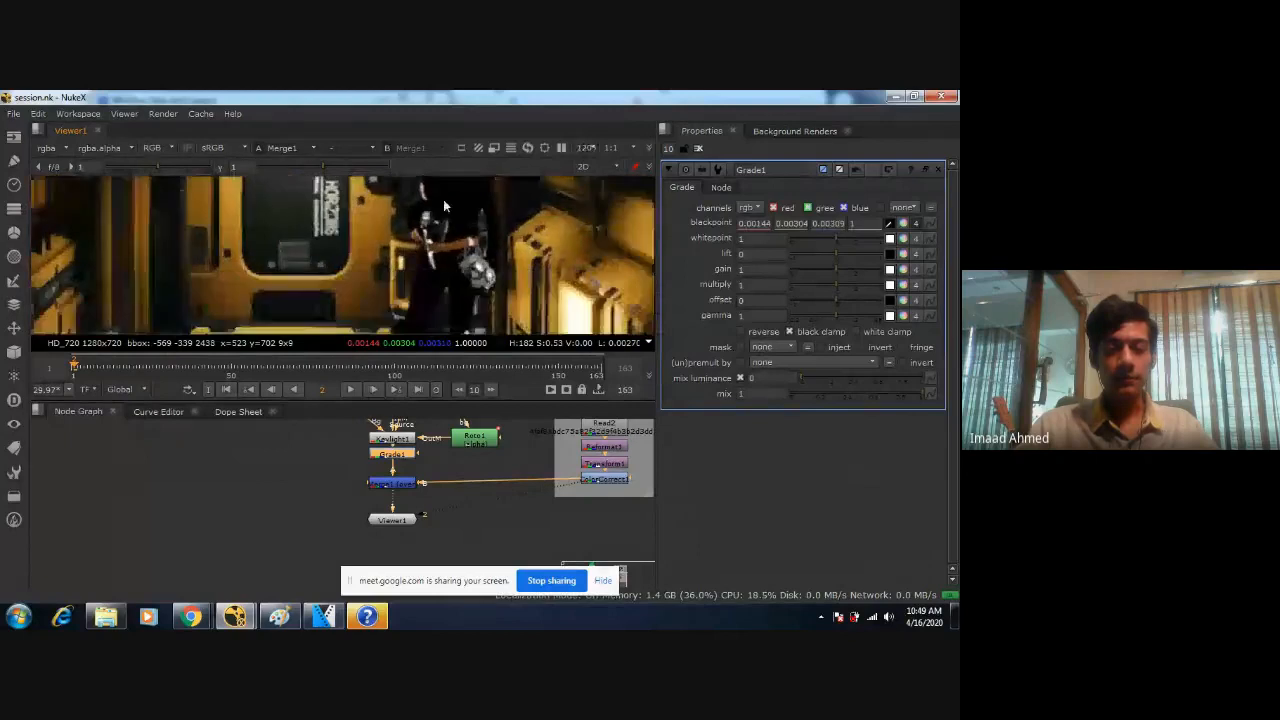
# Try sampling Grade1's whitepoint from a 15 by 9 pixel patch of the yellow strip below the floor lamp, and undo it.
pyautogui.click(889, 241)
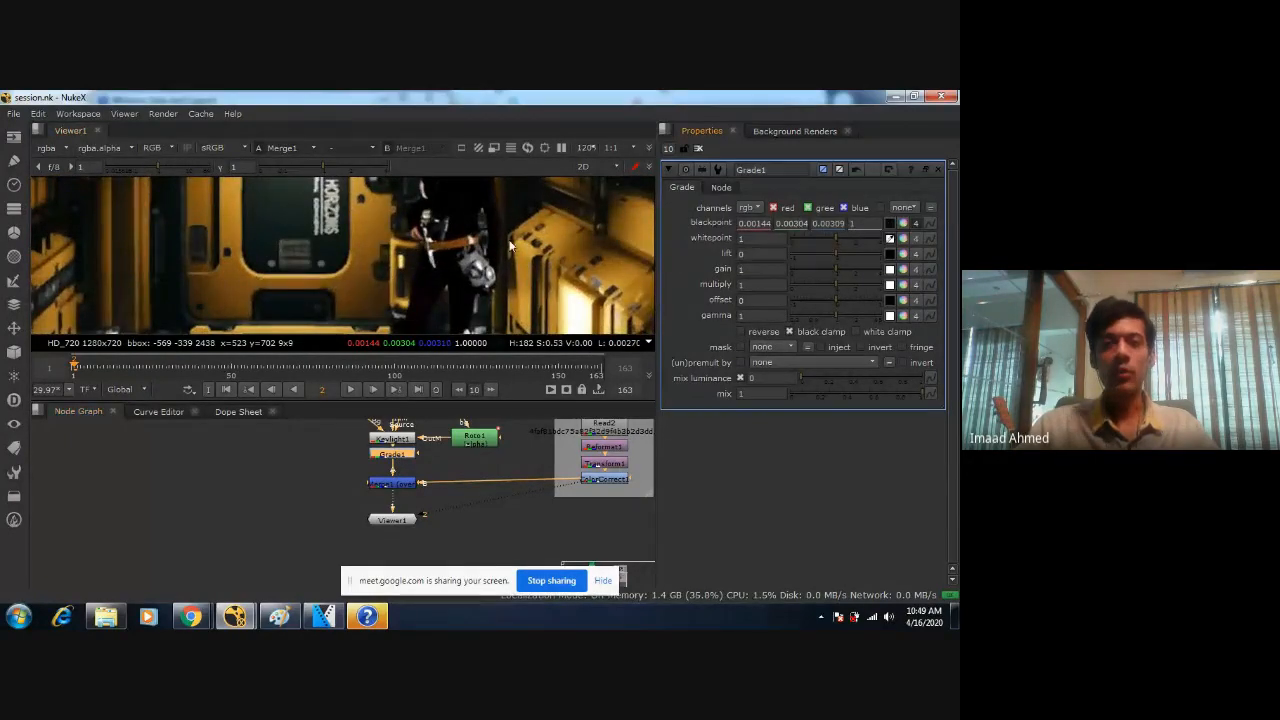
pyautogui.moveTo(632, 236); pyautogui.dragTo(506, 207, button='middle')
pyautogui.scroll(3, 490, 231)
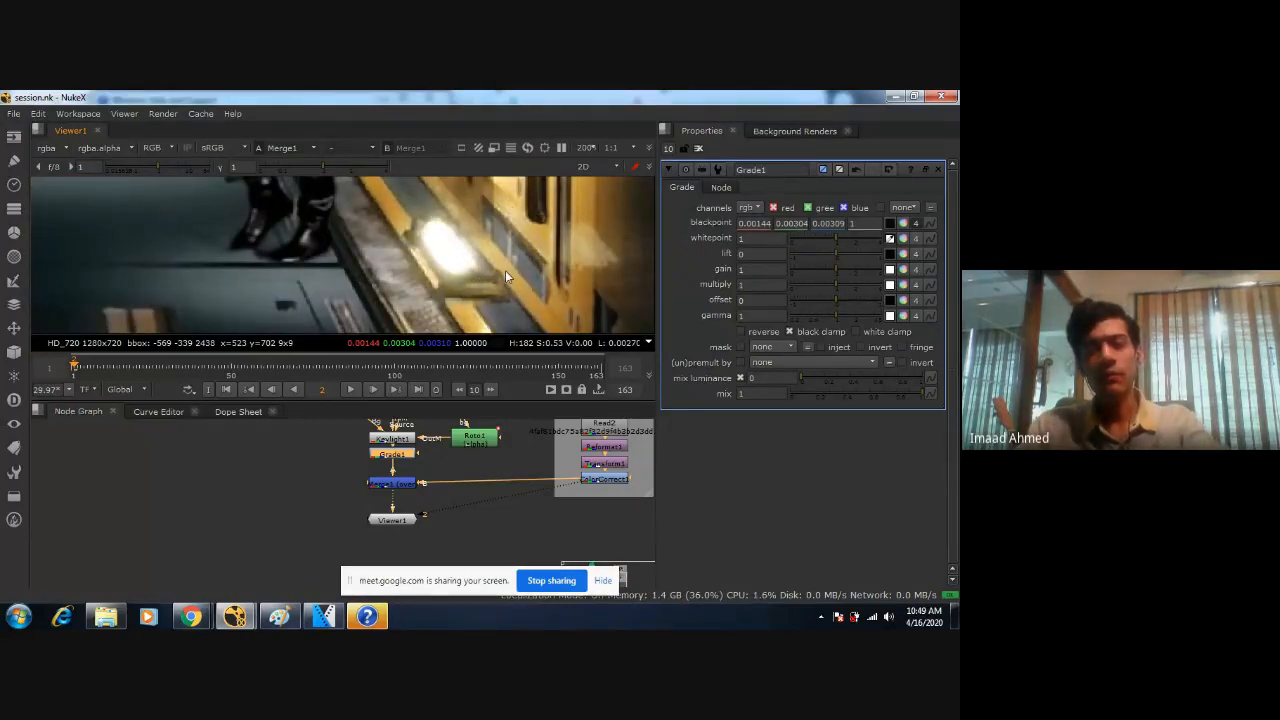
pyautogui.scroll(4, 505, 270)
pyautogui.moveTo(475, 283); pyautogui.dragTo(436, 232, button='middle')
pyautogui.scroll(1, 436, 232)
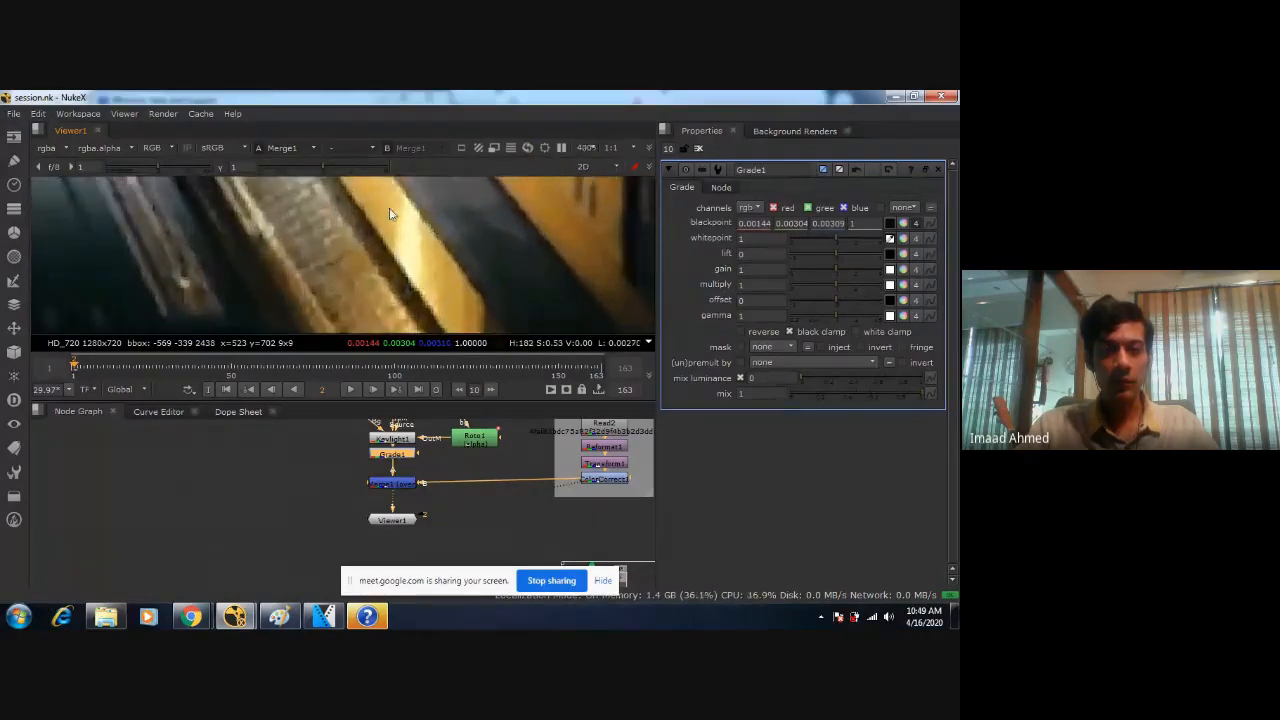
pyautogui.keyDown('ctrl'); pyautogui.keyDown('shift'); pyautogui.moveTo(374, 203); pyautogui.dragTo(416, 242); pyautogui.keyUp('shift'); pyautogui.keyUp('ctrl')
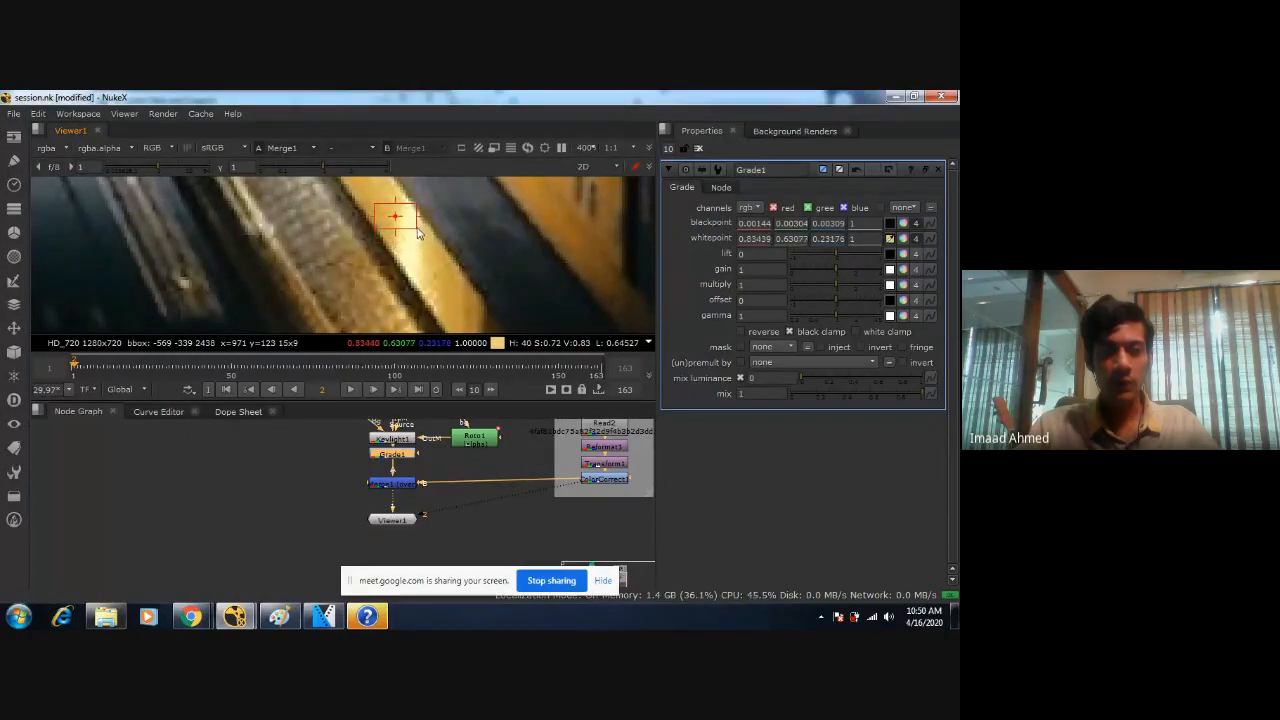
pyautogui.scroll(-5, 456, 272)
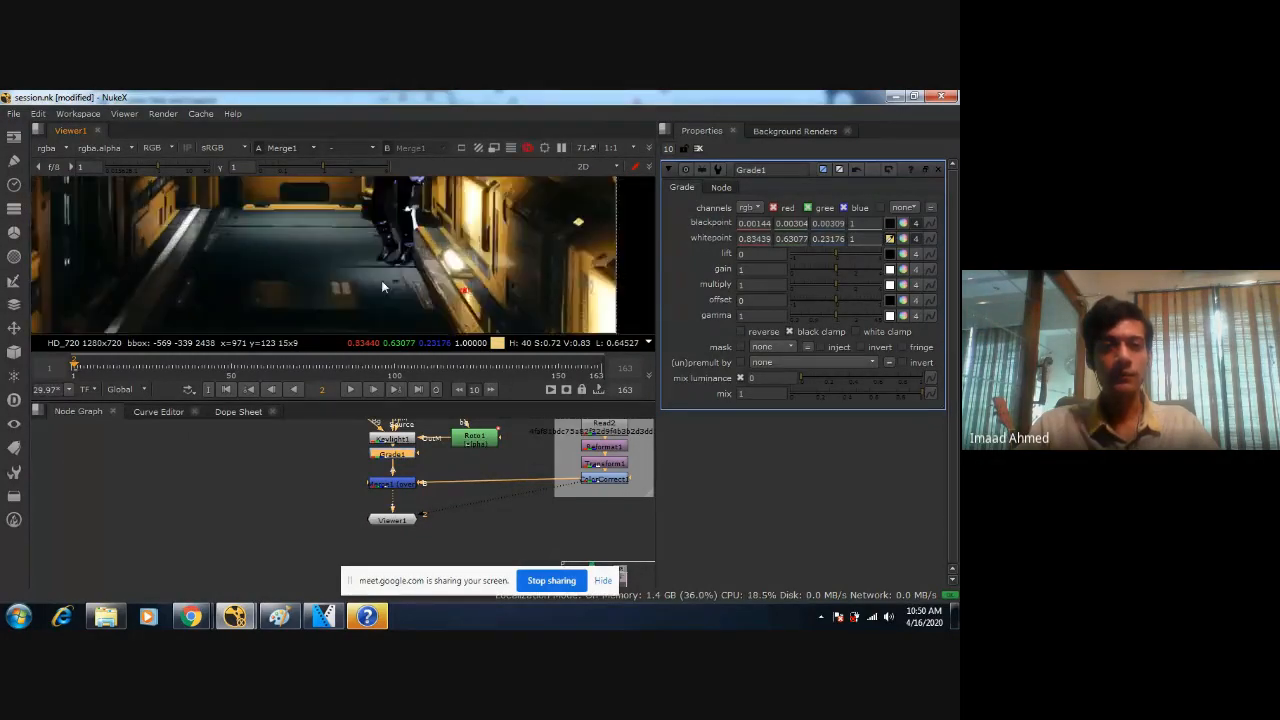
pyautogui.hotkey('ctrl', 'z')
# Try resampling Grade1's whitepoint from a single point slightly higher on the yellow strip, and undo the result.
pyautogui.moveTo(438, 268); pyautogui.dragTo(385, 240, button='middle')
pyautogui.press('f')
pyautogui.scroll(6, 386, 265)
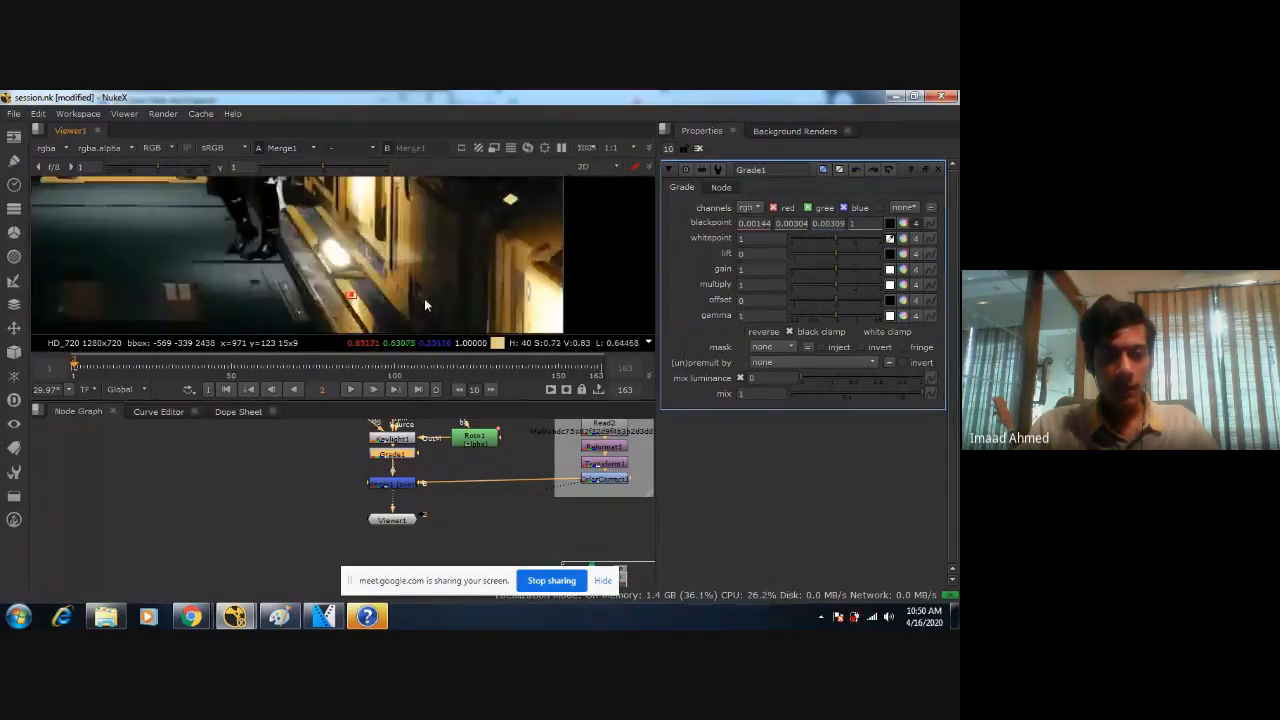
pyautogui.moveTo(387, 234); pyautogui.dragTo(420, 270, button='middle')
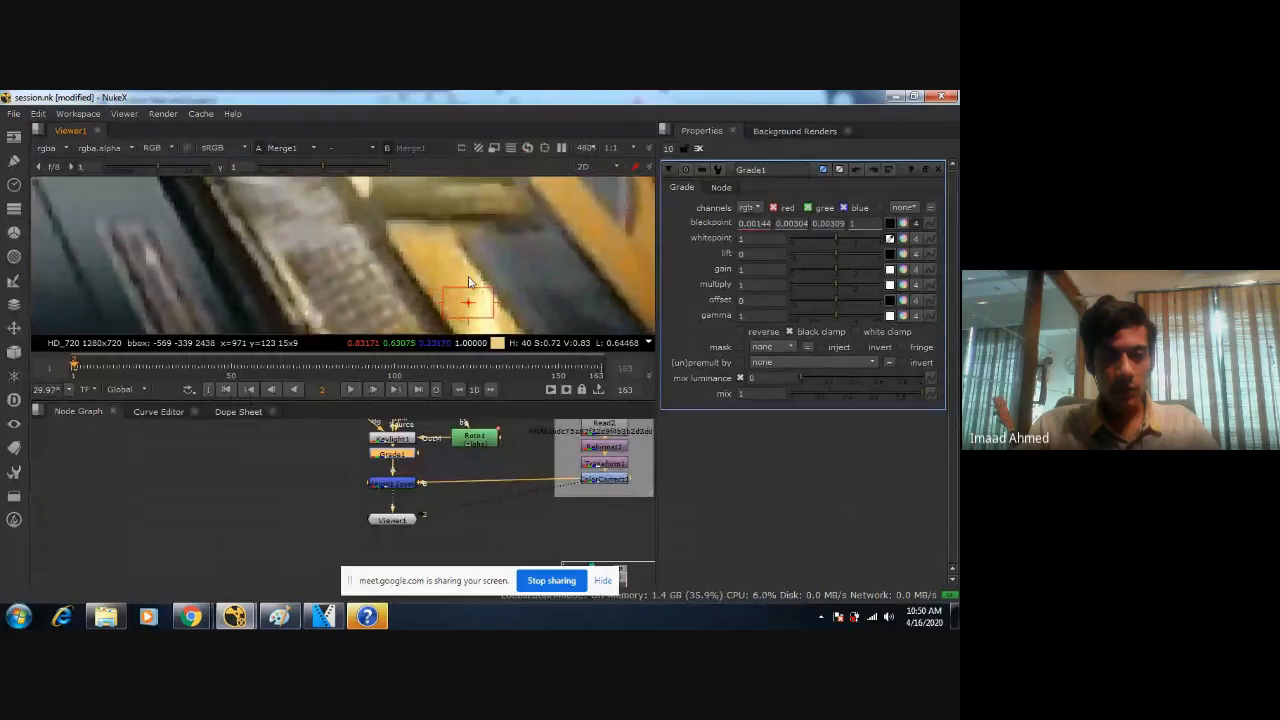
pyautogui.keyDown('ctrl'); pyautogui.click(455, 270); pyautogui.keyUp('ctrl')
pyautogui.scroll(-3, 290, 212)
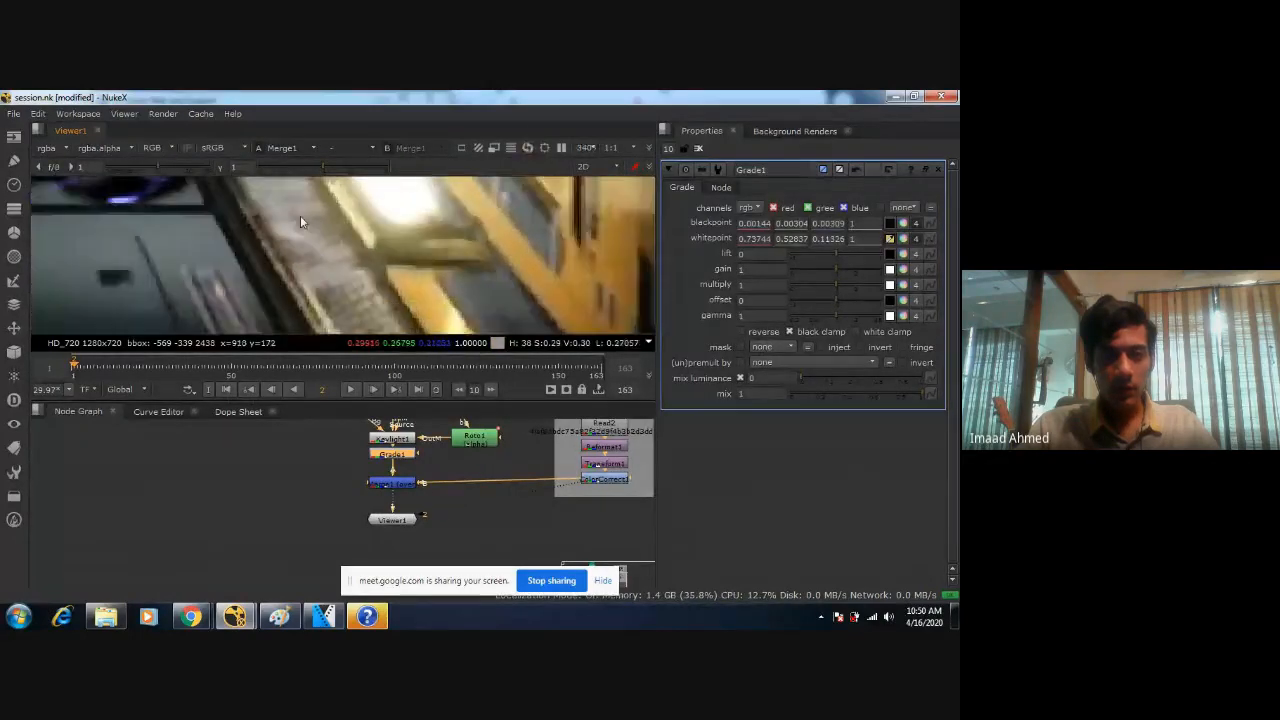
pyautogui.scroll(-3, 300, 222)
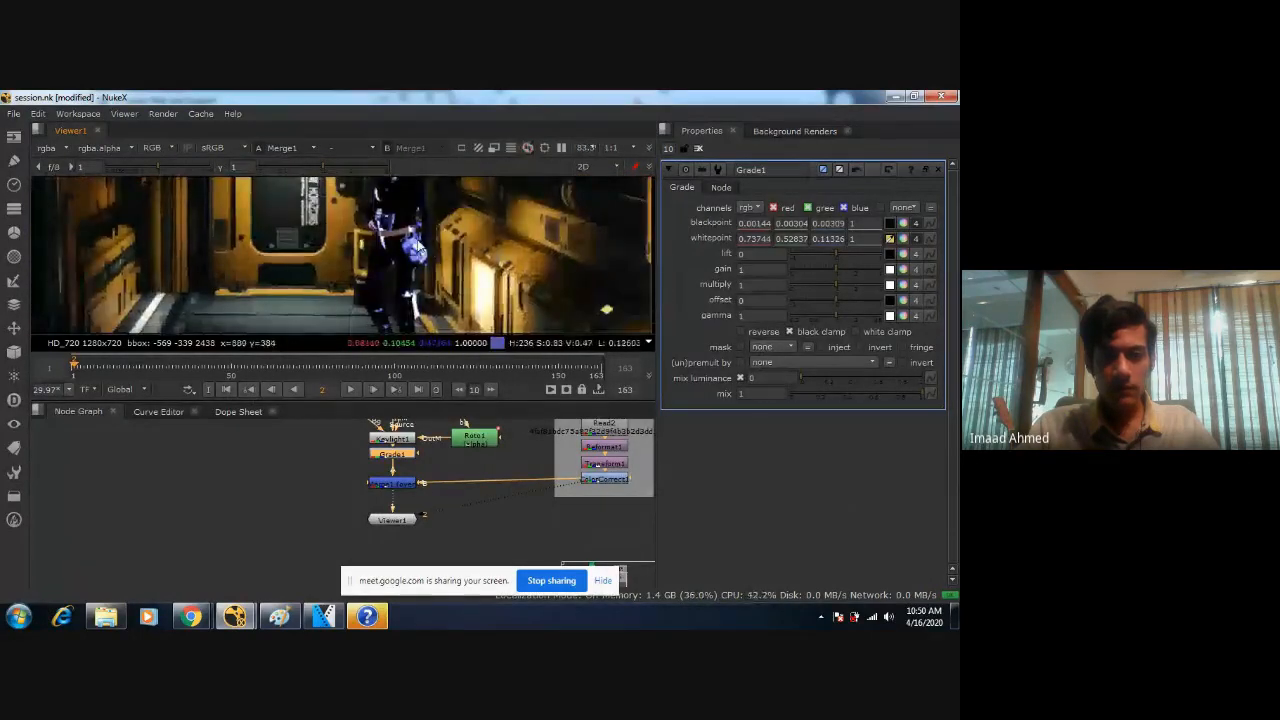
pyautogui.hotkey('ctrl', 'z')
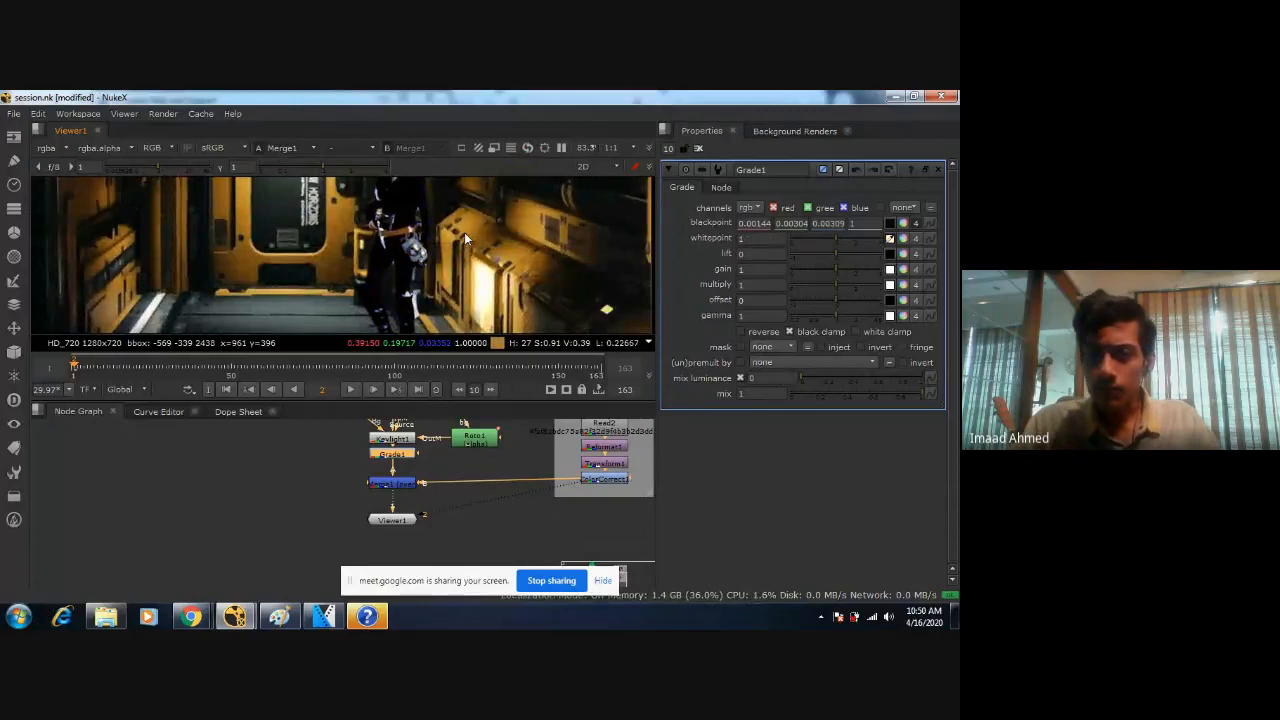
# Turn off Grade1's black clamp and try whitepoint samples from small spots on the yellow strip, undoing each sample.
pyautogui.click(798, 331)
pyautogui.scroll(5, 463, 267)
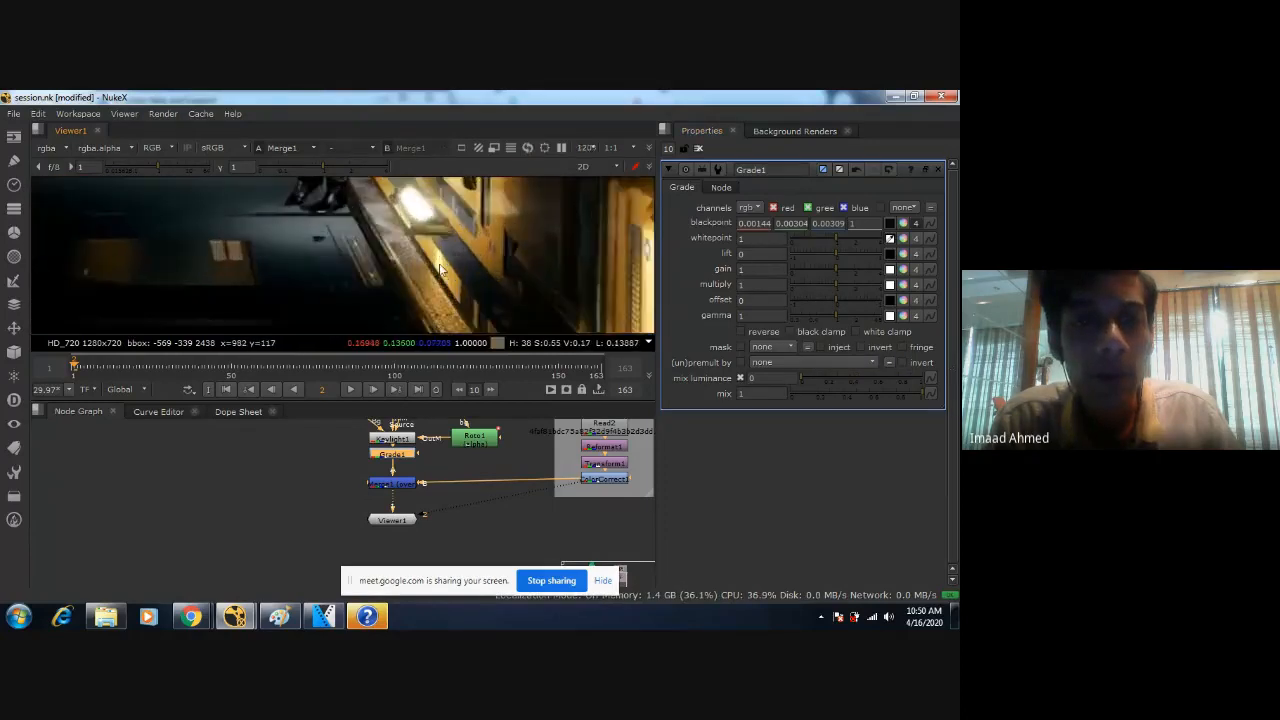
pyautogui.keyDown('ctrl'); pyautogui.click(414, 219); pyautogui.keyUp('ctrl')
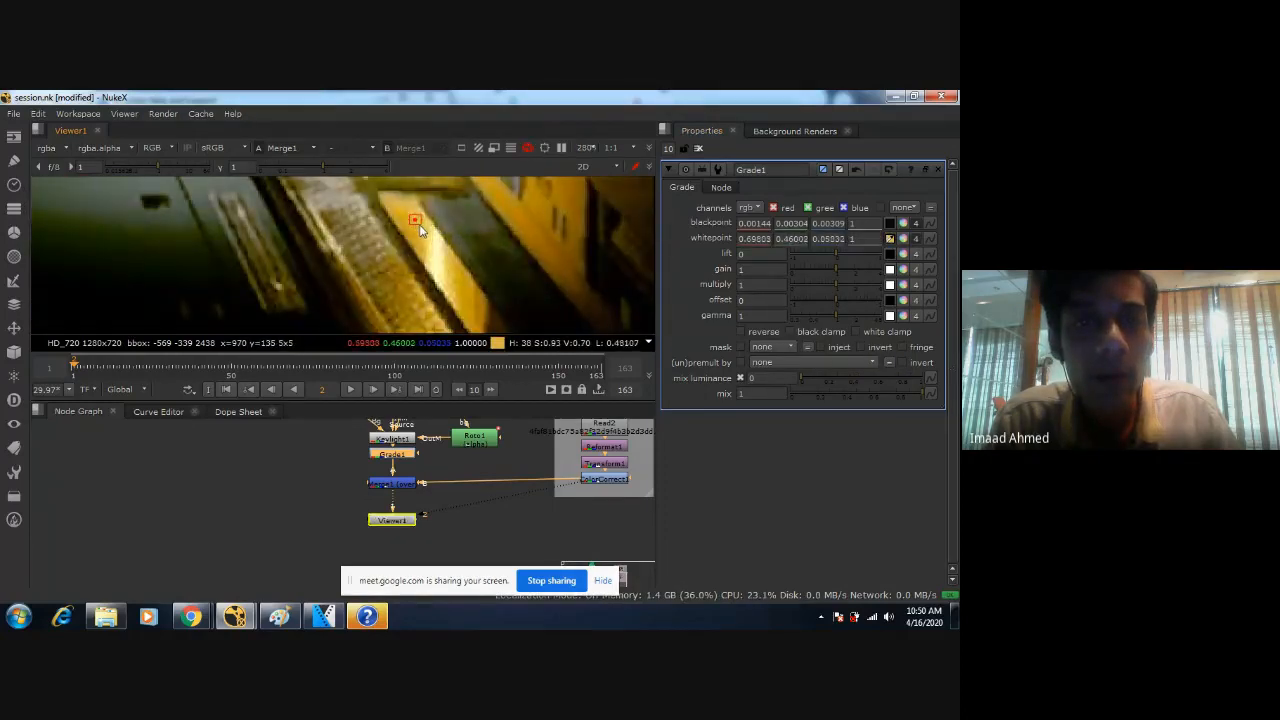
pyautogui.keyDown('ctrl'); pyautogui.click(414, 228); pyautogui.keyUp('ctrl')
pyautogui.keyDown('ctrl'); pyautogui.click(413, 225); pyautogui.keyUp('ctrl')
pyautogui.scroll(-4, 416, 252)
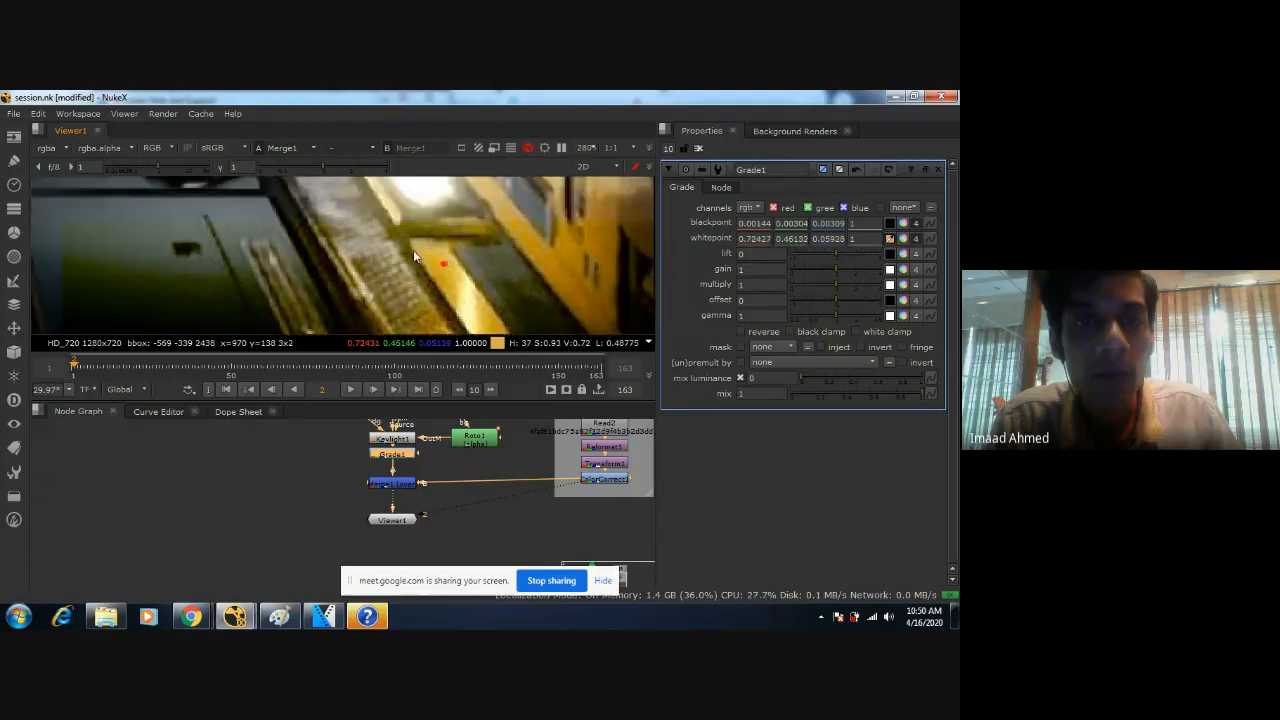
pyautogui.scroll(4, 353, 247)
pyautogui.hotkey('ctrl', 'z')
pyautogui.scroll(-4, 379, 238)
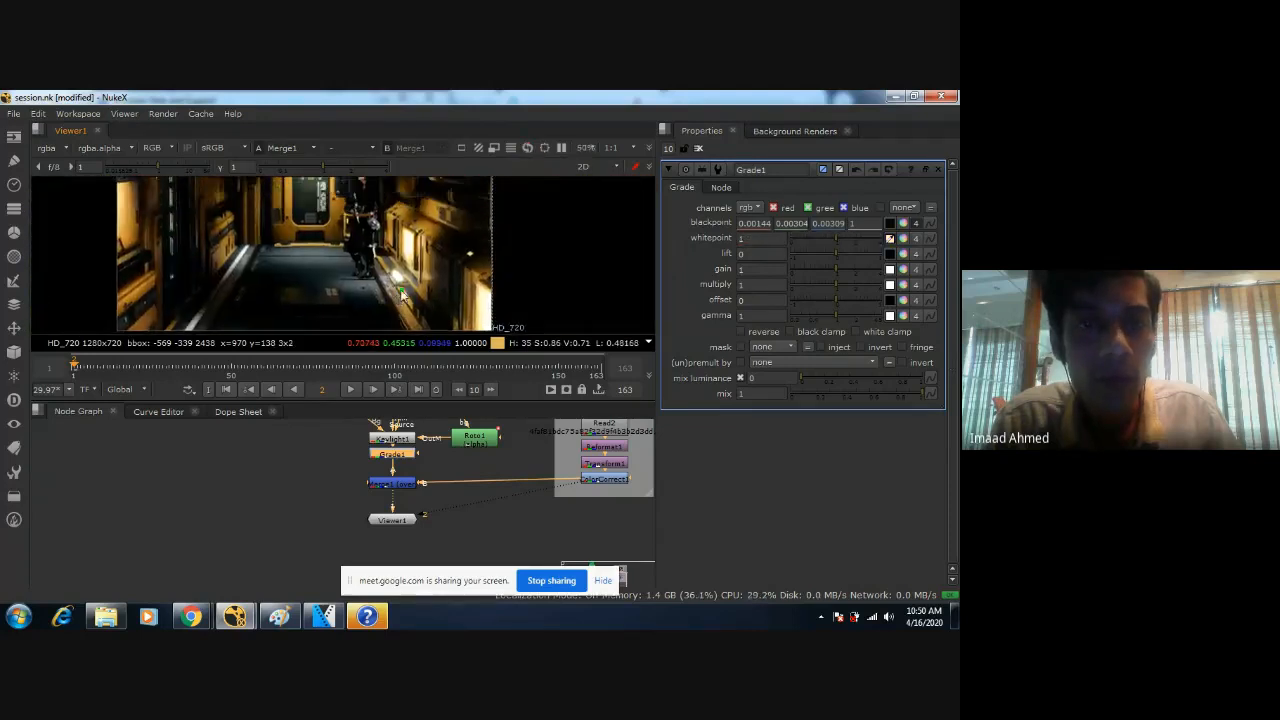
pyautogui.scroll(3, 438, 292)
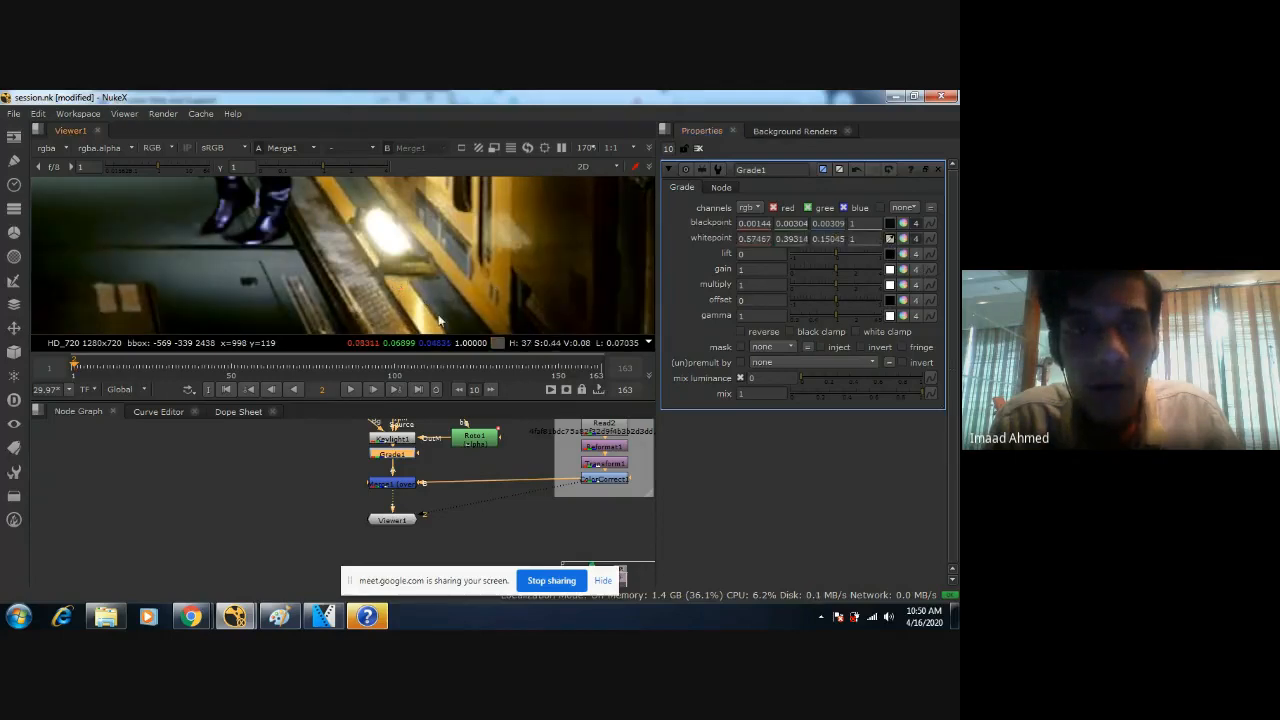
pyautogui.scroll(-3, 400, 290)
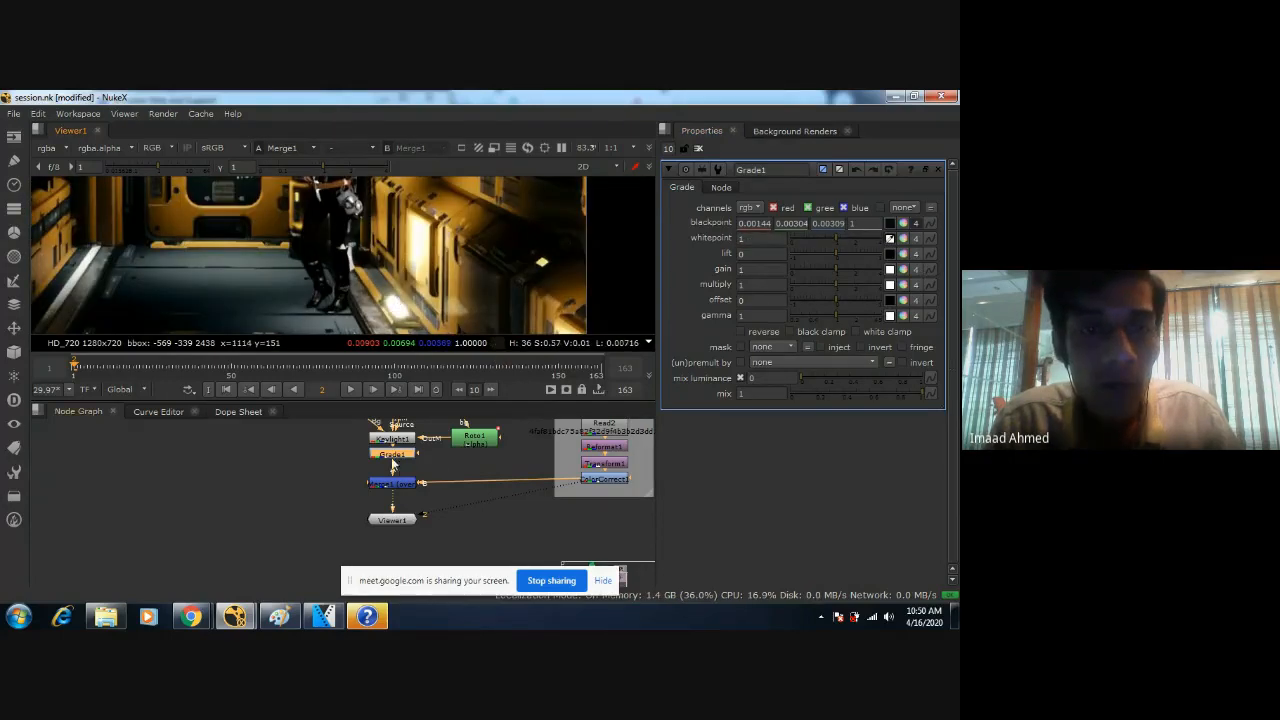
# Add a second Grade node between Grade1 and the Merge and enable its reverse option.
pyautogui.press('Tab')
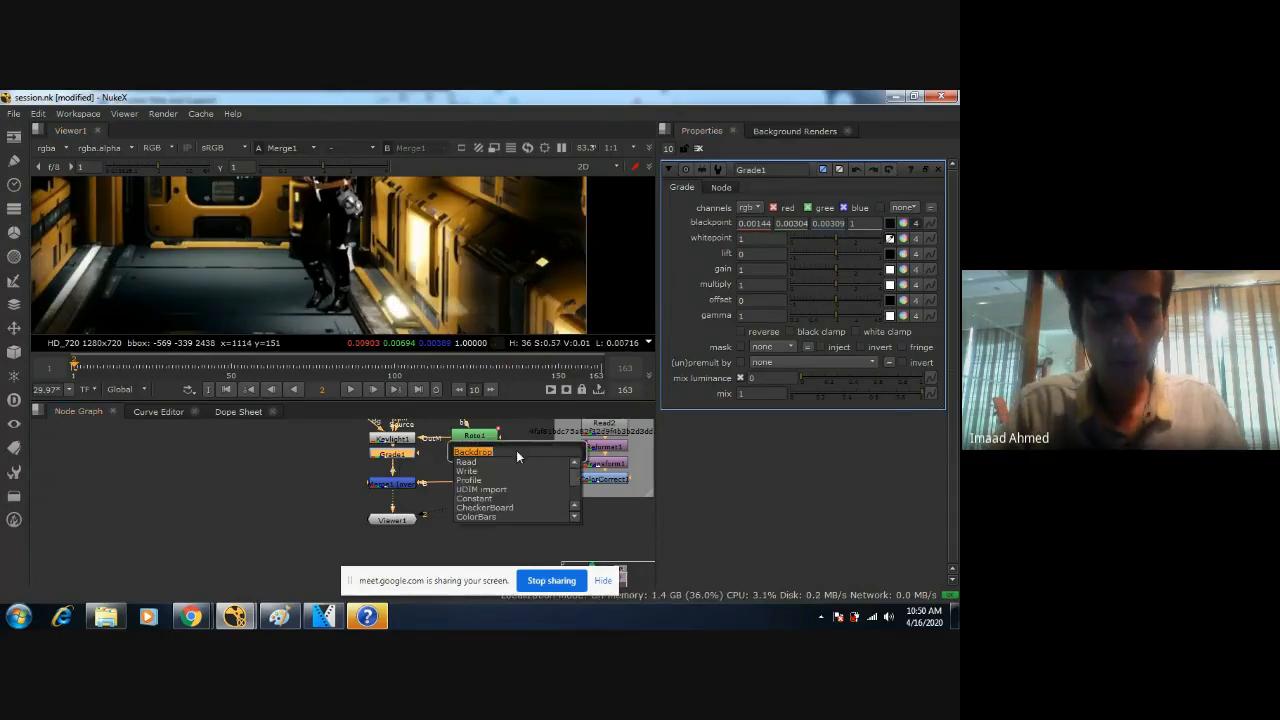
pyautogui.write('grade')
pyautogui.press('Return')
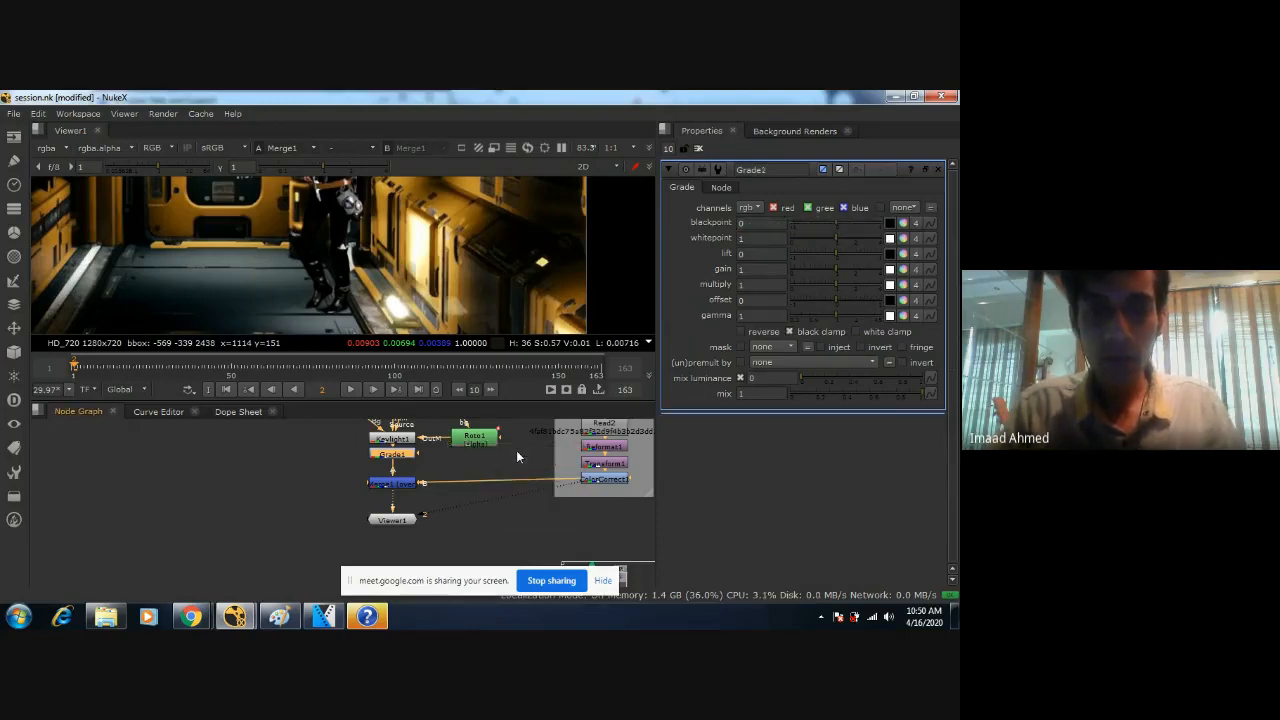
pyautogui.scroll(3, 450, 229)
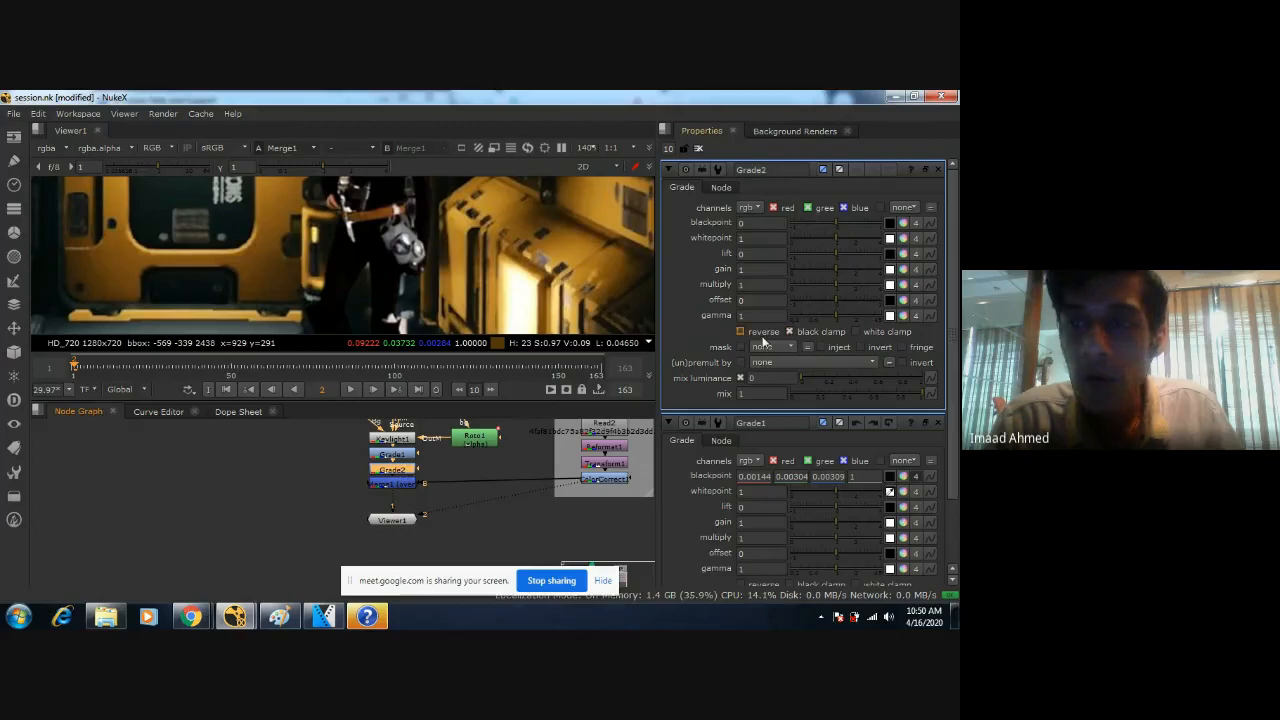
pyautogui.click(763, 338)
# Sample Grade2's blackpoint from a single dark ceiling pixel, giving 0.00124, 0.00255 and 0.00240.
pyautogui.moveTo(316, 194); pyautogui.dragTo(601, 272, button='middle')
pyautogui.scroll(5, 366, 229)
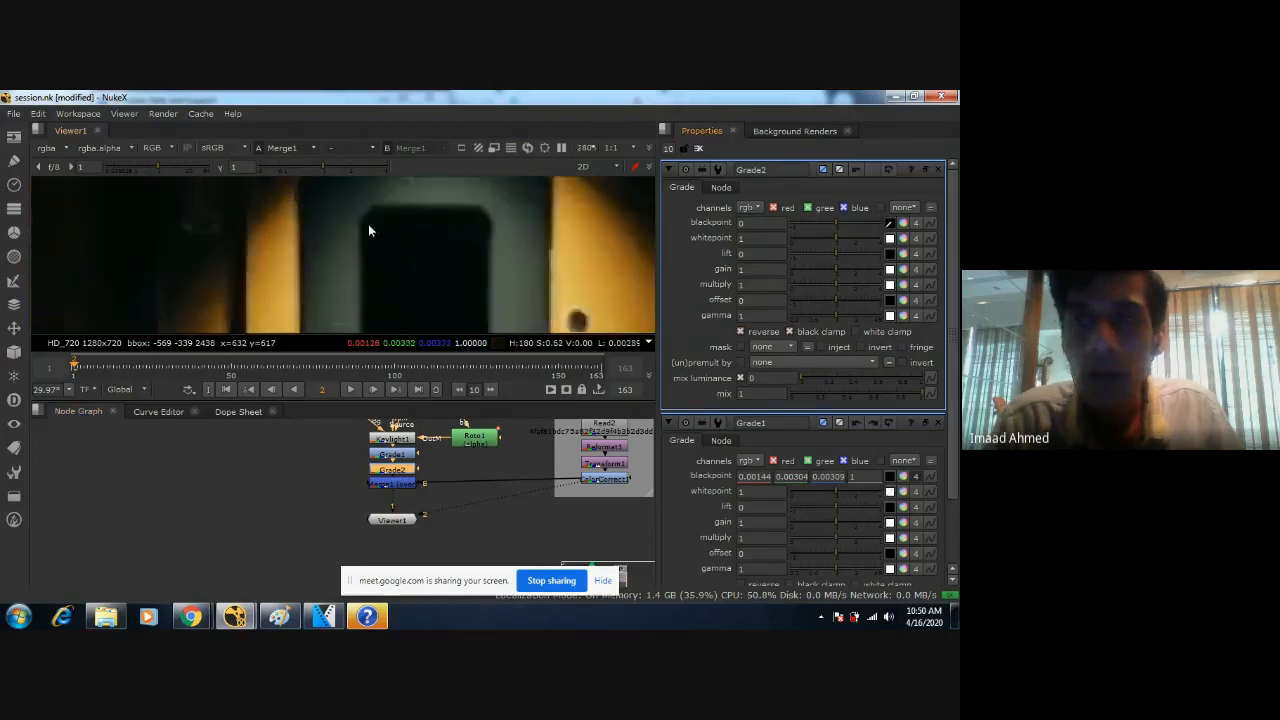
pyautogui.scroll(1, 426, 282)
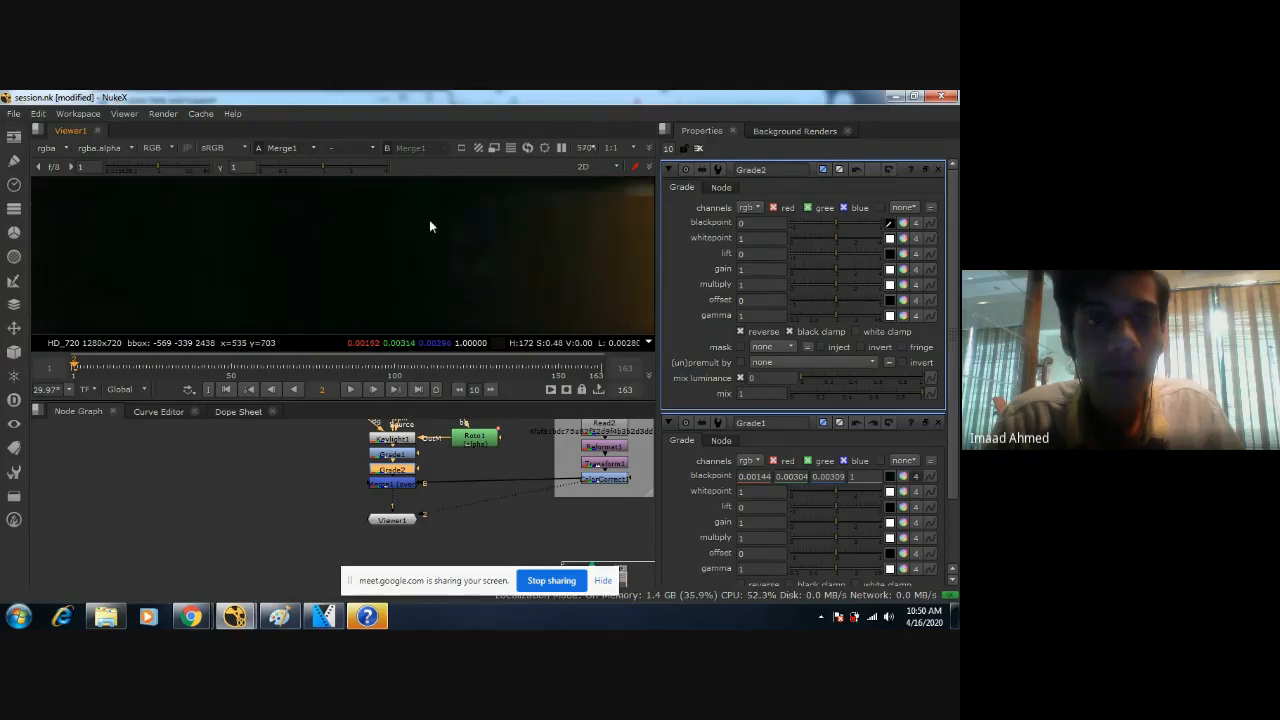
pyautogui.keyDown('ctrl'); pyautogui.moveTo(421, 195); pyautogui.dragTo(432, 208); pyautogui.keyUp('ctrl')
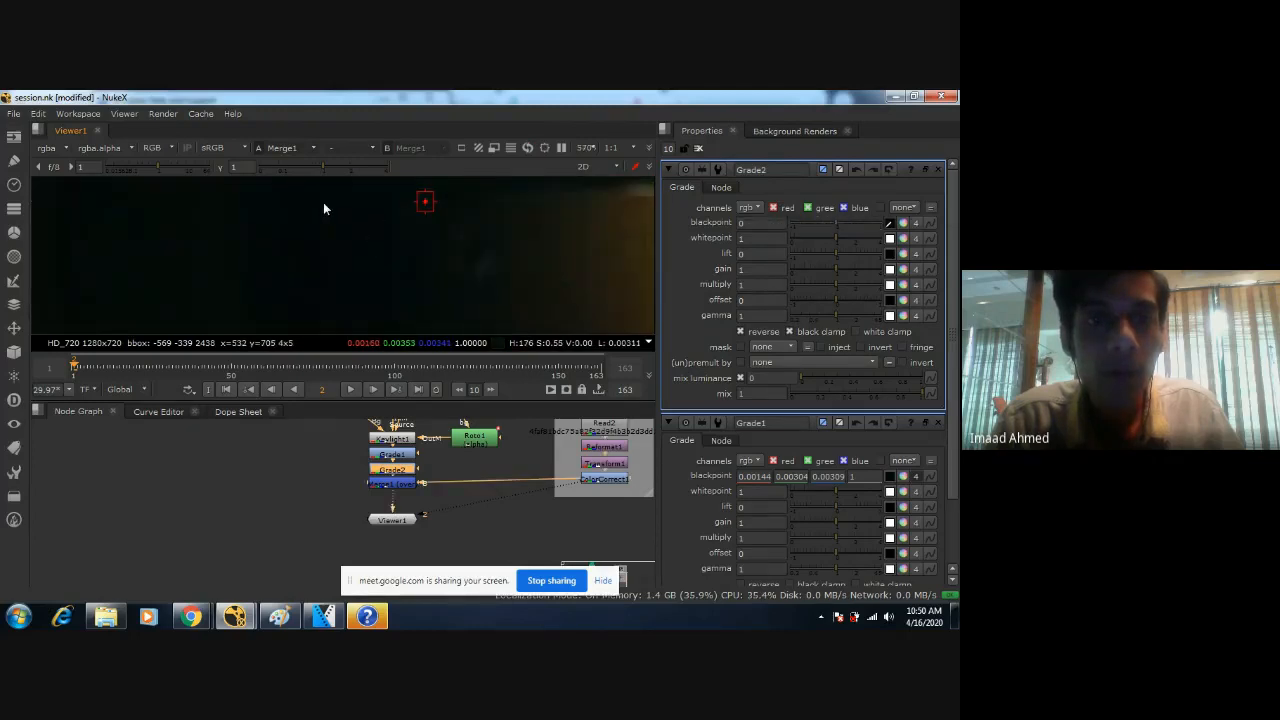
pyautogui.keyDown('ctrl'); pyautogui.click(257, 205); pyautogui.keyUp('ctrl')
pyautogui.scroll(-4, 426, 258)
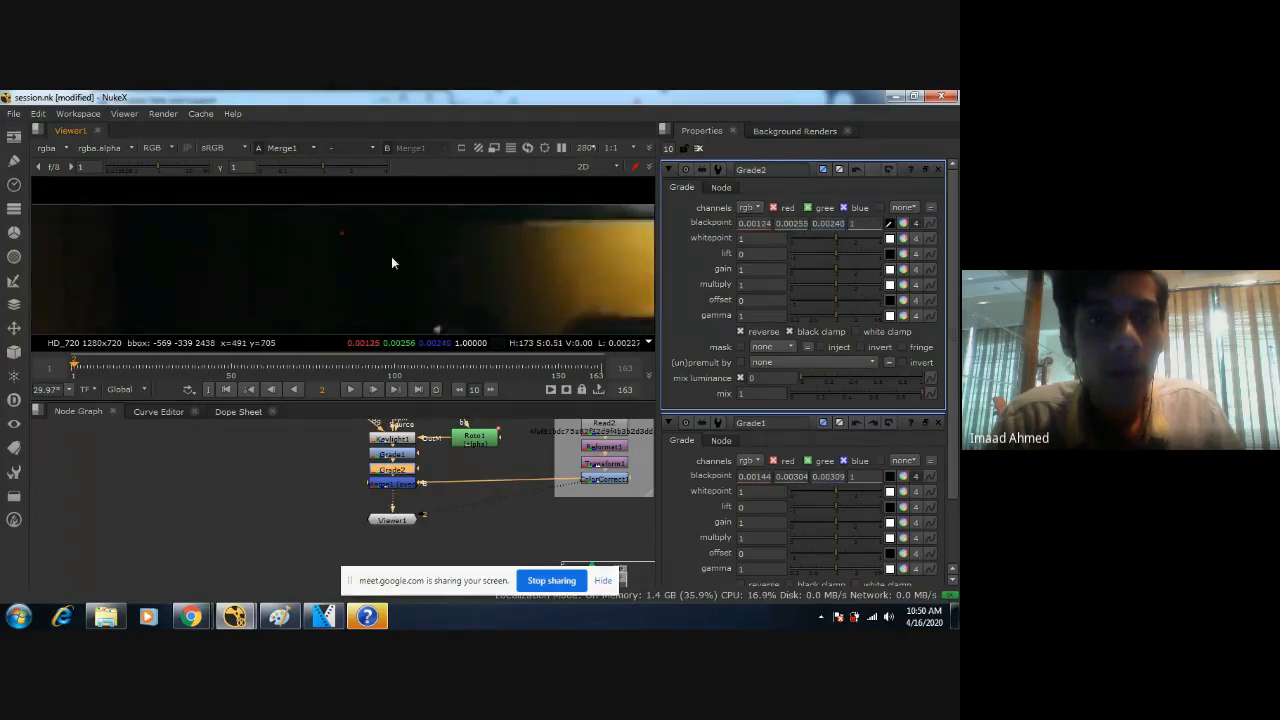
# Sample Grade2's whitepoint from one bright pixel of the yellow strip below the floor lamp, giving 0.98770, 0.84024 and 0.28985.
pyautogui.moveTo(517, 330); pyautogui.dragTo(339, 204, button='middle')
pyautogui.moveTo(575, 325); pyautogui.dragTo(425, 237, button='middle')
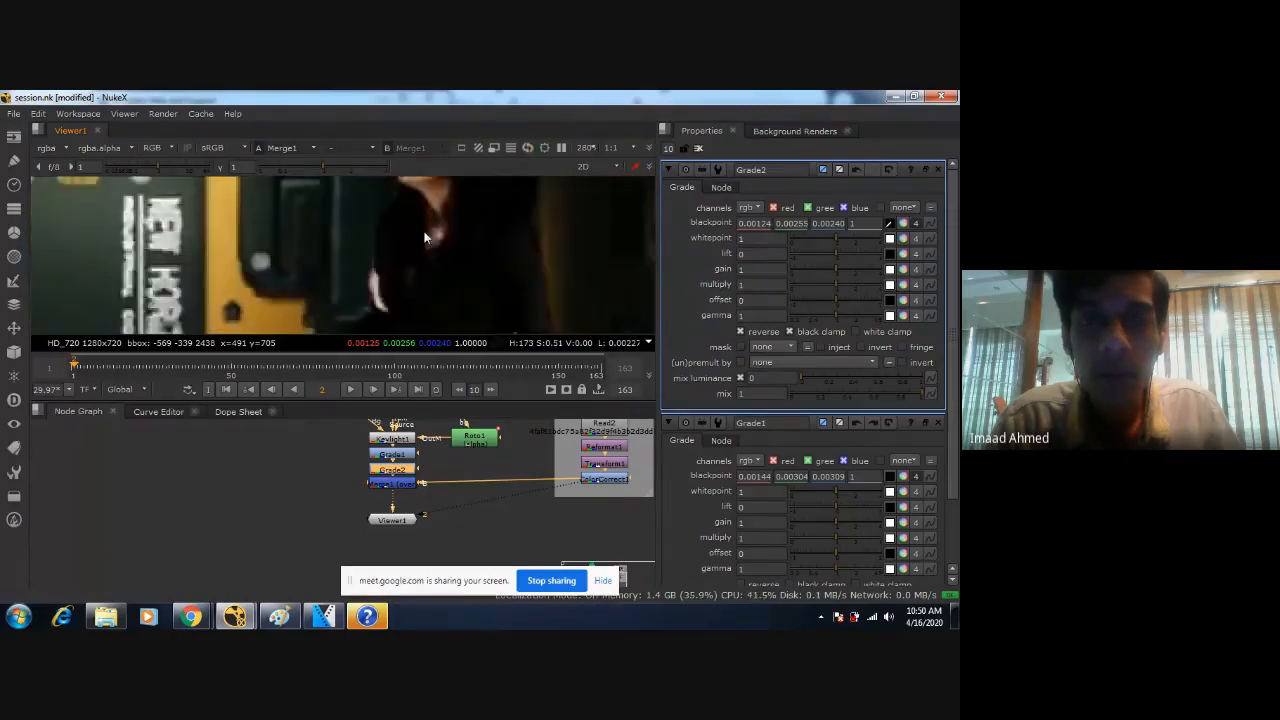
pyautogui.moveTo(530, 318); pyautogui.dragTo(367, 196, button='middle')
pyautogui.scroll(-5, 385, 256)
pyautogui.moveTo(385, 256); pyautogui.dragTo(485, 206, button='middle')
pyautogui.scroll(2, 437, 291)
pyautogui.scroll(4, 541, 272)
pyautogui.moveTo(482, 288); pyautogui.dragTo(480, 260, button='middle')
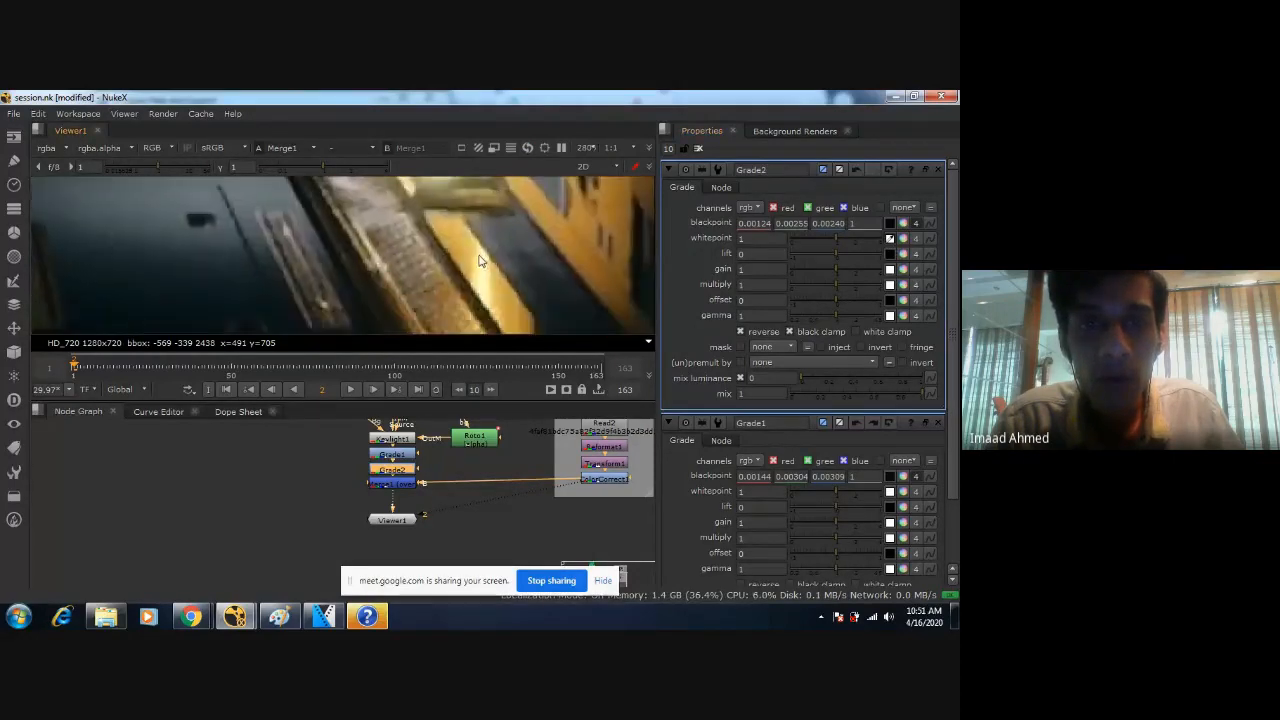
pyautogui.keyDown('ctrl'); pyautogui.click(477, 268); pyautogui.keyUp('ctrl')
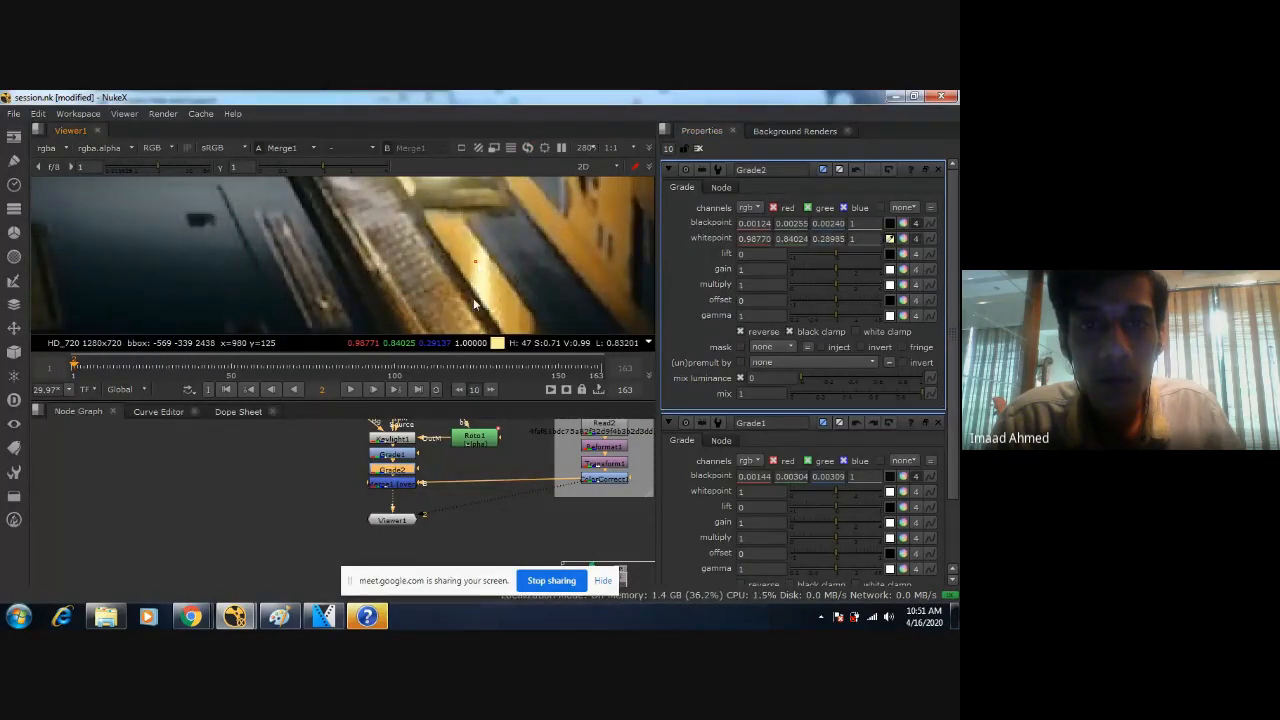
# Examine the graded woman in the full corridor shot and toggle Grade1 off and on to compare its effect.
pyautogui.scroll(-8, 425, 290)
pyautogui.scroll(-6, 425, 292)
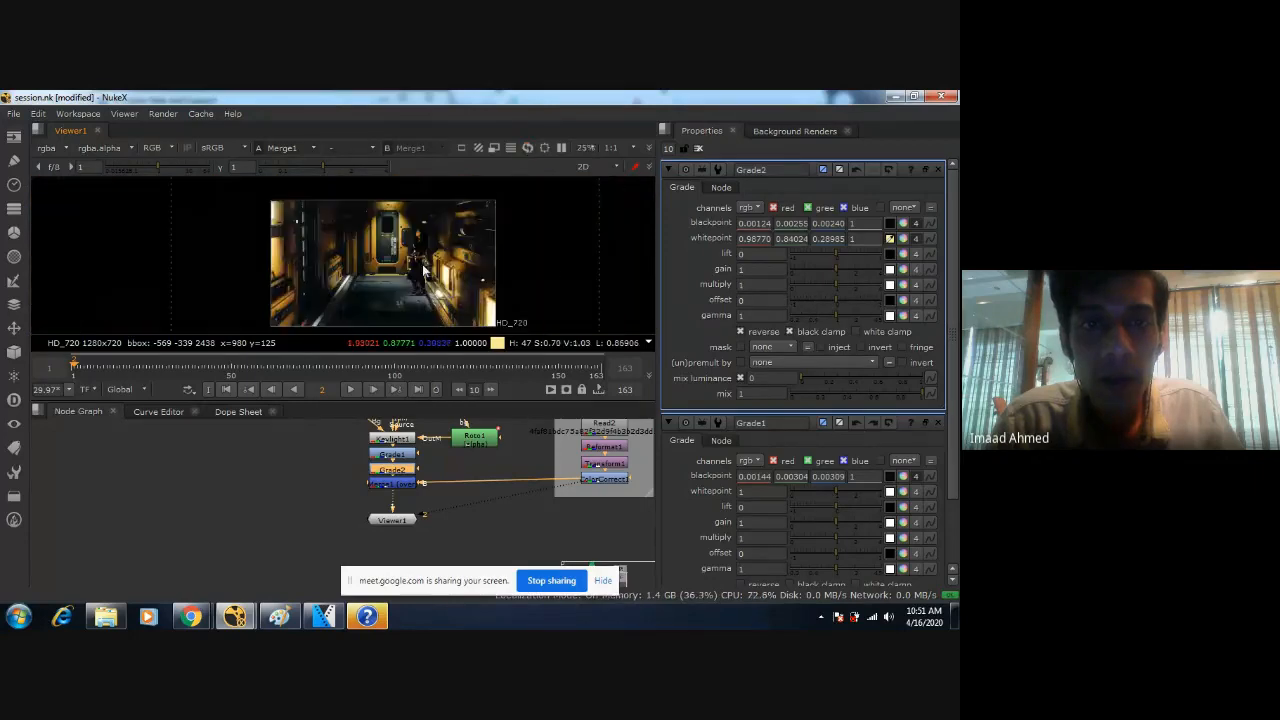
pyautogui.scroll(3, 394, 260)
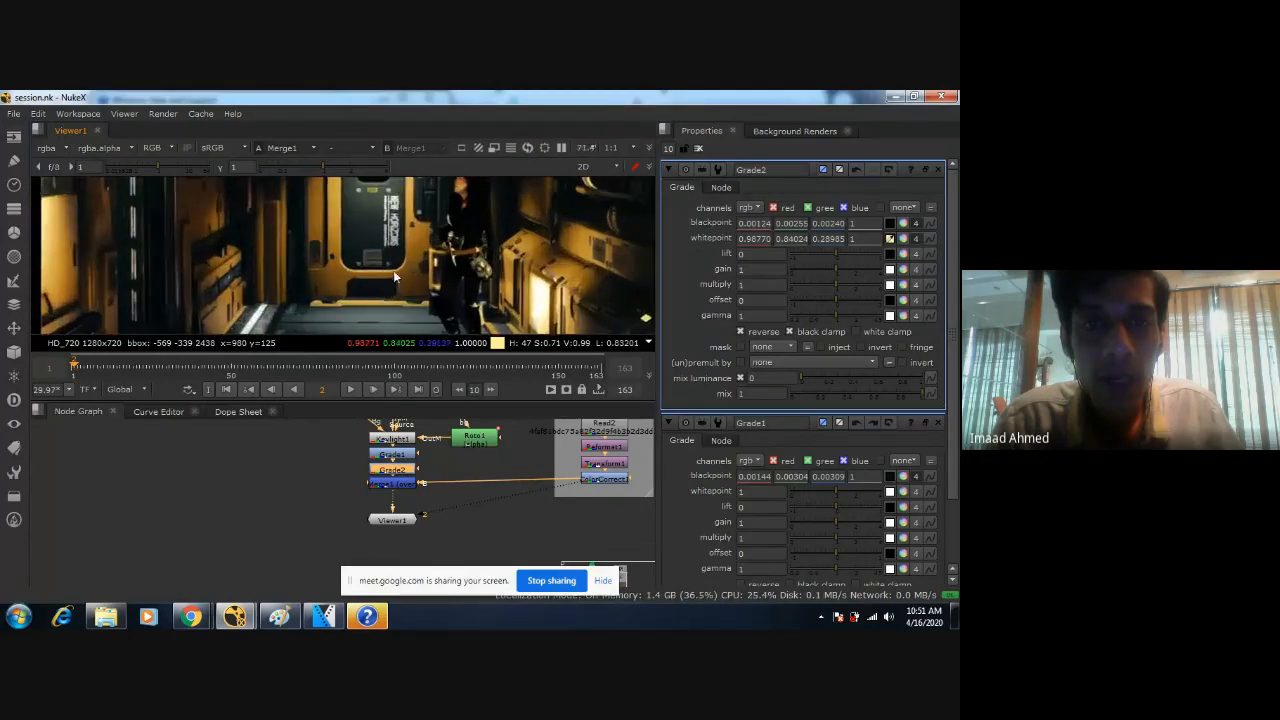
pyautogui.moveTo(442, 246); pyautogui.dragTo(417, 254, button='middle')
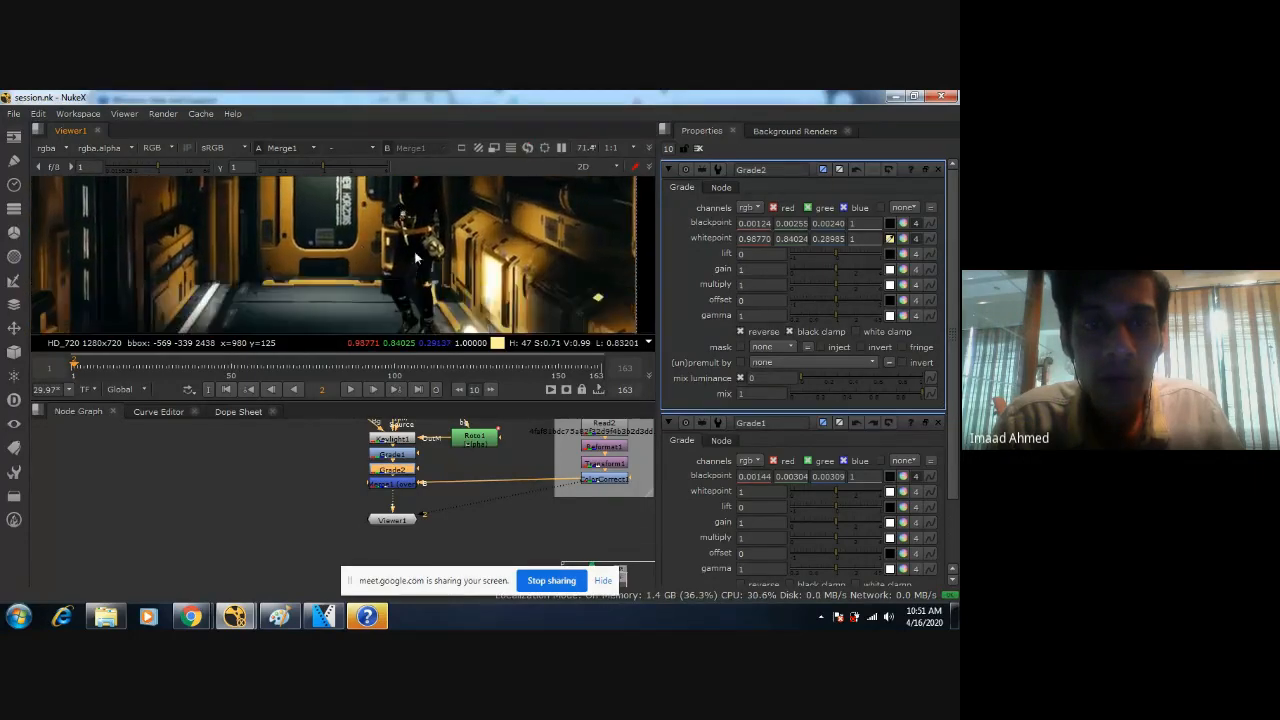
pyautogui.moveTo(417, 456); pyautogui.dragTo(402, 467)
pyautogui.click(439, 461)
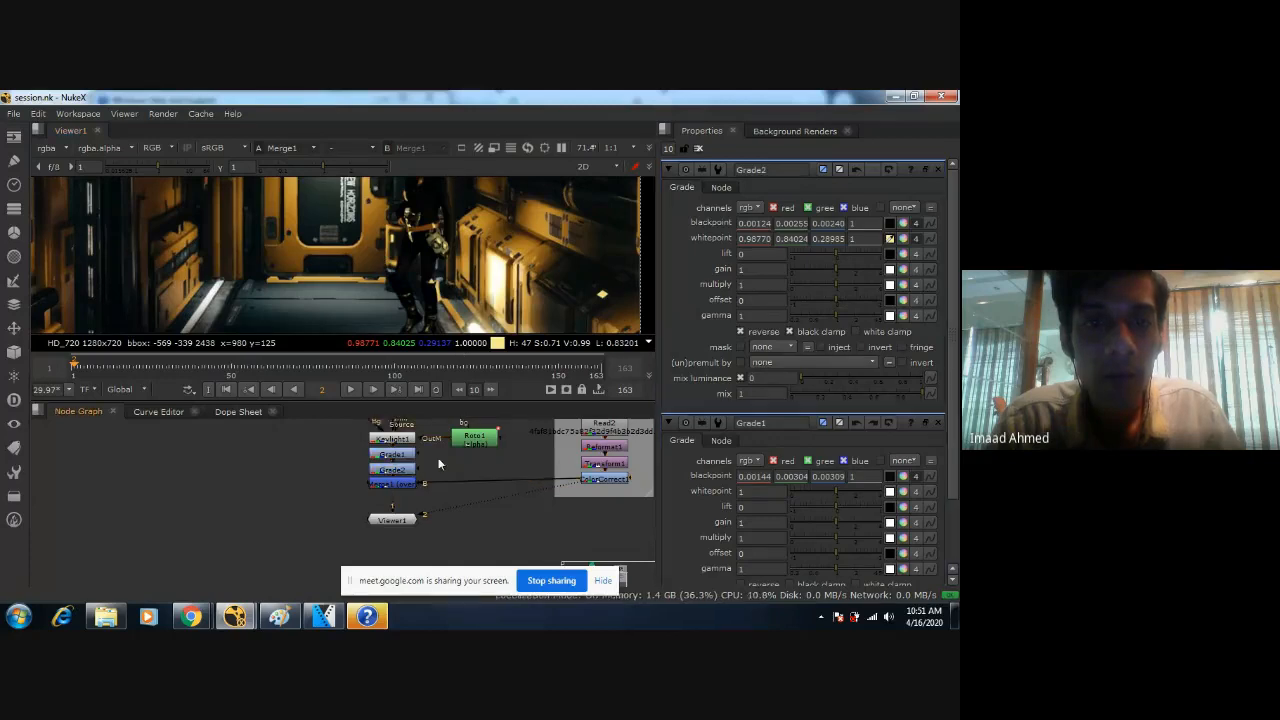
pyautogui.click(402, 454)
pyautogui.press('d')
pyautogui.press('d')
pyautogui.scroll(-5, 421, 285)
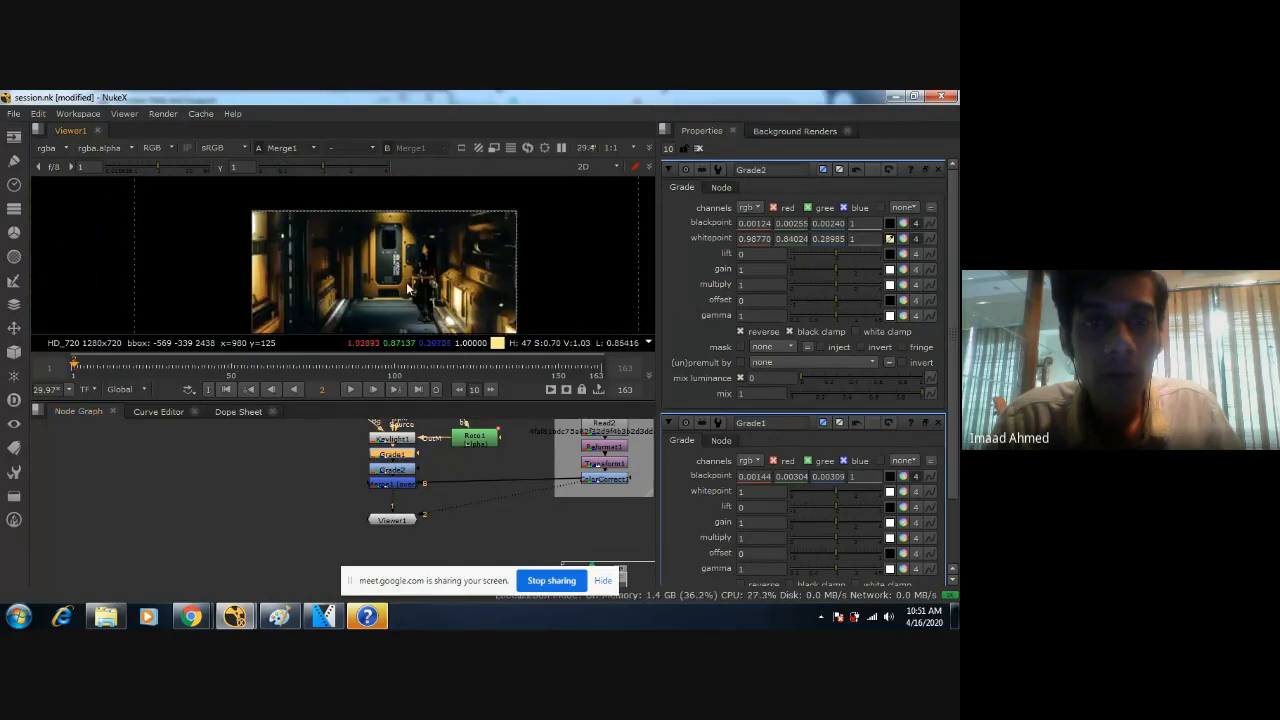
# Toggle Grade1 repeatedly while viewing the woman up close to compare its effect, leaving it disabled.
pyautogui.scroll(1, 400, 295)
pyautogui.press('d')
pyautogui.press('d')
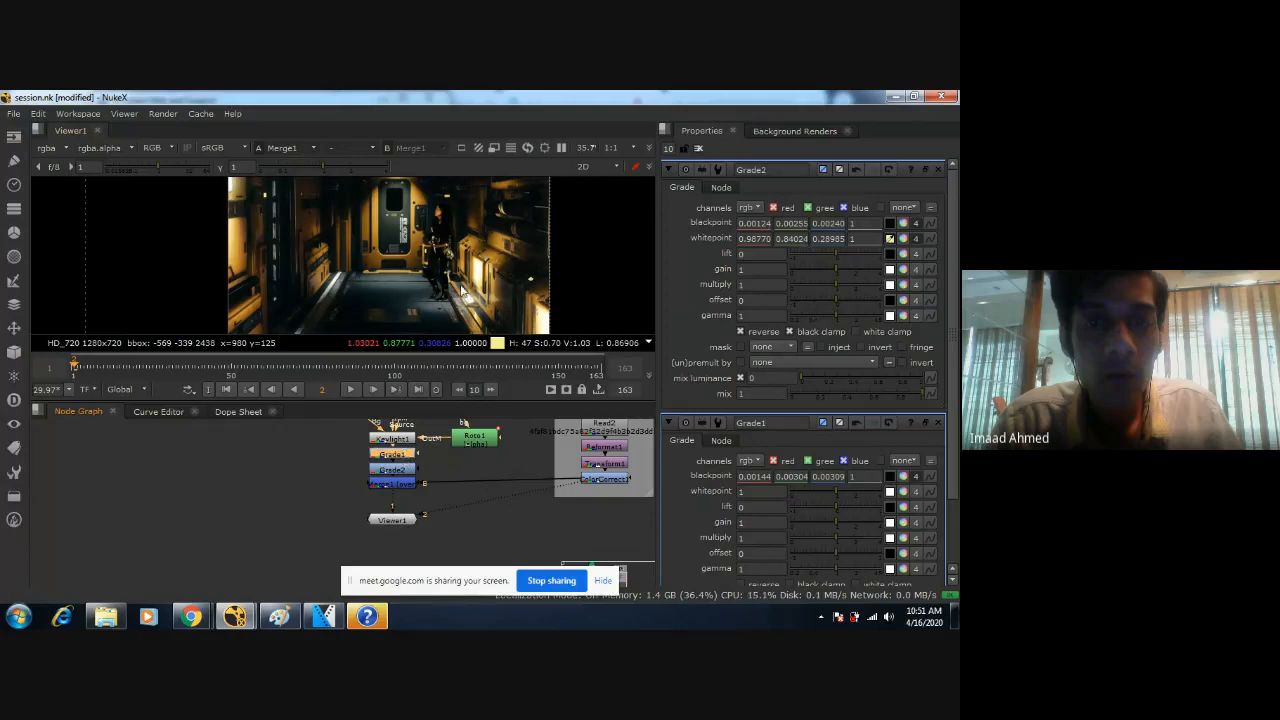
pyautogui.scroll(3, 459, 288)
pyautogui.press('d')
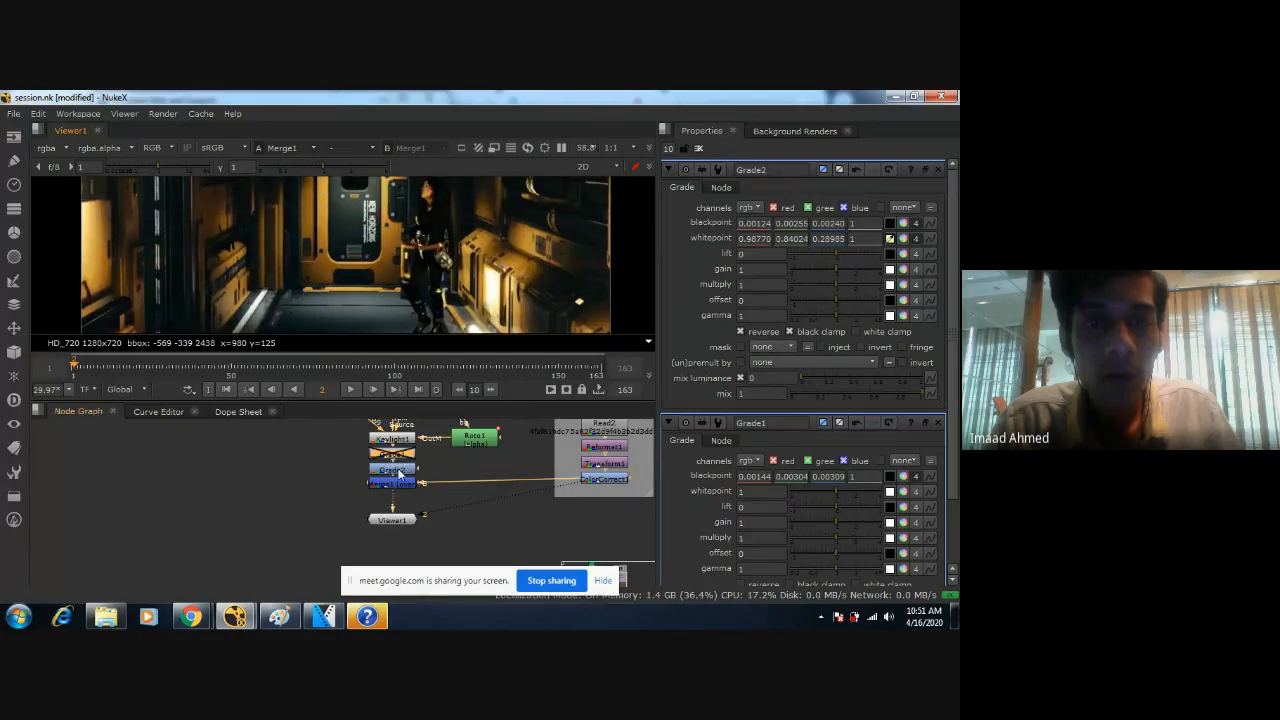
# With Grade1 disabled, toggle Grade2 to compare the woman with and without it, leave it enabled and save the script.
pyautogui.click(398, 470)
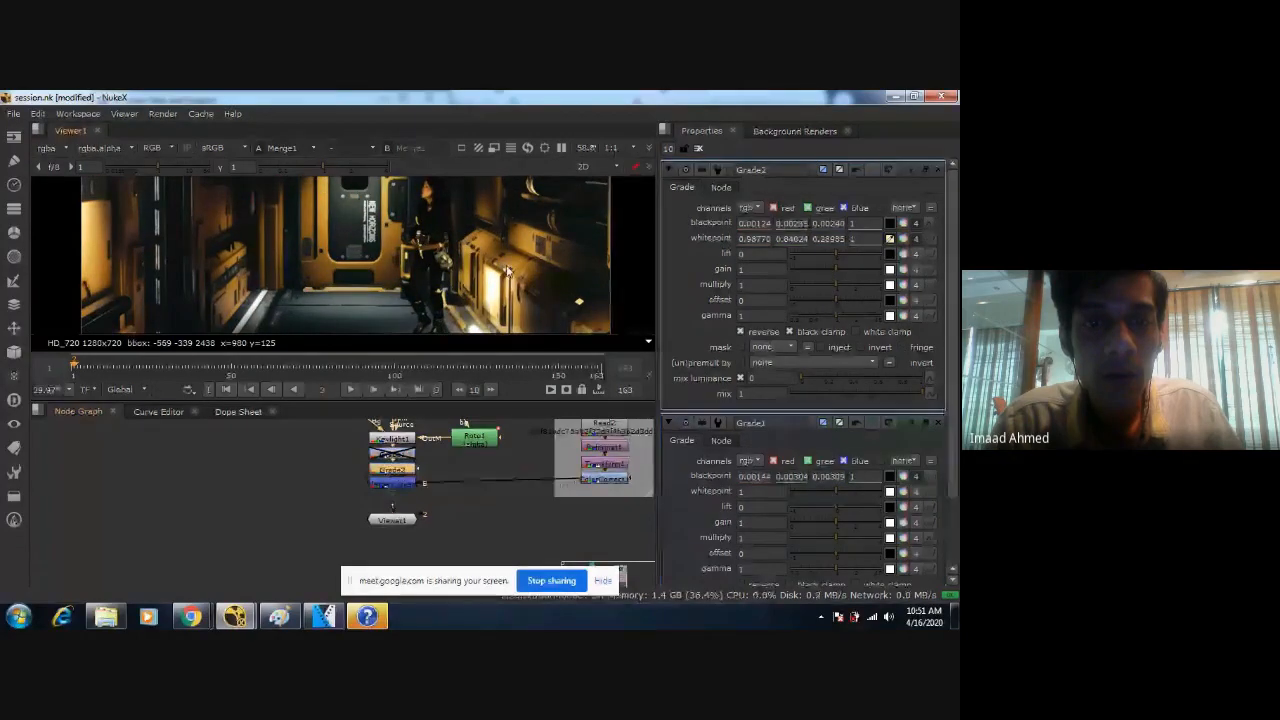
pyautogui.press('d')
pyautogui.press('d')
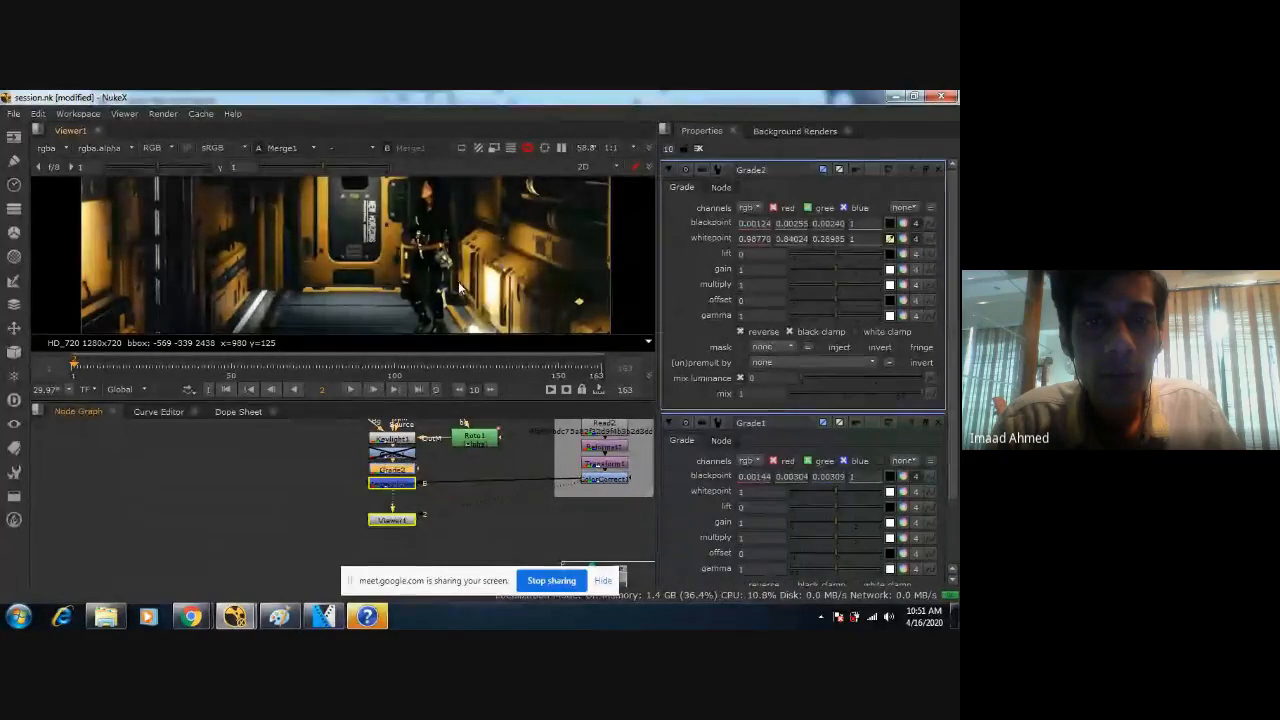
pyautogui.scroll(-3, 460, 284)
pyautogui.press('d')
pyautogui.press('d')
pyautogui.press('d')
pyautogui.press('d')
pyautogui.press('d')
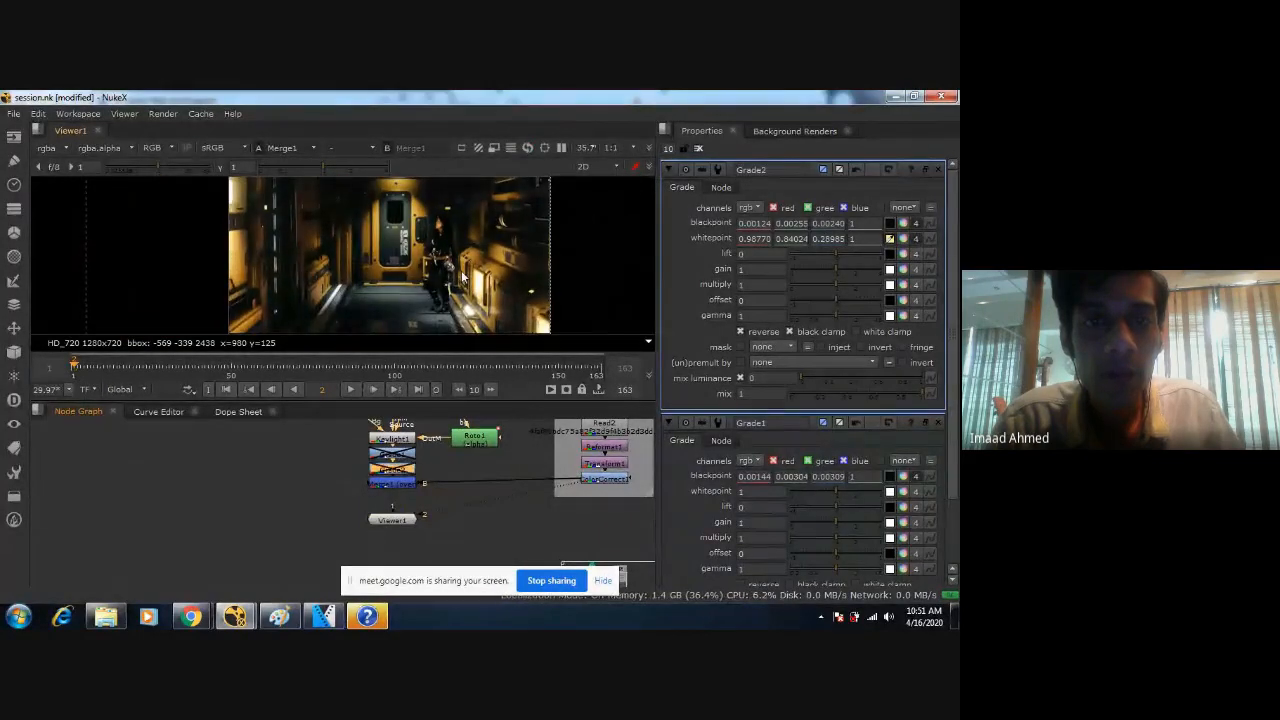
pyautogui.press('d')
pyautogui.scroll(3, 462, 278)
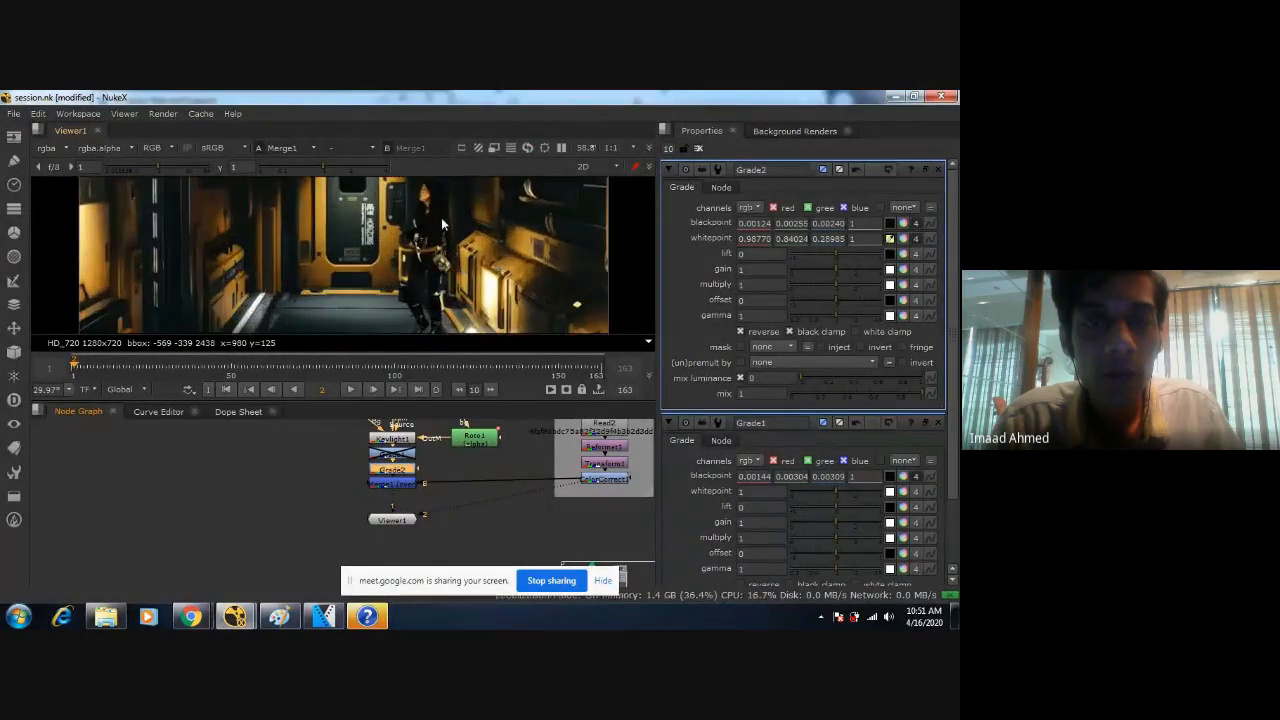
pyautogui.scroll(-5, 432, 267)
pyautogui.hotkey('ctrl', 's')
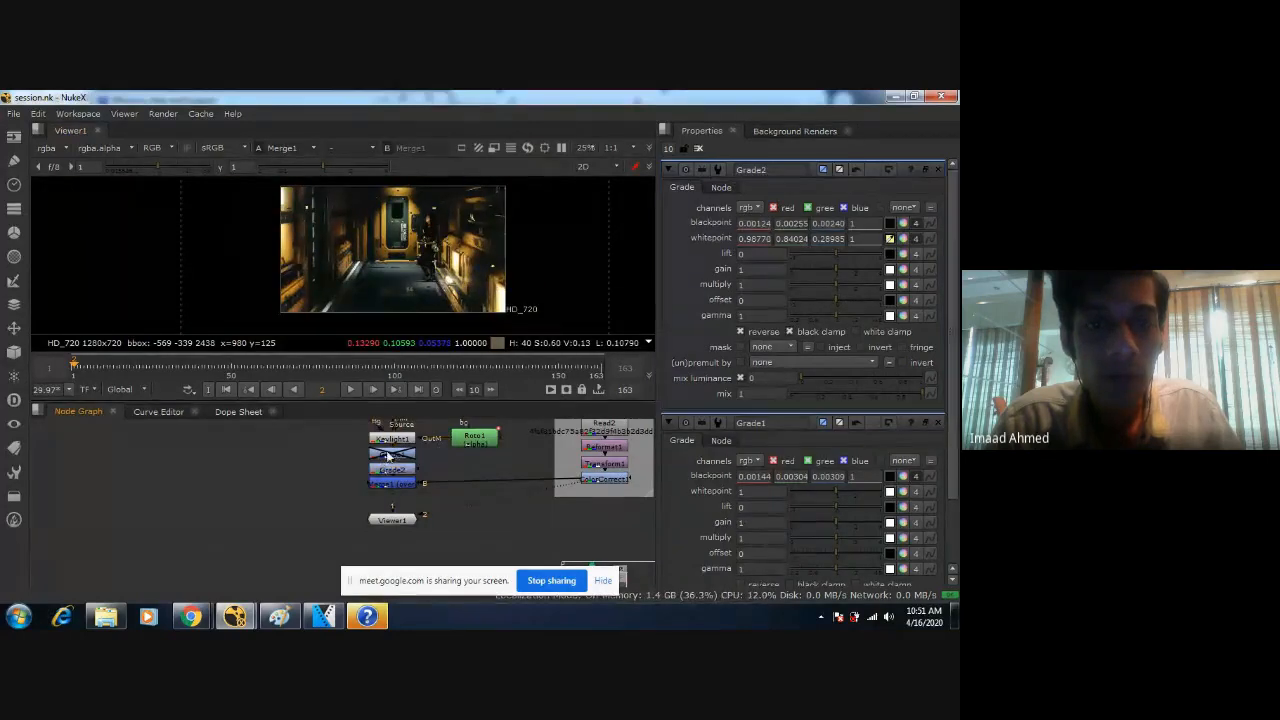
# Delete the disabled Grade1 node and inspect the woman with only Grade2 applied.
pyautogui.click(390, 456)
pyautogui.press('Delete')
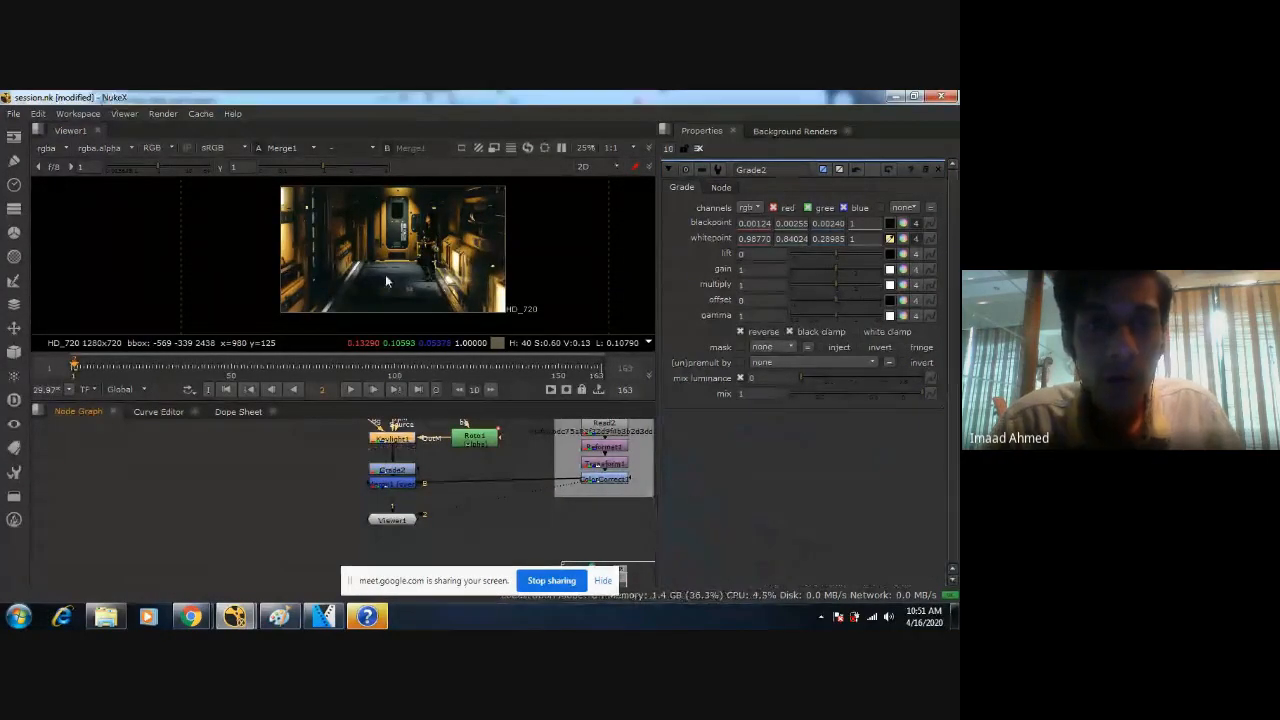
pyautogui.scroll(4, 433, 256)
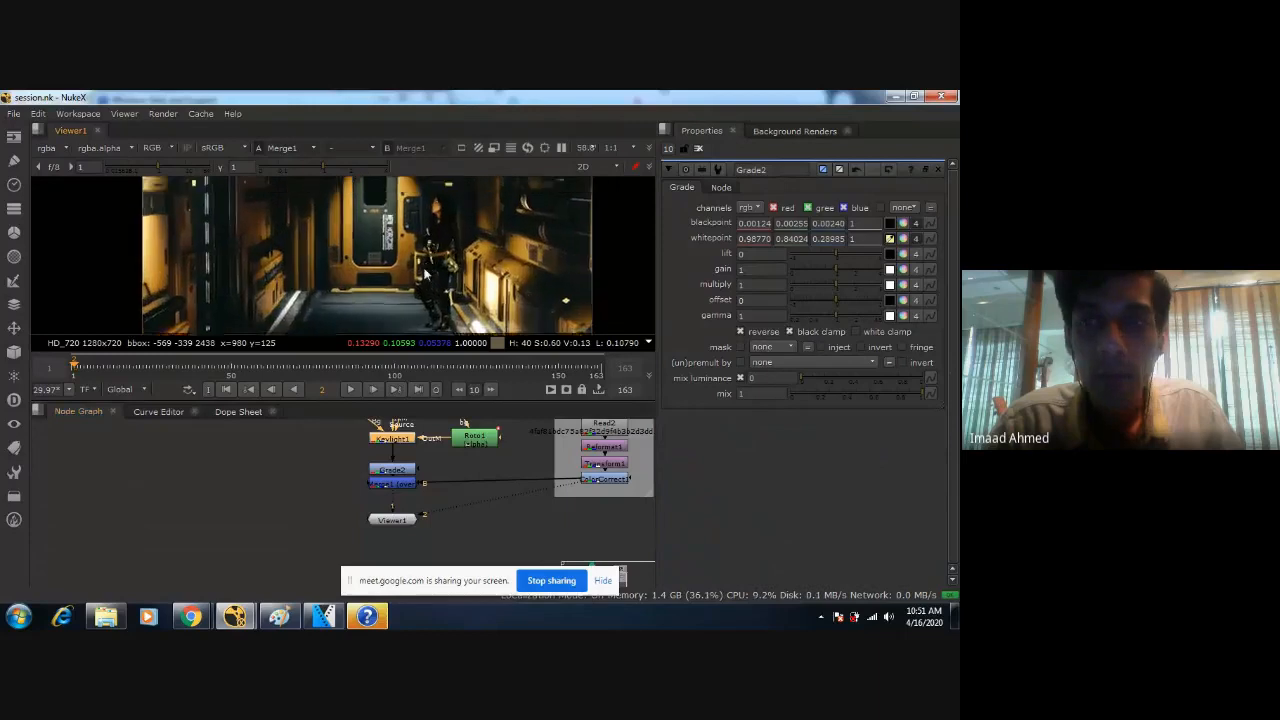
pyautogui.moveTo(433, 257); pyautogui.dragTo(426, 221, button='middle')
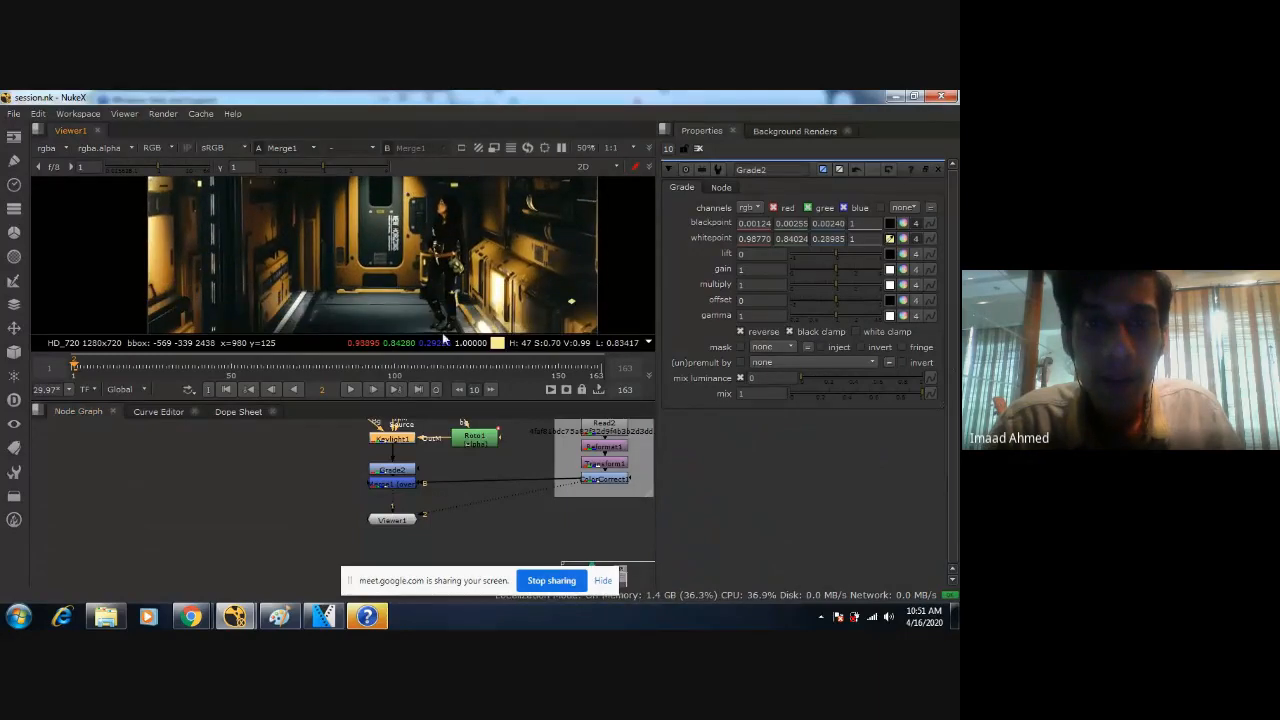
# Turn Grade2 off and on again while comparing the woman's face and dark hair with the door panels up close.
pyautogui.click(411, 469)
pyautogui.scroll(-2, 500, 295)
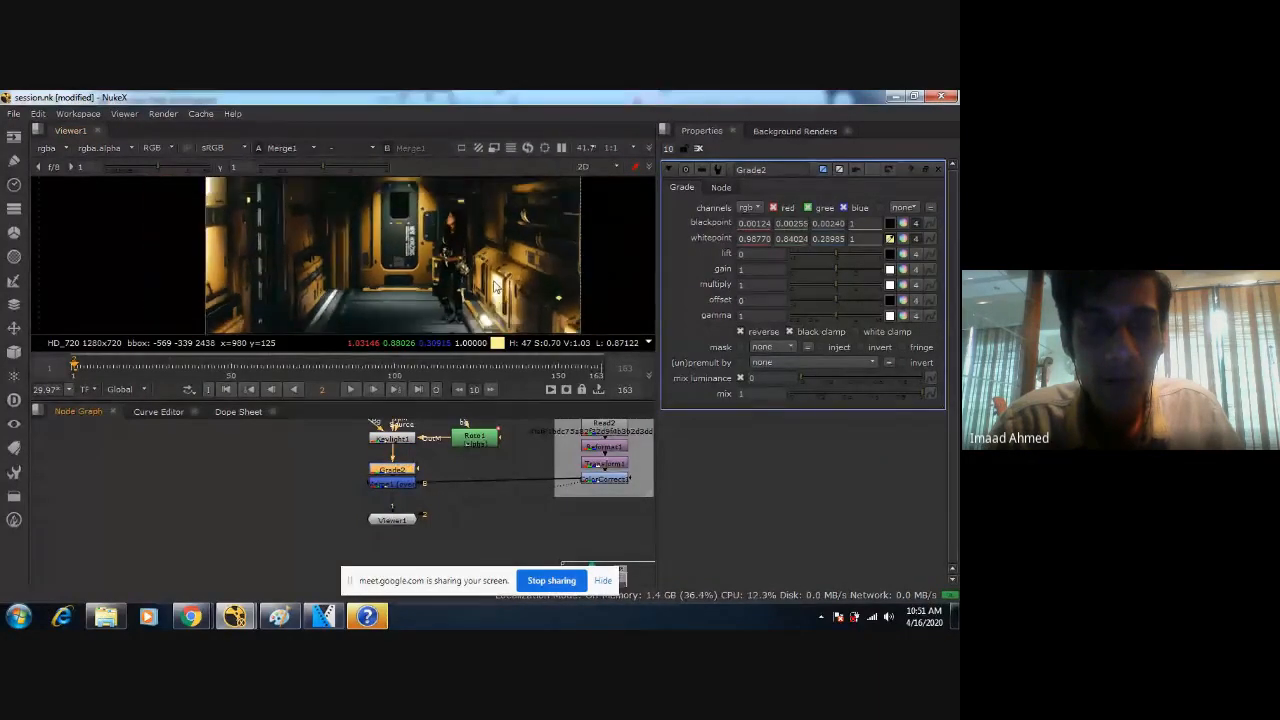
pyautogui.press('d')
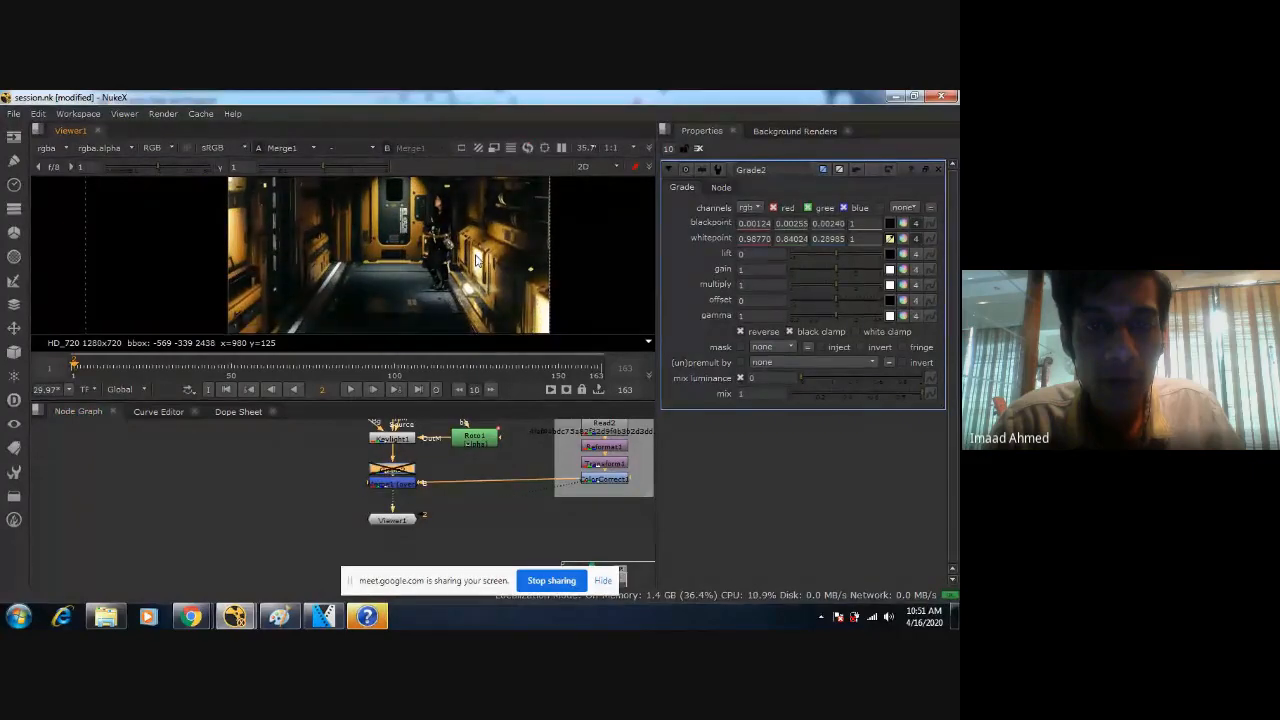
pyautogui.scroll(5, 476, 258)
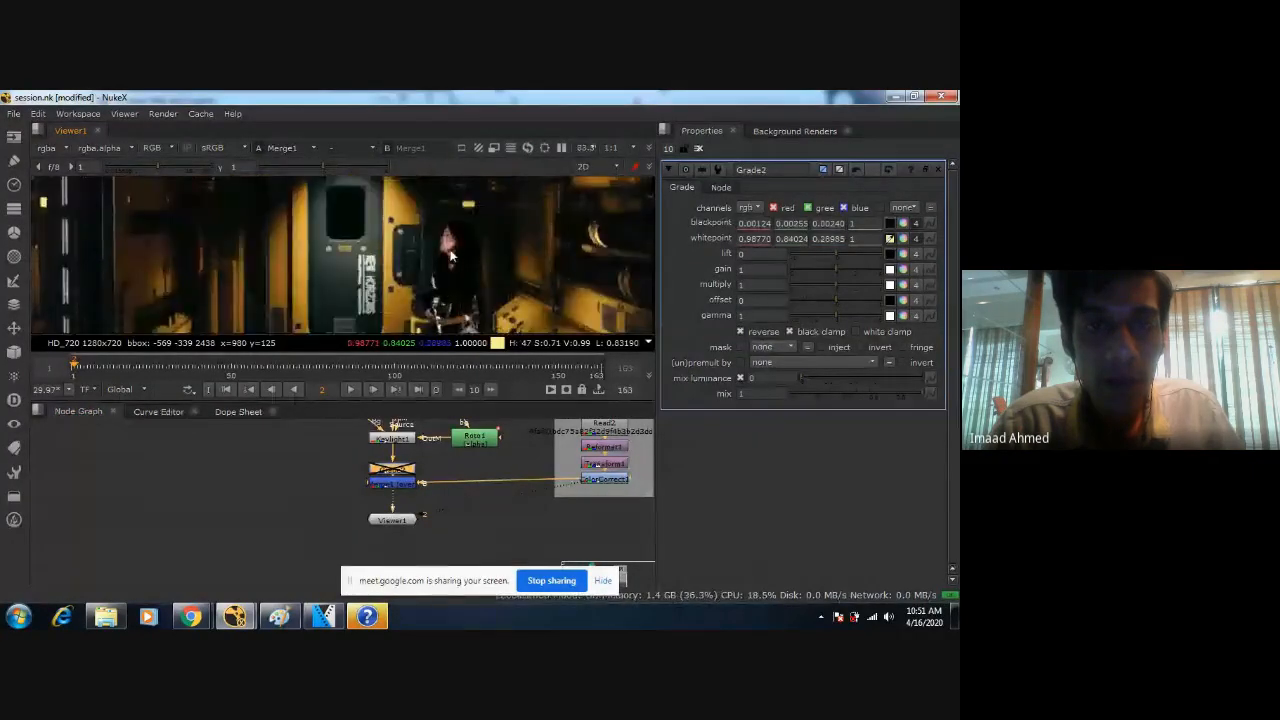
pyautogui.scroll(4, 451, 256)
pyautogui.scroll(3, 449, 249)
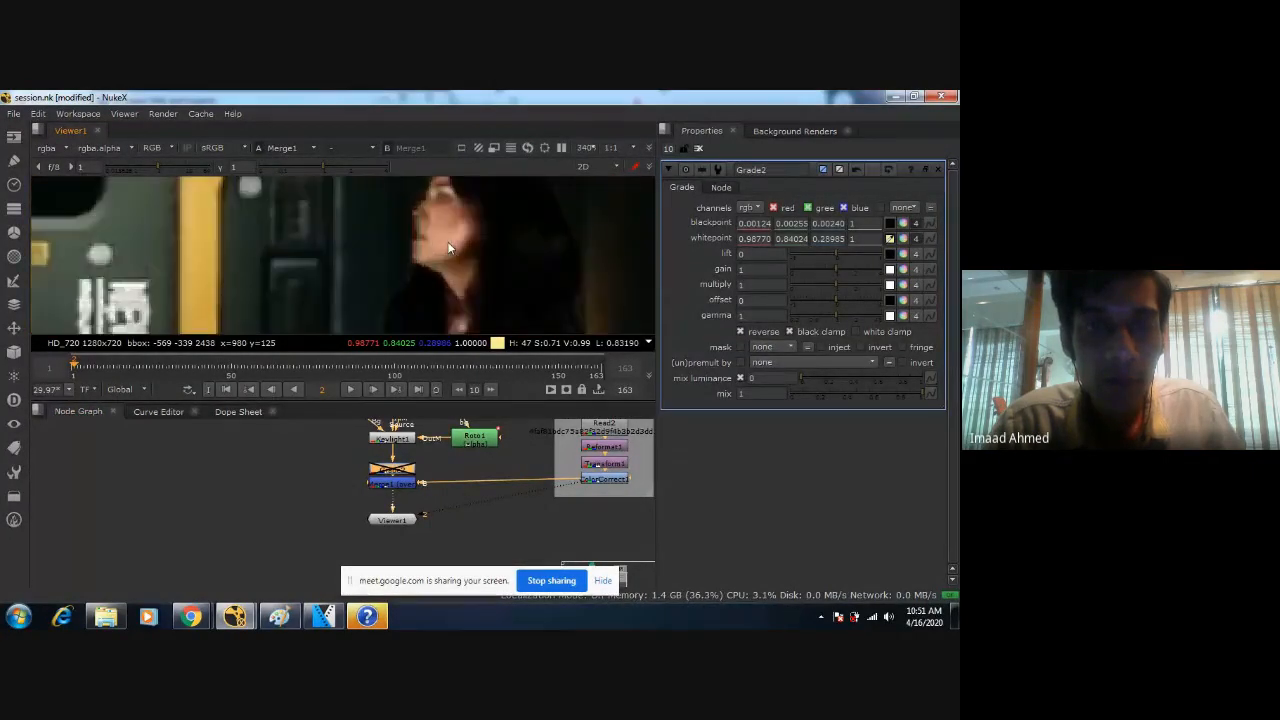
pyautogui.moveTo(131, 206); pyautogui.dragTo(454, 271, button='middle')
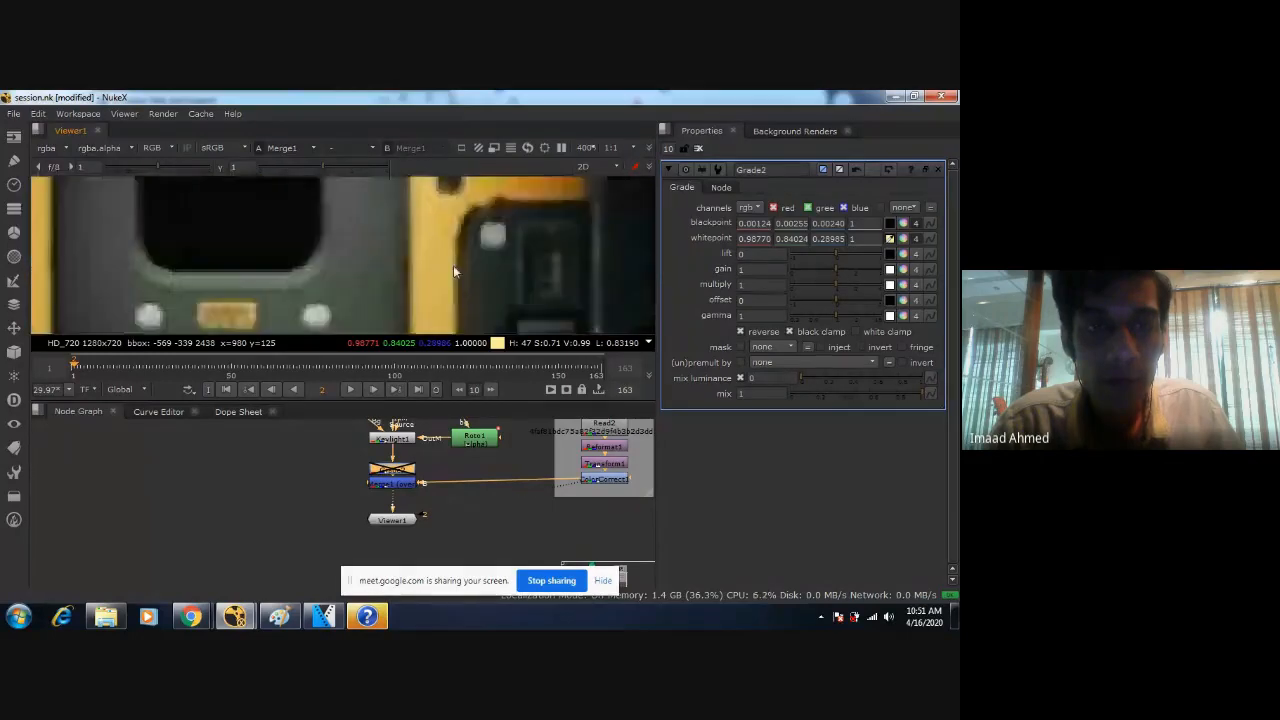
pyautogui.scroll(-2, 406, 241)
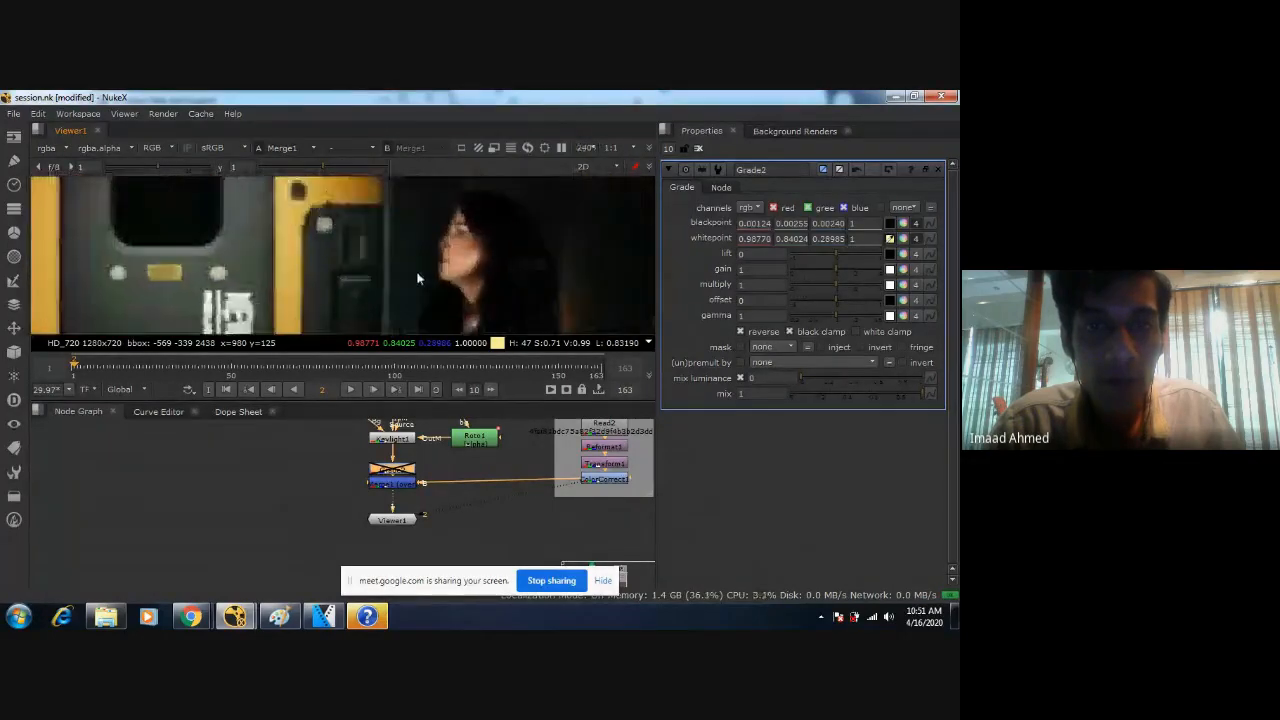
pyautogui.scroll(2, 377, 291)
pyautogui.click(611, 147)
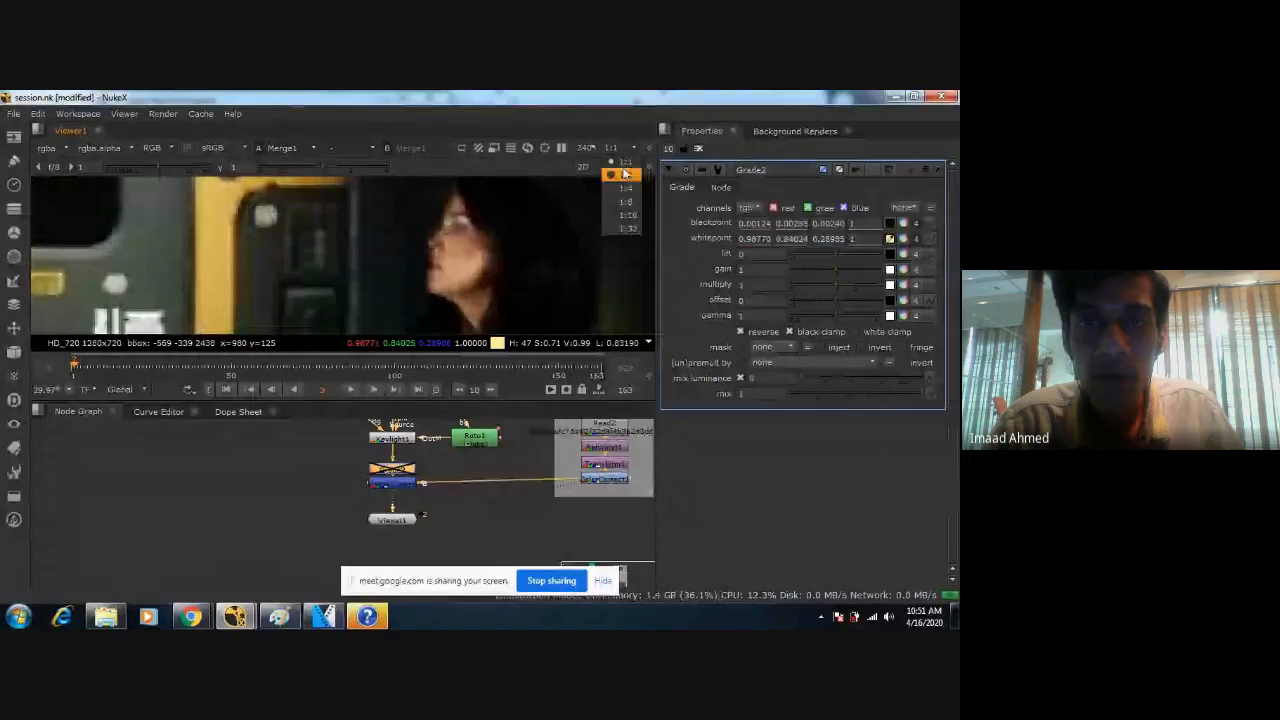
pyautogui.click(622, 174)
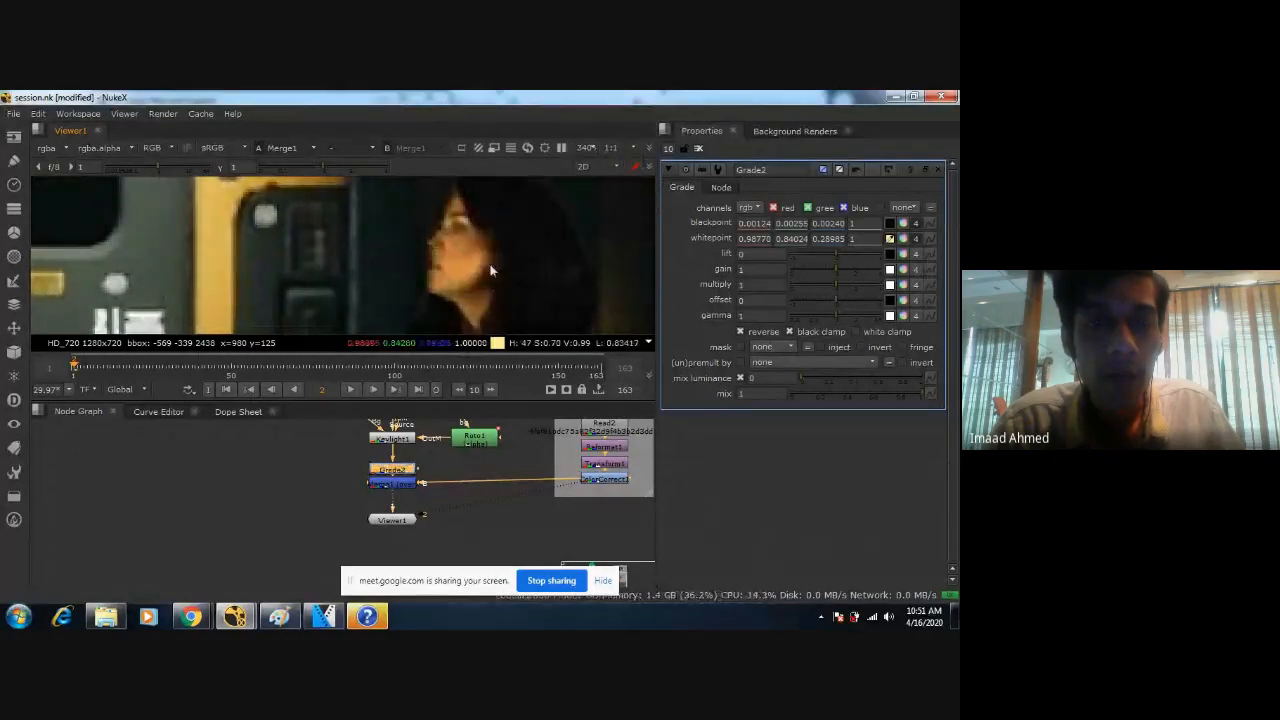
# Examine the woman's face, torso and belt against the corridor walls with Grade2 enabled.
pyautogui.scroll(-2, 474, 253)
pyautogui.scroll(-3, 433, 270)
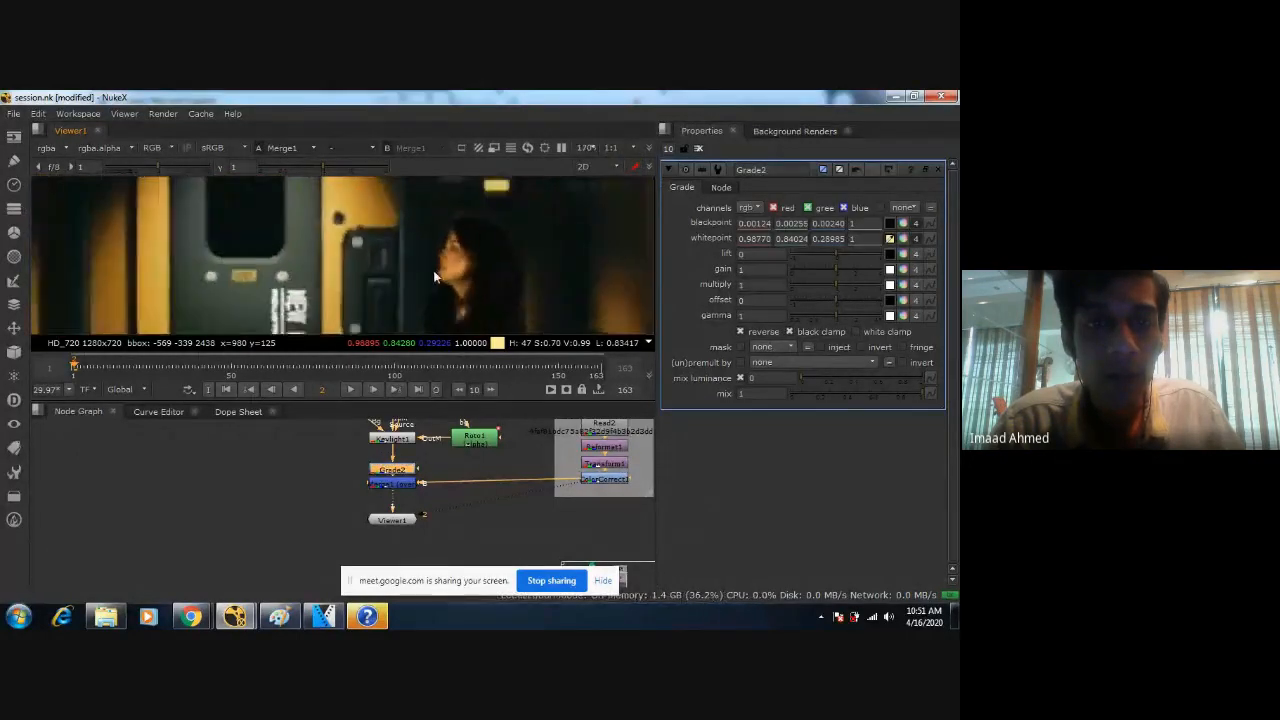
pyautogui.moveTo(431, 298); pyautogui.dragTo(443, 322, button='middle')
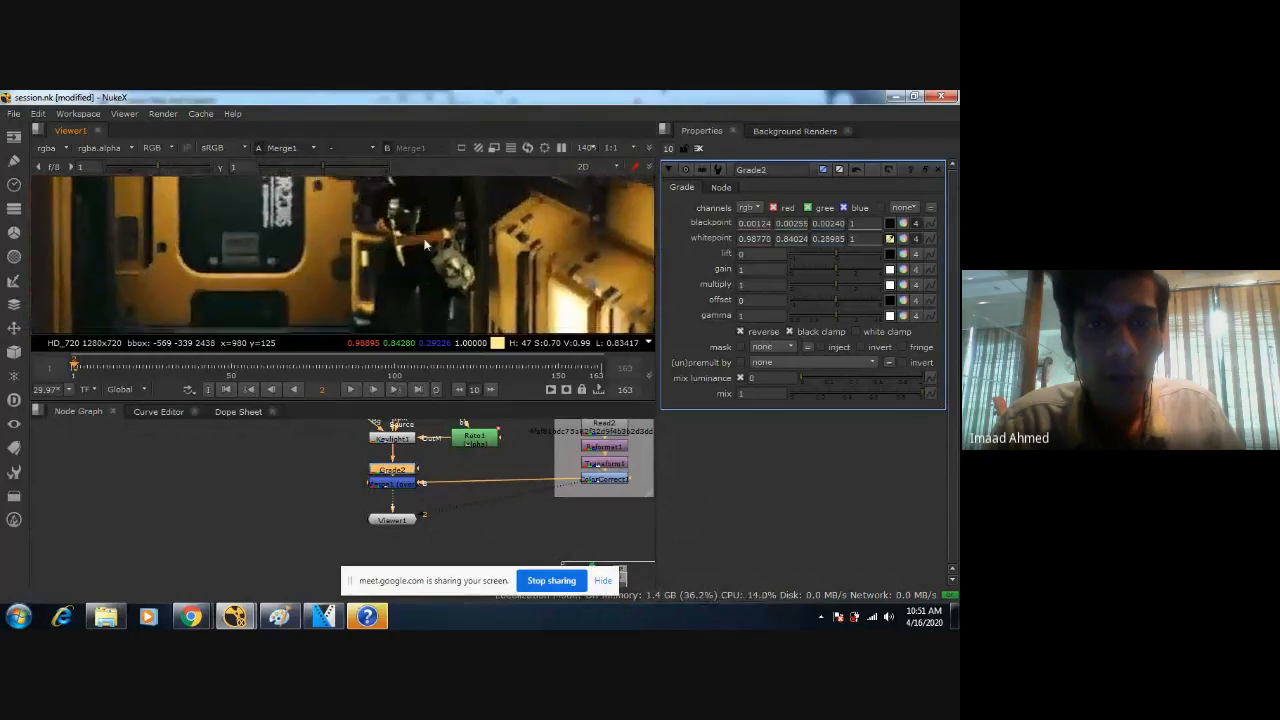
pyautogui.moveTo(436, 218); pyautogui.dragTo(468, 272, button='middle')
pyautogui.scroll(1, 456, 285)
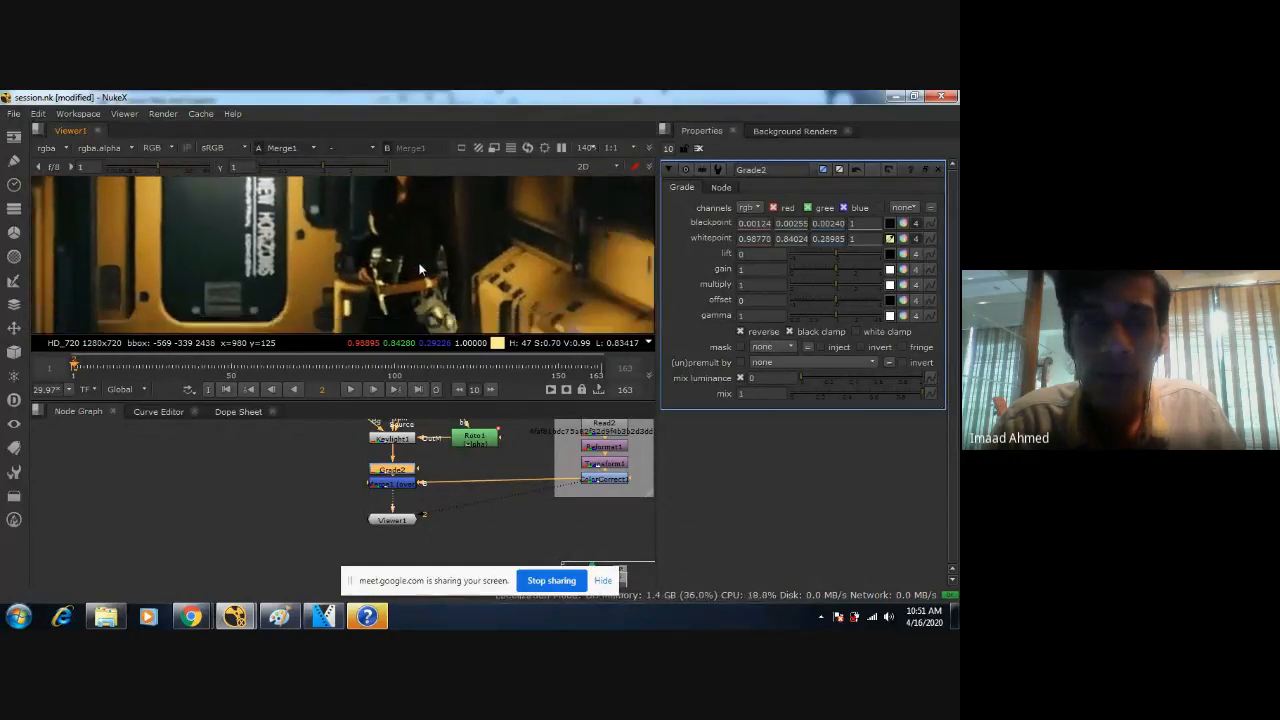
pyautogui.moveTo(456, 285); pyautogui.dragTo(430, 269, button='middle')
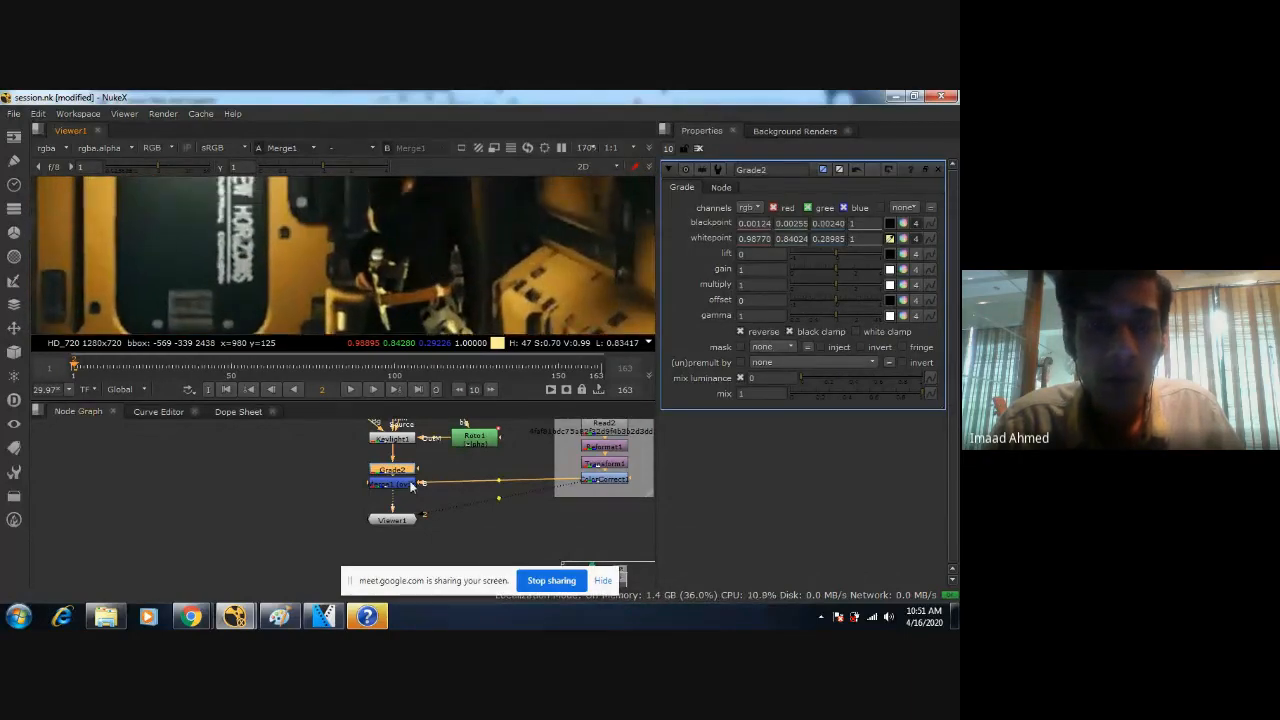
# Undo the recent node changes to restore Grade1 between Keylight1 and Grade2, and disable Grade1.
pyautogui.hotkey('ctrl', 'z')
pyautogui.hotkey('ctrl', 'z')
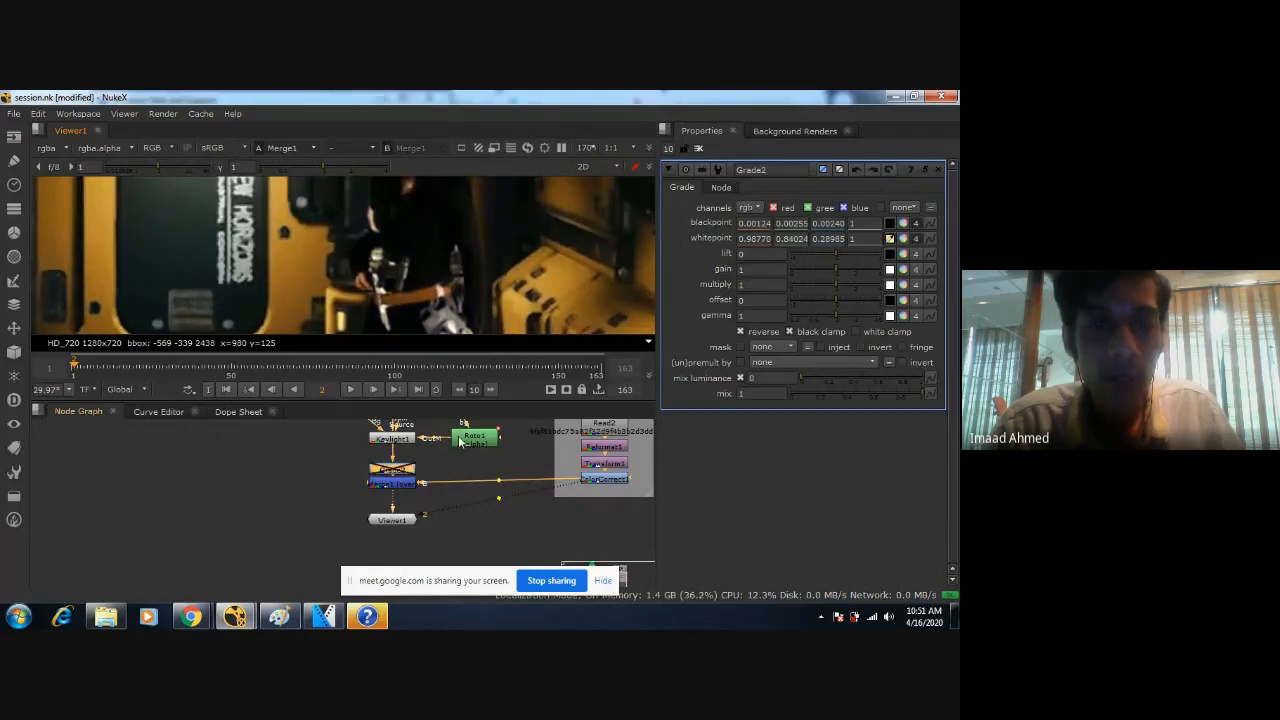
pyautogui.hotkey('ctrl', 'z')
pyautogui.hotkey('ctrl', 'z')
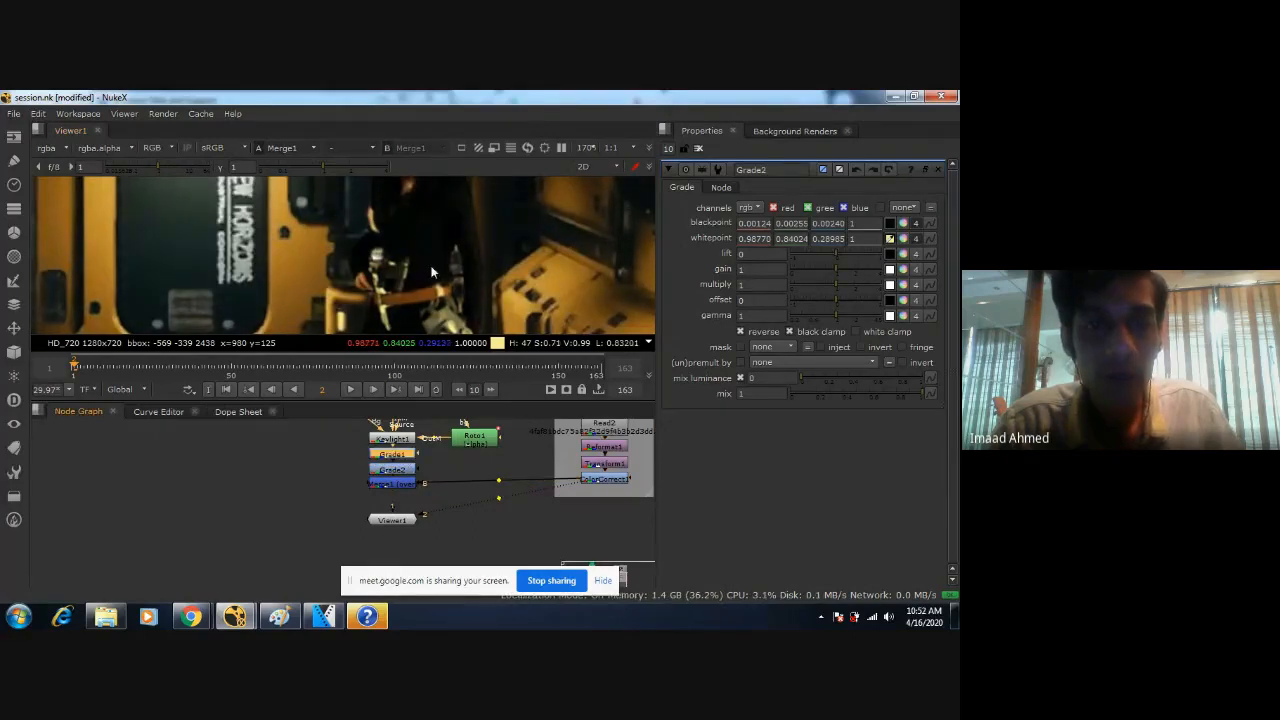
pyautogui.moveTo(406, 224); pyautogui.dragTo(450, 243, button='middle')
pyautogui.scroll(-5, 414, 271)
pyautogui.press('d')
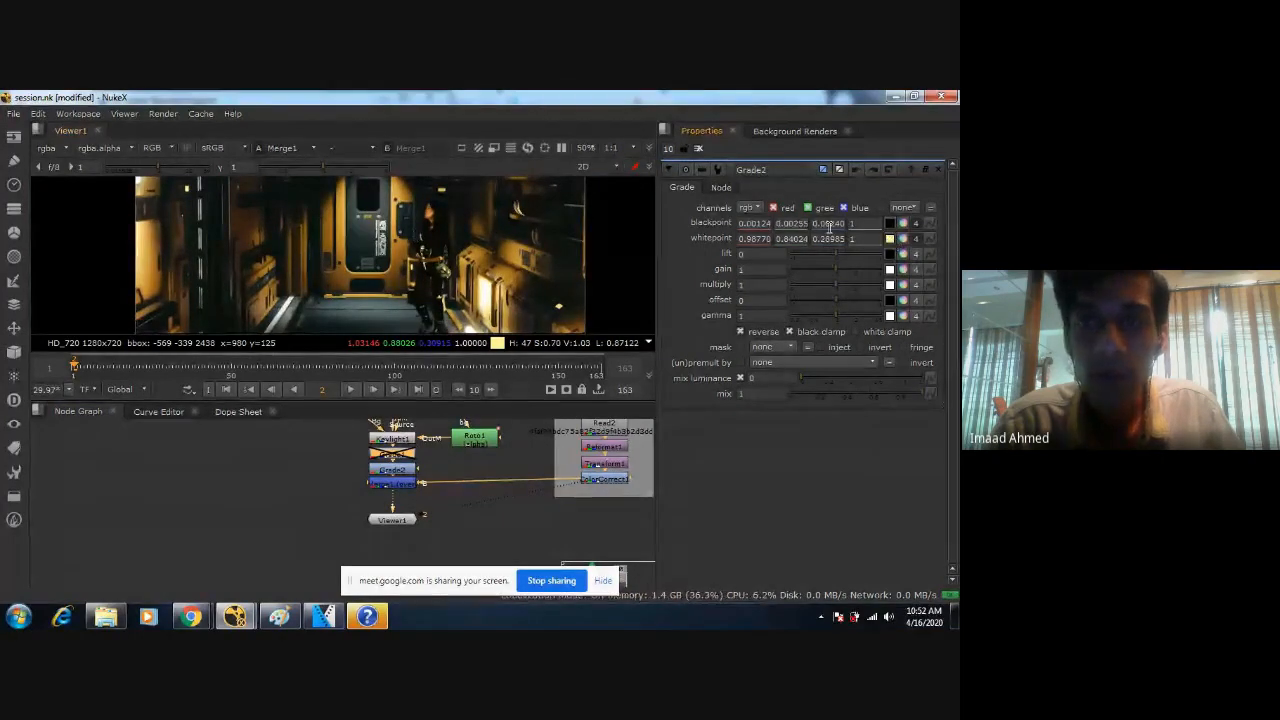
# Resample Grade2's whitepoint from the yellow strip beside the corridor floor, giving 0.87201, 0.66847 and 0.22378.
pyautogui.click(890, 239)
pyautogui.scroll(4, 440, 248)
pyautogui.moveTo(440, 248); pyautogui.dragTo(327, 108, button='middle')
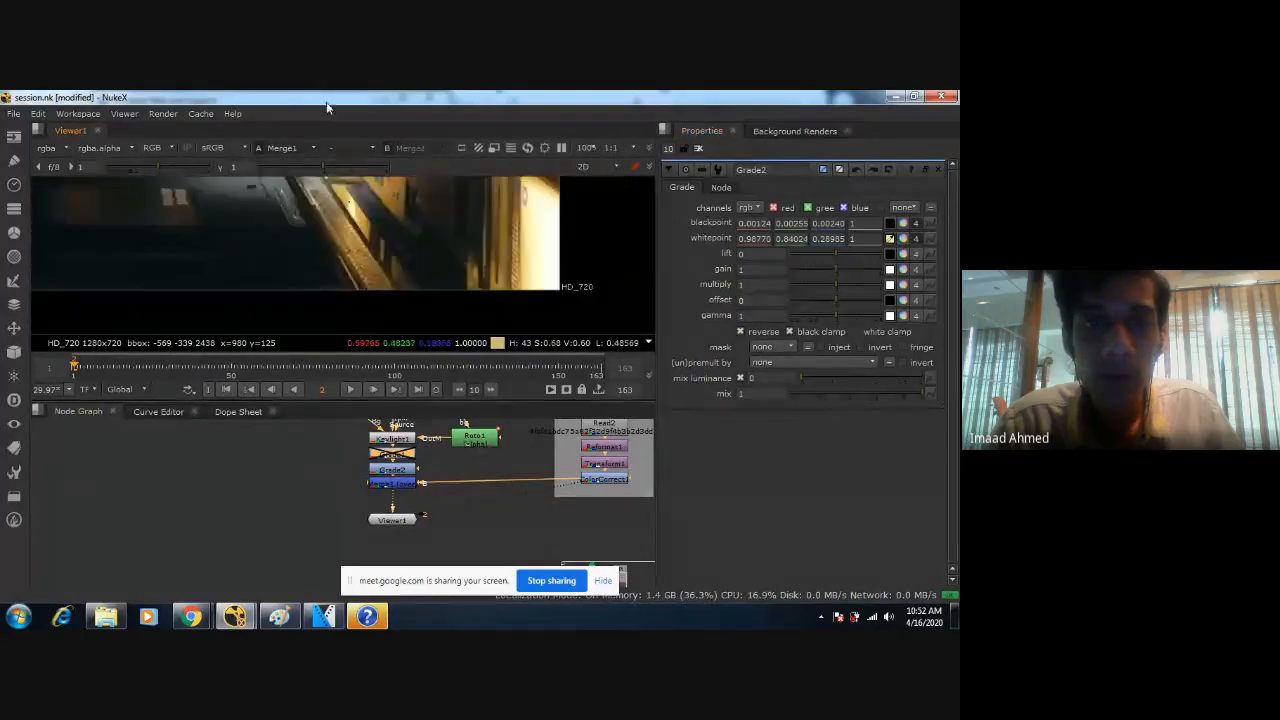
pyautogui.scroll(2, 403, 230)
pyautogui.moveTo(403, 230); pyautogui.dragTo(433, 302, button='middle')
pyautogui.scroll(4, 416, 225)
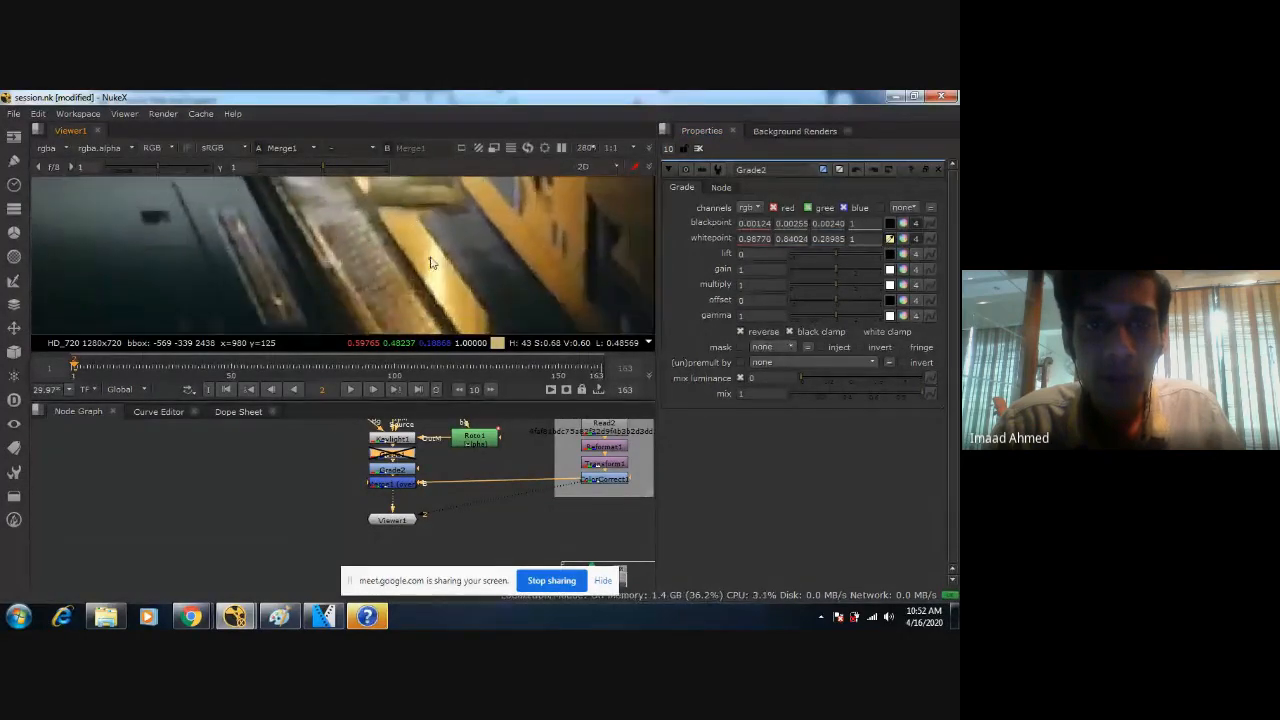
pyautogui.keyDown('ctrl'); pyautogui.click(427, 256); pyautogui.keyUp('ctrl')
pyautogui.scroll(-5, 397, 233)
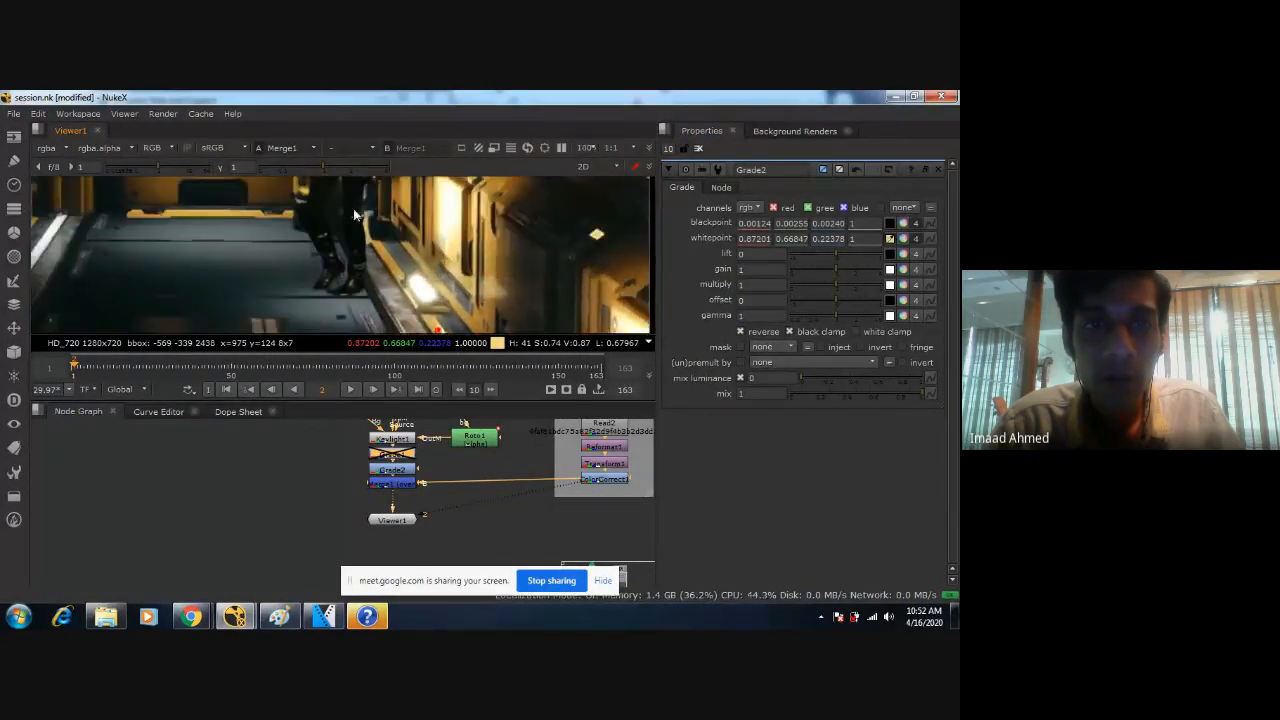
# Re-enable Grade1 and examine the regraded woman in the full corridor shot.
pyautogui.scroll(-5, 521, 286)
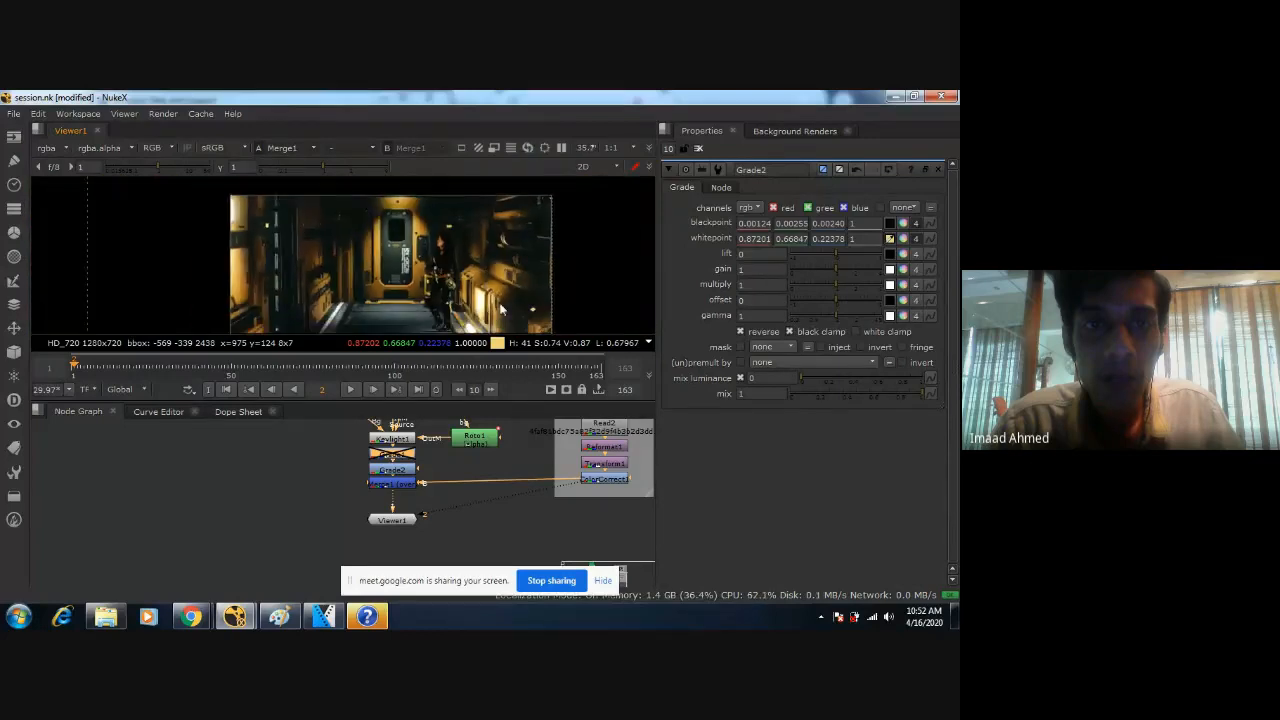
pyautogui.press('d')
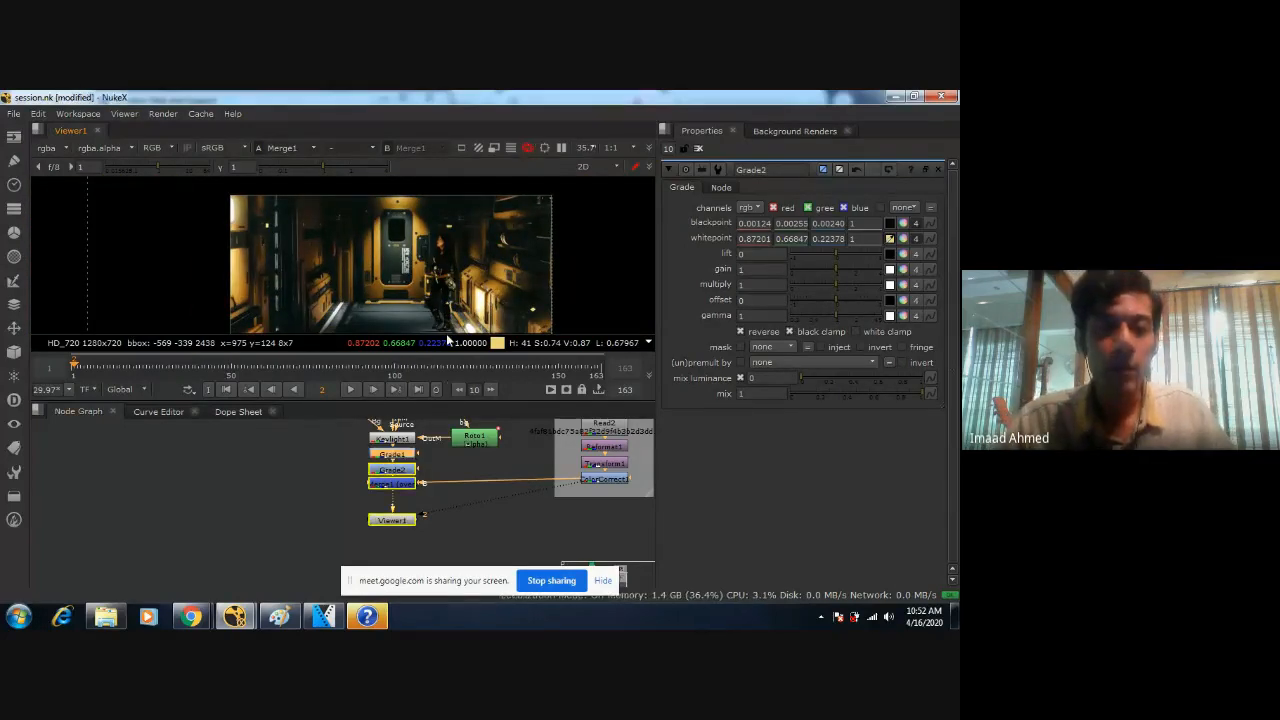
pyautogui.scroll(3, 460, 287)
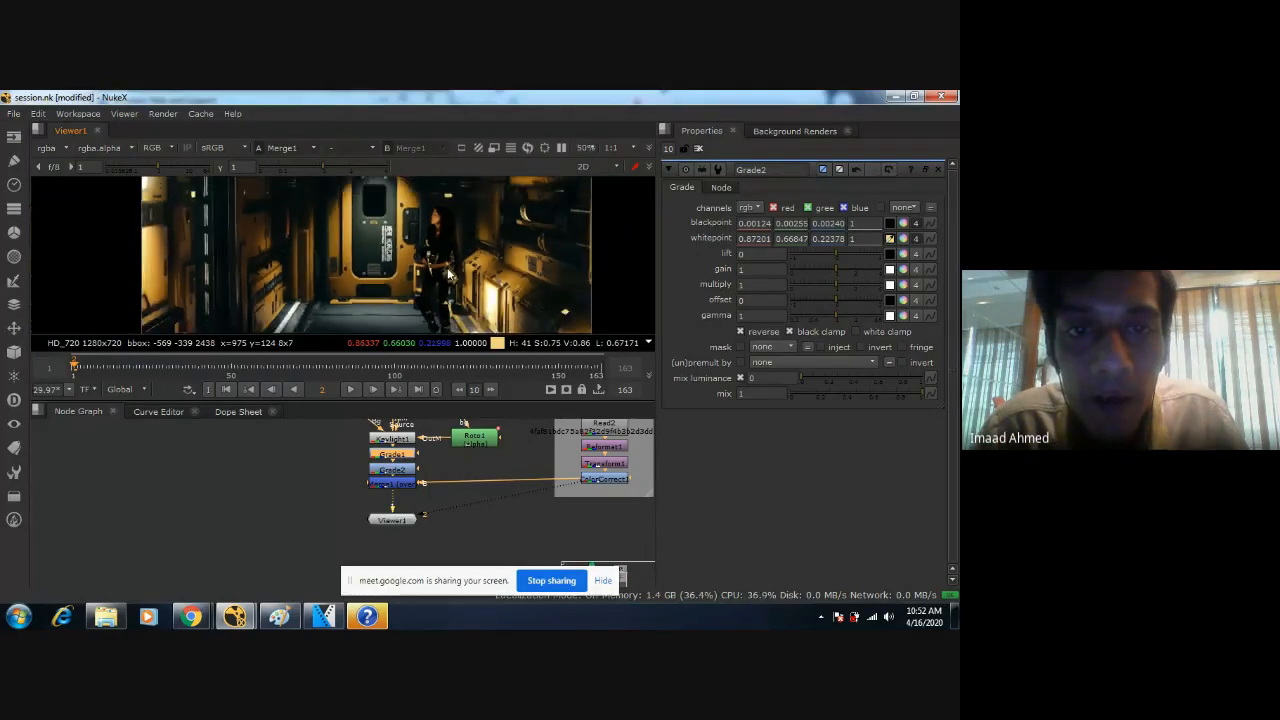
pyautogui.scroll(-2, 340, 262)
pyautogui.moveTo(341, 263); pyautogui.dragTo(411, 293, button='middle')
# Set the master saturation of the background's ColorCorrect1 node to 1.15, after trying a value of 1 and undoing it.
pyautogui.doubleClick(604, 479)
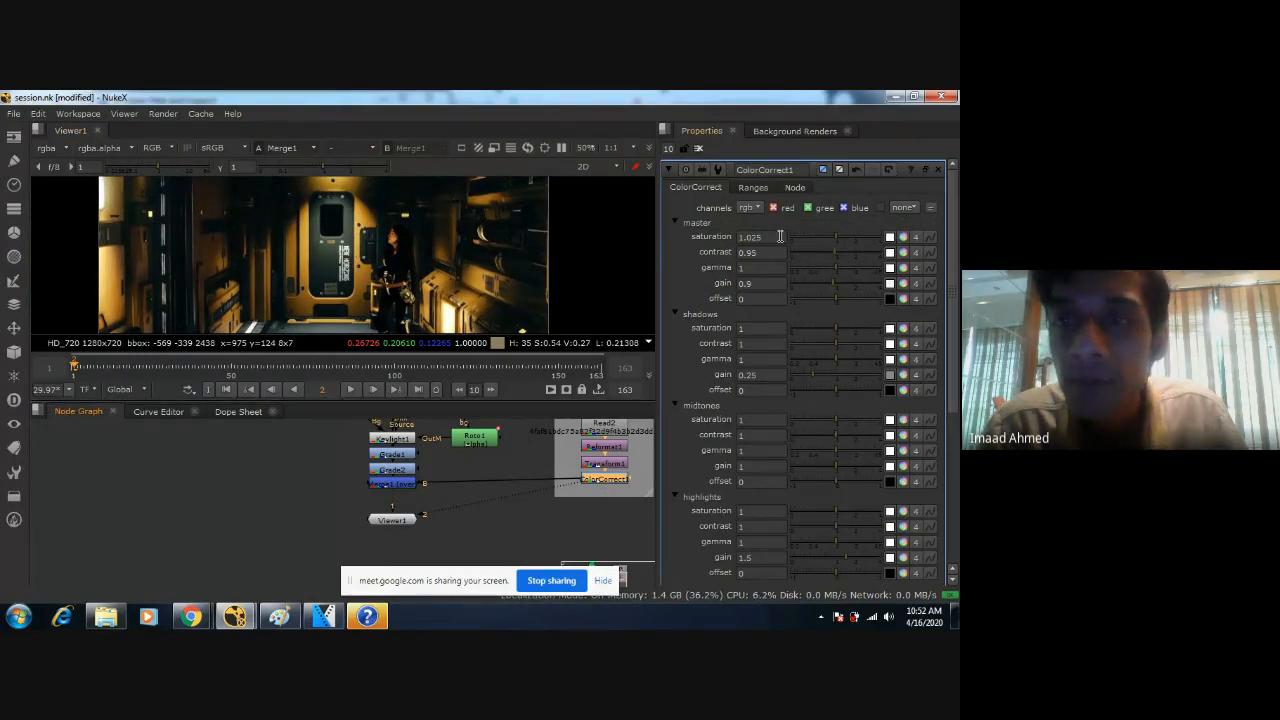
pyautogui.press('BackSpace')
pyautogui.press('BackSpace')
pyautogui.press('BackSpace')
pyautogui.press('BackSpace')
pyautogui.press('Return')
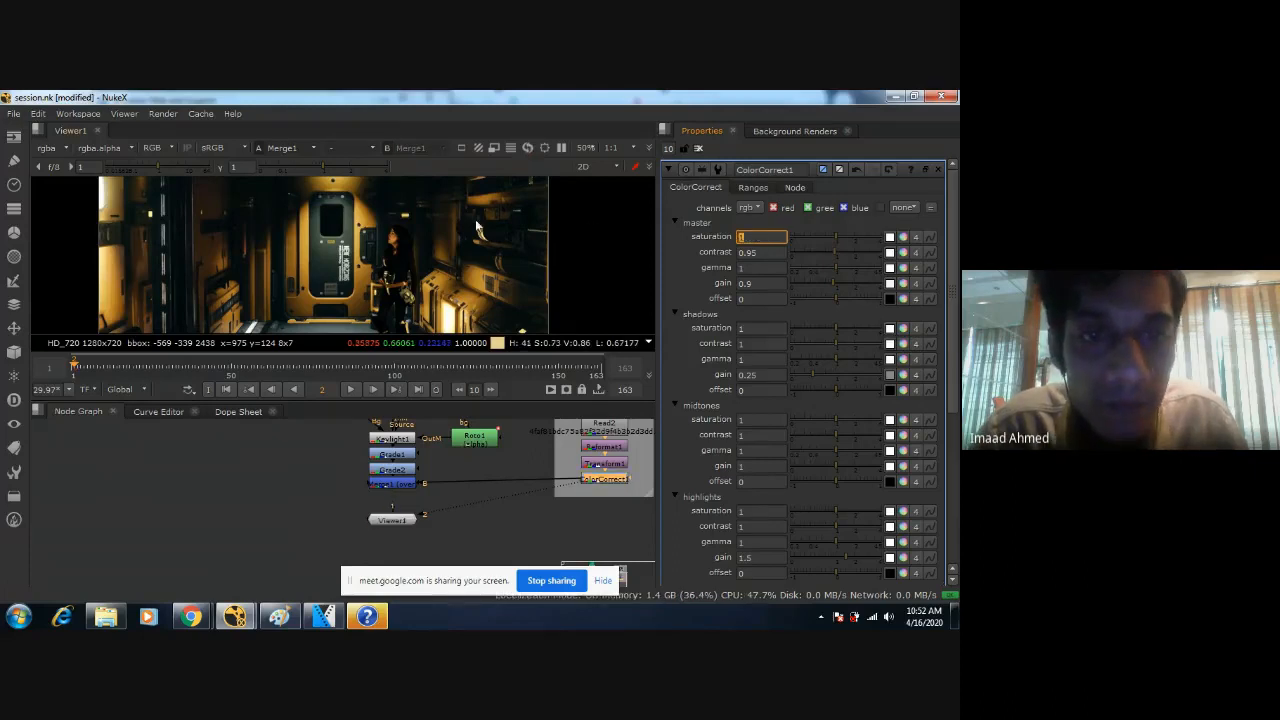
pyautogui.hotkey('ctrl', 'z')
pyautogui.scroll(4, 467, 227)
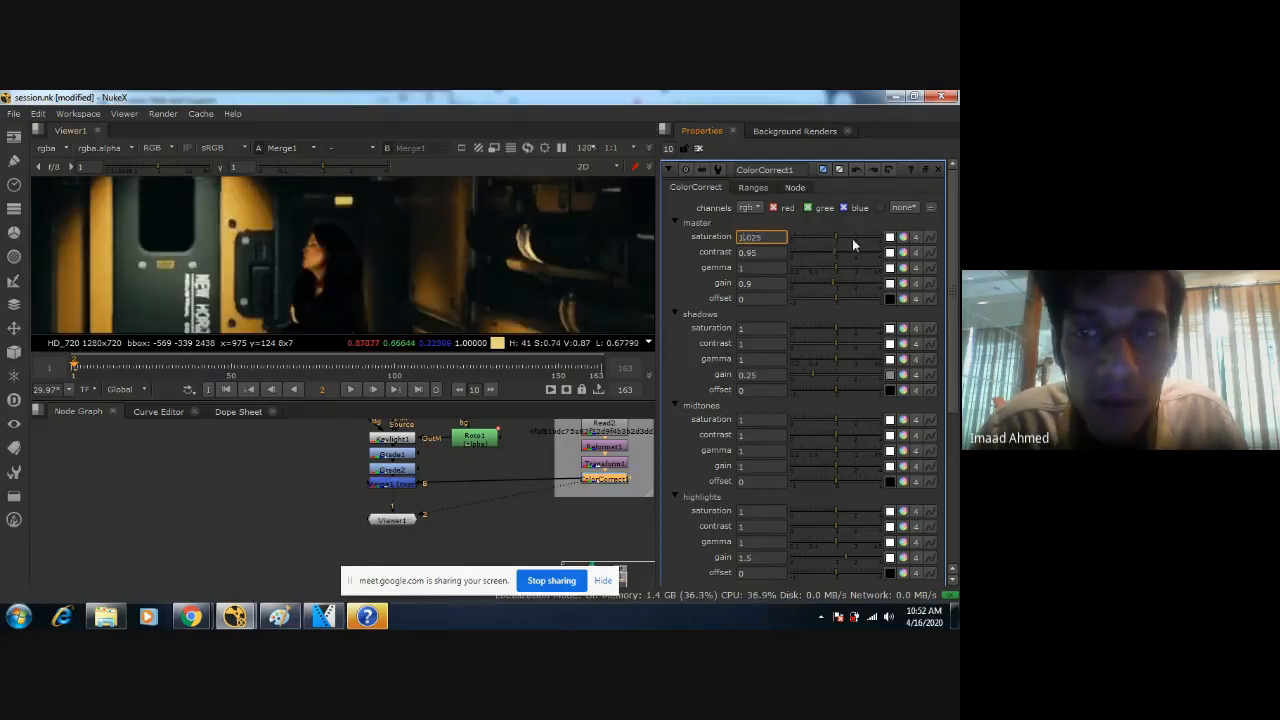
pyautogui.moveTo(836, 236); pyautogui.dragTo(844, 236)
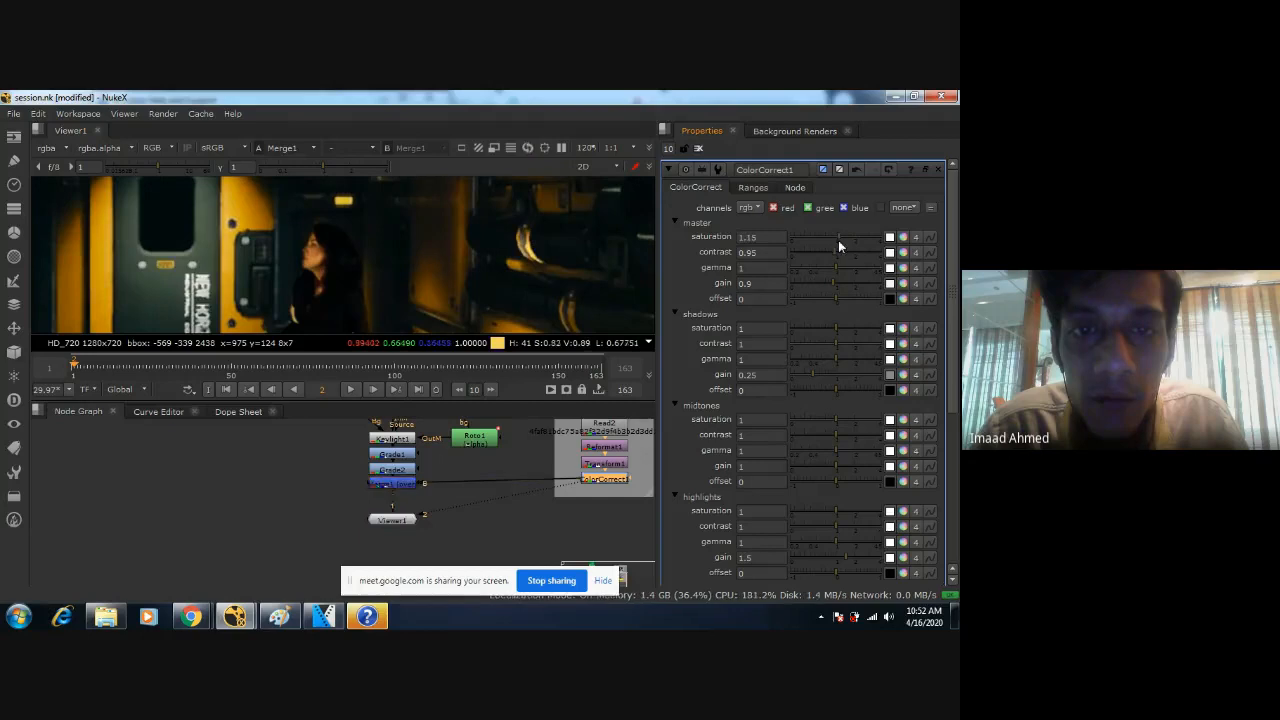
# Undo the last master saturation change on ColorCorrect1 and set its shadows gain to 0.15.
pyautogui.hotkey('ctrl', 'z')
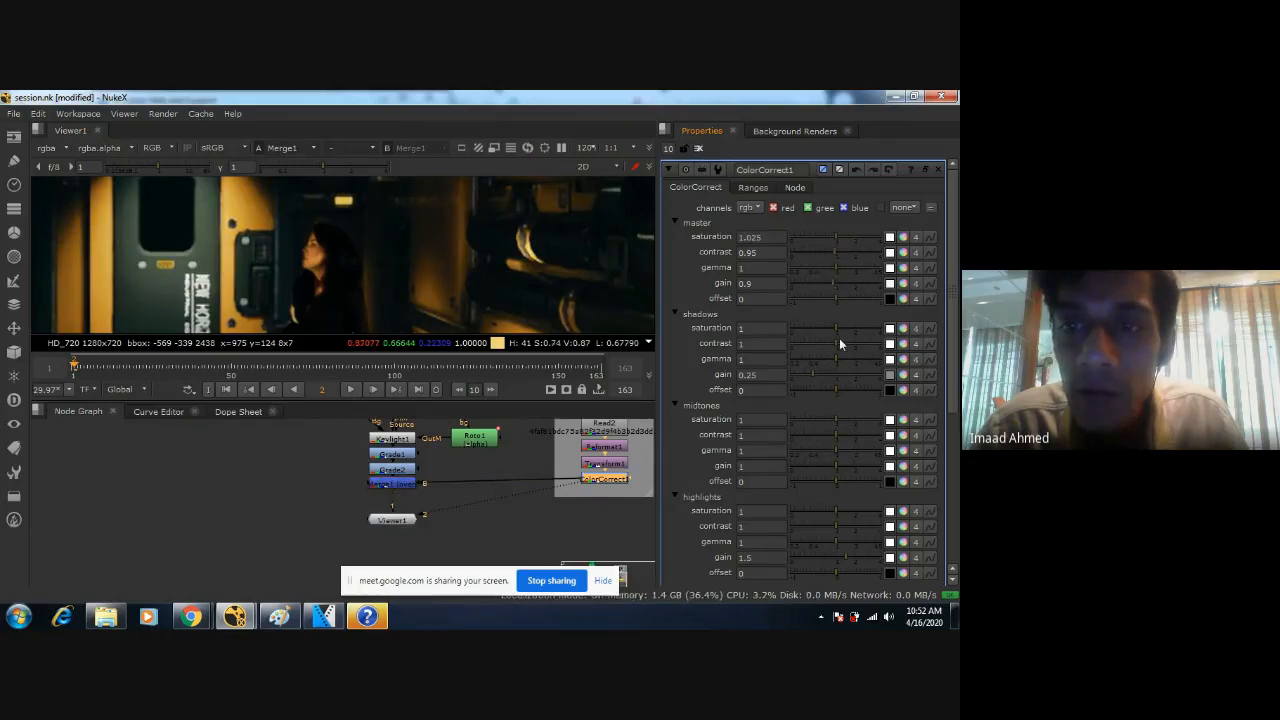
pyautogui.moveTo(840, 374); pyautogui.dragTo(807, 374)
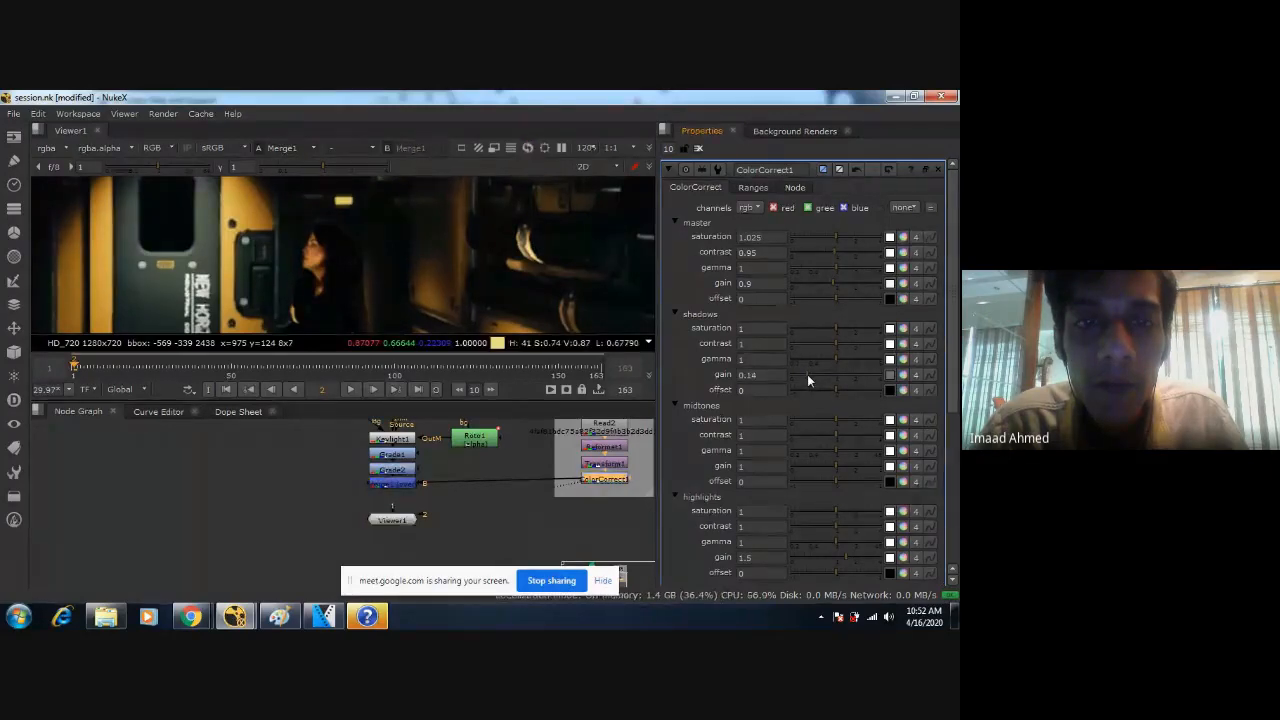
pyautogui.click(784, 375)
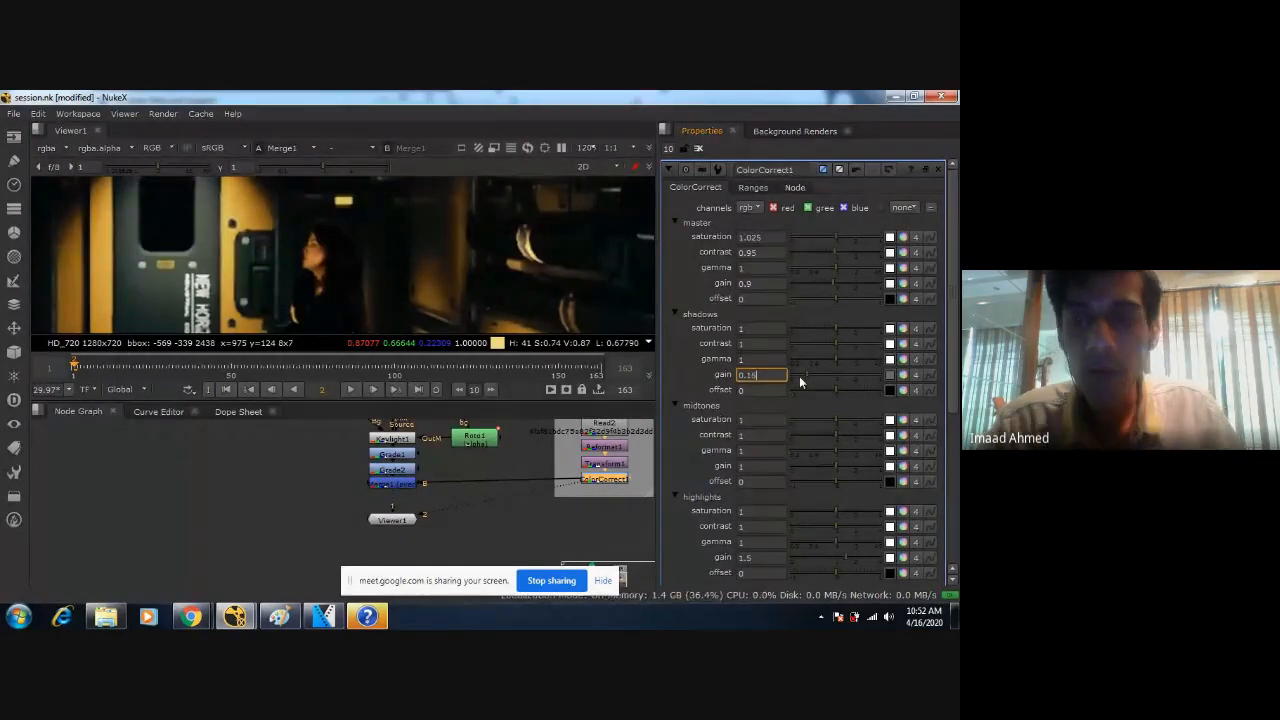
# Toggle the woman's grading nodes to compare her look against the darkened corridor.
pyautogui.scroll(-5, 486, 244)
pyautogui.moveTo(486, 244); pyautogui.dragTo(525, 182, button='middle')
pyautogui.scroll(4, 449, 243)
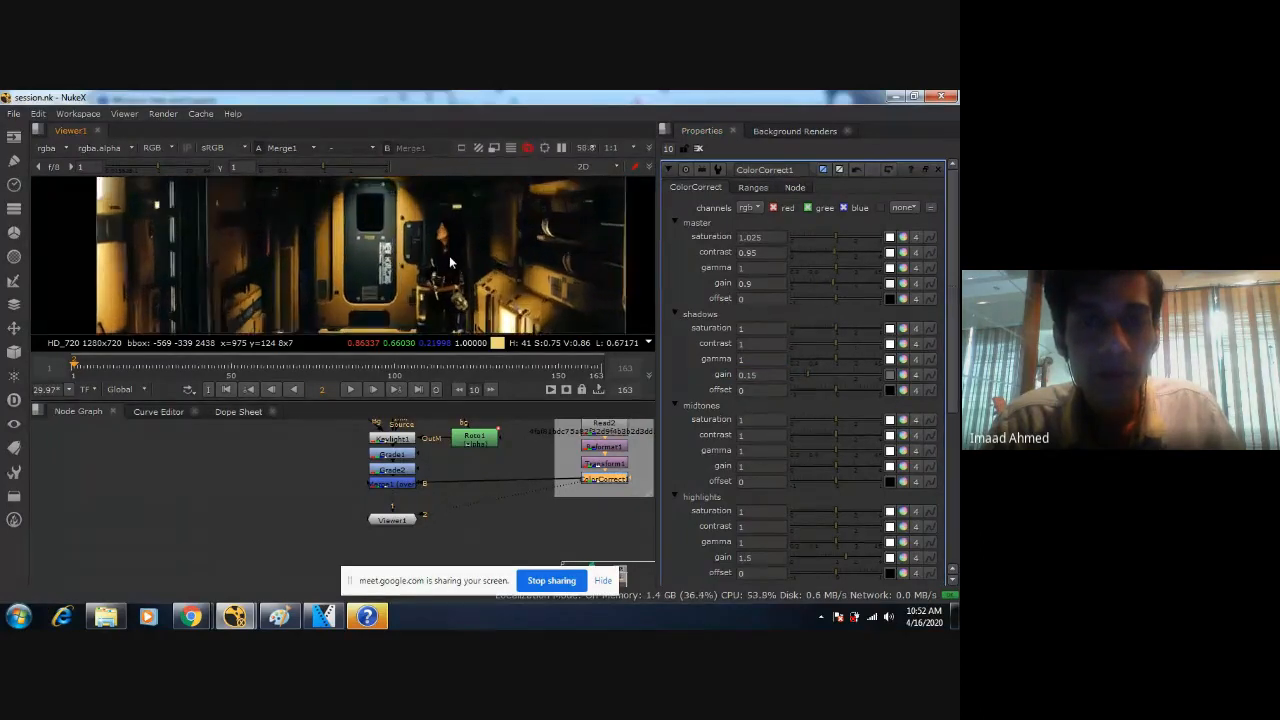
pyautogui.click(410, 467)
pyautogui.press('d')
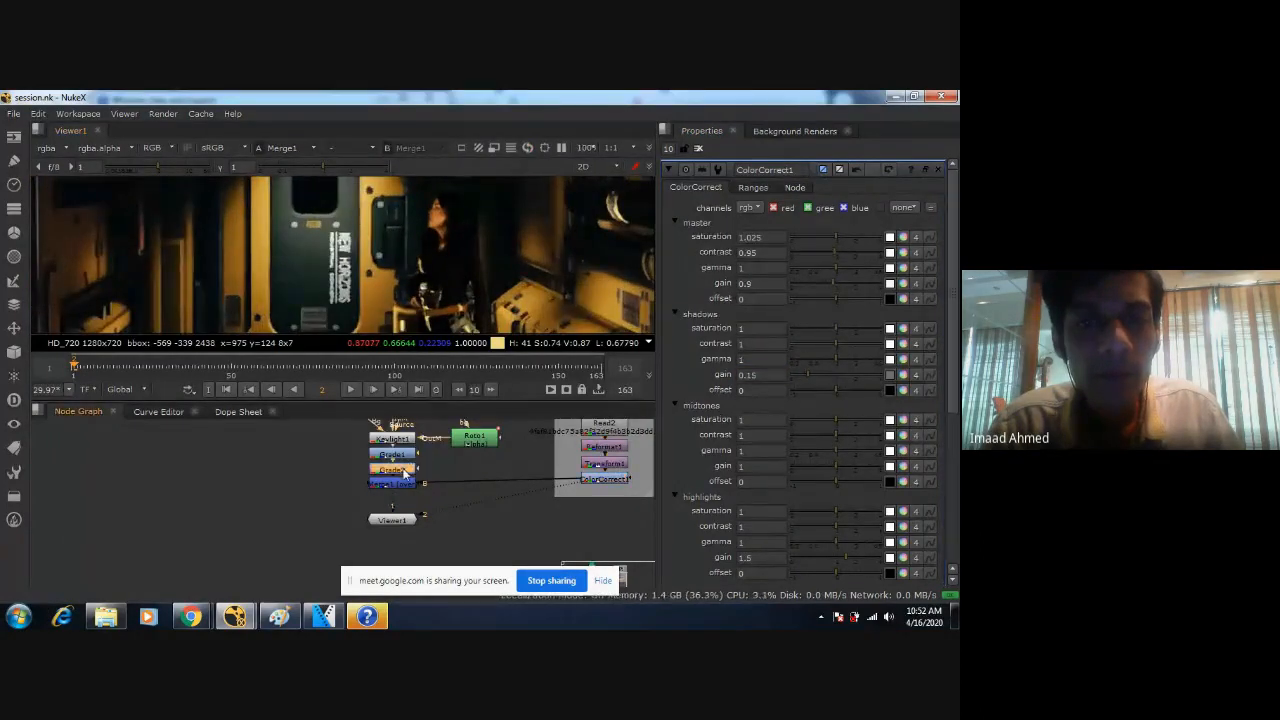
pyautogui.scroll(-1, 463, 237)
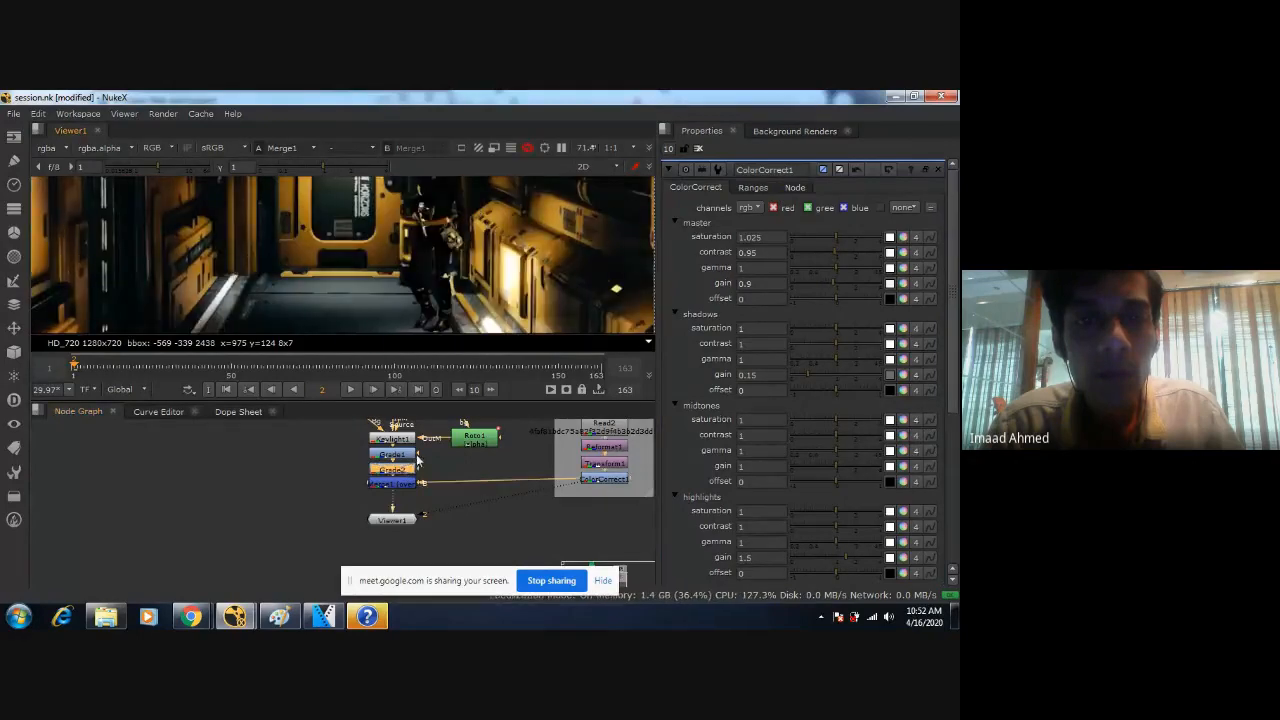
pyautogui.press('d')
pyautogui.scroll(-3, 505, 282)
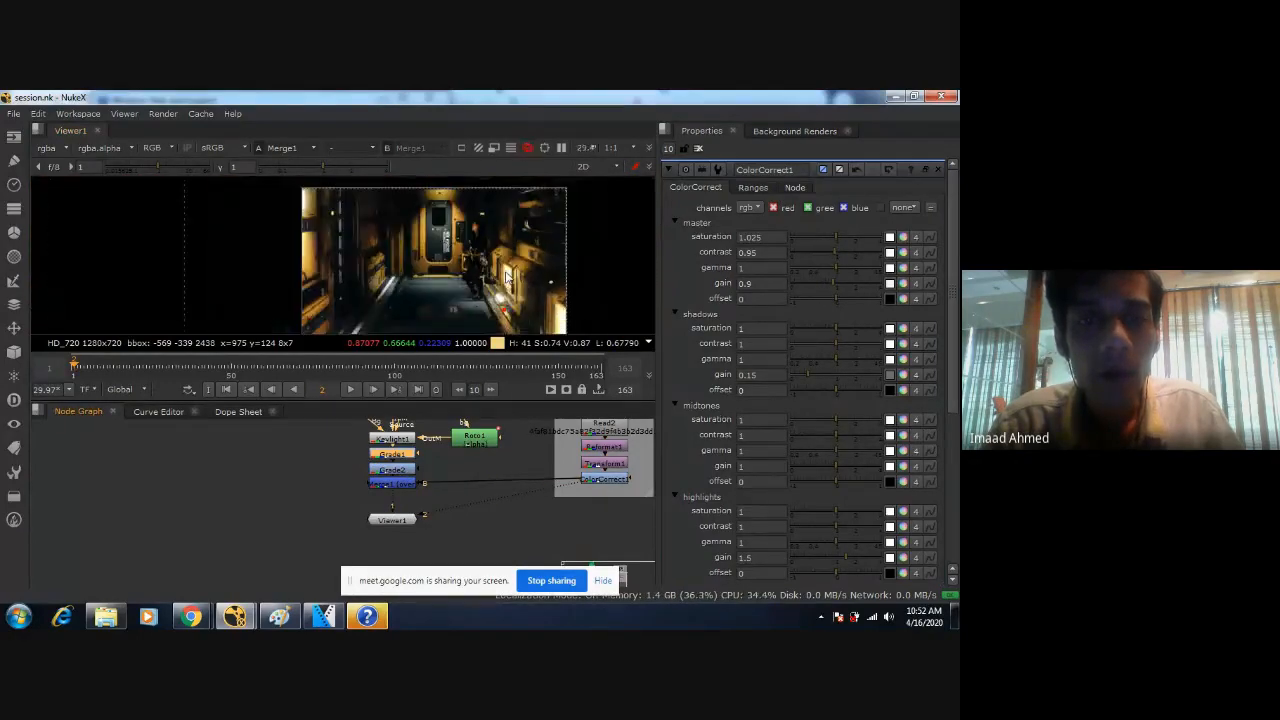
# Scrub through the shot to frame 149 and examine the woman's colour match and face edges up close.
pyautogui.moveTo(503, 270); pyautogui.dragTo(461, 253, button='middle')
pyautogui.moveTo(159, 368); pyautogui.dragTo(254, 371)
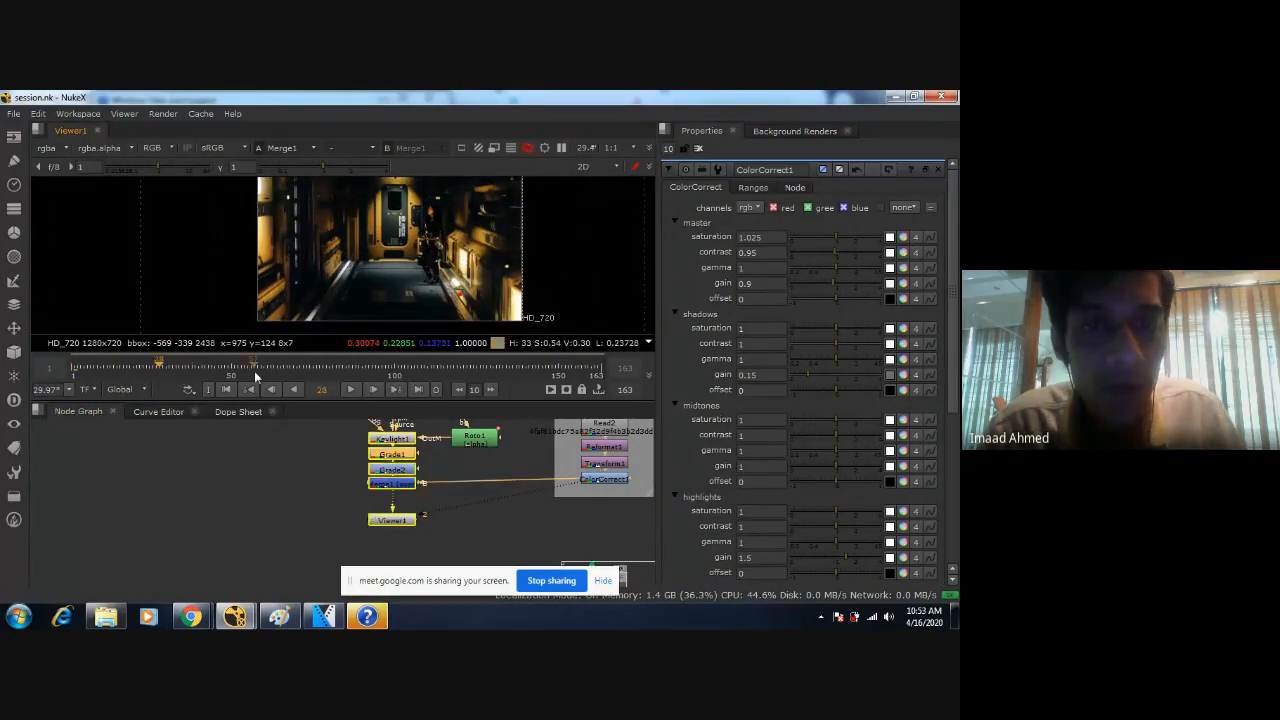
pyautogui.click(332, 375)
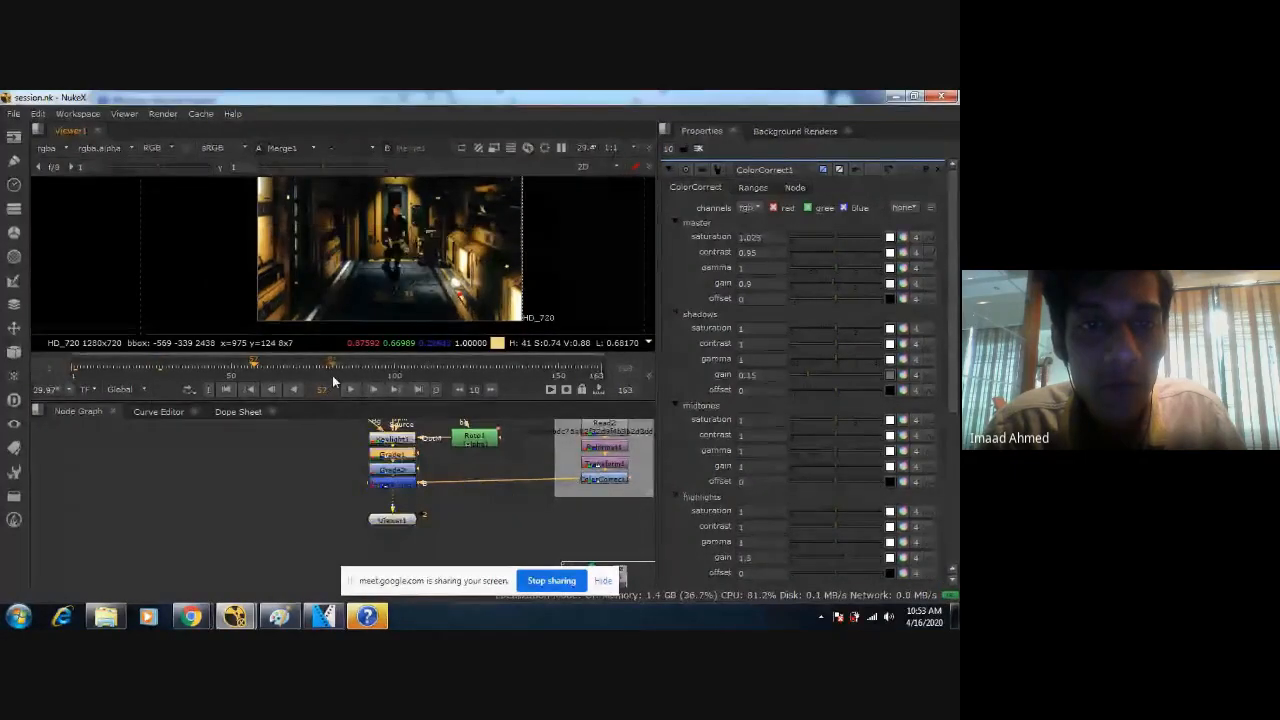
pyautogui.click(493, 368)
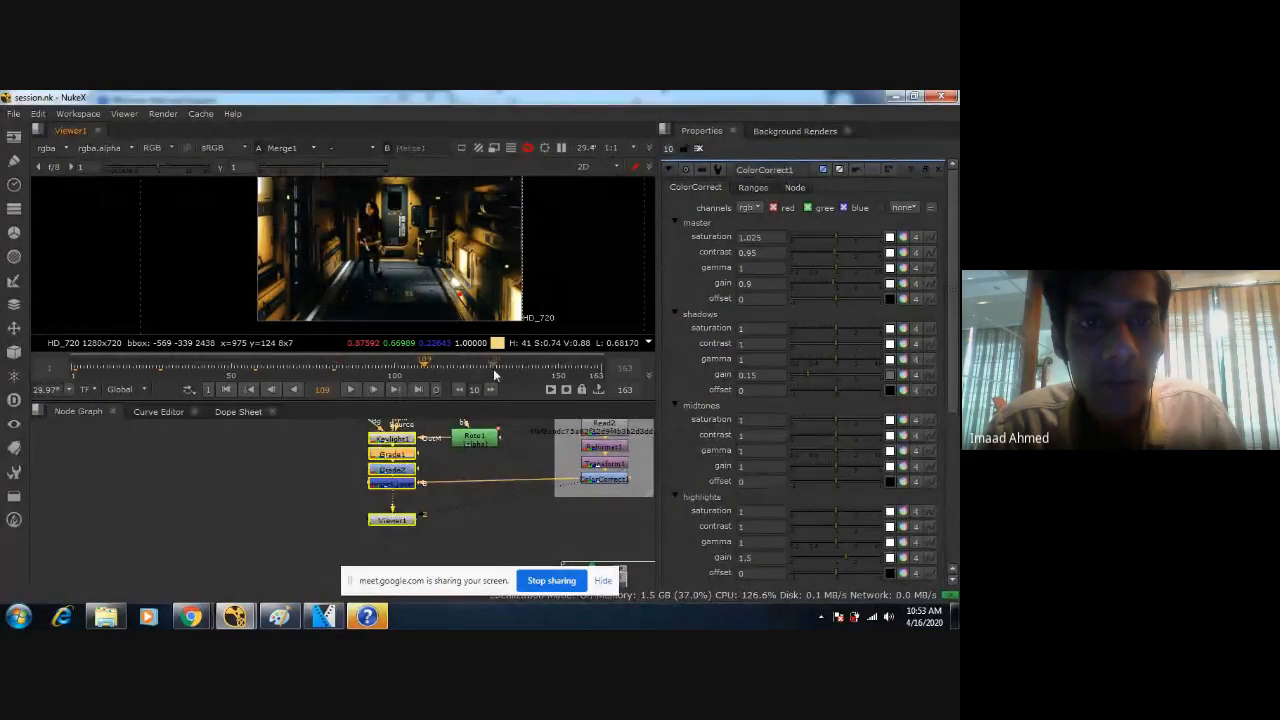
pyautogui.click(556, 369)
pyautogui.scroll(3, 436, 265)
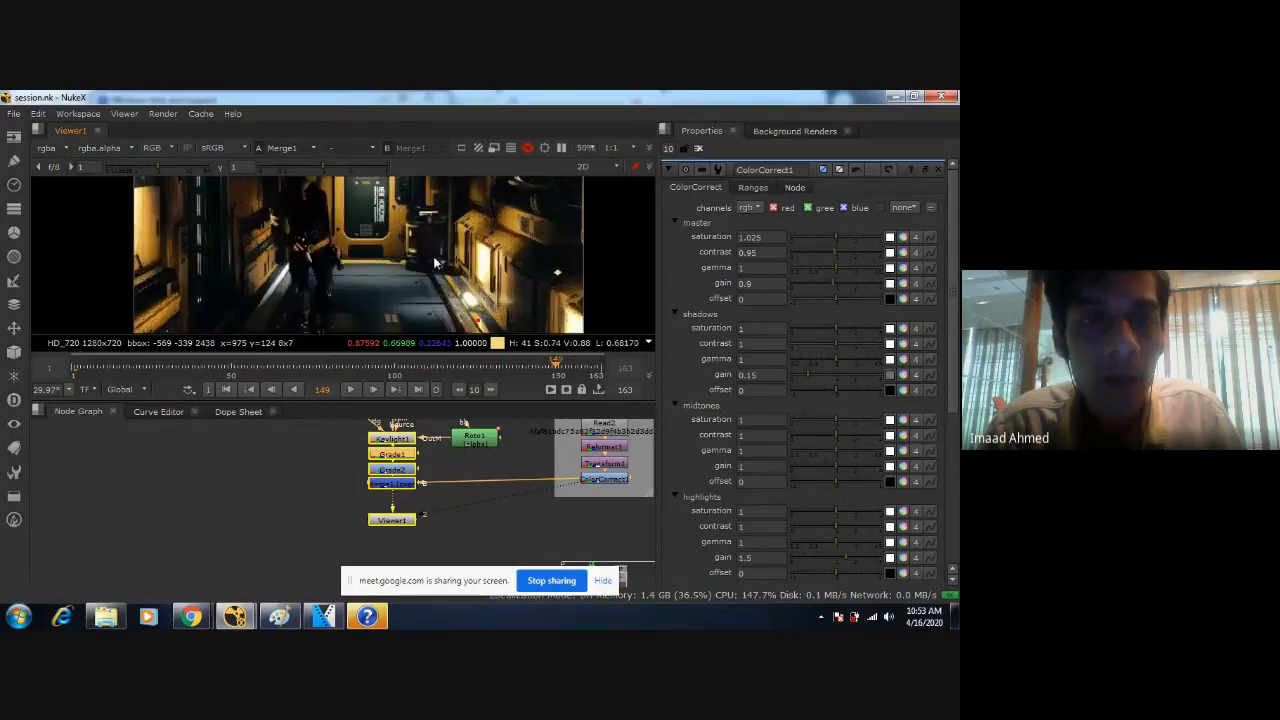
pyautogui.scroll(5, 480, 287)
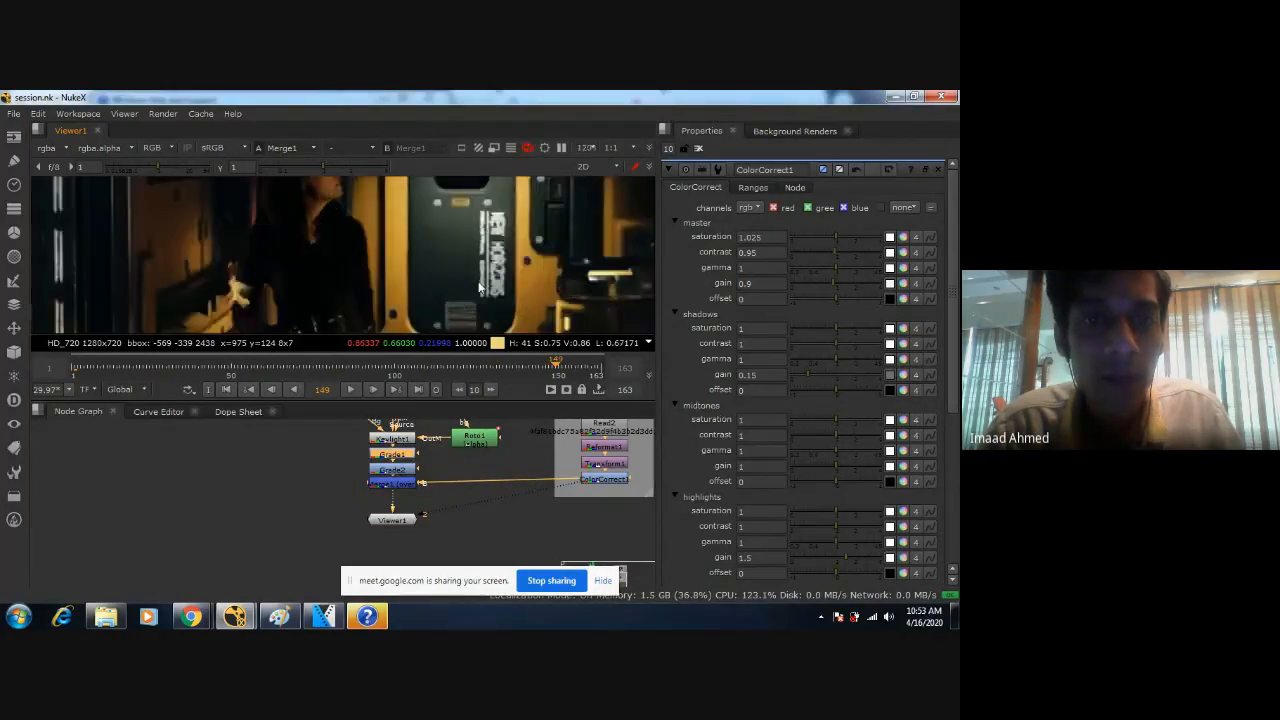
pyautogui.scroll(3, 436, 272)
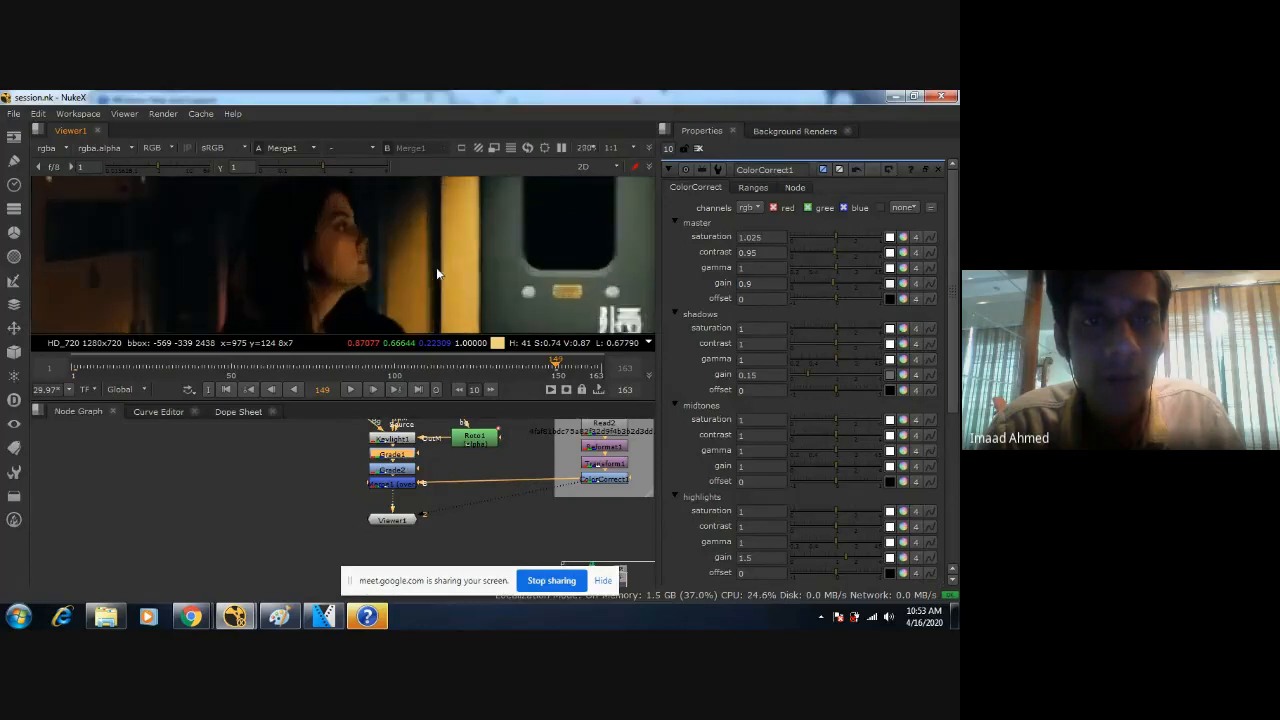
pyautogui.scroll(4, 478, 305)
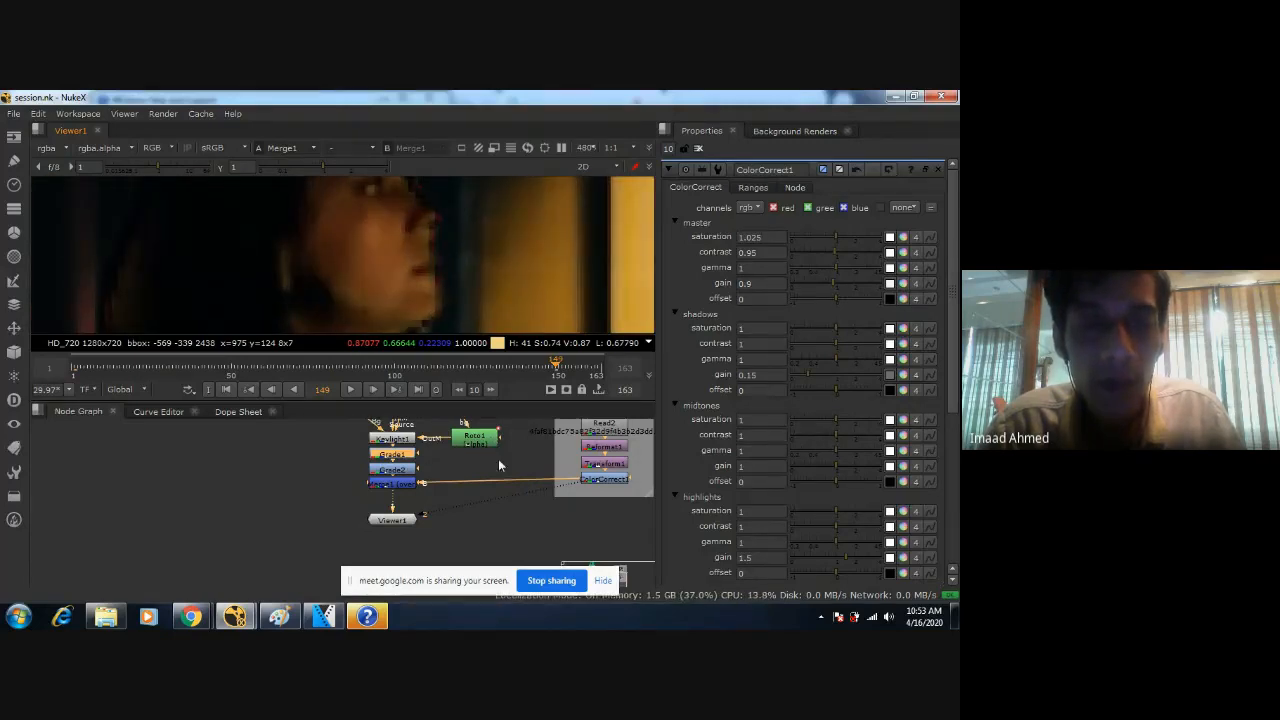
# Open Keylight1's settings, switch its view to Screen Matte to inspect the face edge, and return to Final Result.
pyautogui.doubleClick(392, 438)
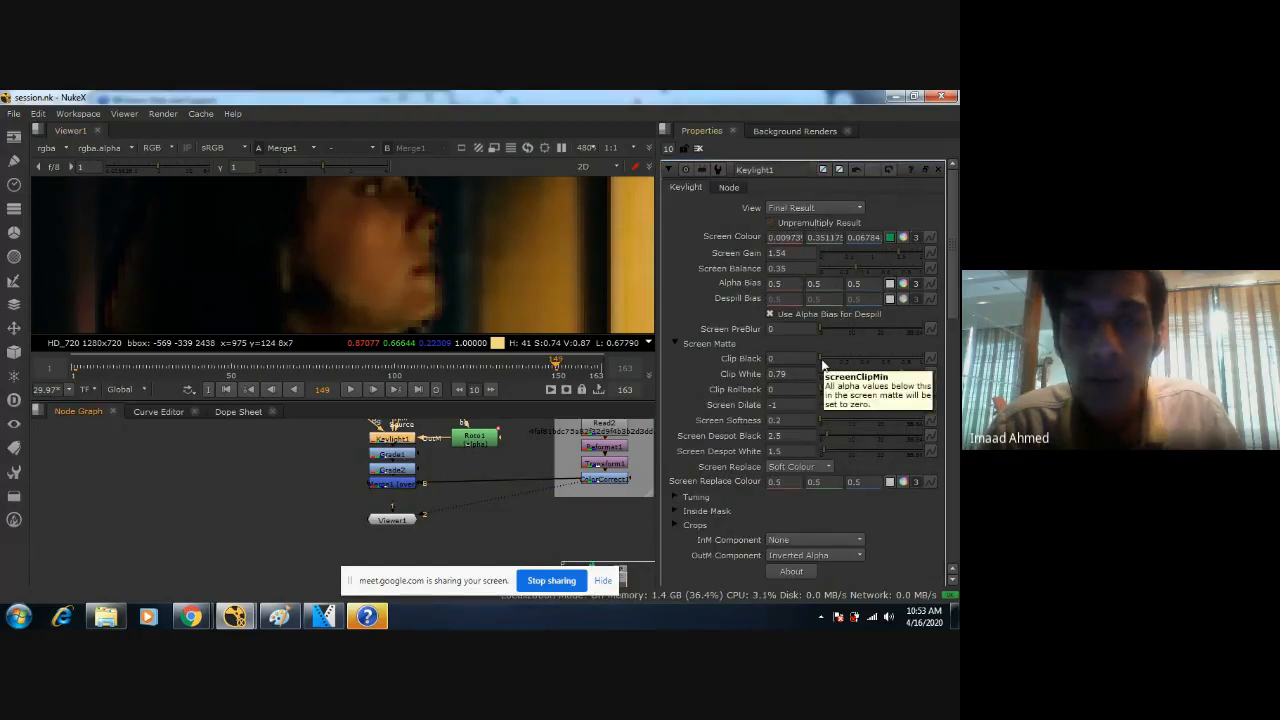
pyautogui.click(783, 209)
pyautogui.click(800, 128)
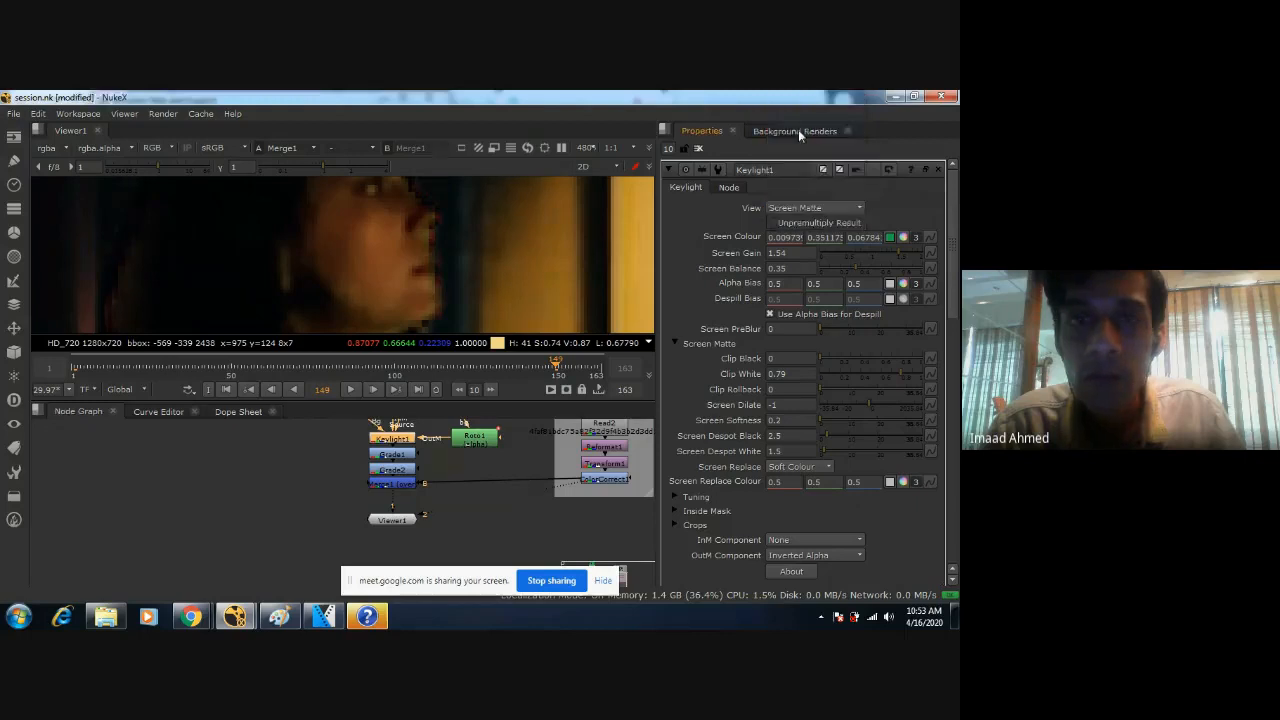
pyautogui.click(805, 208)
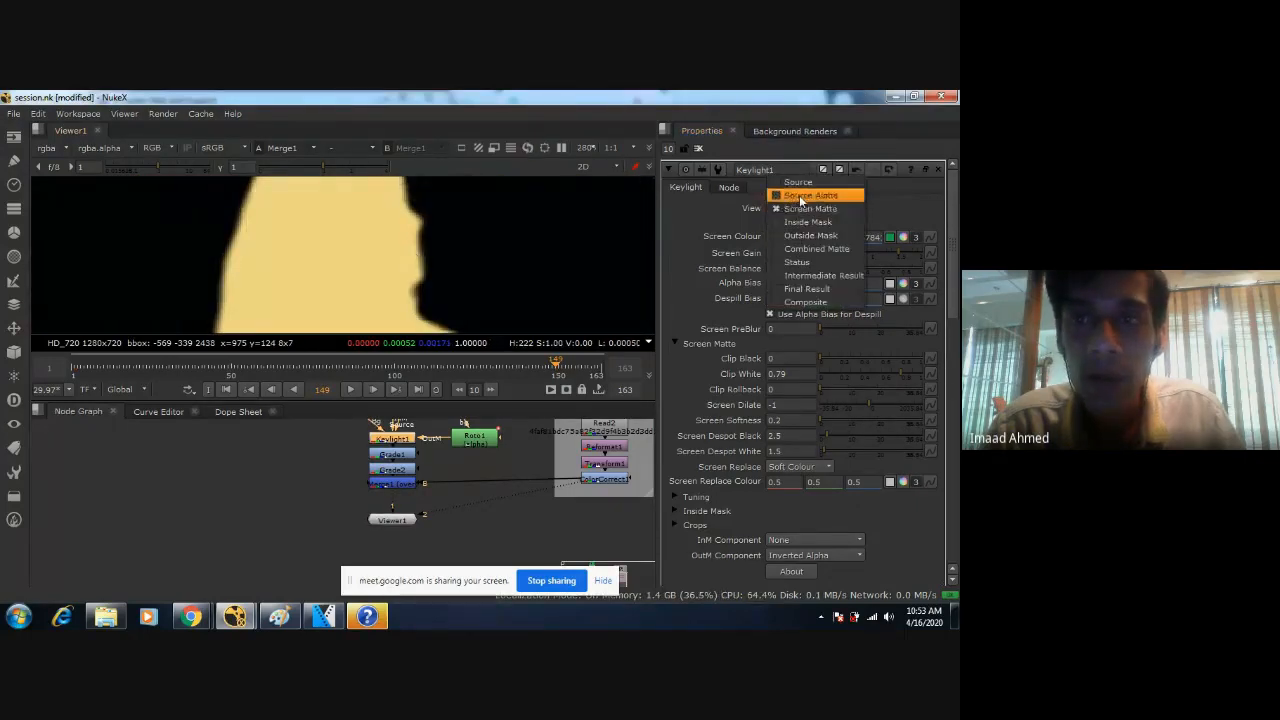
pyautogui.click(790, 289)
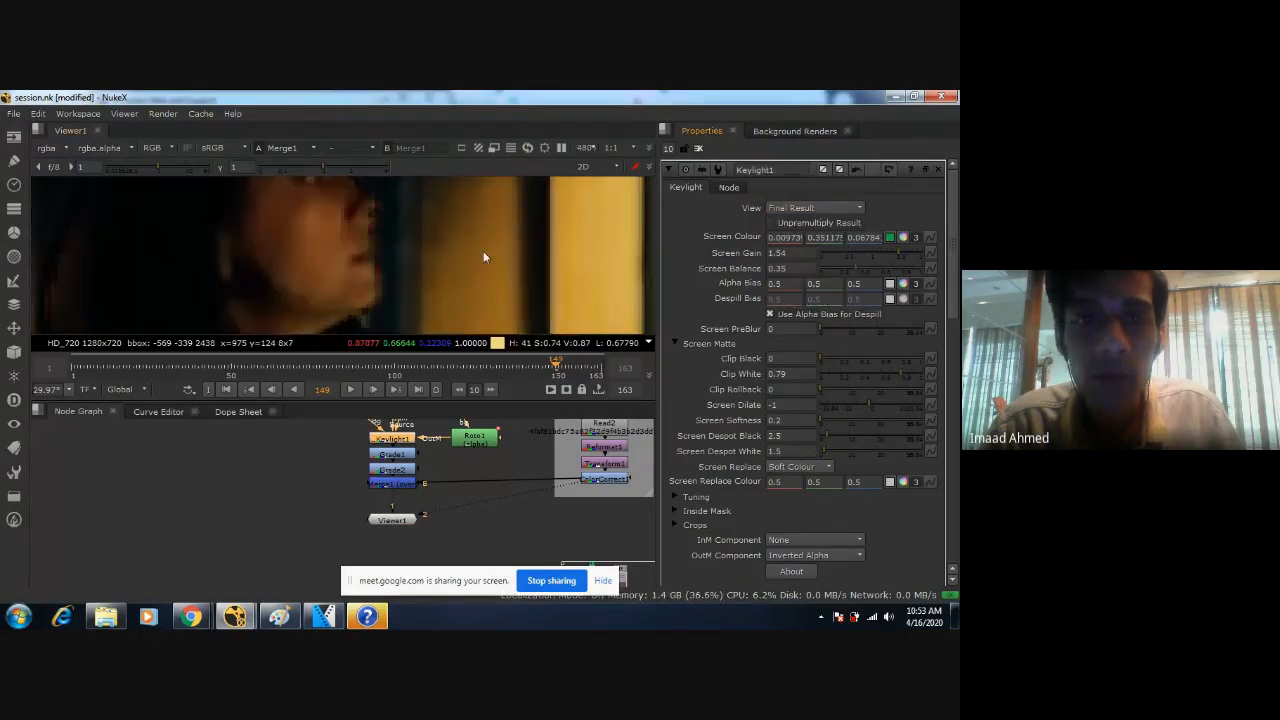
# Set Keylight1's Screen Softness to 1 and check the softened edge around the woman.
pyautogui.click(796, 421)
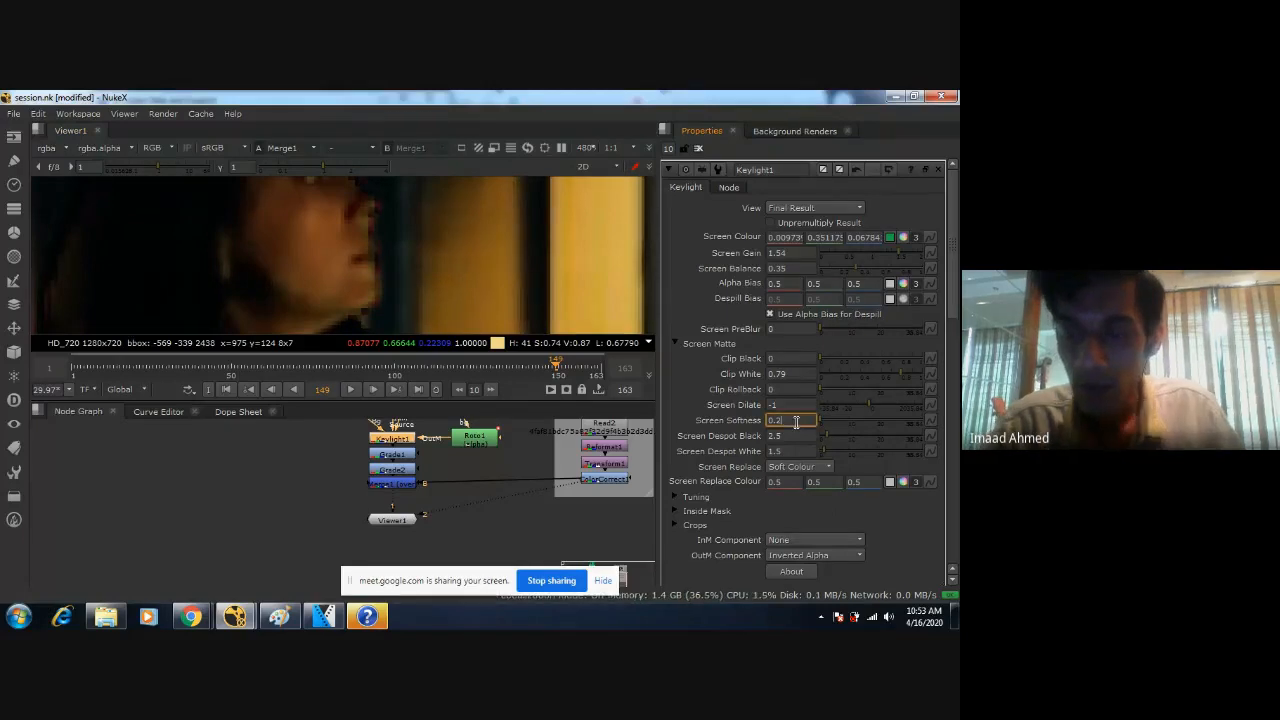
pyautogui.press('BackSpace')
pyautogui.press('BackSpace')
pyautogui.press('BackSpace')
pyautogui.write('1')
pyautogui.press('Return')
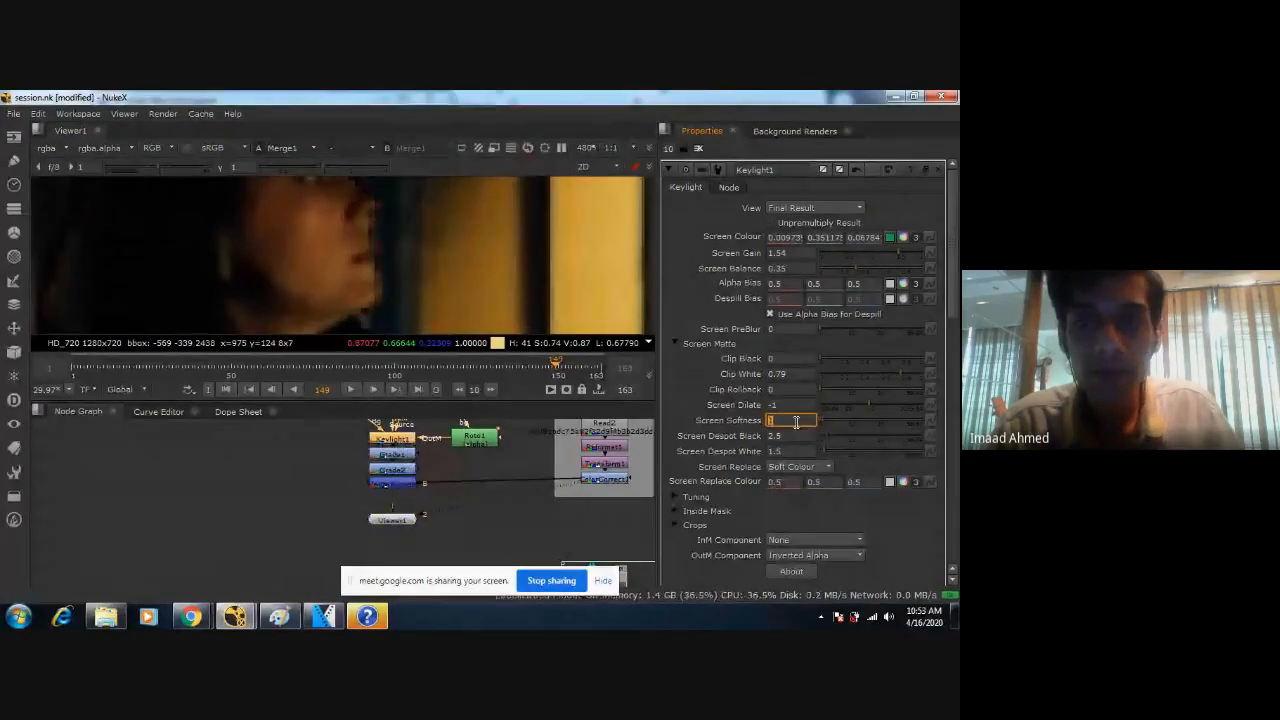
pyautogui.scroll(-3, 482, 304)
pyautogui.scroll(-1, 482, 300)
pyautogui.moveTo(455, 272); pyautogui.dragTo(631, 208, button='middle')
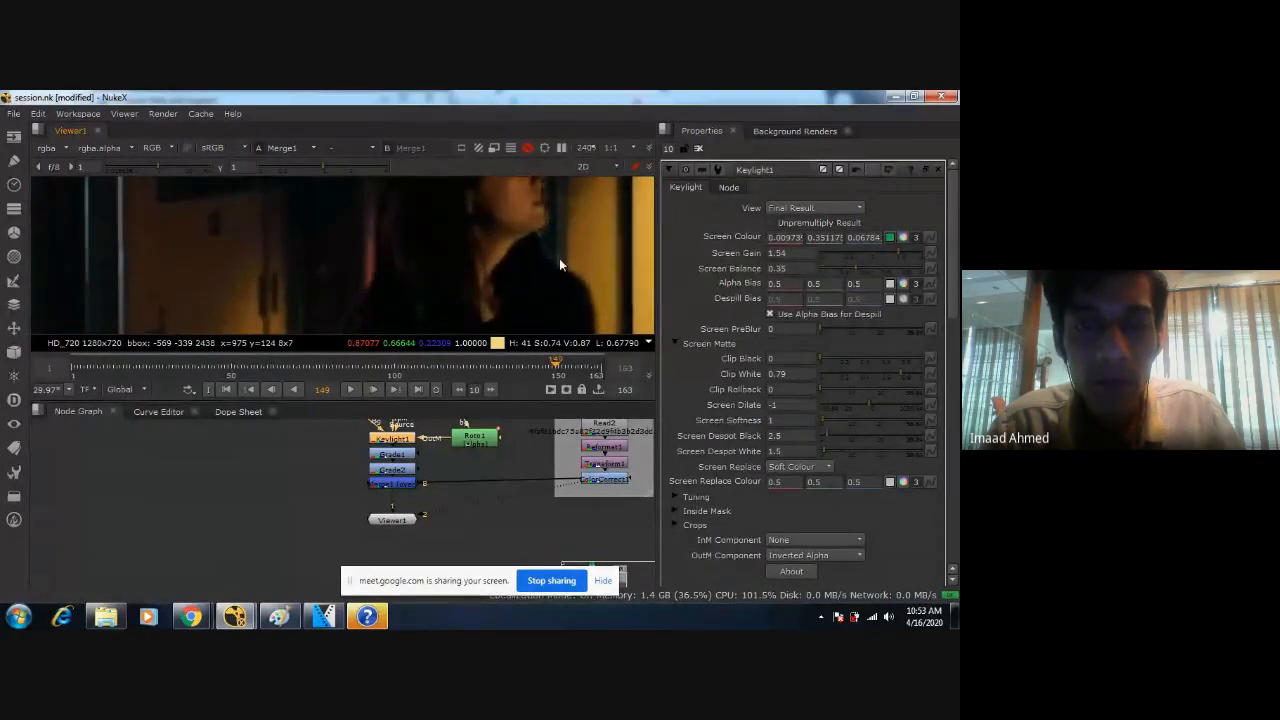
# Close the Windows Help and Support window and the Resources folder, and minimise VEGAS Pro.
pyautogui.click(368, 617)
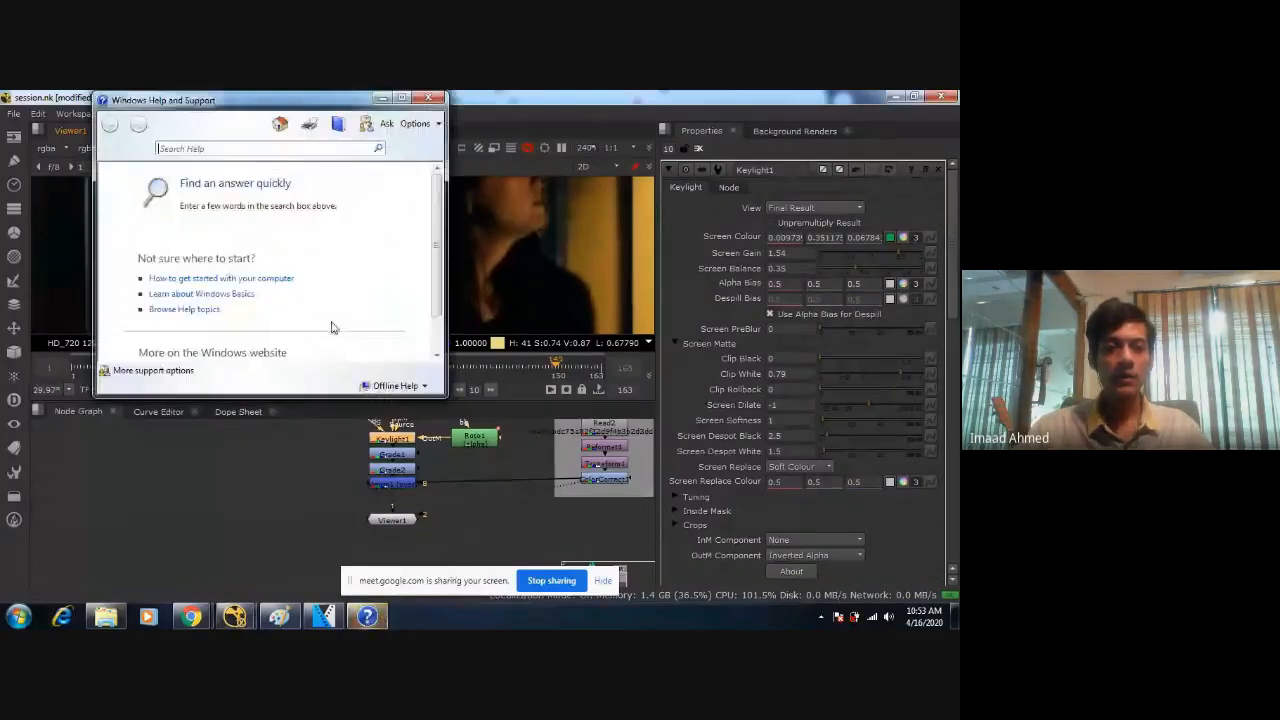
pyautogui.click(430, 97)
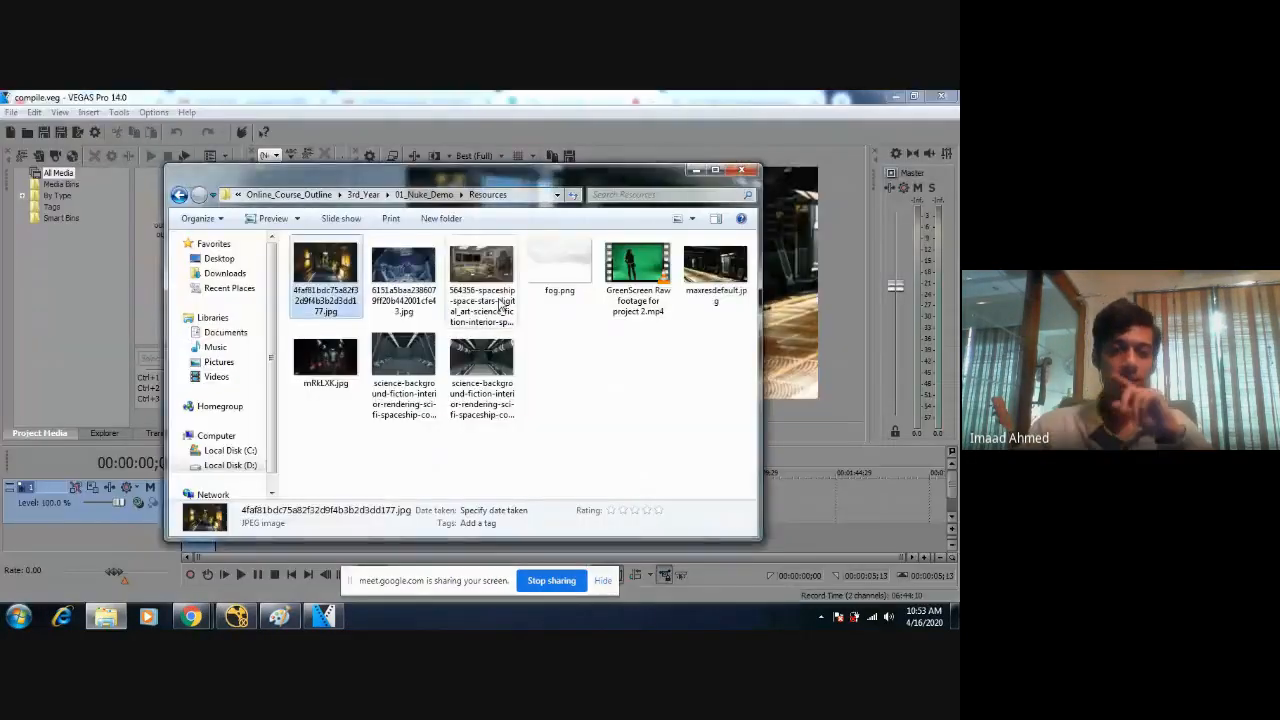
pyautogui.click(741, 170)
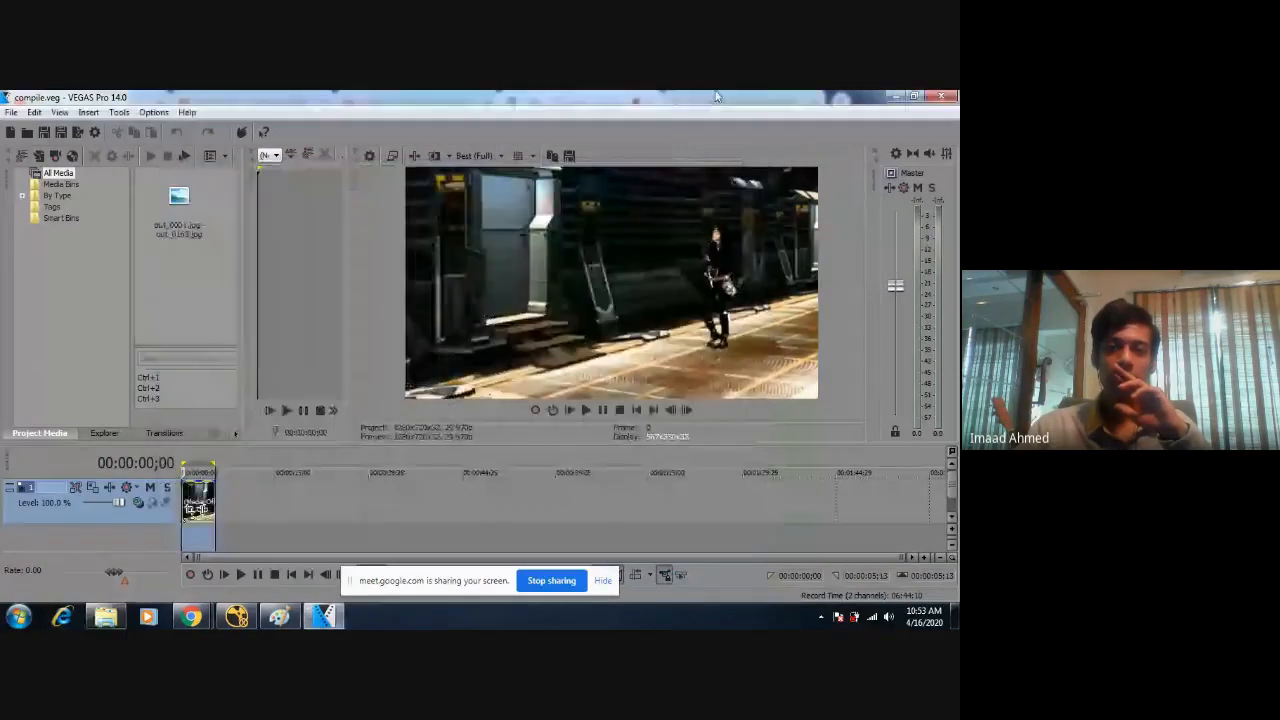
pyautogui.click(893, 97)
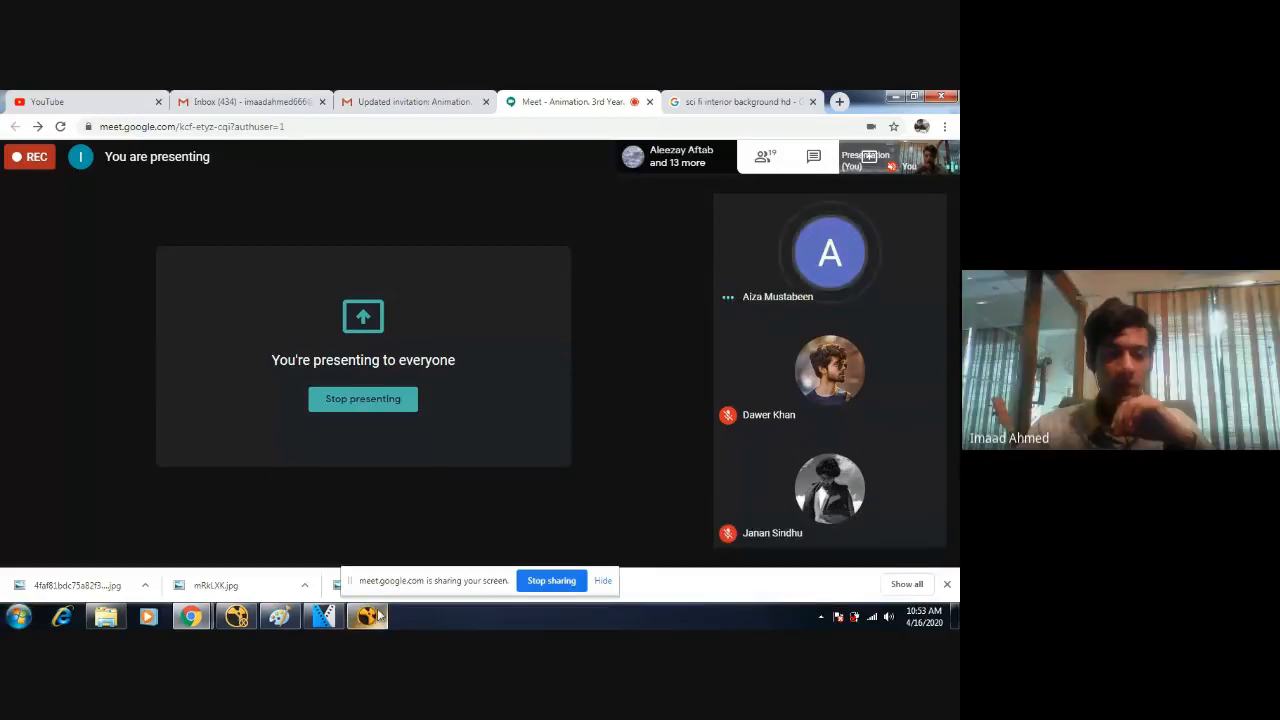
# Close the Nuke issue reporter without sending a report, and relaunch NukeX11.1v1 with its console window minimised.
pyautogui.click(370, 615)
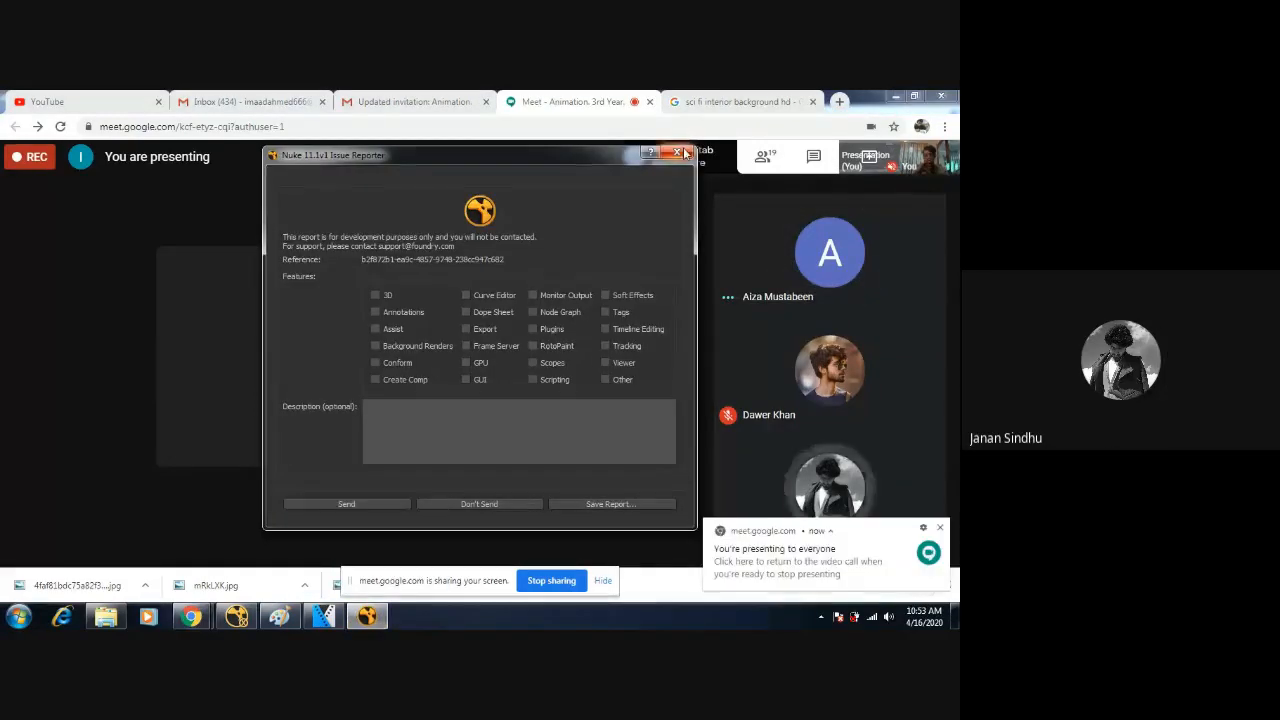
pyautogui.click(684, 152)
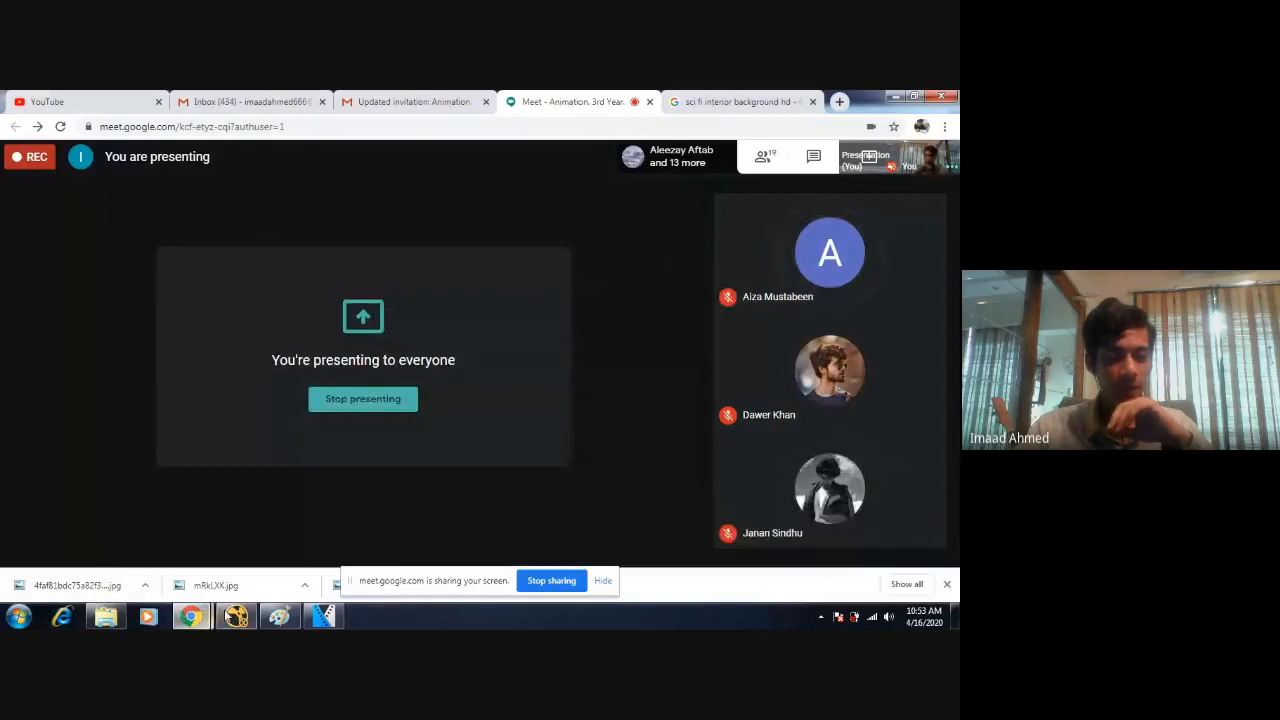
pyautogui.click(237, 615)
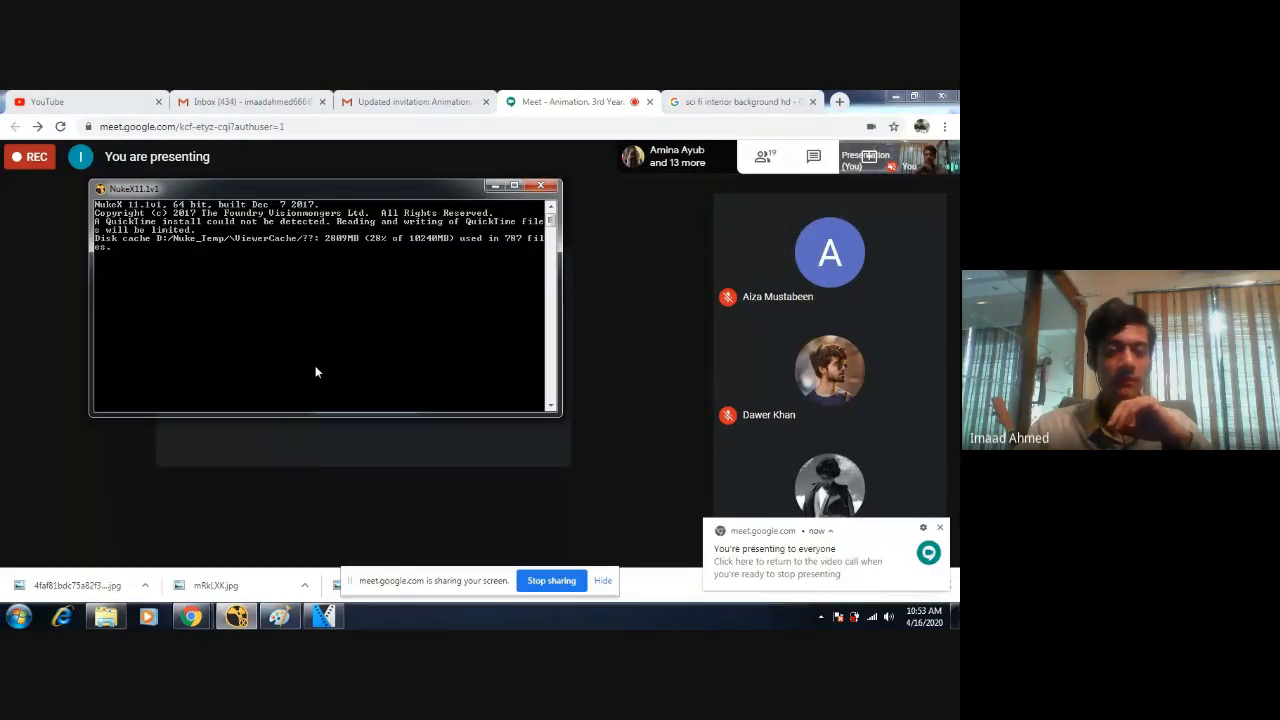
pyautogui.click(18, 616)
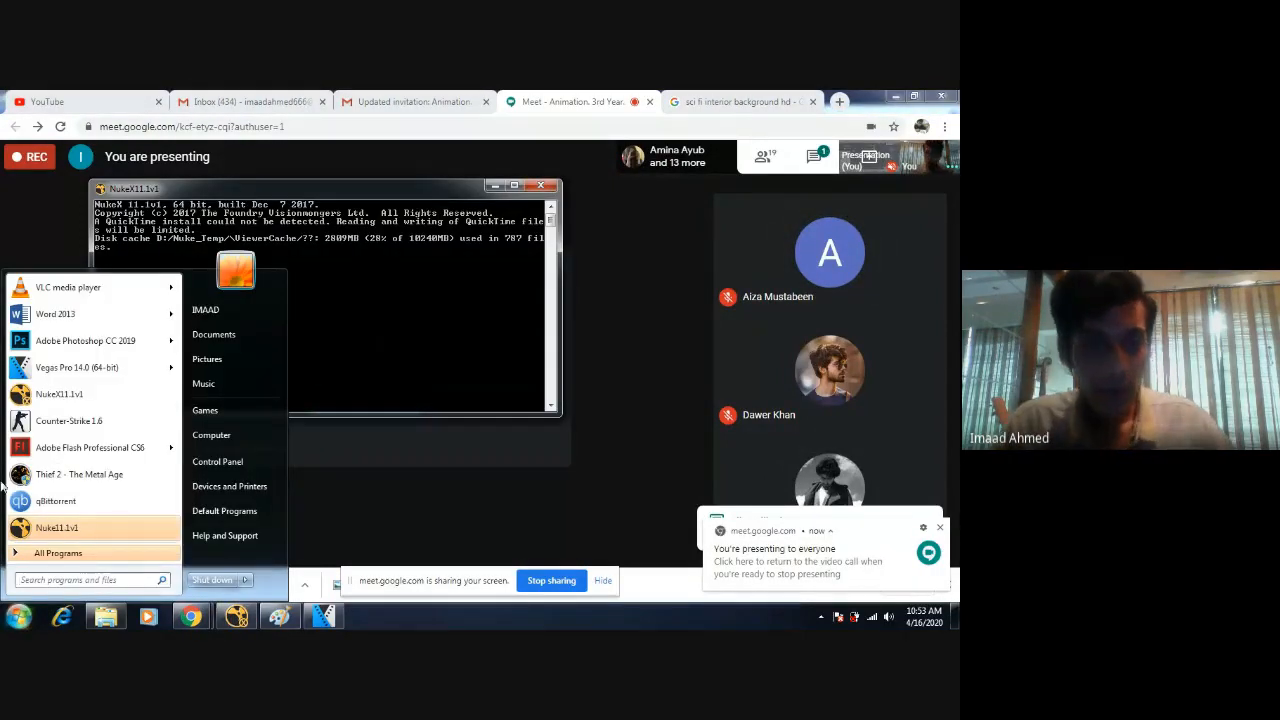
pyautogui.click(82, 393)
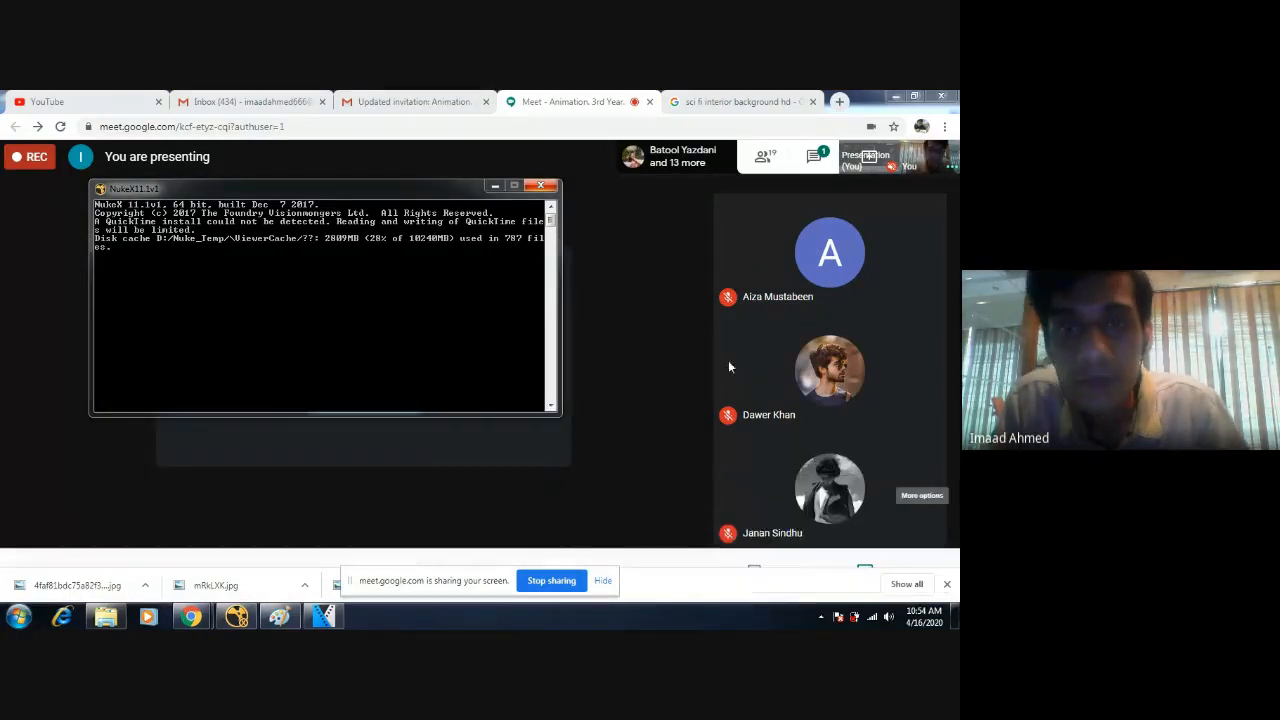
pyautogui.click(493, 186)
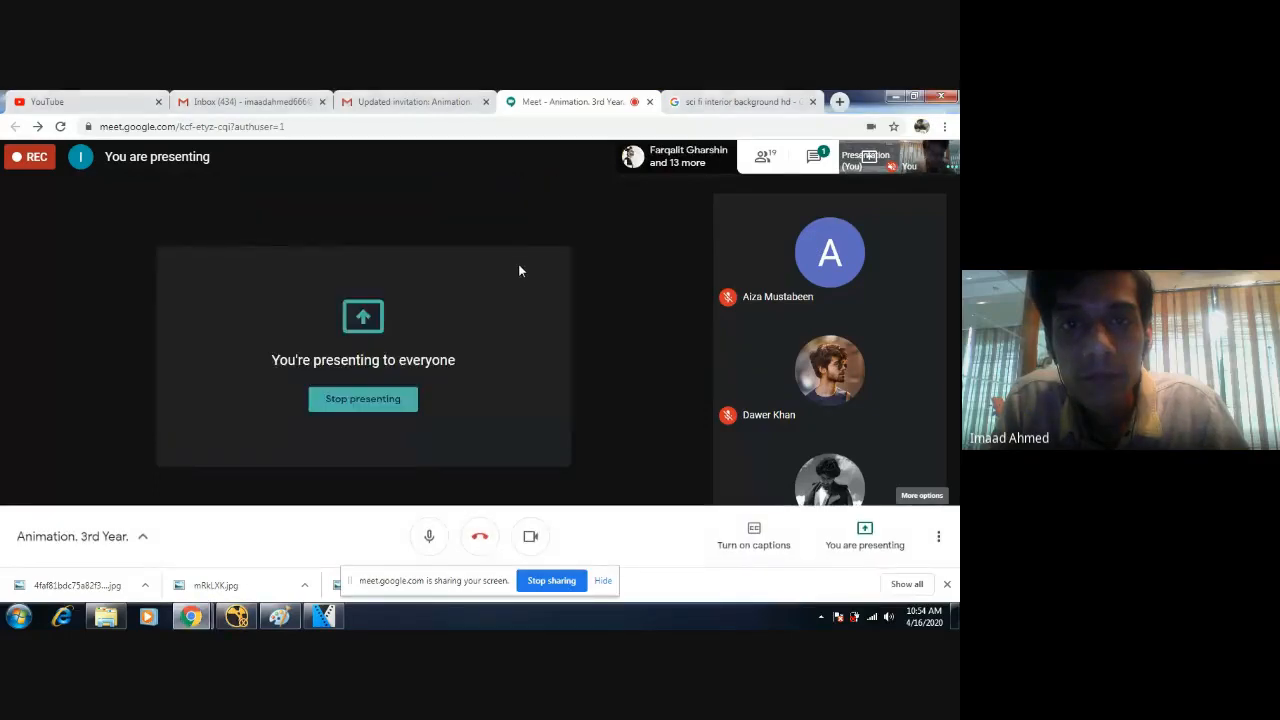
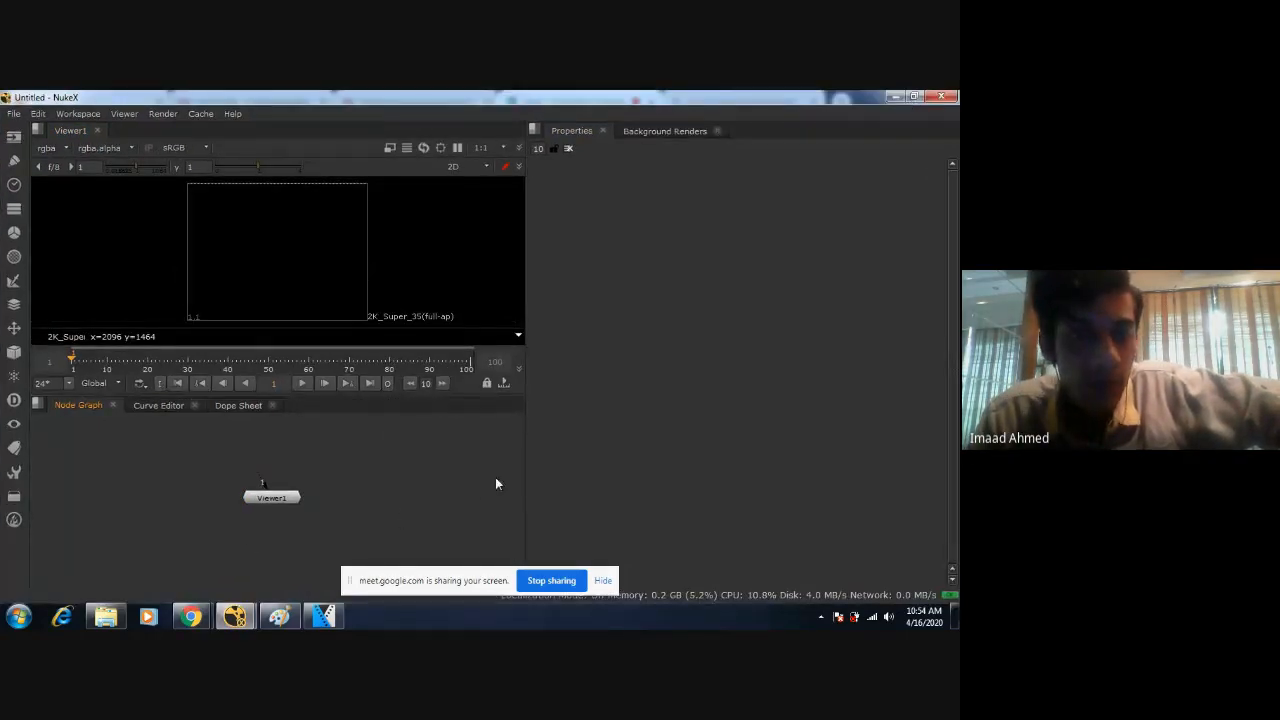
# Open the recent comp session.nk and bring its Keylight, Grade and Merge nodes into view.
pyautogui.click(15, 114)
pyautogui.moveTo(60, 154)
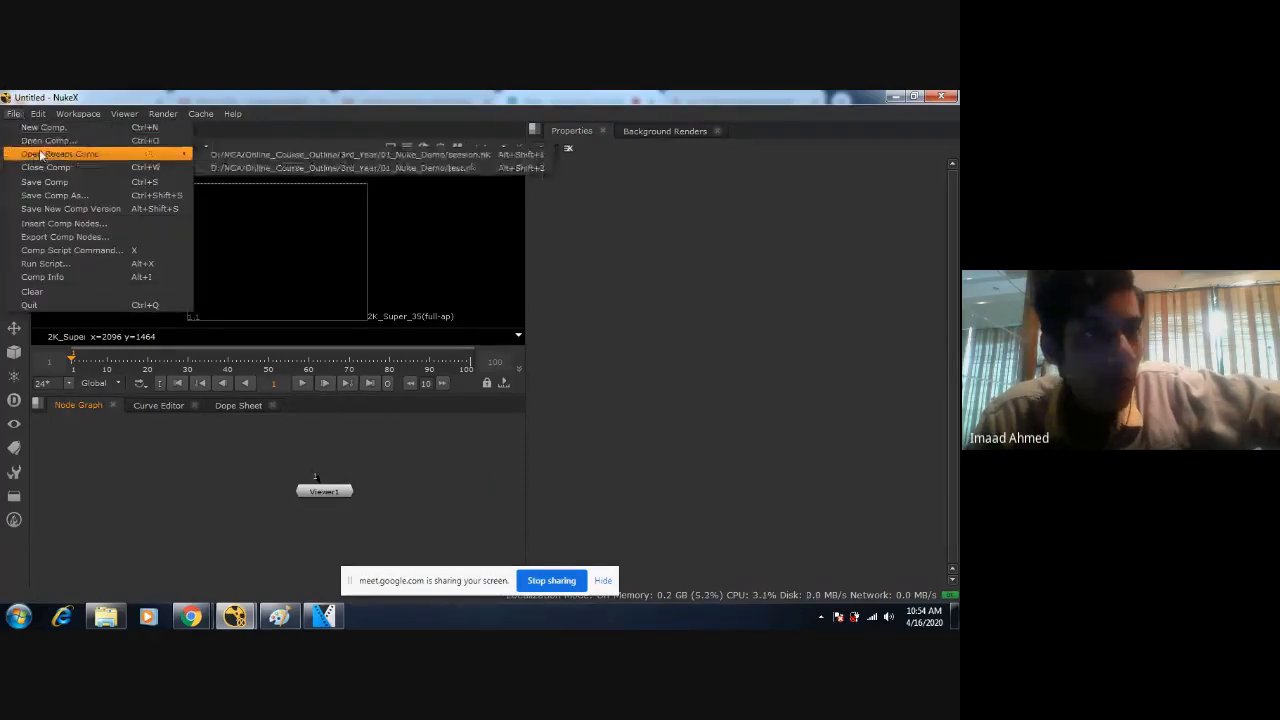
pyautogui.click(267, 156)
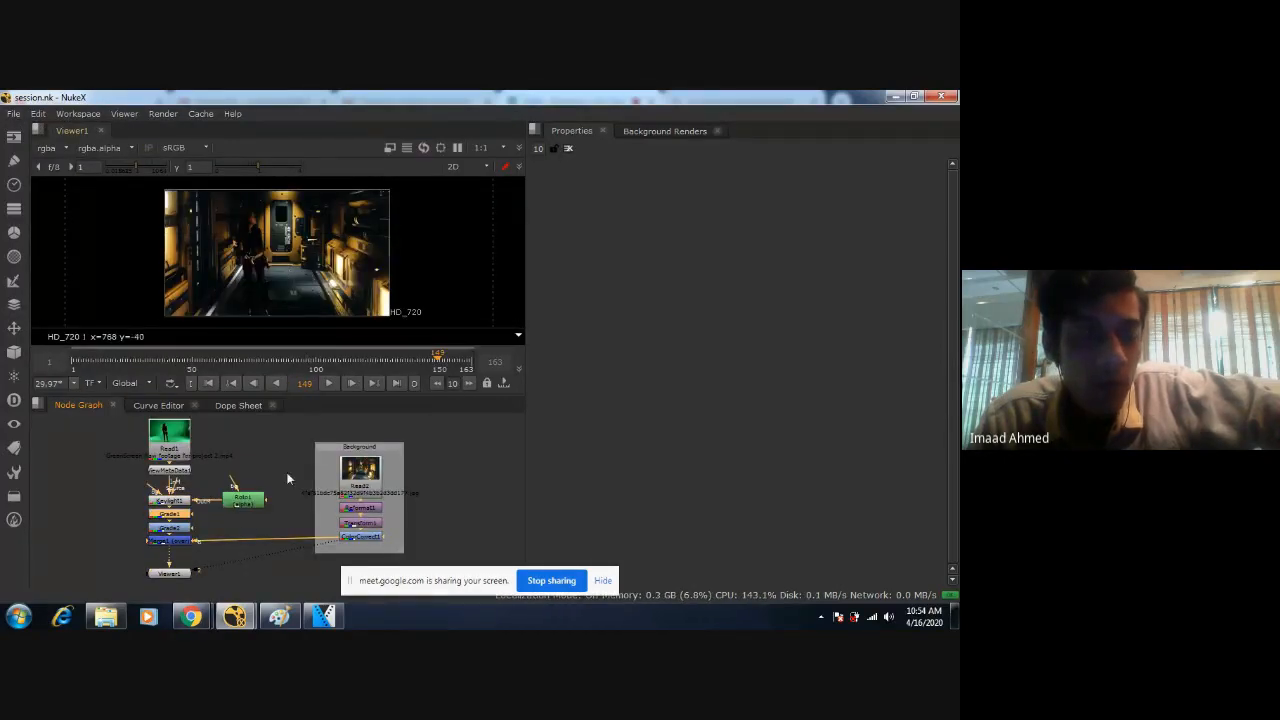
pyautogui.moveTo(299, 469); pyautogui.dragTo(436, 444, button='middle')
pyautogui.scroll(3, 341, 519)
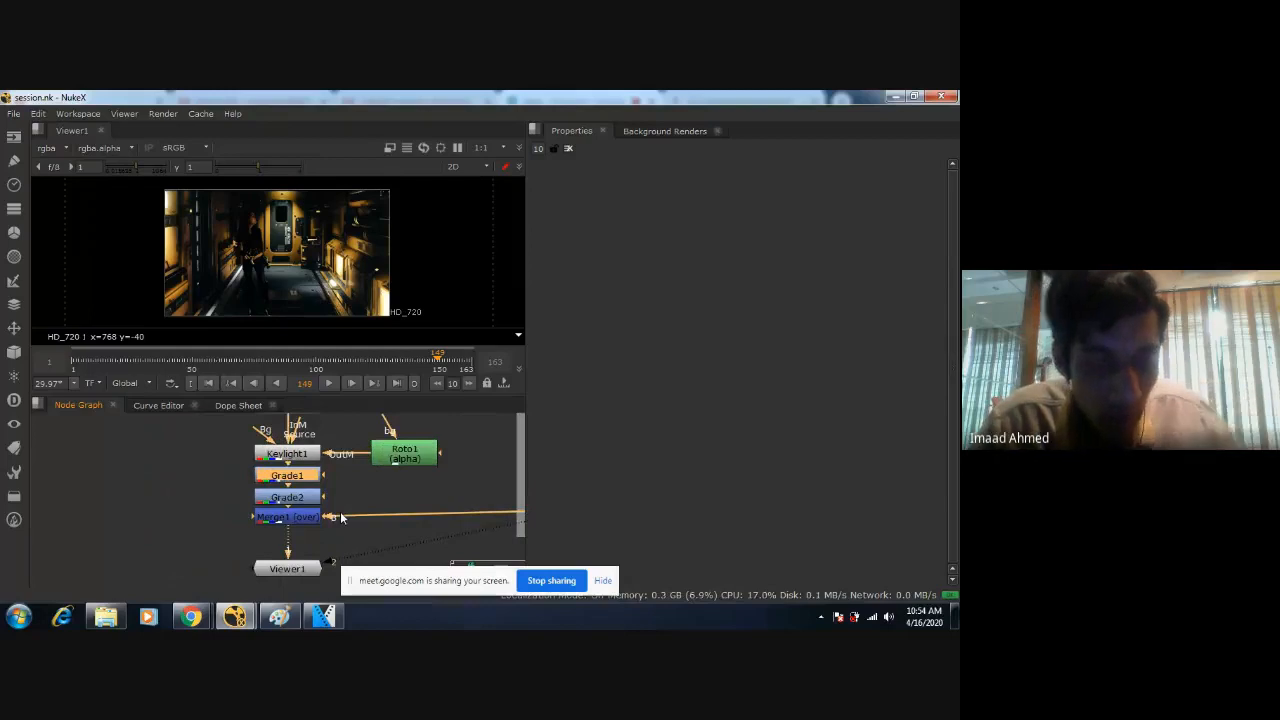
# Check the merged composite at several frames across the timeline, ending at frame 160.
pyautogui.click(172, 359)
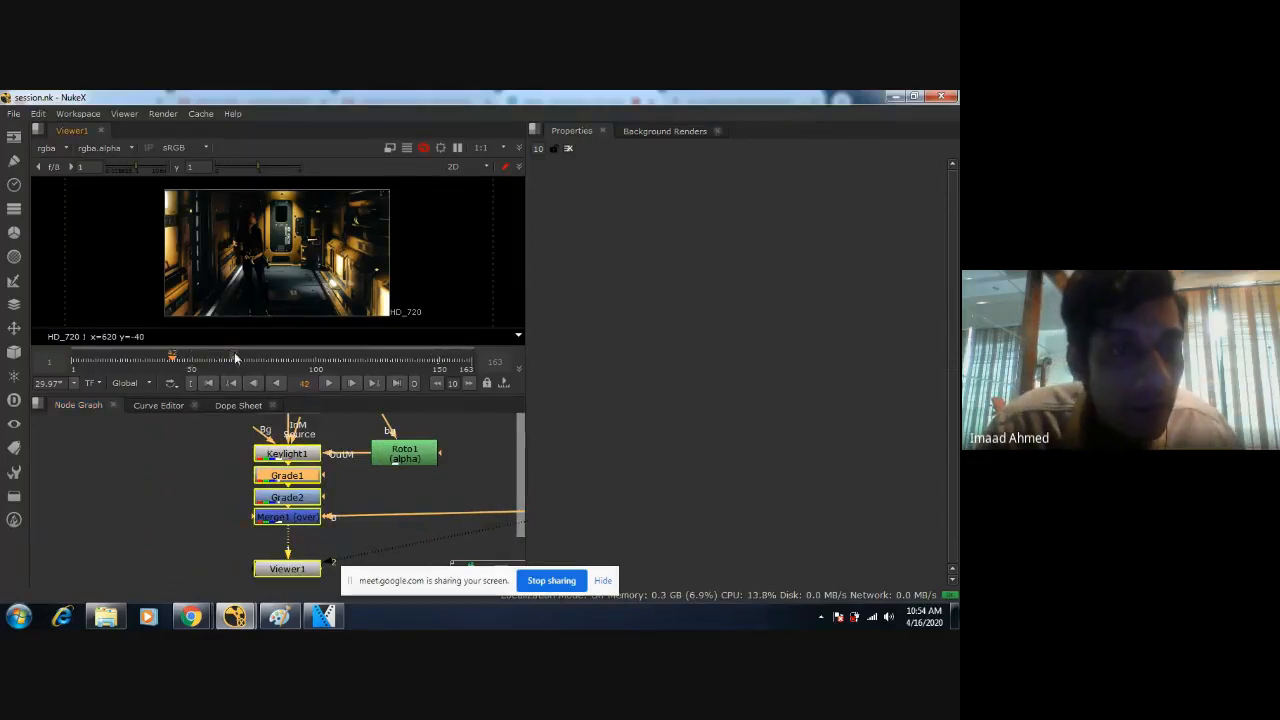
pyautogui.click(312, 364)
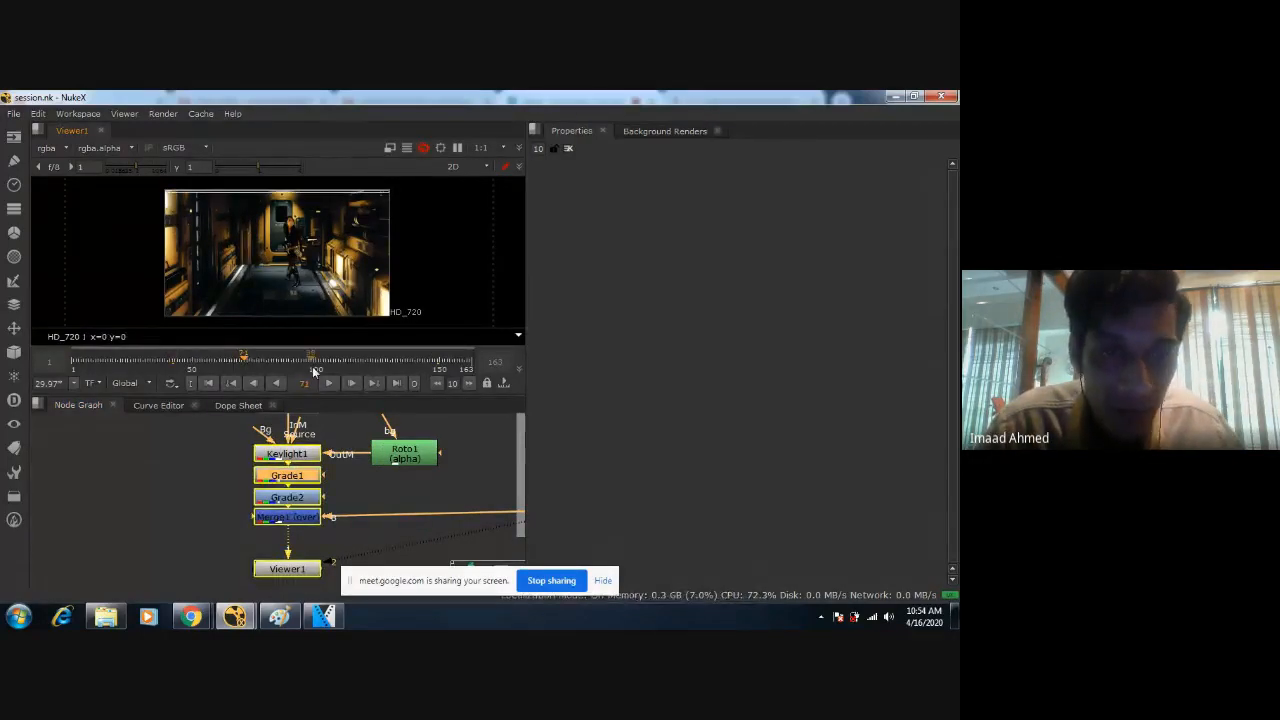
pyautogui.click(465, 366)
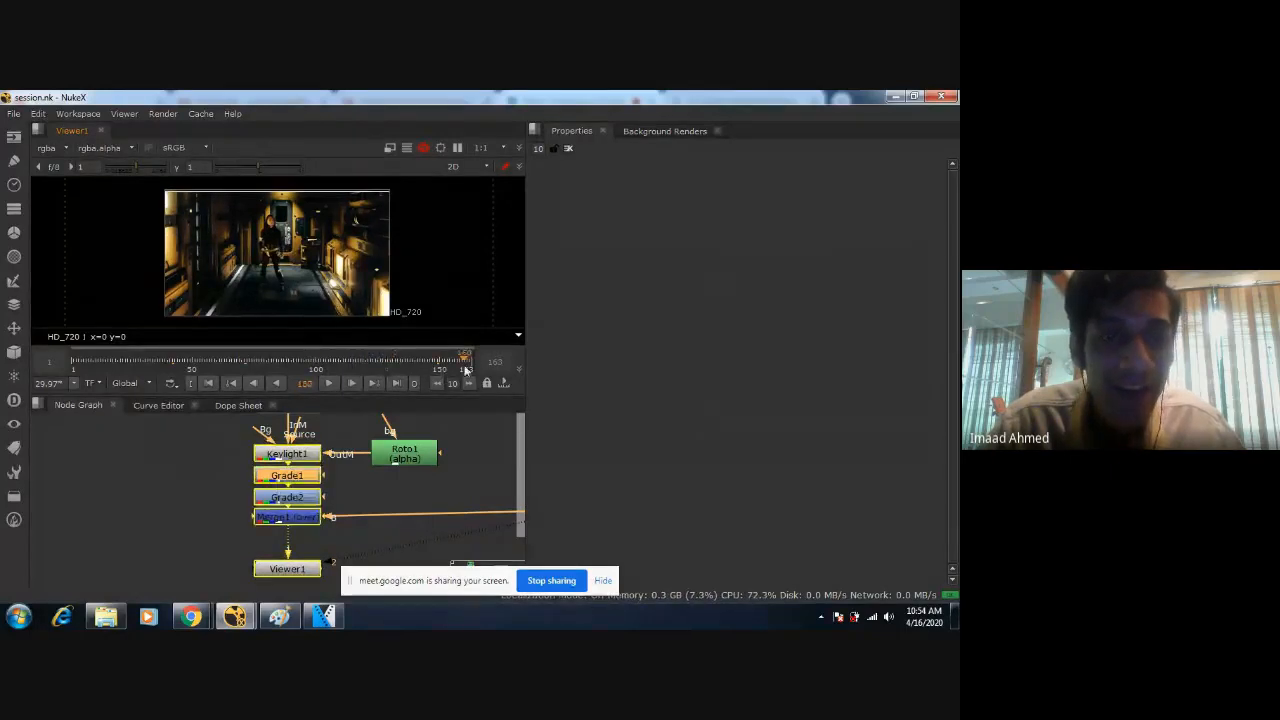
pyautogui.click(366, 368)
pyautogui.scroll(2, 222, 283)
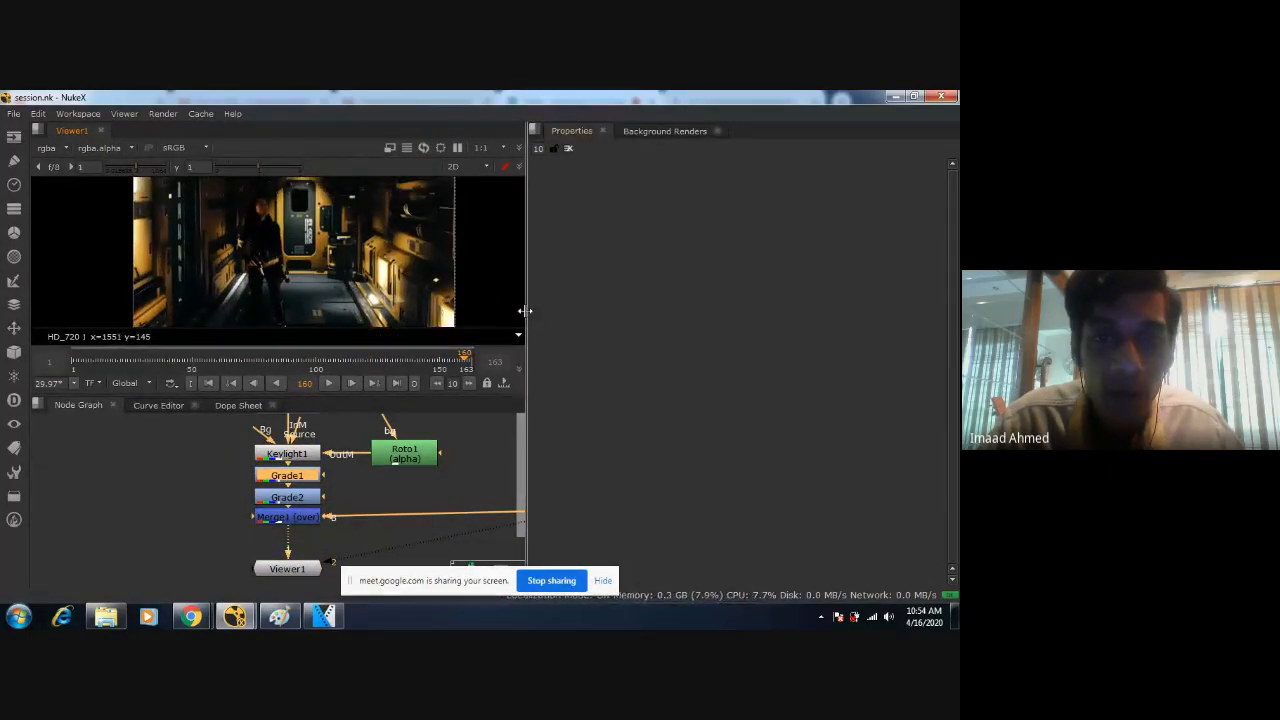
# Widen the viewer and node graph area and inspect the keyed figure's legs at frame 160.
pyautogui.moveTo(527, 316); pyautogui.dragTo(728, 316)
pyautogui.scroll(5, 412, 275)
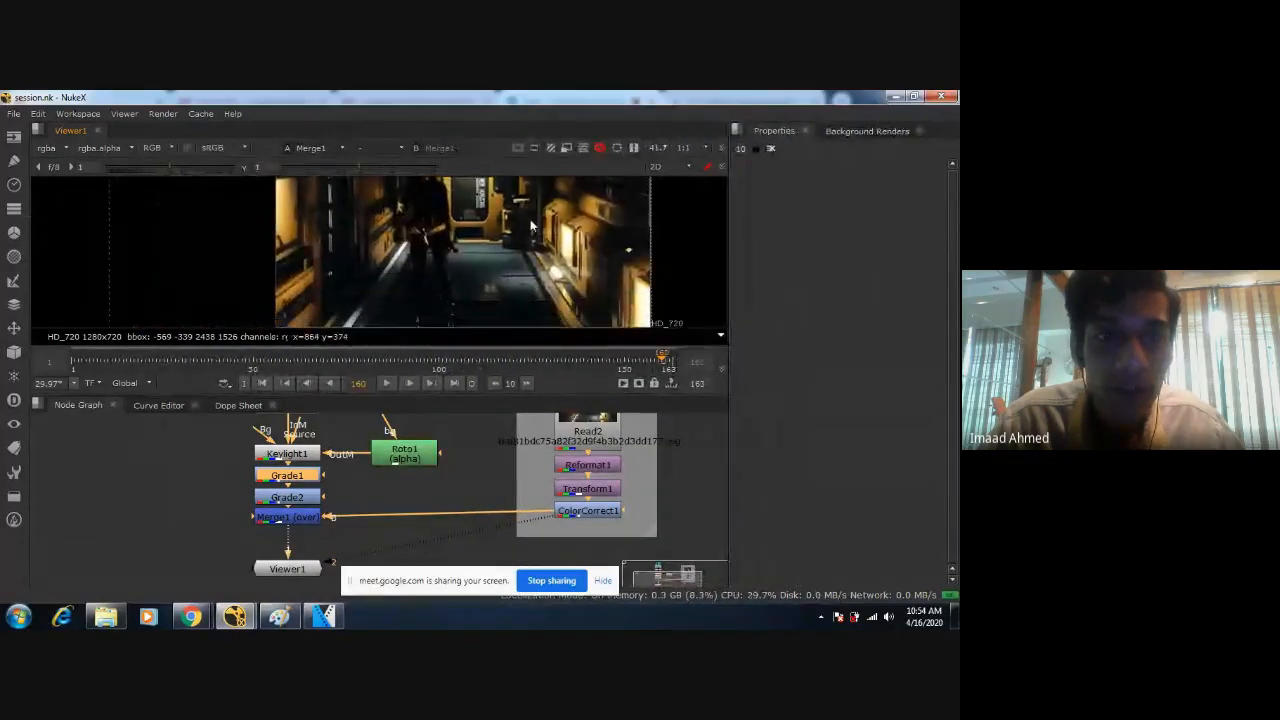
pyautogui.scroll(6, 429, 262)
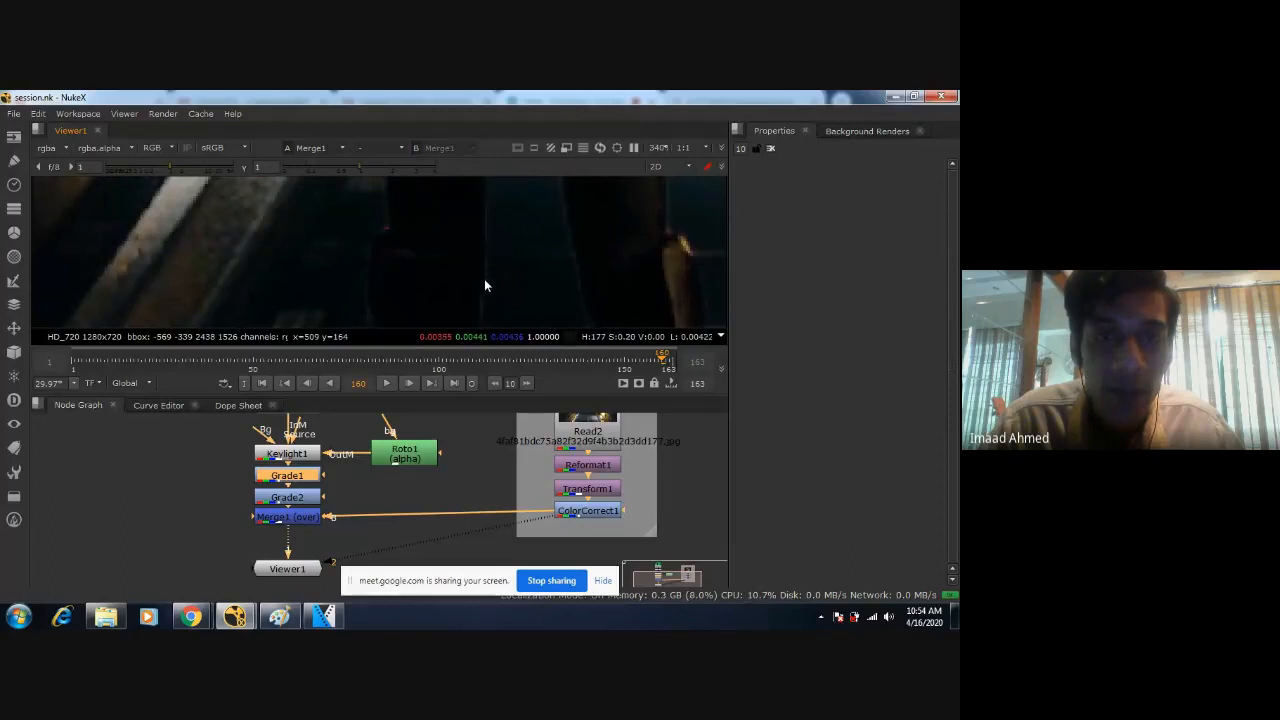
pyautogui.scroll(-5, 480, 270)
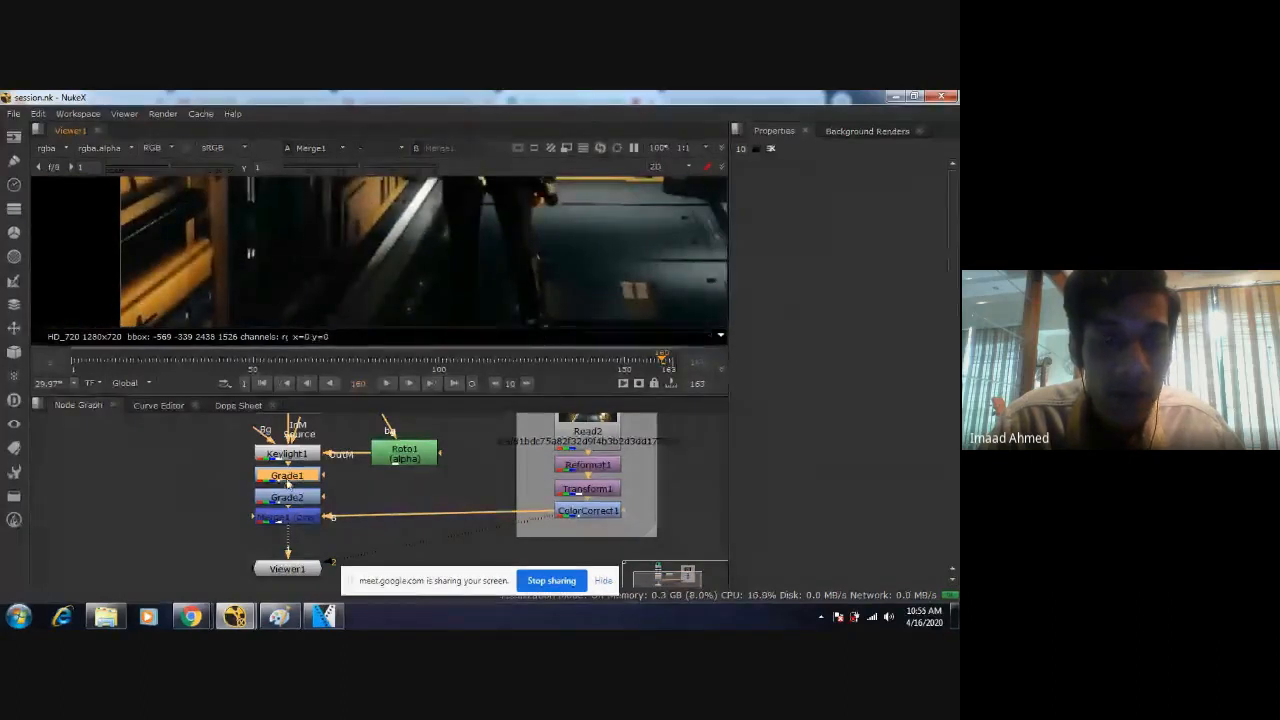
# Open the Keylight1 properties, set Screen Replace to Source and check the leg edges.
pyautogui.doubleClick(287, 453)
pyautogui.click(865, 466)
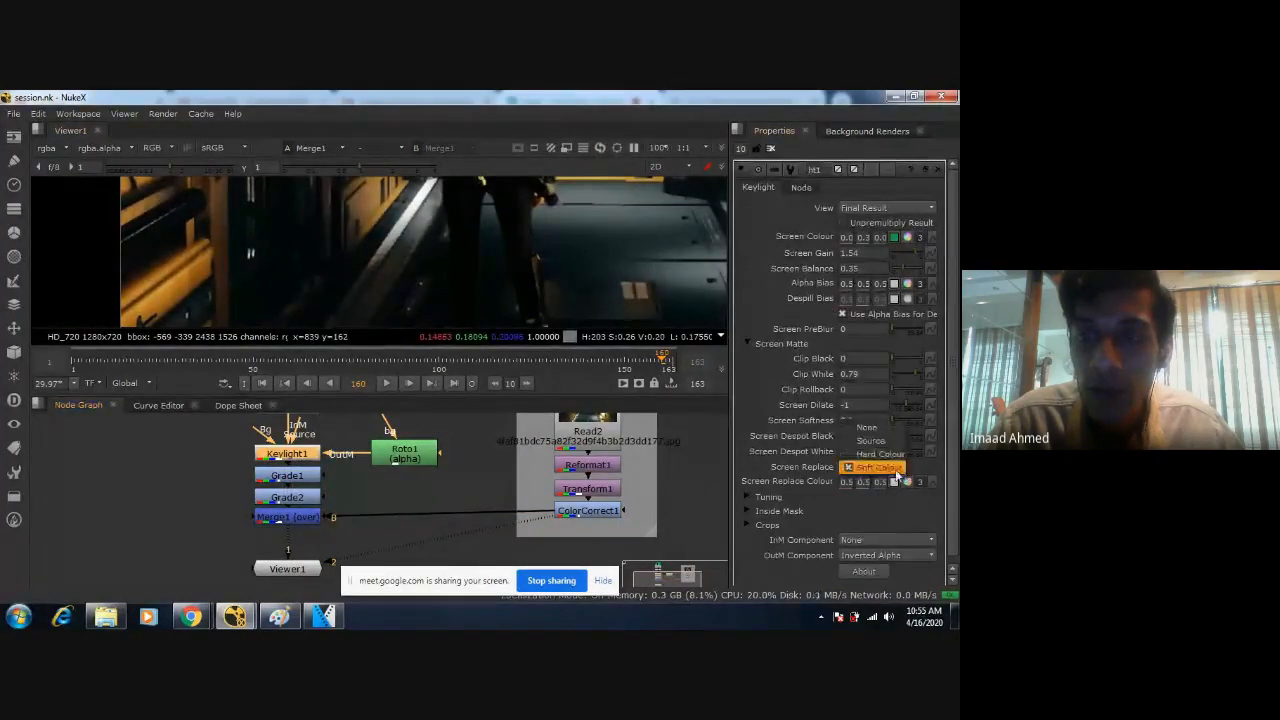
pyautogui.click(865, 443)
pyautogui.scroll(-1, 517, 265)
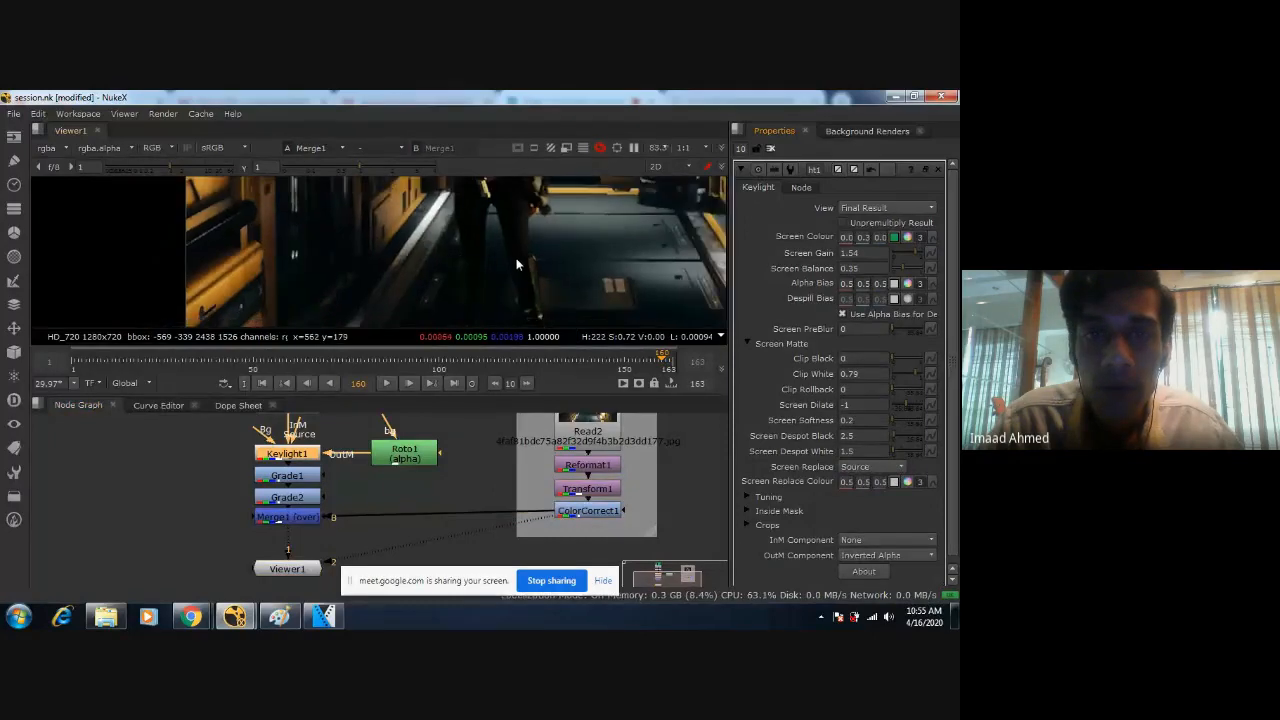
pyautogui.scroll(4, 517, 265)
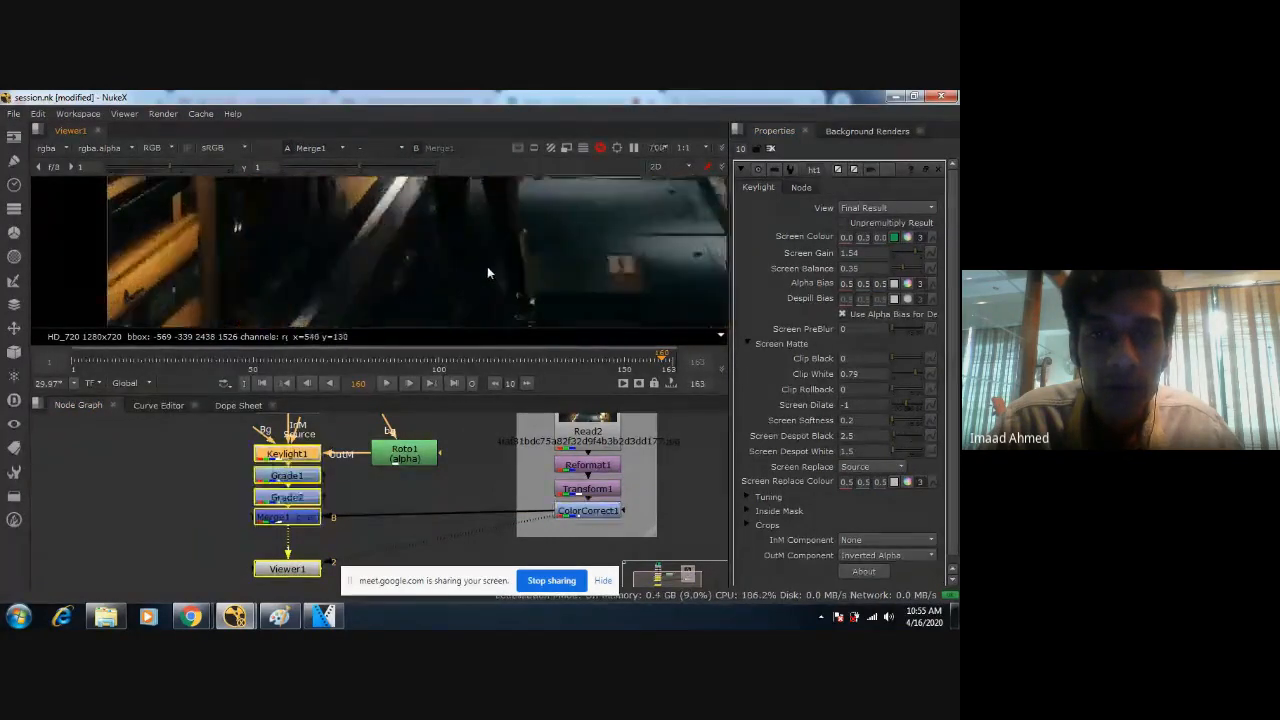
# Set Keylight1's Screen Replace to Soft Colour and check the leg edges.
pyautogui.click(880, 467)
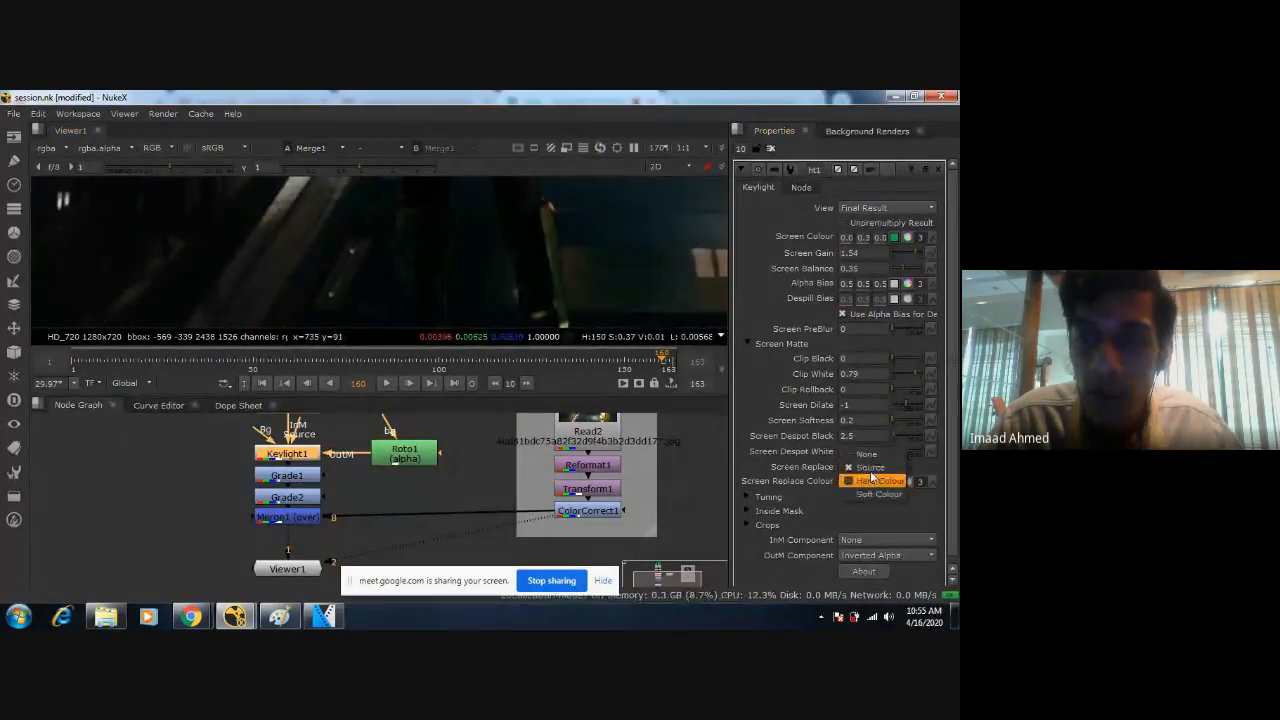
pyautogui.click(870, 481)
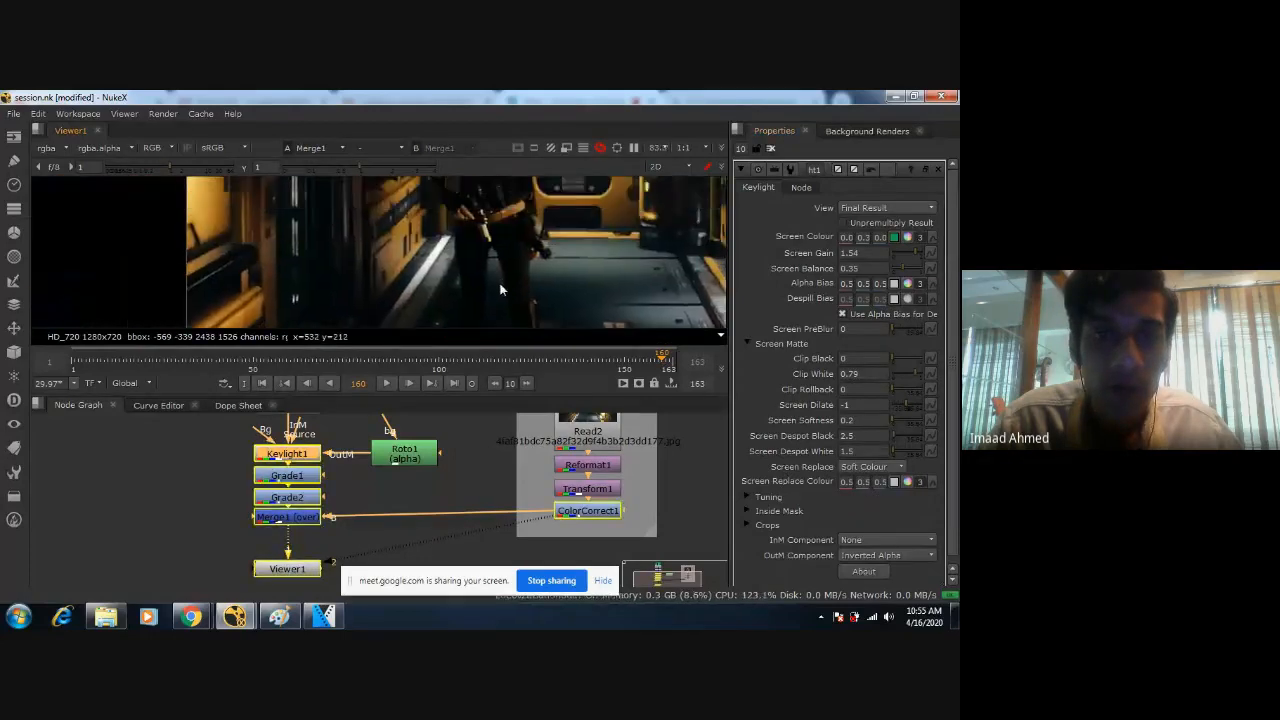
pyautogui.scroll(1, 515, 240)
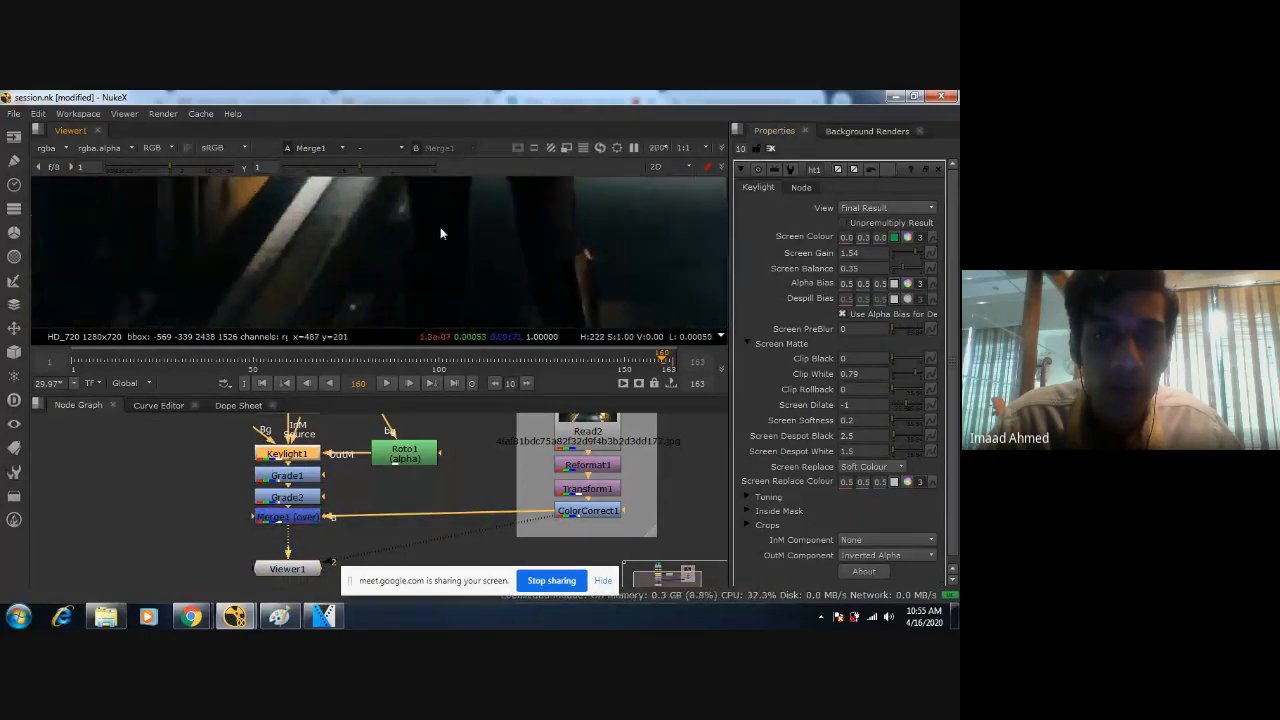
# Set Keylight1's Screen Dilate to -2, save the comp and check the edges of the legs.
pyautogui.scroll(3, 479, 262)
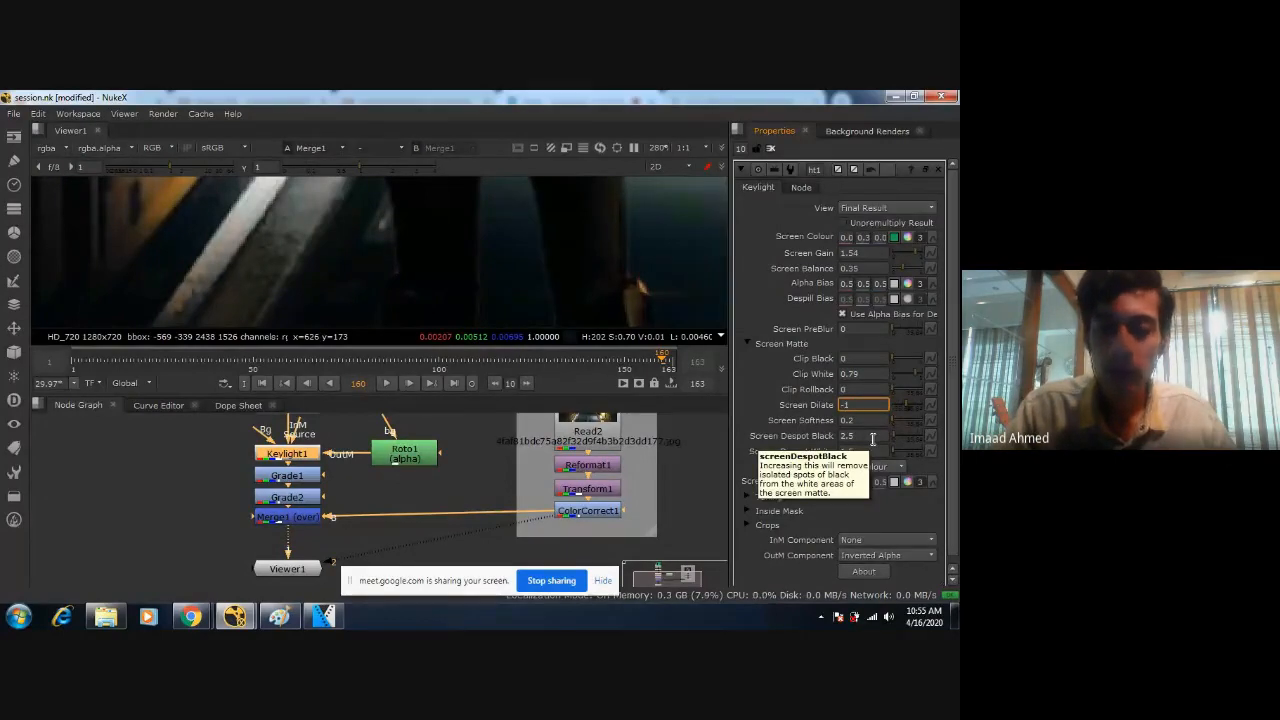
pyautogui.write('5')
pyautogui.press('Return')
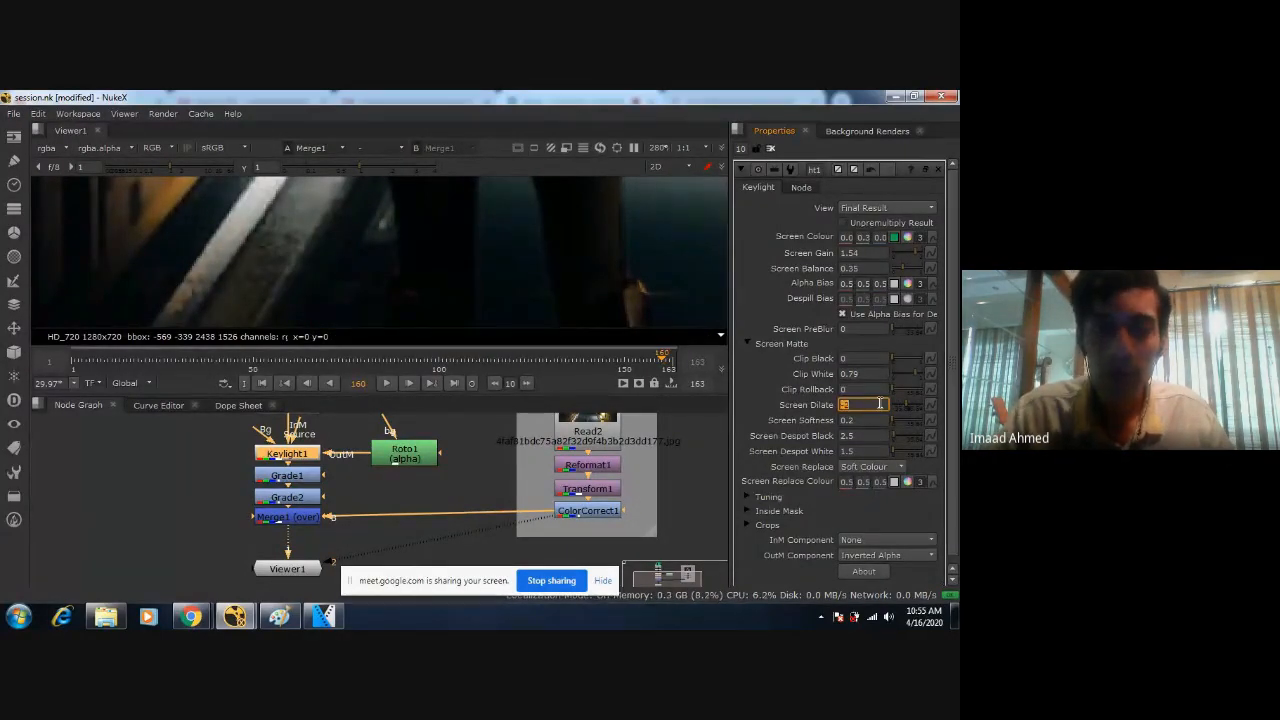
pyautogui.scroll(3, 525, 258)
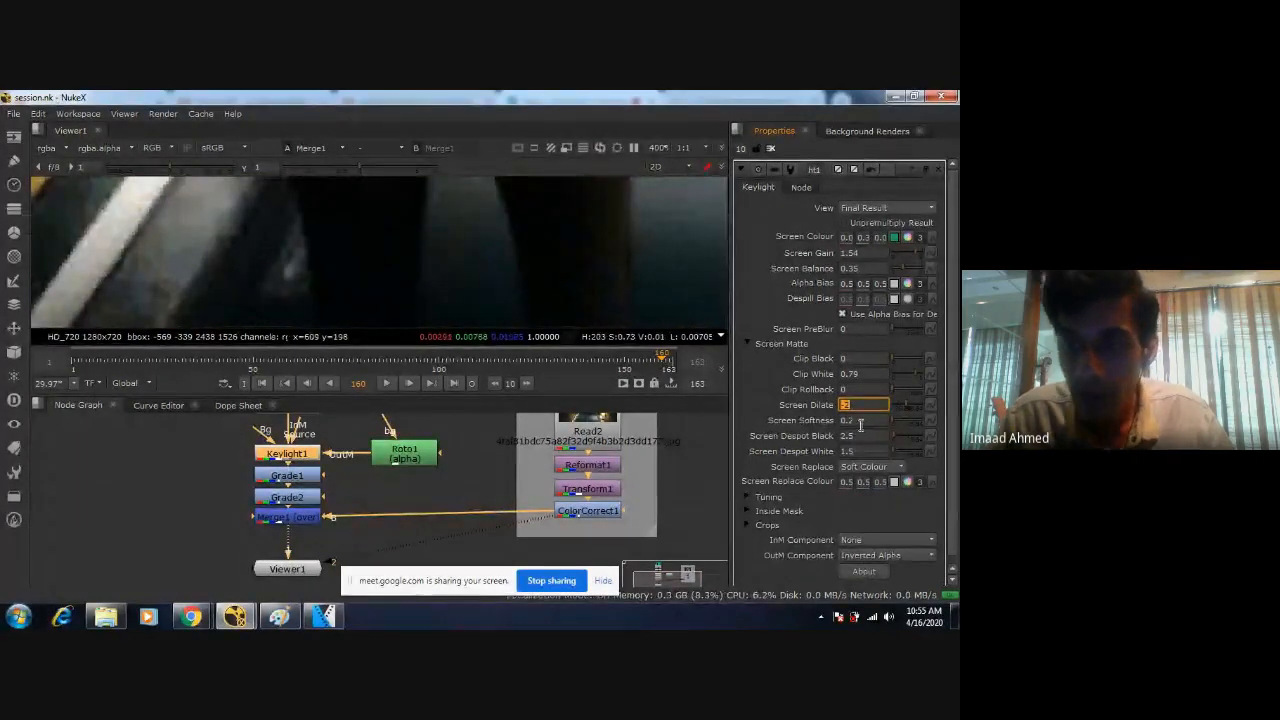
# Lower Keylight1's Screen Softness to 0.1 and on to 0, check the edges and save the comp.
pyautogui.moveTo(860, 422); pyautogui.dragTo(755, 425)
pyautogui.write('0.1')
pyautogui.press('Return')
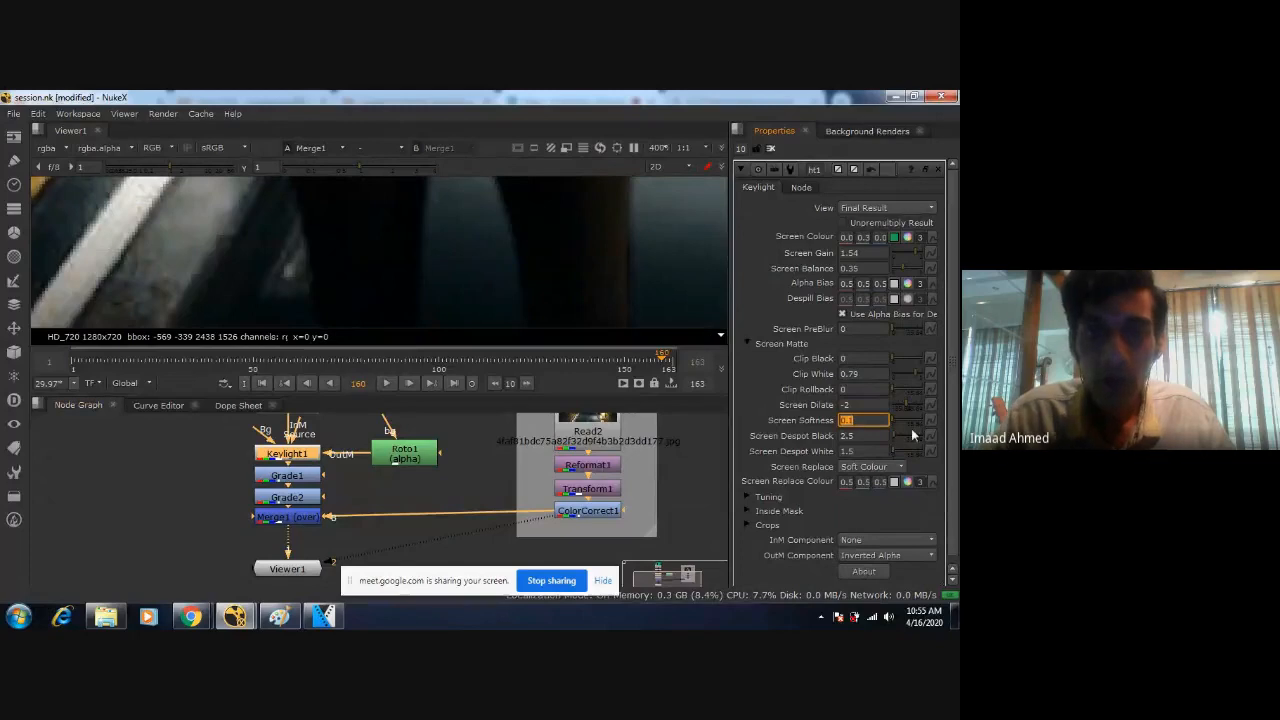
pyautogui.write('0')
pyautogui.scroll(-5, 622, 265)
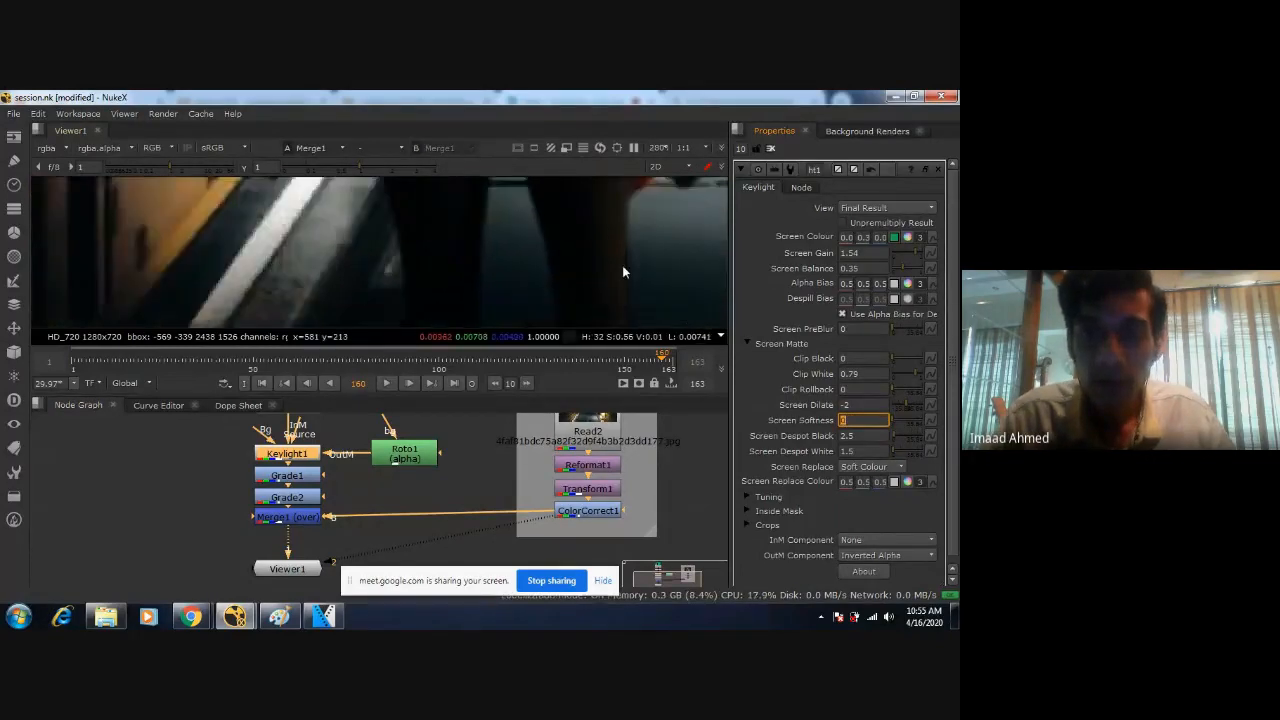
pyautogui.hotkey('ctrl', 's')
# Set Keylight1's Screen Softness to 0.1 and save the comp.
pyautogui.moveTo(597, 264); pyautogui.dragTo(547, 284, button='middle')
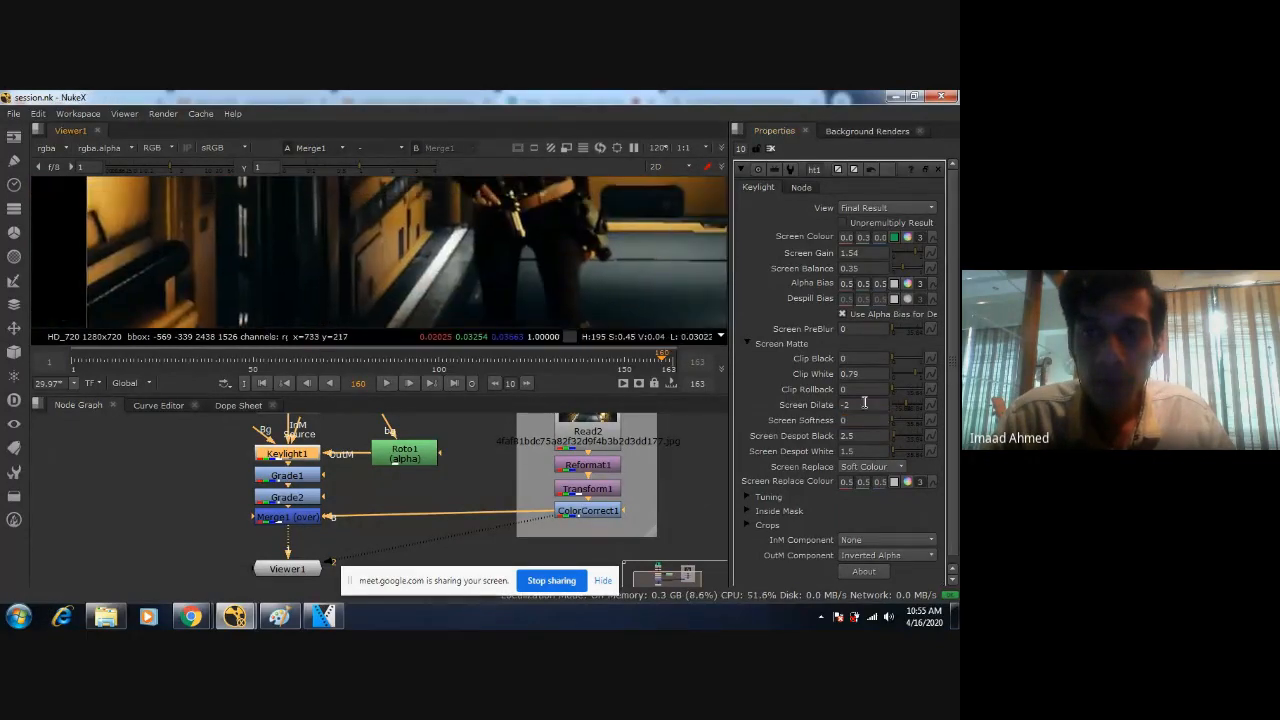
pyautogui.write('0.')
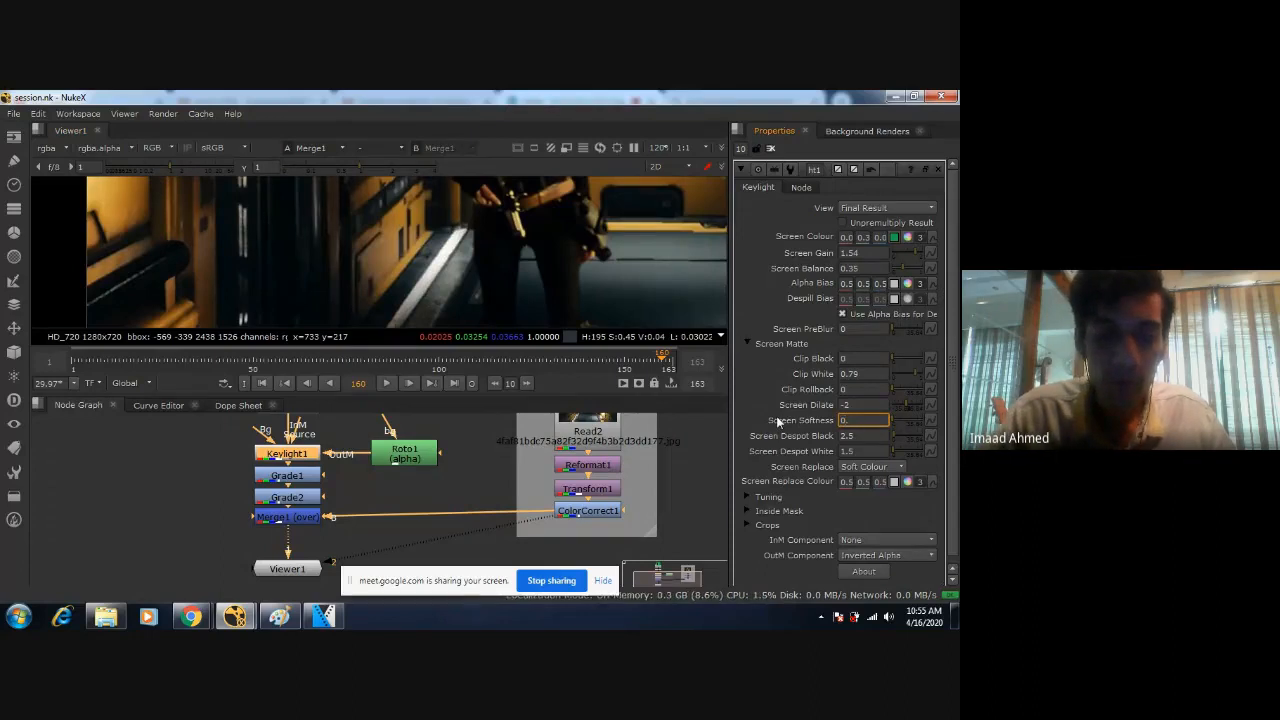
pyautogui.write('1')
pyautogui.press('Return')
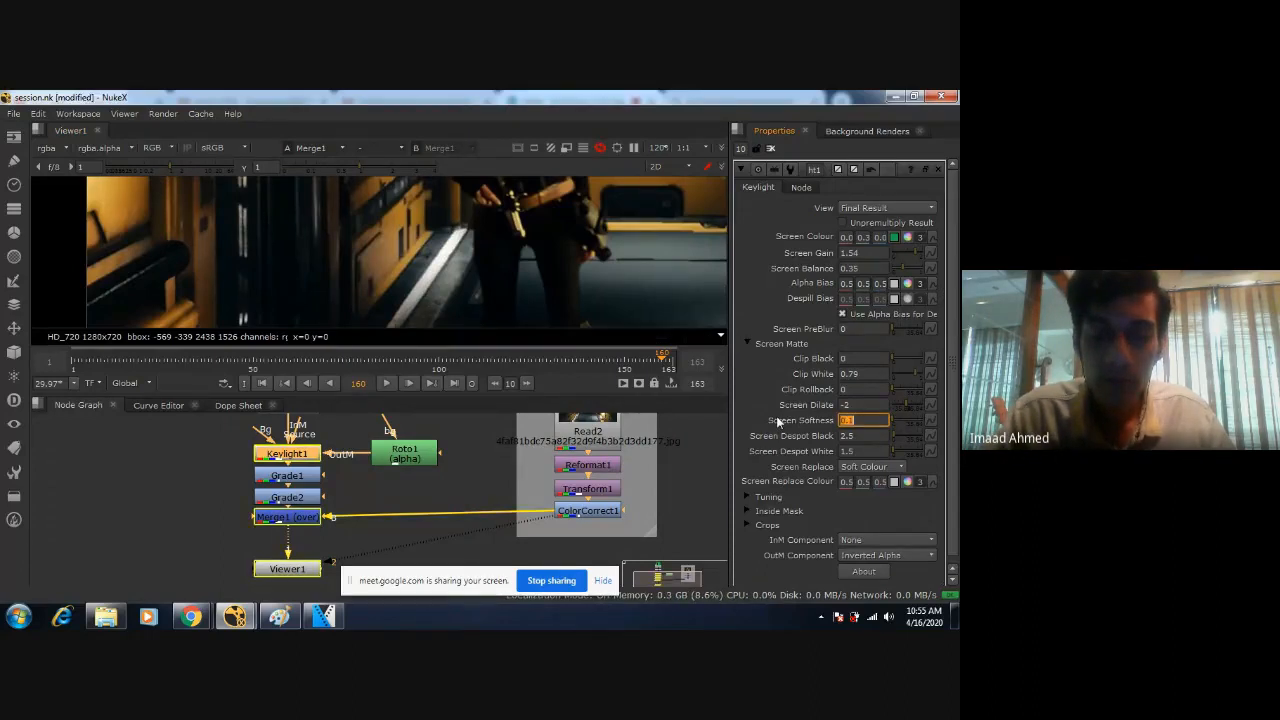
# Examine the key edges around the figure's torso, arms and head at frame 160.
pyautogui.moveTo(547, 279); pyautogui.dragTo(543, 321, button='middle')
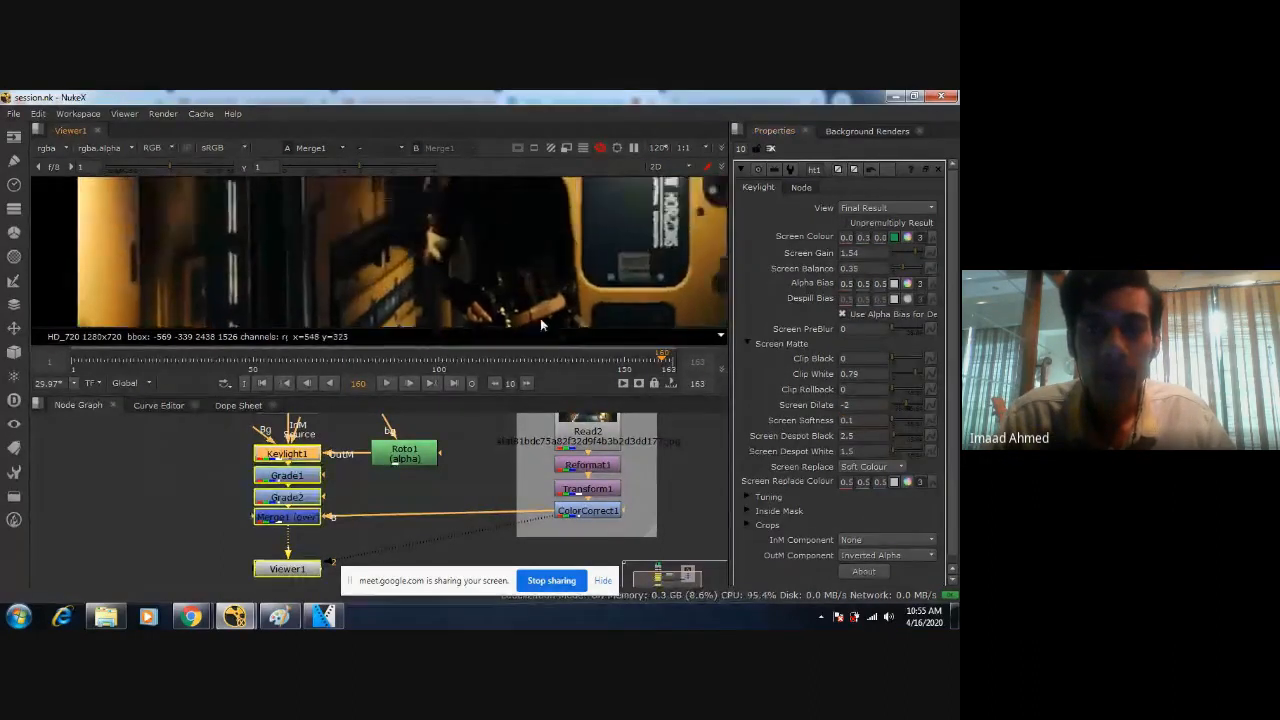
pyautogui.moveTo(492, 208); pyautogui.dragTo(461, 314, button='middle')
pyautogui.scroll(3, 500, 288)
pyautogui.scroll(3, 563, 270)
pyautogui.scroll(-1, 576, 229)
pyautogui.scroll(-2, 576, 233)
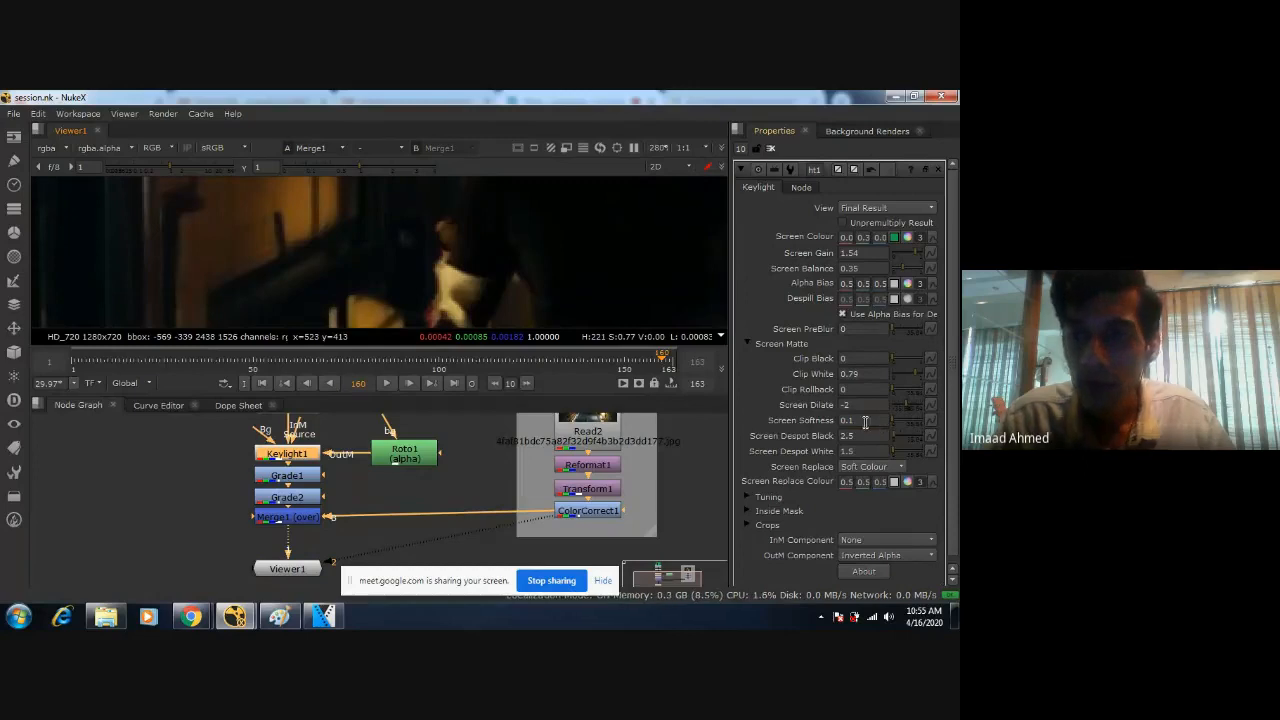
# Set Keylight1's Screen Dilate to -2.2.
pyautogui.moveTo(906, 403); pyautogui.dragTo(715, 388)
pyautogui.hotkey('ctrl', 'z')
pyautogui.write('-2.2')
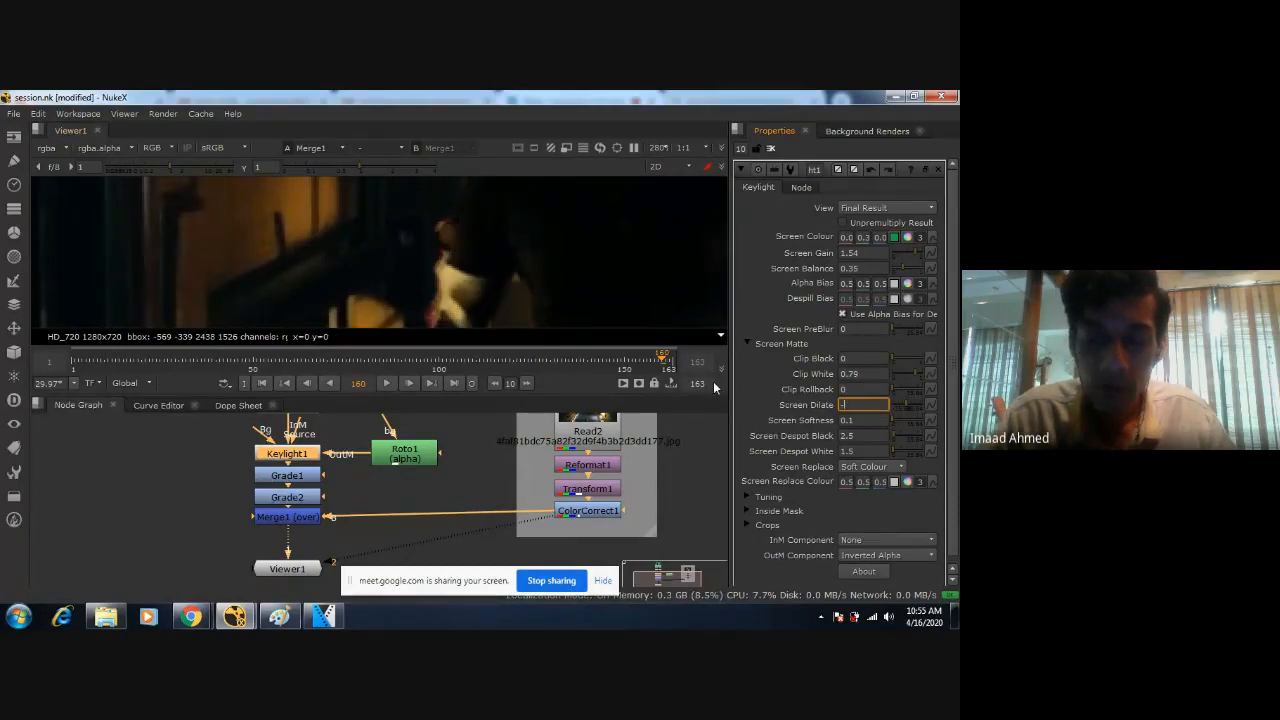
pyautogui.press('Return')
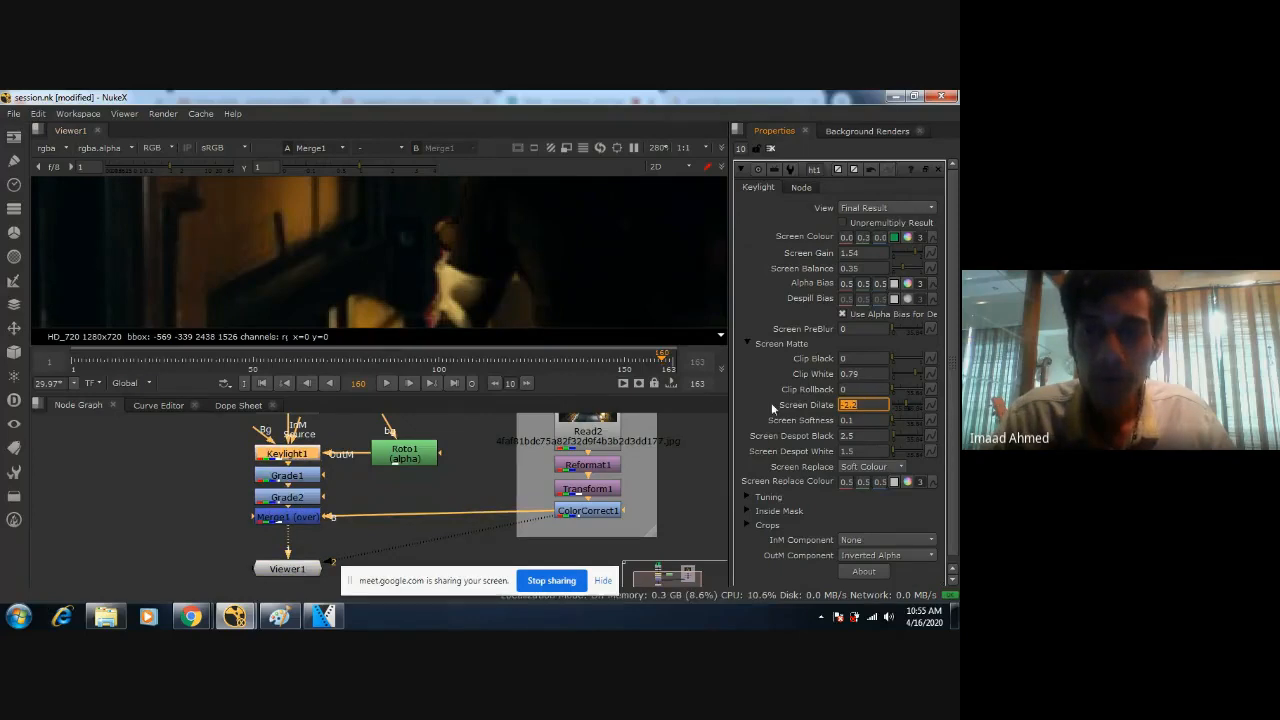
# Set Keylight1's Screen Dilate to -2.5 and save the comp.
pyautogui.write('-2.5')
pyautogui.press('Return')
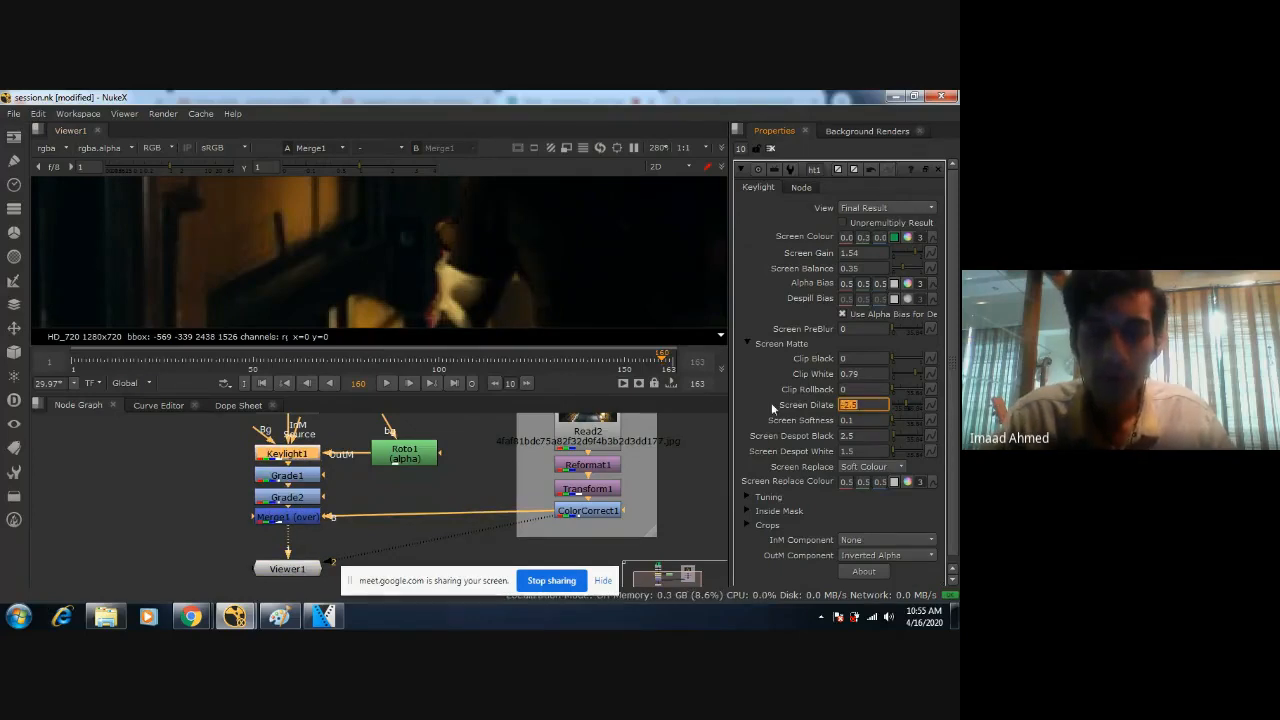
pyautogui.scroll(-6, 580, 252)
pyautogui.hotkey('ctrl', 's')
# Examine the figure's key edges at frame 160 from the legs and boots up to the head.
pyautogui.moveTo(614, 288)
pyautogui.mouseDown(button='middle')
pyautogui.moveTo(599, 265)
pyautogui.moveTo(524, 263)
pyautogui.moveTo(554, 185)
pyautogui.mouseUp(button='middle')
pyautogui.scroll(5, 528, 275)
pyautogui.moveTo(557, 274); pyautogui.dragTo(562, 175, button='middle')
pyautogui.moveTo(564, 251); pyautogui.dragTo(549, 165, button='middle')
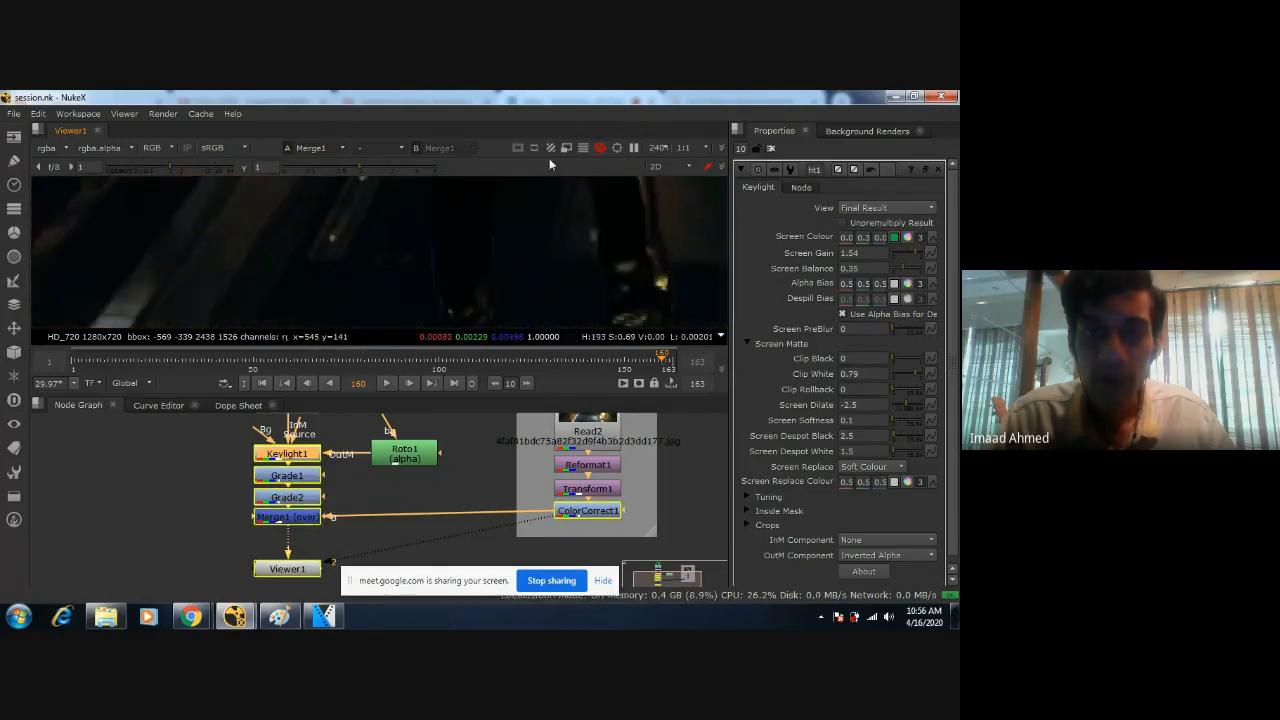
pyautogui.moveTo(548, 285); pyautogui.dragTo(548, 200, button='middle')
pyautogui.moveTo(547, 292); pyautogui.dragTo(585, 271, button='middle')
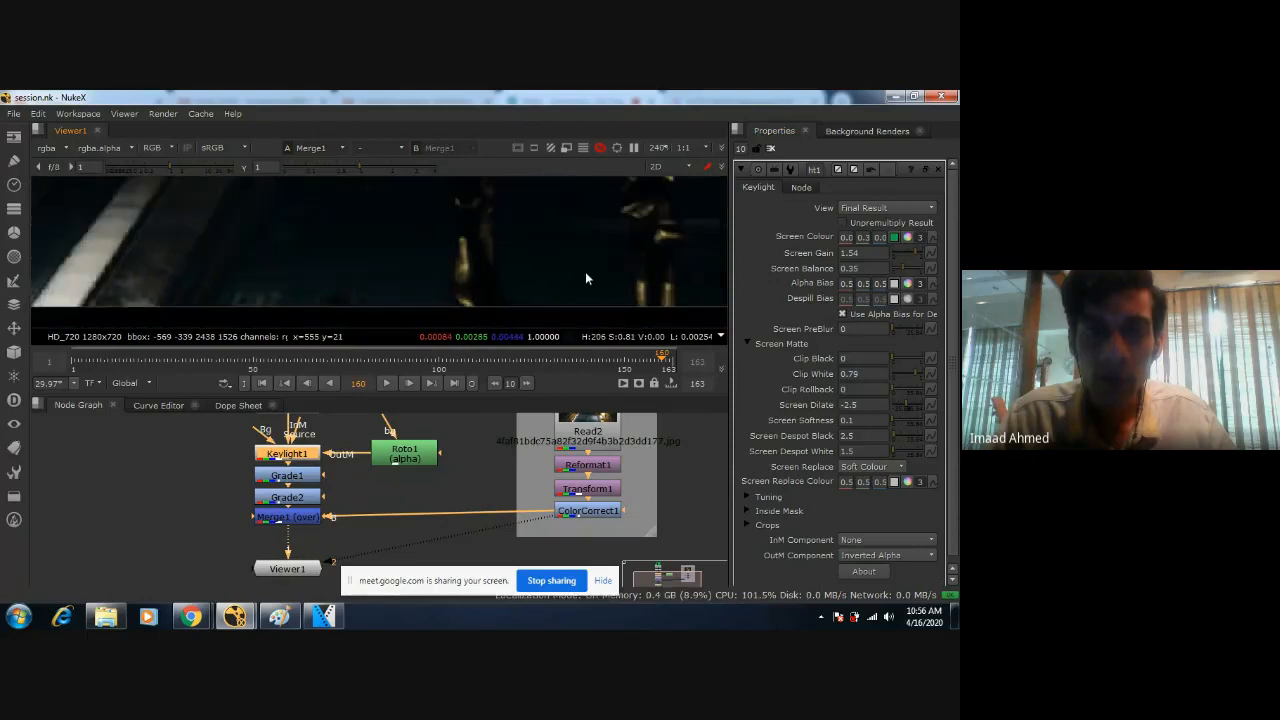
pyautogui.moveTo(549, 202); pyautogui.dragTo(549, 308, button='middle')
pyautogui.moveTo(549, 200)
pyautogui.mouseDown(button='middle')
pyautogui.moveTo(537, 311)
pyautogui.moveTo(541, 222)
pyautogui.mouseUp(button='middle')
pyautogui.scroll(-6, 490, 279)
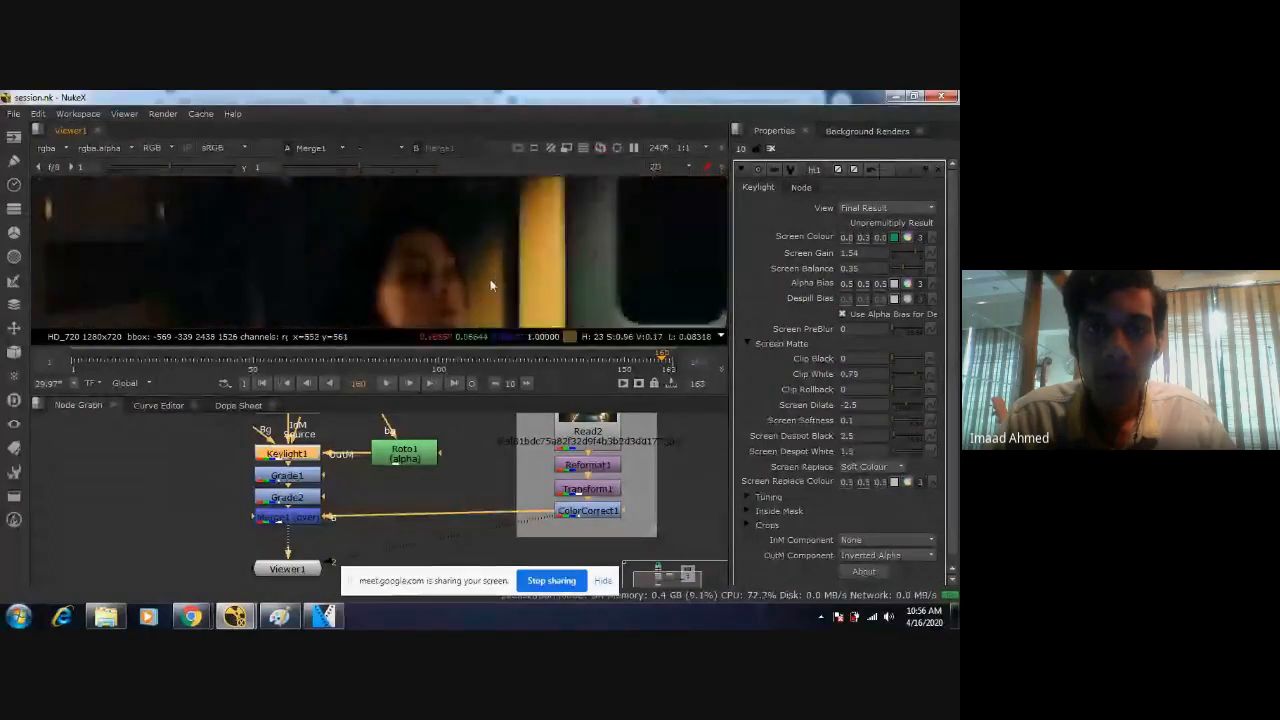
pyautogui.scroll(1, 590, 263)
pyautogui.moveTo(590, 263); pyautogui.dragTo(550, 214, button='middle')
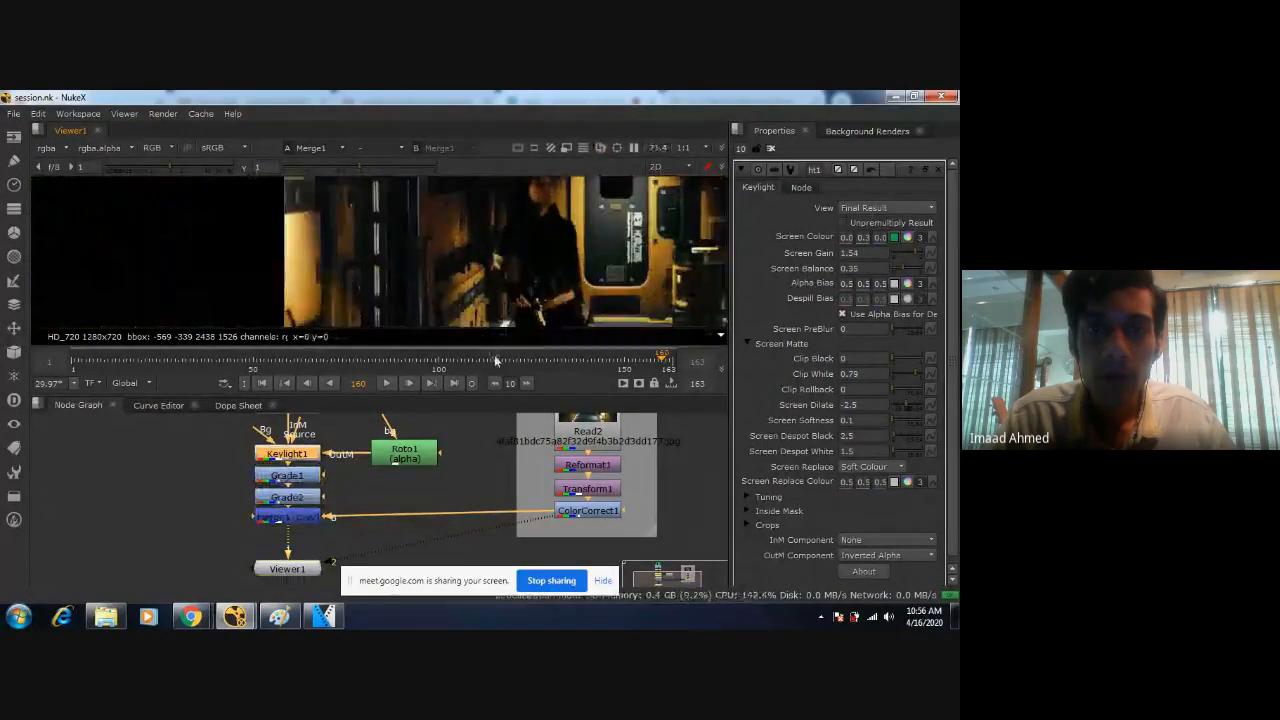
# Go to frame 150 and examine the key edges around the figure's face.
pyautogui.click(625, 366)
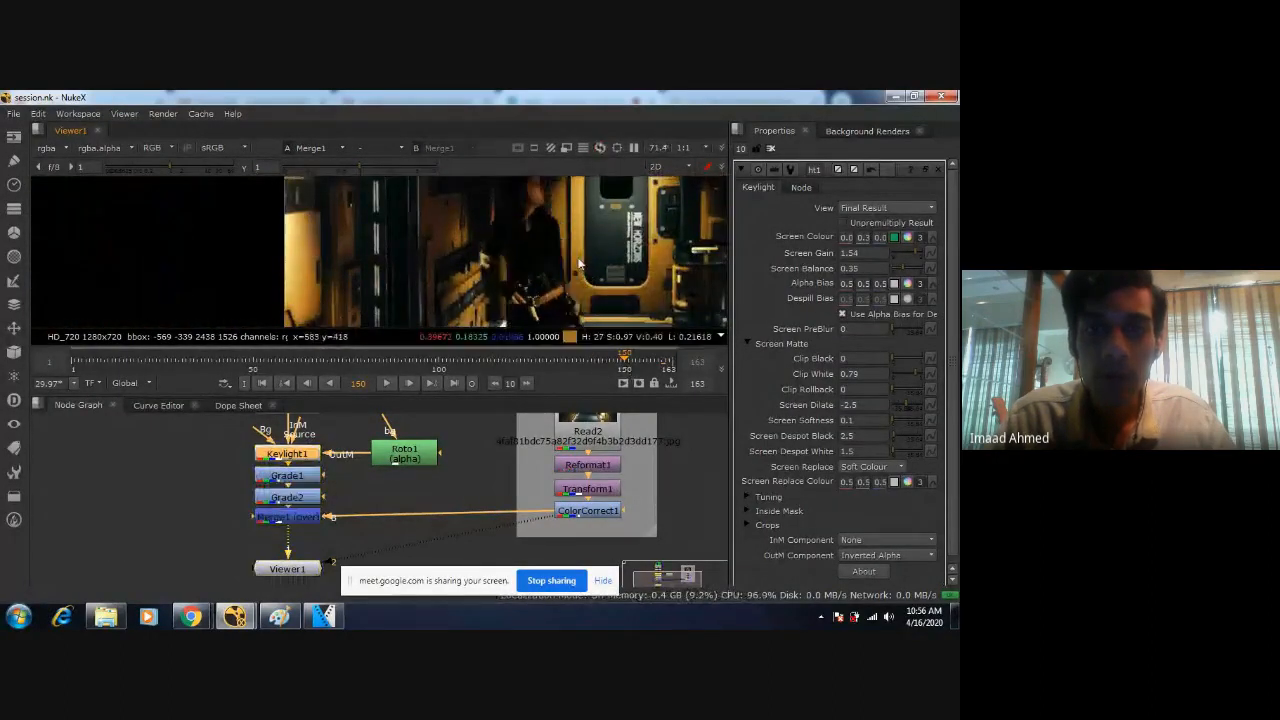
pyautogui.scroll(6, 585, 300)
pyautogui.scroll(2, 585, 301)
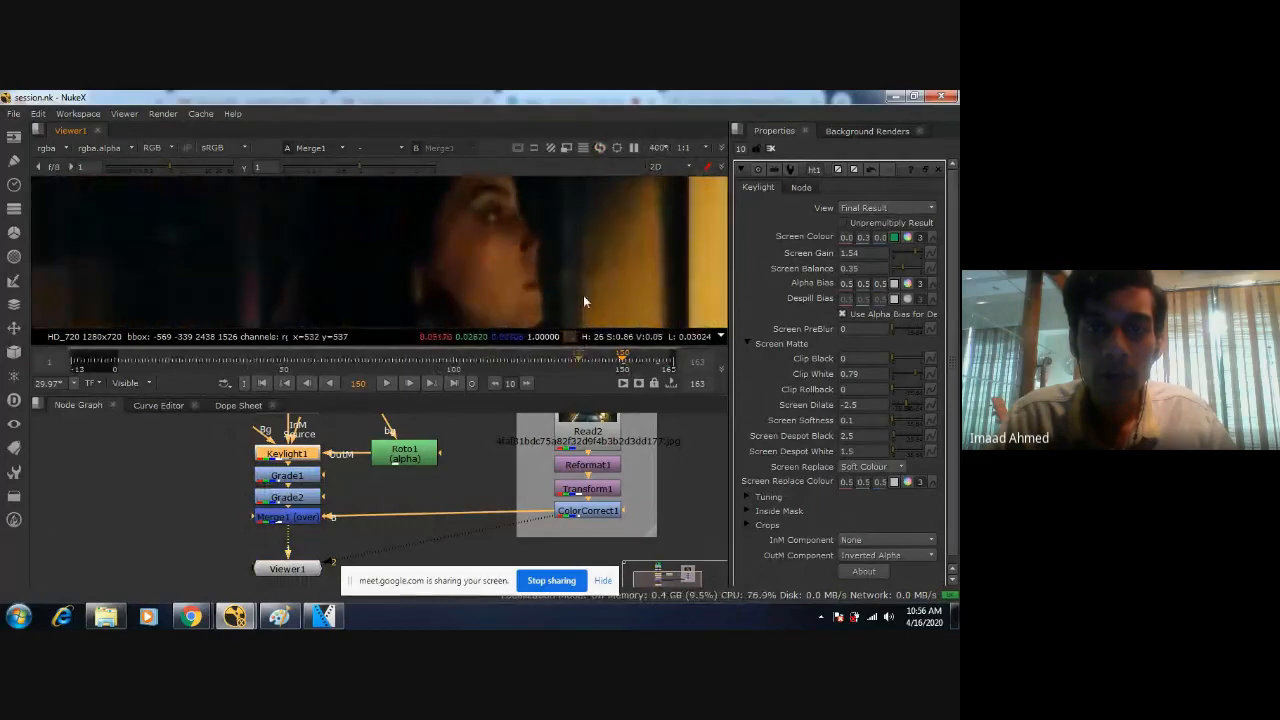
# Try a Screen Despot Black of 2.25 on Keylight1 and undo it.
pyautogui.click(874, 437)
pyautogui.press('BackSpace')
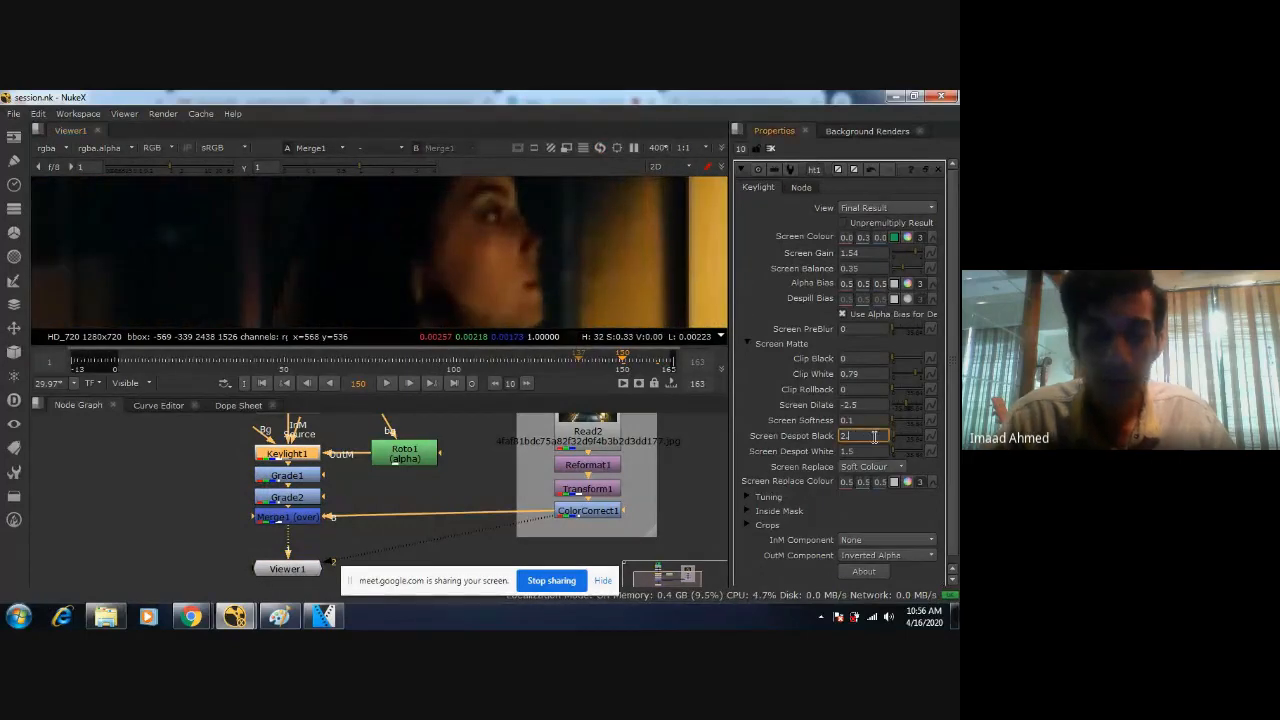
pyautogui.write('25')
pyautogui.press('Return')
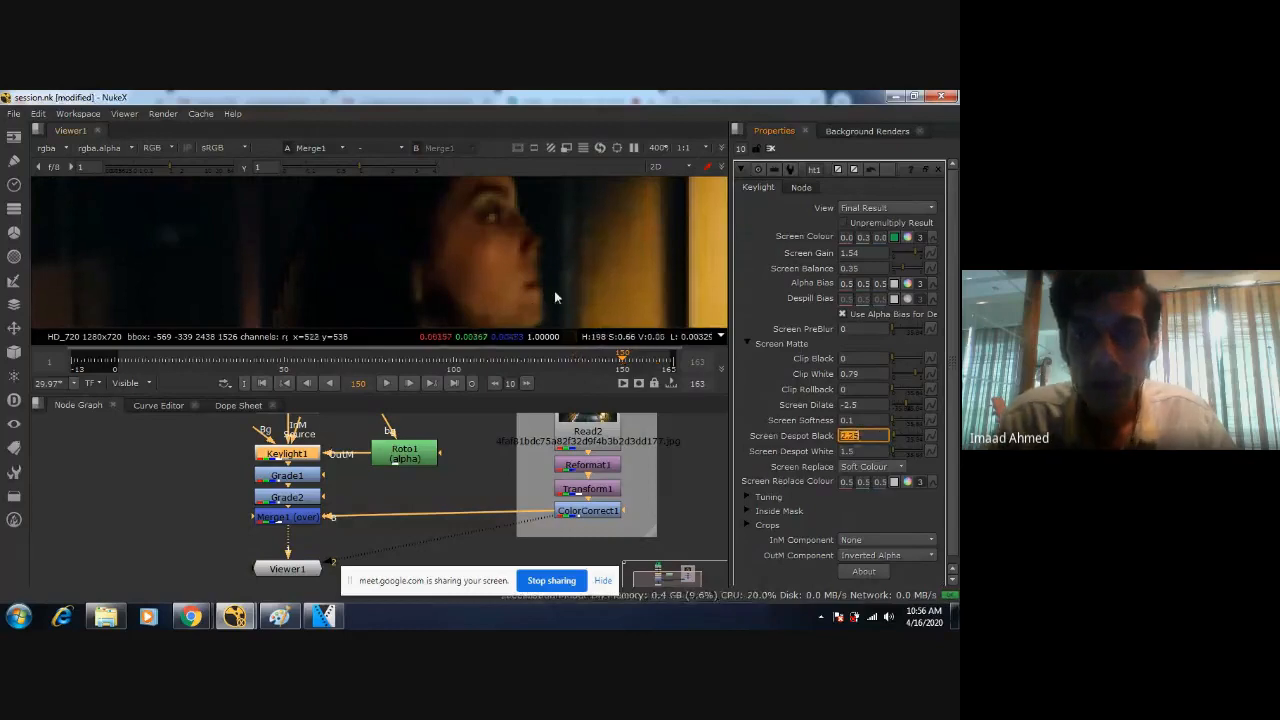
pyautogui.hotkey('ctrl', 'z')
# Try Screen Dilate values of -2.25 and -2 on Keylight1.
pyautogui.click(874, 405)
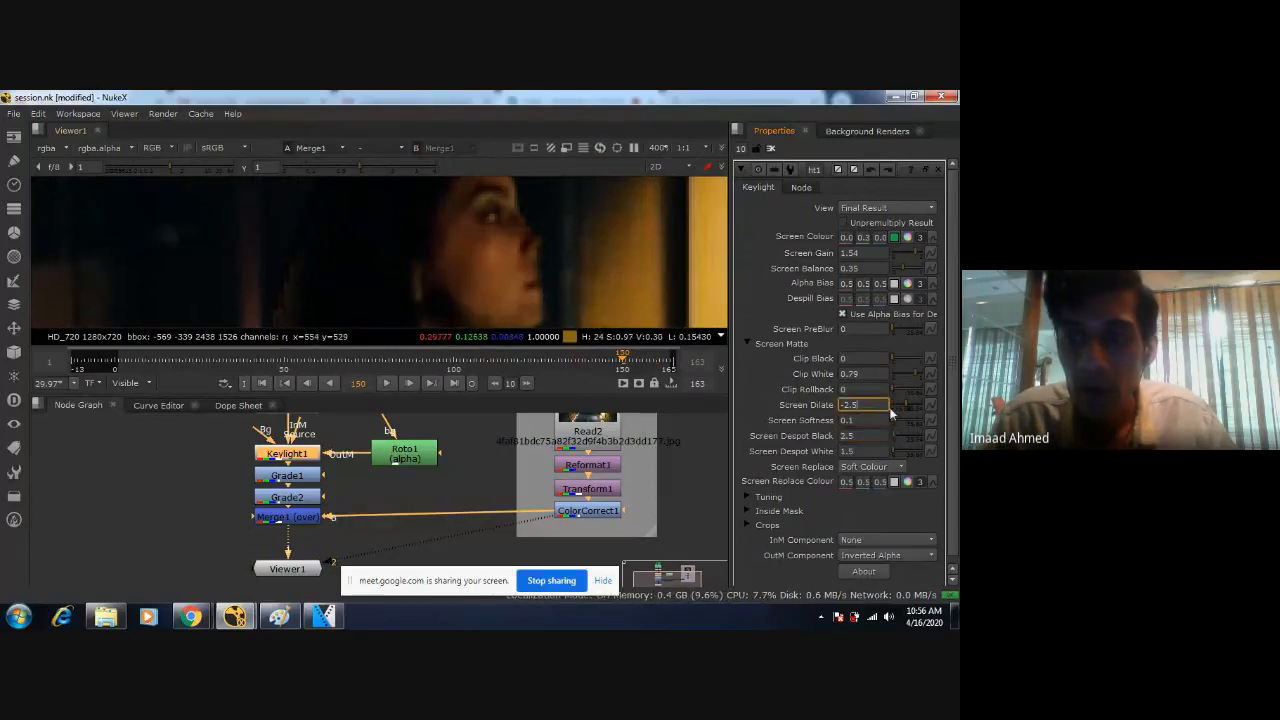
pyautogui.press('BackSpace')
pyautogui.write('25')
pyautogui.press('Return')
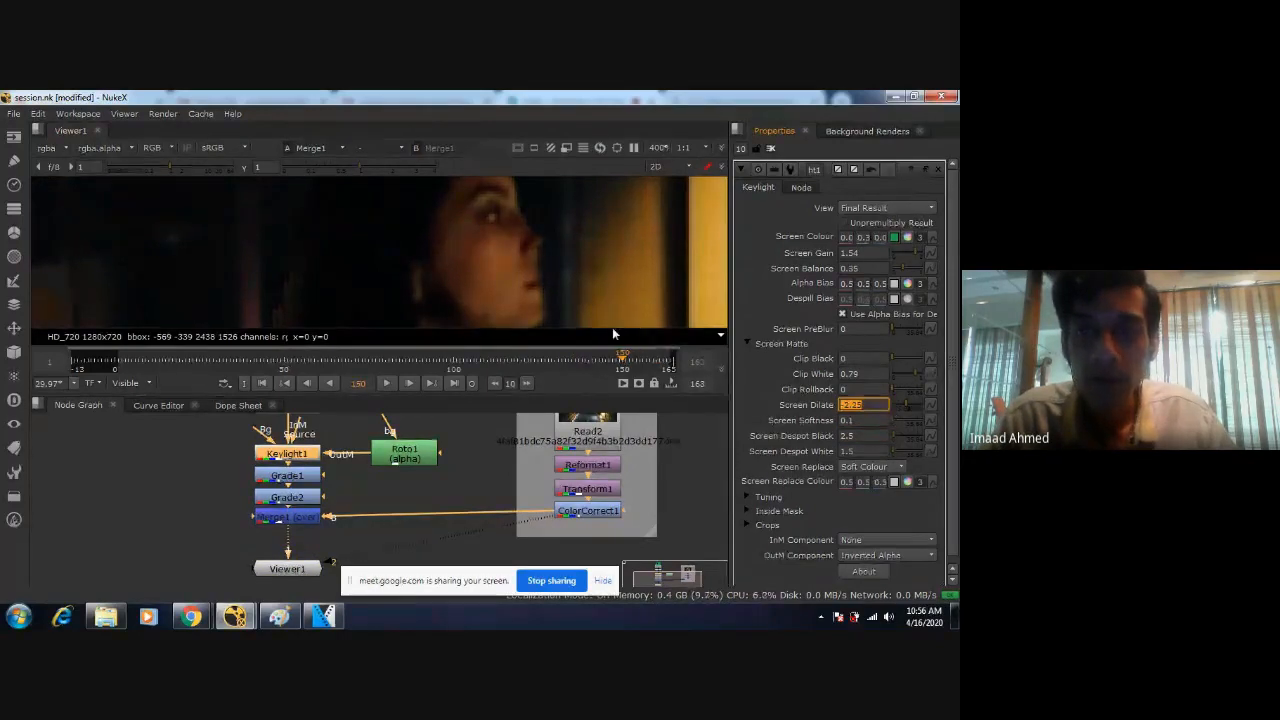
pyautogui.press('BackSpace')
pyautogui.press('Return')
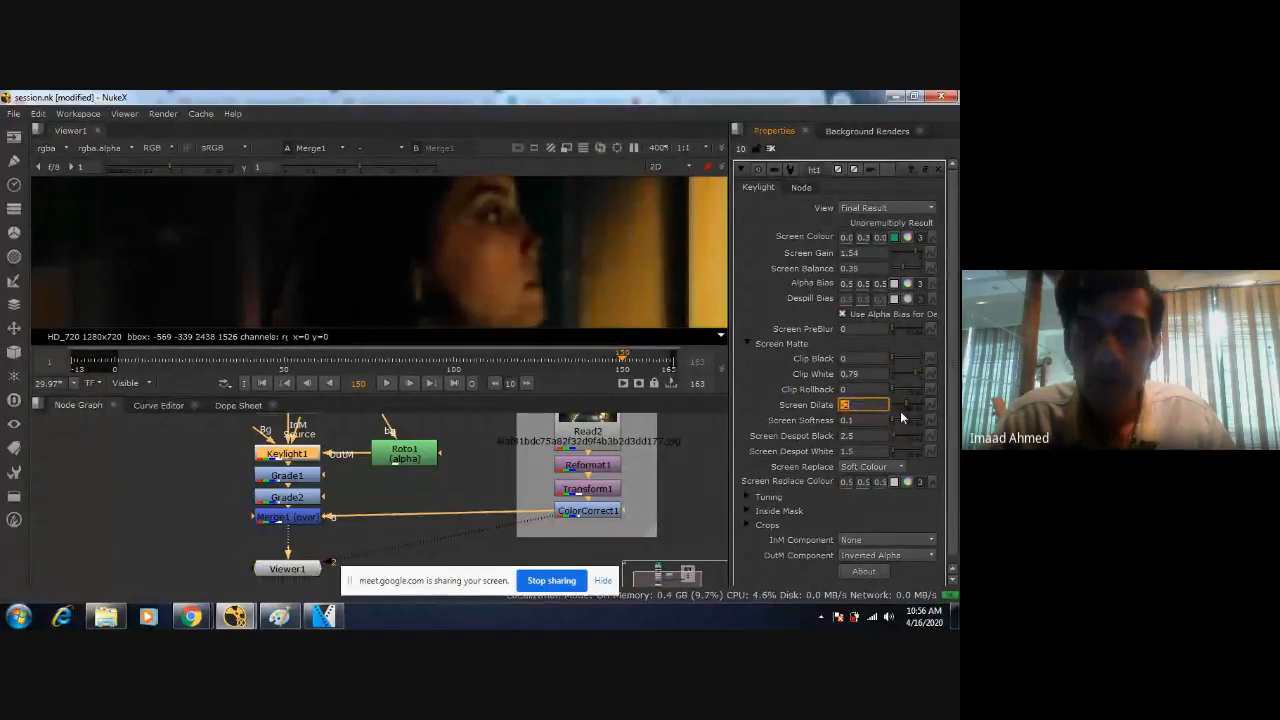
# Set Keylight1's Screen Dilate to -2.3 and save the comp.
pyautogui.hotkey('ctrl', 's')
pyautogui.write('.5')
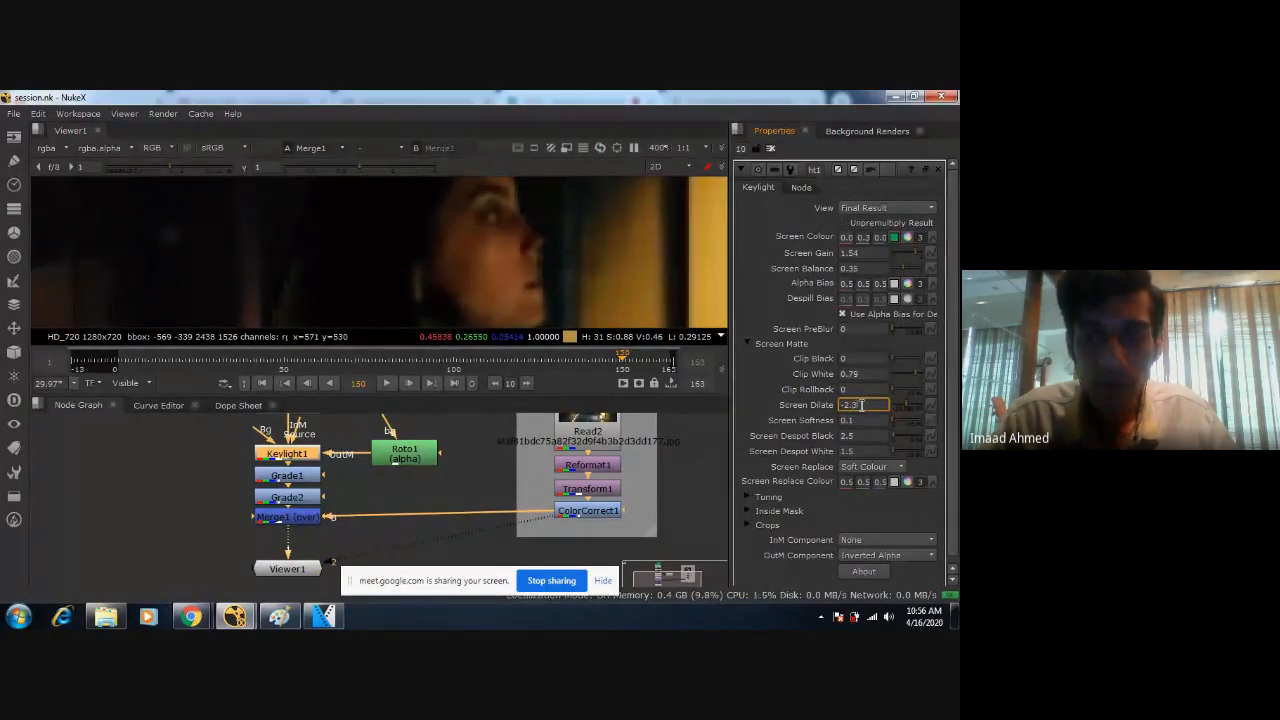
pyautogui.press('Return')
pyautogui.hotkey('ctrl', 's')
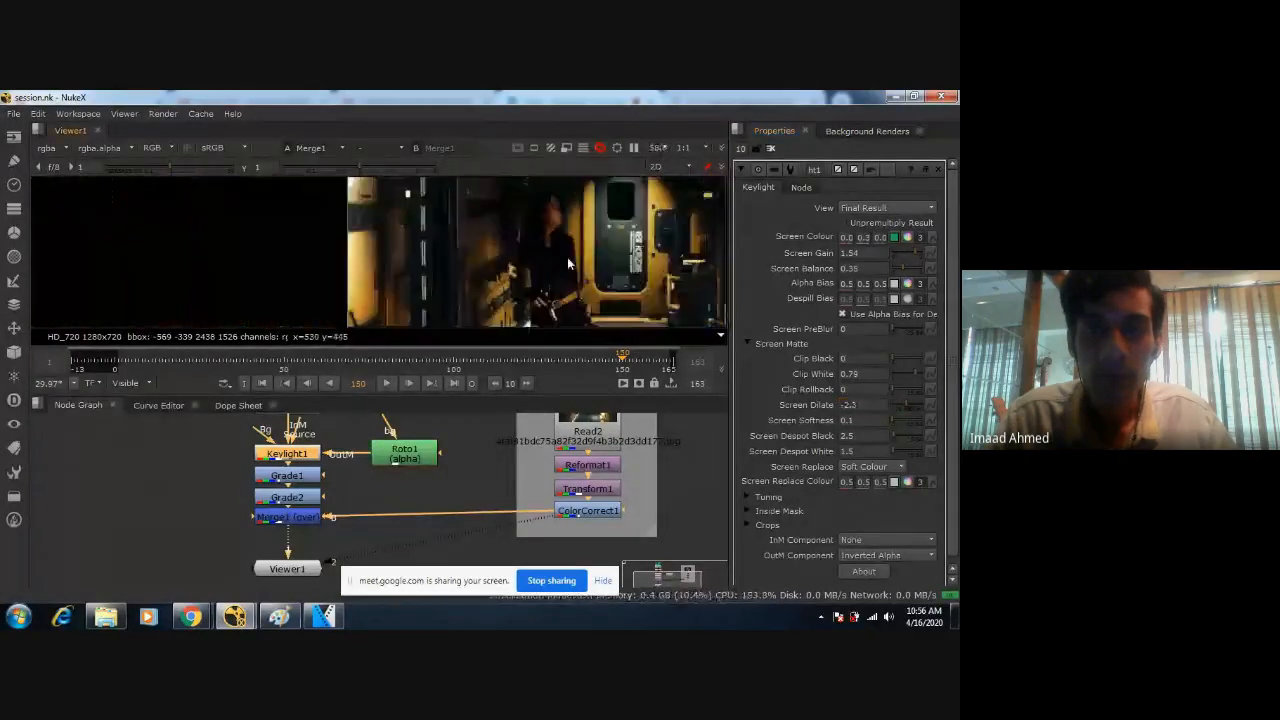
# Examine how the figure blends with the corridor across the whole composite at frame 150.
pyautogui.scroll(-5, 567, 258)
pyautogui.moveTo(610, 288); pyautogui.dragTo(595, 271, button='middle')
pyautogui.scroll(4, 595, 271)
pyautogui.moveTo(308, 228); pyautogui.dragTo(220, 237, button='middle')
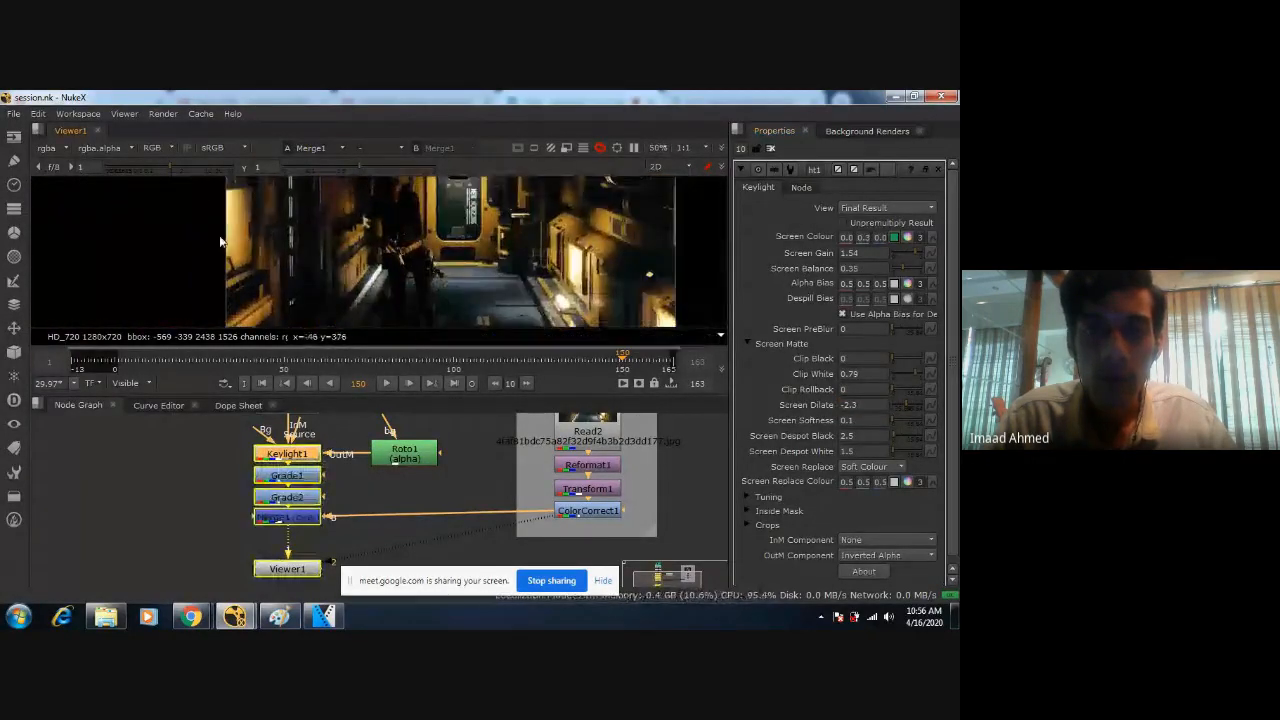
pyautogui.scroll(-3, 469, 260)
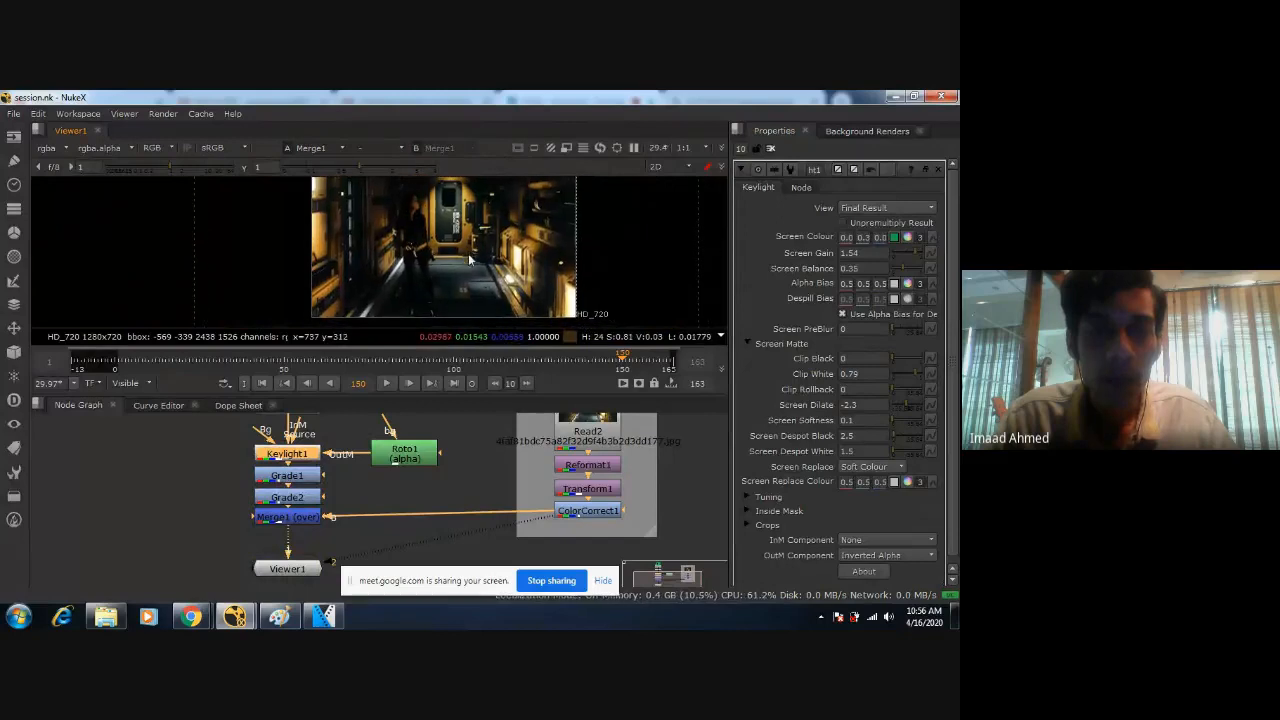
pyautogui.scroll(-1, 434, 268)
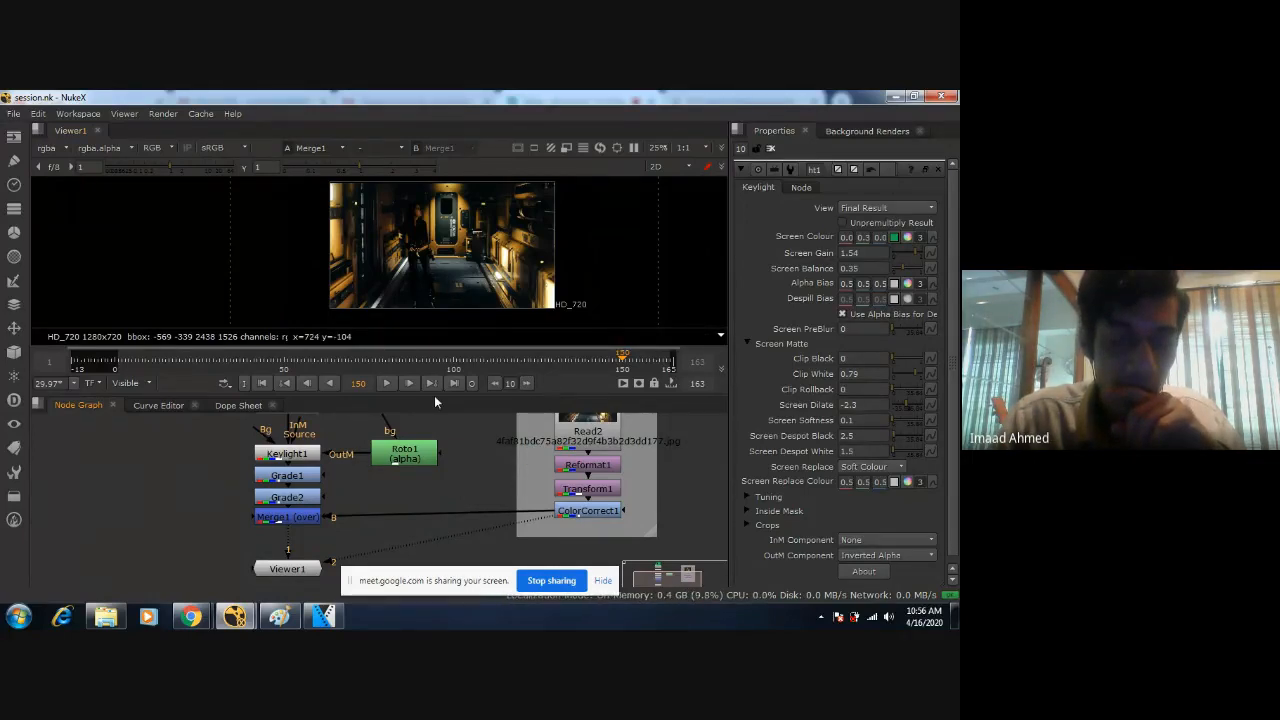
# Move the Background node group farther away from the keying nodes in the node graph.
pyautogui.scroll(-2, 440, 446)
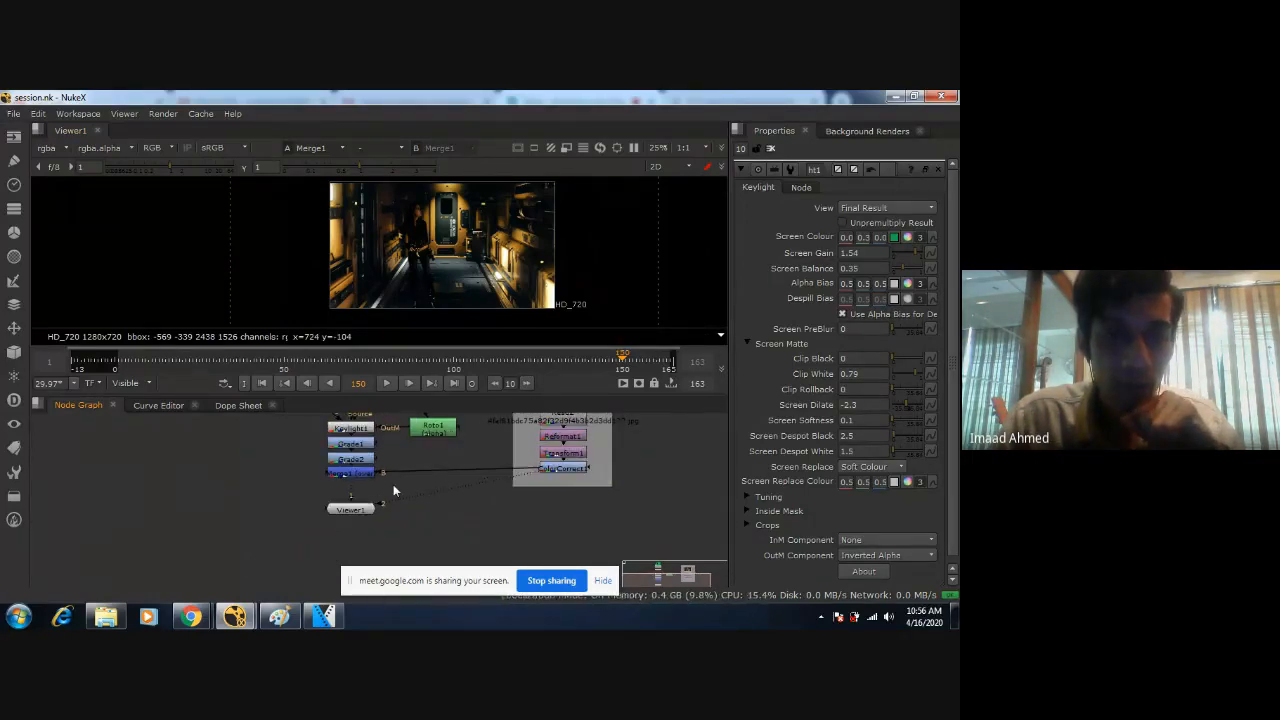
pyautogui.scroll(3, 575, 518)
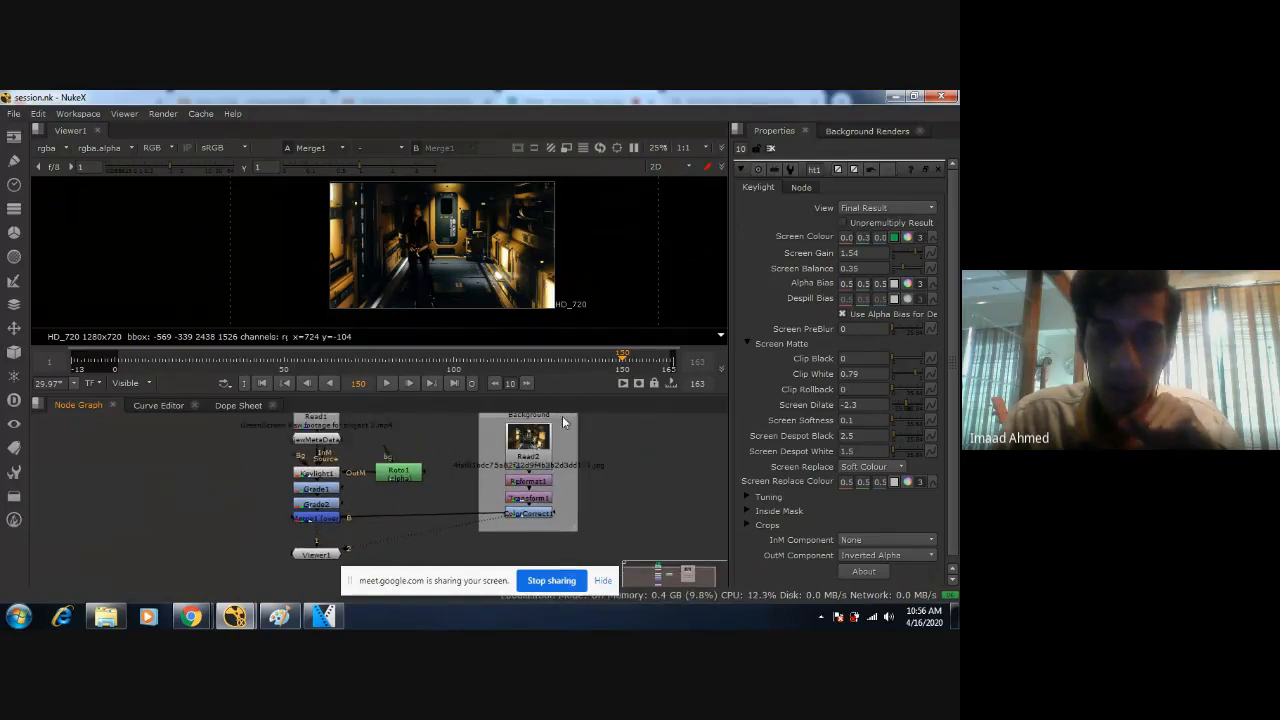
pyautogui.moveTo(562, 418); pyautogui.dragTo(602, 446)
pyautogui.scroll(-1, 534, 419)
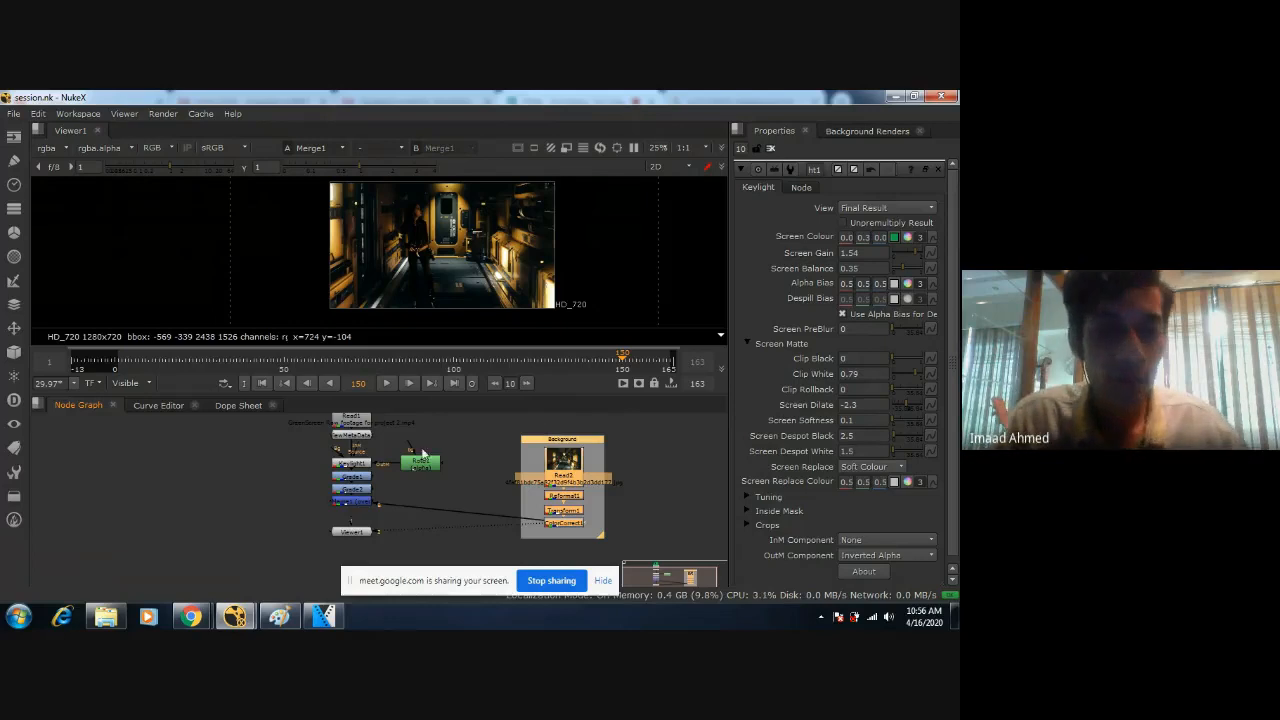
# Move Merge1 and Viewer1 down together to open a gap below Grade2.
pyautogui.click(375, 553)
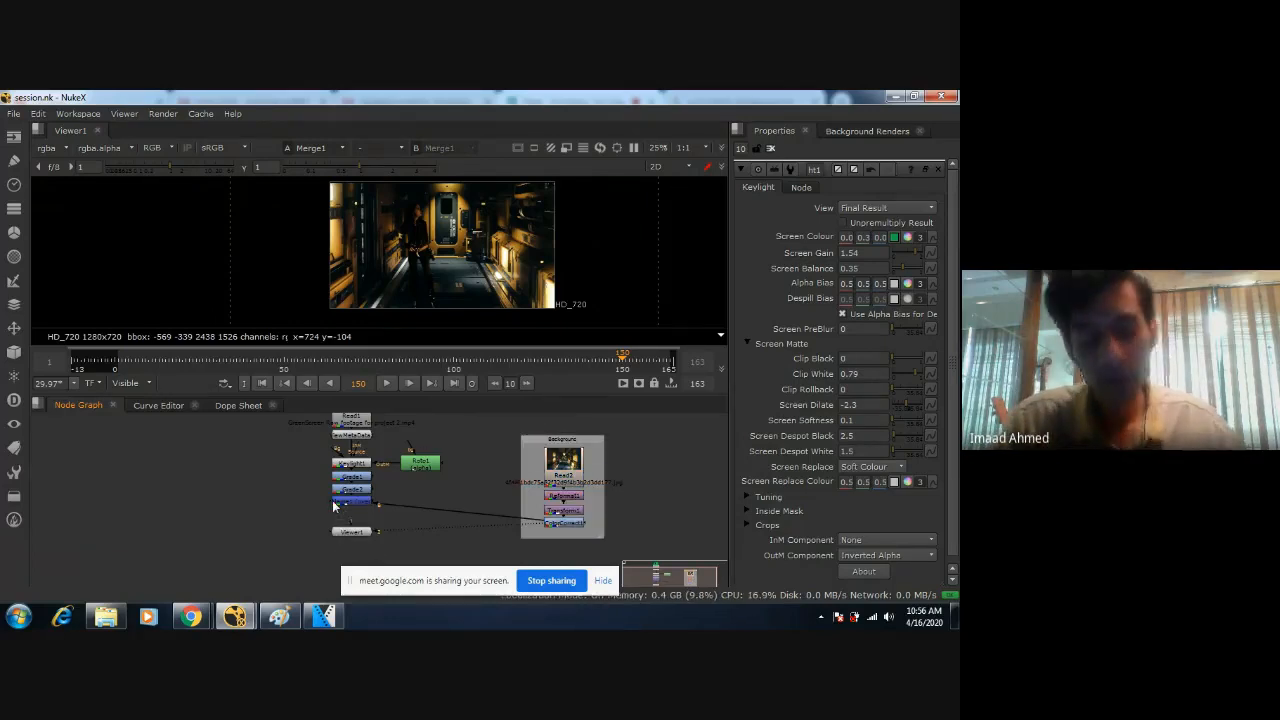
pyautogui.click(333, 500)
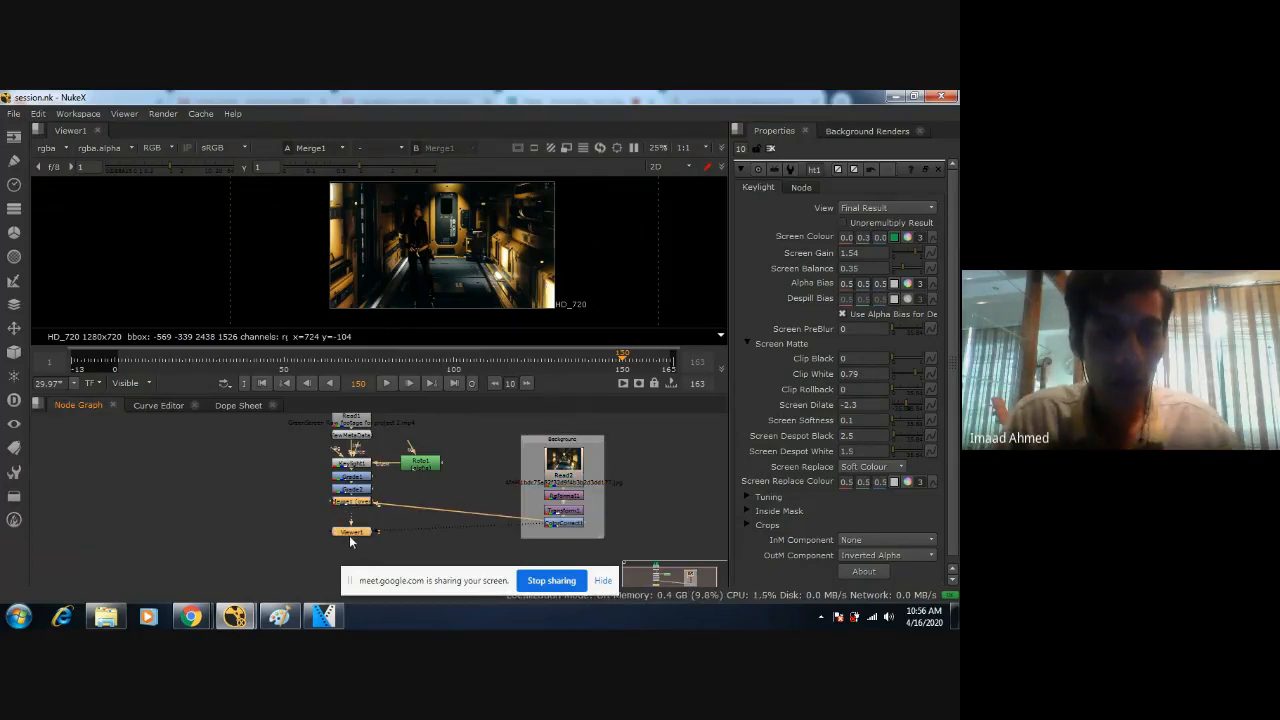
pyautogui.scroll(3, 367, 513)
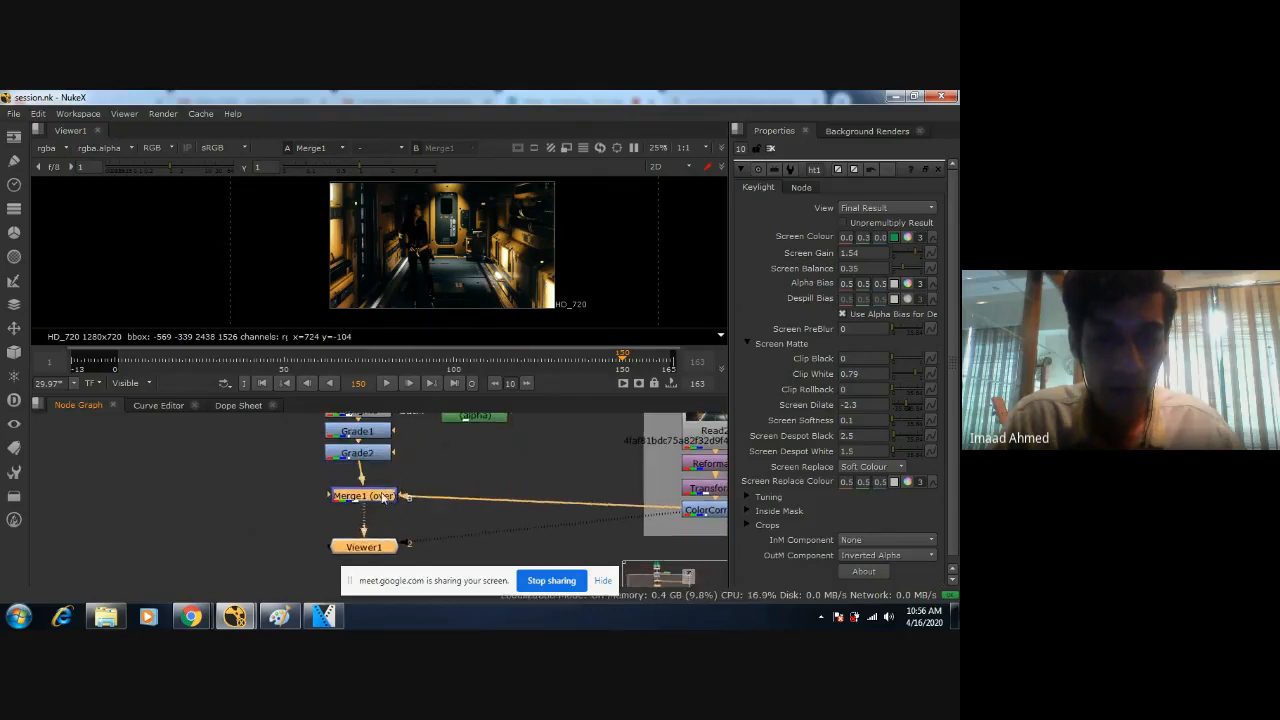
pyautogui.moveTo(383, 497); pyautogui.dragTo(375, 514)
# Insert a LightWrap node between Grade2 and Merge1 in the node graph.
pyautogui.click(350, 457)
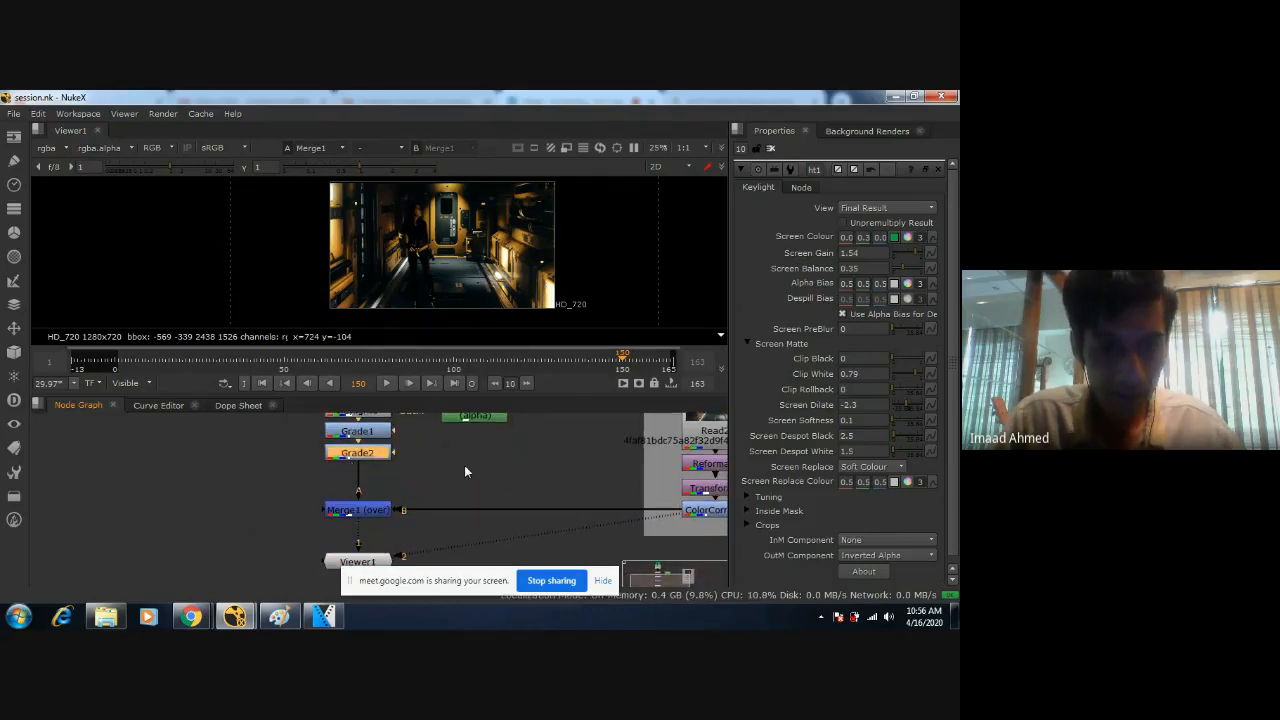
pyautogui.press('Tab')
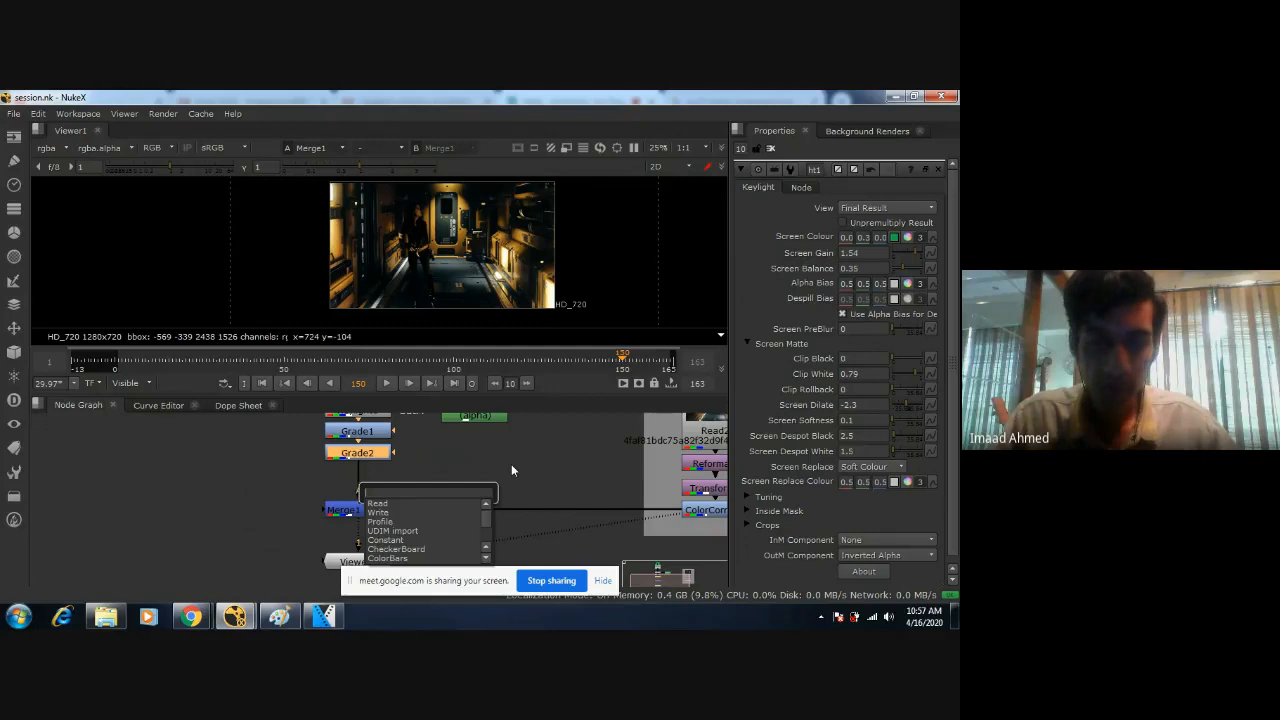
pyautogui.write('lightwrap')
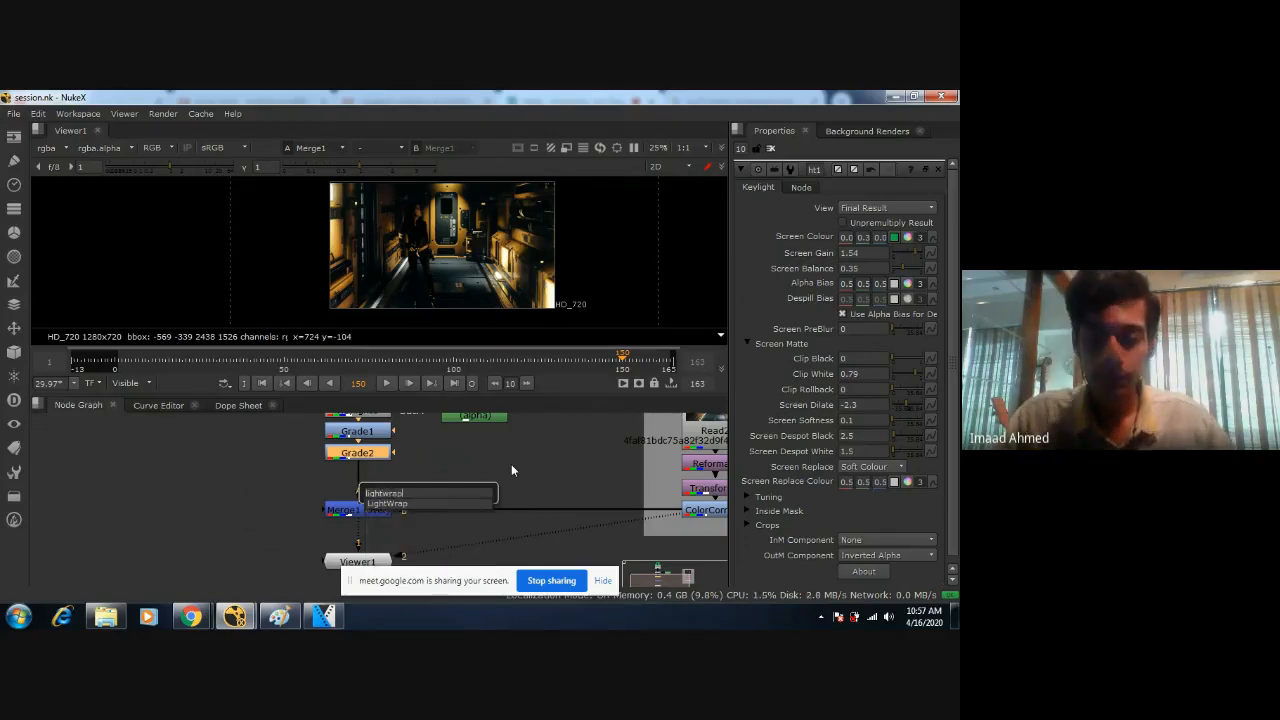
pyautogui.press('Return')
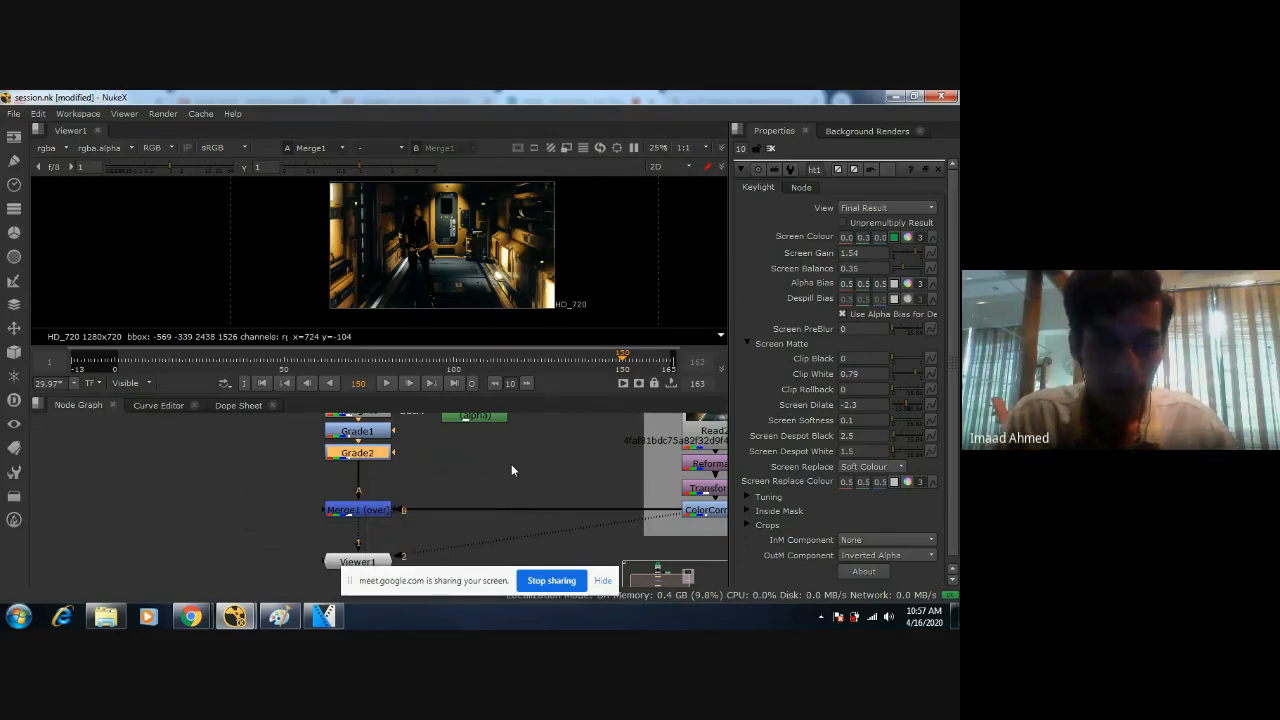
pyautogui.click(470, 491)
pyautogui.moveTo(373, 481); pyautogui.dragTo(373, 494)
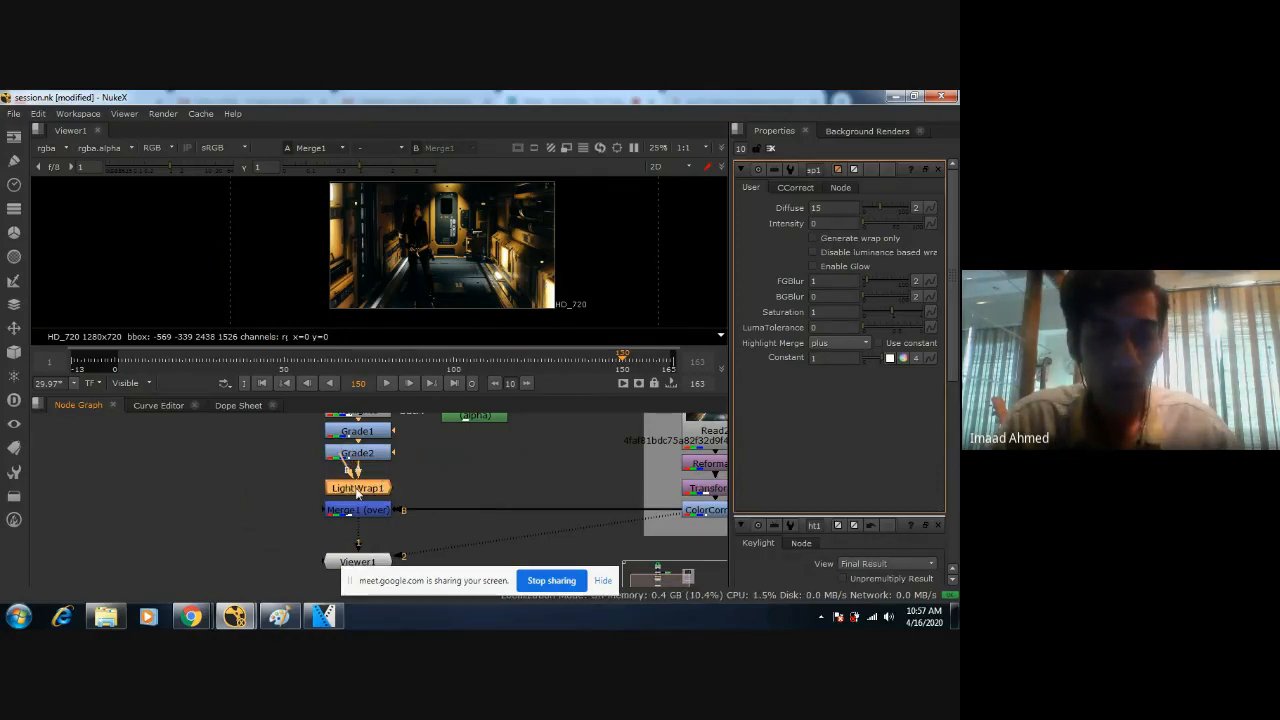
# Connect LightWrap1's B input to the background's ColorCorrect1 node.
pyautogui.moveTo(356, 476); pyautogui.dragTo(474, 480)
pyautogui.press('f')
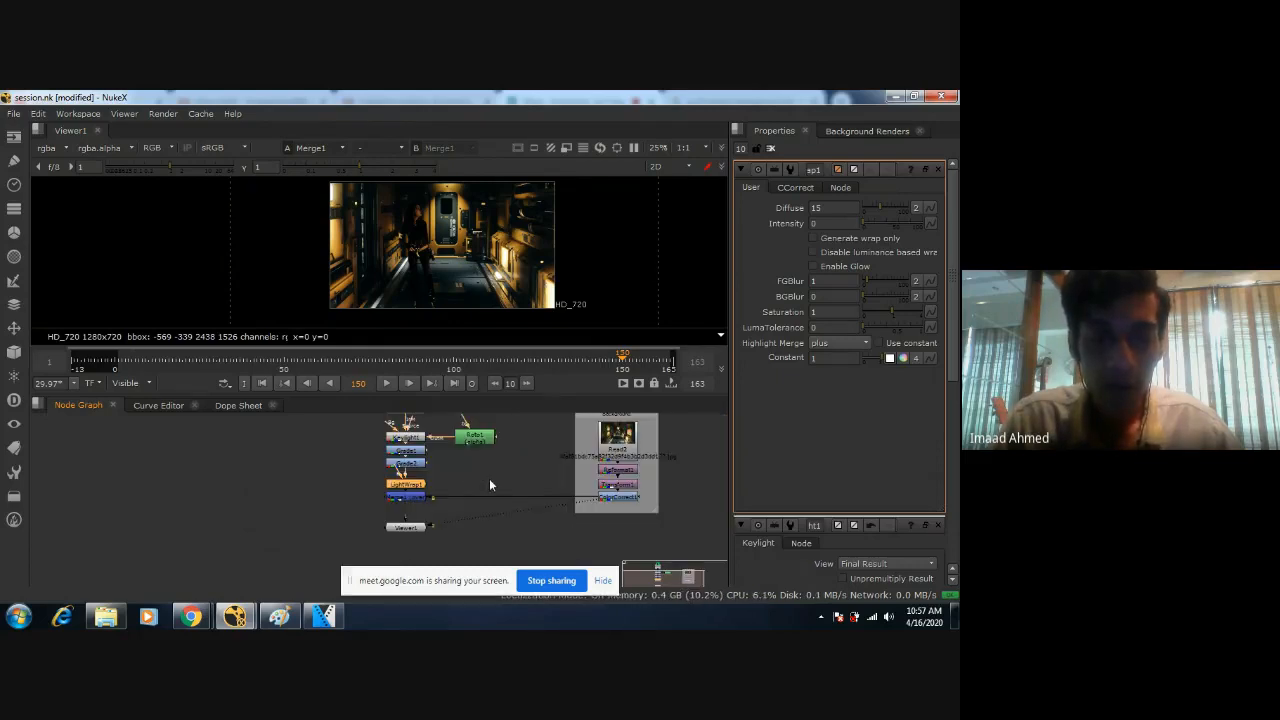
pyautogui.moveTo(485, 464); pyautogui.dragTo(396, 478, button='middle')
pyautogui.scroll(3, 397, 478)
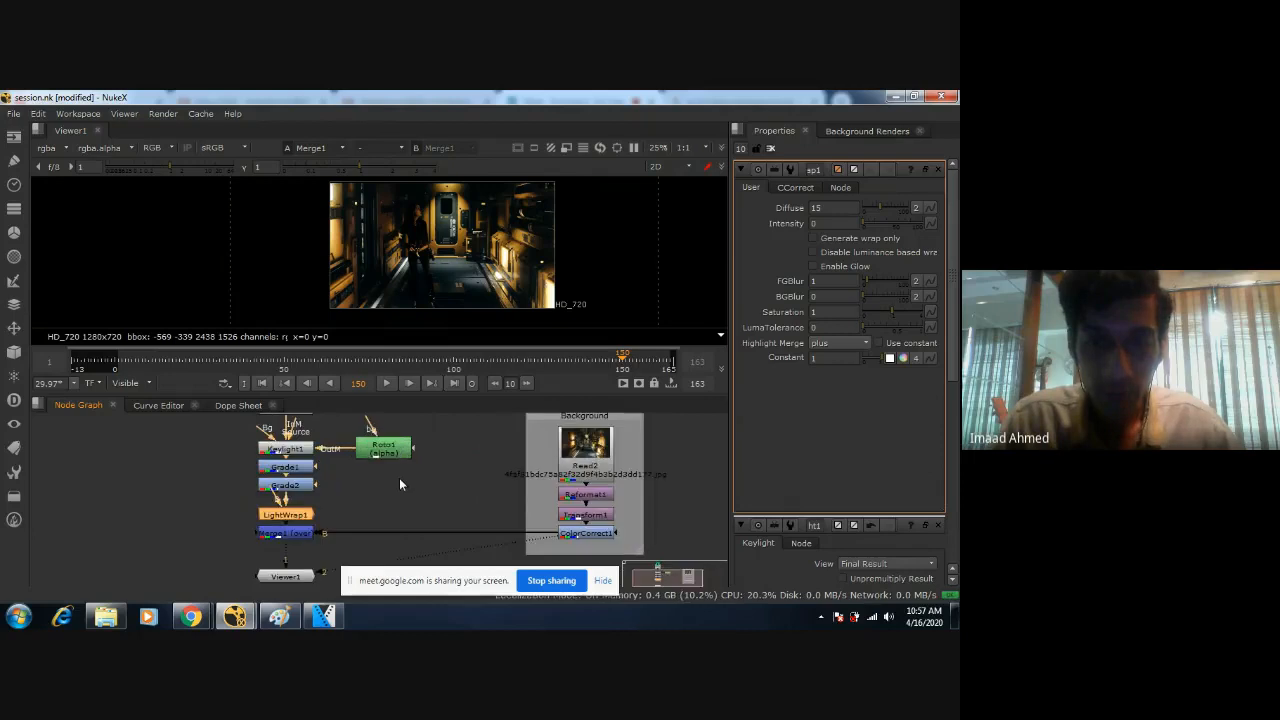
pyautogui.scroll(1, 577, 461)
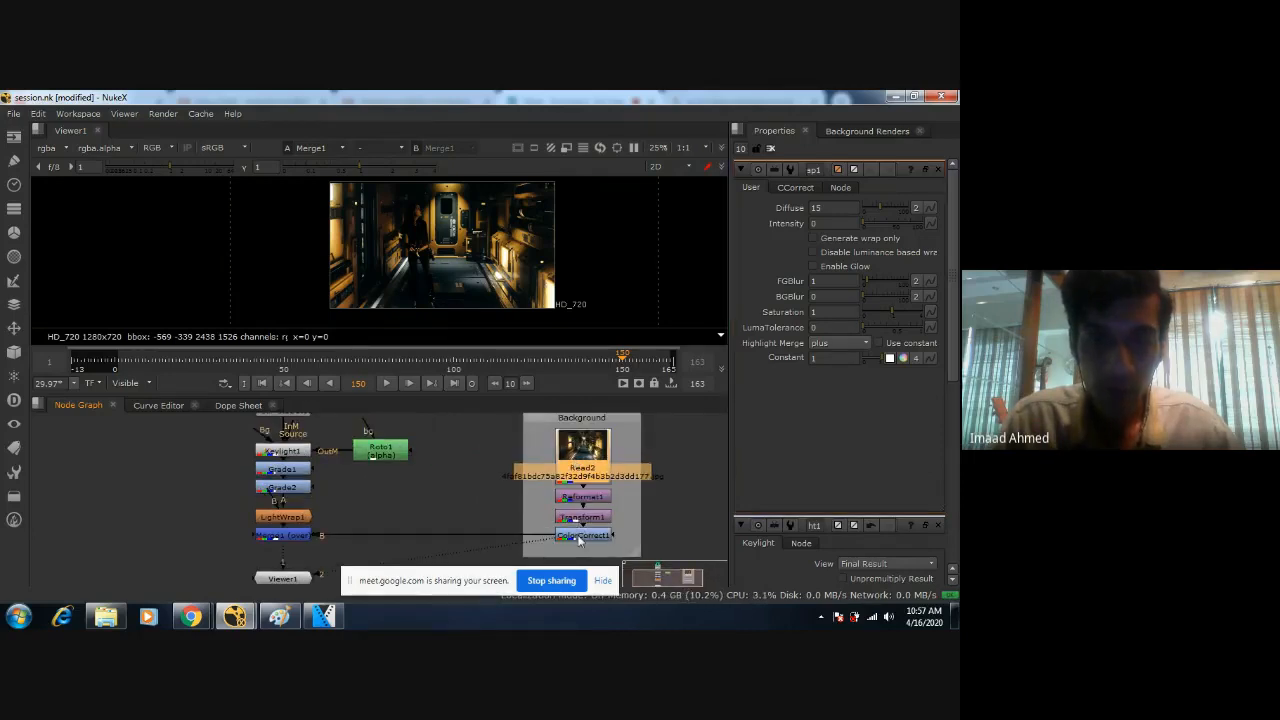
pyautogui.click(578, 538)
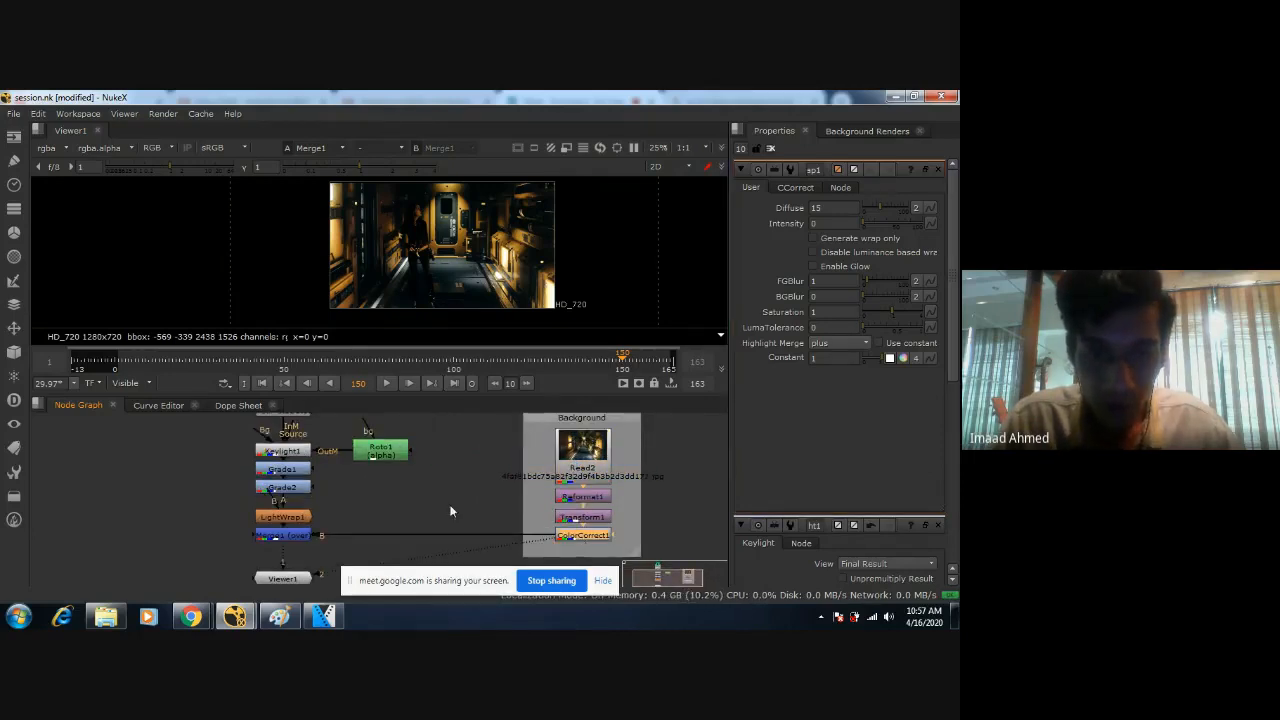
pyautogui.moveTo(381, 497); pyautogui.dragTo(572, 537)
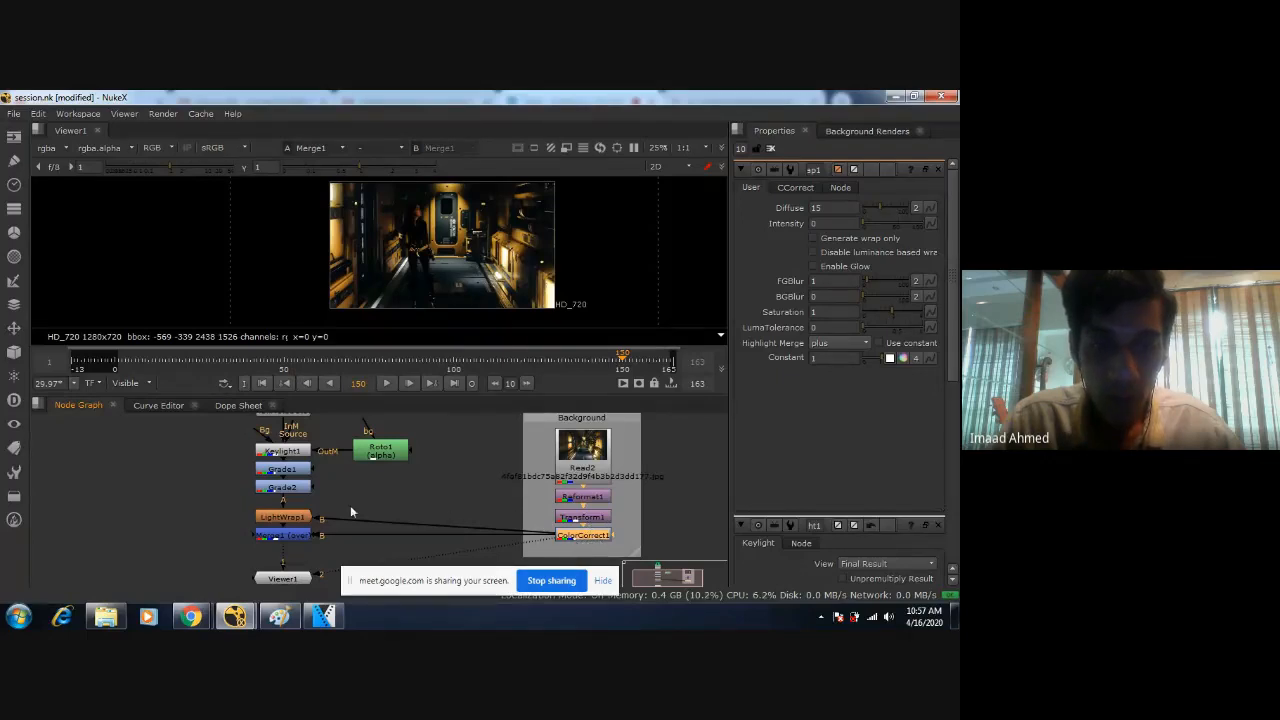
# Compare the composite with LightWrap1 disabled and enabled, checking the light wrap around the figure.
pyautogui.click(289, 519)
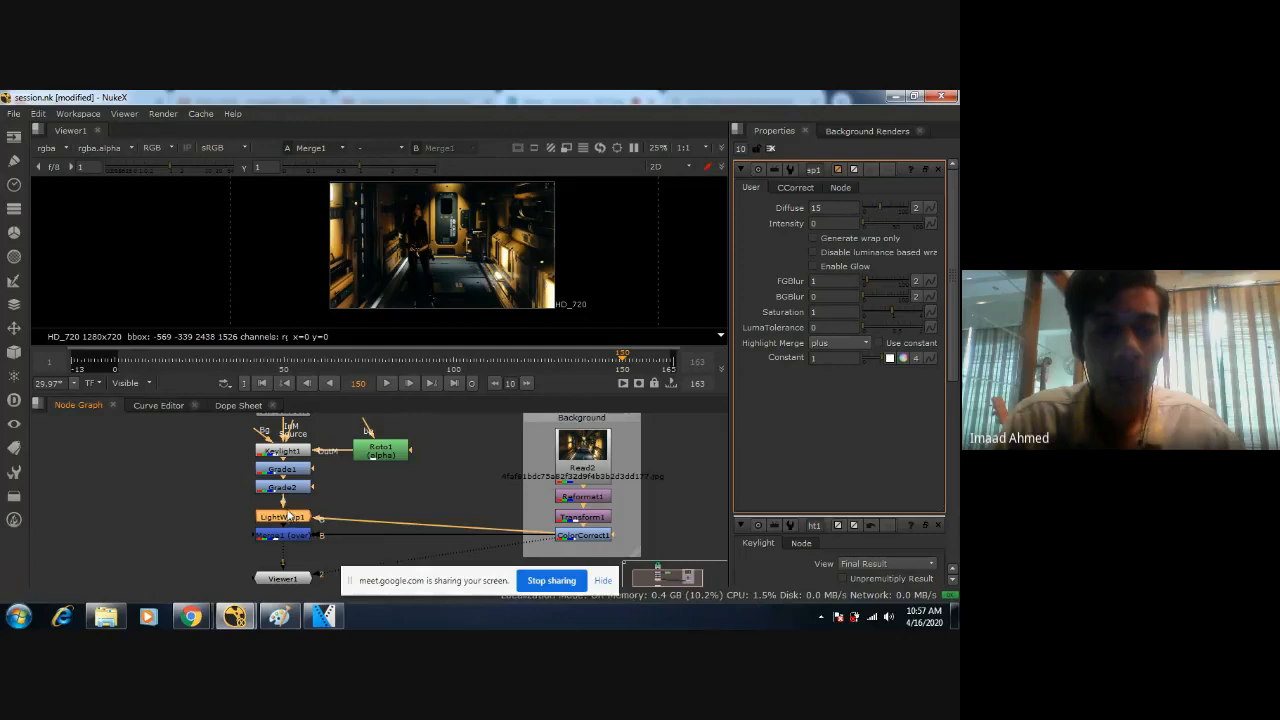
pyautogui.moveTo(289, 517); pyautogui.dragTo(340, 477, button='middle')
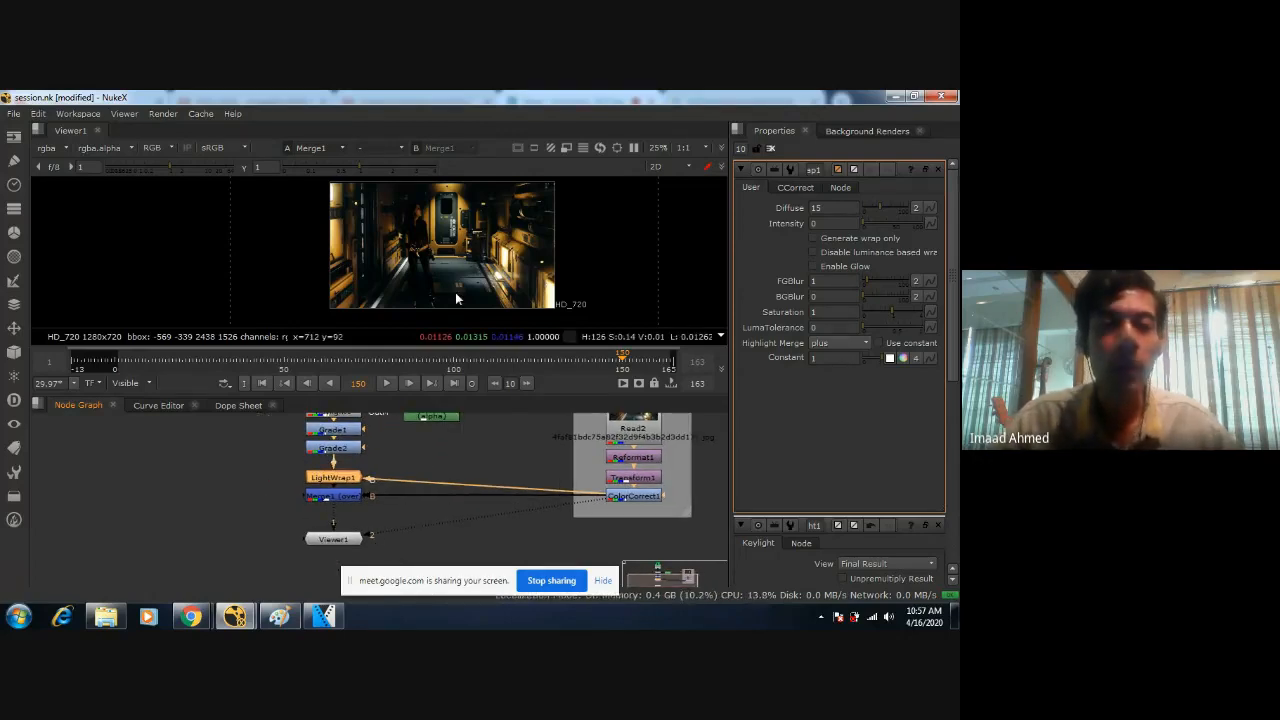
pyautogui.scroll(3, 455, 292)
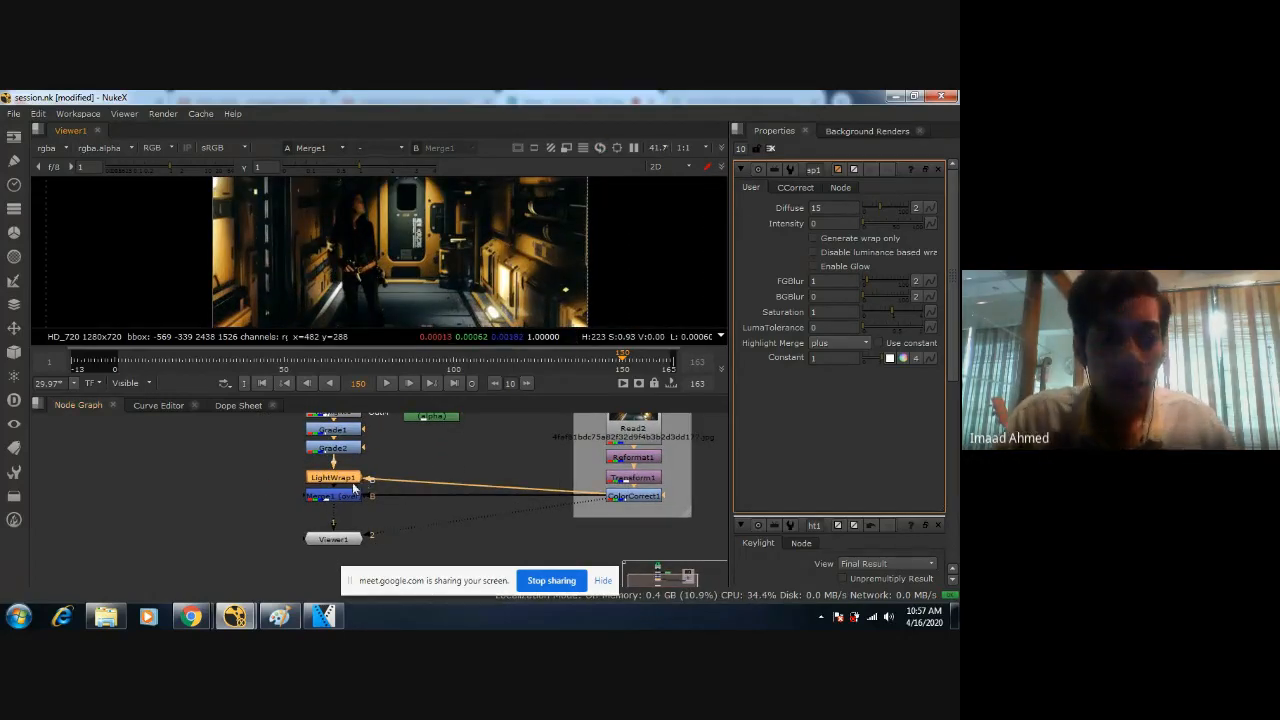
pyautogui.press('d')
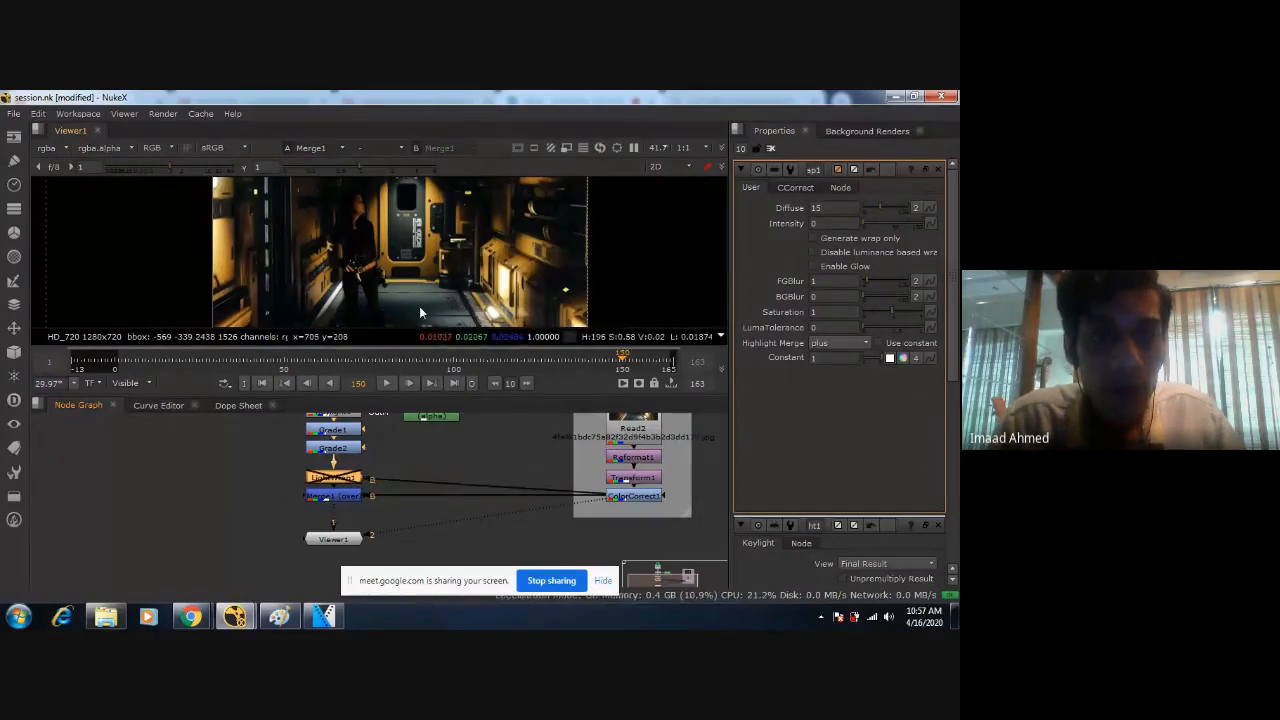
pyautogui.press('d')
pyautogui.moveTo(432, 285); pyautogui.dragTo(474, 221, button='middle')
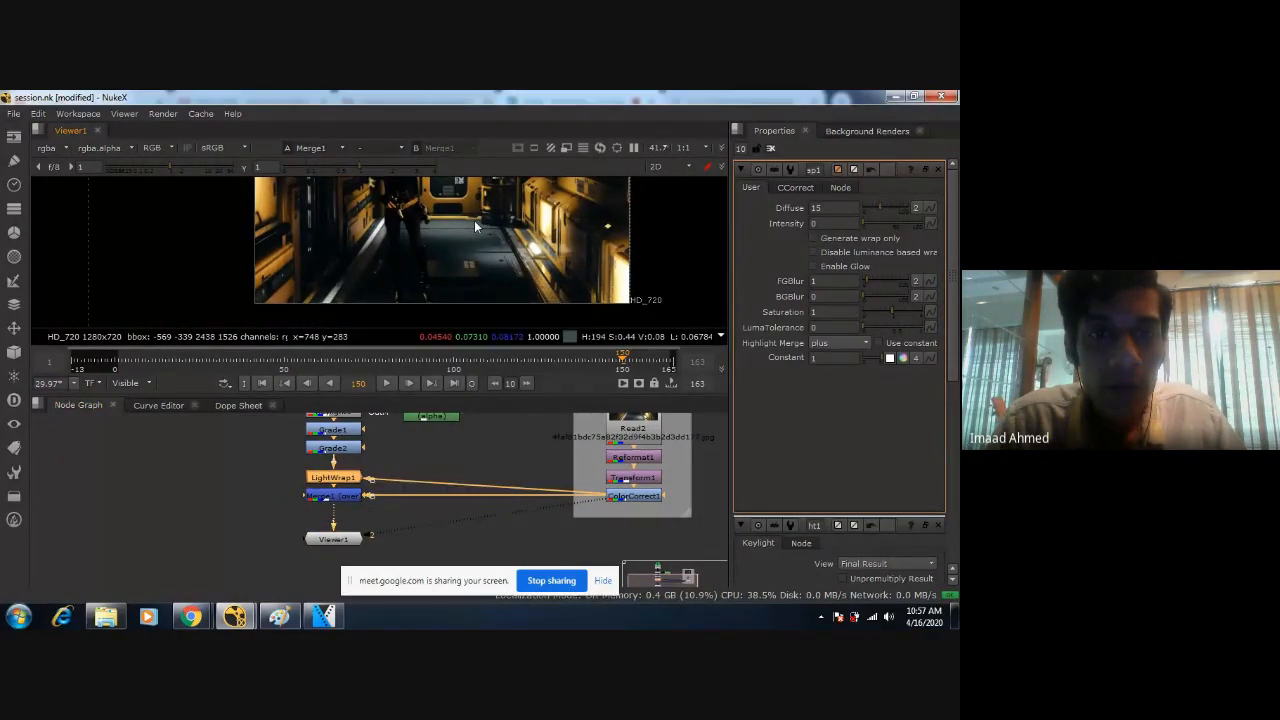
pyautogui.moveTo(474, 220); pyautogui.dragTo(441, 240, button='middle')
pyautogui.press('d')
pyautogui.press('d')
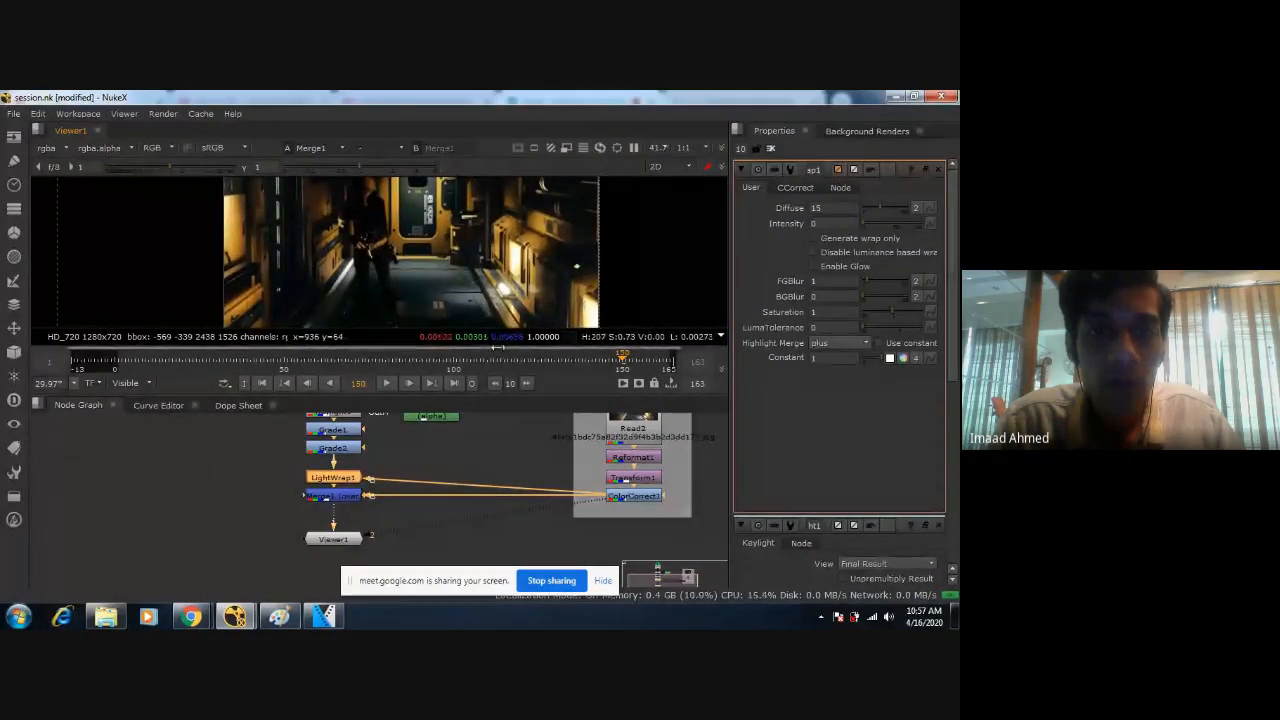
pyautogui.moveTo(517, 395); pyautogui.dragTo(516, 404)
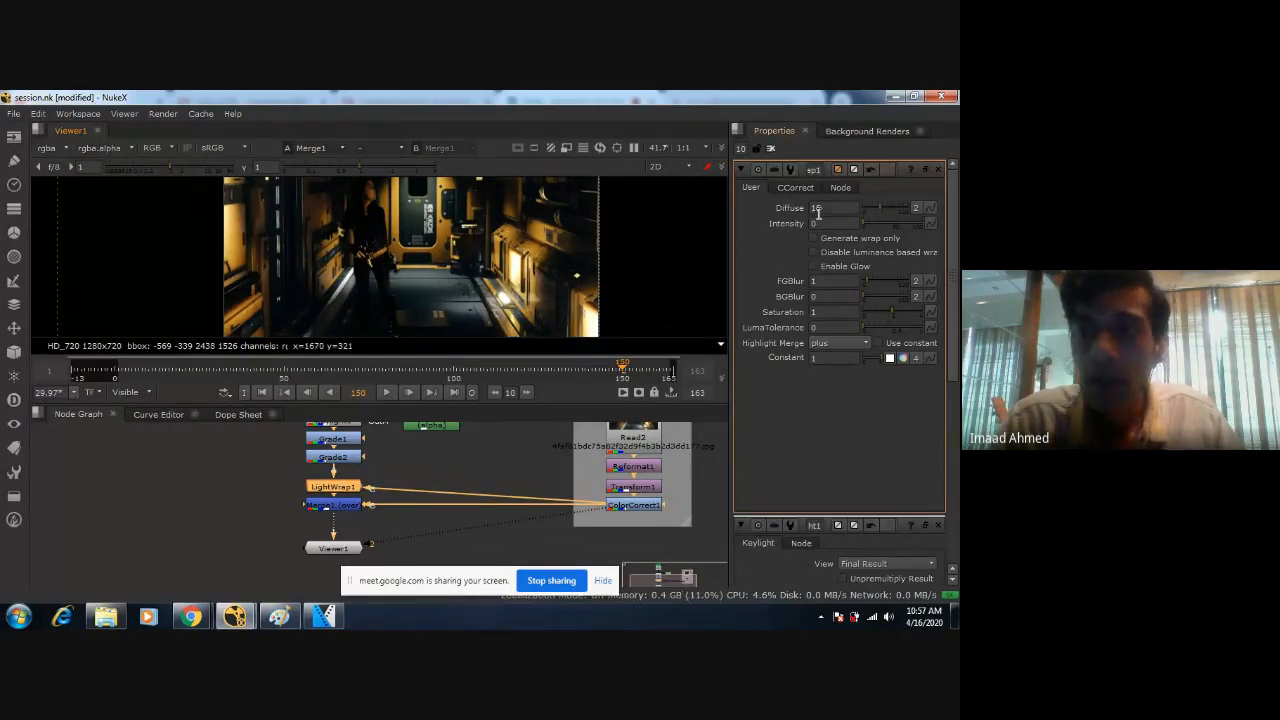
pyautogui.press('d')
pyautogui.press('d')
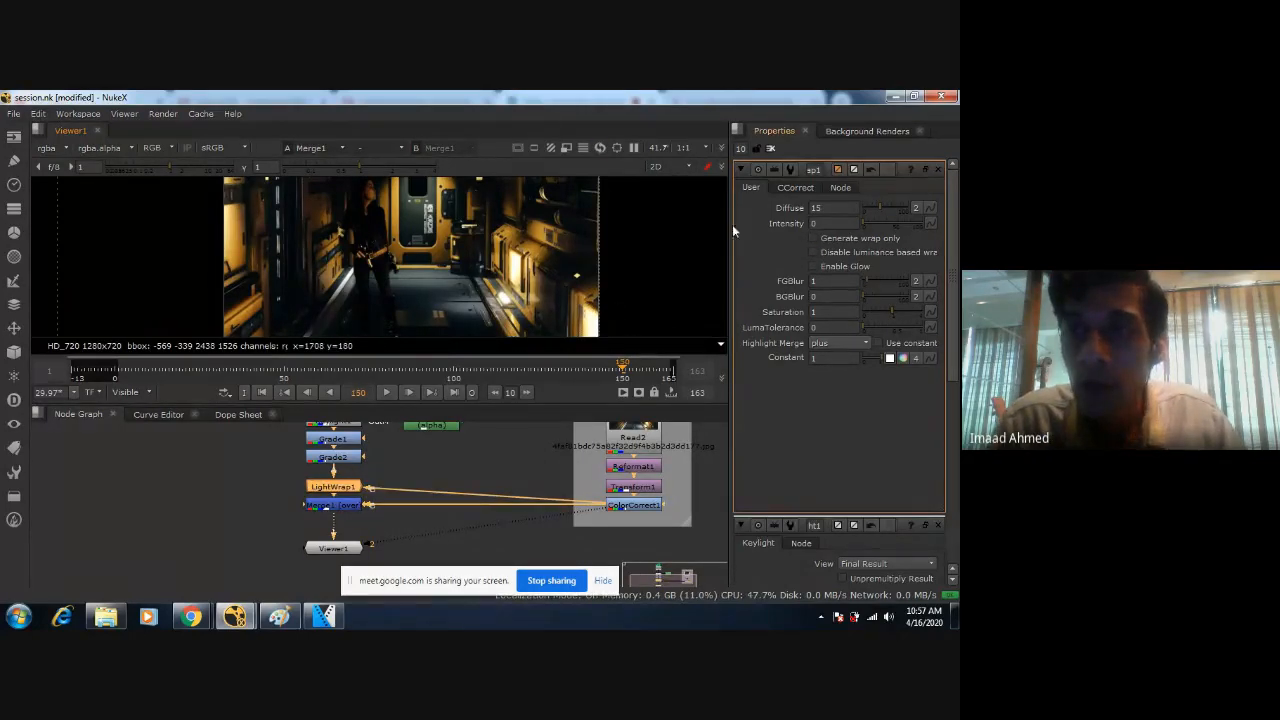
# Widen the properties area for LightWrap1's parameters and bring the figure closer in the viewer.
pyautogui.moveTo(729, 228); pyautogui.dragTo(654, 229)
pyautogui.scroll(1, 530, 238)
pyautogui.moveTo(530, 238); pyautogui.dragTo(460, 241, button='middle')
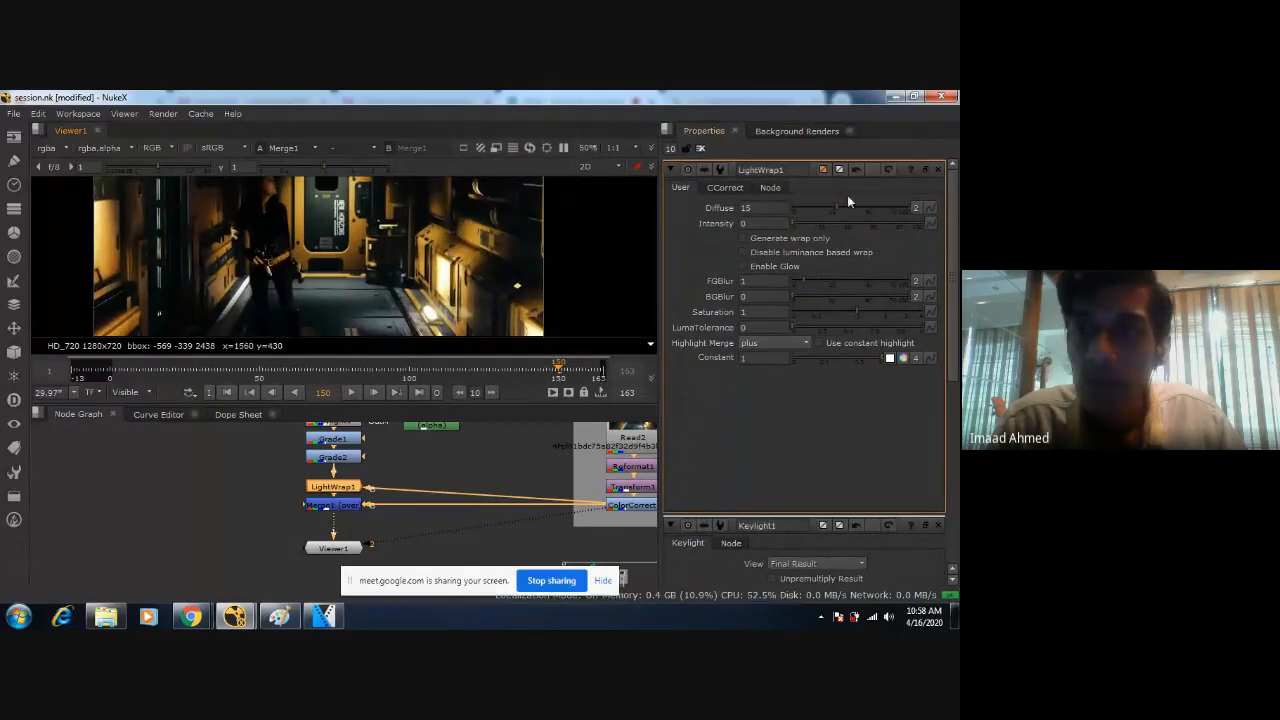
# Set LightWrap1's Intensity to 1 and inspect the edges around the figure's legs.
pyautogui.click(780, 222)
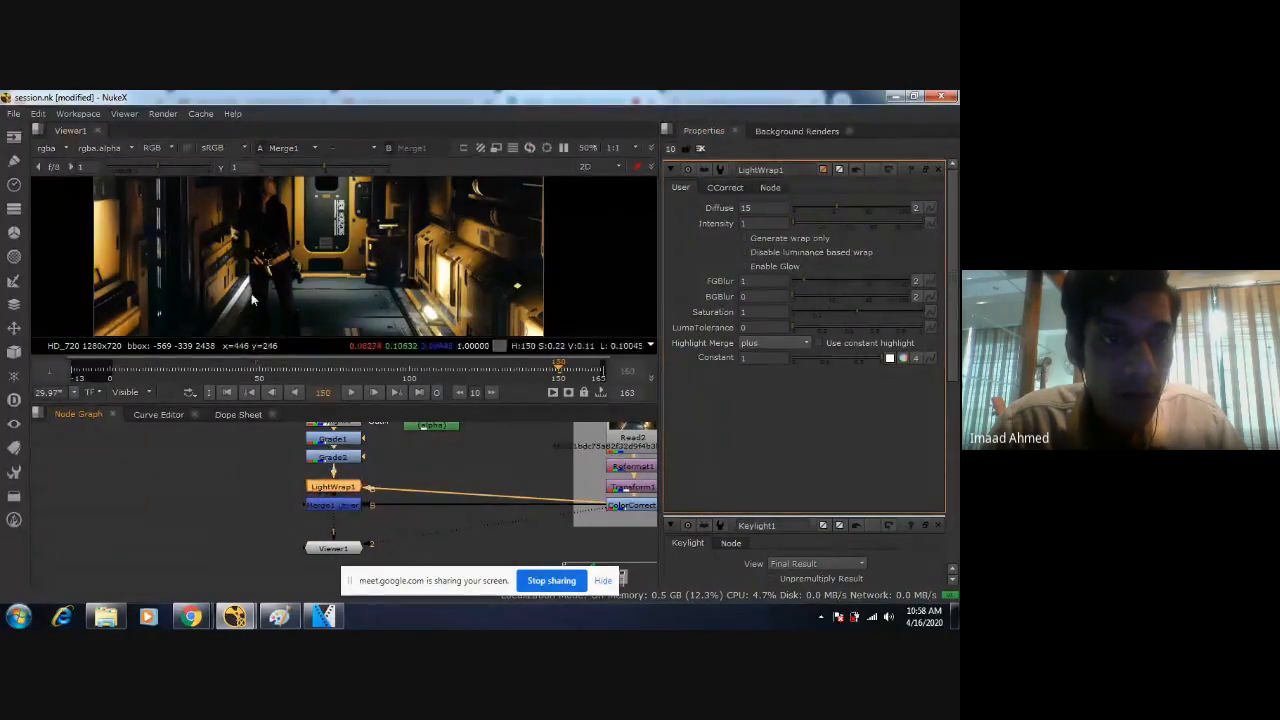
pyautogui.scroll(7, 257, 283)
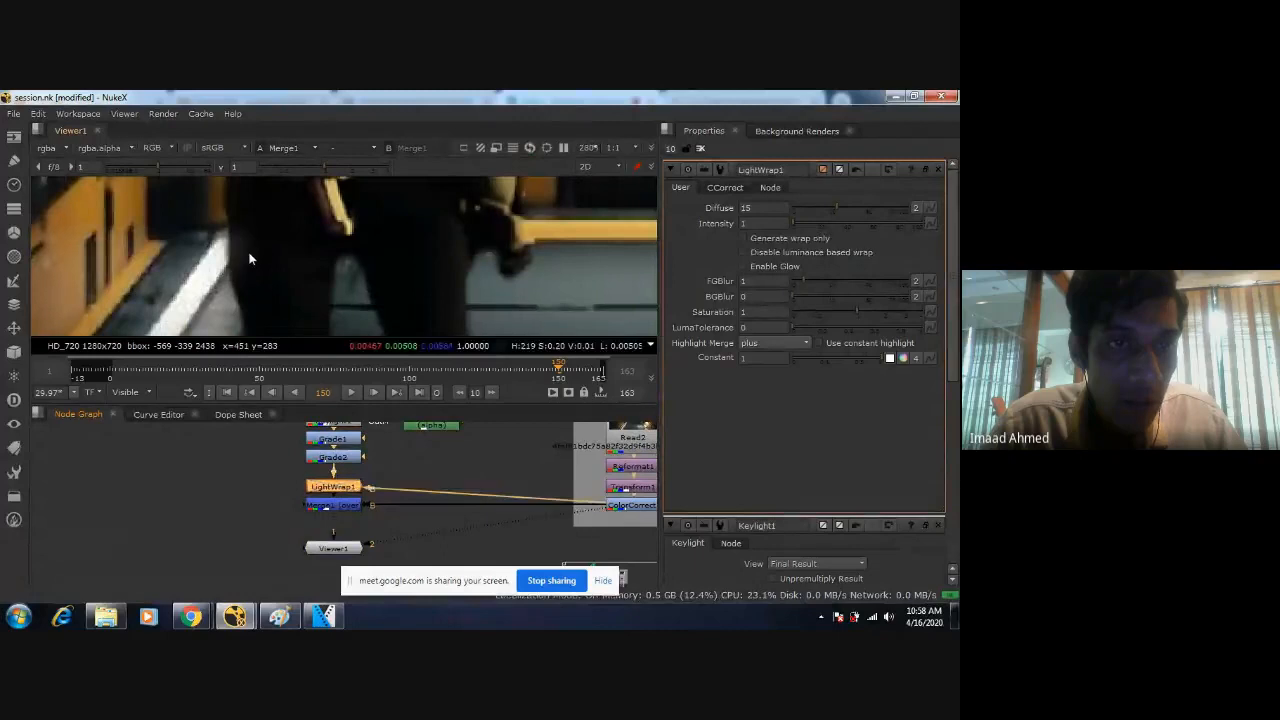
pyautogui.scroll(-7, 249, 258)
pyautogui.scroll(-1, 249, 258)
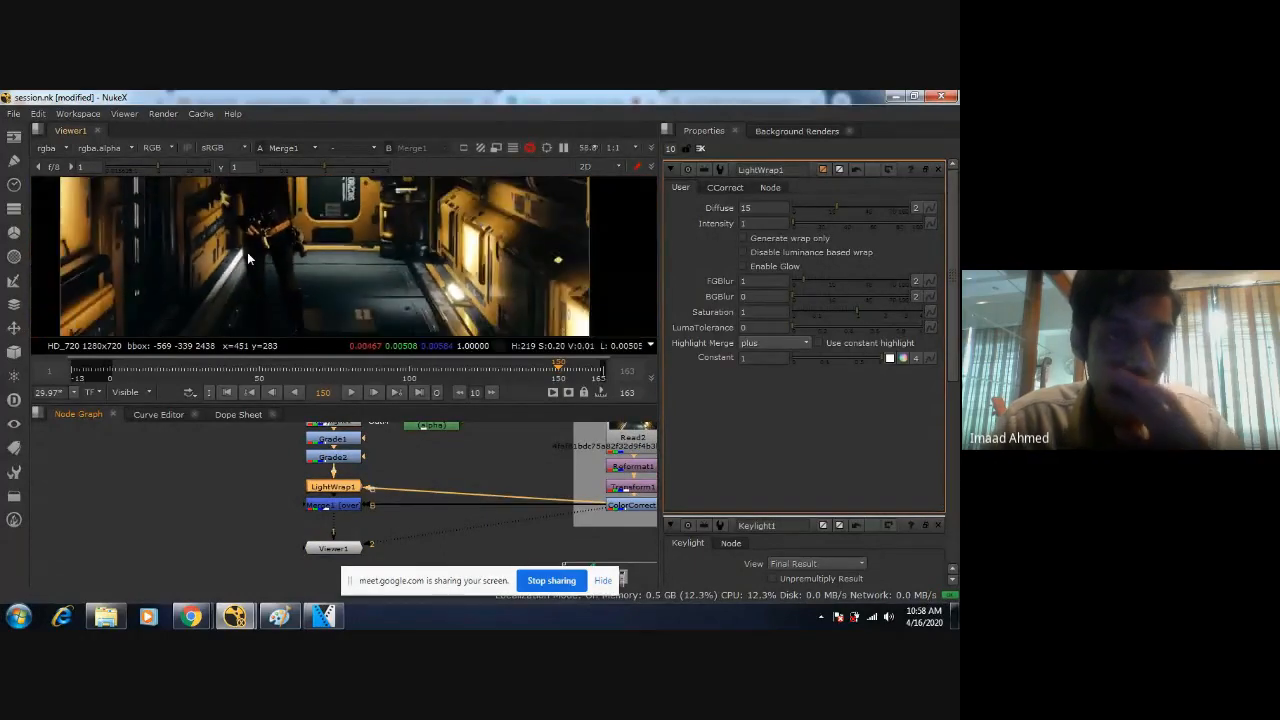
pyautogui.moveTo(249, 258); pyautogui.dragTo(341, 258, button='middle')
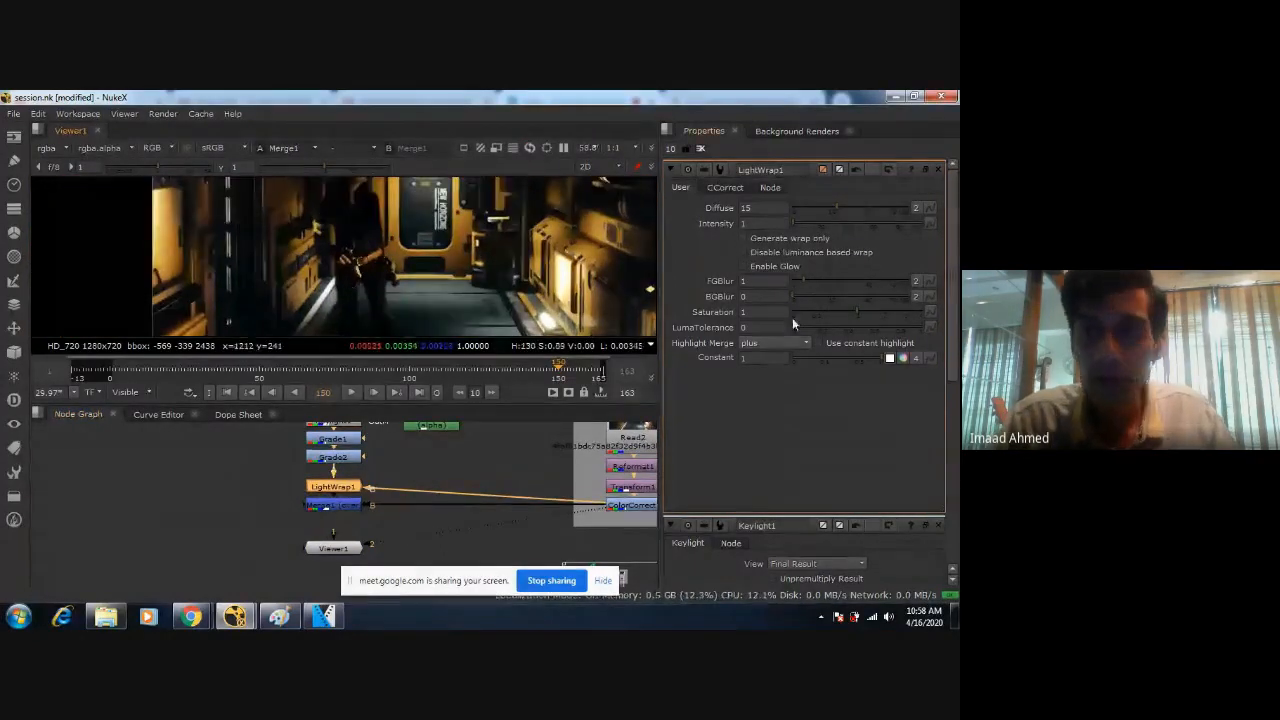
# Raise LightWrap1's Intensity to 100 and inspect the wrap along the figure's arms, waist and legs.
pyautogui.moveTo(793, 222); pyautogui.dragTo(920, 224)
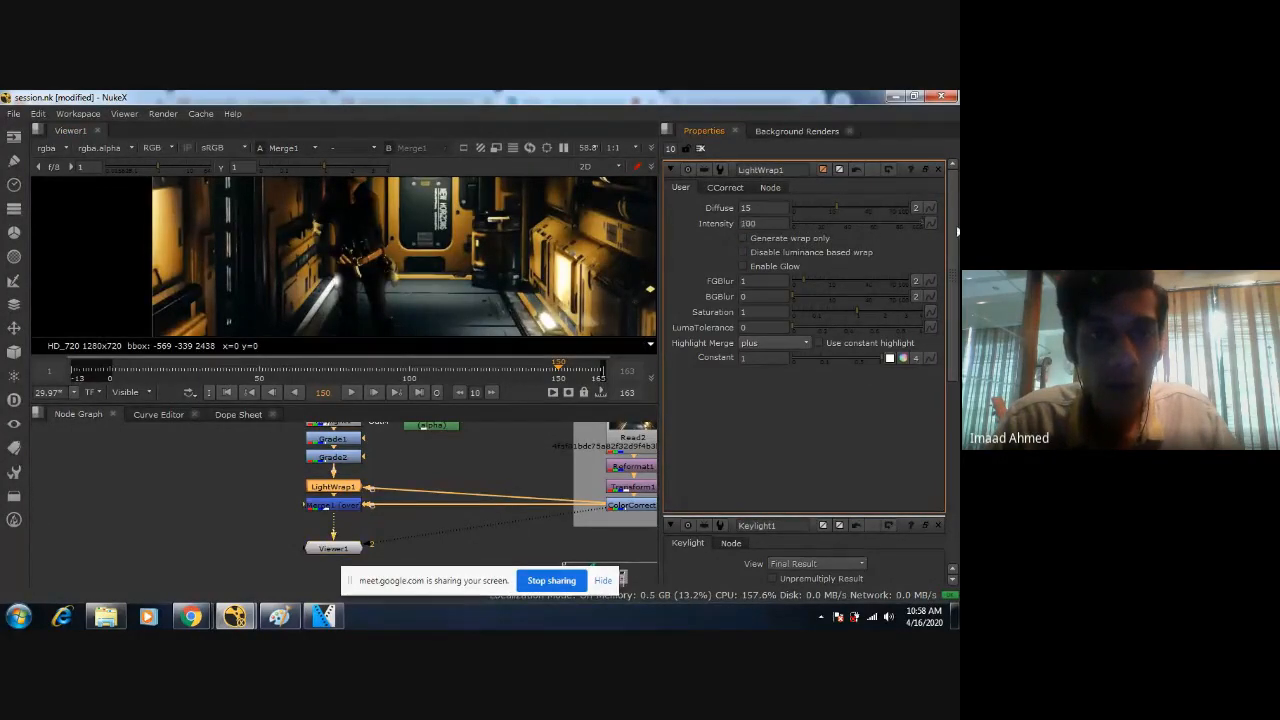
pyautogui.scroll(-2, 472, 268)
pyautogui.moveTo(464, 270); pyautogui.dragTo(490, 299, button='middle')
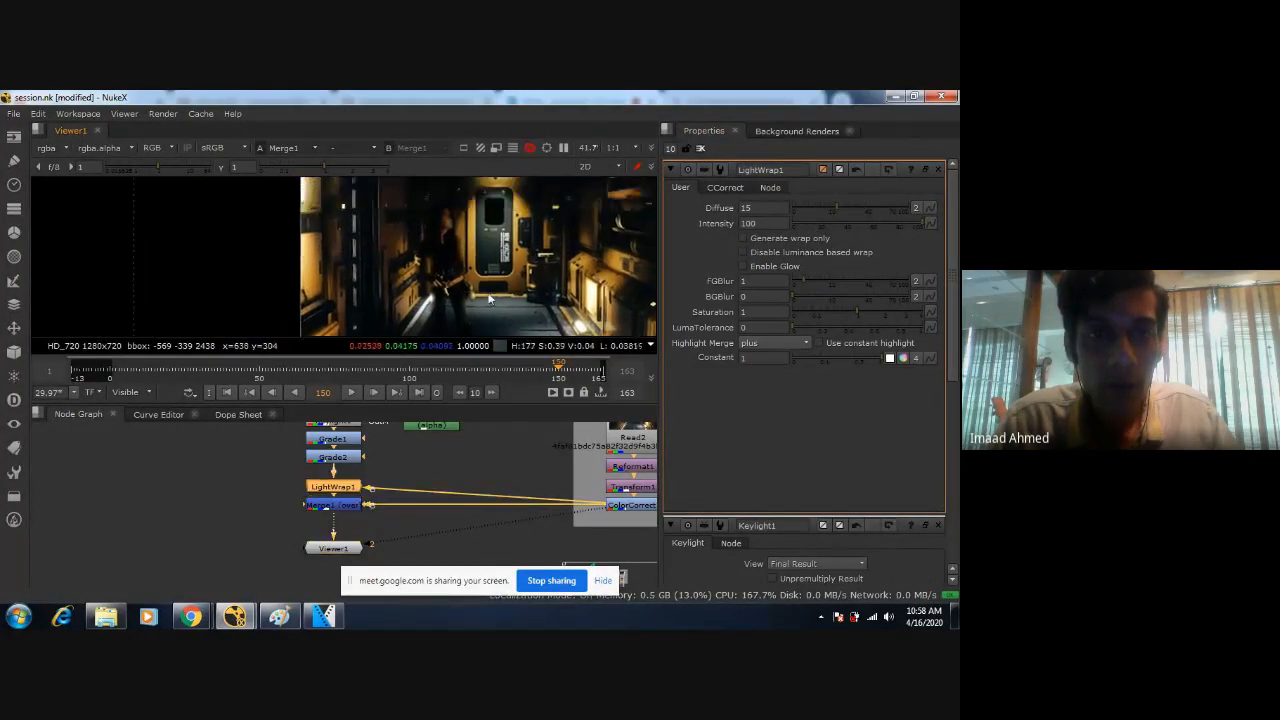
pyautogui.scroll(7, 490, 299)
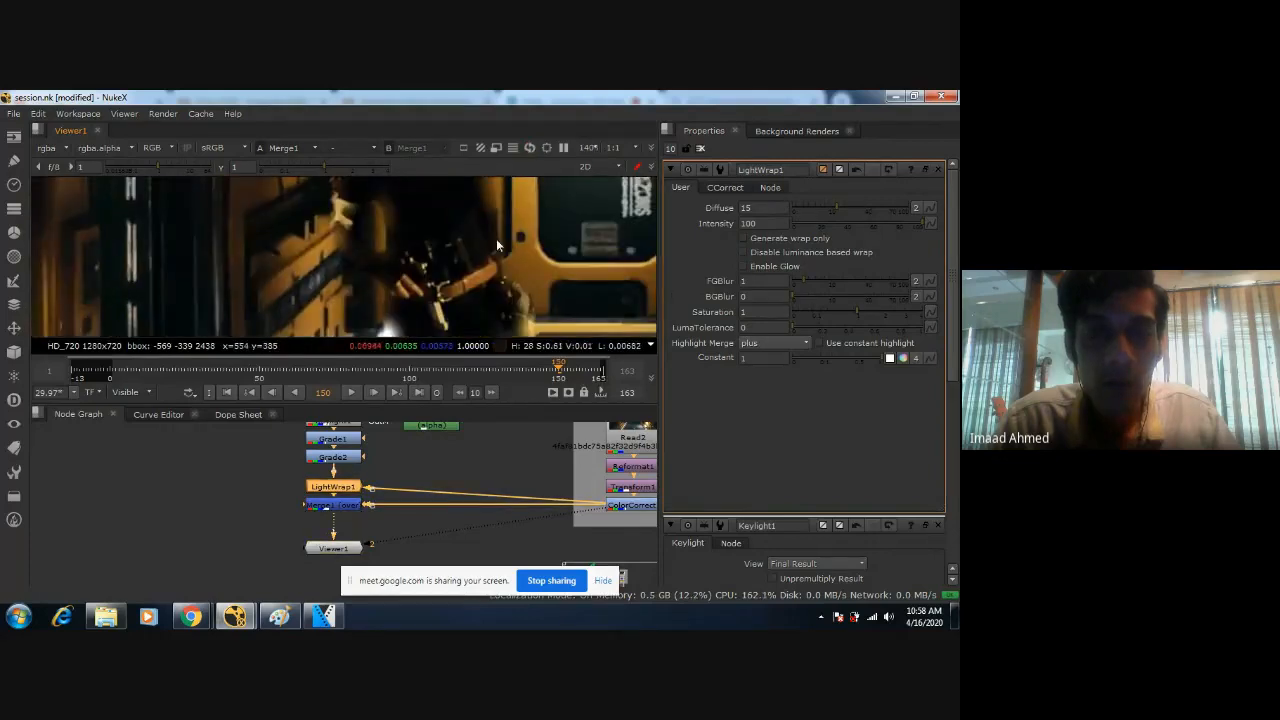
pyautogui.scroll(-3, 496, 250)
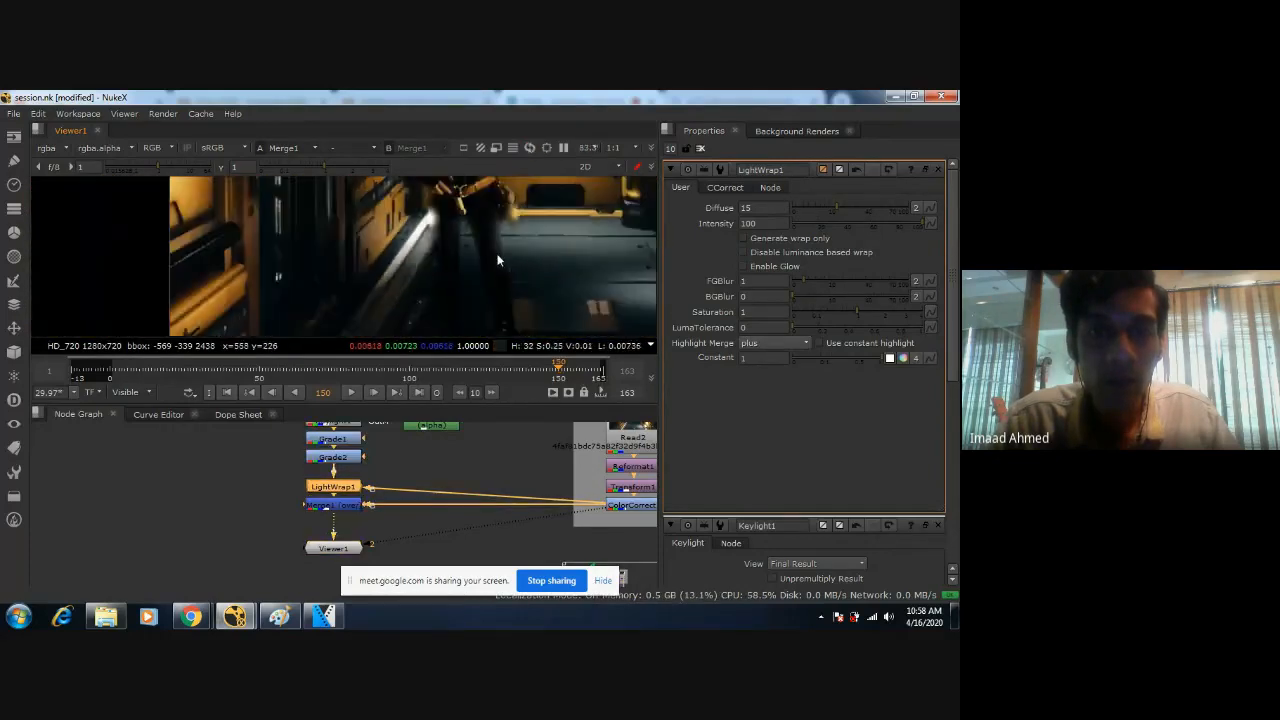
pyautogui.moveTo(498, 260); pyautogui.dragTo(504, 350, button='middle')
pyautogui.scroll(1, 540, 280)
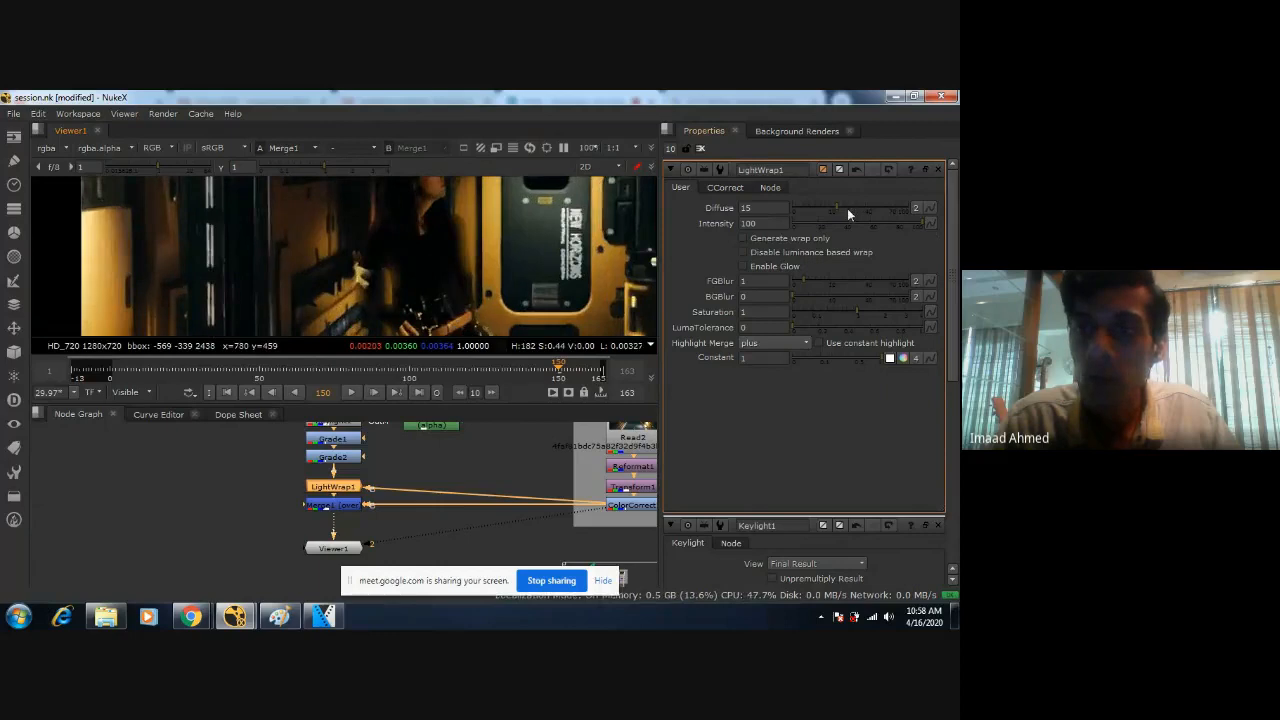
# Lower LightWrap1's Diffuse to 5.
pyautogui.click(832, 210)
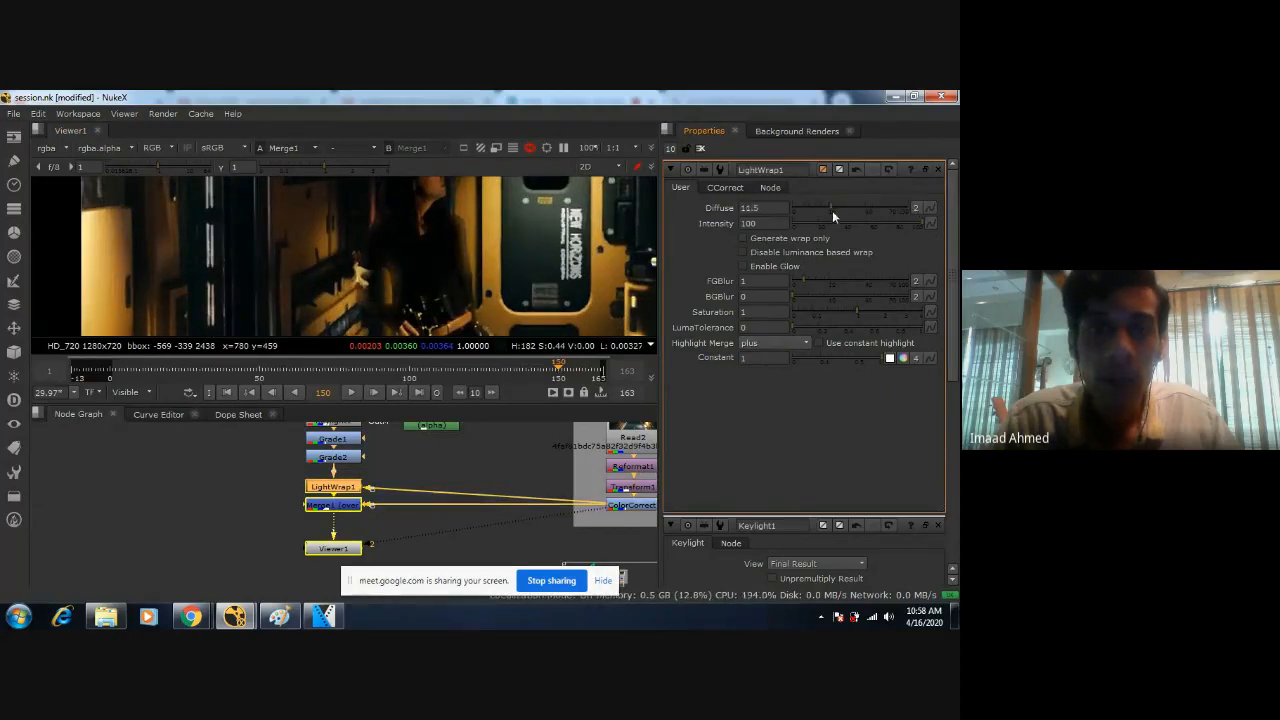
pyautogui.moveTo(832, 215)
pyautogui.mouseDown()
pyautogui.moveTo(803, 216)
pyautogui.moveTo(817, 214)
pyautogui.mouseUp()
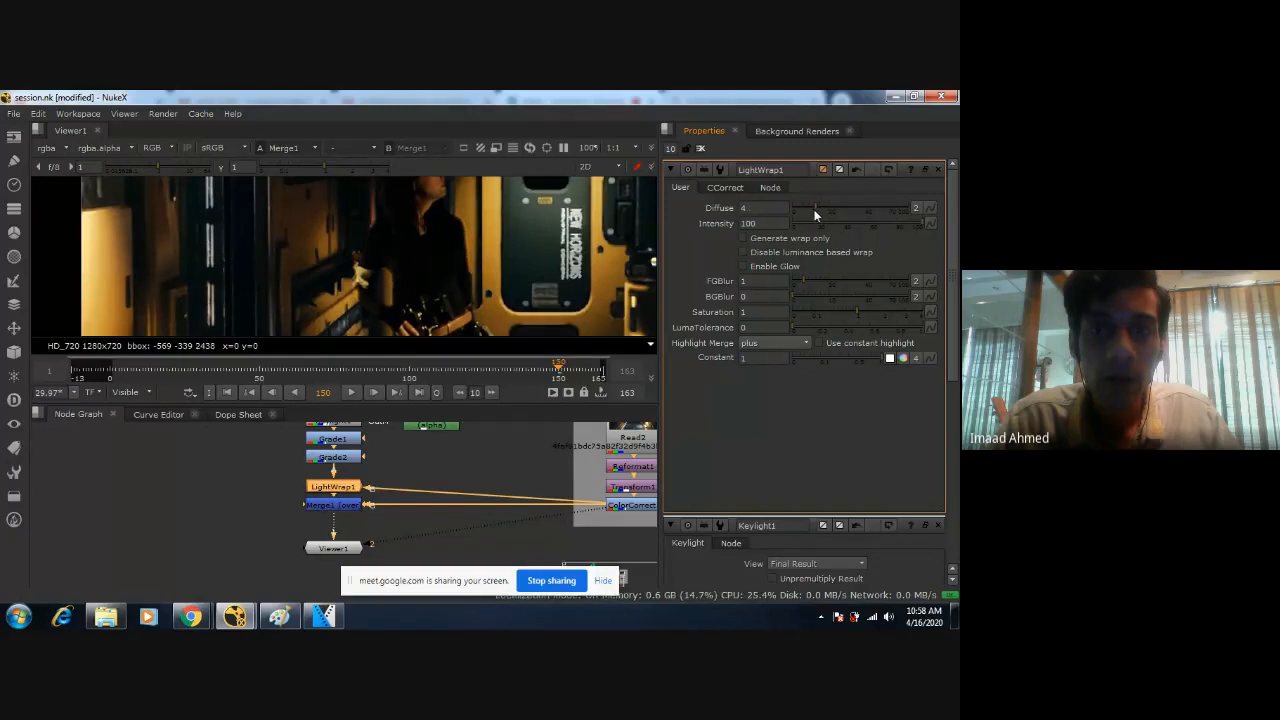
pyautogui.doubleClick(767, 211)
pyautogui.write('6')
pyautogui.write('5')
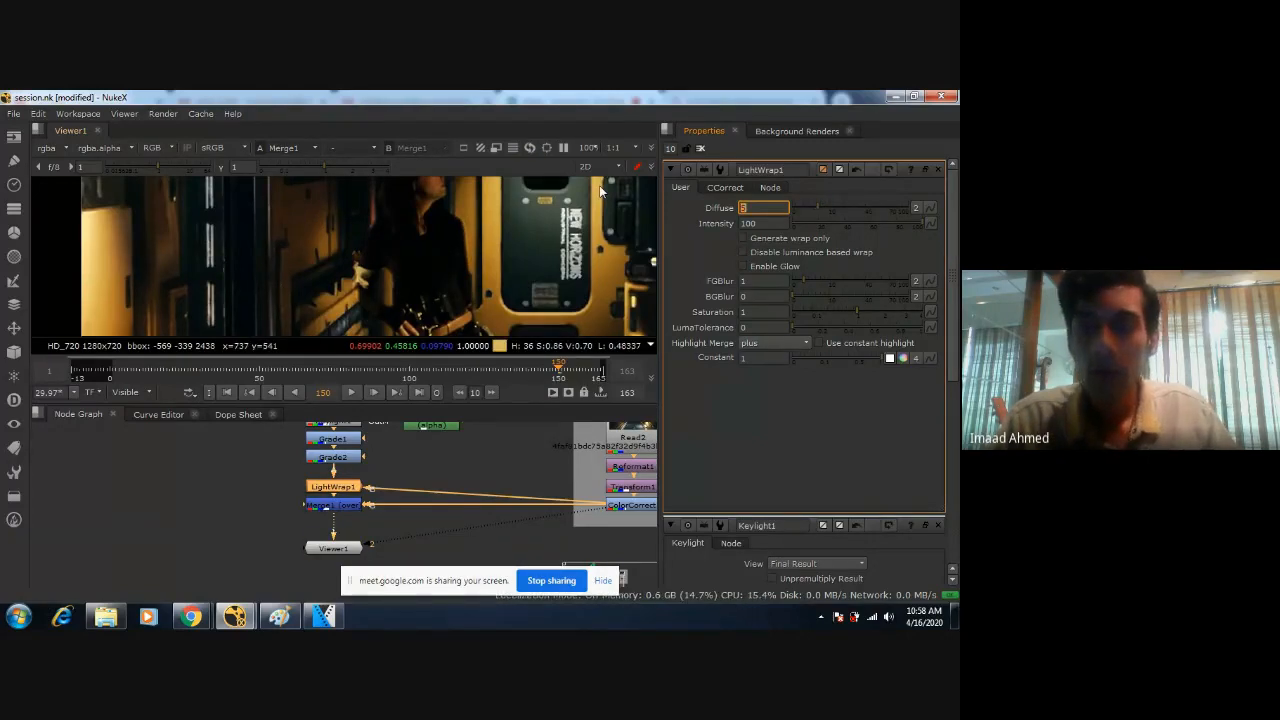
# Reduce LightWrap1's Intensity to 1.5.
pyautogui.moveTo(921, 220); pyautogui.dragTo(780, 237)
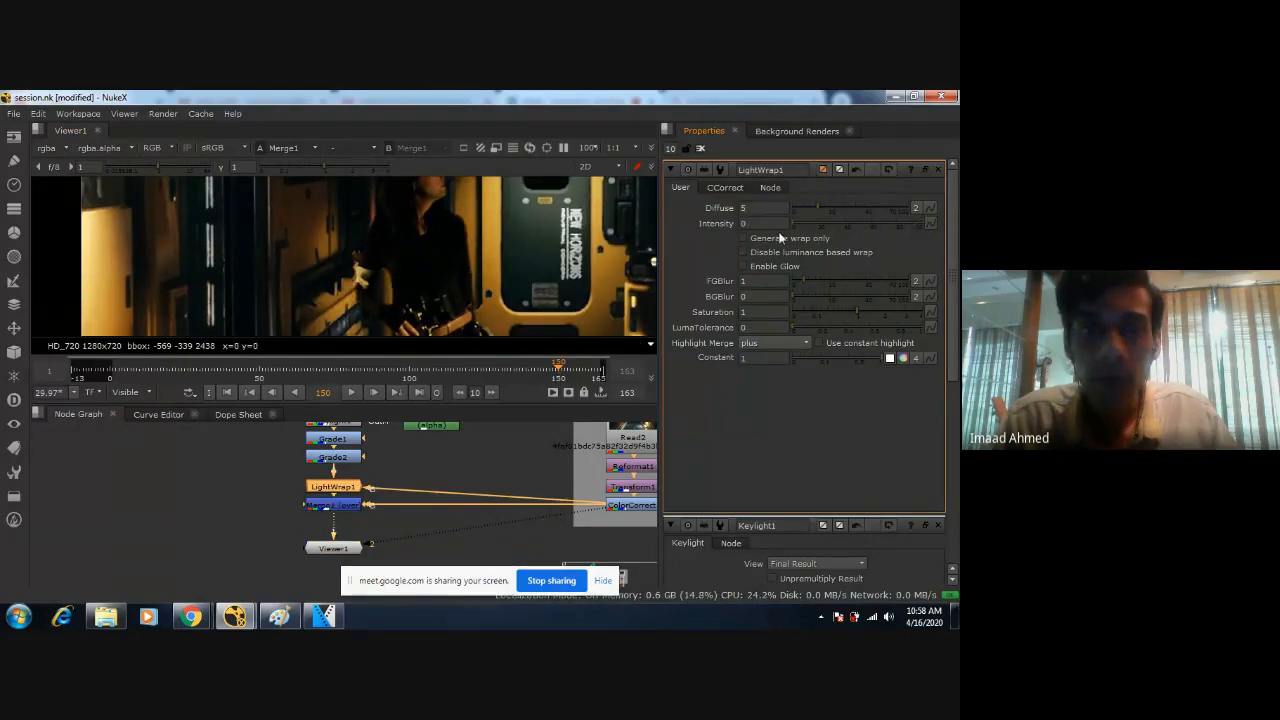
pyautogui.rightClick(789, 230)
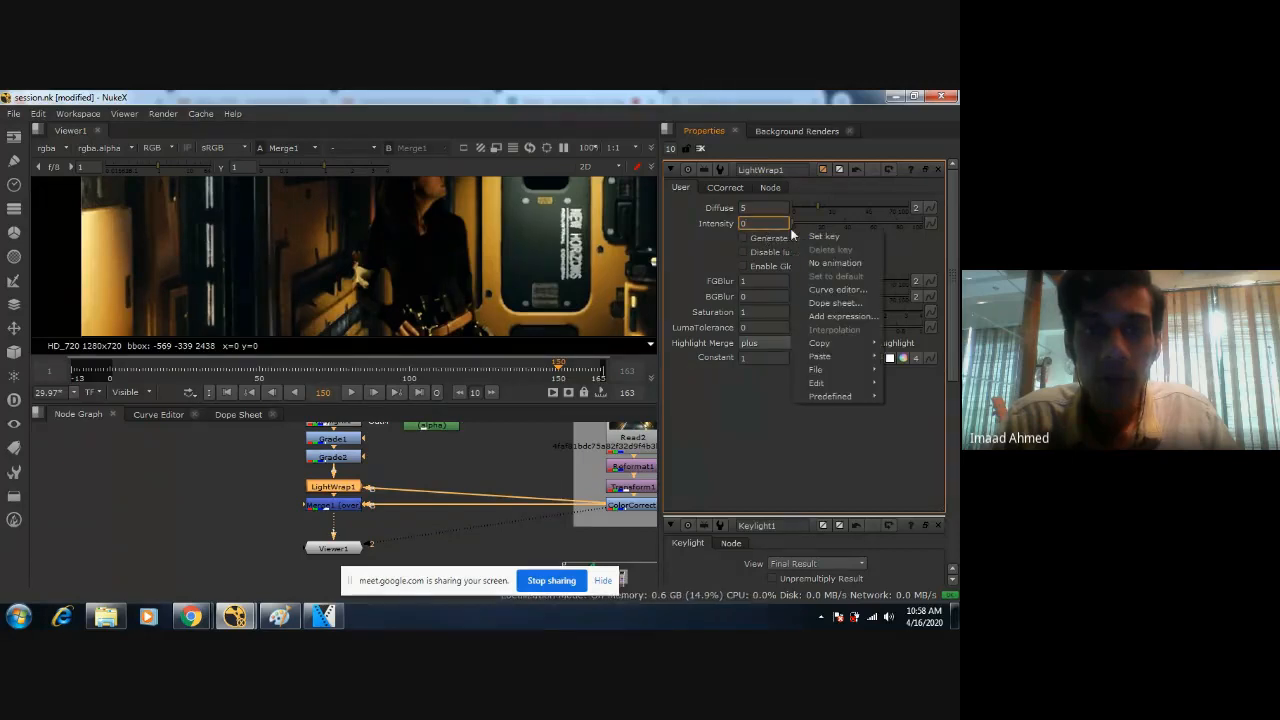
pyautogui.click(798, 219)
pyautogui.moveTo(799, 220); pyautogui.dragTo(782, 240)
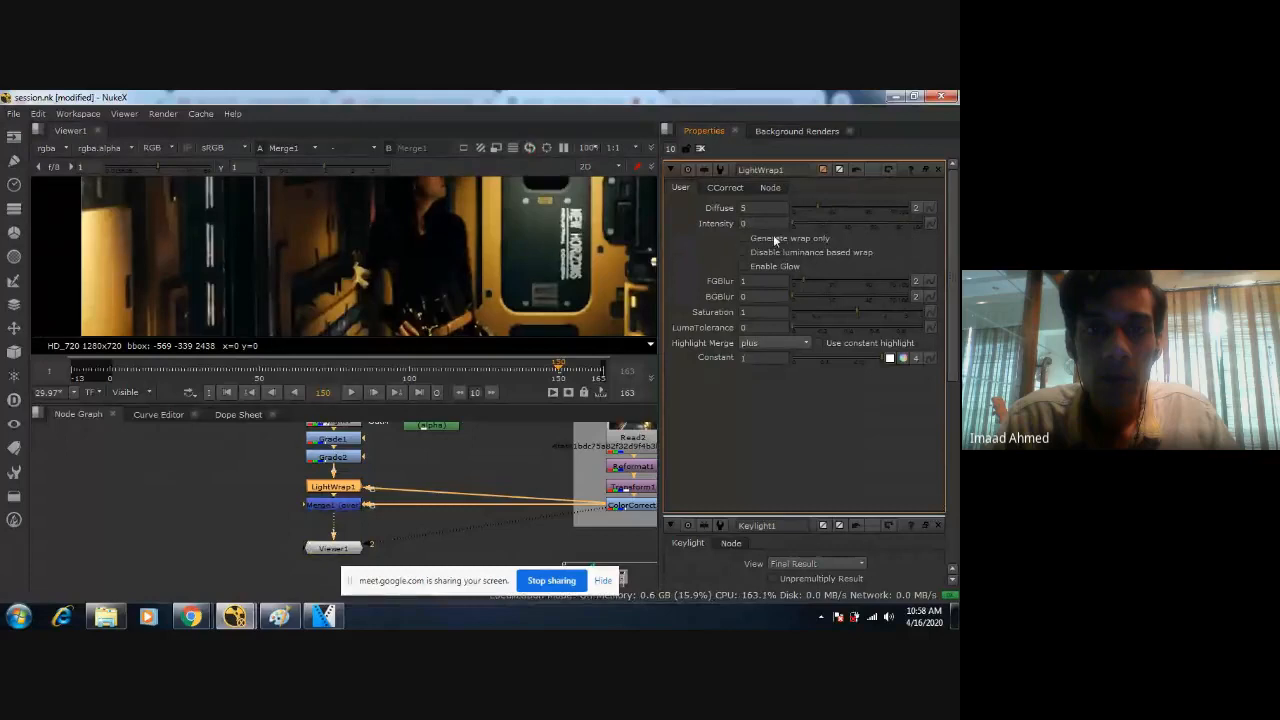
pyautogui.write('1.5')
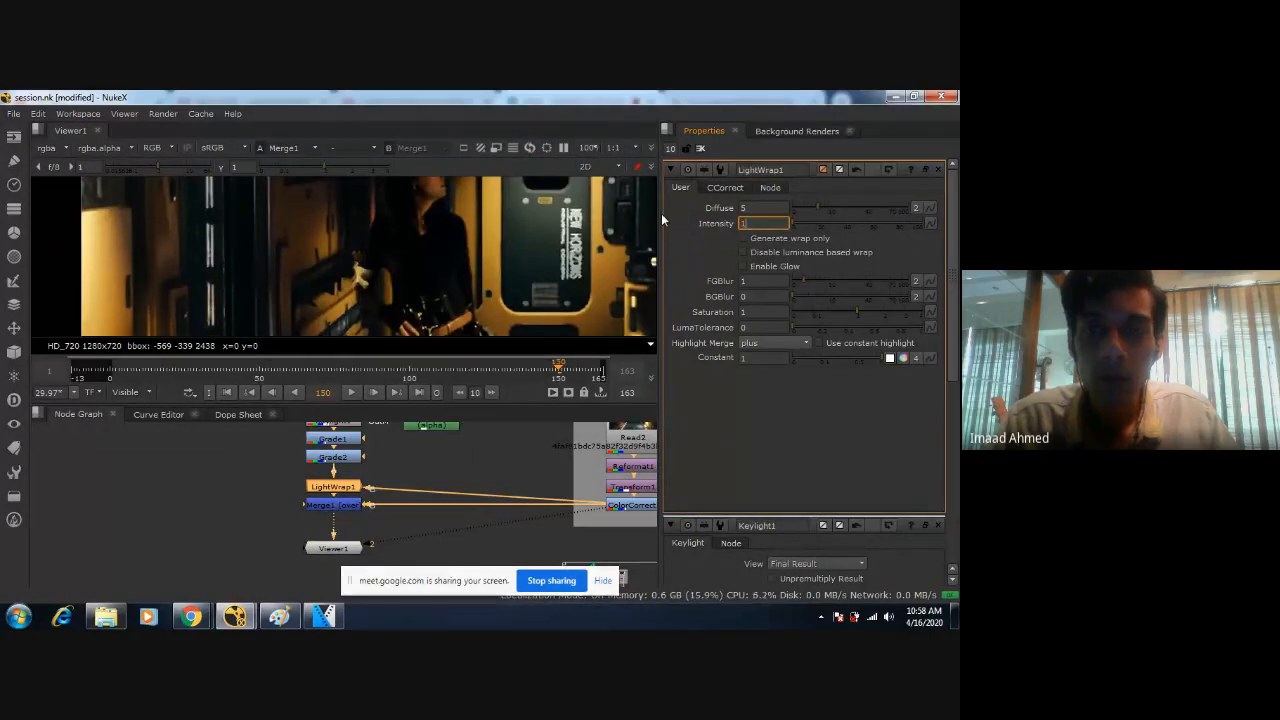
pyautogui.press('Return')
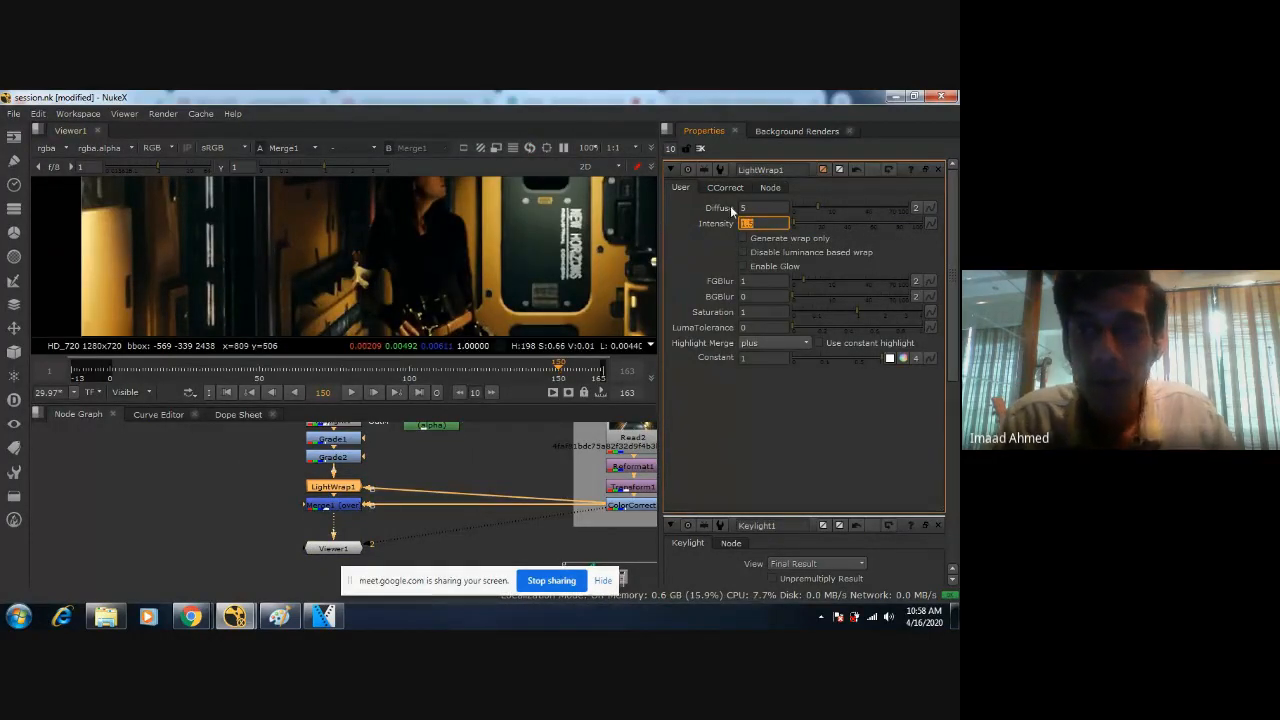
# Try LightWrap1 with Diffuse at 0.8 and Intensity at 100, checking the whole figure against the corridor.
pyautogui.moveTo(817, 205)
pyautogui.mouseDown()
pyautogui.moveTo(910, 205)
pyautogui.moveTo(802, 207)
pyautogui.mouseUp()
pyautogui.moveTo(794, 222); pyautogui.dragTo(922, 226)
pyautogui.scroll(-2, 429, 299)
pyautogui.moveTo(429, 299); pyautogui.dragTo(411, 229, button='middle')
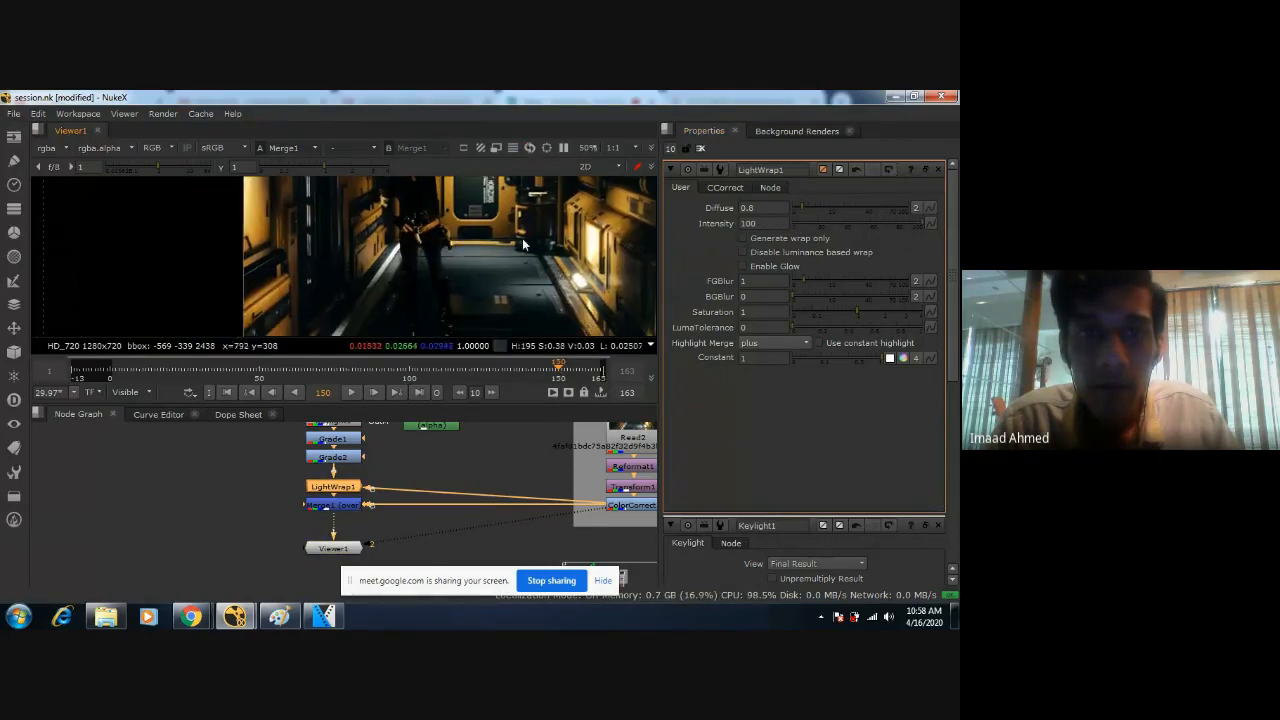
# Set LightWrap1's Diffuse to 1.5 and its Intensity to 2.
pyautogui.moveTo(916, 222); pyautogui.dragTo(756, 229)
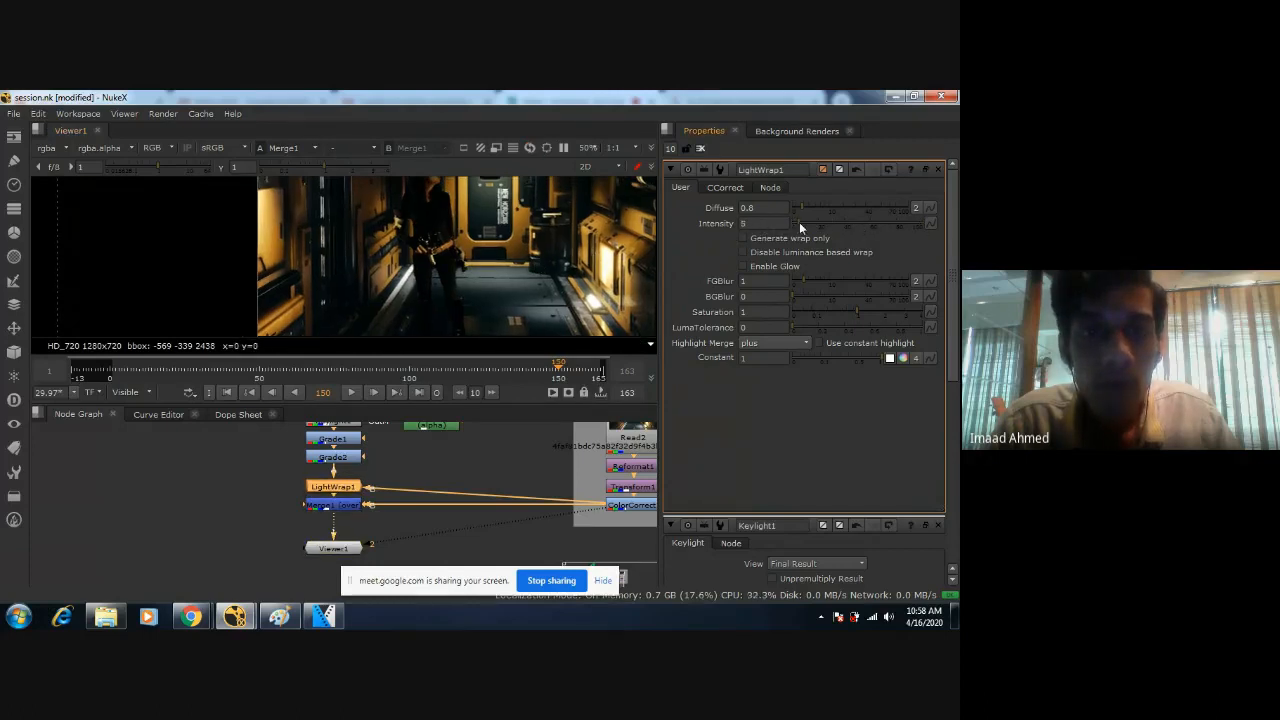
pyautogui.moveTo(821, 222); pyautogui.dragTo(805, 222)
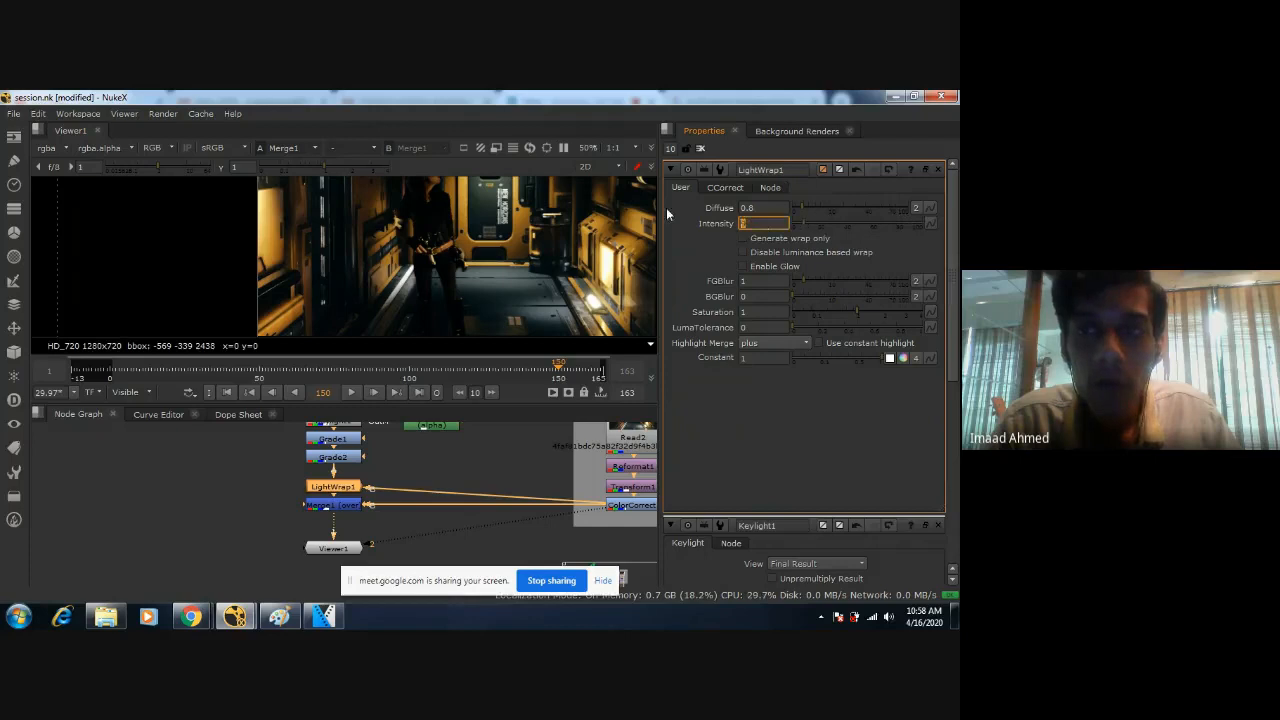
pyautogui.hotkey('shift', 'Tab')
pyautogui.write('1.5')
pyautogui.press('Return')
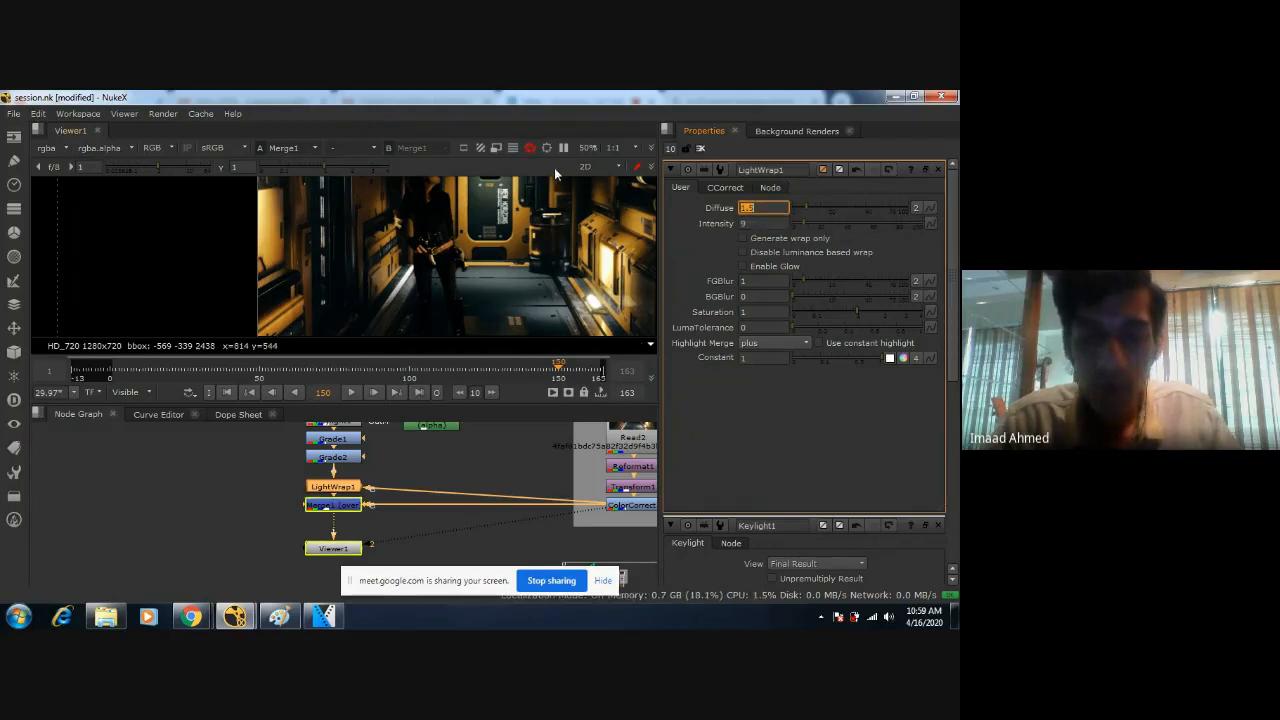
pyautogui.press('Tab')
pyautogui.write('2')
pyautogui.press('Return')
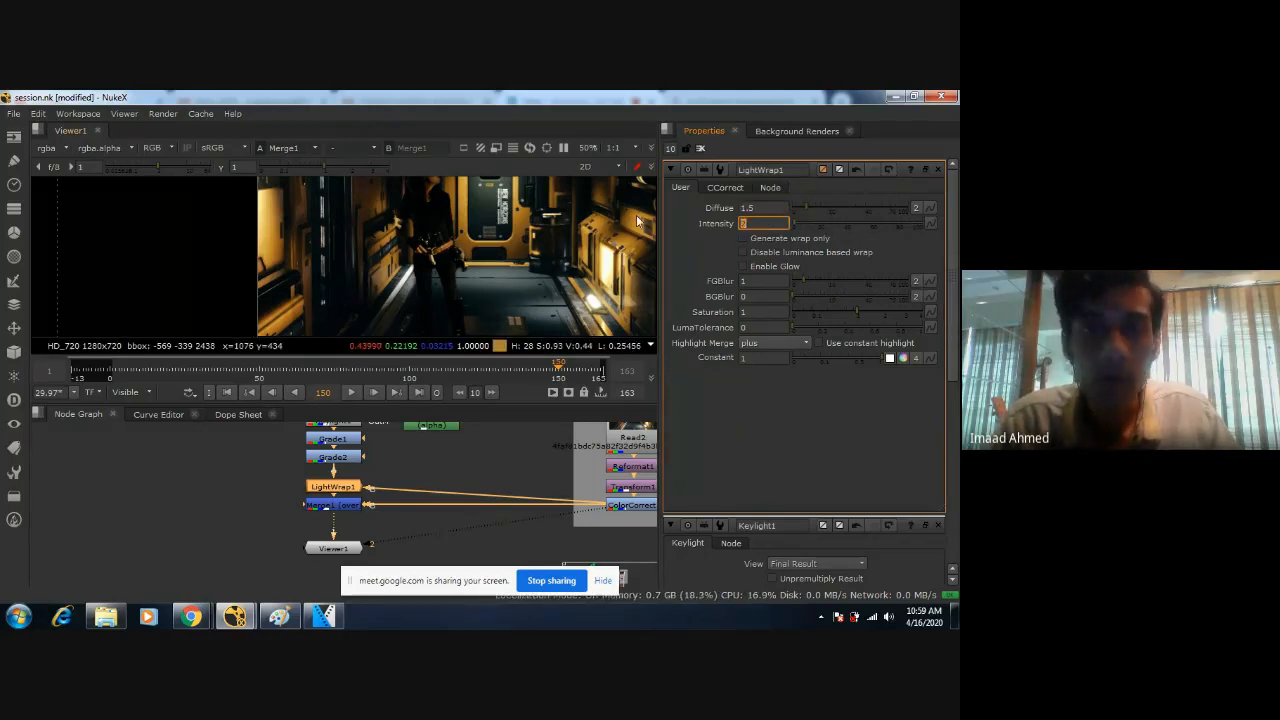
# Compare the figure's waist and leg edges at frame 150 with LightWrap1 disabled and enabled.
pyautogui.scroll(6, 435, 252)
pyautogui.press('d')
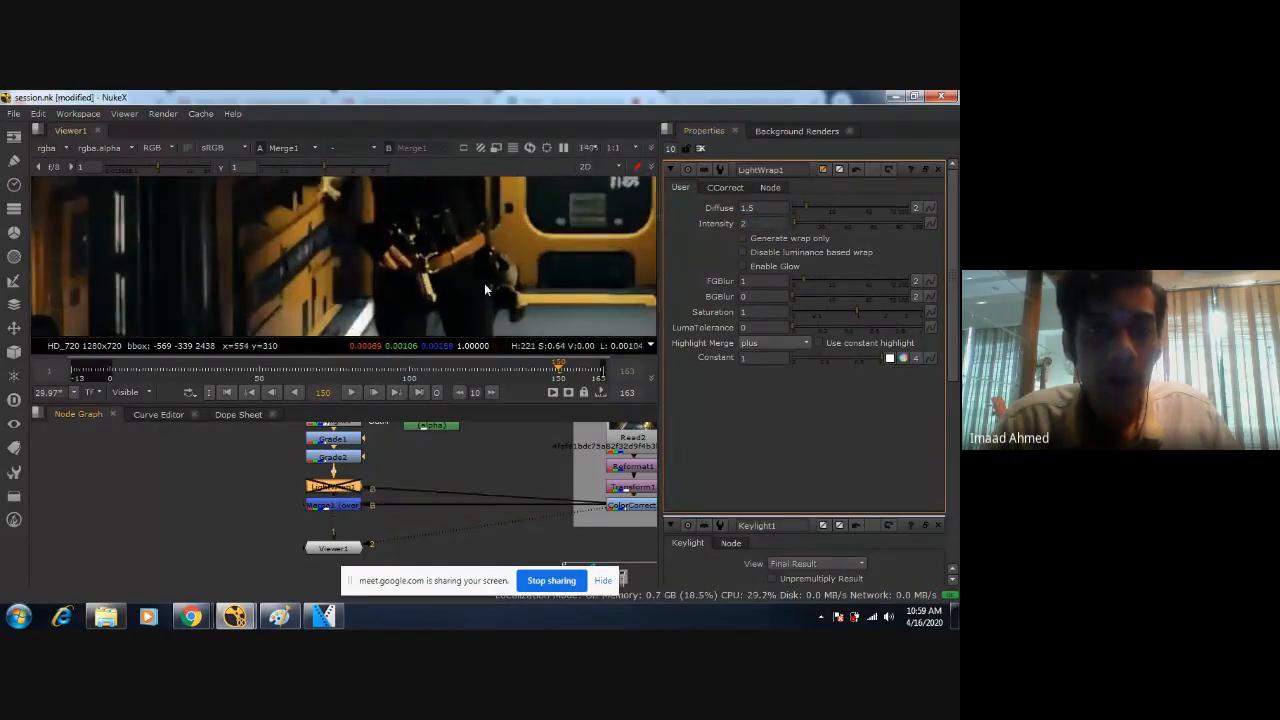
pyautogui.press('d')
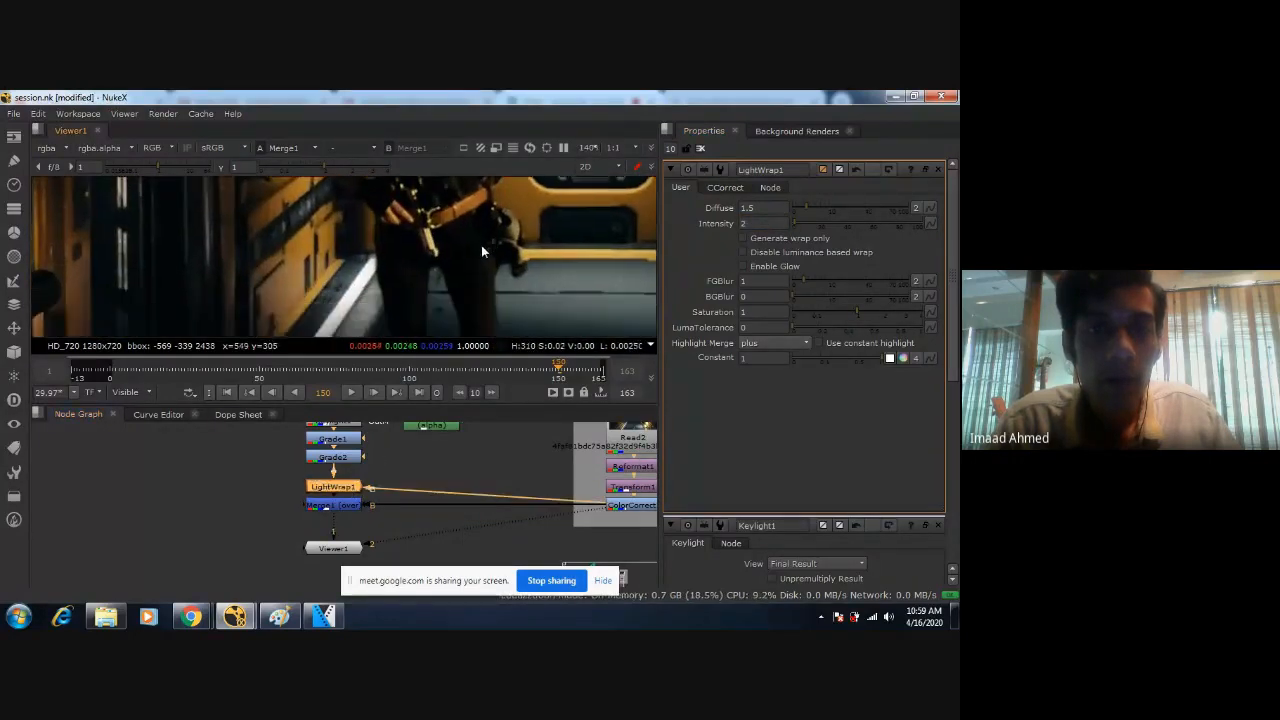
pyautogui.scroll(-2, 483, 240)
pyautogui.press('d')
pyautogui.scroll(6, 430, 251)
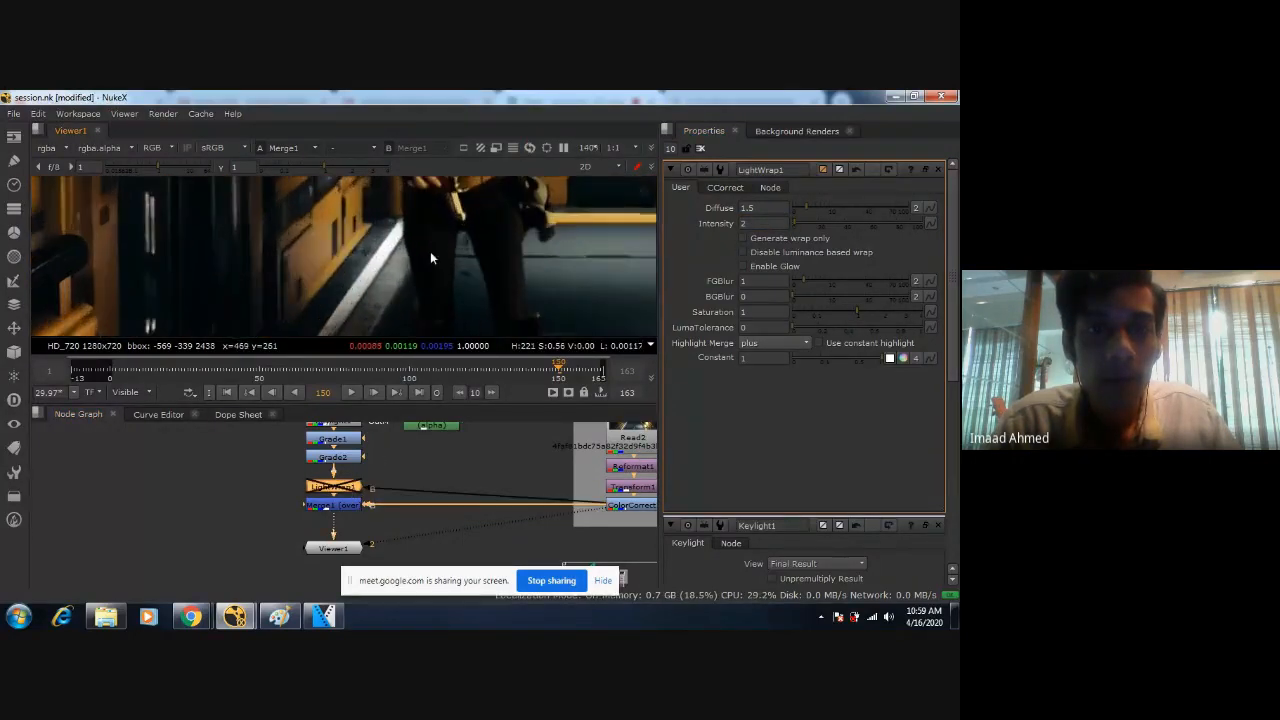
pyautogui.scroll(-1, 440, 262)
pyautogui.press('d')
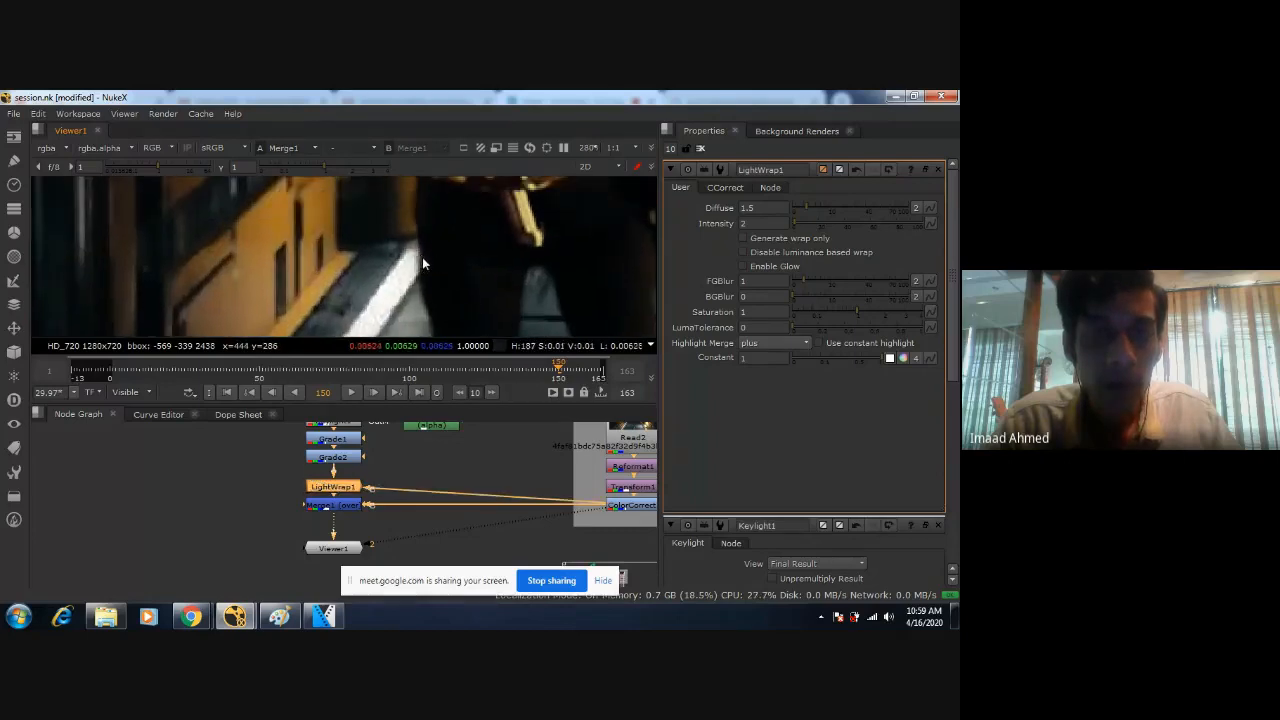
pyautogui.scroll(1, 450, 212)
pyautogui.moveTo(455, 325); pyautogui.dragTo(438, 180, button='middle')
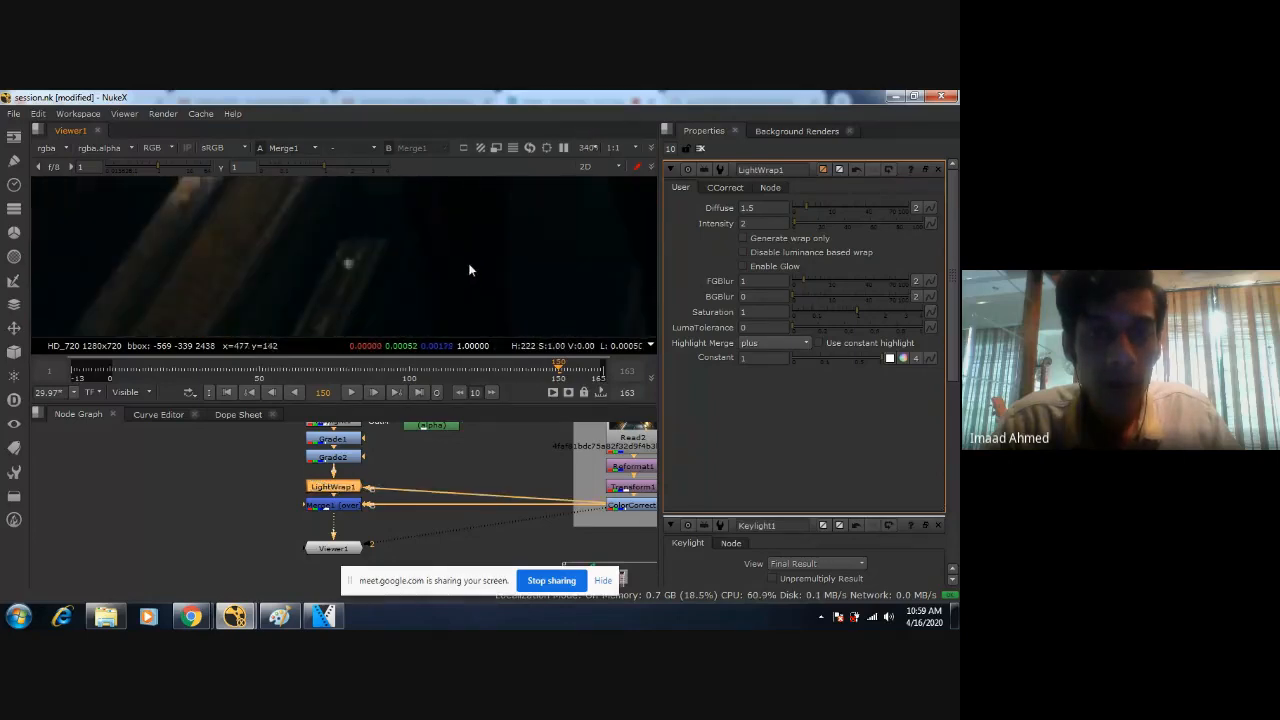
pyautogui.scroll(-8, 494, 250)
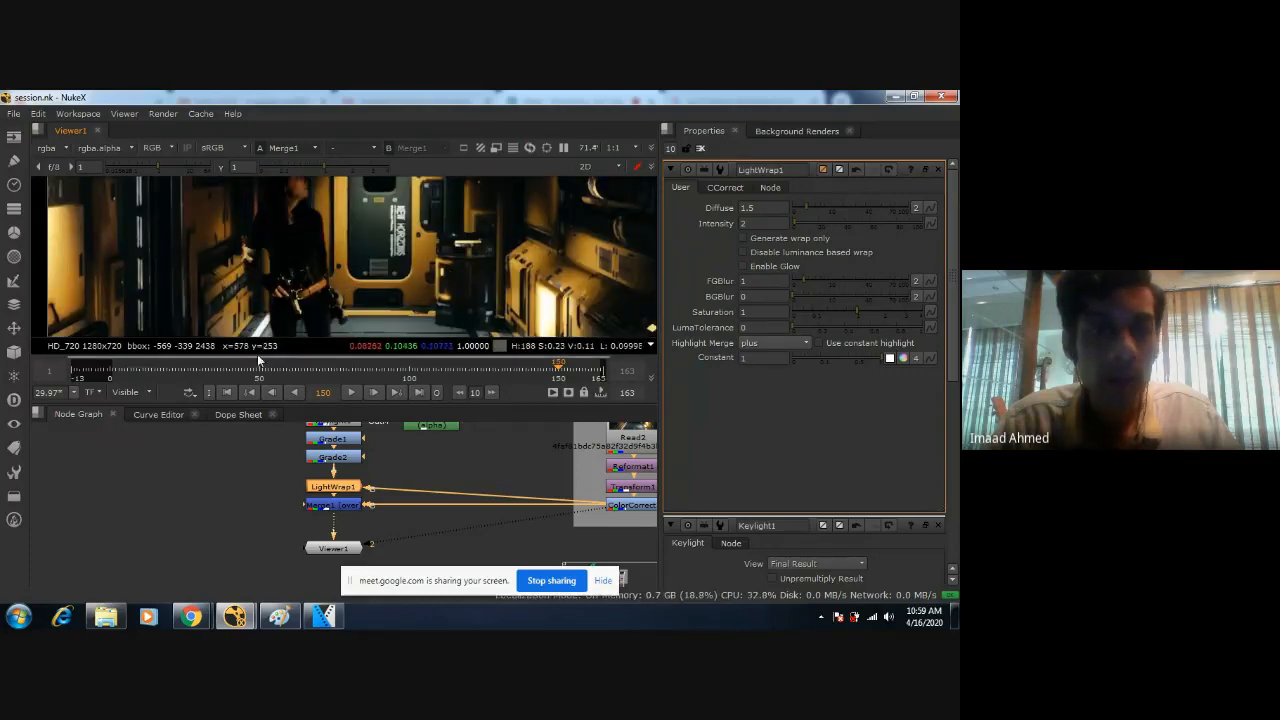
# Go to frame 28 and compare the figure's upper body and waist edges with LightWrap1 disabled and enabled.
pyautogui.click(192, 365)
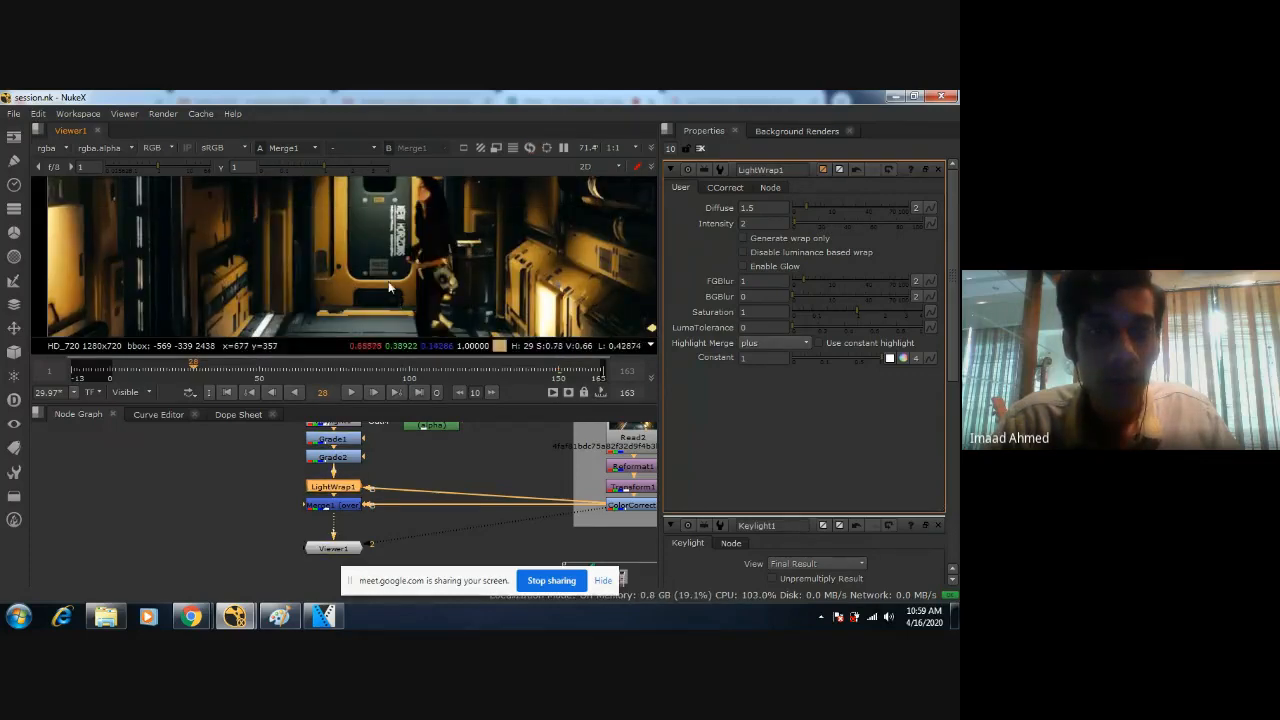
pyautogui.scroll(3, 399, 296)
pyautogui.press('d')
pyautogui.scroll(-2, 404, 284)
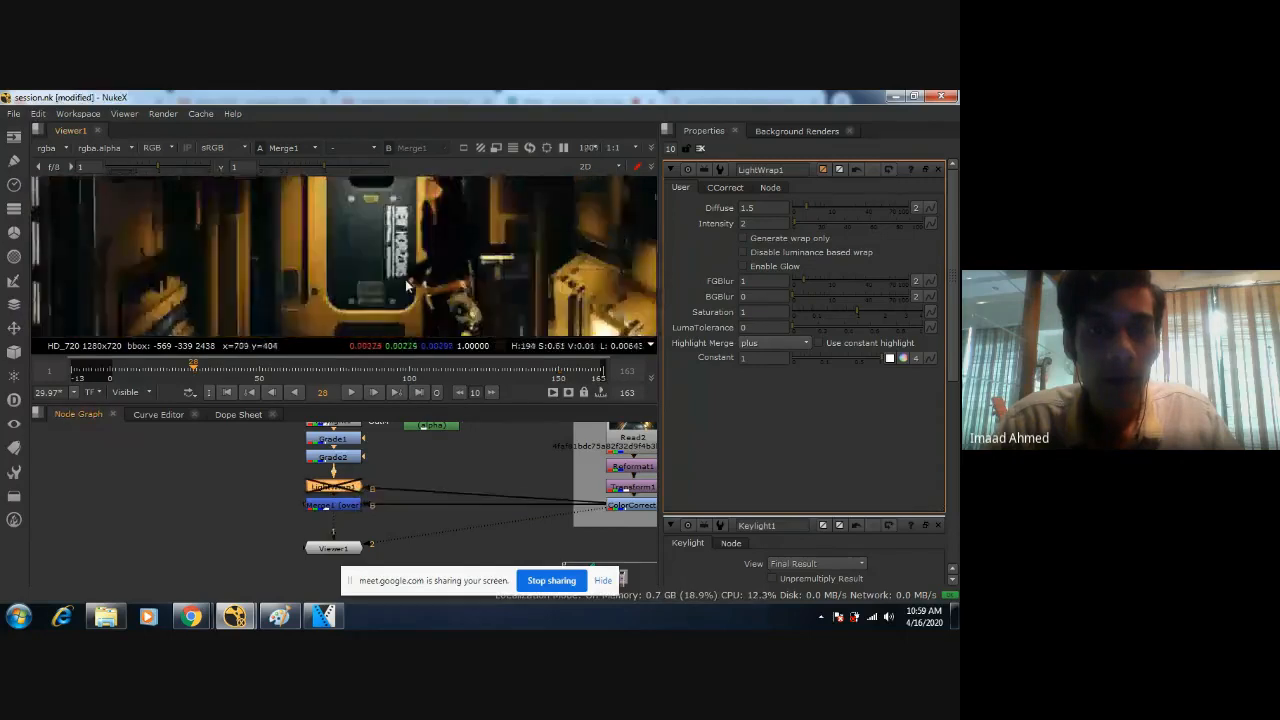
pyautogui.press('d')
pyautogui.press('d')
pyautogui.scroll(2, 403, 279)
pyautogui.press('d')
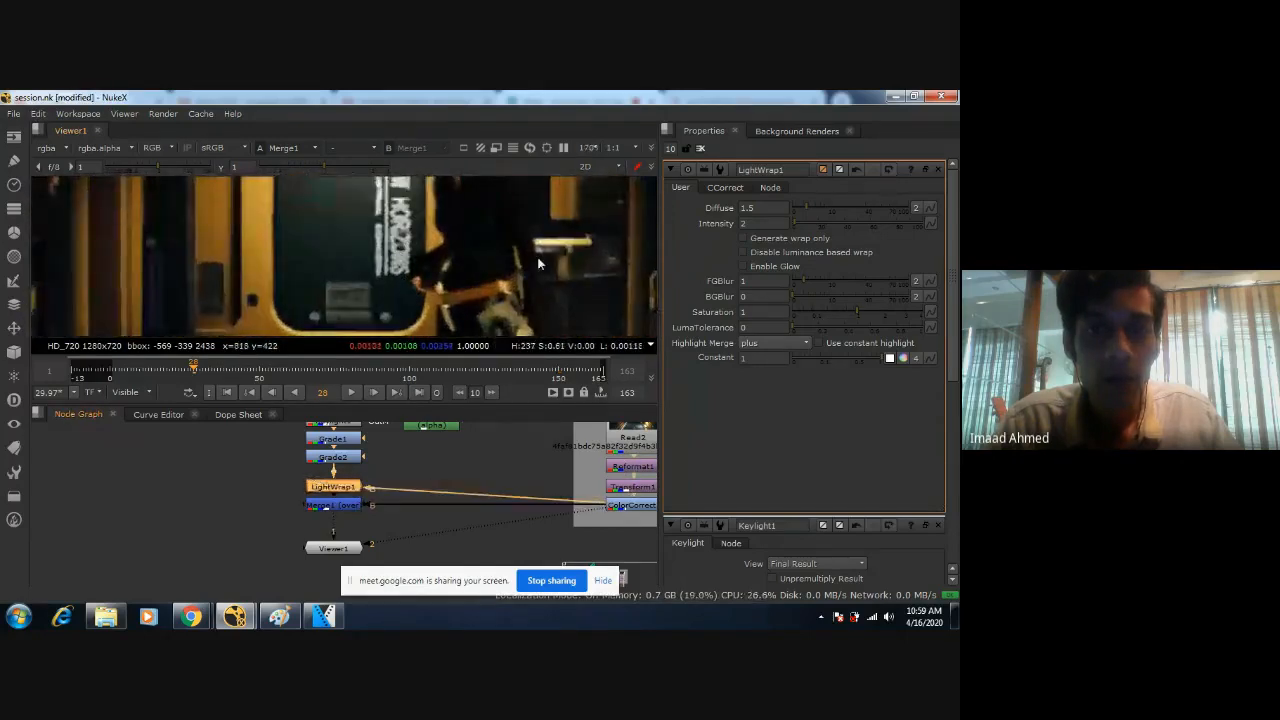
pyautogui.press('d')
# Compare the edges around the figure's legs at frame 28 with LightWrap1 disabled and enabled.
pyautogui.moveTo(473, 303); pyautogui.dragTo(438, 225, button='middle')
pyautogui.press('d')
pyautogui.press('d')
pyautogui.press('d')
pyautogui.scroll(2, 446, 245)
pyautogui.press('d')
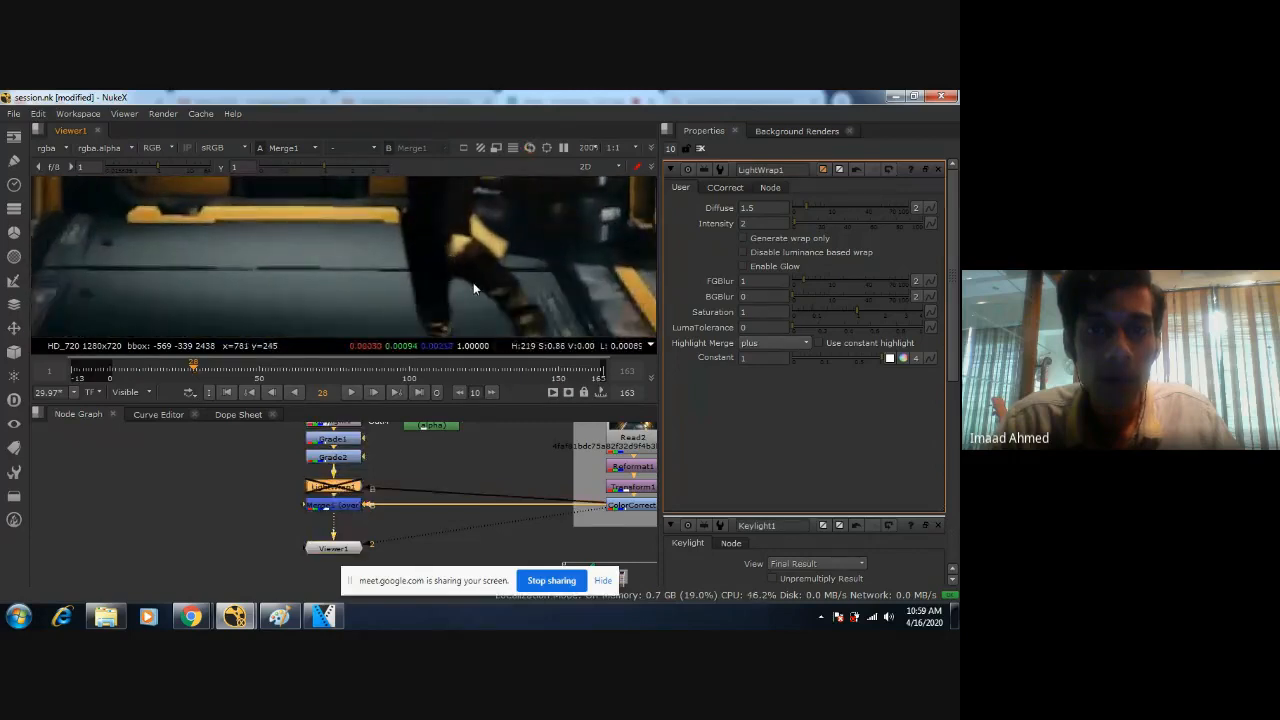
pyautogui.press('d')
pyautogui.moveTo(473, 282); pyautogui.dragTo(428, 267, button='middle')
pyautogui.press('d')
pyautogui.press('d')
pyautogui.scroll(-3, 453, 268)
# Set LightWrap1's Intensity to 58 and check the wrap around the figure's face with the node disabled and enabled.
pyautogui.moveTo(793, 222); pyautogui.dragTo(867, 222)
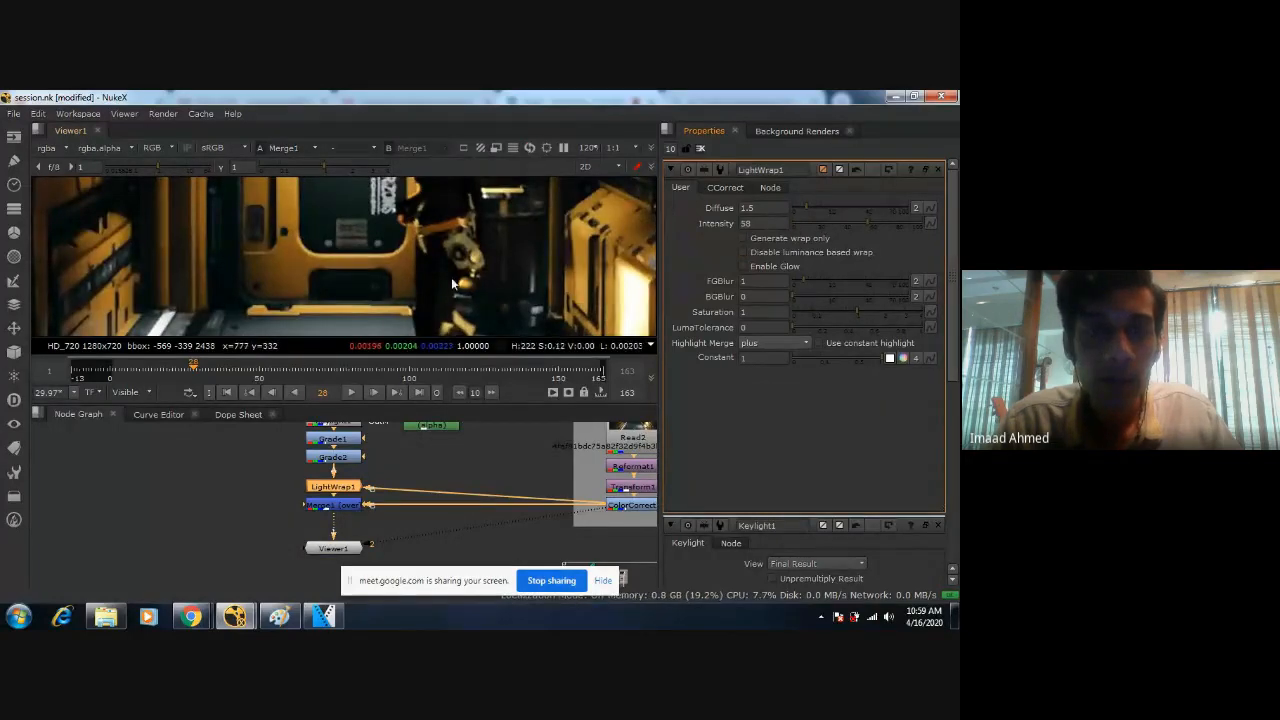
pyautogui.scroll(-4, 451, 277)
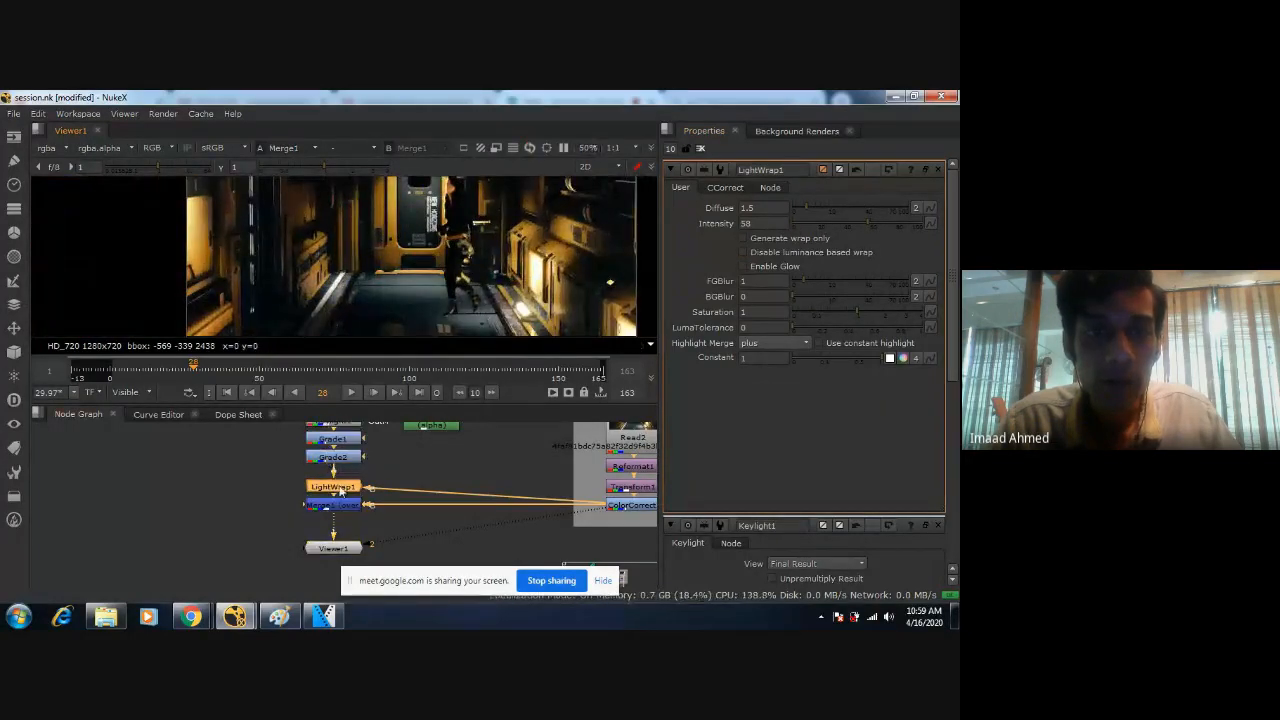
pyautogui.press('d')
pyautogui.press('d')
pyautogui.scroll(8, 456, 209)
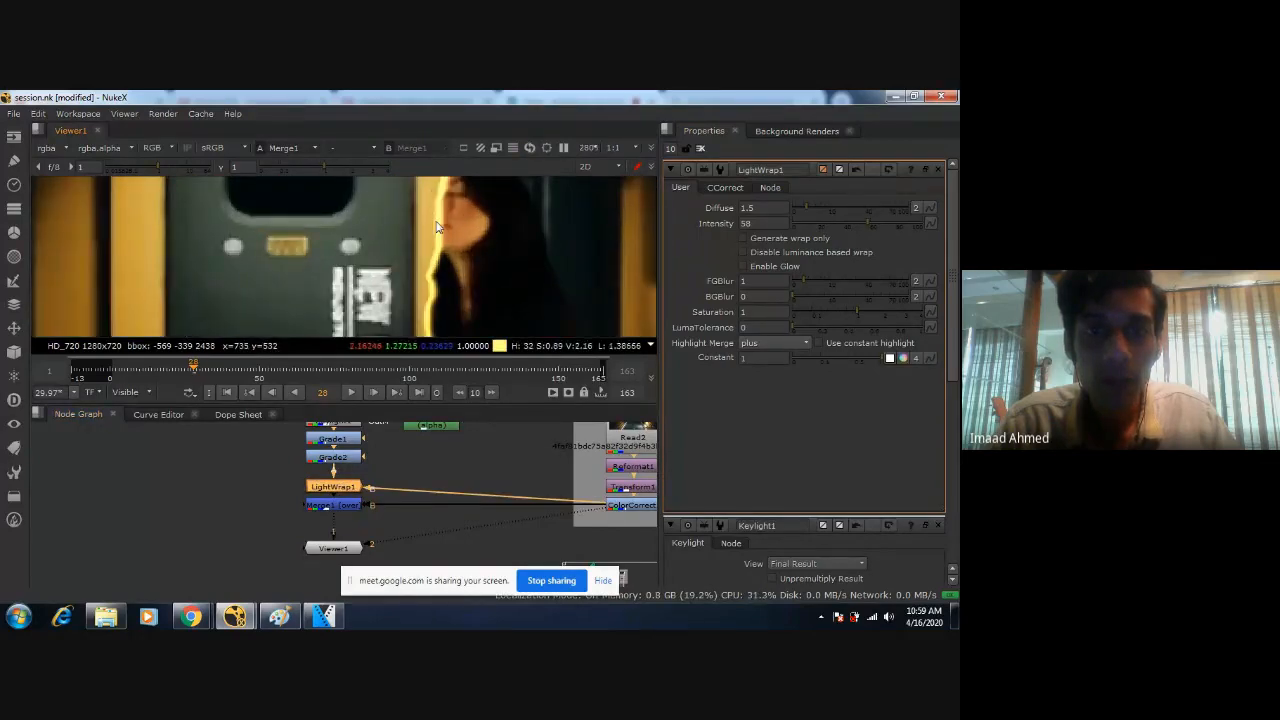
# Set LightWrap1's Intensity to 2 and compare the figure's face and upper body with the node disabled and enabled.
pyautogui.press('d')
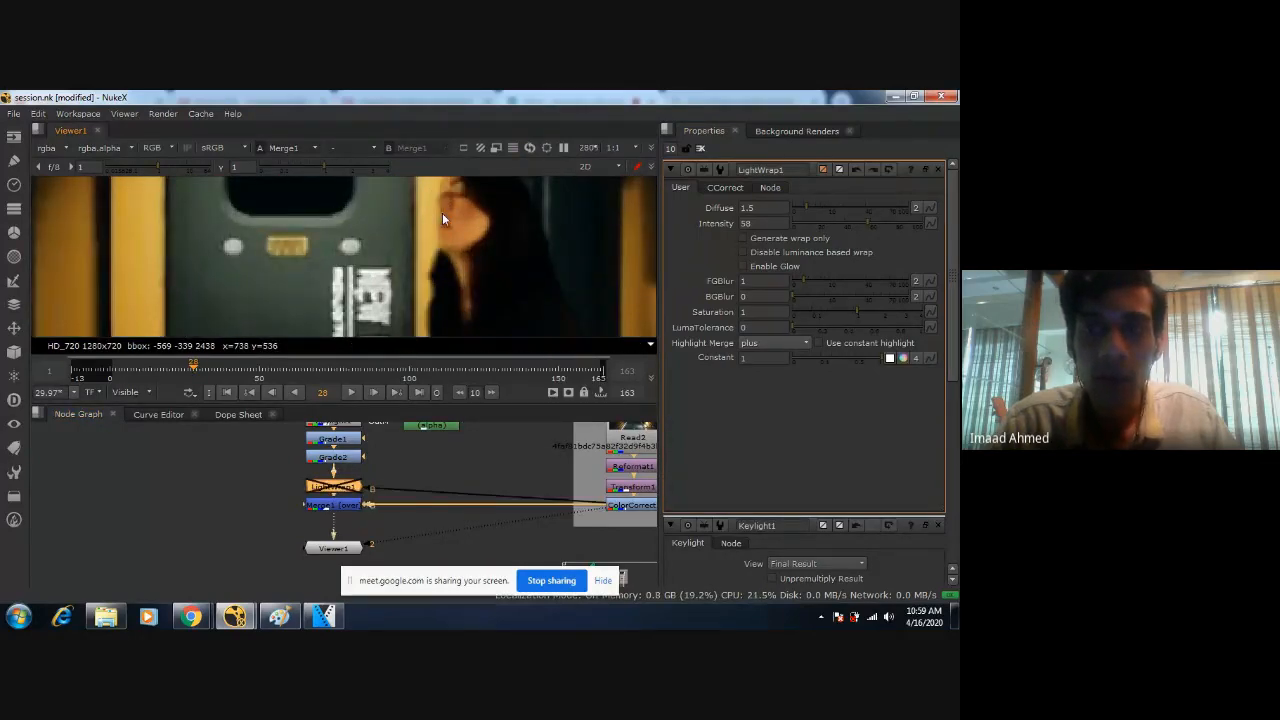
pyautogui.press('d')
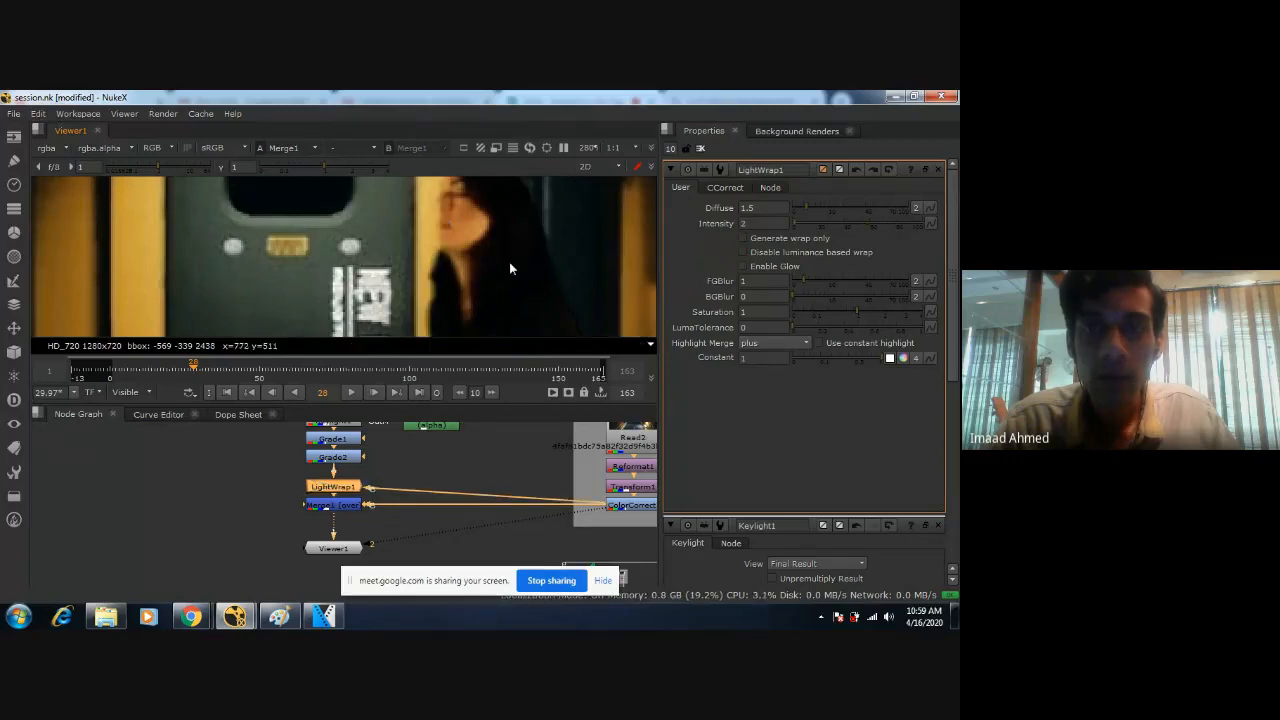
pyautogui.scroll(-3, 509, 268)
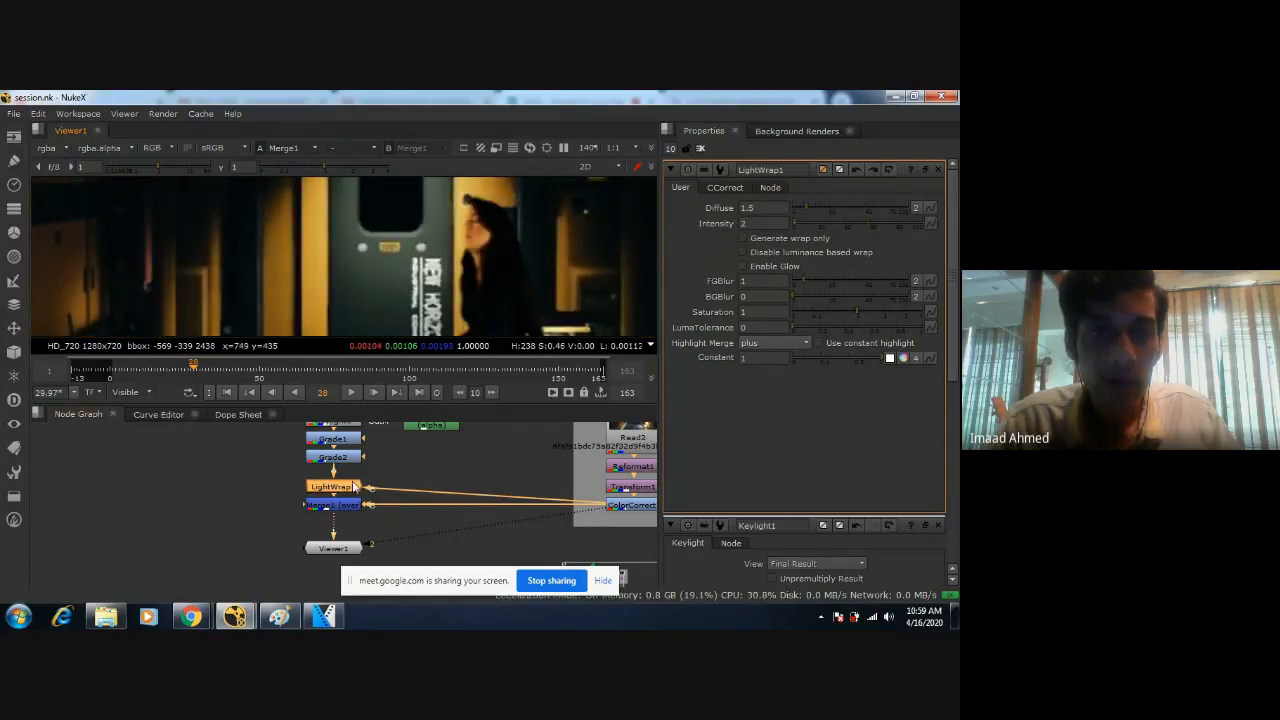
pyautogui.press('d')
pyautogui.press('d')
pyautogui.scroll(4, 480, 228)
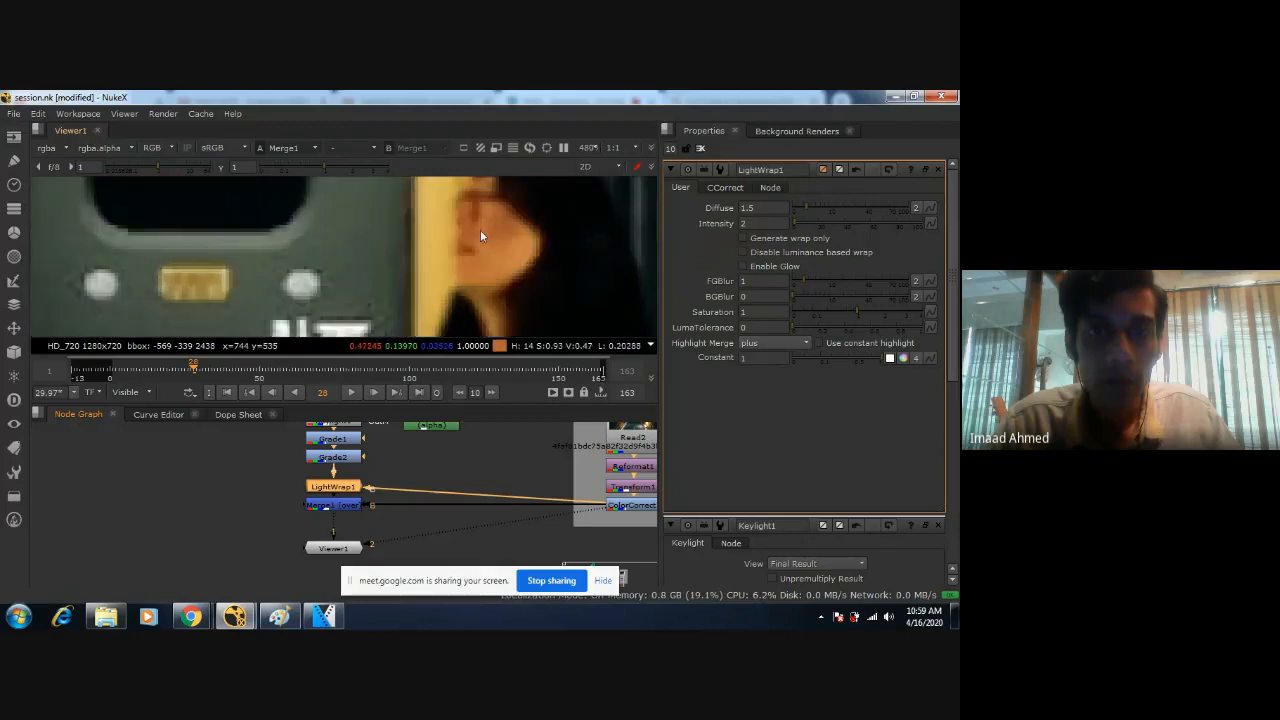
# Set LightWrap1's Intensity to 1 and save the script.
pyautogui.hotkey('ctrl', 's')
pyautogui.scroll(-2, 505, 252)
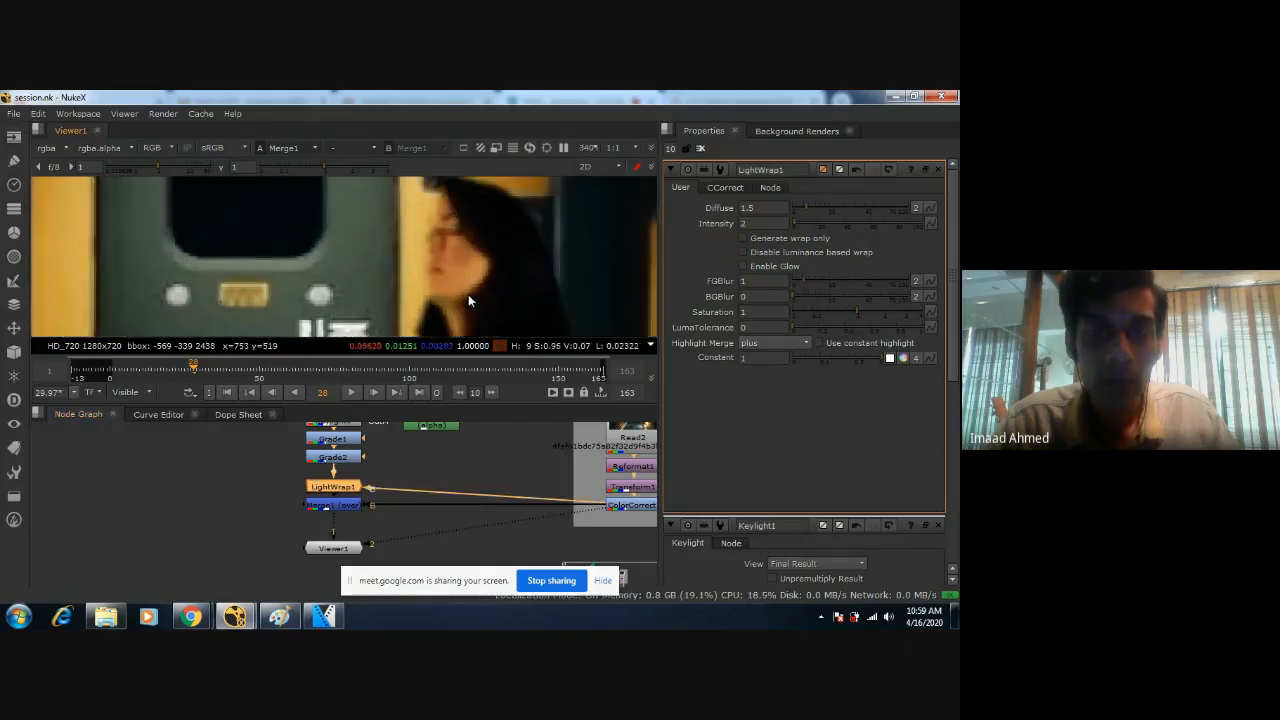
pyautogui.click(800, 210)
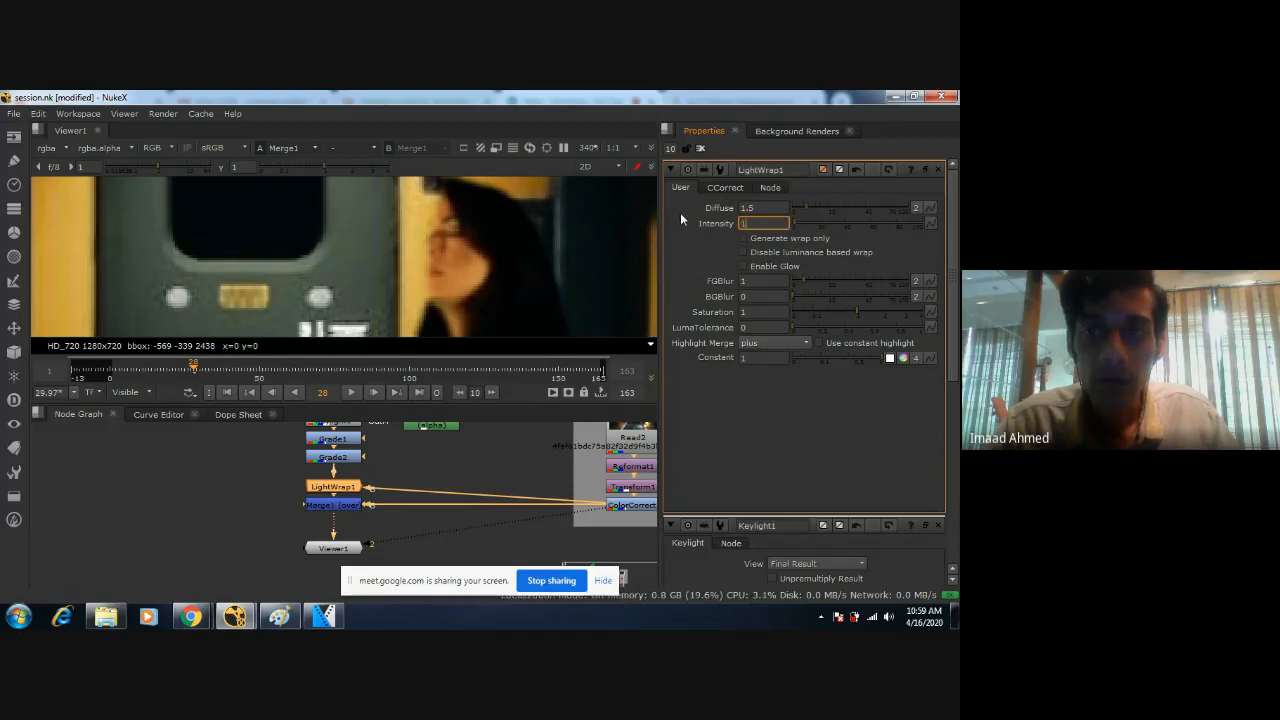
pyautogui.hotkey('ctrl', 's')
# Examine the composited figure at frame 28 from the face down to the waist and hands.
pyautogui.moveTo(352, 456); pyautogui.dragTo(369, 512, button='middle')
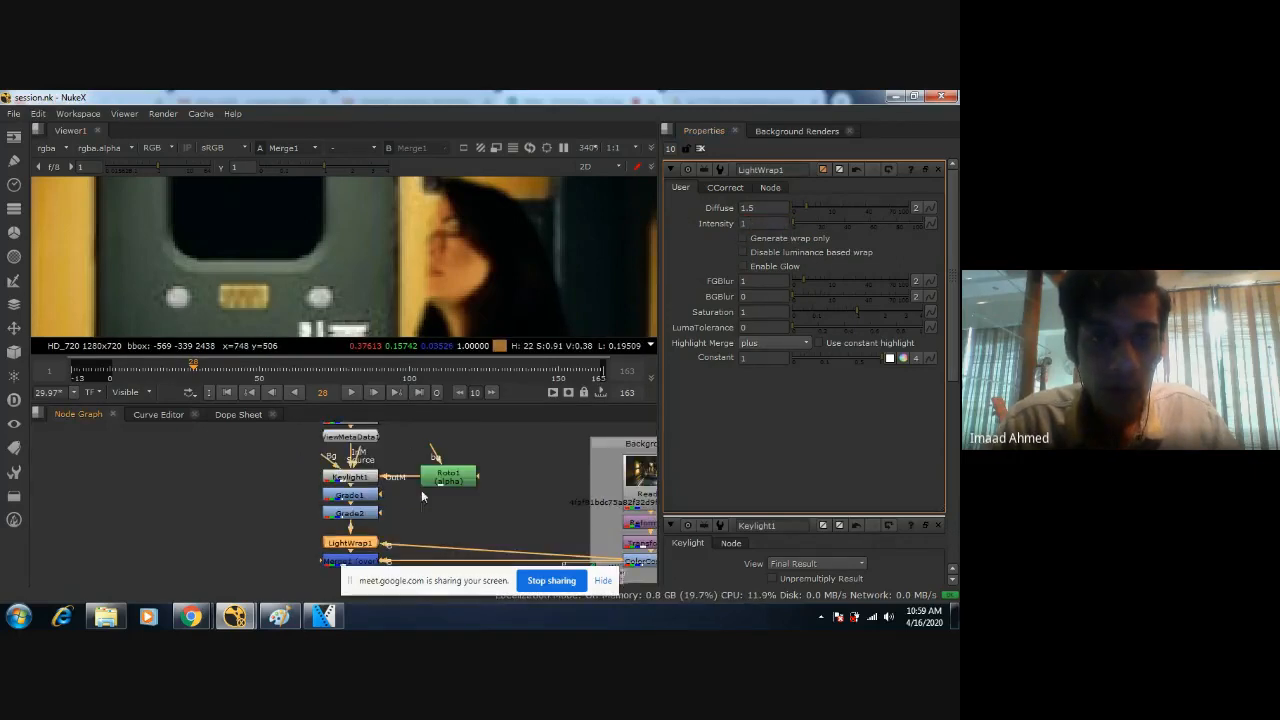
pyautogui.scroll(-3, 476, 290)
pyautogui.scroll(6, 473, 284)
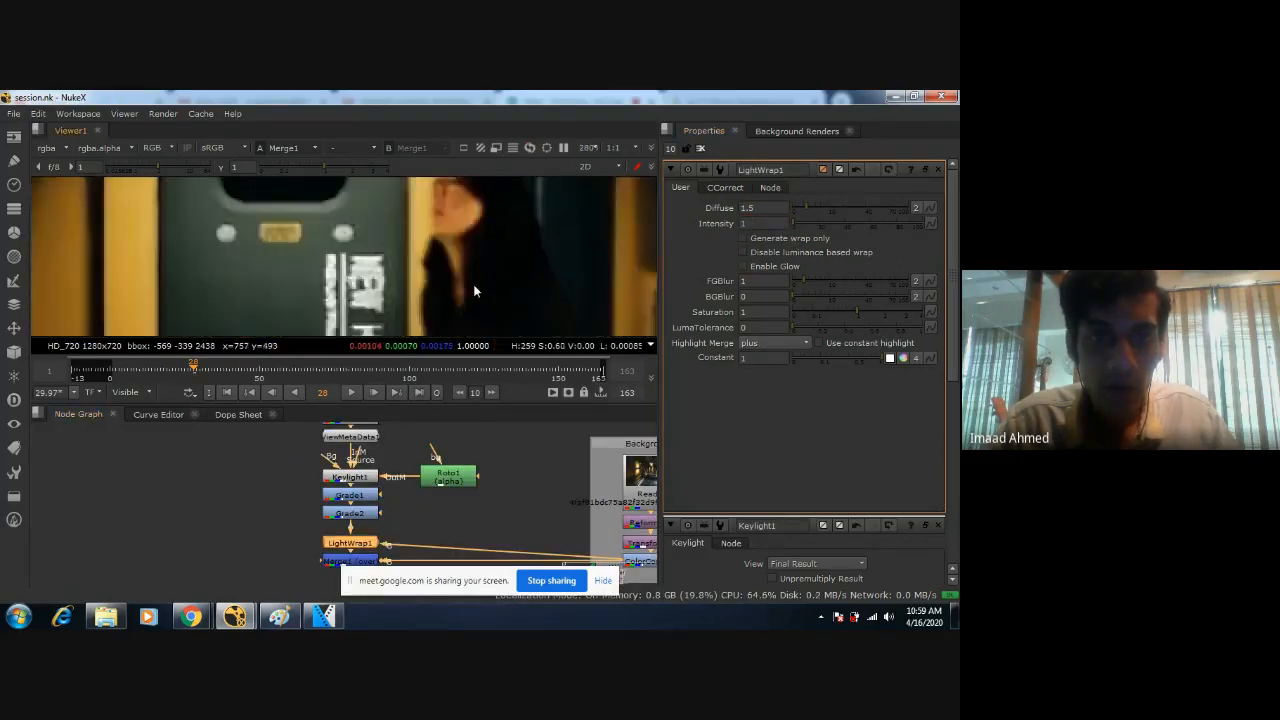
pyautogui.scroll(-8, 470, 250)
pyautogui.scroll(4, 471, 265)
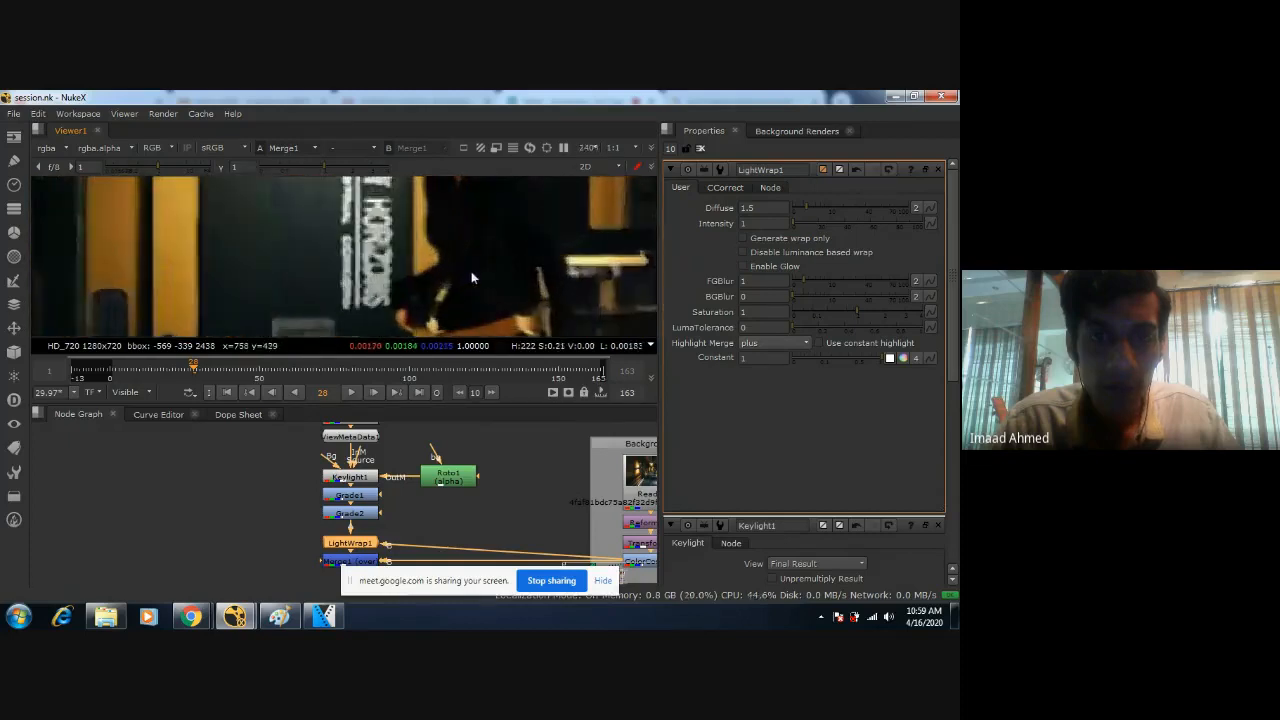
pyautogui.scroll(2, 396, 451)
pyautogui.moveTo(352, 422); pyautogui.dragTo(354, 462, button='middle')
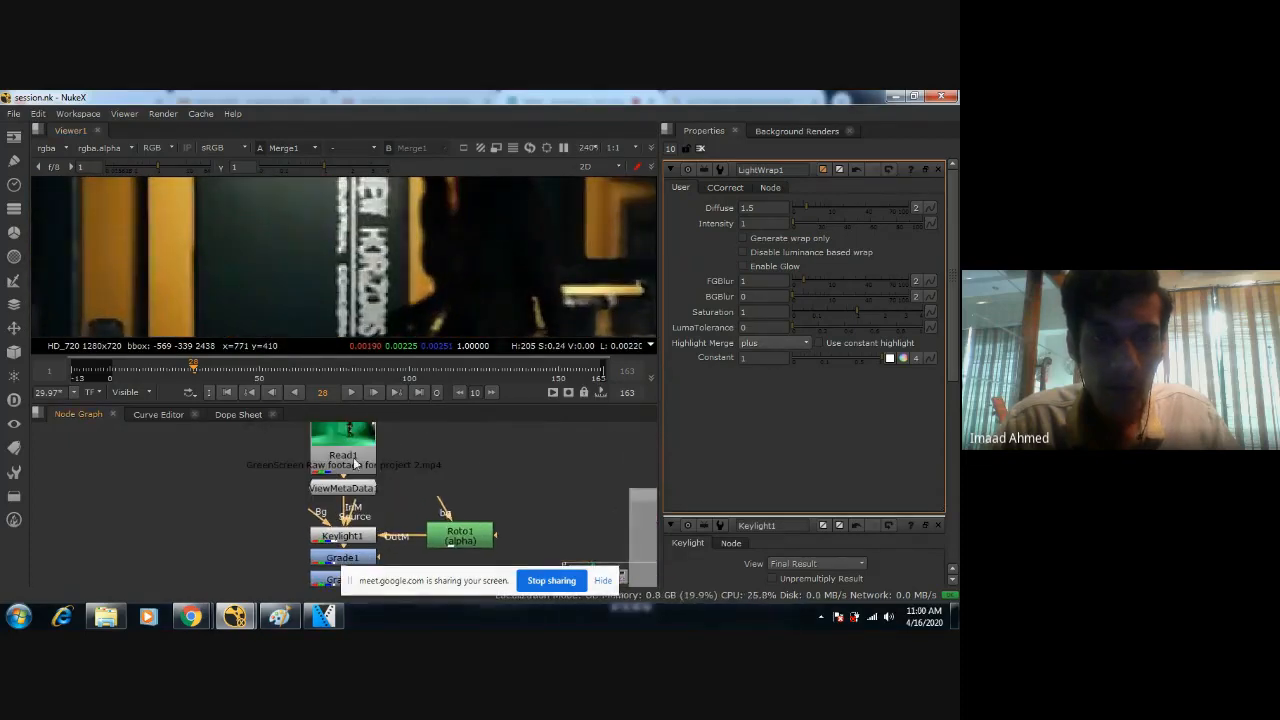
# Open Keylight1's properties and compare its Screen Matte view with the Final Result around the figure's torso and waist.
pyautogui.doubleClick(362, 543)
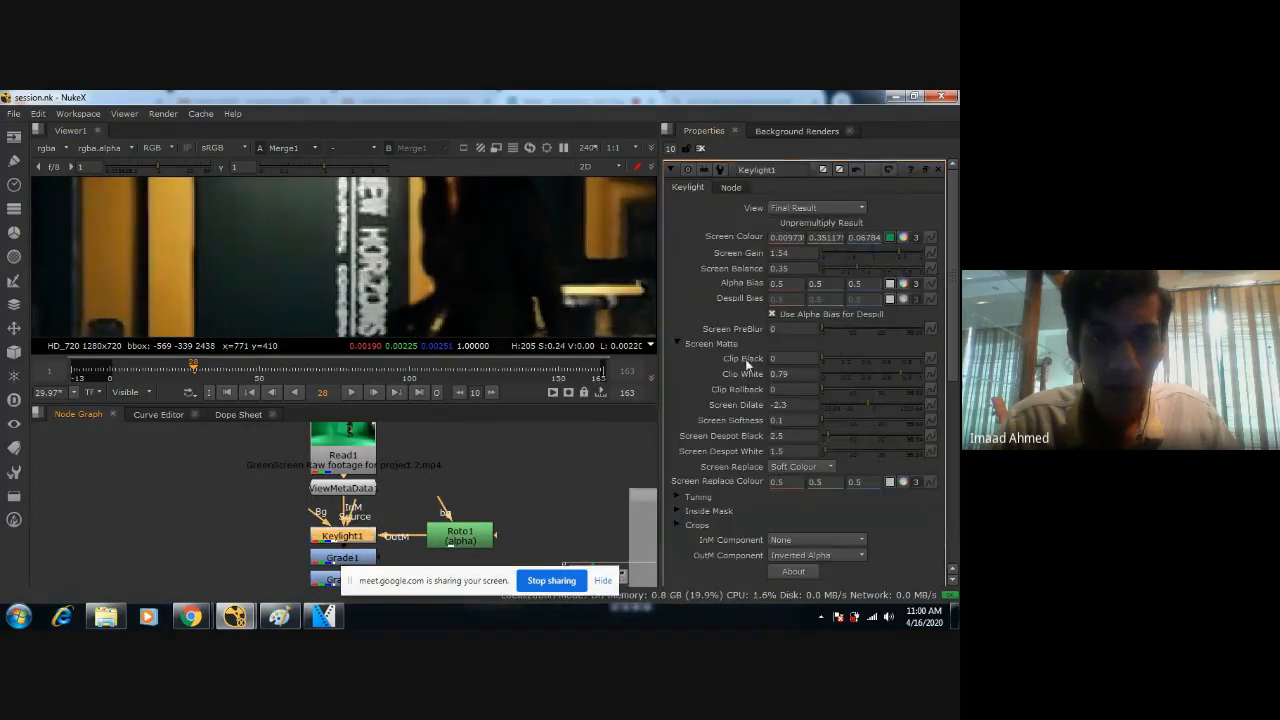
pyautogui.click(830, 208)
pyautogui.click(818, 123)
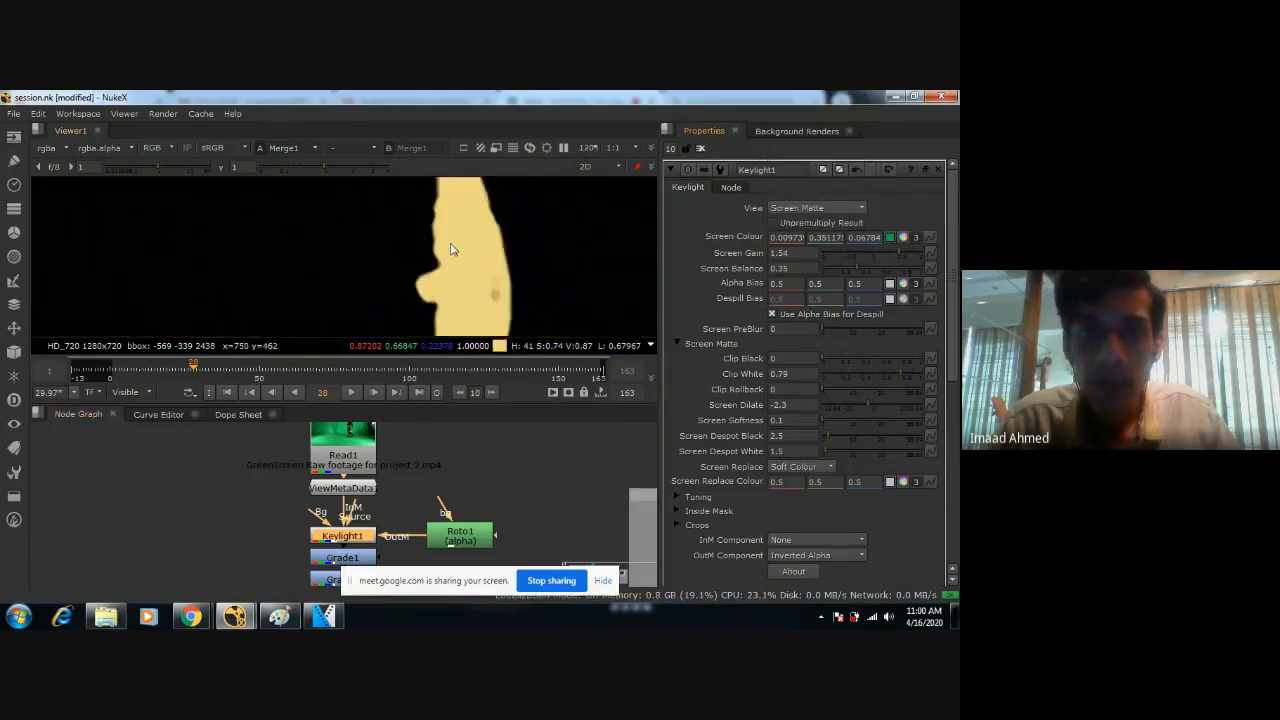
pyautogui.scroll(1, 453, 279)
pyautogui.click(810, 207)
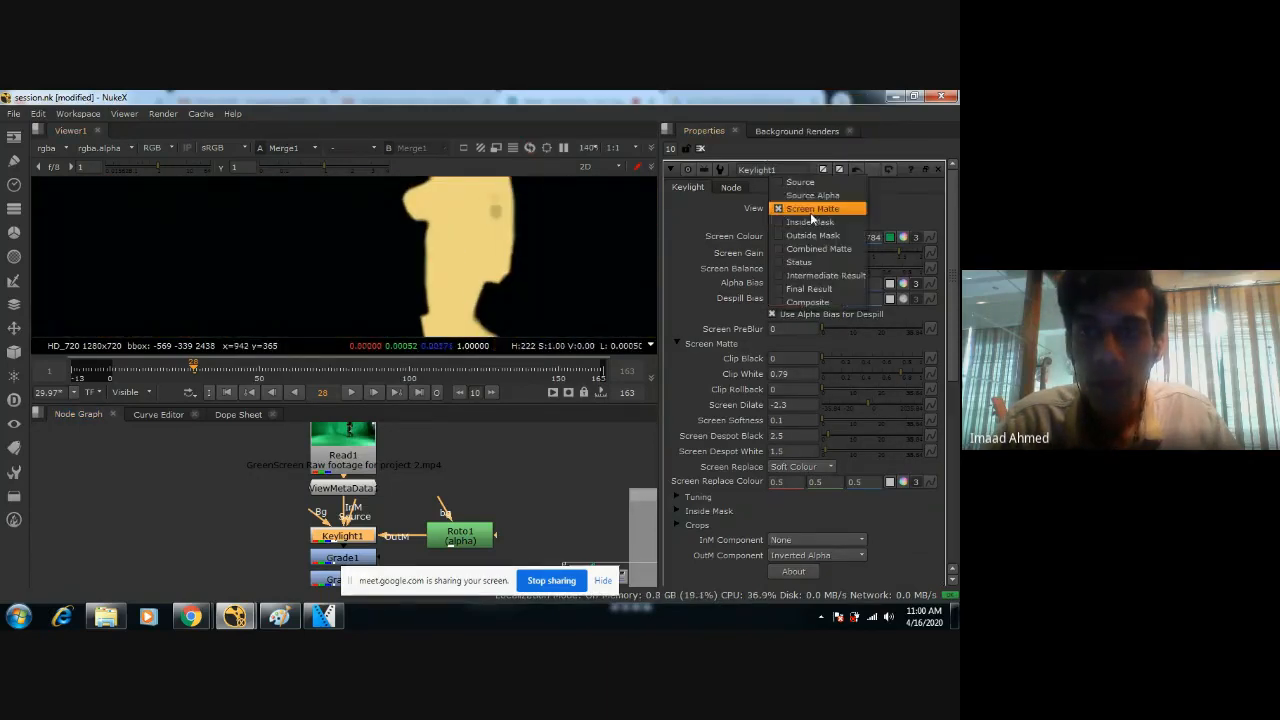
pyautogui.click(808, 289)
pyautogui.scroll(3, 448, 212)
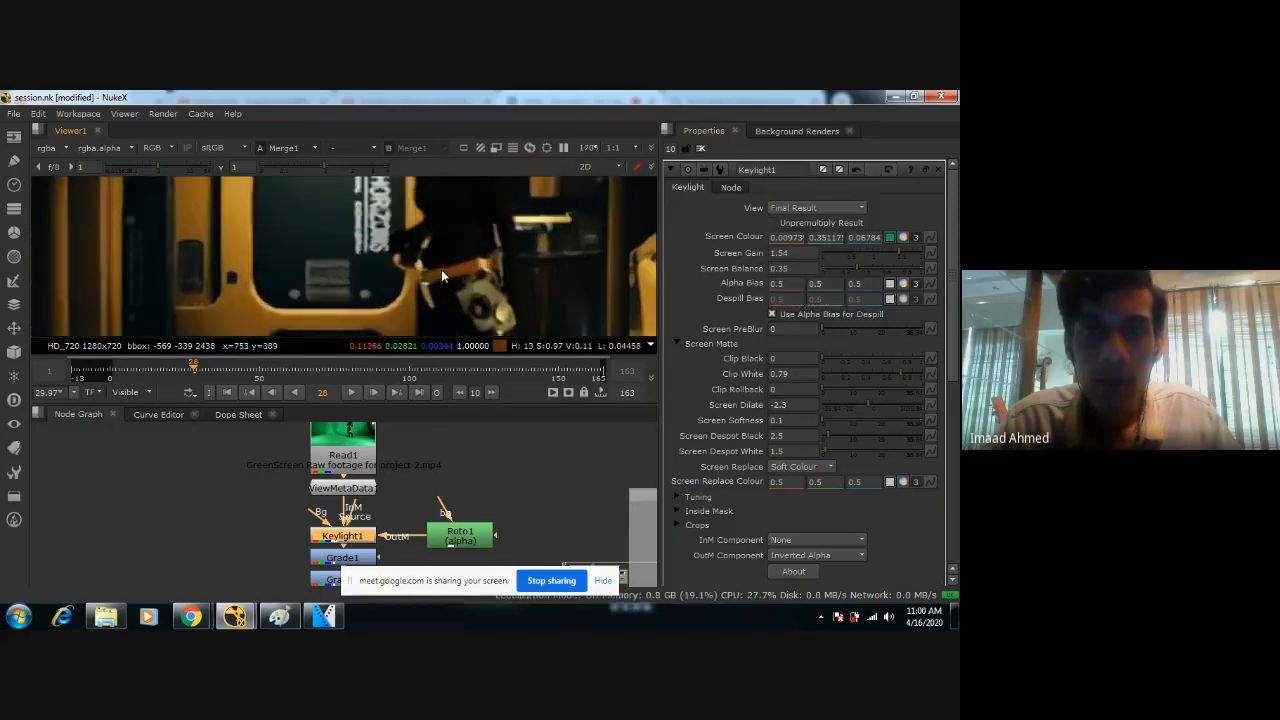
# Switch Keylight1's View to Screen Matte and raise Screen Gain to 2.
pyautogui.click(817, 212)
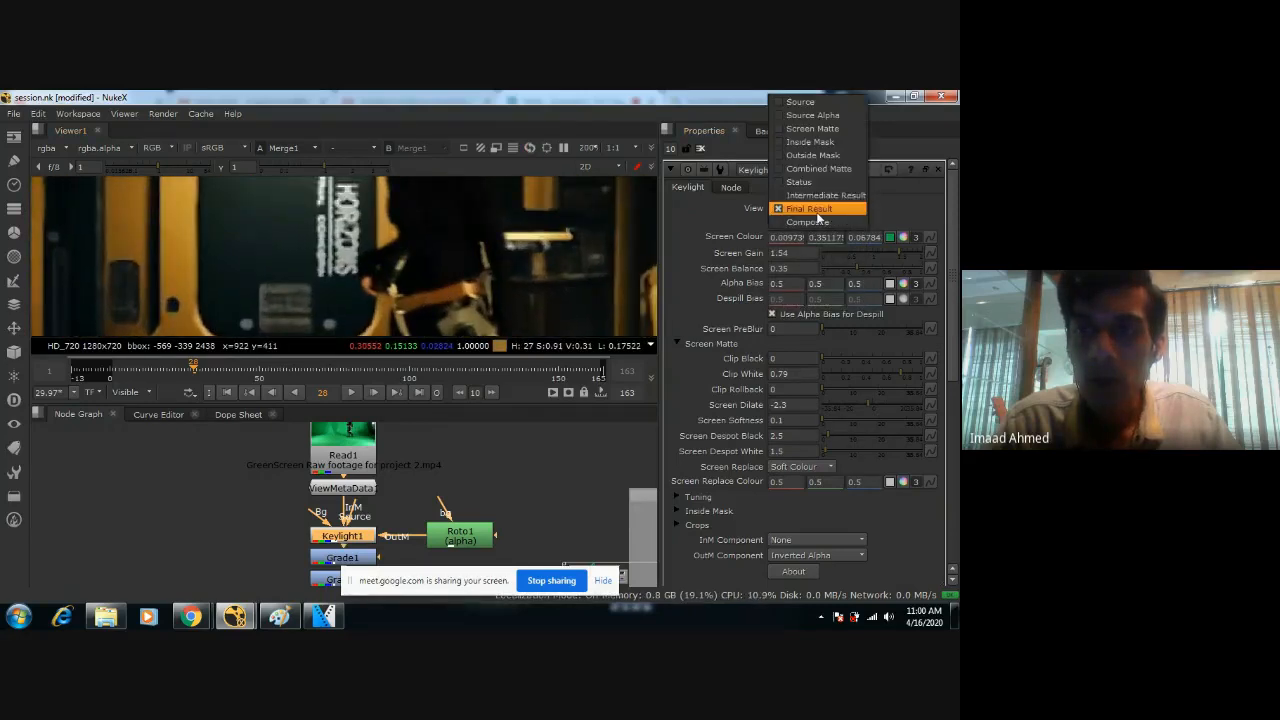
pyautogui.click(804, 131)
pyautogui.scroll(3, 490, 275)
pyautogui.scroll(-3, 490, 275)
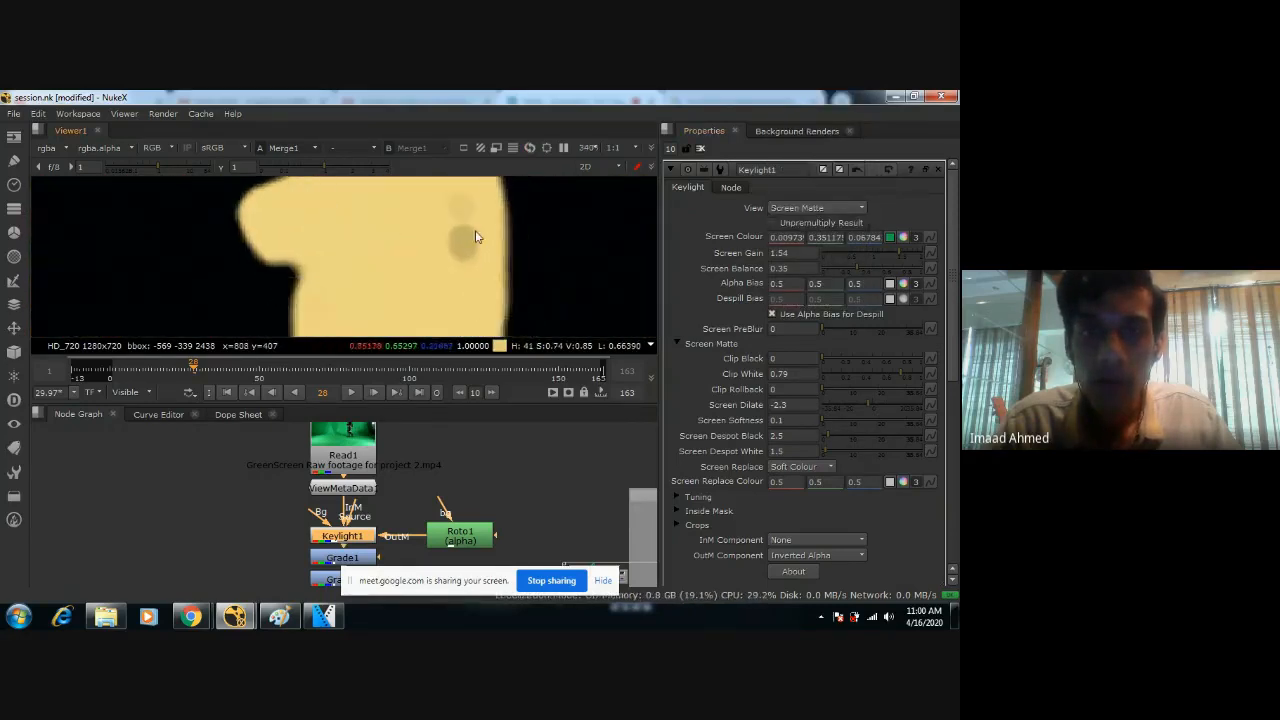
pyautogui.click(898, 256)
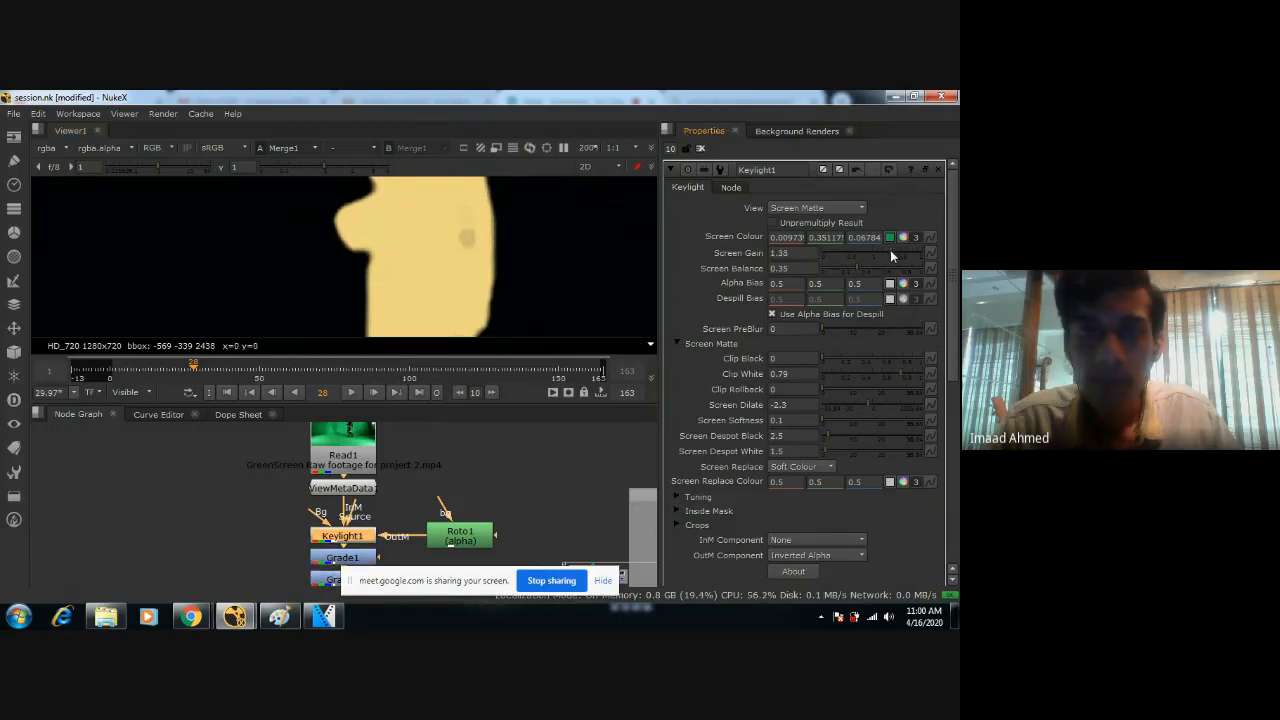
pyautogui.moveTo(898, 256); pyautogui.dragTo(923, 256)
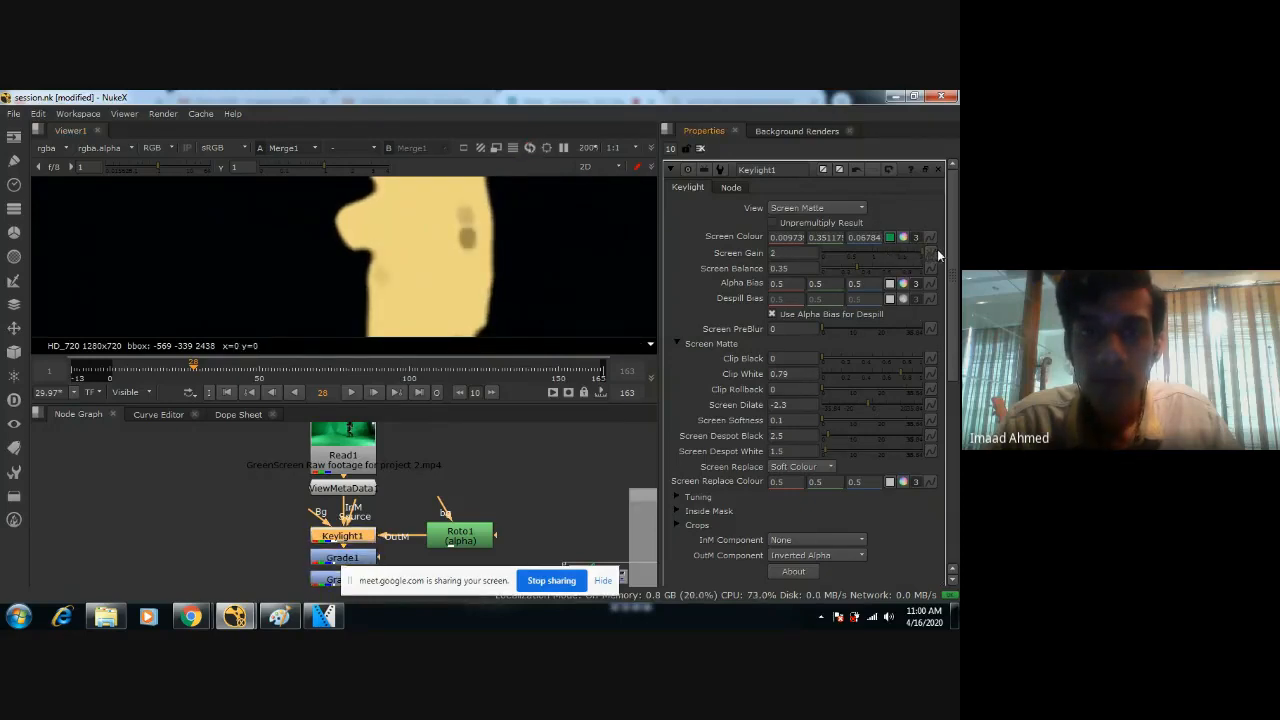
# Check the figure's matte from torso to legs and set Keylight1's Screen Balance to 0.72.
pyautogui.scroll(-3, 523, 270)
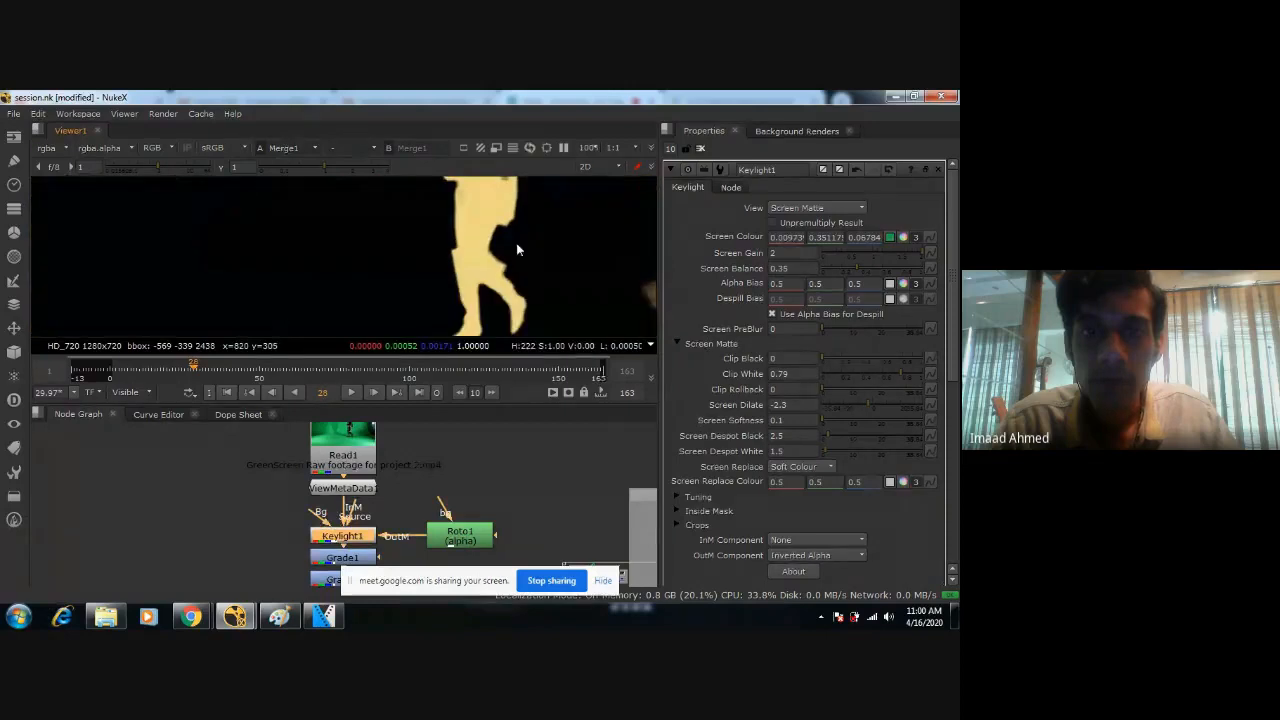
pyautogui.moveTo(518, 250); pyautogui.dragTo(505, 303, button='middle')
pyautogui.scroll(1, 519, 222)
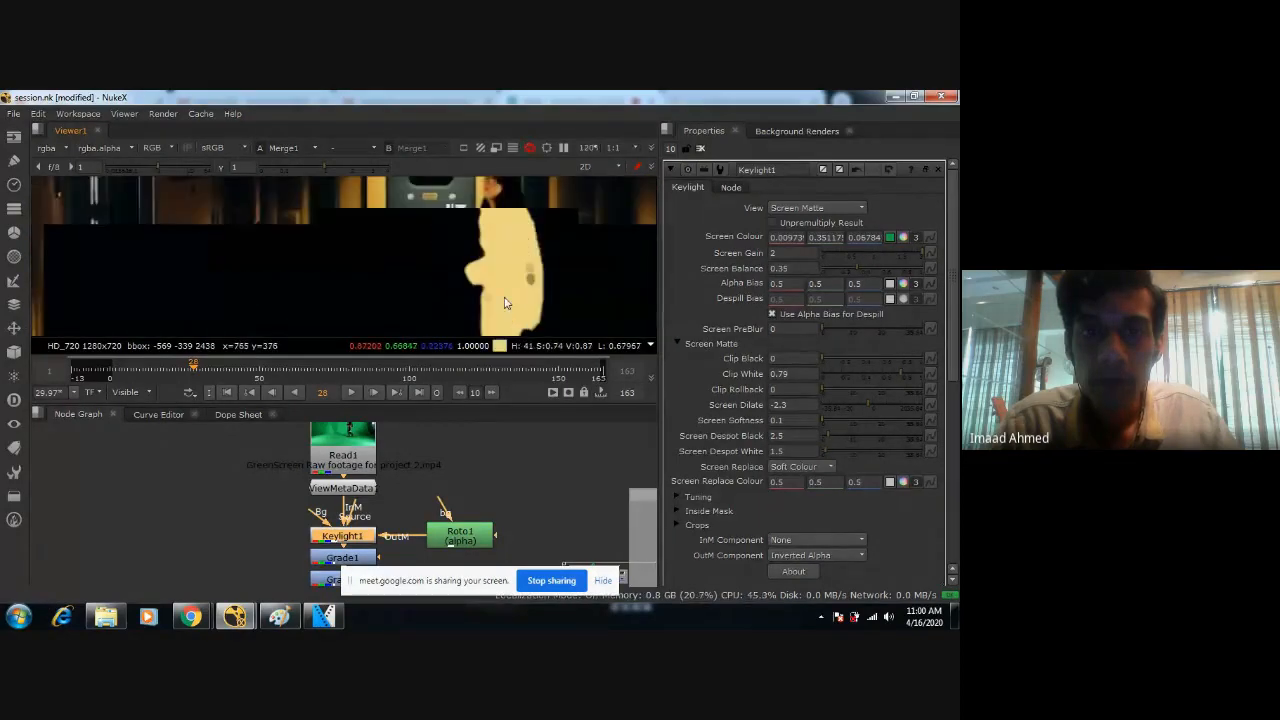
pyautogui.scroll(3, 505, 303)
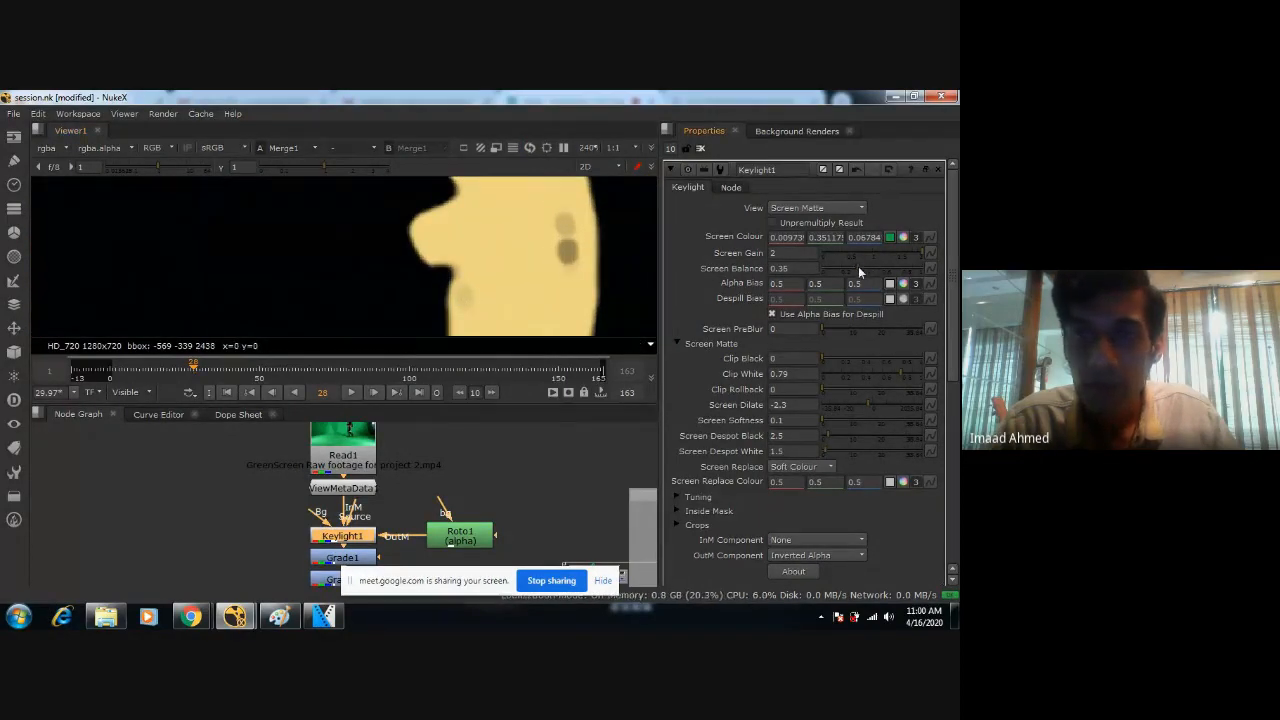
pyautogui.moveTo(858, 266); pyautogui.dragTo(900, 283)
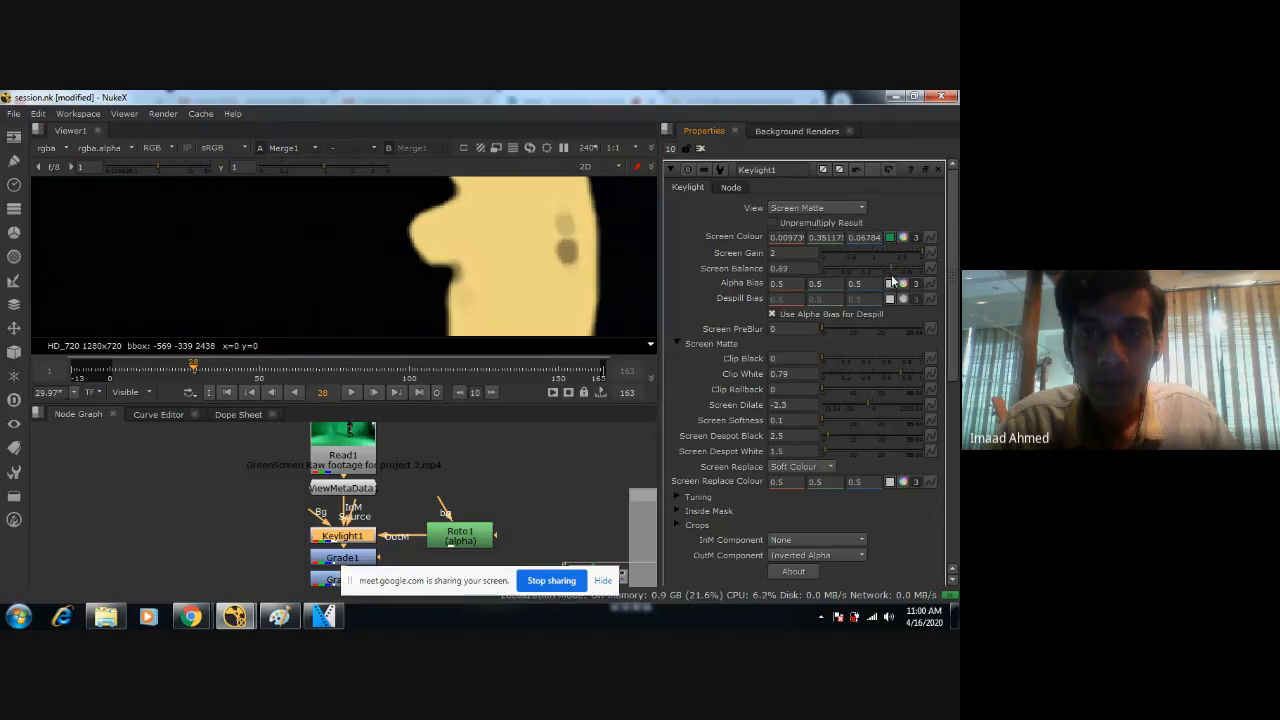
# Switch Keylight1's View back to Final Result and inspect the figure's waist, torso and face at frame 28.
pyautogui.click(817, 207)
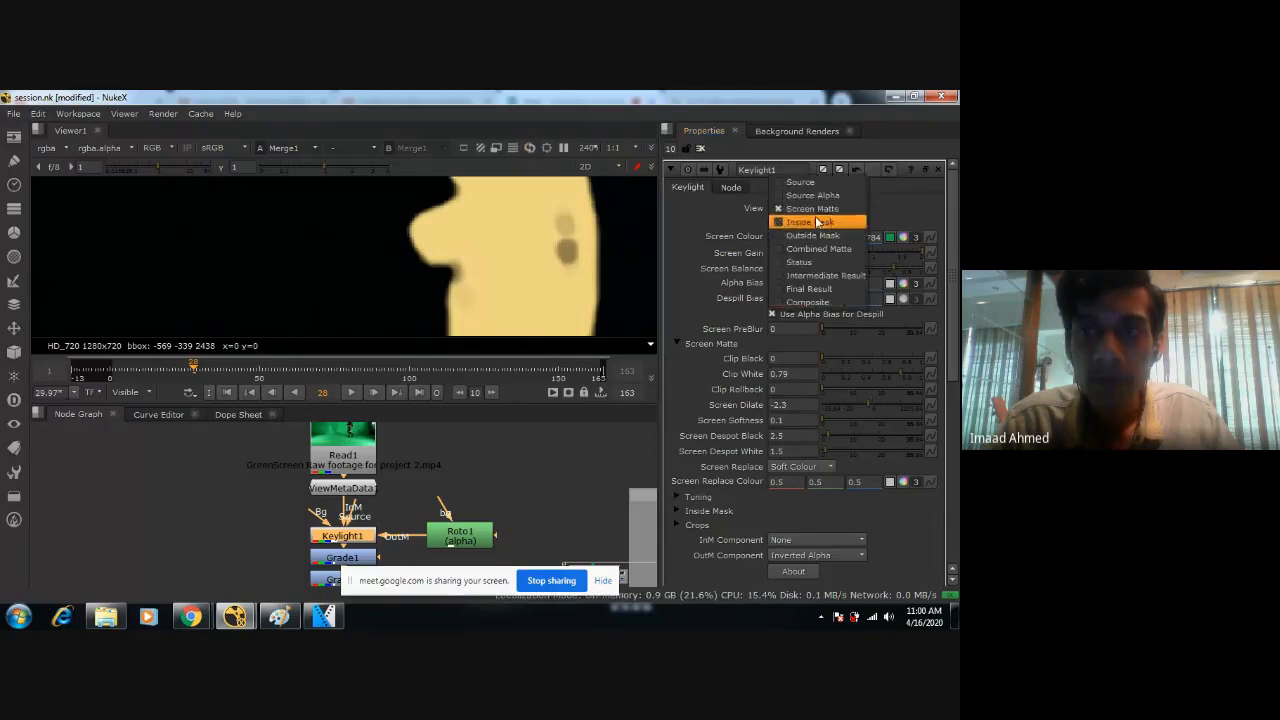
pyautogui.click(805, 282)
pyautogui.moveTo(480, 205); pyautogui.dragTo(488, 290, button='middle')
pyautogui.scroll(1, 477, 271)
pyautogui.scroll(4, 489, 285)
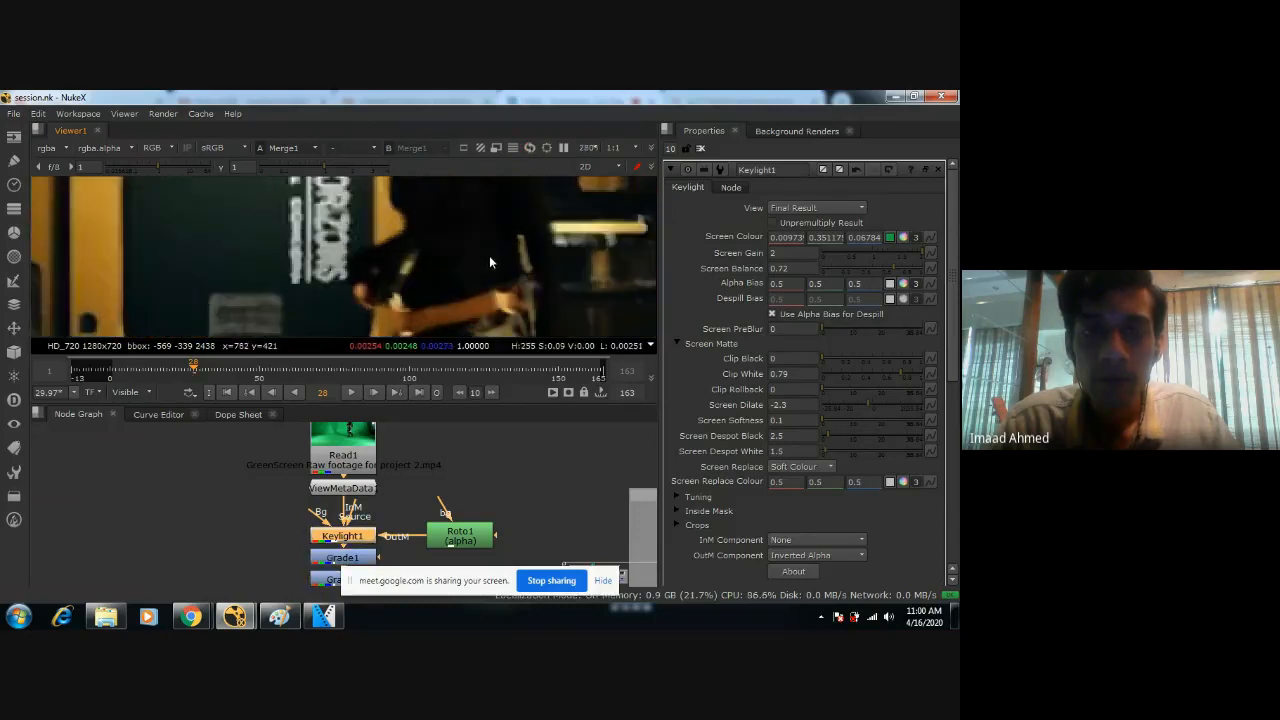
pyautogui.moveTo(444, 201)
pyautogui.mouseDown(button='middle')
pyautogui.moveTo(471, 250)
pyautogui.moveTo(475, 318)
pyautogui.mouseUp(button='middle')
pyautogui.moveTo(474, 242); pyautogui.dragTo(477, 303, button='middle')
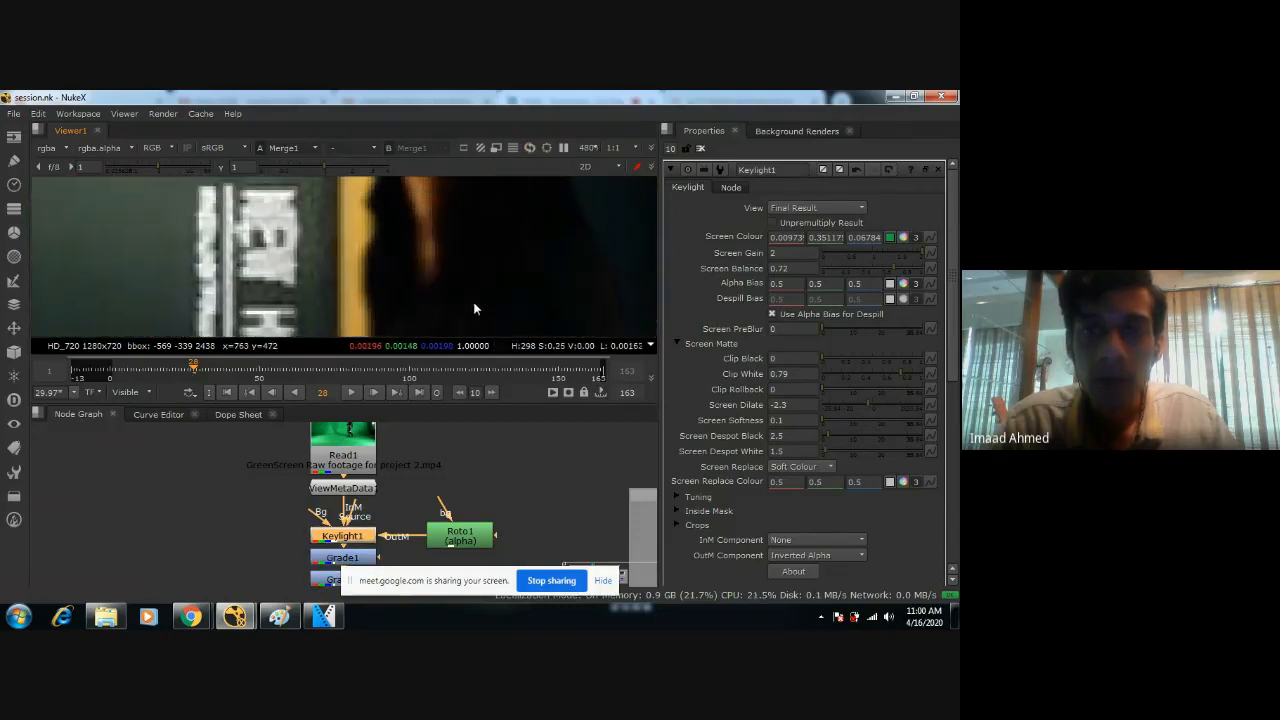
pyautogui.moveTo(430, 184)
pyautogui.mouseDown(button='middle')
pyautogui.moveTo(457, 274)
pyautogui.moveTo(469, 273)
pyautogui.moveTo(459, 293)
pyautogui.mouseUp(button='middle')
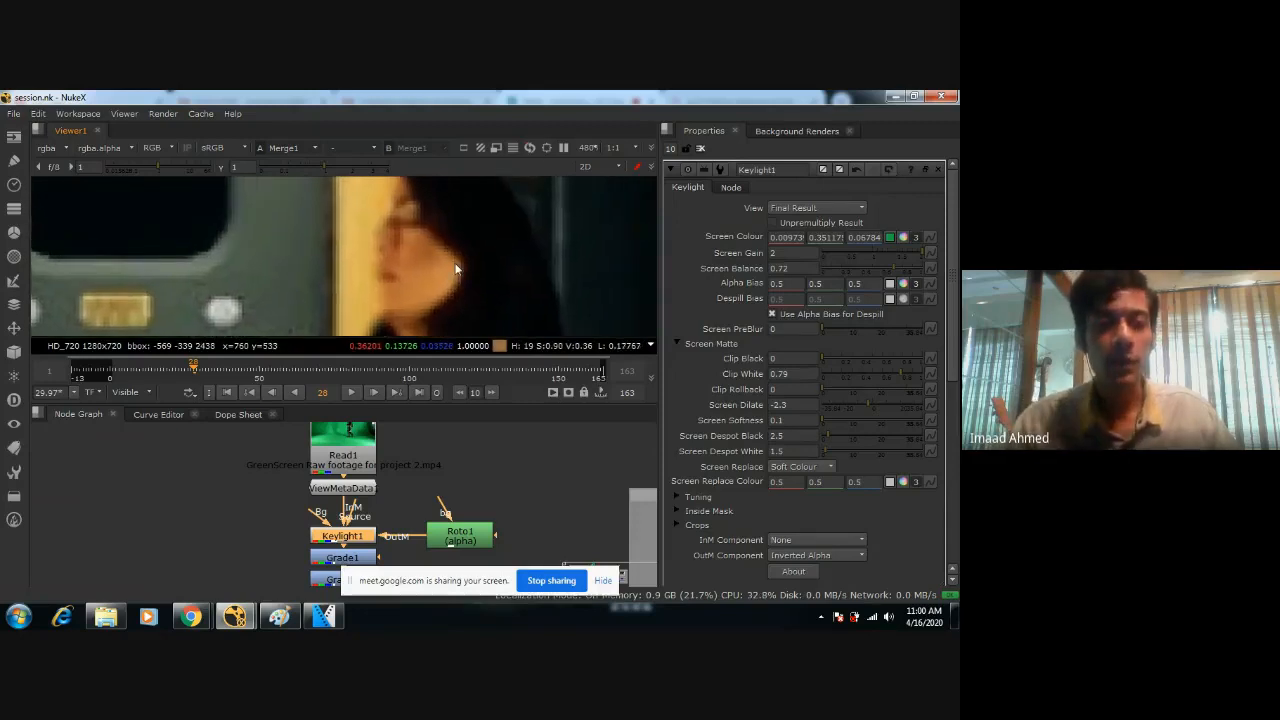
pyautogui.scroll(-4, 537, 487)
# Go to frame 109 and inspect the keyed figure's face, torso and waist edges against the corridor.
pyautogui.moveTo(515, 481); pyautogui.dragTo(418, 433, button='middle')
pyautogui.scroll(-10, 421, 289)
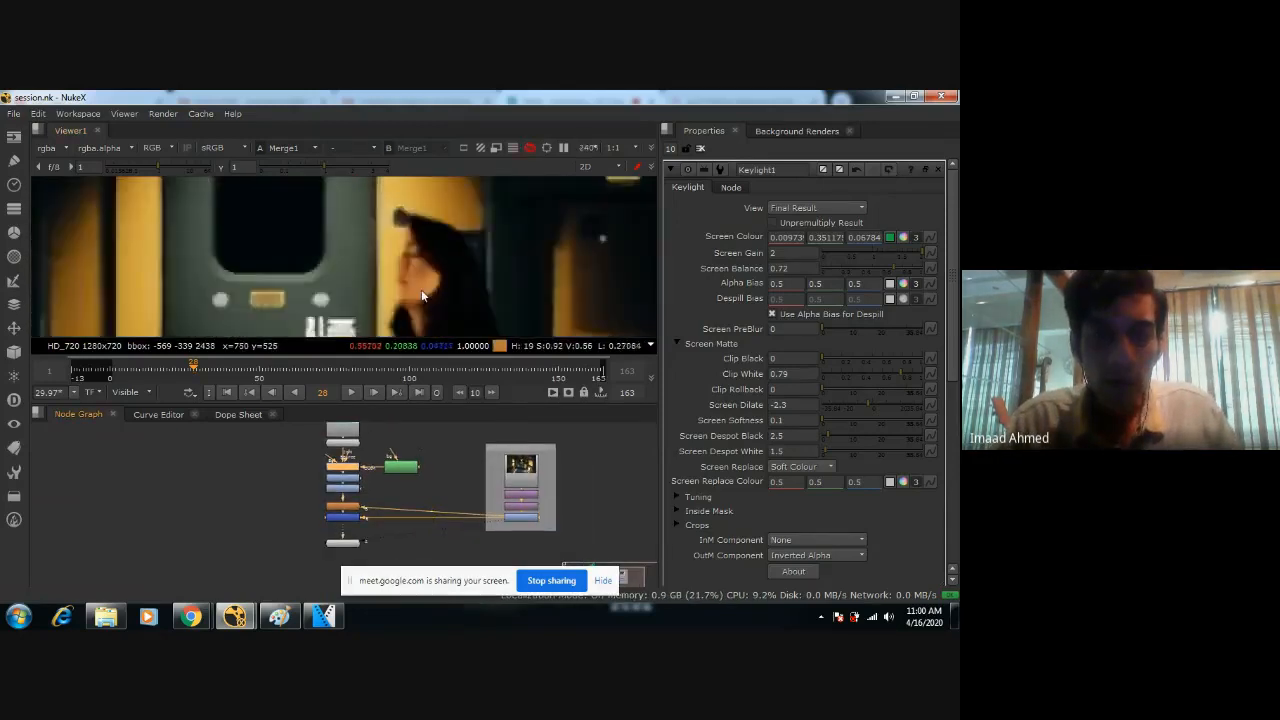
pyautogui.scroll(1, 421, 302)
pyautogui.moveTo(421, 302); pyautogui.dragTo(455, 190, button='middle')
pyautogui.click(305, 371)
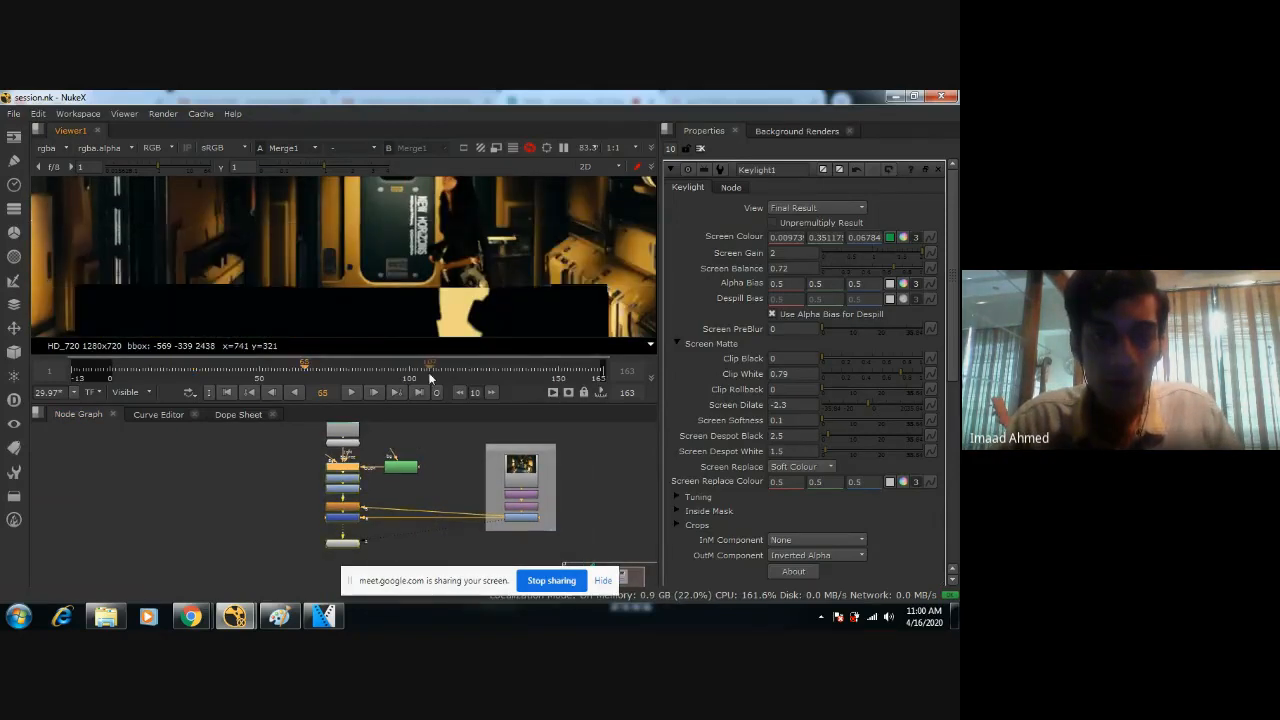
pyautogui.click(436, 374)
pyautogui.scroll(2, 305, 257)
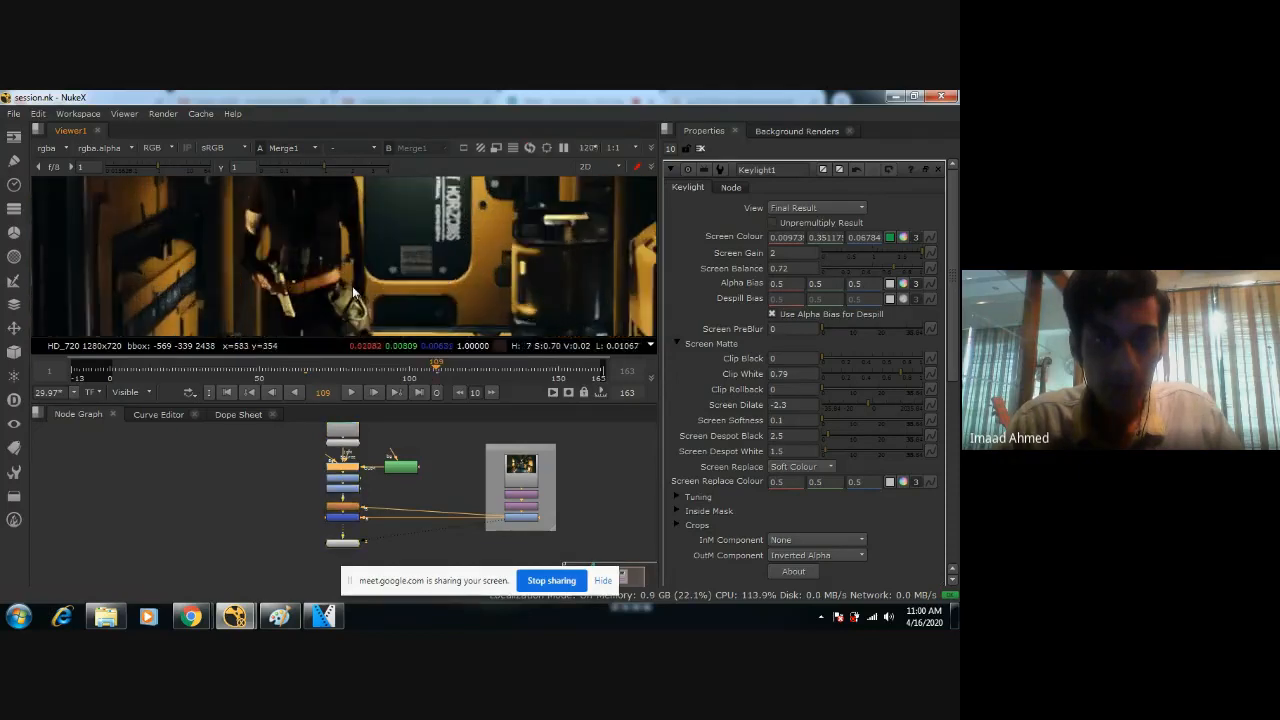
pyautogui.moveTo(305, 253); pyautogui.dragTo(354, 325, button='middle')
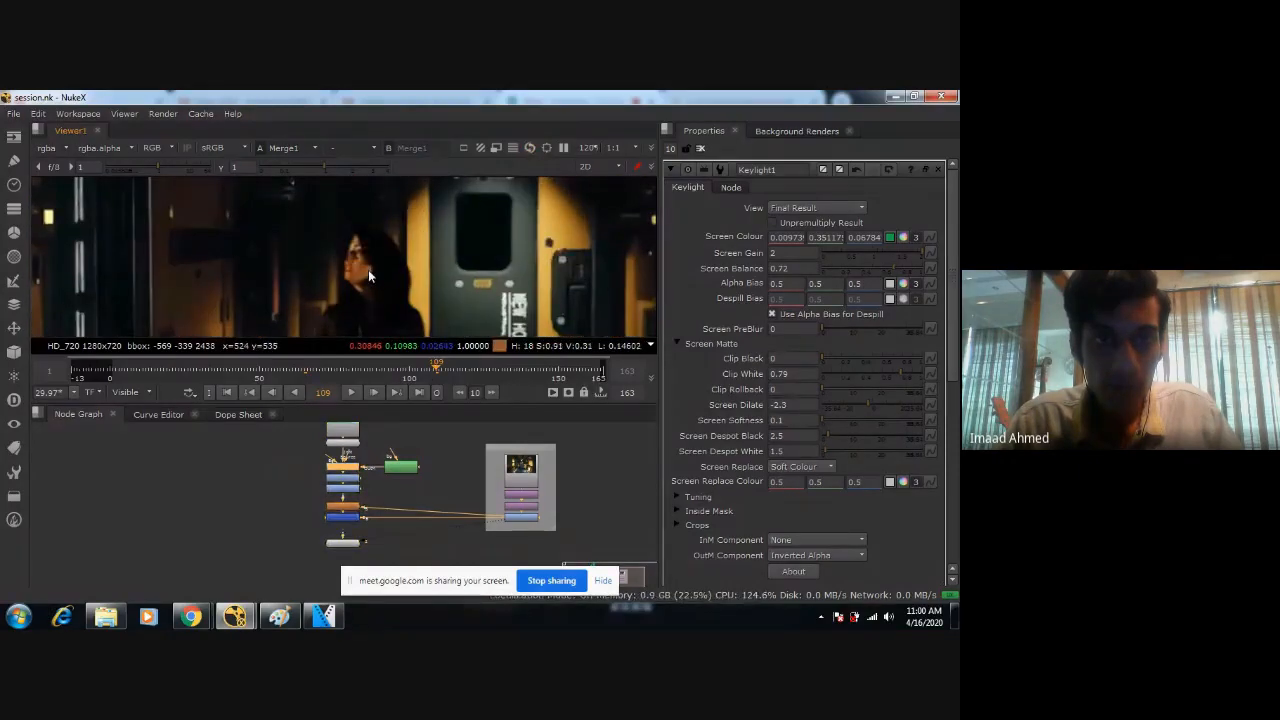
pyautogui.scroll(4, 369, 275)
pyautogui.scroll(-5, 397, 258)
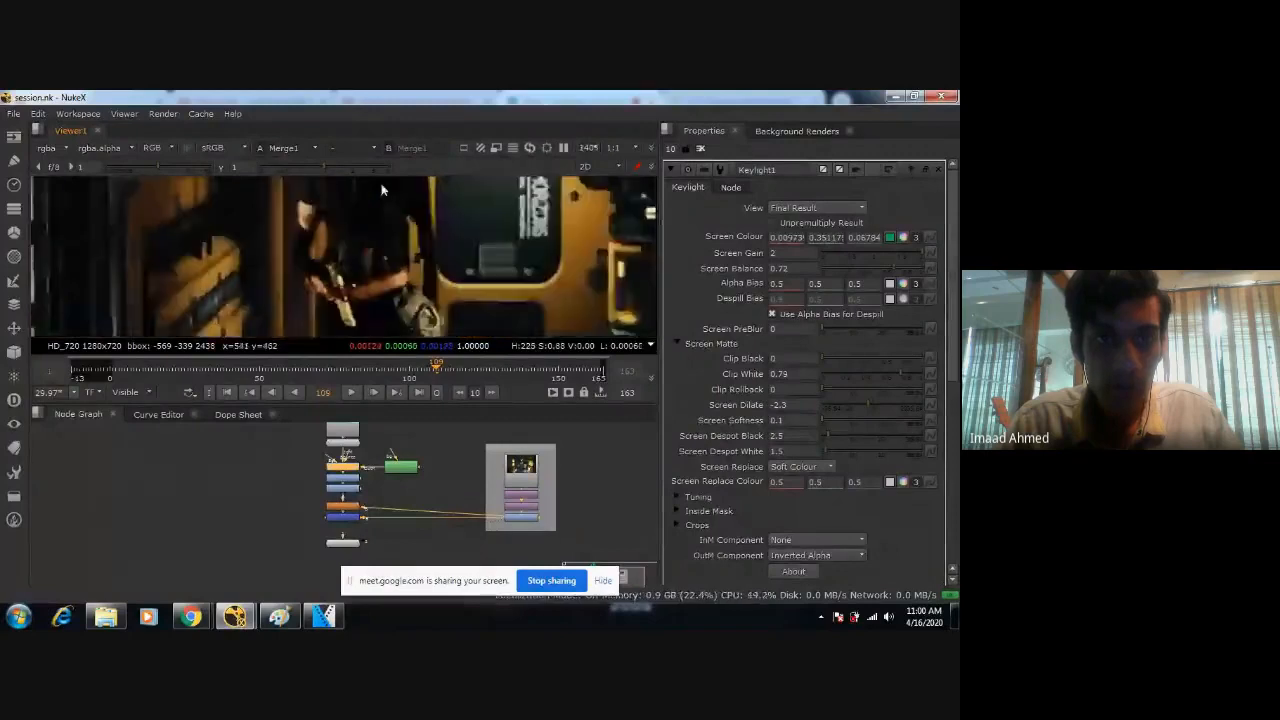
# Go to frame 123 and review the whole composite of the figure in the corridor.
pyautogui.scroll(-2, 397, 258)
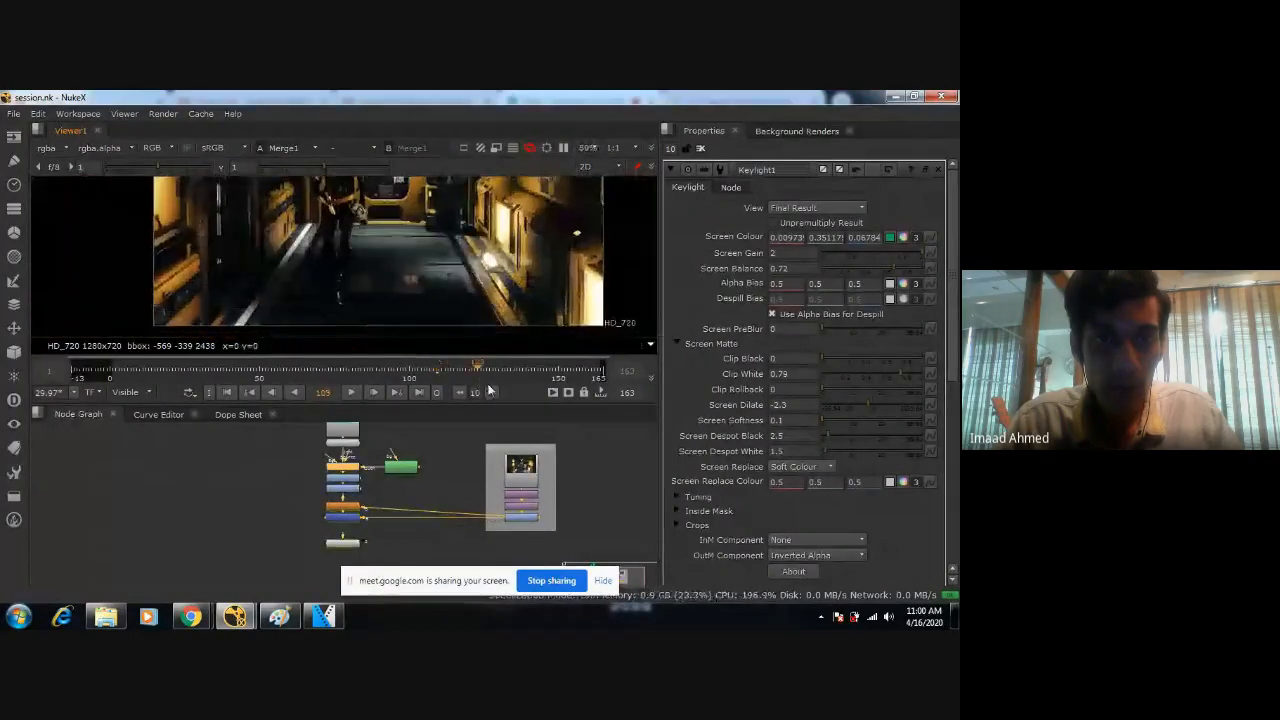
pyautogui.scroll(-2, 436, 241)
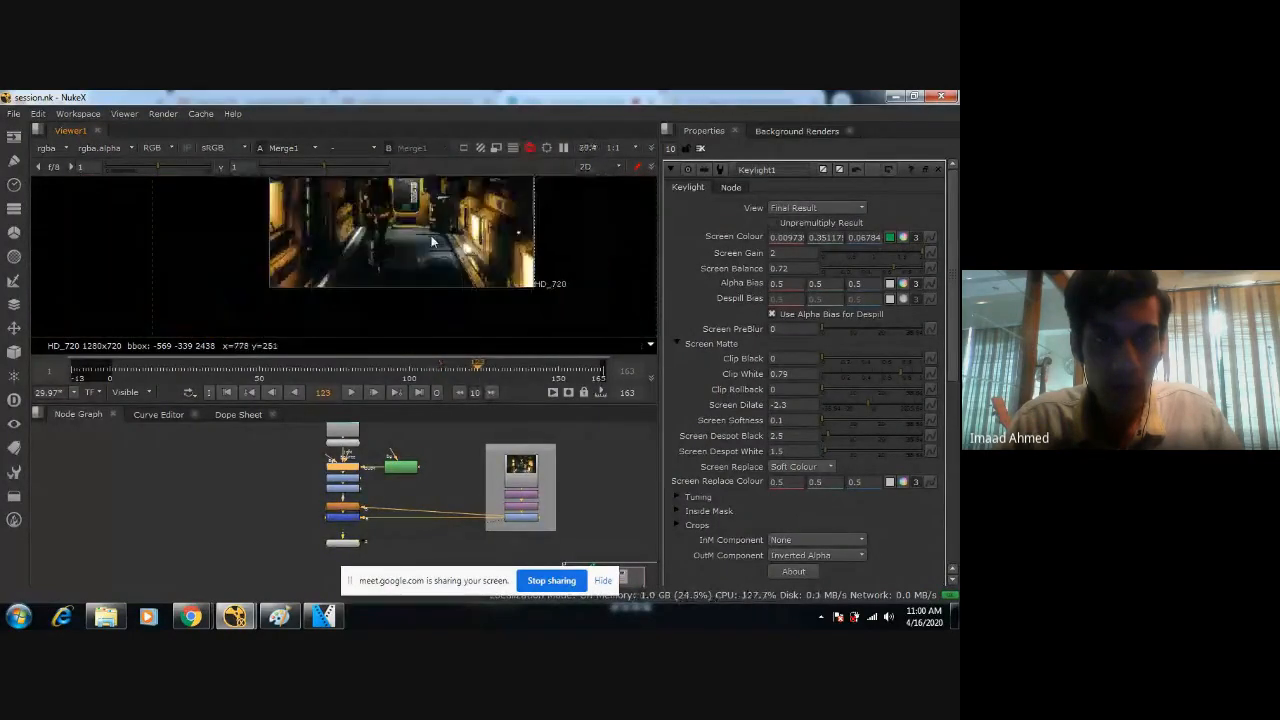
pyautogui.scroll(-2, 432, 241)
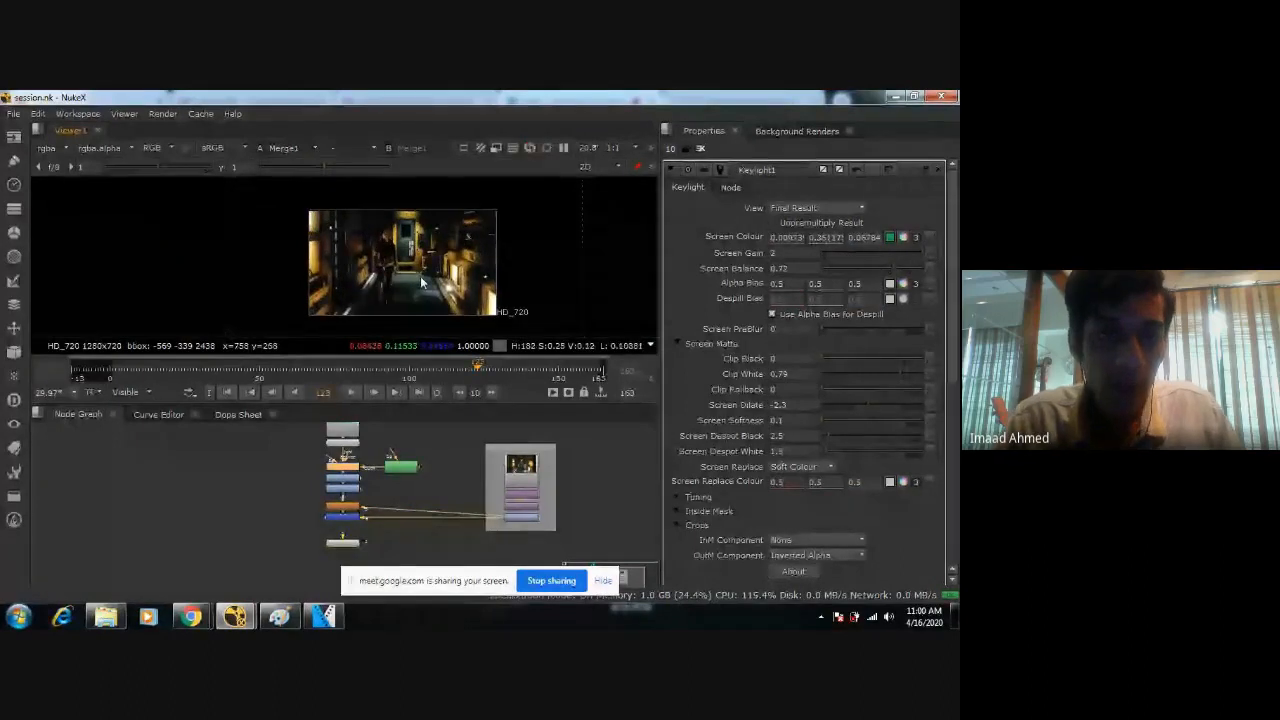
pyautogui.scroll(1, 420, 276)
pyautogui.click(351, 537)
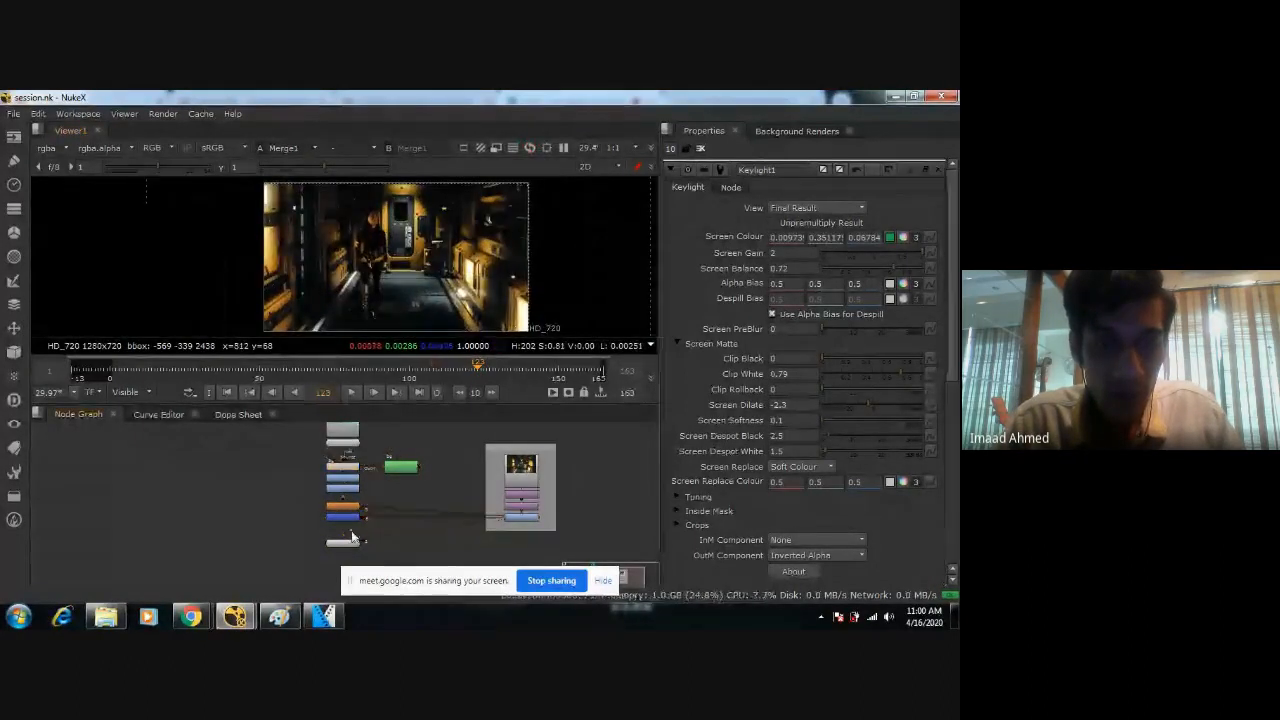
# Insert a ColorCorrect node between Merge1 and Viewer1 and set its master saturation to 0.
pyautogui.scroll(3, 390, 473)
pyautogui.press('Tab')
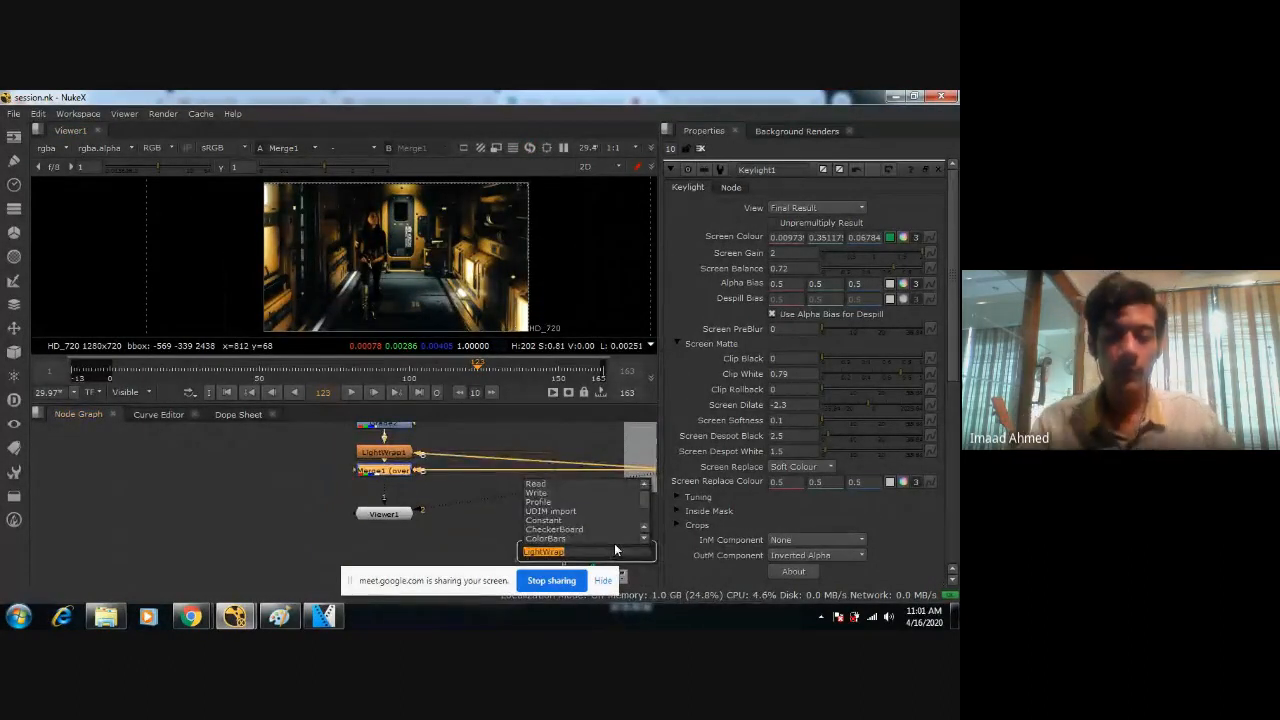
pyautogui.write('color')
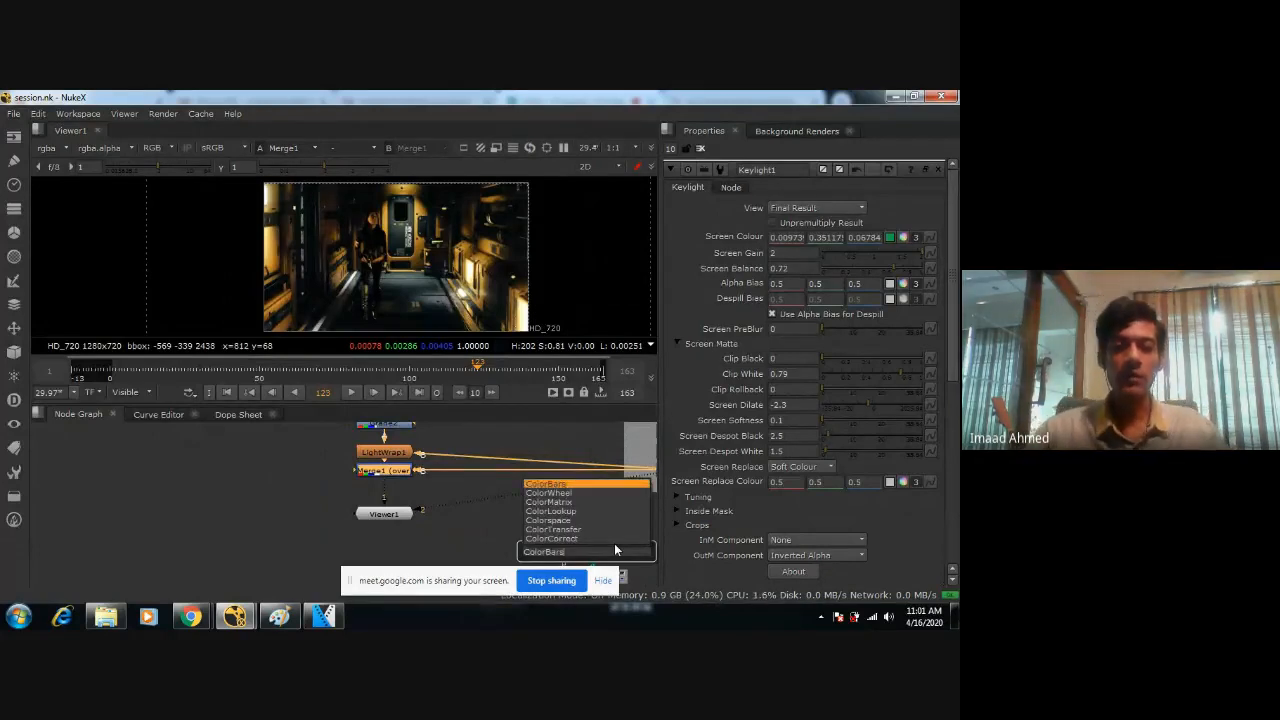
pyautogui.press('Down')
pyautogui.press('Down')
pyautogui.press('Down')
pyautogui.press('Down')
pyautogui.press('Down')
pyautogui.press('Down')
pyautogui.press('Return')
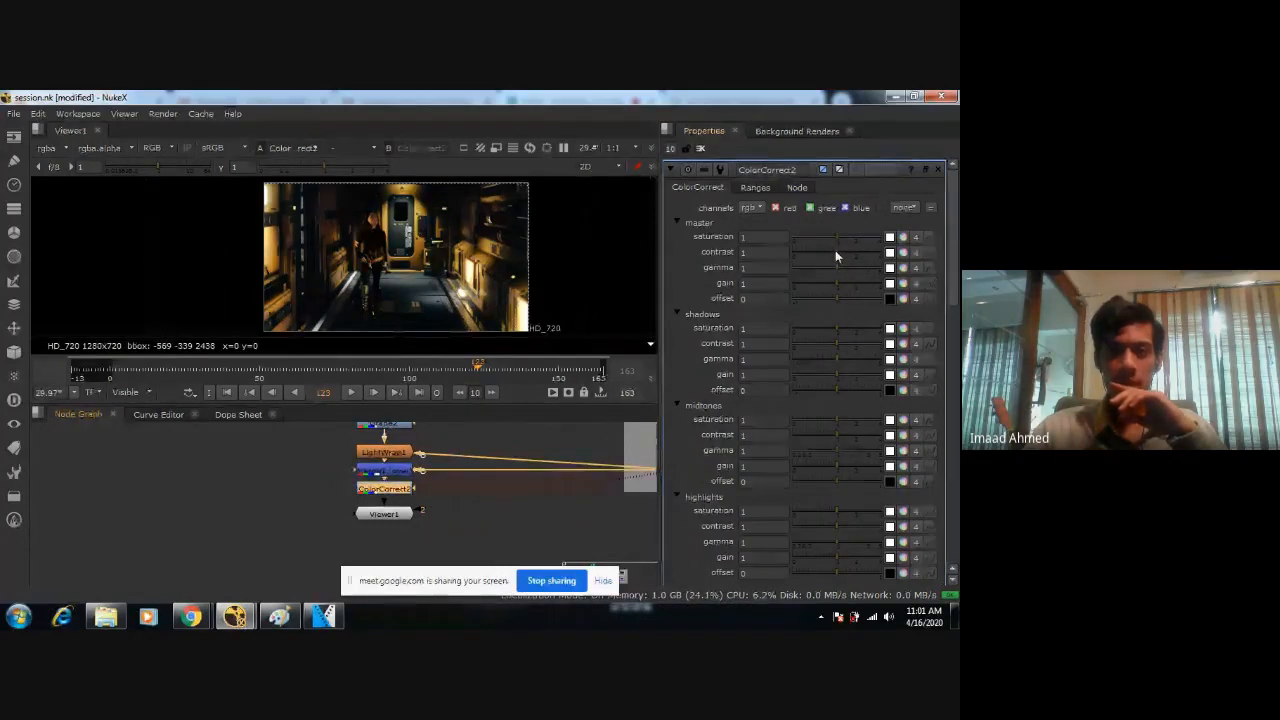
pyautogui.moveTo(837, 240); pyautogui.dragTo(690, 255)
# Inspect the desaturated composite at full viewer size, comparing the figure's brightness with the corridor.
pyautogui.scroll(5, 349, 296)
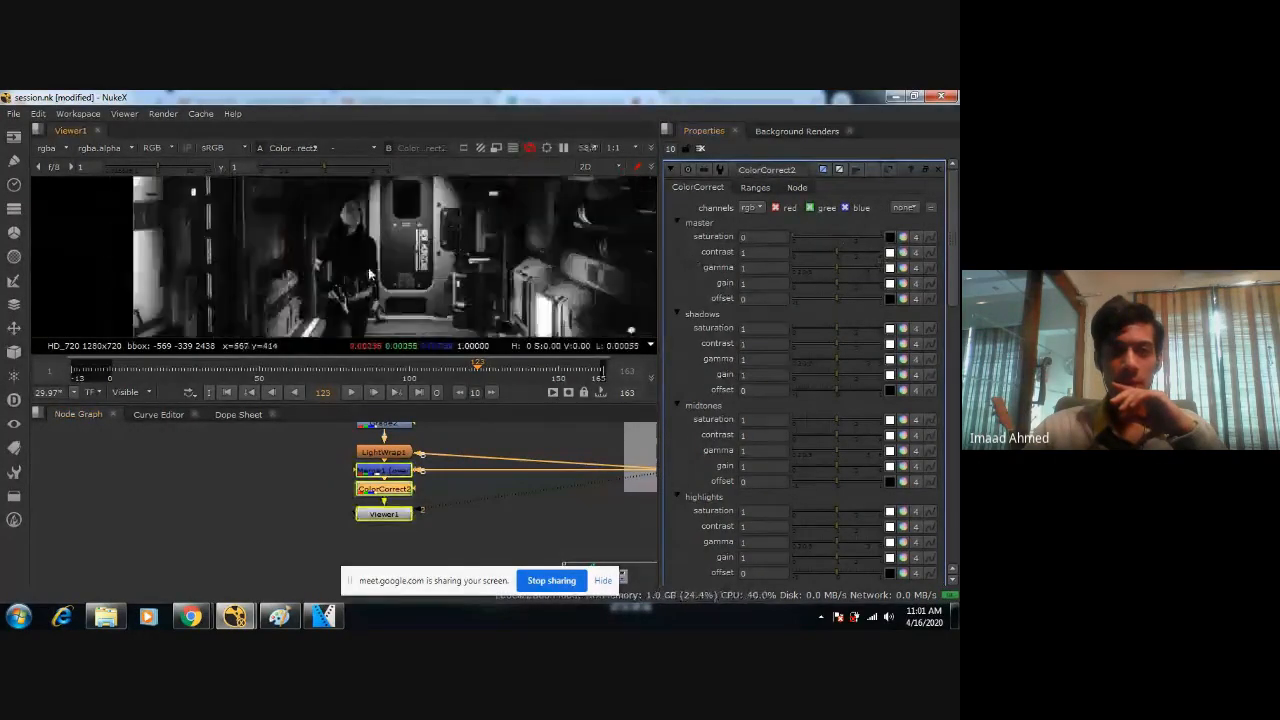
pyautogui.press('space')
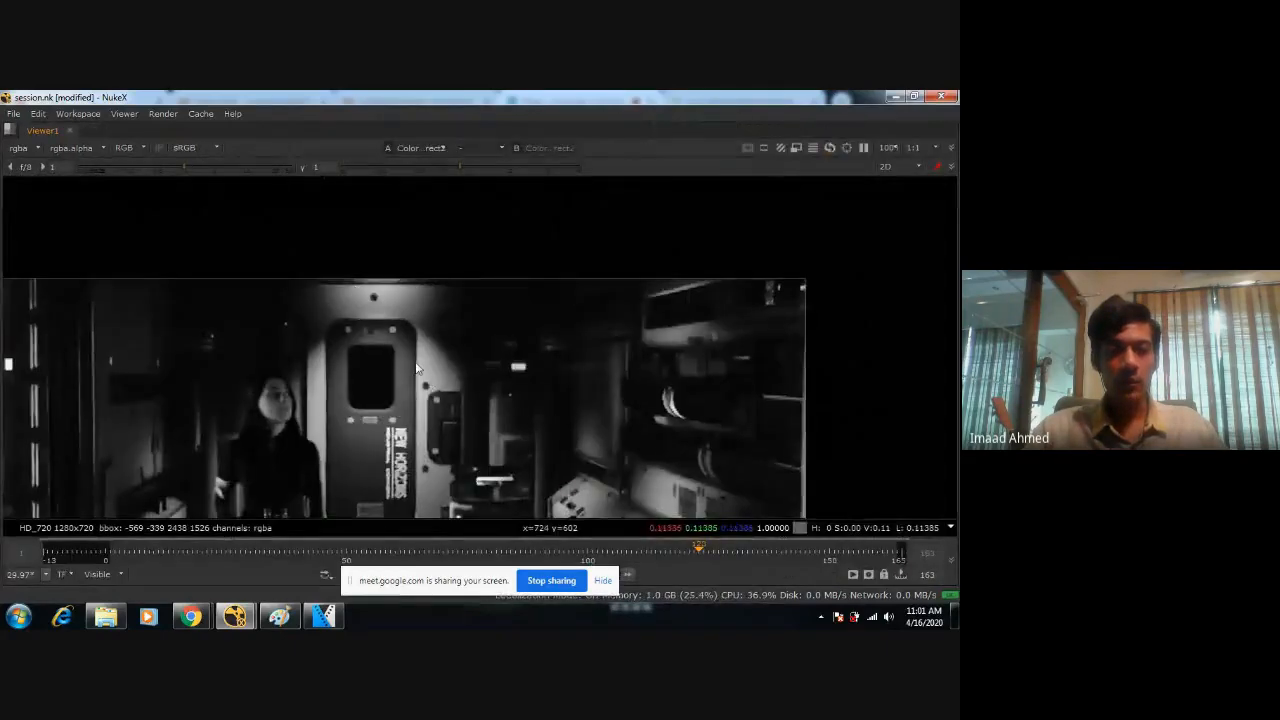
pyautogui.scroll(2, 525, 236)
pyautogui.scroll(-2, 469, 332)
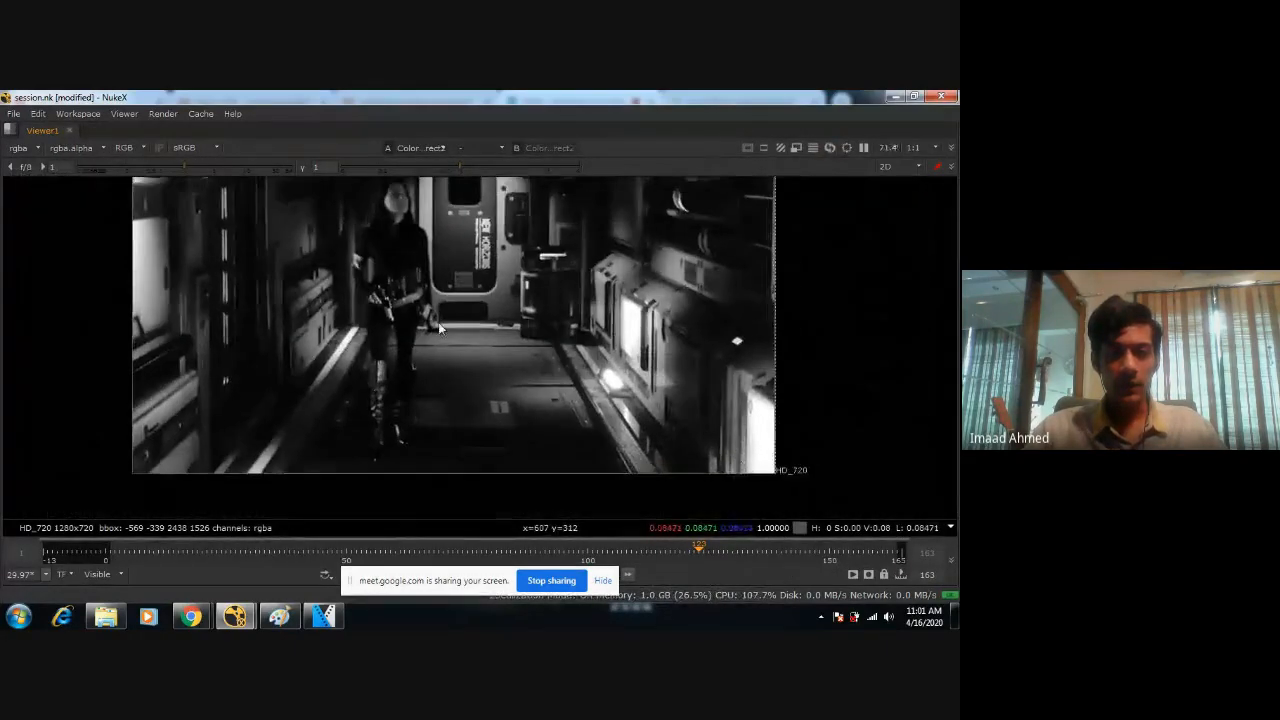
pyautogui.scroll(-1, 445, 338)
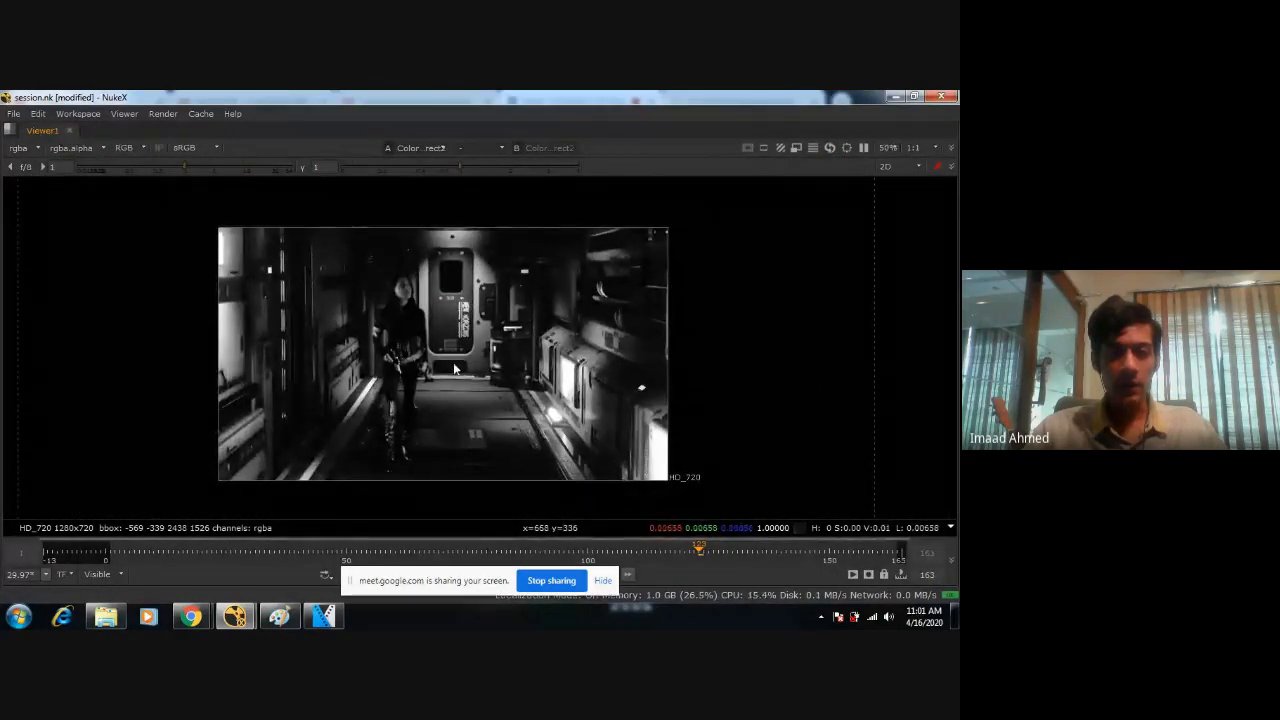
pyautogui.scroll(3, 453, 365)
pyautogui.scroll(-3, 425, 340)
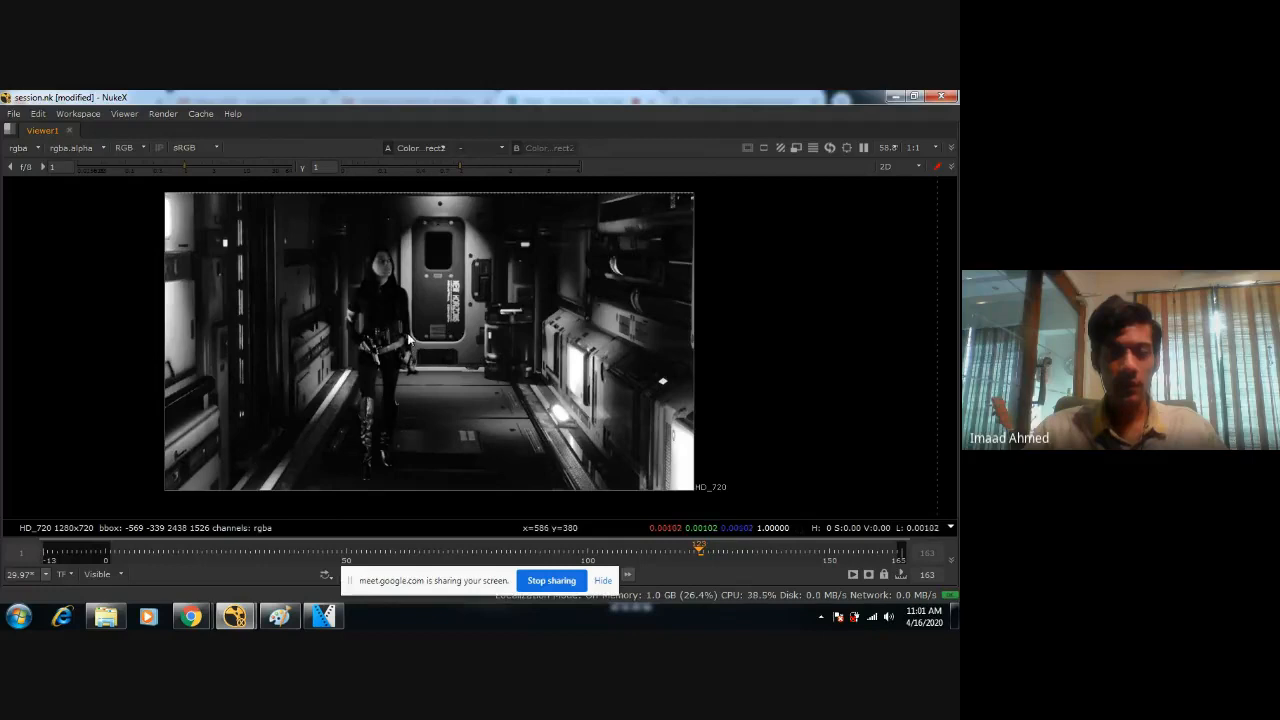
pyautogui.press('space')
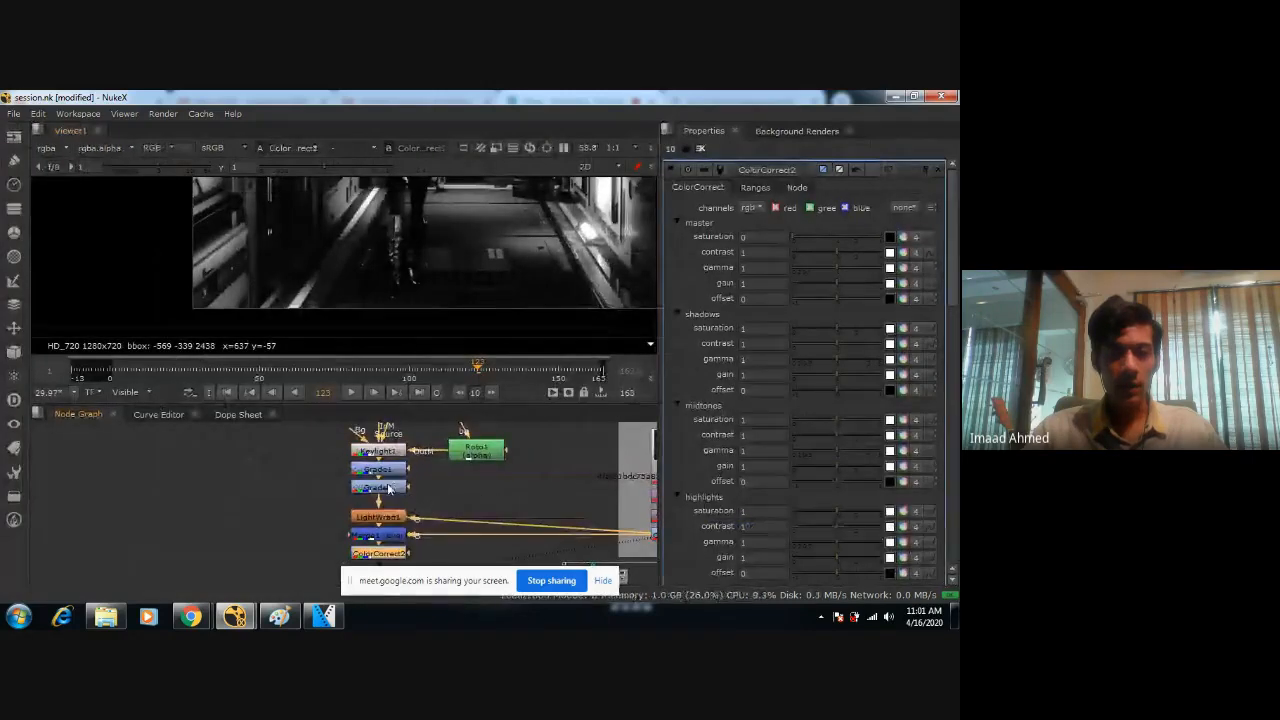
# Insert another ColorCorrect node between Grade2 and LightWrap1.
pyautogui.click(389, 487)
pyautogui.press('Tab')
pyautogui.write('color')
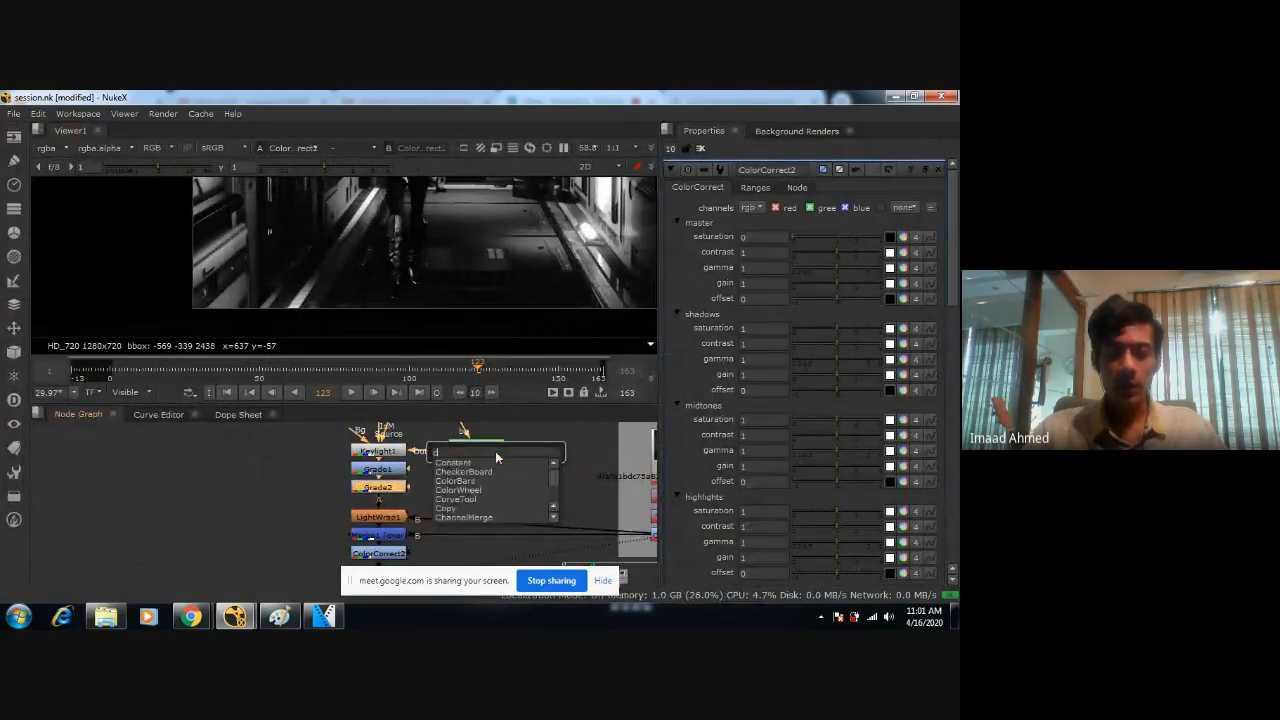
pyautogui.press('Down')
pyautogui.press('Down')
pyautogui.press('Down')
pyautogui.press('Down')
pyautogui.press('Down')
pyautogui.press('Down')
pyautogui.press('Down')
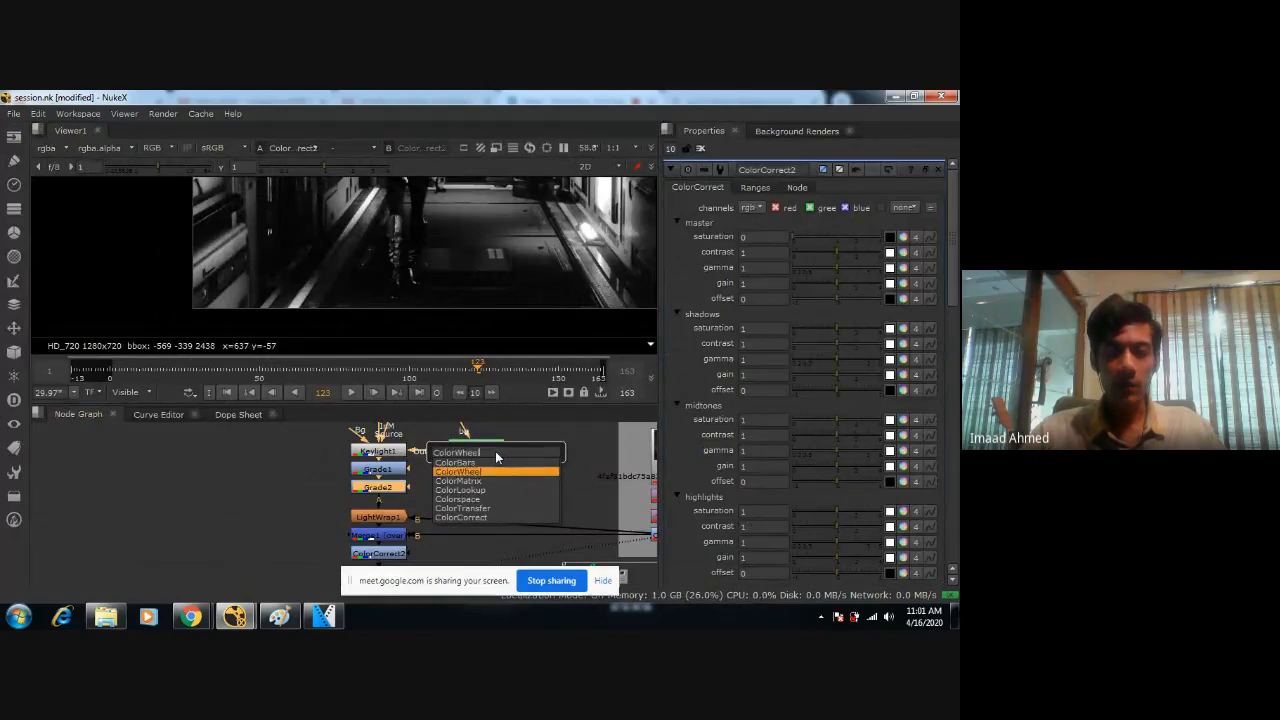
pyautogui.press('Return')
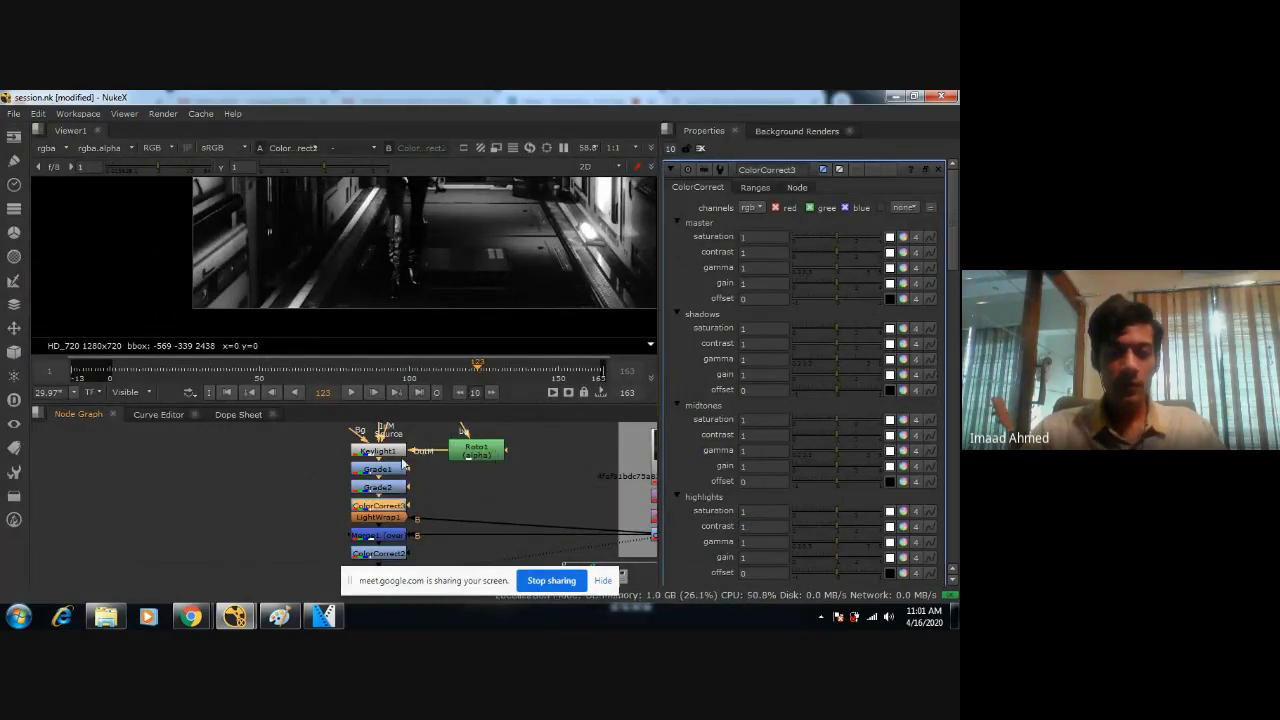
# Move LightWrap1, Merge1, ColorCorrect2 and Viewer1 down to leave a gap below ColorCorrect3.
pyautogui.moveTo(428, 533); pyautogui.dragTo(432, 467, button='middle')
pyautogui.click(401, 456)
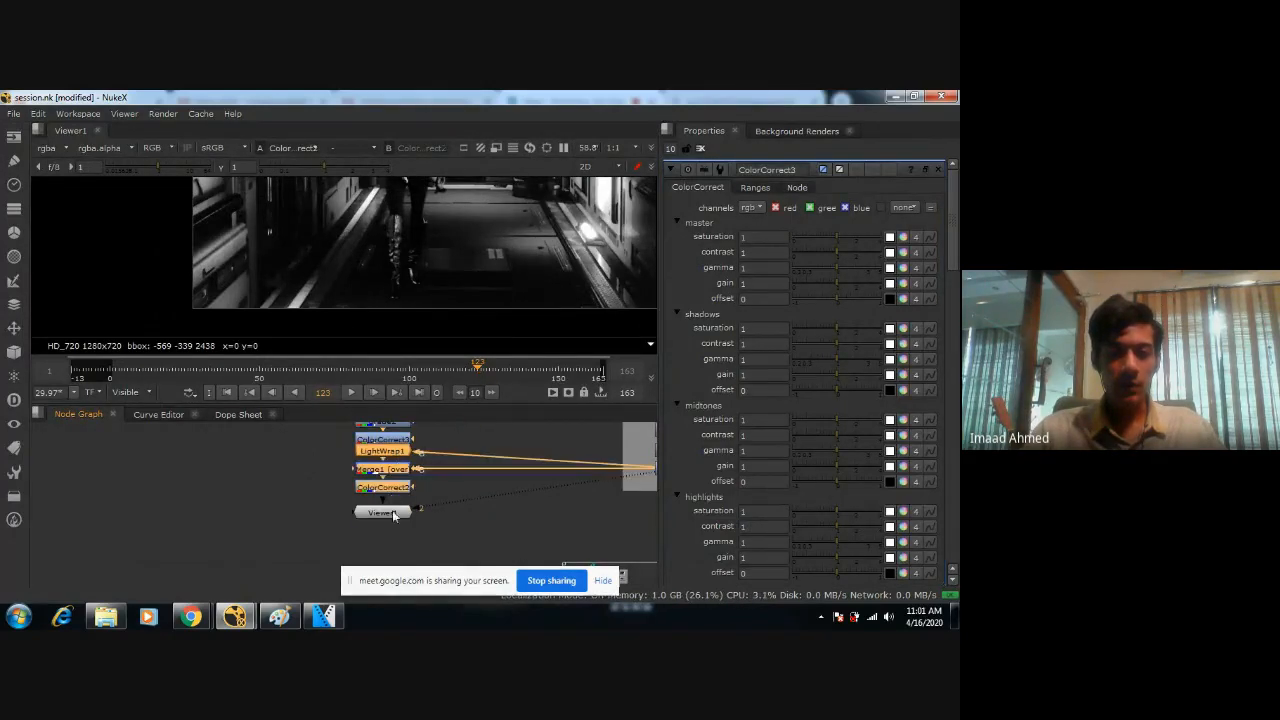
pyautogui.keyDown('shift'); pyautogui.click(392, 511); pyautogui.keyUp('shift')
pyautogui.moveTo(392, 488); pyautogui.dragTo(392, 516)
pyautogui.click(392, 453)
pyautogui.moveTo(391, 451); pyautogui.dragTo(388, 477, button='middle')
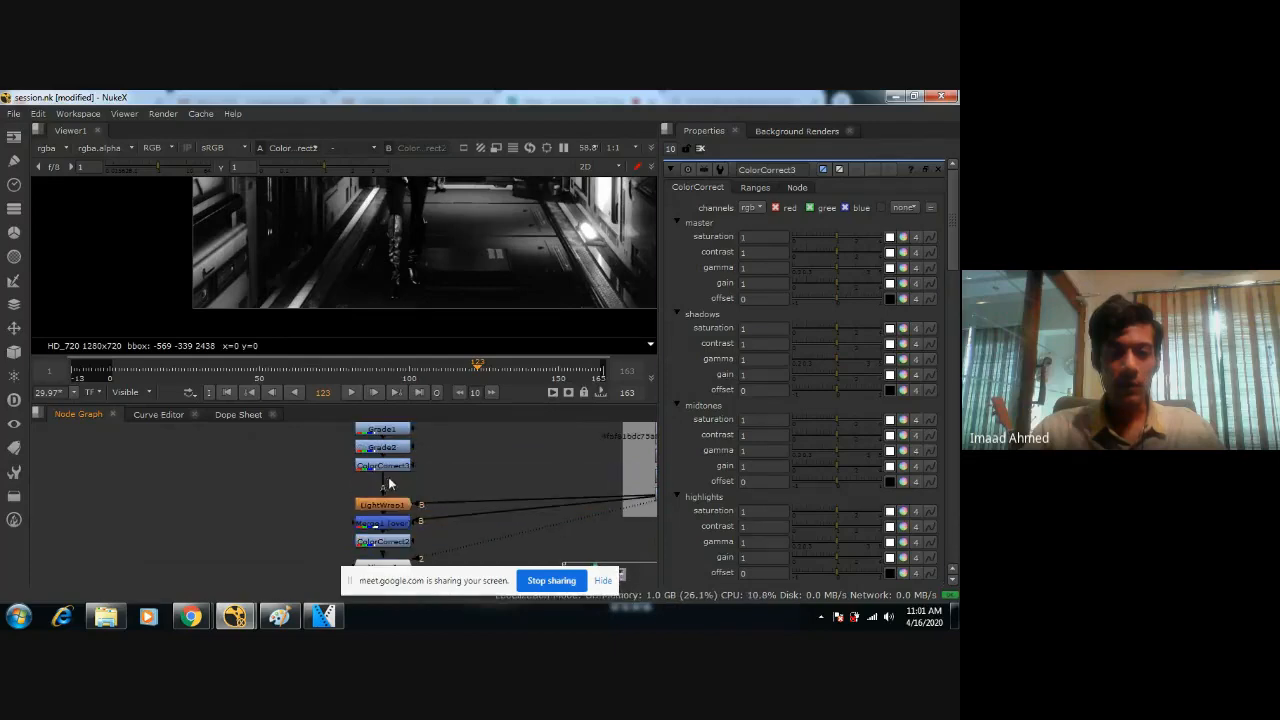
# Examine the greyscale figure from waist to boots against the corridor floor and walls, and reframe the whole image.
pyautogui.press('space')
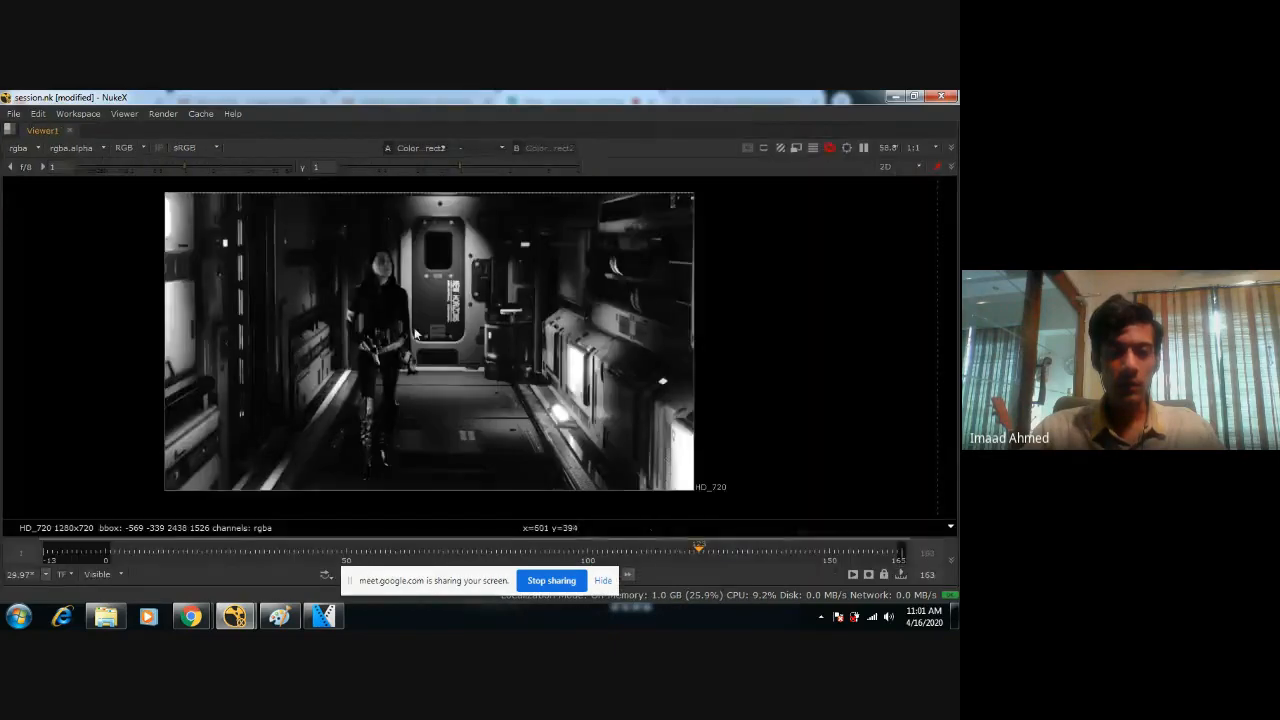
pyautogui.scroll(5, 406, 340)
pyautogui.press('space')
pyautogui.scroll(-2, 317, 288)
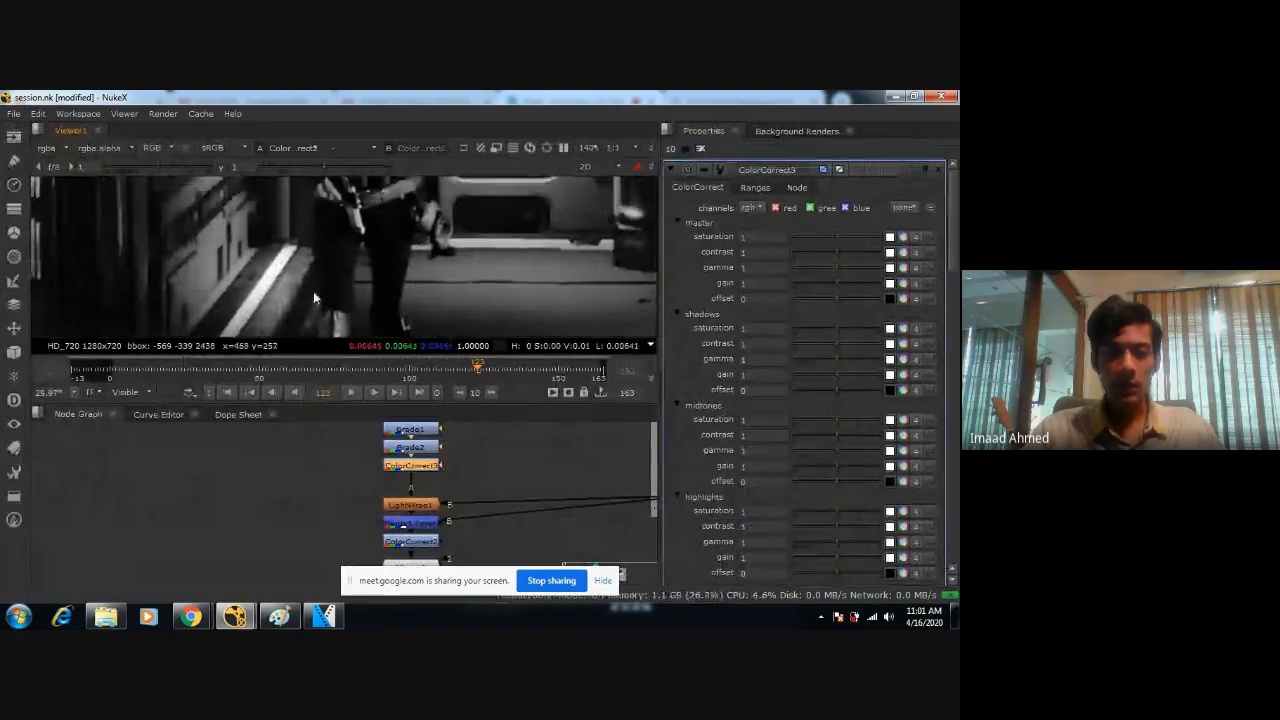
pyautogui.press('space')
pyautogui.moveTo(345, 268); pyautogui.dragTo(574, 279, button='middle')
pyautogui.moveTo(269, 324); pyautogui.dragTo(443, 317, button='middle')
pyautogui.moveTo(338, 297); pyautogui.dragTo(70, 308, button='middle')
pyautogui.moveTo(548, 360)
pyautogui.mouseDown(button='middle')
pyautogui.moveTo(336, 320)
pyautogui.moveTo(430, 266)
pyautogui.mouseUp(button='middle')
pyautogui.press('space')
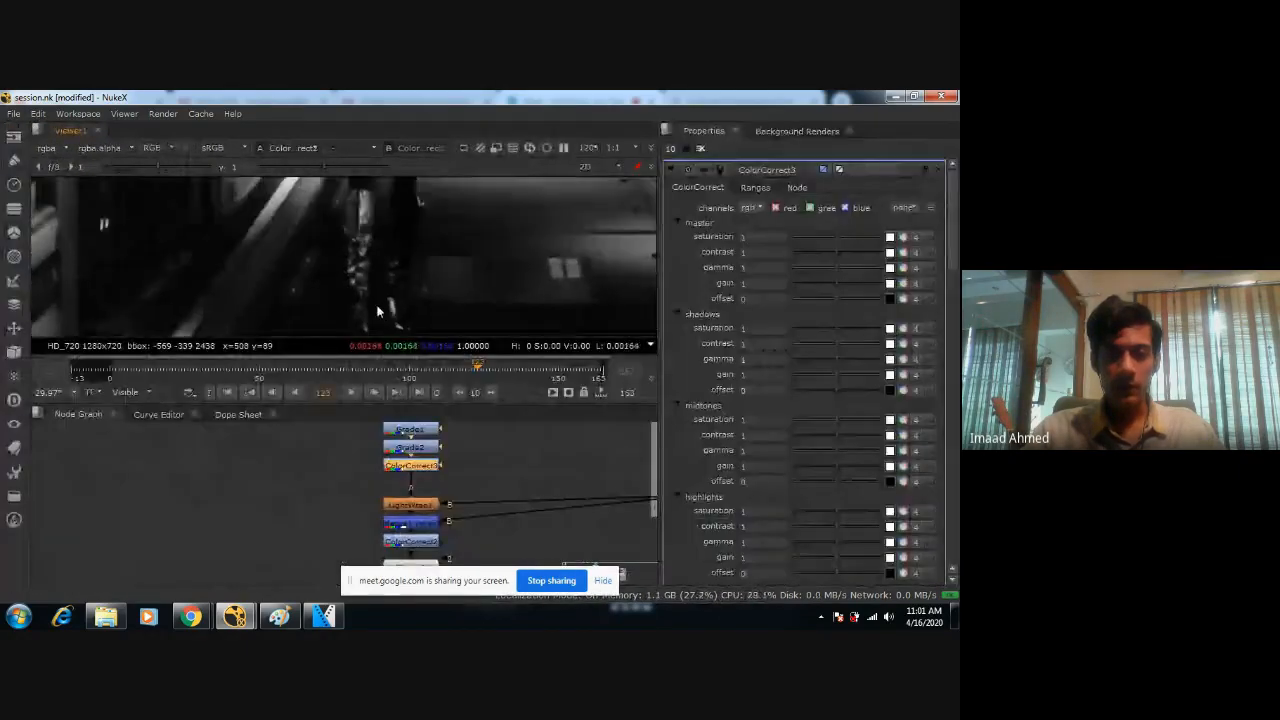
pyautogui.press('f')
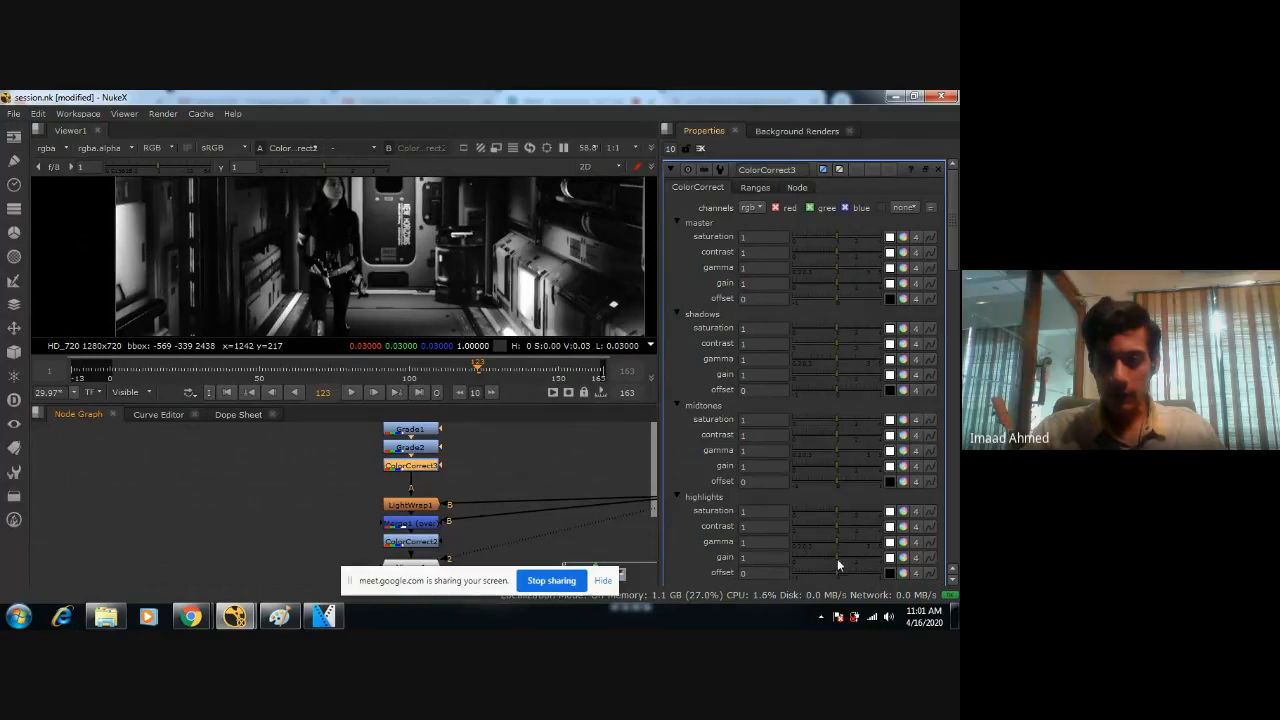
# Try a highlights gain of 4 on ColorCorrect3 and compare the figure's face with the node disabled and enabled.
pyautogui.moveTo(838, 559); pyautogui.dragTo(889, 560)
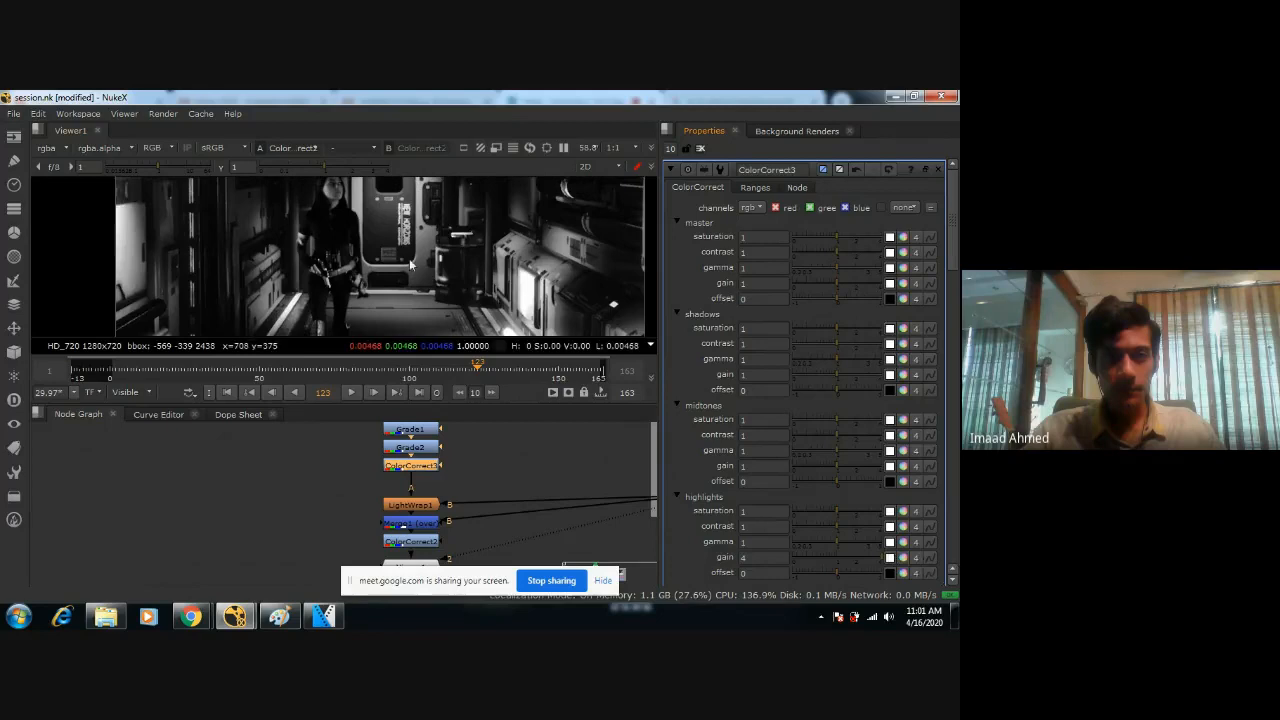
pyautogui.scroll(4, 360, 262)
pyautogui.scroll(-3, 336, 245)
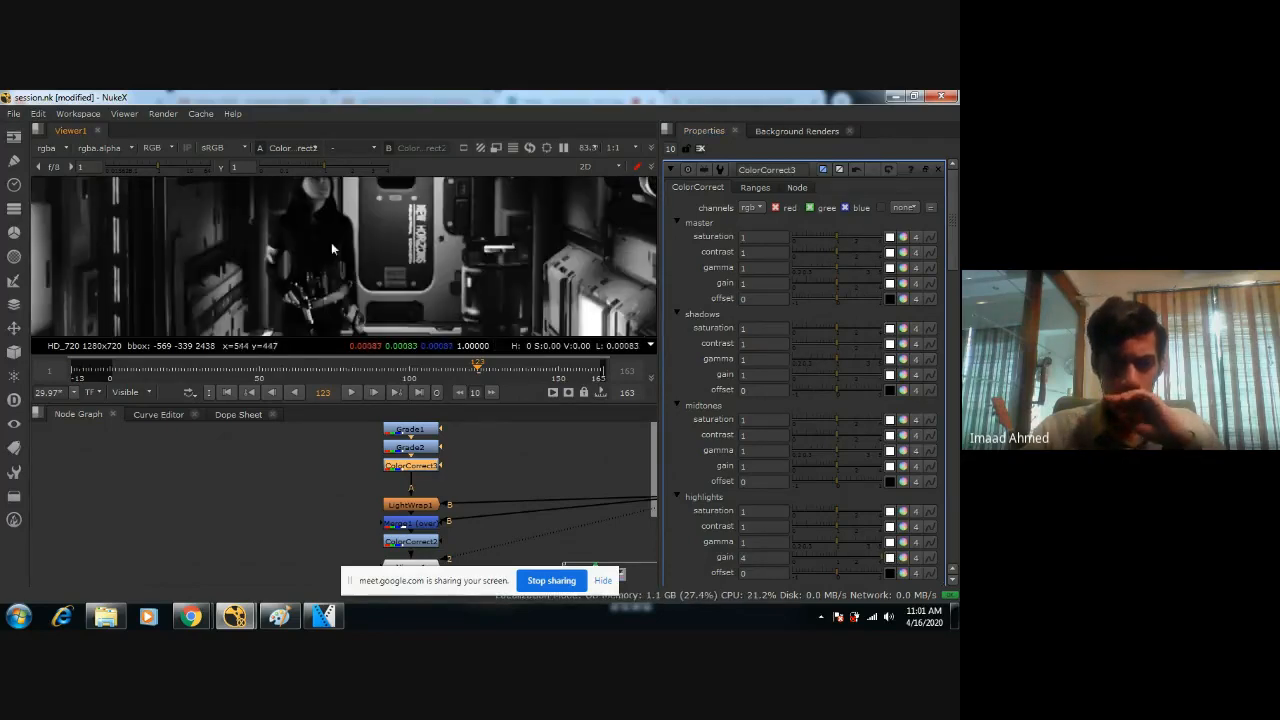
pyautogui.moveTo(331, 242); pyautogui.dragTo(354, 289, button='middle')
pyautogui.scroll(3, 350, 294)
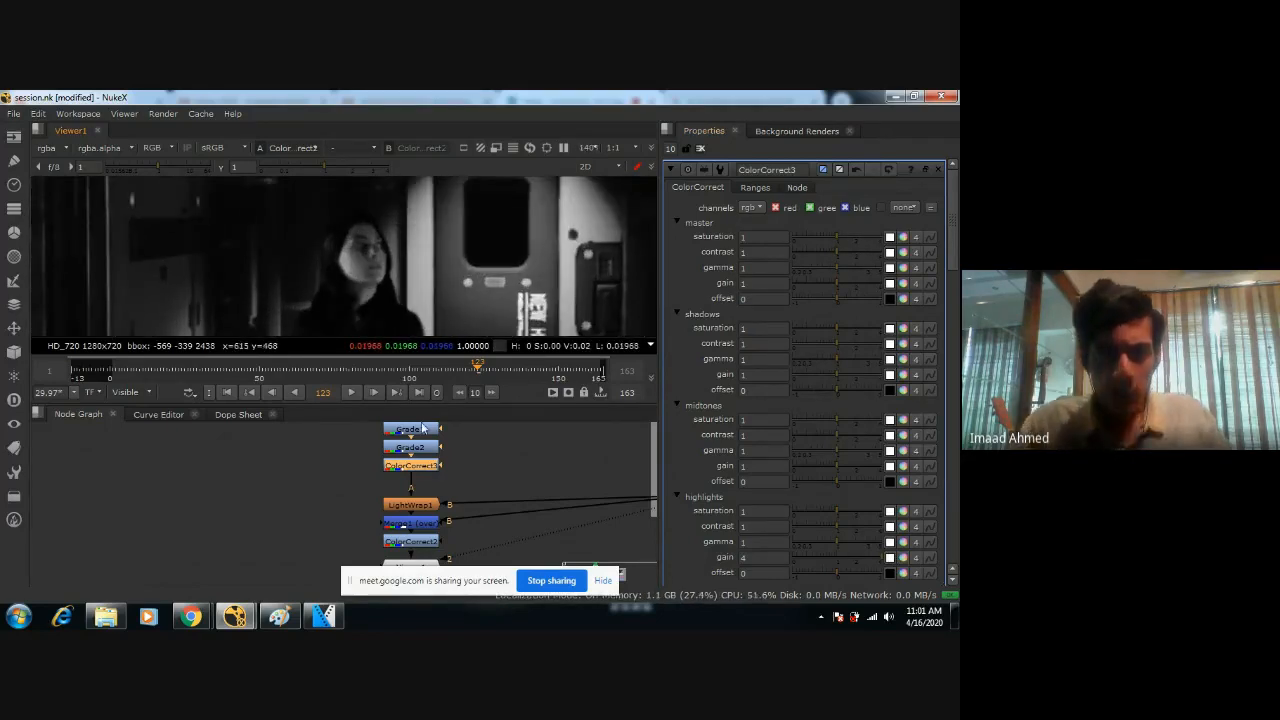
pyautogui.press('d')
pyautogui.press('d')
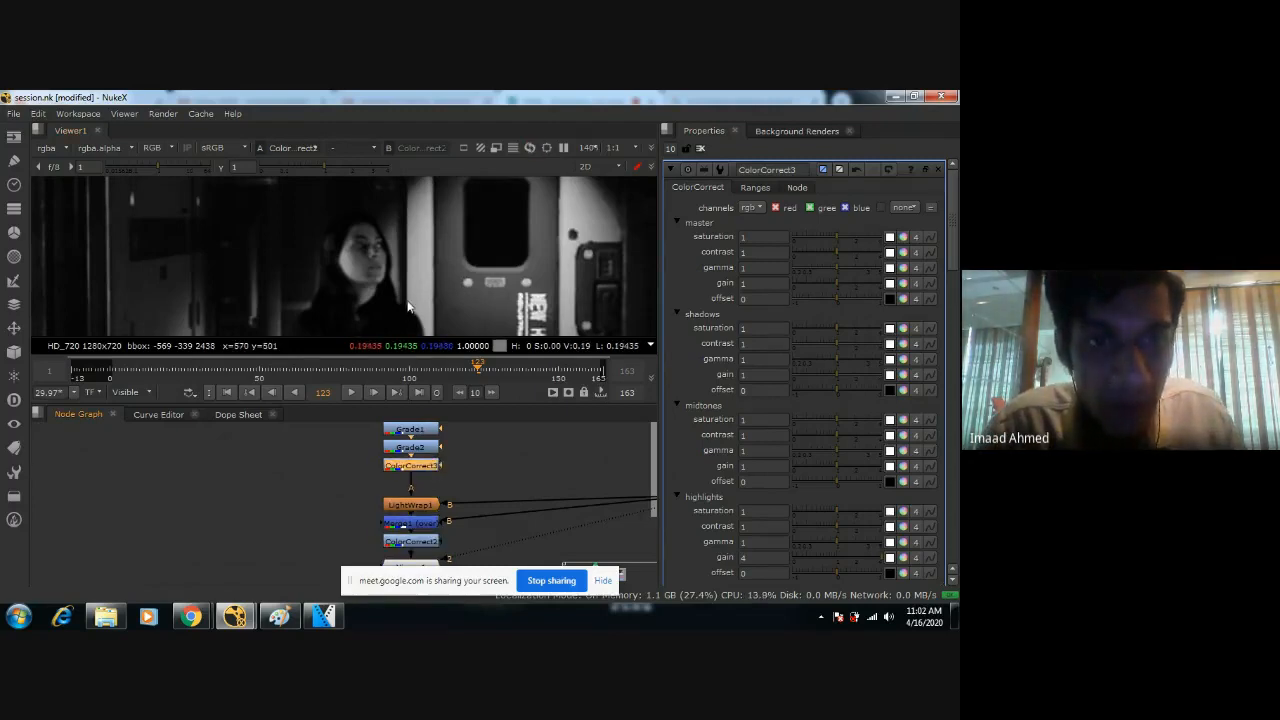
# Try a highlights gamma of 5 on ColorCorrect3 and undo the highlights gamma and gain changes.
pyautogui.click(851, 539)
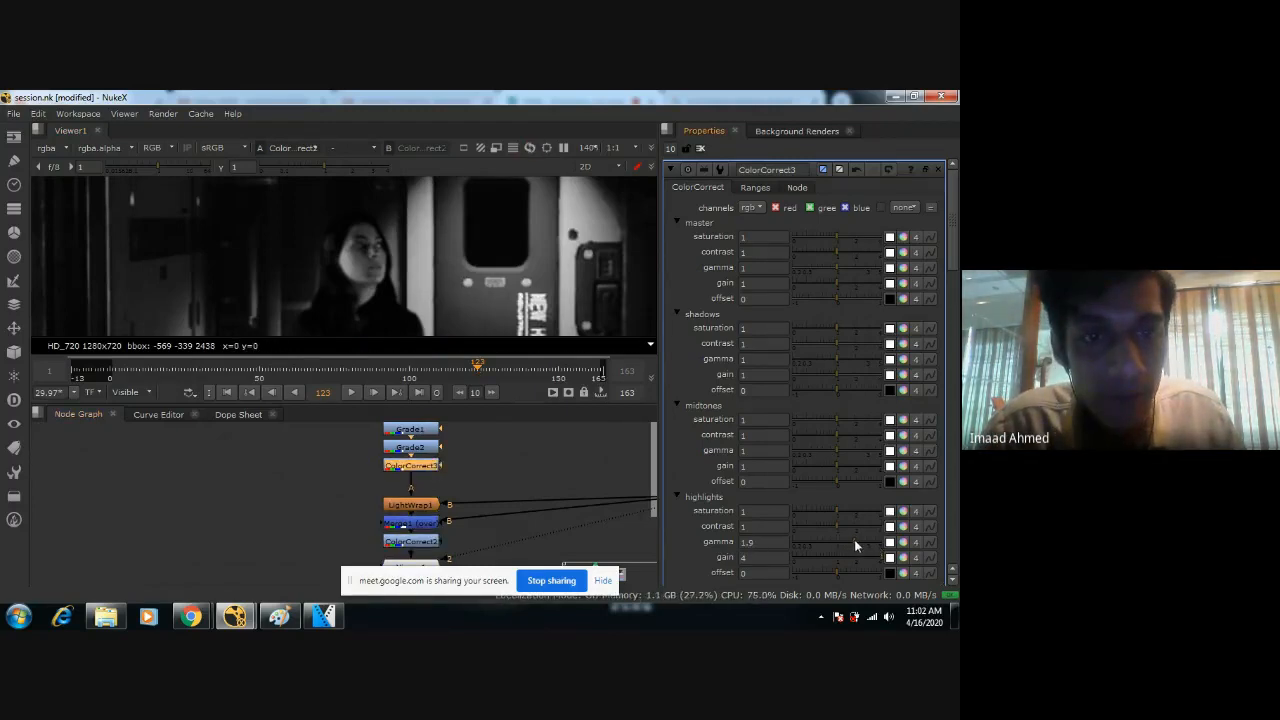
pyautogui.moveTo(869, 540); pyautogui.dragTo(888, 548)
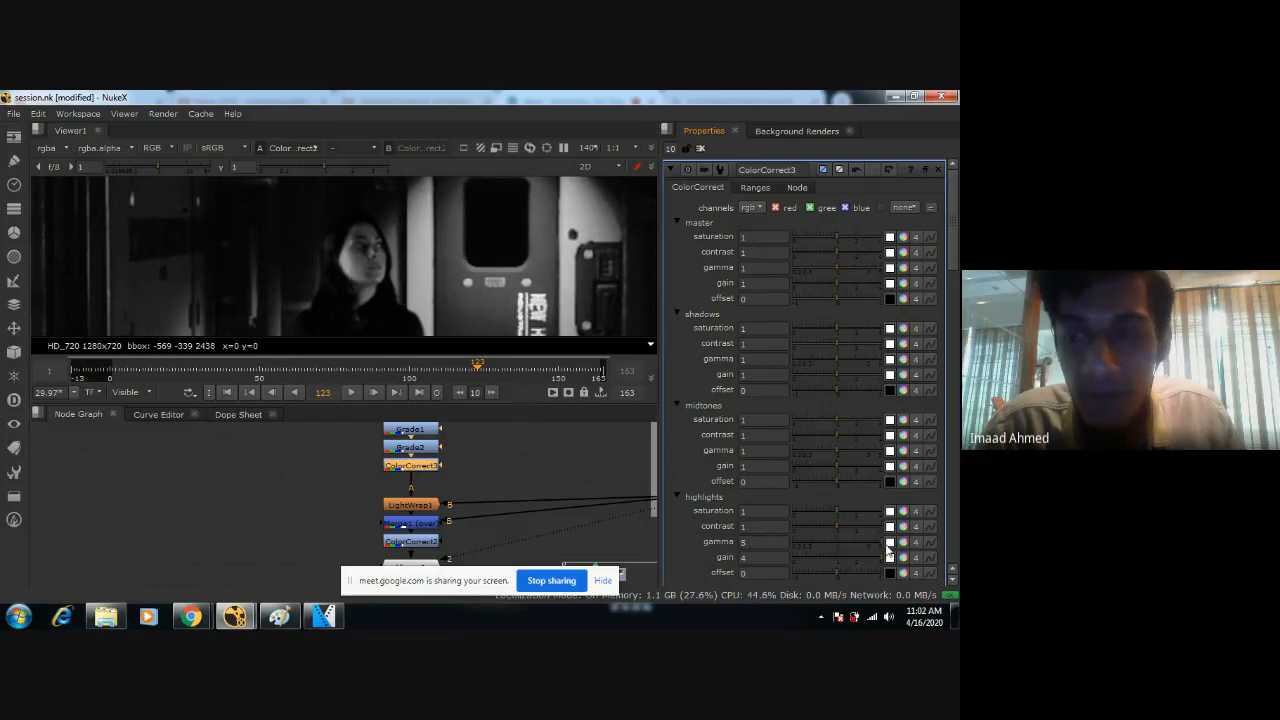
pyautogui.hotkey('ctrl', 'z')
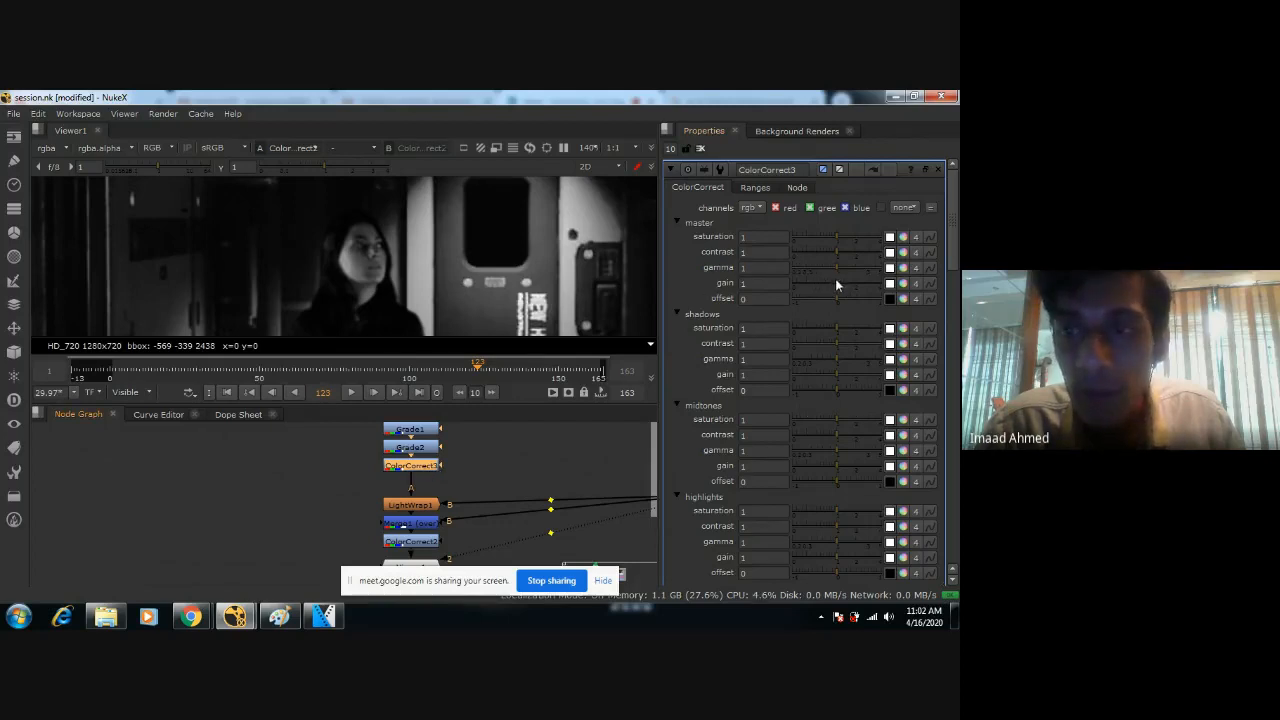
# Try a master gain of 1.35 on ColorCorrect3 and compare the composite with and without the correction.
pyautogui.moveTo(837, 284); pyautogui.dragTo(840, 283)
pyautogui.scroll(-3, 450, 259)
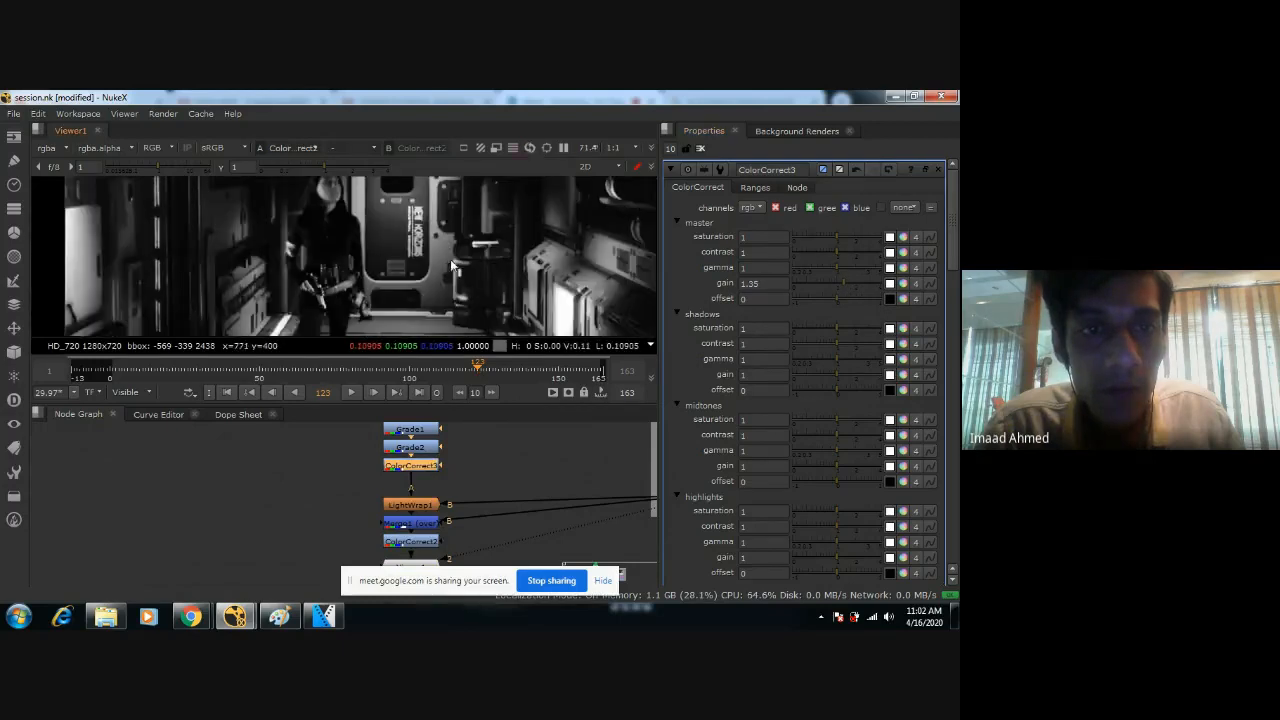
pyautogui.scroll(-2, 450, 259)
pyautogui.hotkey('ctrl', 'z')
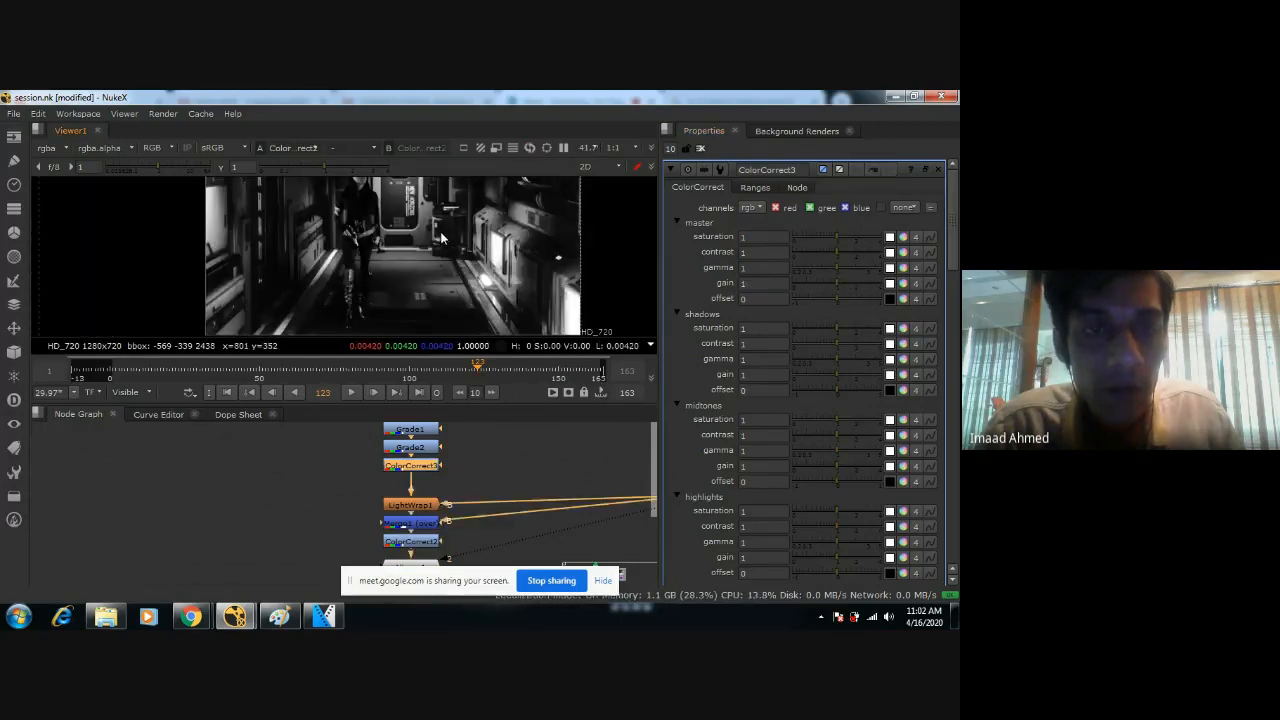
pyautogui.hotkey('ctrl', 'shift', 'z')
pyautogui.scroll(-2, 460, 260)
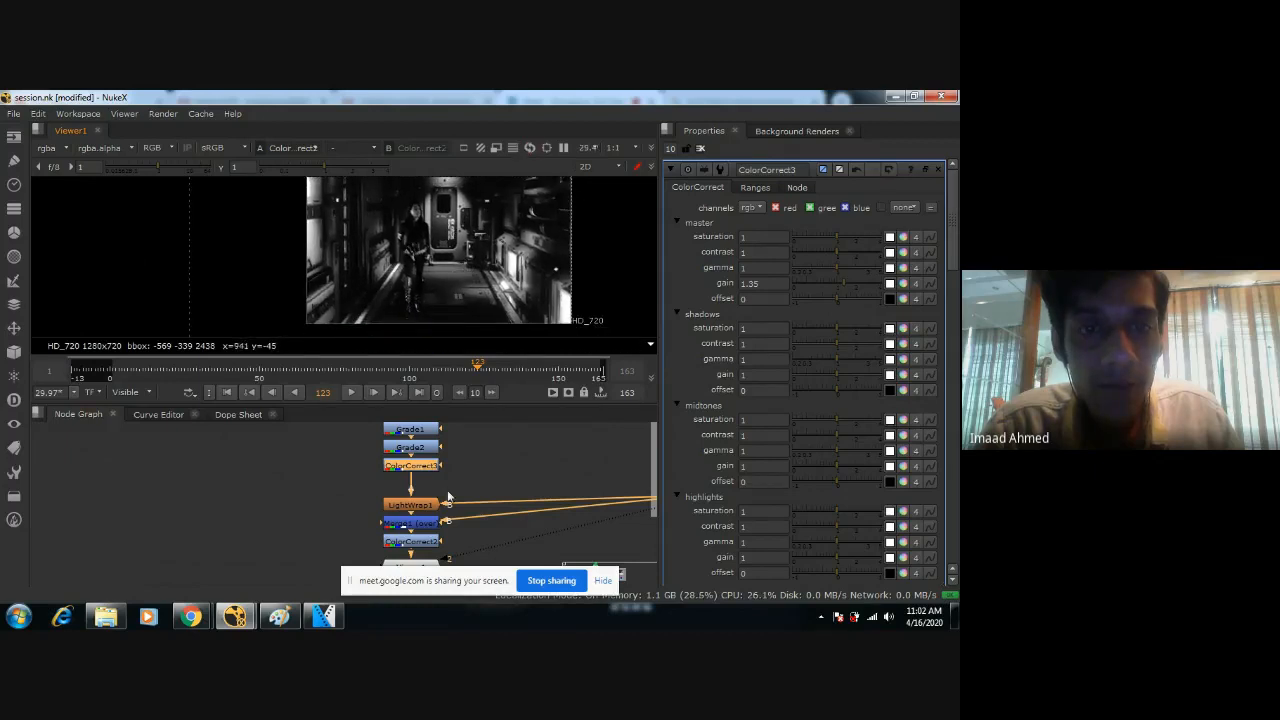
pyautogui.press('d')
pyautogui.press('d')
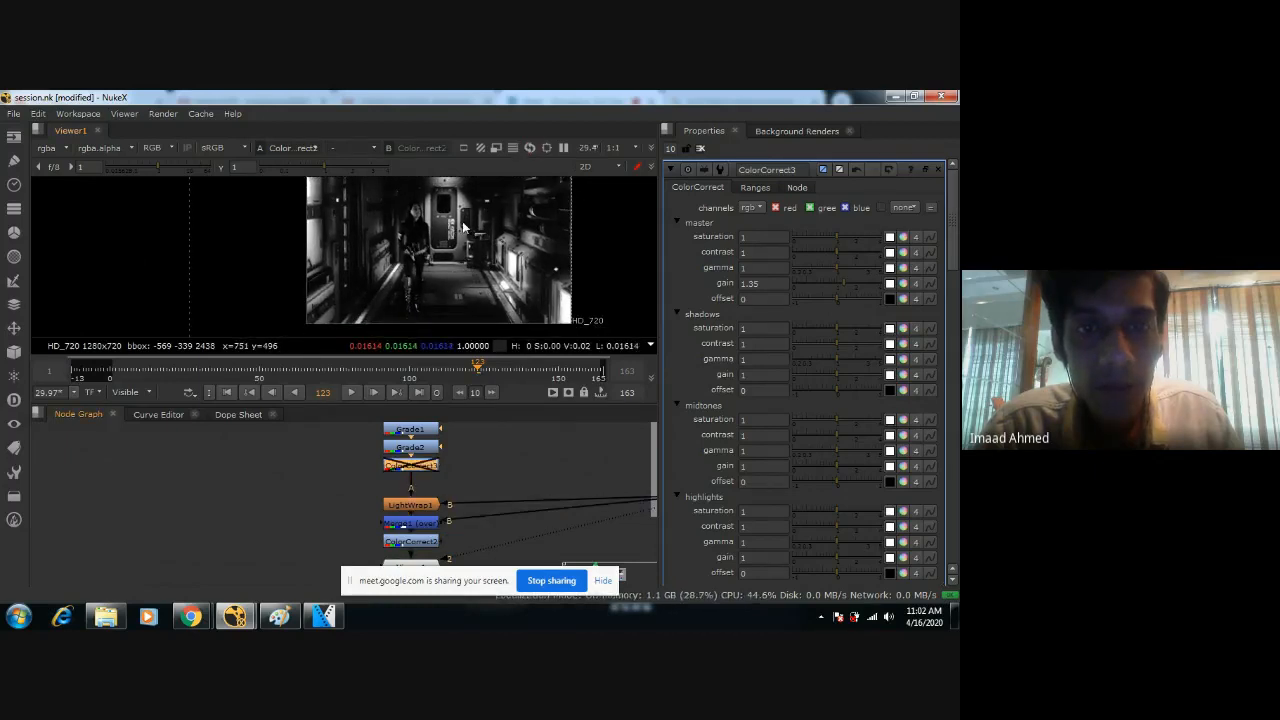
pyautogui.press('d')
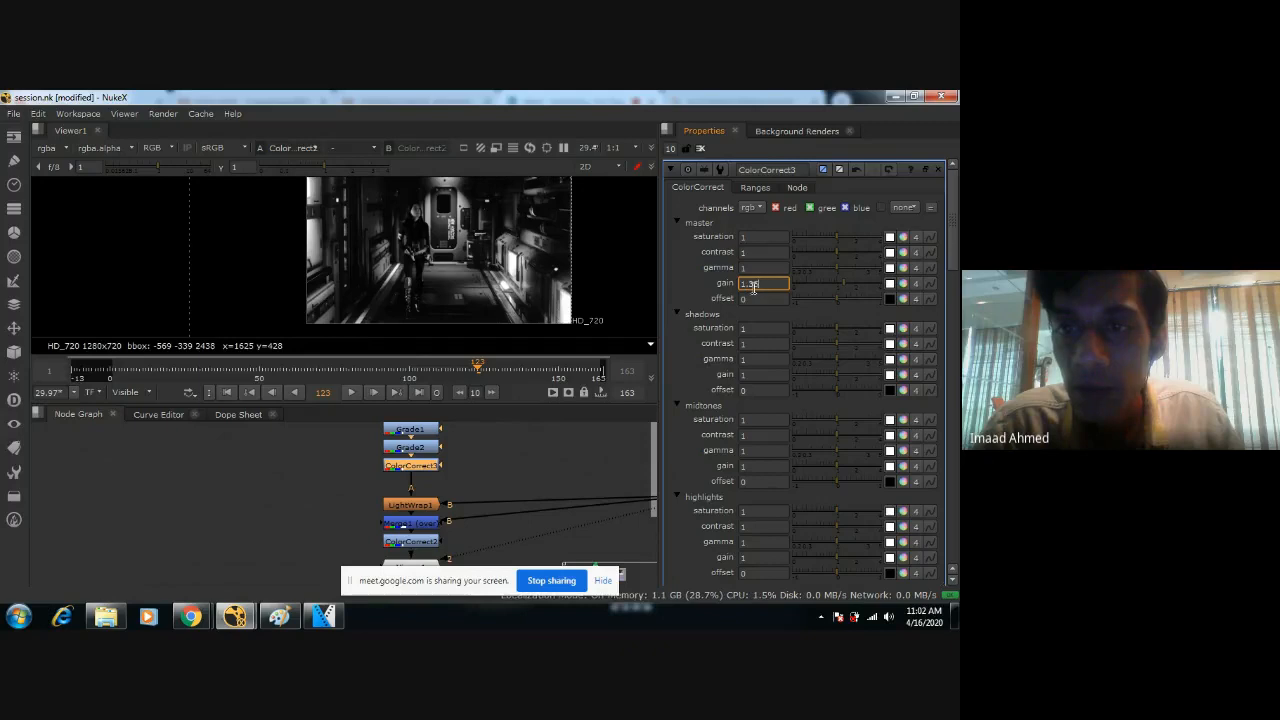
# Set ColorCorrect3's master gain to 1.25 and check the figure's brightness with the node disabled and re-enabled.
pyautogui.press('BackSpace')
pyautogui.press('BackSpace')
pyautogui.write('25')
pyautogui.press('Return')
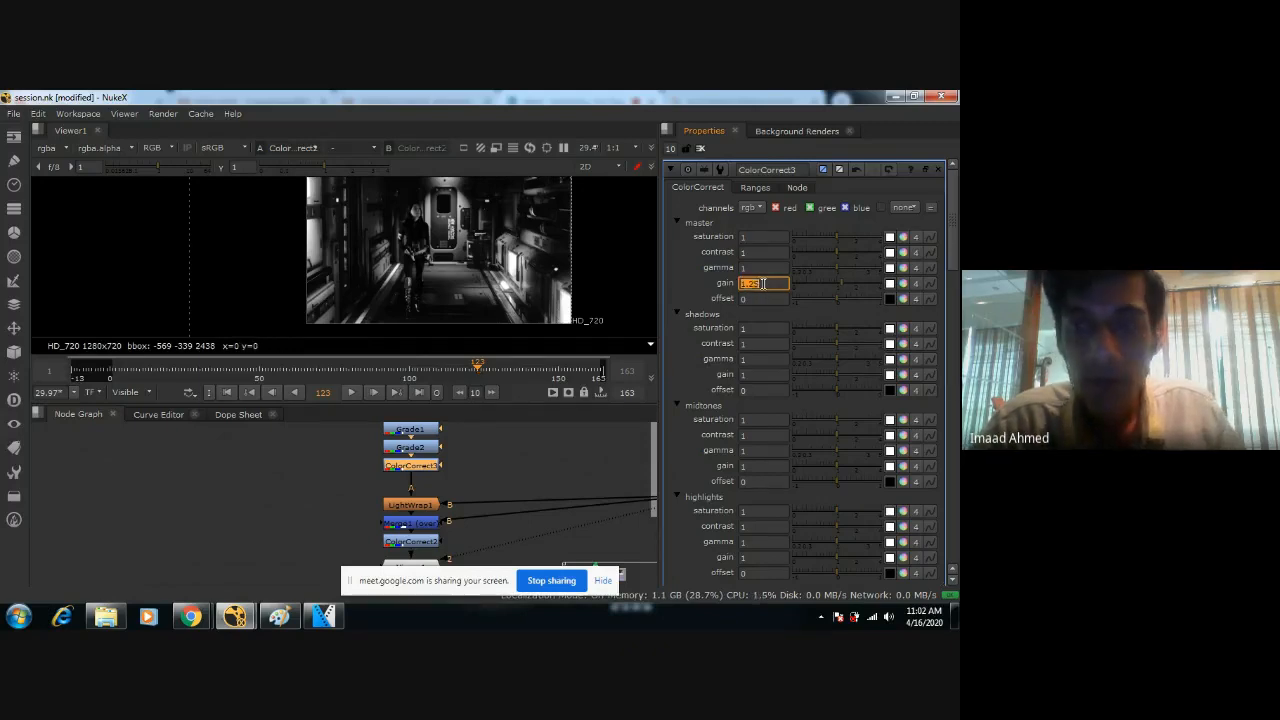
pyautogui.press('d')
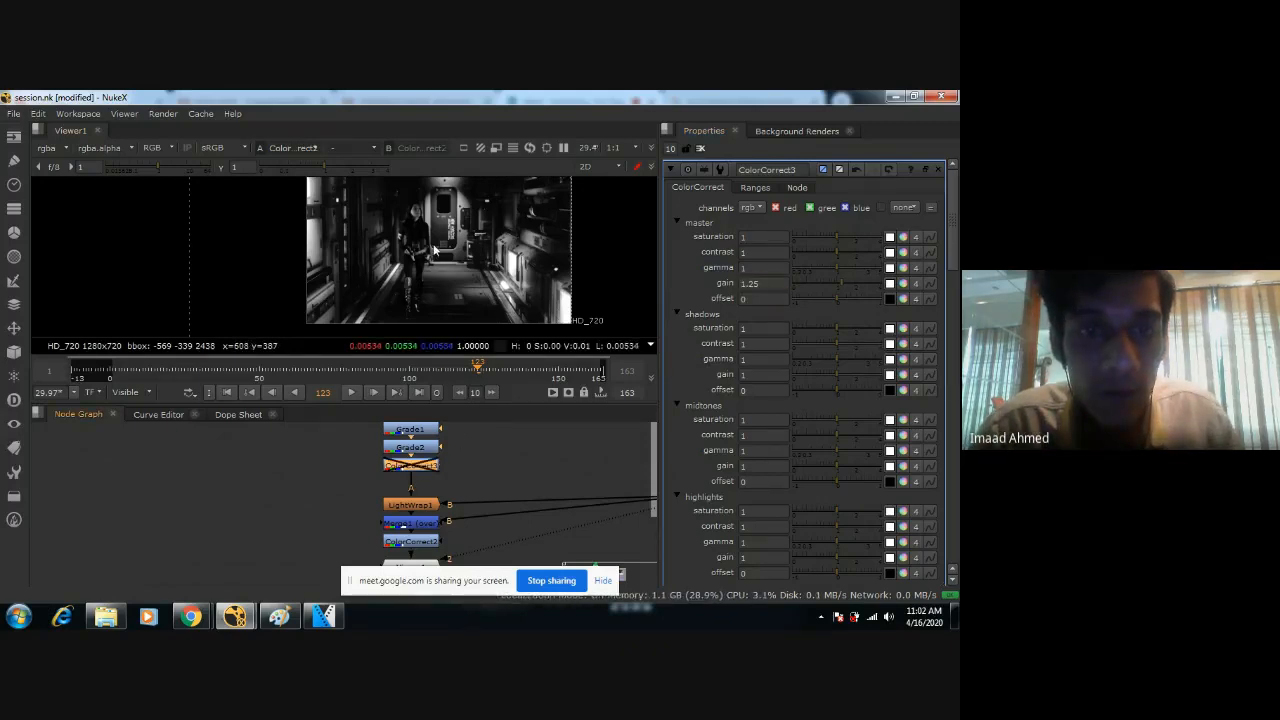
pyautogui.scroll(4, 444, 250)
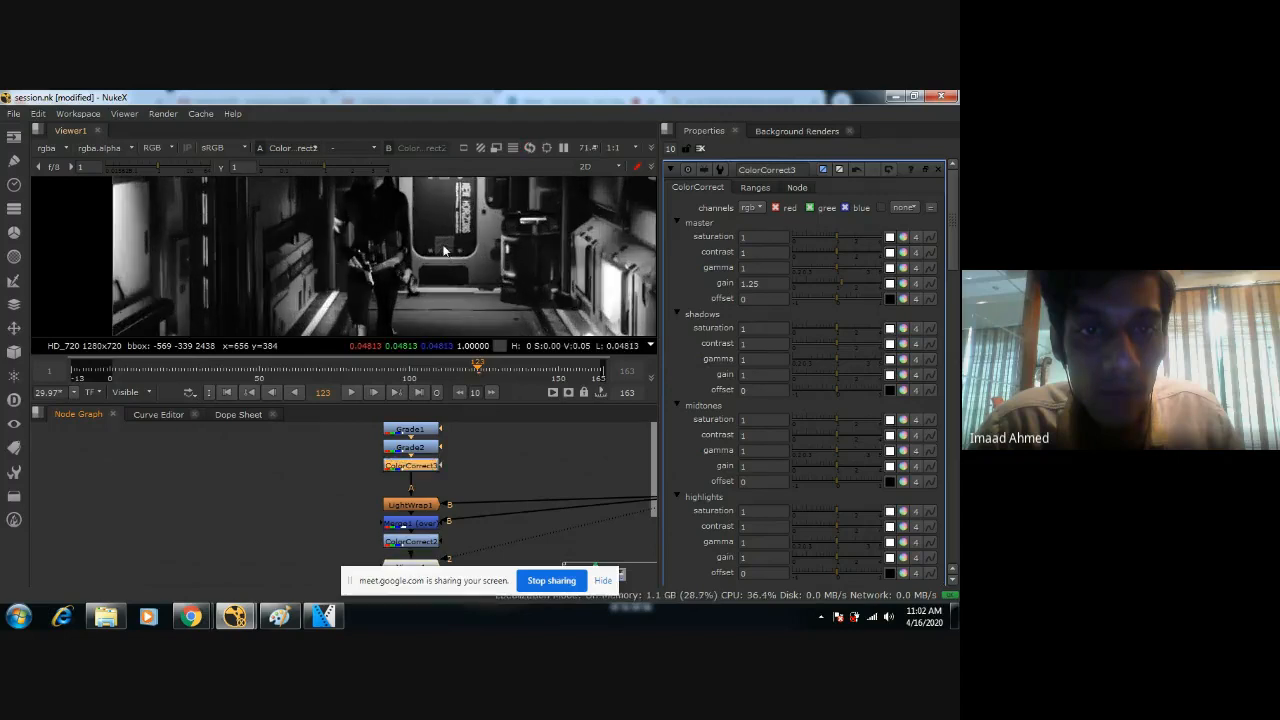
pyautogui.scroll(4, 444, 250)
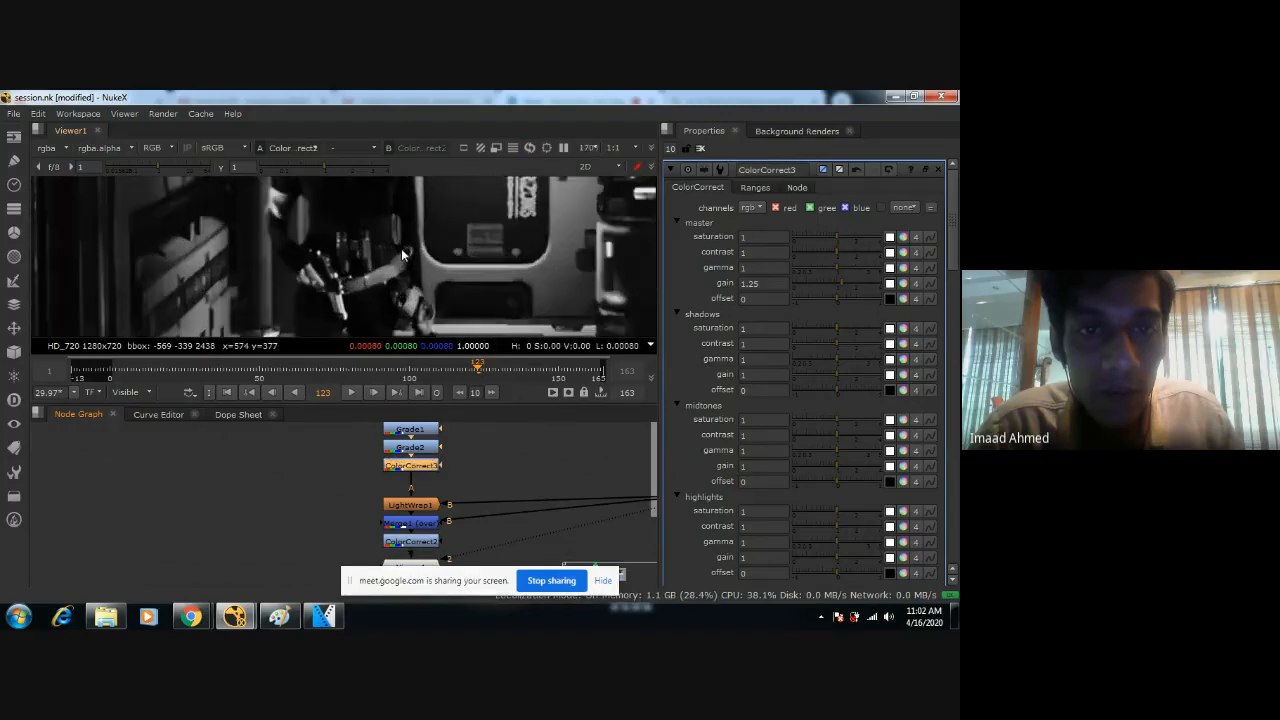
pyautogui.scroll(1, 401, 254)
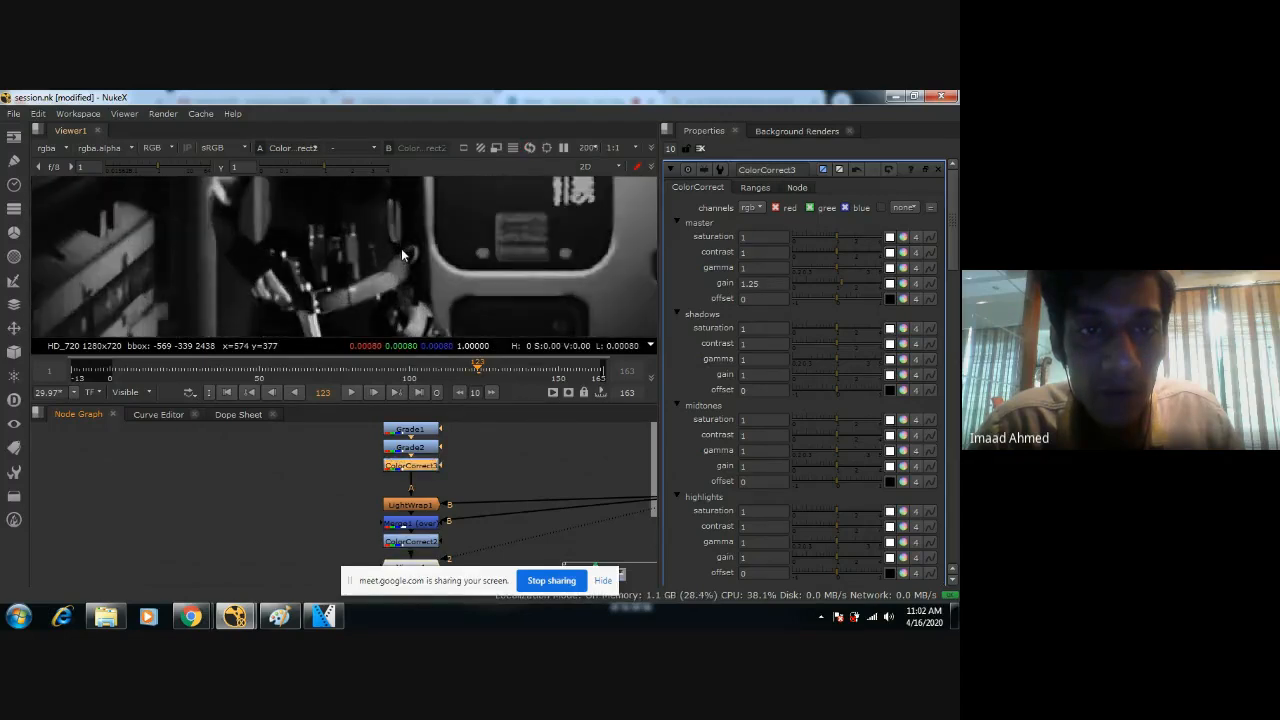
# Try a master gain of 1.2 on ColorCorrect3 and compare the composite with the node repeatedly disabled and enabled.
pyautogui.scroll(-6, 401, 254)
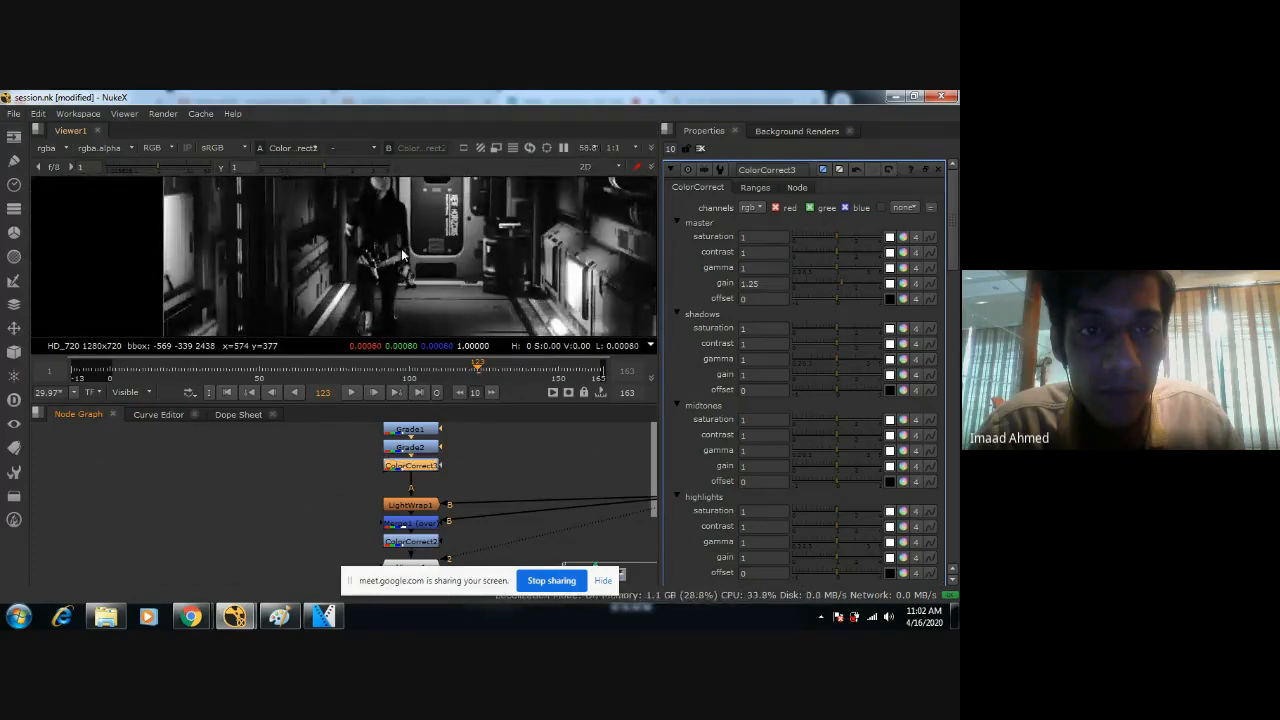
pyautogui.scroll(-2, 413, 238)
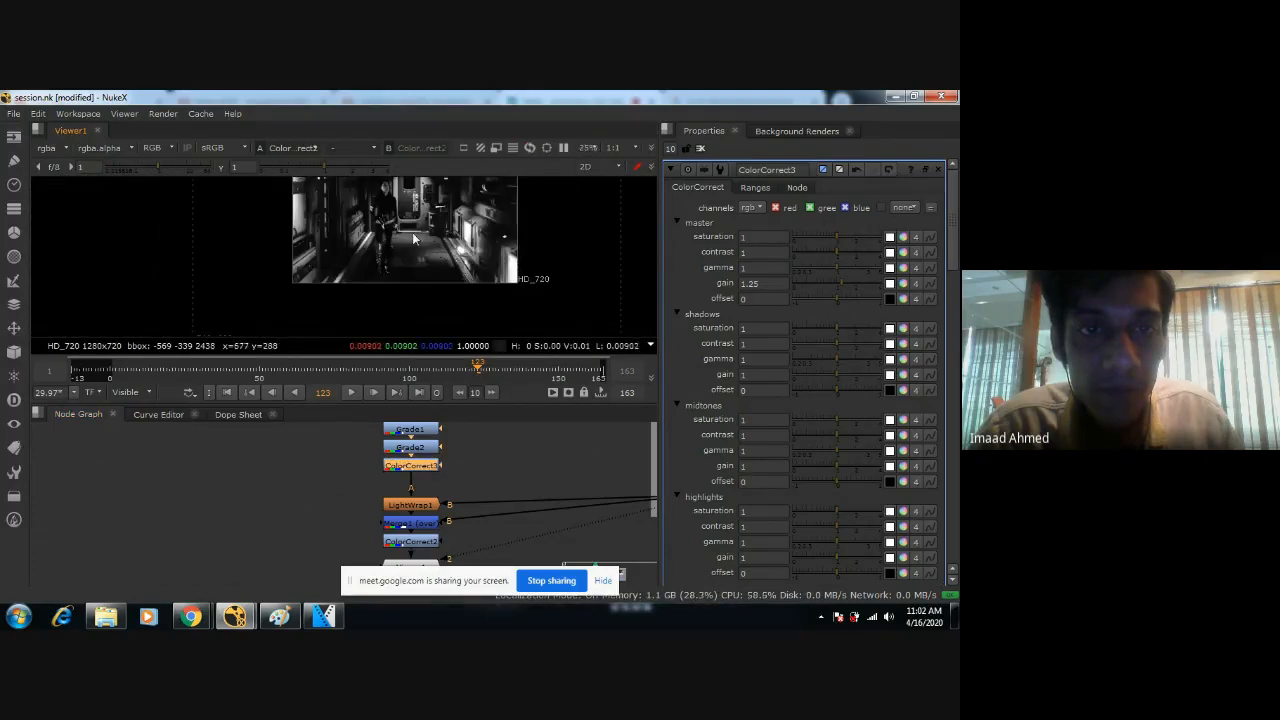
pyautogui.moveTo(414, 263); pyautogui.dragTo(414, 277, button='middle')
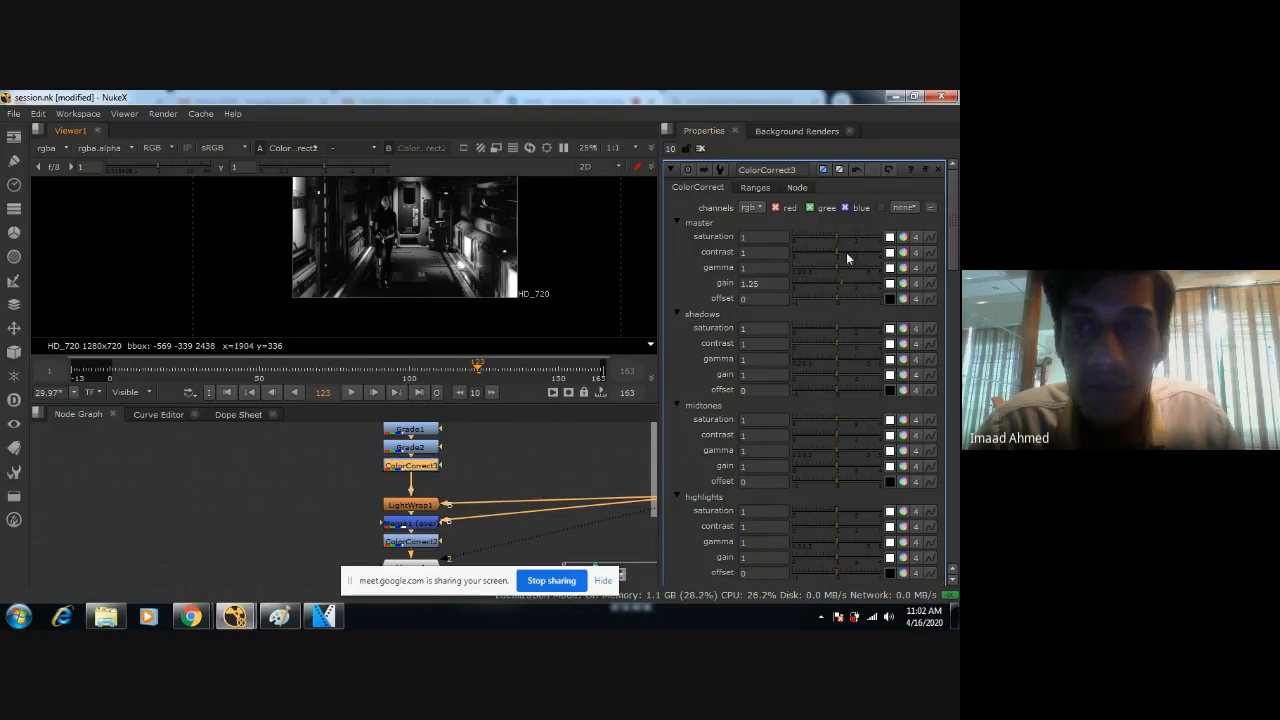
pyautogui.click(788, 284)
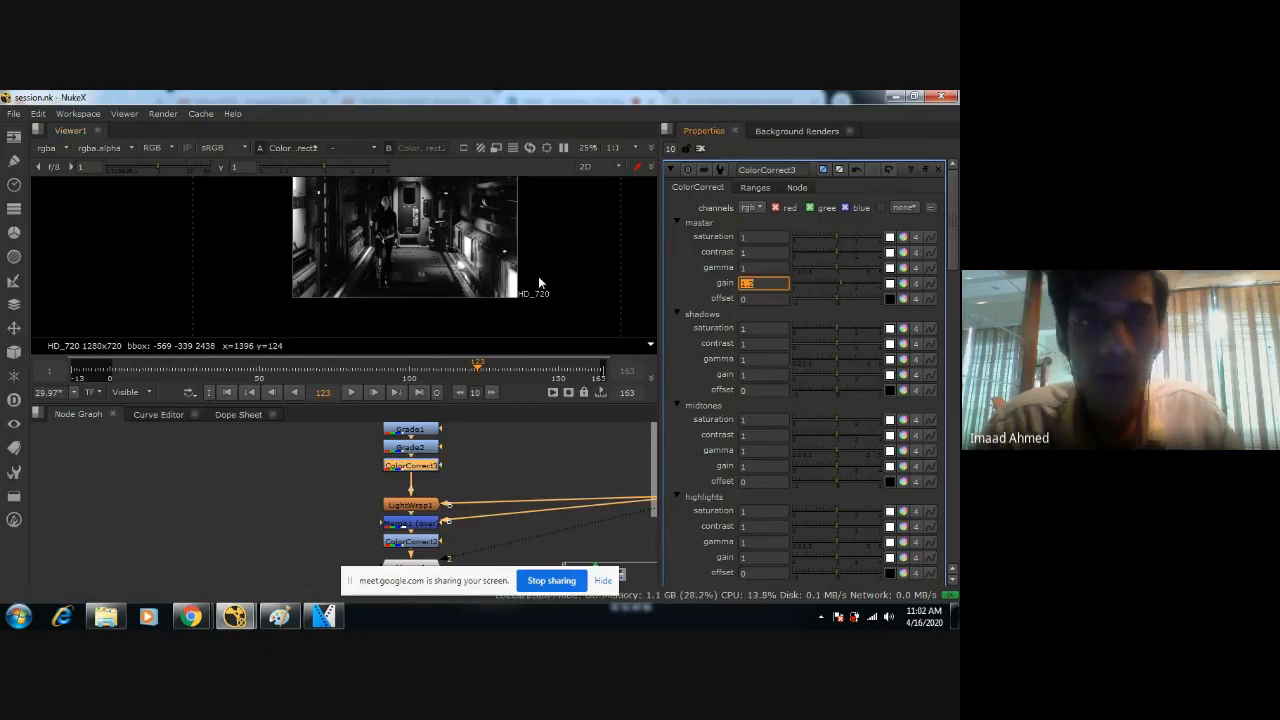
pyautogui.click(432, 464)
pyautogui.press('d')
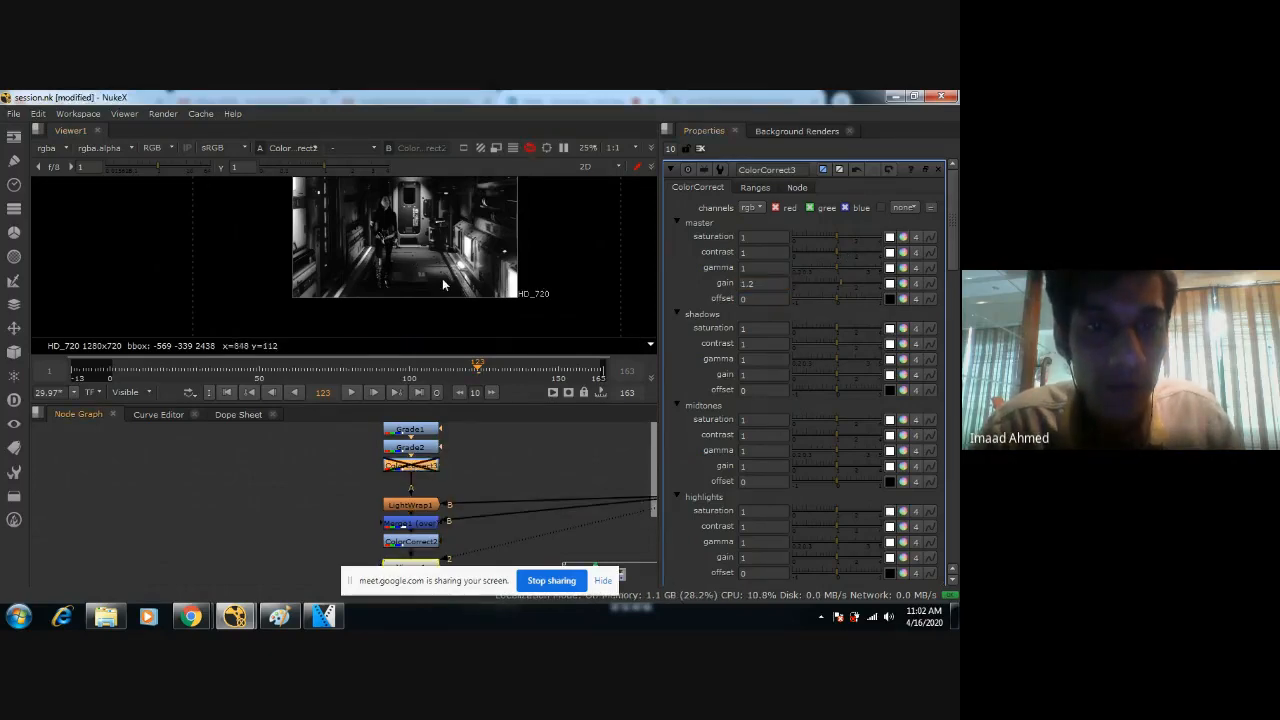
pyautogui.press('d')
pyautogui.scroll(2, 442, 263)
pyautogui.press('d')
pyautogui.press('d')
pyautogui.press('d')
pyautogui.press('d')
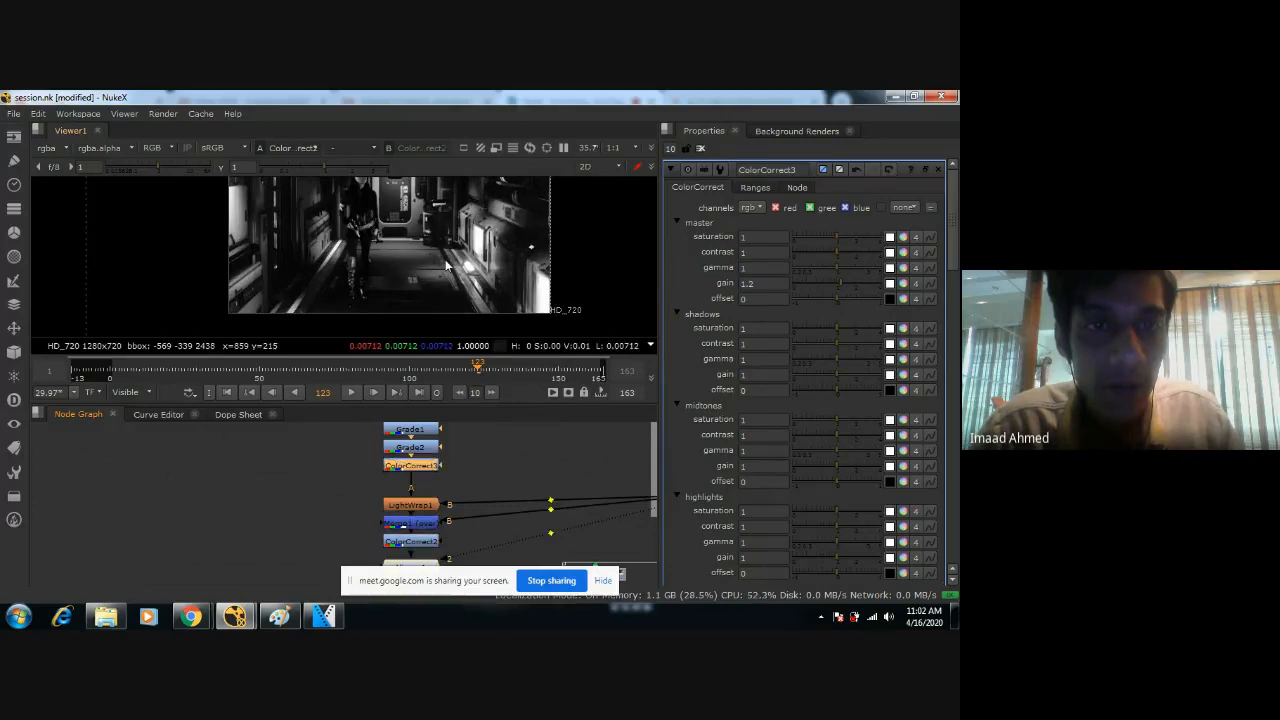
# Try a highlights saturation of 2.6 on ColorCorrect3 and undo the change.
pyautogui.scroll(4, 447, 265)
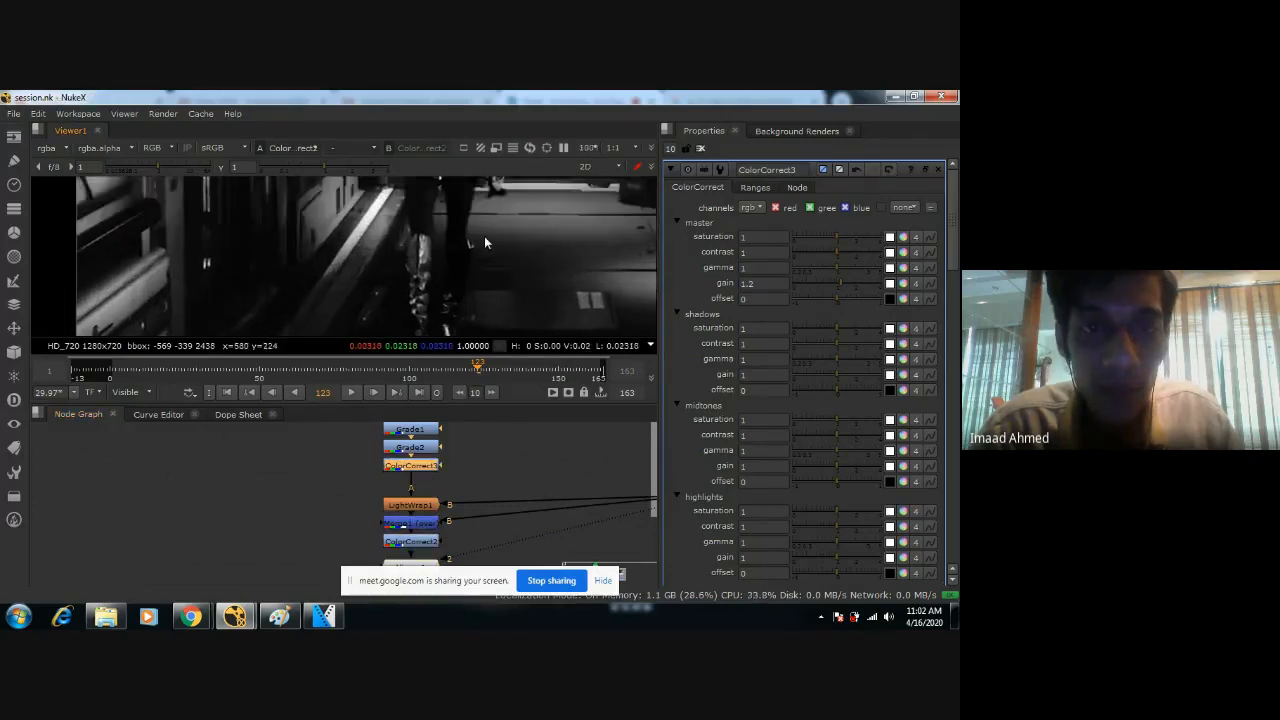
pyautogui.moveTo(475, 275); pyautogui.dragTo(468, 290, button='middle')
pyautogui.moveTo(450, 188); pyautogui.dragTo(426, 260, button='middle')
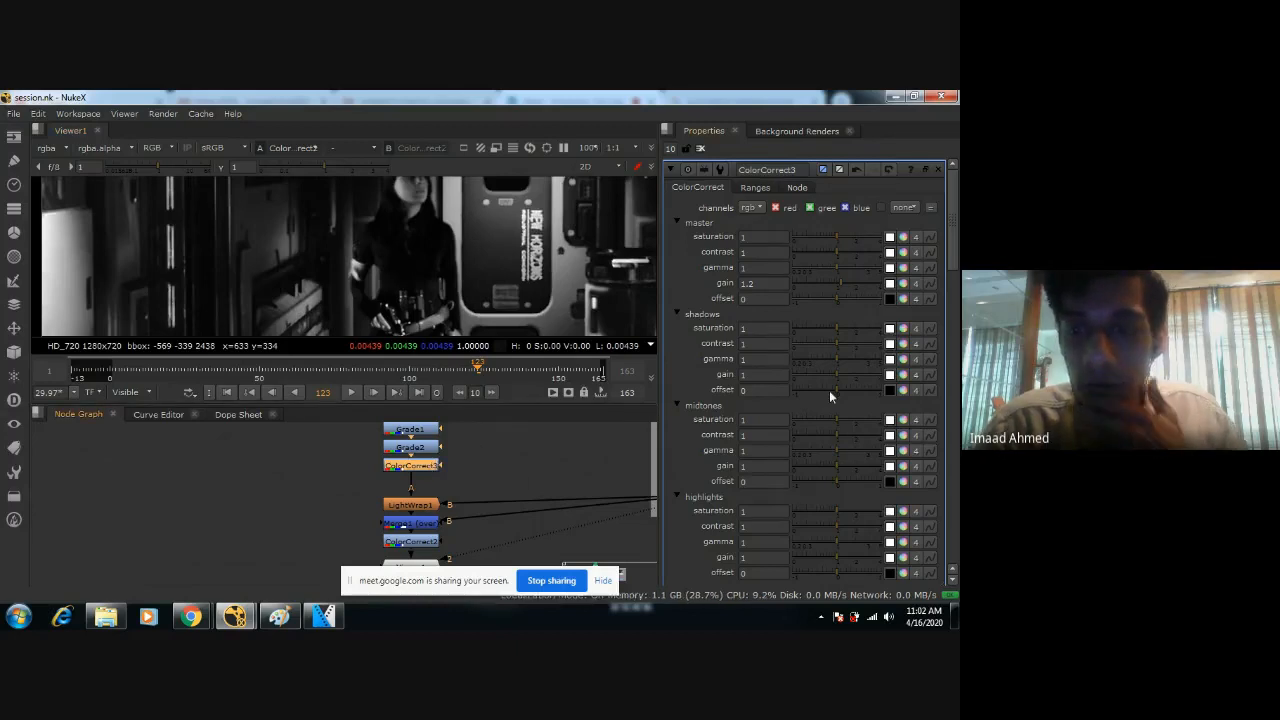
pyautogui.scroll(-3, 828, 390)
pyautogui.scroll(3, 818, 386)
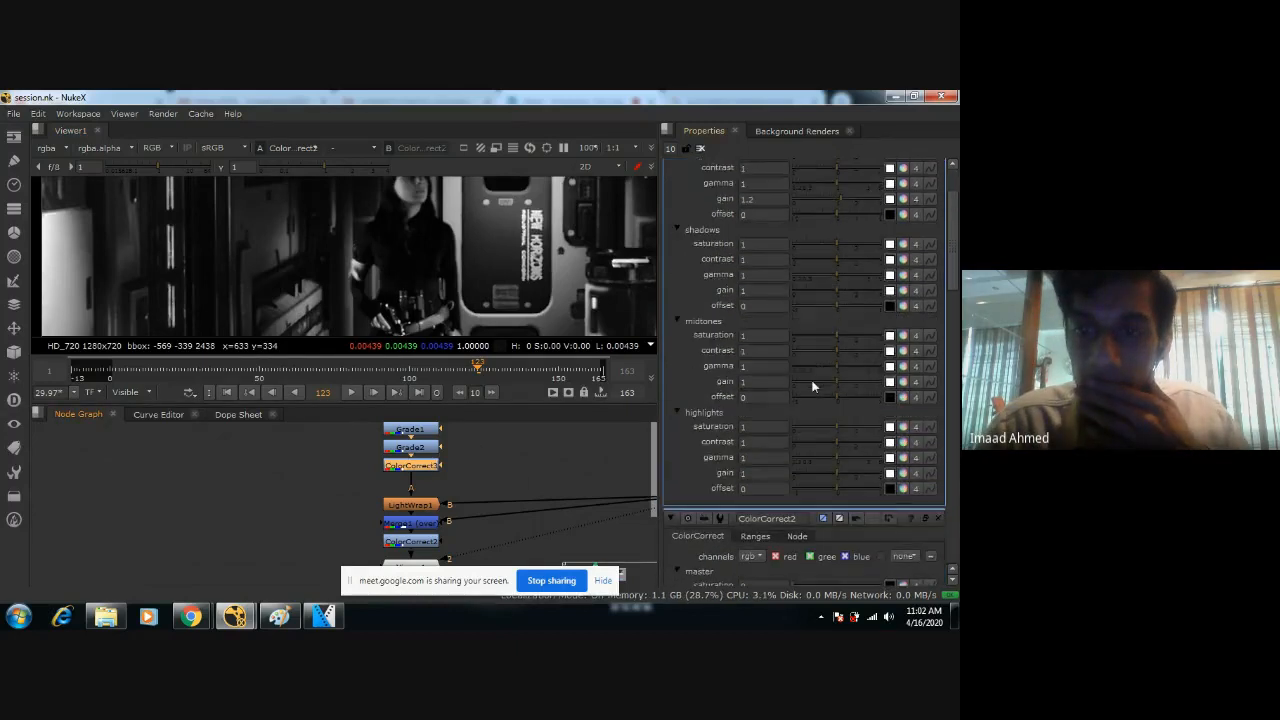
pyautogui.scroll(2, 455, 260)
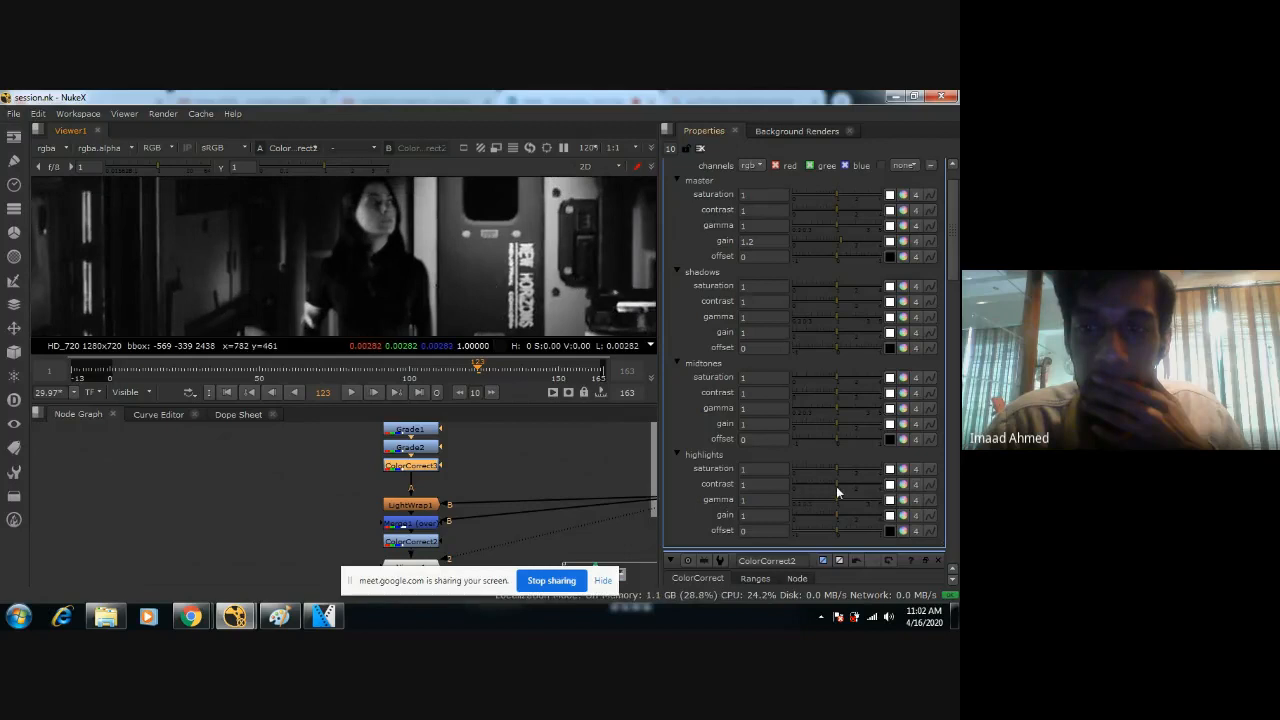
pyautogui.moveTo(834, 532); pyautogui.dragTo(860, 470)
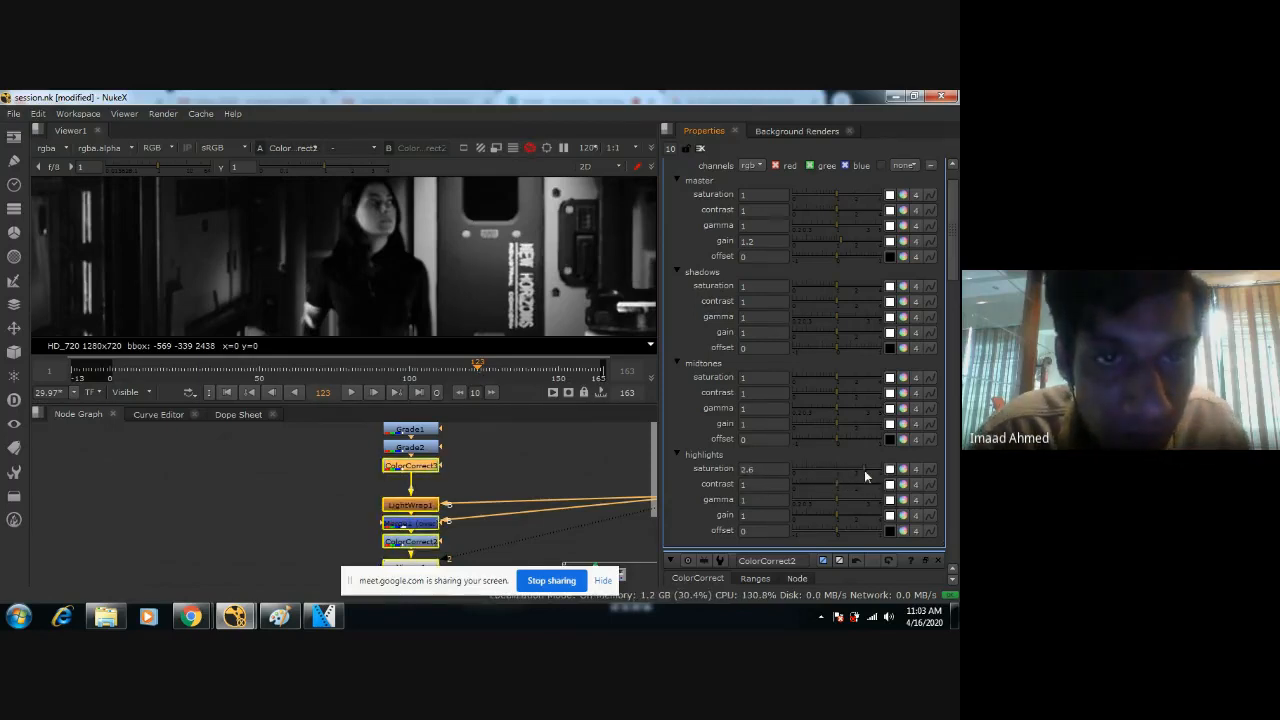
pyautogui.hotkey('ctrl', 'z')
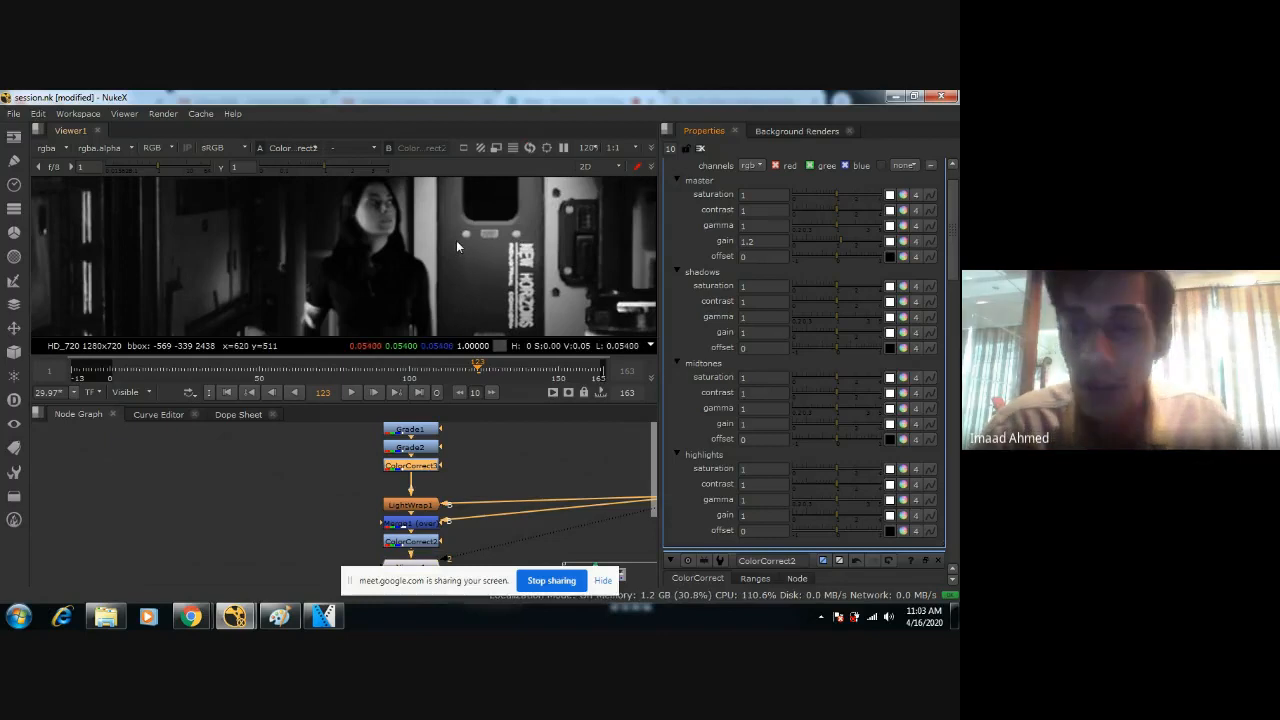
# Examine the desaturated composite, comparing the corridor's brightness with the figure and checking the matte edges around her hand.
pyautogui.scroll(-4, 452, 239)
pyautogui.moveTo(458, 272); pyautogui.dragTo(395, 222, button='middle')
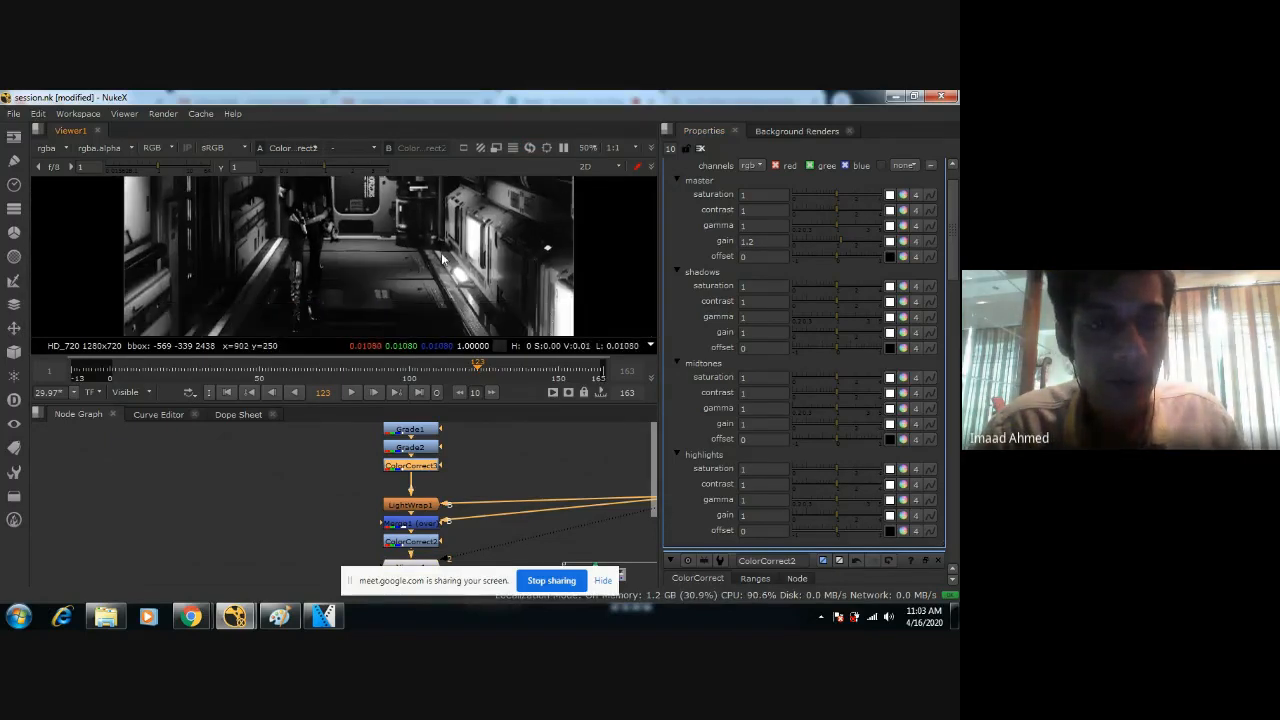
pyautogui.scroll(-2, 442, 258)
pyautogui.moveTo(531, 250); pyautogui.dragTo(409, 240, button='middle')
pyautogui.scroll(3, 452, 276)
pyautogui.scroll(7, 452, 275)
pyautogui.scroll(-3, 390, 239)
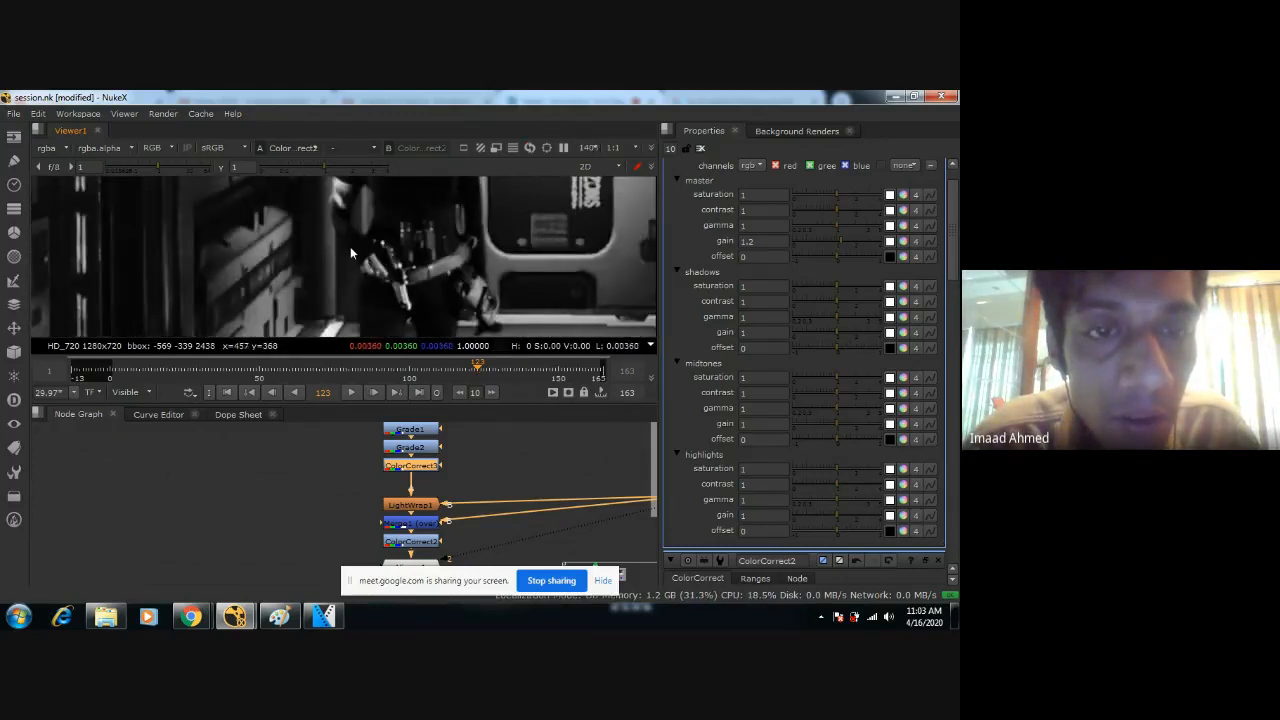
pyautogui.scroll(2, 350, 246)
pyautogui.scroll(1, 350, 253)
pyautogui.moveTo(352, 246); pyautogui.dragTo(387, 245, button='middle')
pyautogui.scroll(-1, 387, 244)
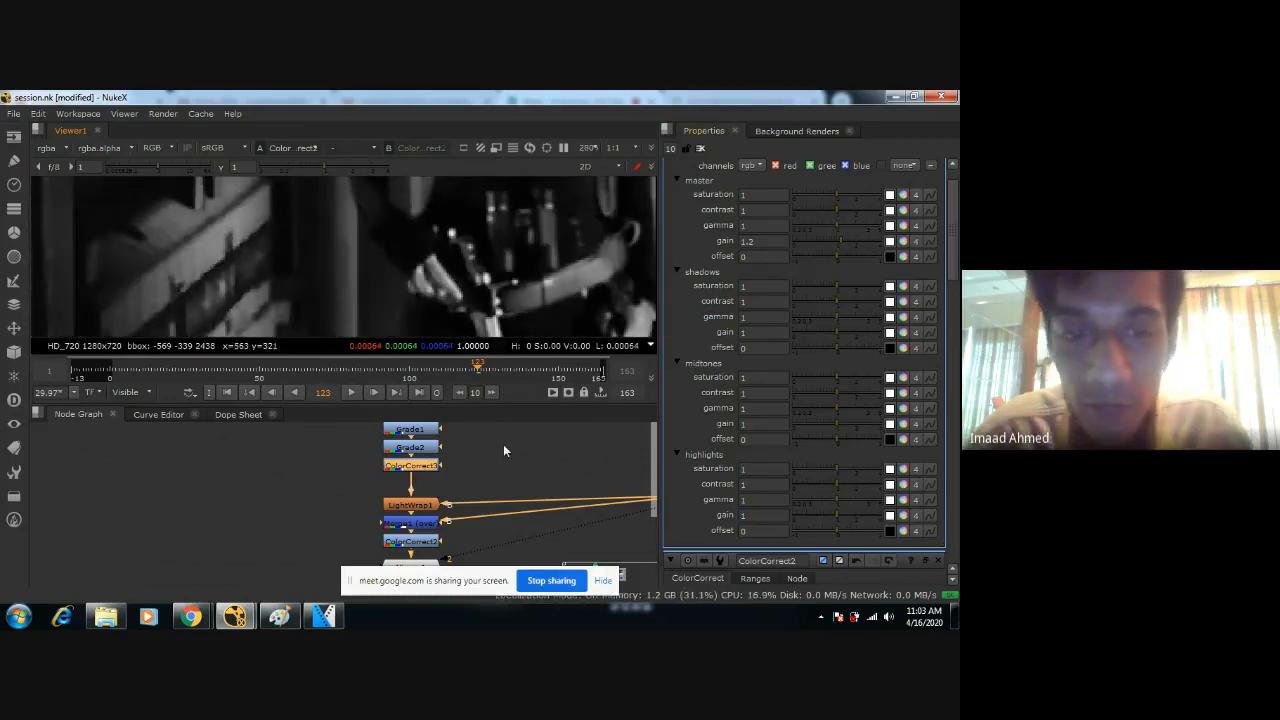
# Set Keylight1's Screen Softness to 0.125, save the script and check the edges around the figure's arm.
pyautogui.moveTo(503, 445); pyautogui.dragTo(444, 527, button='middle')
pyautogui.doubleClick(354, 493)
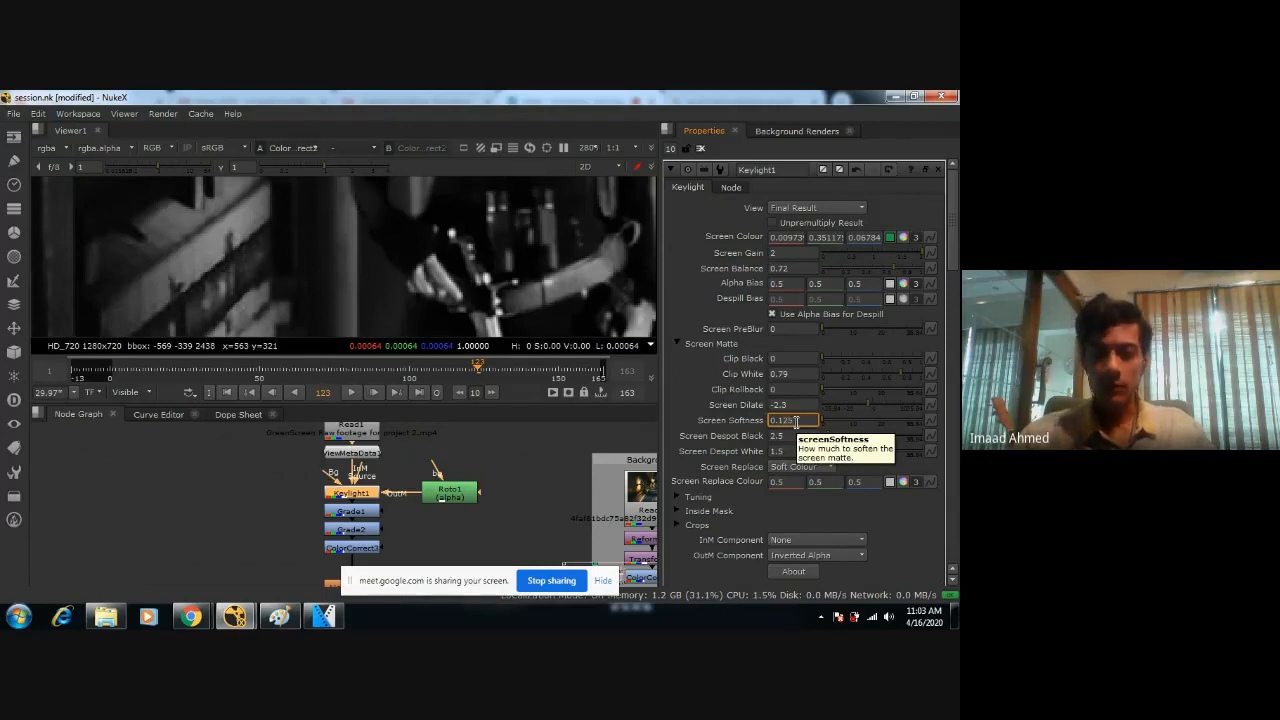
pyautogui.press('Return')
pyautogui.hotkey('ctrl', 's')
pyautogui.scroll(-2, 557, 220)
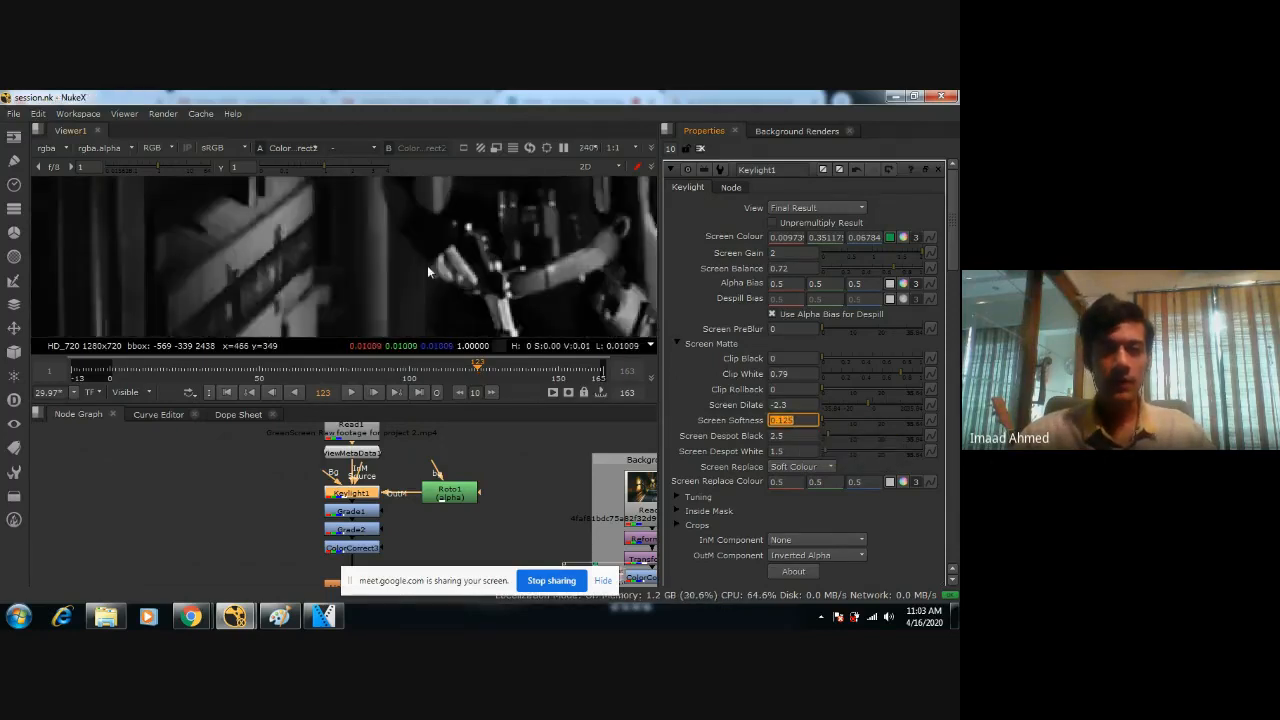
pyautogui.scroll(-3, 427, 270)
pyautogui.scroll(-3, 418, 275)
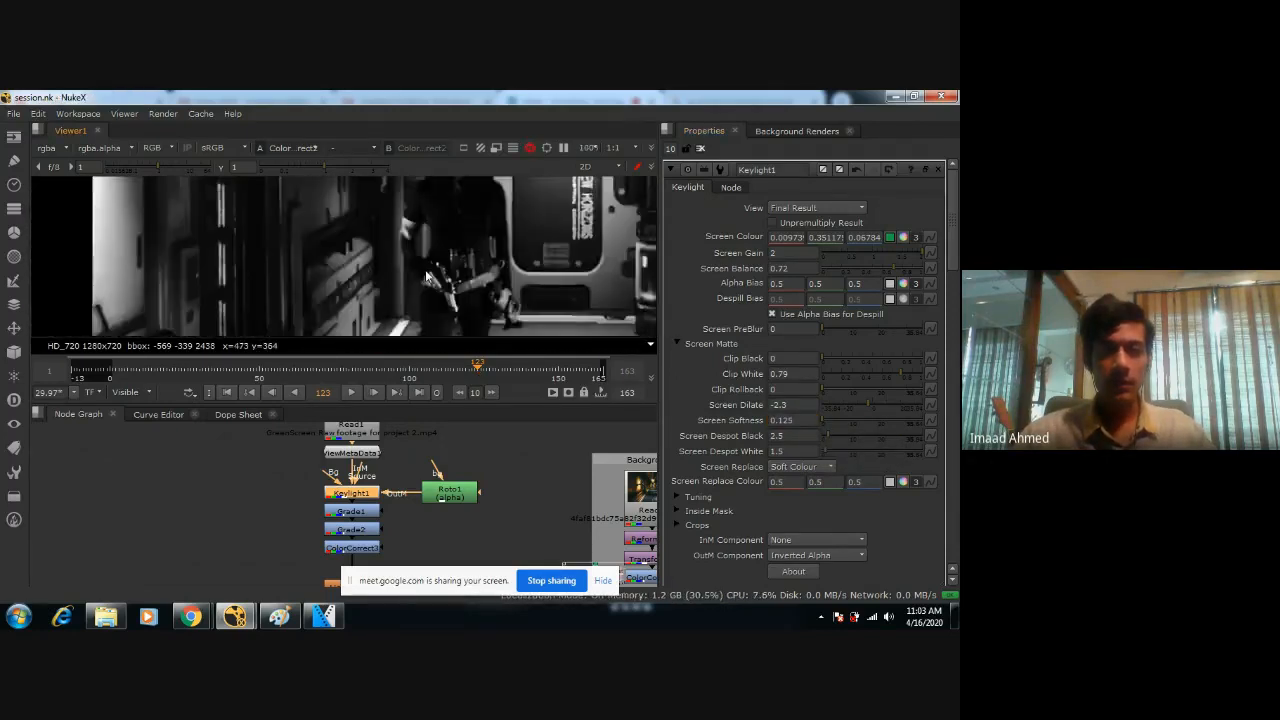
pyautogui.scroll(-5, 427, 276)
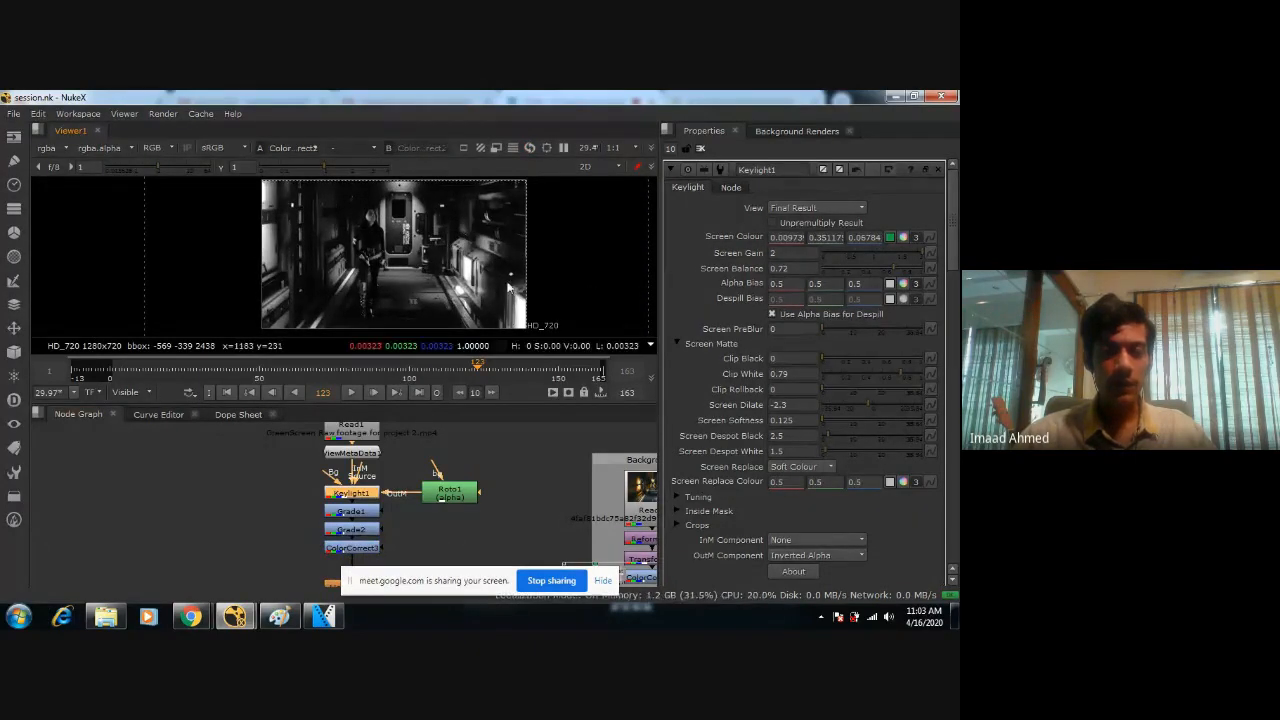
# Examine the whole desaturated composite in an enlarged viewer, checking how the figure's face and body sit against the corridor.
pyautogui.press('space')
pyautogui.scroll(4, 511, 351)
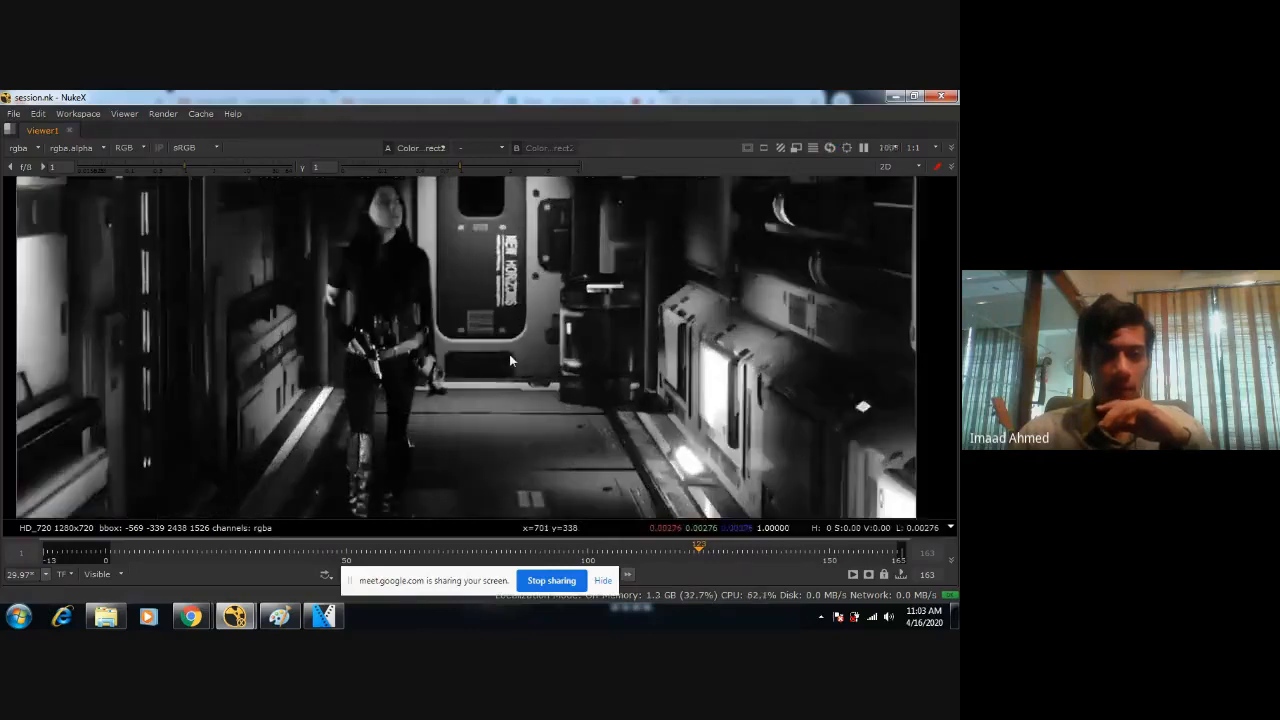
pyautogui.scroll(-1, 510, 350)
pyautogui.scroll(-2, 510, 350)
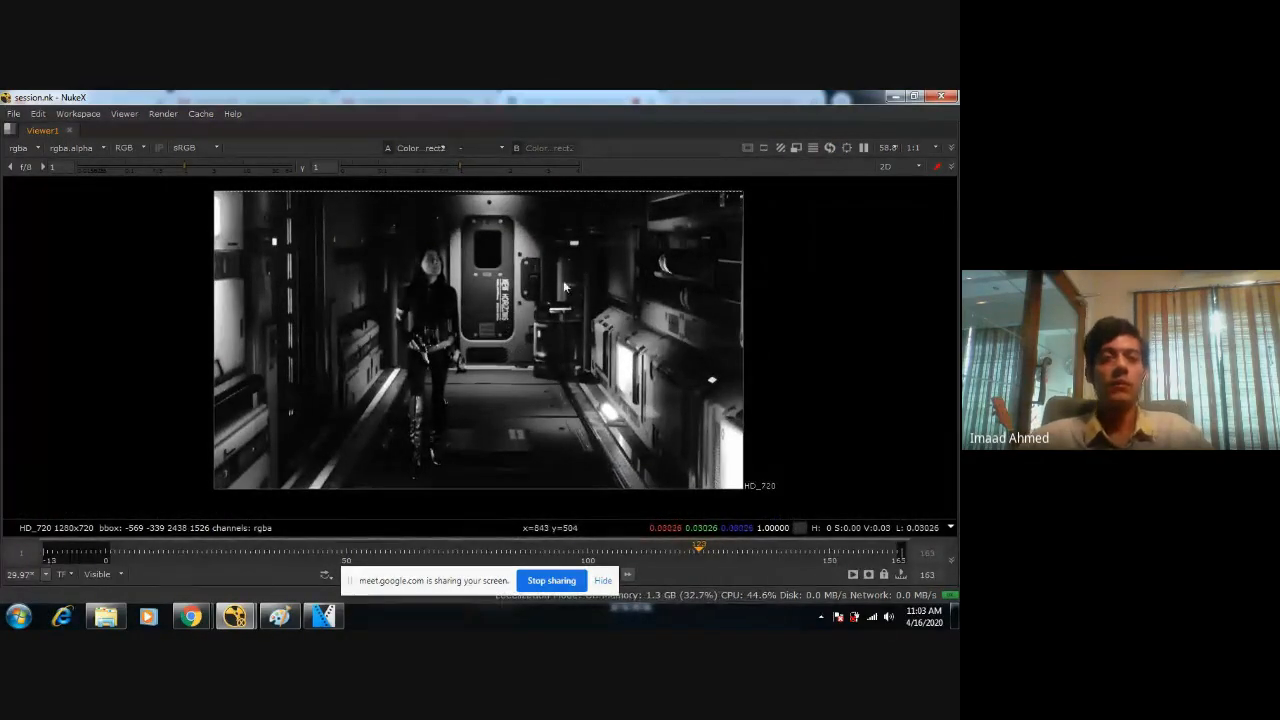
pyautogui.scroll(4, 440, 310)
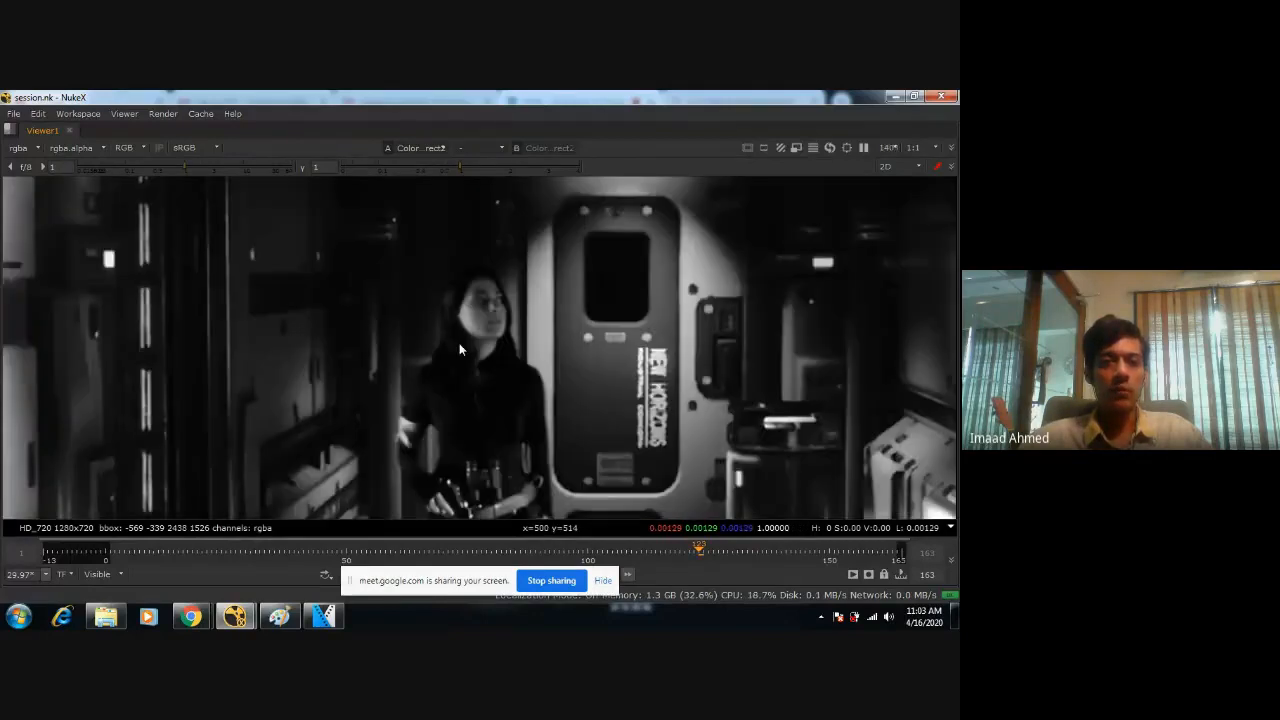
pyautogui.scroll(3, 485, 303)
pyautogui.scroll(-4, 476, 295)
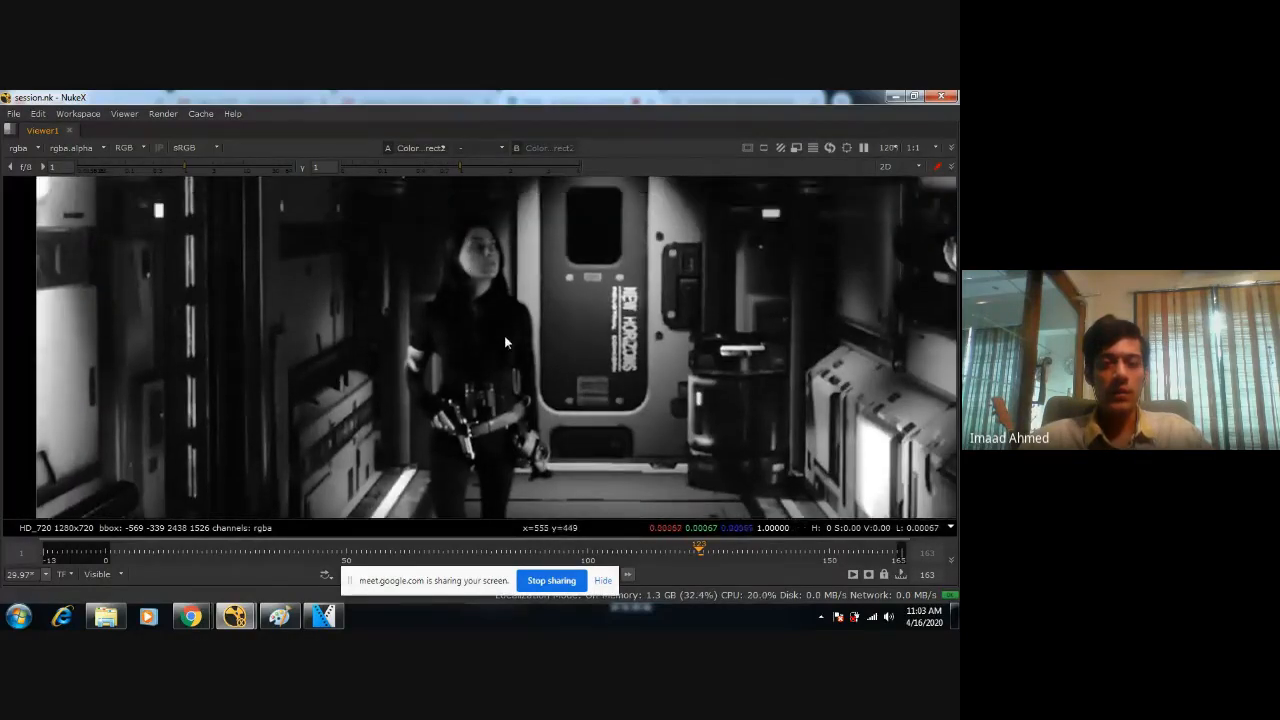
pyautogui.scroll(-3, 490, 300)
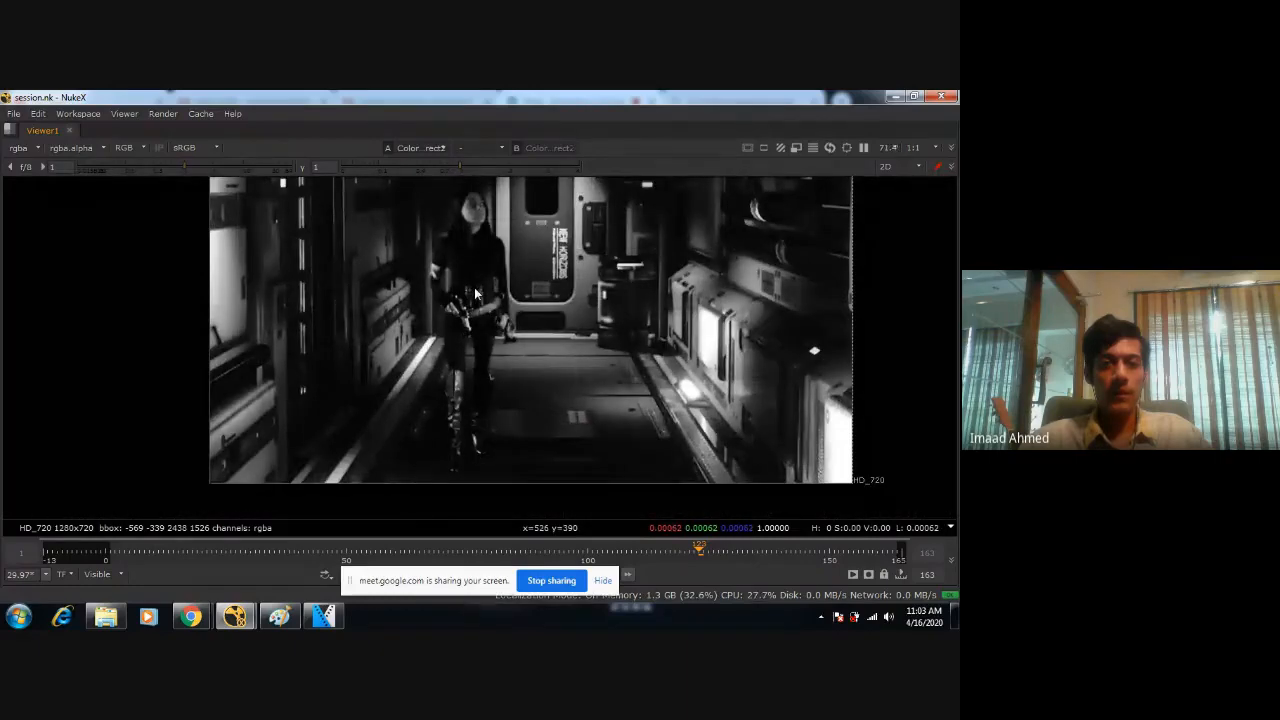
pyautogui.press('space')
pyautogui.moveTo(546, 192); pyautogui.dragTo(478, 278, button='middle')
pyautogui.scroll(-2, 478, 250)
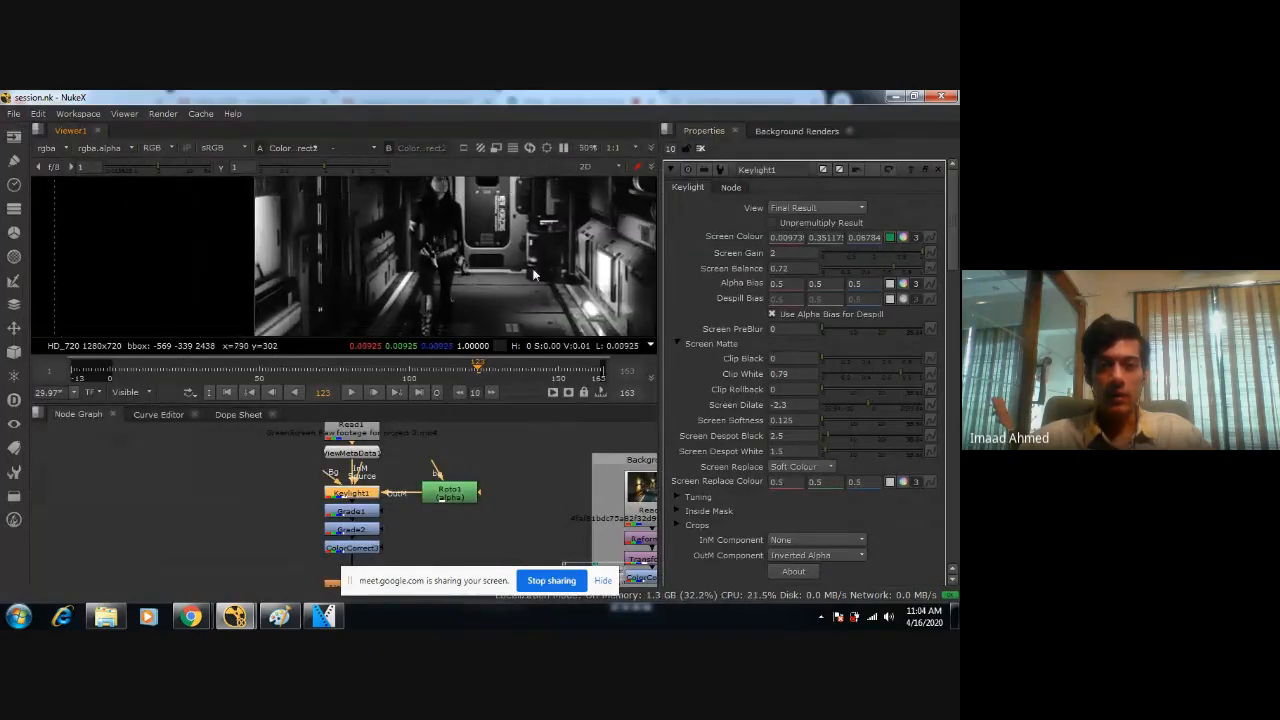
# Set ColorCorrect3's master gain to 1.25 and compare the composite with the node disabled and re-enabled.
pyautogui.doubleClick(358, 549)
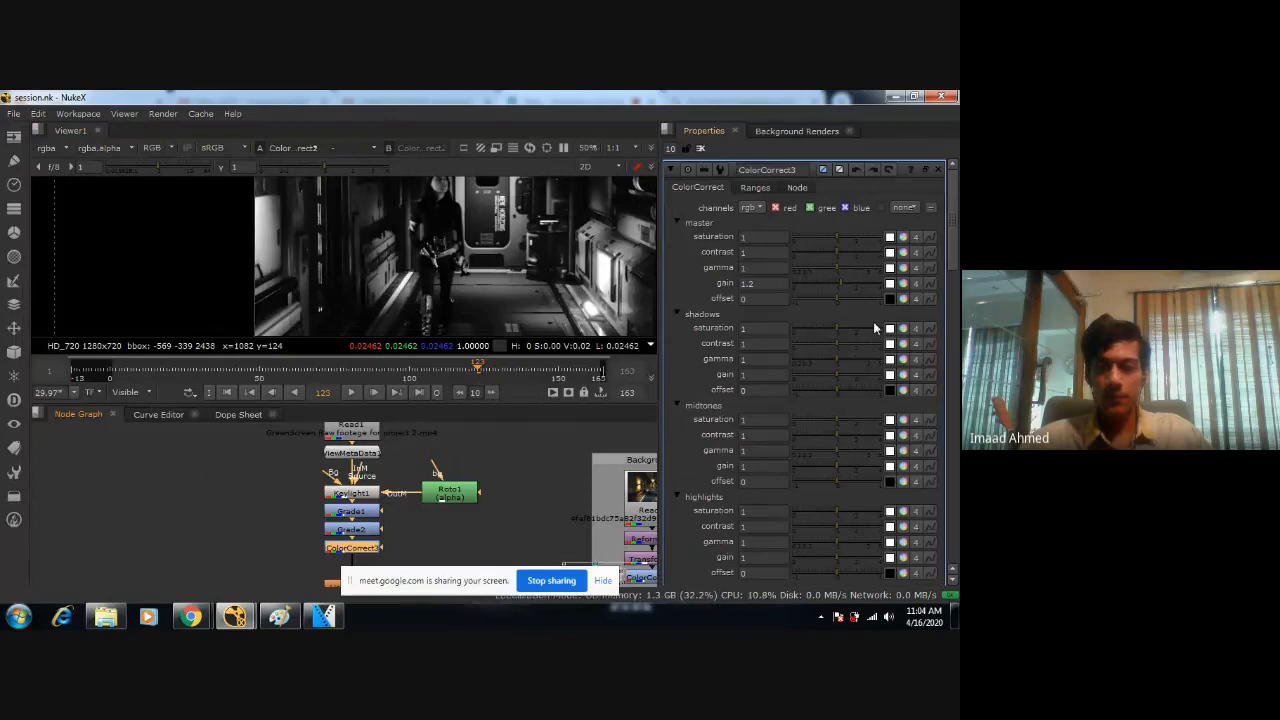
pyautogui.click(770, 284)
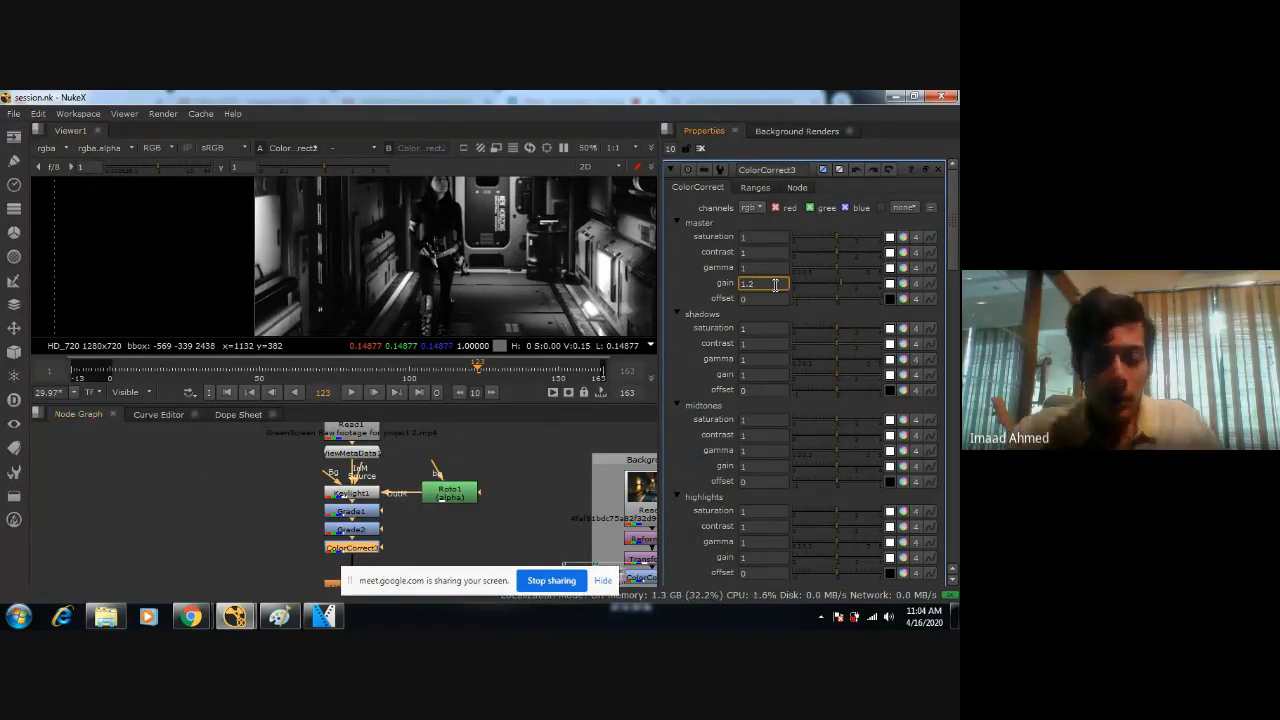
pyautogui.doubleClick(770, 284)
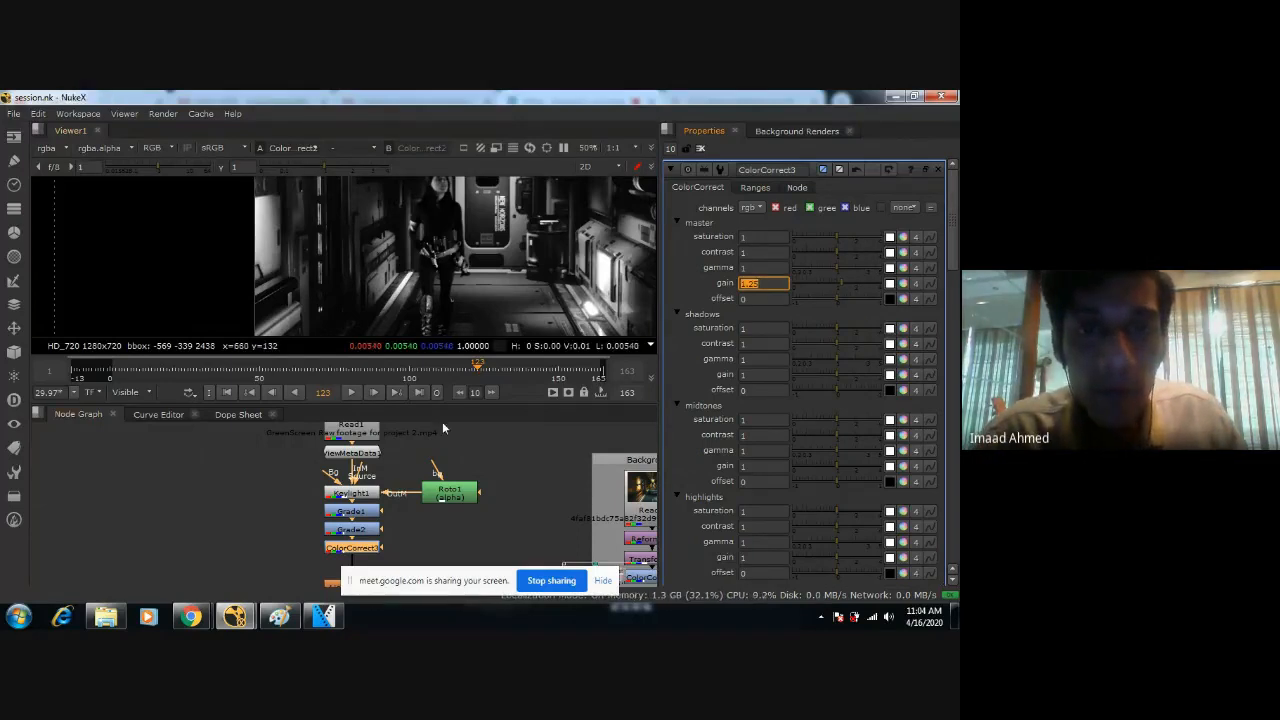
pyautogui.press('d')
pyautogui.press('d')
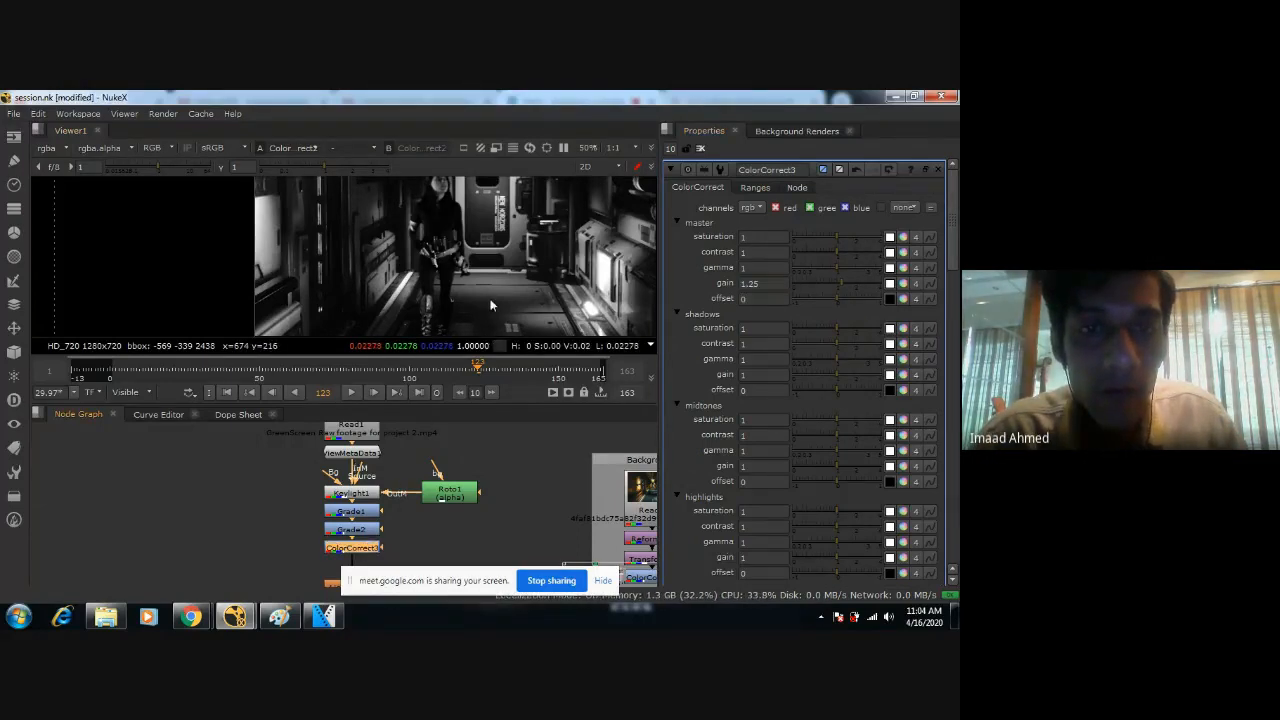
# Set ColorCorrect3's midtones gain to 1.05 and check the figure's brightness with the node toggled and in an enlarged viewer.
pyautogui.scroll(-3, 801, 450)
pyautogui.scroll(1, 800, 421)
pyautogui.scroll(3, 799, 414)
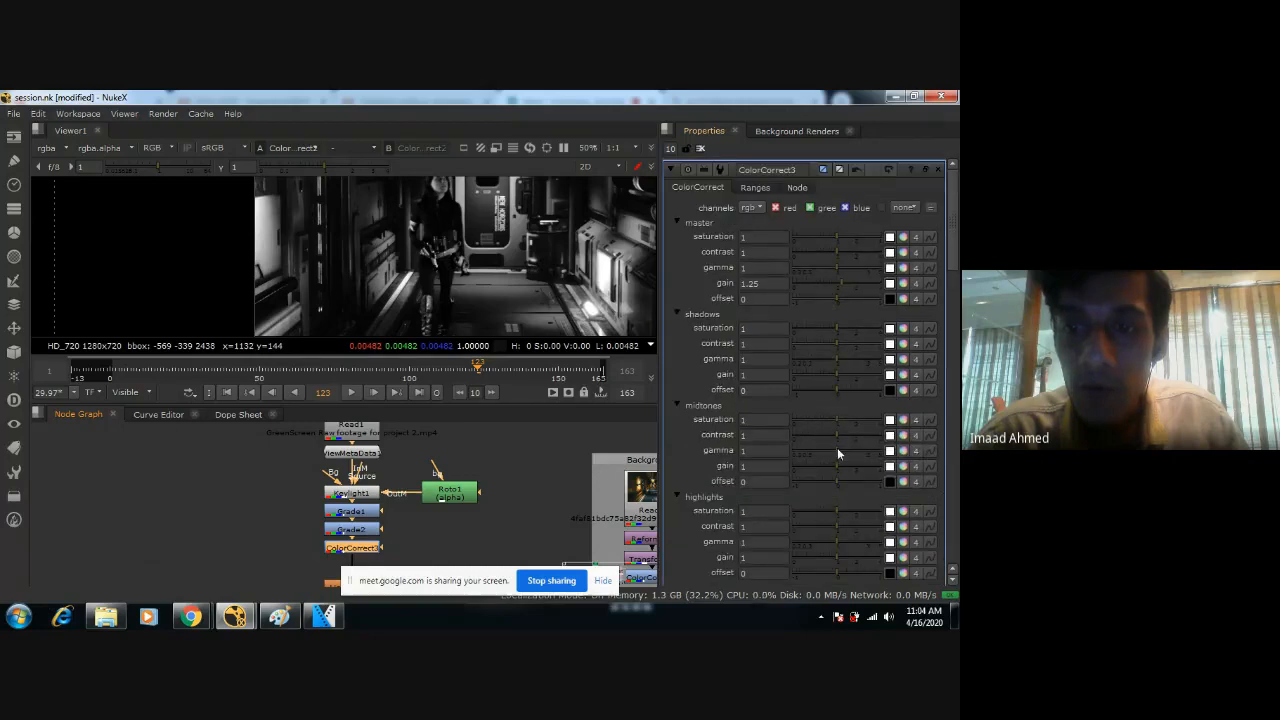
pyautogui.click(837, 463)
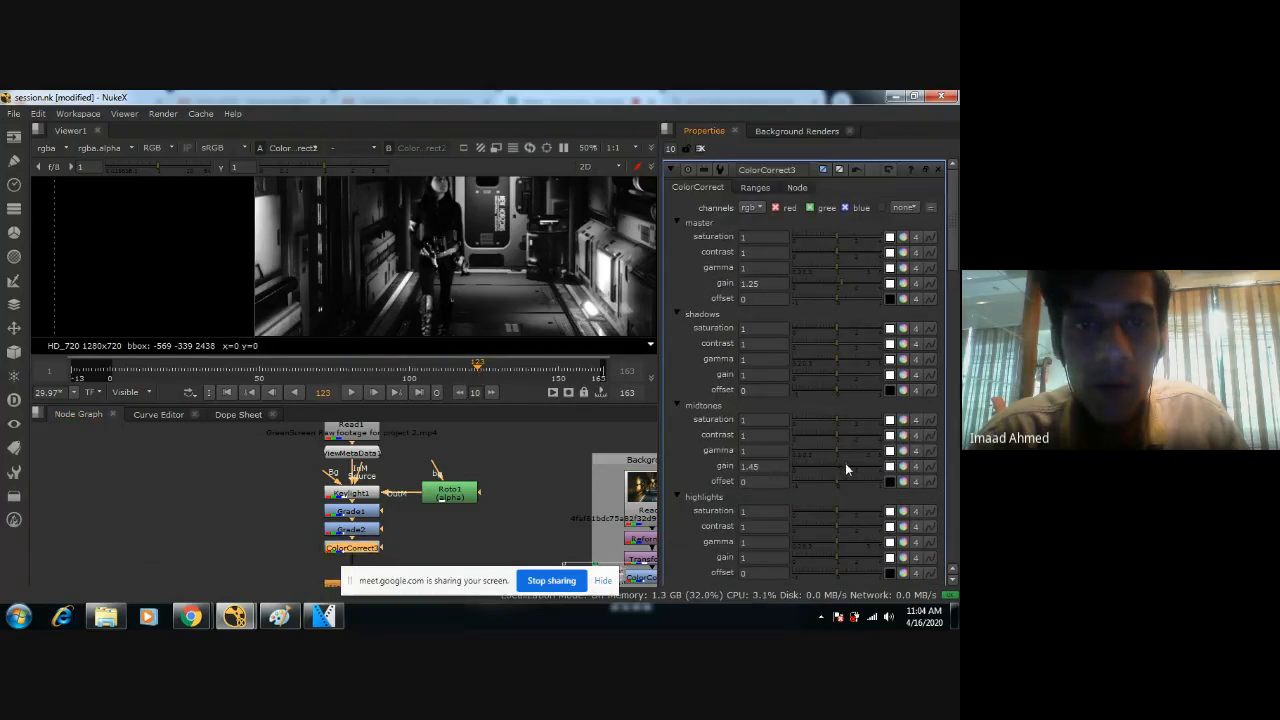
pyautogui.click(834, 465)
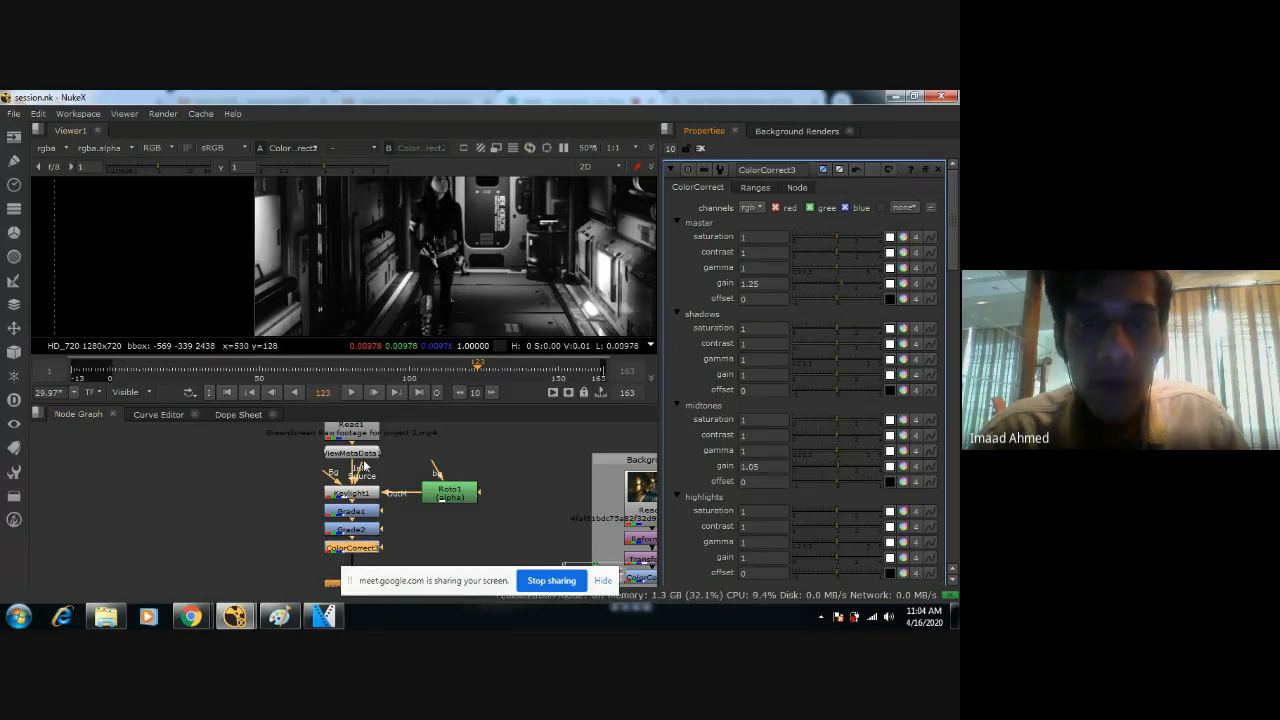
pyautogui.press('d')
pyautogui.press('d')
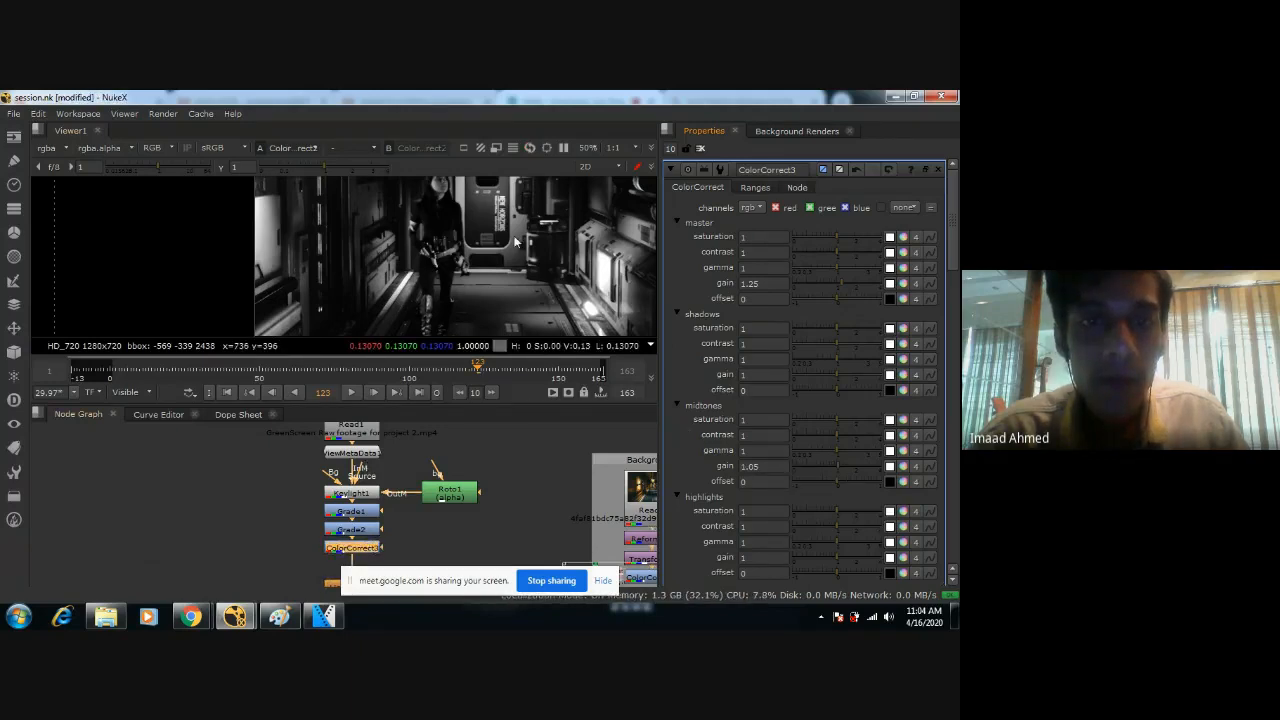
pyautogui.press('space')
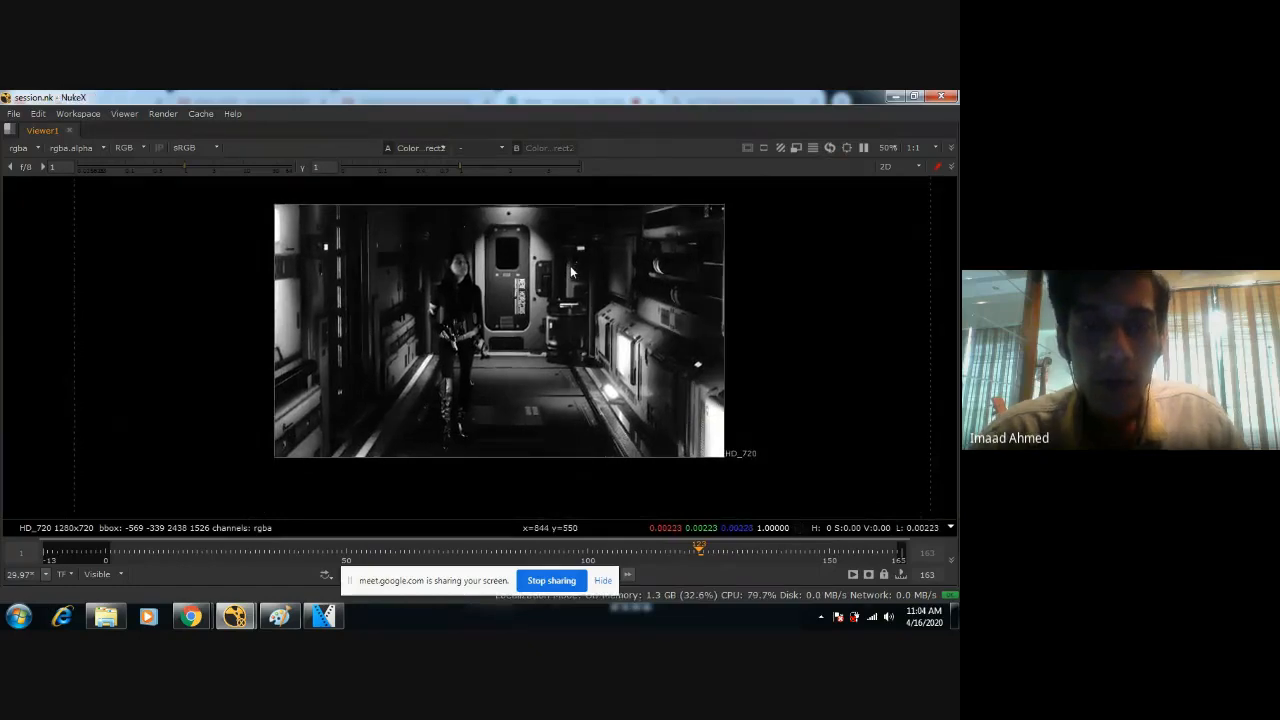
pyautogui.scroll(5, 570, 265)
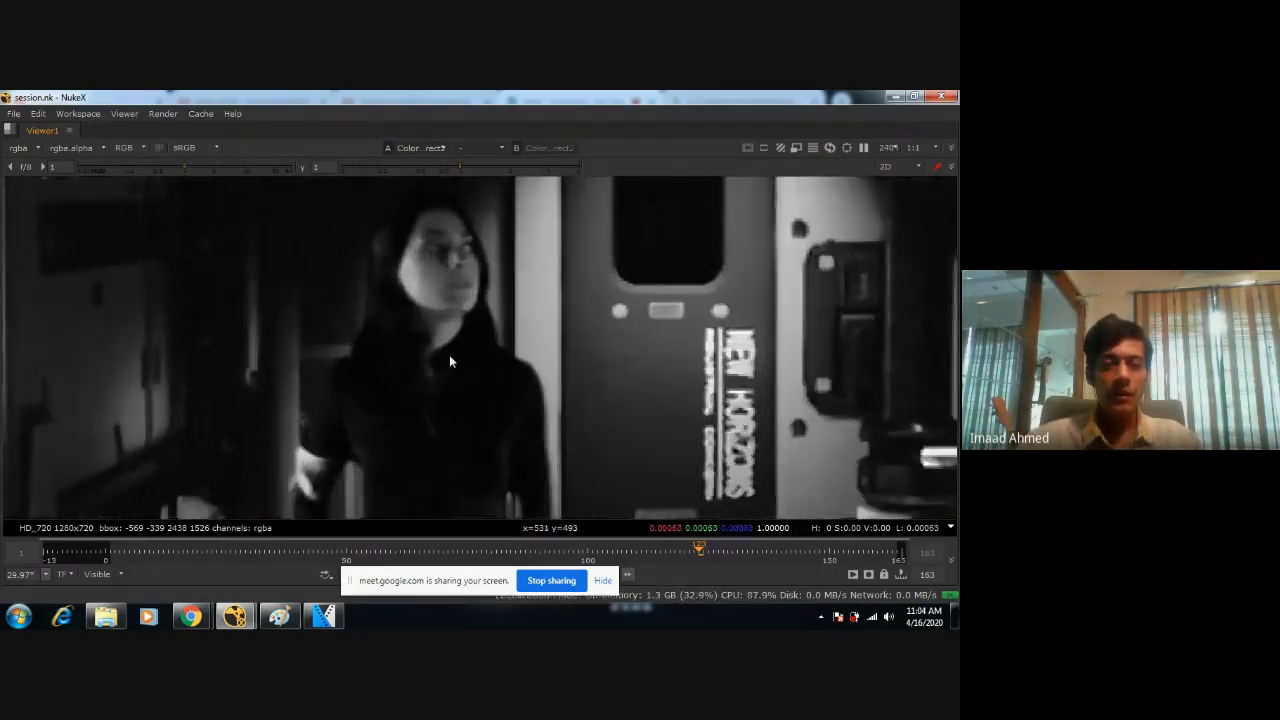
# Try a master gain of 0 on ColorCorrect3 and check the figure against the corridor.
pyautogui.press('space')
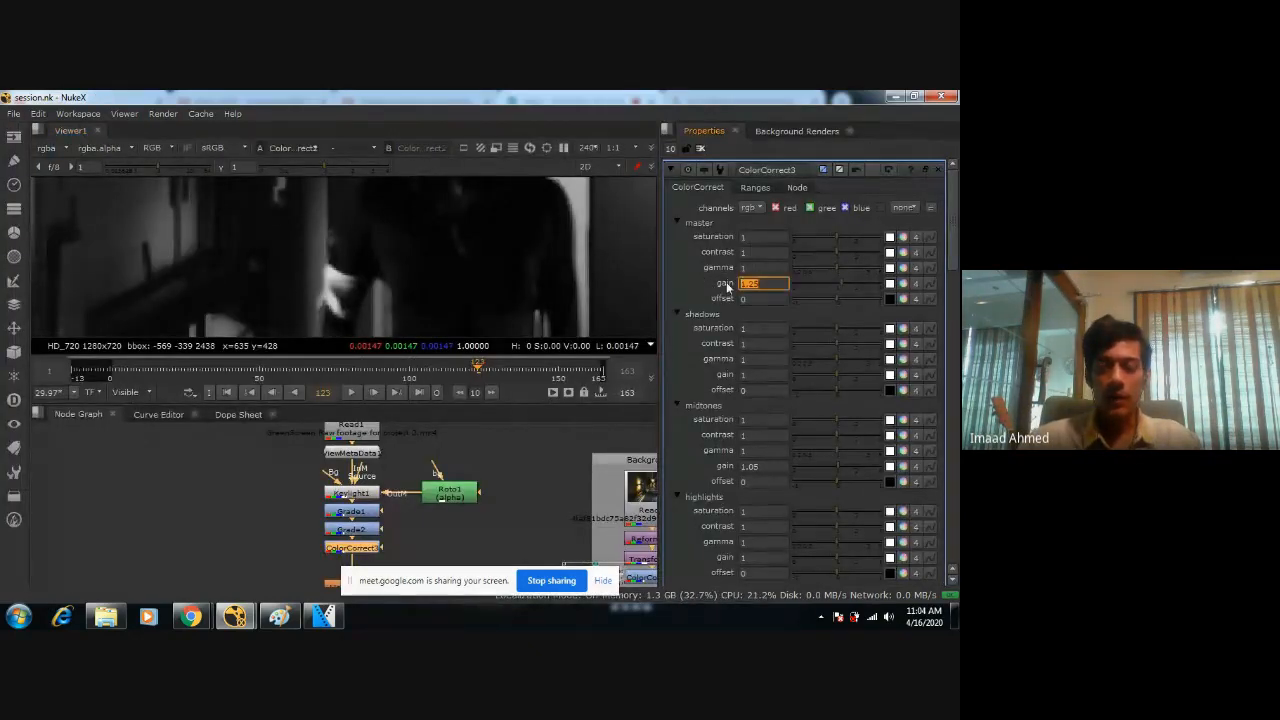
pyautogui.write('1')
pyautogui.press('Return')
pyautogui.scroll(-4, 727, 283)
pyautogui.scroll(-3, 514, 254)
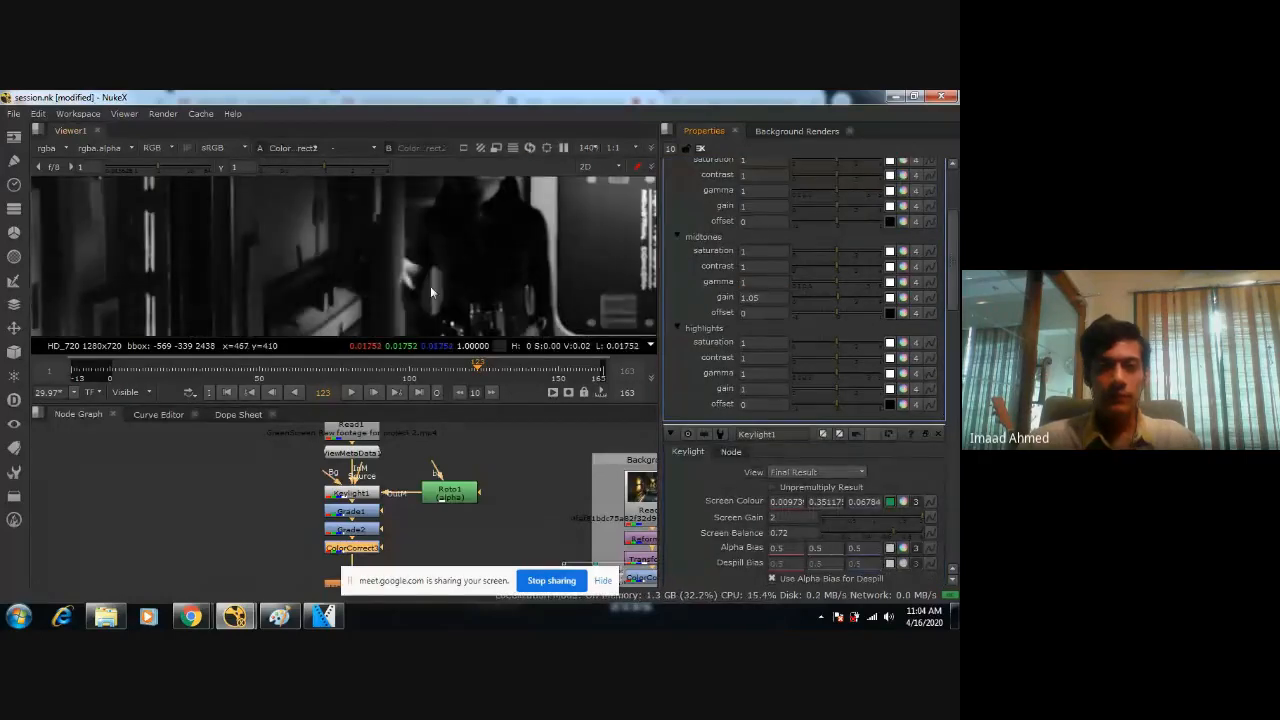
pyautogui.doubleClick(337, 549)
pyautogui.moveTo(544, 287); pyautogui.dragTo(497, 227, button='middle')
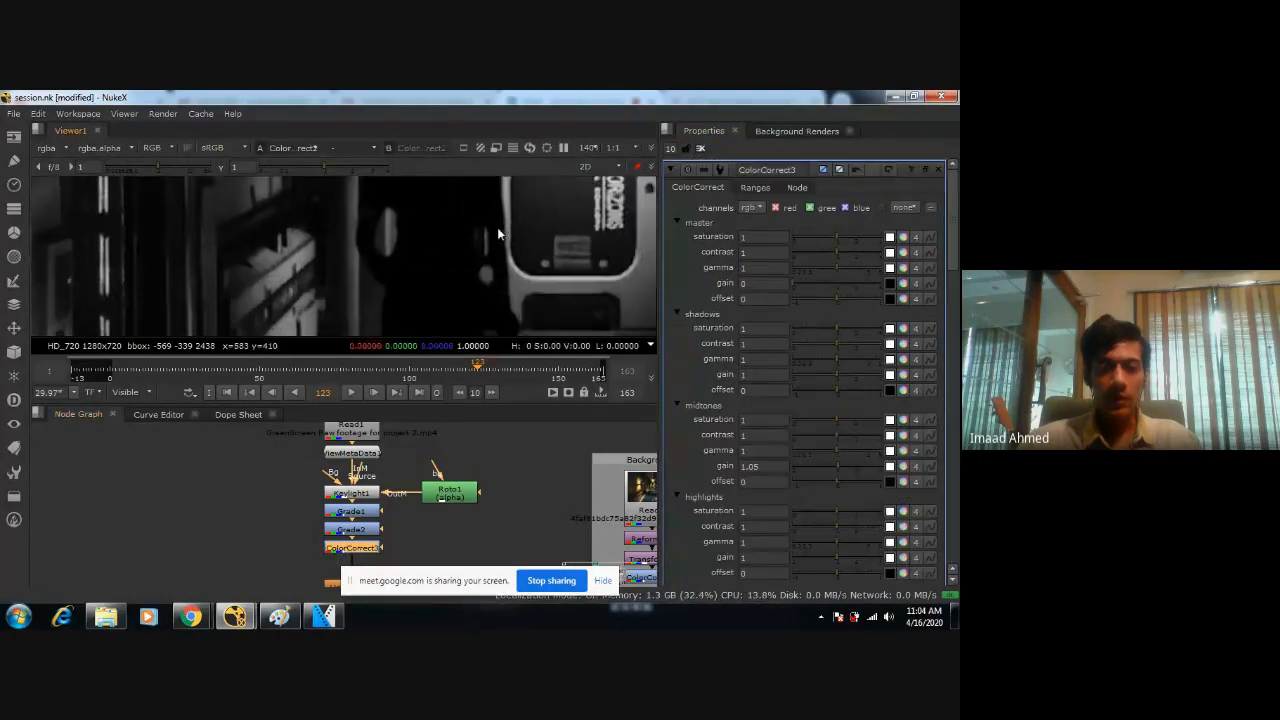
pyautogui.scroll(-4, 495, 235)
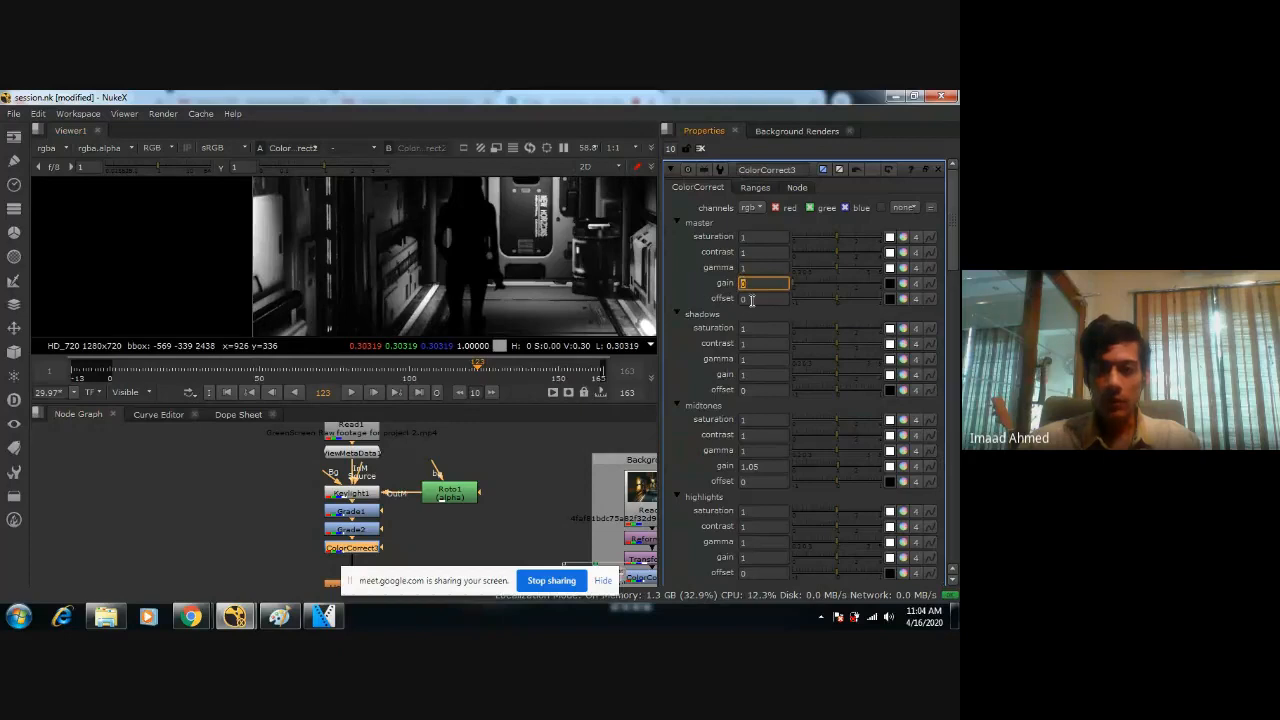
# Set ColorCorrect3's master gain to 1, and try a master offset of 1 before resetting the offset to 0.
pyautogui.write('1')
pyautogui.click(751, 299)
pyautogui.write('1')
pyautogui.press('Return')
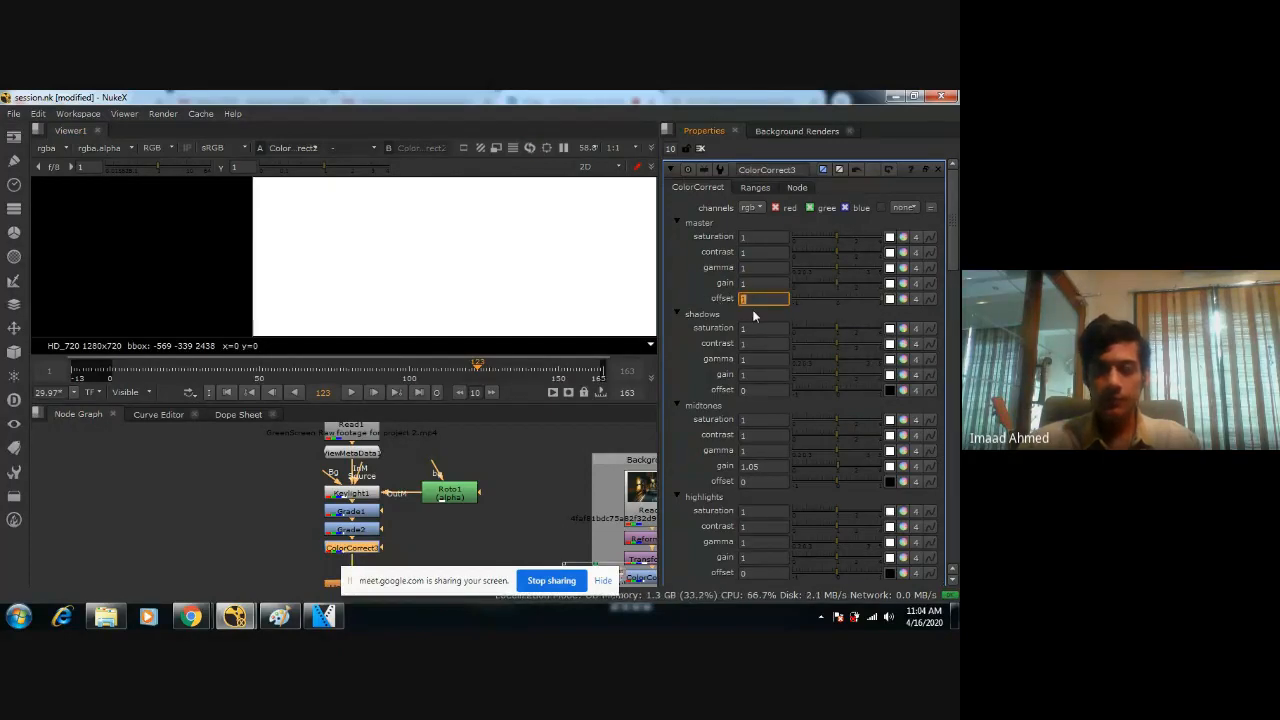
pyautogui.write('0')
pyautogui.press('Return')
pyautogui.scroll(3, 399, 263)
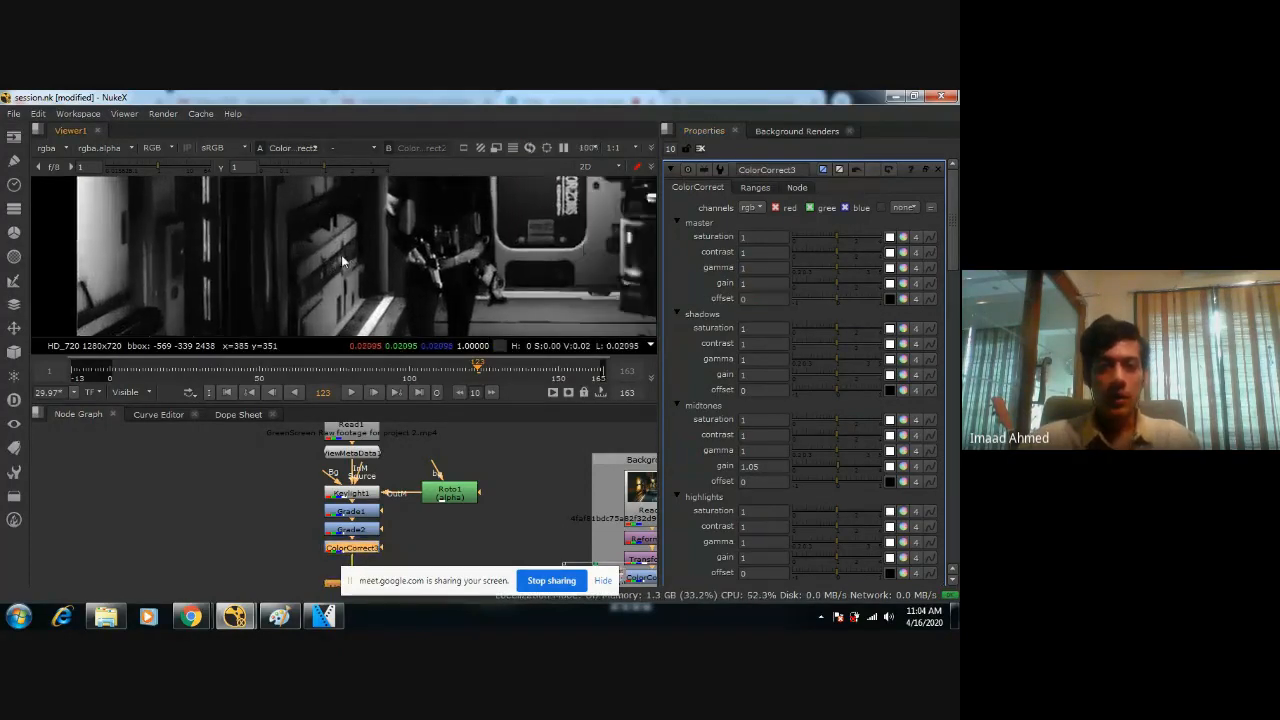
pyautogui.scroll(5, 343, 262)
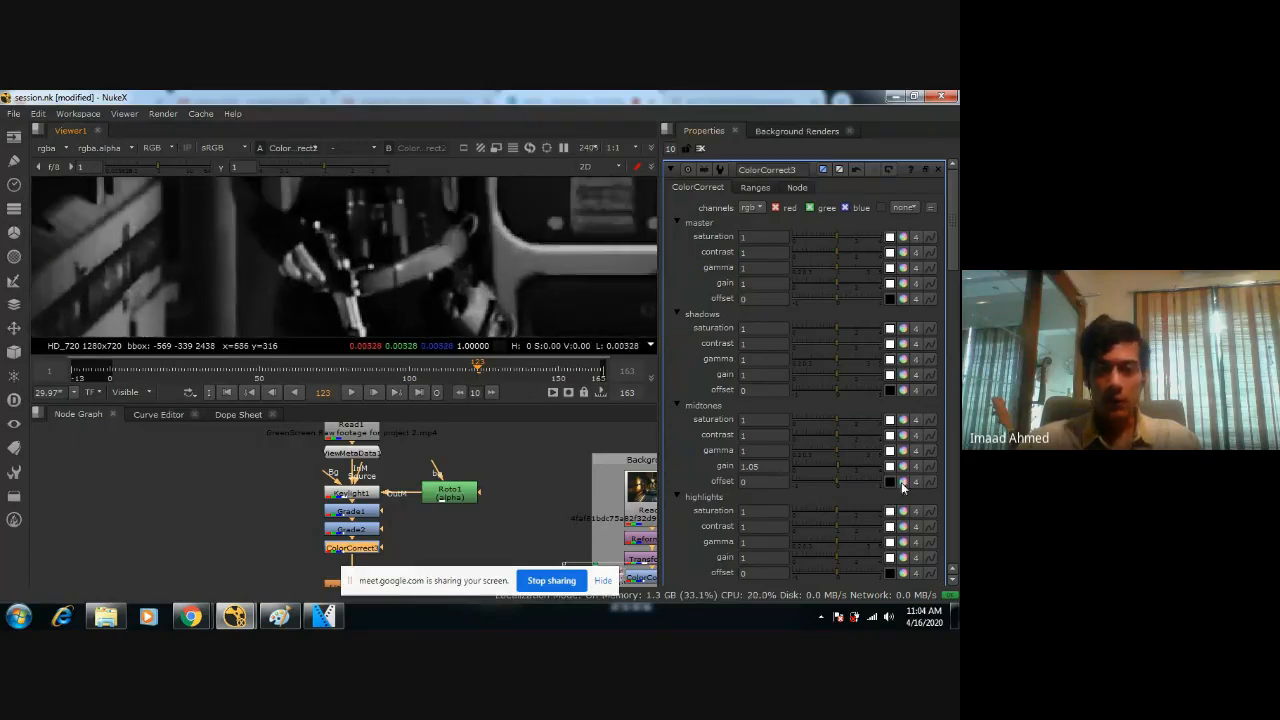
# Try ColorCorrect3 midtones gains of 0 and 0.7, checking the whole figure in an enlarged viewer.
pyautogui.moveTo(837, 466); pyautogui.dragTo(717, 468)
pyautogui.write('1')
pyautogui.press('Return')
pyautogui.scroll(-7, 478, 287)
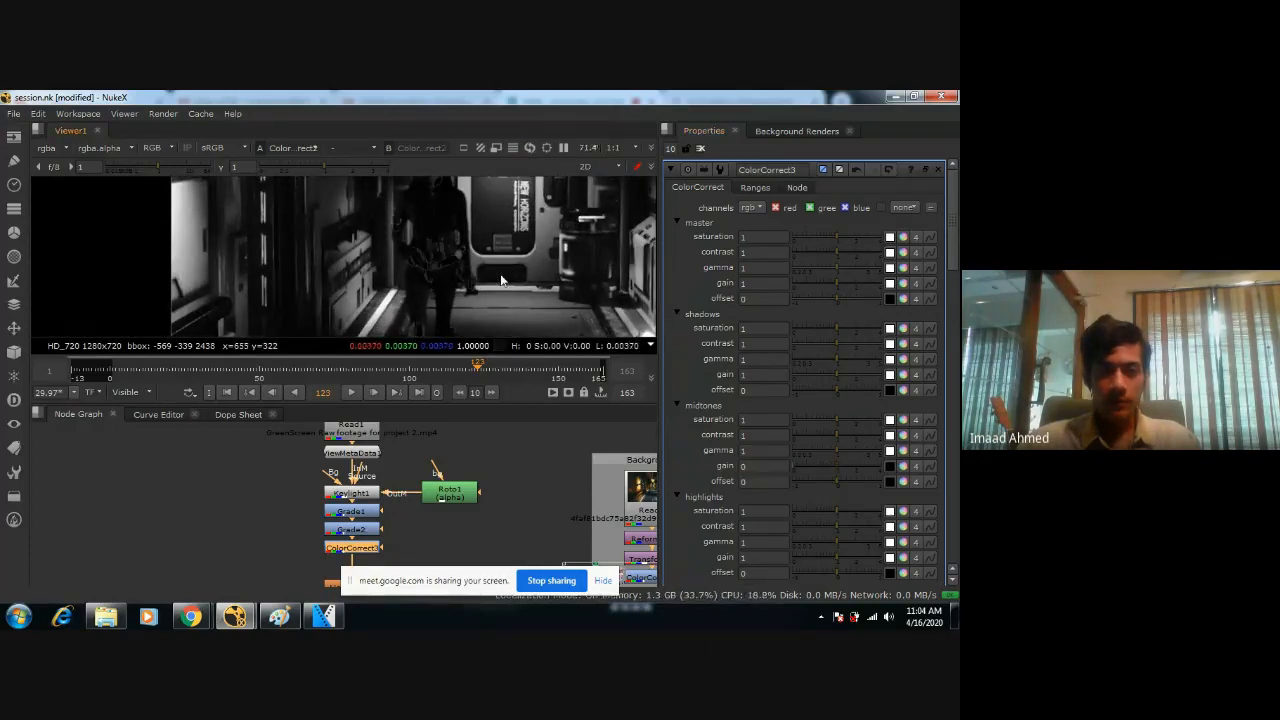
pyautogui.press('space')
pyautogui.scroll(4, 467, 418)
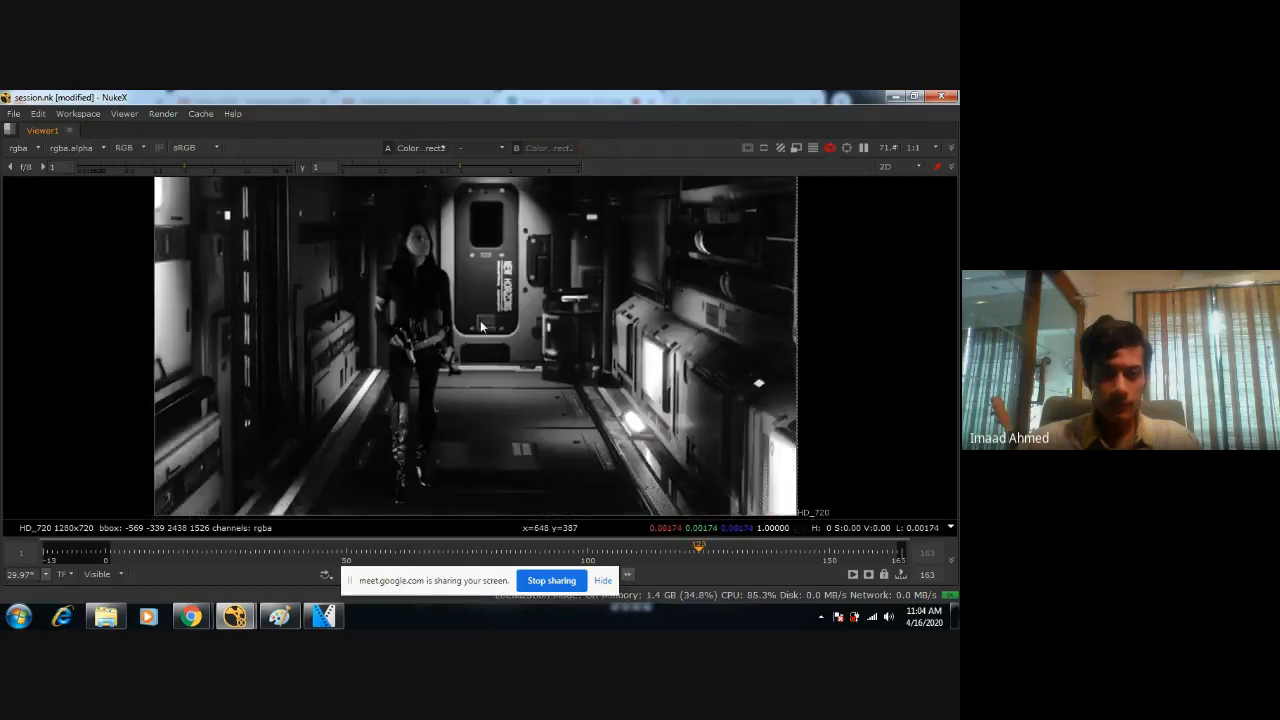
pyautogui.scroll(-3, 441, 377)
pyautogui.press('space')
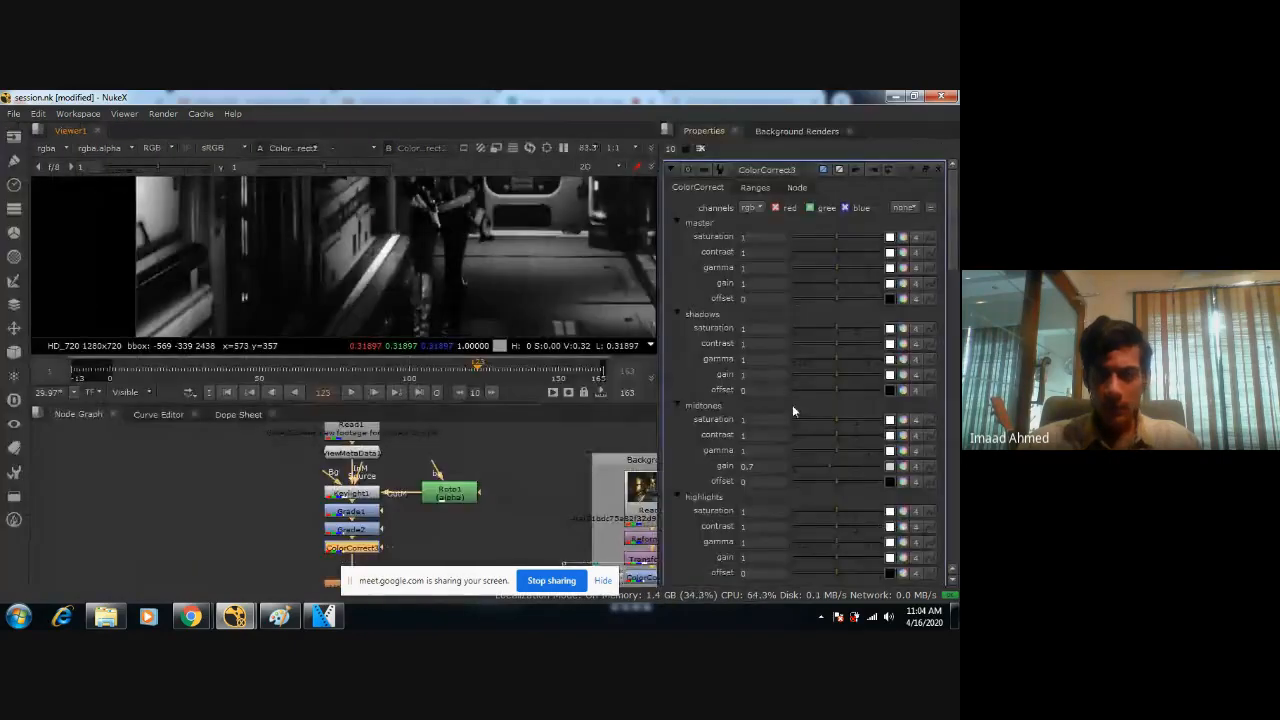
# Compare the figure at midtones gains of 1, 0 and 0.7, finishing with ColorCorrect3's midtones gain at 1.
pyautogui.click(763, 466)
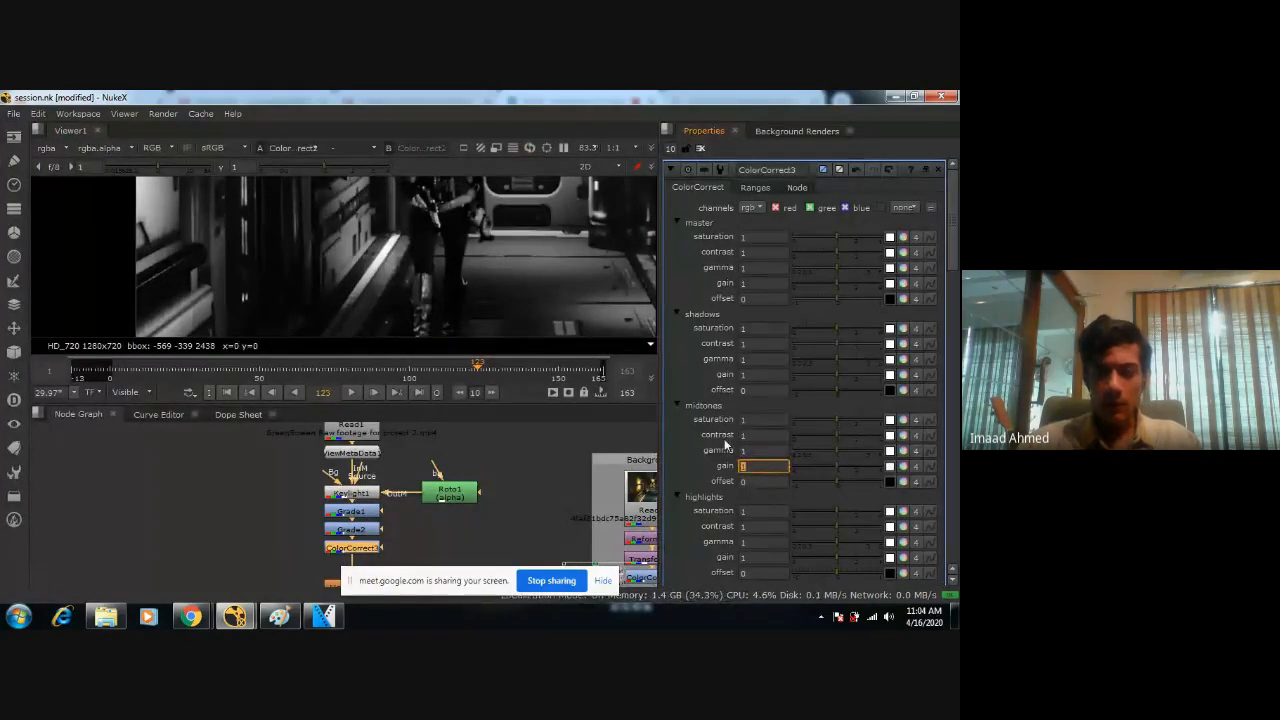
pyautogui.scroll(-2, 433, 234)
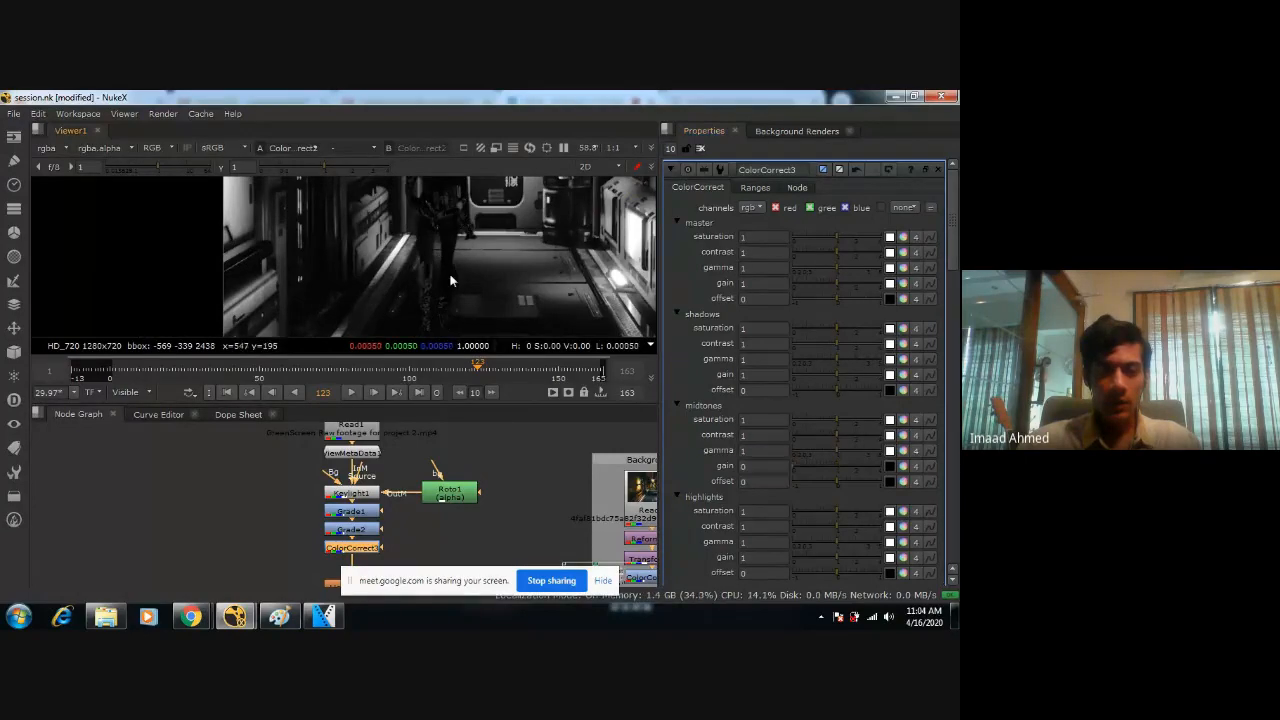
pyautogui.press('space')
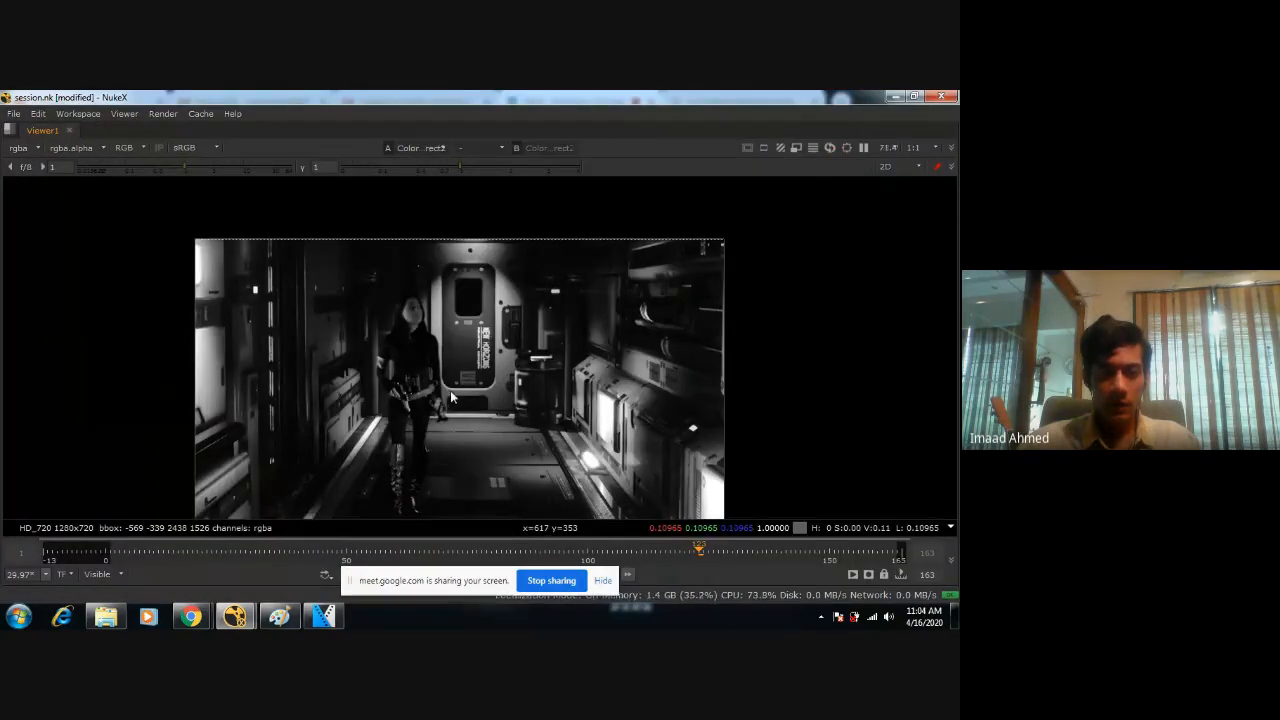
pyautogui.scroll(3, 451, 390)
pyautogui.press('space')
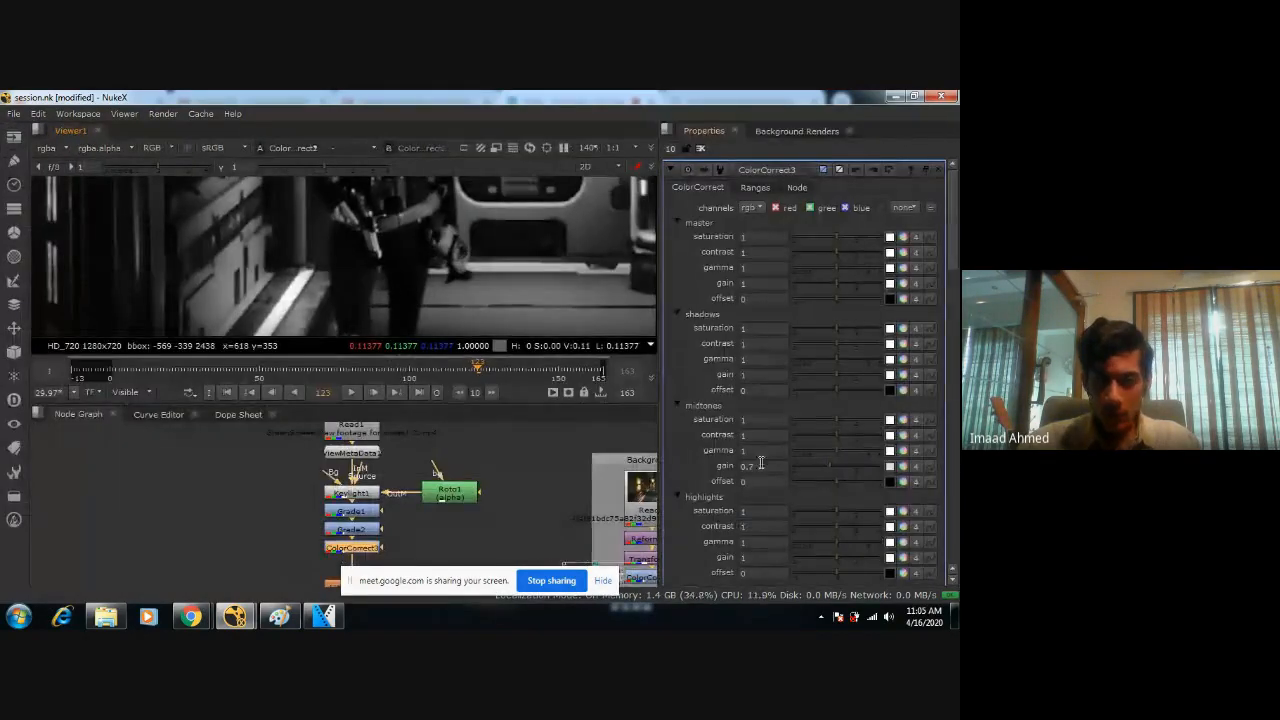
pyautogui.moveTo(762, 465); pyautogui.dragTo(713, 467)
pyautogui.write('1')
pyautogui.press('Return')
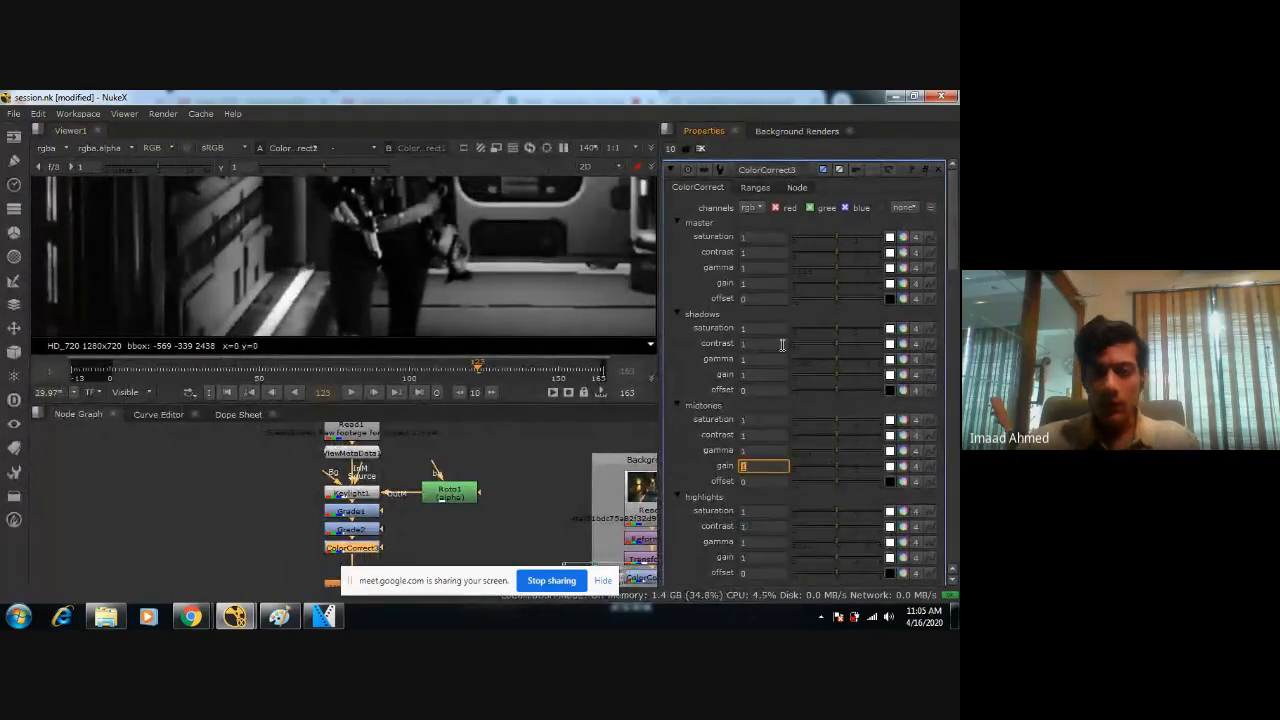
# Set ColorCorrect3's master gain to 1.25 and check the figure's brightness against the corridor.
pyautogui.write('1.25')
pyautogui.press('Return')
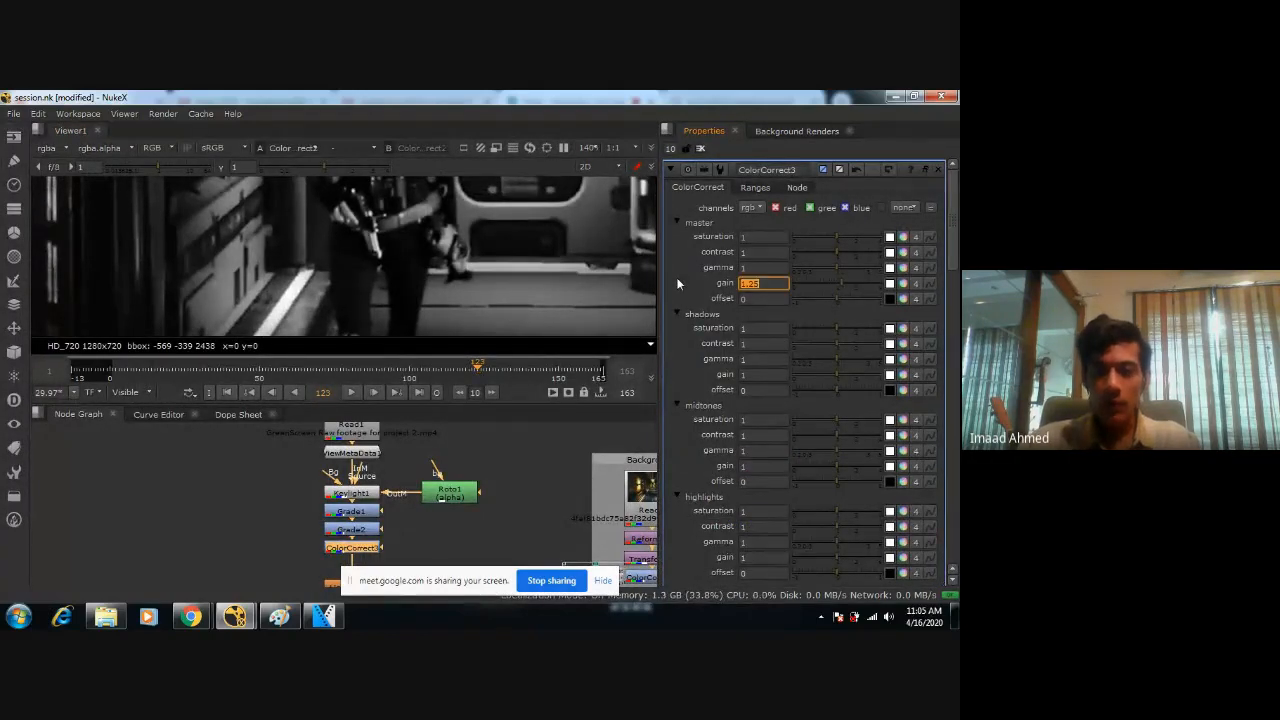
pyautogui.scroll(-6, 430, 289)
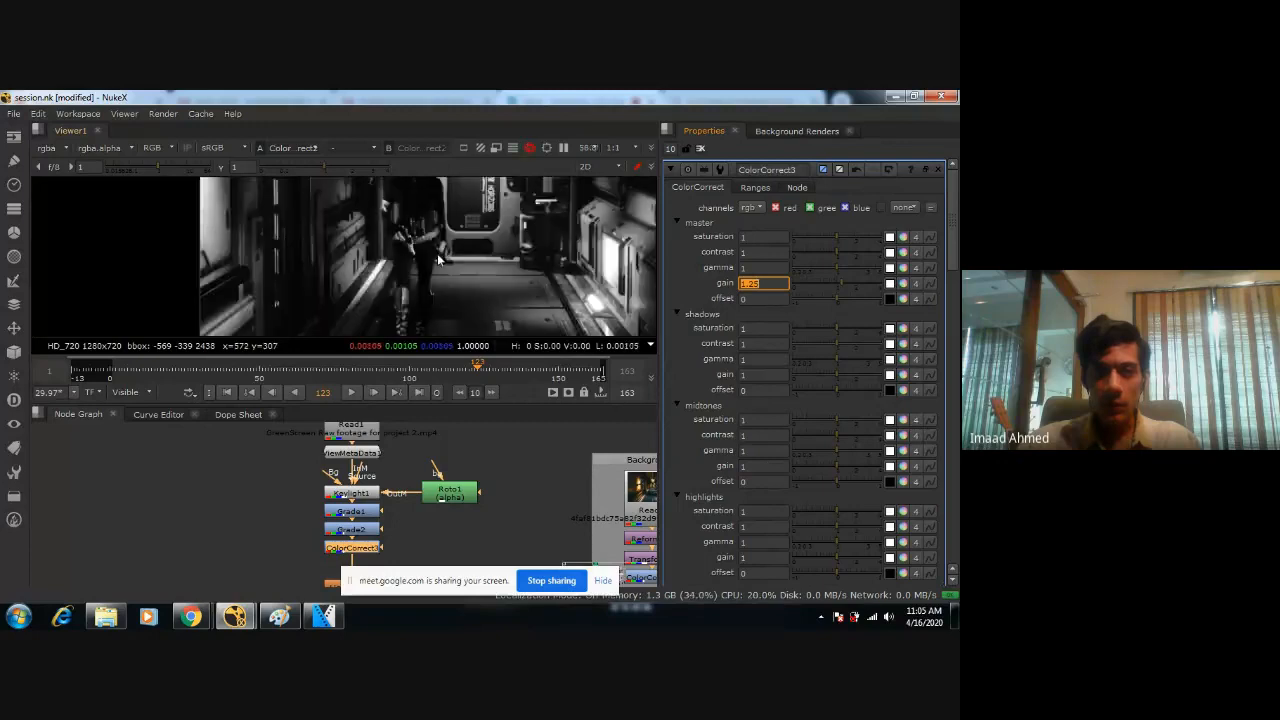
pyautogui.scroll(2, 430, 289)
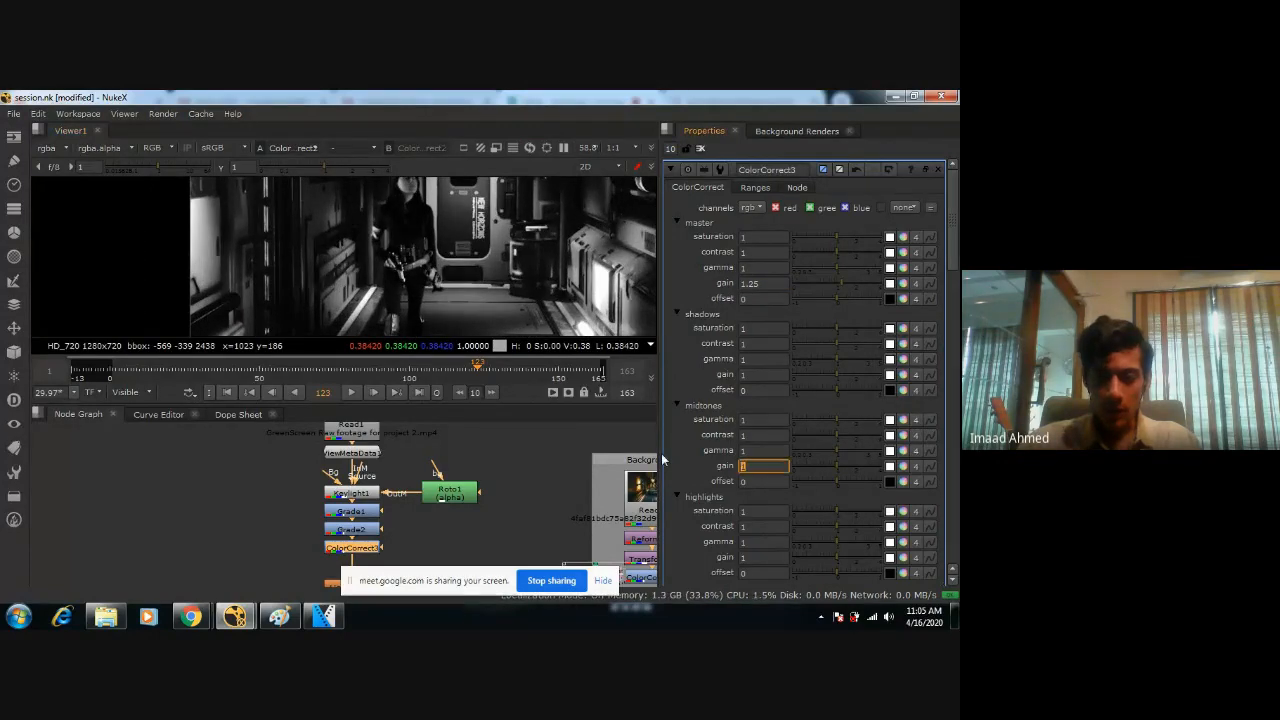
# Set ColorCorrect3's midtones gain to 1.1 and inspect the figure up close and in the whole frame.
pyautogui.write('1.1')
pyautogui.press('Return')
pyautogui.scroll(4, 452, 292)
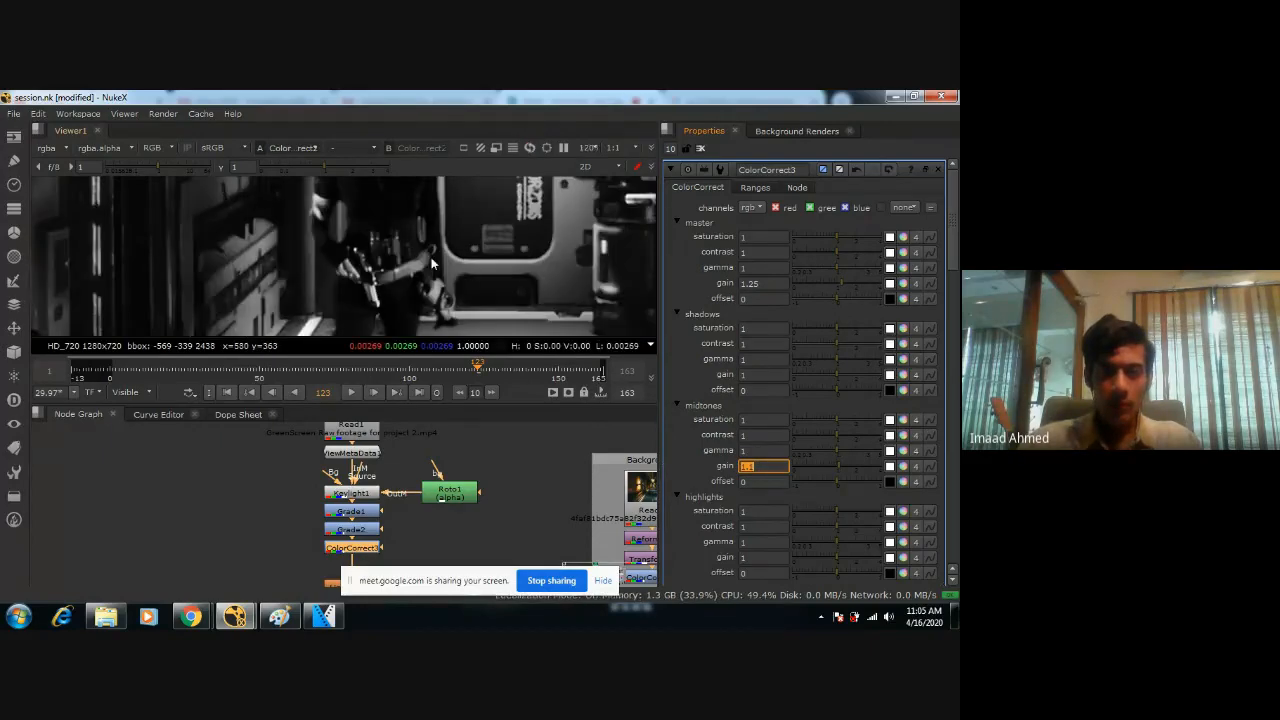
pyautogui.press('space')
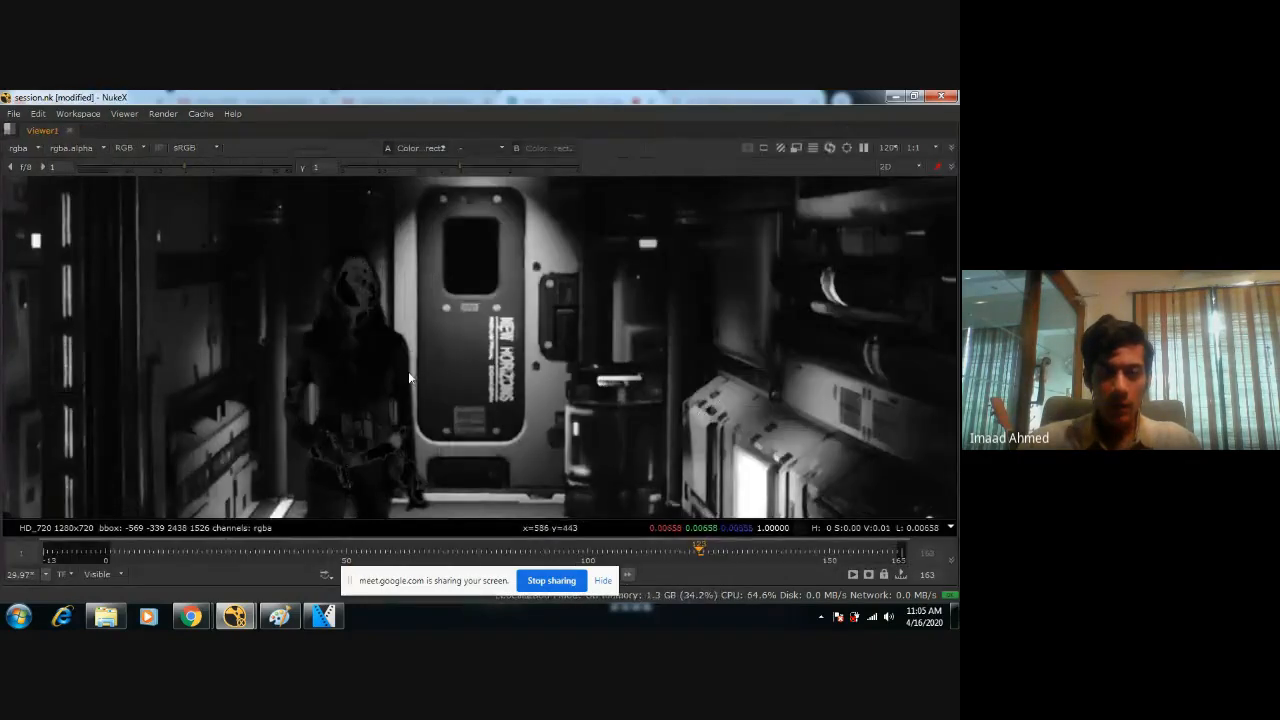
pyautogui.press('space')
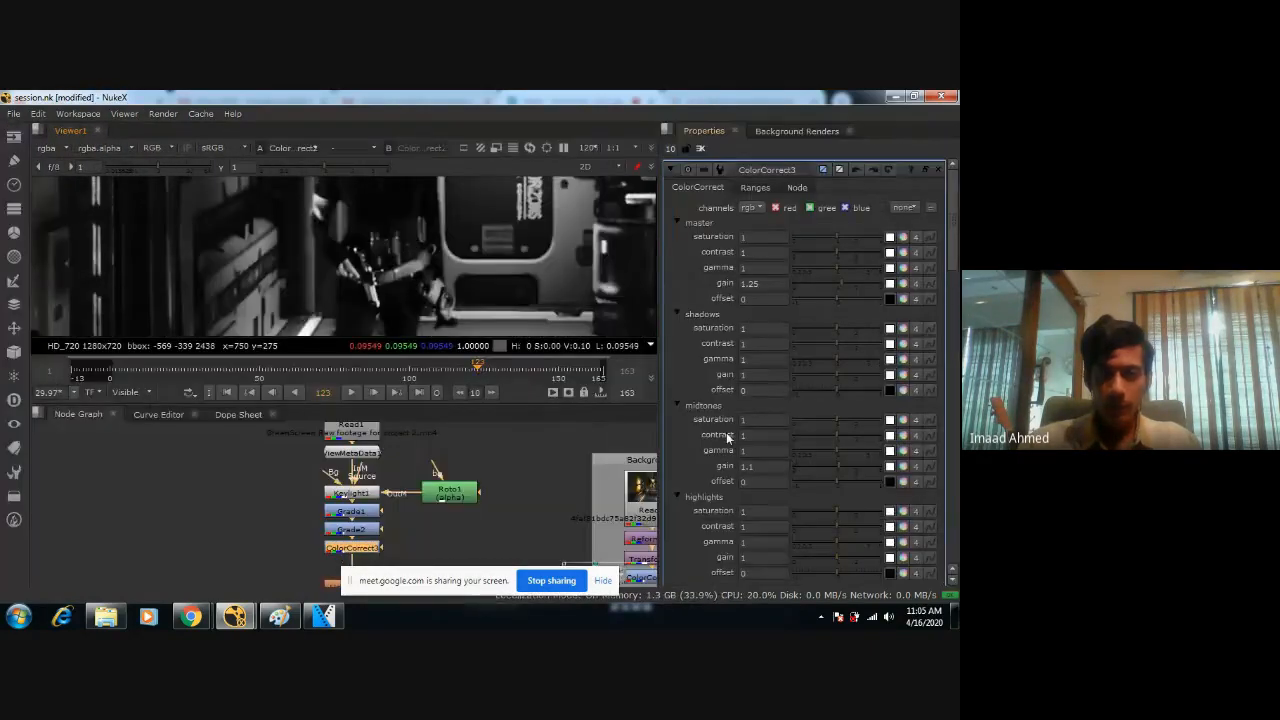
pyautogui.scroll(-5, 474, 305)
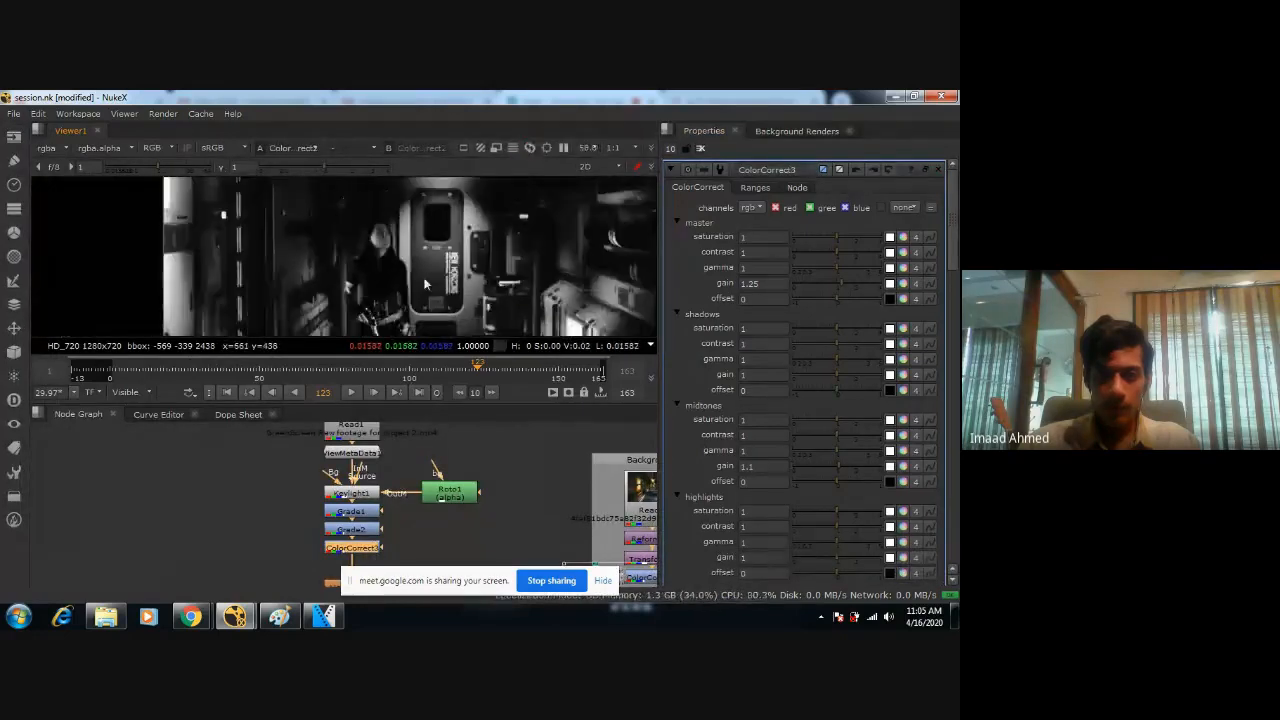
pyautogui.scroll(-1, 396, 283)
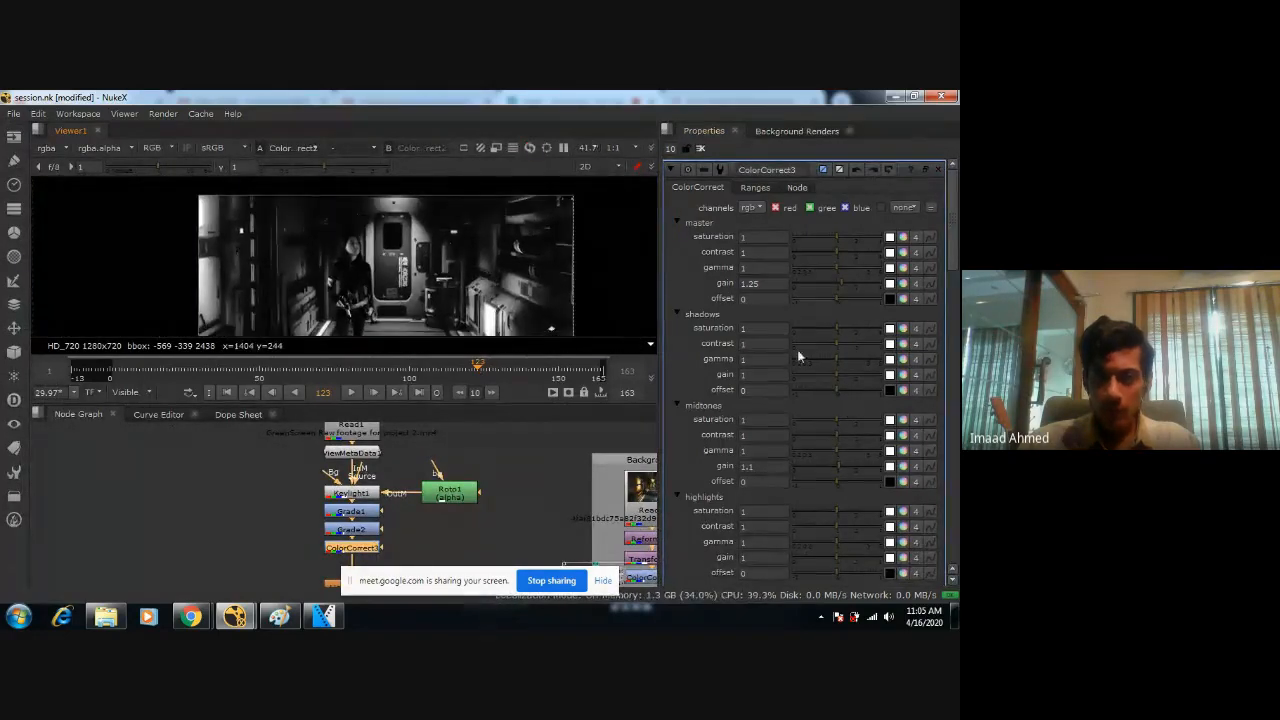
# Set ColorCorrect3's master gain to 1 and try midtones gains of 1.7 and 1.6, checking the figure's face.
pyautogui.click(762, 283)
pyautogui.write('1')
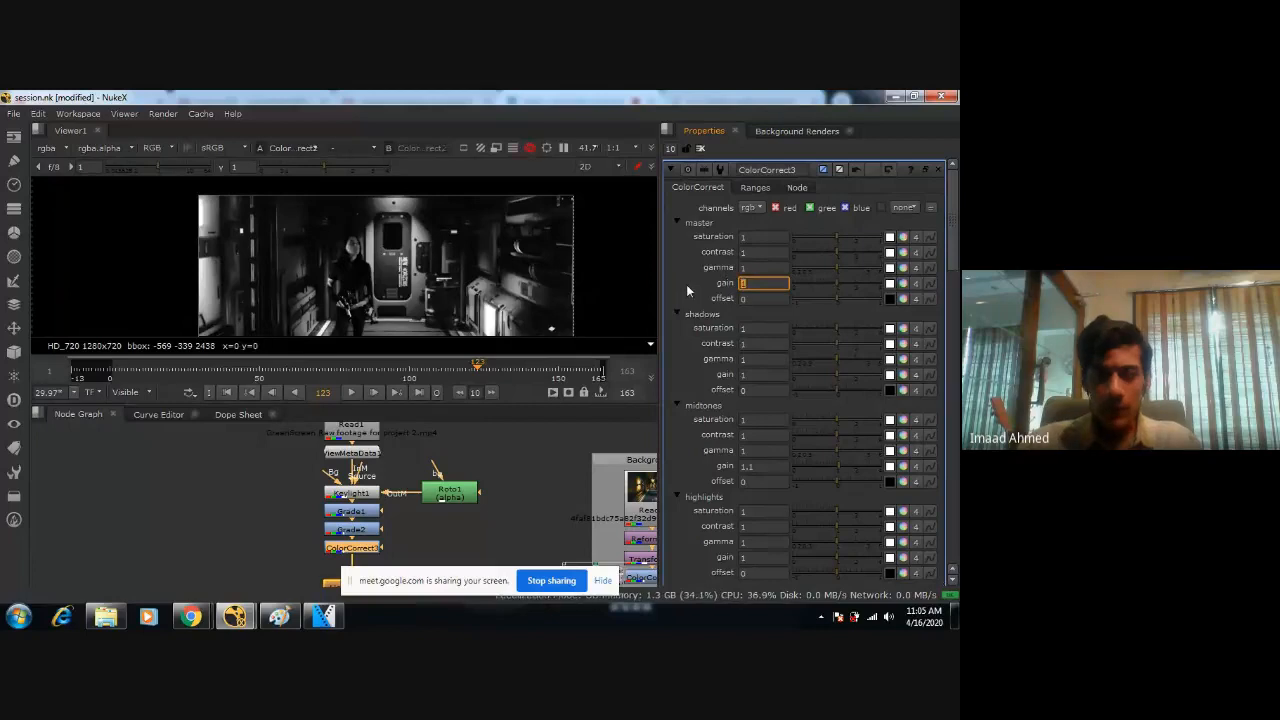
pyautogui.moveTo(820, 469); pyautogui.dragTo(850, 461)
pyautogui.scroll(5, 380, 287)
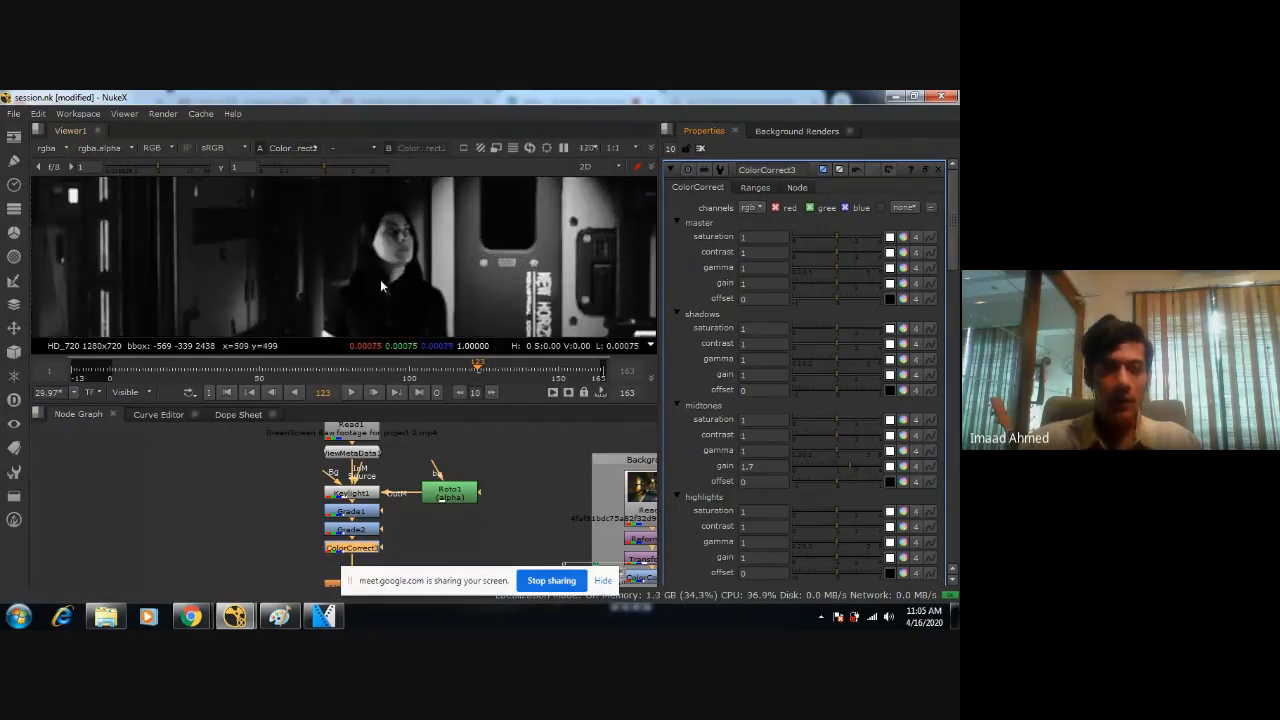
pyautogui.scroll(-3, 381, 279)
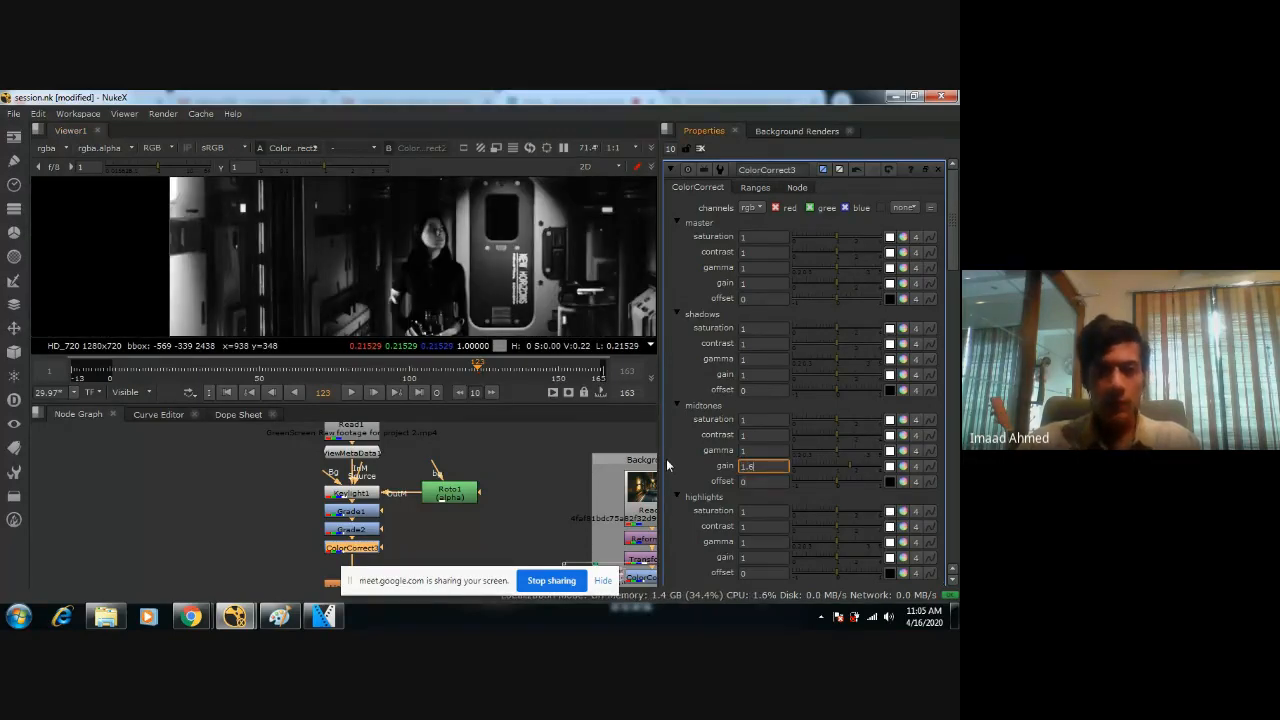
pyautogui.scroll(2, 481, 251)
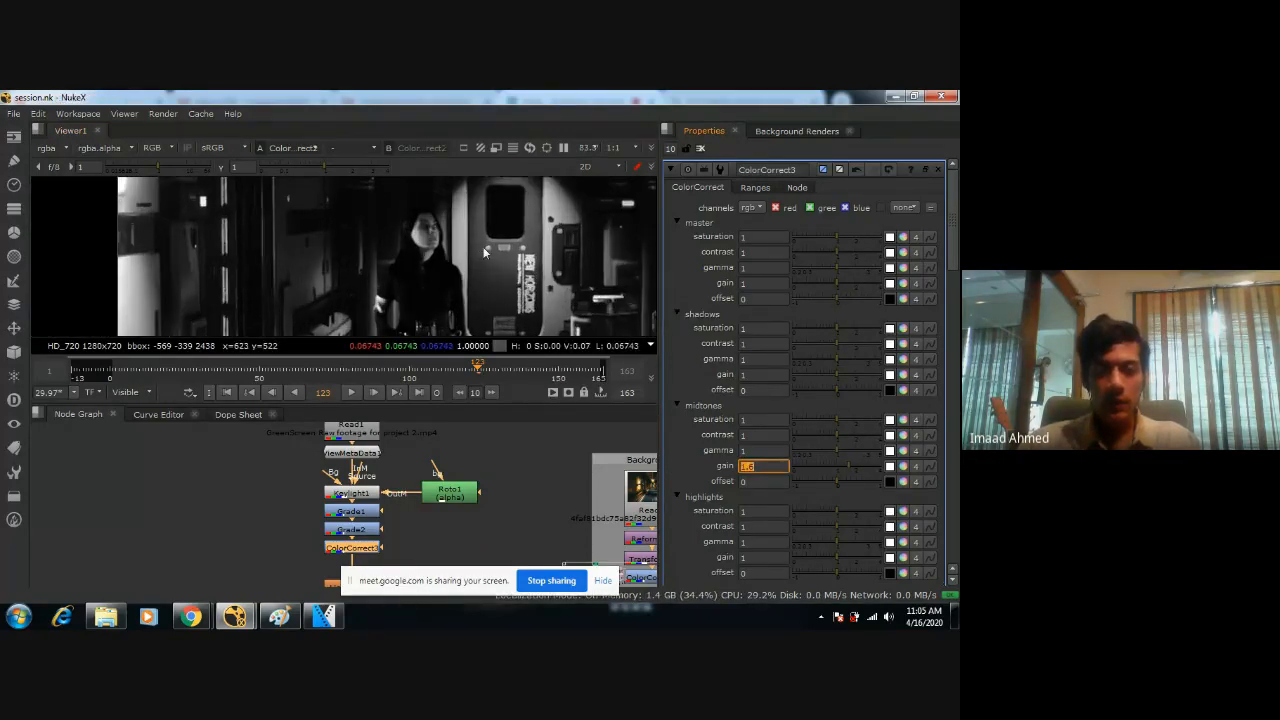
# Set ColorCorrect3's master gain to 1.25 after trying a slightly lower value.
pyautogui.moveTo(836, 283); pyautogui.dragTo(841, 282)
pyautogui.doubleClick(762, 282)
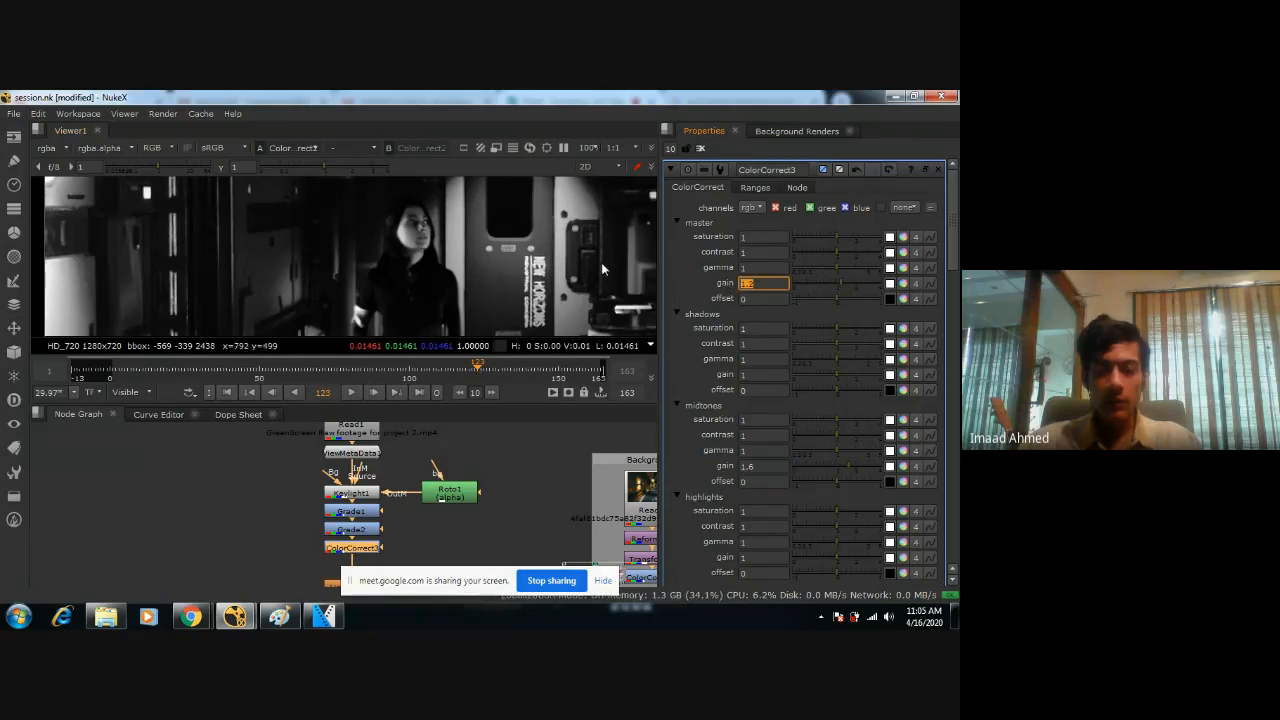
pyautogui.press('BackSpace')
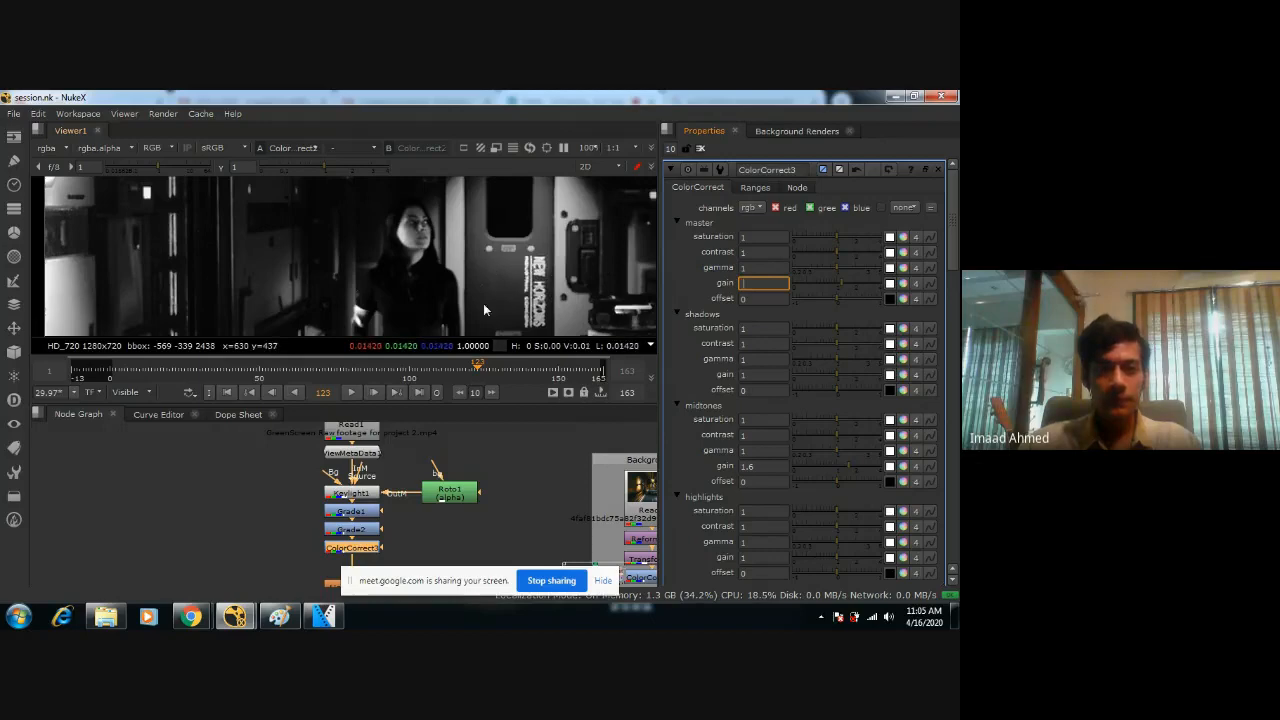
pyautogui.write('1.25')
pyautogui.press('Return')
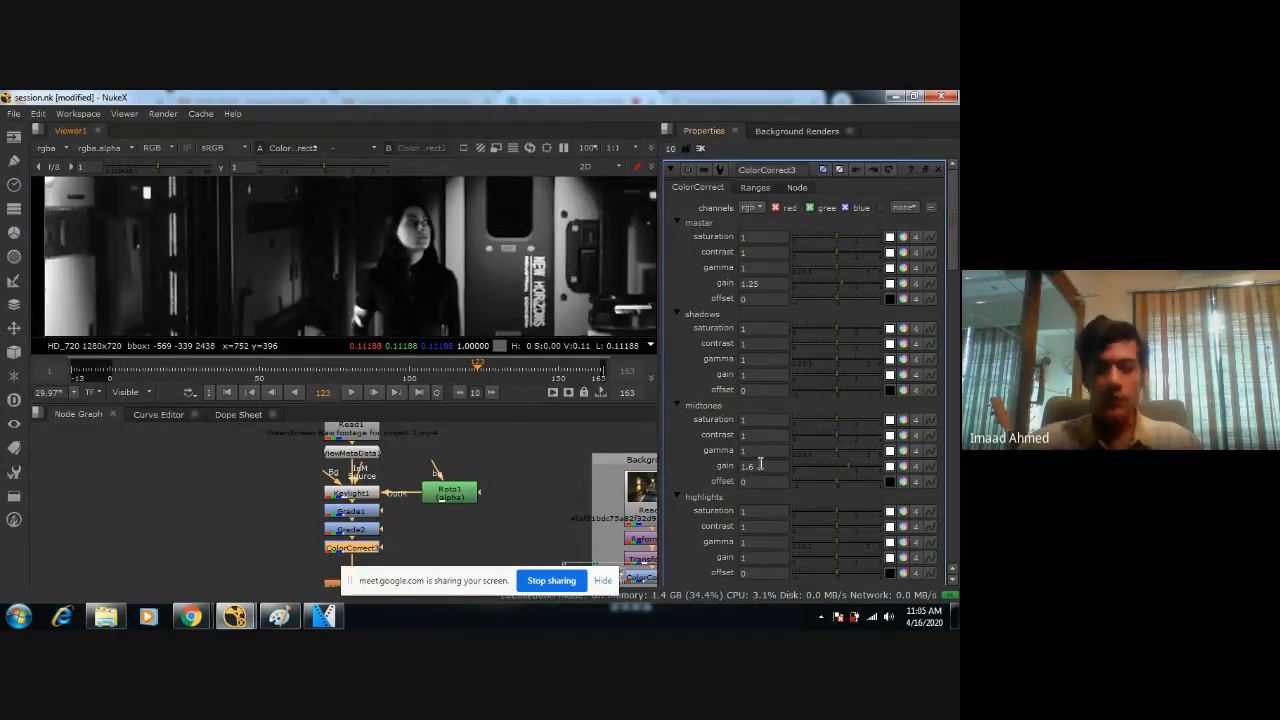
# Save the script and examine the desaturated composite in an enlarged viewer, both close up and as a whole frame.
pyautogui.press('space')
pyautogui.scroll(-4, 497, 331)
pyautogui.moveTo(464, 508); pyautogui.dragTo(612, 253, button='middle')
pyautogui.hotkey('ctrl', 's')
pyautogui.scroll(5, 499, 337)
pyautogui.scroll(-1, 612, 253)
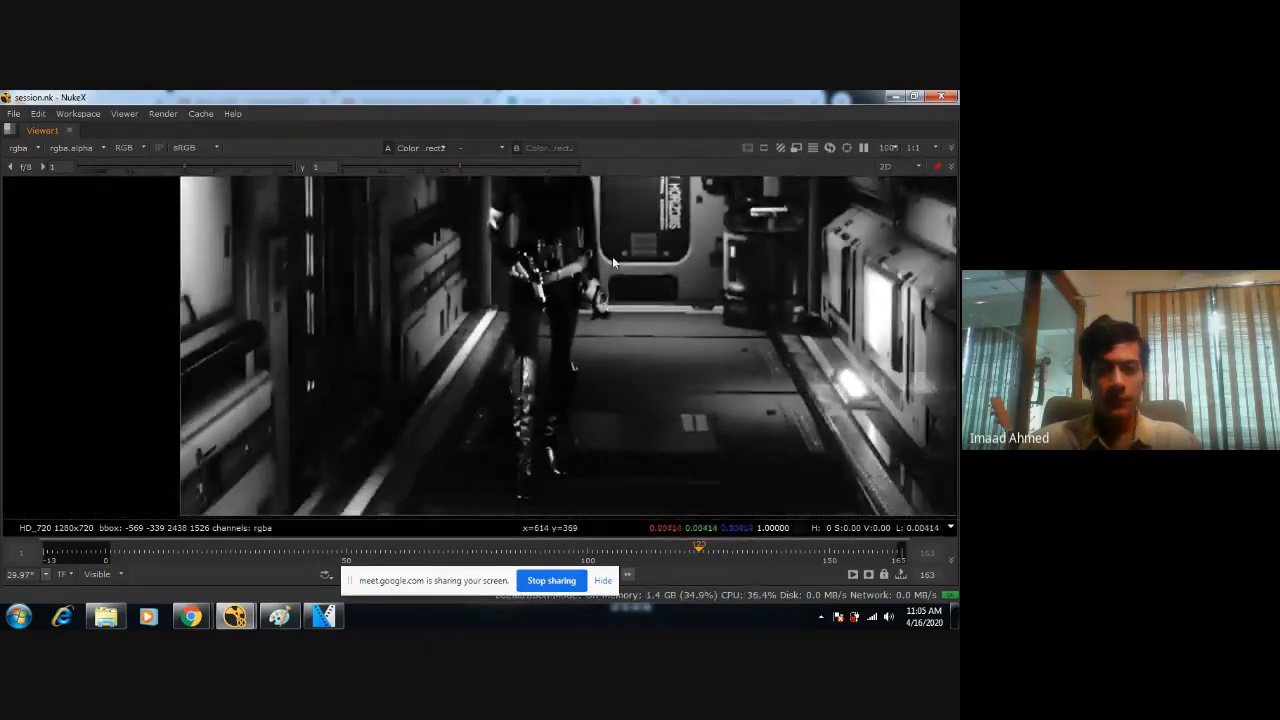
pyautogui.scroll(4, 602, 266)
pyautogui.press('f')
pyautogui.scroll(-1, 535, 290)
pyautogui.scroll(-2, 535, 294)
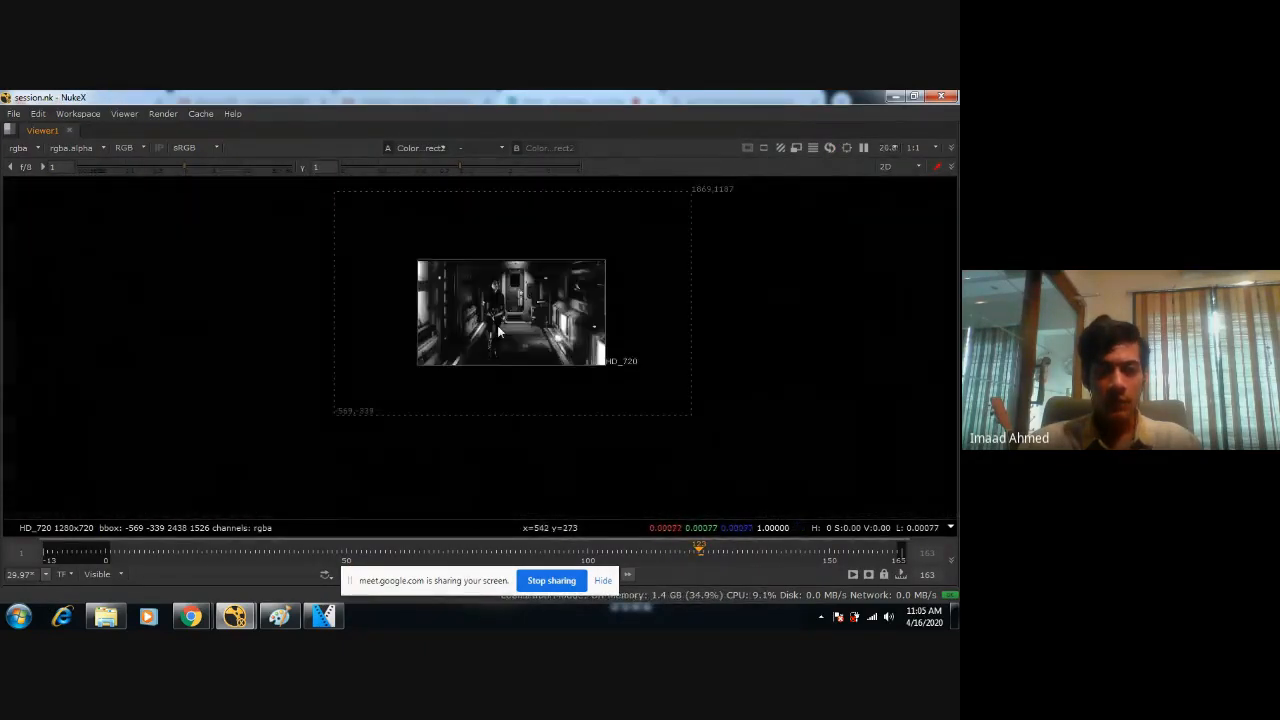
pyautogui.scroll(2, 497, 328)
pyautogui.scroll(3, 510, 268)
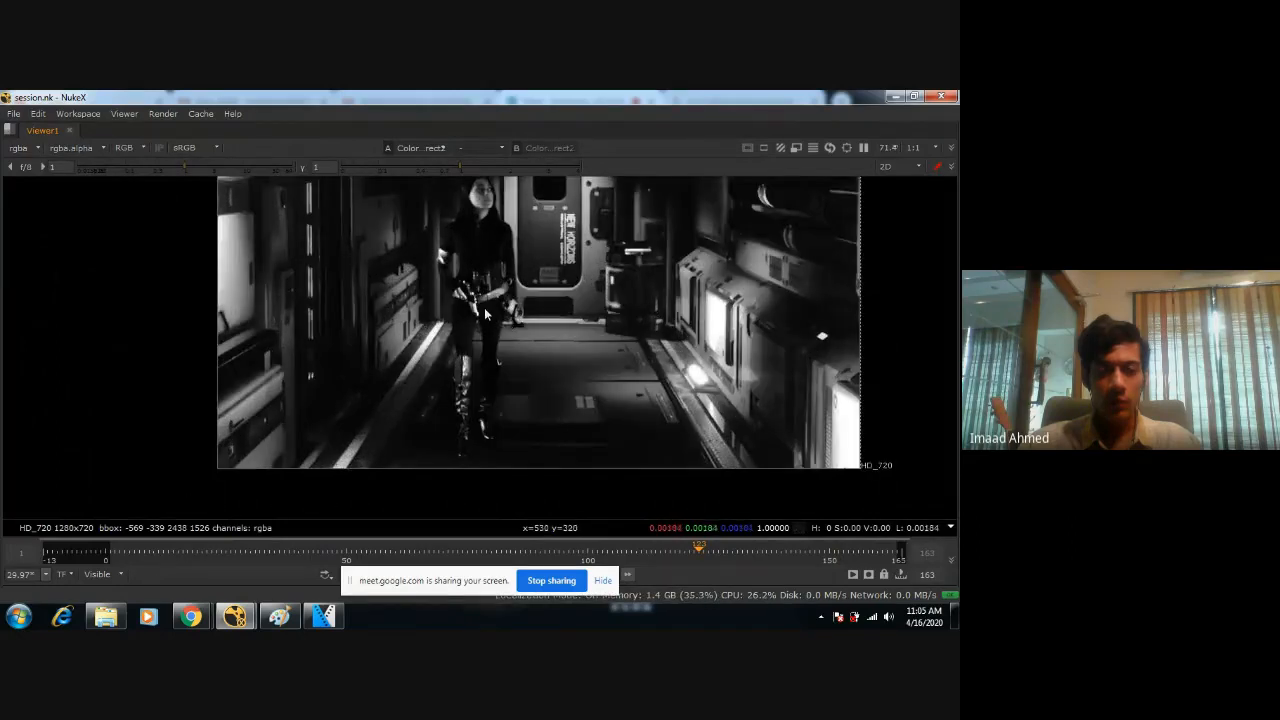
# Set ColorCorrect3's midtones gain to 1.5.
pyautogui.press('space')
pyautogui.moveTo(482, 247); pyautogui.dragTo(472, 286, button='middle')
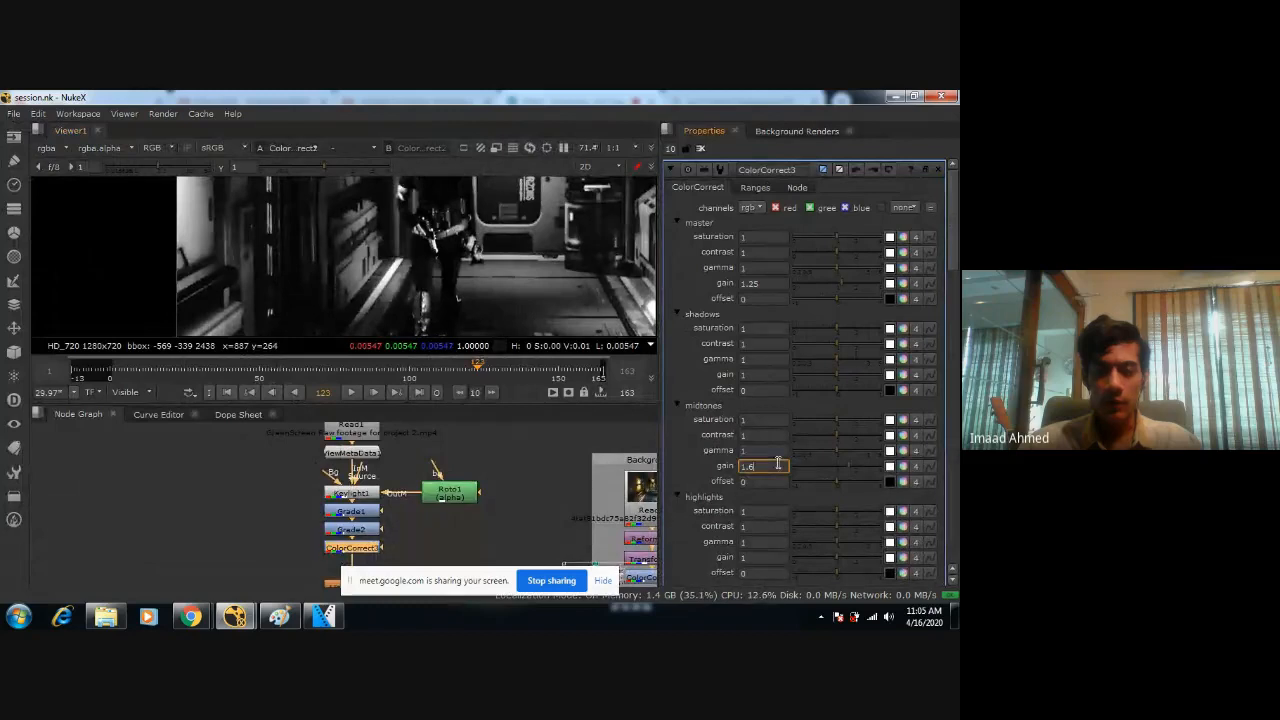
pyautogui.write('5')
pyautogui.press('Return')
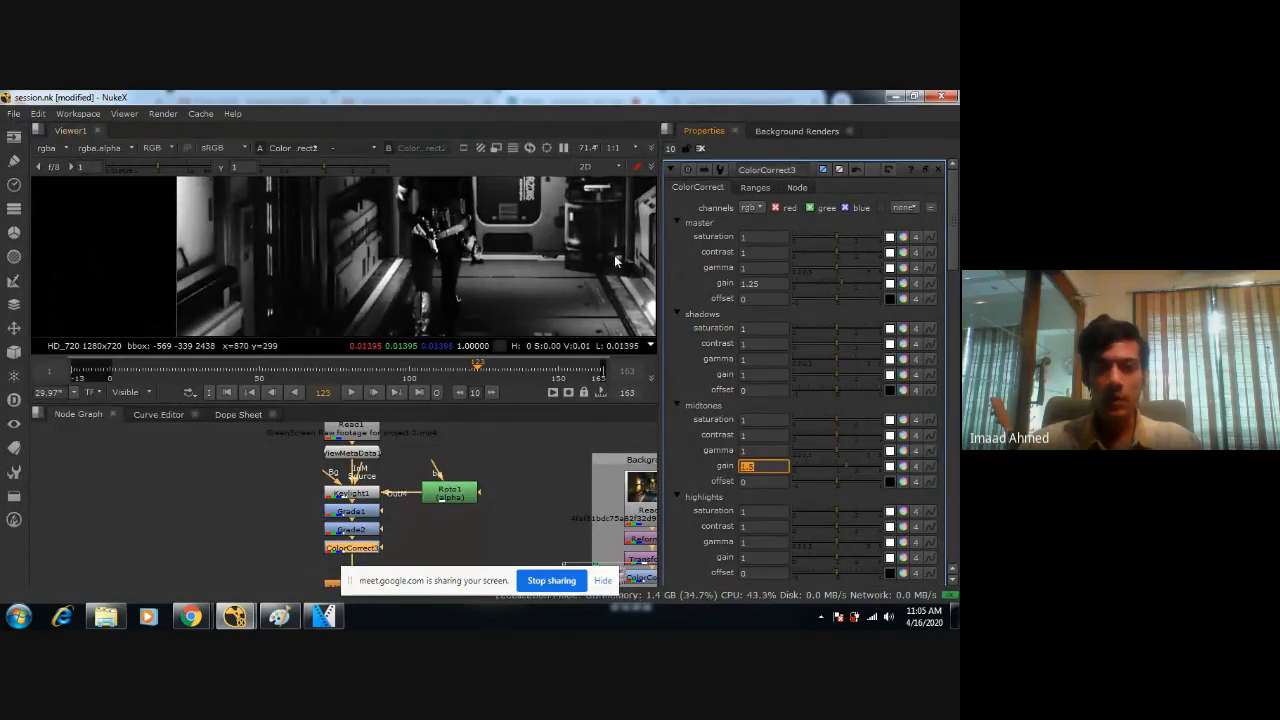
# Set ColorCorrect3's master gain to 1.2 and save the script.
pyautogui.press('BackSpace')
pyautogui.press('Return')
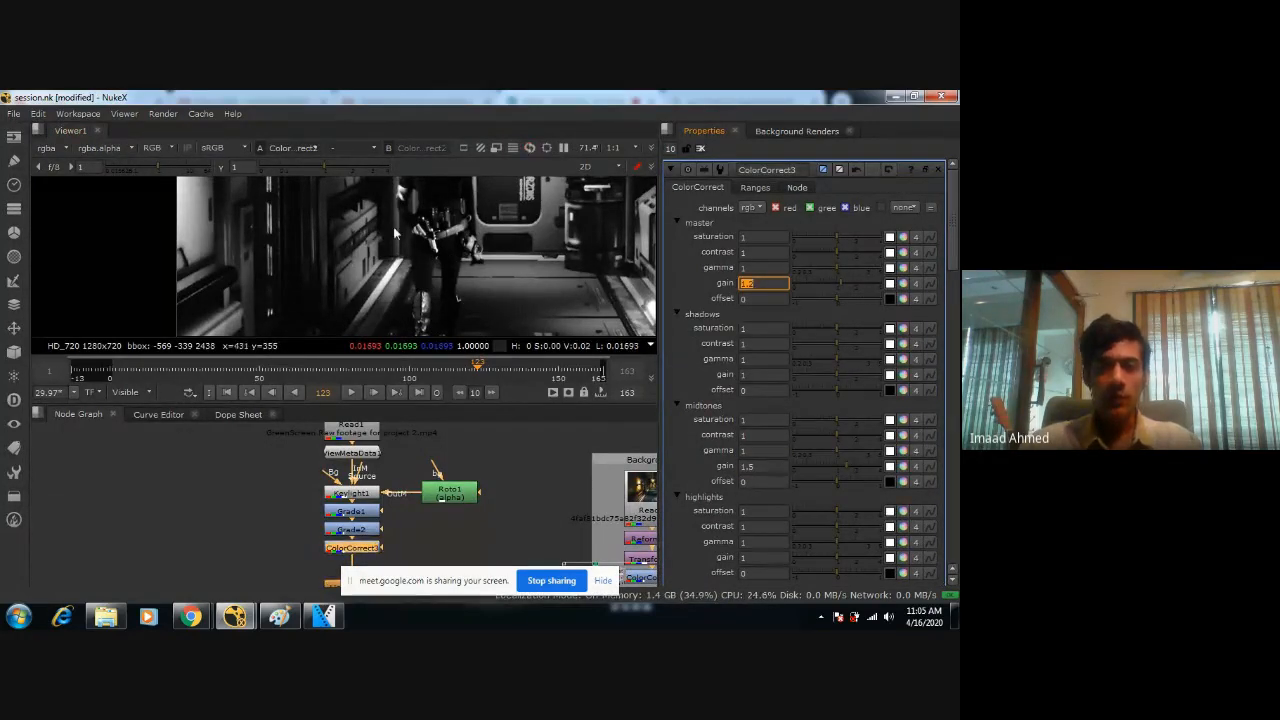
pyautogui.hotkey('ctrl', 's')
# Examine how the figure's luminance matches the corridor in an enlarged viewer, both close up and as a whole frame.
pyautogui.press('space')
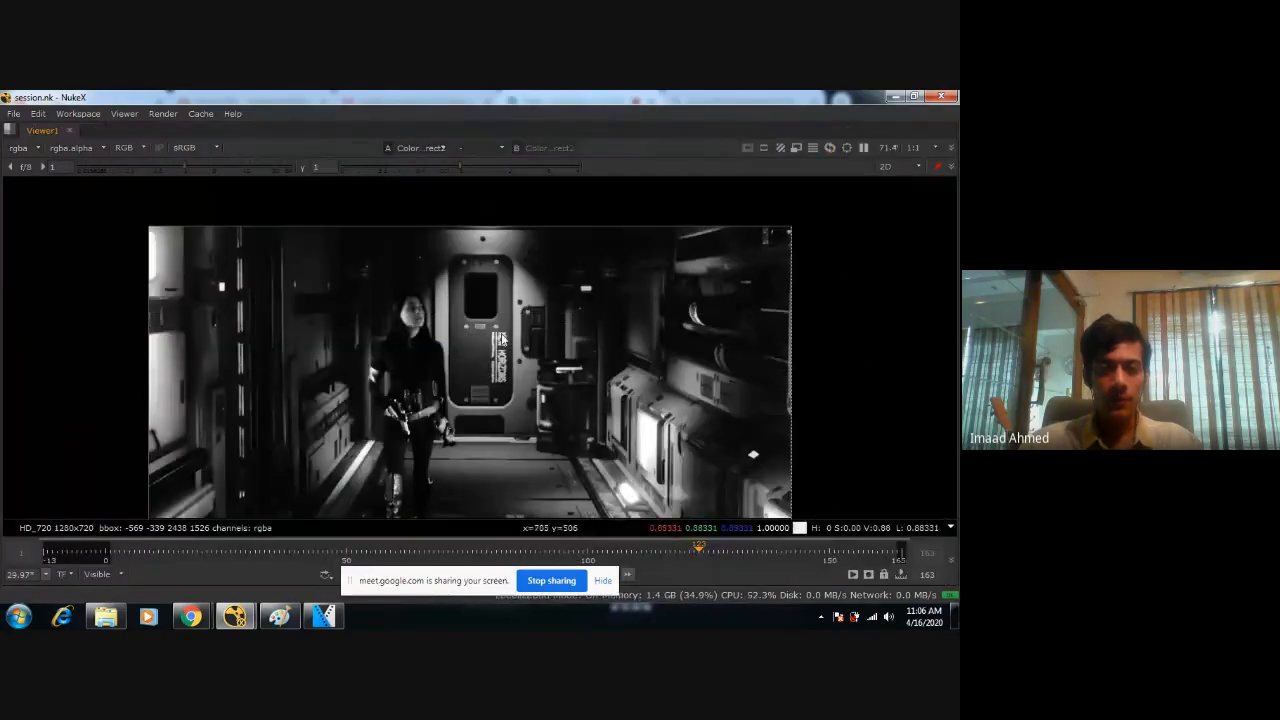
pyautogui.scroll(2, 489, 314)
pyautogui.scroll(-2, 489, 314)
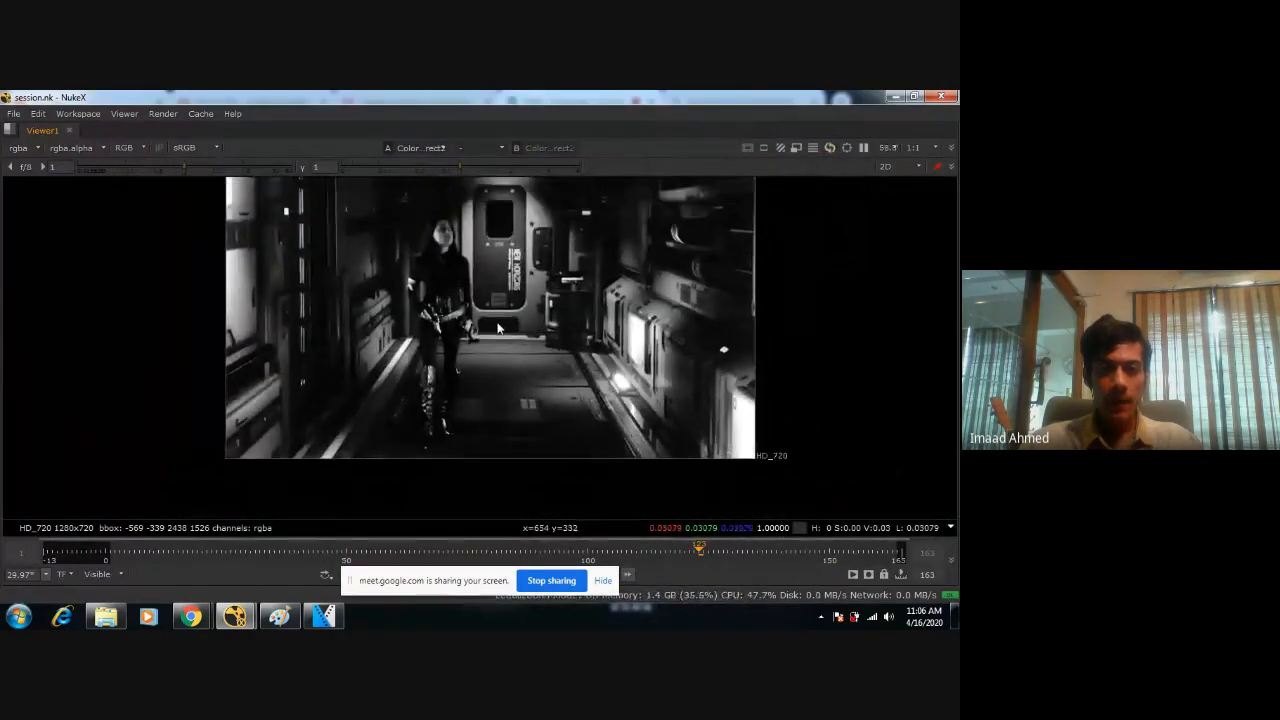
pyautogui.scroll(5, 501, 312)
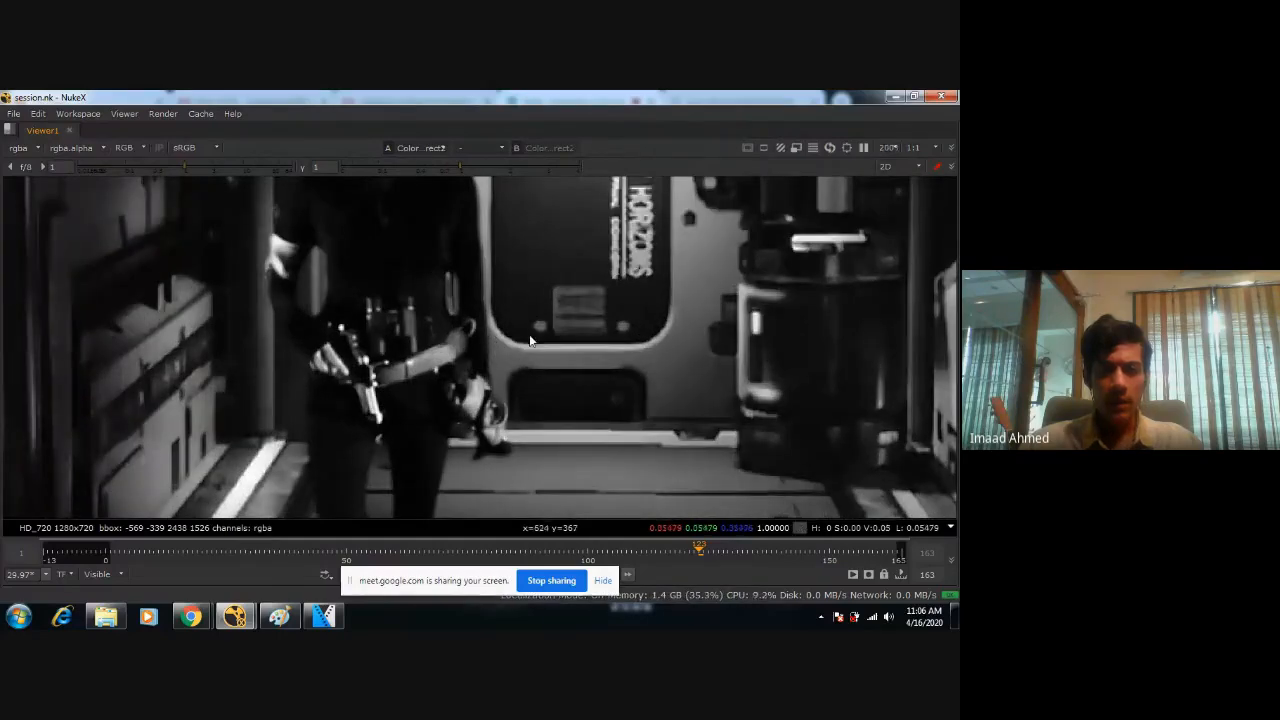
pyautogui.scroll(-4, 530, 341)
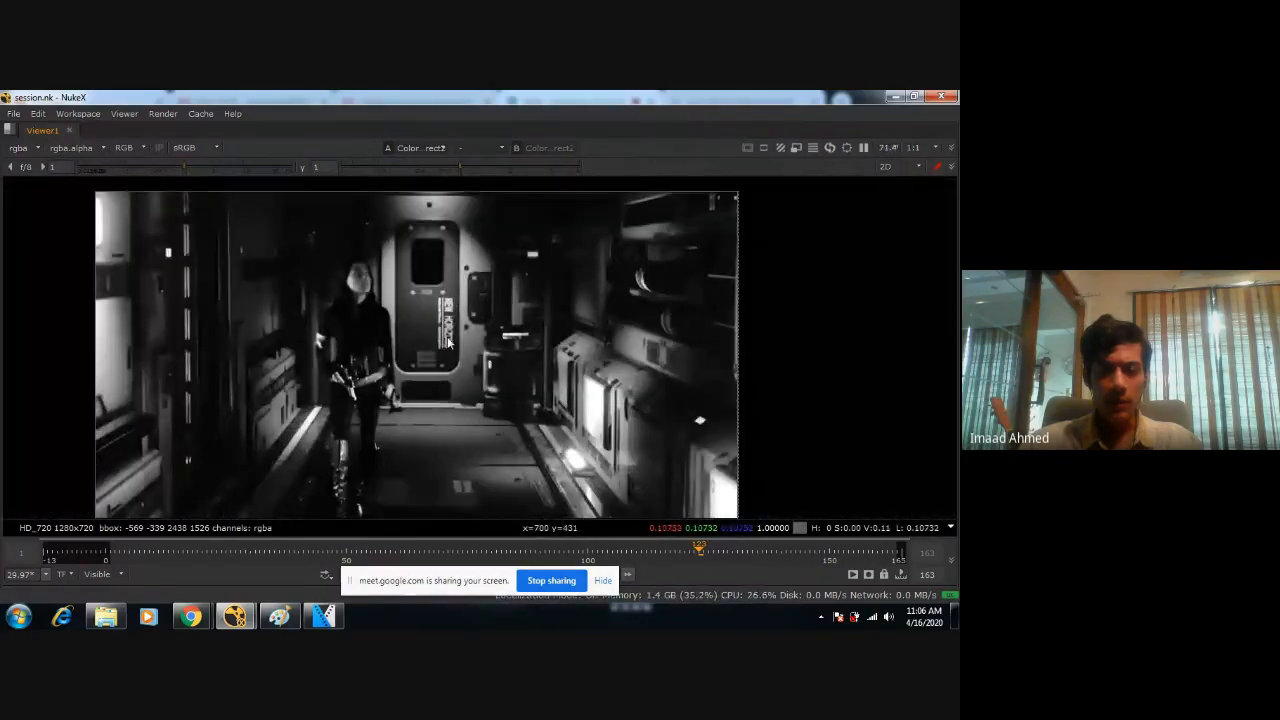
pyautogui.moveTo(410, 397); pyautogui.dragTo(551, 360, button='middle')
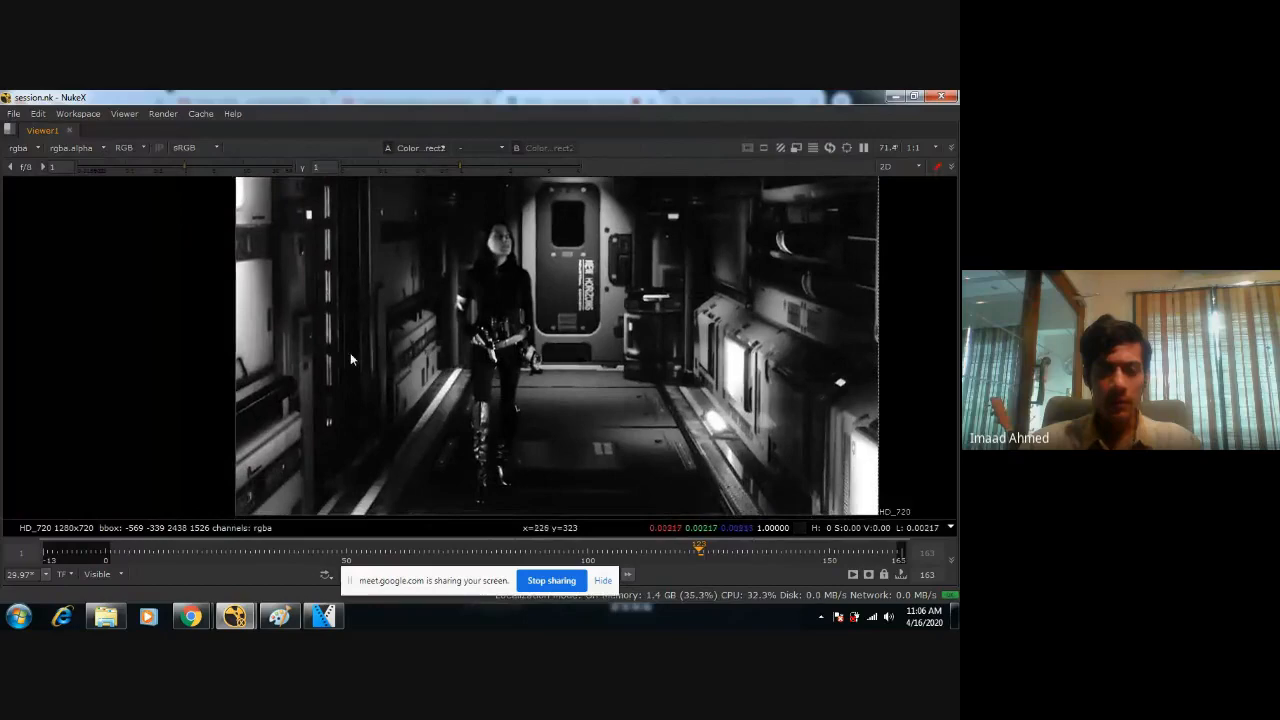
pyautogui.moveTo(343, 356); pyautogui.dragTo(528, 321, button='middle')
pyautogui.scroll(4, 527, 321)
pyautogui.scroll(-4, 527, 322)
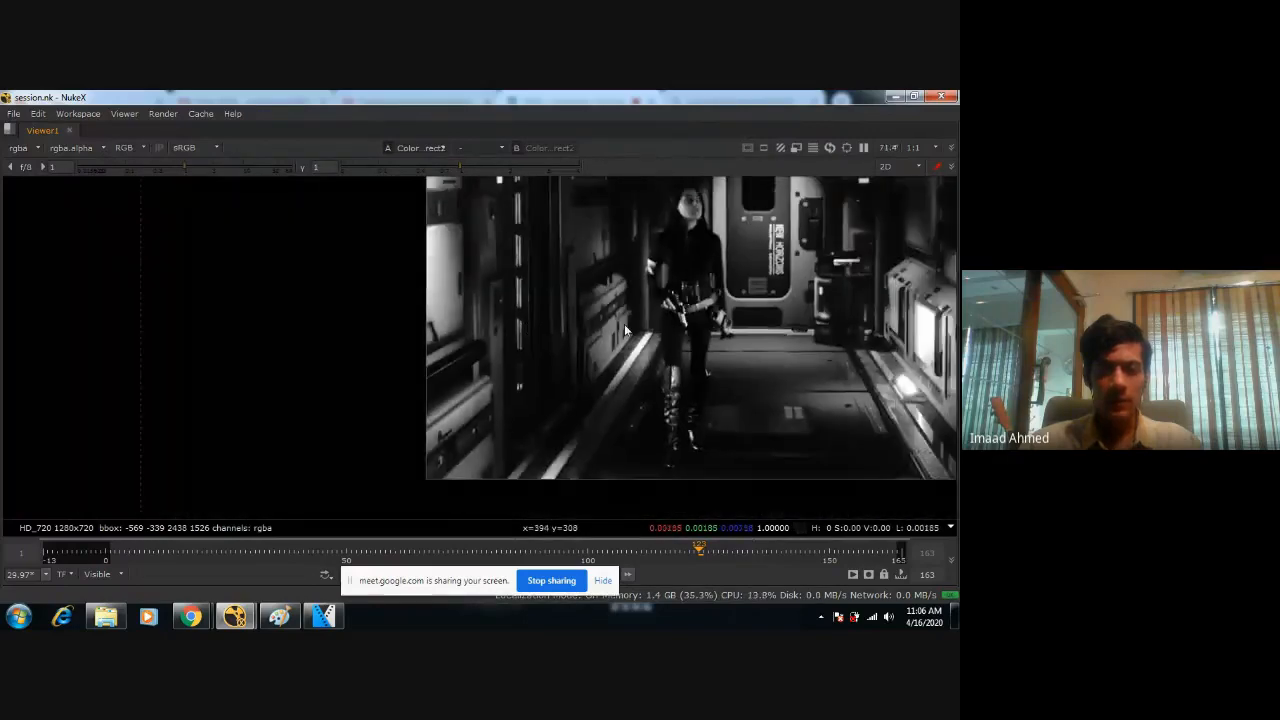
pyautogui.moveTo(680, 312); pyautogui.dragTo(546, 341, button='middle')
pyautogui.press('space')
# Check the figure's overall brightness against the corridor with the whole desaturated frame shown at a reduced size.
pyautogui.scroll(-1, 510, 304)
pyautogui.moveTo(514, 290); pyautogui.dragTo(412, 318, button='middle')
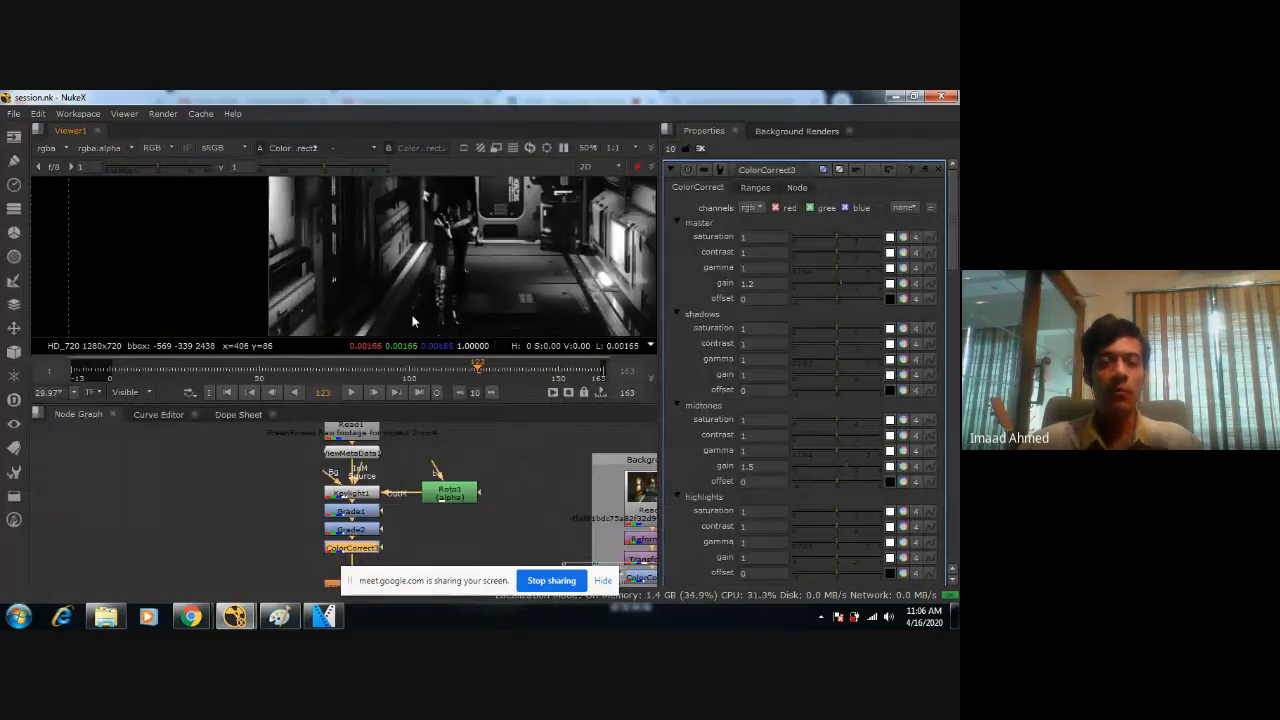
pyautogui.scroll(-5, 420, 262)
pyautogui.moveTo(507, 262); pyautogui.dragTo(473, 285, button='middle')
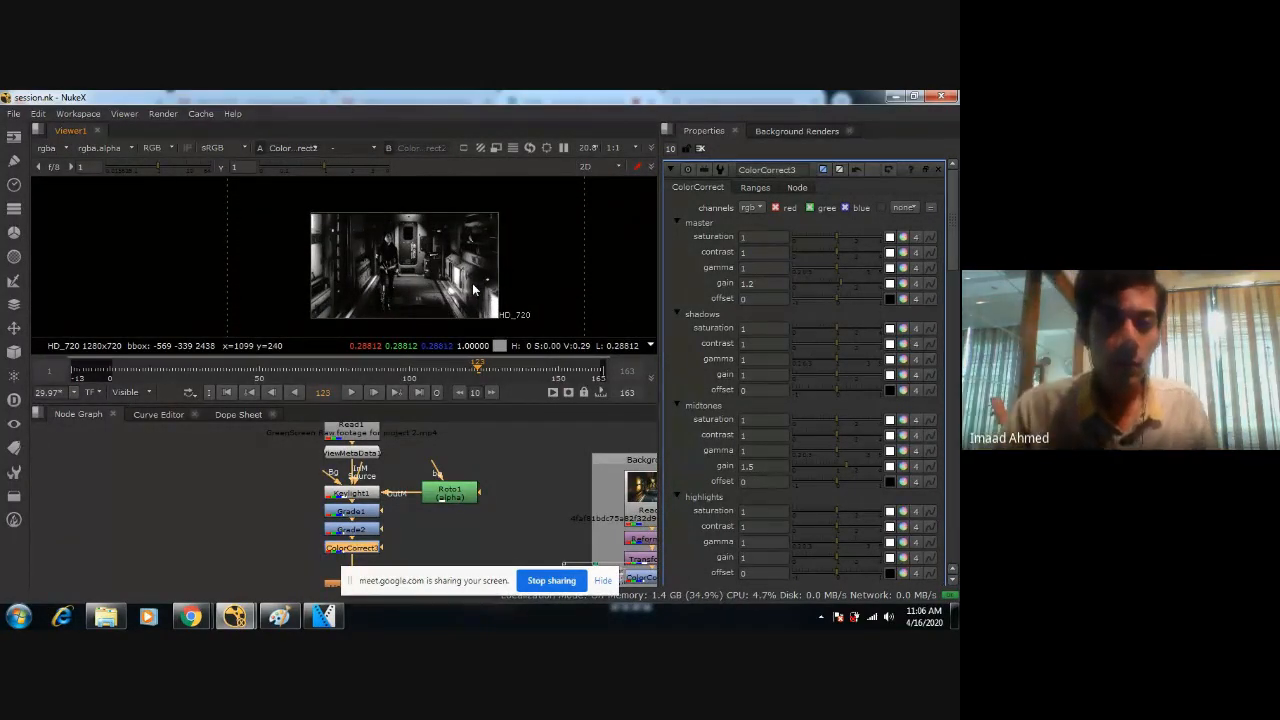
pyautogui.scroll(2, 434, 243)
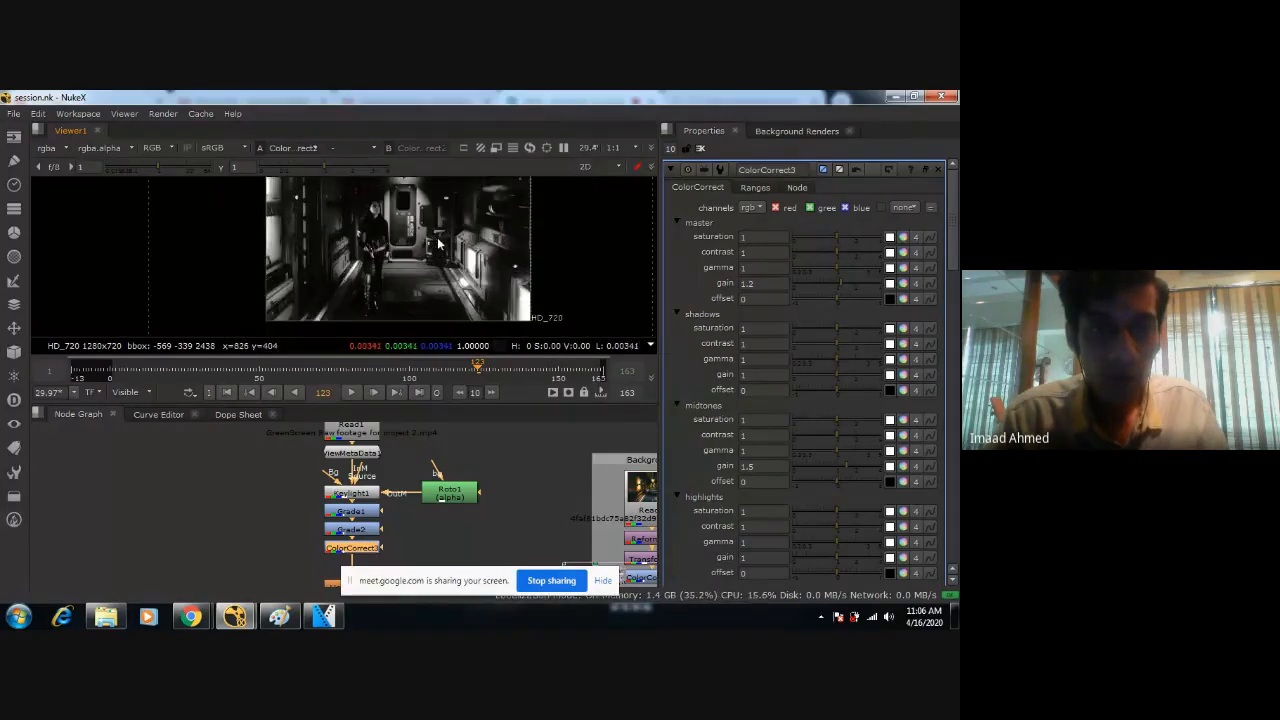
pyautogui.moveTo(437, 232); pyautogui.dragTo(431, 244, button='middle')
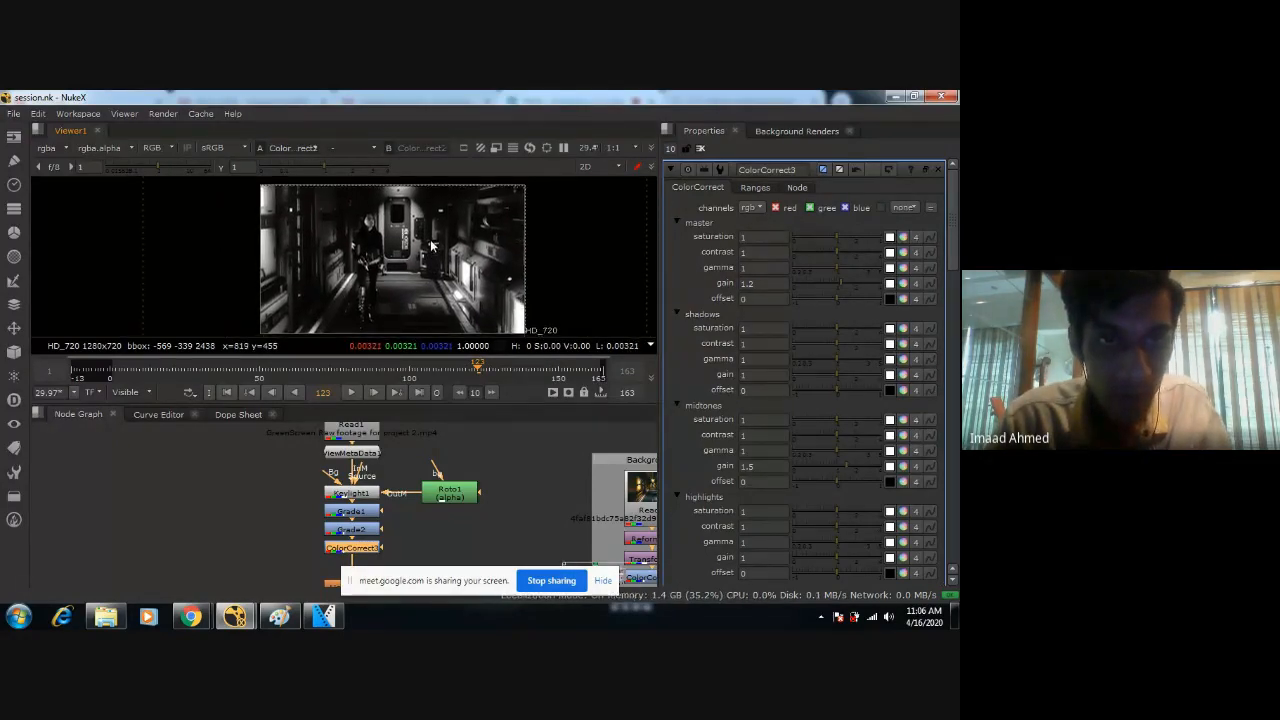
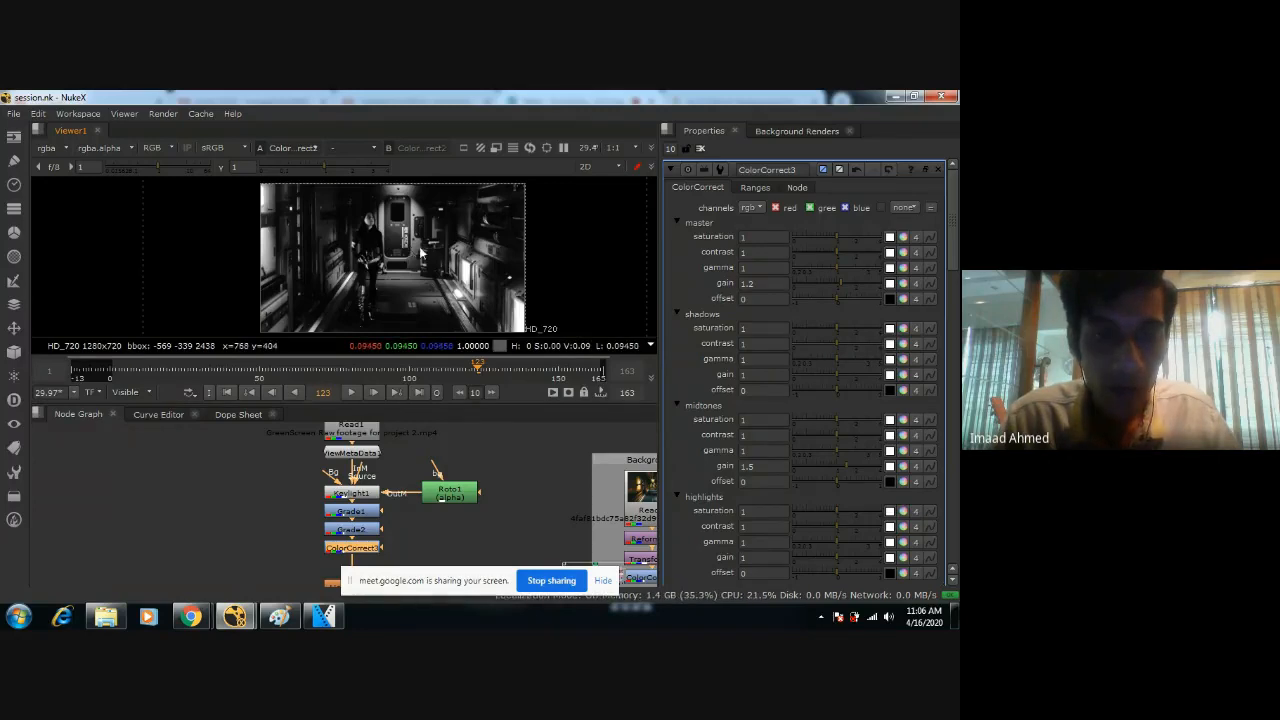
# Add a Blur node after ColorCorrect1 in the corridor background branch.
pyautogui.moveTo(488, 494); pyautogui.dragTo(409, 437, button='middle')
pyautogui.click(536, 494)
pyautogui.press('Tab')
pyautogui.write('blur')
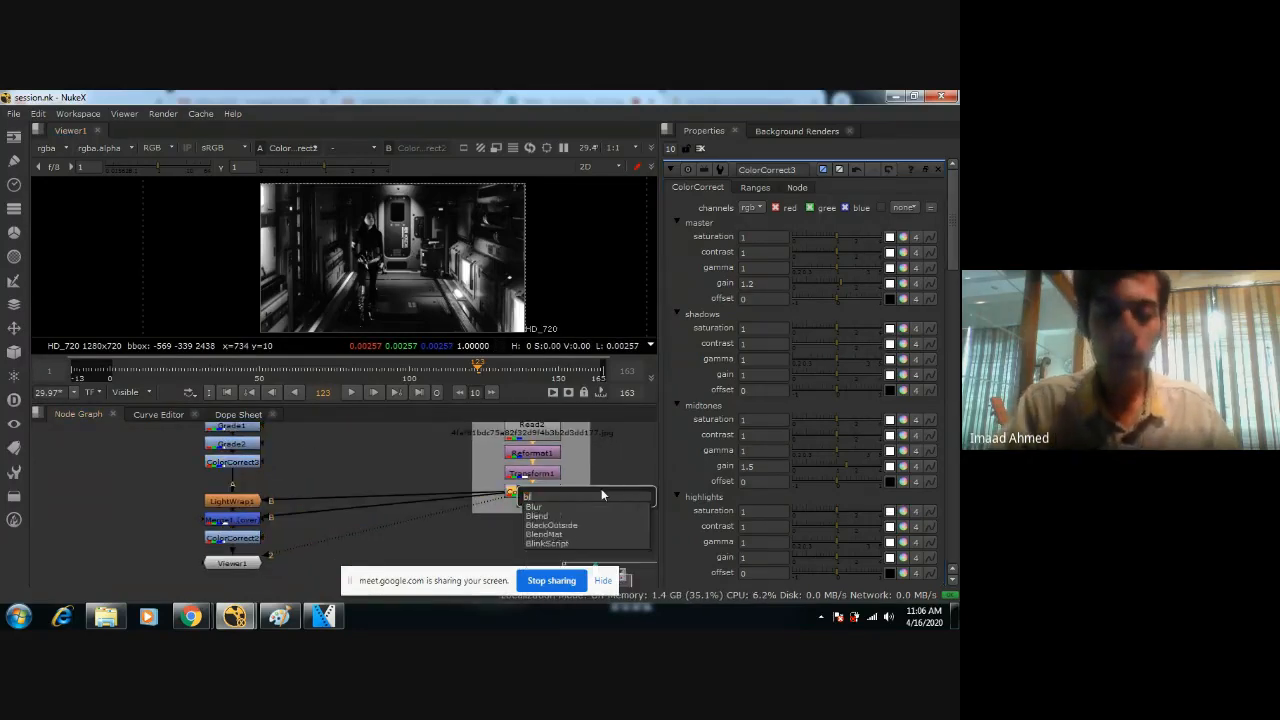
pyautogui.press('Return')
# Enlarge the Background backdrop so it encloses the Blur node, and select that node.
pyautogui.click(586, 507)
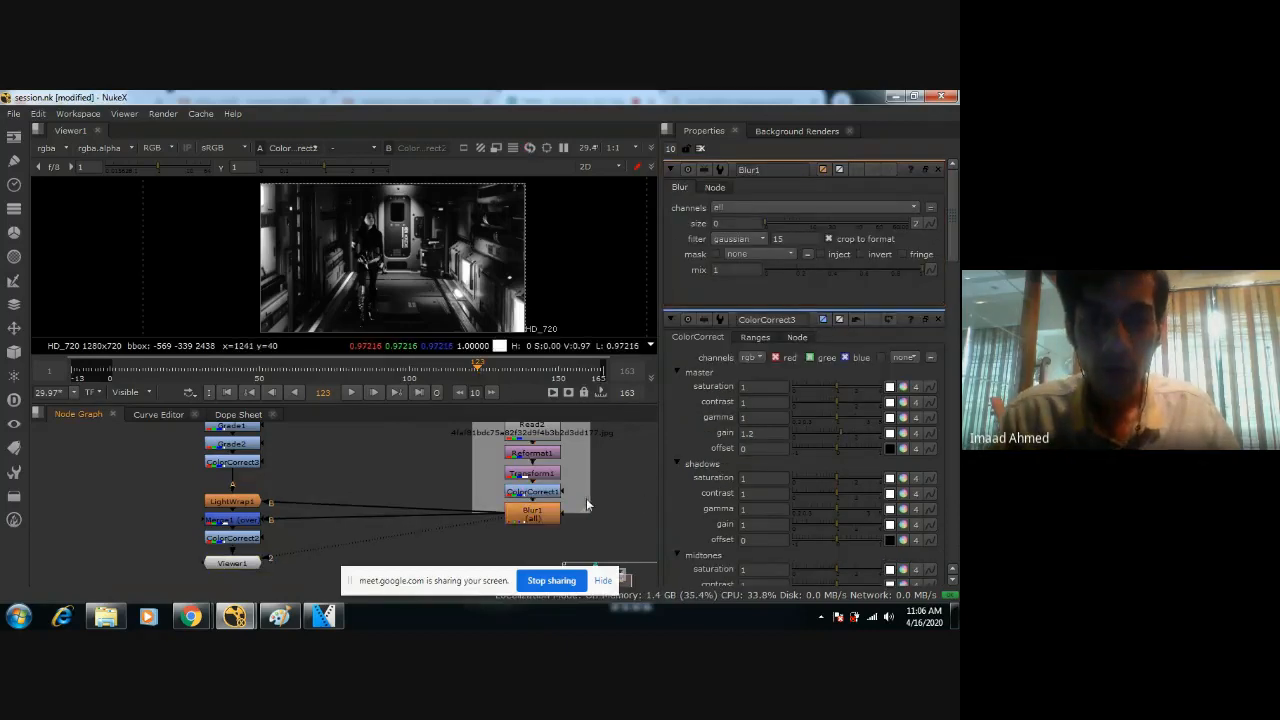
pyautogui.moveTo(587, 511); pyautogui.dragTo(603, 530)
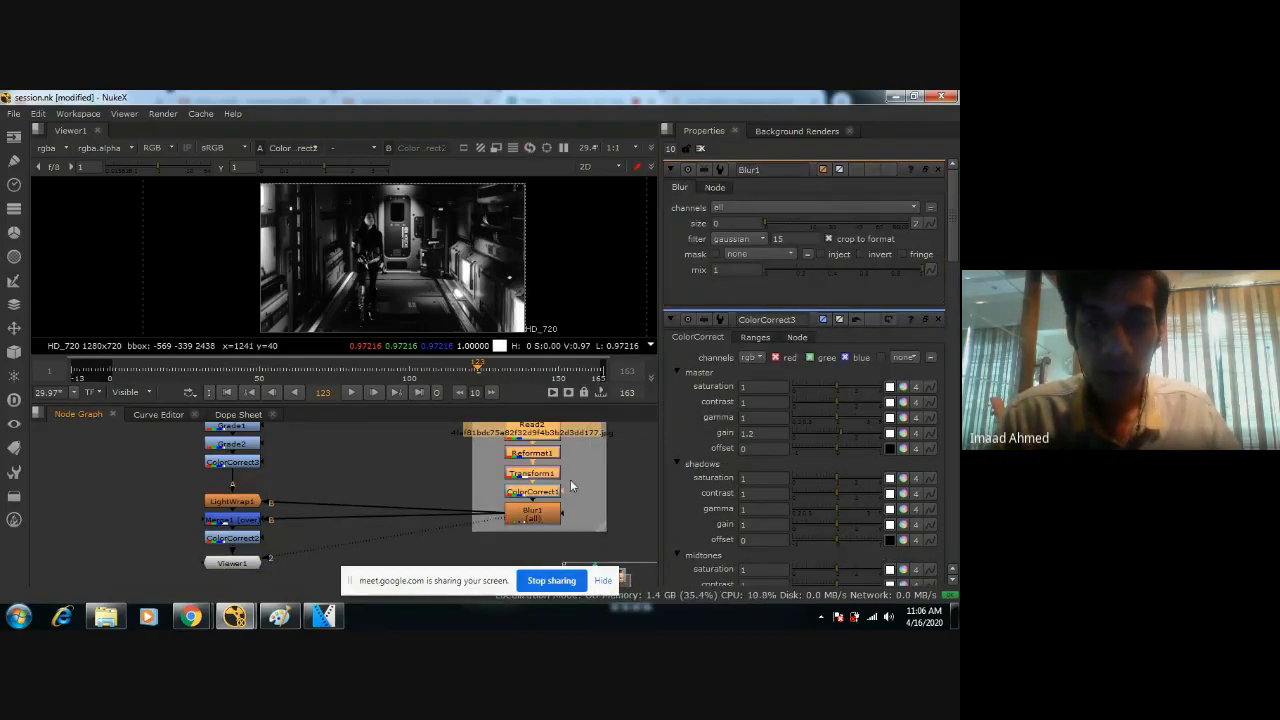
pyautogui.scroll(-3, 570, 479)
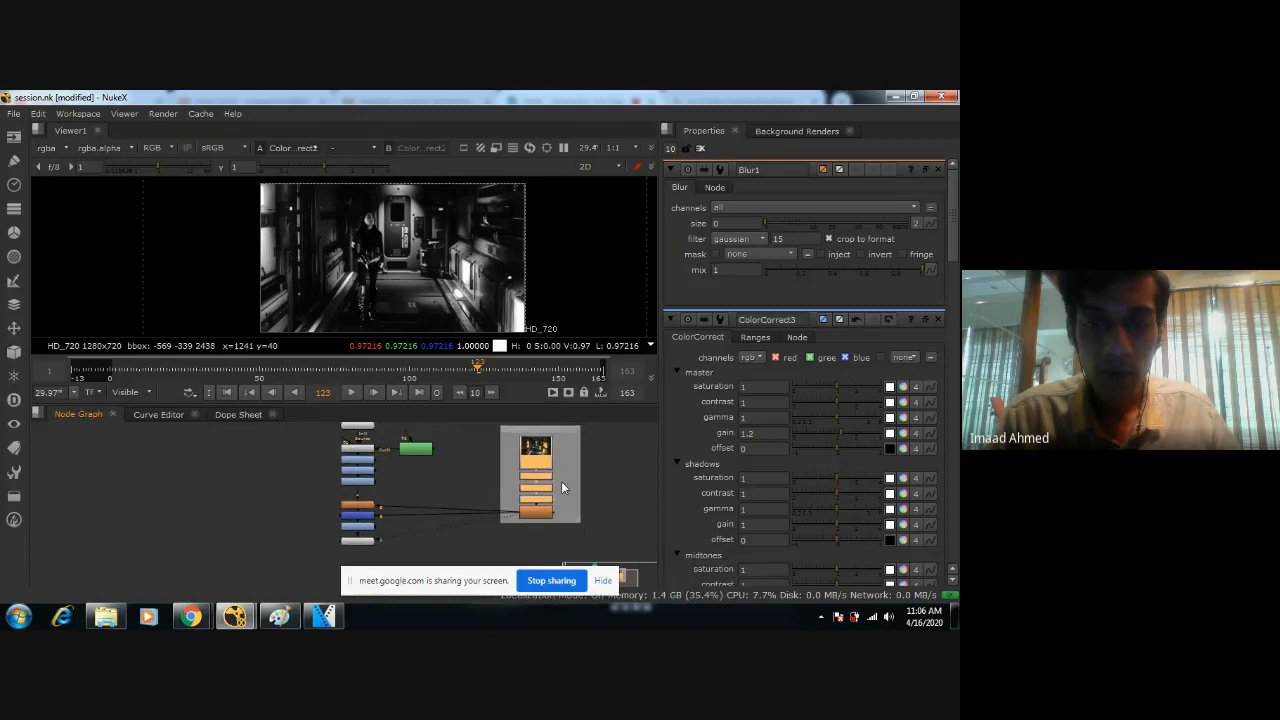
pyautogui.scroll(3, 561, 481)
pyautogui.scroll(2, 524, 486)
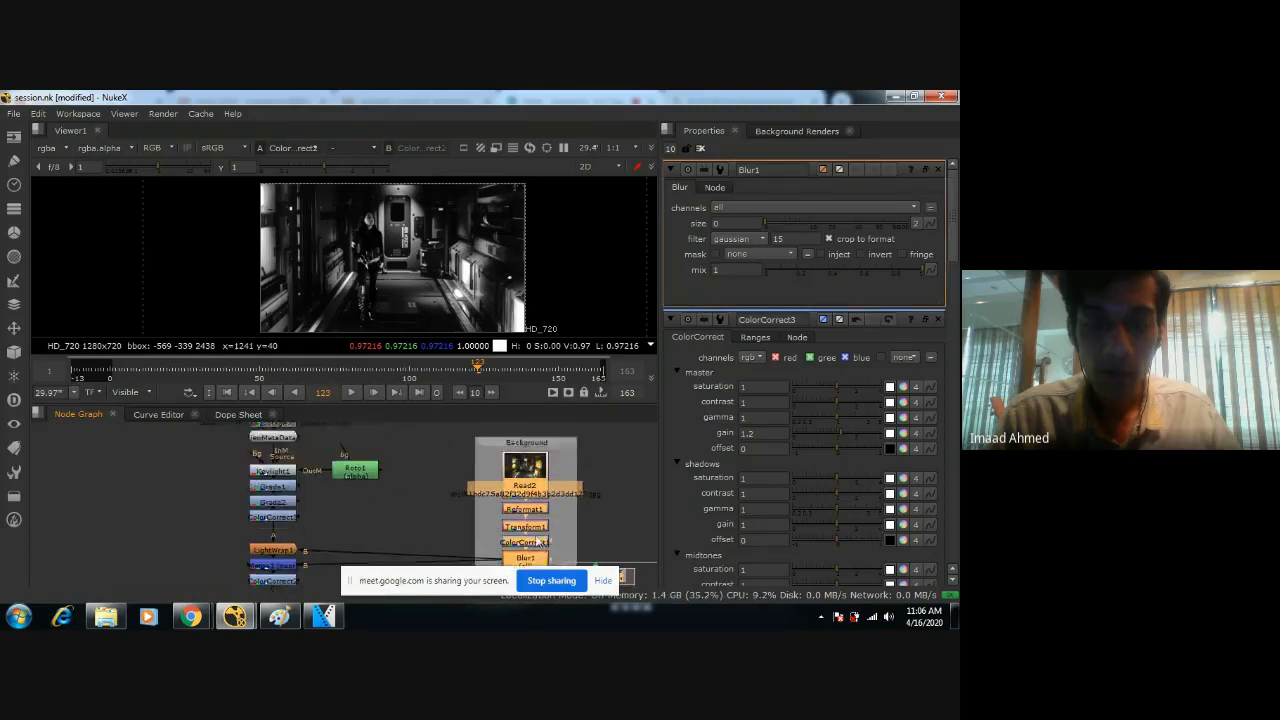
pyautogui.click(536, 516)
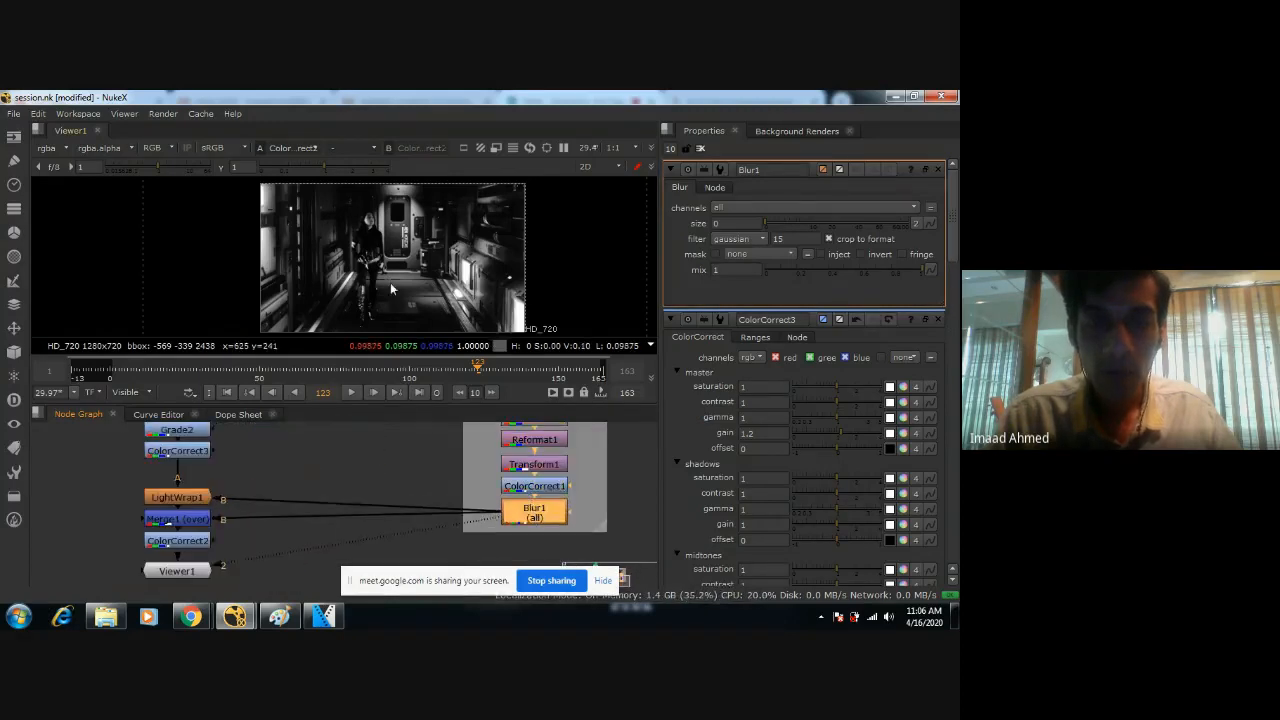
# Set Blur1's size to 1.2 while viewing the figure and door close up, and save the script.
pyautogui.scroll(6, 389, 283)
pyautogui.scroll(5, 430, 262)
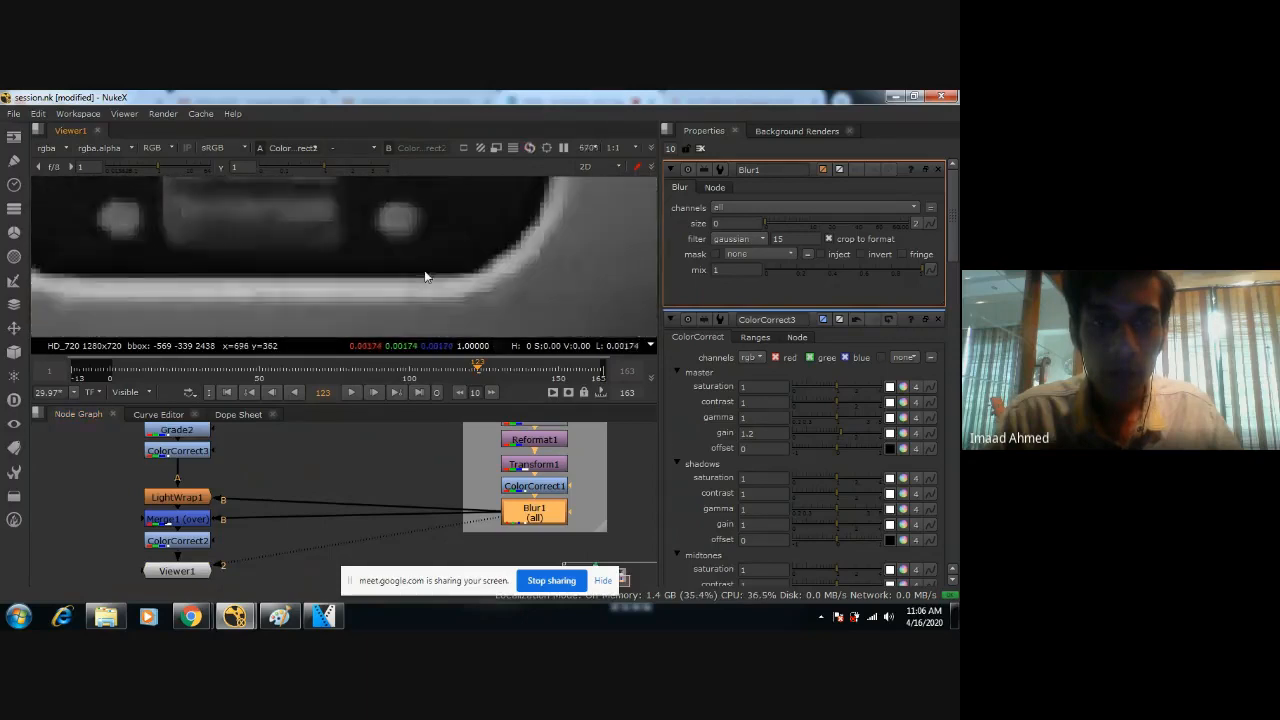
pyautogui.moveTo(444, 225); pyautogui.dragTo(408, 279, button='middle')
pyautogui.scroll(-5, 406, 278)
pyautogui.scroll(1, 400, 272)
pyautogui.moveTo(300, 240); pyautogui.dragTo(406, 288, button='middle')
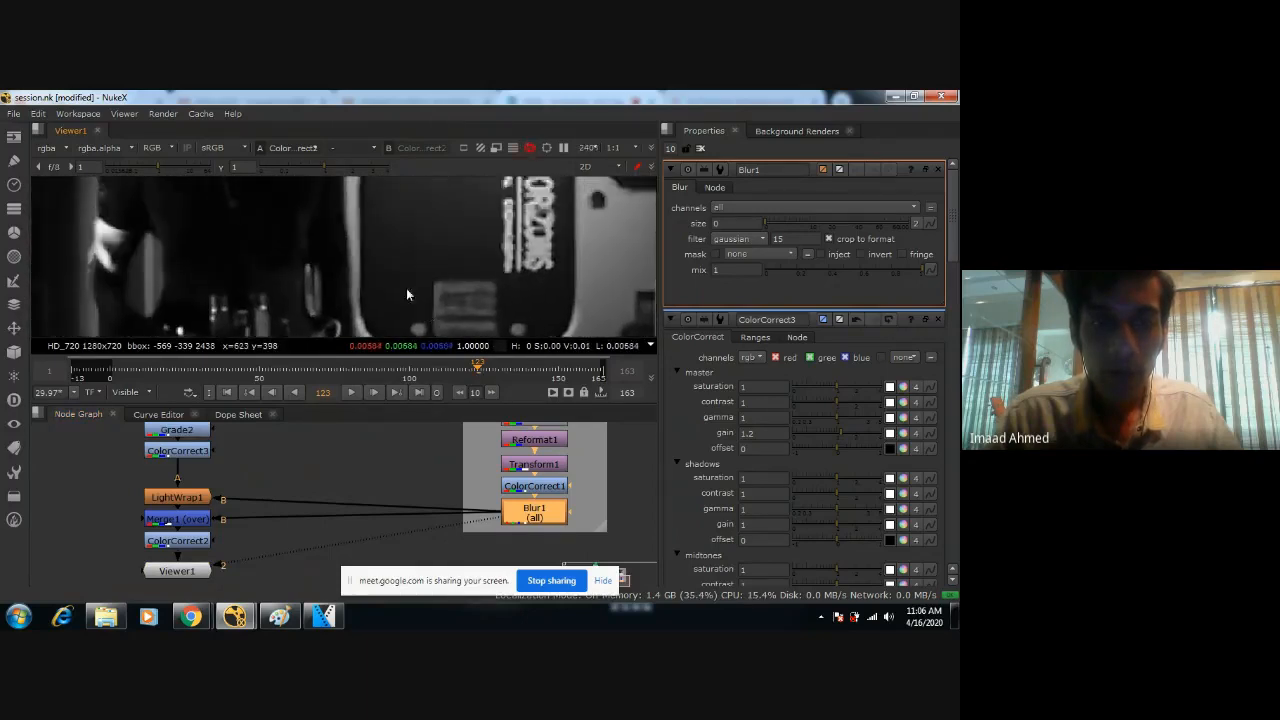
pyautogui.moveTo(392, 200); pyautogui.dragTo(435, 257, button='middle')
pyautogui.moveTo(488, 186)
pyautogui.mouseDown(button='middle')
pyautogui.moveTo(478, 314)
pyautogui.moveTo(466, 248)
pyautogui.moveTo(489, 207)
pyautogui.moveTo(488, 220)
pyautogui.mouseUp(button='middle')
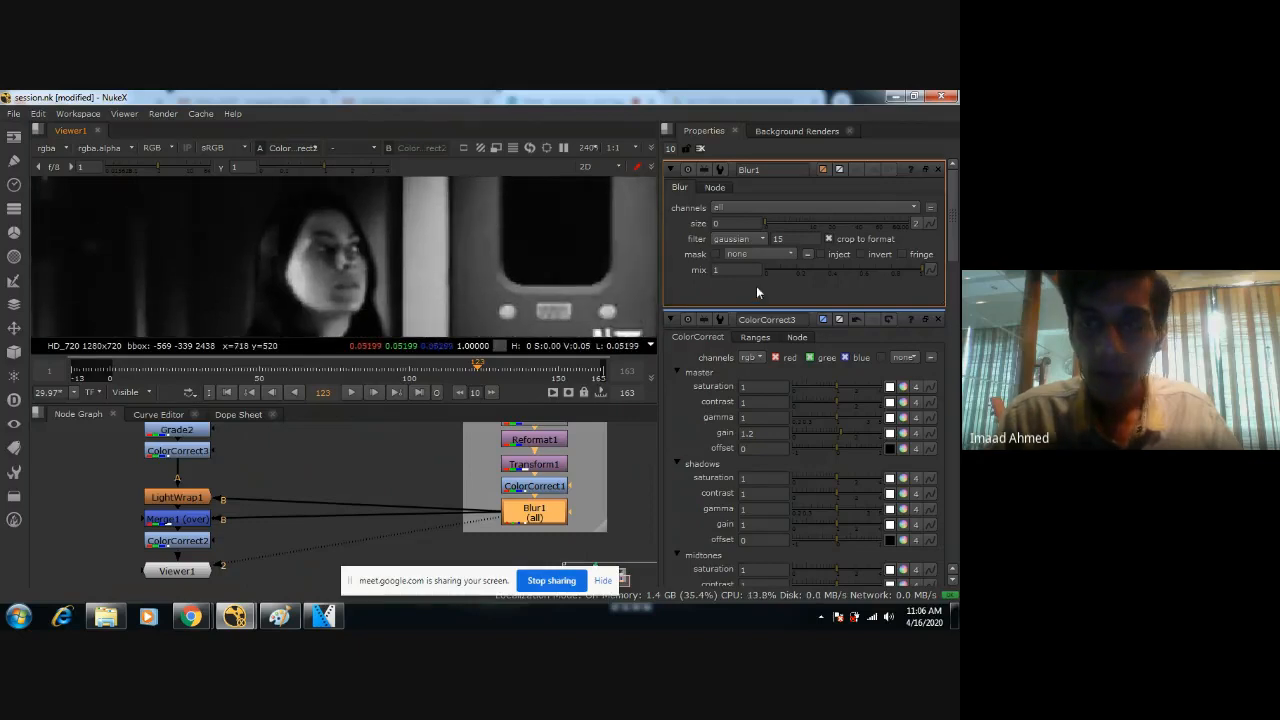
pyautogui.moveTo(767, 225)
pyautogui.mouseDown()
pyautogui.moveTo(787, 217)
pyautogui.moveTo(771, 226)
pyautogui.mouseUp()
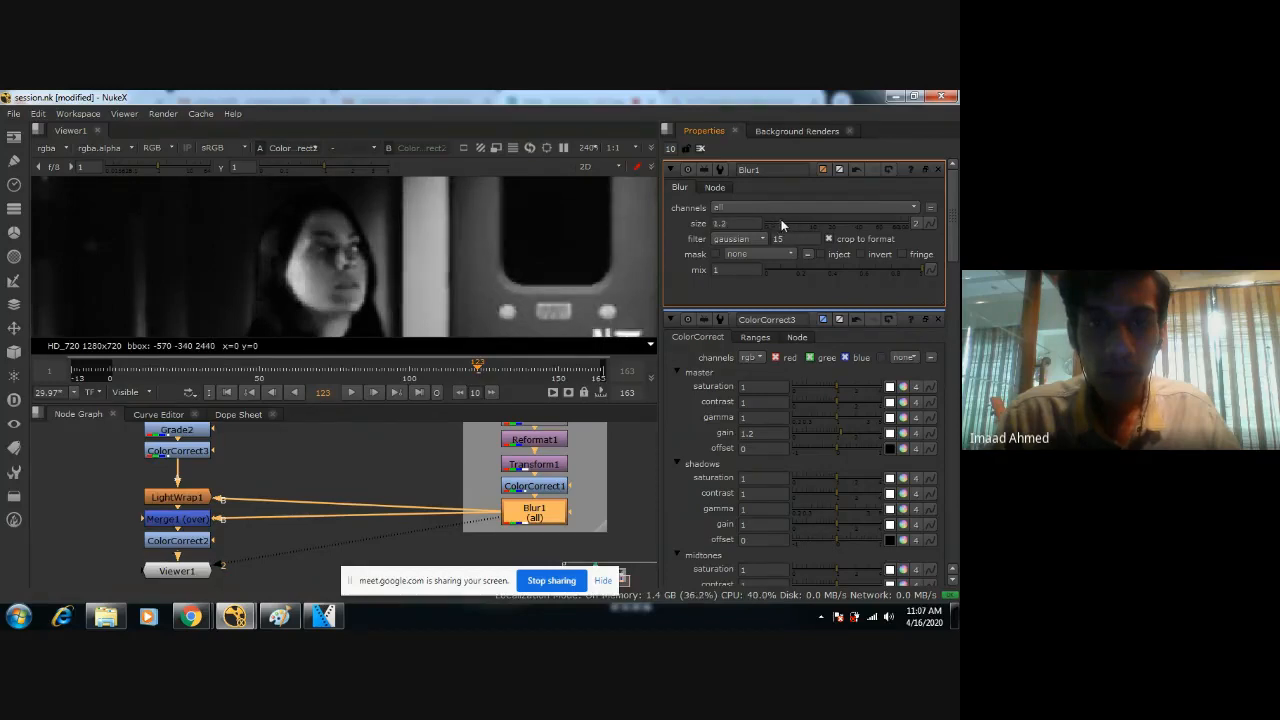
pyautogui.scroll(-3, 507, 256)
pyautogui.moveTo(517, 289); pyautogui.dragTo(483, 252, button='middle')
pyautogui.hotkey('ctrl', 's')
# Examine how the blurred corridor sits behind the figure, close up and as a whole frame.
pyautogui.scroll(-3, 482, 252)
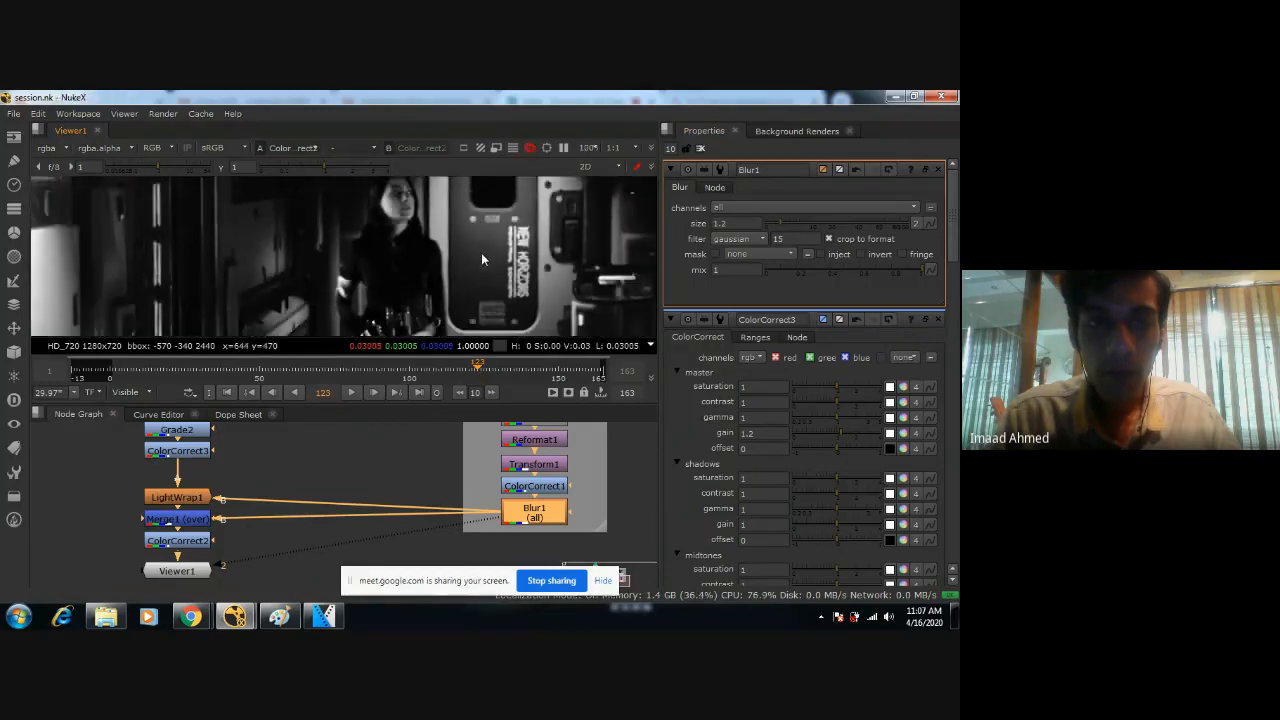
pyautogui.moveTo(476, 303); pyautogui.dragTo(469, 252, button='middle')
pyautogui.scroll(-3, 468, 252)
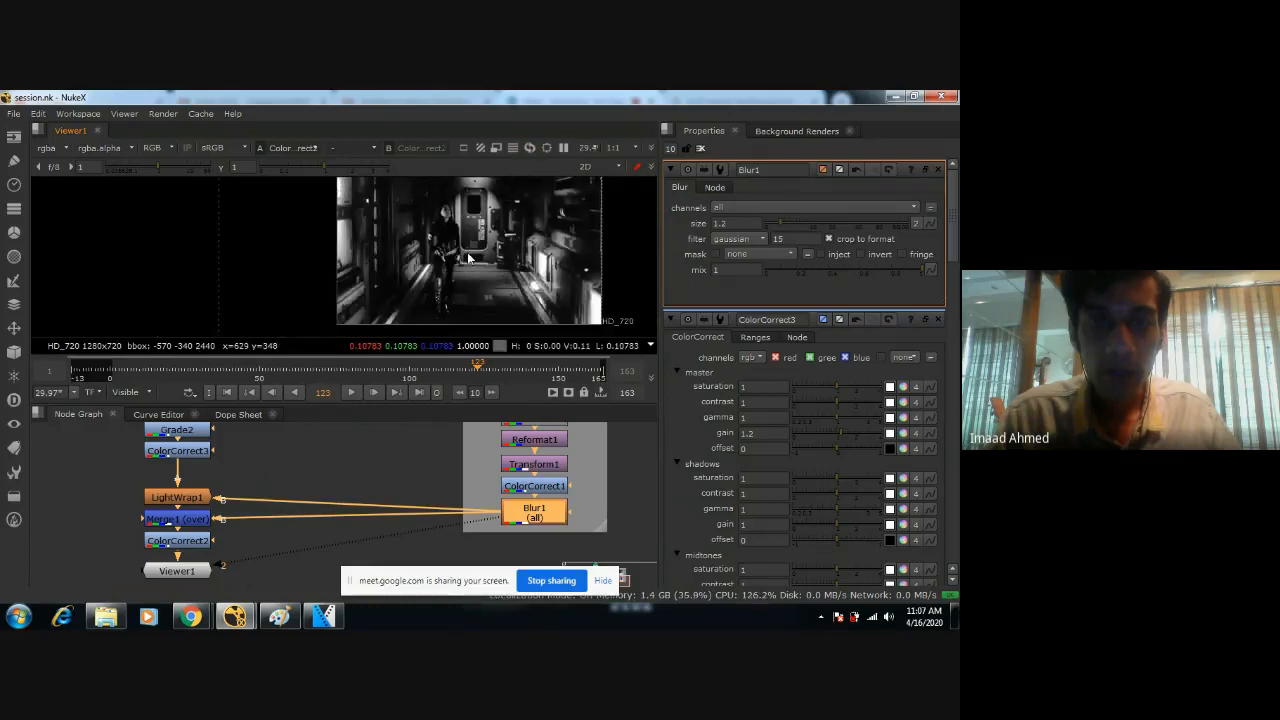
pyautogui.scroll(1, 467, 252)
pyautogui.press('space')
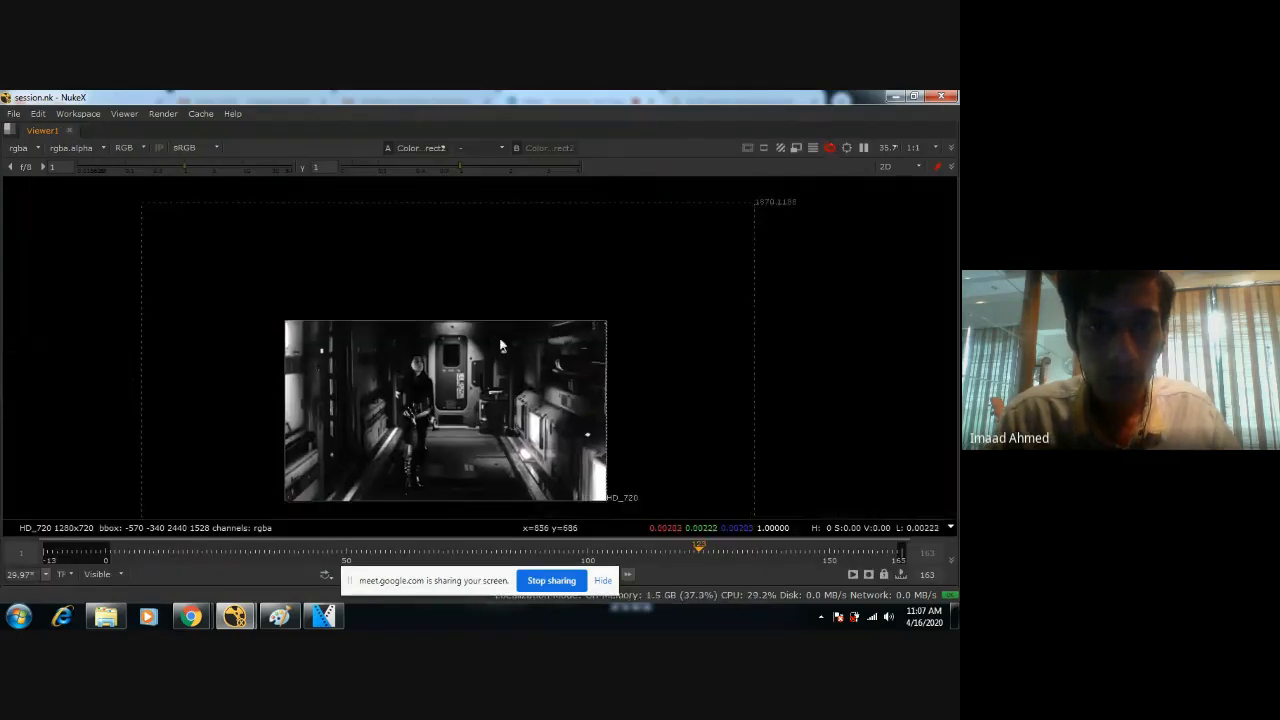
pyautogui.scroll(3, 505, 333)
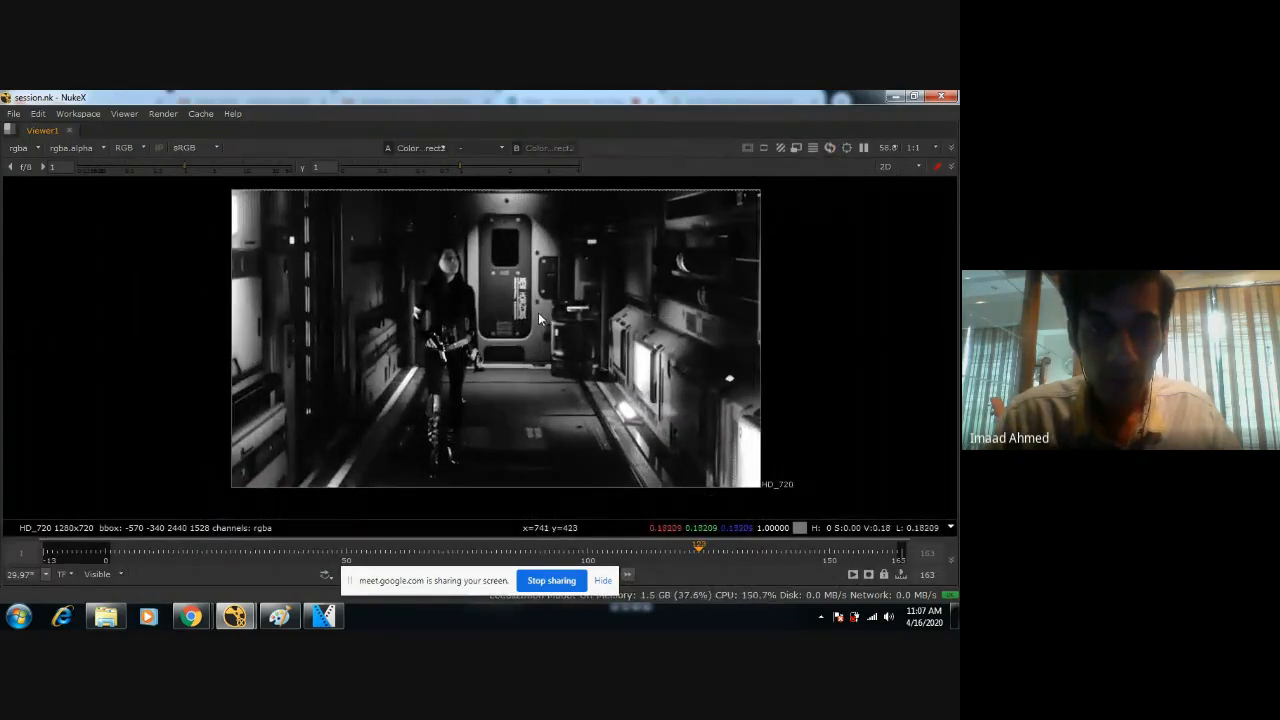
pyautogui.press('space')
pyautogui.scroll(-3, 467, 285)
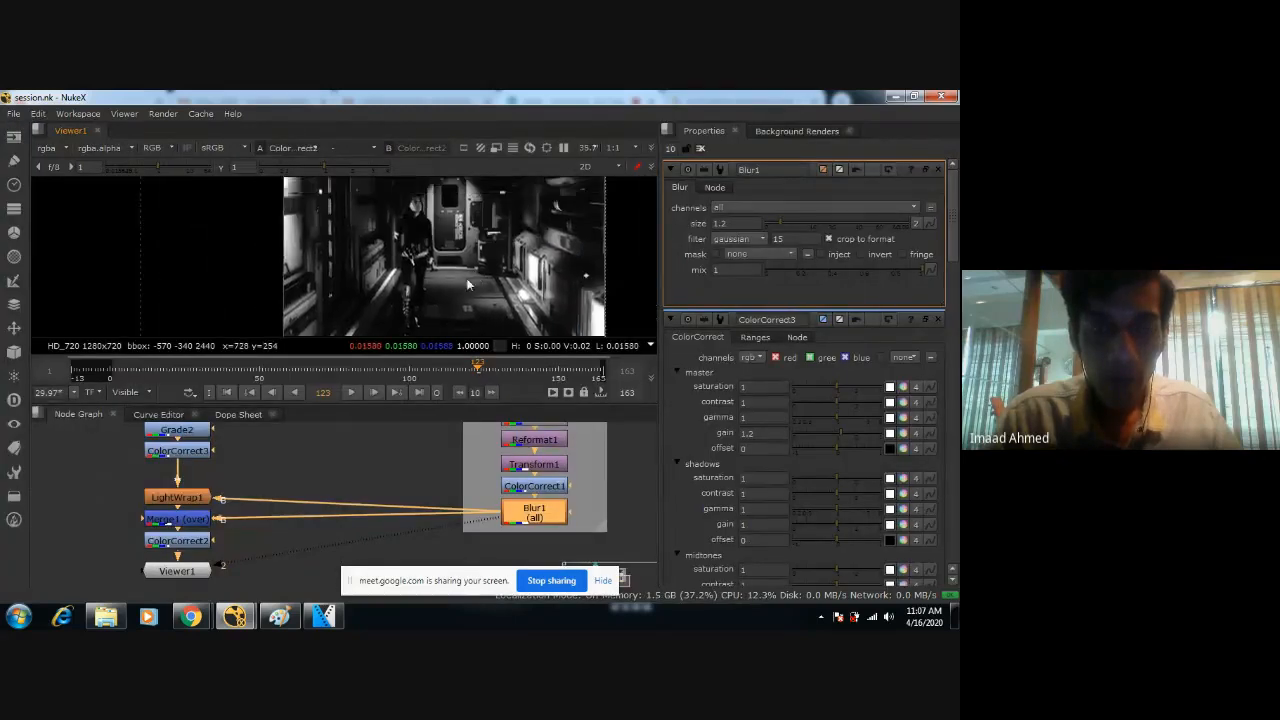
pyautogui.scroll(-2, 467, 285)
# Load fog.png from the Resources folder with a new Read node.
pyautogui.scroll(-3, 390, 470)
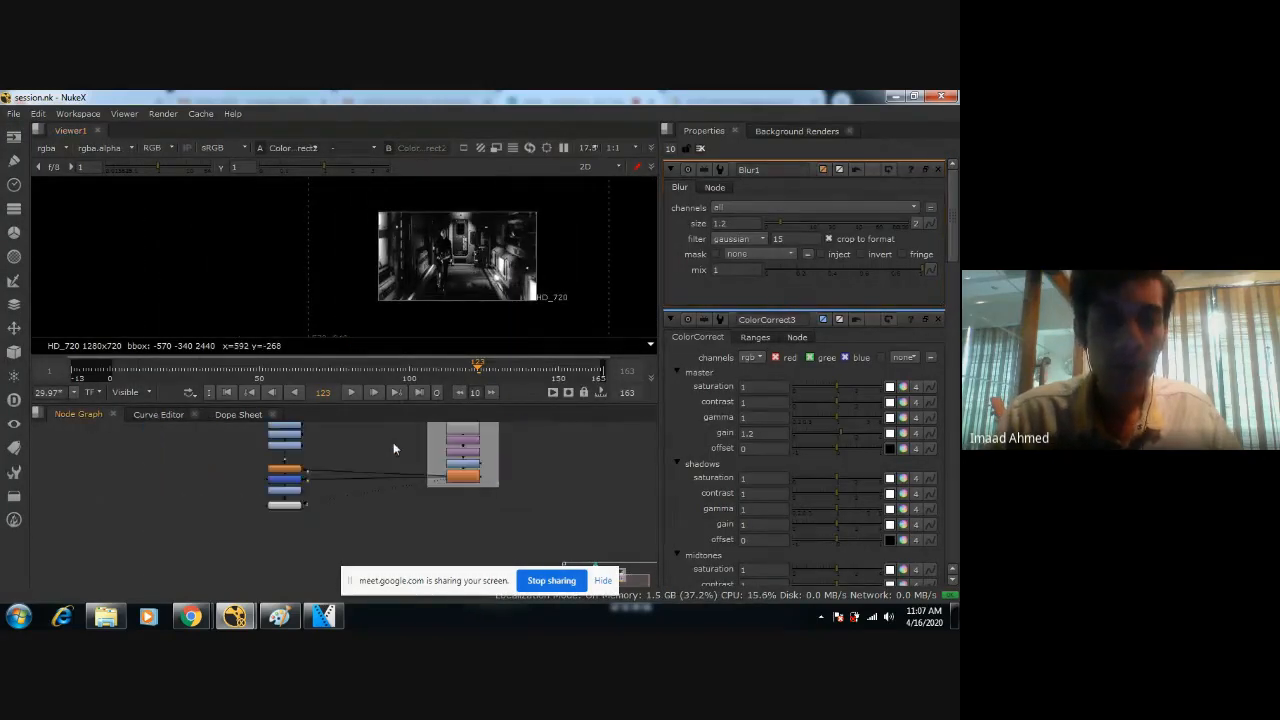
pyautogui.press('Tab')
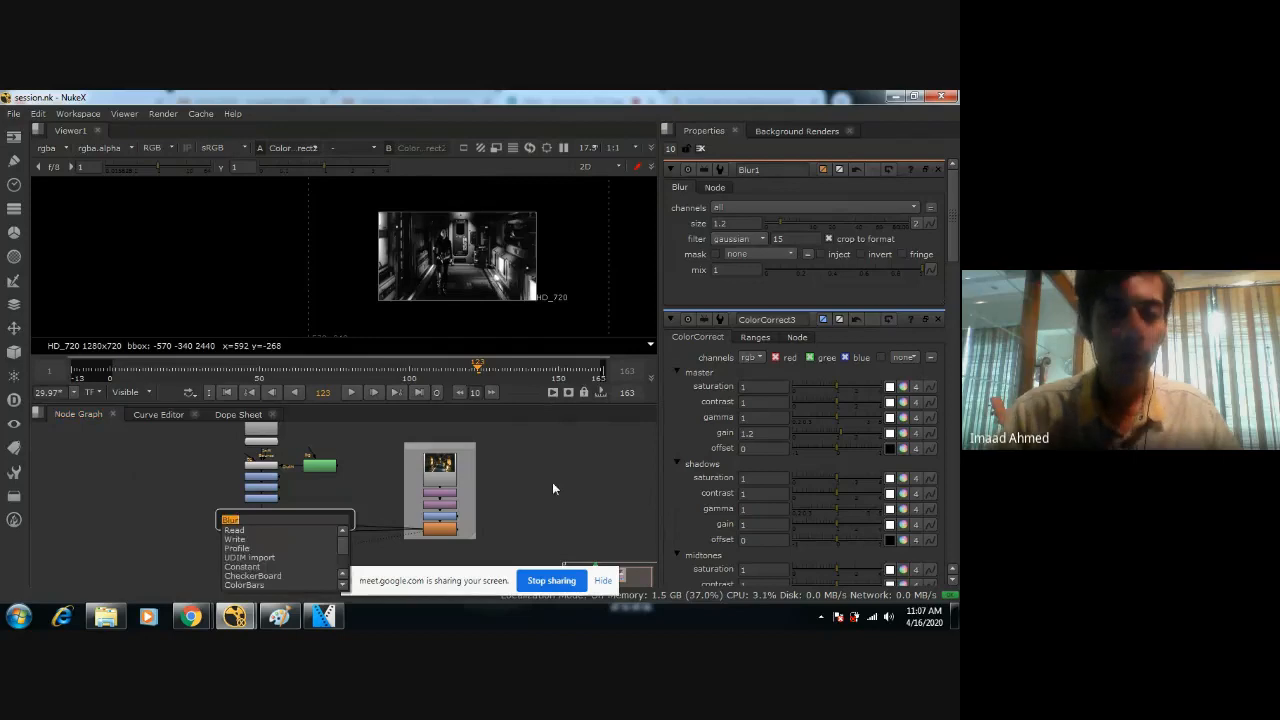
pyautogui.write('roto')
pyautogui.press('Return')
pyautogui.press('r')
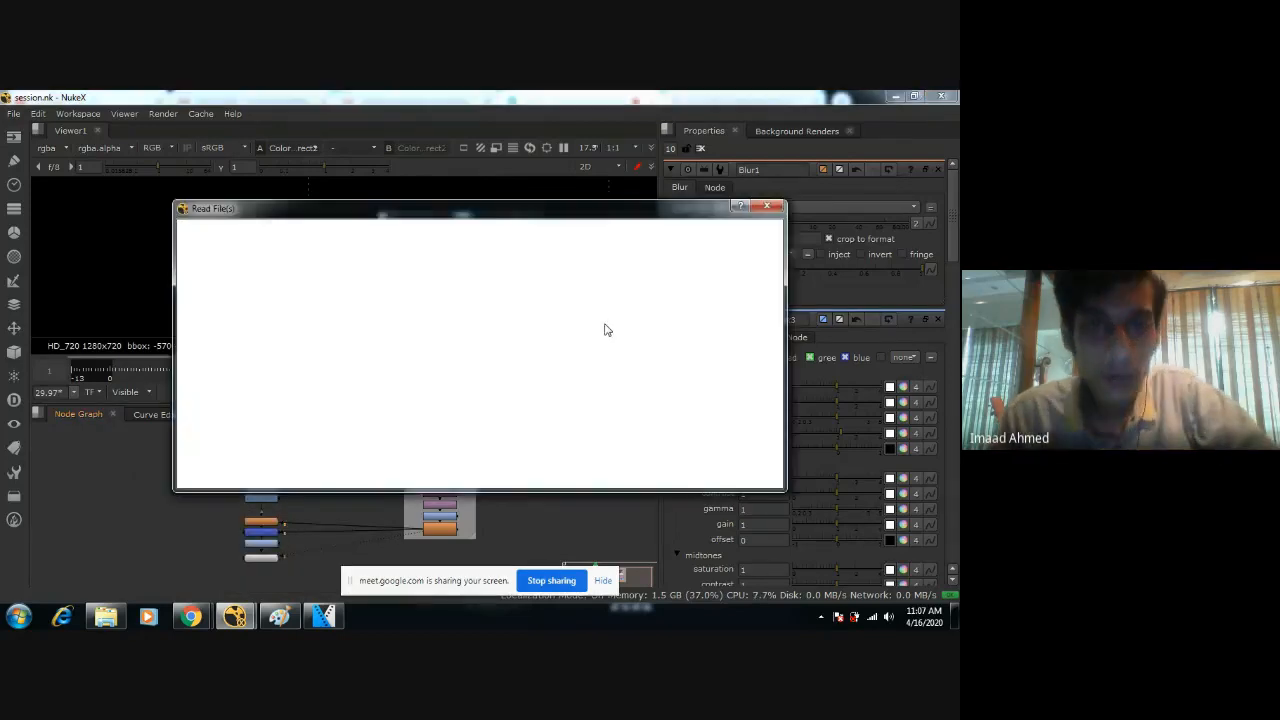
pyautogui.click(476, 324)
pyautogui.click(436, 333)
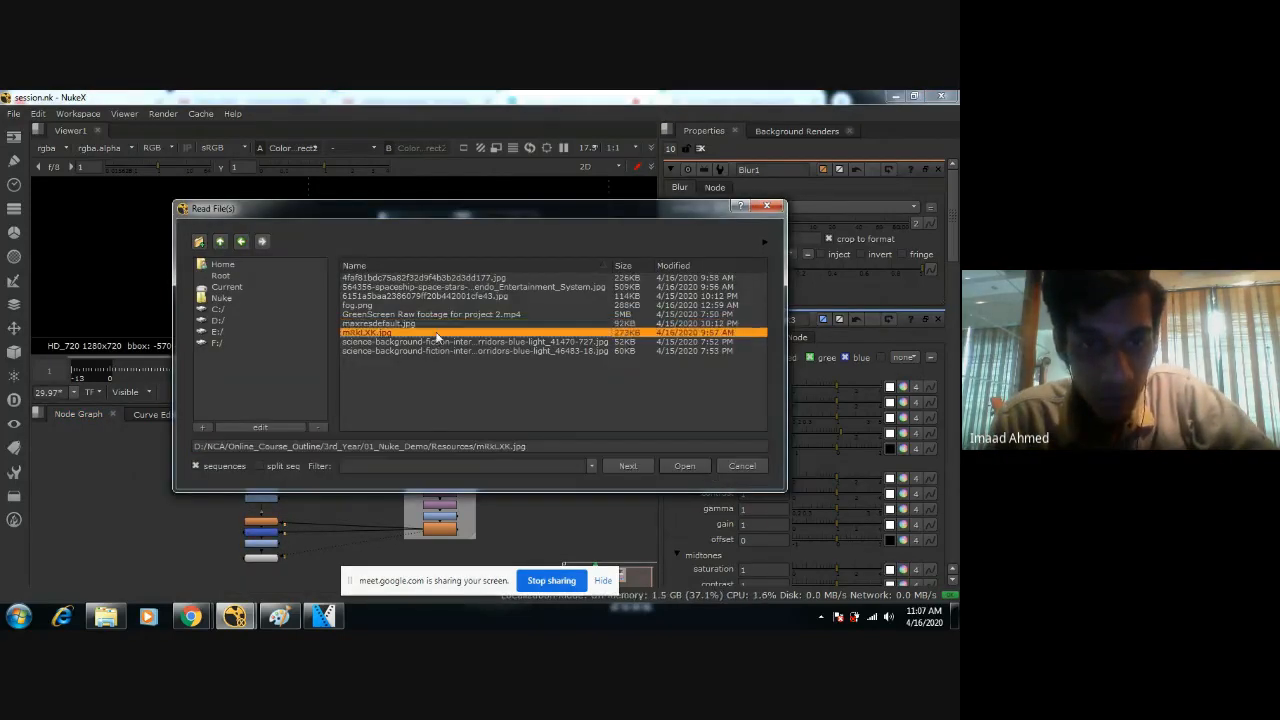
pyautogui.click(436, 342)
pyautogui.click(437, 349)
pyautogui.click(464, 313)
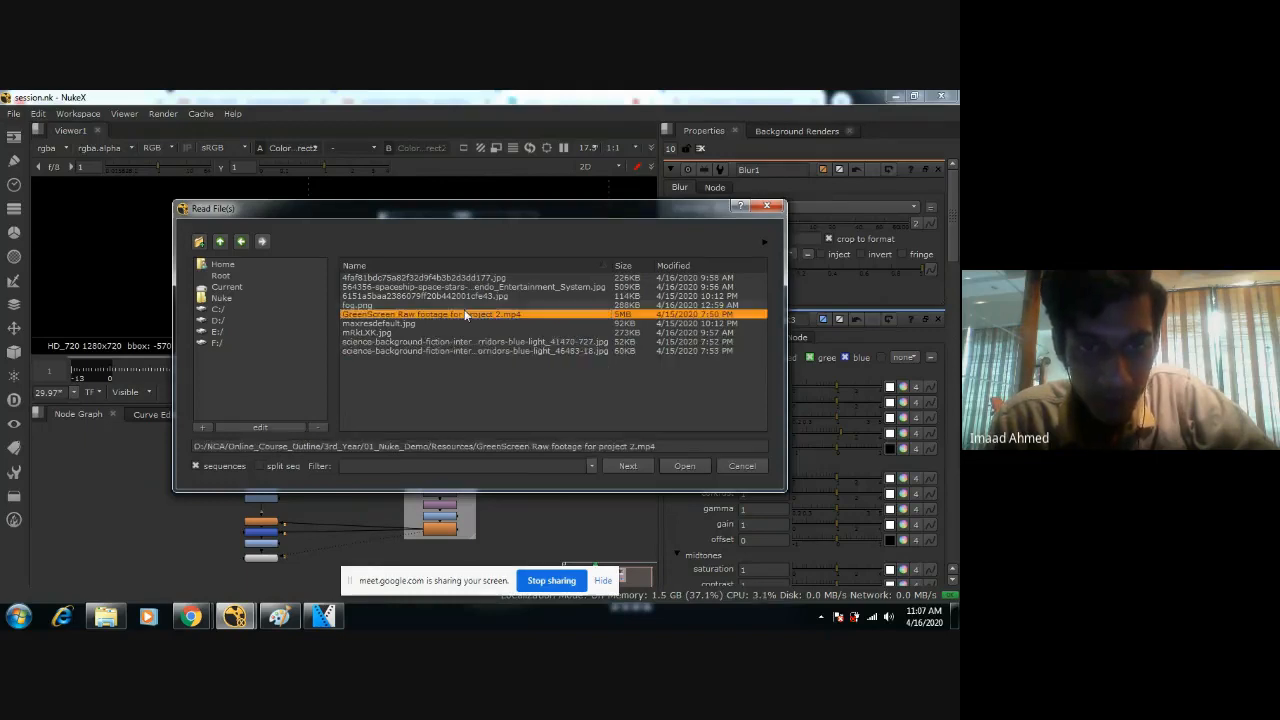
pyautogui.press('Escape')
# Position the fog.png Read node beside the end of the main node tree and lower Viewer1 to make room.
pyautogui.moveTo(334, 479); pyautogui.dragTo(491, 484, button='middle')
pyautogui.moveTo(328, 536); pyautogui.dragTo(345, 474)
pyautogui.click(483, 517)
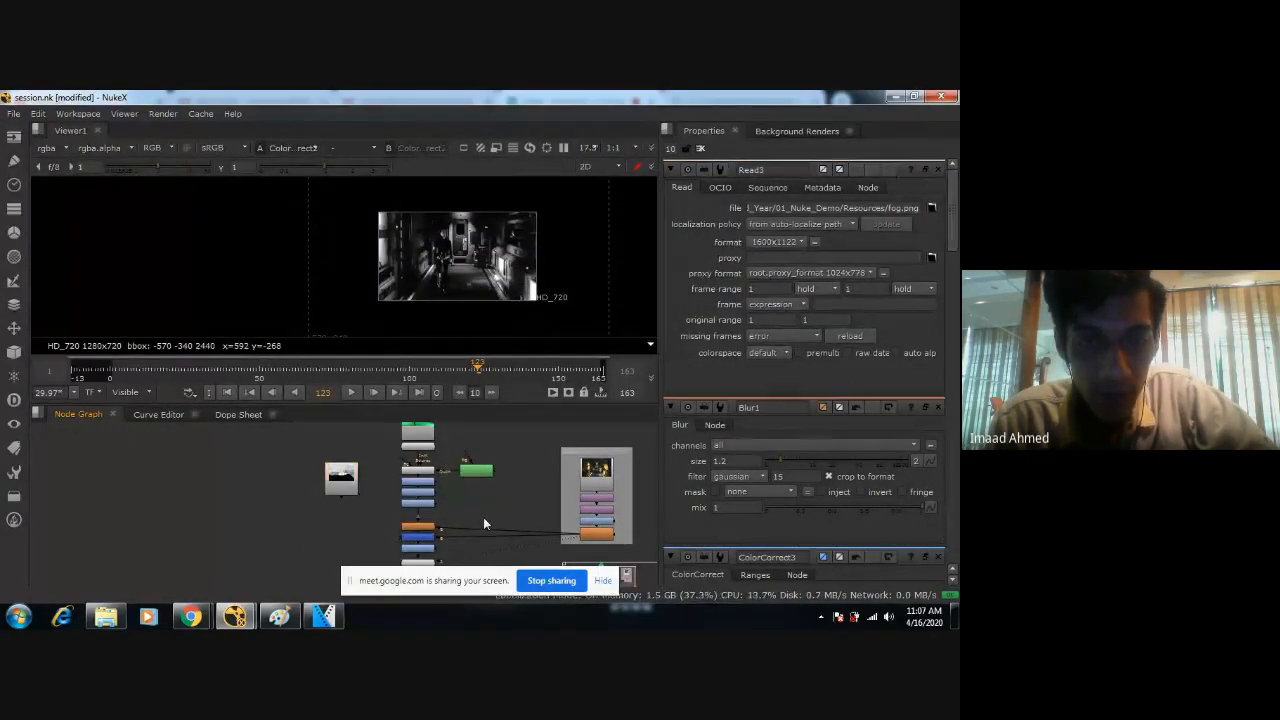
pyautogui.moveTo(483, 517); pyautogui.dragTo(488, 437, button='middle')
pyautogui.scroll(1, 473, 477)
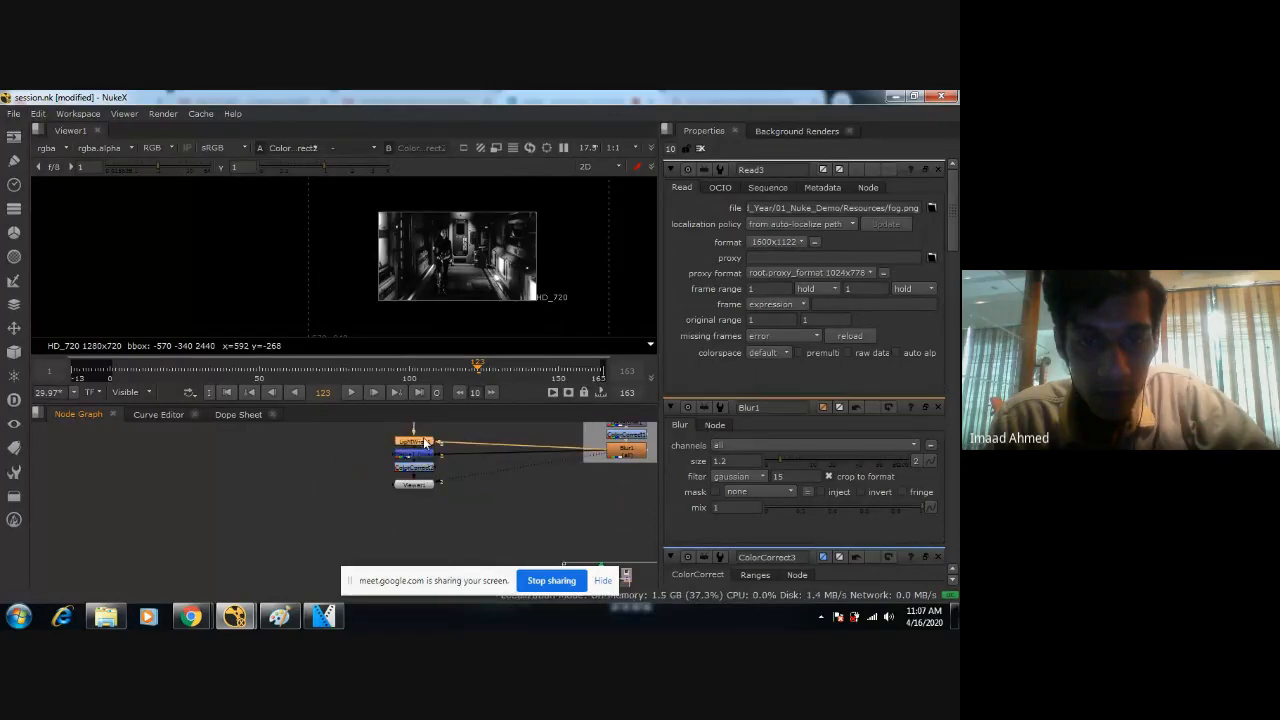
pyautogui.scroll(4, 467, 475)
pyautogui.scroll(1, 472, 508)
pyautogui.moveTo(472, 510); pyautogui.dragTo(482, 423, button='middle')
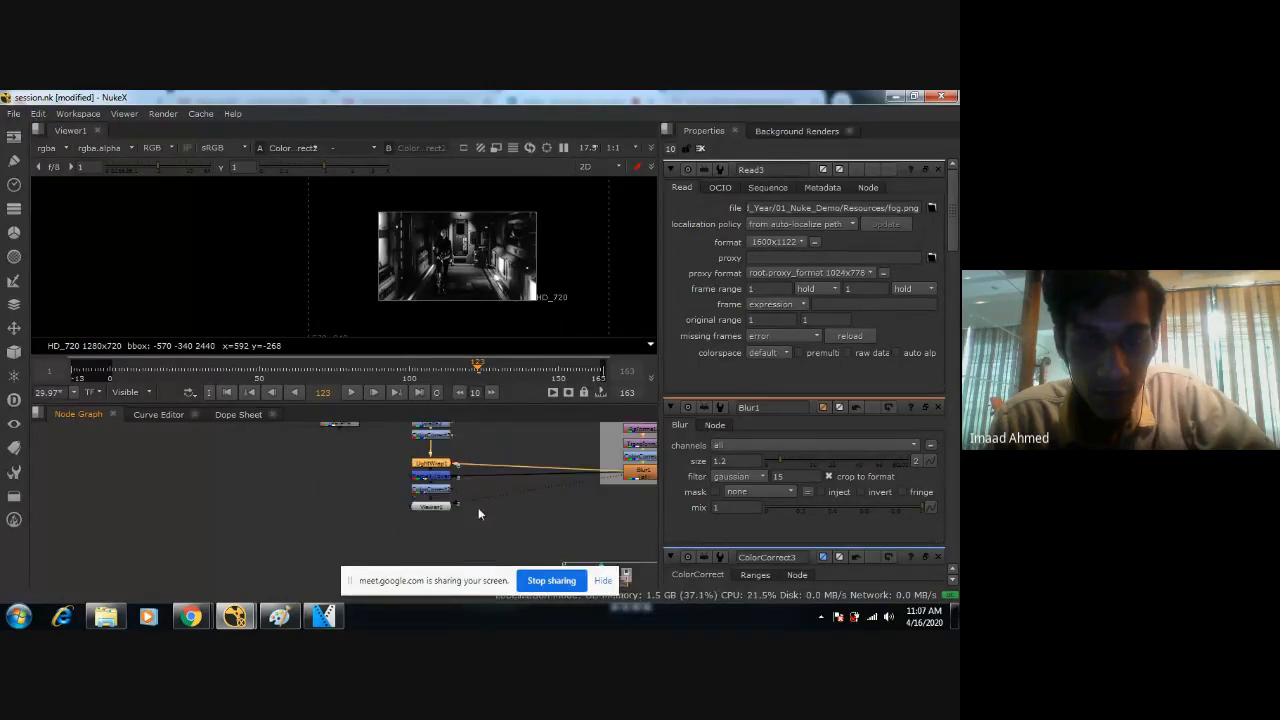
pyautogui.moveTo(529, 484); pyautogui.dragTo(403, 571, button='middle')
pyautogui.moveTo(501, 465); pyautogui.dragTo(433, 466)
pyautogui.moveTo(418, 484); pyautogui.dragTo(559, 435, button='middle')
pyautogui.click(510, 544)
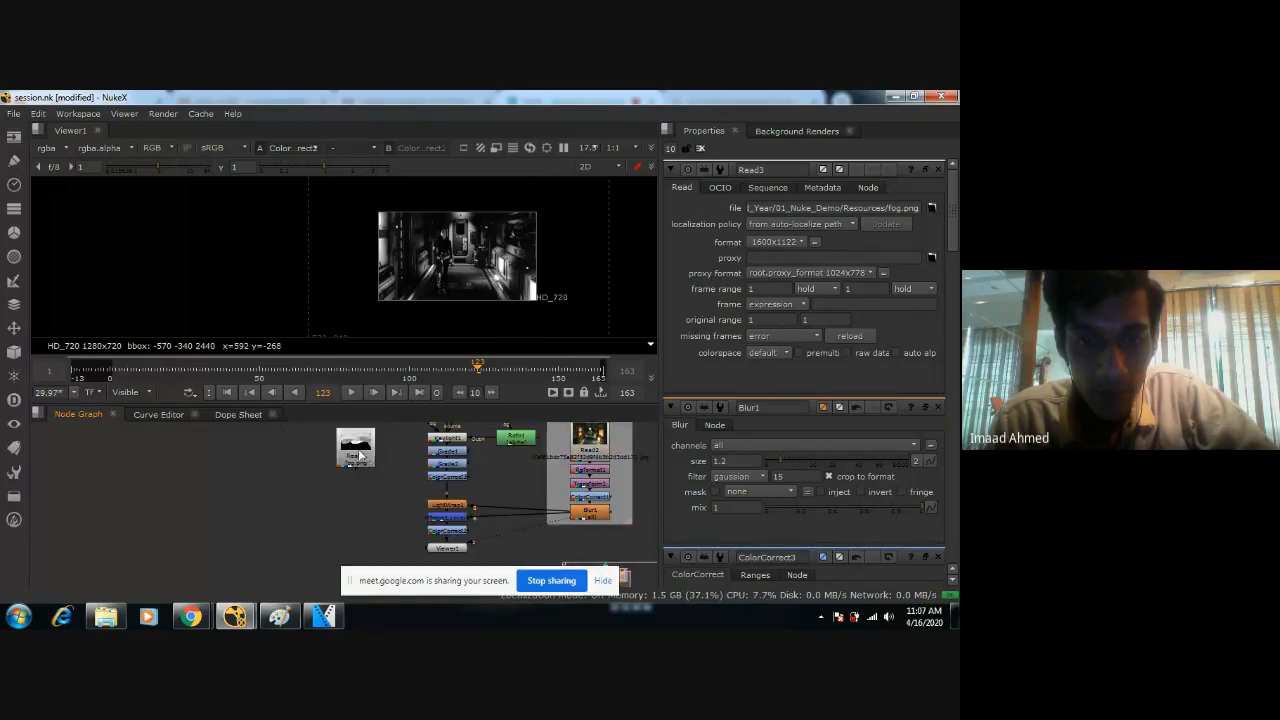
pyautogui.moveTo(361, 455); pyautogui.dragTo(386, 516)
pyautogui.moveTo(403, 520); pyautogui.dragTo(419, 452, button='middle')
pyautogui.scroll(2, 452, 490)
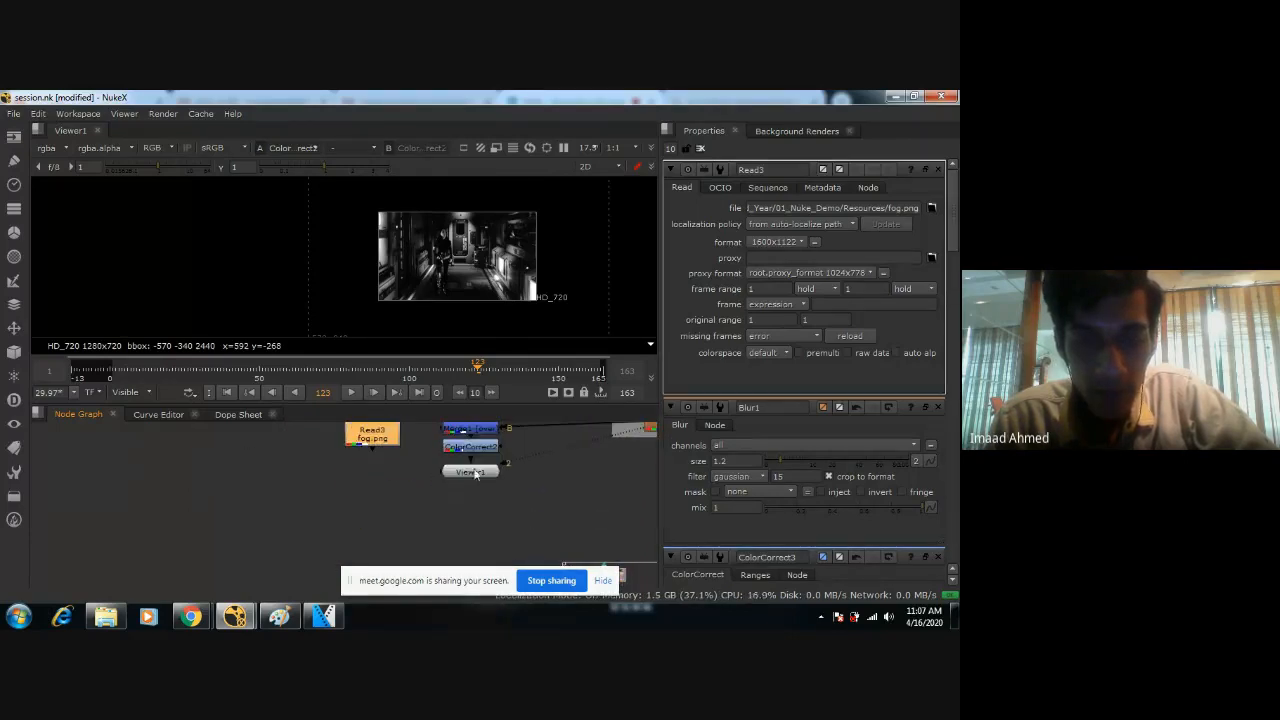
pyautogui.moveTo(476, 475); pyautogui.dragTo(476, 529)
# Disable ColorCorrect2 to restore colour and inspect the composite in an enlarged viewer.
pyautogui.click(467, 448)
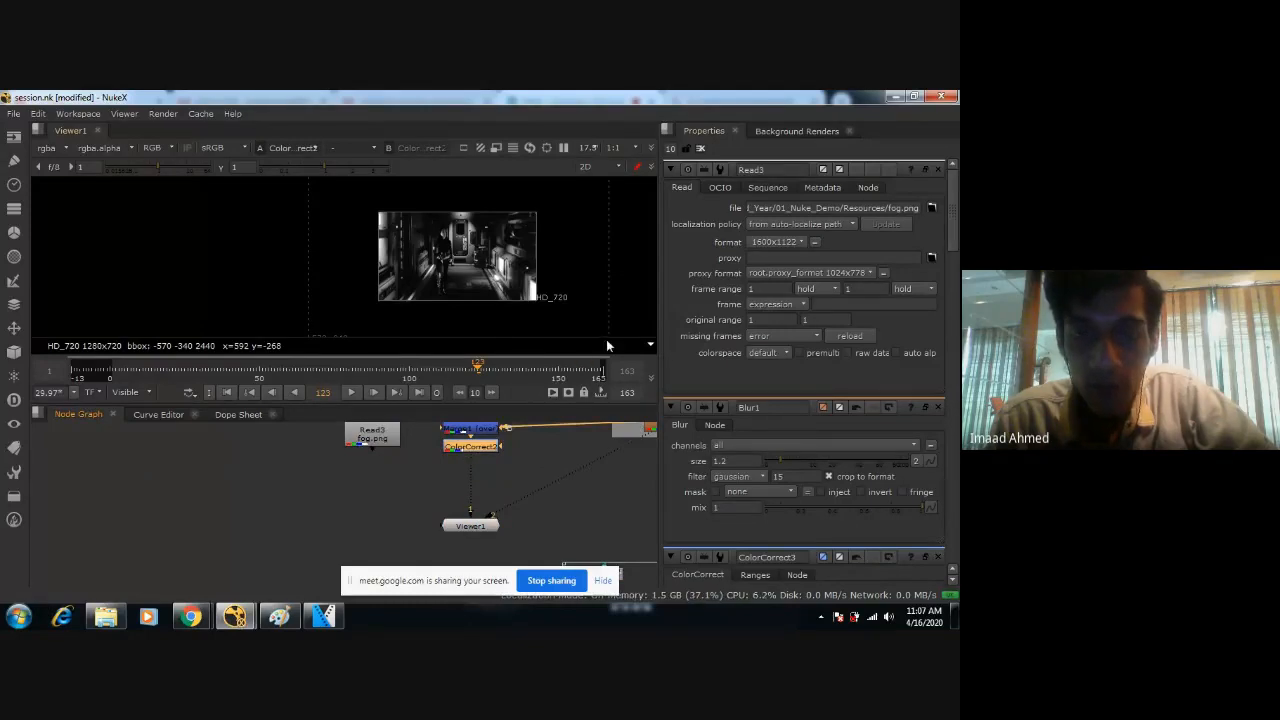
pyautogui.doubleClick(492, 447)
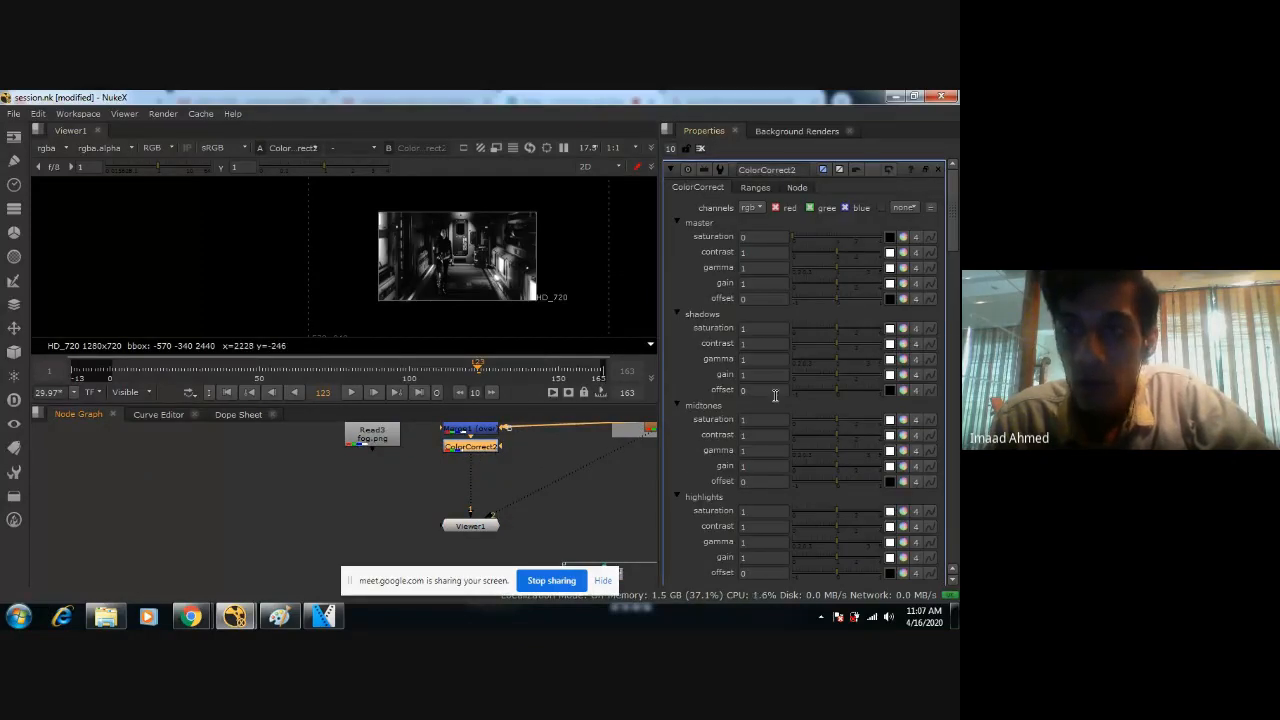
pyautogui.press('d')
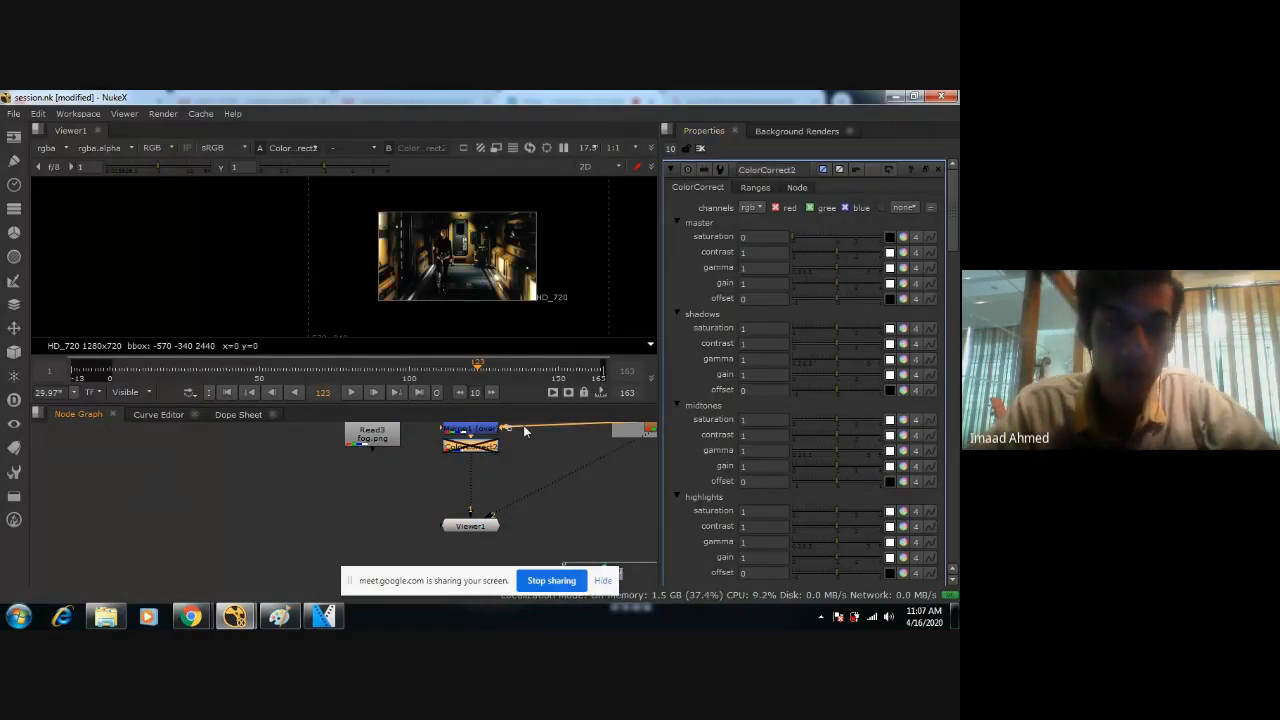
pyautogui.scroll(5, 475, 255)
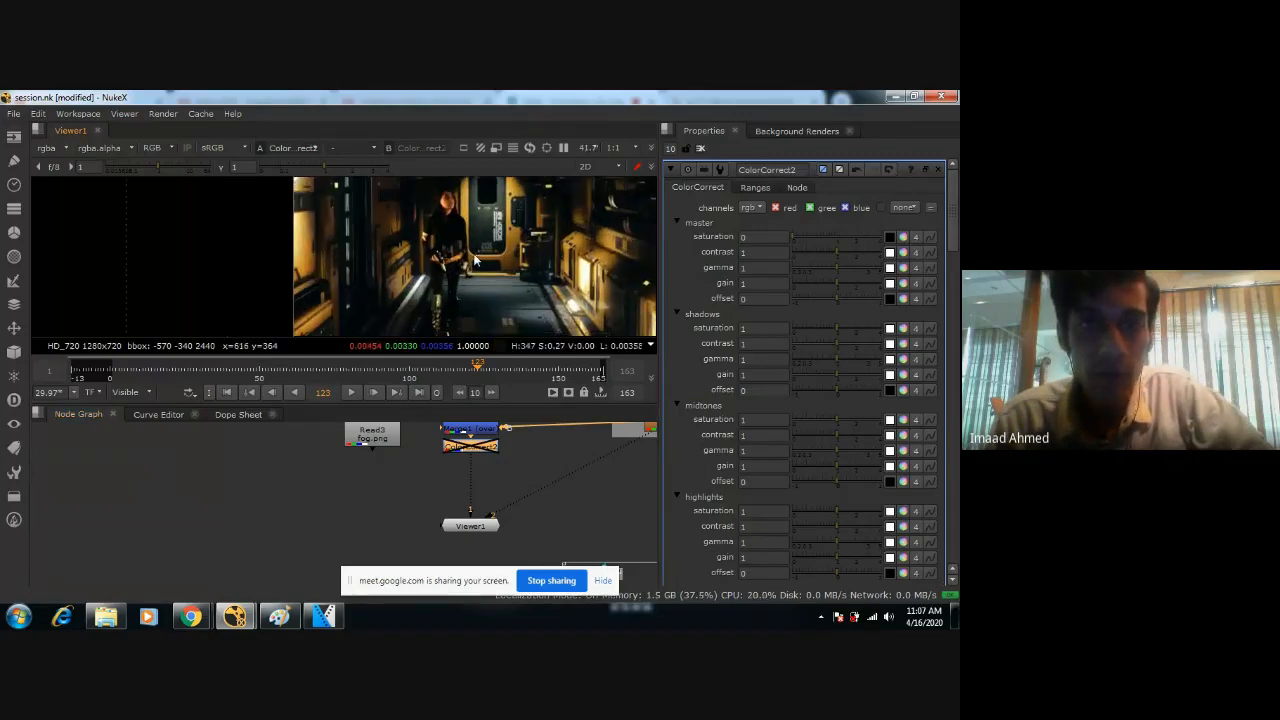
pyautogui.press('space')
pyautogui.scroll(3, 530, 361)
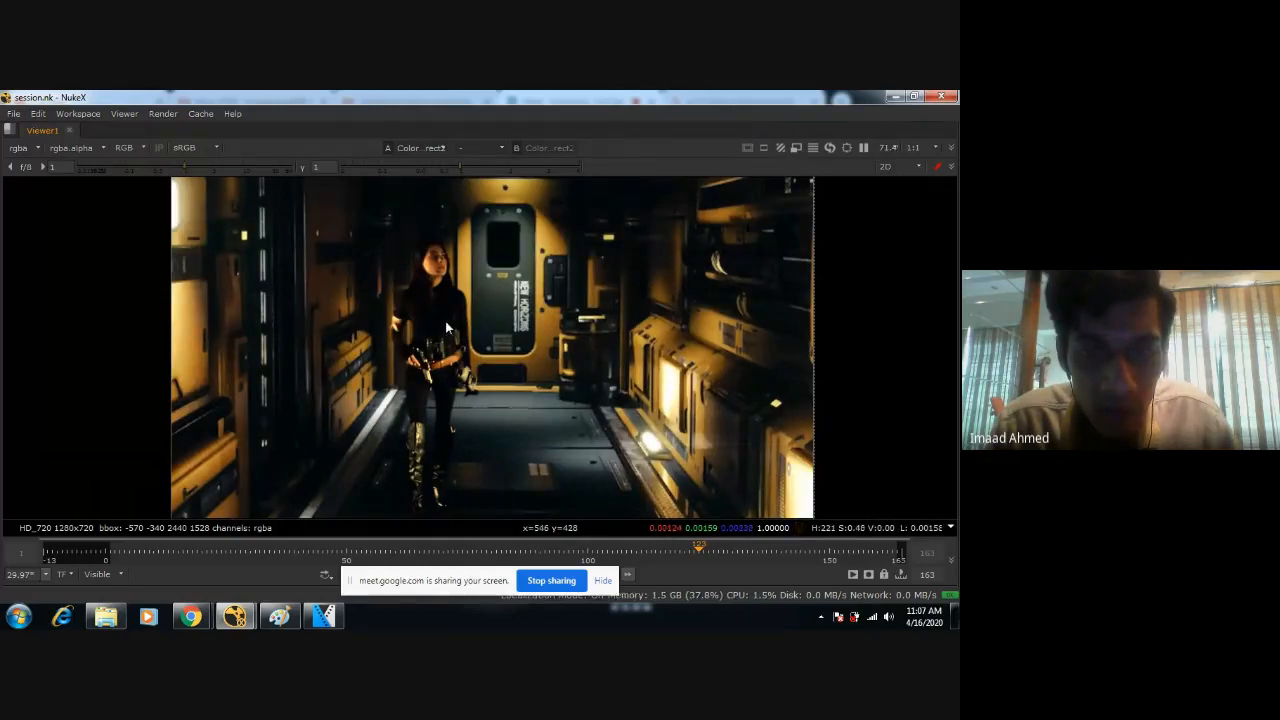
pyautogui.press('space')
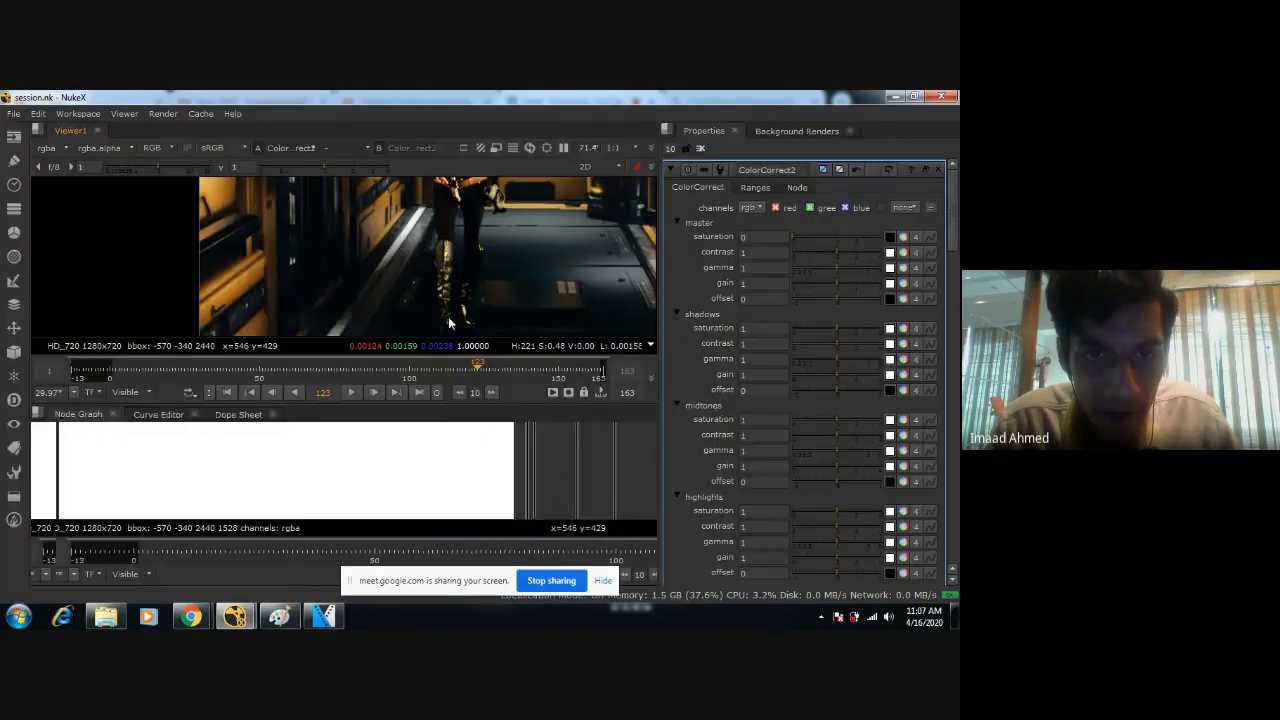
# Set ColorCorrect3's midtones gain to 1.3 while viewing the figure in colour.
pyautogui.doubleClick(470, 464)
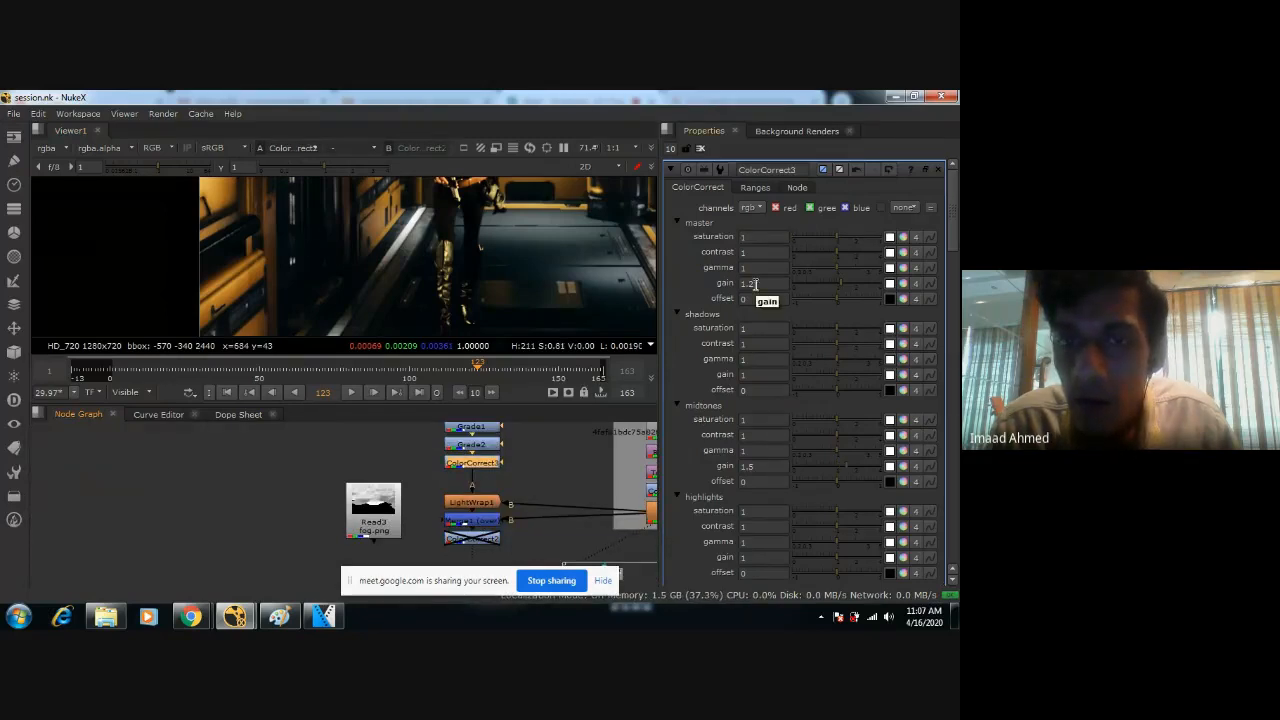
pyautogui.click(764, 465)
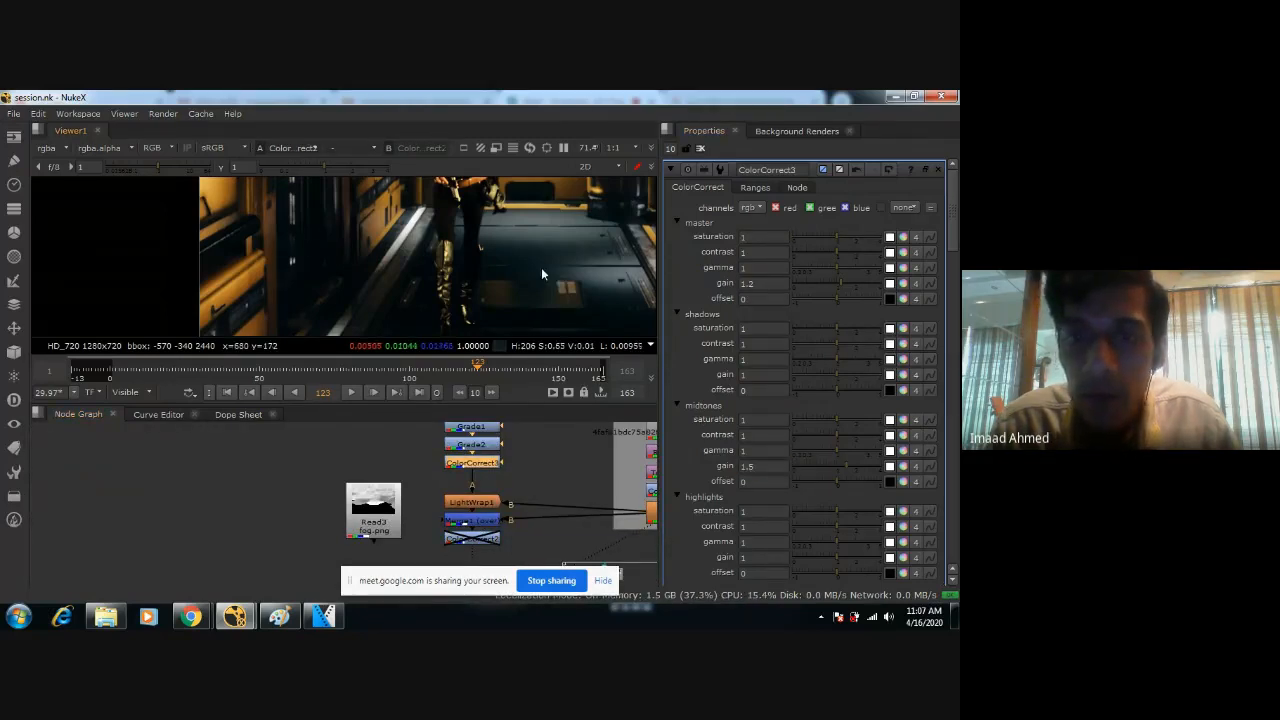
pyautogui.moveTo(532, 199); pyautogui.dragTo(532, 287, button='middle')
pyautogui.click(763, 467)
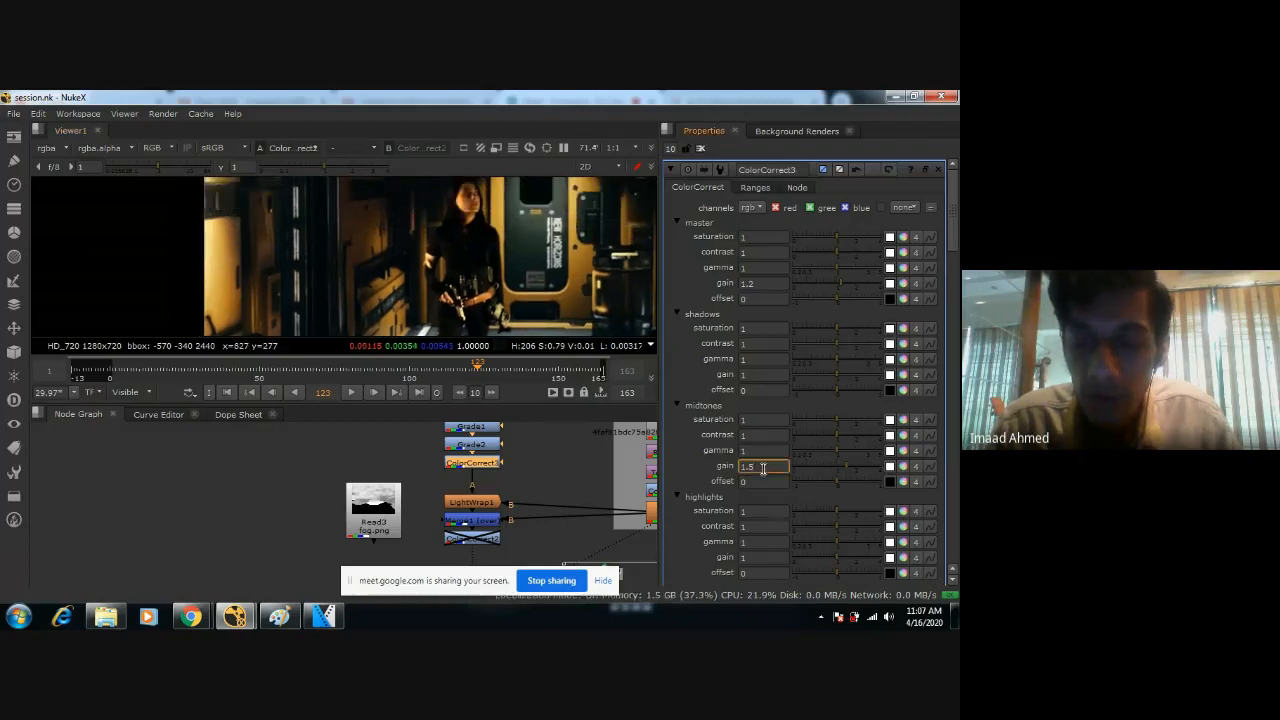
pyautogui.press('BackSpace')
pyautogui.write('3')
pyautogui.press('Return')
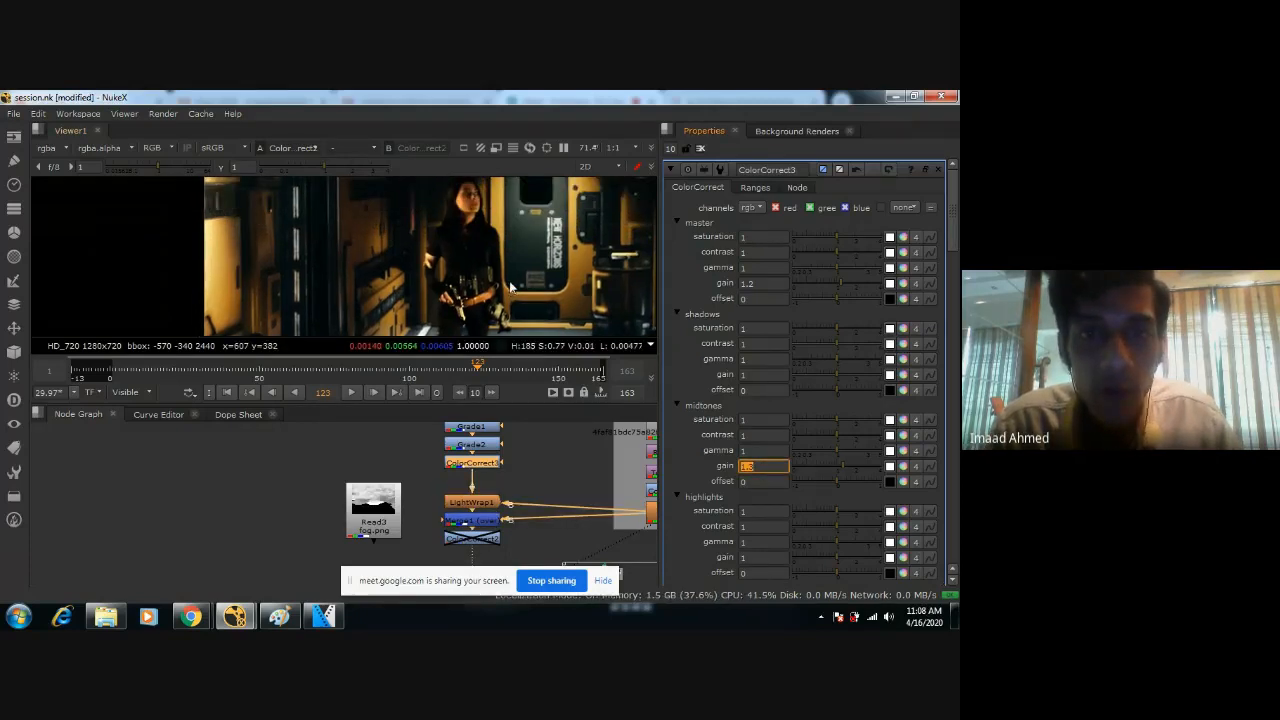
# Examine the figure against the corridor in the enlarged viewer and up close, especially the feet and the surrounding floor.
pyautogui.scroll(-3, 510, 287)
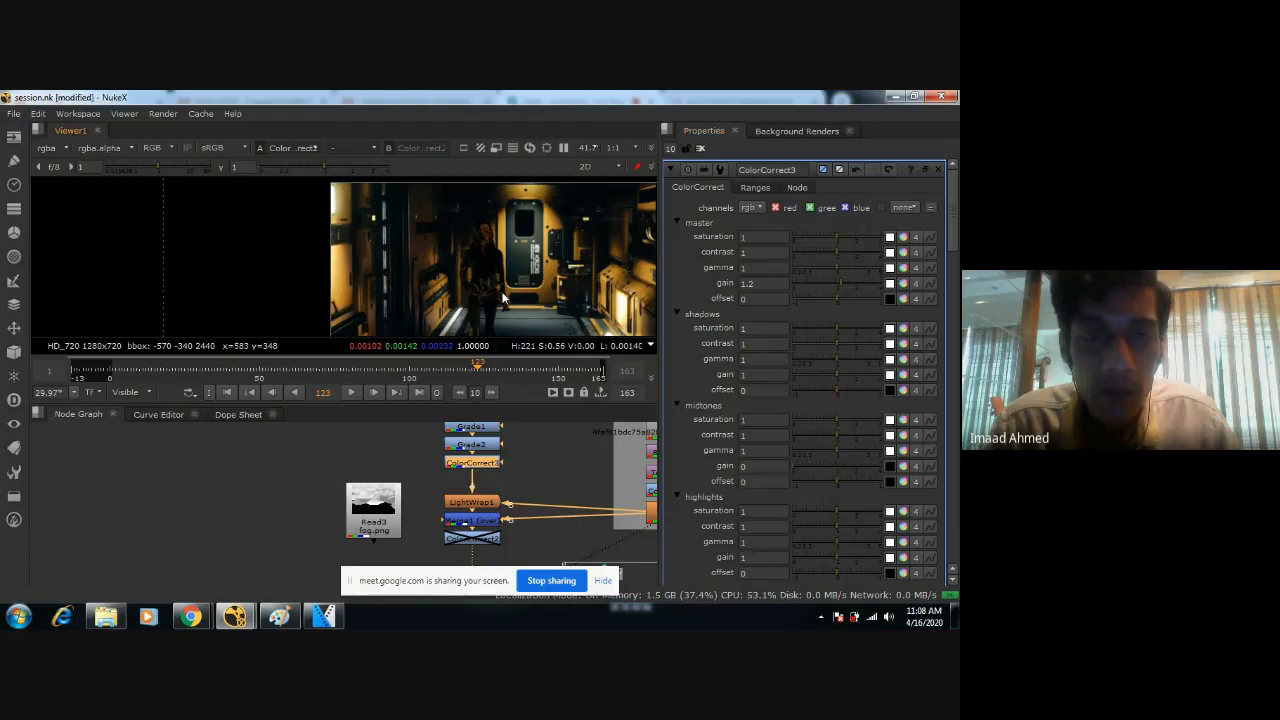
pyautogui.press('space')
pyautogui.scroll(2, 521, 372)
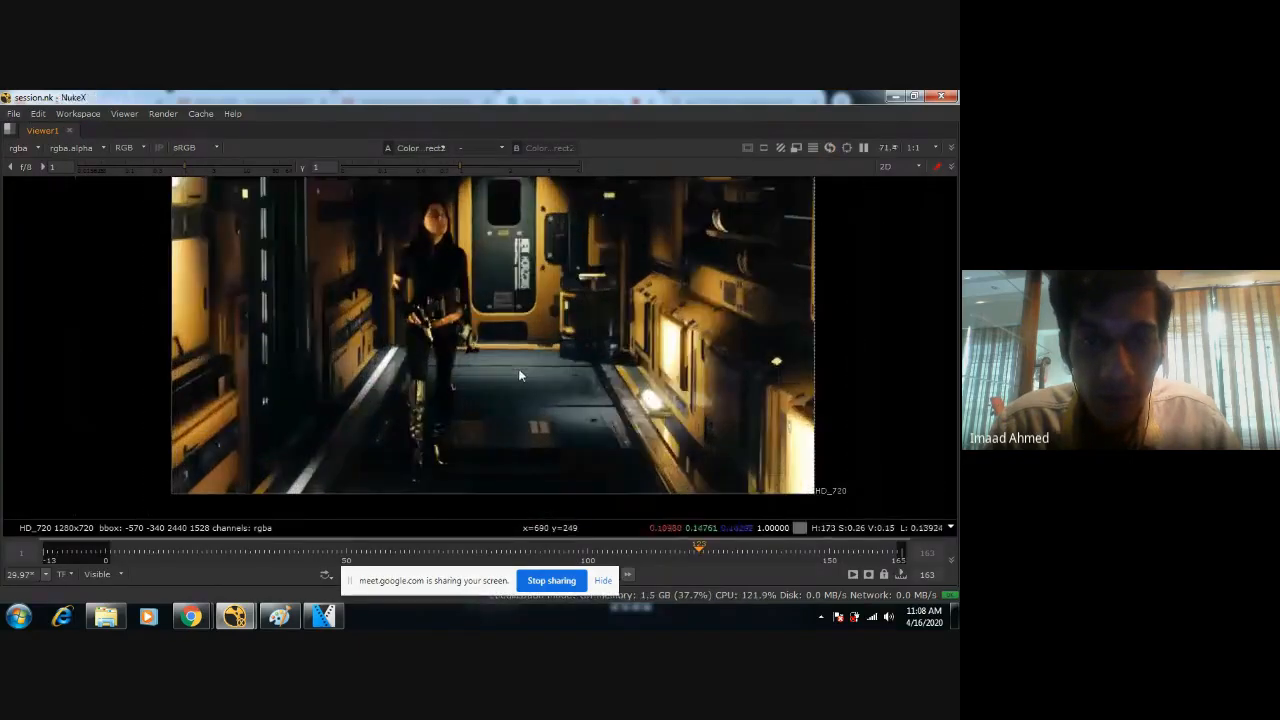
pyautogui.press('space')
pyautogui.scroll(-3, 535, 460)
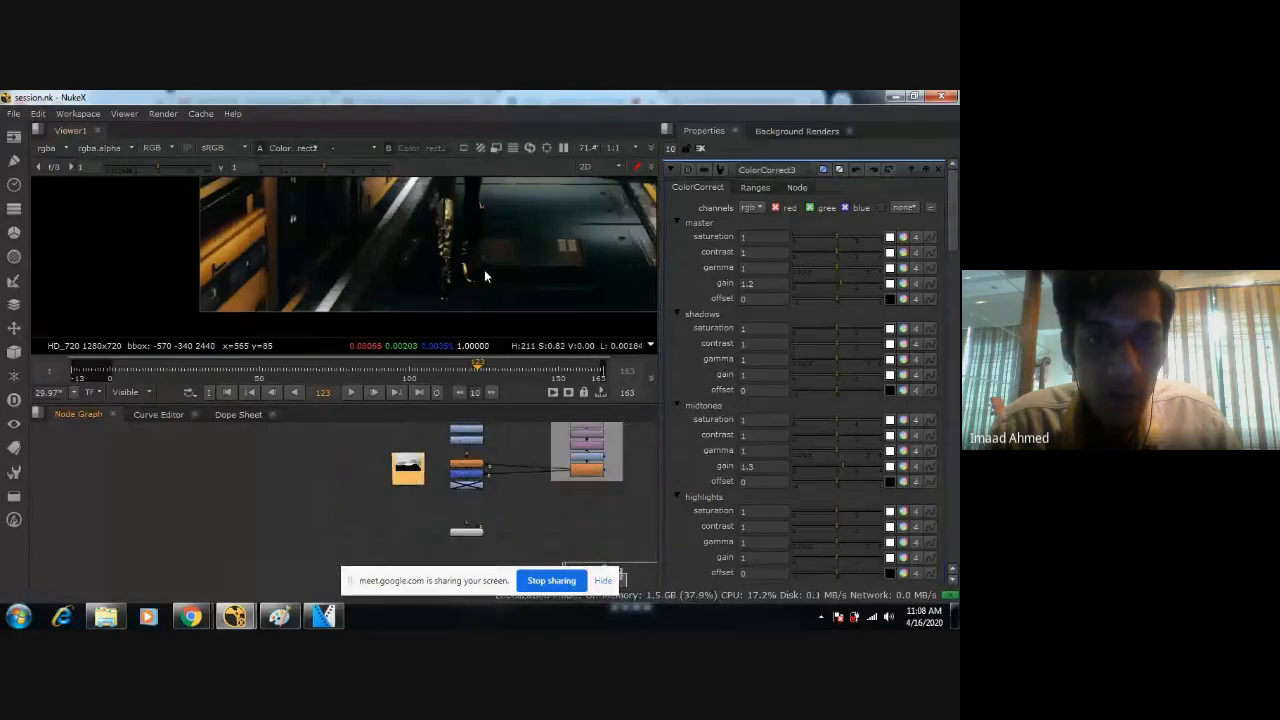
pyautogui.scroll(-3, 484, 269)
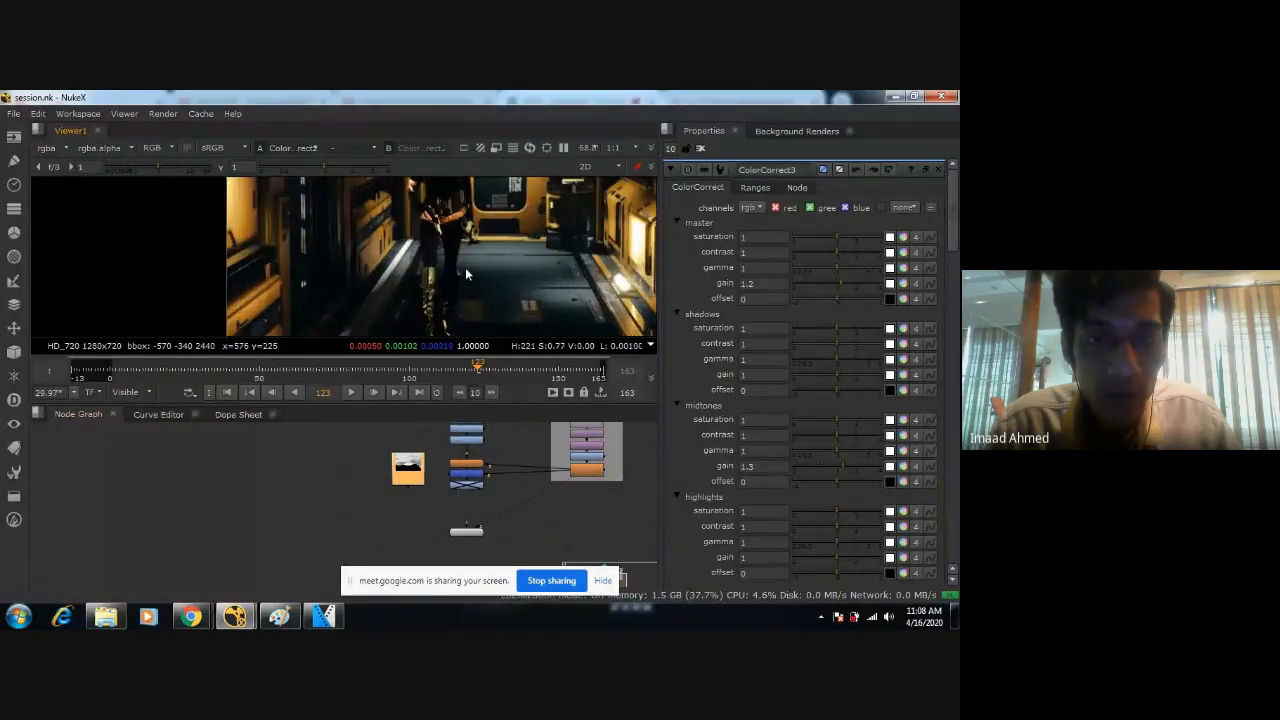
pyautogui.scroll(-1, 465, 267)
pyautogui.click(543, 456)
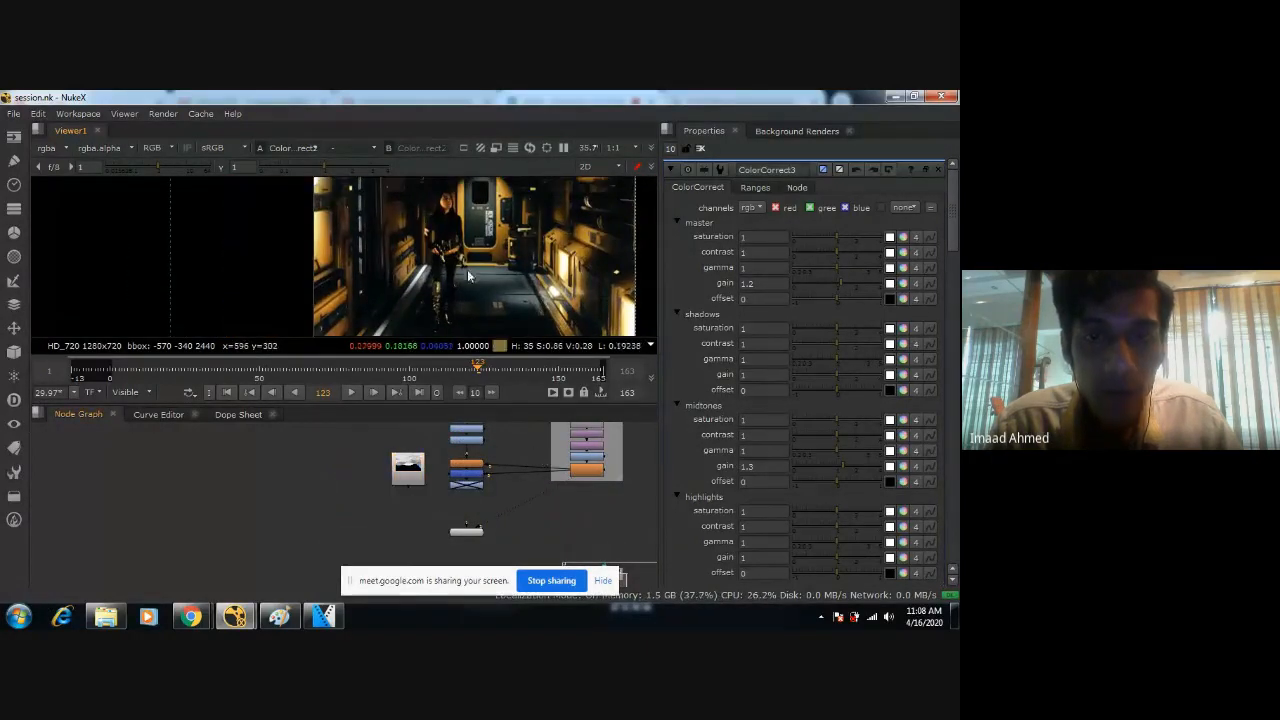
pyautogui.scroll(2, 467, 236)
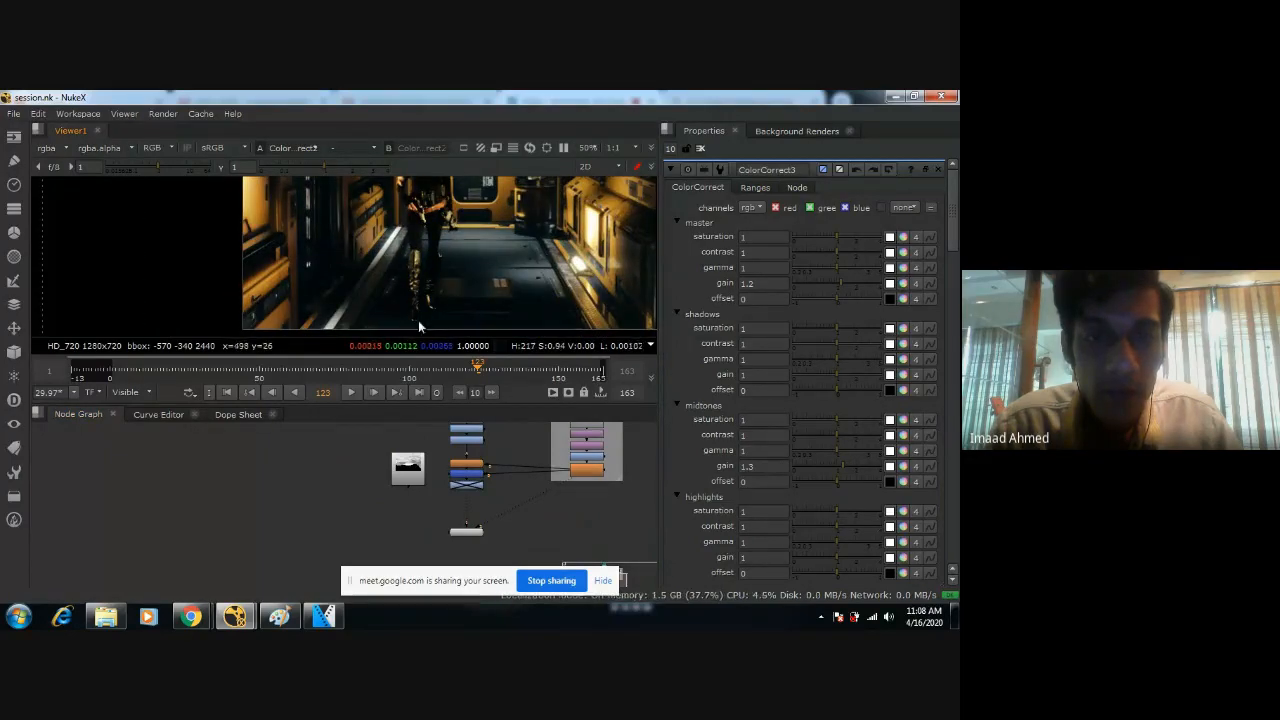
pyautogui.scroll(2, 416, 319)
pyautogui.scroll(4, 416, 319)
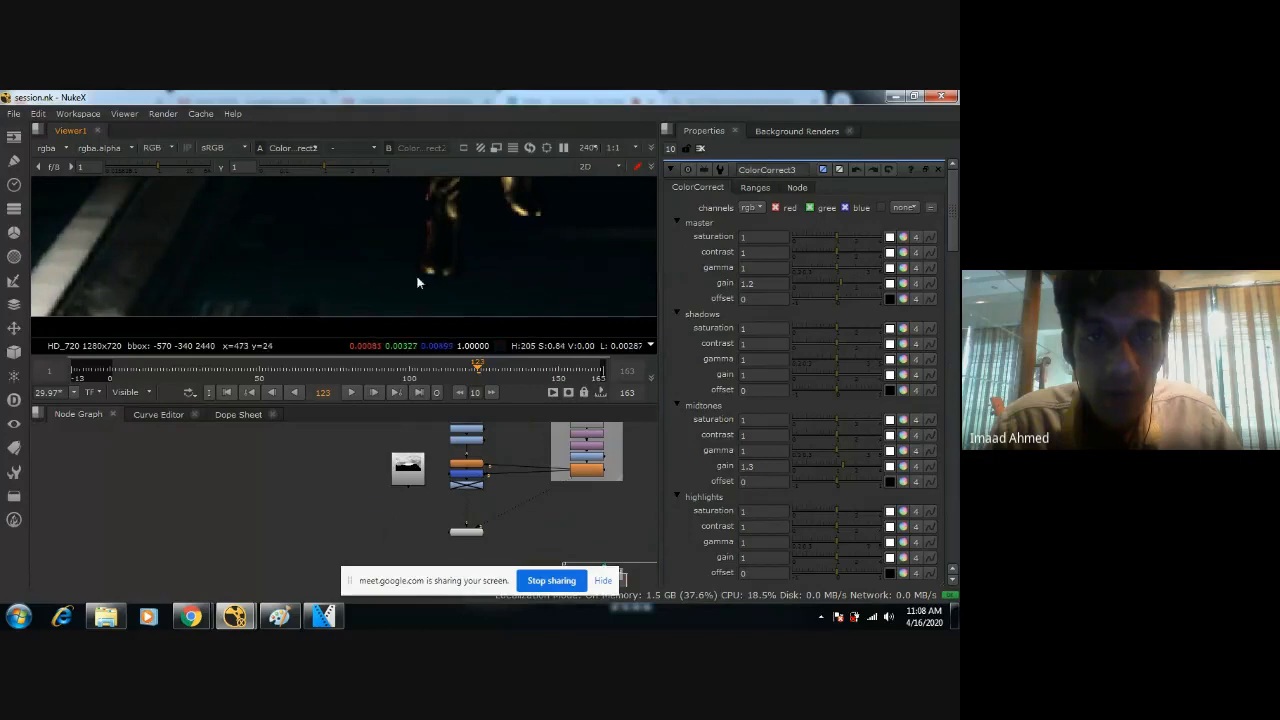
pyautogui.scroll(-3, 480, 274)
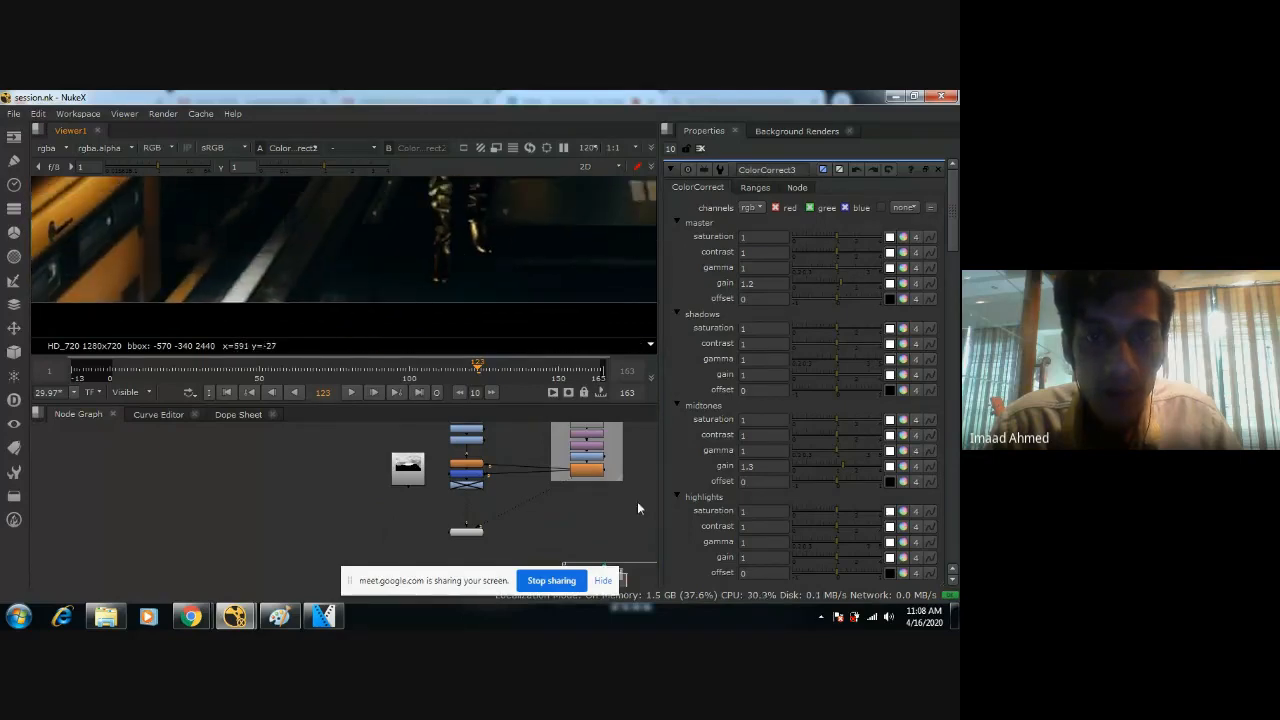
# Open the settings of the background's Blur1 and ColorCorrect1 nodes and inspect the floor shadows around the figure's legs.
pyautogui.doubleClick(597, 470)
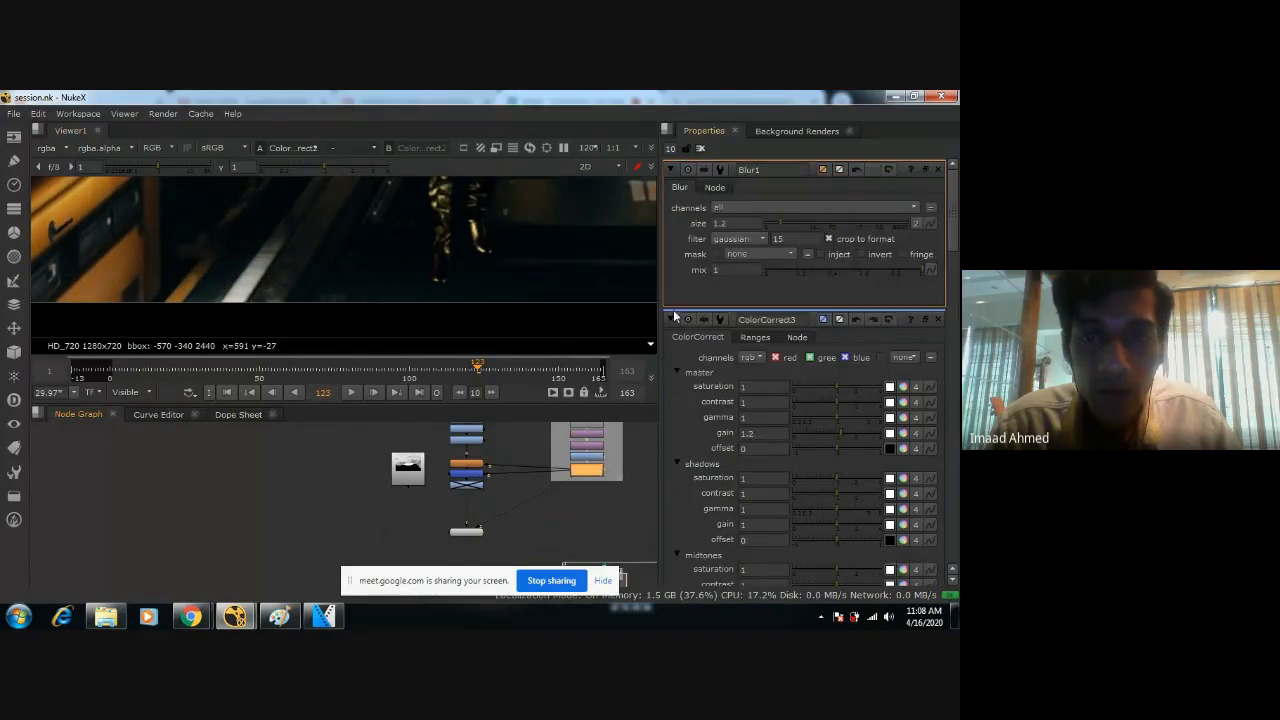
pyautogui.scroll(4, 580, 472)
pyautogui.doubleClick(568, 460)
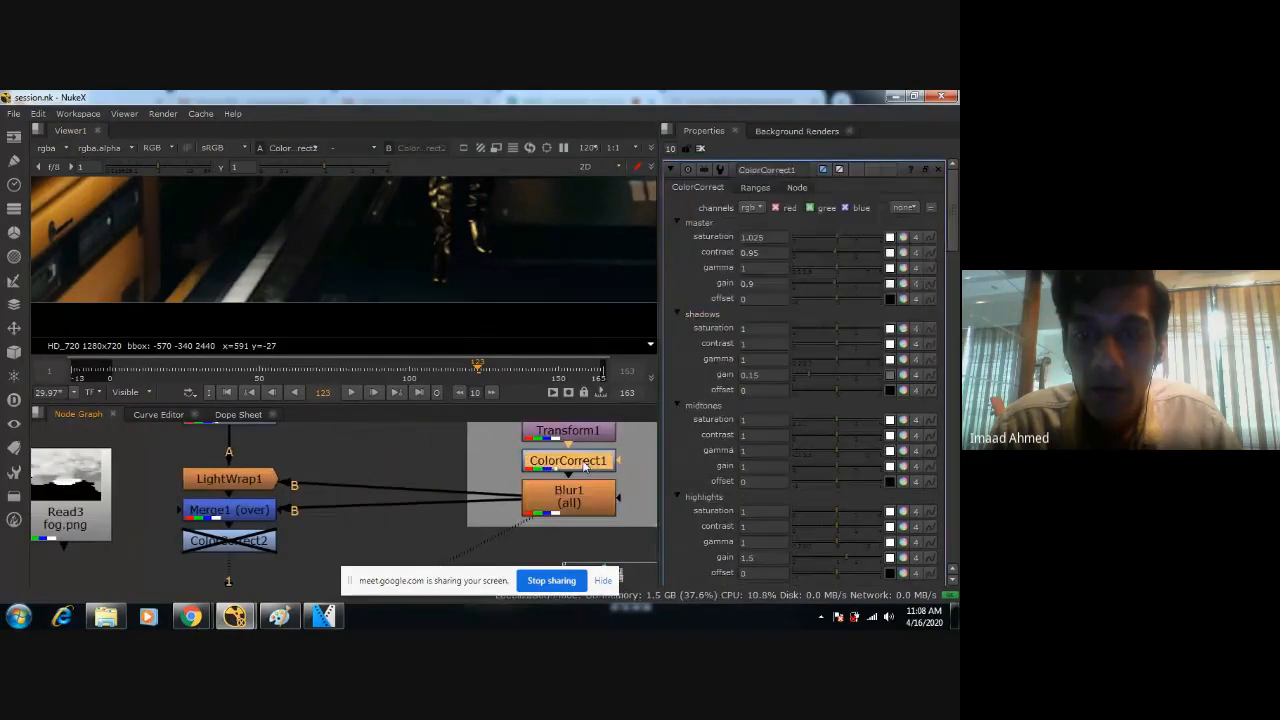
pyautogui.scroll(-2, 509, 227)
pyautogui.scroll(3, 509, 227)
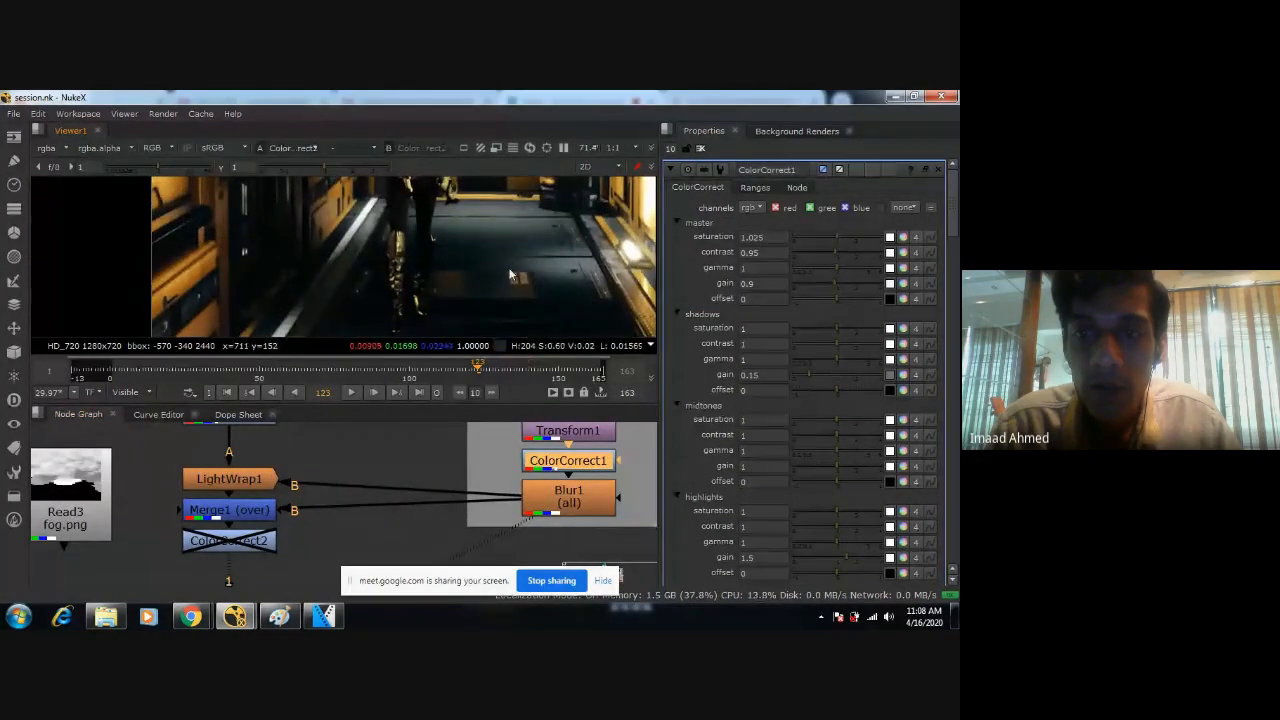
pyautogui.scroll(2, 509, 274)
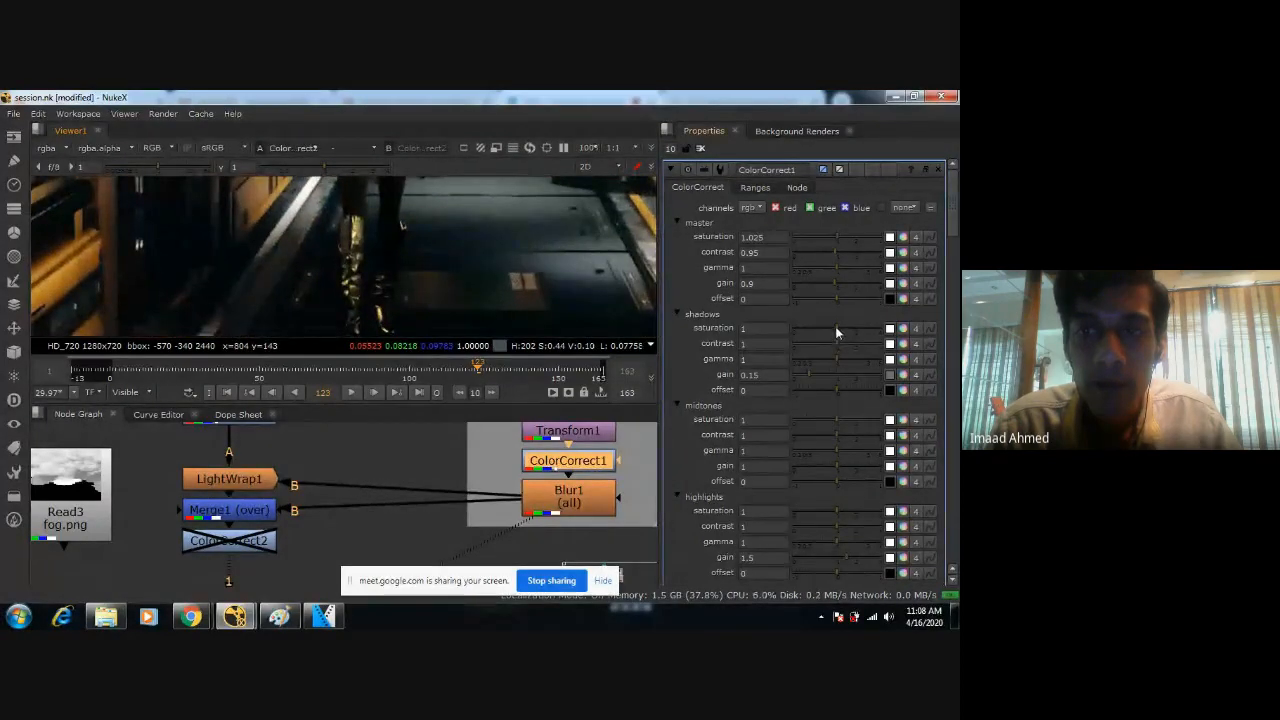
# Try stronger shadow saturation on the background's ColorCorrect1, set it to 1.4, and save the script.
pyautogui.moveTo(835, 326); pyautogui.dragTo(862, 324)
pyautogui.moveTo(885, 328); pyautogui.dragTo(841, 328)
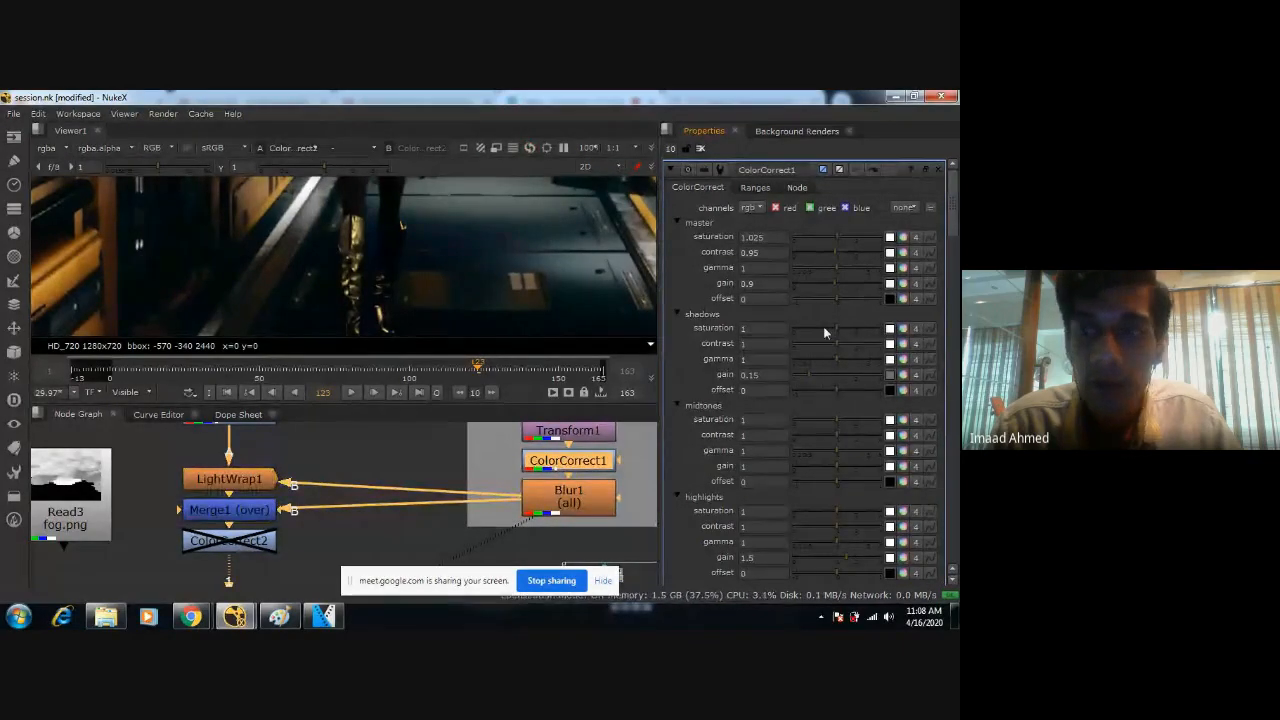
pyautogui.moveTo(835, 328); pyautogui.dragTo(849, 328)
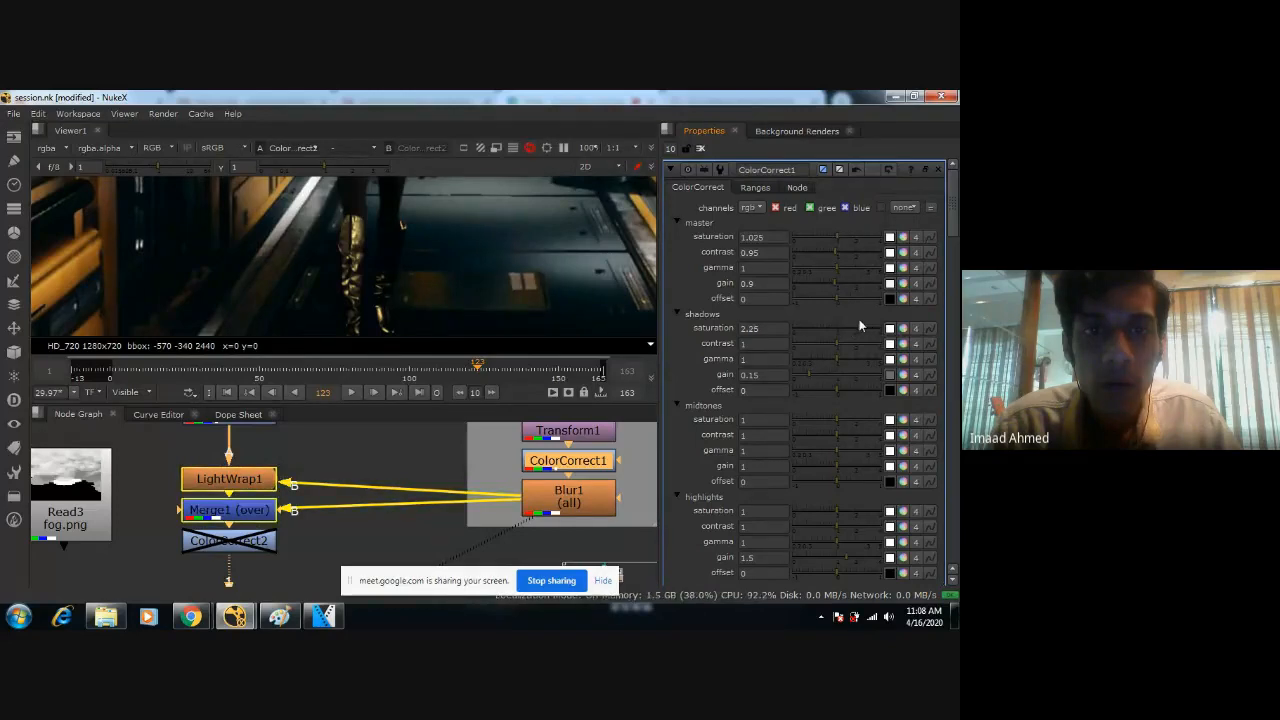
pyautogui.click(762, 328)
pyautogui.moveTo(771, 326); pyautogui.dragTo(638, 326)
pyautogui.write('1.4')
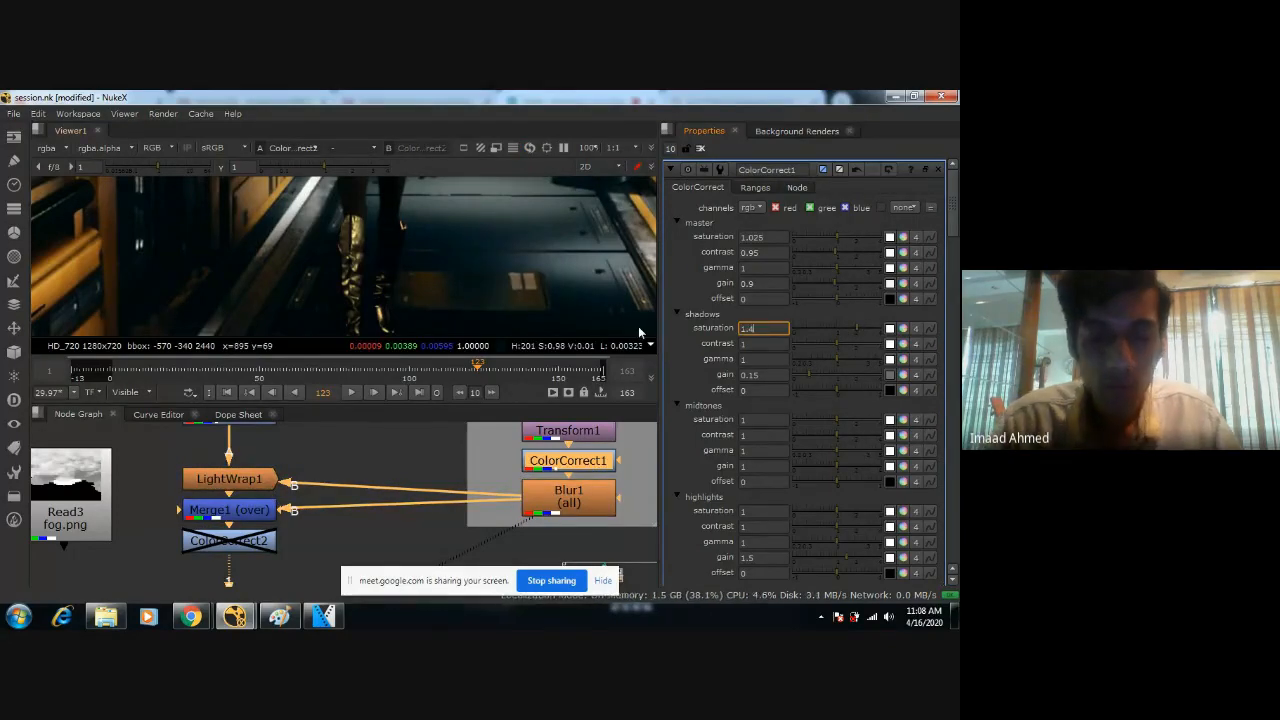
pyautogui.press('Return')
pyautogui.hotkey('ctrl', 's')
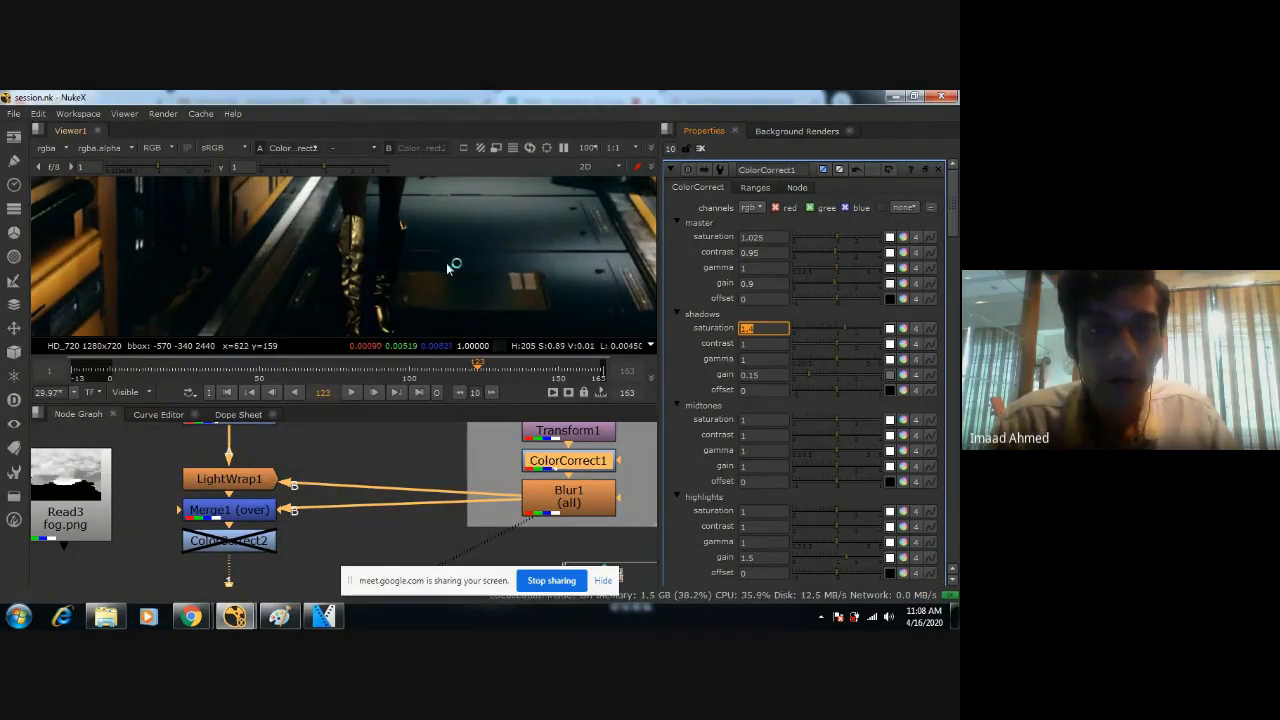
# Set the shadows saturation of the background's ColorCorrect1 to 1.25 after checking the whole frame.
pyautogui.scroll(-5, 463, 290)
pyautogui.scroll(1, 463, 290)
pyautogui.click(765, 330)
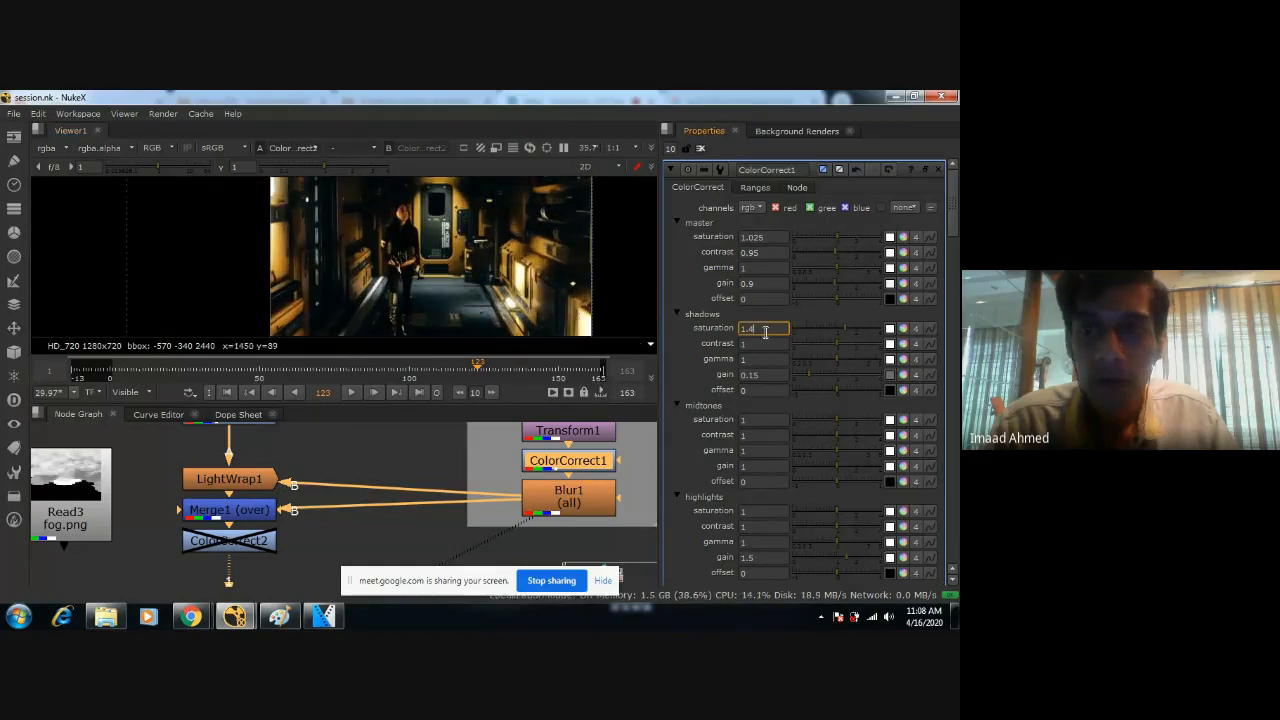
pyautogui.write('25')
pyautogui.press('Return')
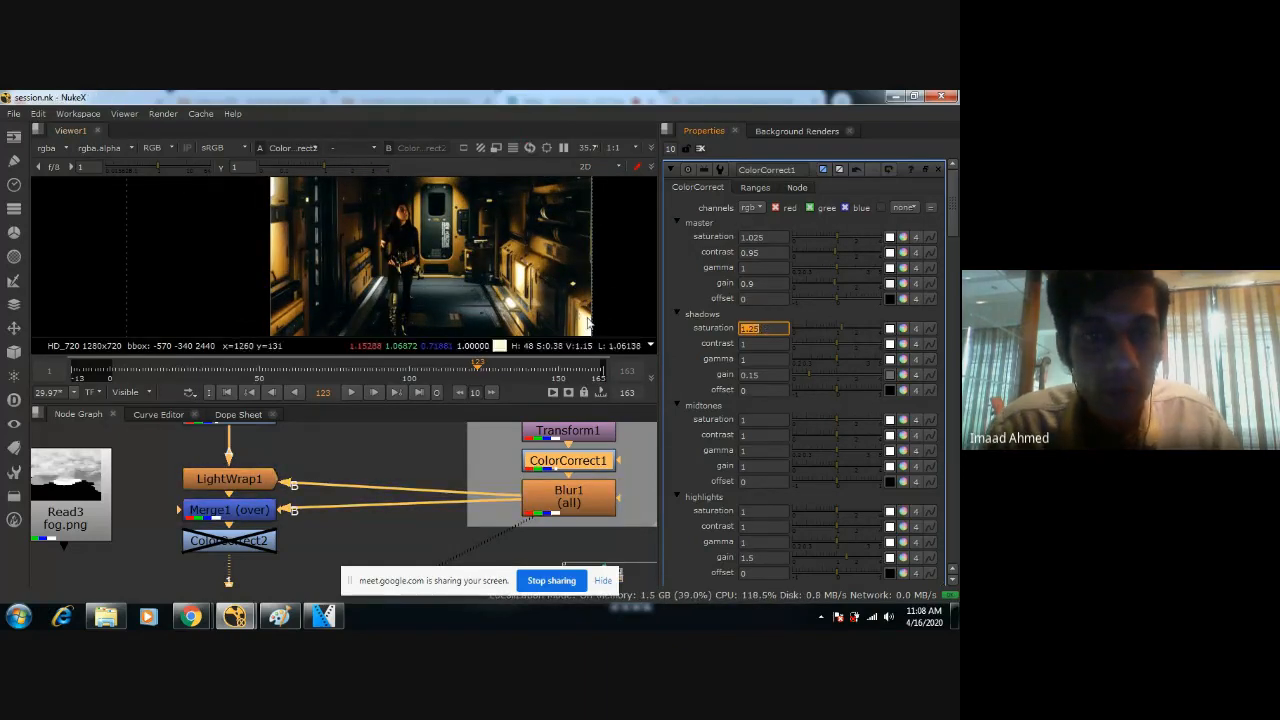
# Examine the figure's face, the corridor walls, and the legs against the floor to judge how well the colours match.
pyautogui.scroll(-1, 380, 424)
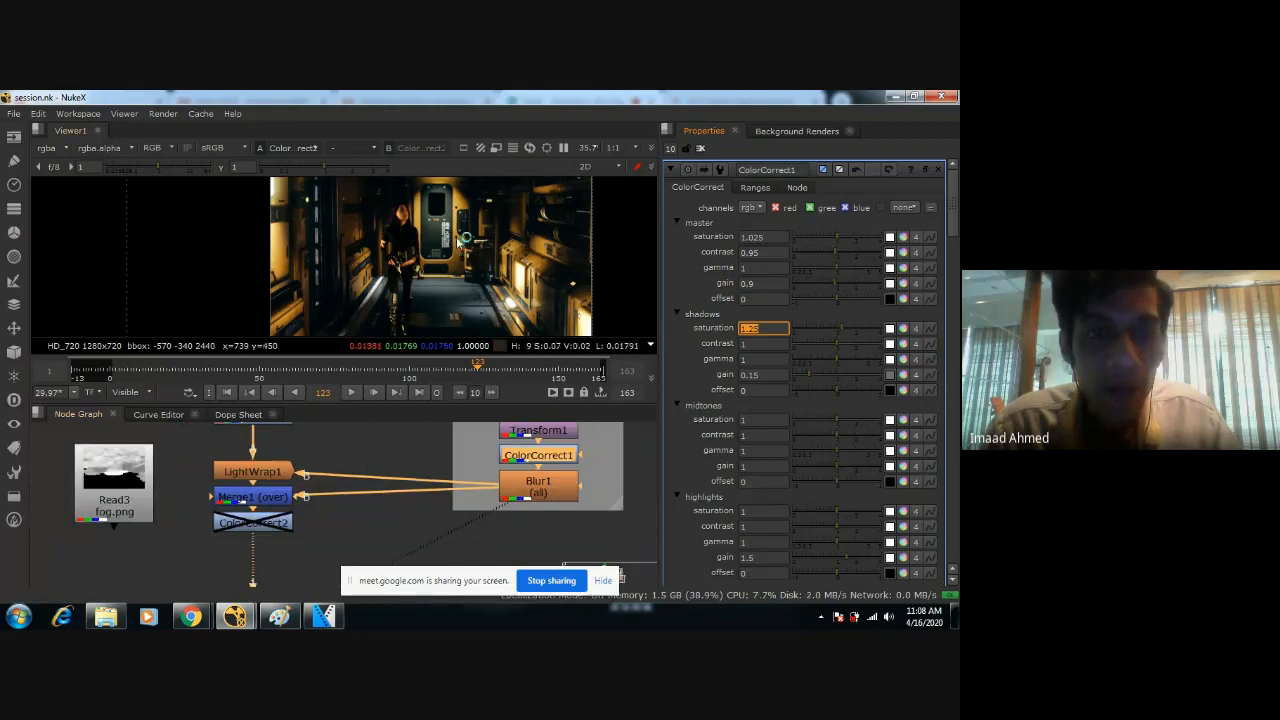
pyautogui.moveTo(469, 270); pyautogui.dragTo(481, 244, button='middle')
pyautogui.scroll(5, 481, 247)
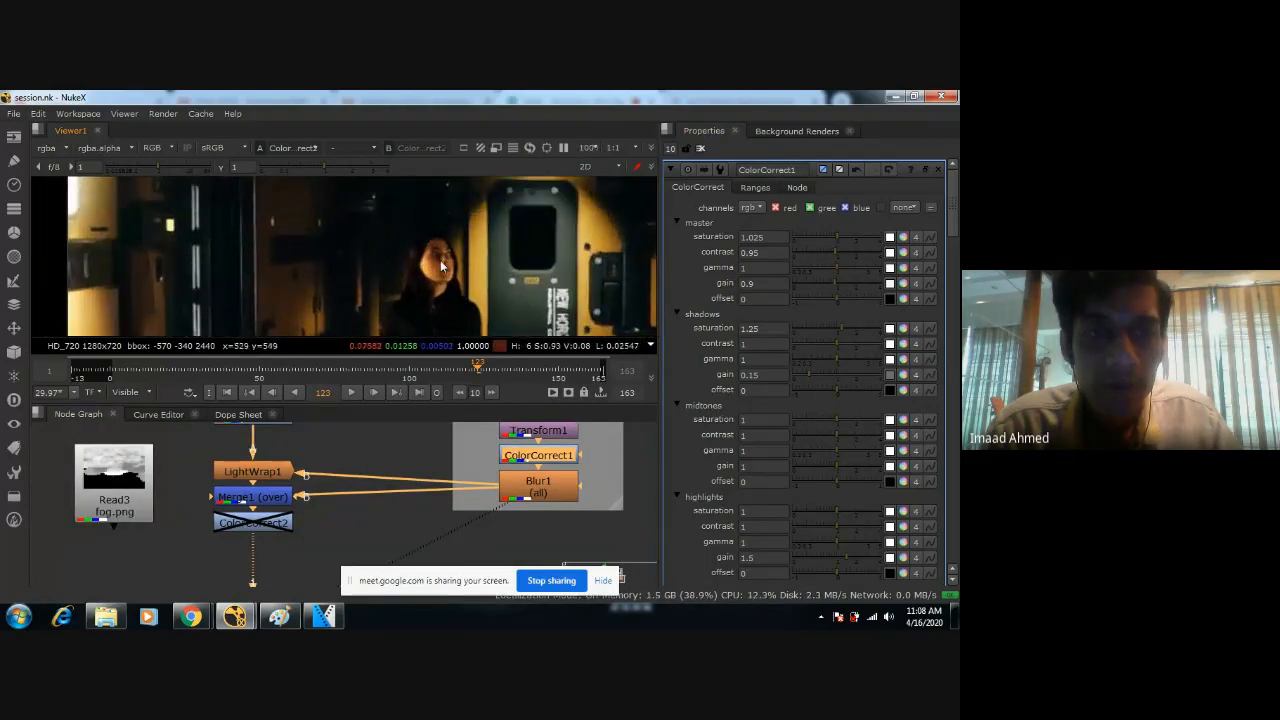
pyautogui.scroll(-1, 441, 263)
pyautogui.moveTo(553, 323); pyautogui.dragTo(404, 218, button='middle')
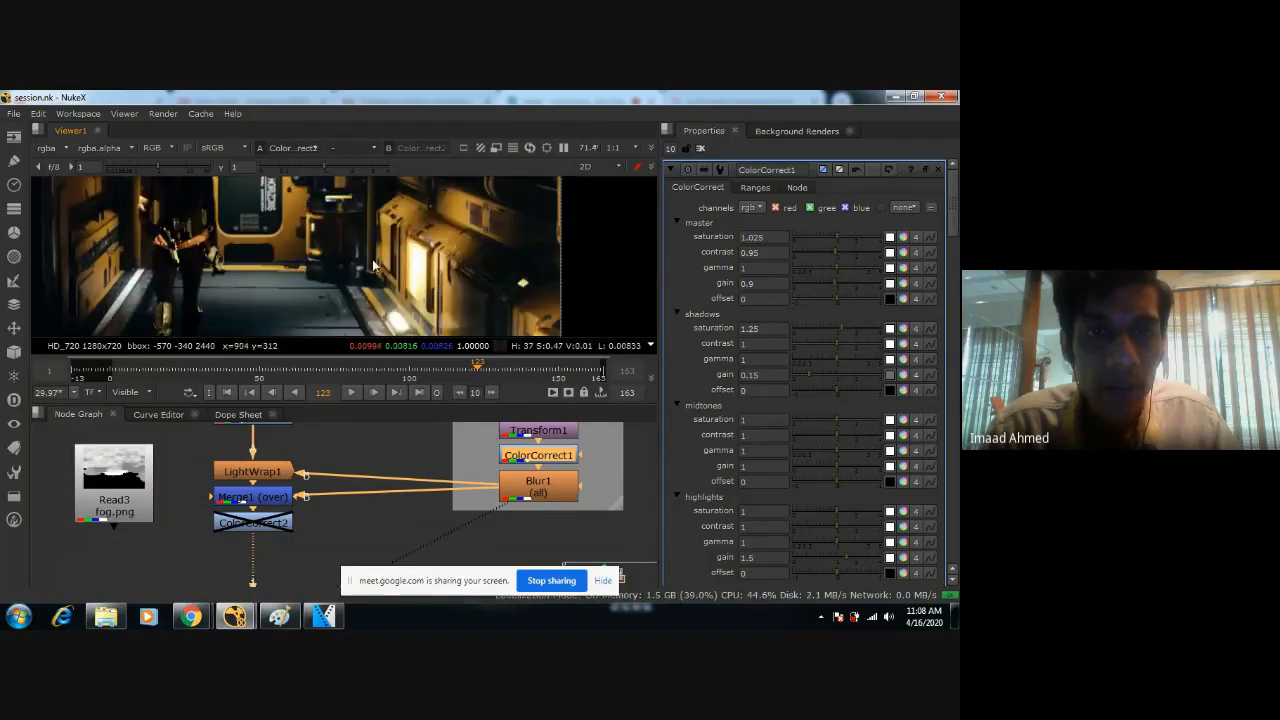
pyautogui.moveTo(390, 268); pyautogui.dragTo(470, 260, button='middle')
pyautogui.scroll(1, 412, 238)
pyautogui.scroll(2, 468, 264)
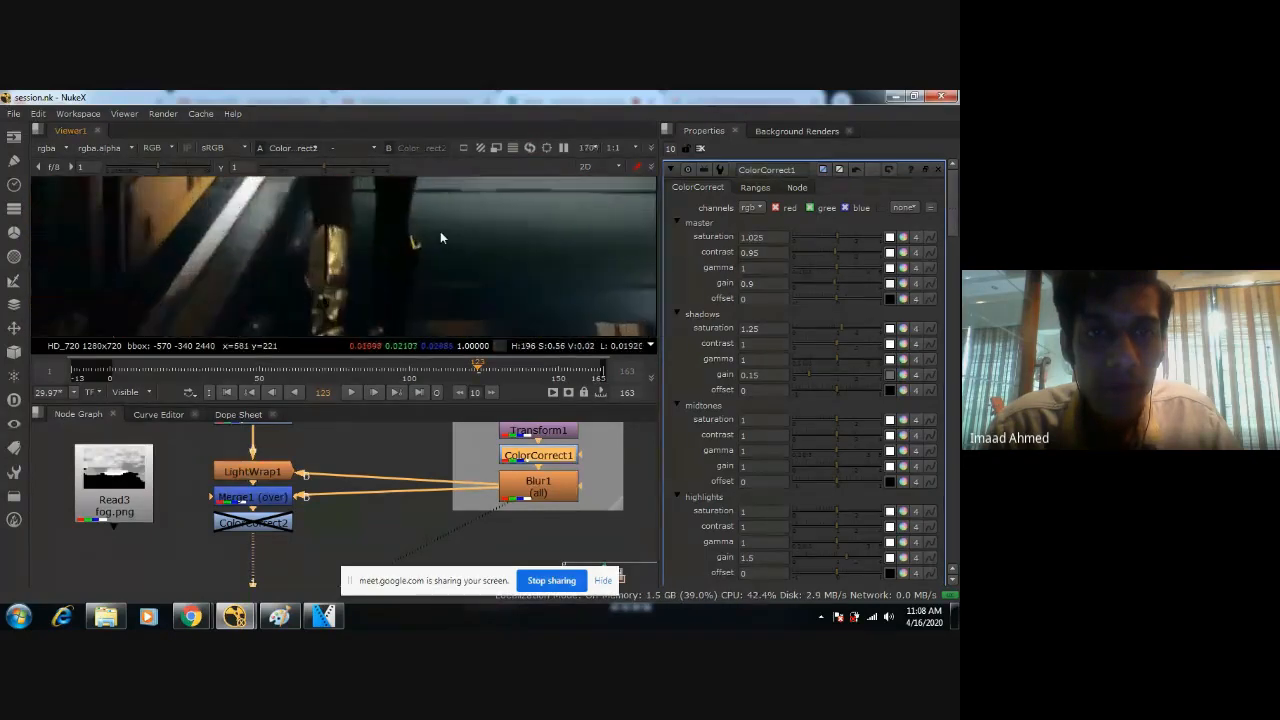
pyautogui.moveTo(405, 205); pyautogui.dragTo(418, 228, button='middle')
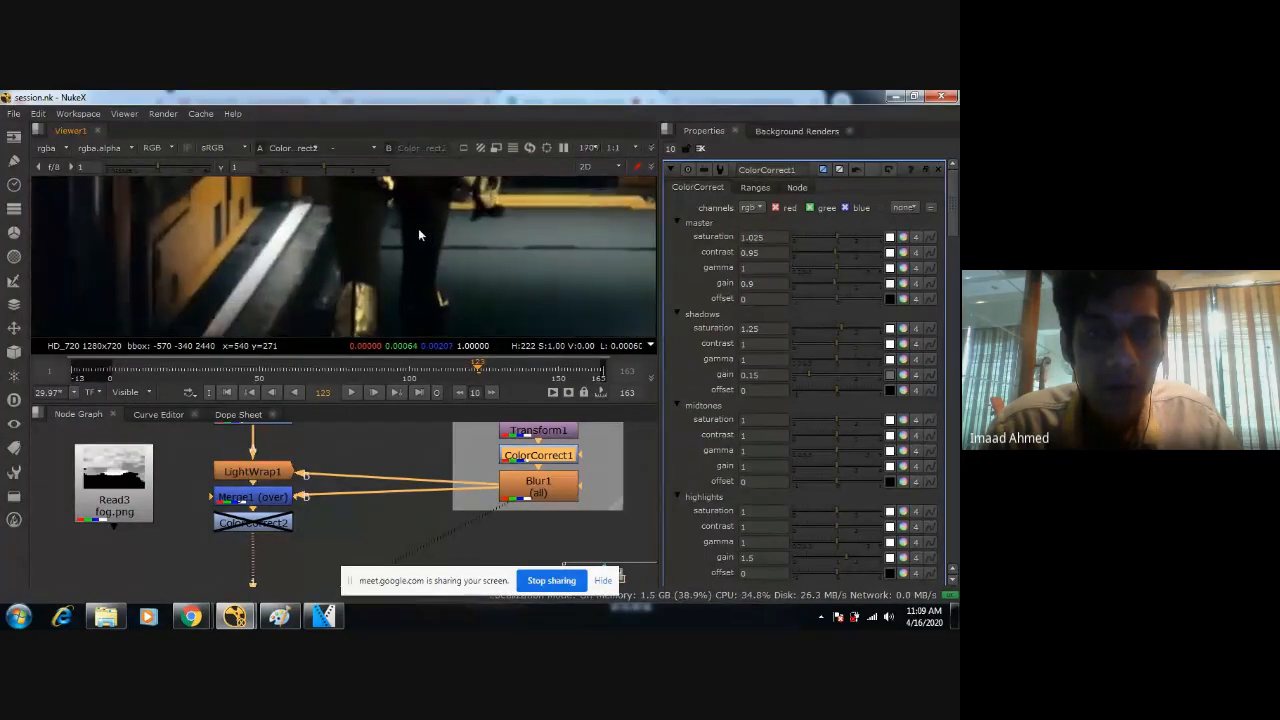
# Set LightWrap1's Diffuse to 25 and Intensity to 2, and save the script.
pyautogui.doubleClick(260, 474)
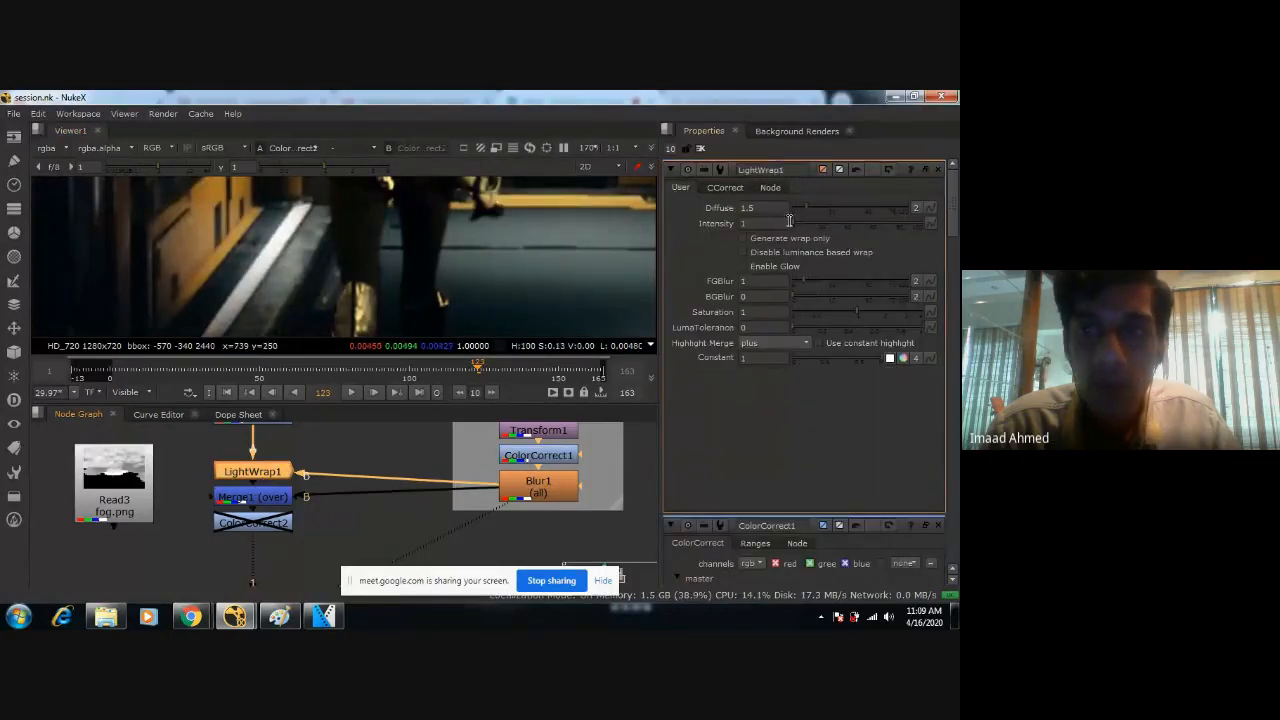
pyautogui.click(806, 223)
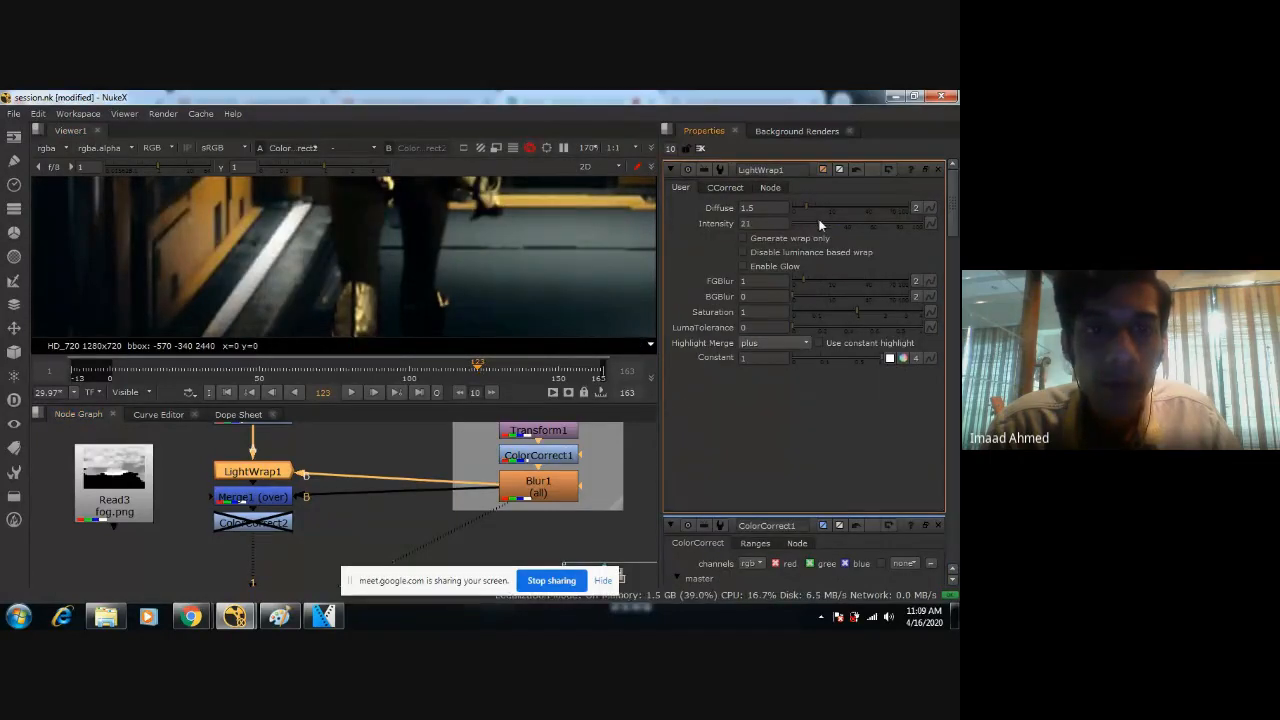
pyautogui.moveTo(818, 222); pyautogui.dragTo(849, 224)
pyautogui.scroll(-6, 500, 290)
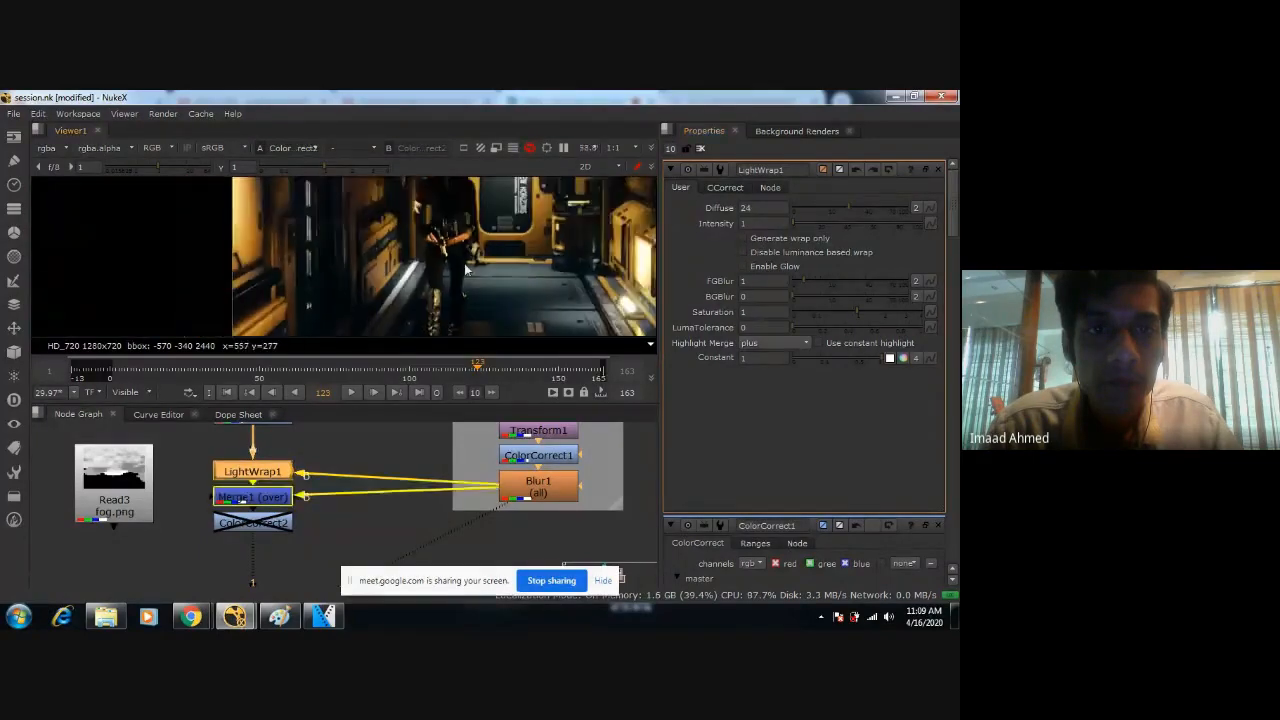
pyautogui.scroll(3, 508, 290)
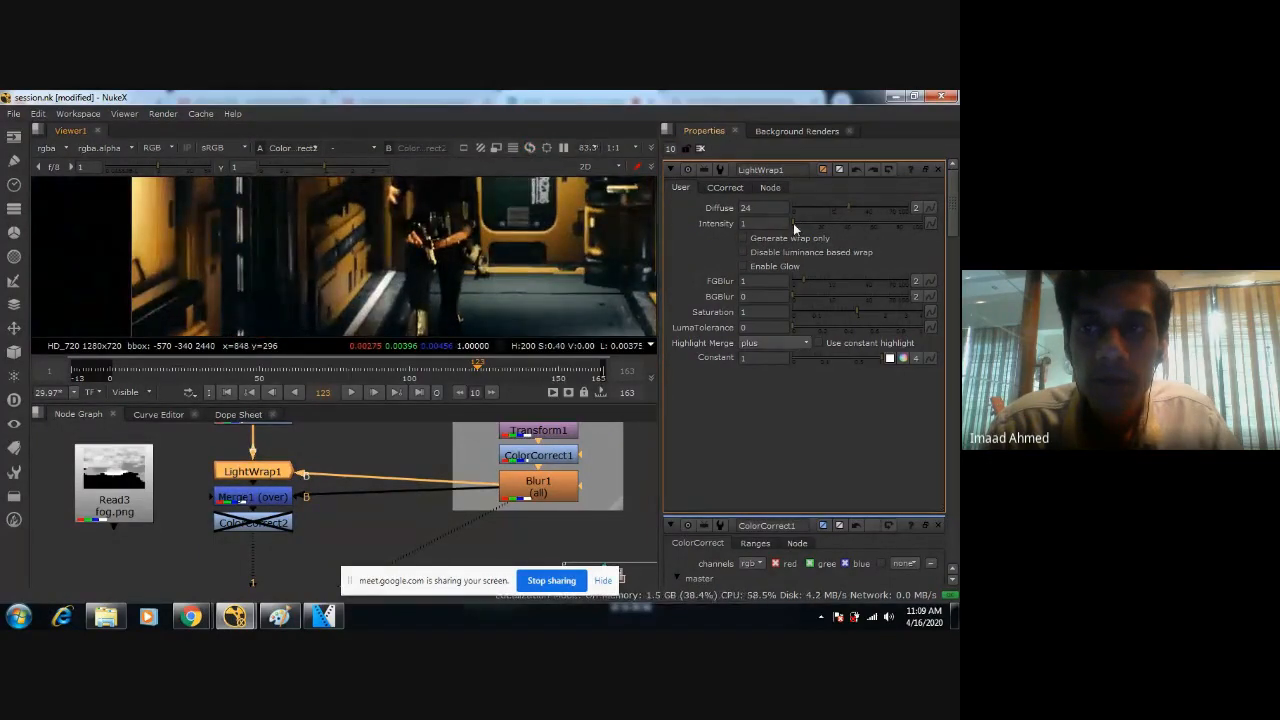
pyautogui.moveTo(793, 223)
pyautogui.mouseDown()
pyautogui.moveTo(826, 222)
pyautogui.moveTo(787, 223)
pyautogui.mouseUp()
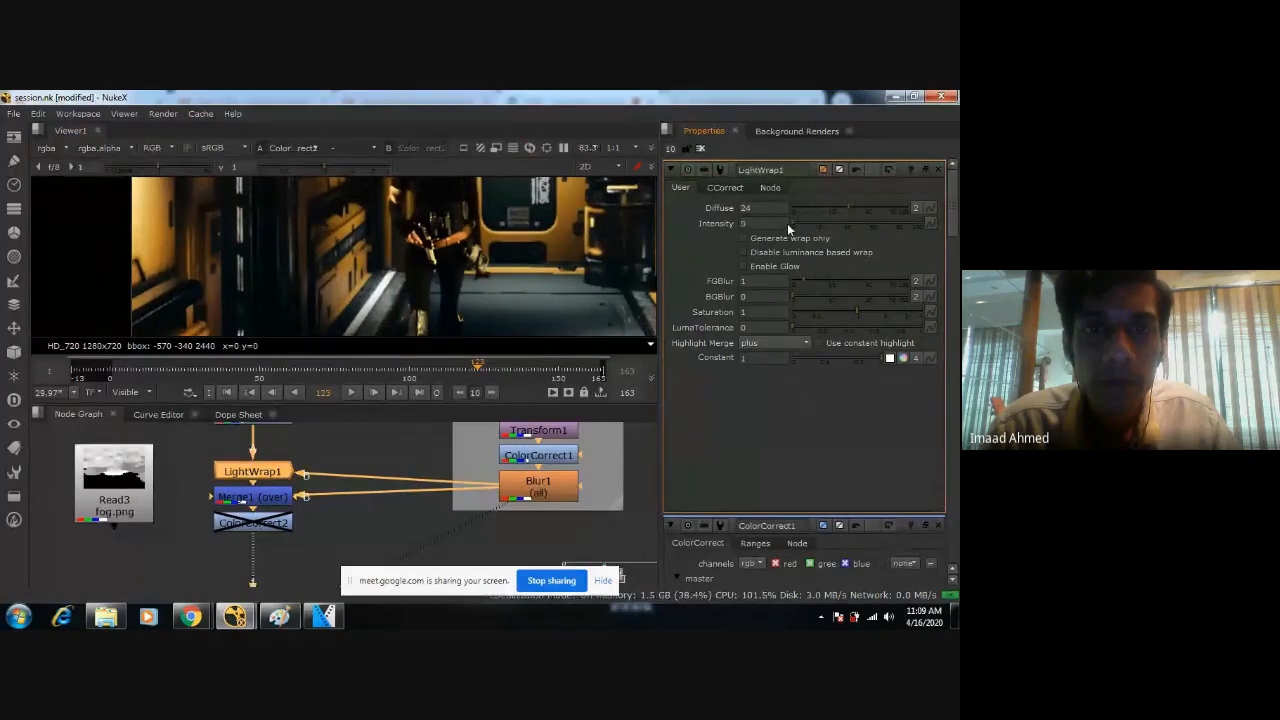
pyautogui.scroll(3, 410, 260)
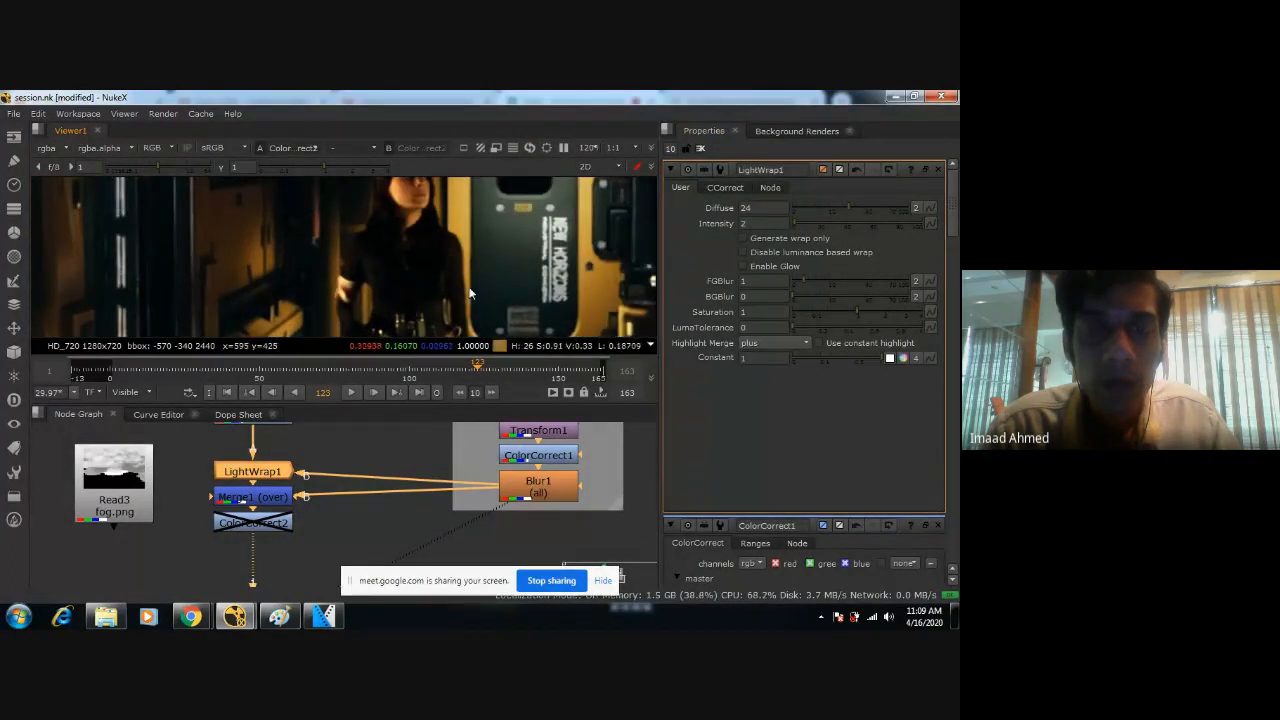
pyautogui.write('25')
pyautogui.press('Return')
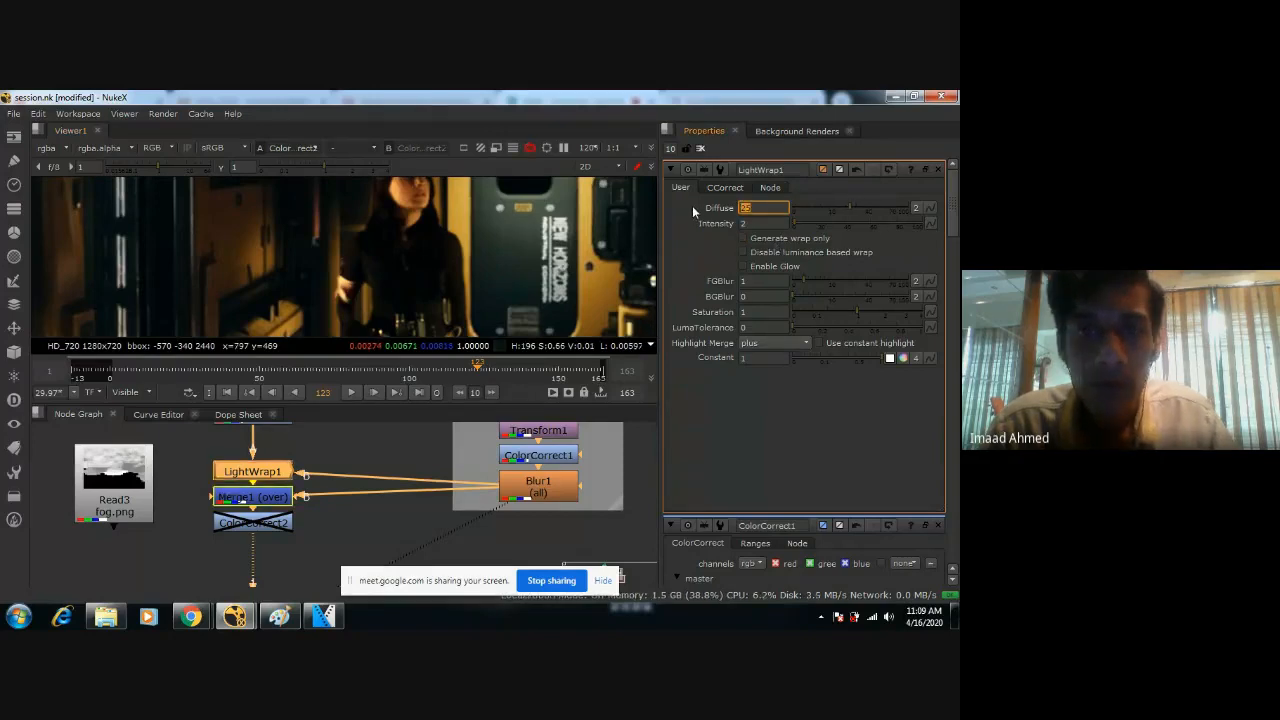
pyautogui.hotkey('ctrl', 's')
# Go to frame 35 and inspect the light wrap around the figure's face and upper body.
pyautogui.scroll(-5, 483, 307)
pyautogui.click(347, 369)
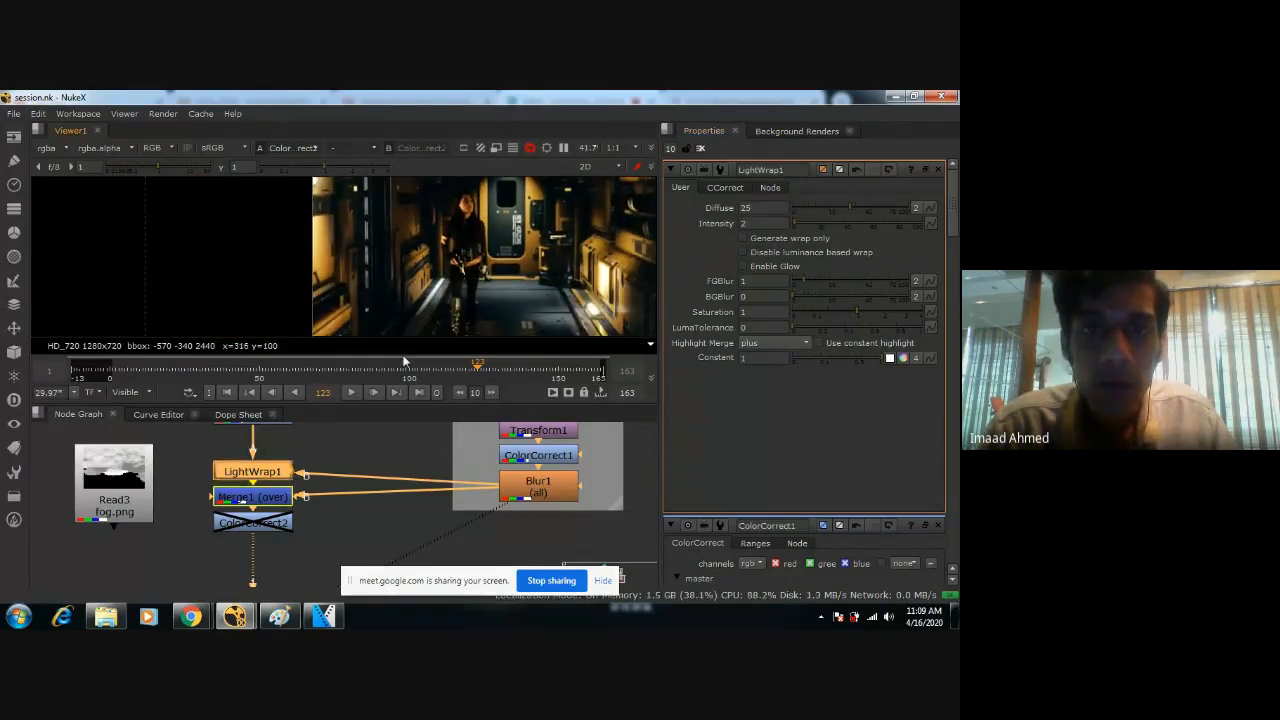
pyautogui.moveTo(347, 369); pyautogui.dragTo(215, 372)
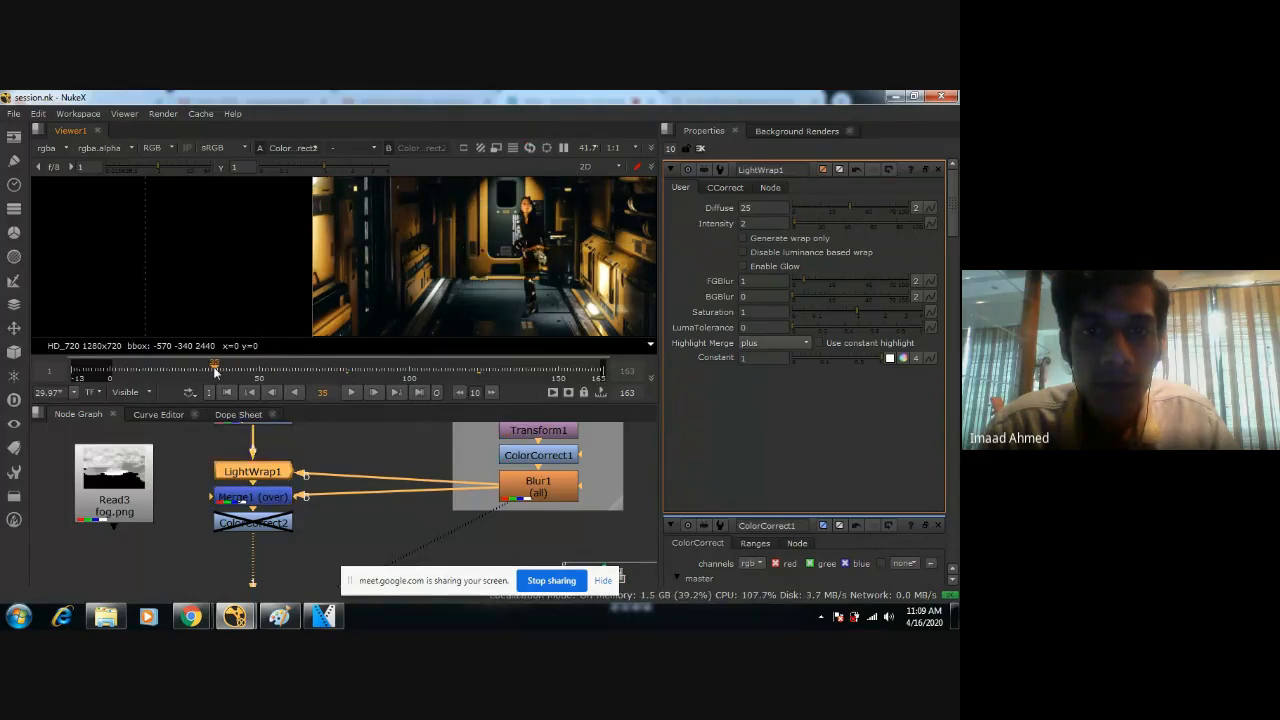
pyautogui.scroll(5, 398, 309)
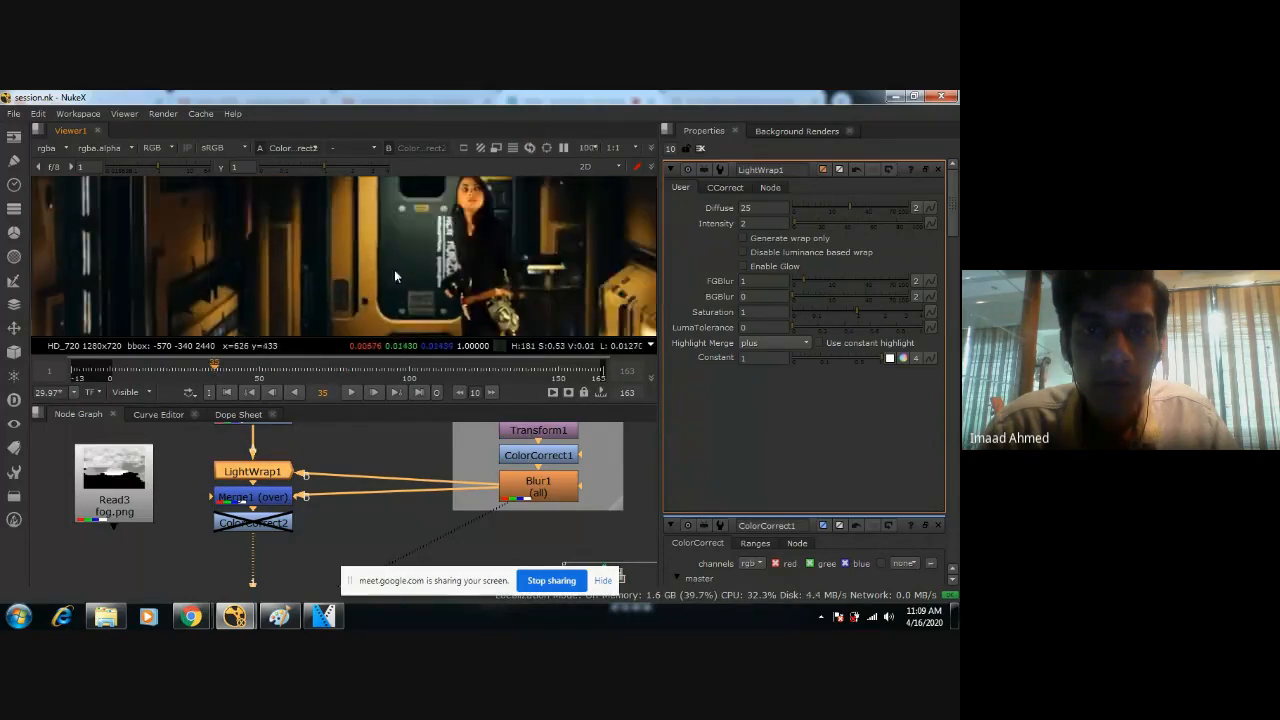
pyautogui.scroll(3, 401, 289)
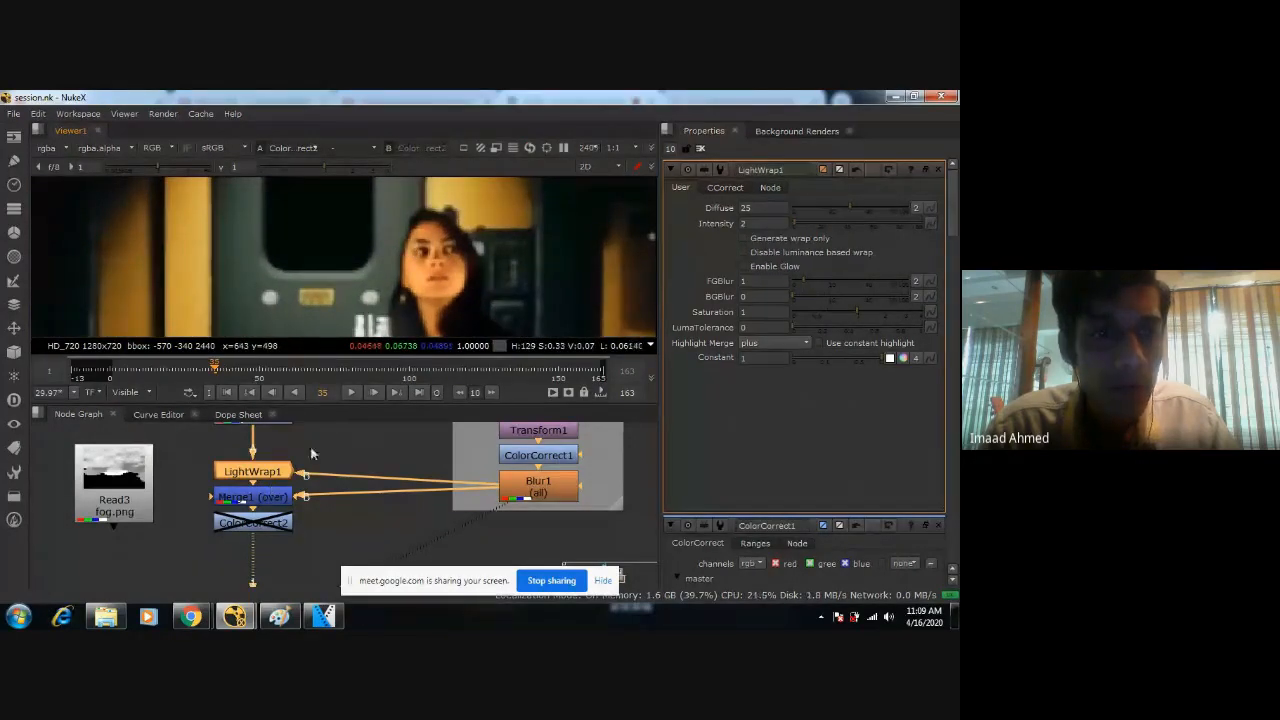
pyautogui.moveTo(312, 453)
pyautogui.mouseDown(button='middle')
pyautogui.moveTo(320, 482)
pyautogui.moveTo(313, 466)
pyautogui.mouseUp(button='middle')
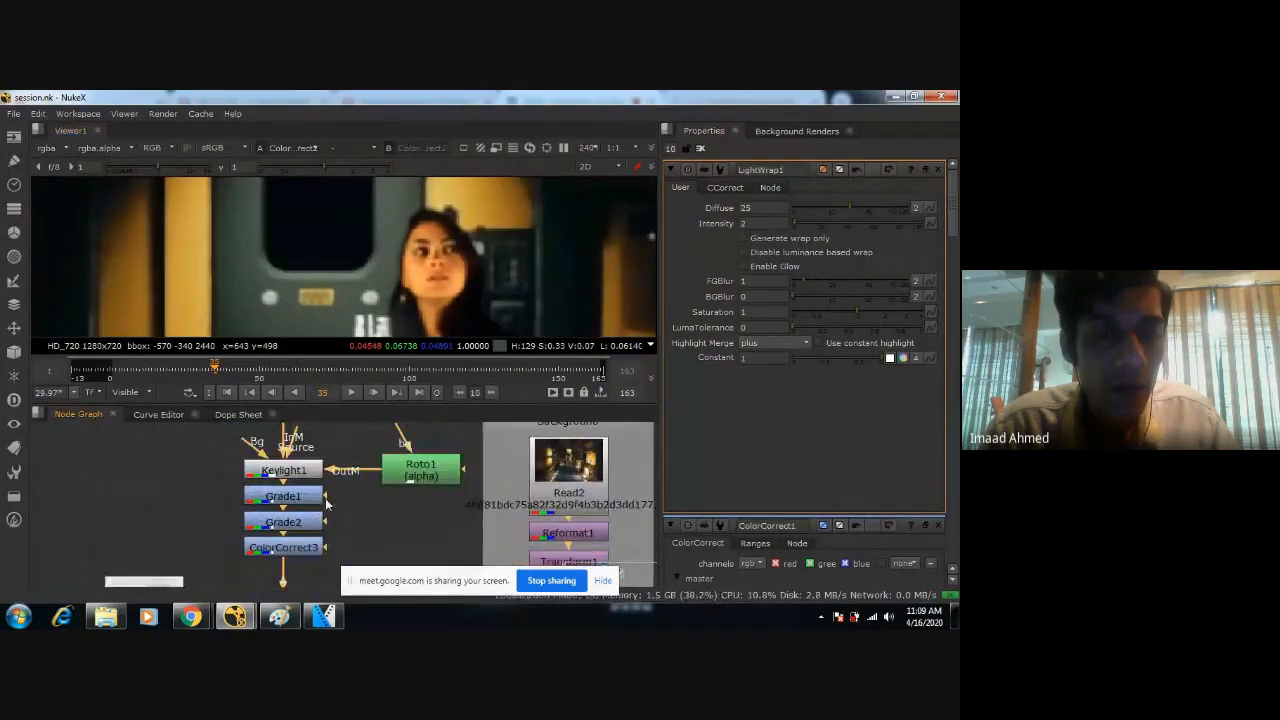
# Examine how the figure sits in the whole corridor frame, checking frame 35 as well as frames 57 and 91.
pyautogui.scroll(-3, 421, 310)
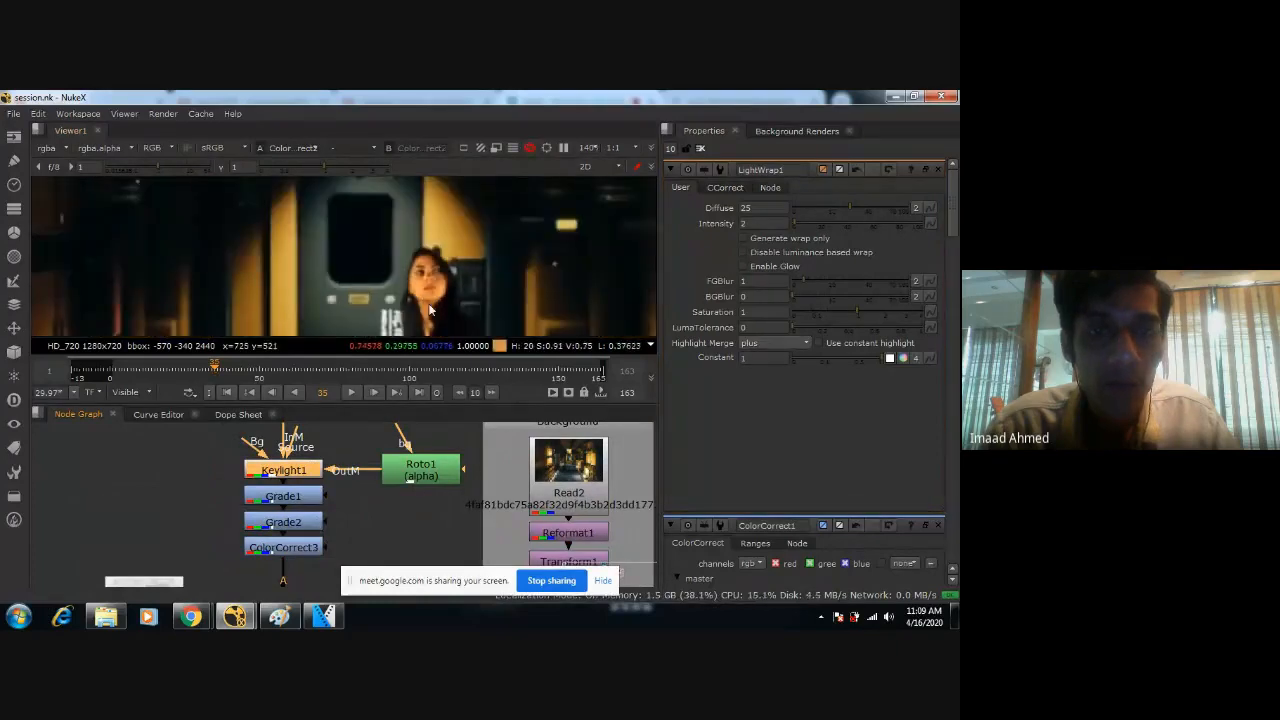
pyautogui.scroll(-2, 467, 220)
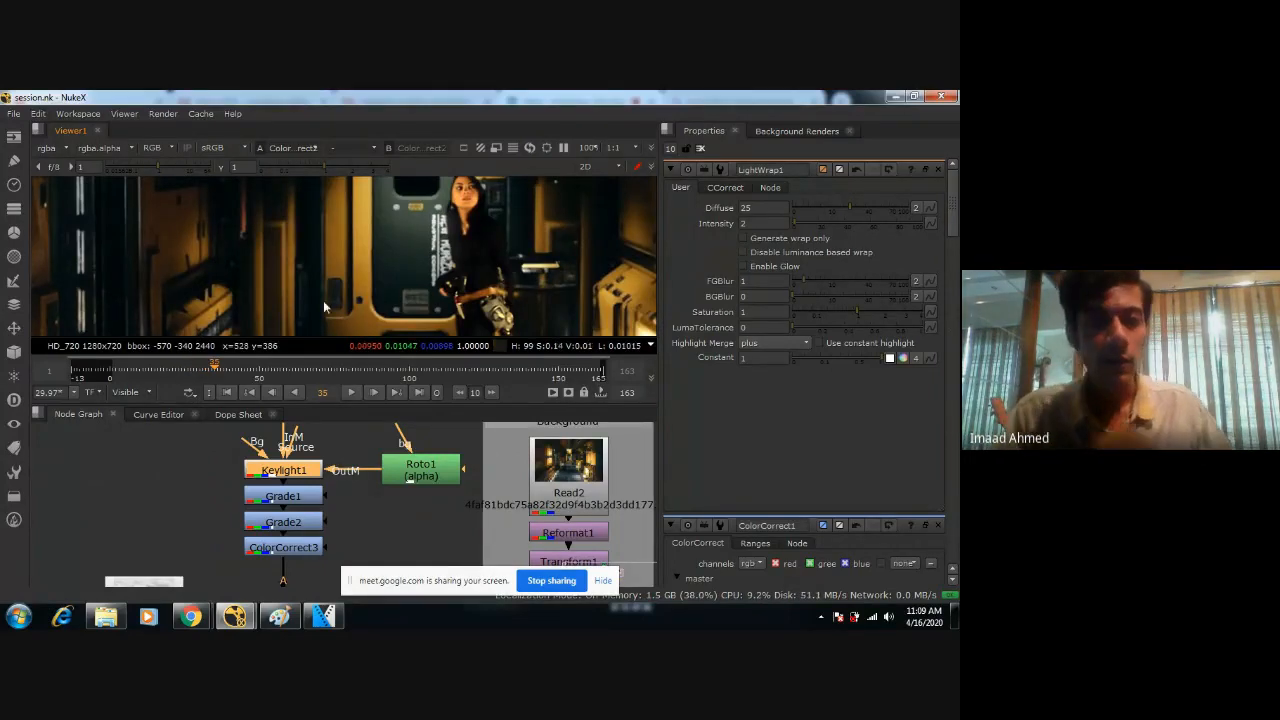
pyautogui.scroll(-4, 323, 300)
pyautogui.moveTo(398, 274); pyautogui.dragTo(397, 237, button='middle')
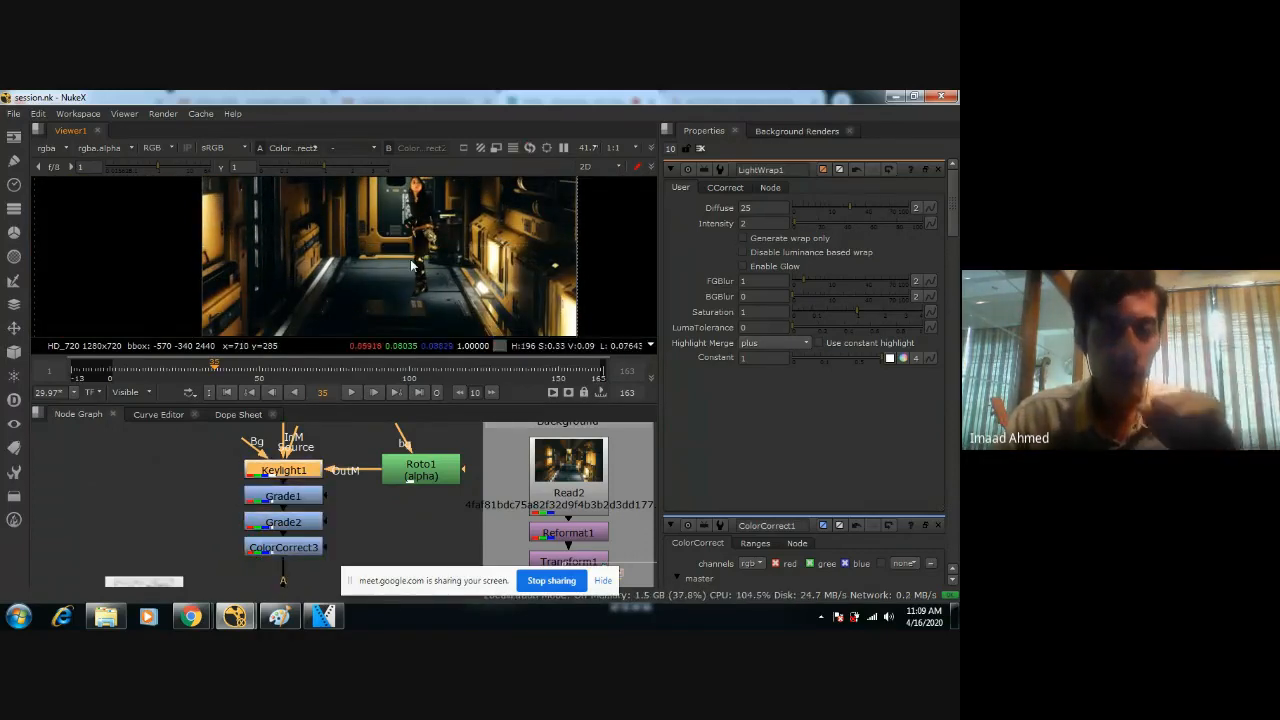
pyautogui.moveTo(423, 249); pyautogui.dragTo(480, 249, button='middle')
pyautogui.scroll(3, 480, 249)
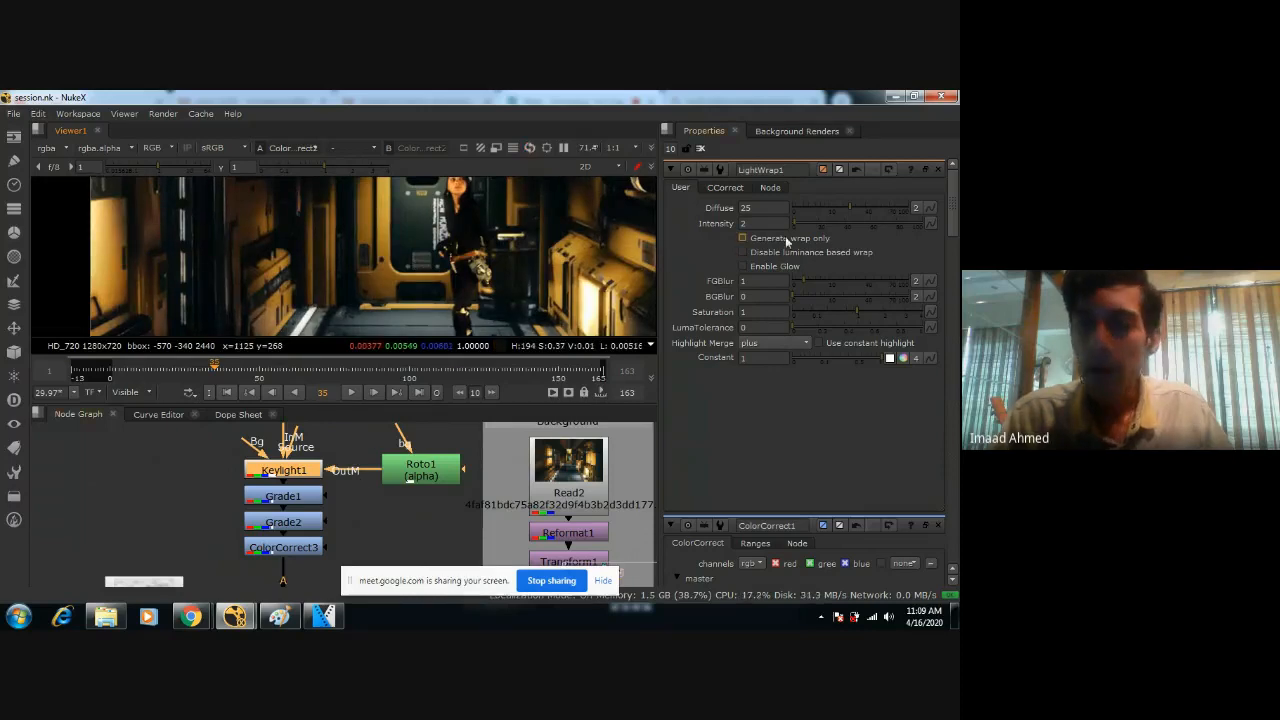
pyautogui.scroll(-3, 425, 258)
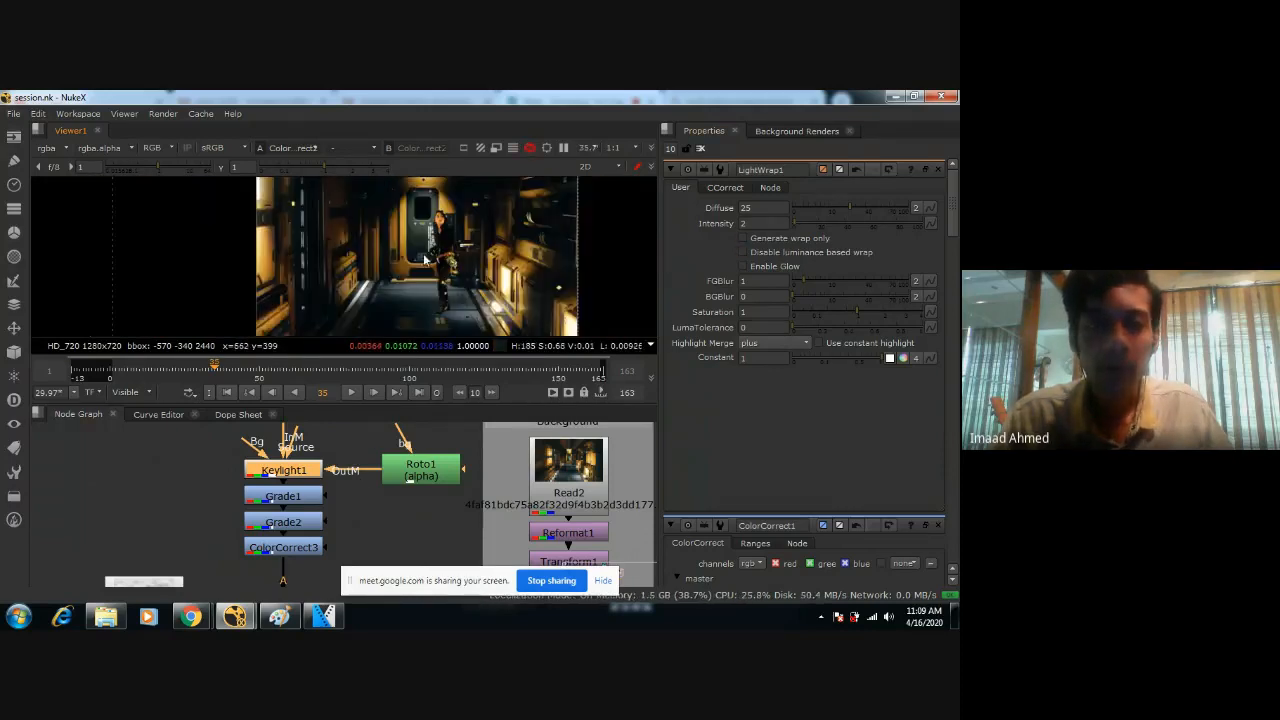
pyautogui.scroll(-1, 424, 264)
pyautogui.click(280, 369)
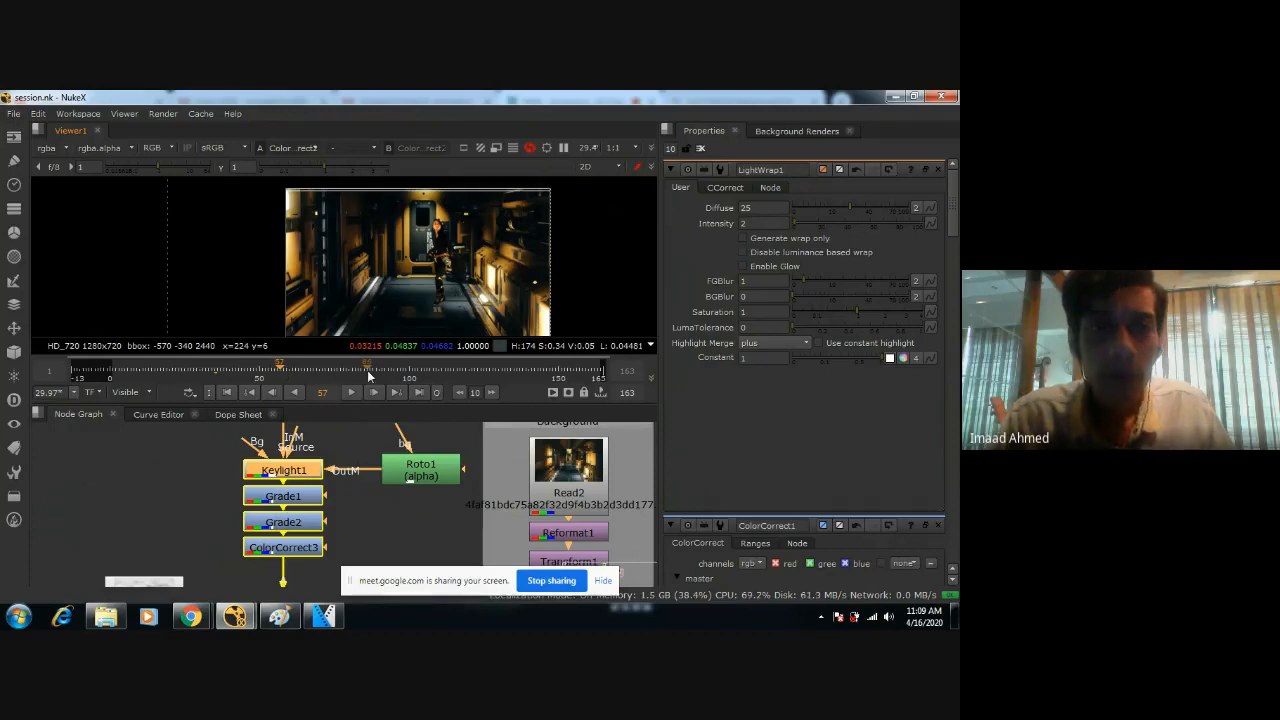
pyautogui.click(381, 371)
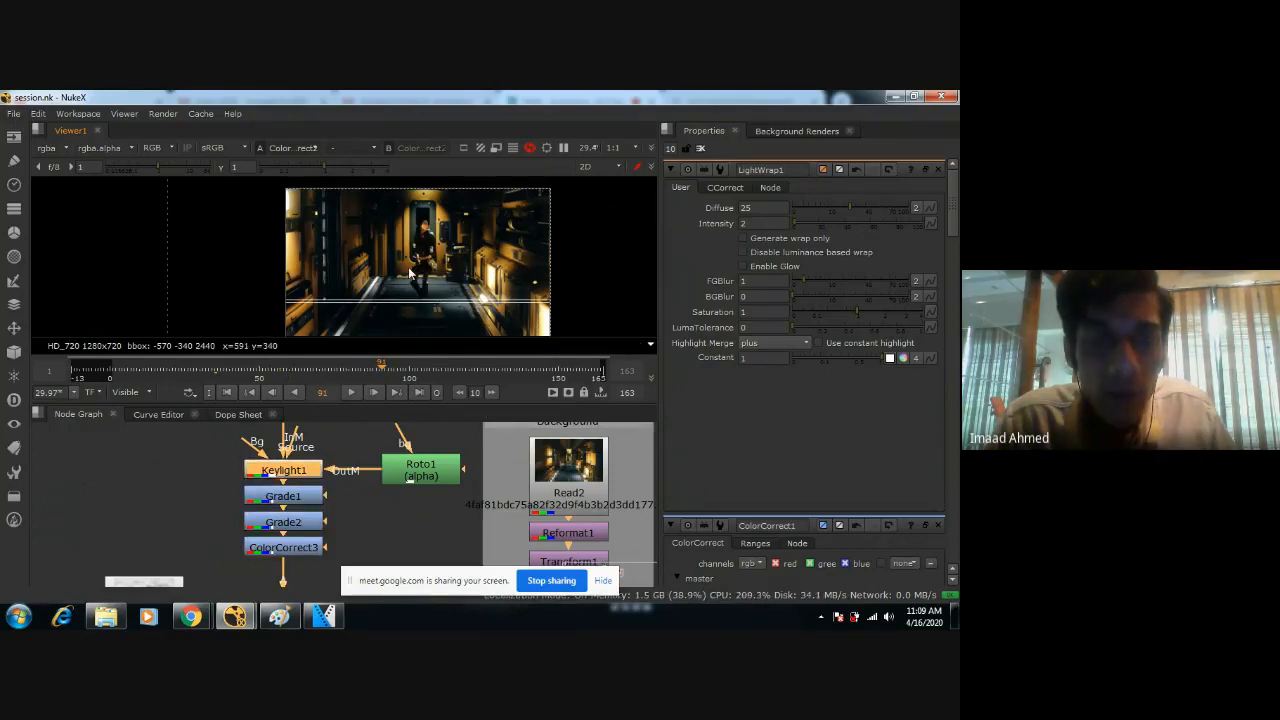
# Set the master saturation of ColorCorrect3 to 0.9 and compare the figure with the node disabled and enabled.
pyautogui.doubleClick(290, 549)
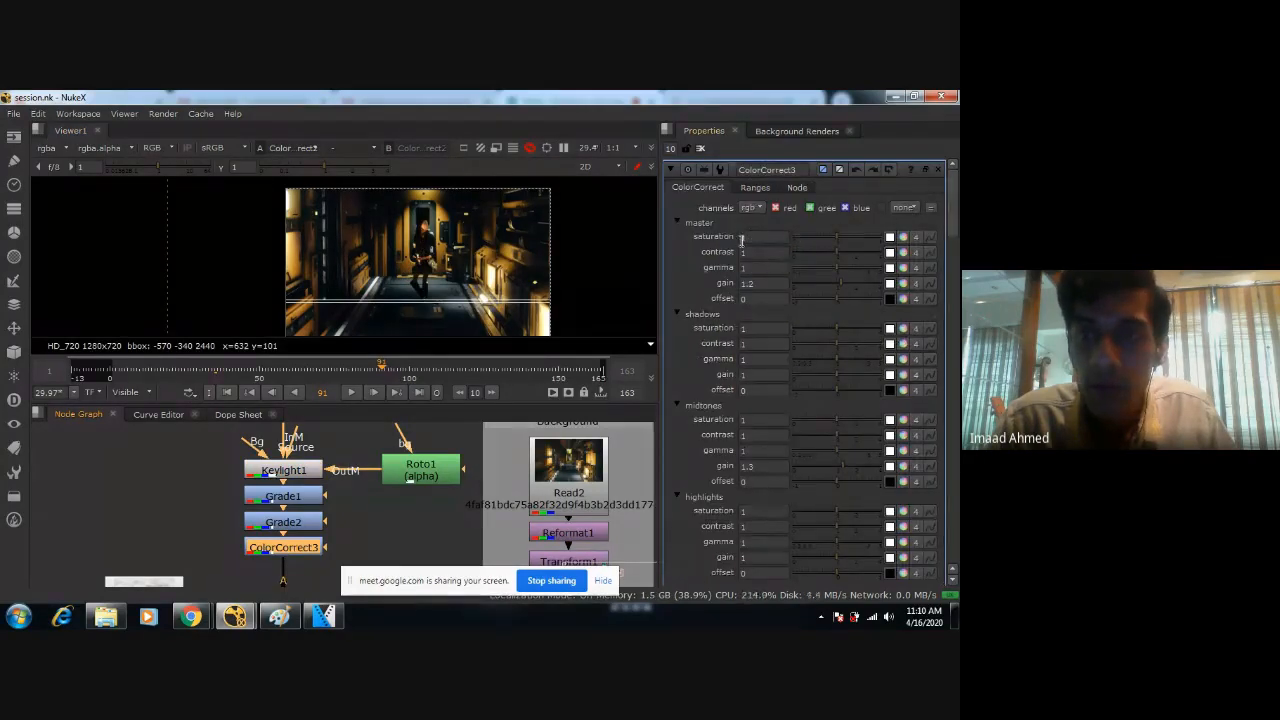
pyautogui.moveTo(773, 237); pyautogui.dragTo(650, 228)
pyautogui.write('0.9')
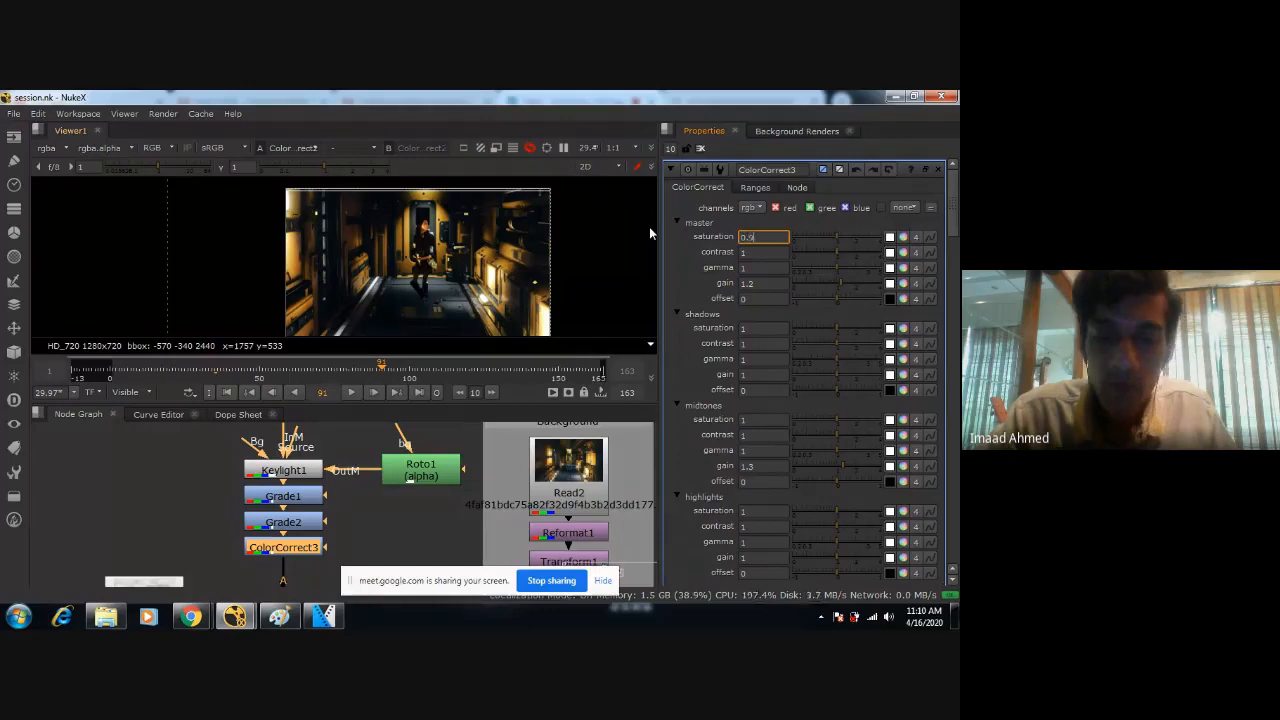
pyautogui.press('Return')
pyautogui.scroll(5, 365, 231)
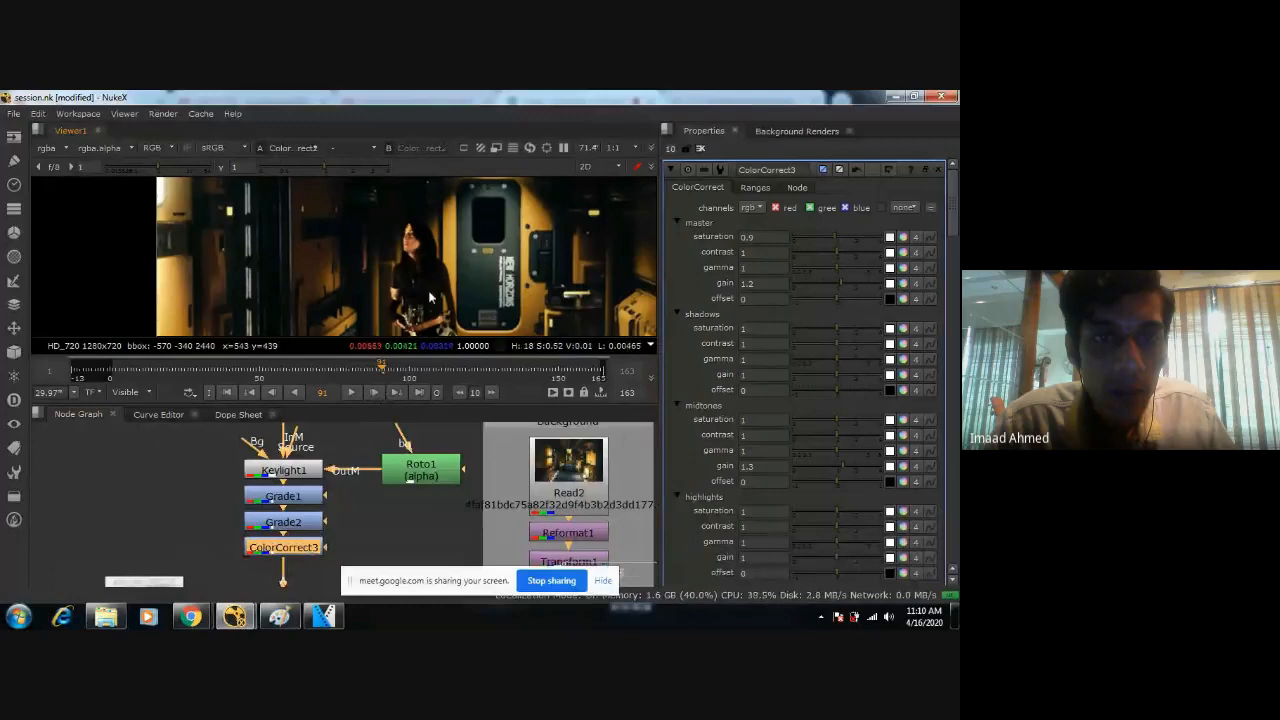
pyautogui.scroll(-2, 466, 306)
pyautogui.press('d')
pyautogui.moveTo(463, 286); pyautogui.dragTo(421, 256, button='middle')
pyautogui.press('d')
pyautogui.scroll(1, 521, 255)
pyautogui.moveTo(521, 255); pyautogui.dragTo(606, 310, button='middle')
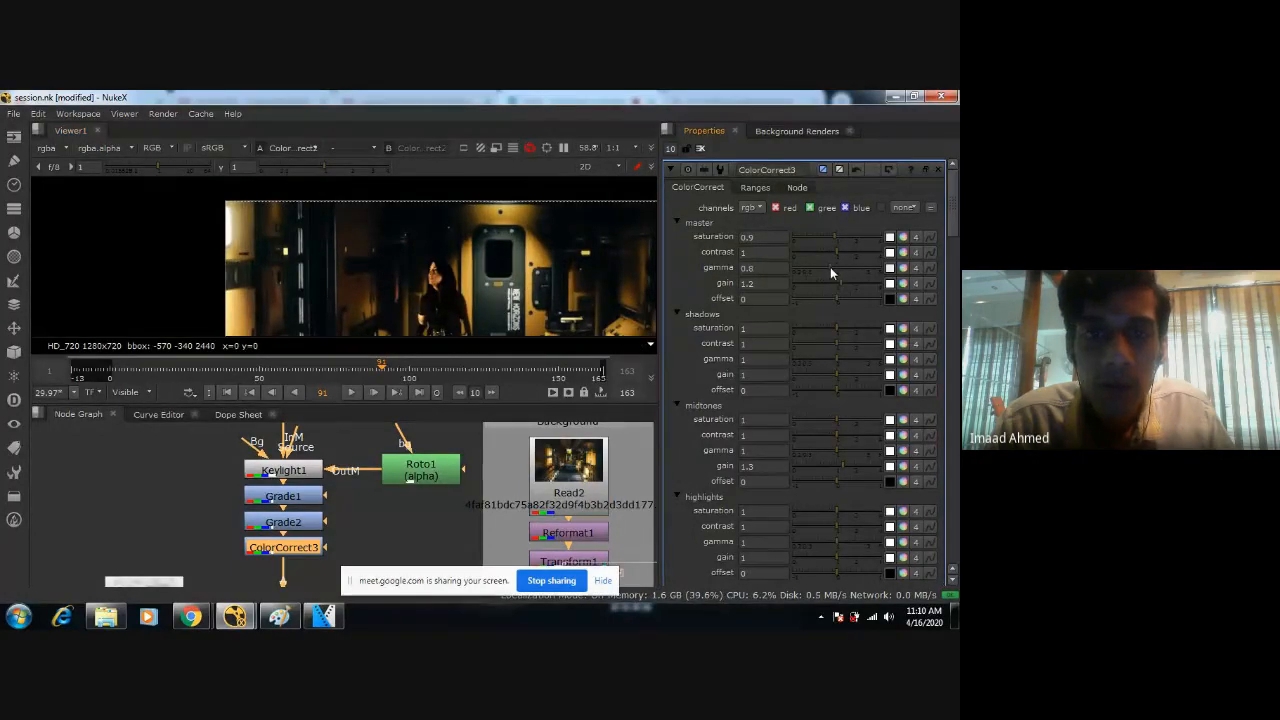
# Set ColorCorrect3's master gamma to 0.9 and its master saturation back to 1, and save the script.
pyautogui.moveTo(830, 267); pyautogui.dragTo(825, 270)
pyautogui.moveTo(434, 316); pyautogui.dragTo(434, 229, button='middle')
pyautogui.scroll(1, 434, 229)
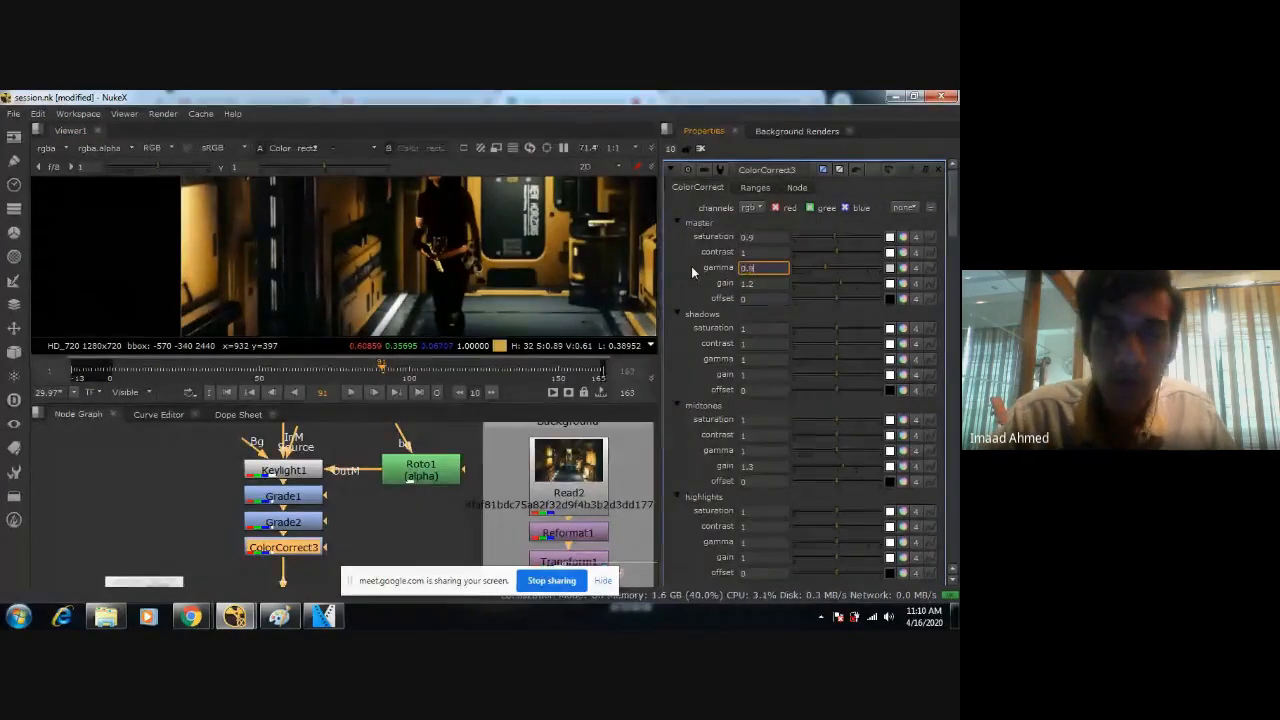
pyautogui.scroll(-3, 508, 246)
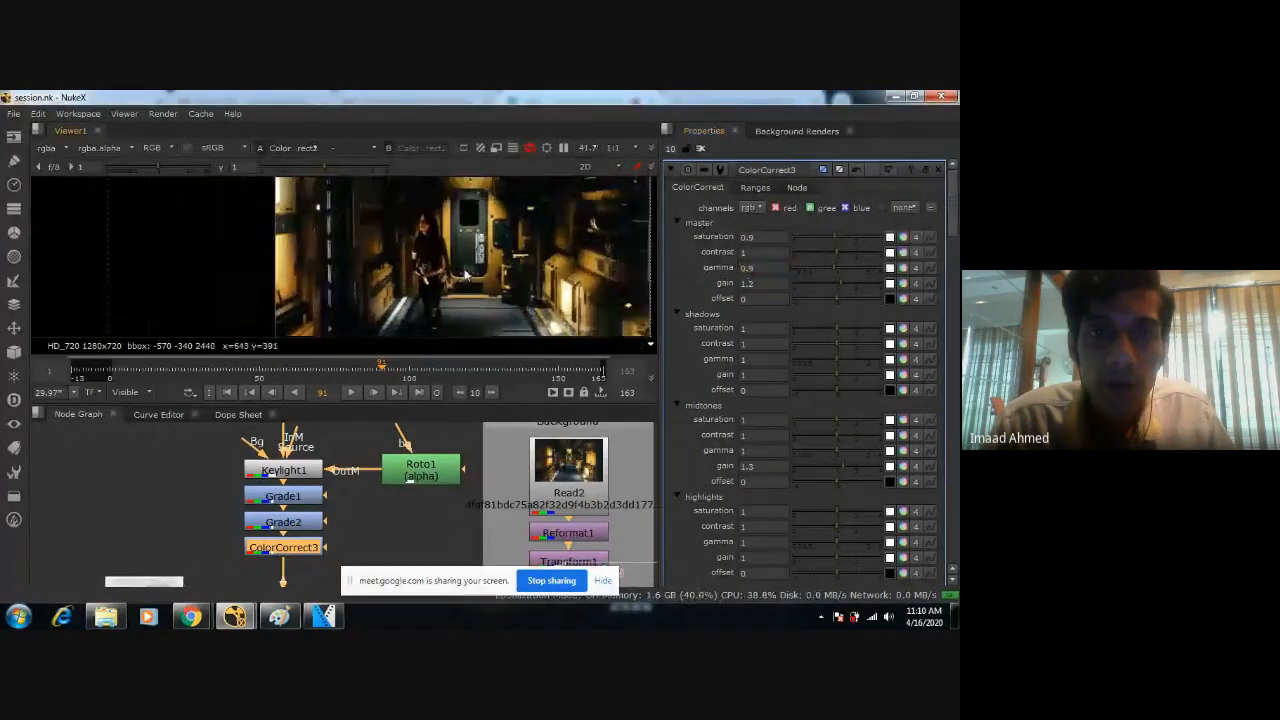
pyautogui.click(763, 237)
pyautogui.write('1')
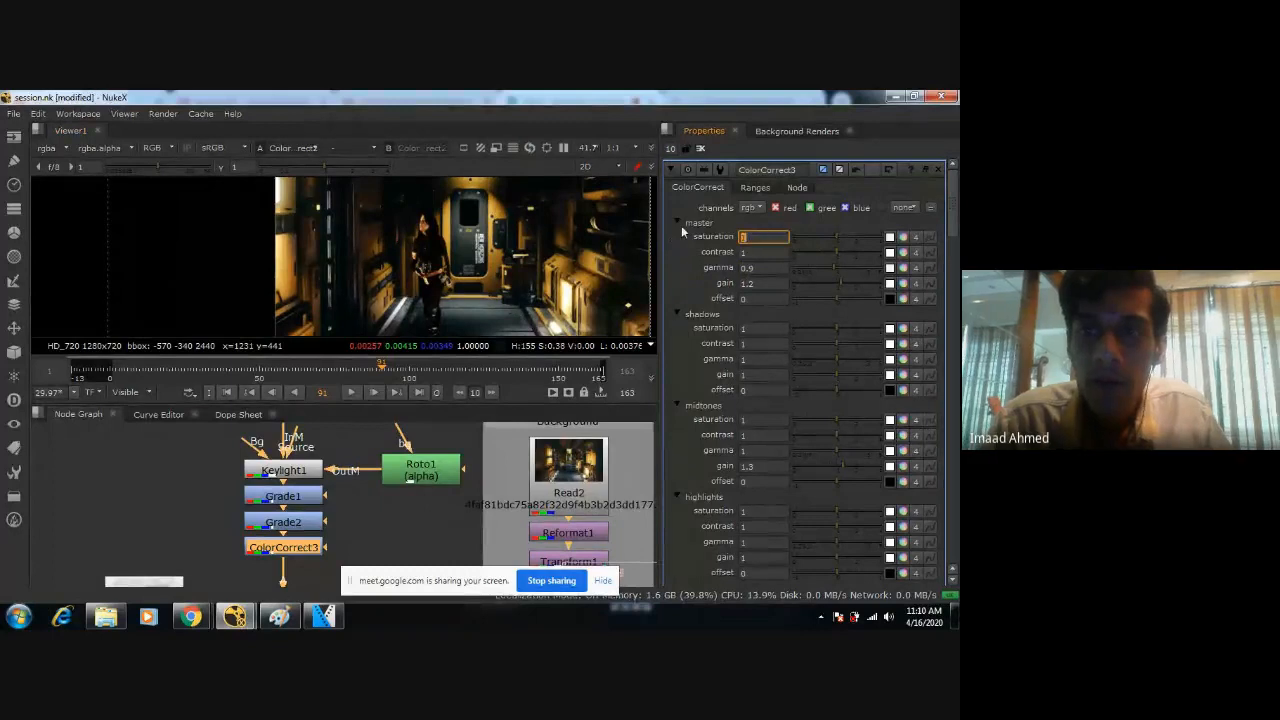
# Examine the figure's face and upper body against the corridor, both close up and in the whole frame.
pyautogui.scroll(2, 487, 266)
pyautogui.scroll(3, 486, 266)
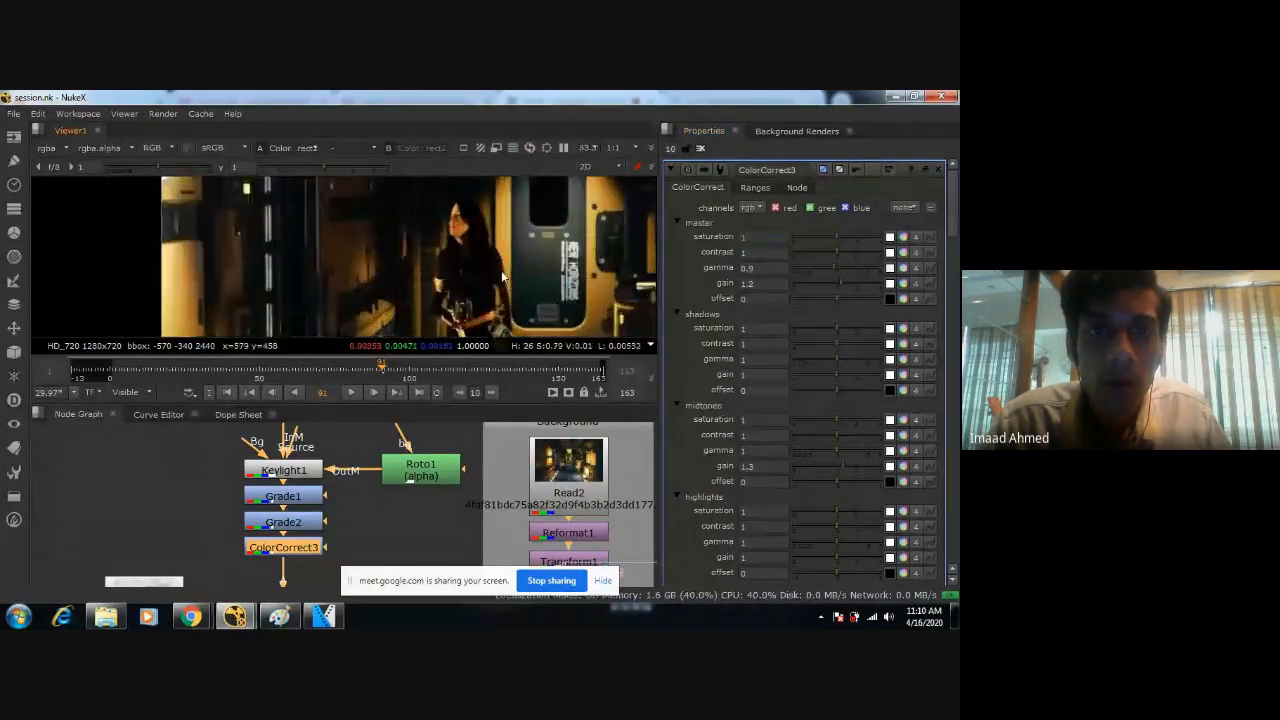
pyautogui.scroll(-4, 495, 262)
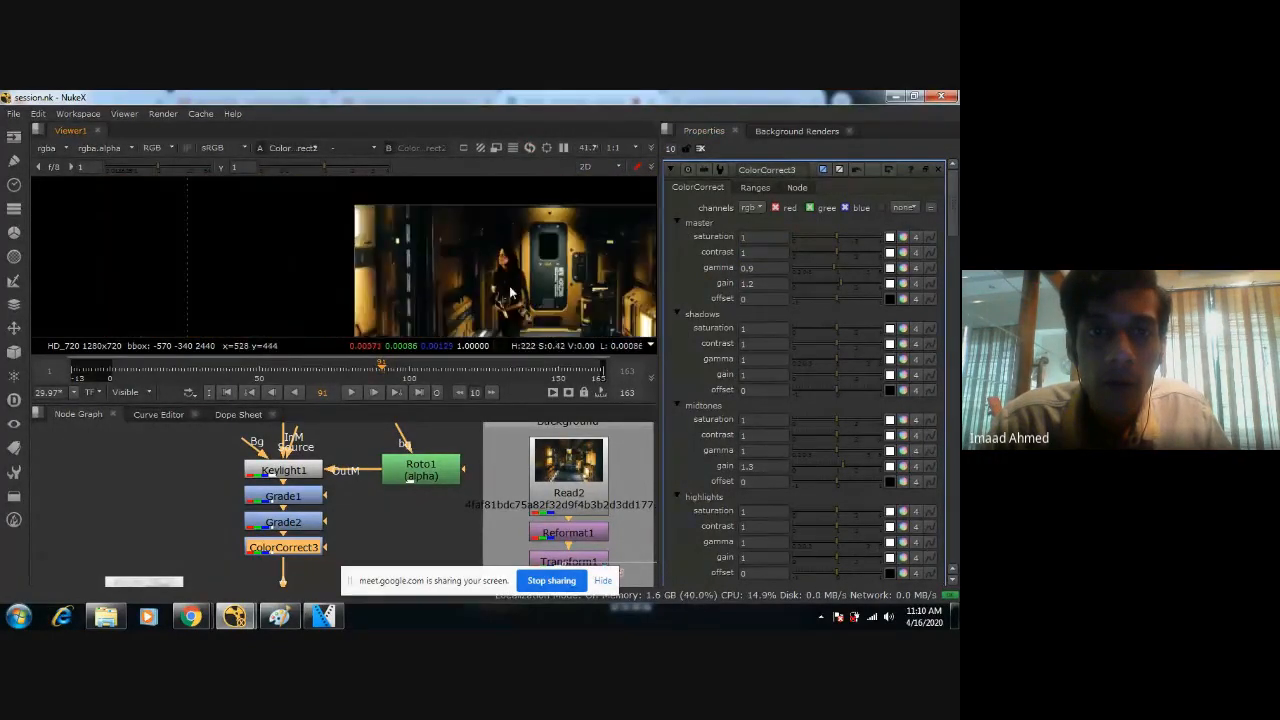
pyautogui.scroll(-2, 515, 250)
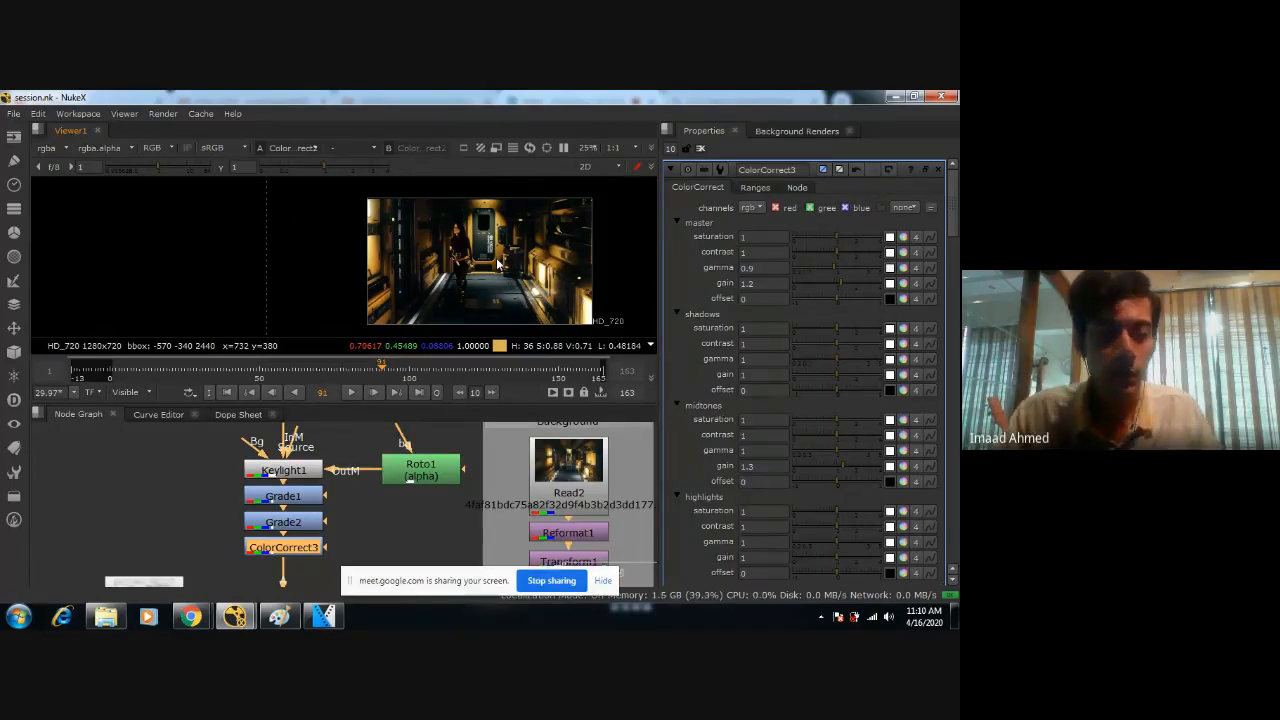
pyautogui.scroll(3, 497, 263)
pyautogui.scroll(2, 496, 260)
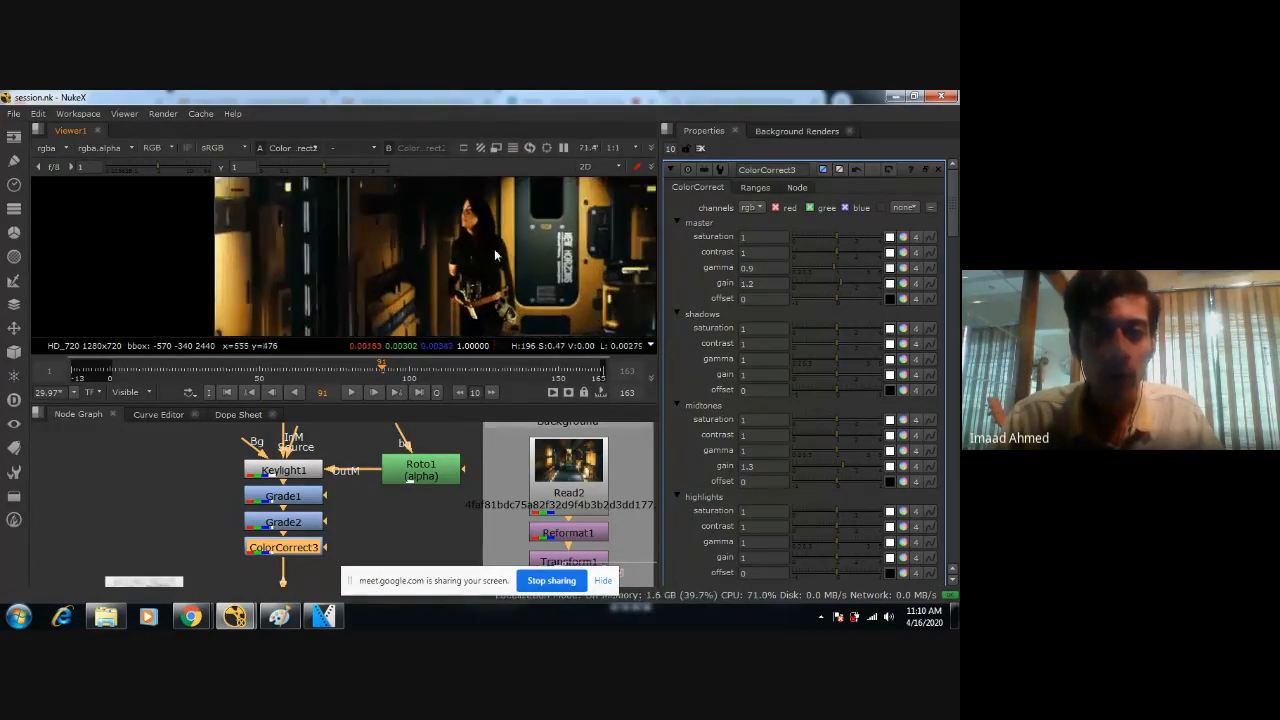
pyautogui.scroll(5, 447, 253)
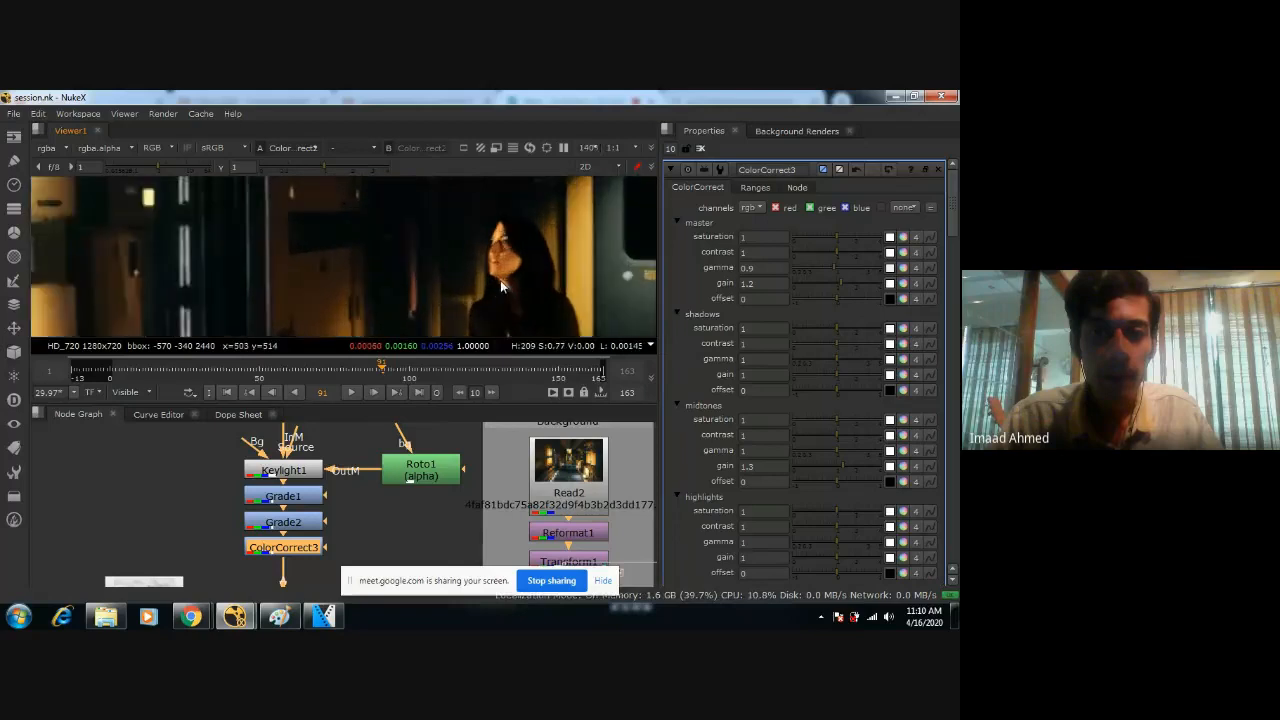
pyautogui.scroll(-5, 505, 290)
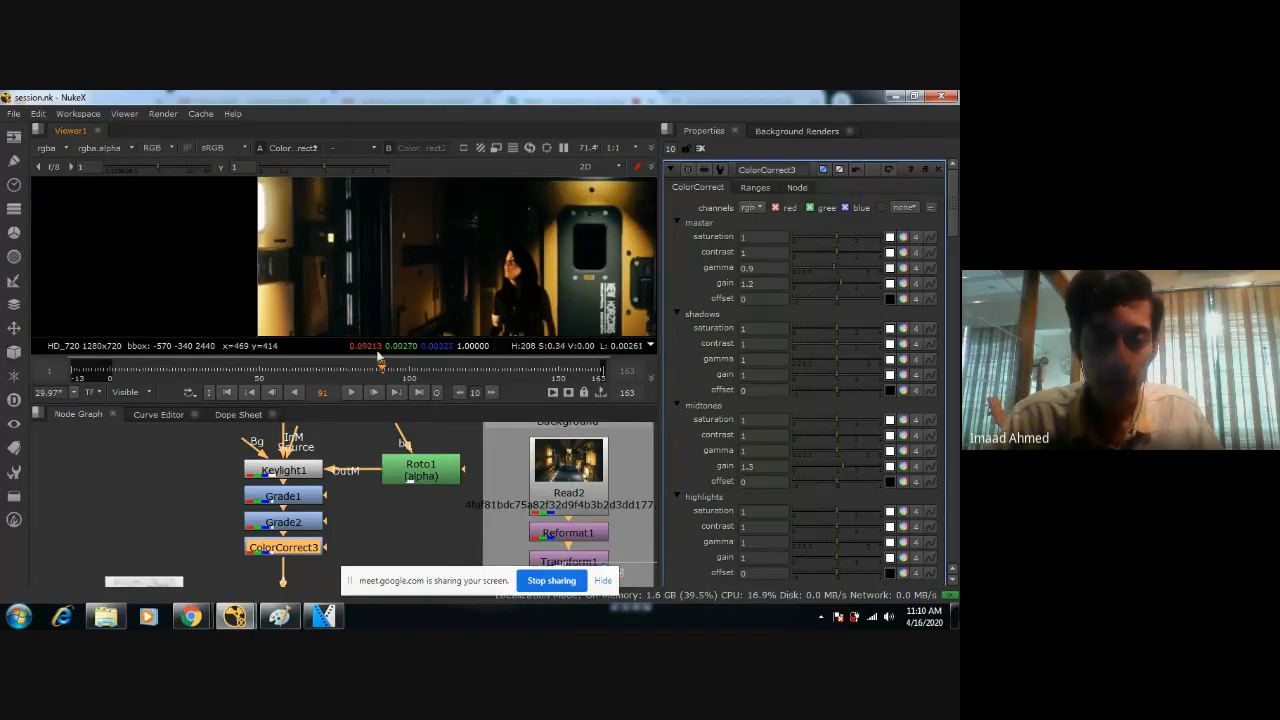
# Add another ColorCorrect node directly below ColorCorrect3 in the figure's node chain.
pyautogui.press('Tab')
pyautogui.write('color')
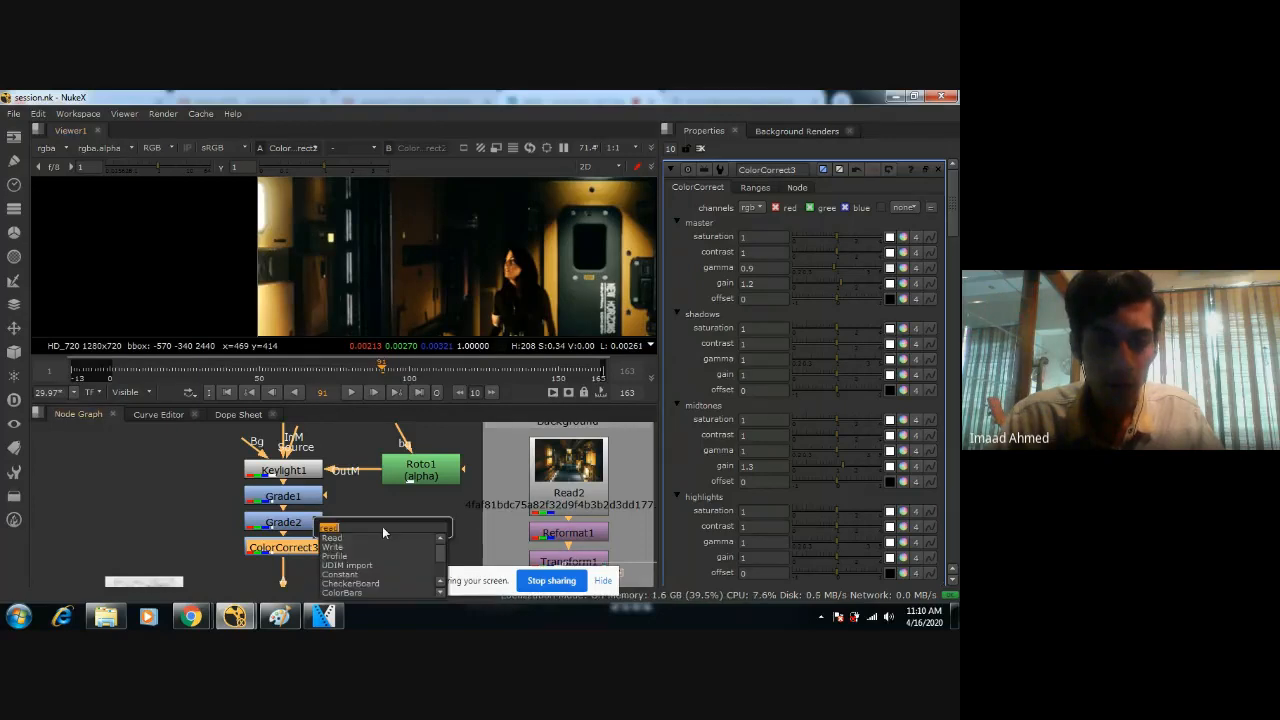
pyautogui.press('Down')
pyautogui.press('Down')
pyautogui.press('Down')
pyautogui.press('Down')
pyautogui.press('Down')
pyautogui.press('Down')
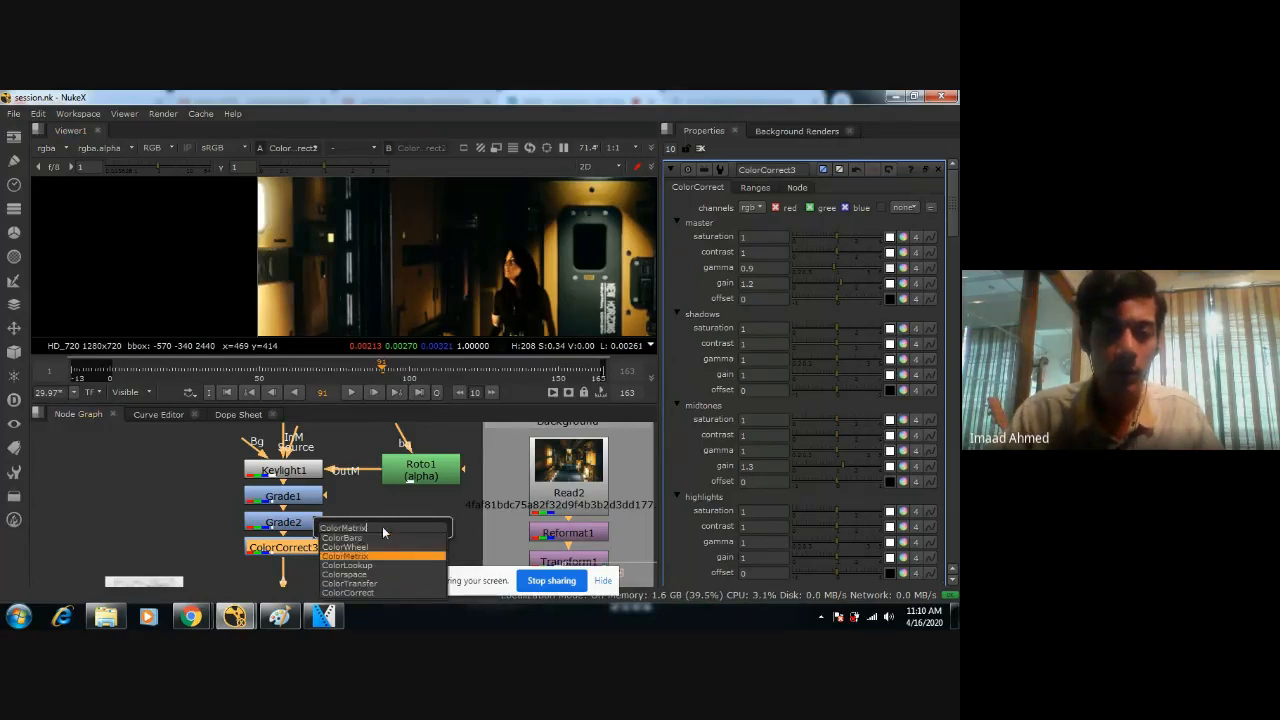
pyautogui.press('Return')
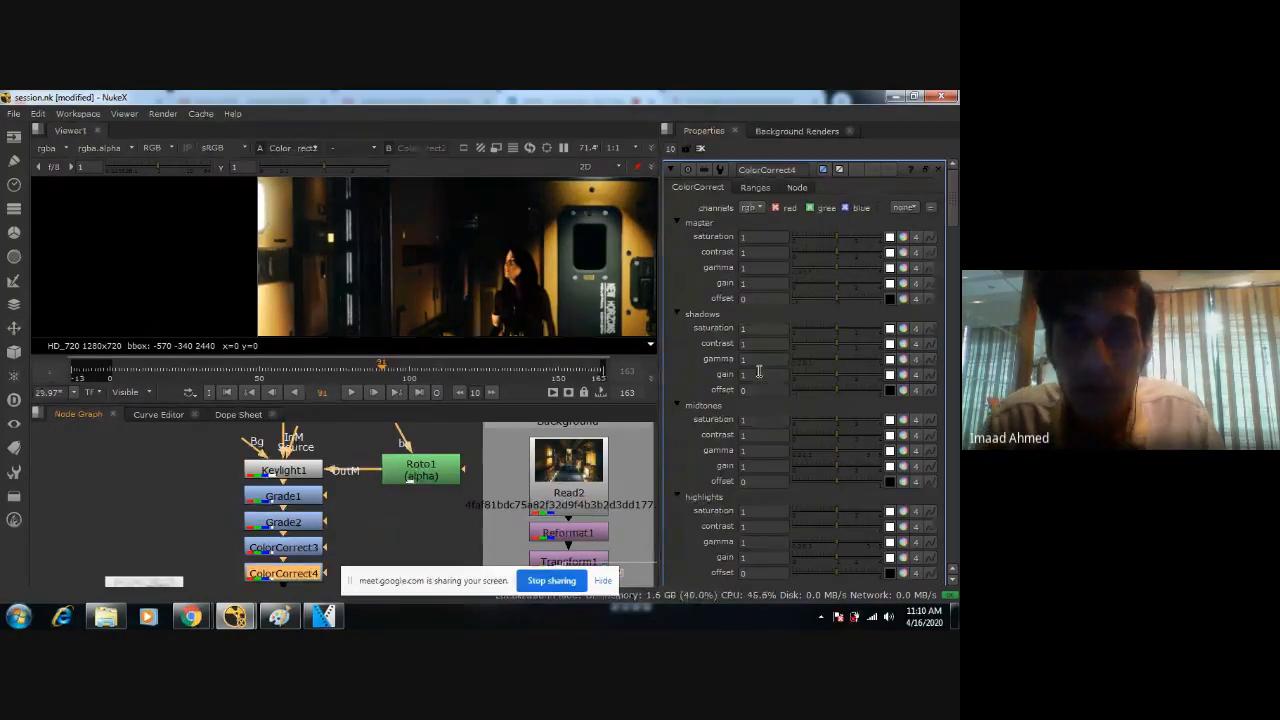
# Set ColorCorrect4's midtones saturation to 0.9, save the script, and check the figure from head to feet.
pyautogui.scroll(3, 525, 265)
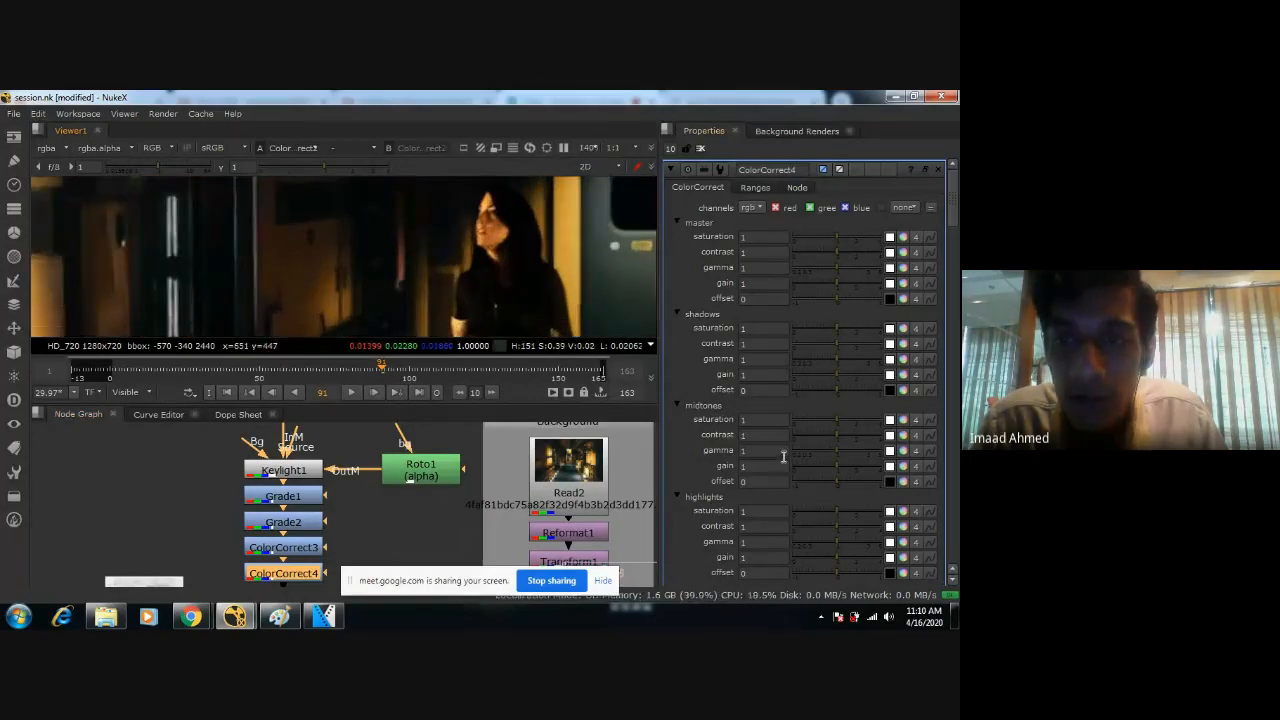
pyautogui.moveTo(834, 418); pyautogui.dragTo(686, 421)
pyautogui.write('0.9')
pyautogui.press('Return')
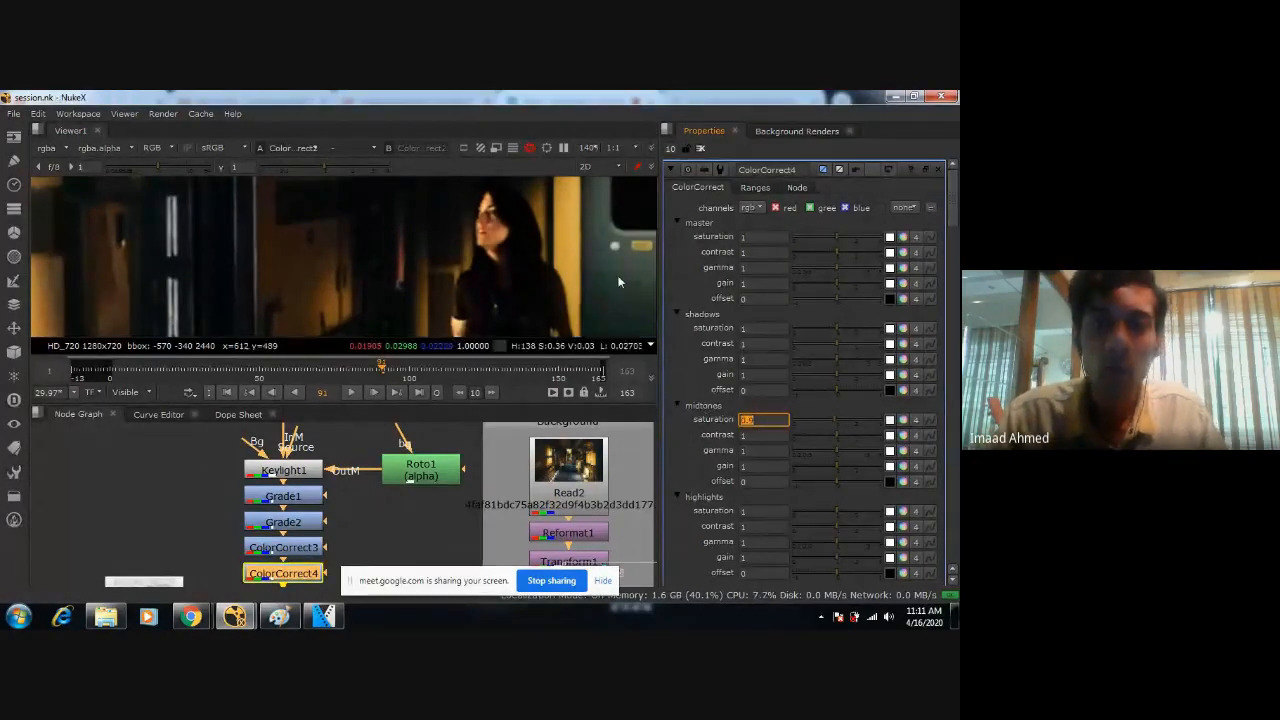
pyautogui.scroll(-4, 470, 275)
pyautogui.scroll(4, 470, 275)
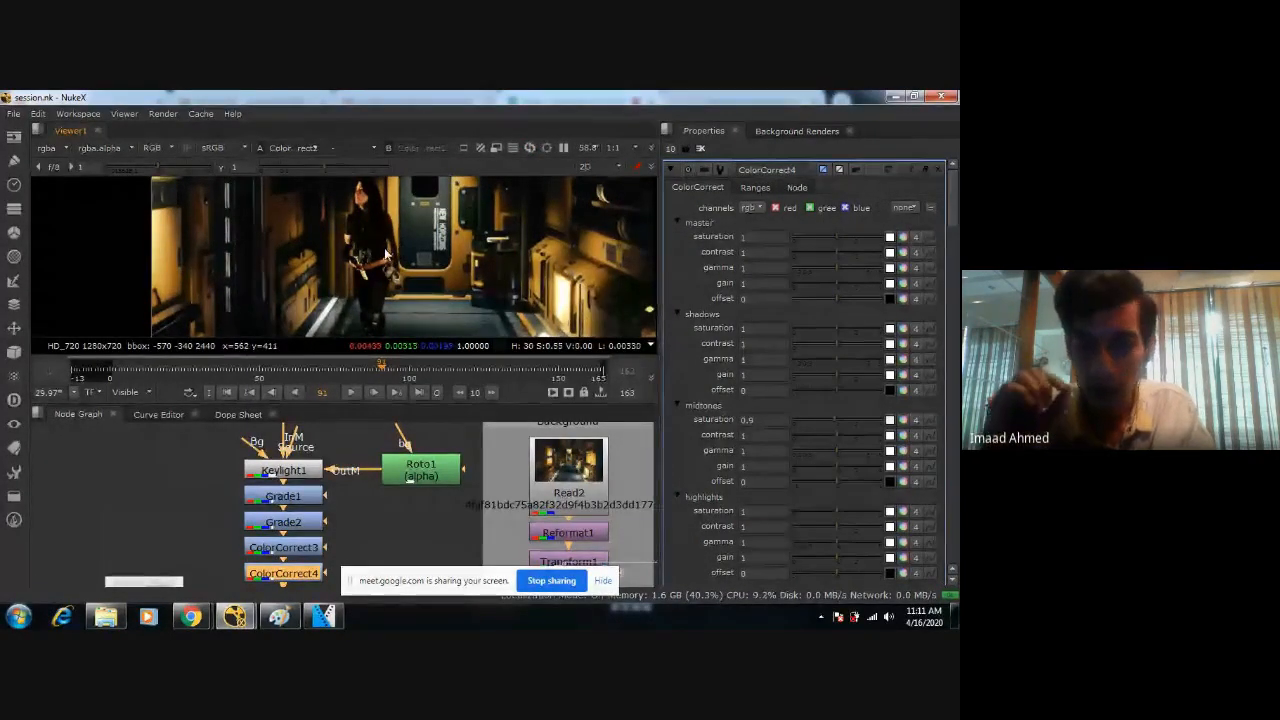
pyautogui.moveTo(334, 326); pyautogui.dragTo(449, 272, button='middle')
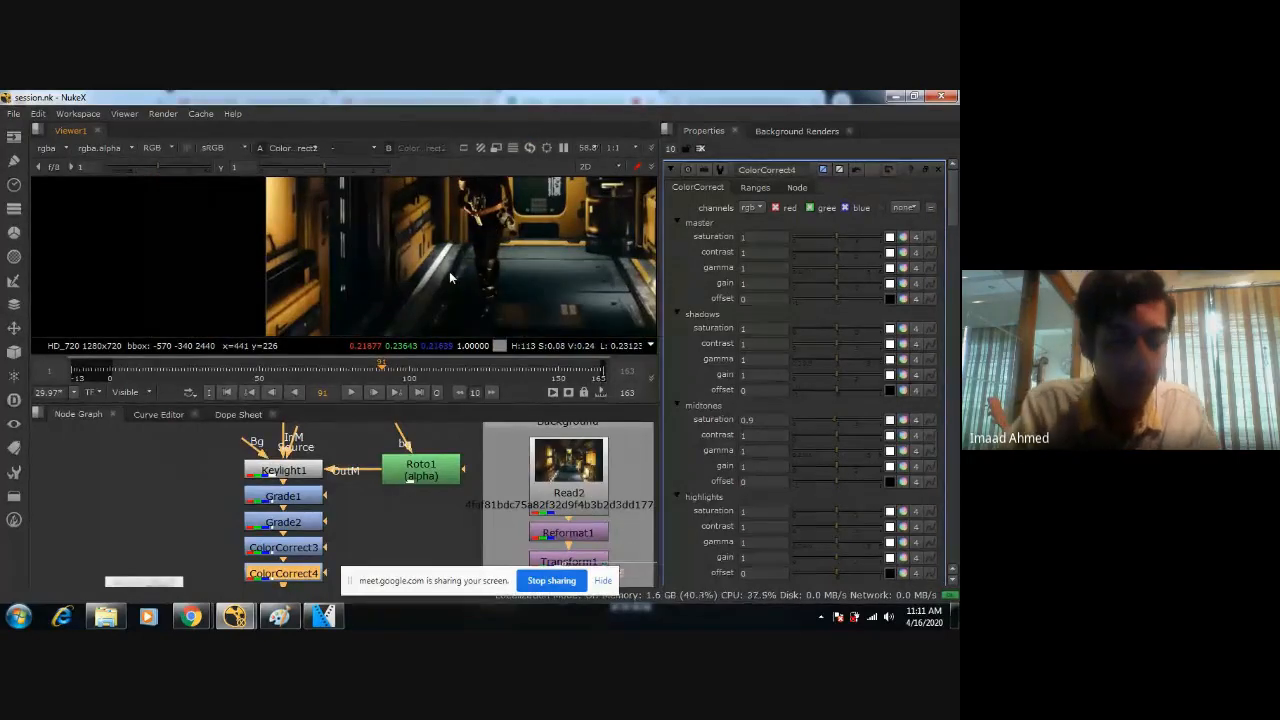
pyautogui.scroll(-4, 440, 290)
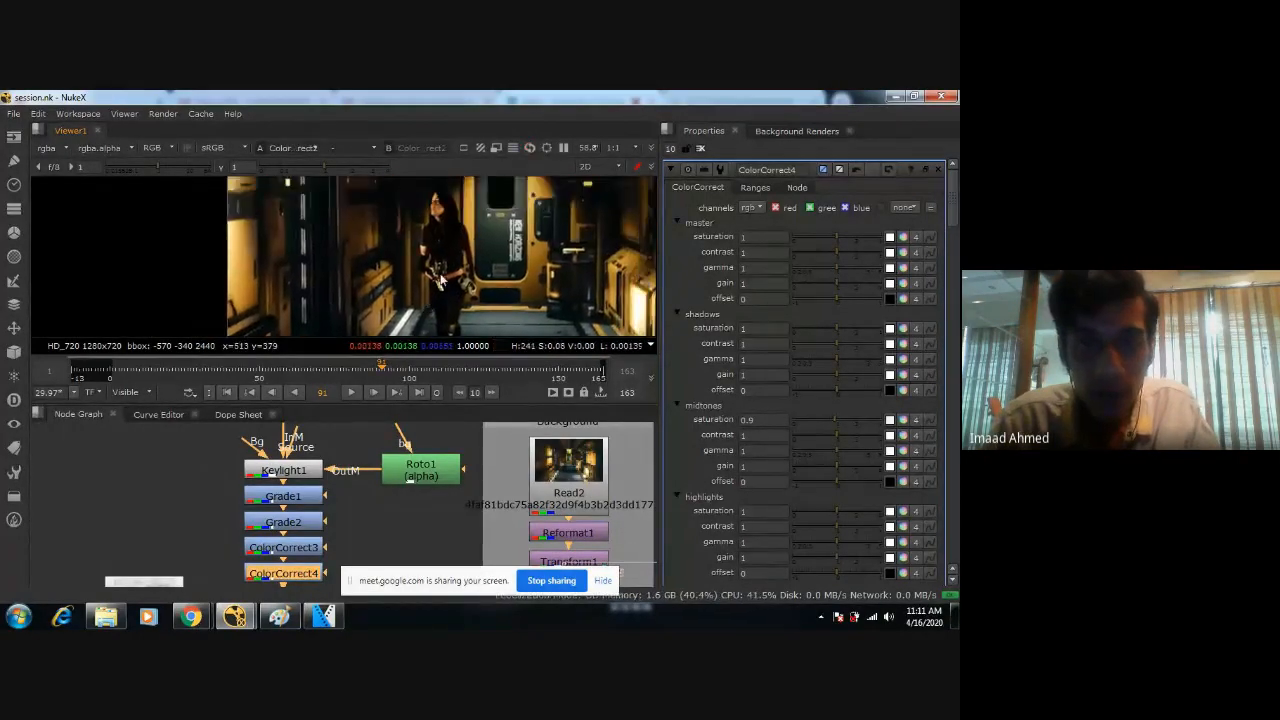
pyautogui.moveTo(447, 283); pyautogui.dragTo(416, 260, button='middle')
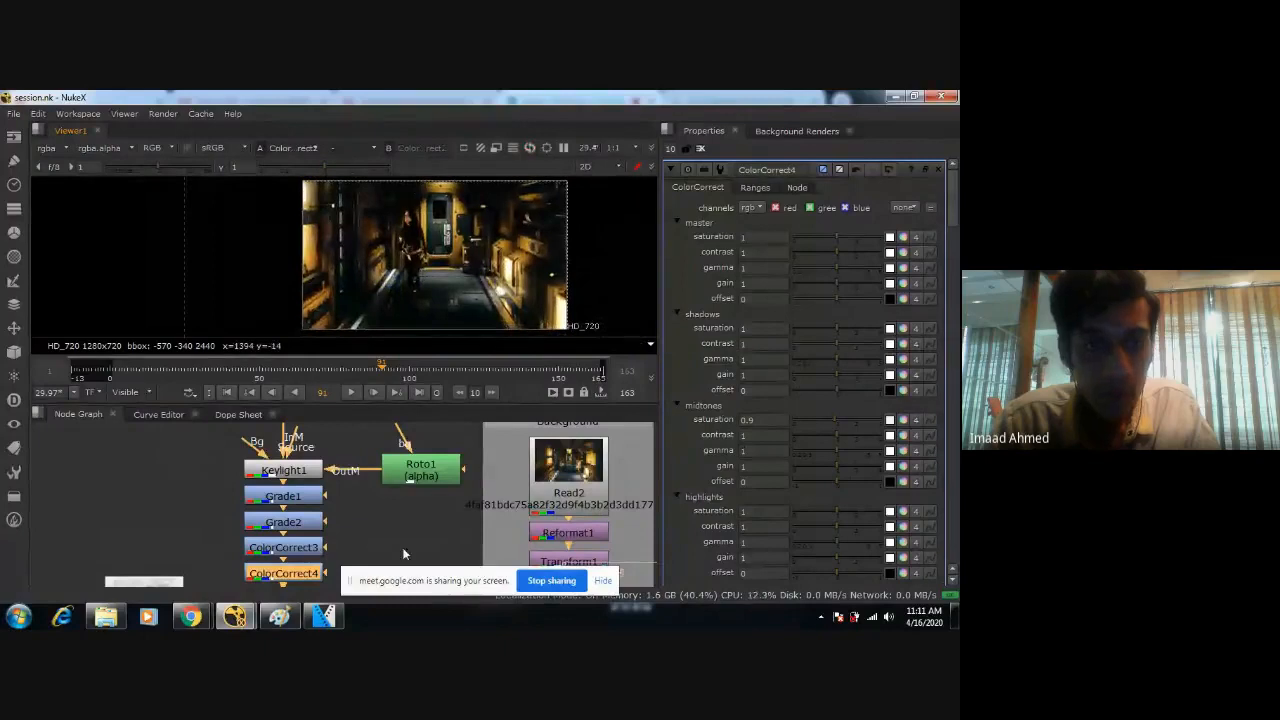
# Add a Merge node beside the disabled ColorCorrect2 at the end of the main comp for layering the fog image.
pyautogui.moveTo(402, 547); pyautogui.dragTo(482, 472, button='middle')
pyautogui.click(237, 525)
pyautogui.scroll(1, 452, 515)
pyautogui.moveTo(452, 515); pyautogui.dragTo(468, 460, button='middle')
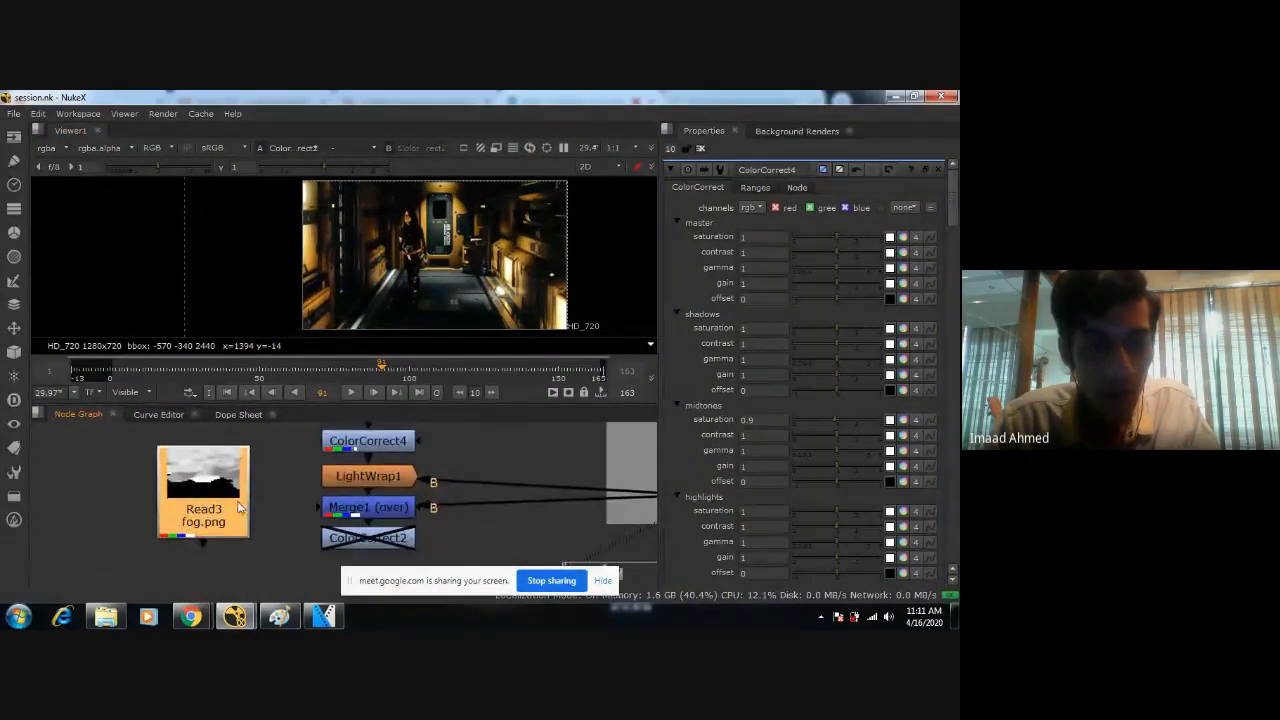
pyautogui.moveTo(314, 523); pyautogui.dragTo(374, 468, button='middle')
pyautogui.click(432, 491)
pyautogui.moveTo(438, 556); pyautogui.dragTo(450, 484, button='middle')
pyautogui.scroll(-2, 450, 484)
pyautogui.scroll(-1, 455, 482)
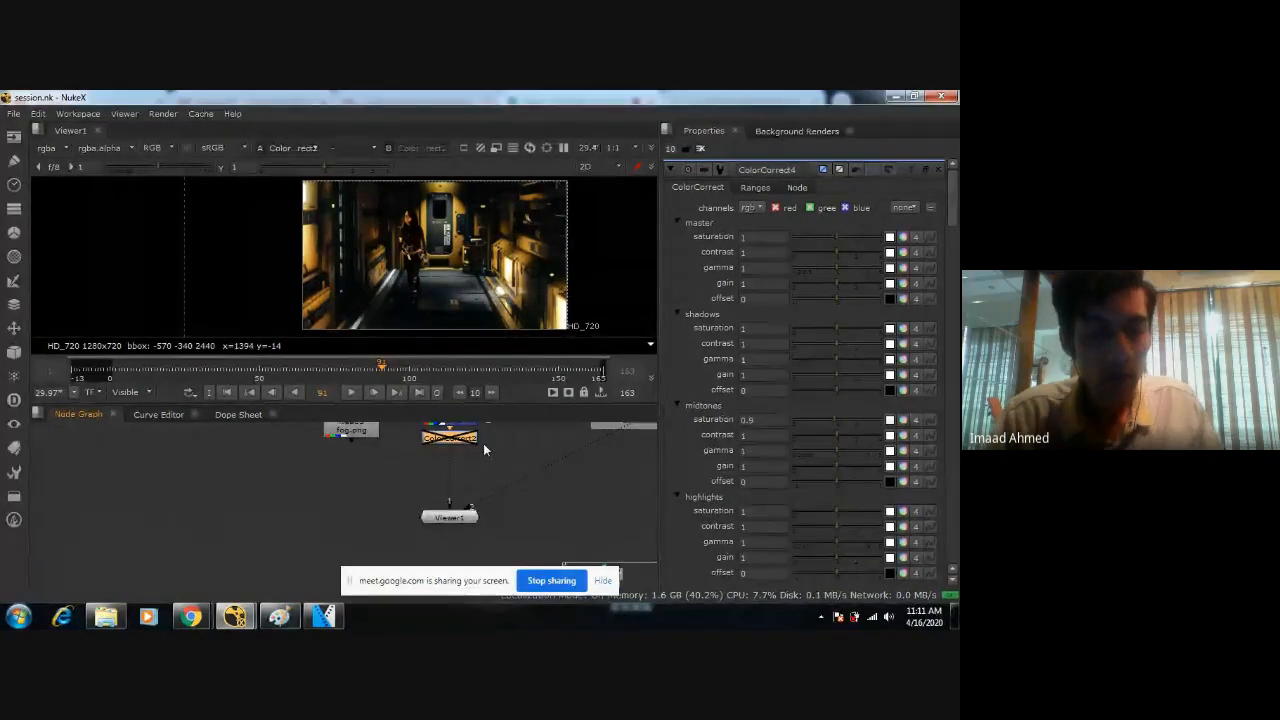
pyautogui.press('Tab')
pyautogui.write('merge')
pyautogui.press('Return')
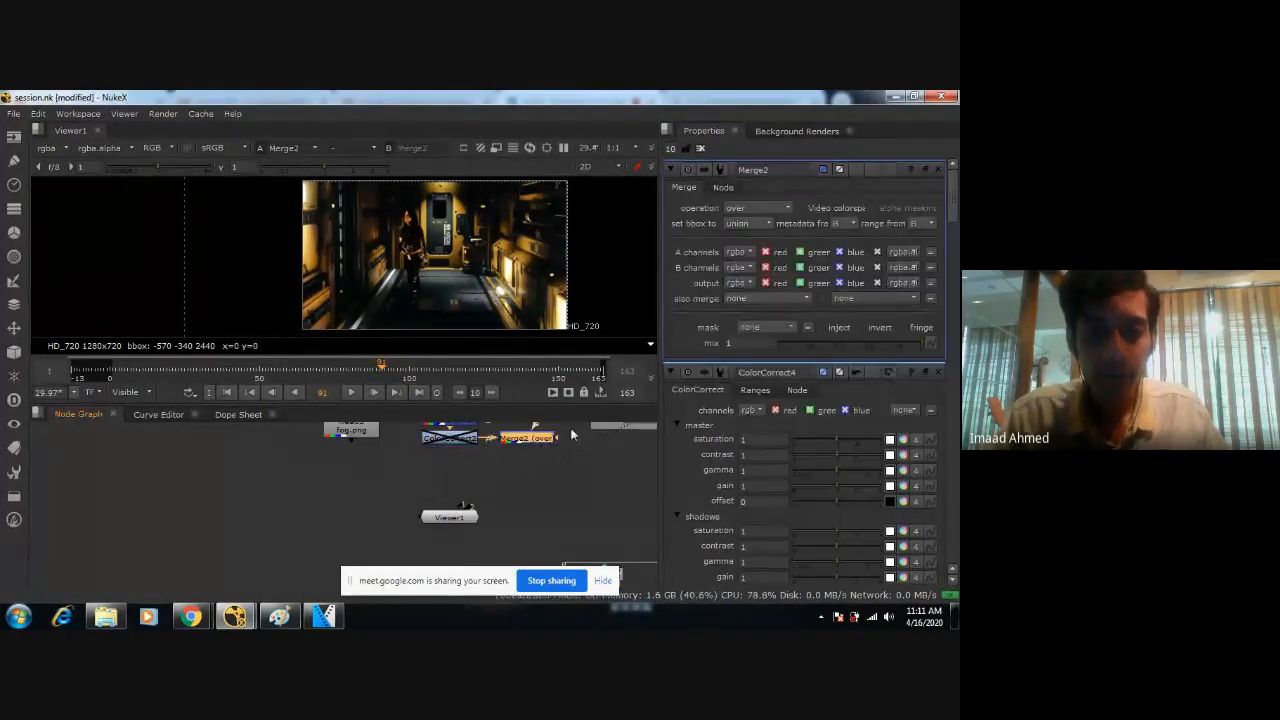
# Place Merge2 between ColorCorrect2 and the viewer, and connect Read3's fog.png to its A input.
pyautogui.scroll(-3, 455, 480)
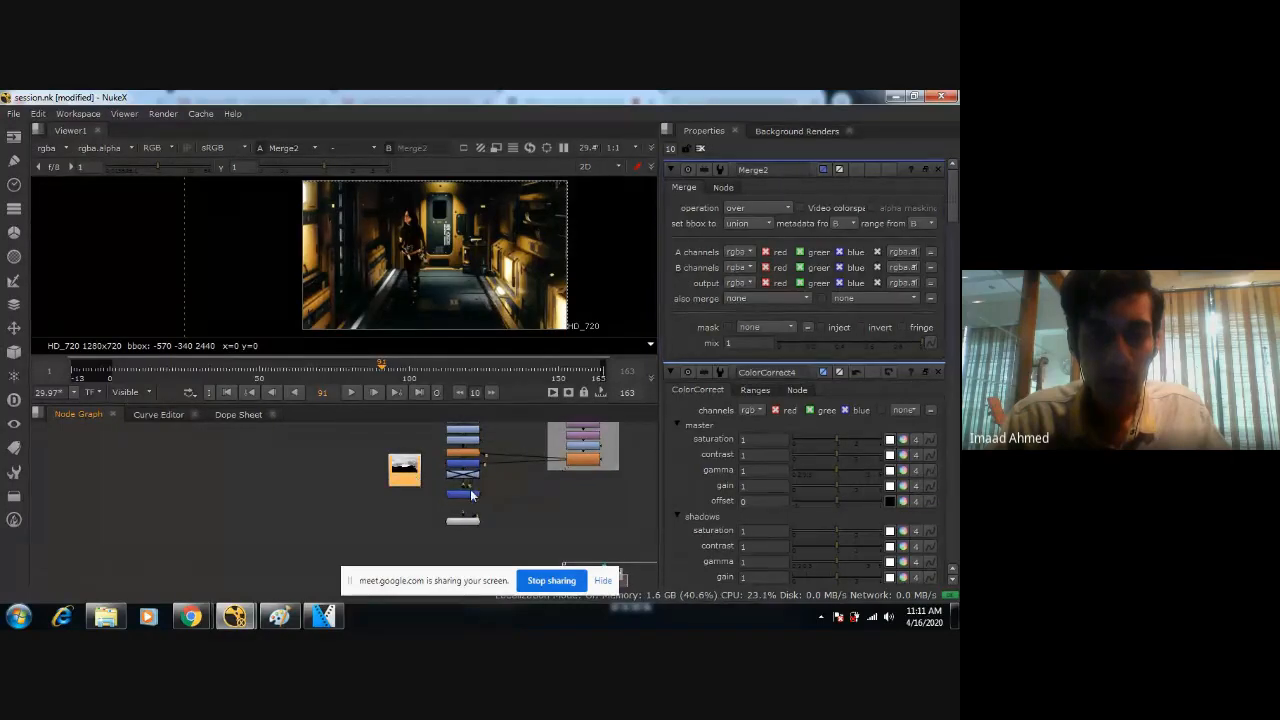
pyautogui.scroll(3, 470, 489)
pyautogui.moveTo(456, 480); pyautogui.dragTo(344, 503)
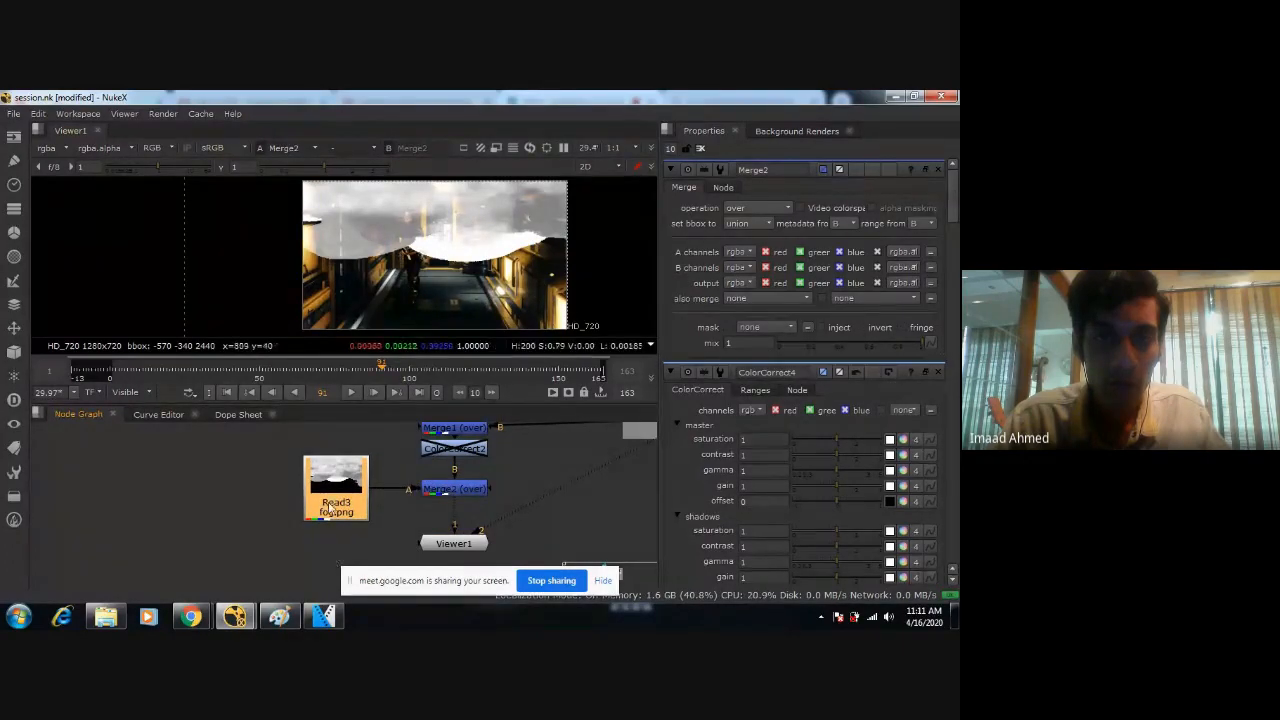
pyautogui.scroll(-2, 447, 258)
pyautogui.scroll(4, 430, 270)
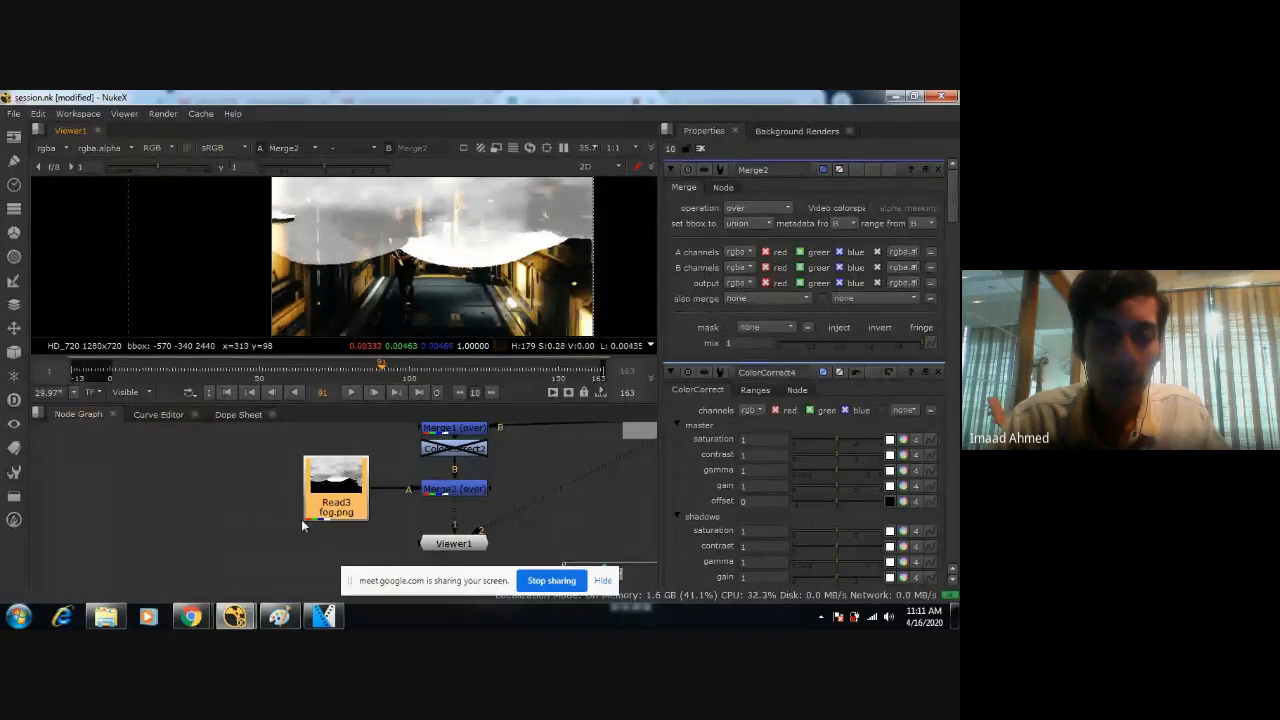
# Move the Read3 fog image node slightly higher beside Merge2 in the node graph.
pyautogui.moveTo(363, 495); pyautogui.dragTo(340, 451)
pyautogui.moveTo(340, 451); pyautogui.dragTo(472, 484, button='middle')
pyautogui.scroll(-1, 472, 486)
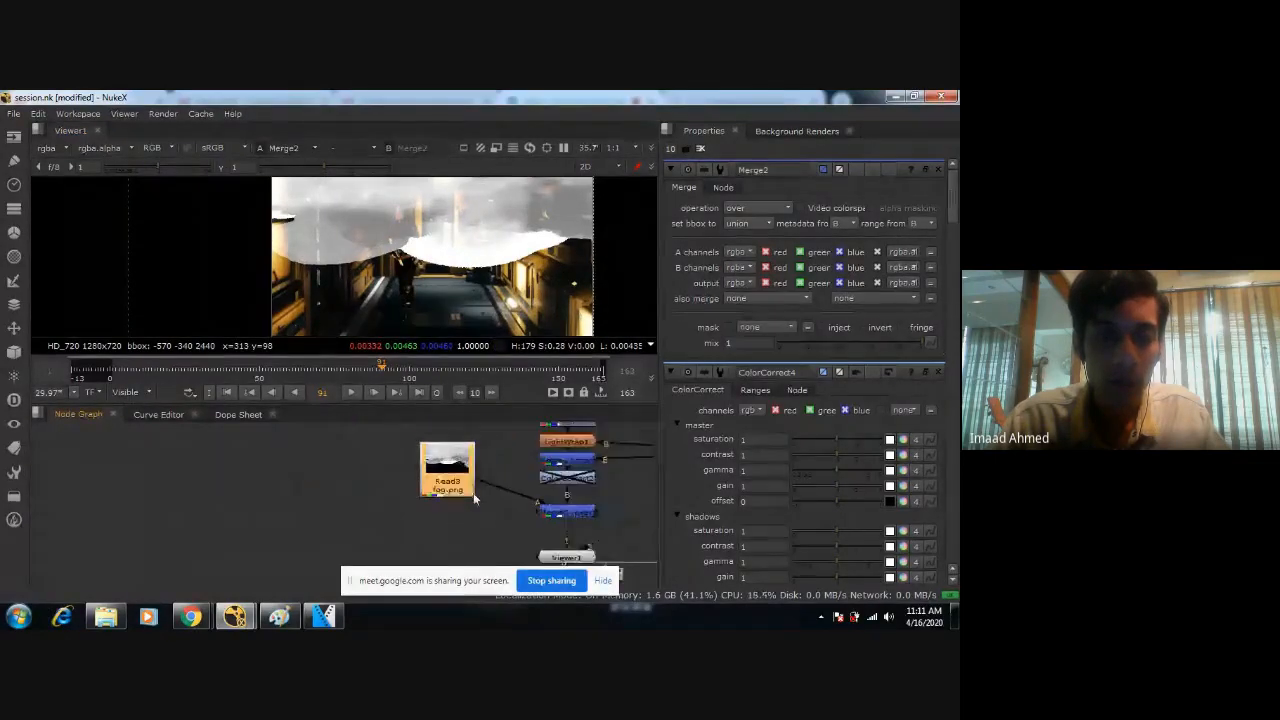
pyautogui.moveTo(452, 487); pyautogui.dragTo(424, 473)
pyautogui.scroll(-5, 480, 505)
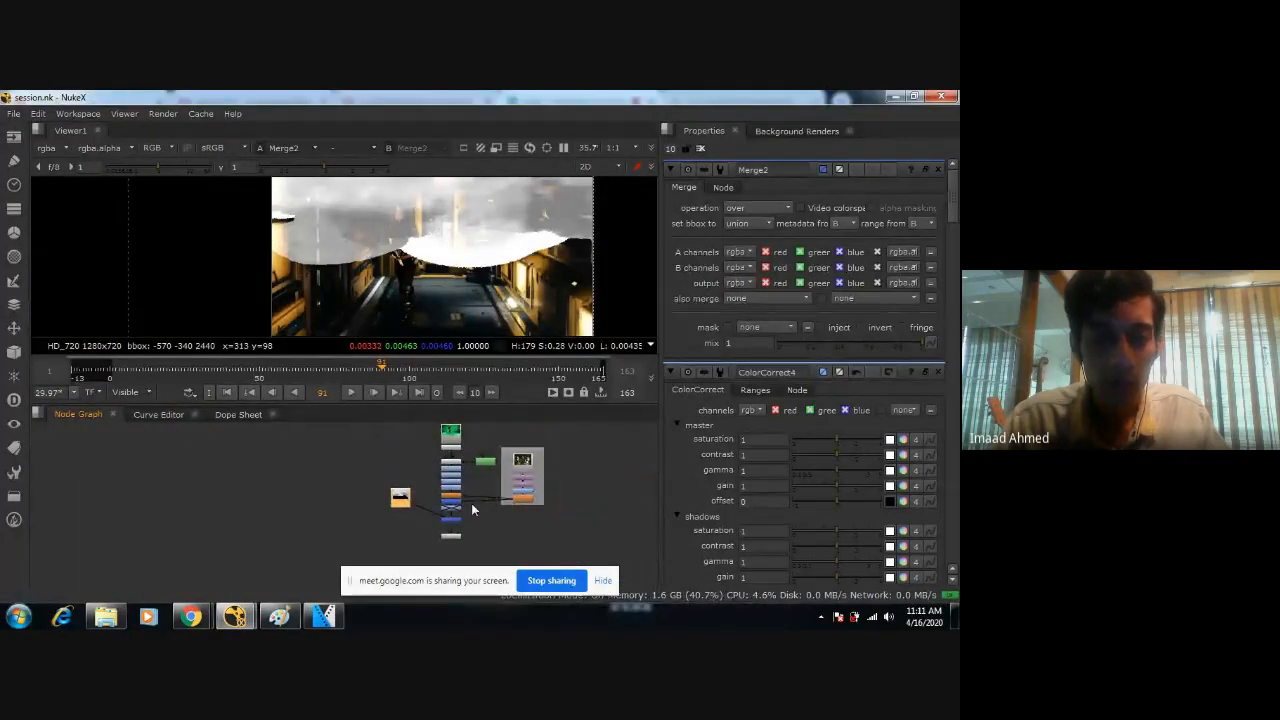
pyautogui.scroll(4, 505, 526)
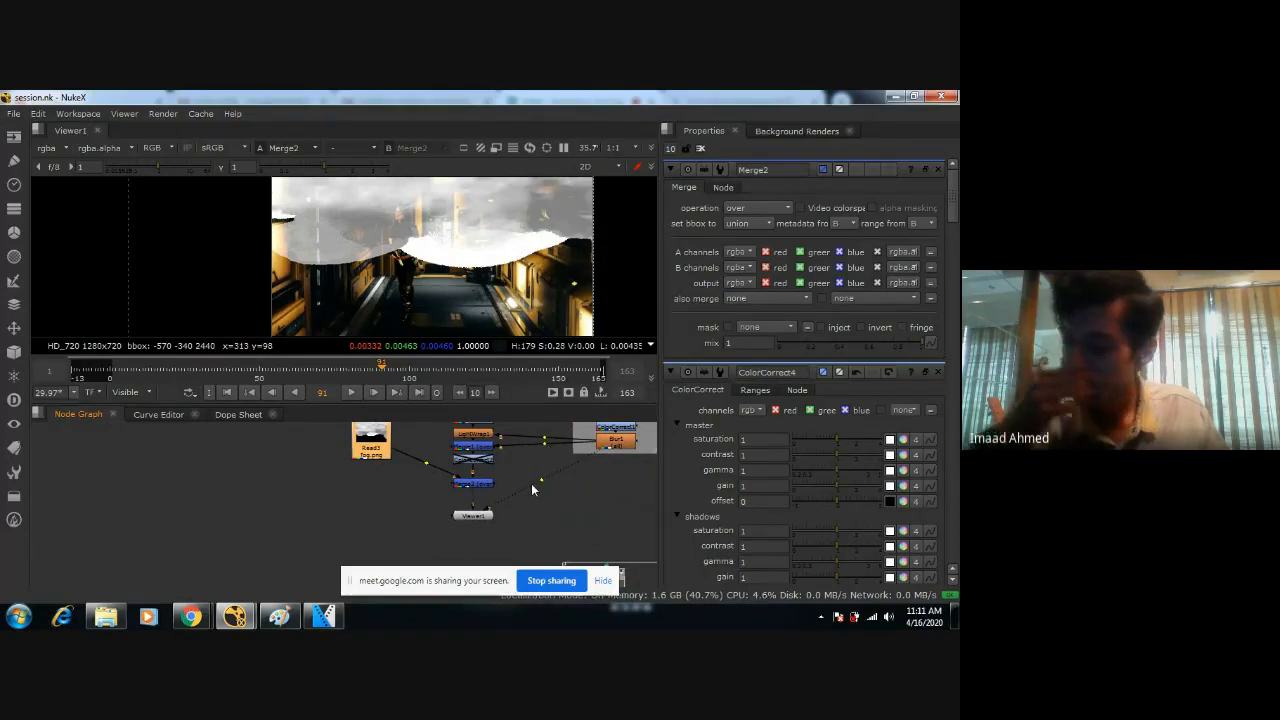
pyautogui.keyDown('ctrl'); pyautogui.moveTo(427, 463); pyautogui.dragTo(375, 488); pyautogui.keyUp('ctrl')
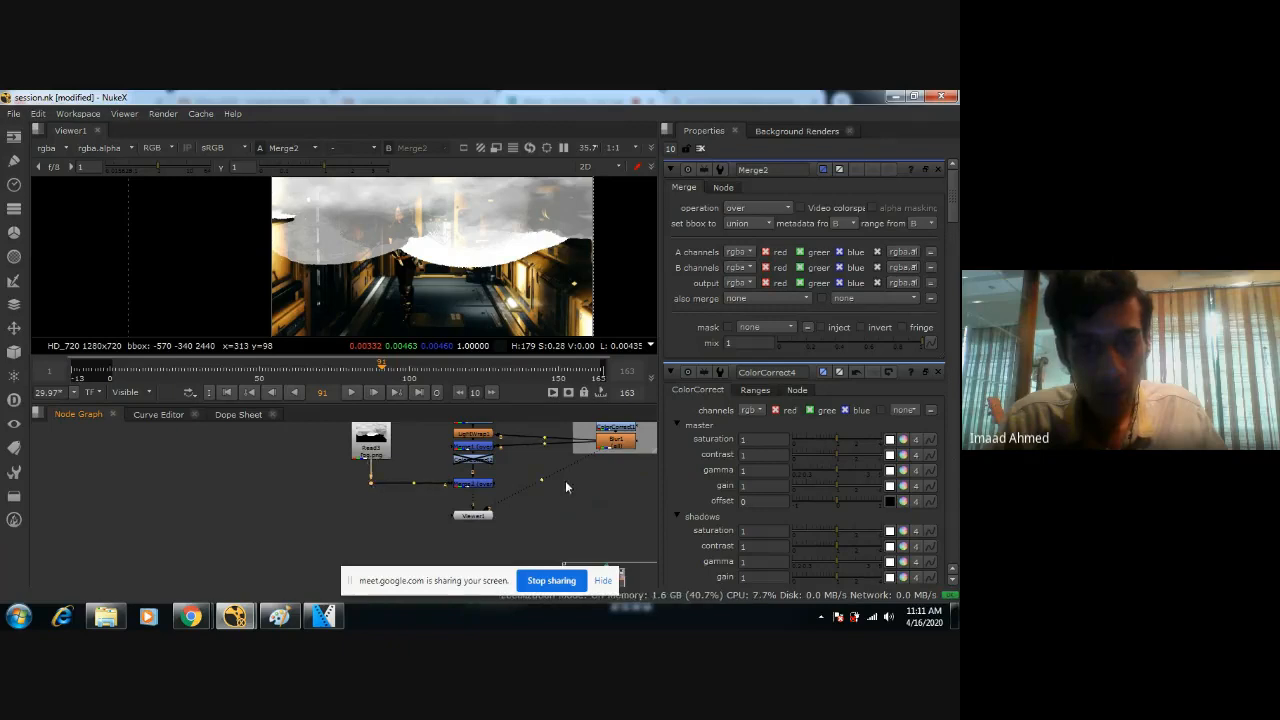
pyautogui.moveTo(565, 480); pyautogui.dragTo(542, 520, button='middle')
pyautogui.moveTo(520, 488); pyautogui.dragTo(577, 518)
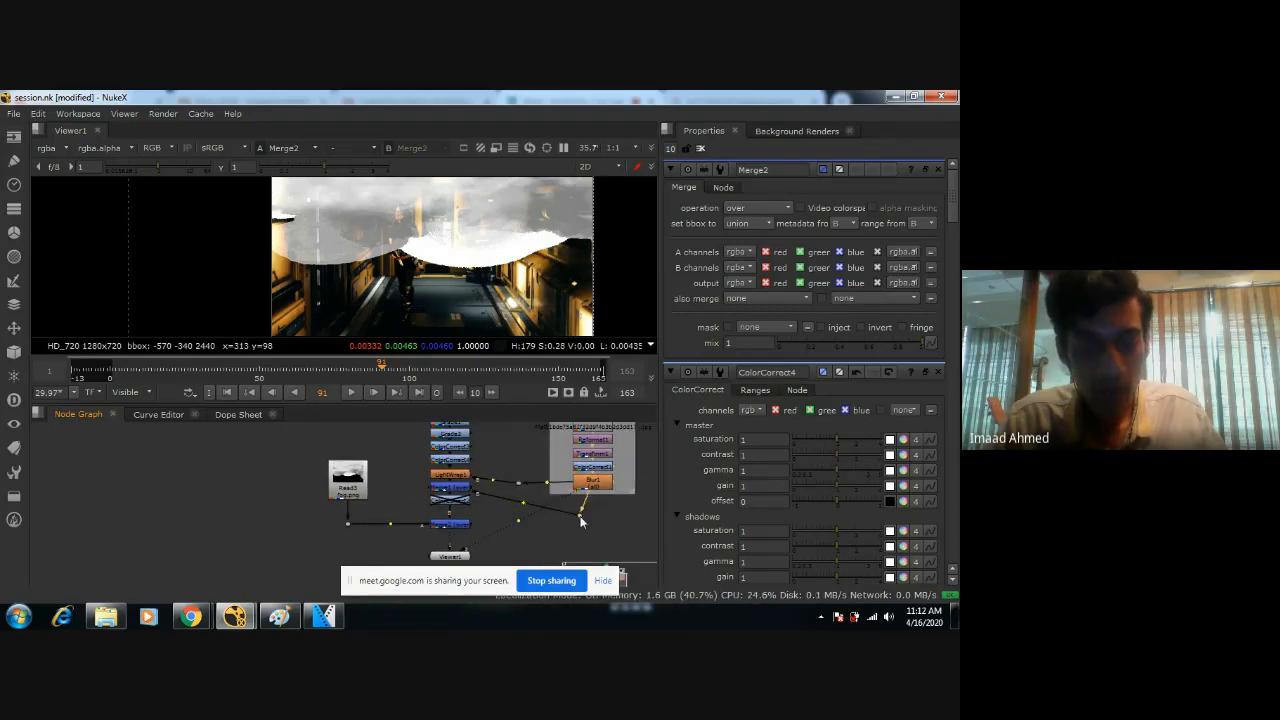
pyautogui.hotkey('ctrl', 'z')
pyautogui.hotkey('ctrl', 'z')
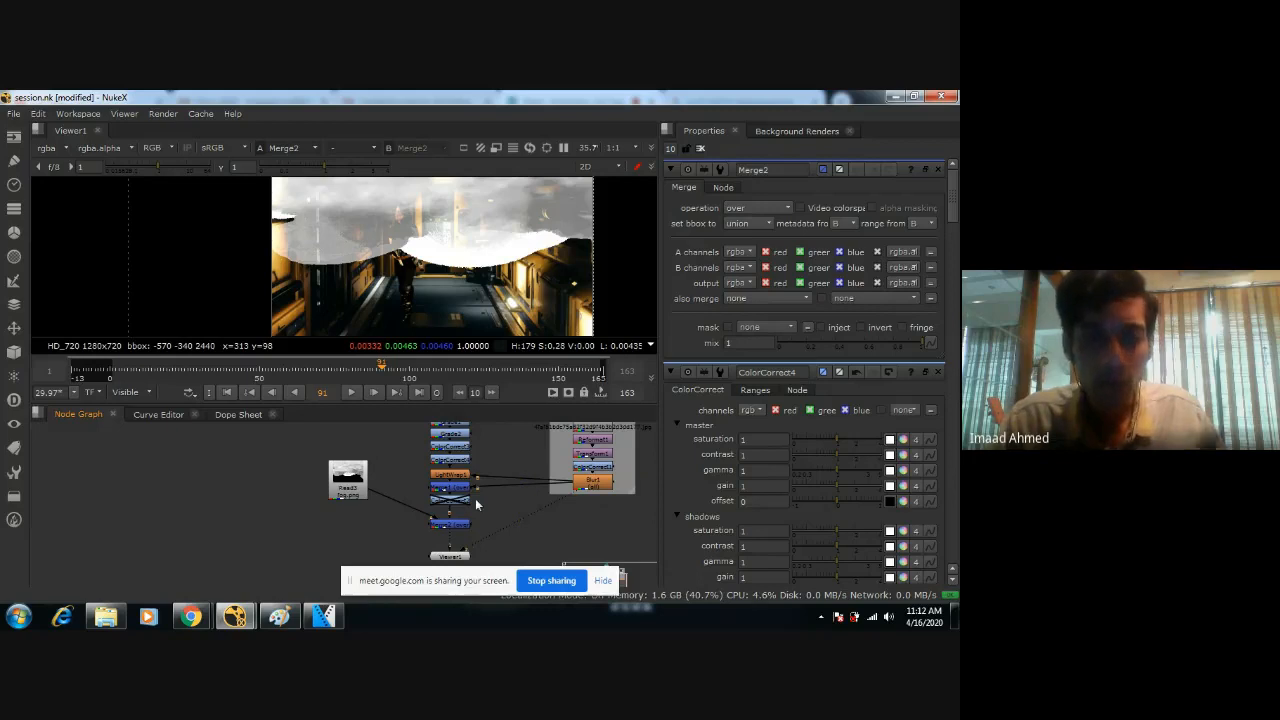
pyautogui.scroll(1, 481, 502)
pyautogui.keyDown('ctrl'); pyautogui.moveTo(531, 484); pyautogui.dragTo(614, 519); pyautogui.keyUp('ctrl')
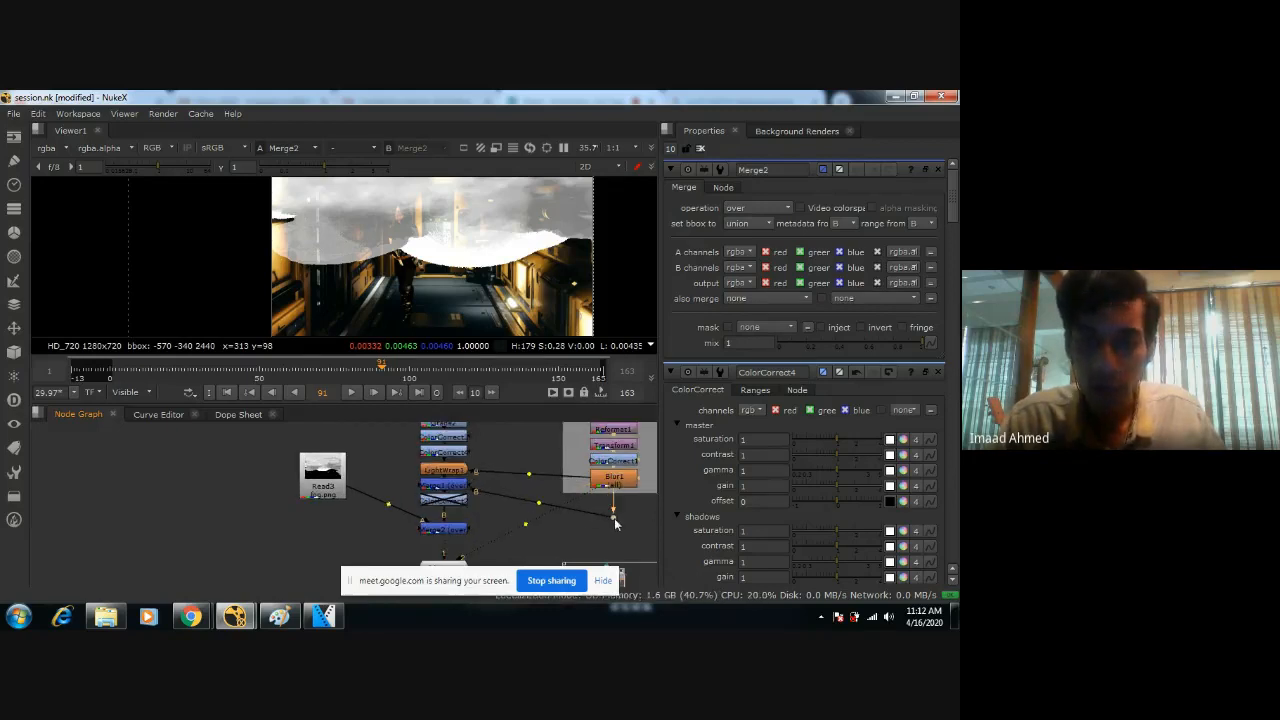
pyautogui.hotkey('ctrl', 'z')
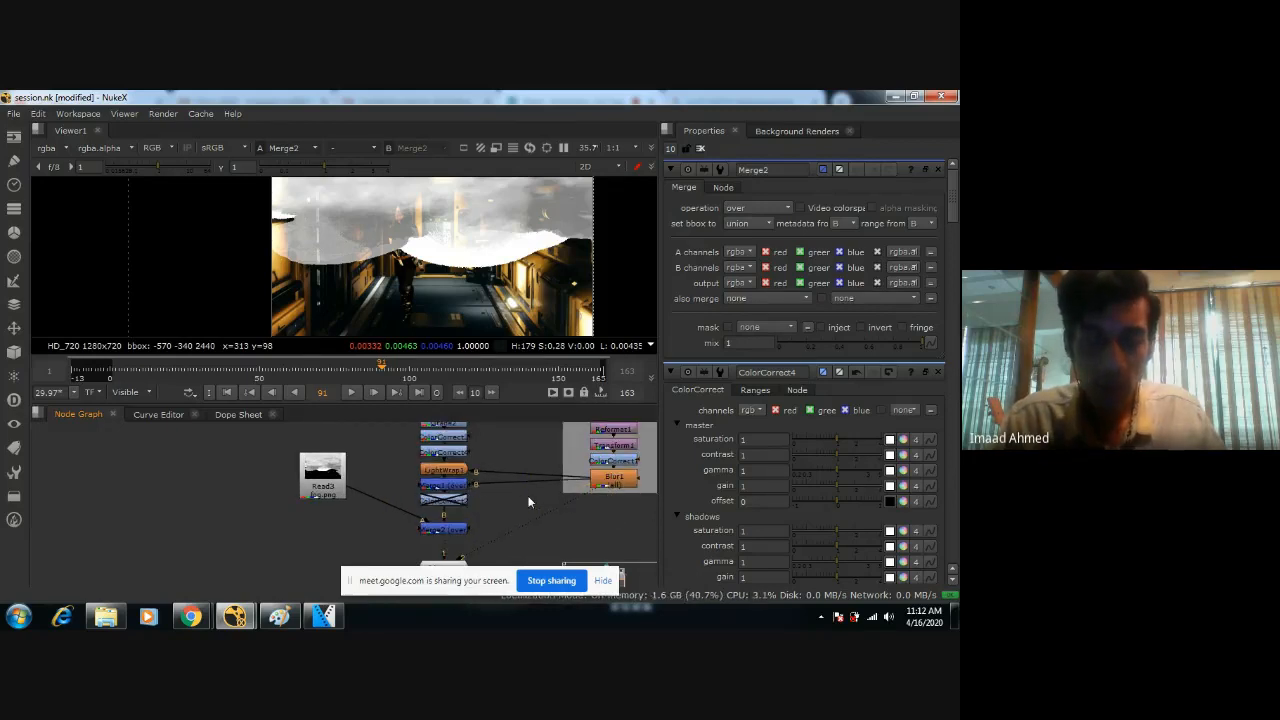
# Move the background backdrop with its nodes upward relative to the figure's node chain to free space below Blur1.
pyautogui.scroll(-2, 480, 514)
pyautogui.scroll(3, 480, 511)
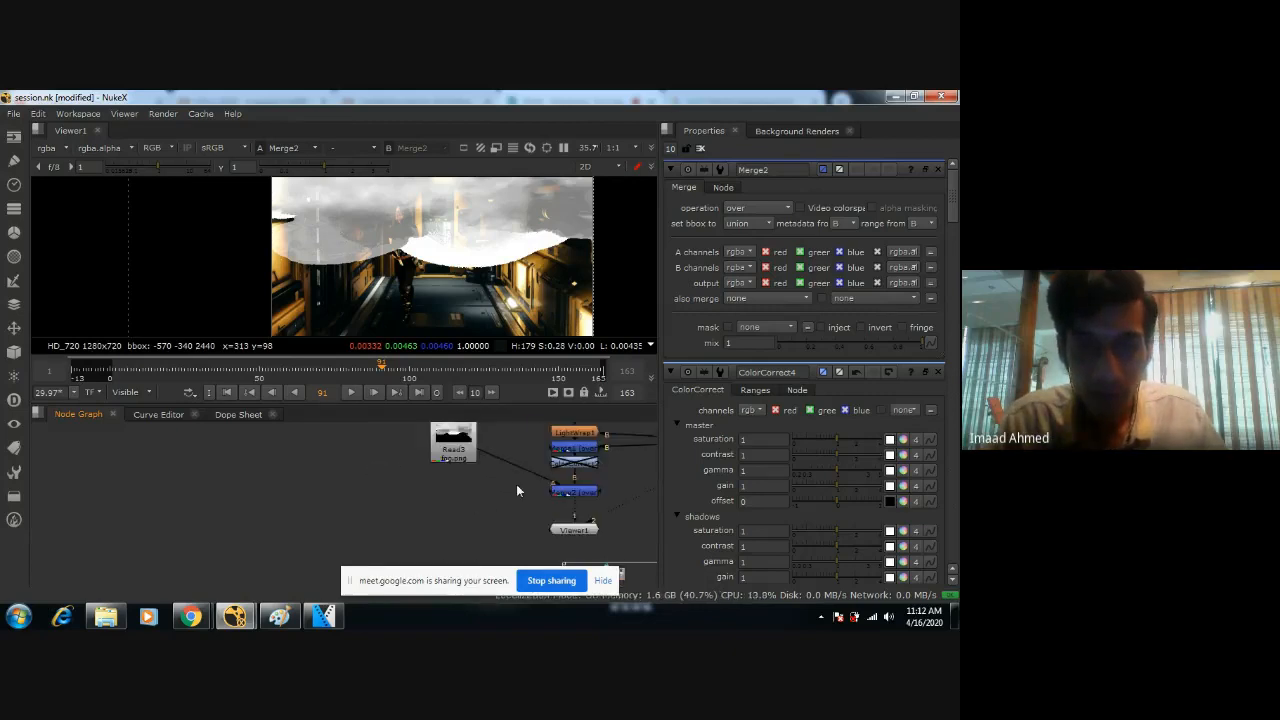
pyautogui.moveTo(439, 493); pyautogui.dragTo(453, 556, button='middle')
pyautogui.scroll(-1, 453, 554)
pyautogui.moveTo(517, 470); pyautogui.dragTo(501, 506)
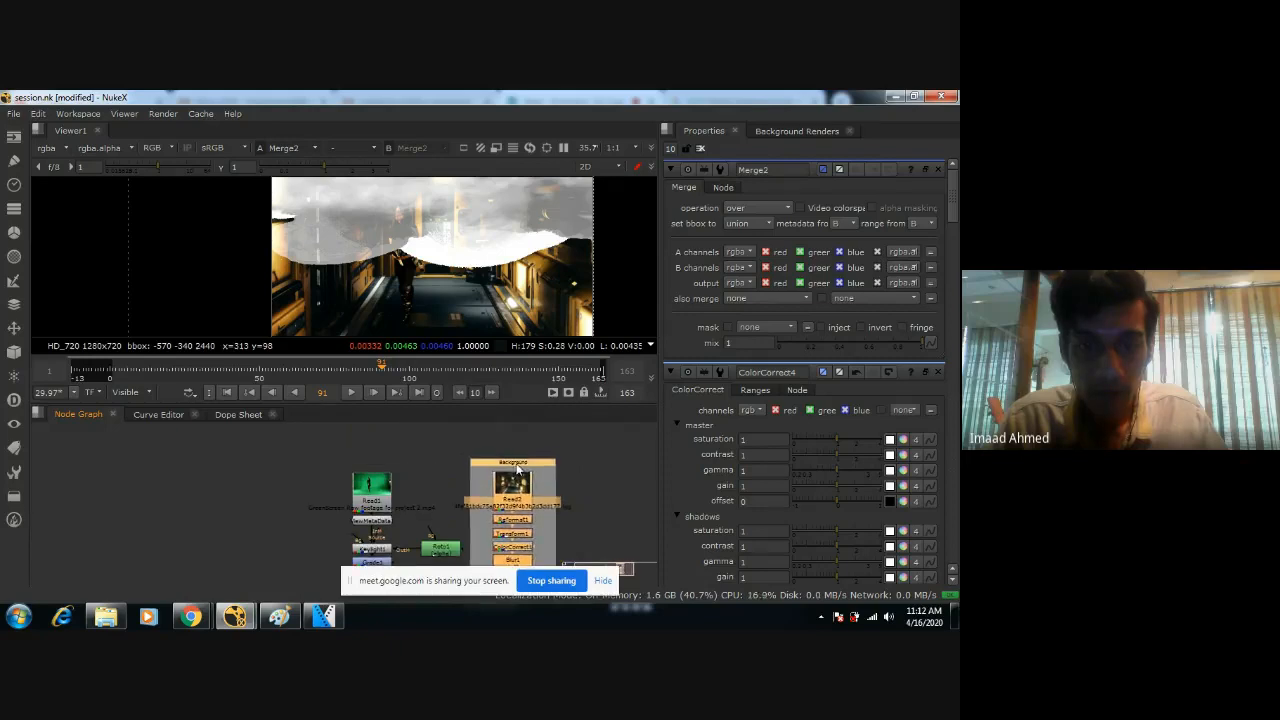
pyautogui.moveTo(482, 525); pyautogui.dragTo(492, 451, button='middle')
# Add Dots to the pipes from Blur1 to Merge1 and LightWrap1, routing them beneath and beside Blur1 with right-angled bends.
pyautogui.keyDown('ctrl'); pyautogui.moveTo(451, 516); pyautogui.dragTo(529, 543); pyautogui.keyUp('ctrl')
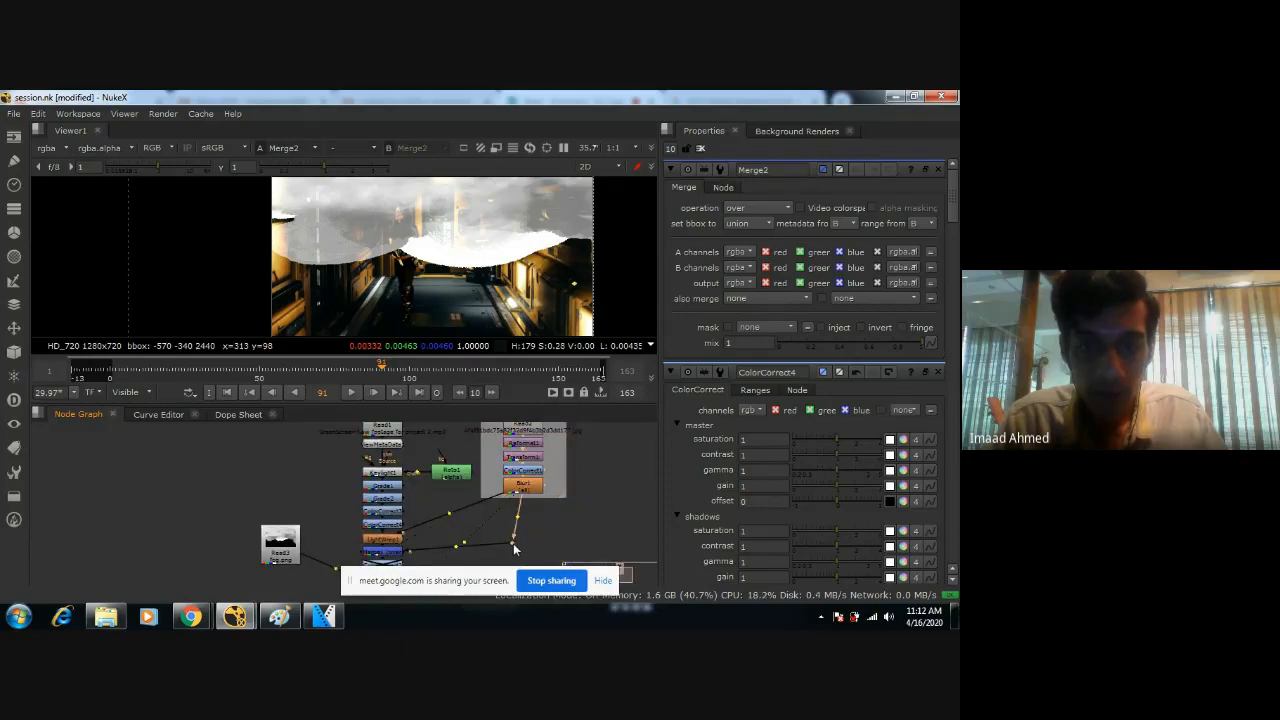
pyautogui.moveTo(448, 515); pyautogui.dragTo(518, 535)
pyautogui.moveTo(565, 494); pyautogui.dragTo(578, 488)
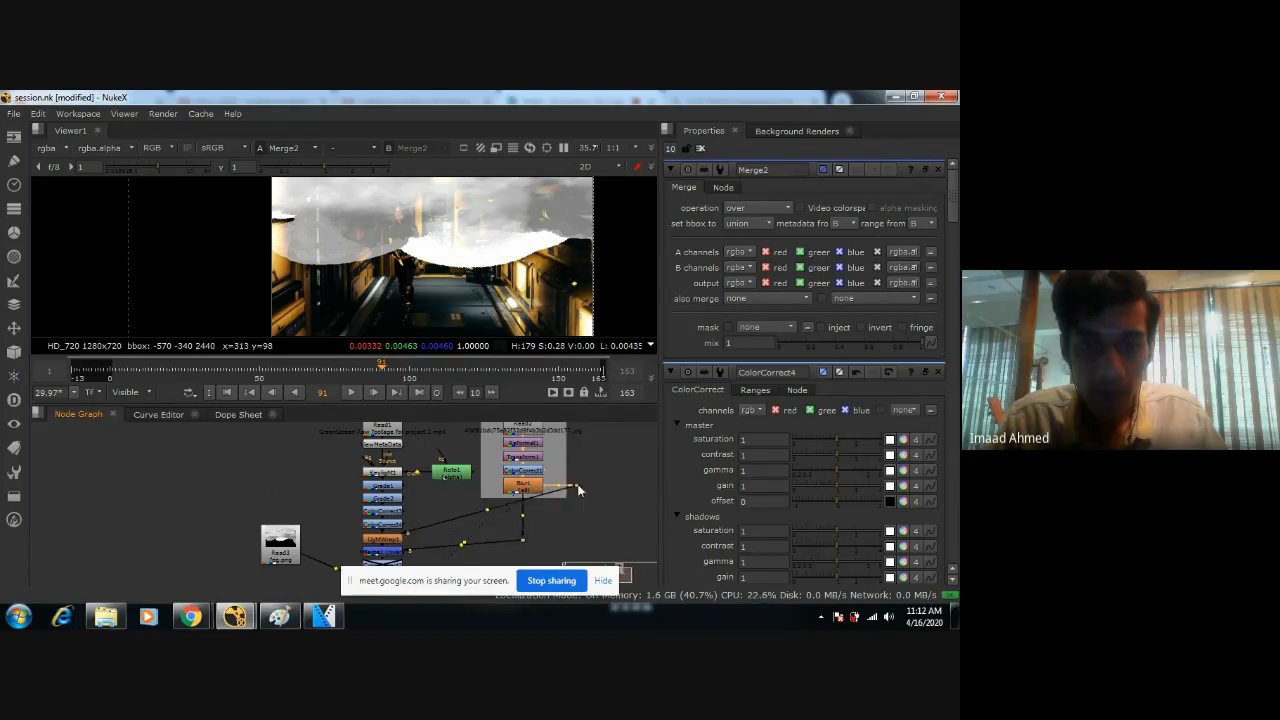
pyautogui.moveTo(497, 517); pyautogui.dragTo(578, 546)
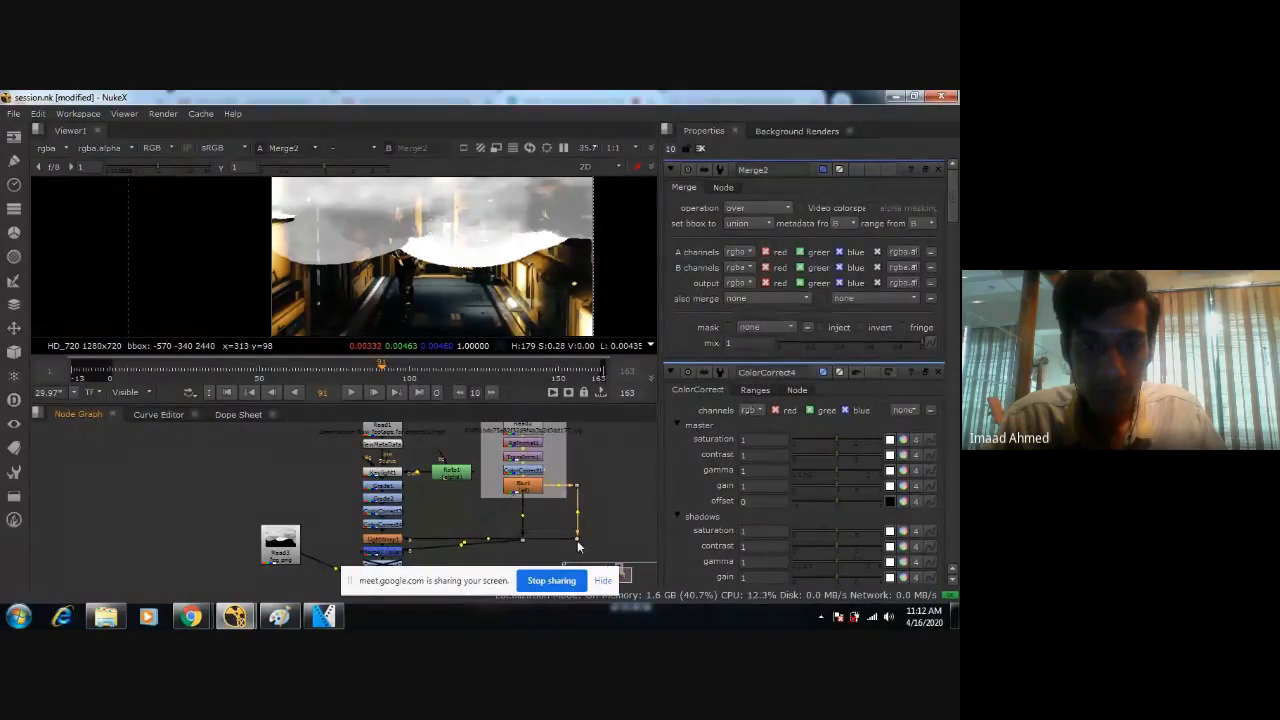
# Align the Dots with Blur1, LightWrap1 and Merge1 so their pipes run straight horizontally and vertically.
pyautogui.scroll(1, 514, 546)
pyautogui.moveTo(514, 546); pyautogui.dragTo(529, 520, button='middle')
pyautogui.moveTo(540, 514); pyautogui.dragTo(540, 529)
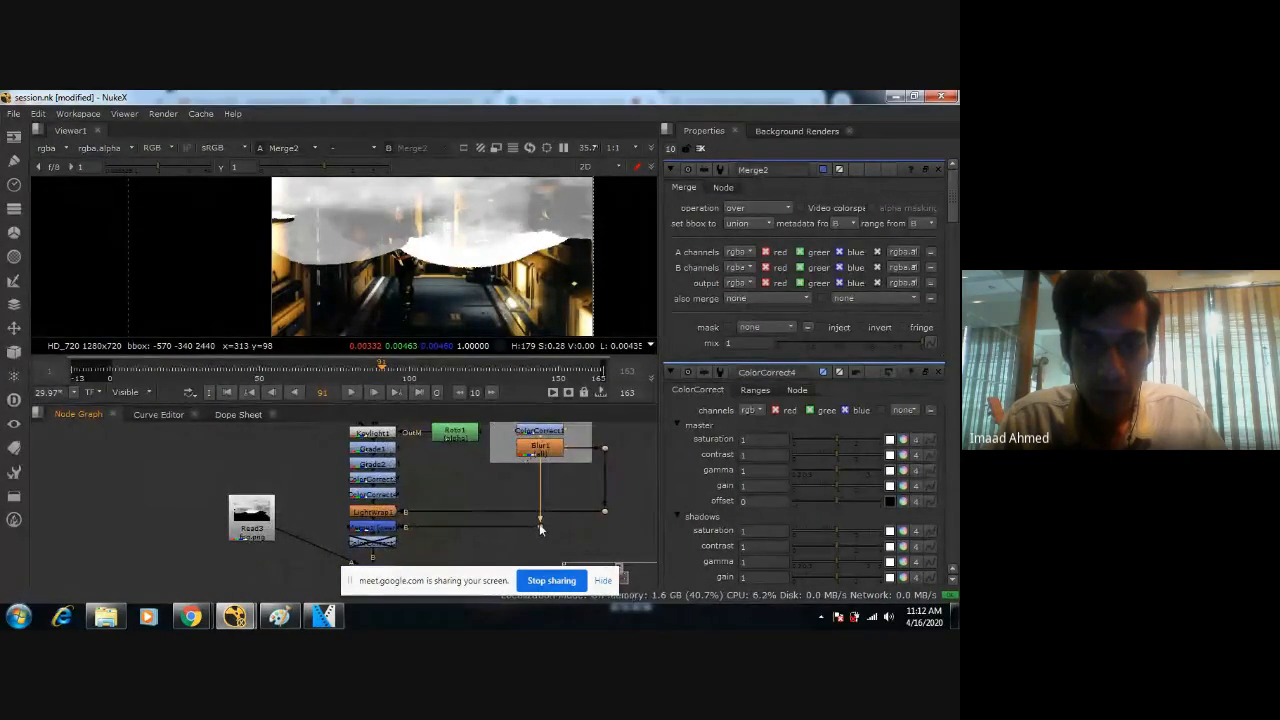
pyautogui.moveTo(589, 455); pyautogui.dragTo(579, 457)
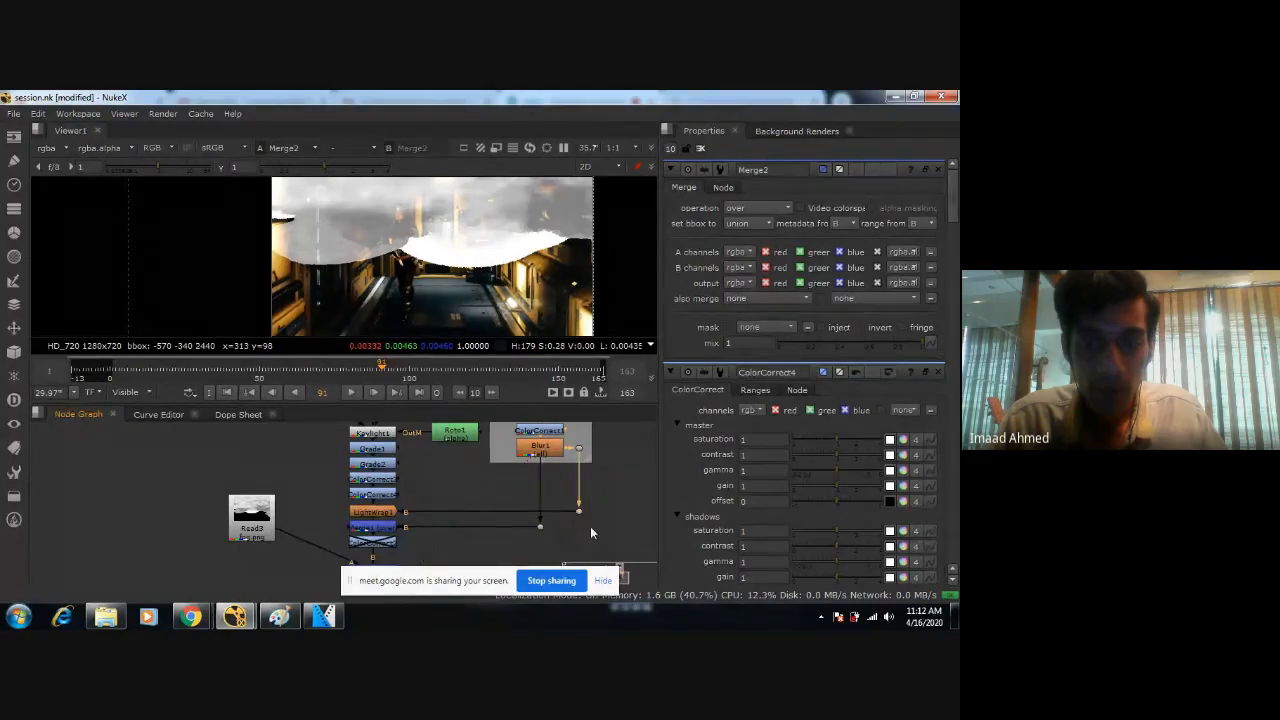
pyautogui.scroll(-2, 590, 526)
pyautogui.scroll(2, 545, 475)
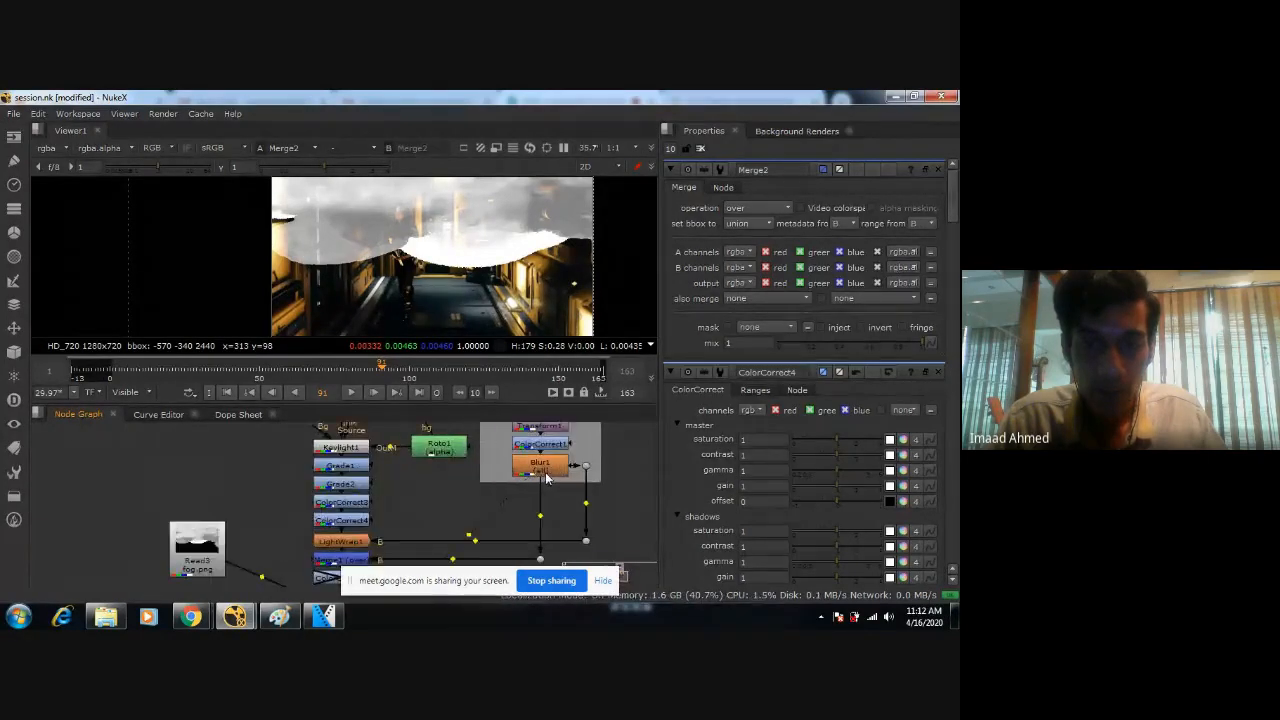
pyautogui.moveTo(588, 467); pyautogui.dragTo(597, 469)
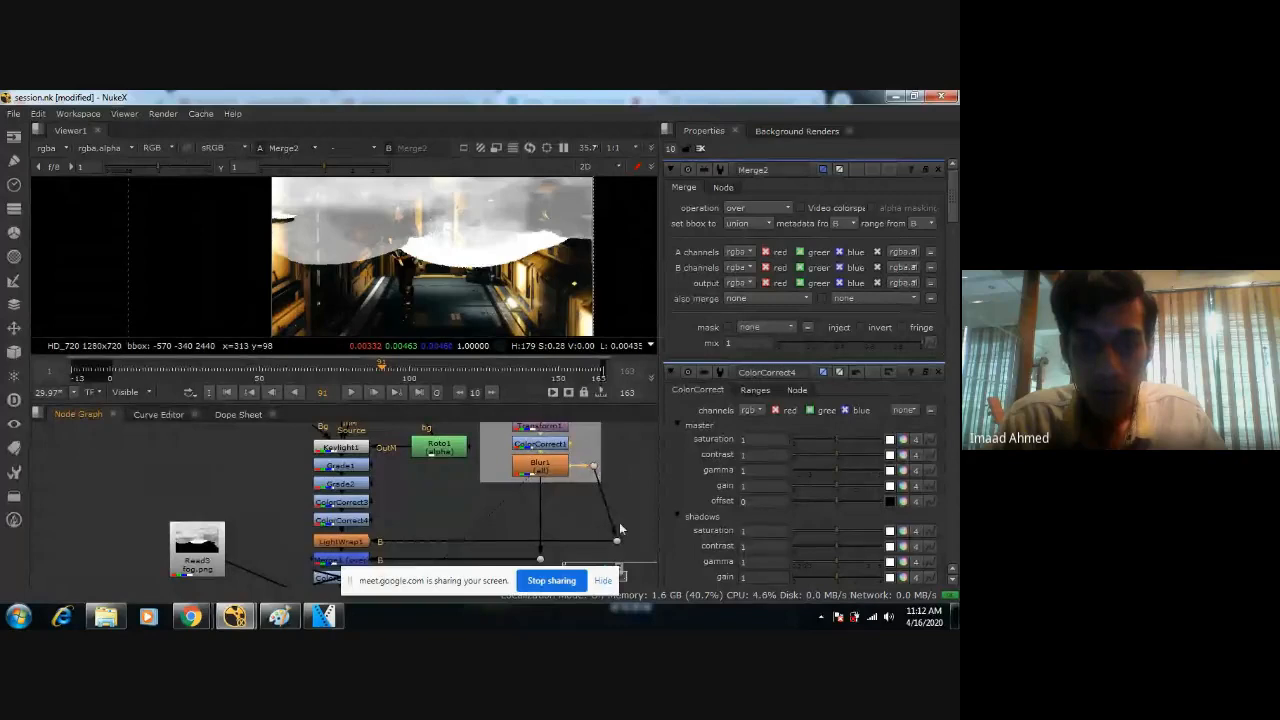
pyautogui.moveTo(612, 545); pyautogui.dragTo(597, 546)
# Save the script and trace the rerouted pipes from Blur1 to LightWrap1 and Merge1.
pyautogui.click(536, 476)
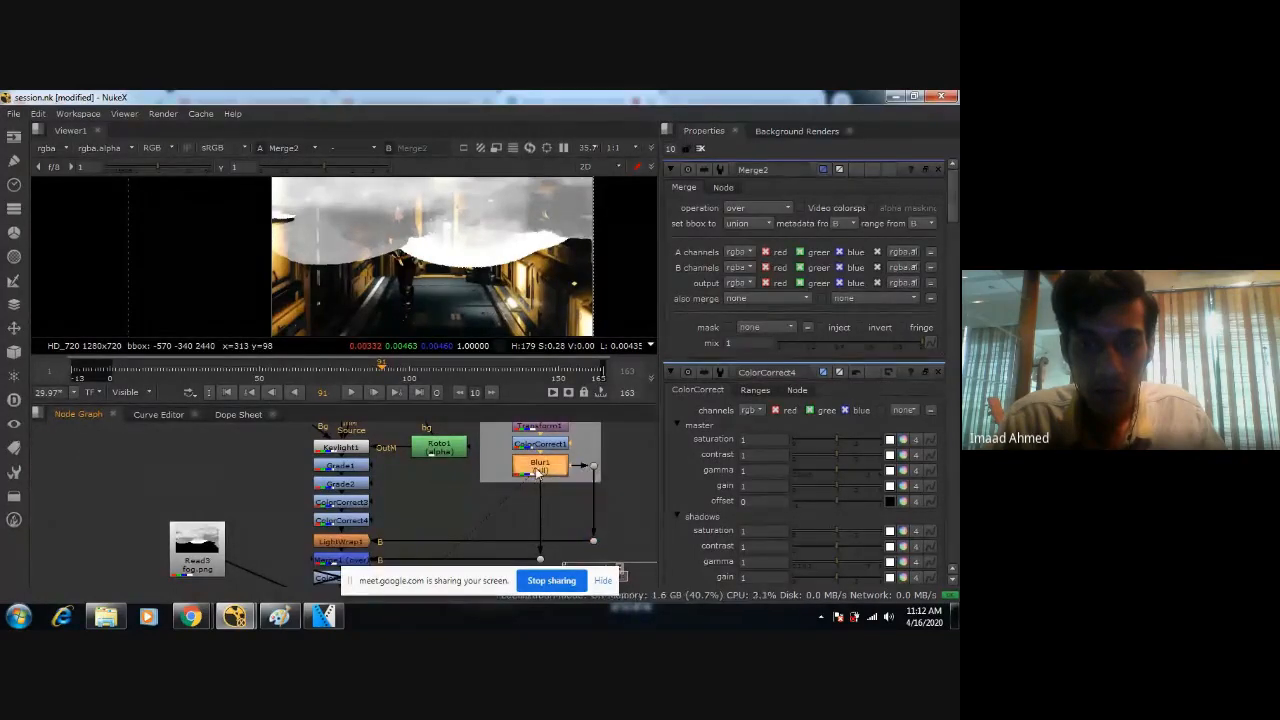
pyautogui.click(351, 542)
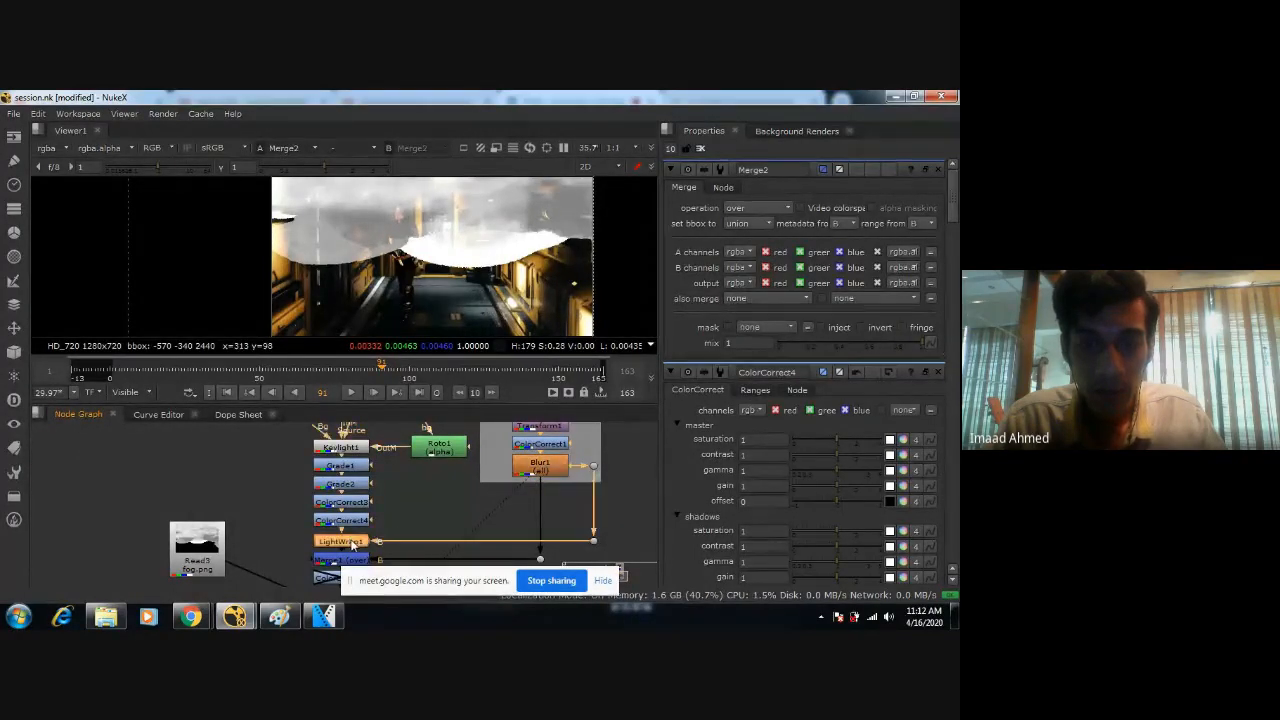
pyautogui.hotkey('ctrl', 's')
pyautogui.moveTo(473, 503); pyautogui.dragTo(528, 474, button='middle')
pyautogui.click(606, 444)
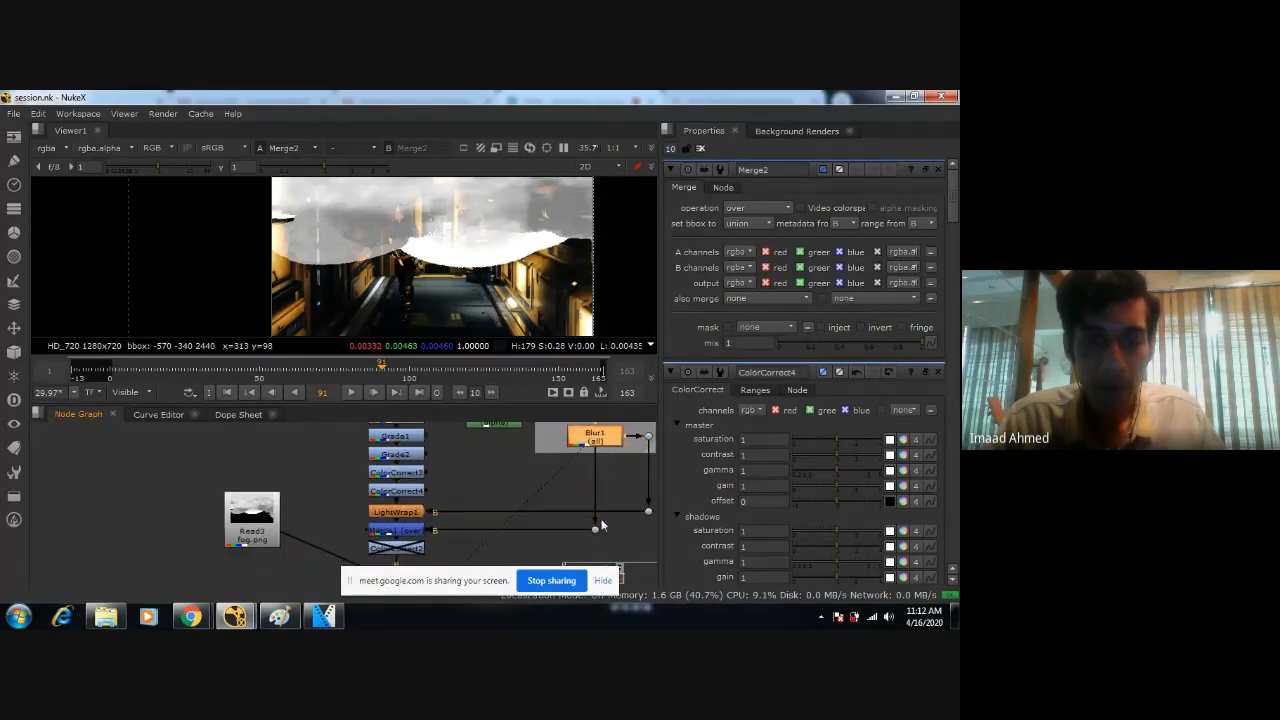
pyautogui.click(390, 527)
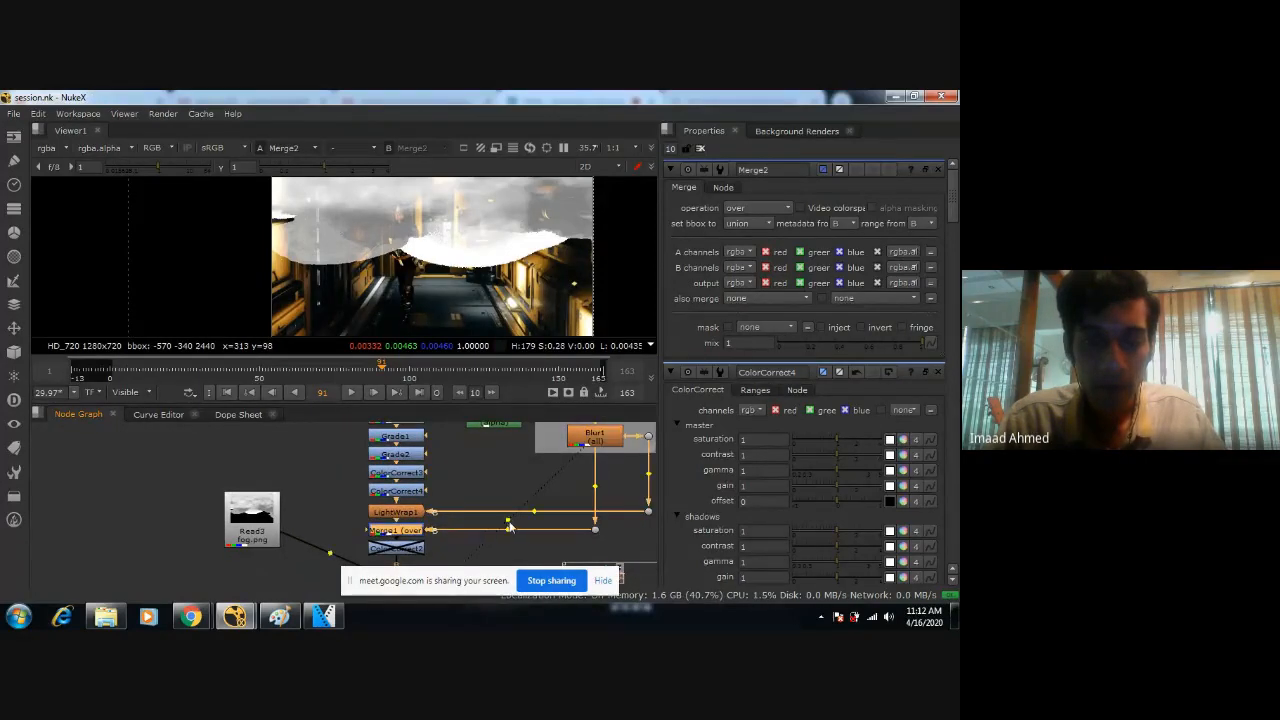
# Toggle the disabled ColorCorrect2 below Merge1 to compare its effect on the comp.
pyautogui.moveTo(501, 480)
pyautogui.mouseDown(button='middle')
pyautogui.moveTo(423, 527)
pyautogui.moveTo(477, 474)
pyautogui.mouseUp(button='middle')
pyautogui.scroll(1, 477, 474)
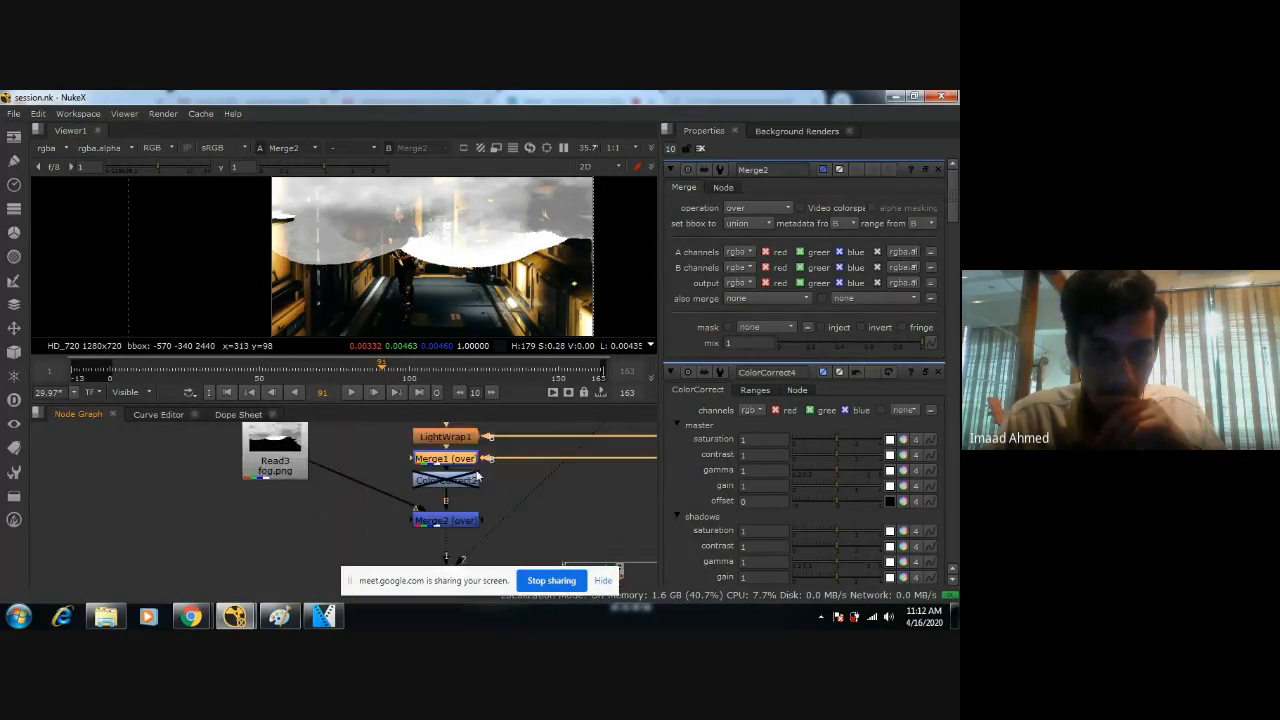
pyautogui.click(468, 479)
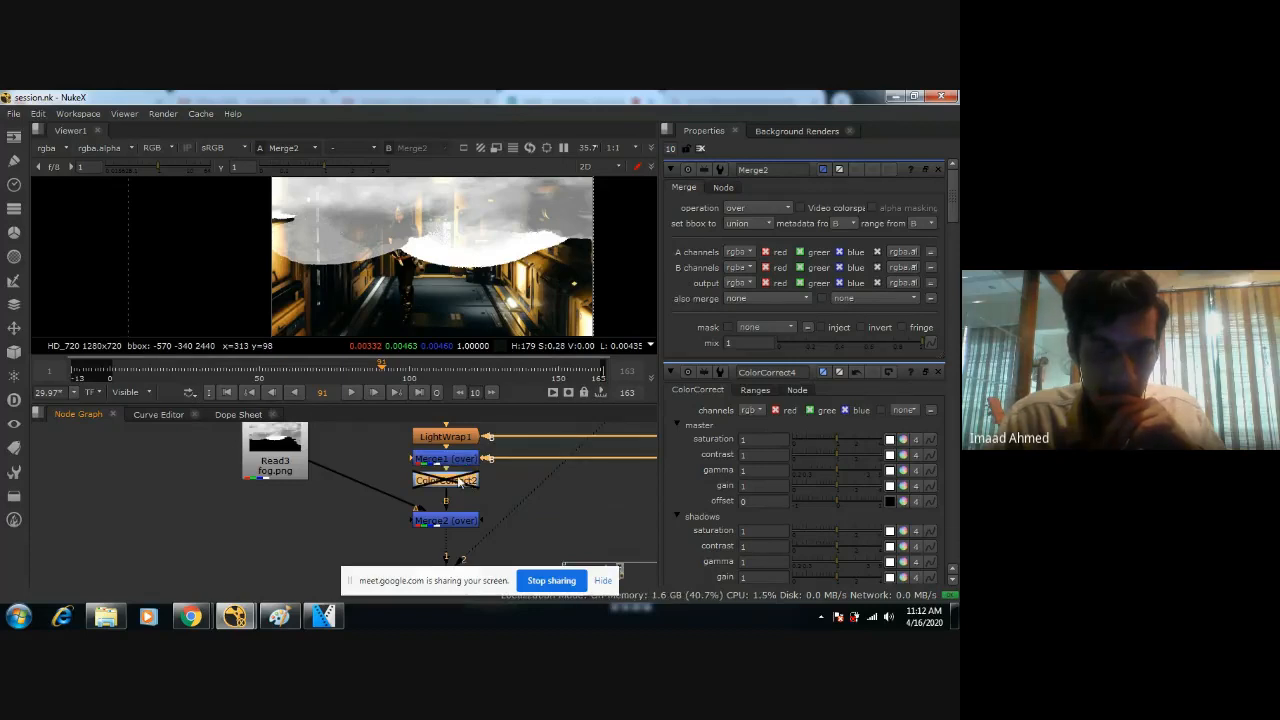
pyautogui.press('d')
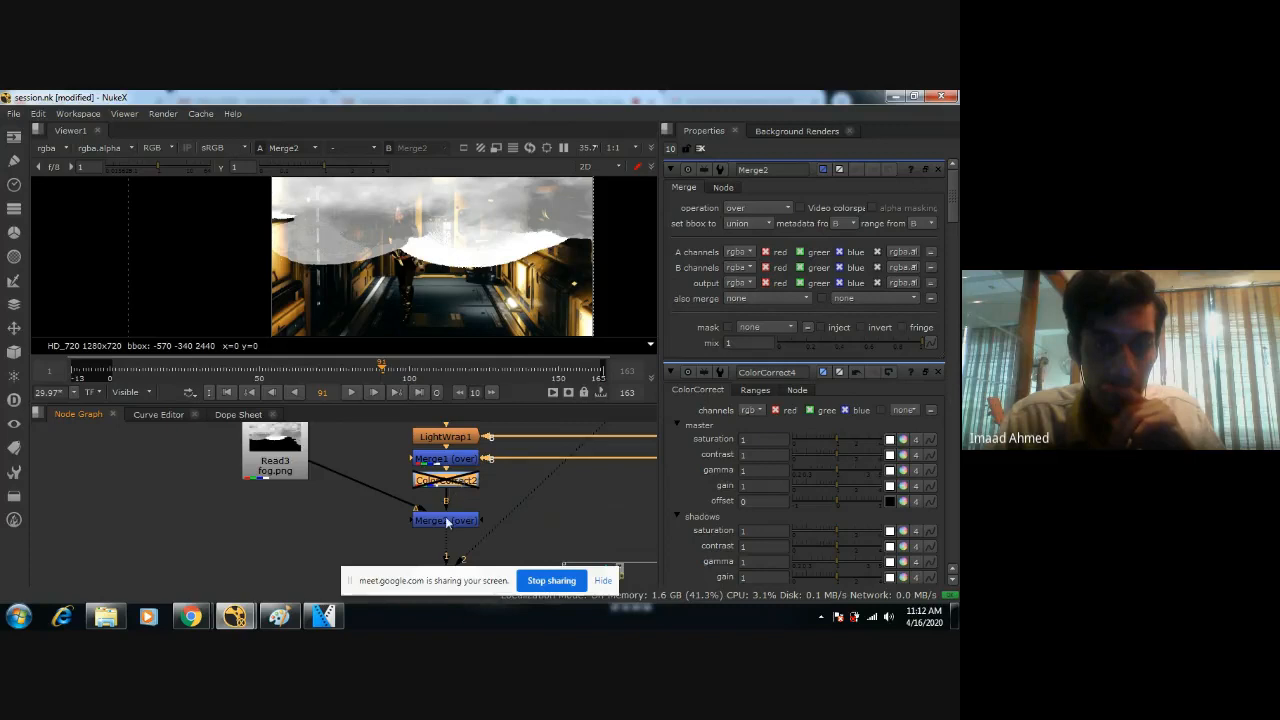
# Add a Blur node between the Read3 fog image and Merge2, and set its size to 100.
pyautogui.click(447, 522)
pyautogui.moveTo(305, 477)
pyautogui.mouseDown()
pyautogui.moveTo(306, 505)
pyautogui.moveTo(307, 467)
pyautogui.mouseUp()
pyautogui.moveTo(307, 467); pyautogui.dragTo(431, 480, button='middle')
pyautogui.scroll(-3, 431, 480)
pyautogui.moveTo(428, 472); pyautogui.dragTo(420, 471)
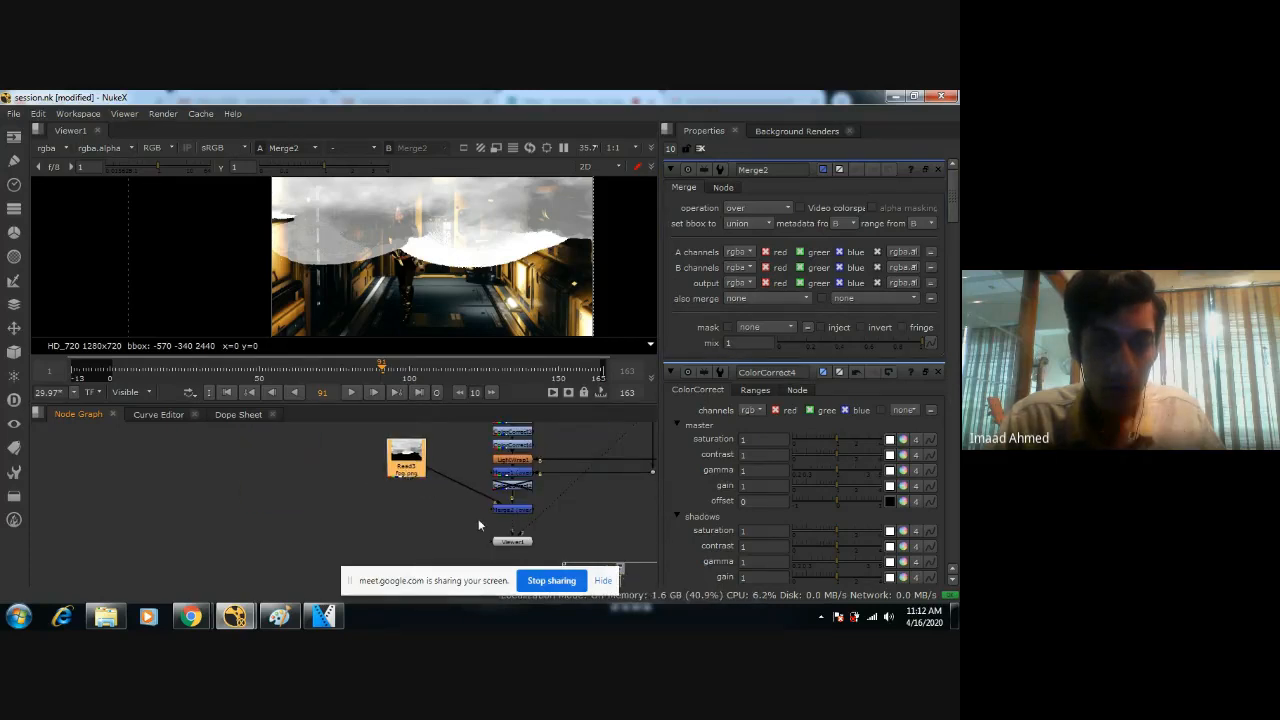
pyautogui.press('Tab')
pyautogui.write('blur')
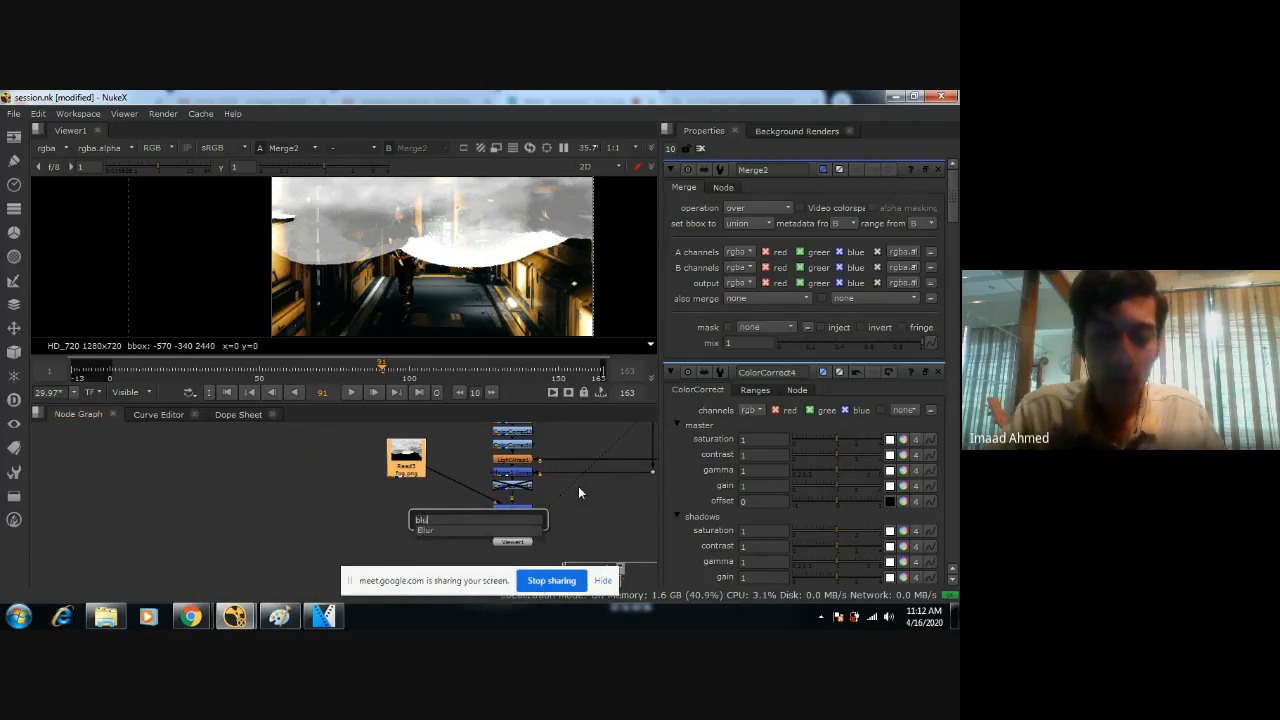
pyautogui.press('Return')
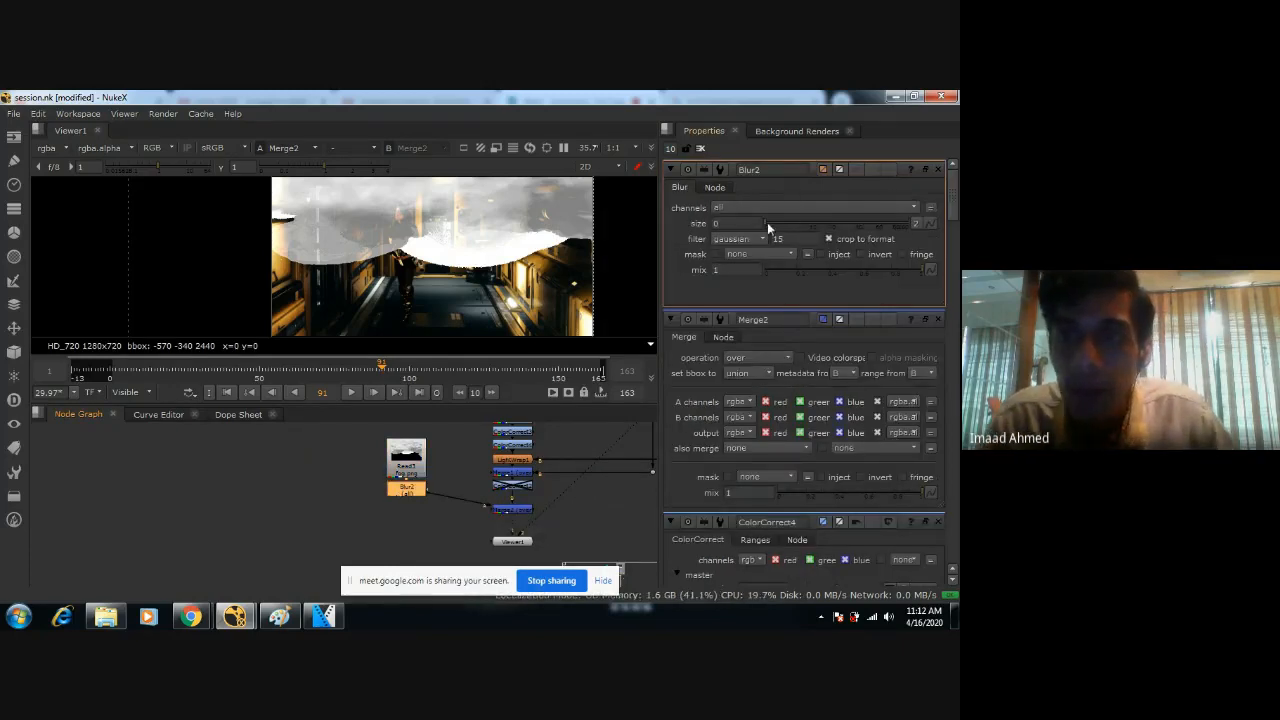
pyautogui.click(809, 223)
pyautogui.moveTo(809, 225); pyautogui.dragTo(937, 225)
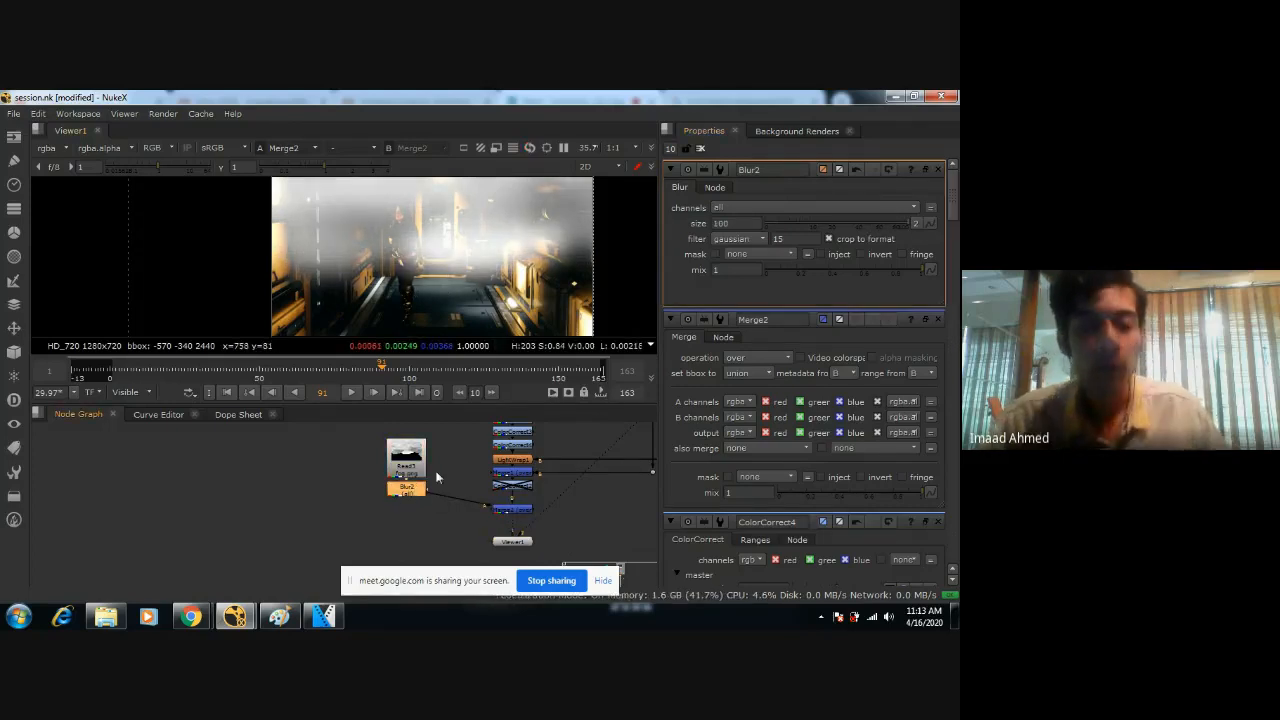
pyautogui.press('Tab')
pyautogui.write('t')
pyautogui.press('Escape')
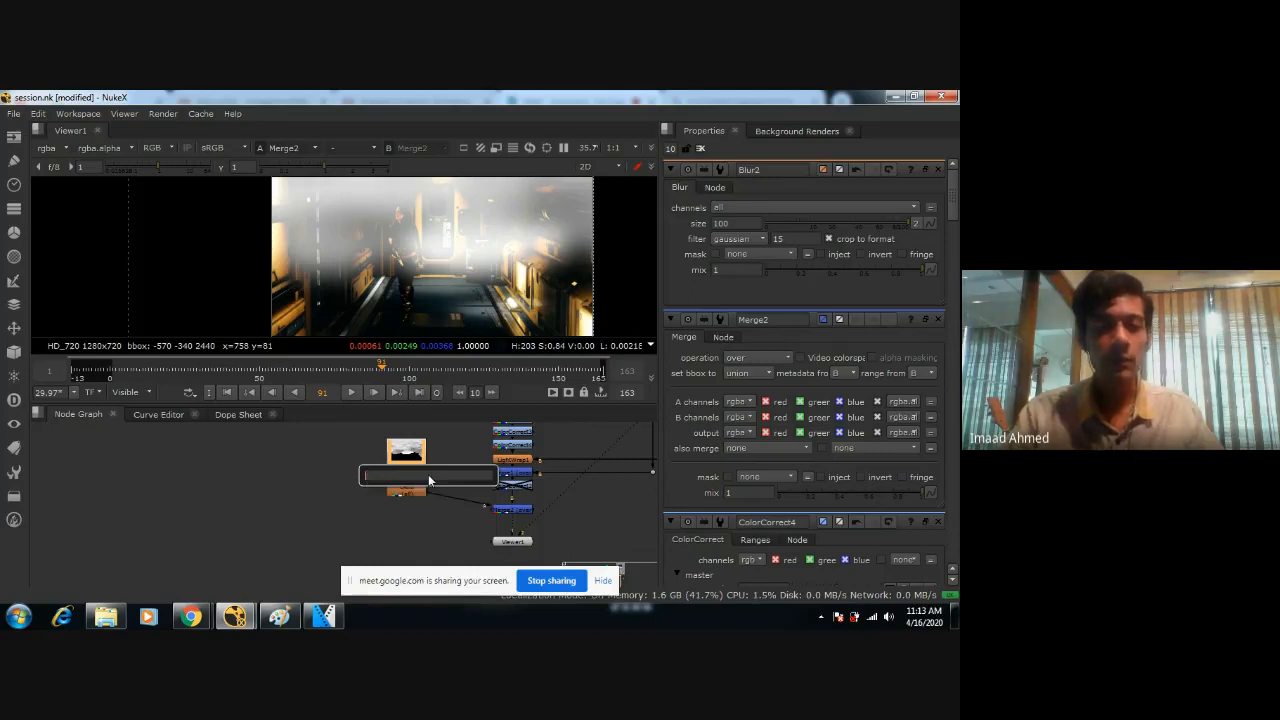
pyautogui.click(275, 473)
# Add a Transform node directly below Blur2 in the fog image's branch.
pyautogui.click(417, 491)
pyautogui.press('Tab')
pyautogui.write('tranf')
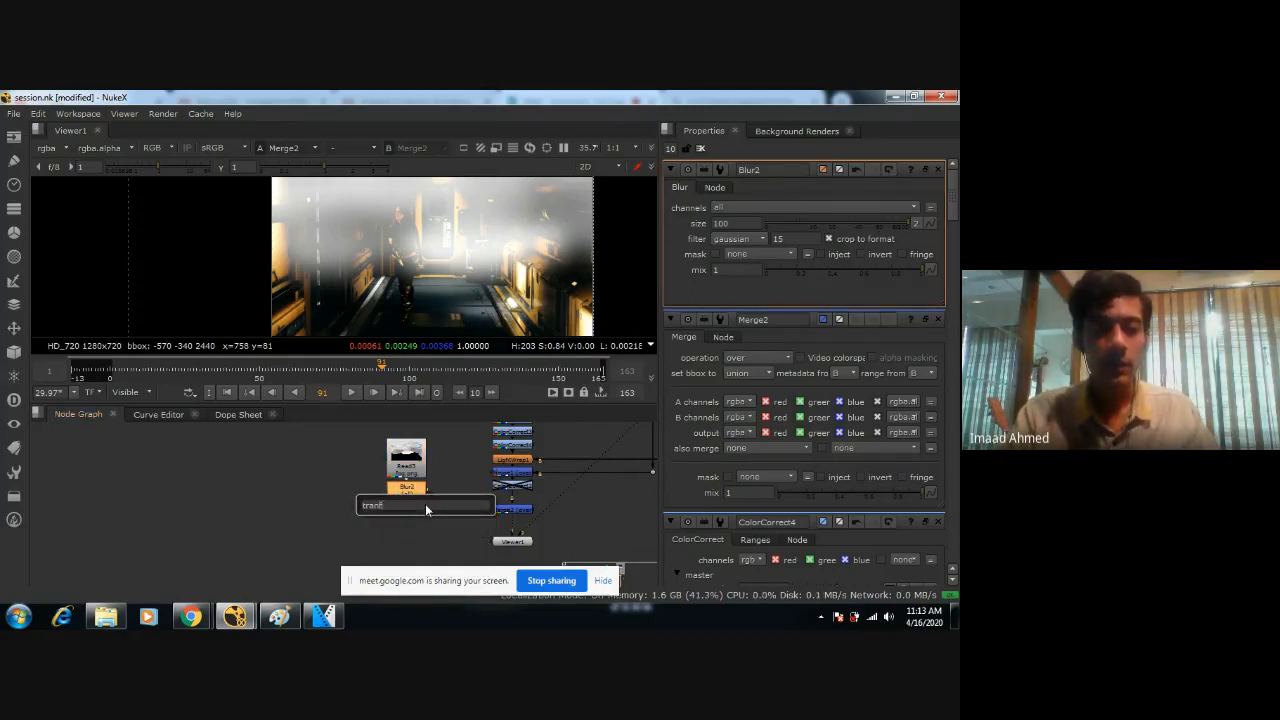
pyautogui.press('BackSpace')
pyautogui.write('sform')
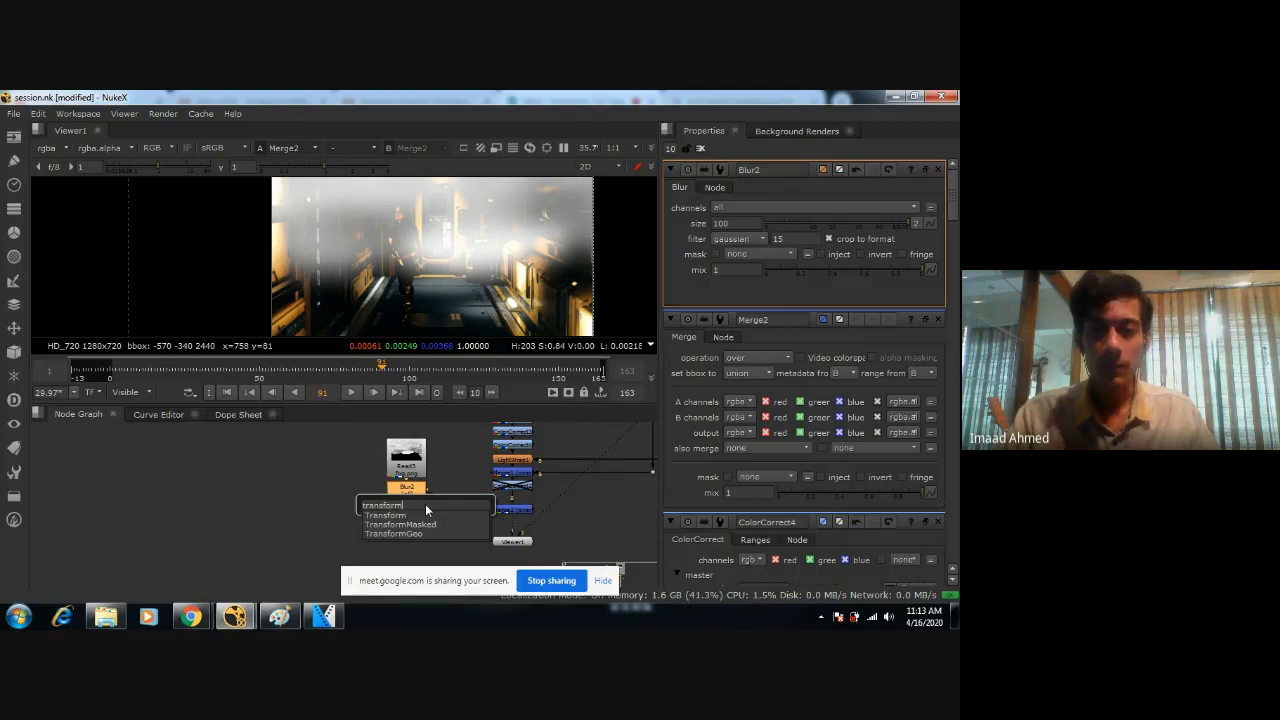
pyautogui.press('Return')
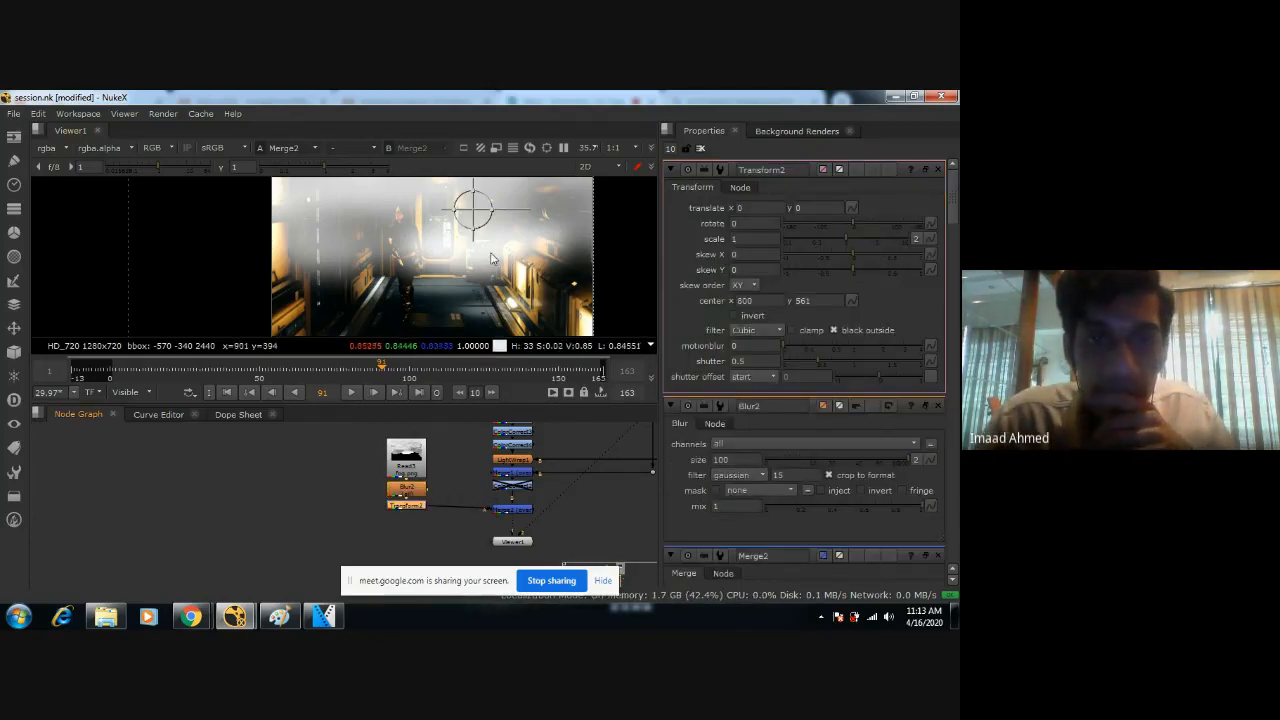
# Shift the fog down over the corridor to a translate of about x -168, y -366, and space Transform2 slightly below Blur2.
pyautogui.moveTo(476, 212); pyautogui.dragTo(443, 289)
pyautogui.scroll(-2, 475, 266)
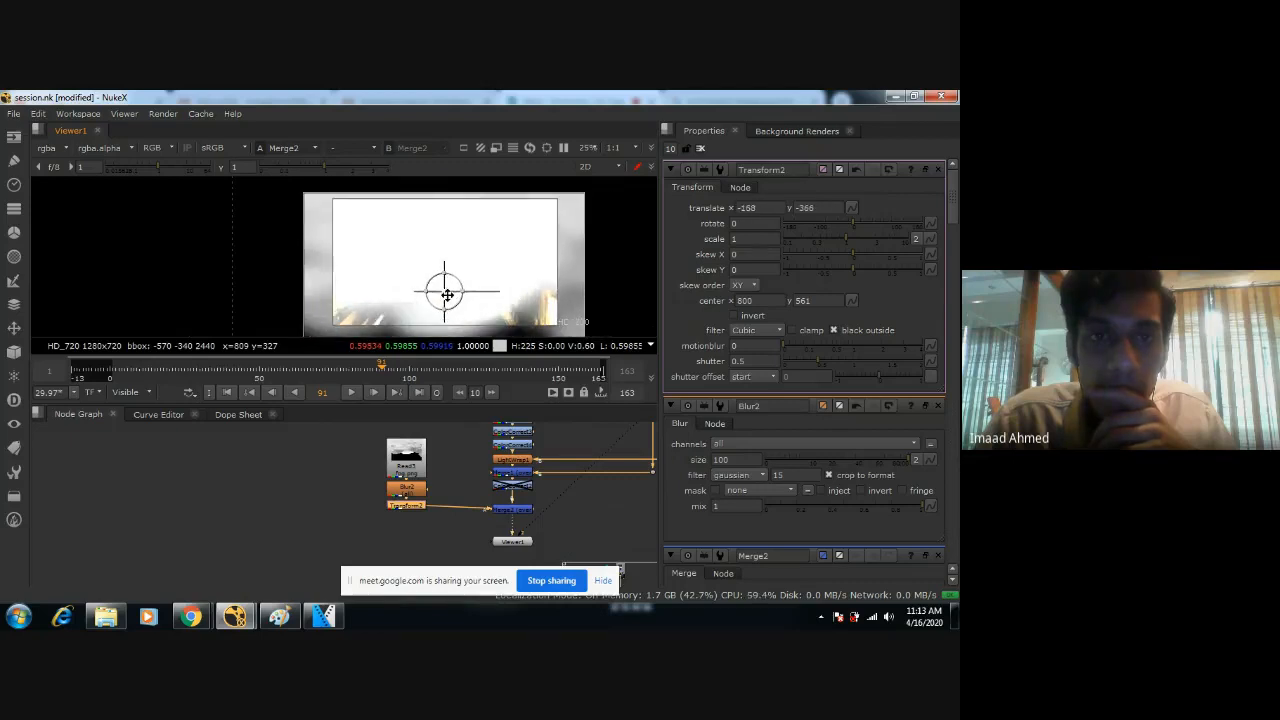
pyautogui.scroll(2, 446, 289)
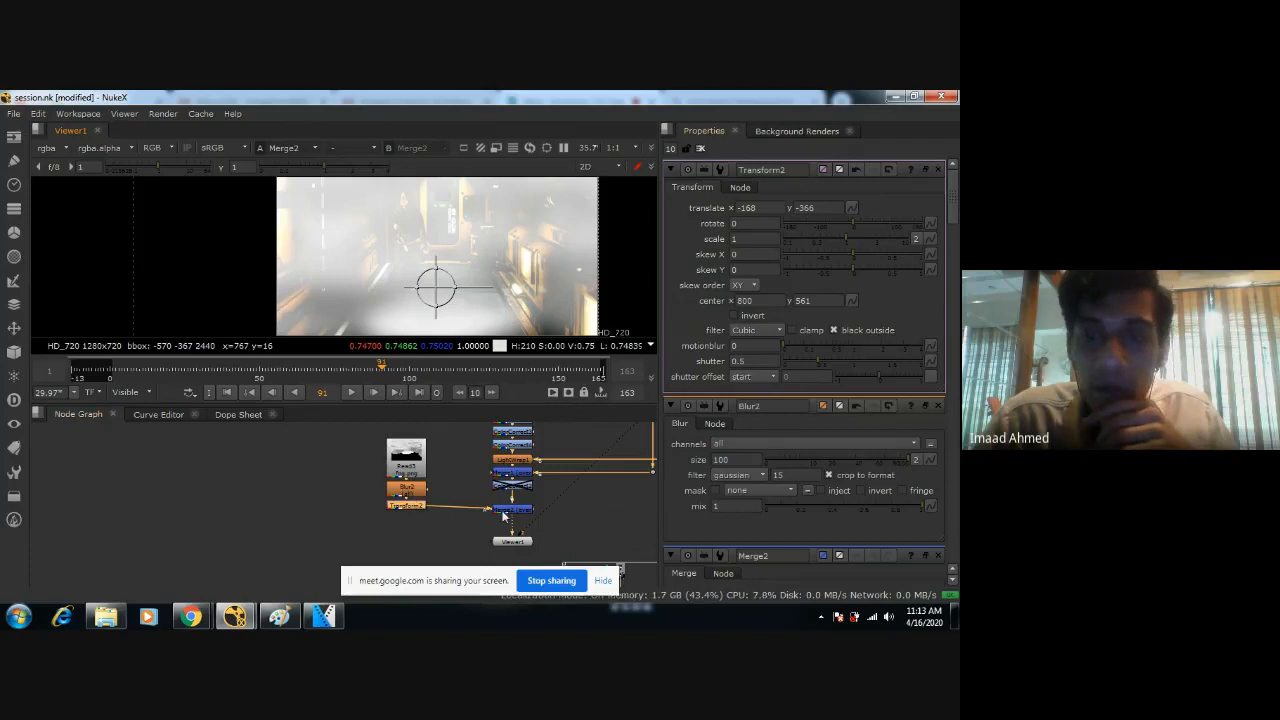
pyautogui.moveTo(409, 504); pyautogui.dragTo(408, 509)
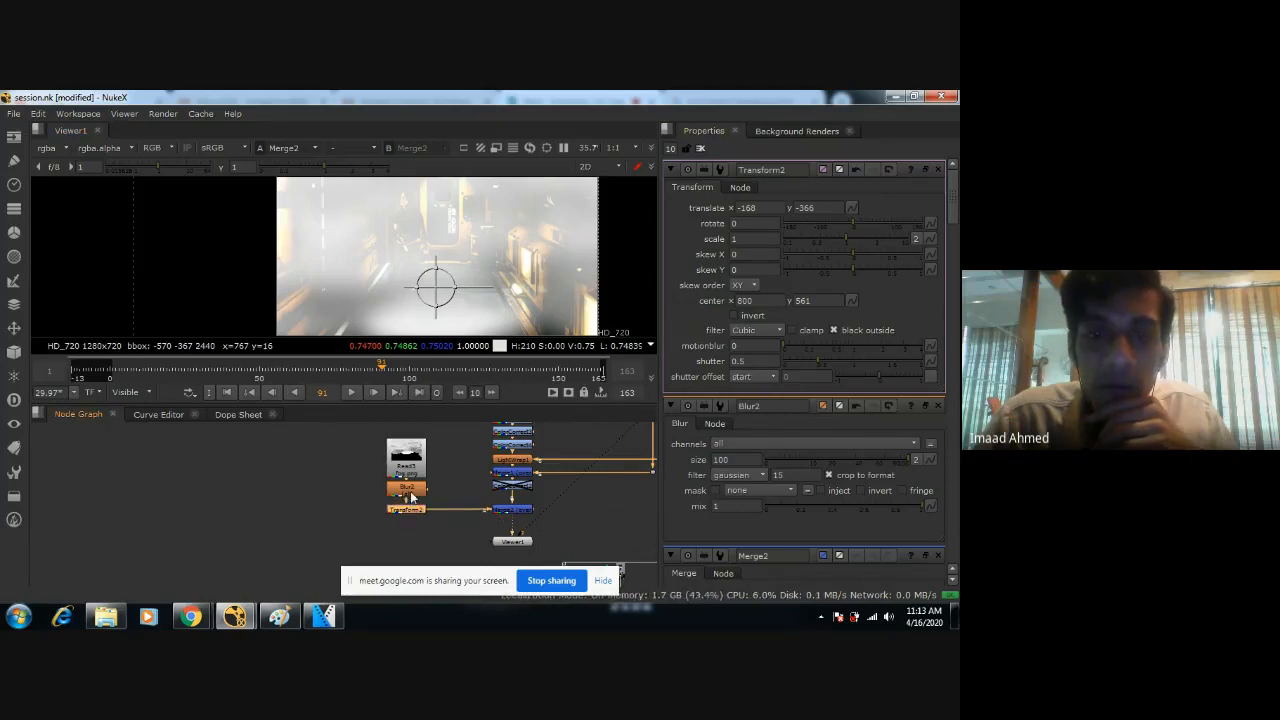
# Reduce the fog's strength by setting Merge2's mix to 0.1 and then to 0.01.
pyautogui.doubleClick(494, 508)
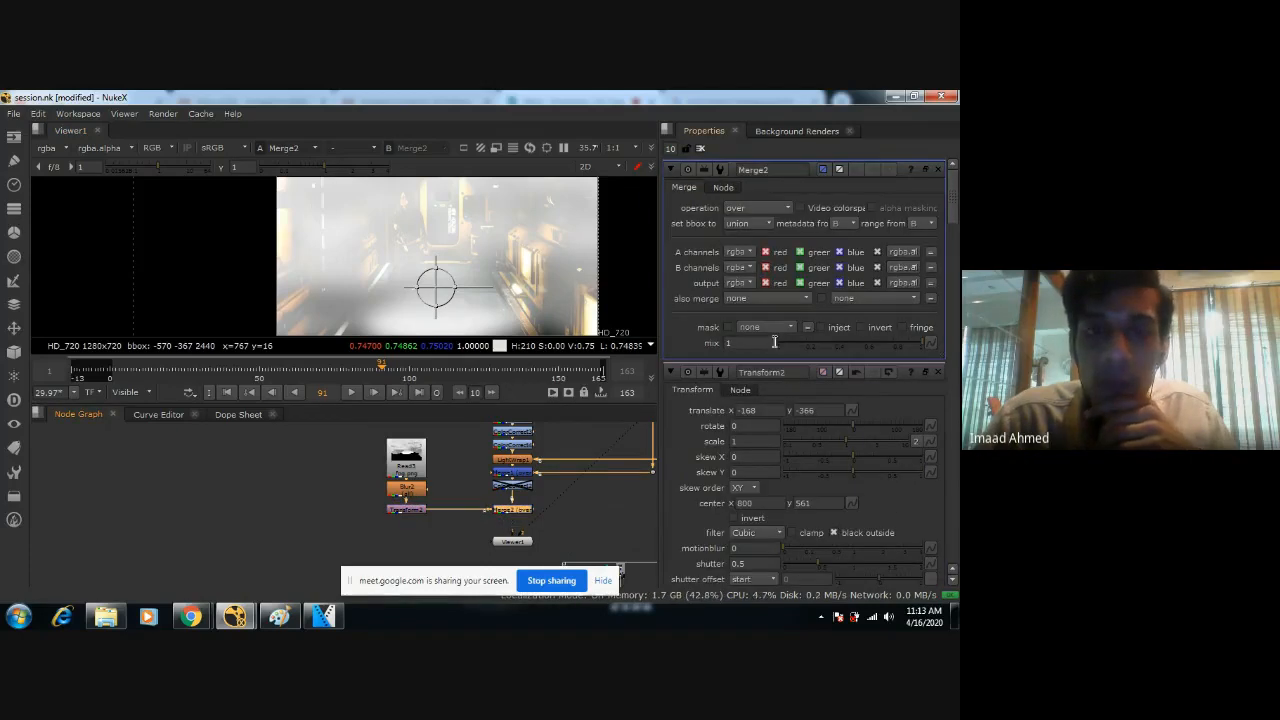
pyautogui.moveTo(921, 340); pyautogui.dragTo(653, 341)
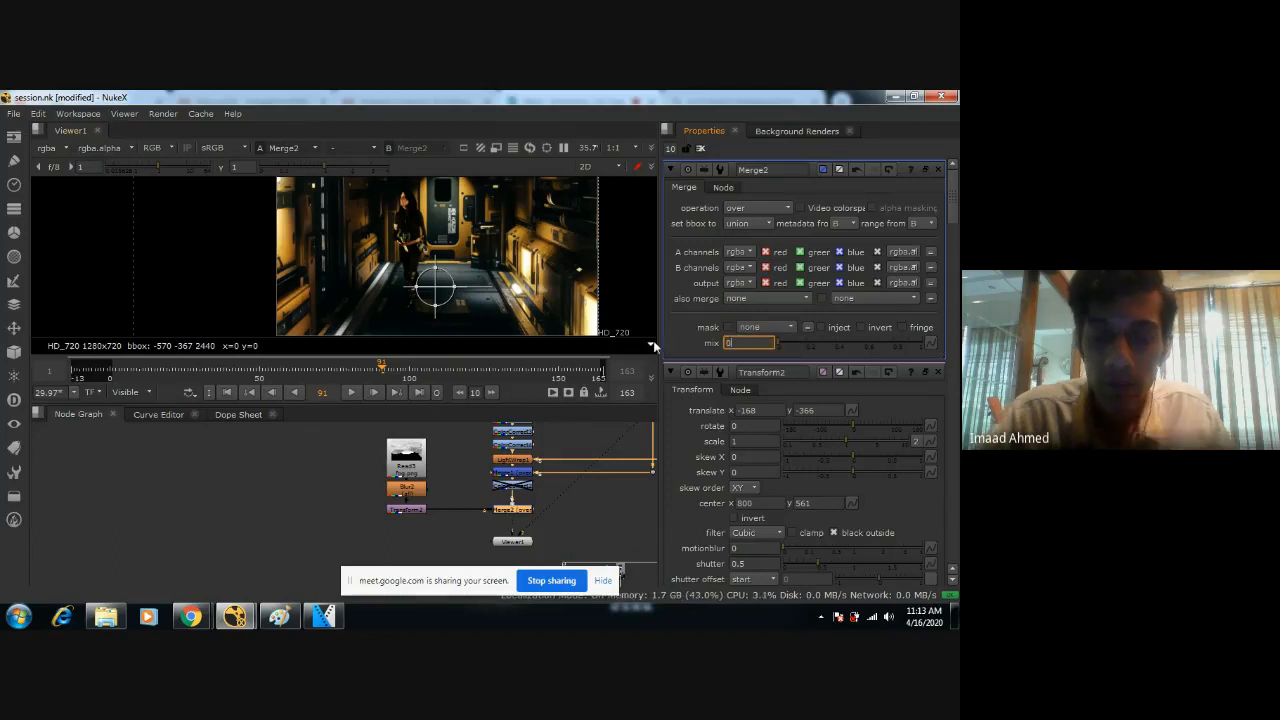
pyautogui.write('0.1')
pyautogui.press('Return')
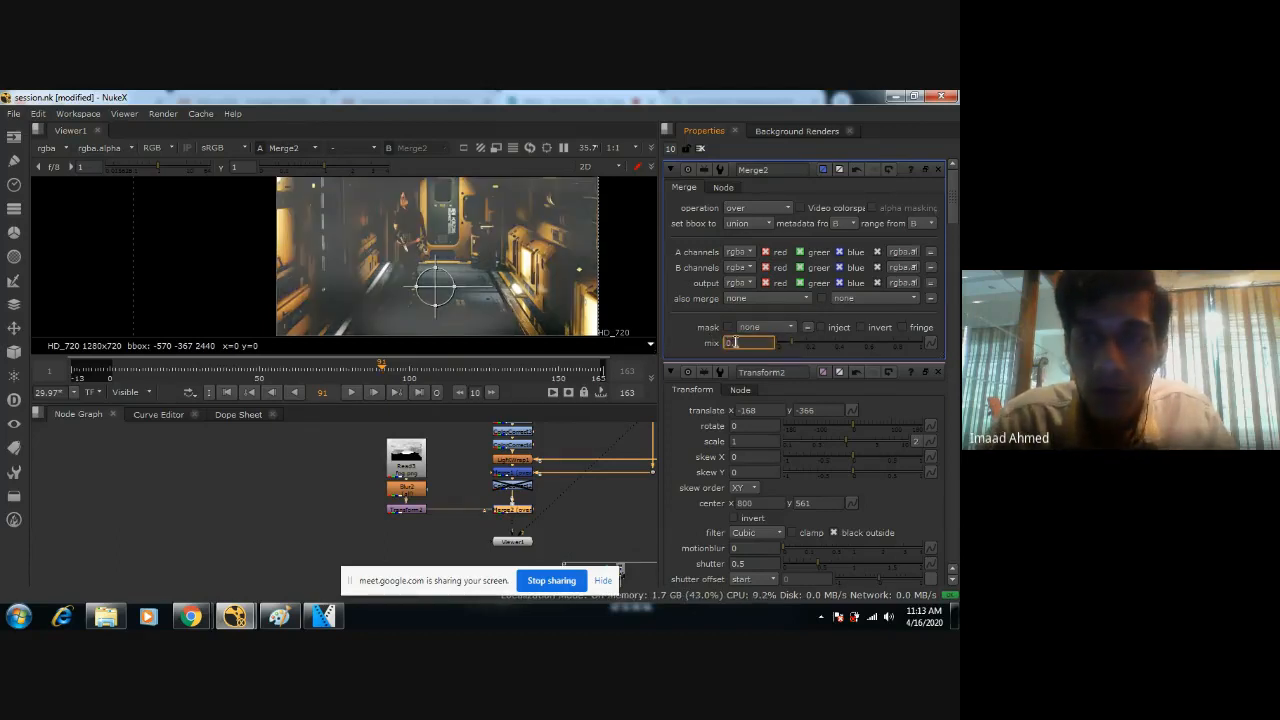
pyautogui.write('0.01')
pyautogui.press('Return')
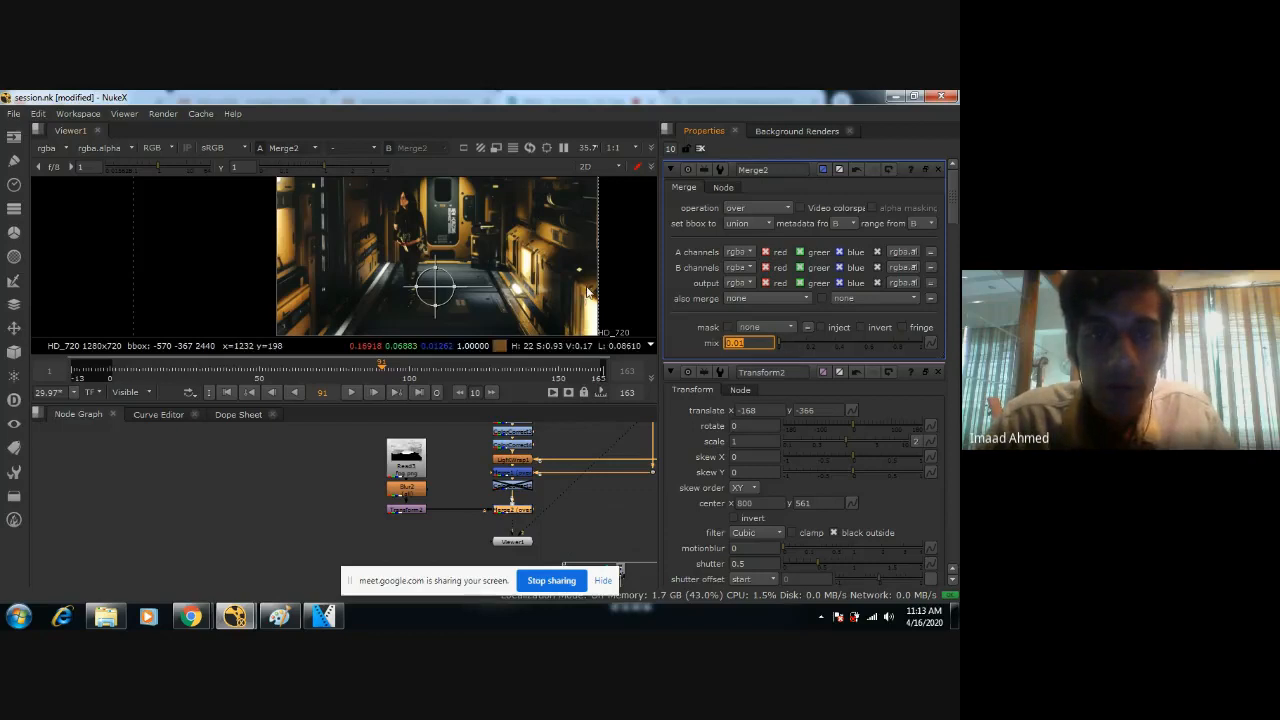
pyautogui.scroll(2, 588, 292)
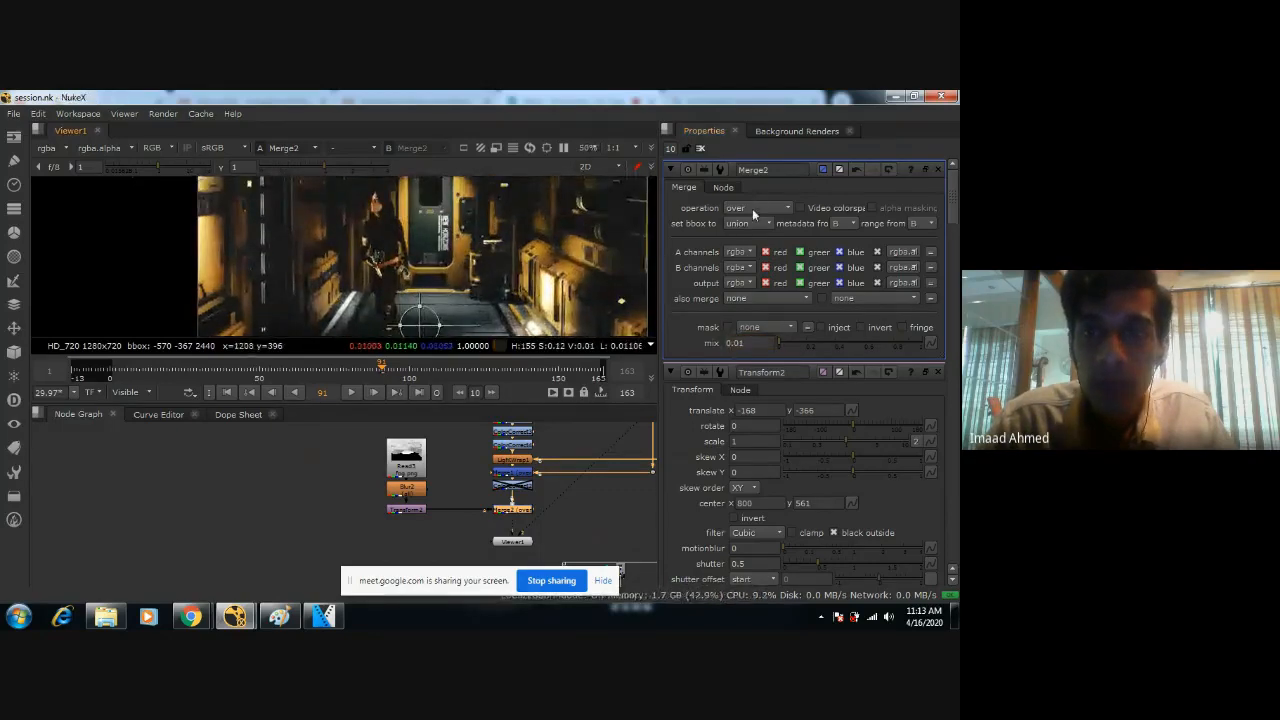
pyautogui.scroll(-2, 479, 230)
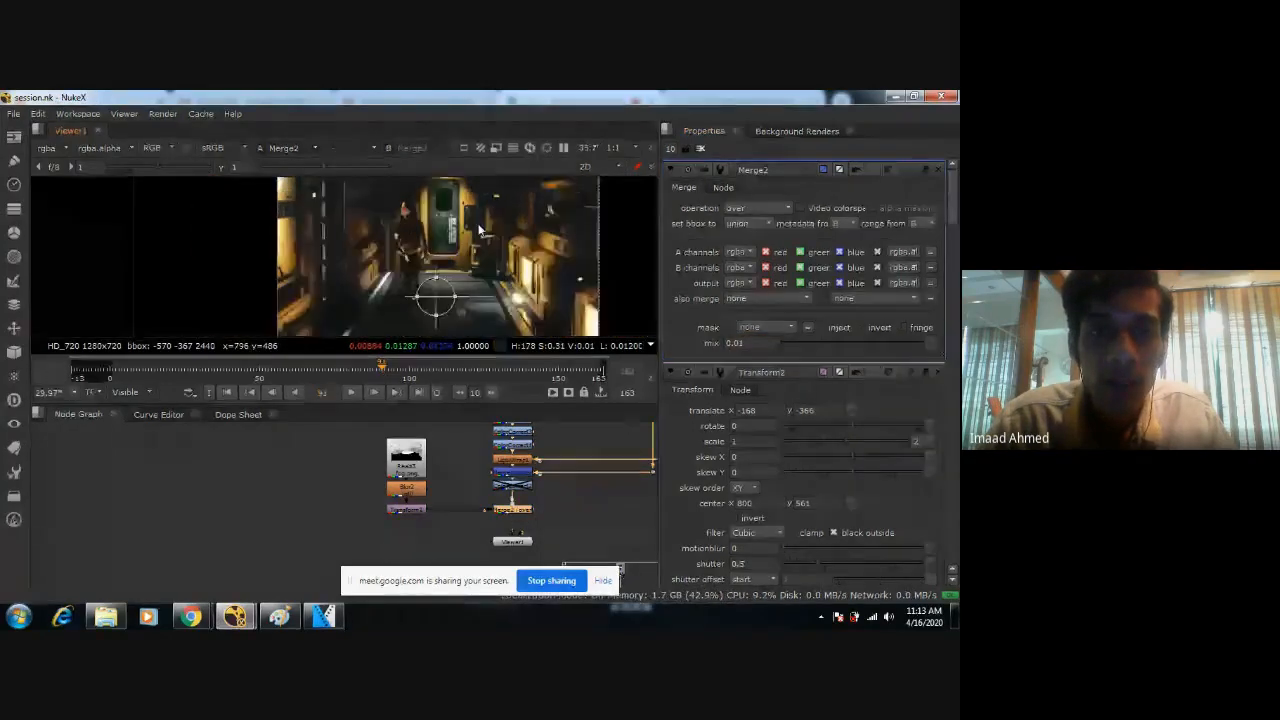
# Try the color-dodge and color-burn operations on Merge2 and compare the effect on the figure.
pyautogui.click(770, 208)
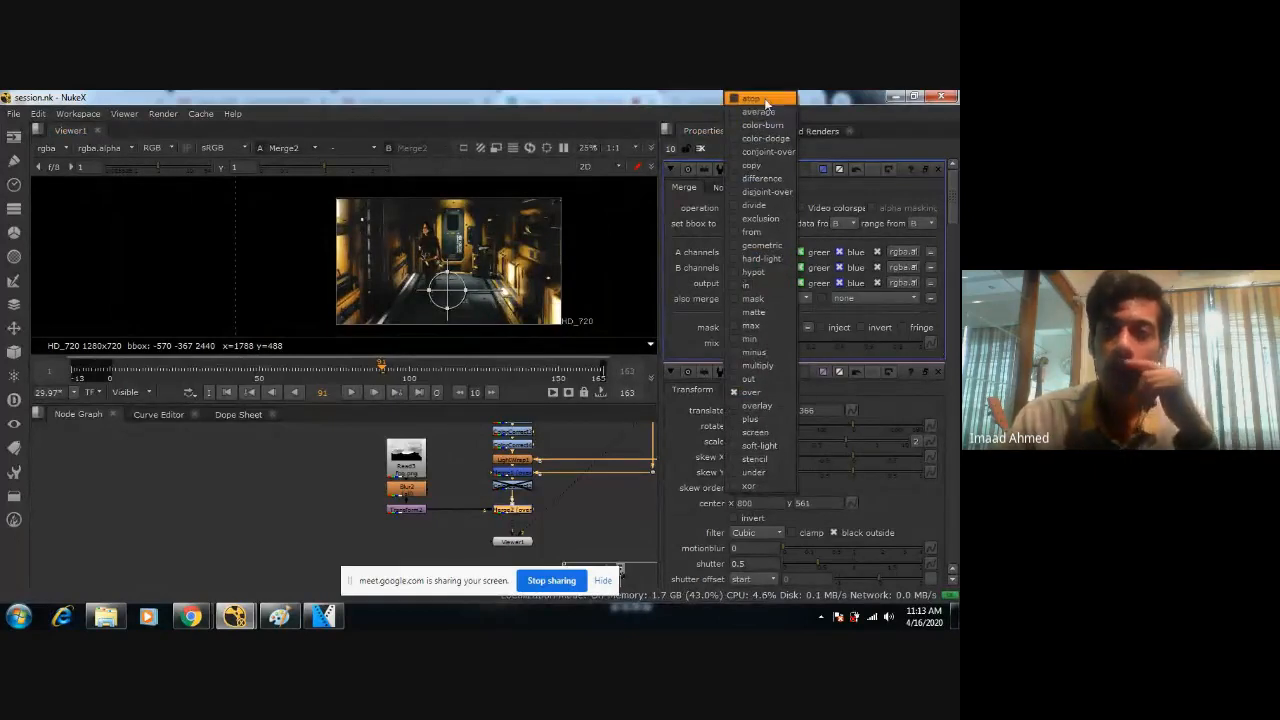
pyautogui.click(766, 107)
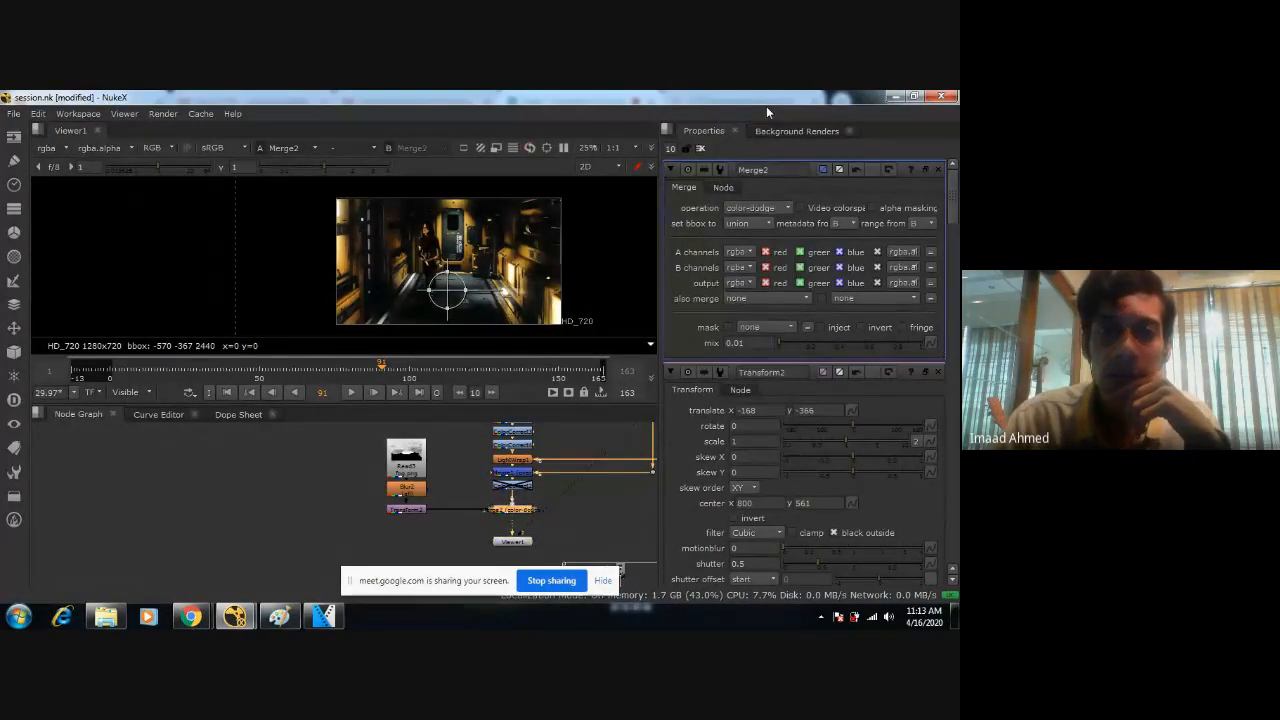
pyautogui.scroll(5, 432, 257)
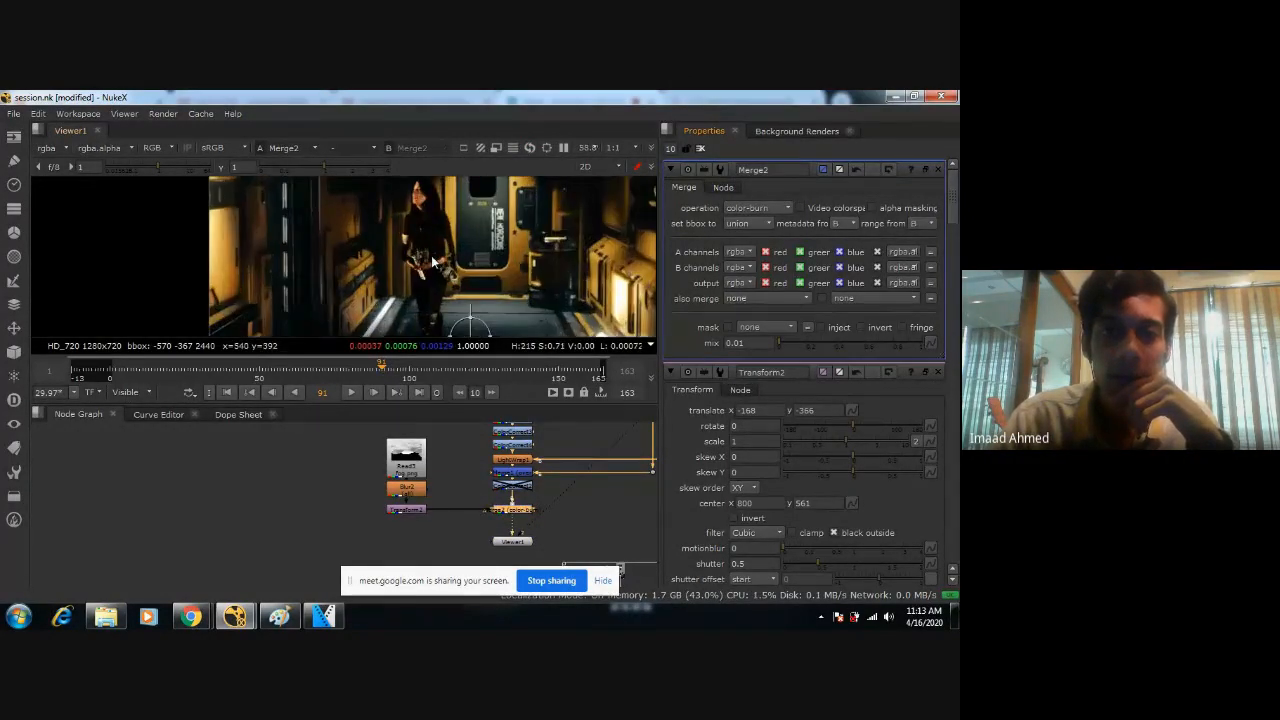
pyautogui.press('2')
pyautogui.press('1')
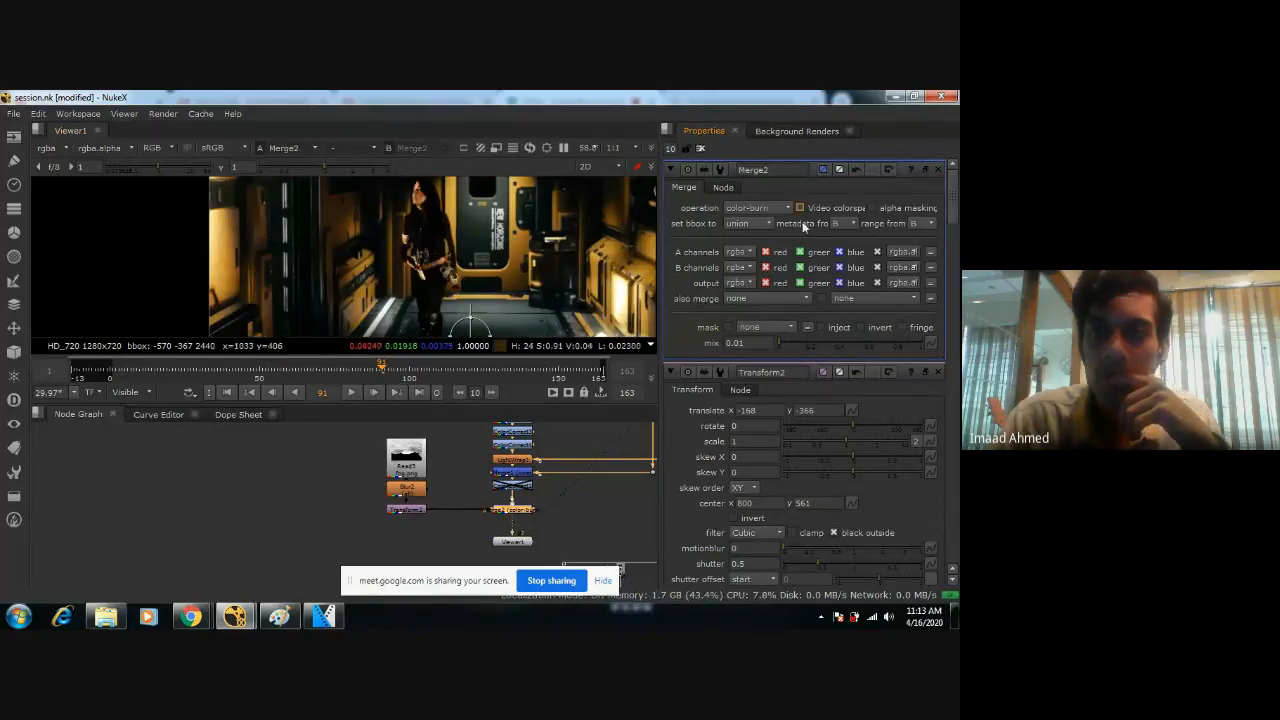
# Step through Merge2's blend operations from atop onward, comparing the comp, and choose geometric.
pyautogui.click(762, 208)
pyautogui.click(763, 194)
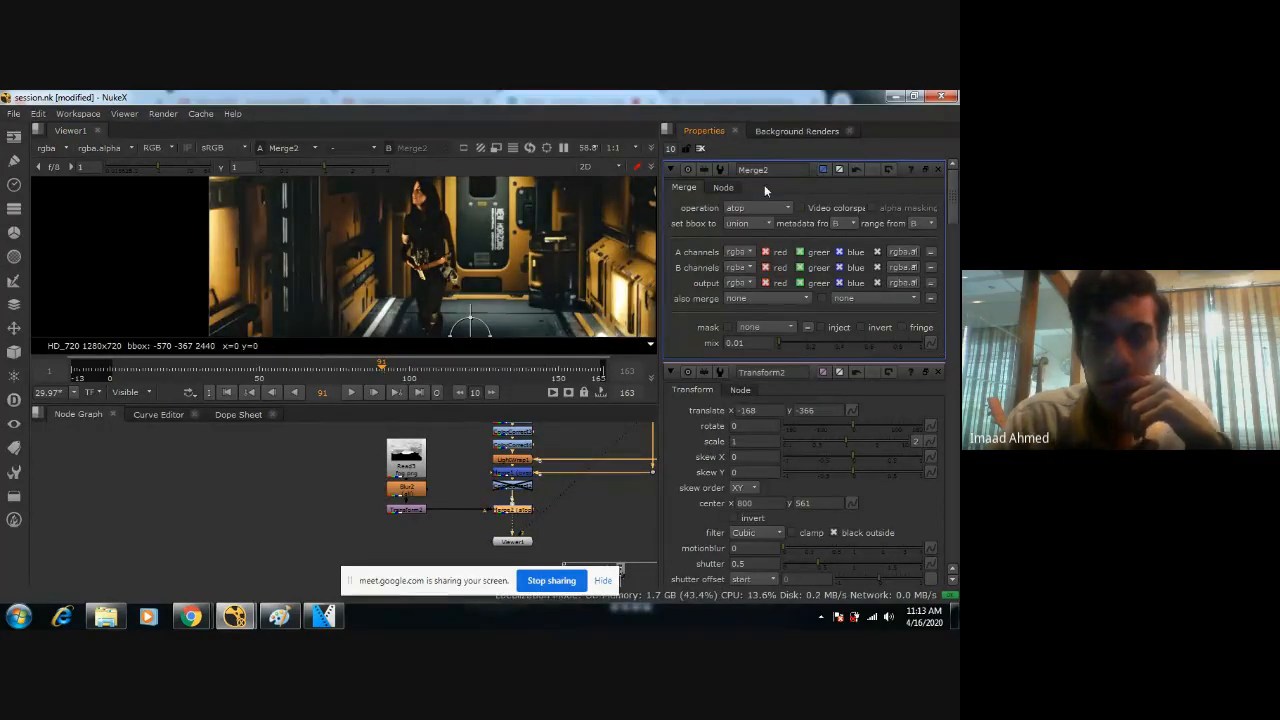
pyautogui.press('Down')
pyautogui.press('Down')
pyautogui.press('Down')
pyautogui.press('Down')
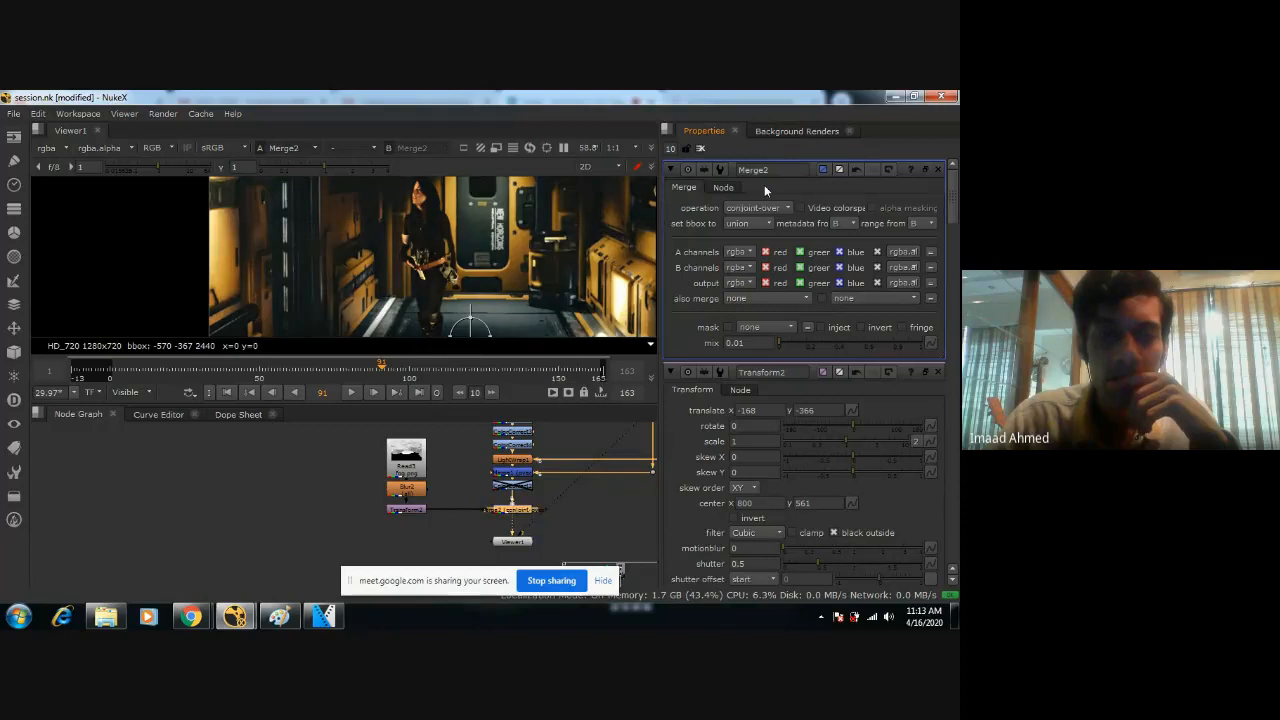
pyautogui.press('Down')
pyautogui.press('Down')
pyautogui.press('Down')
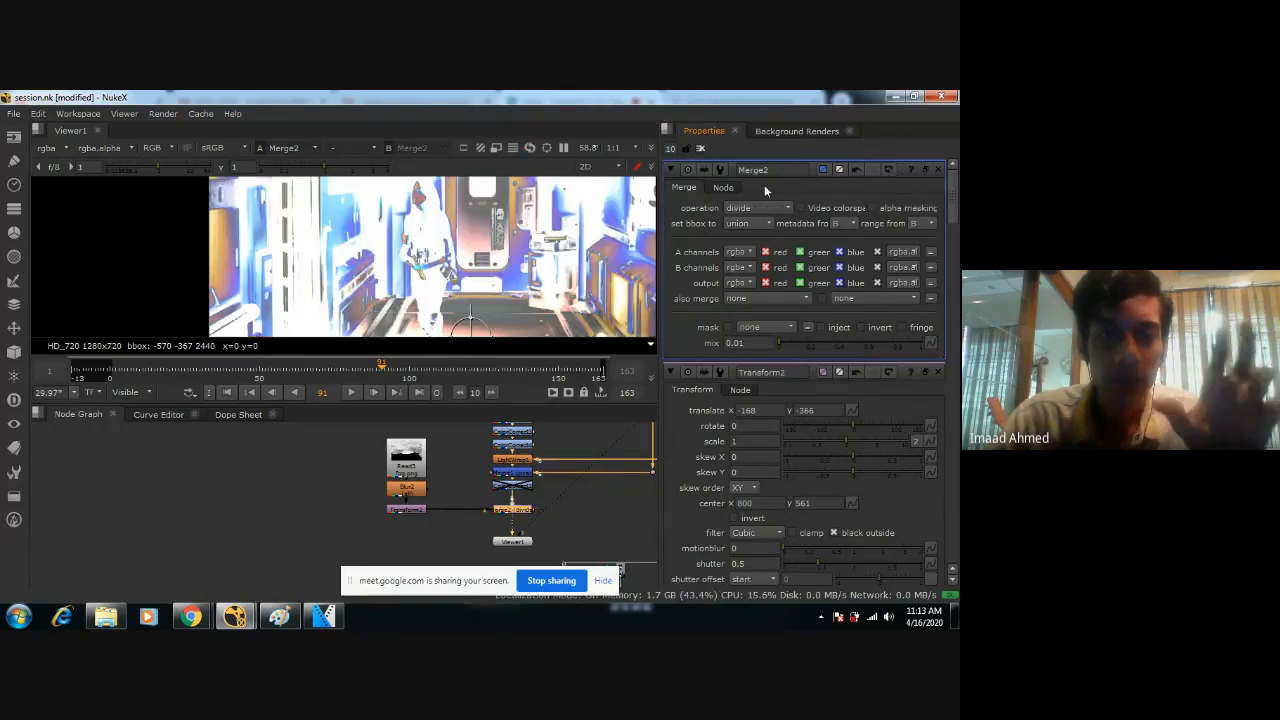
pyautogui.press('Down')
pyautogui.press('Down')
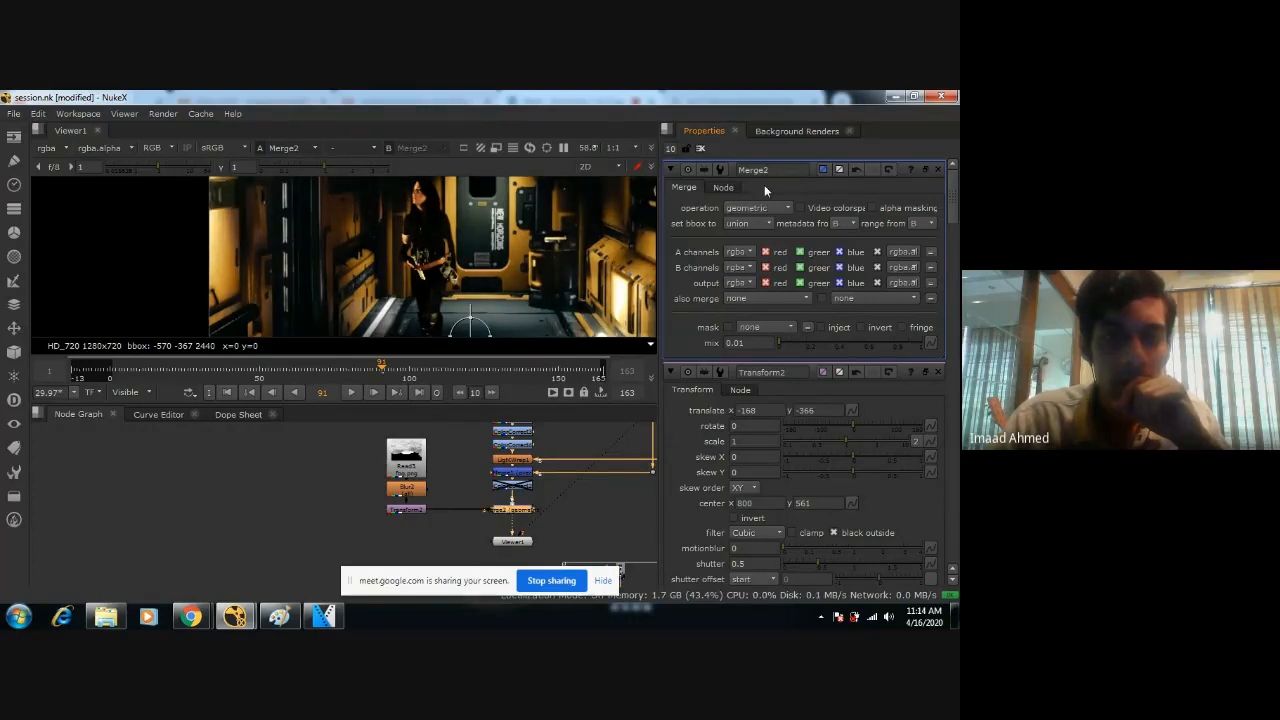
pyautogui.press('Down')
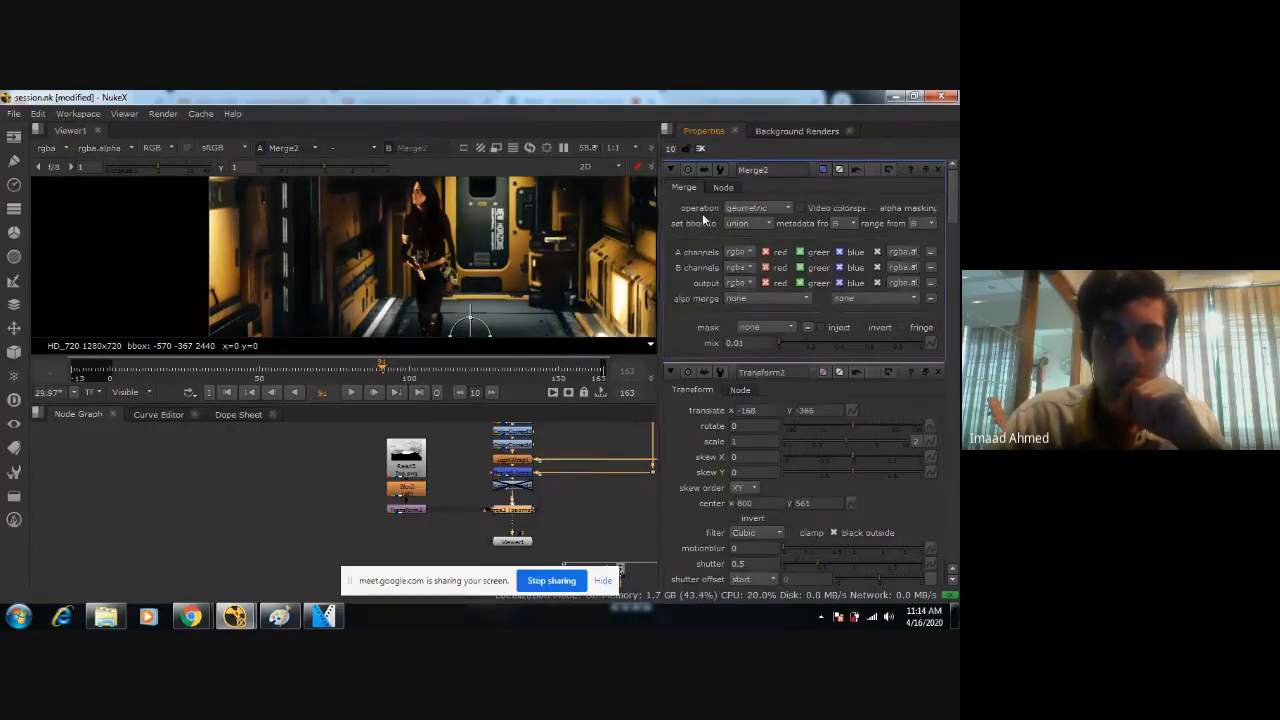
pyautogui.press('Up')
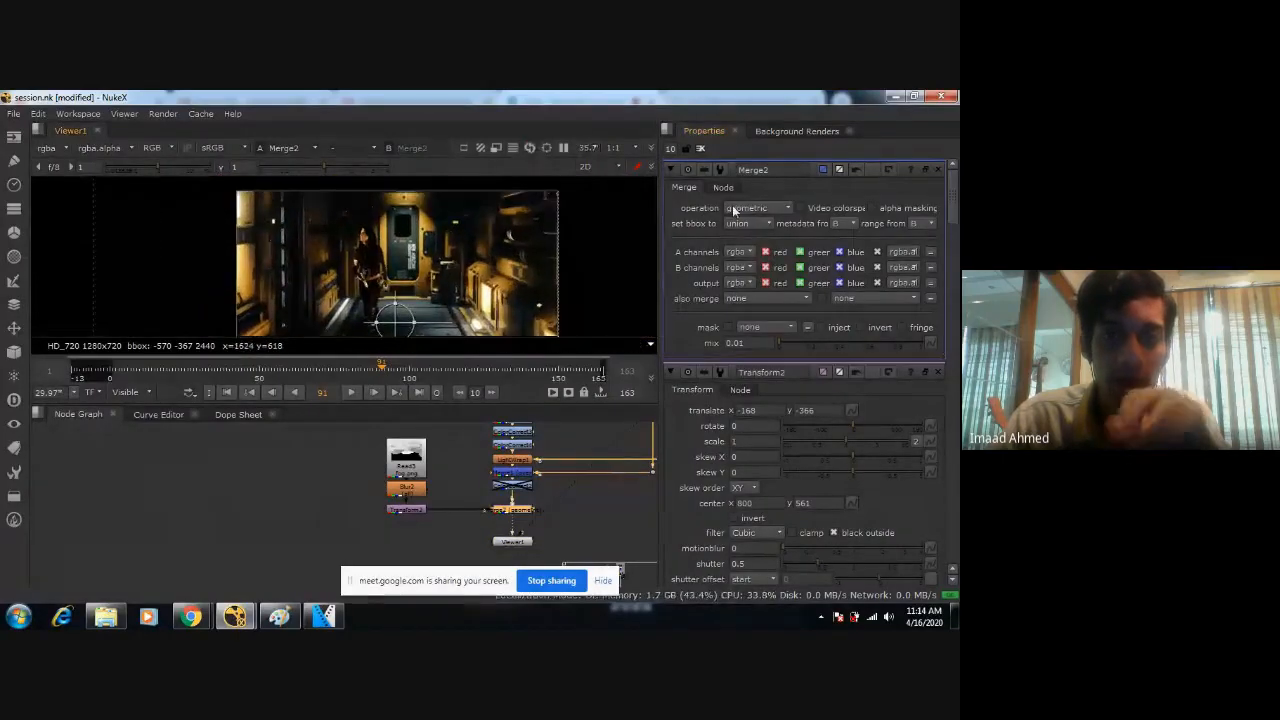
pyautogui.scroll(2, 408, 272)
pyautogui.scroll(2, 395, 273)
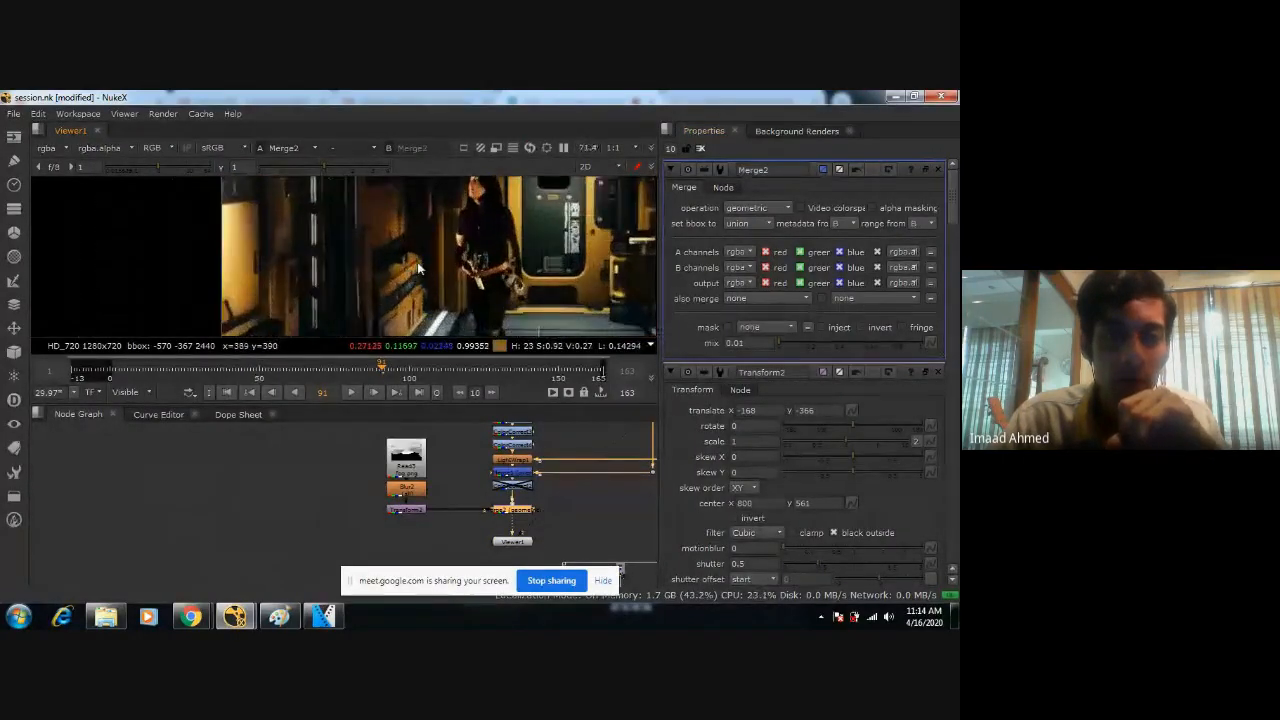
pyautogui.click(752, 208)
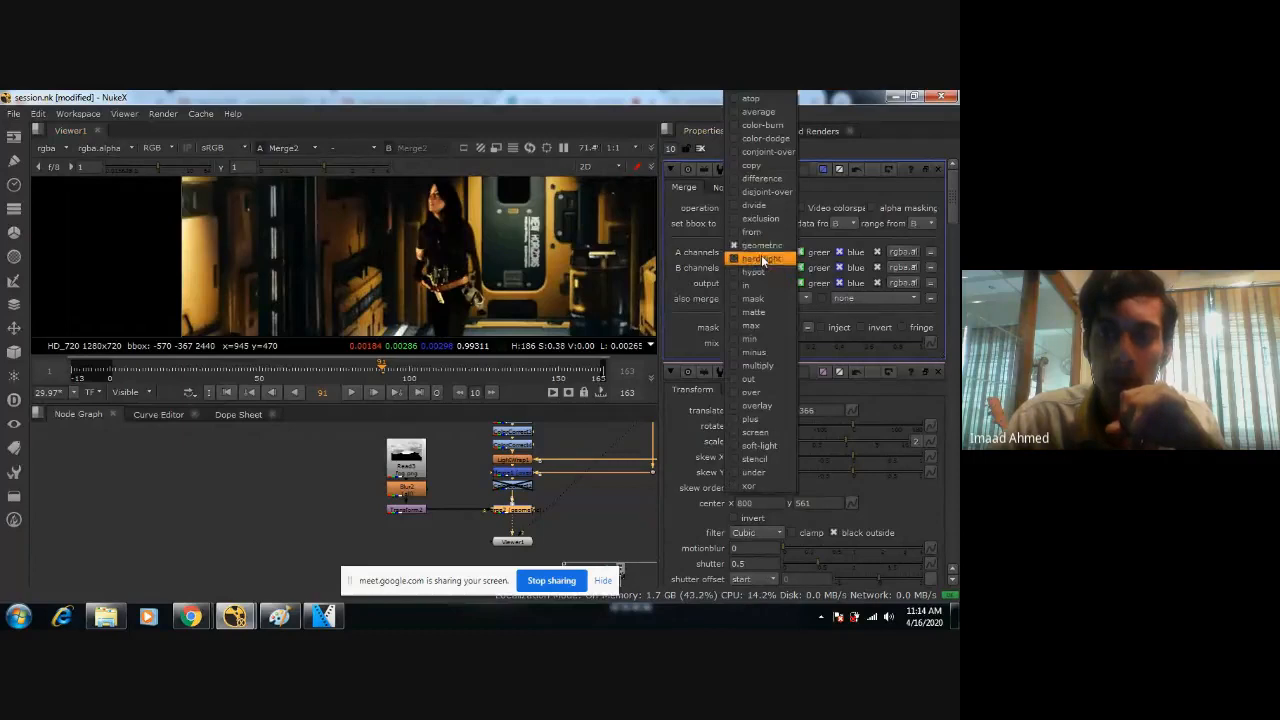
pyautogui.click(763, 248)
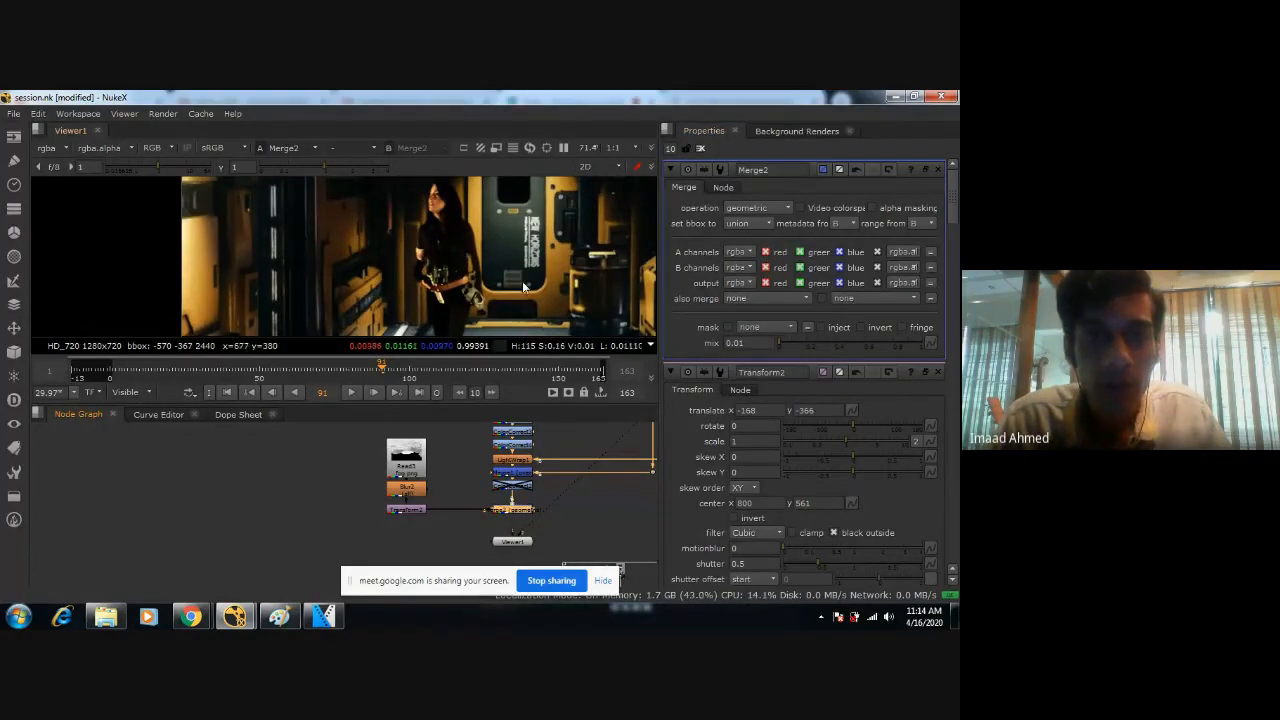
pyautogui.scroll(2, 523, 287)
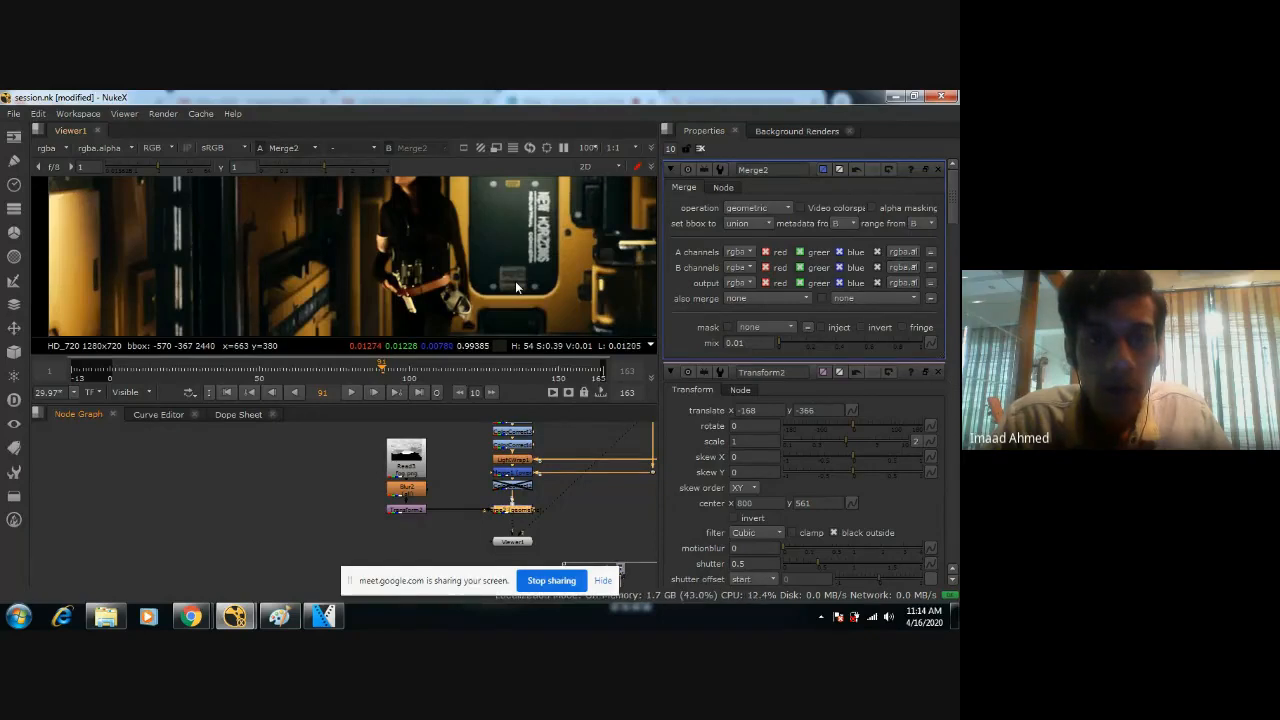
# Set Merge2's mix to 0.5 and save the script.
pyautogui.click(410, 513)
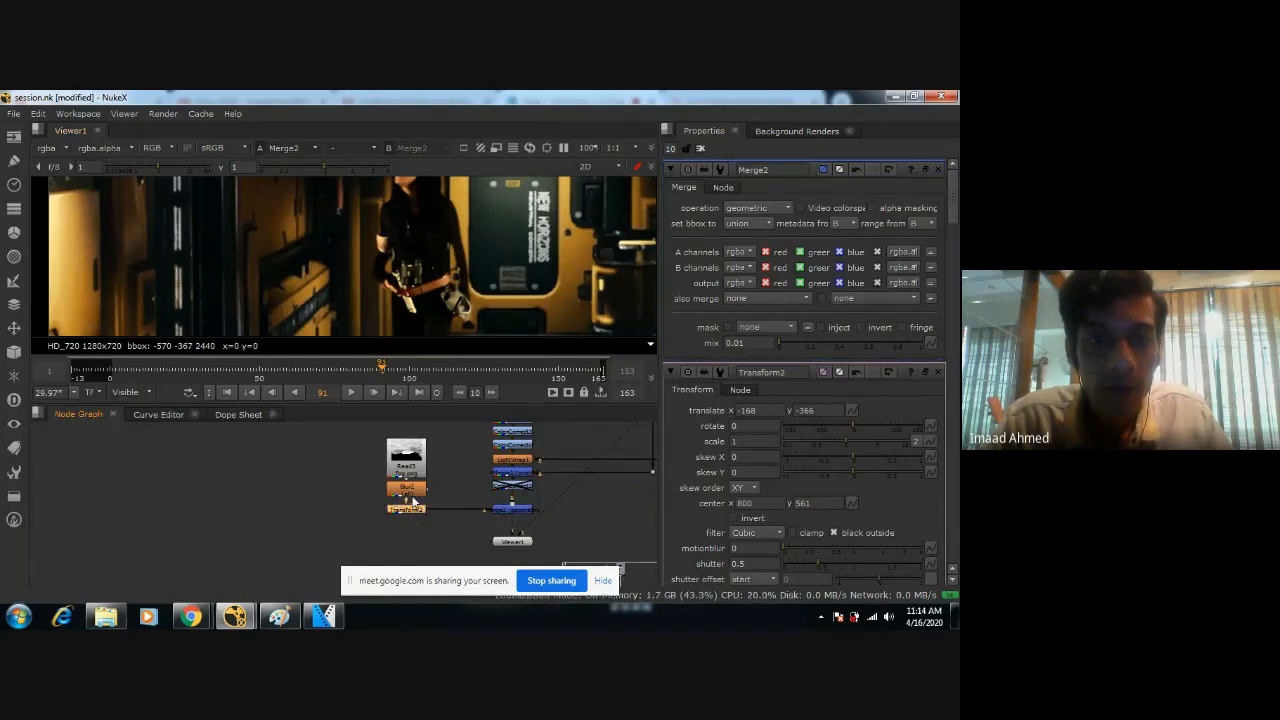
pyautogui.click(412, 497)
pyautogui.doubleClick(410, 508)
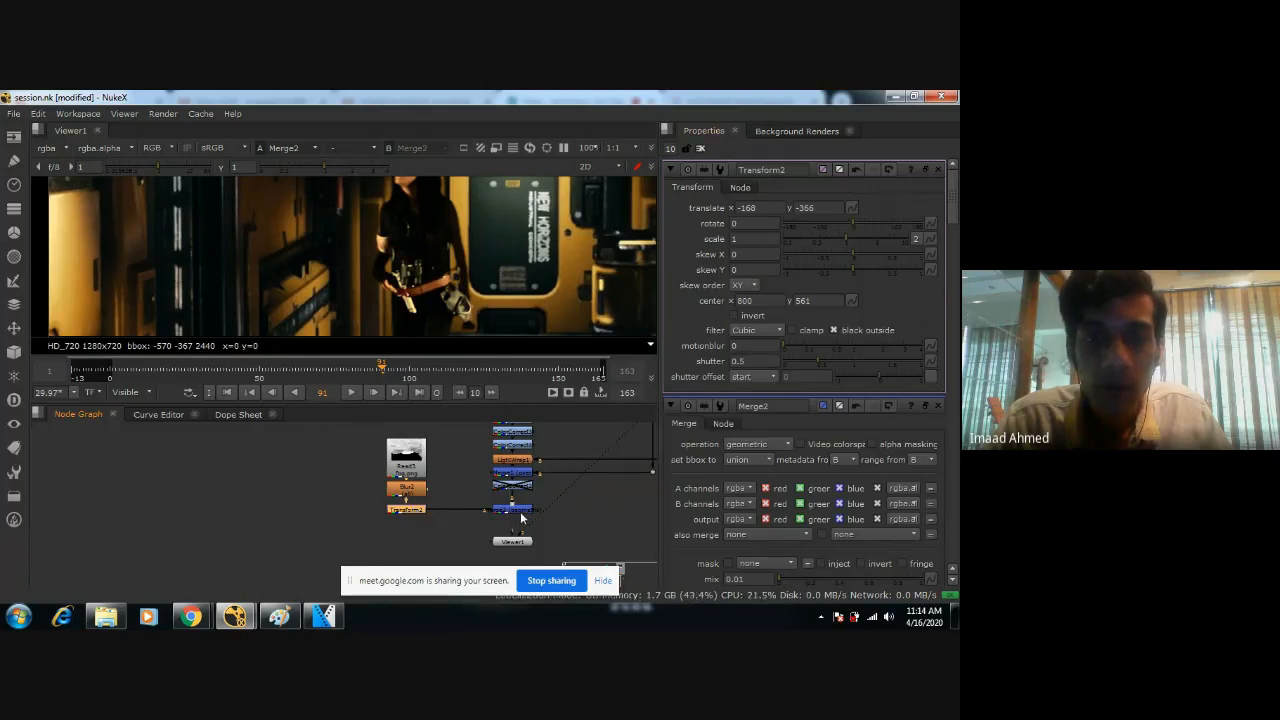
pyautogui.doubleClick(521, 518)
pyautogui.click(793, 343)
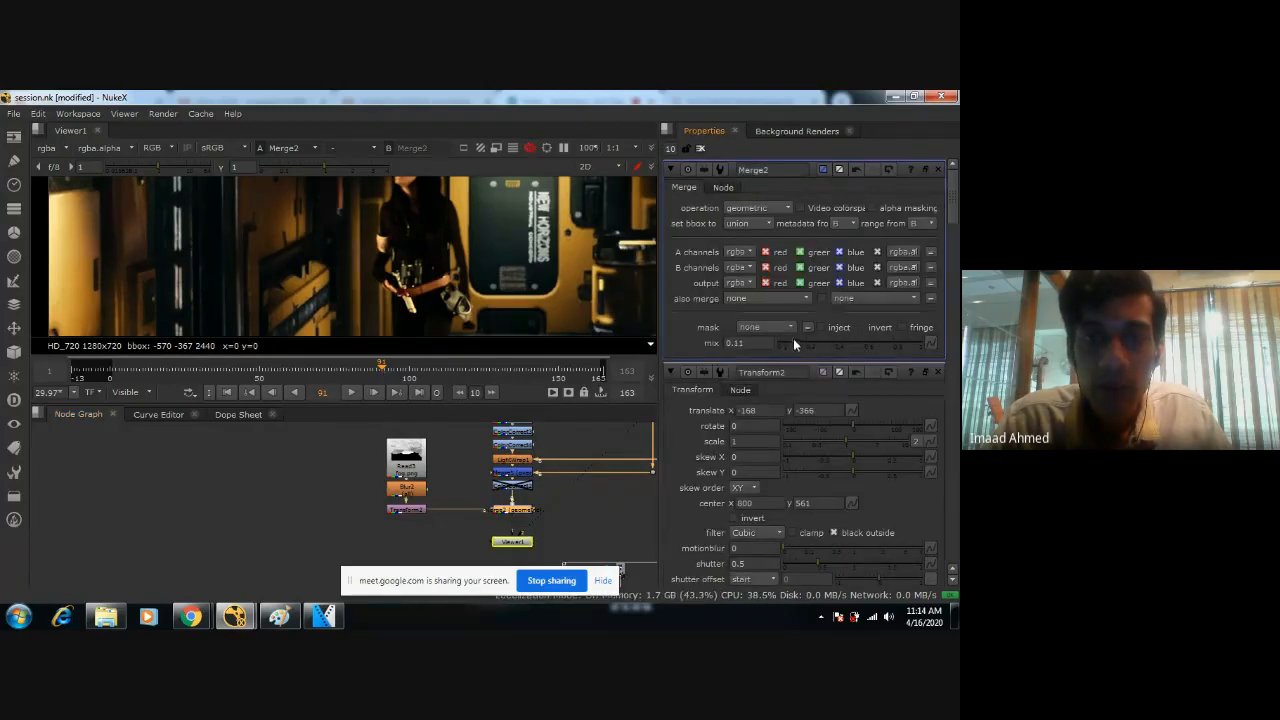
pyautogui.moveTo(793, 343)
pyautogui.mouseDown()
pyautogui.moveTo(880, 343)
pyautogui.moveTo(695, 330)
pyautogui.mouseUp()
pyautogui.scroll(-6, 445, 250)
pyautogui.hotkey('ctrl', 's')
pyautogui.write('0.5')
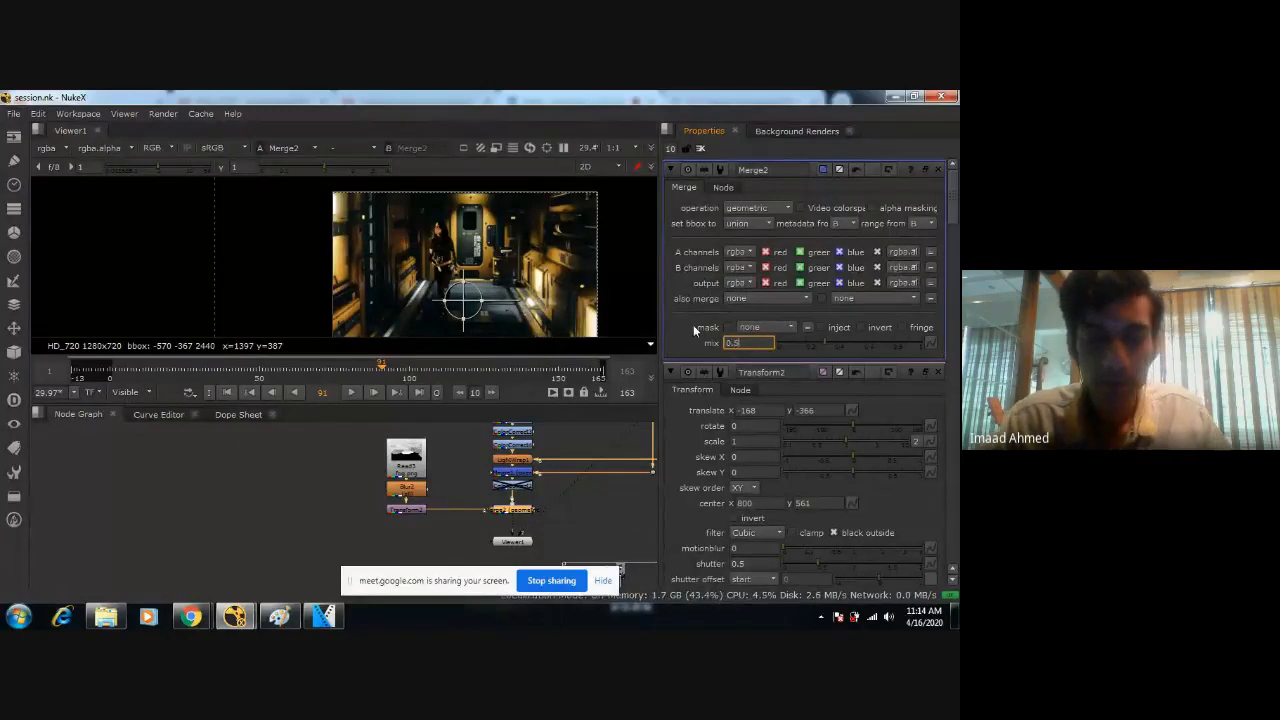
pyautogui.press('Return')
# Inspect the figure and the surrounding corridor walls up close in the fog-blended comp.
pyautogui.scroll(3, 567, 265)
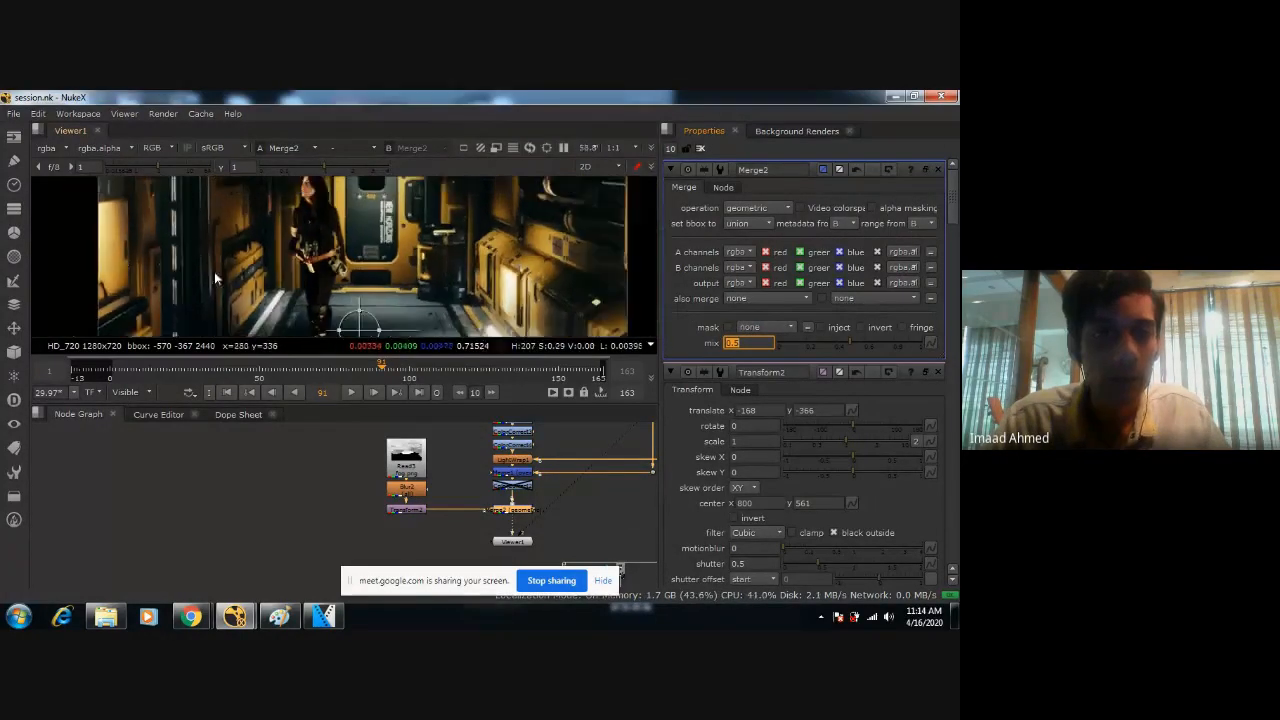
pyautogui.scroll(-3, 327, 251)
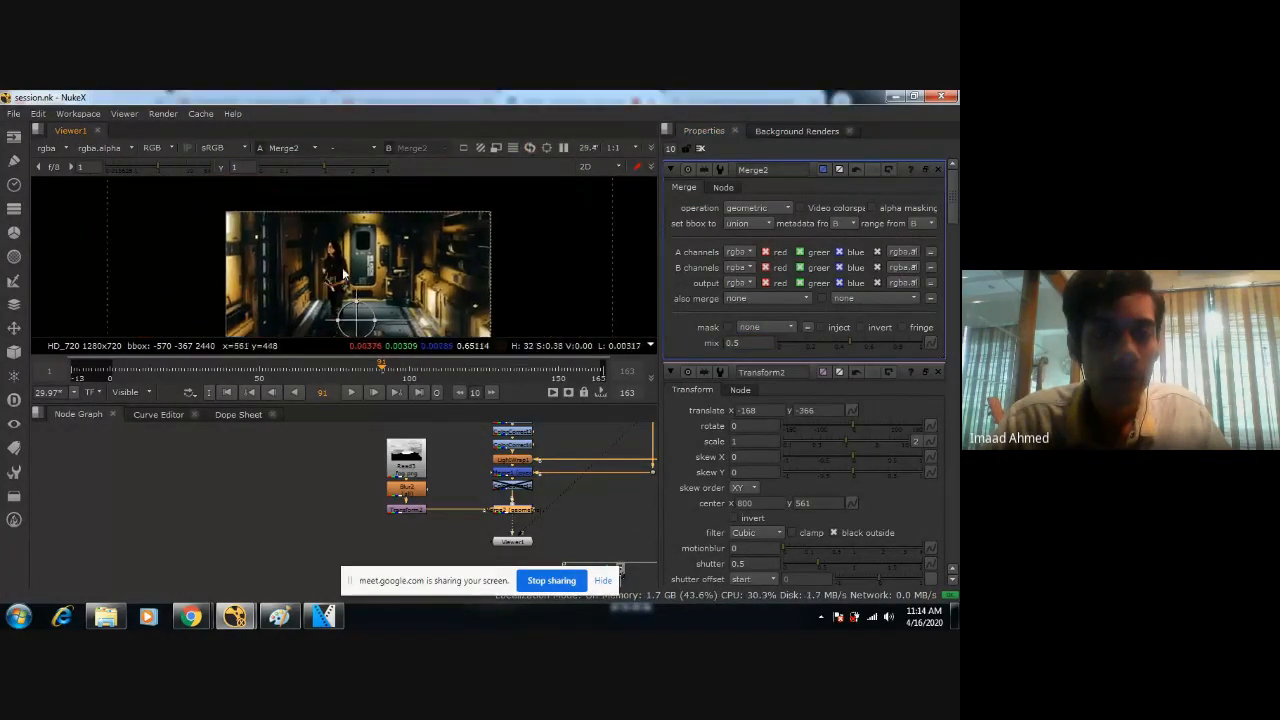
pyautogui.scroll(3, 343, 273)
pyautogui.moveTo(345, 275); pyautogui.dragTo(418, 283, button='middle')
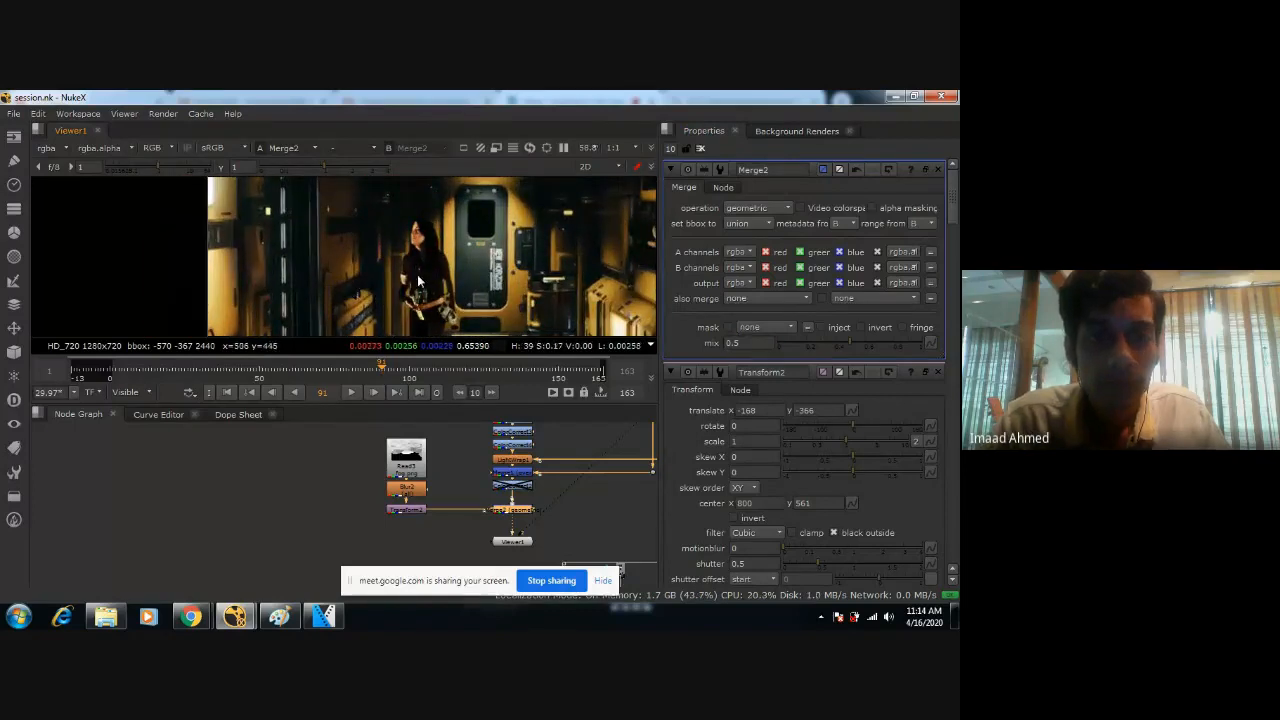
pyautogui.scroll(3, 406, 282)
pyautogui.moveTo(580, 284); pyautogui.dragTo(452, 298, button='middle')
pyautogui.moveTo(215, 288); pyautogui.dragTo(361, 273, button='middle')
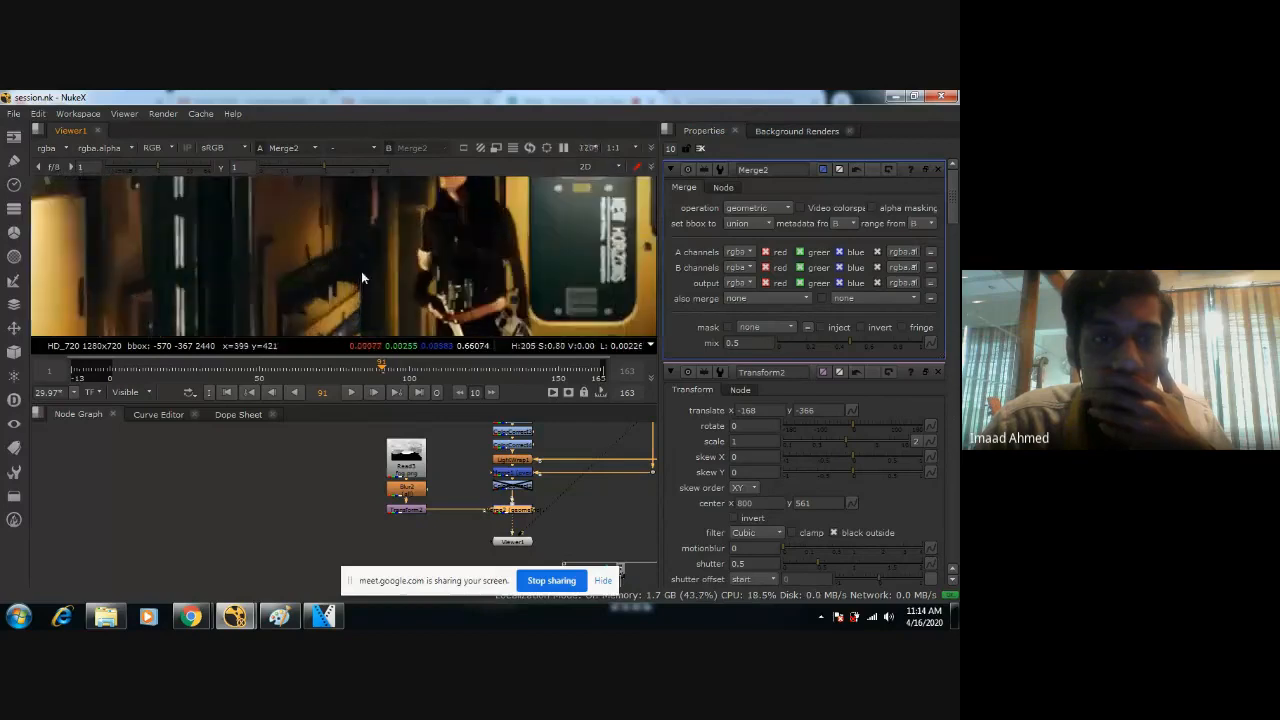
# Open the settings of the Blur1 node in the corridor background branch.
pyautogui.moveTo(507, 480); pyautogui.dragTo(364, 508, button='middle')
pyautogui.scroll(1, 457, 460)
pyautogui.click(515, 452)
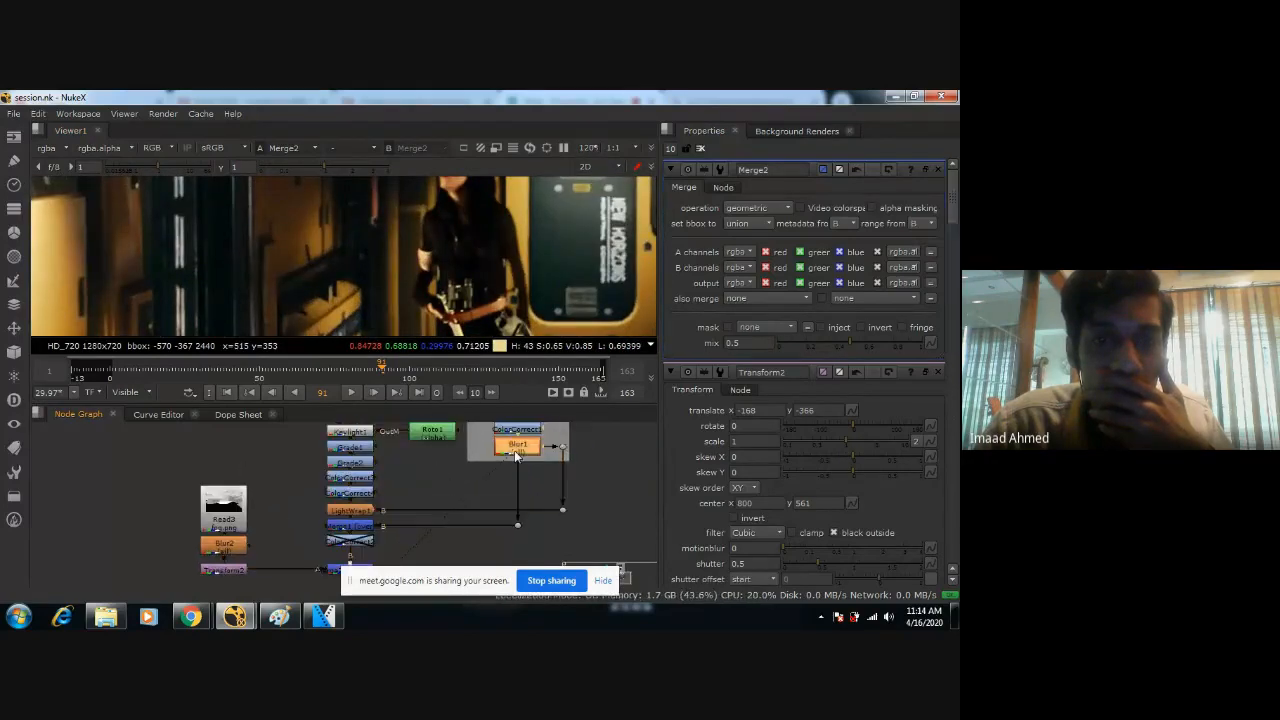
pyautogui.doubleClick(515, 452)
pyautogui.moveTo(515, 452); pyautogui.dragTo(563, 470)
pyautogui.hotkey('ctrl', 'z')
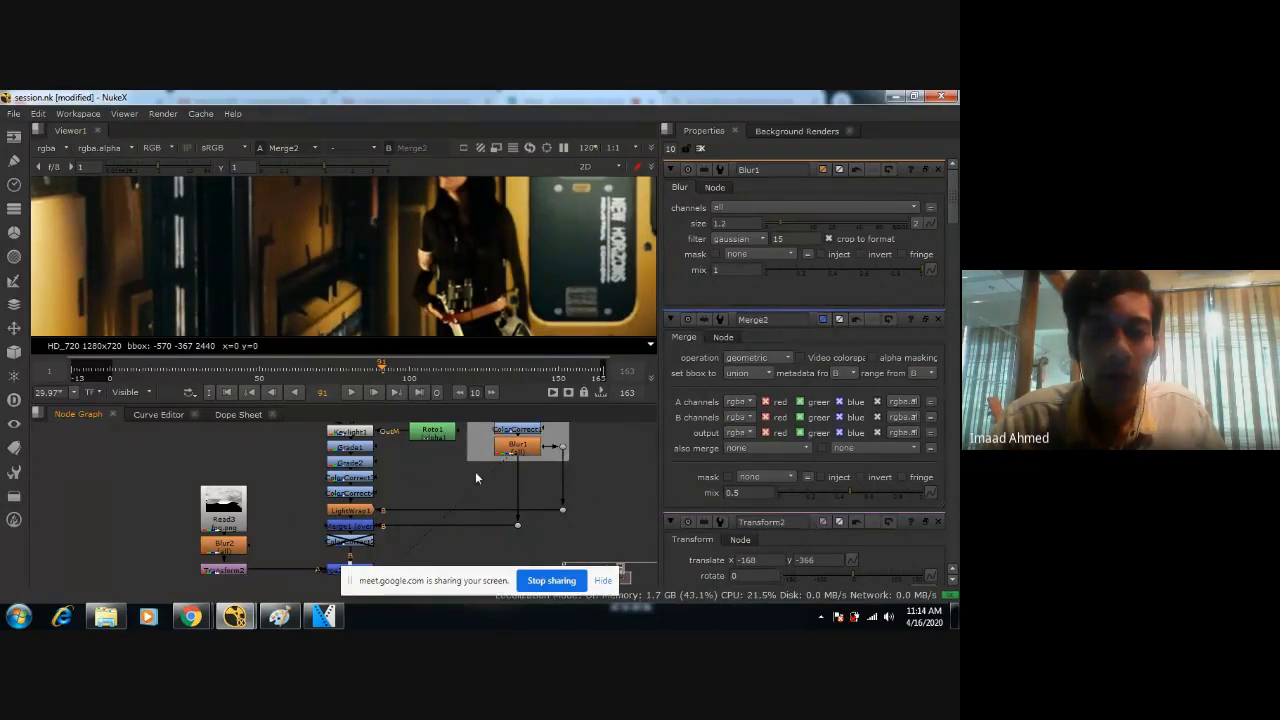
# Add a Sharpen node directly below Blur1 in the corridor background branch and check its effect on the corridor wall.
pyautogui.scroll(2, 530, 493)
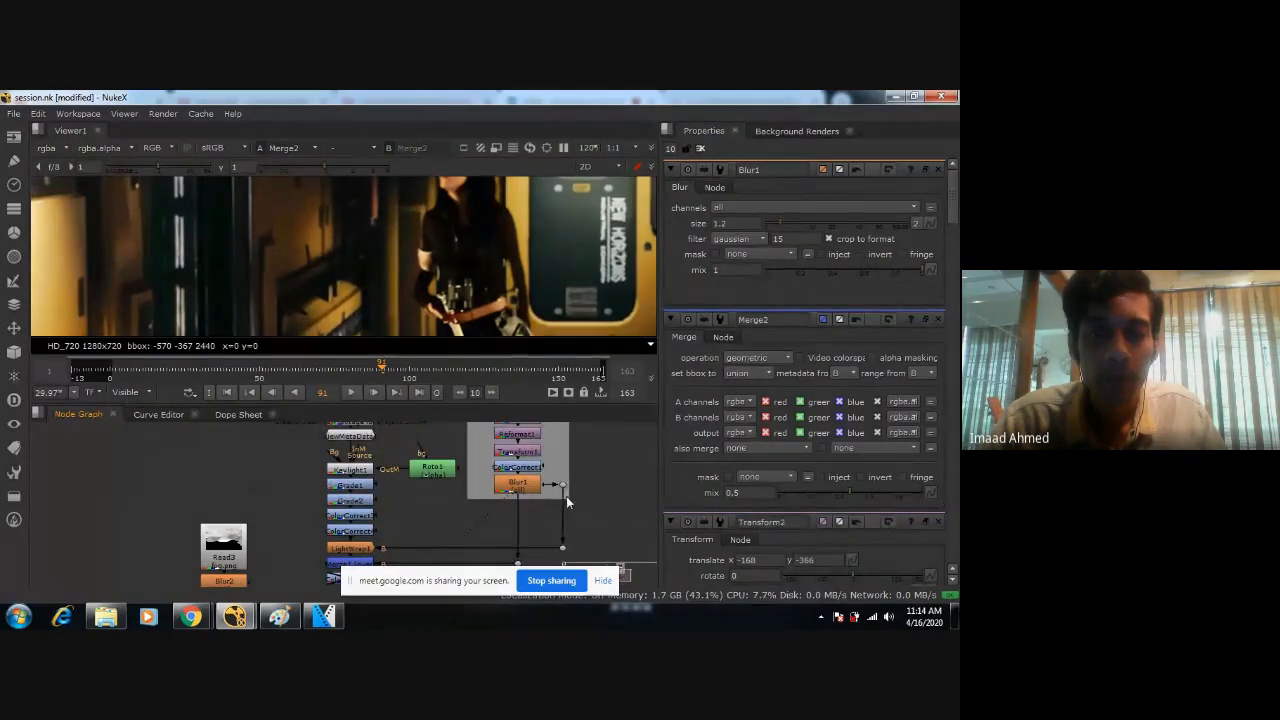
pyautogui.moveTo(570, 449)
pyautogui.mouseDown(button='middle')
pyautogui.moveTo(556, 523)
pyautogui.moveTo(556, 432)
pyautogui.mouseUp(button='middle')
pyautogui.click(543, 448)
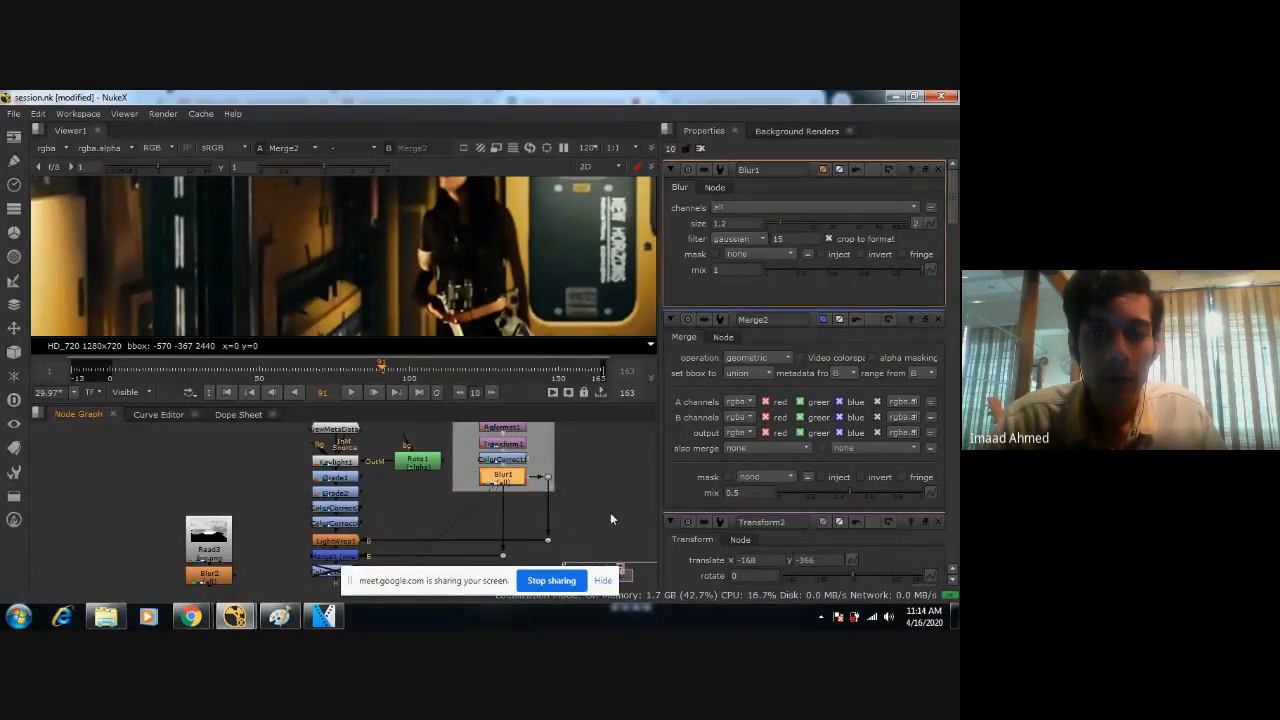
pyautogui.press('Tab')
pyautogui.write('shap')
pyautogui.press('BackSpace')
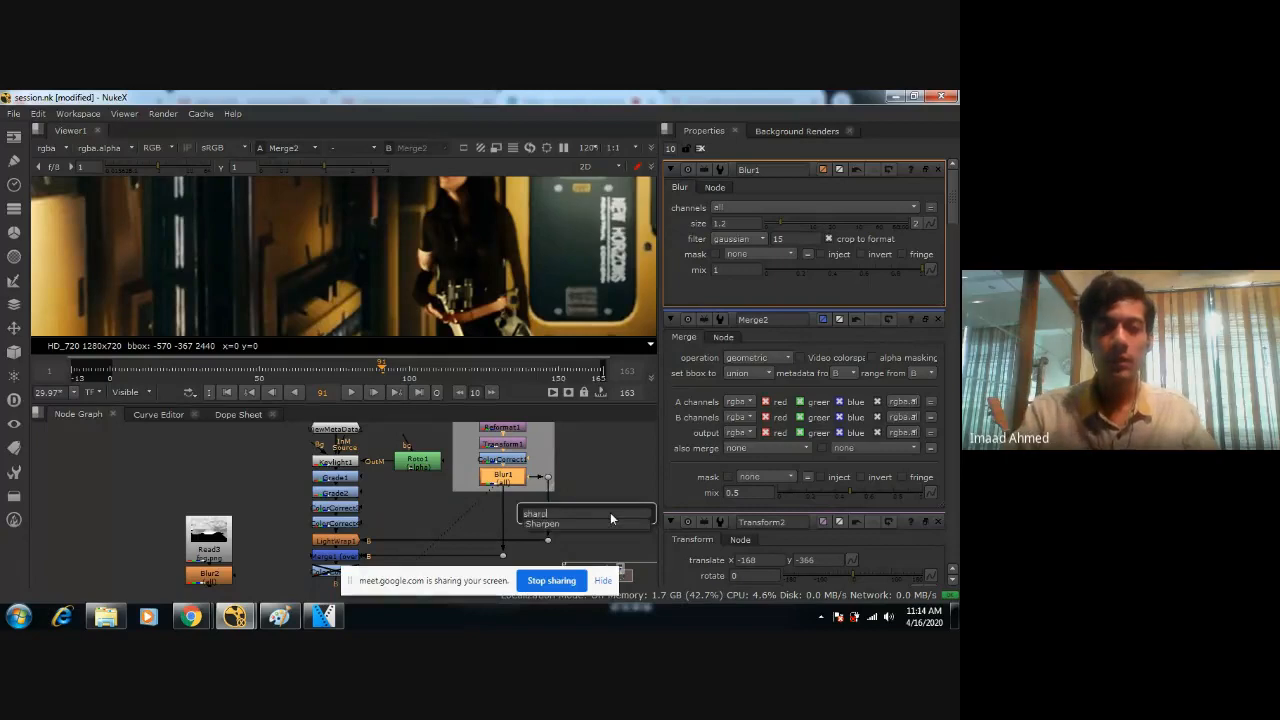
pyautogui.press('Return')
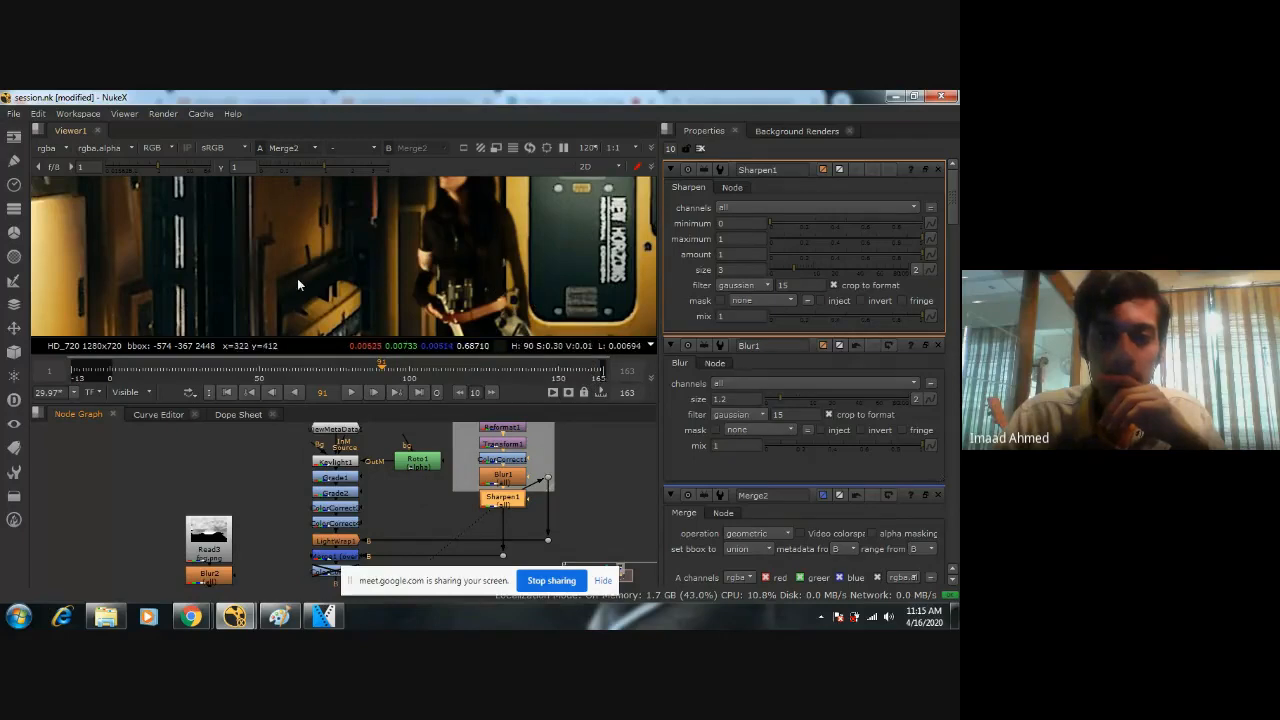
pyautogui.moveTo(299, 284); pyautogui.dragTo(420, 244, button='middle')
pyautogui.scroll(2, 430, 266)
pyautogui.scroll(-1, 430, 264)
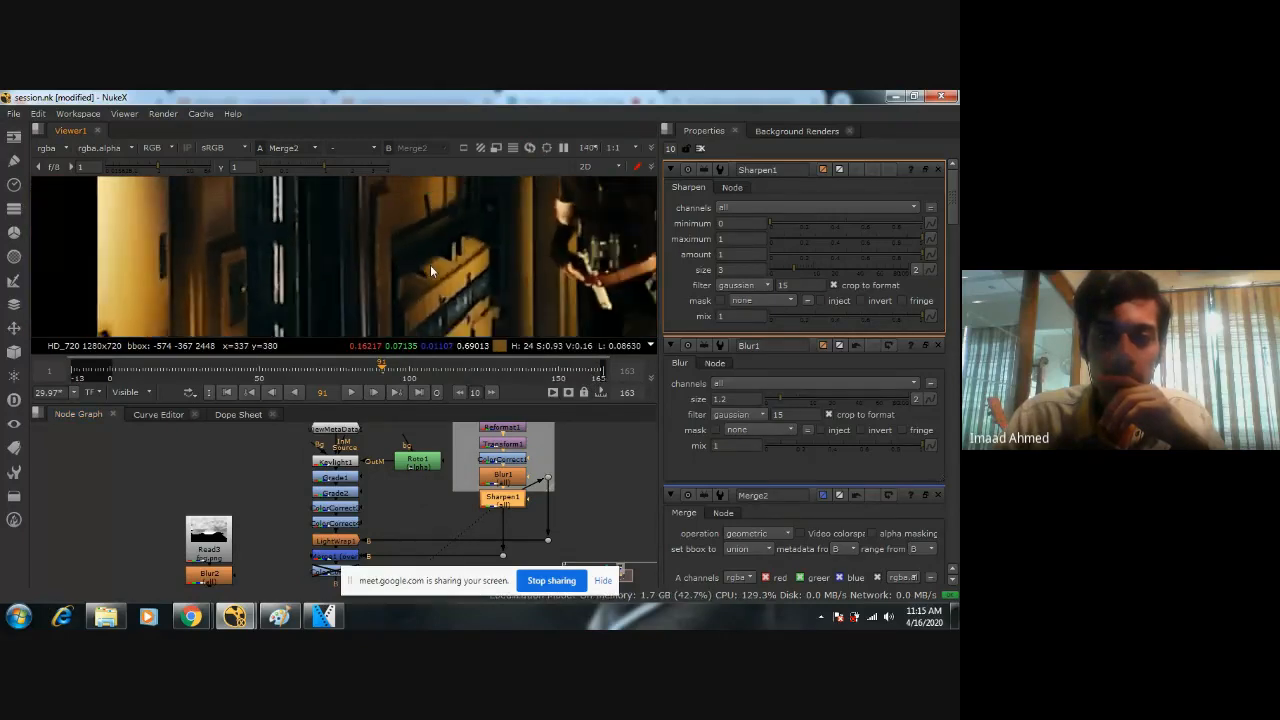
# Set Sharpen1's maximum to 0.001 and check the sharpened corridor around the figure.
pyautogui.click(771, 239)
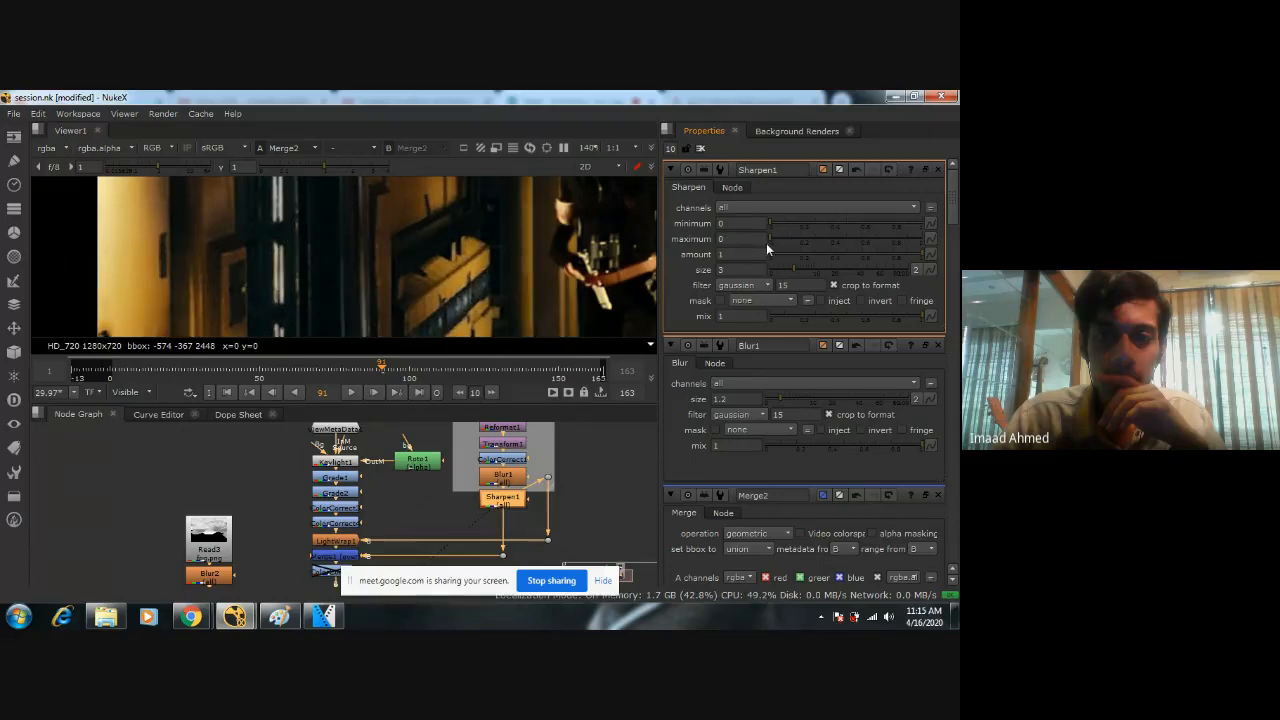
pyautogui.moveTo(769, 243); pyautogui.dragTo(521, 230)
pyautogui.write('0.001')
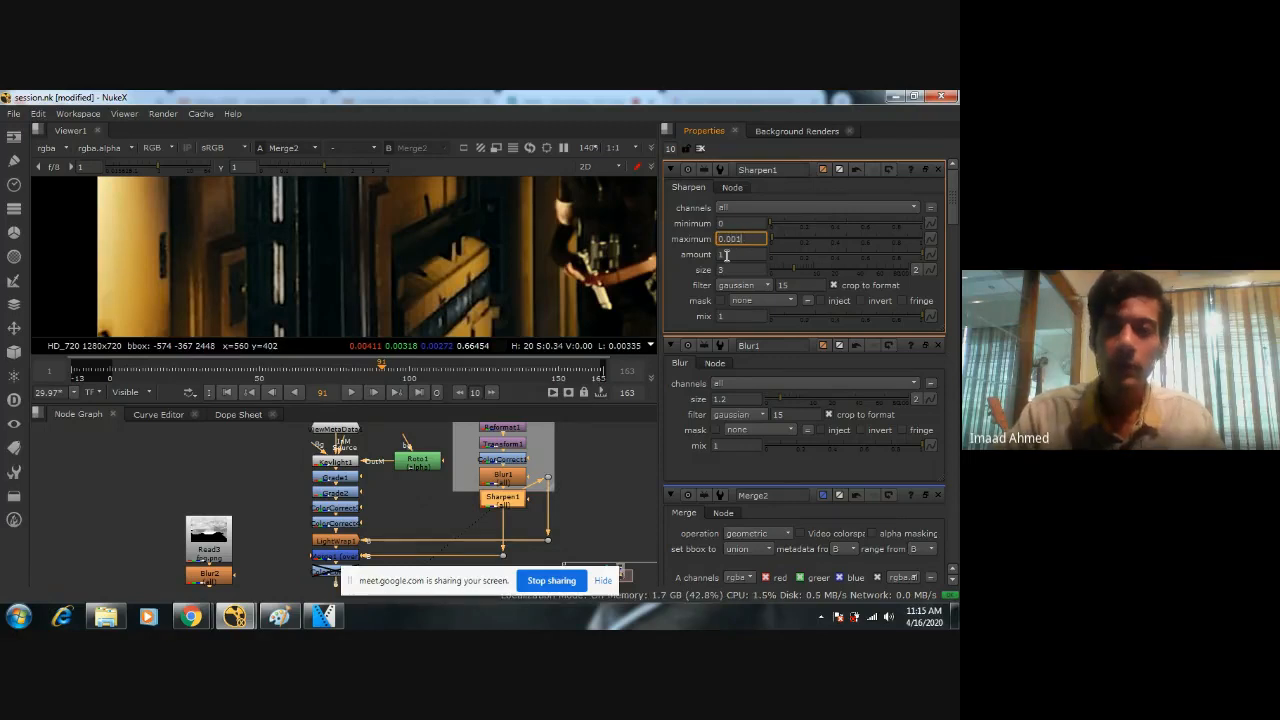
pyautogui.press('Return')
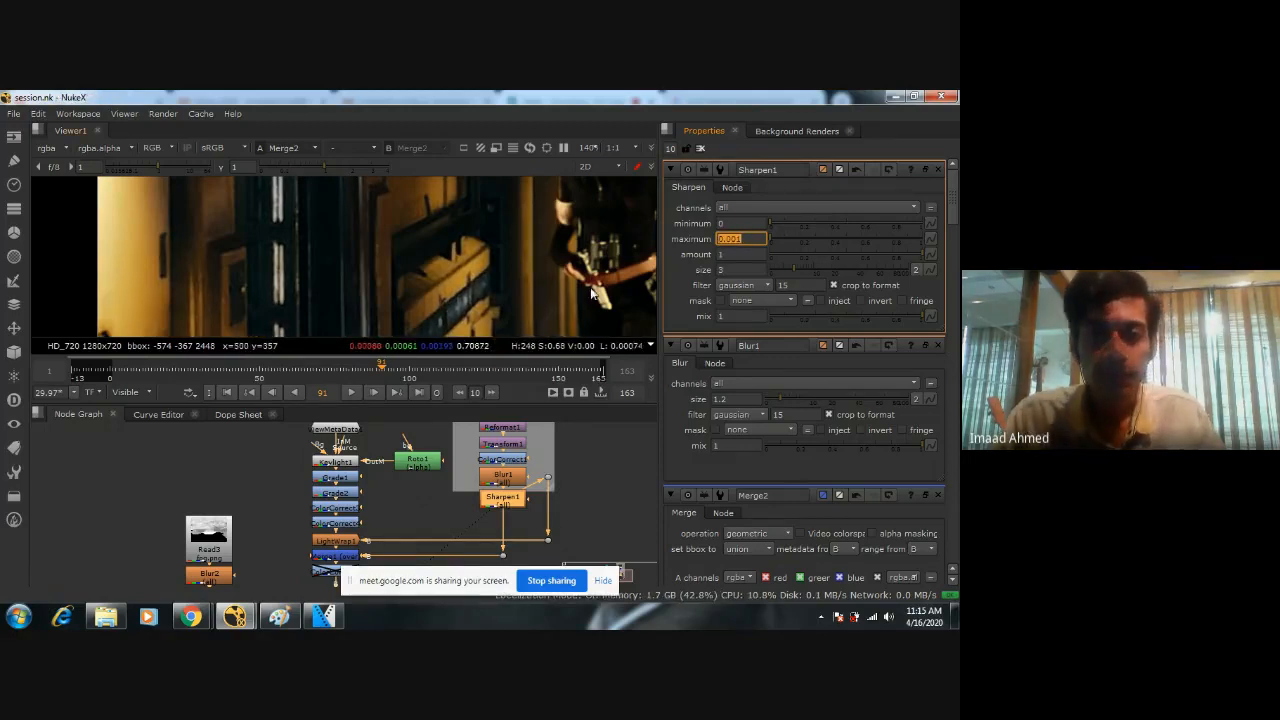
pyautogui.scroll(-8, 565, 285)
pyautogui.moveTo(534, 280); pyautogui.dragTo(384, 237, button='middle')
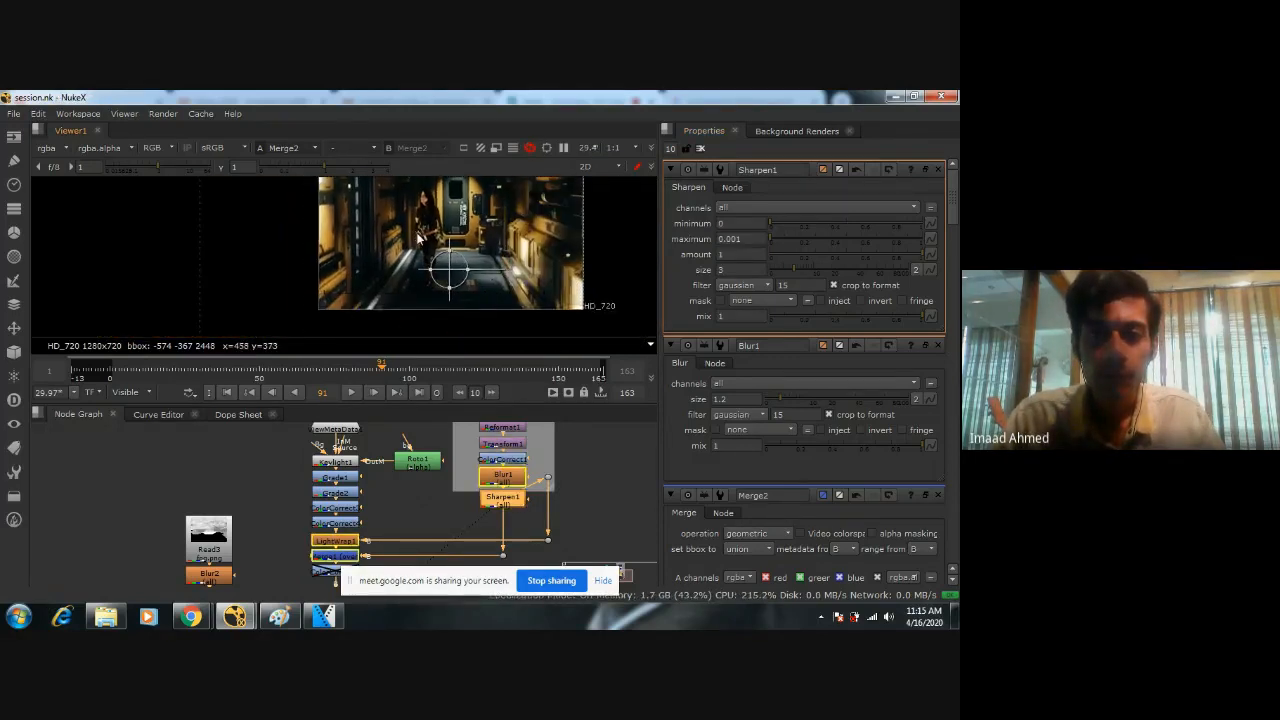
pyautogui.scroll(3, 475, 280)
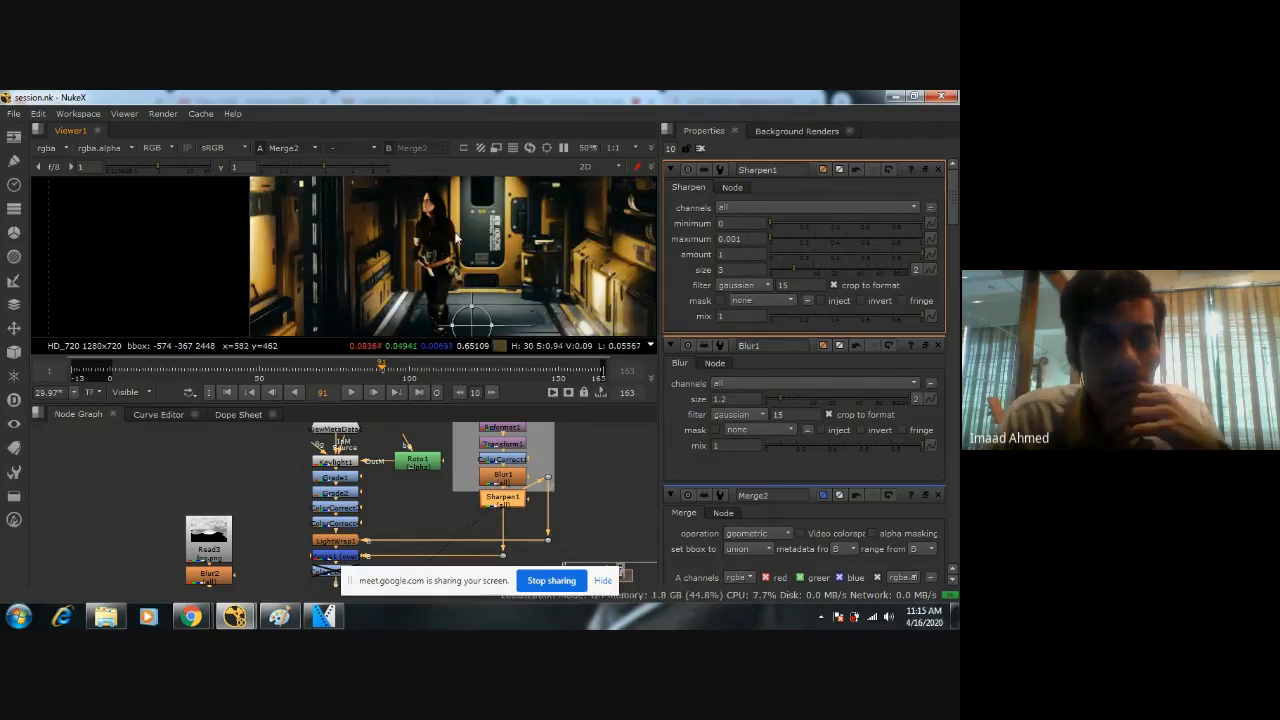
# Set the master contrast of the corridor's ColorCorrect1 to 1.15 and review the whole comp in an enlarged view.
pyautogui.doubleClick(503, 461)
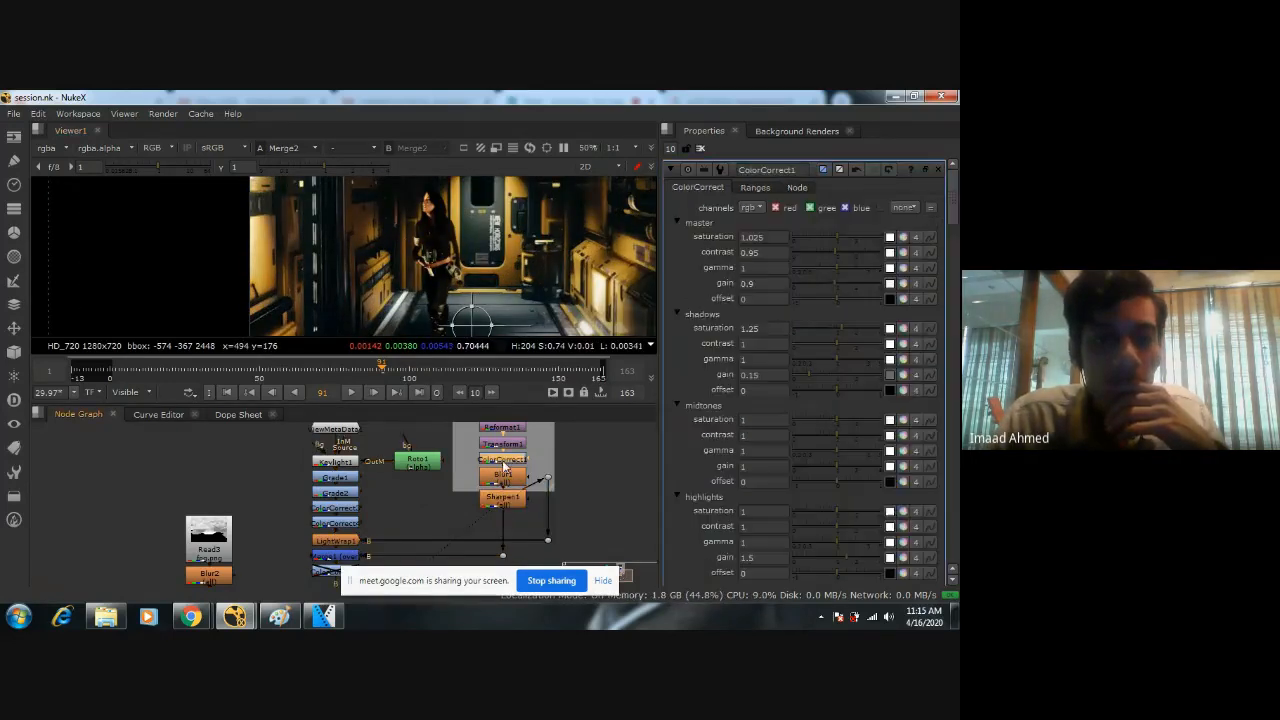
pyautogui.click(834, 251)
pyautogui.moveTo(837, 250); pyautogui.dragTo(518, 229)
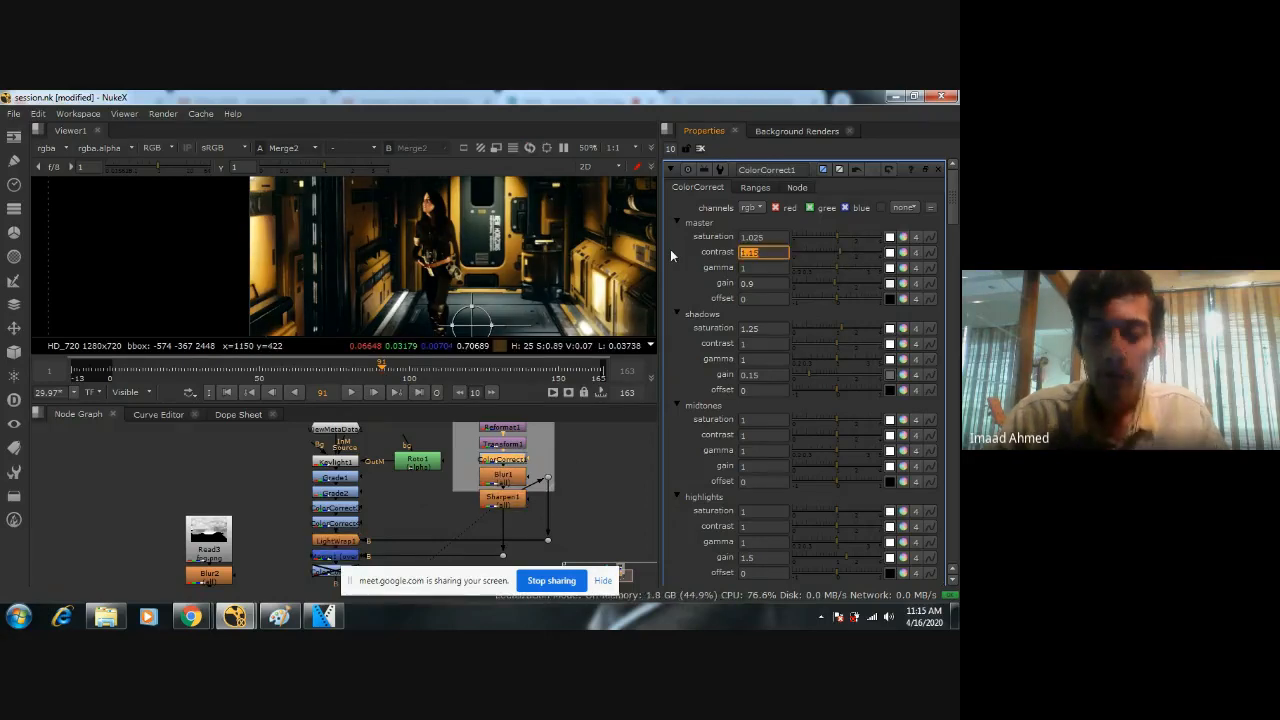
pyautogui.scroll(-4, 584, 264)
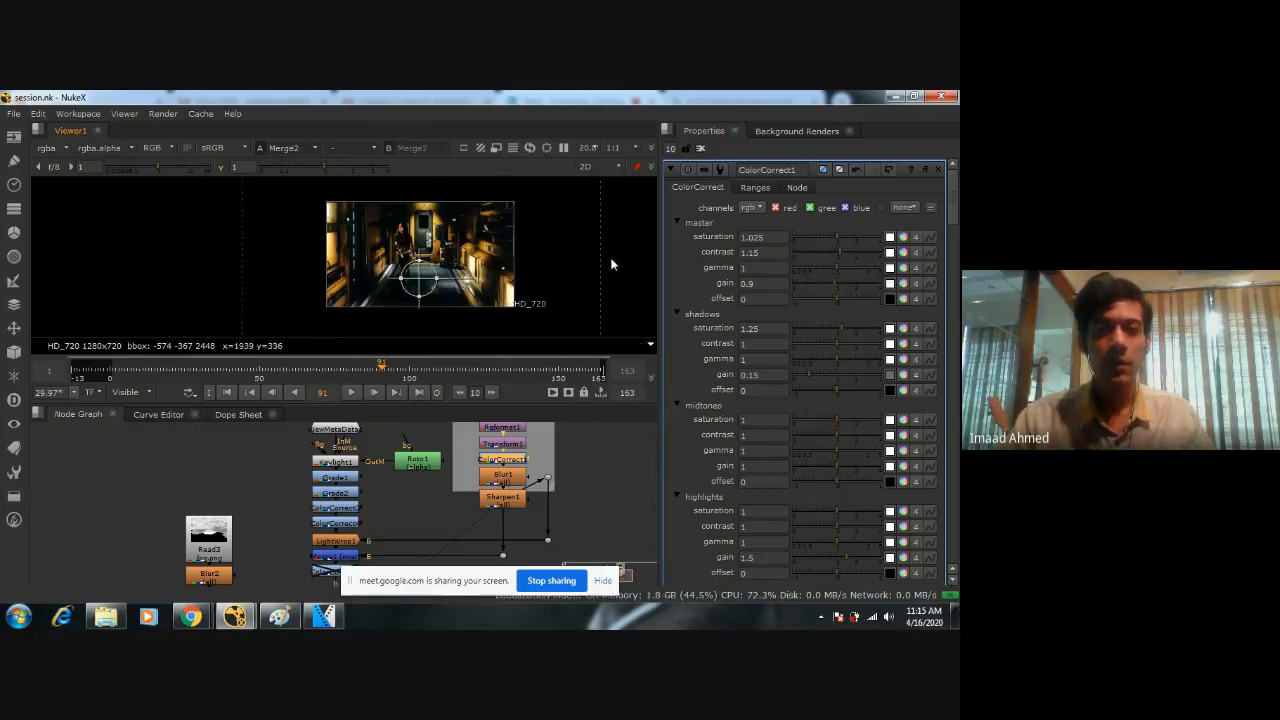
pyautogui.scroll(6, 422, 266)
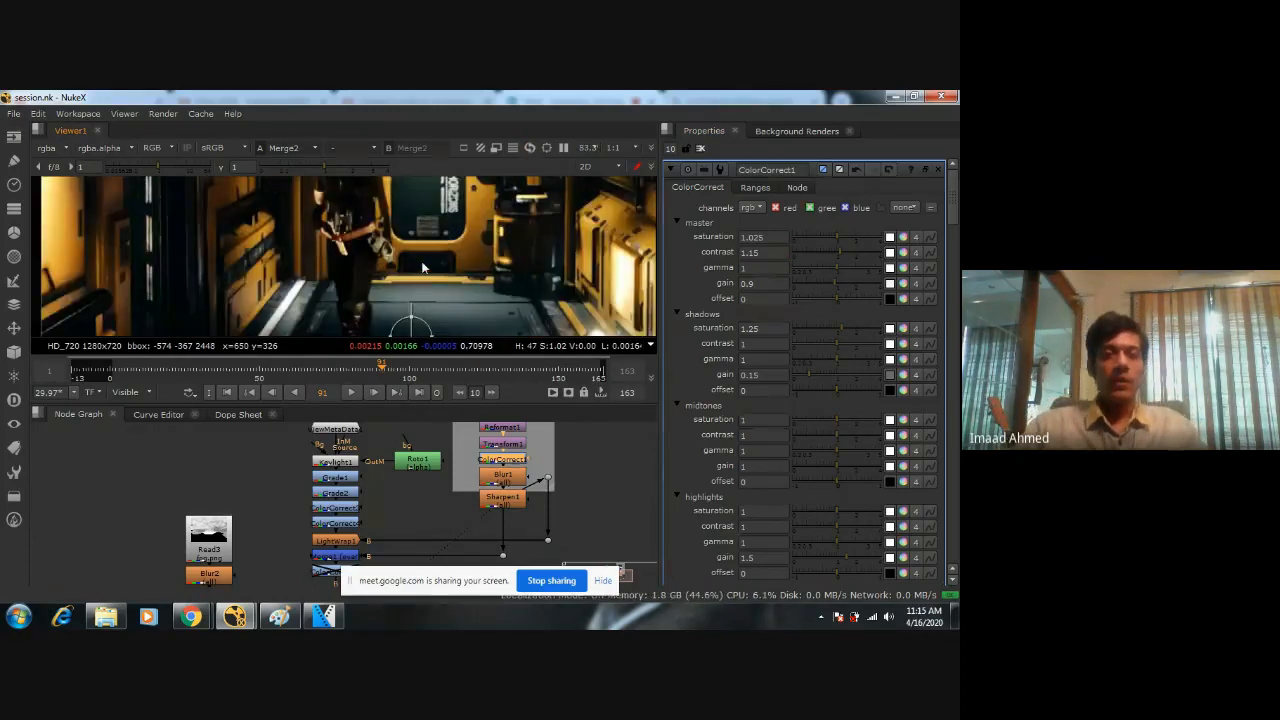
pyautogui.scroll(-5, 422, 266)
pyautogui.press('space')
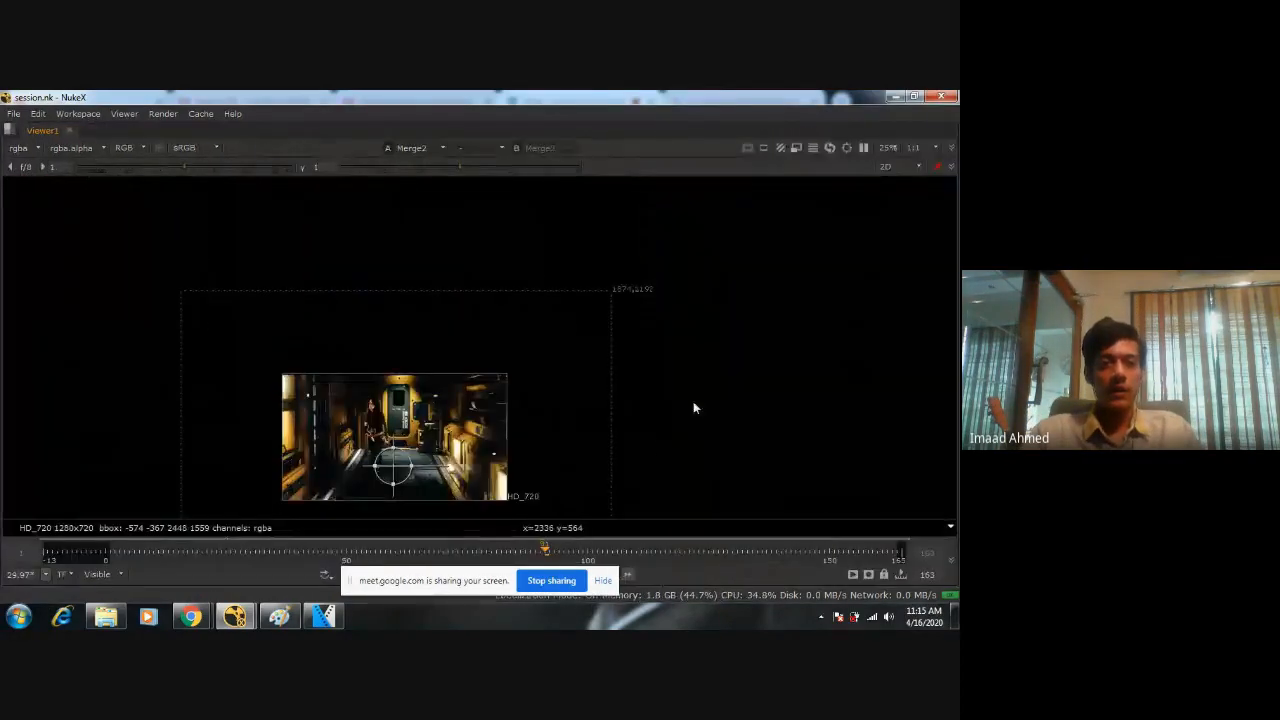
pyautogui.scroll(5, 437, 397)
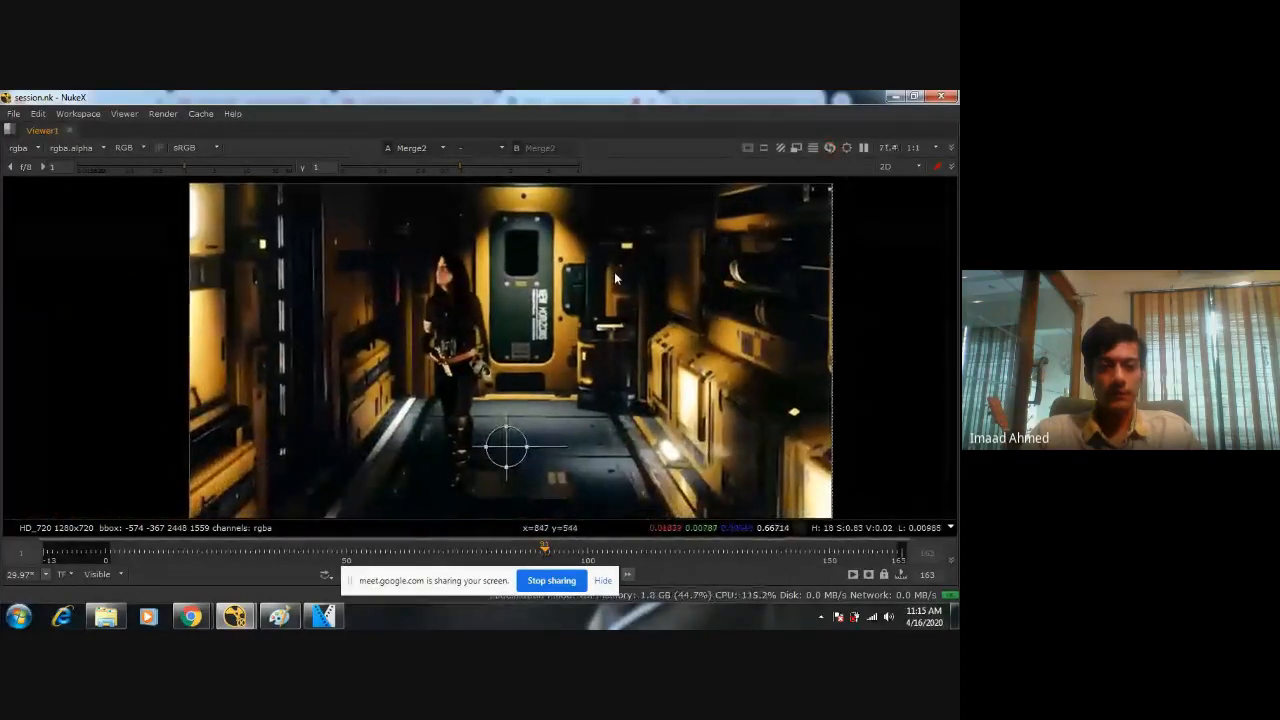
pyautogui.moveTo(615, 273); pyautogui.dragTo(605, 250, button='middle')
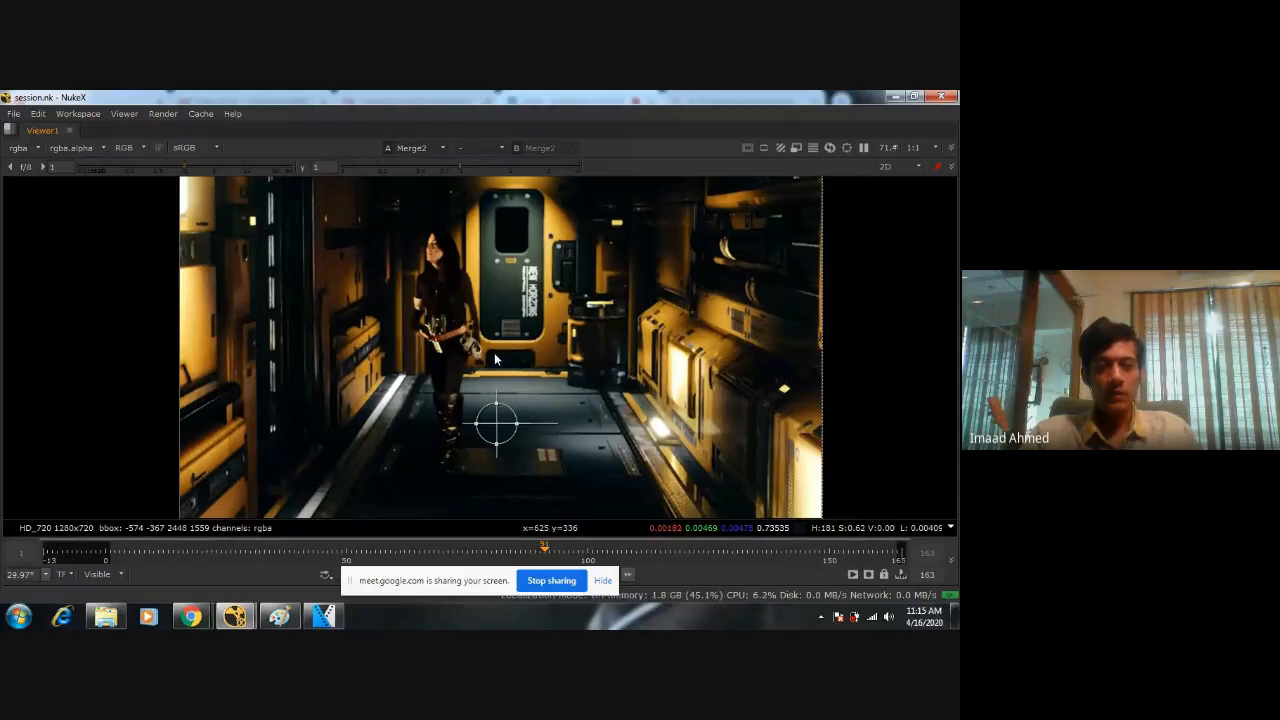
# Open the settings of the fog.png Read node, select Merge2, and check the floor around the figure.
pyautogui.press('space')
pyautogui.doubleClick(209, 538)
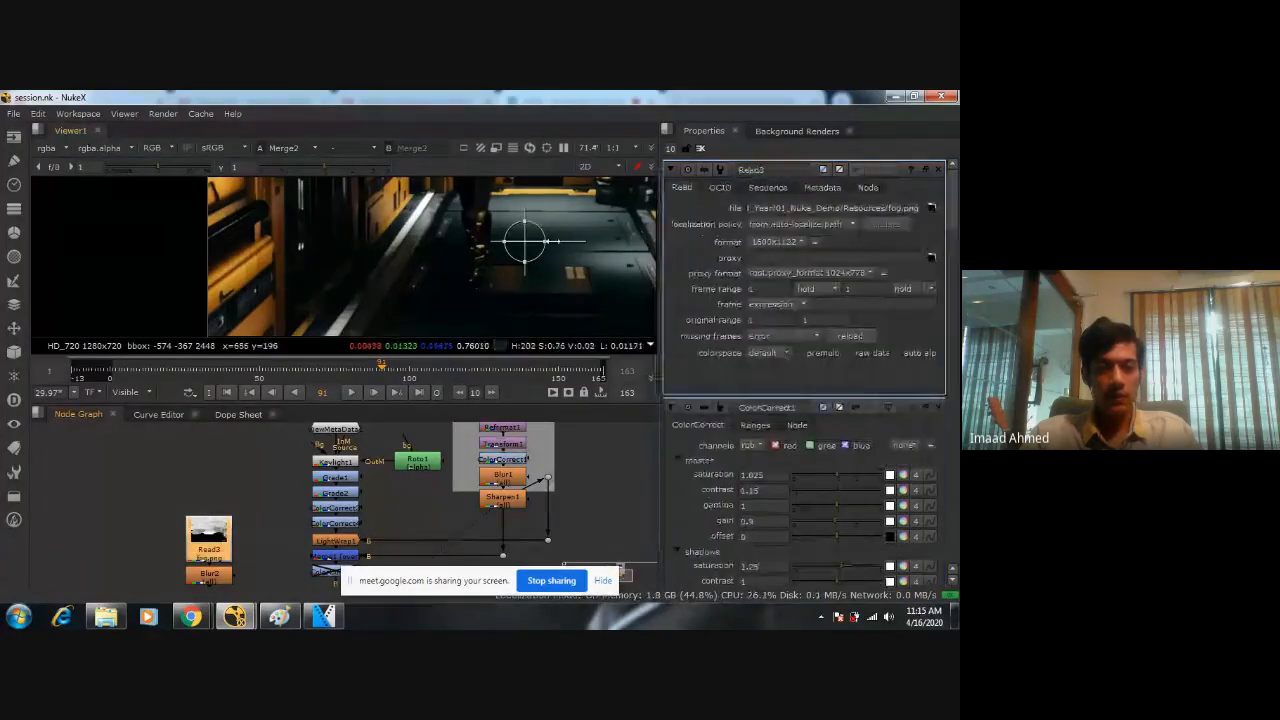
pyautogui.moveTo(273, 593); pyautogui.dragTo(288, 532, button='middle')
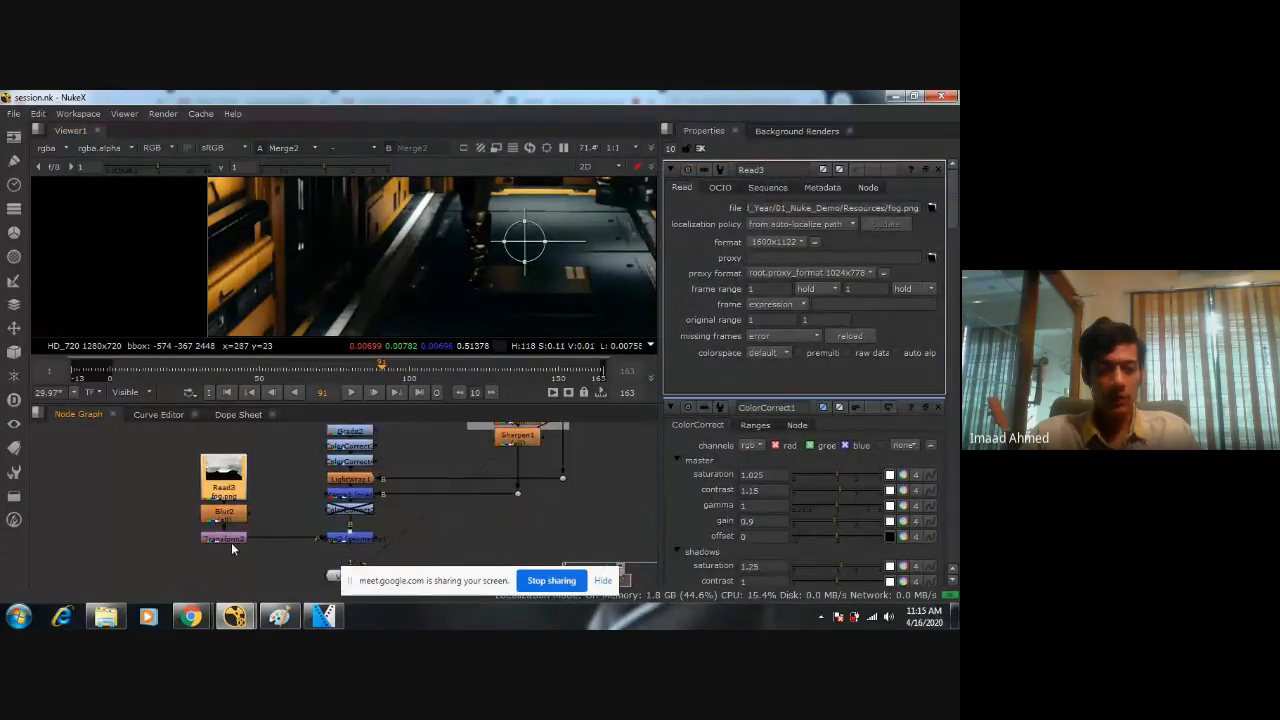
pyautogui.click(357, 540)
pyautogui.moveTo(452, 224); pyautogui.dragTo(398, 280, button='middle')
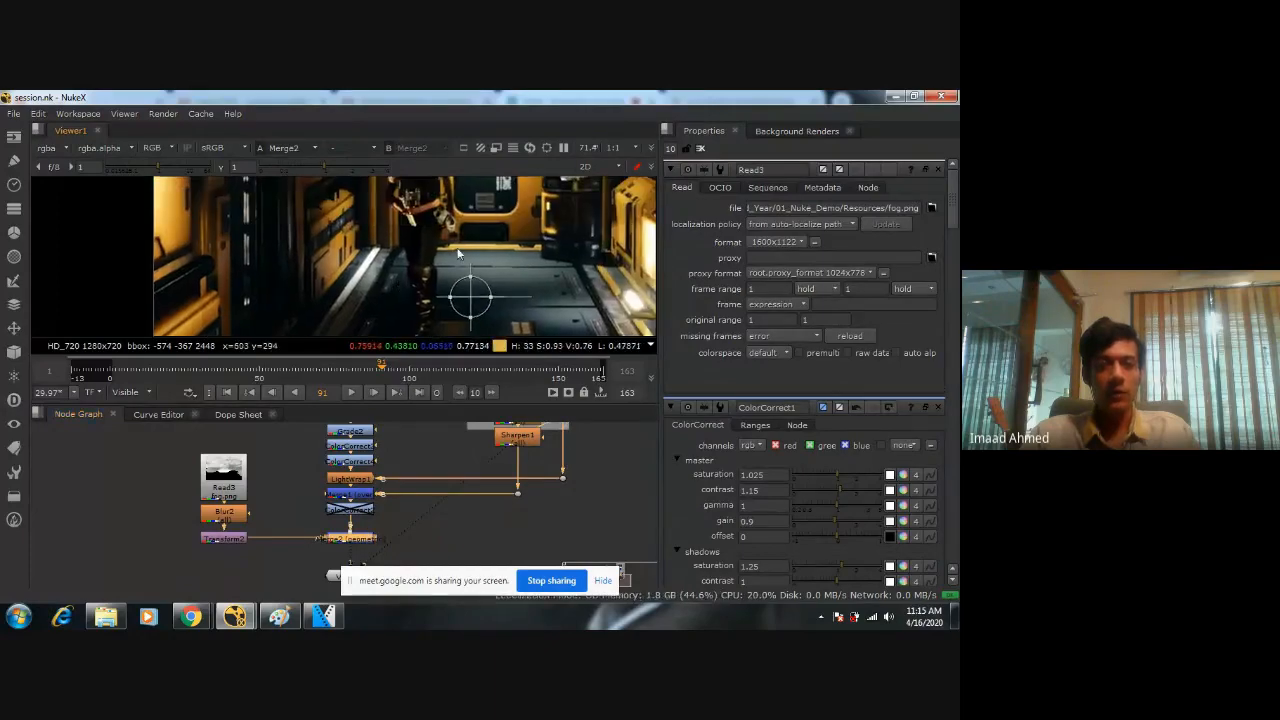
pyautogui.press('space')
pyautogui.press('space')
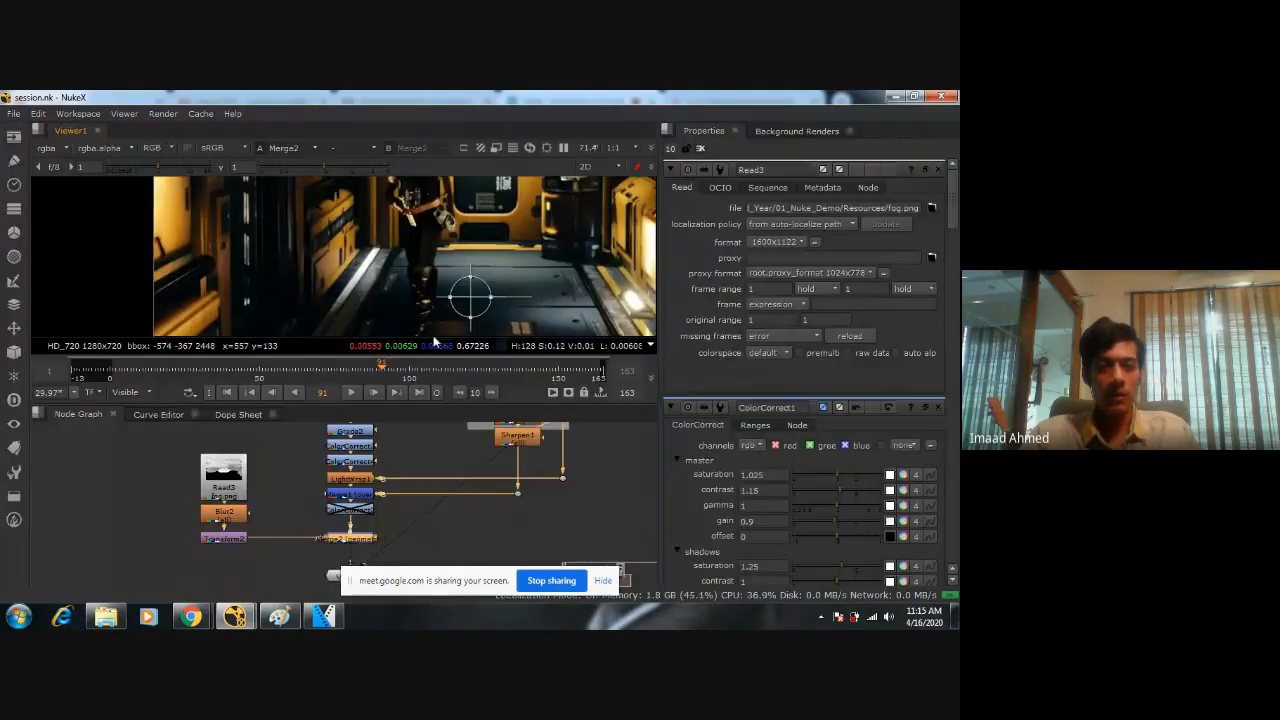
# Compare the comp with the fog branch's Transform2 disabled and re-enabled, inspect the figure's feet, and save the script.
pyautogui.click(224, 538)
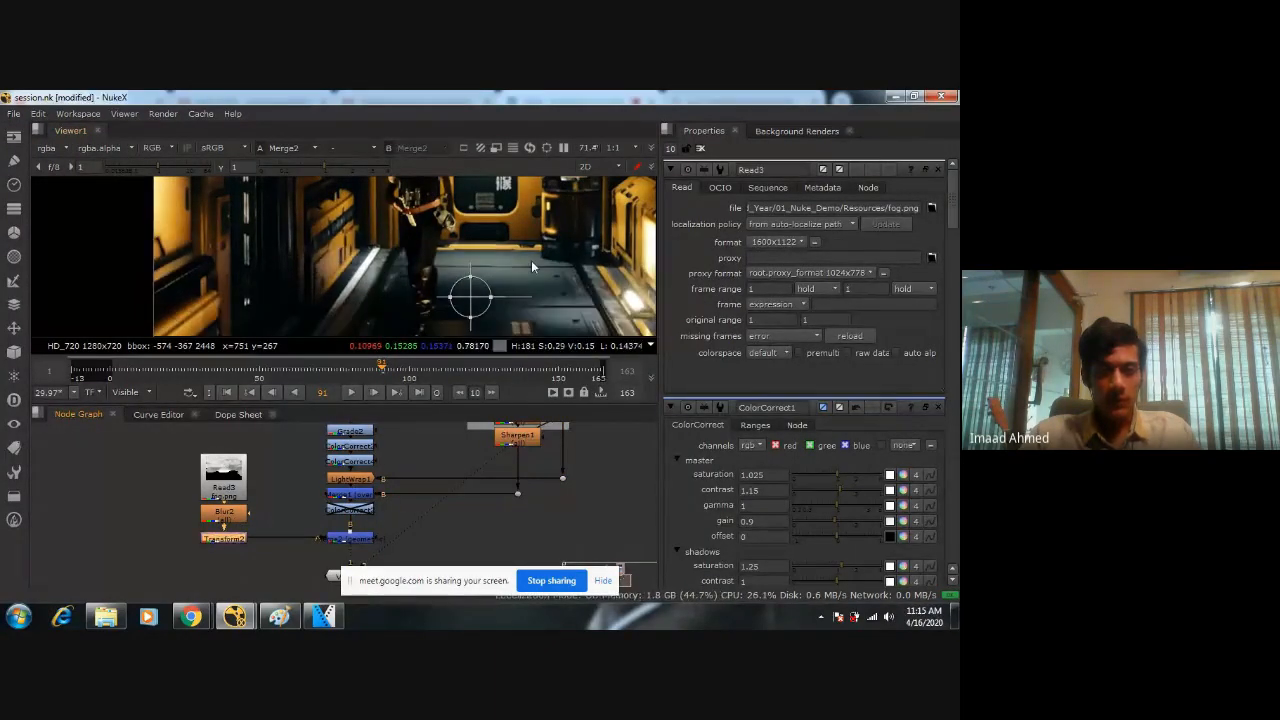
pyautogui.scroll(-5, 532, 266)
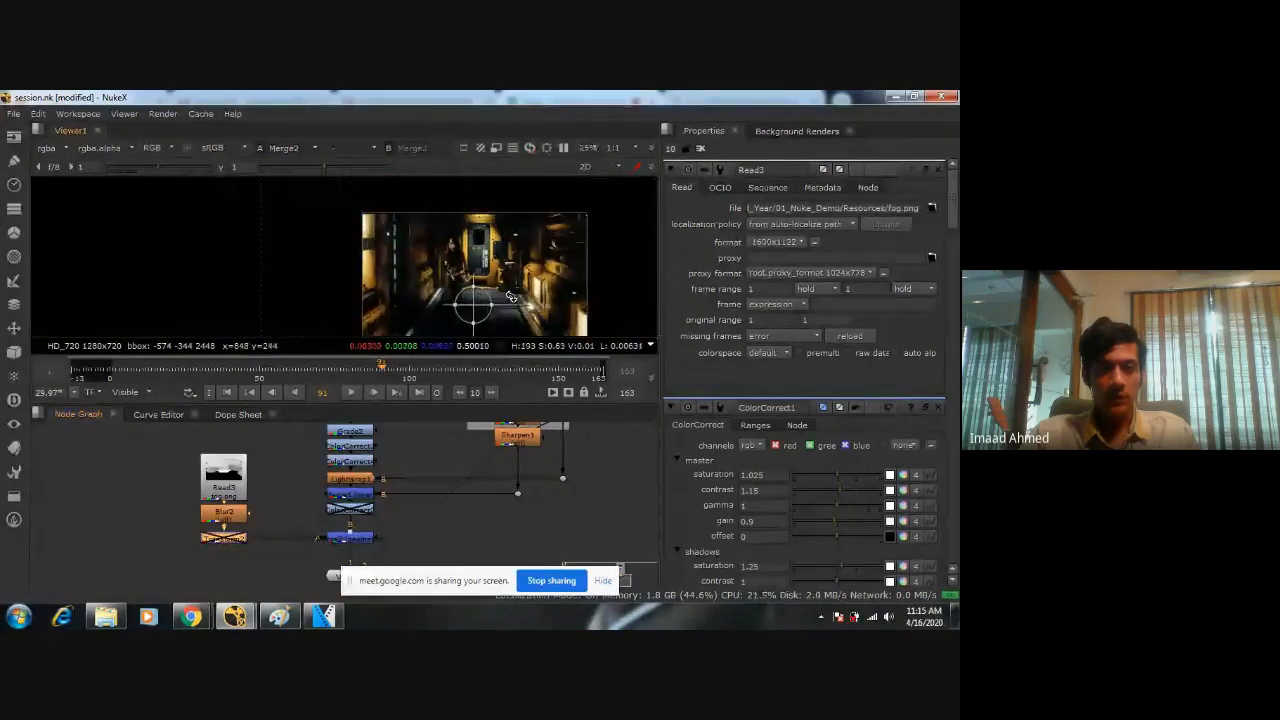
pyautogui.hotkey('ctrl', 's')
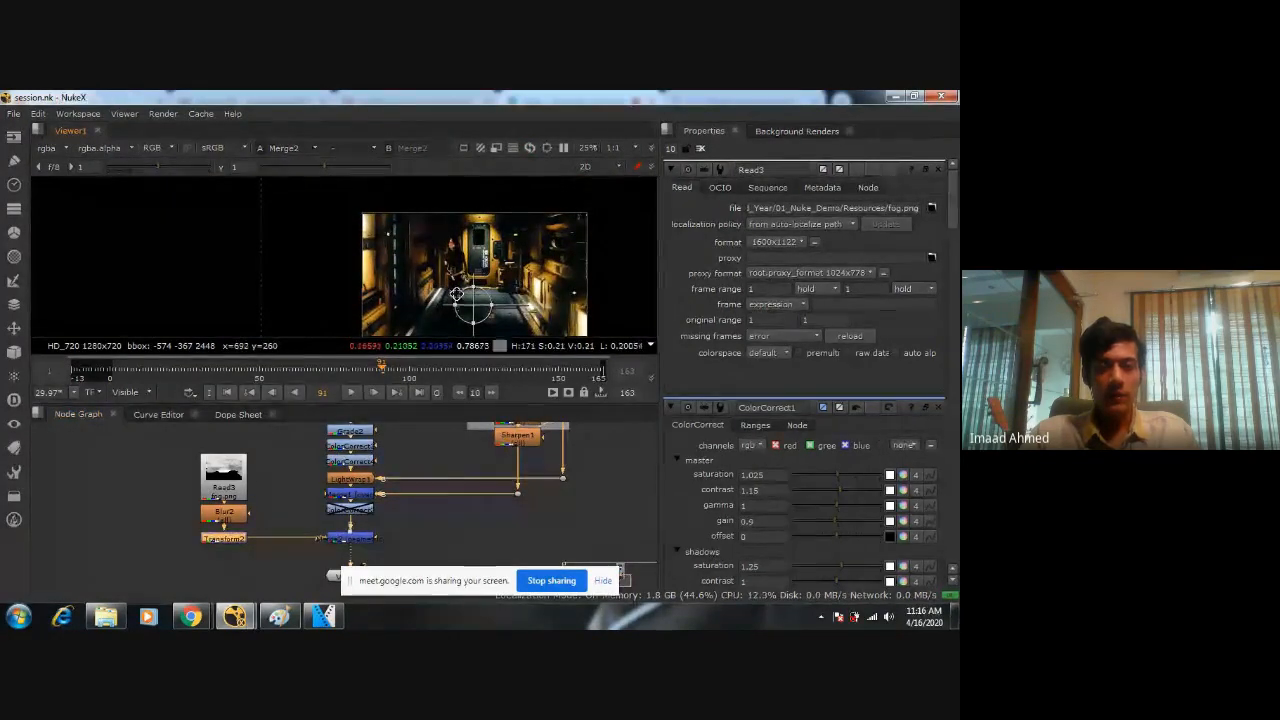
pyautogui.scroll(3, 456, 294)
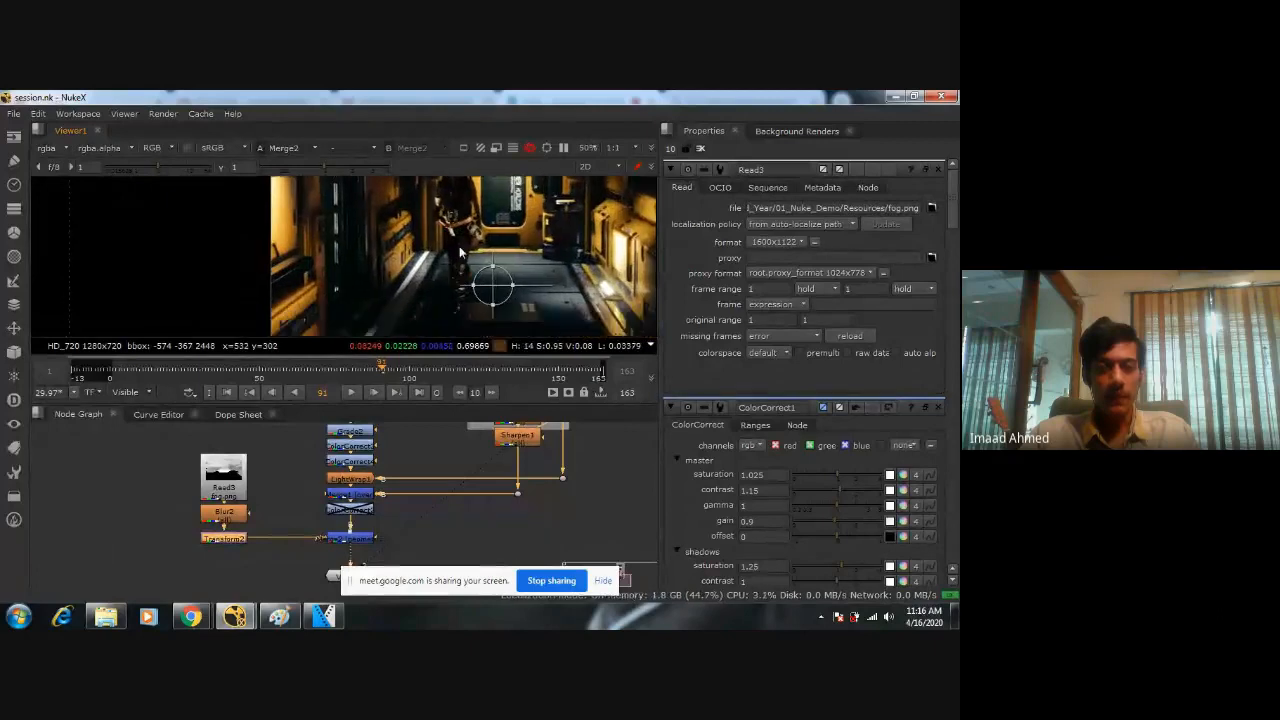
pyautogui.scroll(3, 462, 252)
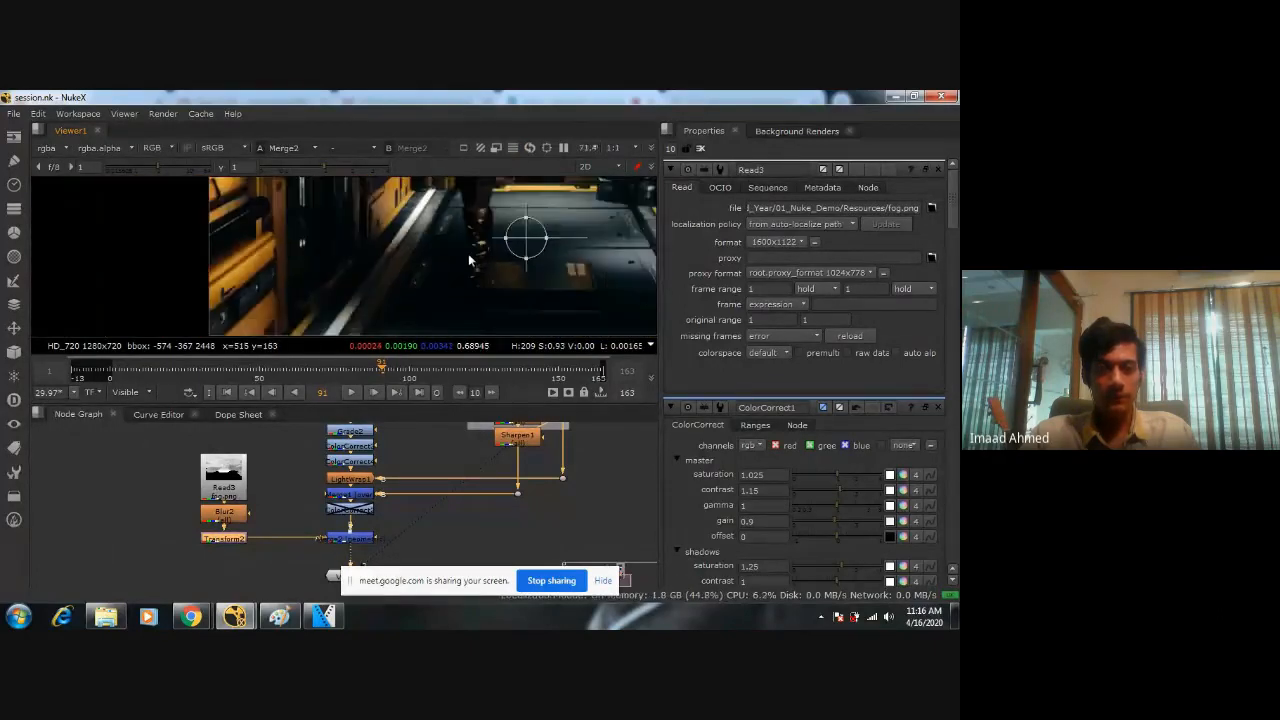
pyautogui.scroll(-2, 468, 253)
pyautogui.scroll(-2, 431, 245)
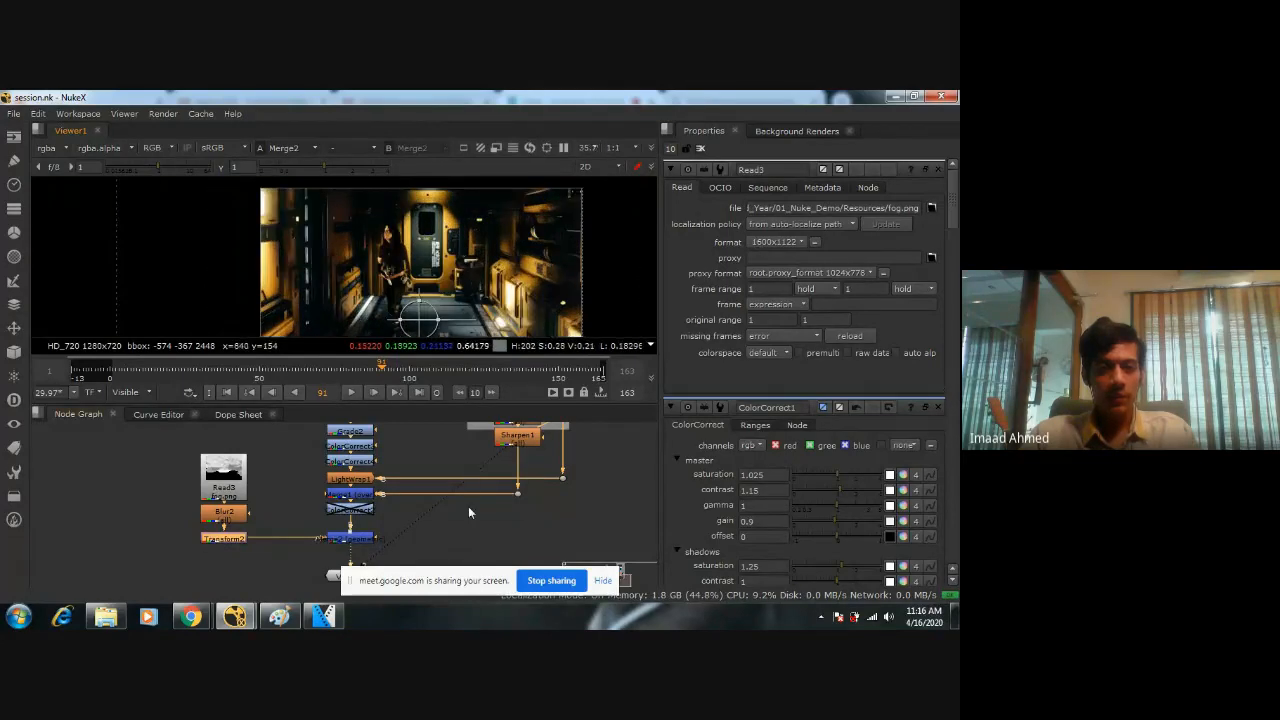
# Add a Grade node between Merge2 and the viewer, and frame the figure and the corridor door.
pyautogui.scroll(2, 466, 507)
pyautogui.moveTo(466, 507); pyautogui.dragTo(500, 491, button='middle')
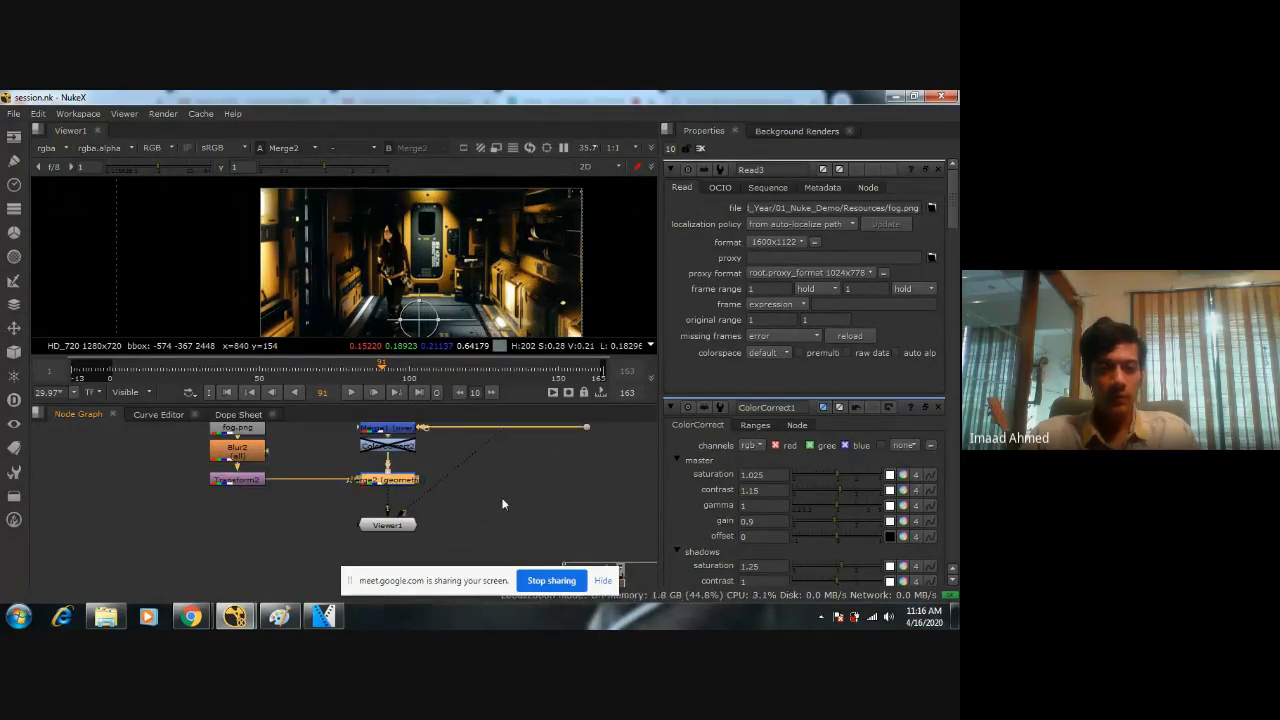
pyautogui.press('Tab')
pyautogui.write('grade')
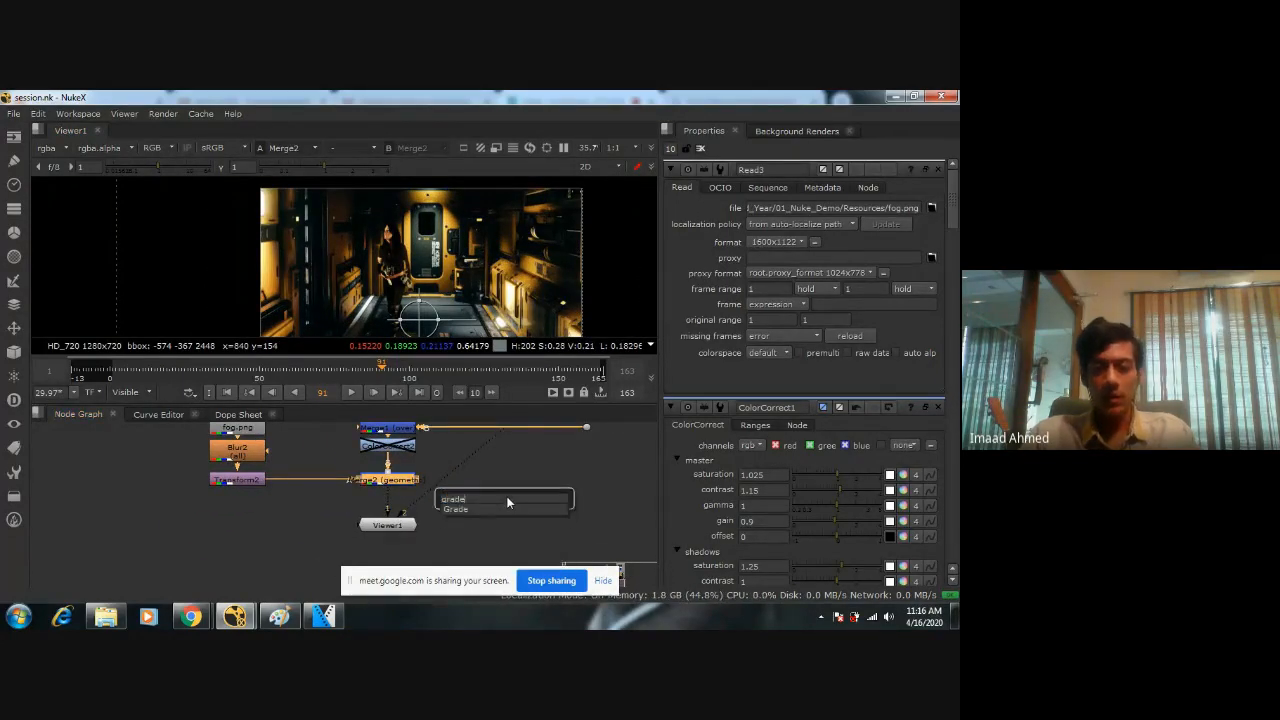
pyautogui.press('Return')
pyautogui.scroll(1, 430, 271)
pyautogui.moveTo(431, 271)
pyautogui.mouseDown(button='middle')
pyautogui.moveTo(471, 242)
pyautogui.moveTo(475, 265)
pyautogui.mouseUp(button='middle')
pyautogui.scroll(2, 475, 265)
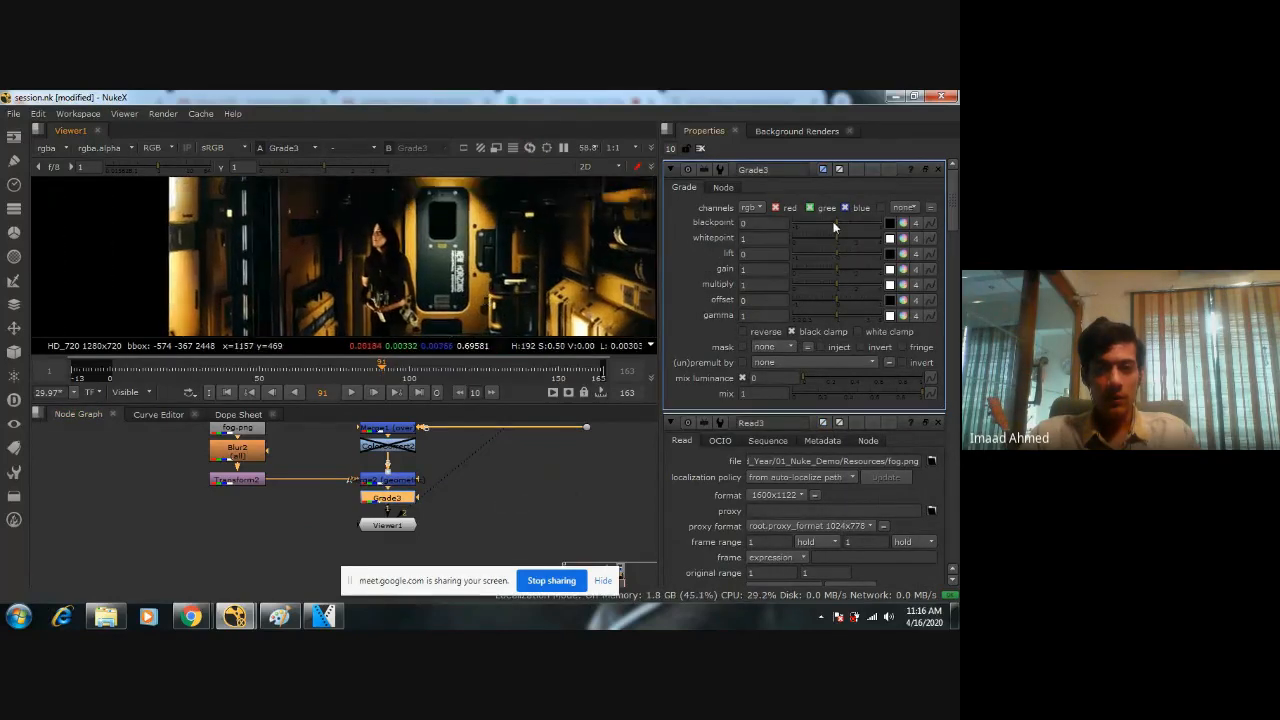
# Try blackpoint values of 0.5, -0.1, -0.02 and -0.01 on the Grade node below Merge2.
pyautogui.click(841, 224)
pyautogui.moveTo(841, 220); pyautogui.dragTo(836, 220)
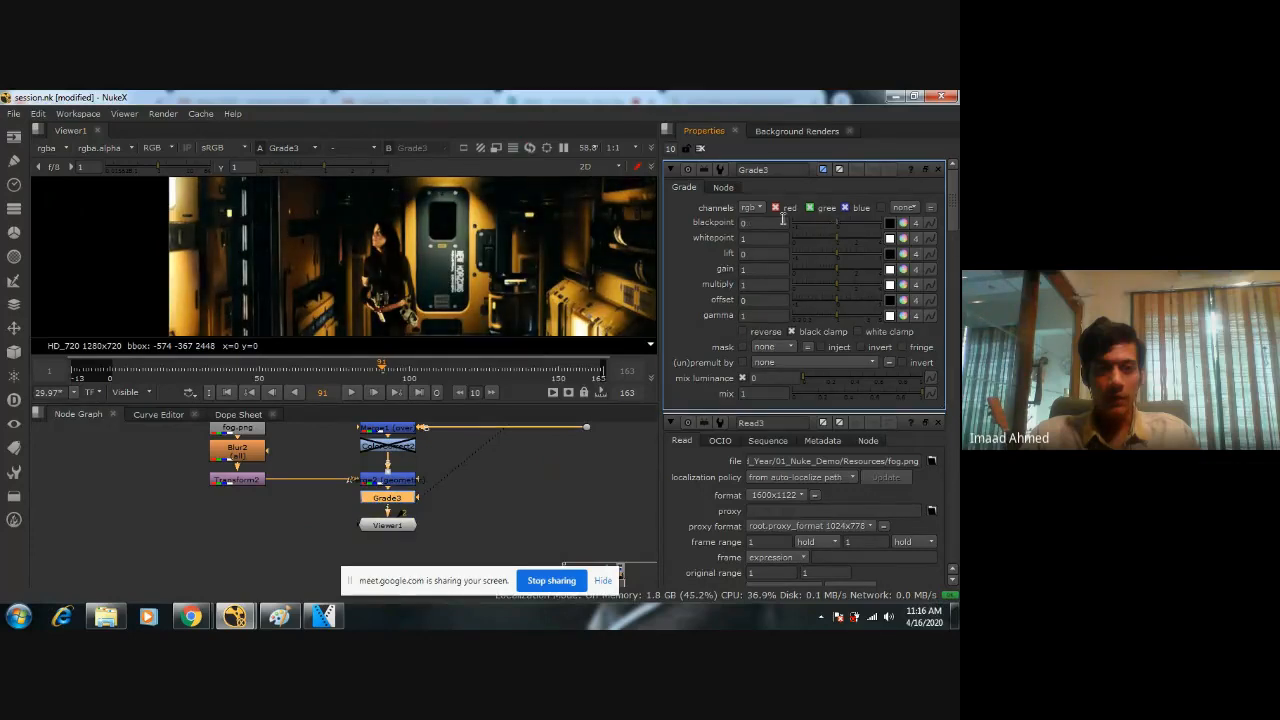
pyautogui.write('0.5')
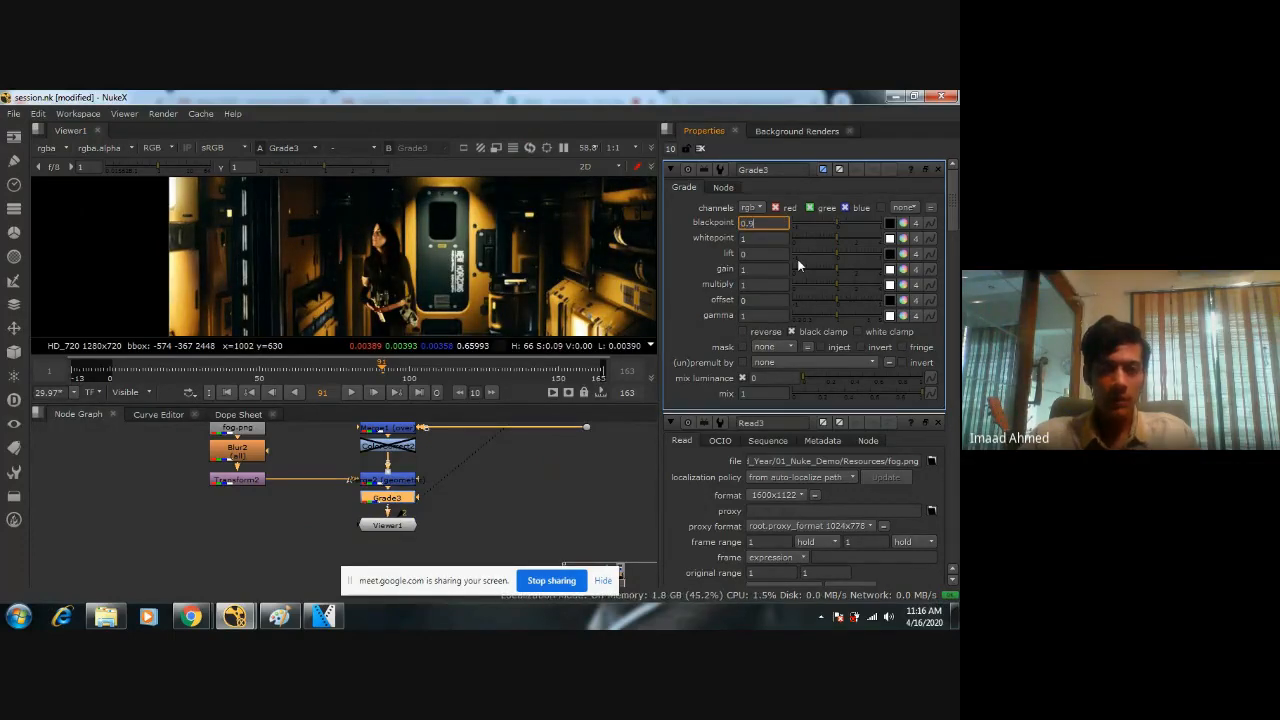
pyautogui.press('Return')
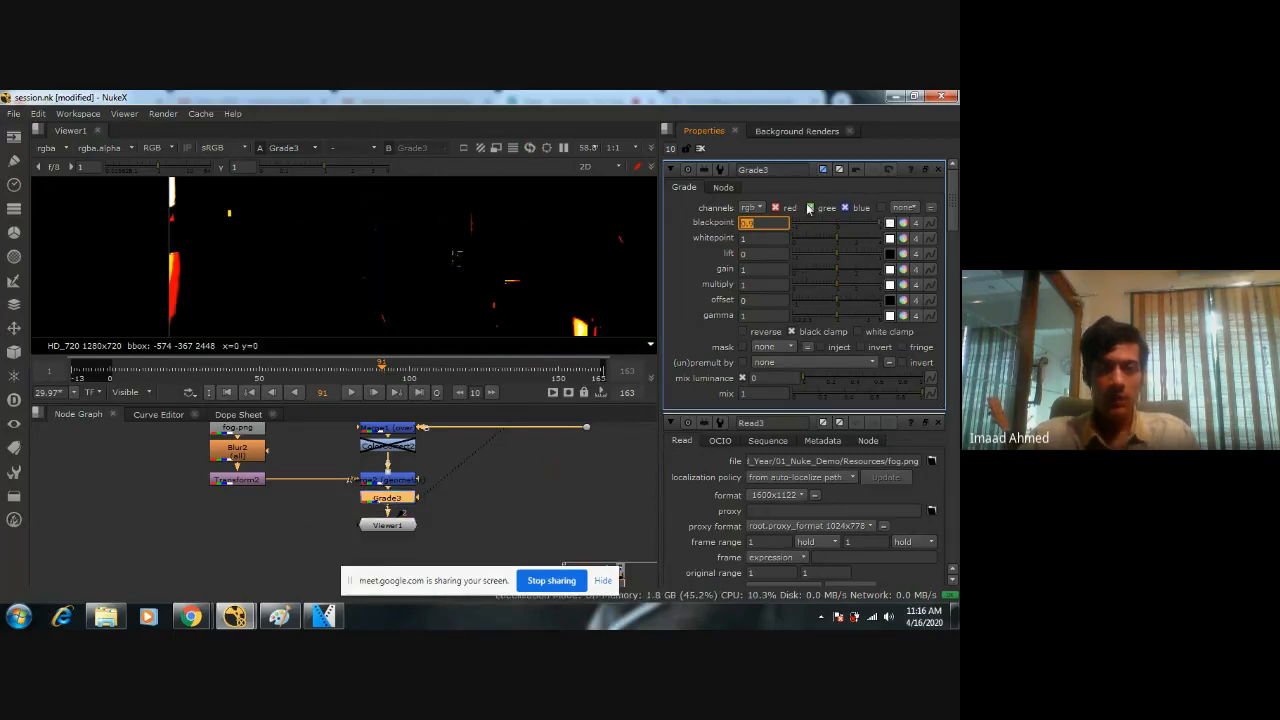
pyautogui.write('.')
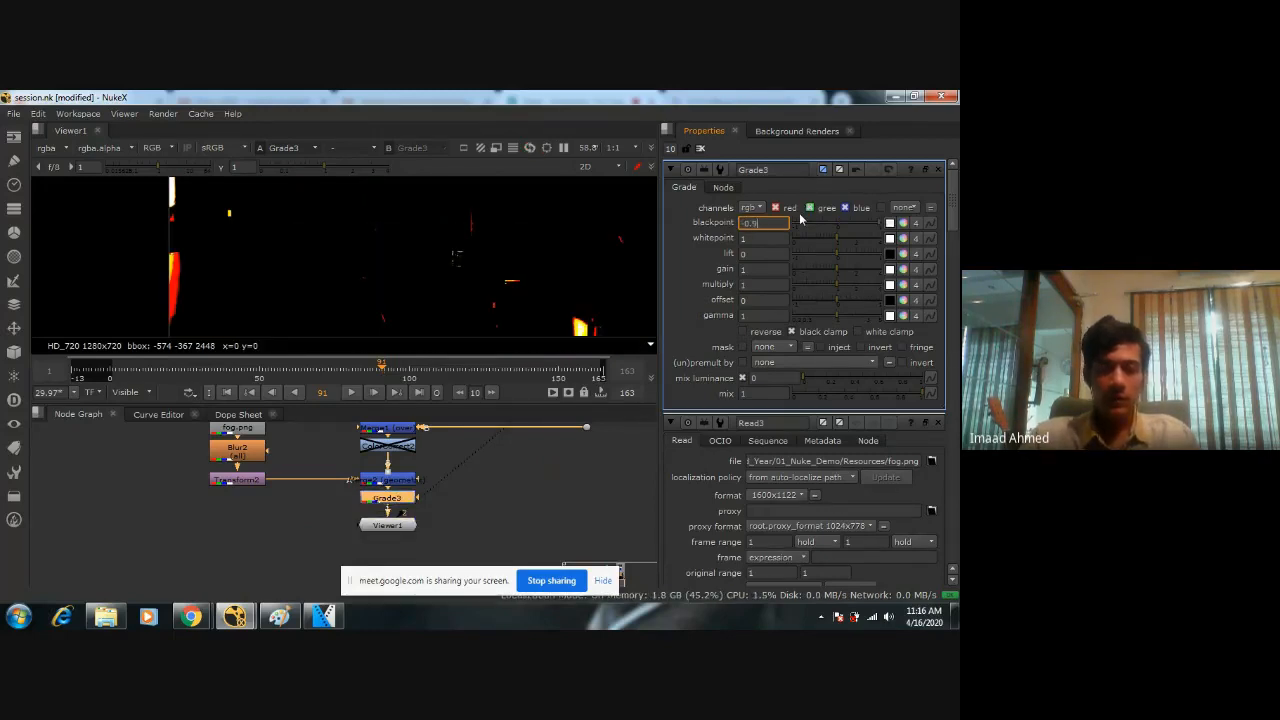
pyautogui.press('Return')
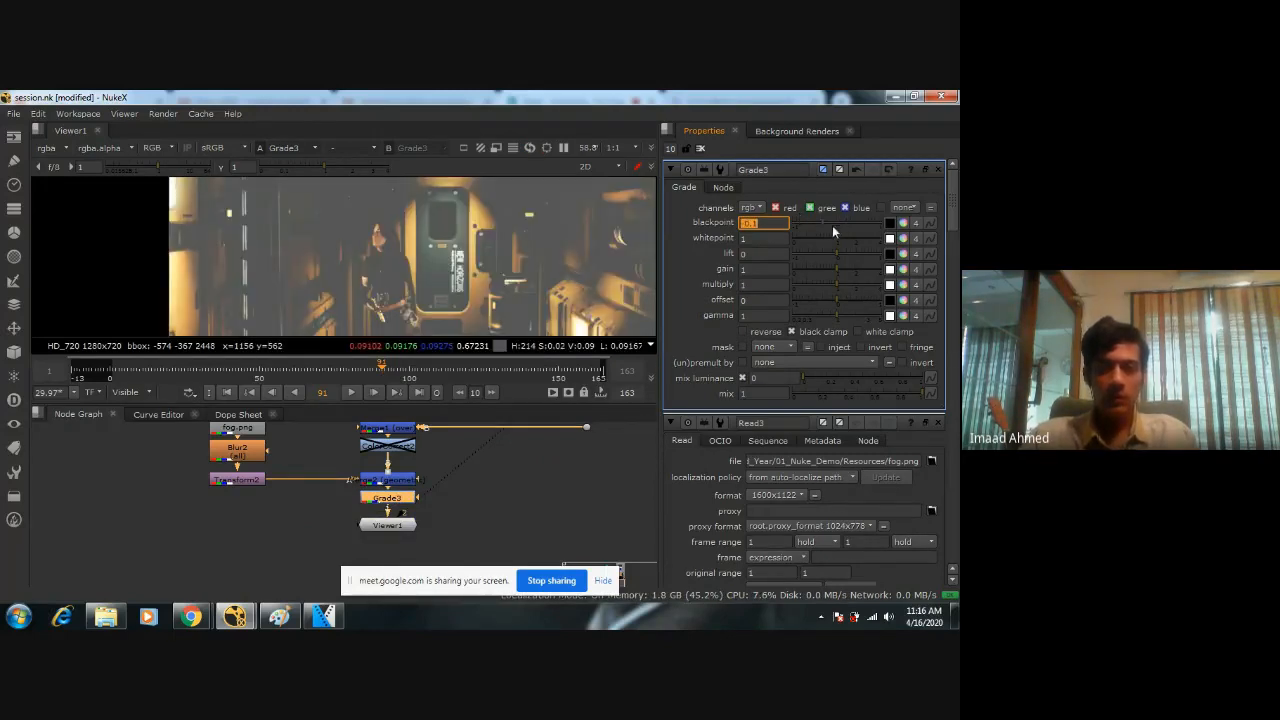
pyautogui.moveTo(823, 224); pyautogui.dragTo(830, 223)
pyautogui.click(790, 222)
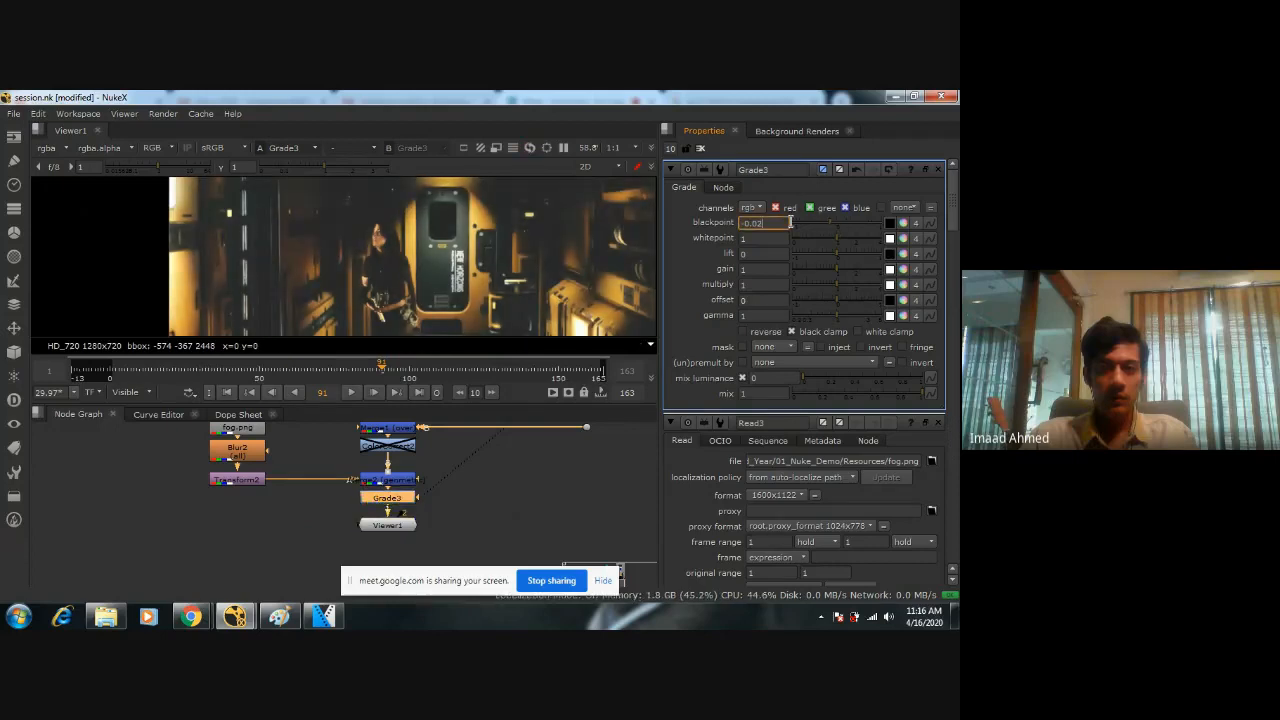
pyautogui.press('BackSpace')
pyautogui.write('1')
pyautogui.press('Return')
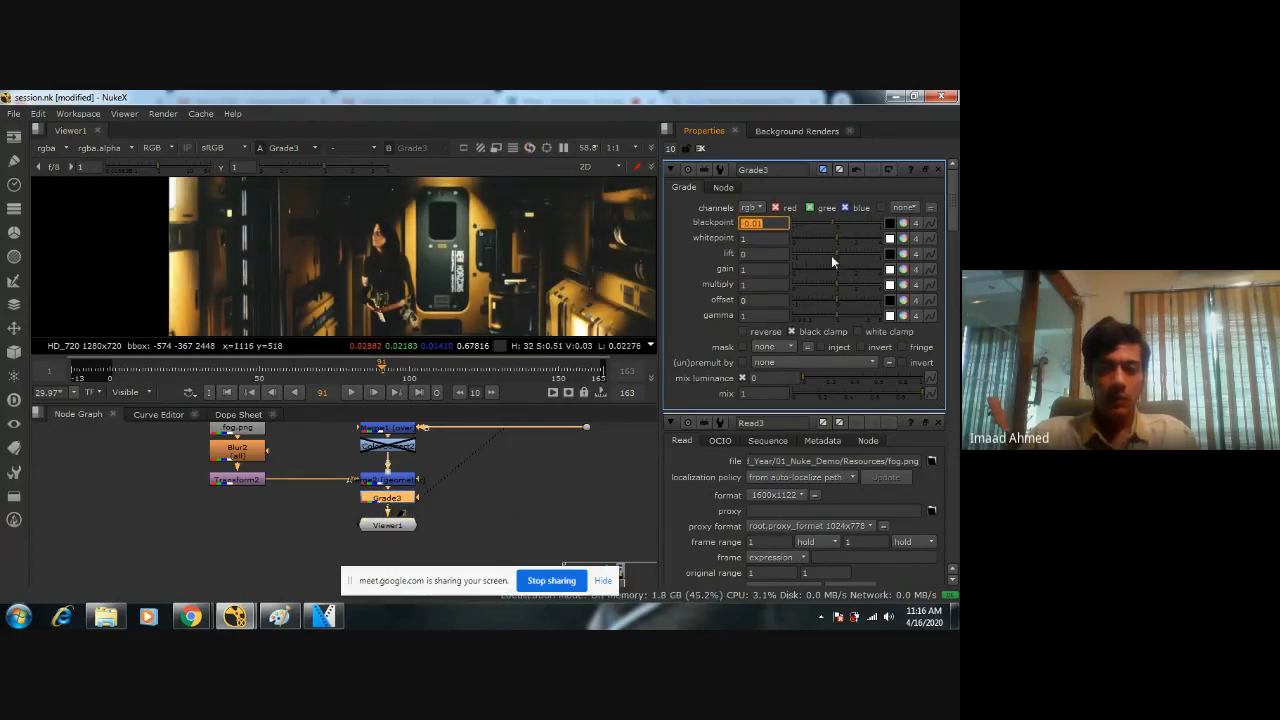
# Set Grade3's blackpoint to -0.005 and select the node to check its effect on the comp.
pyautogui.click(769, 224)
pyautogui.write('05')
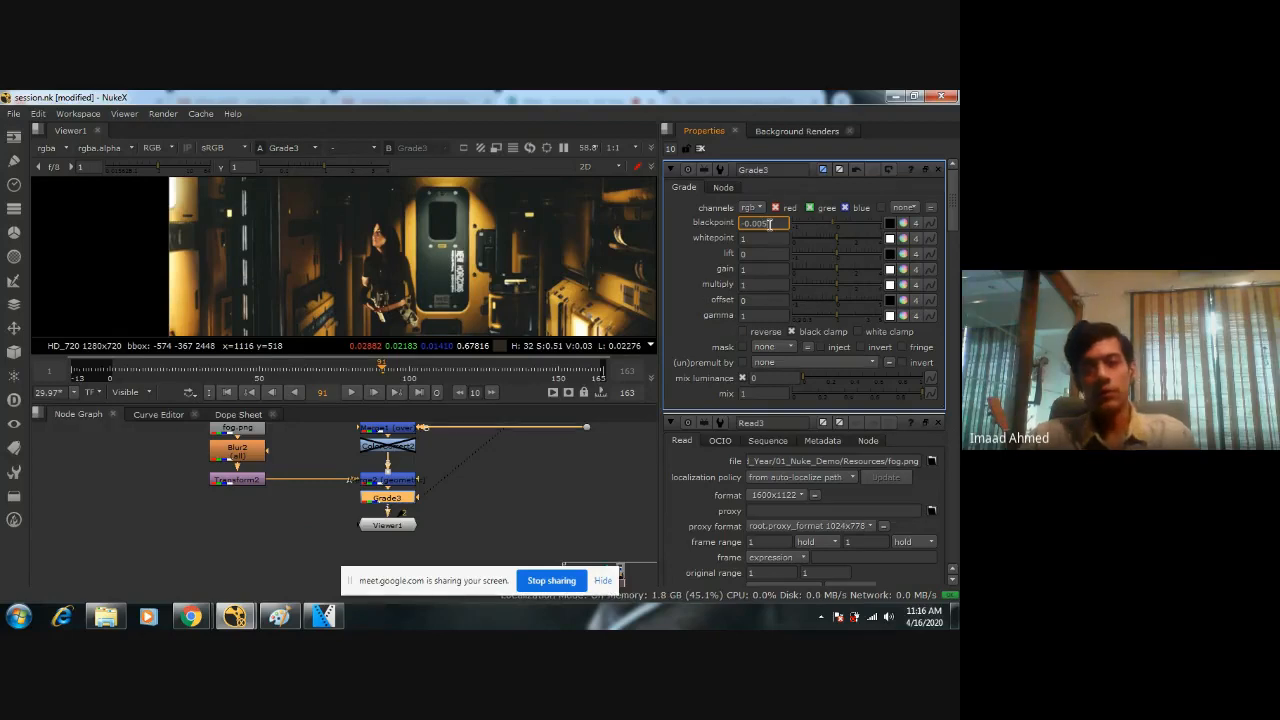
pyautogui.press('Return')
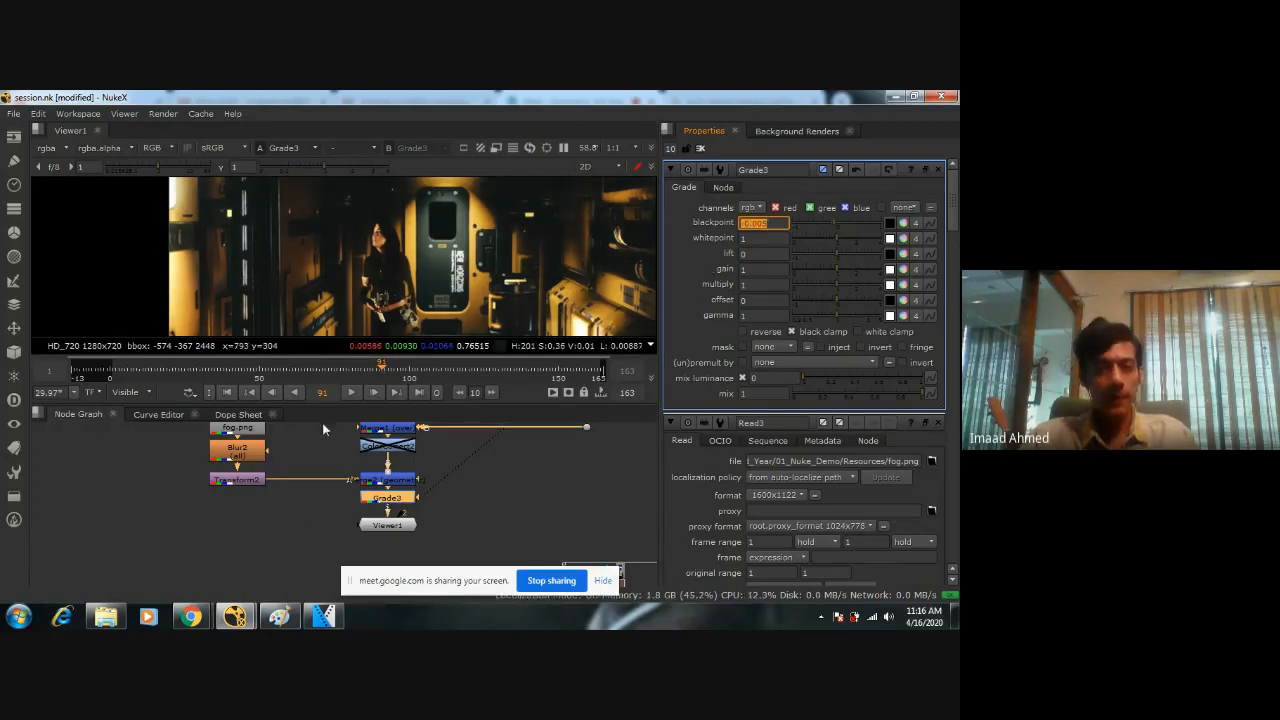
pyautogui.click(382, 501)
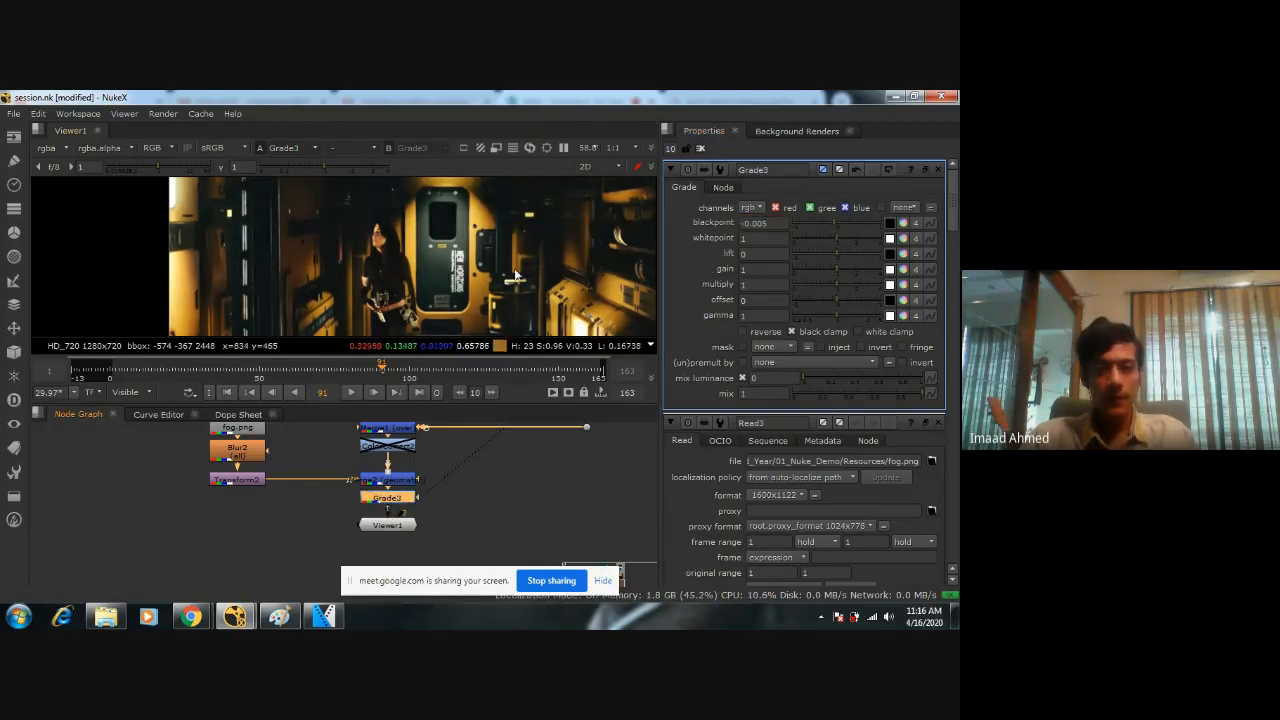
# Try a blackpoint of -0.0005 on Grade3 and compare the comp with the node disabled and re-enabled.
pyautogui.press('BackSpace')
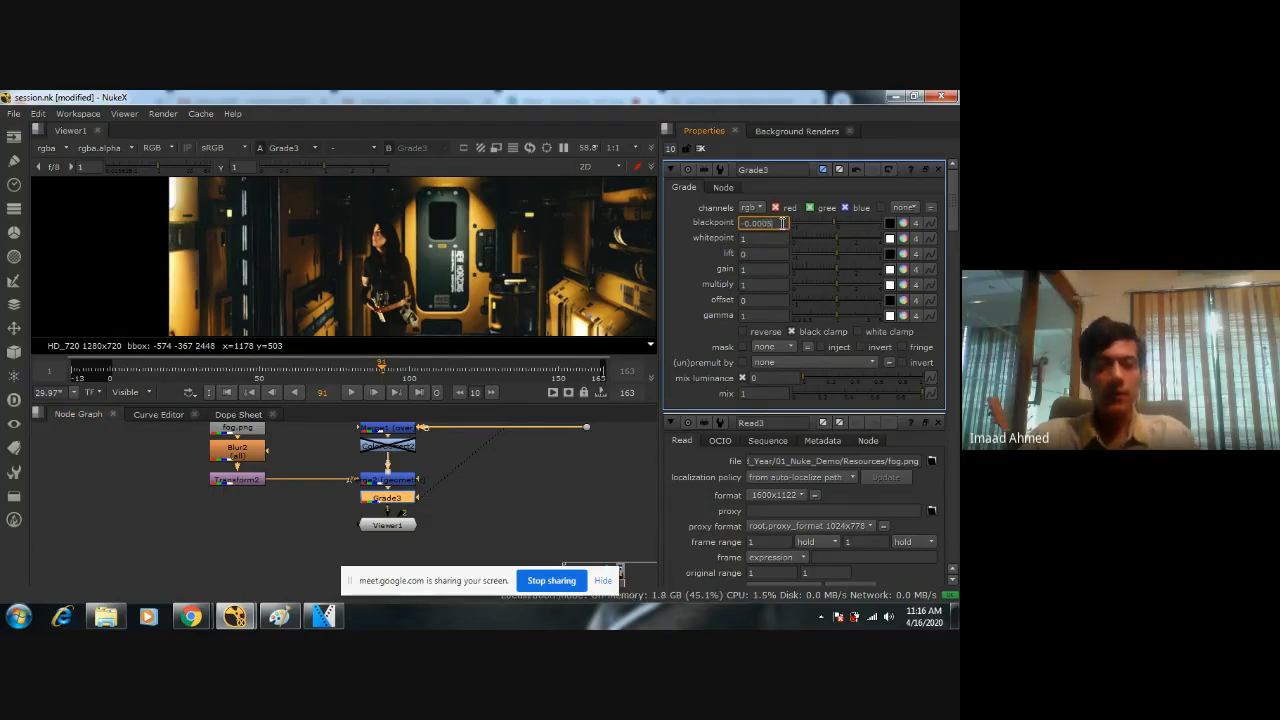
pyautogui.press('Return')
pyautogui.click(398, 486)
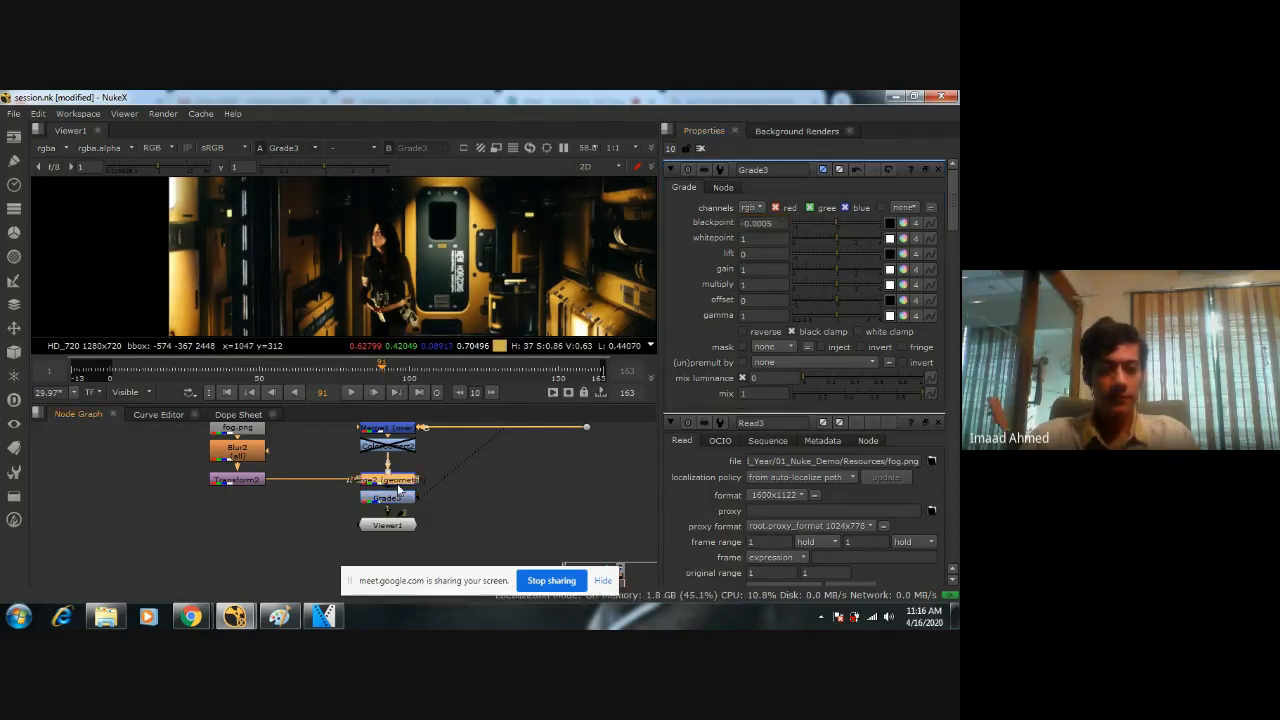
pyautogui.click(397, 497)
pyautogui.press('d')
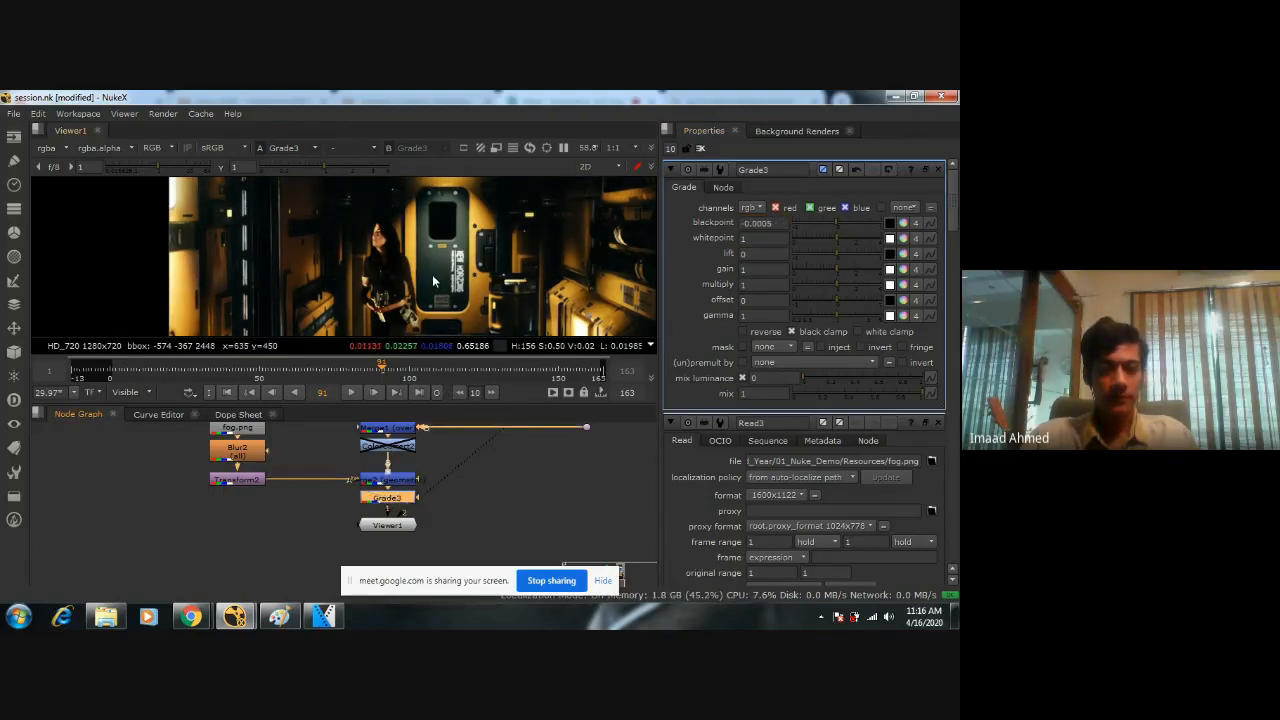
pyautogui.press('d')
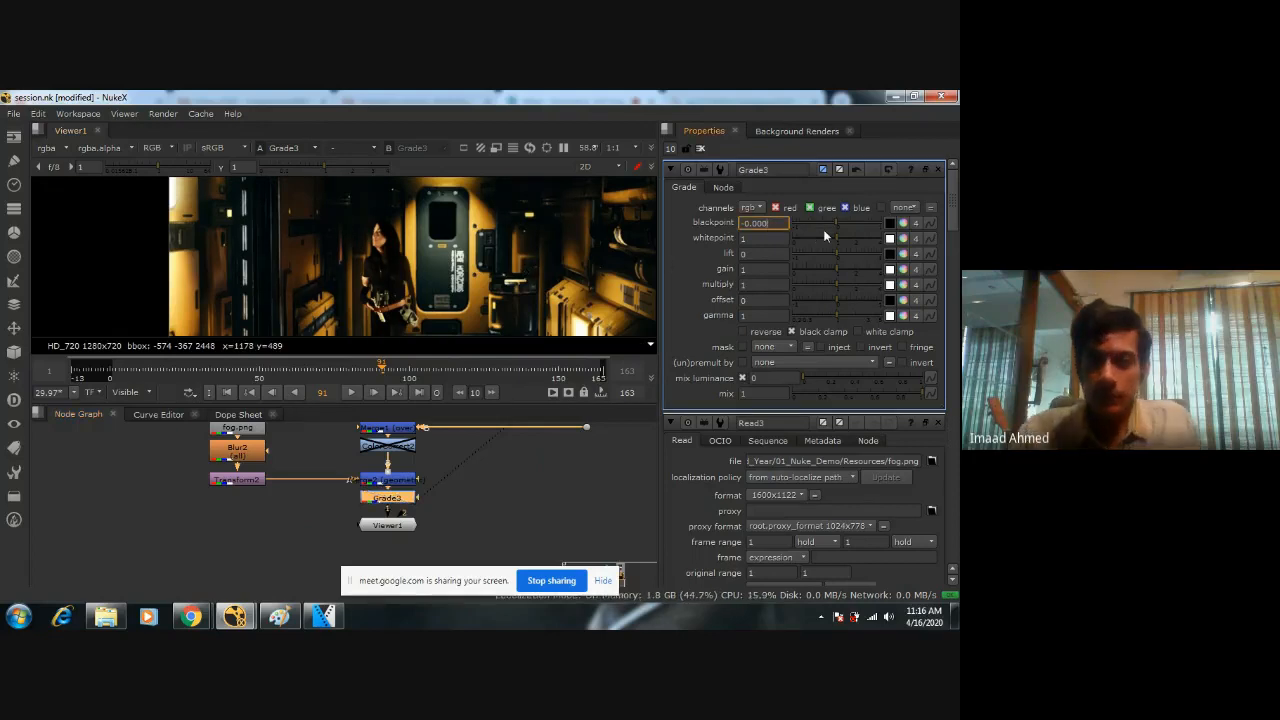
# Try blackpoint values of -0.0025, -0.00025 and -0.0001 on Grade3, toggling the node to compare the result.
pyautogui.write('25')
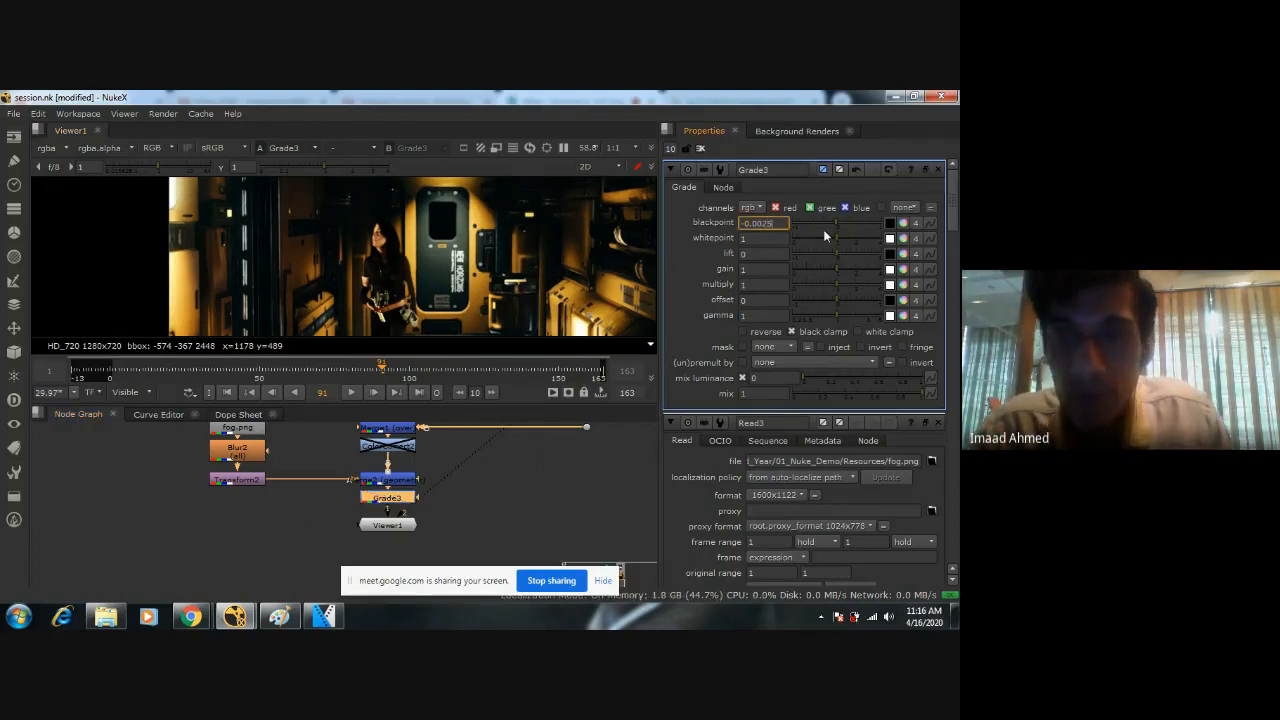
pyautogui.press('Return')
pyautogui.click(762, 227)
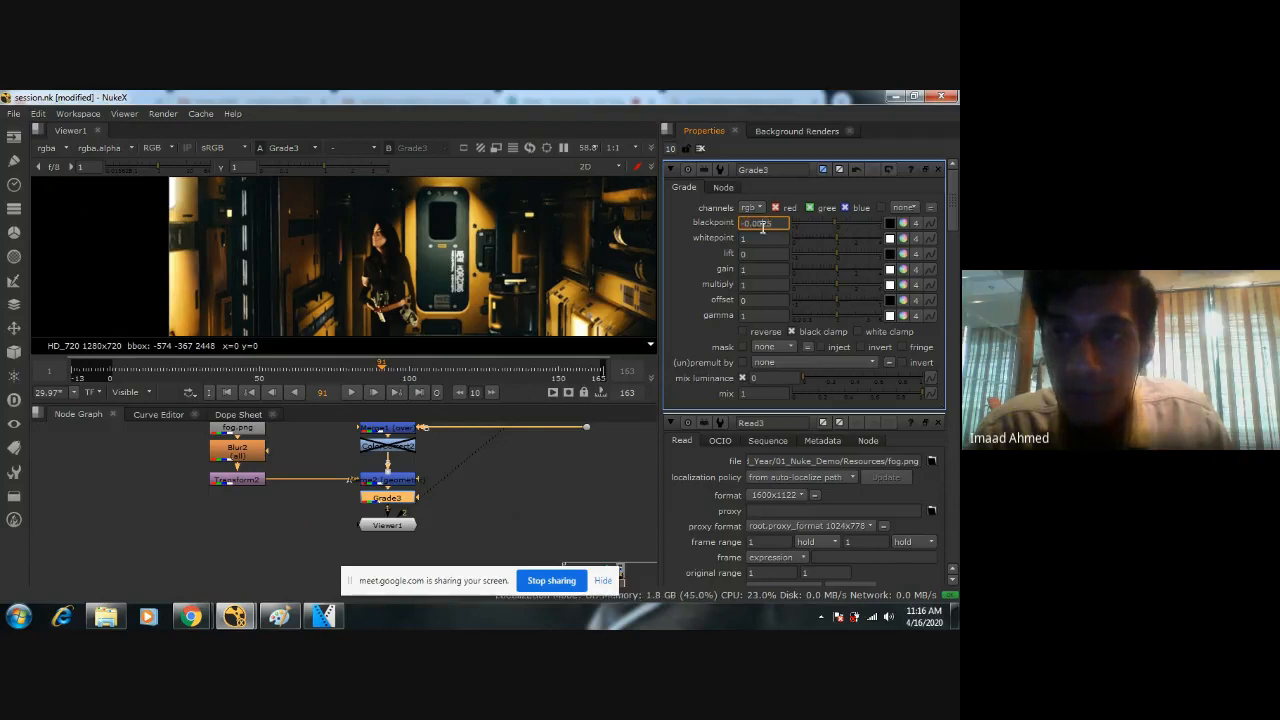
pyautogui.doubleClick(782, 227)
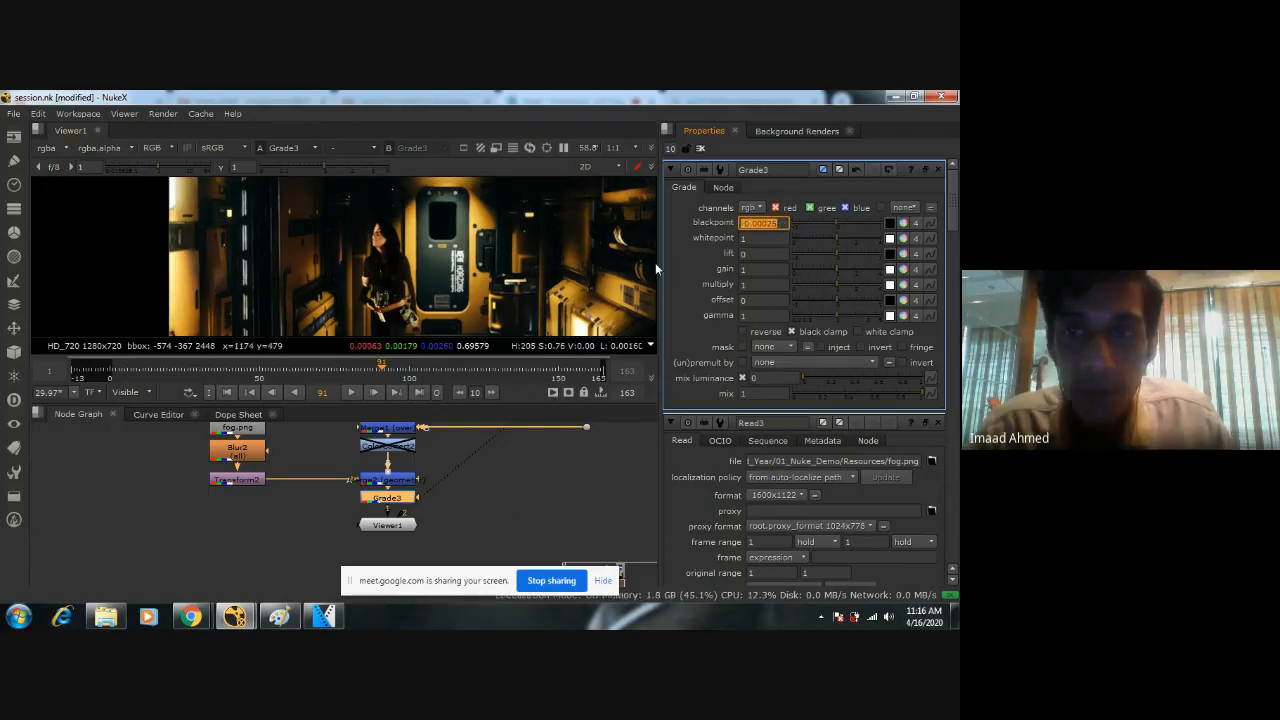
pyautogui.write('-0.00025')
pyautogui.press('Return')
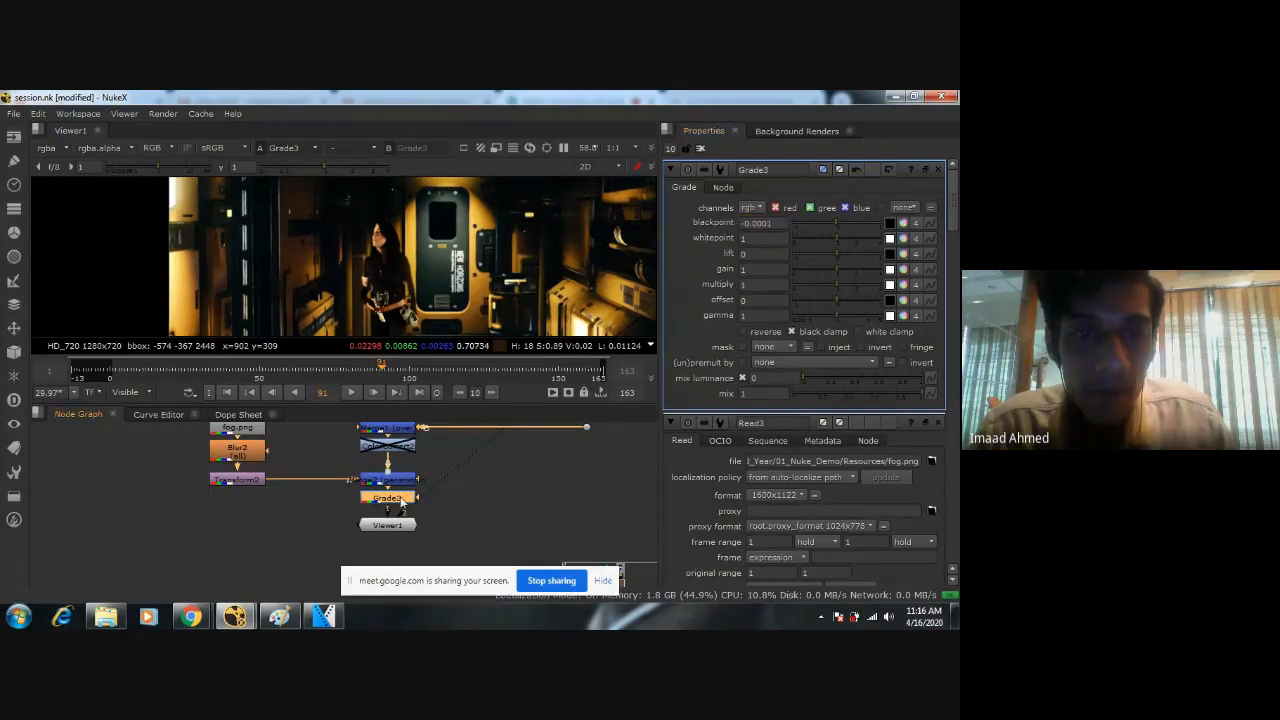
pyautogui.press('d')
pyautogui.press('d')
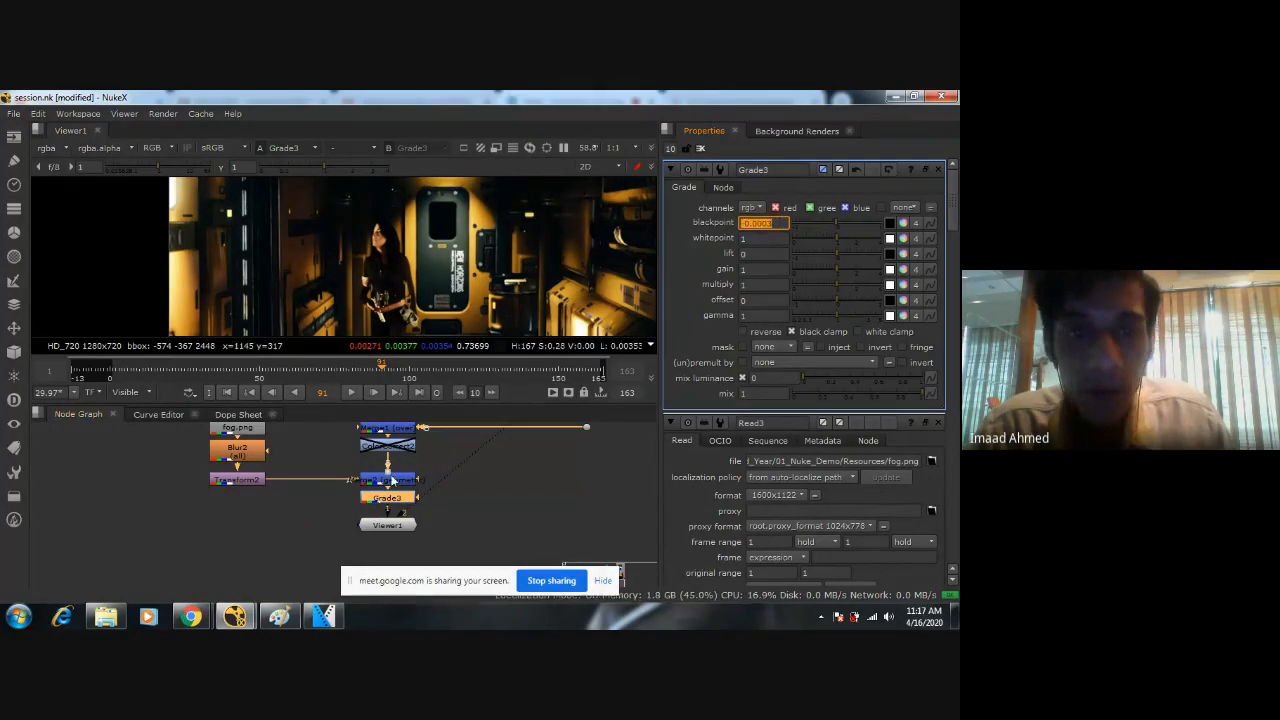
# Reset Grade3's blackpoint to 0.
pyautogui.write('dd')
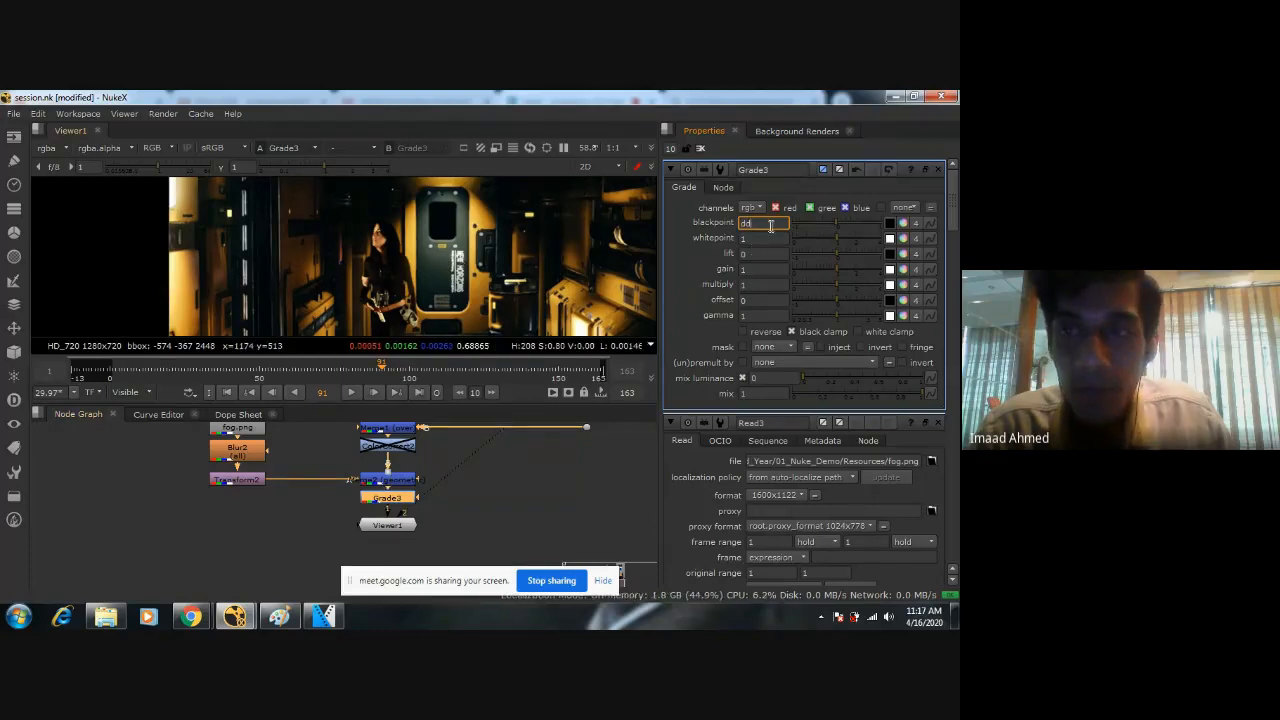
pyautogui.press('Return')
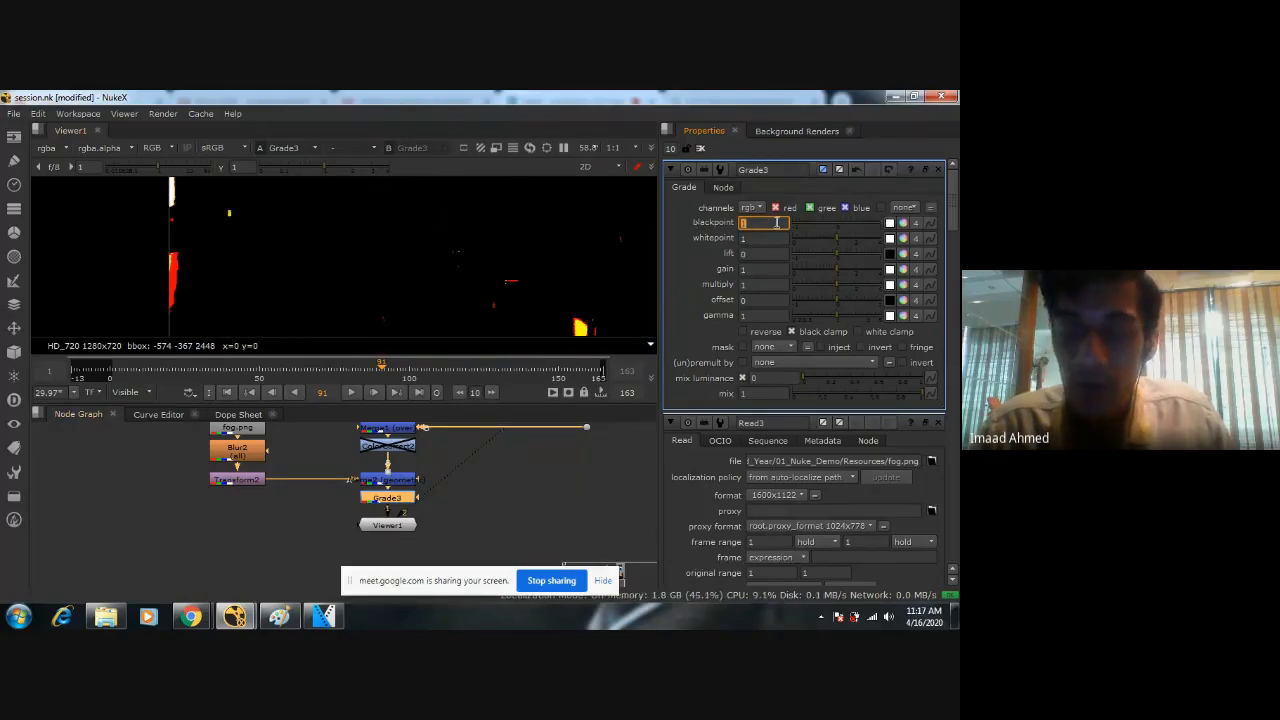
pyautogui.write('0')
pyautogui.press('Return')
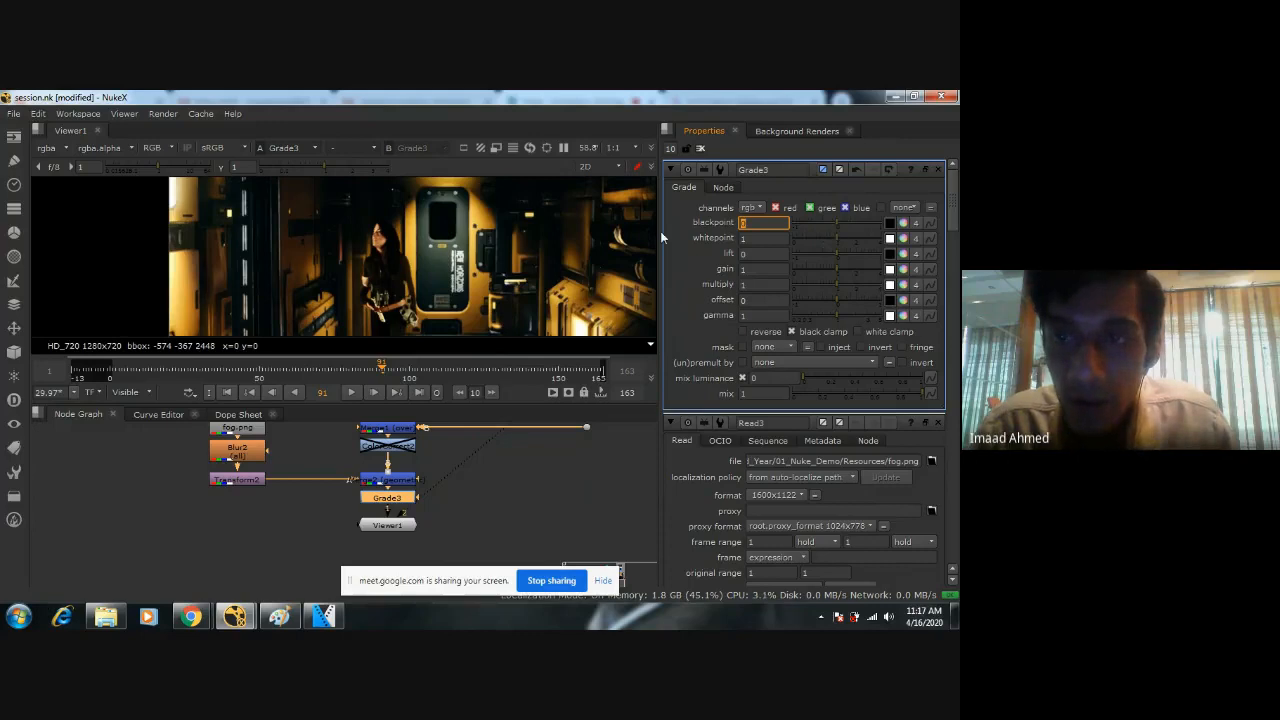
# Set Grade3's blackpoint to 0.0005 with the comp's dark areas as reference, and save the script.
pyautogui.moveTo(659, 231); pyautogui.dragTo(555, 236)
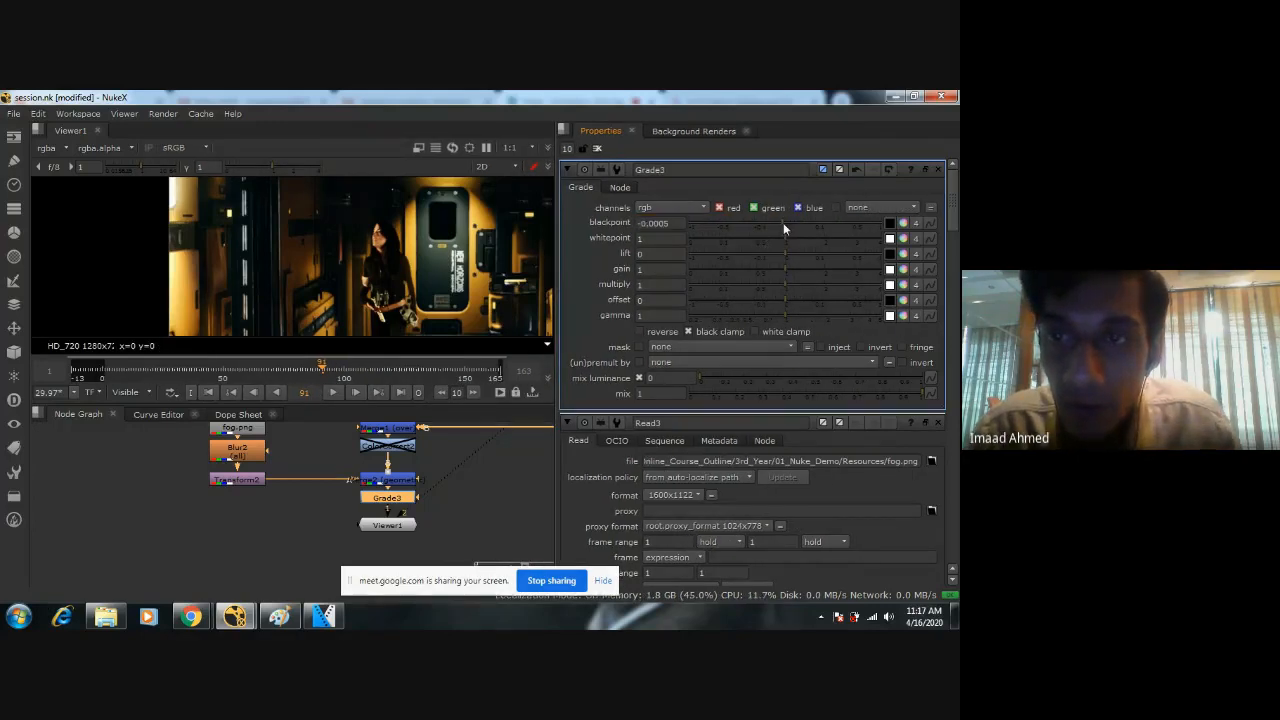
pyautogui.moveTo(783, 222); pyautogui.dragTo(792, 222)
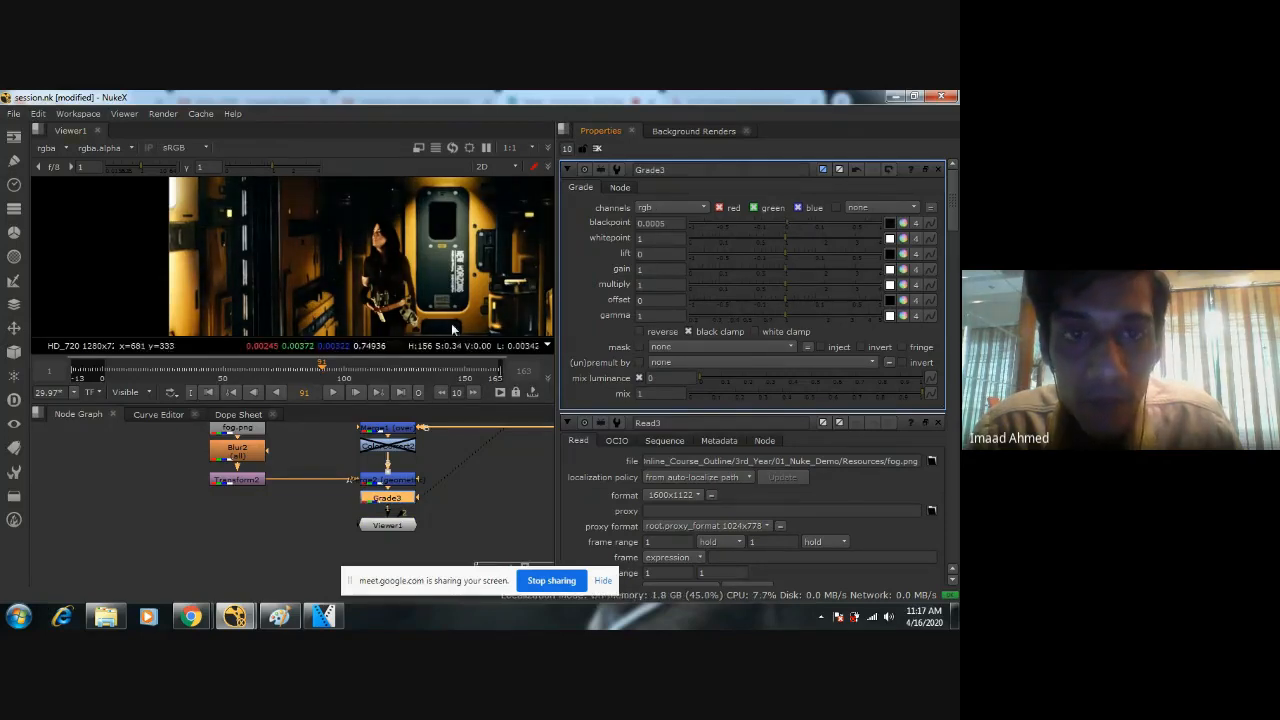
pyautogui.moveTo(554, 309); pyautogui.dragTo(682, 309)
pyautogui.scroll(-2, 480, 300)
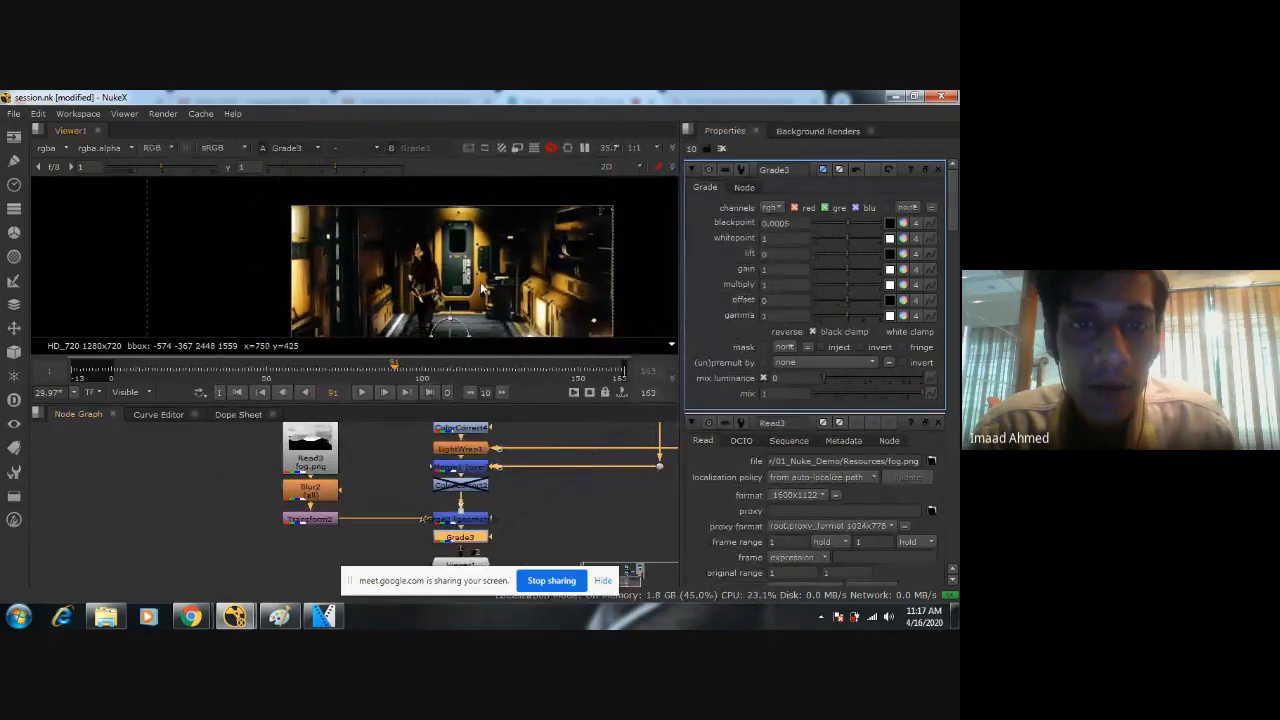
pyautogui.scroll(-1, 481, 285)
pyautogui.moveTo(481, 285); pyautogui.dragTo(499, 222, button='middle')
pyautogui.hotkey('ctrl', 's')
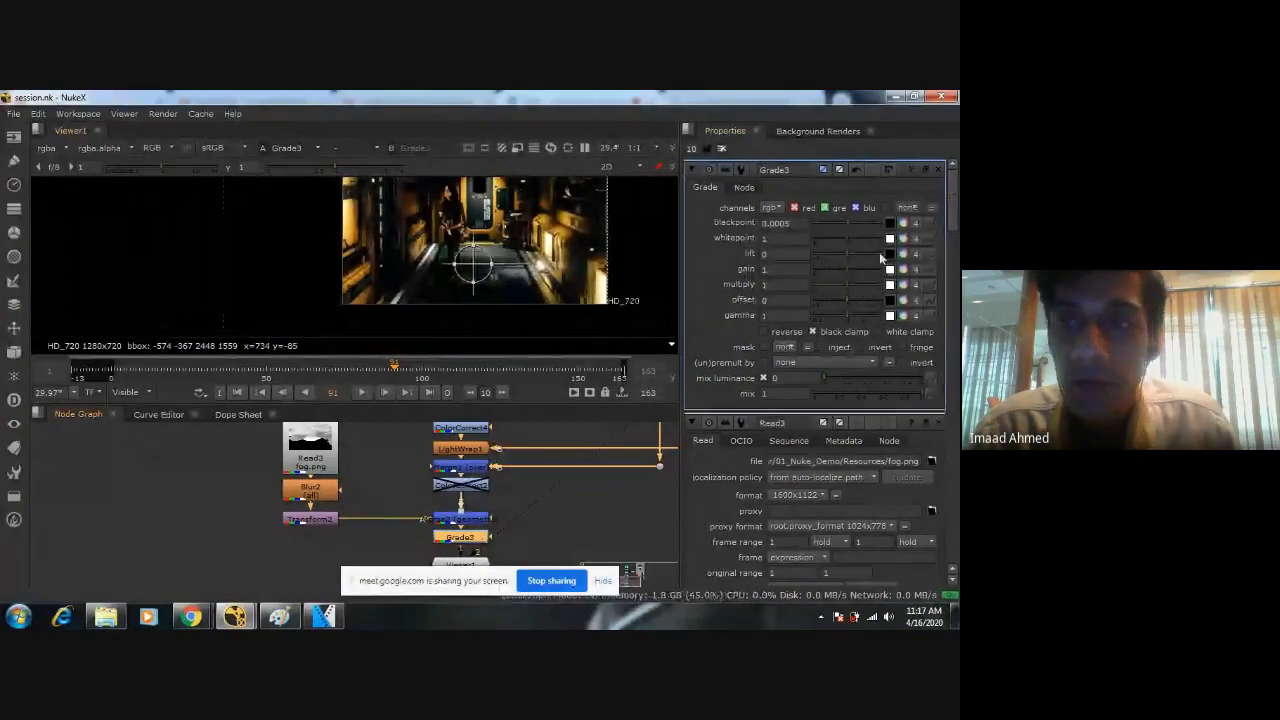
# Set Grade3's whitepoint to 0.95 and save the script.
pyautogui.moveTo(683, 250); pyautogui.dragTo(605, 248)
pyautogui.scroll(2, 435, 245)
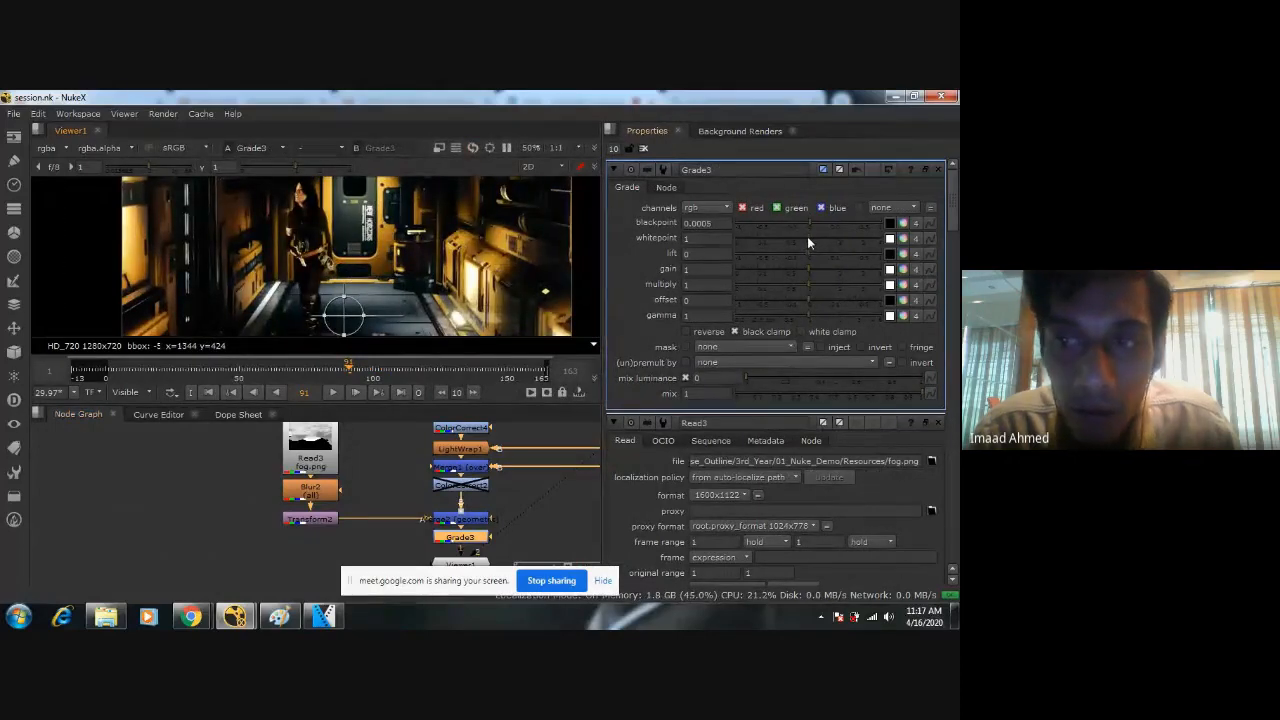
pyautogui.moveTo(807, 238)
pyautogui.mouseDown()
pyautogui.moveTo(837, 234)
pyautogui.moveTo(805, 239)
pyautogui.mouseUp()
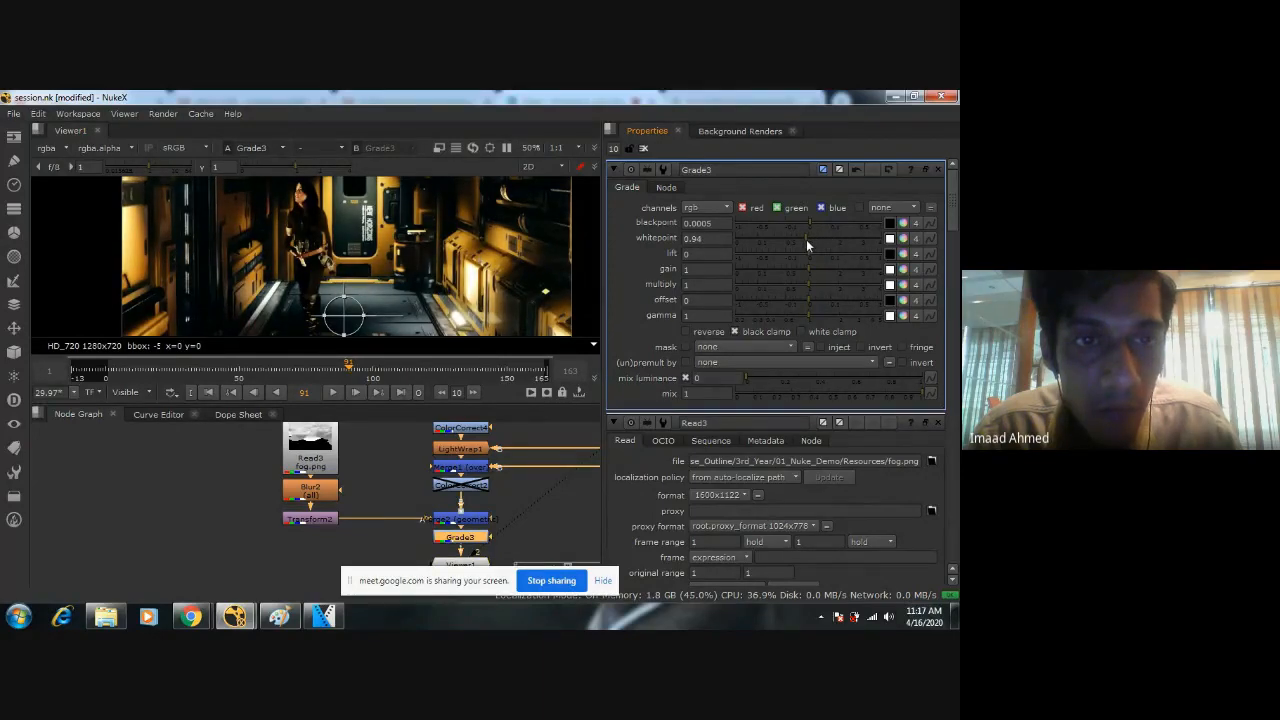
pyautogui.keyDown('ctrl'); pyautogui.click(806, 239); pyautogui.keyUp('ctrl')
pyautogui.click(702, 236)
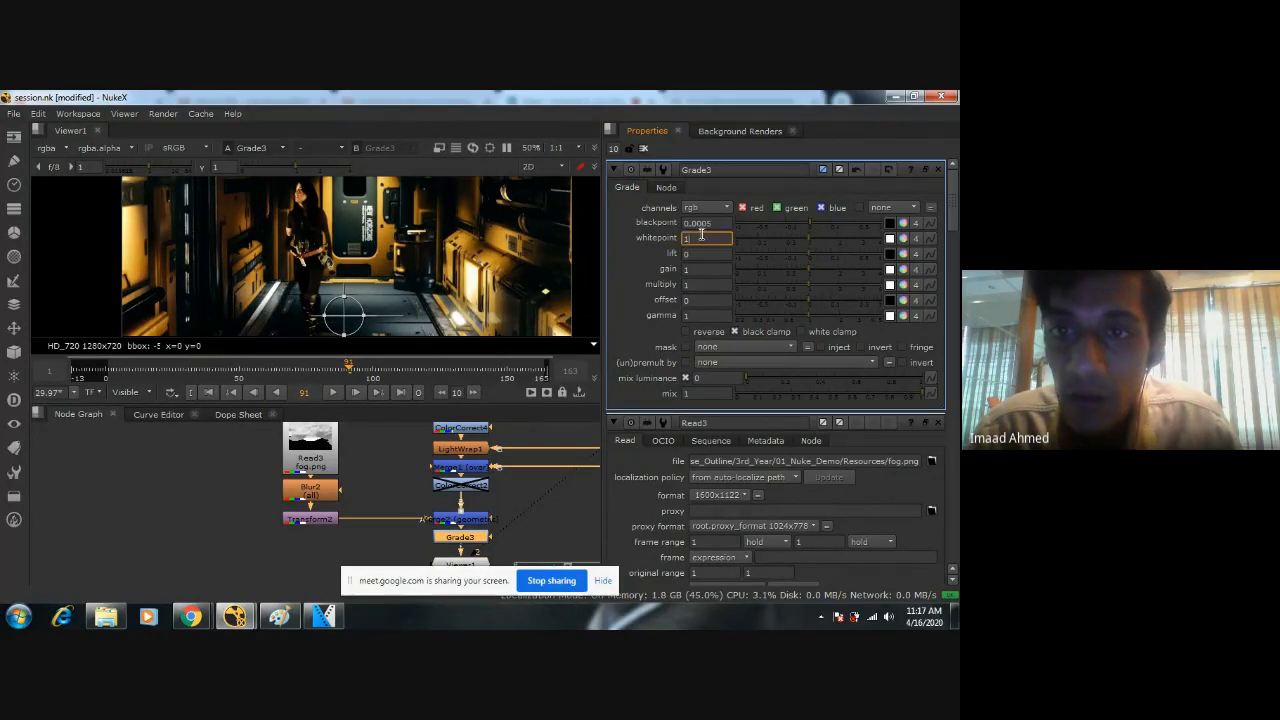
pyautogui.write('0.9')
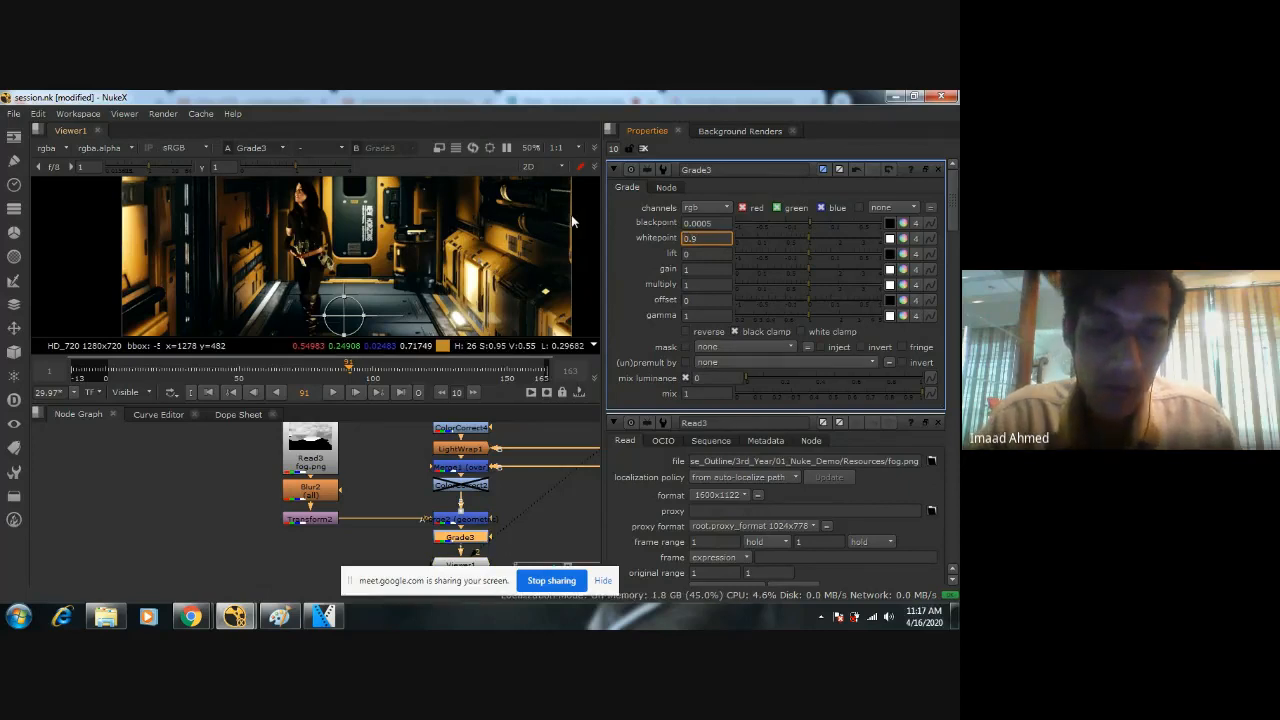
pyautogui.write('5')
pyautogui.press('Return')
pyautogui.hotkey('ctrl', 's')
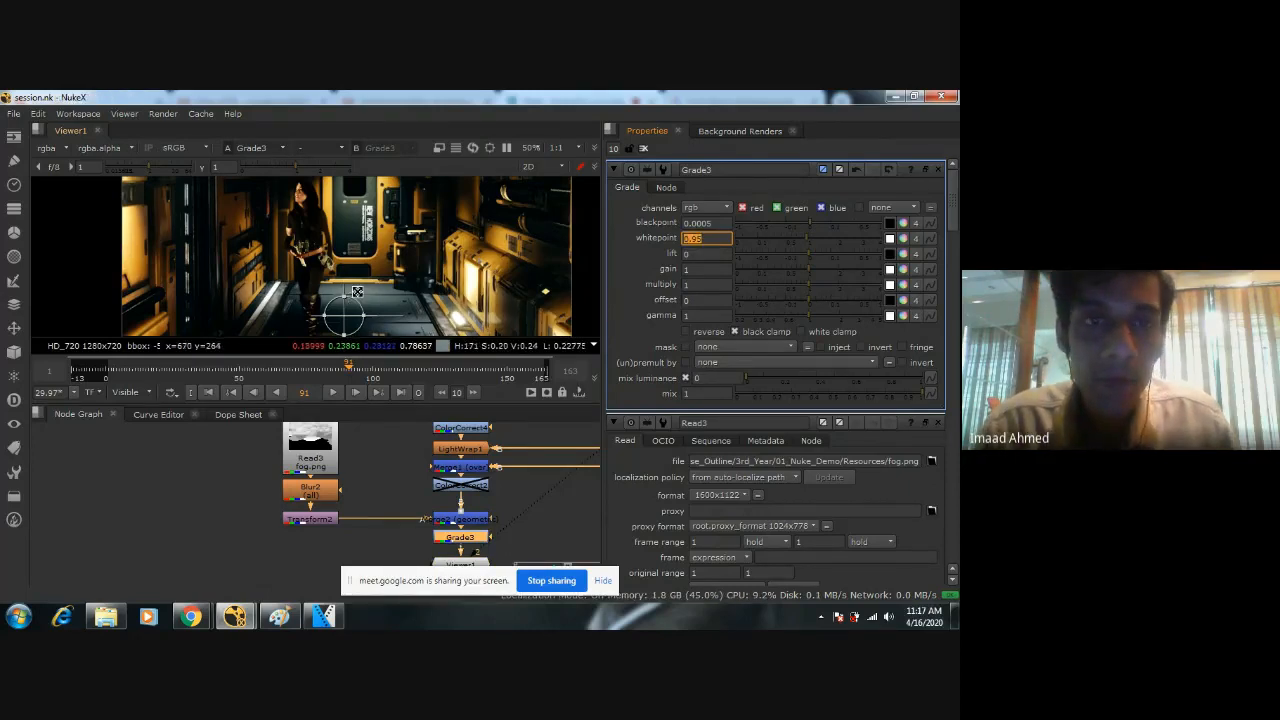
# Compare the comp with Grade3 disabled and re-enabled, inspect the figure's arm and torso up close, and save the script.
pyautogui.scroll(-5, 357, 291)
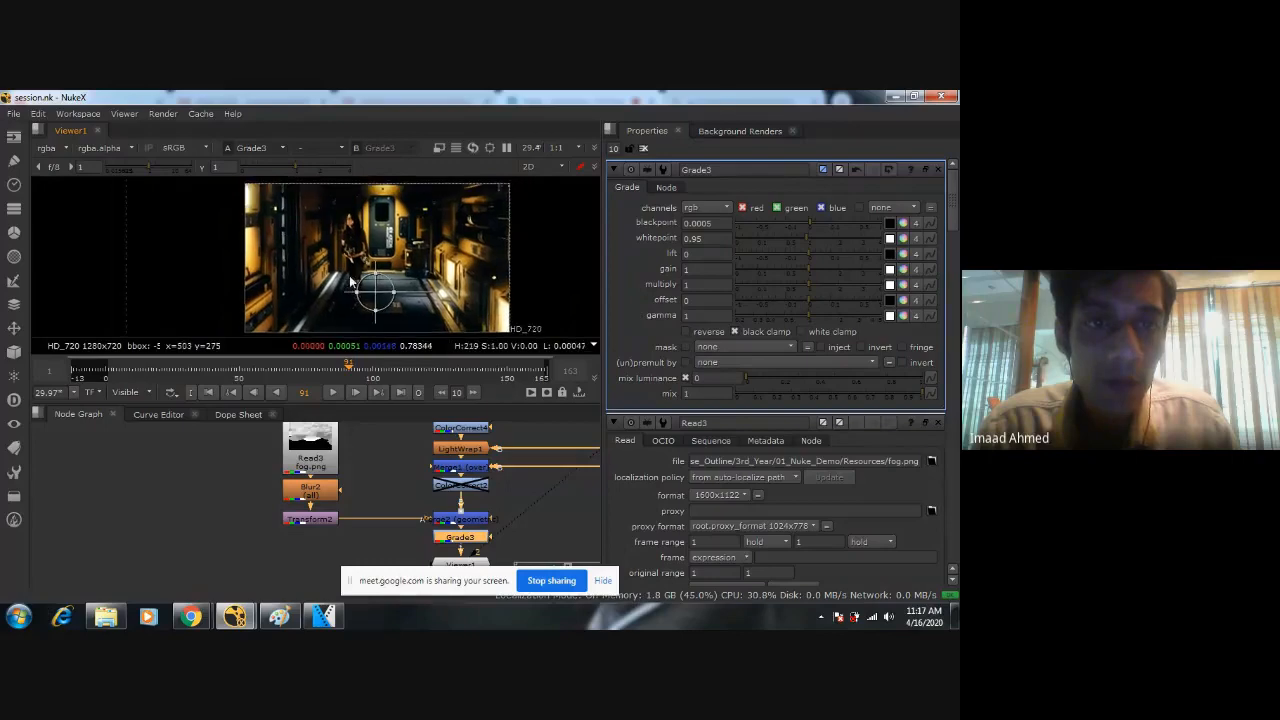
pyautogui.press('space')
pyautogui.press('space')
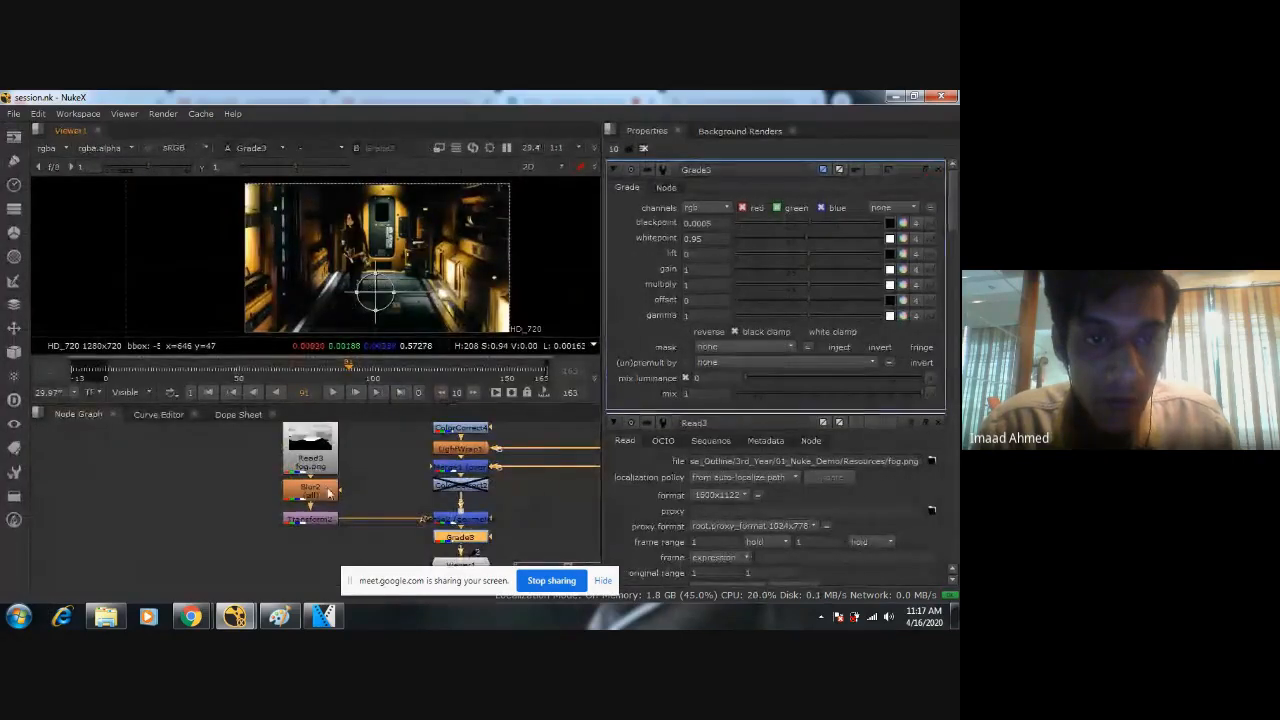
pyautogui.scroll(-4, 401, 502)
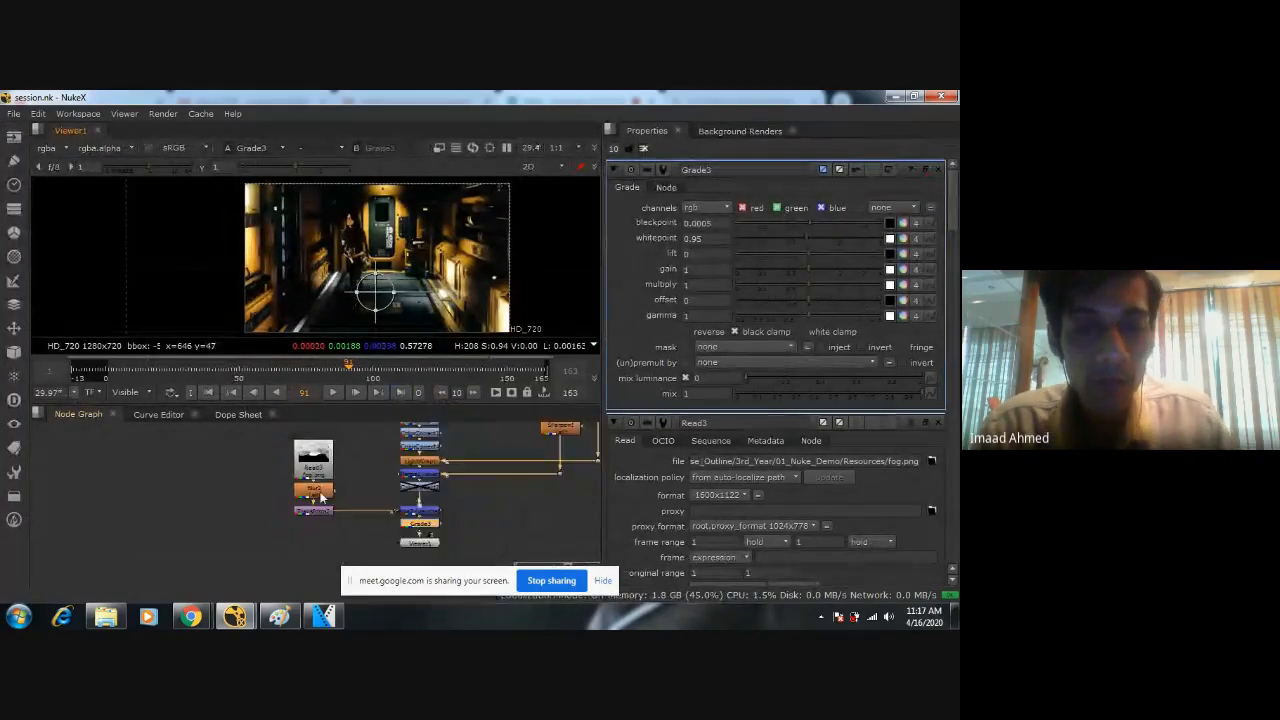
pyautogui.click(454, 485)
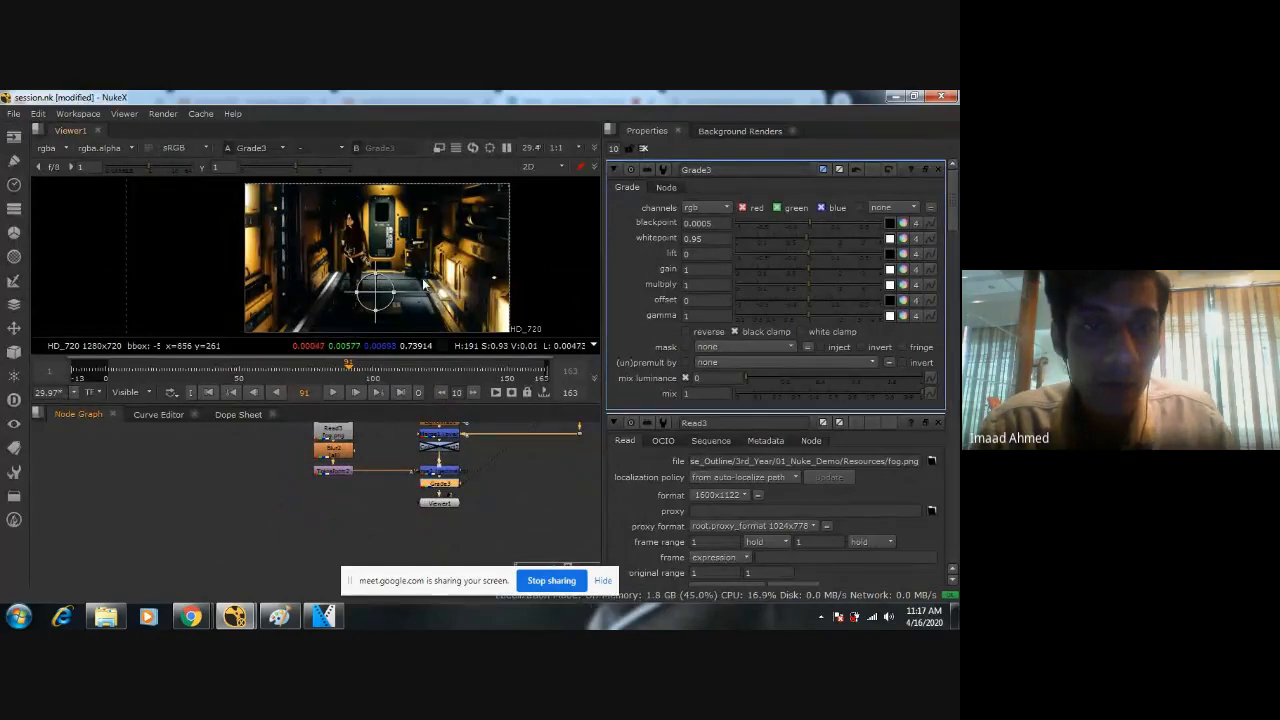
pyautogui.scroll(3, 421, 280)
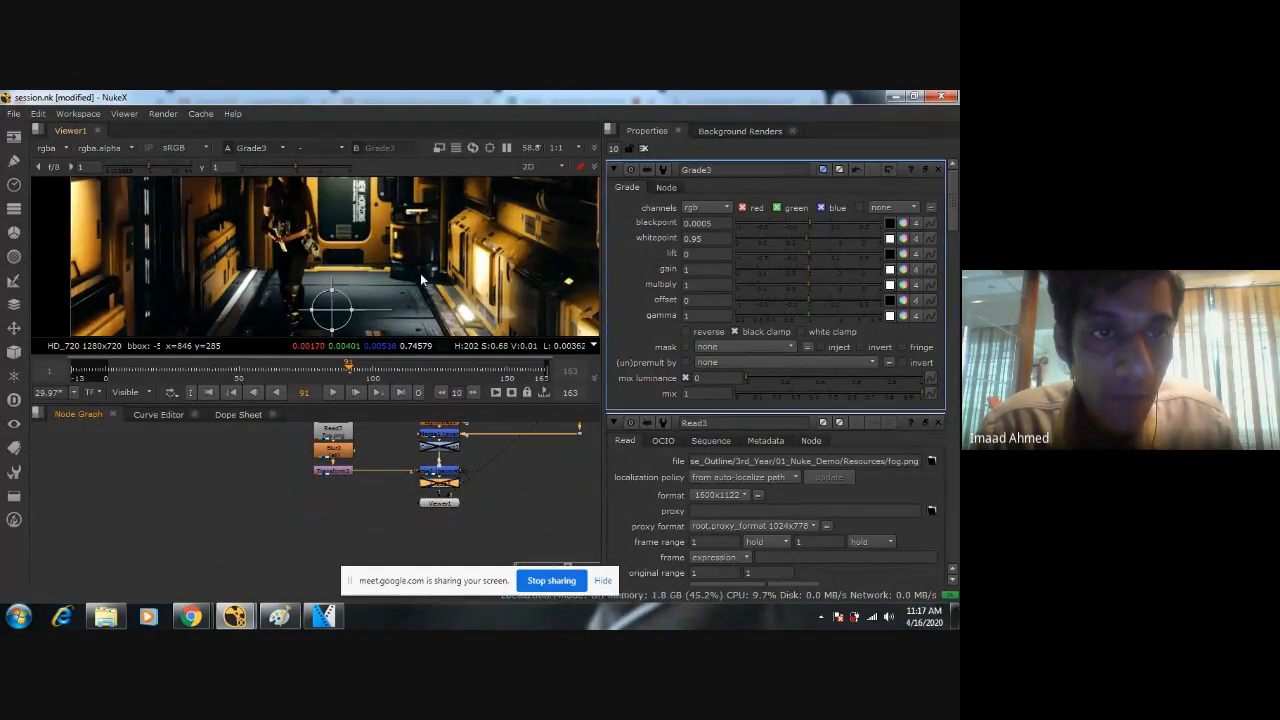
pyautogui.scroll(5, 416, 274)
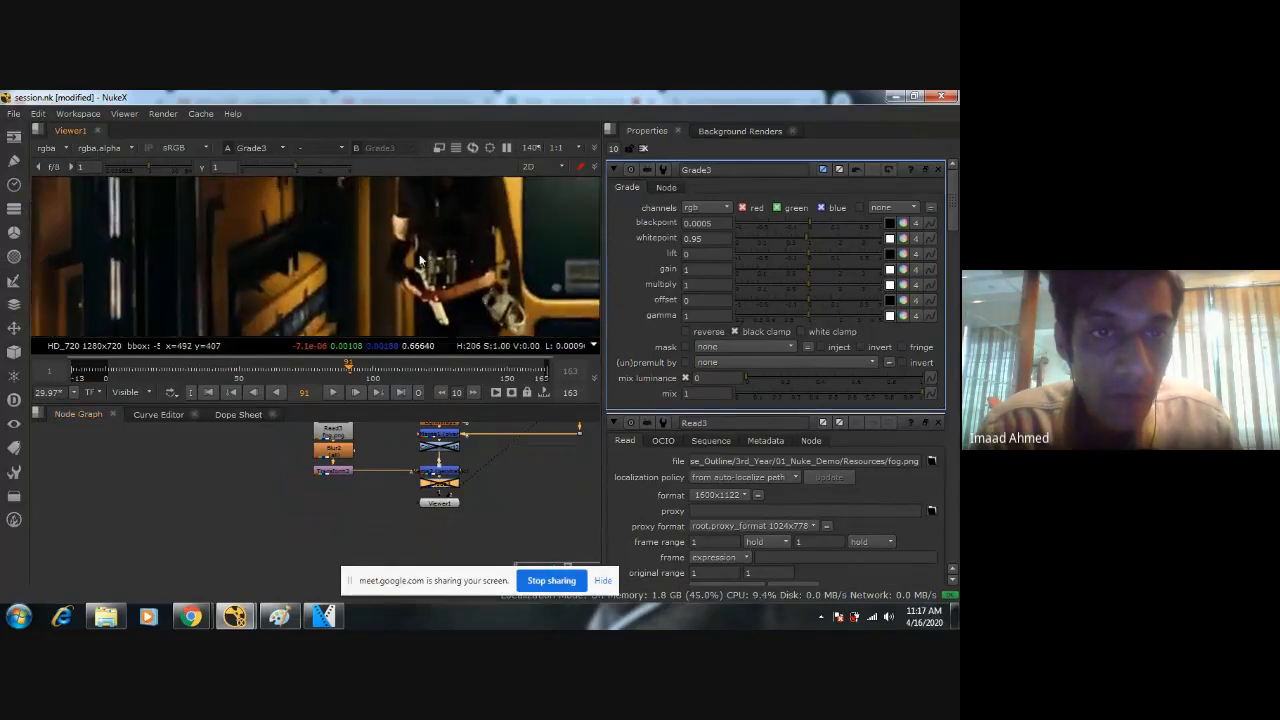
pyautogui.scroll(2, 404, 267)
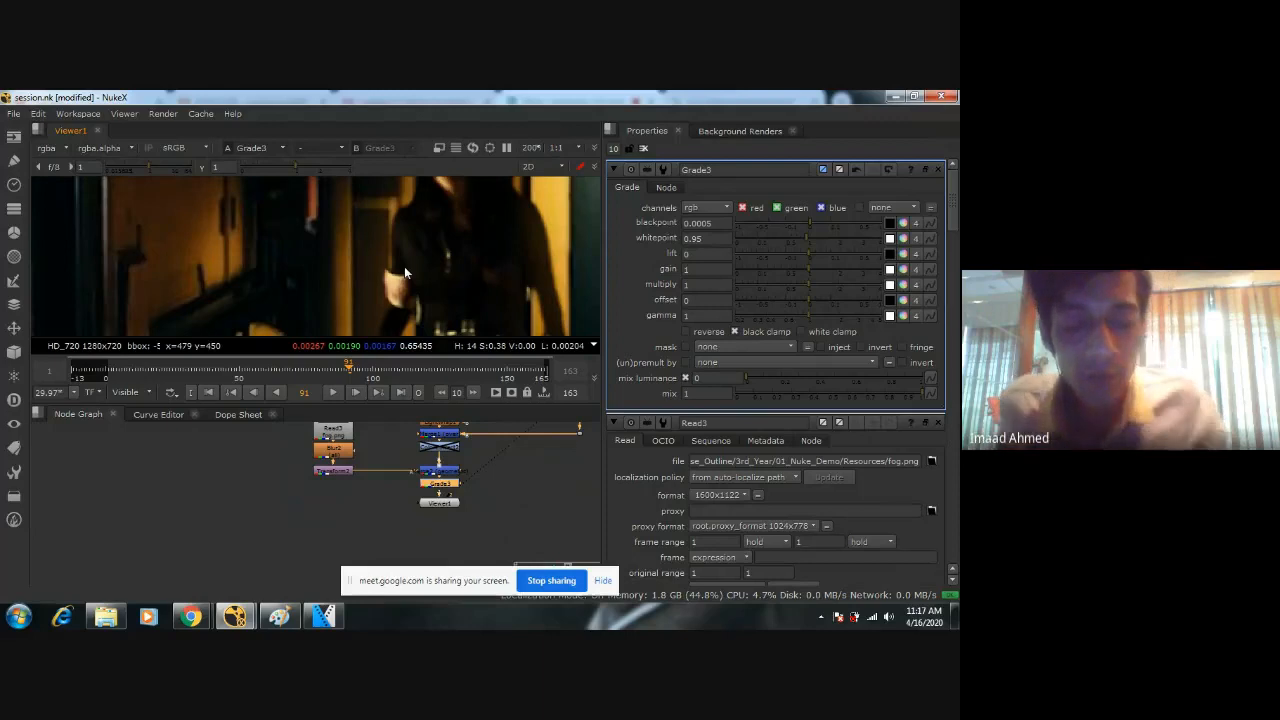
pyautogui.hotkey('ctrl', 's')
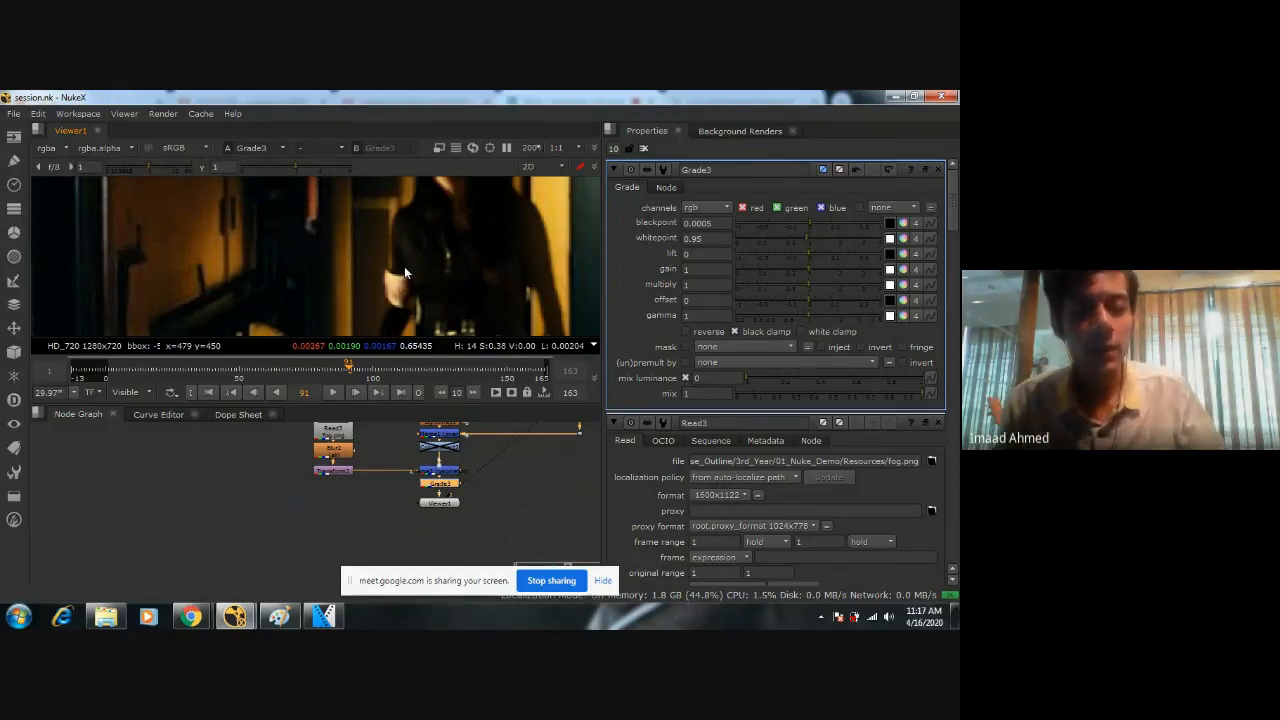
# Recheck Grade3's effect on the figure and the wall behind her with the node selected.
pyautogui.scroll(-2, 404, 266)
pyautogui.scroll(2, 404, 265)
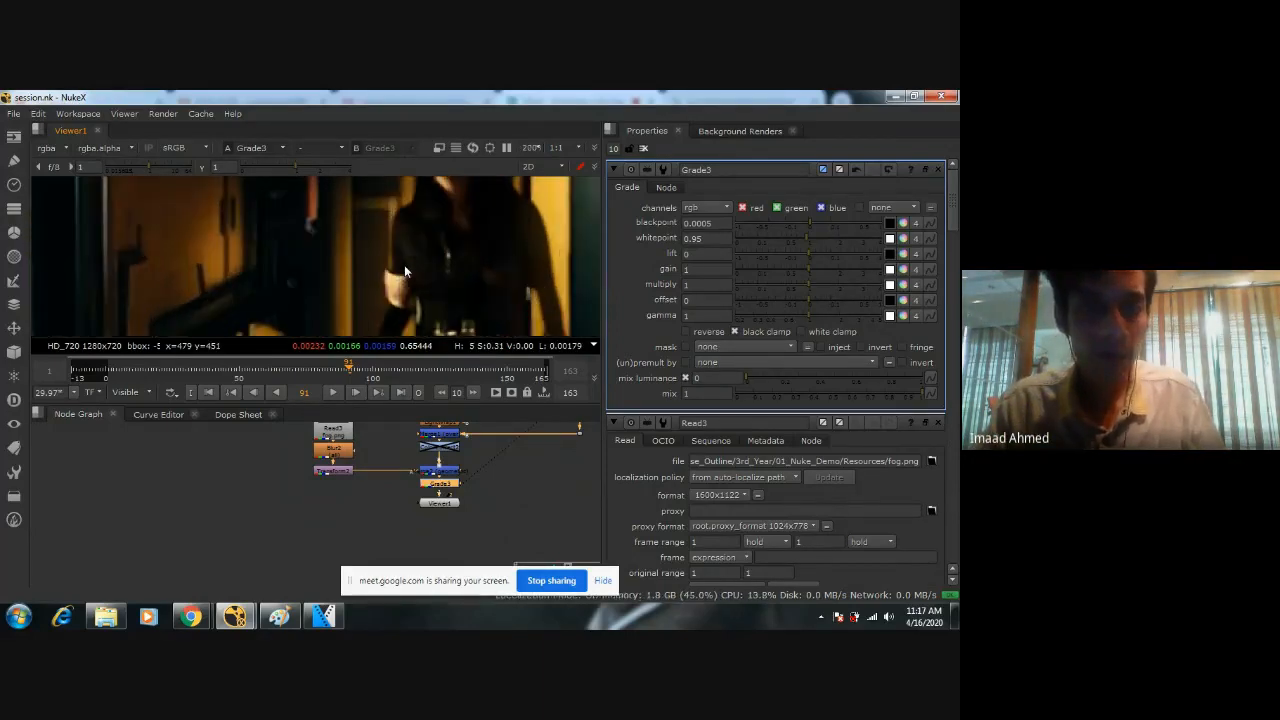
pyautogui.click(434, 487)
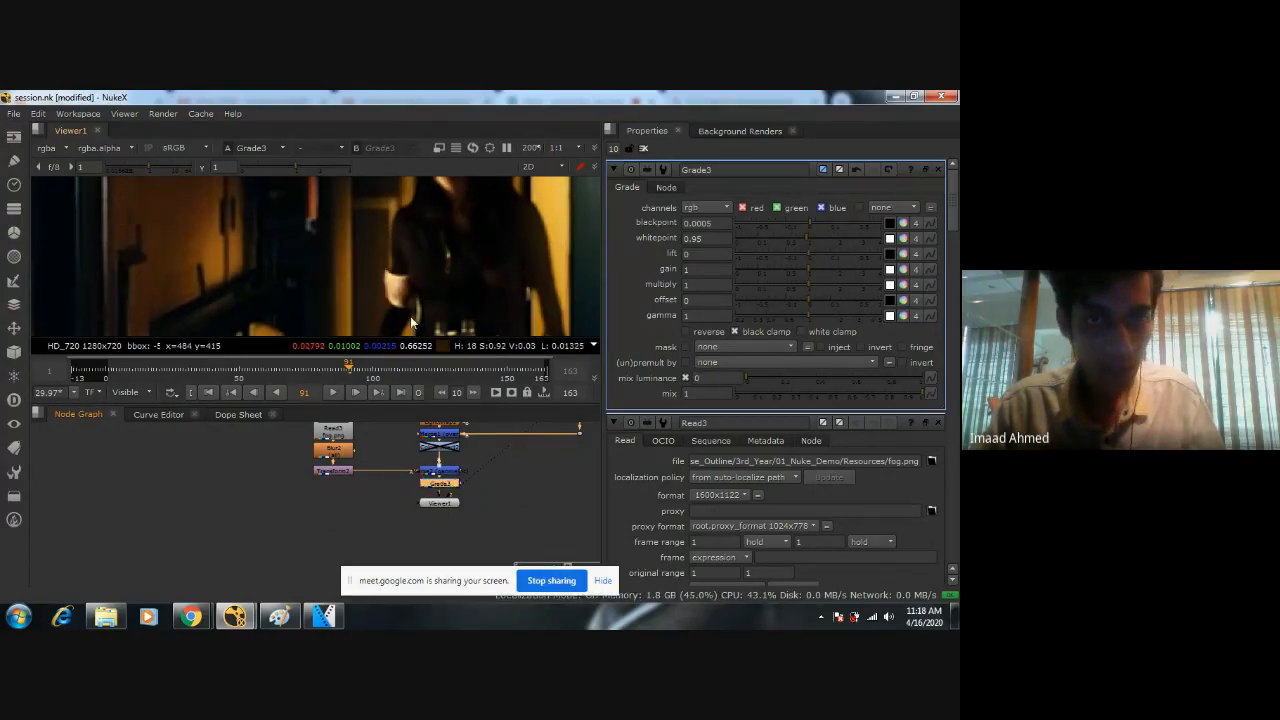
pyautogui.scroll(-8, 443, 307)
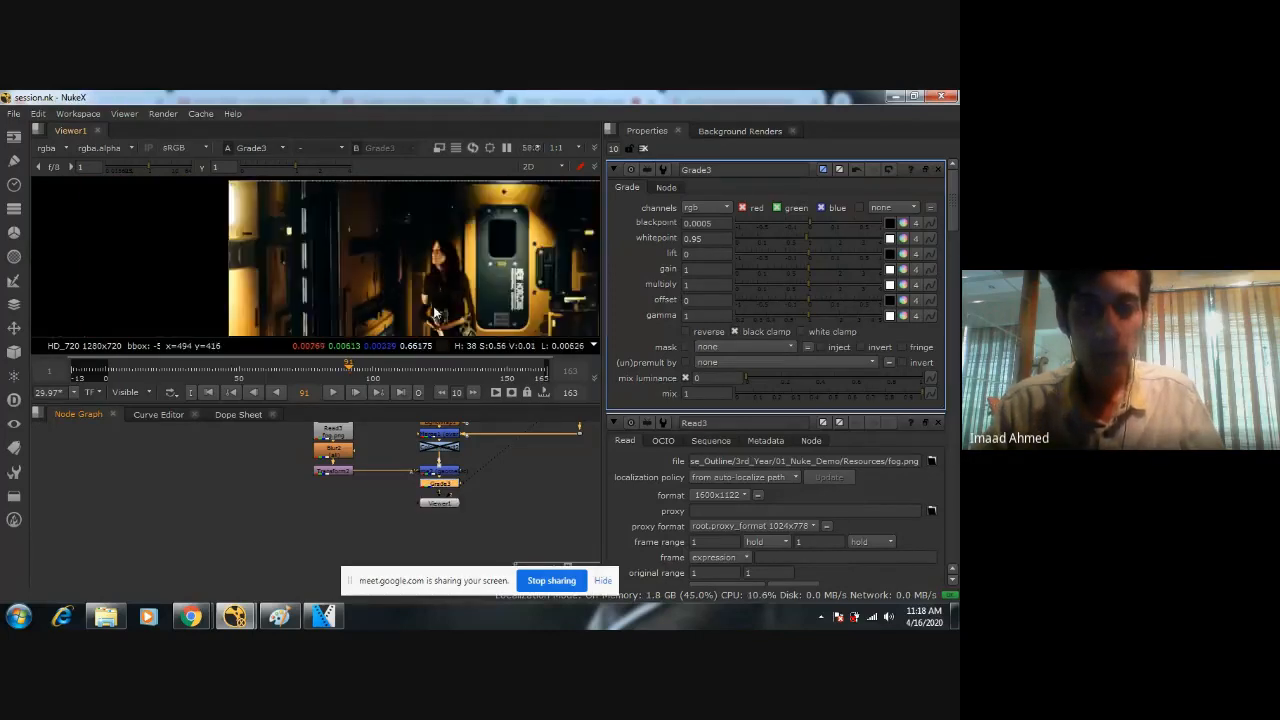
# Maximize the viewer and review the whole graded corridor comp.
pyautogui.moveTo(345, 260); pyautogui.dragTo(338, 232, button='middle')
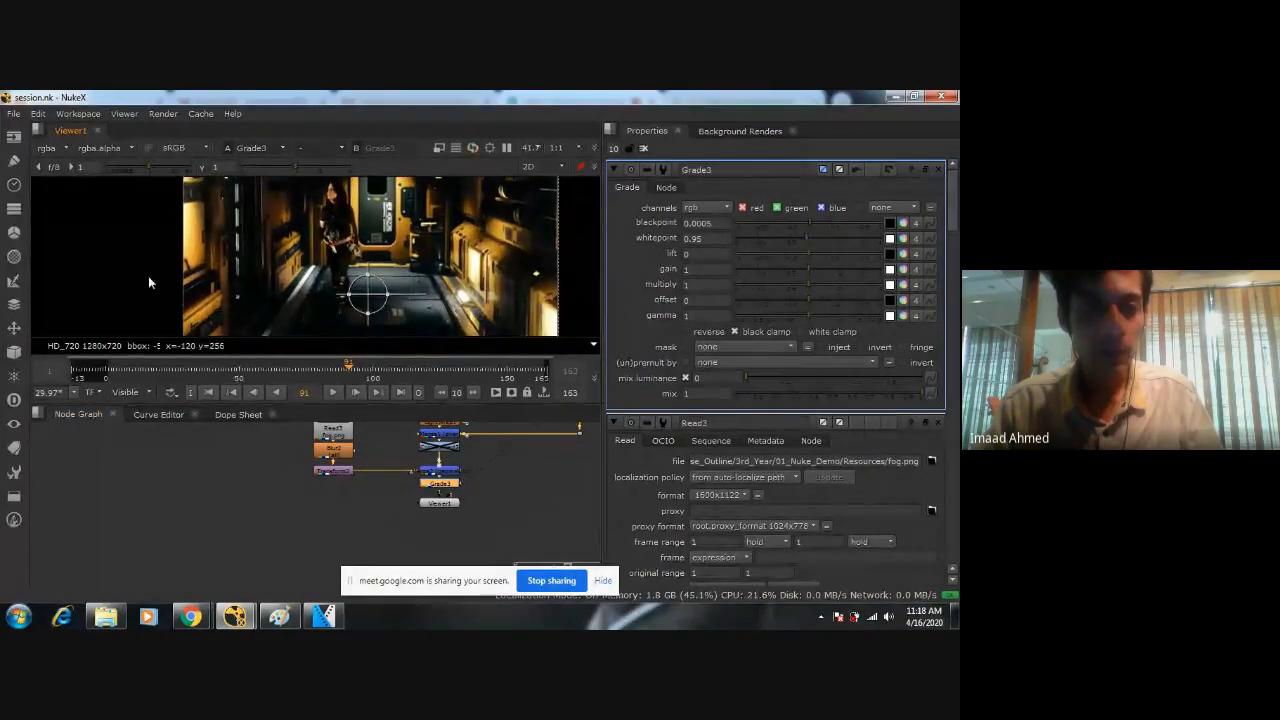
pyautogui.press('space')
pyautogui.scroll(2, 556, 364)
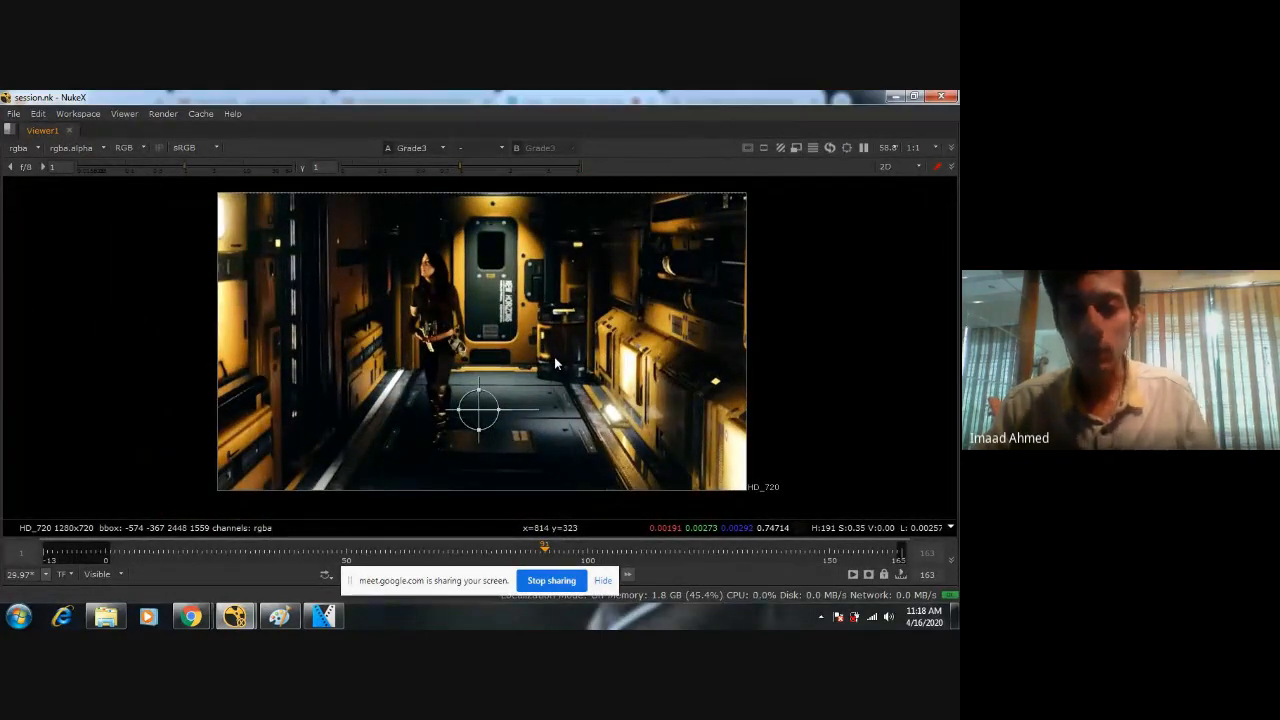
pyautogui.scroll(2, 641, 372)
pyautogui.scroll(-2, 641, 372)
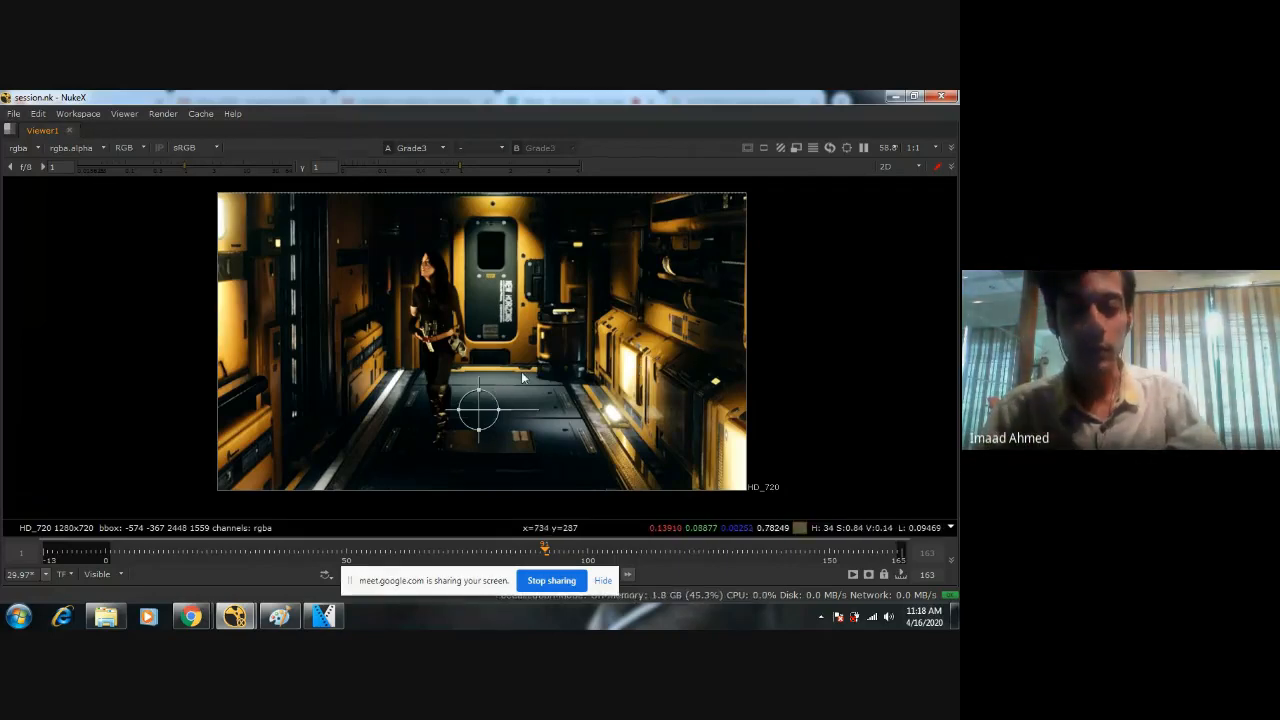
# Skim through "GreenScreen Raw footage for project 2.mp4" from the Resources folder in VLC, and return to NukeX.
pyautogui.press('space')
pyautogui.scroll(-3, 403, 265)
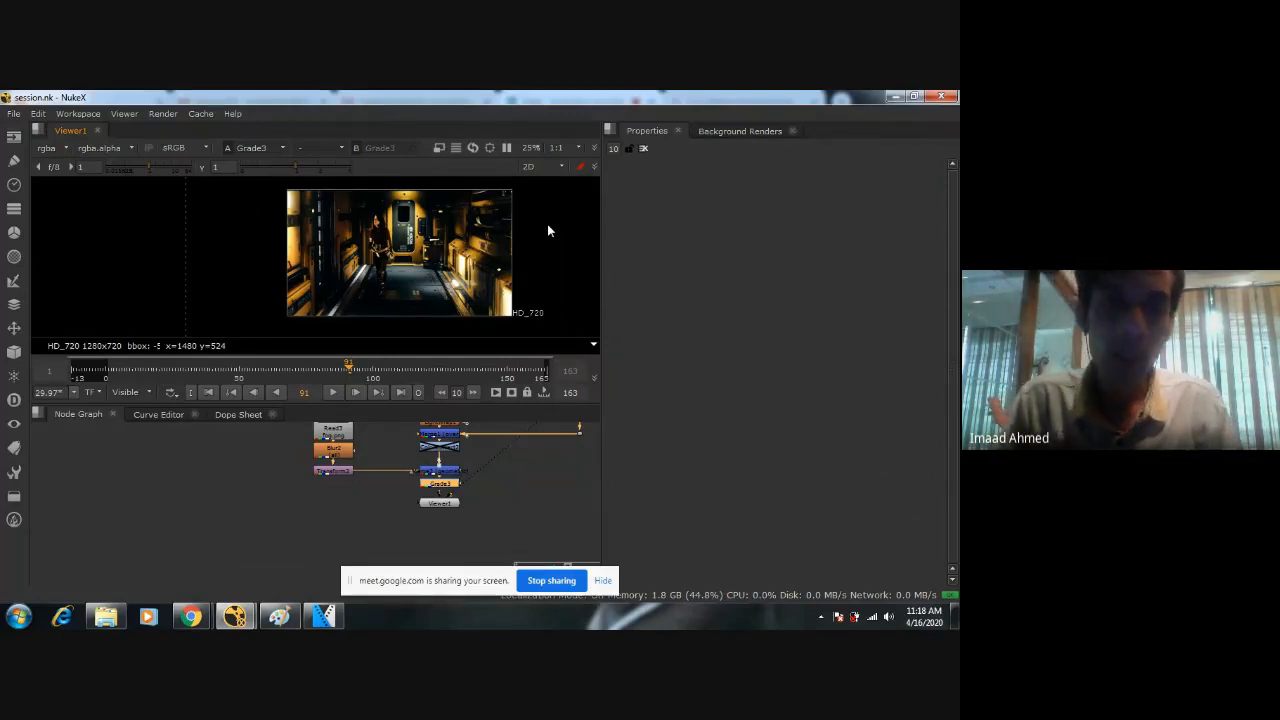
pyautogui.click(105, 616)
pyautogui.click(622, 283)
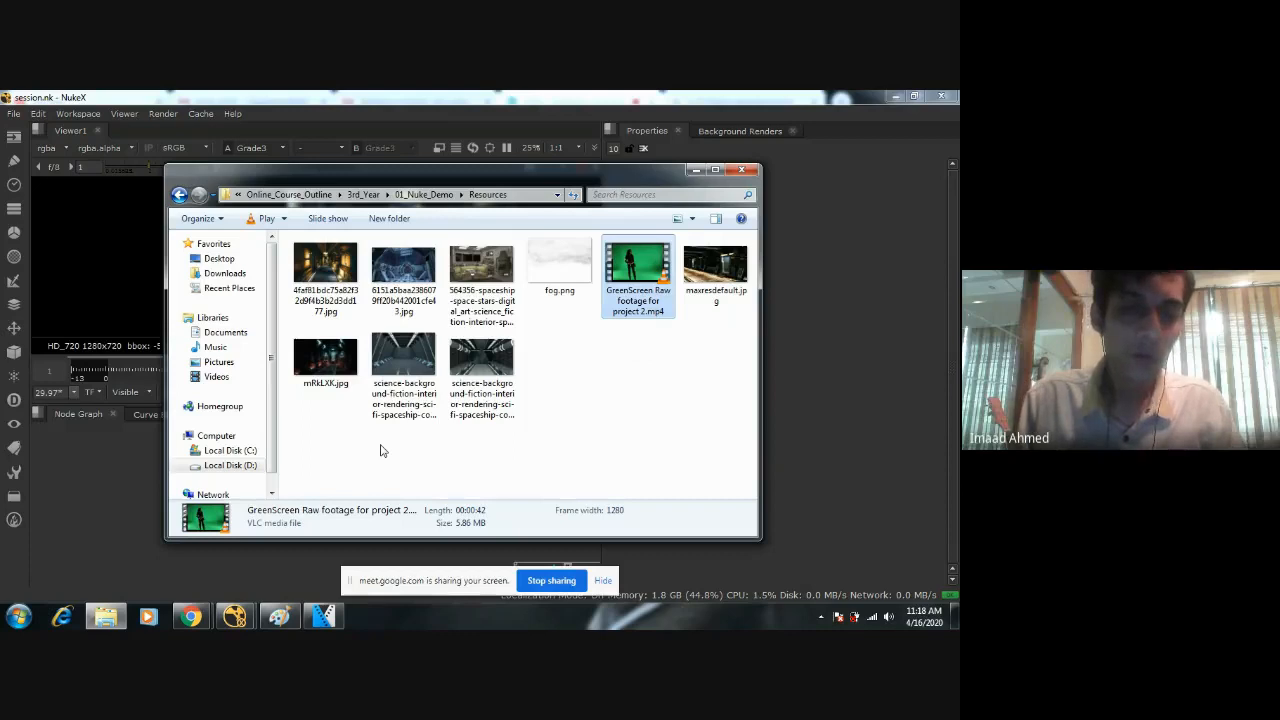
pyautogui.press('Return')
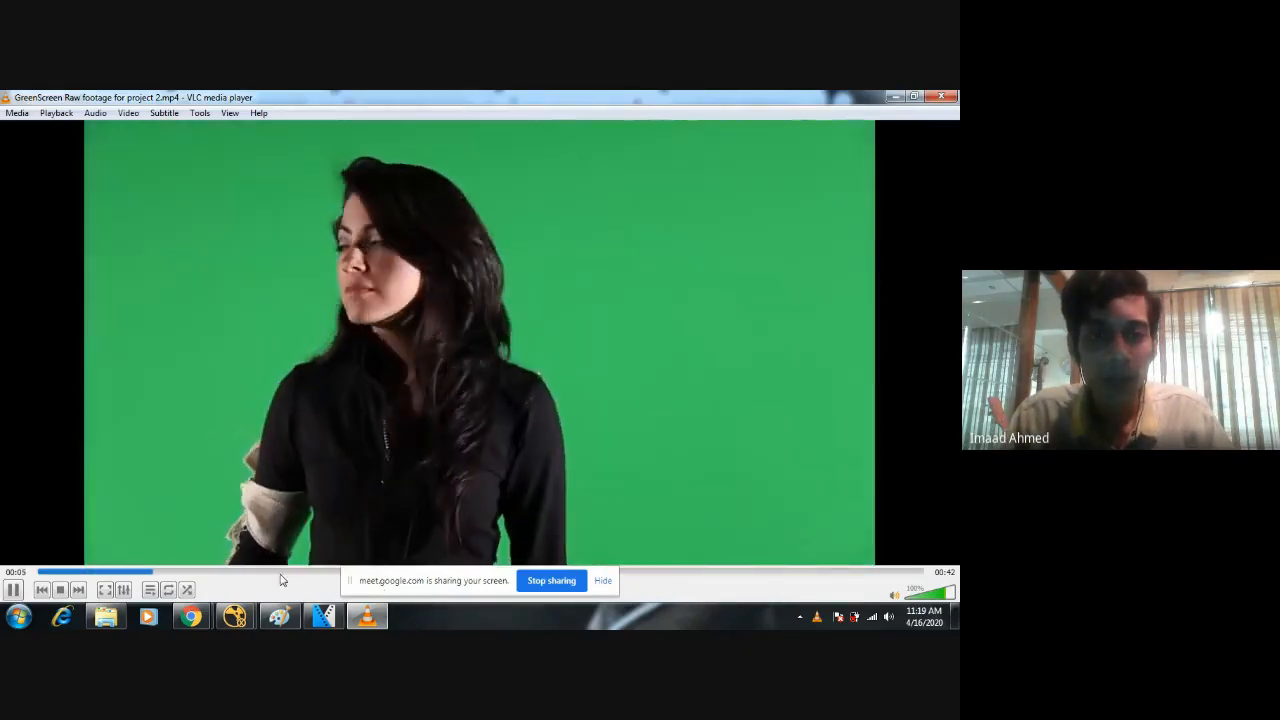
pyautogui.click(334, 572)
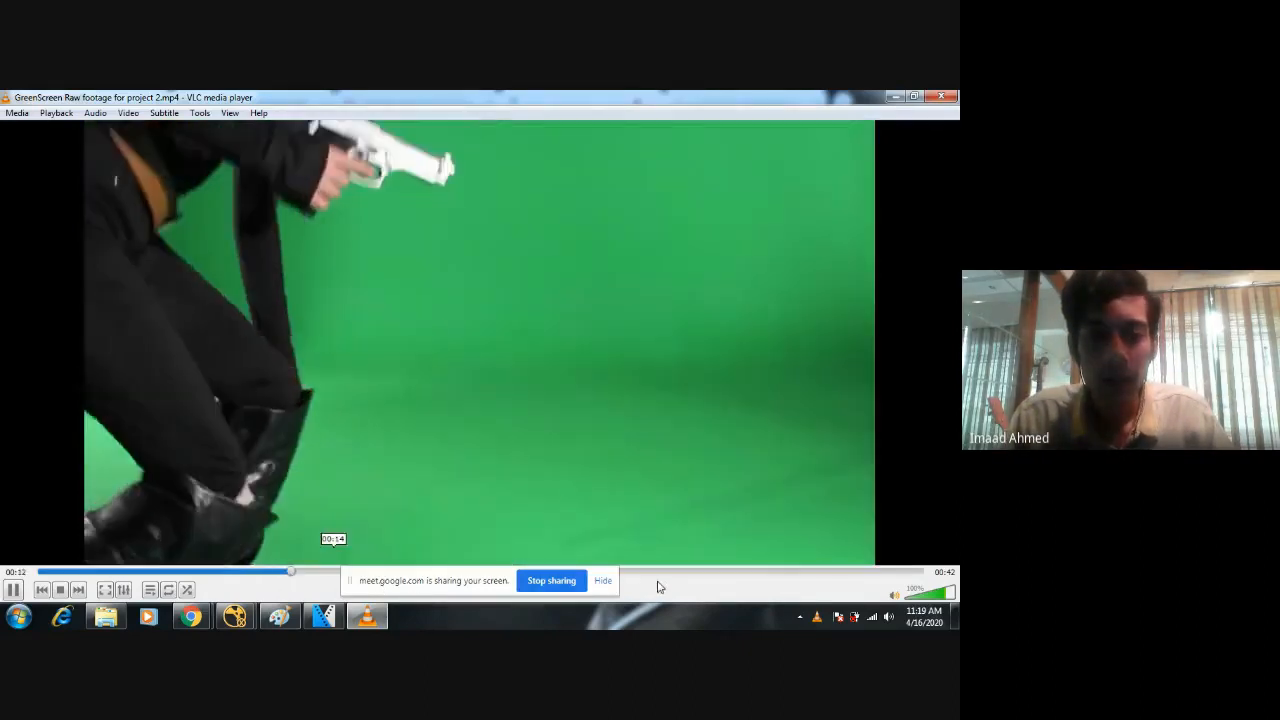
pyautogui.click(660, 572)
pyautogui.click(941, 97)
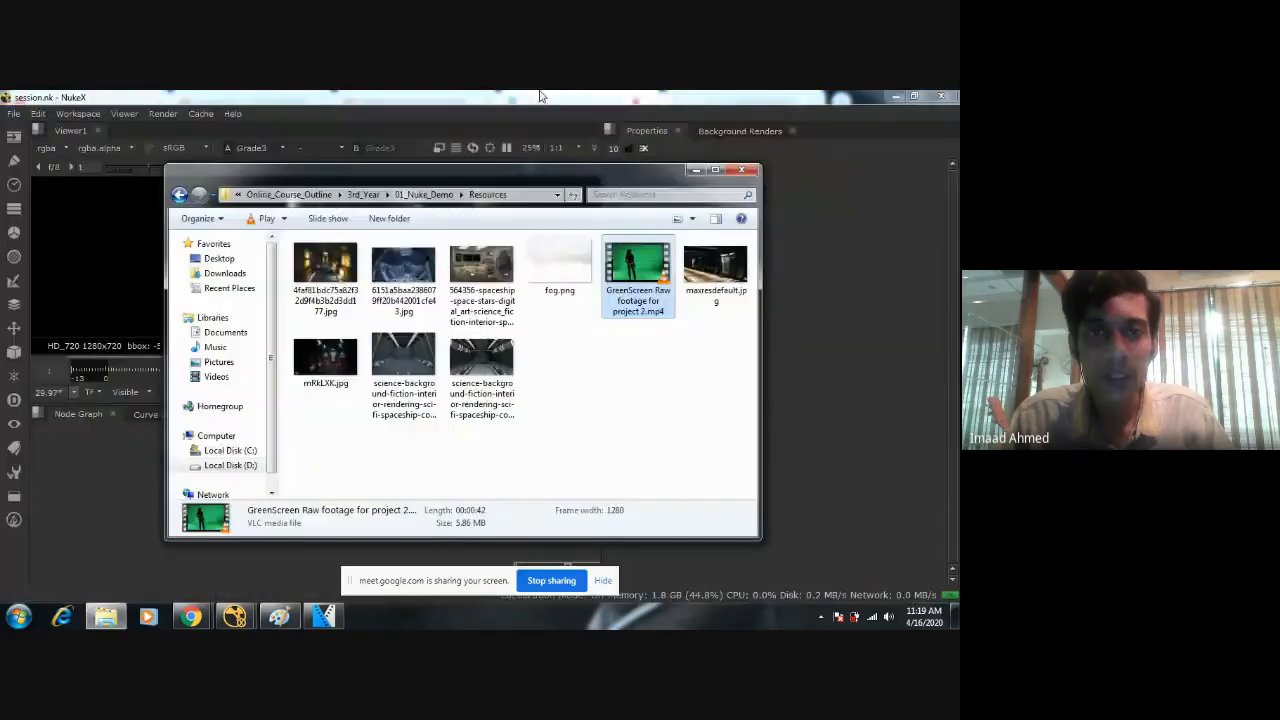
pyautogui.click(702, 170)
# Make room below Grade3 and add a Write node between it and Viewer1.
pyautogui.scroll(5, 501, 510)
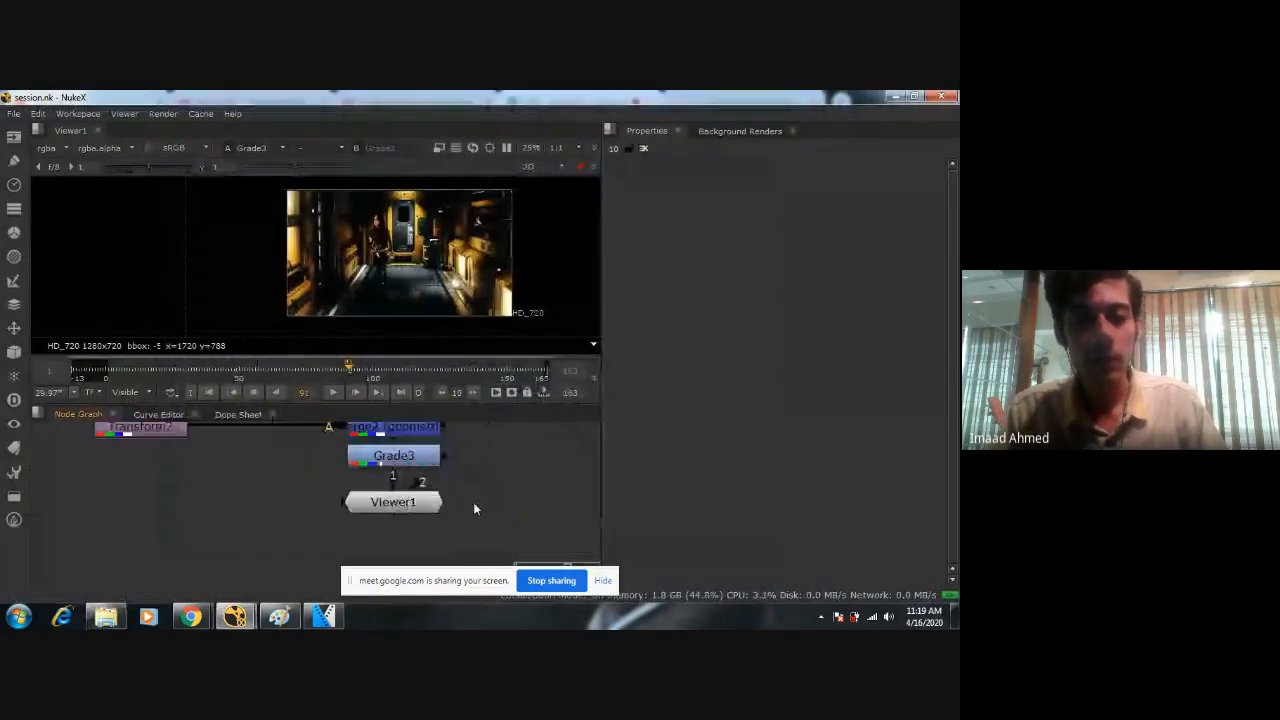
pyautogui.scroll(-6, 517, 527)
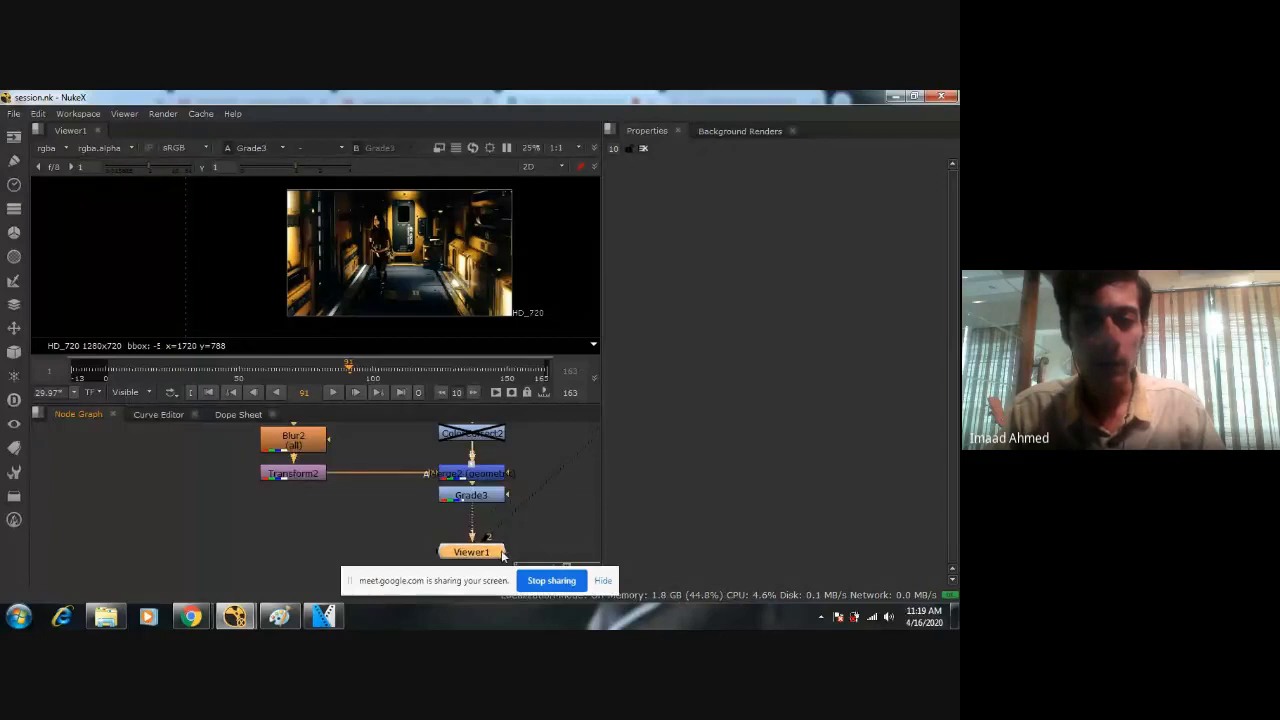
pyautogui.moveTo(436, 512); pyautogui.dragTo(487, 516, button='middle')
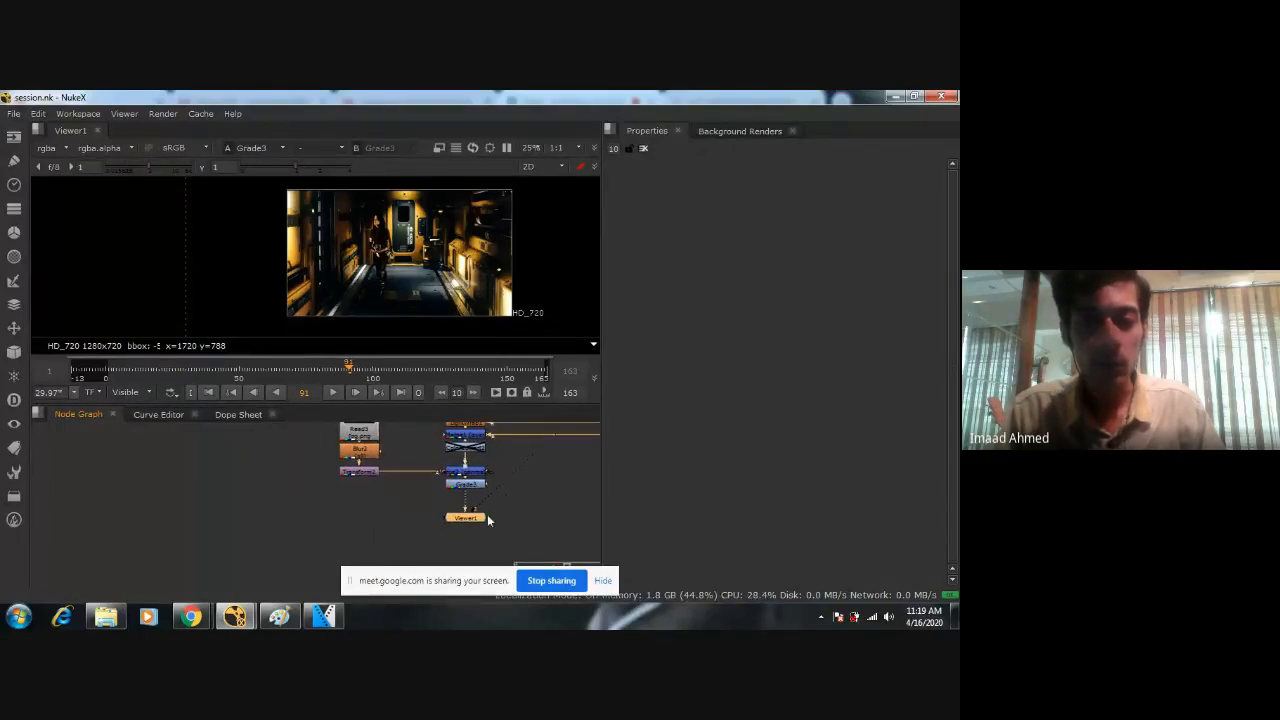
pyautogui.press('Tab')
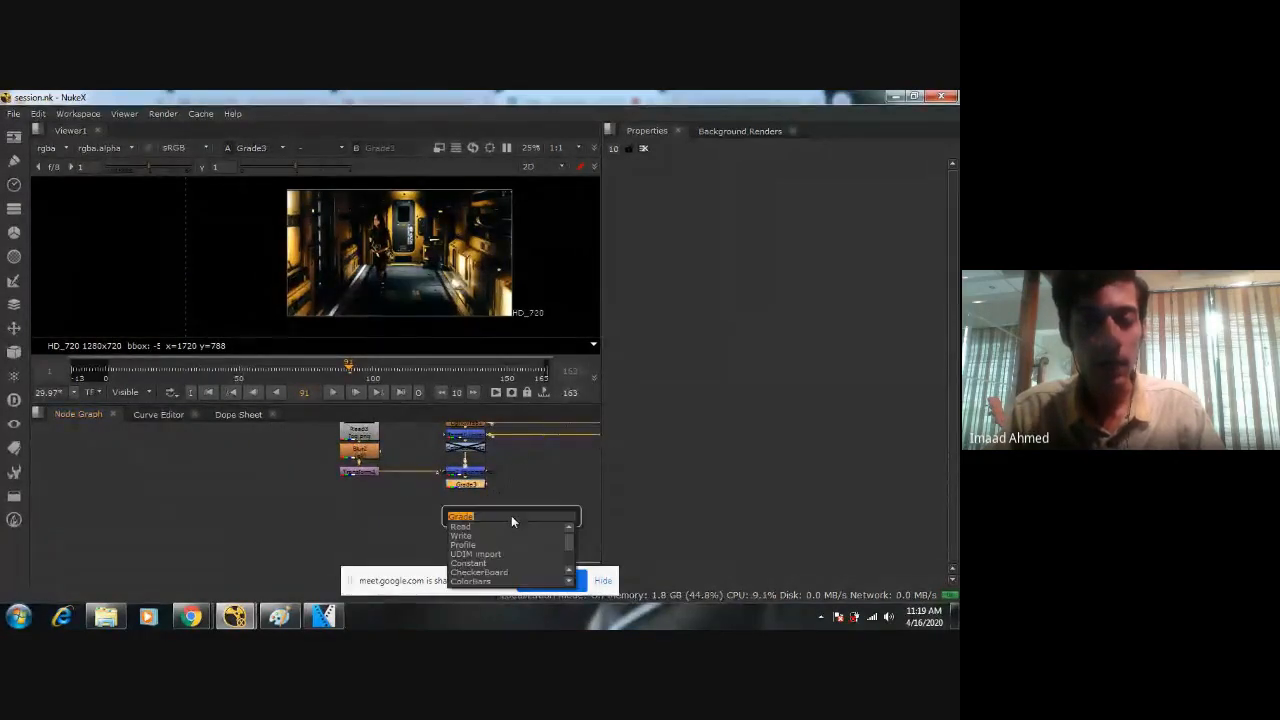
pyautogui.write('write')
pyautogui.press('Return')
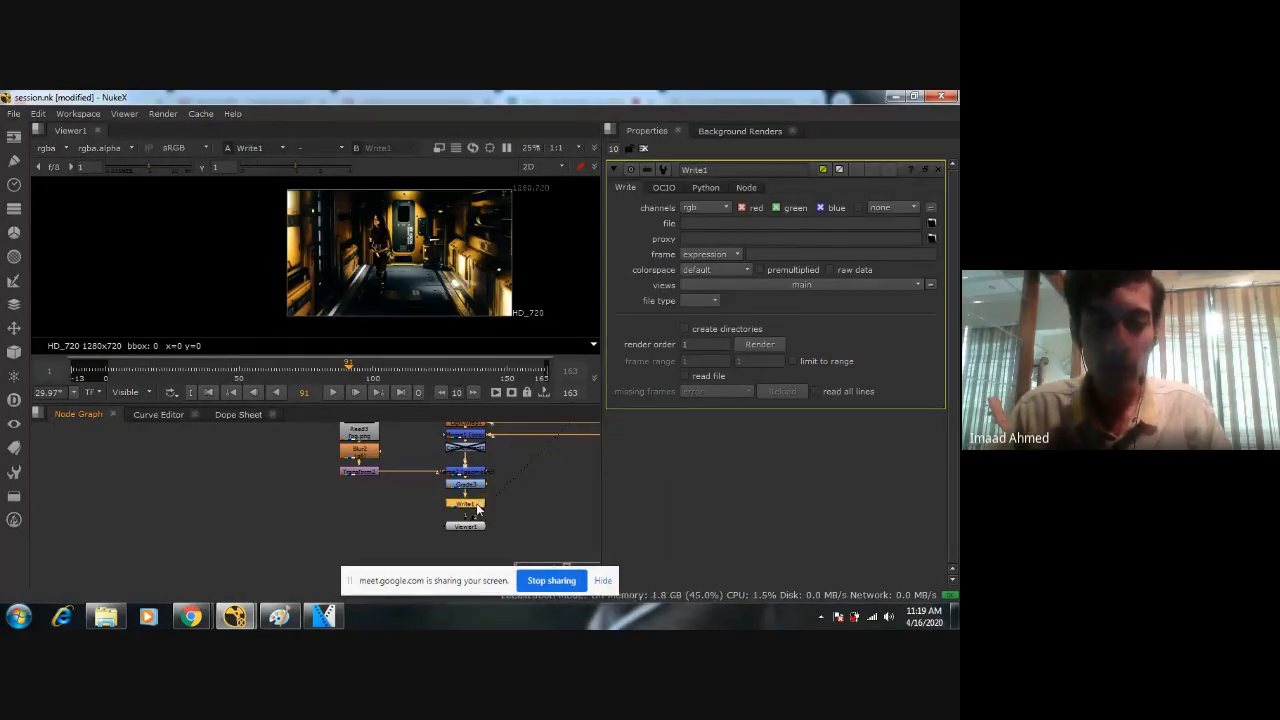
pyautogui.scroll(3, 479, 500)
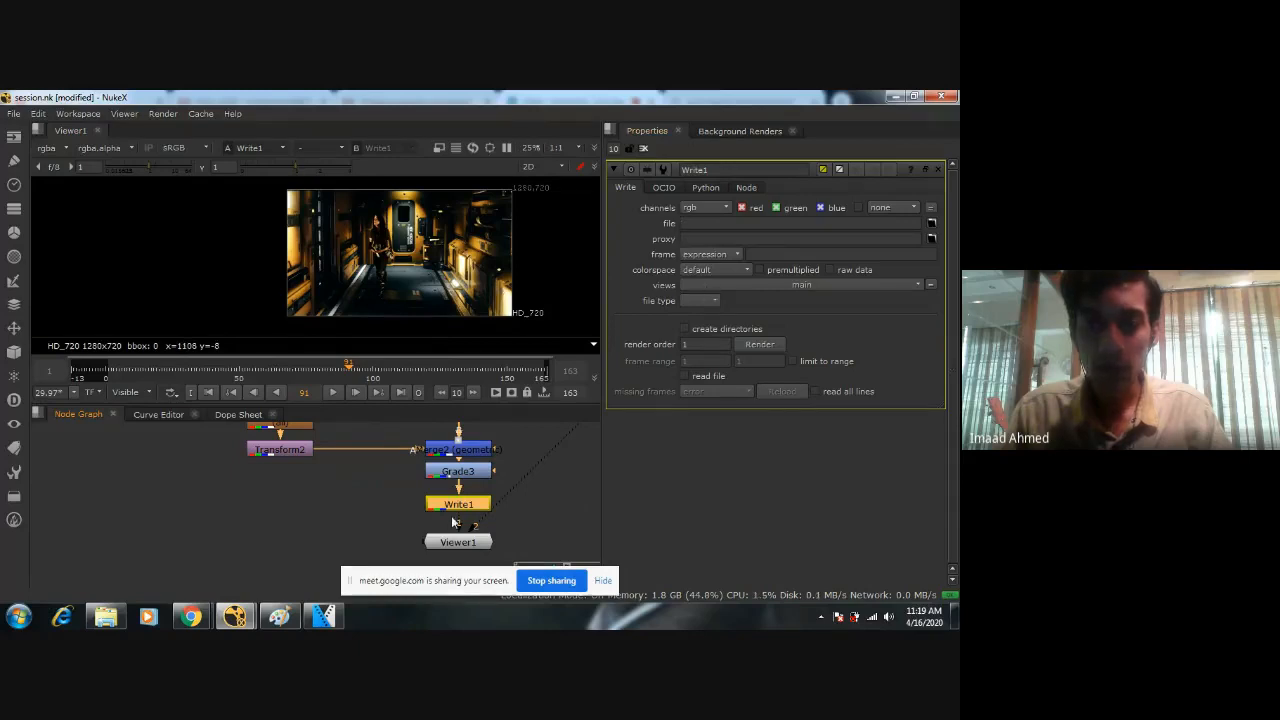
# Browse for Write1's output location and create a folder named Out2 inside 01_Nuke_Demo.
pyautogui.click(931, 223)
pyautogui.click(248, 447)
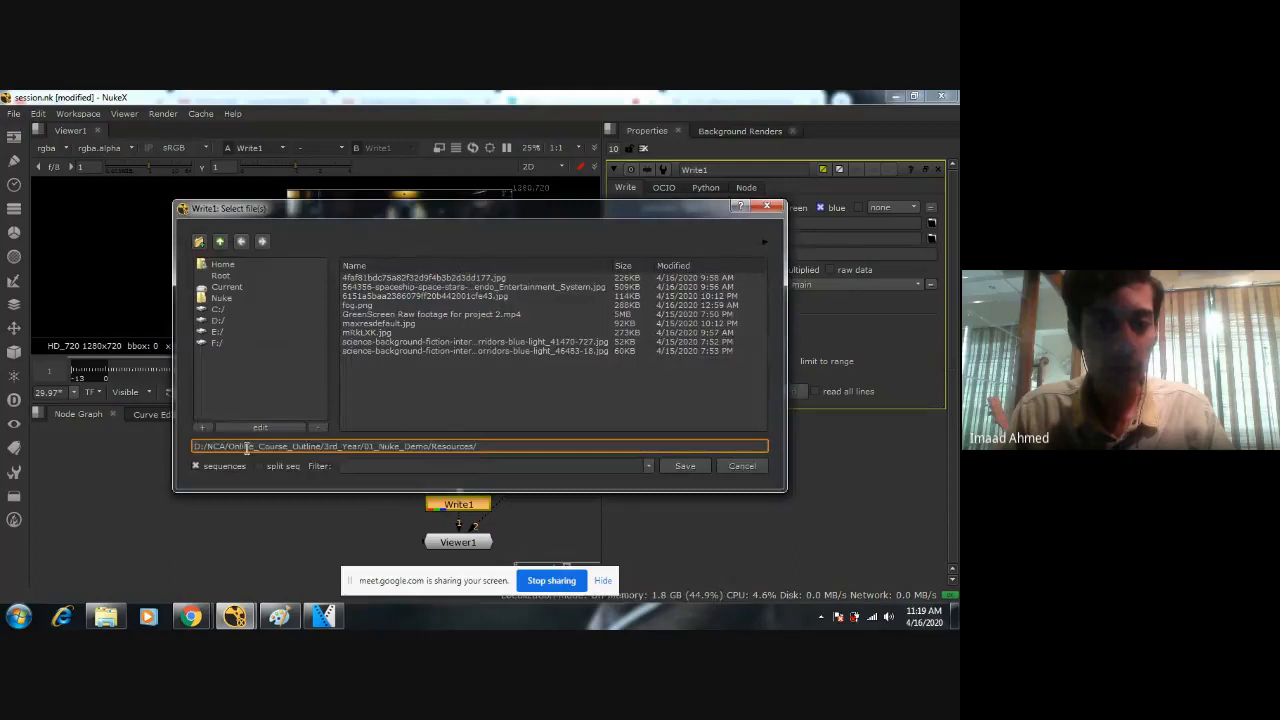
pyautogui.moveTo(233, 447); pyautogui.dragTo(537, 447)
pyautogui.click(537, 447)
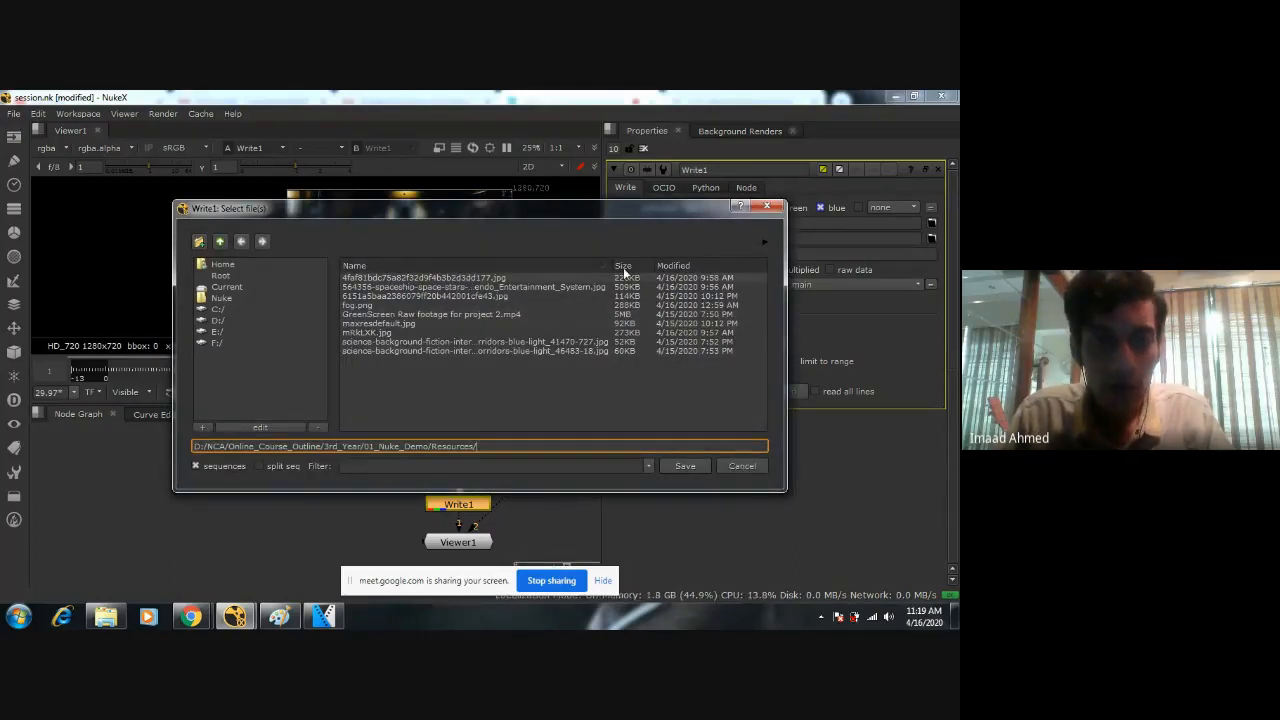
pyautogui.click(220, 241)
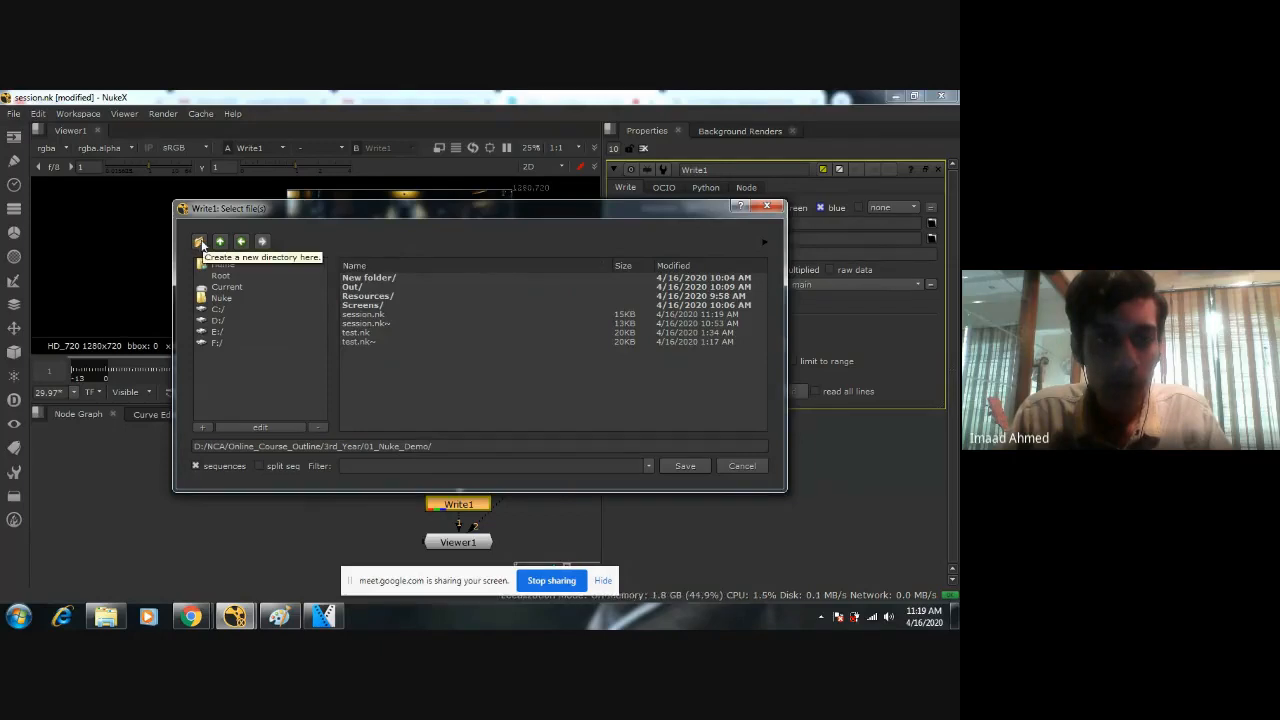
pyautogui.doubleClick(372, 277)
pyautogui.click(241, 241)
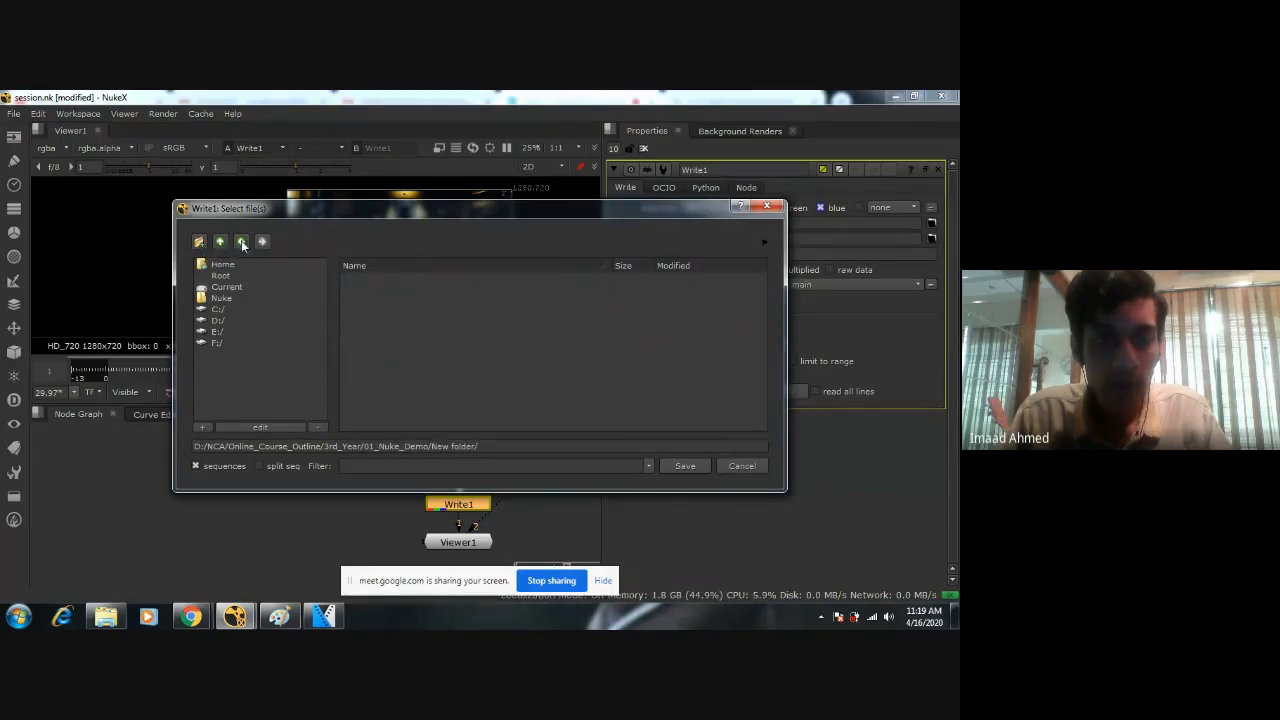
pyautogui.click(199, 241)
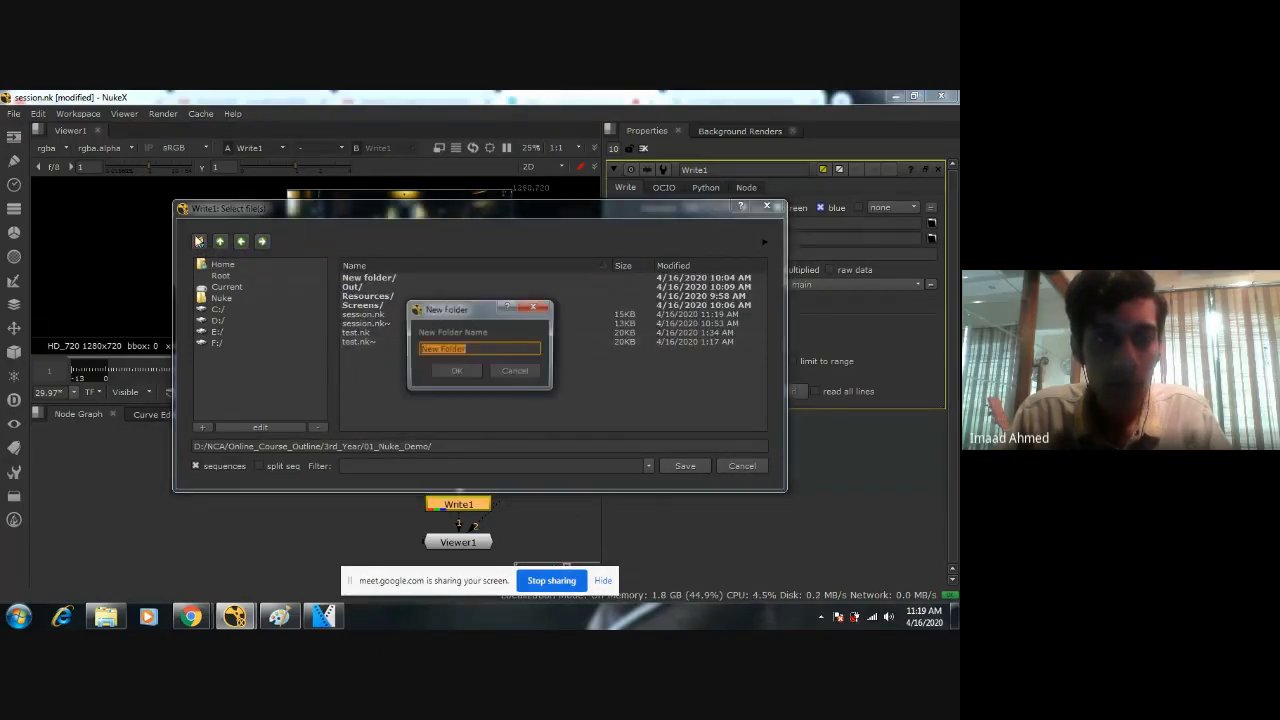
pyautogui.write('Out2')
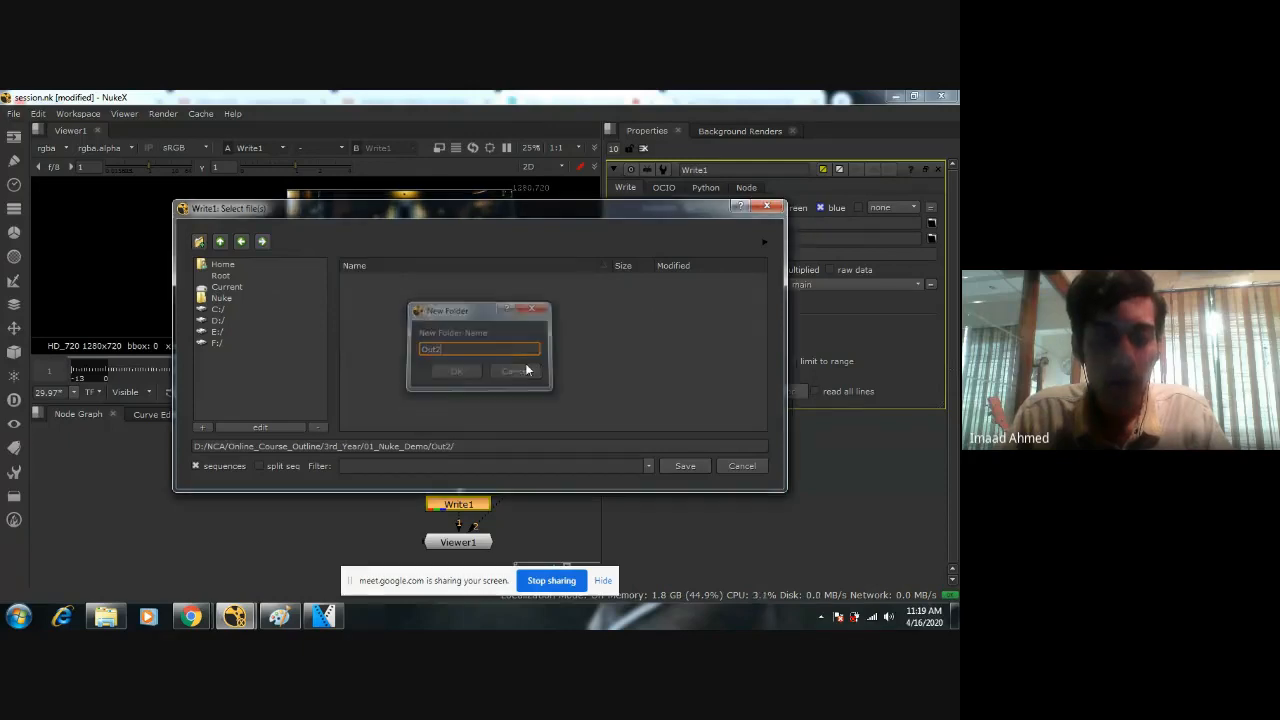
pyautogui.press('Return')
# Set Write1's output to the numbered image sequence Title_####.jpg in the Out2 folder.
pyautogui.click(470, 446)
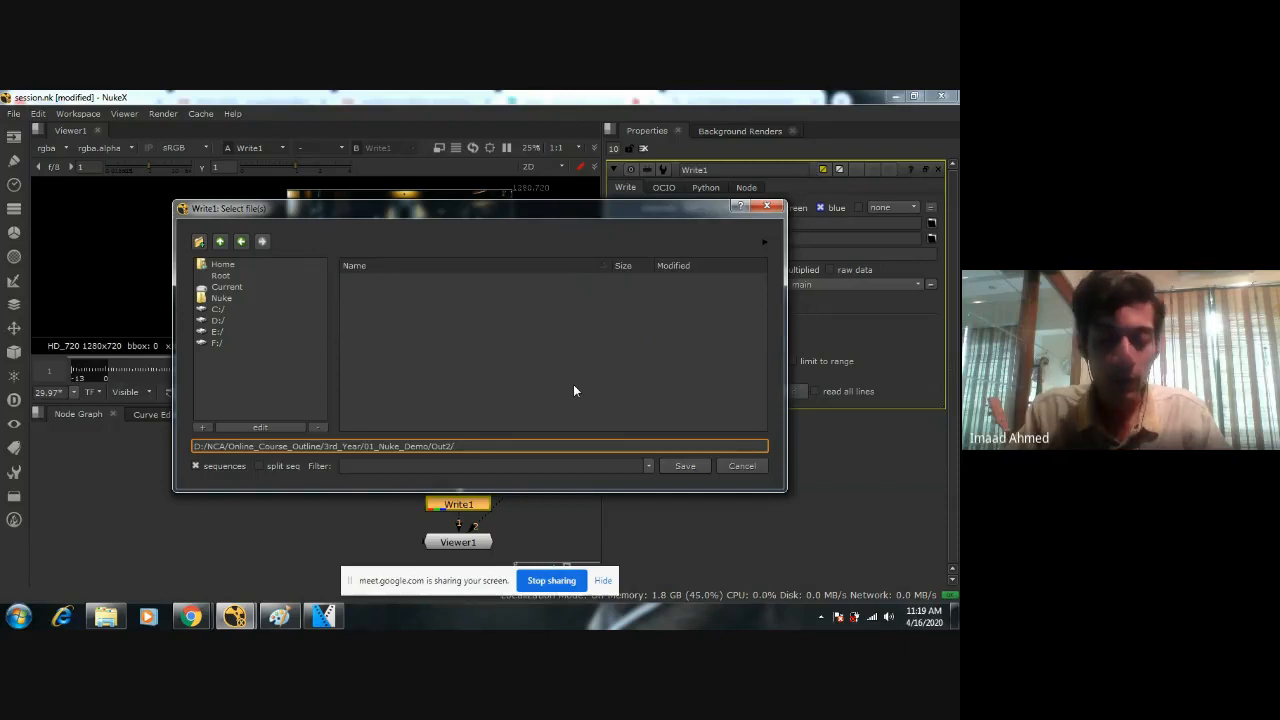
pyautogui.write('Title')
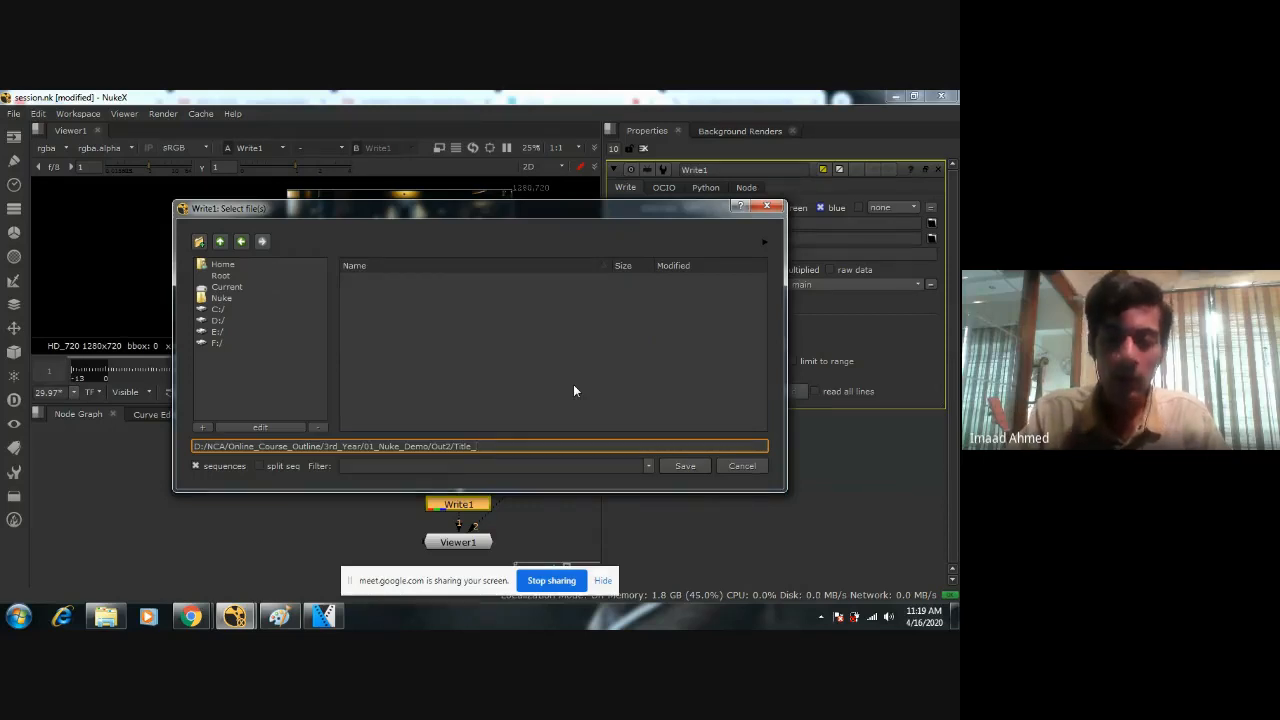
pyautogui.write('_')
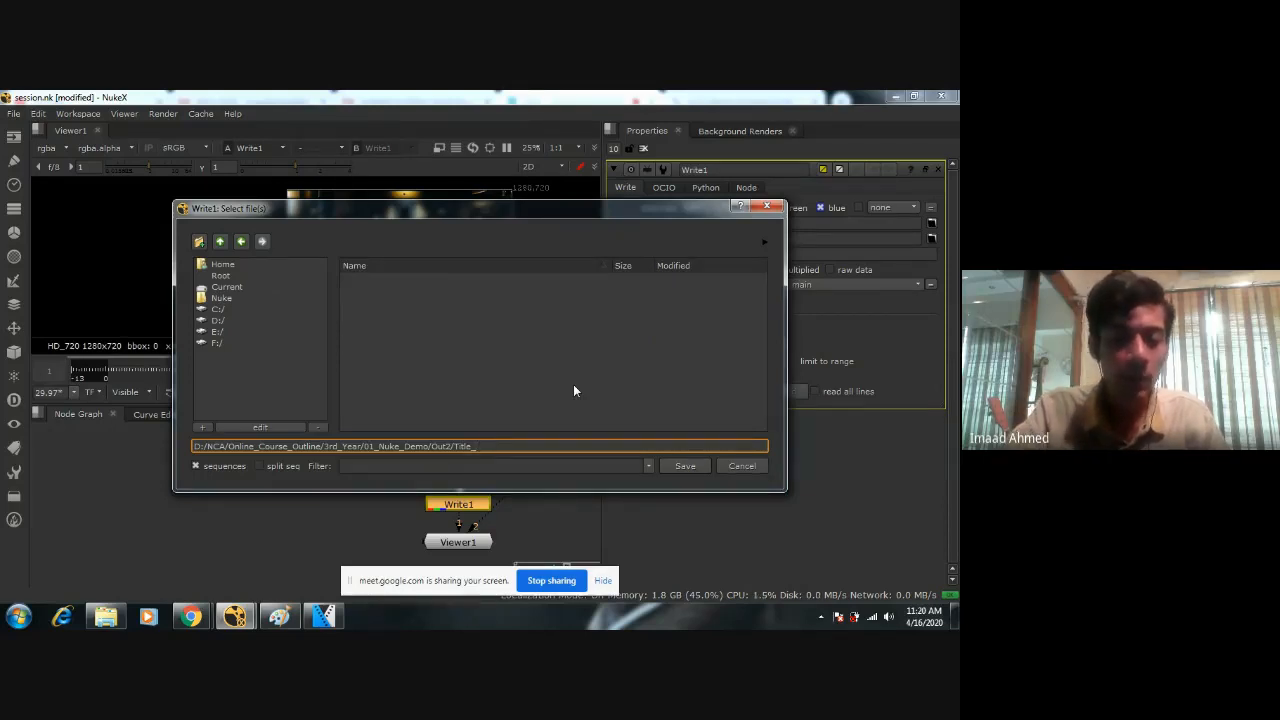
pyautogui.write('####')
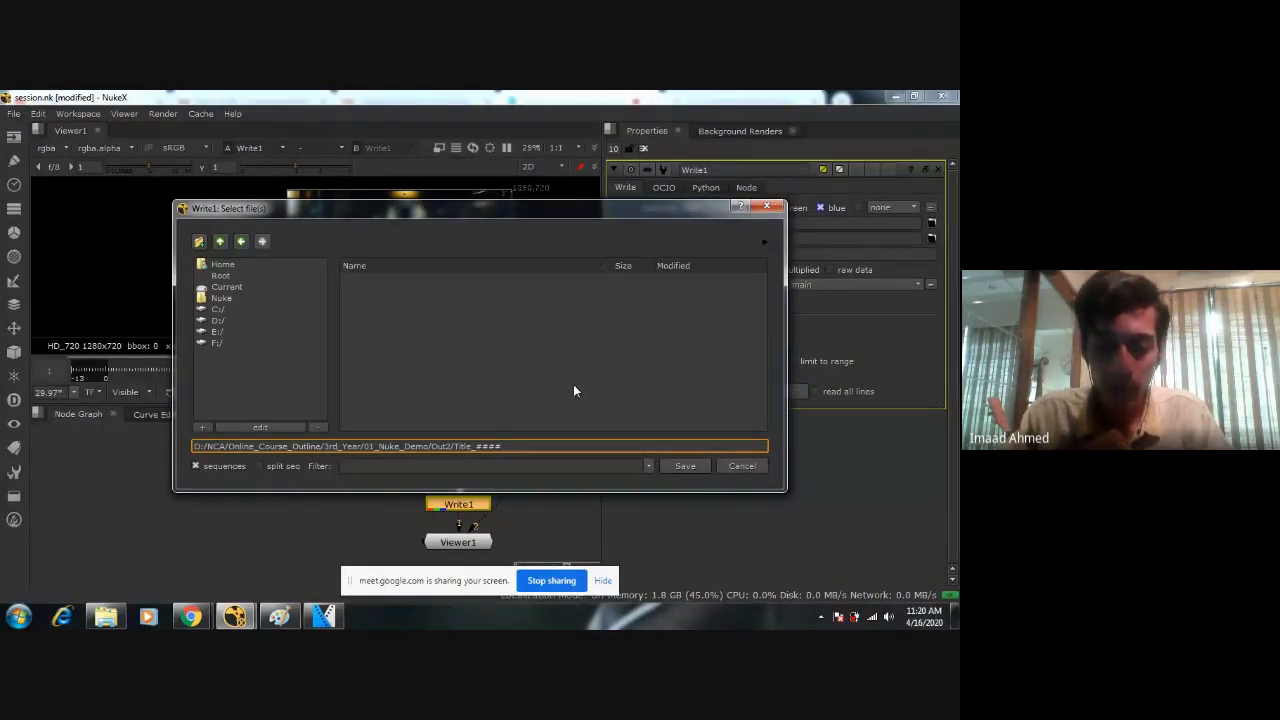
pyautogui.write('.')
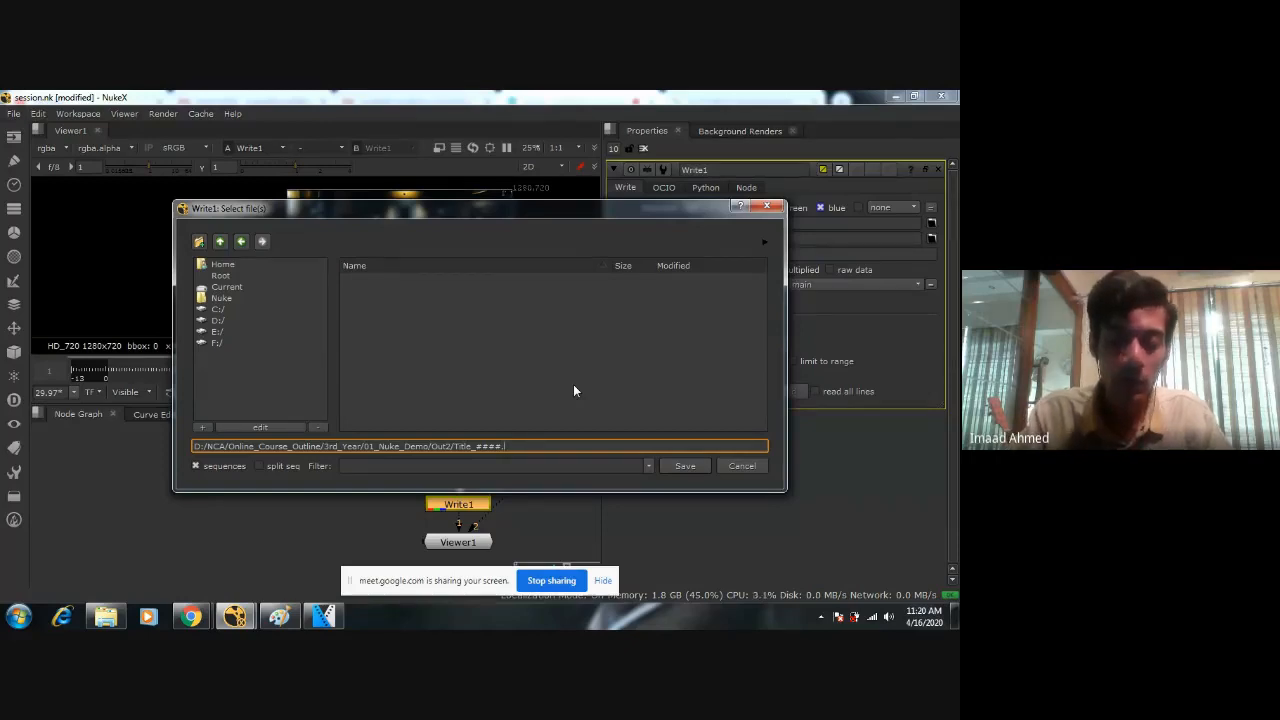
pyautogui.write('jpg')
pyautogui.press('Return')
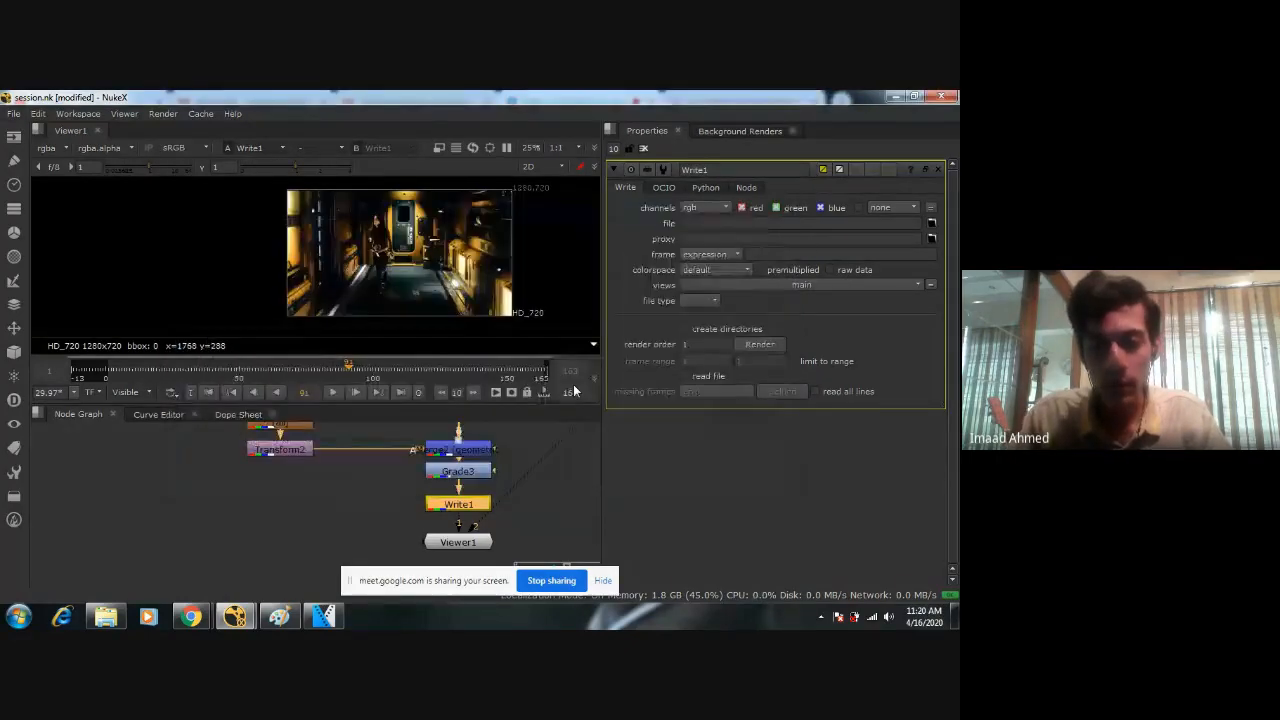
# Keep Write1's file type as jpeg, try a quality of 1, and return the quality to 0.75.
pyautogui.click(713, 302)
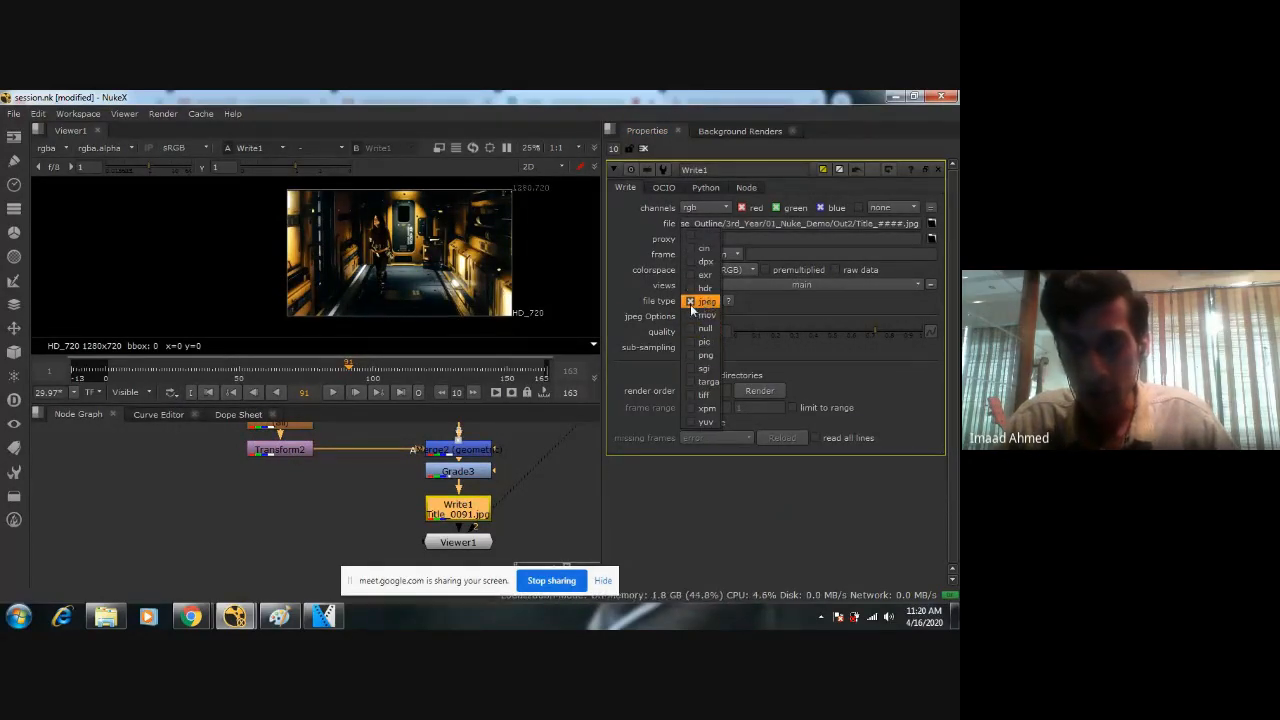
pyautogui.click(692, 306)
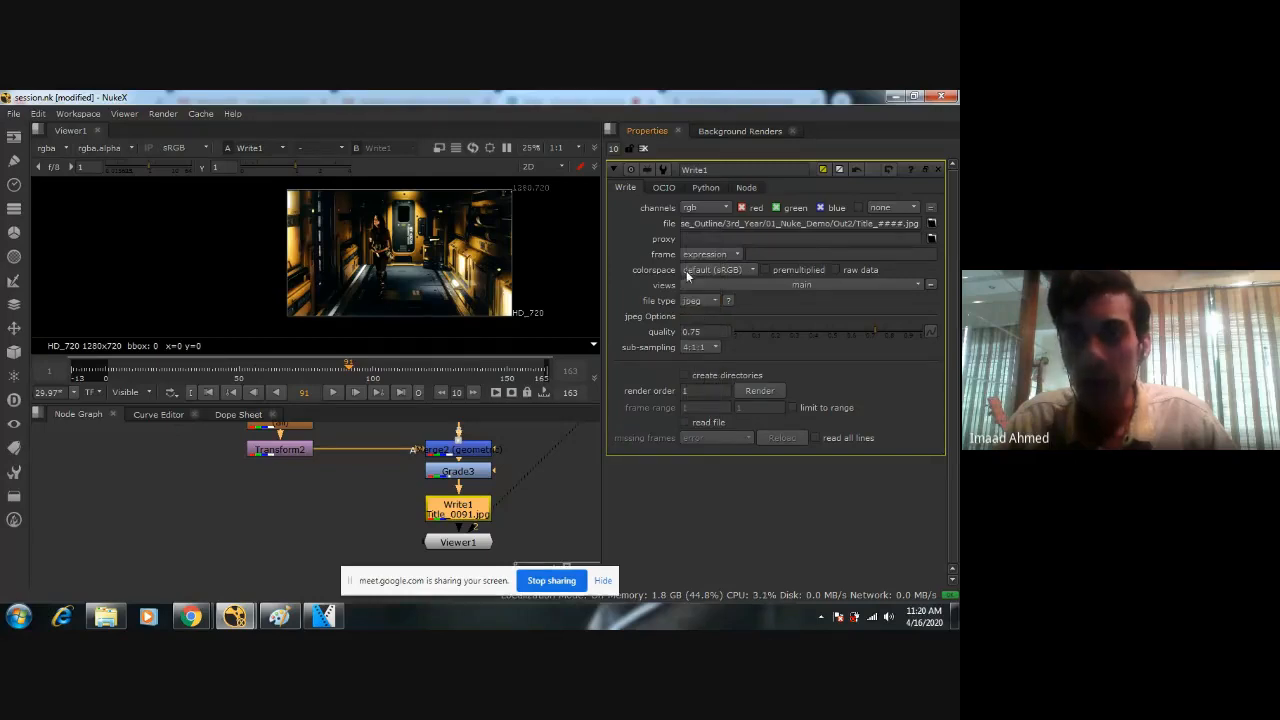
pyautogui.moveTo(726, 331); pyautogui.dragTo(620, 333)
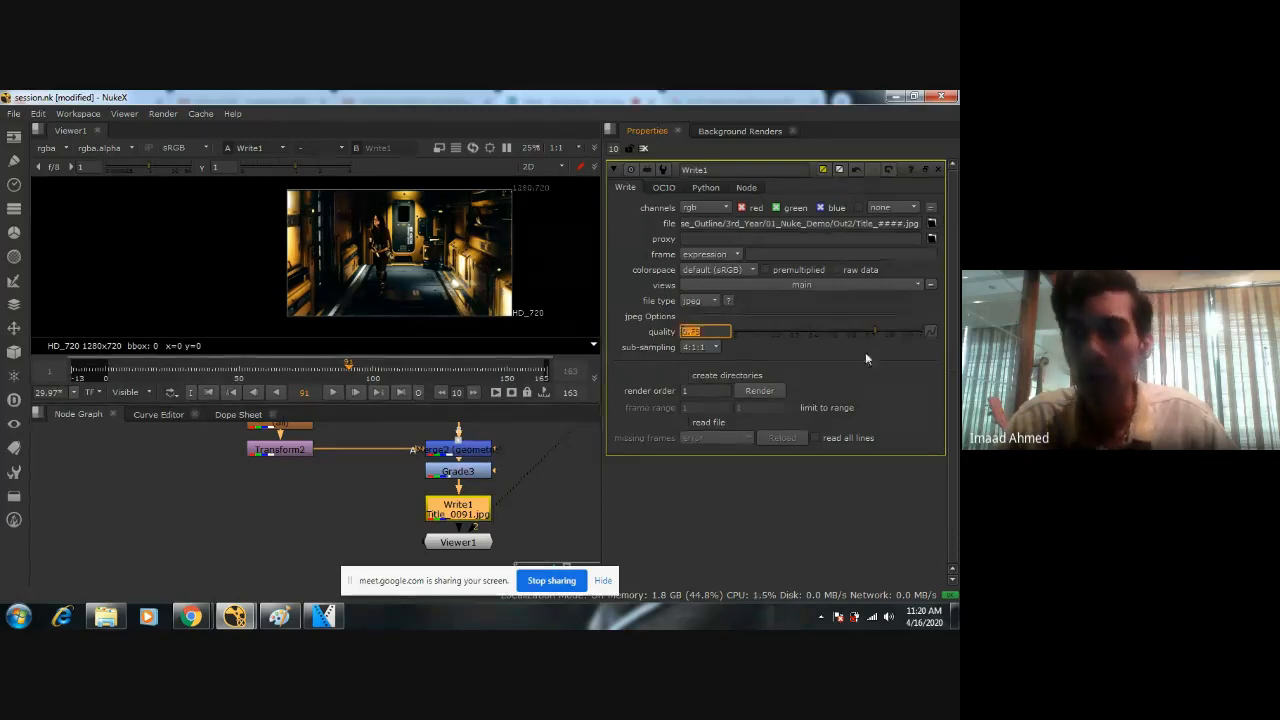
pyautogui.write('1')
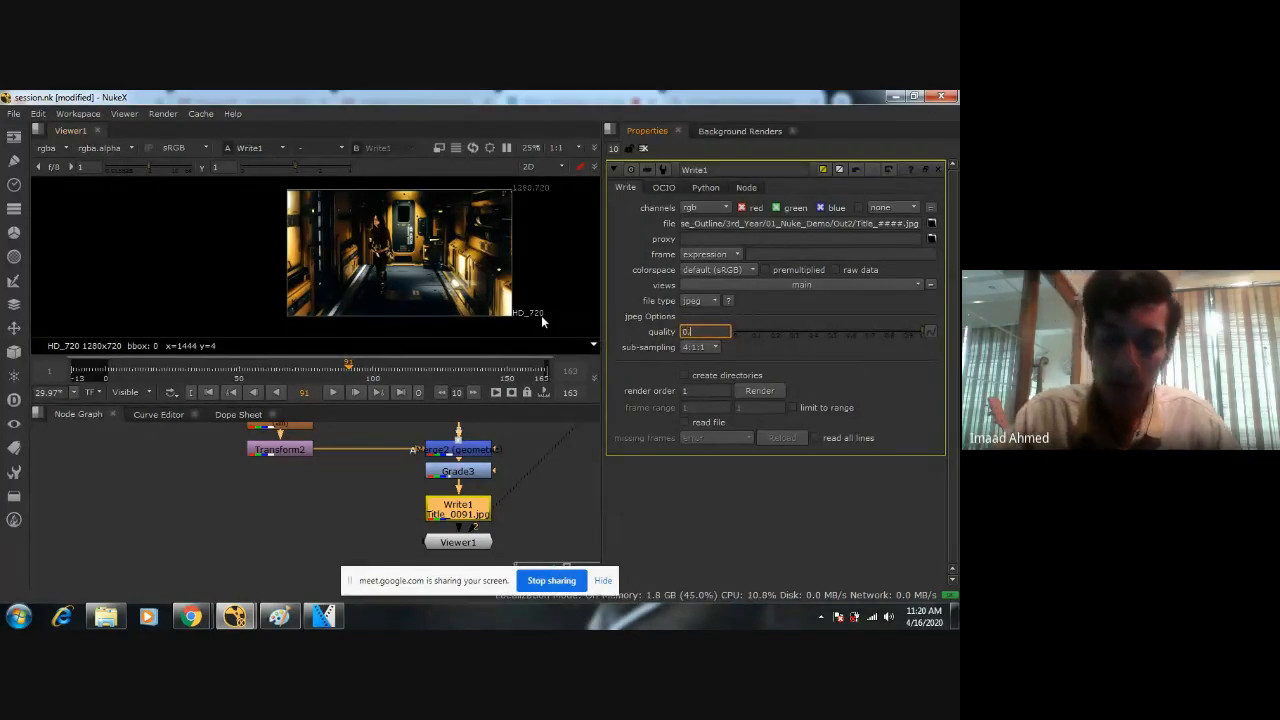
pyautogui.write('0.74')
pyautogui.press('BackSpace')
pyautogui.write('5')
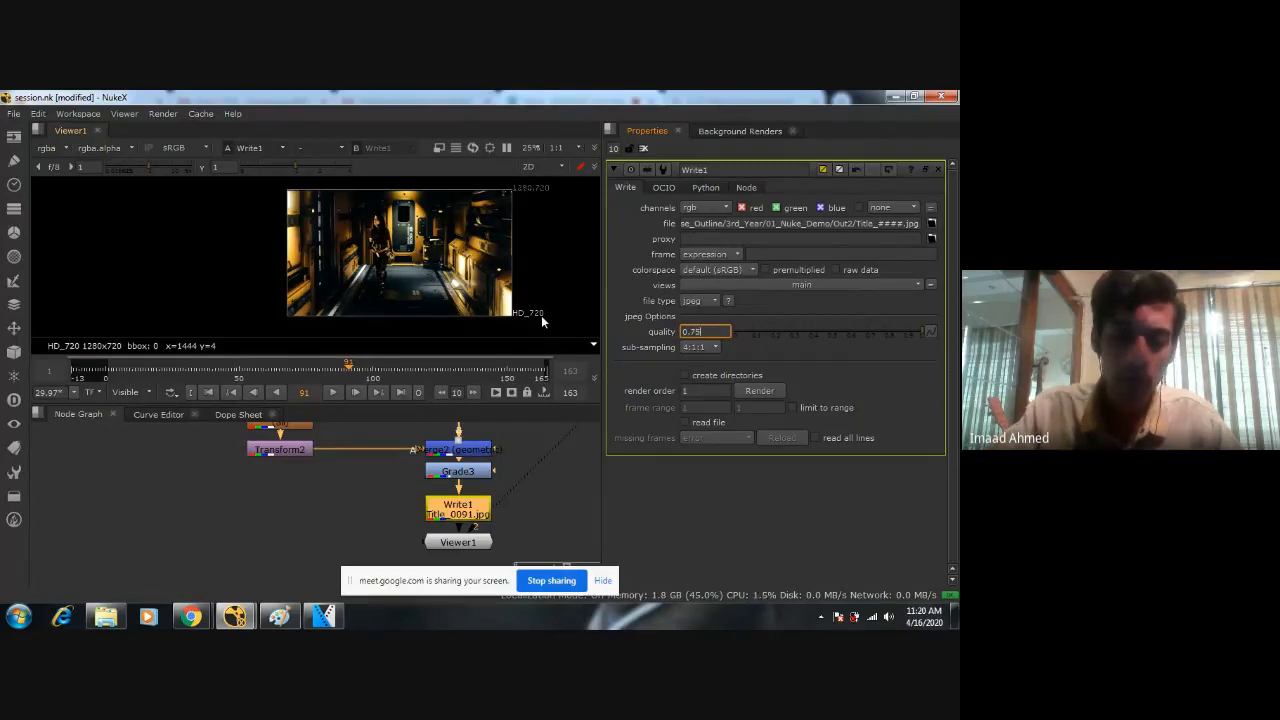
pyautogui.press('Return')
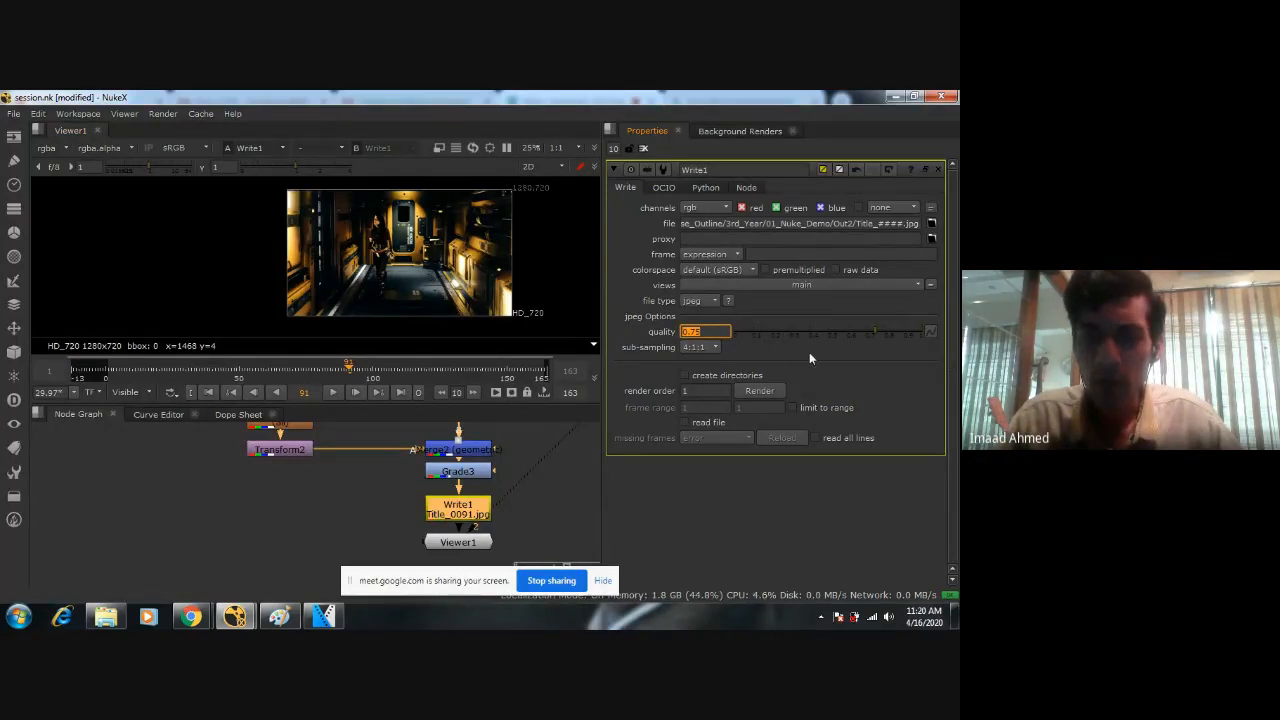
# Choose the global frame range in Write1's render settings, and close them without rendering.
pyautogui.click(772, 391)
pyautogui.click(478, 316)
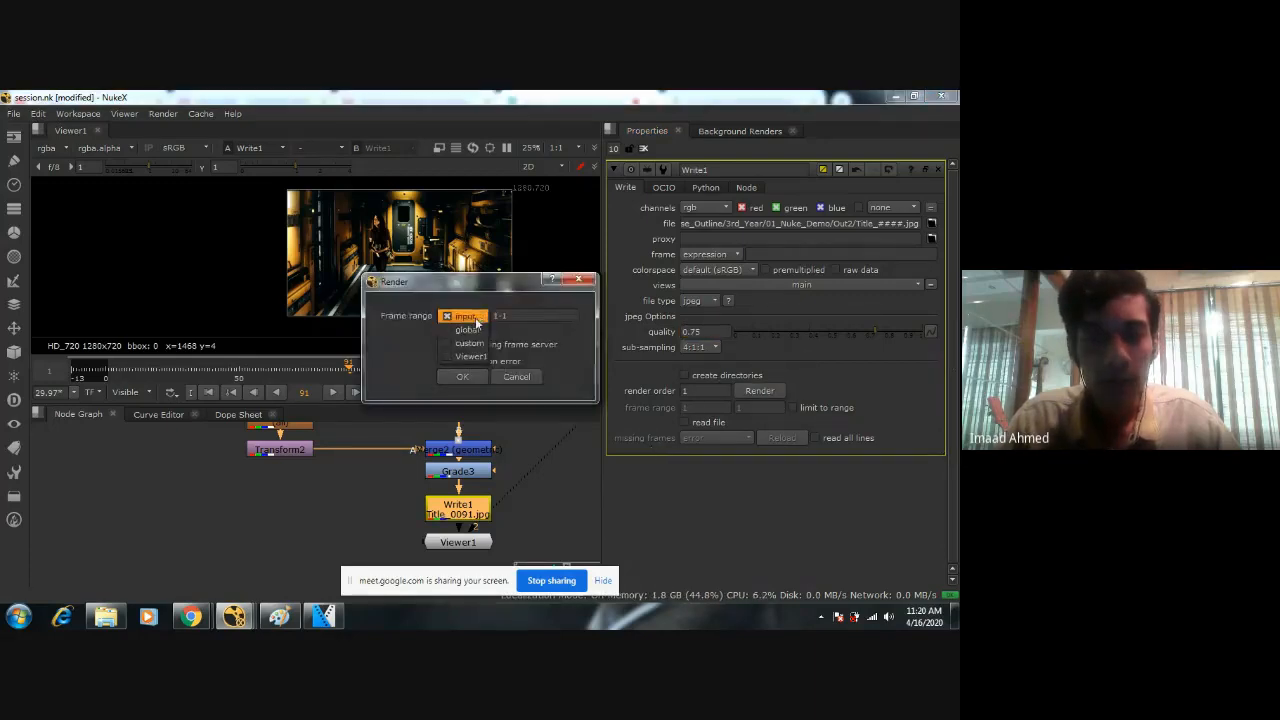
pyautogui.click(467, 329)
pyautogui.click(494, 316)
pyautogui.doubleClick(494, 316)
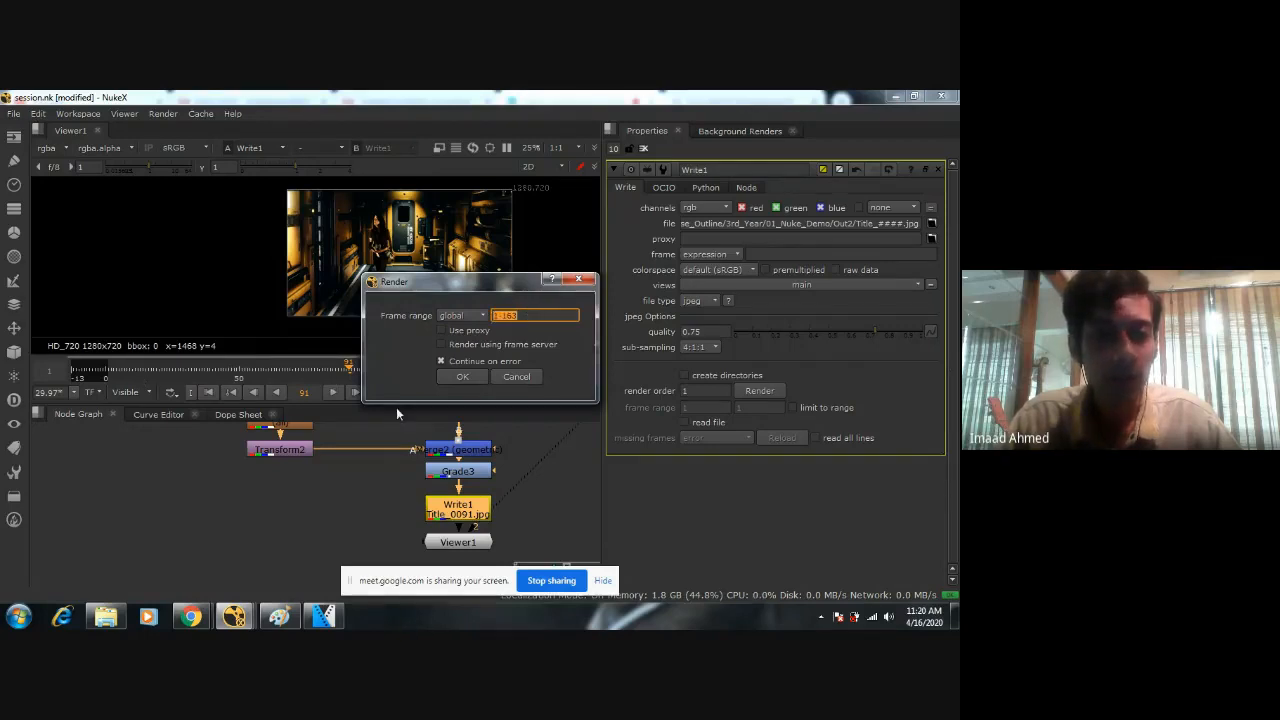
pyautogui.click(516, 377)
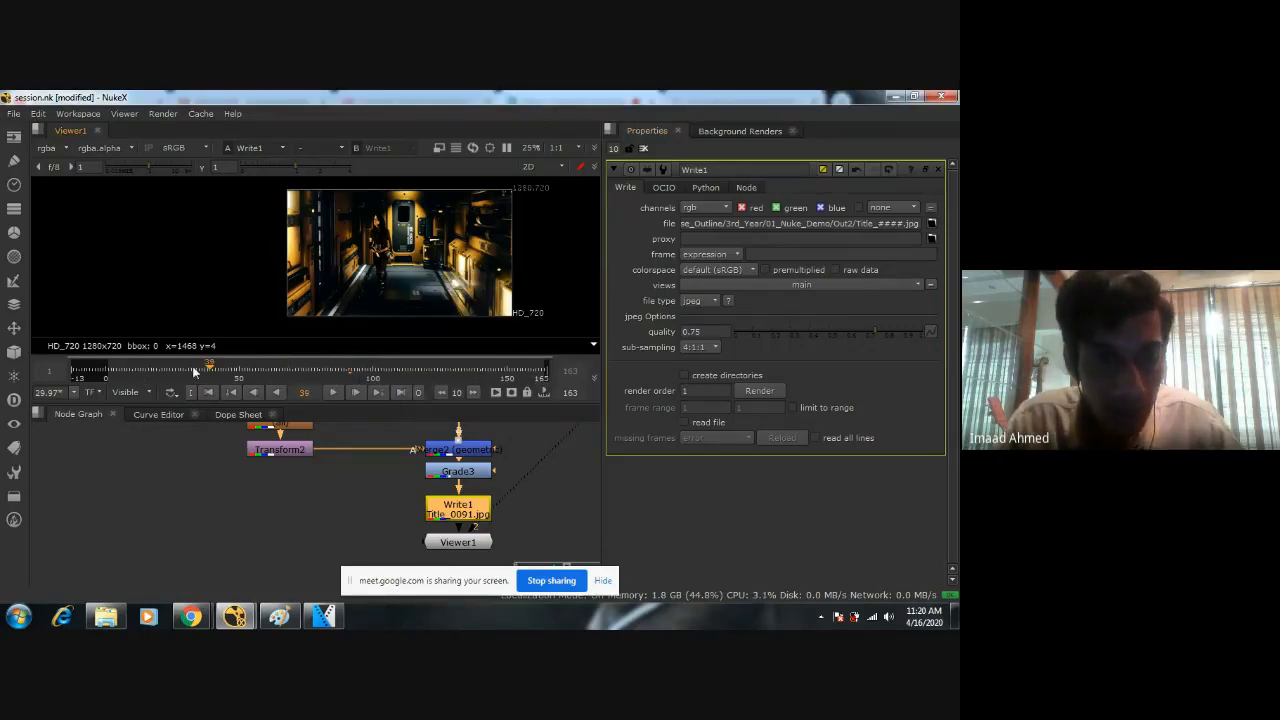
# Start rendering Write1's image sequence over the global frame range 1-163, with Continue on error enabled.
pyautogui.click(95, 368)
pyautogui.moveTo(95, 368)
pyautogui.mouseDown()
pyautogui.moveTo(545, 366)
pyautogui.moveTo(563, 383)
pyautogui.moveTo(535, 383)
pyautogui.moveTo(573, 383)
pyautogui.moveTo(91, 354)
pyautogui.mouseUp()
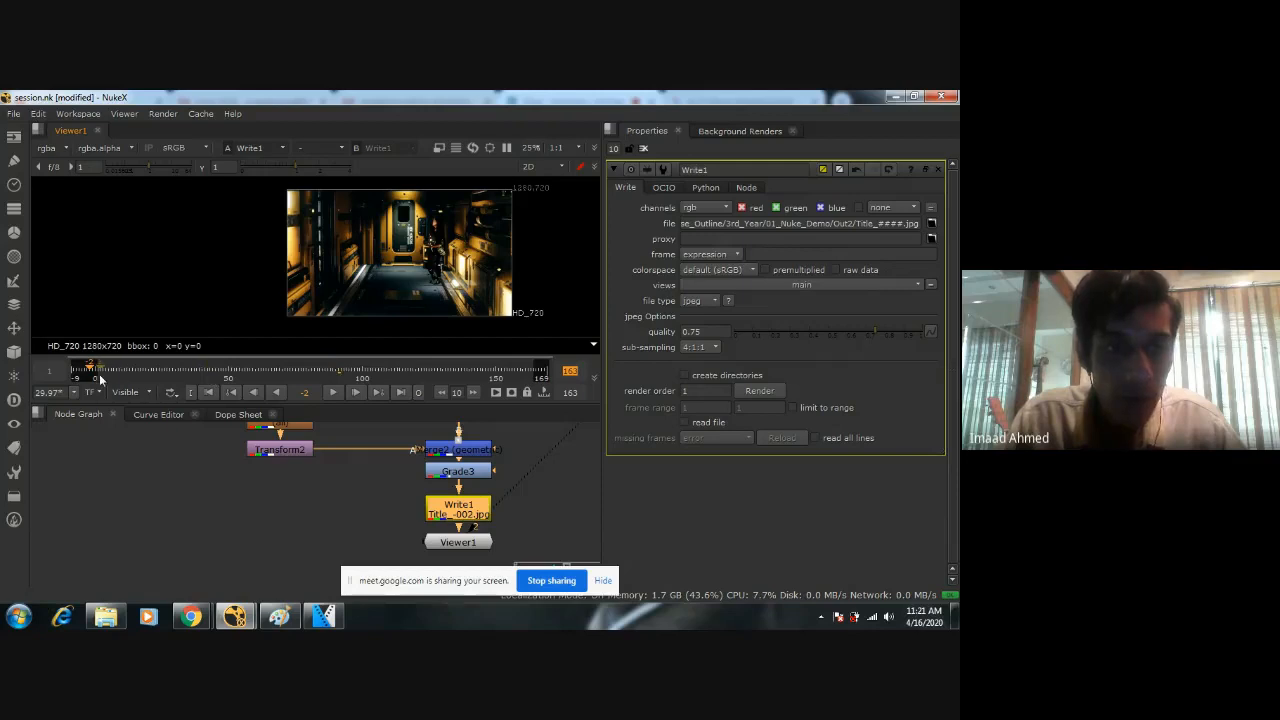
pyautogui.click(759, 390)
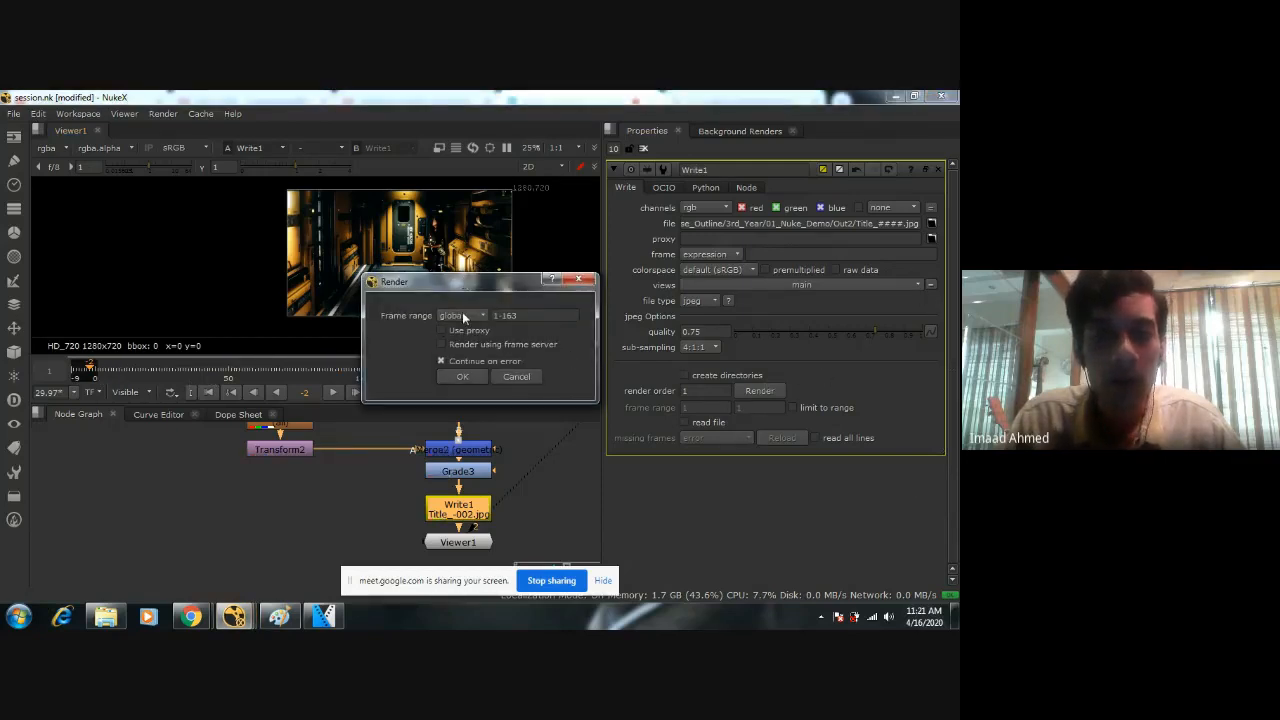
pyautogui.click(497, 315)
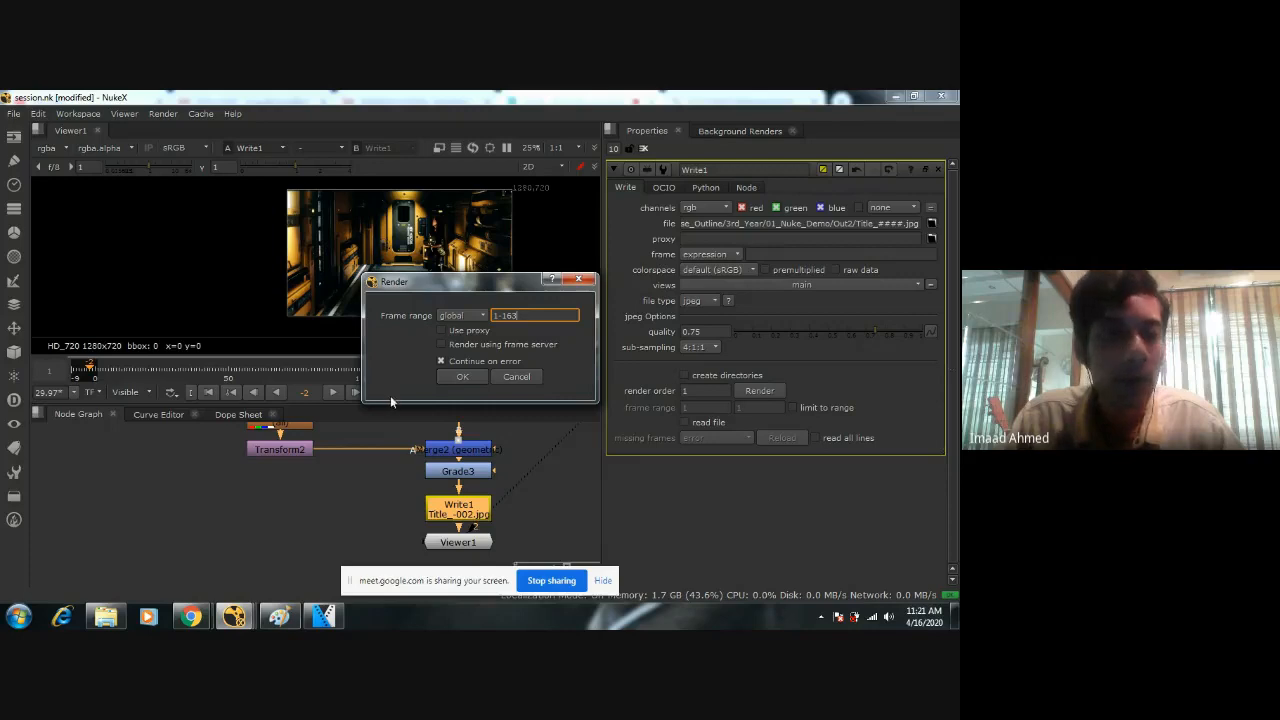
pyautogui.click(459, 377)
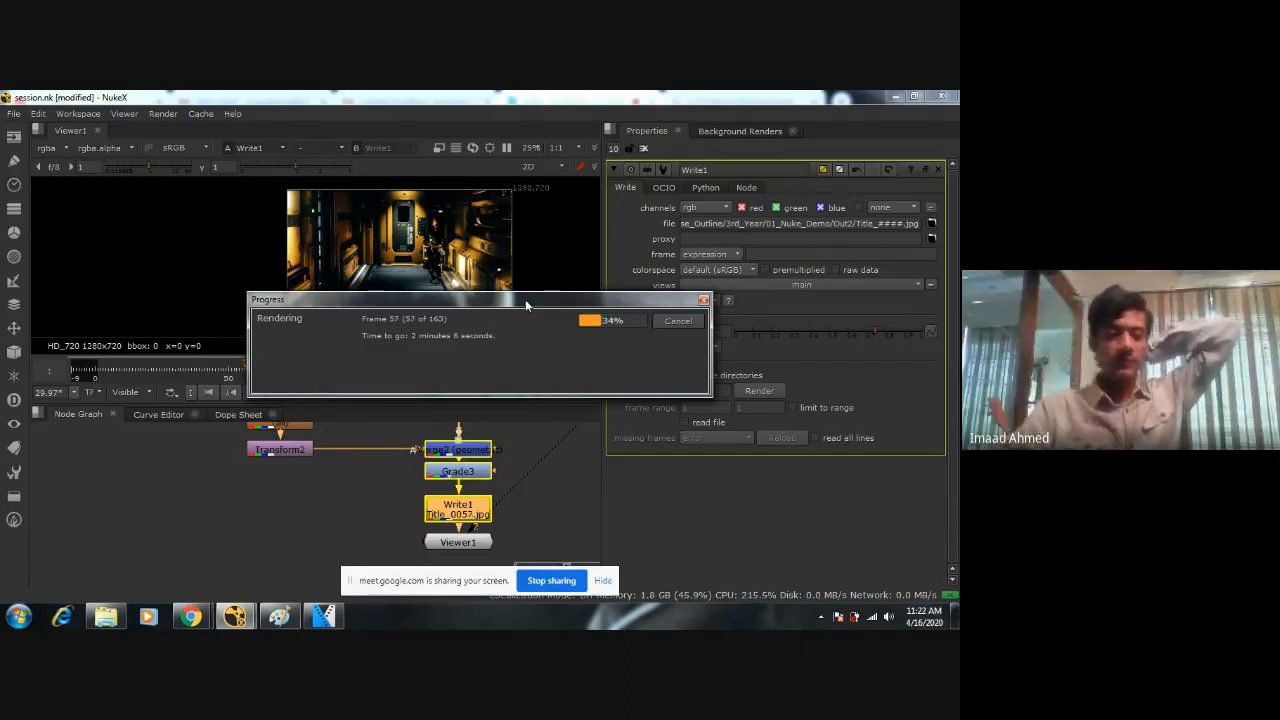
# Switch to the Google Meet call in Chrome while the render runs, and dismiss its presenting notifications.
pyautogui.moveTo(190, 616)
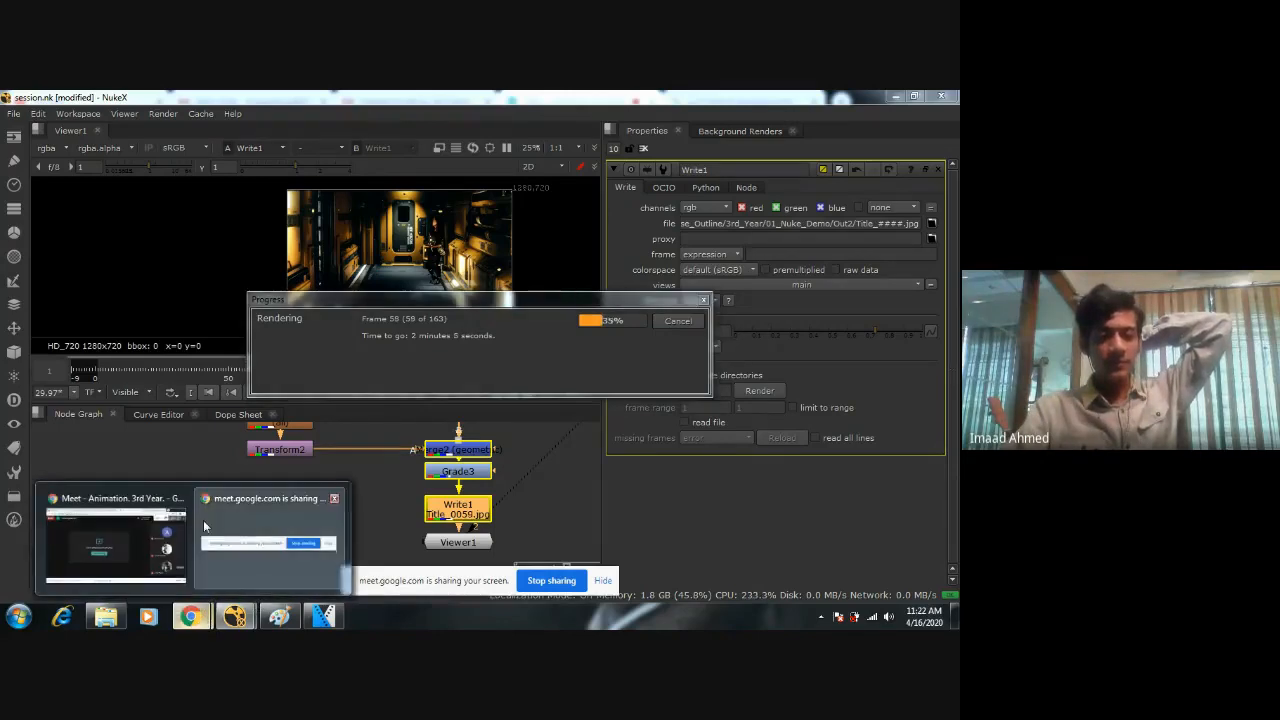
pyautogui.click(157, 520)
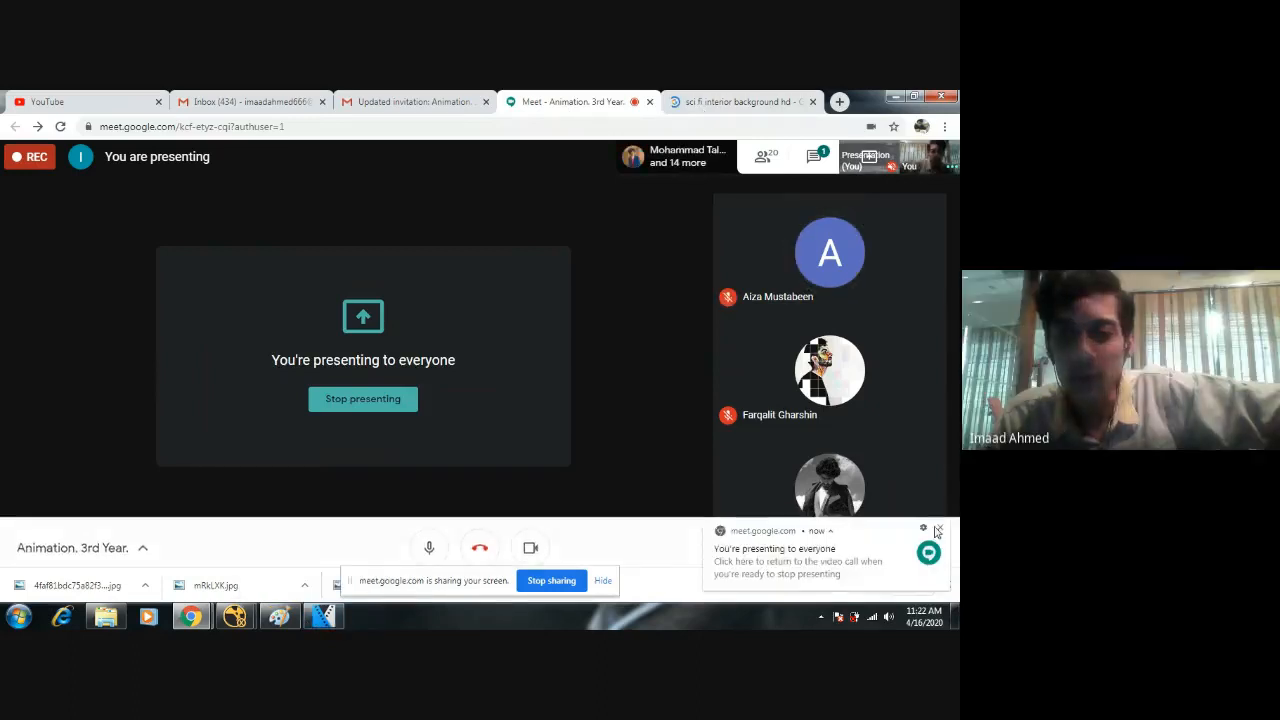
pyautogui.click(940, 530)
pyautogui.click(715, 98)
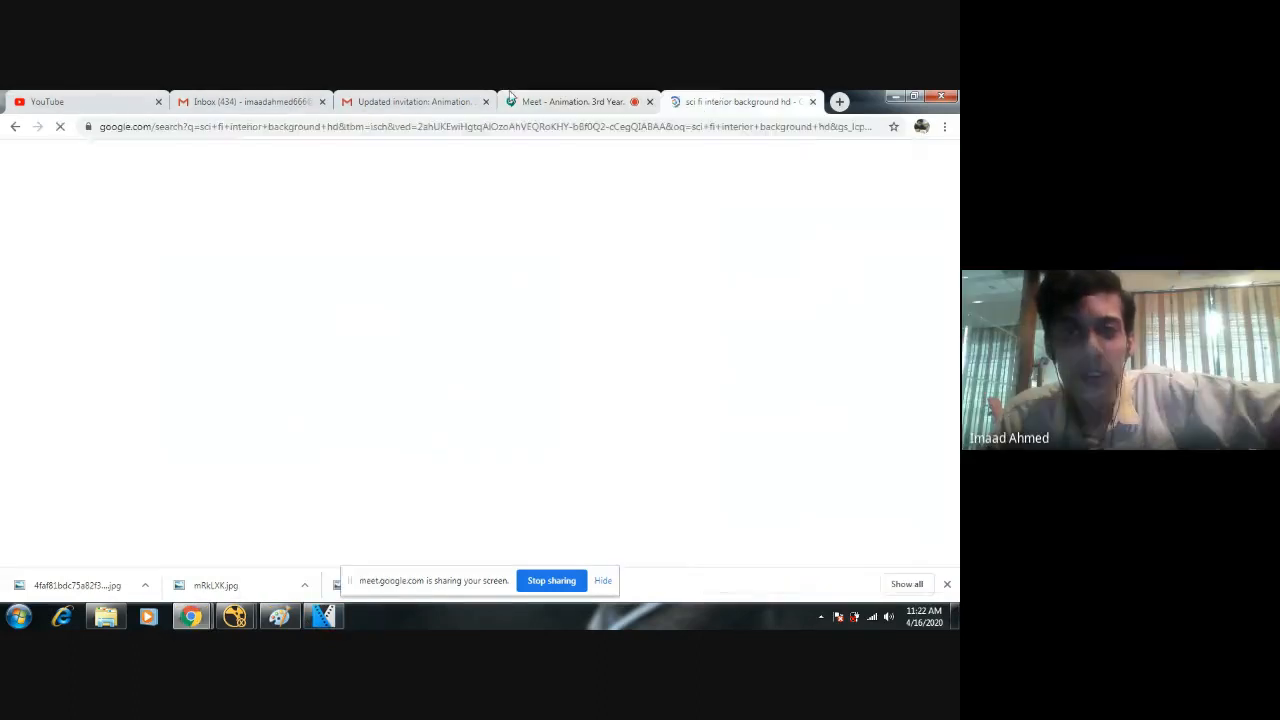
pyautogui.click(566, 102)
pyautogui.click(940, 529)
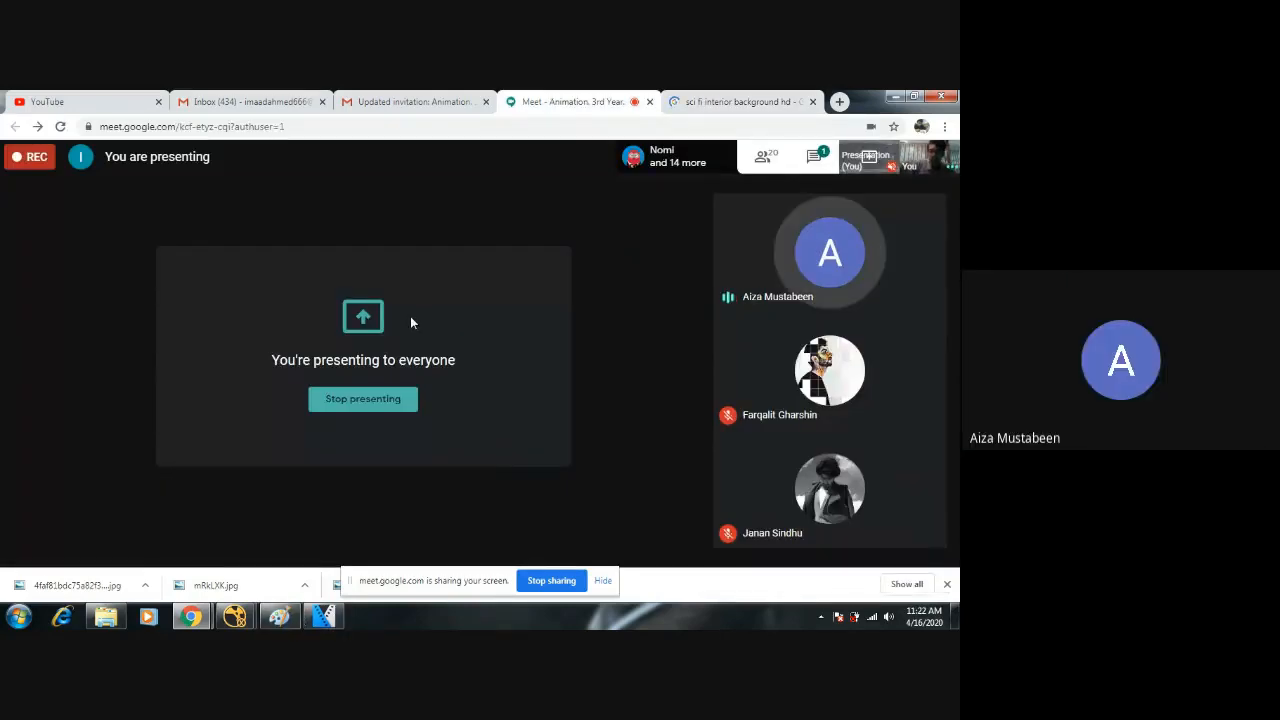
# Switch to Paint, dismiss the Meet notification, and try to close the window holding 01.png.
pyautogui.hotkey('alt', 'Tab')
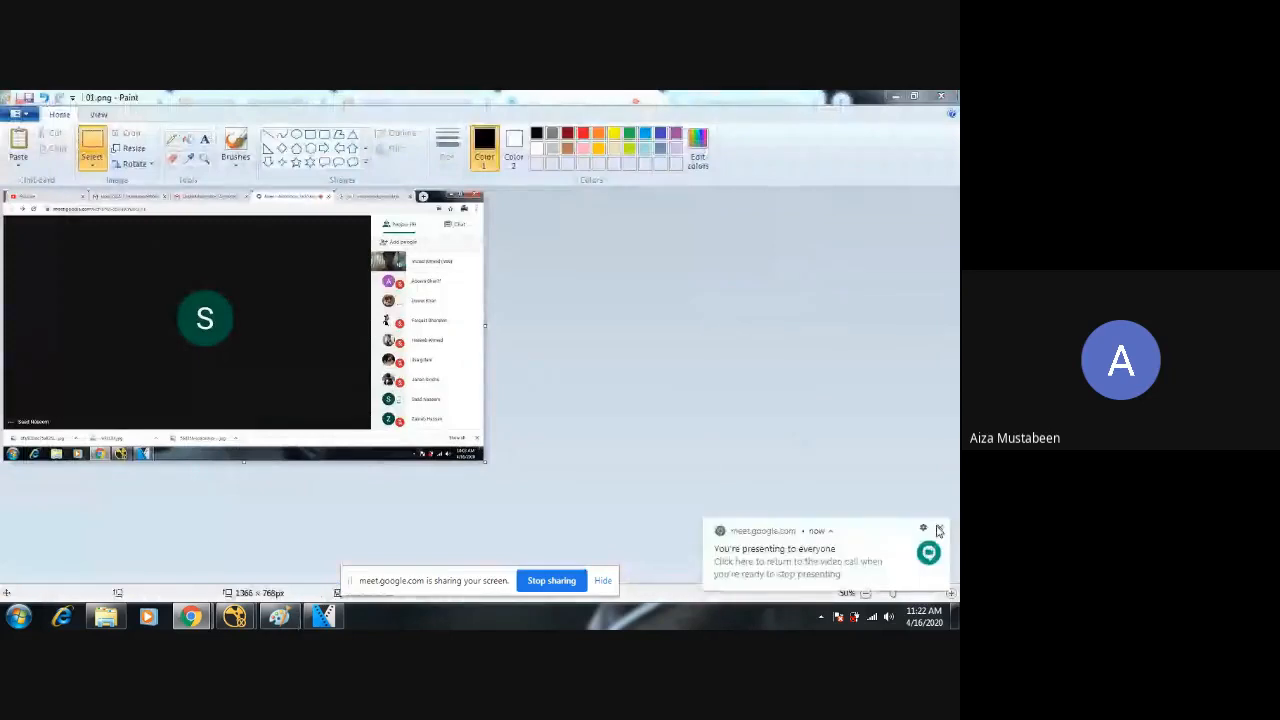
pyautogui.click(939, 531)
pyautogui.click(946, 94)
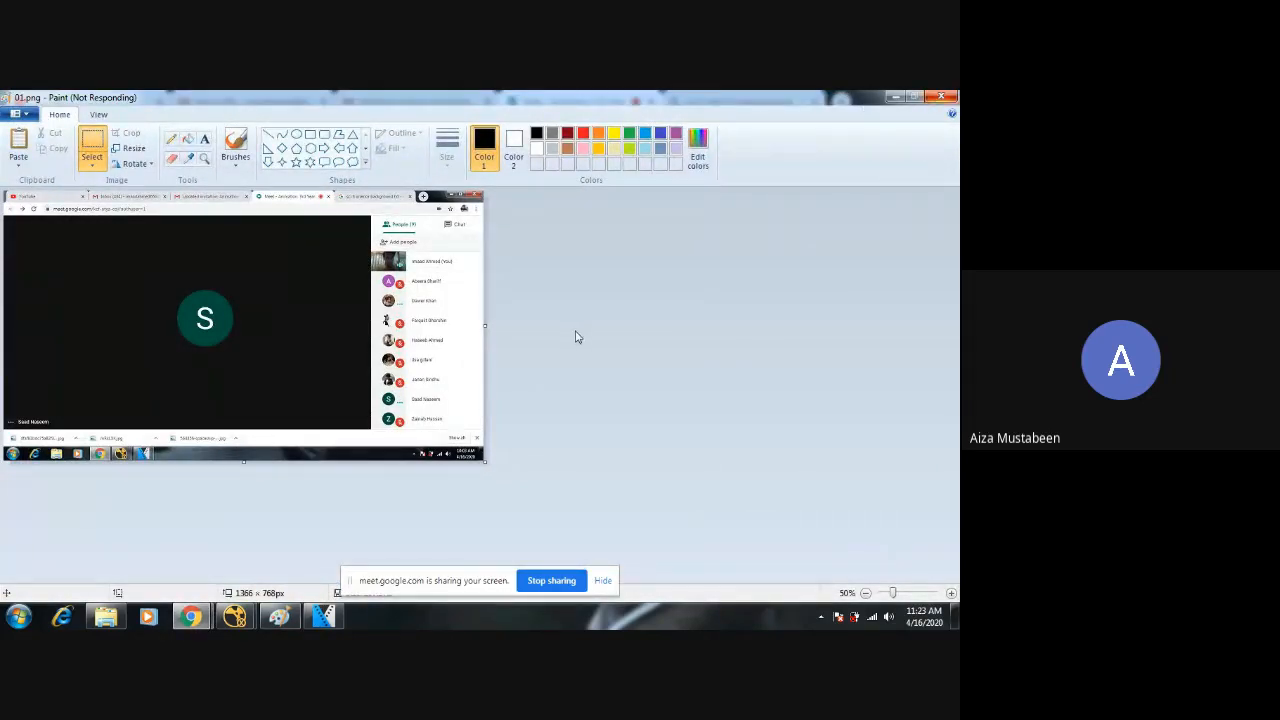
# Look at the compile.veg project in VEGAS Pro, and return to NukeX to check the render progress.
pyautogui.moveTo(323, 615)
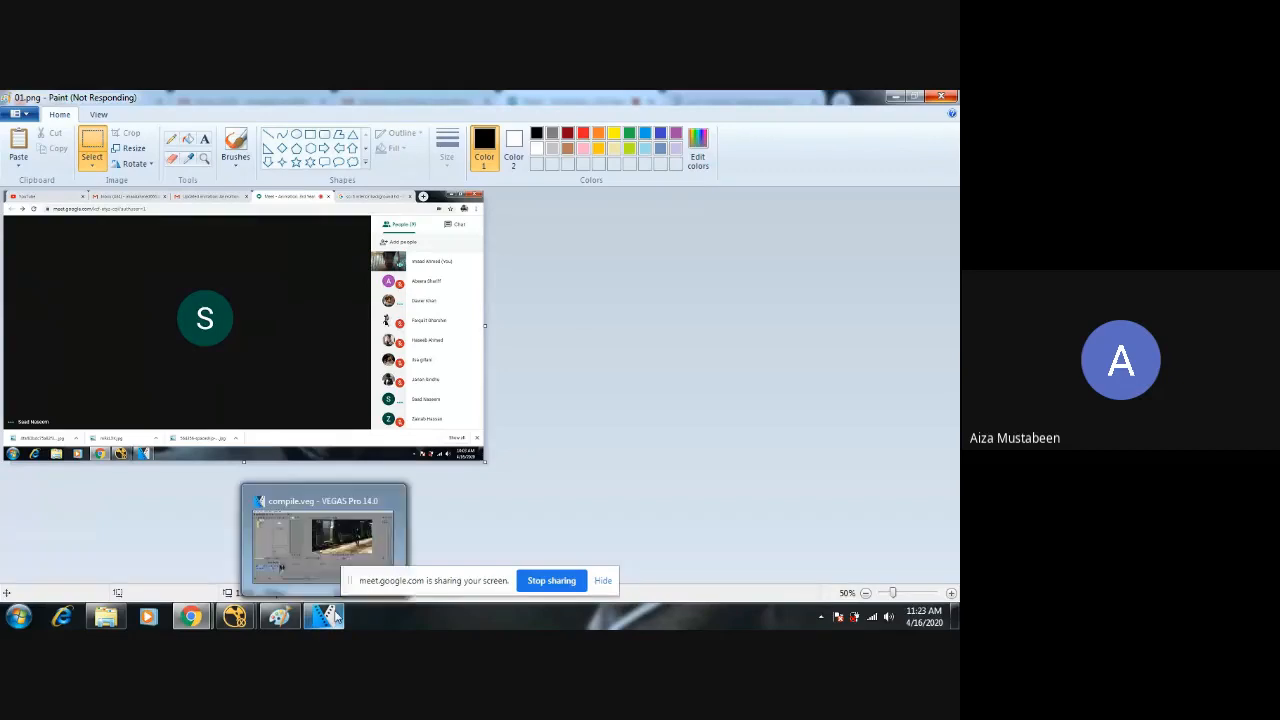
pyautogui.click(343, 557)
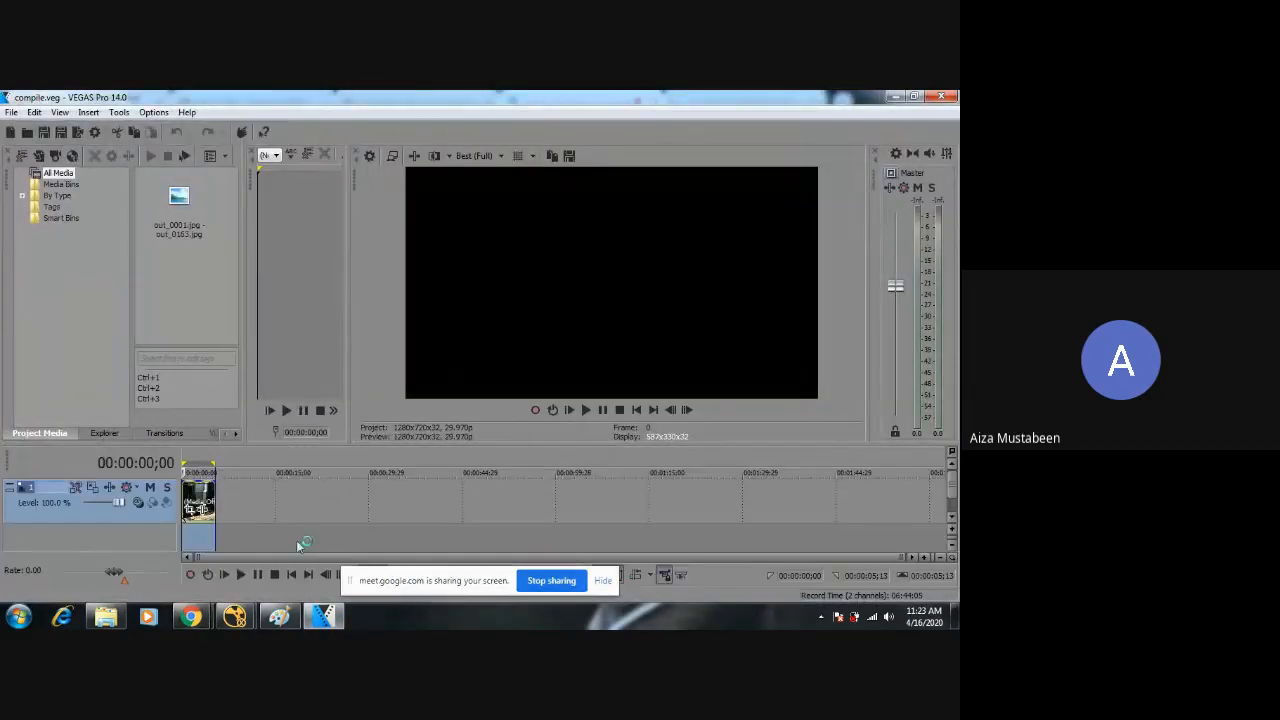
pyautogui.click(235, 615)
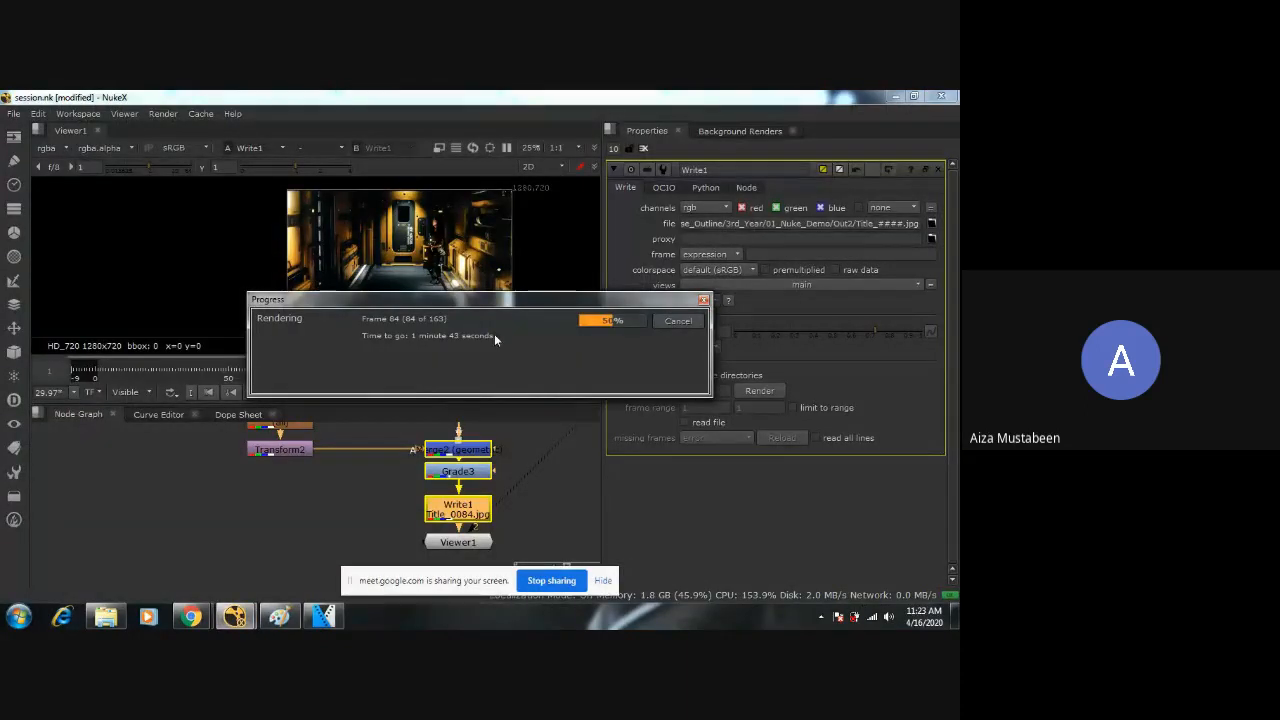
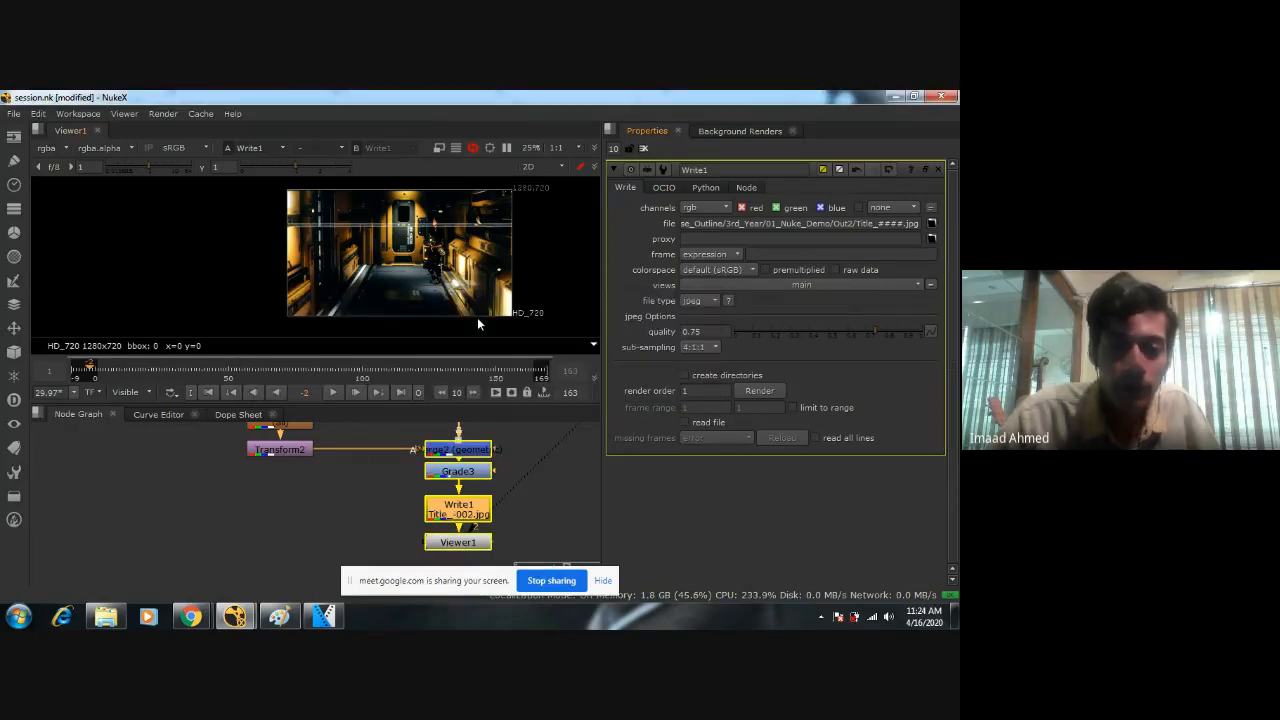
# Switch to VEGAS Pro and create a new project with the HD 1080-60i (1920x1080, 29.970 fps) template.
pyautogui.click(318, 614)
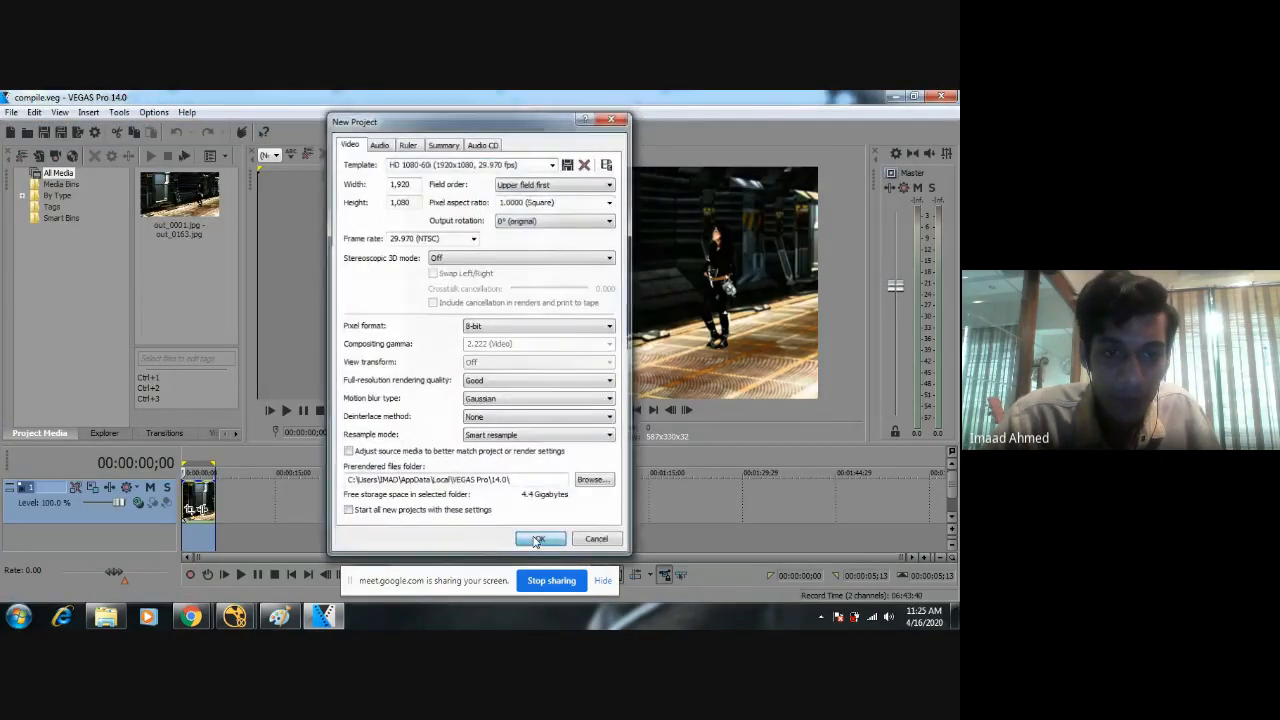
pyautogui.click(537, 538)
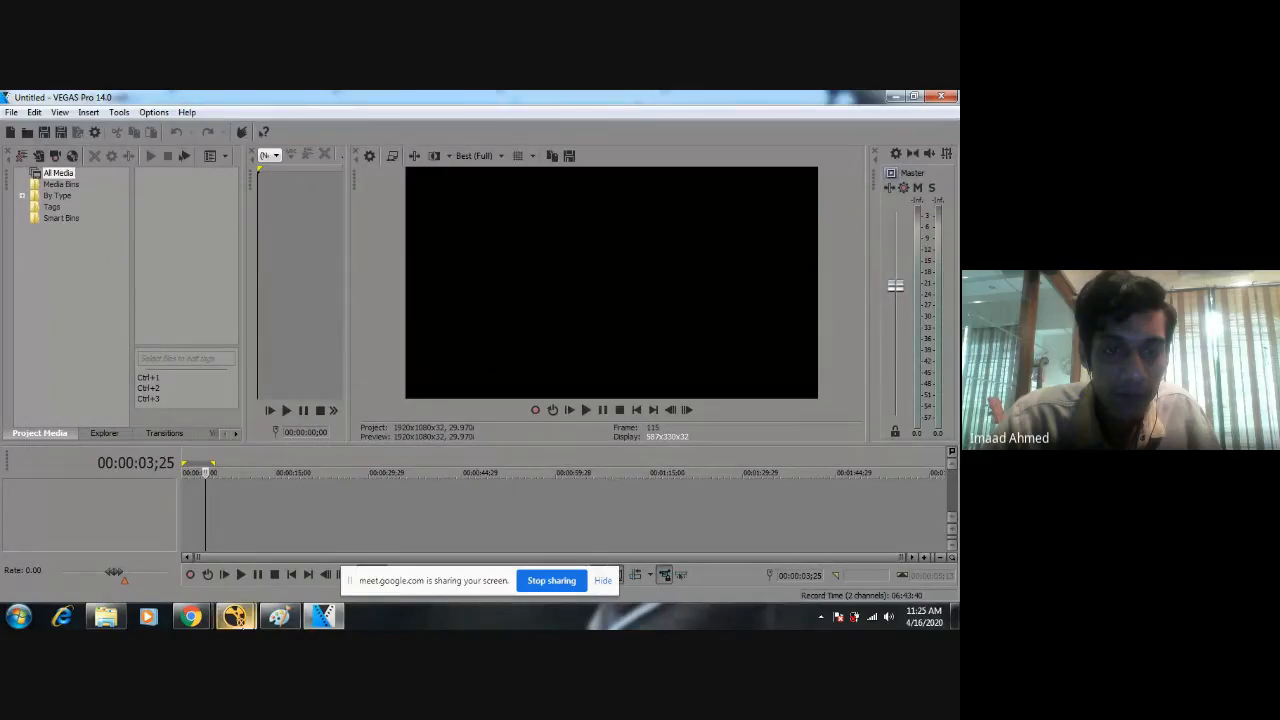
# Switch to NukeX, close it with the session.nk script, and return to the new project in VEGAS Pro.
pyautogui.moveTo(235, 617)
pyautogui.click(310, 515)
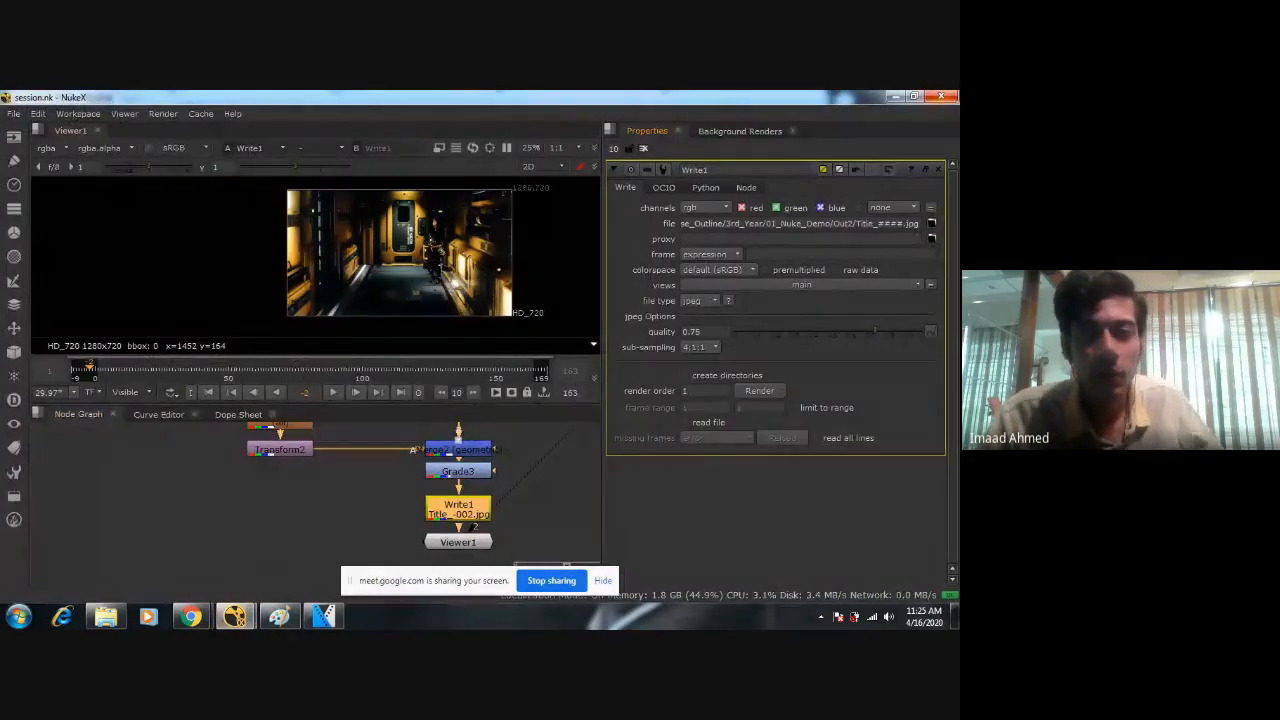
pyautogui.click(941, 97)
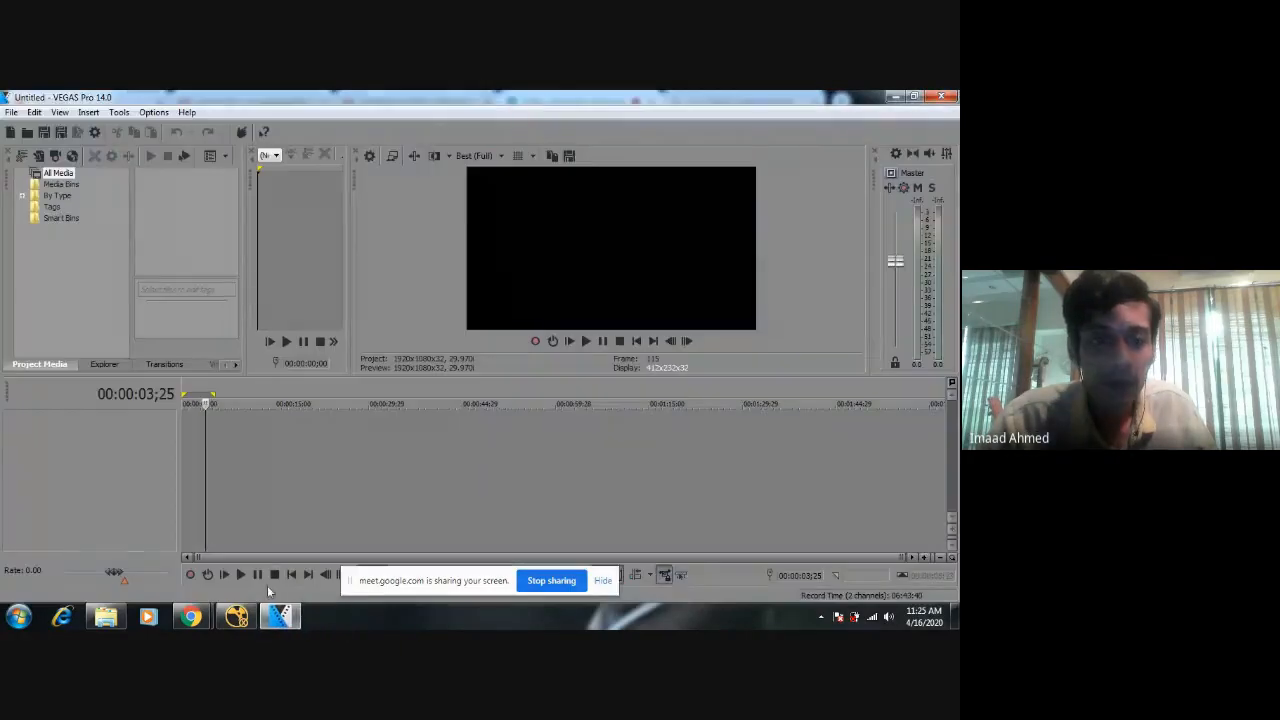
pyautogui.moveTo(248, 620)
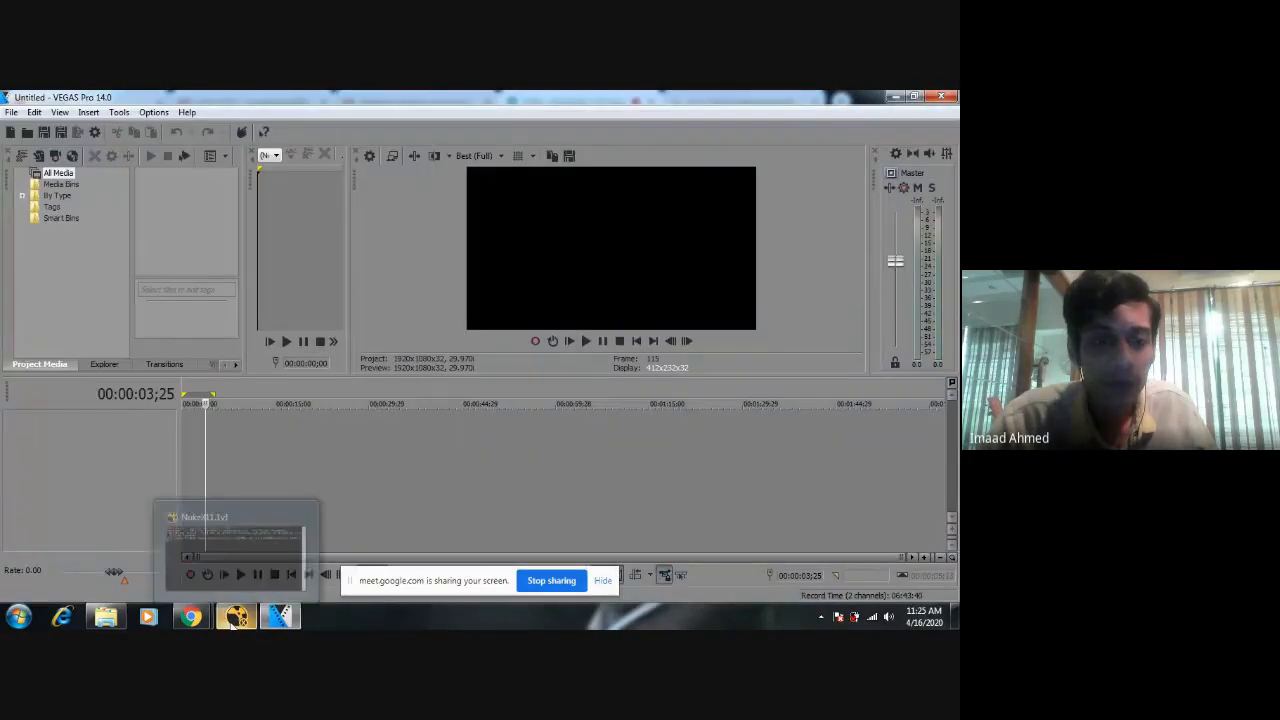
# Import the rendered frames starting at Title_0001.jpg from 01_Nuke_Demo/Out2 as one image sequence.
pyautogui.click(11, 112)
pyautogui.moveTo(47, 256)
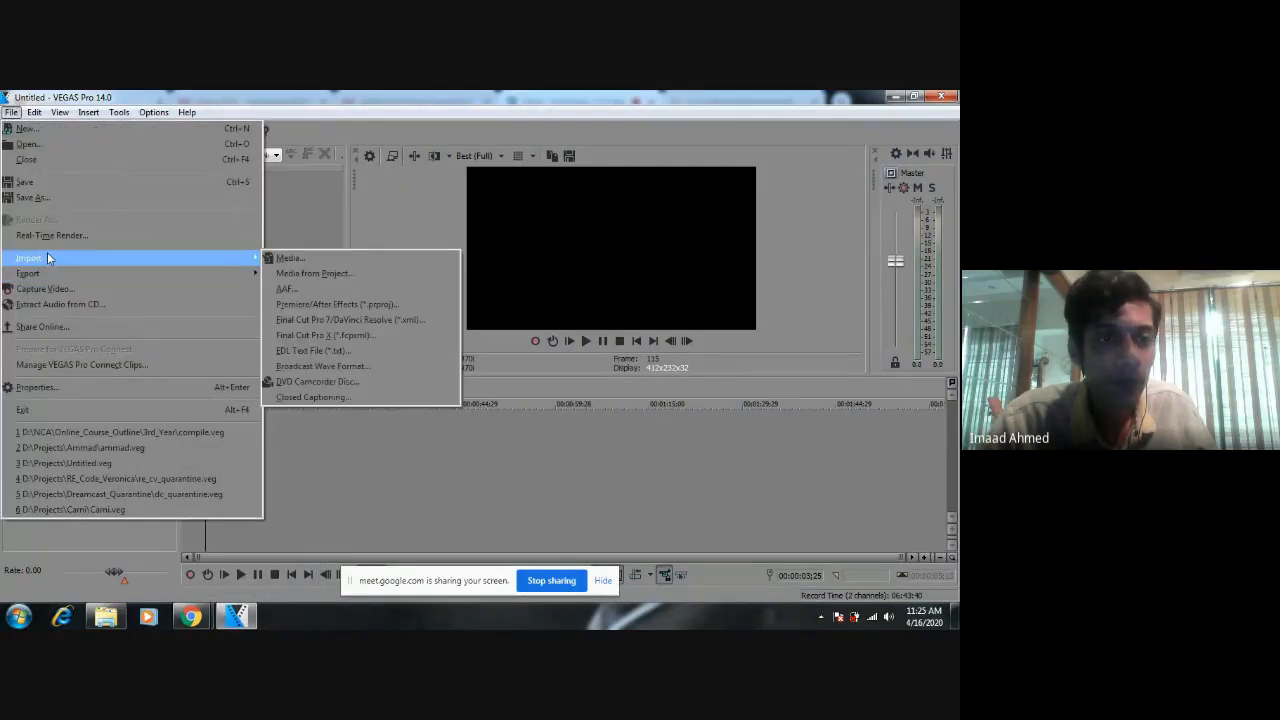
pyautogui.click(278, 259)
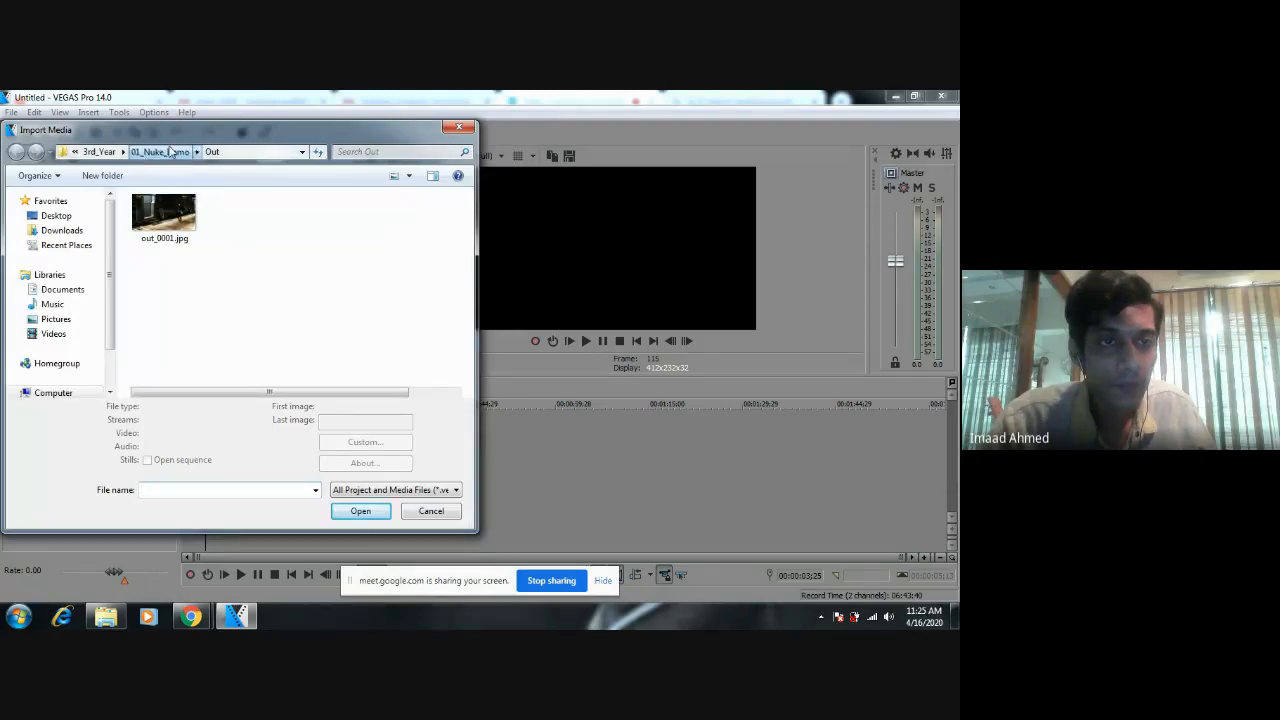
pyautogui.click(168, 153)
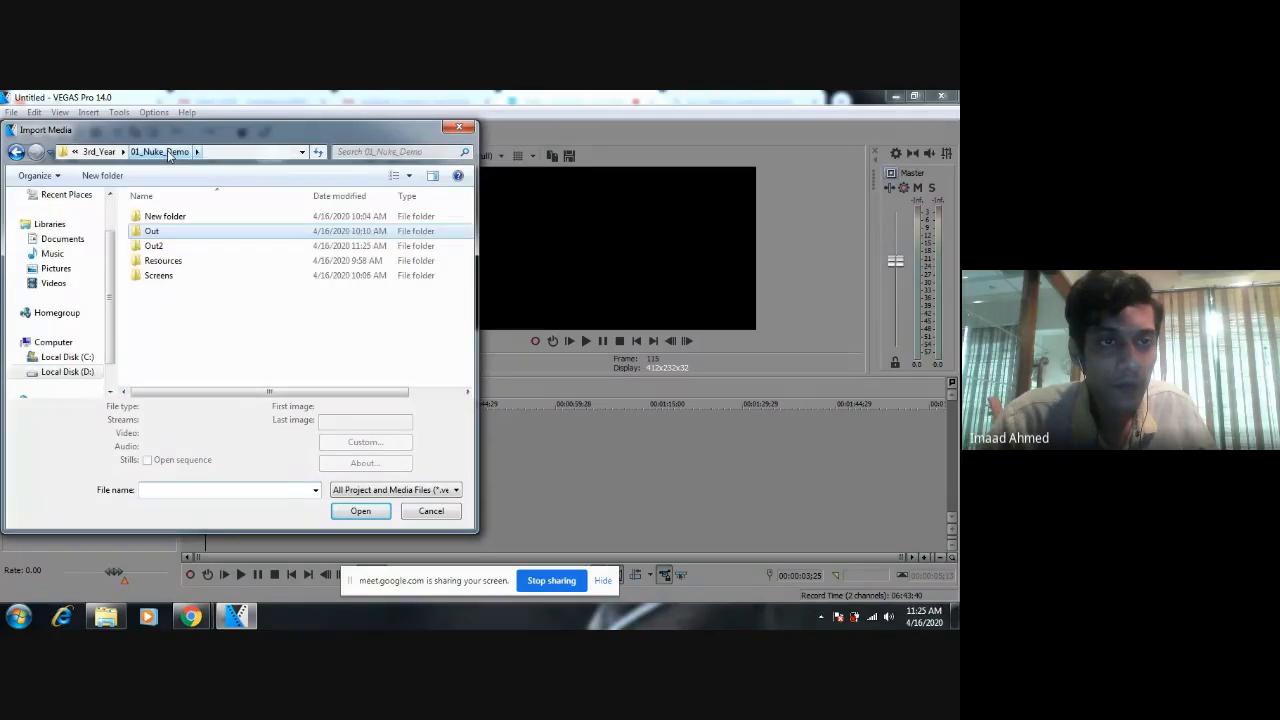
pyautogui.doubleClick(168, 251)
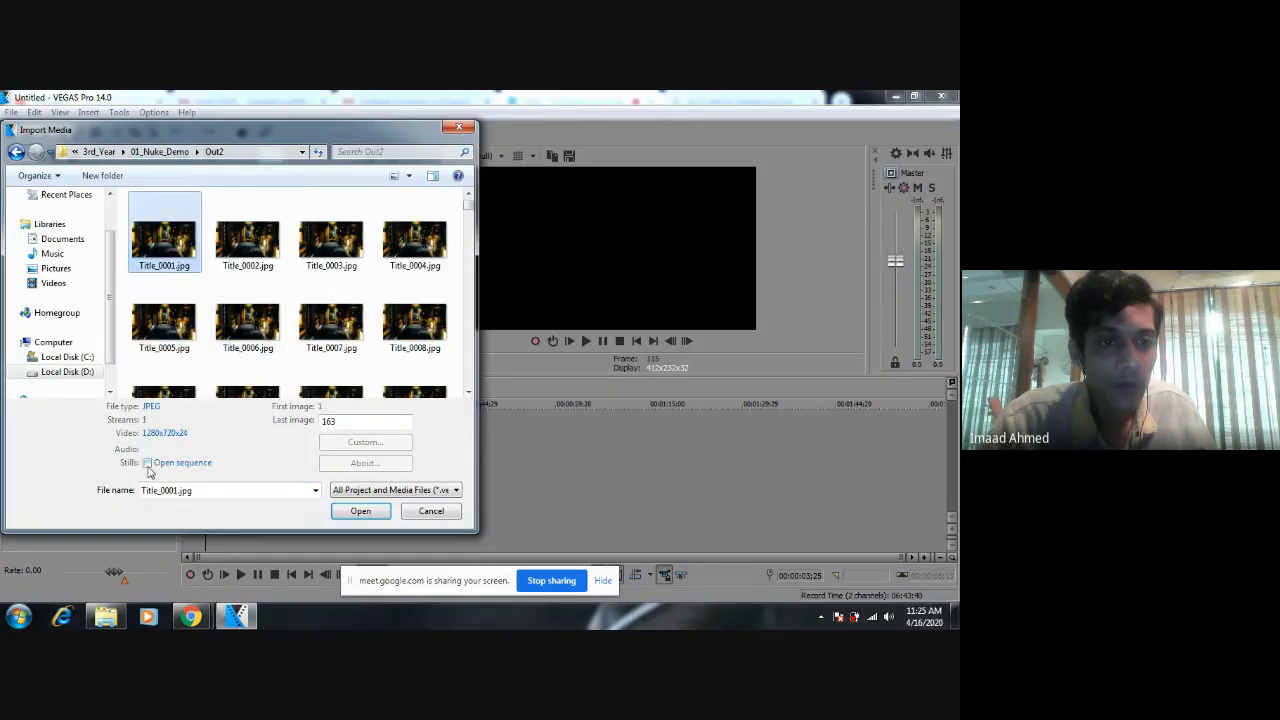
pyautogui.click(148, 464)
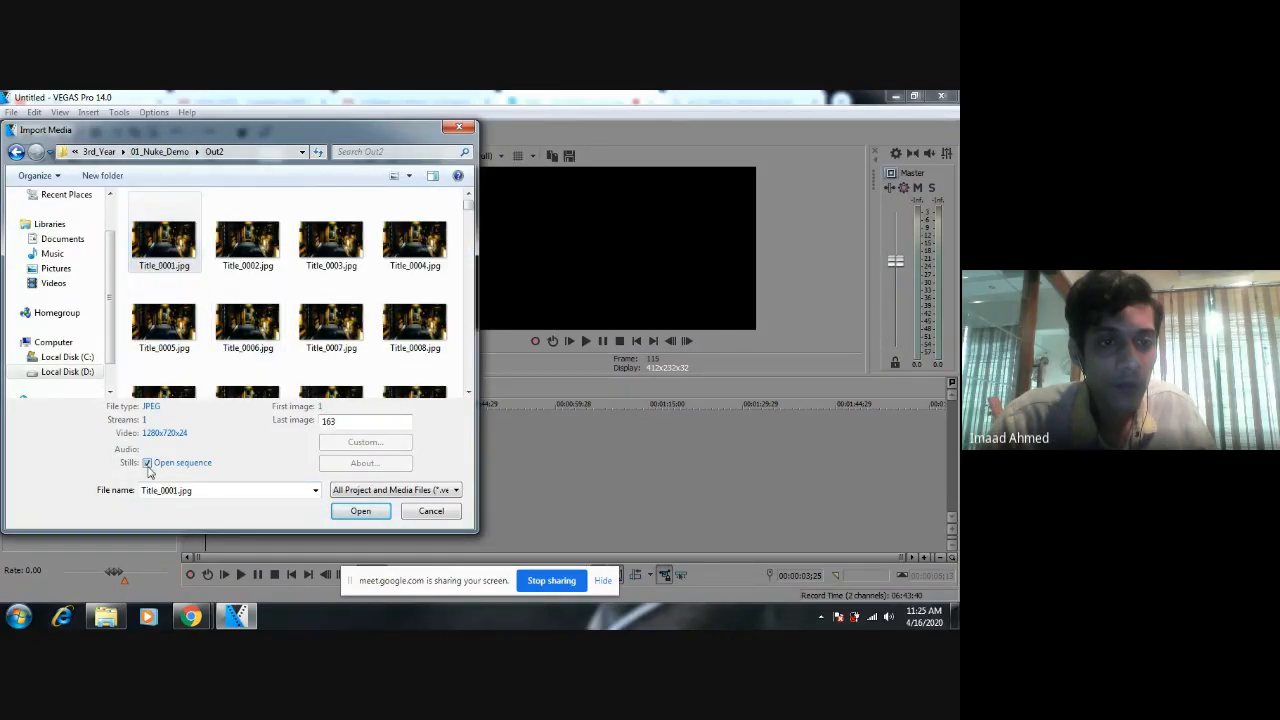
pyautogui.click(349, 511)
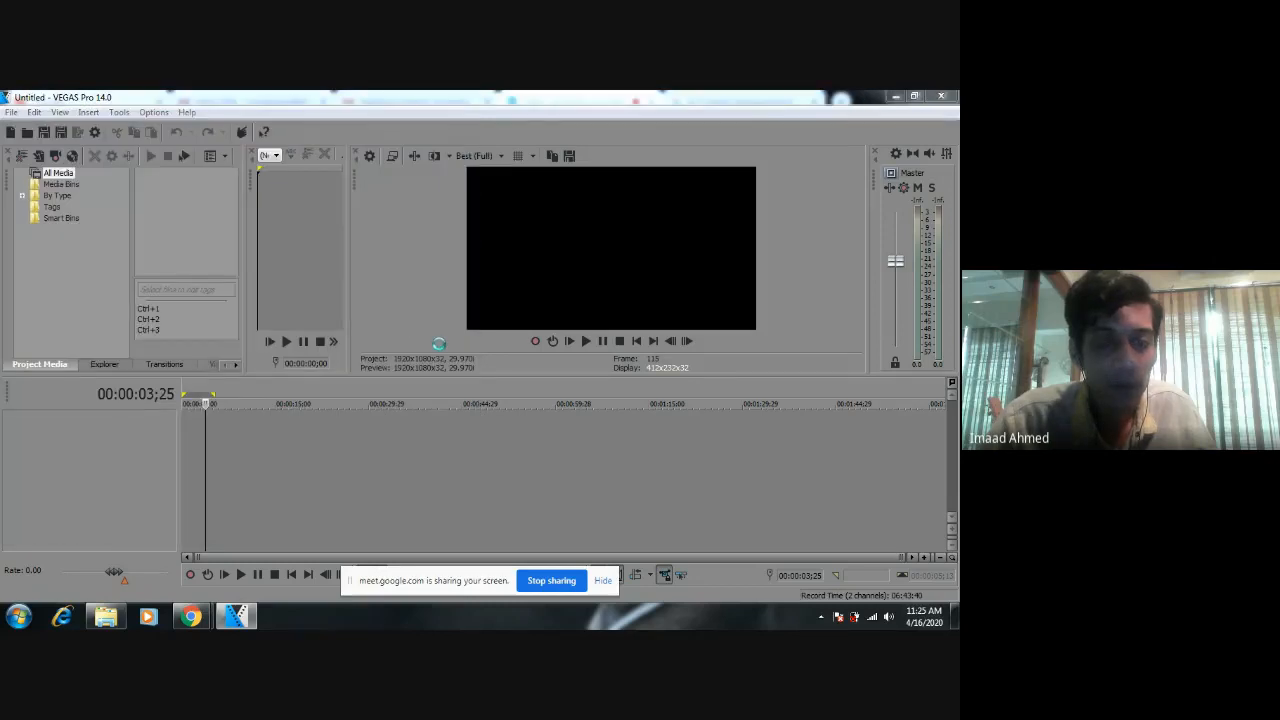
pyautogui.click(525, 522)
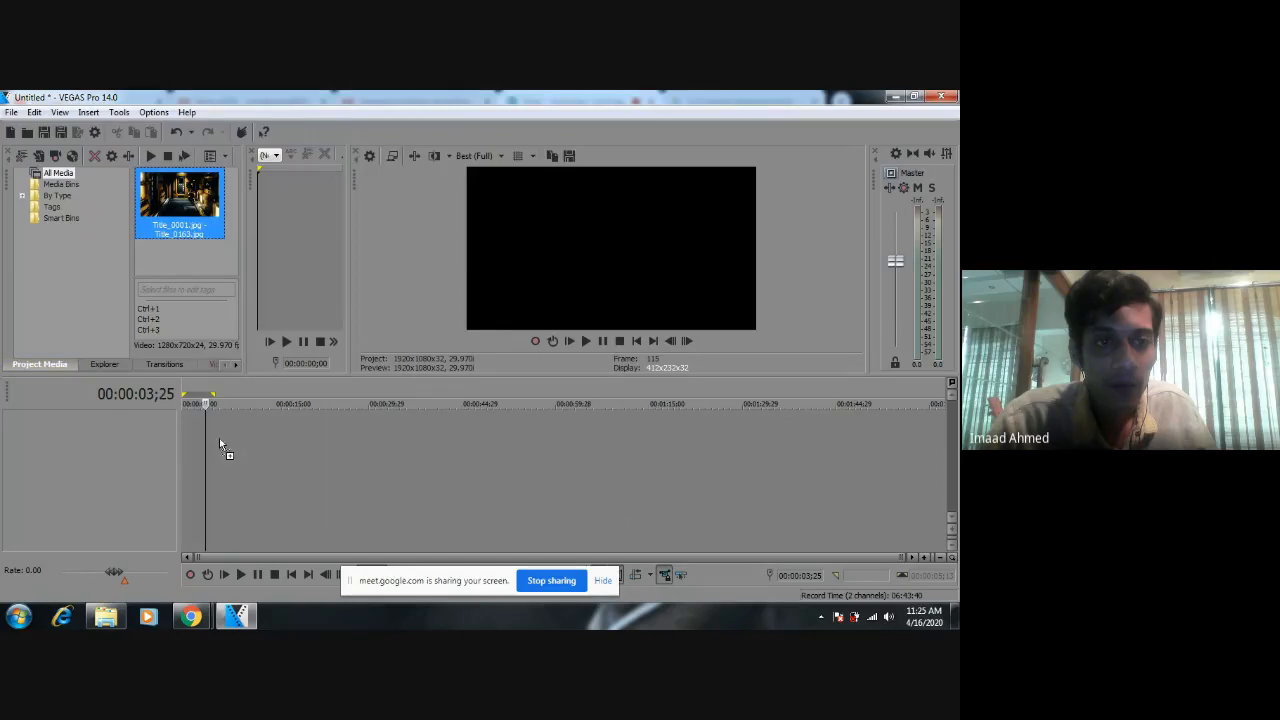
# Place the Title sequence on the timeline with project settings matched to the media, and move the clip to the timeline's start.
pyautogui.moveTo(220, 440); pyautogui.dragTo(237, 437)
pyautogui.click(556, 309)
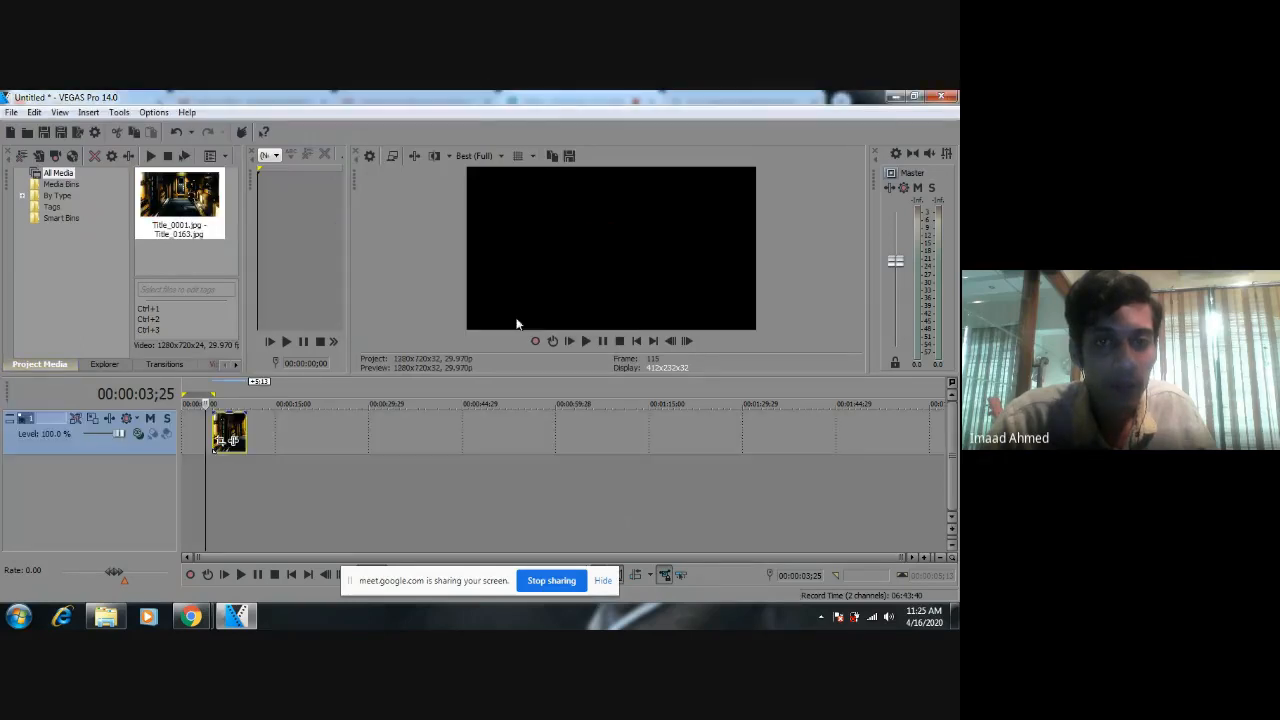
pyautogui.moveTo(237, 428); pyautogui.dragTo(207, 430)
pyautogui.scroll(3, 198, 433)
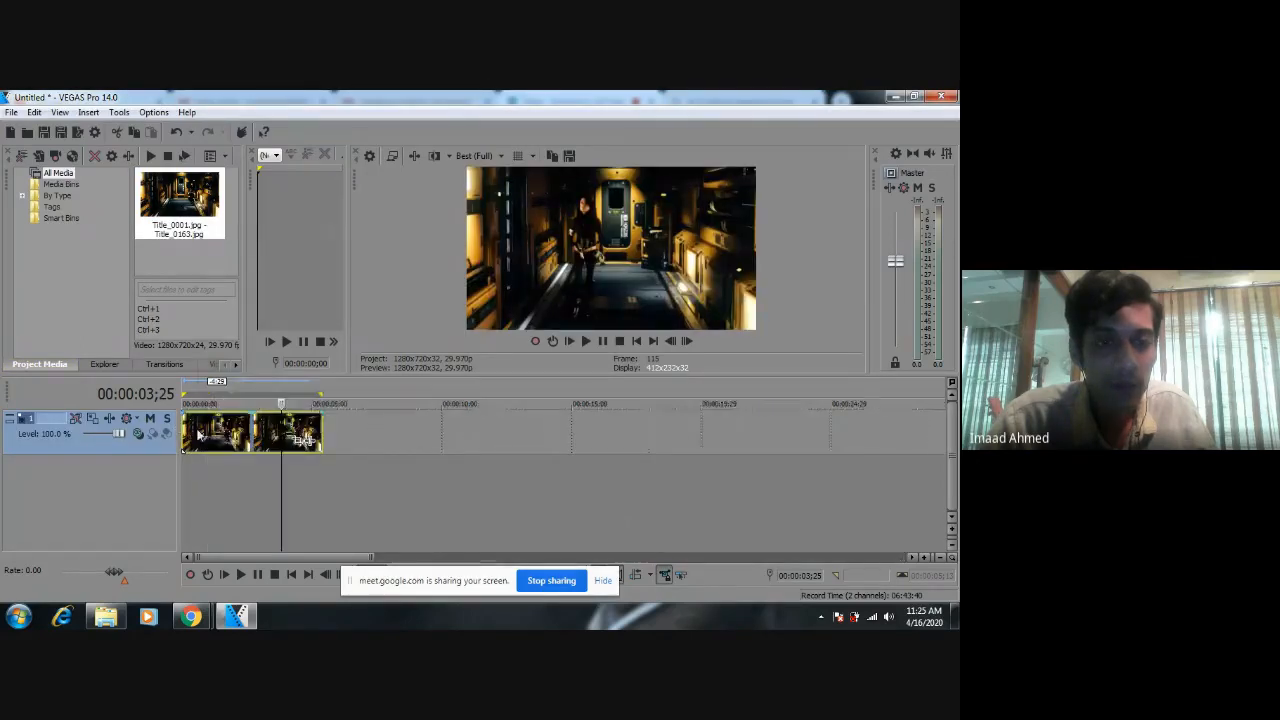
# Review the project's video properties, checking the template, frame size and frame rate without changing them.
pyautogui.click(11, 112)
pyautogui.click(40, 389)
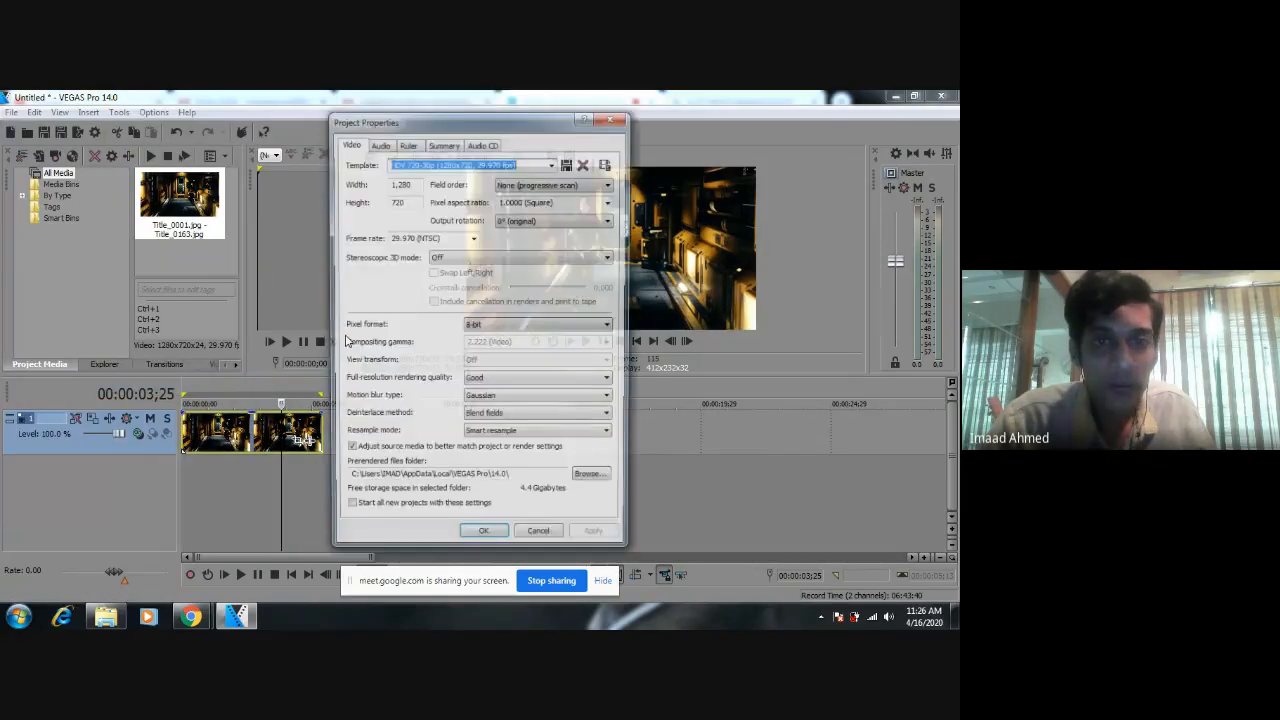
pyautogui.click(483, 541)
pyautogui.click(11, 112)
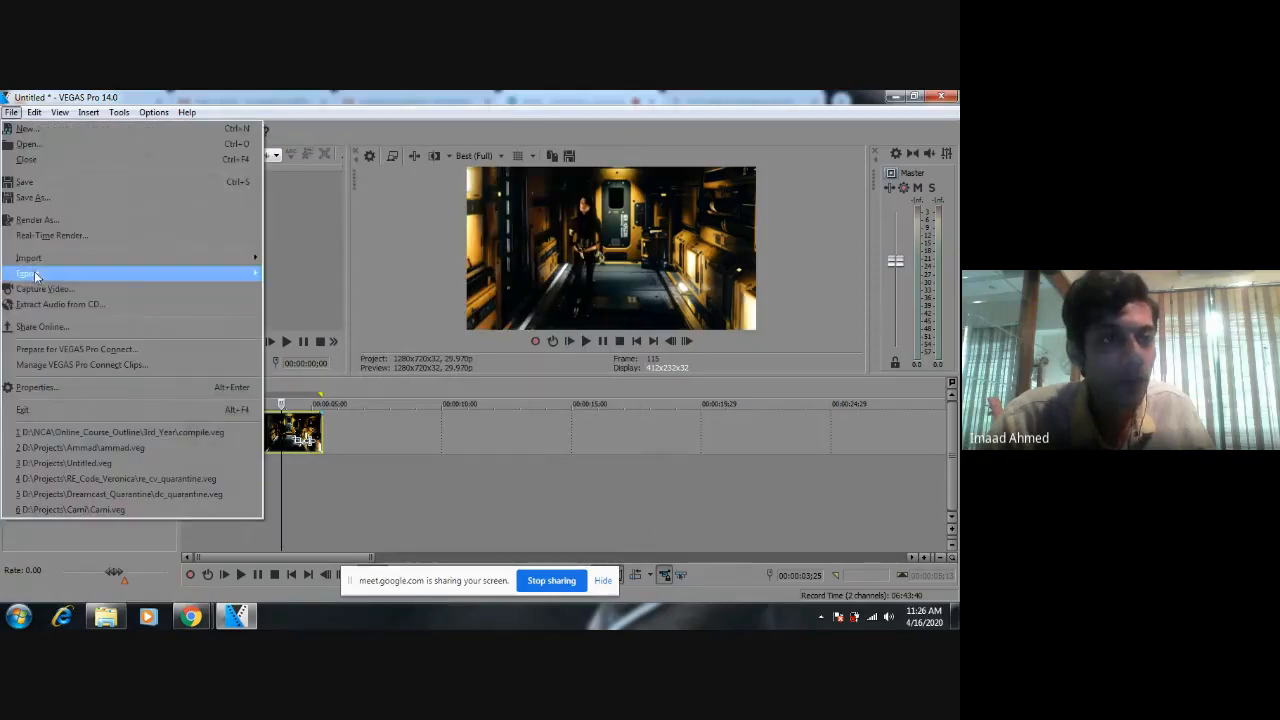
pyautogui.click(40, 387)
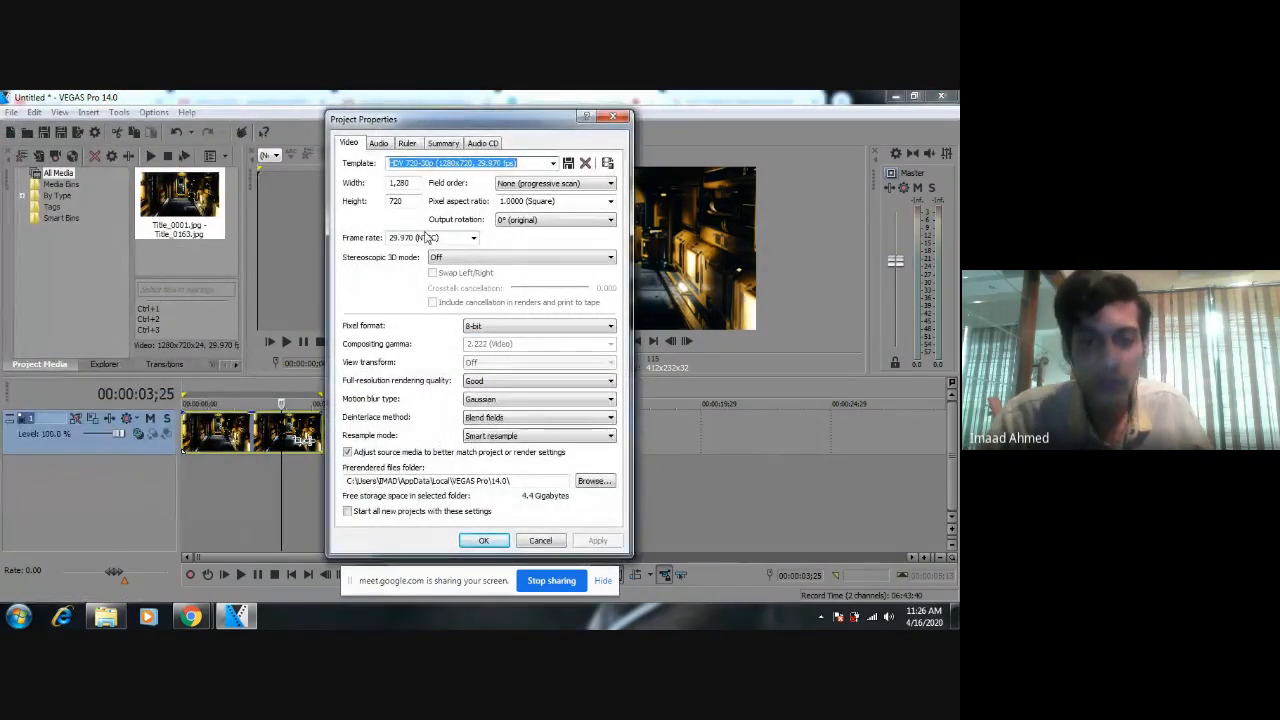
pyautogui.click(558, 540)
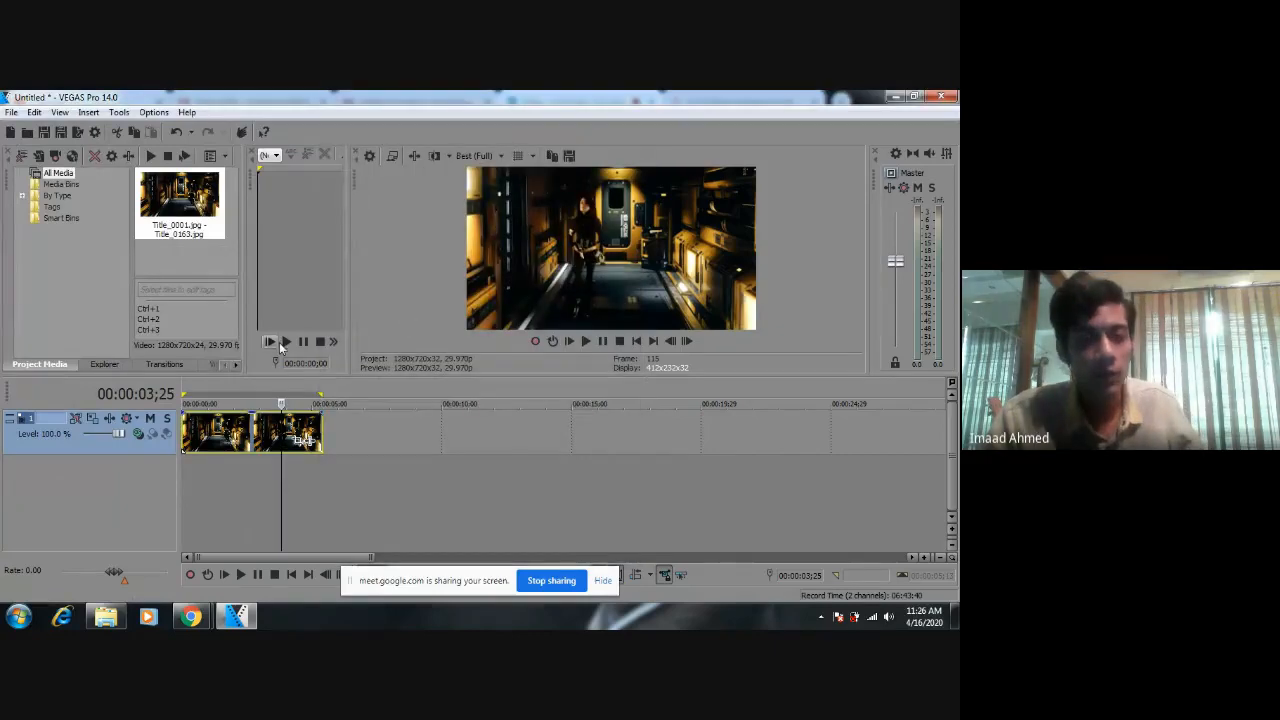
pyautogui.click(14, 112)
pyautogui.click(40, 387)
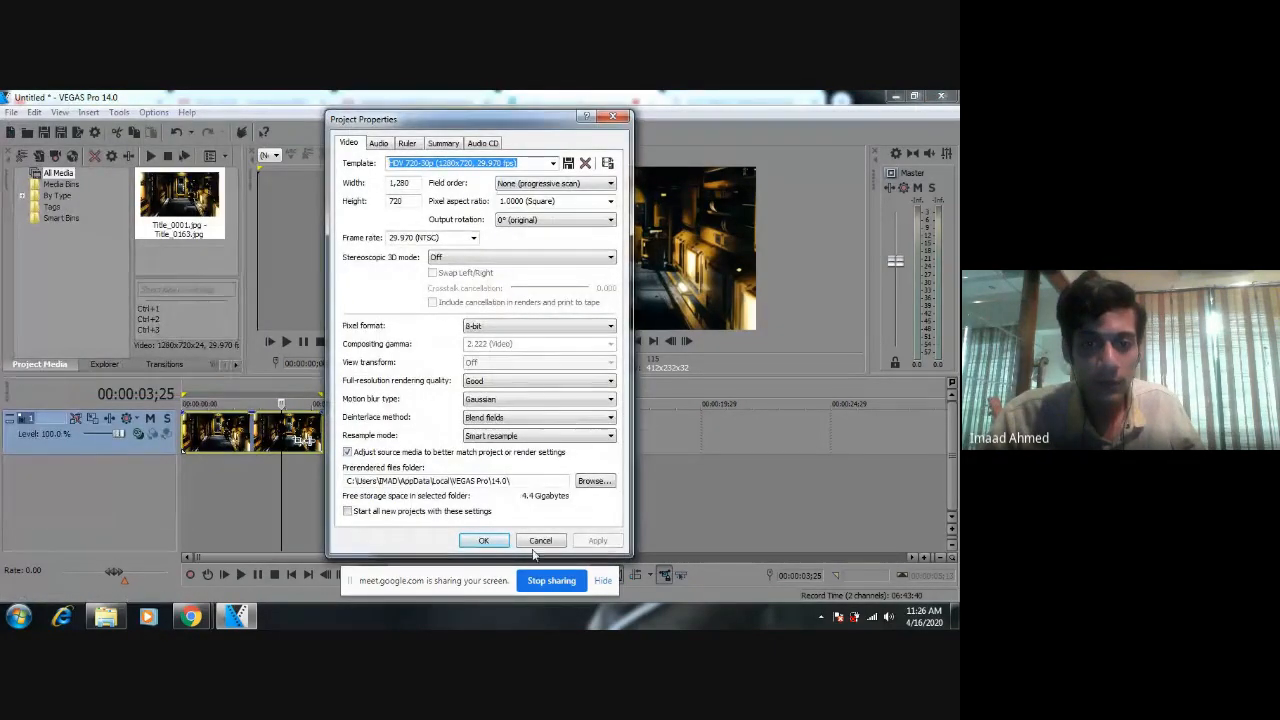
pyautogui.click(538, 541)
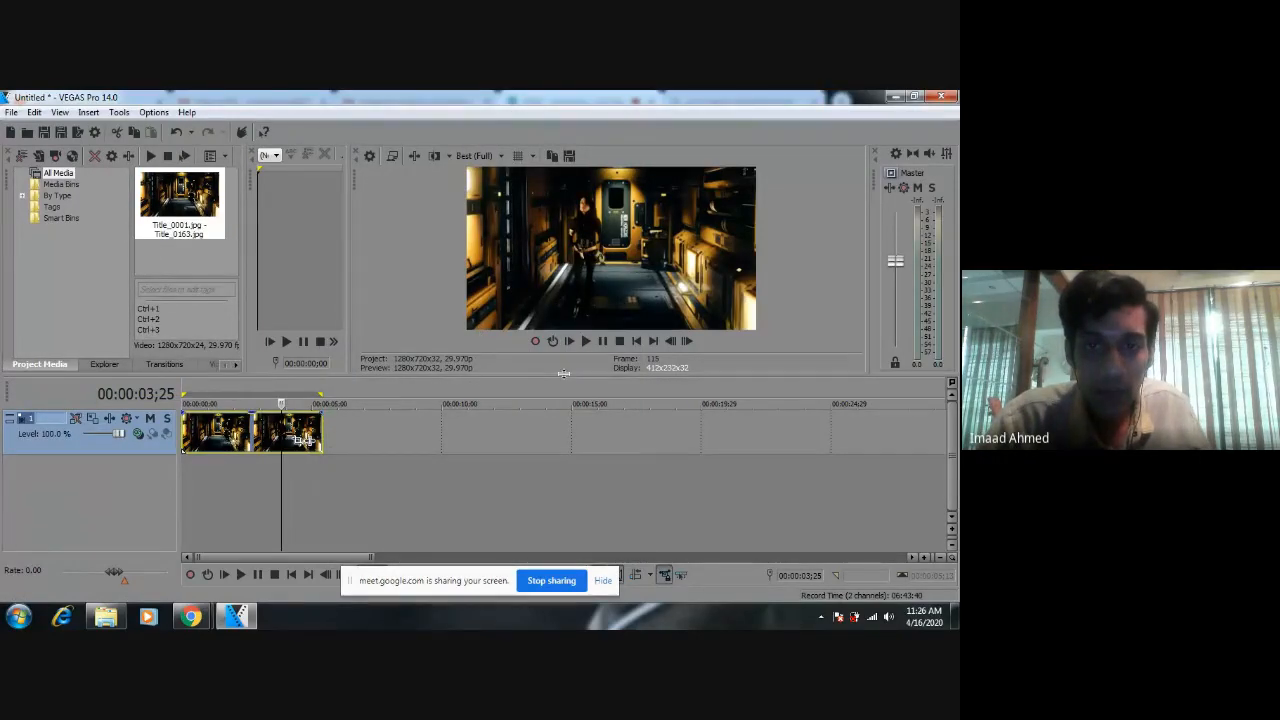
# Enlarge the video preview area above the timeline and play the composited sequence in it.
pyautogui.moveTo(563, 377); pyautogui.dragTo(573, 499)
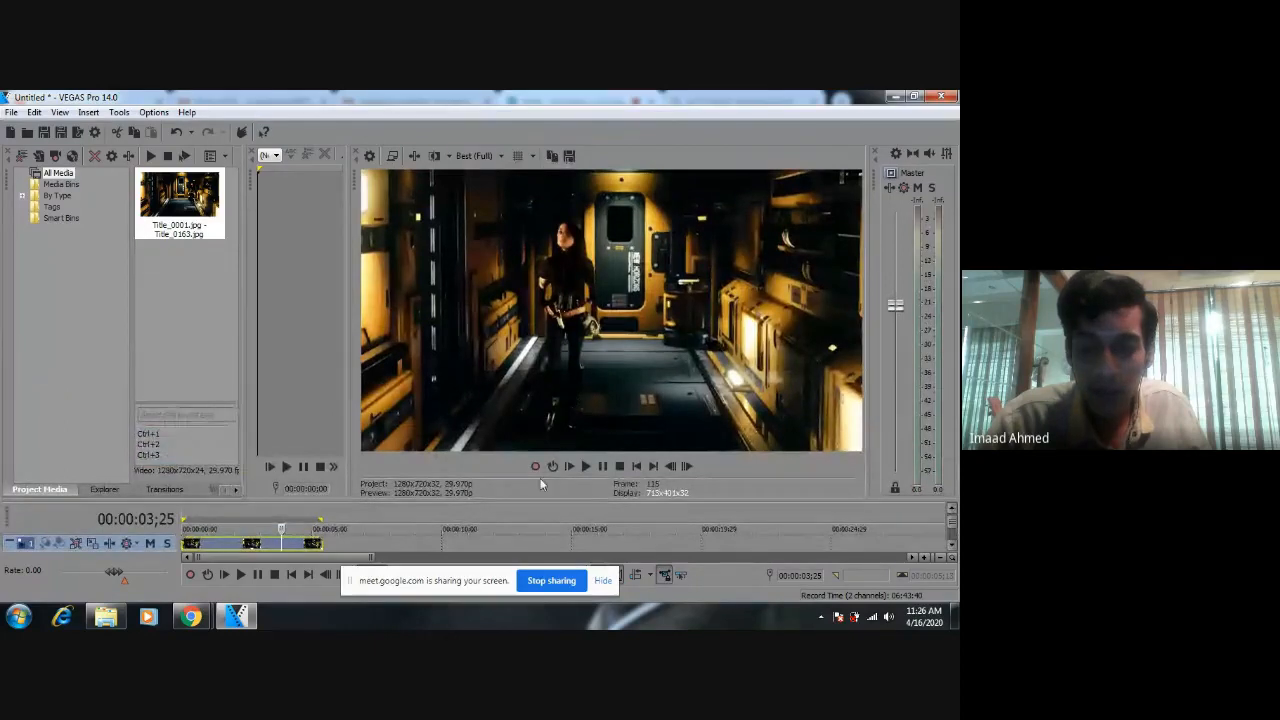
pyautogui.click(566, 467)
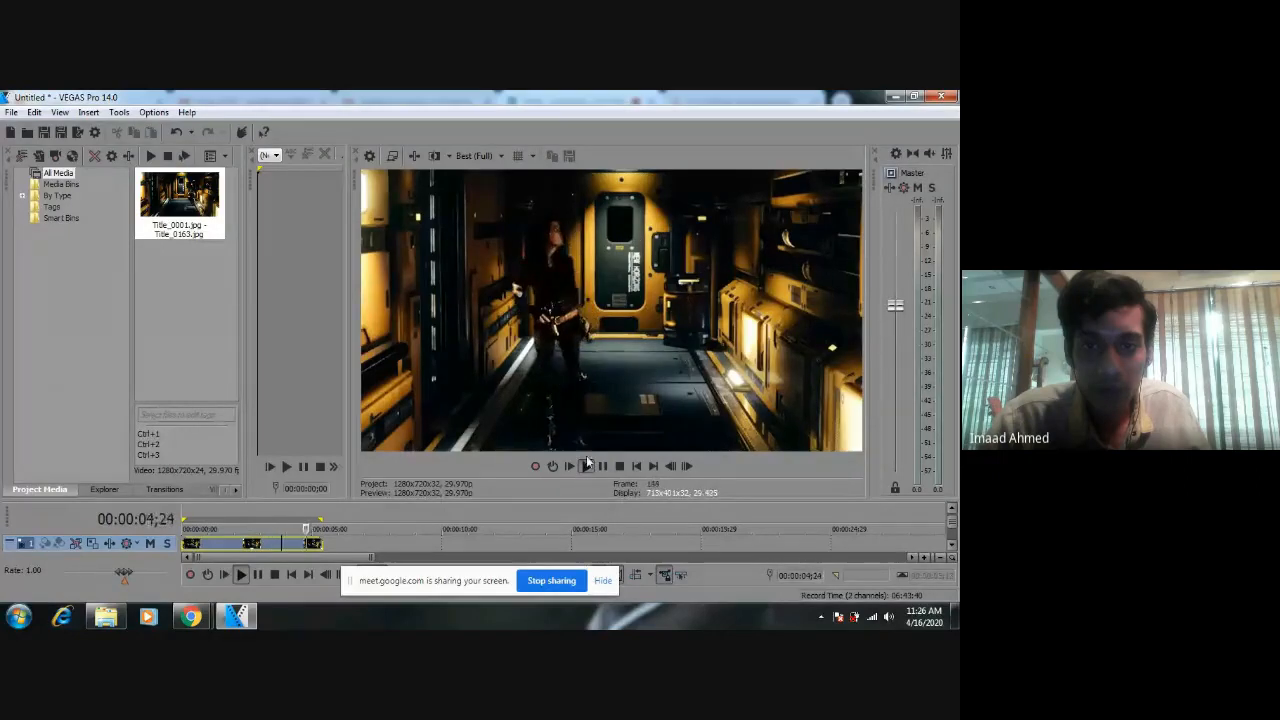
pyautogui.click(626, 477)
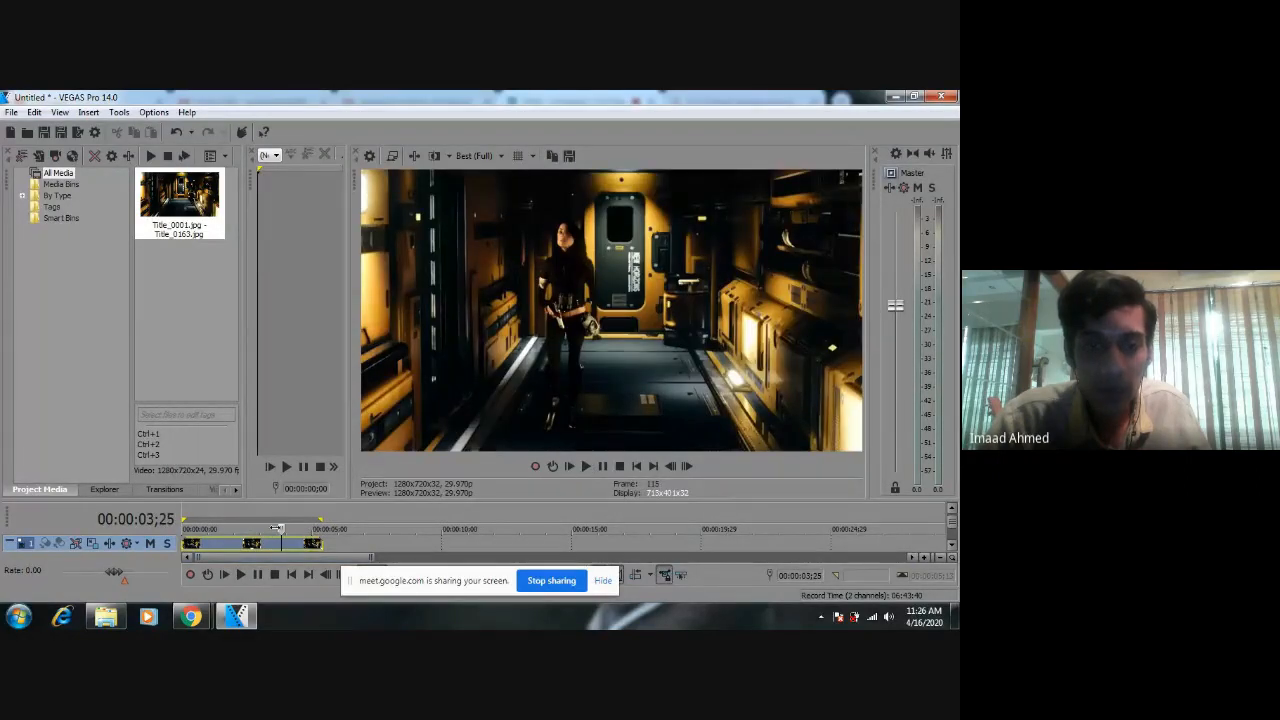
# Move the cursor to 00:00:01;08 and examine the figure frame by frame, going back to the clip's first frame.
pyautogui.click(215, 508)
pyautogui.scroll(-1, 215, 508)
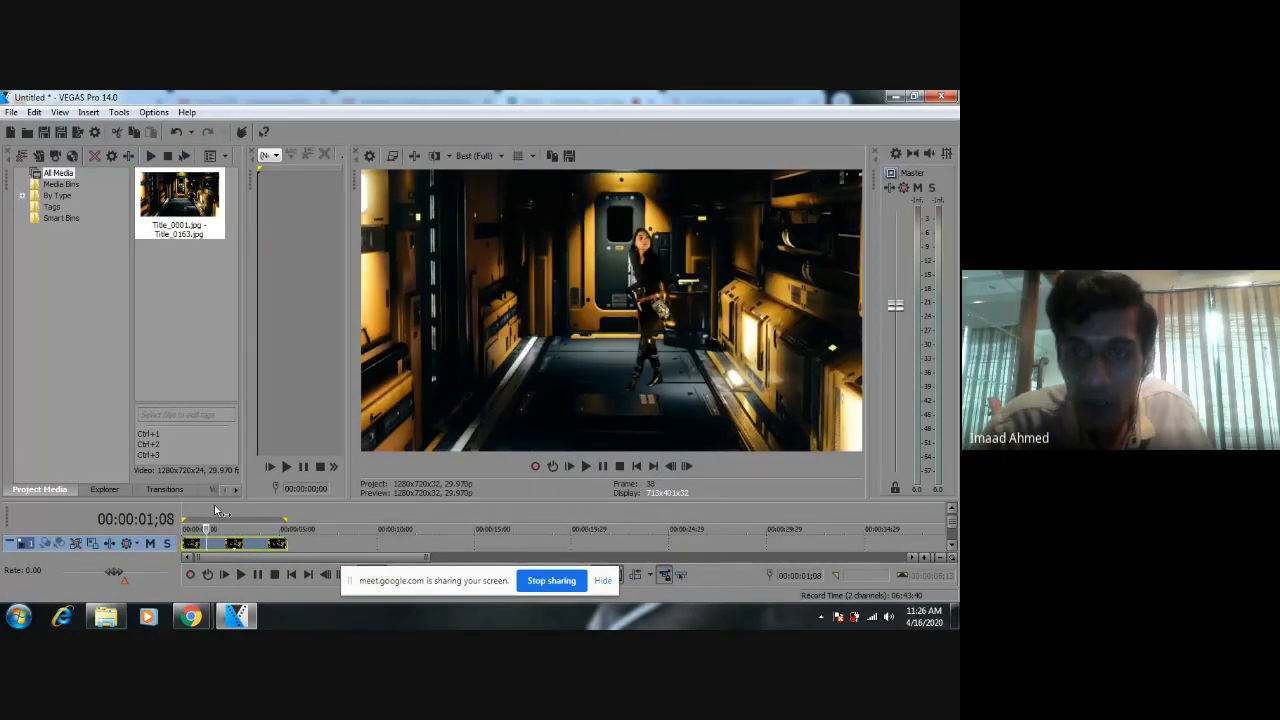
pyautogui.press('Left')
pyautogui.press('Left')
pyautogui.press('Left')
pyautogui.press('Left')
pyautogui.press('Left')
pyautogui.press('Left')
pyautogui.press('Left')
pyautogui.press('Left')
pyautogui.press('Left')
pyautogui.press('Left')
pyautogui.press('Left')
pyautogui.press('Left')
pyautogui.press('Left')
pyautogui.press('Left')
pyautogui.press('Left')
pyautogui.press('Left')
pyautogui.press('Left')
pyautogui.press('Left')
pyautogui.press('Left')
pyautogui.press('Left')
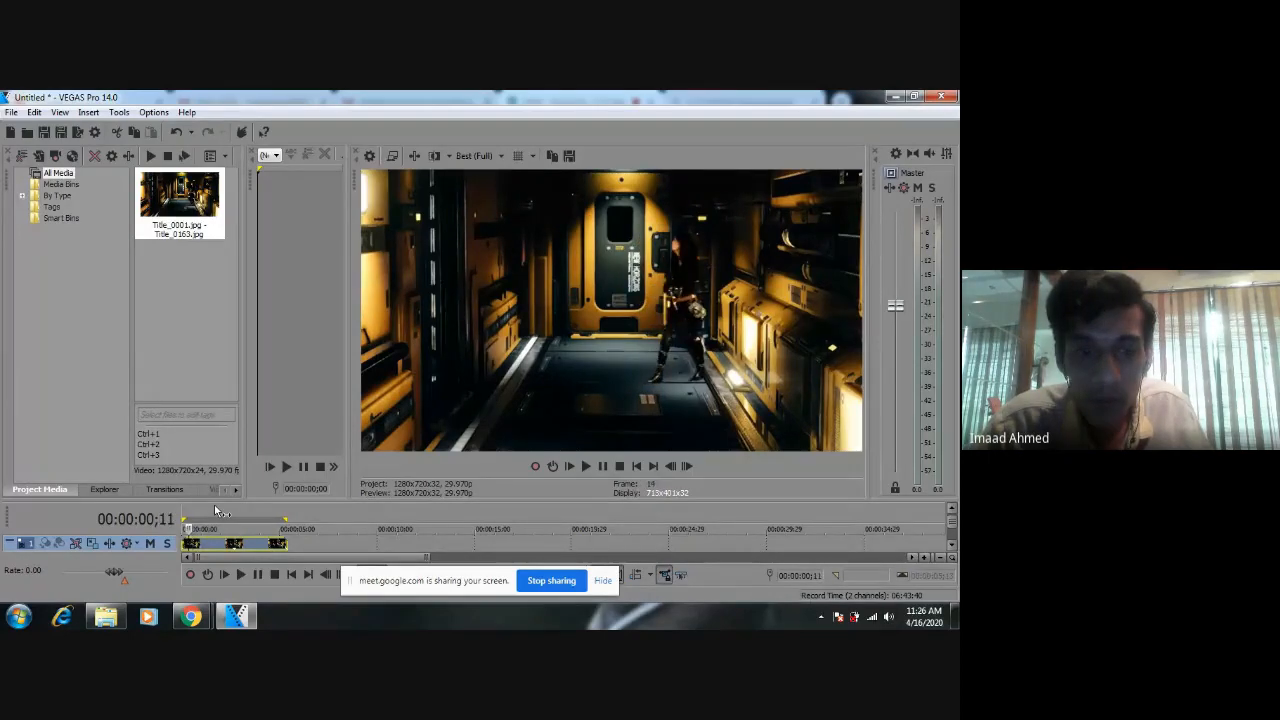
pyautogui.press('Right')
pyautogui.press('Right')
pyautogui.press('Right')
pyautogui.press('Right')
pyautogui.press('Right')
pyautogui.press('Right')
pyautogui.press('Right')
pyautogui.press('Right')
pyautogui.press('Right')
pyautogui.press('Right')
pyautogui.press('Right')
pyautogui.press('Right')
pyautogui.press('Right')
pyautogui.press('Right')
pyautogui.press('Right')
pyautogui.press('Right')
pyautogui.press('Right')
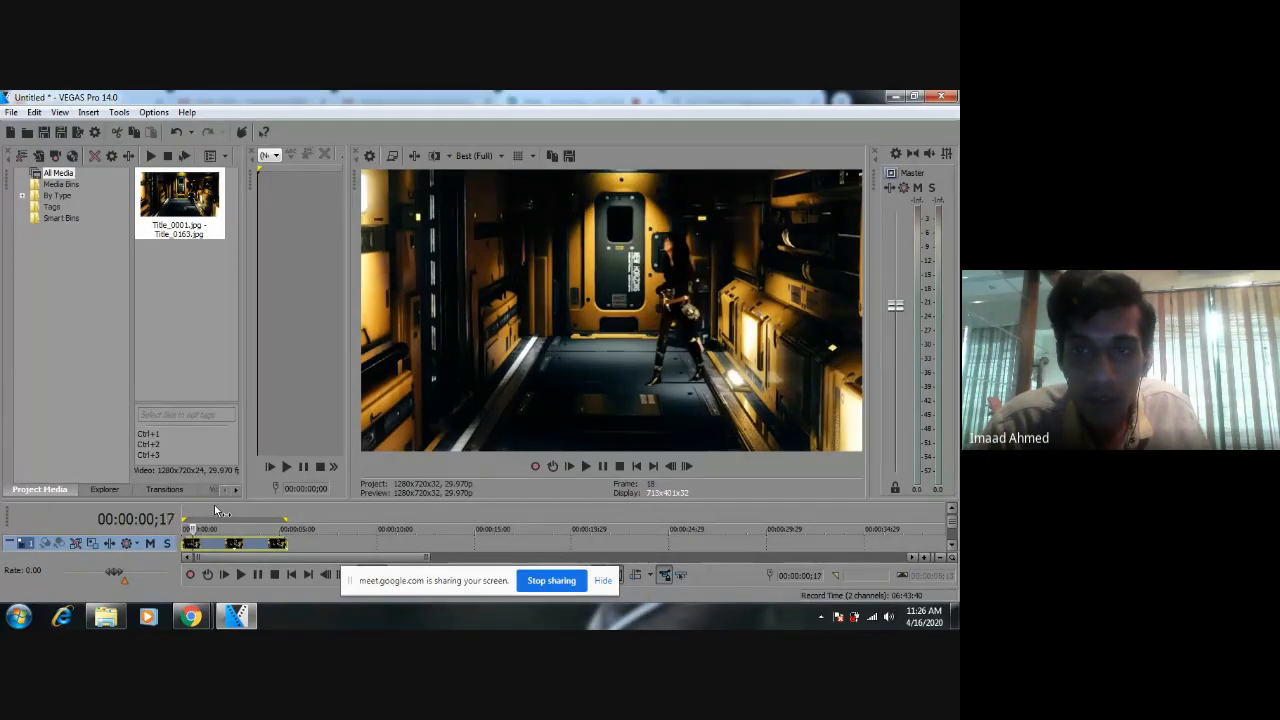
pyautogui.press('Left')
pyautogui.press('Left')
pyautogui.press('Left')
pyautogui.press('Left')
pyautogui.press('Left')
pyautogui.press('Left')
pyautogui.press('Left')
pyautogui.press('Left')
pyautogui.press('Left')
pyautogui.press('Left')
pyautogui.press('Left')
pyautogui.press('Left')
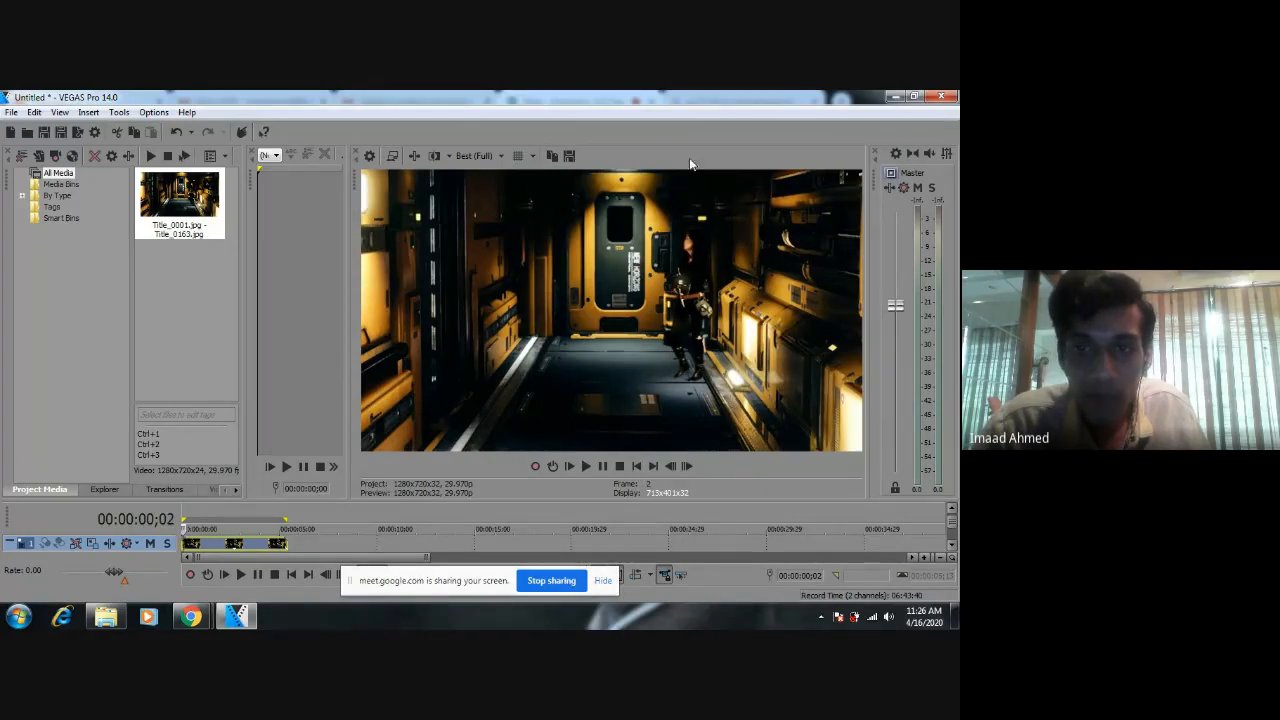
pyautogui.press('Left')
pyautogui.press('Left')
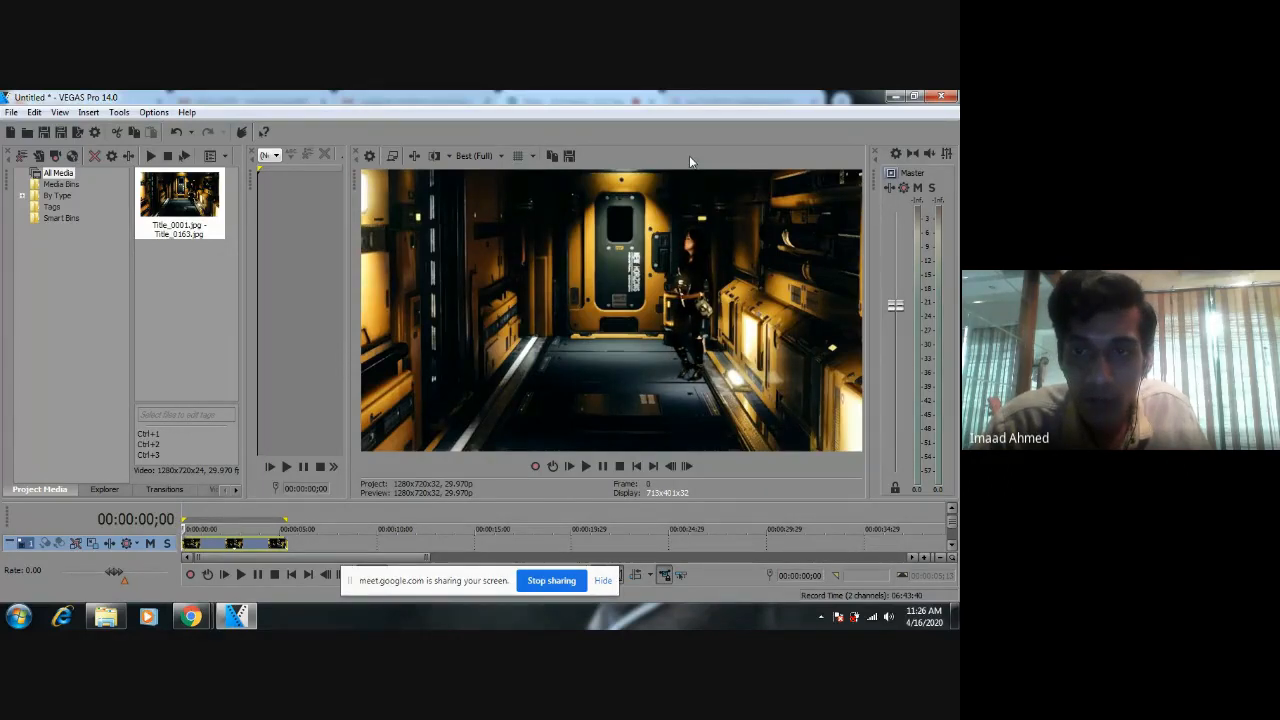
# Step forward from the first frame to 00:00:00;21 to examine the figure's walk against the corridor.
pyautogui.press('Right')
pyautogui.press('Right')
pyautogui.press('Right')
pyautogui.press('Right')
pyautogui.press('Right')
pyautogui.press('Right')
pyautogui.press('Right')
pyautogui.press('Right')
pyautogui.press('Right')
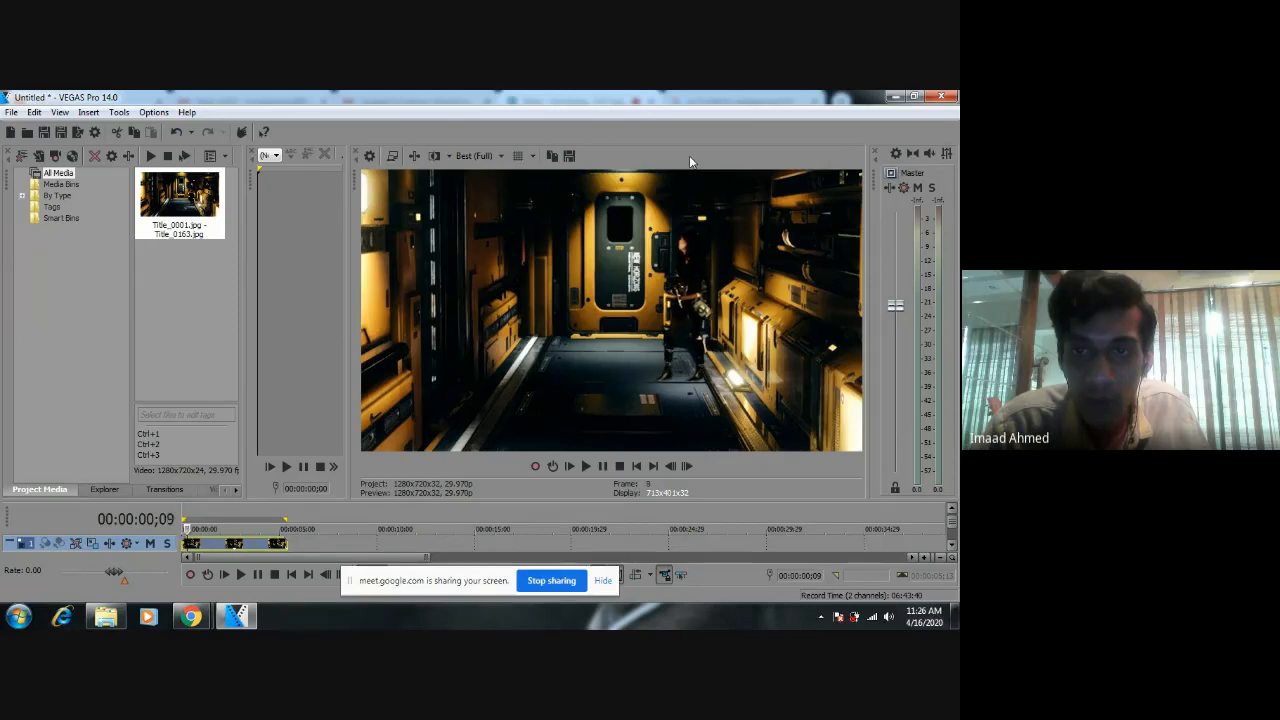
pyautogui.press('Right')
pyautogui.press('Right')
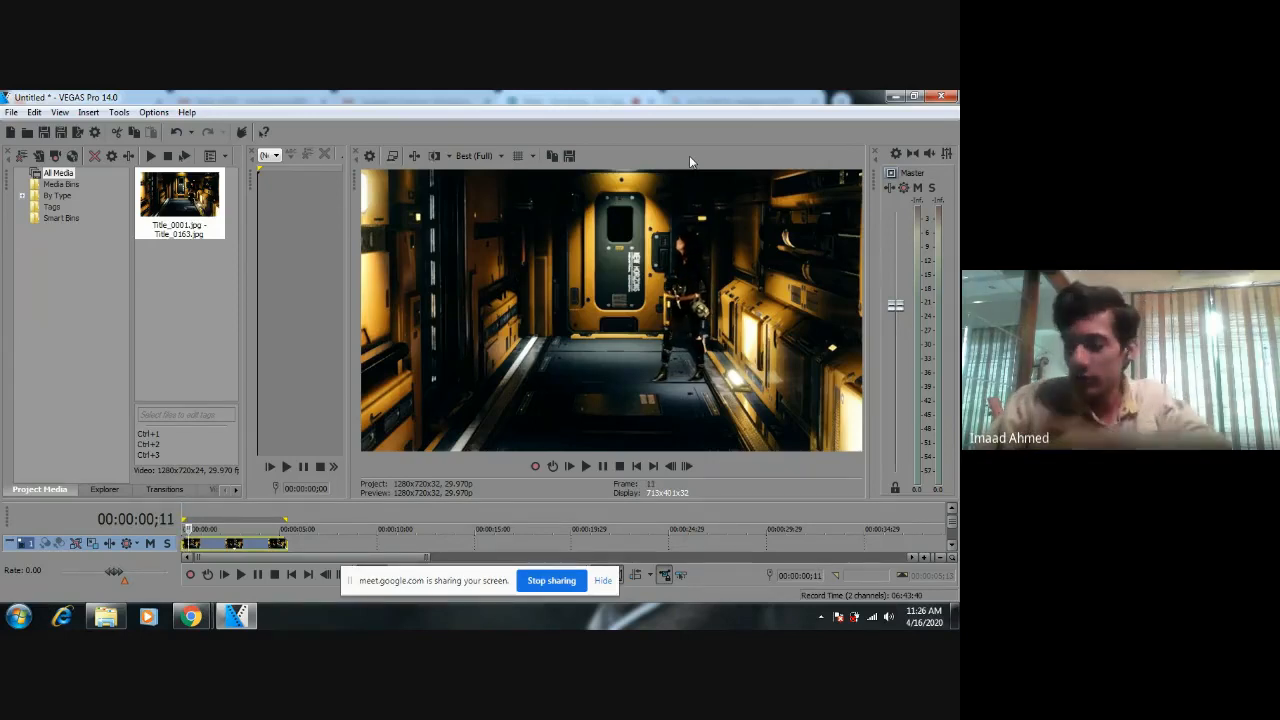
pyautogui.press('Right')
pyautogui.press('Right')
pyautogui.press('Right')
pyautogui.press('Right')
pyautogui.press('Right')
pyautogui.press('Right')
pyautogui.press('Right')
pyautogui.press('Right')
pyautogui.press('Right')
pyautogui.press('Right')
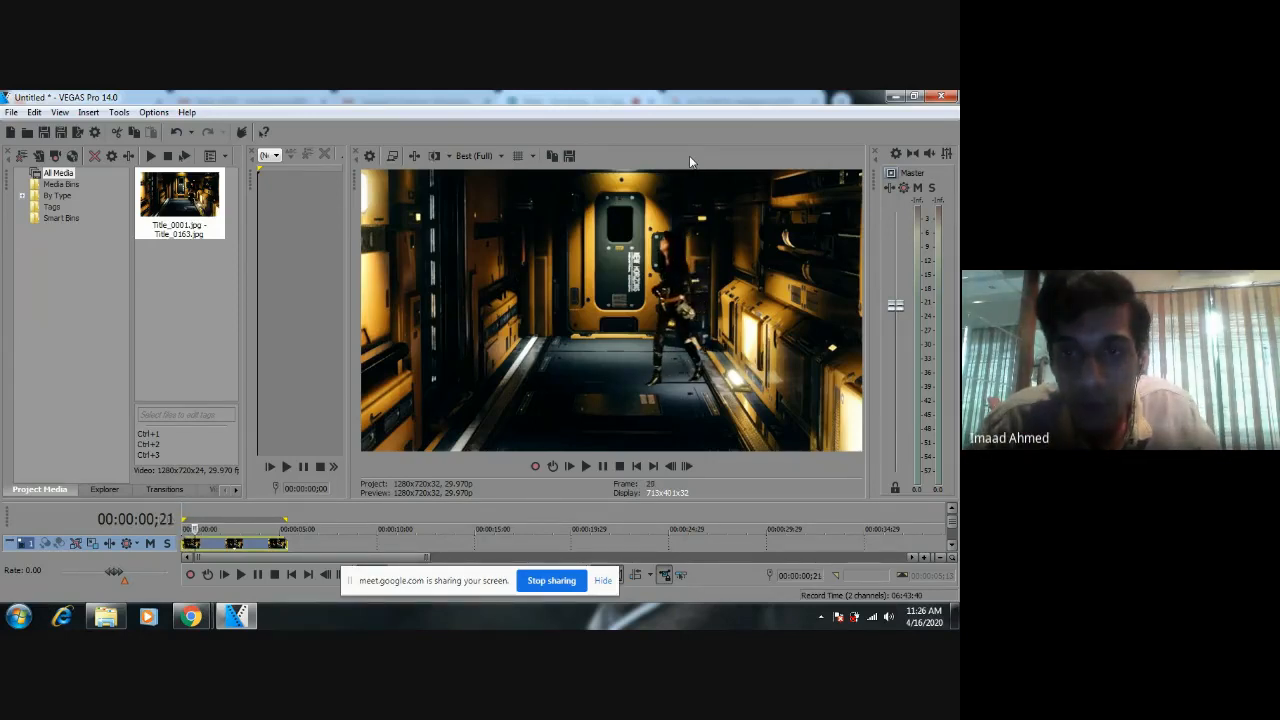
# Play onward through the clip, and step back to 00:00:01;03 to check how the figure blends in mid-corridor.
pyautogui.press('space')
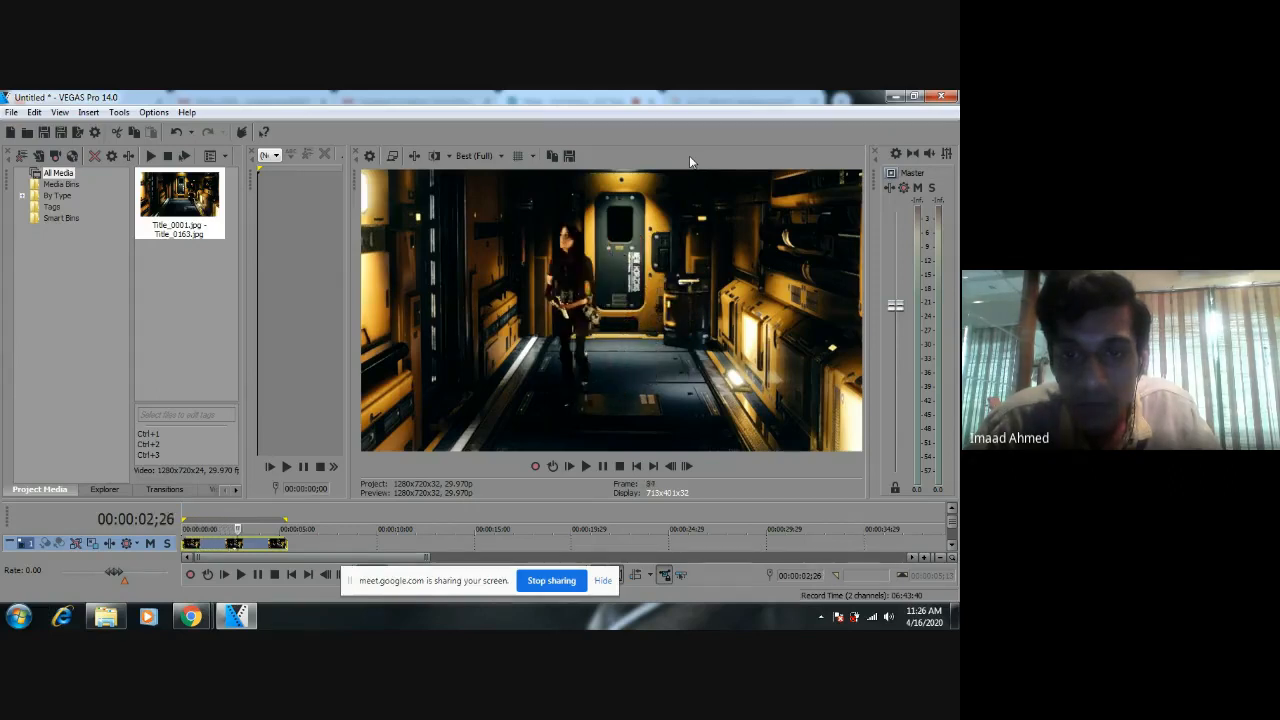
pyautogui.press('Right')
pyautogui.press('Right')
pyautogui.press('Right')
pyautogui.press('Left')
pyautogui.press('Left')
pyautogui.press('Left')
pyautogui.press('Left')
pyautogui.press('Left')
pyautogui.press('Left')
pyautogui.press('Left')
pyautogui.press('Left')
pyautogui.press('Left')
pyautogui.press('Left')
pyautogui.press('Left')
pyautogui.press('Left')
pyautogui.press('Left')
pyautogui.press('Left')
pyautogui.press('Left')
pyautogui.press('Left')
pyautogui.press('Left')
pyautogui.press('Left')
pyautogui.press('Left')
pyautogui.press('Left')
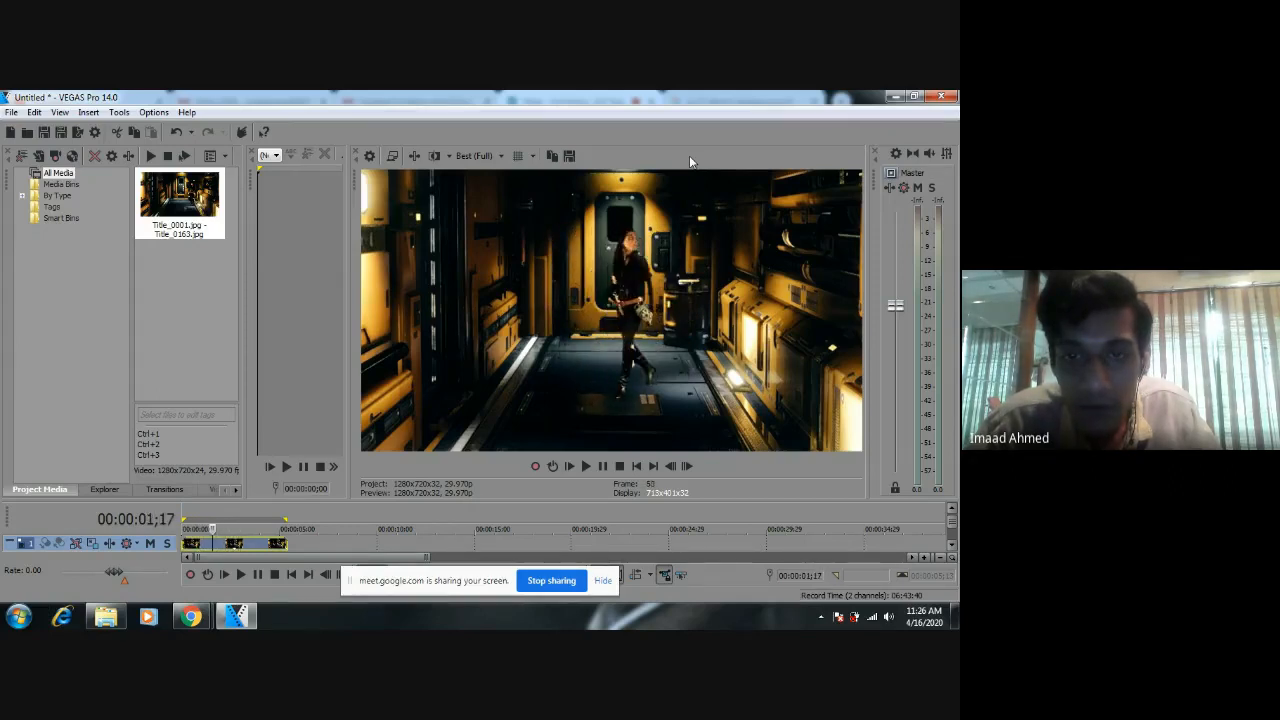
pyautogui.press('Left')
pyautogui.press('Left')
pyautogui.press('Left')
pyautogui.press('Left')
pyautogui.press('Left')
pyautogui.press('Left')
pyautogui.press('Left')
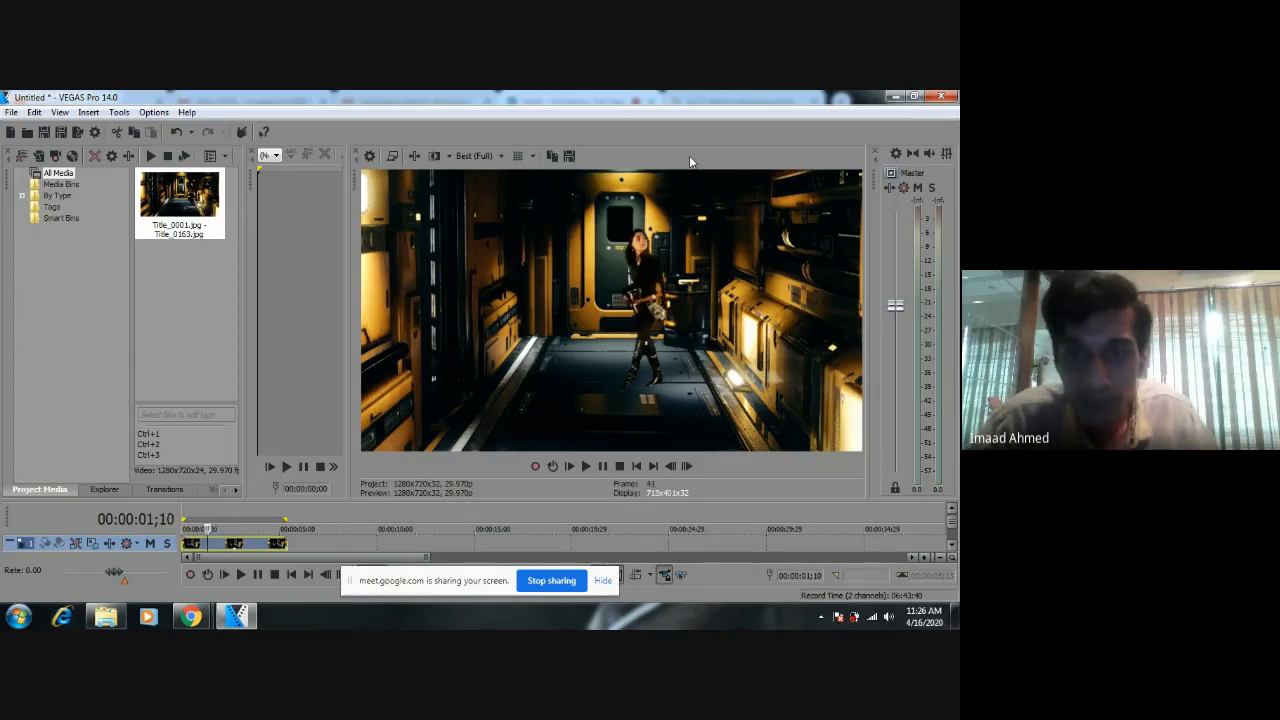
pyautogui.press('Left')
pyautogui.press('Left')
pyautogui.press('Left')
pyautogui.press('Left')
pyautogui.press('Left')
pyautogui.press('Left')
pyautogui.press('Left')
pyautogui.press('Left')
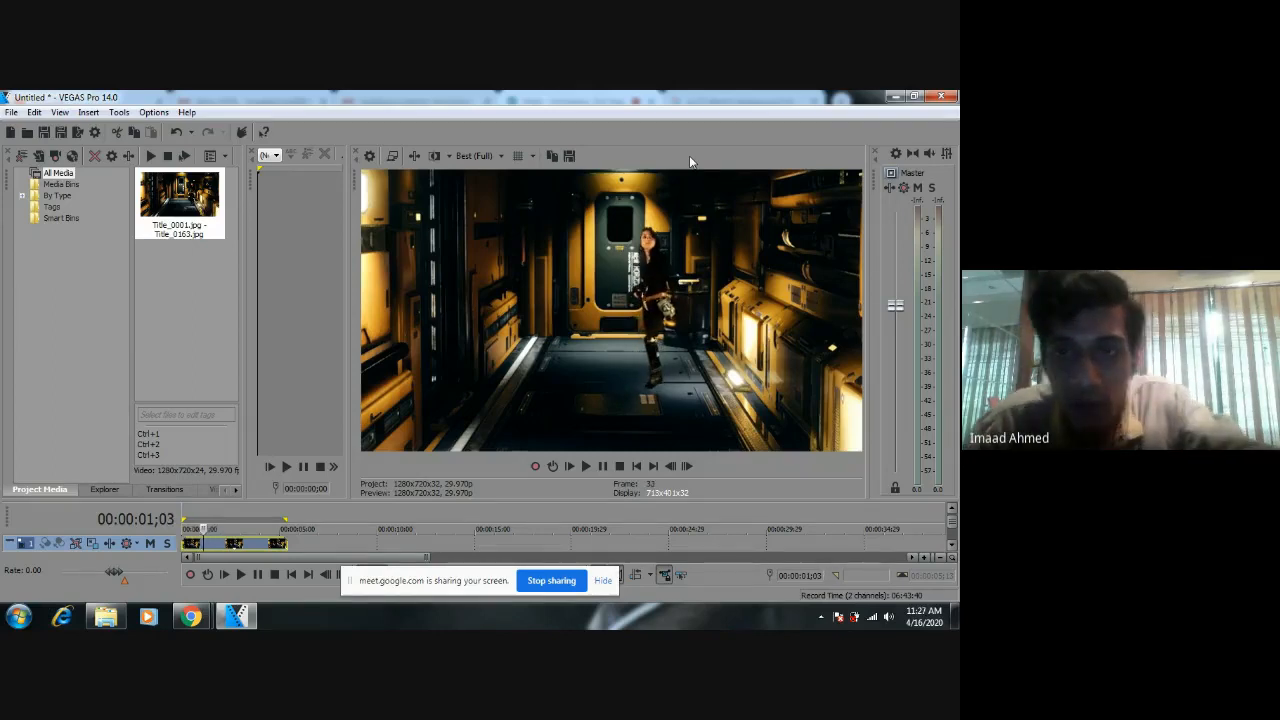
# Step forward from 00:00:01;03 to 00:00:01;17 to examine the figure's walk, and play the rest of the clip.
pyautogui.press('Right')
pyautogui.press('Right')
pyautogui.press('Right')
pyautogui.press('Right')
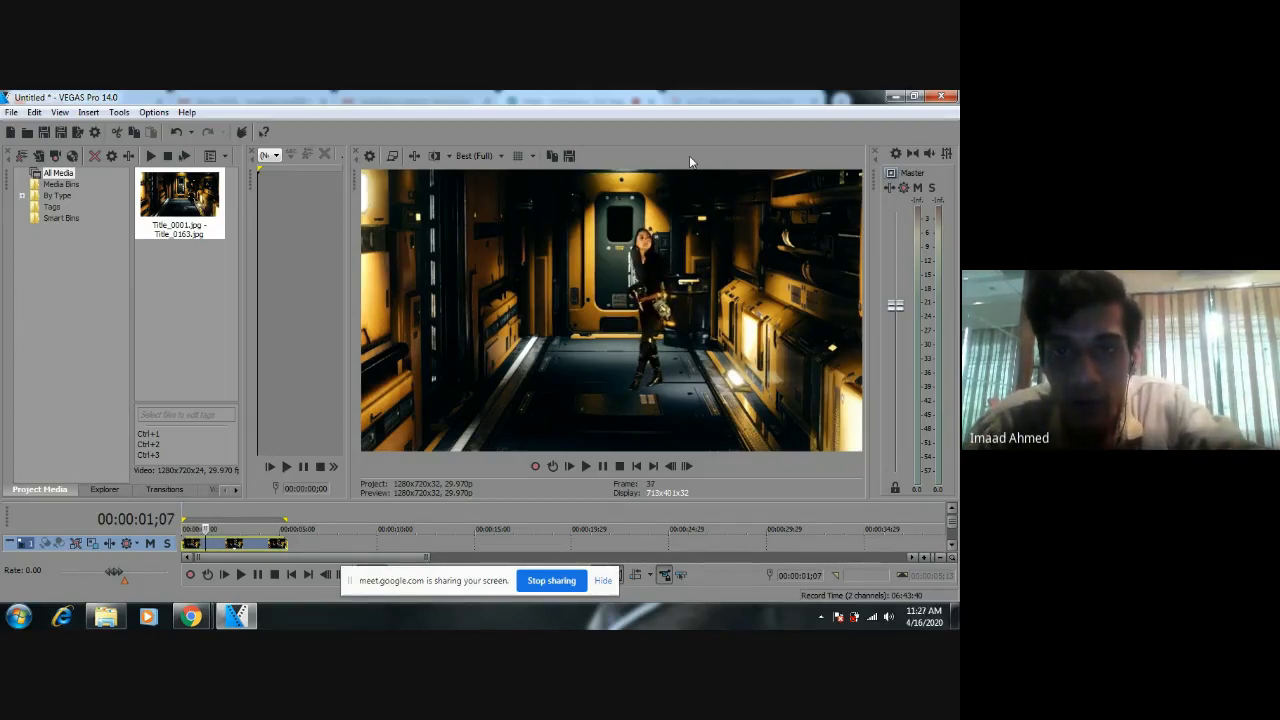
pyautogui.press('Right')
pyautogui.press('Right')
pyautogui.press('Right')
pyautogui.press('Right')
pyautogui.press('Right')
pyautogui.press('Right')
pyautogui.press('Right')
pyautogui.press('Right')
pyautogui.press('Right')
pyautogui.press('Right')
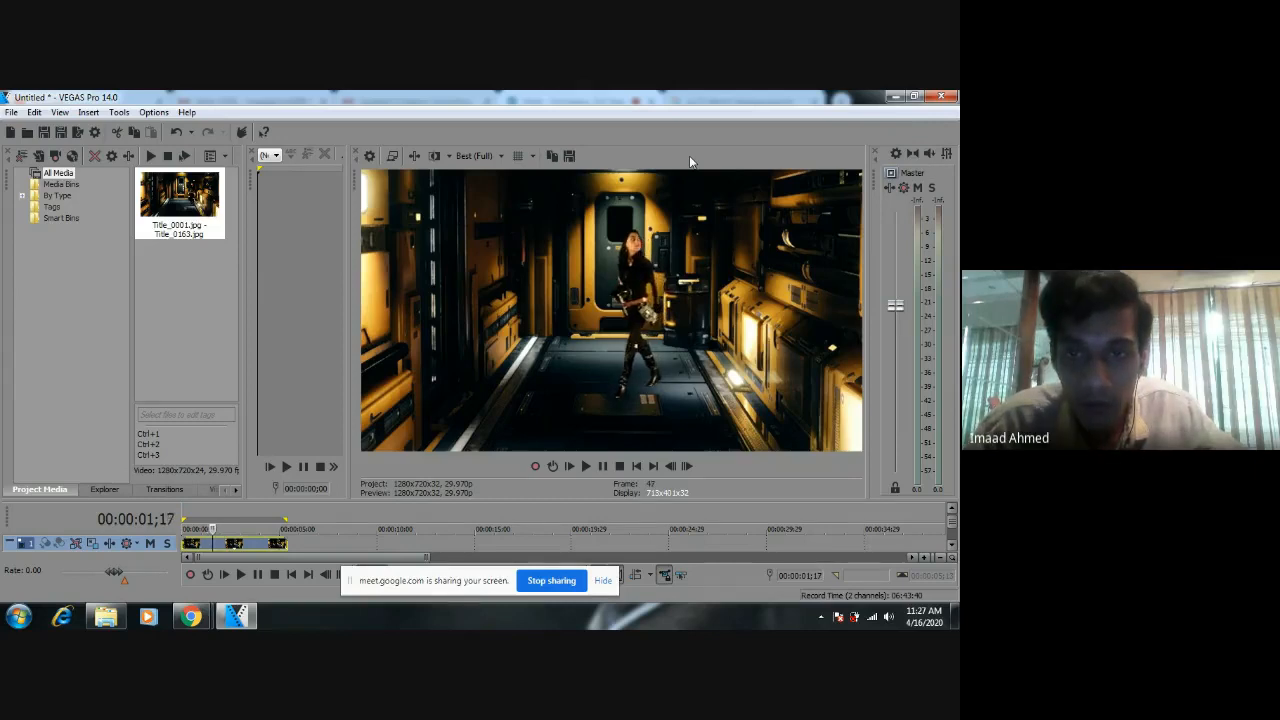
pyautogui.press('space')
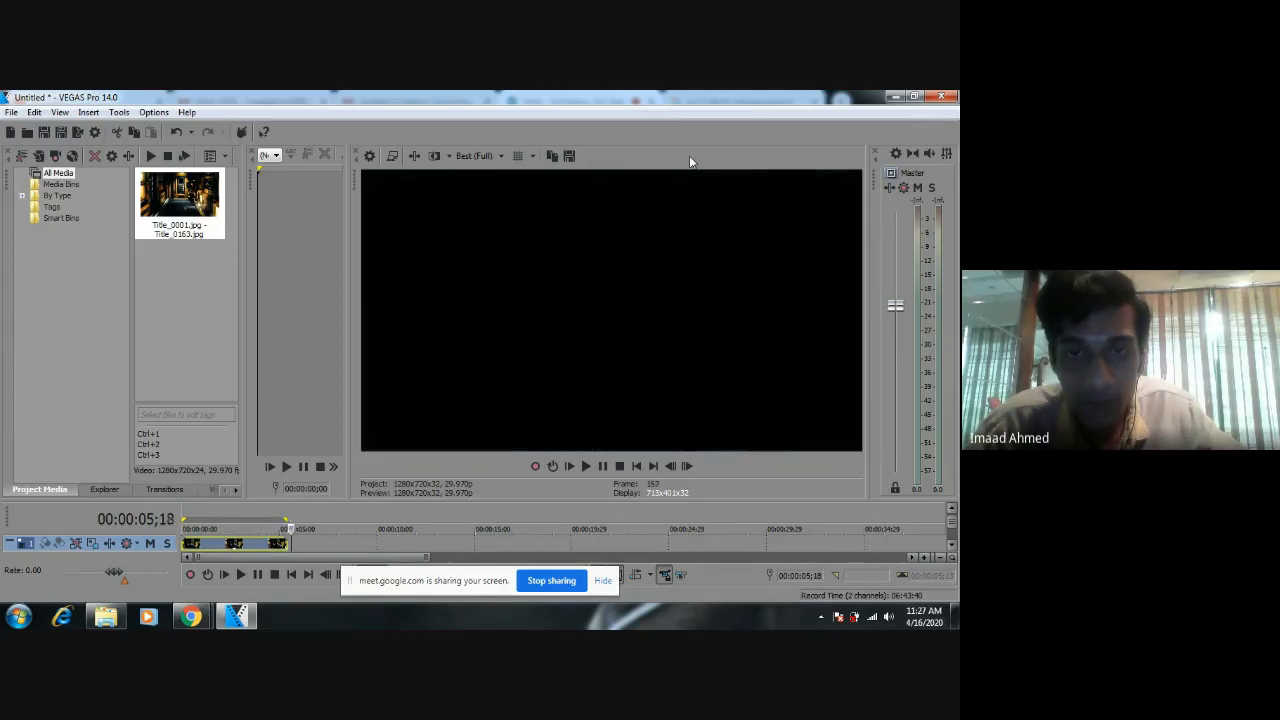
# Step back from the clip's end to 00:00:00;13 to review the figure's movement in reverse.
pyautogui.press('Left')
pyautogui.press('Left')
pyautogui.press('Left')
pyautogui.press('Left')
pyautogui.press('Left')
pyautogui.press('Left')
pyautogui.press('Left')
pyautogui.press('Left')
pyautogui.press('Left')
pyautogui.press('Left')
pyautogui.press('Left')
pyautogui.press('Left')
pyautogui.press('Left')
pyautogui.press('Left')
pyautogui.press('Left')
pyautogui.press('Left')
pyautogui.press('Left')
pyautogui.press('Left')
pyautogui.press('Left')
pyautogui.press('Left')
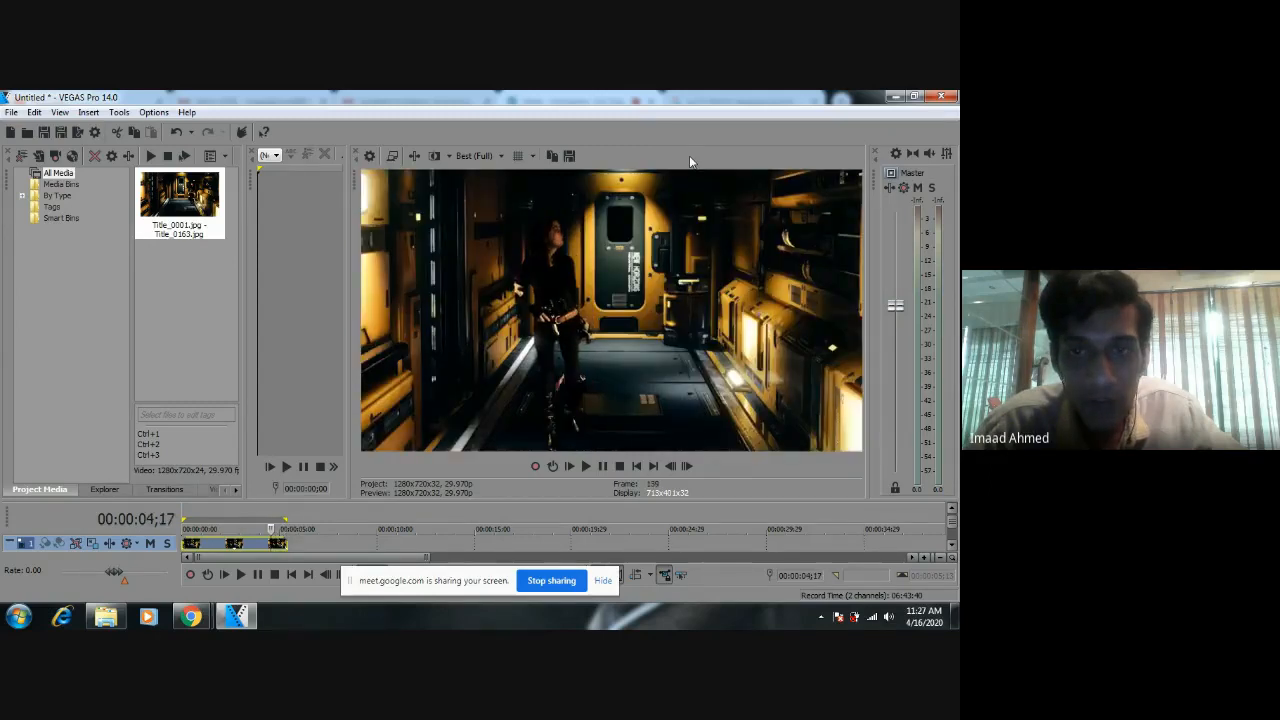
pyautogui.press('Left')
pyautogui.press('Left')
pyautogui.press('Left')
pyautogui.press('Left')
pyautogui.press('Left')
pyautogui.press('Left')
pyautogui.press('Left')
pyautogui.press('Left')
pyautogui.press('Left')
pyautogui.press('Left')
pyautogui.press('Left')
pyautogui.press('Left')
pyautogui.press('Left')
pyautogui.press('Left')
pyautogui.press('Left')
pyautogui.press('Left')
pyautogui.press('Left')
pyautogui.press('Left')
pyautogui.press('Left')
pyautogui.press('Left')
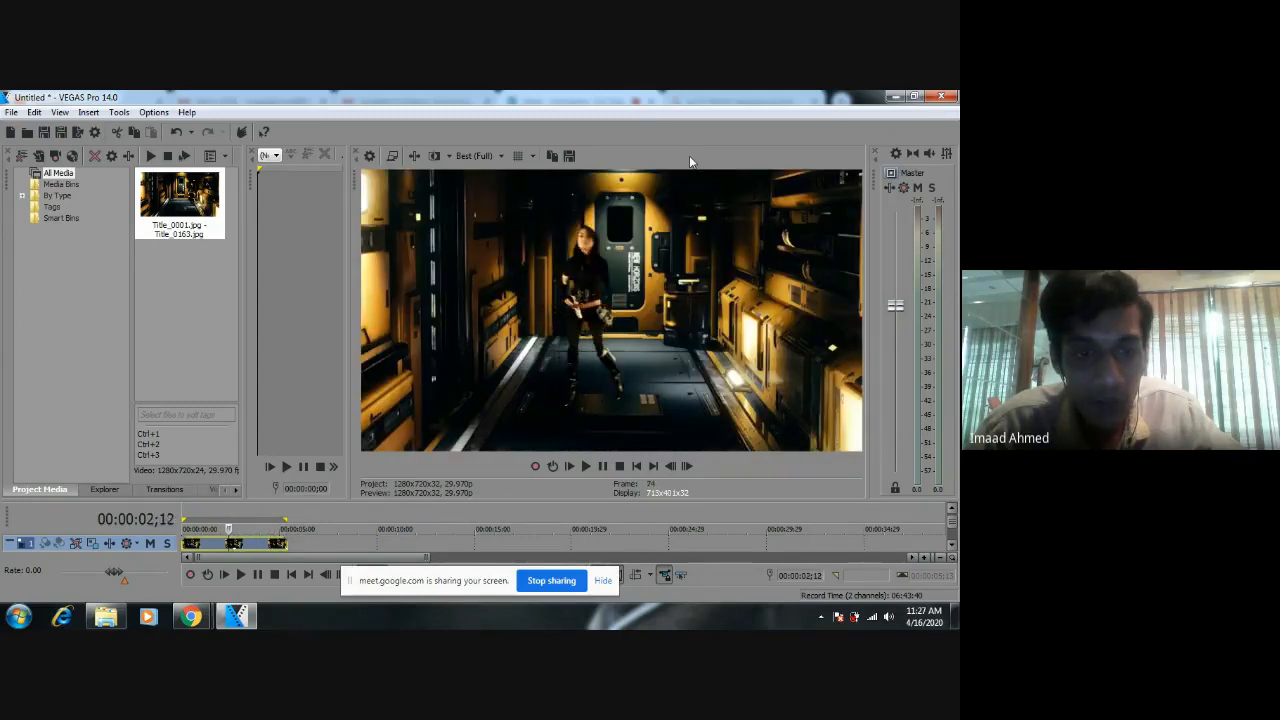
pyautogui.press('Left')
pyautogui.press('Left')
pyautogui.press('Left')
pyautogui.press('Left')
pyautogui.press('Left')
pyautogui.press('Left')
pyautogui.press('Left')
pyautogui.press('Left')
pyautogui.press('Left')
pyautogui.press('Left')
pyautogui.press('Left')
pyautogui.press('Left')
pyautogui.press('Left')
pyautogui.press('Left')
pyautogui.press('Left')
pyautogui.press('Left')
pyautogui.press('Left')
pyautogui.press('Left')
pyautogui.press('Left')
pyautogui.press('Left')
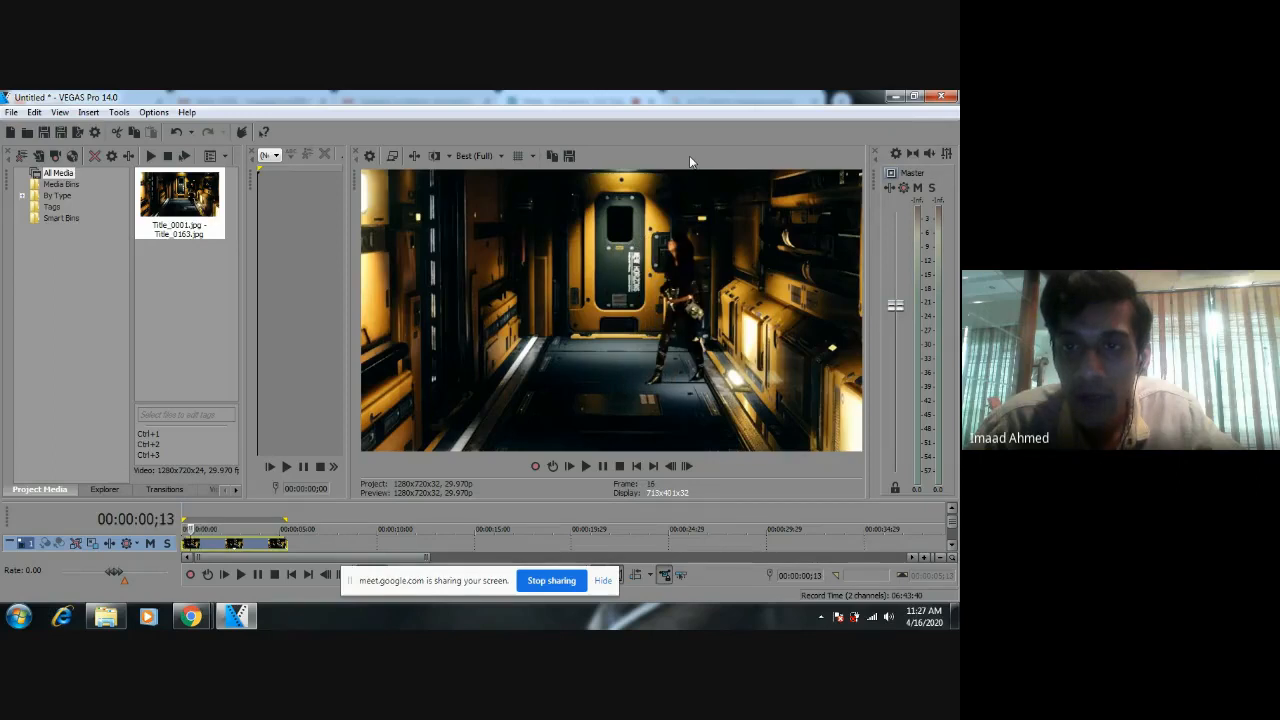
# Move forward through the clip from 00:00:00;13 to 00:00:04;19 to check the figure against the corridor.
pyautogui.press('Right')
pyautogui.press('Right')
pyautogui.press('Right')
pyautogui.press('Right')
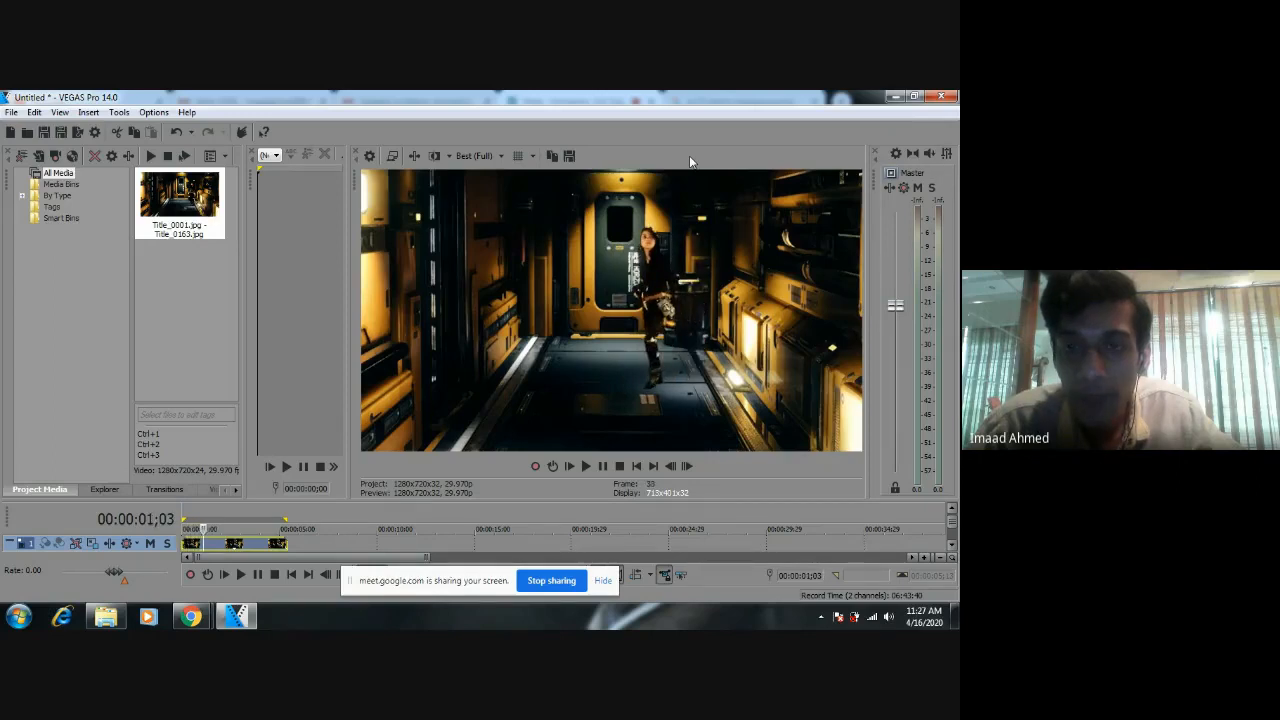
pyautogui.press('Right')
pyautogui.press('Right')
pyautogui.press('Right')
pyautogui.press('Right')
pyautogui.press('Right')
pyautogui.press('Right')
pyautogui.press('Right')
pyautogui.press('Right')
pyautogui.press('Right')
pyautogui.press('Right')
pyautogui.press('Right')
pyautogui.press('Right')
pyautogui.press('Right')
pyautogui.press('Right')
pyautogui.press('Right')
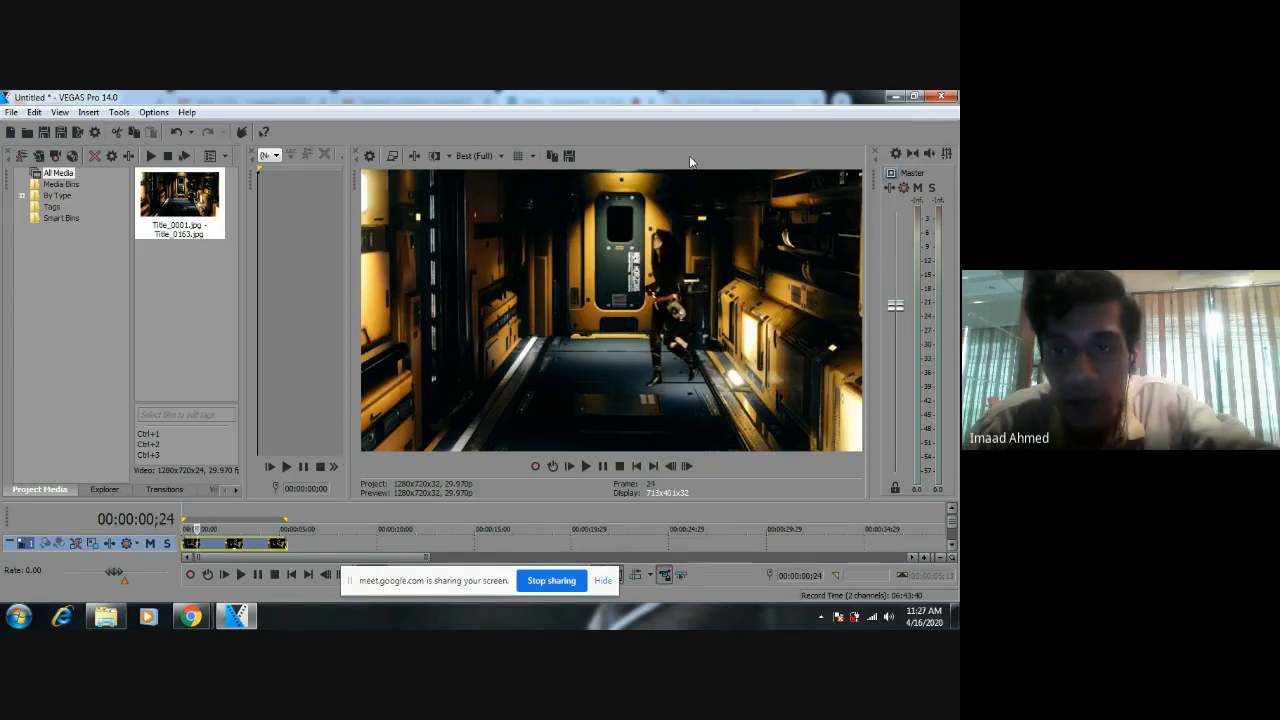
pyautogui.press('Right')
pyautogui.press('Right')
pyautogui.press('Right')
pyautogui.press('Right')
pyautogui.press('Right')
pyautogui.press('Right')
pyautogui.press('Right')
pyautogui.press('Right')
pyautogui.press('Right')
pyautogui.press('Right')
pyautogui.press('Right')
pyautogui.press('Right')
pyautogui.press('Right')
pyautogui.press('Right')
pyautogui.press('Right')
pyautogui.press('Right')
pyautogui.press('Right')
pyautogui.press('Right')
pyautogui.press('Right')
pyautogui.press('Right')
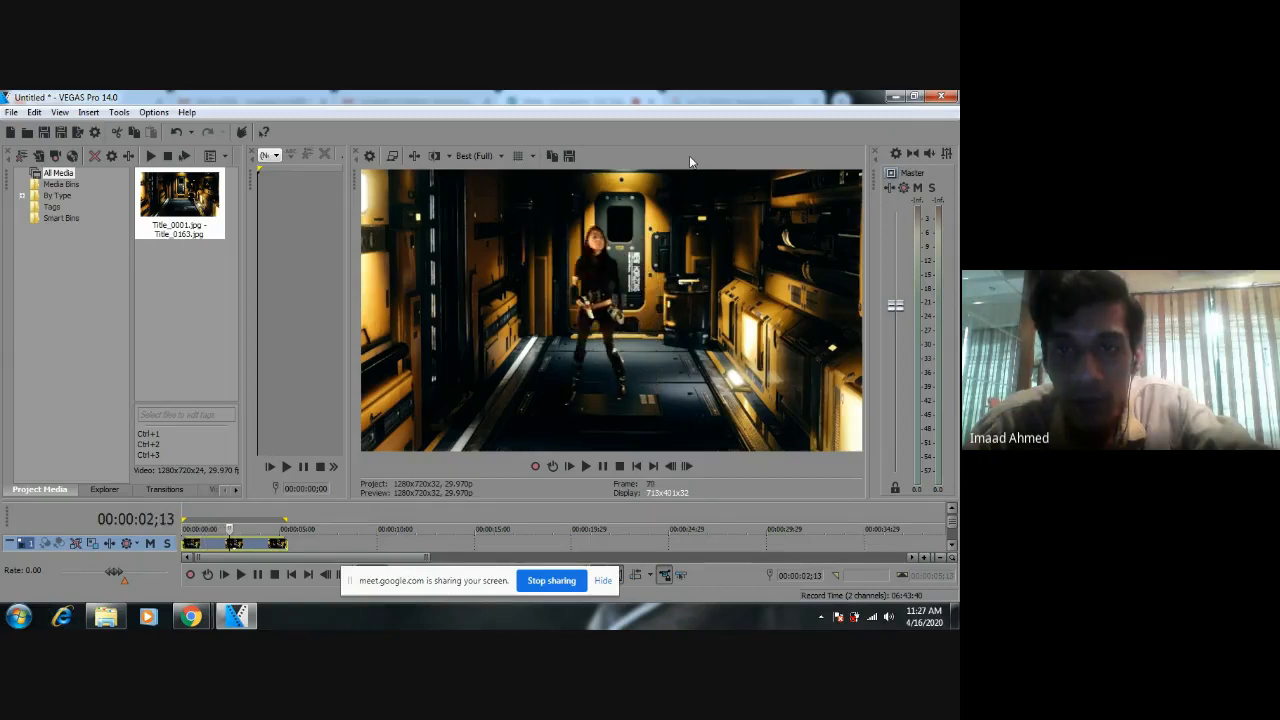
pyautogui.press('Right')
pyautogui.press('Right')
pyautogui.press('Right')
pyautogui.press('Right')
pyautogui.press('Right')
pyautogui.press('Right')
pyautogui.press('Right')
pyautogui.press('Right')
pyautogui.press('Right')
pyautogui.press('Right')
pyautogui.press('Right')
pyautogui.press('Right')
pyautogui.press('Right')
pyautogui.press('Right')
pyautogui.press('Right')
pyautogui.press('Right')
pyautogui.press('Right')
pyautogui.press('Right')
pyautogui.press('Right')
pyautogui.press('Right')
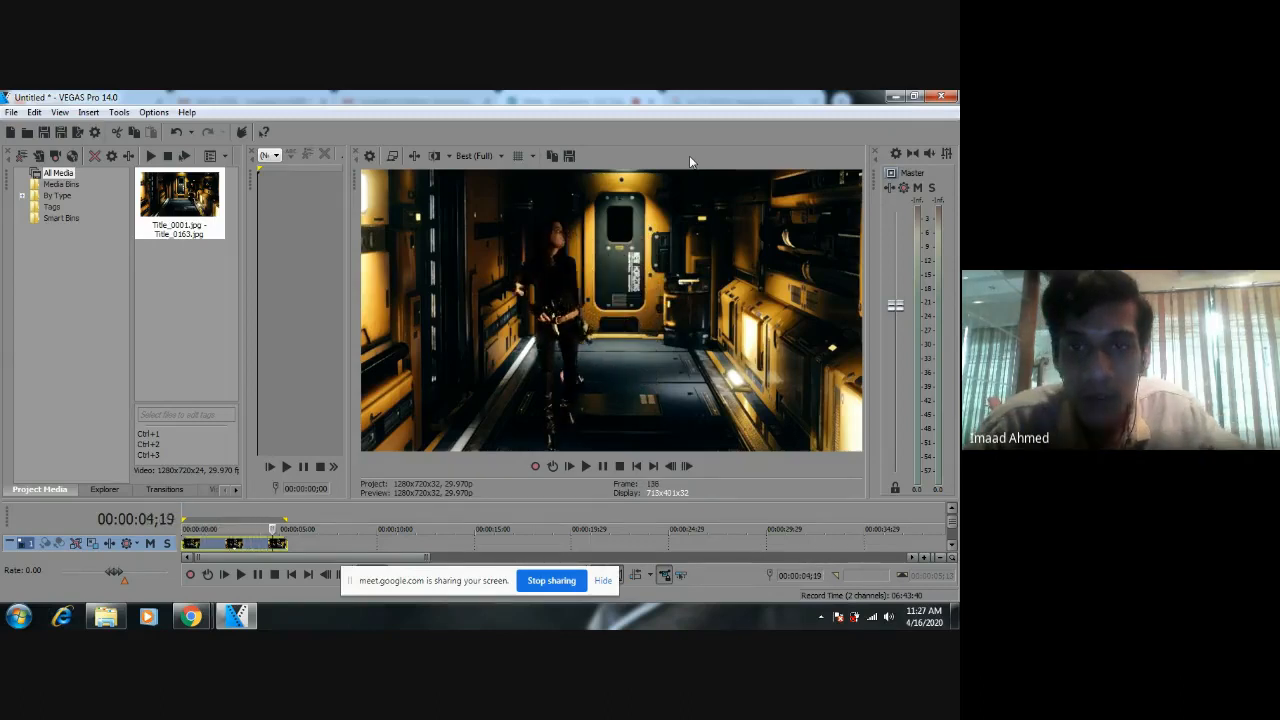
# Scrub backward from the clip's closing frames to 00:00:00;13 to recheck the figure's blending.
pyautogui.press('Left')
pyautogui.press('Left')
pyautogui.press('Left')
pyautogui.press('Left')
pyautogui.press('Left')
pyautogui.press('Left')
pyautogui.press('Left')
pyautogui.press('Left')
pyautogui.press('Left')
pyautogui.press('Left')
pyautogui.press('Left')
pyautogui.press('Left')
pyautogui.press('Left')
pyautogui.press('Left')
pyautogui.press('Left')
pyautogui.press('Left')
pyautogui.press('Left')
pyautogui.press('Left')
pyautogui.press('Left')
pyautogui.press('Left')
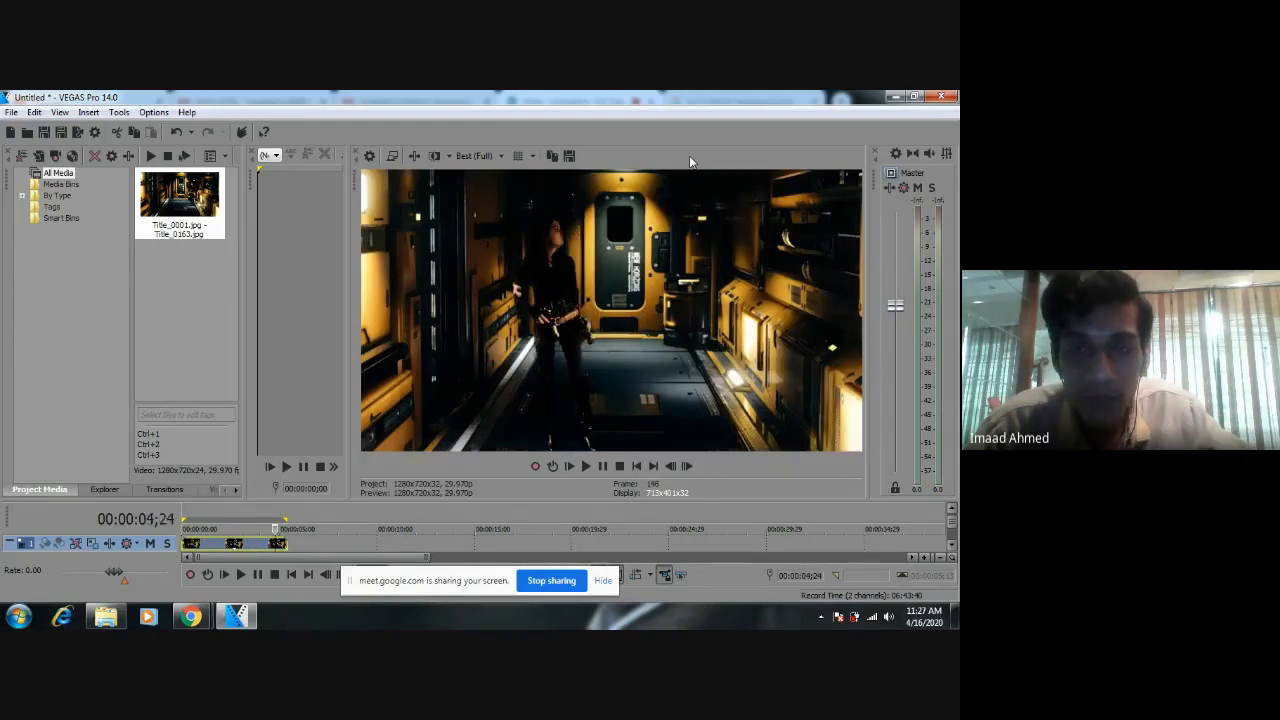
pyautogui.press('Left')
pyautogui.press('Left')
pyautogui.press('Left')
pyautogui.press('Left')
pyautogui.press('Left')
pyautogui.press('Left')
pyautogui.press('Left')
pyautogui.press('Left')
pyautogui.press('Left')
pyautogui.press('Left')
pyautogui.press('Left')
pyautogui.press('Left')
pyautogui.press('Left')
pyautogui.press('Left')
pyautogui.press('Left')
pyautogui.press('Left')
pyautogui.press('Left')
pyautogui.press('Left')
pyautogui.press('Left')
pyautogui.press('Left')
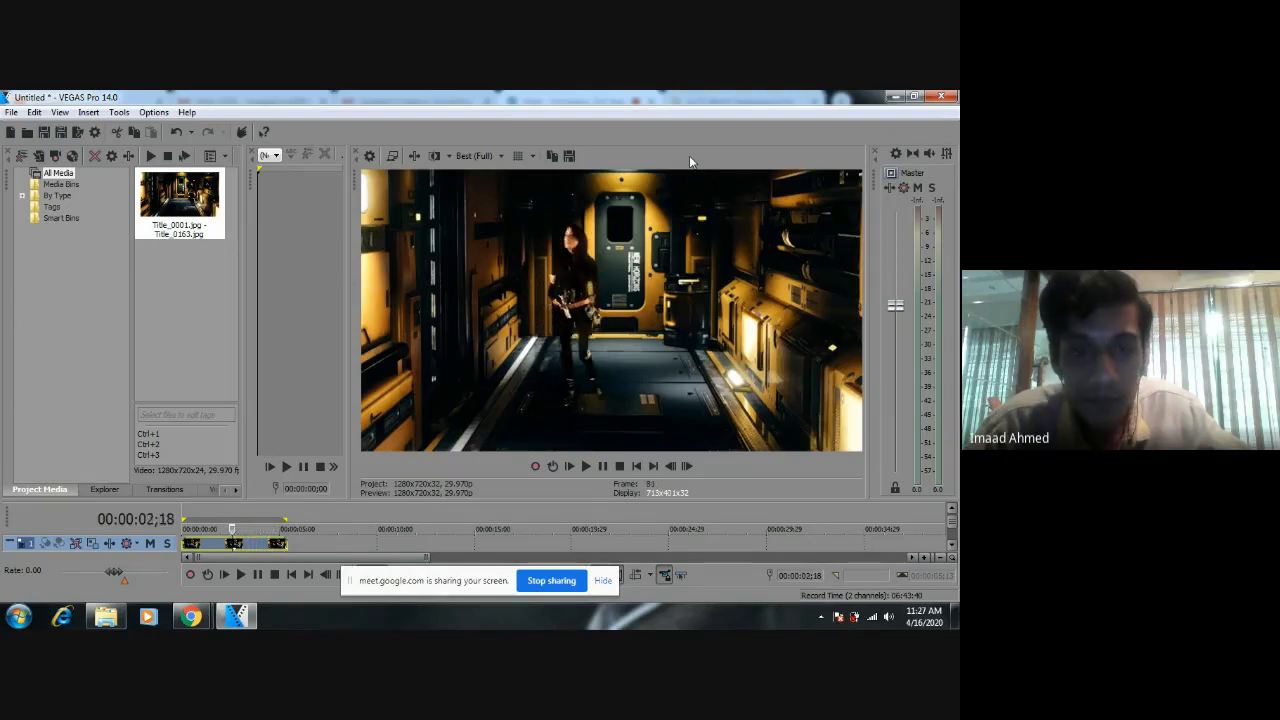
pyautogui.press('Left')
pyautogui.press('Left')
pyautogui.press('Left')
pyautogui.press('Left')
pyautogui.press('Left')
pyautogui.press('Left')
pyautogui.press('Left')
pyautogui.press('Left')
pyautogui.press('Left')
pyautogui.press('Left')
pyautogui.press('Left')
pyautogui.press('Left')
pyautogui.press('Left')
pyautogui.press('Left')
pyautogui.press('Left')
pyautogui.press('Left')
pyautogui.press('Left')
pyautogui.press('Left')
pyautogui.press('Left')
pyautogui.press('Left')
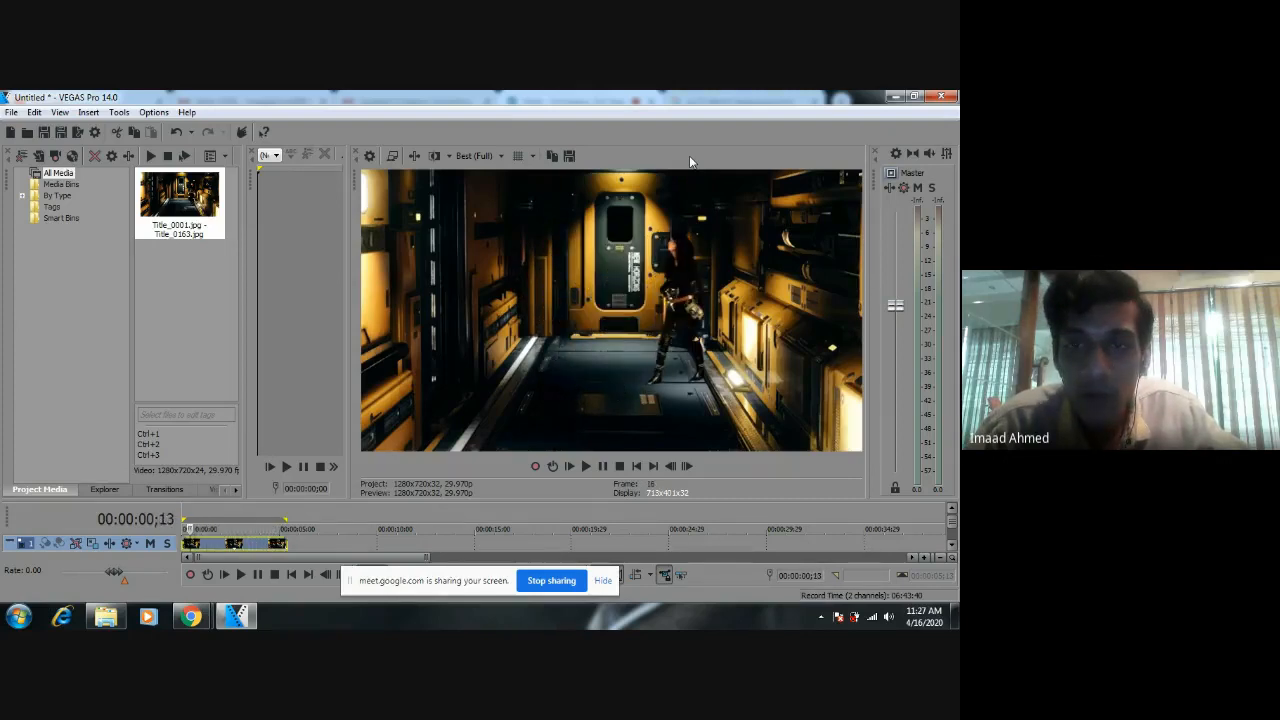
# Step forward from 00:00:00;13 to 00:00:01;07 and play onward to examine the figure passing the door.
pyautogui.press('Right')
pyautogui.press('Right')
pyautogui.press('Right')
pyautogui.press('Right')
pyautogui.press('Right')
pyautogui.press('Right')
pyautogui.press('Right')
pyautogui.press('Right')
pyautogui.press('Right')
pyautogui.press('Right')
pyautogui.press('Right')
pyautogui.press('Right')
pyautogui.press('Right')
pyautogui.press('Right')
pyautogui.press('Right')
pyautogui.press('Right')
pyautogui.press('Right')
pyautogui.press('Right')
pyautogui.press('Right')
pyautogui.press('Right')
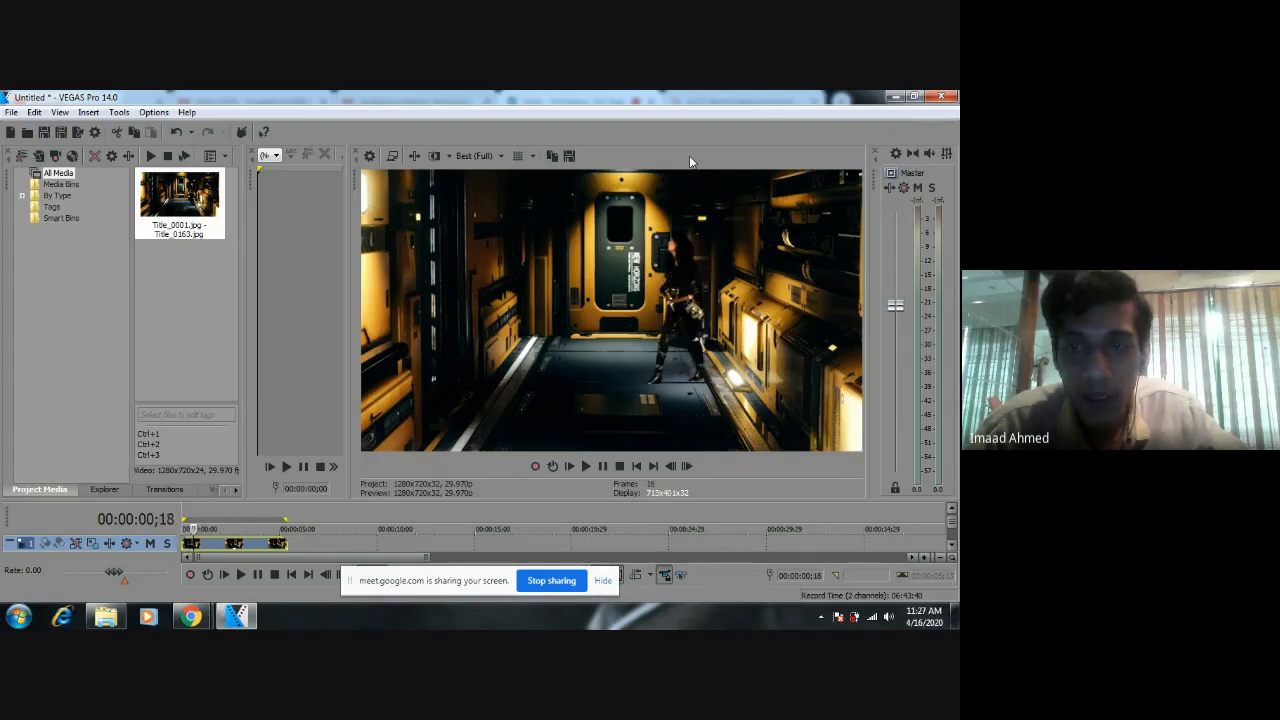
pyautogui.press('Right')
pyautogui.press('Right')
pyautogui.press('Right')
pyautogui.press('Right')
pyautogui.press('Right')
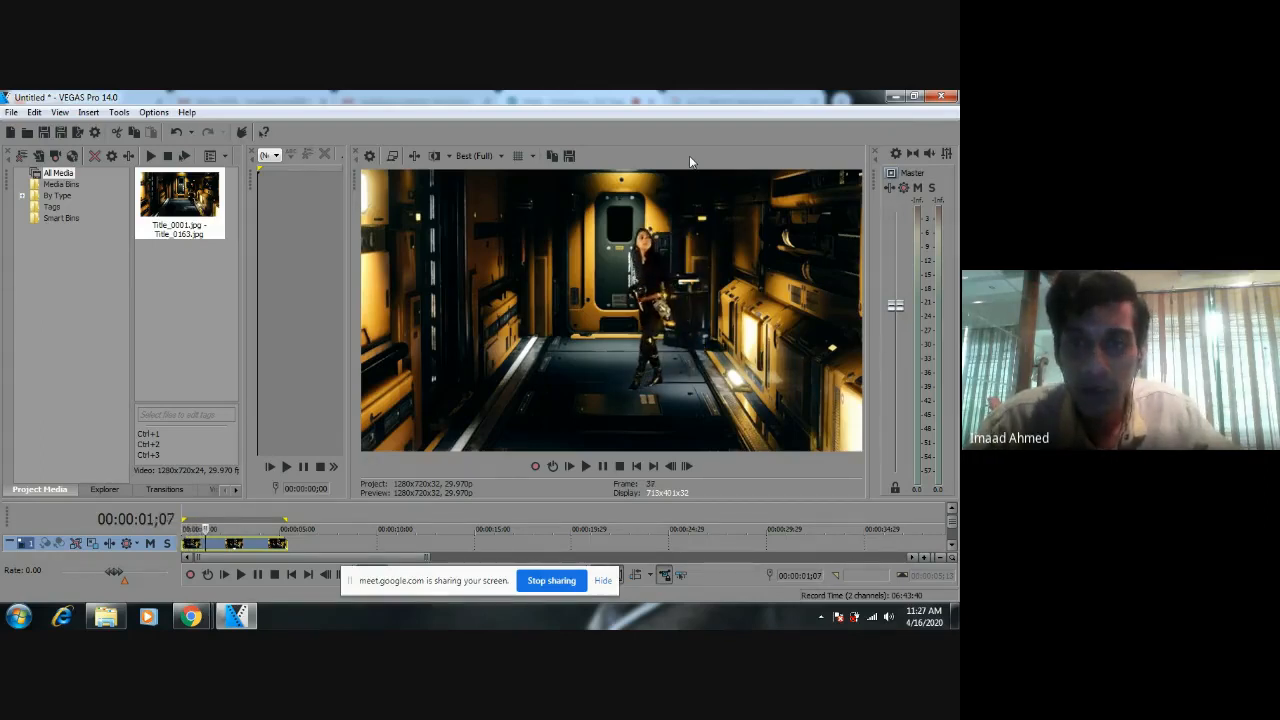
pyautogui.press('space')
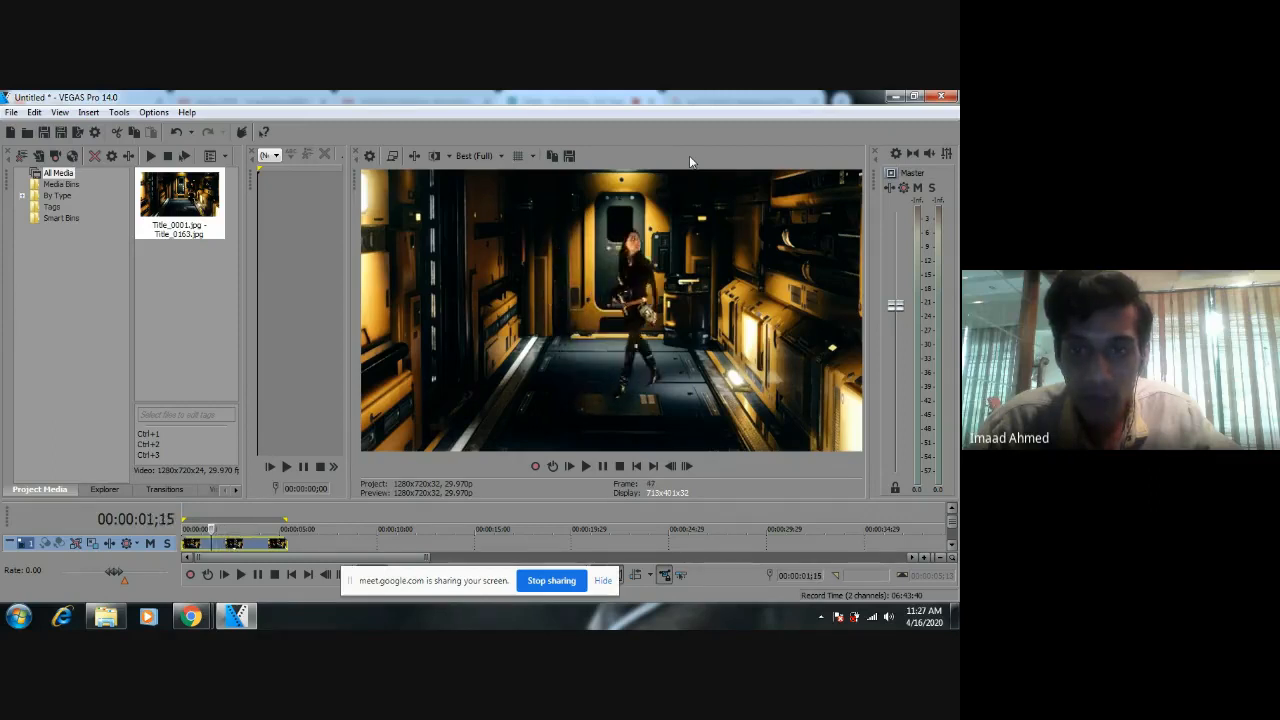
# Play the sequence from its first frame, and step back to 00:00:00;27 to inspect the figure by the door.
pyautogui.press('Left')
pyautogui.press('Left')
pyautogui.press('Left')
pyautogui.press('Left')
pyautogui.press('Left')
pyautogui.press('Left')
pyautogui.press('Left')
pyautogui.press('Left')
pyautogui.press('Left')
pyautogui.press('Left')
pyautogui.press('Left')
pyautogui.press('Left')
pyautogui.press('Left')
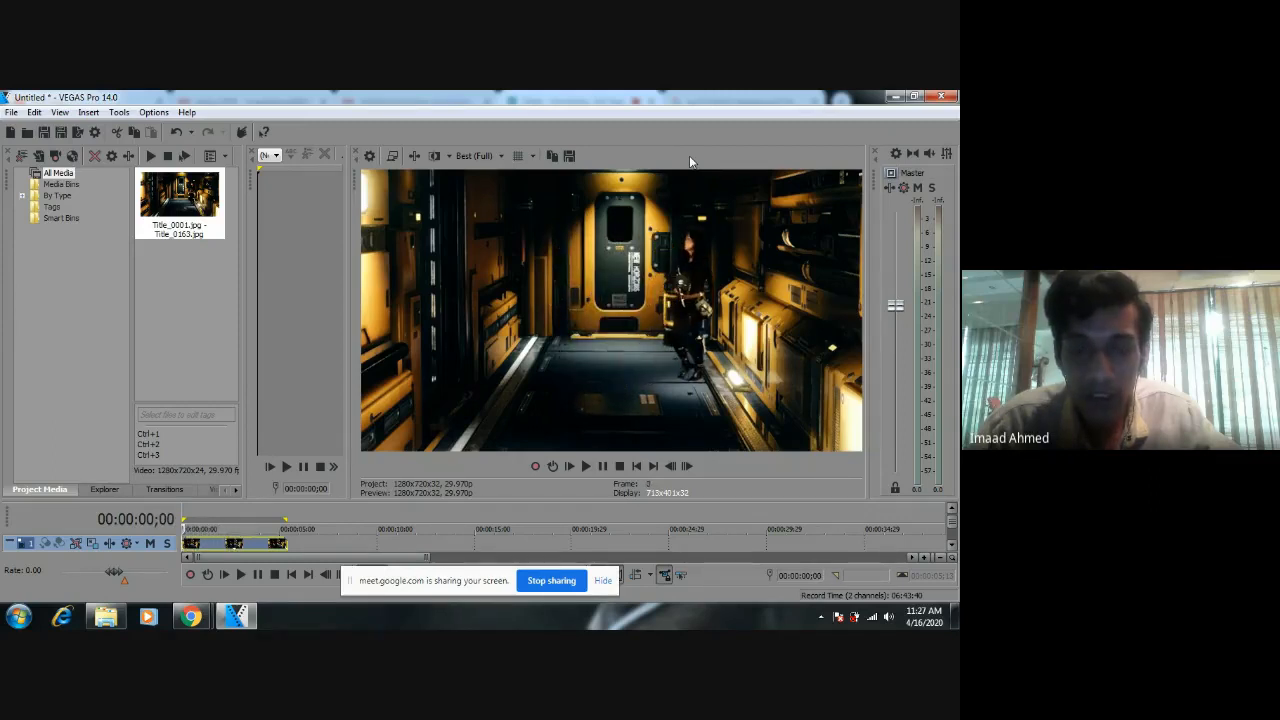
pyautogui.press('space')
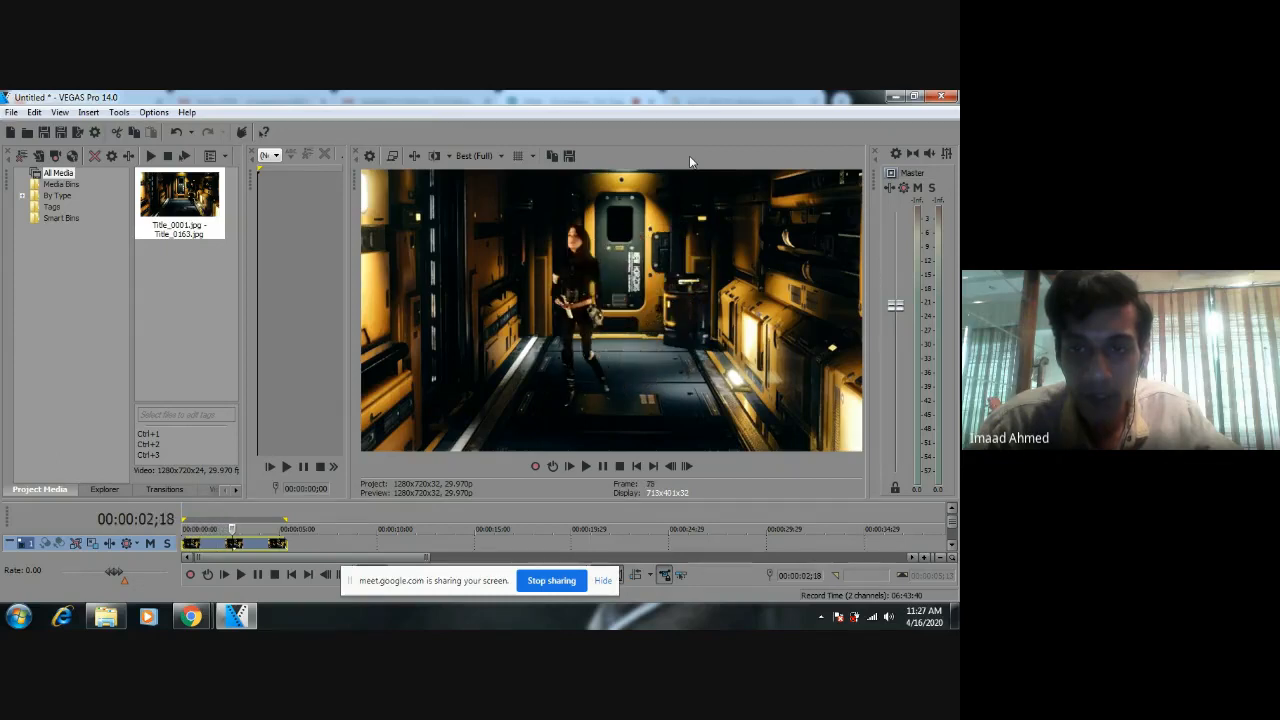
pyautogui.press('Left')
pyautogui.press('Left')
pyautogui.press('Left')
pyautogui.press('Left')
pyautogui.press('Left')
pyautogui.press('Left')
pyautogui.press('Left')
pyautogui.press('Left')
pyautogui.press('Left')
pyautogui.press('Left')
pyautogui.press('Left')
pyautogui.press('Left')
pyautogui.press('Left')
pyautogui.press('Left')
pyautogui.press('Left')
pyautogui.press('Left')
pyautogui.press('Left')
pyautogui.press('Left')
pyautogui.press('Left')
pyautogui.press('Left')
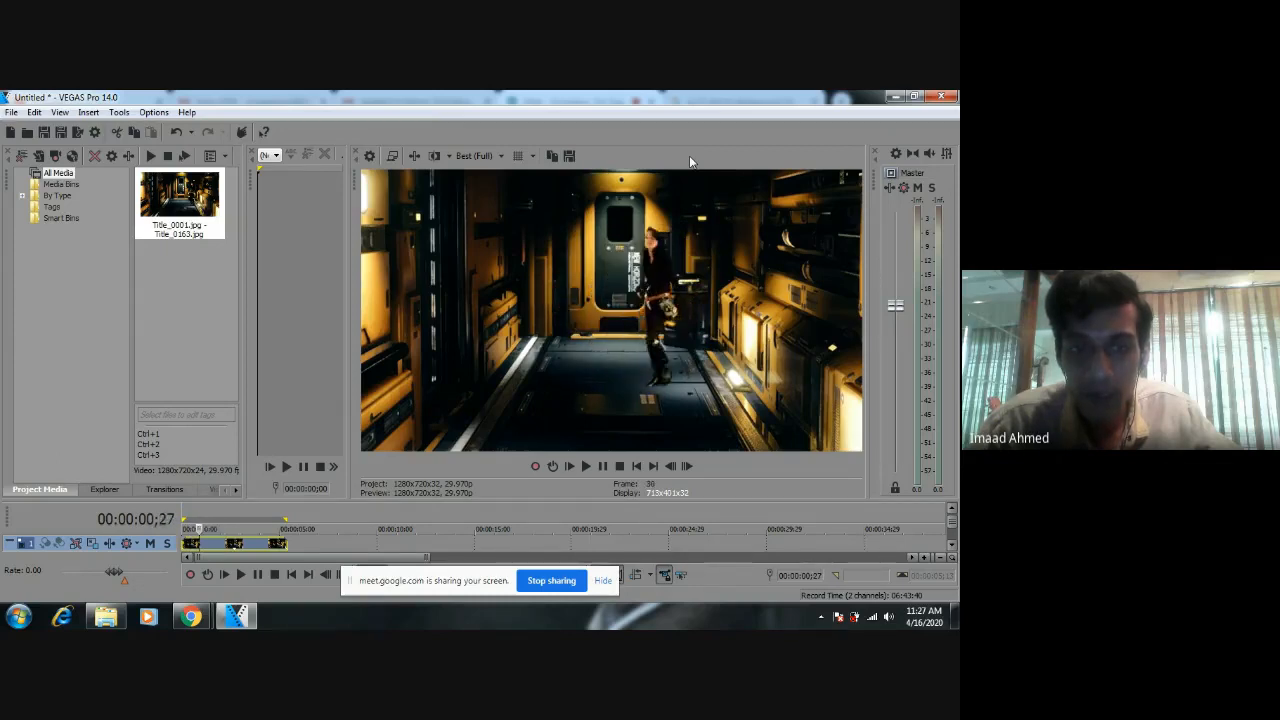
# Examine the figure's full walk toward the camera by advancing frame by frame to 00:00:04;21.
pyautogui.press('Right')
pyautogui.press('Right')
pyautogui.press('Right')
pyautogui.press('Right')
pyautogui.press('Right')
pyautogui.press('Right')
pyautogui.press('Right')
pyautogui.press('Right')
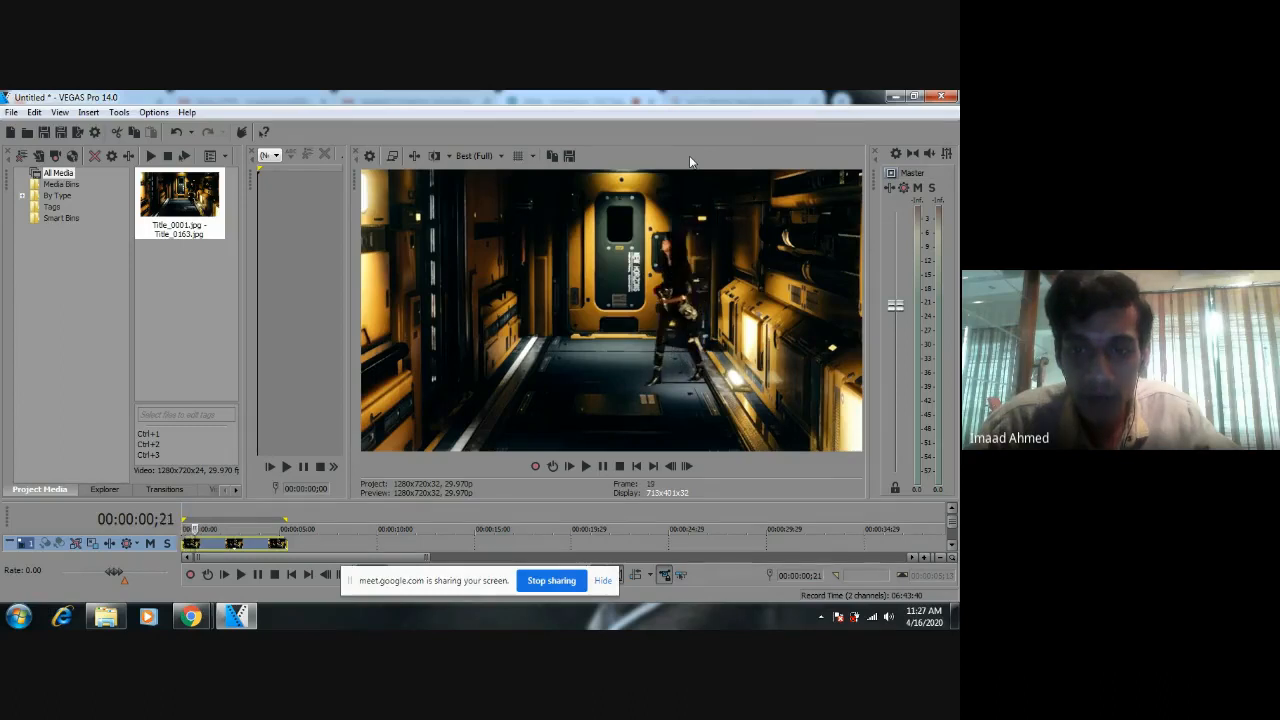
pyautogui.press('Right')
pyautogui.press('Right')
pyautogui.press('Right')
pyautogui.press('Right')
pyautogui.press('Right')
pyautogui.press('Right')
pyautogui.press('Right')
pyautogui.press('Right')
pyautogui.press('Right')
pyautogui.press('Right')
pyautogui.press('Right')
pyautogui.press('Right')
pyautogui.press('Right')
pyautogui.press('Right')
pyautogui.press('Right')
pyautogui.press('Right')
pyautogui.press('Right')
pyautogui.press('Right')
pyautogui.press('Right')
pyautogui.press('Right')
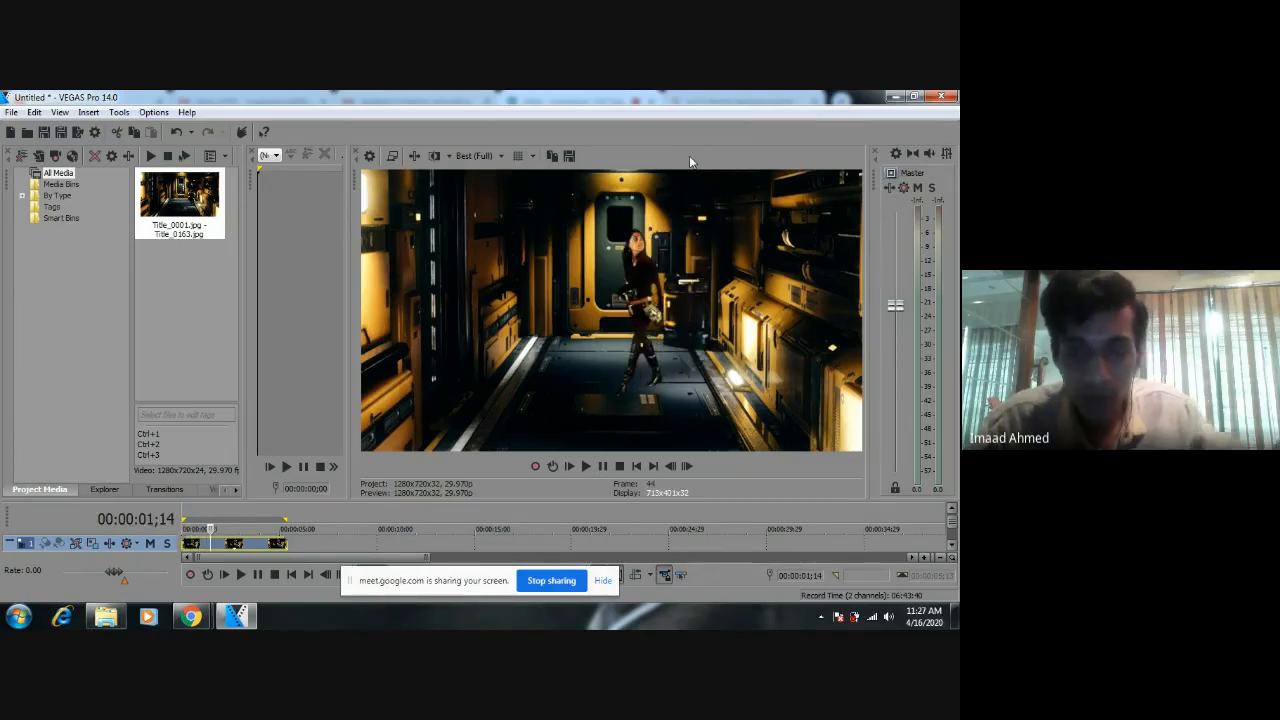
pyautogui.press('Right')
pyautogui.press('Right')
pyautogui.press('Right')
pyautogui.press('Right')
pyautogui.press('Right')
pyautogui.press('Right')
pyautogui.press('Right')
pyautogui.press('Right')
pyautogui.press('Right')
pyautogui.press('Right')
pyautogui.press('Right')
pyautogui.press('Right')
pyautogui.press('Right')
pyautogui.press('Right')
pyautogui.press('Right')
pyautogui.press('Right')
pyautogui.press('Right')
pyautogui.press('Right')
pyautogui.press('Right')
pyautogui.press('Right')
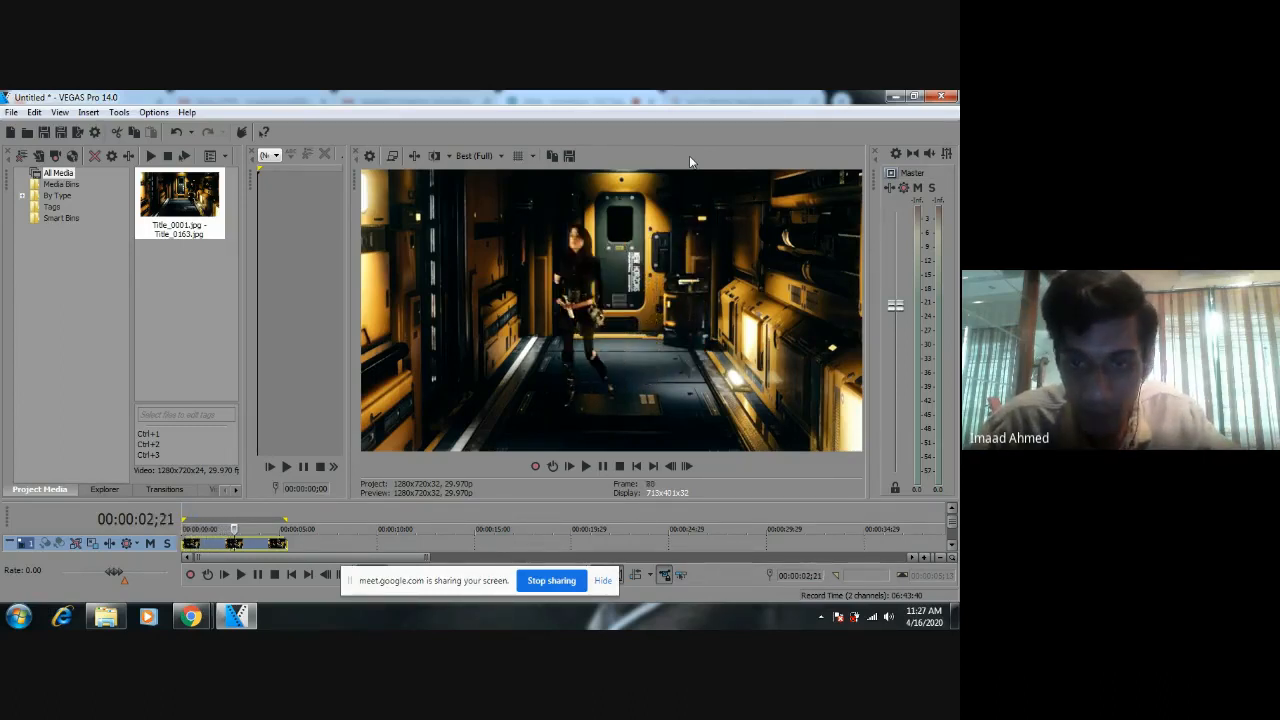
pyautogui.press('Right')
pyautogui.press('Right')
pyautogui.press('Right')
pyautogui.press('Right')
pyautogui.press('Right')
pyautogui.press('Right')
pyautogui.press('Right')
pyautogui.press('Right')
pyautogui.press('Right')
pyautogui.press('Right')
pyautogui.press('Right')
pyautogui.press('Right')
pyautogui.press('Right')
pyautogui.press('Right')
pyautogui.press('Right')
pyautogui.press('Right')
pyautogui.press('Right')
pyautogui.press('Right')
pyautogui.press('Right')
pyautogui.press('Right')
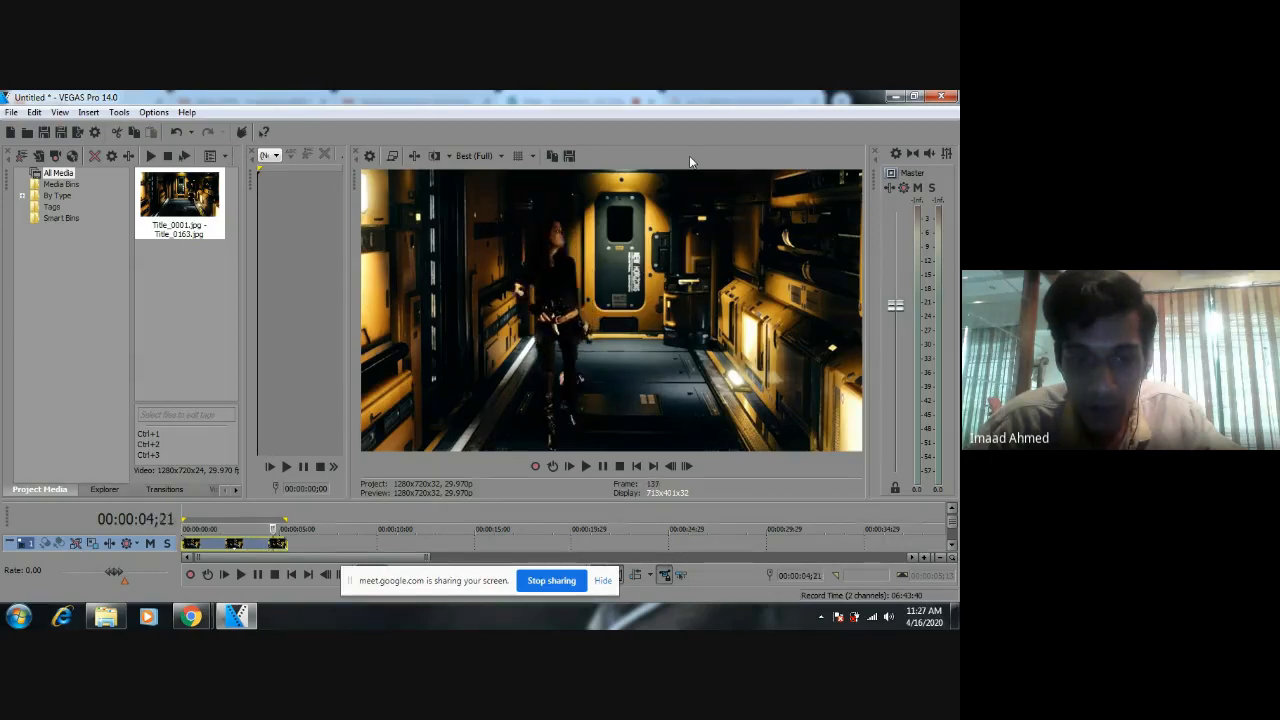
# Step back from 00:00:04;21 to 00:00:00;02 to compare the figure's appearance along the corridor.
pyautogui.press('Left')
pyautogui.press('Left')
pyautogui.press('Left')
pyautogui.press('Left')
pyautogui.press('Left')
pyautogui.press('Left')
pyautogui.press('Left')
pyautogui.press('Left')
pyautogui.press('Left')
pyautogui.press('Left')
pyautogui.press('Left')
pyautogui.press('Left')
pyautogui.press('Left')
pyautogui.press('Left')
pyautogui.press('Left')
pyautogui.press('Left')
pyautogui.press('Left')
pyautogui.press('Left')
pyautogui.press('Left')
pyautogui.press('Left')
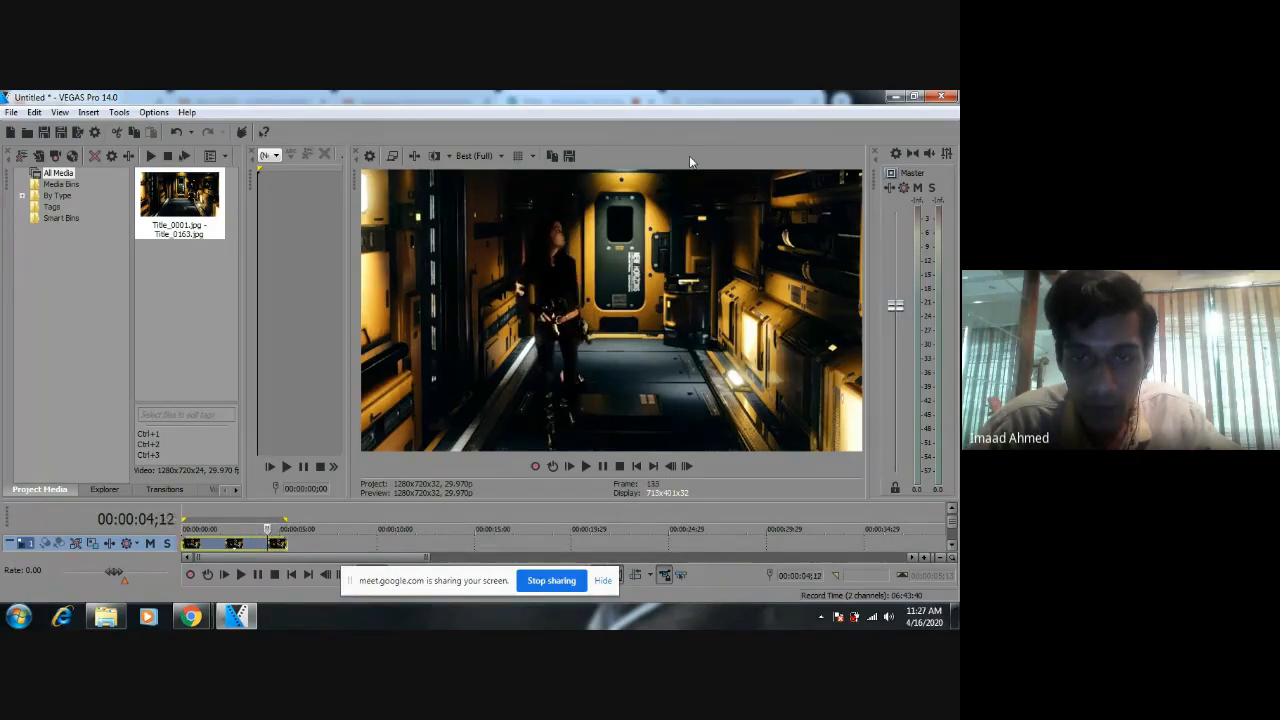
pyautogui.press('Left')
pyautogui.press('Left')
pyautogui.press('Left')
pyautogui.press('Left')
pyautogui.press('Left')
pyautogui.press('Left')
pyautogui.press('Left')
pyautogui.press('Left')
pyautogui.press('Left')
pyautogui.press('Left')
pyautogui.press('Left')
pyautogui.press('Left')
pyautogui.press('Left')
pyautogui.press('Left')
pyautogui.press('Left')
pyautogui.press('Left')
pyautogui.press('Left')
pyautogui.press('Left')
pyautogui.press('Left')
pyautogui.press('Left')
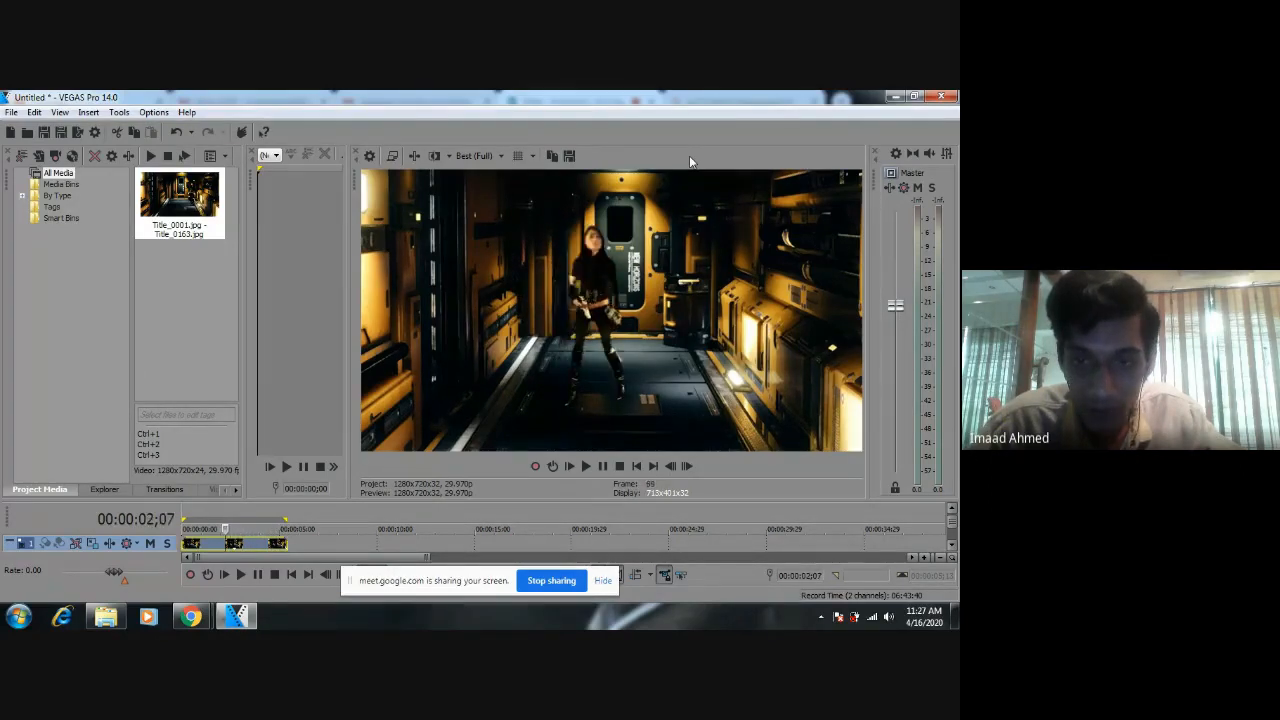
pyautogui.press('Left')
pyautogui.press('Left')
pyautogui.press('Left')
pyautogui.press('Left')
pyautogui.press('Left')
pyautogui.press('Left')
pyautogui.press('Left')
pyautogui.press('Left')
pyautogui.press('Left')
pyautogui.press('Left')
pyautogui.press('Left')
pyautogui.press('Left')
pyautogui.press('Left')
pyautogui.press('Left')
pyautogui.press('Left')
pyautogui.press('Left')
pyautogui.press('Left')
pyautogui.press('Left')
pyautogui.press('Left')
pyautogui.press('Left')
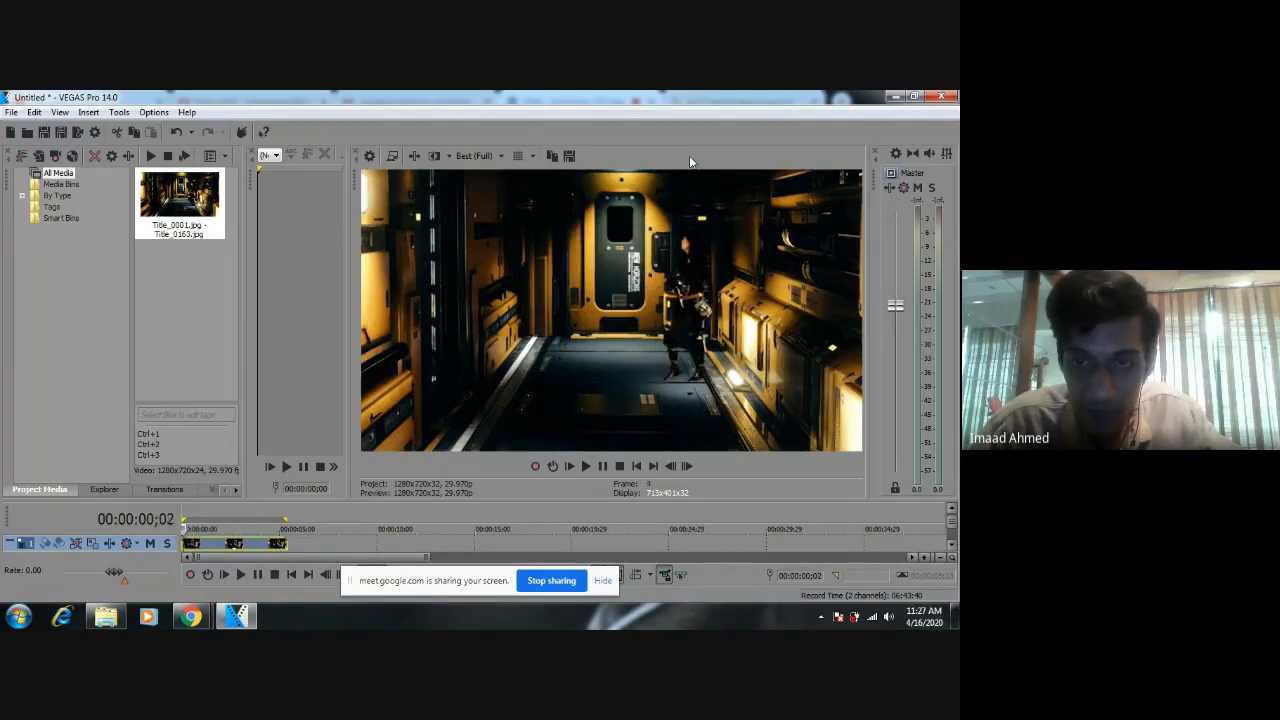
# Scrub back and forth over the figure's opening steps up to 00:00:01;06, and play onward from 00:00:00;11.
pyautogui.press('Right')
pyautogui.press('Right')
pyautogui.press('Right')
pyautogui.press('Right')
pyautogui.press('Right')
pyautogui.press('Right')
pyautogui.press('Right')
pyautogui.press('Right')
pyautogui.press('Right')
pyautogui.press('Right')
pyautogui.press('Right')
pyautogui.press('Right')
pyautogui.press('Right')
pyautogui.press('Right')
pyautogui.press('Right')
pyautogui.press('Right')
pyautogui.press('Right')
pyautogui.press('Right')
pyautogui.press('Right')
pyautogui.press('Right')
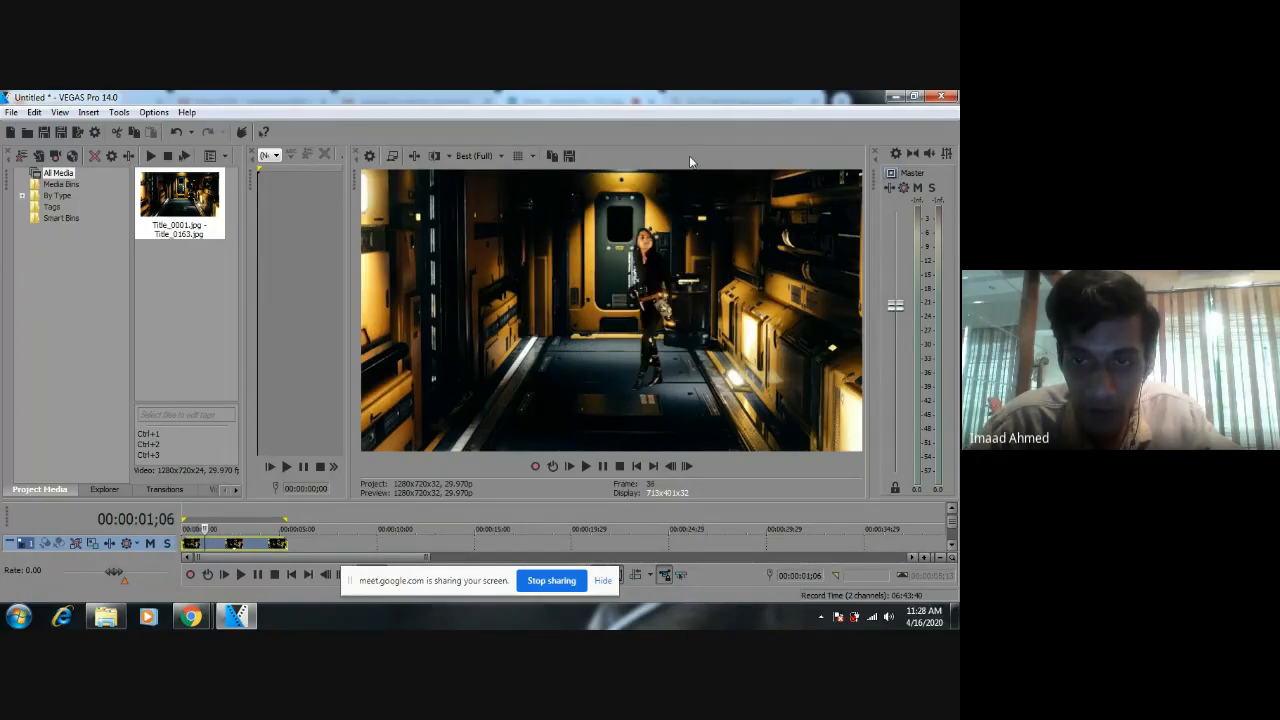
pyautogui.press('Left')
pyautogui.press('Left')
pyautogui.press('Left')
pyautogui.press('Left')
pyautogui.press('Left')
pyautogui.press('Left')
pyautogui.press('Left')
pyautogui.press('Left')
pyautogui.press('Left')
pyautogui.press('Left')
pyautogui.press('Left')
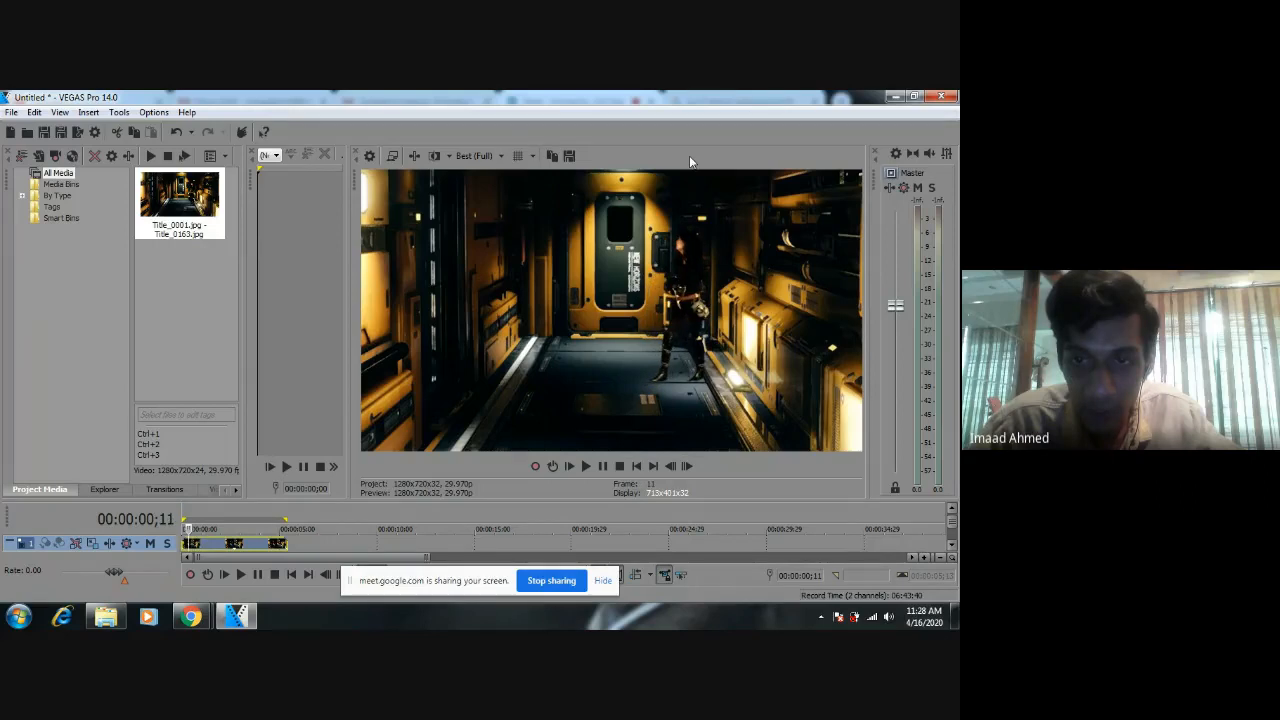
pyautogui.press('Left')
pyautogui.press('Left')
pyautogui.press('Left')
pyautogui.press('Left')
pyautogui.press('Left')
pyautogui.press('Left')
pyautogui.press('Left')
pyautogui.press('Left')
pyautogui.press('Left')
pyautogui.press('Left')
pyautogui.press('Left')
pyautogui.press('Left')
pyautogui.press('Left')
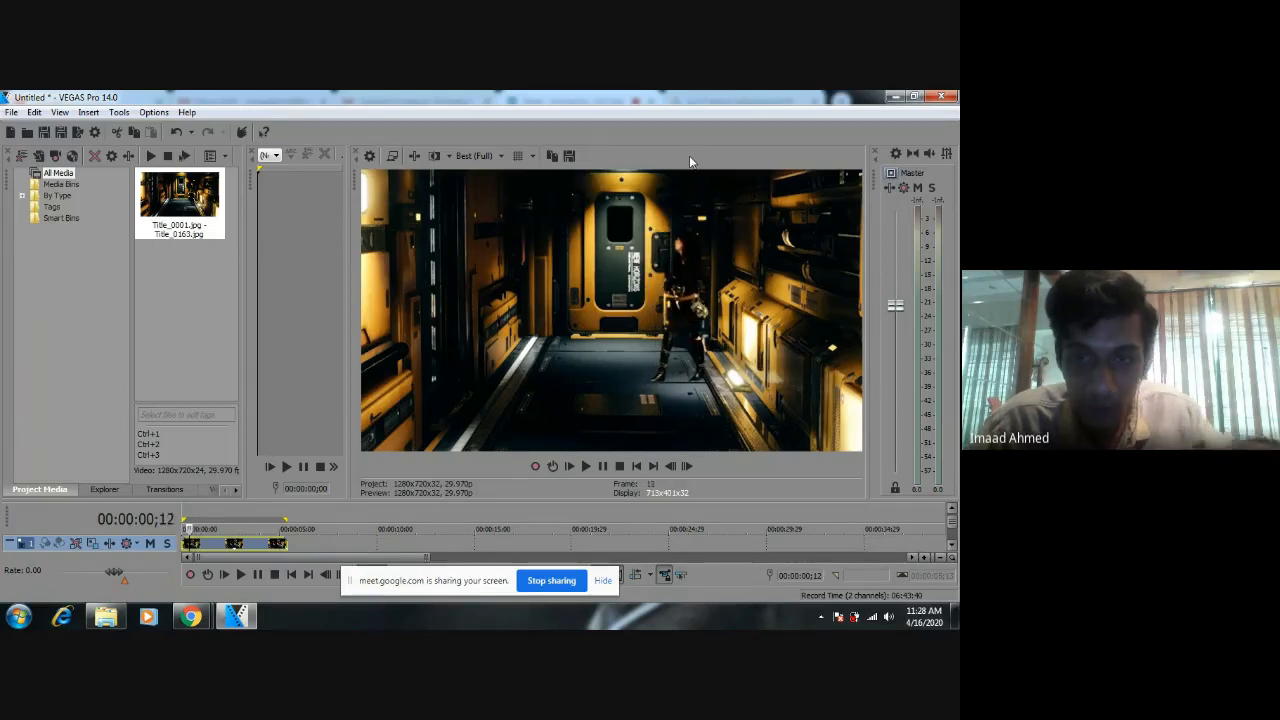
pyautogui.press('Right')
pyautogui.press('Right')
pyautogui.press('Right')
pyautogui.press('Right')
pyautogui.press('Right')
pyautogui.press('Right')
pyautogui.press('Right')
pyautogui.press('Right')
pyautogui.press('Right')
pyautogui.press('Right')
pyautogui.press('Right')
pyautogui.press('Right')
pyautogui.press('Right')
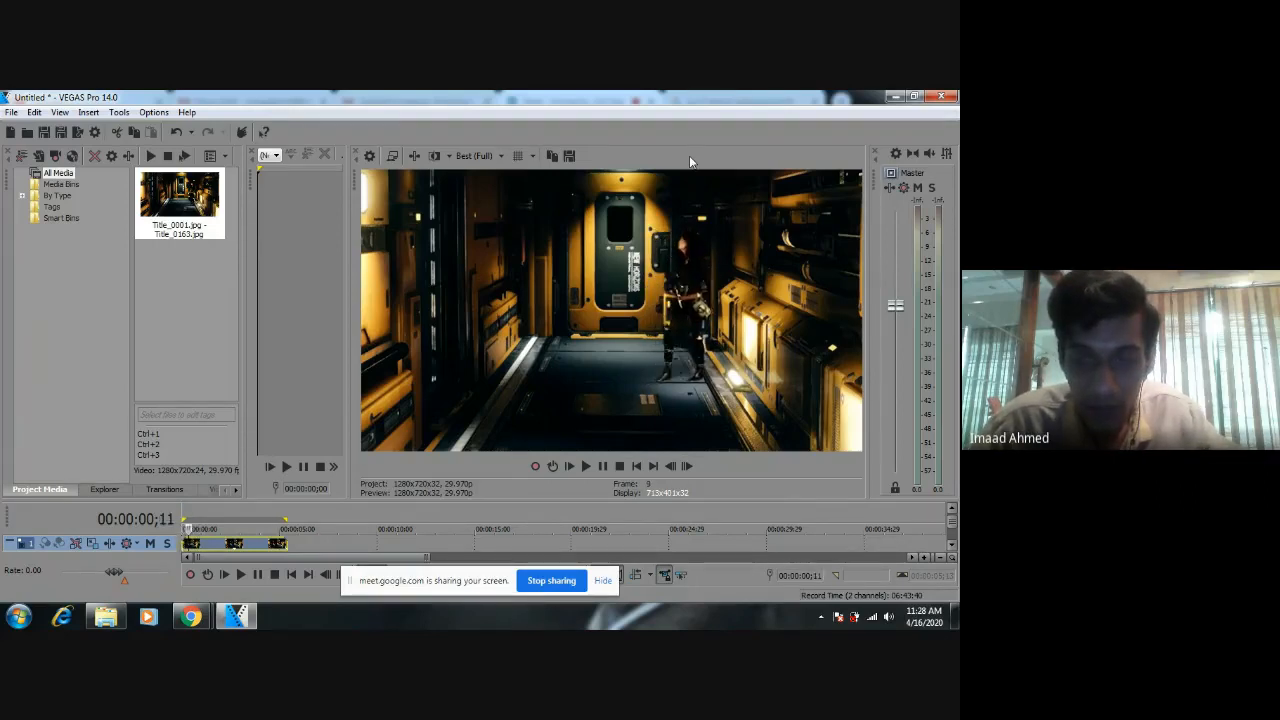
pyautogui.press('space')
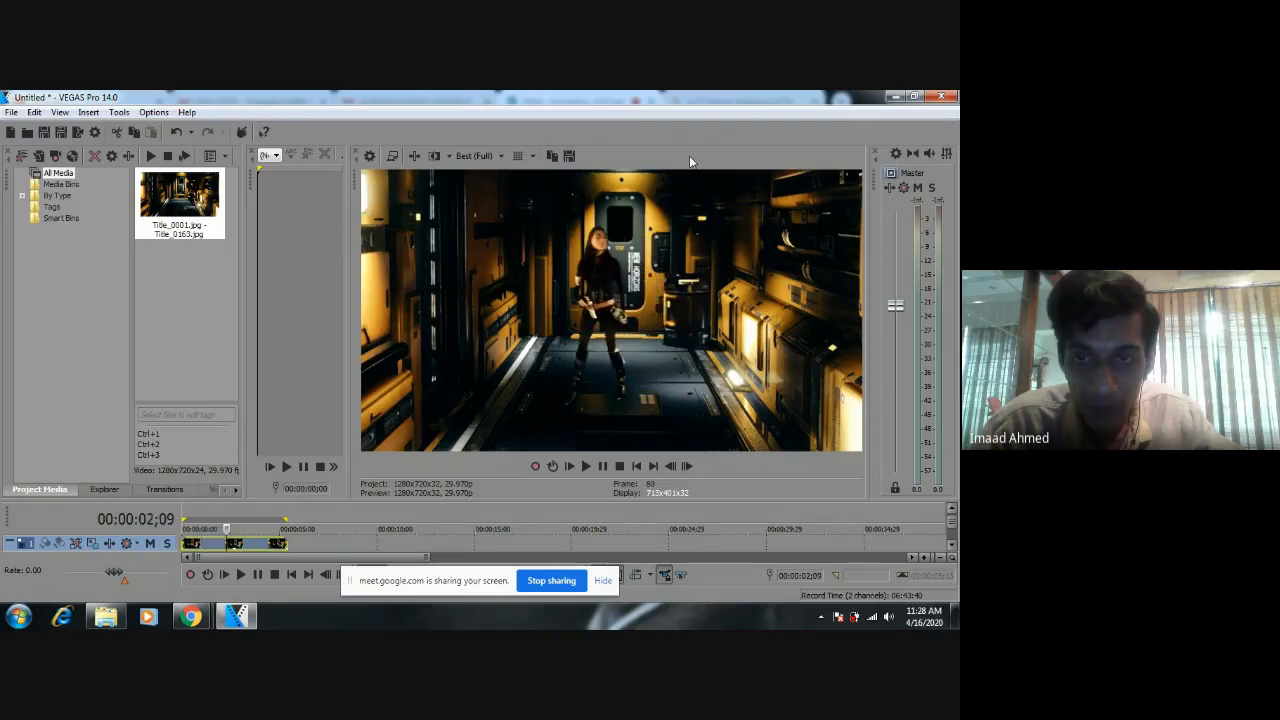
# Bring up the Resources folder window and close the untitled VEGAS Pro project without saving its changes.
pyautogui.click(110, 619)
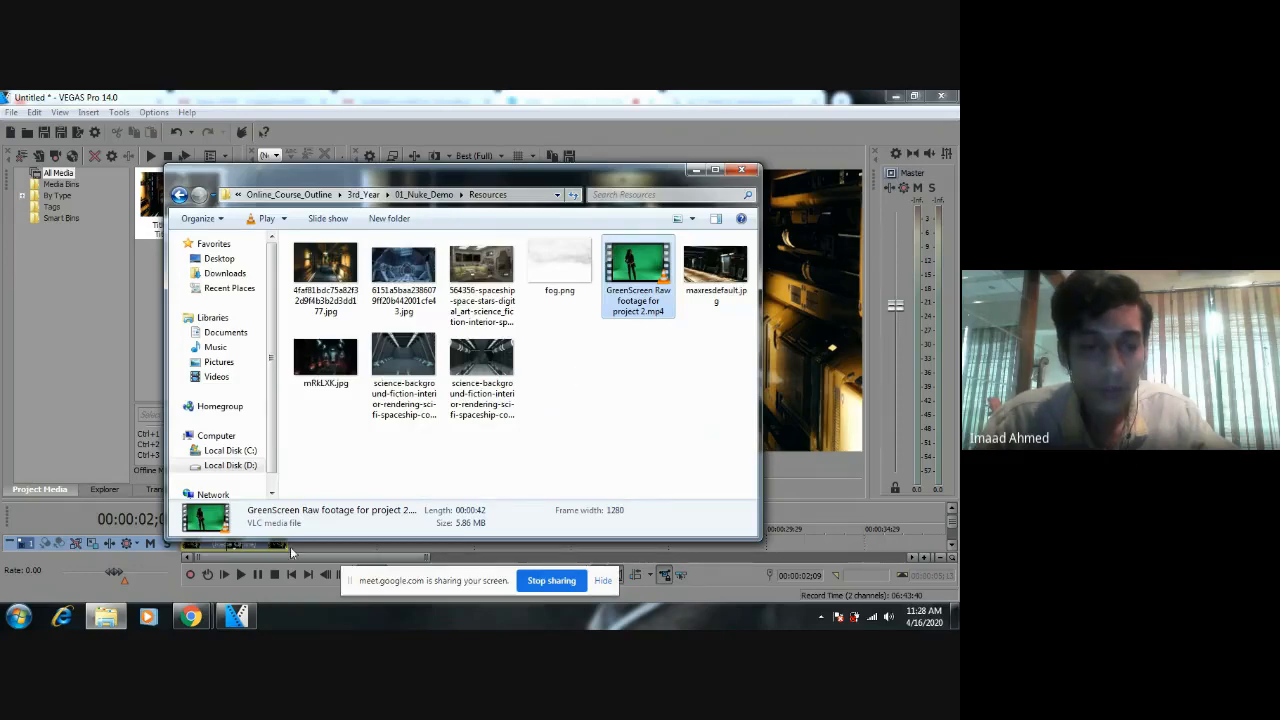
pyautogui.click(941, 95)
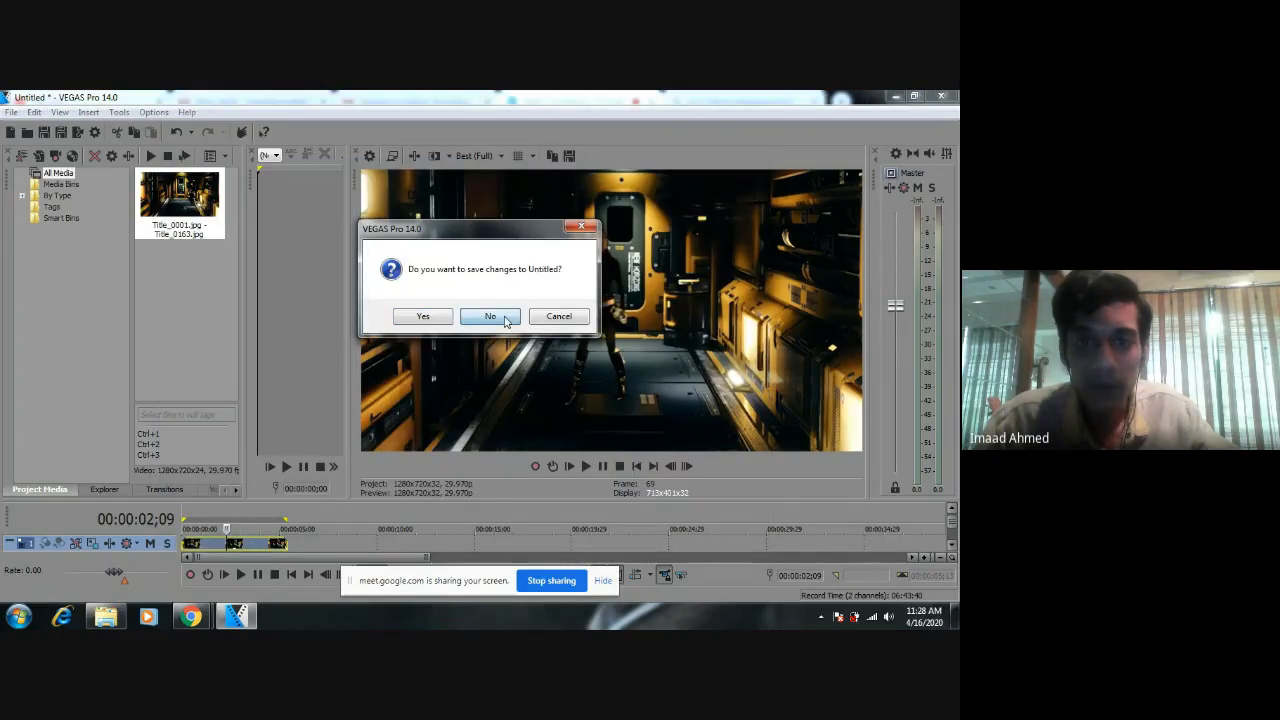
pyautogui.click(492, 314)
# Play "GreenScreen Raw footage for project 2.mp4" from the Resources folder in VLC media player.
pyautogui.click(895, 96)
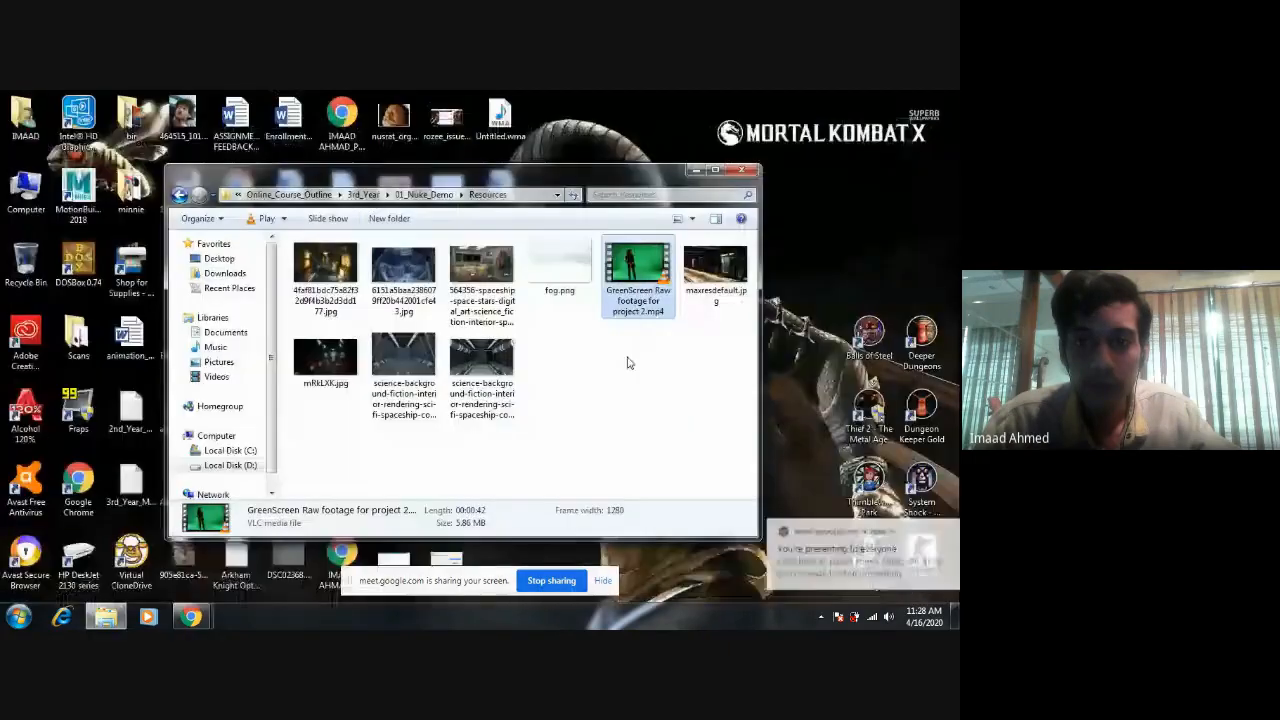
pyautogui.doubleClick(638, 272)
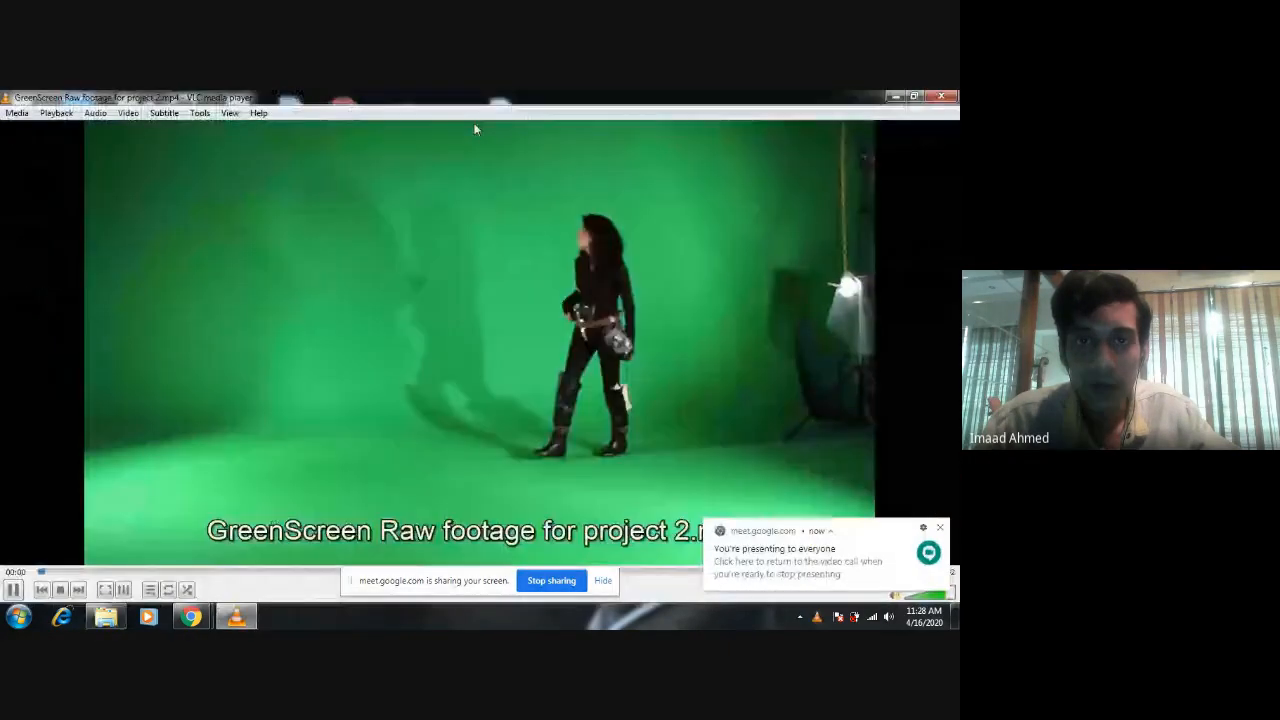
# Skim the raw green-screen footage in full screen, sampling the walking, close-up and gun shots through to the clip's end.
pyautogui.doubleClick(560, 338)
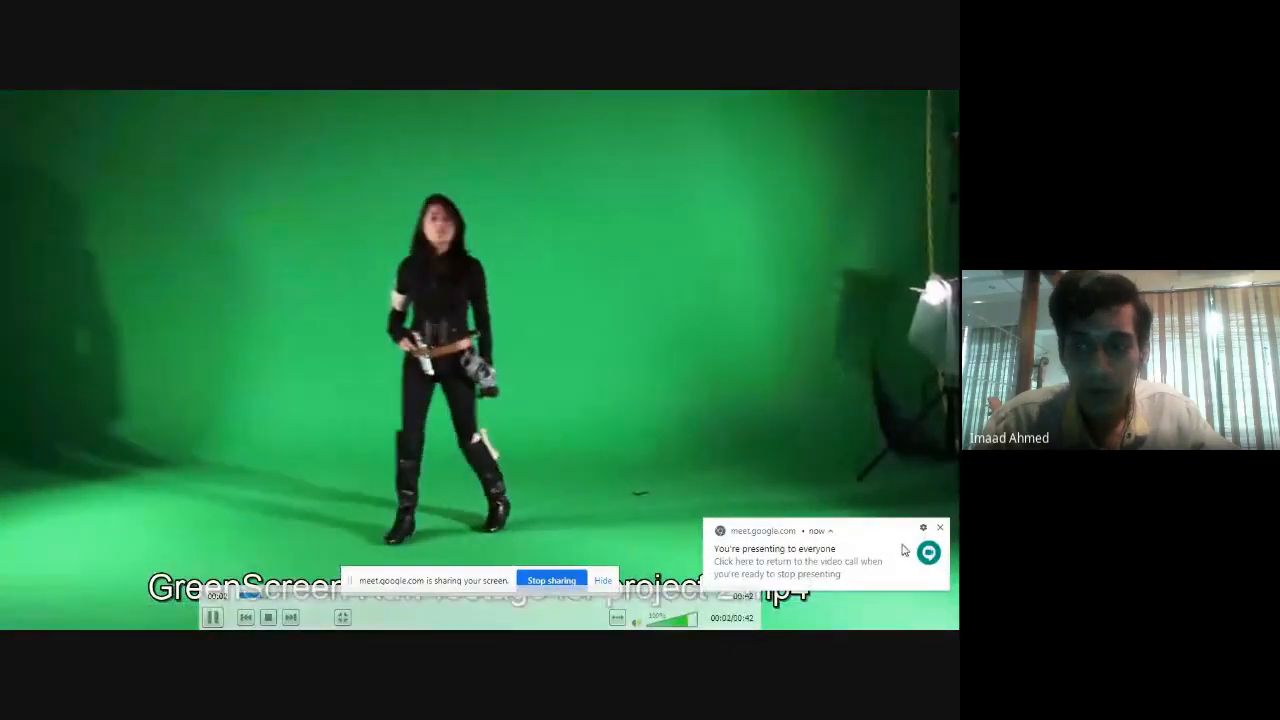
pyautogui.click(940, 529)
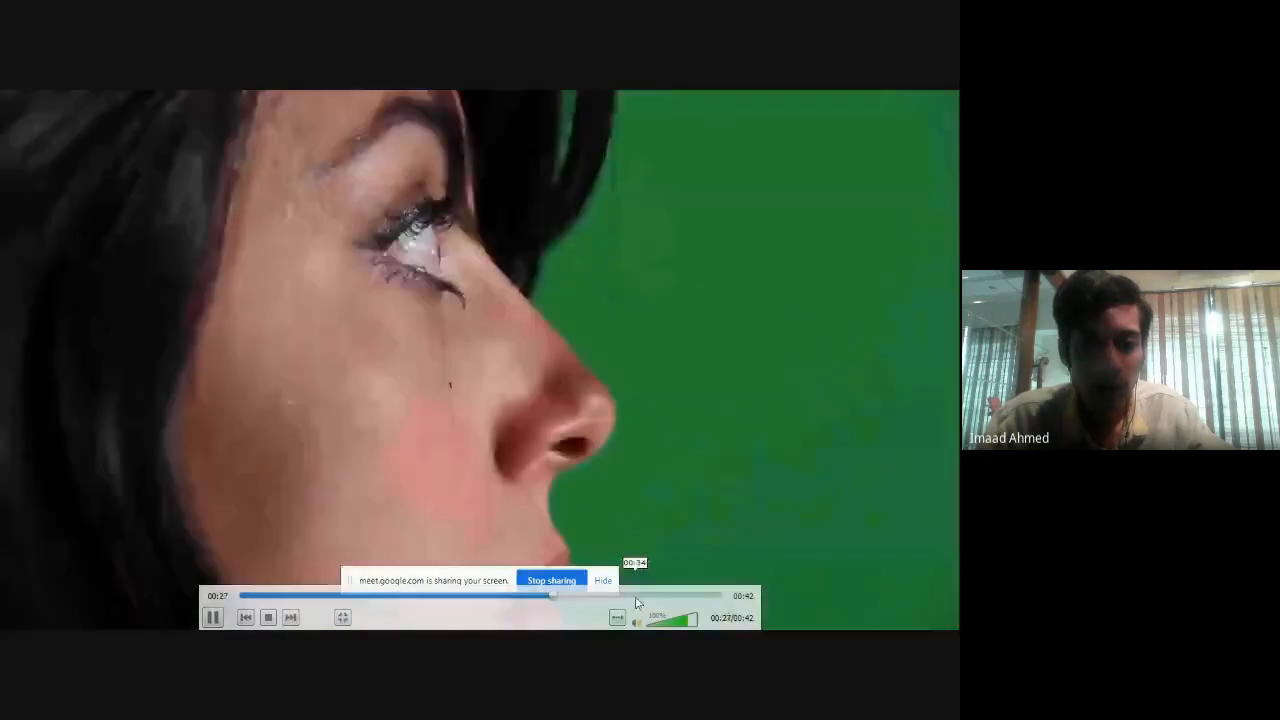
pyautogui.click(641, 596)
pyautogui.click(672, 598)
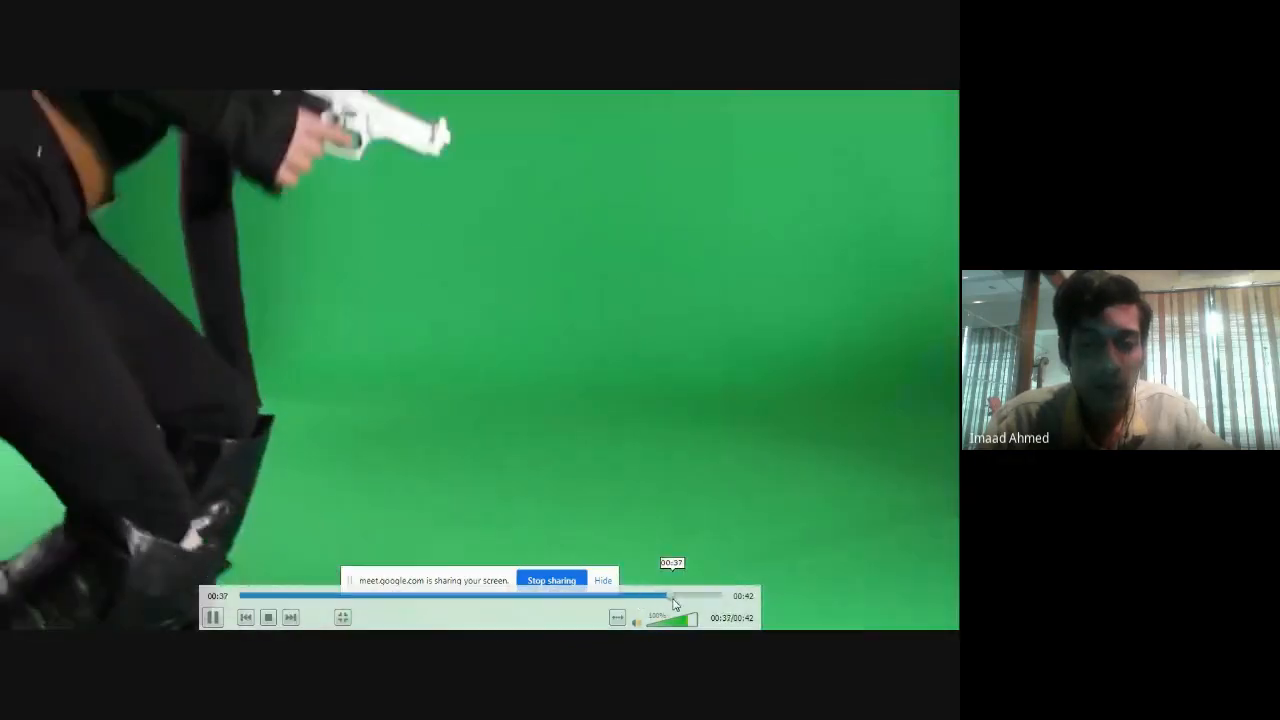
pyautogui.click(287, 596)
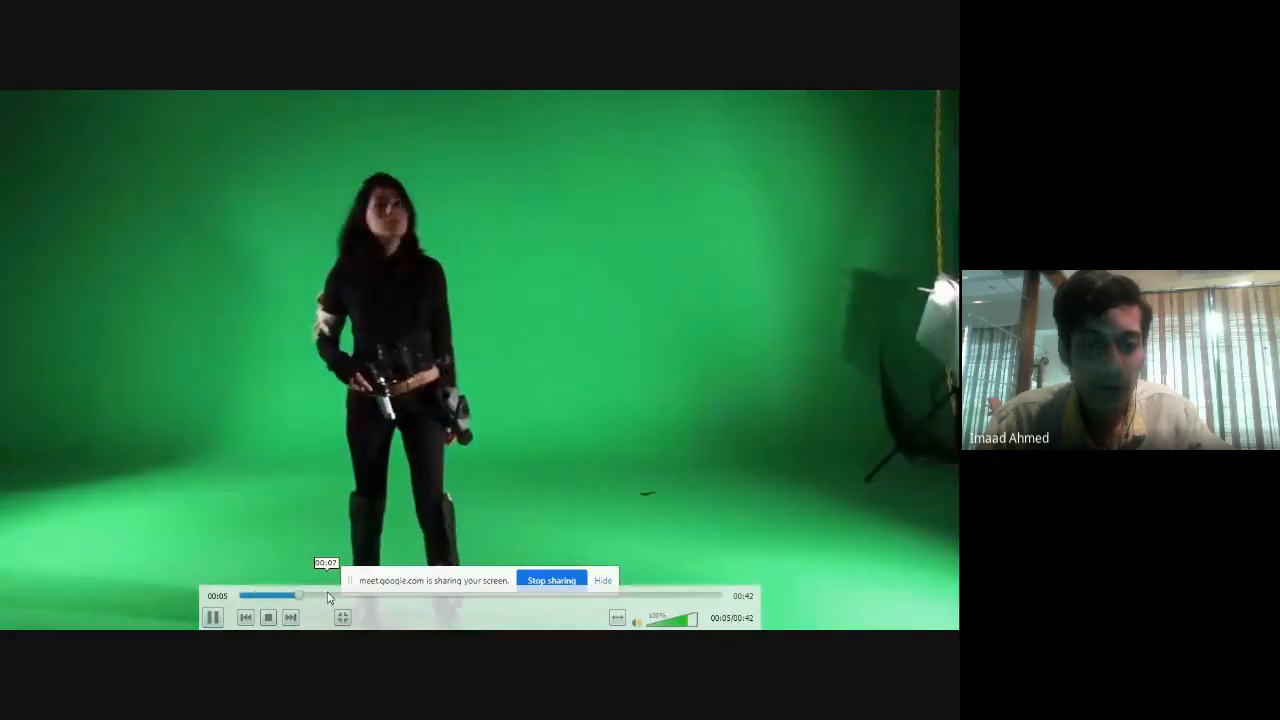
pyautogui.click(328, 595)
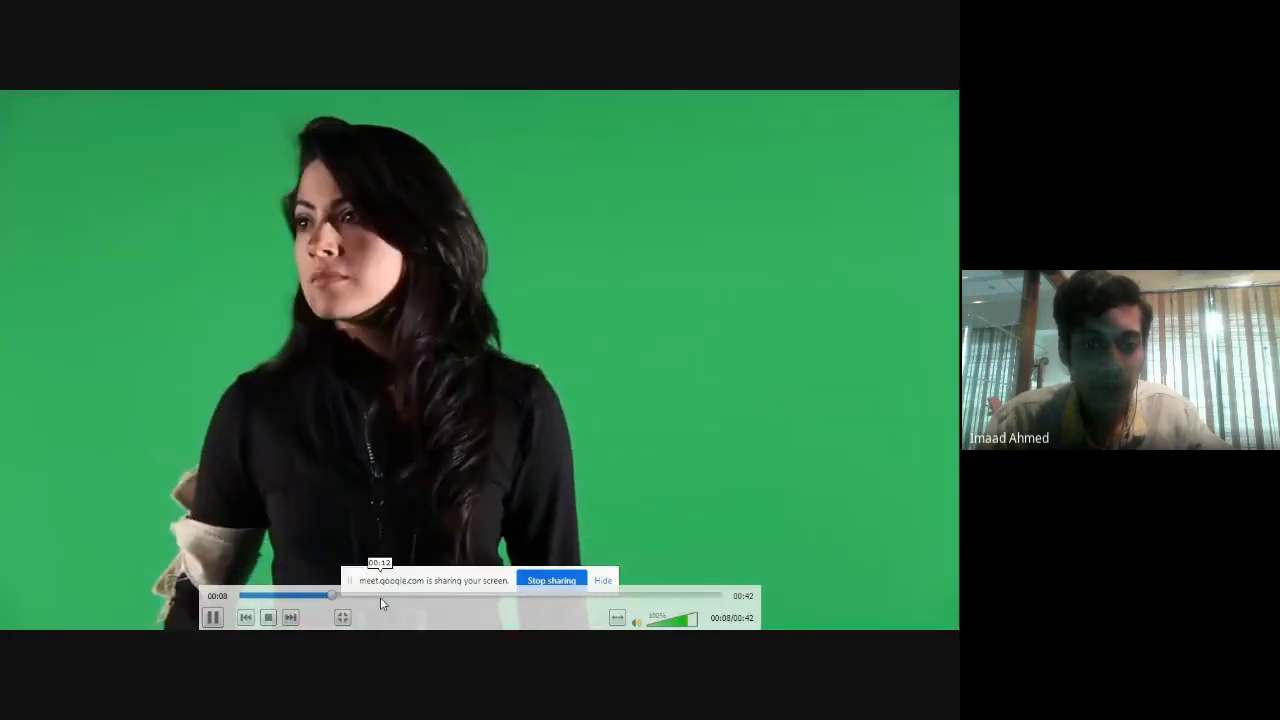
pyautogui.moveTo(381, 597); pyautogui.dragTo(618, 598)
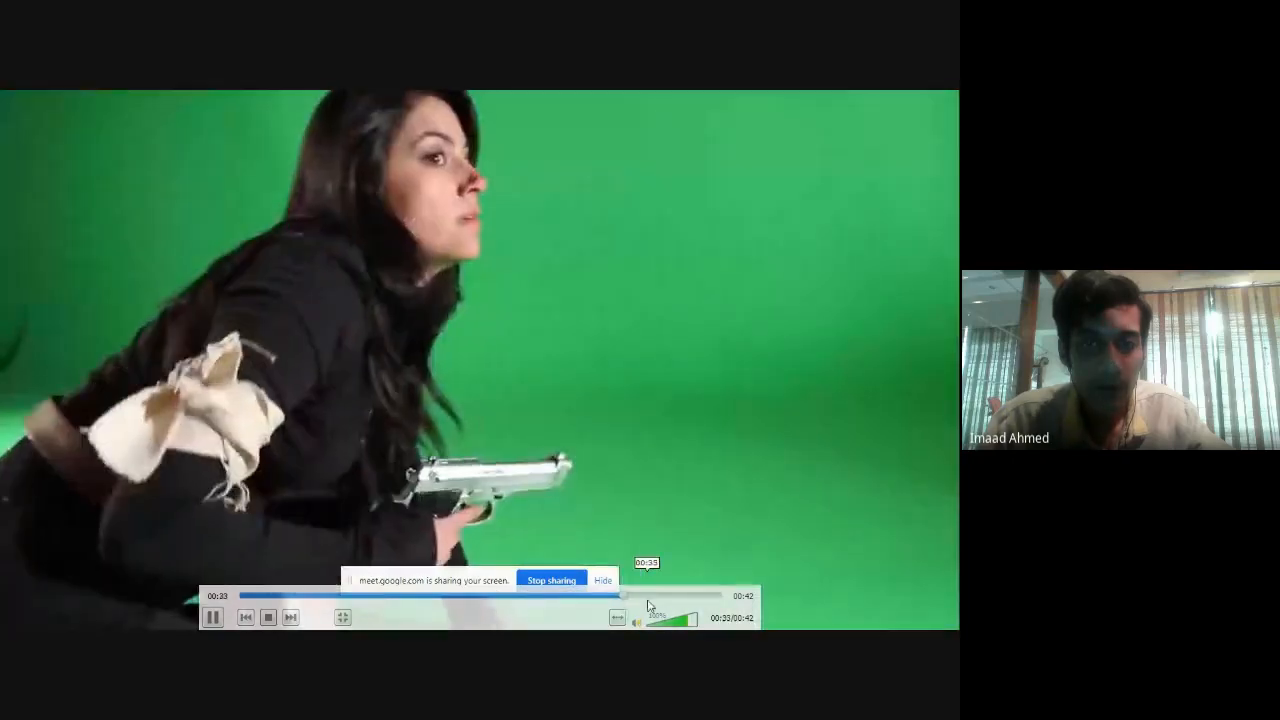
pyautogui.click(702, 598)
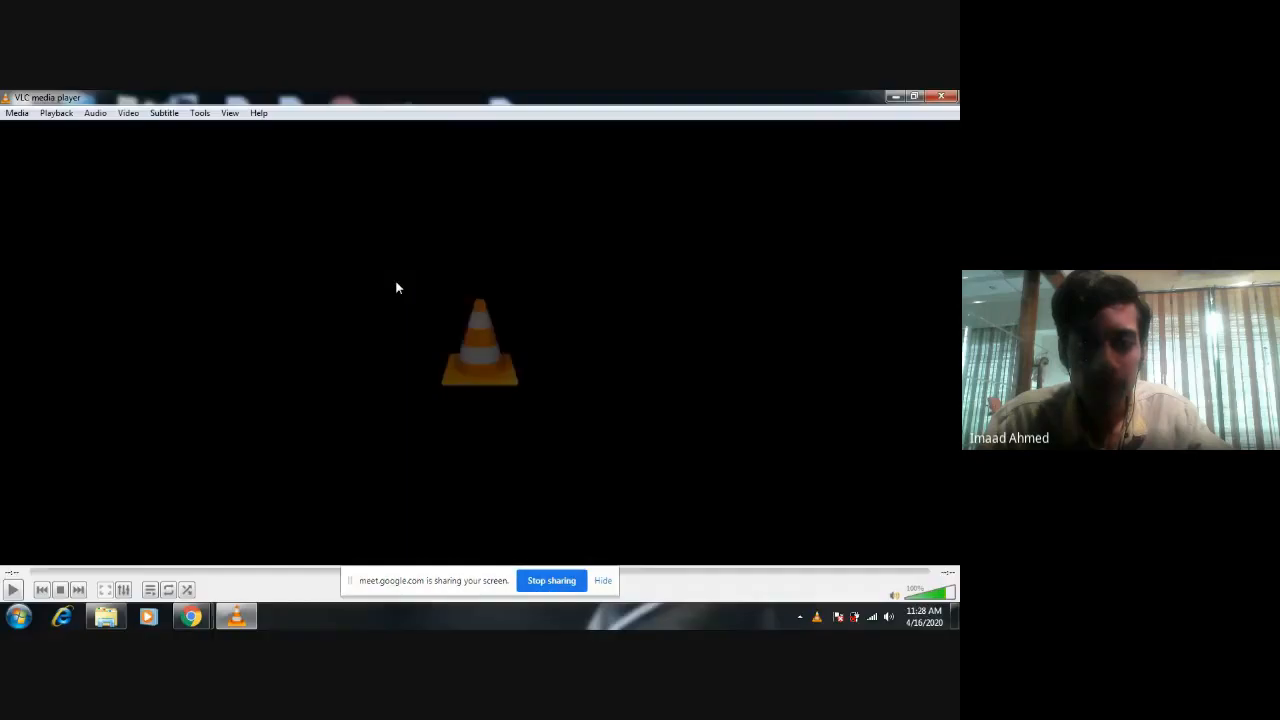
# Close VLC media player and refresh the Resources folder window.
pyautogui.hotkey('alt', 'F4')
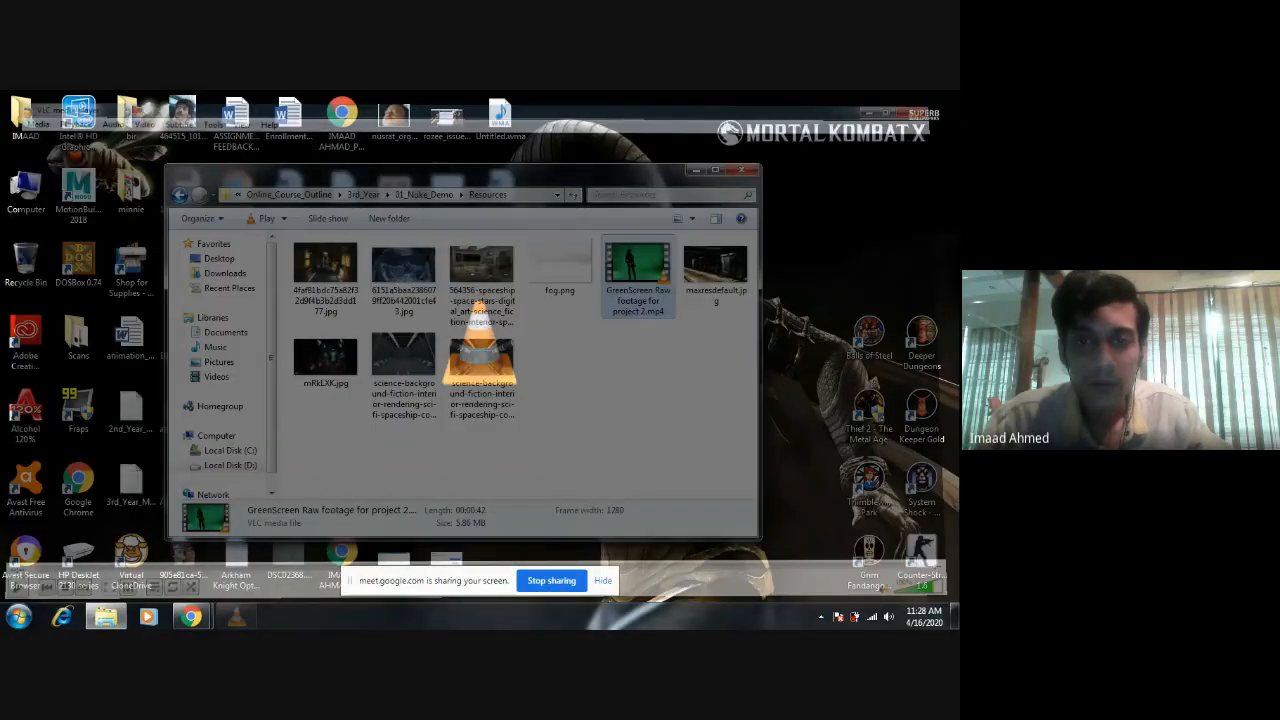
pyautogui.rightClick(588, 392)
pyautogui.click(628, 440)
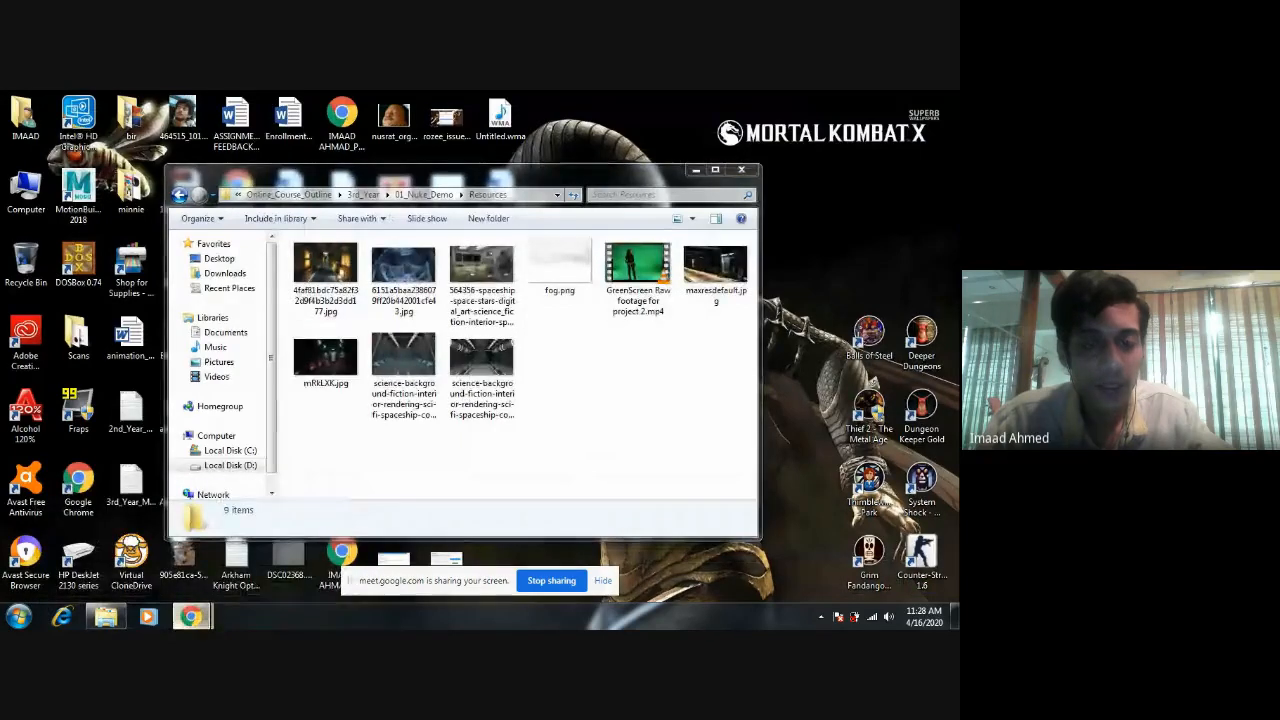
# Switch to the Google Meet window in Chrome and look through the participant list and the chat.
pyautogui.moveTo(184, 620)
pyautogui.click(125, 550)
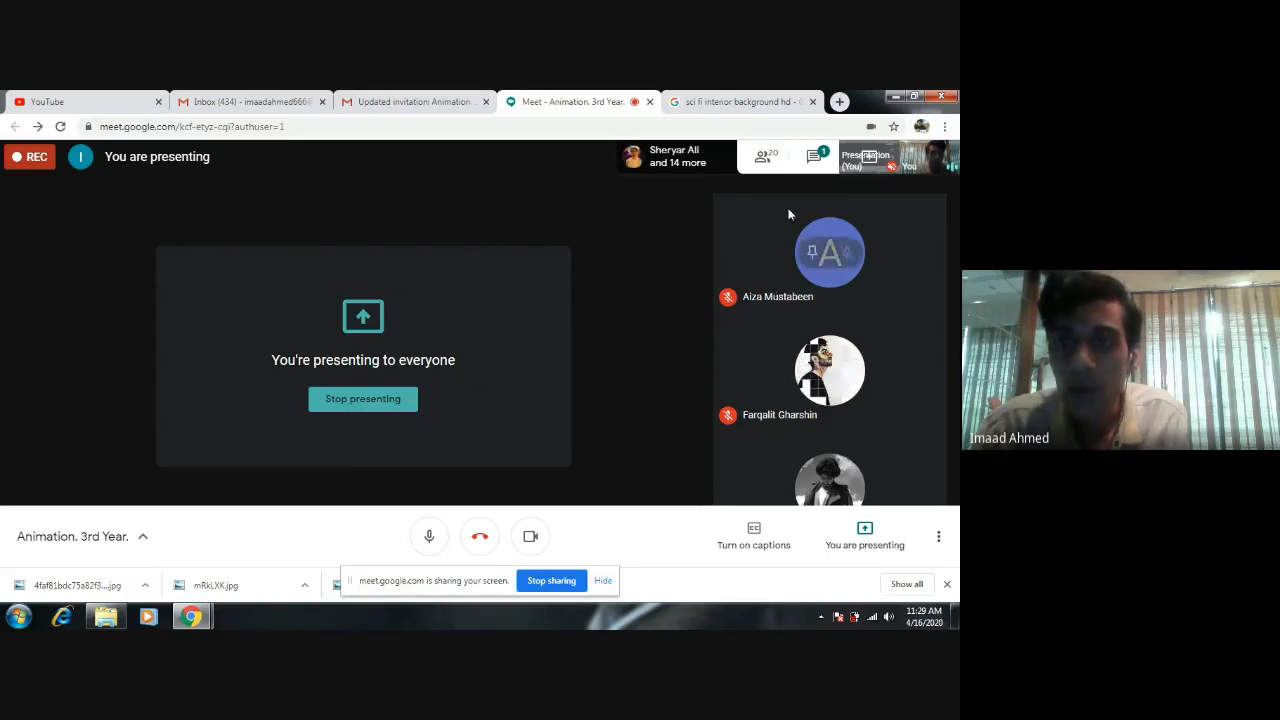
pyautogui.click(772, 158)
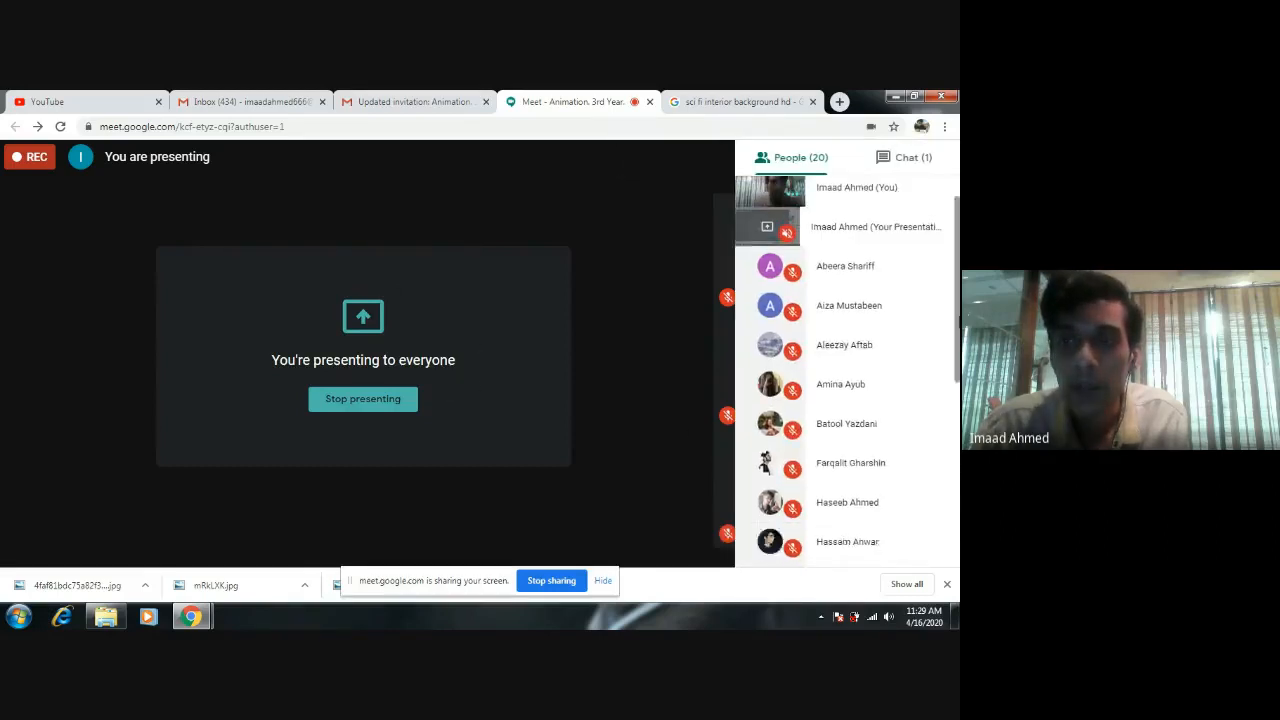
pyautogui.moveTo(959, 322); pyautogui.dragTo(945, 202)
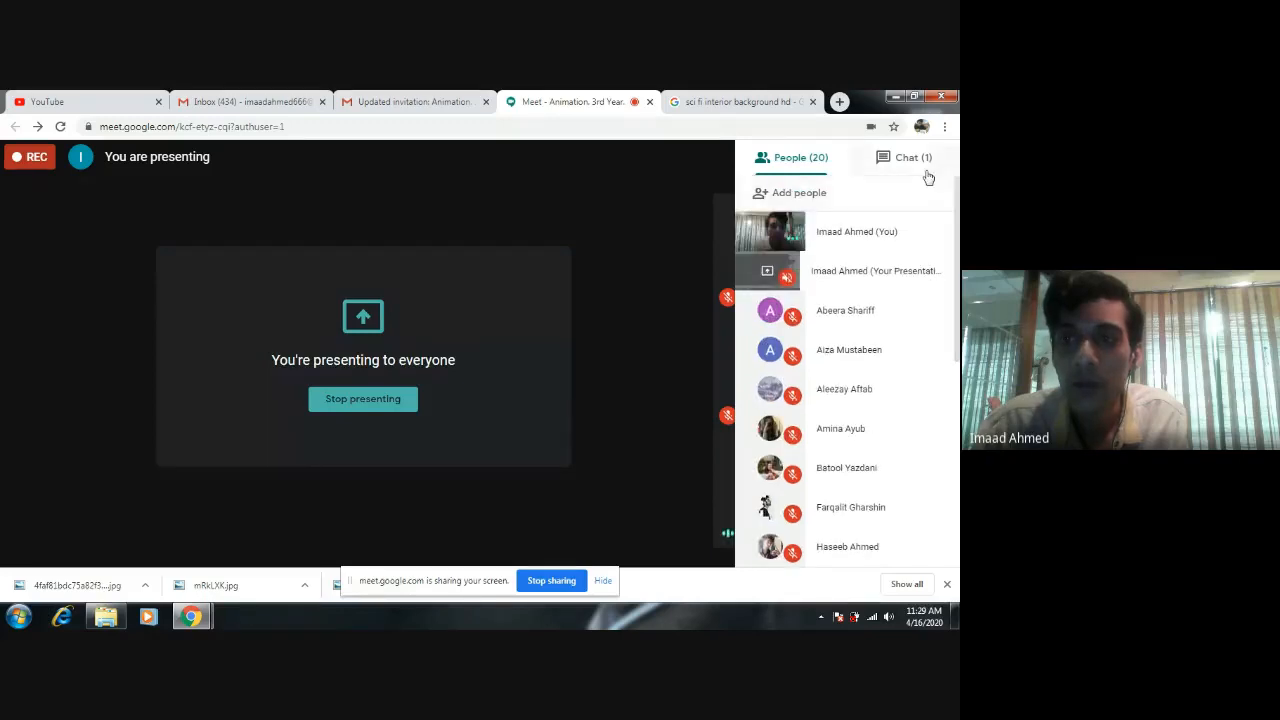
pyautogui.click(926, 170)
pyautogui.click(791, 165)
pyautogui.scroll(-3, 845, 370)
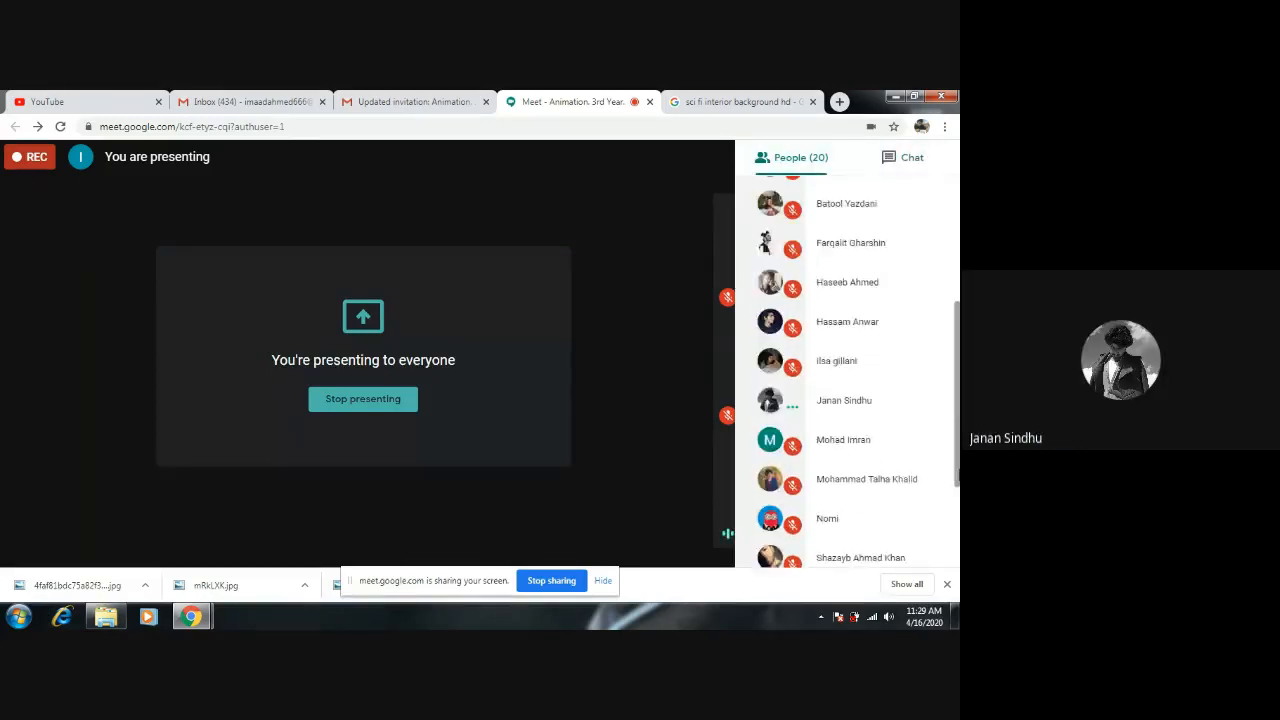
pyautogui.moveTo(958, 475); pyautogui.dragTo(952, 207)
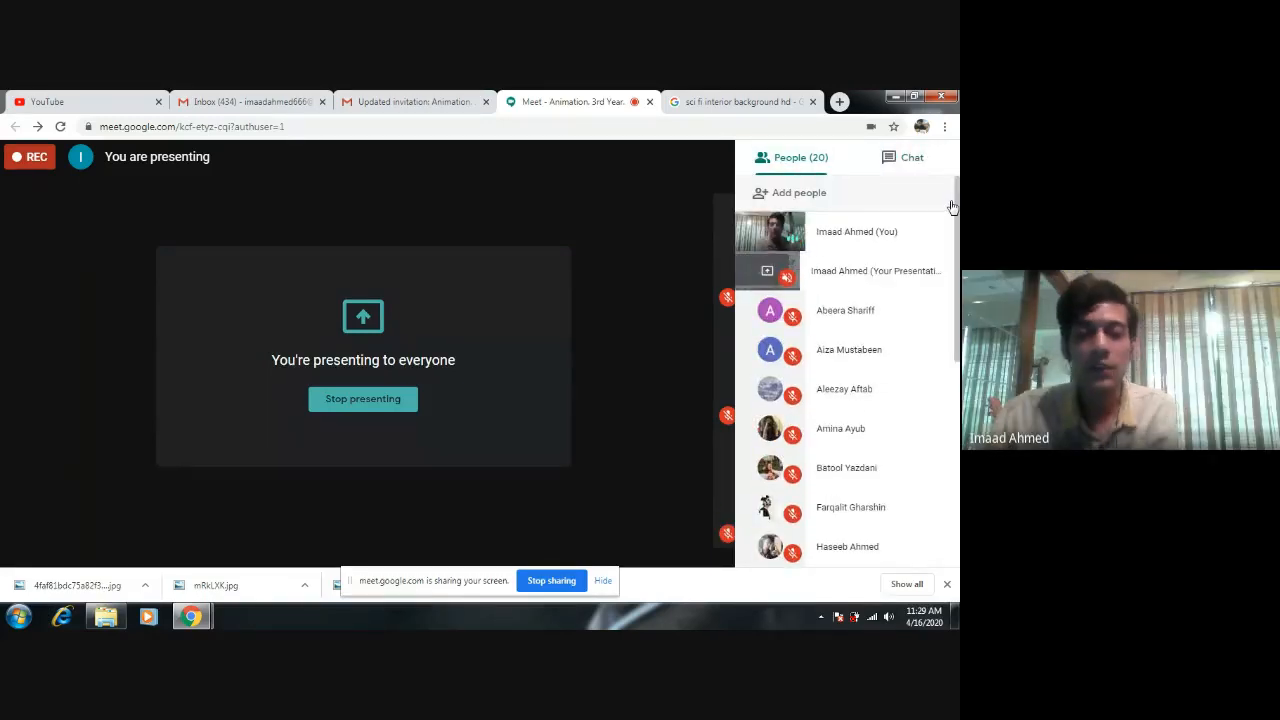
pyautogui.click(105, 617)
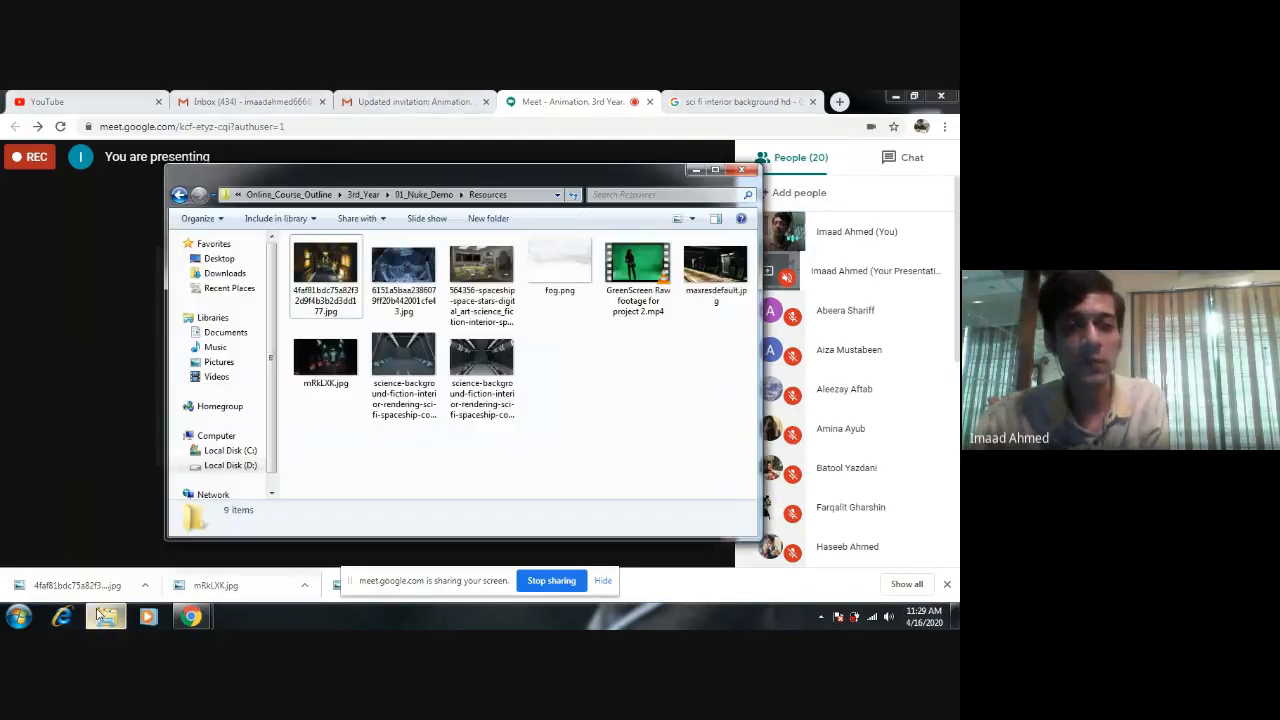
pyautogui.click(695, 170)
pyautogui.click(712, 100)
pyautogui.click(592, 100)
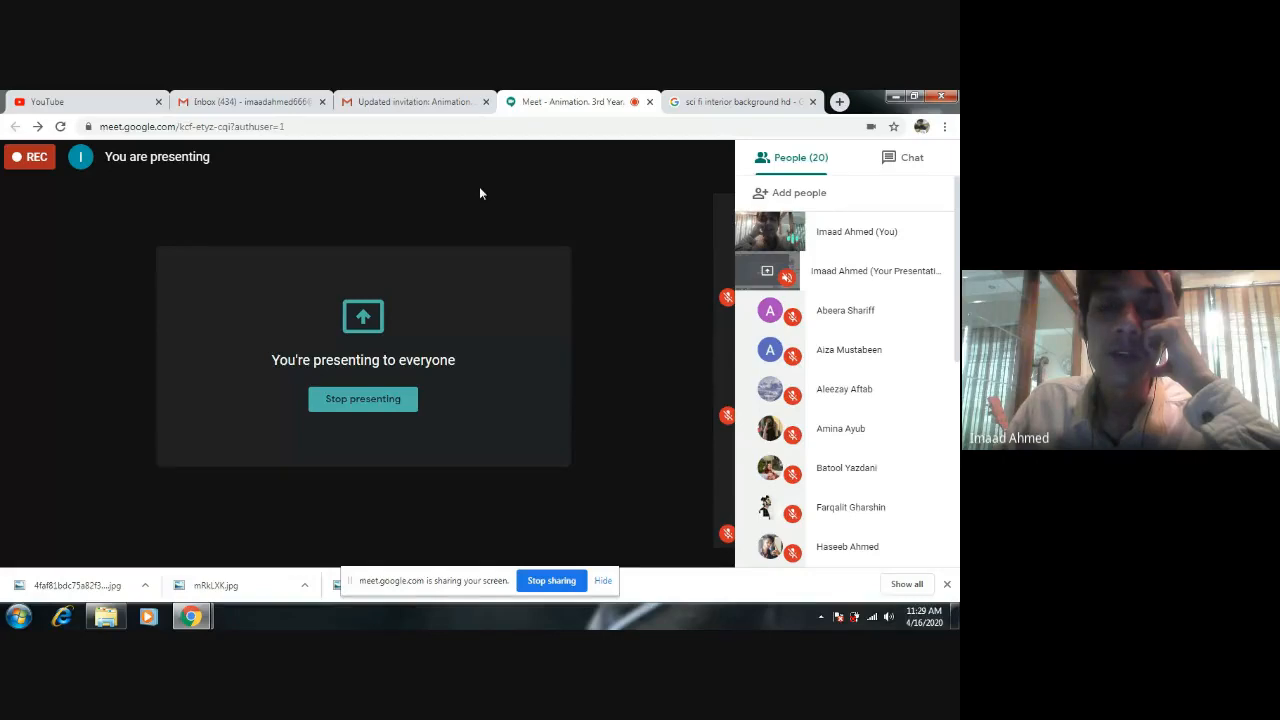
pyautogui.click(895, 97)
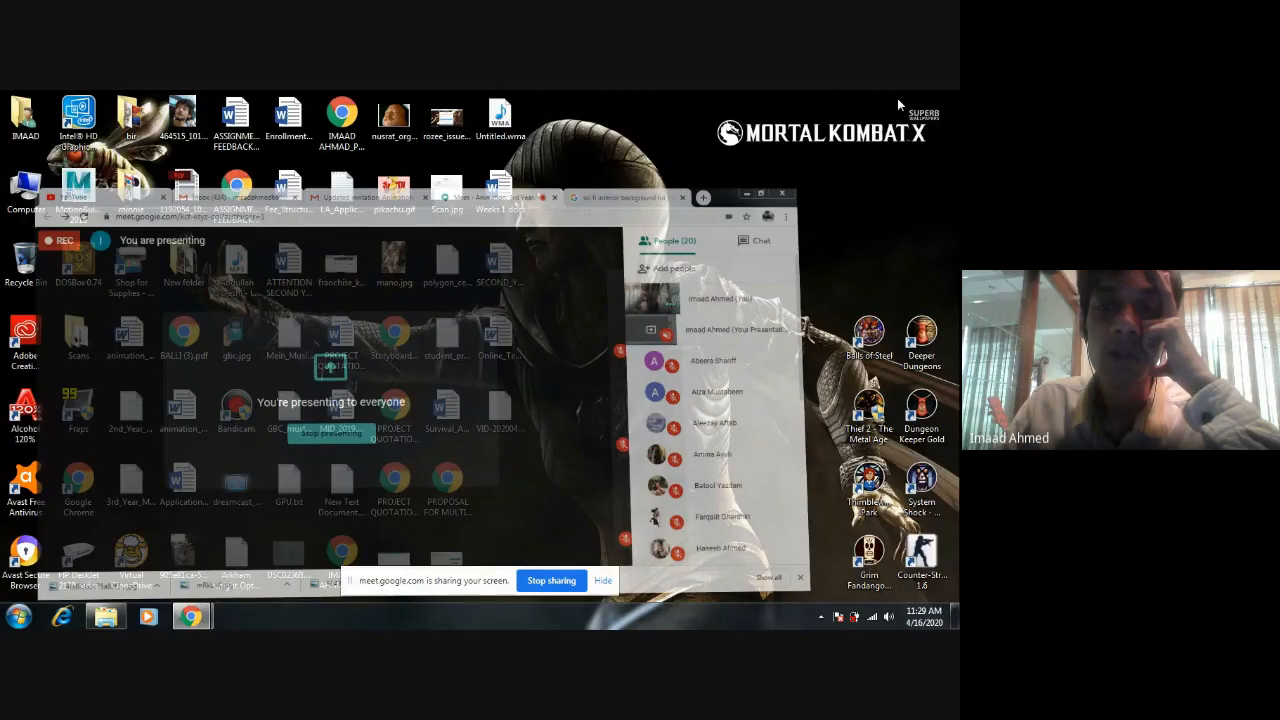
pyautogui.rightClick(601, 312)
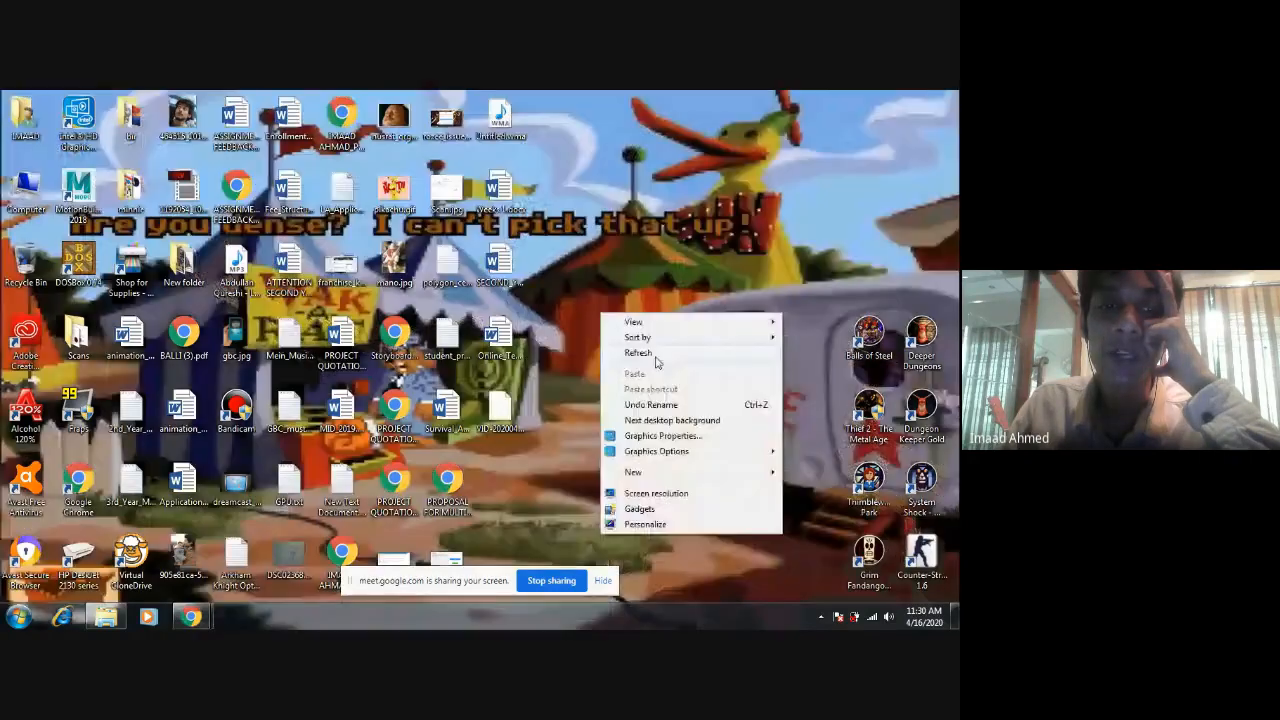
pyautogui.click(657, 360)
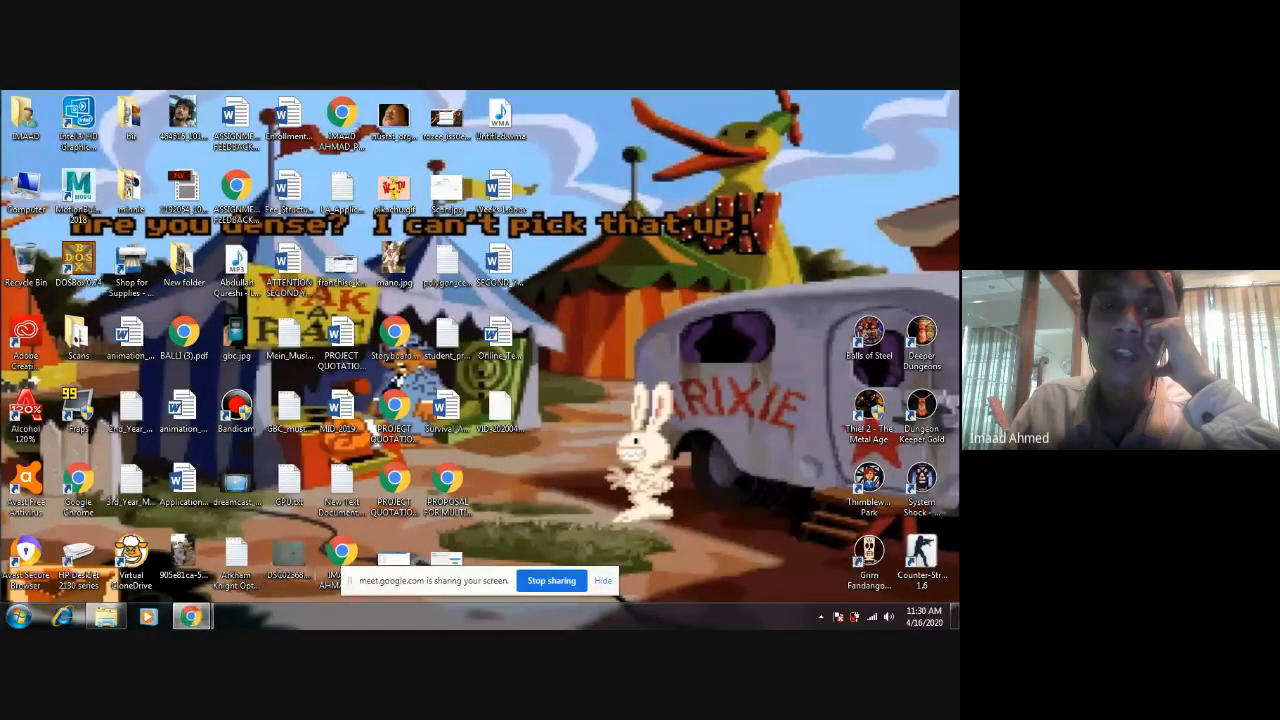
pyautogui.moveTo(190, 617)
pyautogui.click(125, 548)
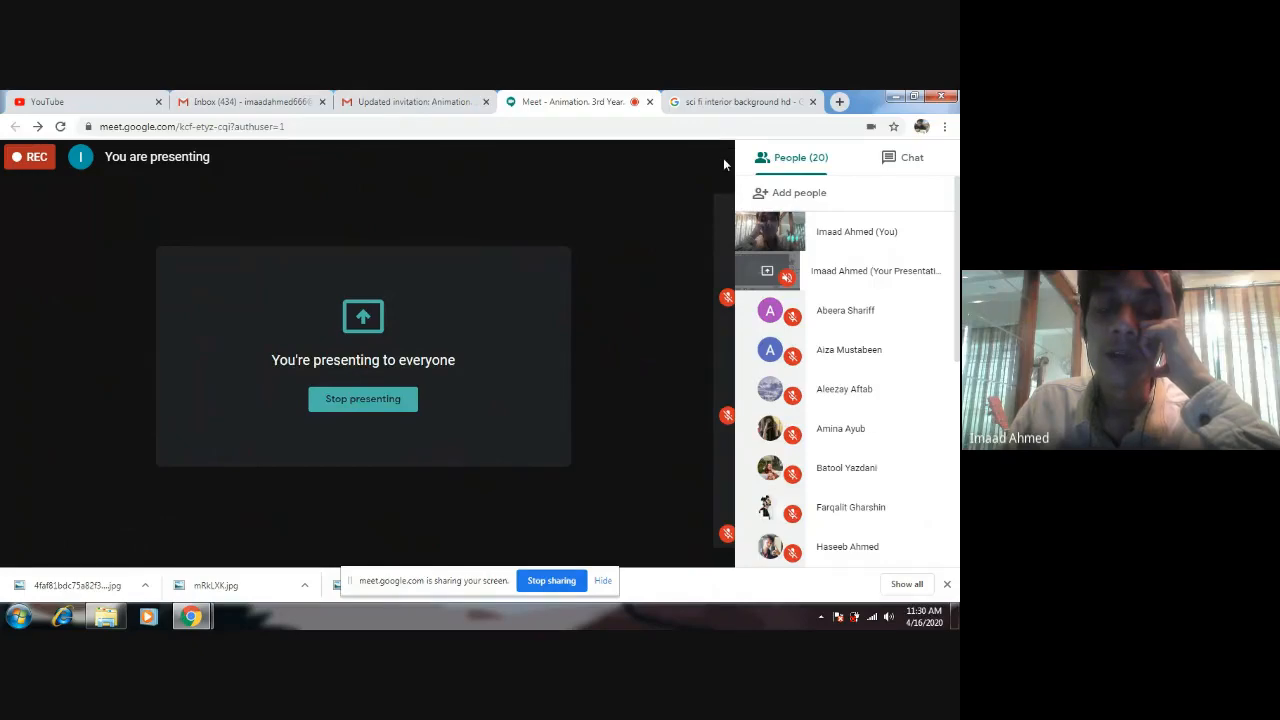
pyautogui.click(895, 96)
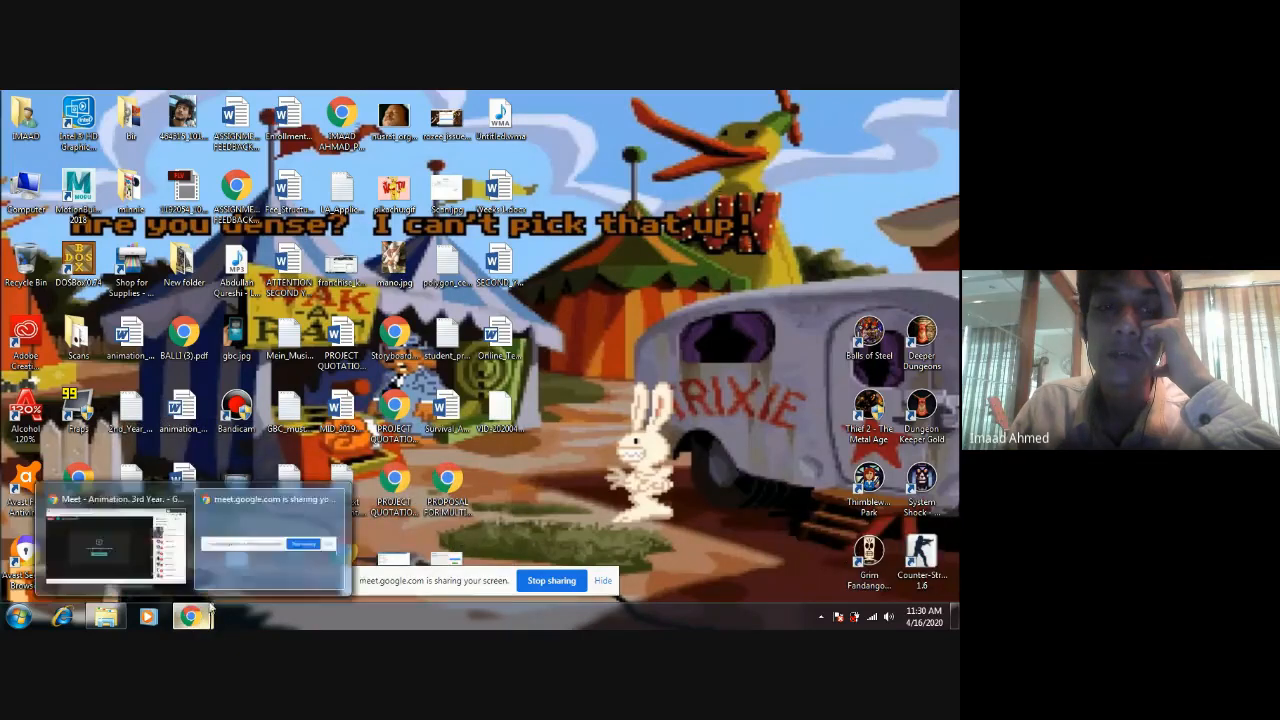
# Return to the Google Meet window and check the participant list from its first to its last entry.
pyautogui.moveTo(192, 617)
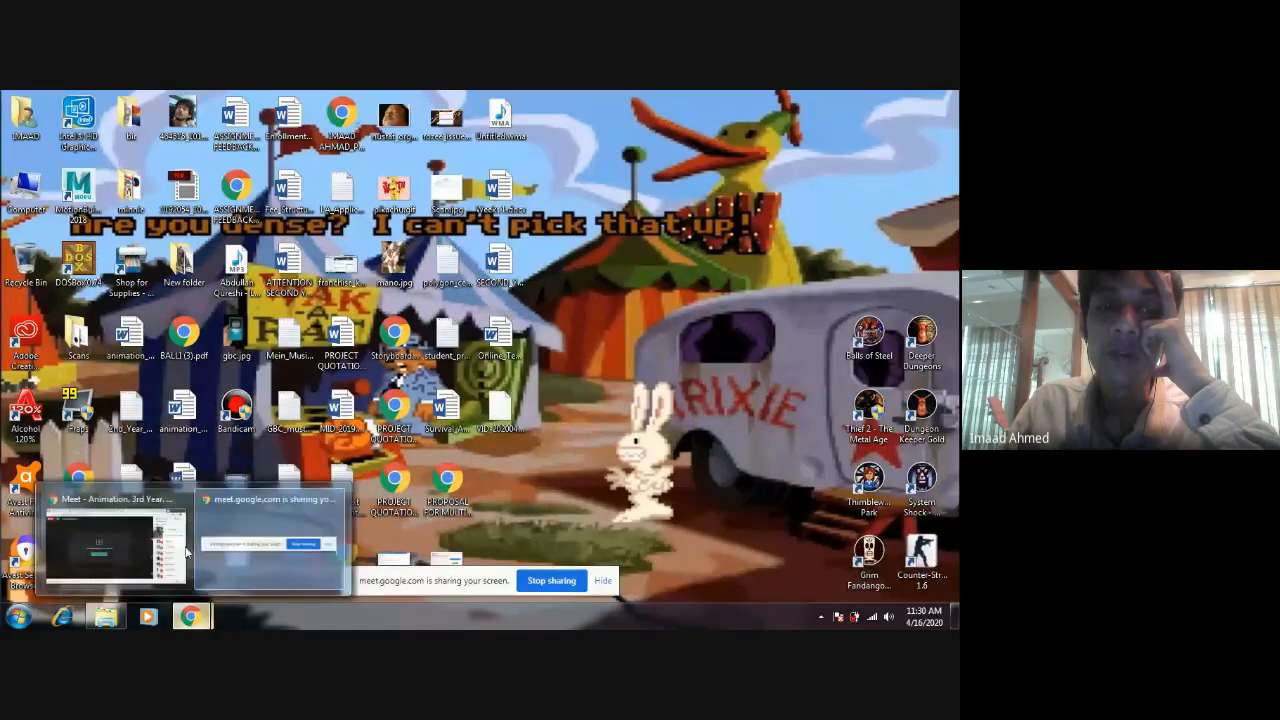
pyautogui.click(128, 548)
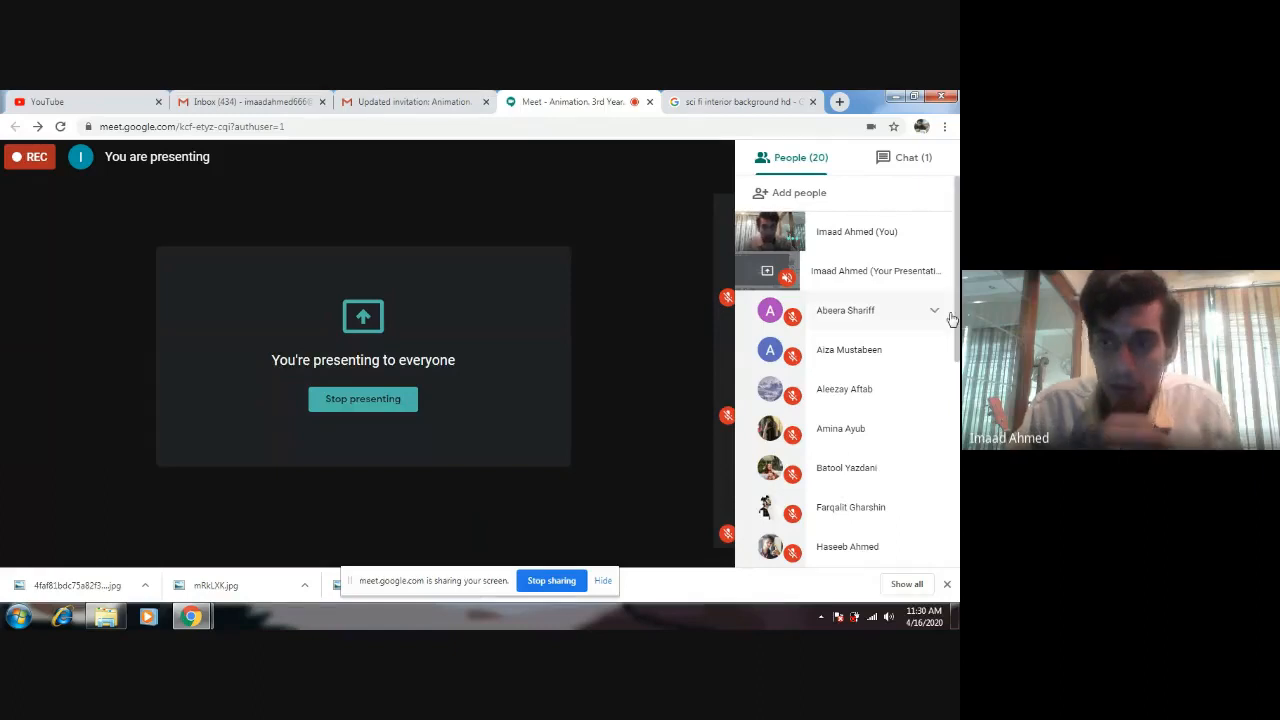
pyautogui.moveTo(957, 320); pyautogui.dragTo(957, 537)
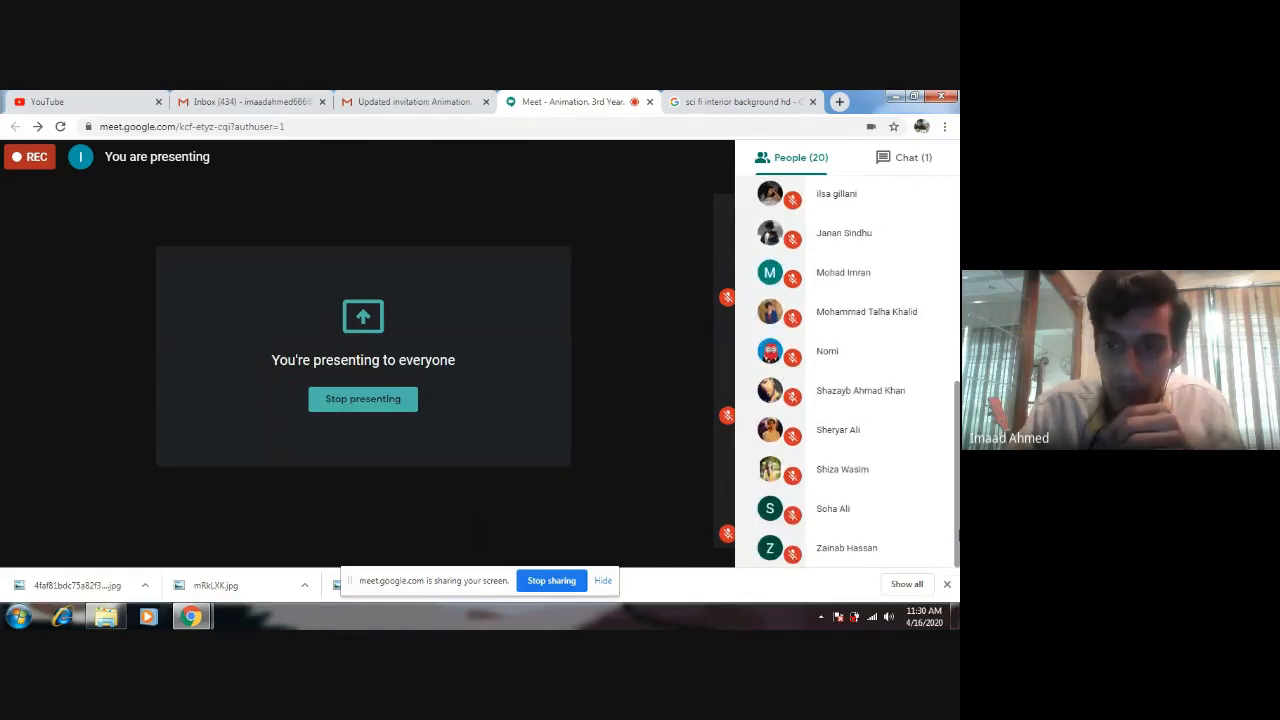
pyautogui.scroll(5, 934, 329)
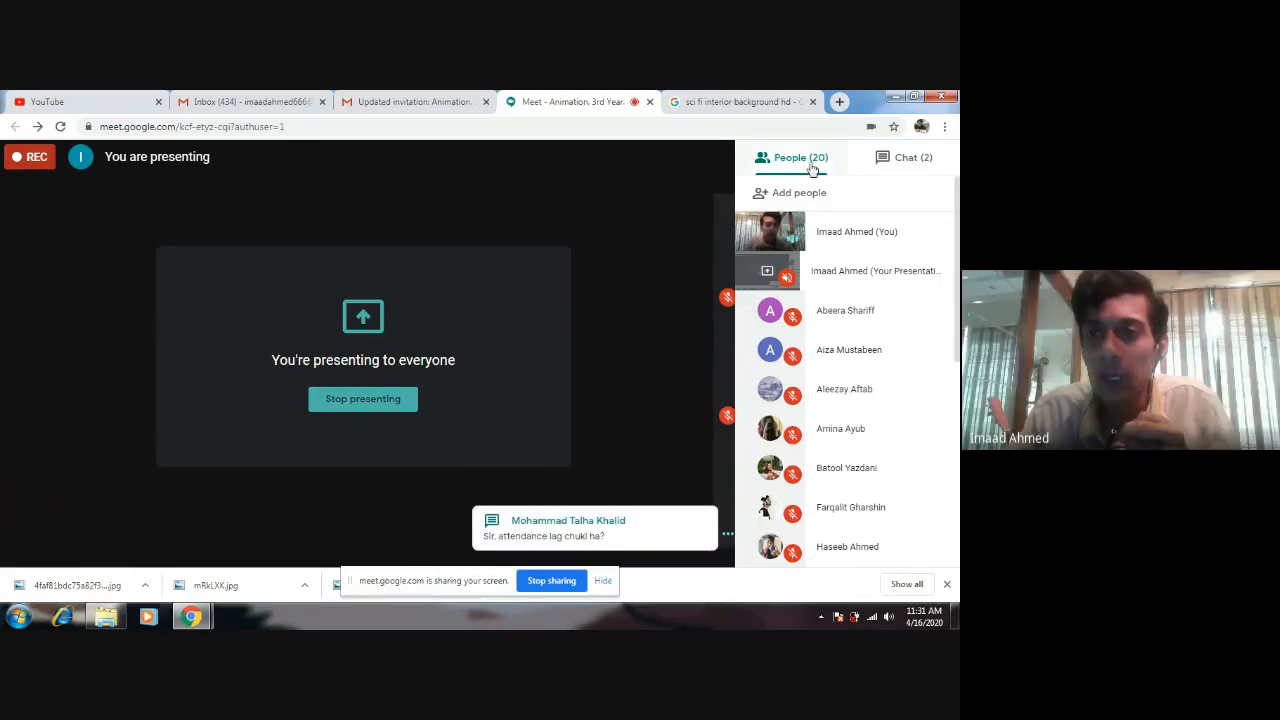
pyautogui.scroll(-4, 830, 350)
pyautogui.scroll(5, 913, 351)
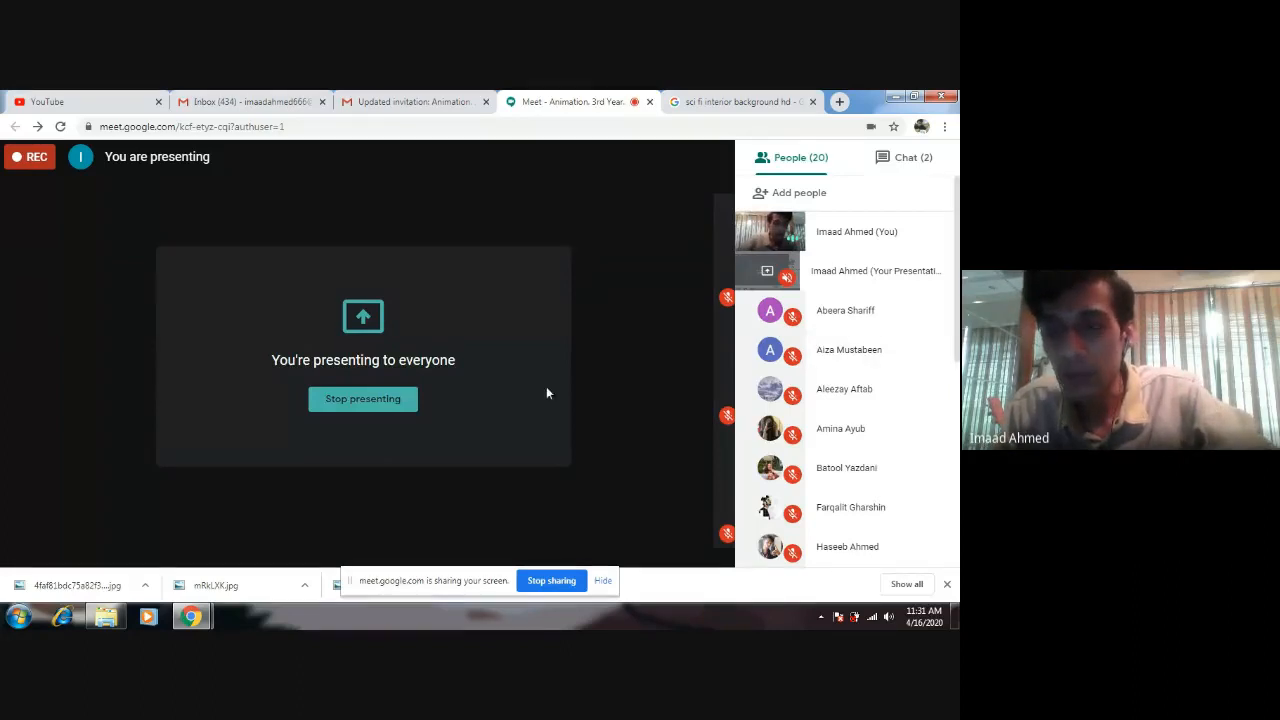
# Open Paint and paste the screenshot of the Meet window with its participant list.
pyautogui.click(18, 616)
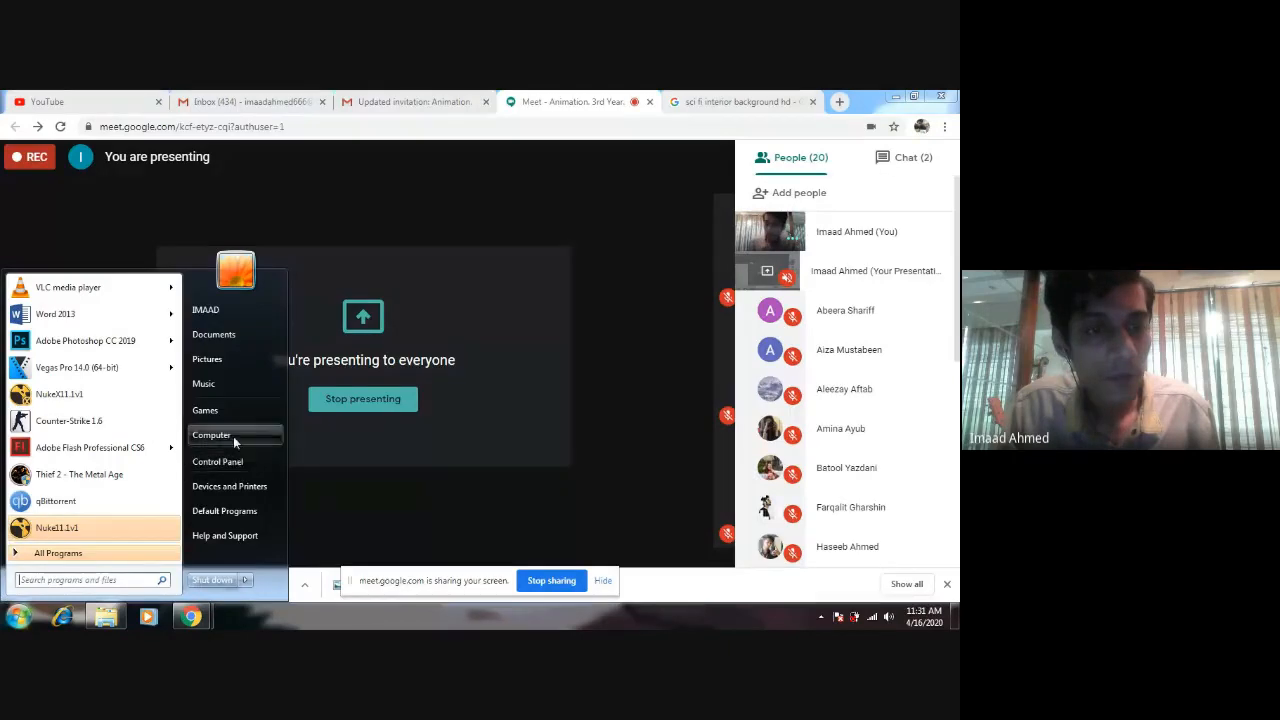
pyautogui.write('paint')
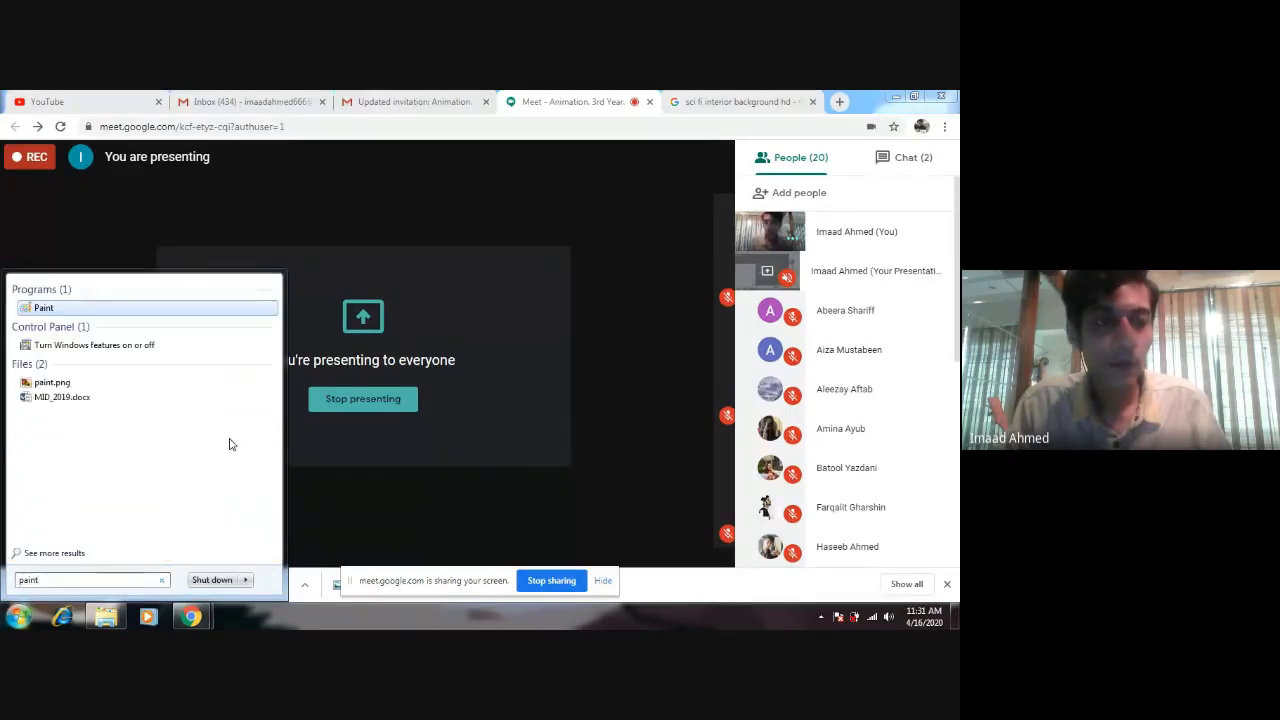
pyautogui.press('Return')
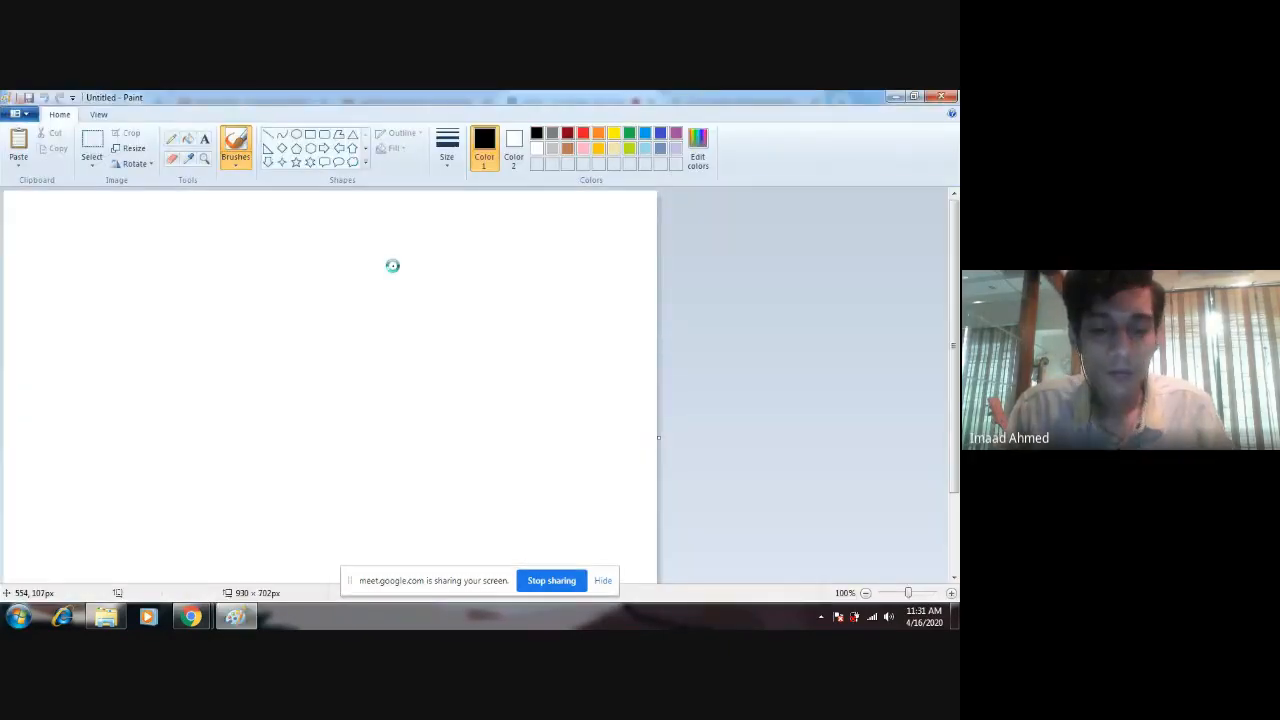
pyautogui.hotkey('ctrl', 'v')
# Save the pasted screenshot as 02.png in the Screens folder of 01_Nuke_Demo.
pyautogui.click(37, 118)
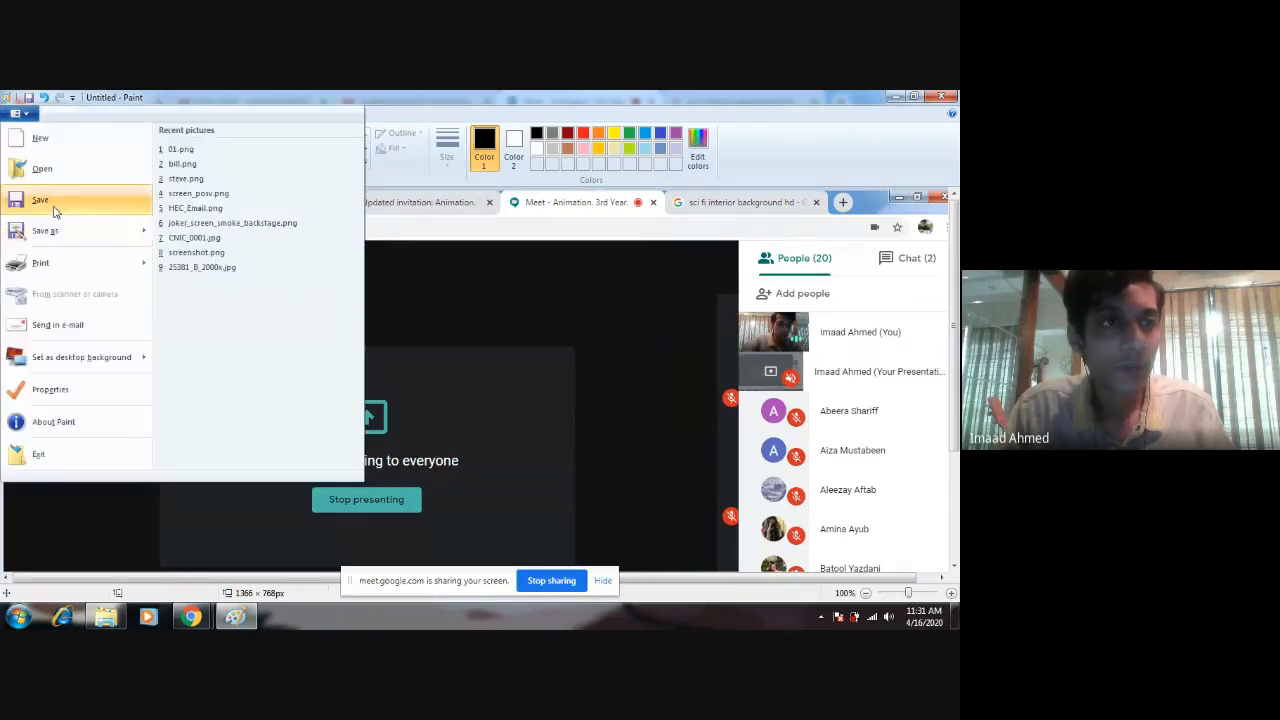
pyautogui.click(51, 229)
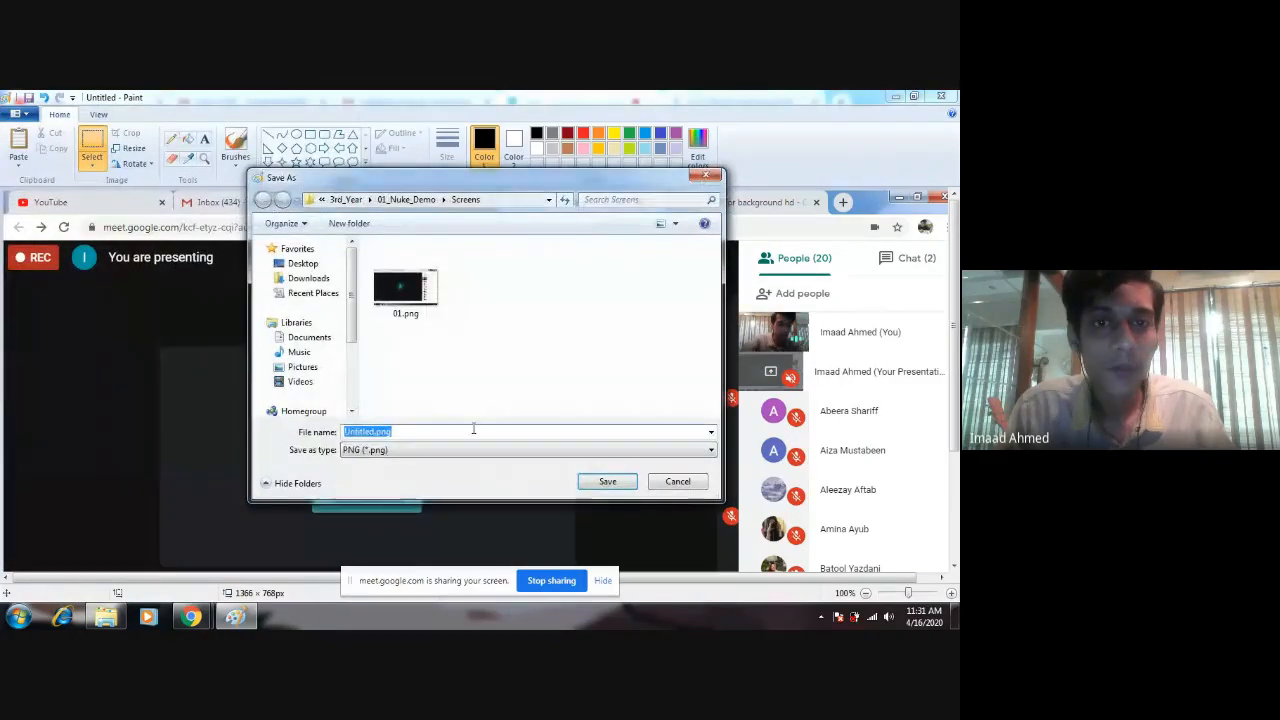
pyautogui.write('02.png')
pyautogui.press('Return')
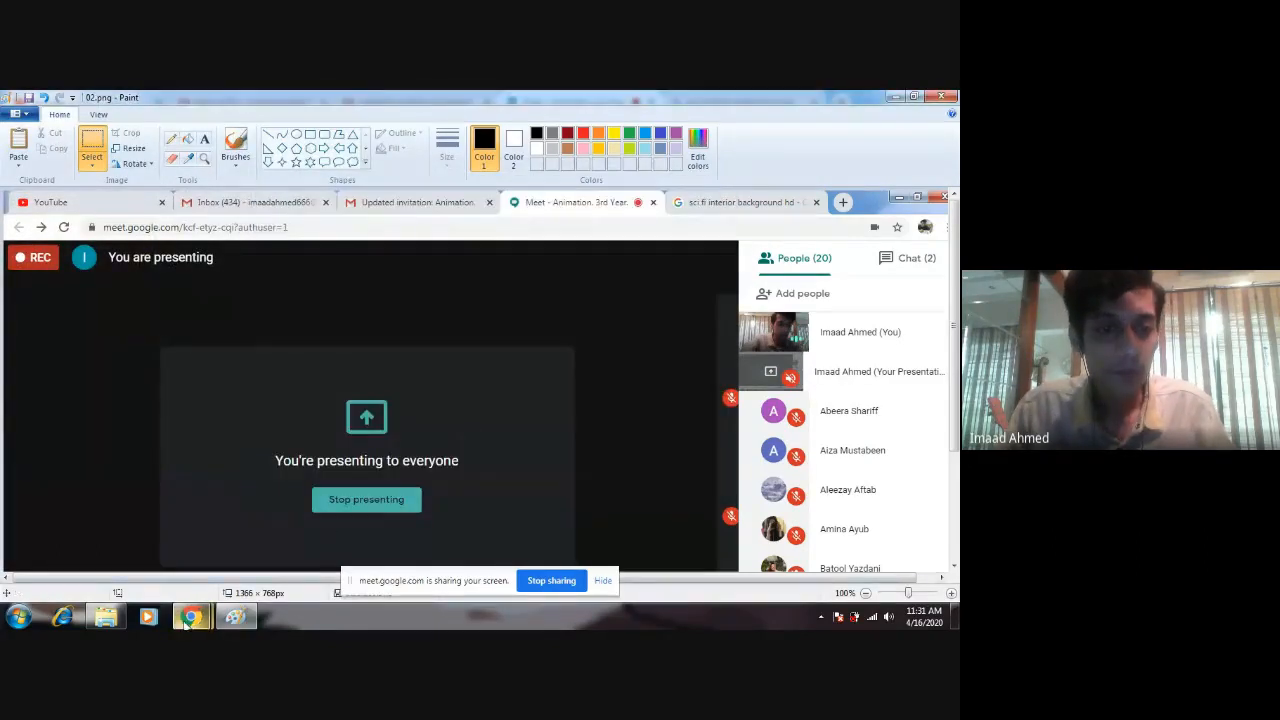
# Capture the Google Meet window with the participant list moved further down and paste the screenshot over the picture in Paint.
pyautogui.moveTo(190, 617)
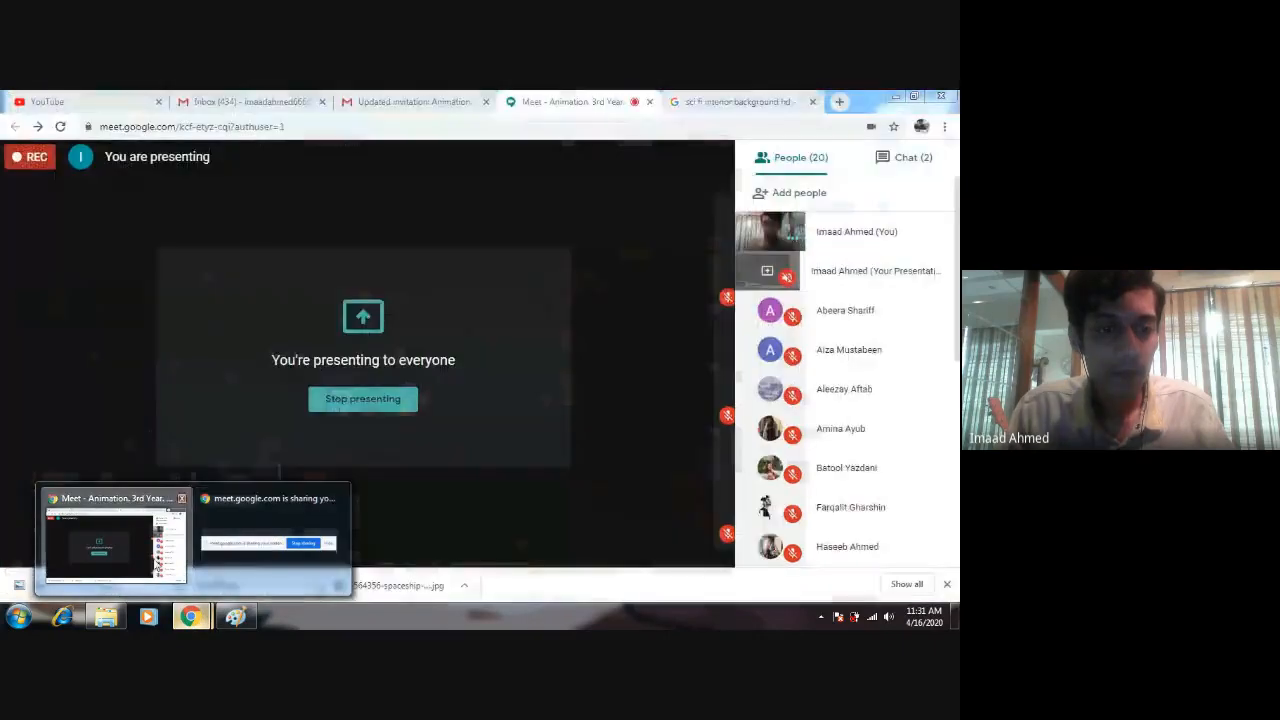
pyautogui.click(157, 566)
pyautogui.moveTo(956, 347); pyautogui.dragTo(957, 530)
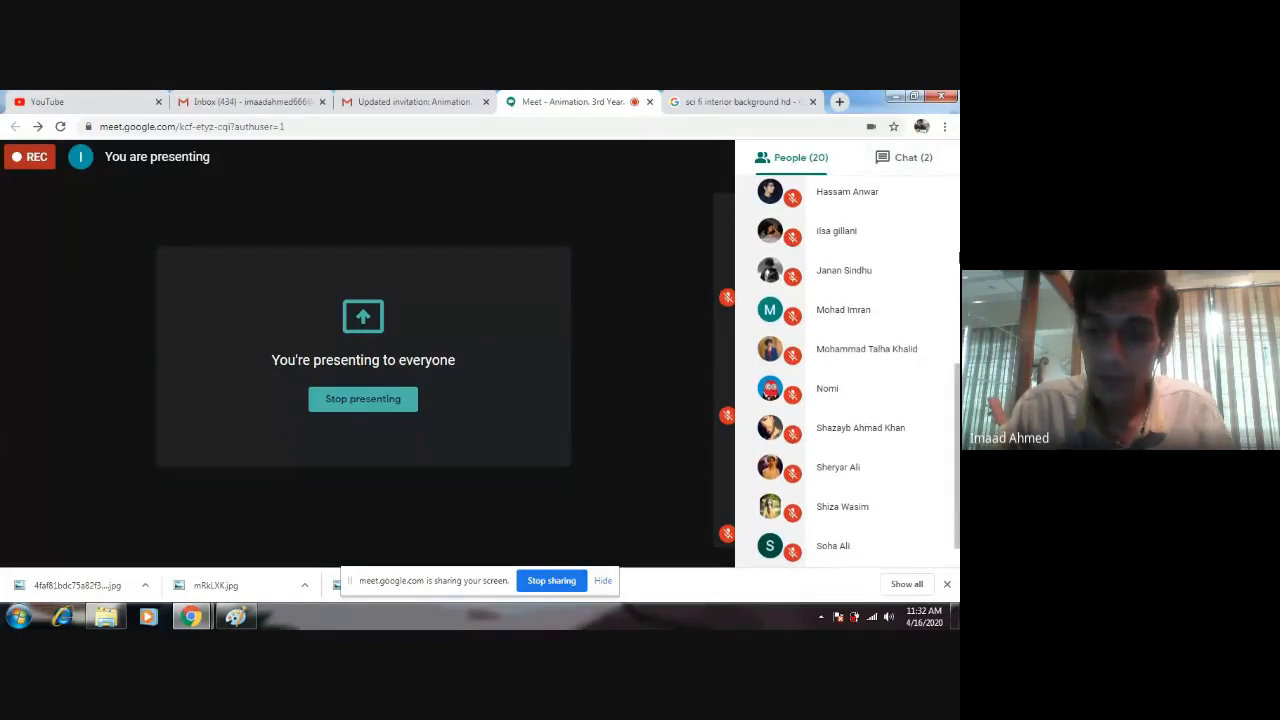
pyautogui.click(235, 617)
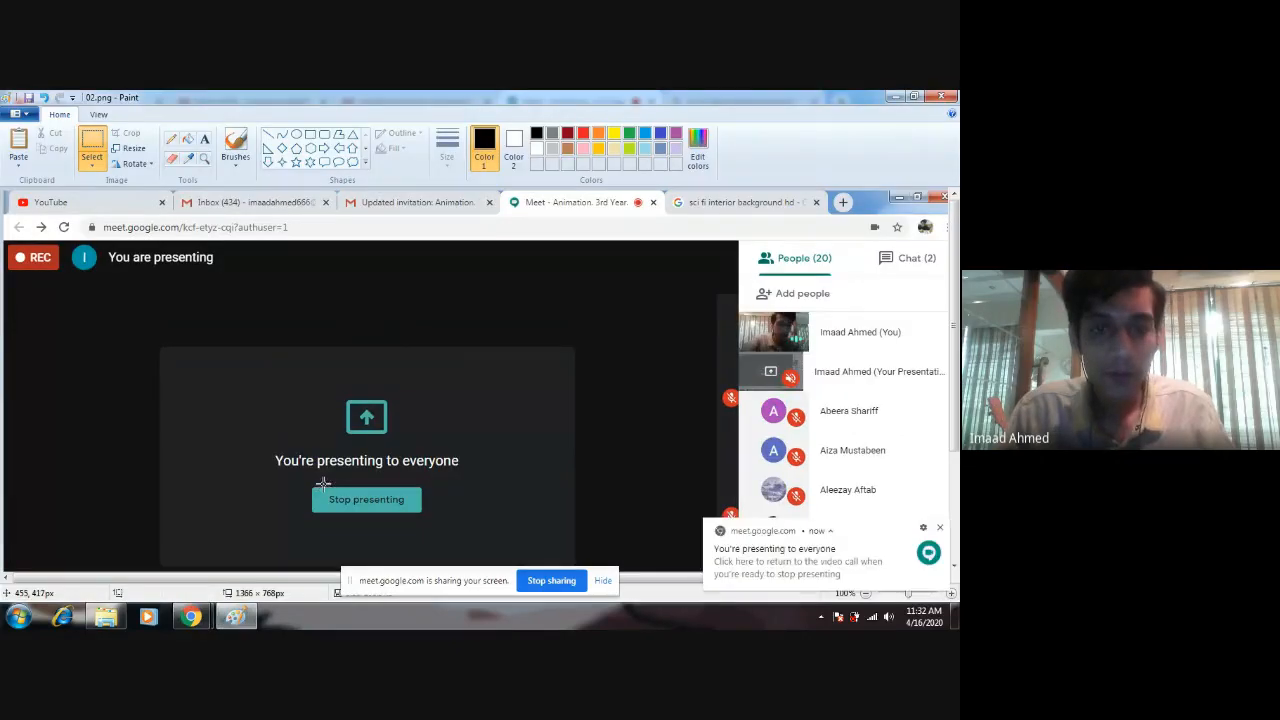
# Save the second participant-list screenshot as a new file named 03 in the Screens folder of 01_Nuke_Demo.
pyautogui.click(15, 113)
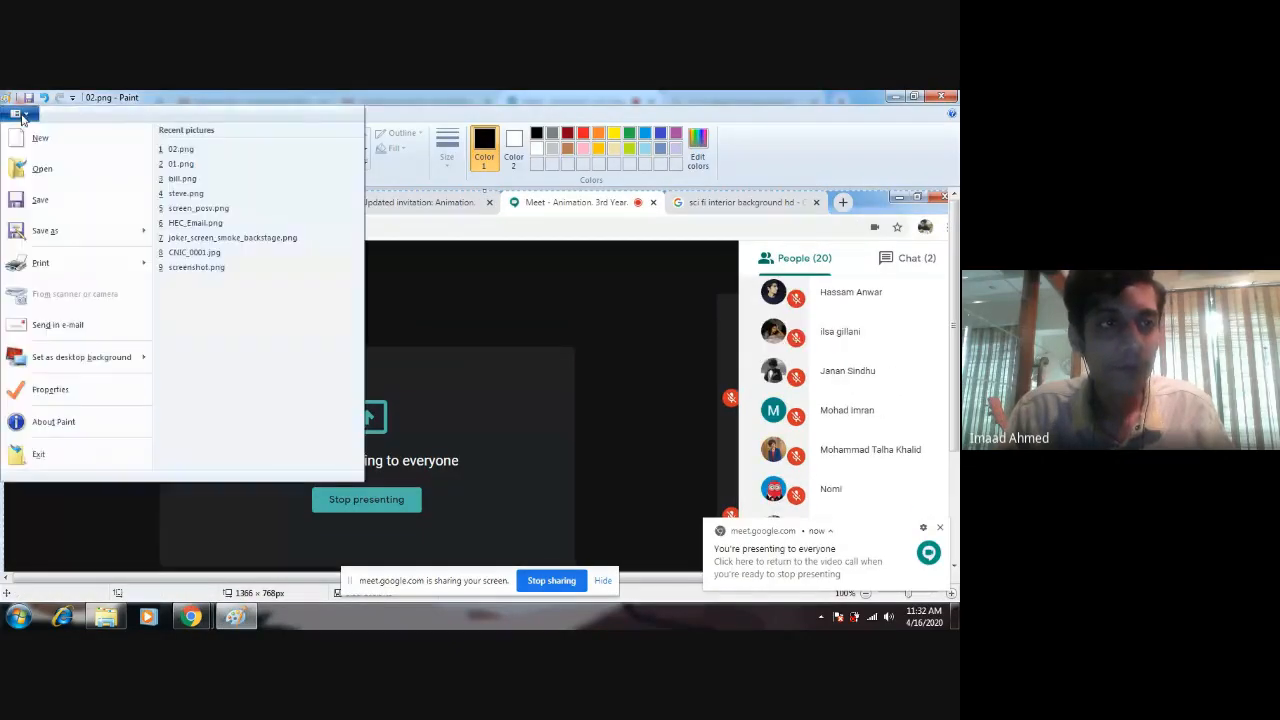
pyautogui.click(50, 231)
pyautogui.write('03')
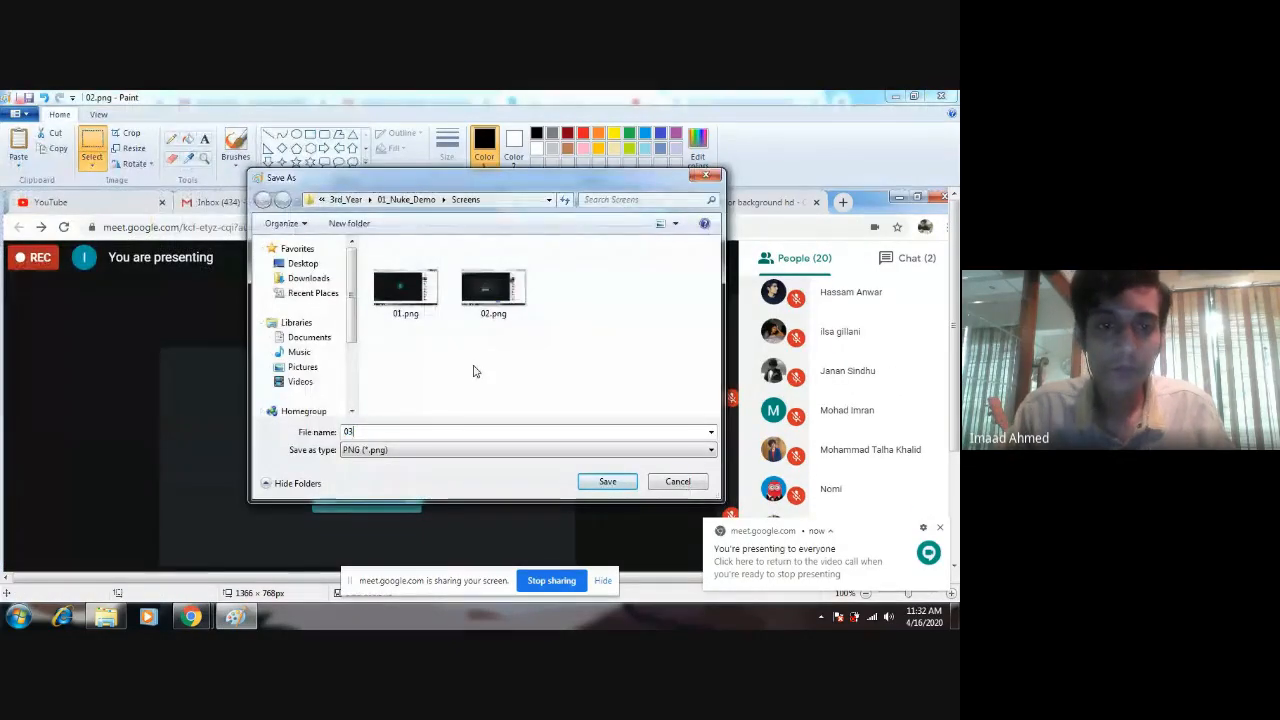
pyautogui.press('Return')
# Return to the Google Meet window, capture the very end of the participant list, and paste that screenshot into Paint.
pyautogui.moveTo(190, 617)
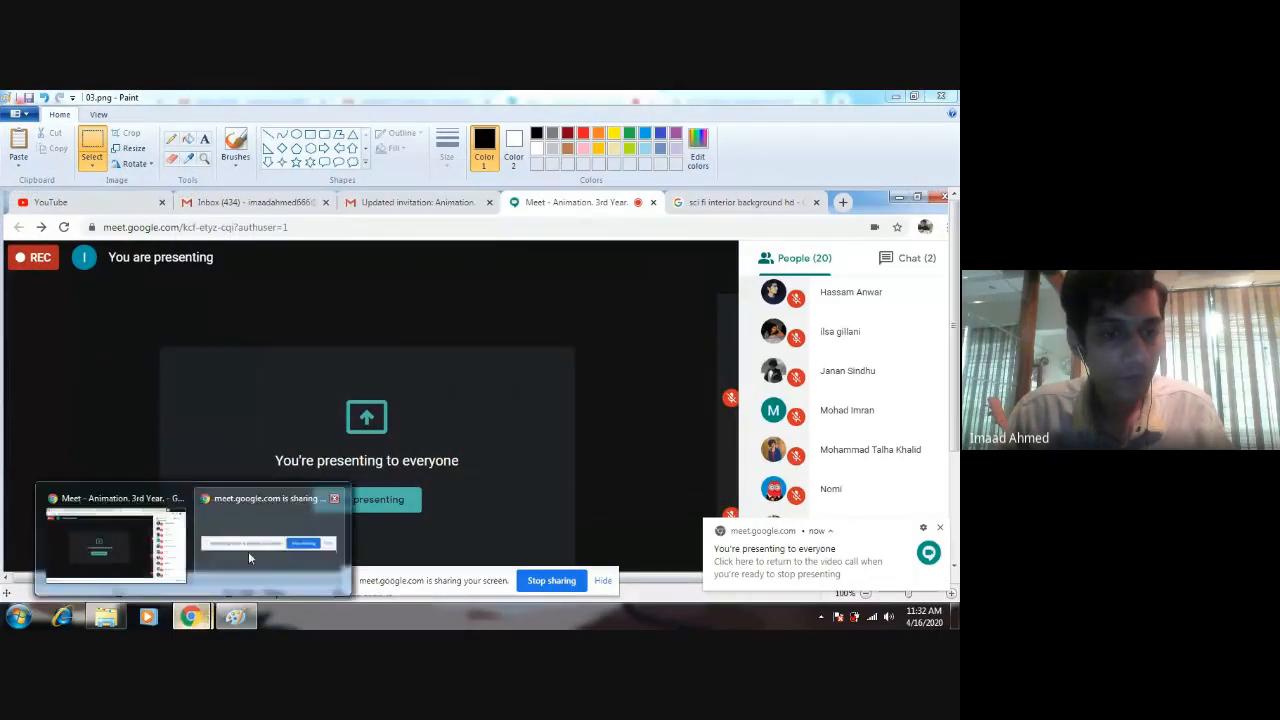
pyautogui.click(286, 560)
pyautogui.click(118, 546)
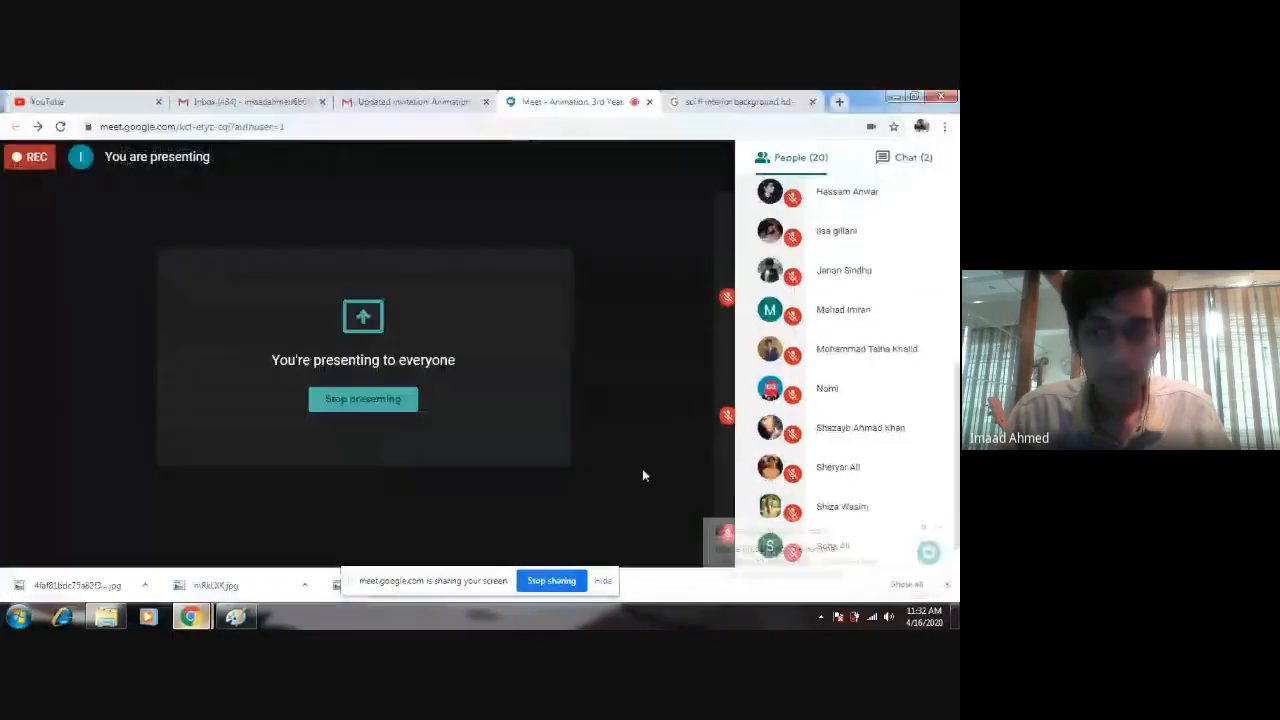
pyautogui.scroll(-2, 926, 545)
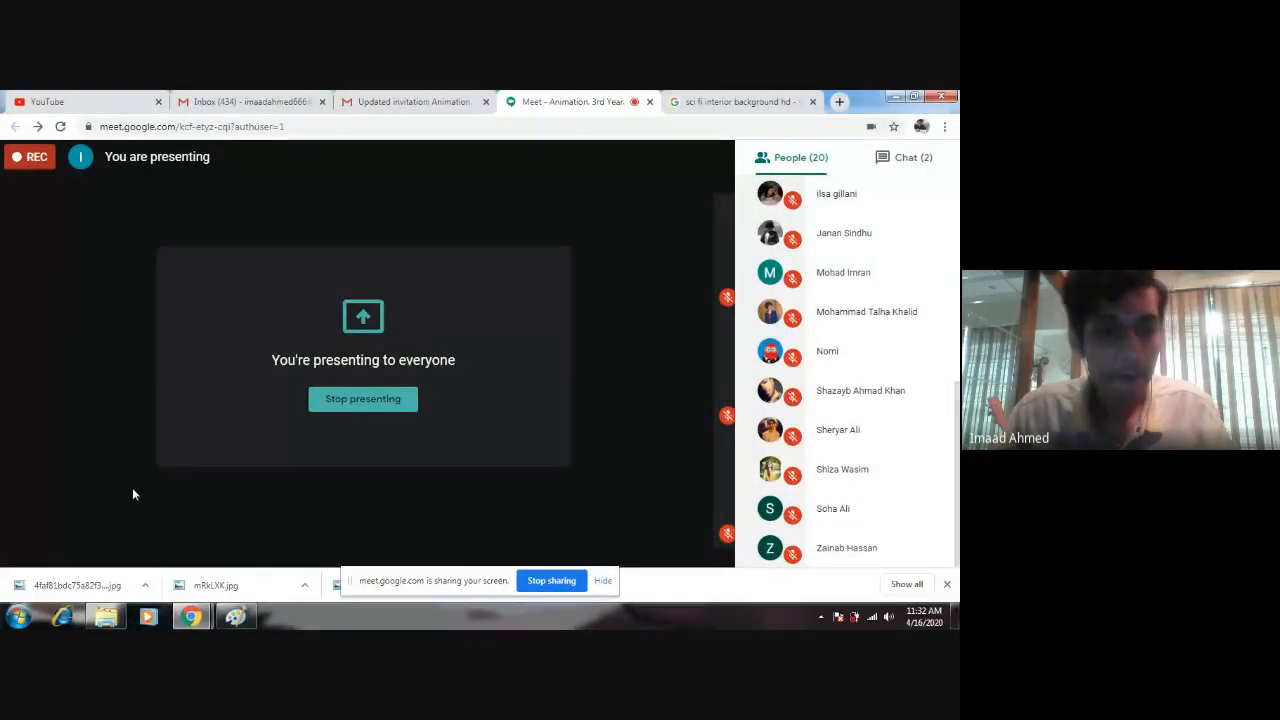
pyautogui.moveTo(150, 99); pyautogui.dragTo(153, 200)
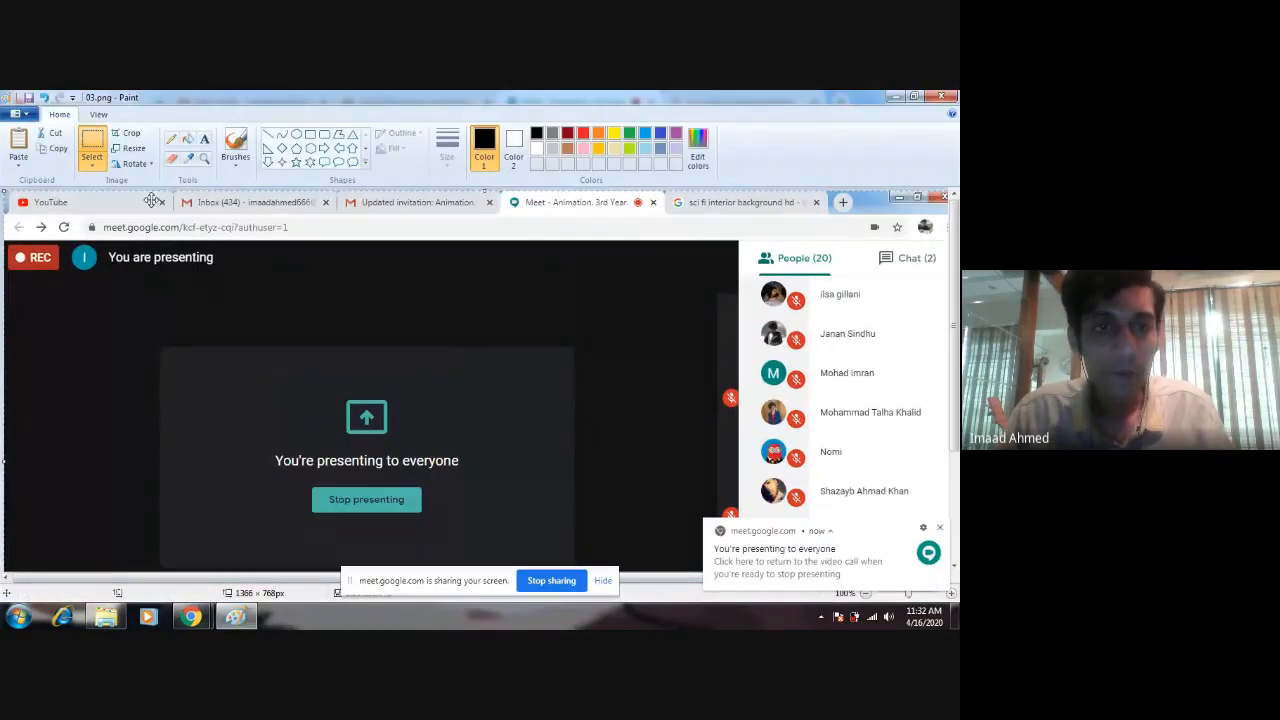
# Save the screenshot of the list's end as 04 in PNG format in the Screens folder and close Paint.
pyautogui.click(15, 113)
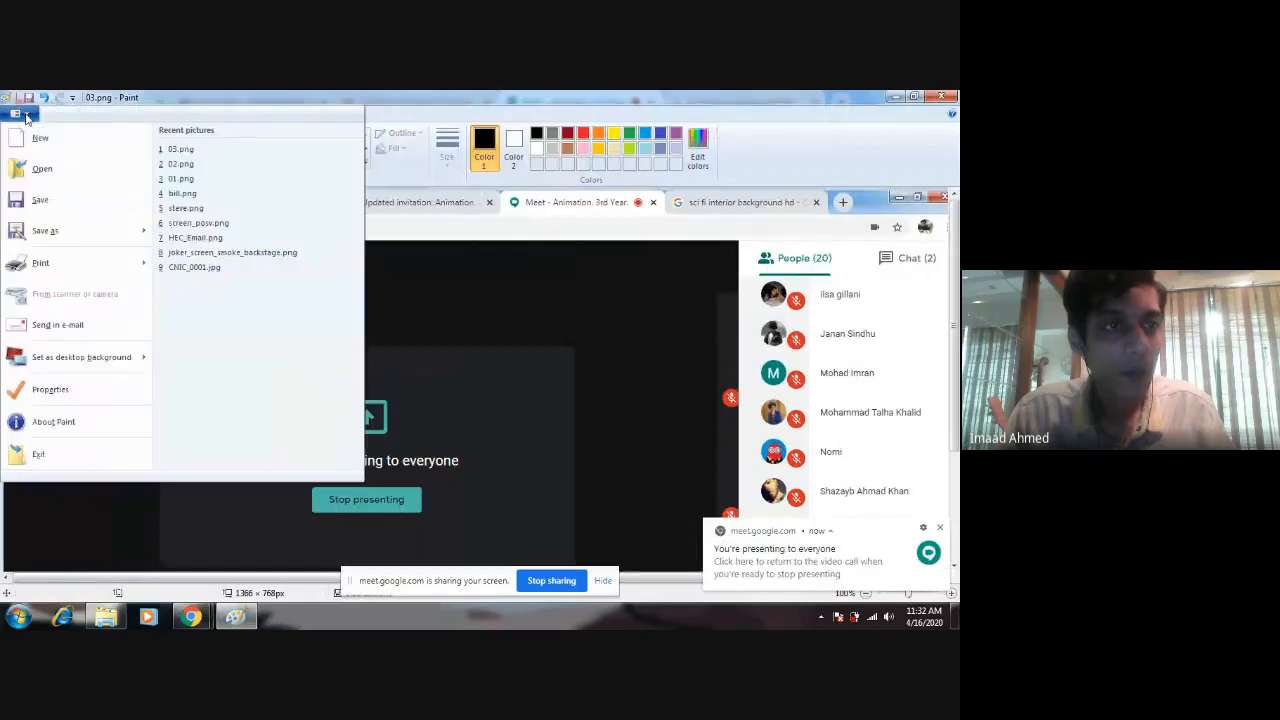
pyautogui.click(45, 230)
pyautogui.write('04')
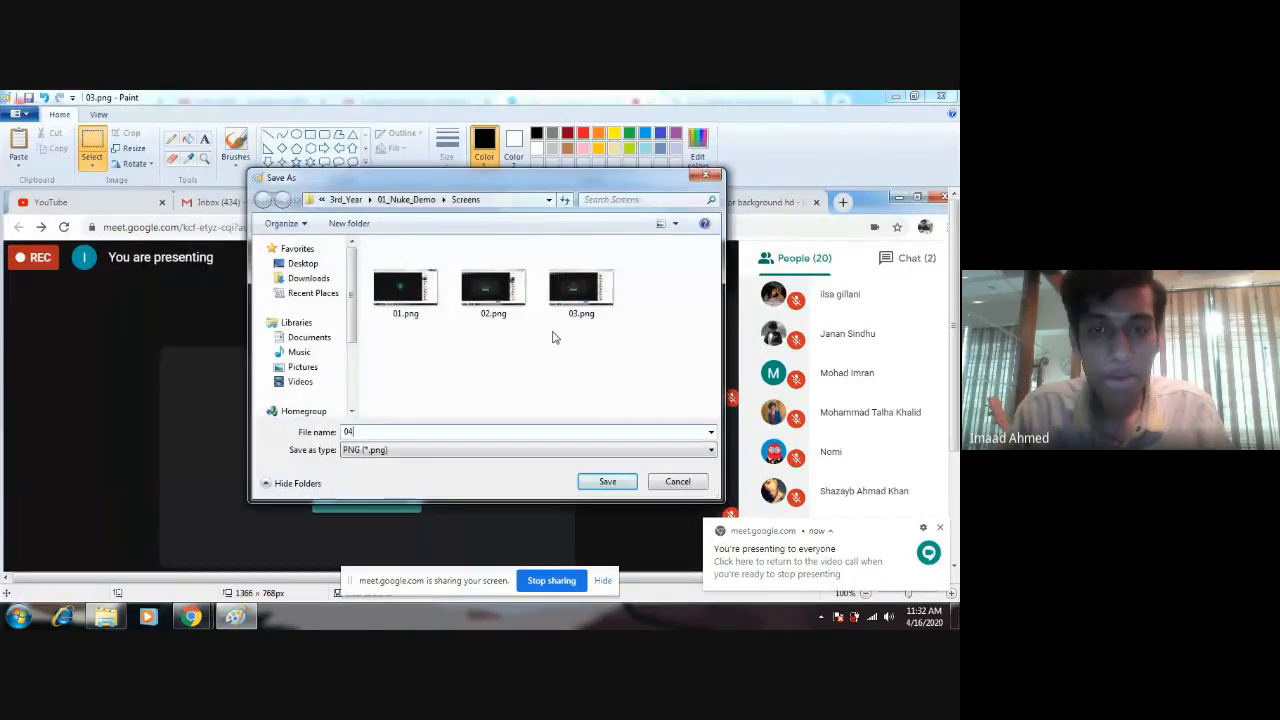
pyautogui.press('Return')
pyautogui.click(940, 97)
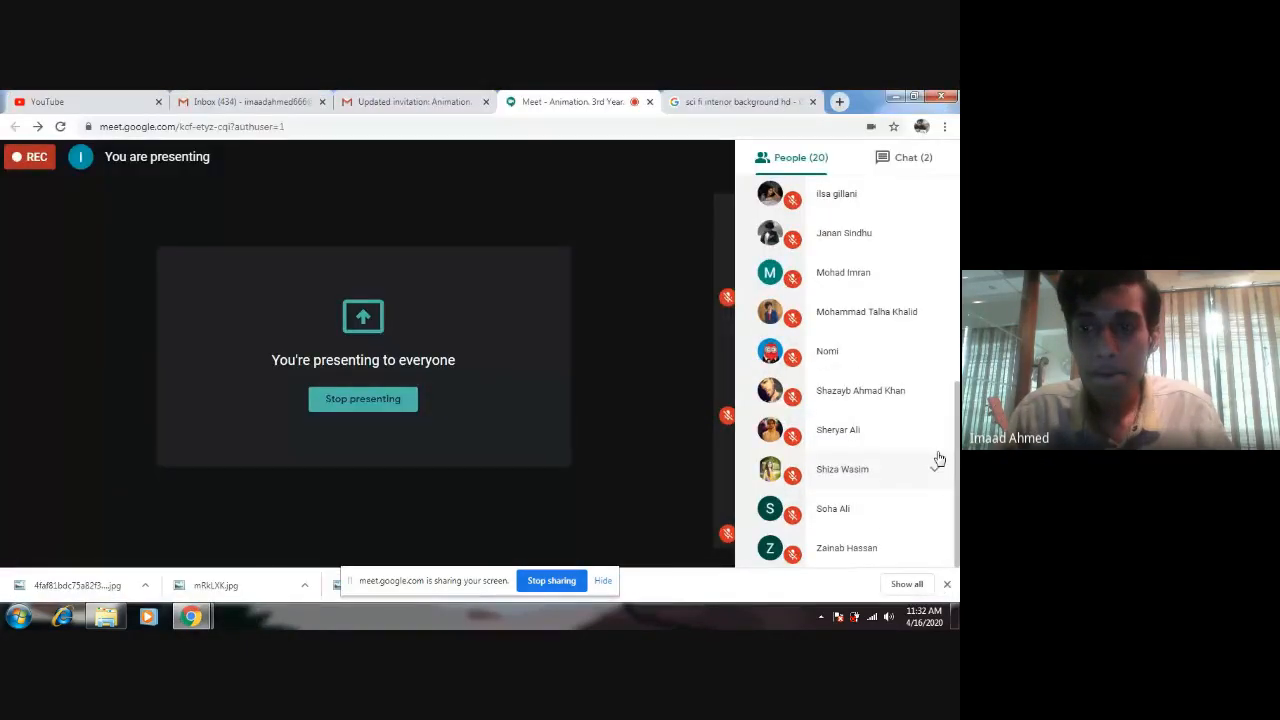
# Look through the Google Meet participant list from its first entry and read the messages in the meeting chat.
pyautogui.moveTo(956, 430); pyautogui.dragTo(950, 215)
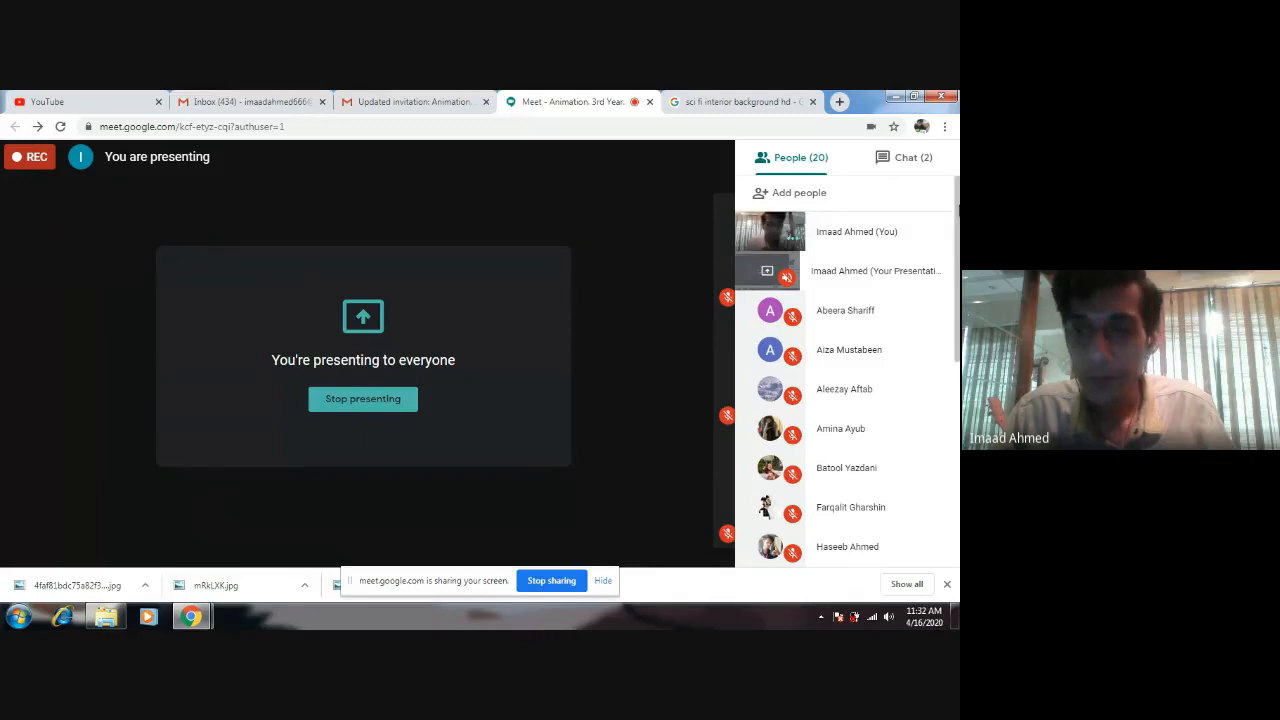
pyautogui.scroll(-5, 923, 306)
pyautogui.scroll(6, 936, 190)
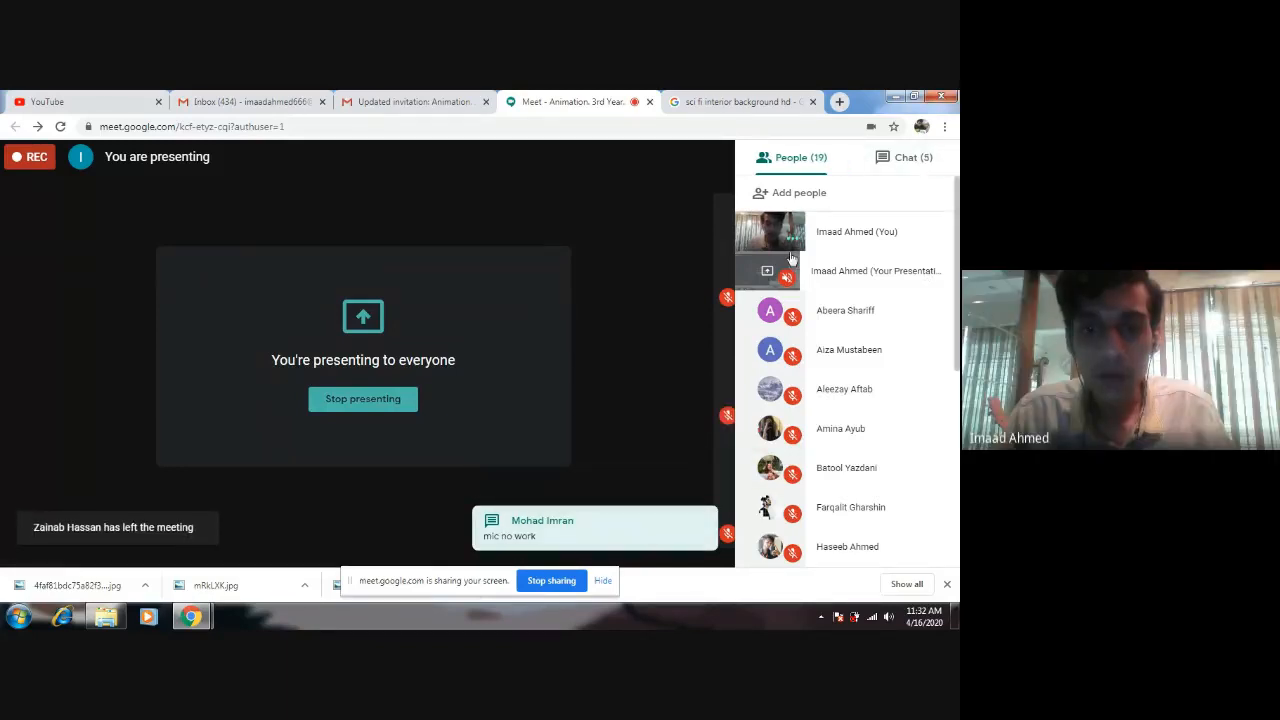
pyautogui.click(910, 160)
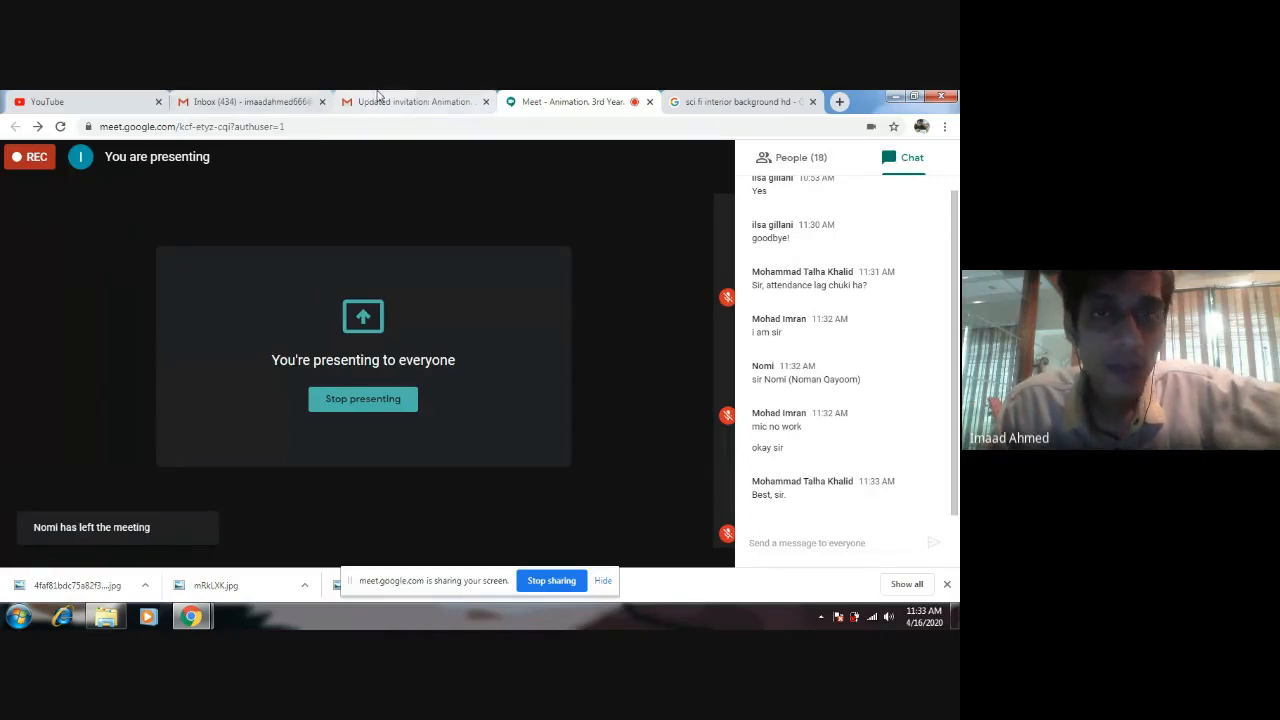
# View the mail tab with the updated class invitation, return to the Google Meet call, and stop presenting the screen.
pyautogui.click(415, 101)
pyautogui.click(611, 100)
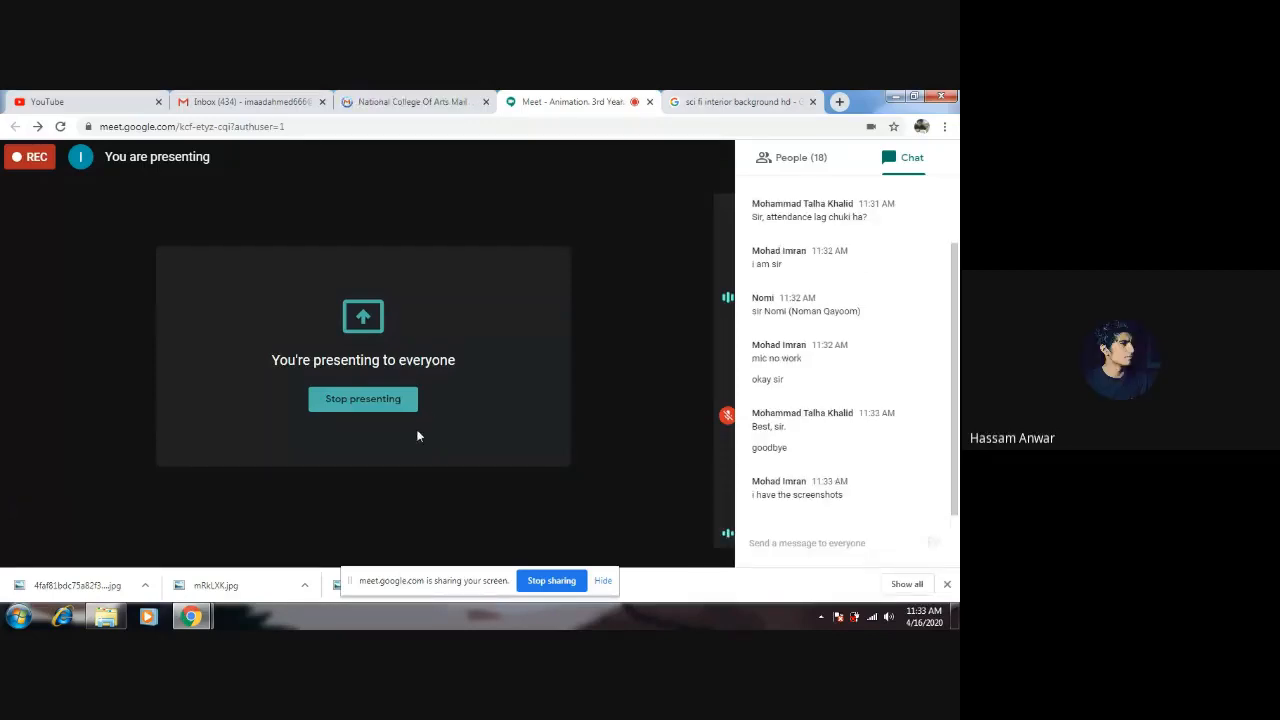
pyautogui.click(366, 408)
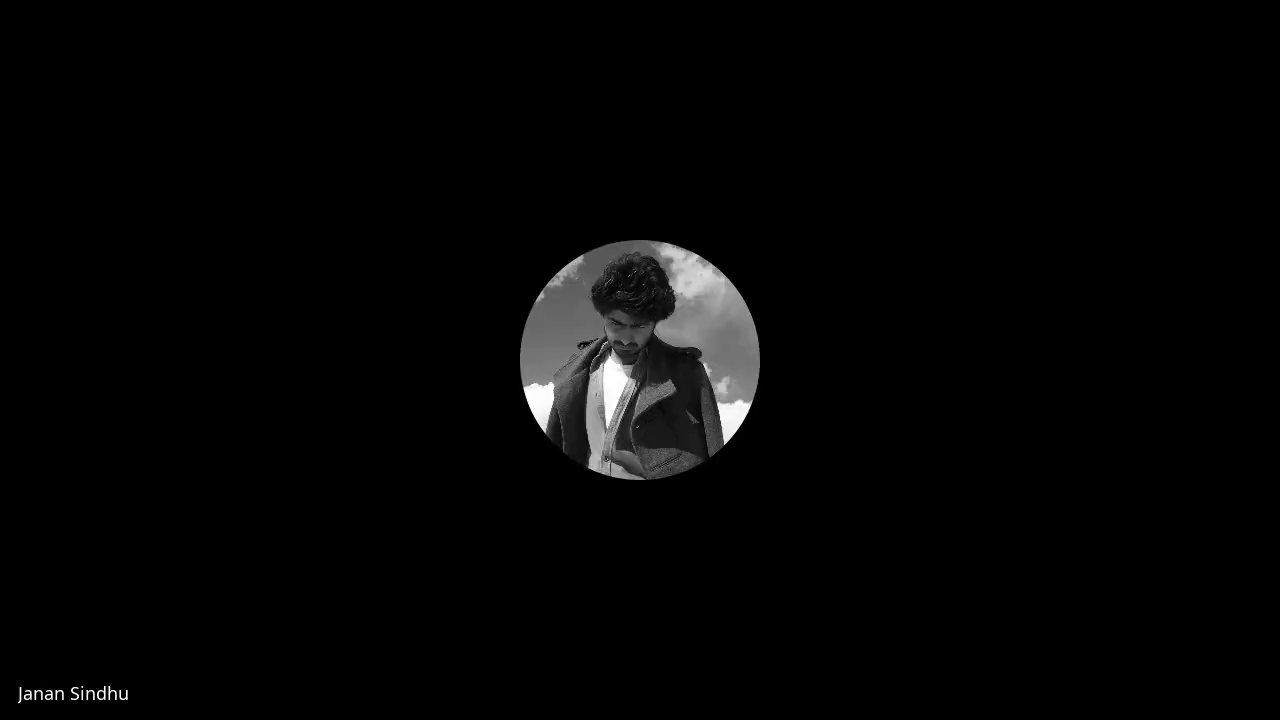